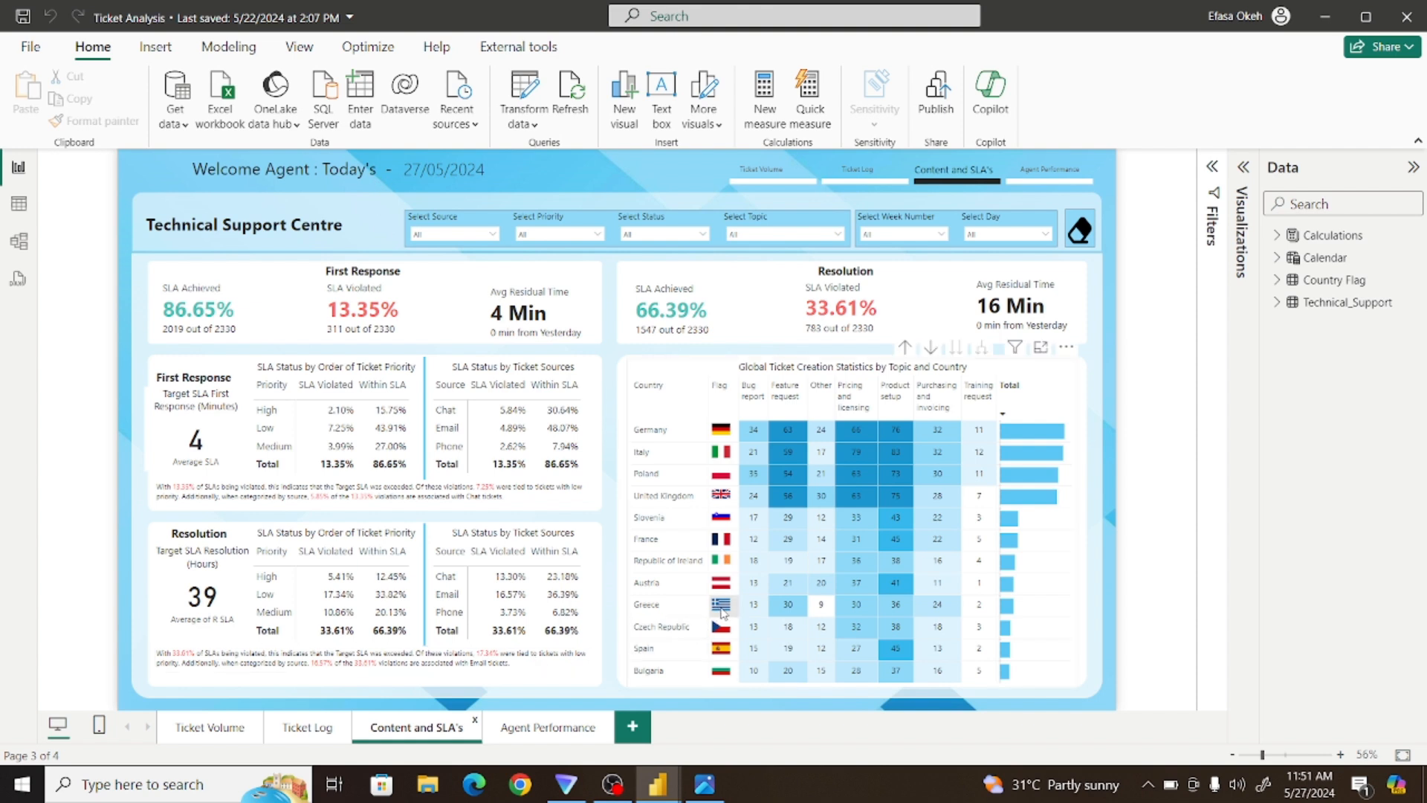
View the Agent Performance page of the Ticket Analysis report and switch to the Ticket Demo report
click(556, 728)
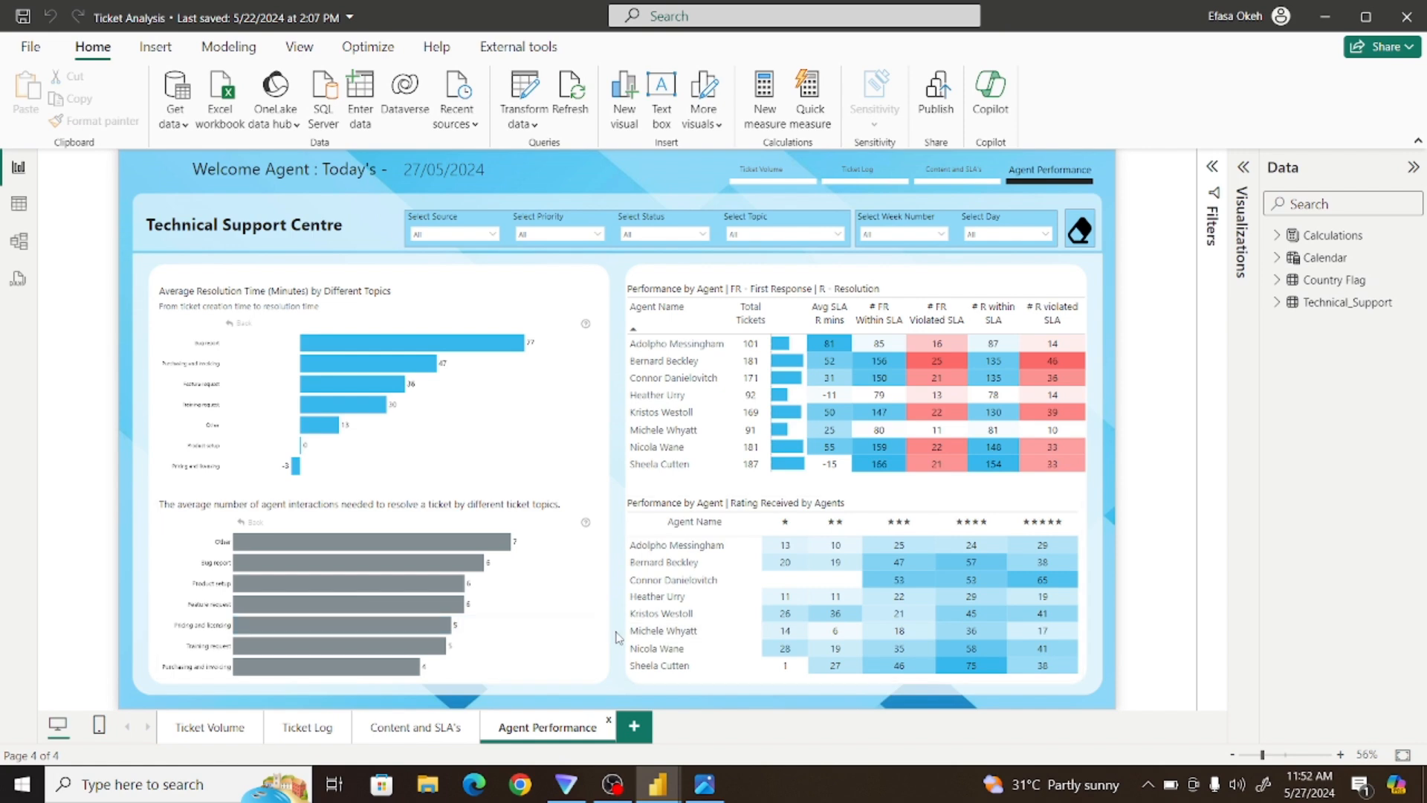
mouse_move(678, 784)
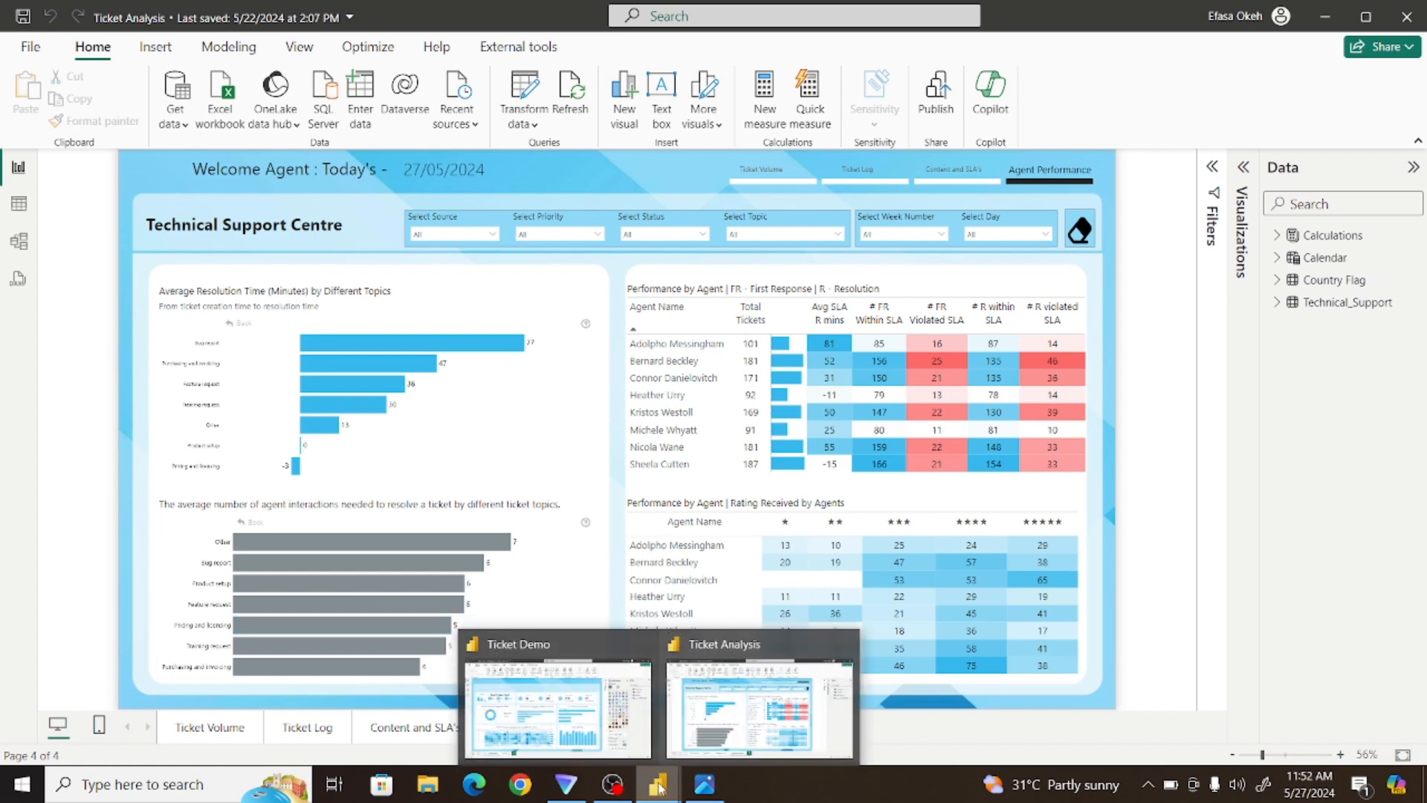
click(579, 716)
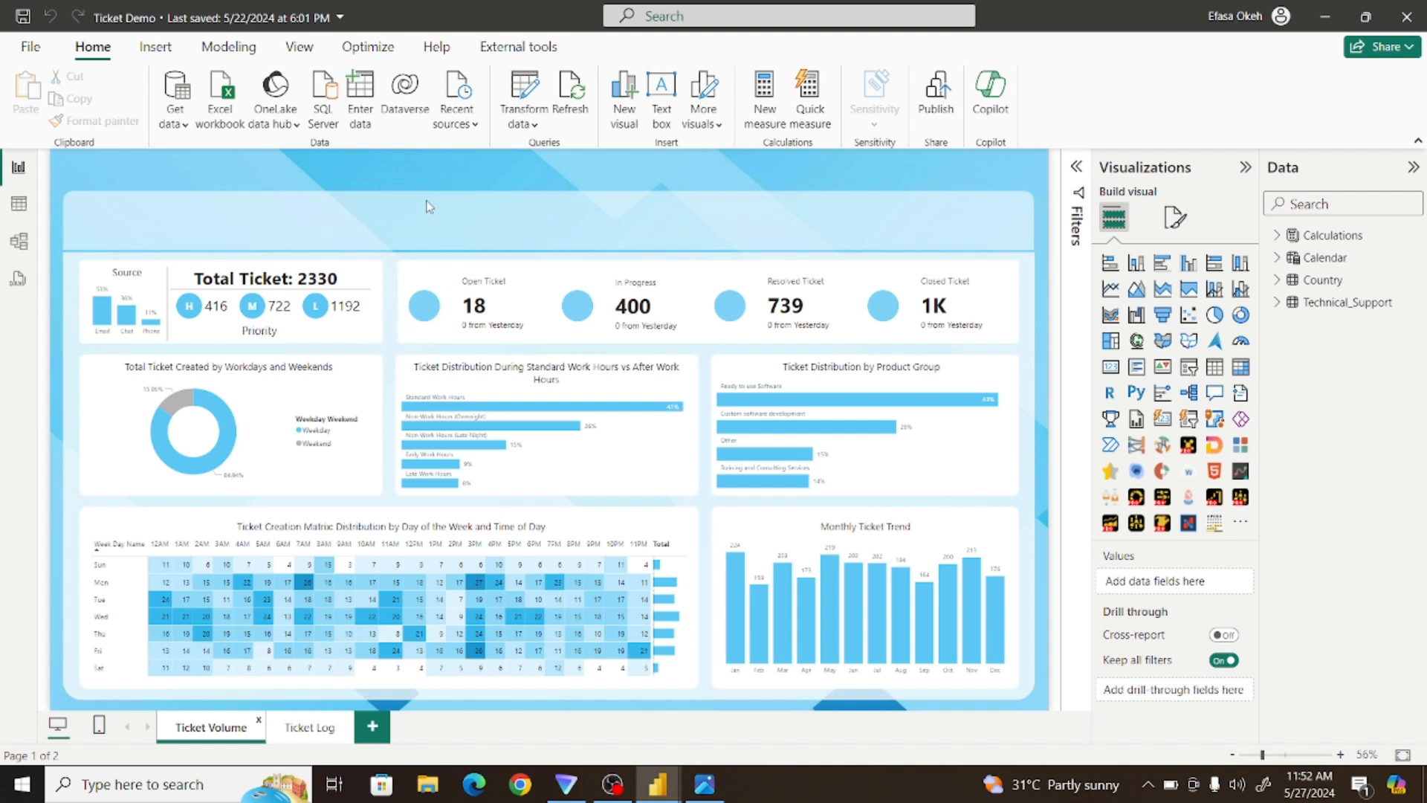
Add a new report page and set its canvas to a custom size of 1080 px high by 1920 px wide
click(373, 727)
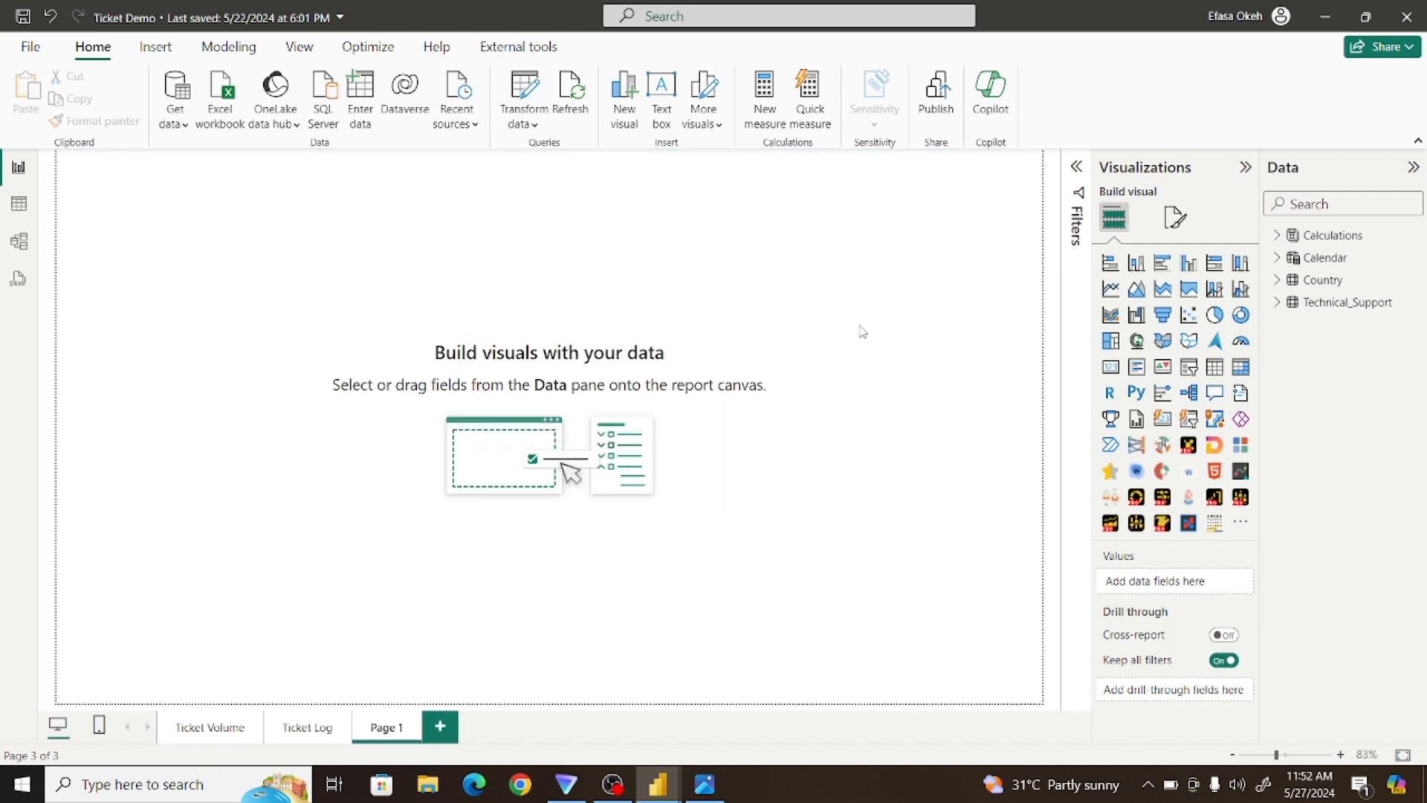
click(1178, 228)
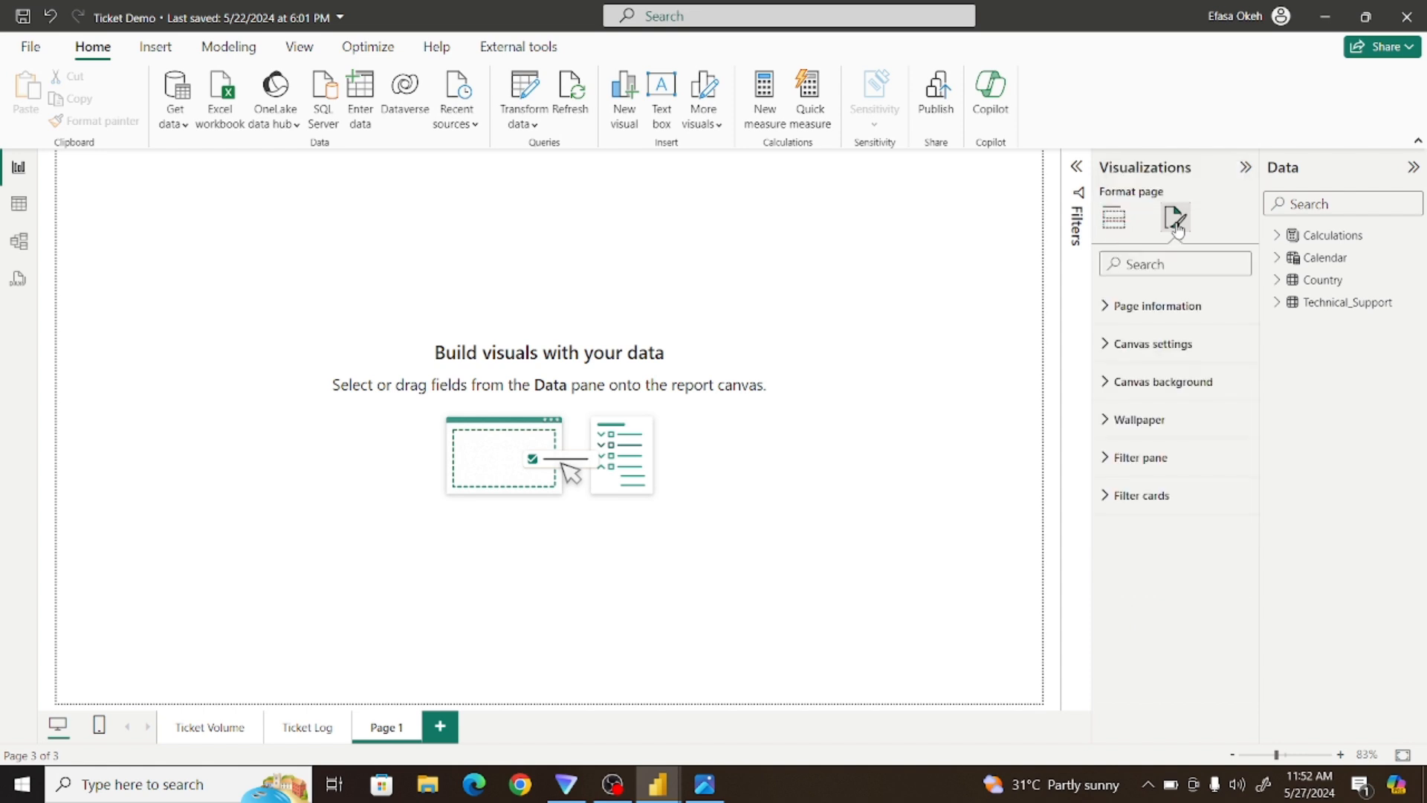
click(1135, 349)
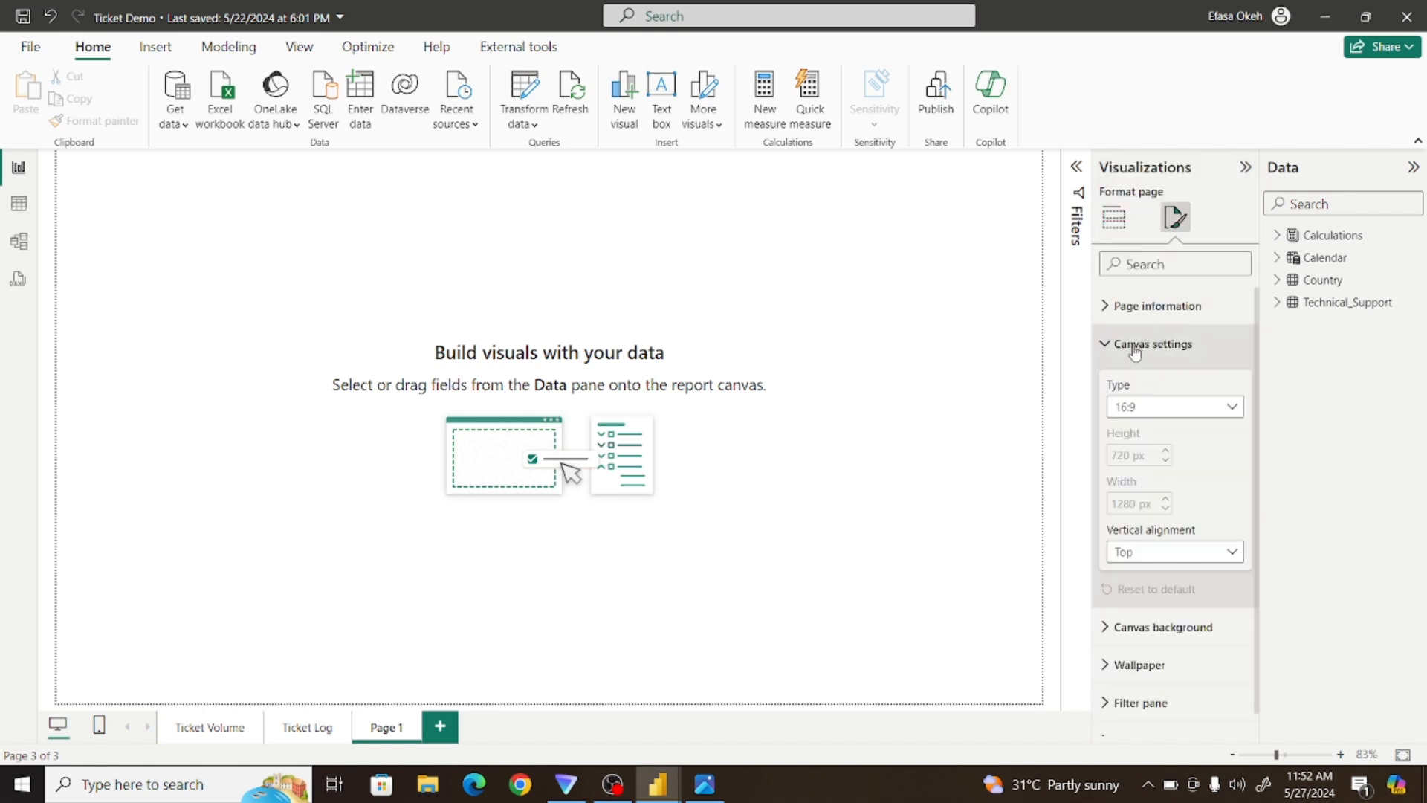
click(1150, 410)
click(1130, 518)
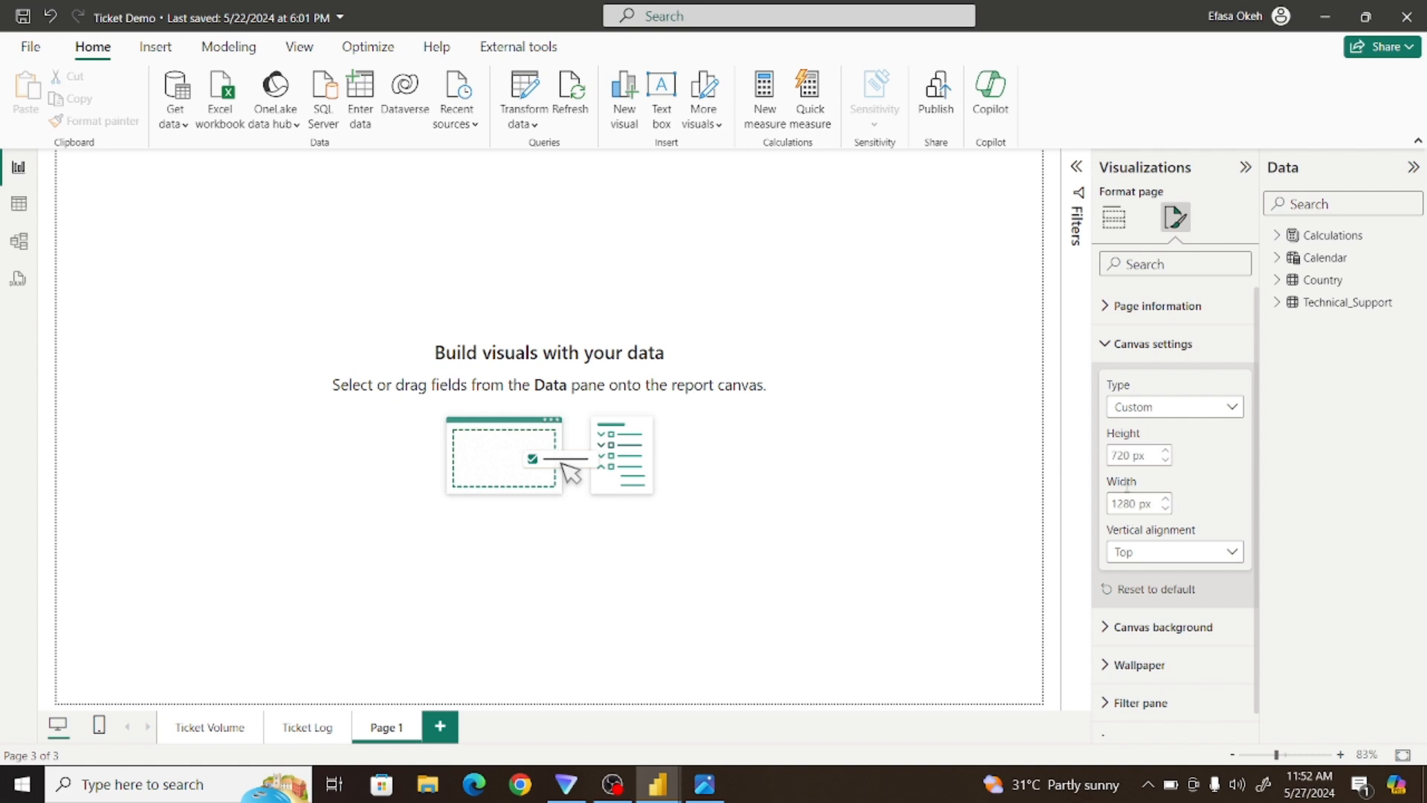
click(1113, 456)
text(1080)
click(1115, 505)
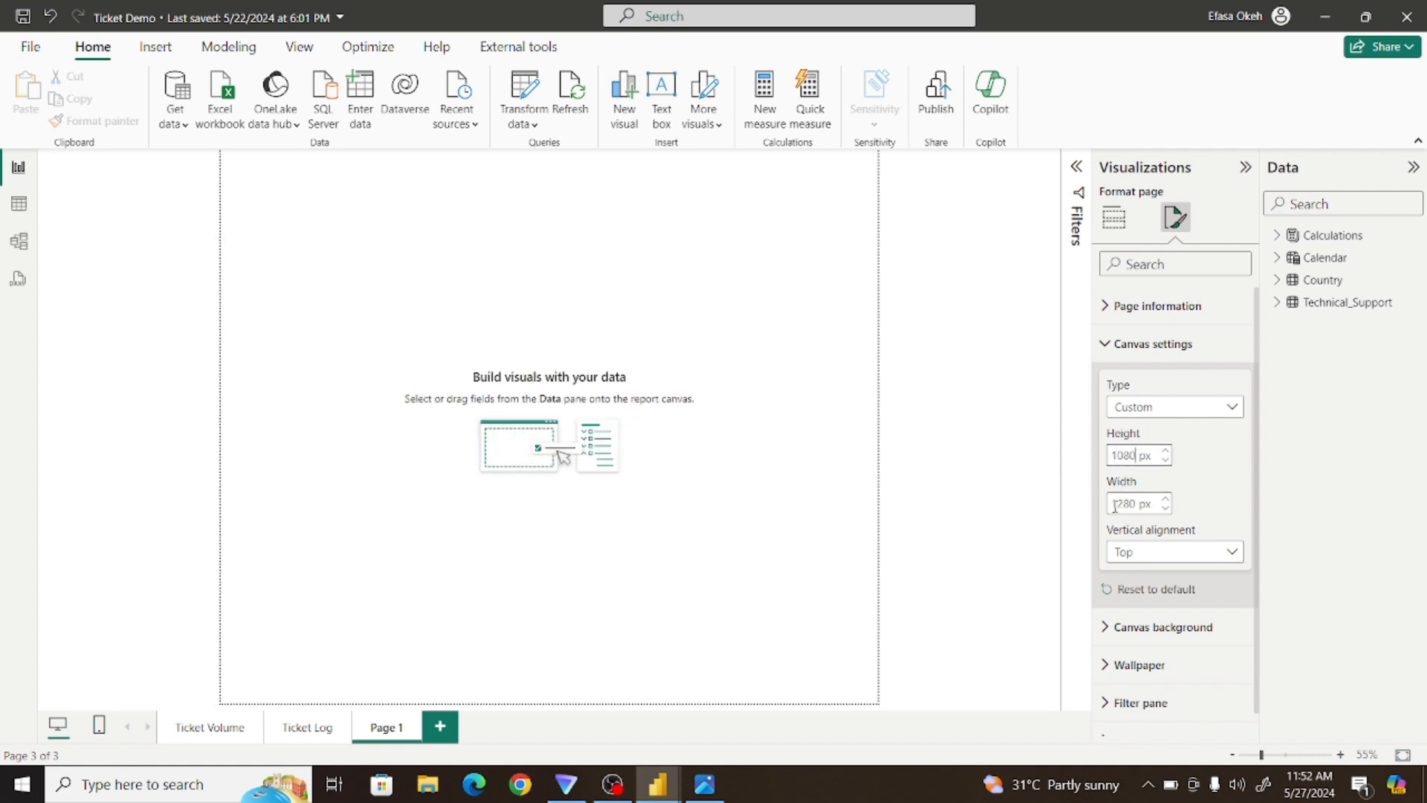
text(1920)
key(Return)
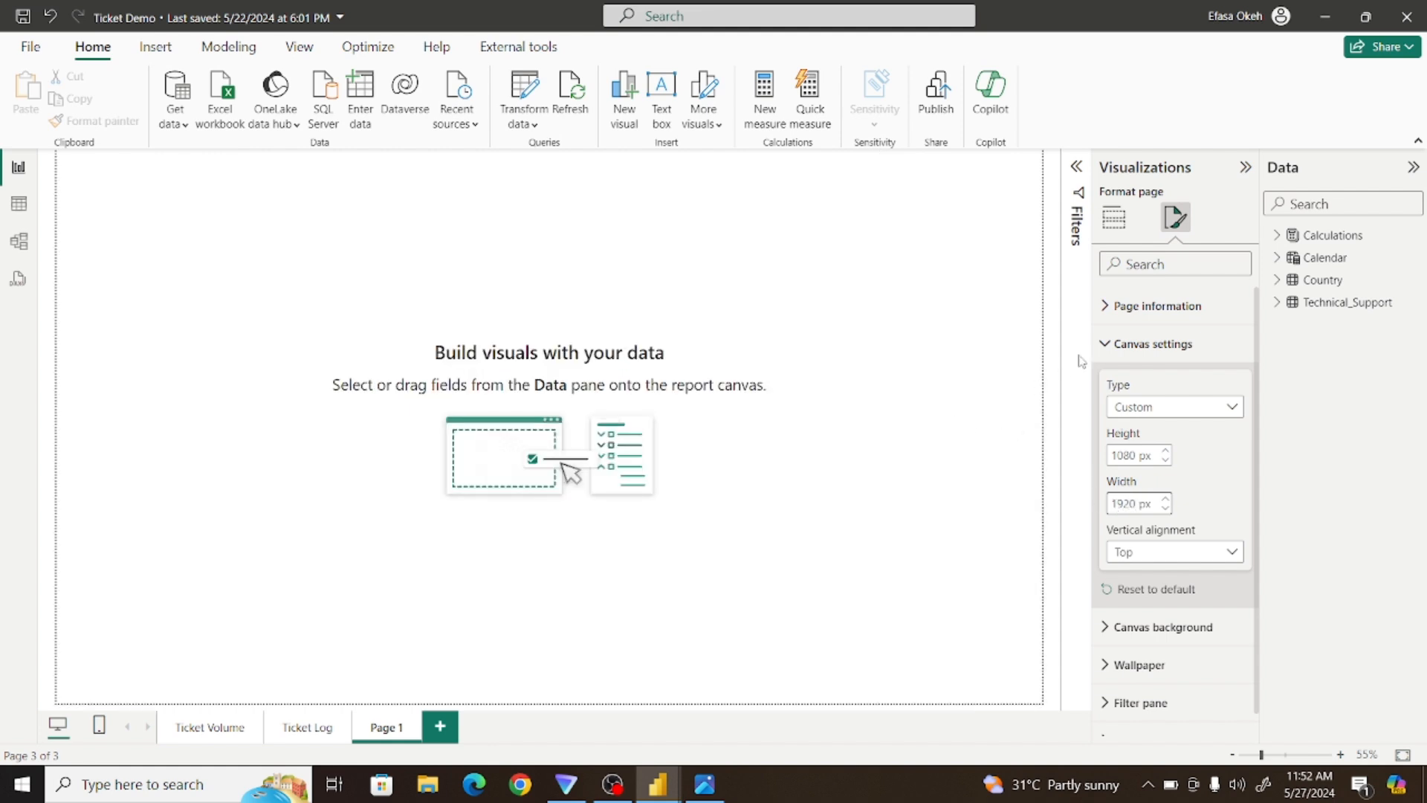
click(1107, 345)
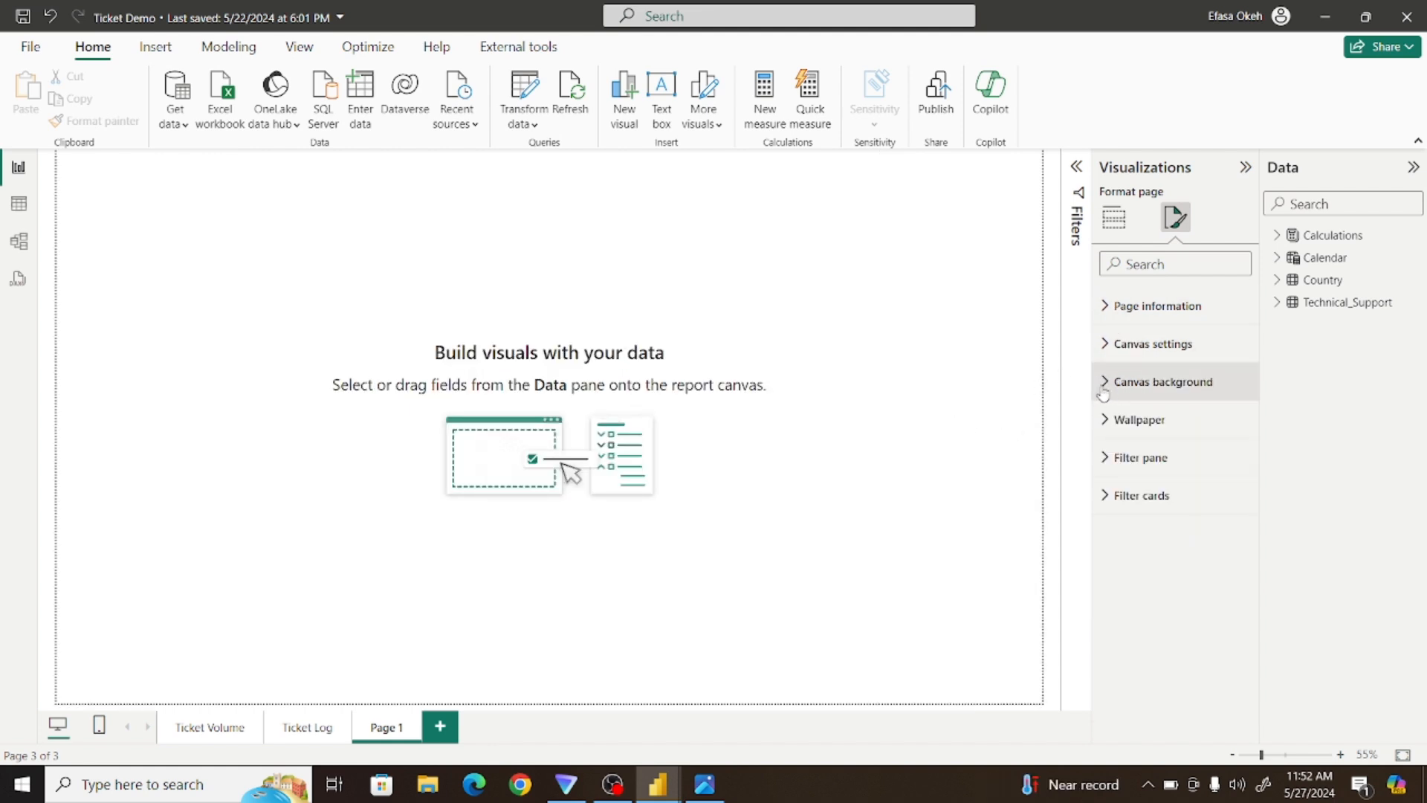
Load the Ticket2 picture from the Pictures folder as the new page's canvas background image
click(1106, 388)
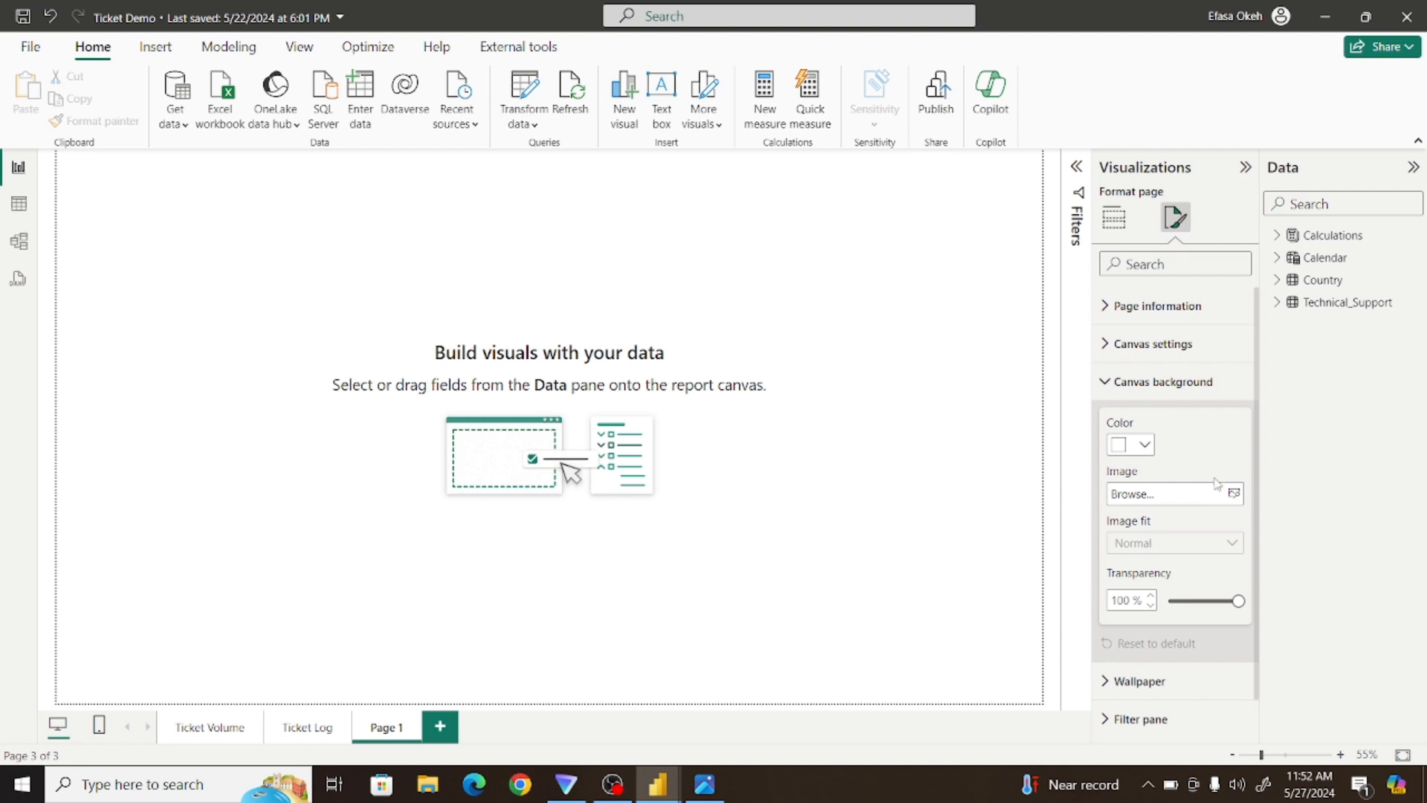
click(1234, 495)
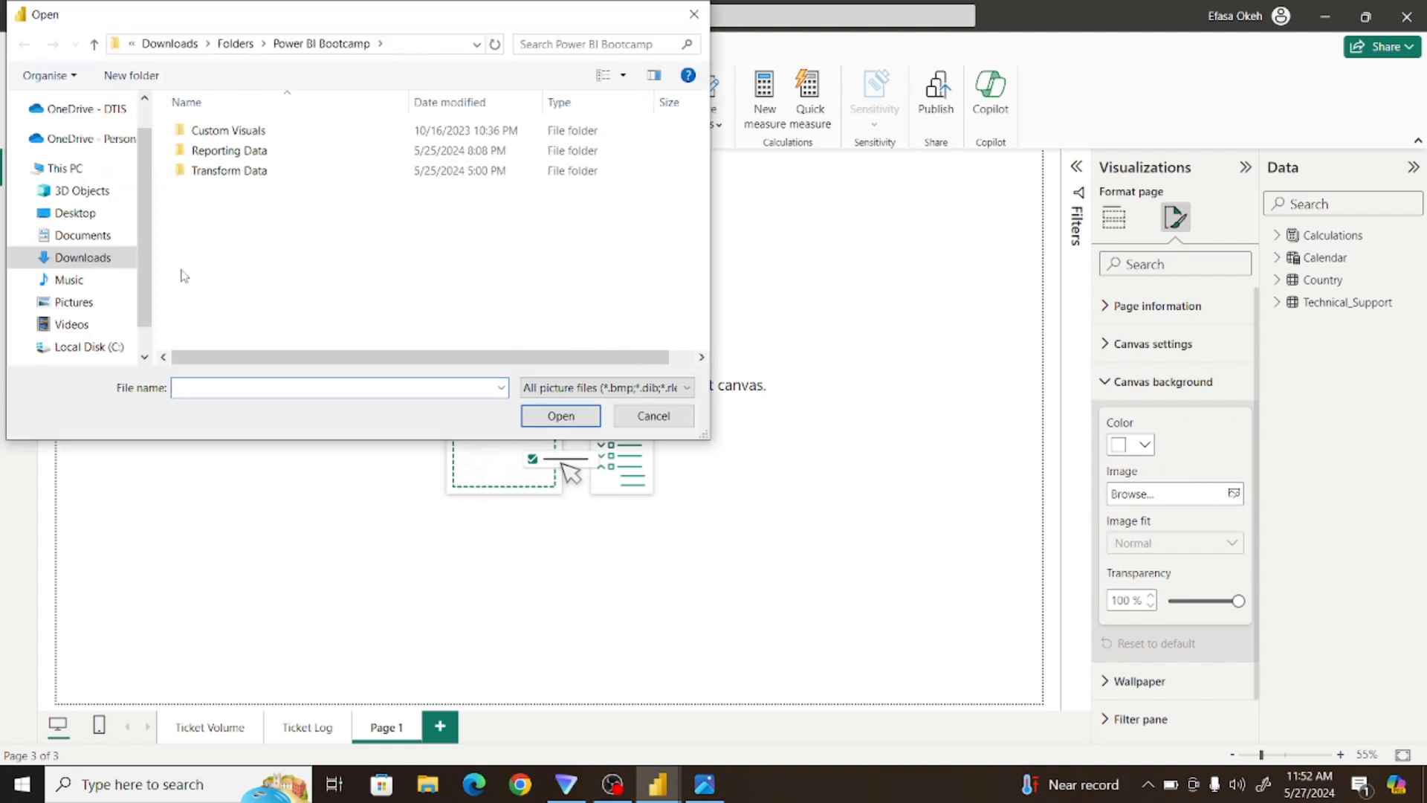
click(84, 303)
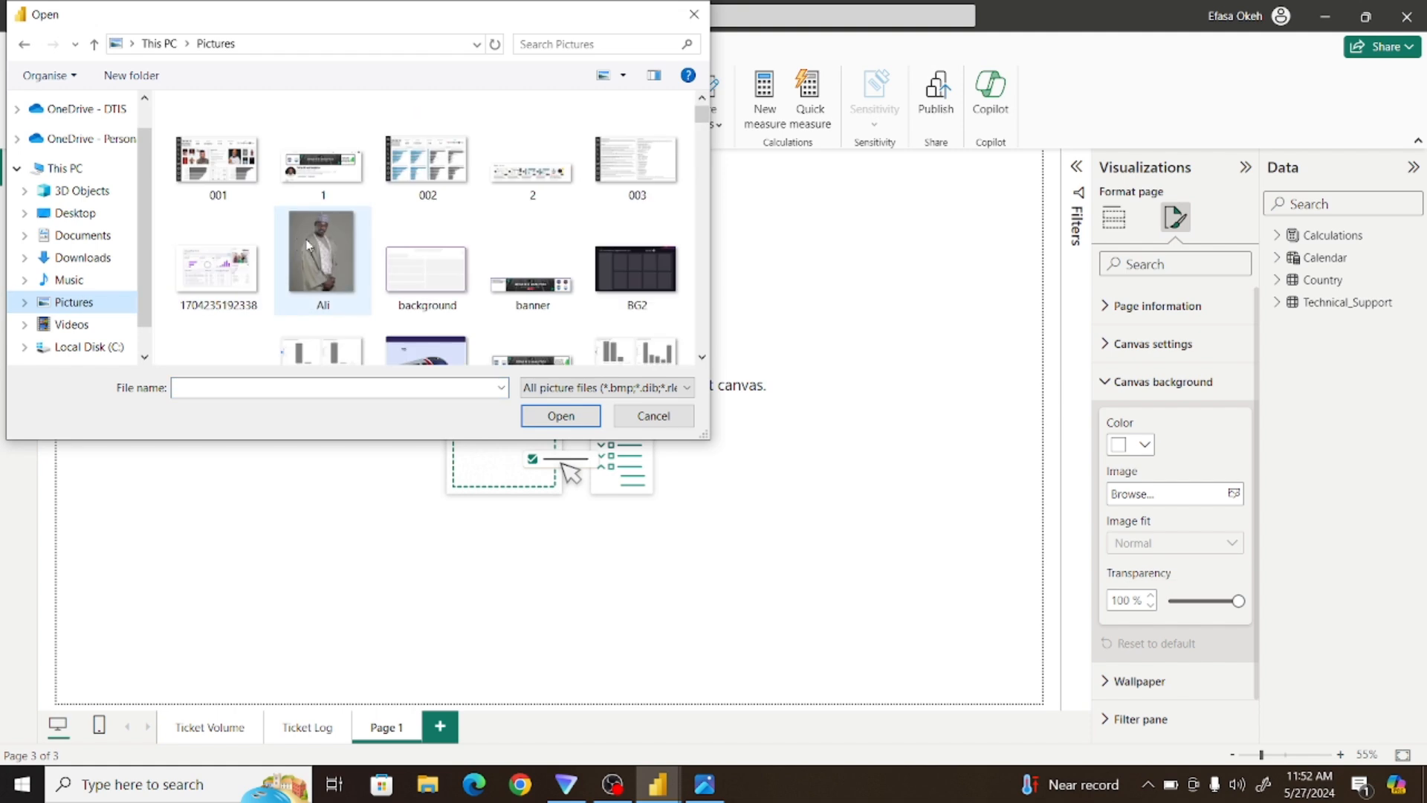
click(318, 247)
key(t)
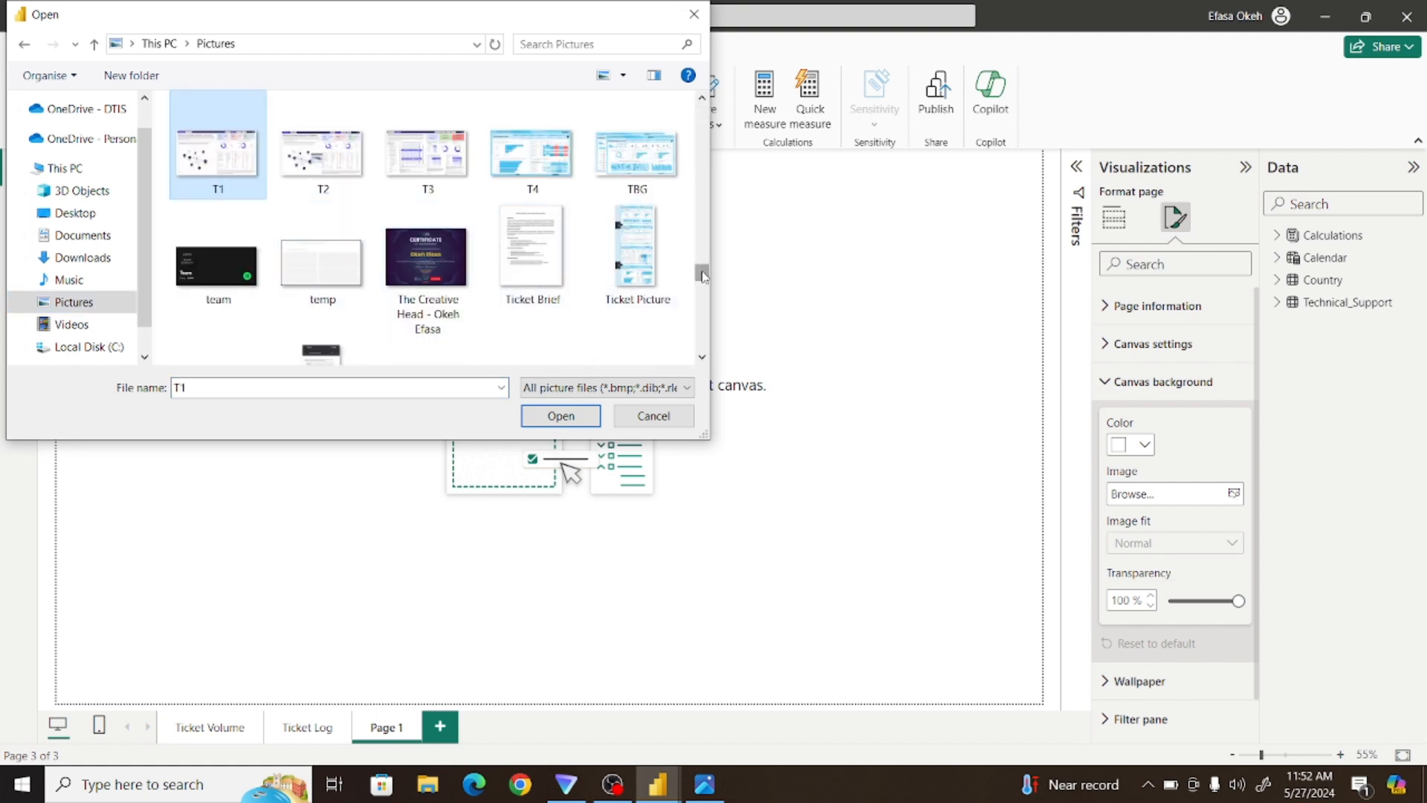
click(701, 357)
click(701, 358)
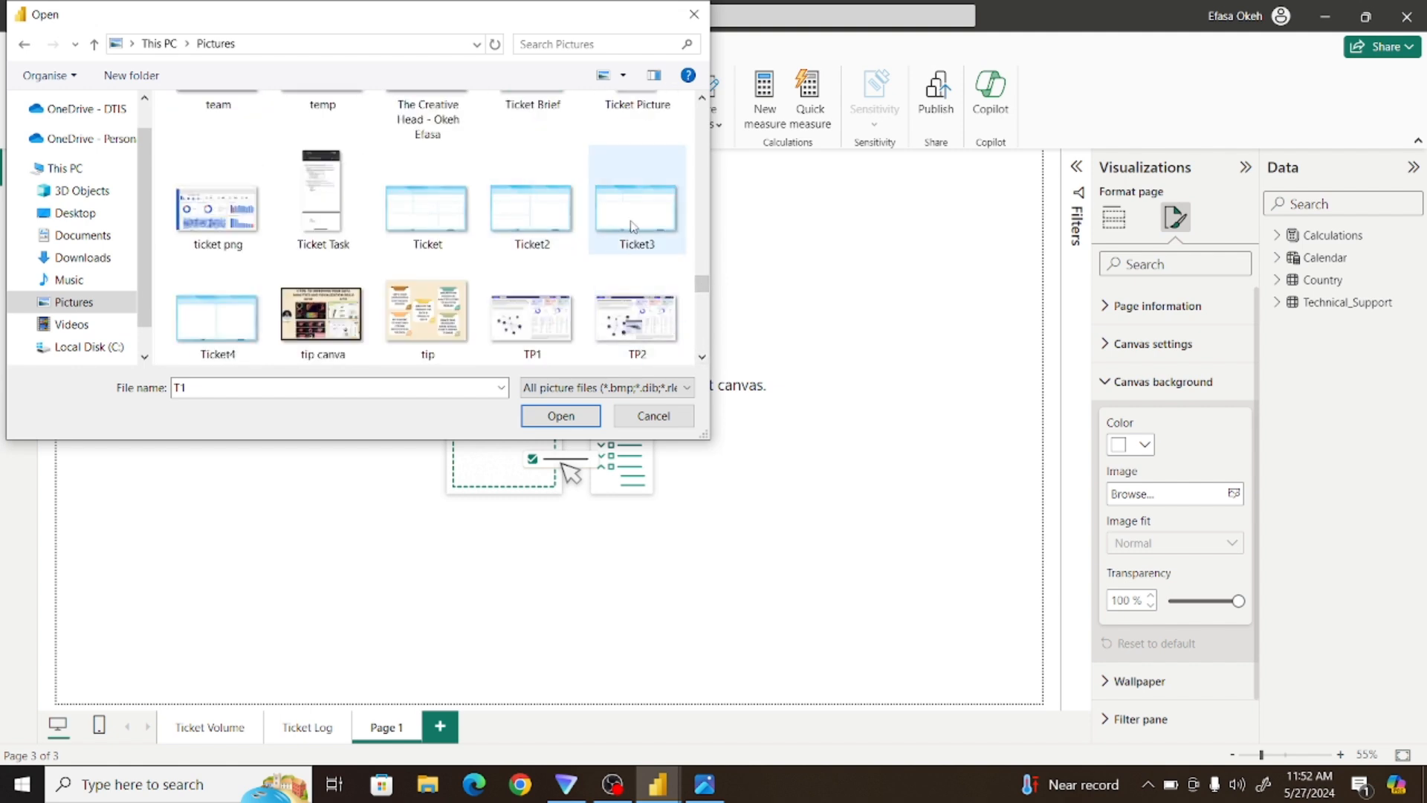
click(532, 215)
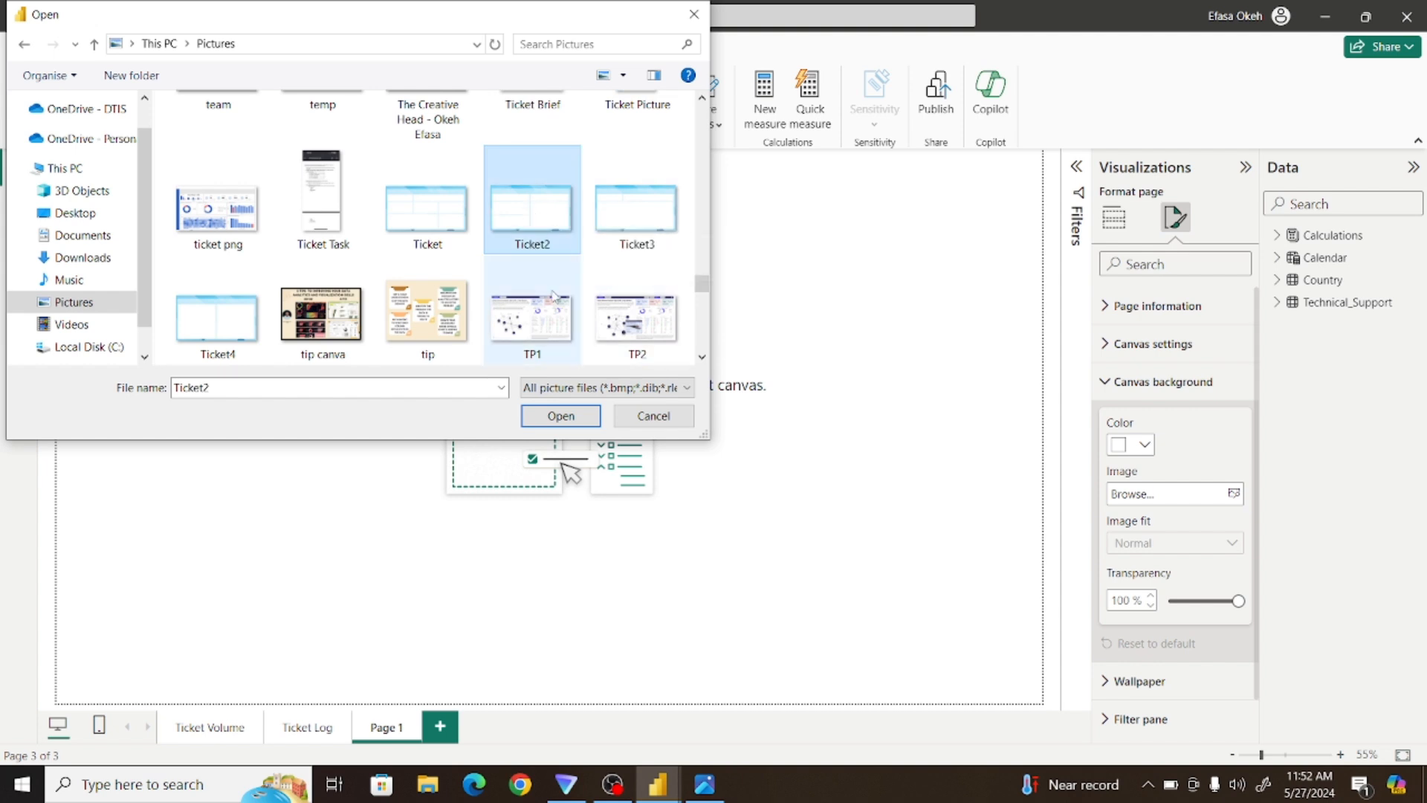
click(560, 416)
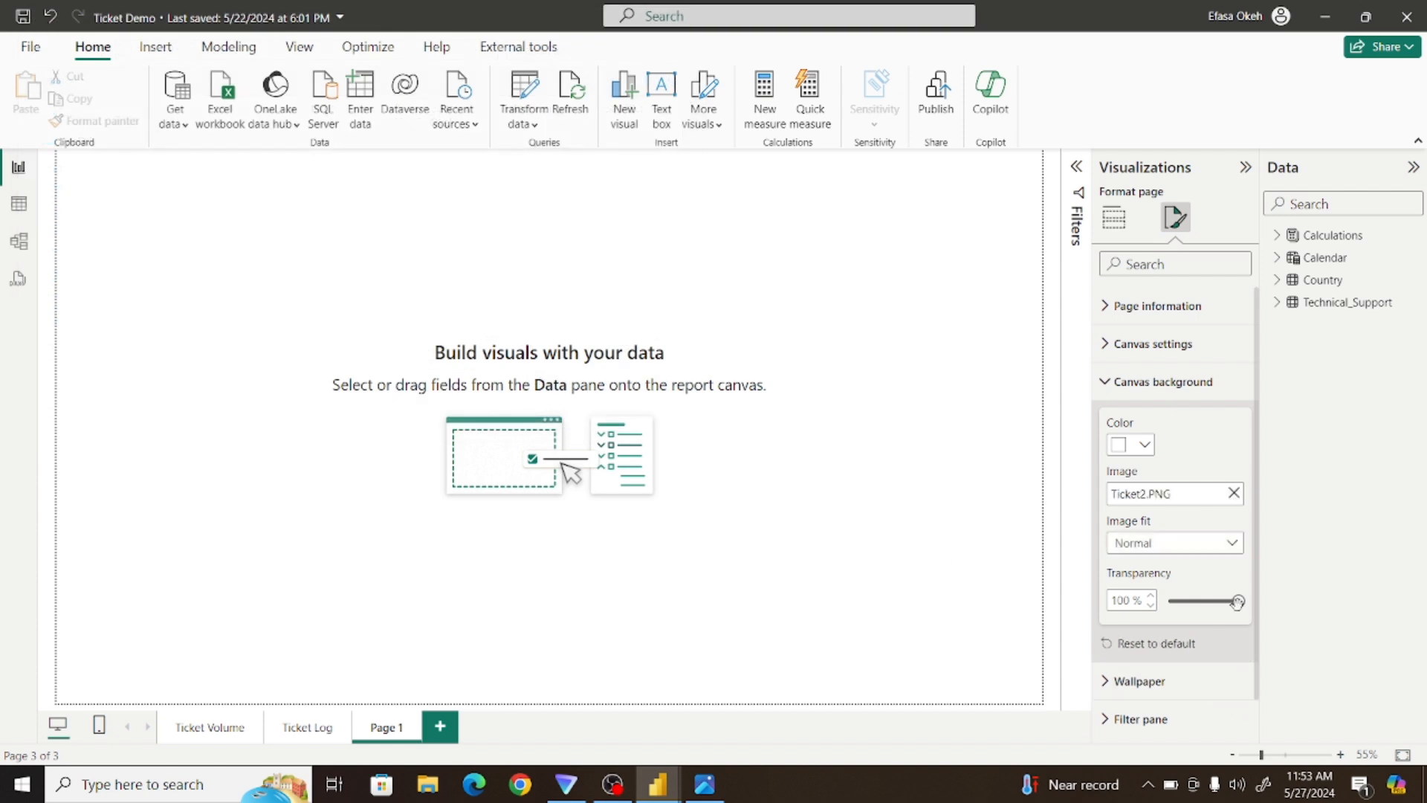
Set the canvas background's transparency to 0% and its image fit to Fit
drag(1237, 602, 1164, 599)
click(1143, 549)
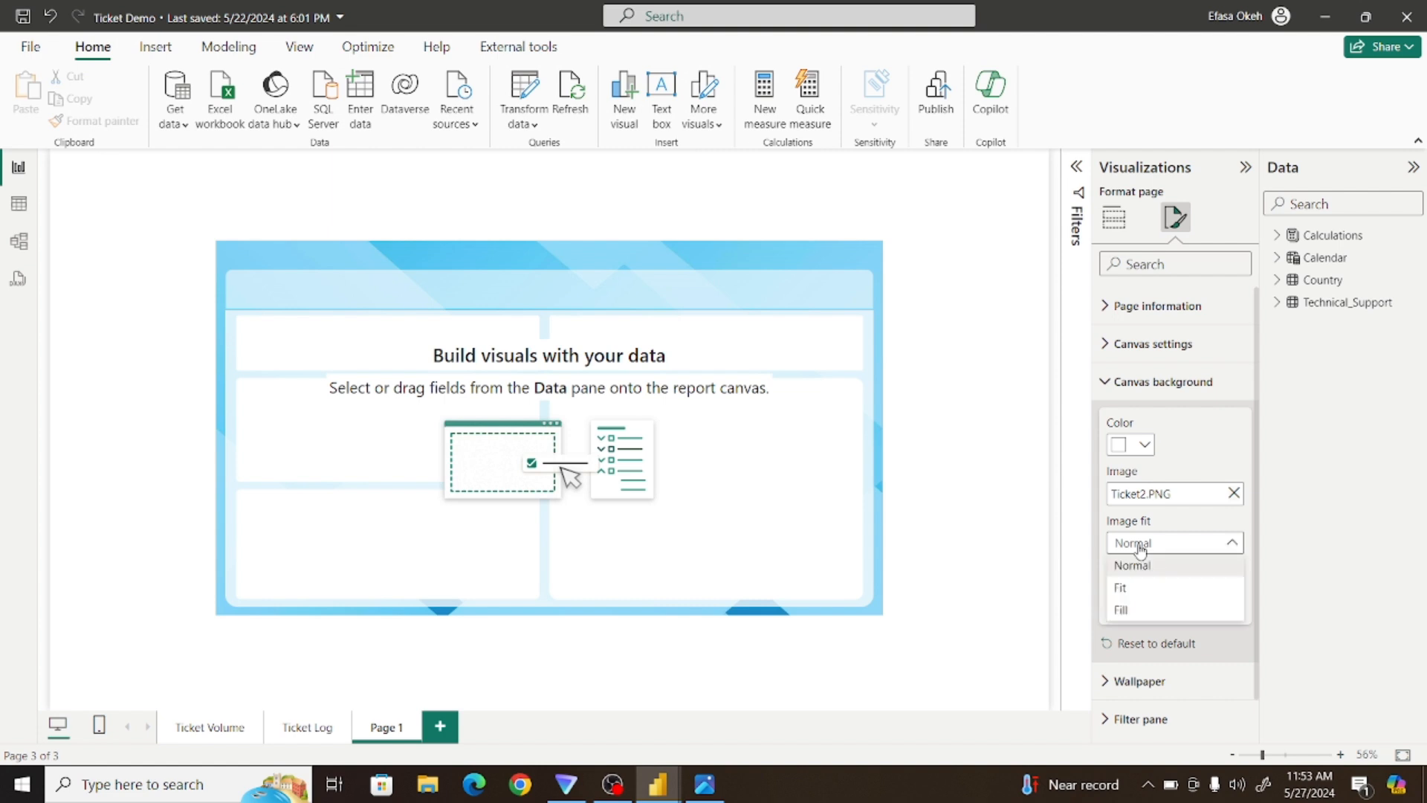
click(1134, 589)
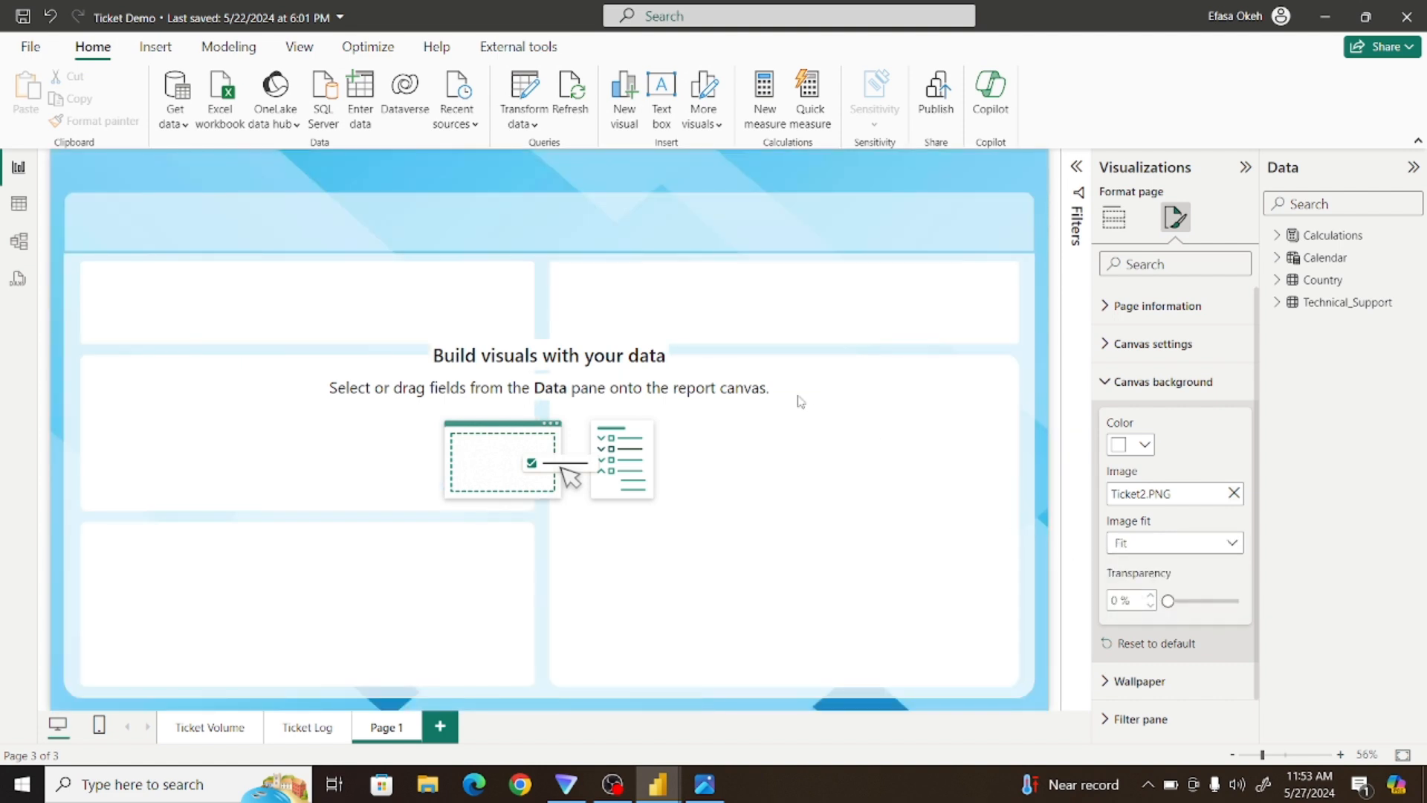
click(1104, 385)
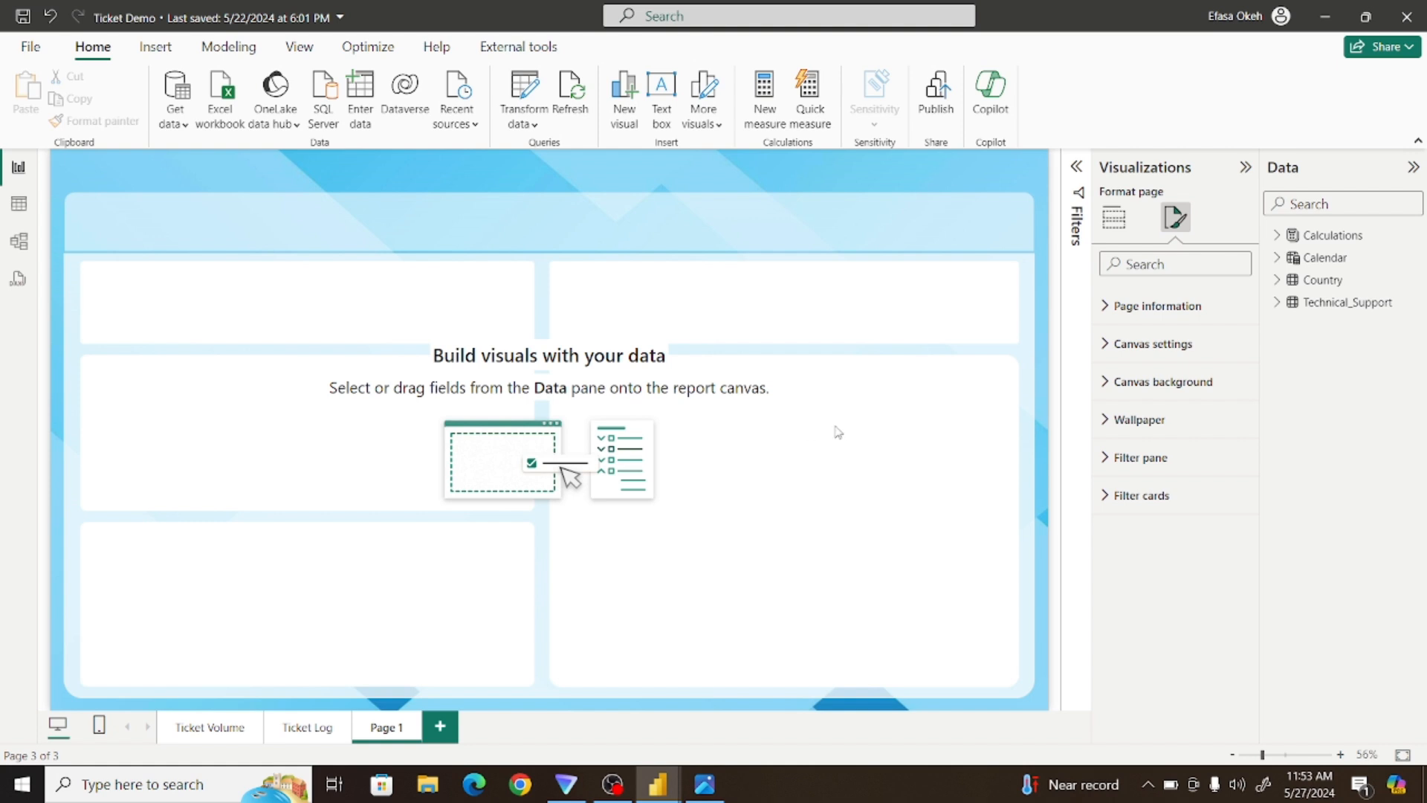
View the youtube.PNG picture in the Photos app and return to the Ticket Demo report
click(705, 784)
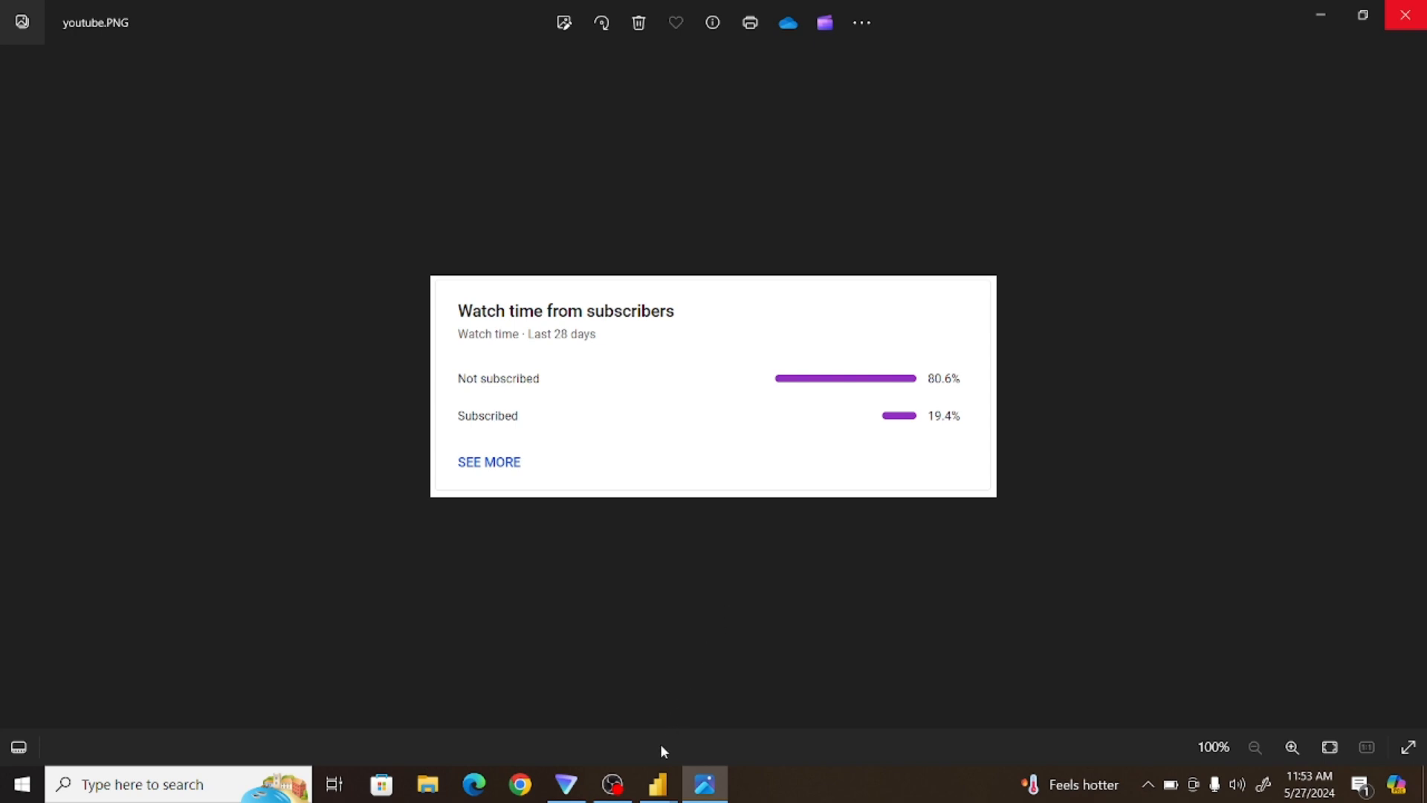
mouse_move(658, 784)
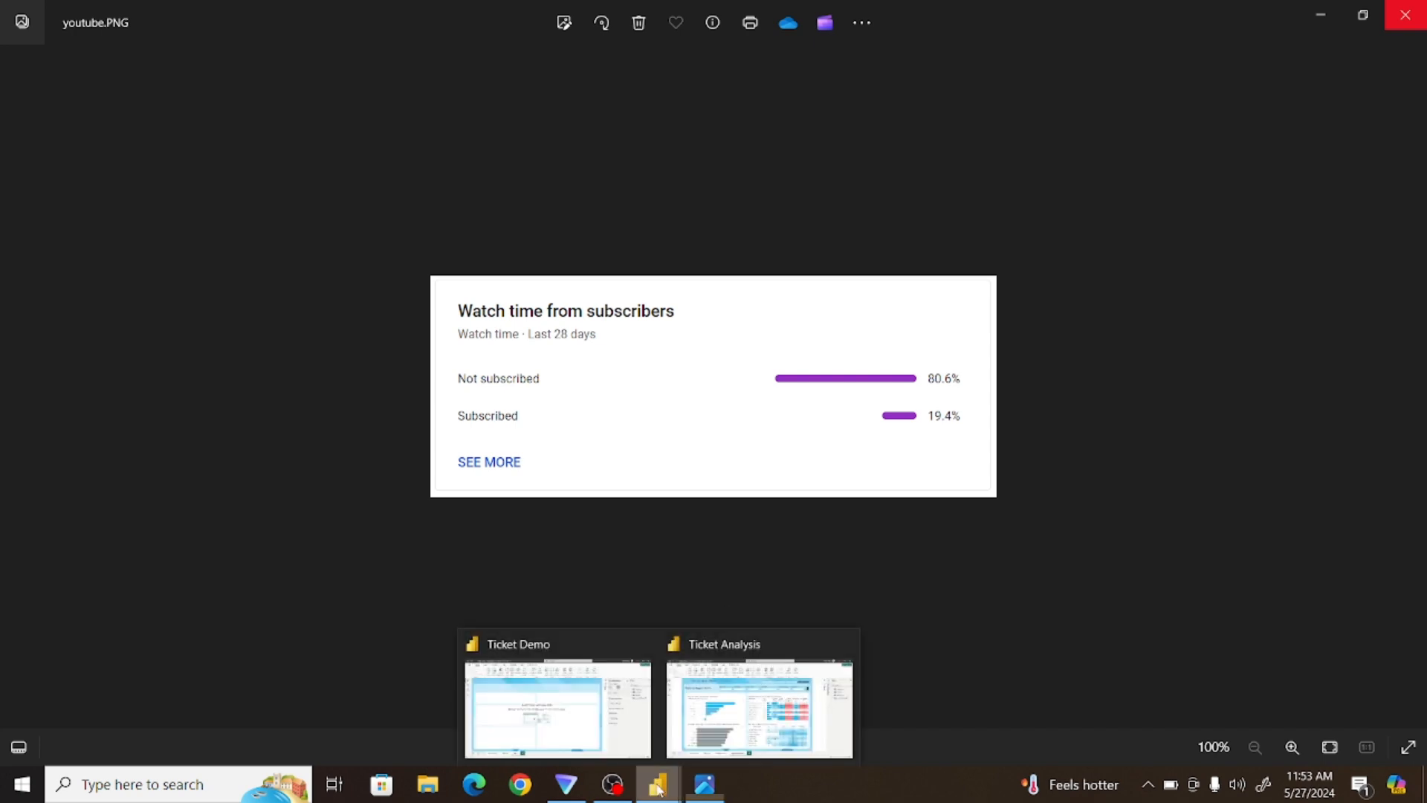
click(590, 725)
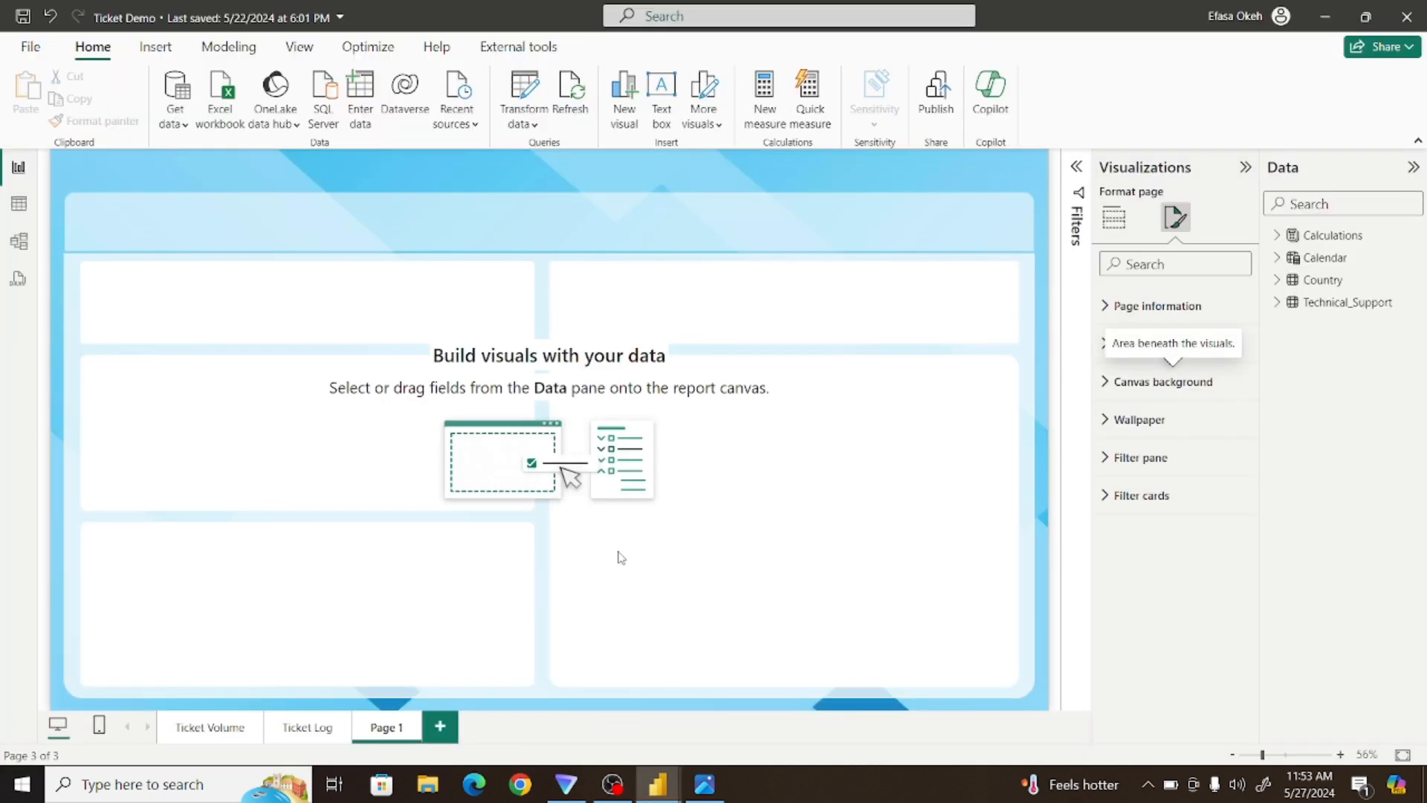
Rename the new report page as "Content and SLA"
double_click(384, 731)
key(BackSpace)
key(BackSpace)
key(BackSpace)
key(BackSpace)
key(BackSpace)
key(BackSpace)
text(Content and SLA)
key(Return)
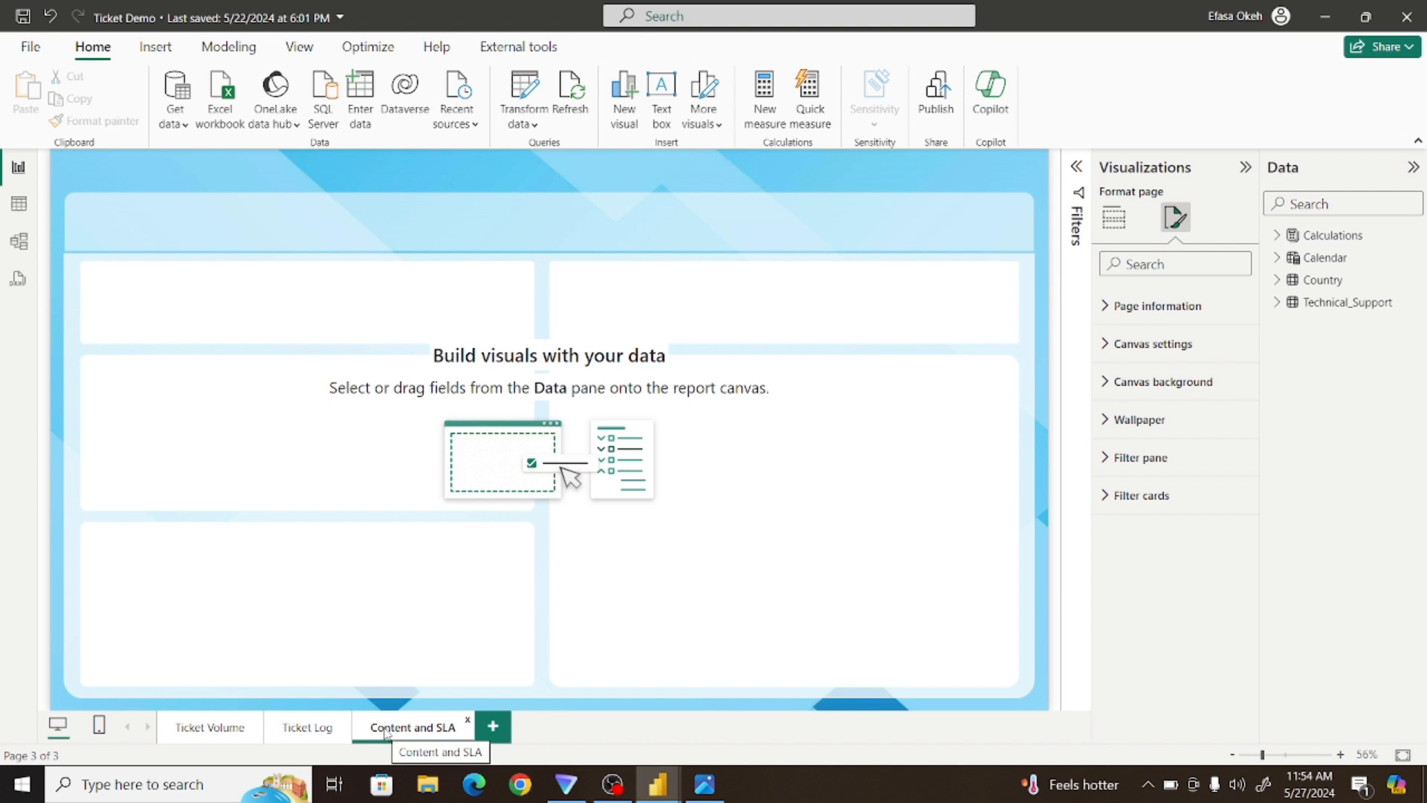
click(715, 544)
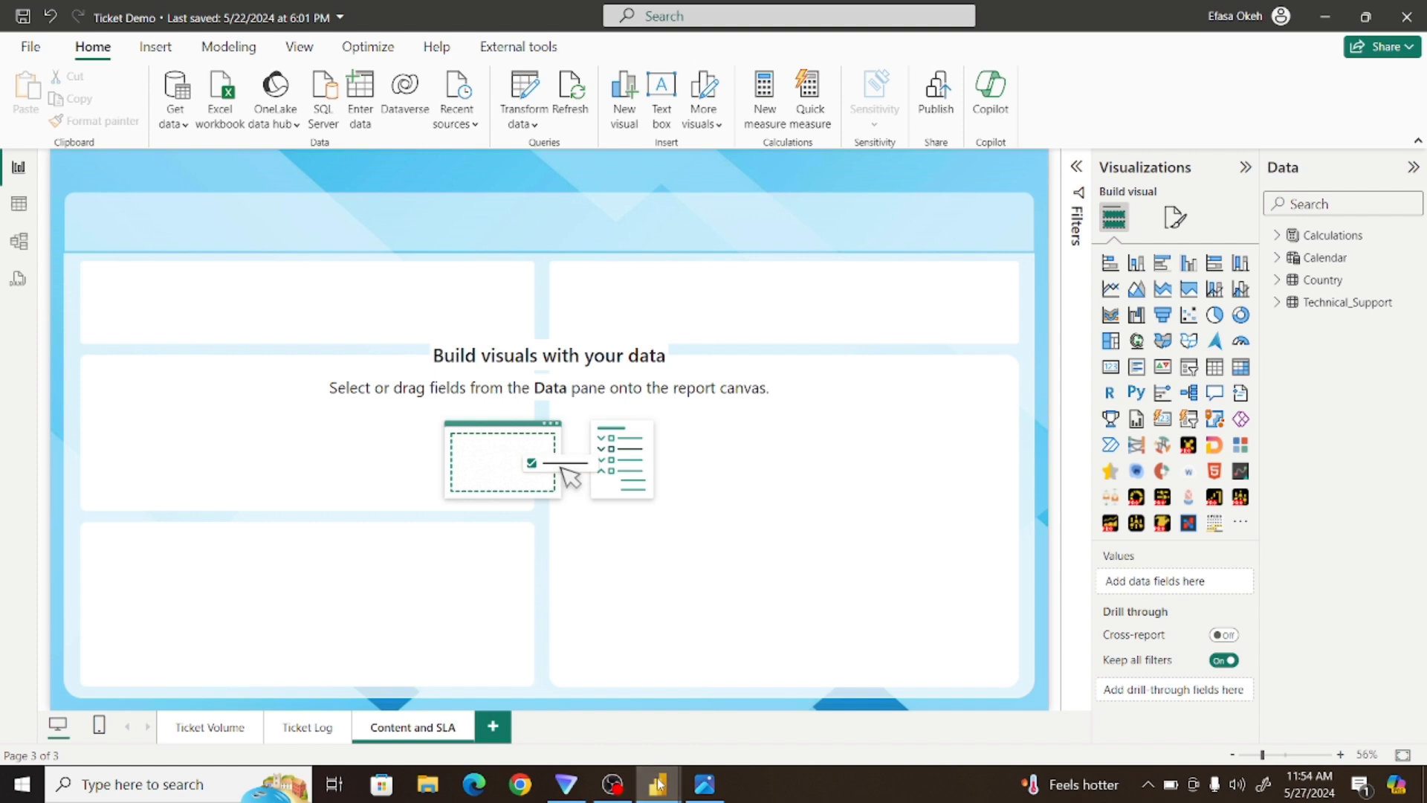
Switch to the Ticket Analysis report and view its Content and SLA's page
mouse_move(658, 785)
click(735, 721)
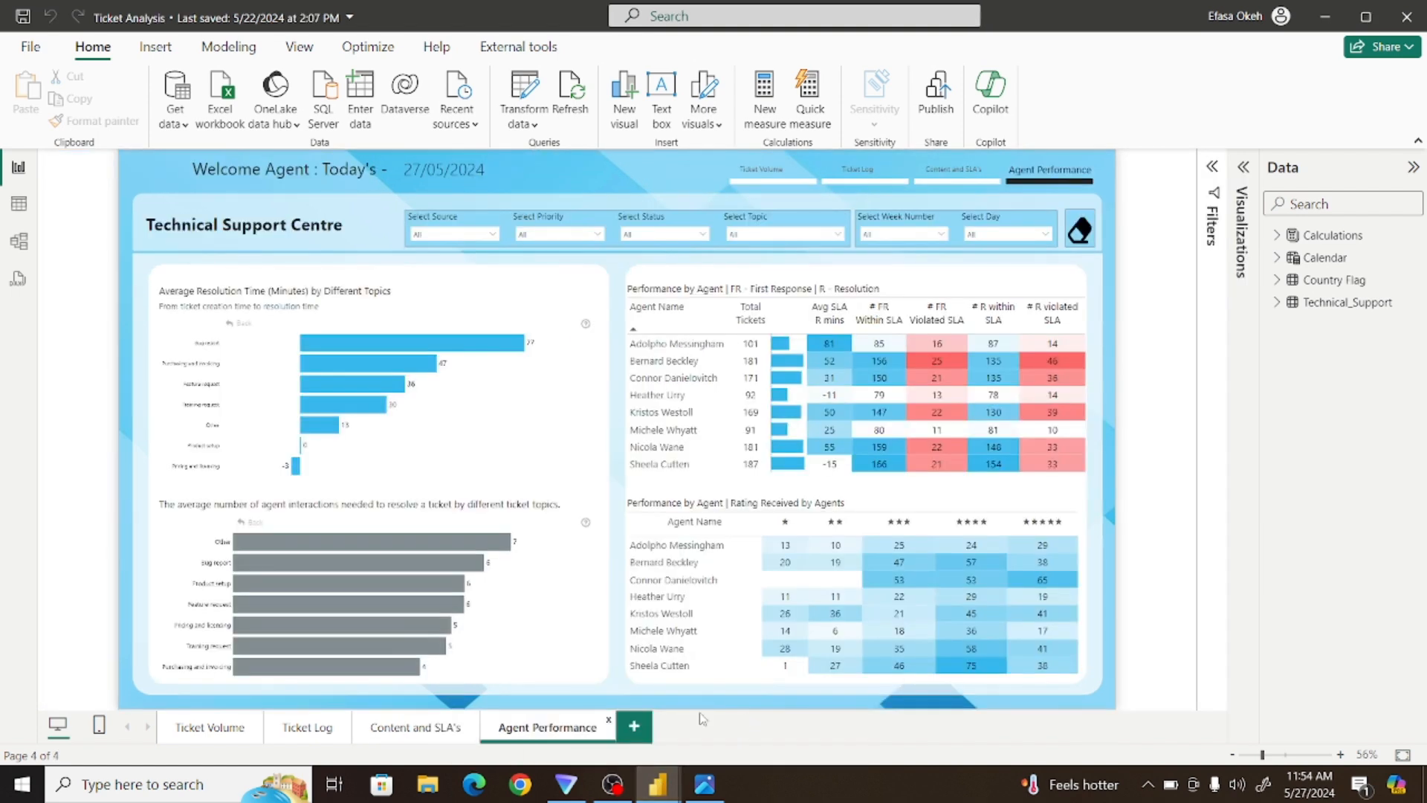
click(420, 732)
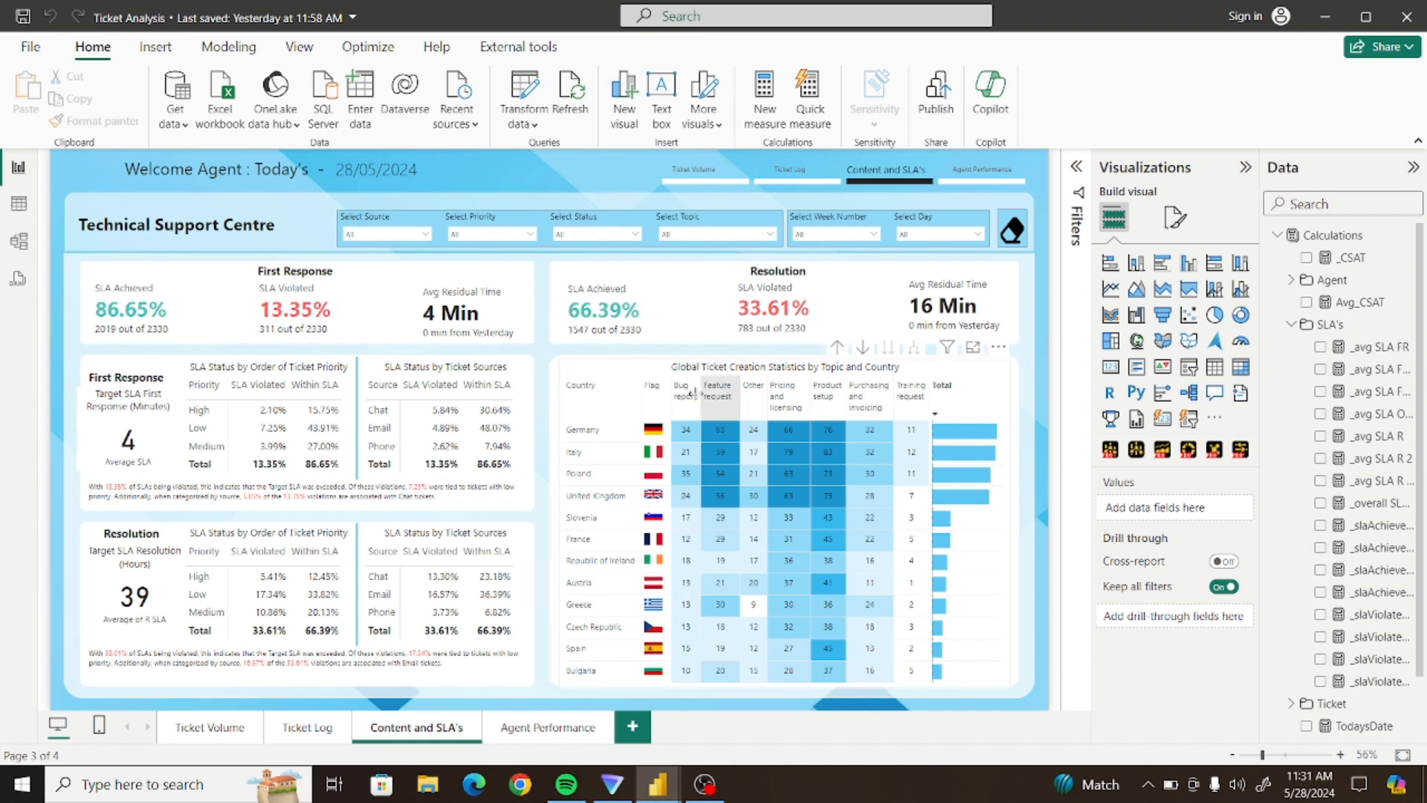
Show the Technical_Support table's data and inspect the distinct values of its Source column without filtering
click(19, 208)
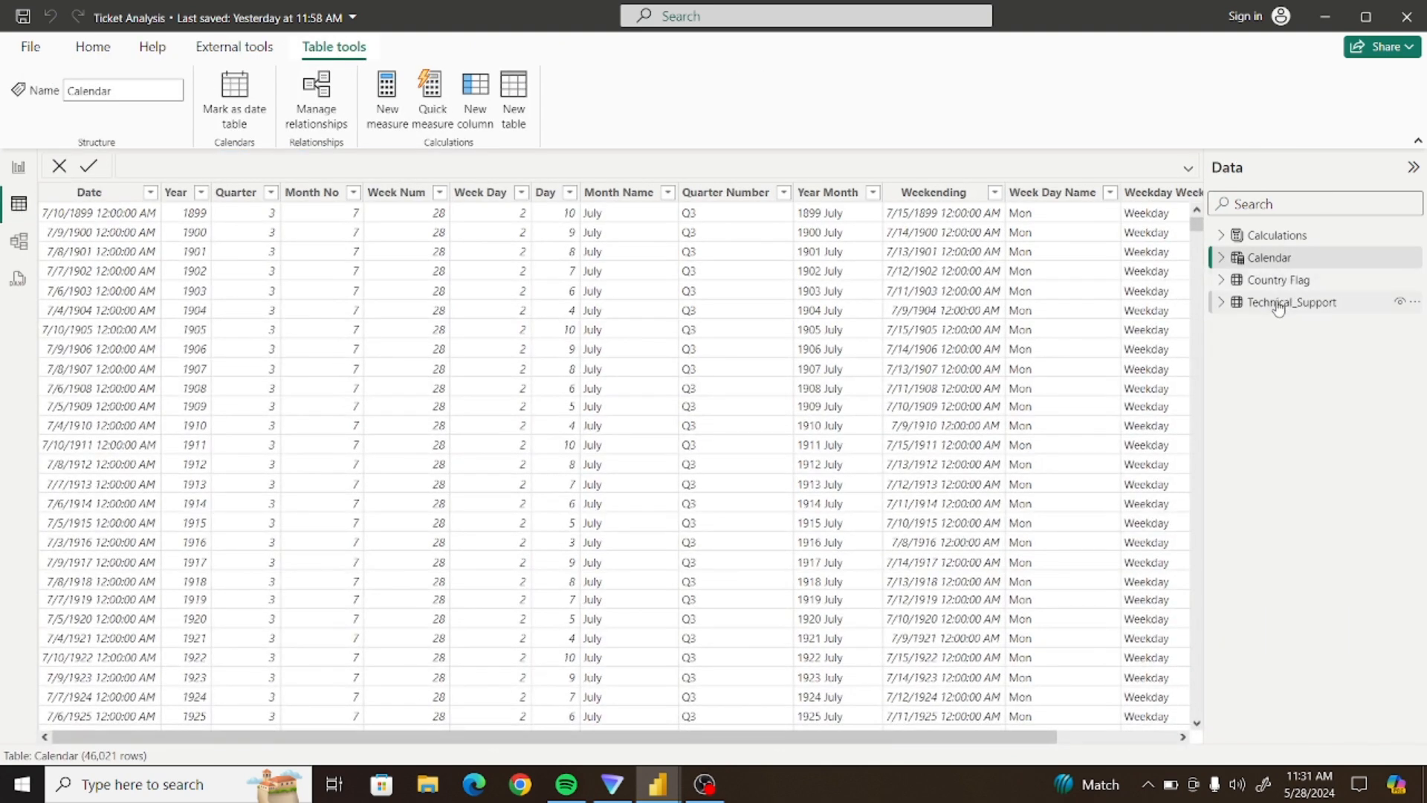
click(1277, 304)
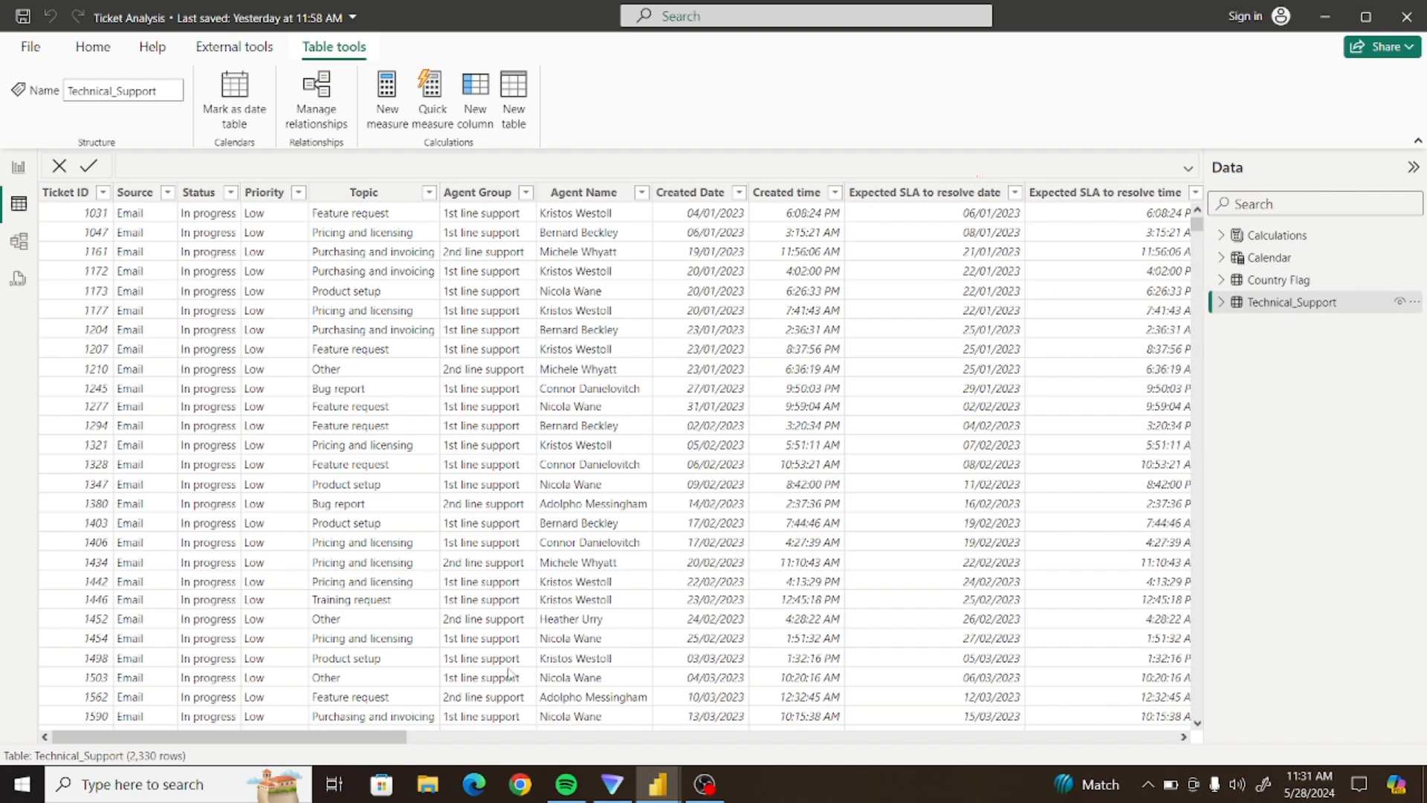
mouse_move(361, 739)
mouse_down()
mouse_move(402, 739)
mouse_move(348, 741)
mouse_up()
click(167, 193)
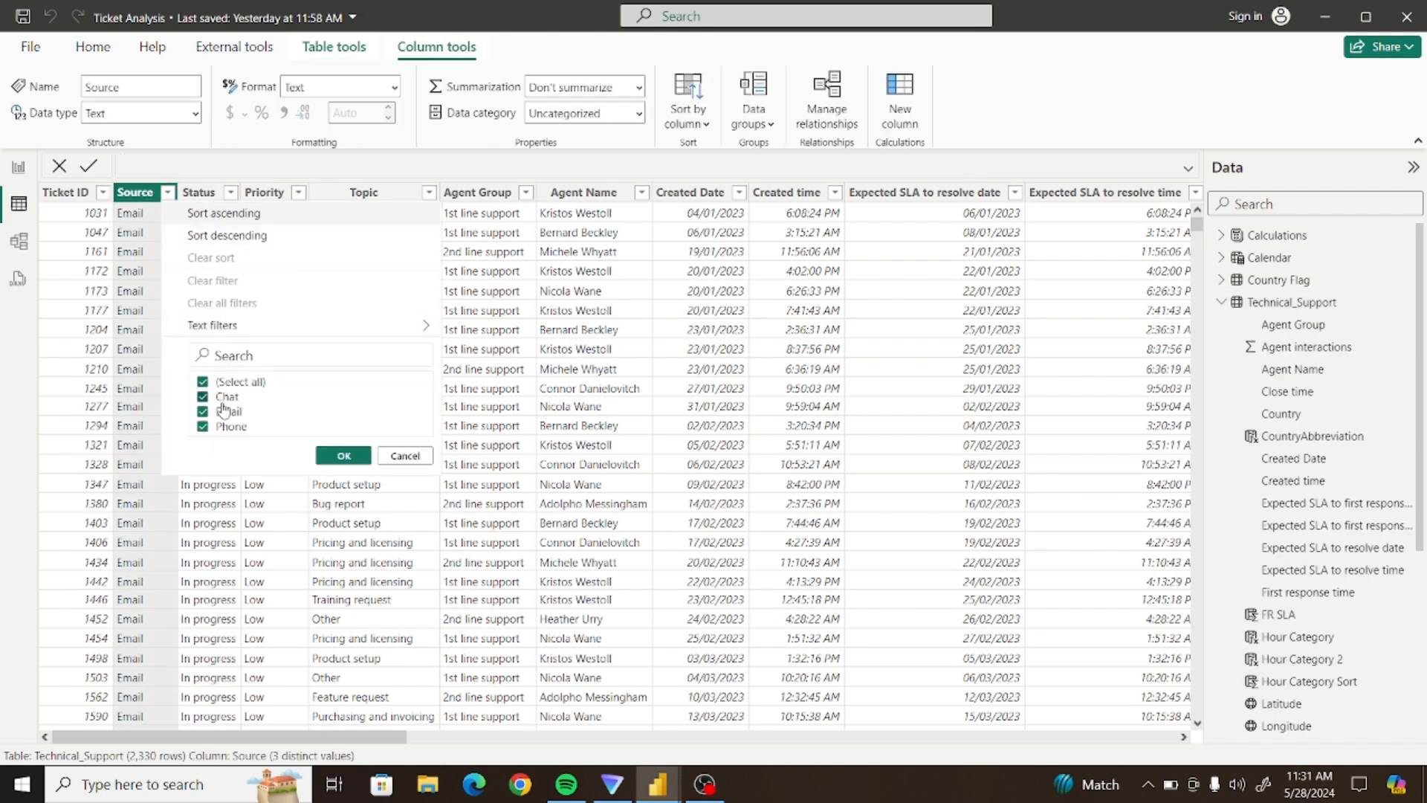
click(382, 458)
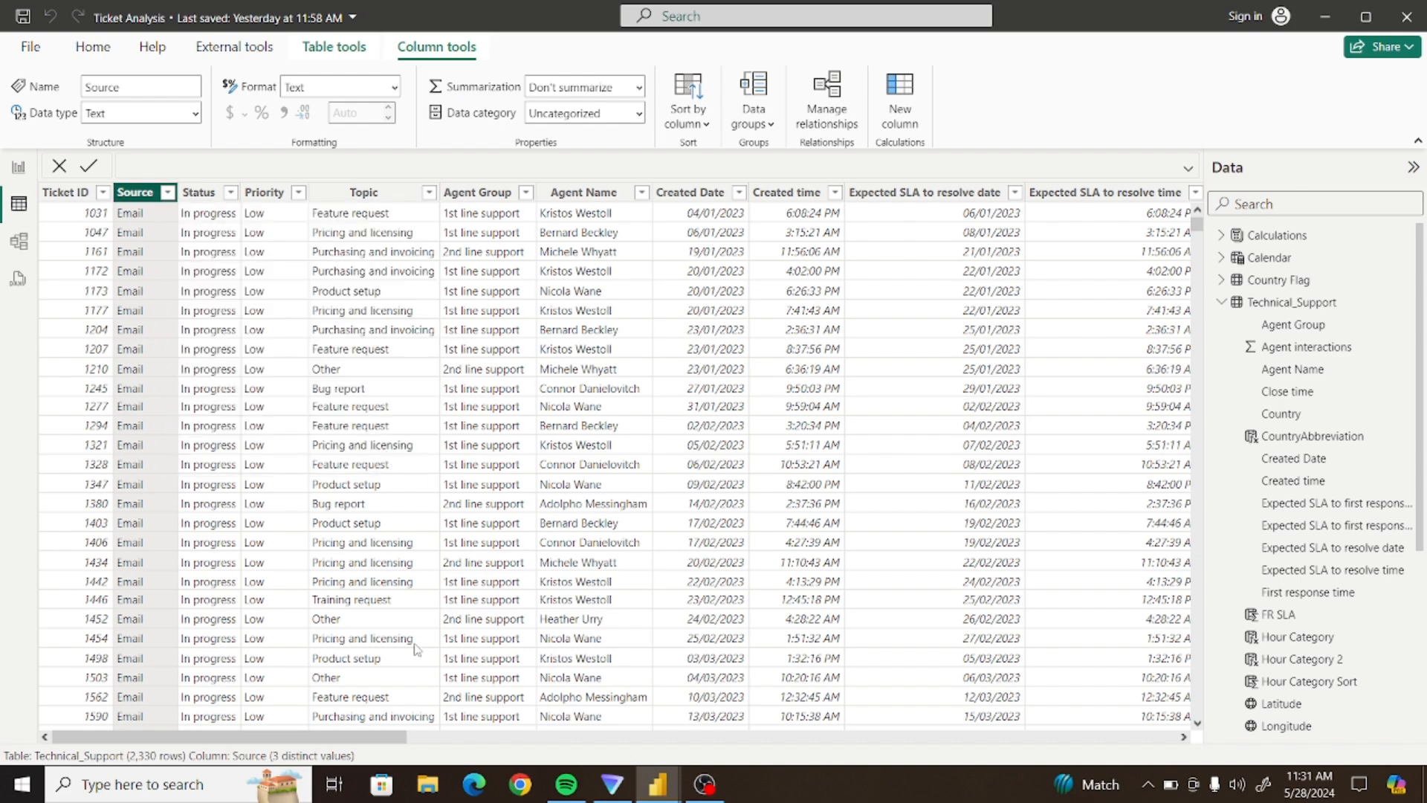
Examine the Technical_Support table's remaining columns, comparing created times, SLA statuses, first response times and expected SLA dates and times
drag(305, 742, 472, 747)
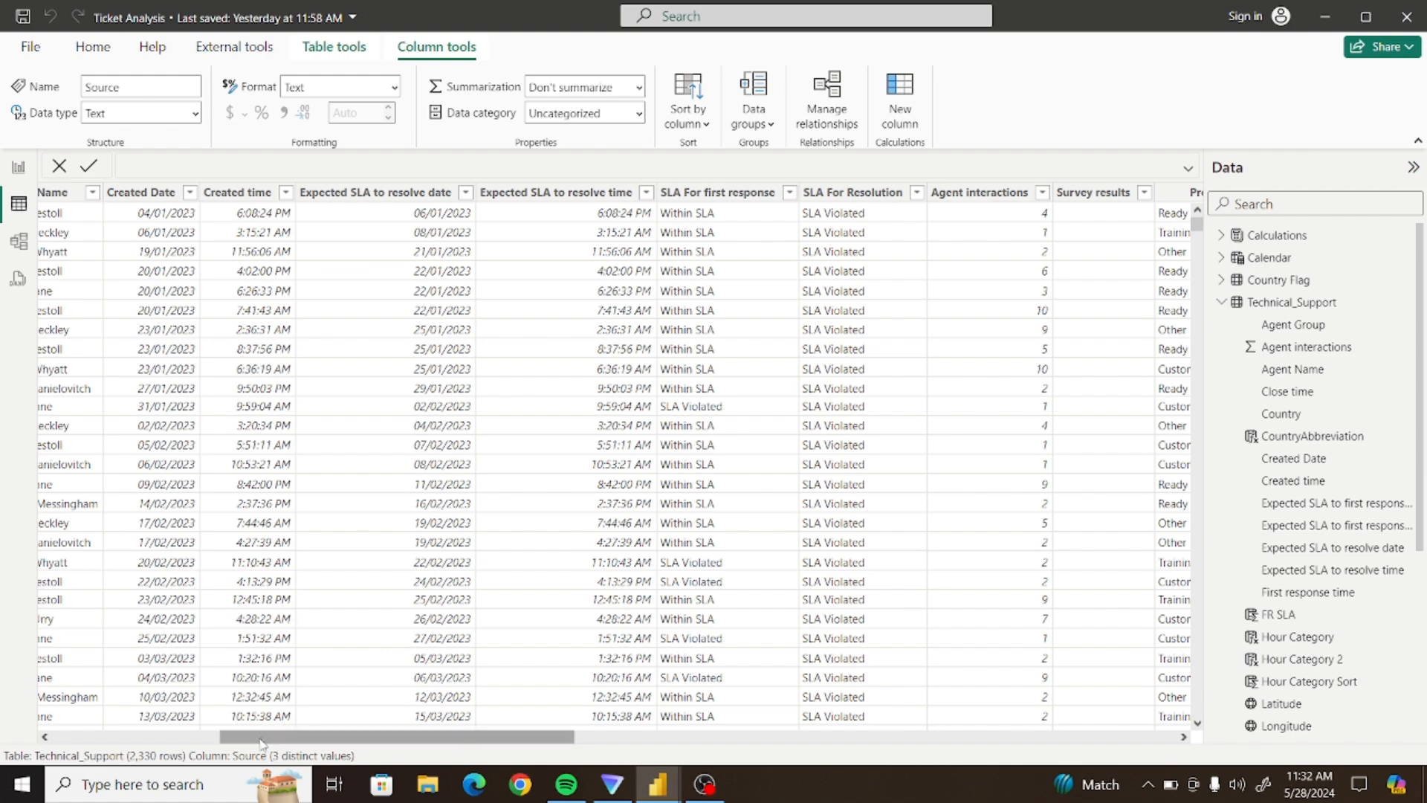
drag(260, 741, 857, 740)
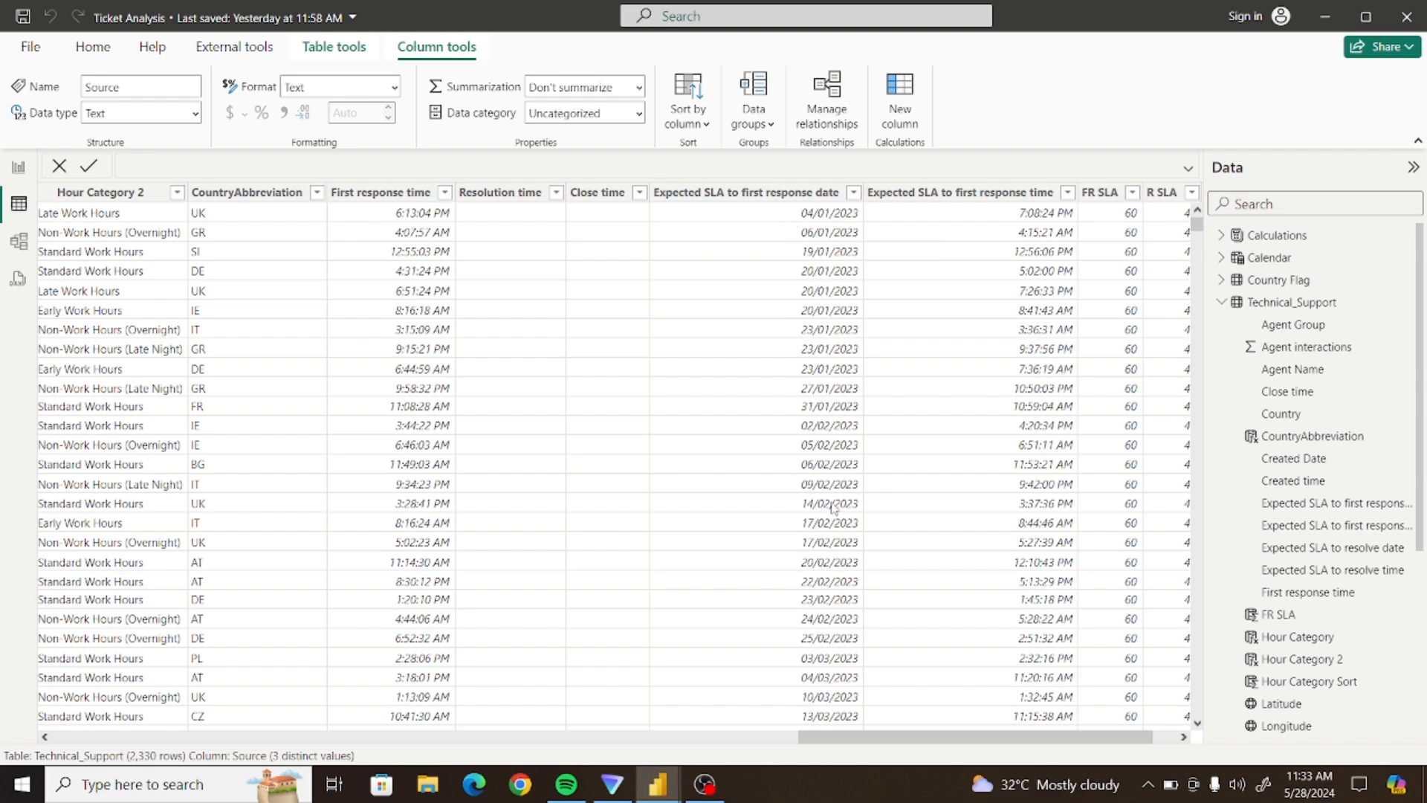
drag(825, 738, 154, 777)
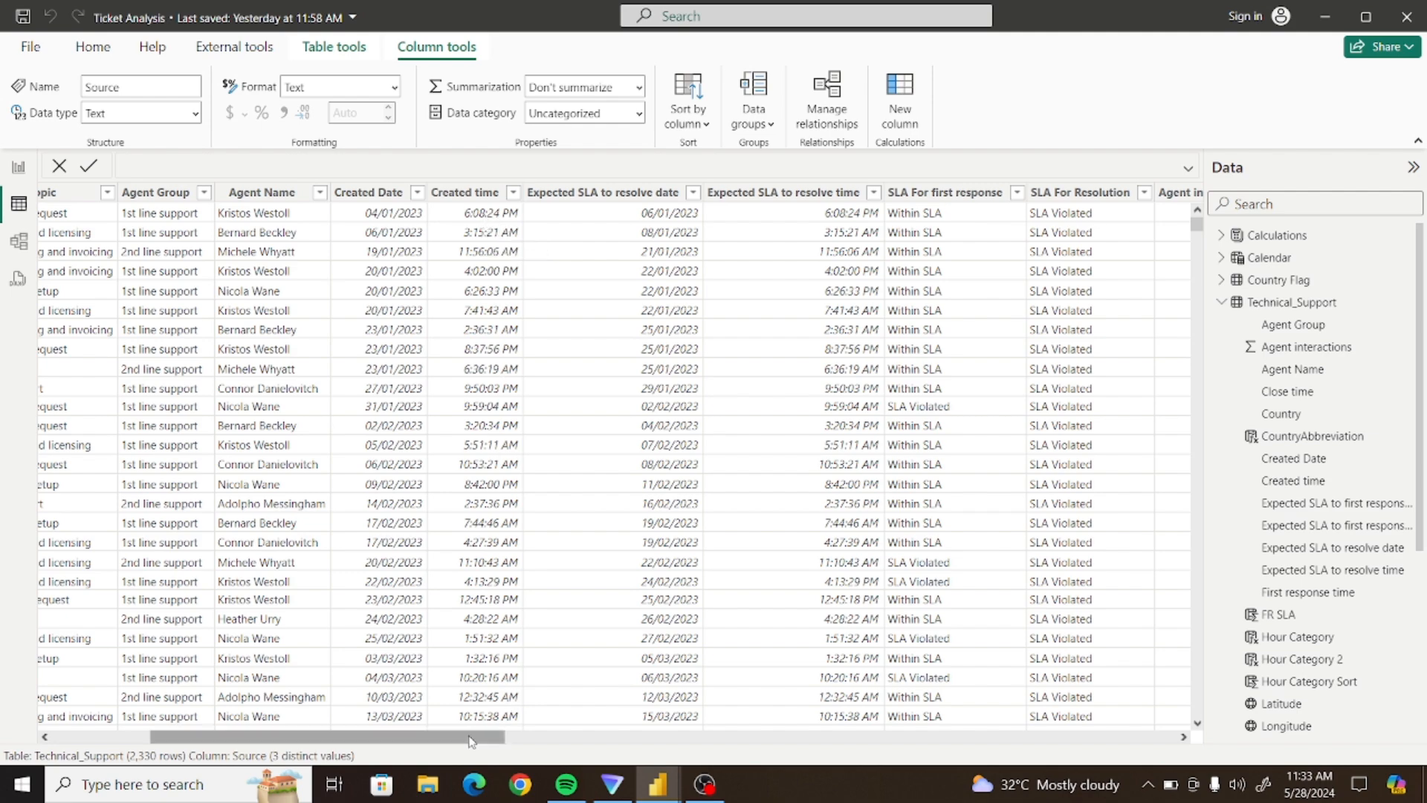
drag(465, 746, 1108, 740)
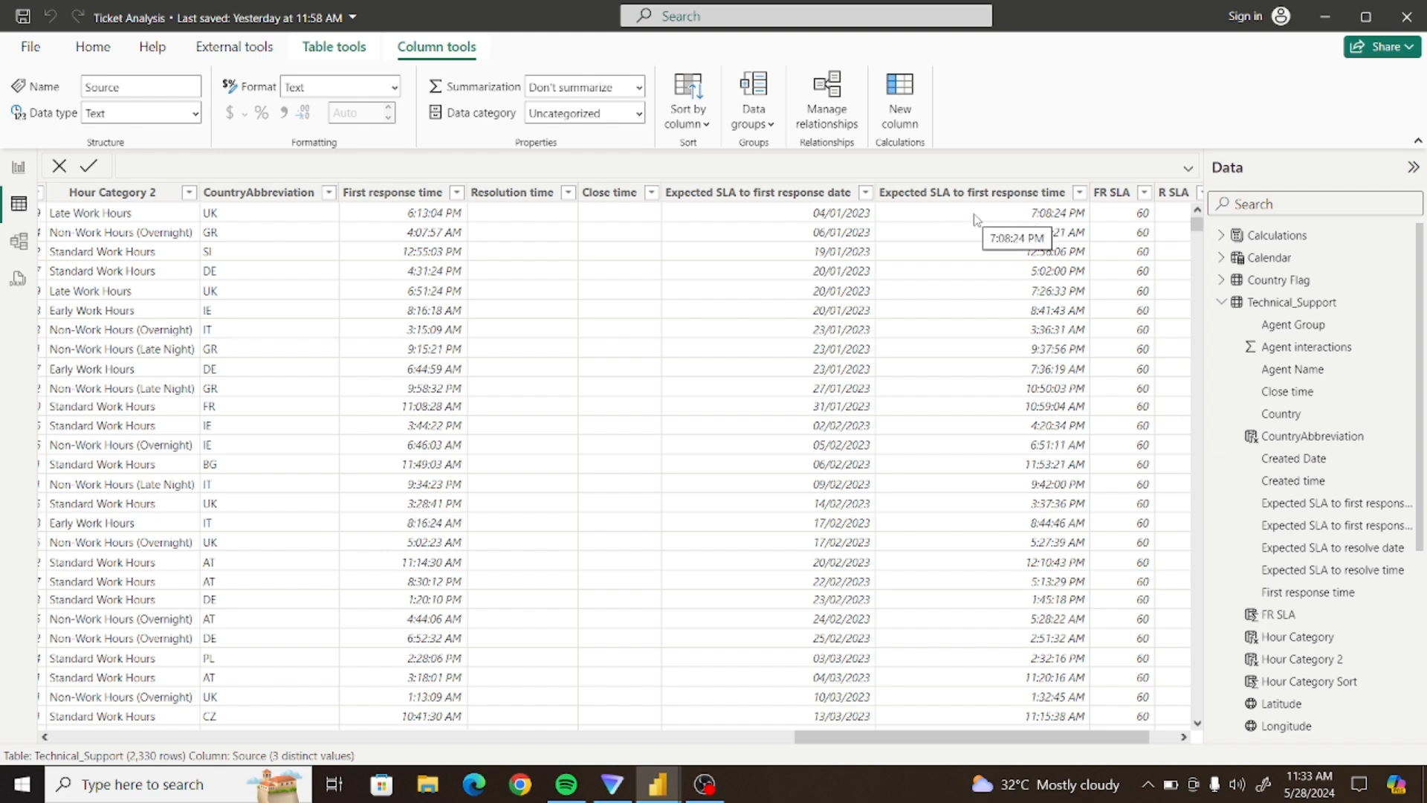
Compare the Technical_Support table's Expected SLA to first response time column with its First response time column
click(976, 195)
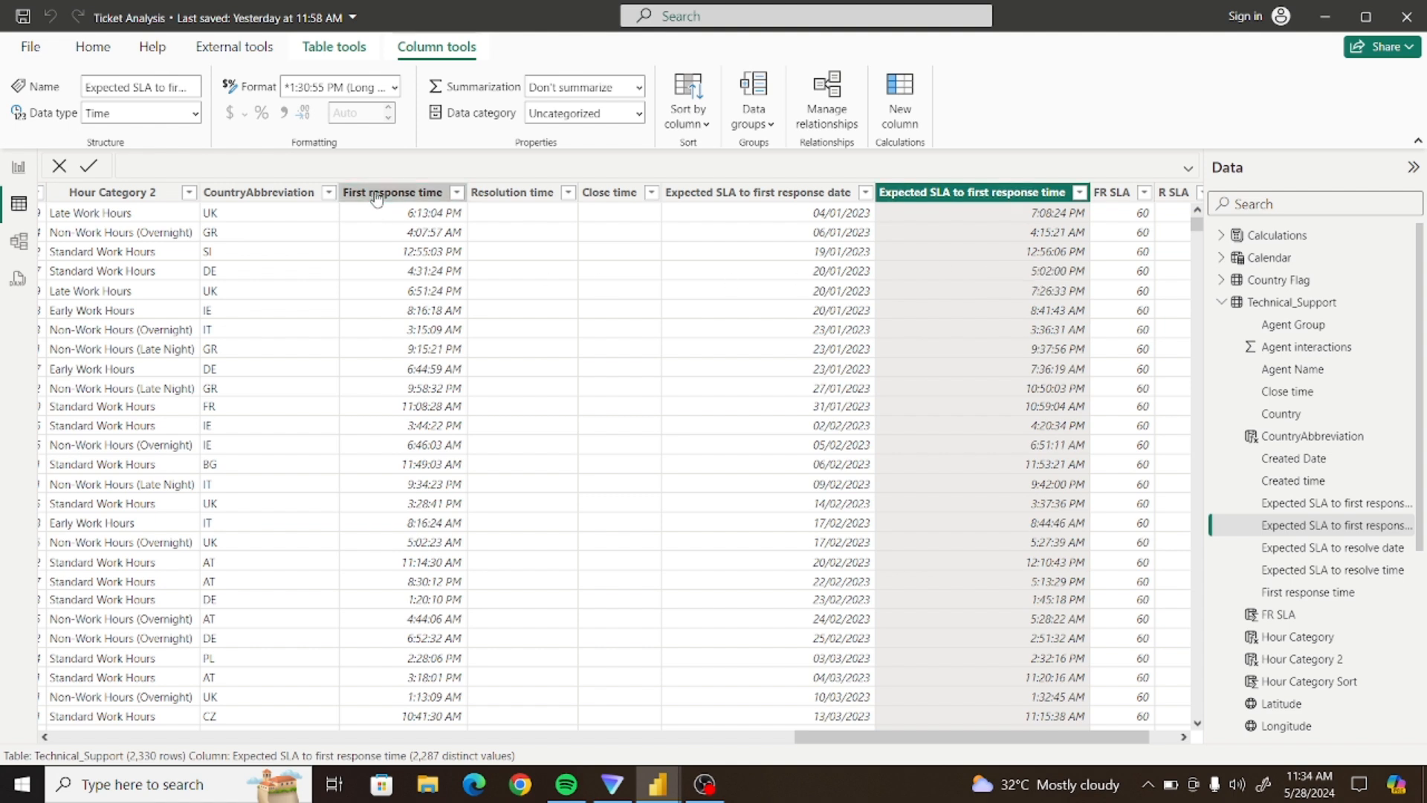
click(402, 228)
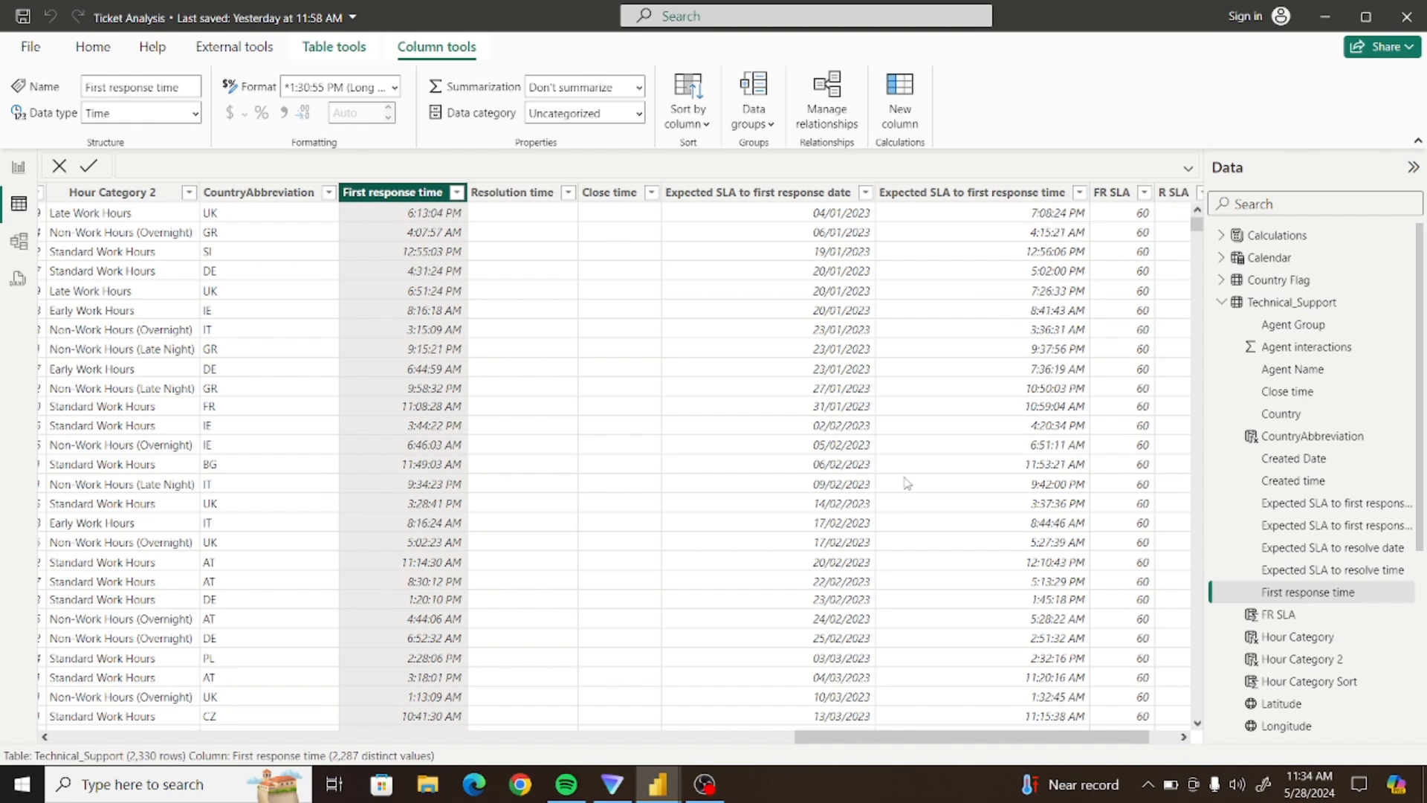
Filter the Technical_Support table's SLA For first response column to show only SLA Violated tickets
drag(835, 737, 216, 719)
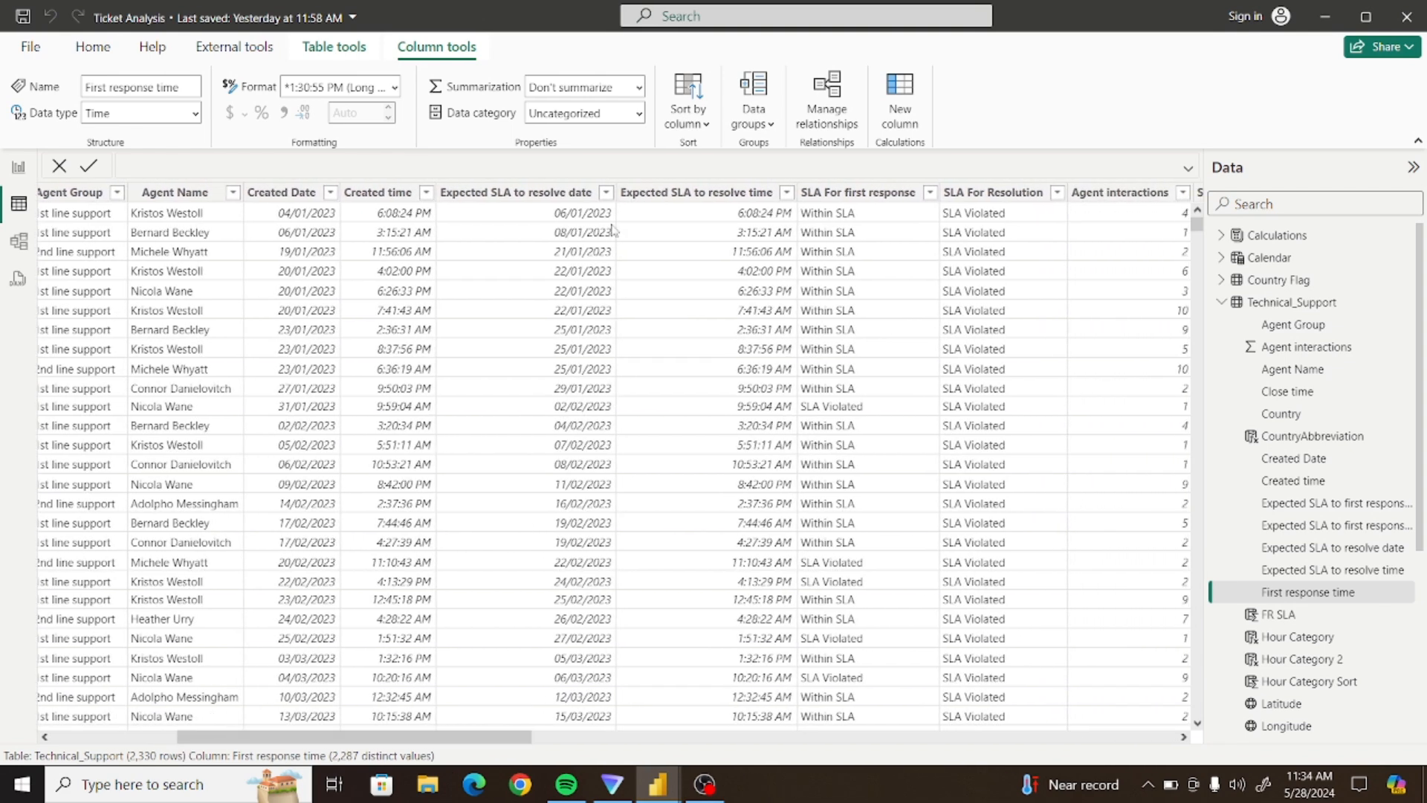
click(846, 195)
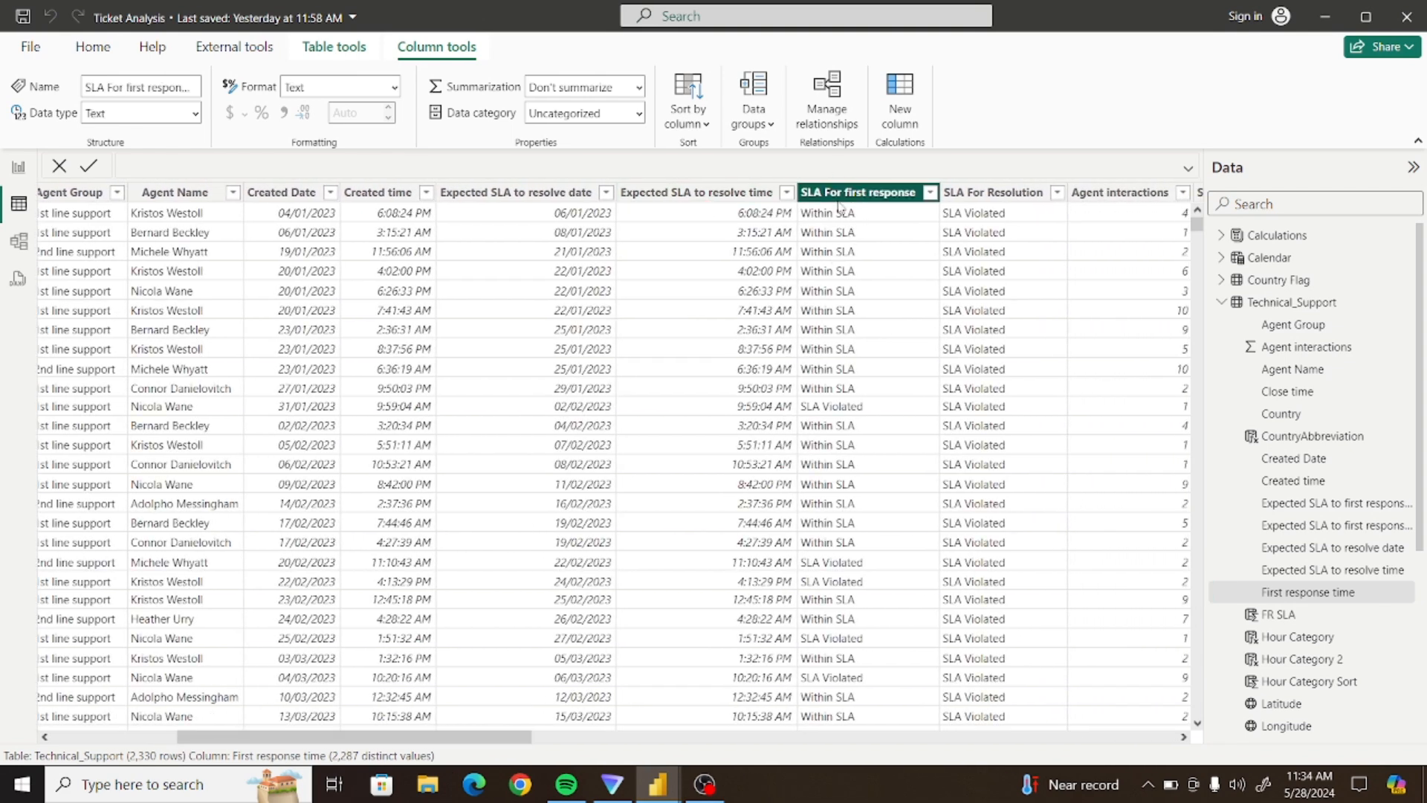
click(930, 193)
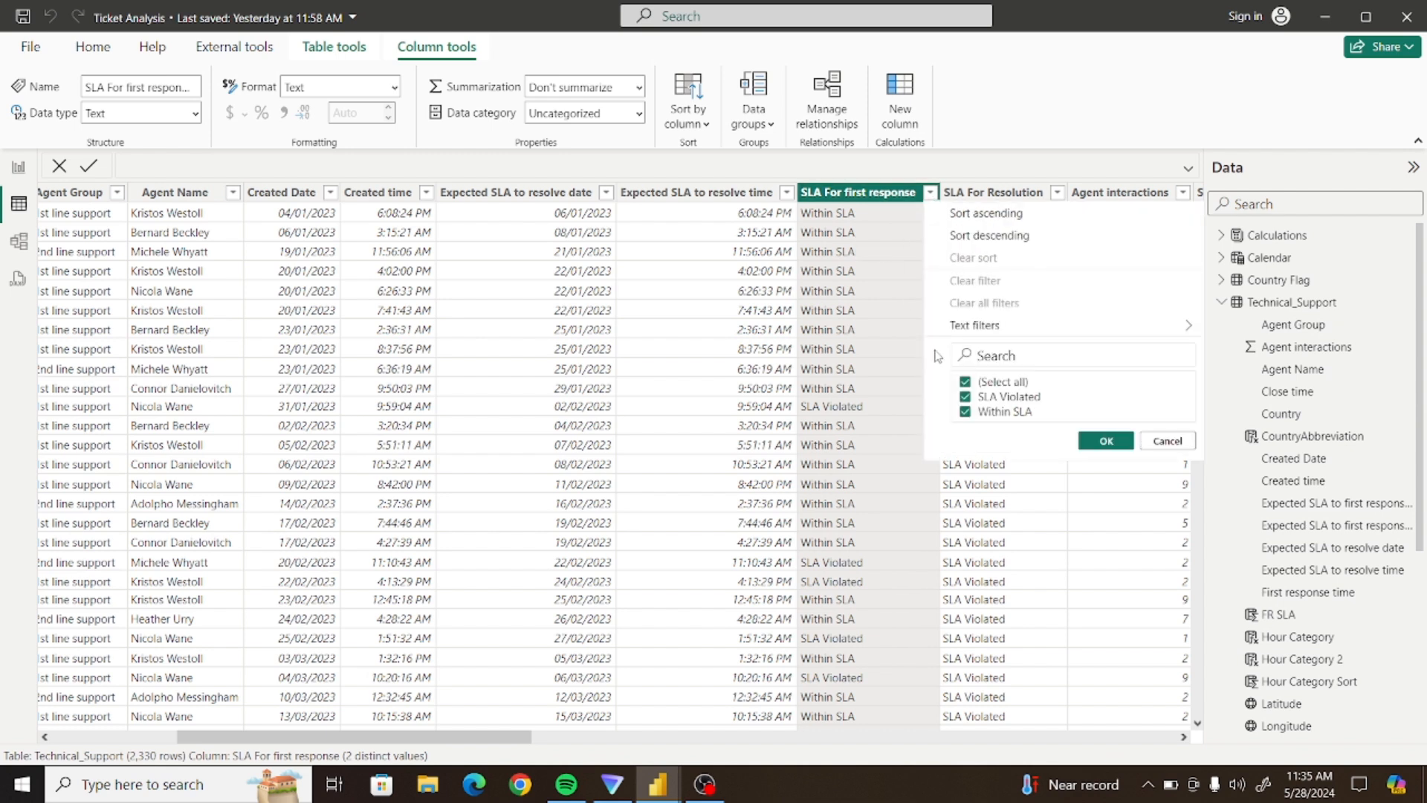
click(969, 411)
click(1090, 441)
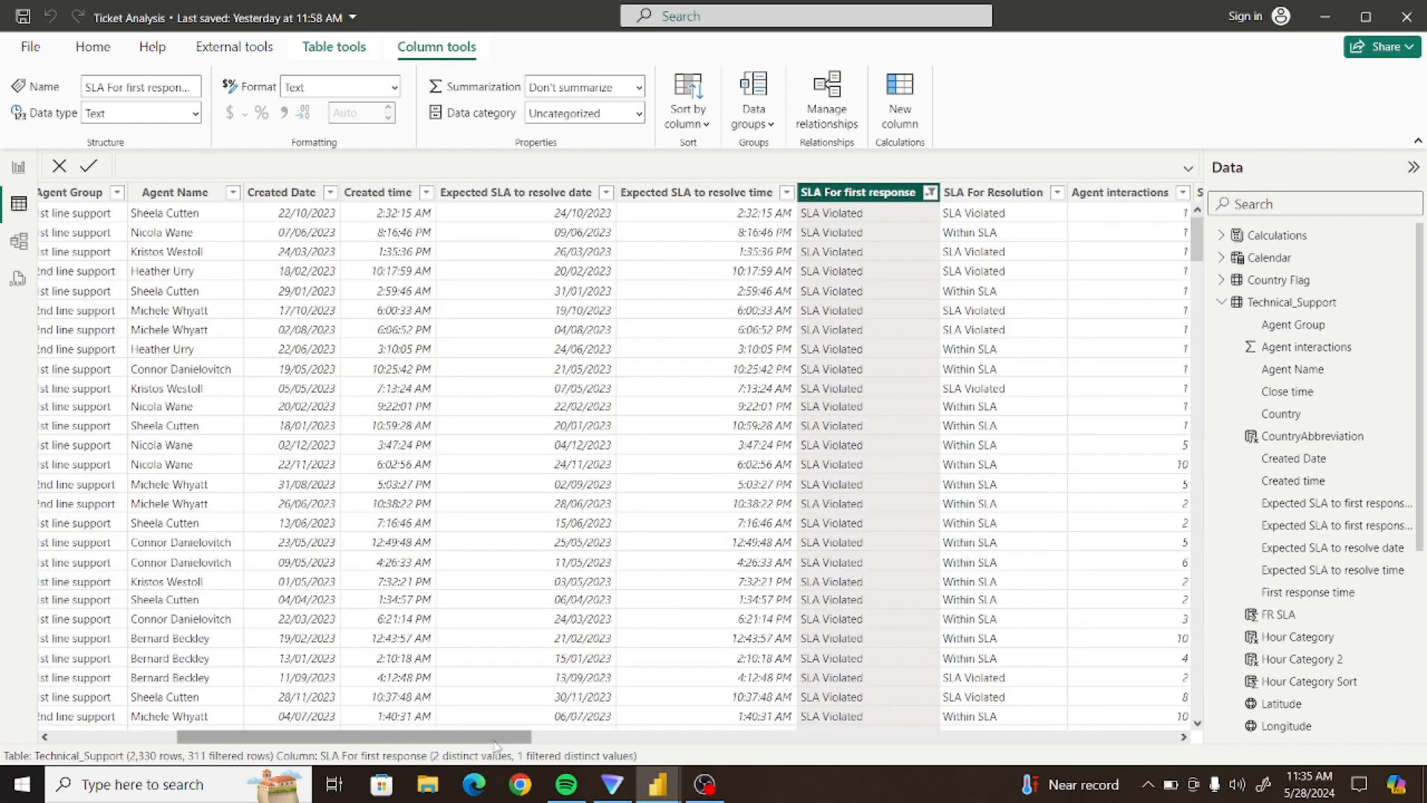
Compare the first violated ticket's created time, expected SLA to first response time and actual first response time
drag(502, 738, 302, 727)
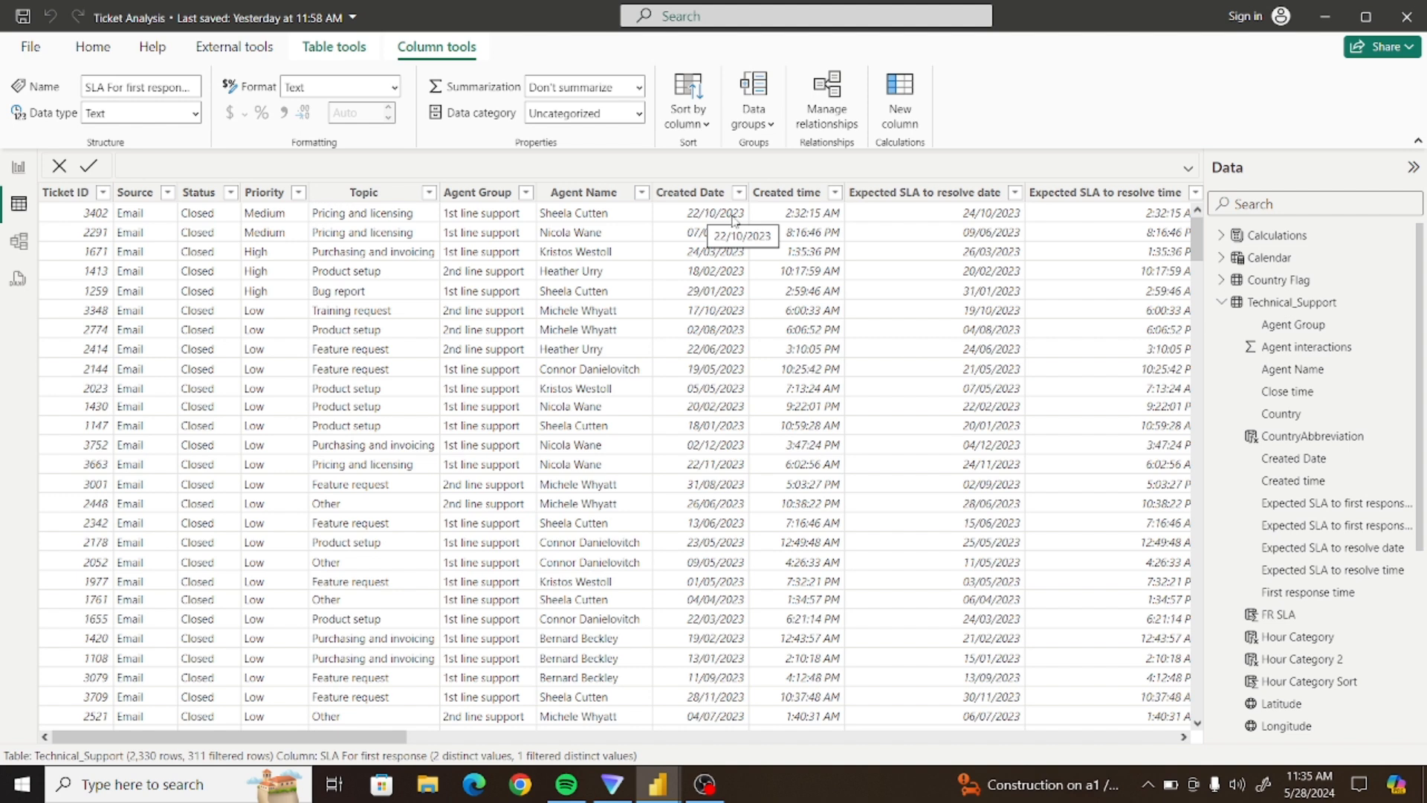
click(781, 218)
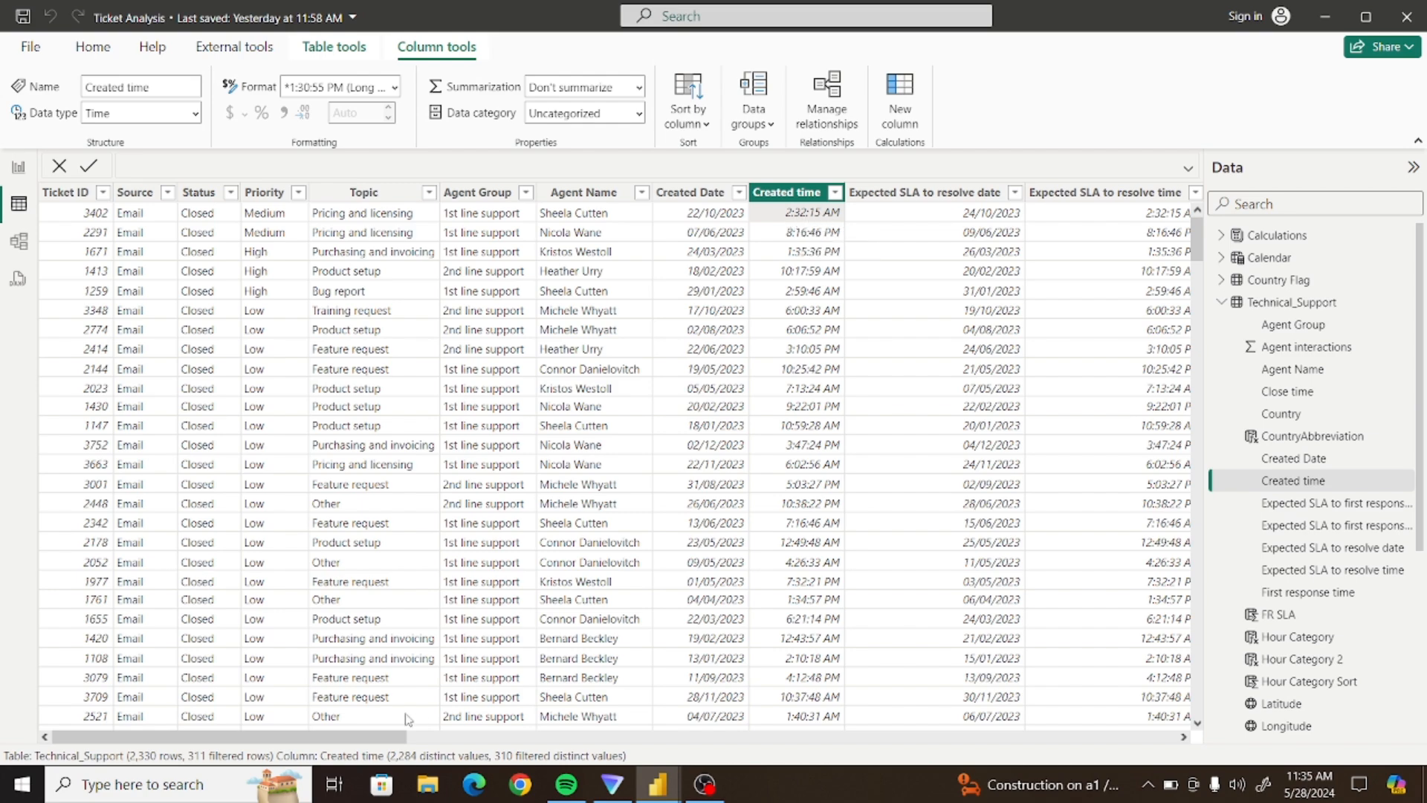
drag(366, 747, 1091, 736)
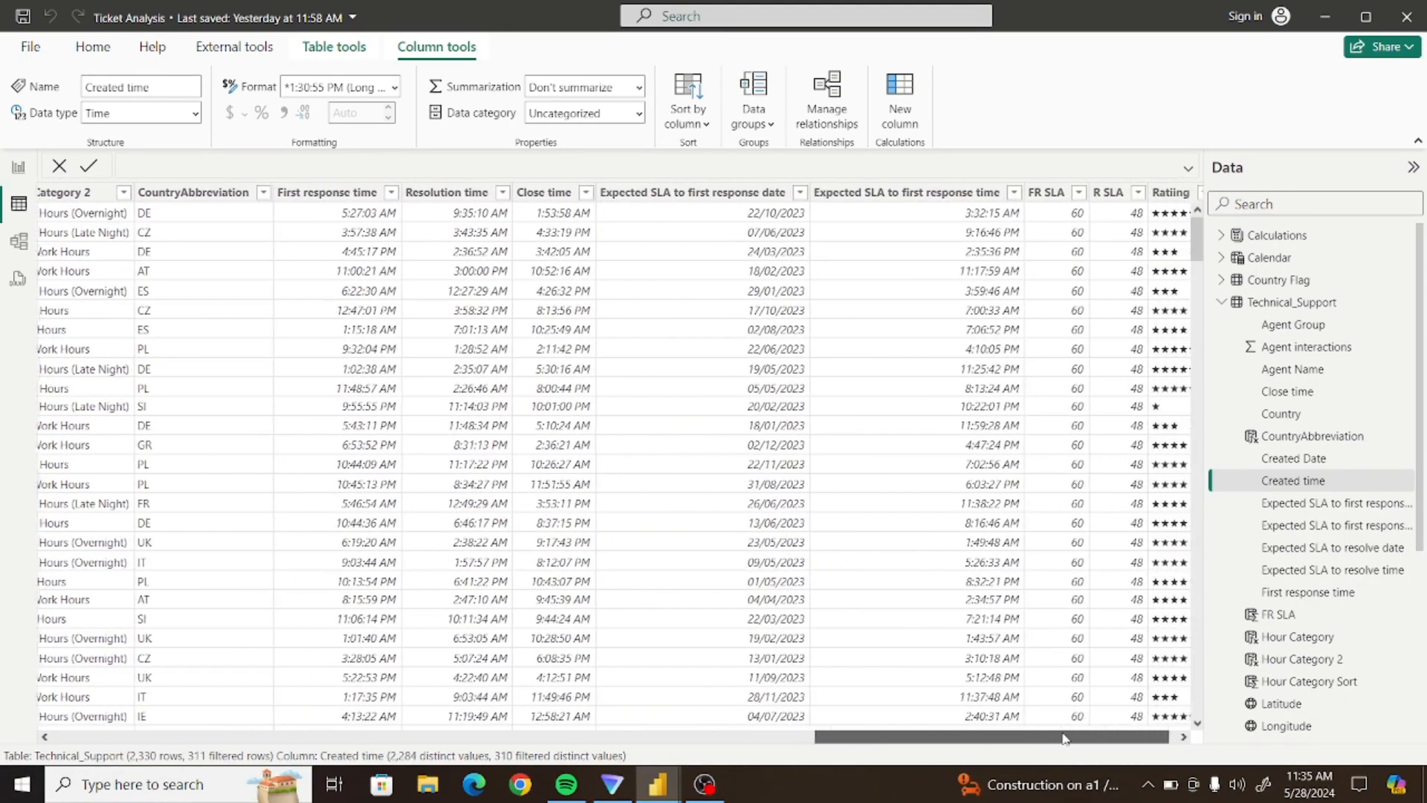
click(978, 221)
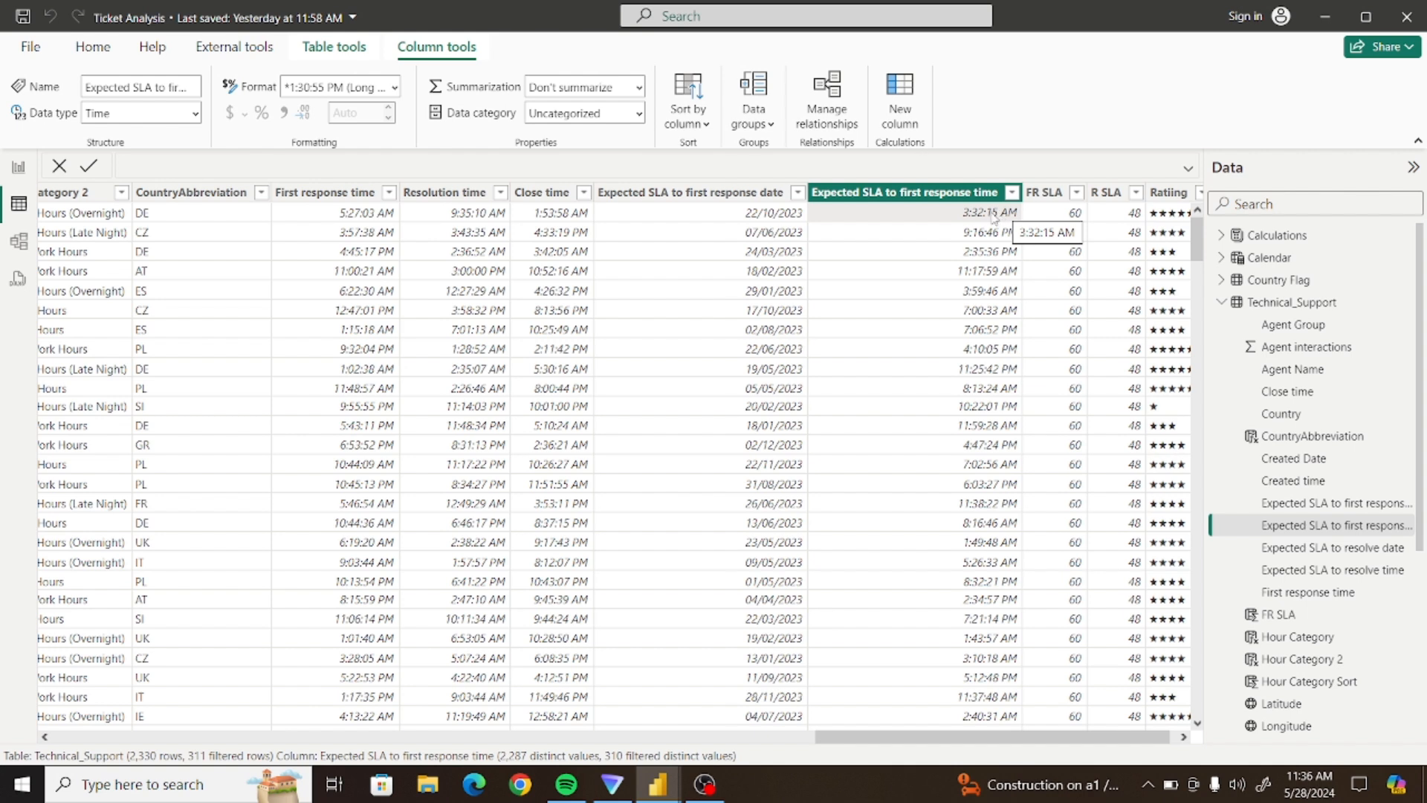
click(344, 221)
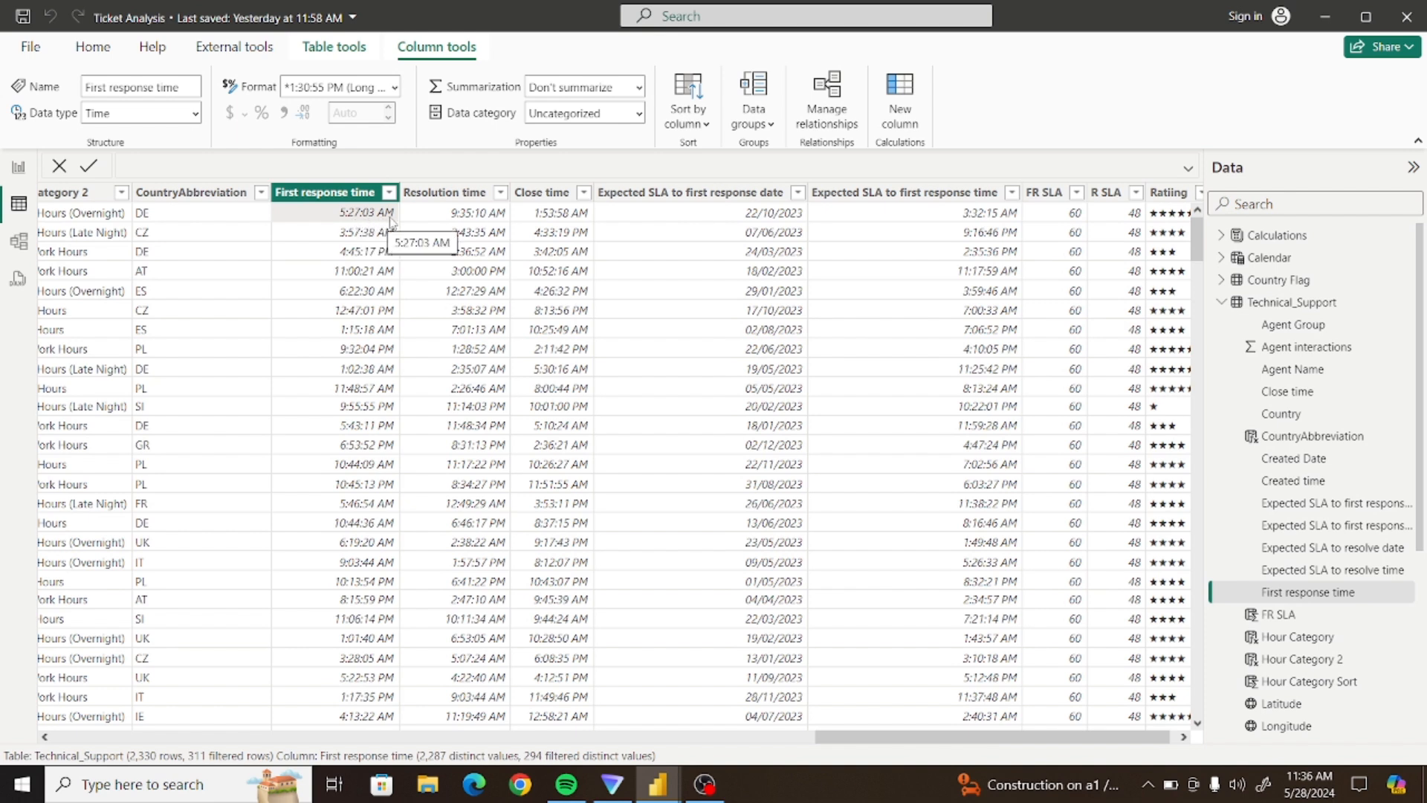
click(977, 225)
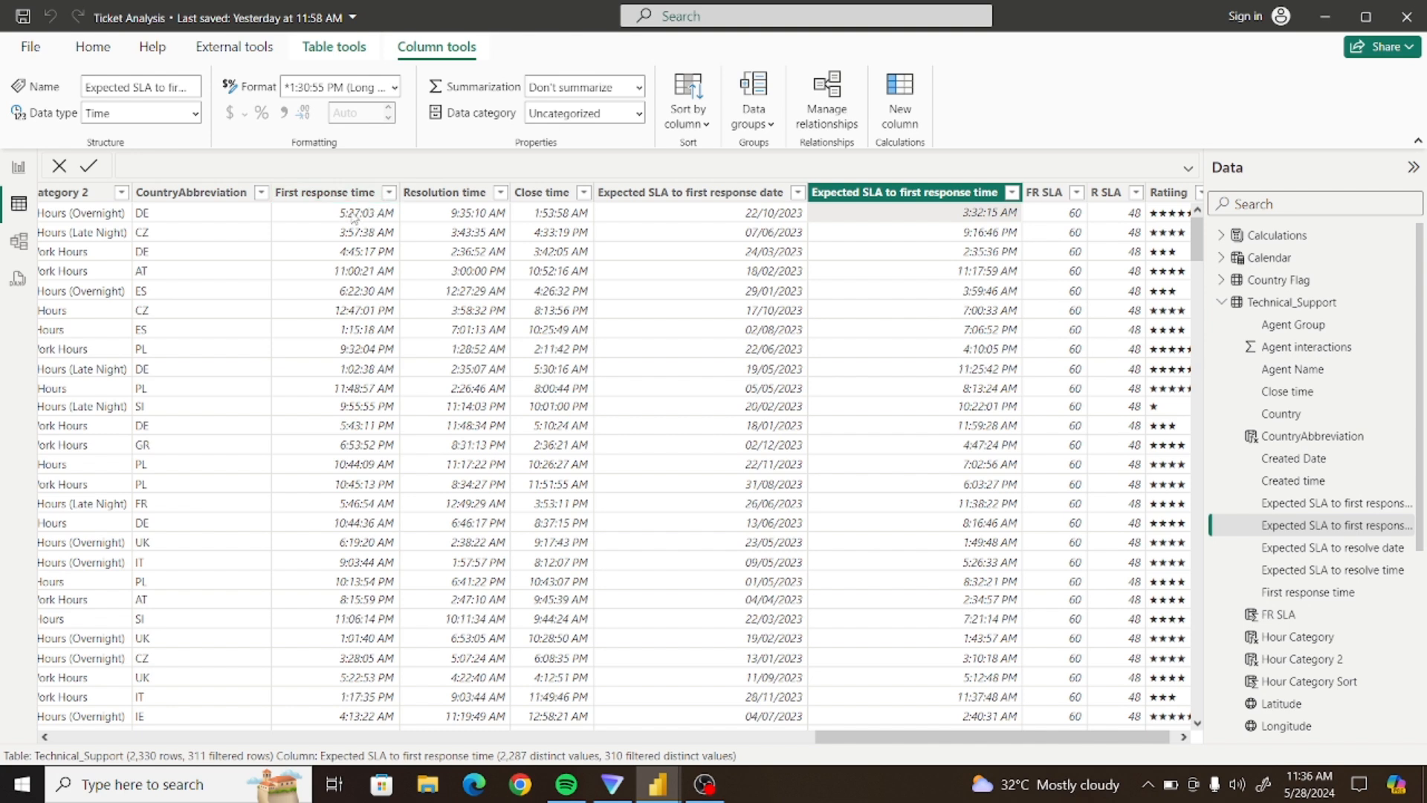
click(375, 225)
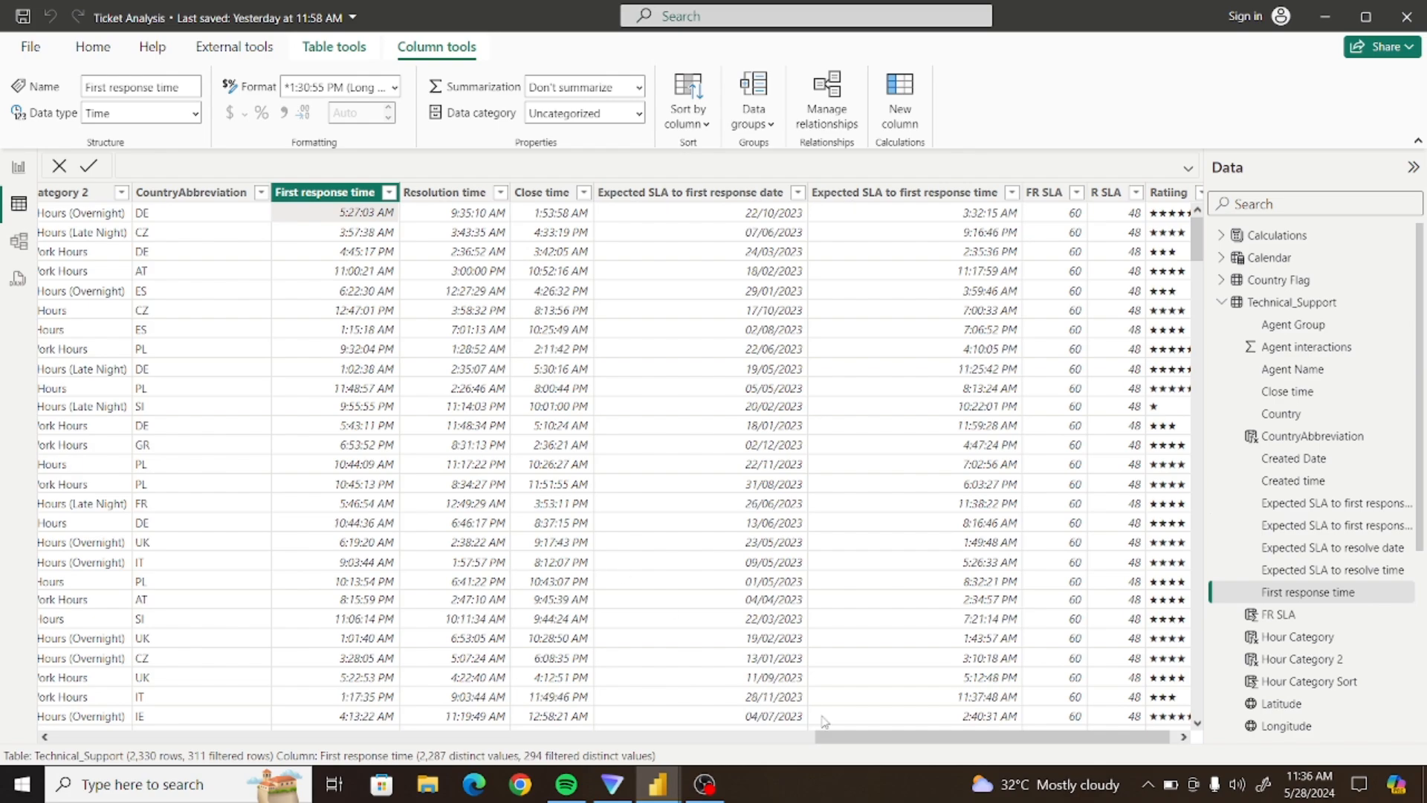
Clear the SLA For first response filter so the Technical_Support table shows both SLA statuses again
mouse_move(833, 739)
mouse_down()
mouse_move(483, 741)
mouse_move(336, 758)
mouse_move(46, 737)
mouse_up()
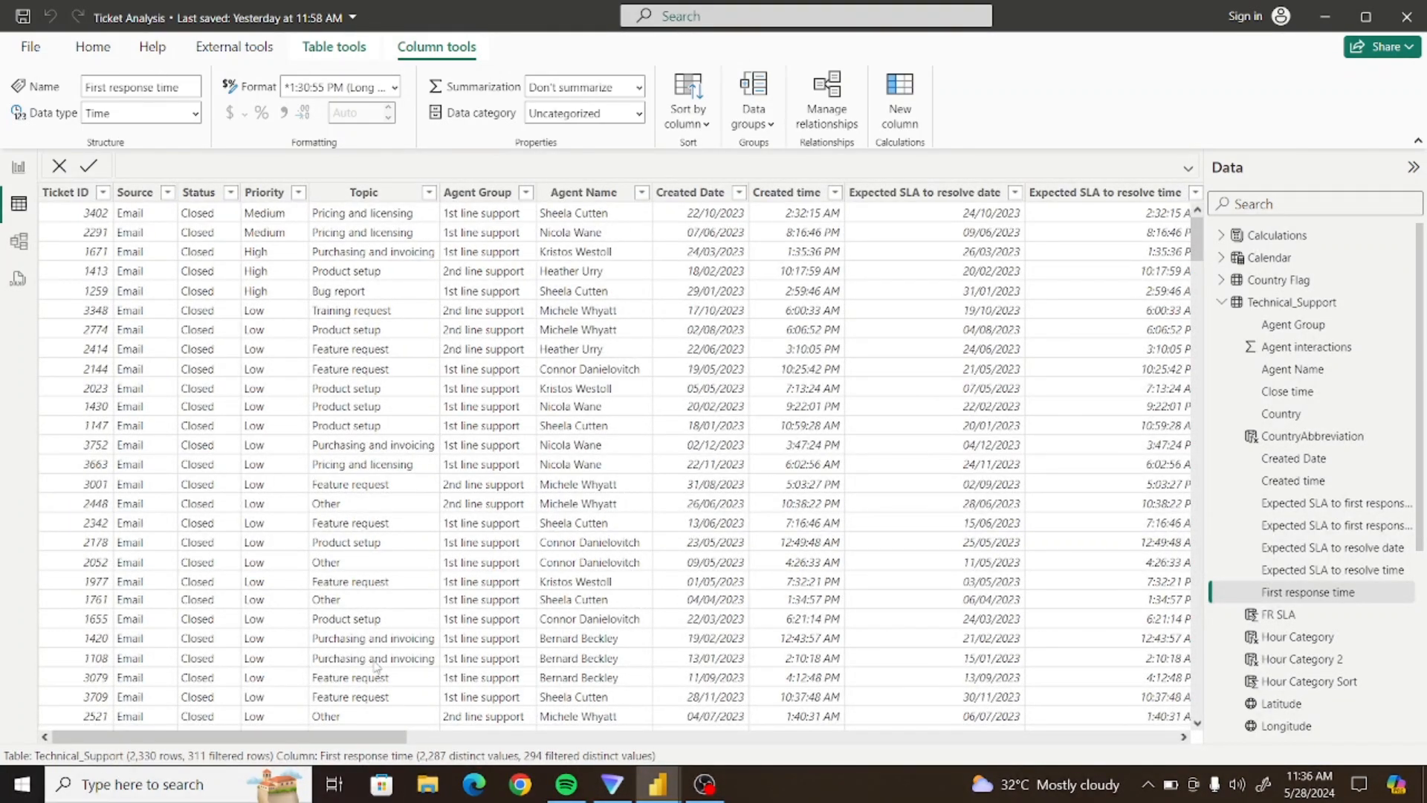
drag(297, 736, 482, 719)
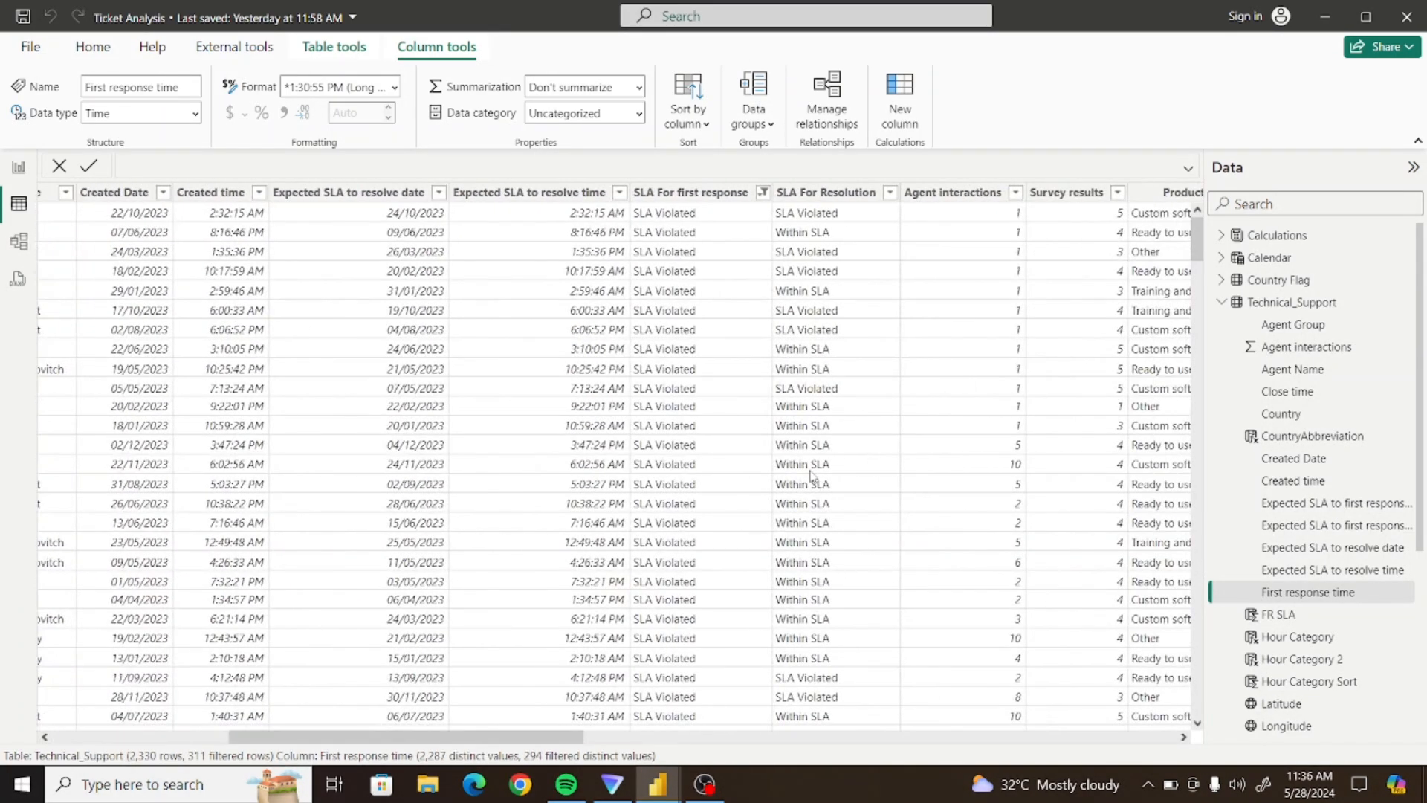
click(764, 193)
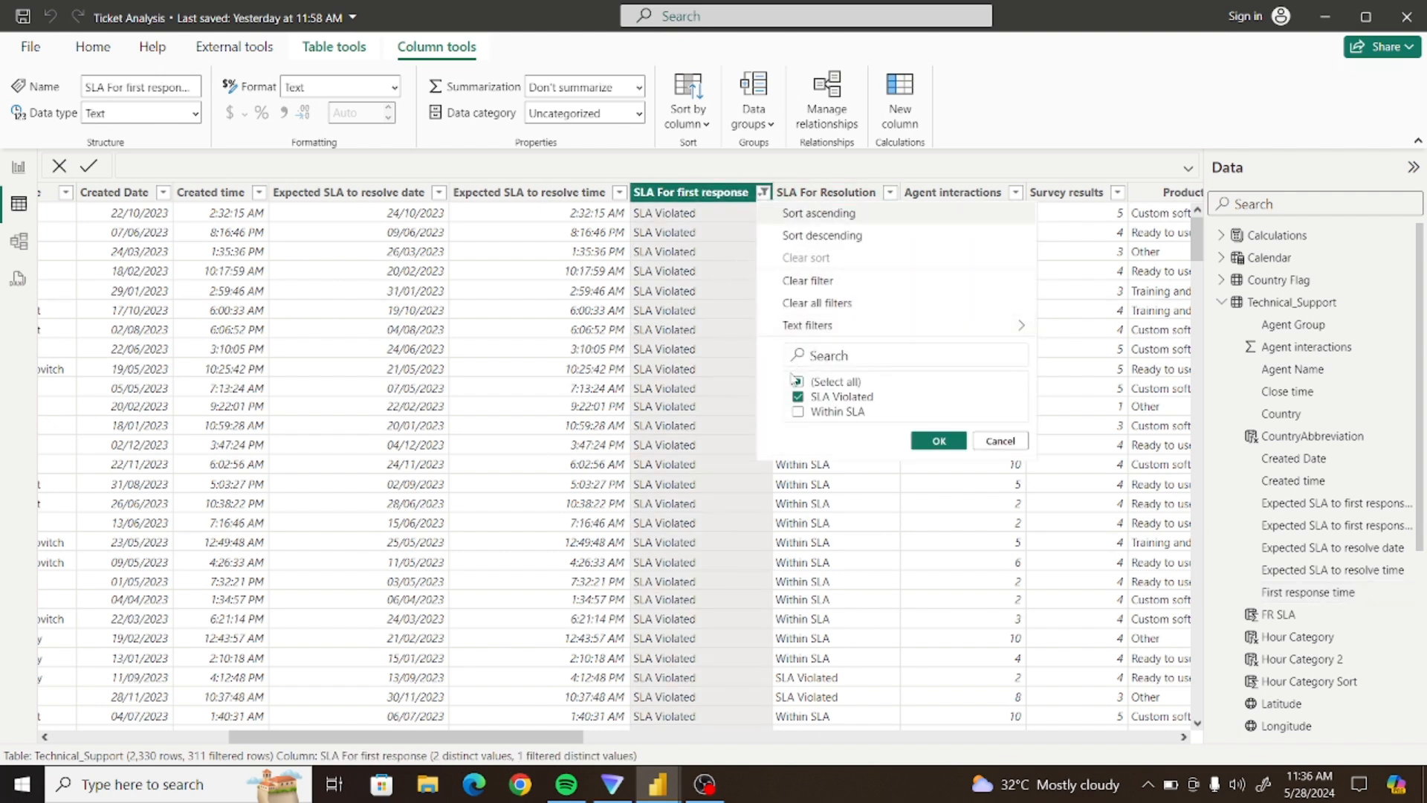
click(798, 412)
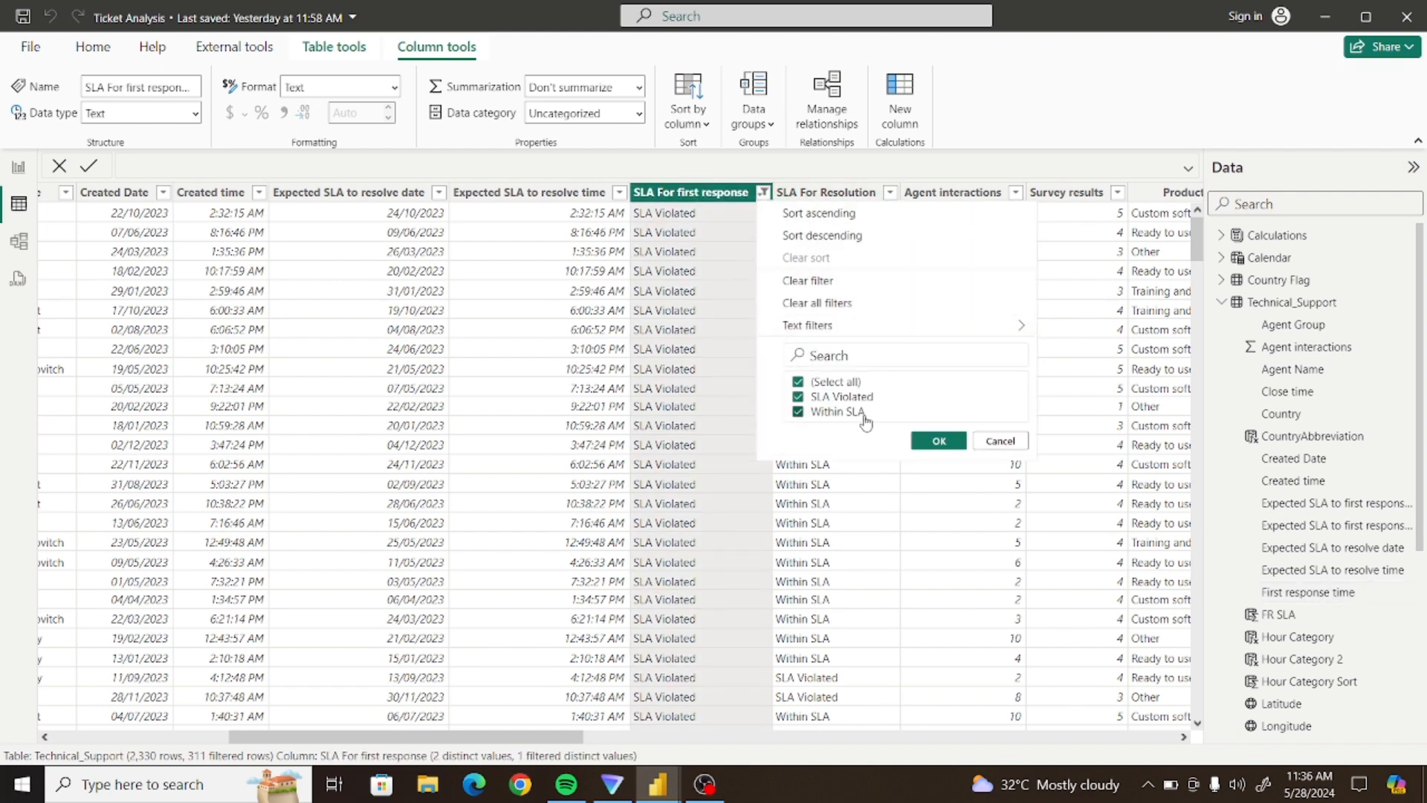
click(851, 305)
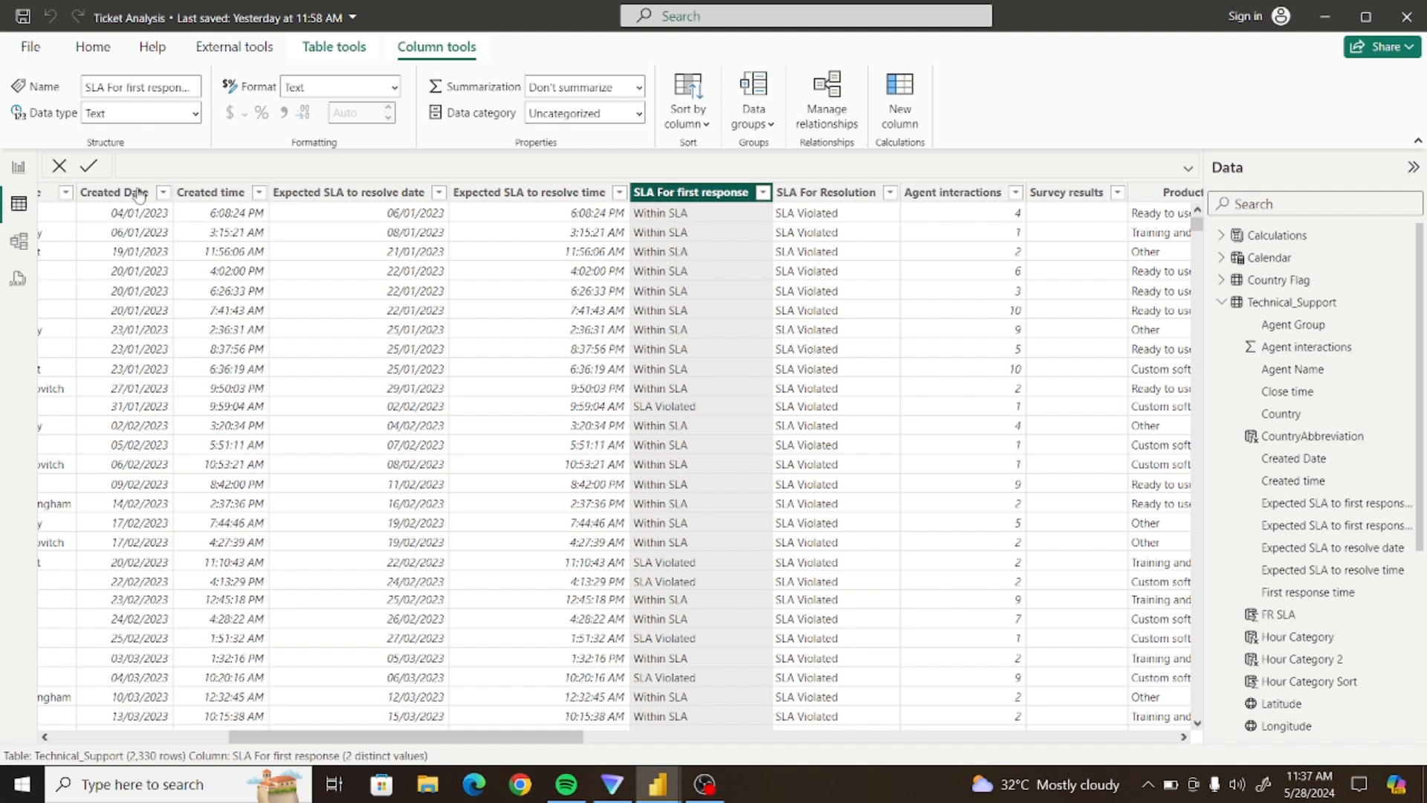
Return to the Content and SLA's report page and examine the First Response cards for SLA Achieved, SLA Violated and Avg Residual Time
click(18, 171)
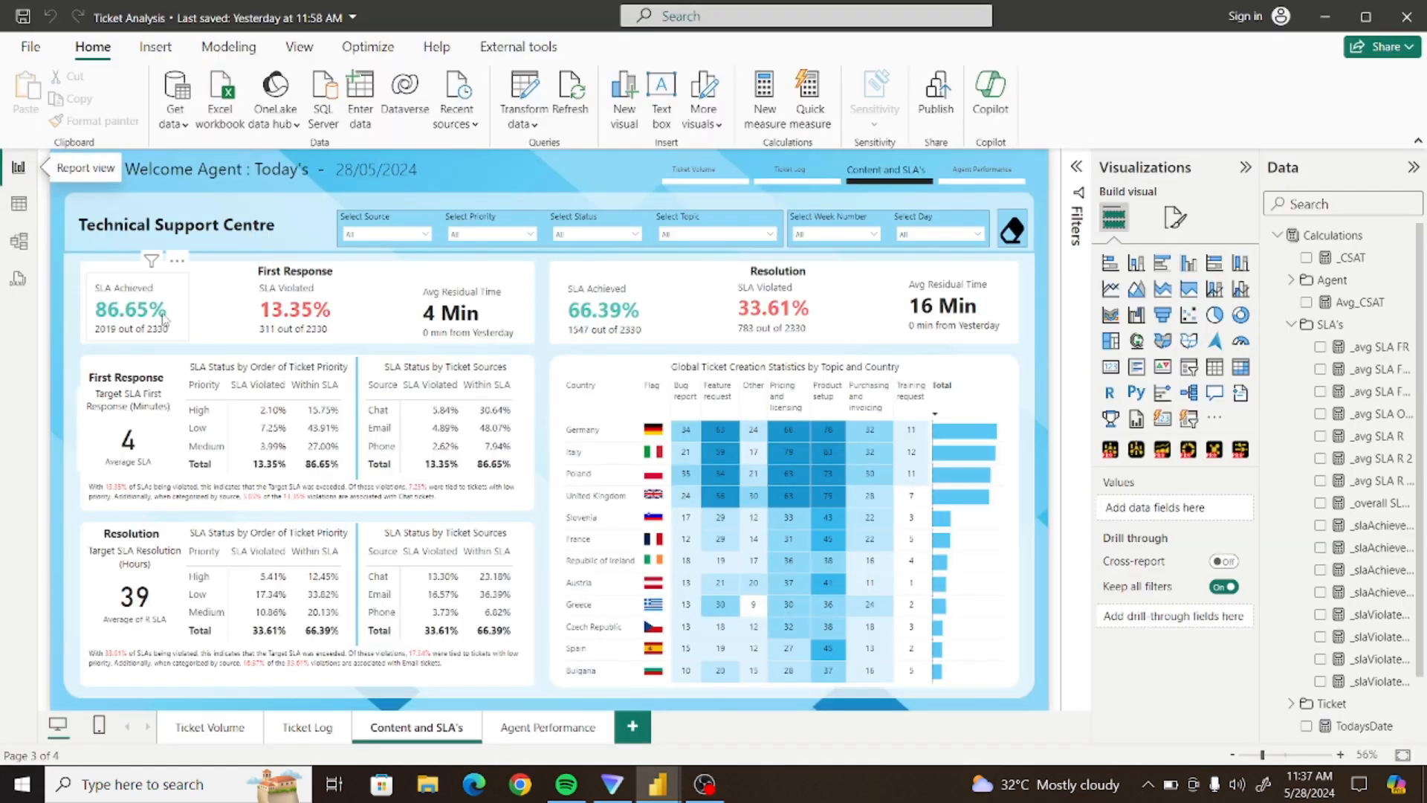
click(137, 309)
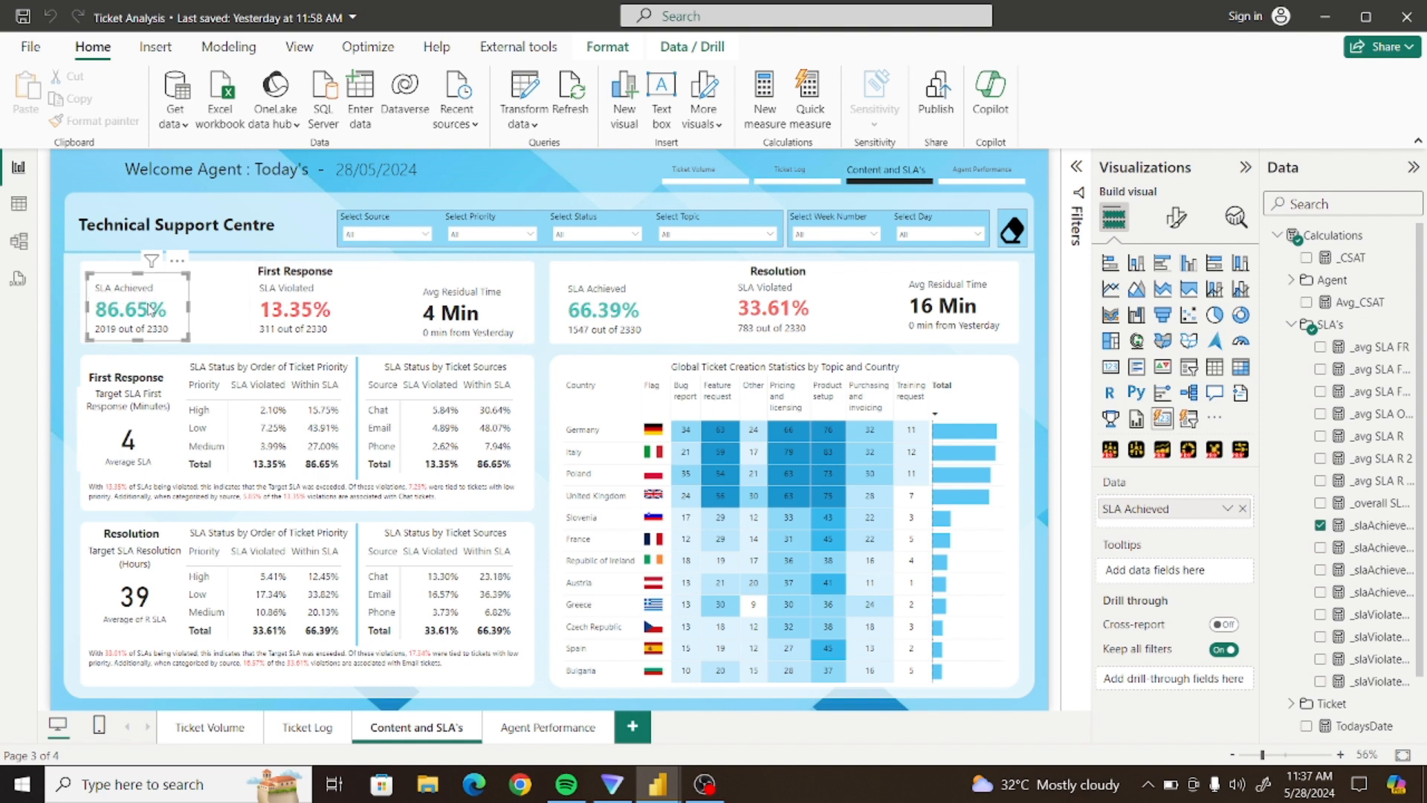
click(317, 318)
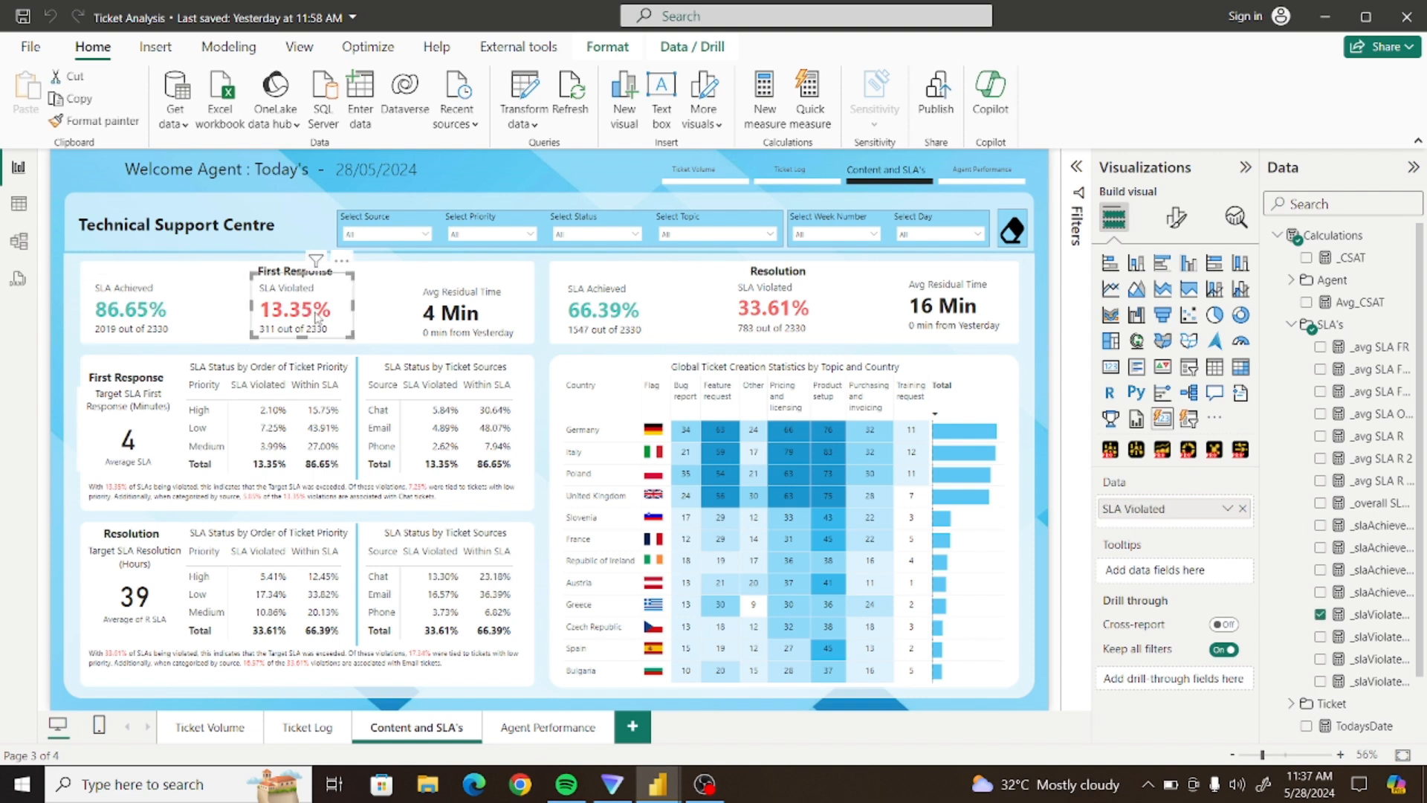
click(493, 312)
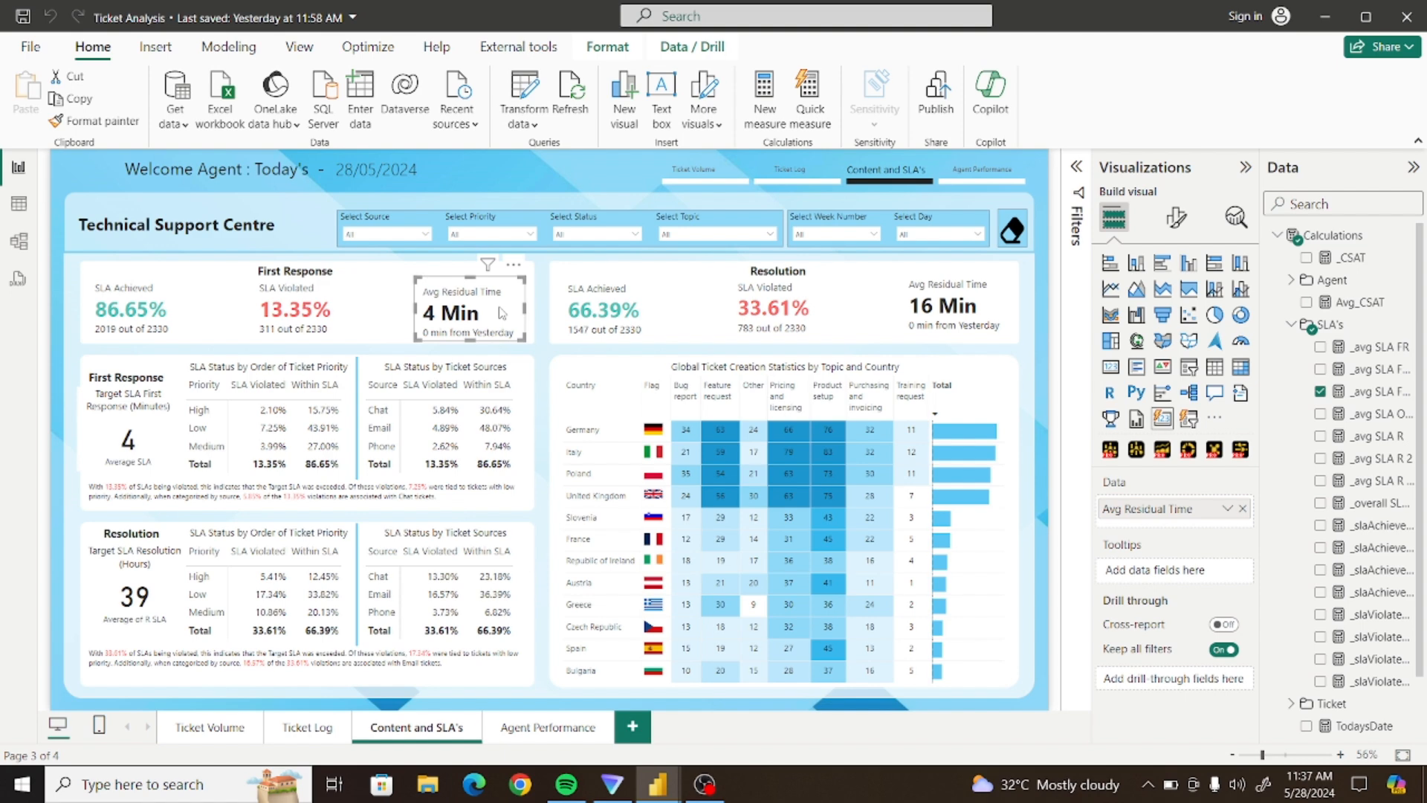
Show the Technical_Support data again and compare the Created time column with the First response time column
click(18, 203)
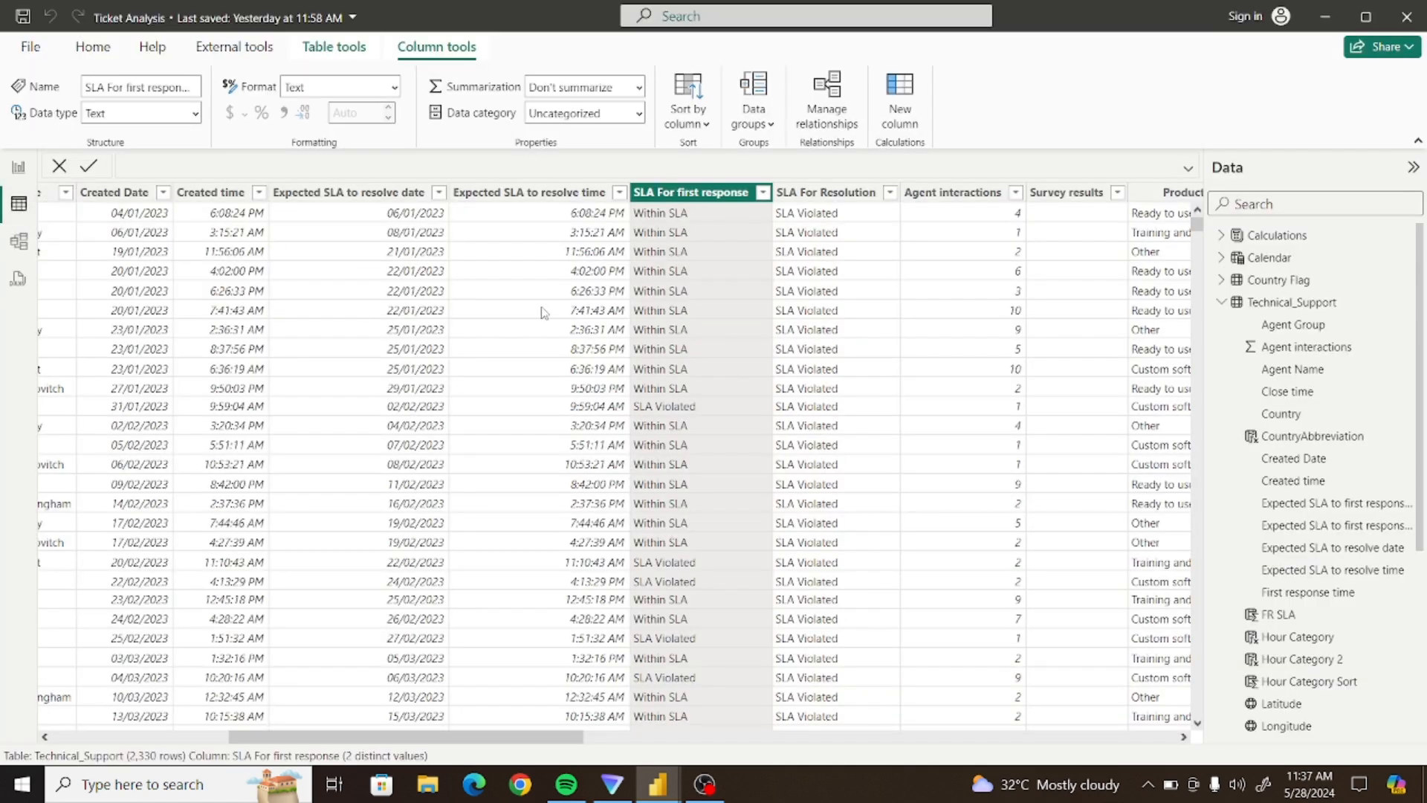
click(213, 193)
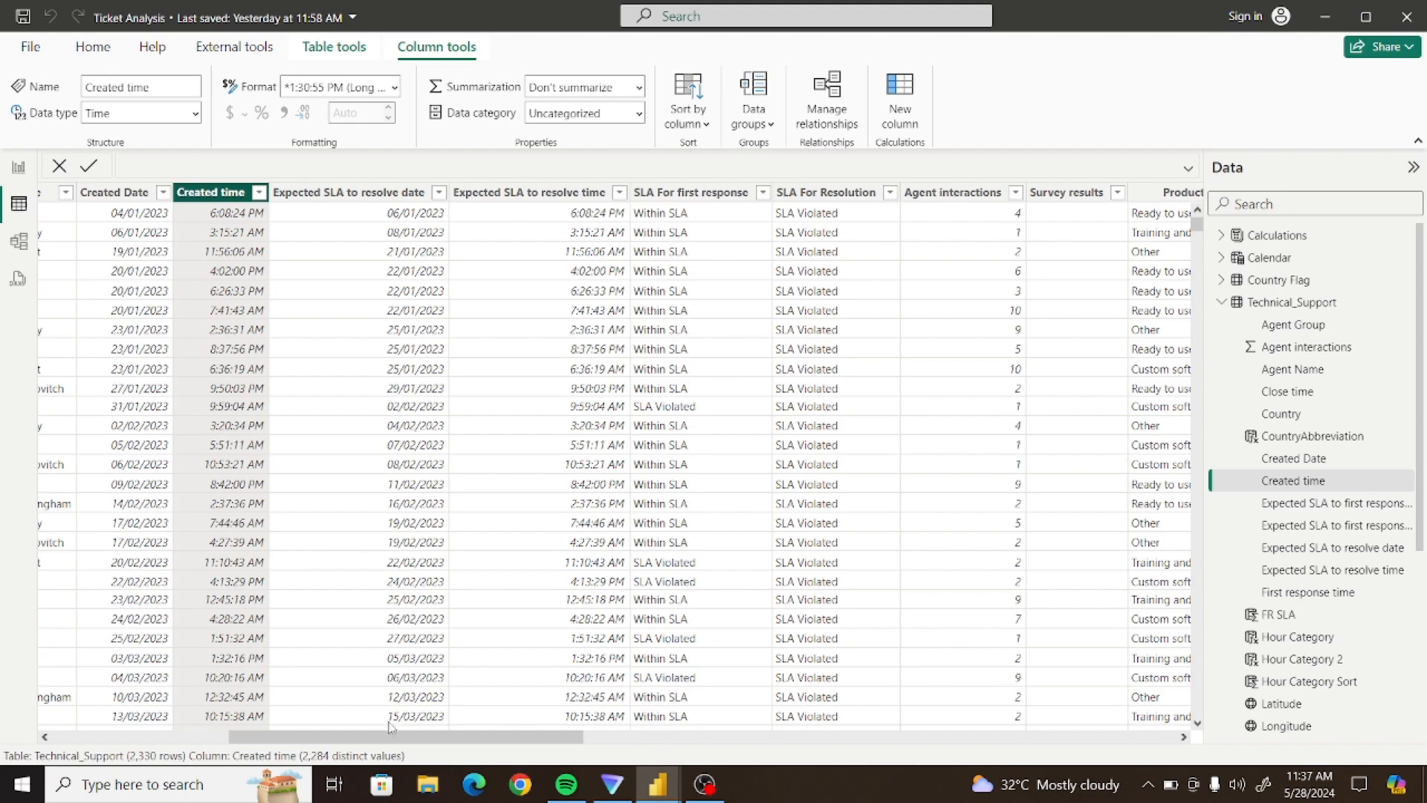
drag(390, 733, 923, 736)
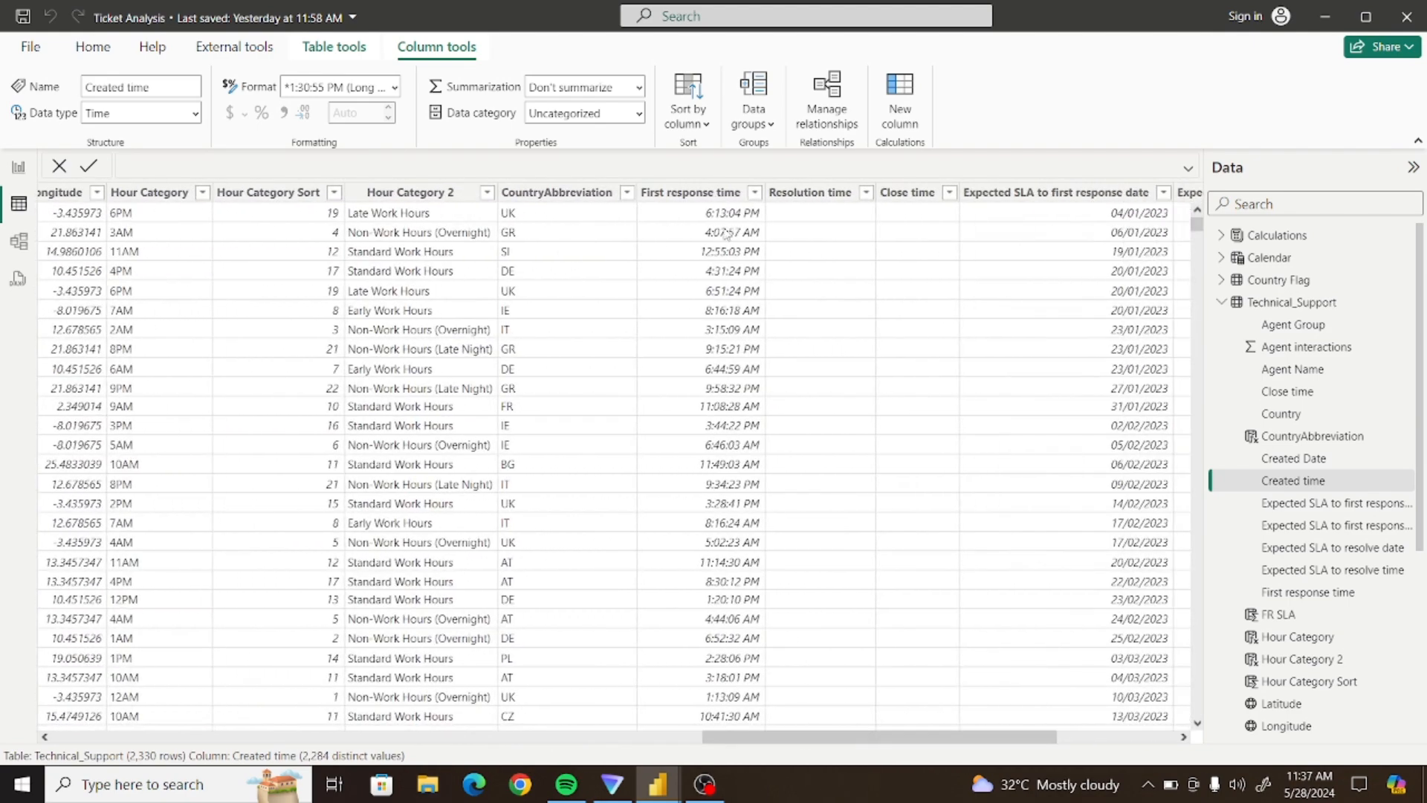
click(713, 196)
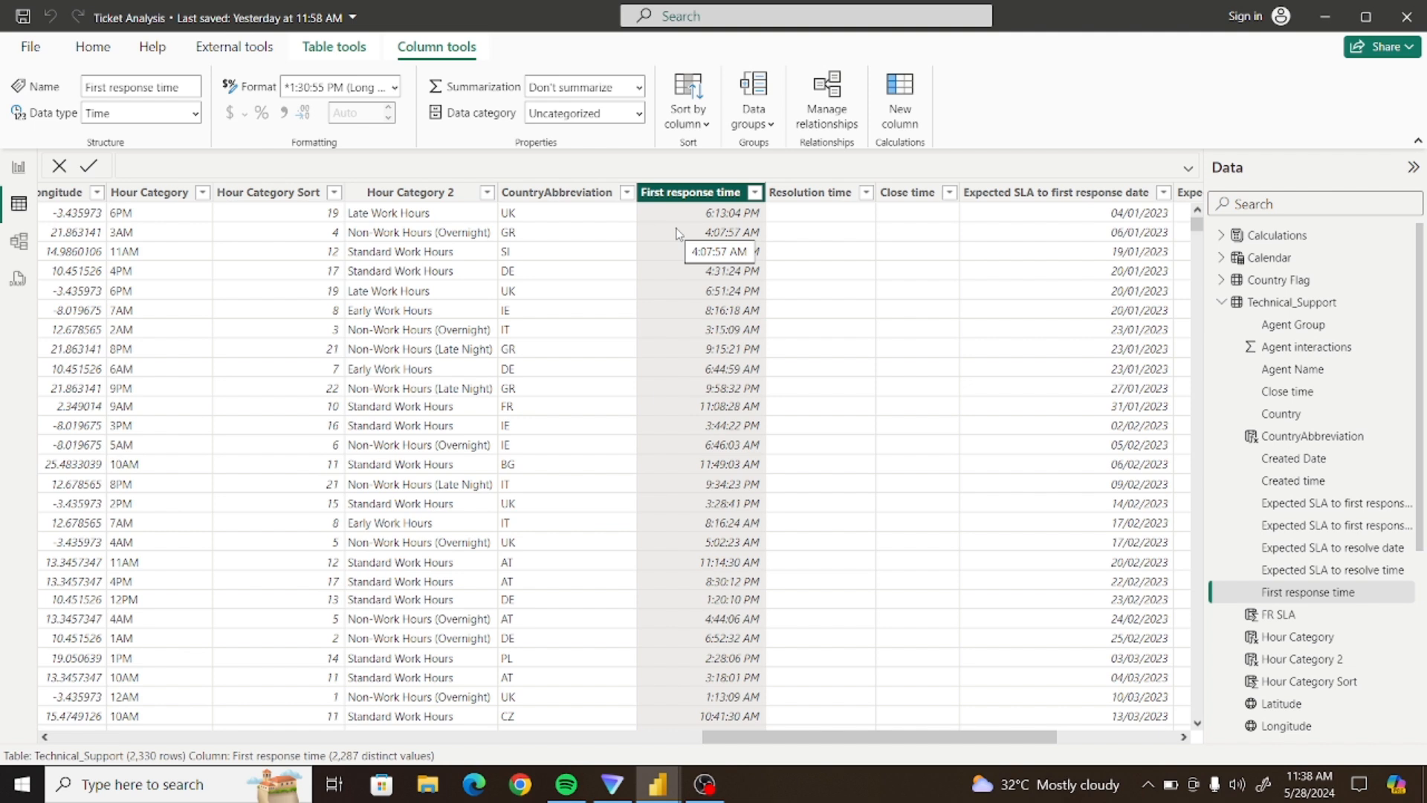
Check the report's First Response Avg Residual Time card against the first ticket's created time and first response time in the table
click(18, 167)
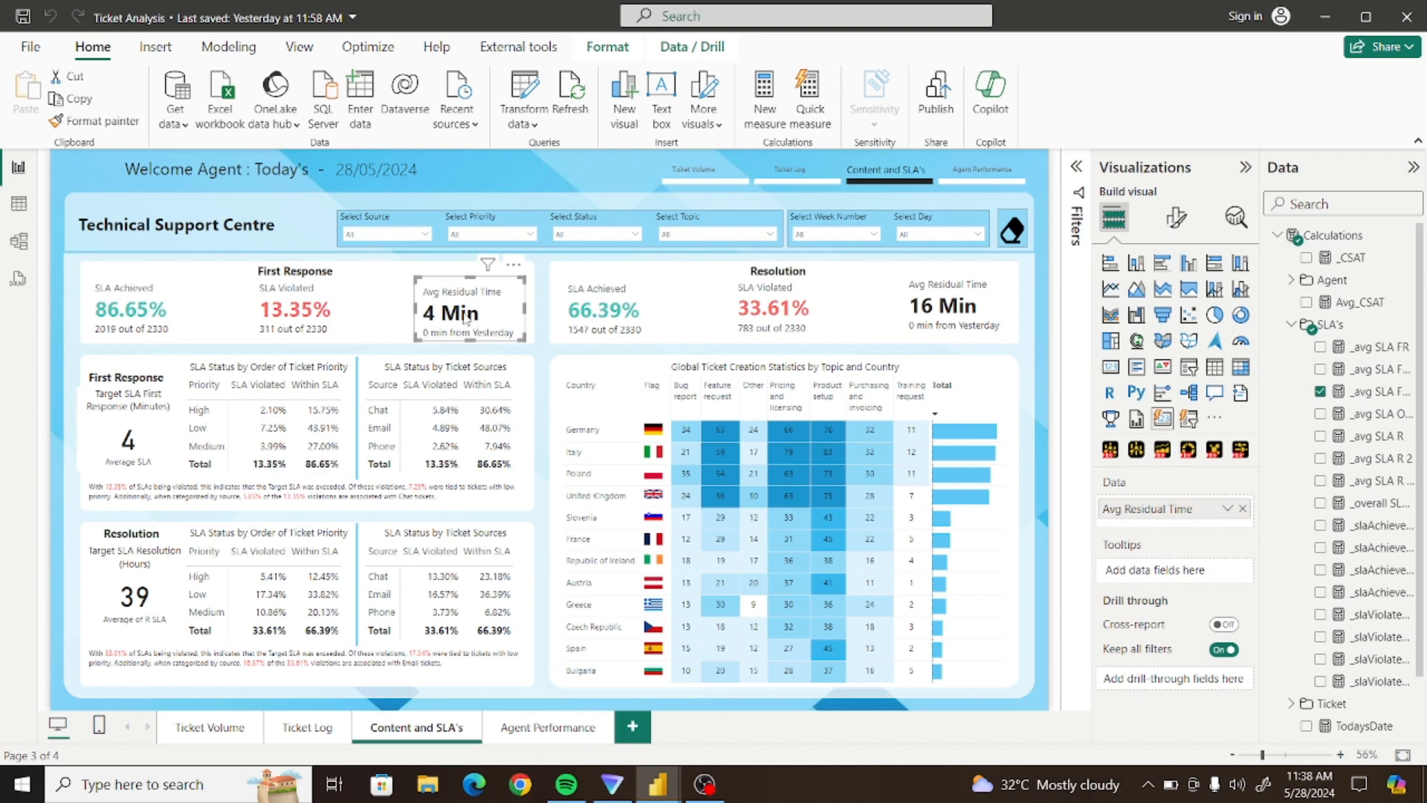
click(13, 204)
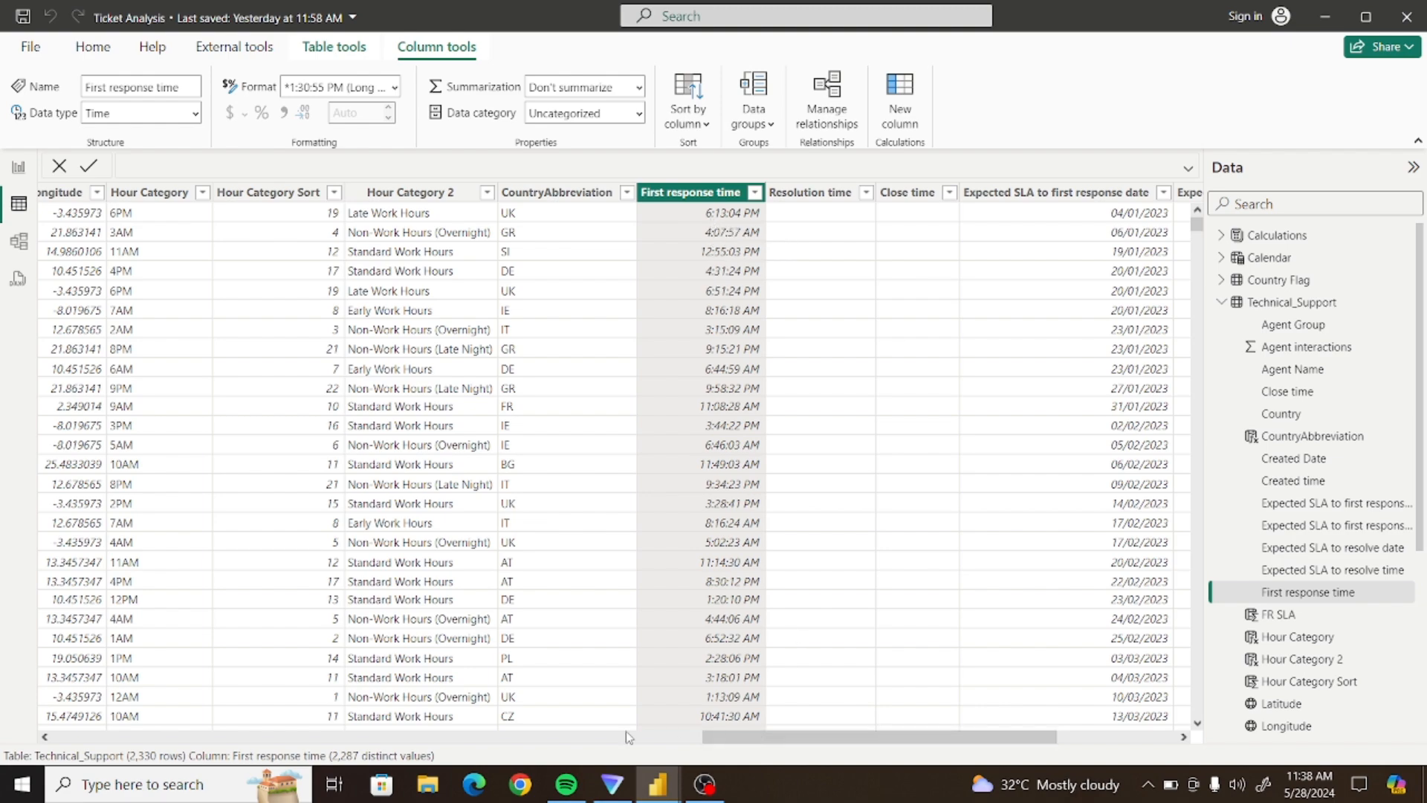
drag(714, 737, 82, 719)
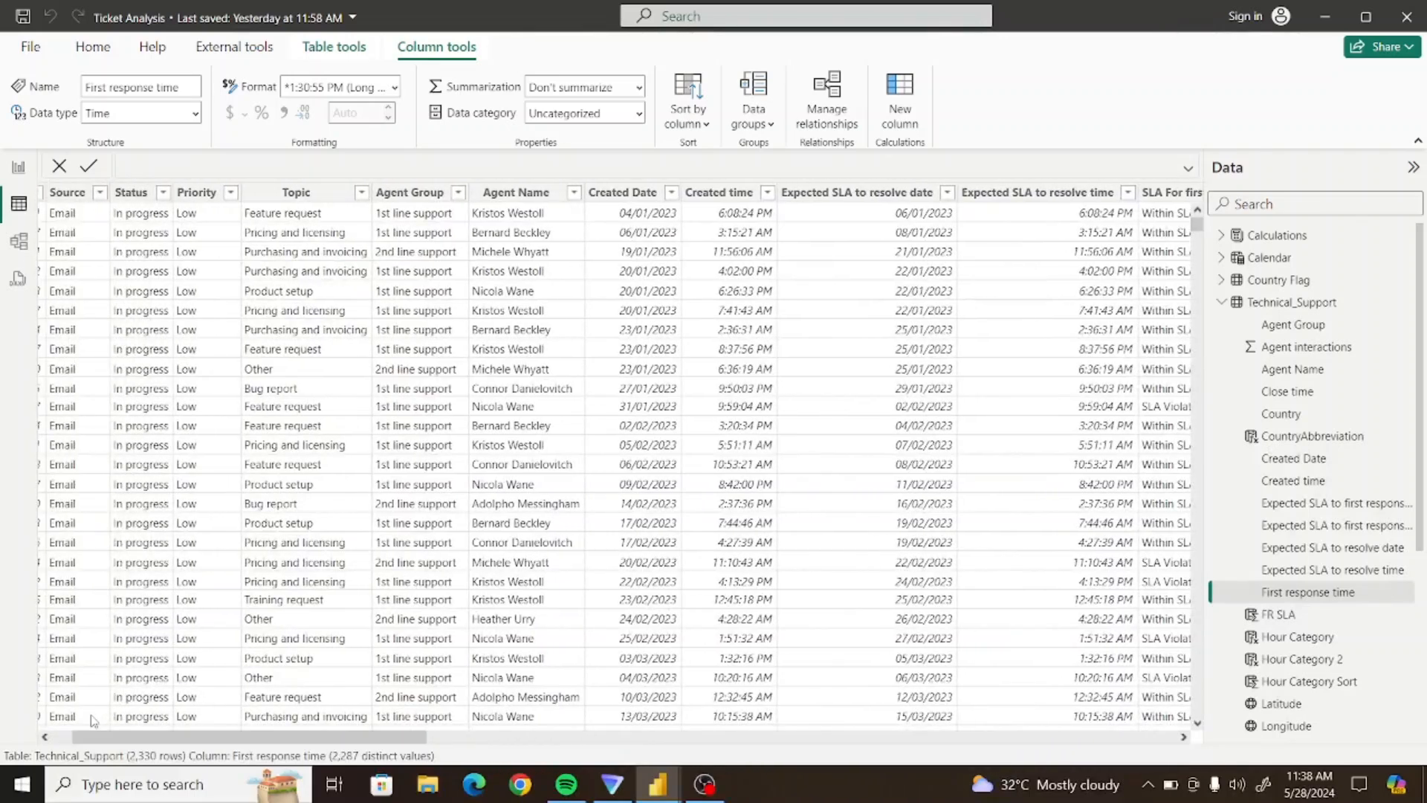
click(749, 215)
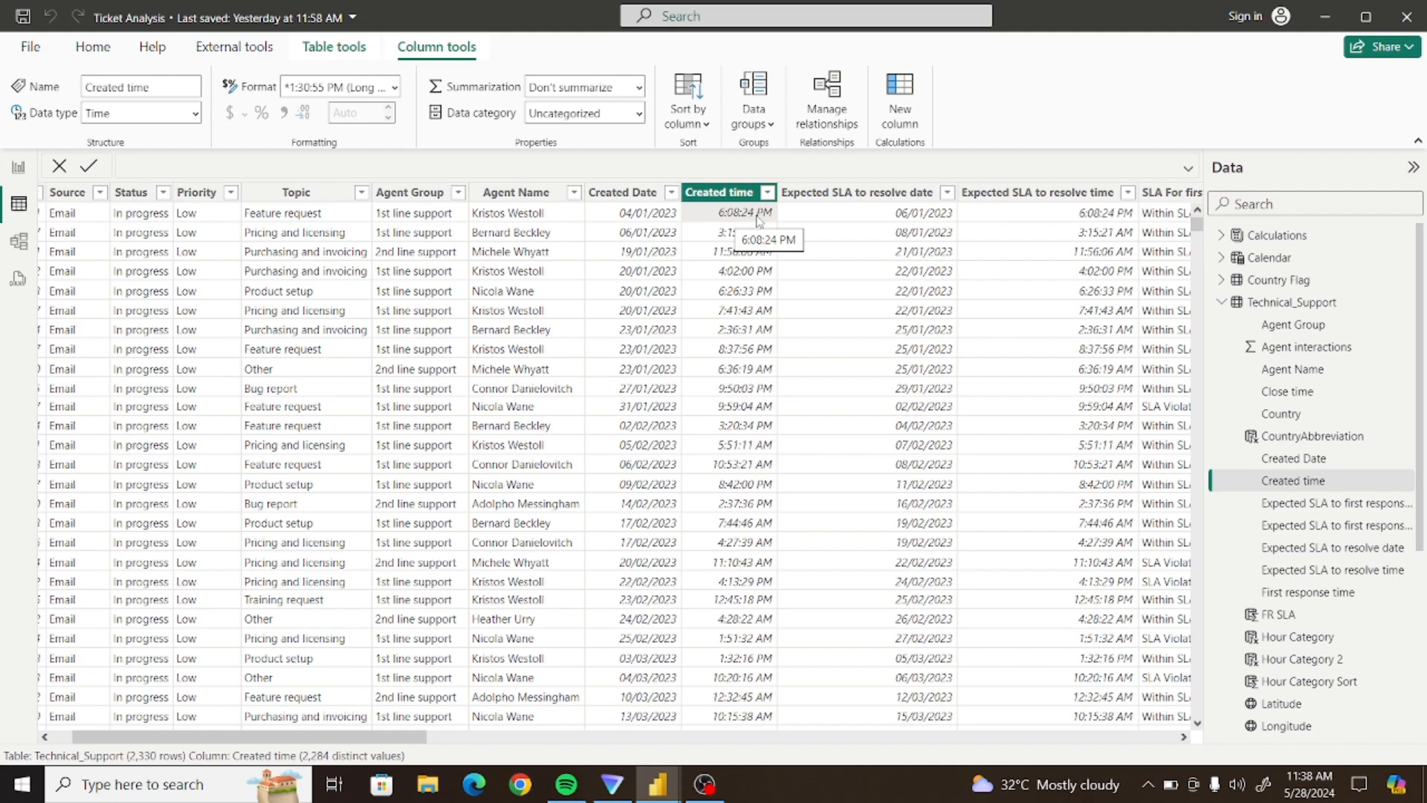
drag(427, 734, 1028, 696)
click(629, 217)
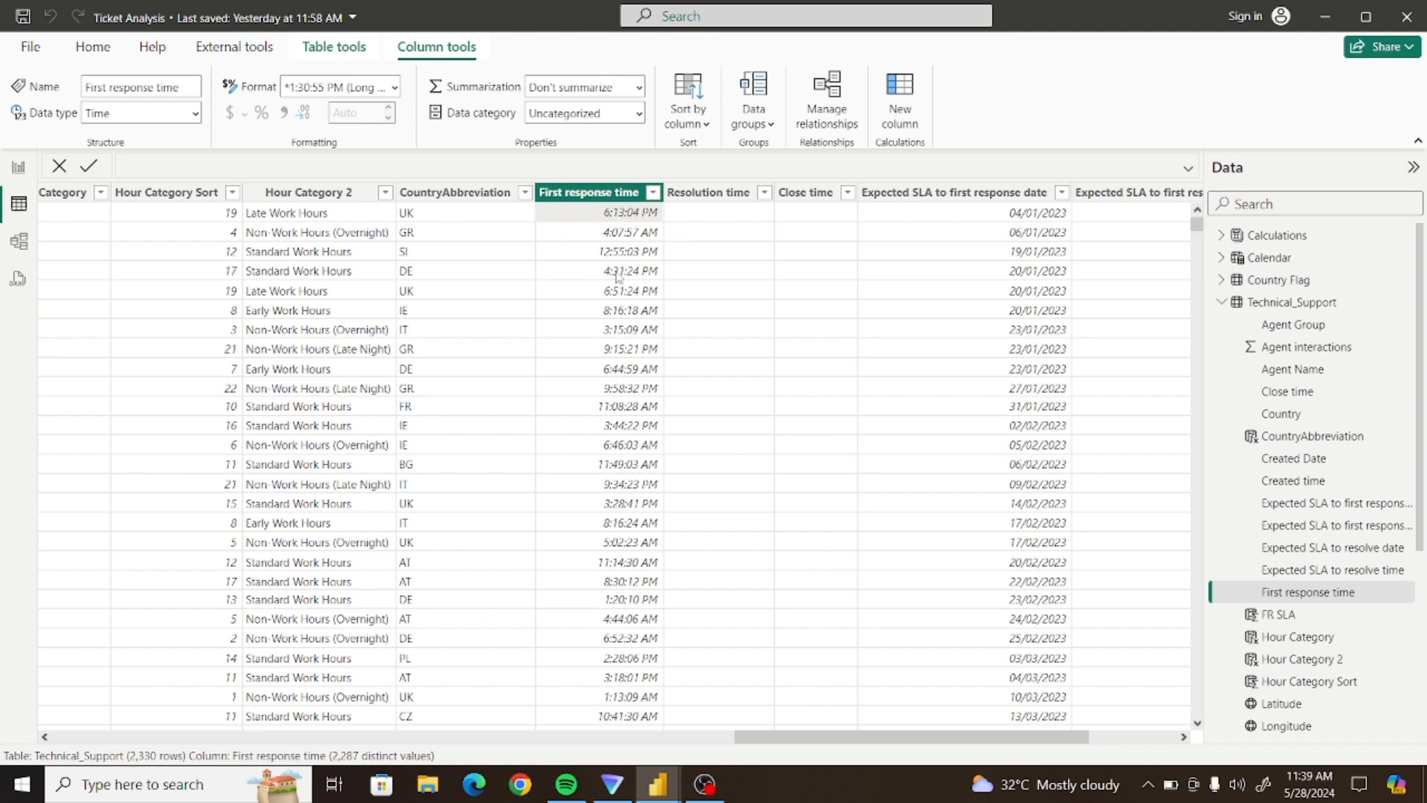
Return to the report and display the full formula of the _slaAchievedFR measure behind the First Response SLA Achieved card
click(20, 169)
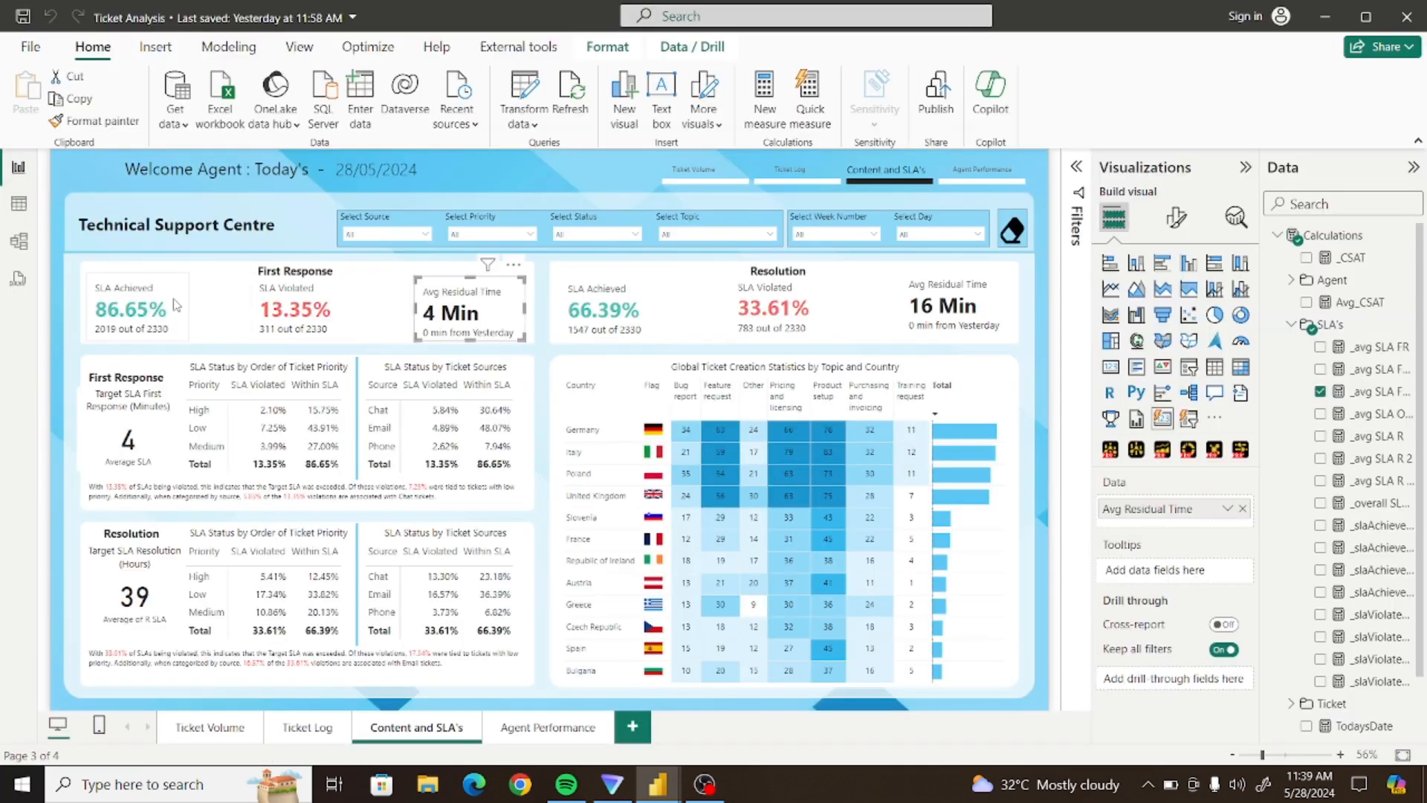
click(135, 305)
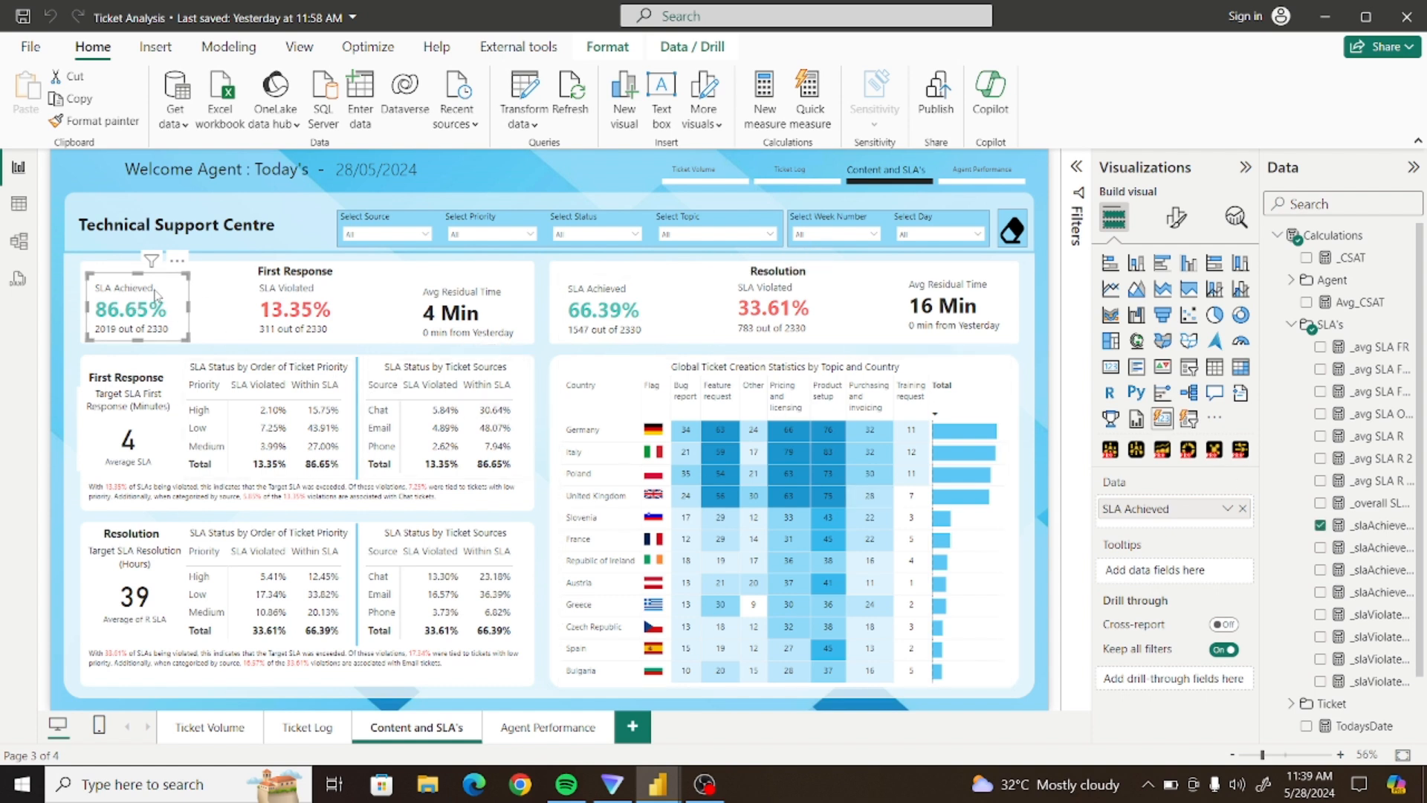
click(1372, 527)
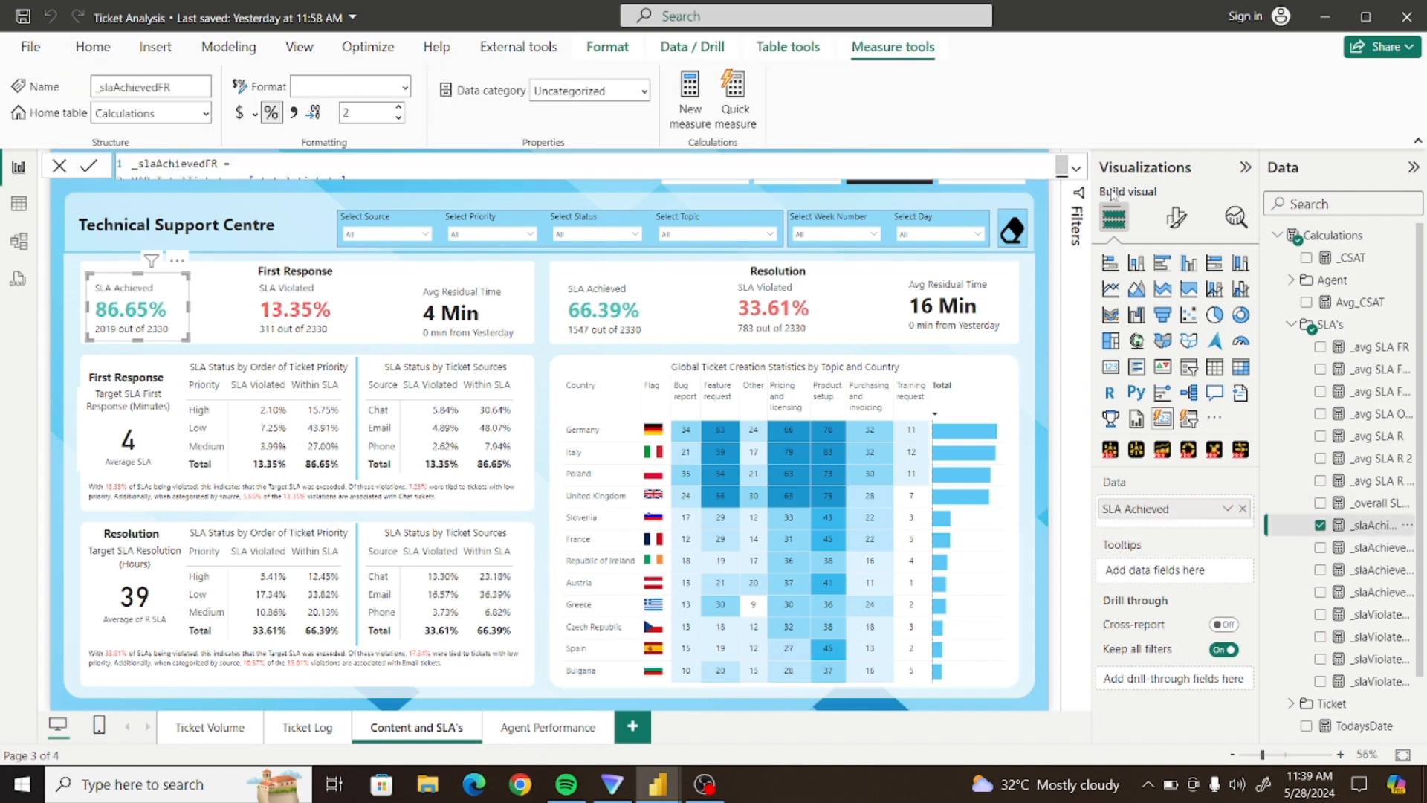
click(1075, 171)
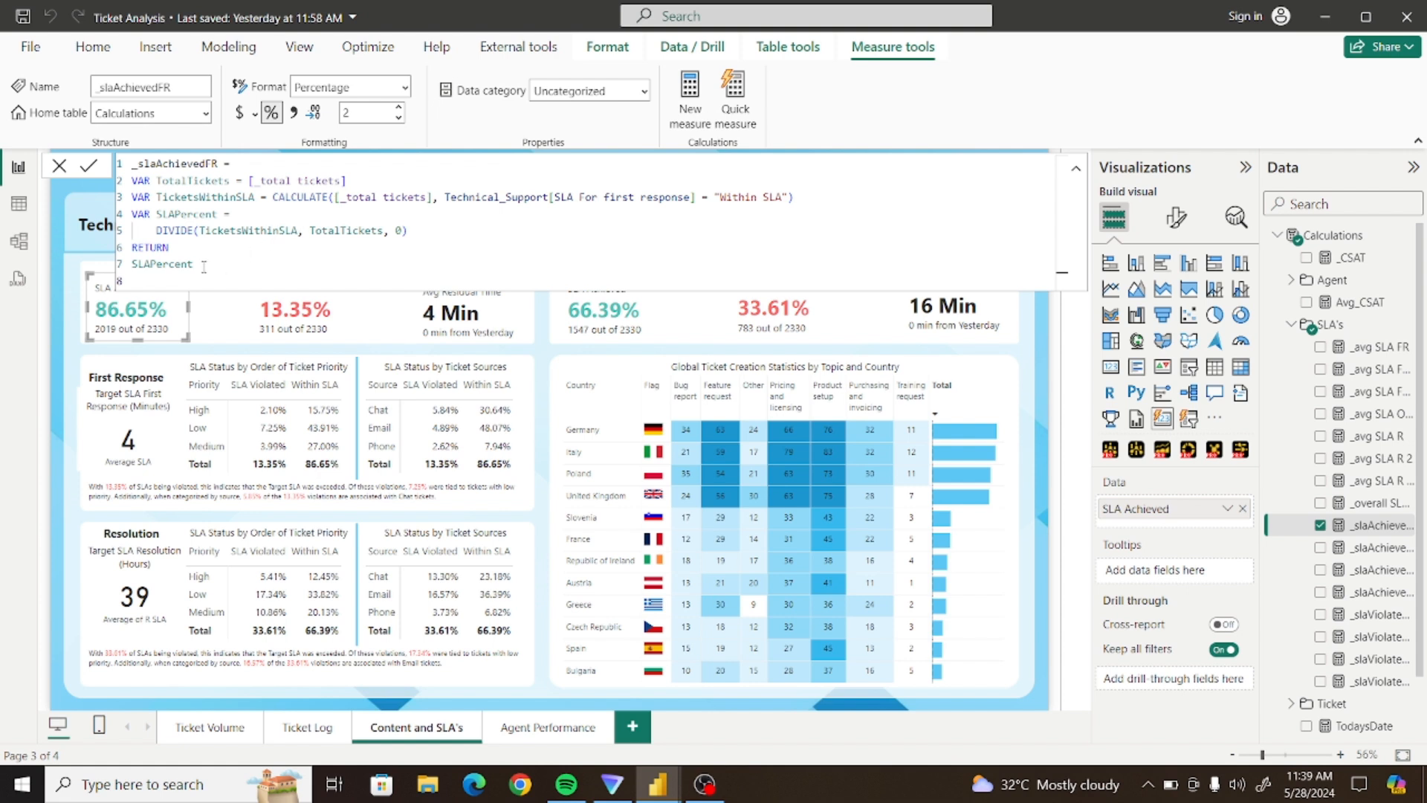
Copy the whole _slaAchievedFR formula from Ticket Analysis into a new measure in the Calculations table of Ticket Demo
drag(204, 269, 132, 163)
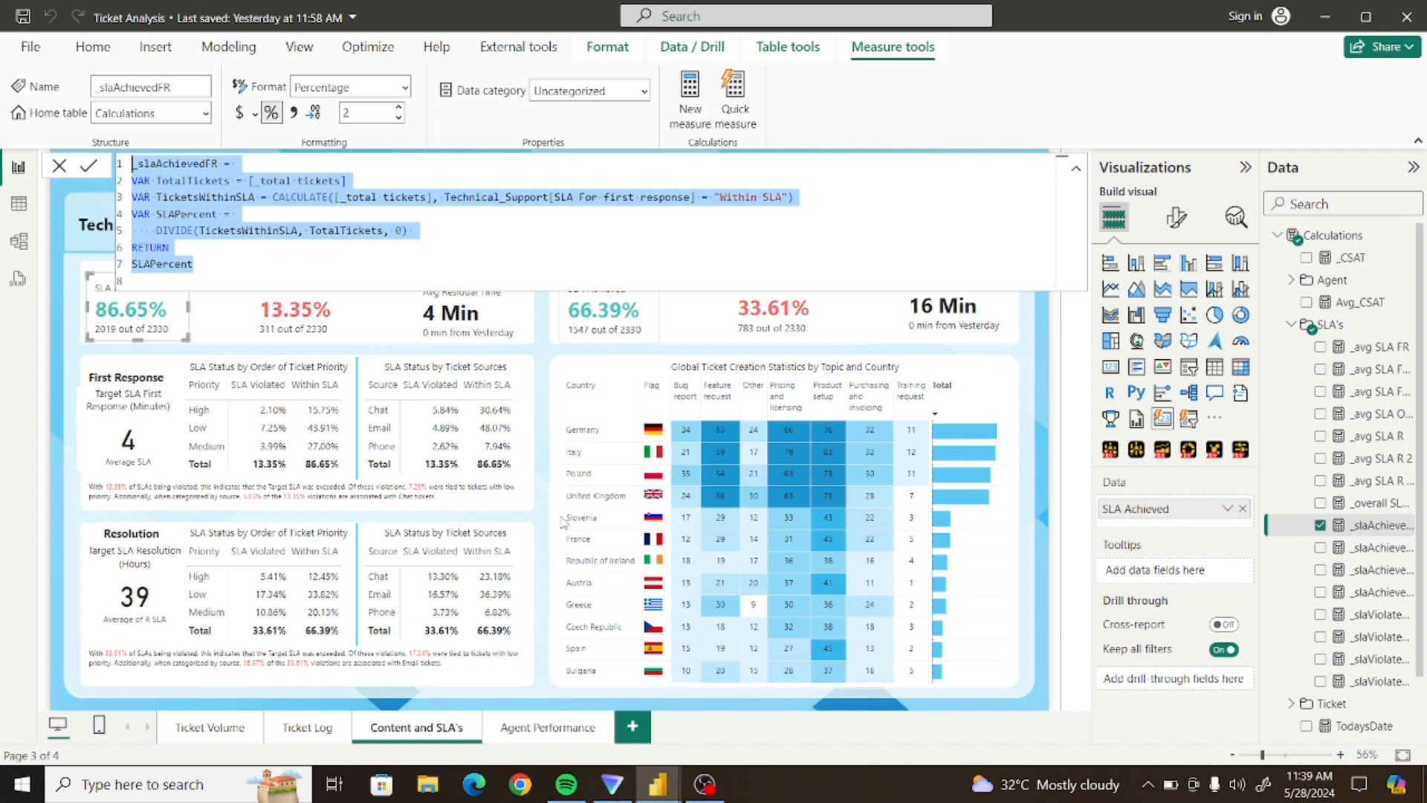
click(665, 784)
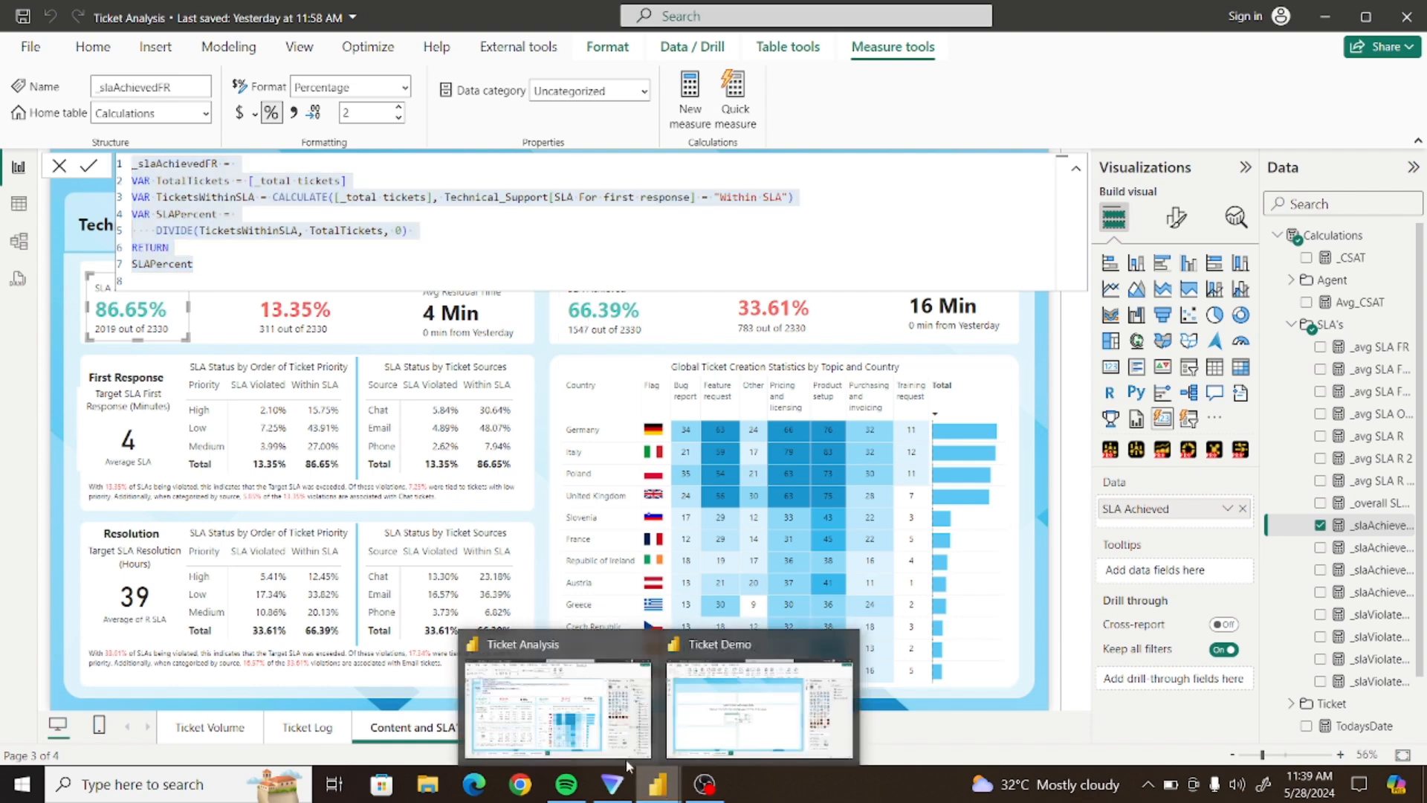
click(702, 715)
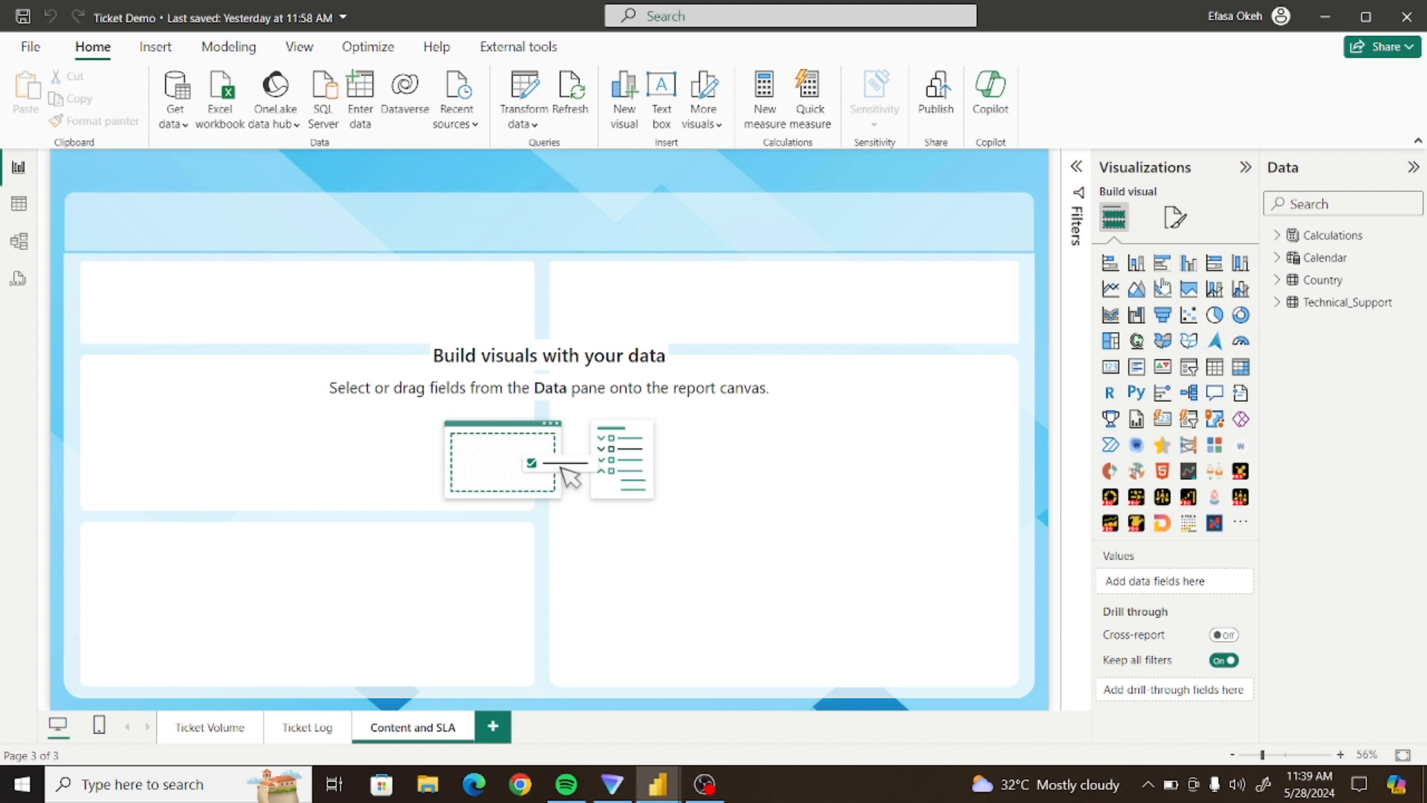
click(1279, 237)
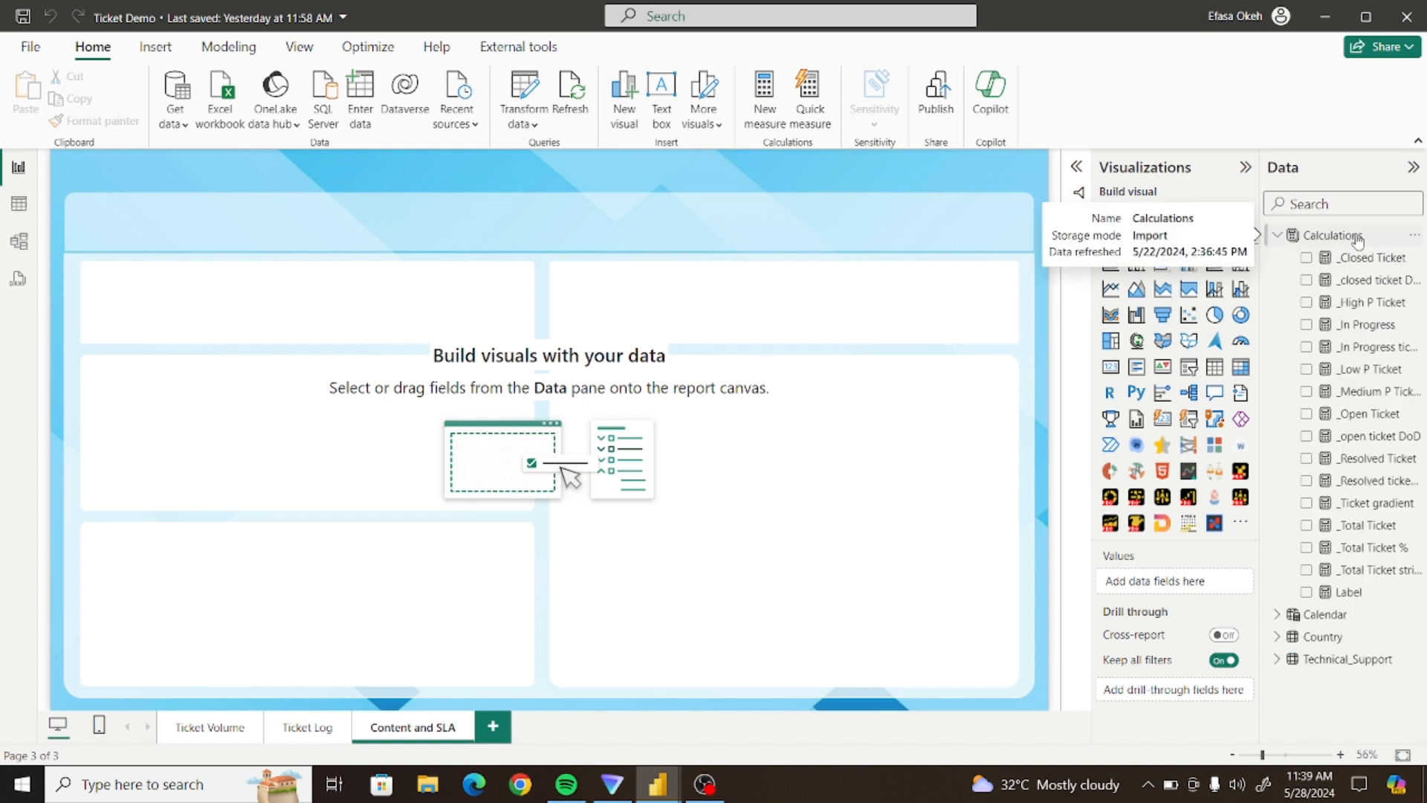
click(1357, 238)
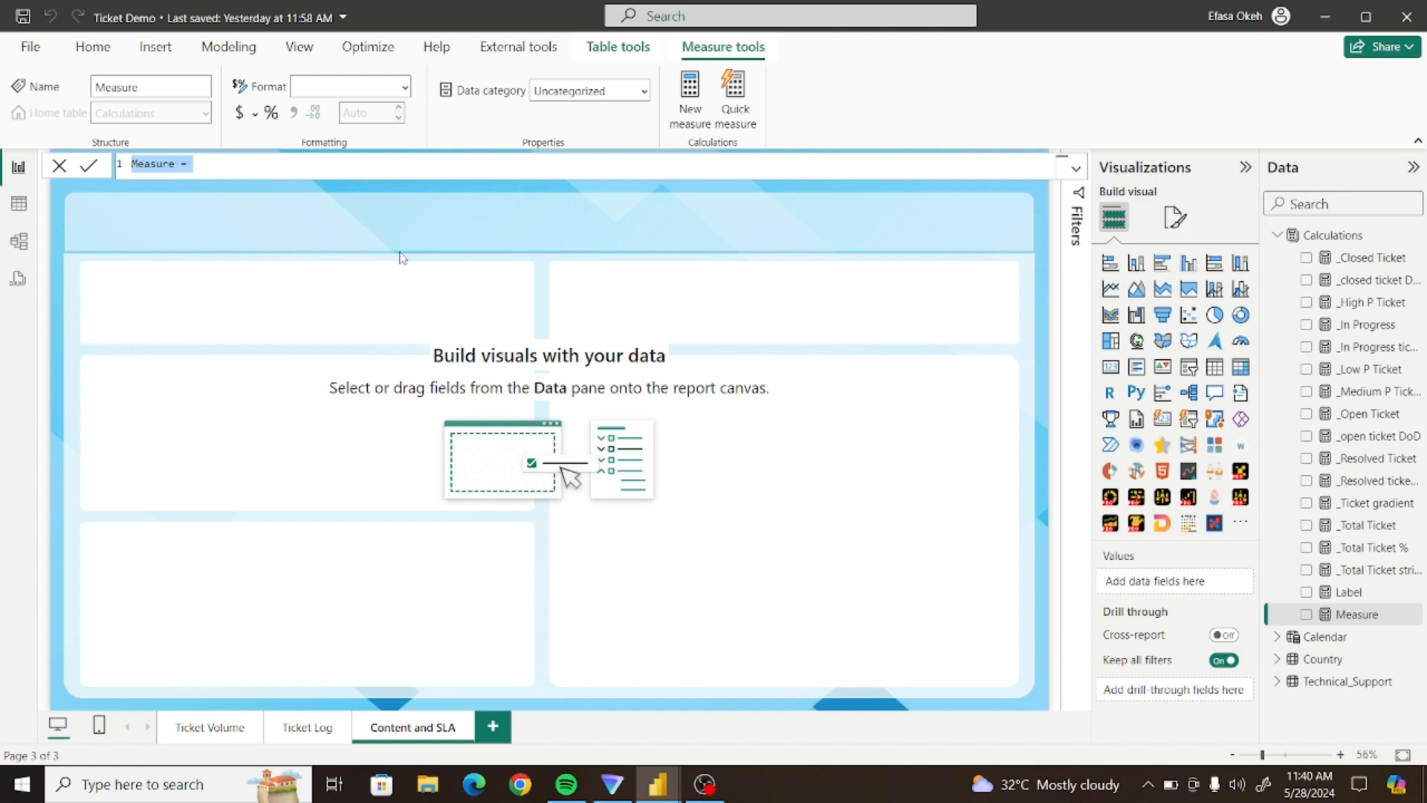
text(_slaAchievedFR = VAR TotalTickets = [_total_tickets] VAR TicketsWithinSLA = CALCULATE([_total_tickets], Technical_Support[SLA For first response] = "Within SLA") VAR SLAPercent =     DIVIDE(TicketsWithinSLA, TotalTickets, 0) RETURN SLAPercent)
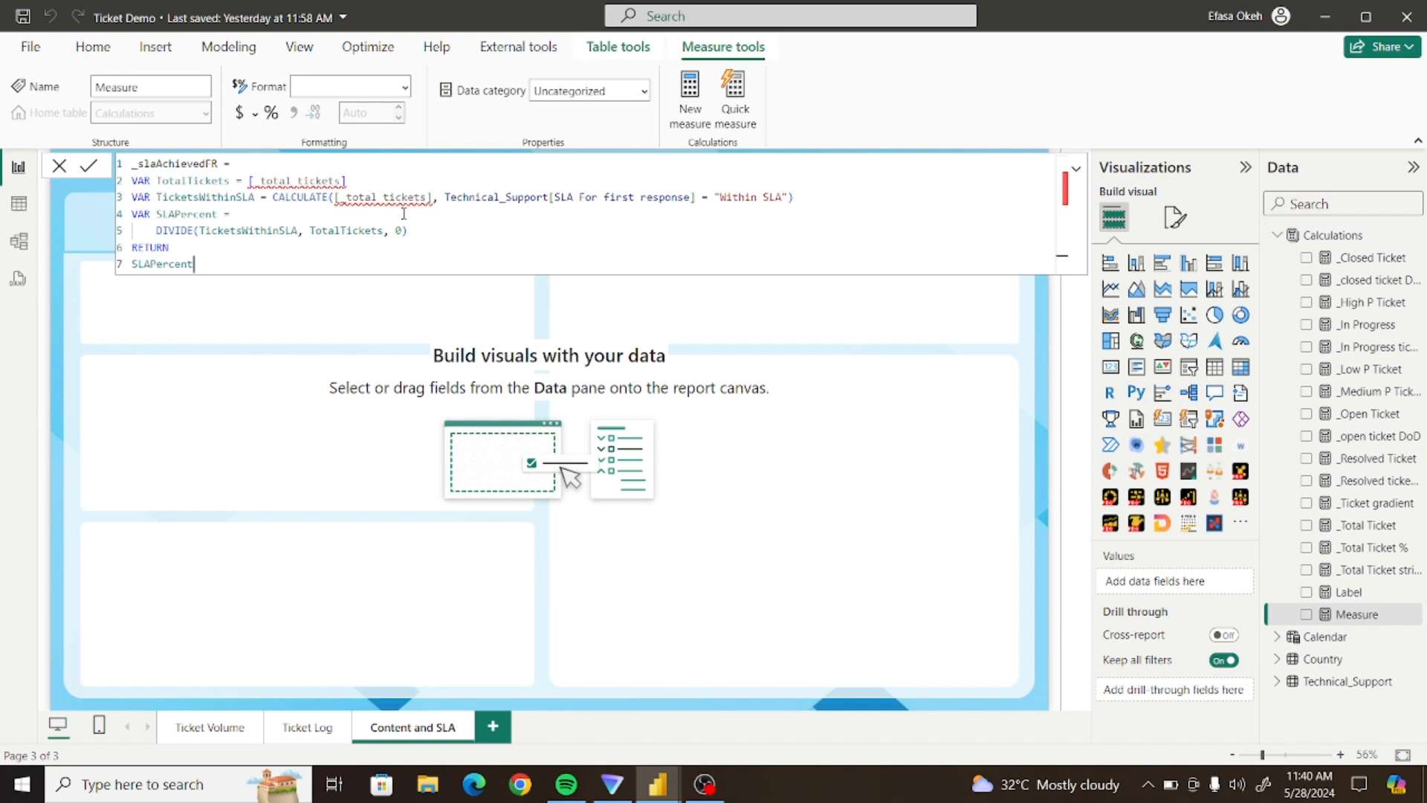
Replace the measure reference in the TotalTickets variable with [_Total Ticket] and delete the leftover text after it
click(268, 182)
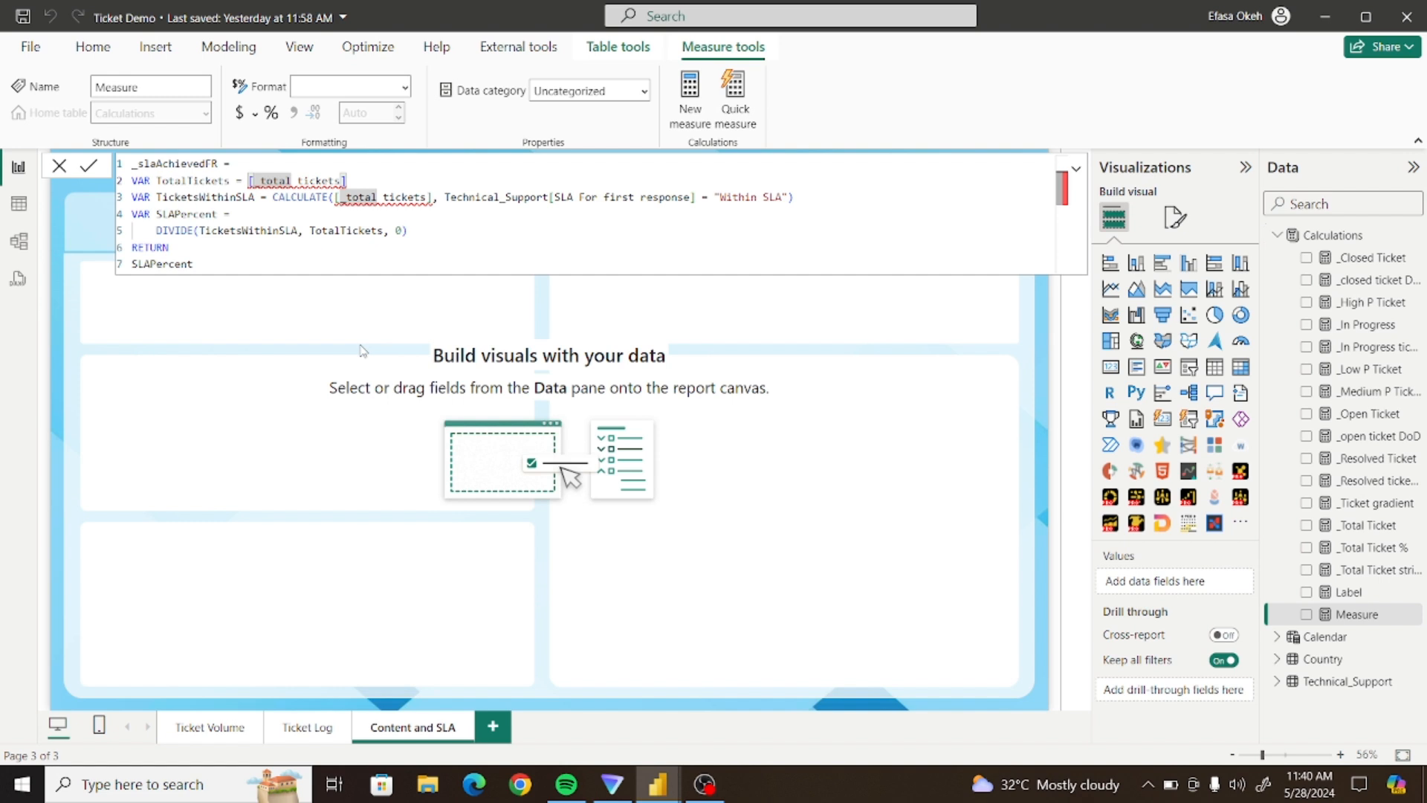
key(BackSpace)
key(BackSpace)
text(_T)
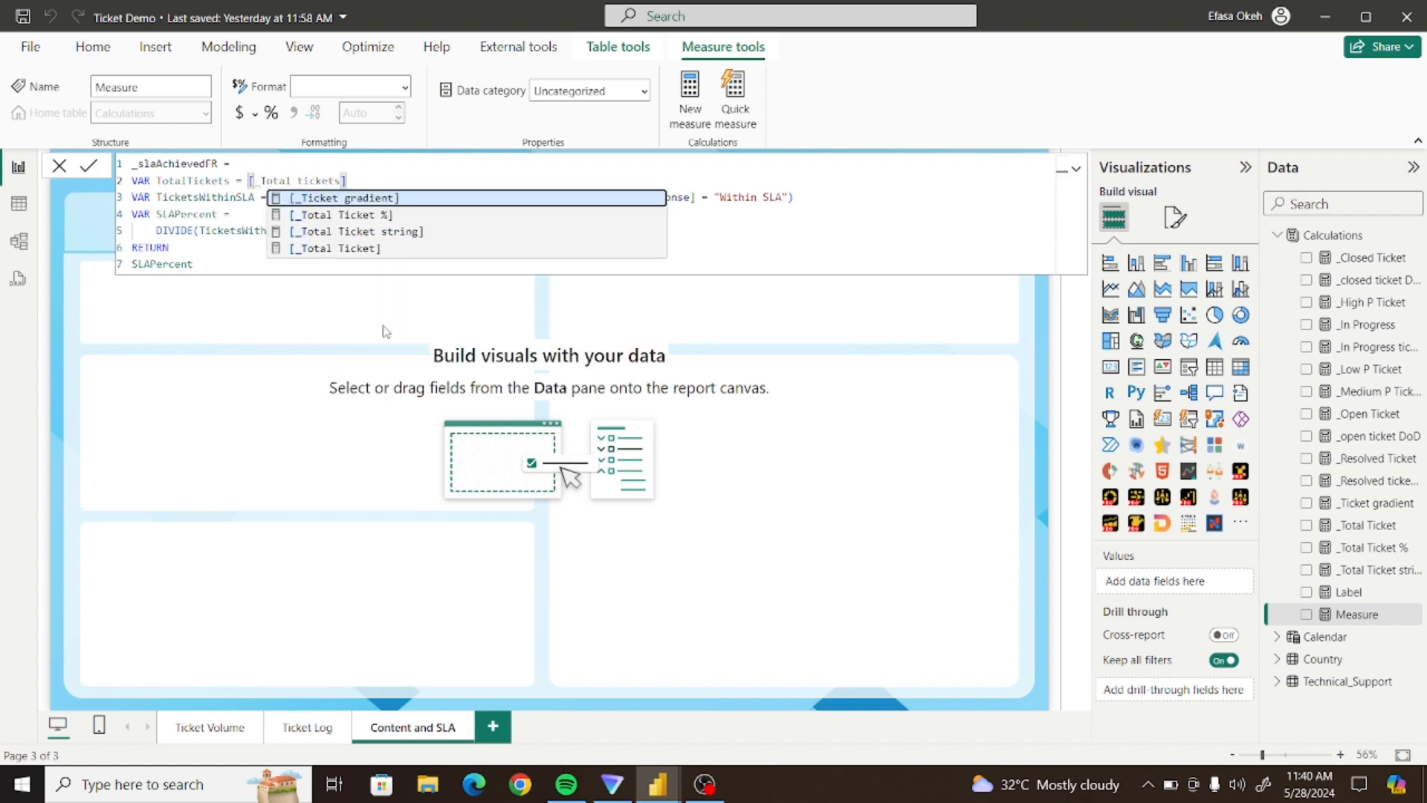
click(330, 255)
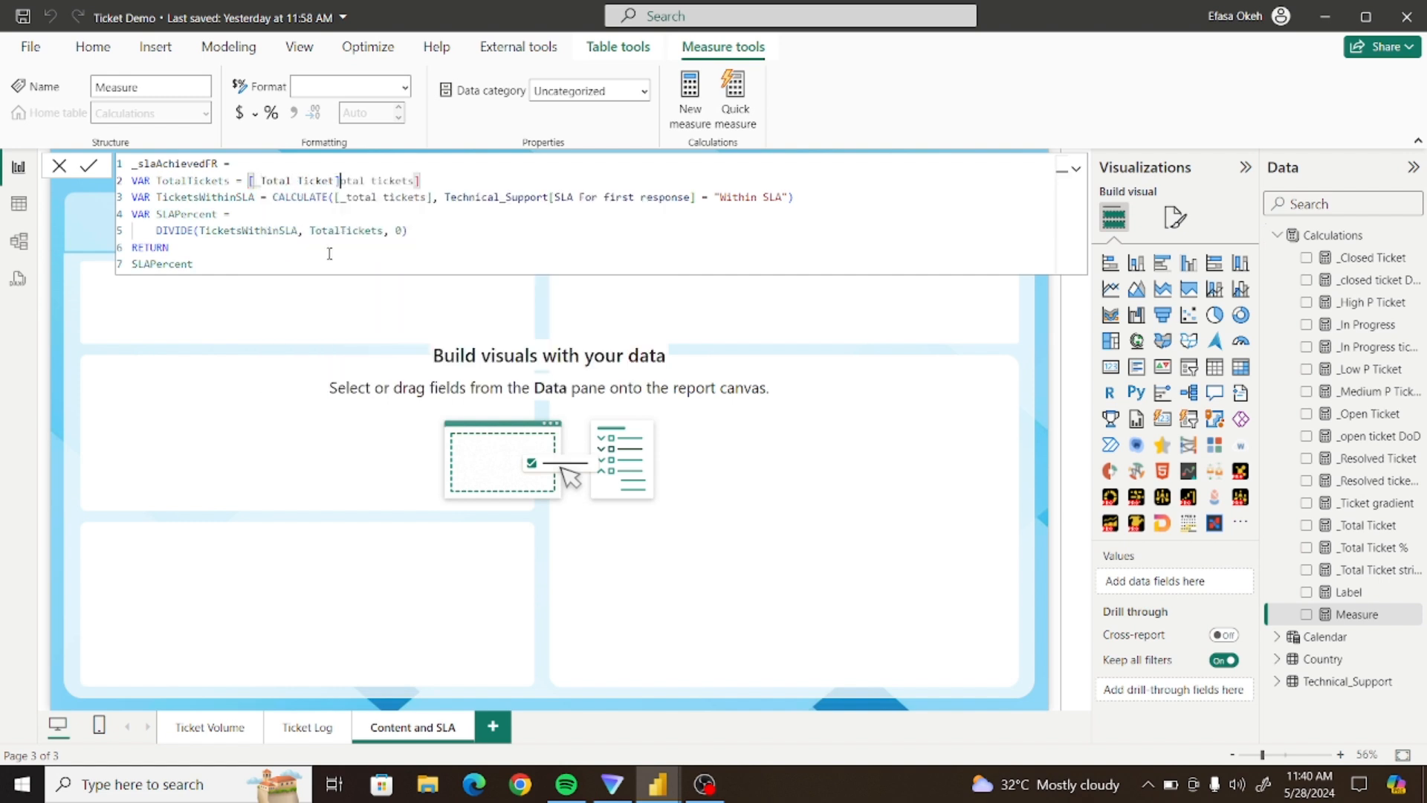
click(421, 180)
key(BackSpace)
key(BackSpace)
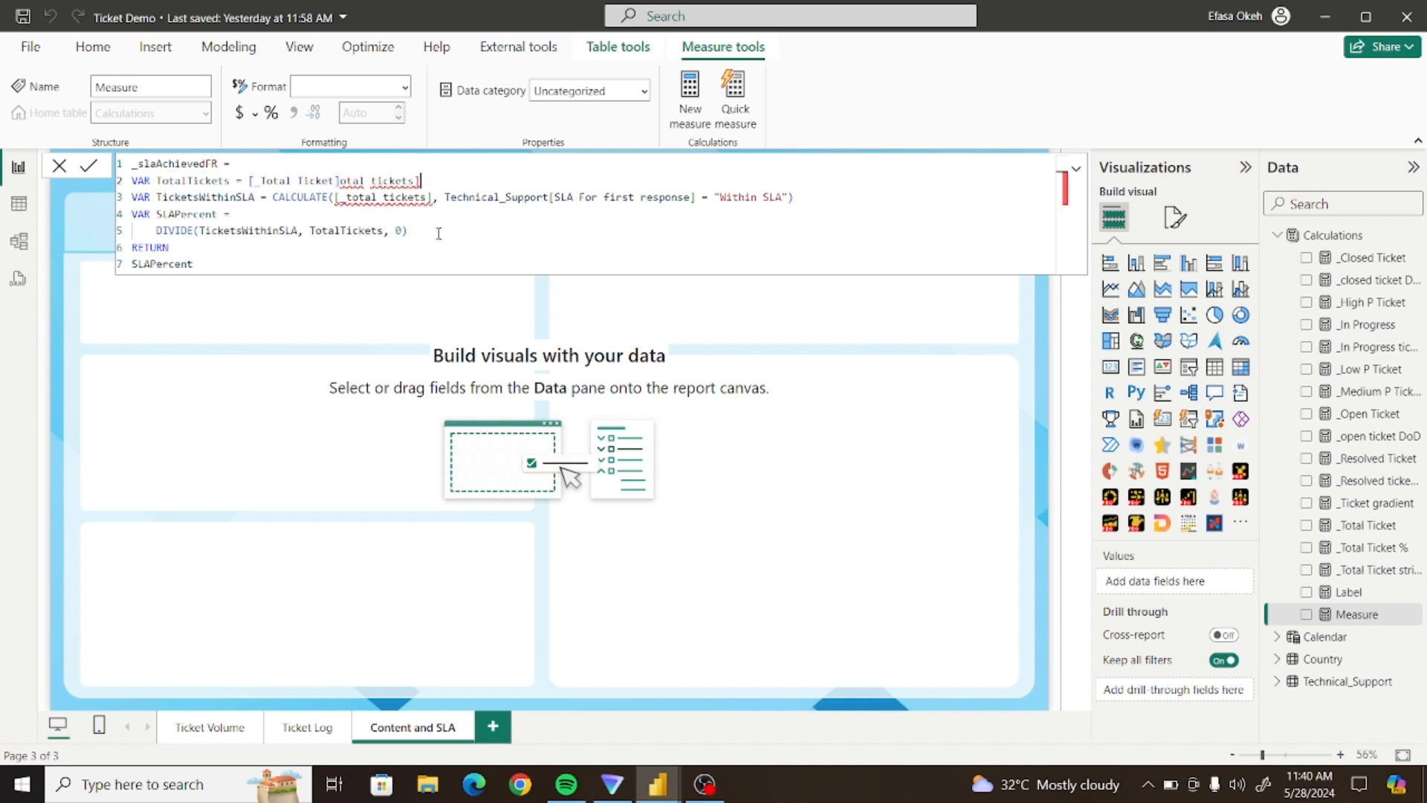
key(BackSpace)
key(BackSpace)
key(BackSpace)
key(BackSpace)
key(BackSpace)
key(BackSpace)
key(BackSpace)
key(BackSpace)
key(BackSpace)
key(BackSpace)
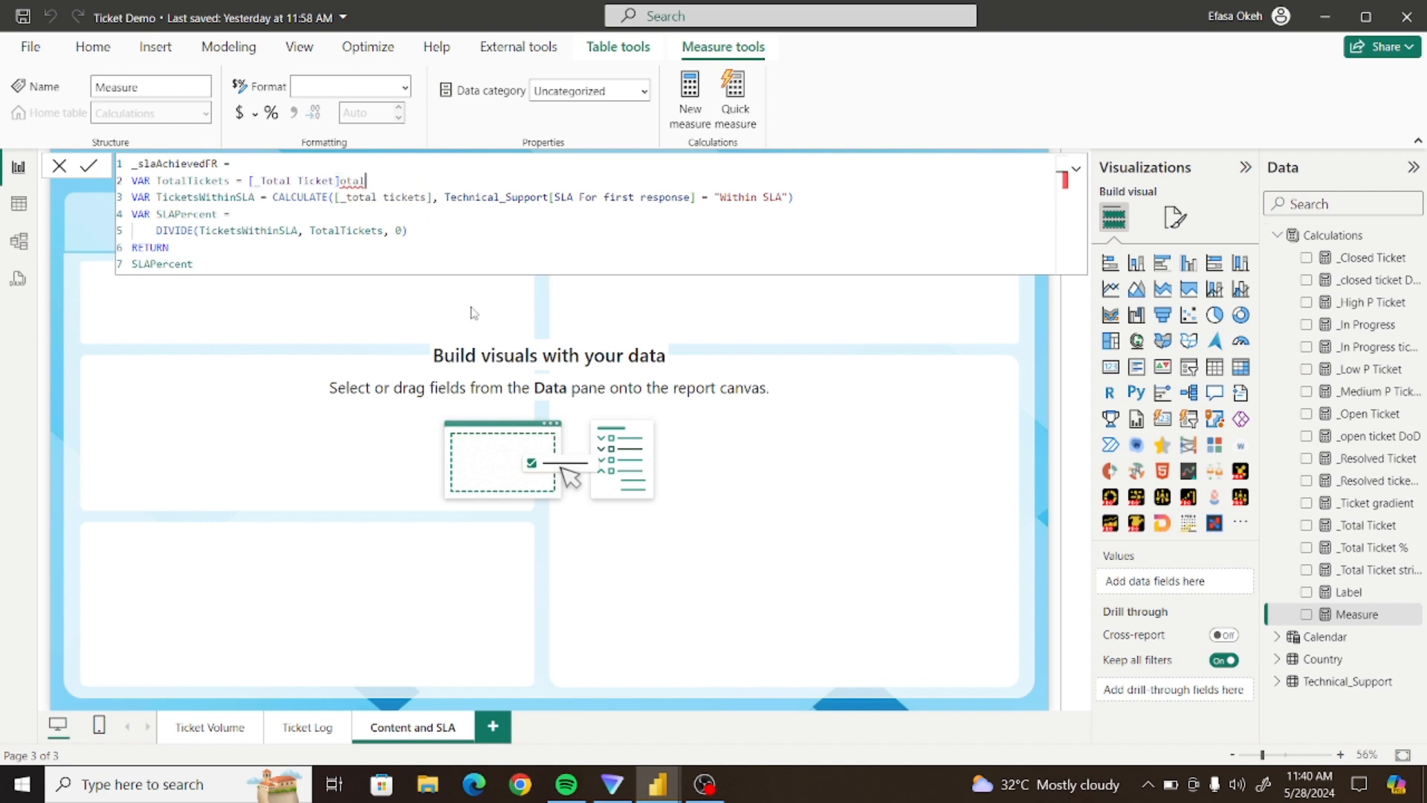
key(BackSpace)
Replace the measure reference inside the TicketsWithinSLA variable's CALCULATE function with [_Total Ticket]
click(433, 198)
key(BackSpace)
key(BackSpace)
key(BackSpace)
key(BackSpace)
key(BackSpace)
key(BackSpace)
key(BackSpace)
key(BackSpace)
key(BackSpace)
key(BackSpace)
key(BackSpace)
key(BackSpace)
key(BackSpace)
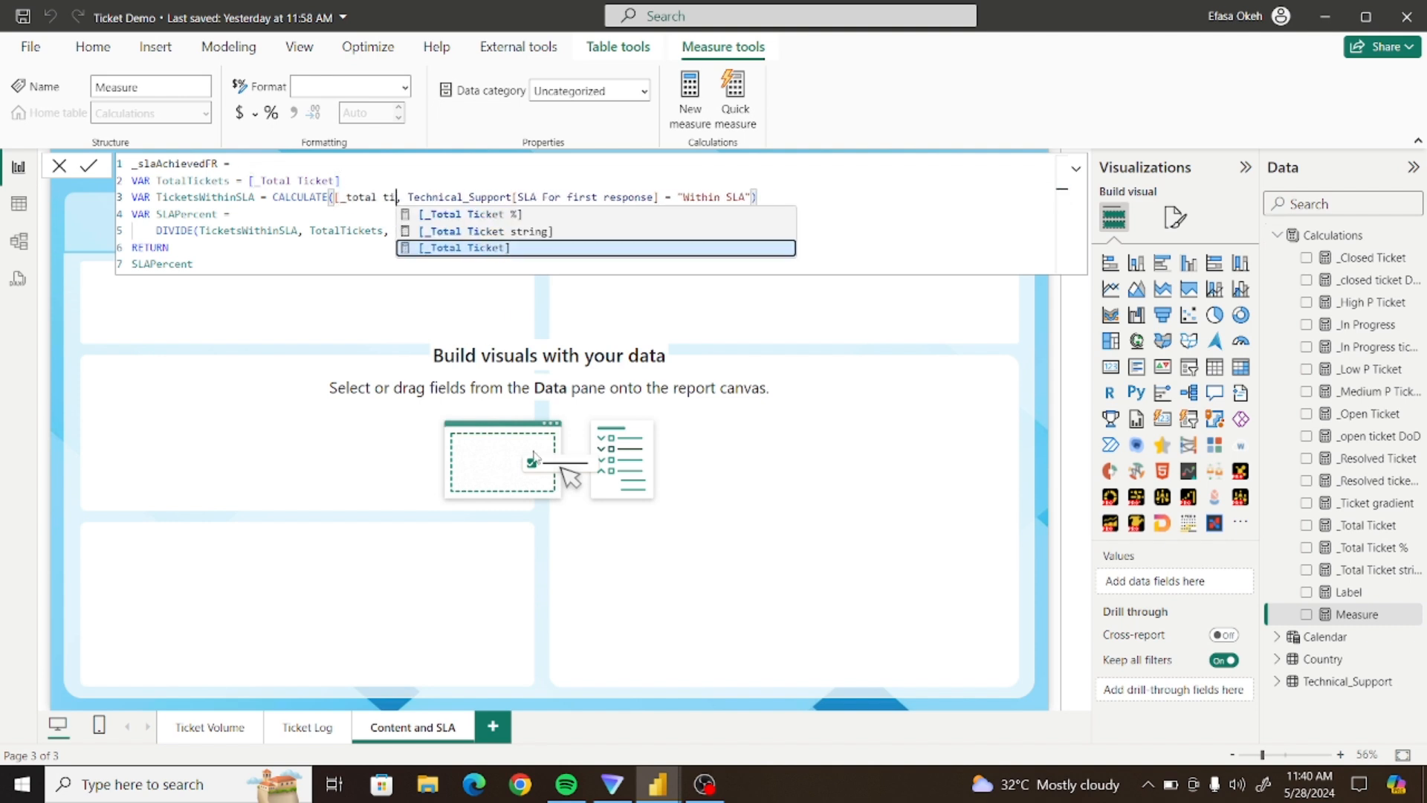
key(BackSpace)
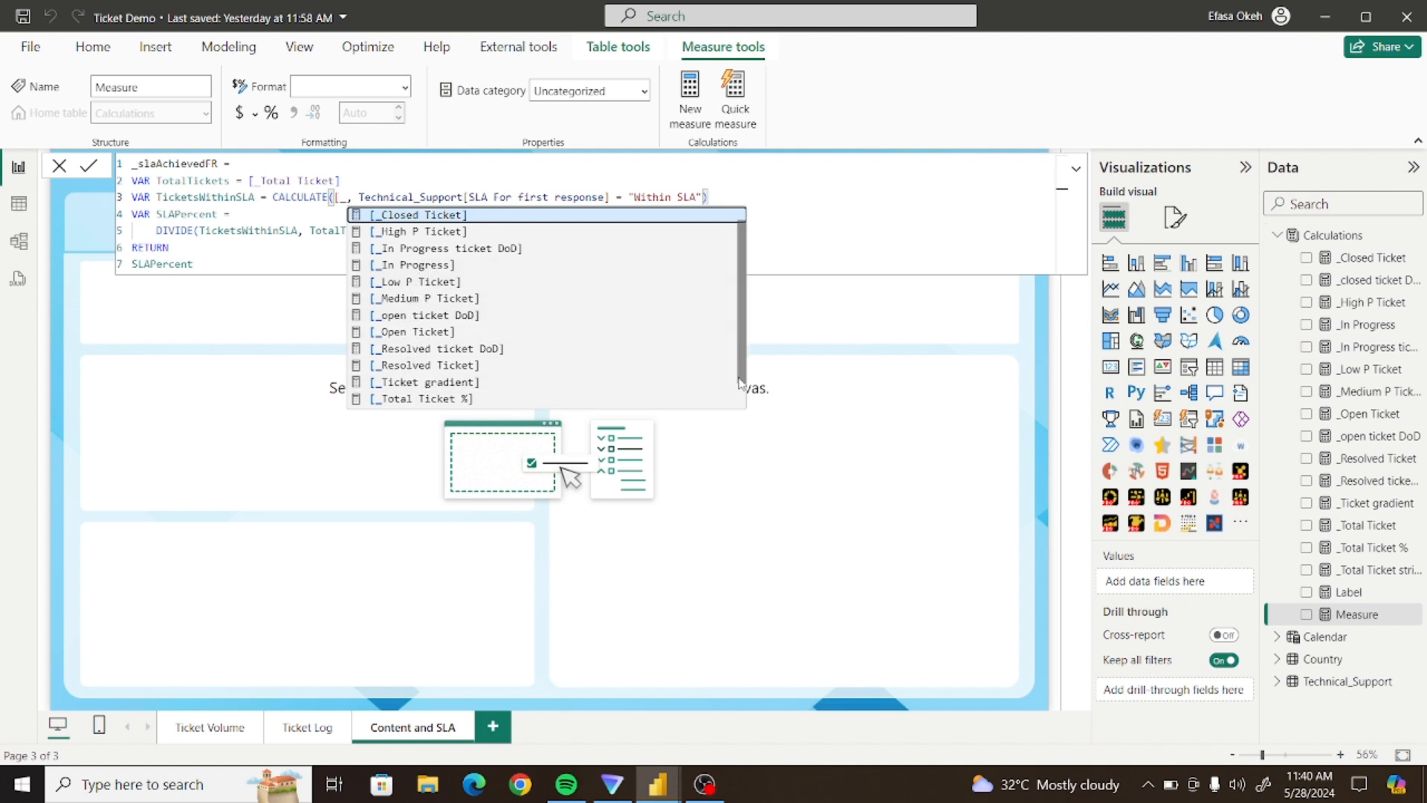
scroll(740, 383, down, 1)
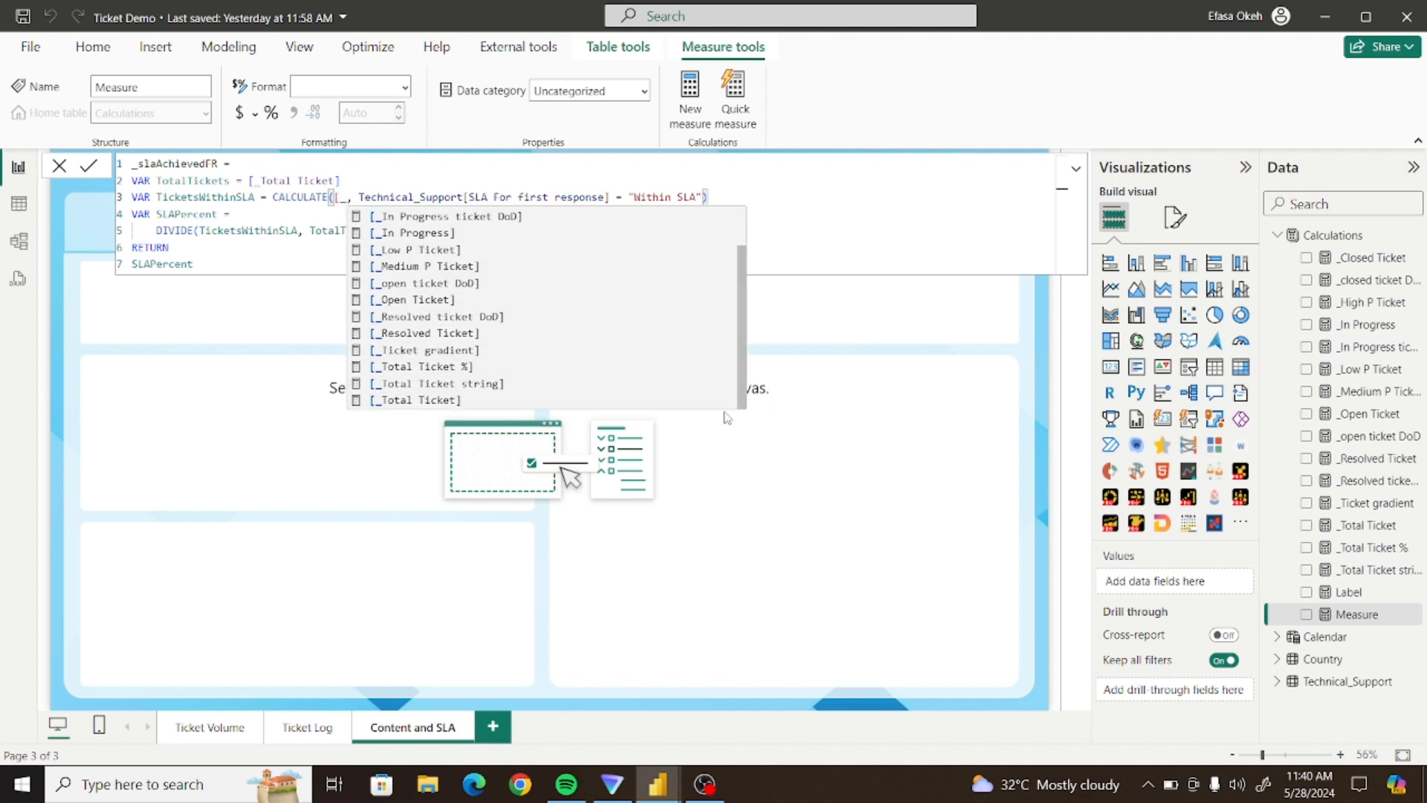
click(436, 405)
click(445, 252)
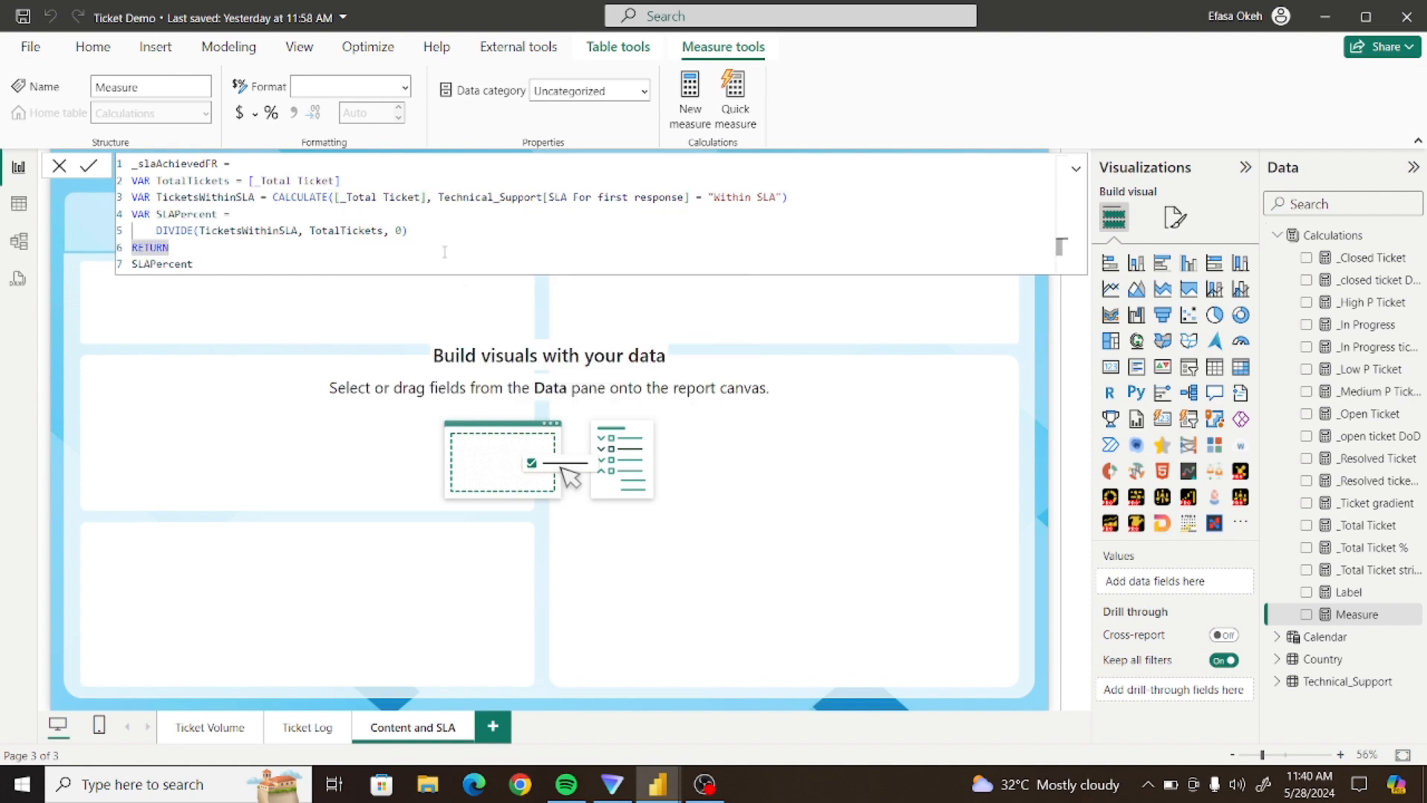
Change the measure name in the formula to _SlaAchievedFR and commit the measure
click(143, 165)
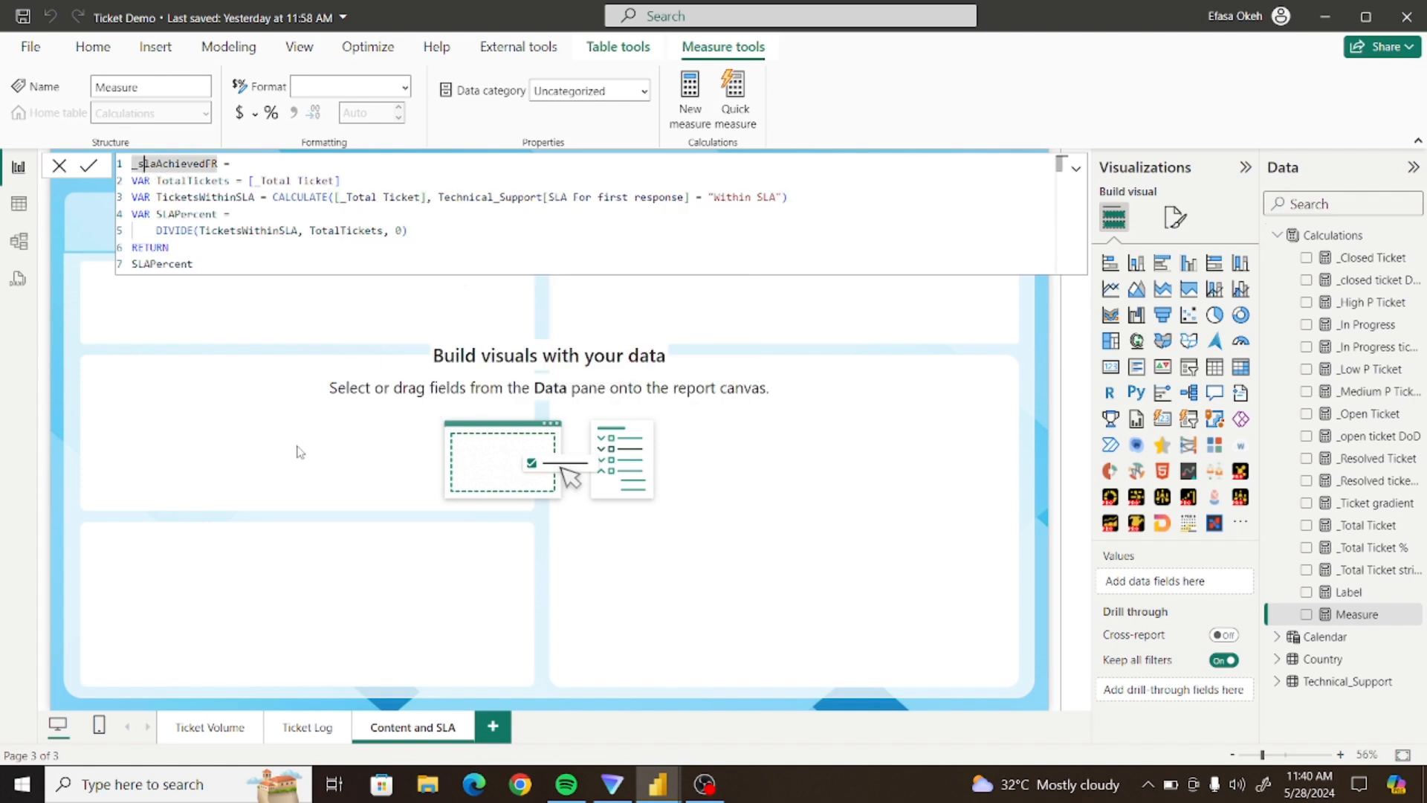
key(BackSpace)
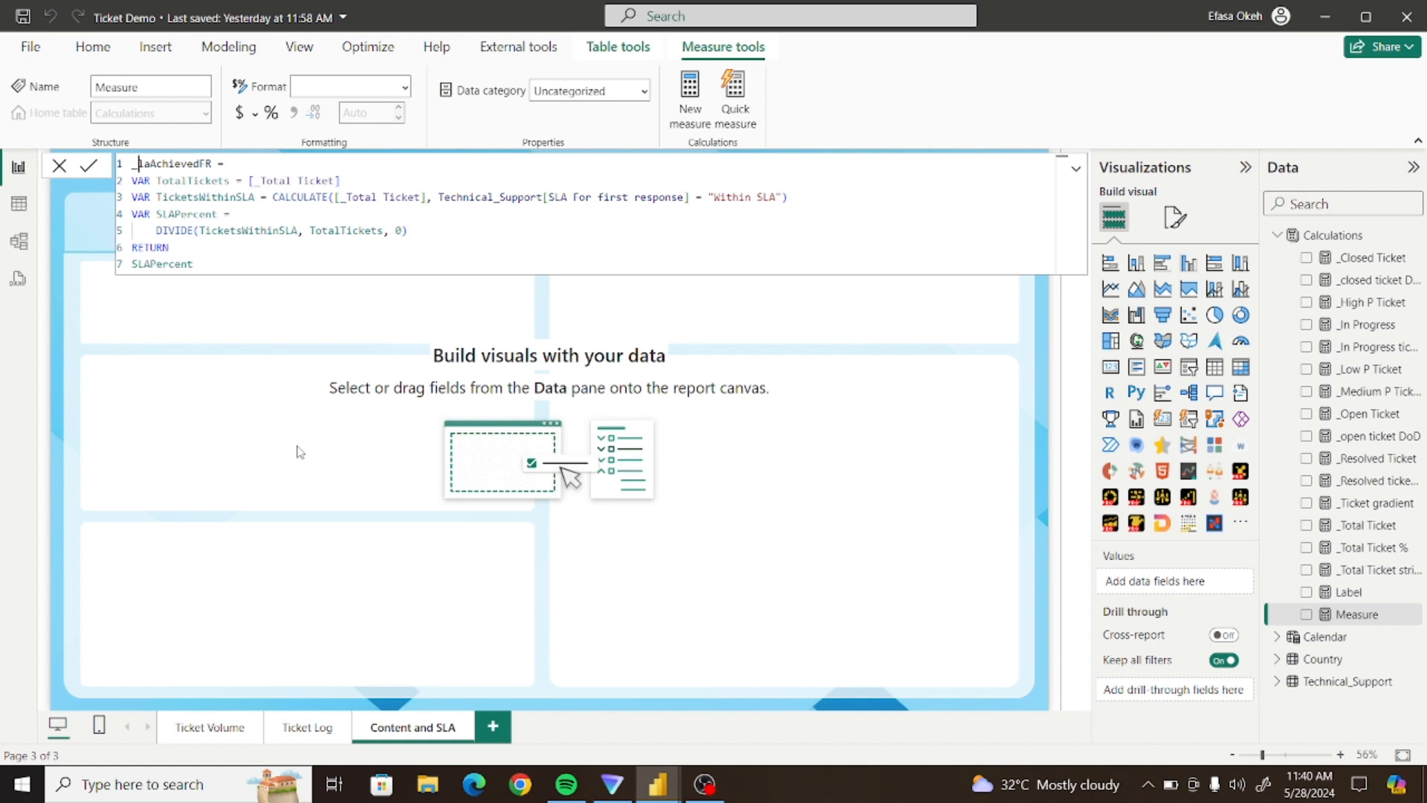
text(S)
key(Return)
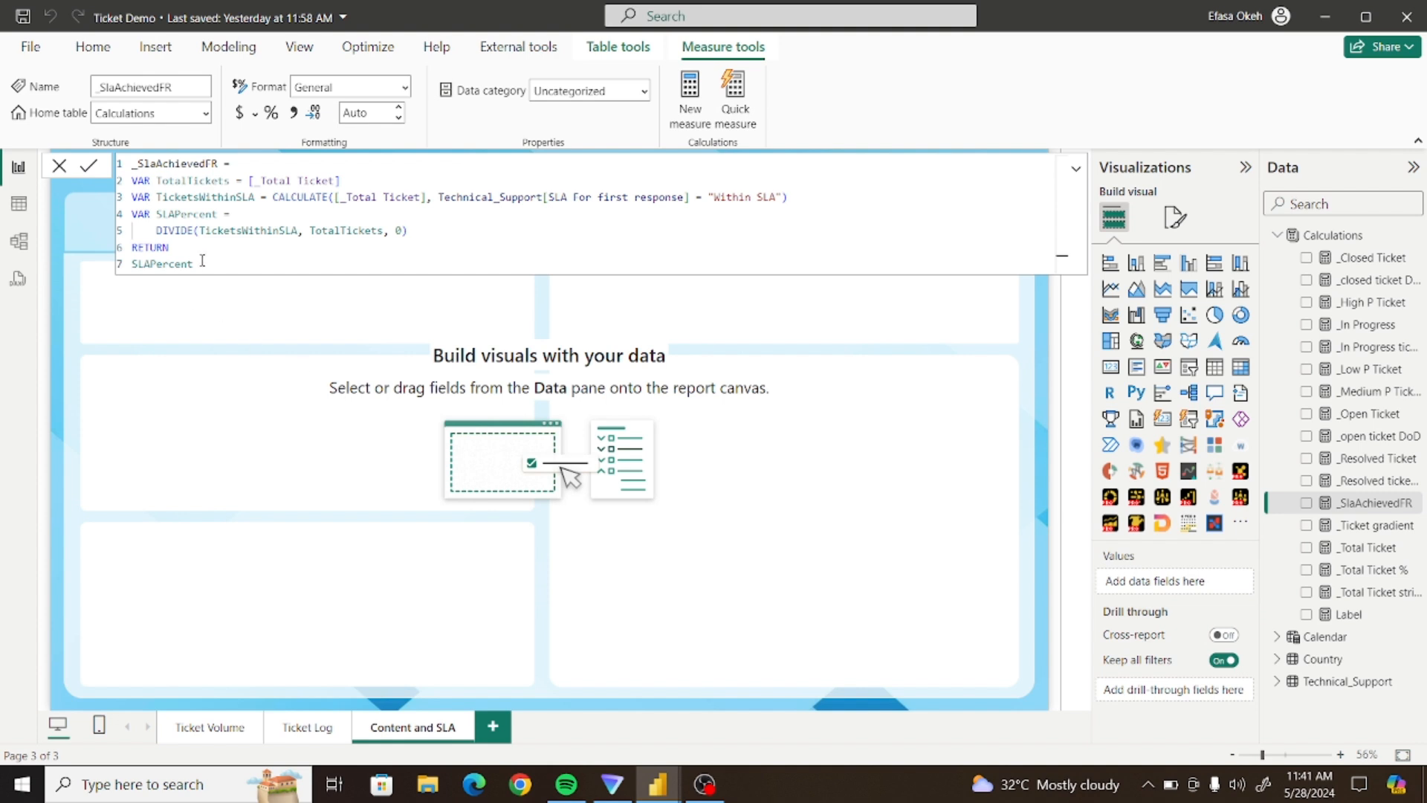
Copy the full _SlaAchievedFR formula into another new measure in the Calculations table
drag(195, 264, 131, 163)
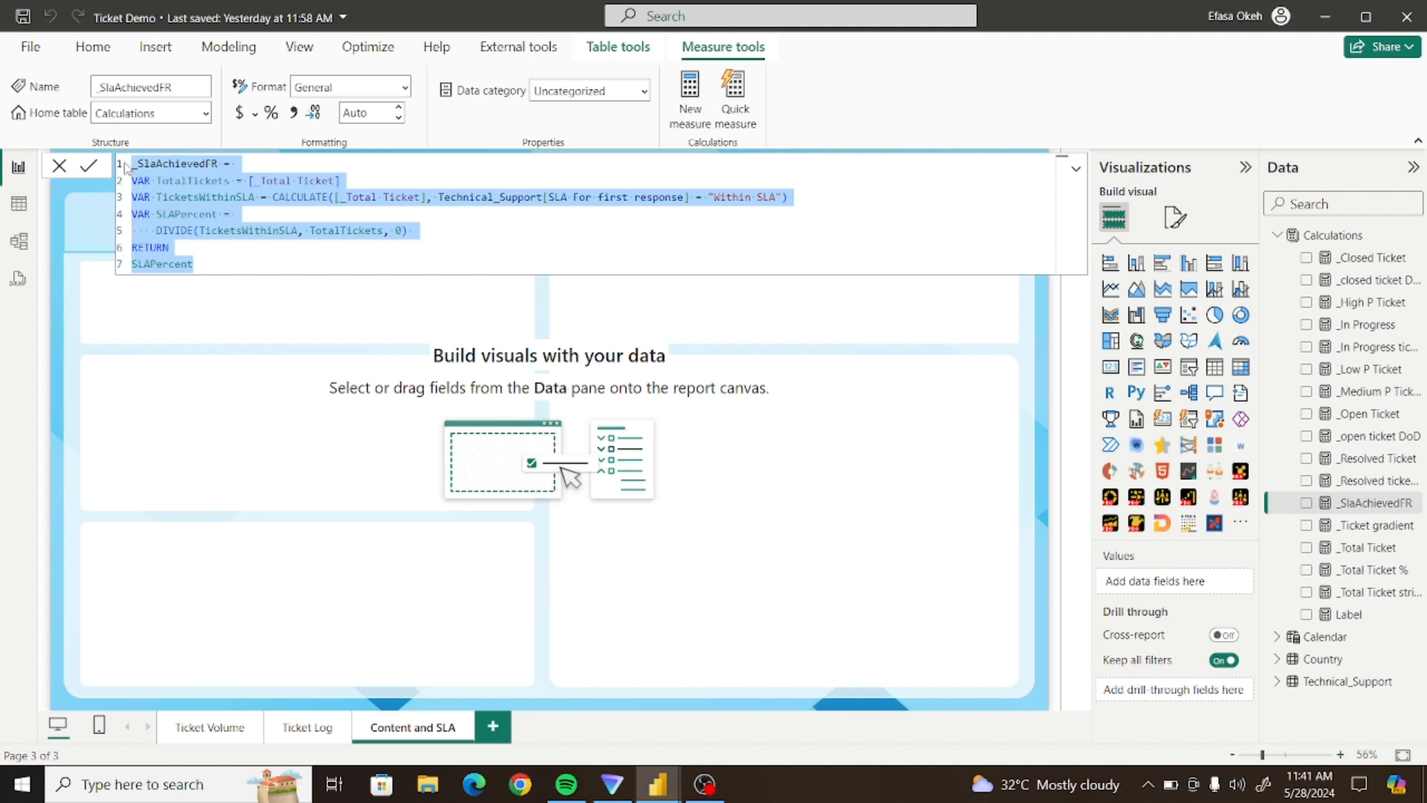
click(266, 312)
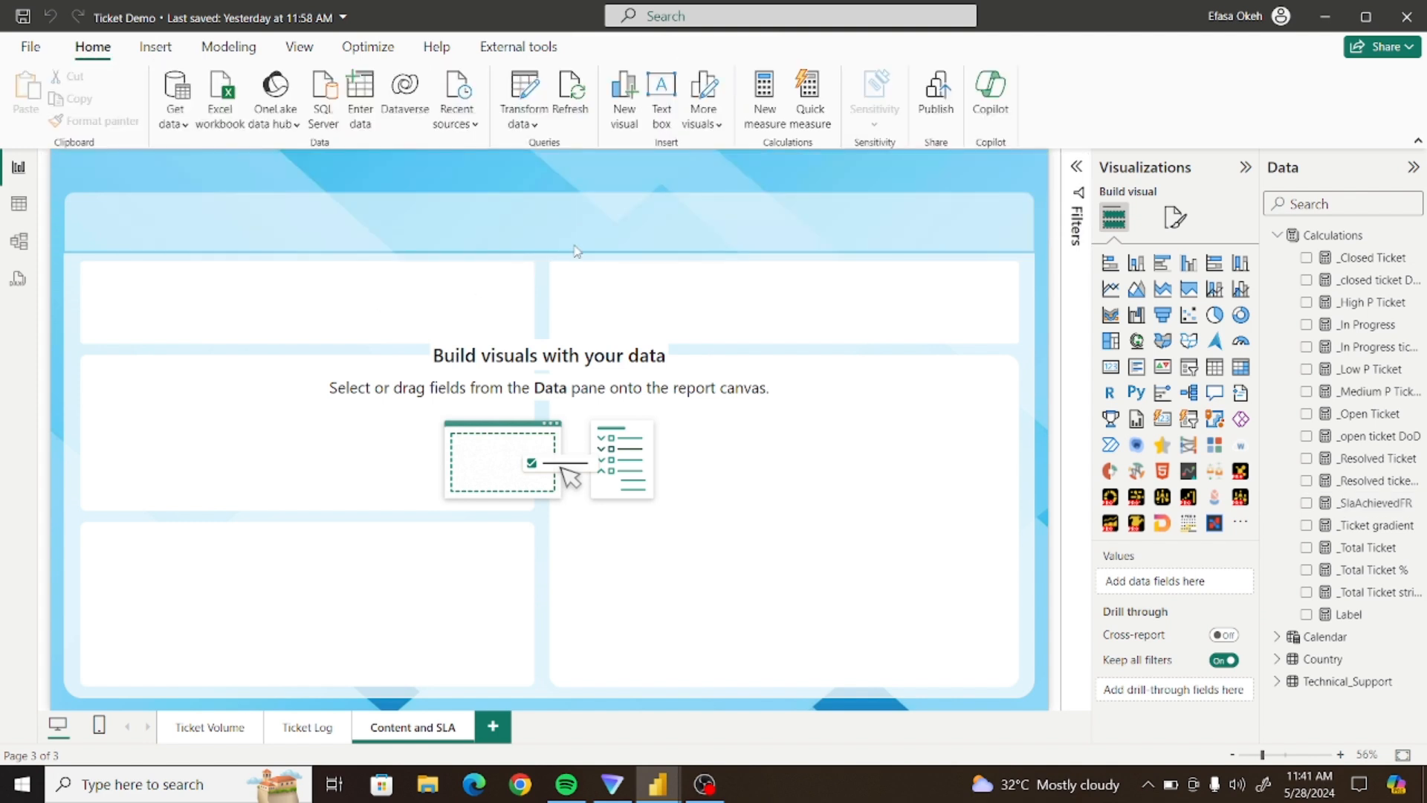
click(1354, 238)
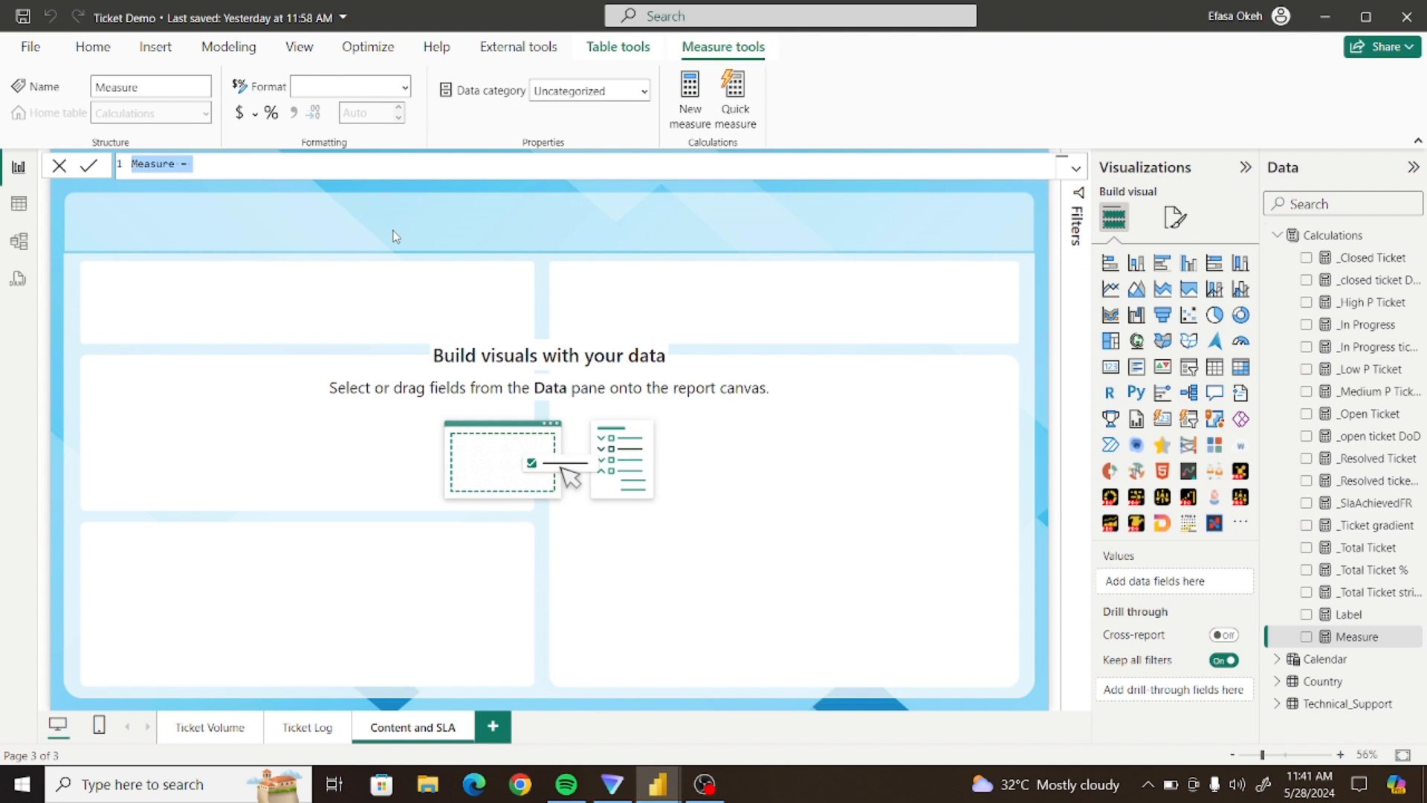
text(_SlaAchievedFR = VAR TotalTickets = [_Total Ticket] VAR TicketsWithinSLA = CALCULATE([_Total Ticket], Technical_Support[SLA for first response] = "Within SLA") VAR SLAPercent =     DIVIDE(TicketsWithinSLA, TotalTickets, 0) RETURN SLAPercent)
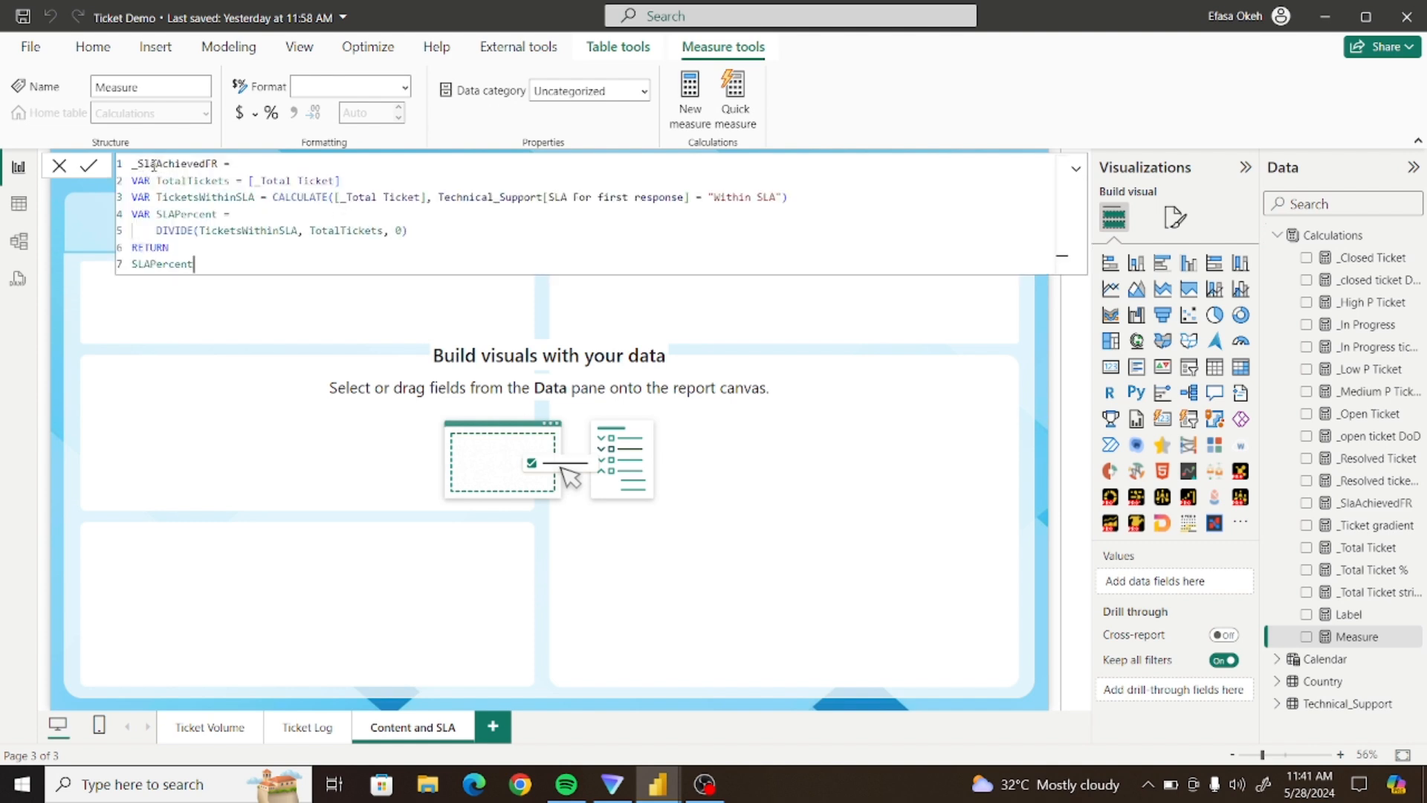
Change the name in the copied formula to _SlaViolatedFR
click(204, 164)
key(BackSpace)
key(BackSpace)
key(BackSpace)
key(BackSpace)
key(BackSpace)
key(BackSpace)
key(BackSpace)
text(Violated)
Set the SLA For first response filter in the CALCULATE line to "SLA Violated" and commit the measure
click(758, 198)
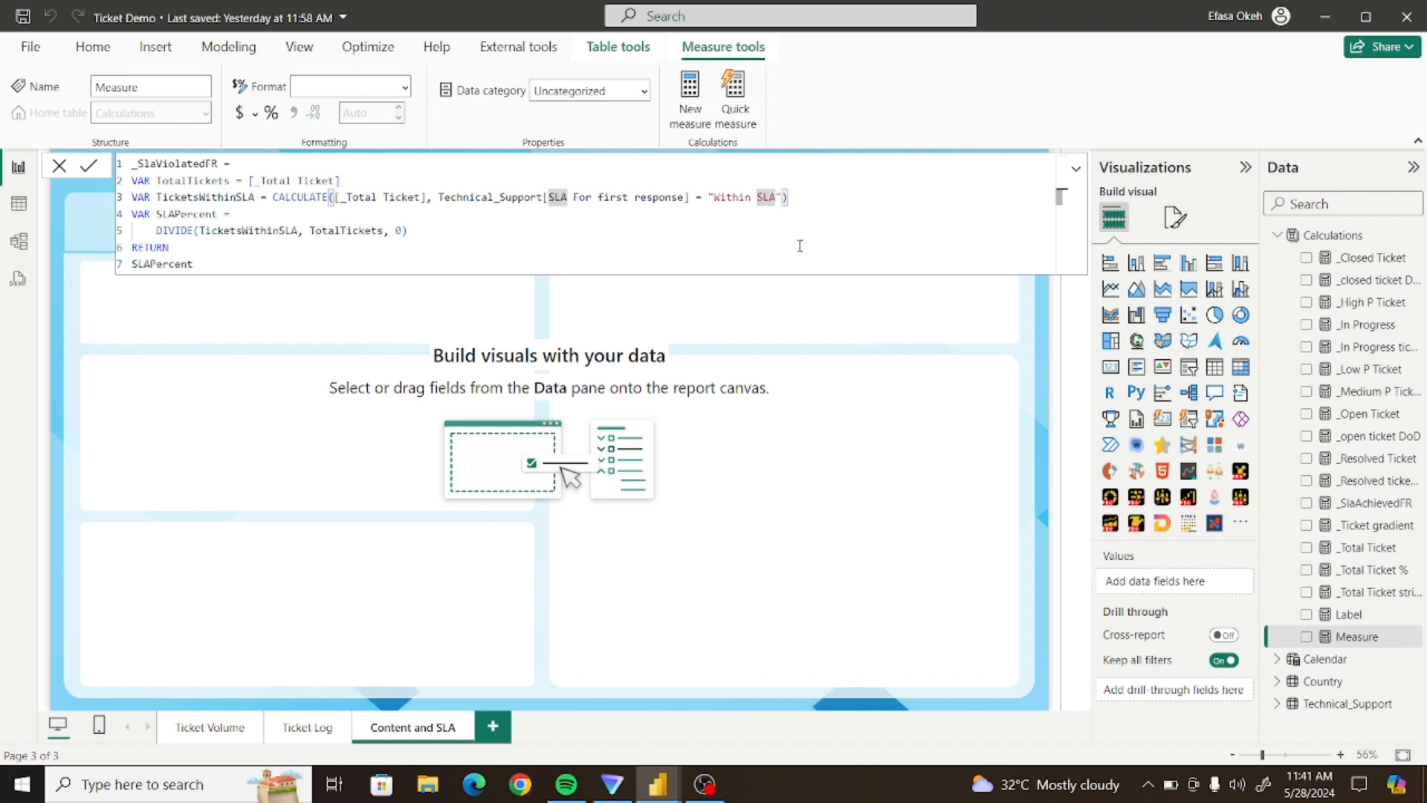
key(BackSpace)
key(BackSpace)
key(BackSpace)
key(BackSpace)
key(BackSpace)
key(BackSpace)
key(BackSpace)
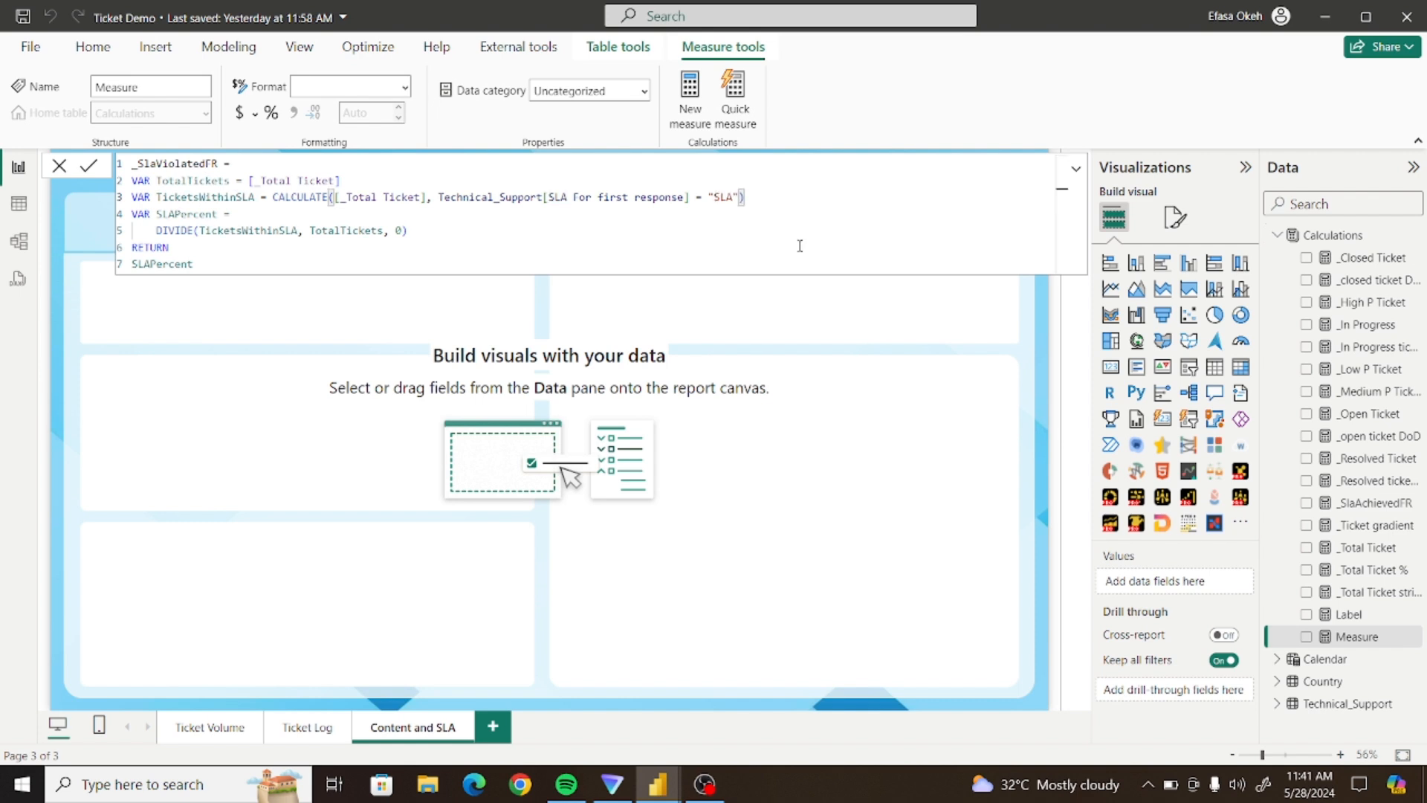
text(No)
key(BackSpace)
key(BackSpace)
key(BackSpace)
key(BackSpace)
text("SLA Violated)
click(90, 168)
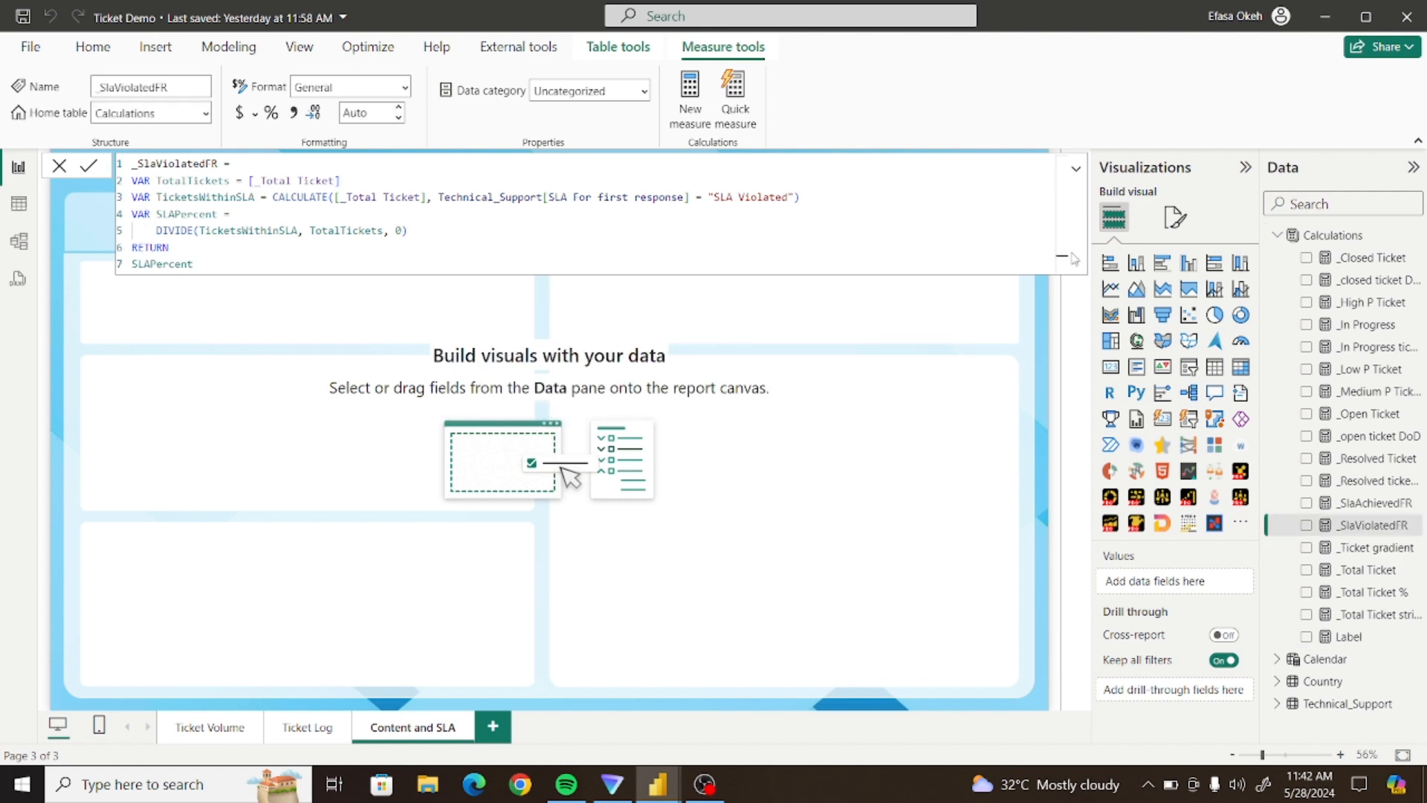
Add a new card visual showing _SlaAchievedFR, sized to fit the start of the page's upper-left white panel
click(1075, 175)
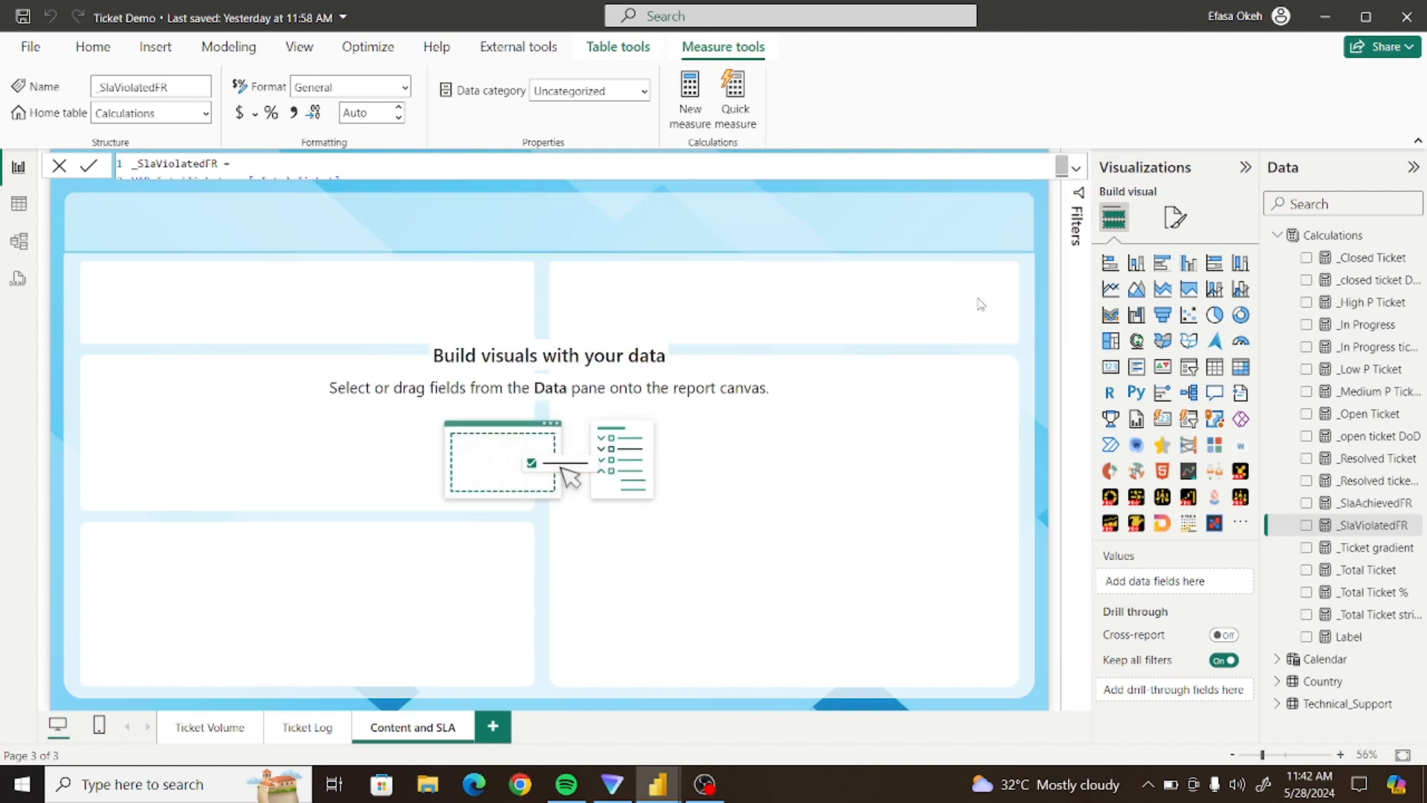
click(962, 313)
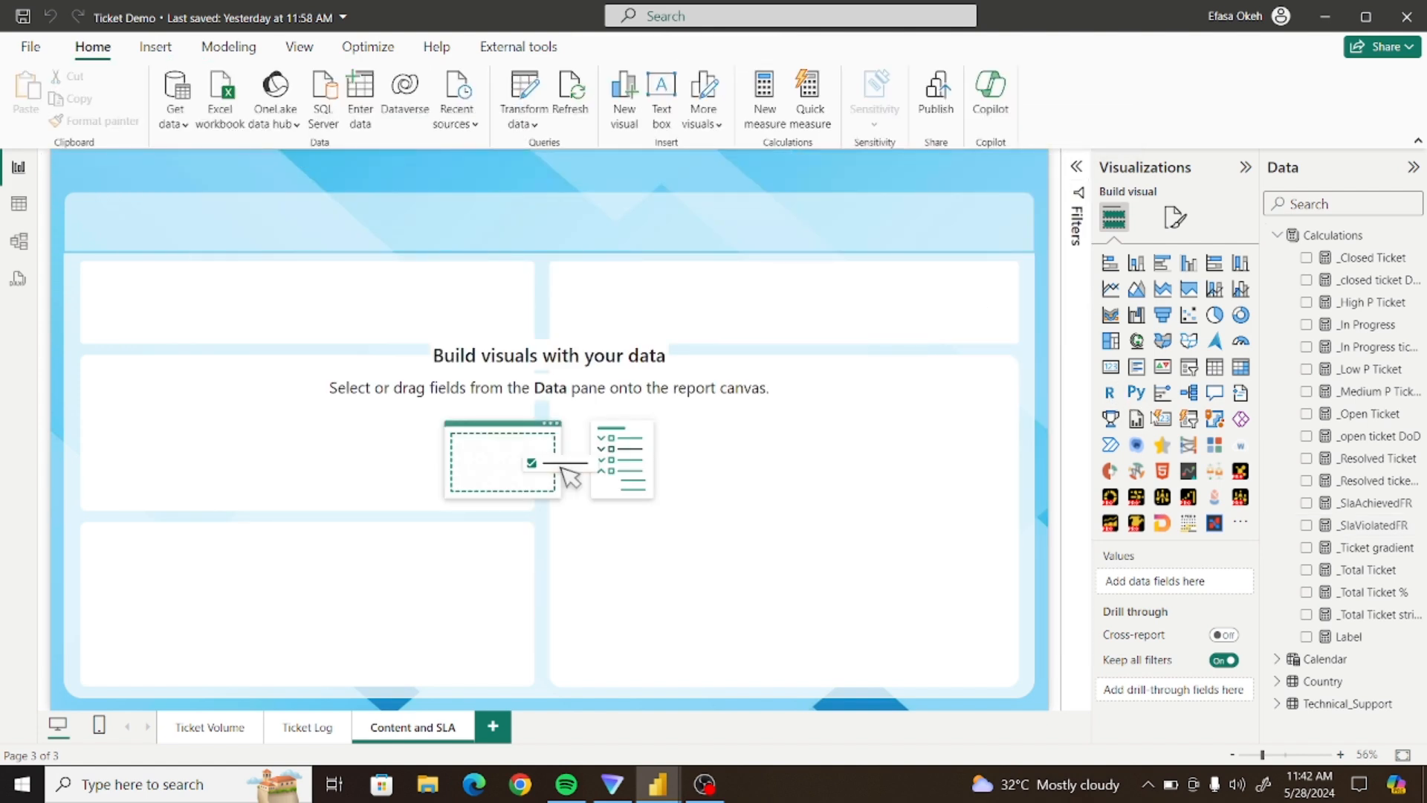
click(1162, 421)
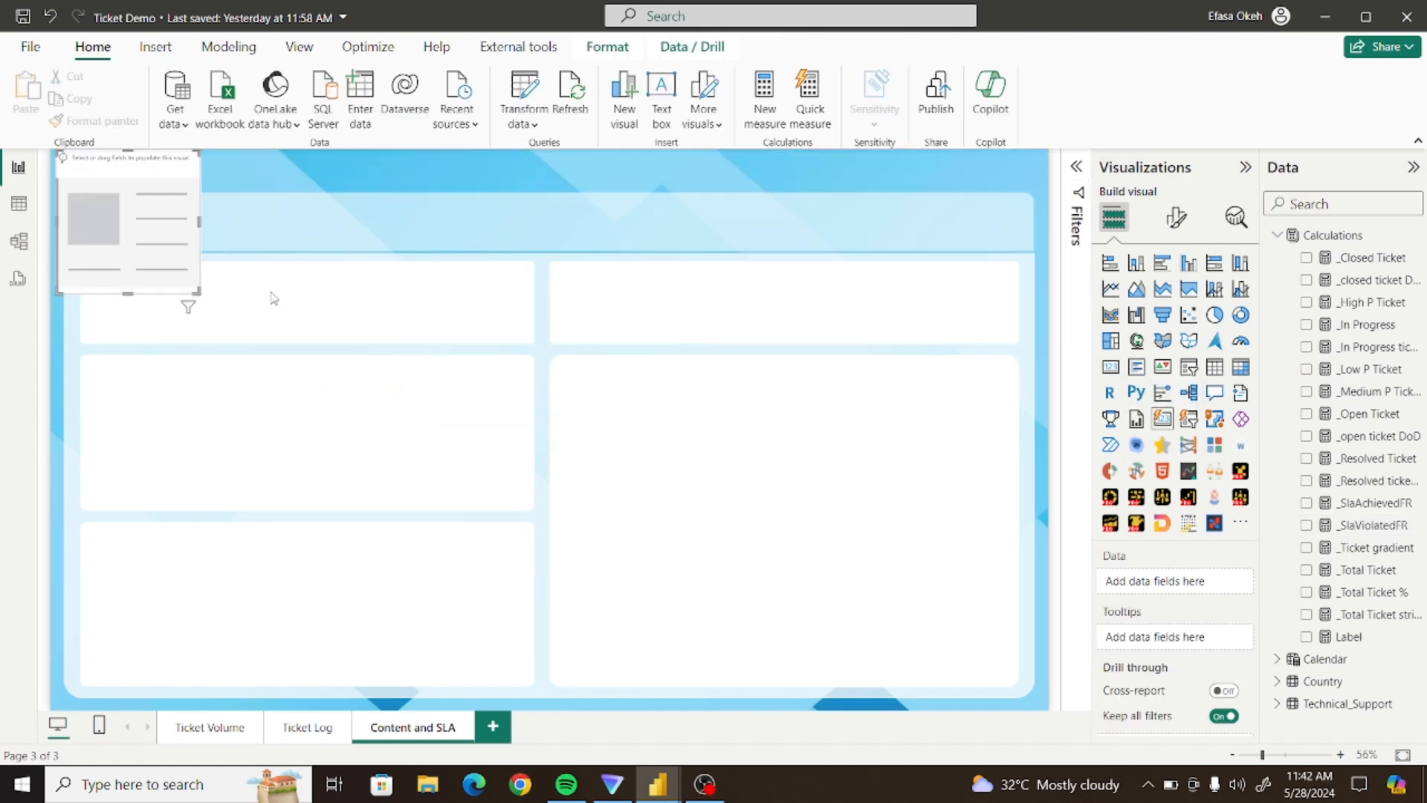
drag(154, 243, 207, 352)
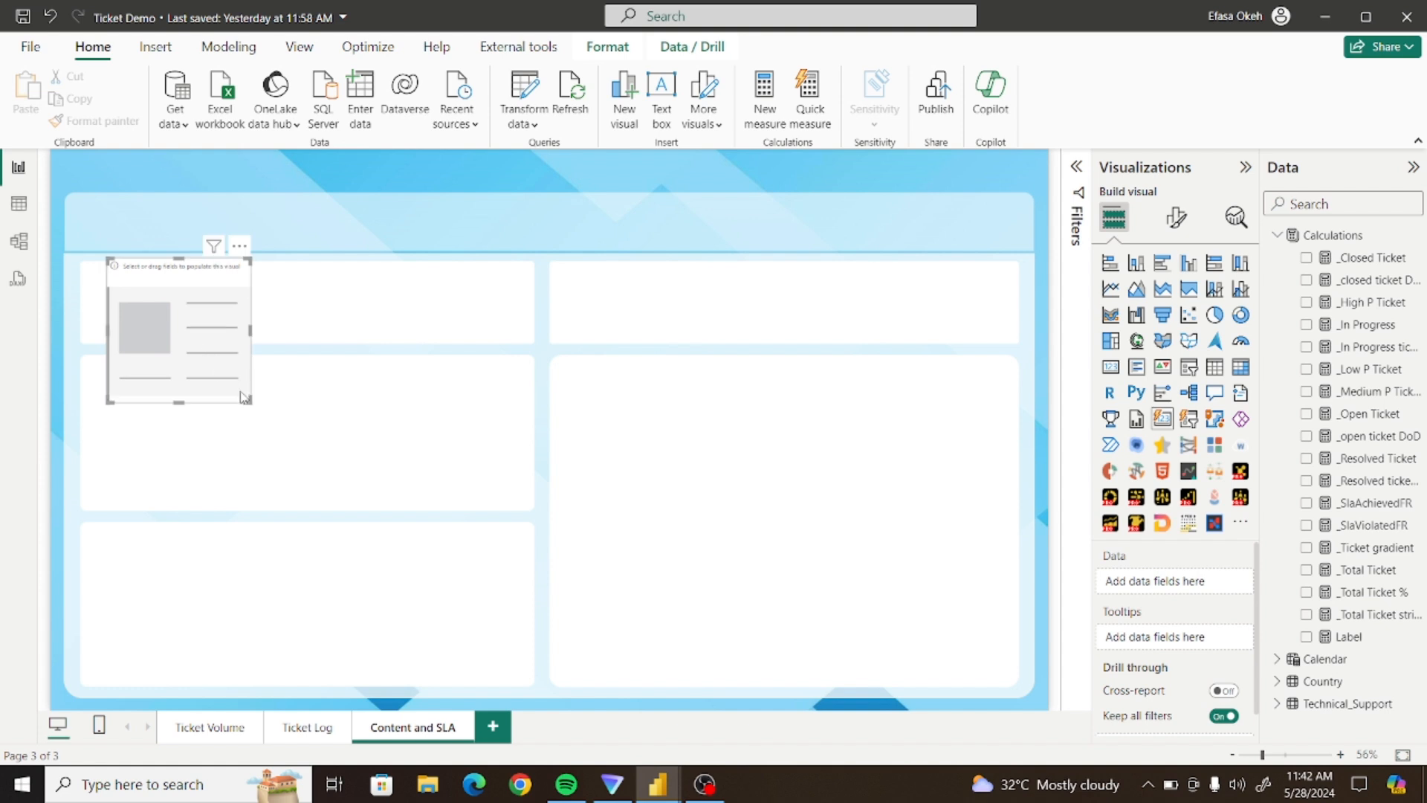
drag(246, 396, 183, 317)
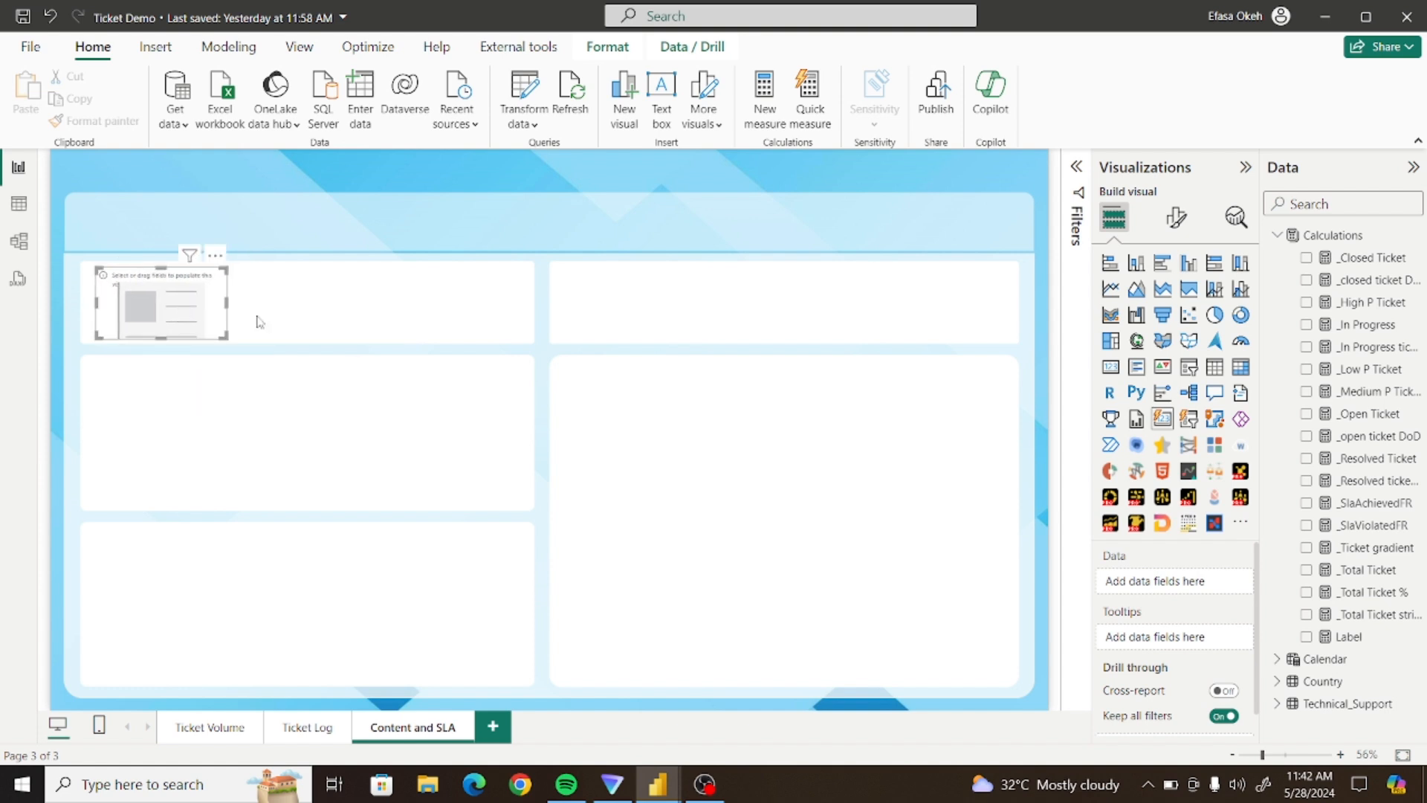
click(1307, 505)
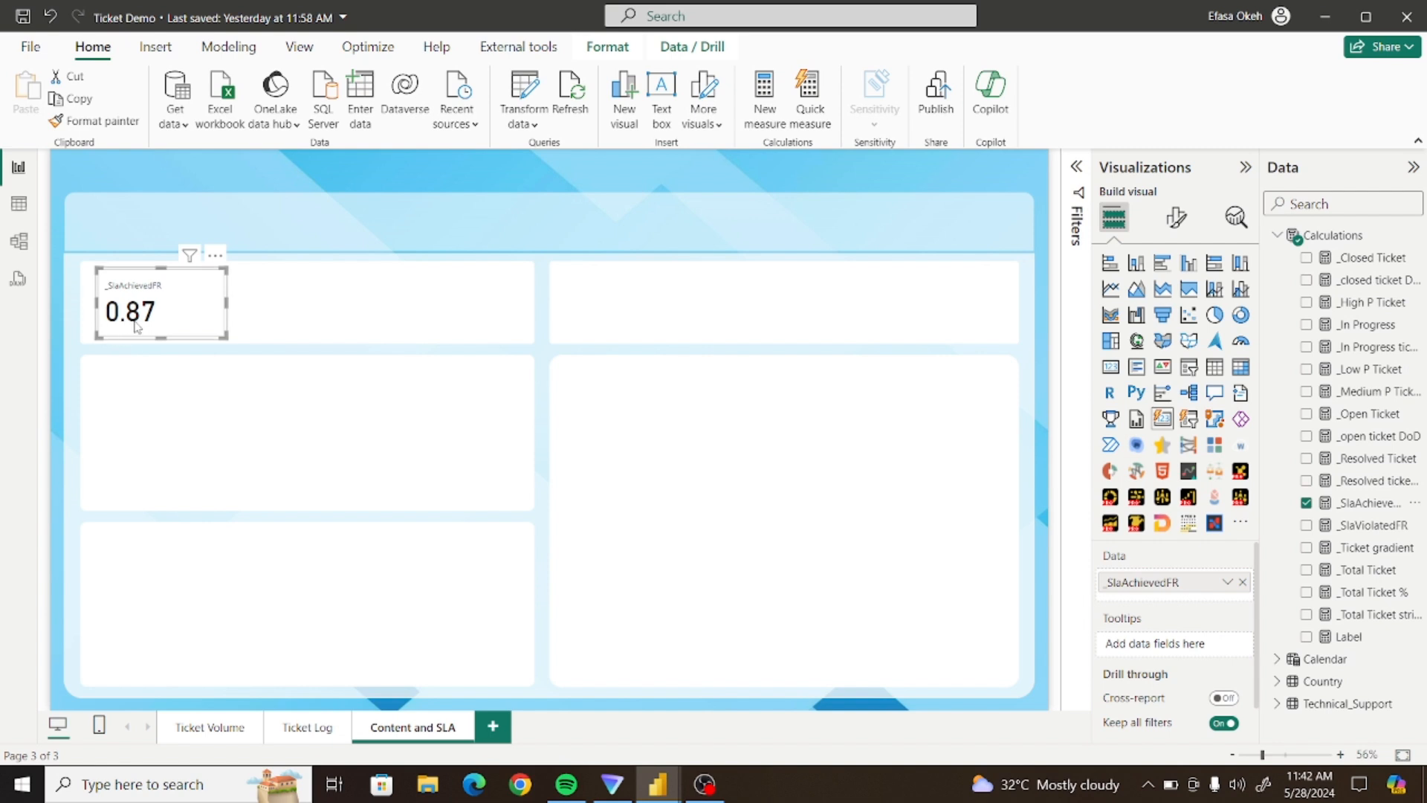
Format the _SlaAchievedFR measure as a percentage with two decimal places
click(1372, 504)
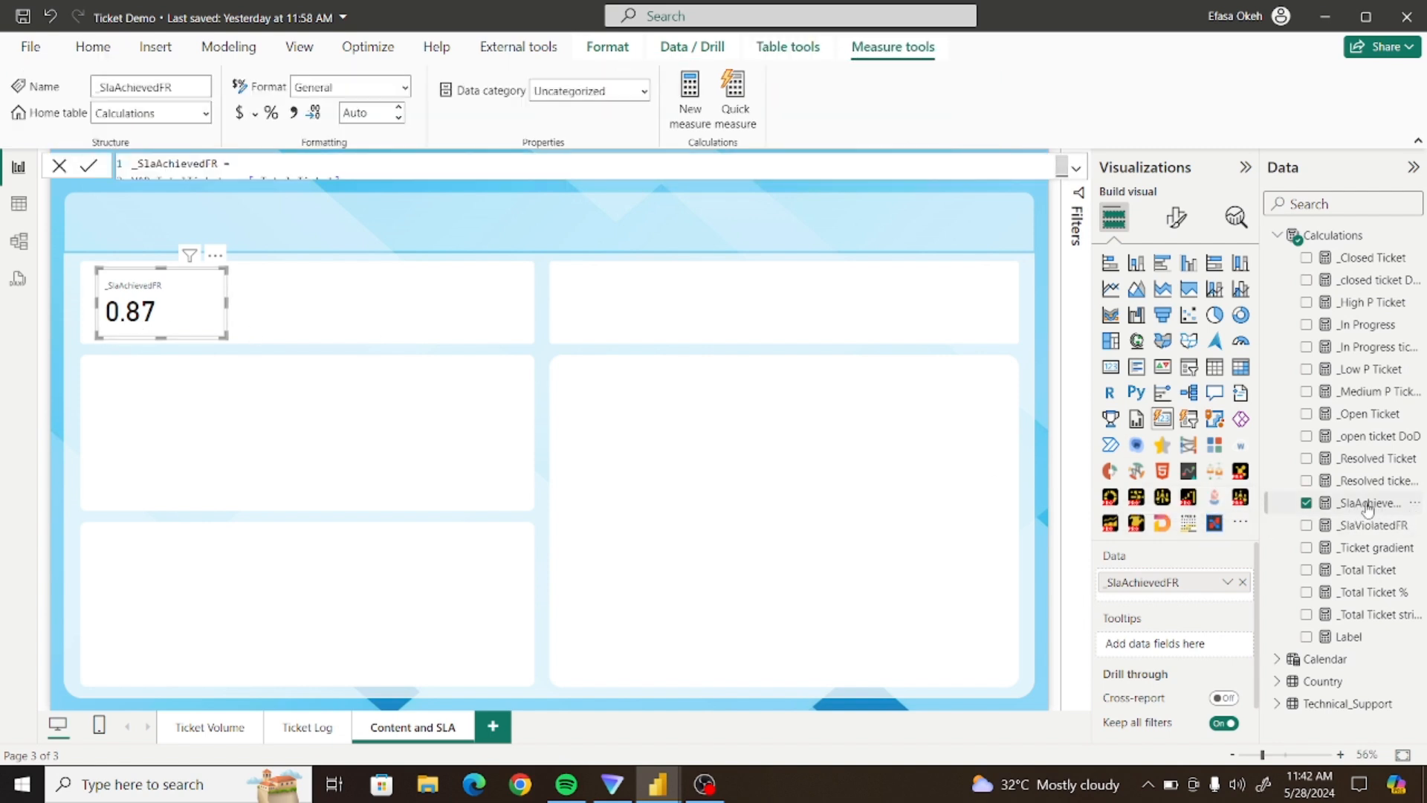
click(271, 114)
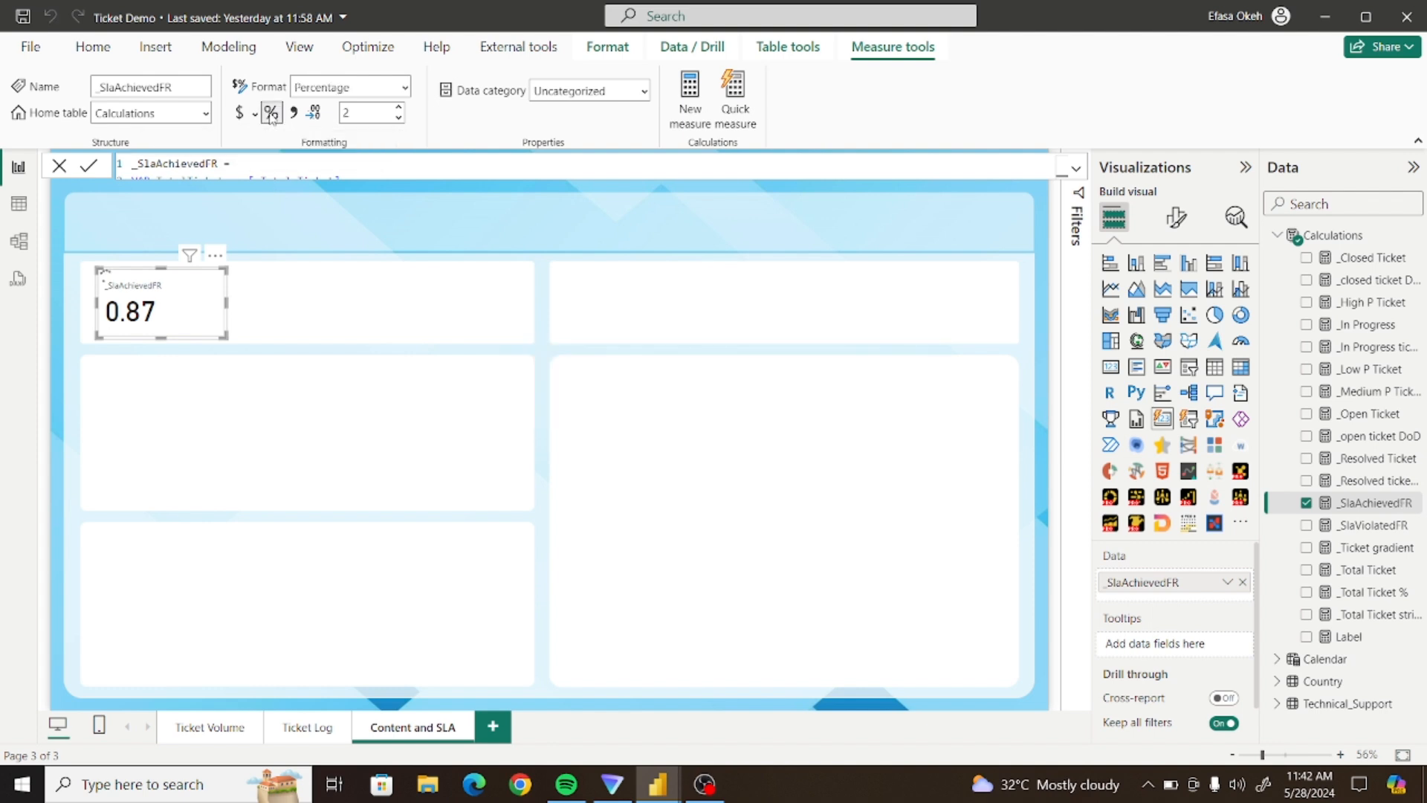
double_click(265, 322)
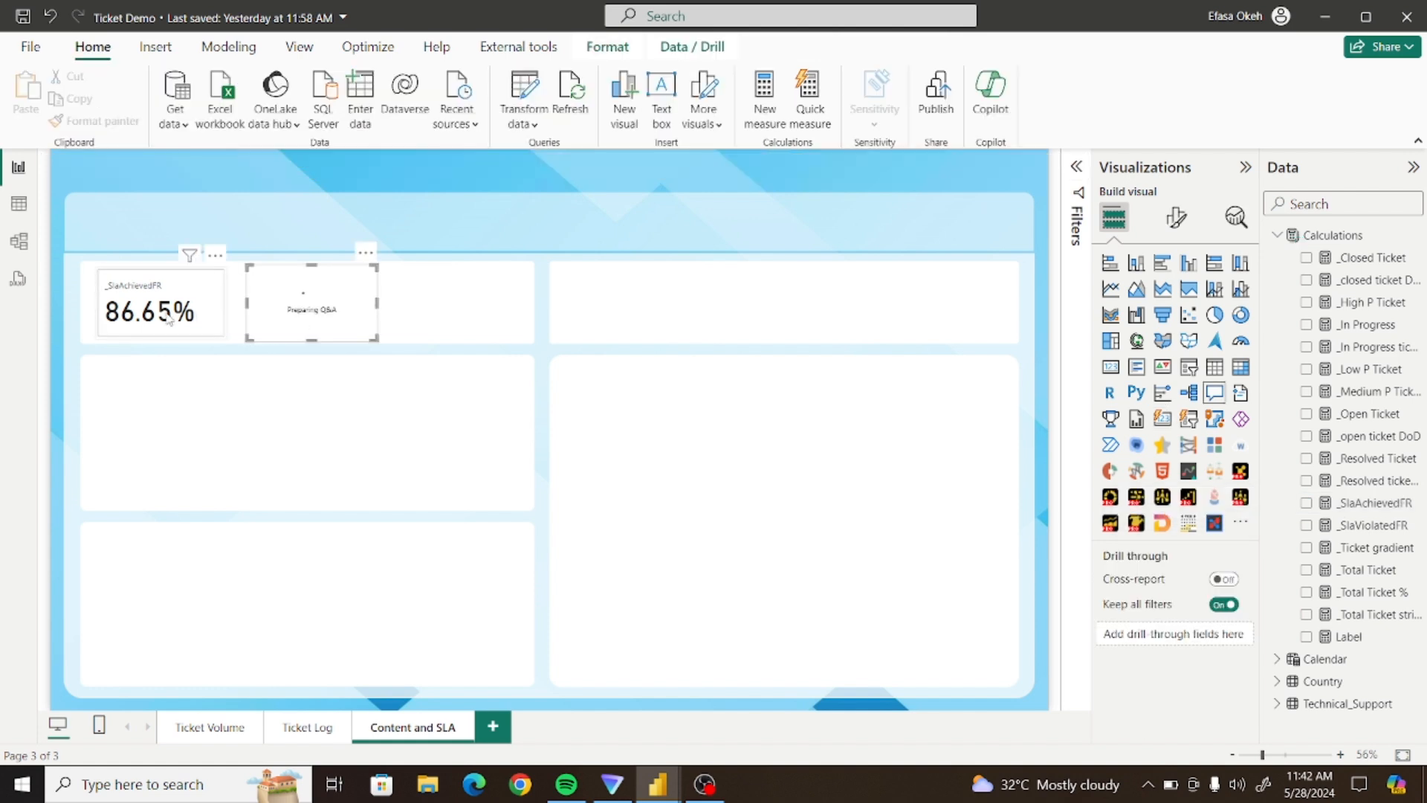
Remove the unintended Q&A visual and place a copy of the _SlaAchievedFR card beside the original in the same white panel
click(365, 253)
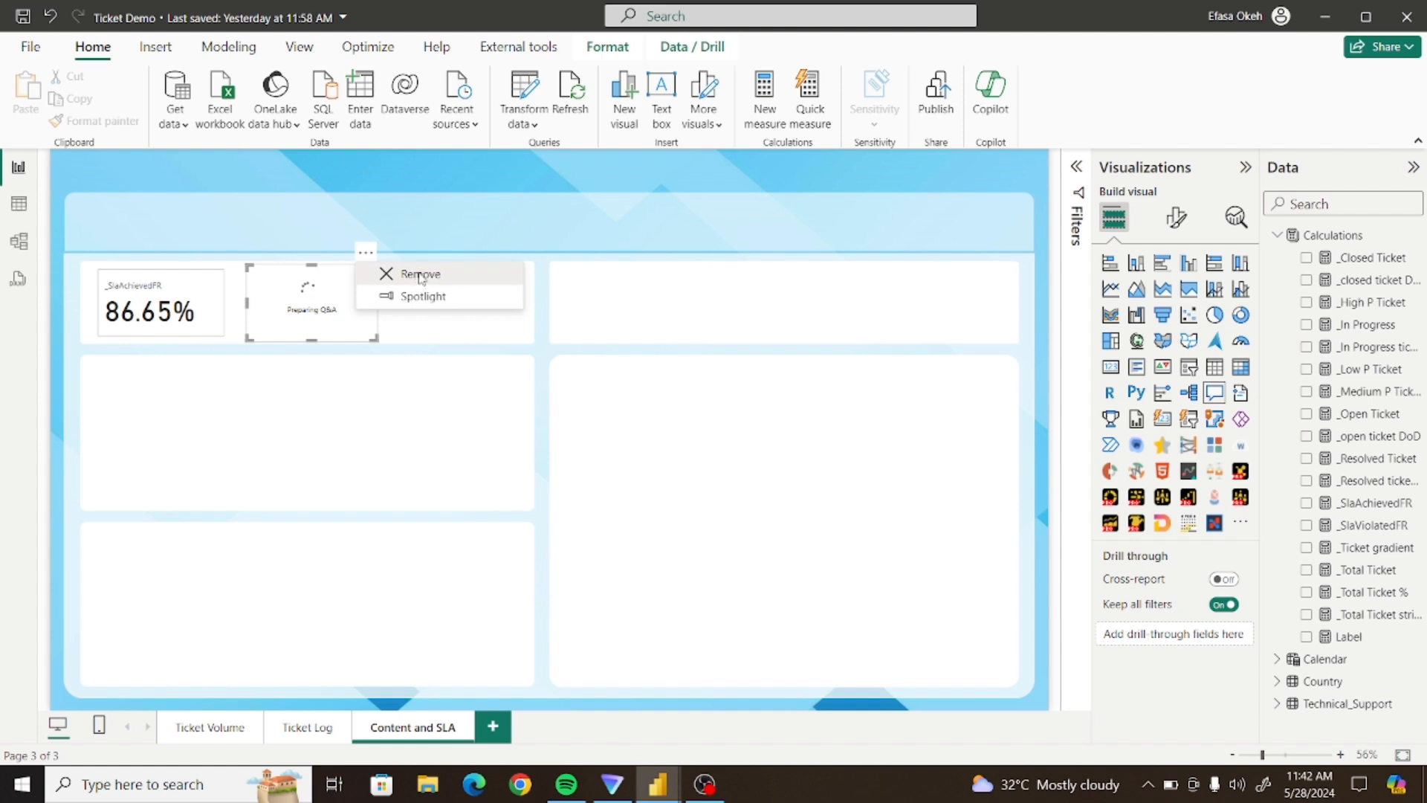
click(418, 275)
click(165, 310)
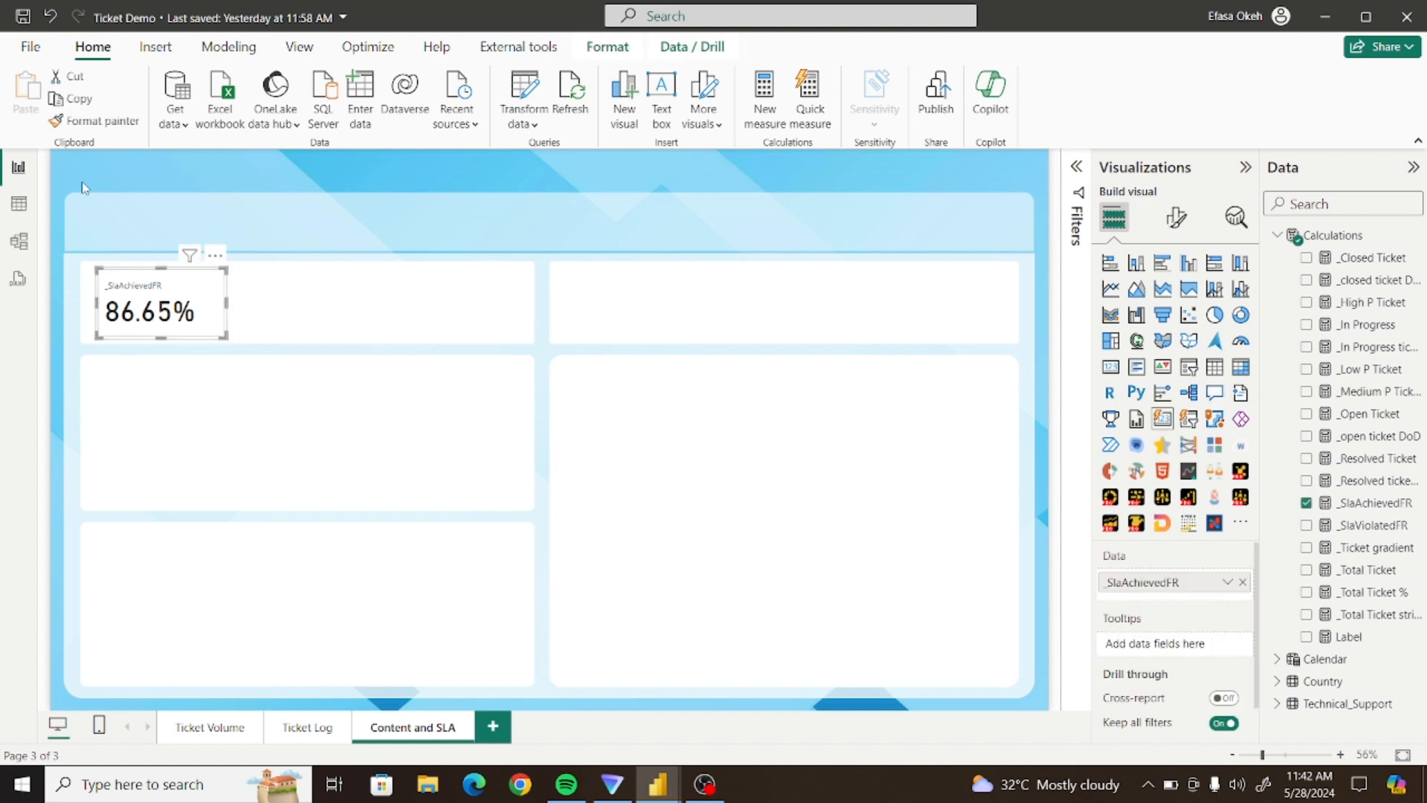
click(47, 99)
click(30, 93)
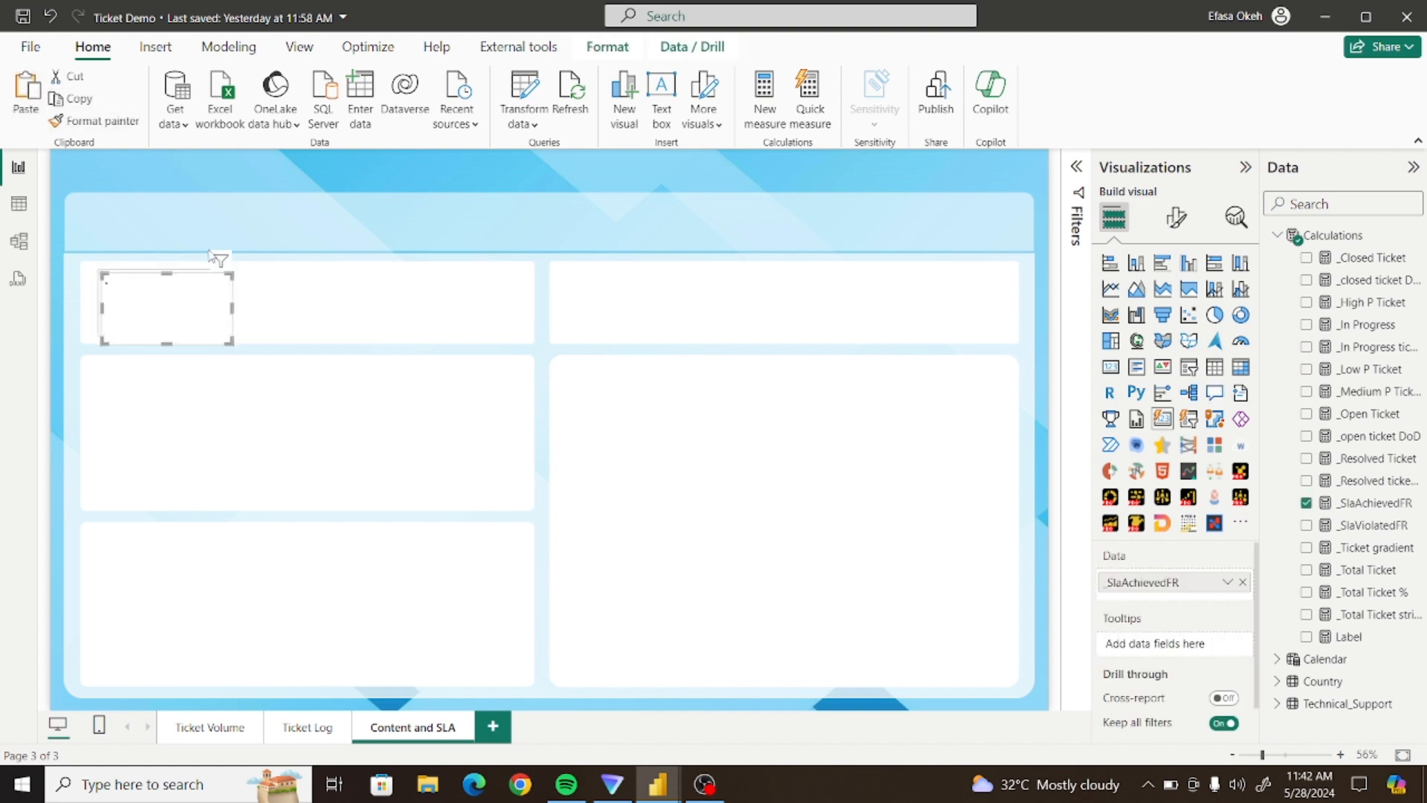
drag(314, 293, 379, 293)
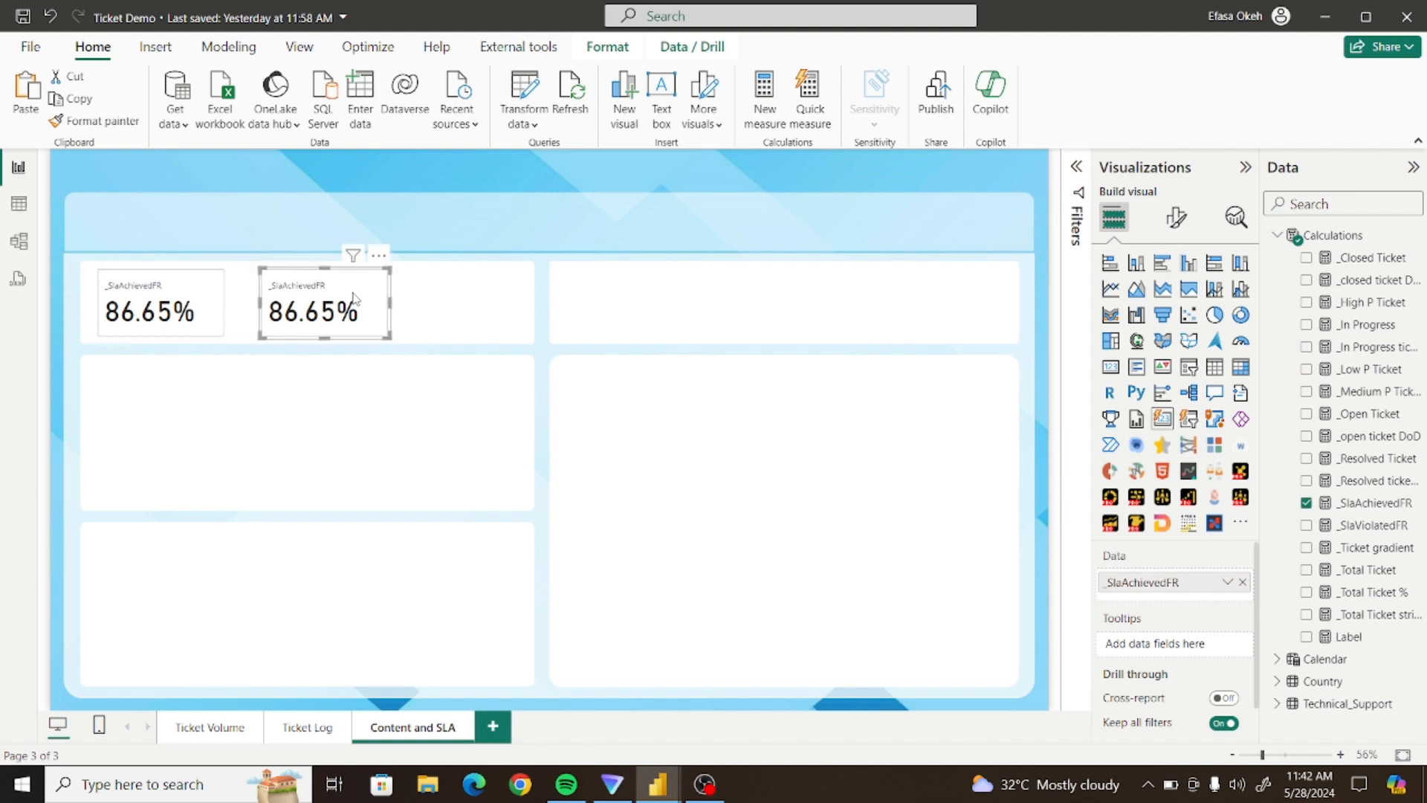
Replace the copied card's measure with _SlaViolatedFR and format that measure as a percentage with two decimal places
click(1306, 503)
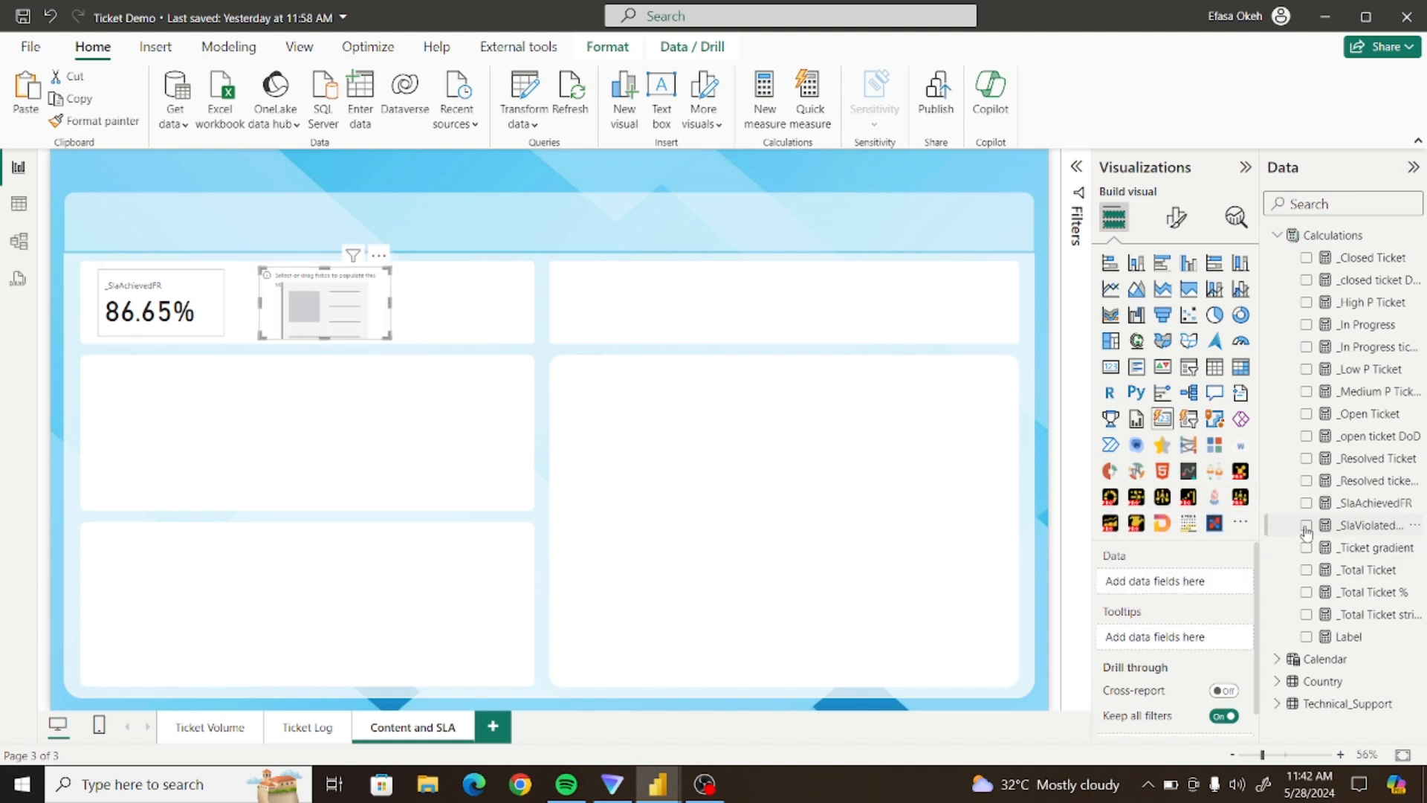
click(1306, 525)
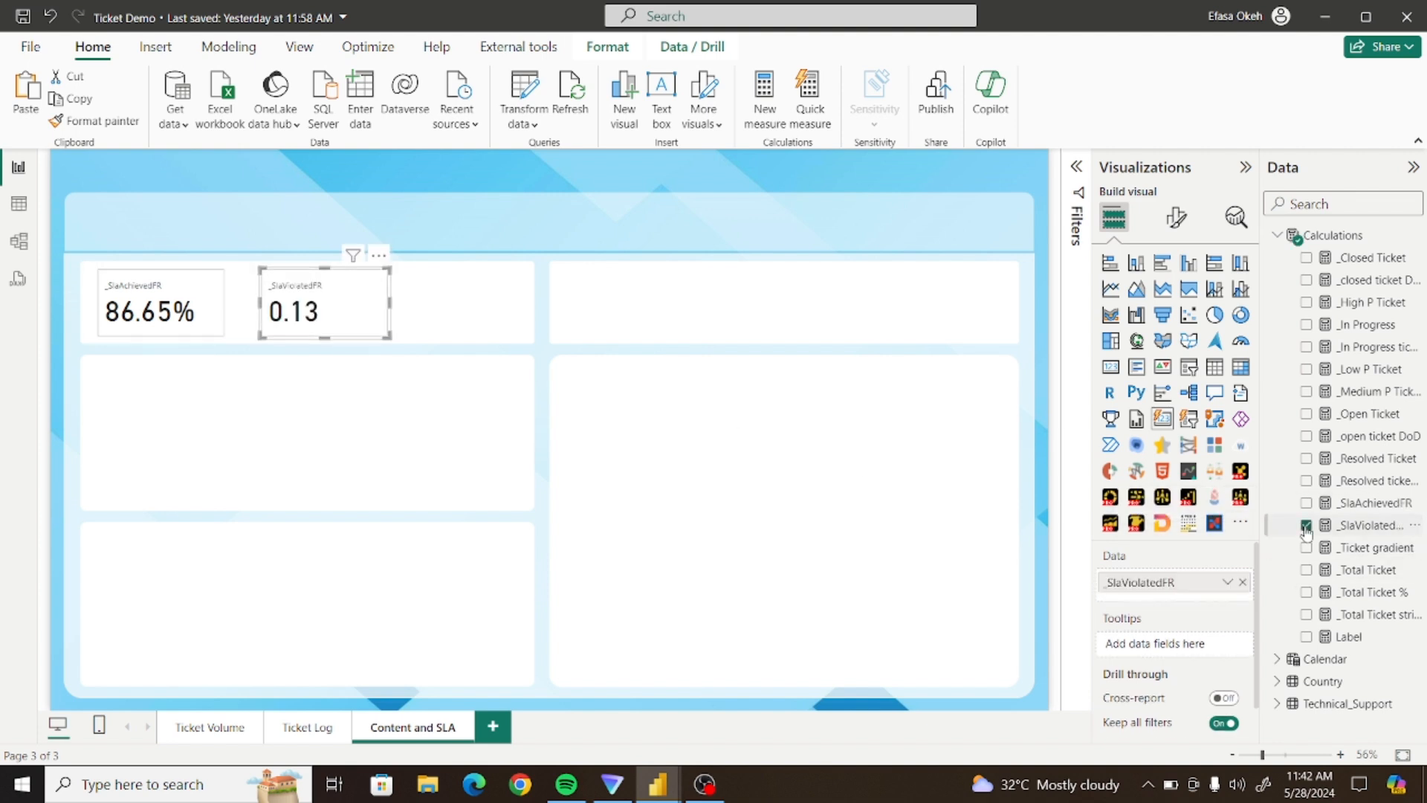
click(1370, 526)
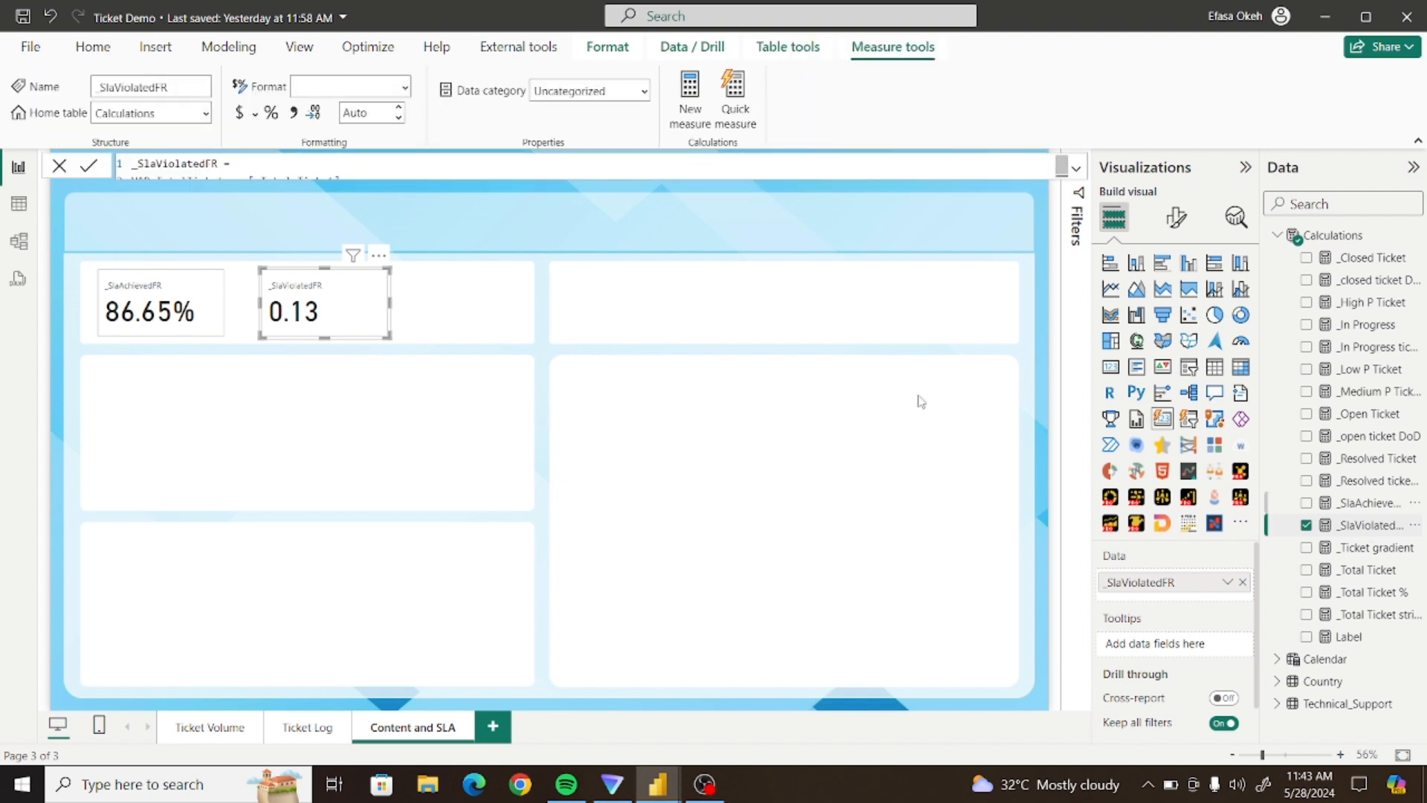
click(272, 113)
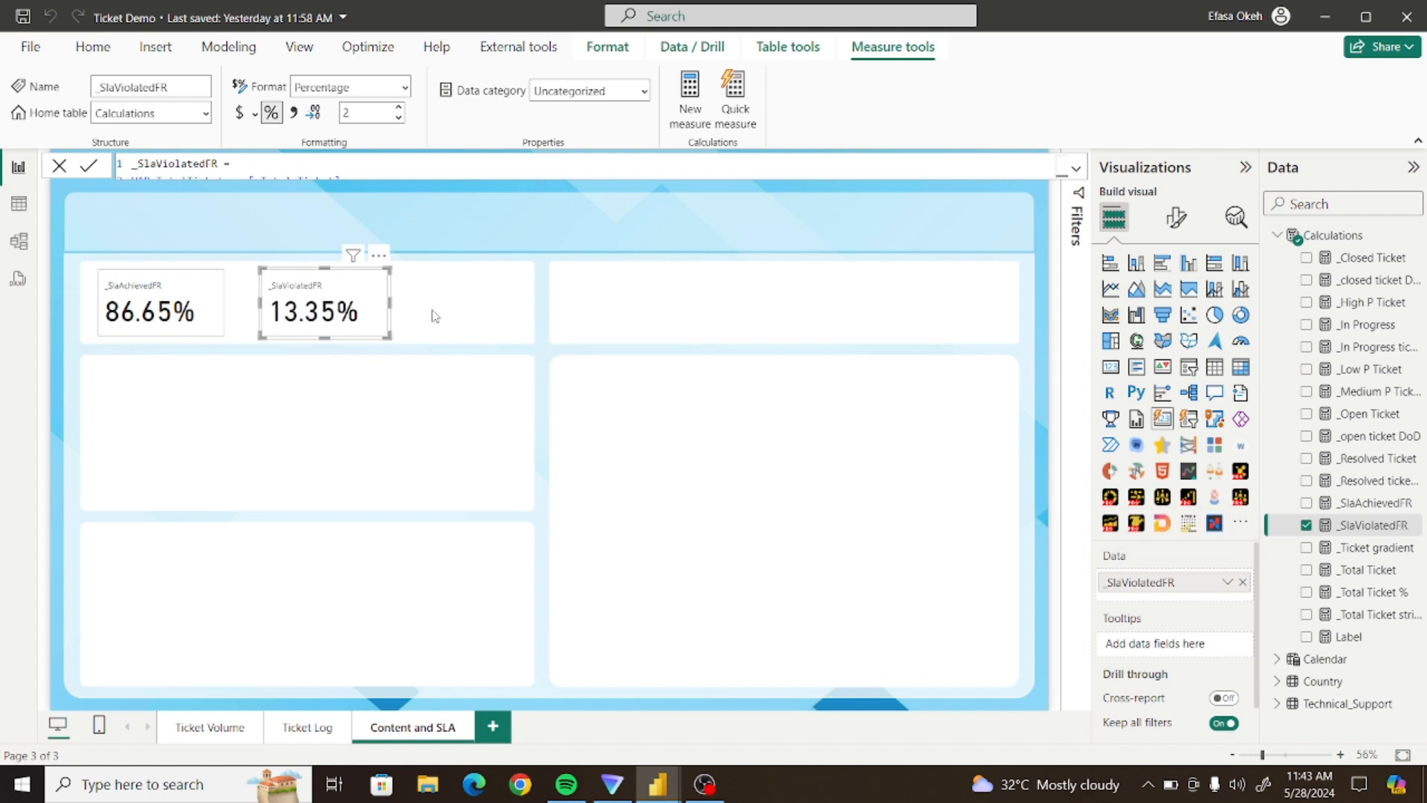
click(185, 344)
click(163, 319)
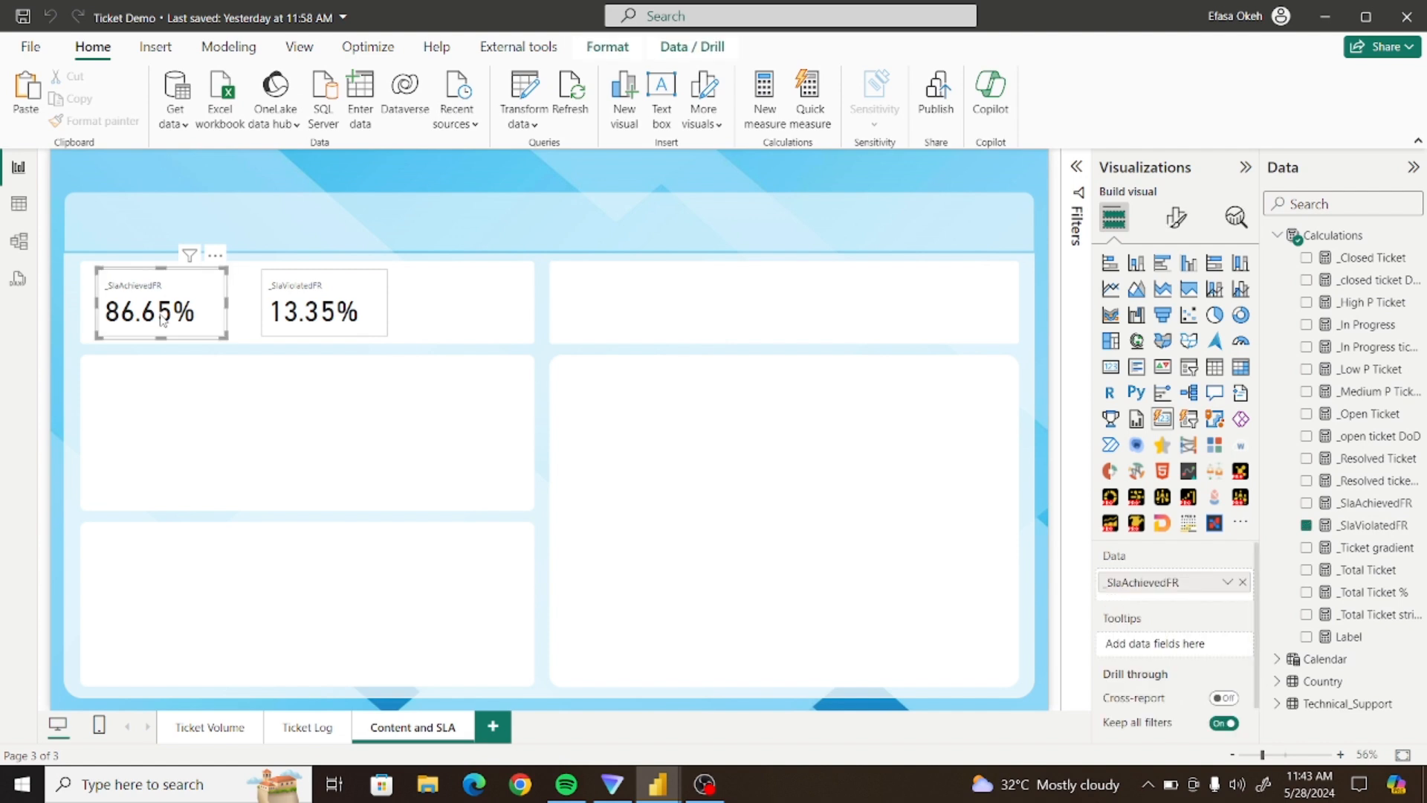
click(325, 319)
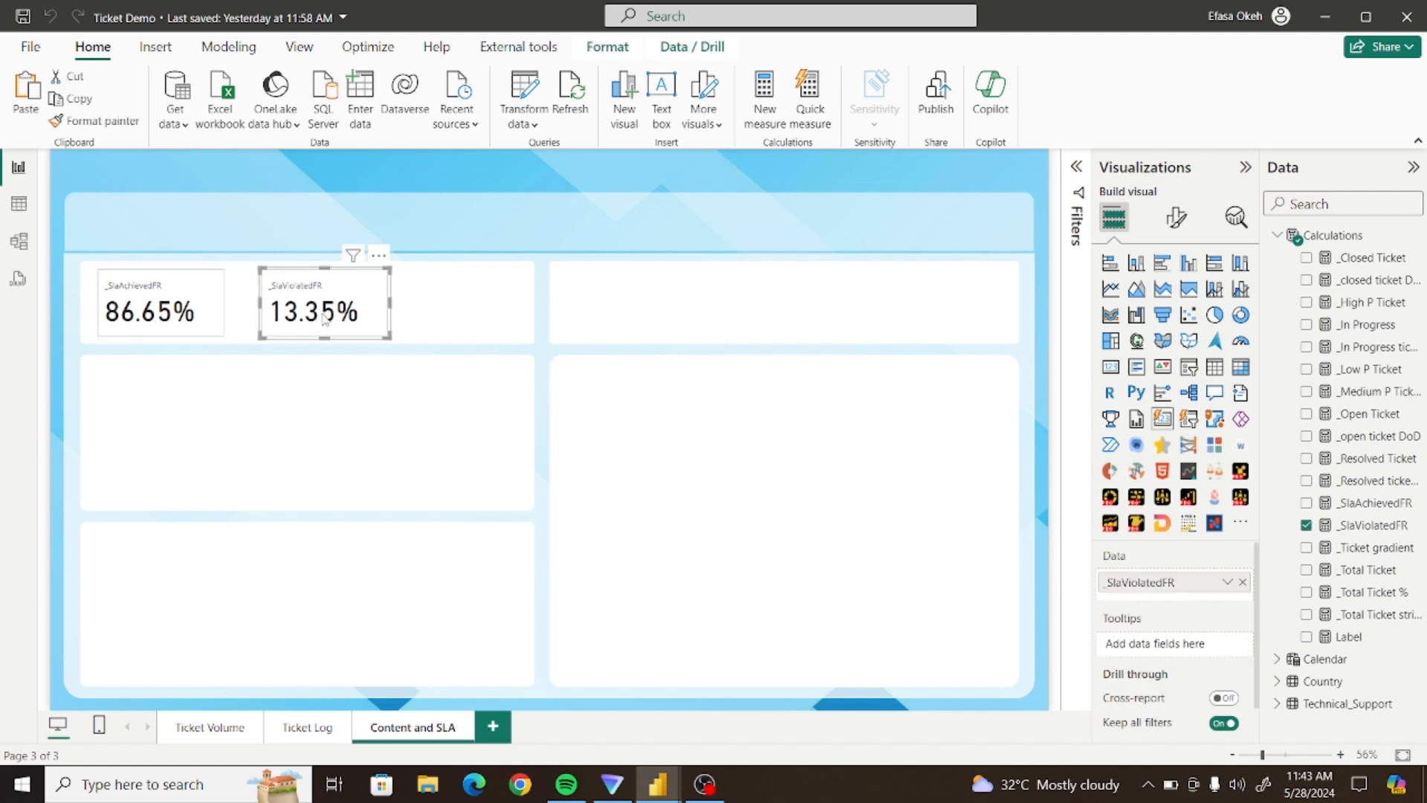
click(446, 321)
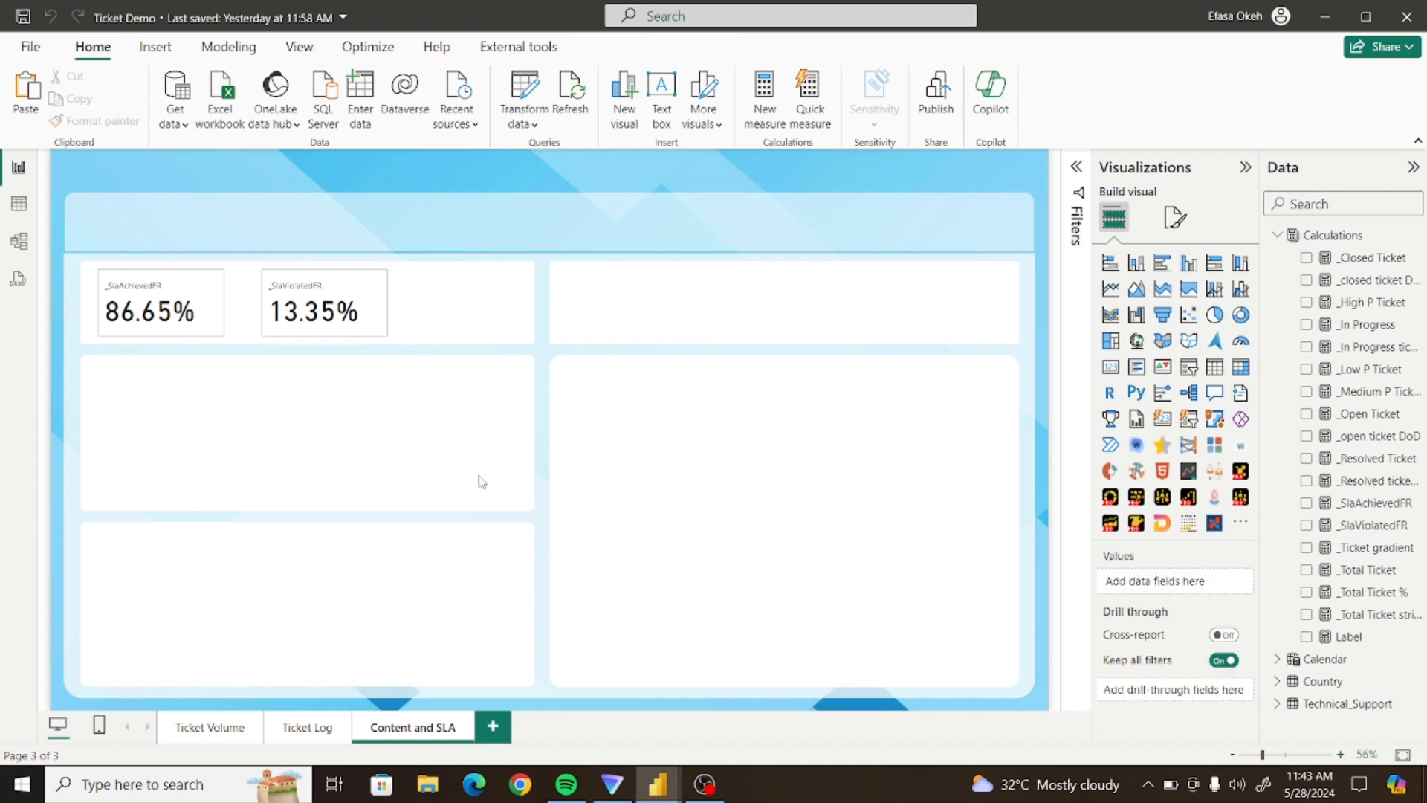
Switch to the Ticket Analysis report and copy the complete formula of the _slaAchievedFR2 measure from the SLA's folder
mouse_move(659, 787)
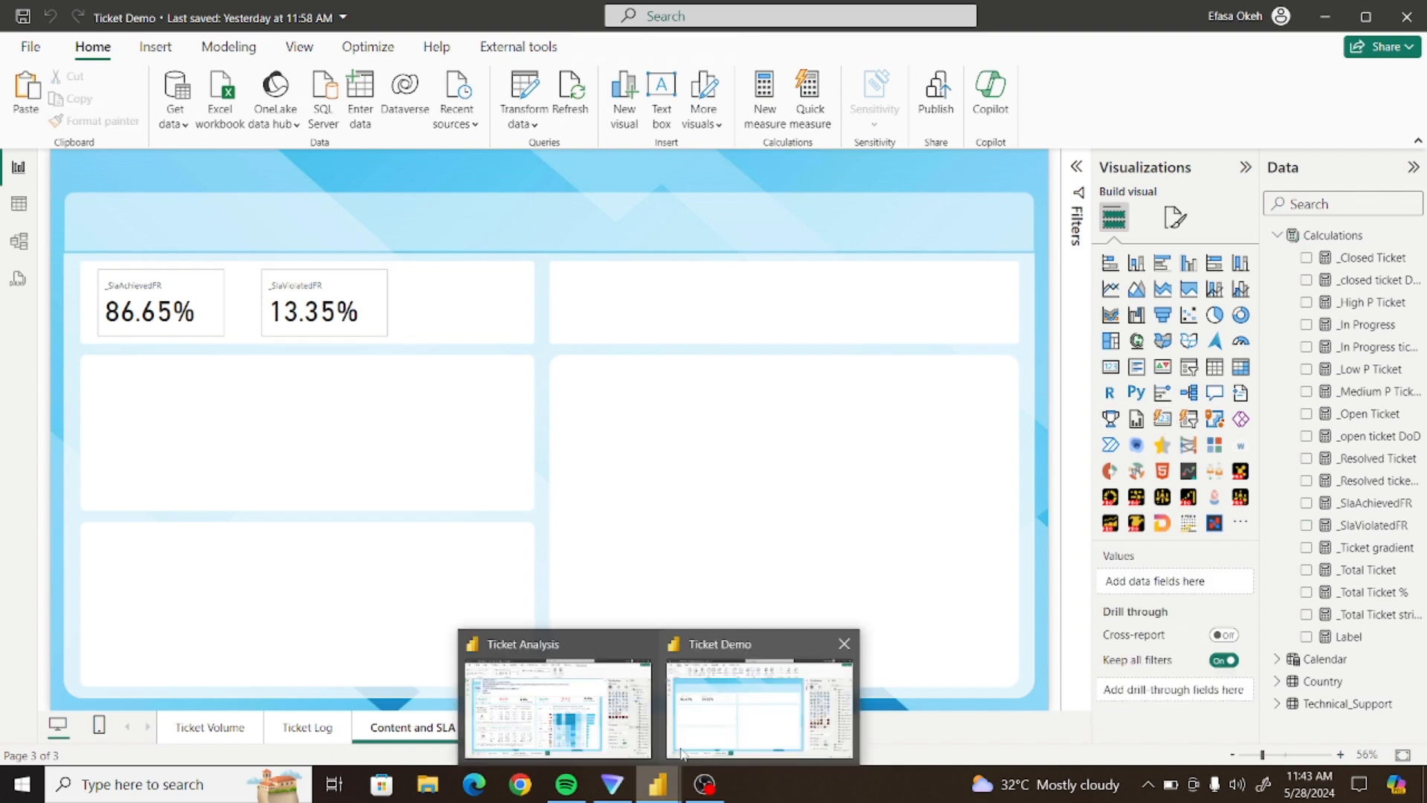
click(559, 713)
click(1075, 168)
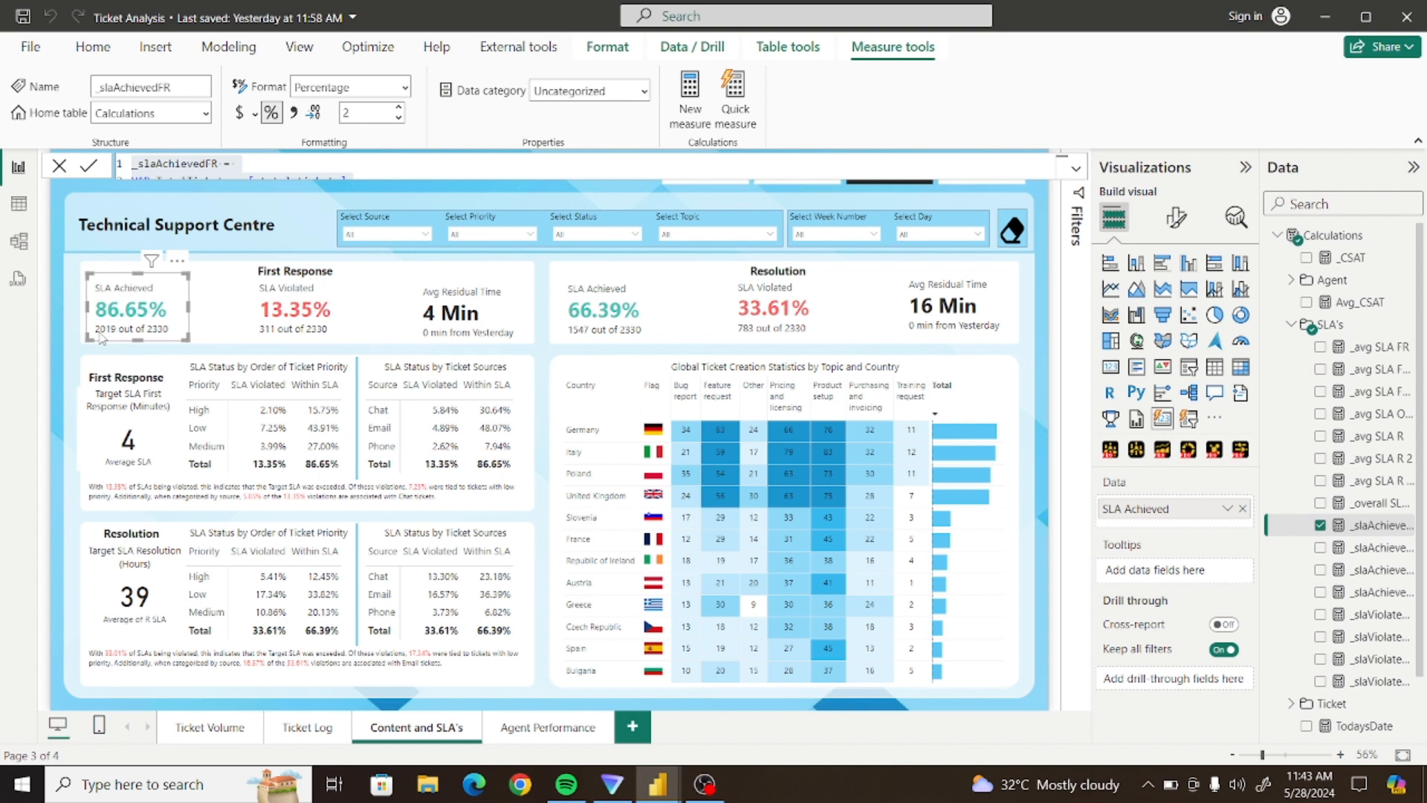
click(315, 337)
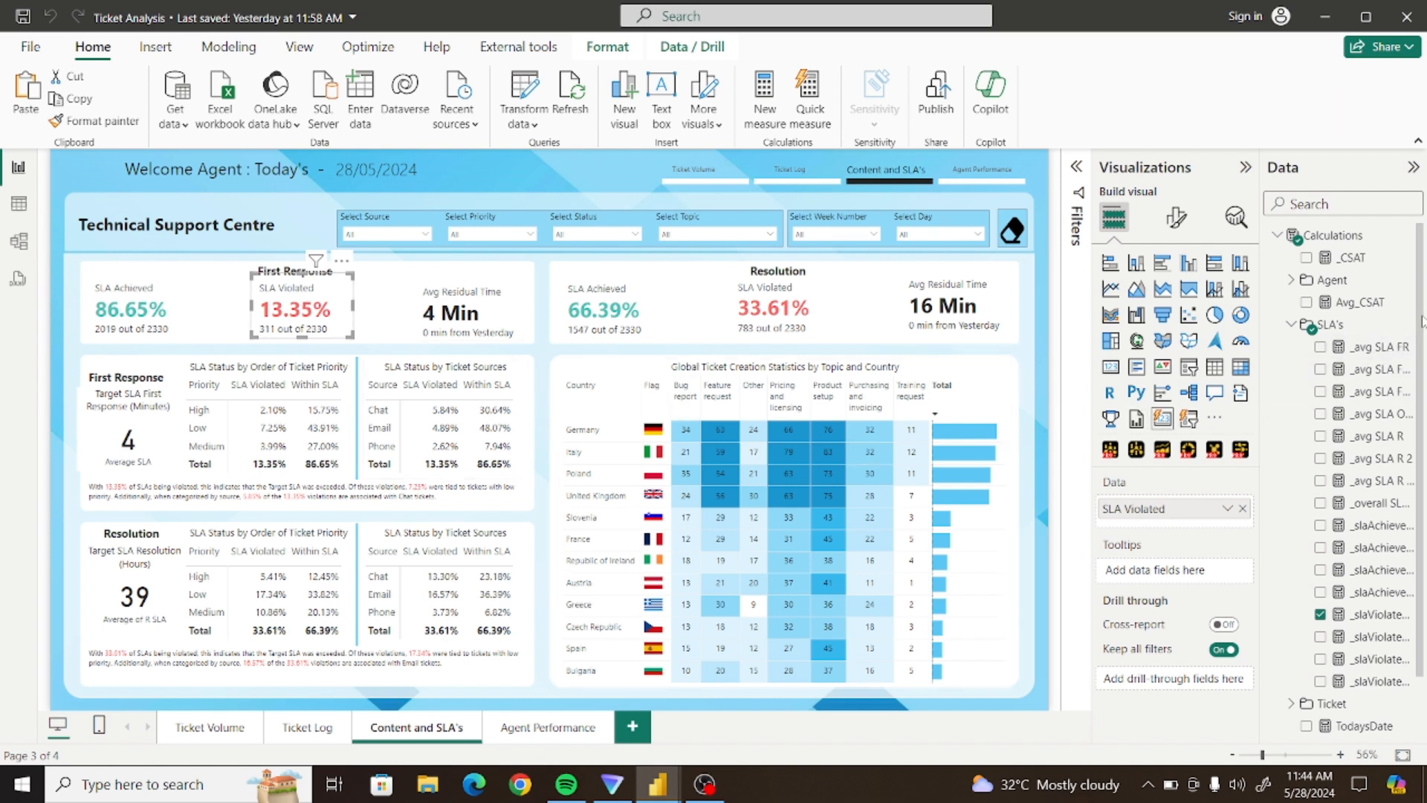
drag(1422, 321, 1424, 386)
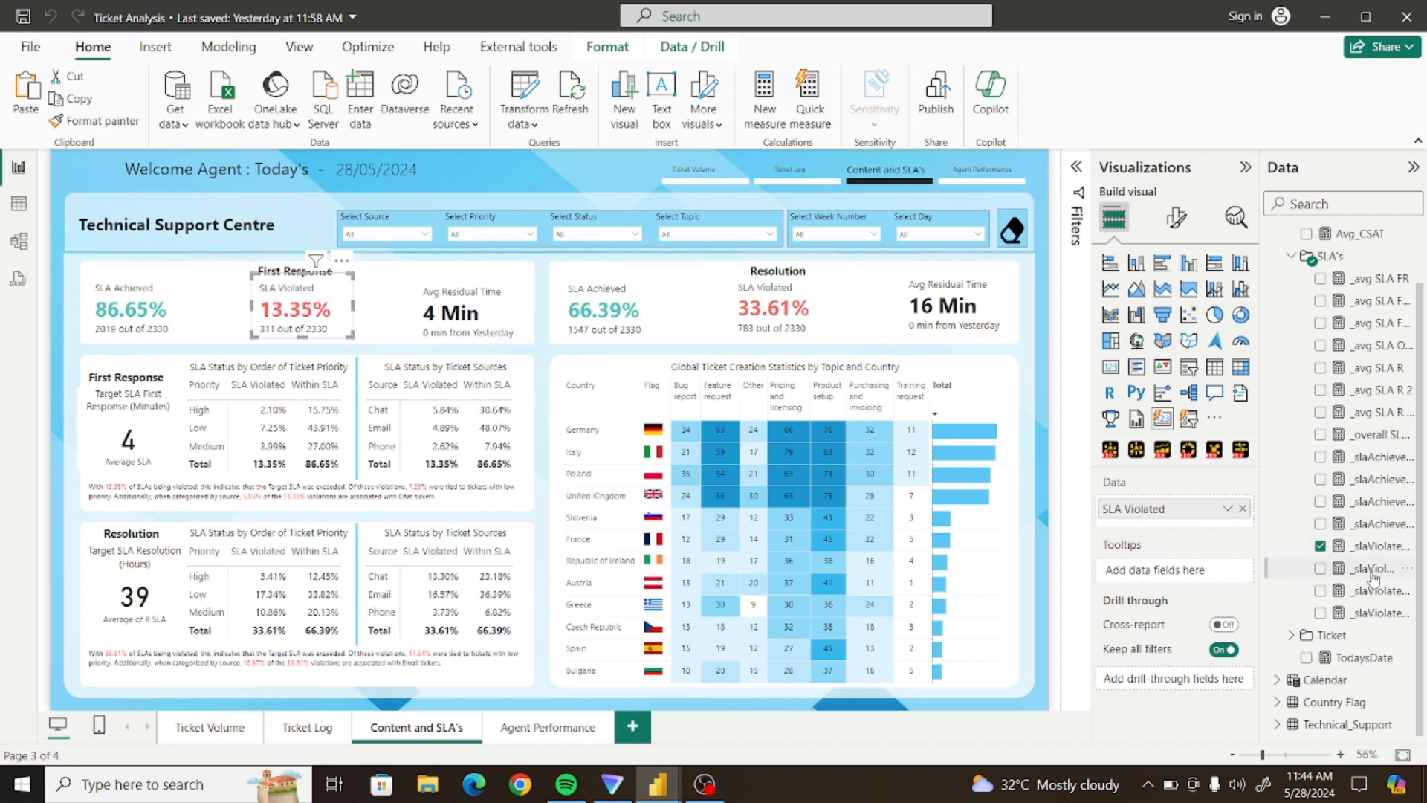
click(1373, 503)
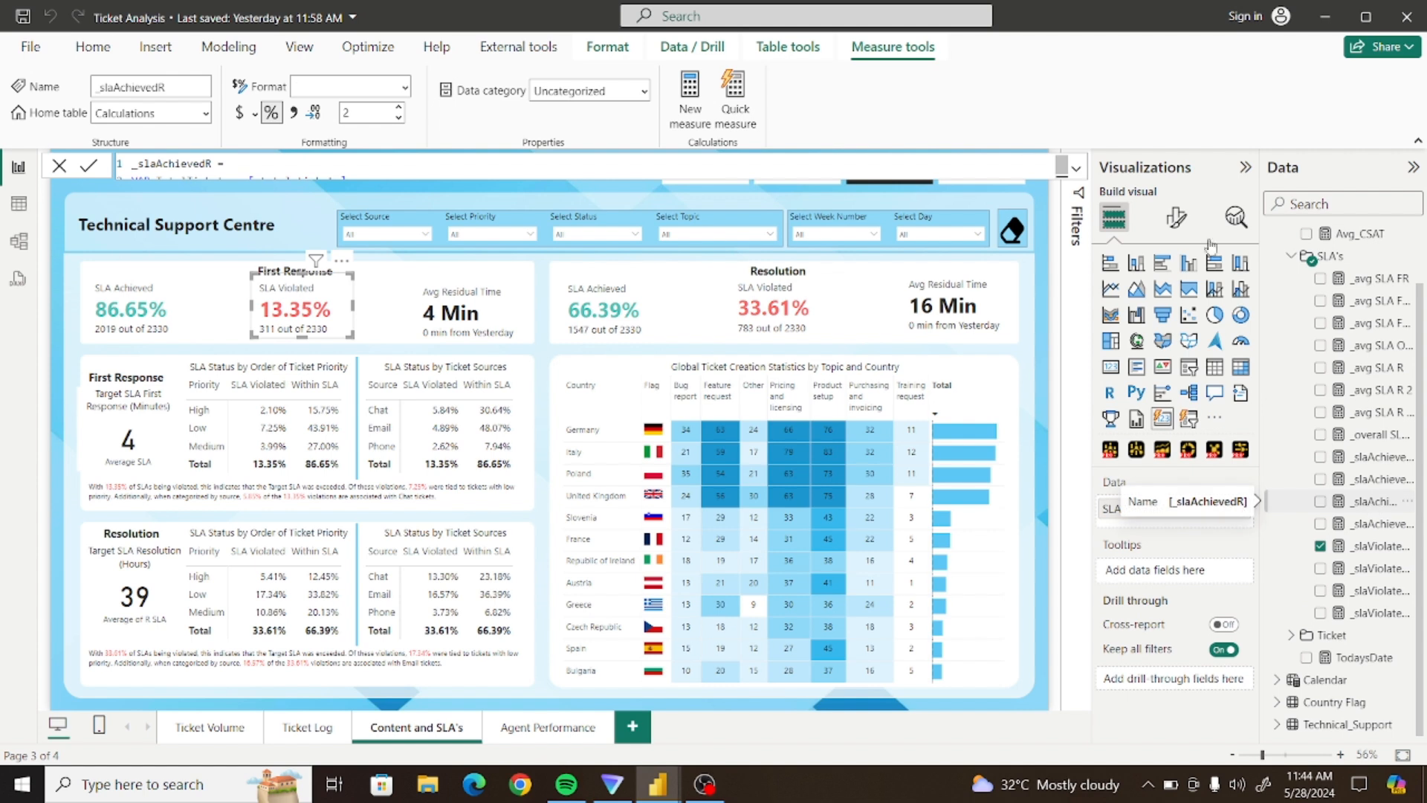
click(1076, 168)
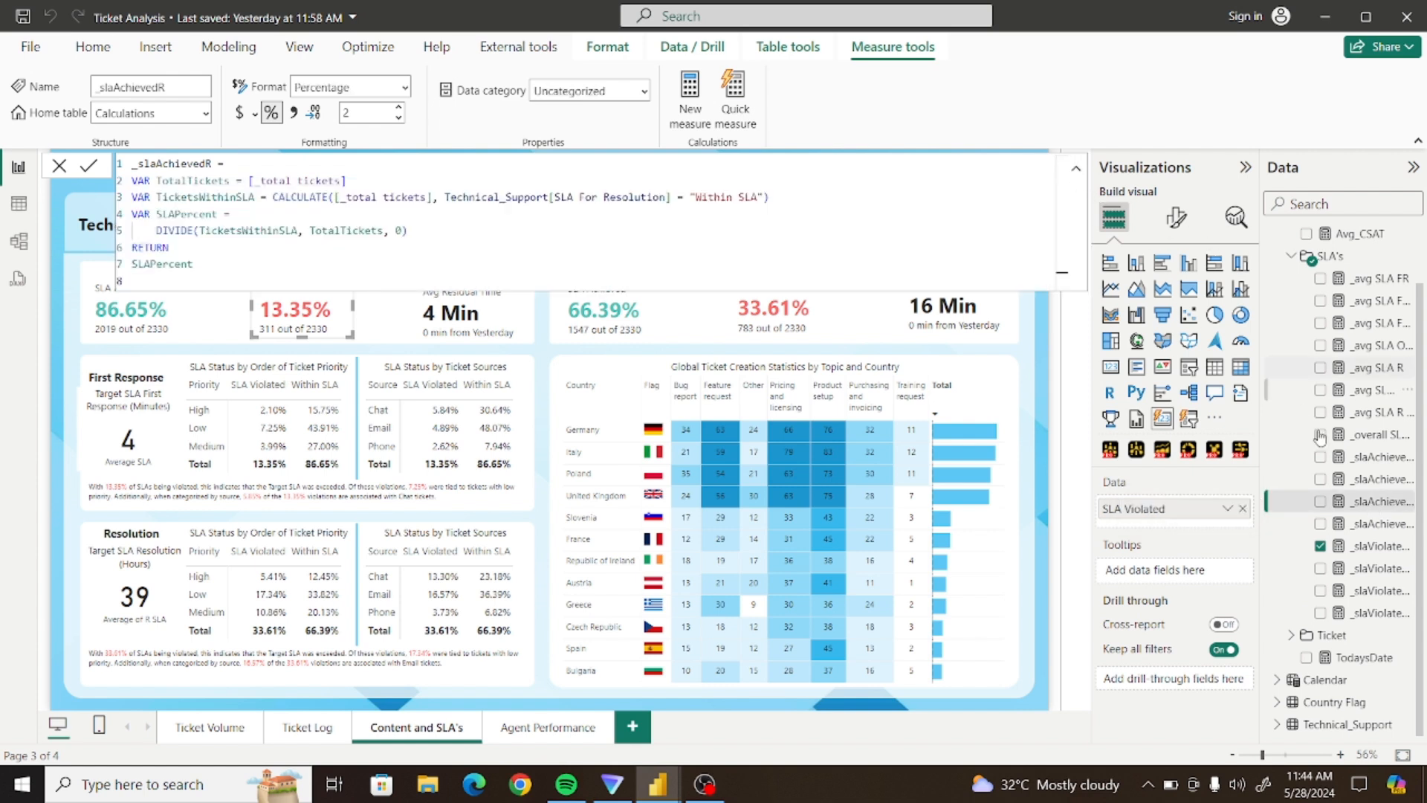
click(1370, 480)
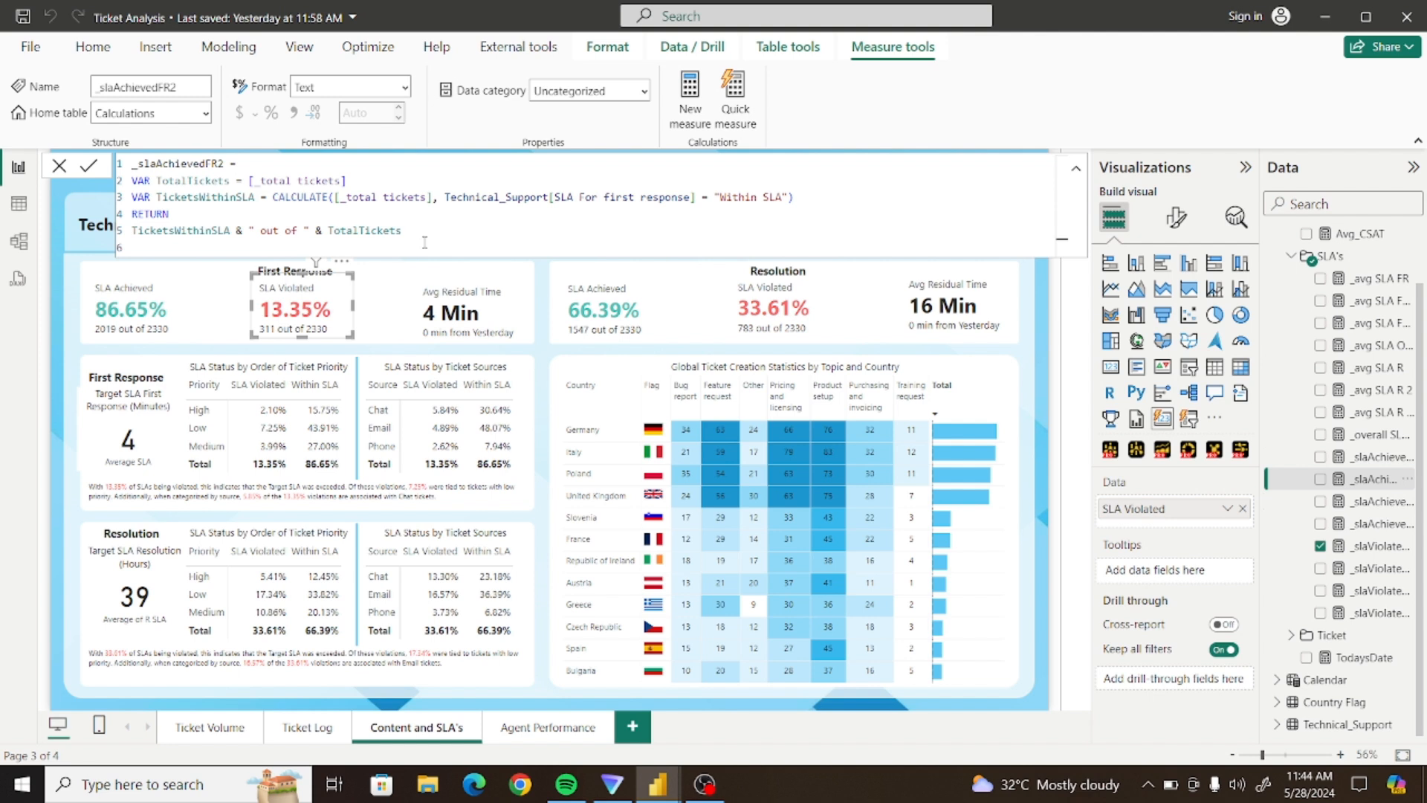
drag(424, 240, 125, 163)
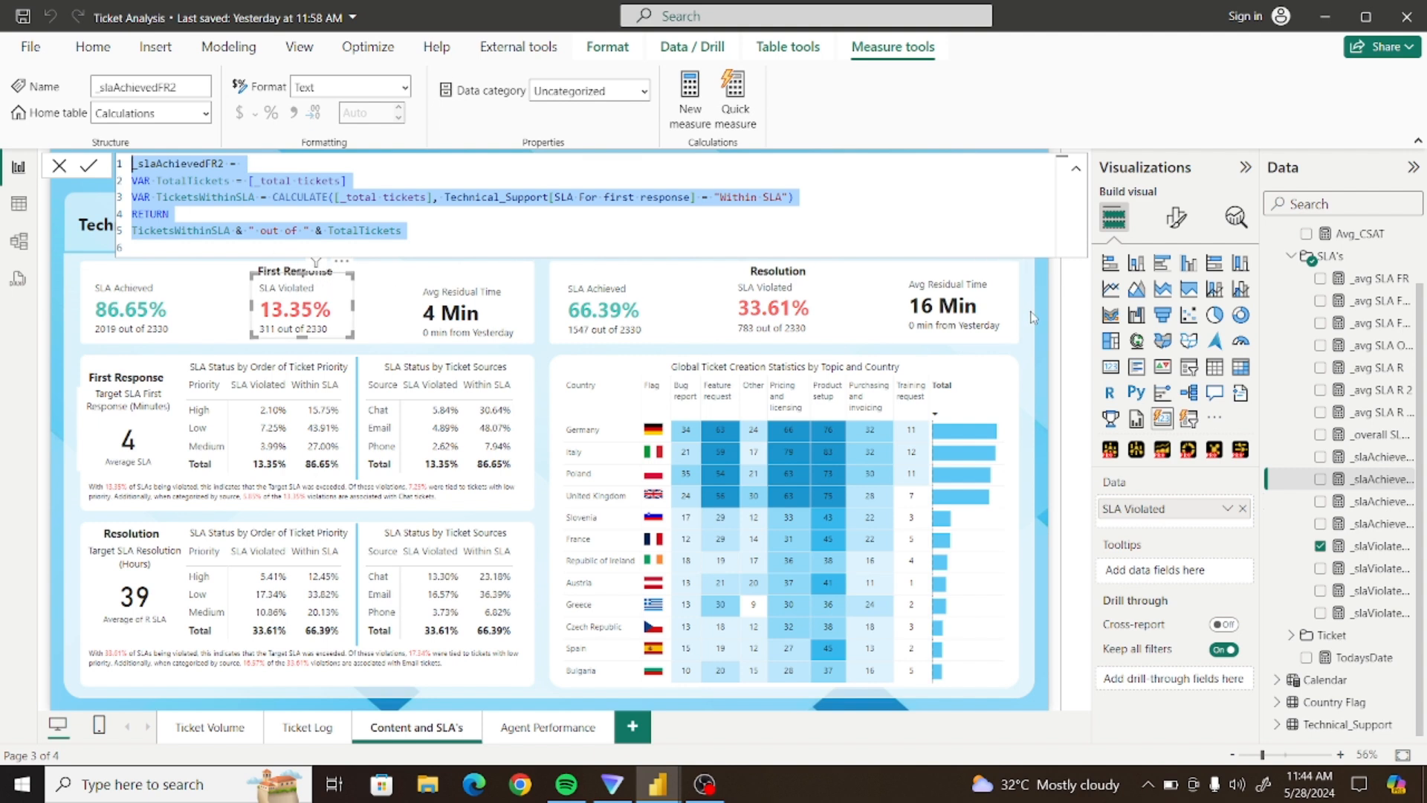
click(1018, 262)
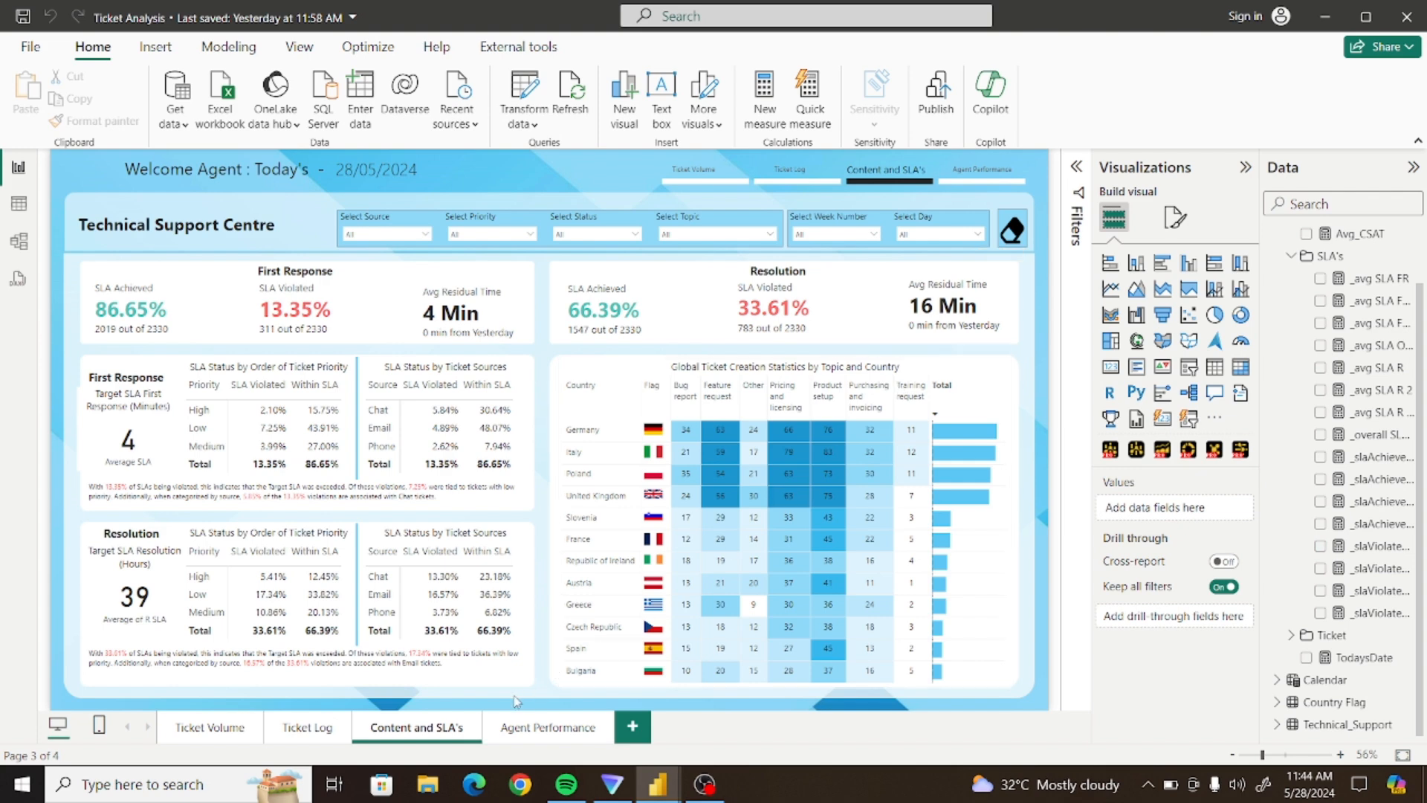
Return to the Ticket Demo report and create a new measure in the Calculations table from the copied _slaAchievedFR2 formula
mouse_move(658, 784)
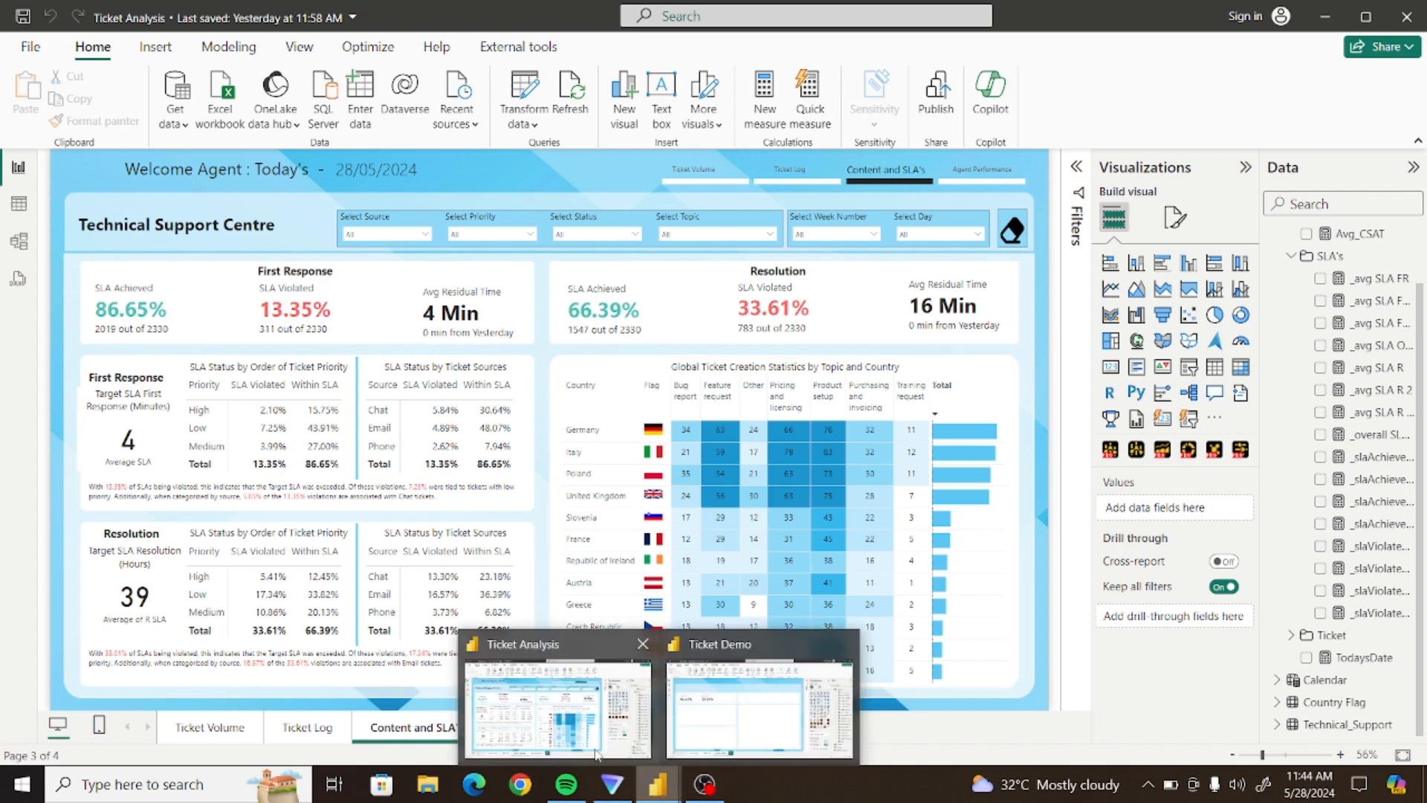
click(702, 710)
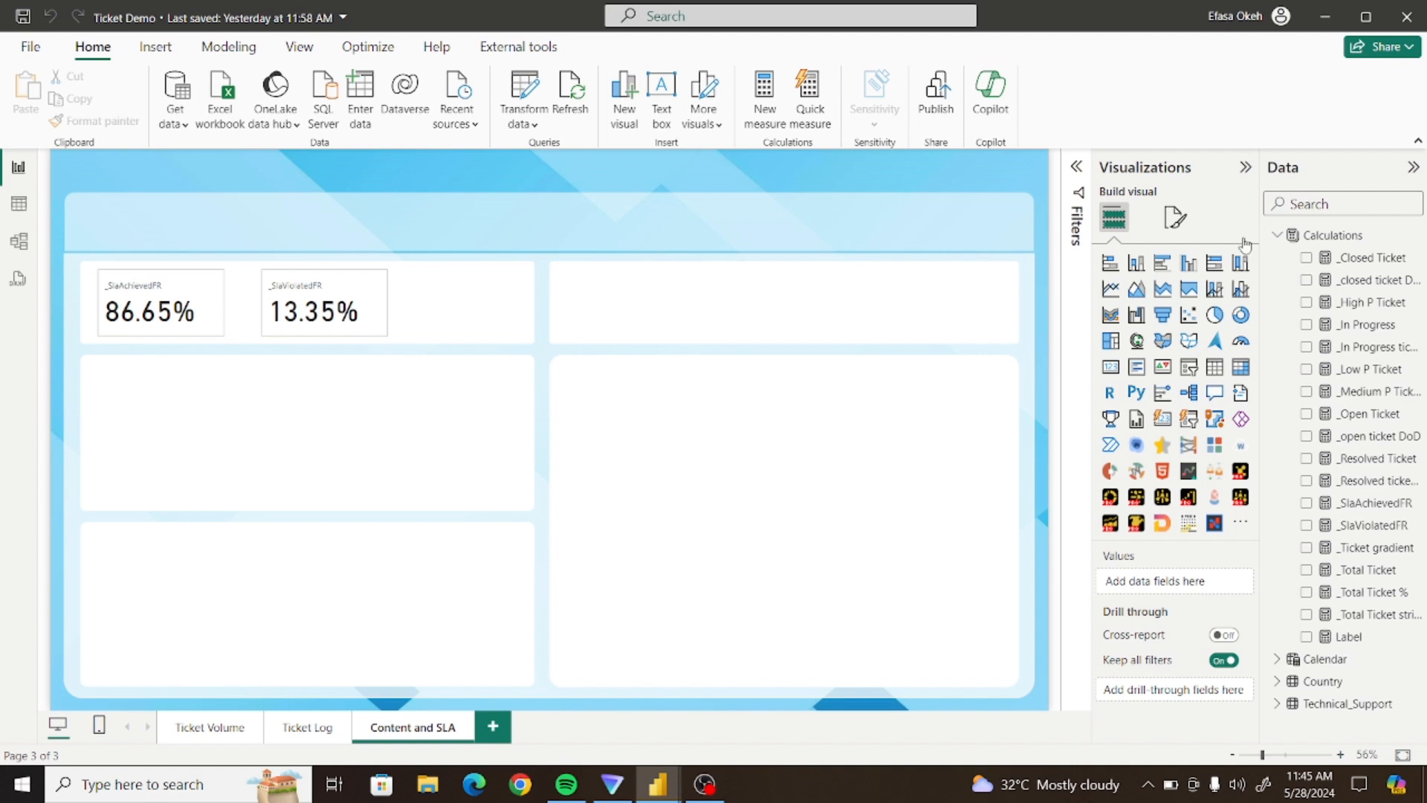
click(1321, 238)
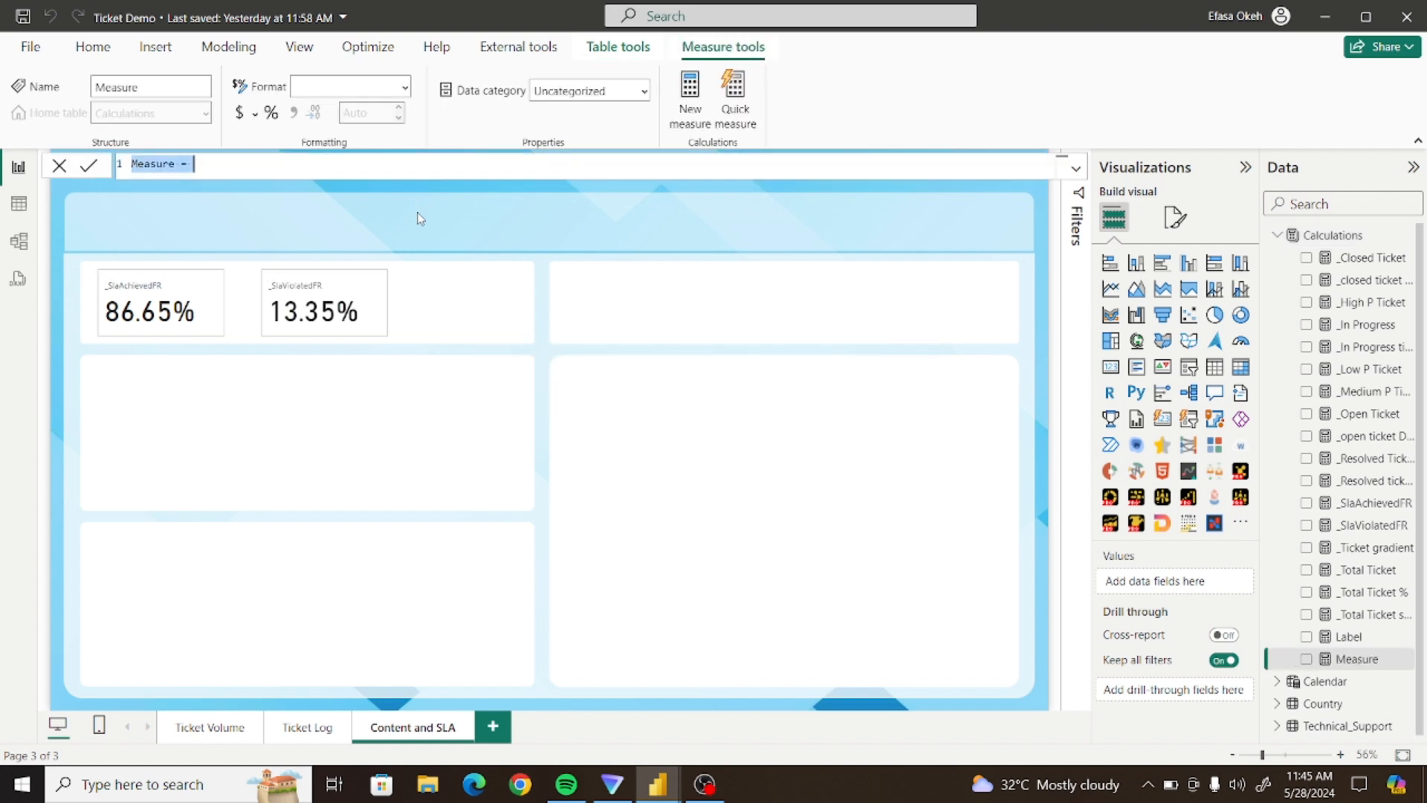
text(_slaAchievedFR2 = VAR TotalTickets = [_total_tickets] VAR TicketsWithinSLA = CALCULATE([_total_tickets], Technical_Support[SLA For first response] = "Within SLA") RETURN TicketsWithinSLA & " out of " & TotalTickets)
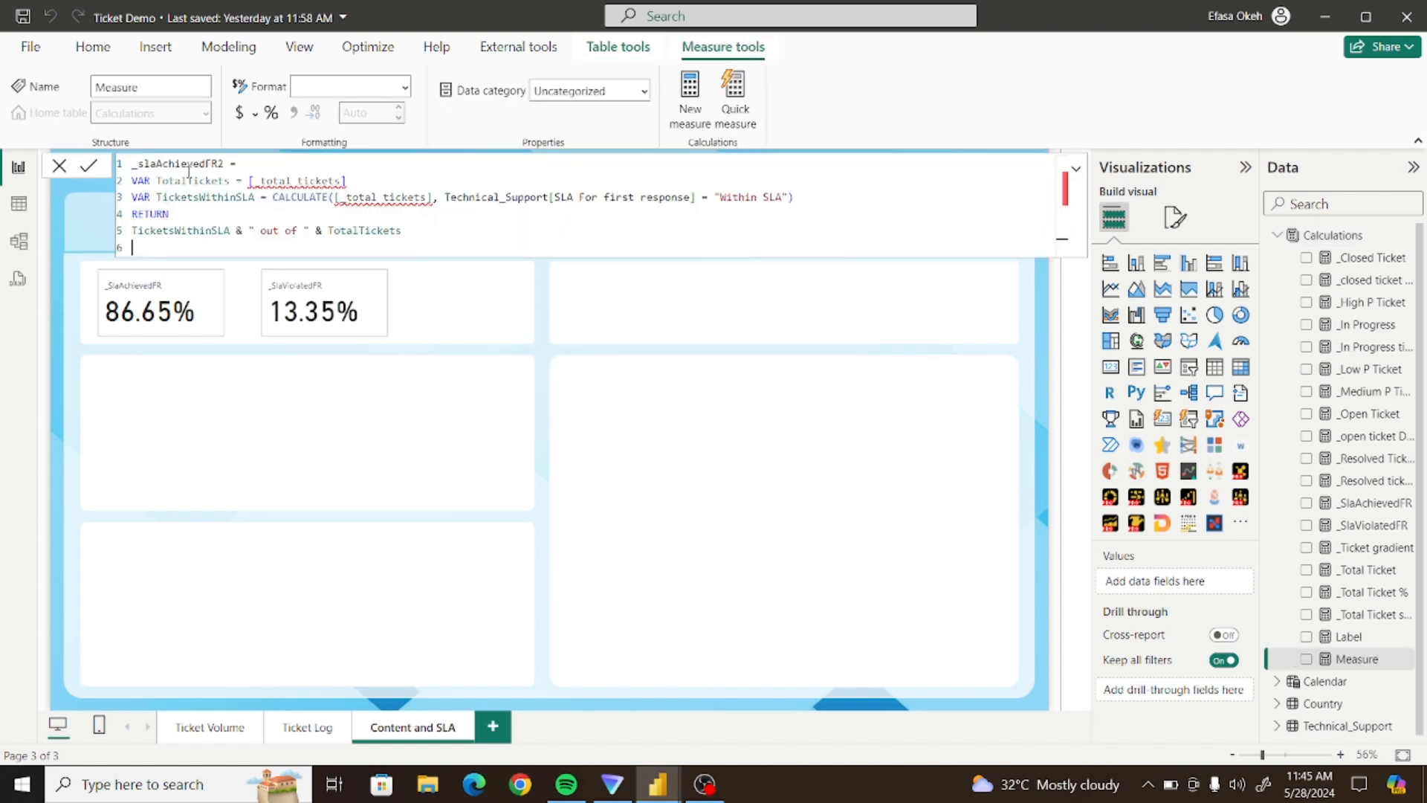
Change the measure name in the pasted formula to _SlaAchievedFR2
click(147, 165)
key(BackSpace)
text(S)
double_click(226, 165)
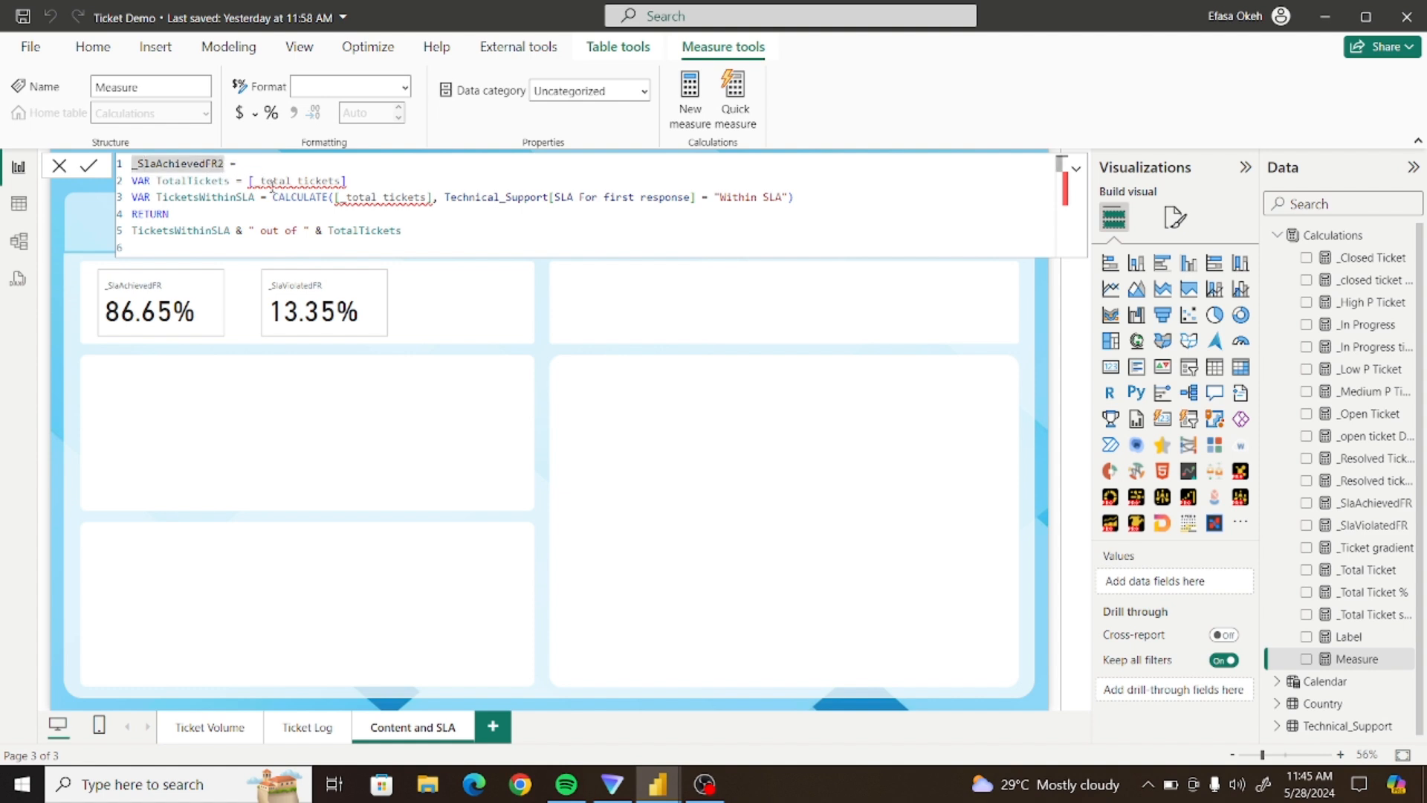
Replace the unrecognized measure reference in the TotalTickets variable with [_Total Ticket]
click(346, 181)
key(BackSpace)
key(BackSpace)
key(BackSpace)
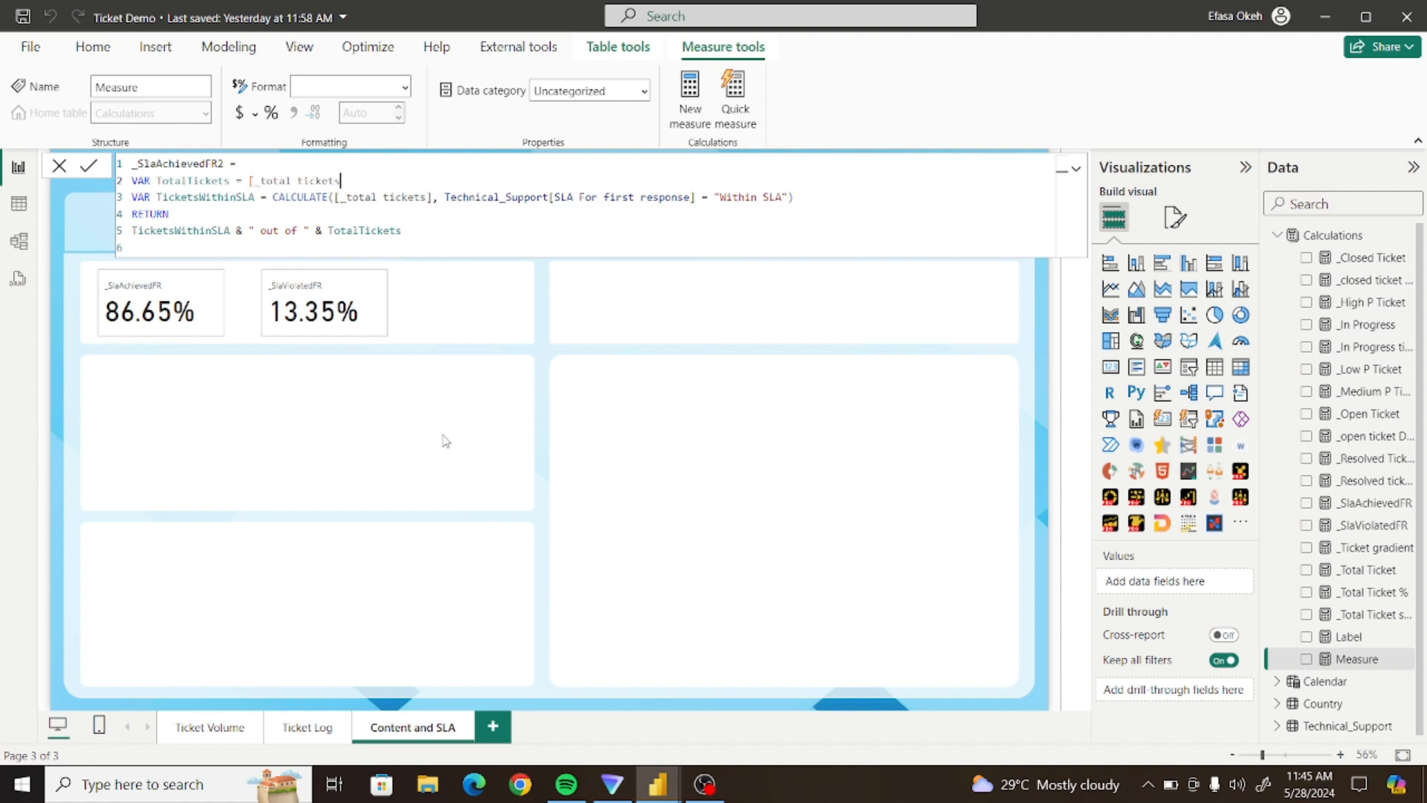
key(BackSpace)
key(BackSpace)
key(BackSpace)
key(BackSpace)
key(BackSpace)
key(BackSpace)
key(BackSpace)
key(BackSpace)
key(BackSpace)
key(BackSpace)
key(BackSpace)
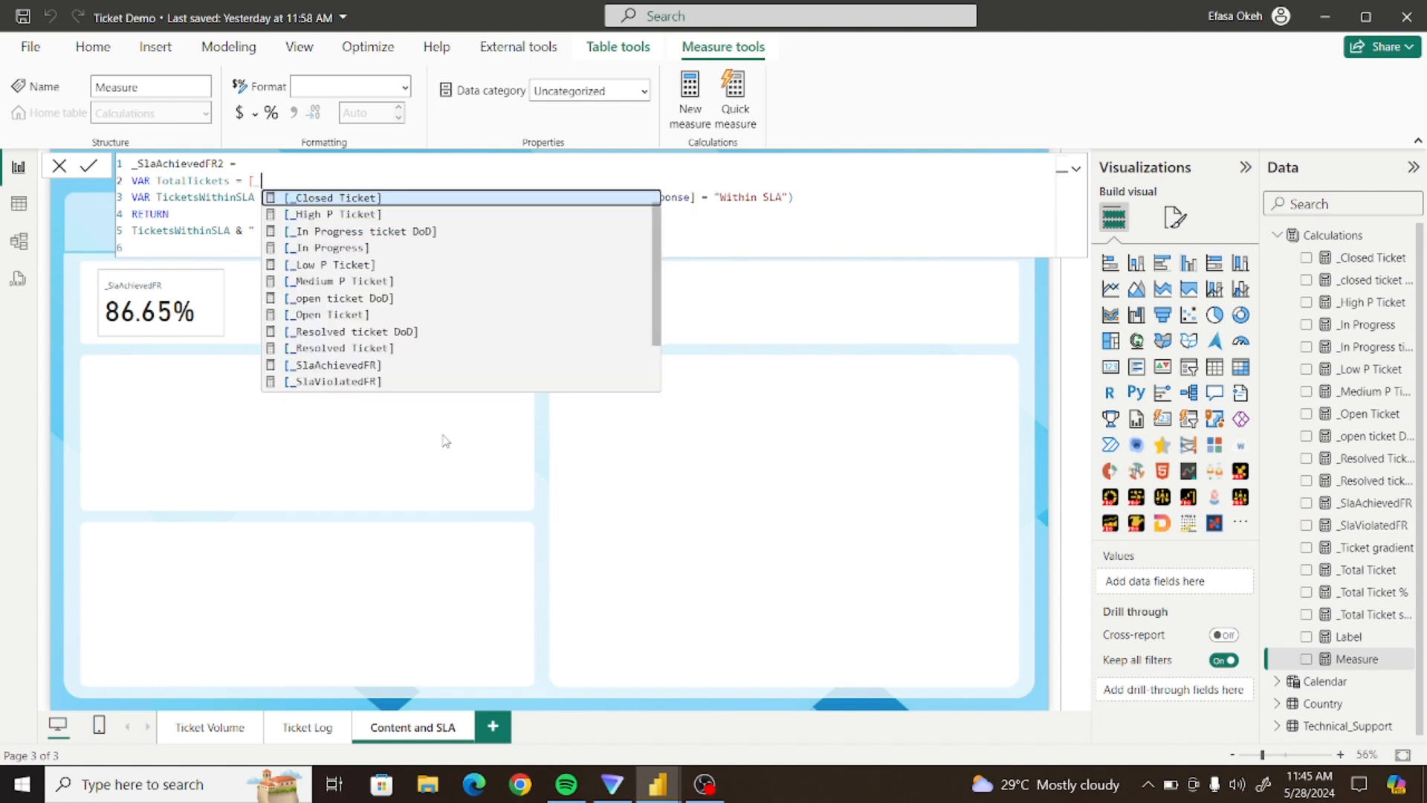
drag(660, 306, 665, 367)
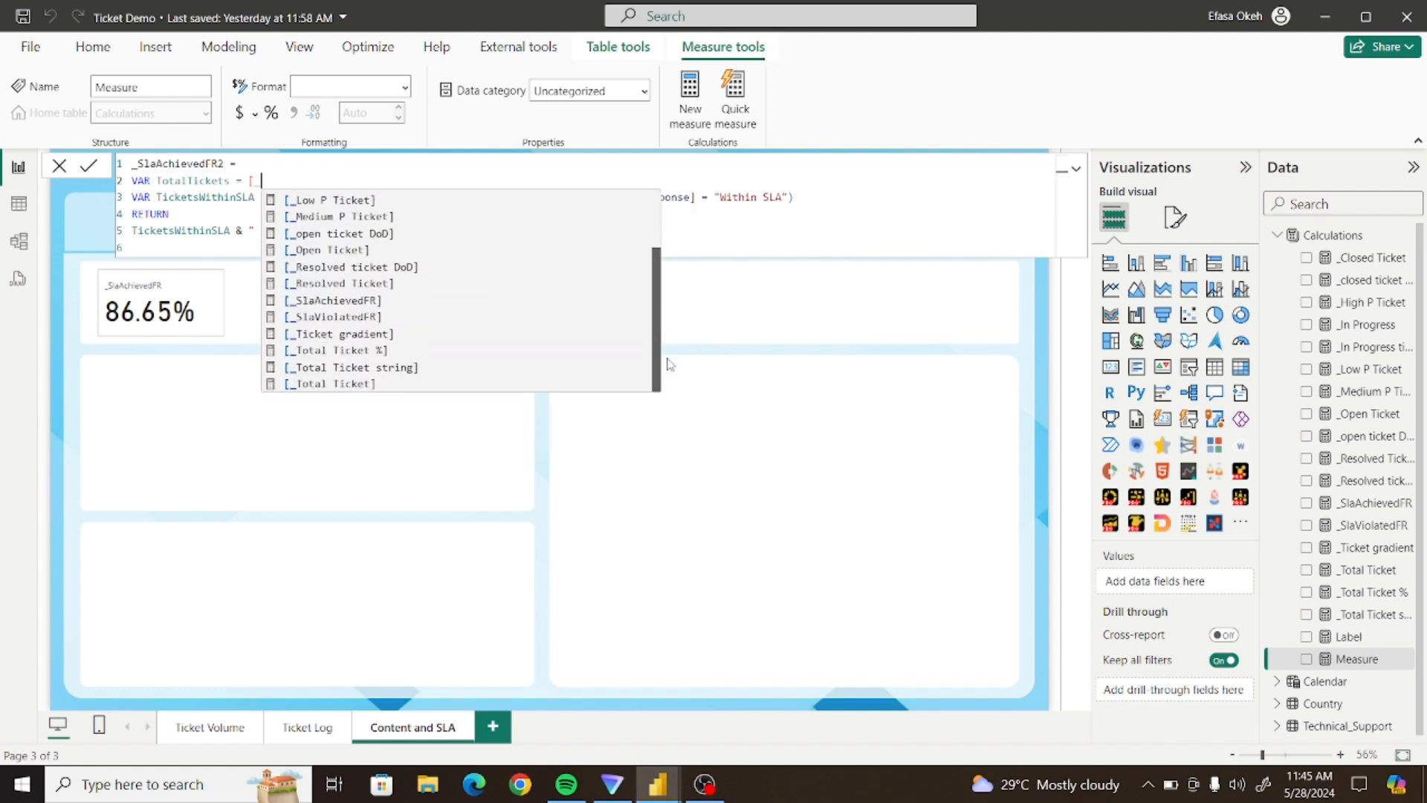
click(361, 383)
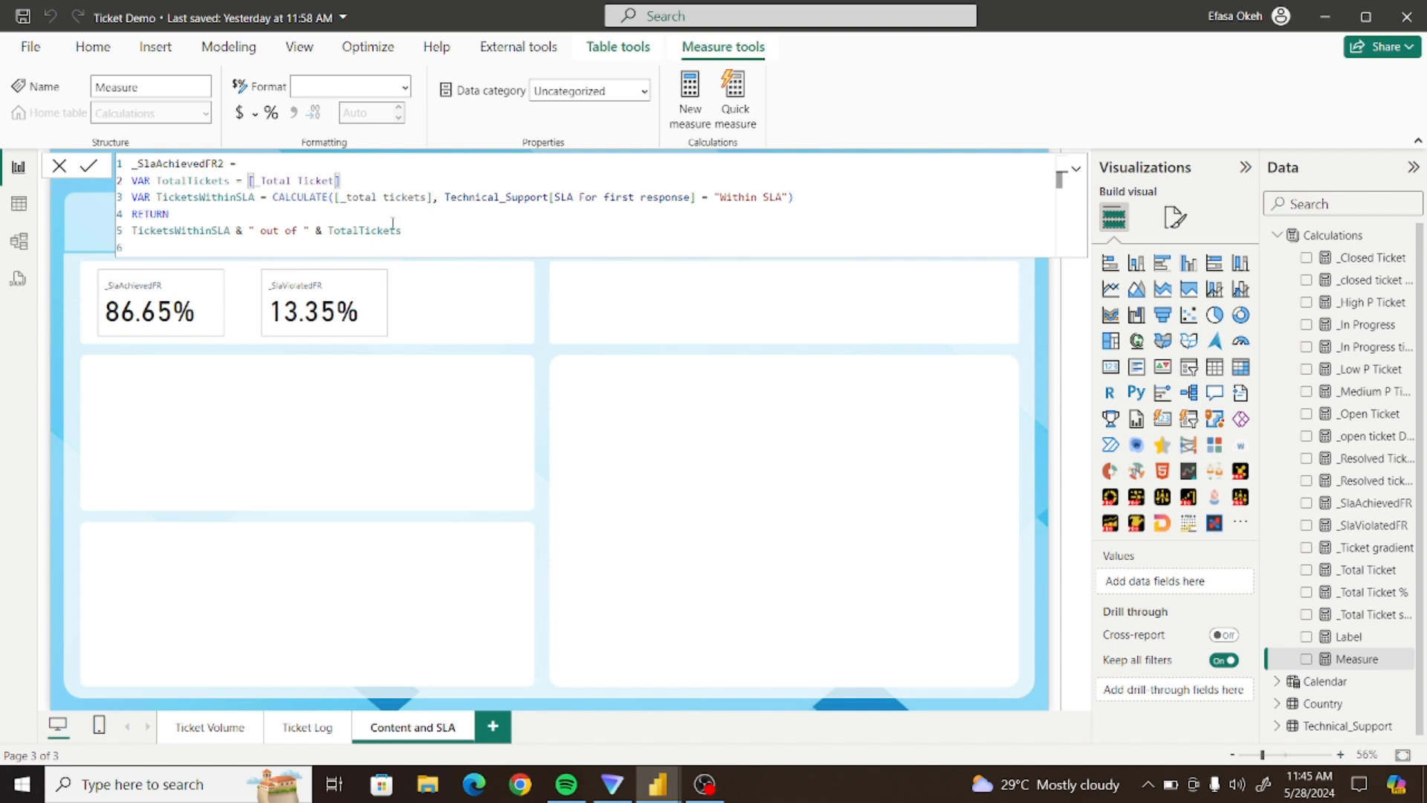
Replace the unrecognized measure reference inside the TicketsWithinSLA variable's CALCULATE with [_Total Ticket]
click(442, 195)
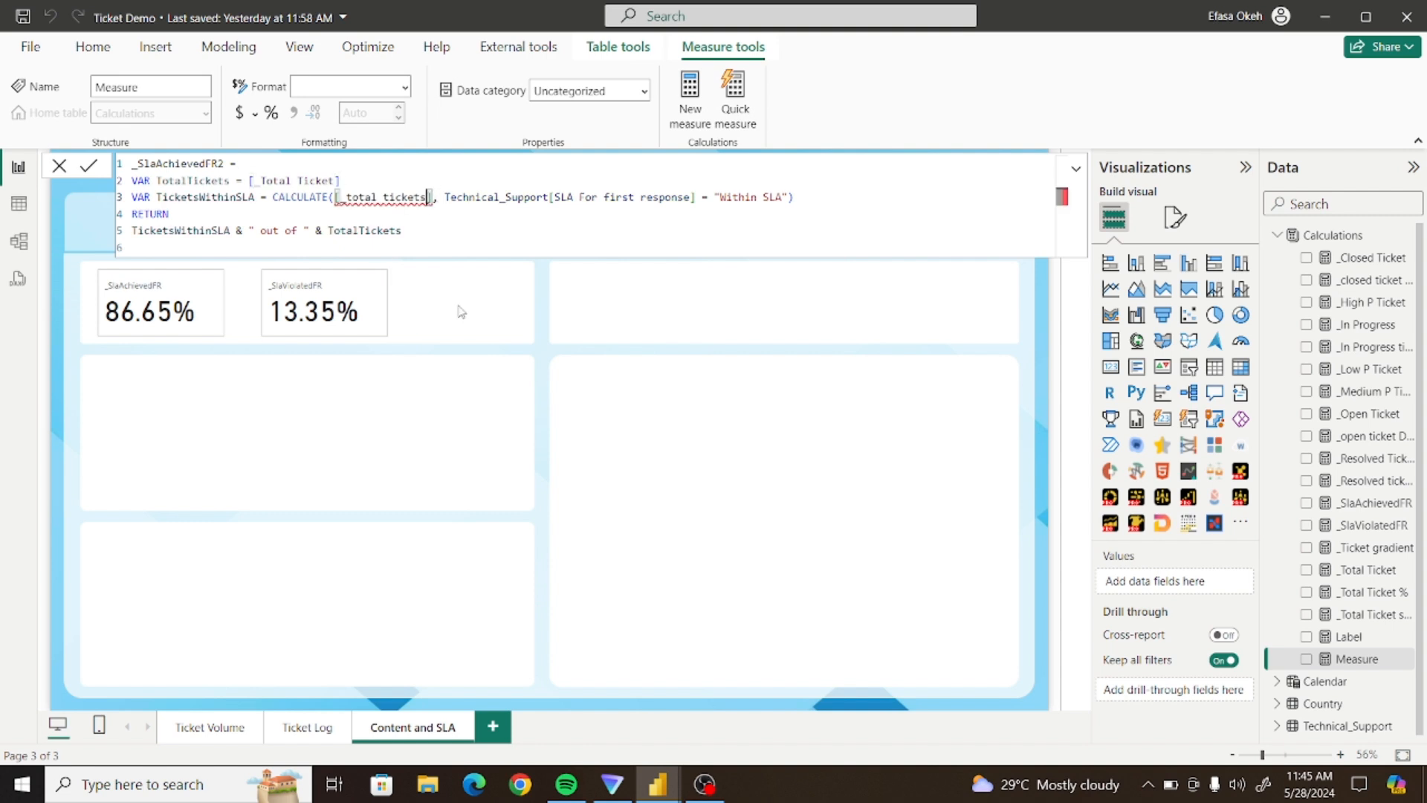
key(BackSpace)
key(BackSpace)
key(BackSpace)
key(BackSpace)
key(BackSpace)
key(BackSpace)
key(BackSpace)
key(BackSpace)
key(BackSpace)
key(BackSpace)
key(BackSpace)
key(BackSpace)
key(BackSpace)
key(BackSpace)
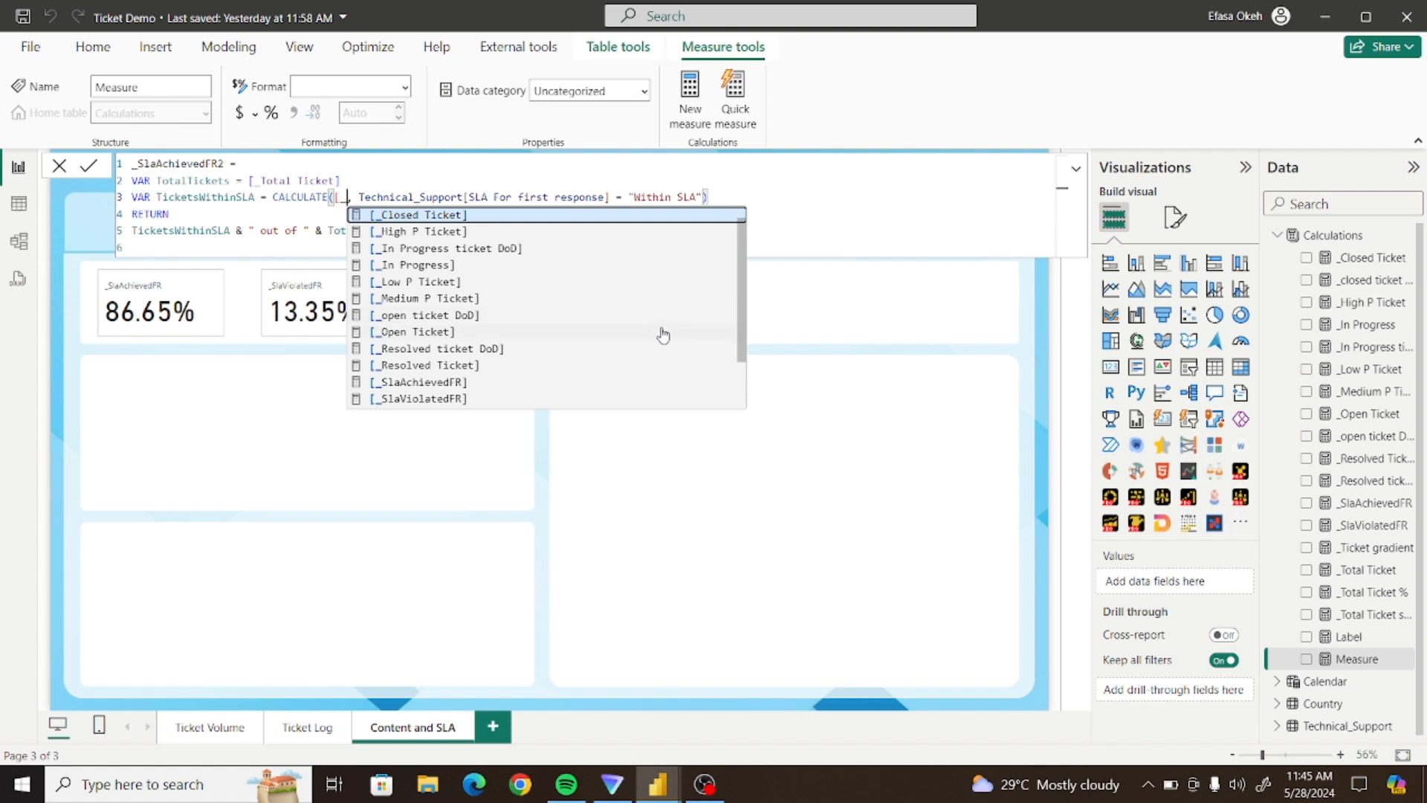
drag(742, 349, 744, 411)
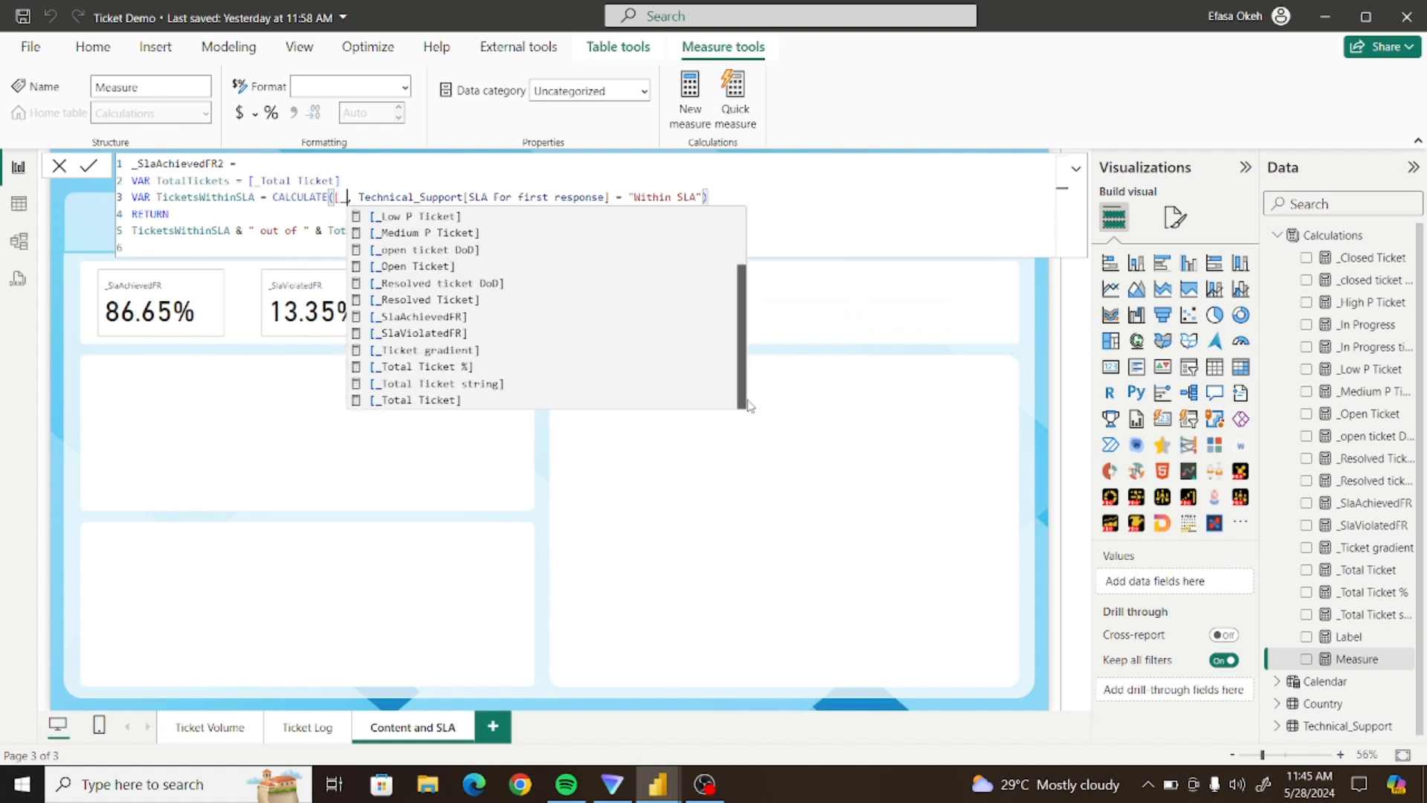
click(438, 403)
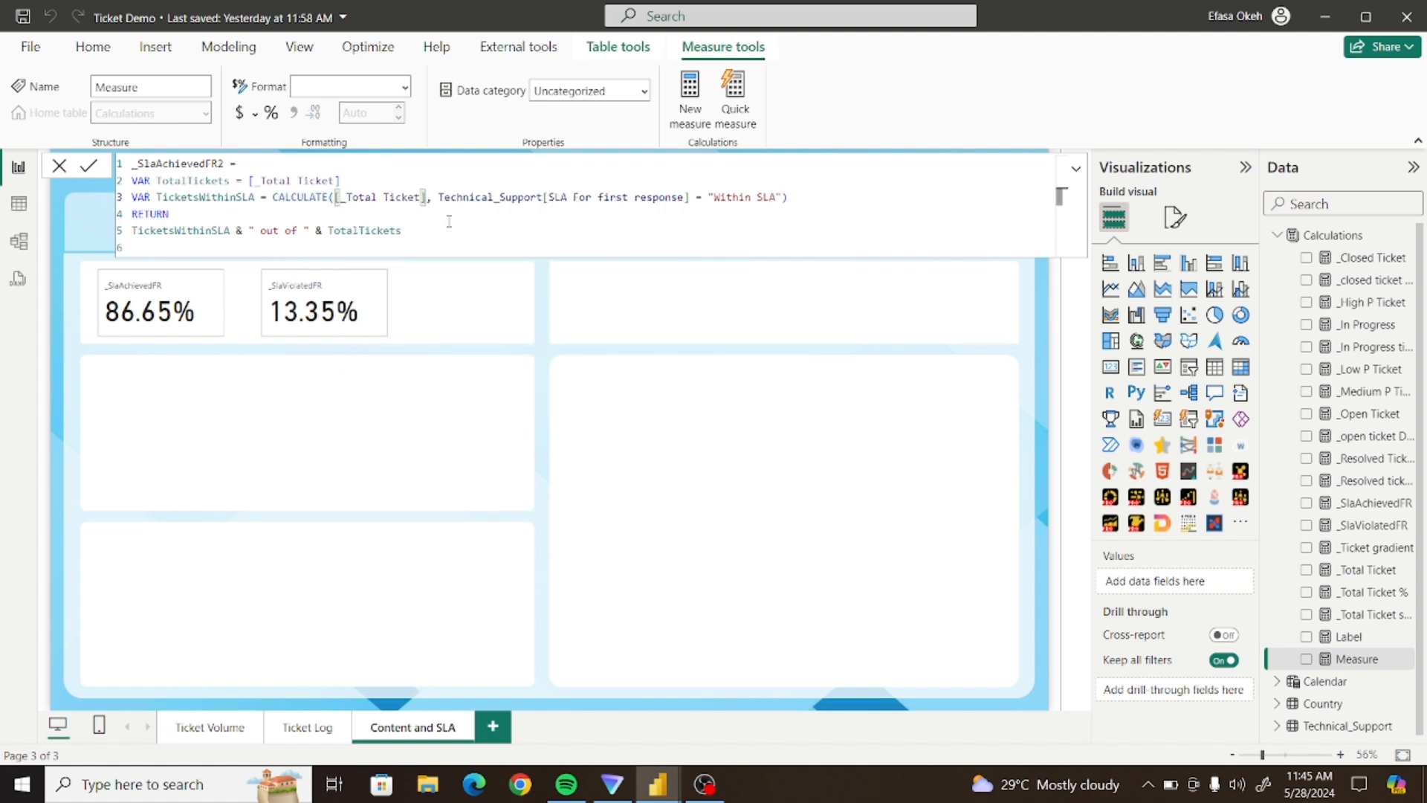
click(414, 236)
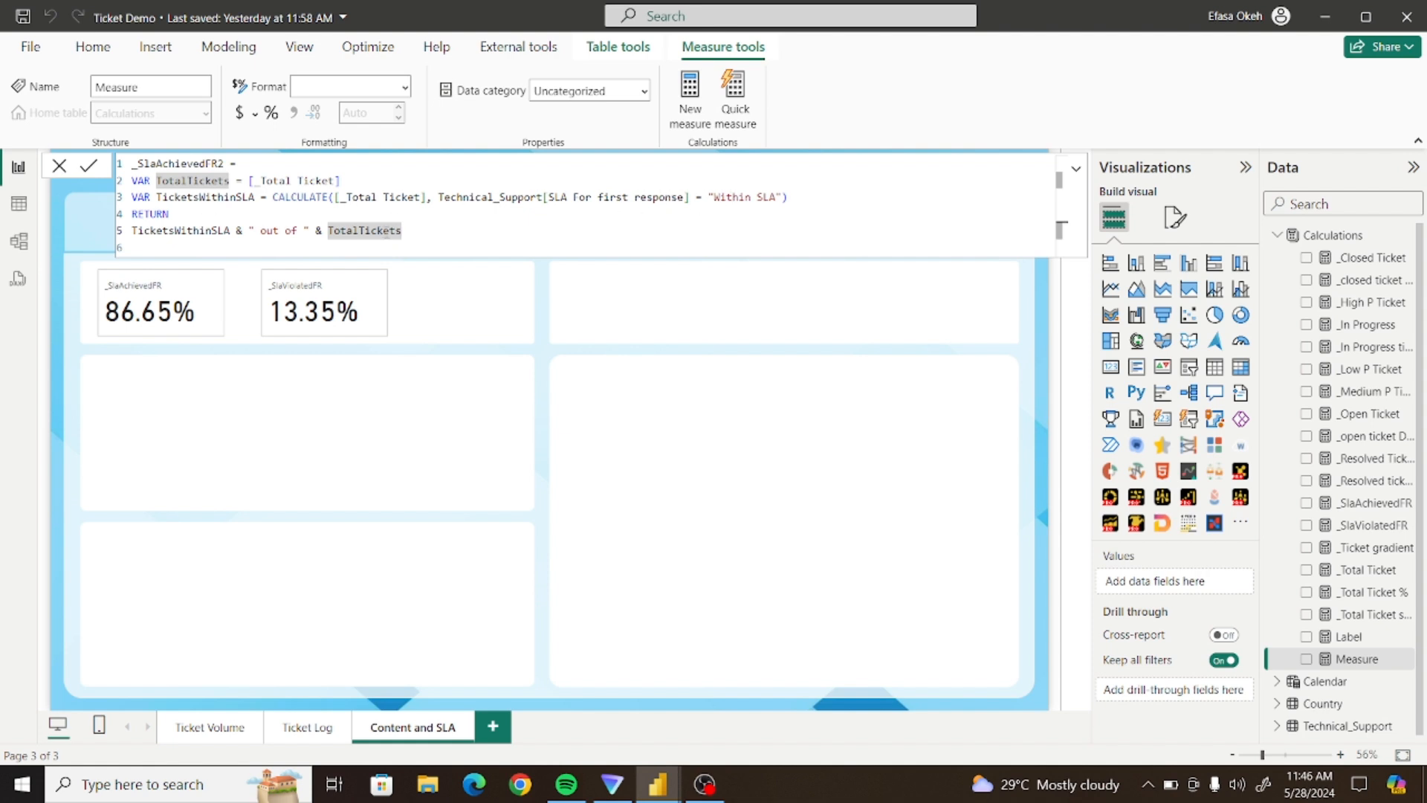
click(496, 246)
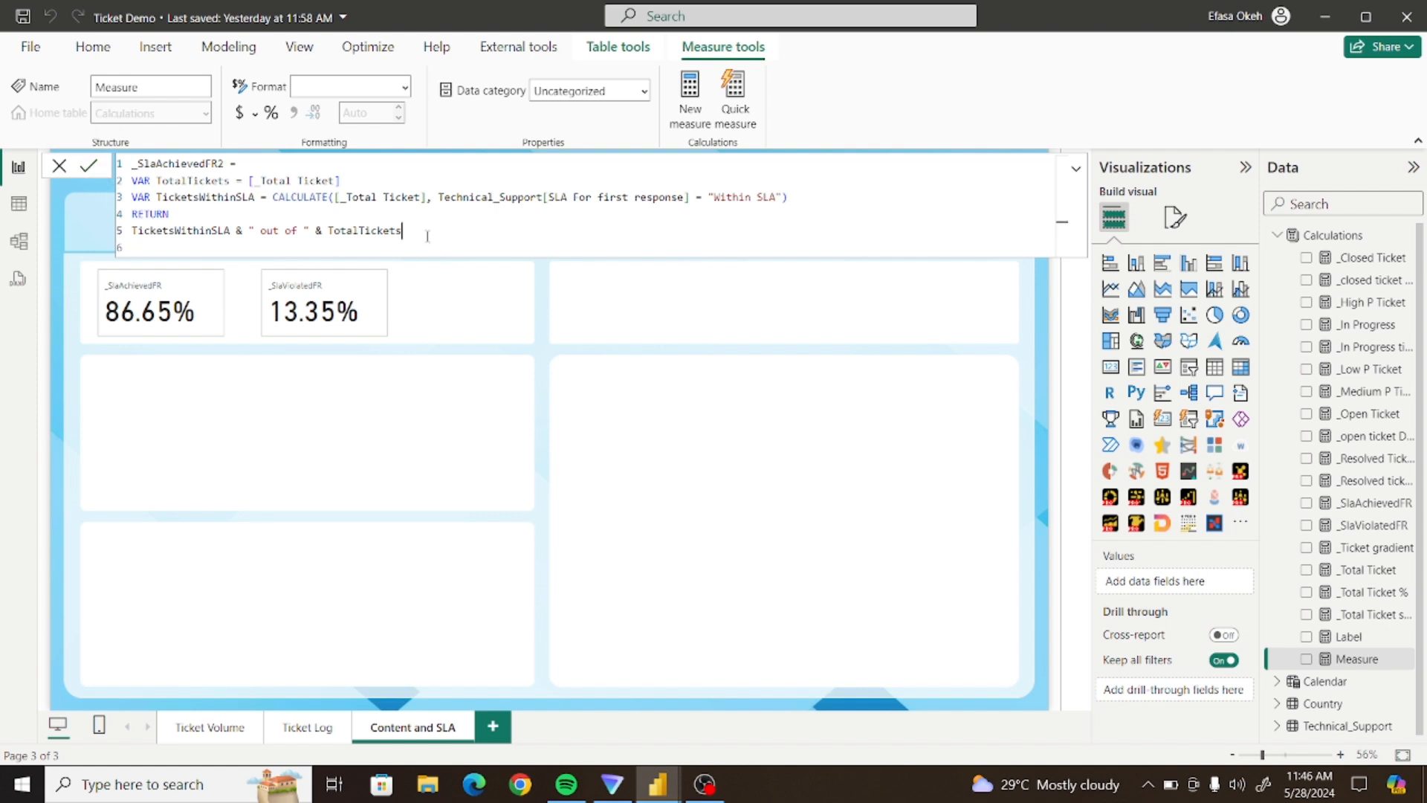
Copy the whole _SlaAchievedFR2 formula and commit the measure
drag(402, 231, 120, 160)
key(ctrl+c)
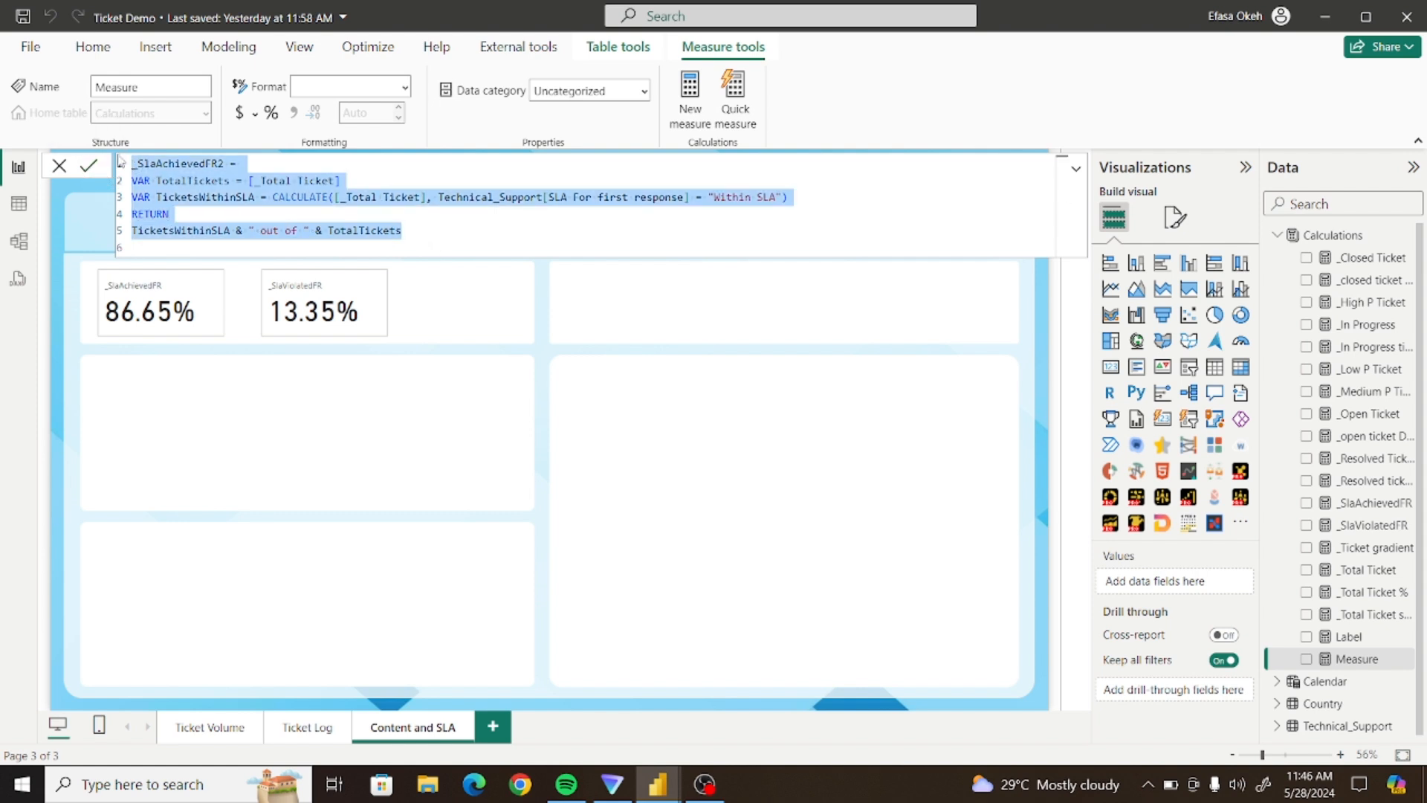
click(88, 168)
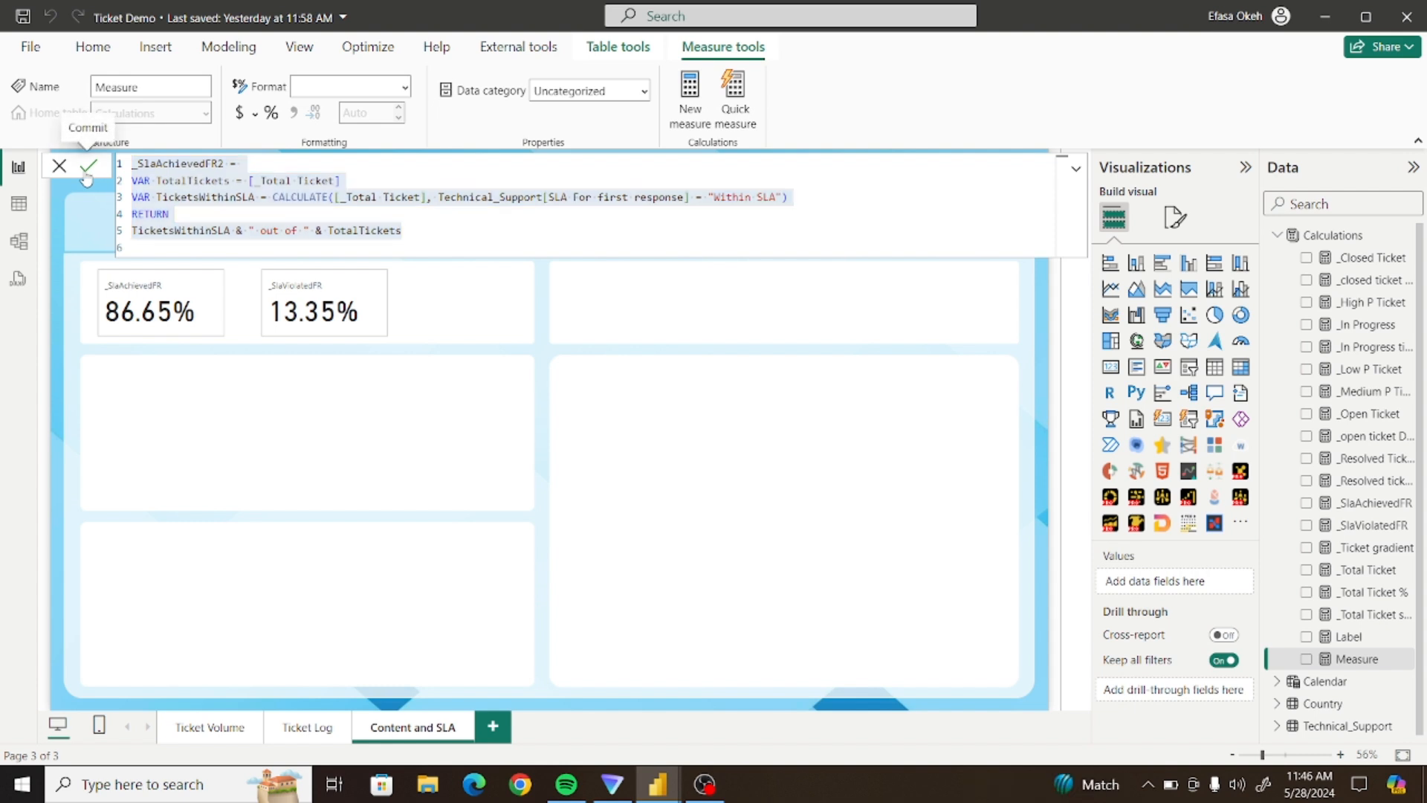
click(88, 167)
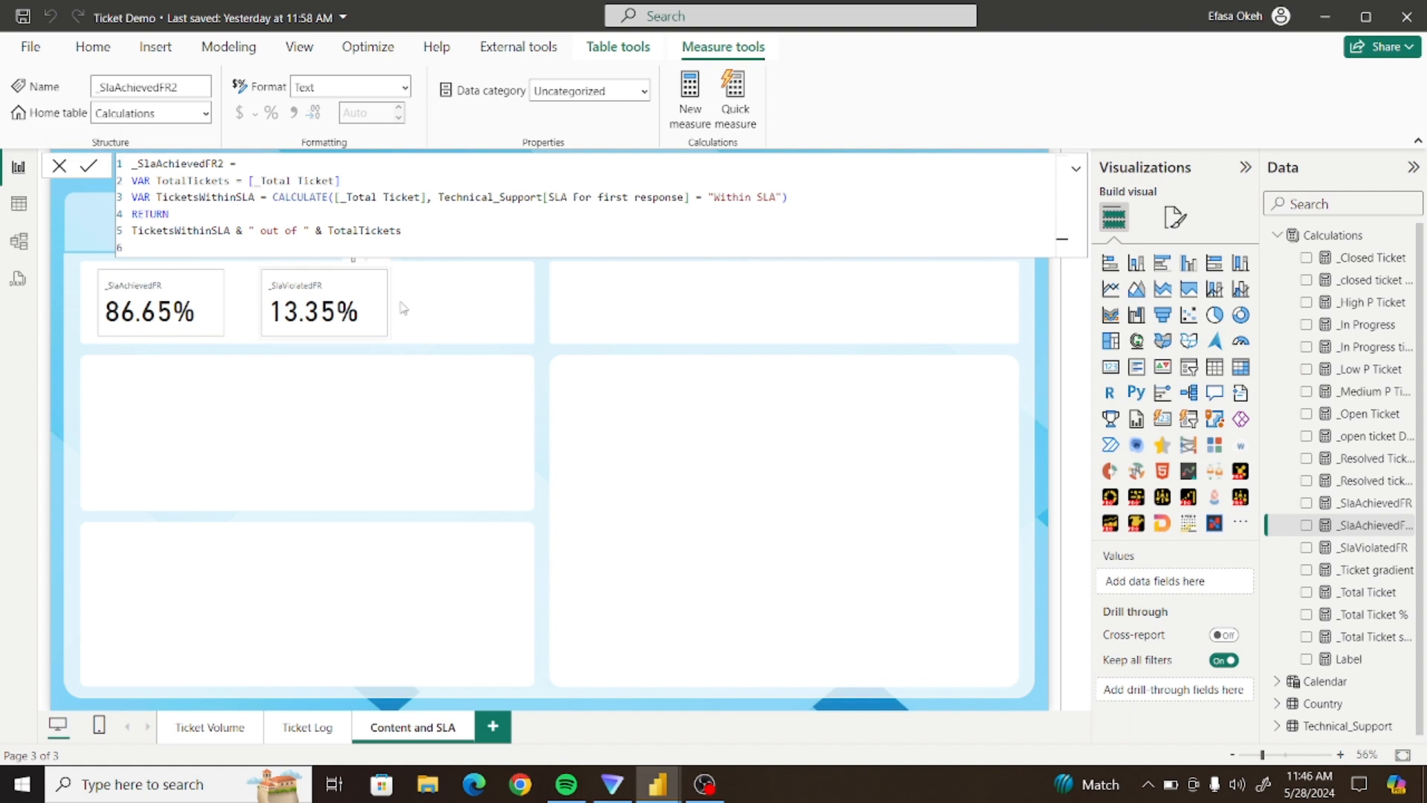
click(826, 276)
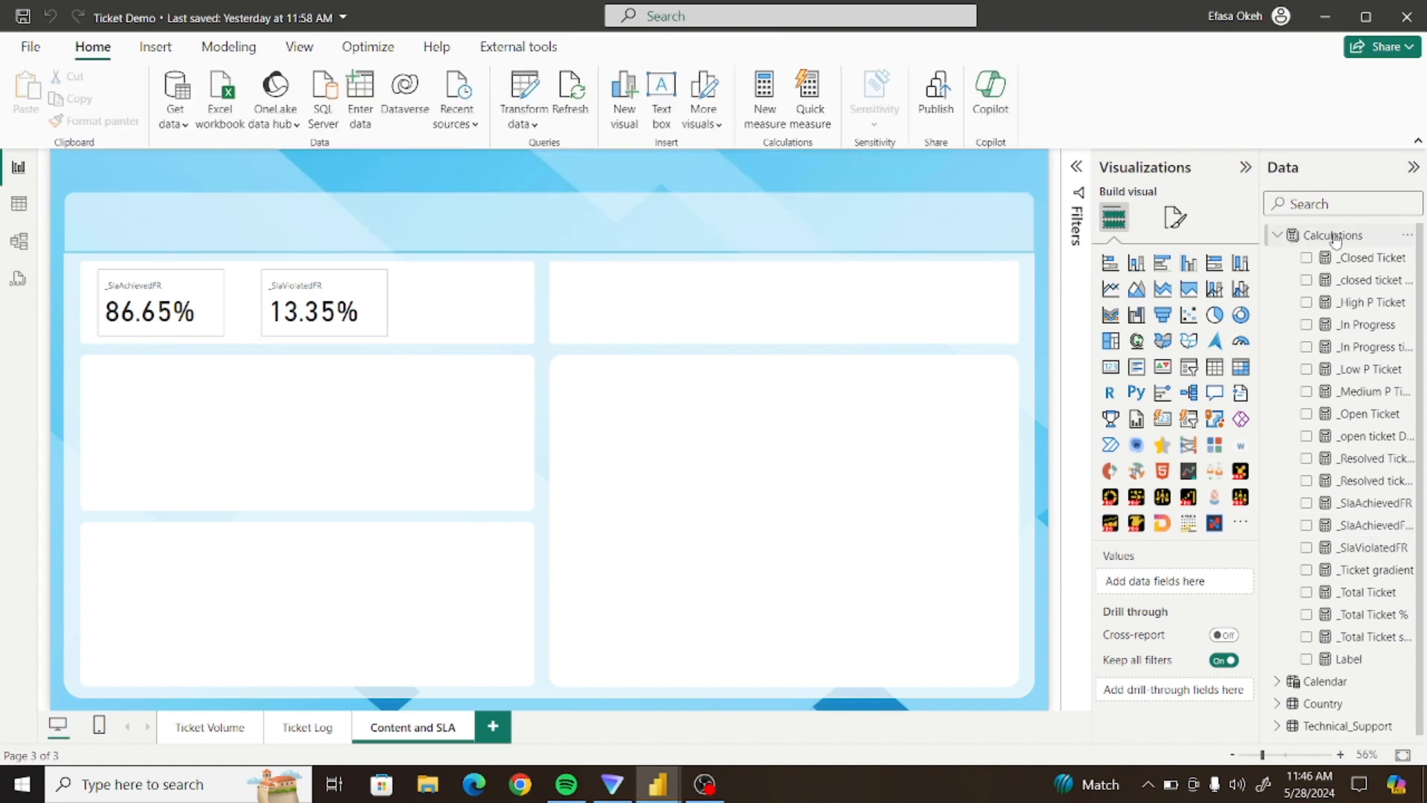
Create another measure in the Calculations table from the copied formula and change its name to _SlaViolatedFR2
click(1334, 236)
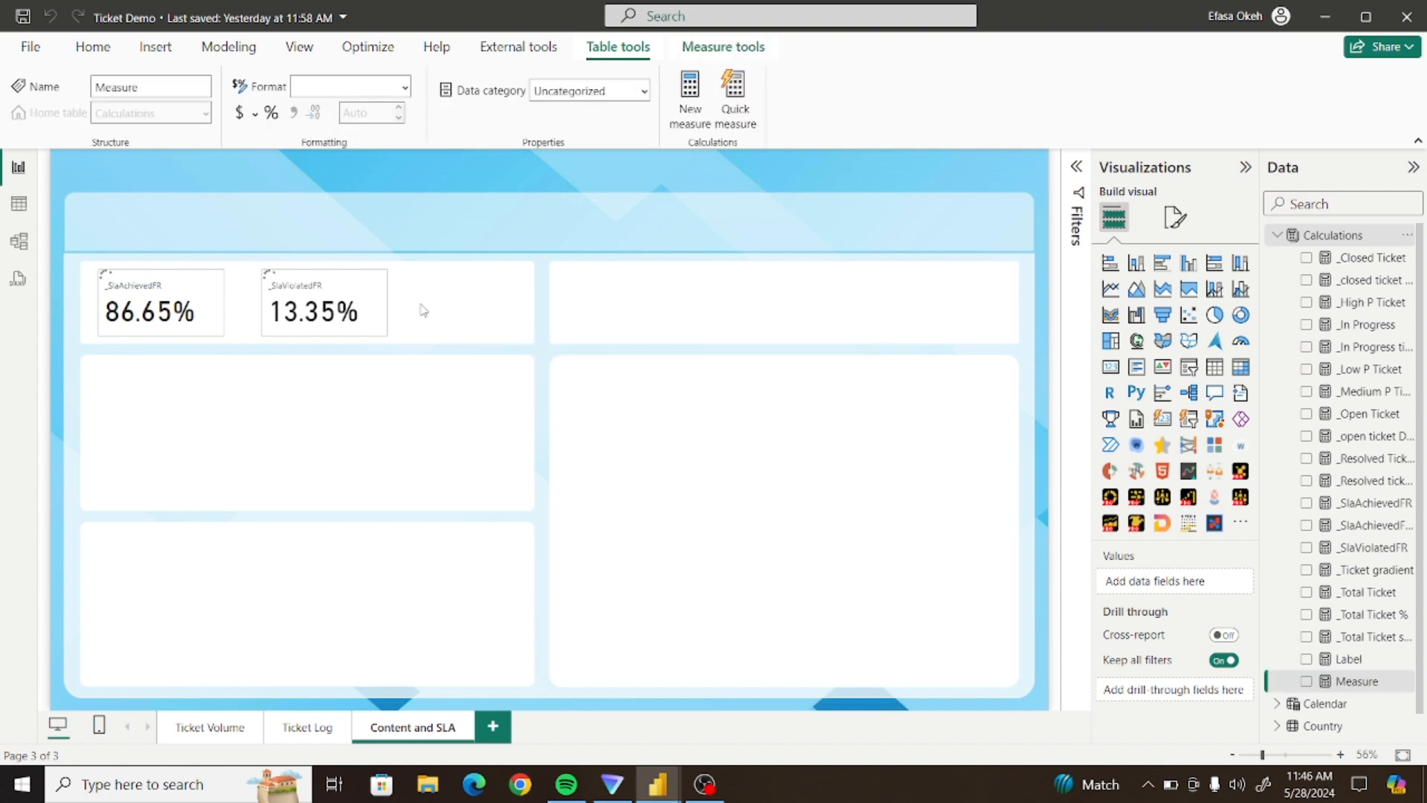
key(ctrl+v)
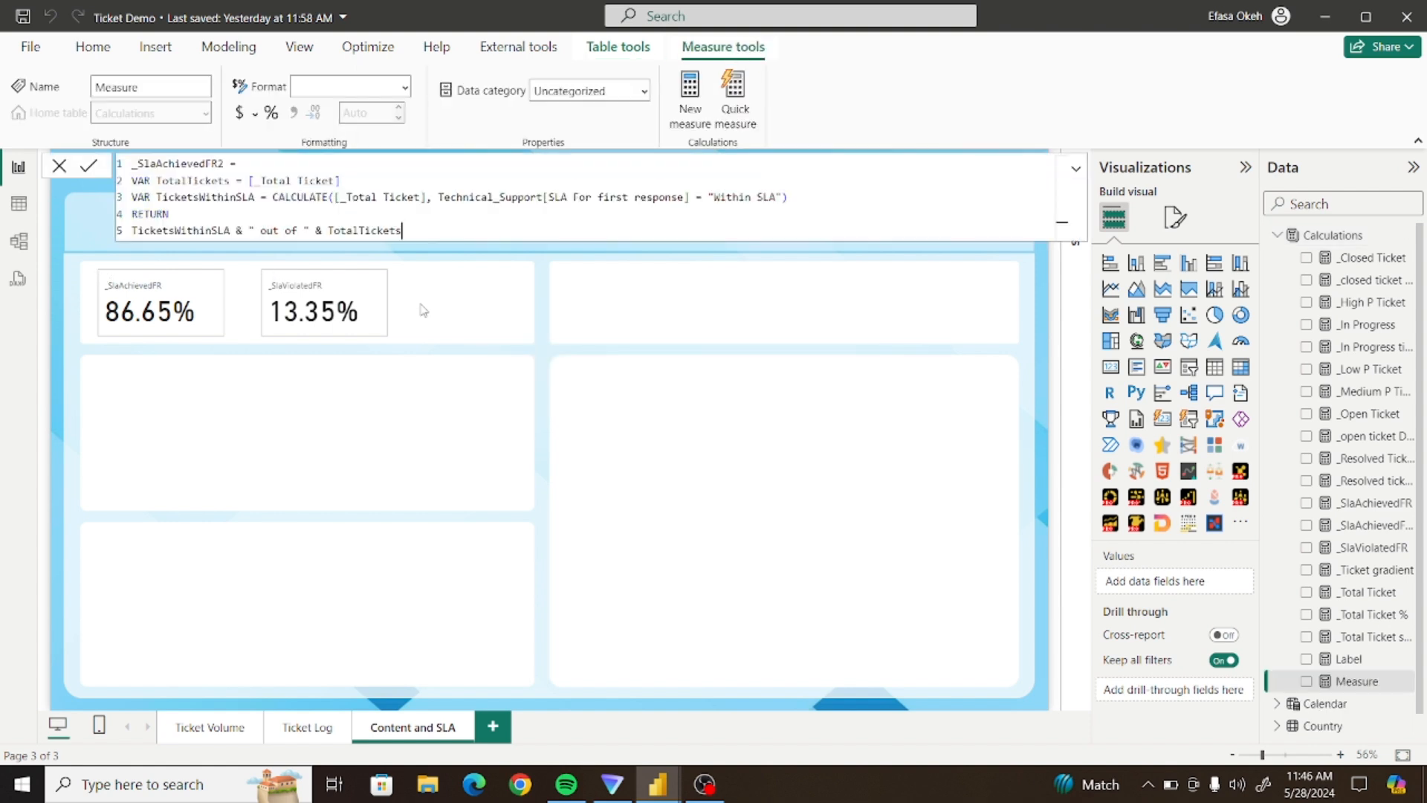
click(208, 164)
key(BackSpace)
key(BackSpace)
key(BackSpace)
key(BackSpace)
key(BackSpace)
key(BackSpace)
key(BackSpace)
key(BackSpace)
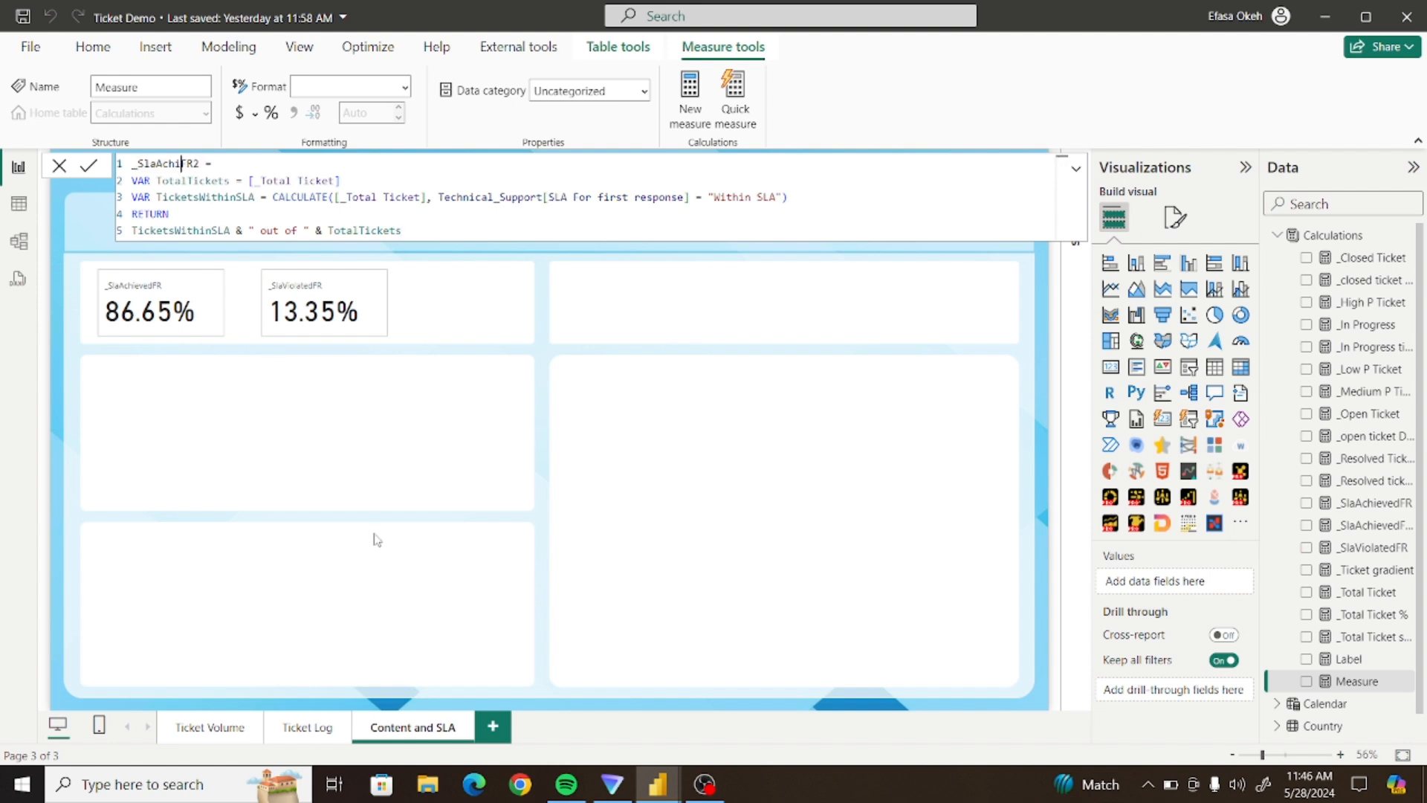
text(Violated)
double_click(223, 166)
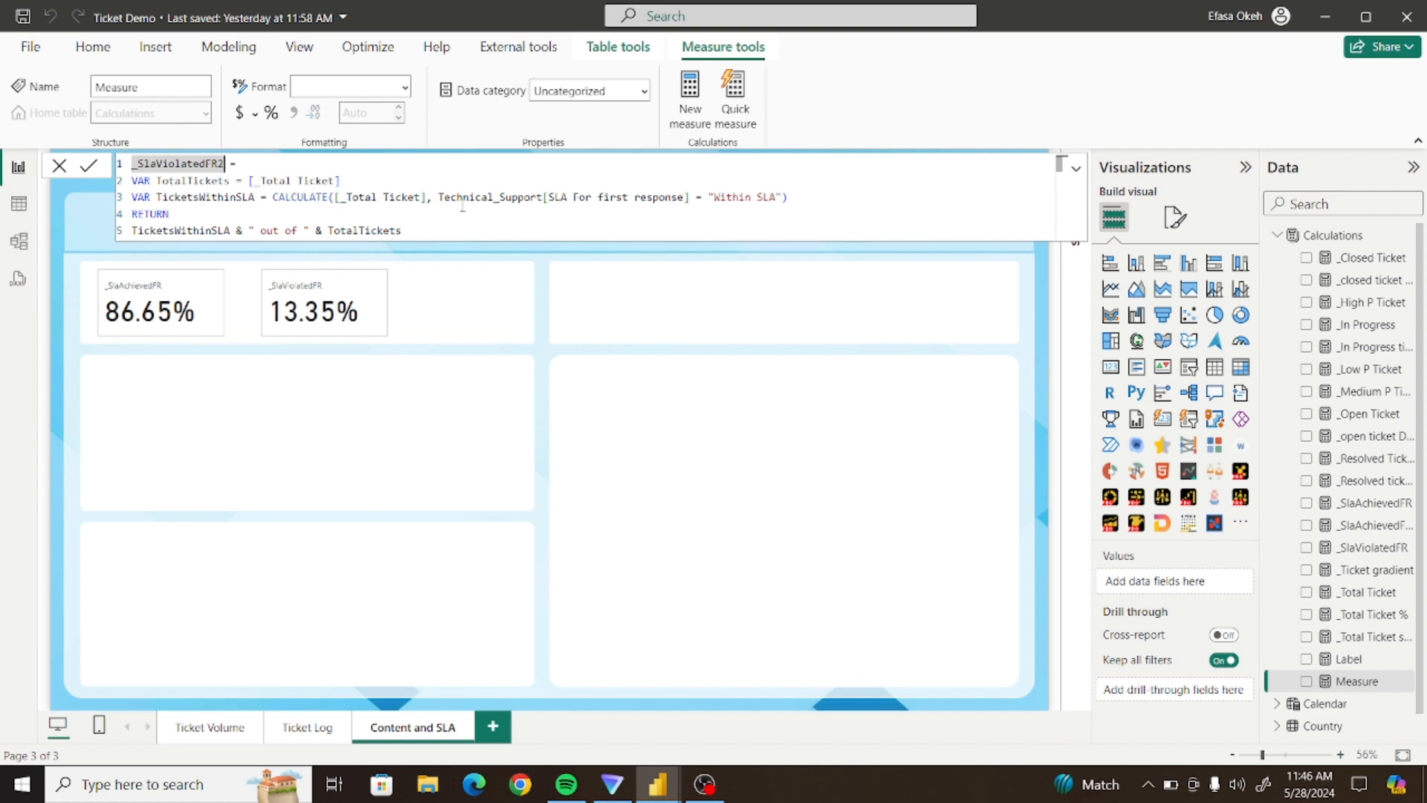
Change the CALCULATE filter value in the _SlaViolatedFR2 formula to "SLA Violated" and commit the measure
click(757, 196)
key(BackSpace)
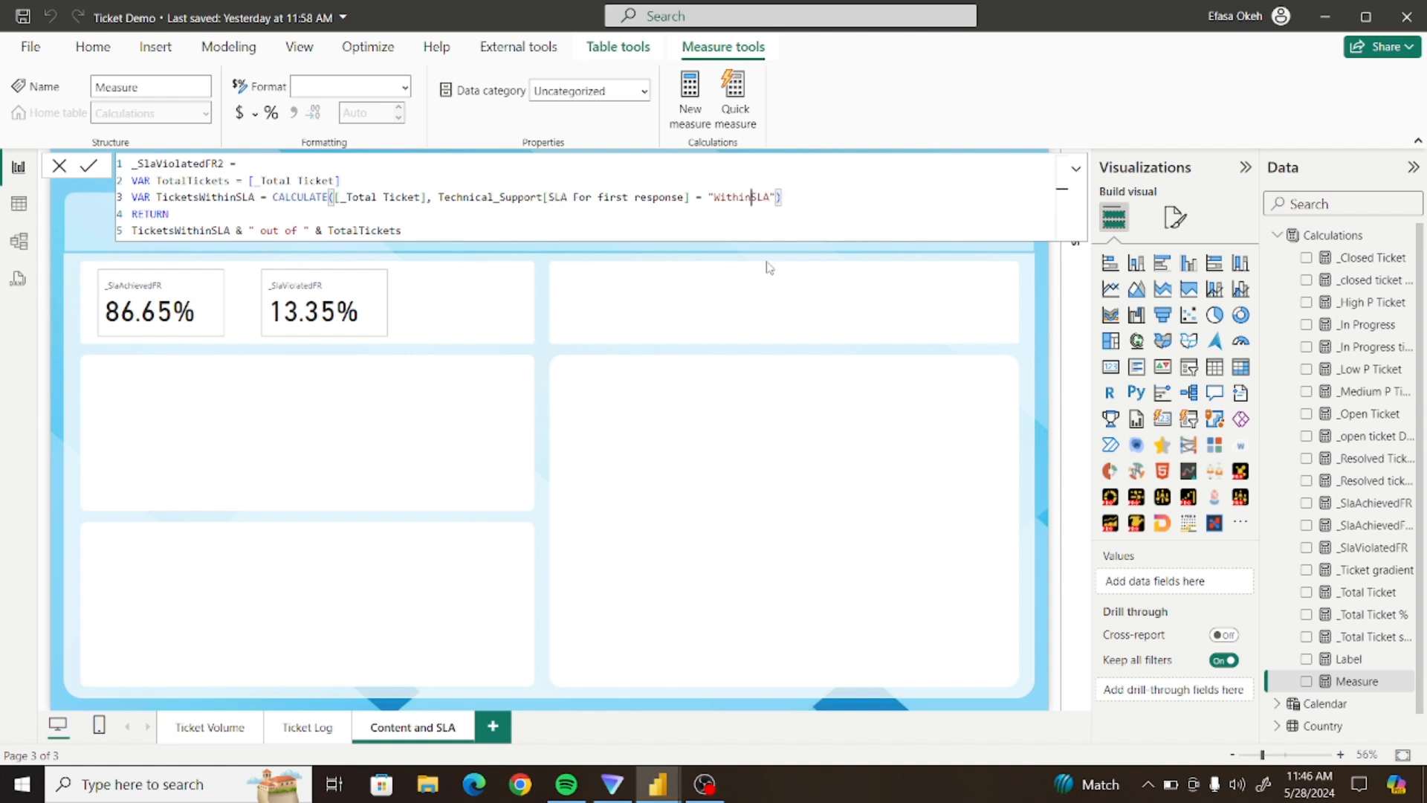
key(BackSpace)
key(BackSpace)
key(BackSpace)
key(BackSpace)
key(BackSpace)
key(BackSpace)
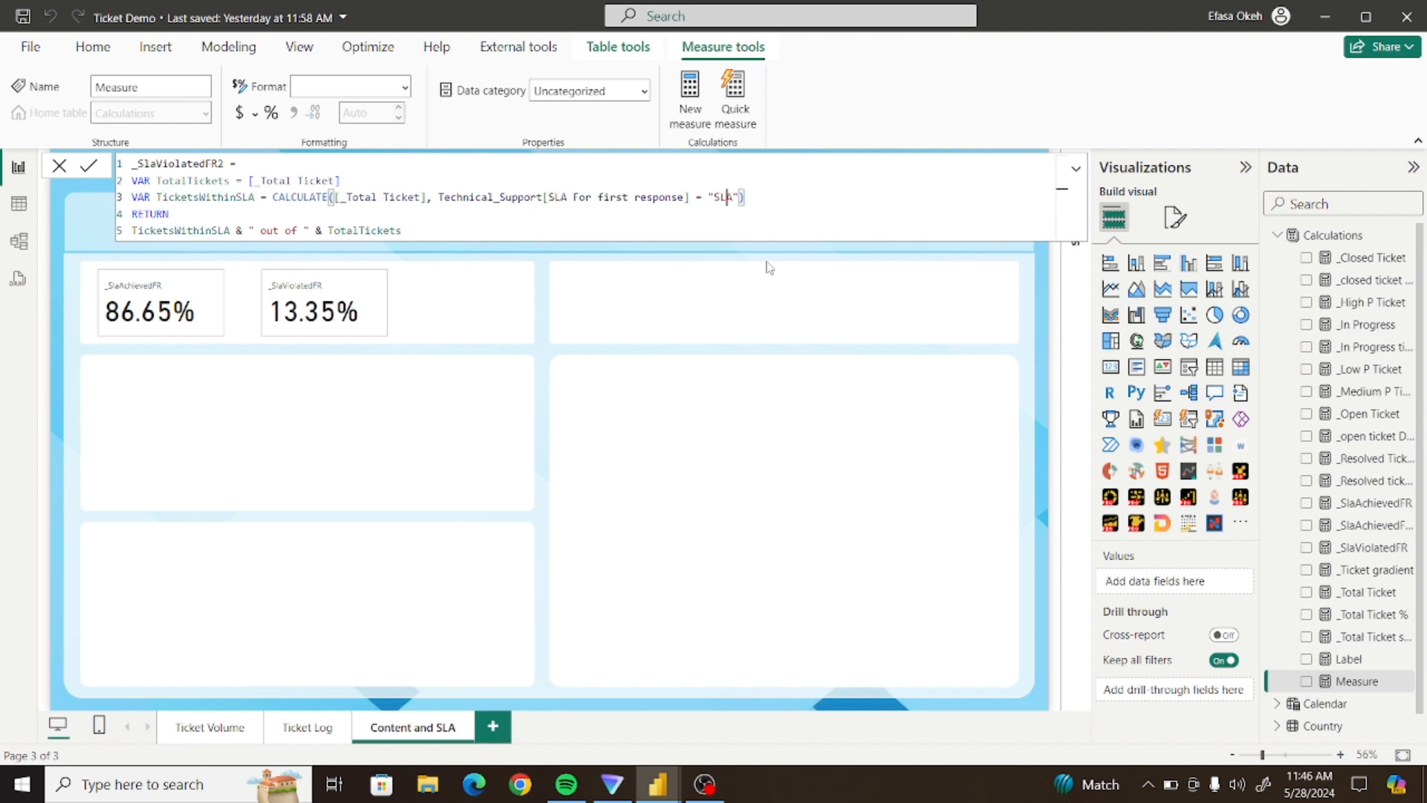
key(Right)
text(Violated)
click(90, 166)
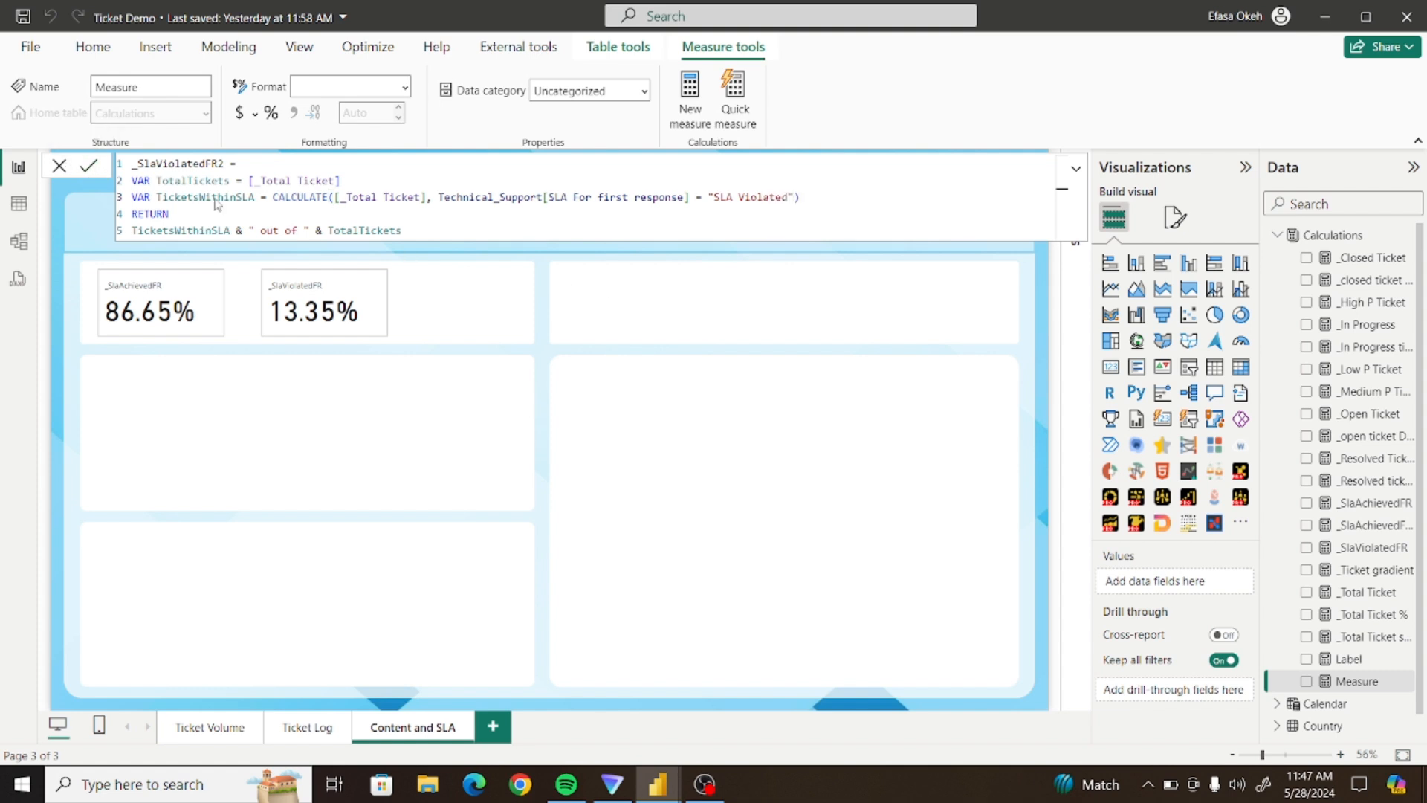
click(599, 299)
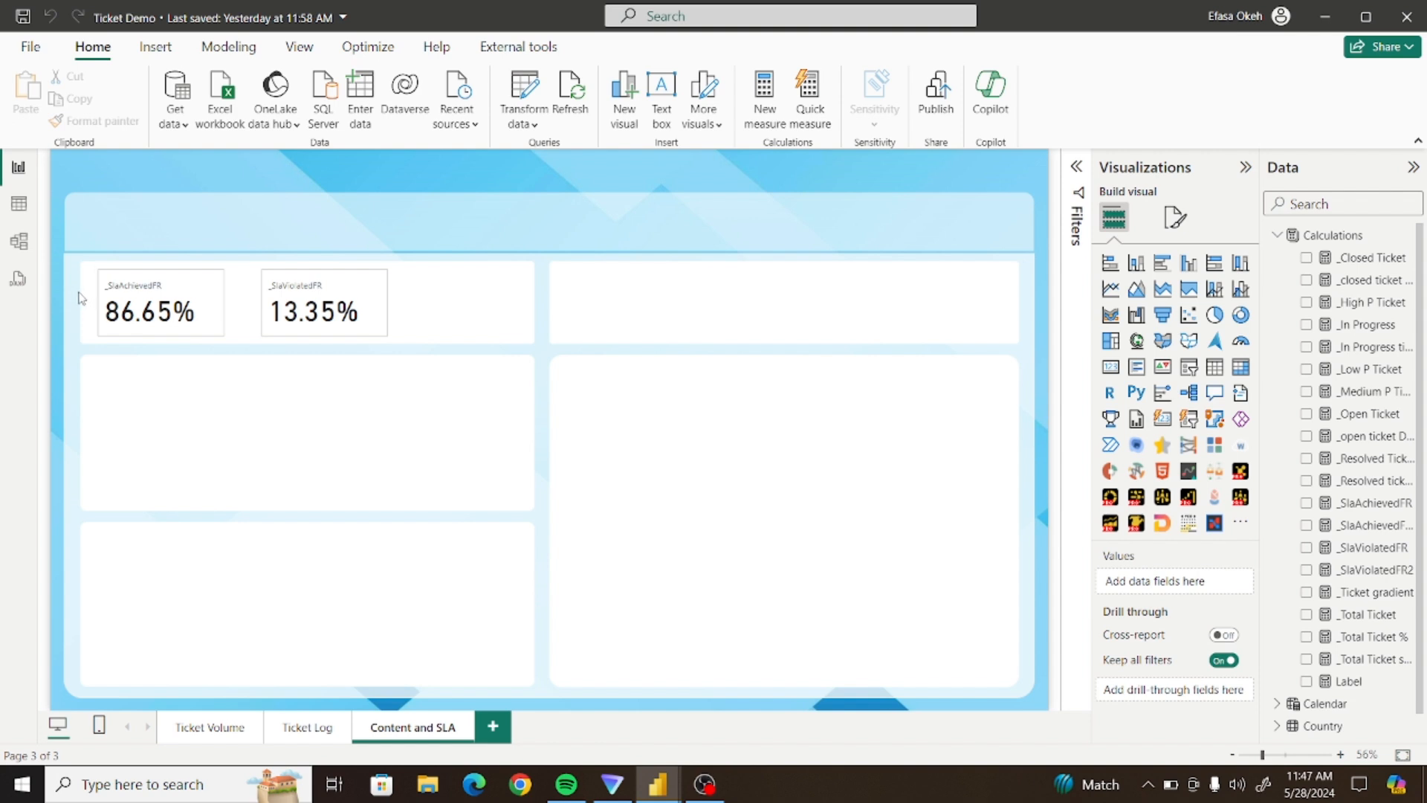
Add the _SlaAchievedFR2 measure as a reference label on the _SlaAchievedFR card
click(163, 295)
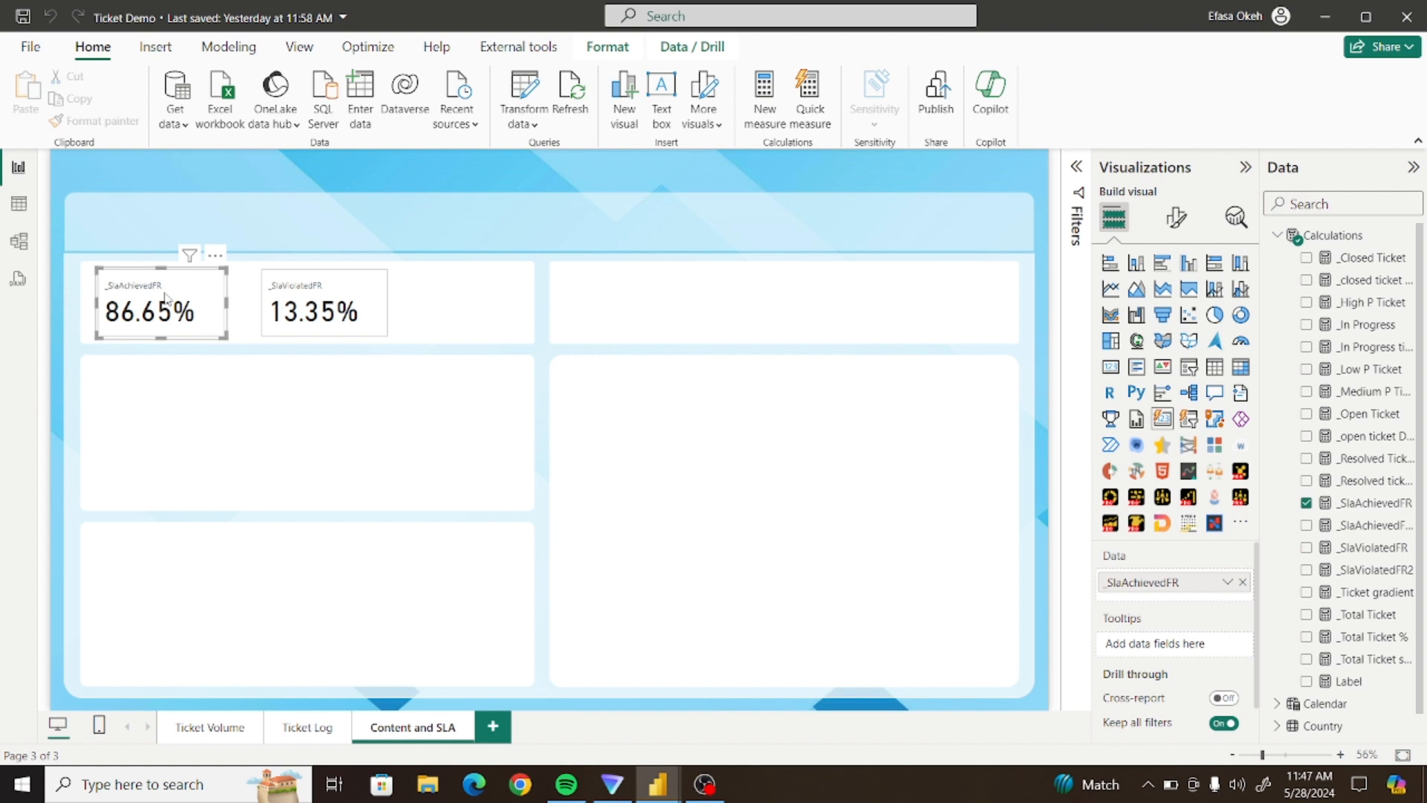
click(1183, 229)
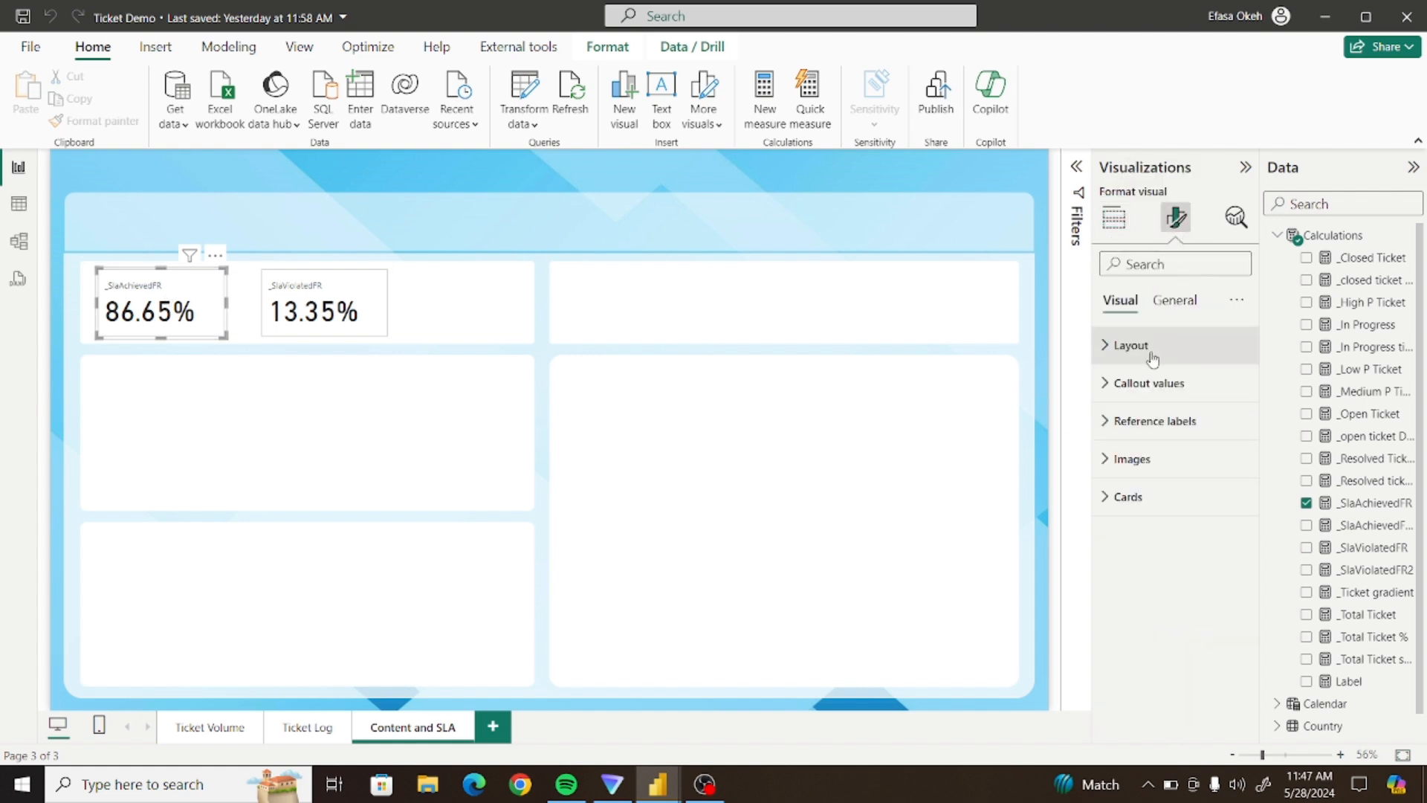
click(1131, 420)
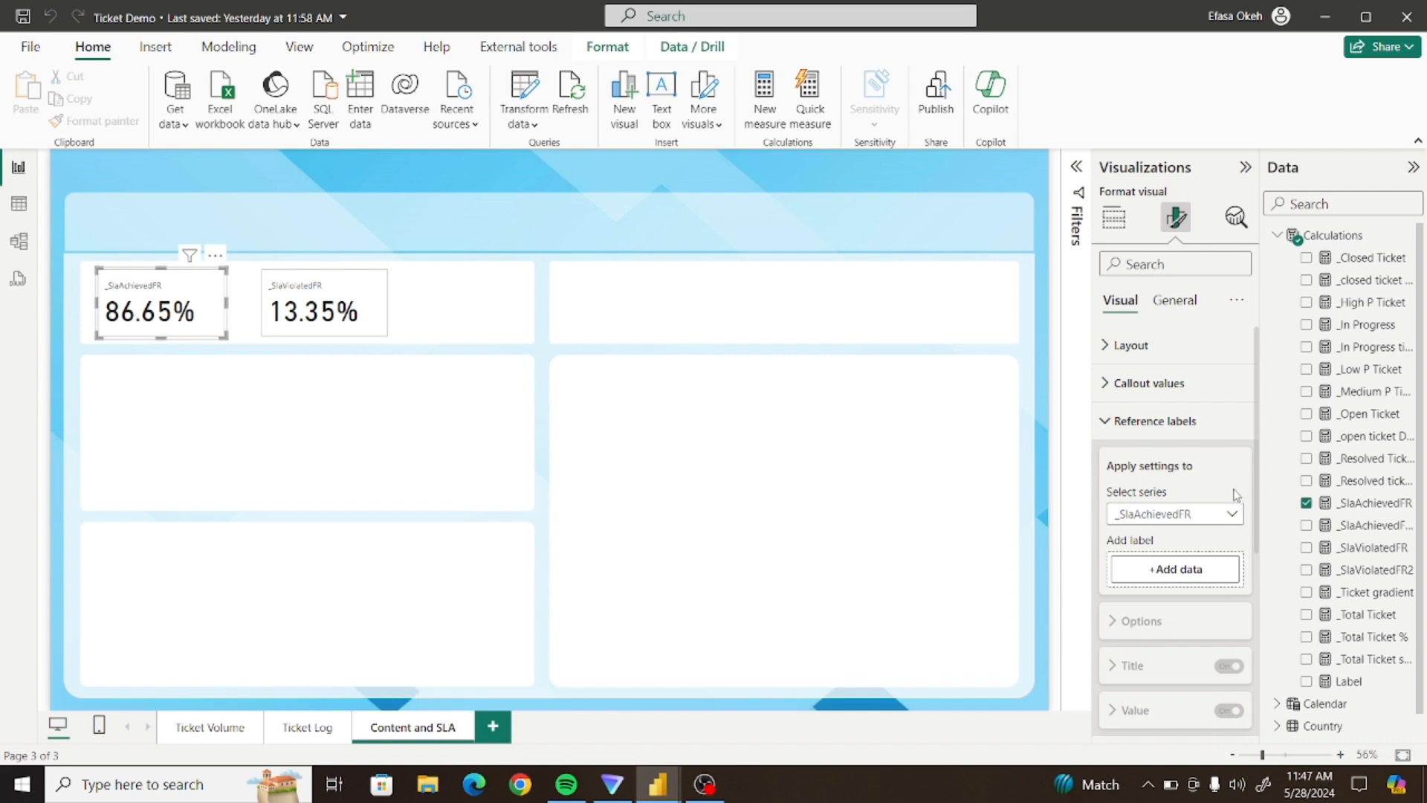
scroll(1174, 475, down, 3)
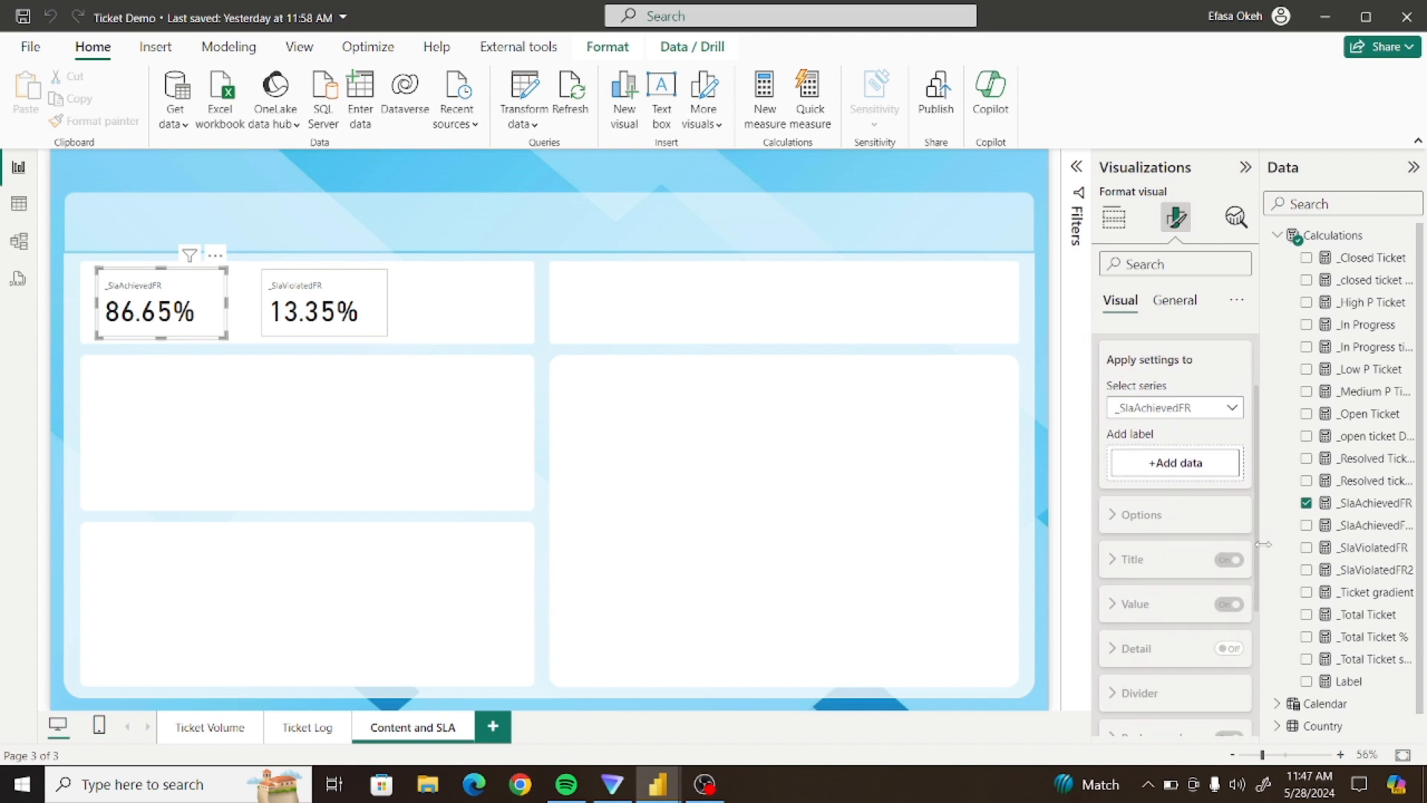
click(1174, 457)
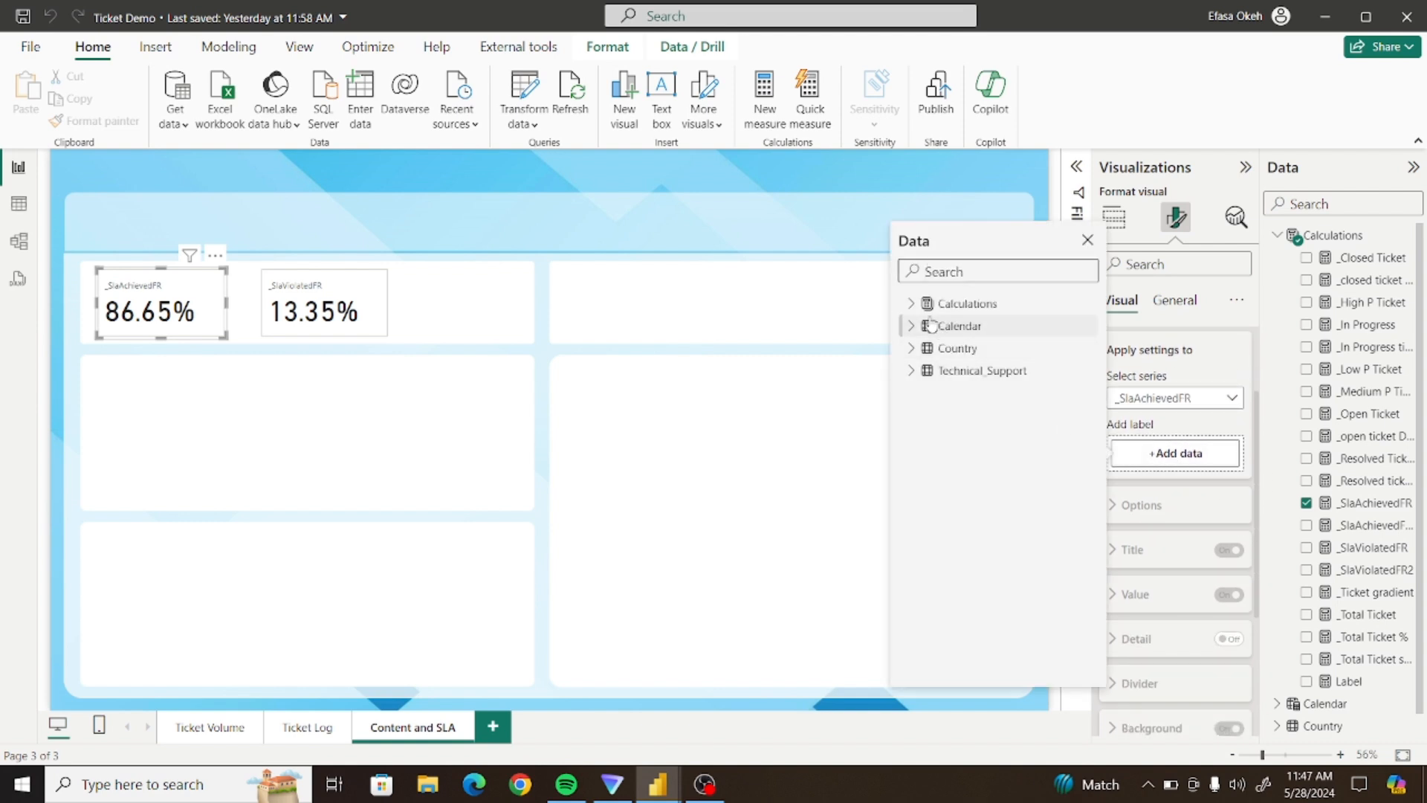
click(912, 304)
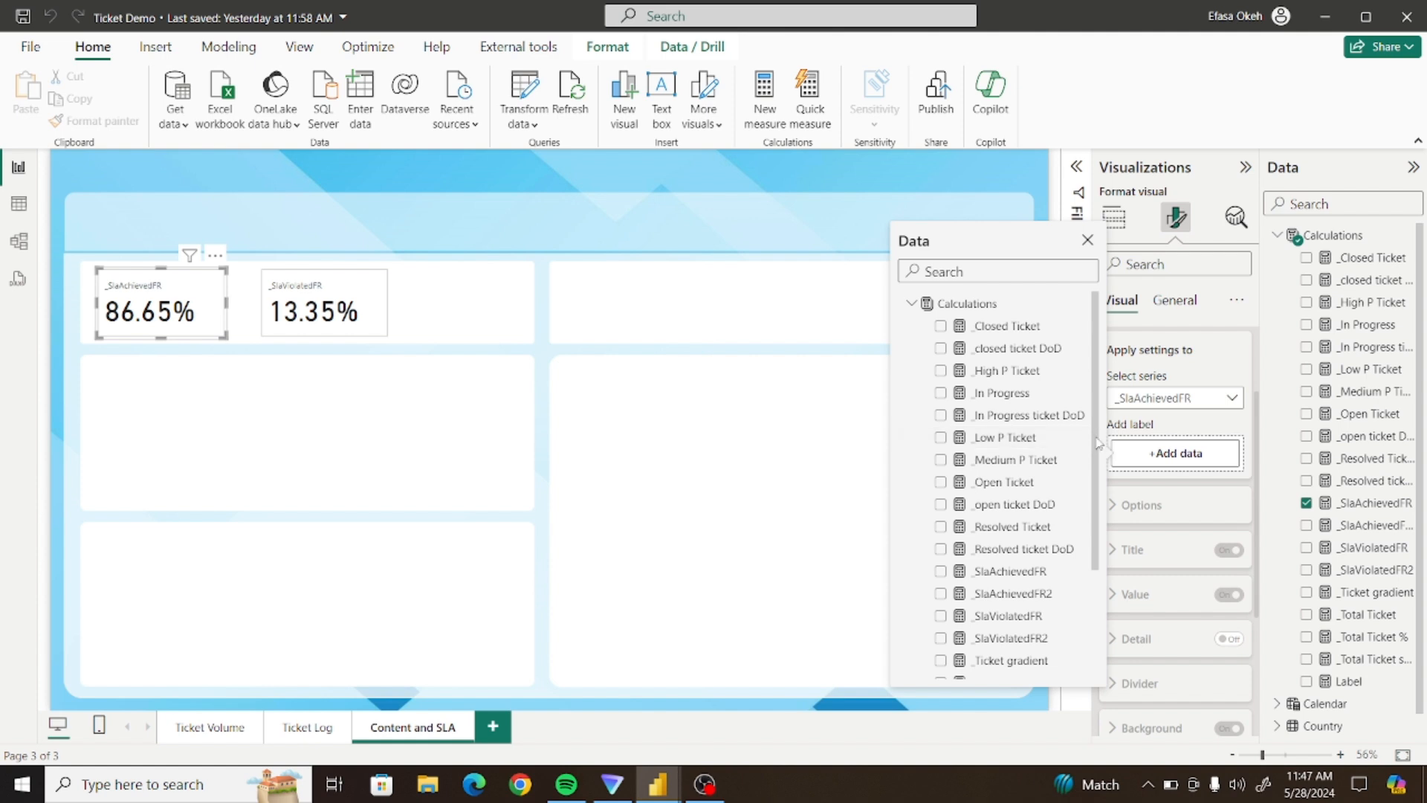
scroll(1101, 460, down, 1)
scroll(1041, 483, down, 2)
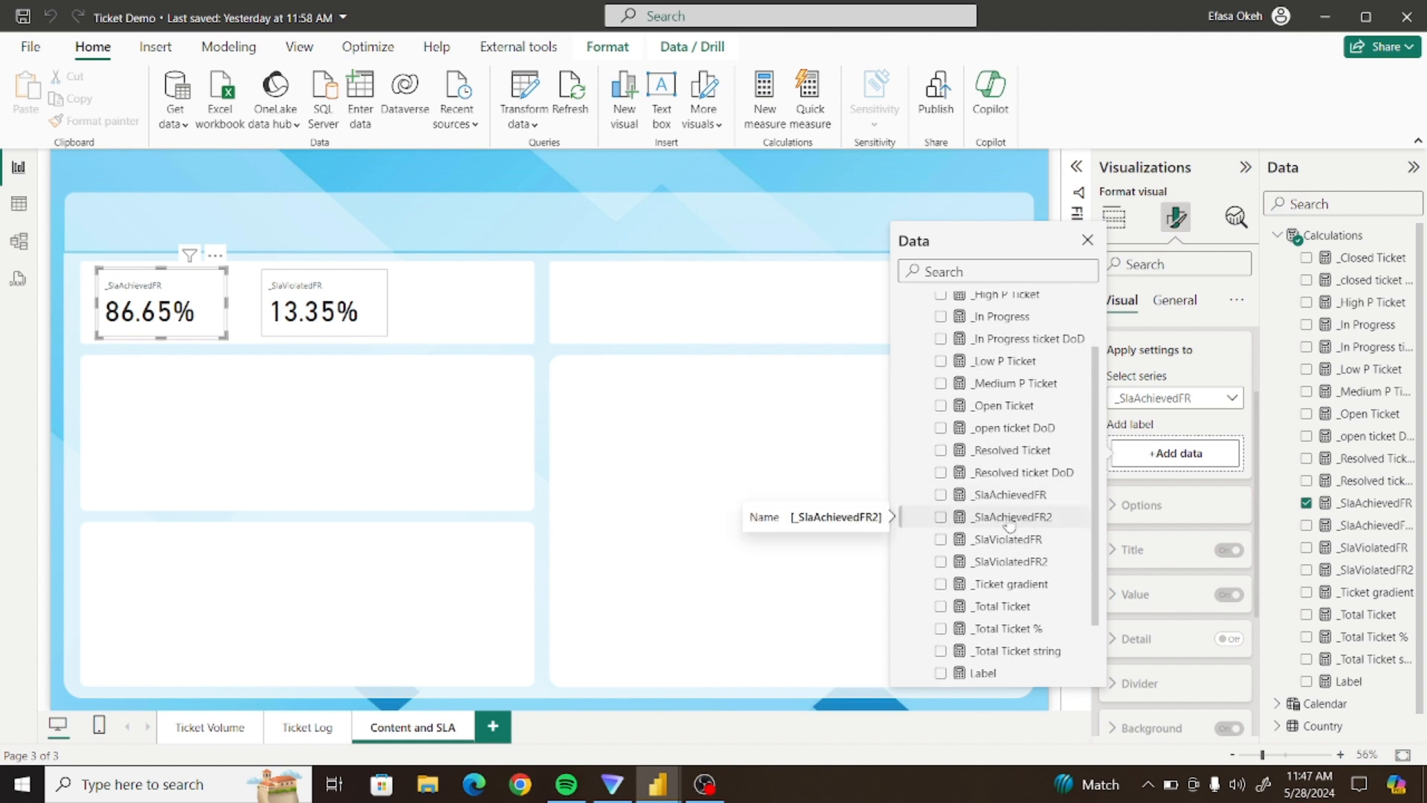
click(941, 518)
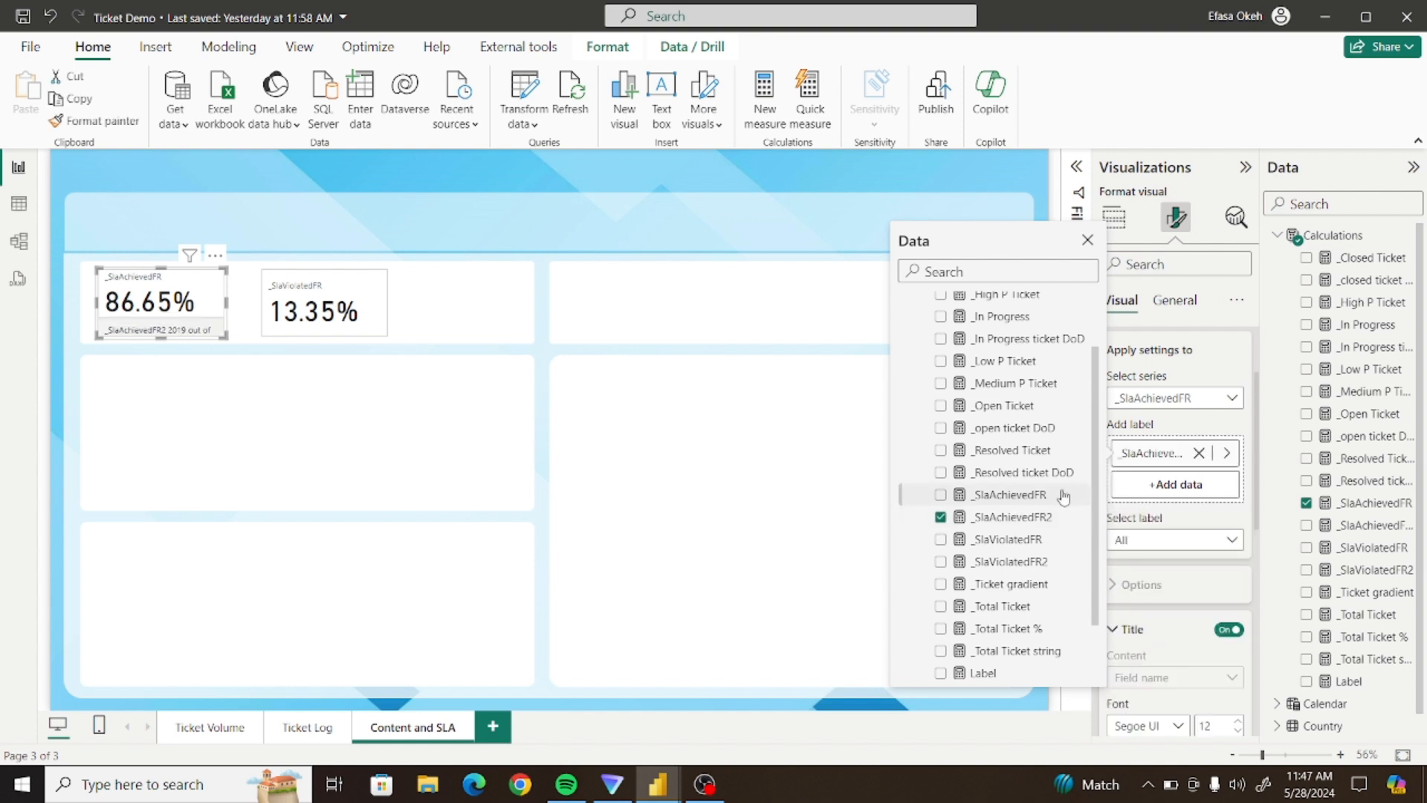
click(1187, 323)
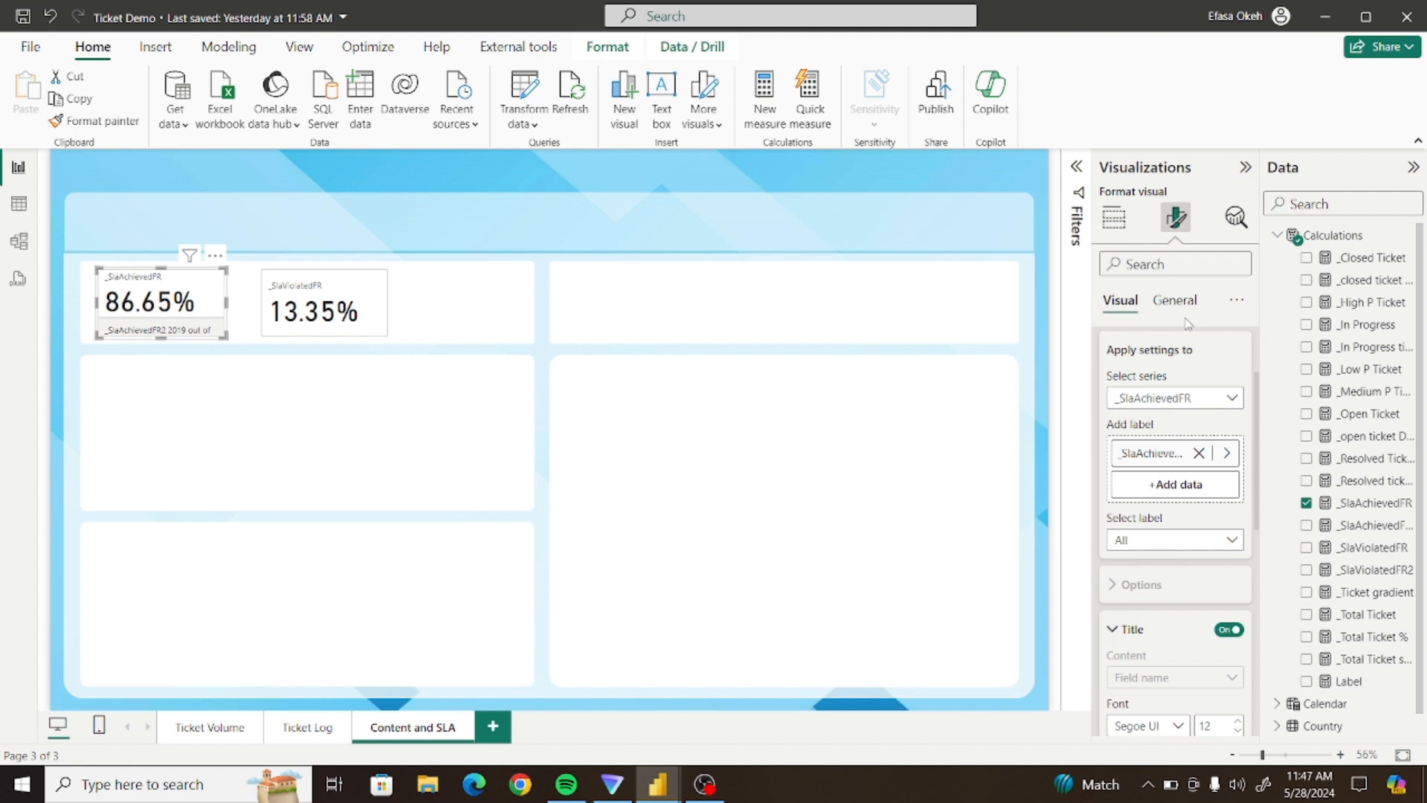
Turn off the reference label's title and divider on the _SlaAchievedFR card and enlarge the card slightly to fit the label
drag(1258, 392, 1260, 461)
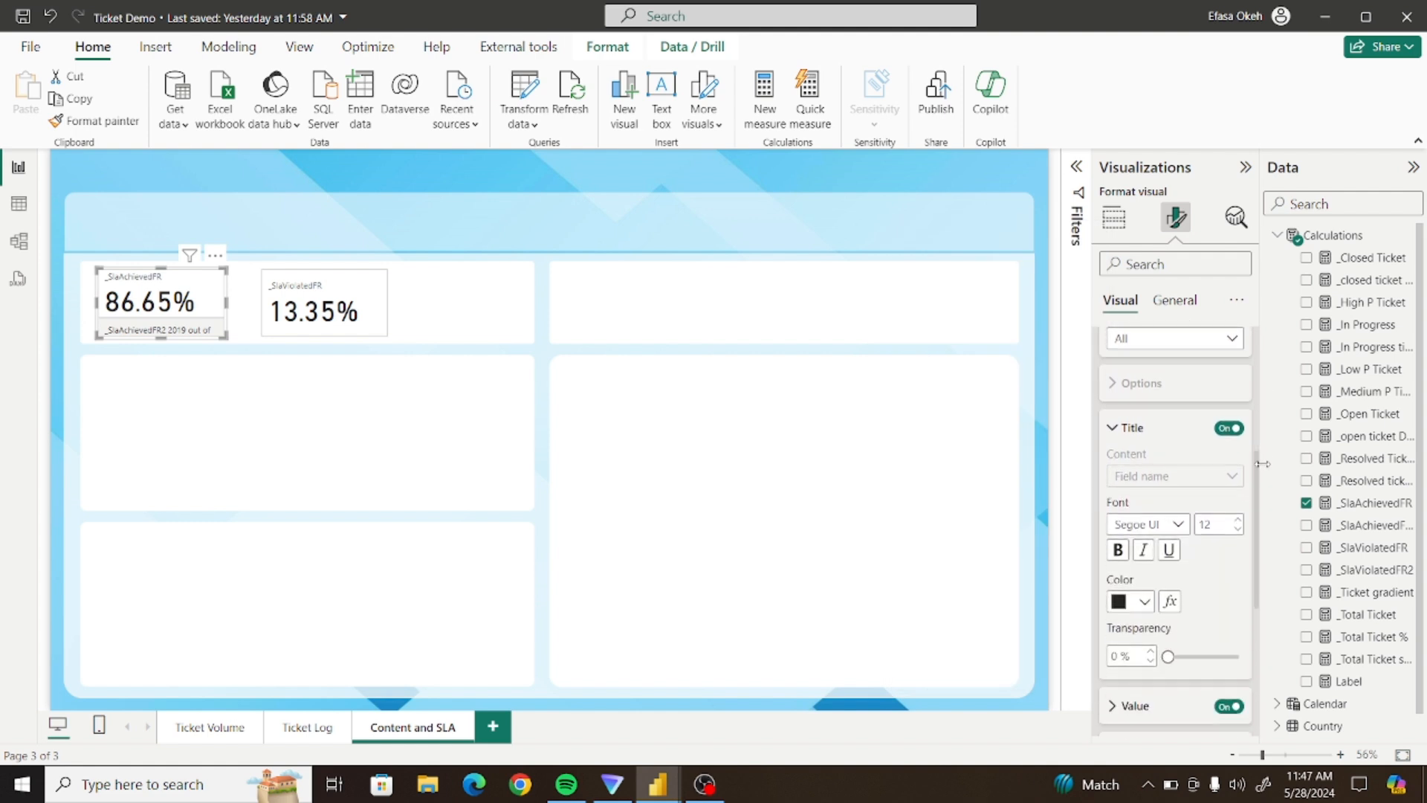
click(1228, 429)
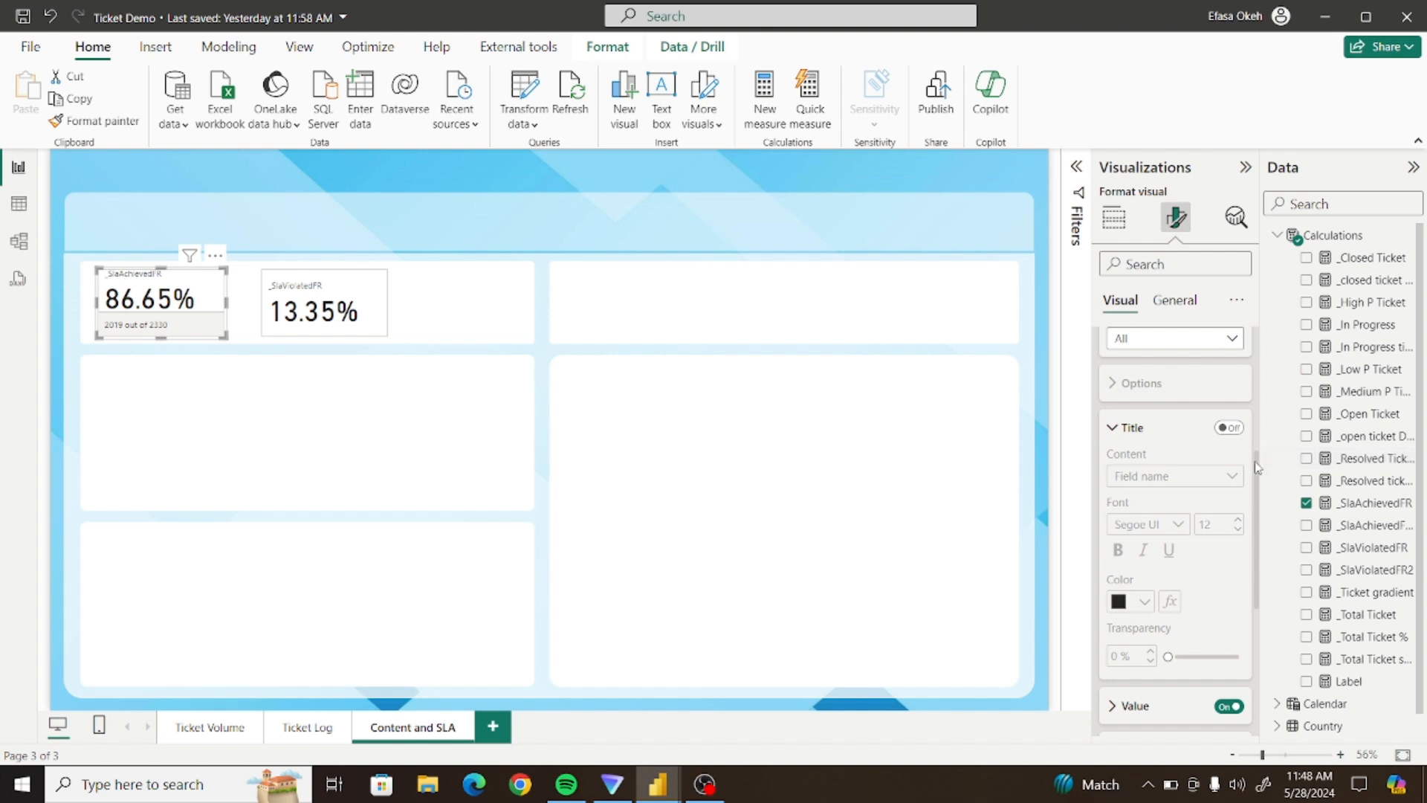
drag(1260, 466, 1257, 569)
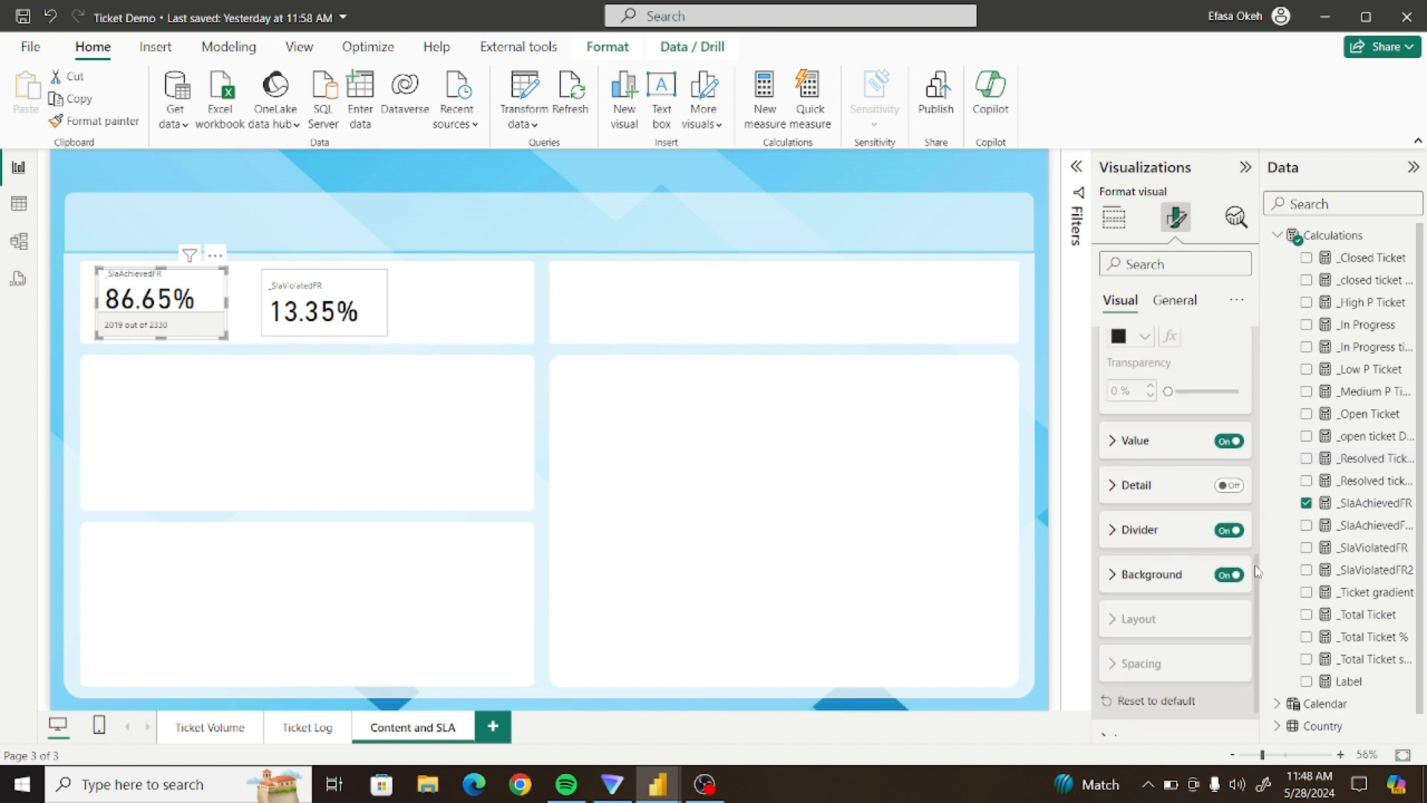
click(1225, 531)
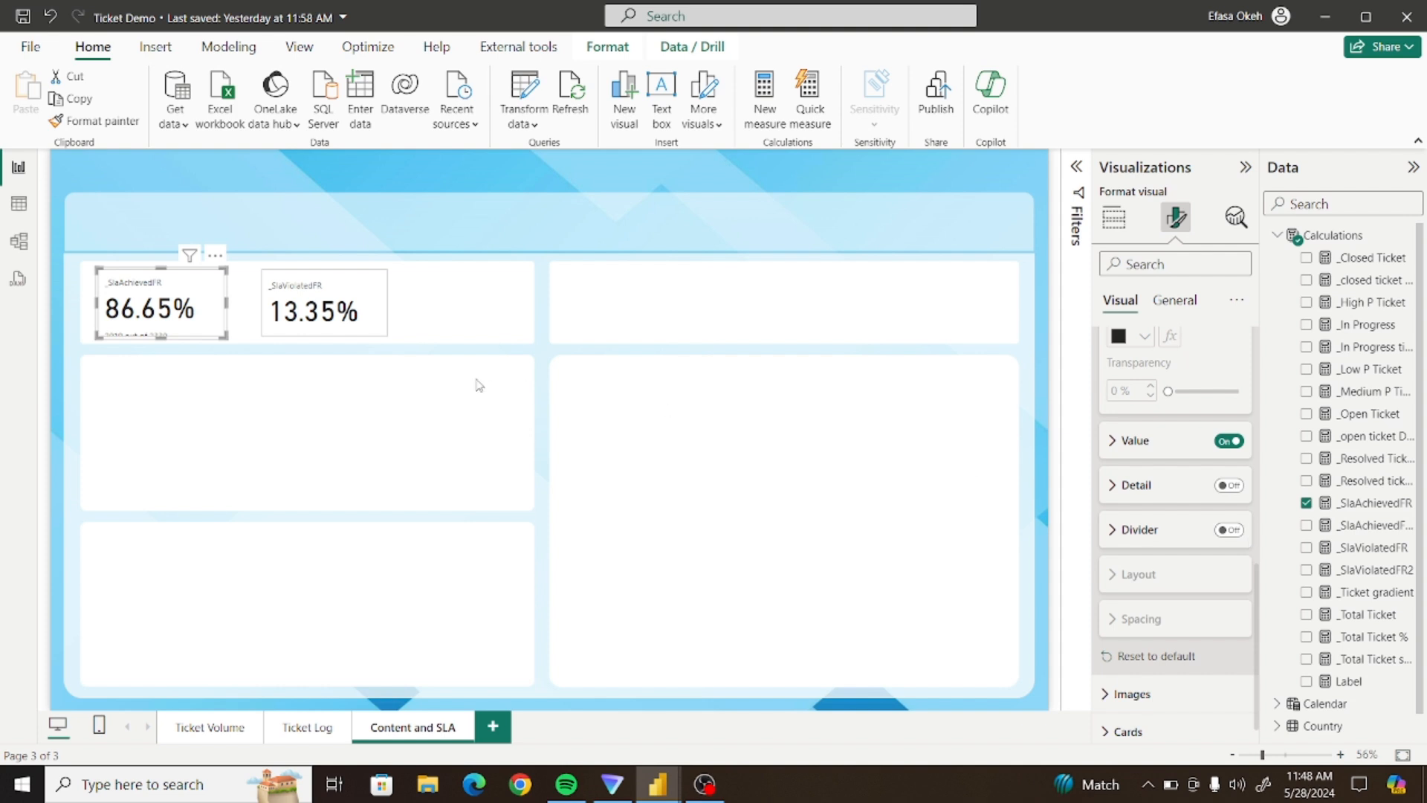
mouse_move(222, 336)
mouse_down()
mouse_move(230, 373)
mouse_move(217, 333)
mouse_up()
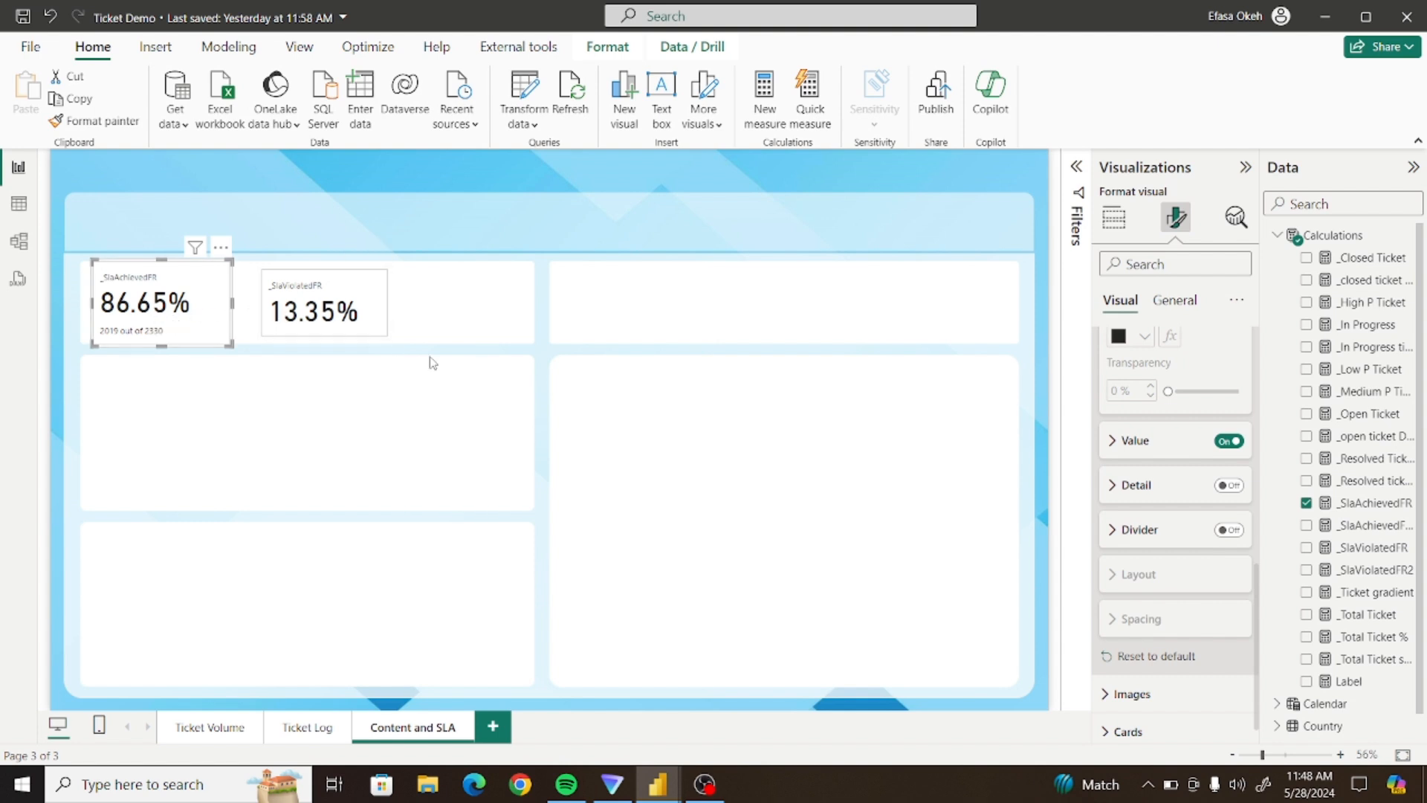
Add the _SlaViolatedFR2 measure as a reference label on the _SlaViolatedFR card
click(342, 311)
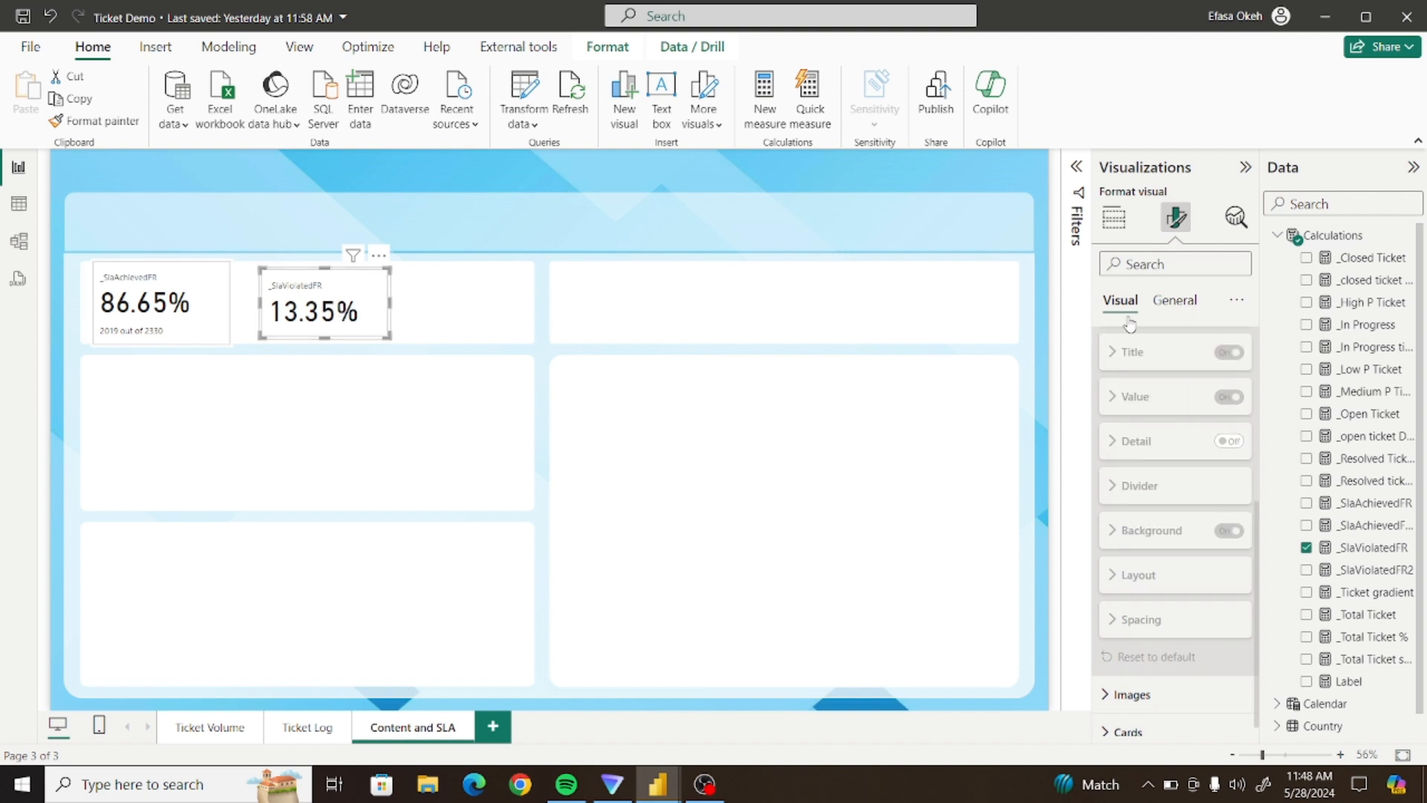
scroll(1164, 431, up, 4)
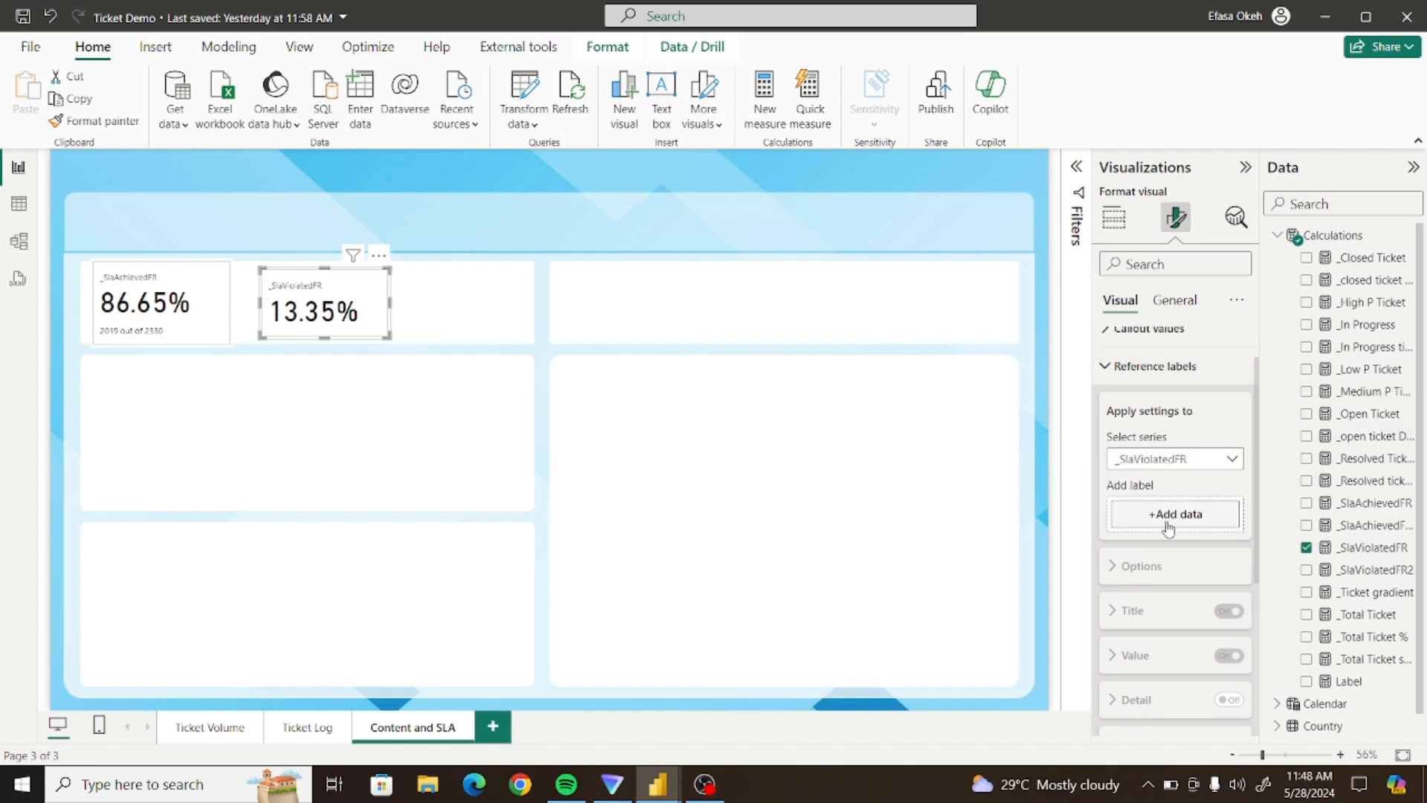
click(1169, 522)
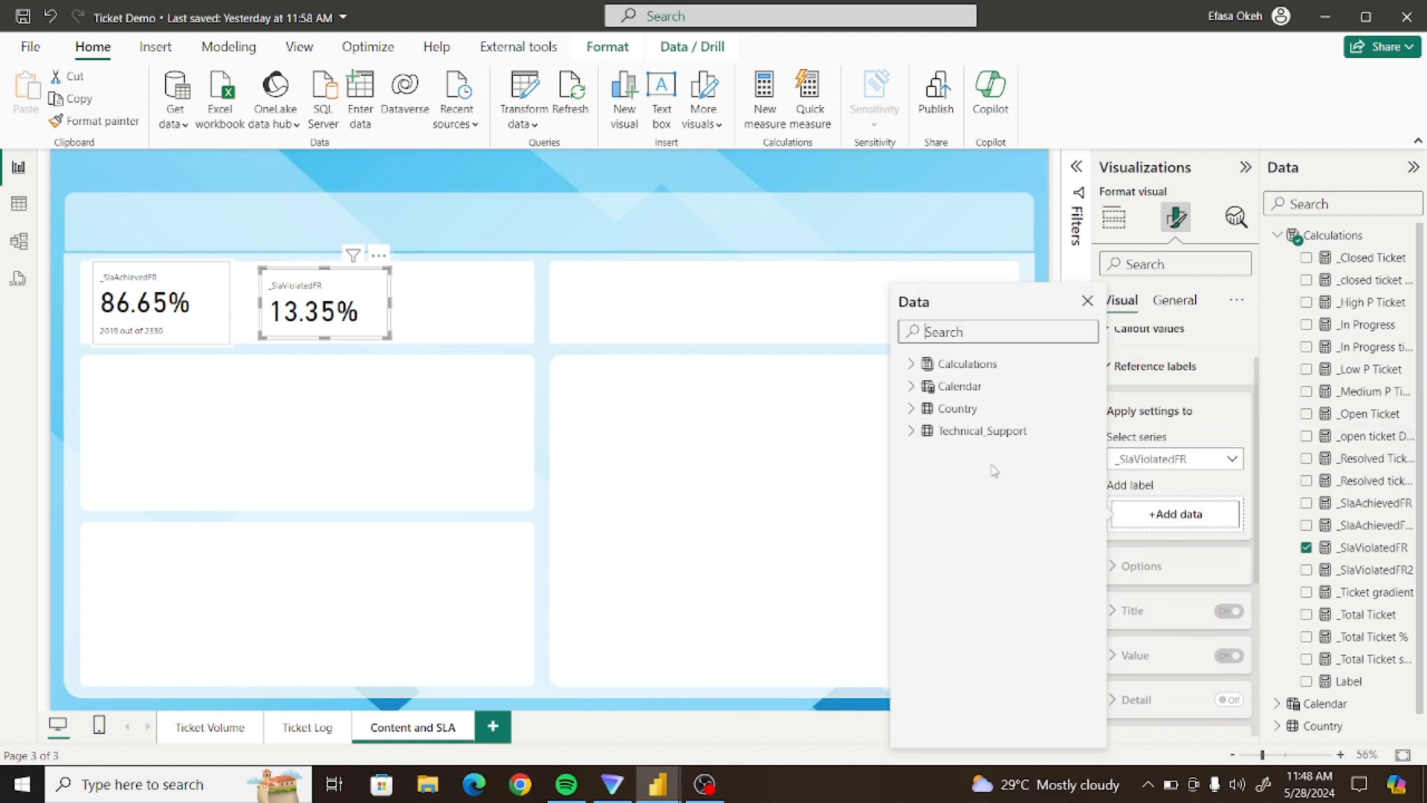
click(909, 366)
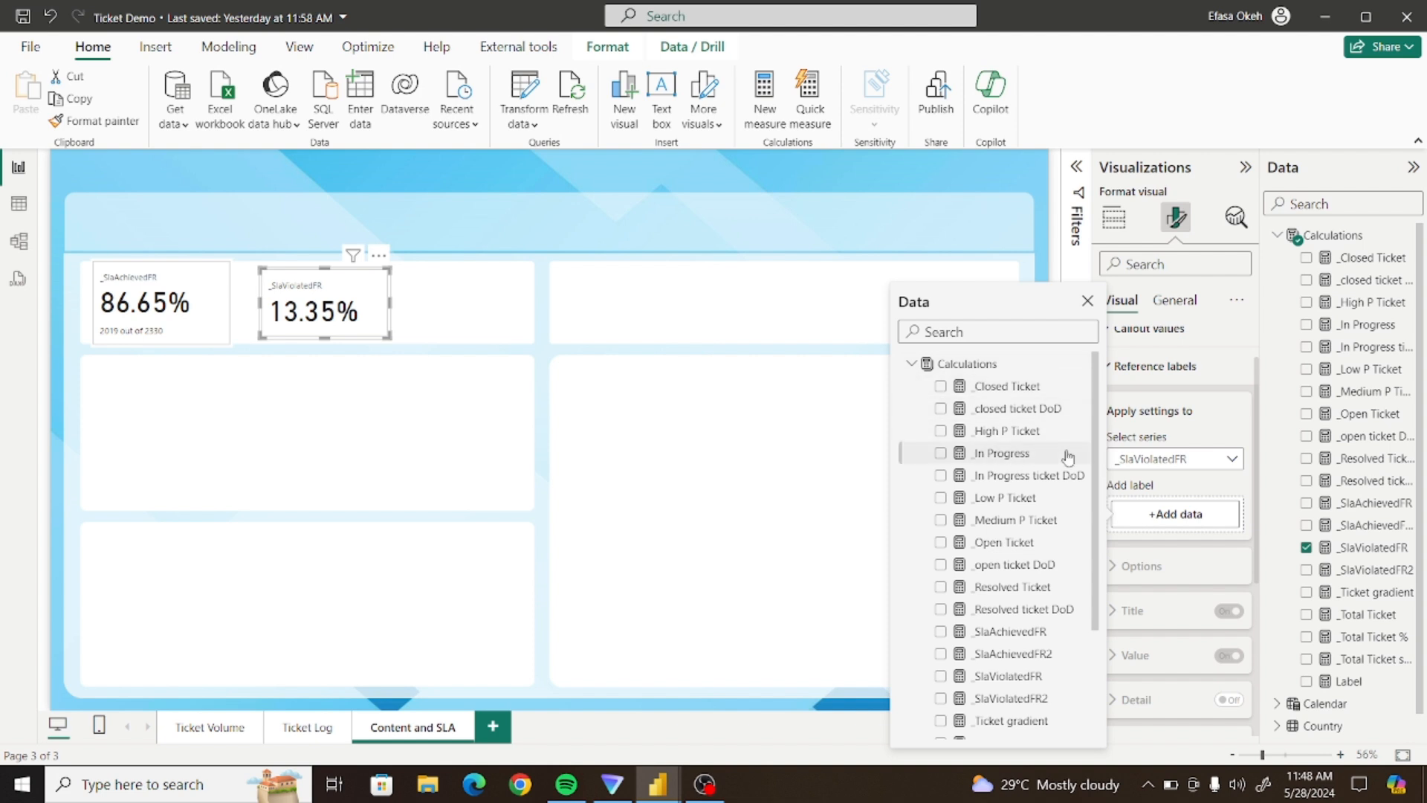
drag(1094, 449, 1086, 562)
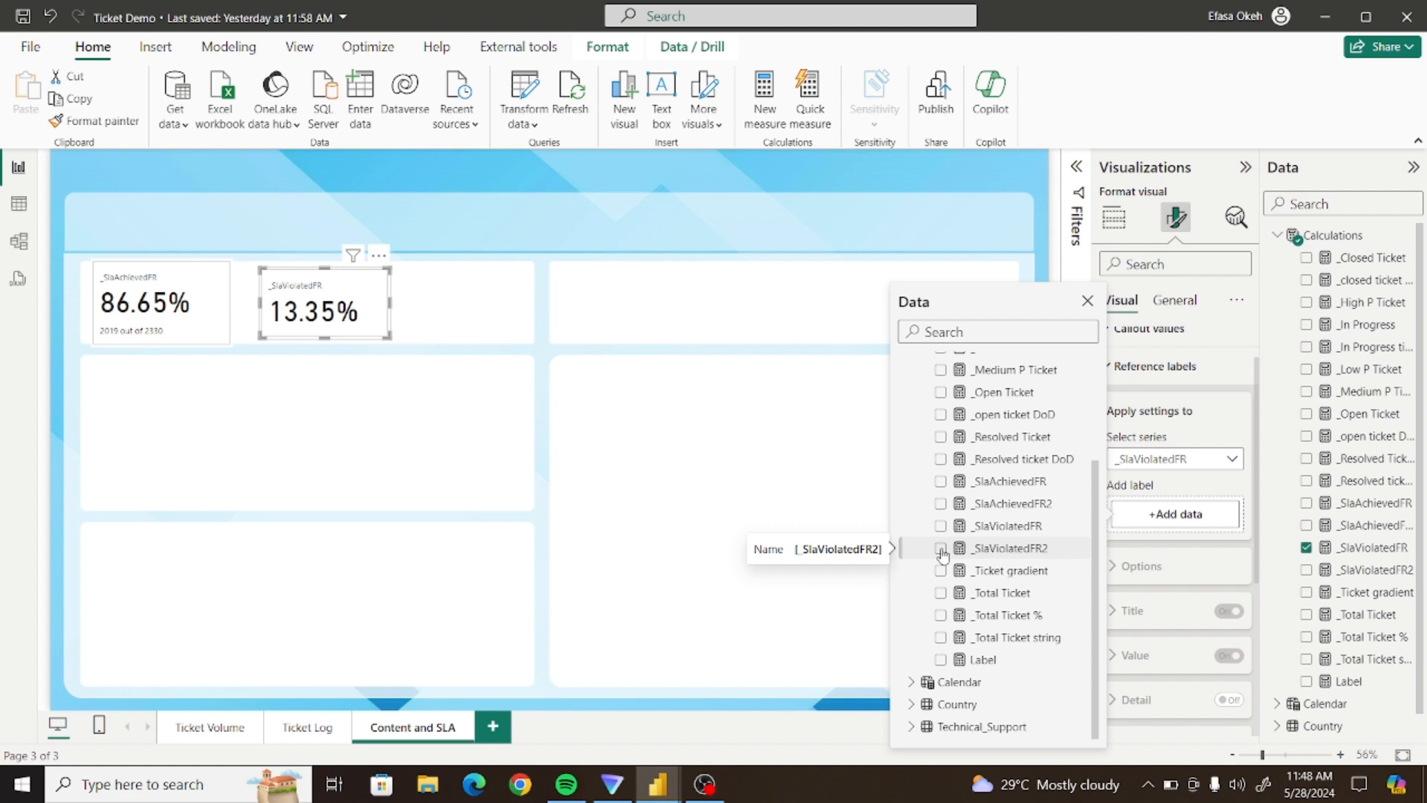
click(941, 550)
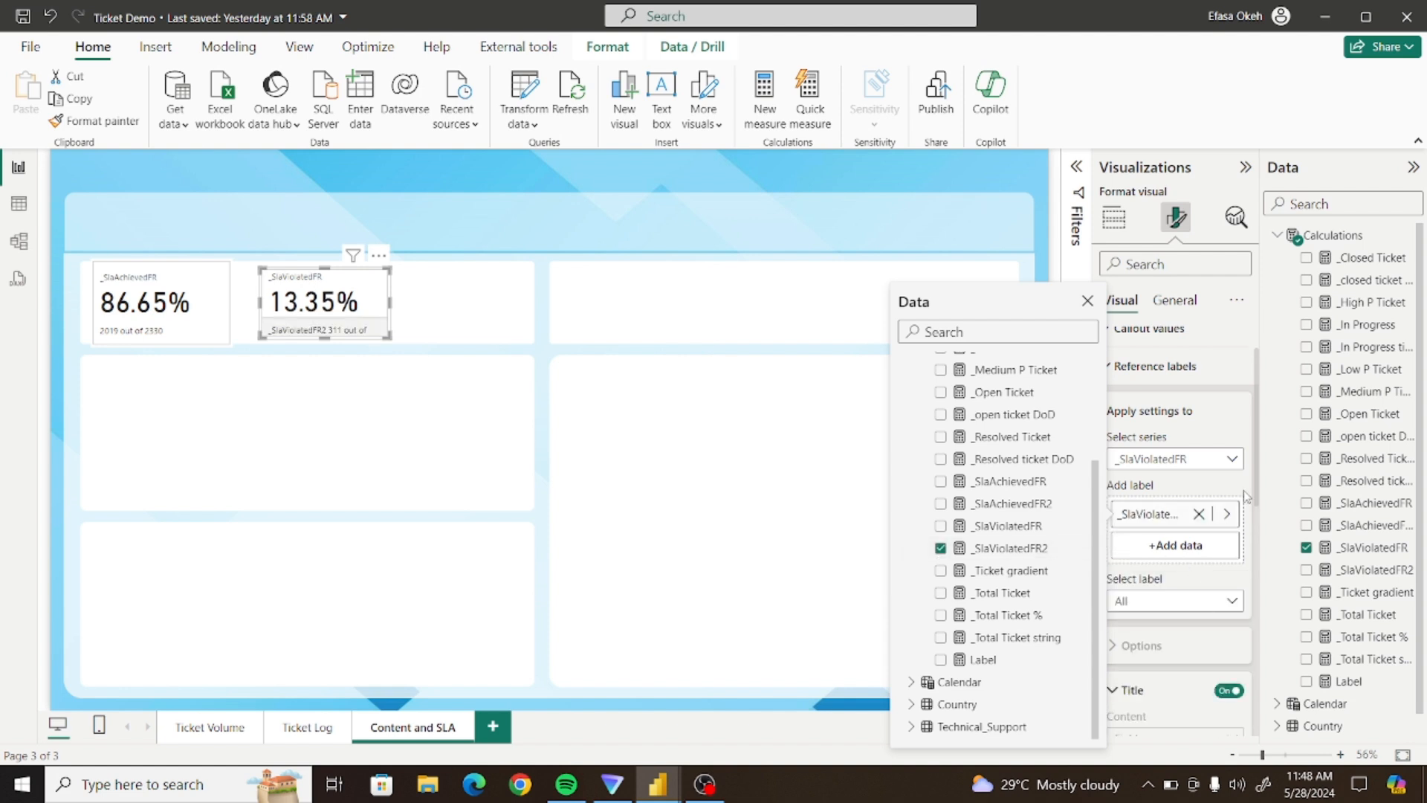
Turn off the reference label's title, background and divider on the _SlaViolatedFR card
click(1228, 690)
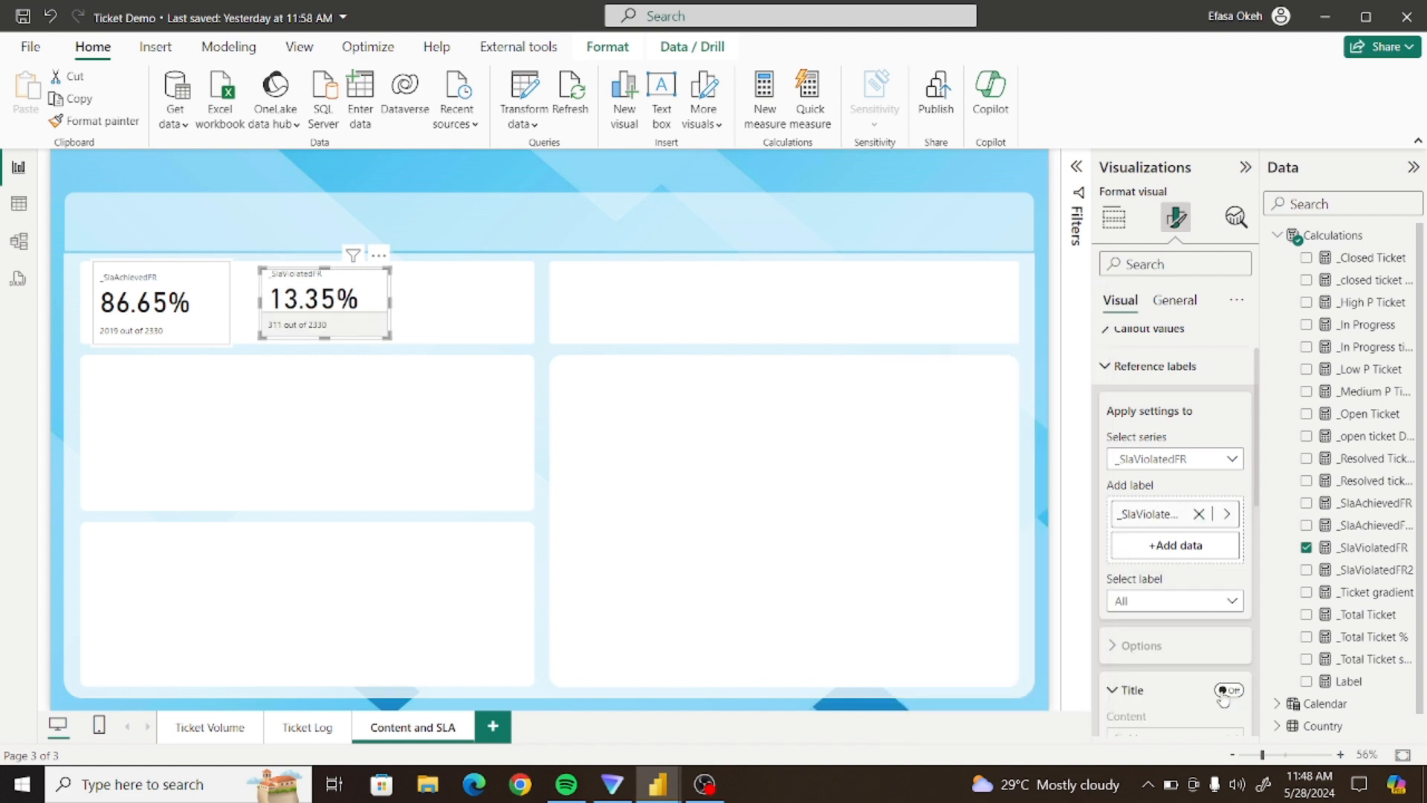
drag(1258, 502, 1267, 687)
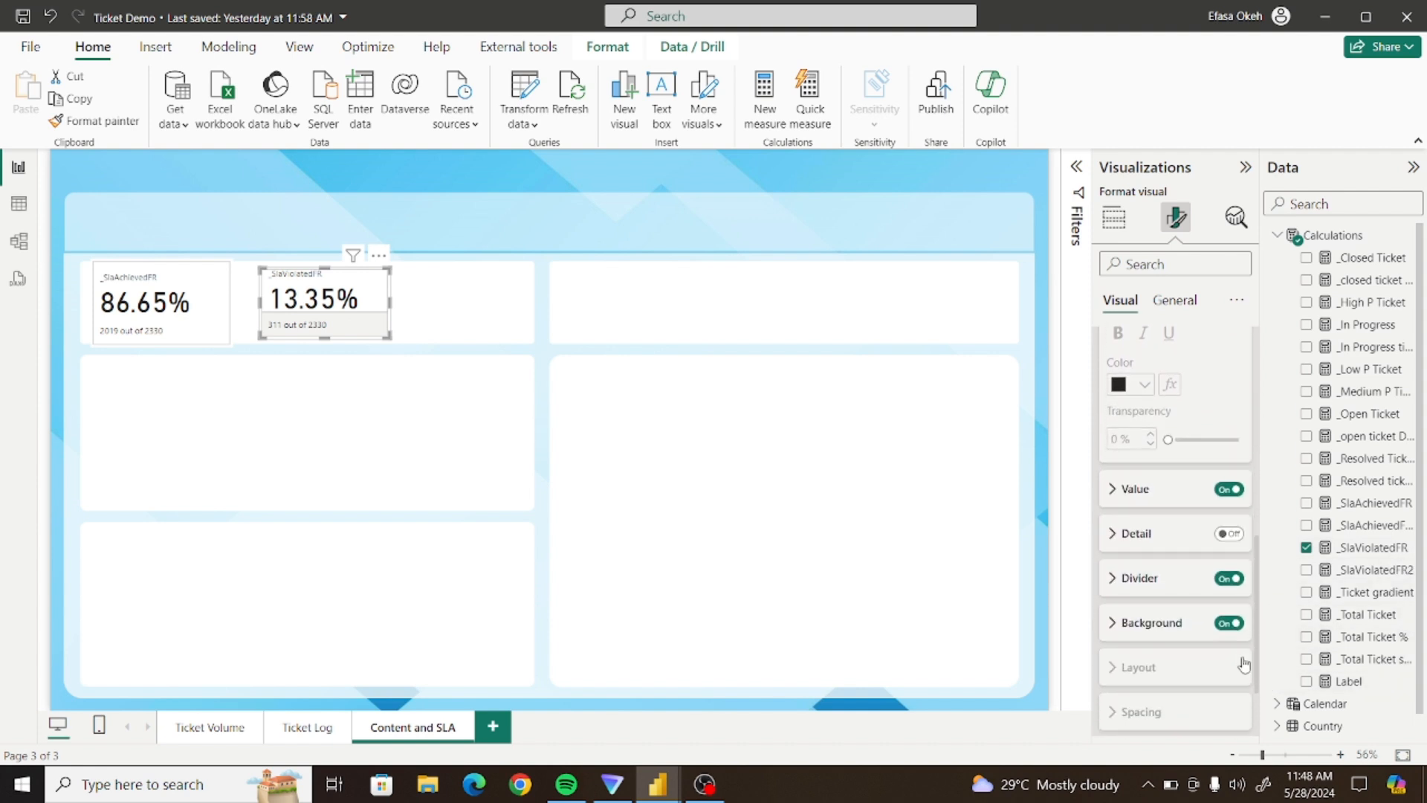
click(1228, 623)
click(1228, 579)
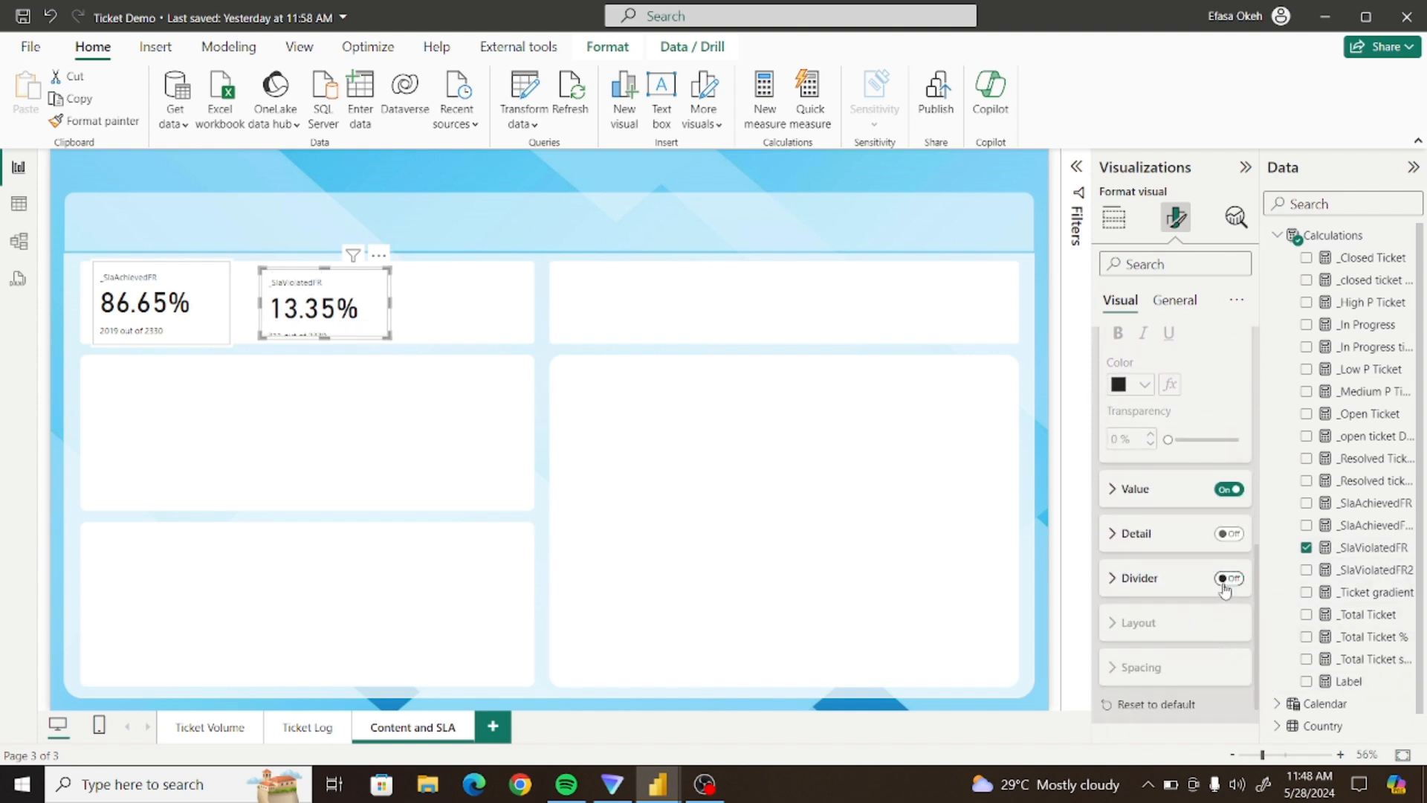
Enlarge the _SlaViolatedFR card to fit its reference label and align it with the _SlaAchievedFR card
drag(387, 338, 398, 347)
click(426, 367)
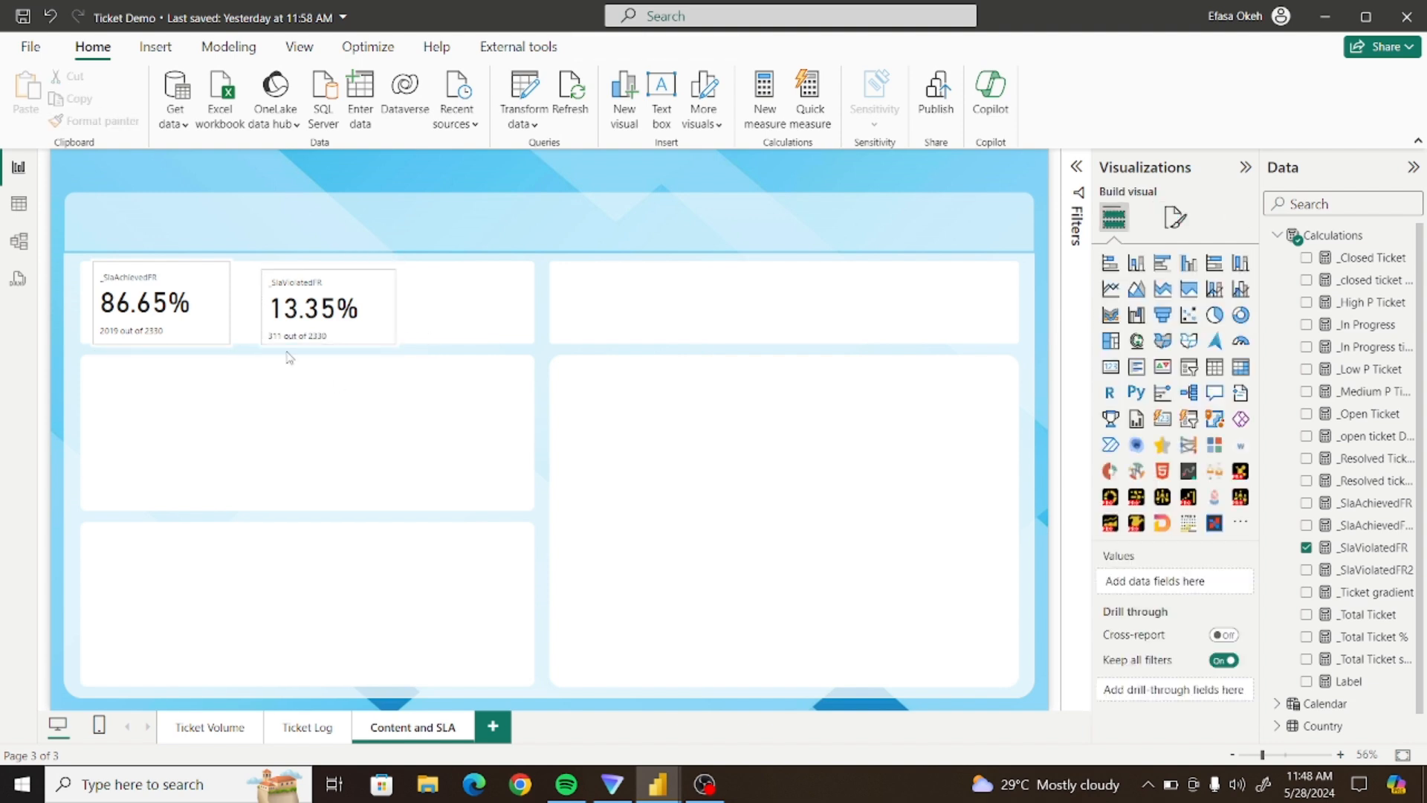
click(340, 304)
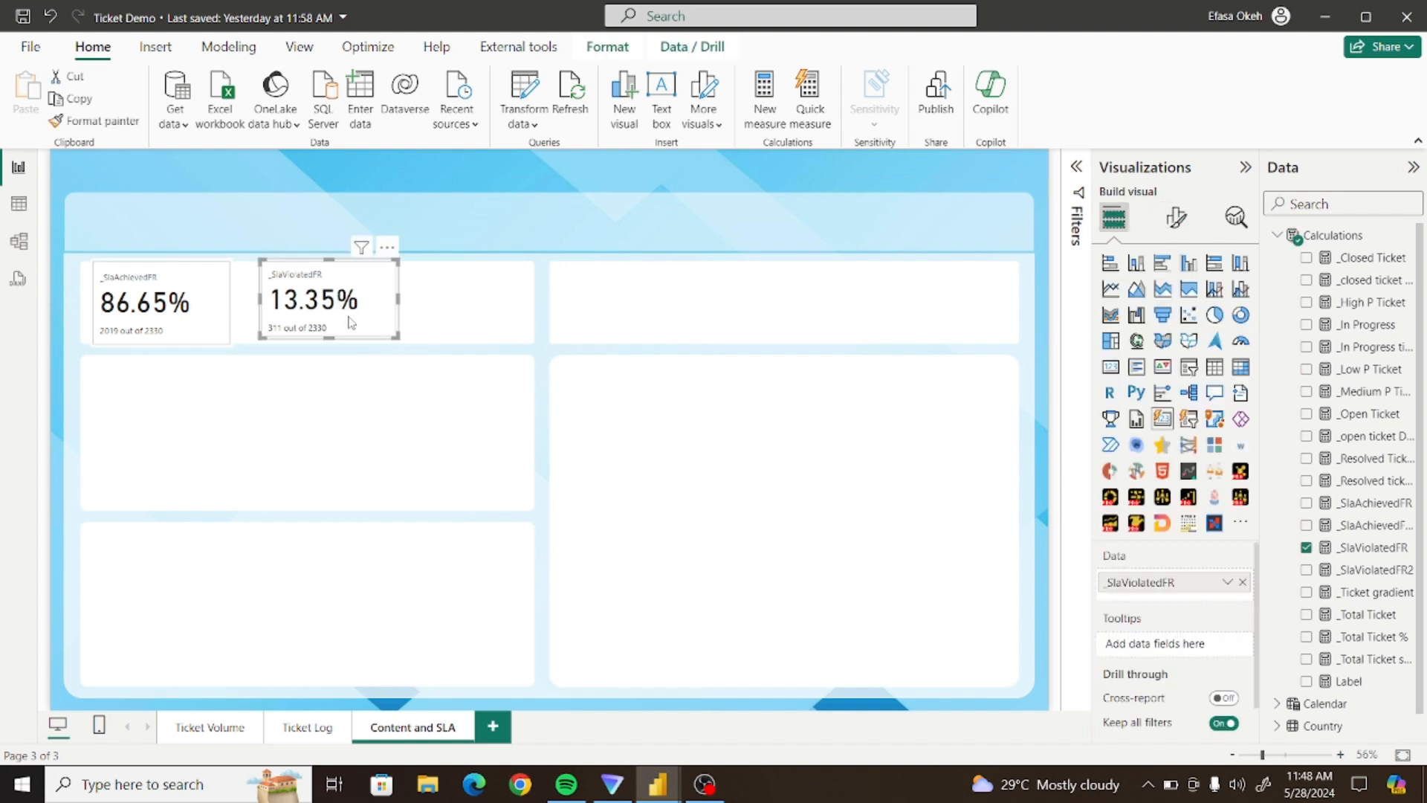
click(437, 336)
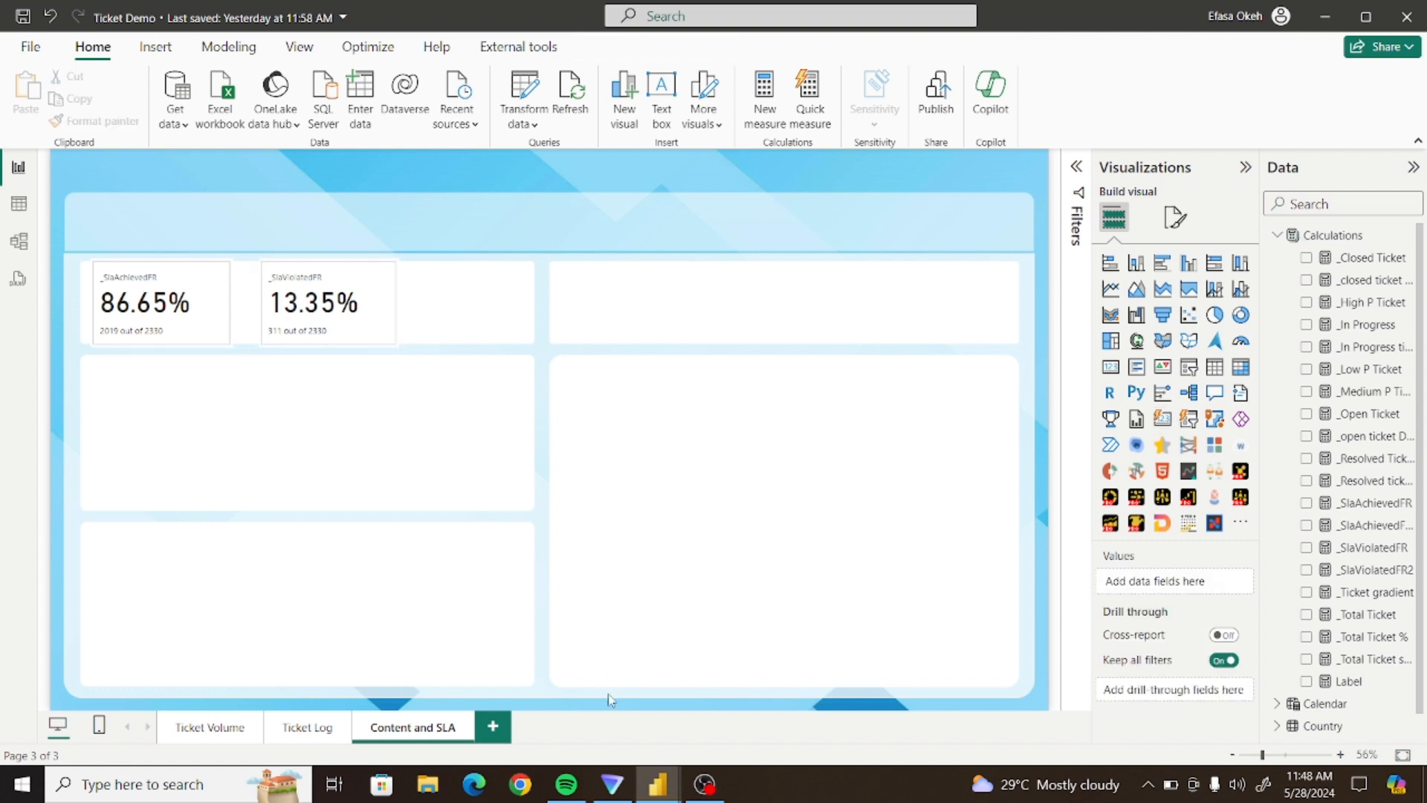
Switch to the Ticket Analysis report and review the _avg SLA FR2 formula behind the first-response Avg Residual Time card
mouse_move(669, 769)
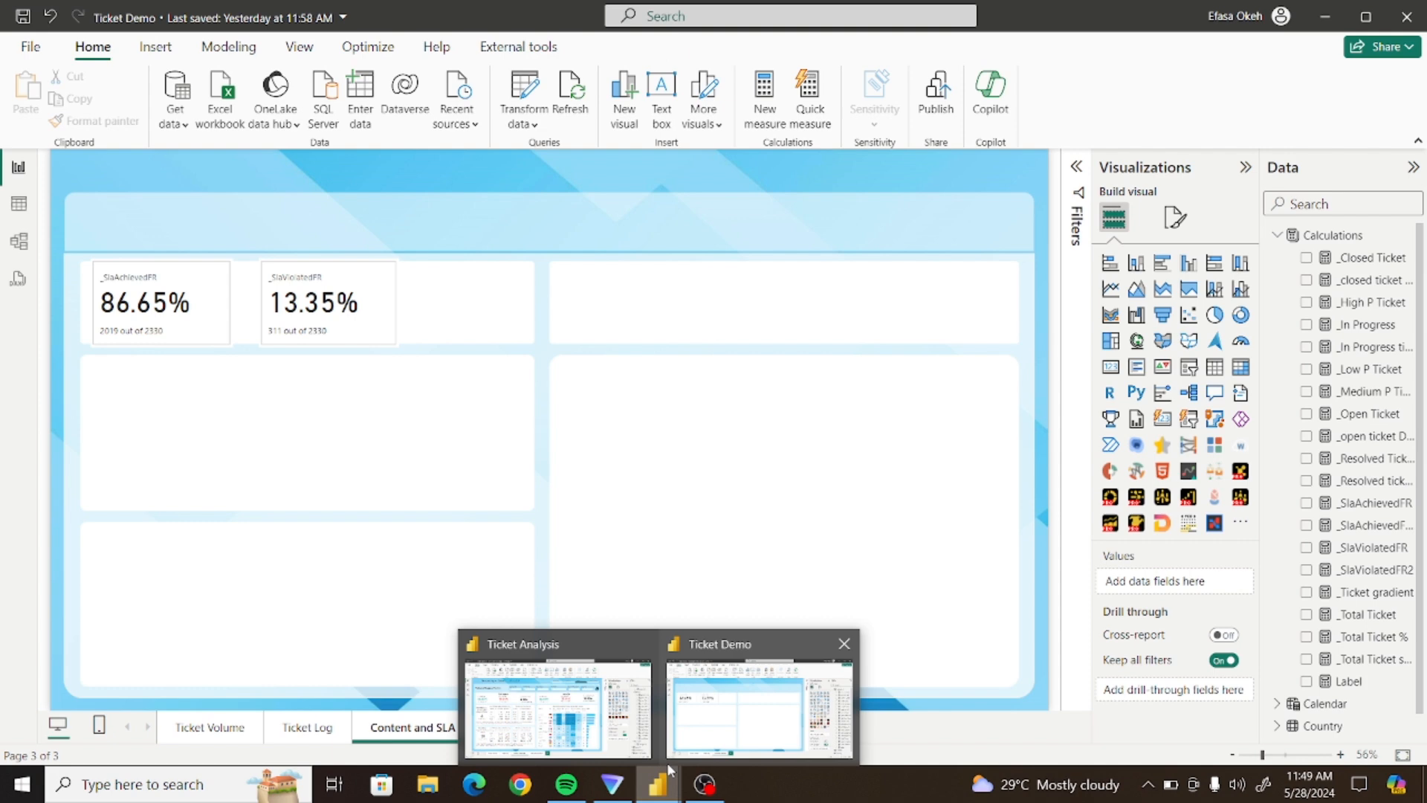
click(580, 720)
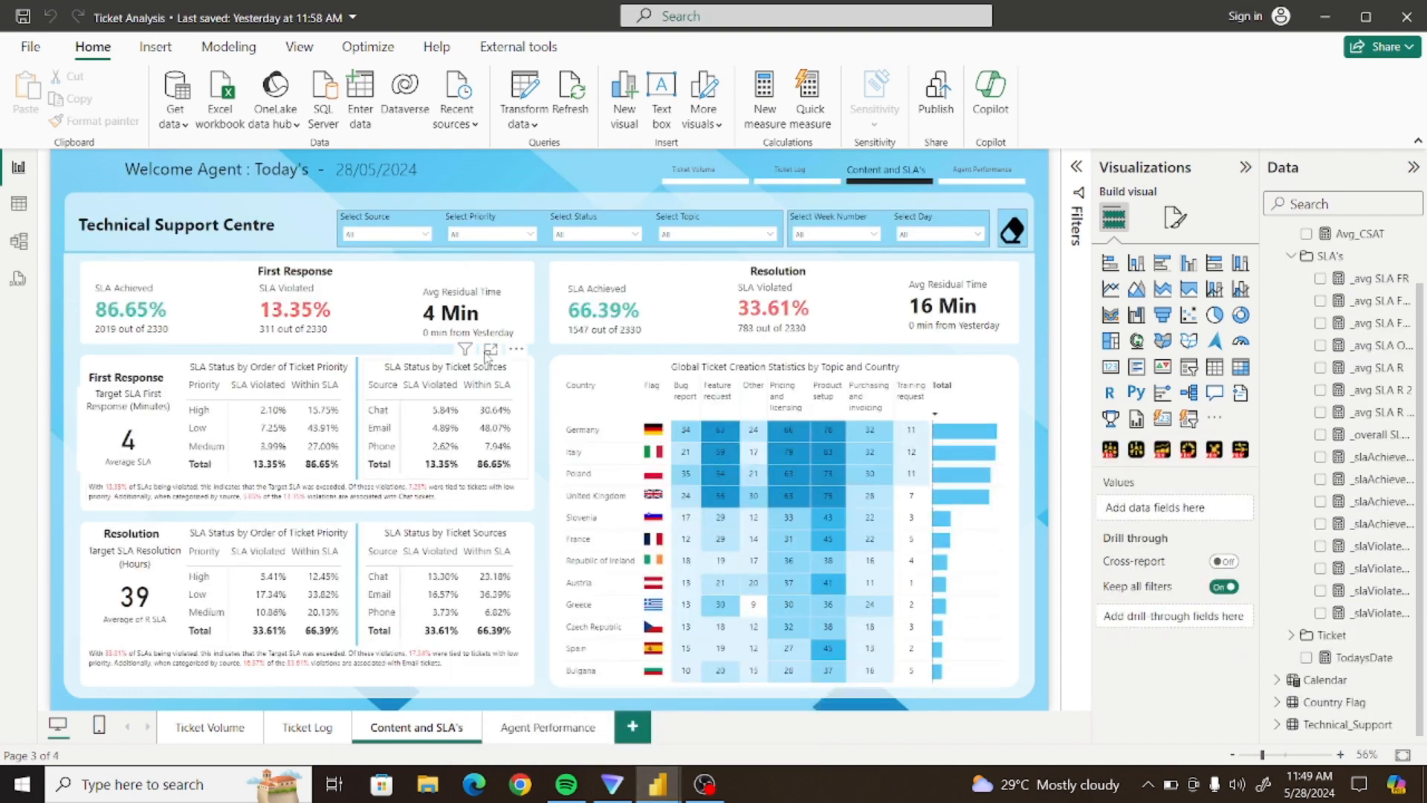
click(484, 318)
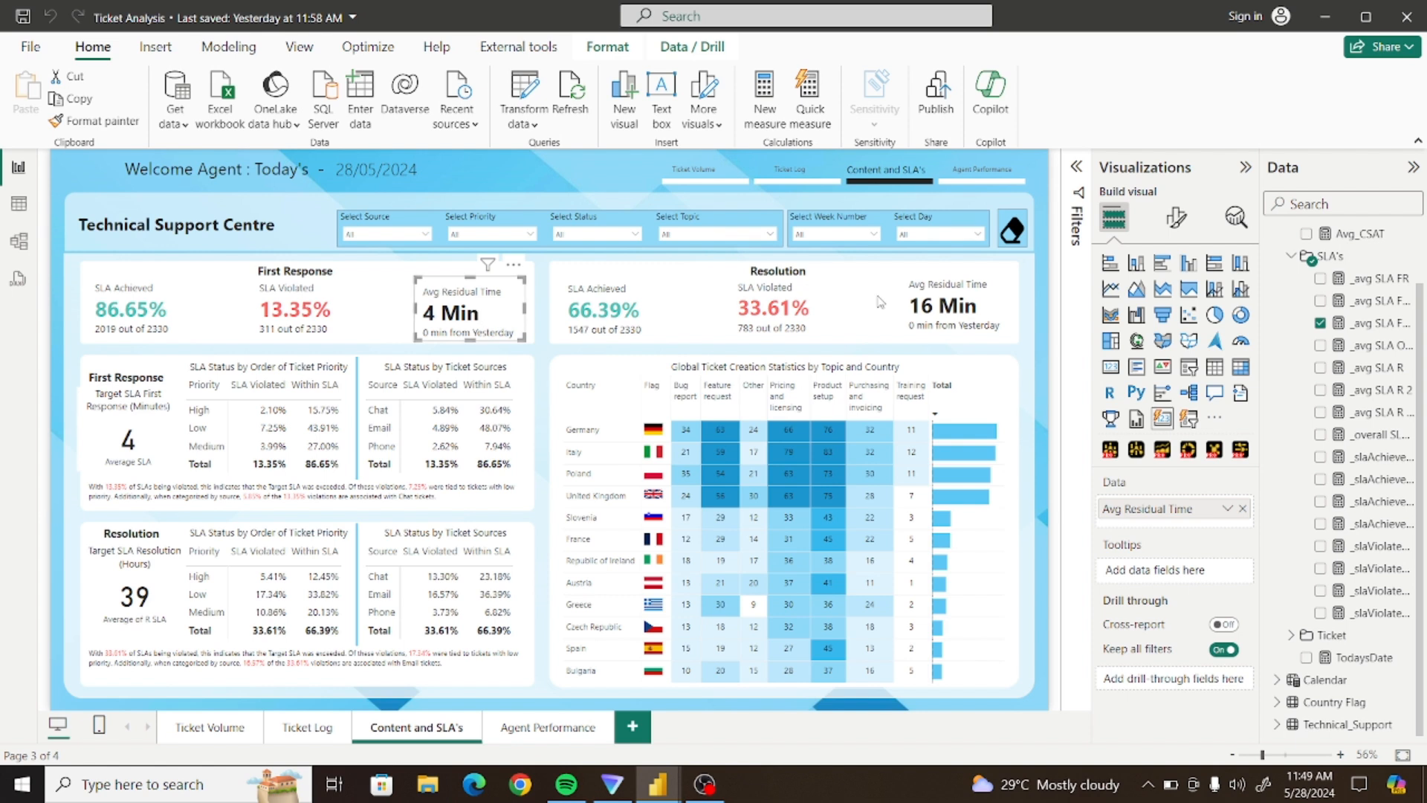
click(1370, 323)
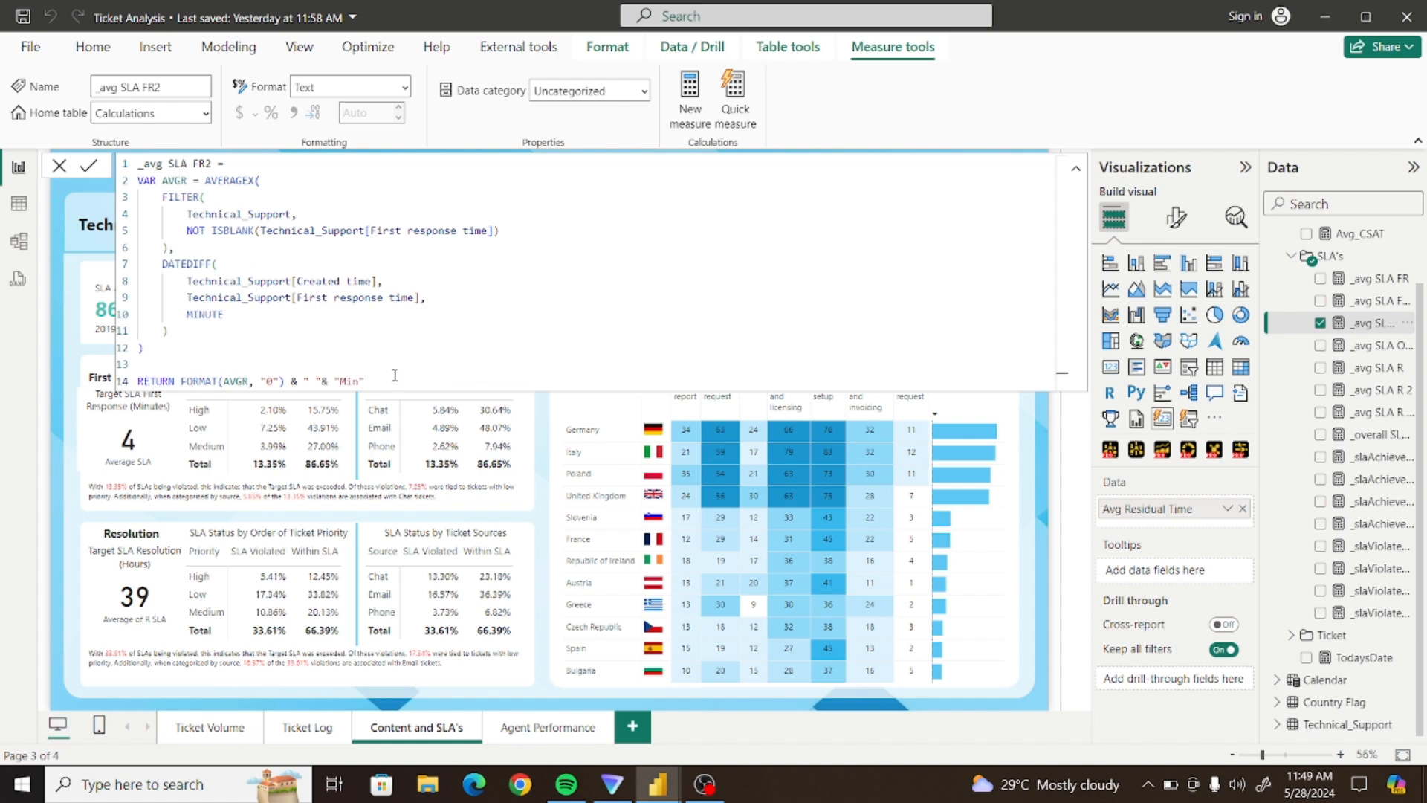
drag(395, 376, 129, 158)
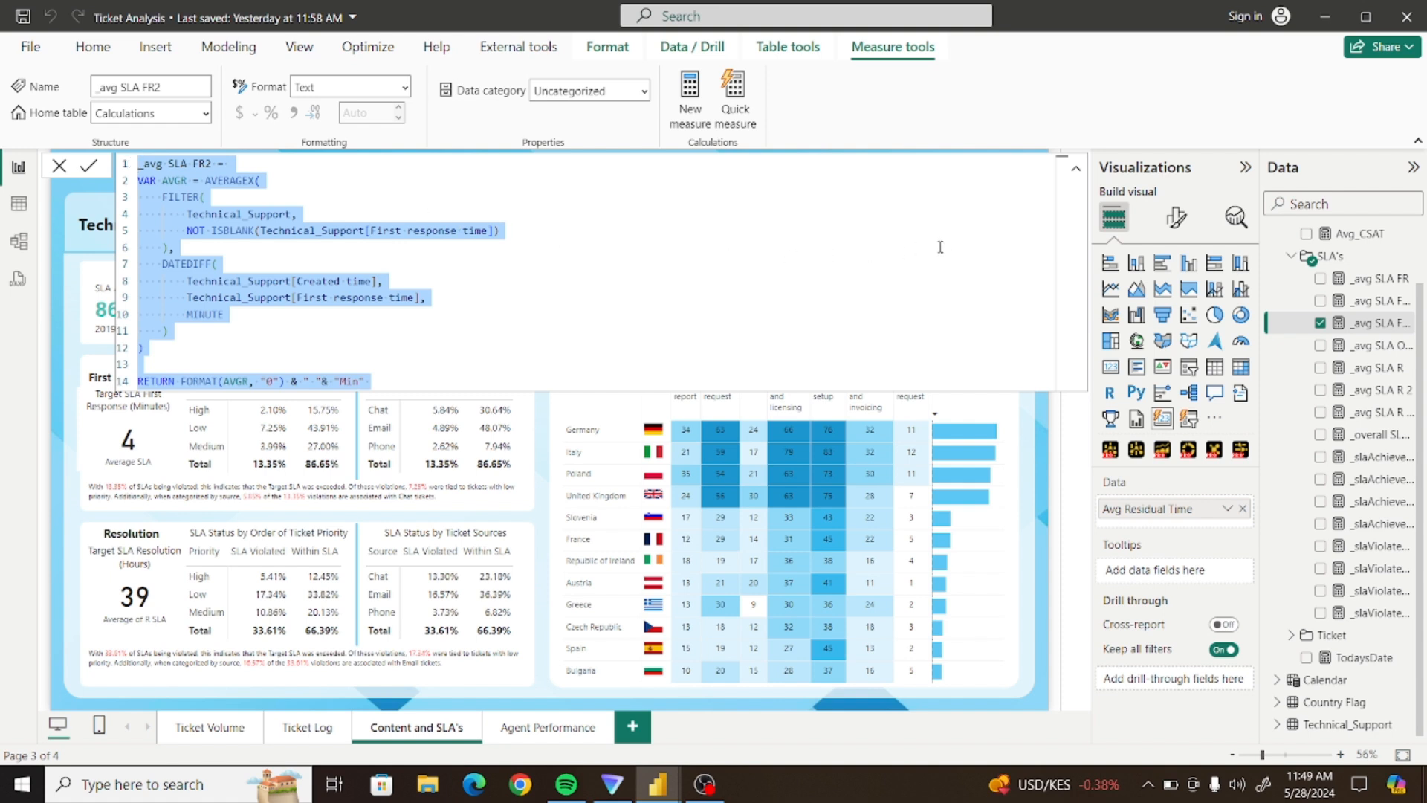
click(1077, 172)
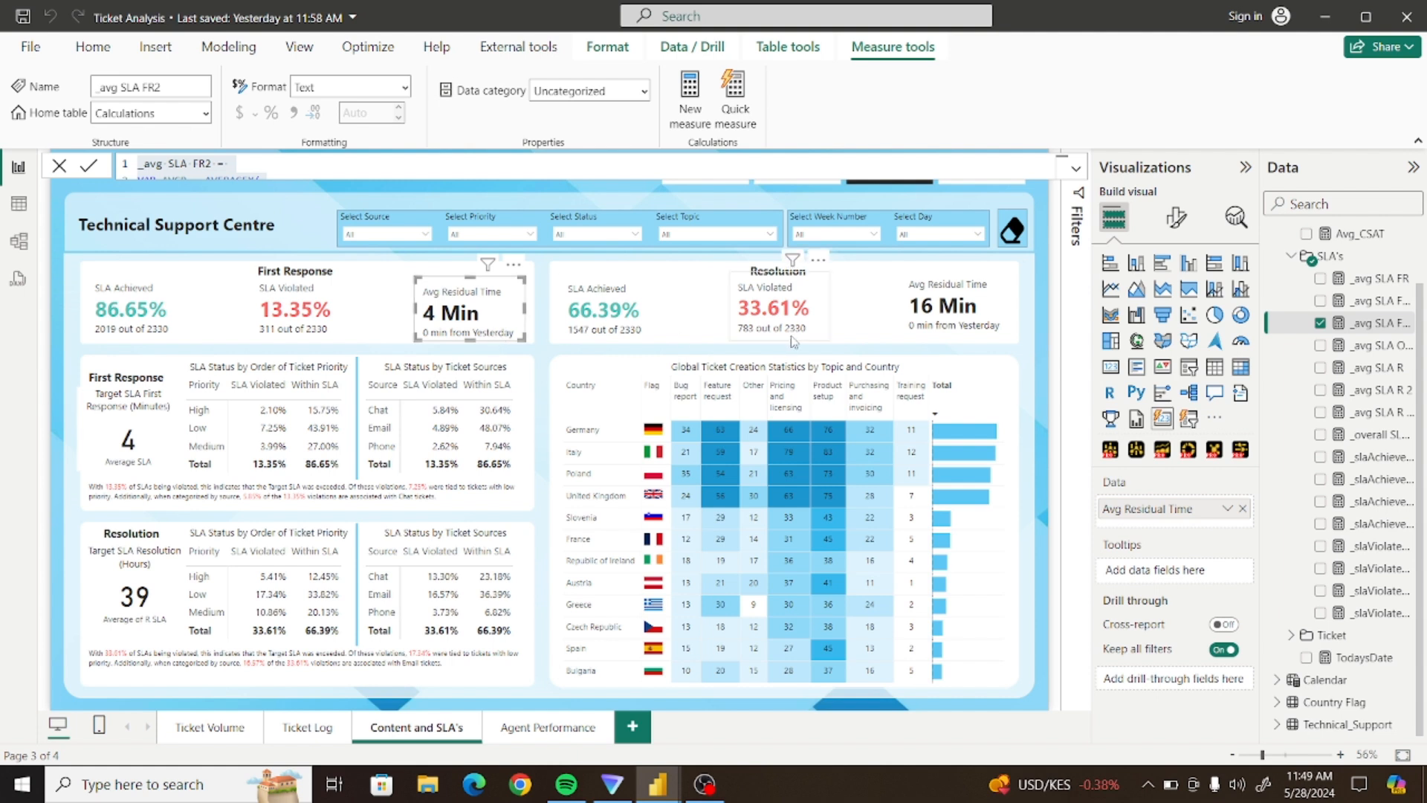
Open the _avg SLA FR measure in the SLA's folder, review its DATEDIFF arguments and copy the whole formula
click(1376, 302)
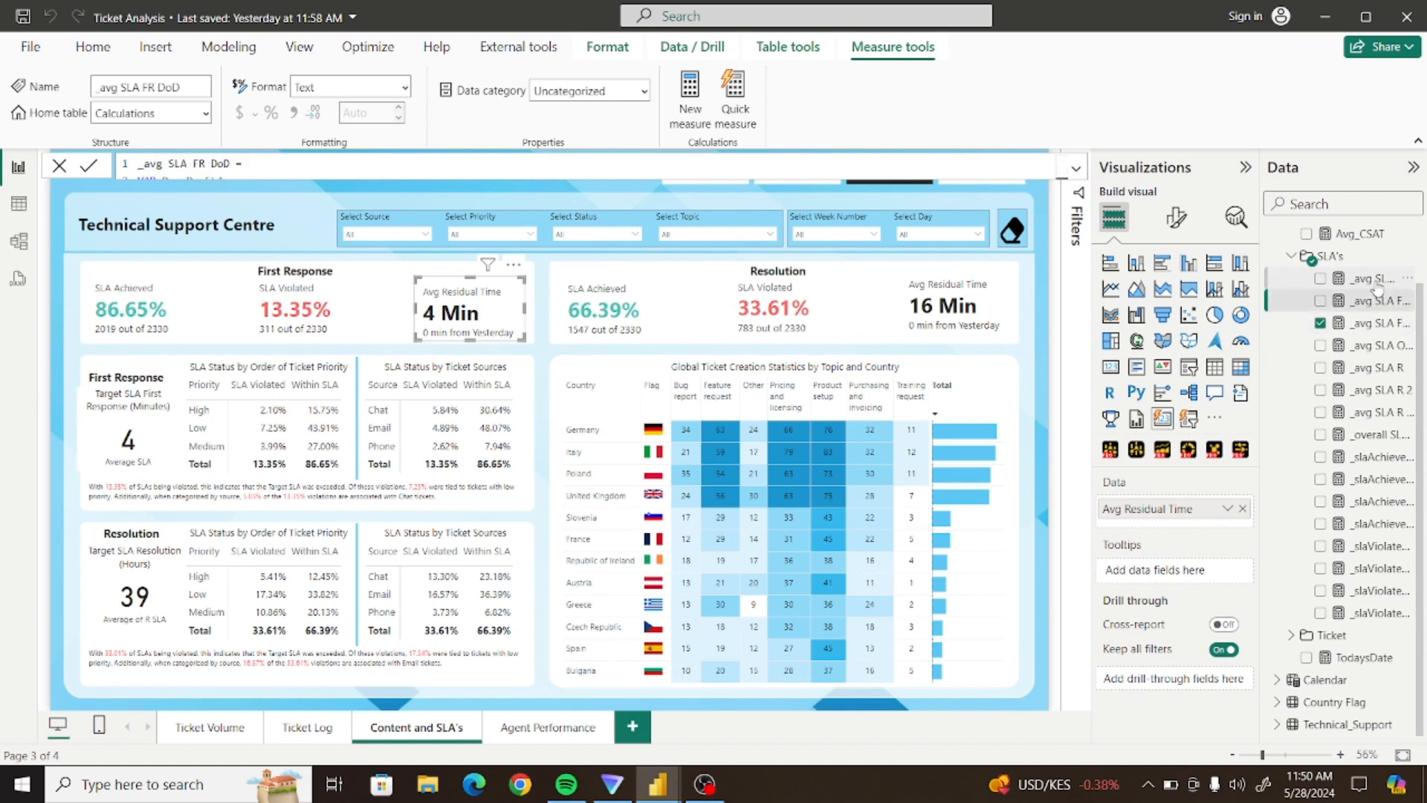
click(1374, 279)
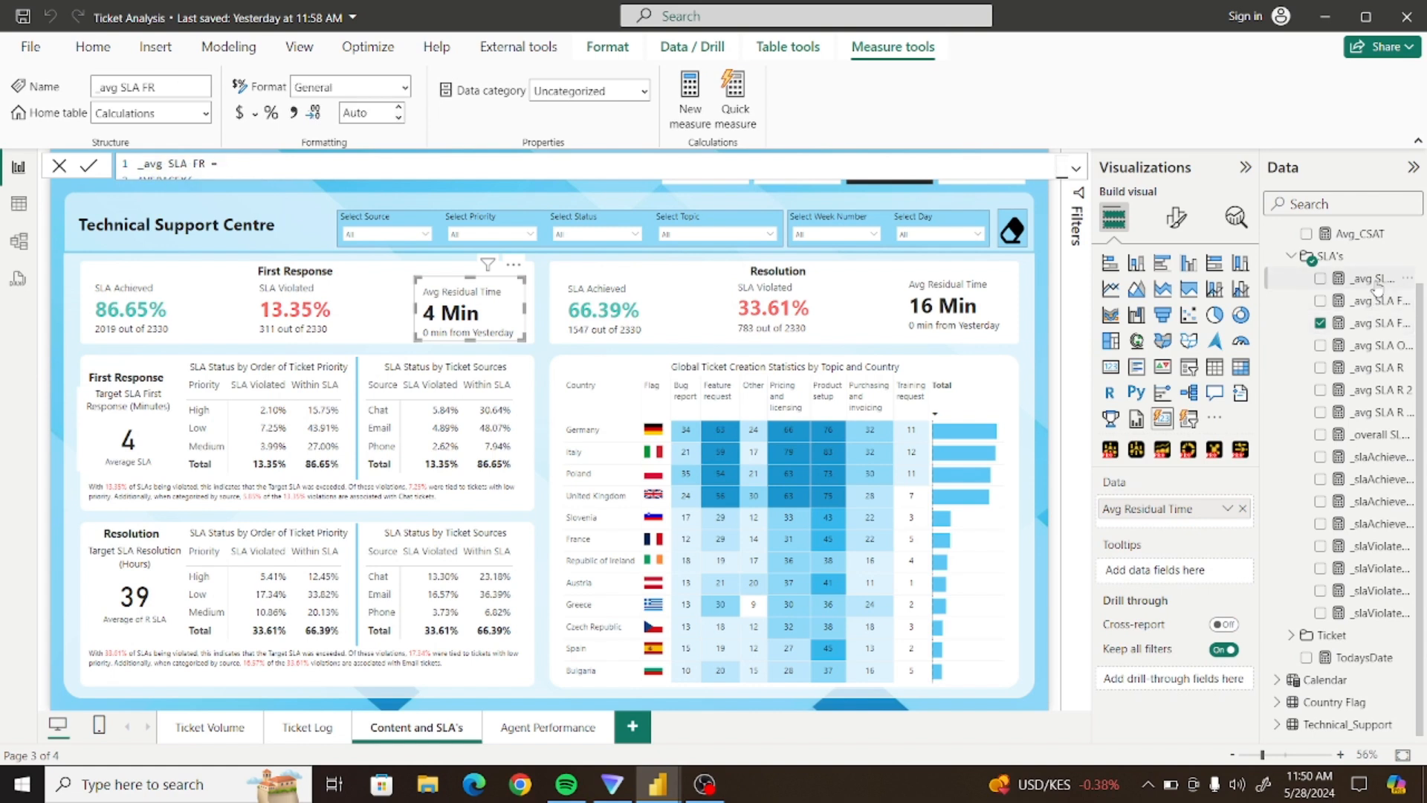
click(1076, 168)
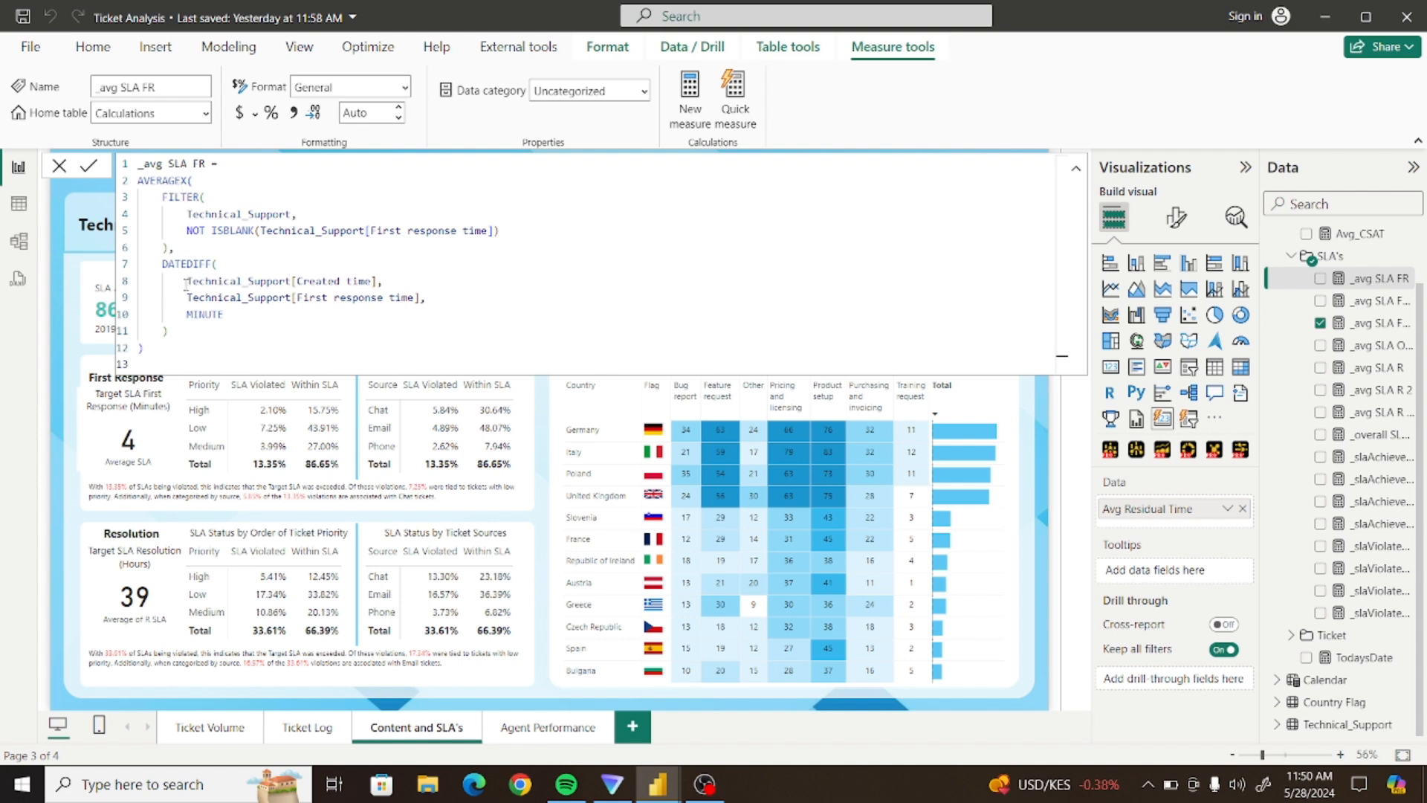
drag(187, 283, 384, 282)
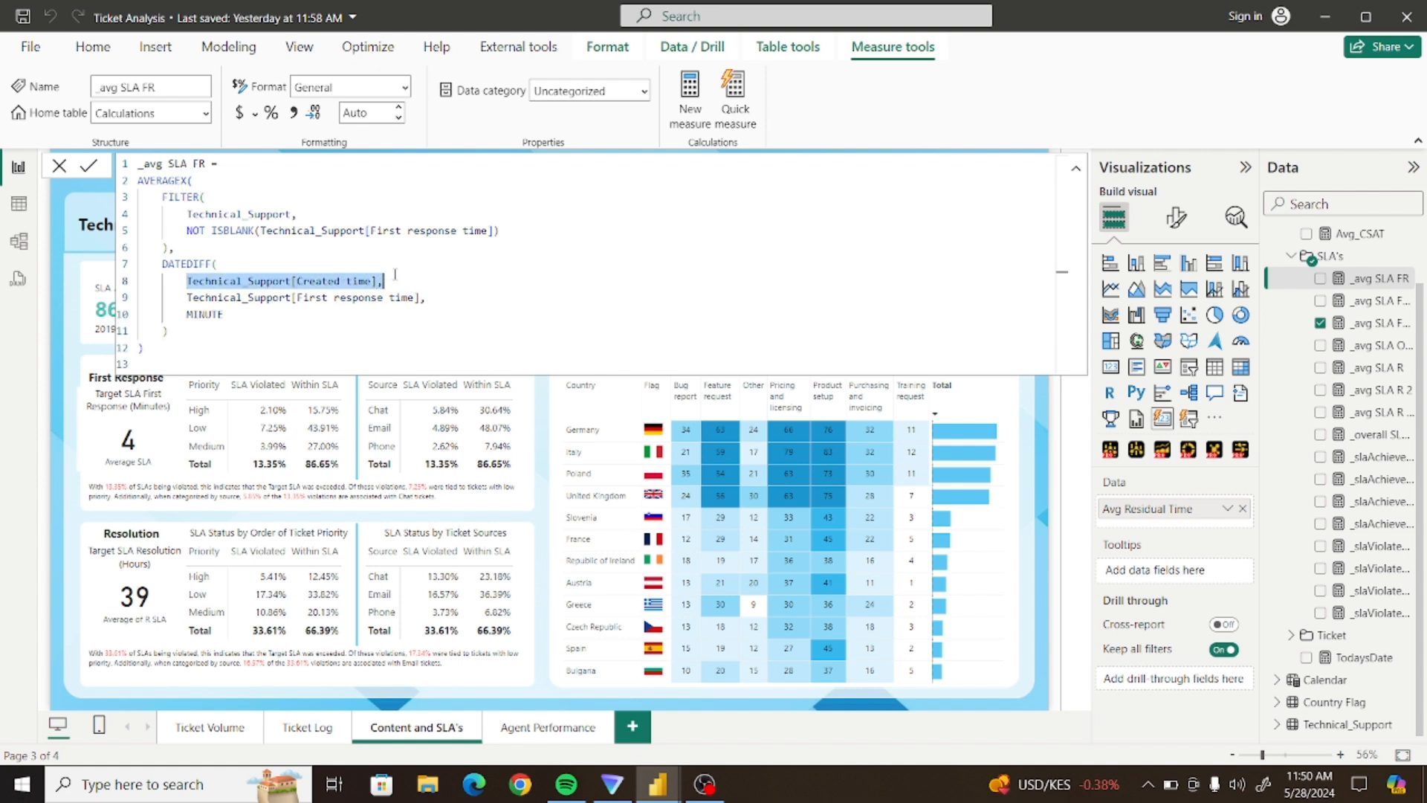
drag(182, 297, 472, 298)
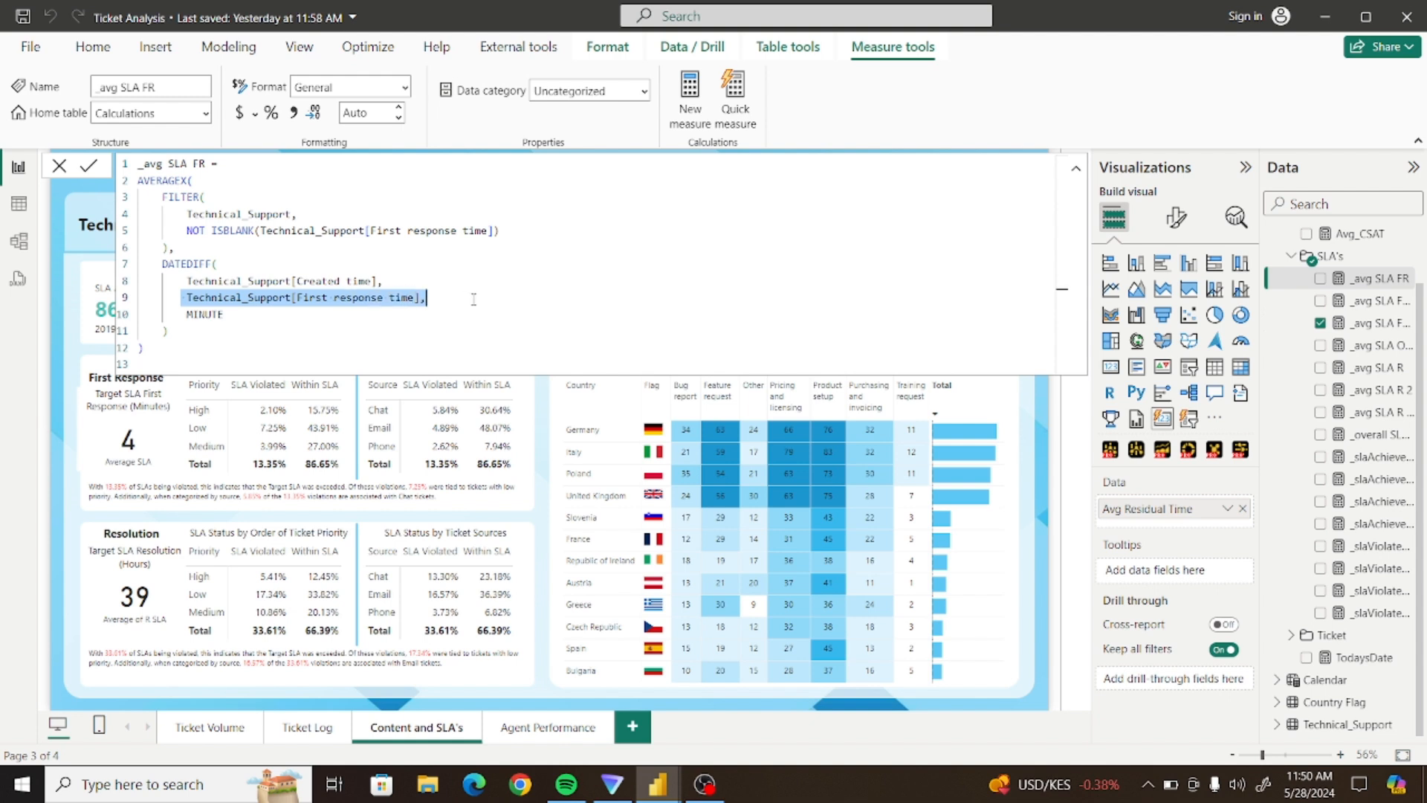
click(246, 356)
drag(149, 360, 119, 156)
key(ctrl+c)
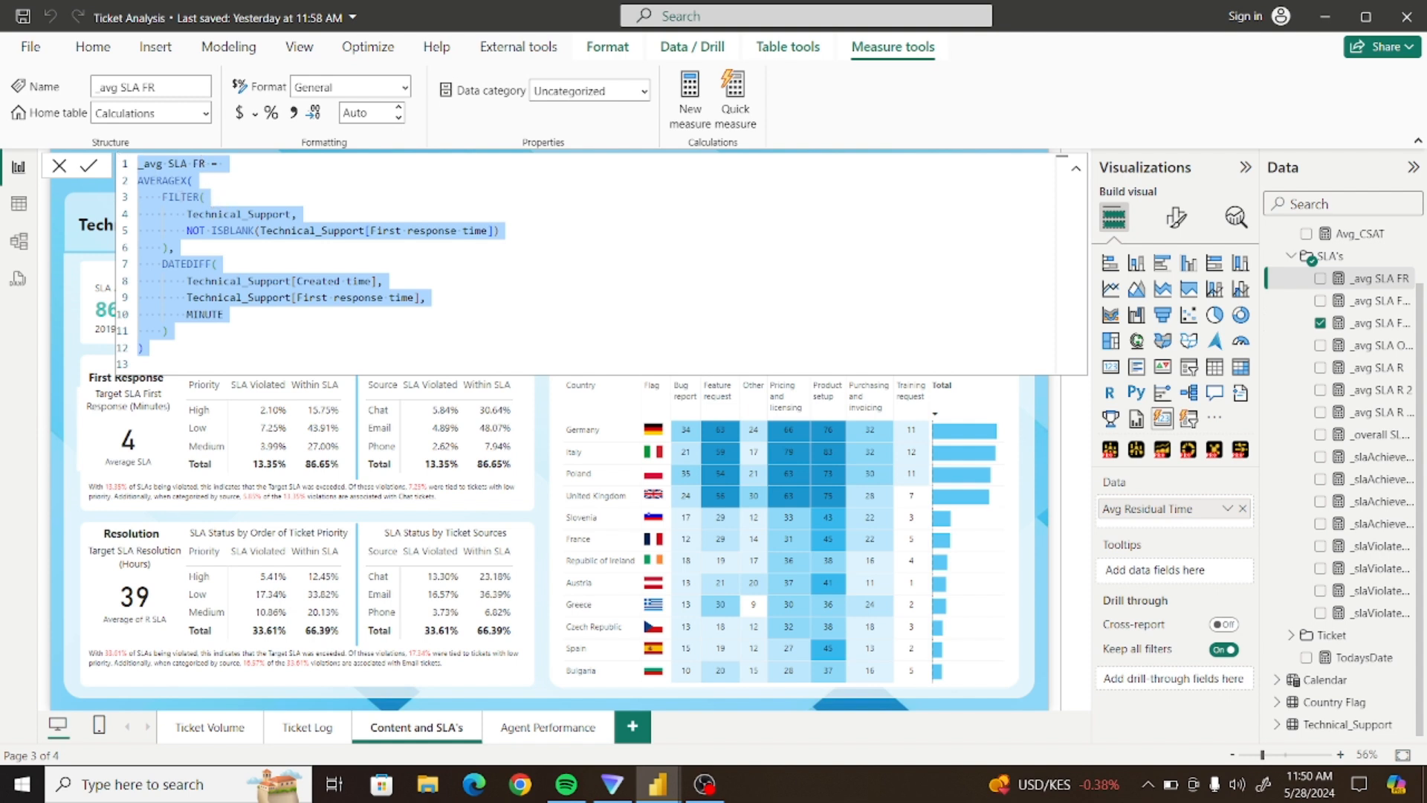
Switch to the Ticket Demo report and paste the copied AVERAGEX formula into a new measure in the Calculations table
click(661, 786)
click(574, 701)
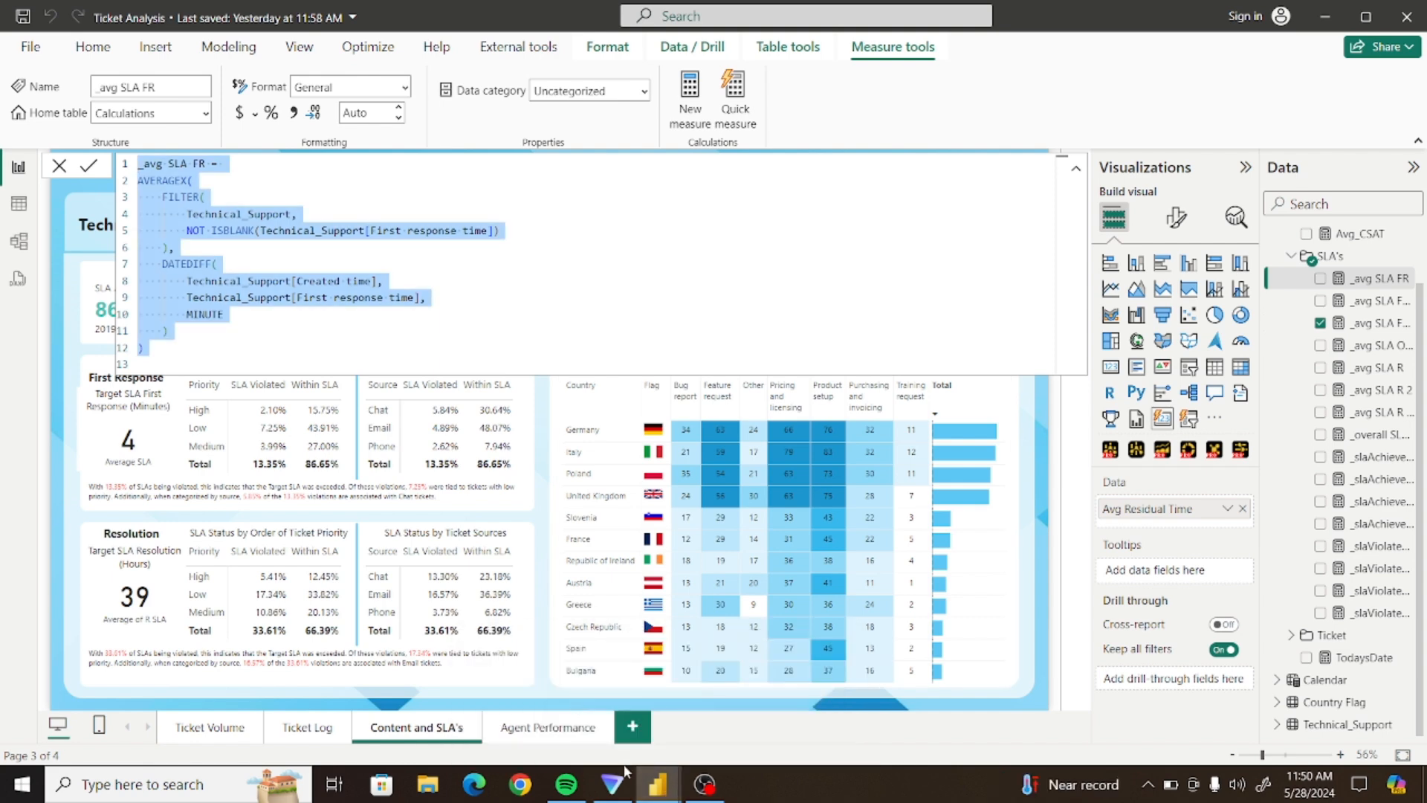
click(658, 784)
click(710, 734)
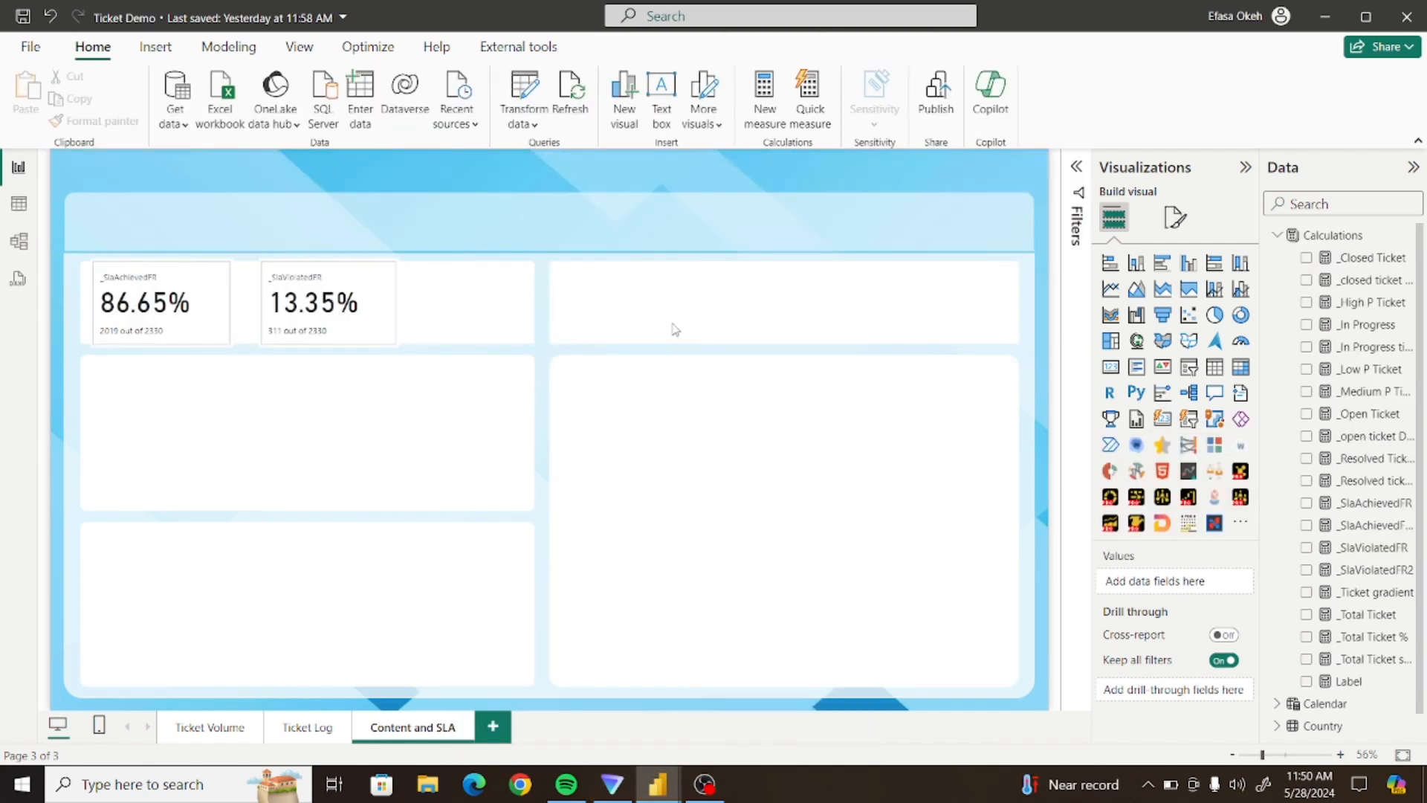
click(1332, 236)
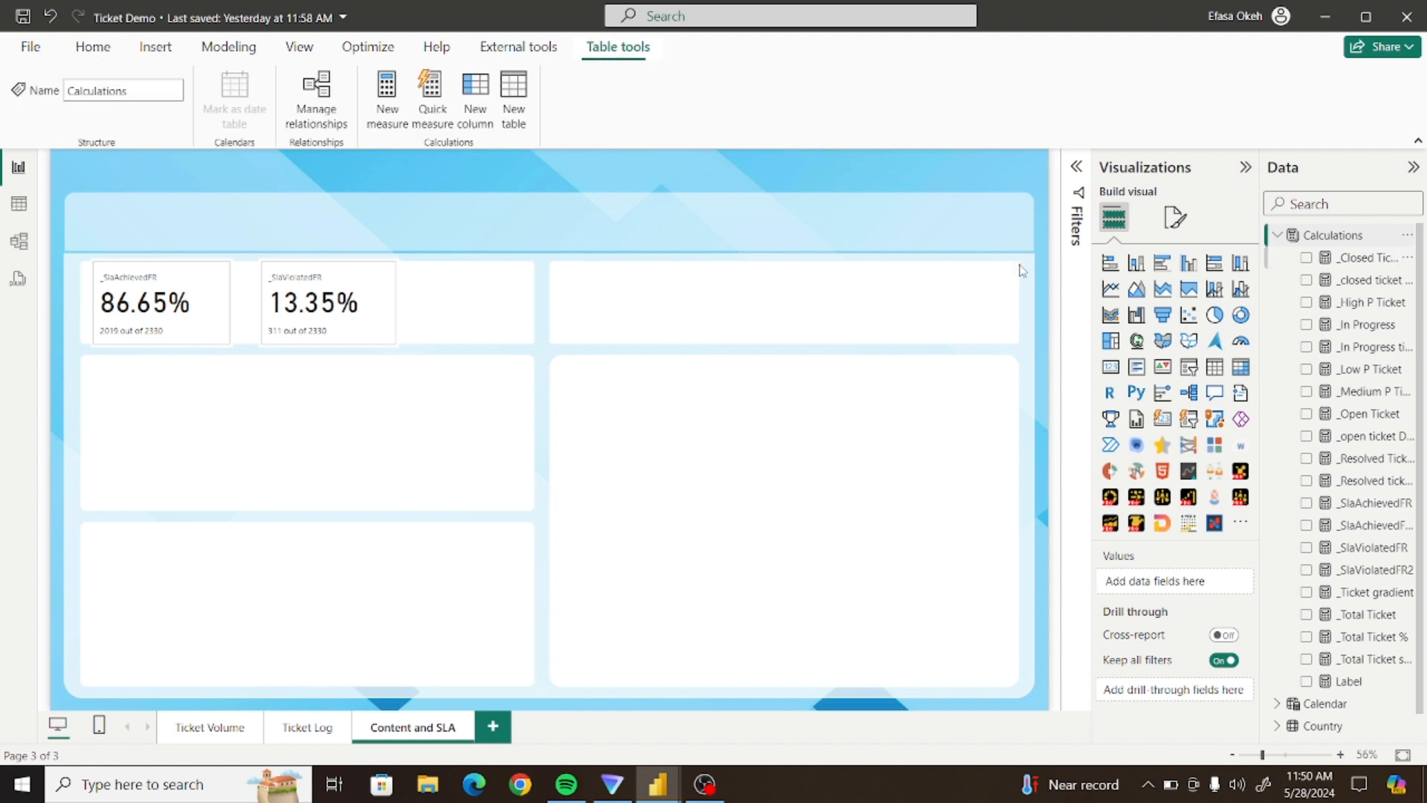
click(388, 86)
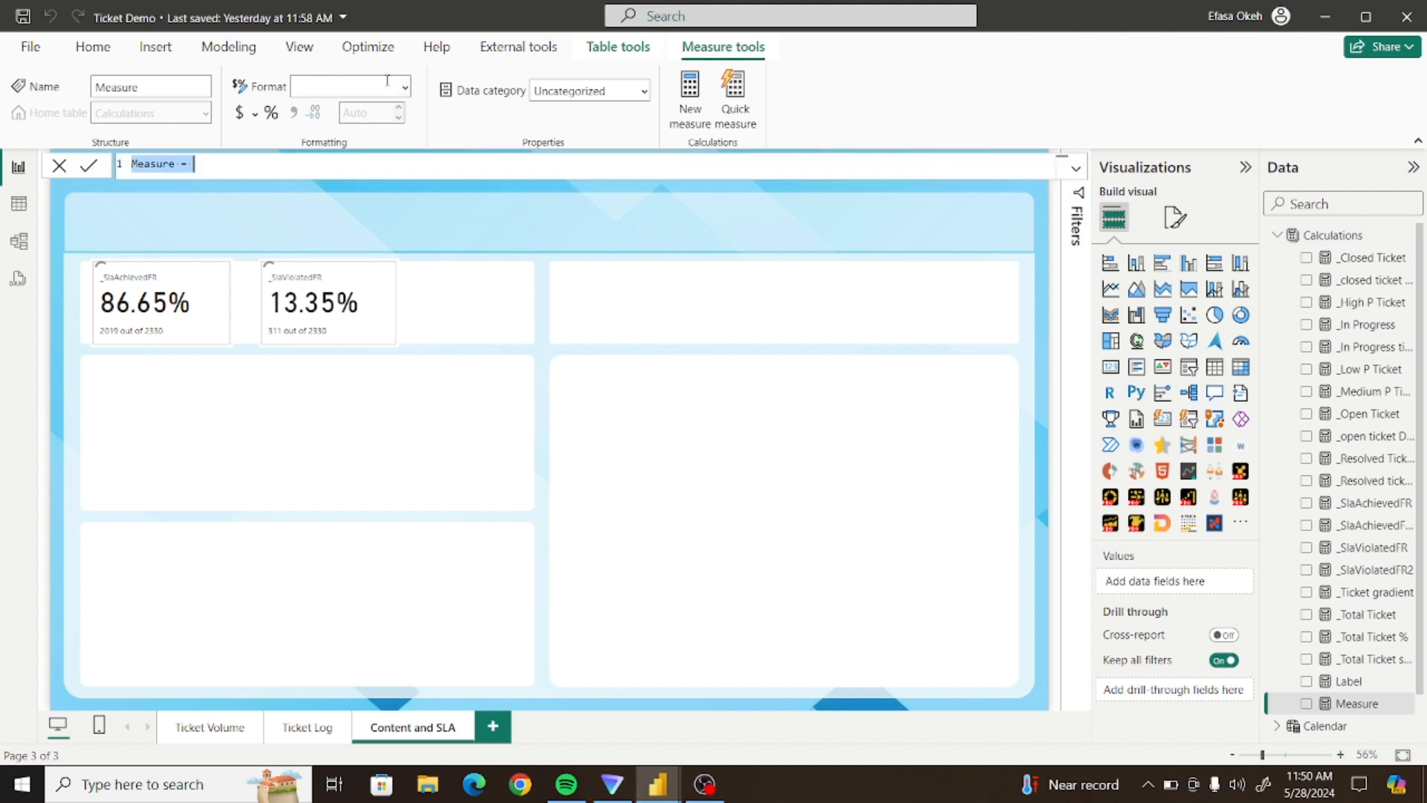
key(ctrl+v)
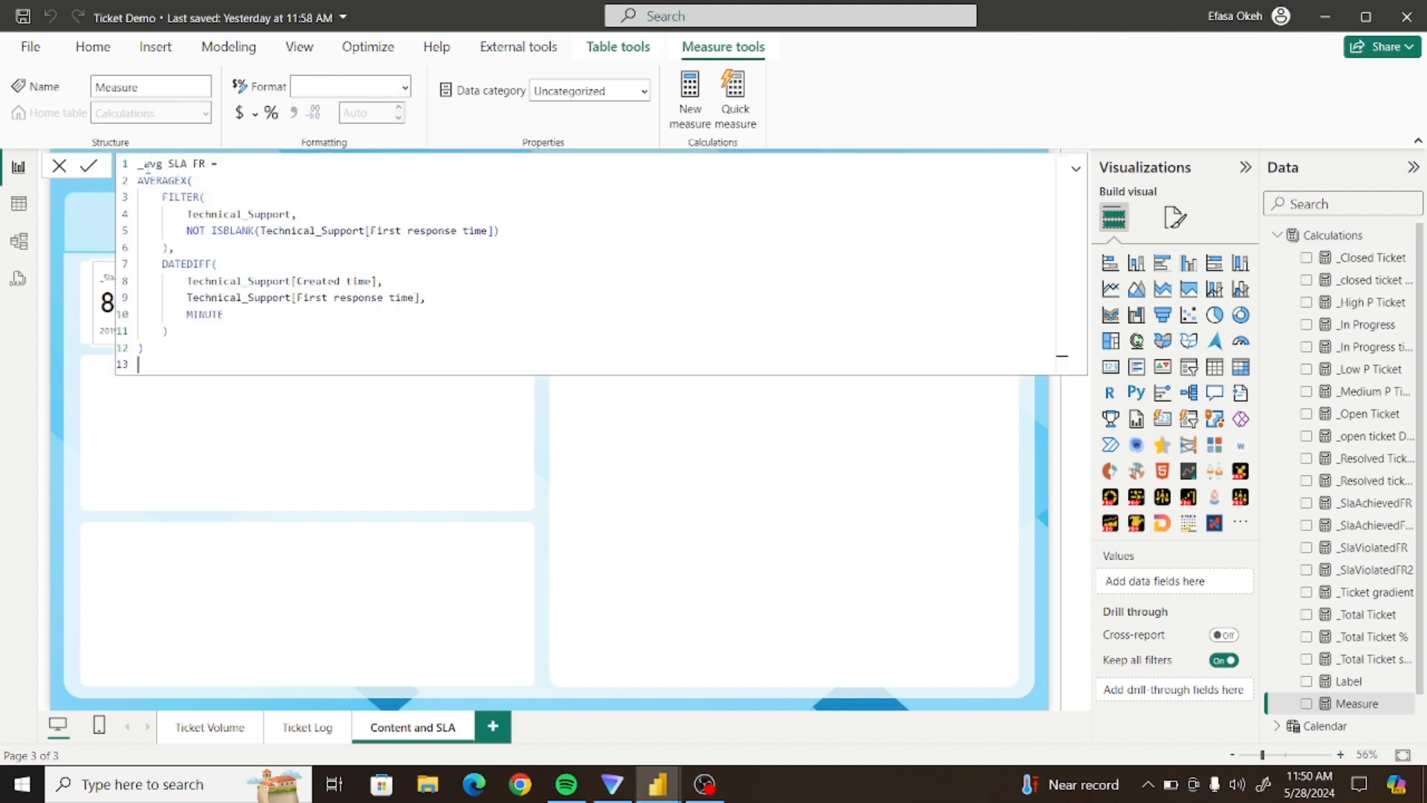
Capitalise the new measure's name to _Avg SLA FR, commit the formula and collapse the formula editor
click(149, 165)
key(BackSpace)
text(A)
click(90, 170)
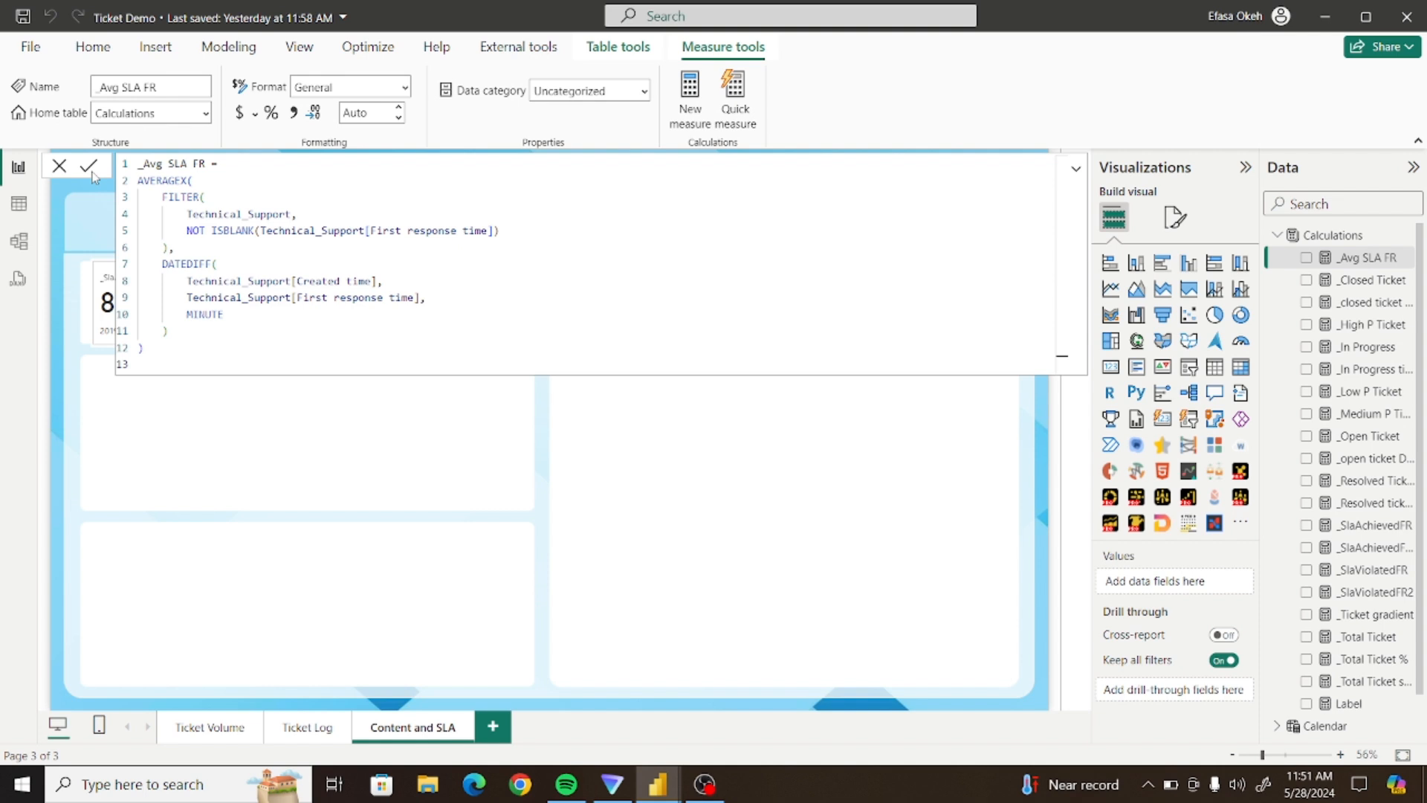
click(1076, 168)
click(723, 316)
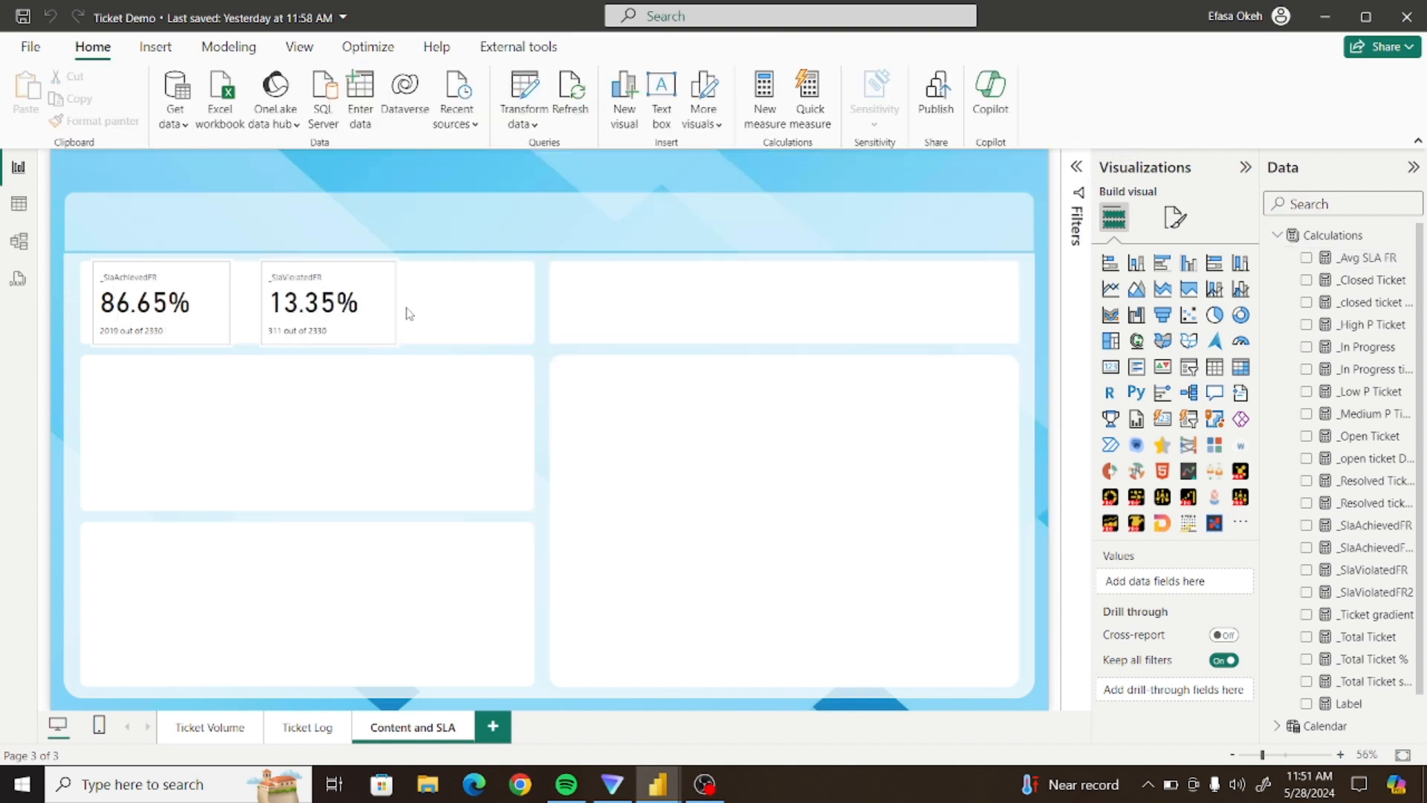
Duplicate the _SlaAchievedFR card and place the copy to the right of the _SlaViolatedFR card
click(359, 316)
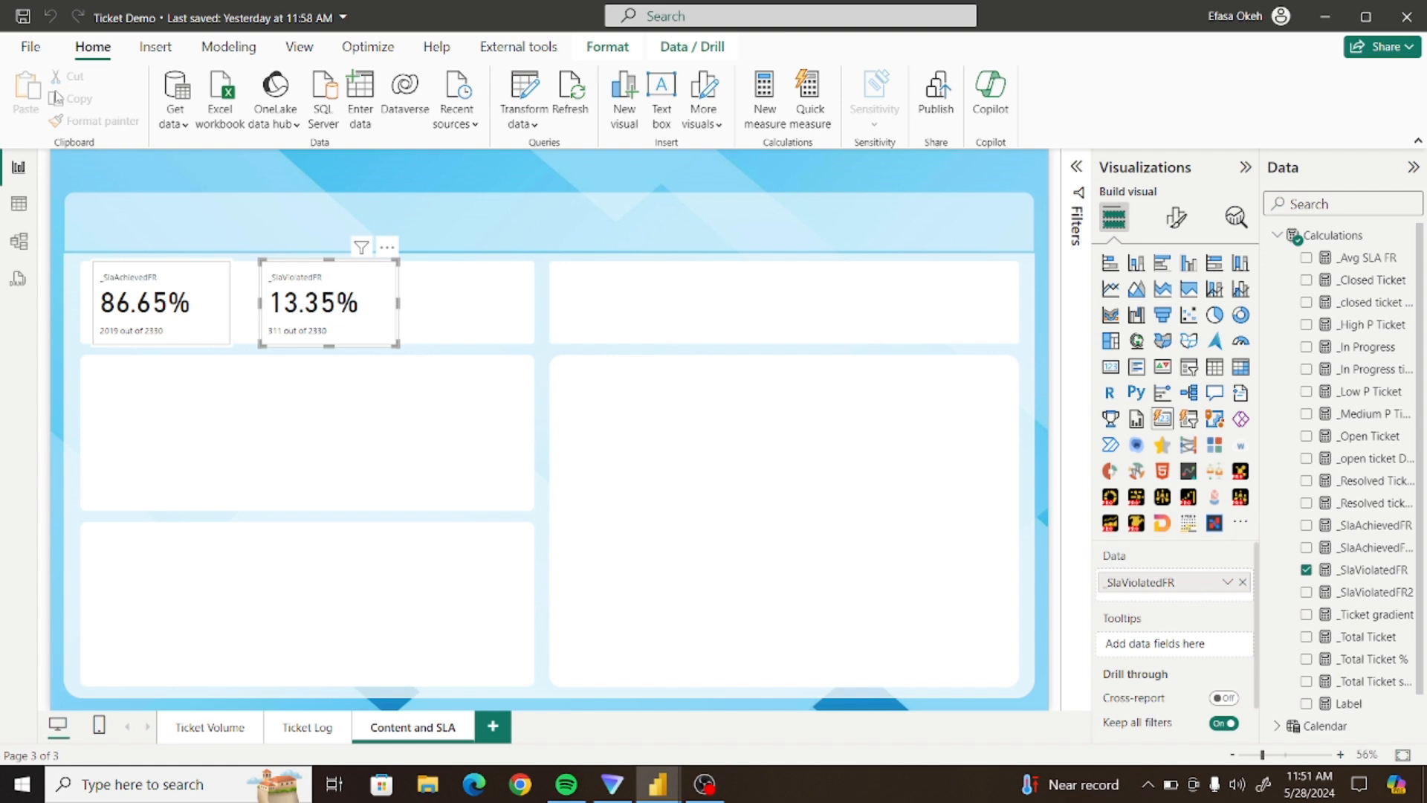
click(168, 307)
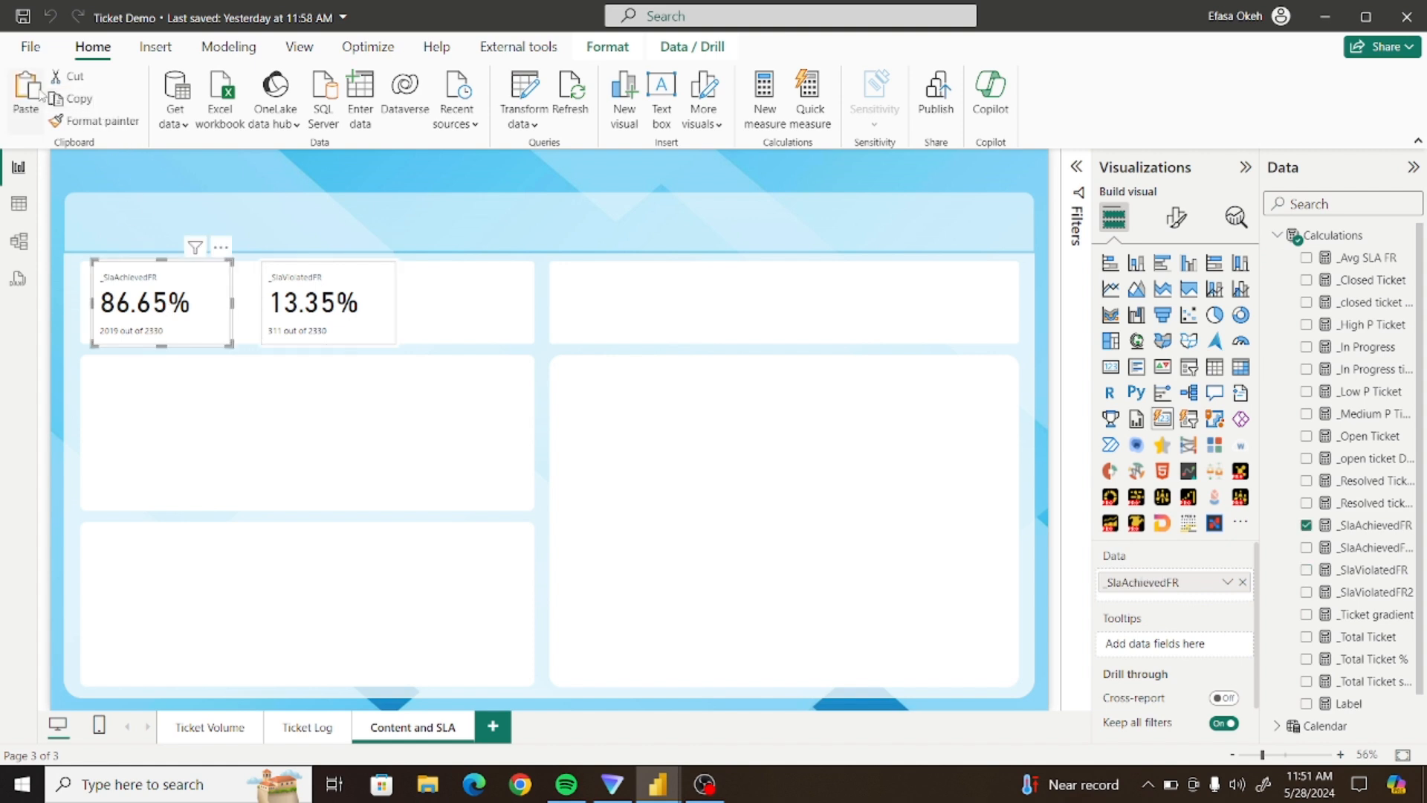
key(ctrl+v)
drag(198, 296, 512, 299)
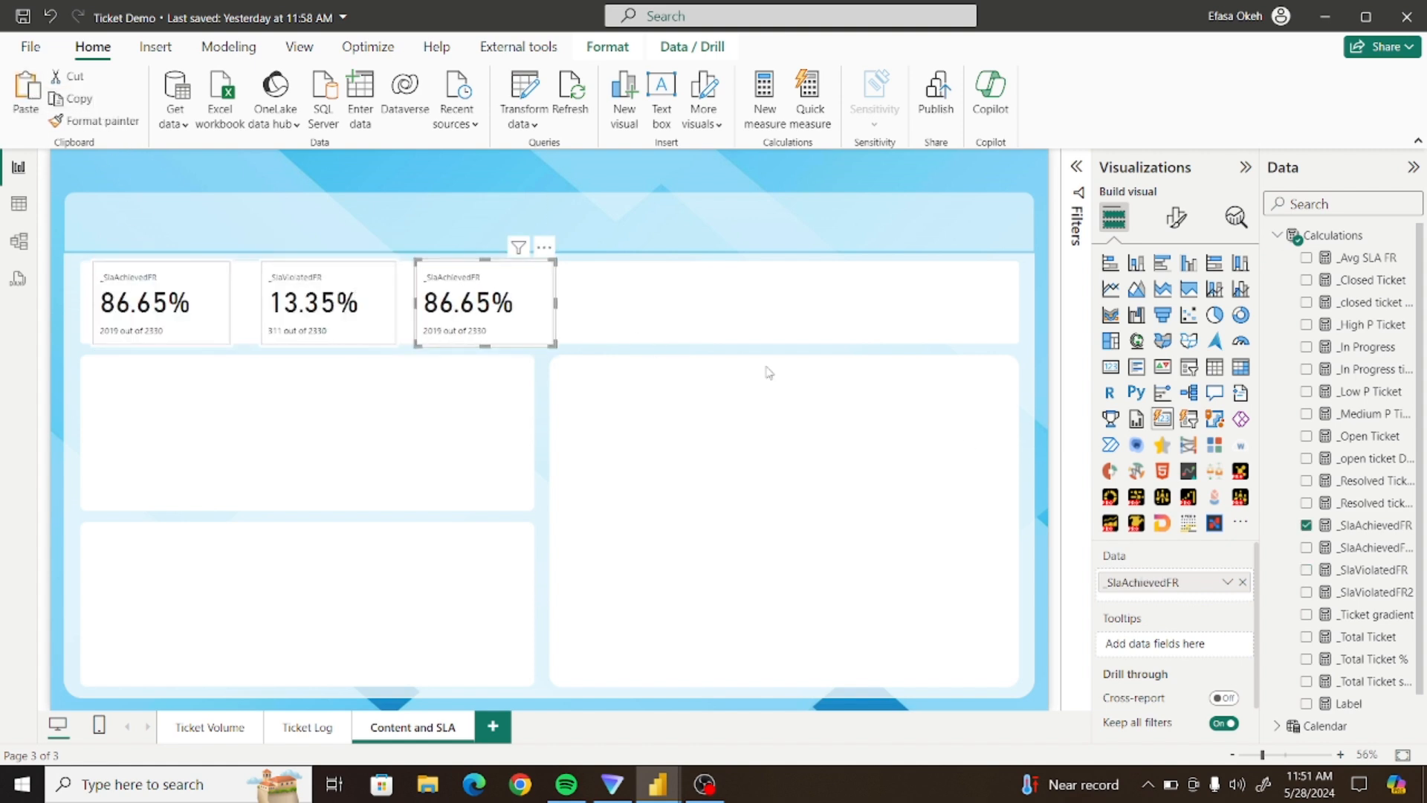
Replace the duplicated card's measure with _Avg SLA FR and widen the card slightly
click(1243, 583)
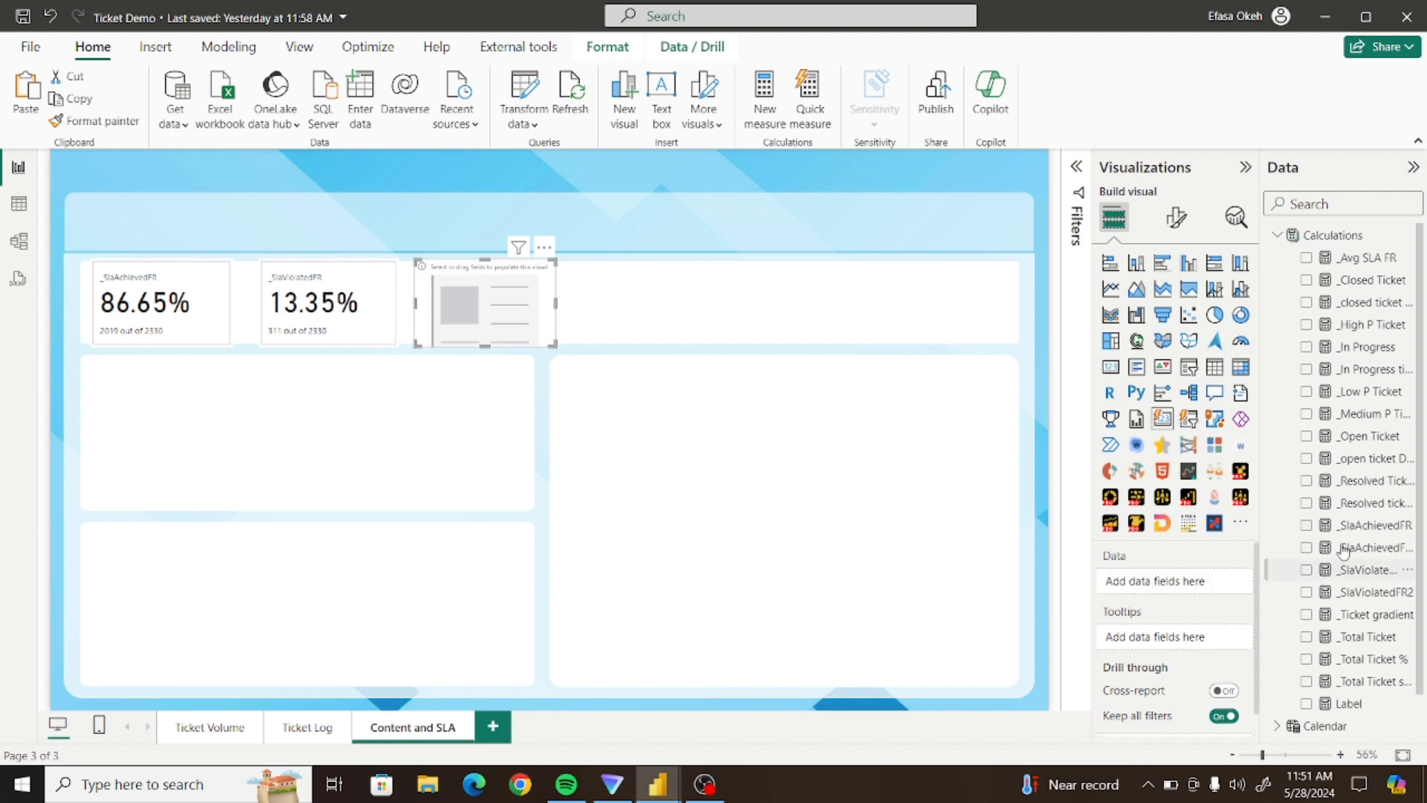
click(1307, 258)
drag(480, 324, 566, 345)
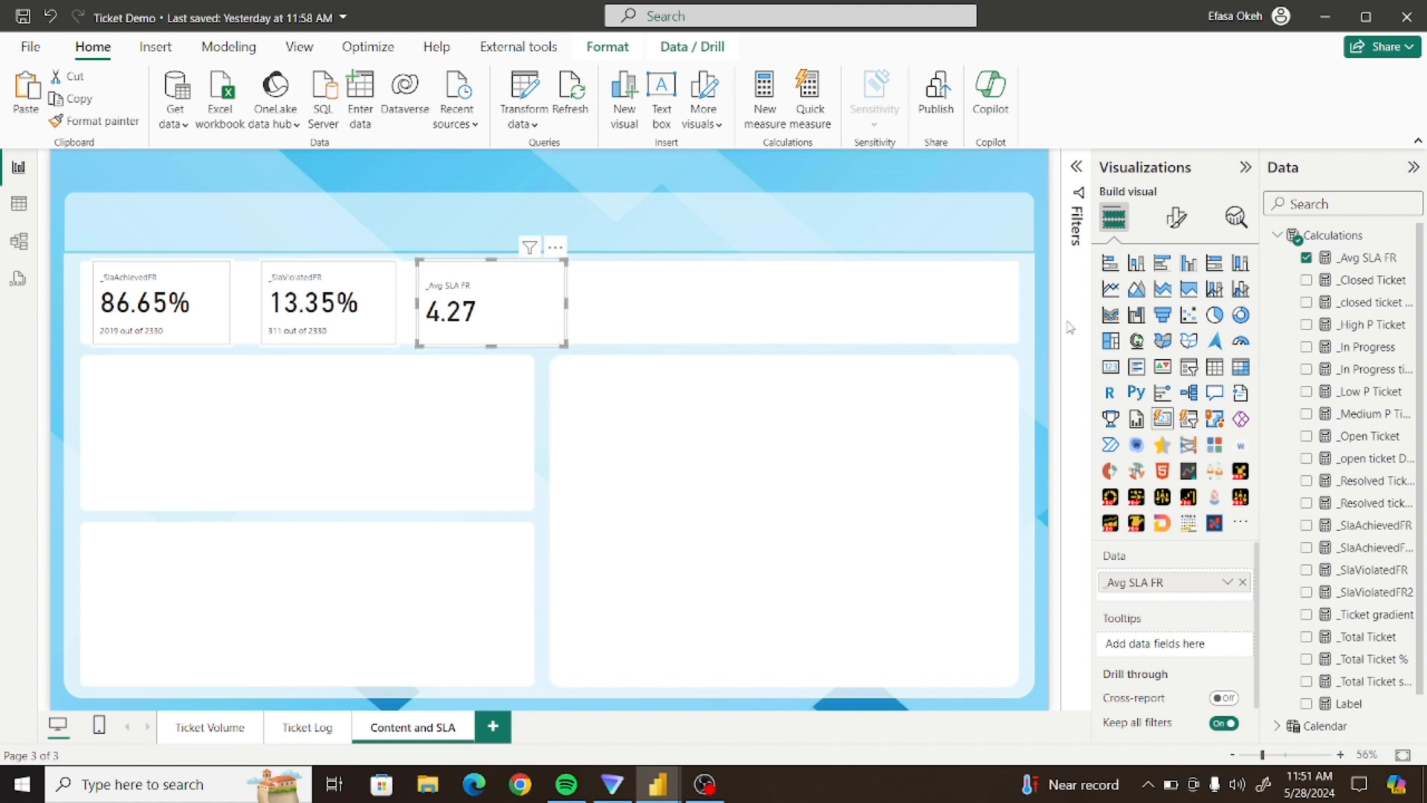
Set the _Avg SLA FR measure to 0 decimal places
click(1370, 258)
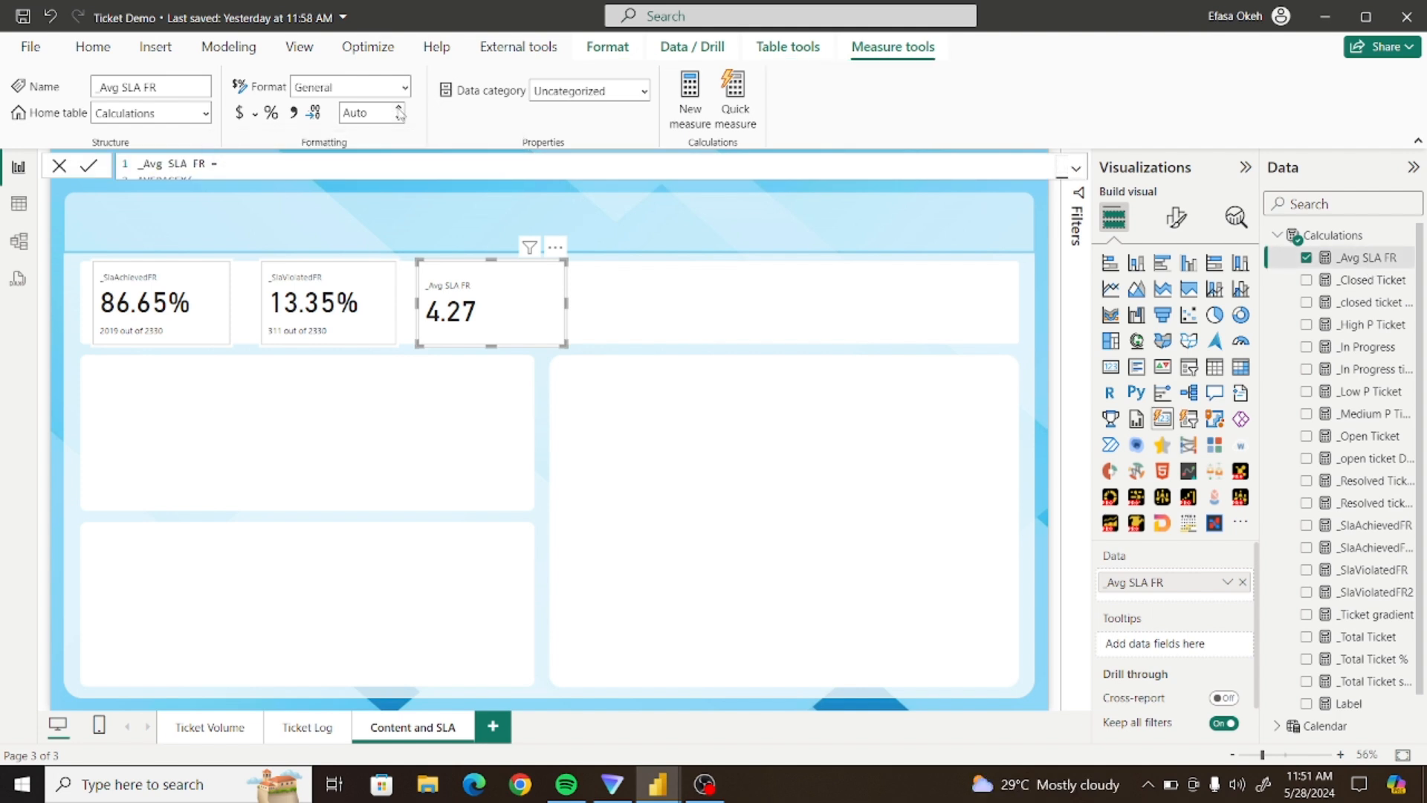
click(400, 117)
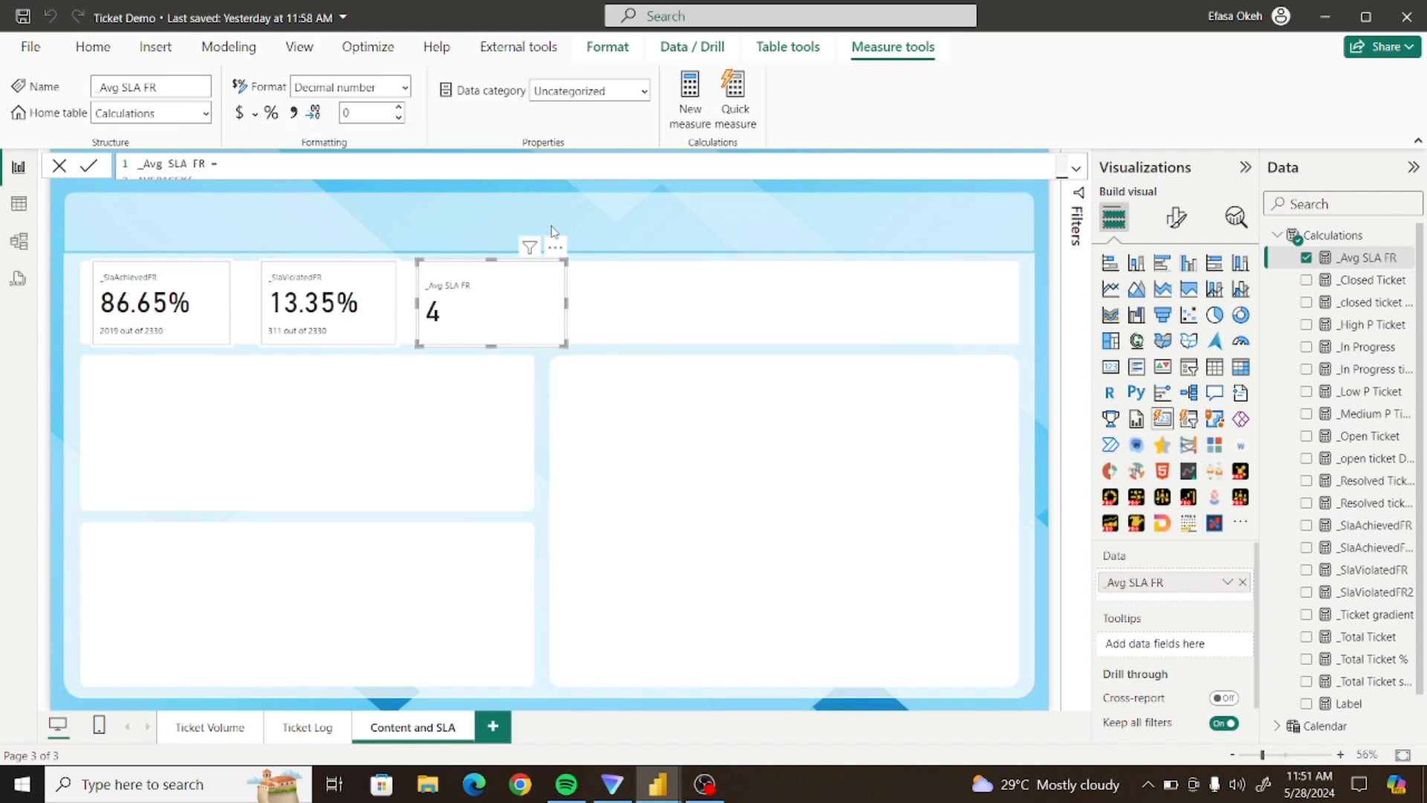
click(657, 326)
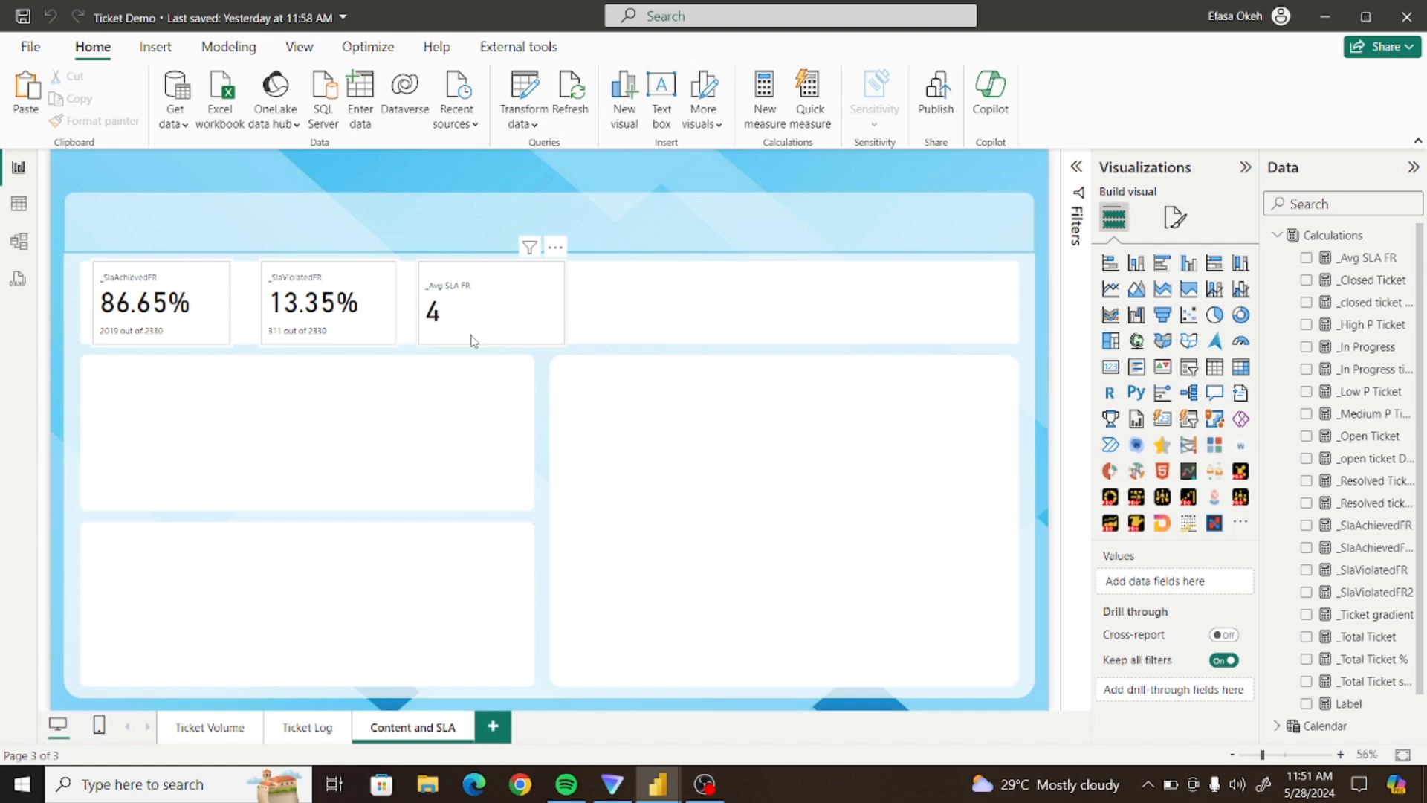
Switch to the Ticket Analysis report and copy the full formula of the _avg SLA FR DoD measure
mouse_move(658, 784)
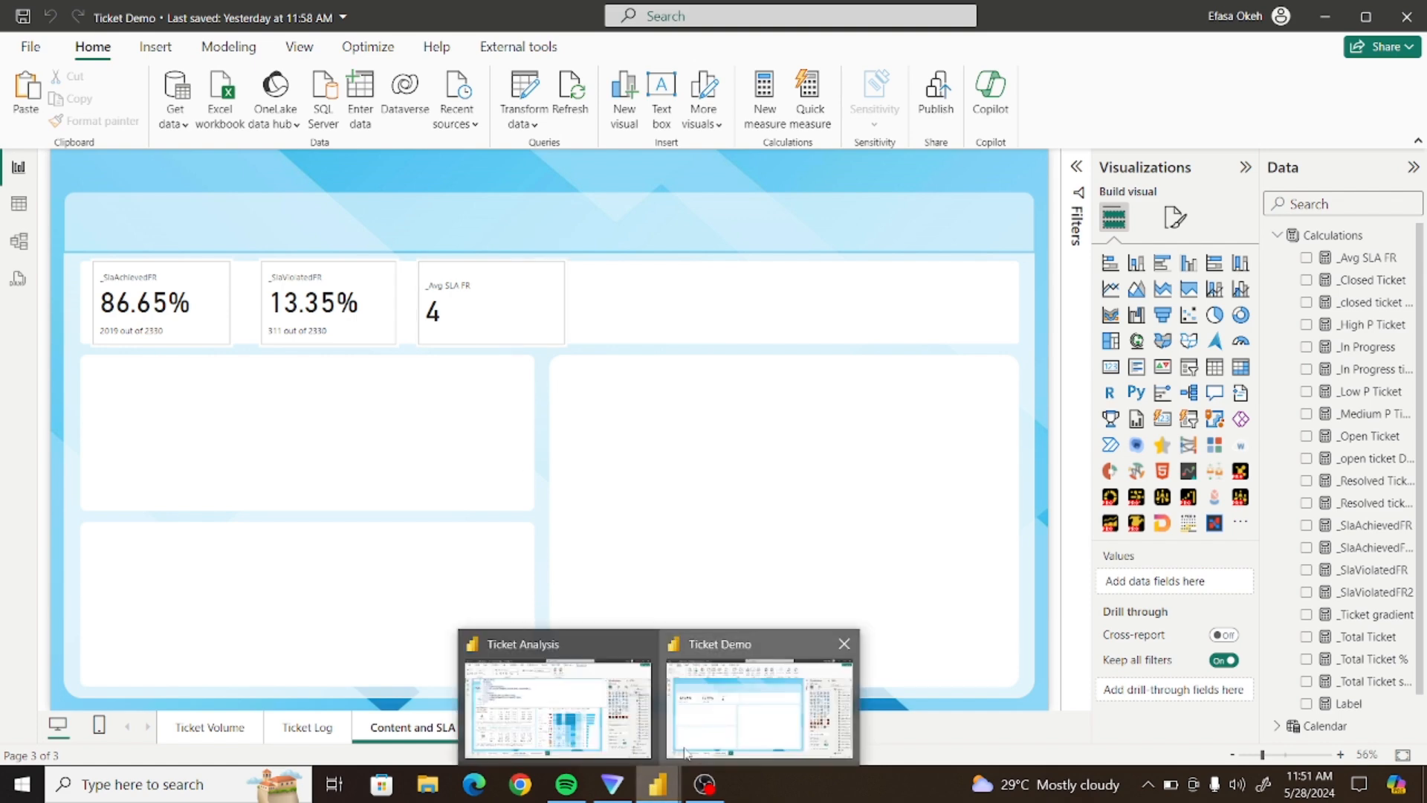
click(591, 730)
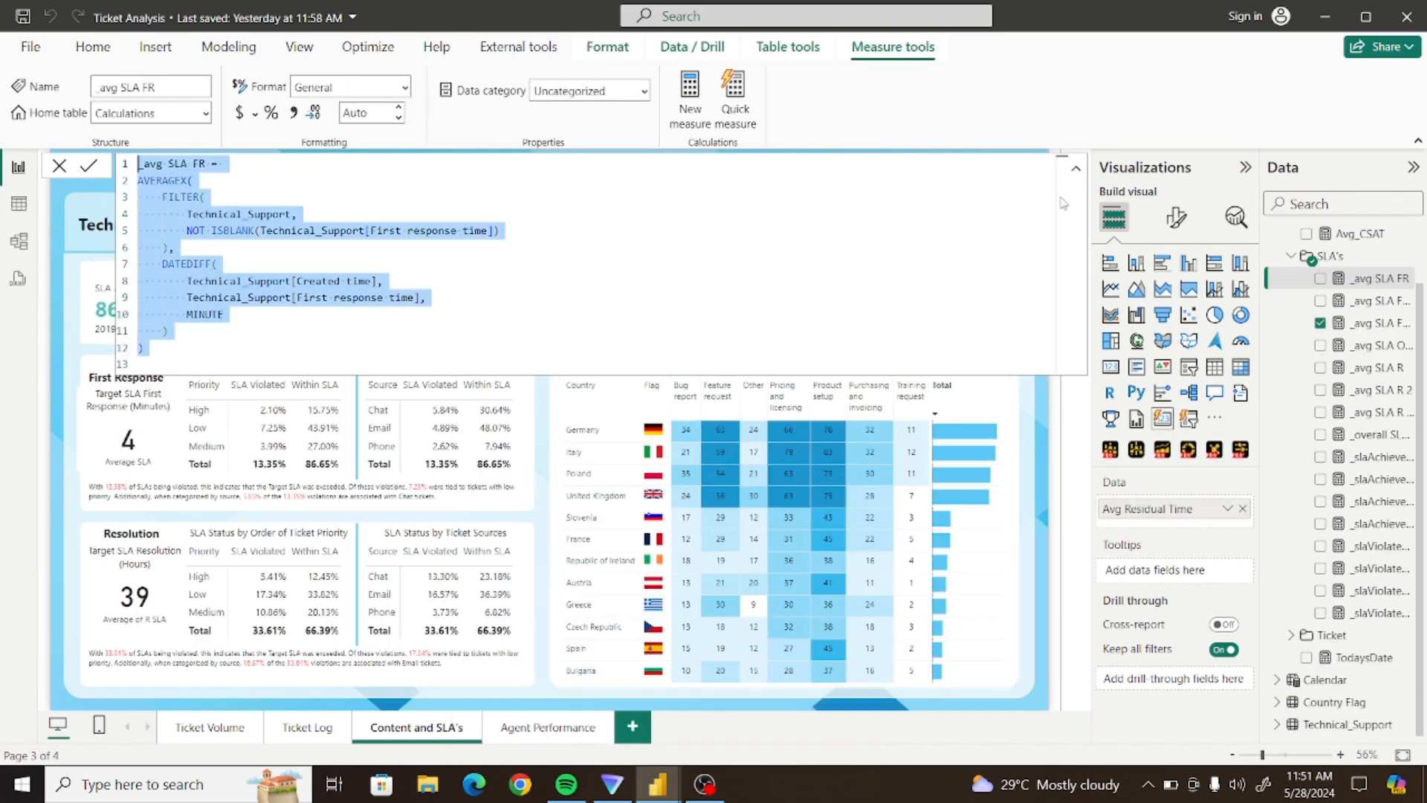
click(1076, 169)
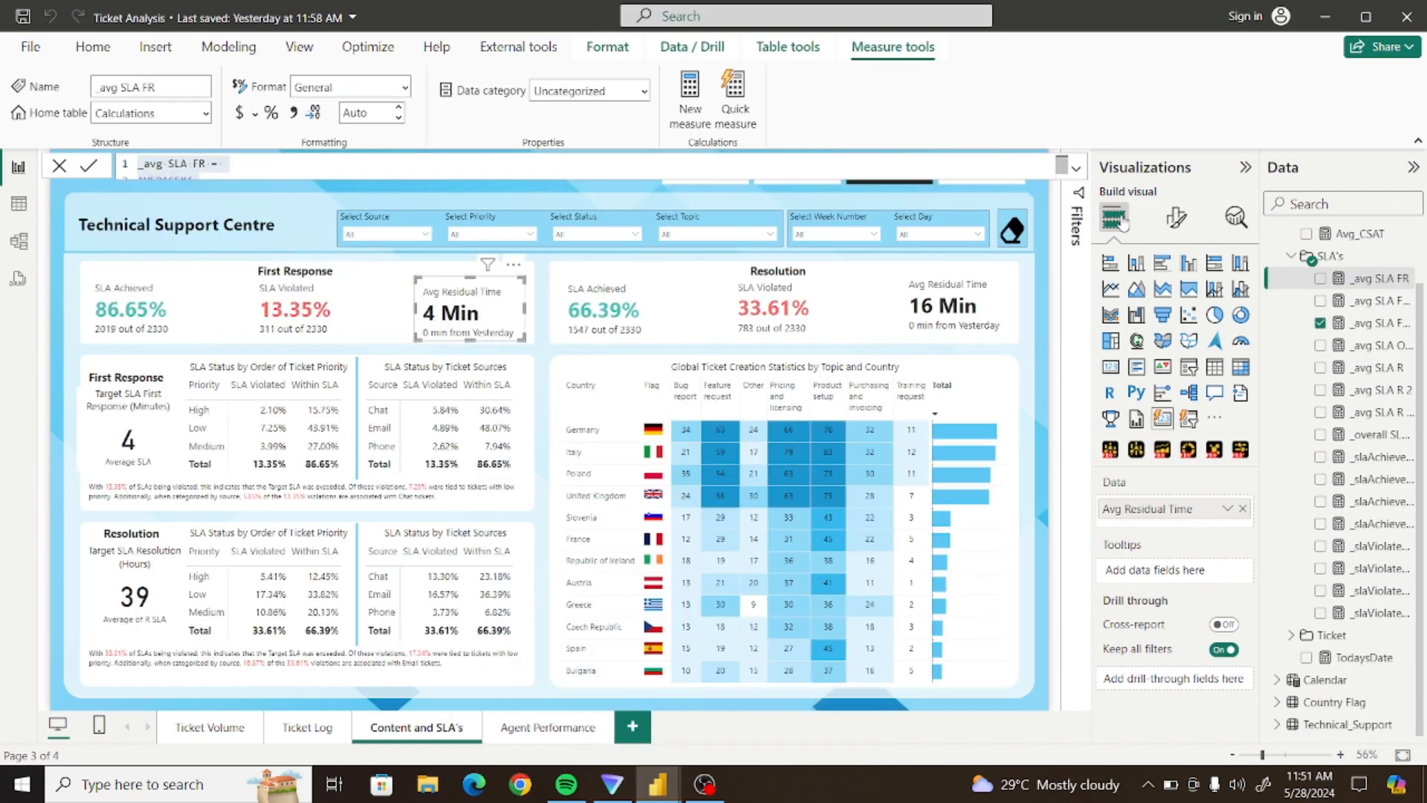
click(1377, 302)
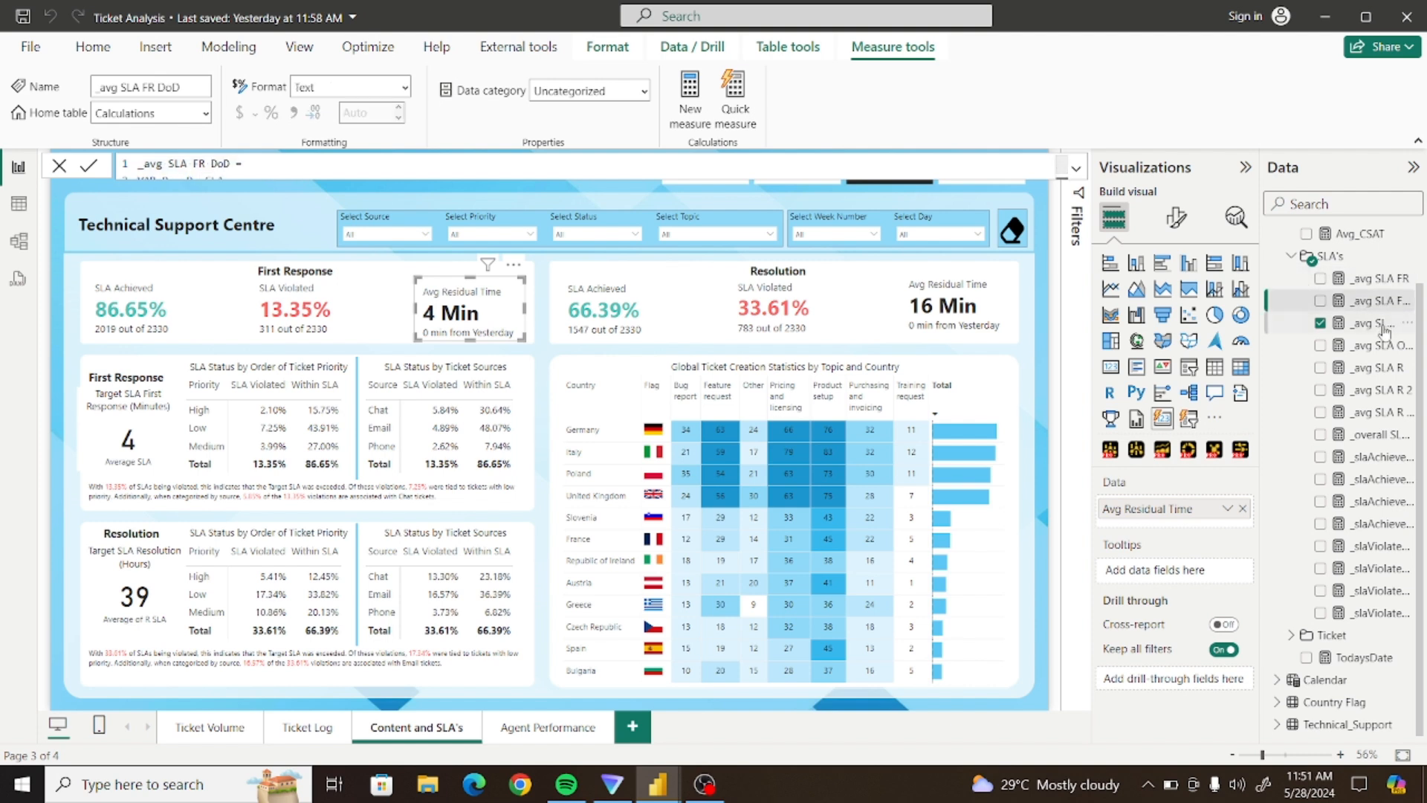
click(1377, 325)
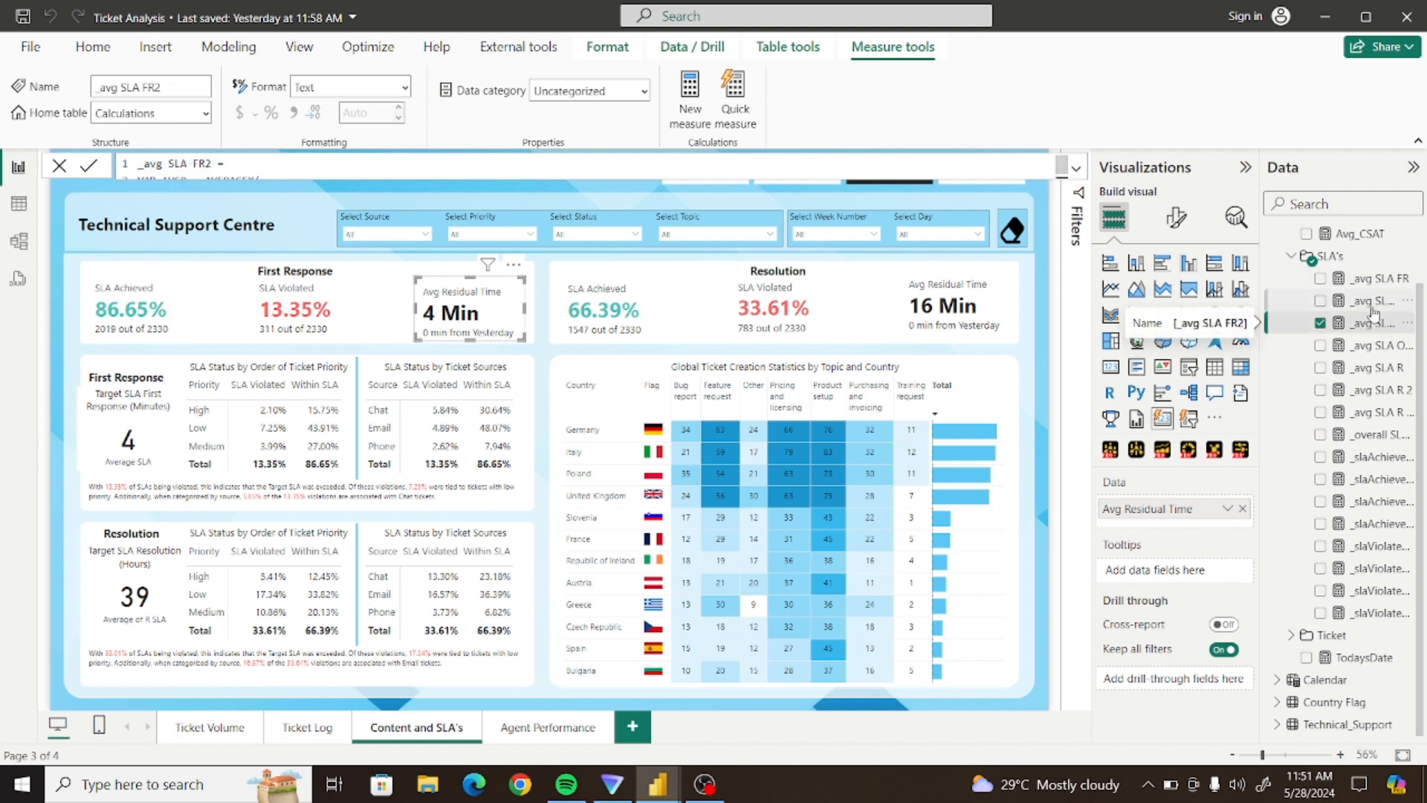
click(1373, 302)
click(1076, 169)
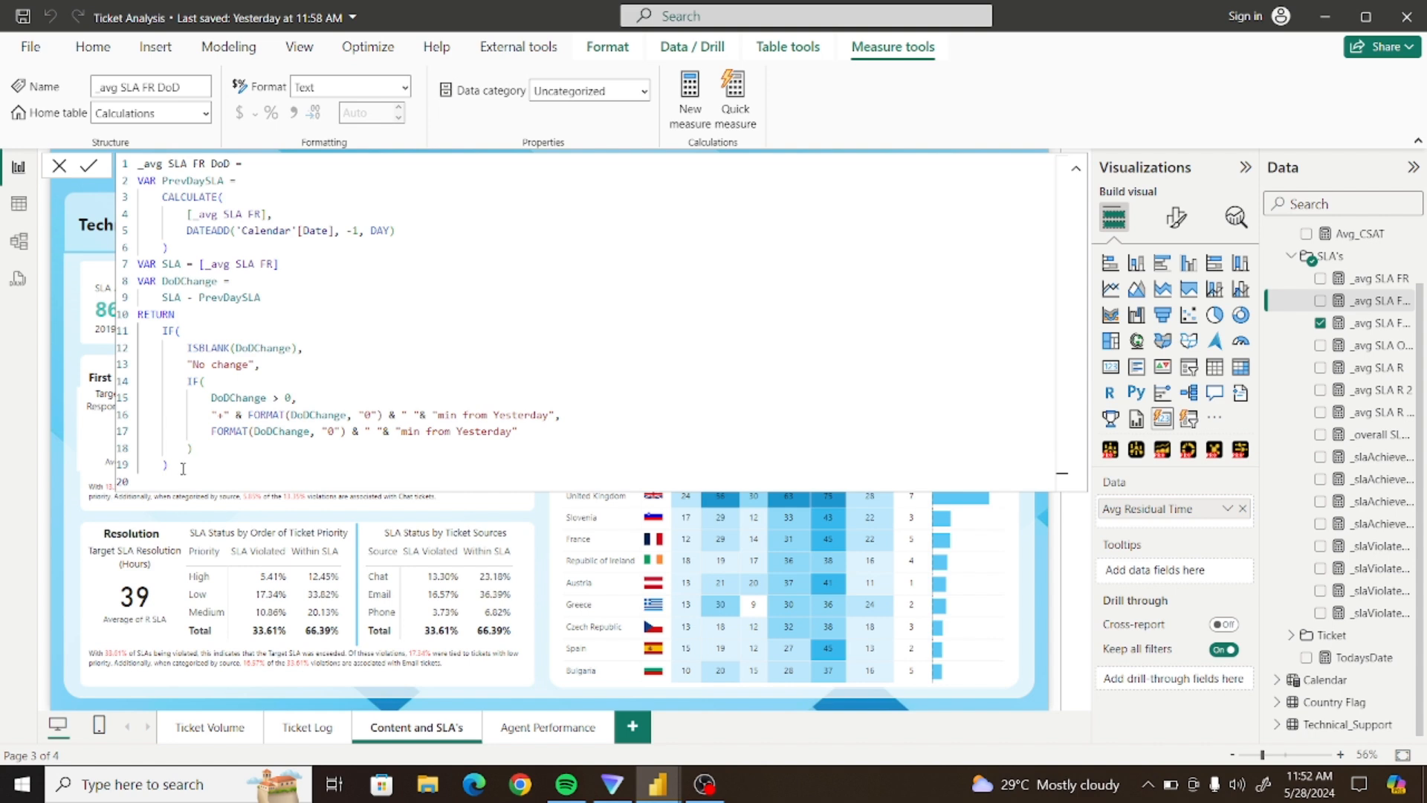
drag(183, 470, 127, 165)
key(ctrl+c)
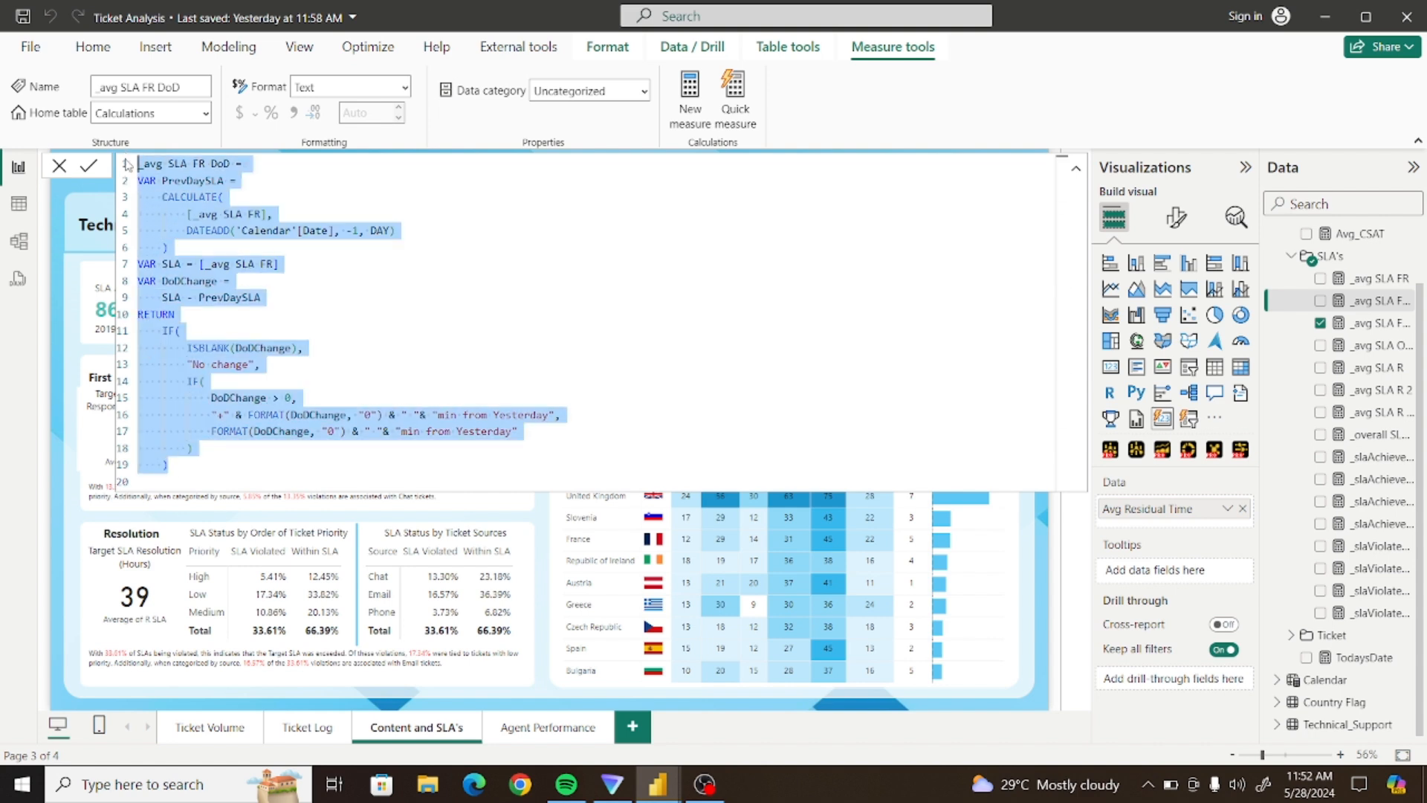
click(1076, 169)
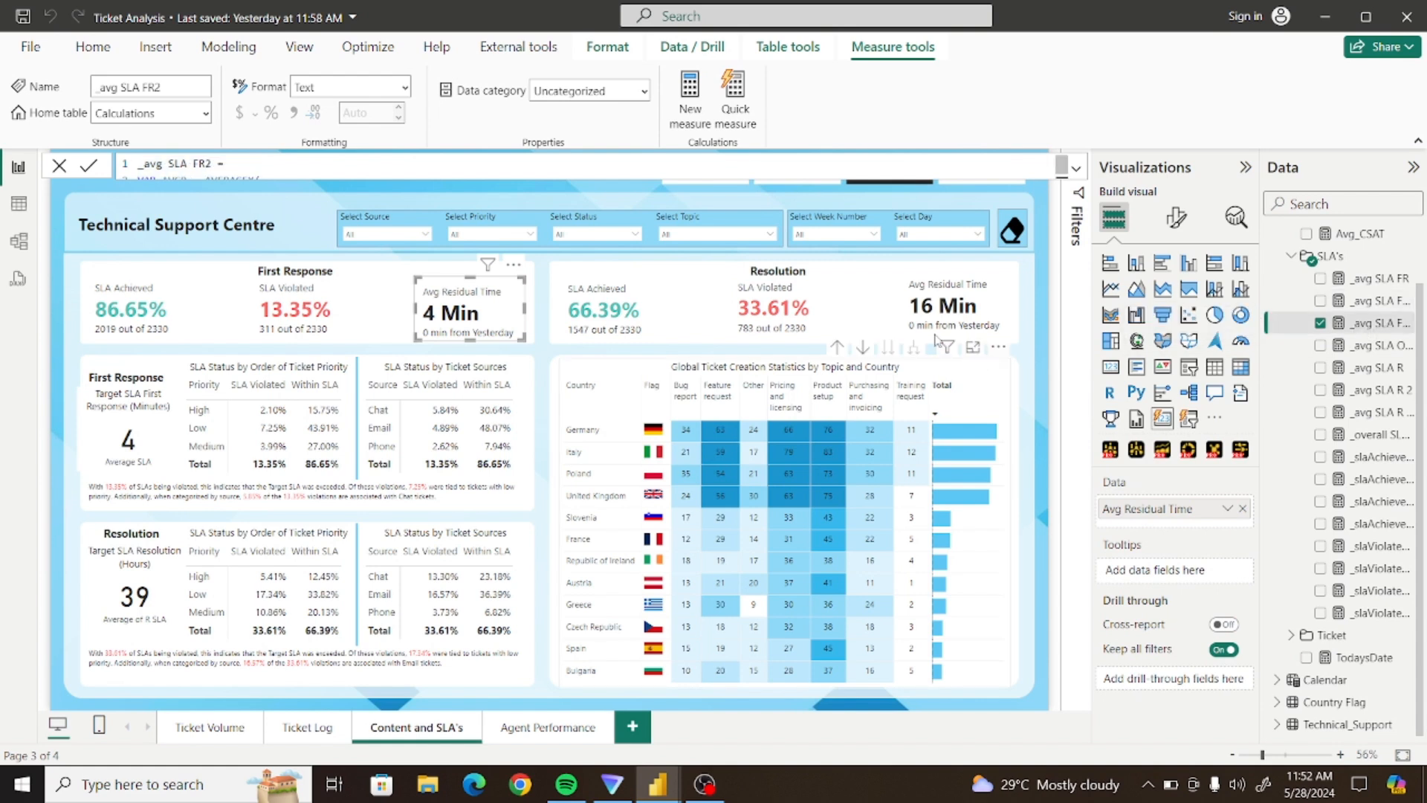
Review the formula of the _avg SLA FR2 measure behind the Avg Residual Time card
click(1076, 169)
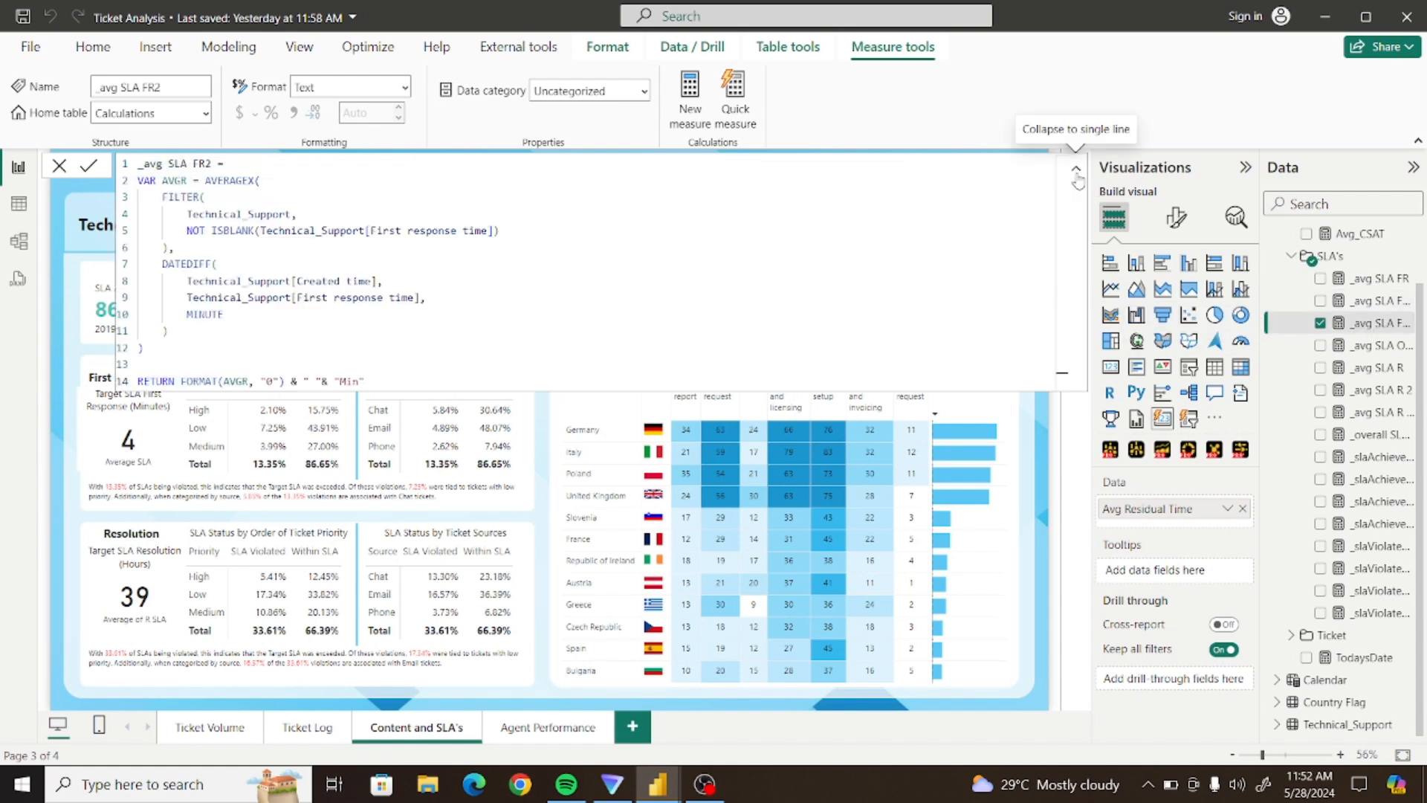
click(1077, 176)
click(1076, 176)
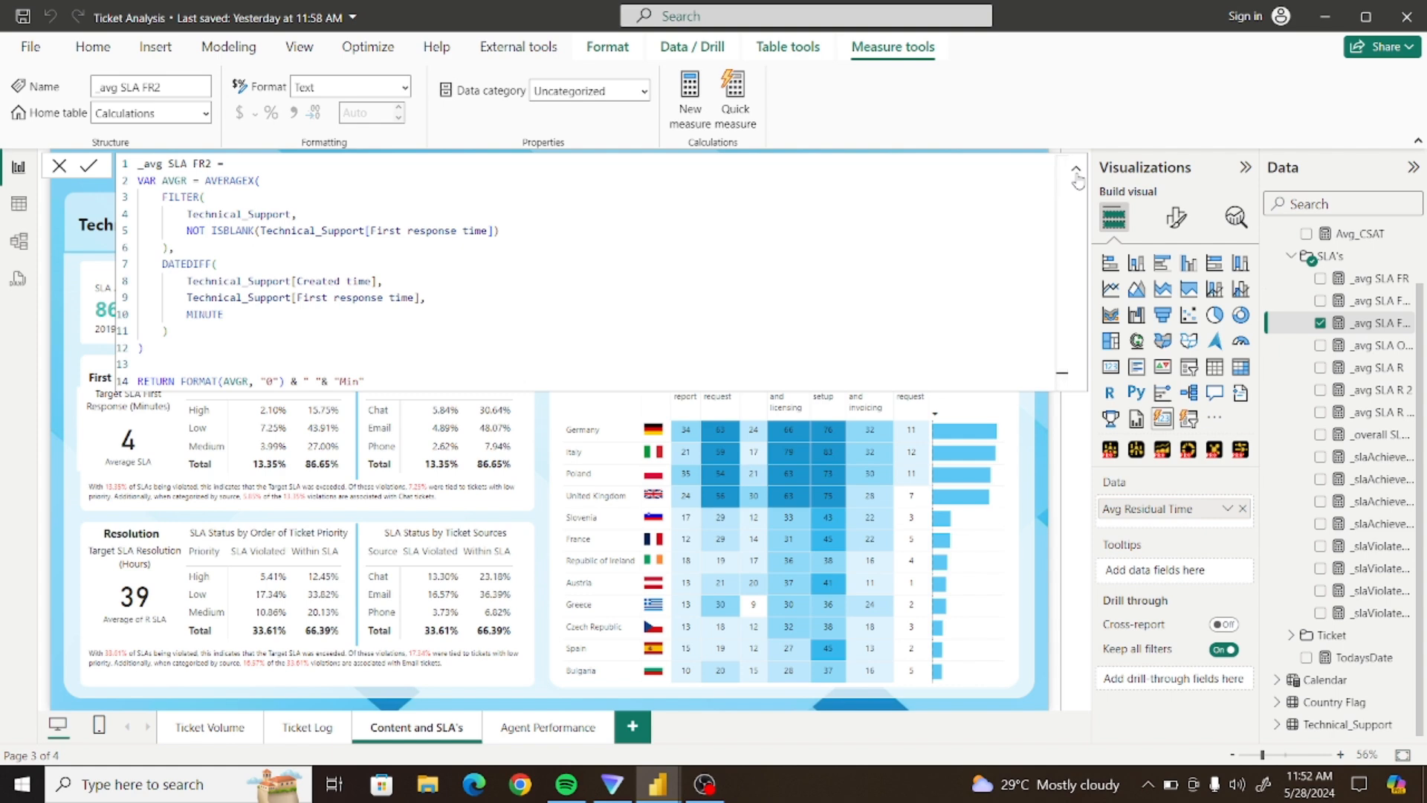
click(1076, 175)
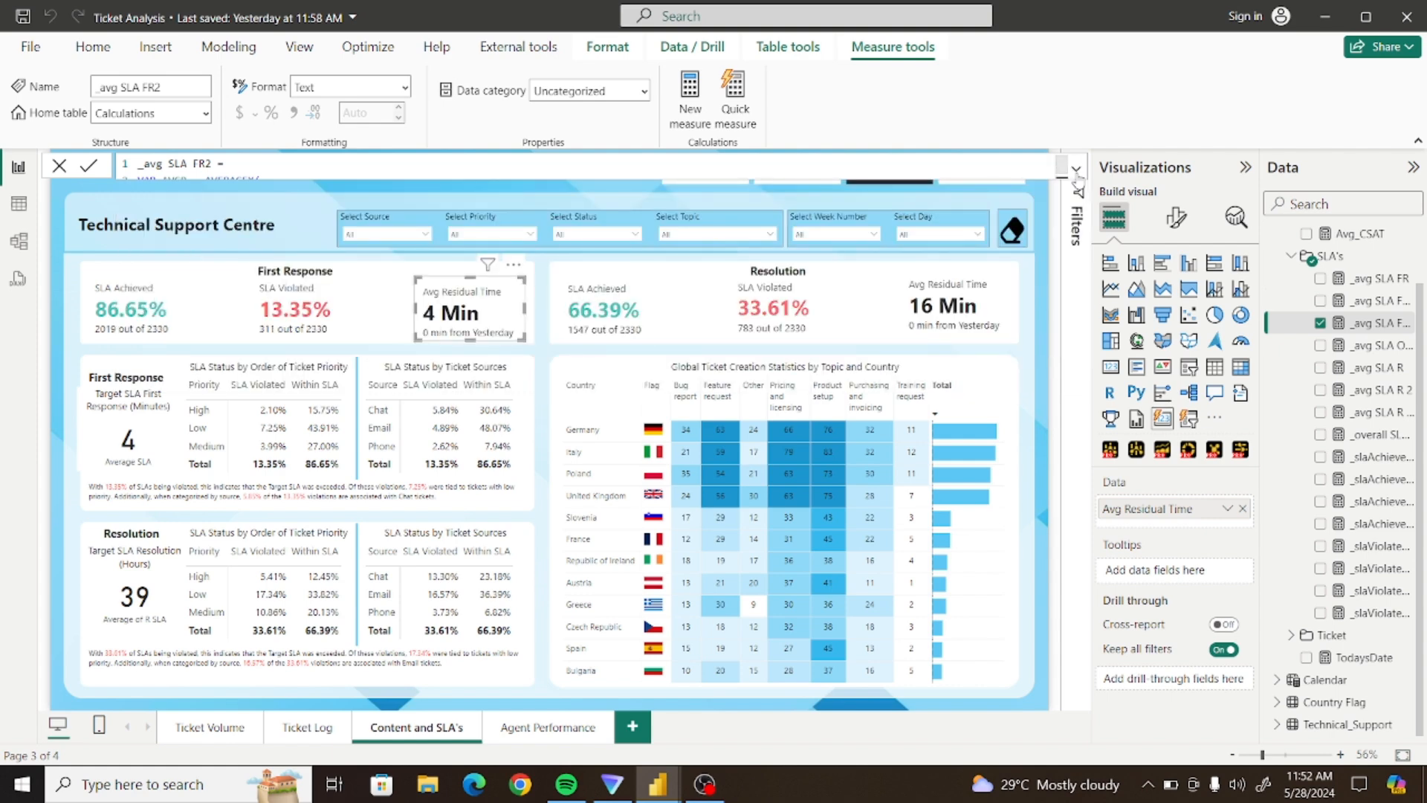
click(1077, 175)
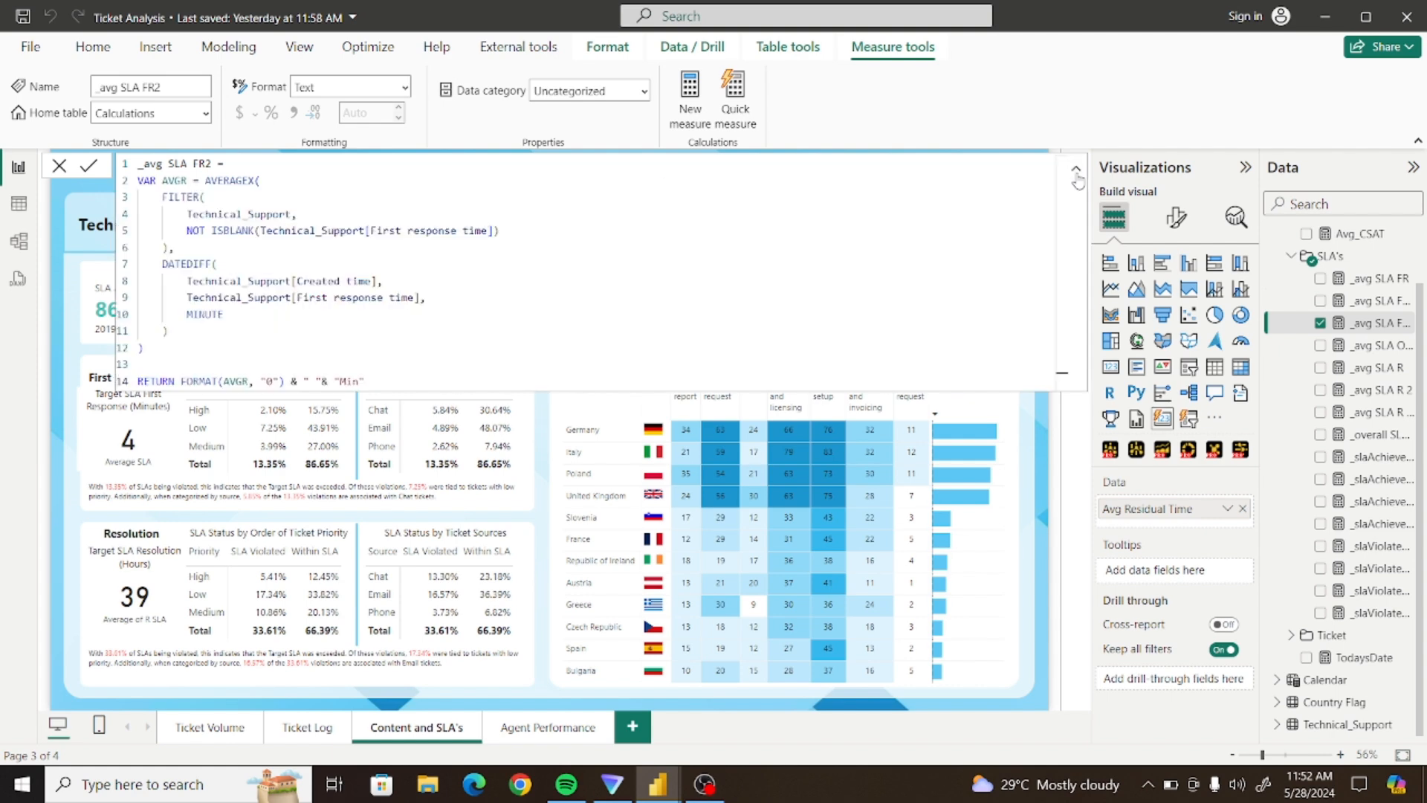
click(1077, 176)
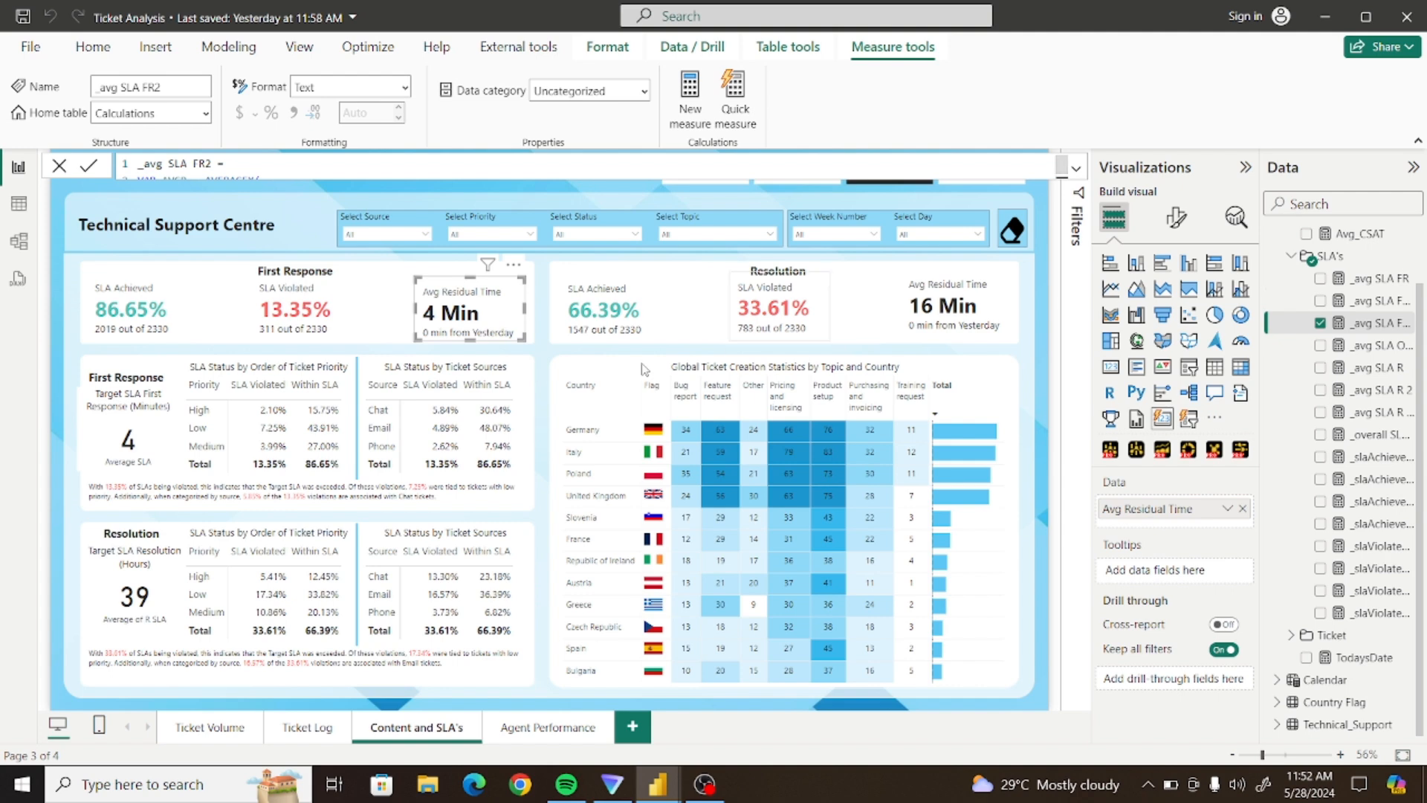
Switch to the Ticket Demo report, create a new Calculations measure from the copied formula and name it _Avg SLA FR DoD
mouse_move(658, 786)
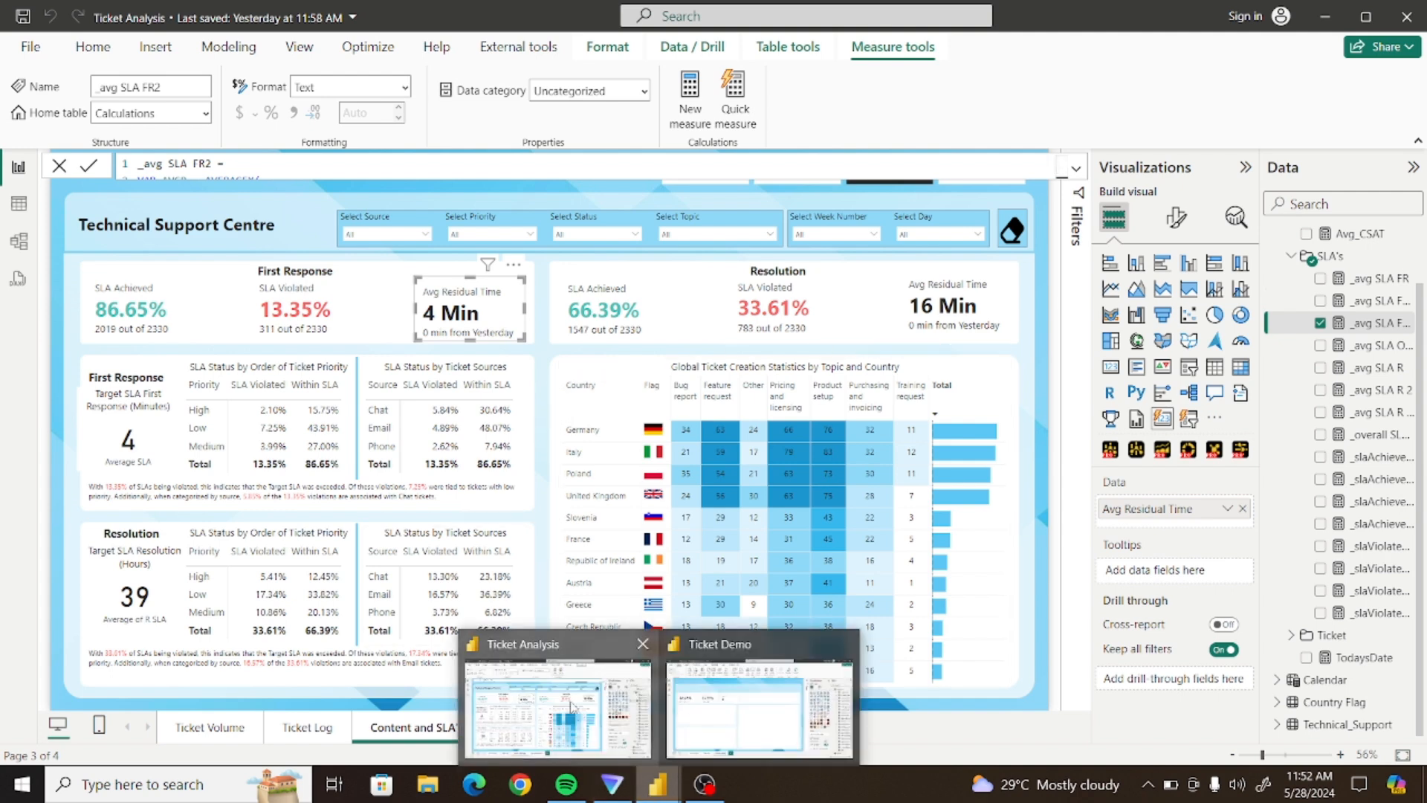
click(737, 712)
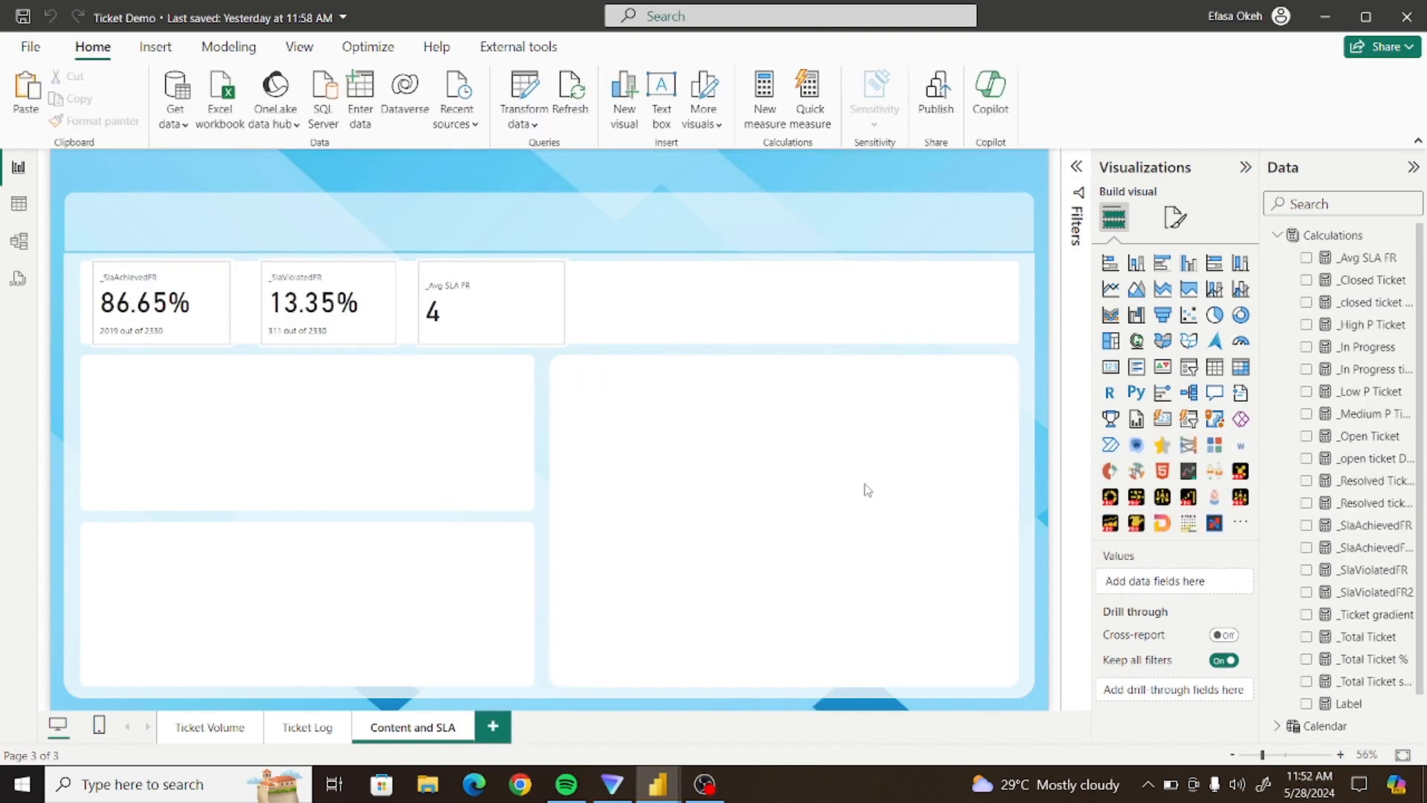
click(1349, 244)
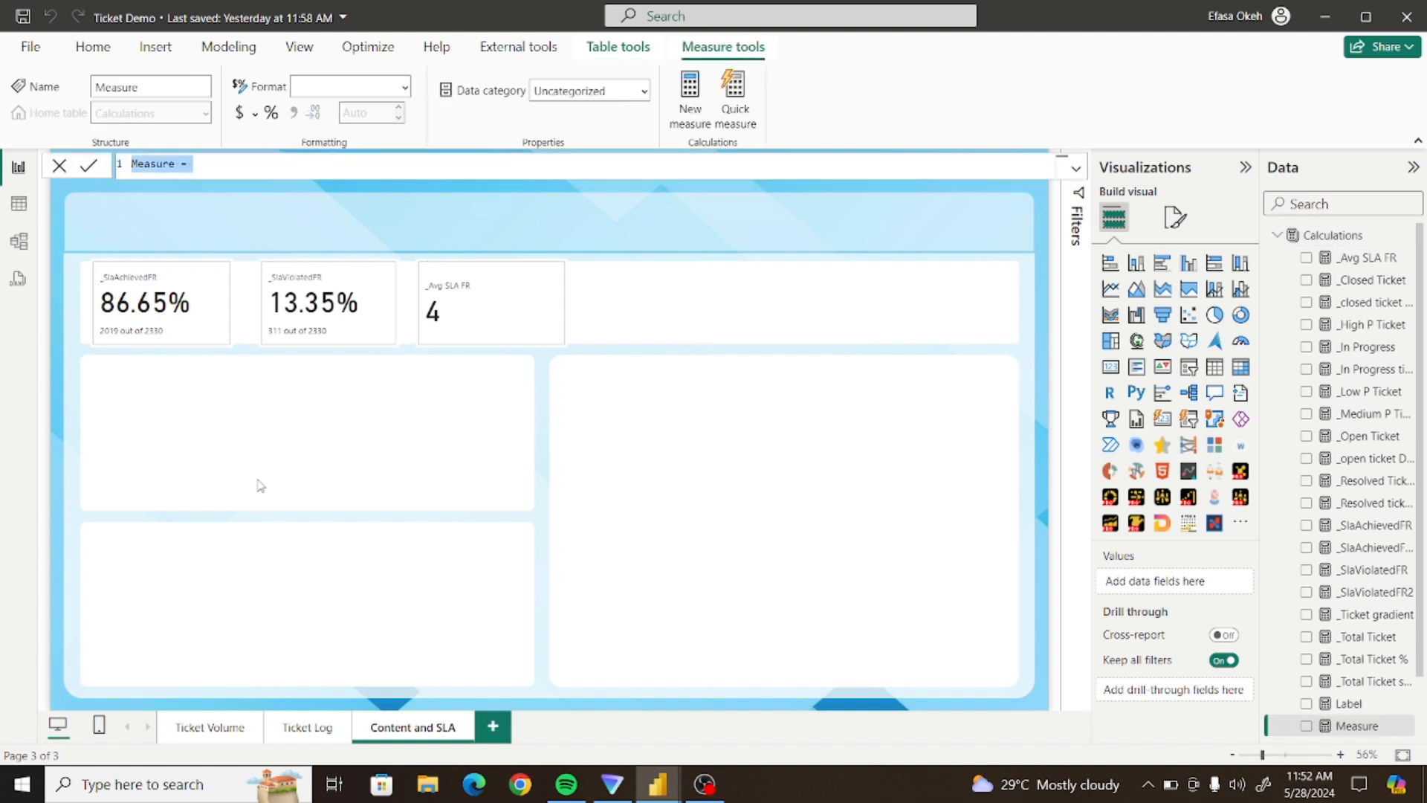
key(ctrl+v)
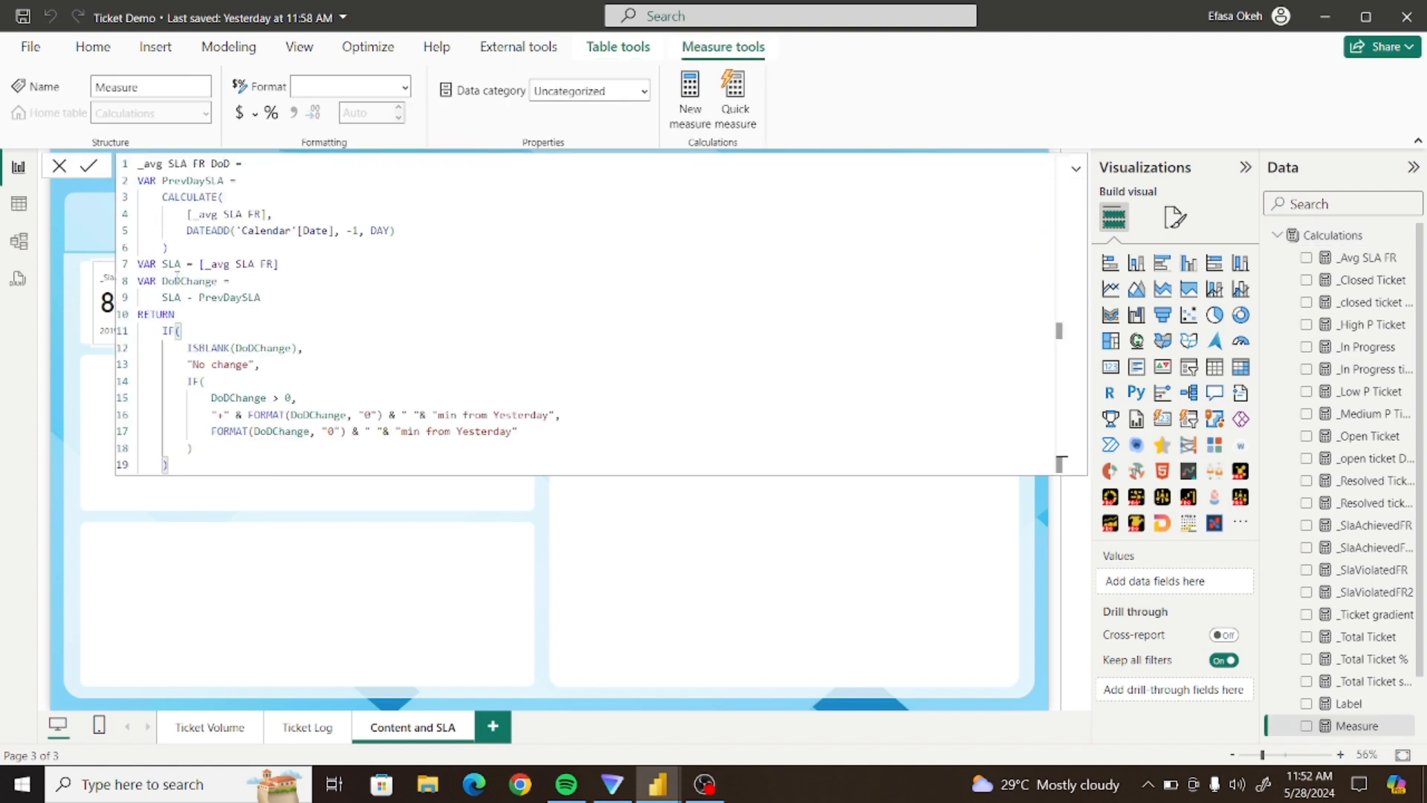
click(151, 165)
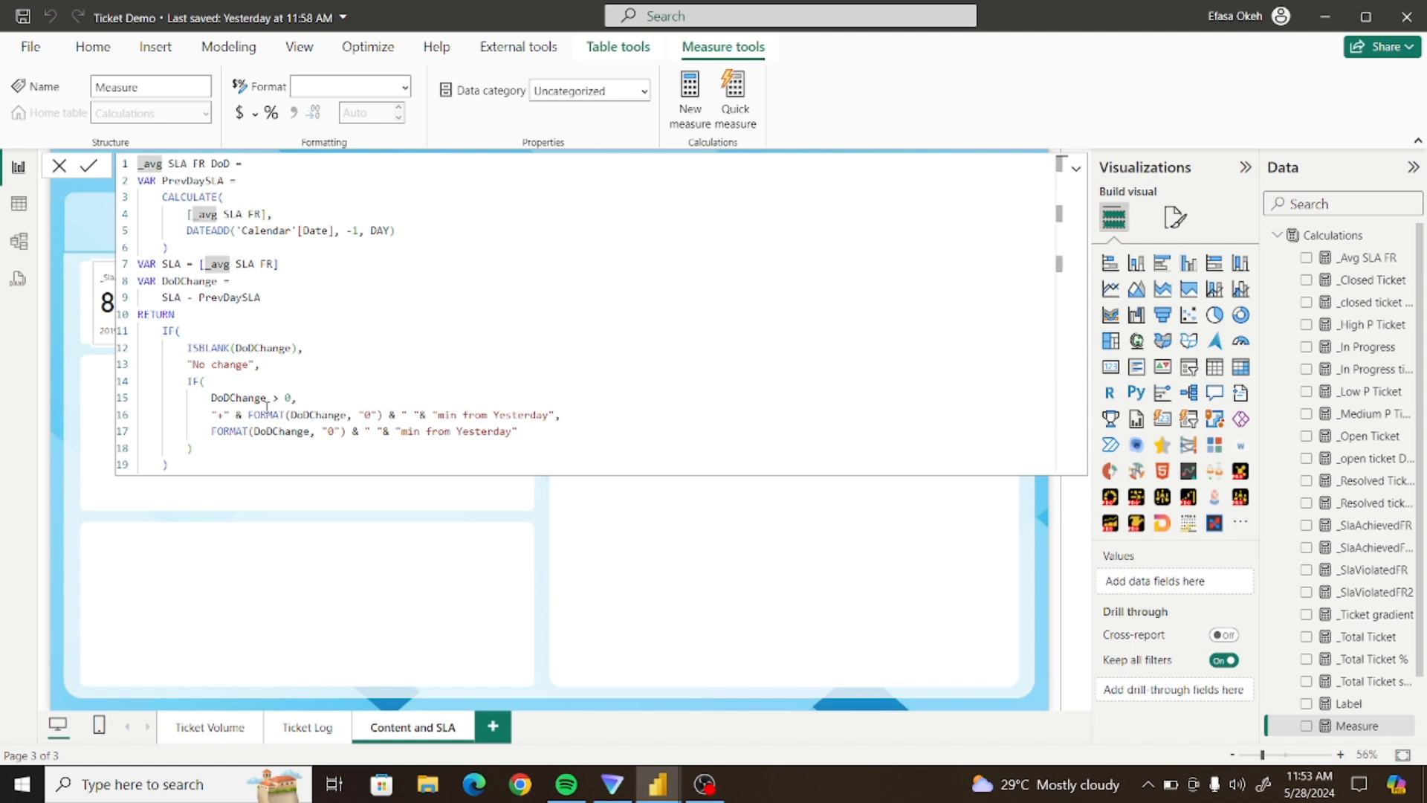
key(BackSpace)
text(A)
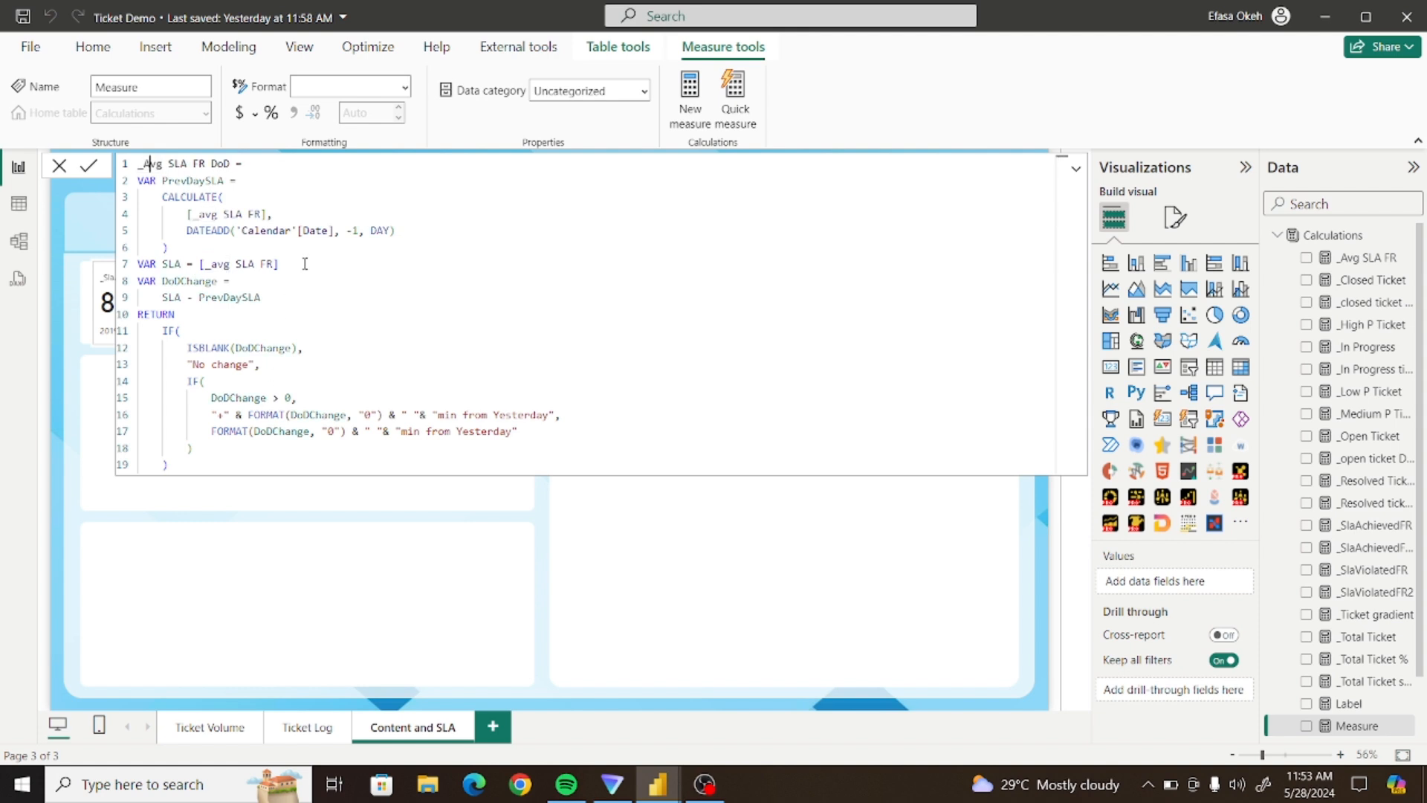
Change the measure reference inside the PrevDaySLA variable's CALCULATE to [_Avg SLA FR]
double_click(340, 307)
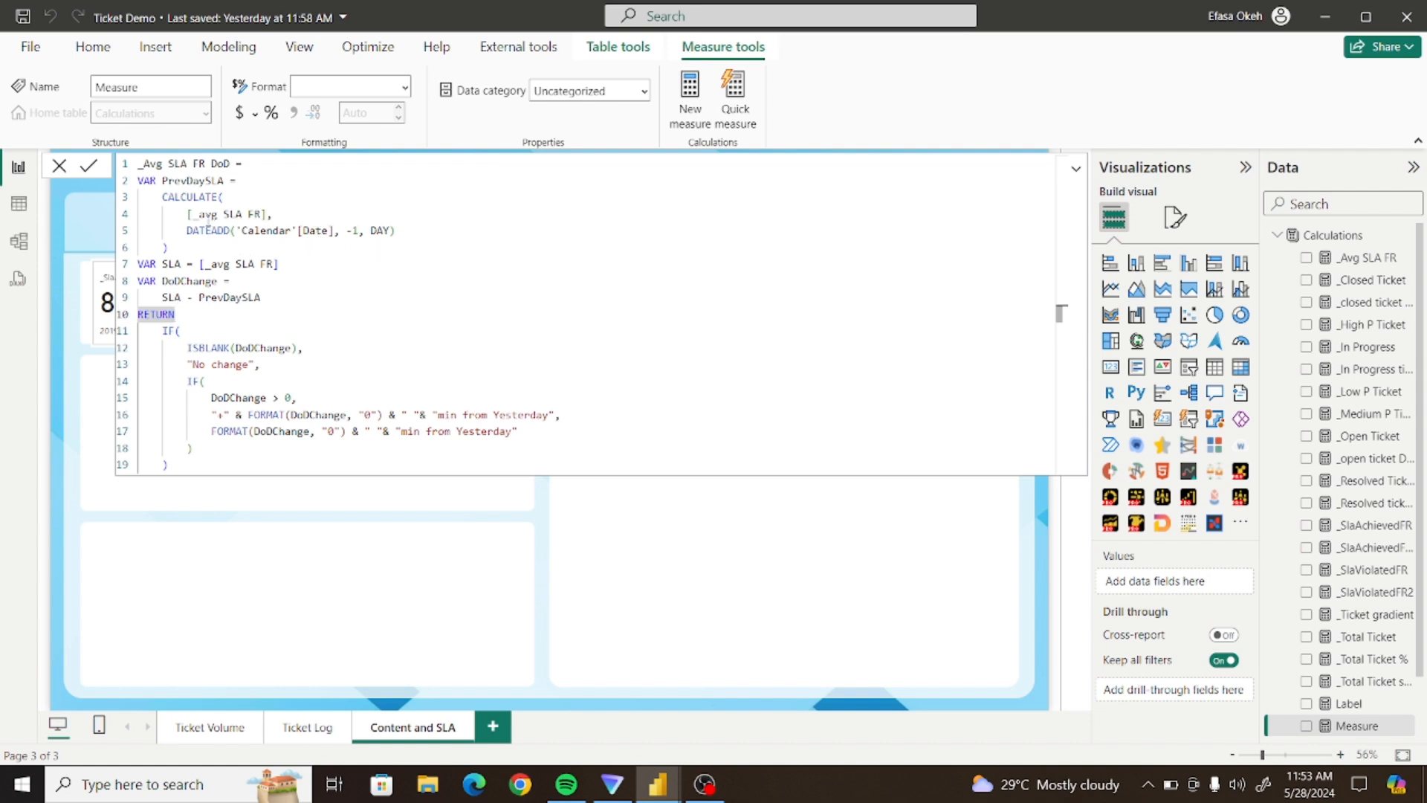
click(181, 230)
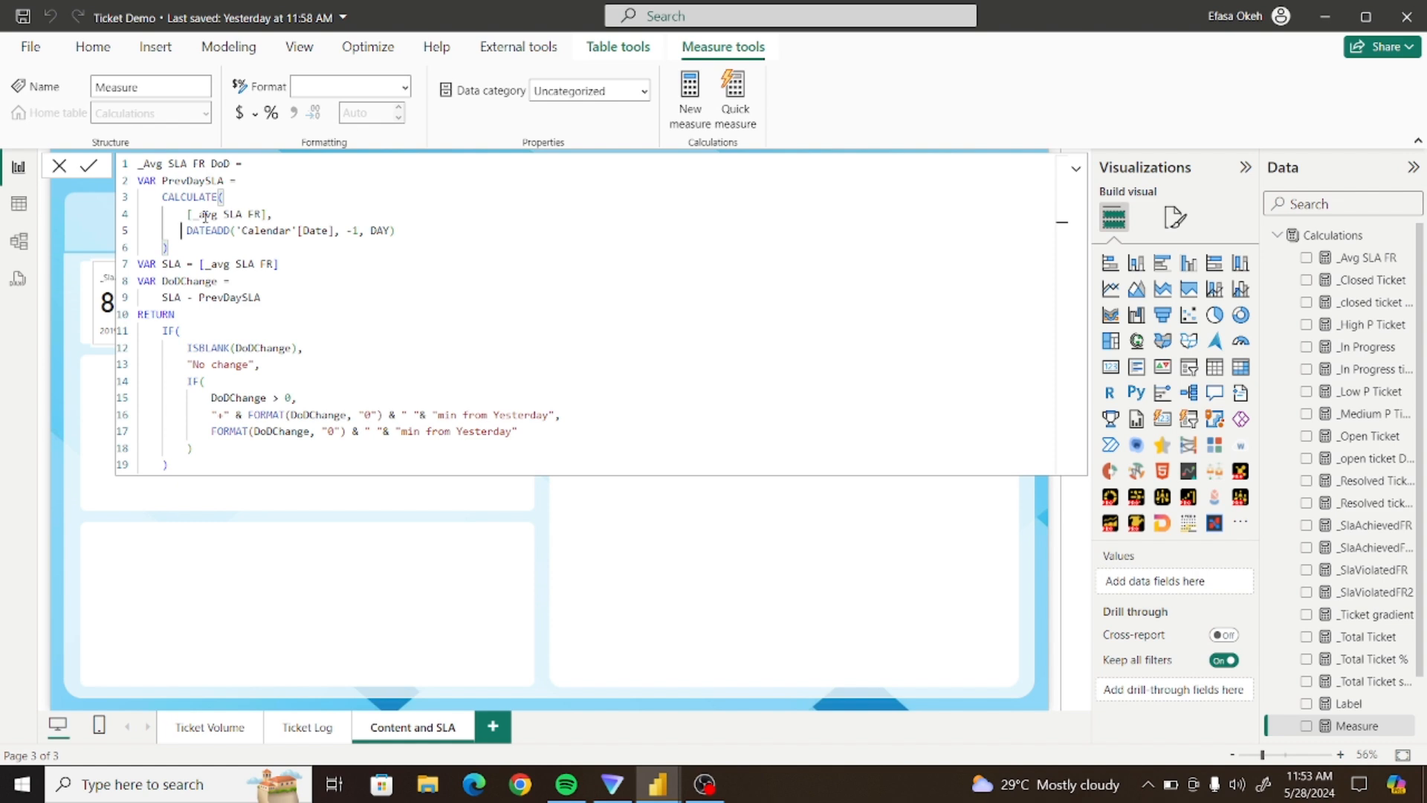
click(206, 216)
key(BackSpace)
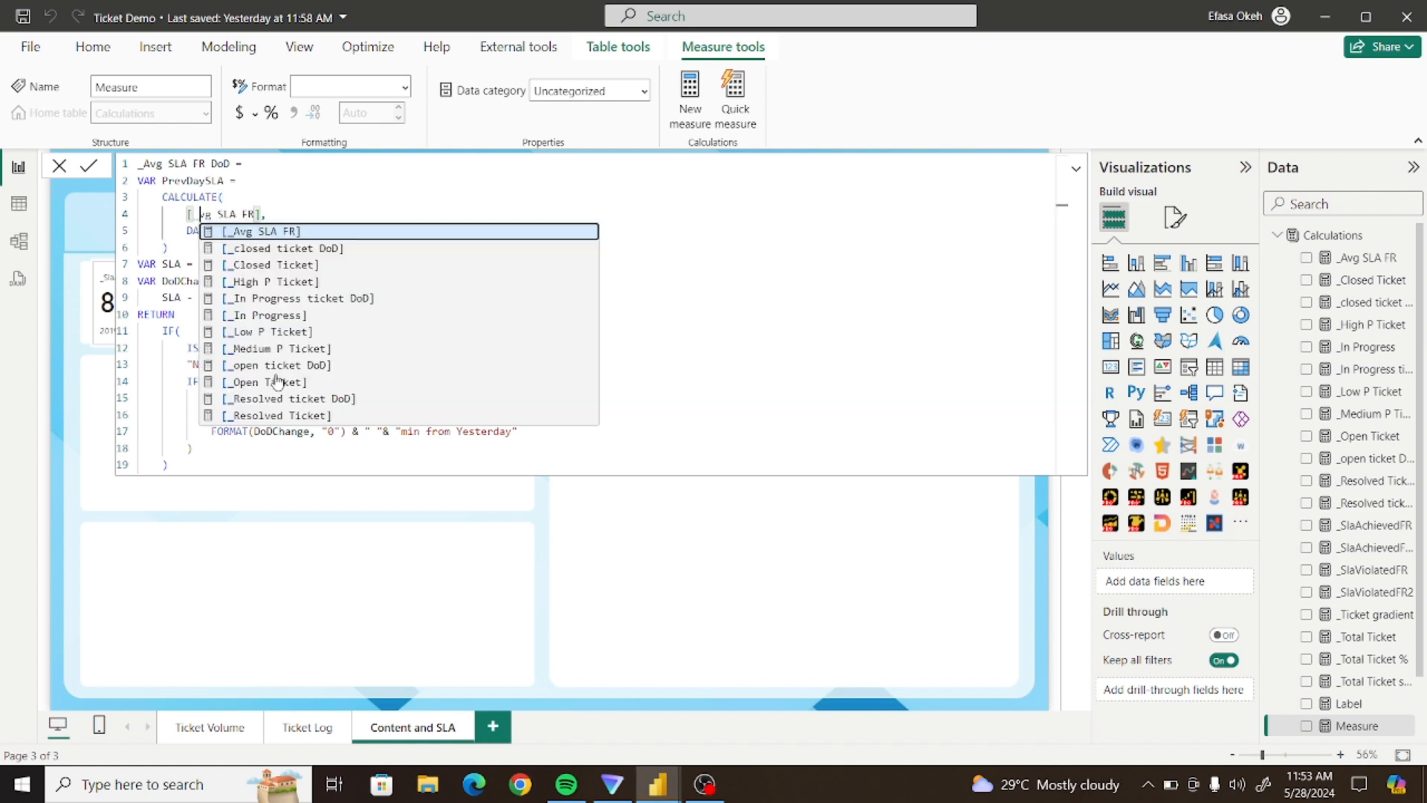
text(A)
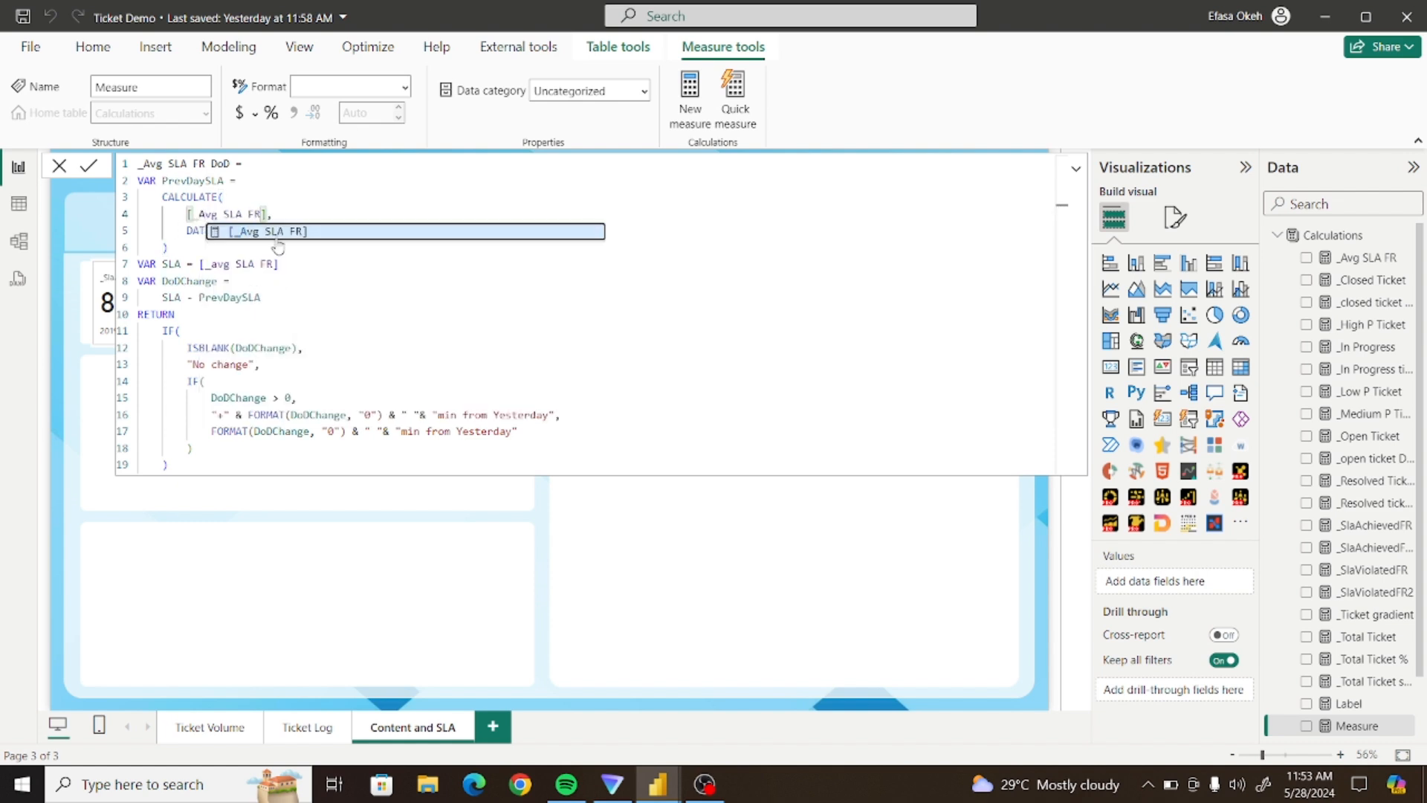
key(Escape)
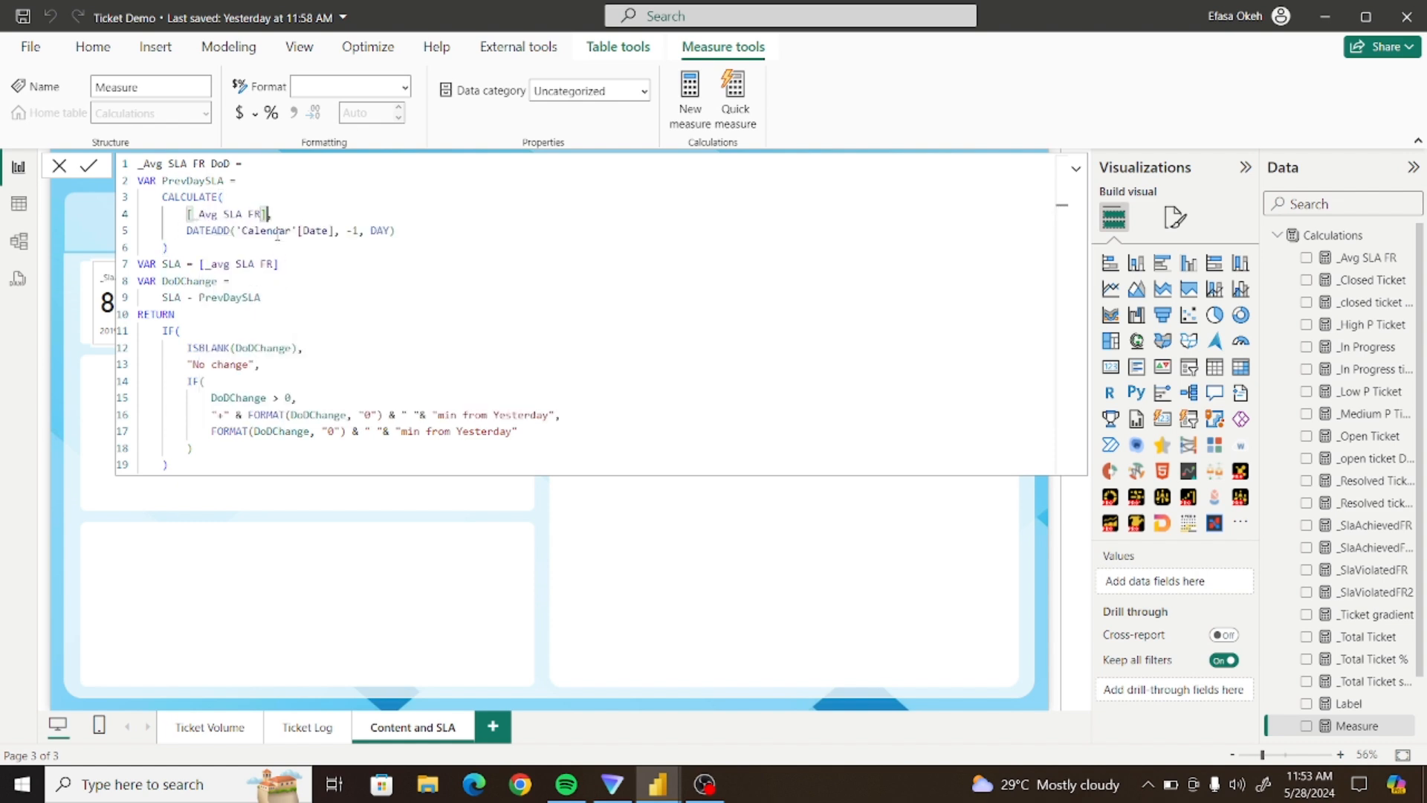
Change the SLA variable's reference to [_Avg SLA FR], commit the measure and collapse the formula editor
click(219, 266)
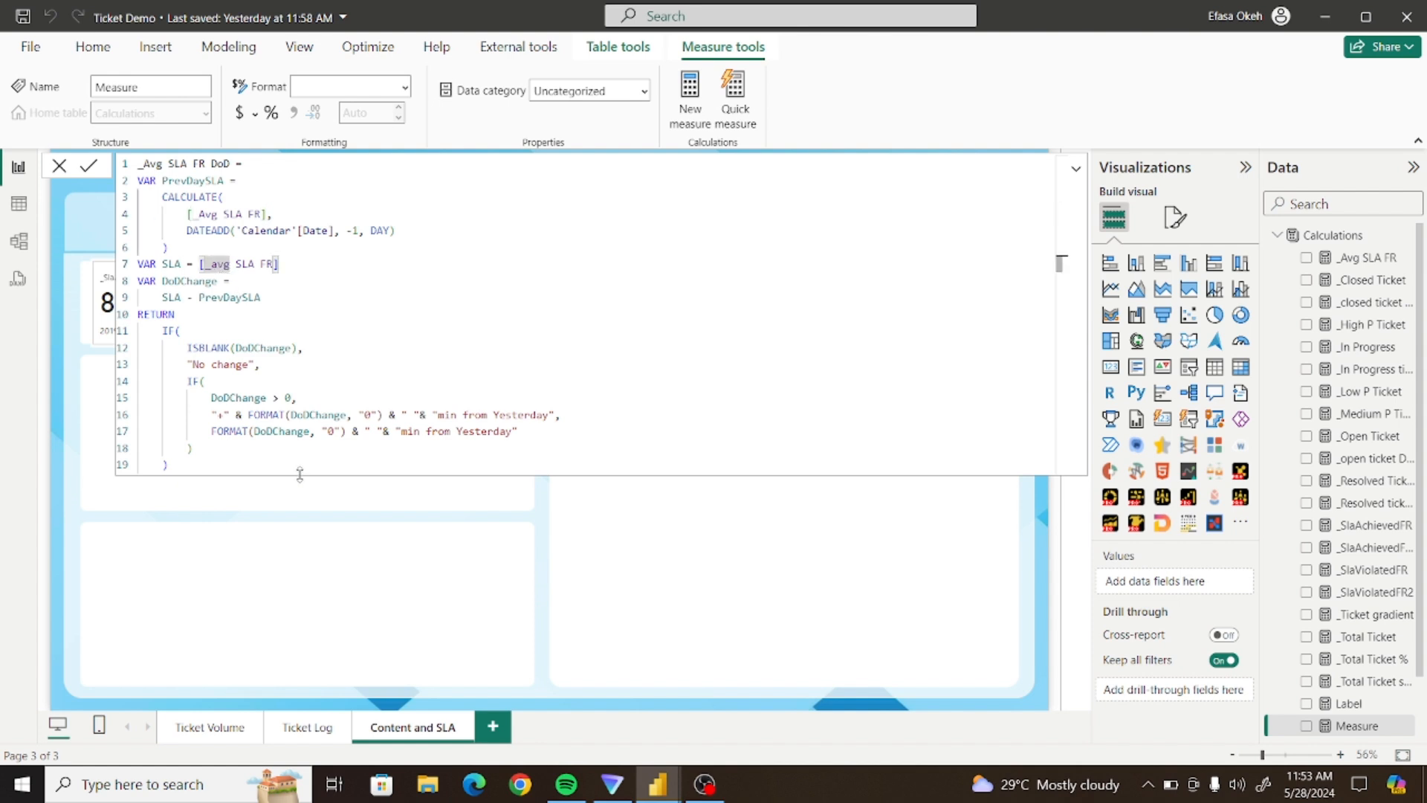
key(BackSpace)
key(Tab)
click(284, 323)
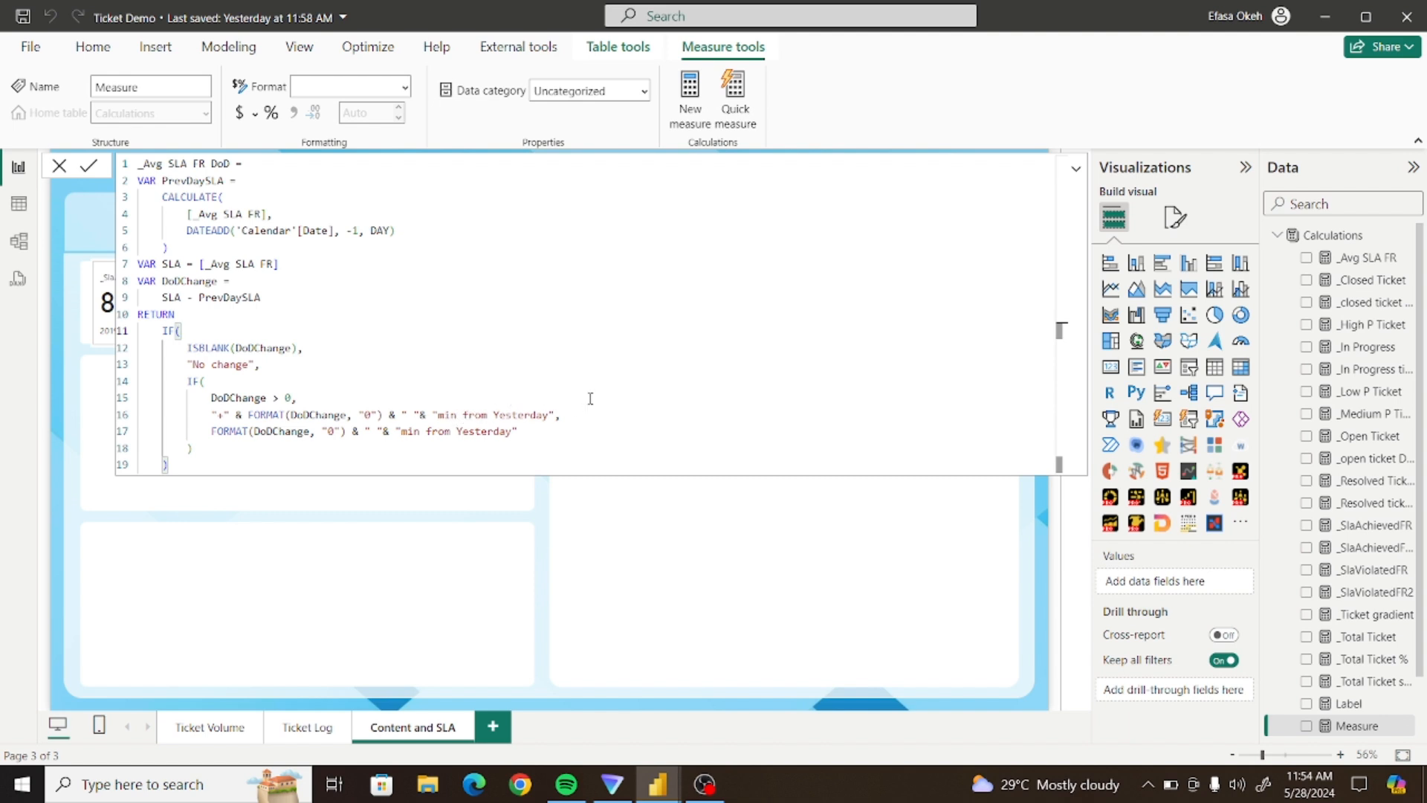
click(89, 167)
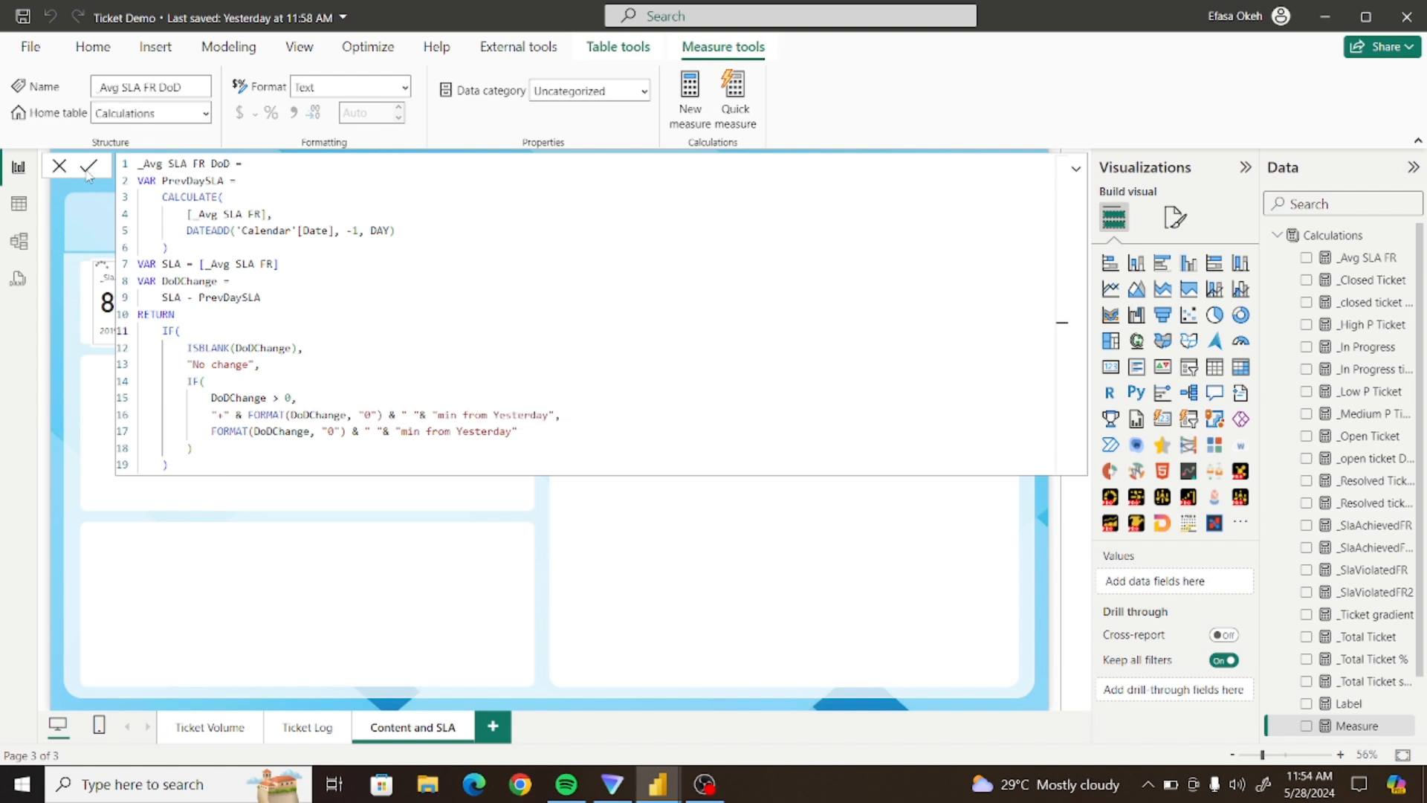
click(1077, 170)
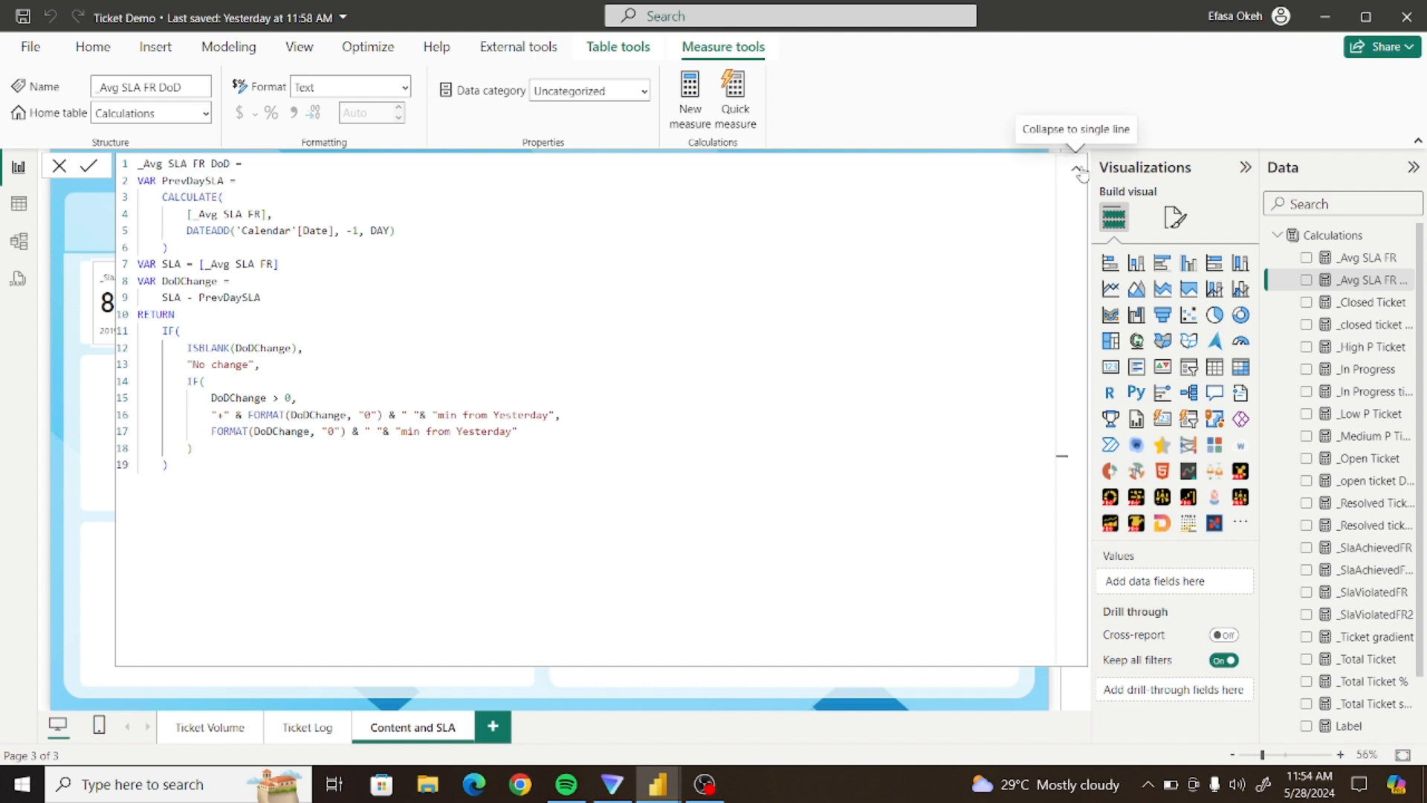
click(1082, 172)
click(844, 316)
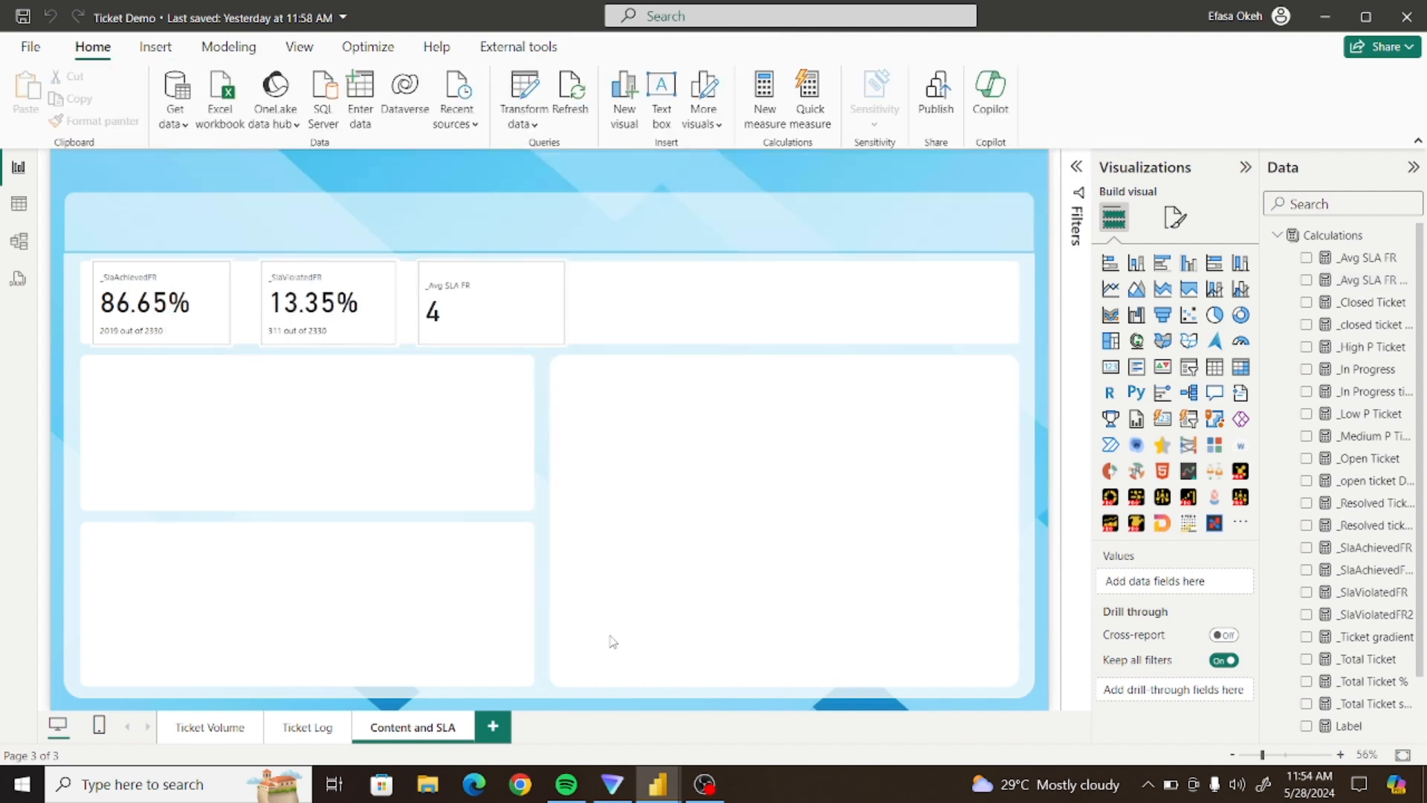
Switch to the Ticket Analysis report and copy the full formula of the _avg SLA FR2 measure
mouse_move(658, 785)
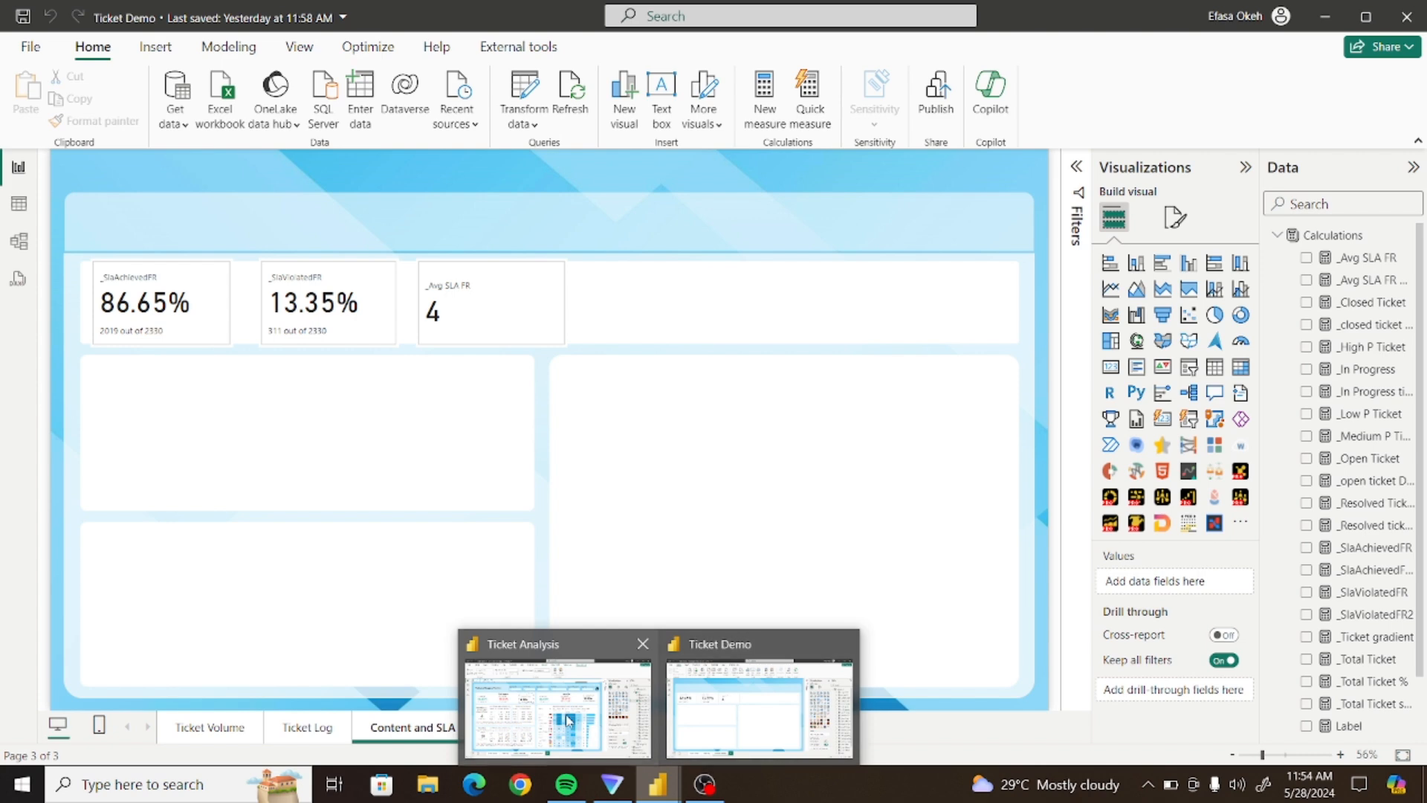
click(603, 730)
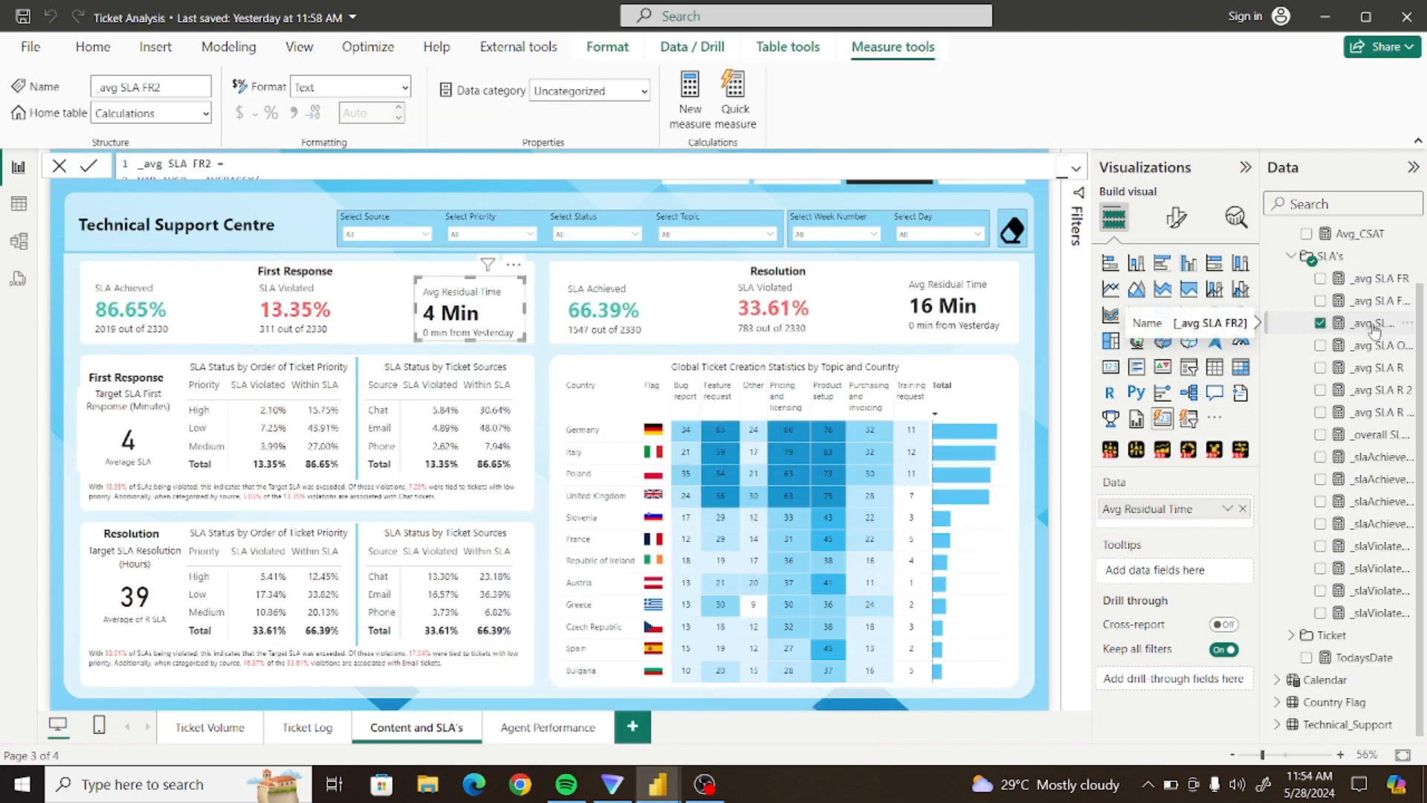
click(1077, 168)
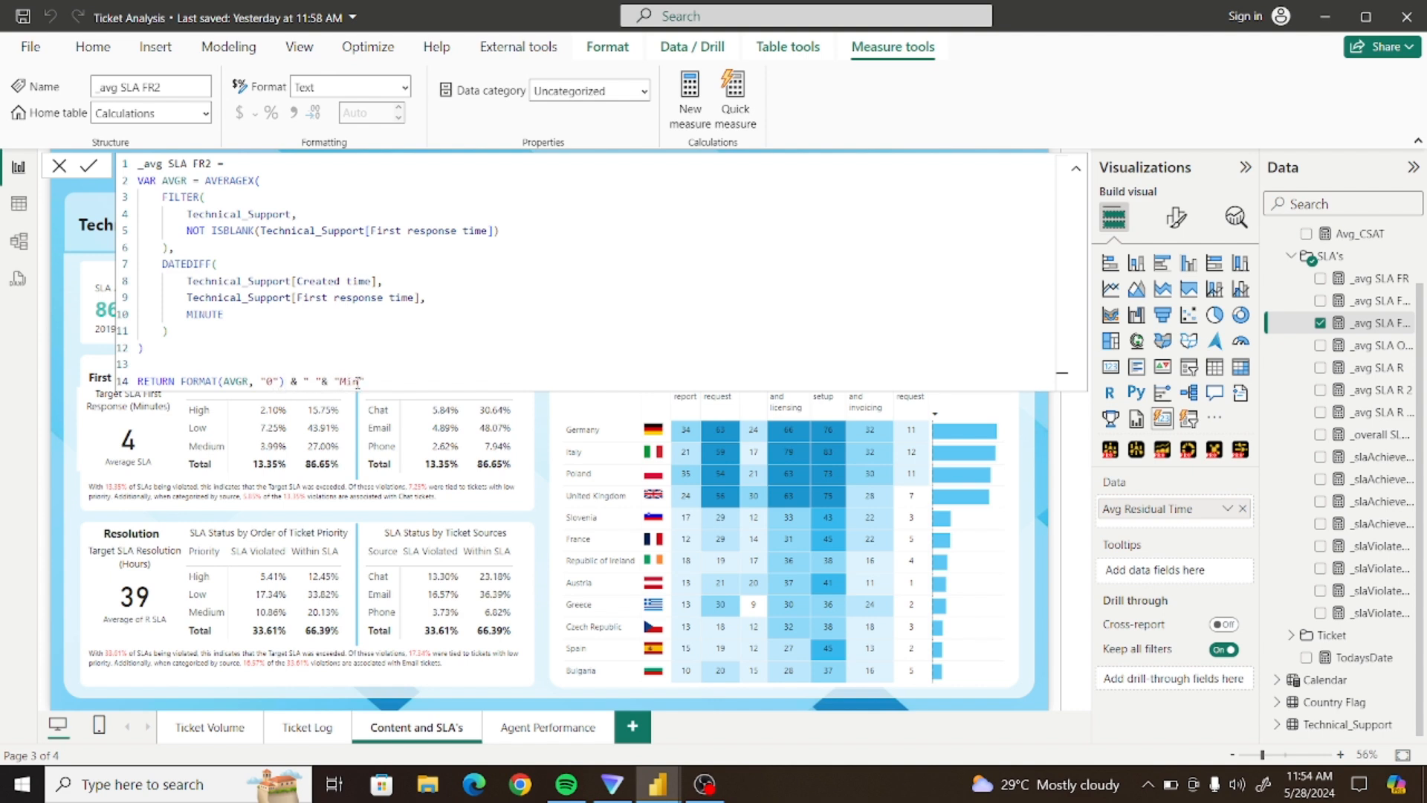
drag(359, 380, 132, 160)
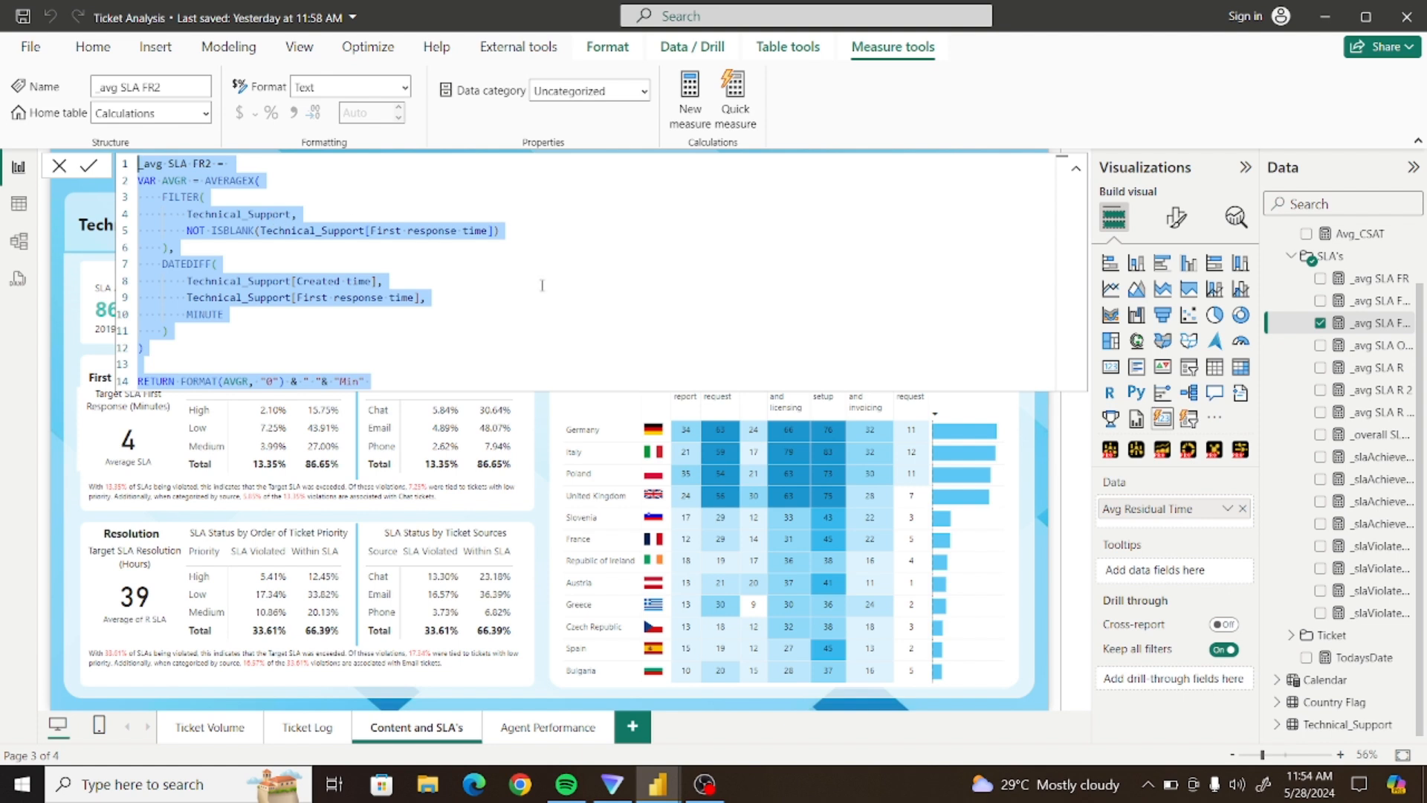
click(1076, 168)
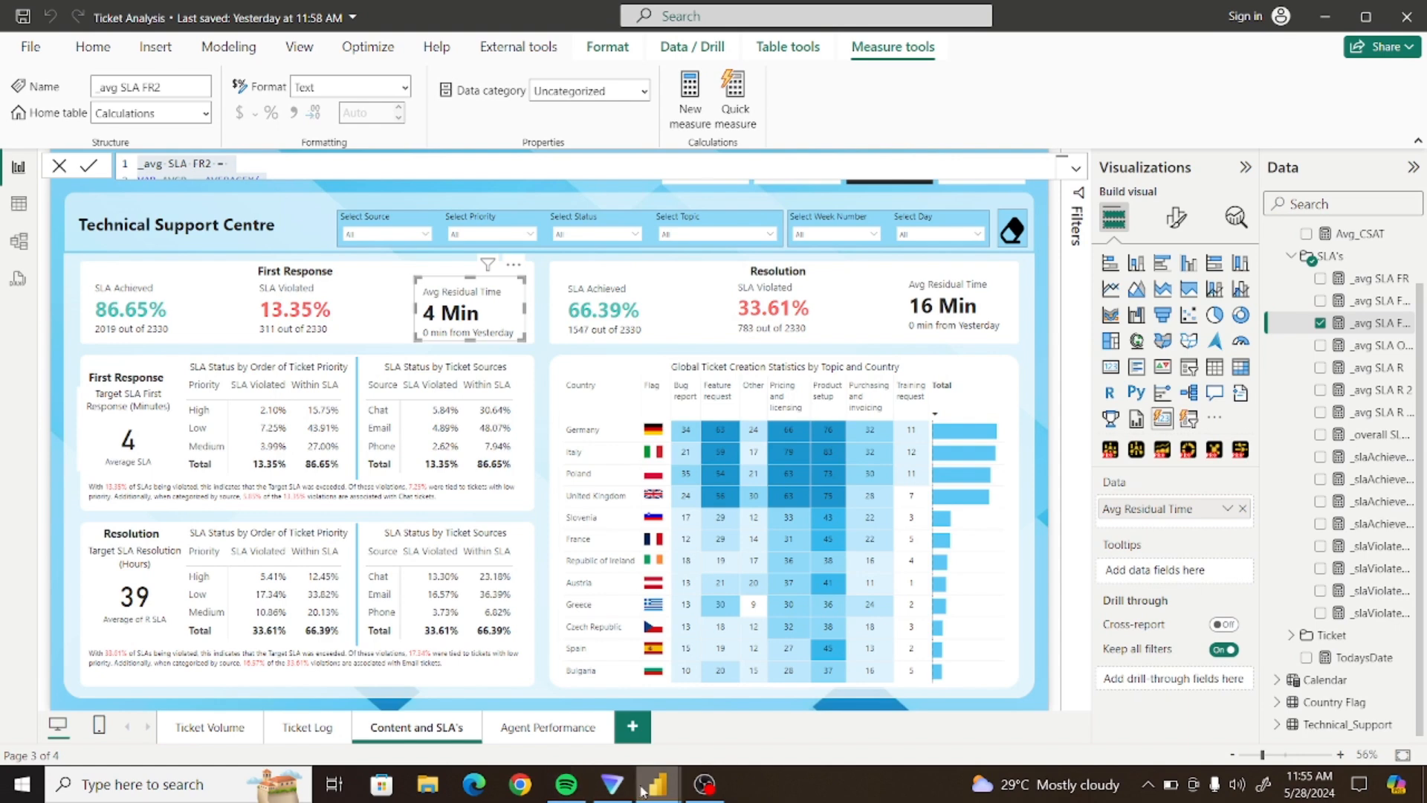
mouse_move(654, 789)
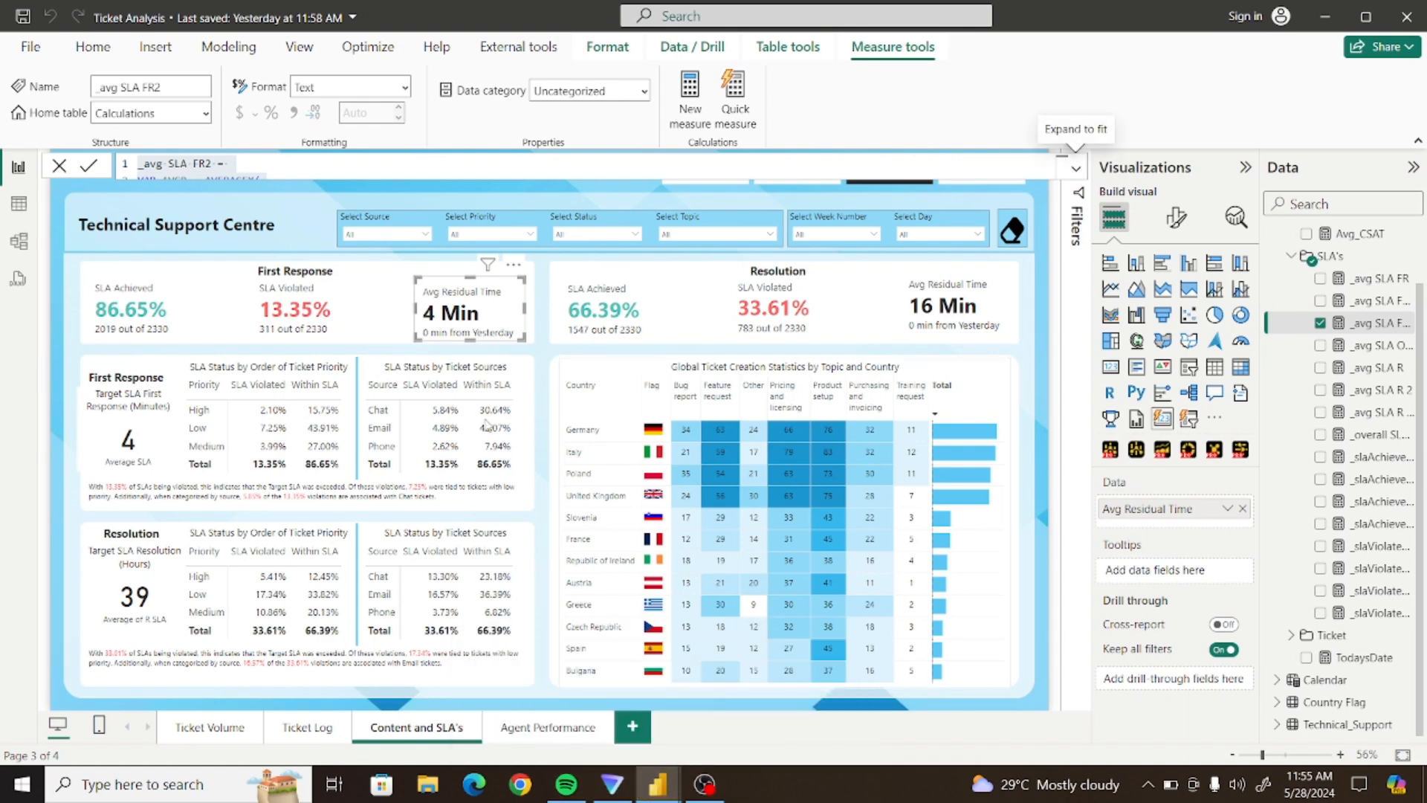
Switch to the Ticket Demo report and create a Calculations measure named _Avg SLA FR2 from the copied average response time formula
mouse_move(658, 793)
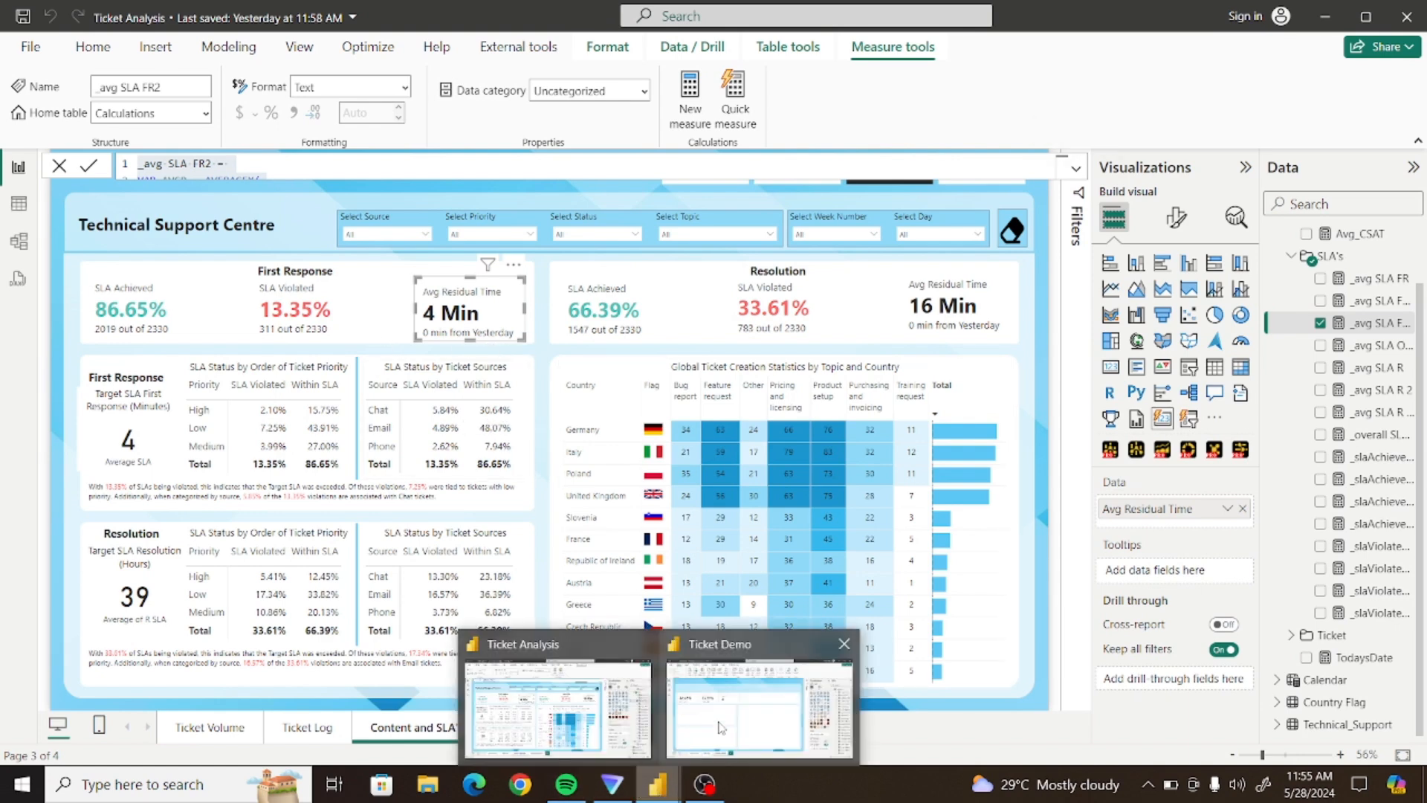
click(758, 654)
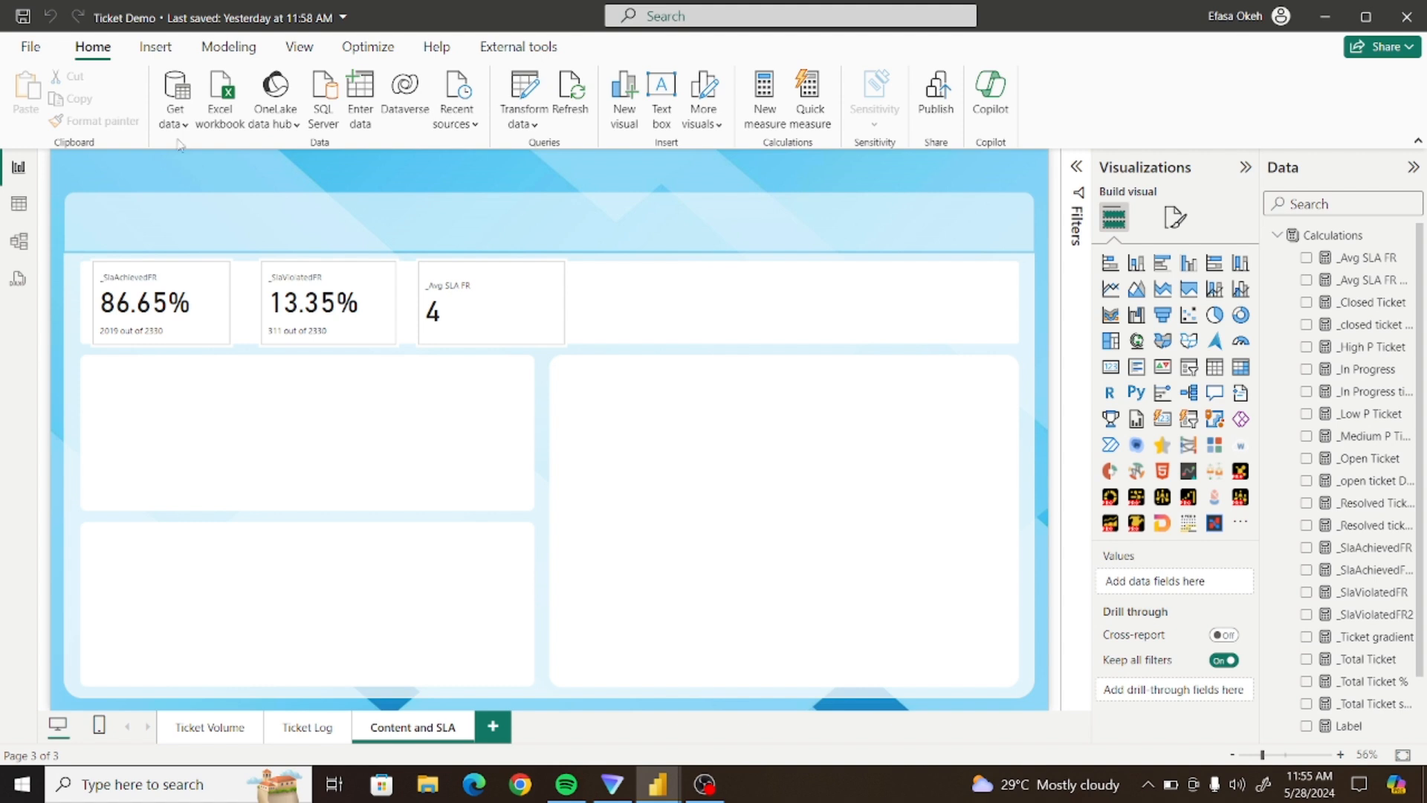
click(1335, 236)
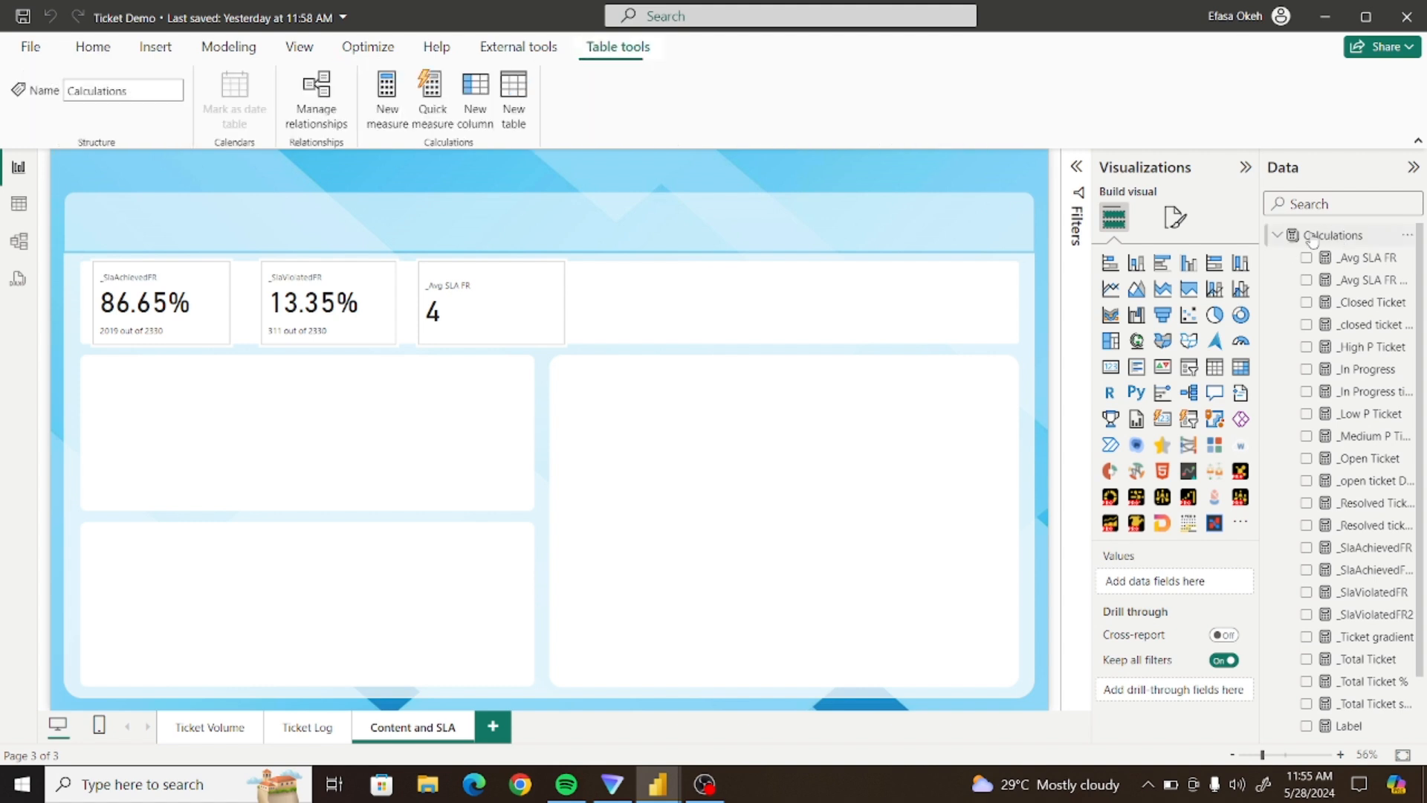
click(385, 91)
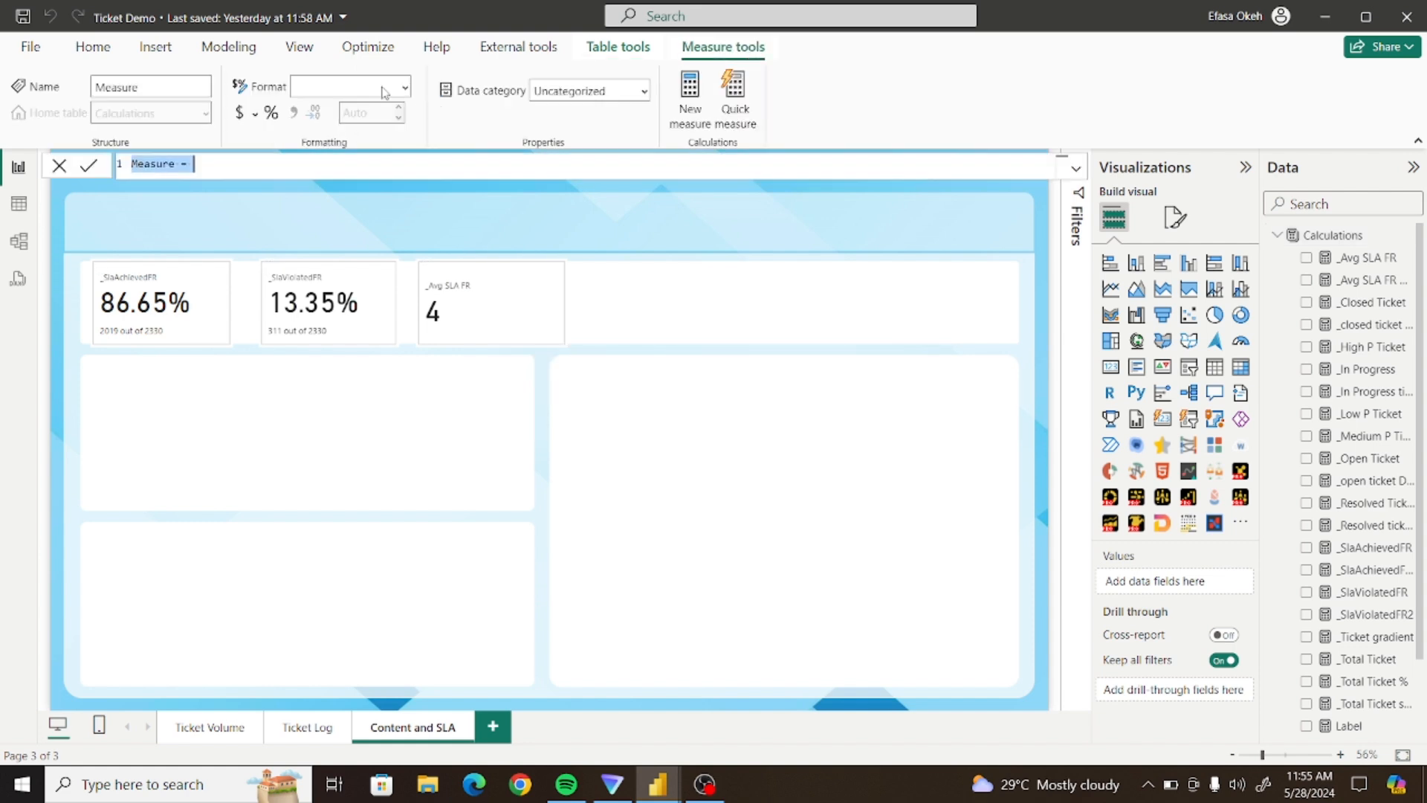
text(_Avg SLA FR2 = VAR AVGR = AVERAGEX(     FILTER(         Technical_Support,         NOT ISBLANK(Technical_Support[First response time])     ),     DATEDIFF(         Technical_Support[Created time],         Technical_Support[First response time],         MINUTE     ) )  RETURN FORMAT(AVGR, "0") & " "& "Min")
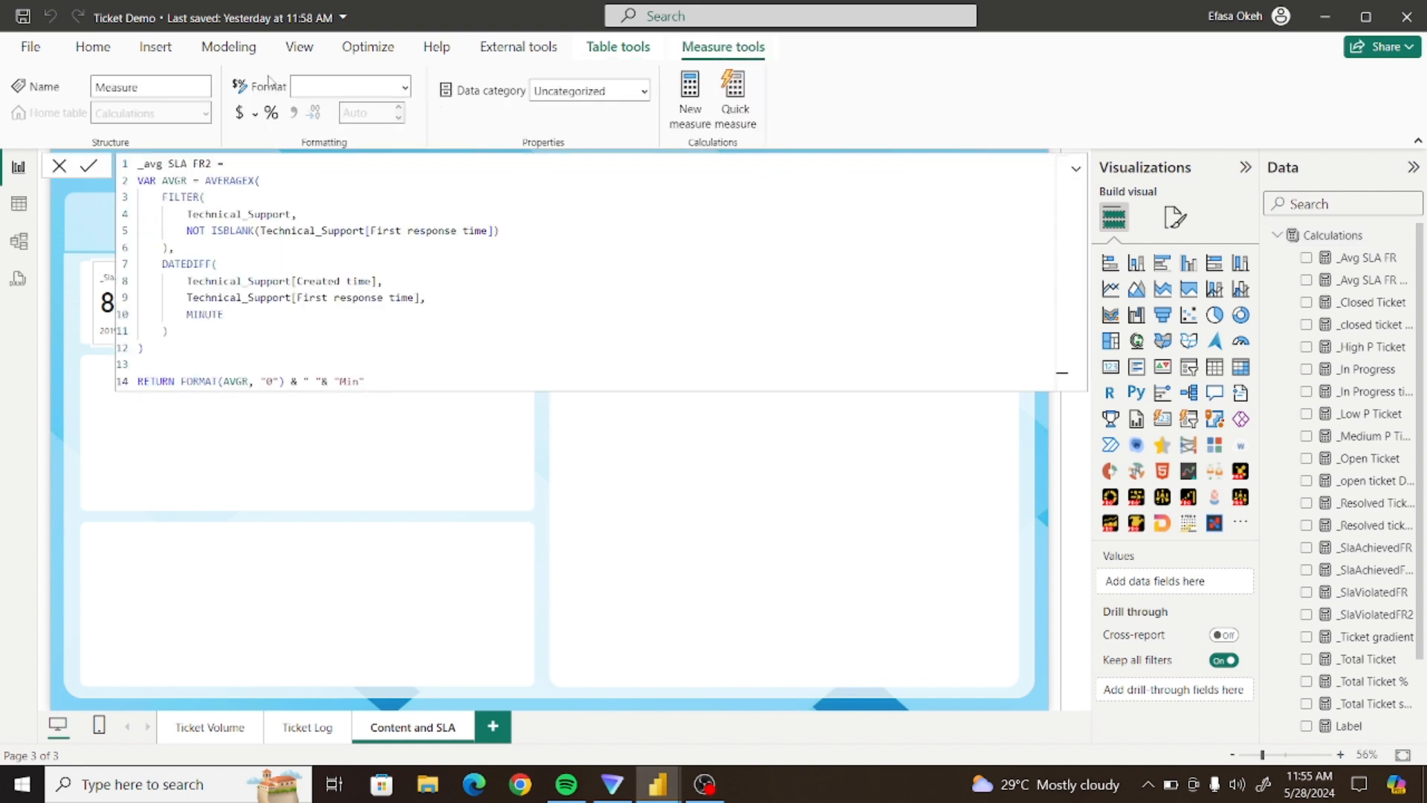
click(148, 168)
key(BackSpace)
text(A)
click(88, 165)
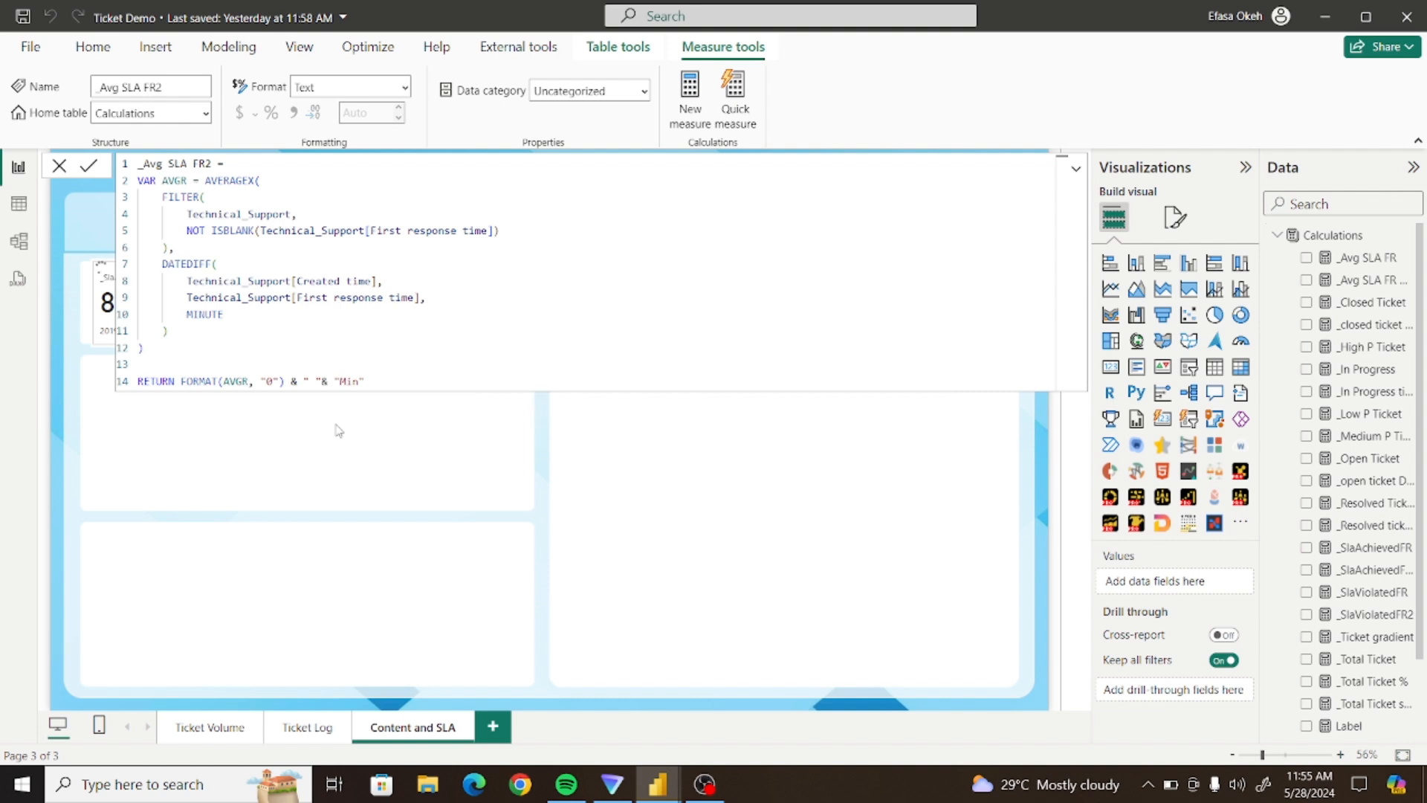
click(690, 460)
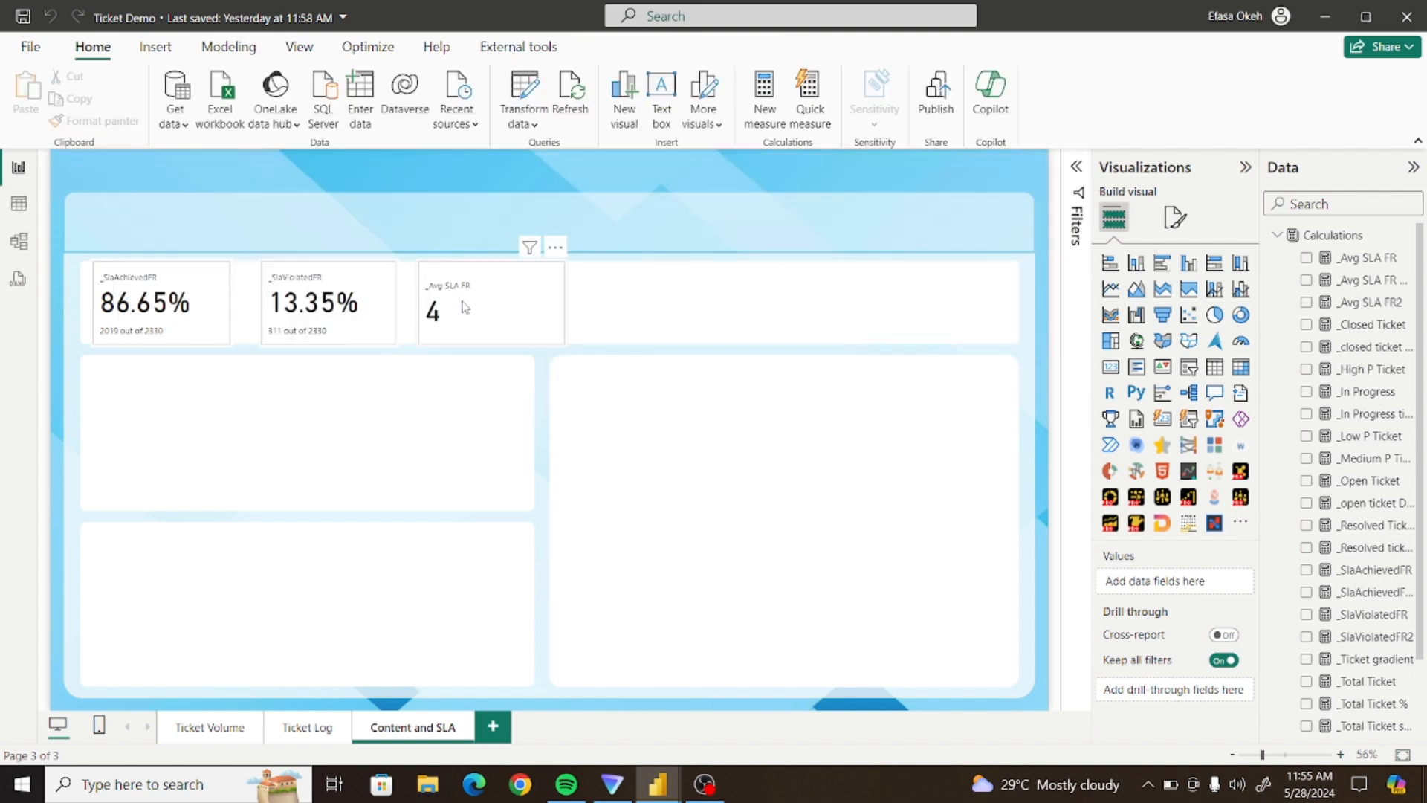
Replace the _Avg SLA FR field in the third card with the _Avg SLA FR2 measure
click(504, 318)
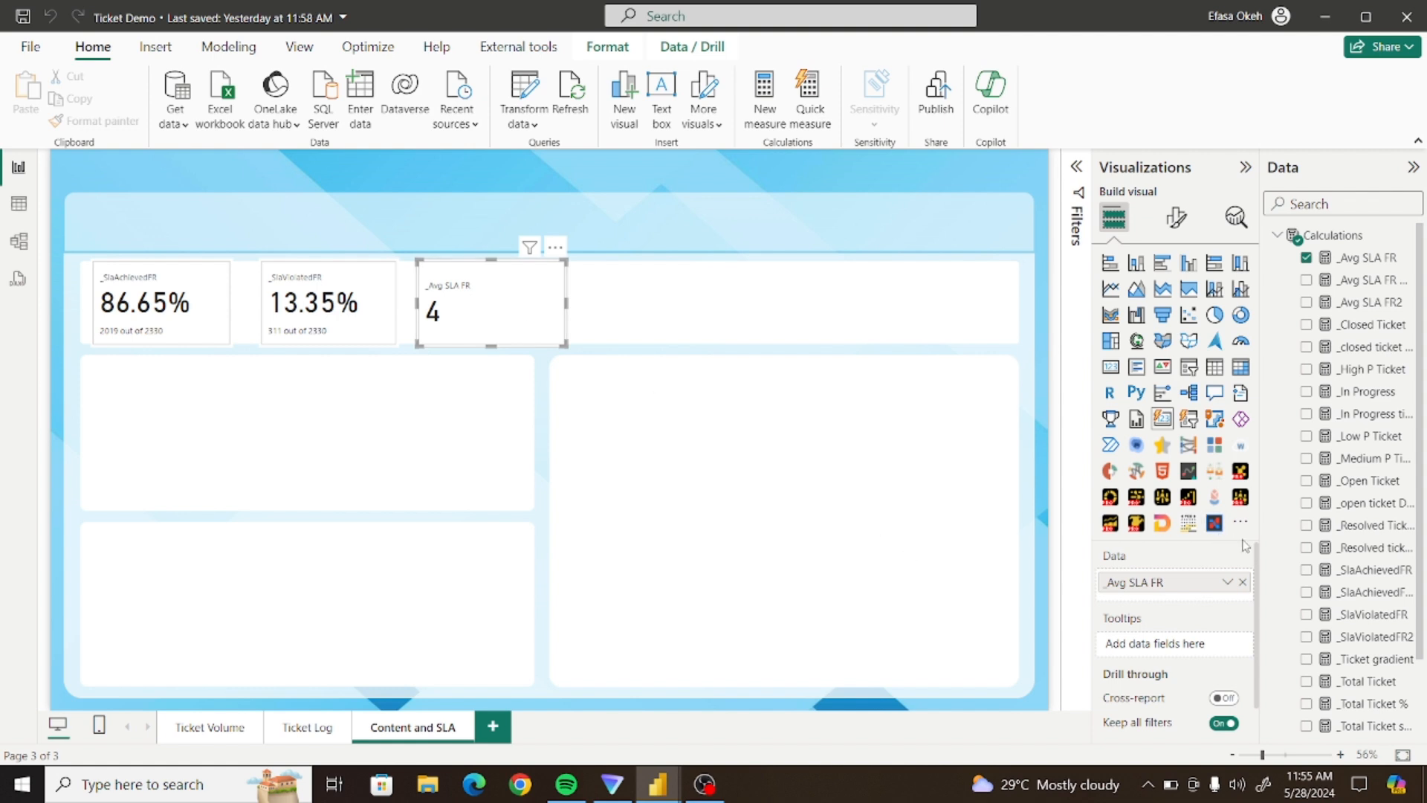
click(1245, 584)
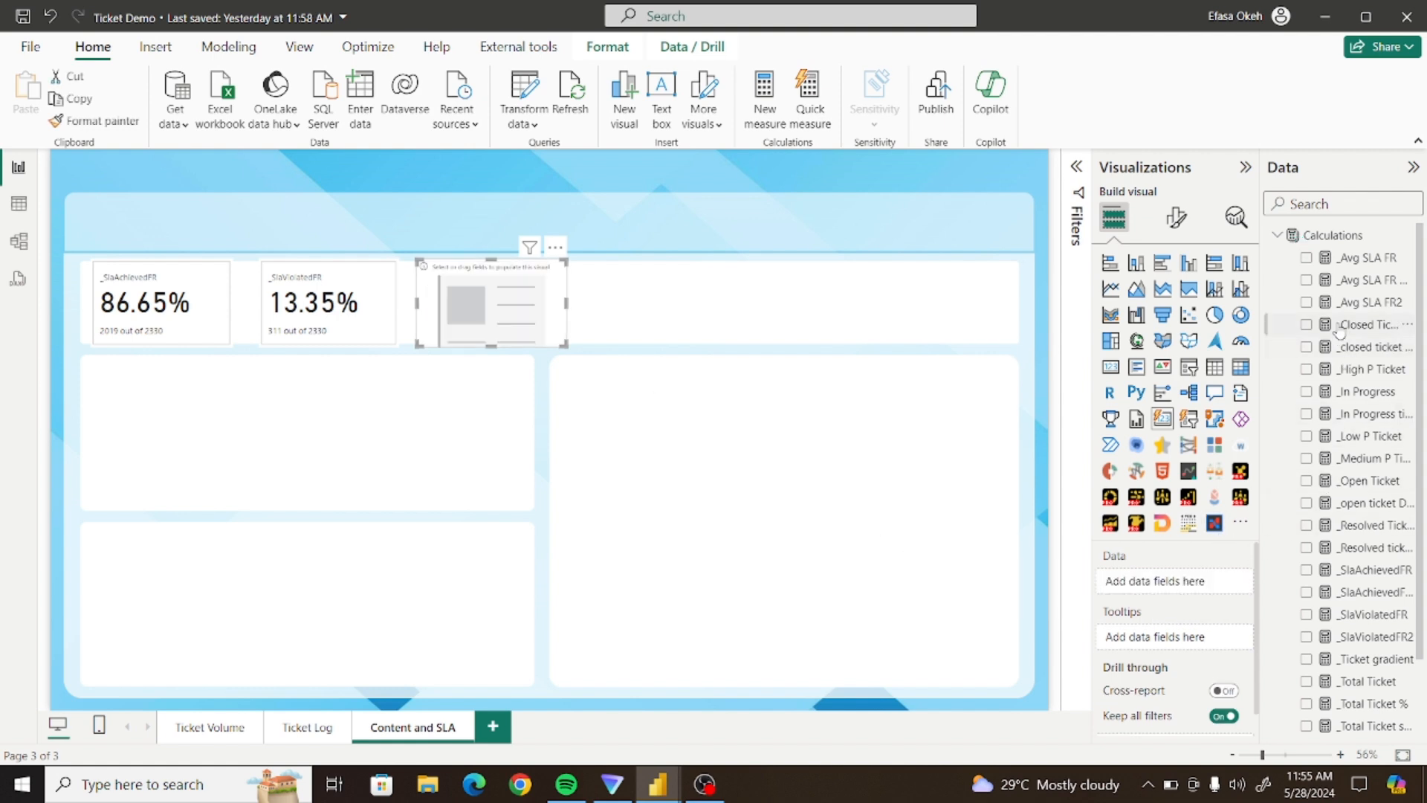
click(1306, 303)
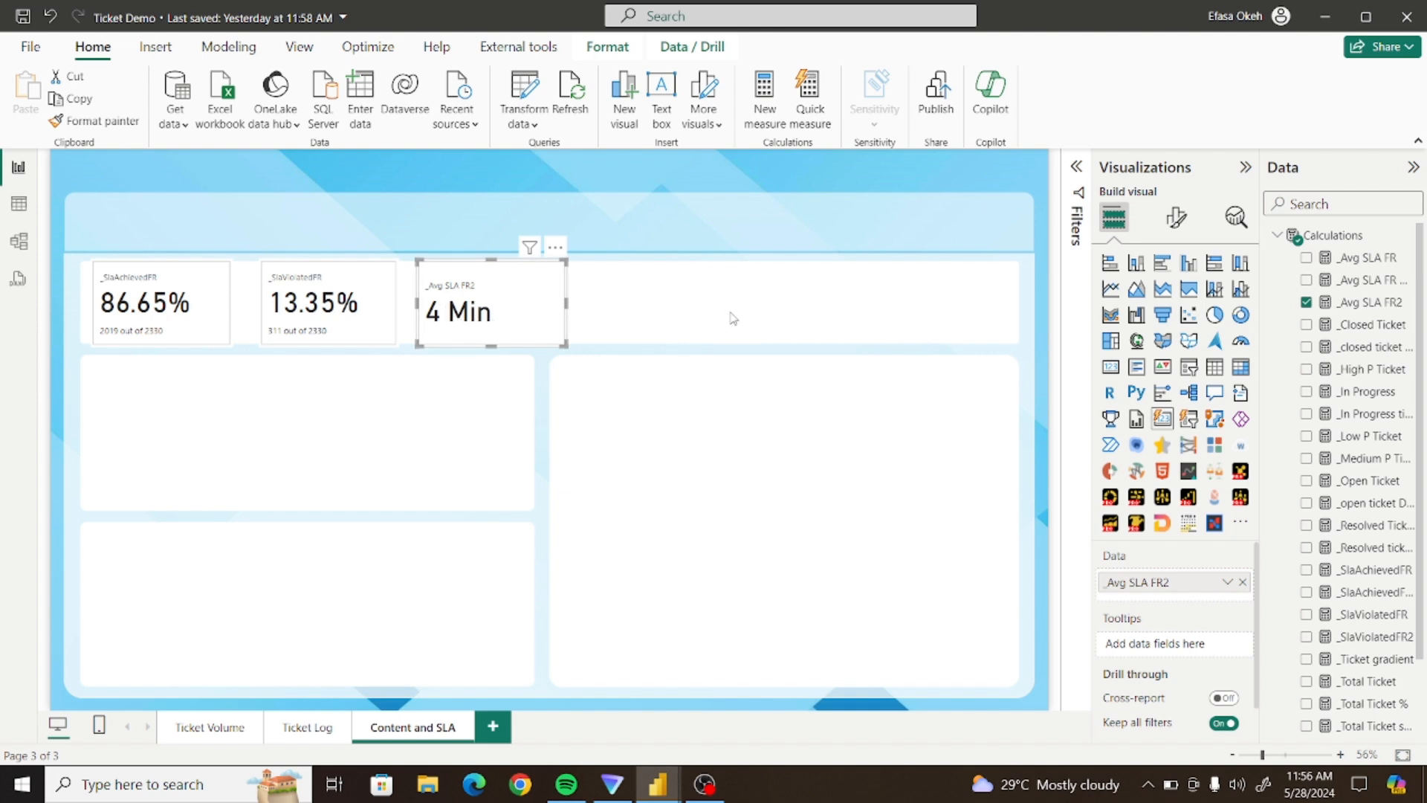
Add the _Avg SLA FR DoD measure as a reference label on the _Avg SLA FR2 card
click(1176, 218)
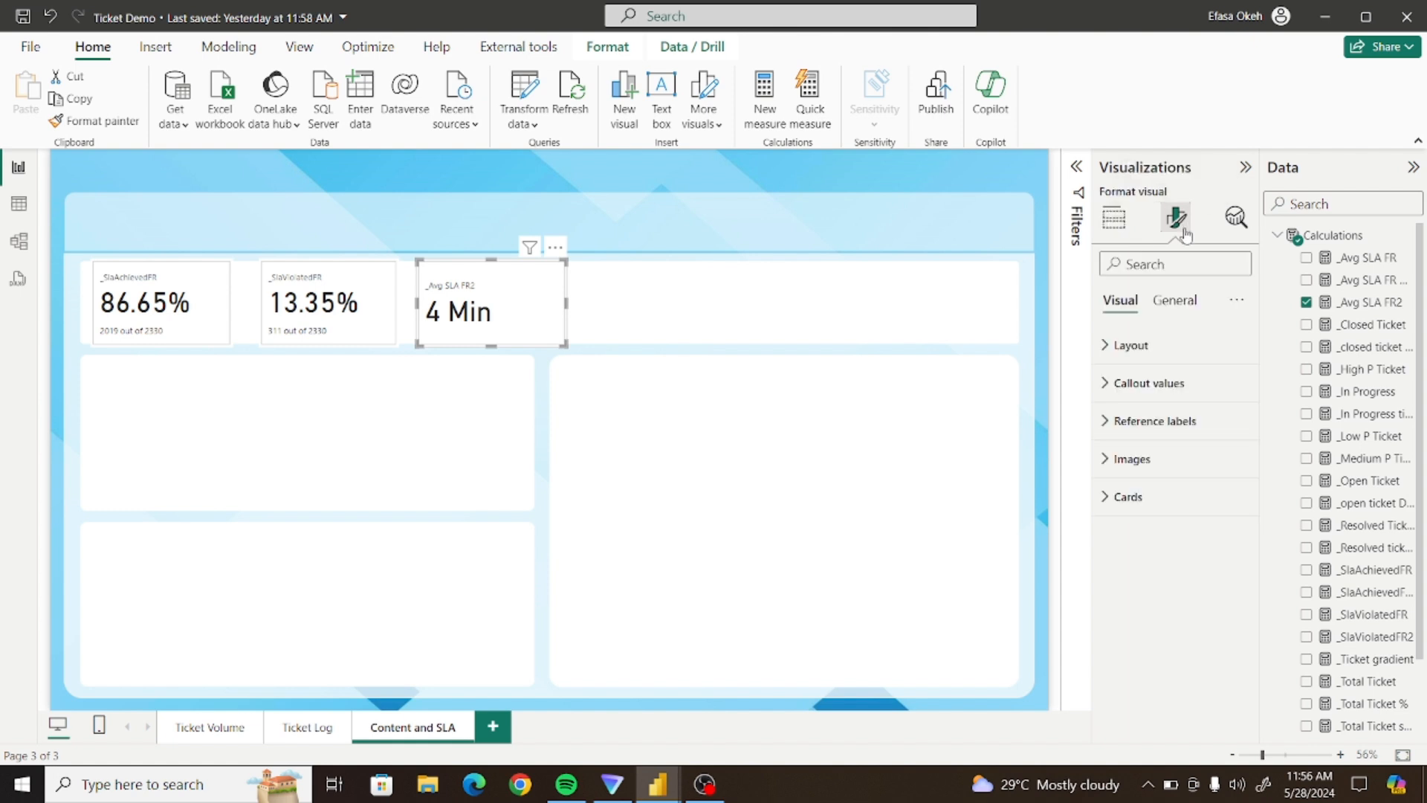
click(1124, 421)
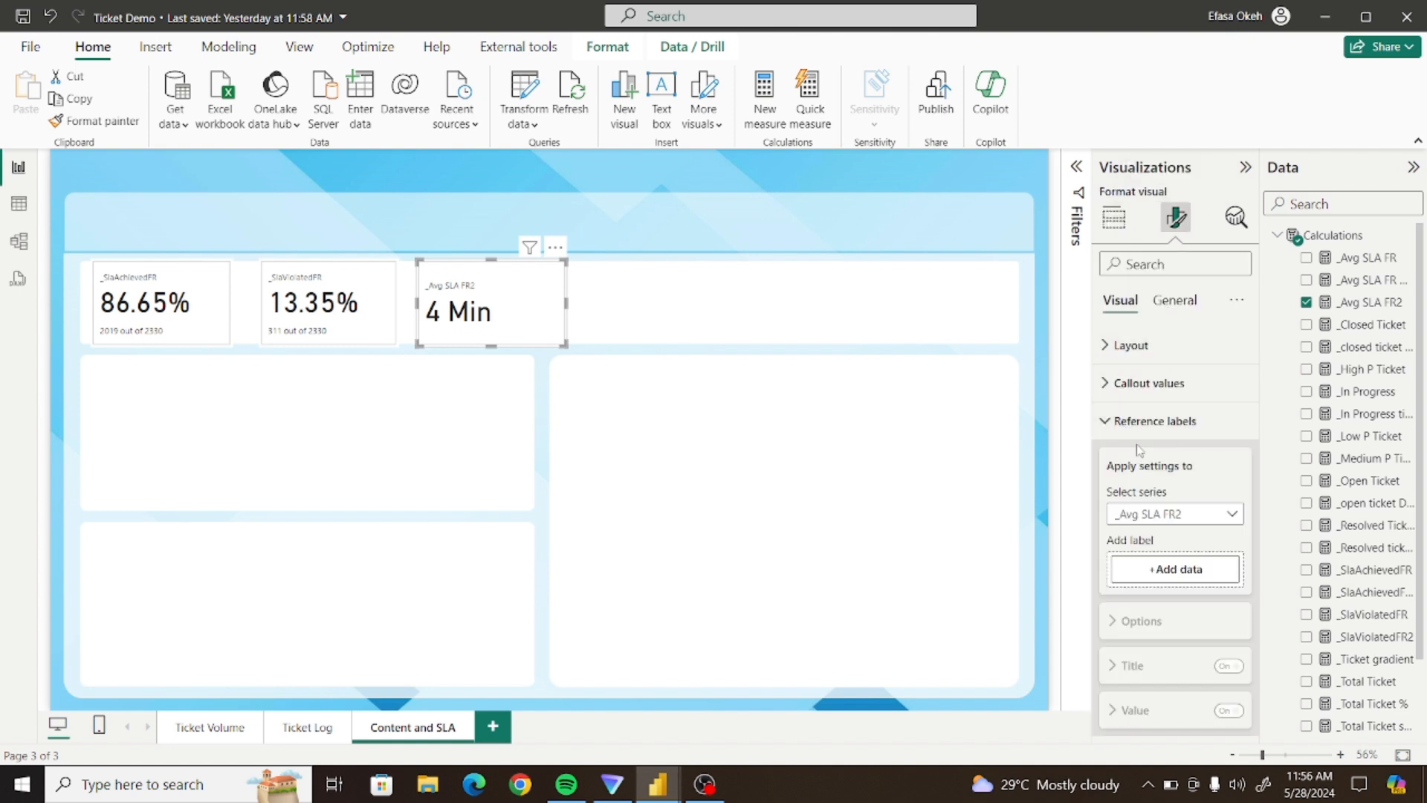
click(1157, 573)
click(922, 210)
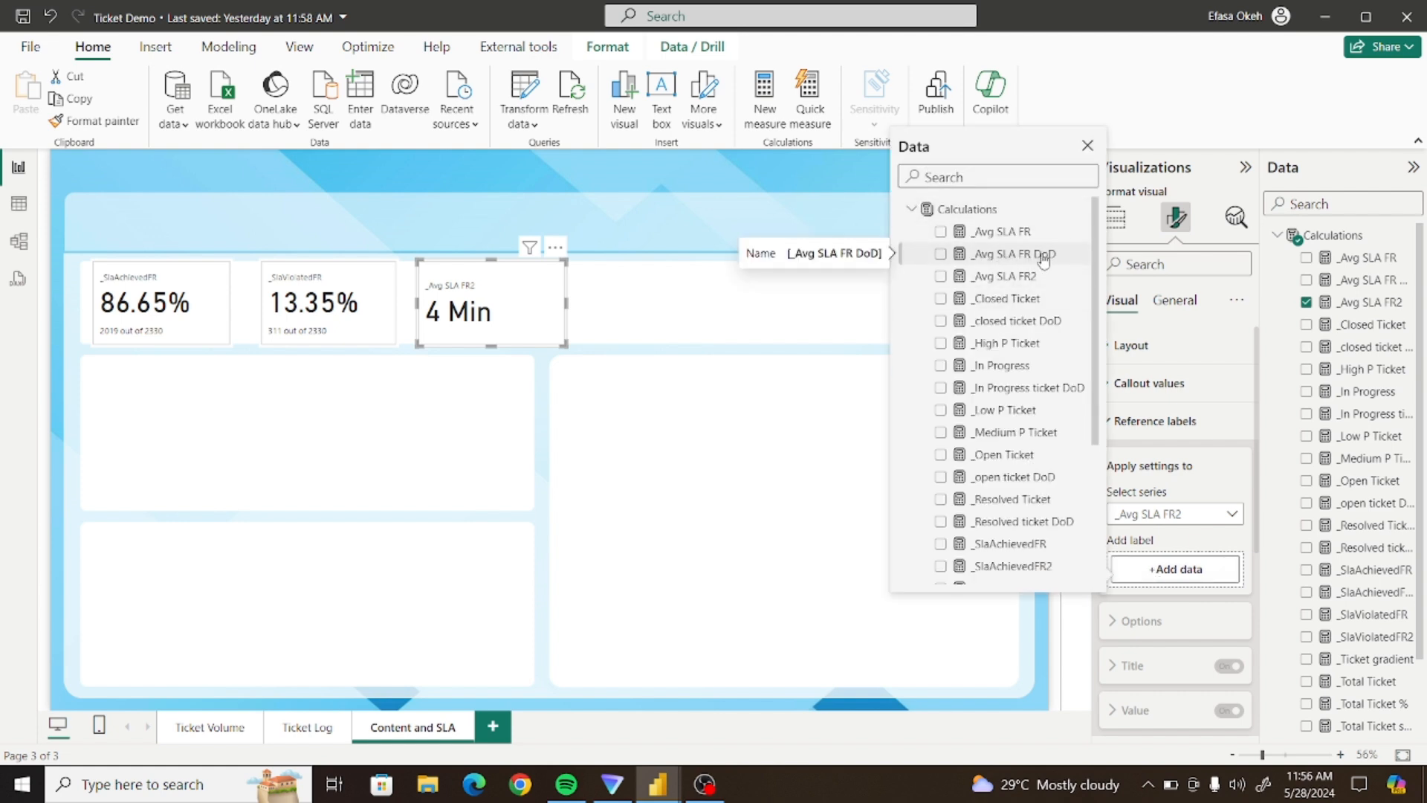
click(941, 255)
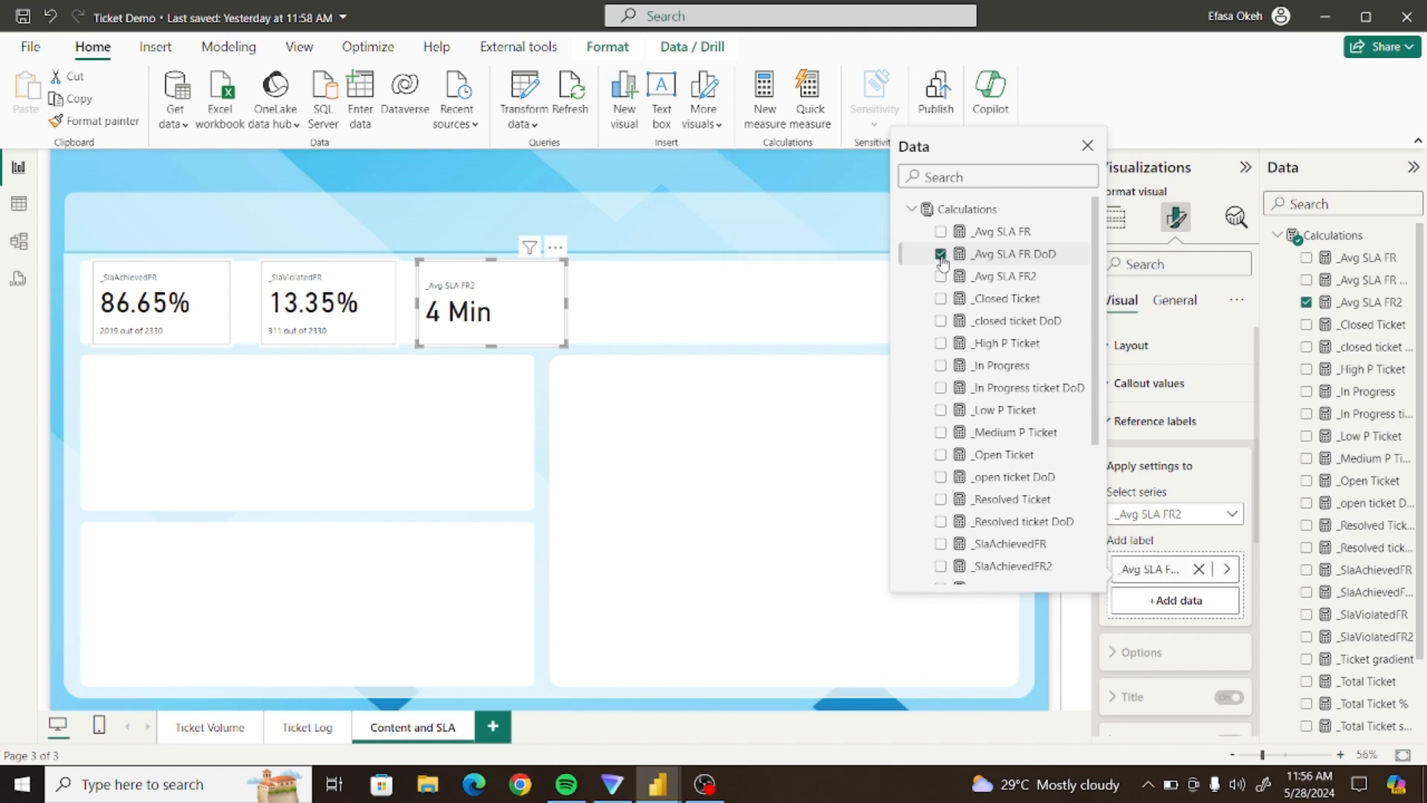
click(1088, 145)
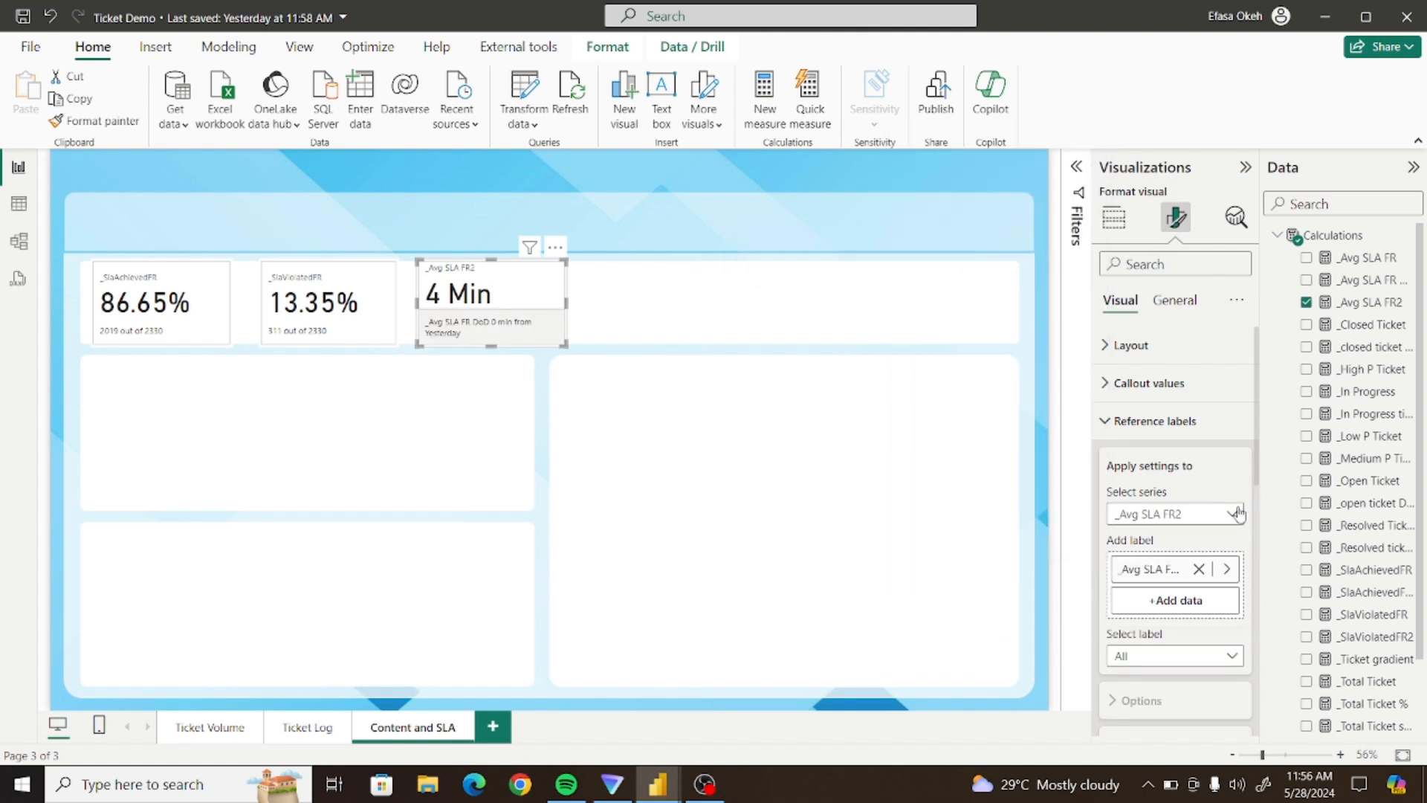
Turn off the title and divider of the reference label on the _Avg SLA FR2 card
scroll(1260, 476, down, 5)
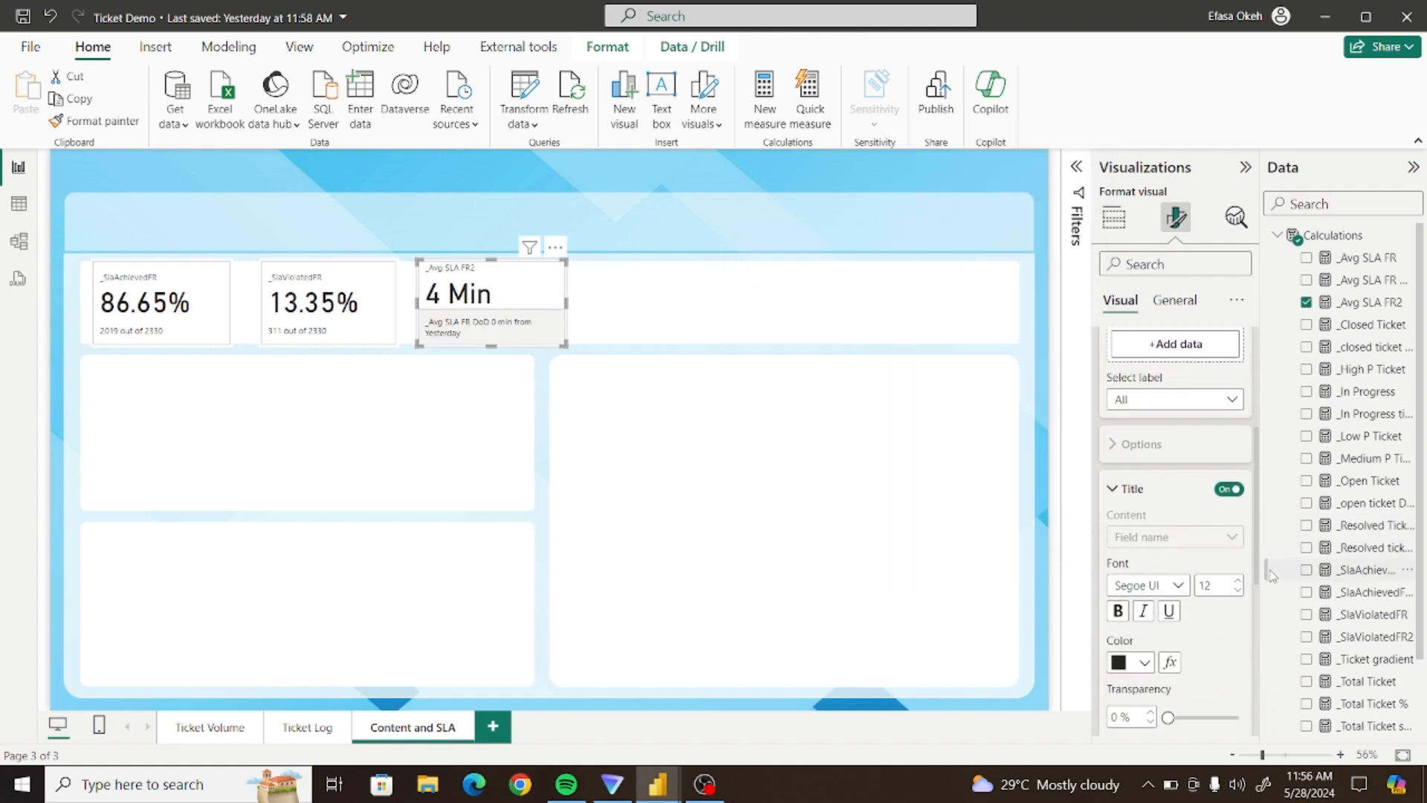
click(1223, 490)
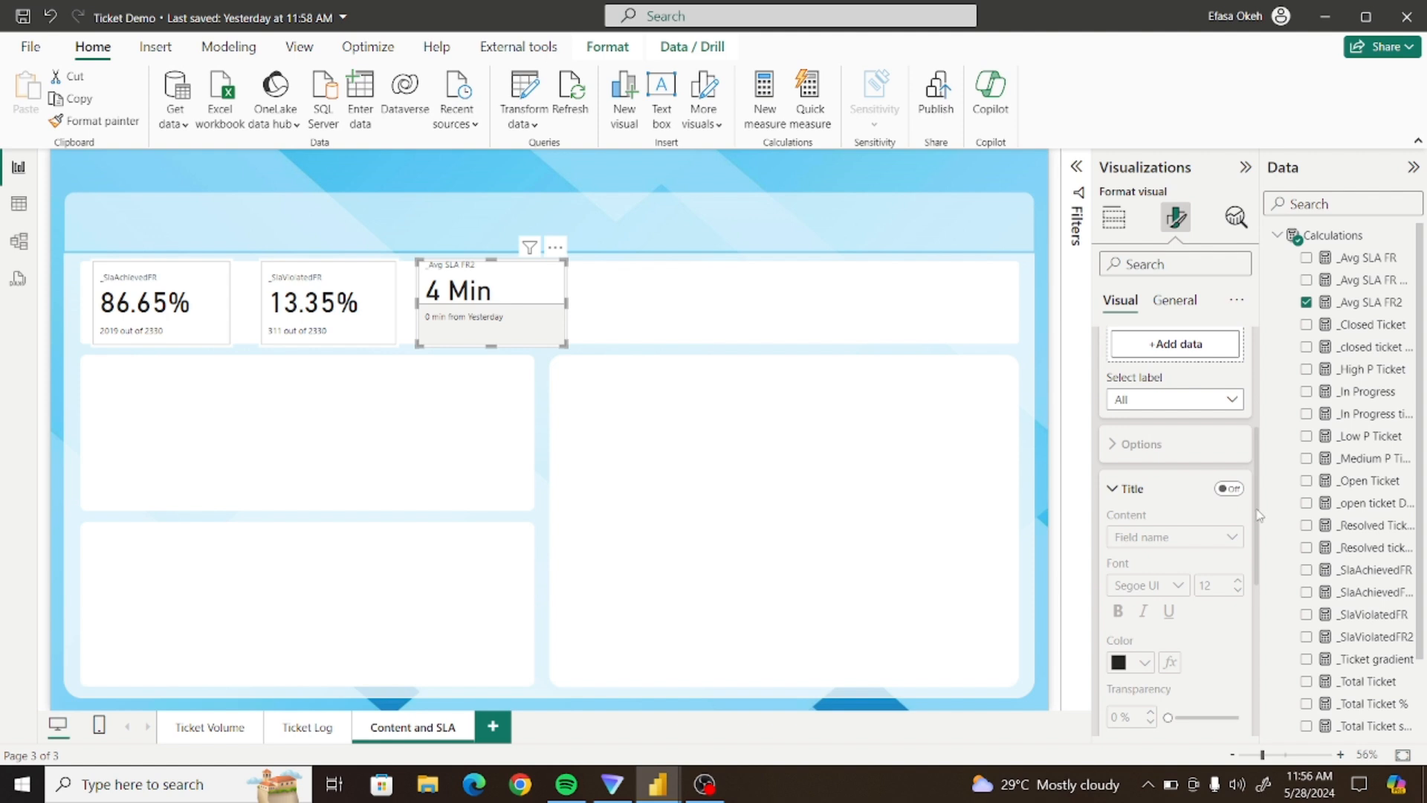
scroll(1260, 515, down, 3)
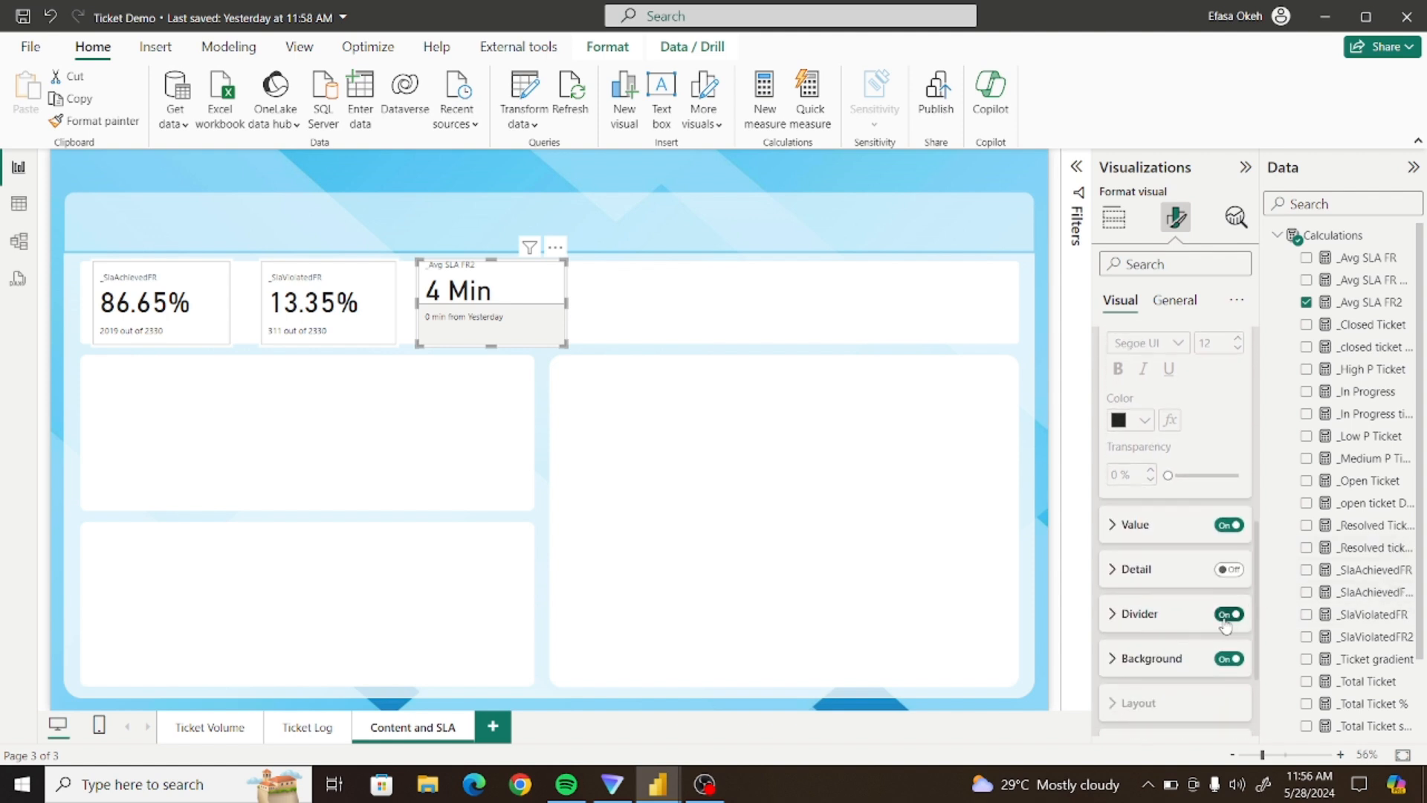
click(1229, 614)
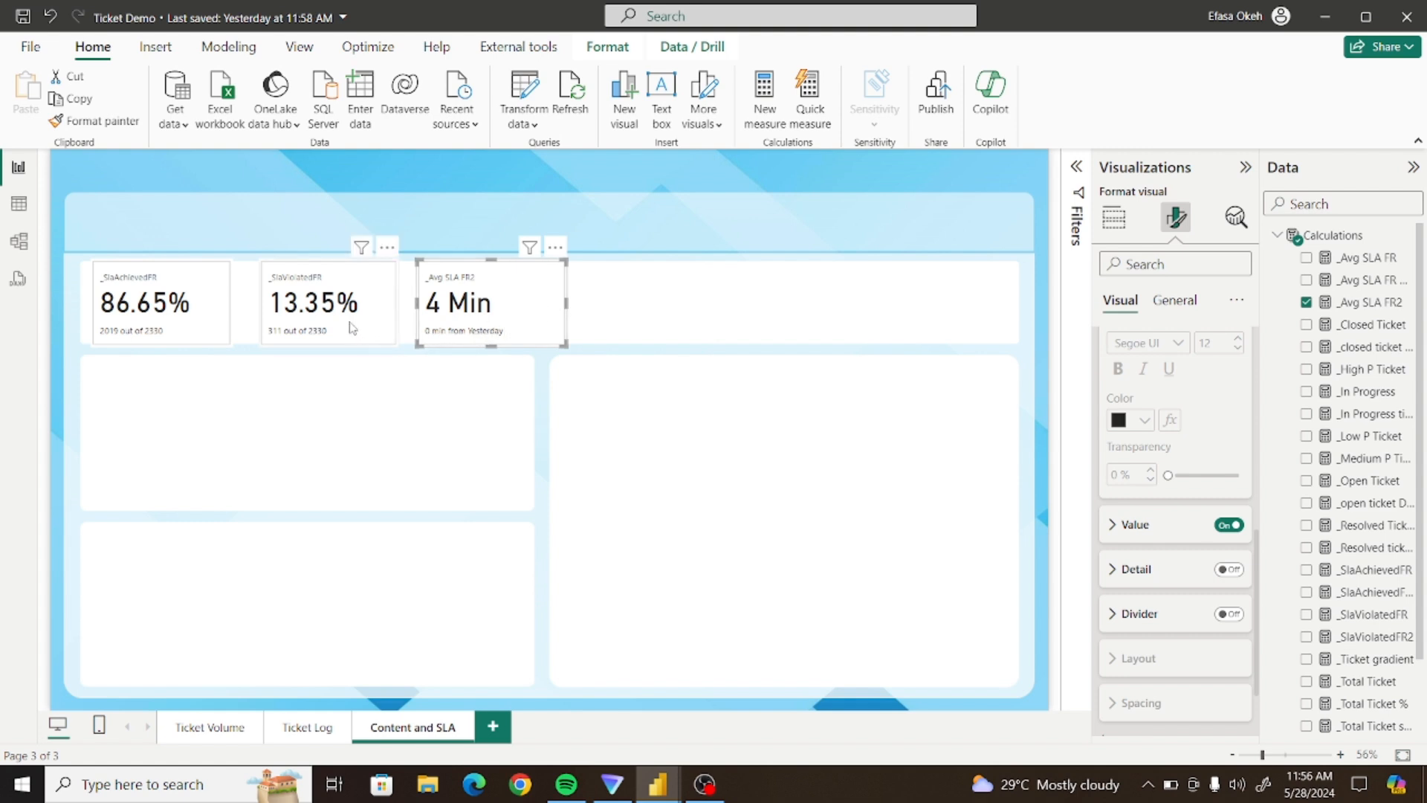
Shift the _SlaViolatedFR and _Avg SLA FR2 cards slightly closer to the _SlaAchievedFR card
drag(348, 328, 349, 327)
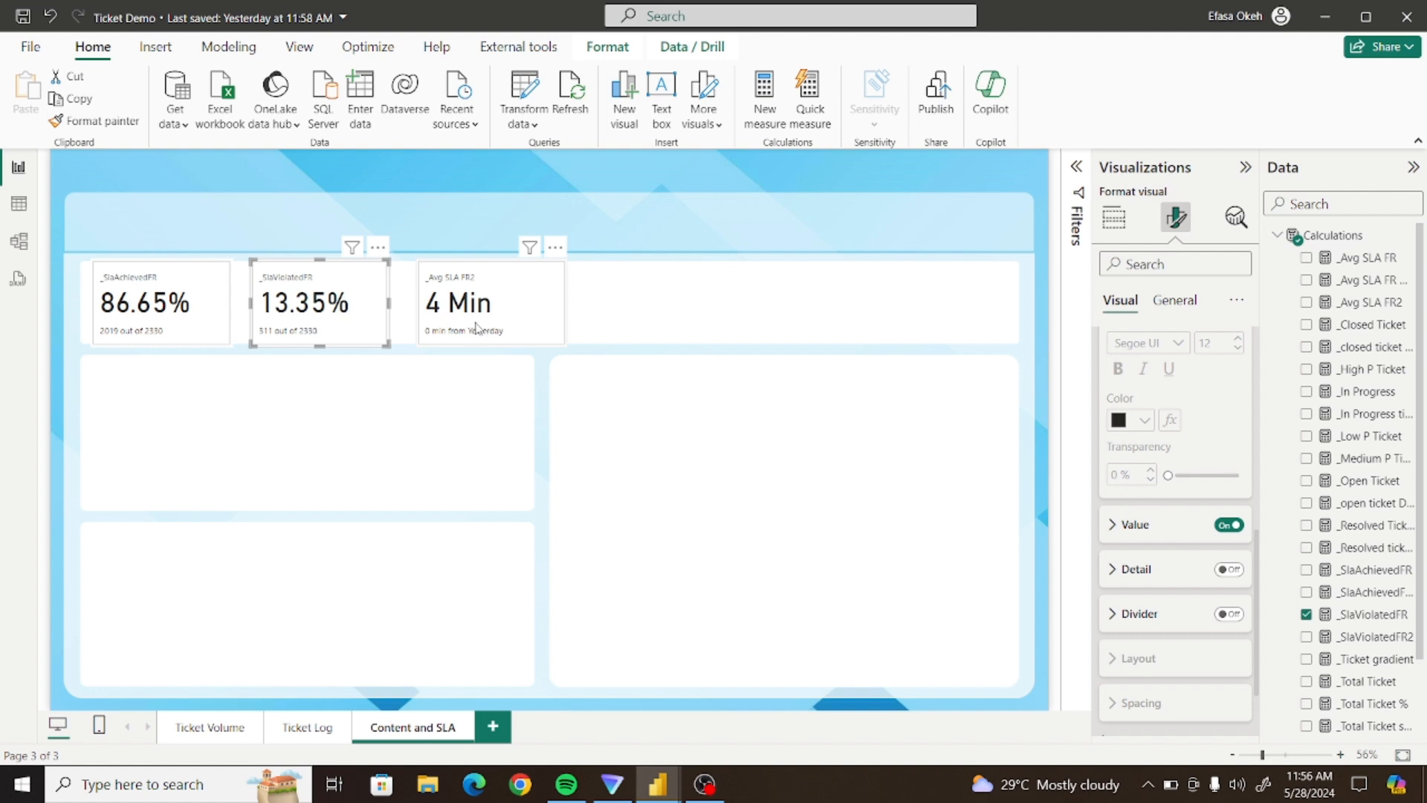
drag(479, 331, 470, 332)
click(487, 382)
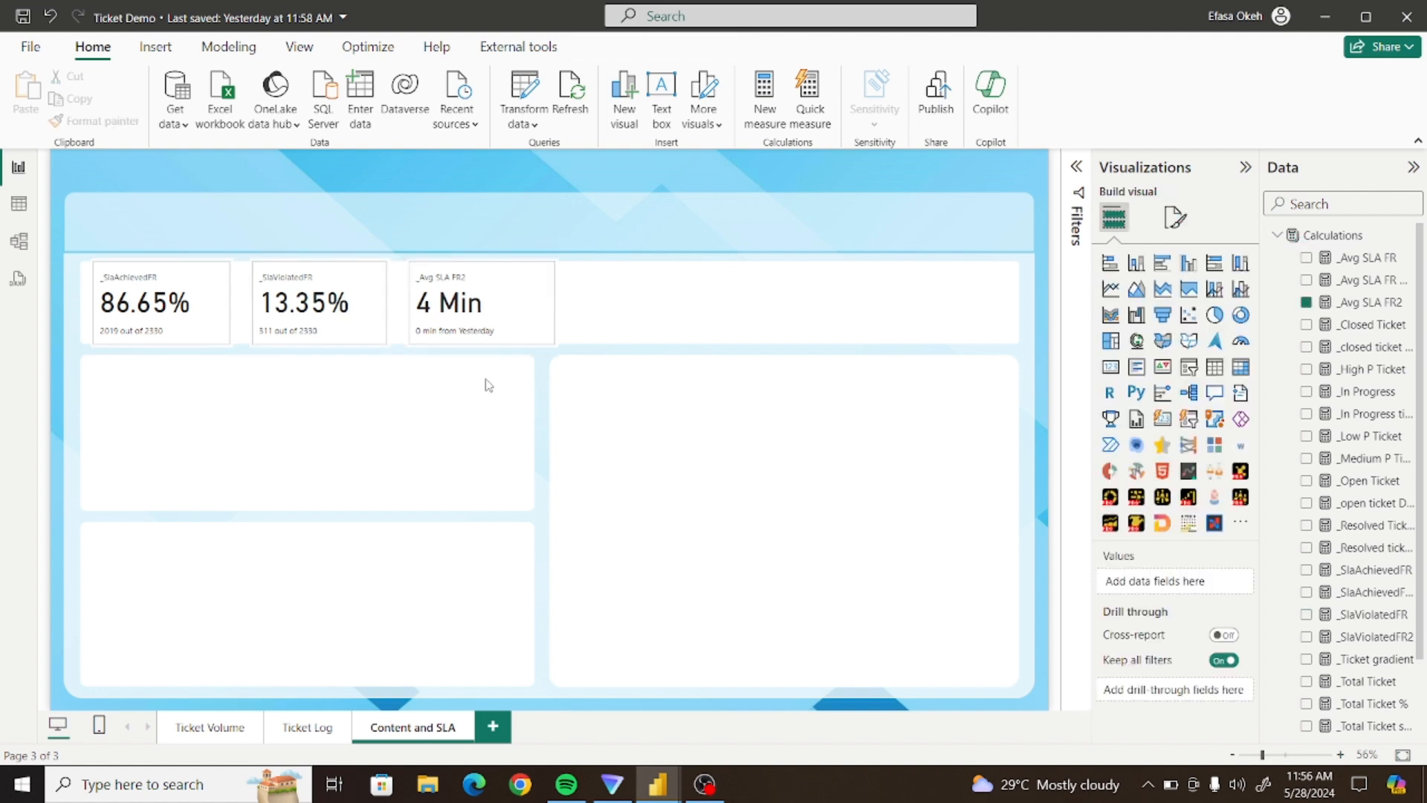
click(172, 308)
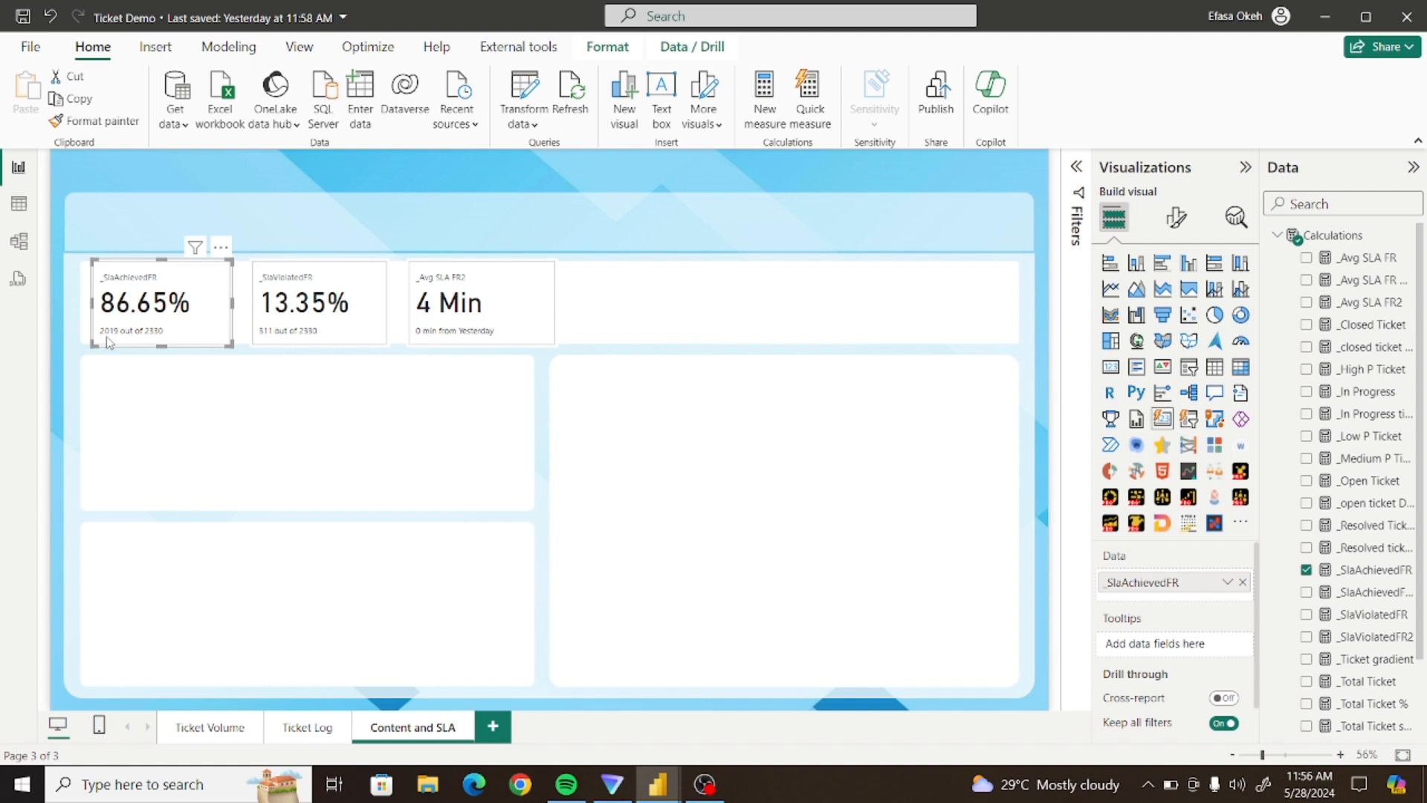
click(271, 317)
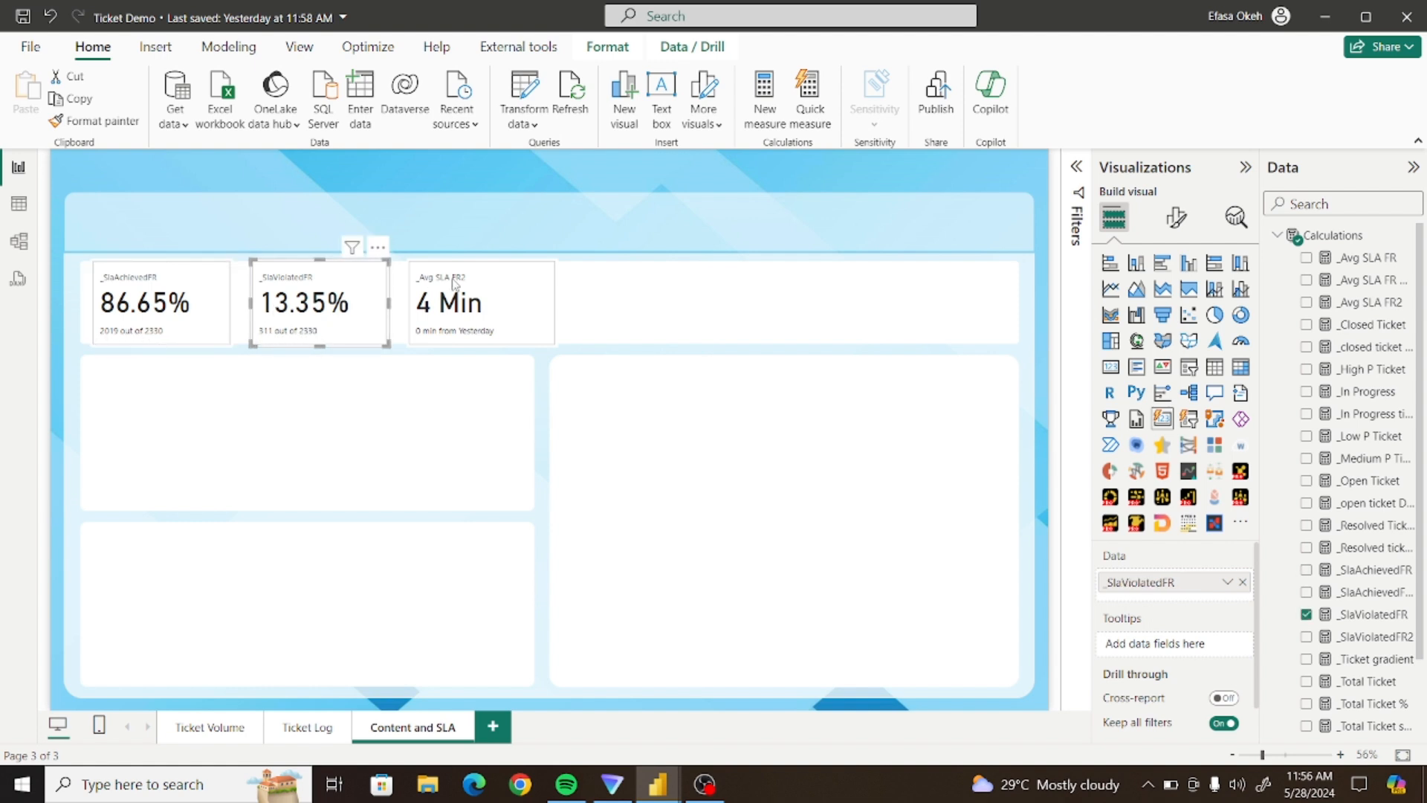
click(470, 304)
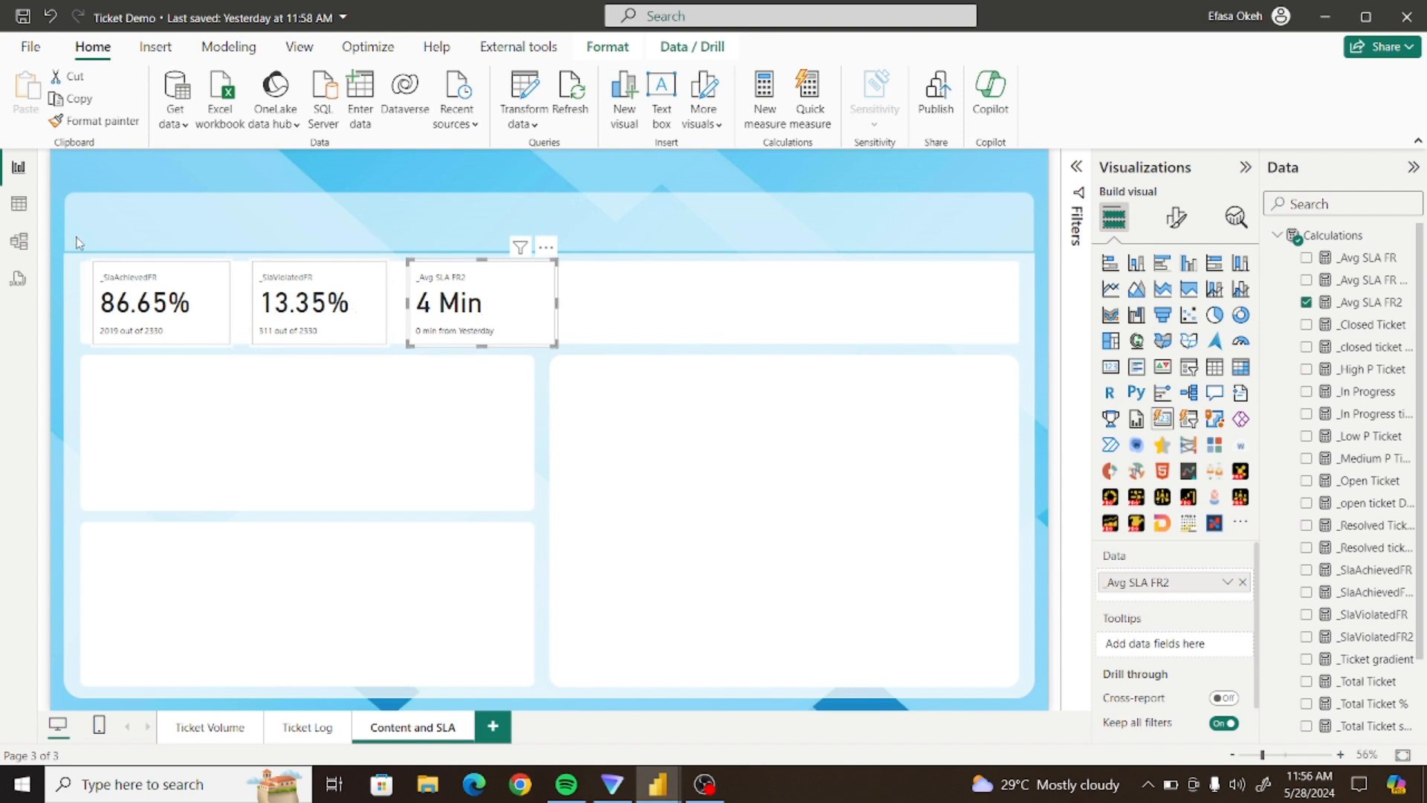
drag(75, 237, 598, 394)
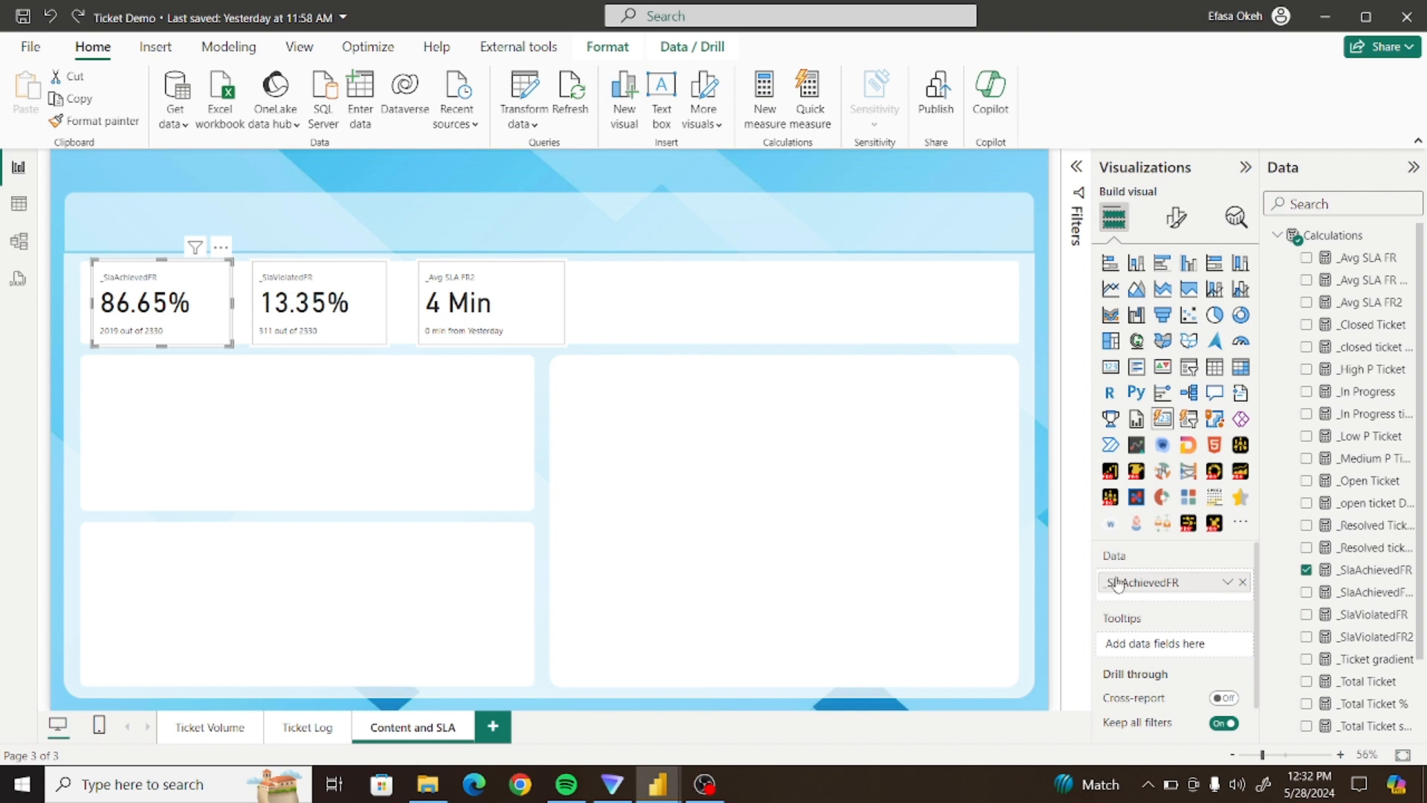
Rename the _SlaAchievedFR field for the first card as SLA Achieved
double_click(1145, 583)
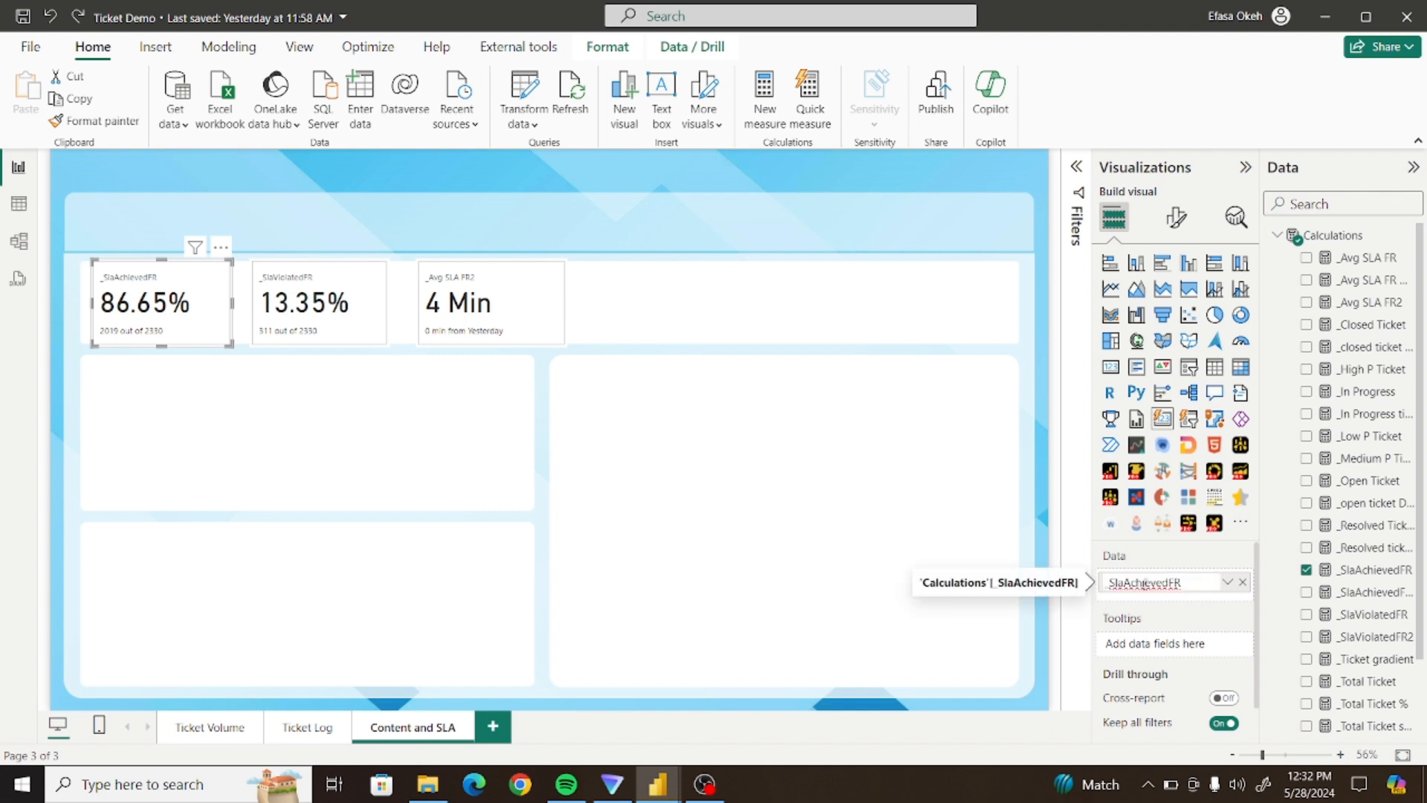
key(BackSpace)
key(BackSpace)
key(BackSpace)
key(BackSpace)
key(BackSpace)
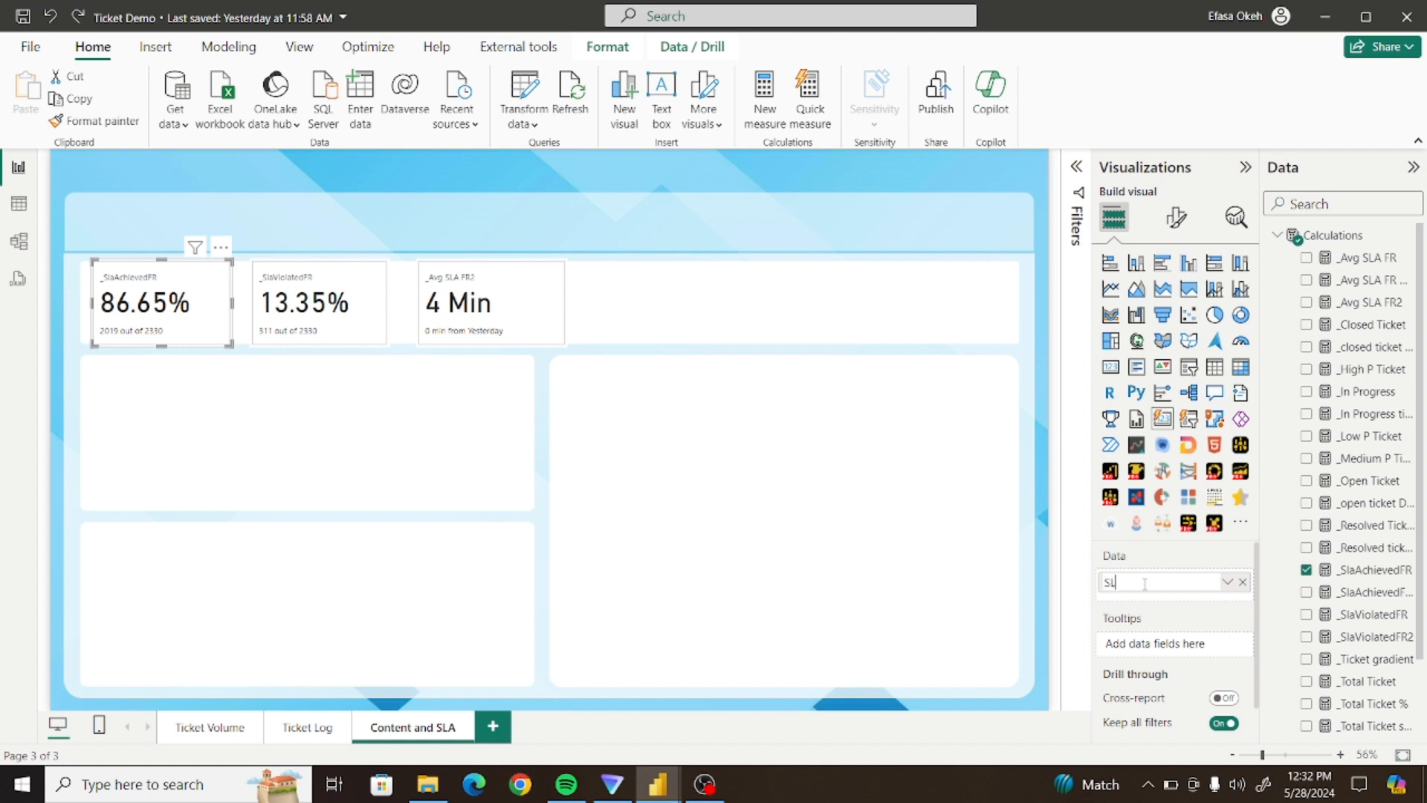
text(A Achieved)
key(Return)
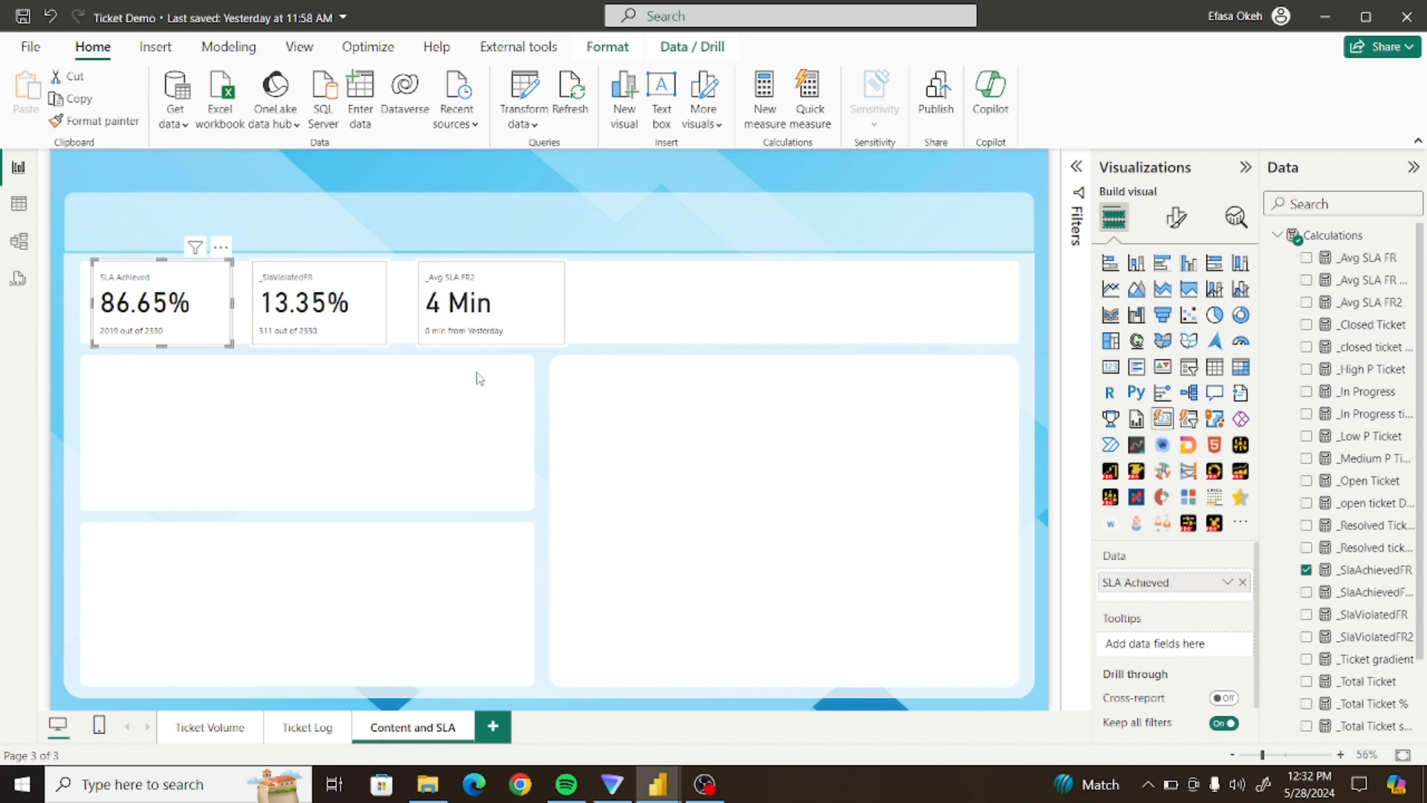
Rename the _SlaViolatedFR field for the second card as SLA Violated
click(334, 320)
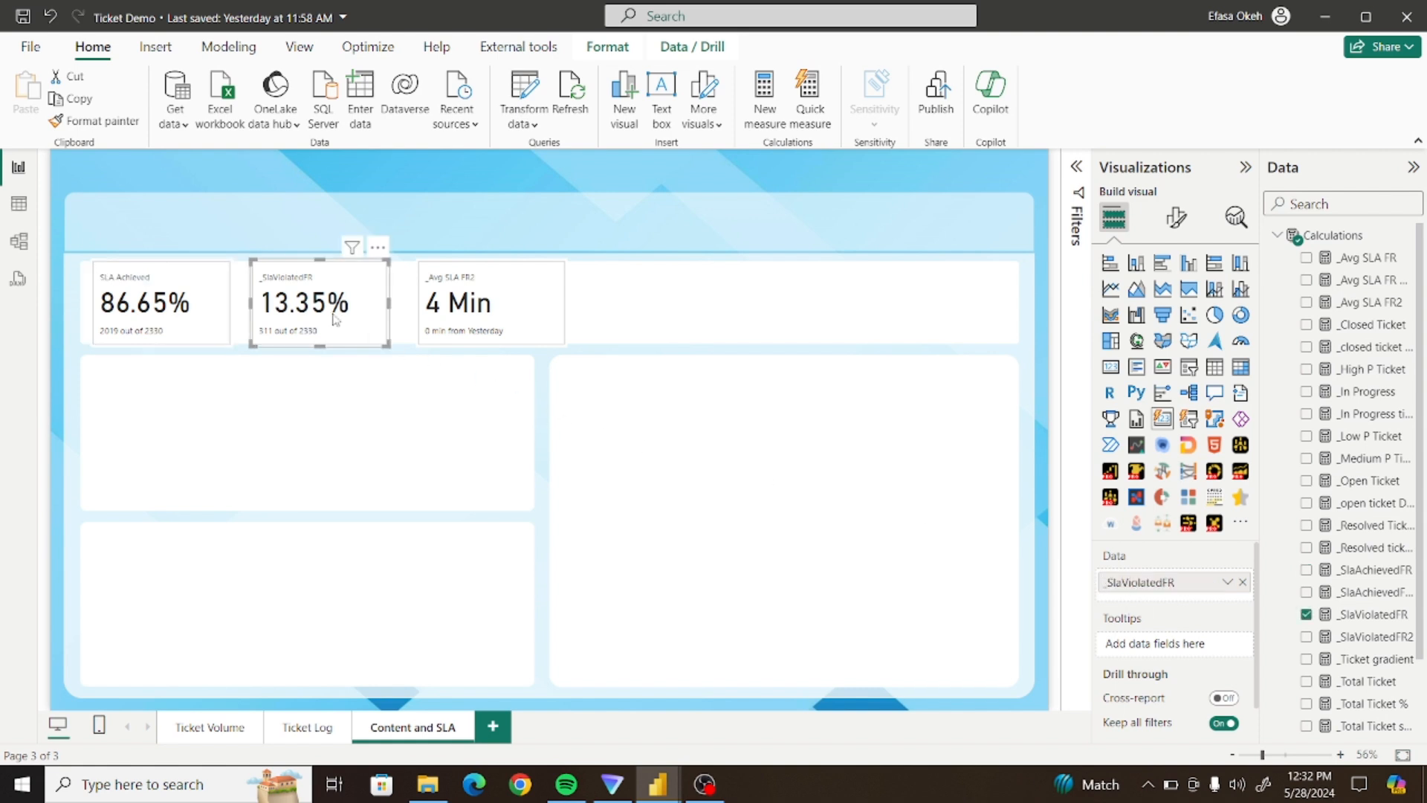
double_click(1141, 582)
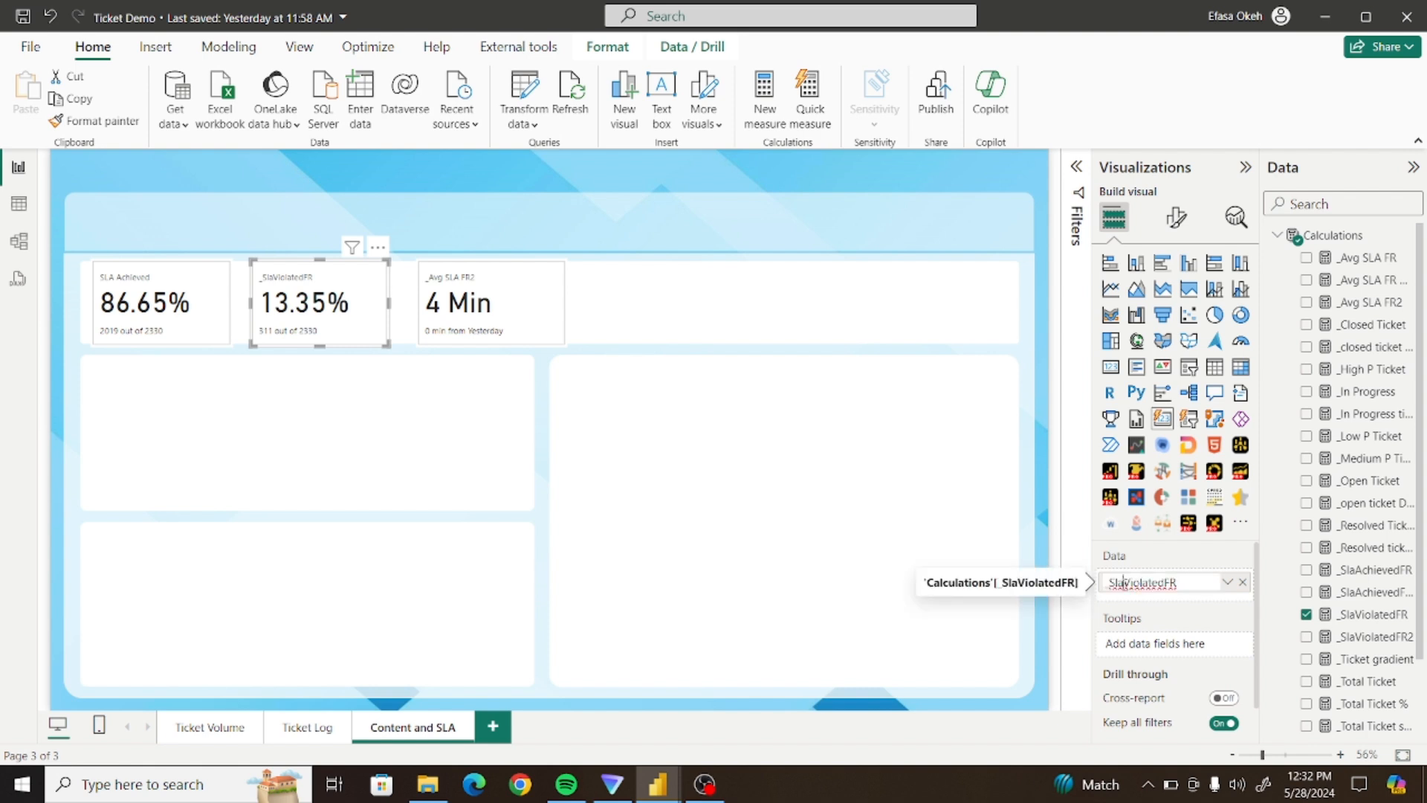
key(BackSpace)
key(BackSpace)
key(BackSpace)
key(BackSpace)
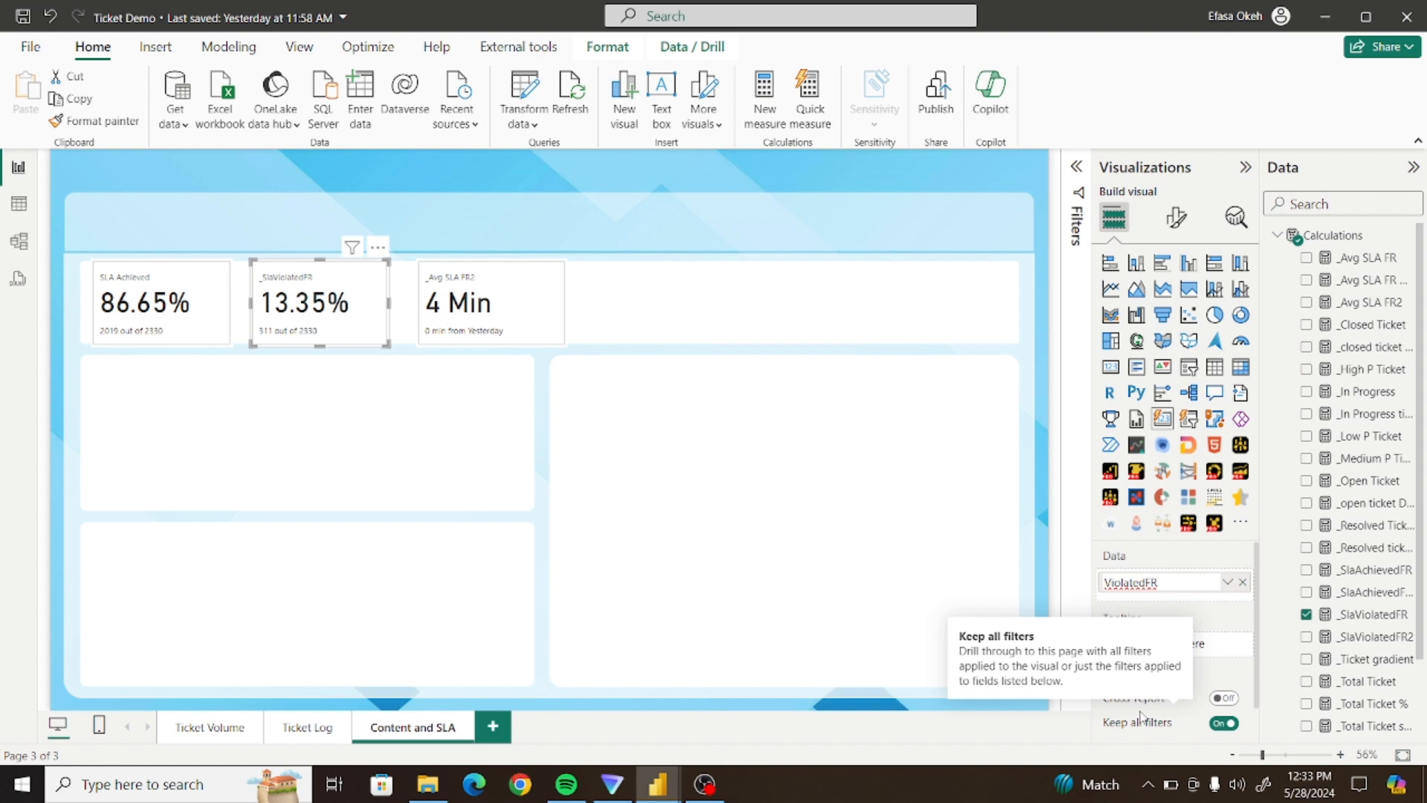
text(SLA)
key(BackSpace)
key(BackSpace)
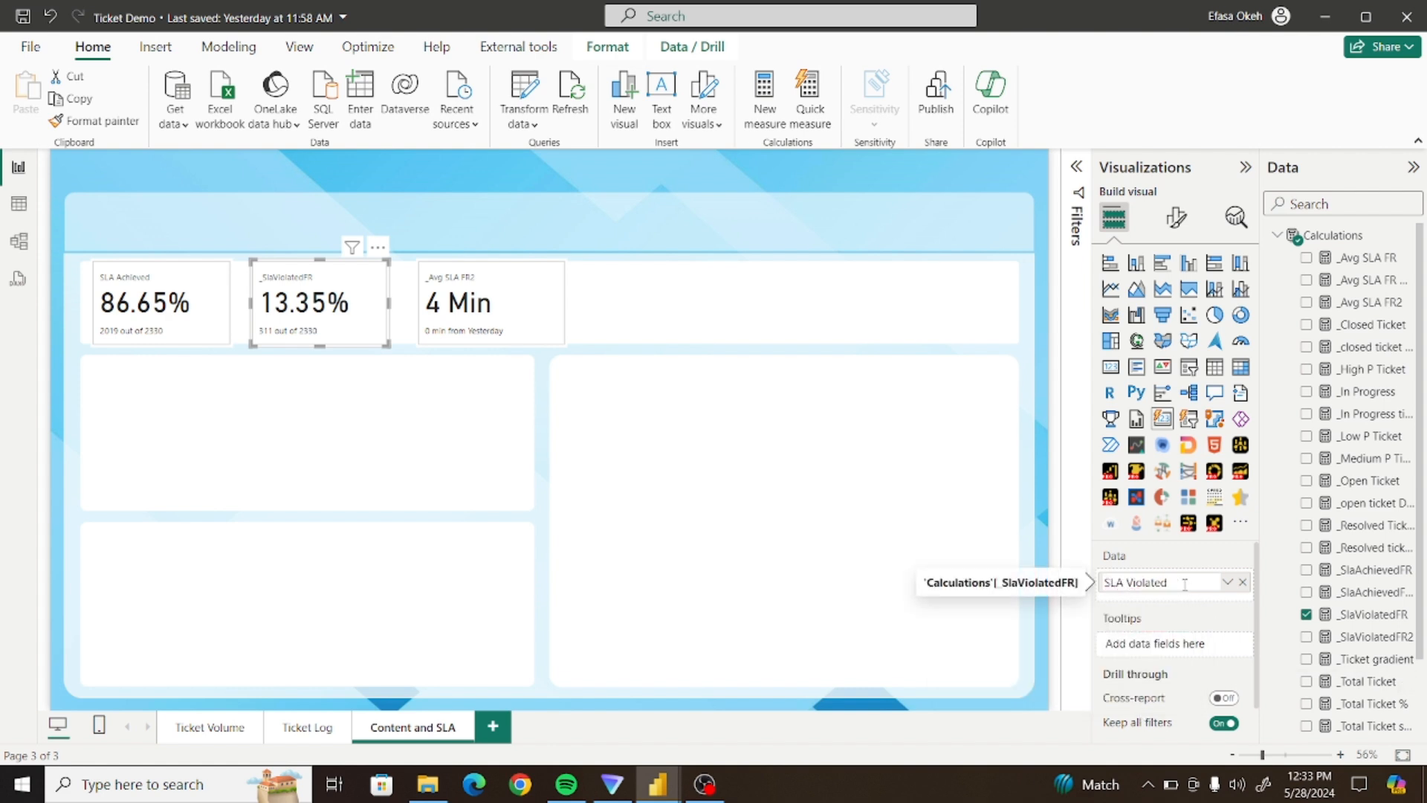
key(Return)
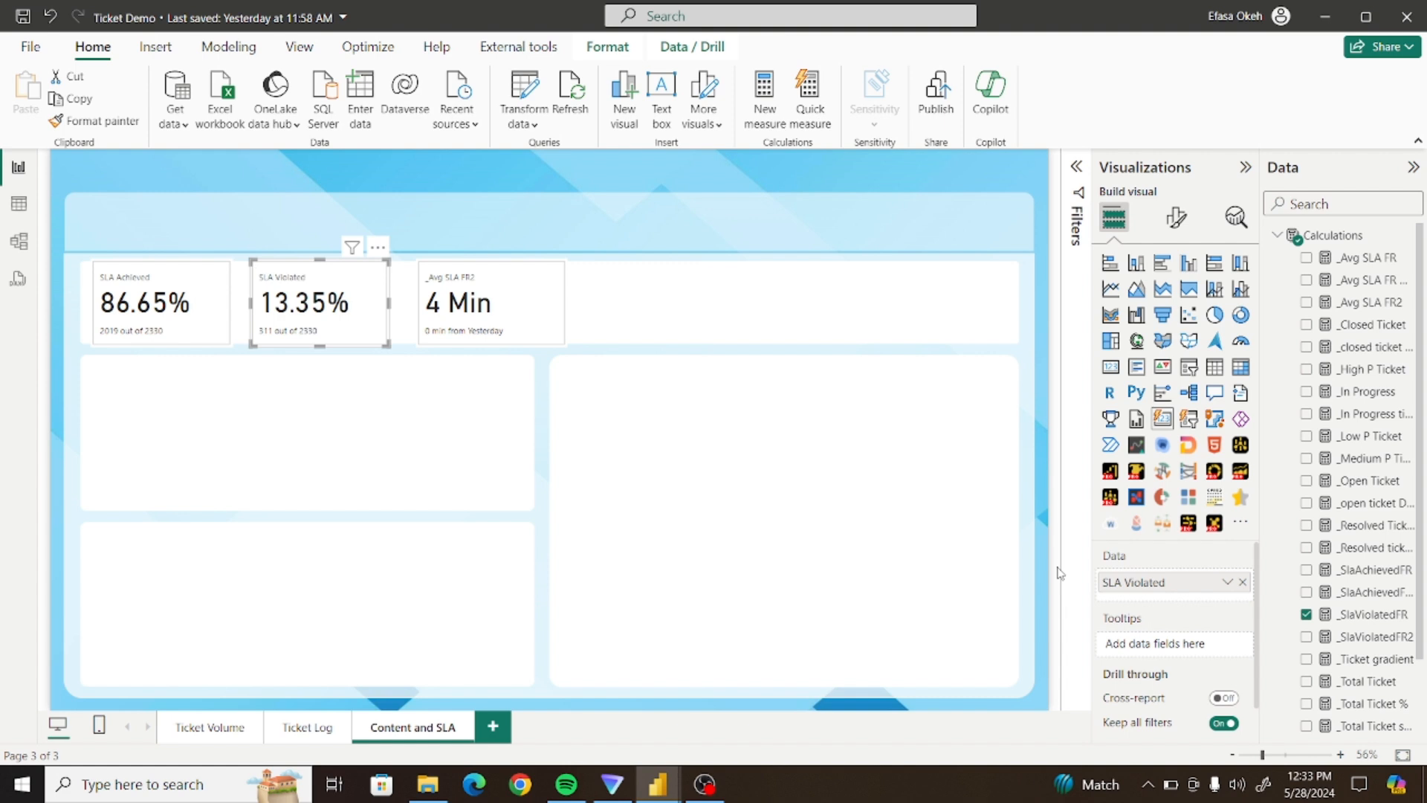
Rename the _Avg SLA FR2 field for the third card as Avg Residual Time
click(521, 301)
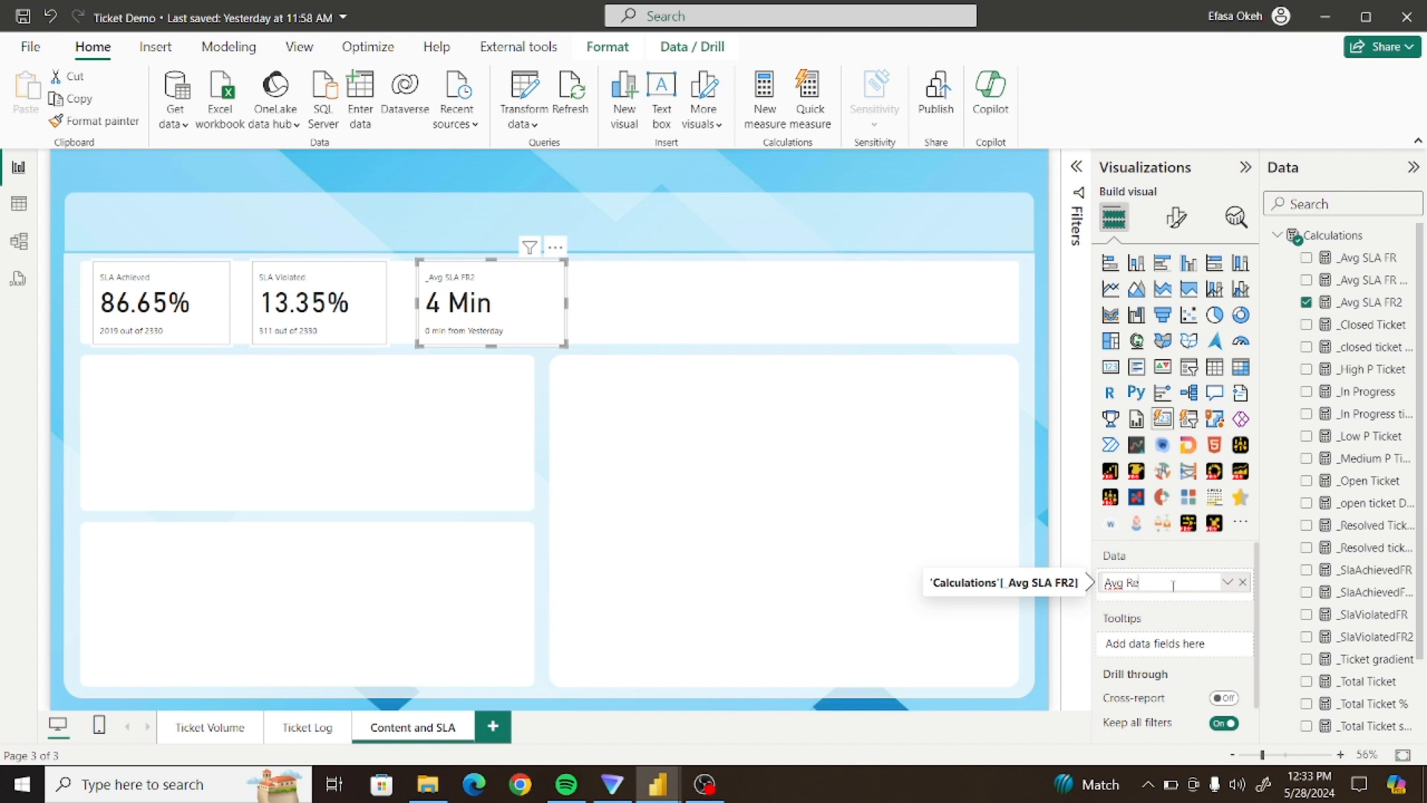
text(sidual Time)
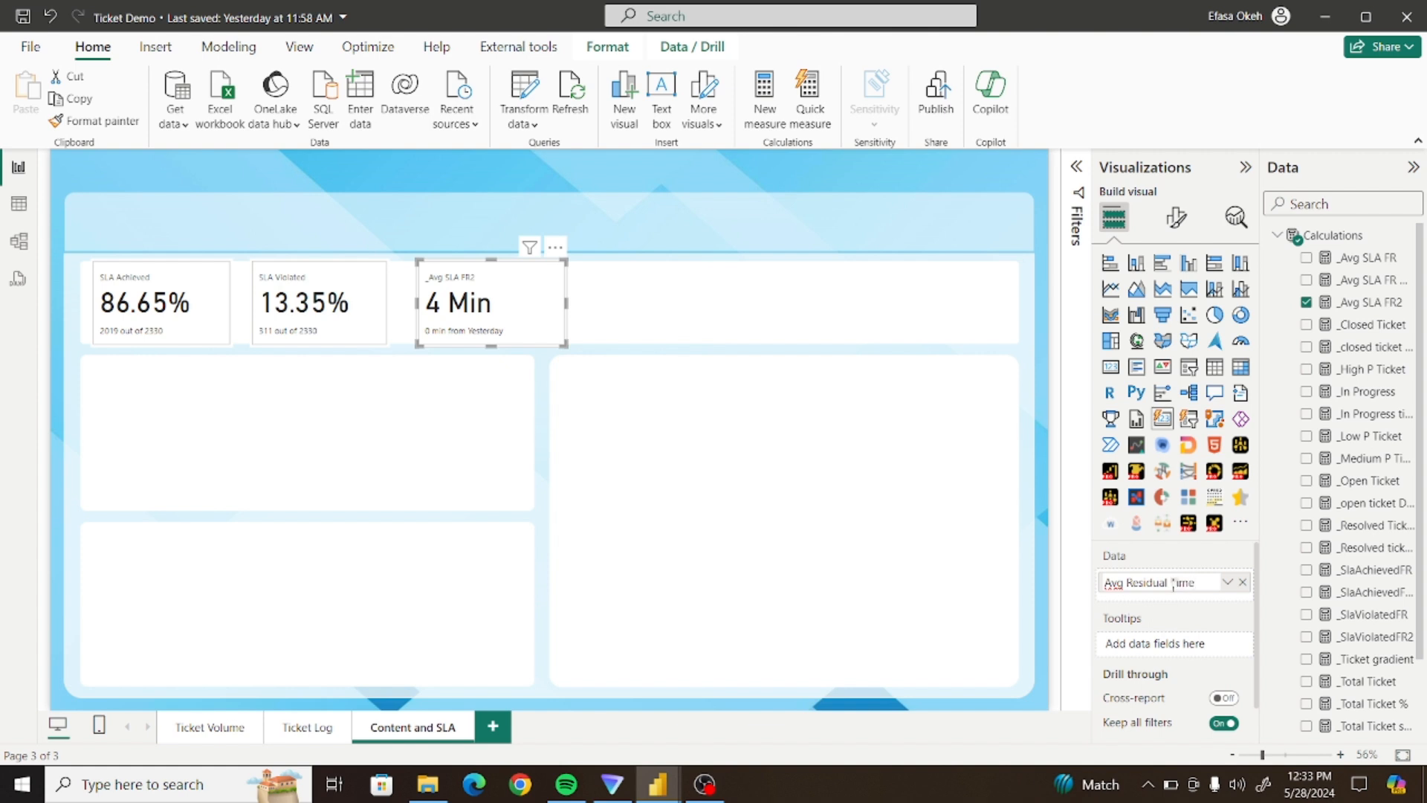
key(Return)
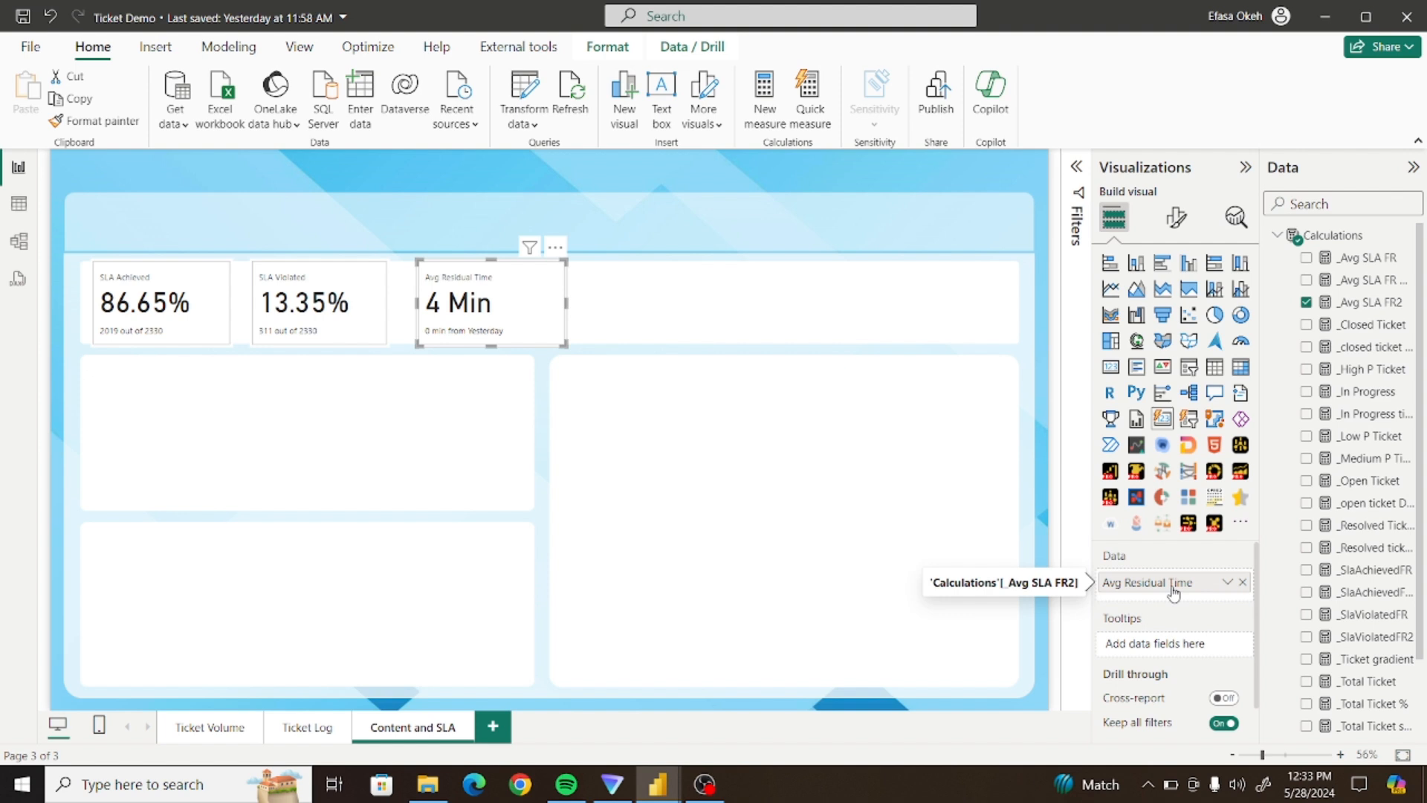
Set the callout values of all three cards together to the Segoe UI font at size 30
click(195, 336)
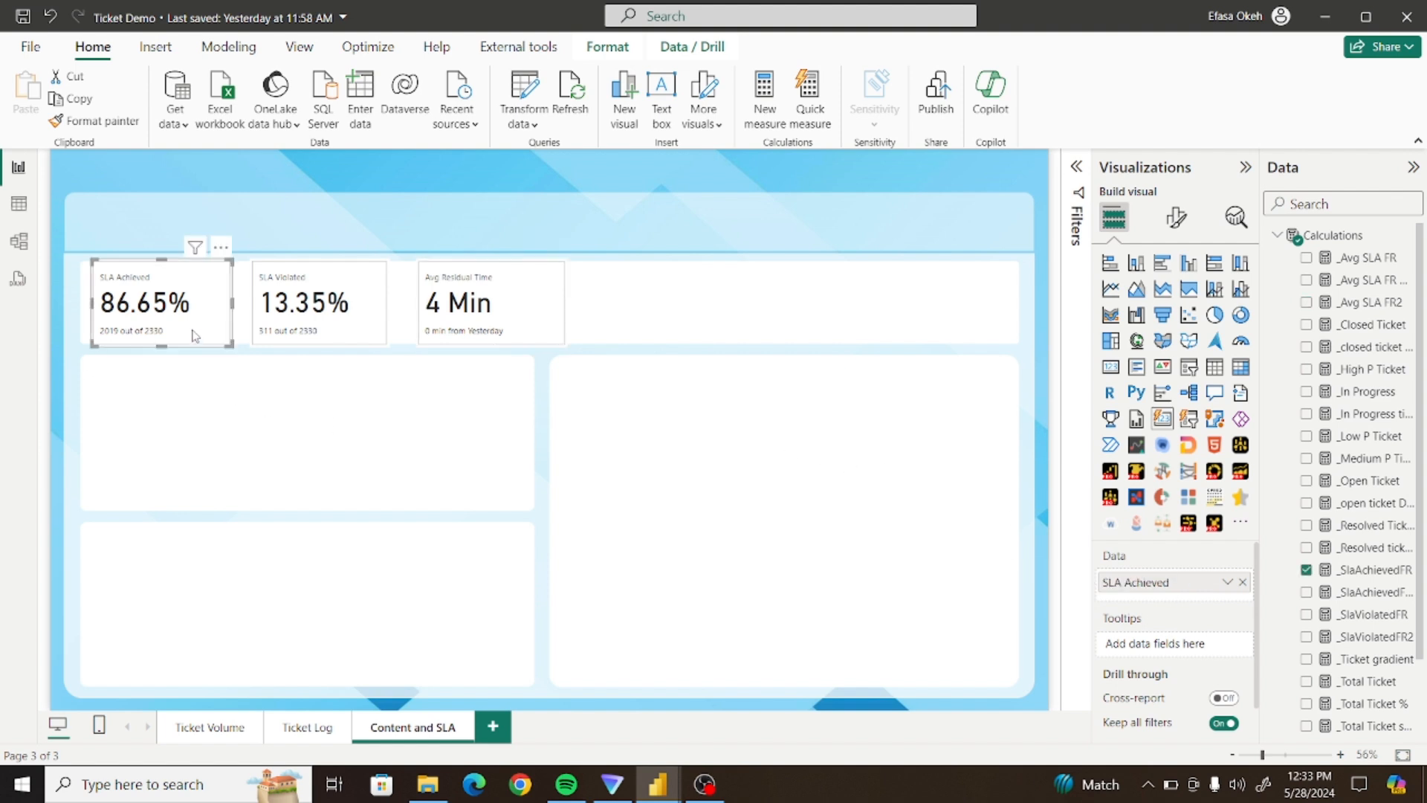
ctrl+click(318, 327)
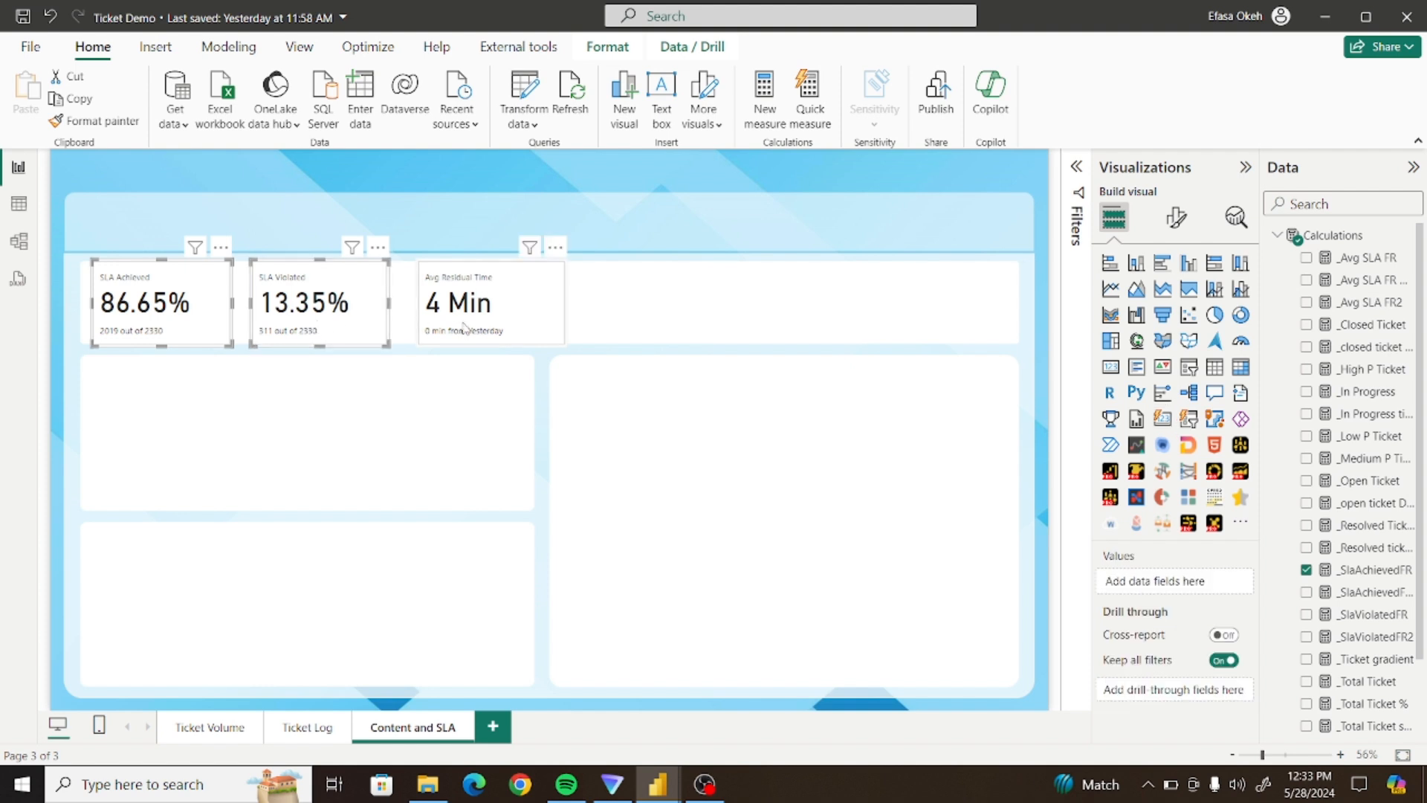
ctrl+click(486, 316)
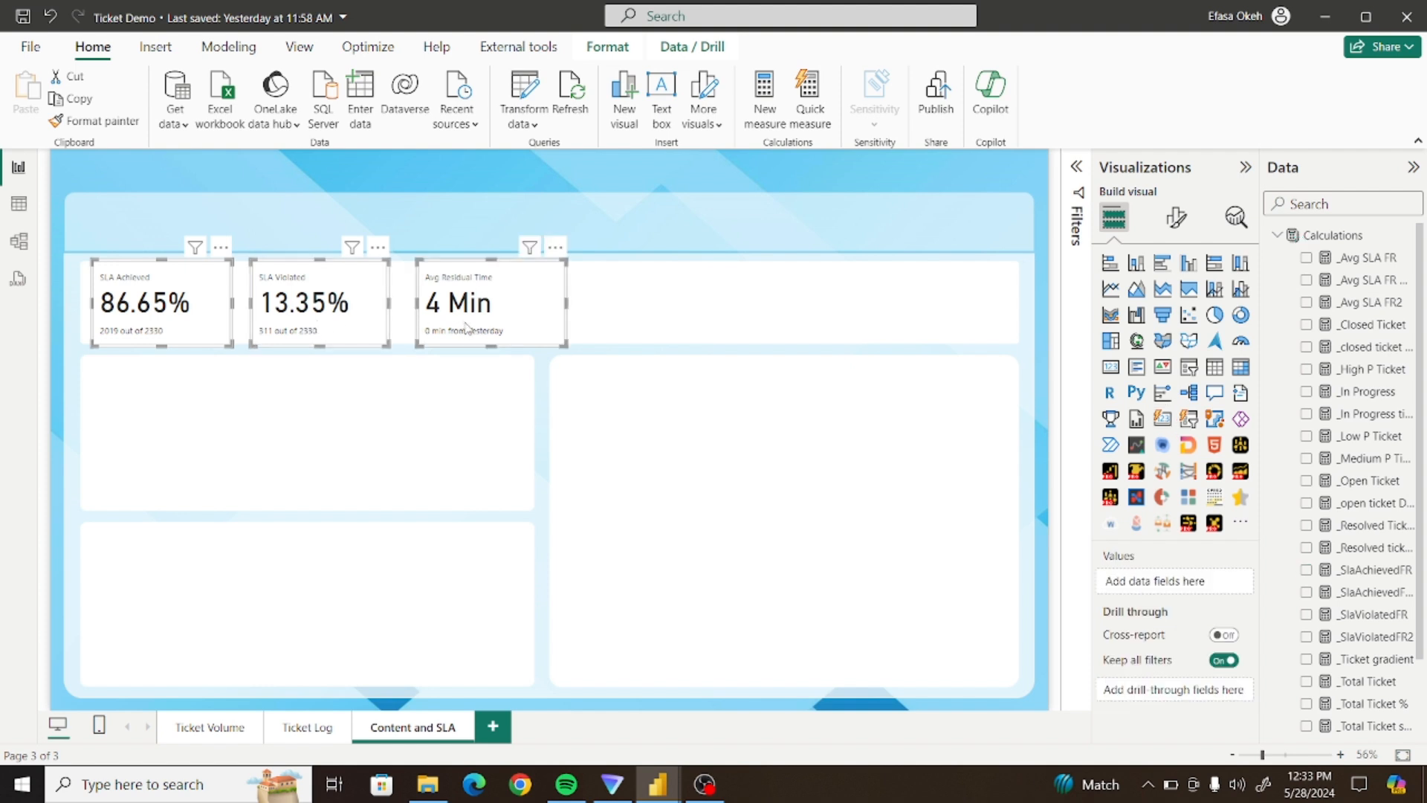
click(1172, 227)
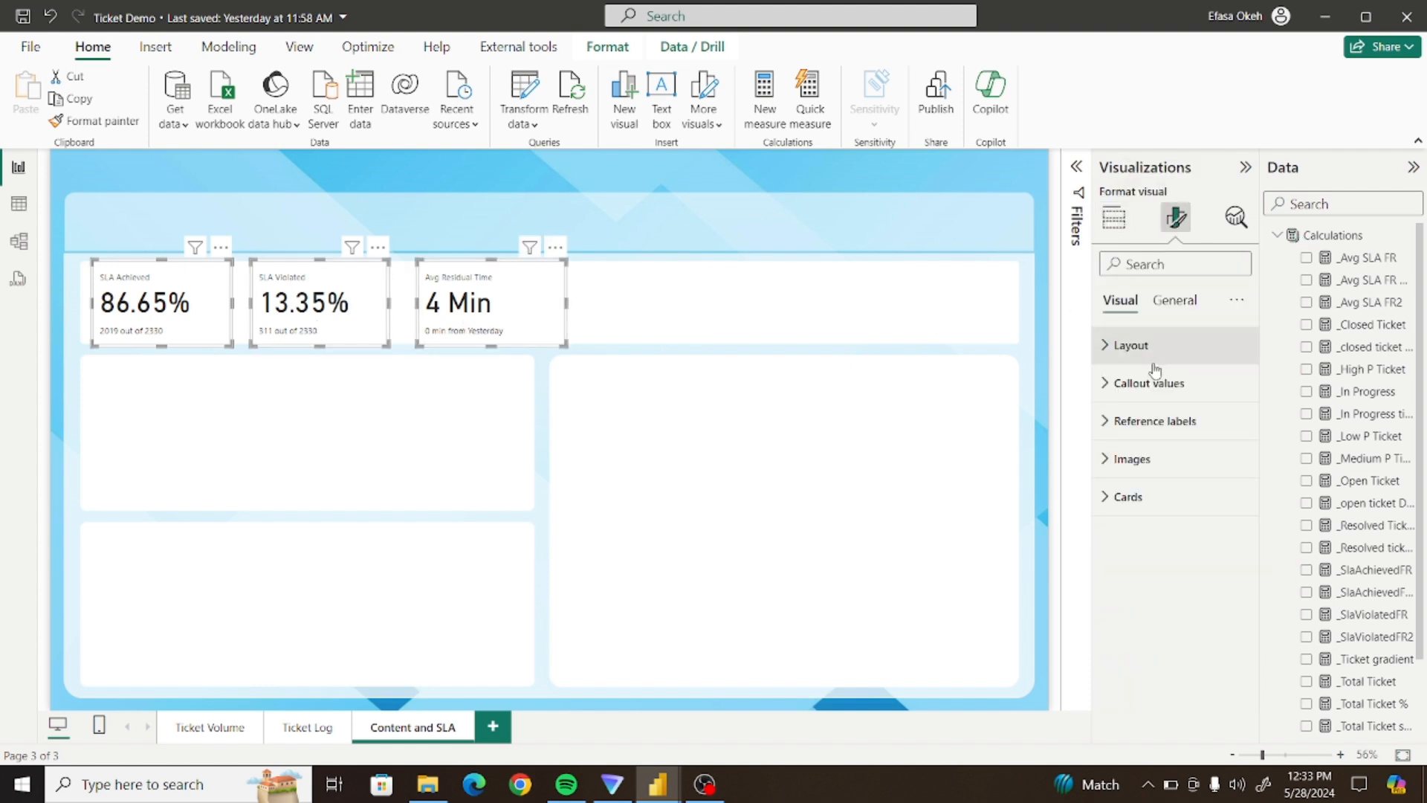
click(1124, 384)
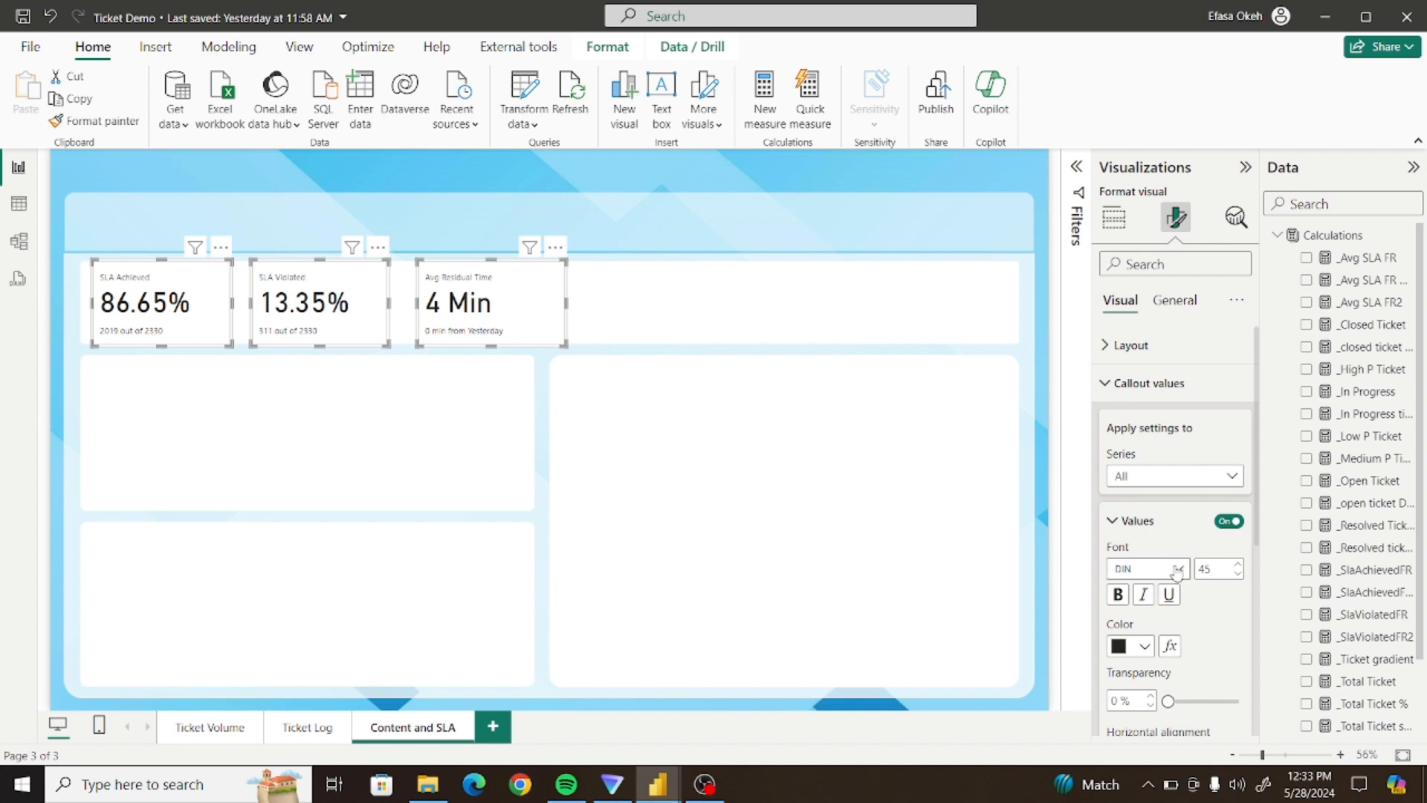
click(1149, 569)
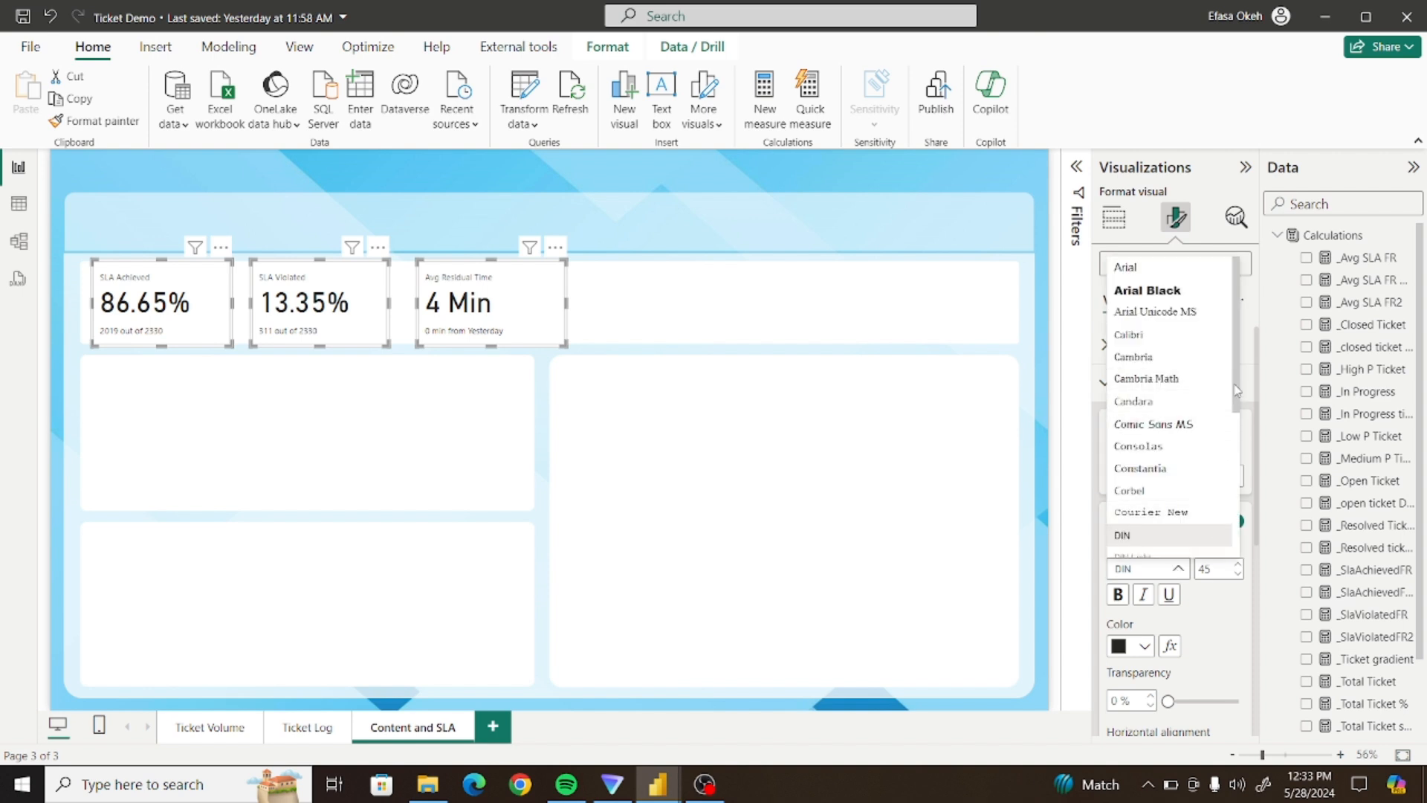
drag(1234, 392, 1237, 478)
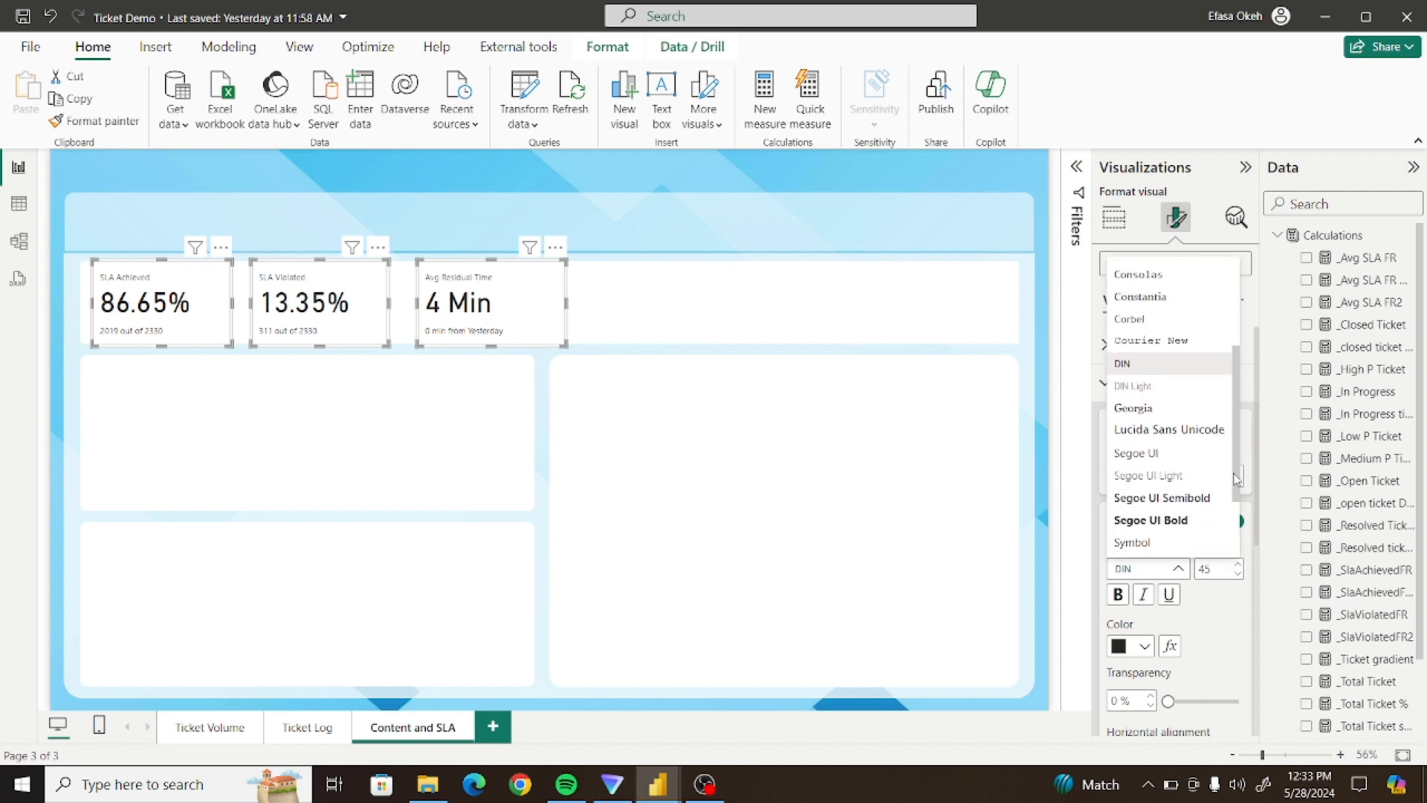
click(1152, 455)
double_click(1212, 573)
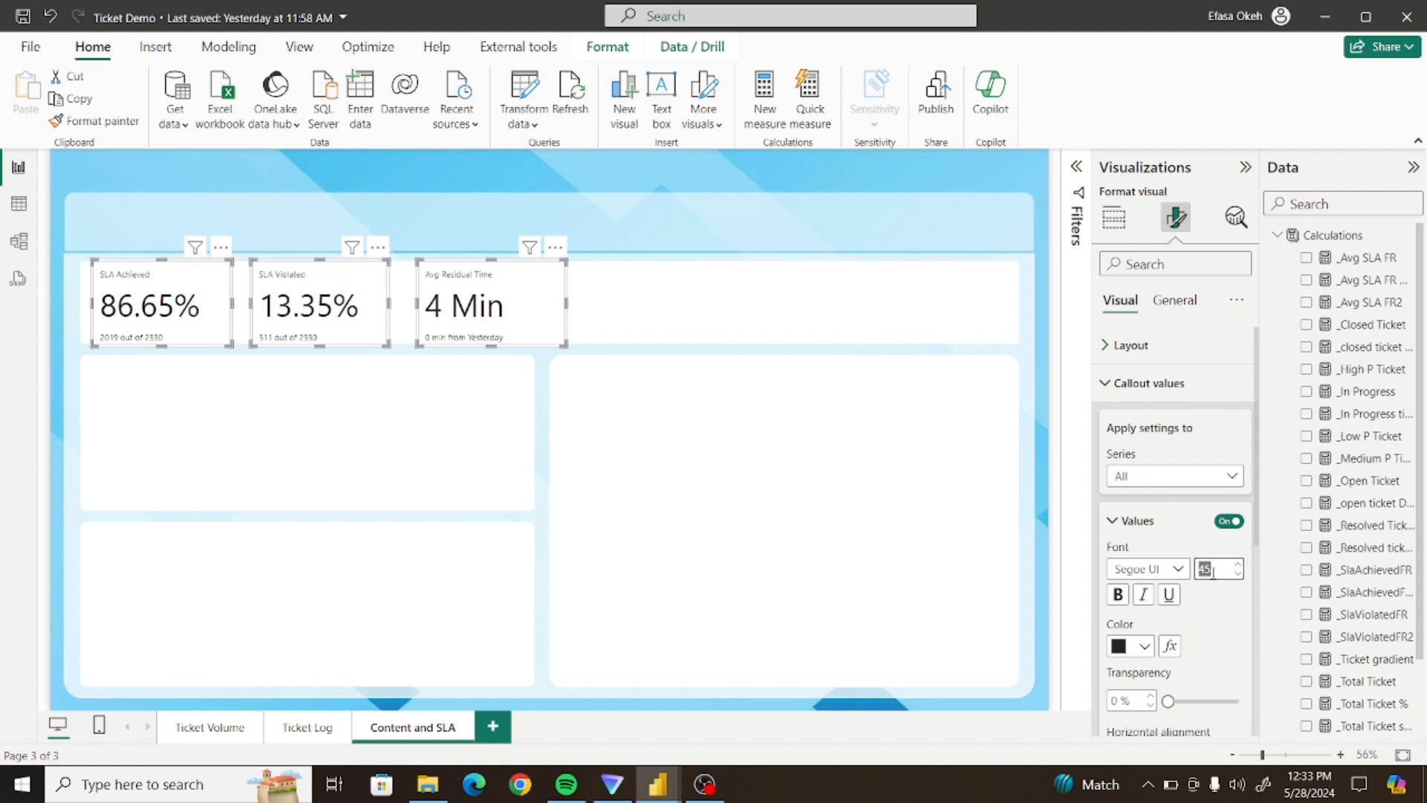
text(30)
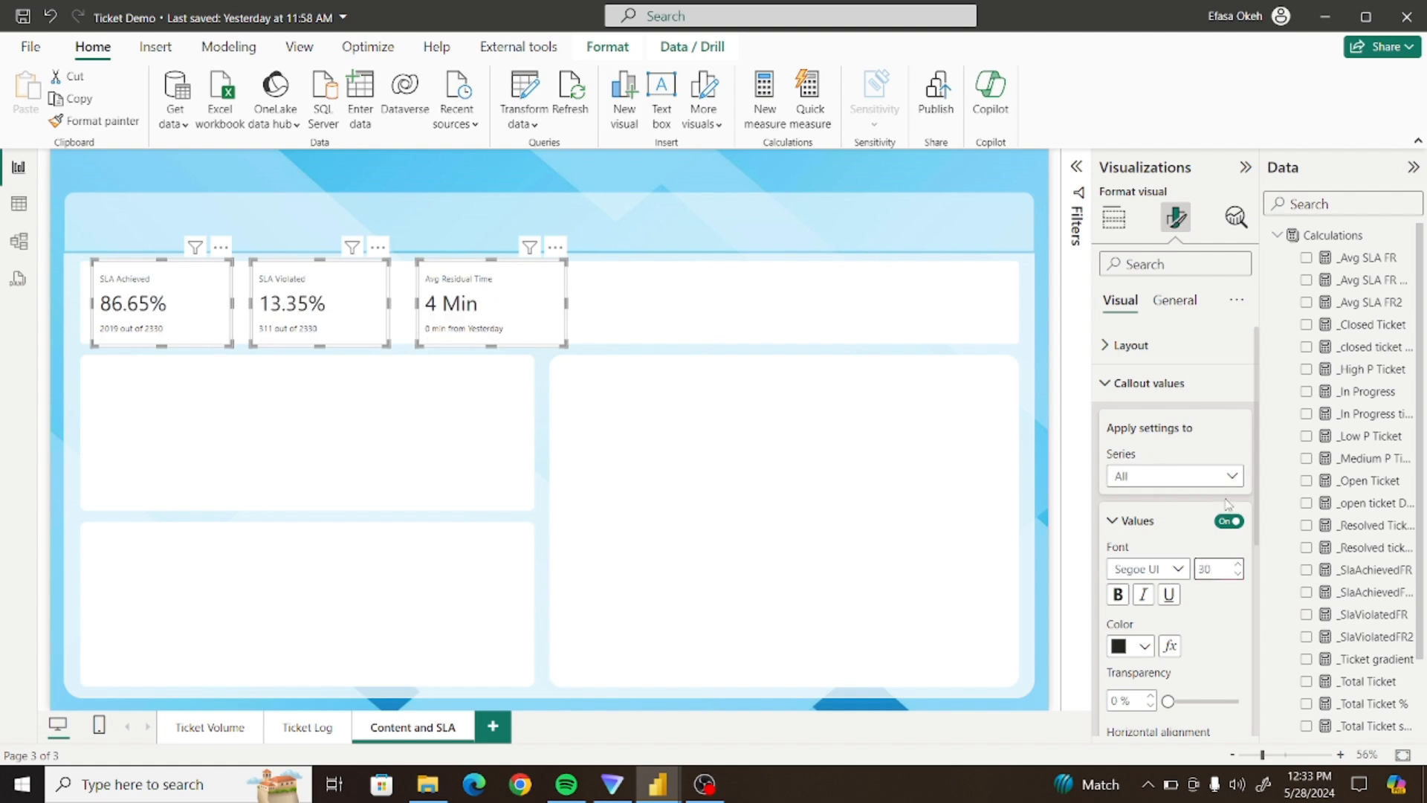
Format the callout labels of the three cards at size 14 in black, with 0 px between label and value
scroll(1255, 502, down, 5)
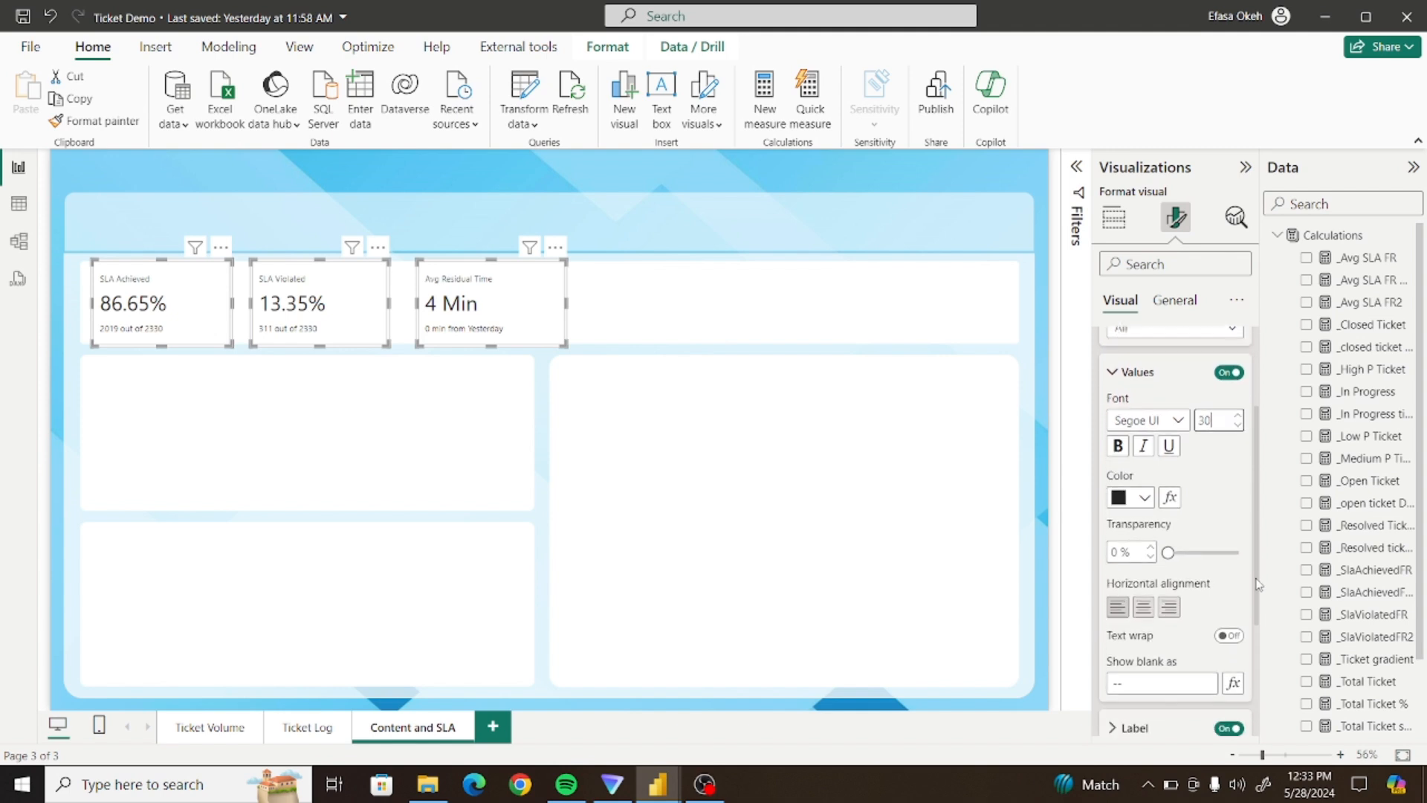
scroll(1234, 617, down, 2)
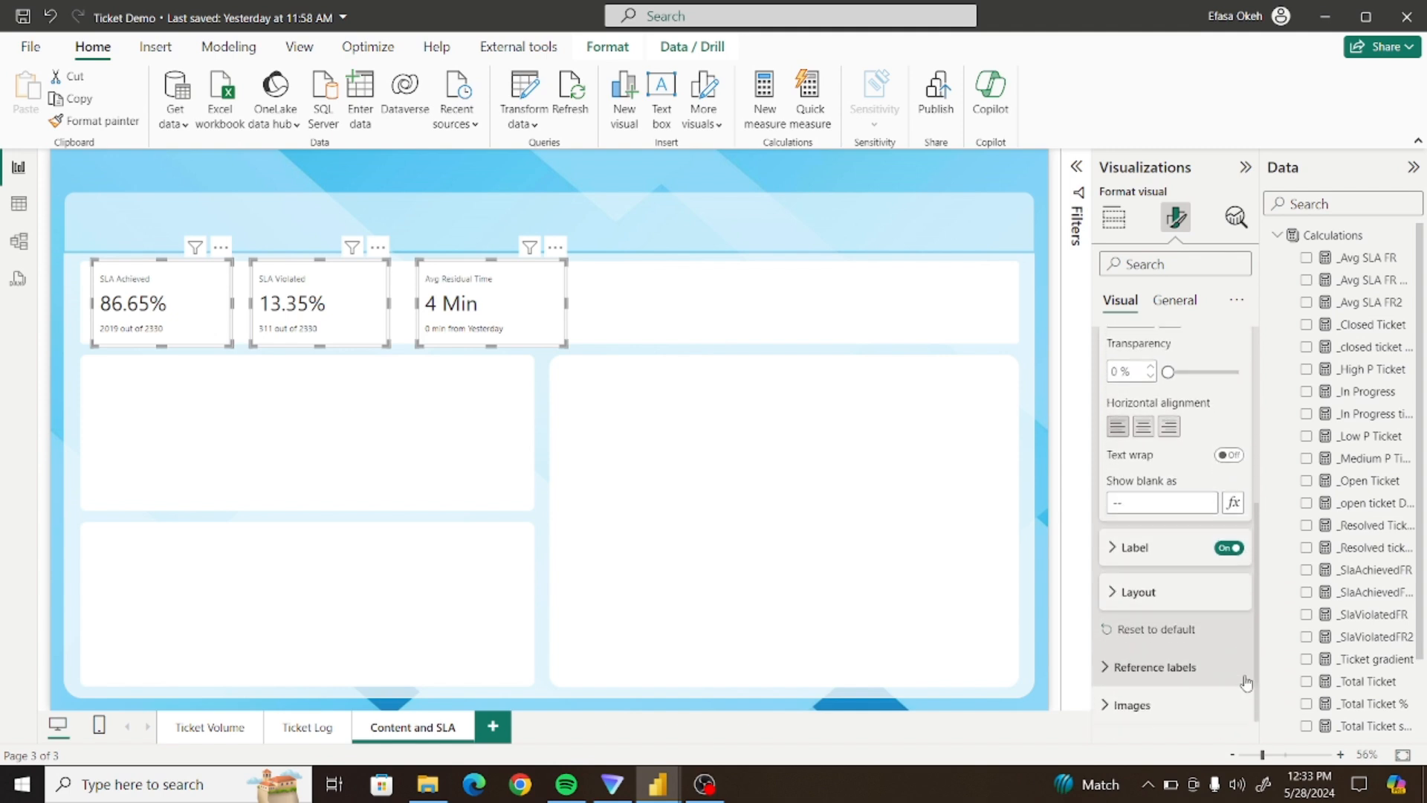
click(1124, 540)
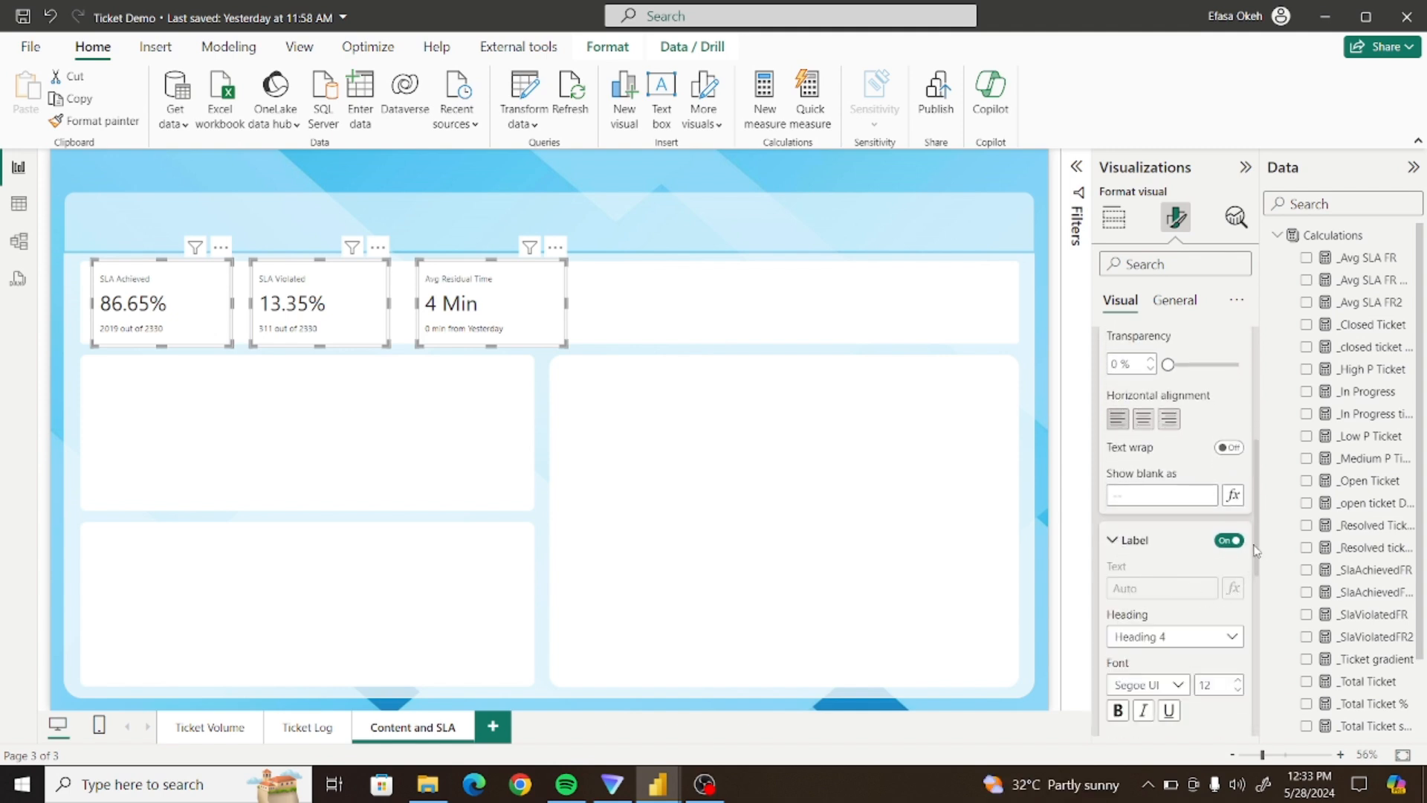
scroll(1256, 556, down, 3)
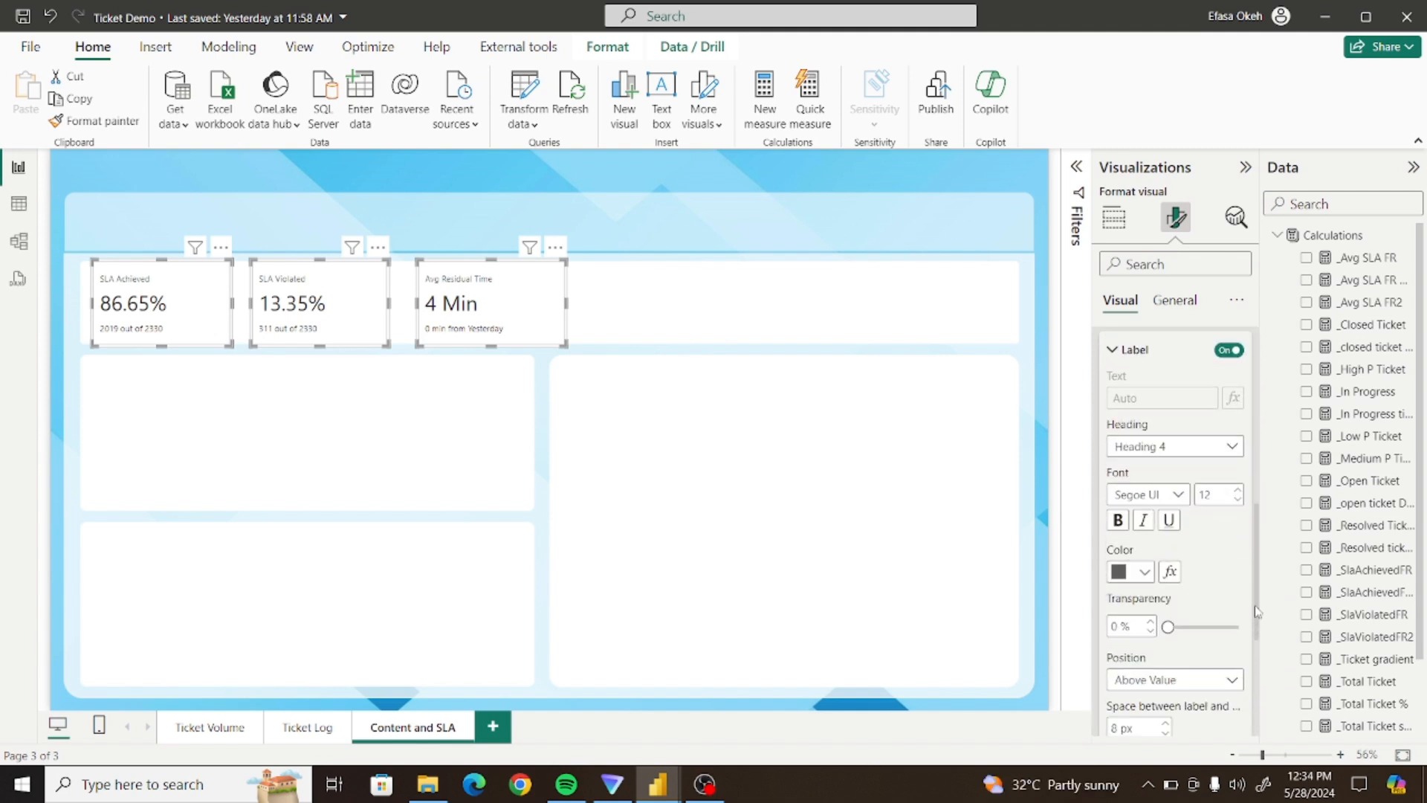
click(1238, 492)
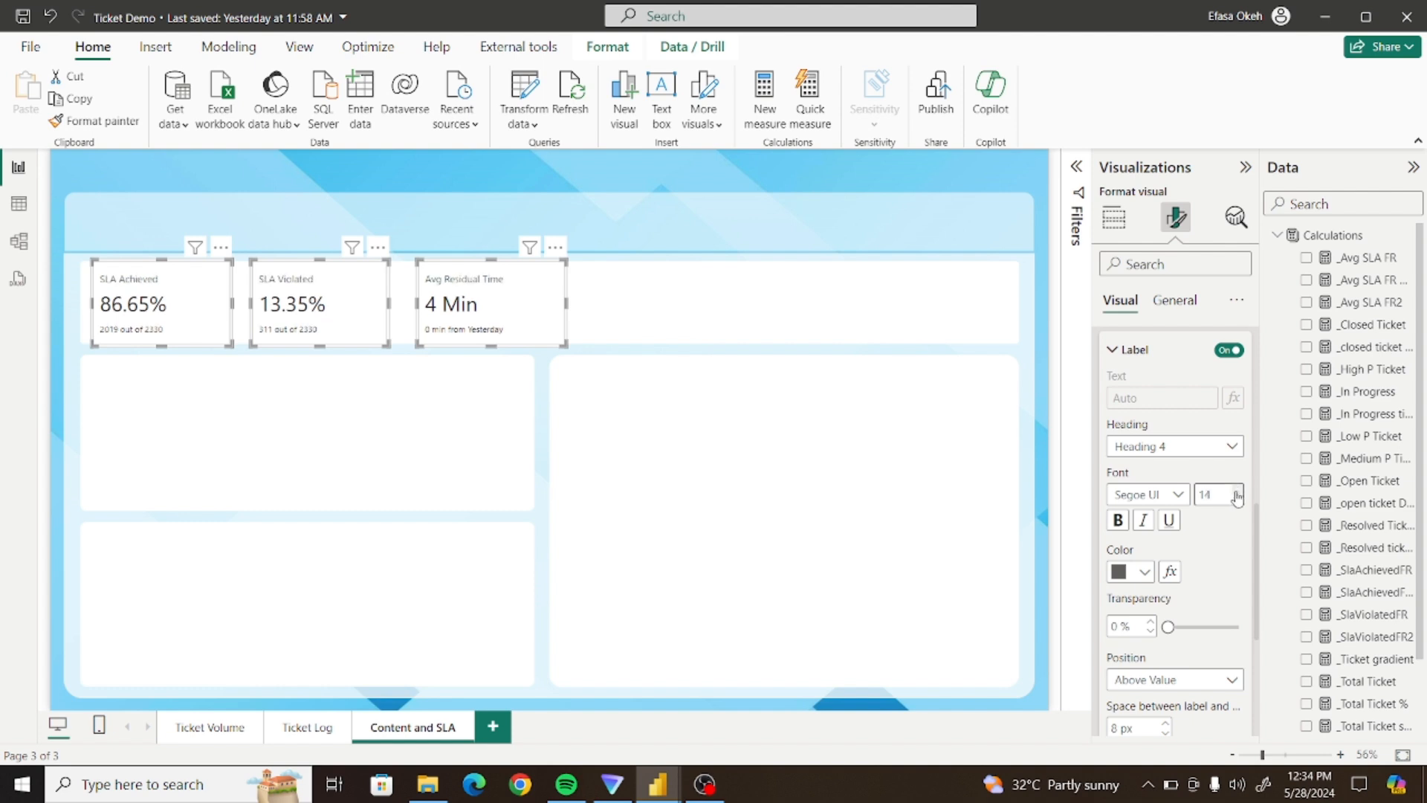
click(1144, 571)
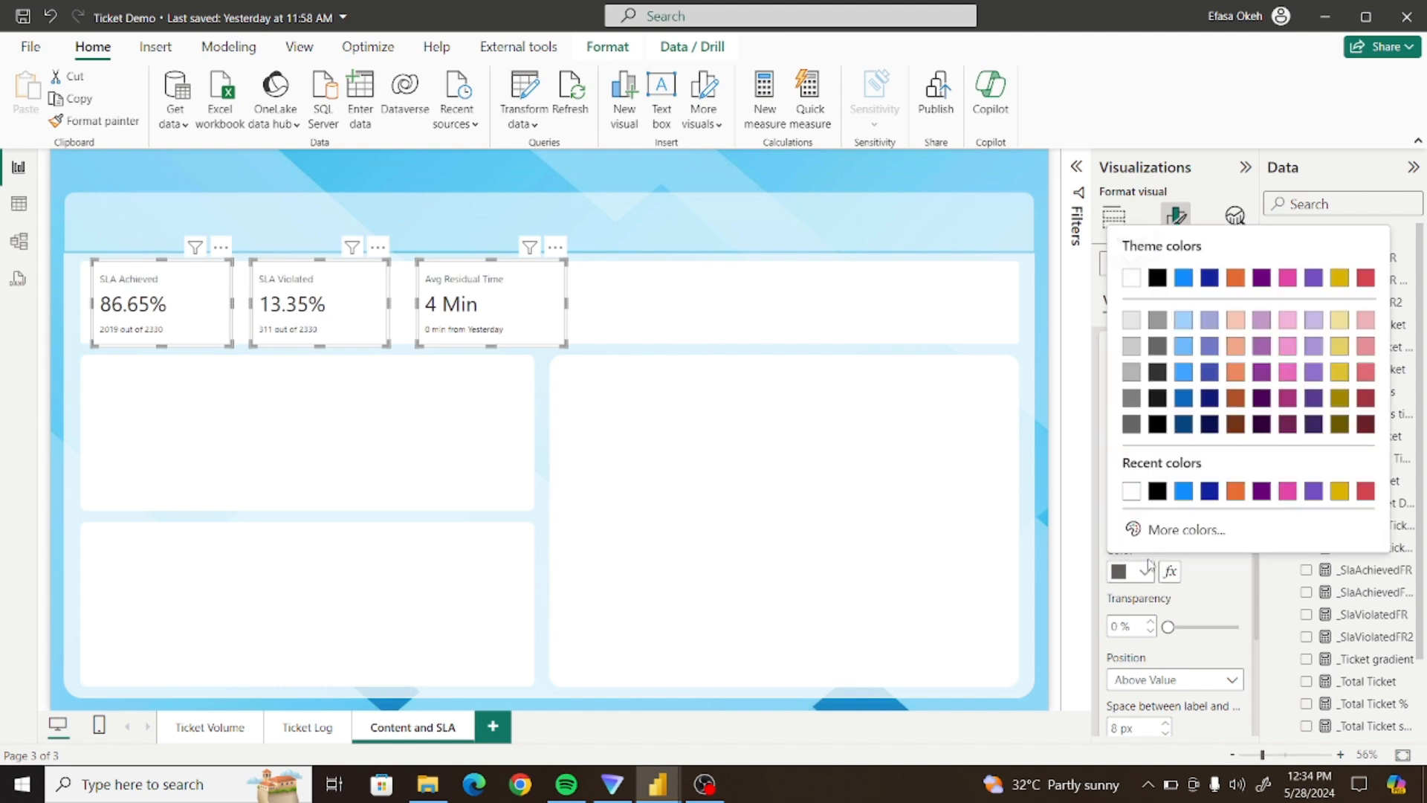
click(1158, 495)
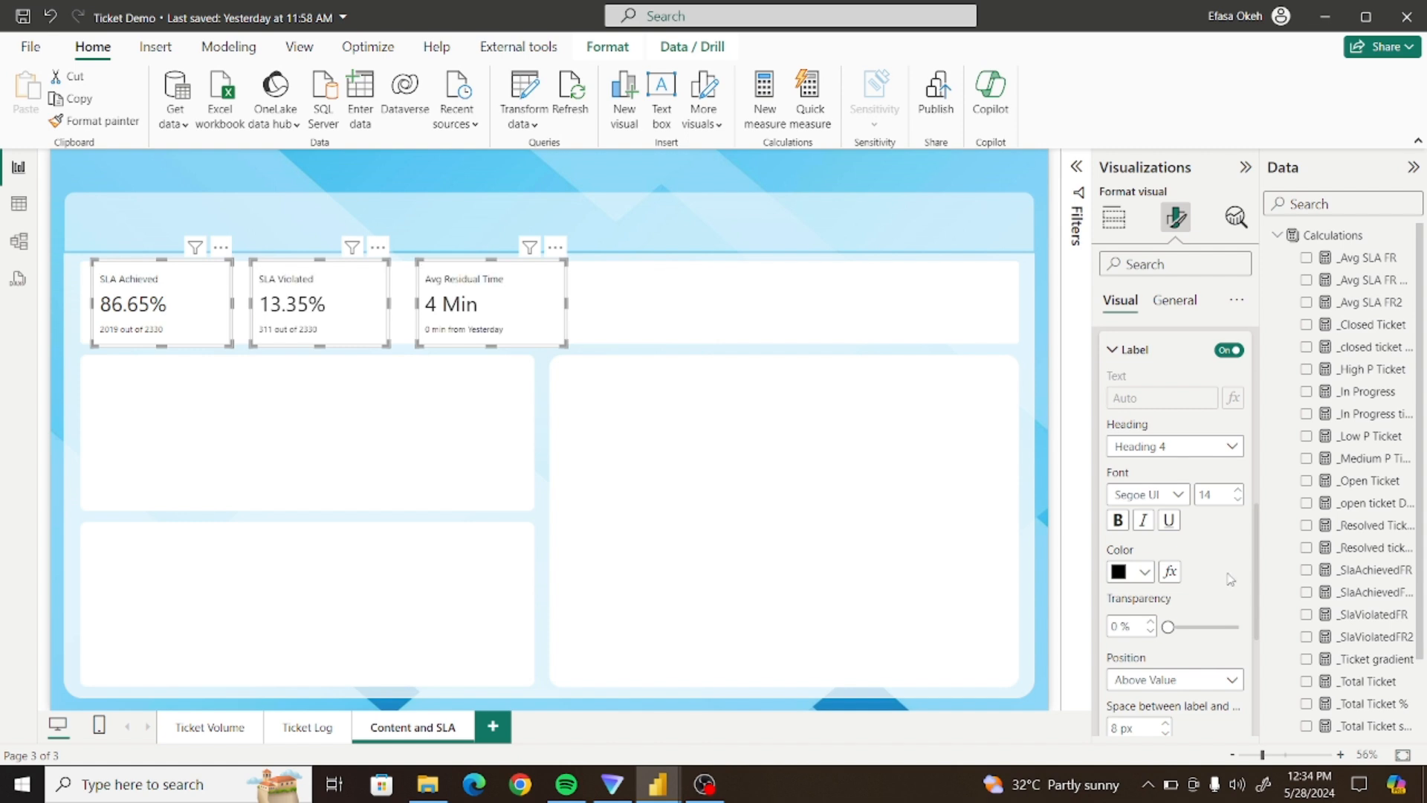
scroll(1141, 588, down, 3)
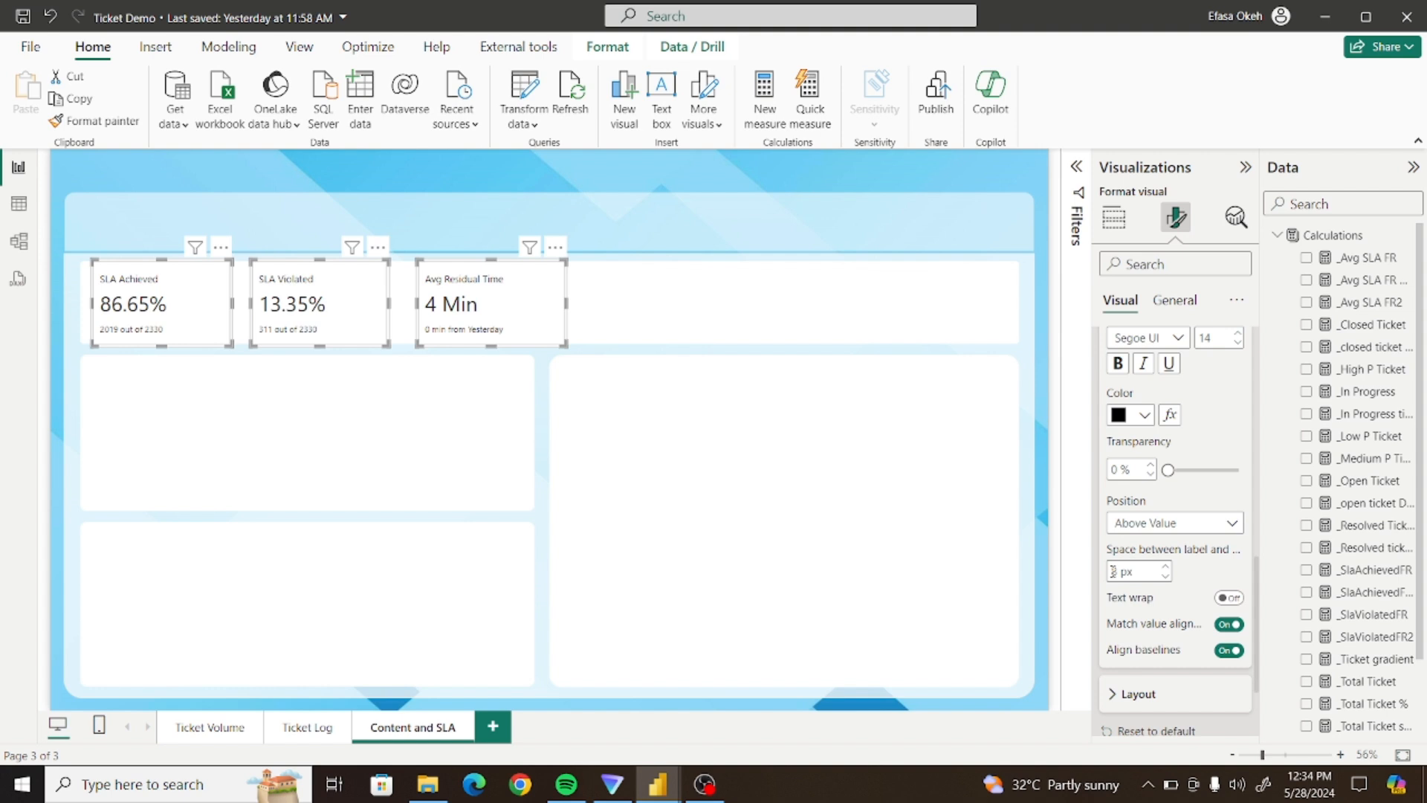
click(1165, 578)
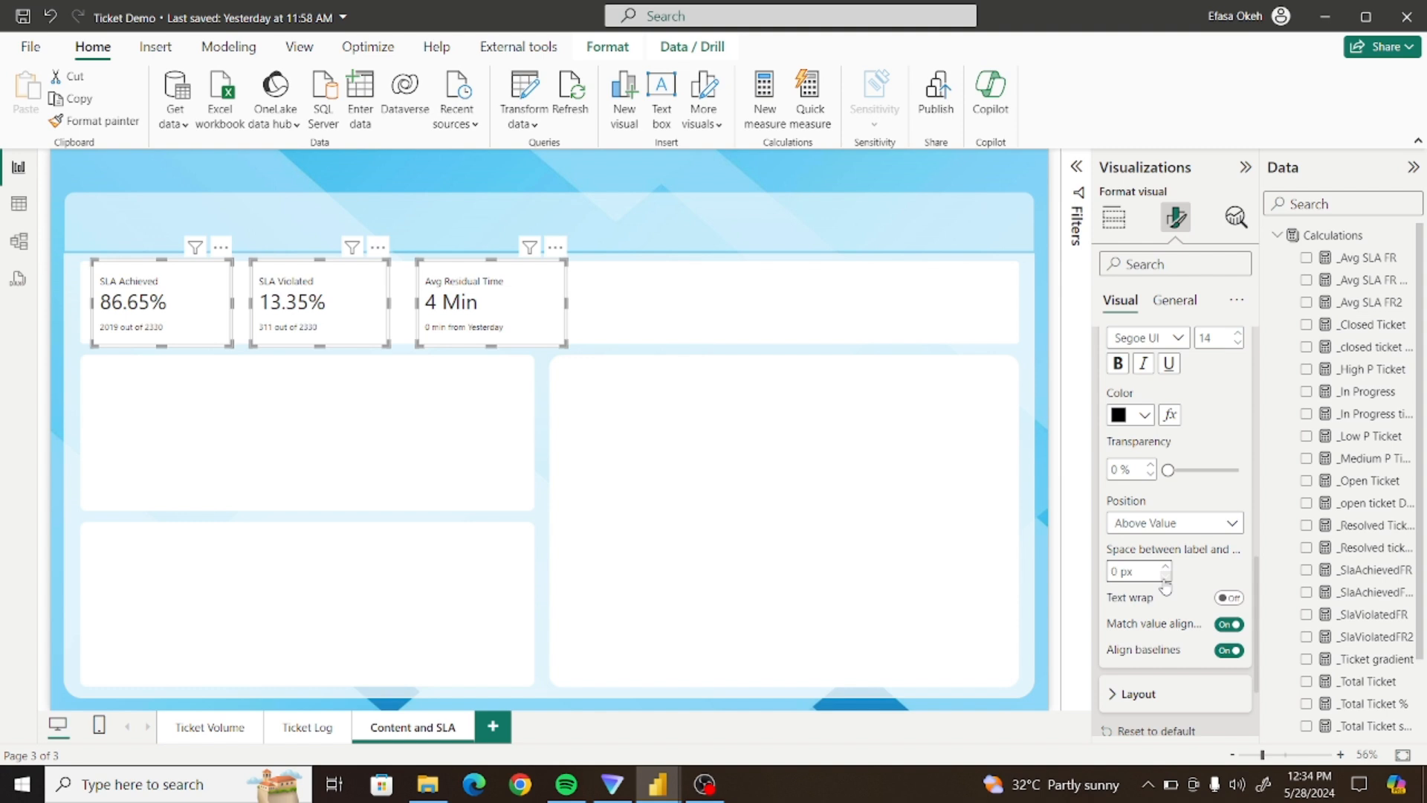
Turn off the reference label divider for the three selected cards
drag(1255, 597, 1267, 372)
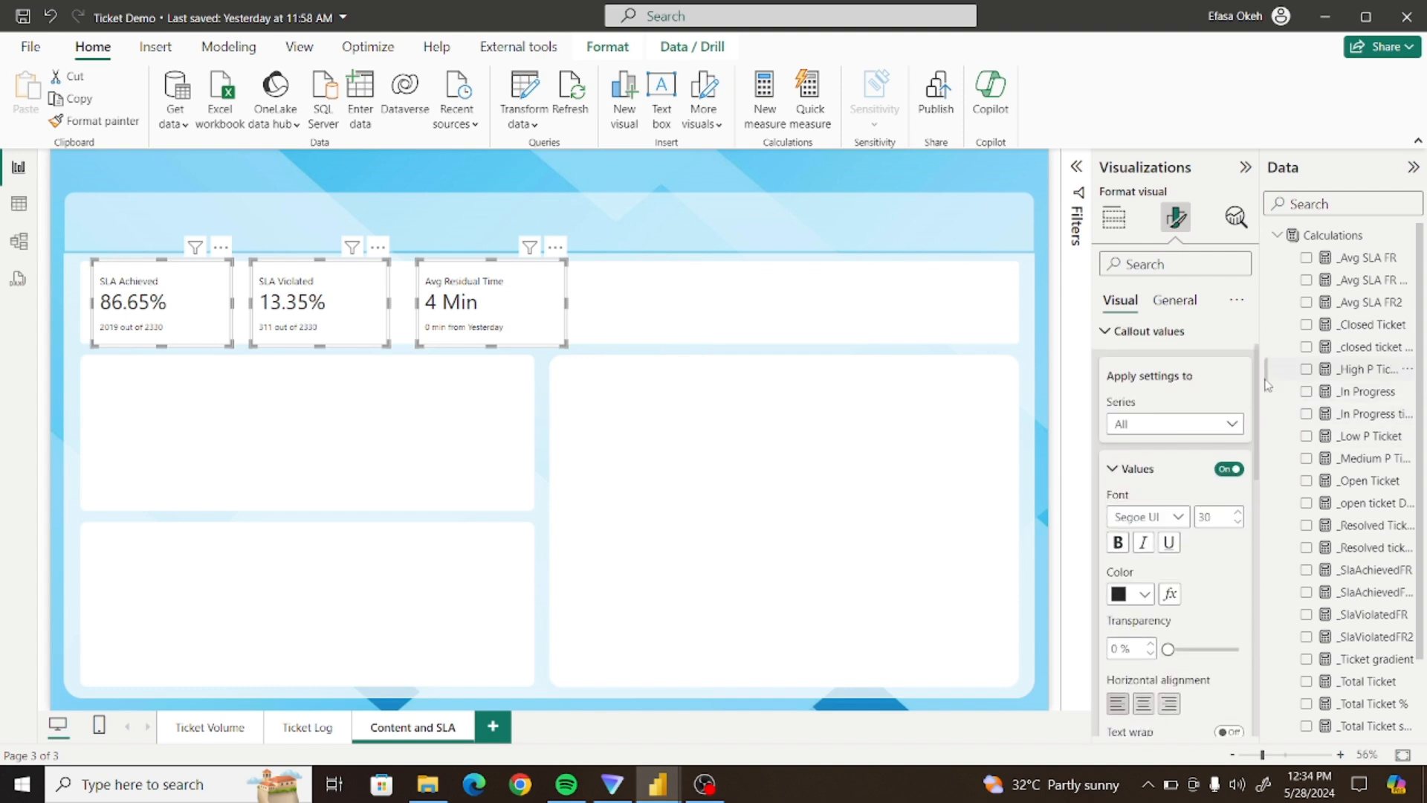
click(1116, 339)
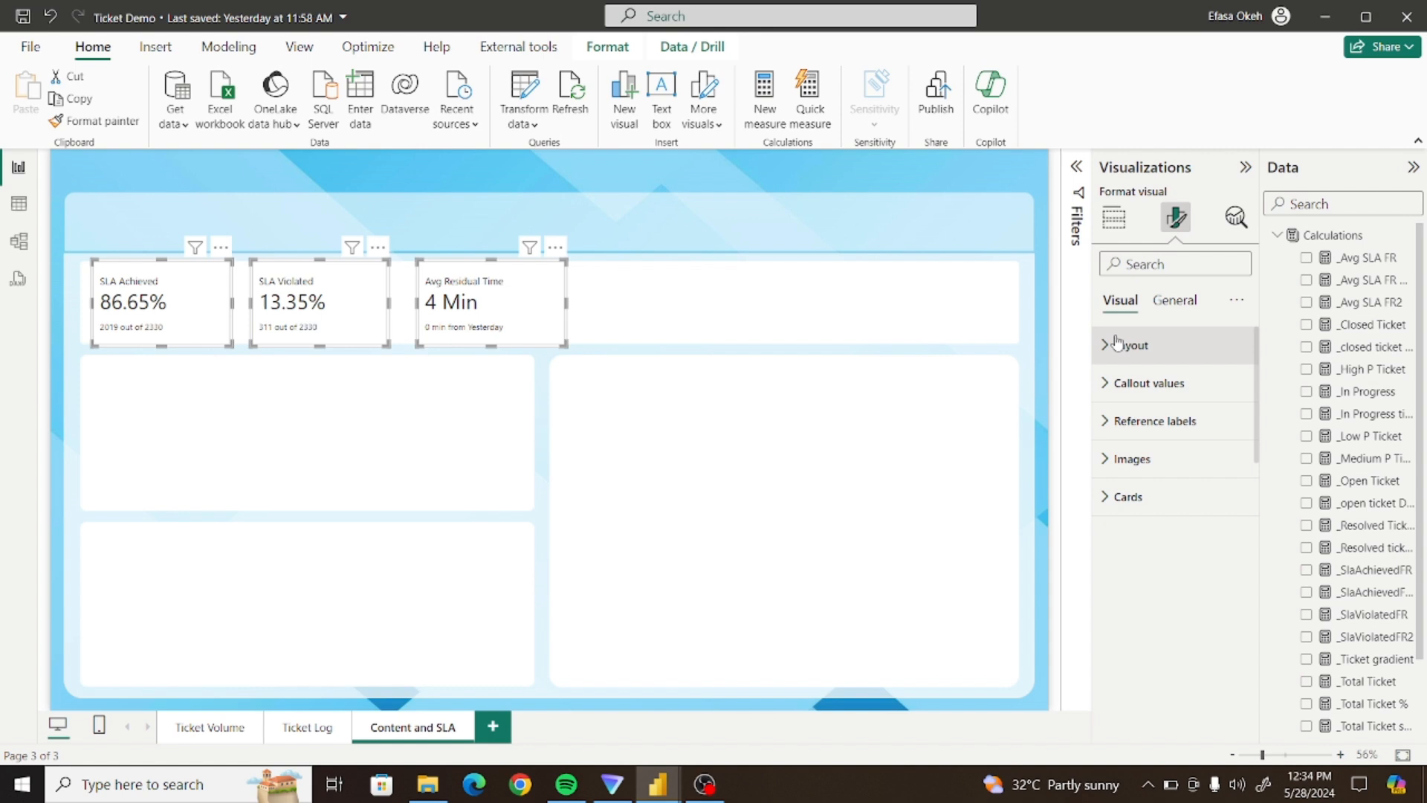
click(1124, 421)
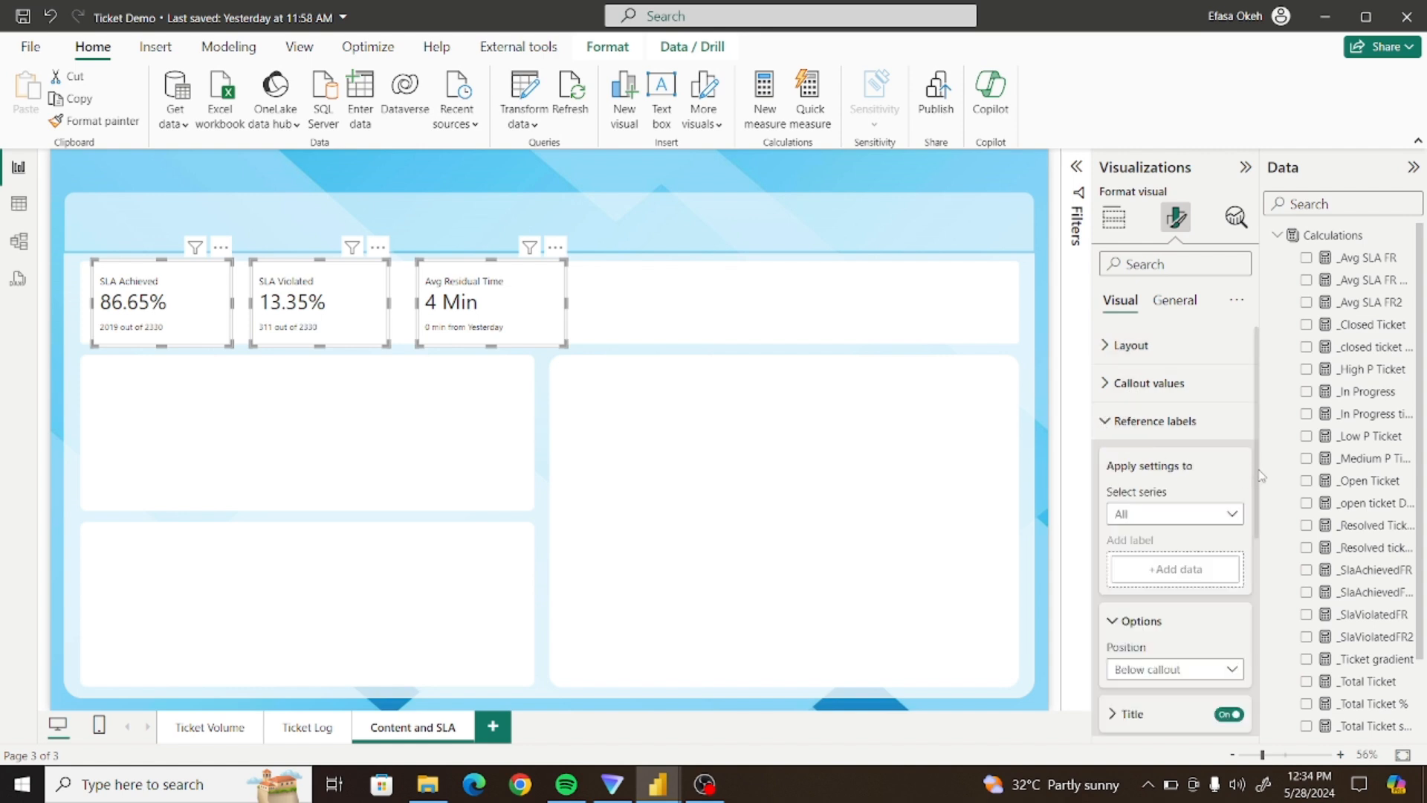
drag(1261, 476, 1261, 511)
click(1153, 447)
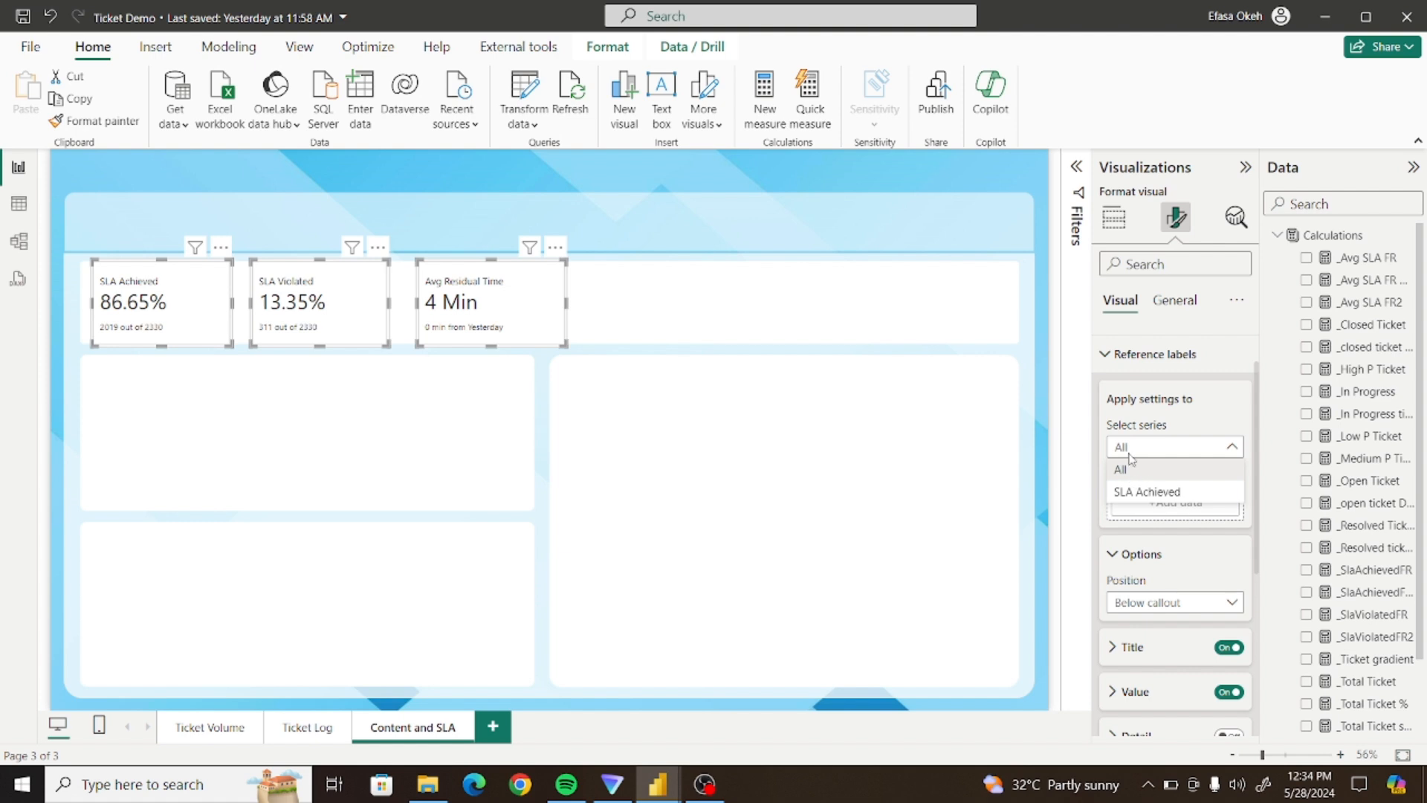
click(1249, 426)
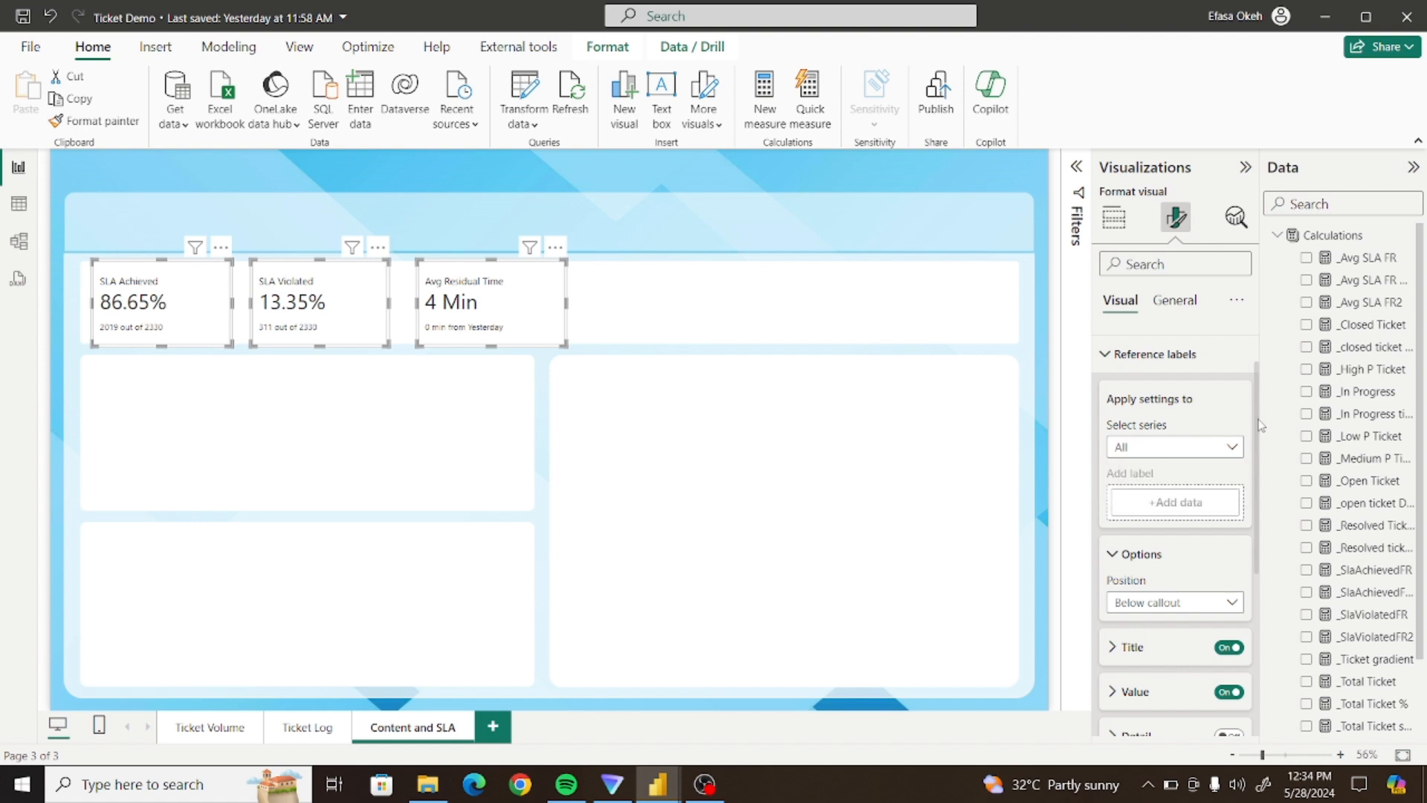
scroll(1234, 484, down, 4)
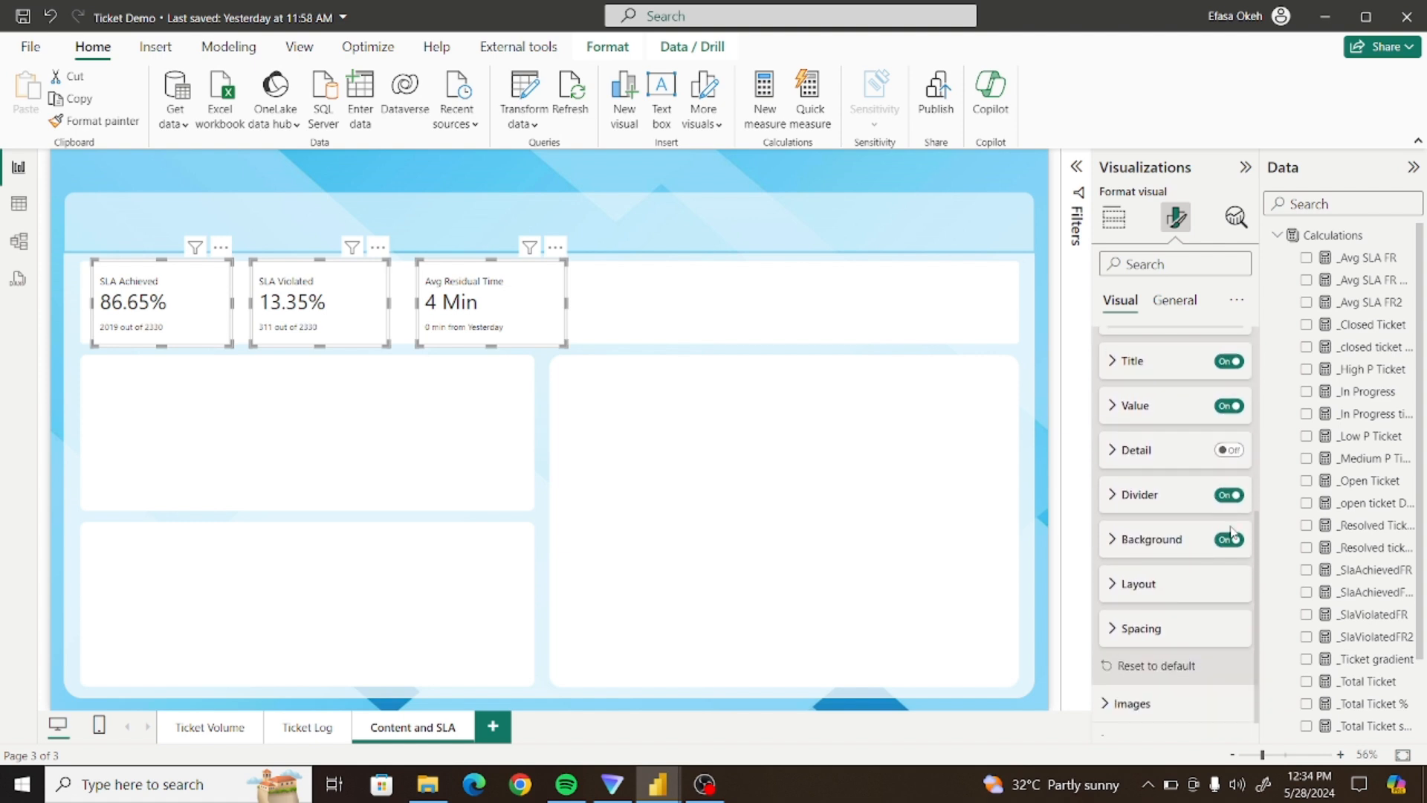
click(1223, 497)
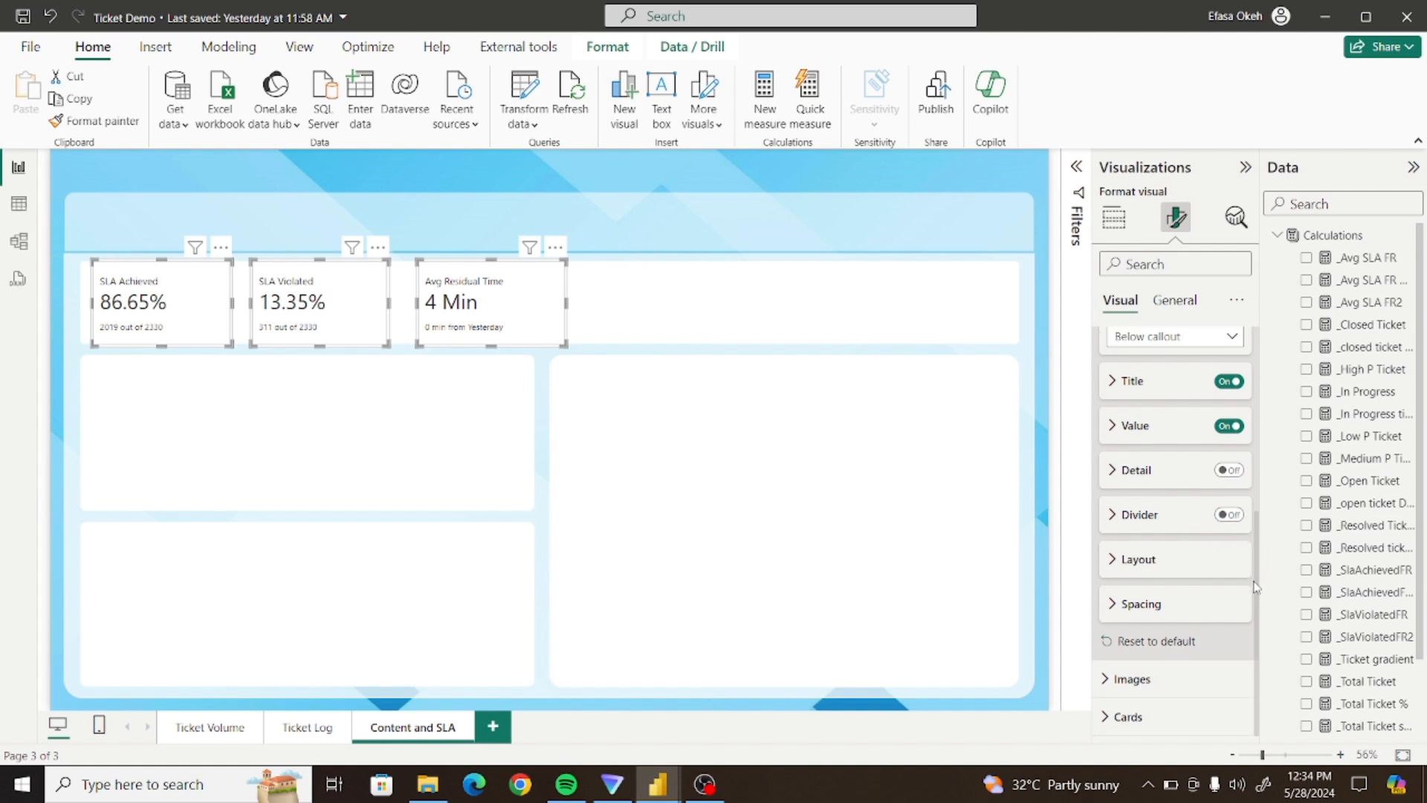
Reduce the outer padding of the three cards' reference labels to 0 px and deselect the cards
click(1115, 608)
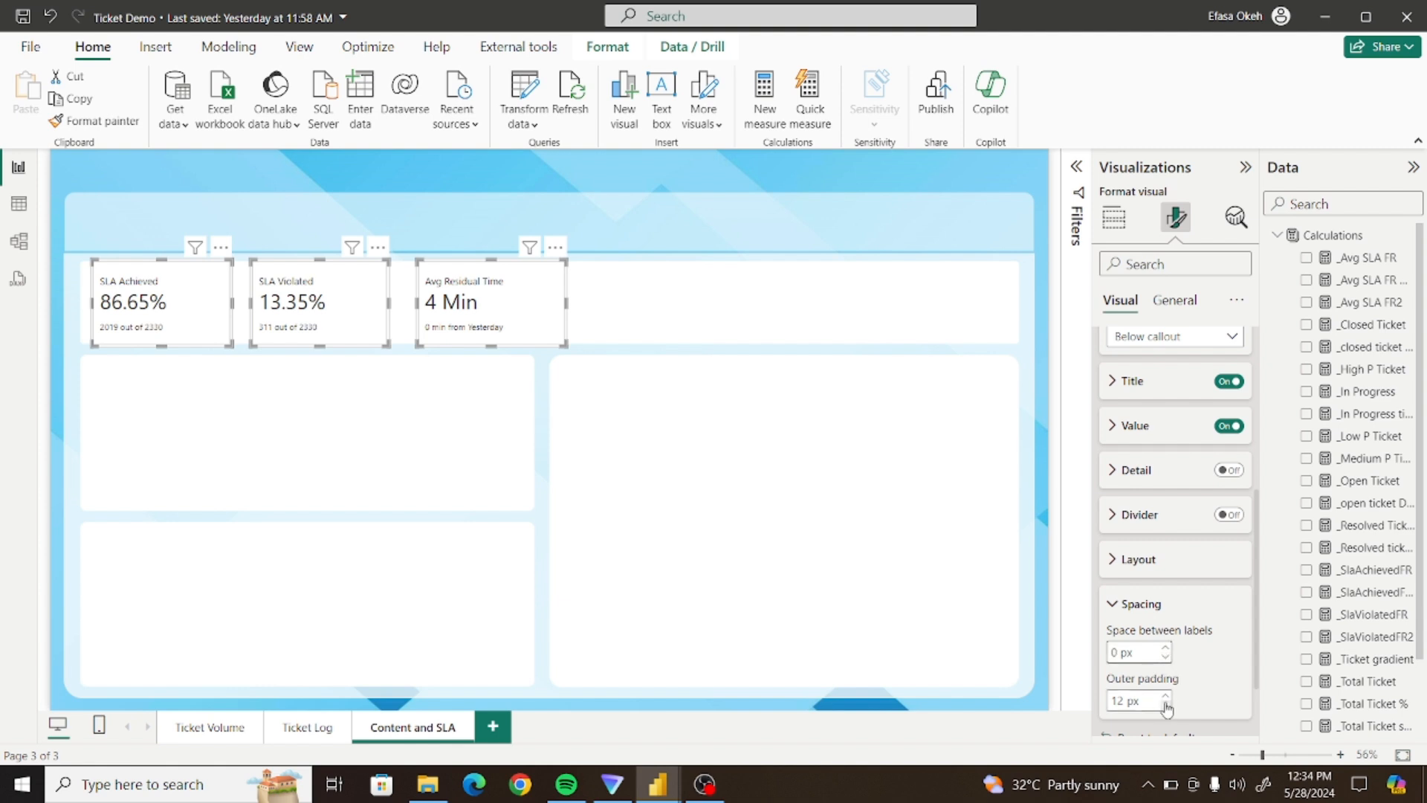
double_click(1167, 708)
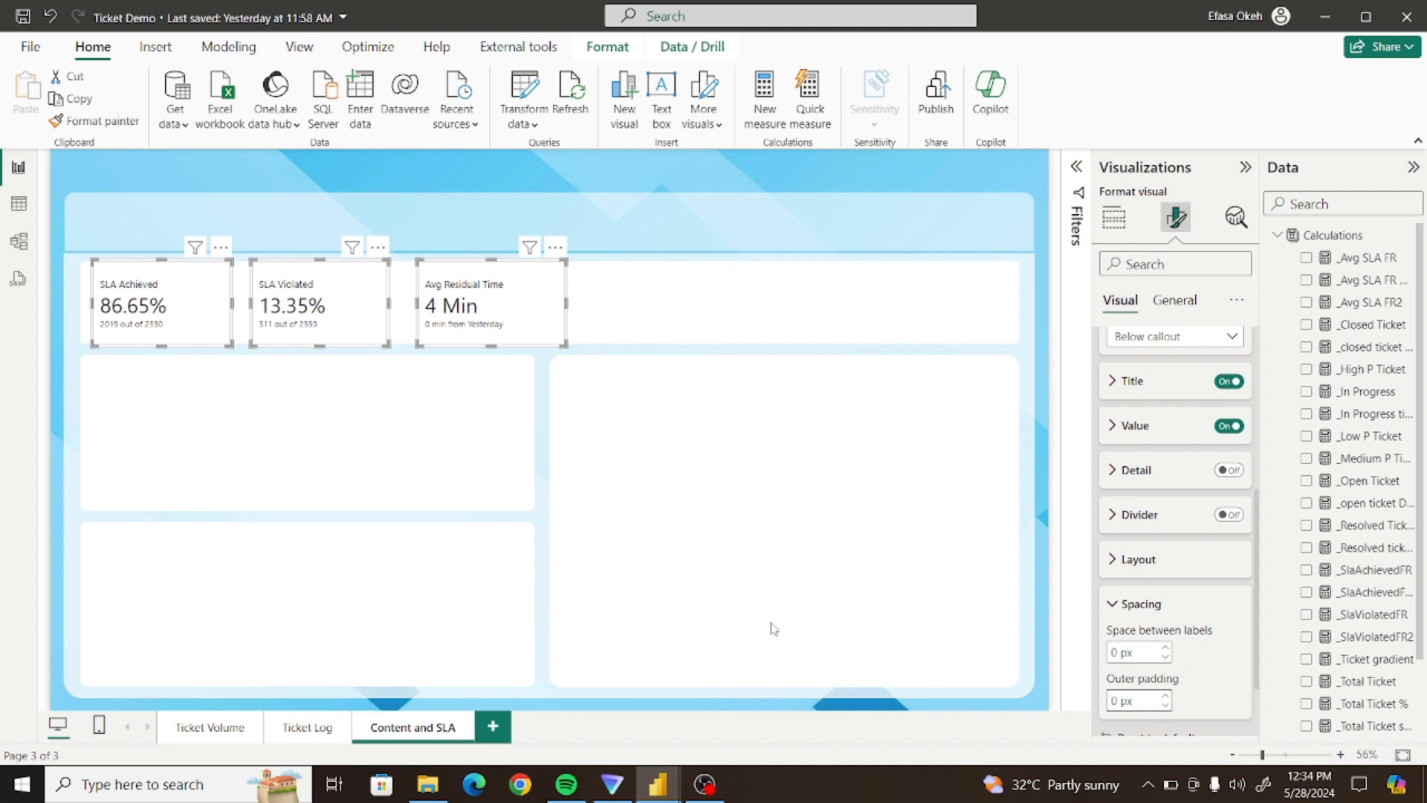
click(239, 399)
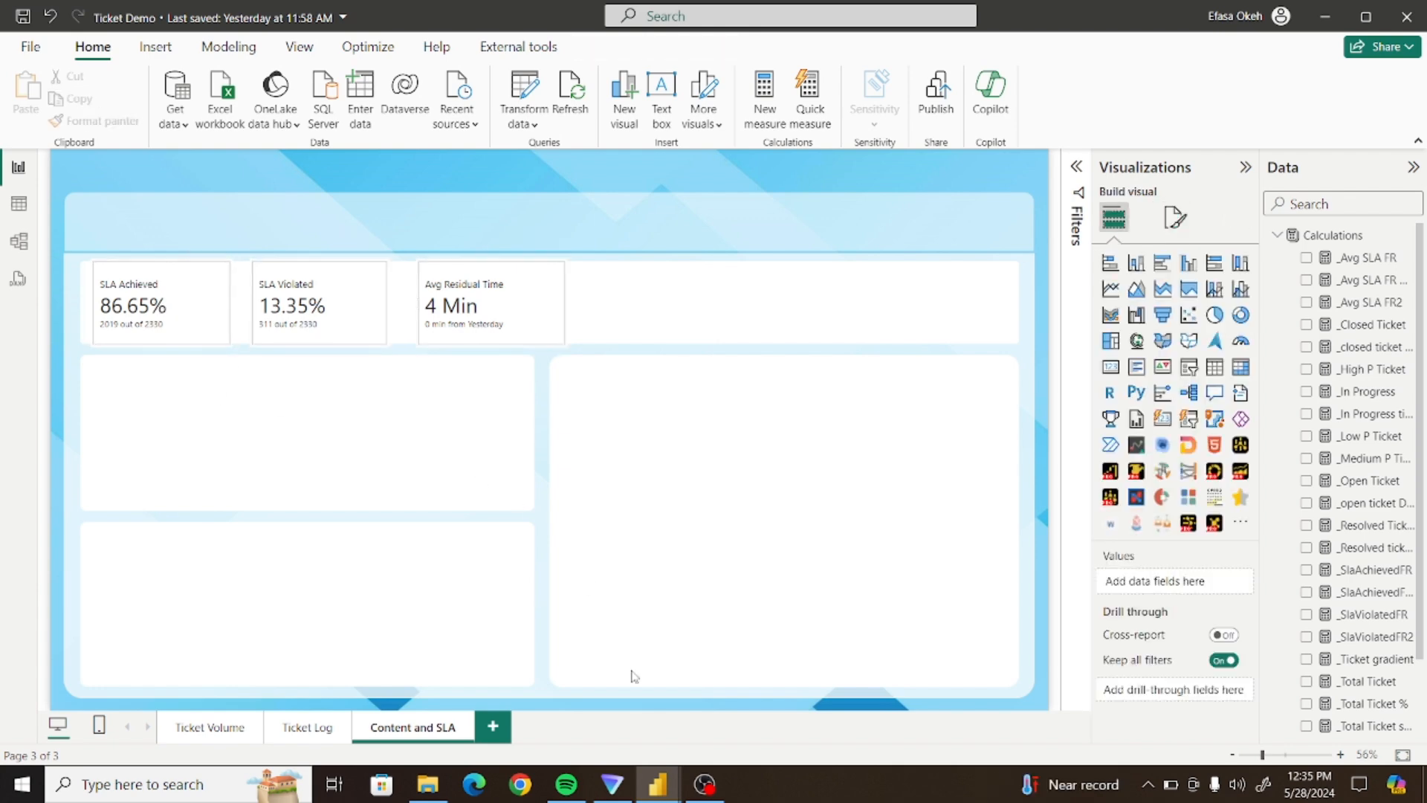
Copy the hex colour #4BC0B4 of the SLA Achieved value from the Ticket Analysis report and return to Ticket Demo
mouse_move(658, 784)
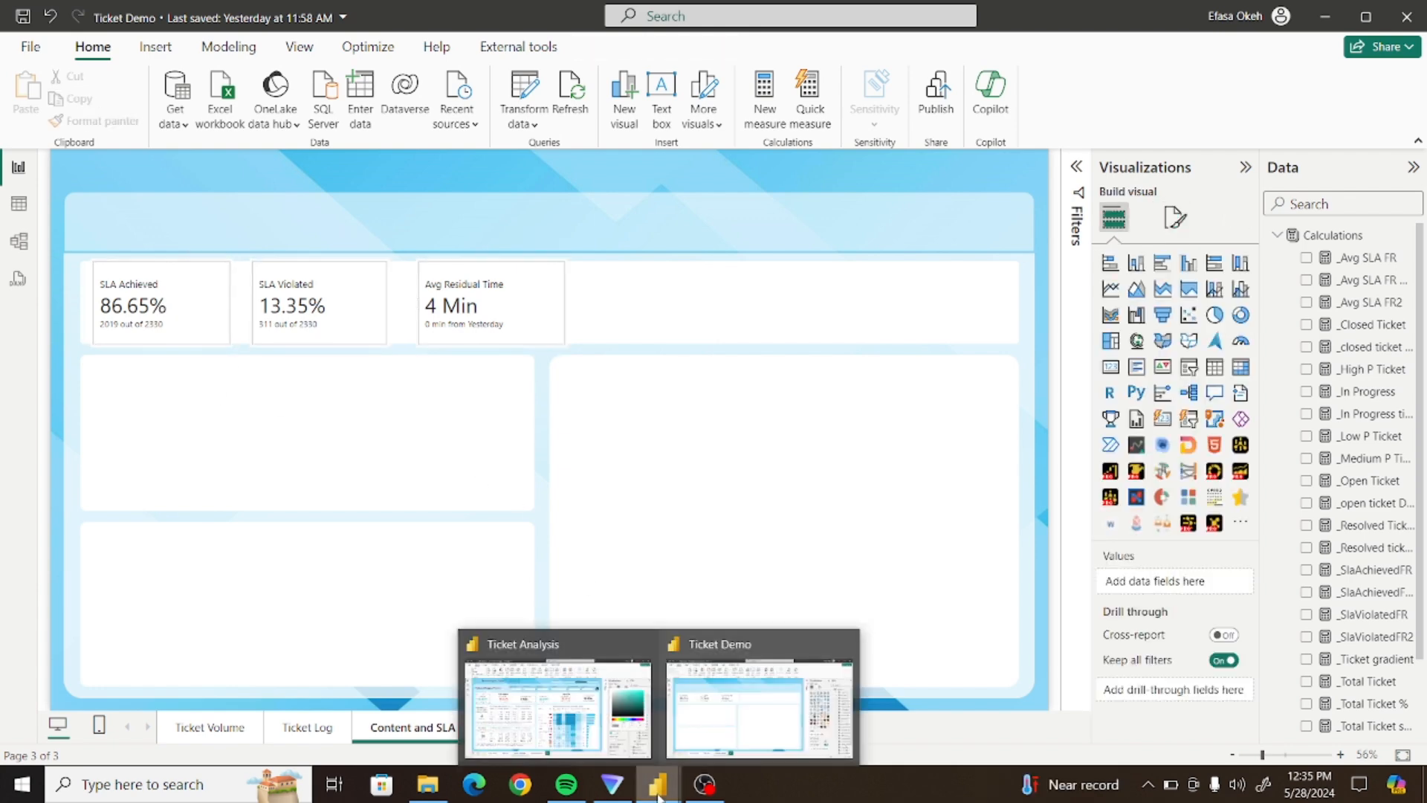
click(546, 712)
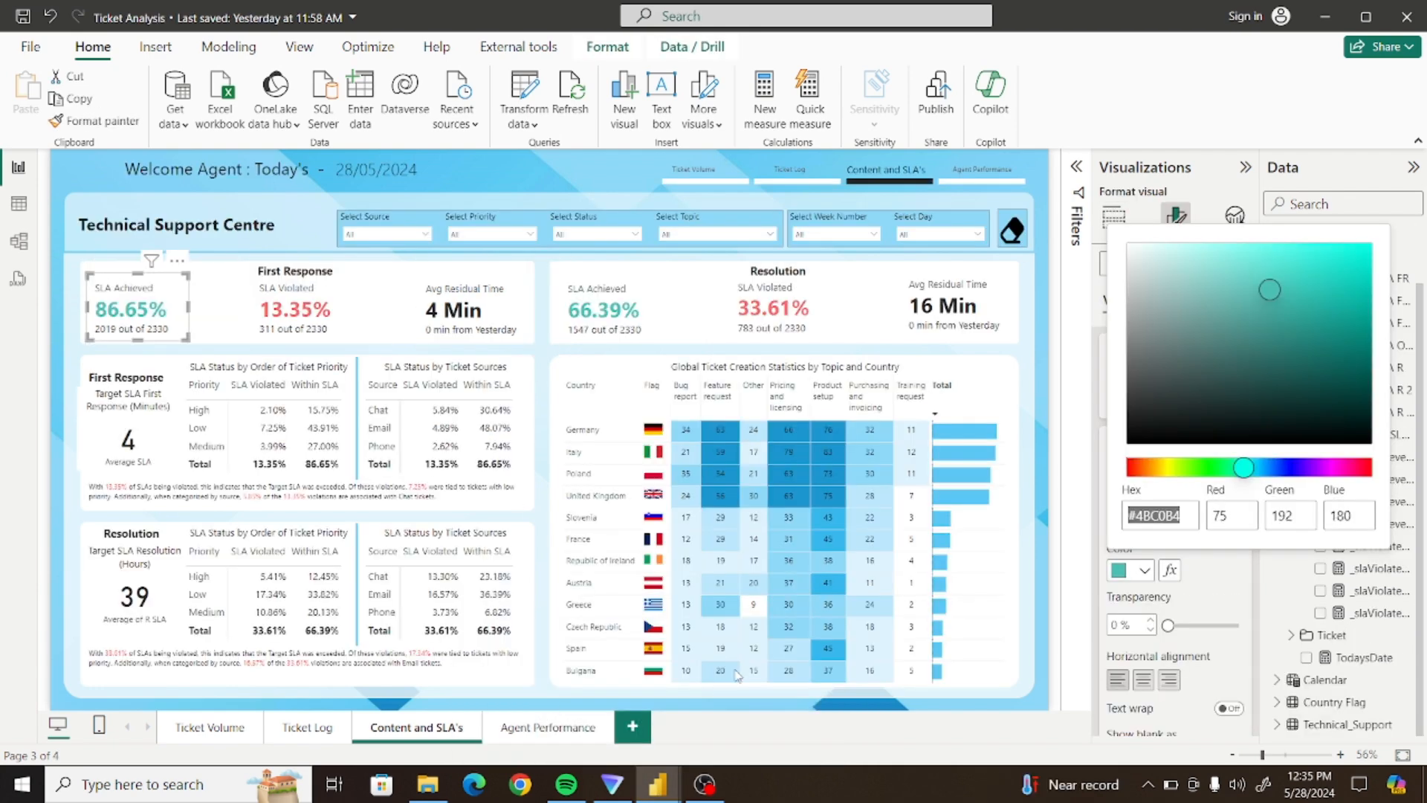
click(1182, 518)
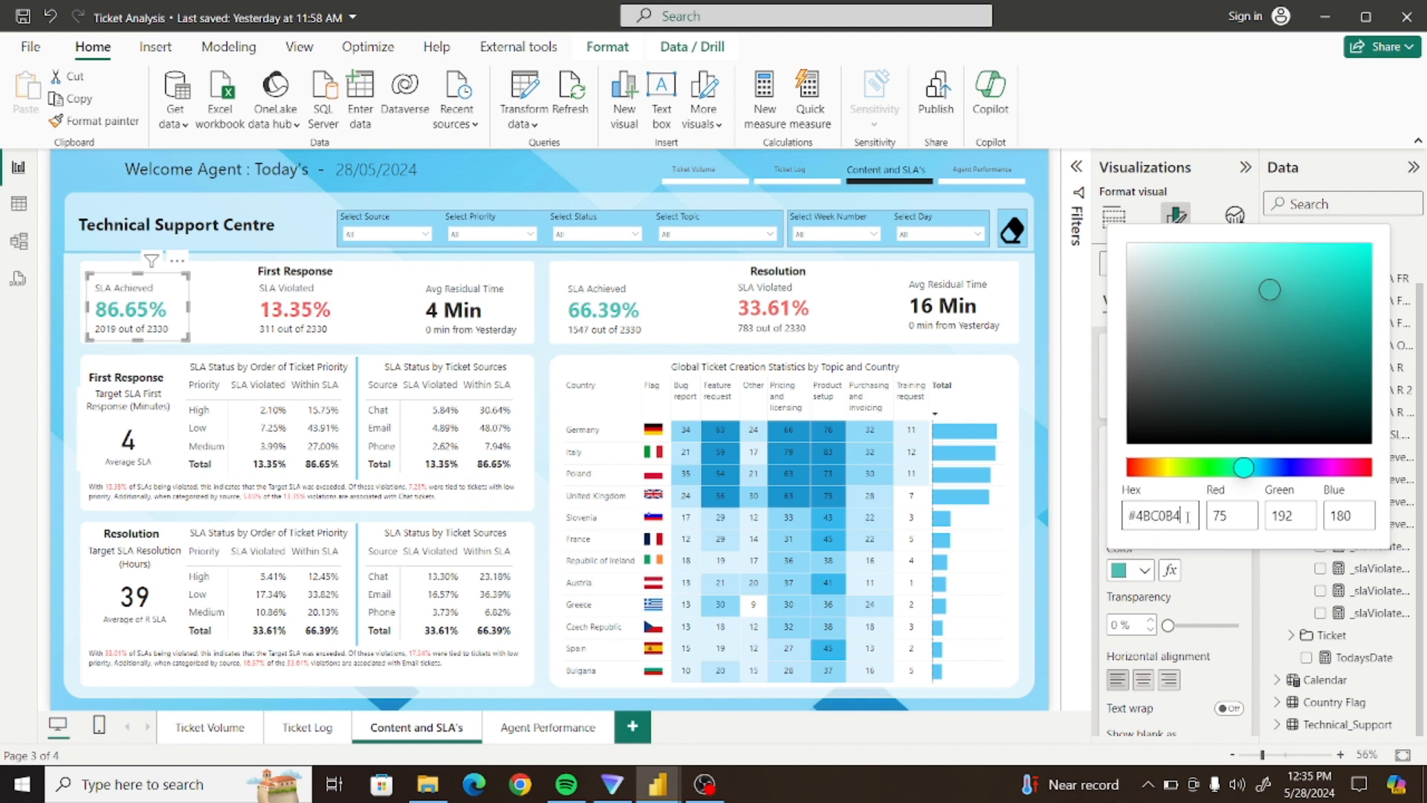
drag(1188, 518, 1097, 529)
key(ctrl+c)
mouse_move(657, 782)
click(712, 720)
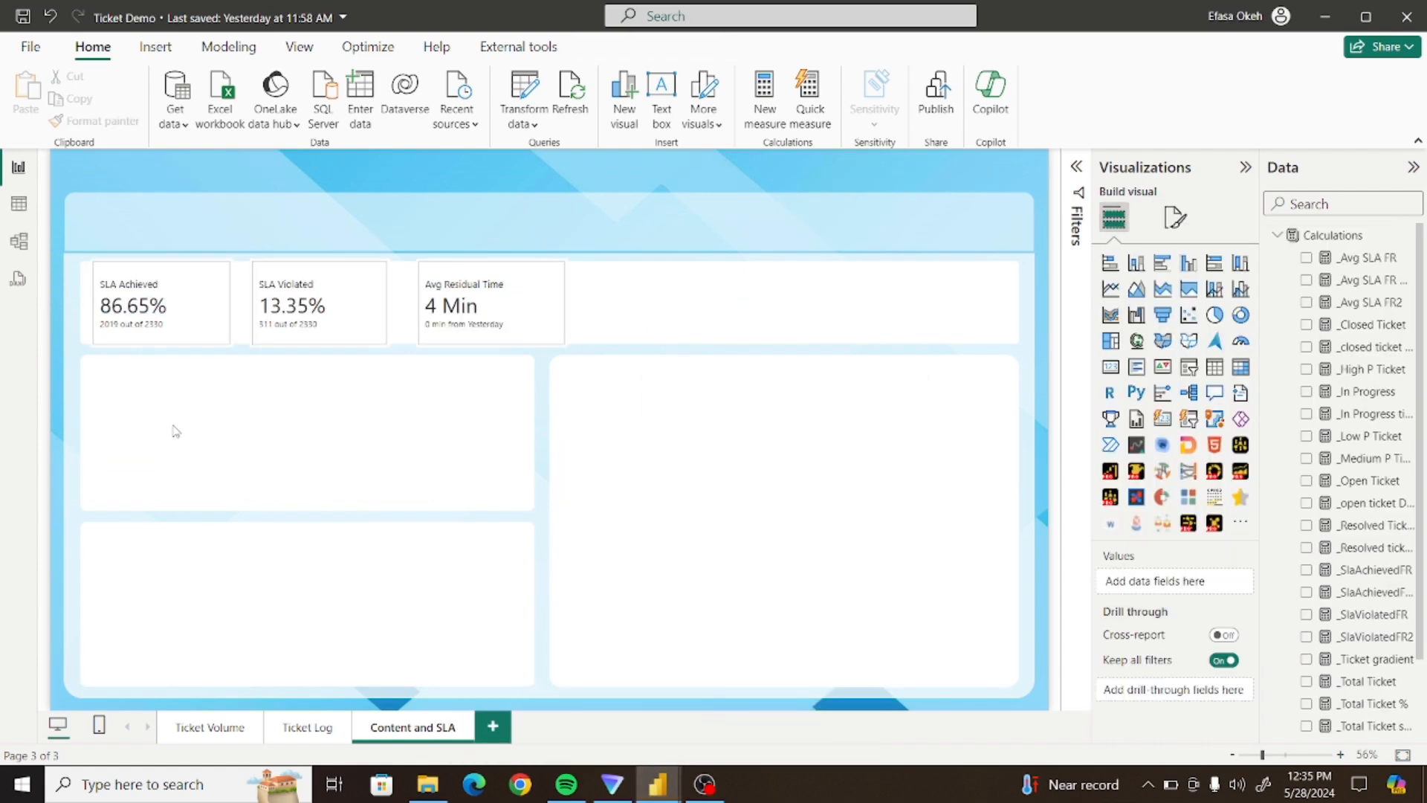
Set the callout value colour of the SLA Achieved card to the copied hex #4BC0B4
click(187, 294)
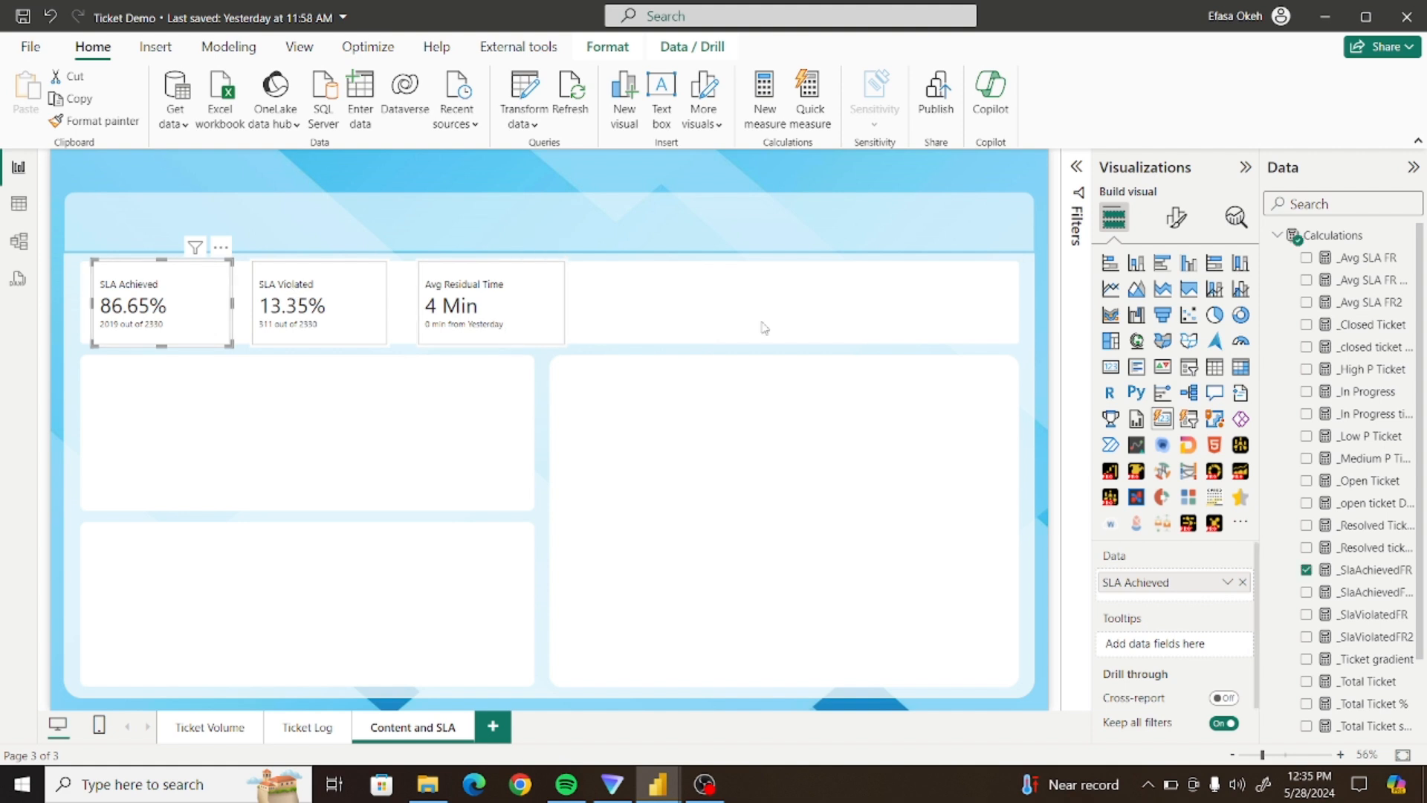
click(1180, 235)
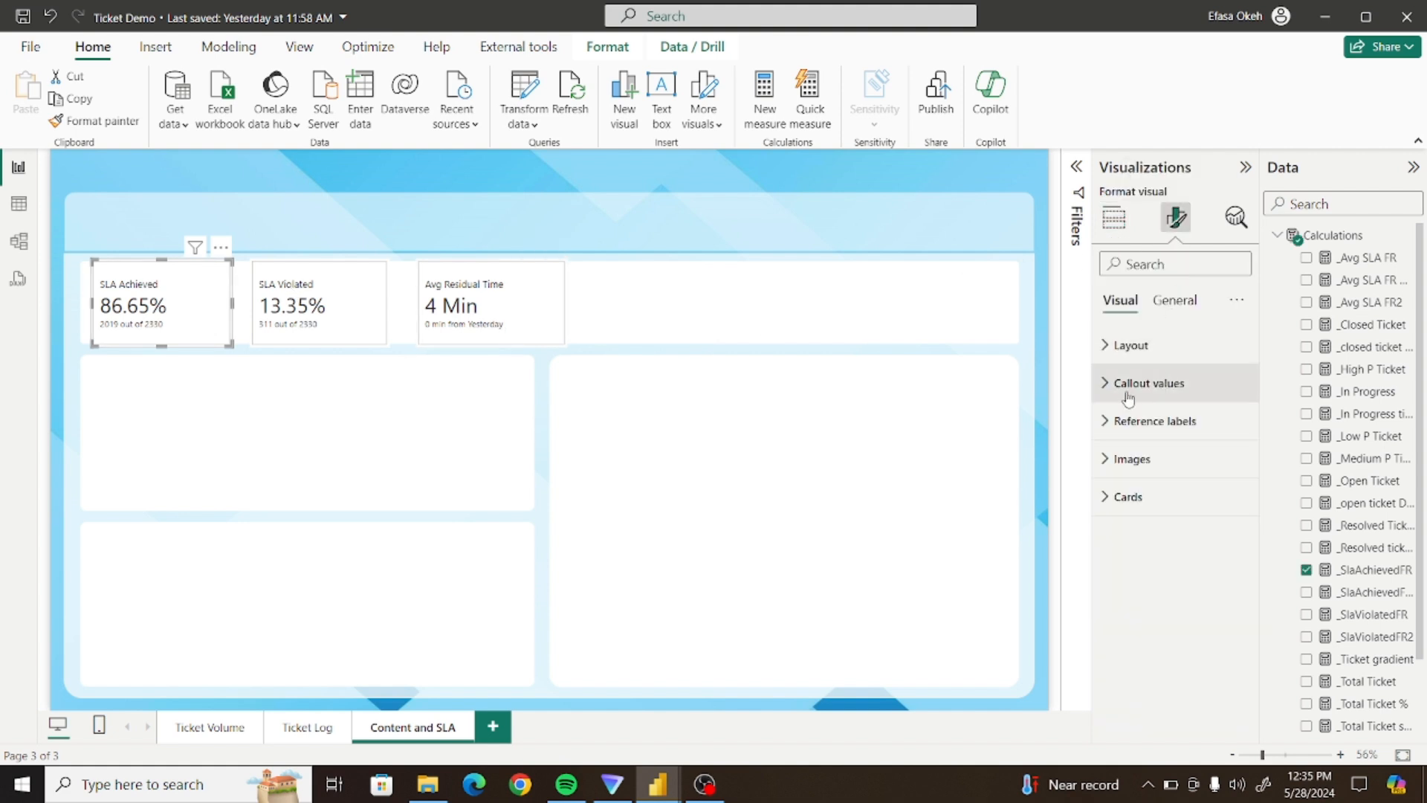
click(1130, 385)
click(1143, 646)
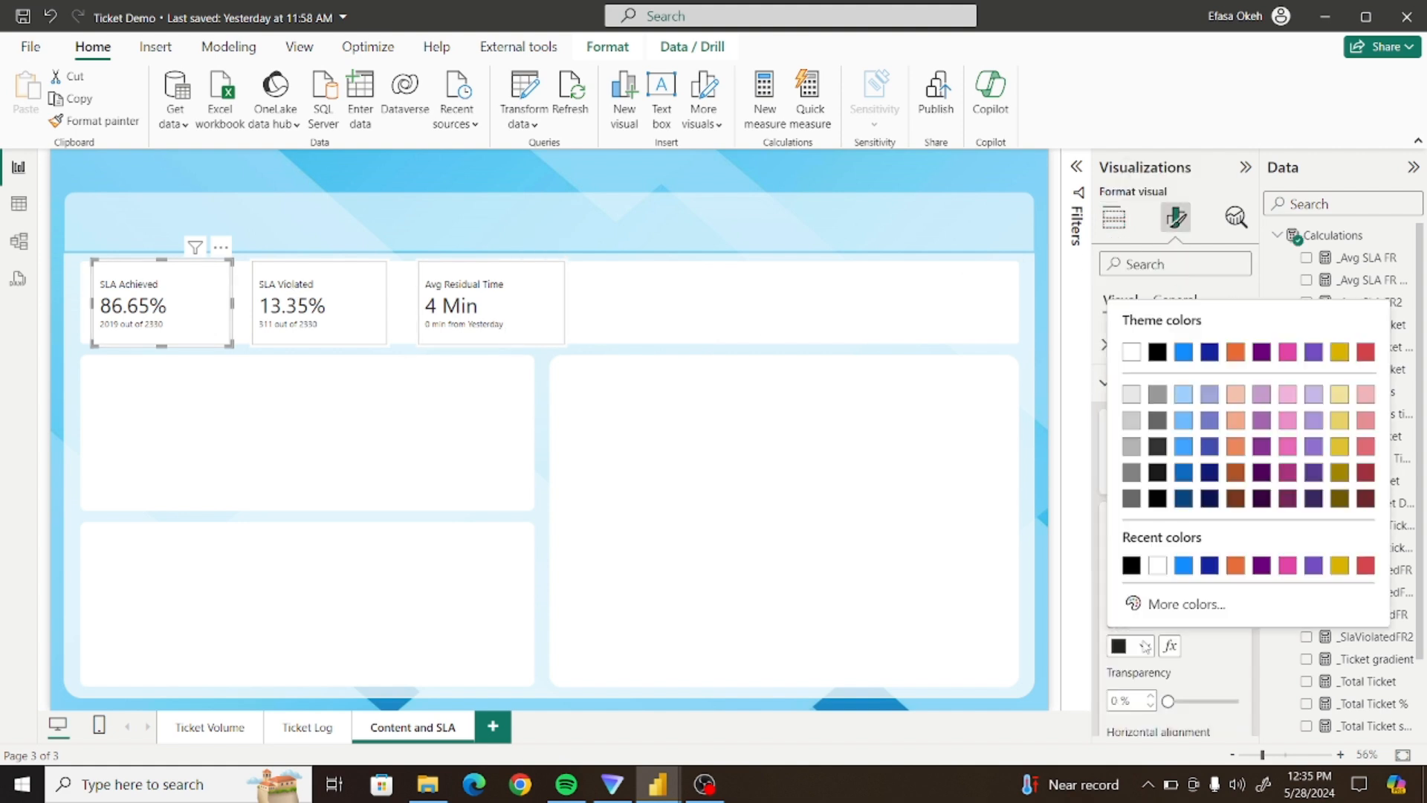
click(1156, 605)
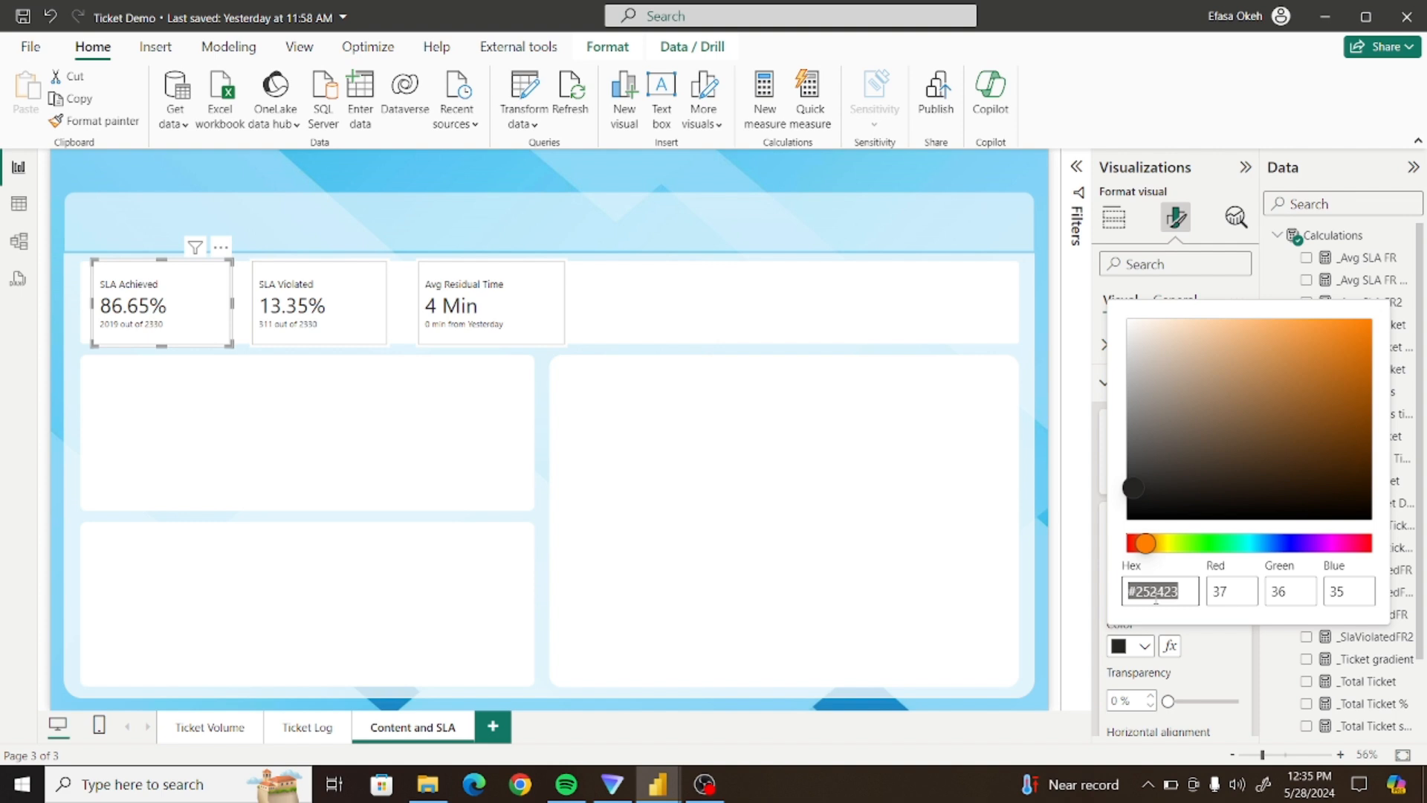
key(ctrl+v)
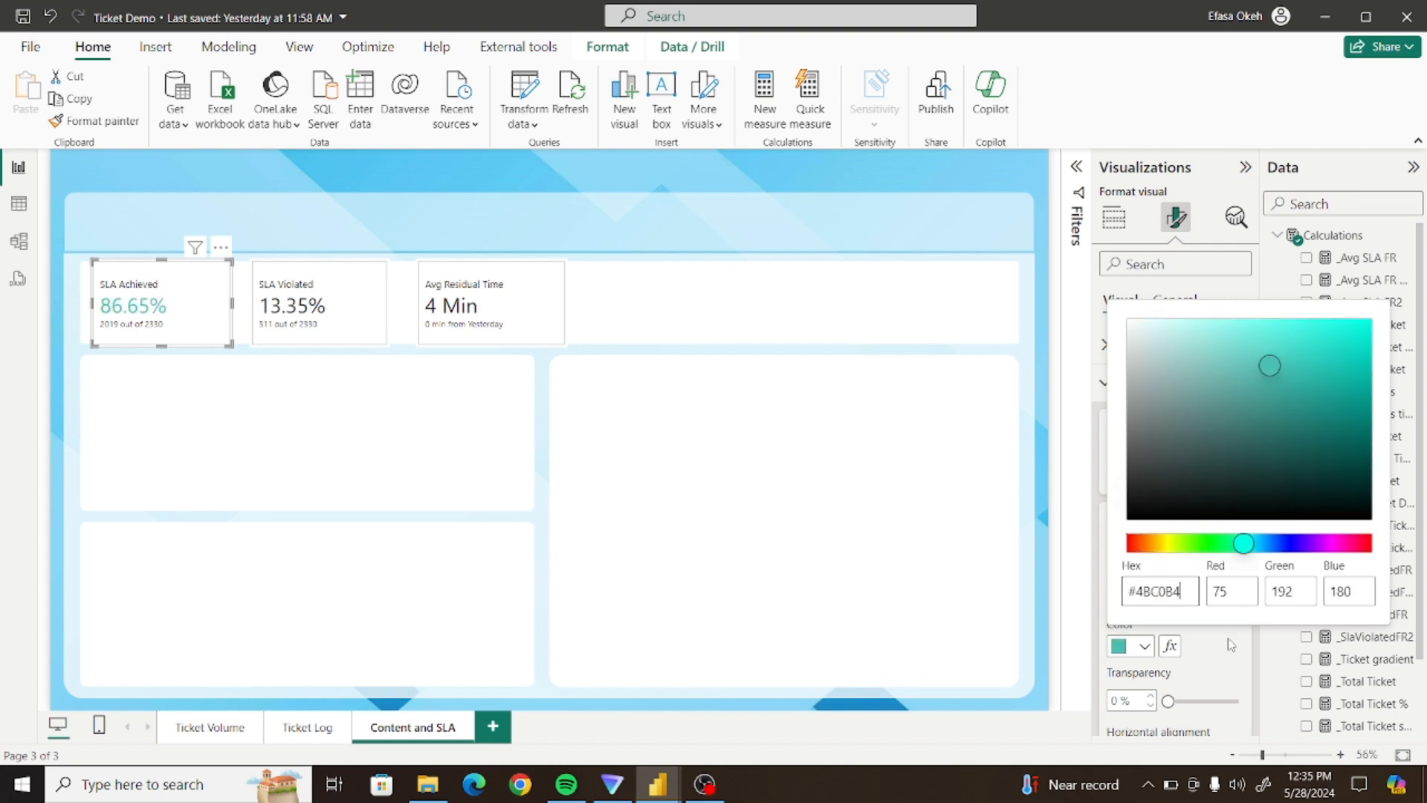
click(824, 530)
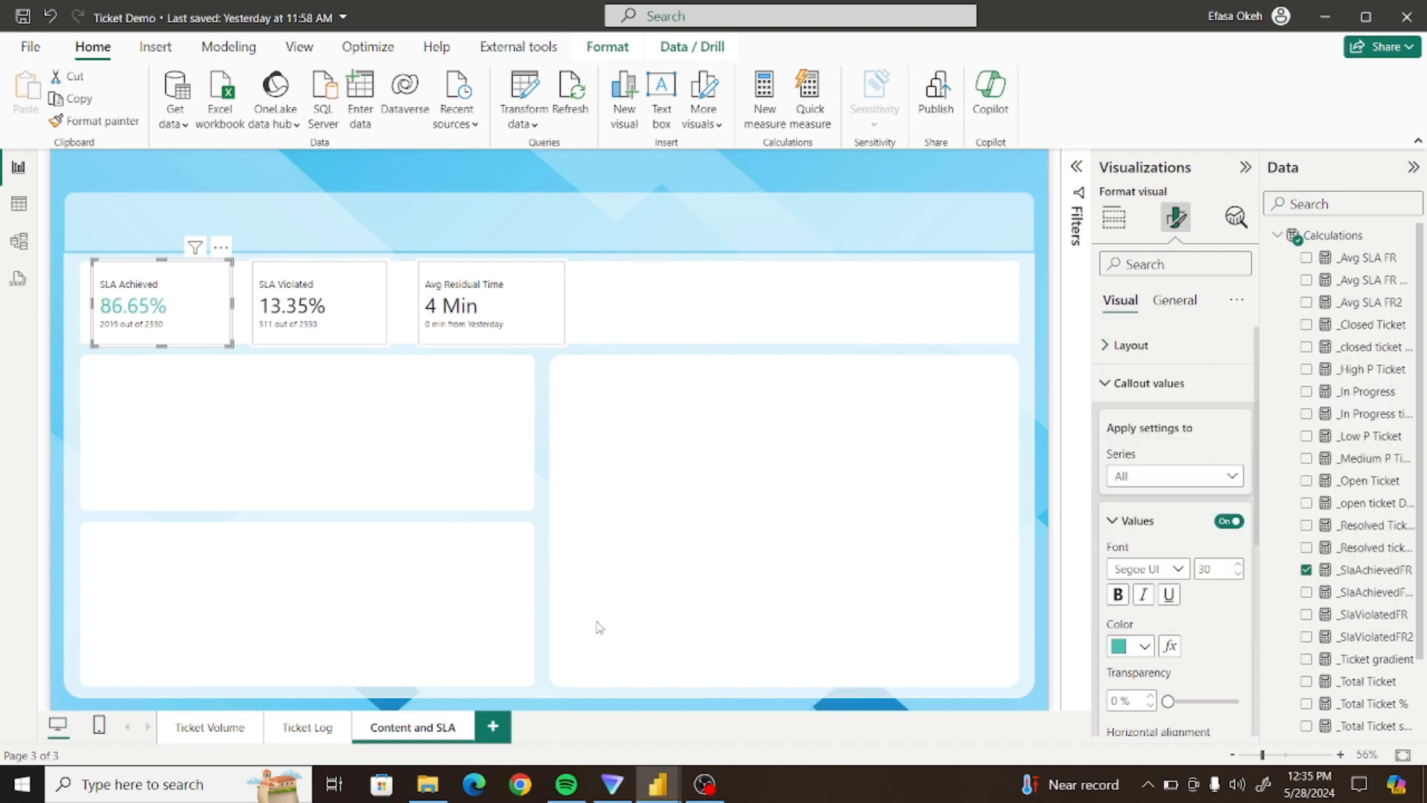
Copy the hex colour #FB6969 of the first-response SLA Violated value from the Ticket Analysis report and return to Ticket Demo
mouse_move(658, 784)
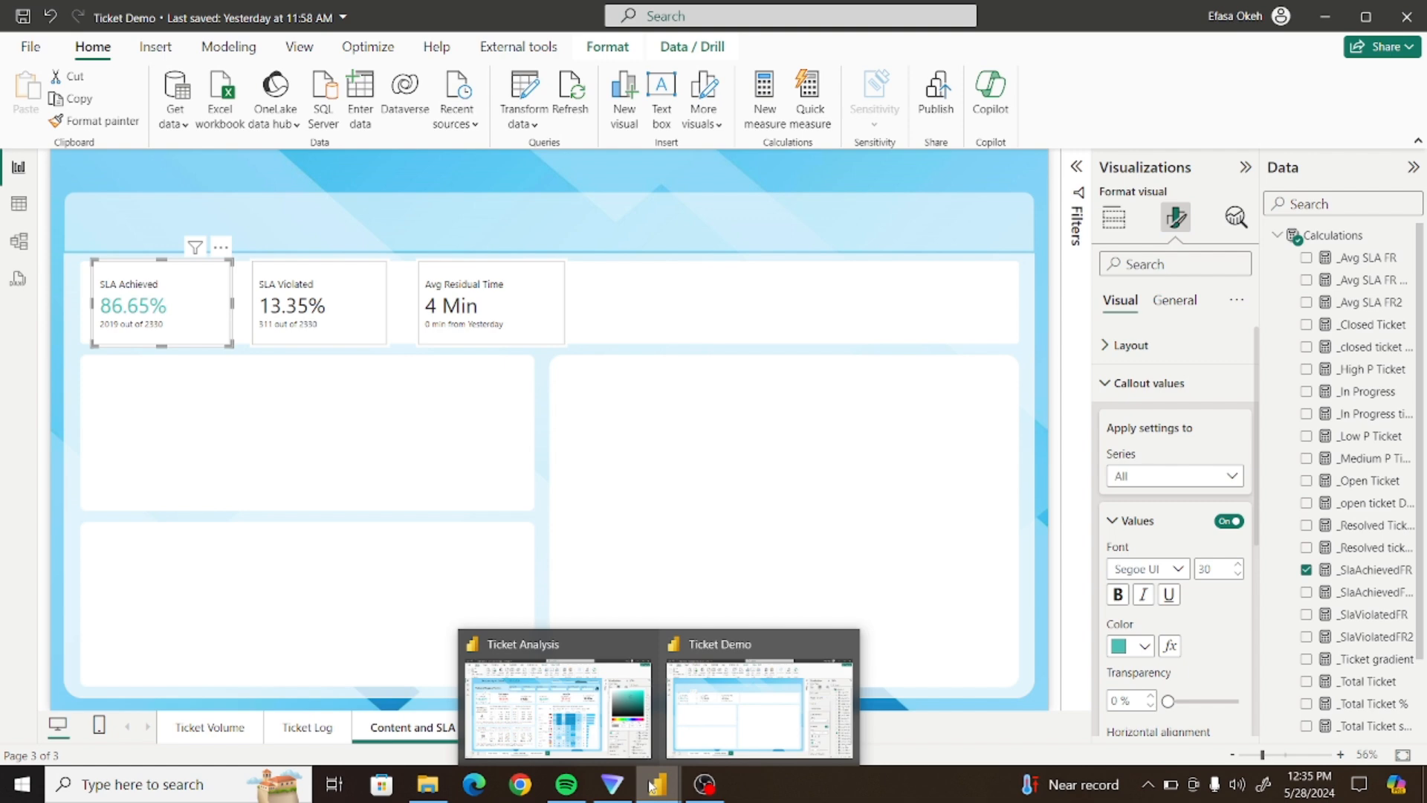
click(541, 690)
click(310, 308)
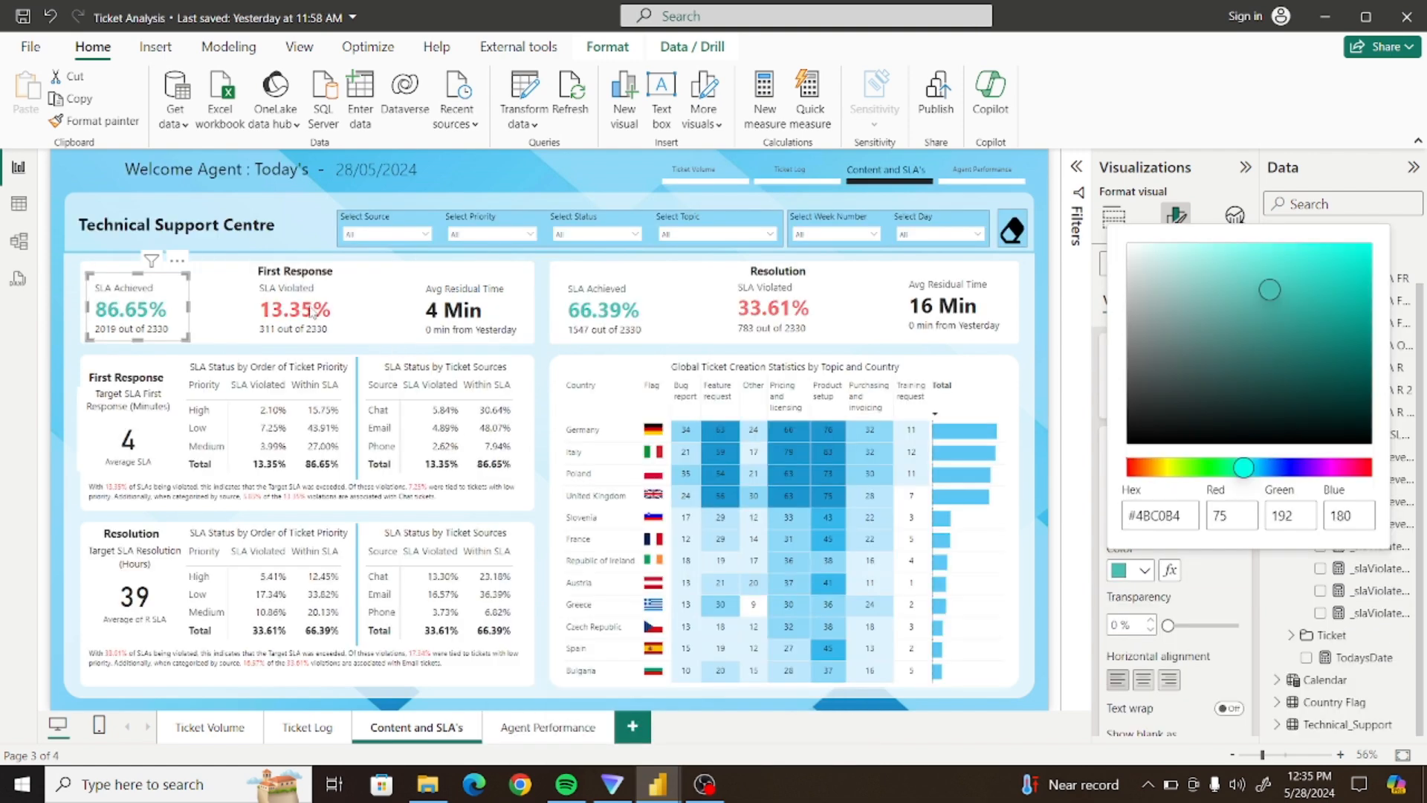
click(312, 313)
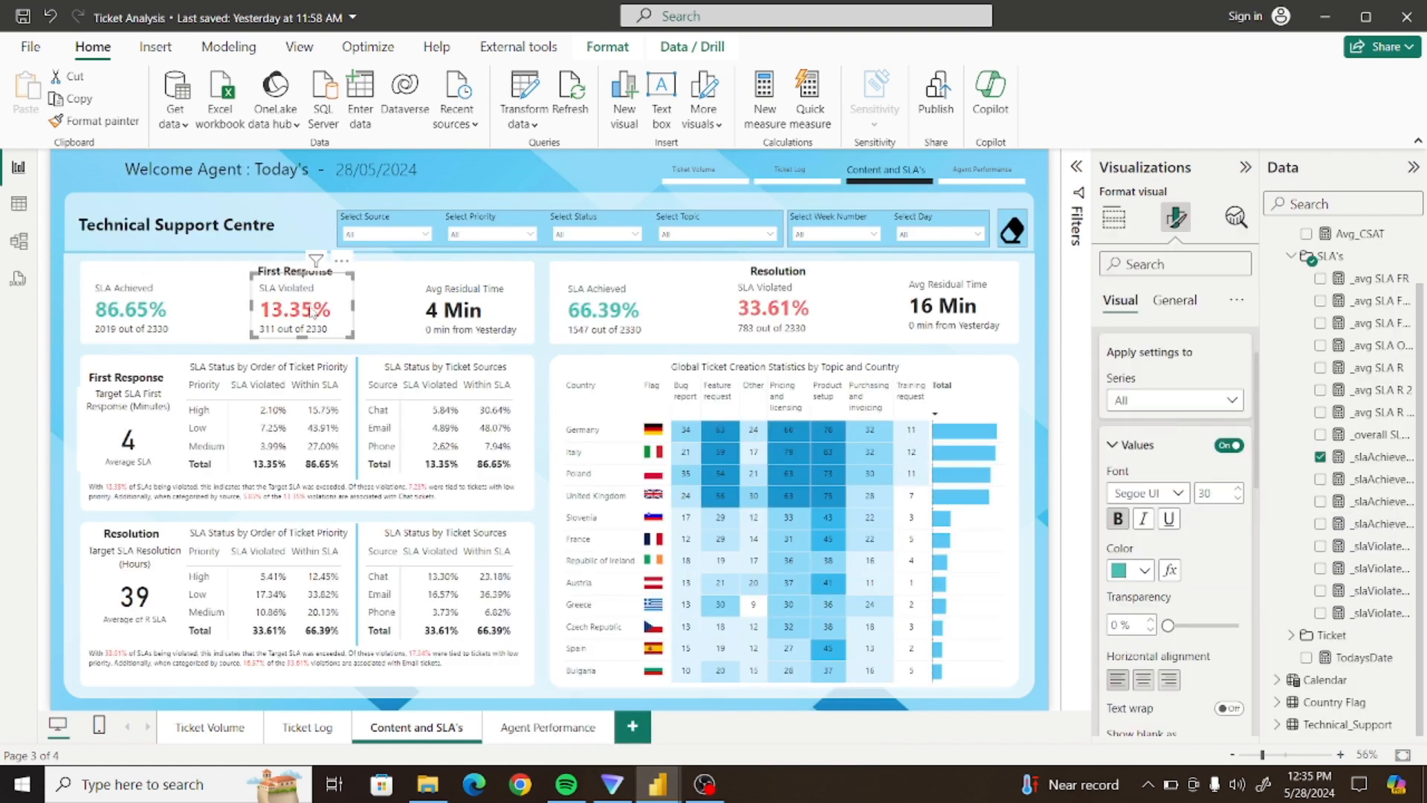
click(1145, 570)
click(1187, 527)
key(ctrl+c)
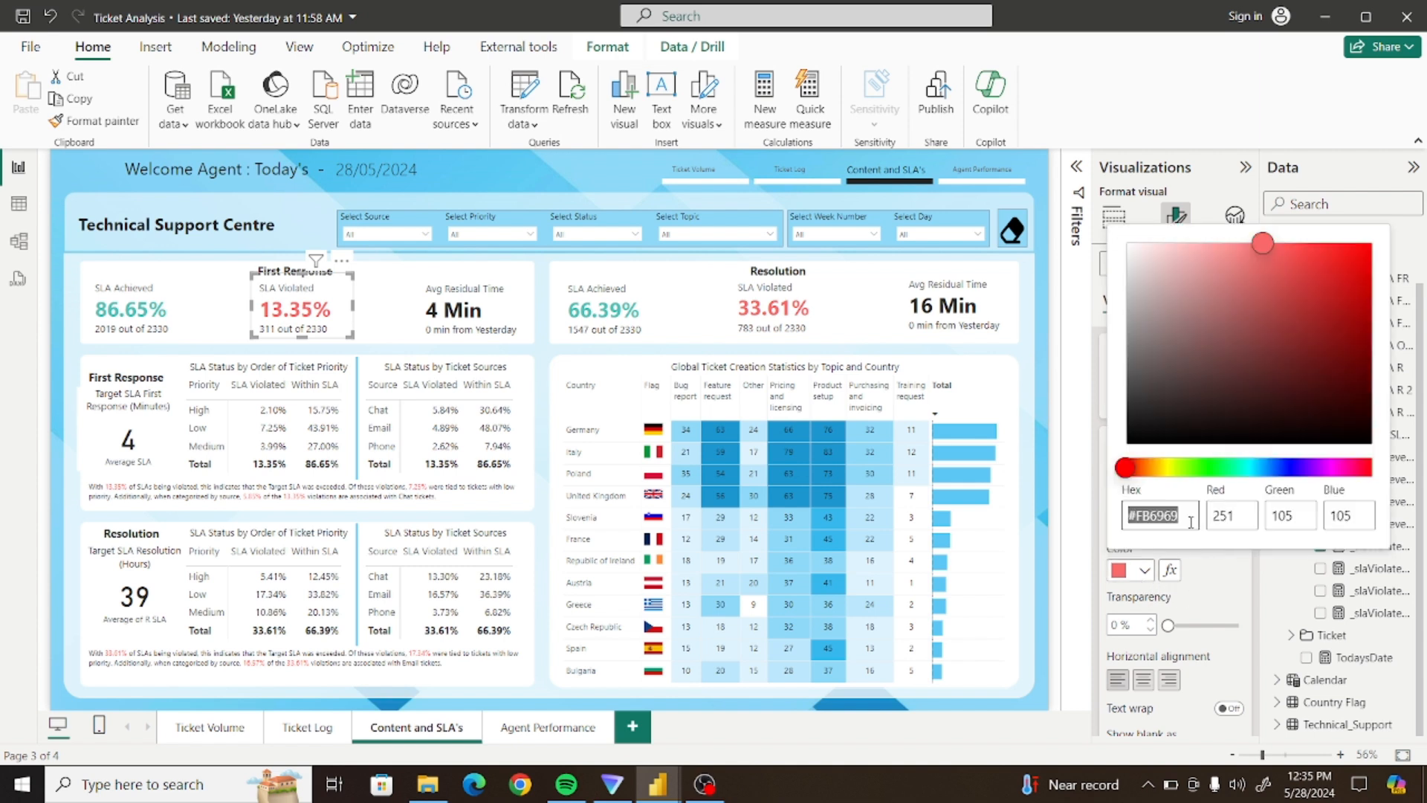
click(1190, 523)
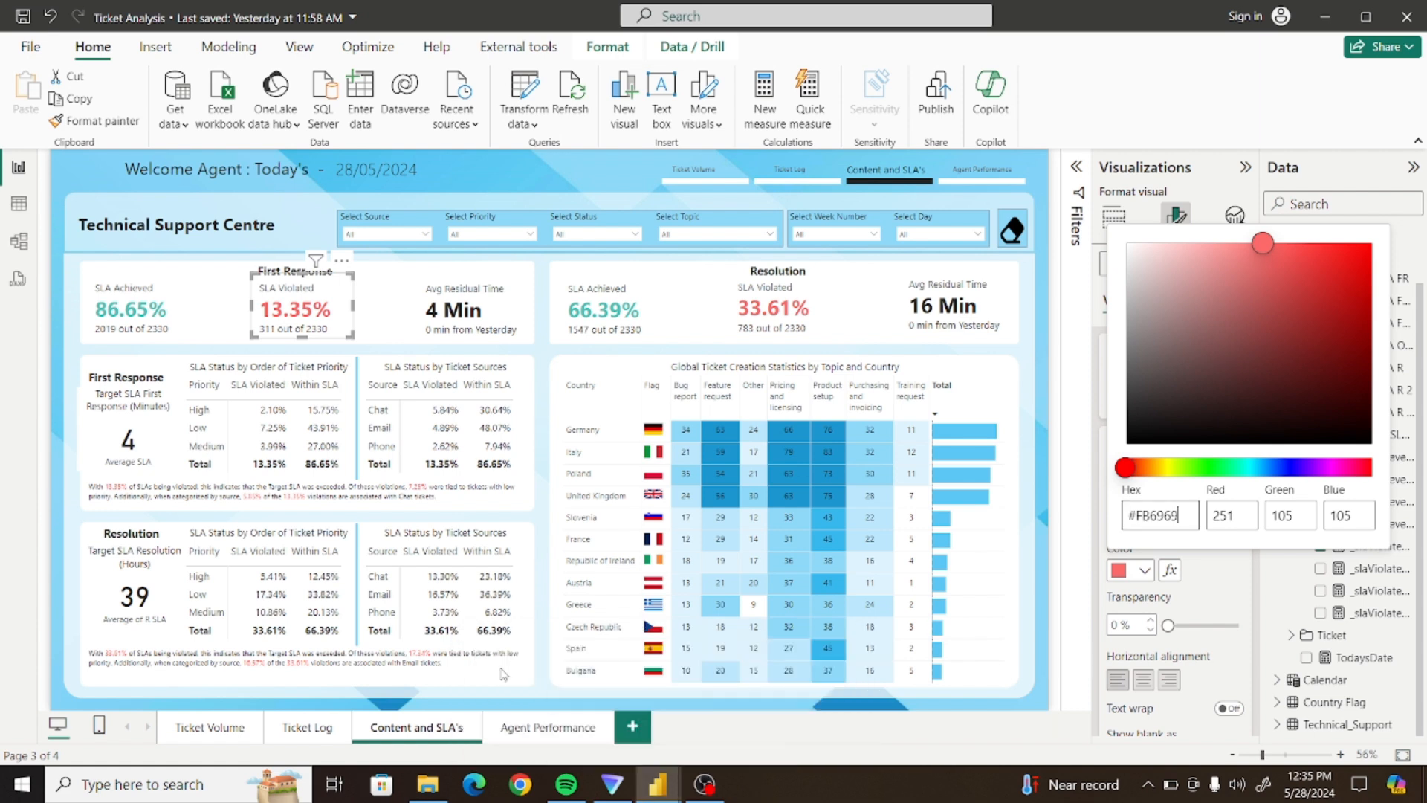
mouse_move(657, 786)
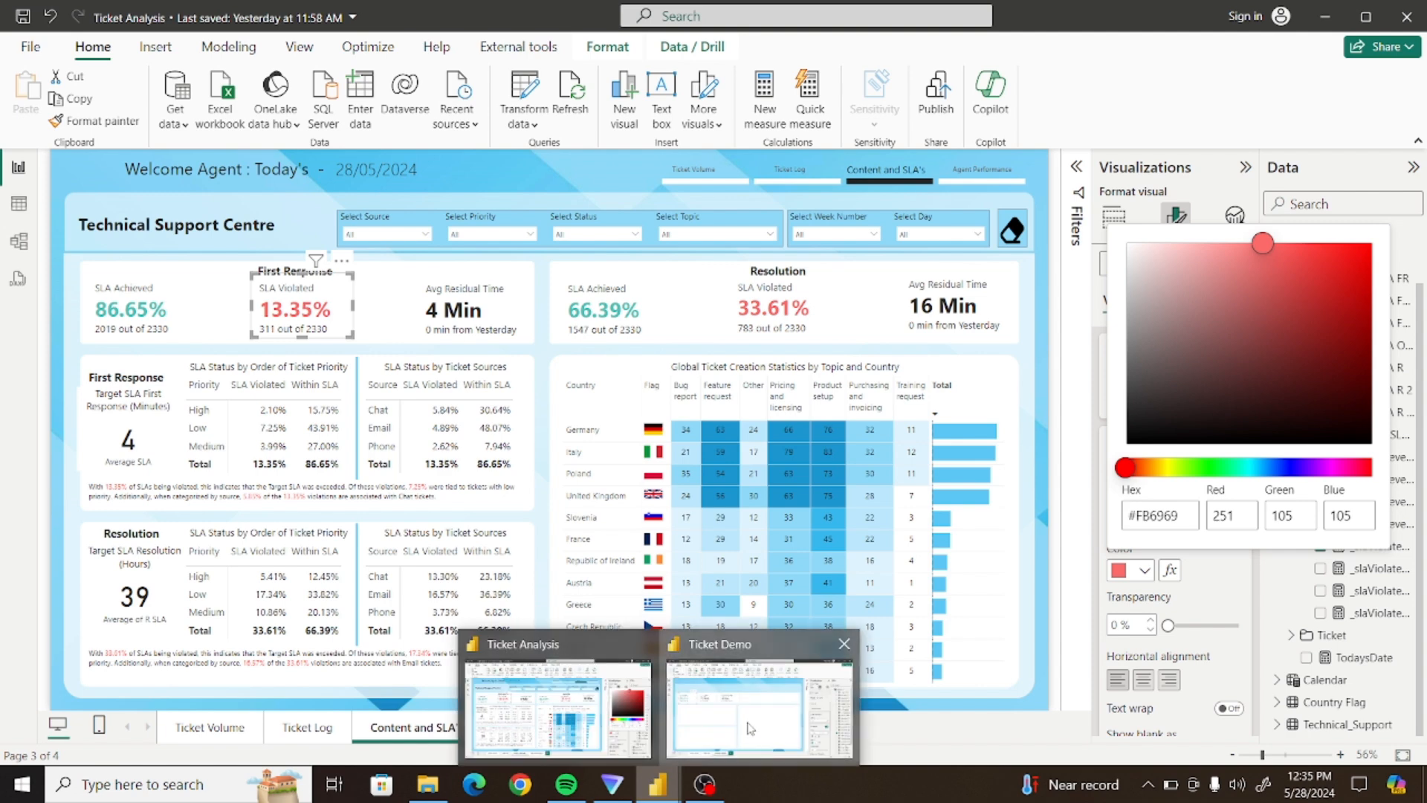
click(750, 729)
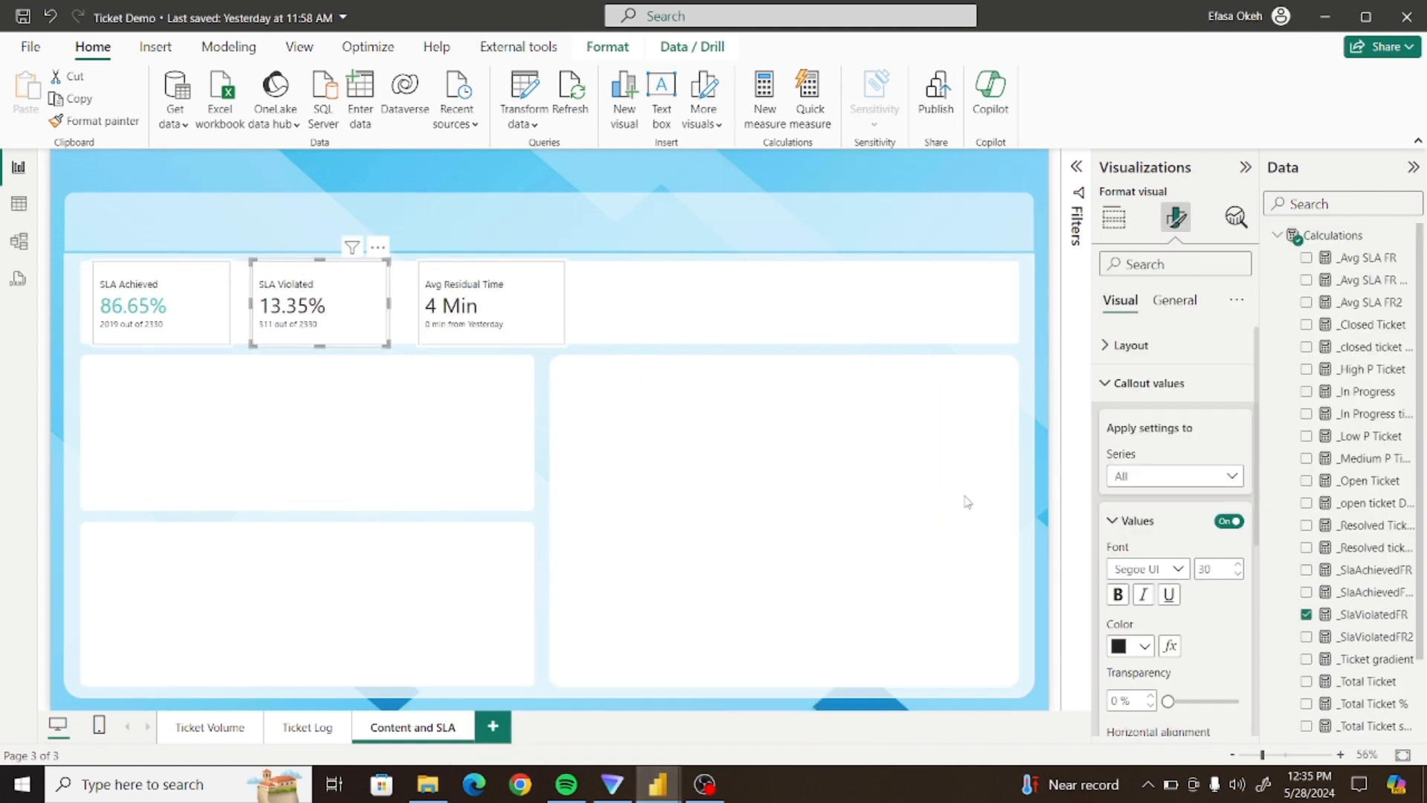
Set the callout value colour of the SLA Violated card to the copied hex #FB6969
click(1145, 646)
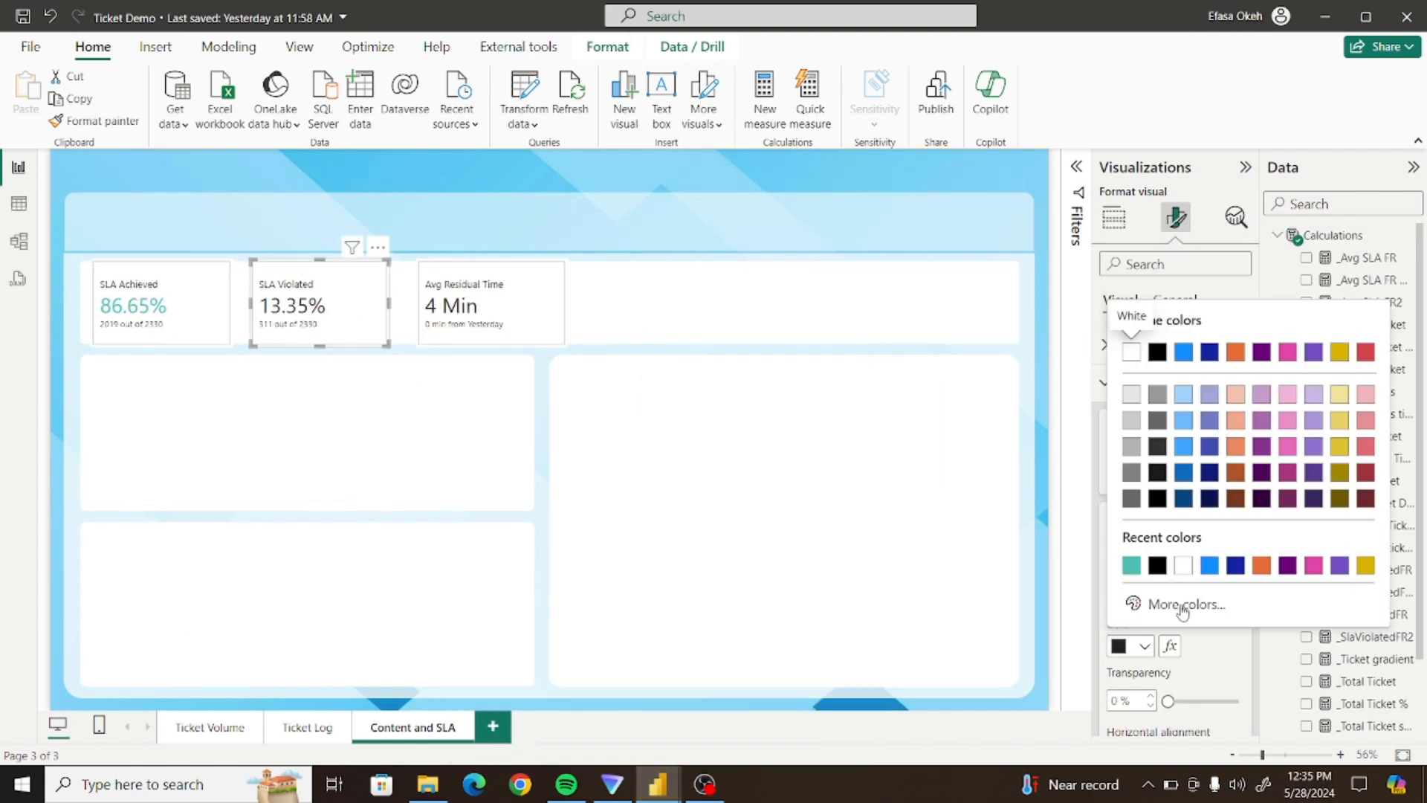
click(1183, 605)
key(ctrl+v)
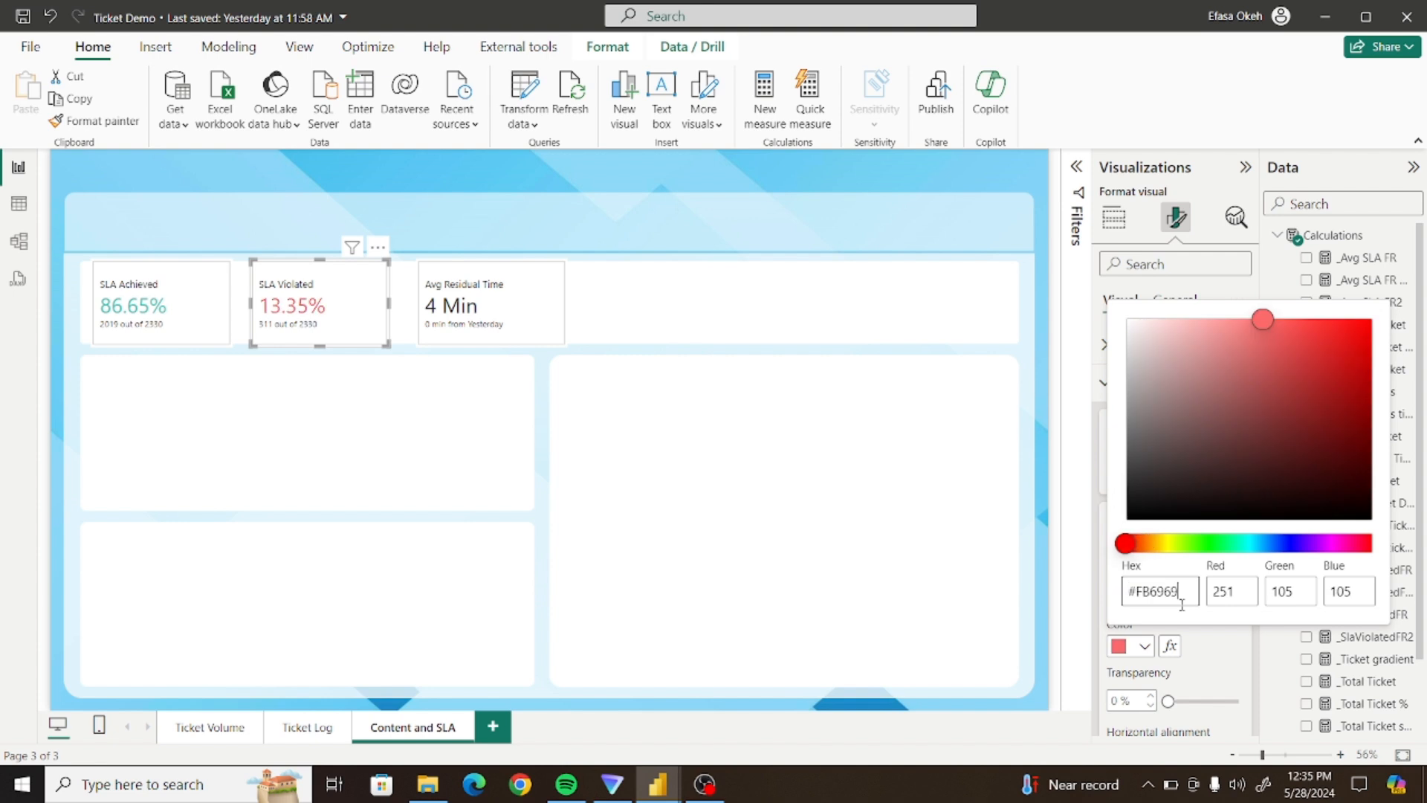
click(749, 502)
Make the callout values of the SLA Achieved, SLA Violated and Avg Residual Time cards bold, and deselect the cards
click(148, 316)
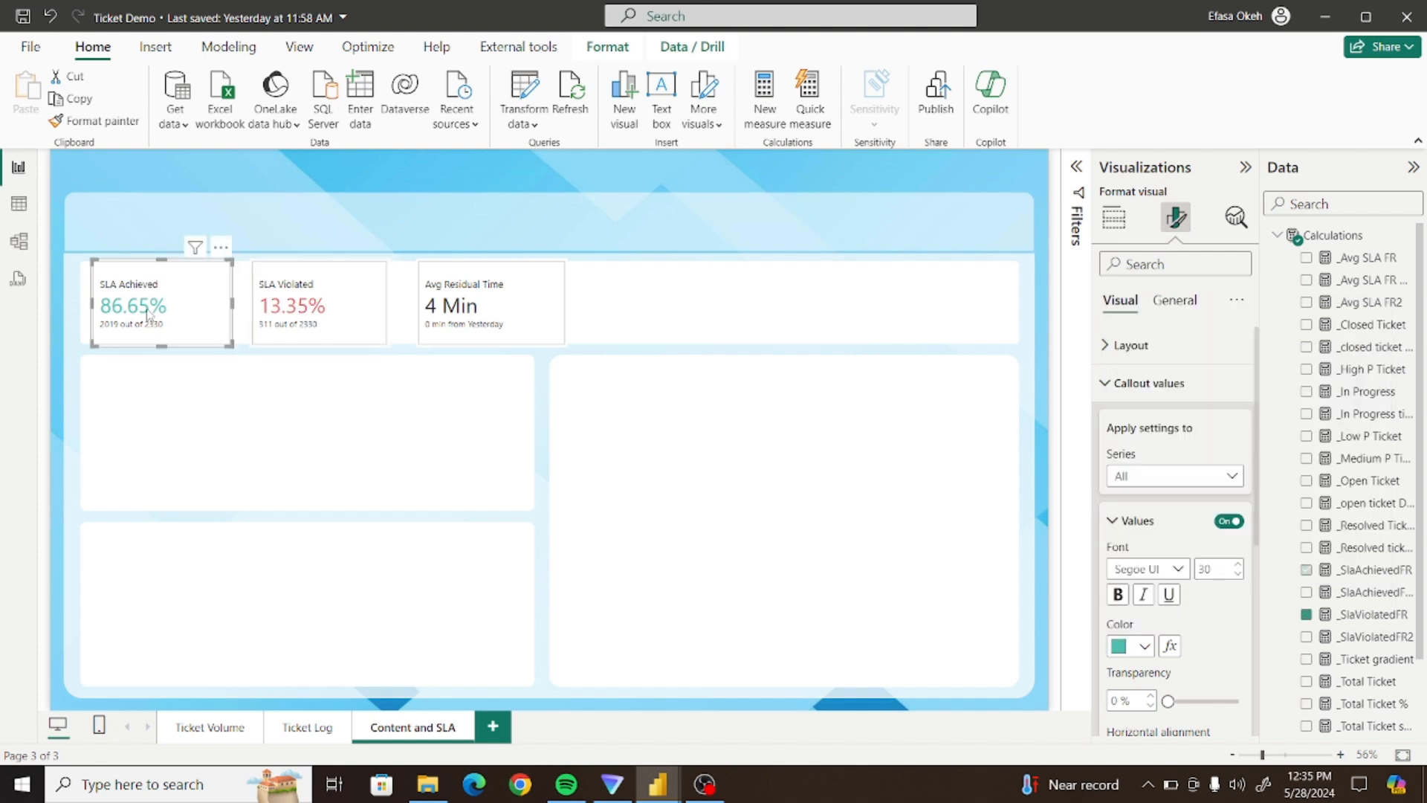
ctrl+click(353, 324)
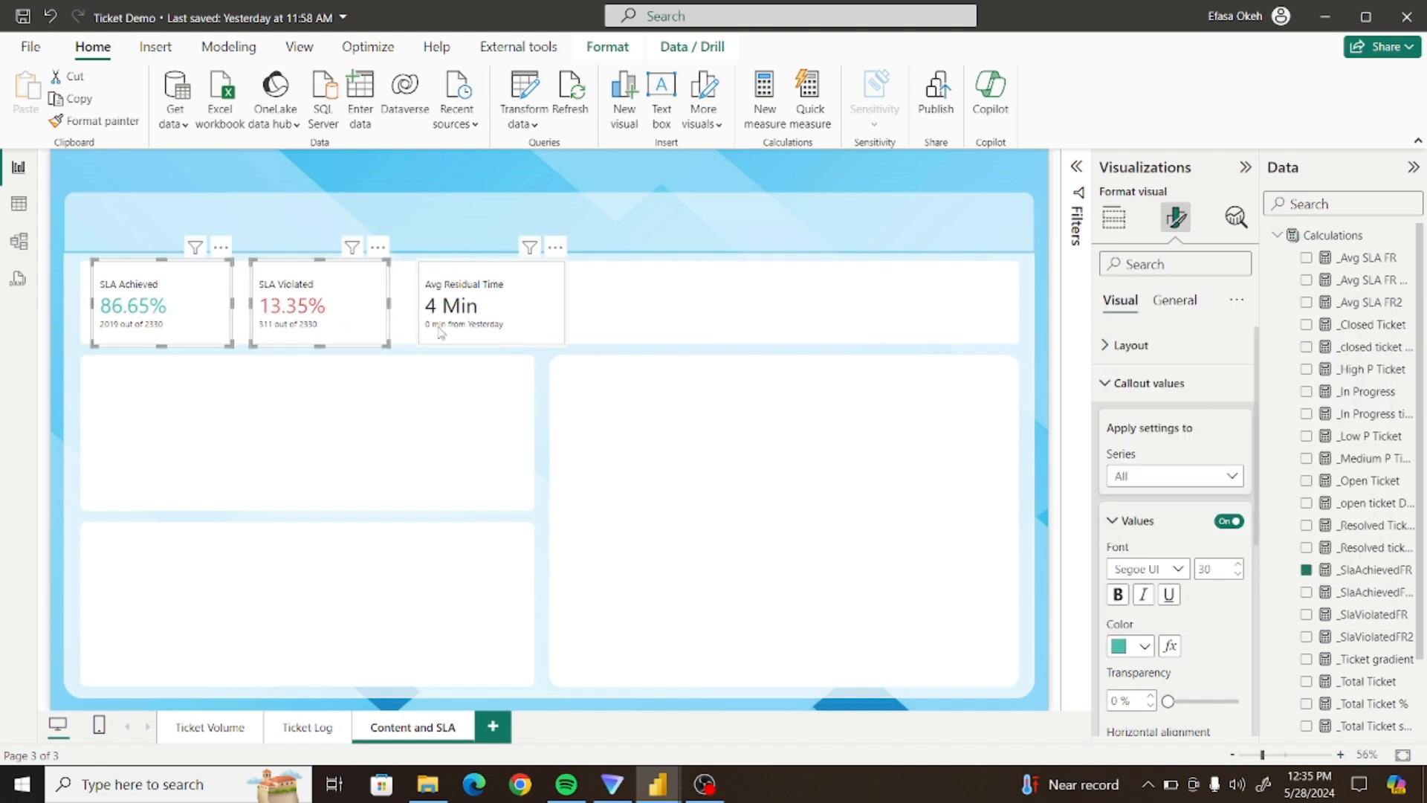
ctrl+click(441, 332)
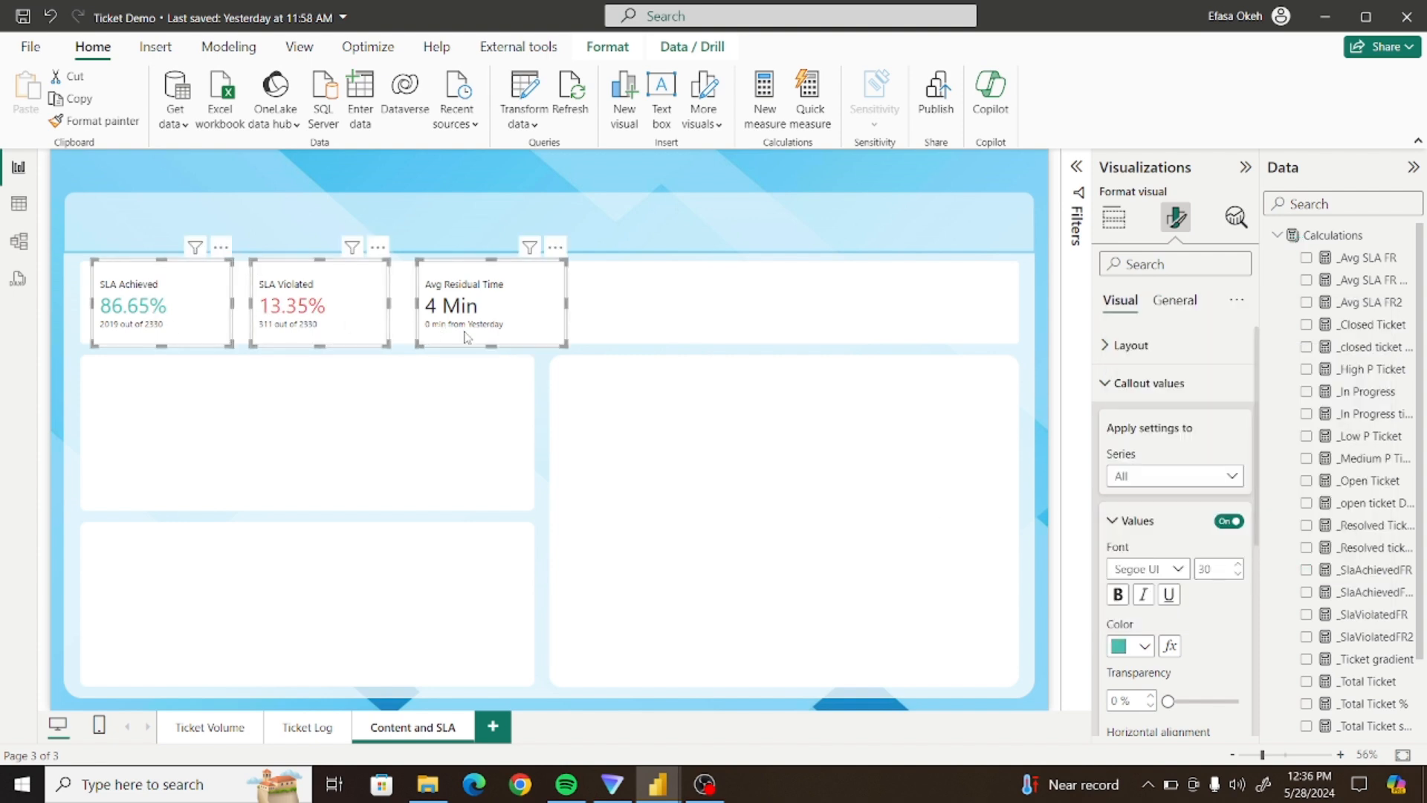
click(1117, 595)
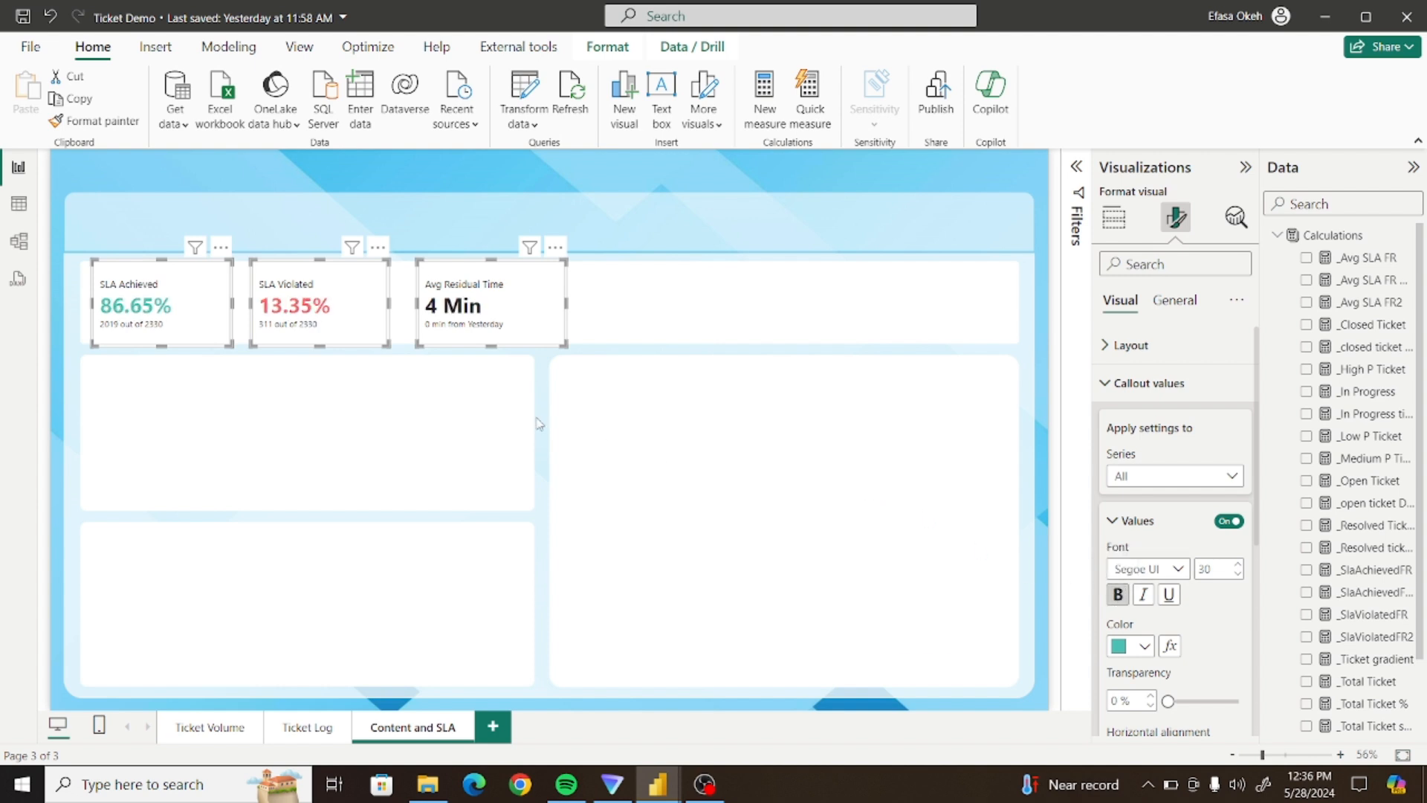
click(415, 404)
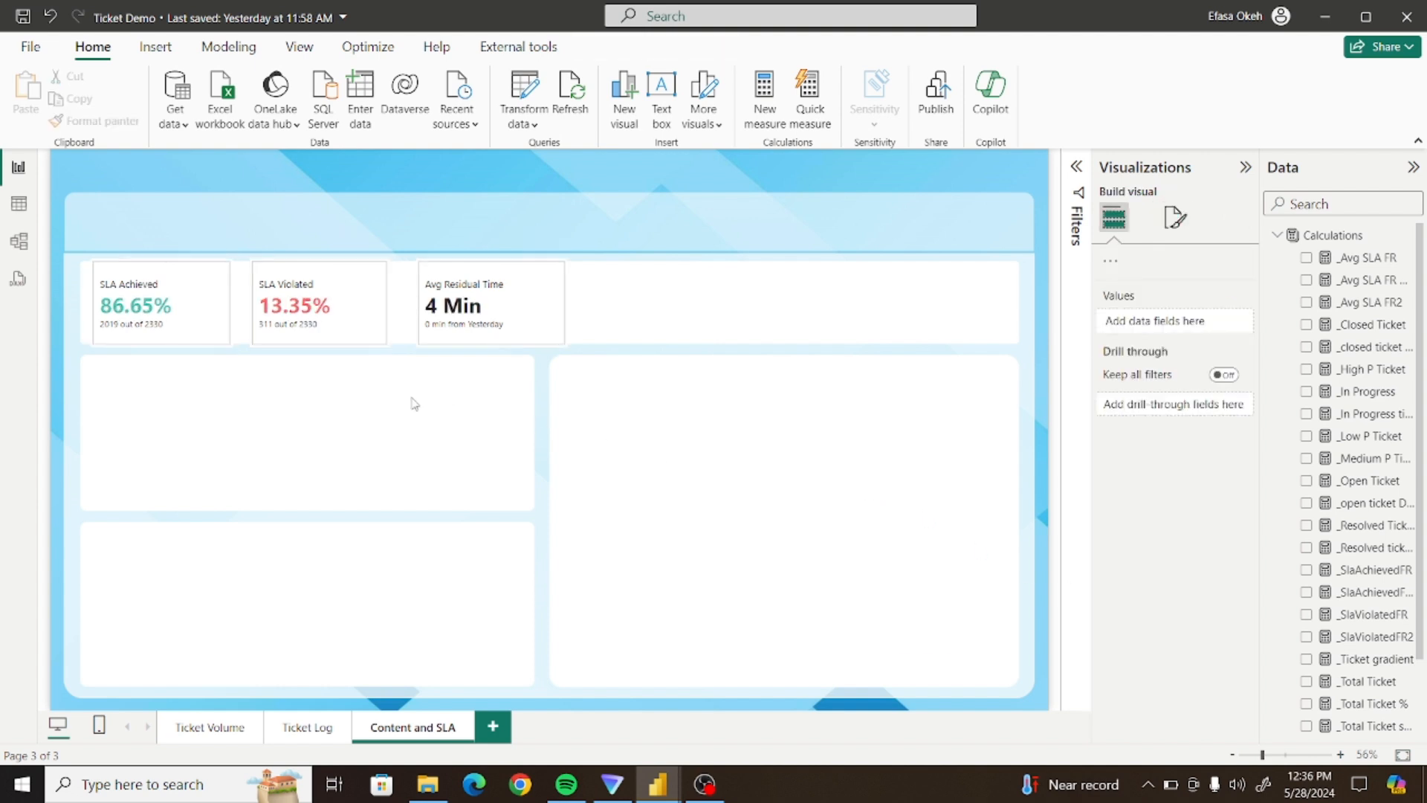
Turn off the inner card background and border for all three first-response cards
click(205, 321)
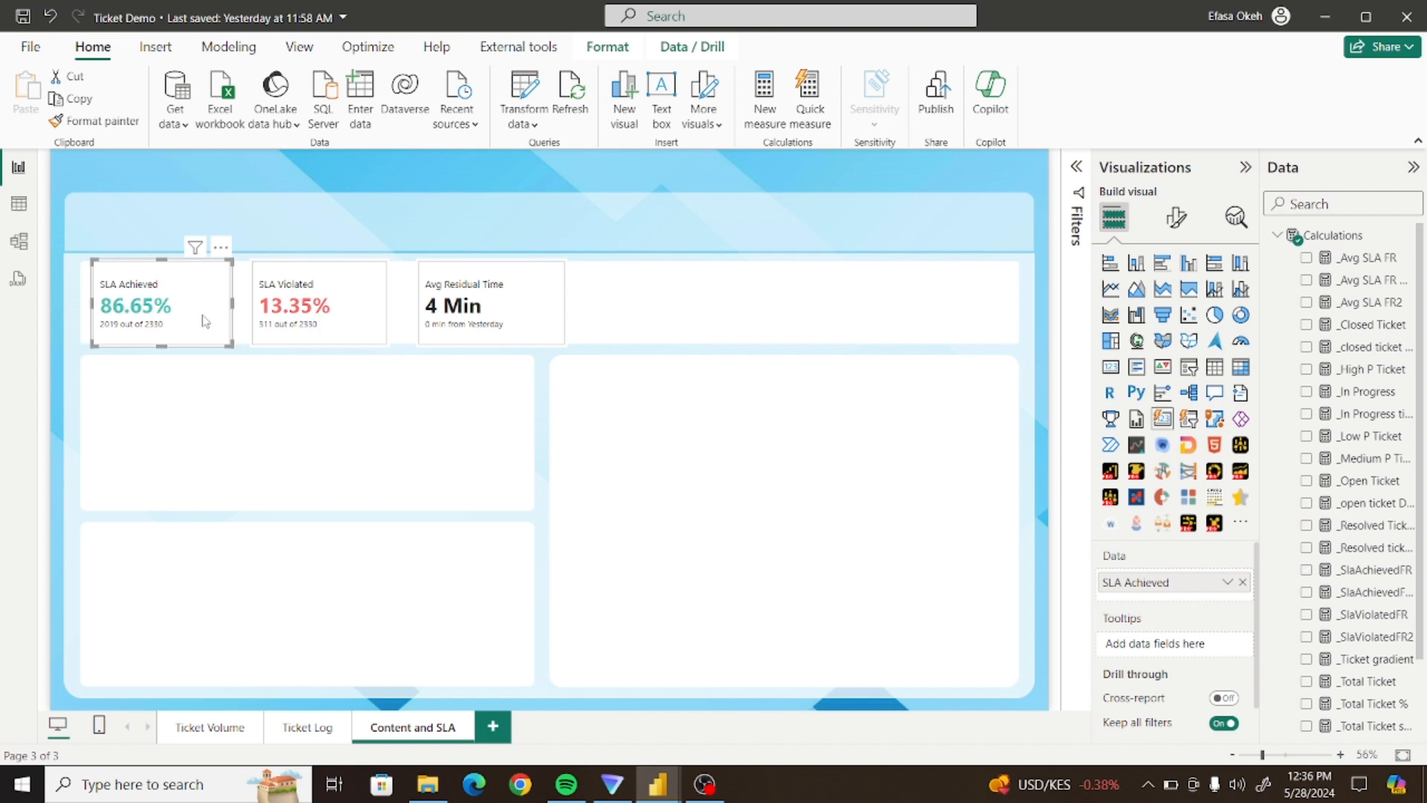
ctrl+click(362, 328)
ctrl+click(527, 330)
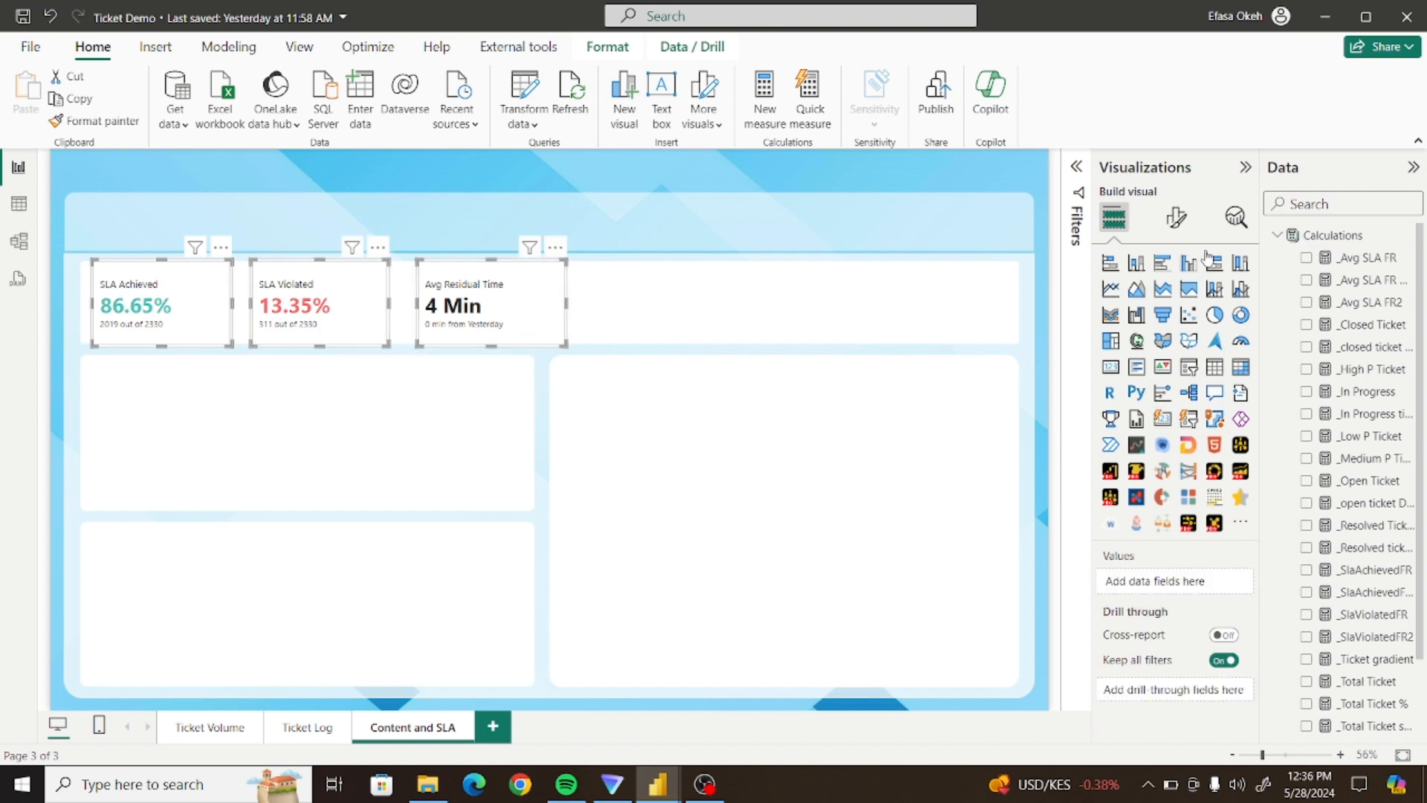
click(1182, 231)
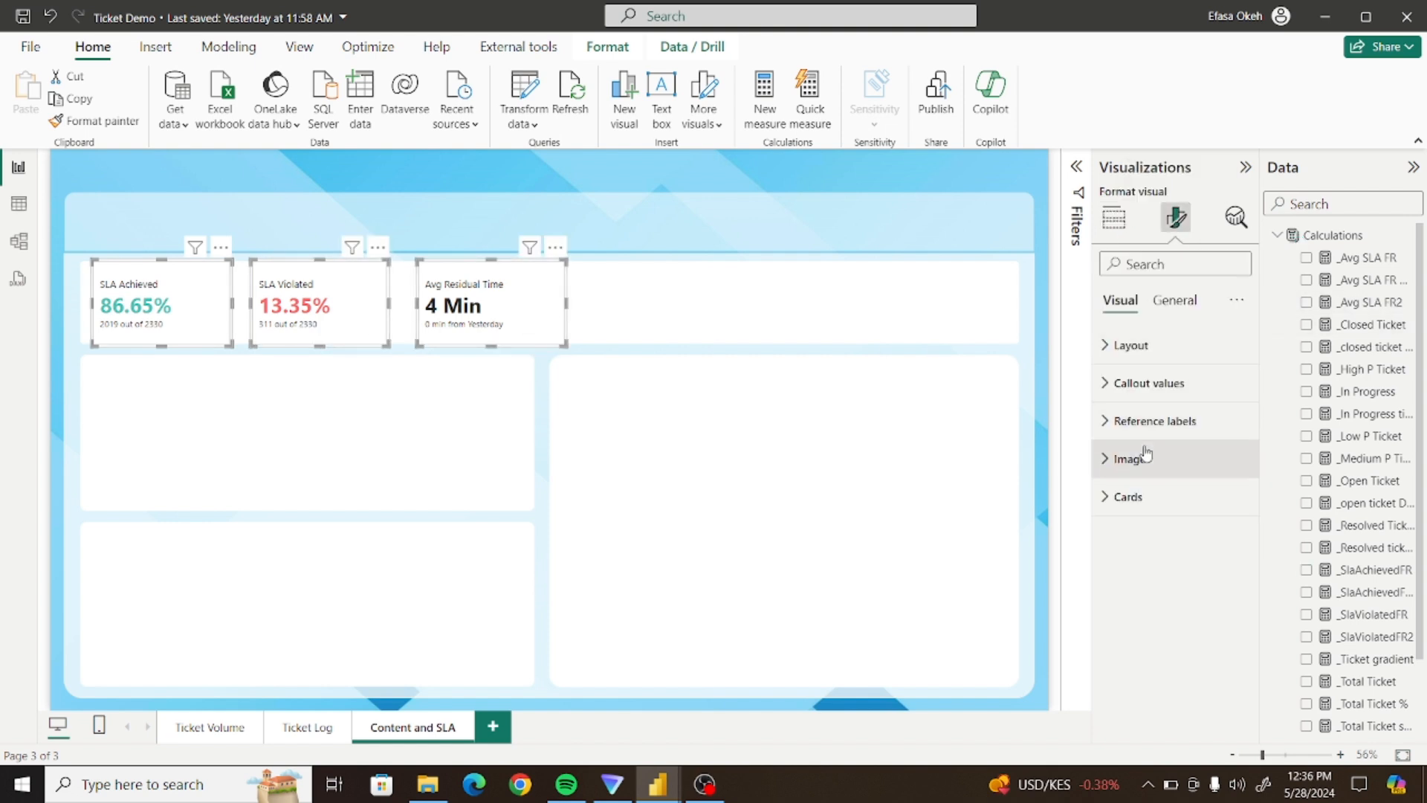
click(1114, 497)
scroll(1190, 565, down, 5)
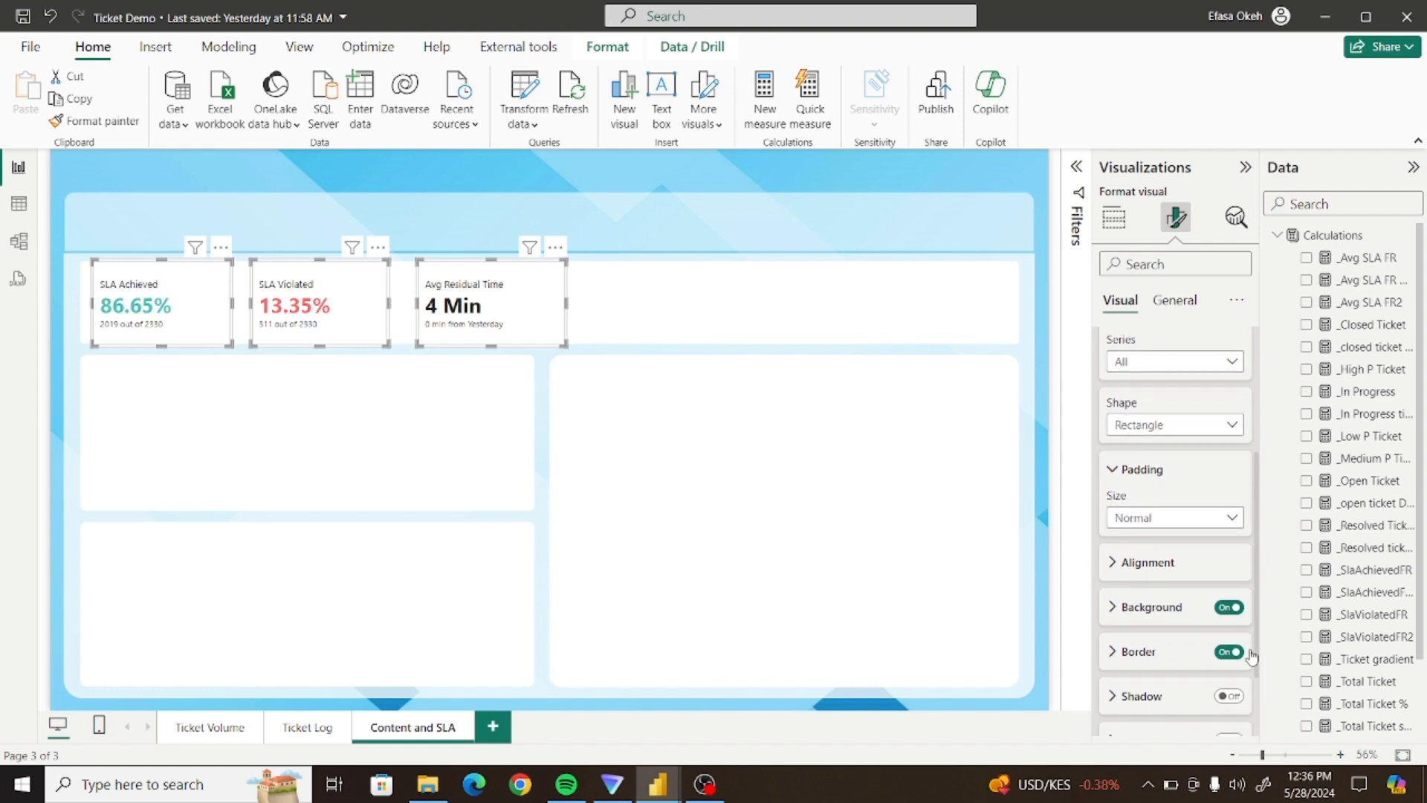
click(1229, 548)
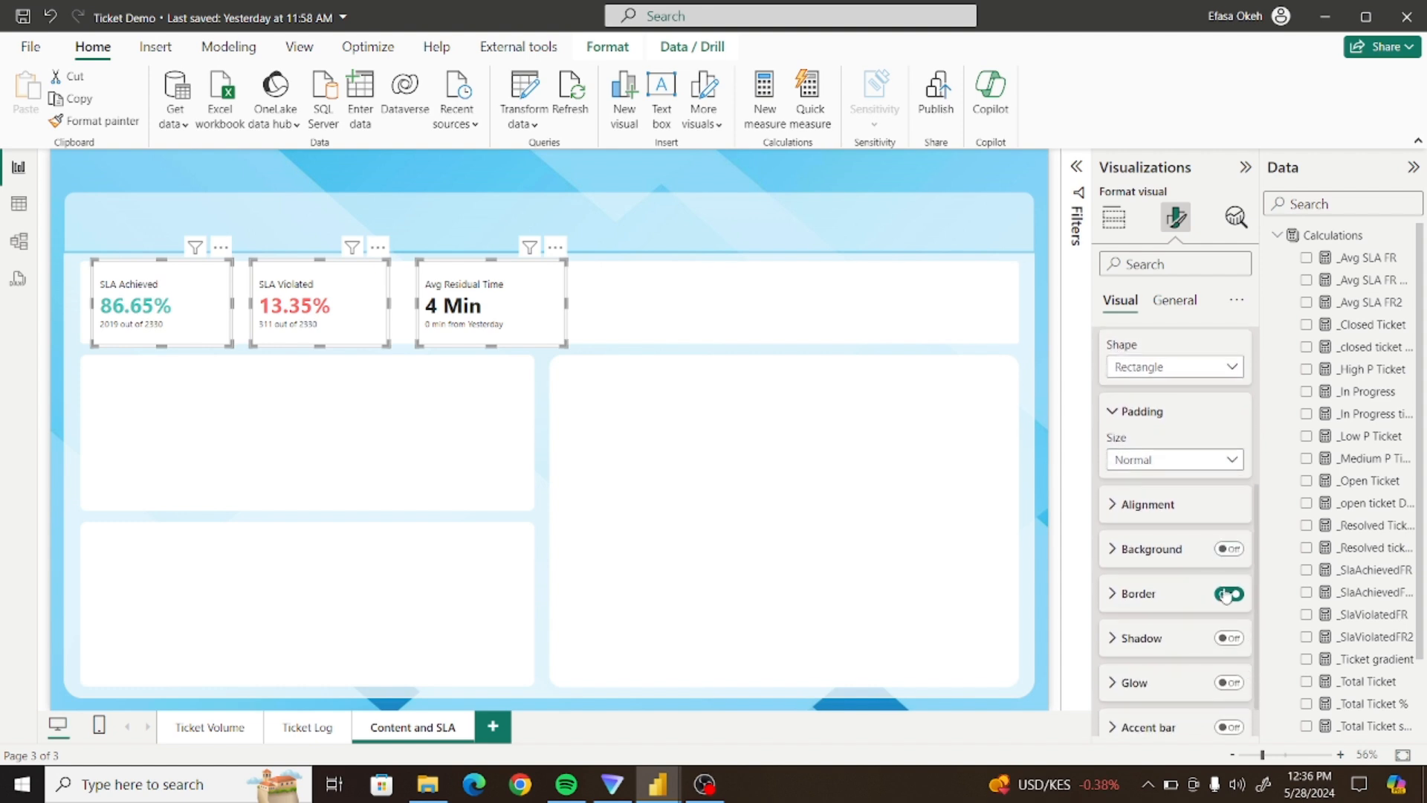
click(1225, 595)
scroll(1256, 617, down, 1)
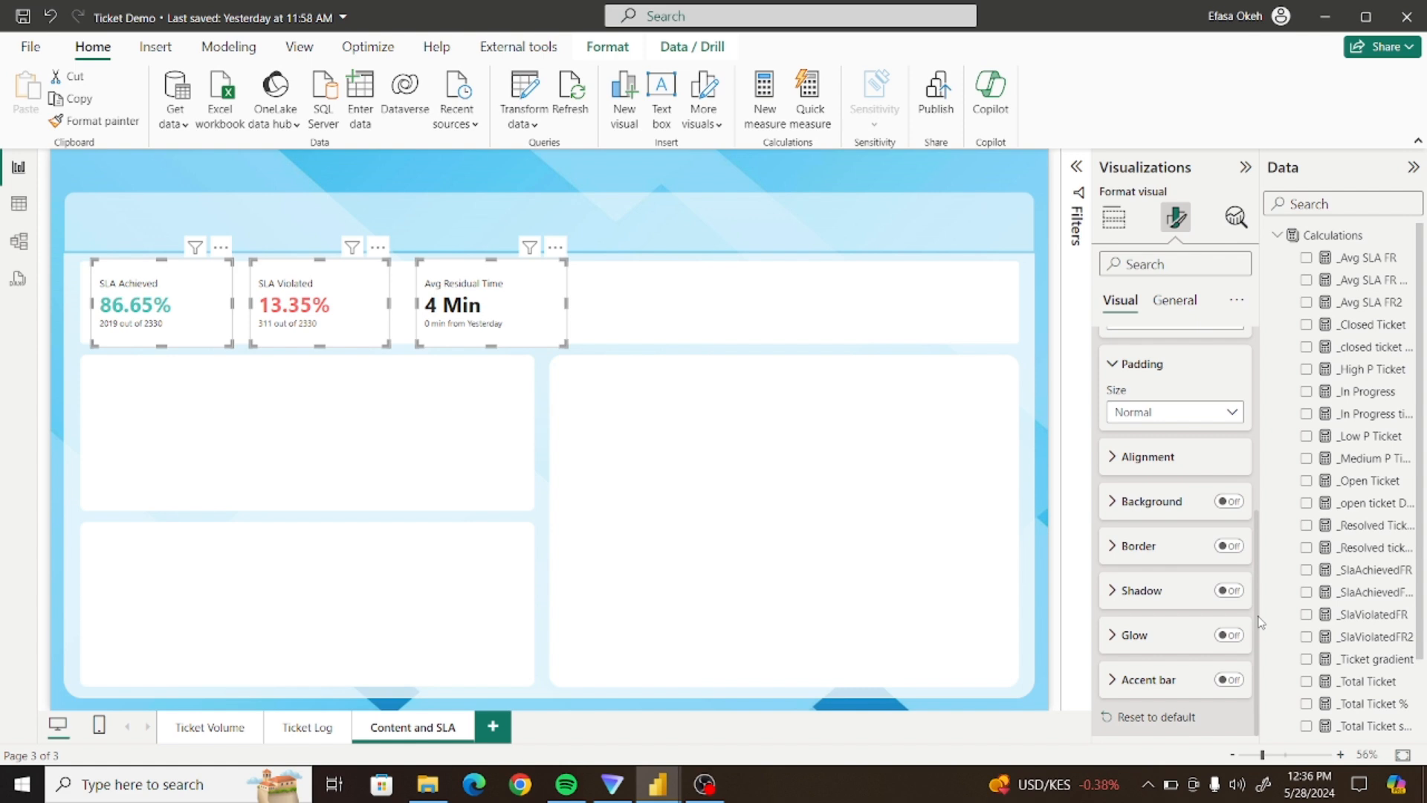
Turn off the visual background effect for the three selected cards and deselect them
scroll(1220, 446, up, 10)
click(1178, 301)
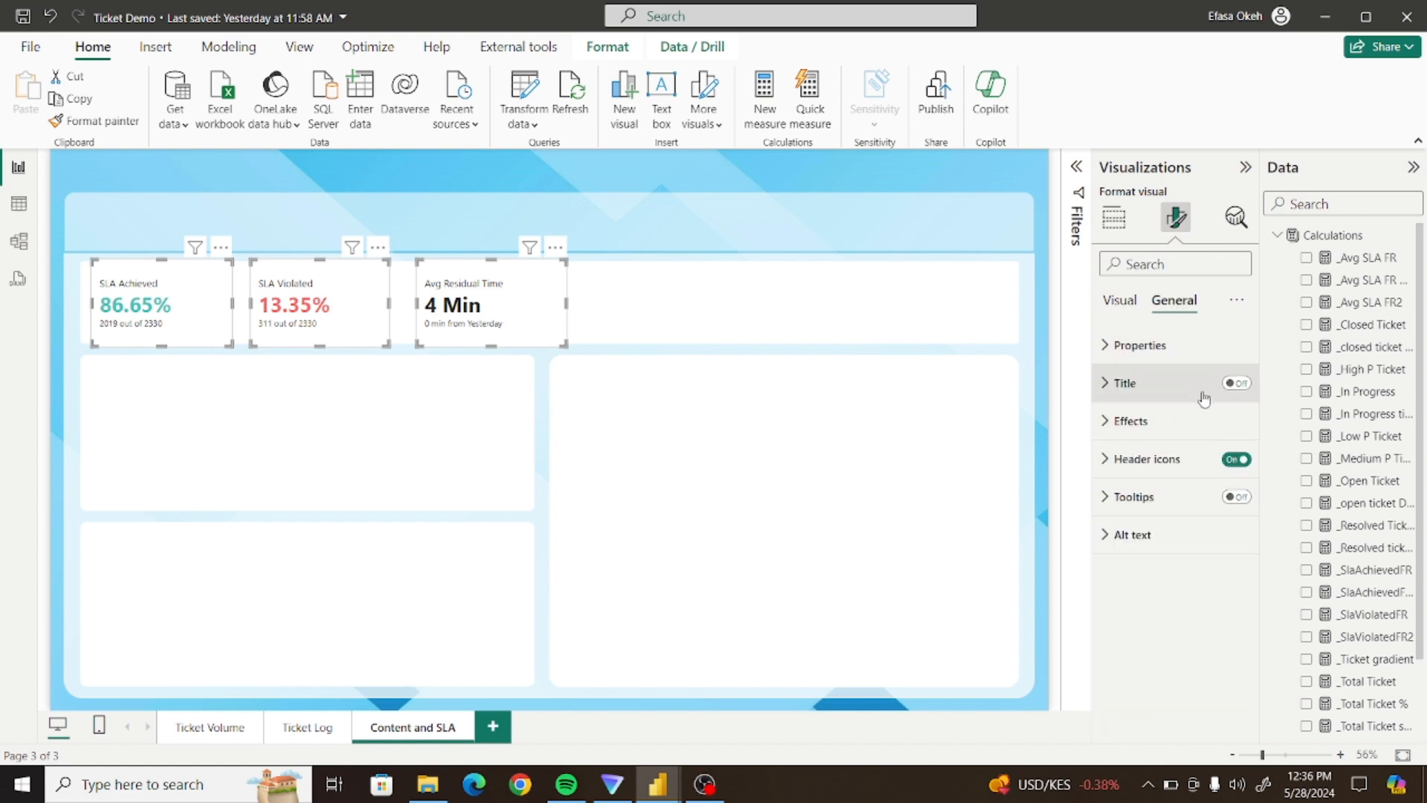
click(1173, 421)
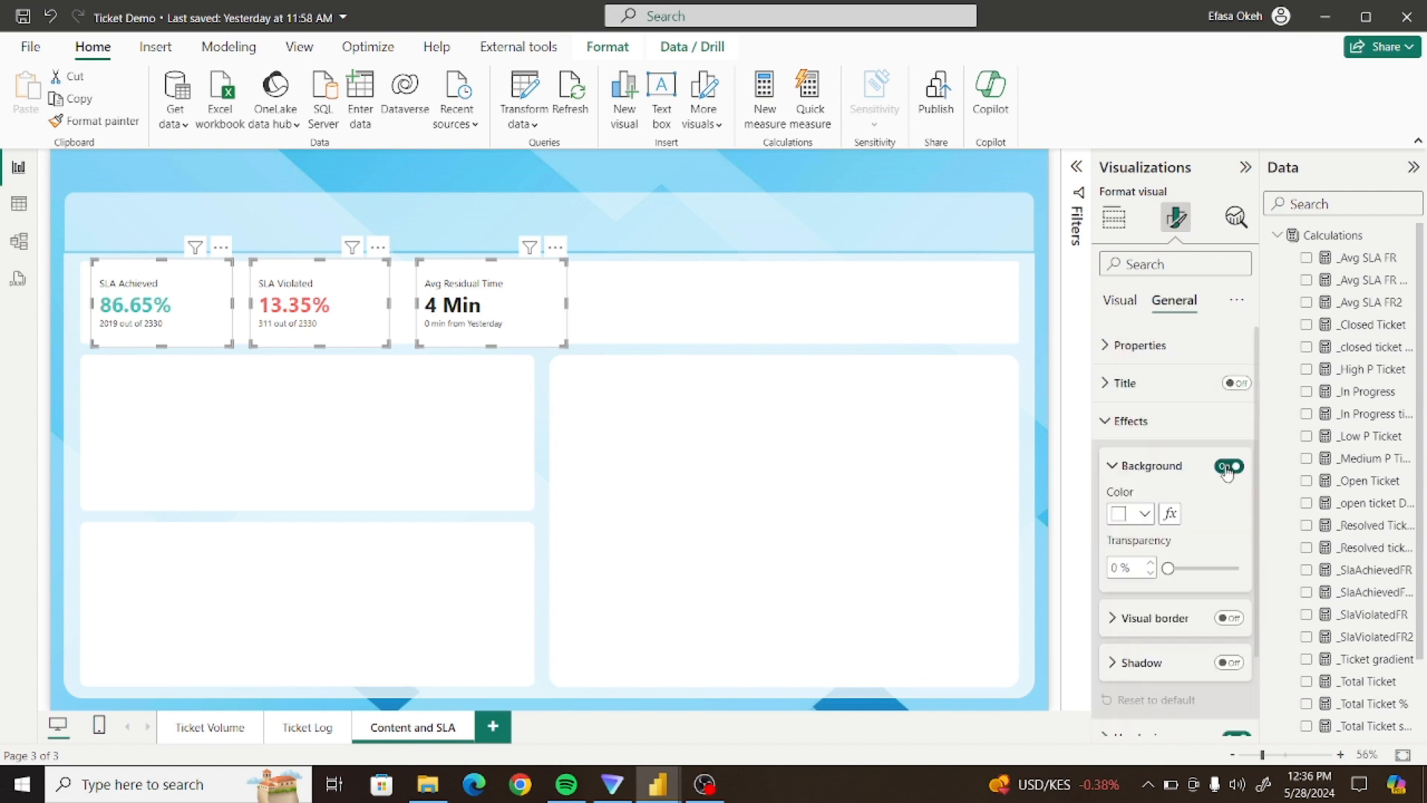
click(1228, 467)
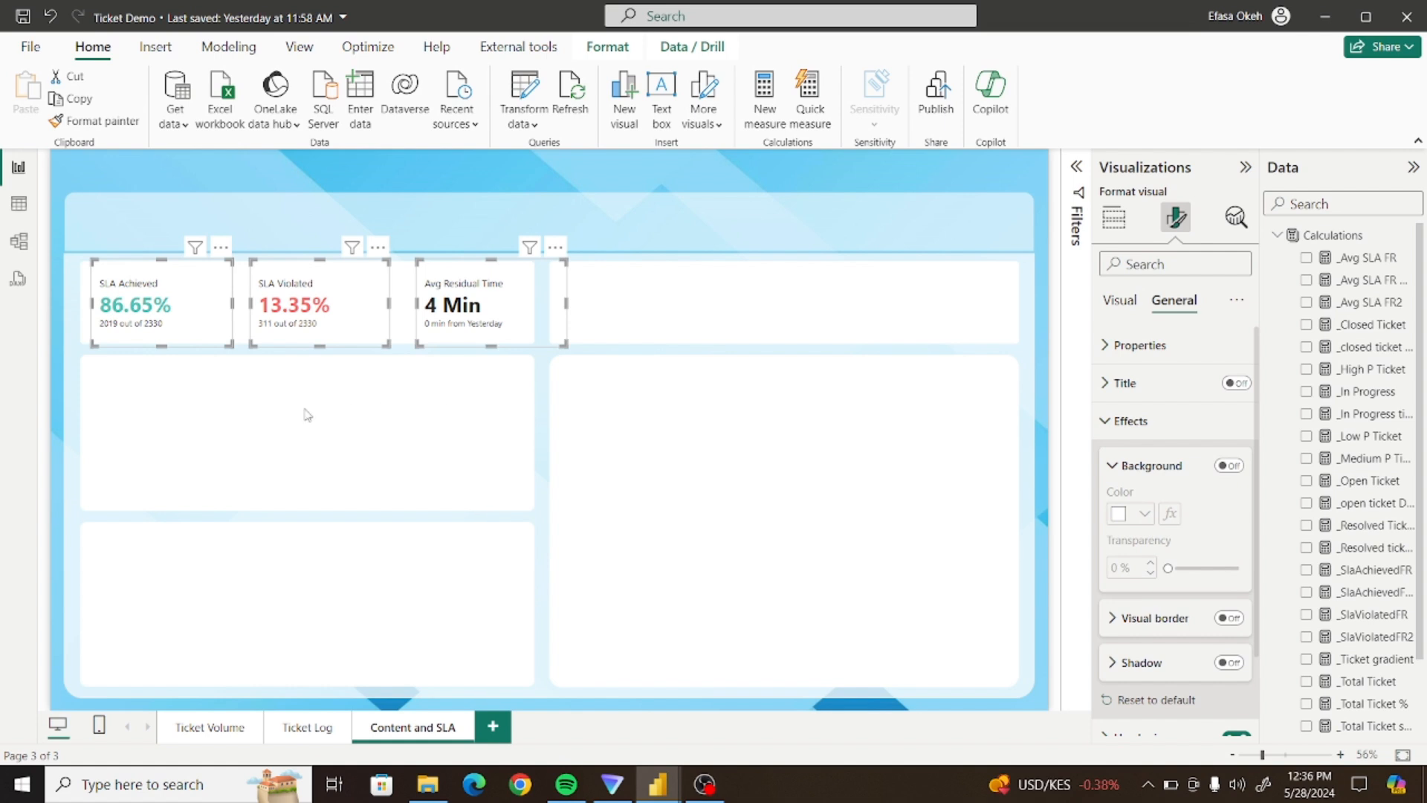
click(262, 389)
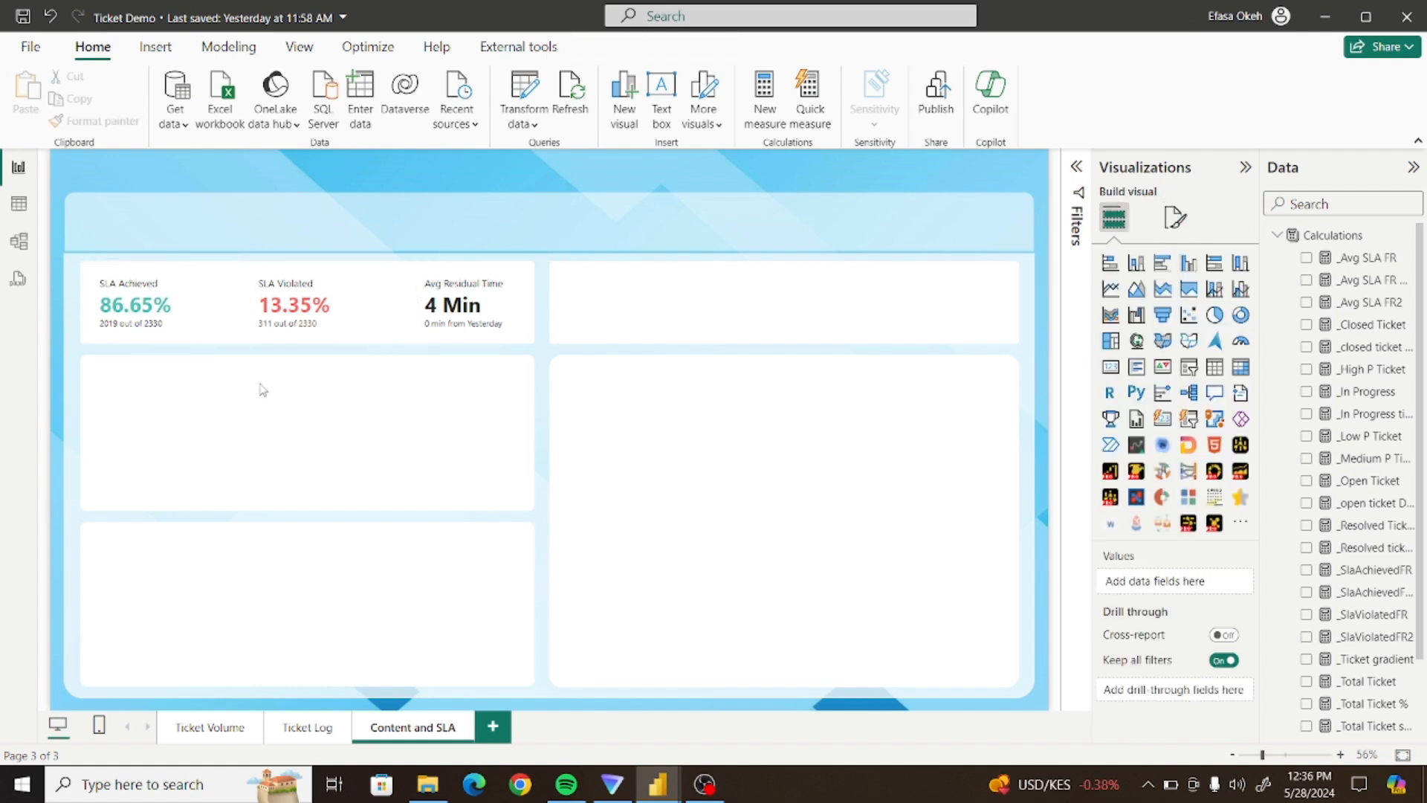
Shrink and position the SLA Achieved, SLA Violated and Avg Residual Time cards to fit inside the upper-left white panel of the page
click(198, 328)
drag(228, 343, 162, 320)
click(374, 338)
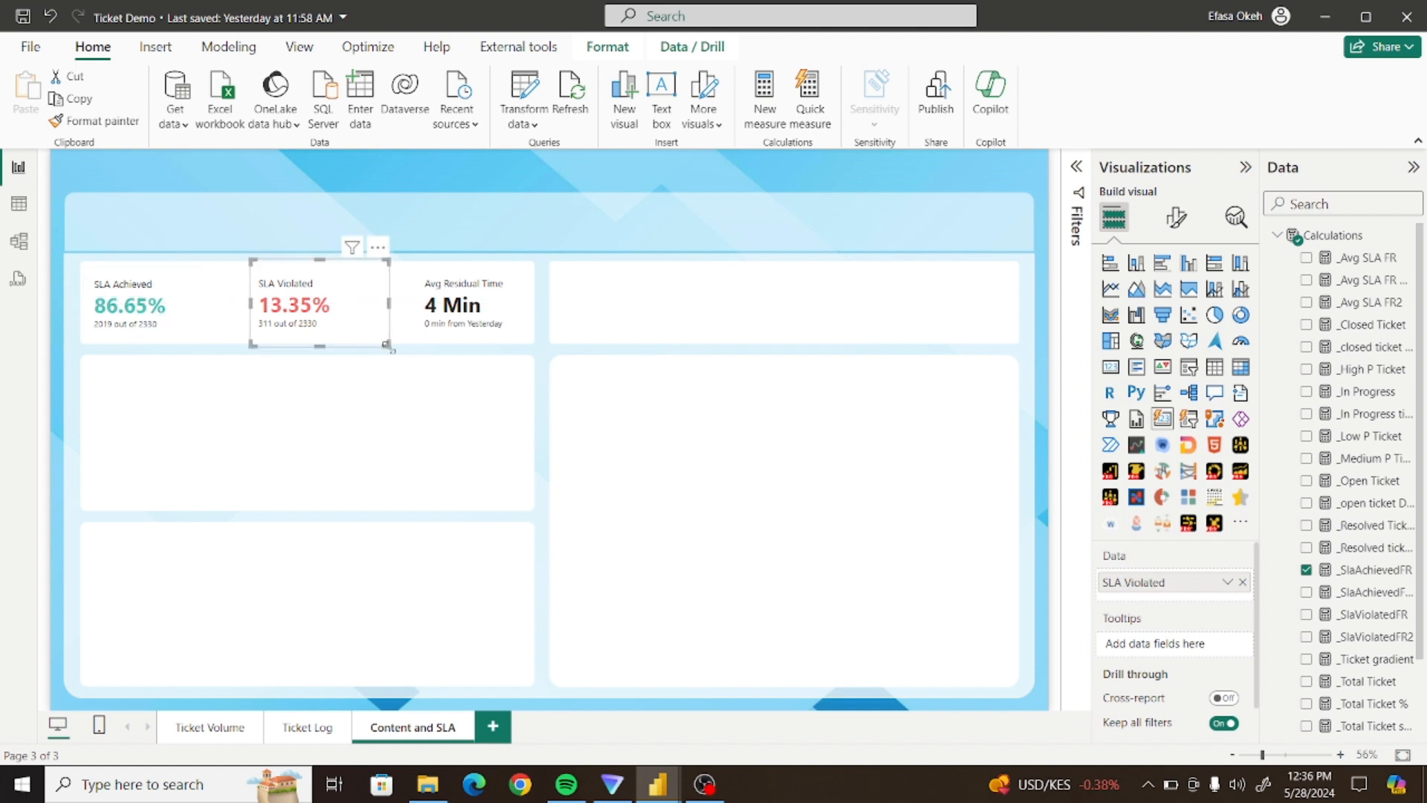
click(377, 345)
click(369, 334)
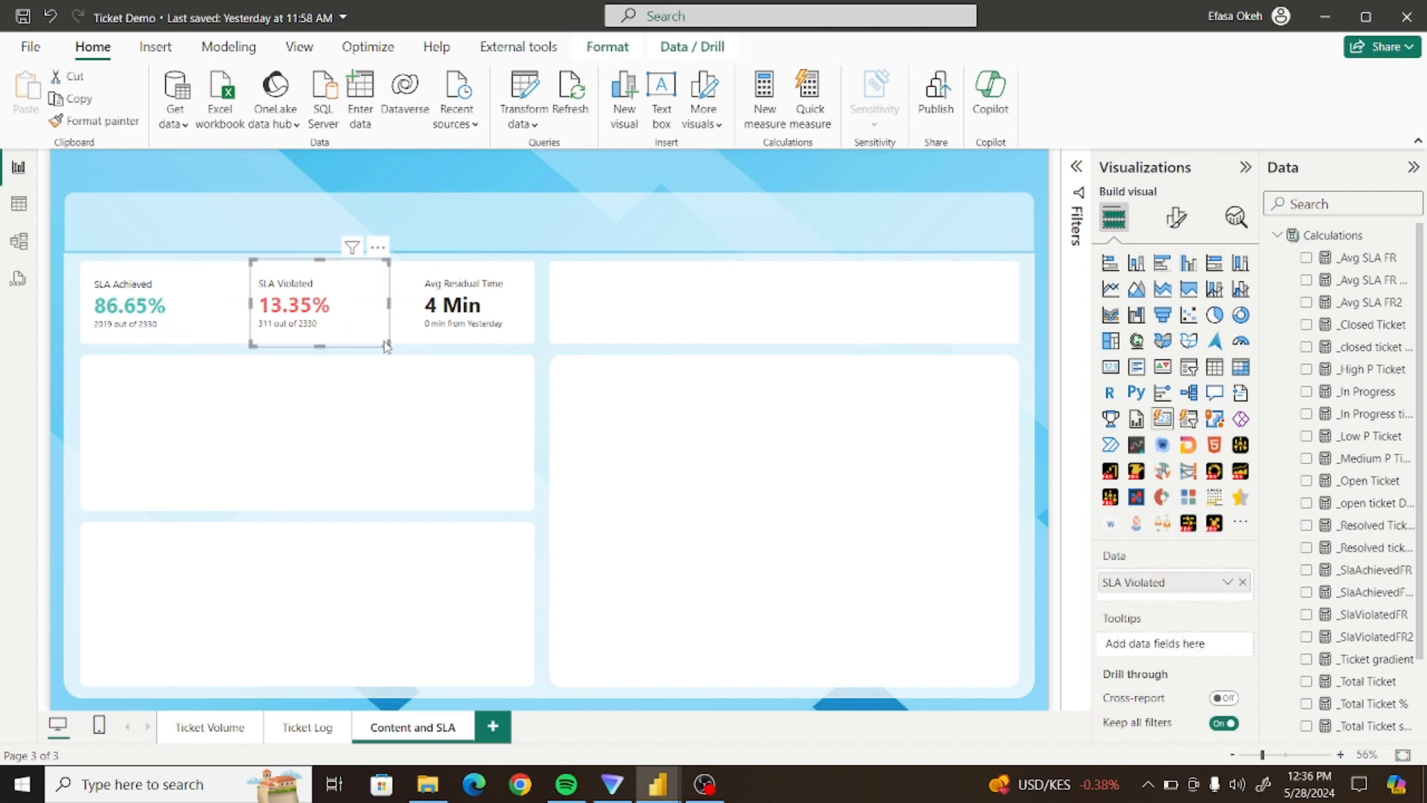
drag(383, 340, 314, 315)
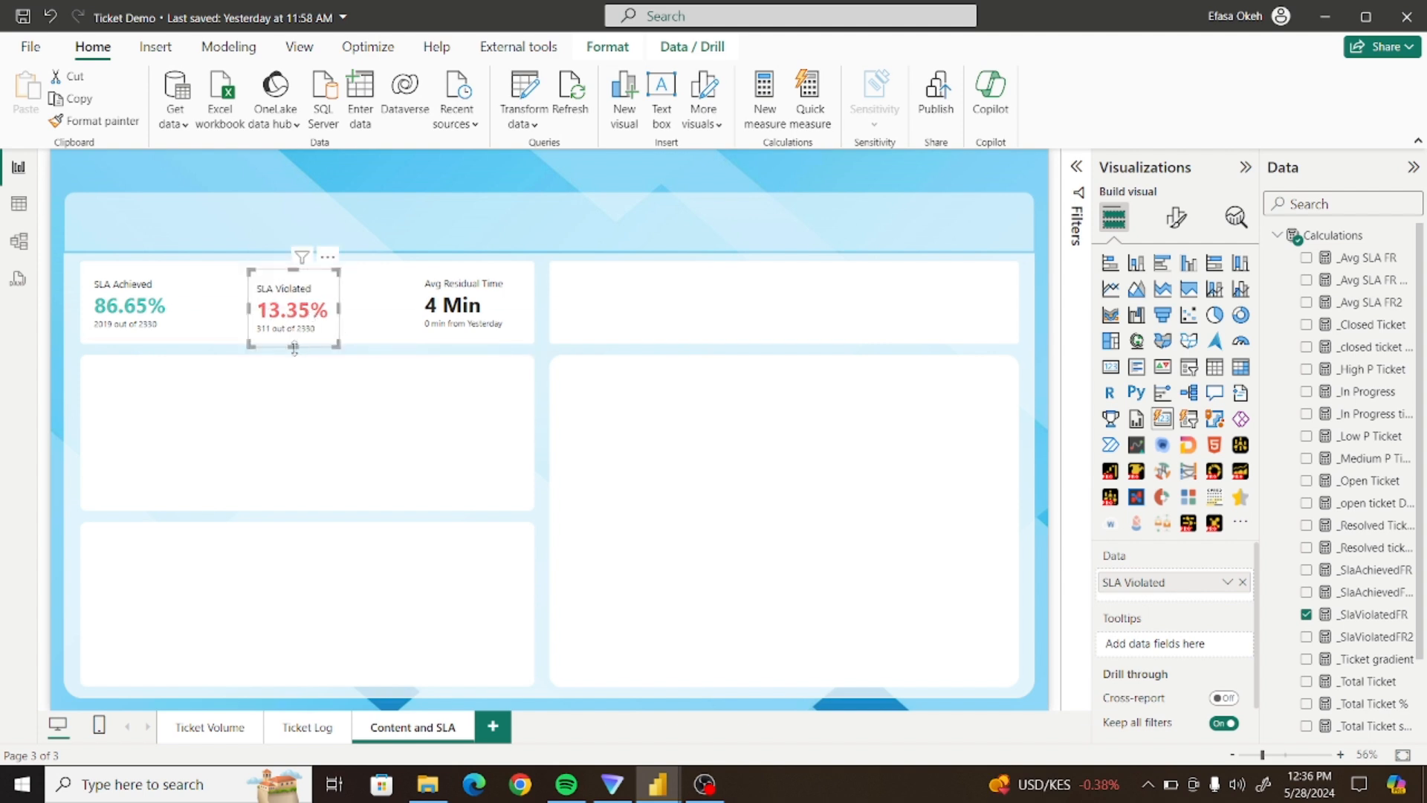
drag(297, 344, 297, 321)
click(493, 330)
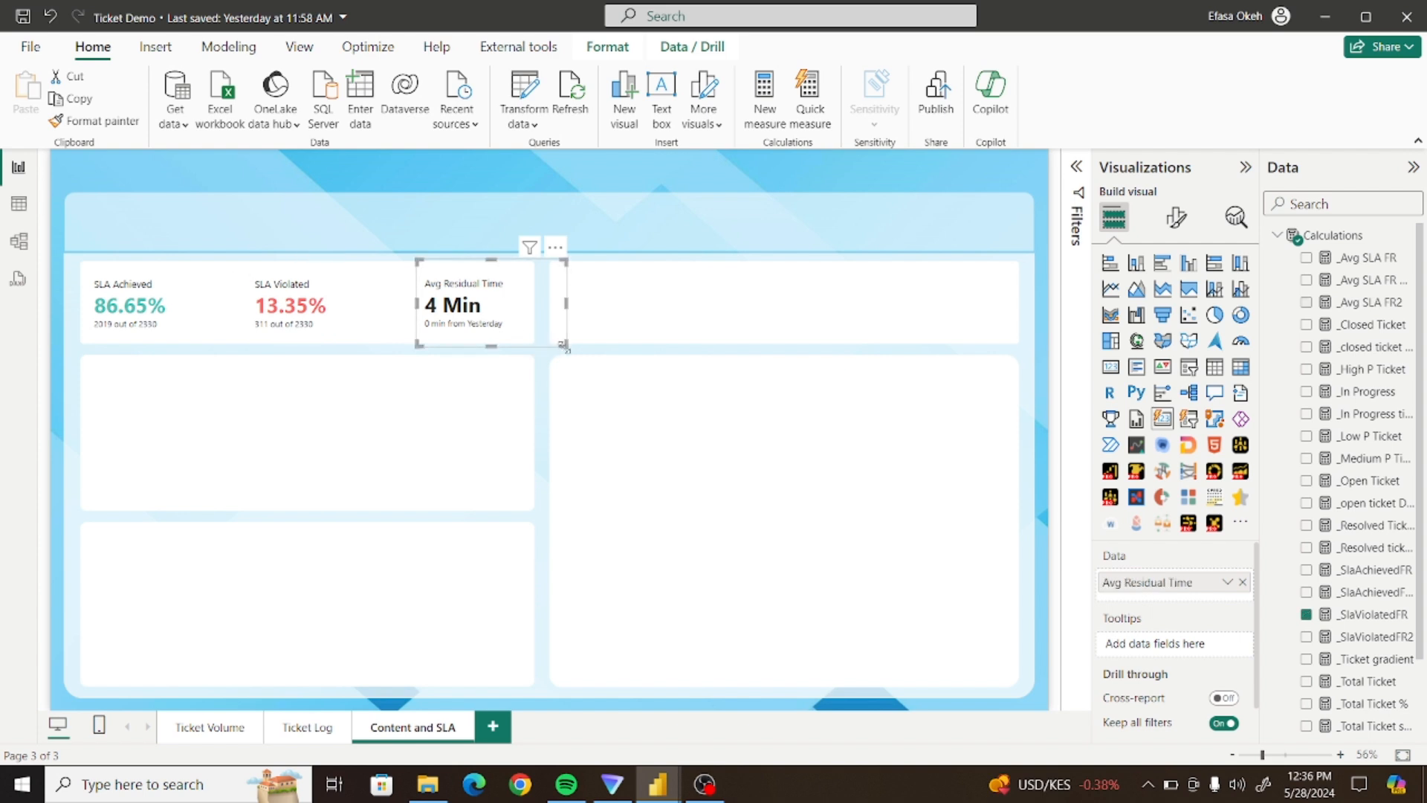
drag(563, 344, 522, 350)
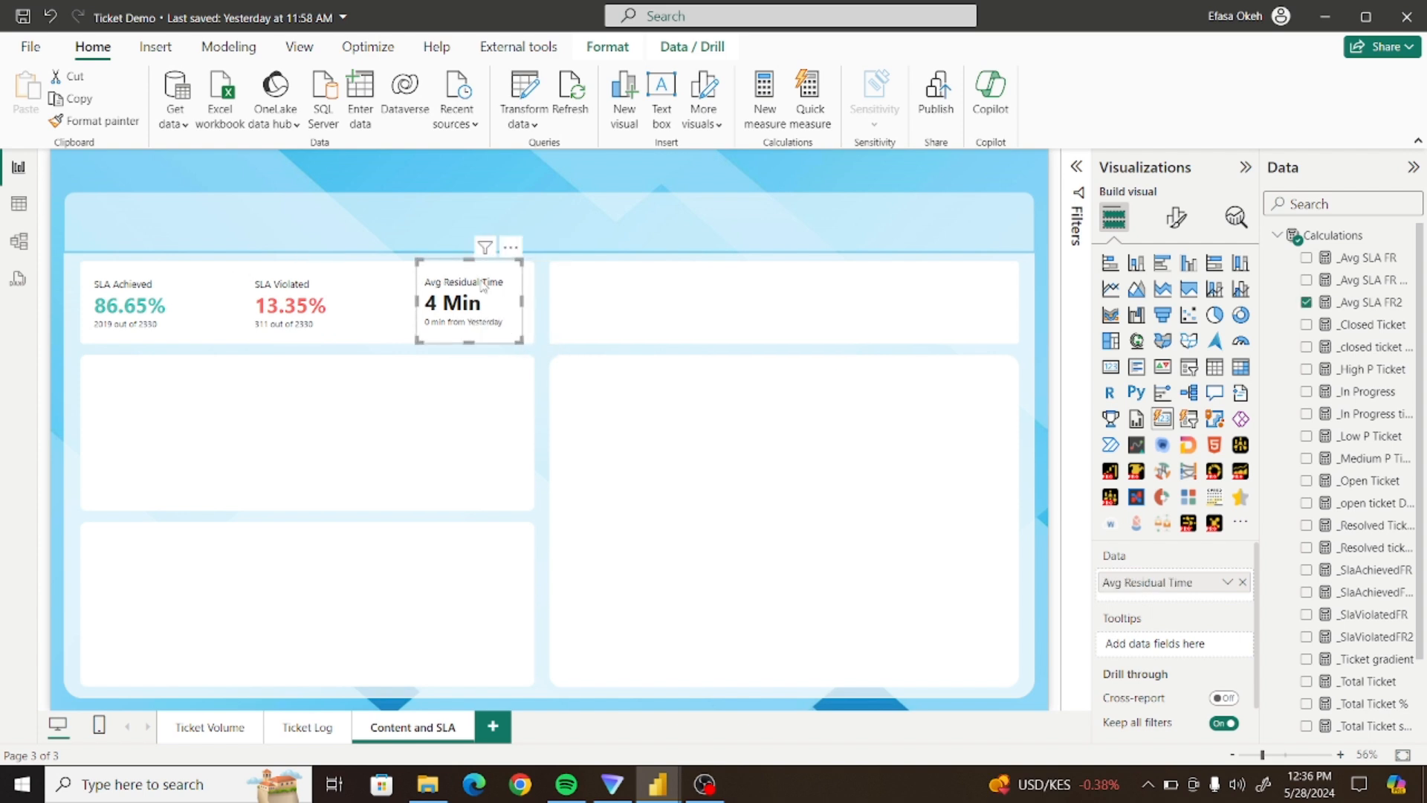
Move the Avg Residual Time card down so it rests on the lower edge of the first-response panel
drag(472, 263, 466, 318)
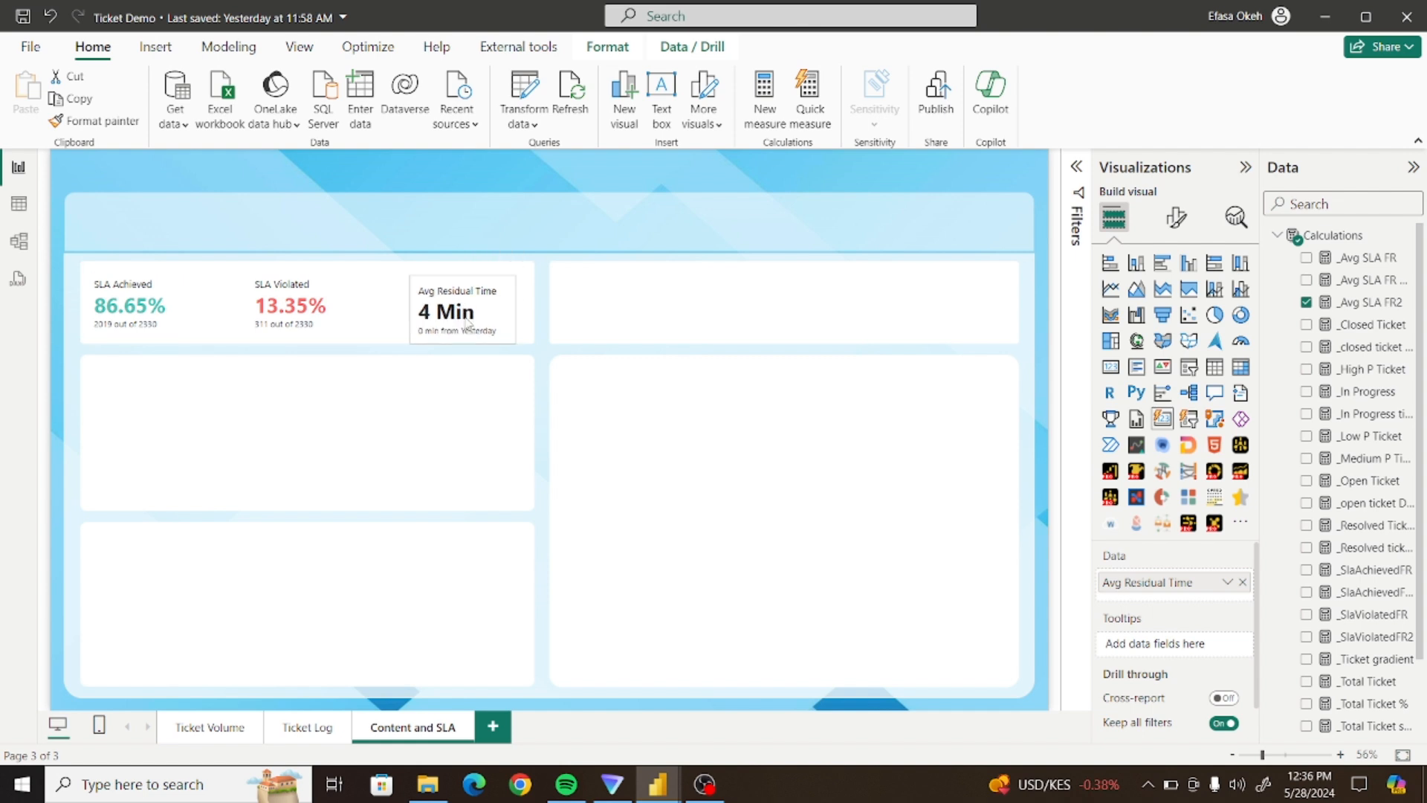
click(484, 369)
click(482, 325)
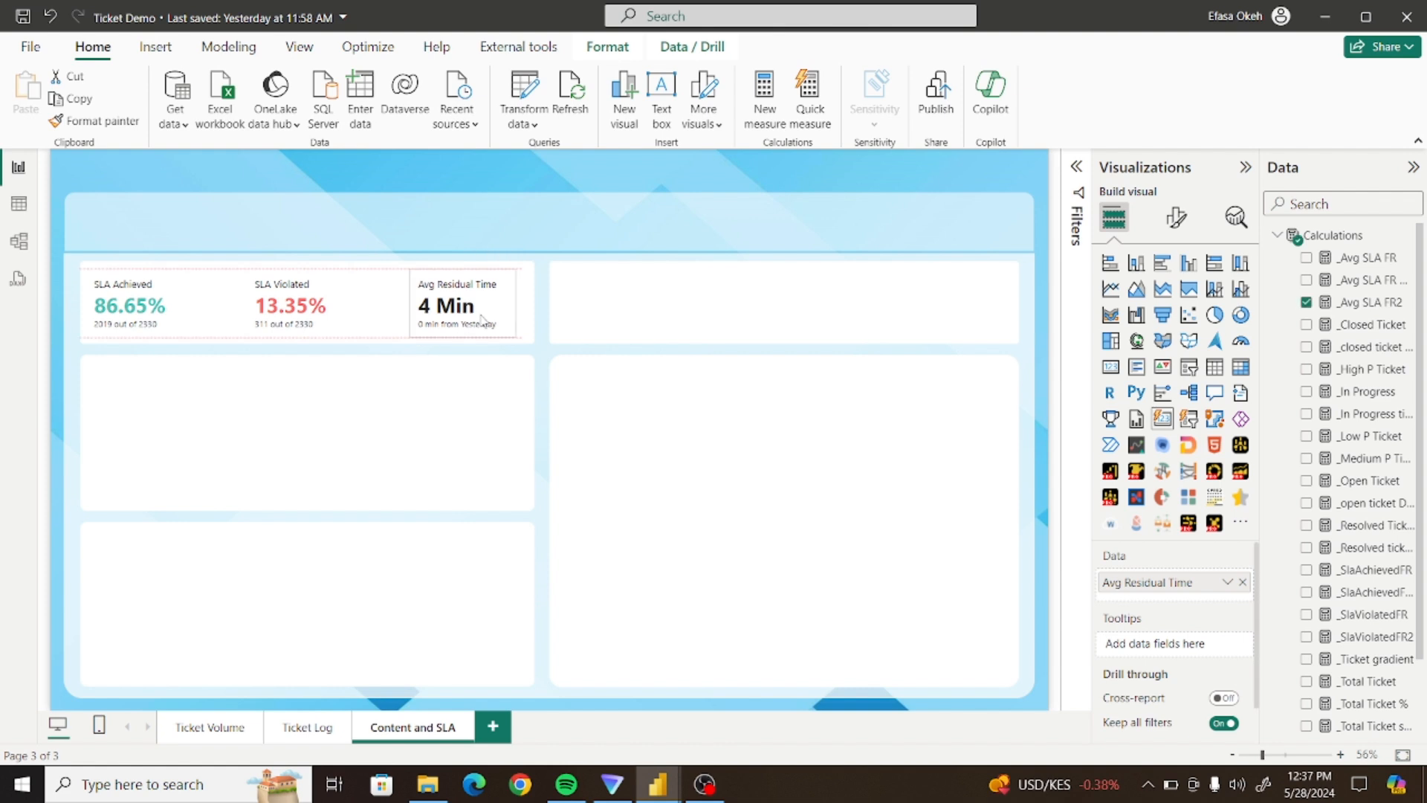
drag(480, 316, 481, 324)
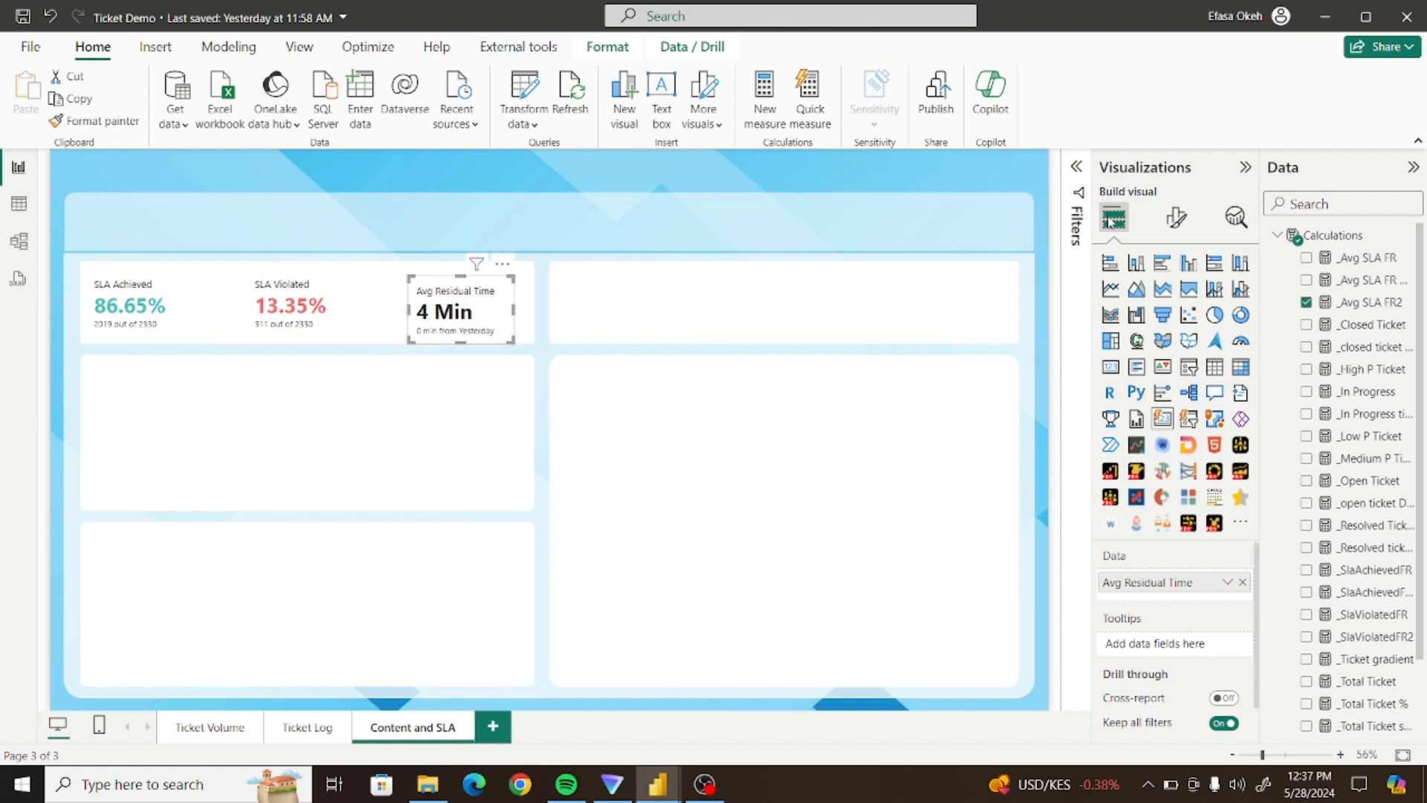
Set the height of the Avg Residual Time card to 130
click(1176, 217)
click(1160, 302)
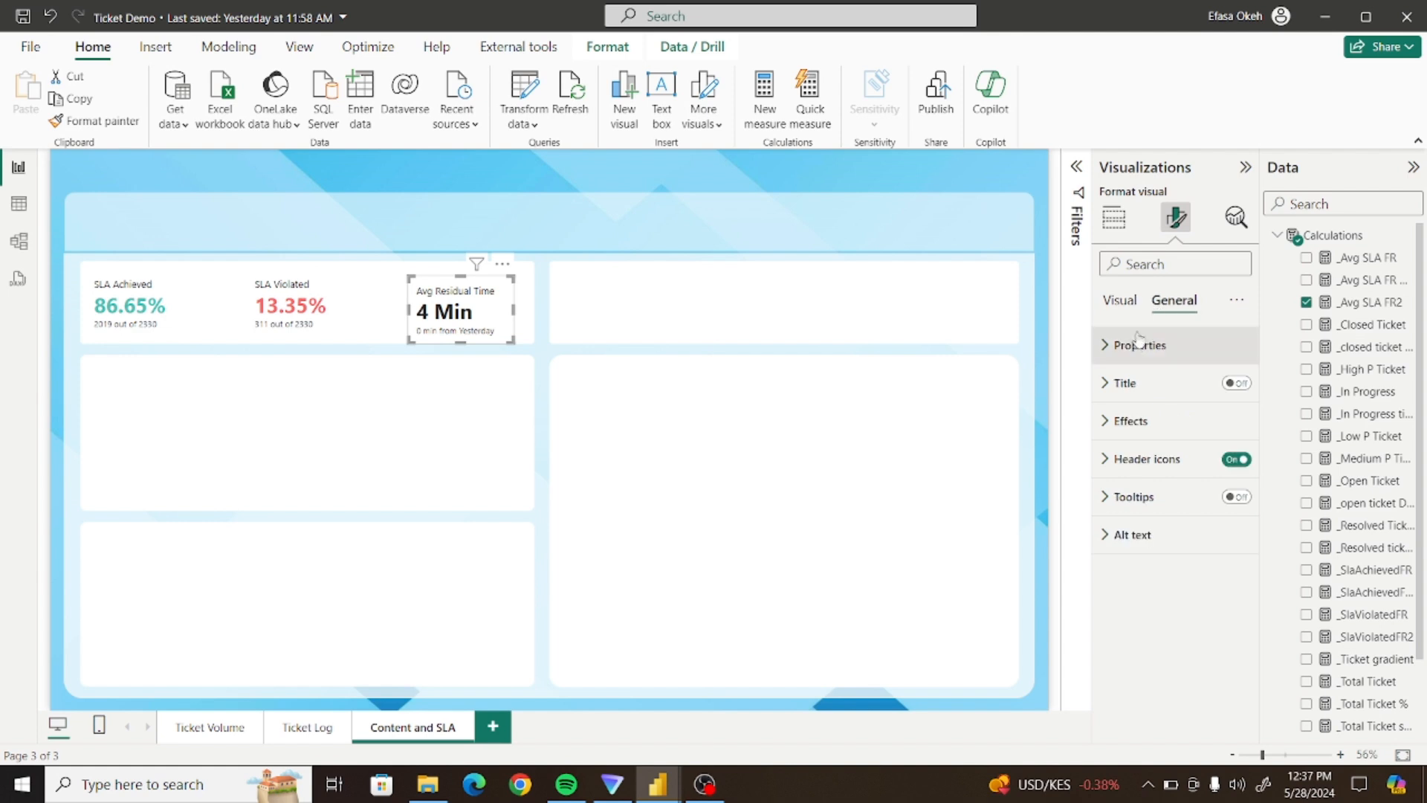
click(1137, 344)
double_click(1140, 439)
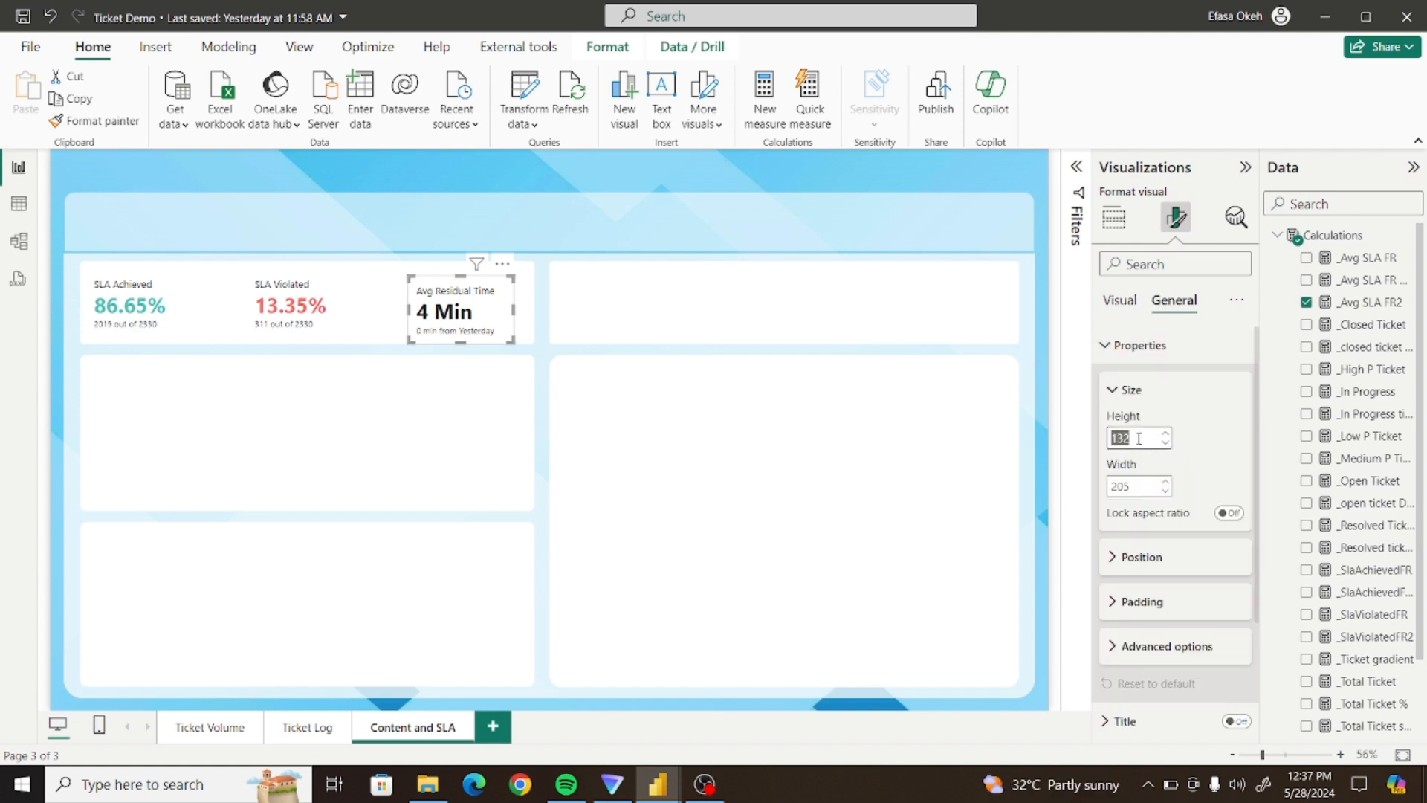
text(130)
double_click(1138, 487)
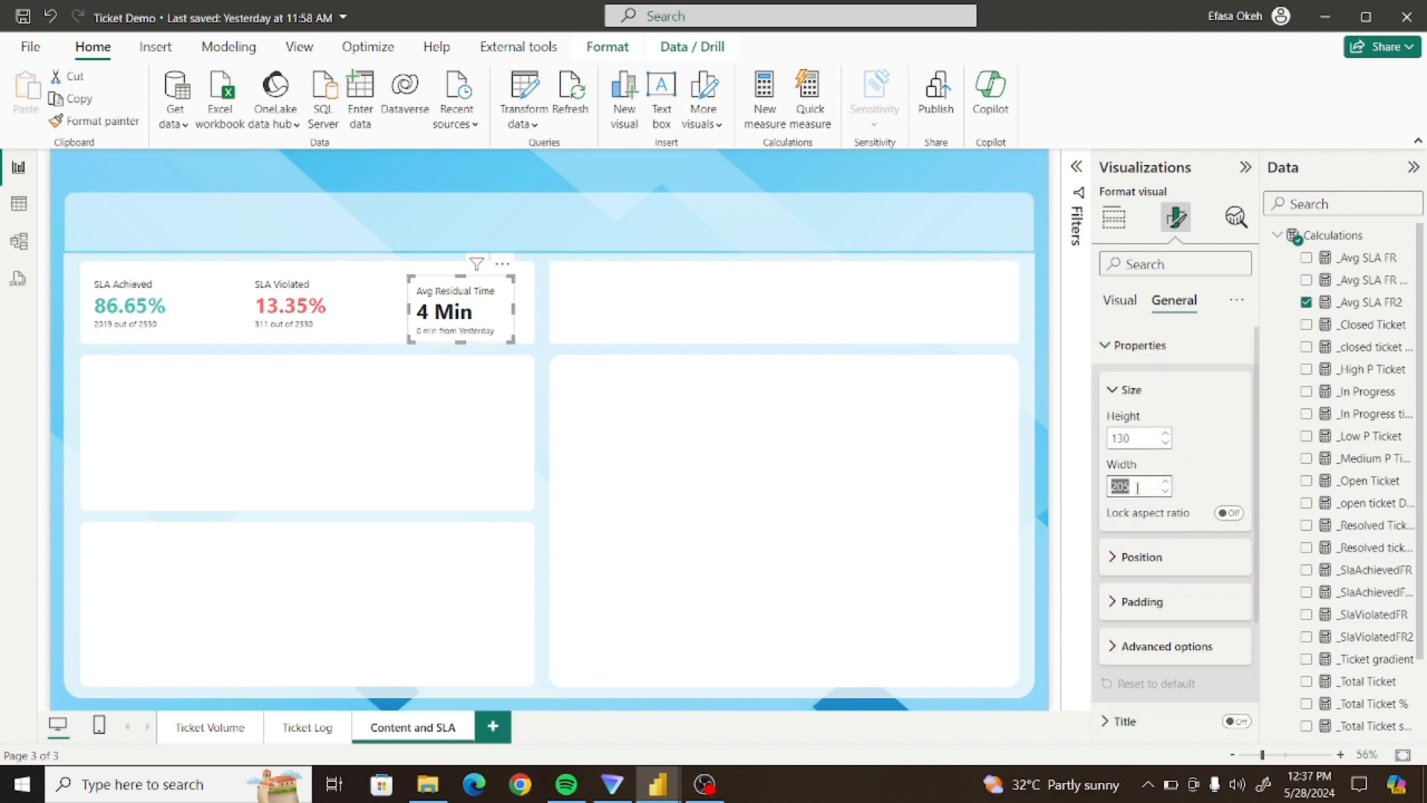
Set the SLA Achieved and SLA Violated cards together to a height of 130 and a width of 205
click(159, 321)
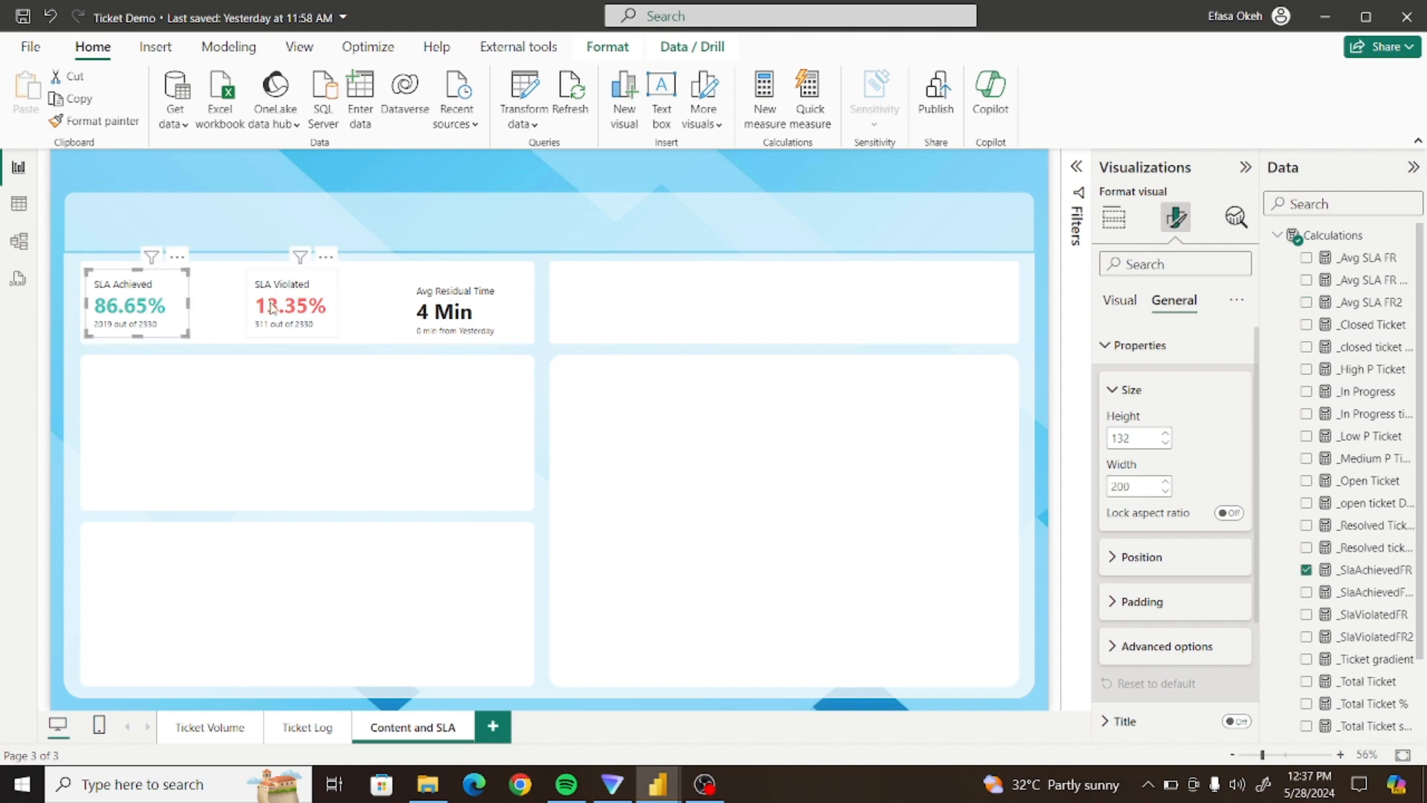
ctrl+click(294, 308)
double_click(1135, 438)
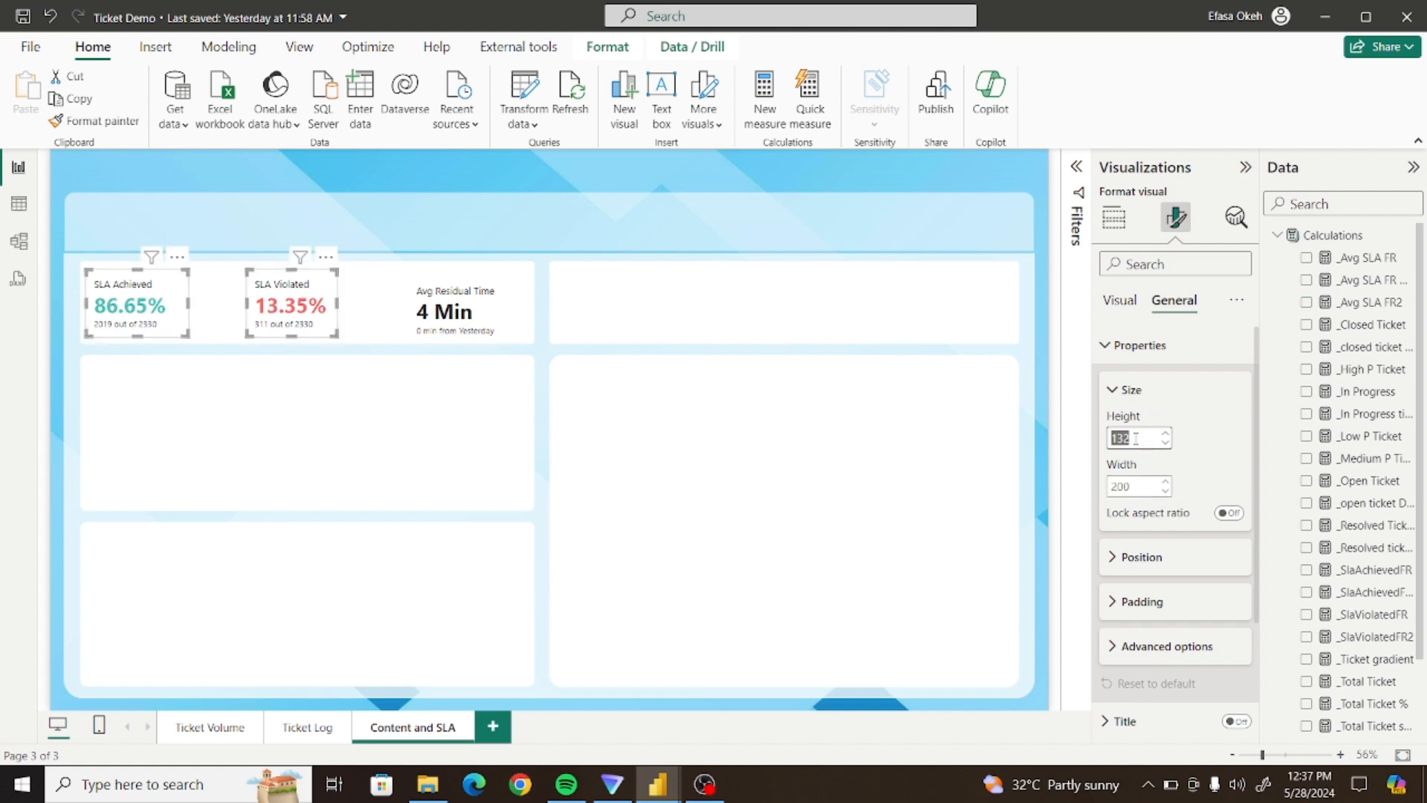
text(1)
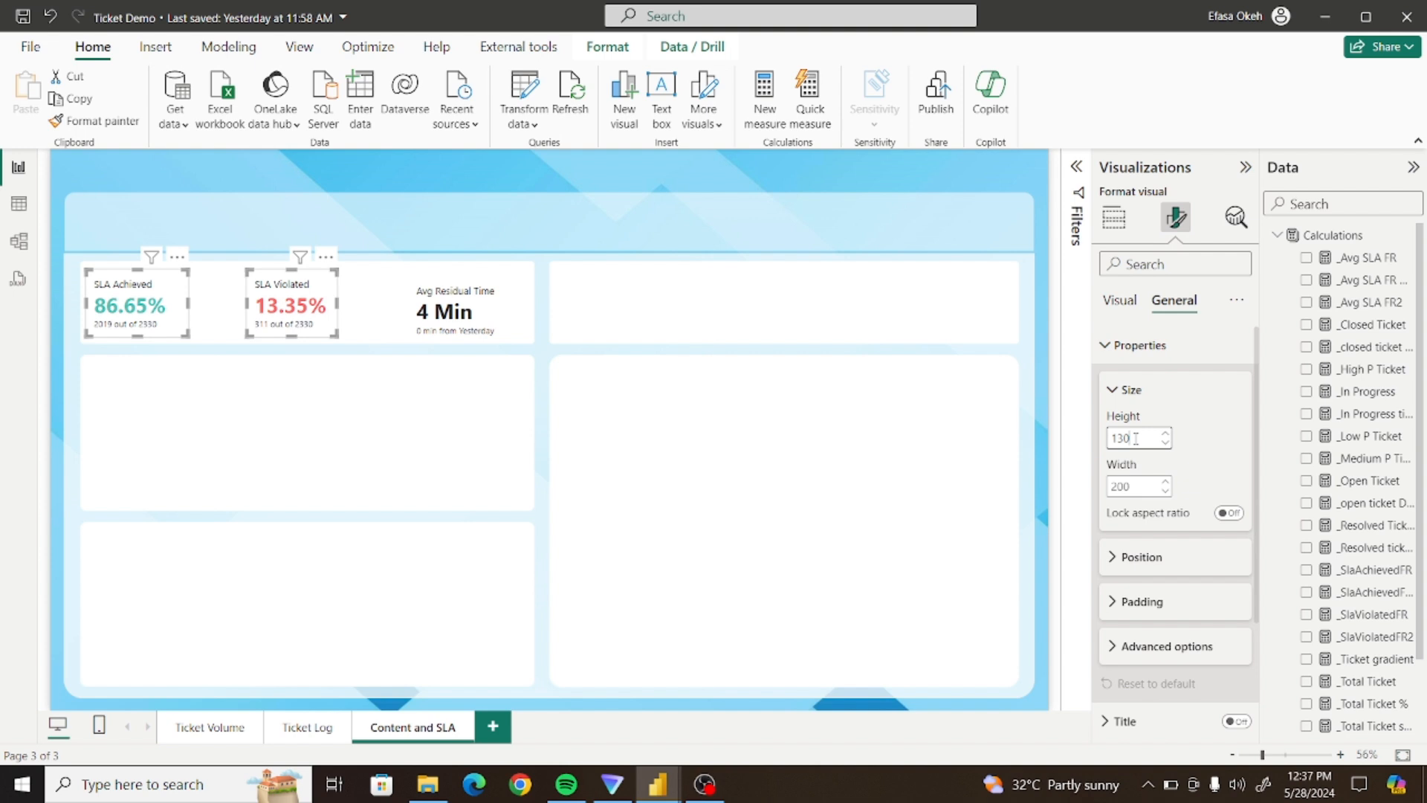
double_click(1136, 486)
text(20)
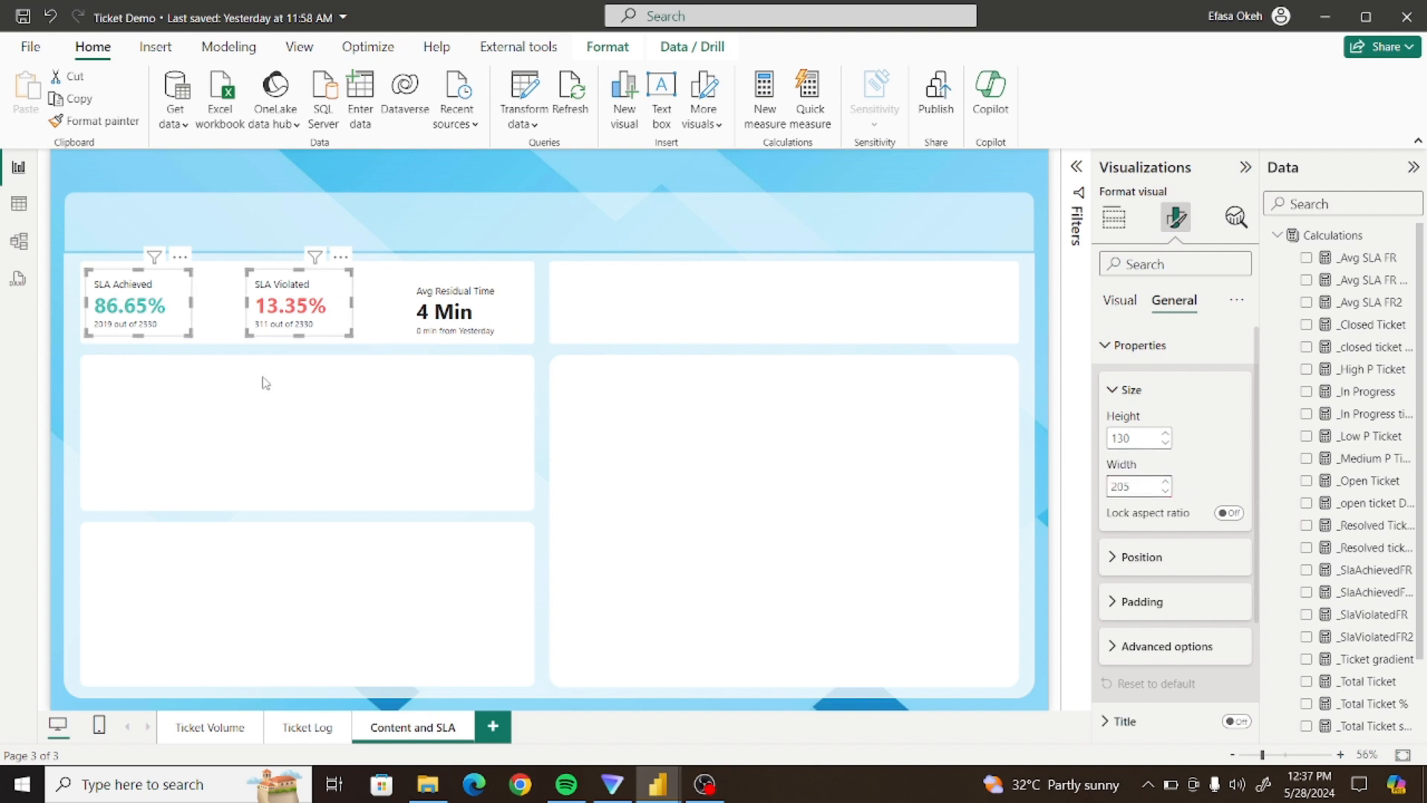
Lower the SLA Achieved and SLA Violated cards level with Avg Residual Time, and shift that card closer to the panel's right edge
click(195, 344)
click(153, 311)
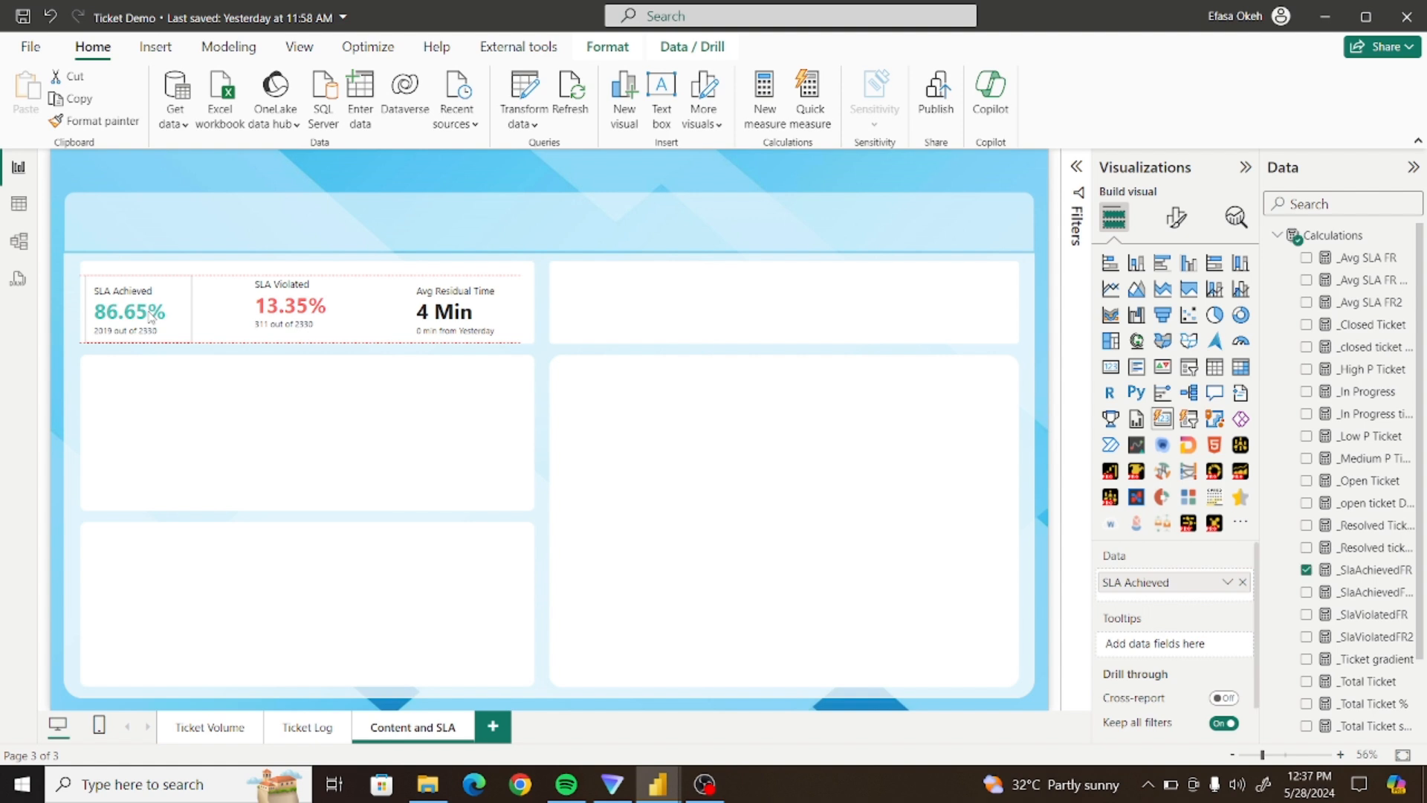
click(278, 319)
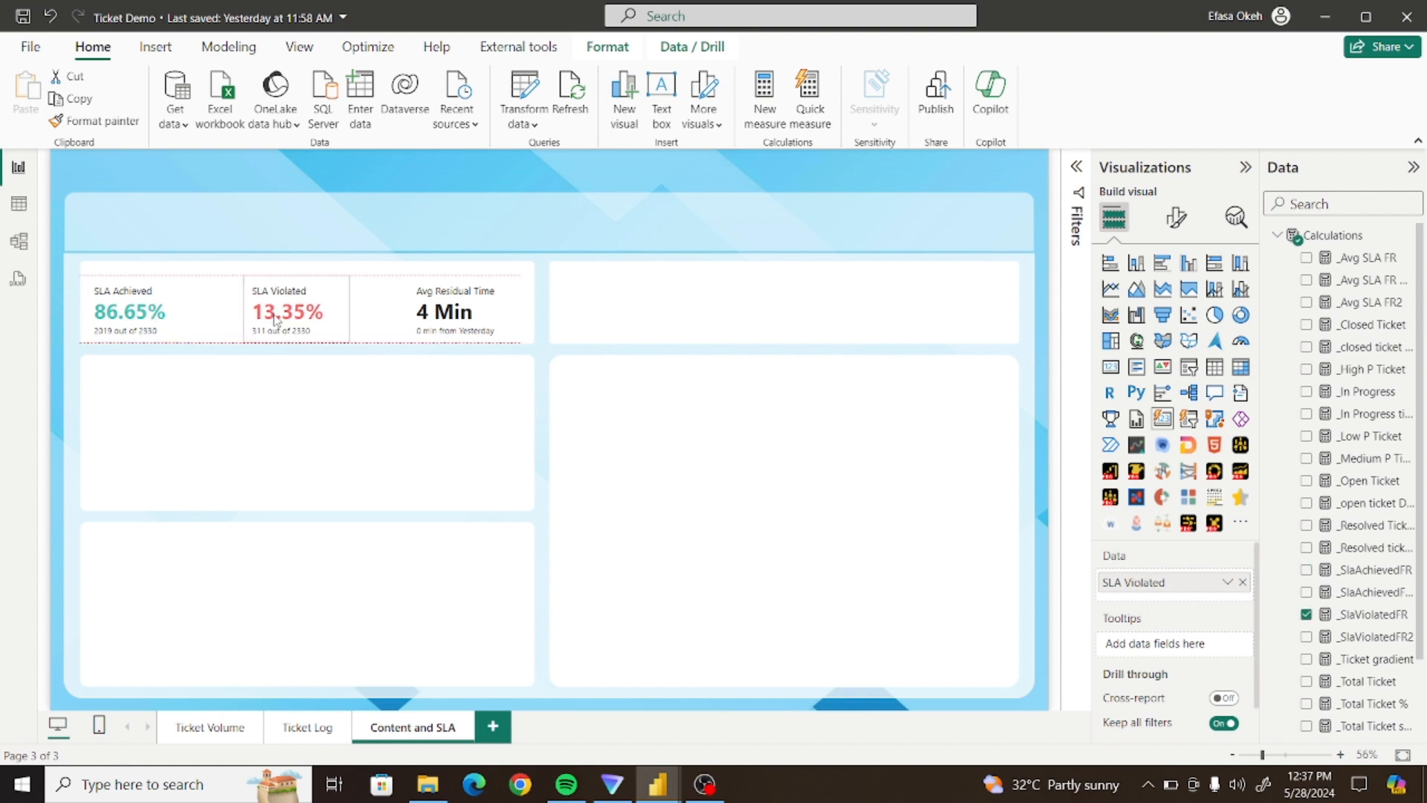
drag(457, 316, 465, 318)
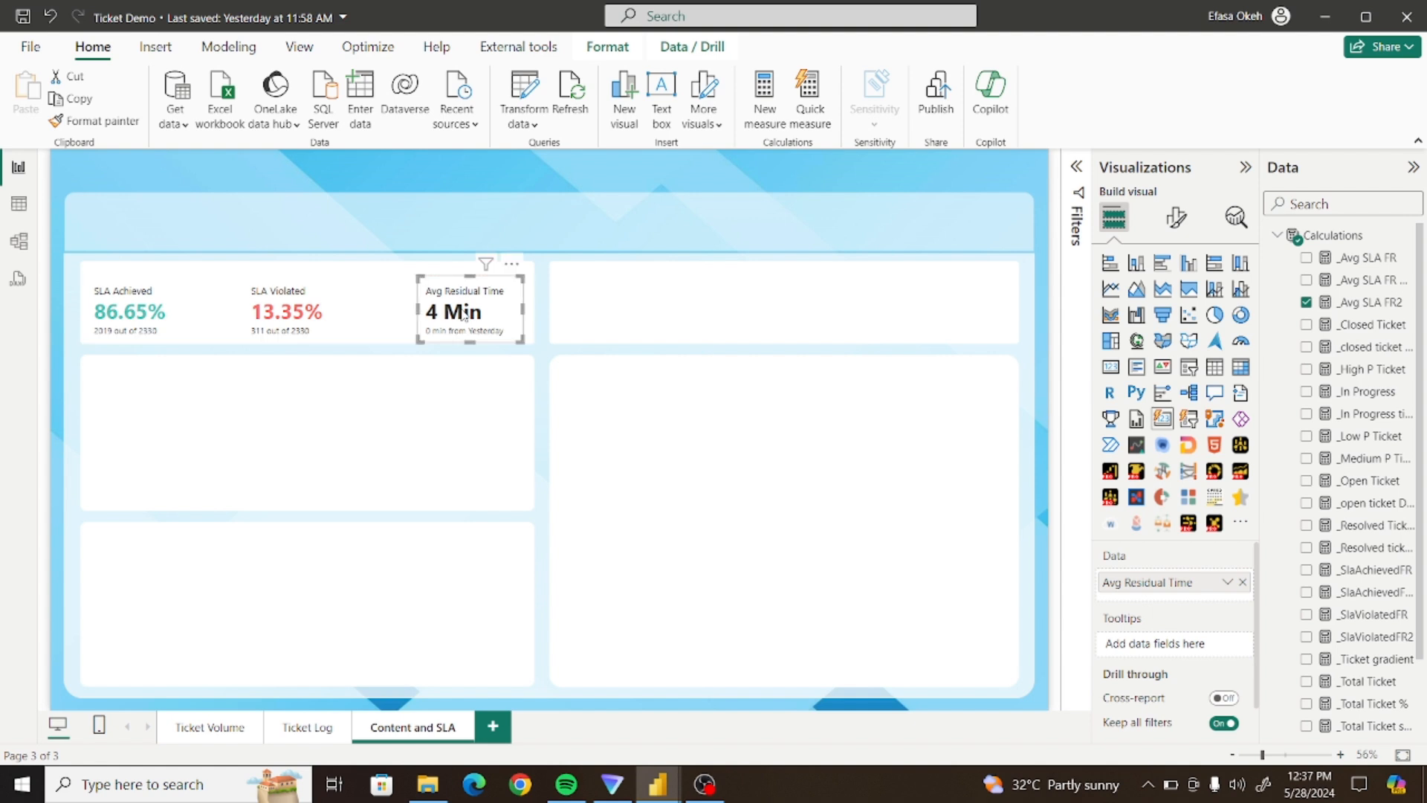
Distribute the SLA Achieved, SLA Violated and Avg Residual Time cards horizontally and deselect them
click(155, 312)
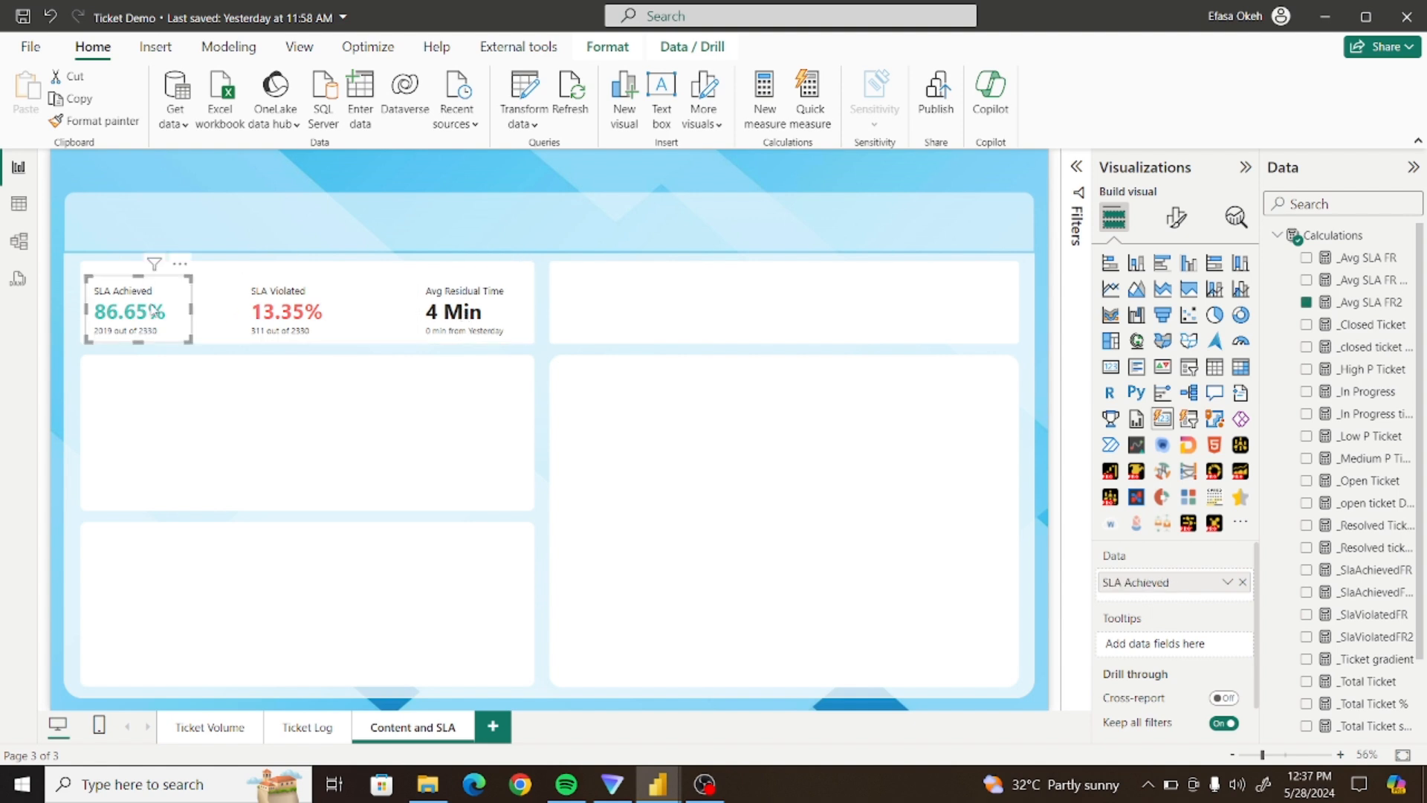
ctrl+click(282, 318)
ctrl+click(467, 312)
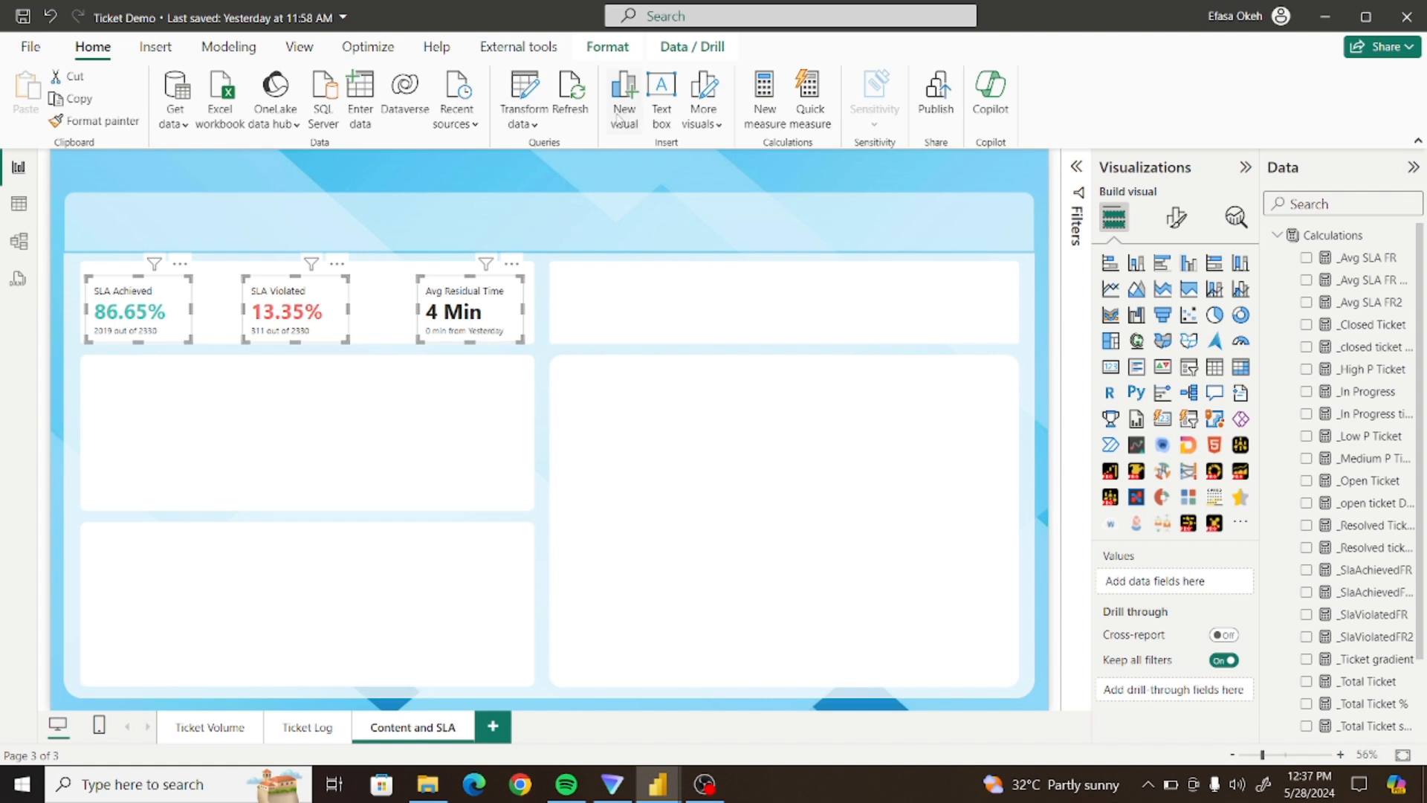
click(607, 47)
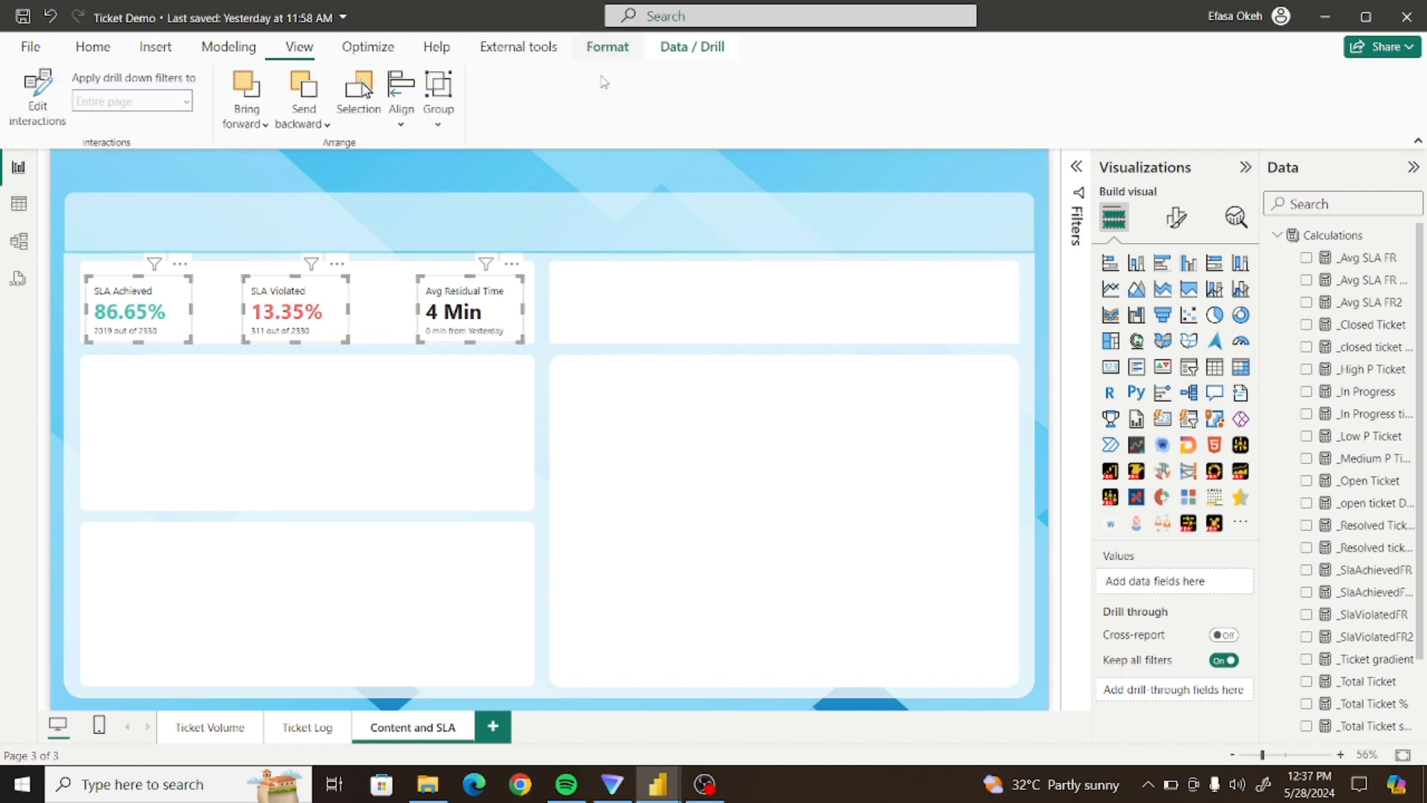
click(402, 128)
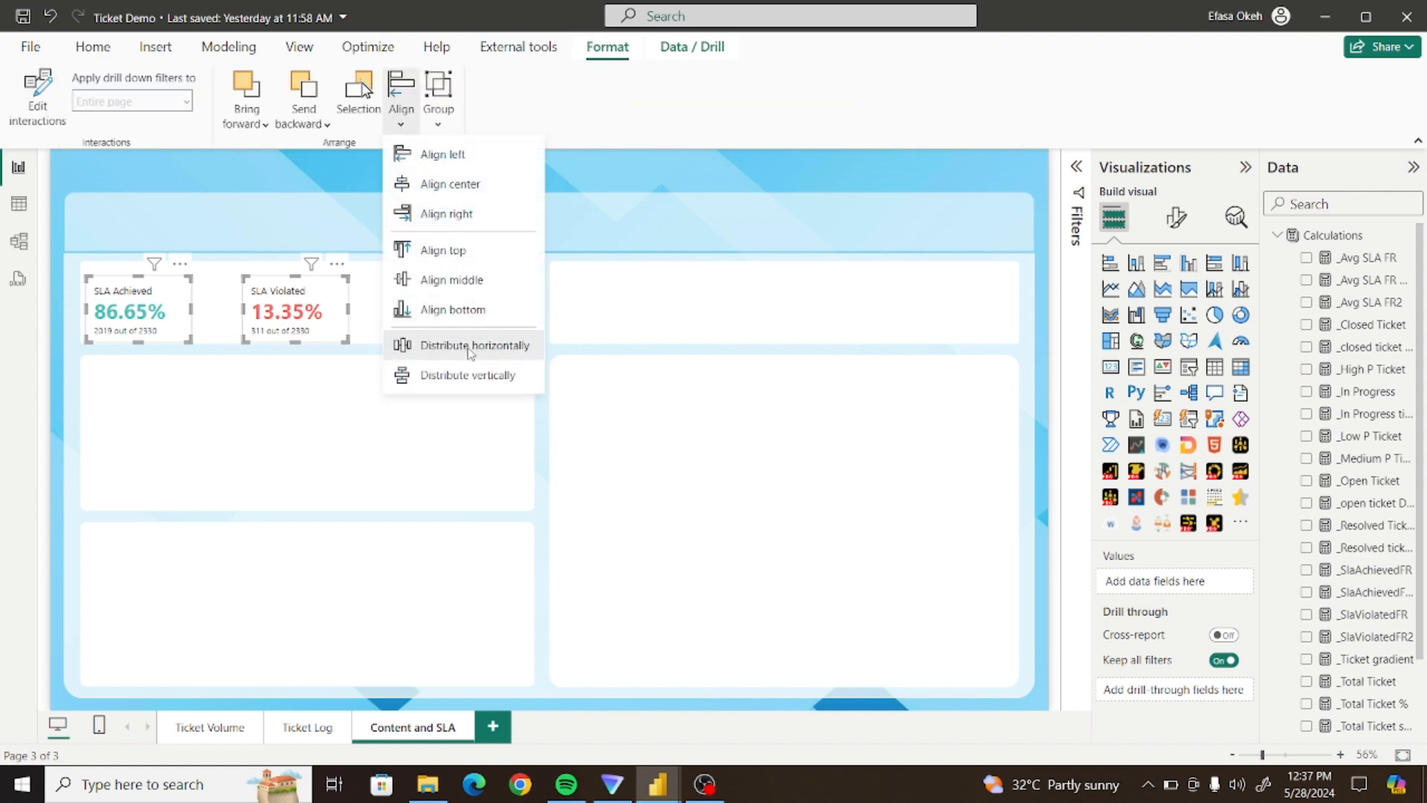
click(470, 346)
click(448, 398)
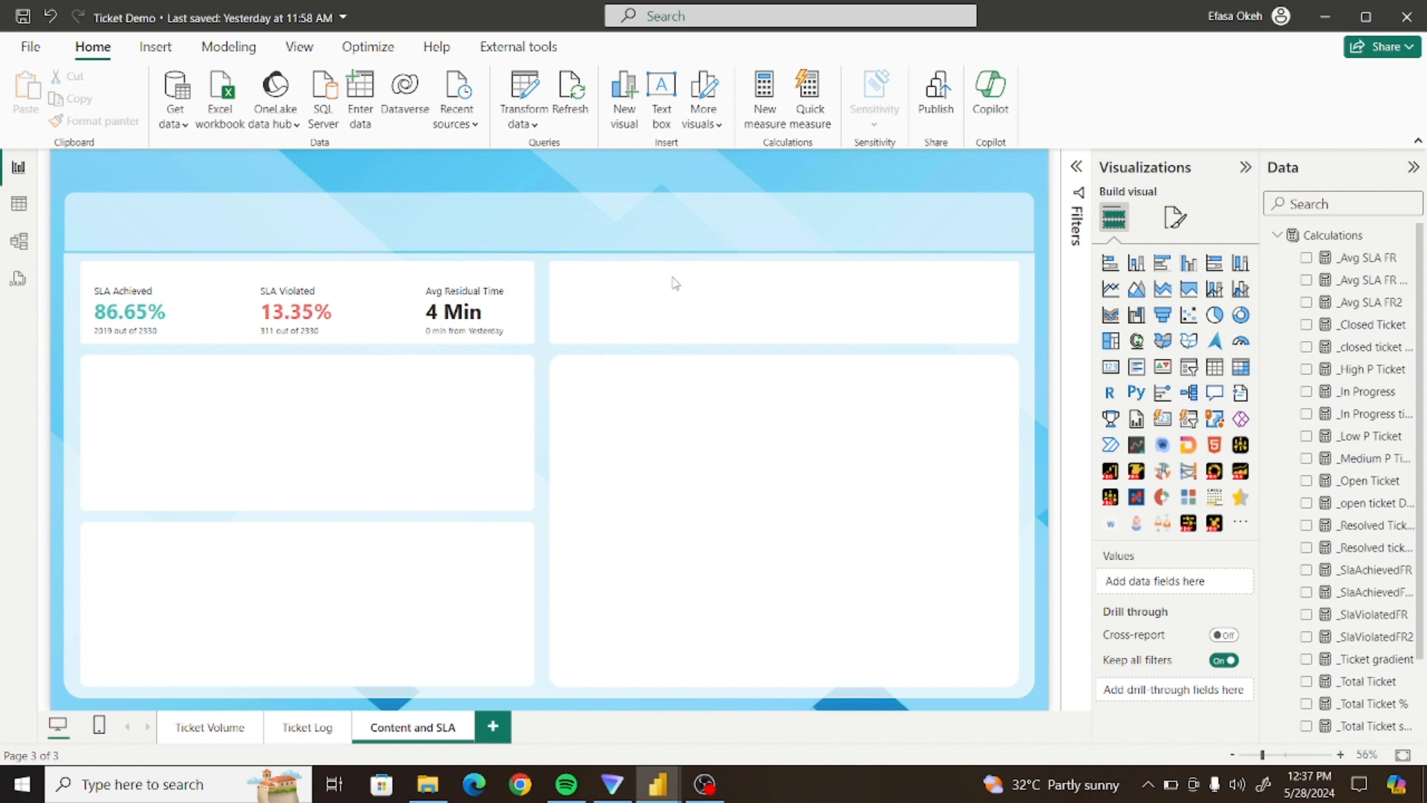
Add a text box reading FIRST RESPONSE SLA and format its text bold at font size 14
click(661, 93)
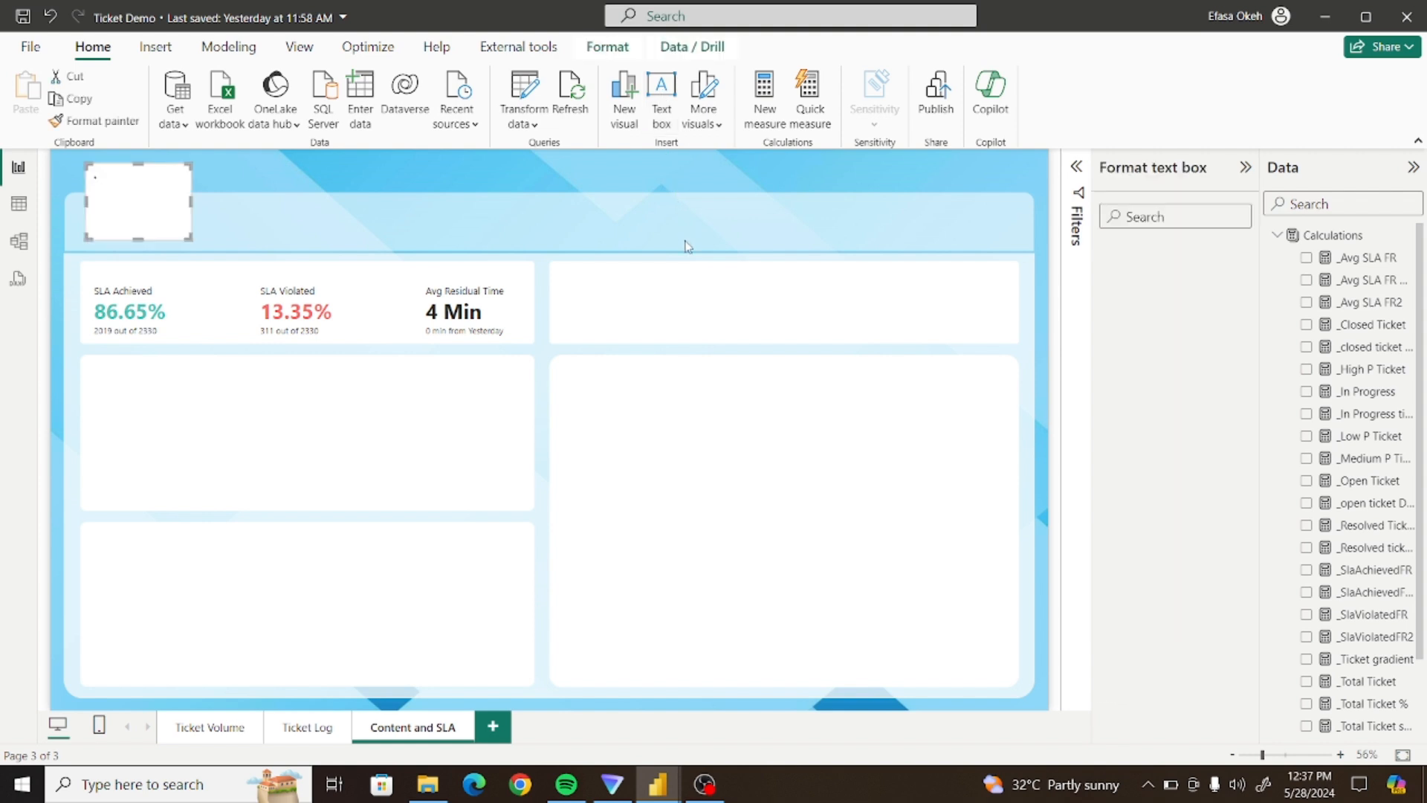
click(149, 215)
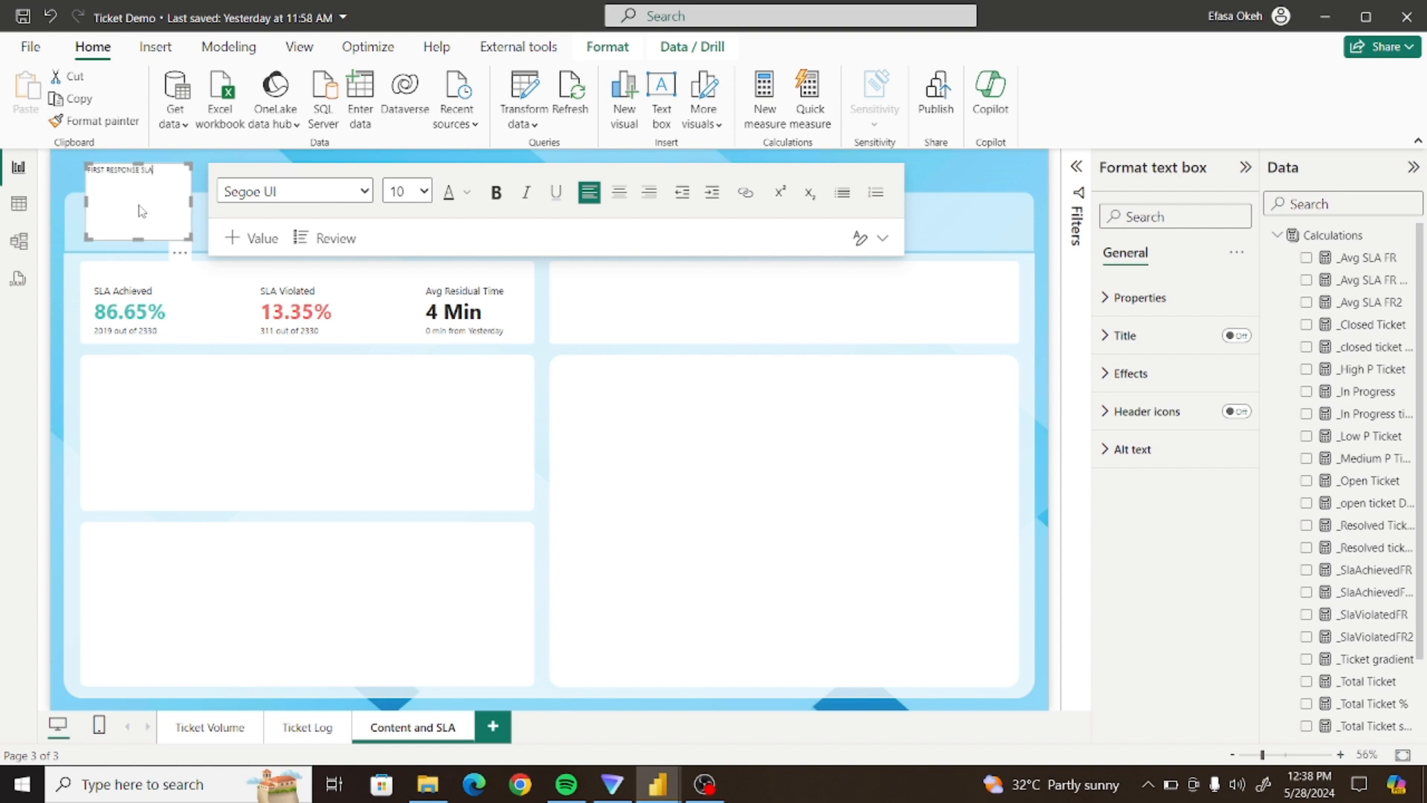
key(ctrl+a)
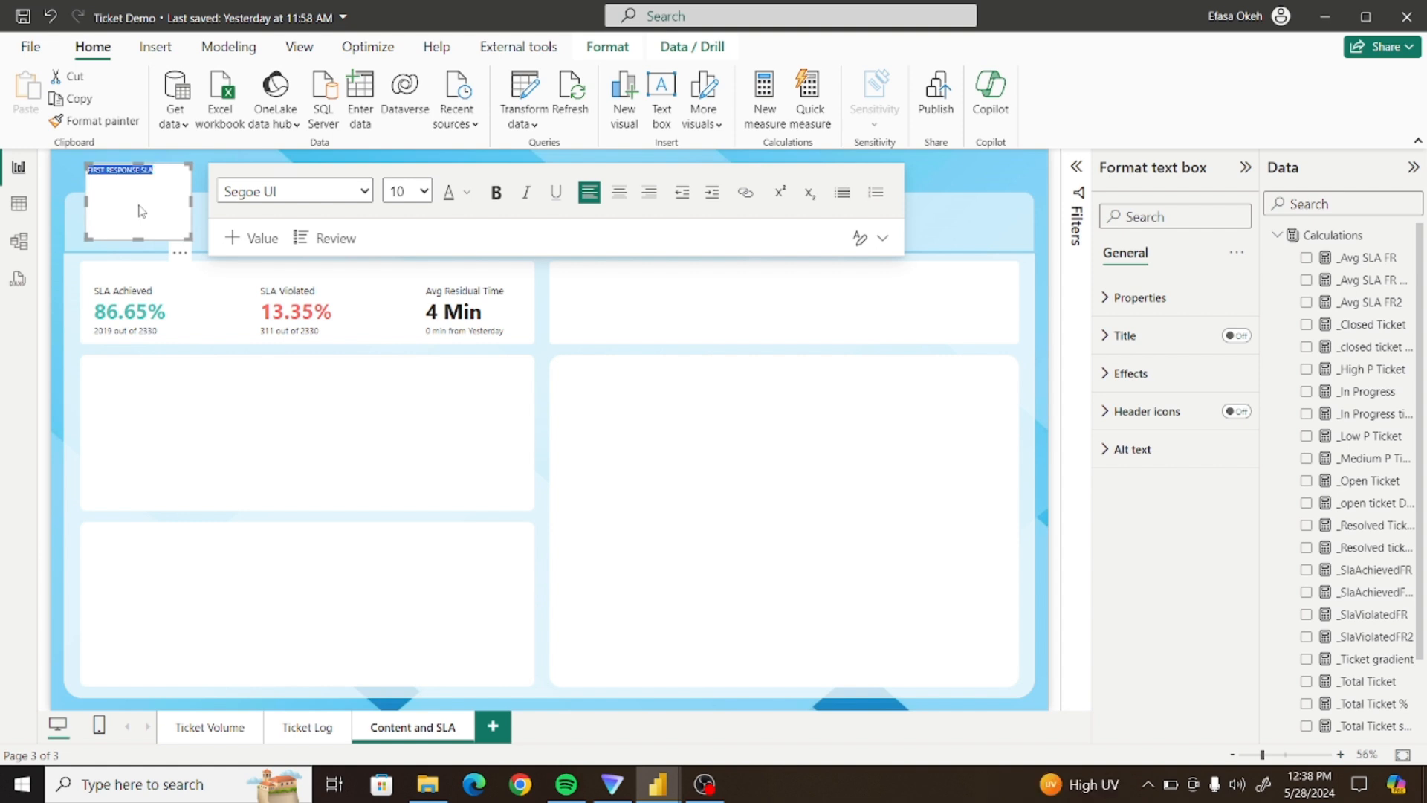
click(424, 192)
click(414, 360)
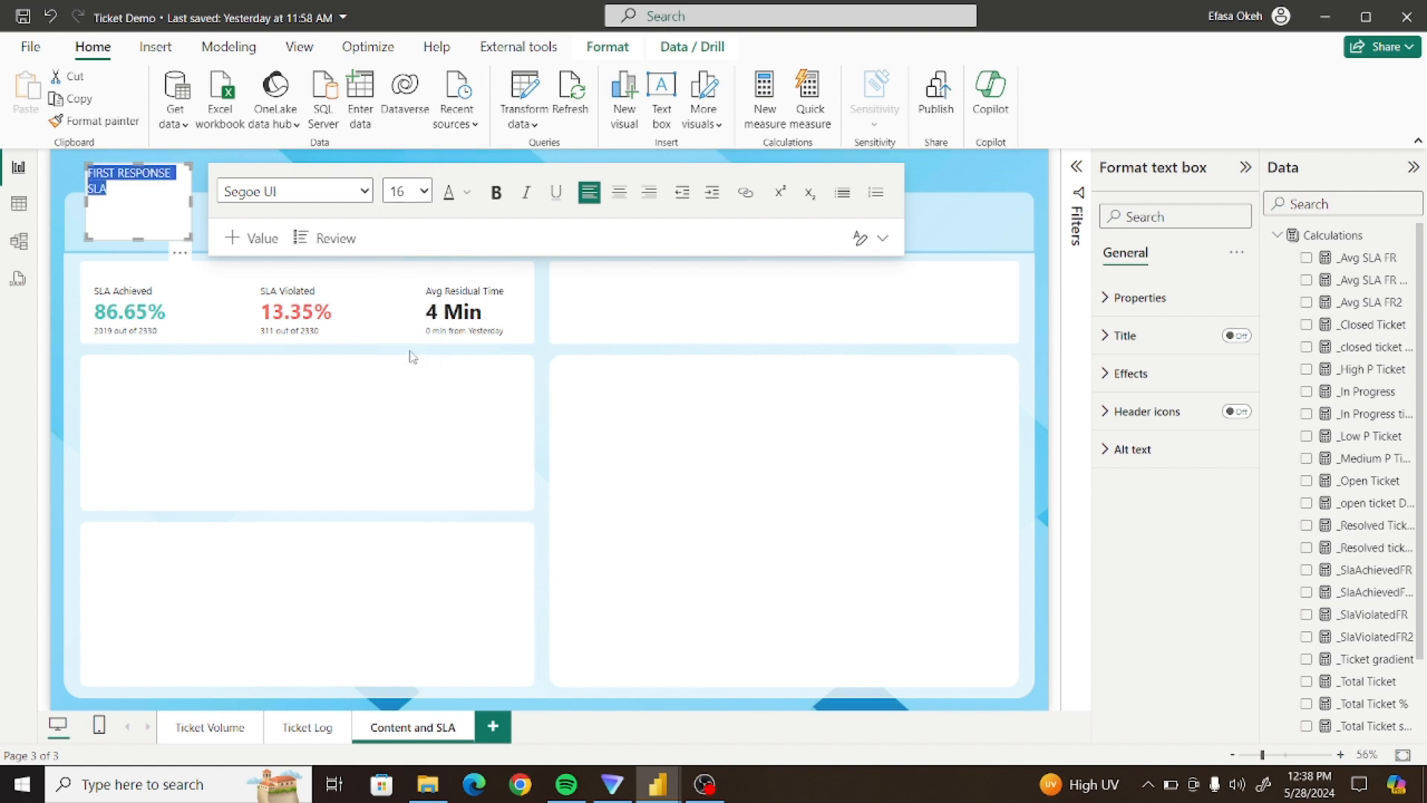
click(495, 193)
click(421, 192)
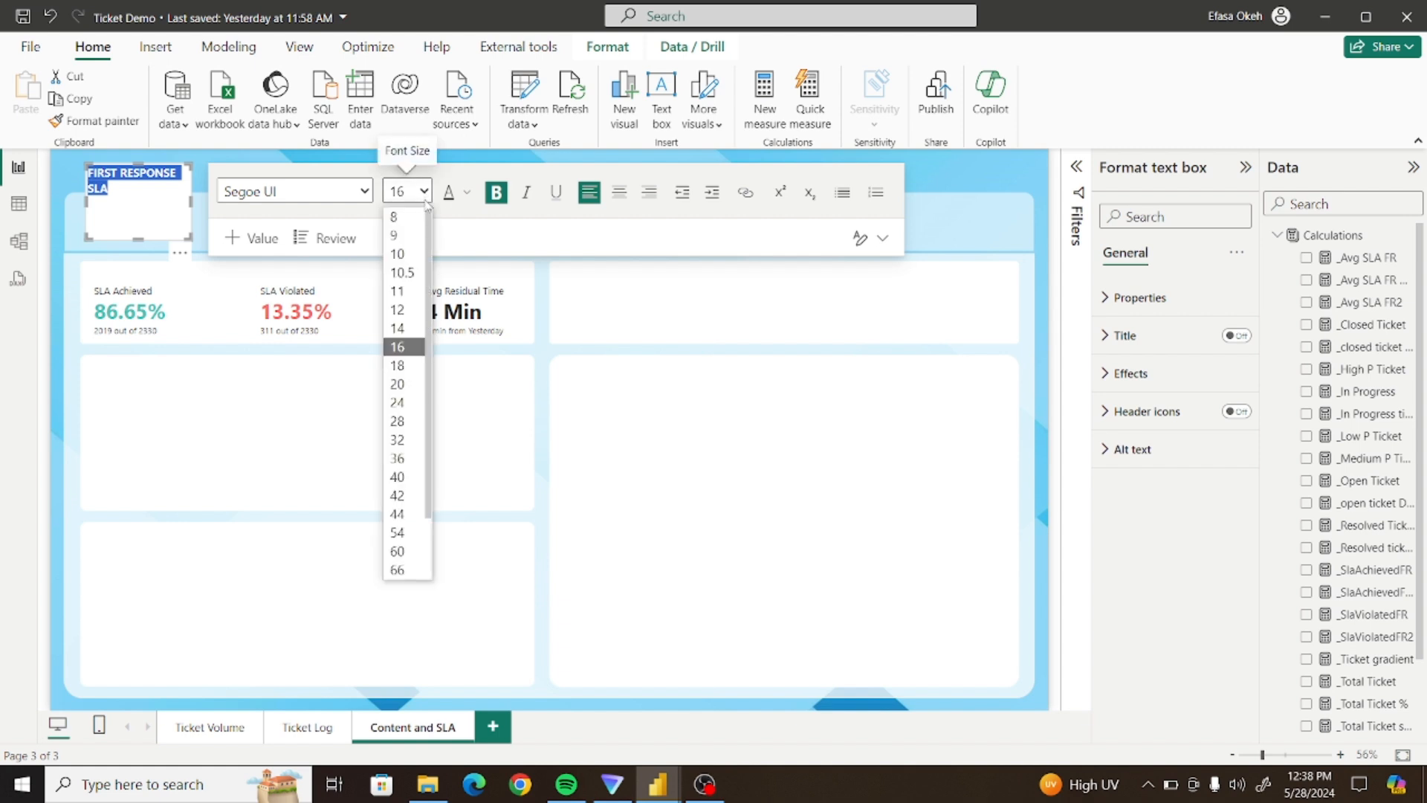
click(414, 329)
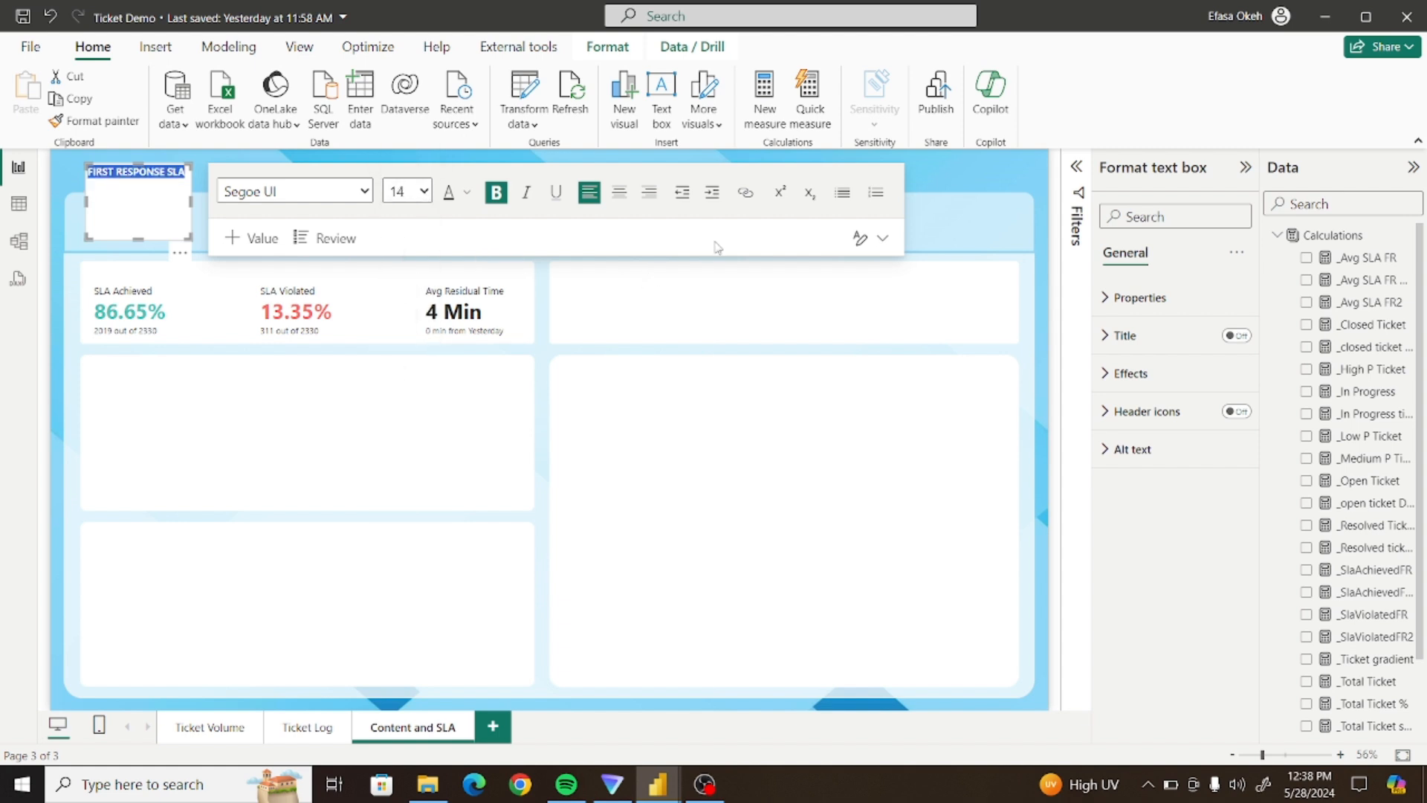
click(773, 316)
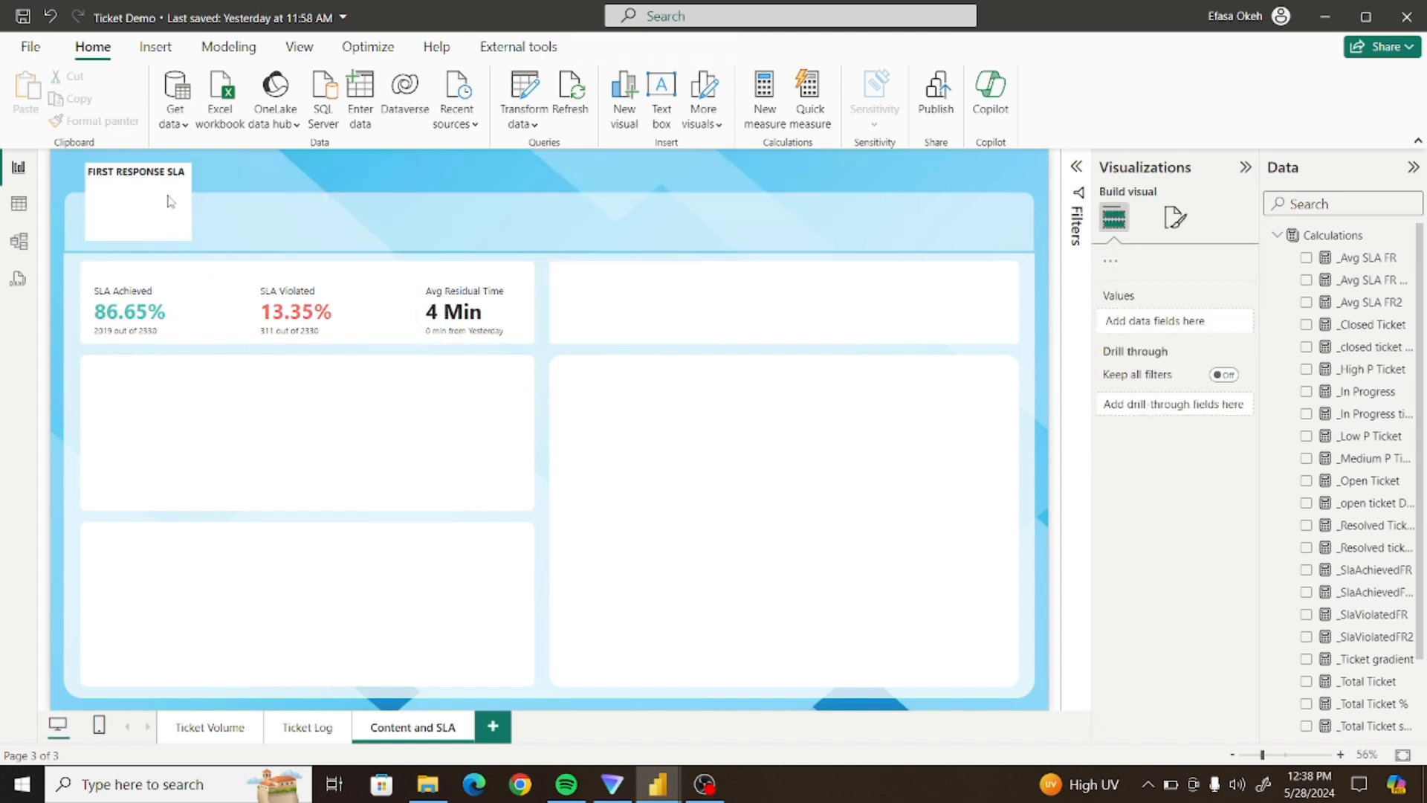
Turn off the FIRST RESPONSE SLA text box background, shrink the box to its text and centre it above the three first-response cards
click(168, 201)
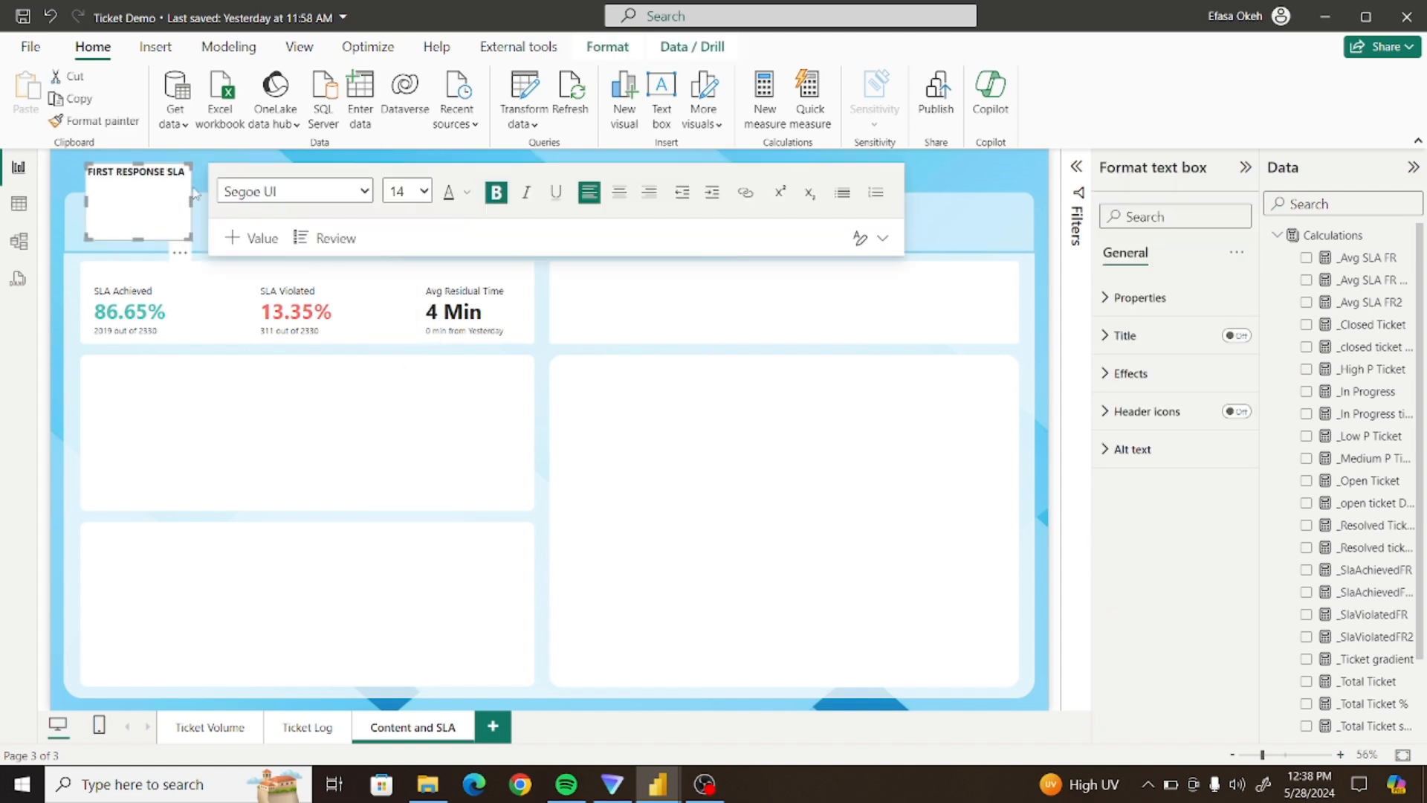
click(1131, 373)
click(1229, 419)
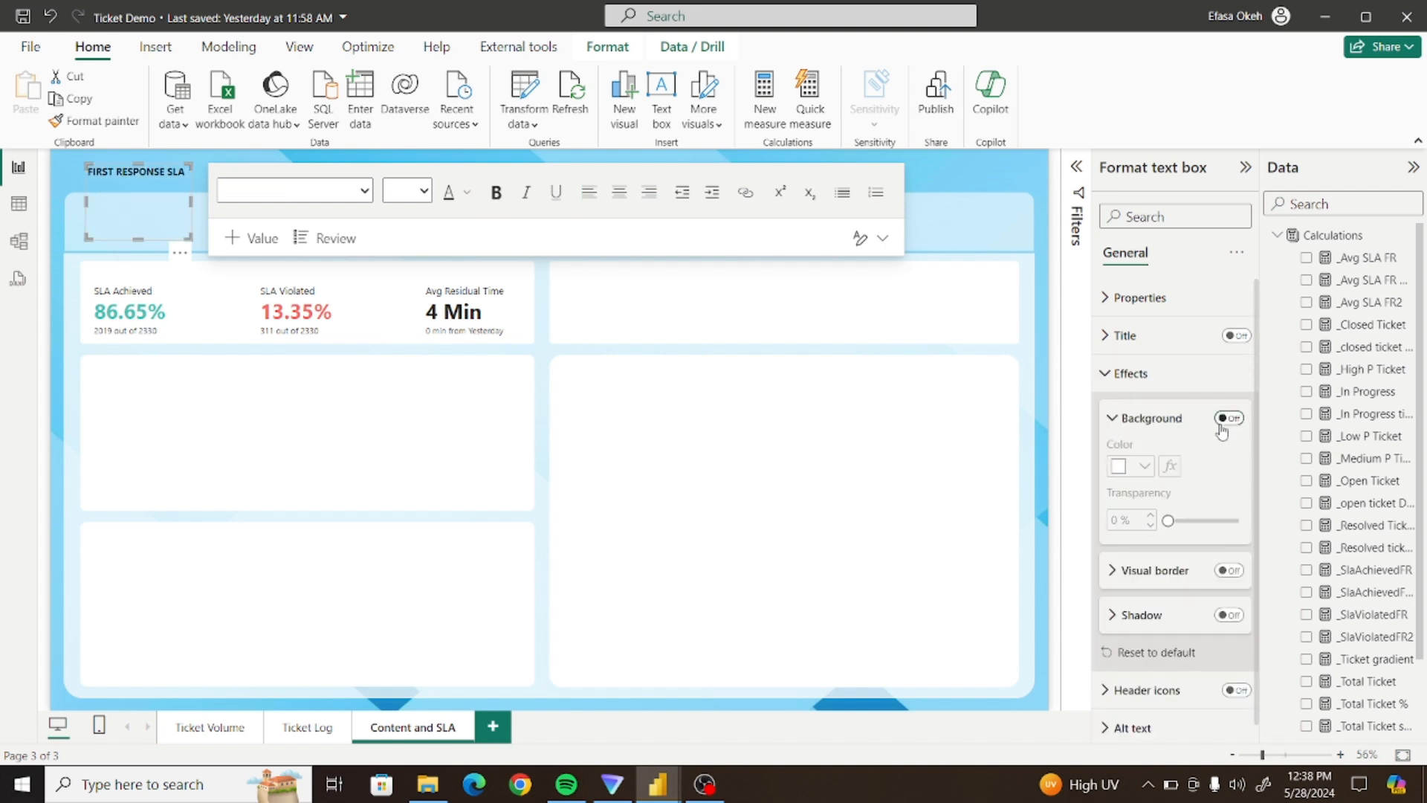
drag(137, 238, 341, 297)
click(332, 388)
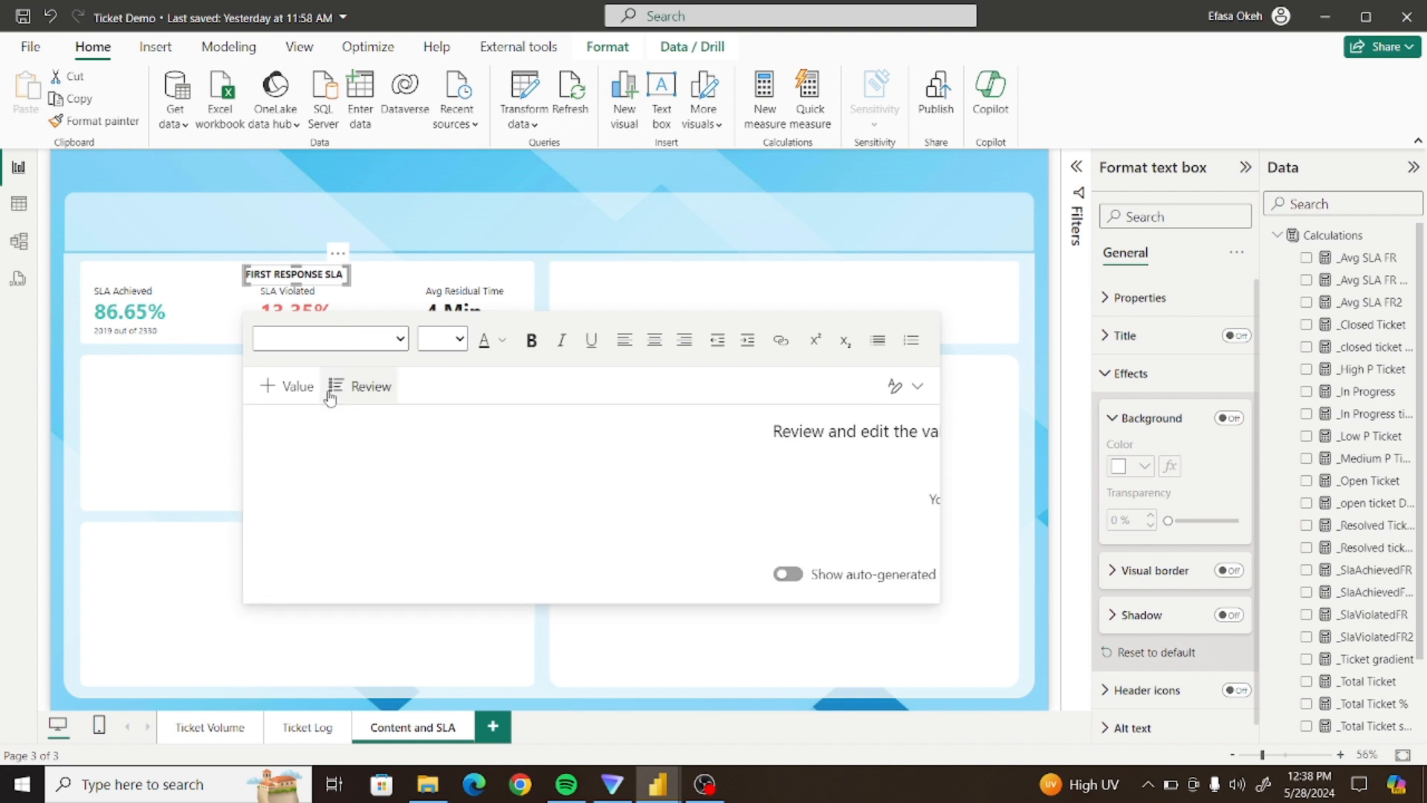
click(177, 424)
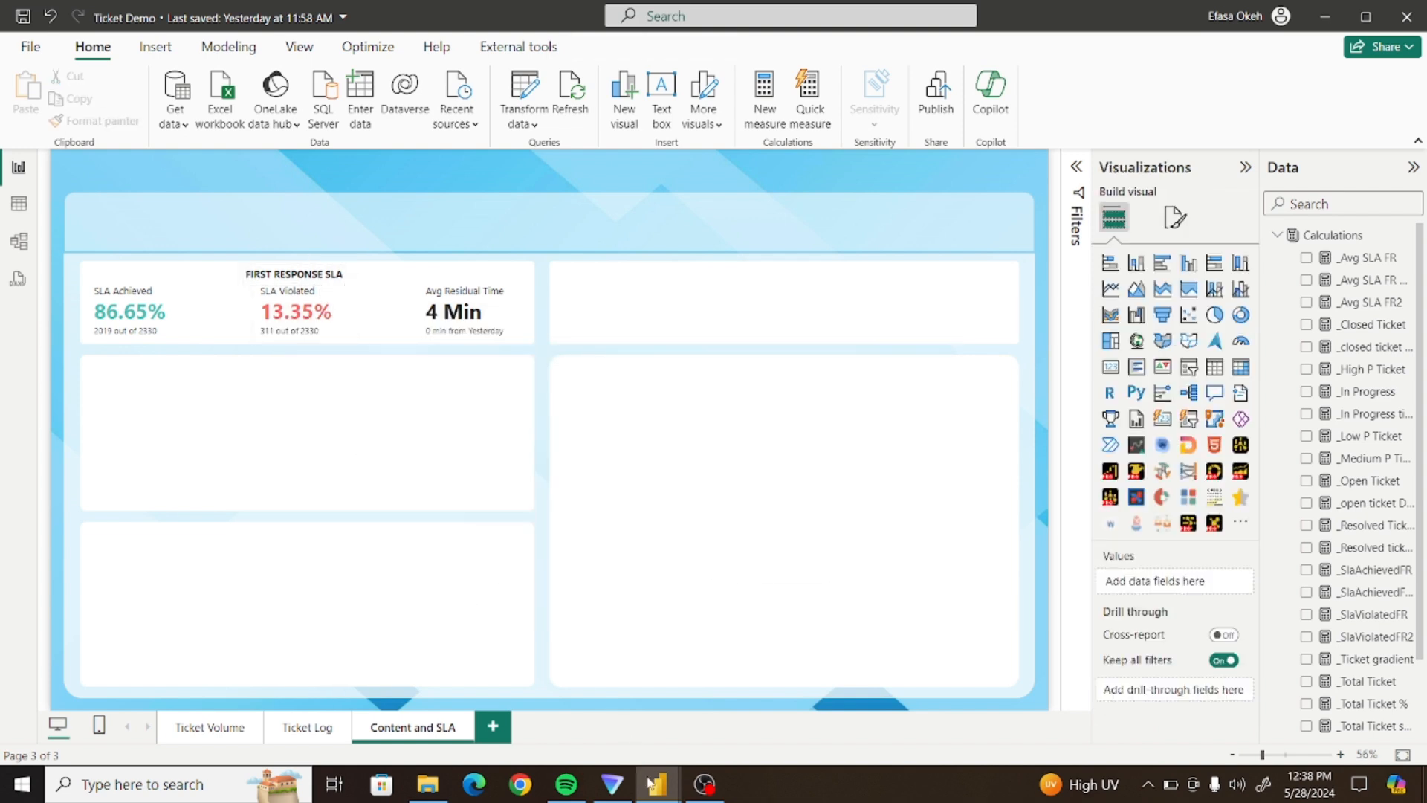
Switch to the Ticket Analysis report to check its First Response and Resolution card headings, and return to Ticket Demo
mouse_move(658, 784)
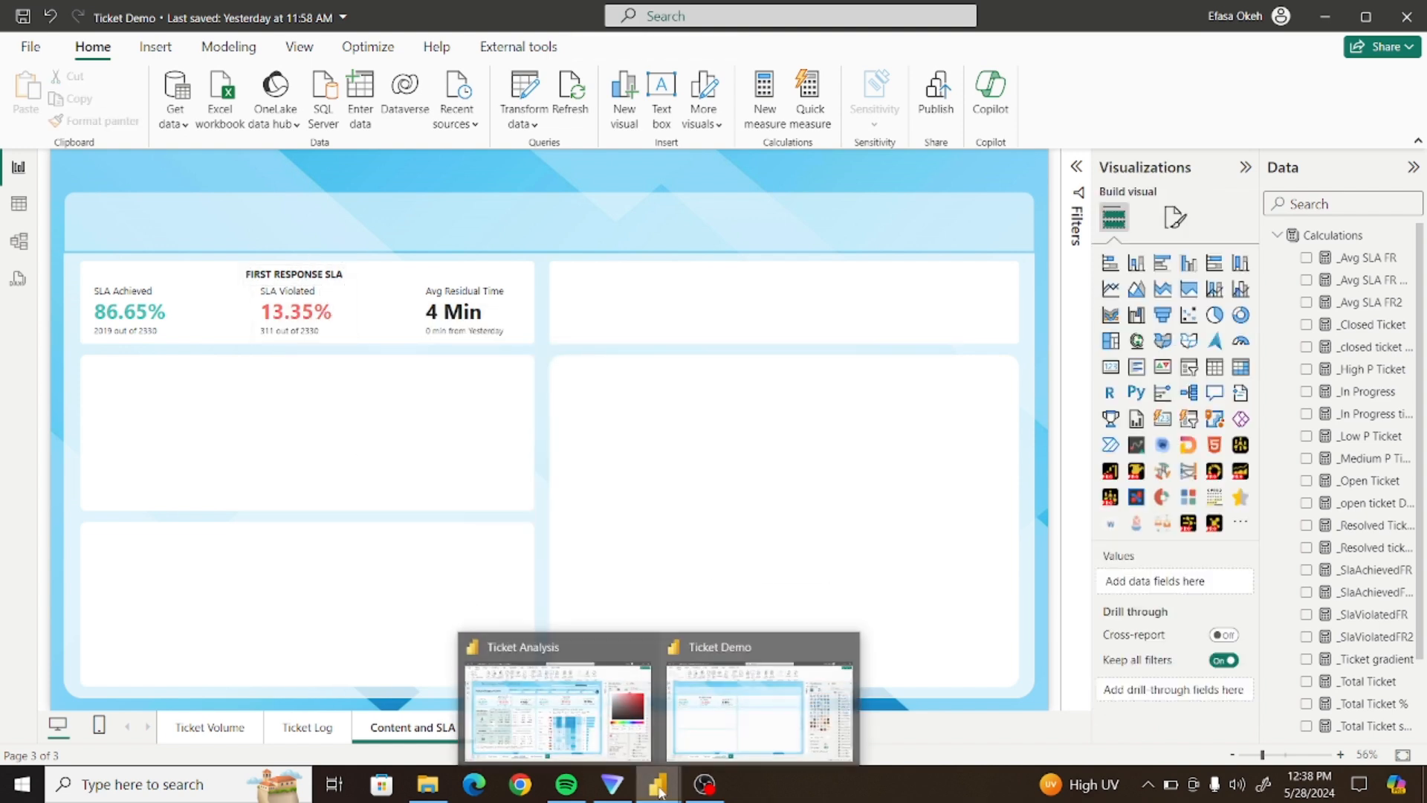
click(562, 725)
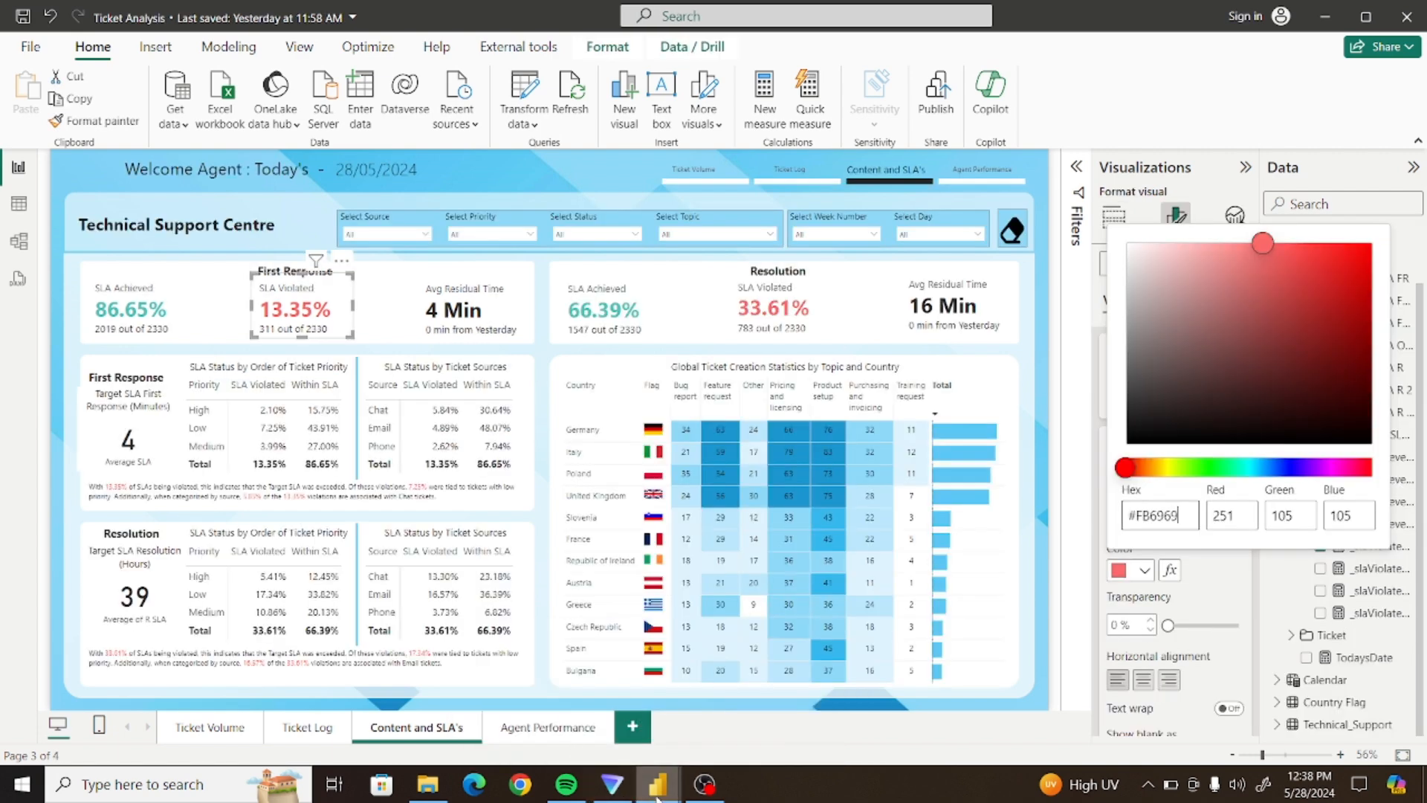
mouse_move(658, 784)
click(711, 721)
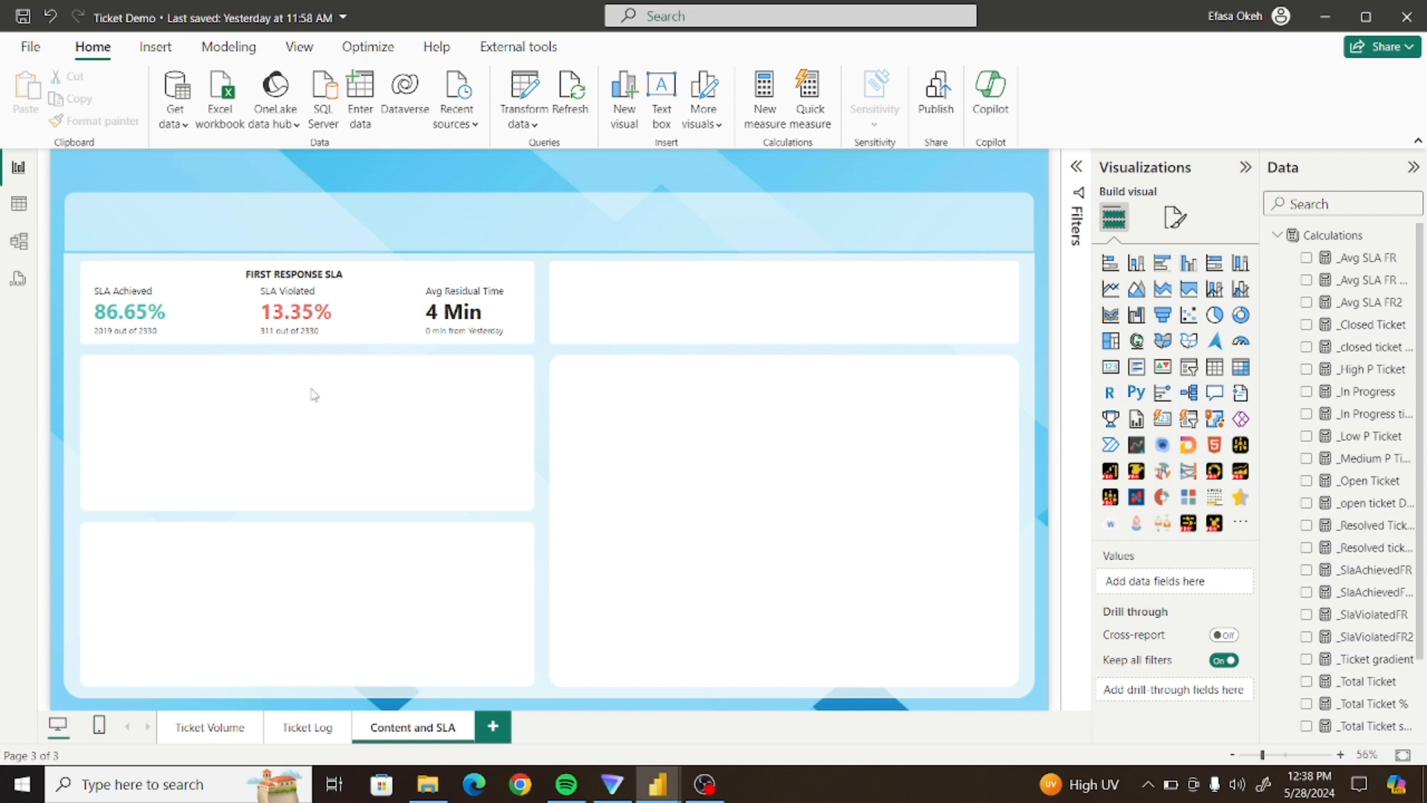
Duplicate the FIRST RESPONSE SLA text box and place the copy centred along the upper edge of the upper-right white panel
click(315, 277)
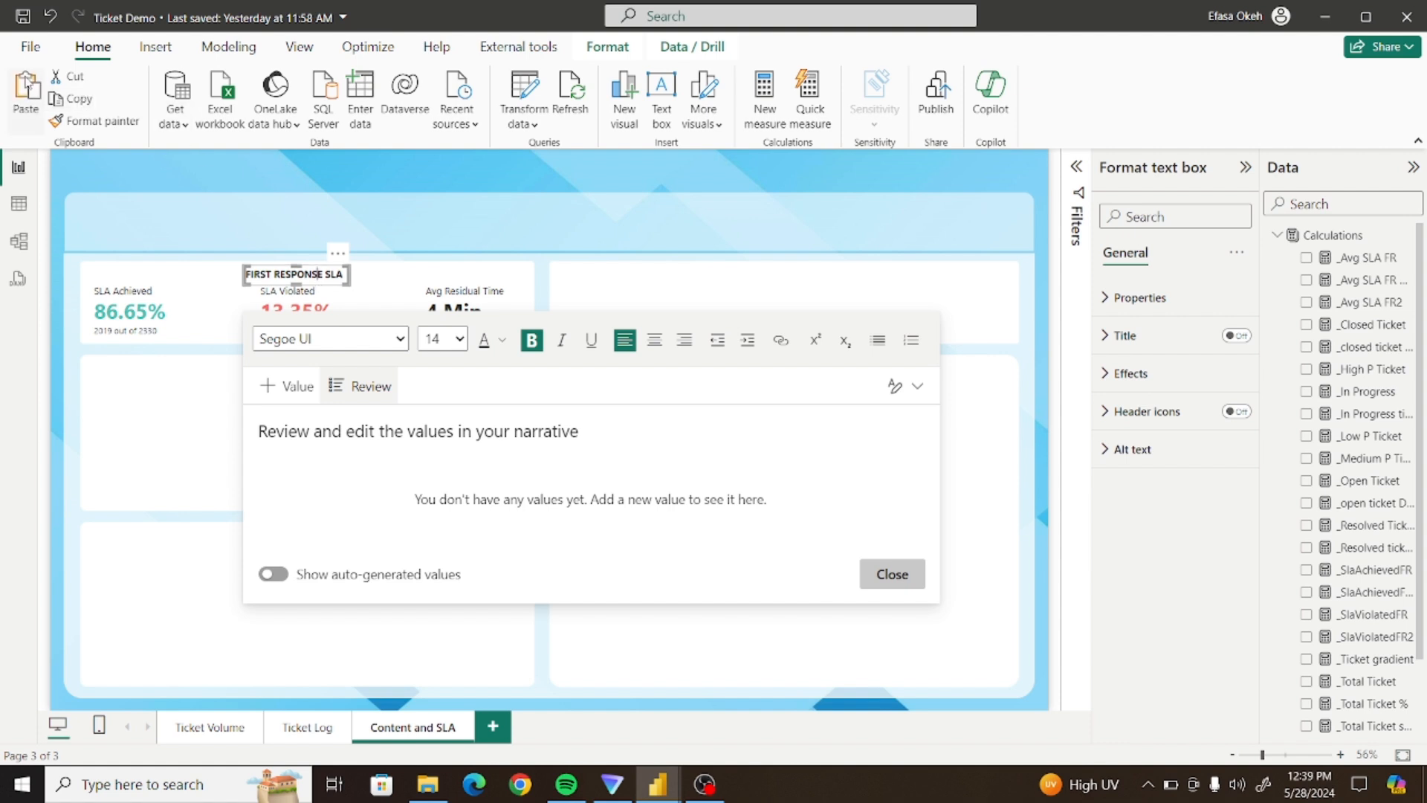
click(25, 93)
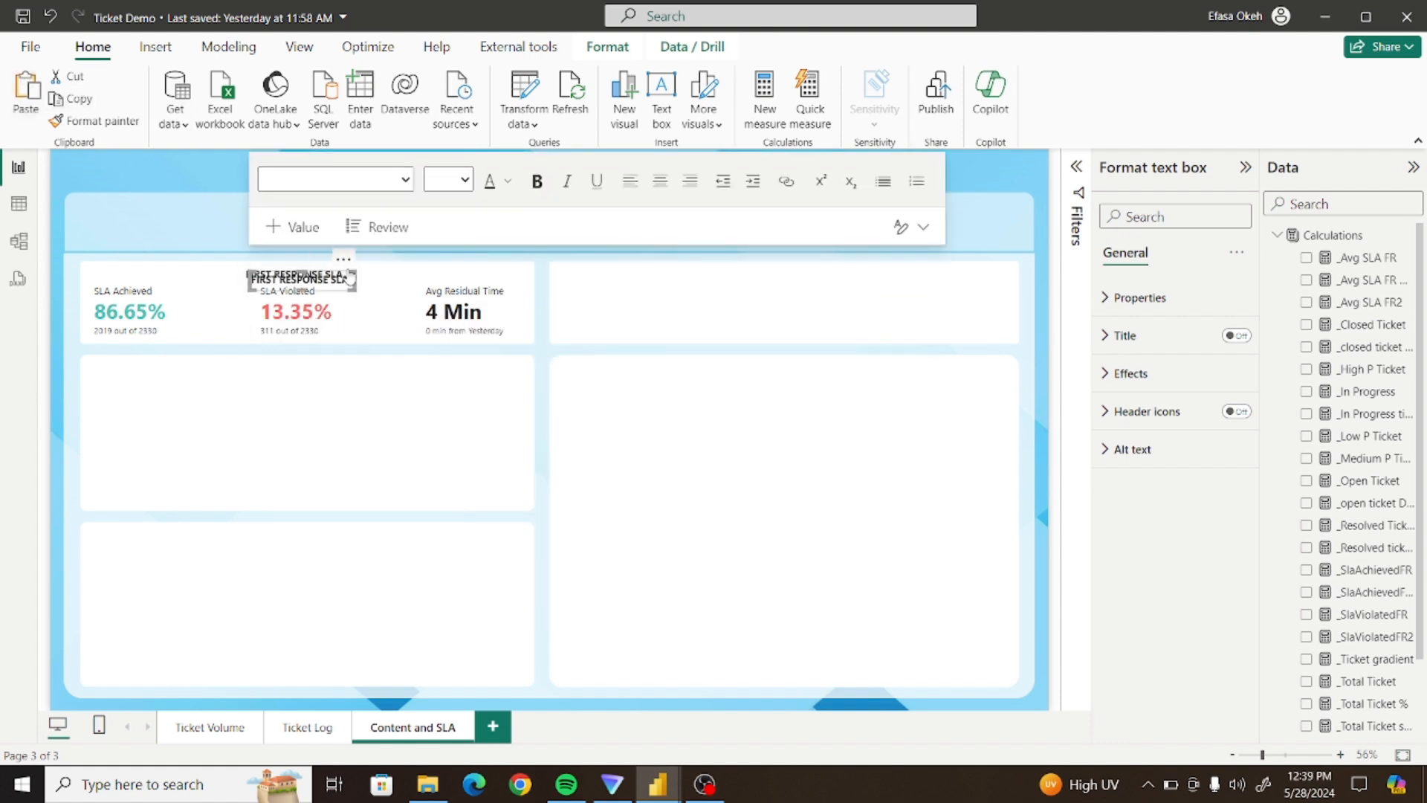
drag(345, 261, 816, 258)
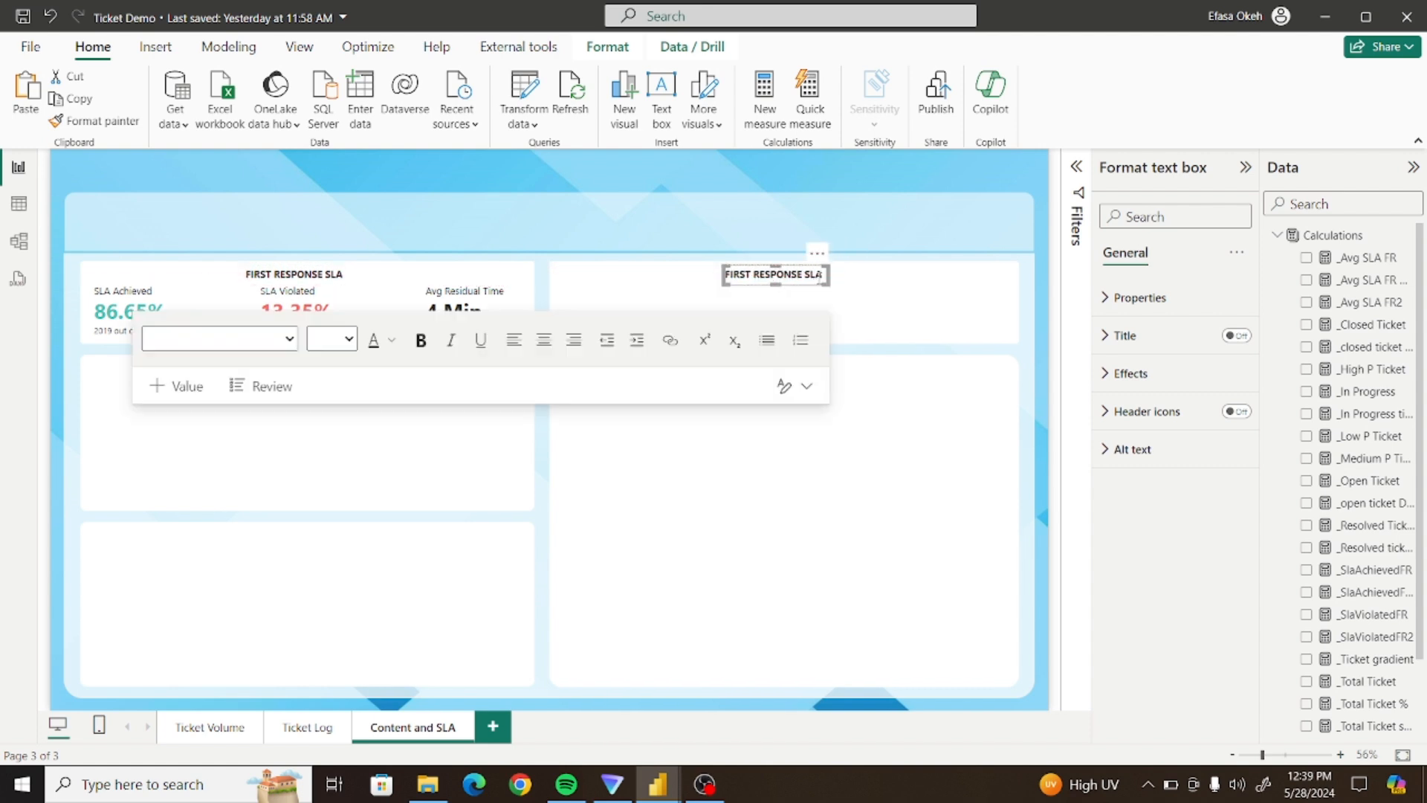
Change the copied heading's text to RESOLUTION SLA and deselect the text box
click(757, 277)
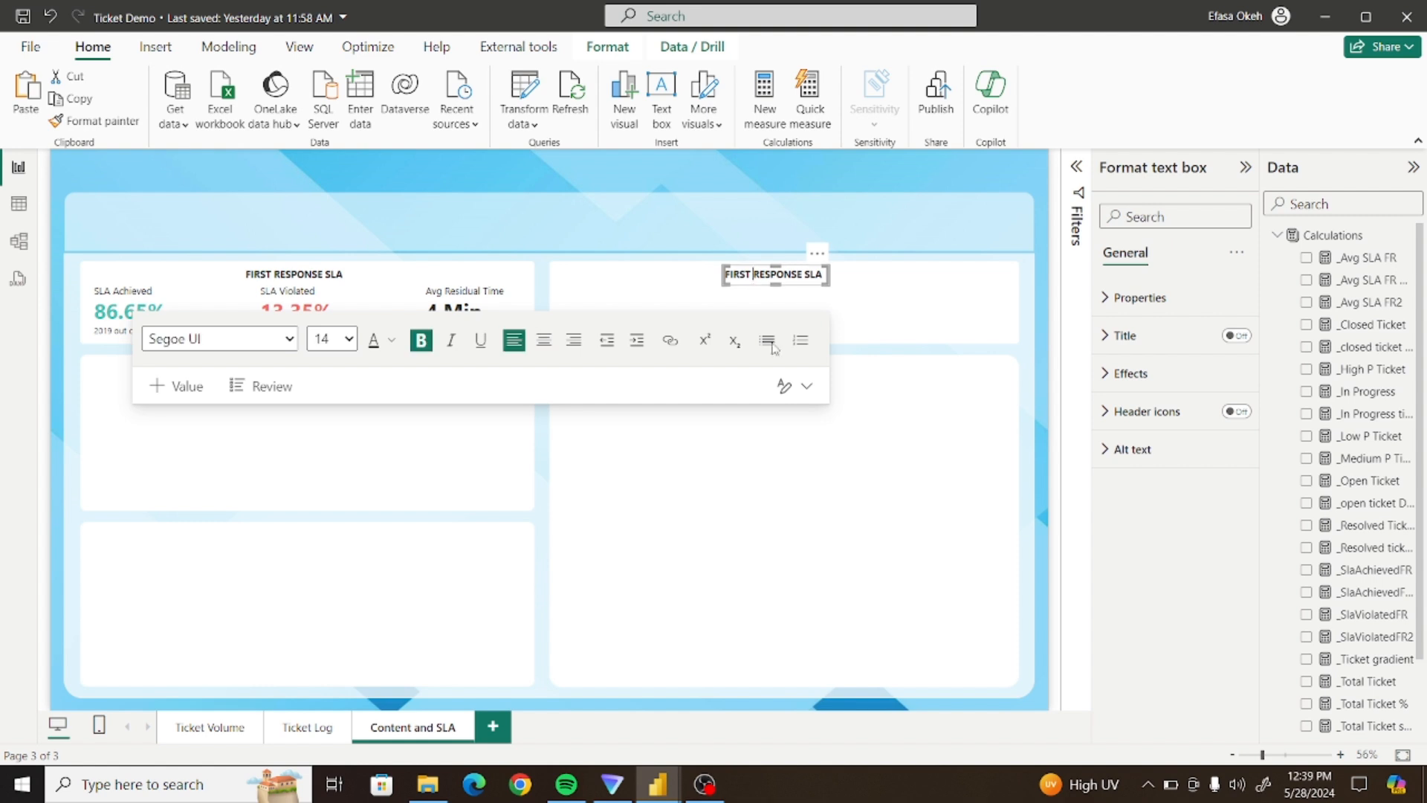
key(BackSpace)
key(BackSpace)
key(BackSpace)
key(BackSpace)
key(BackSpace)
key(BackSpace)
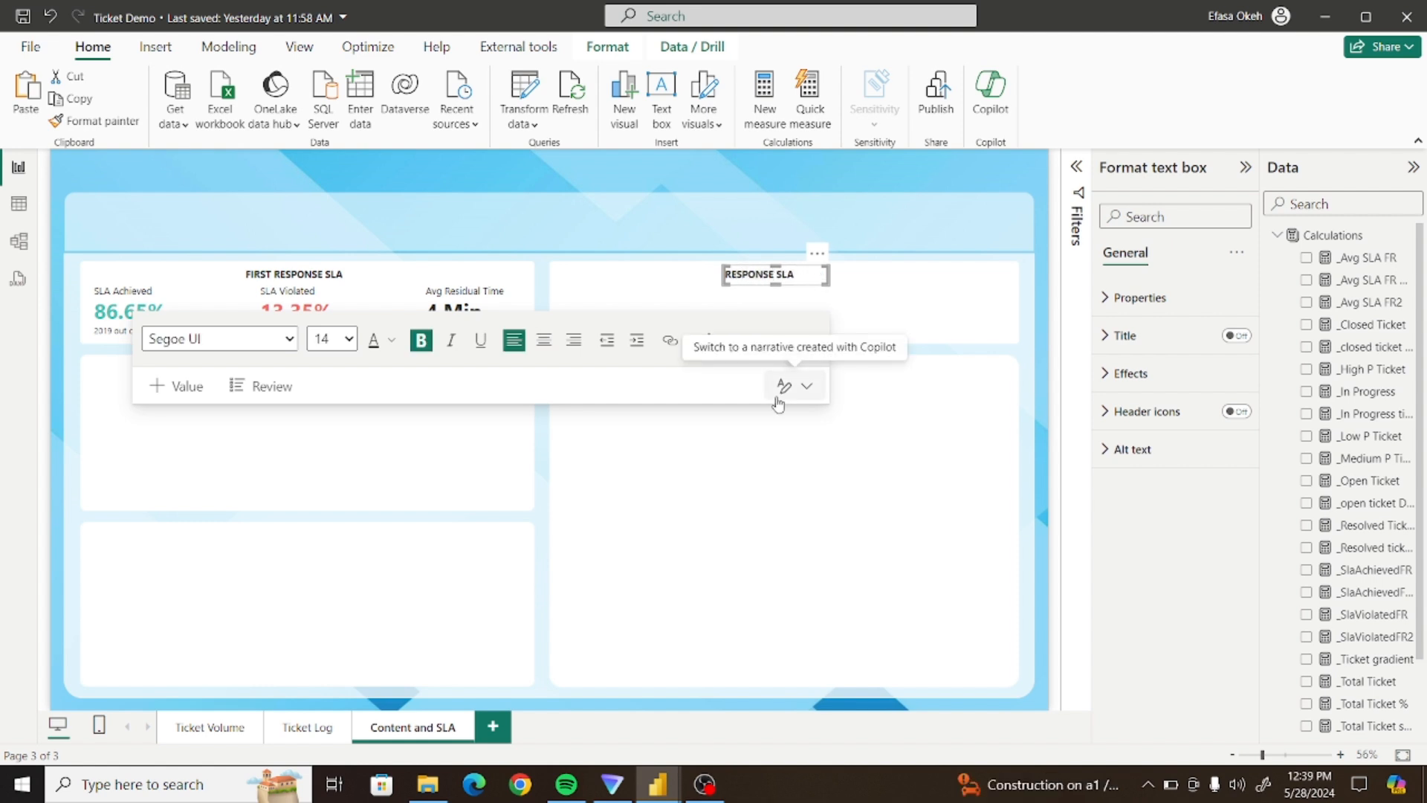
key(BackSpace)
key(BackSpace)
key(BackSpace)
key(BackSpace)
key(BackSpace)
text(U)
key(BackSpace)
text(OLUTION)
click(646, 440)
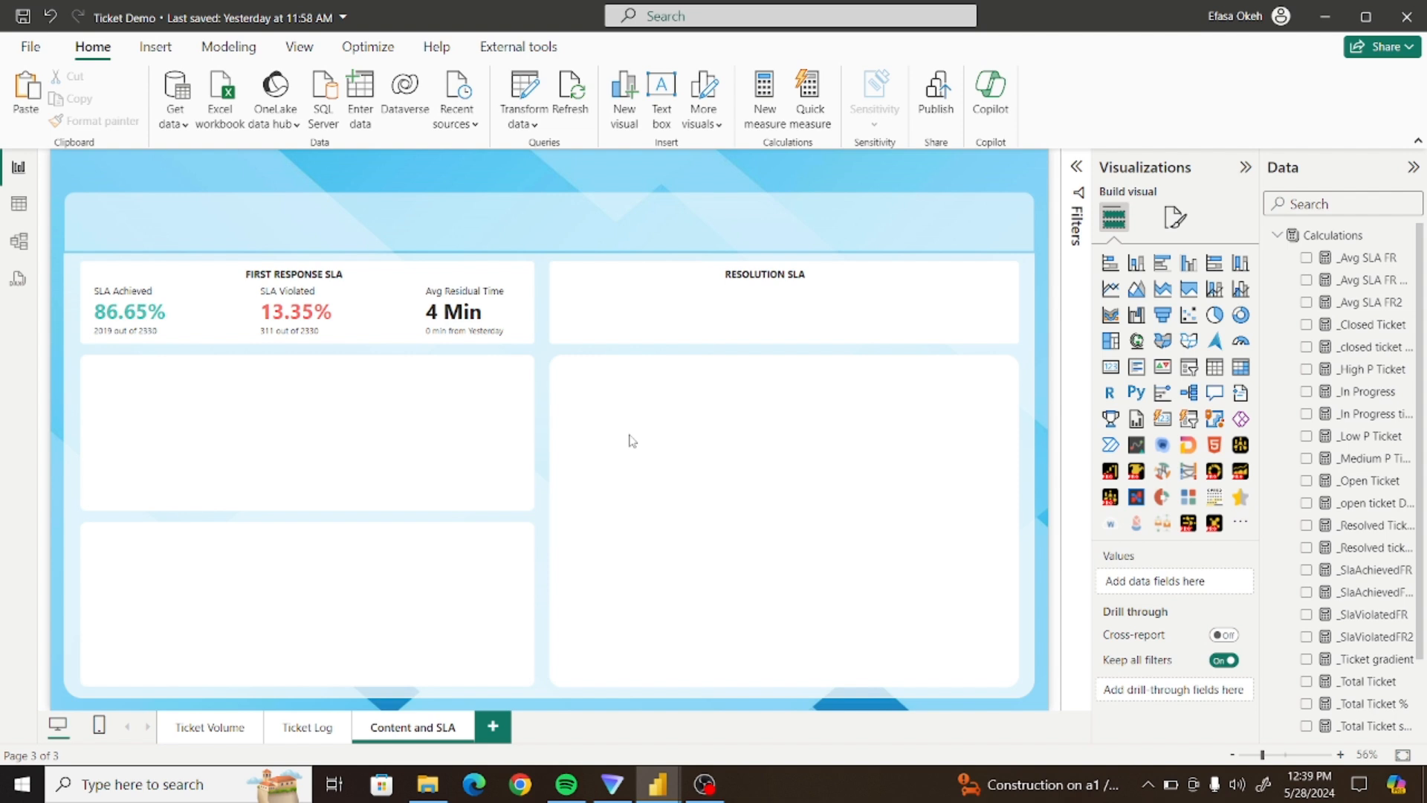
Open the Table view of the Calculations table
click(19, 206)
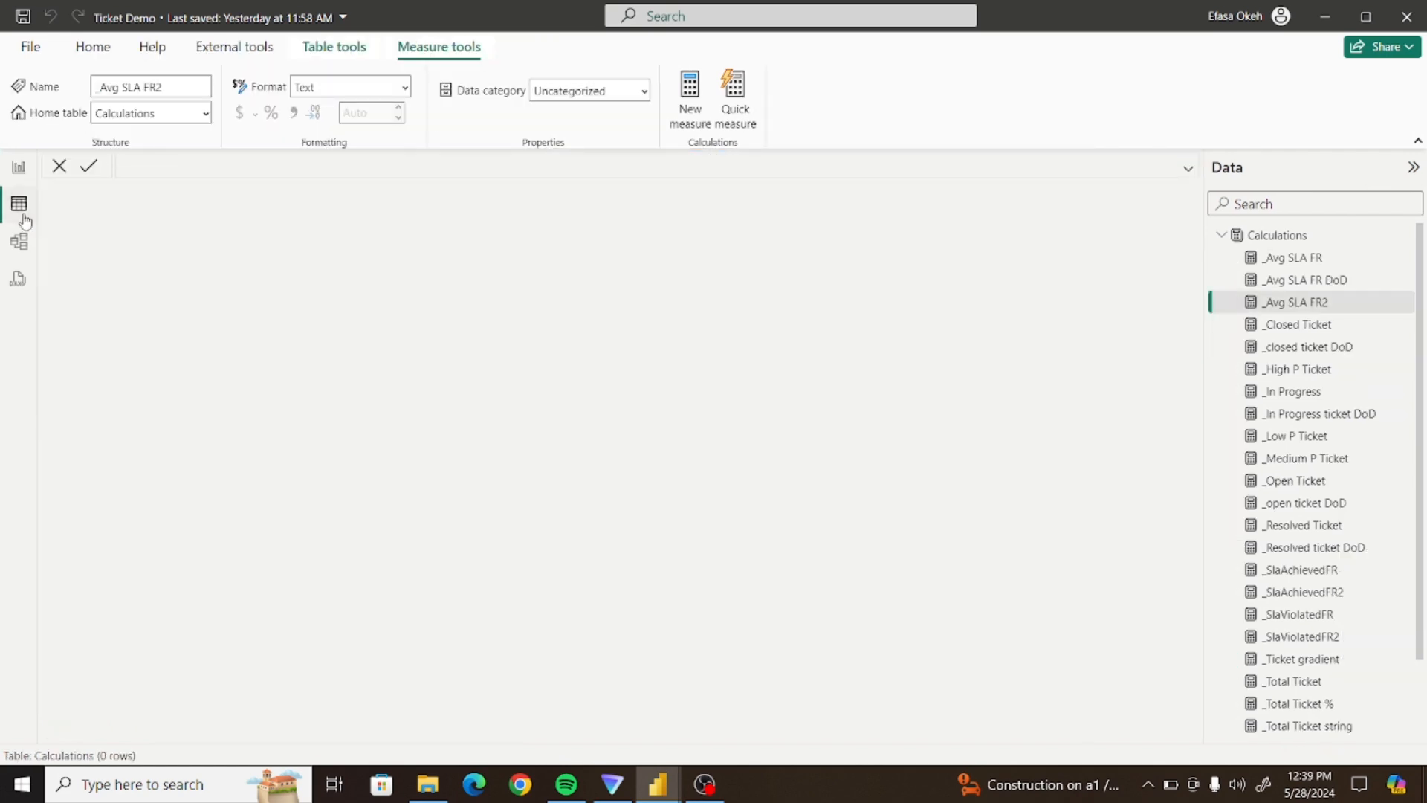
Check the distinct values in the SLA For Resolution column of the Technical_Support table
click(1240, 236)
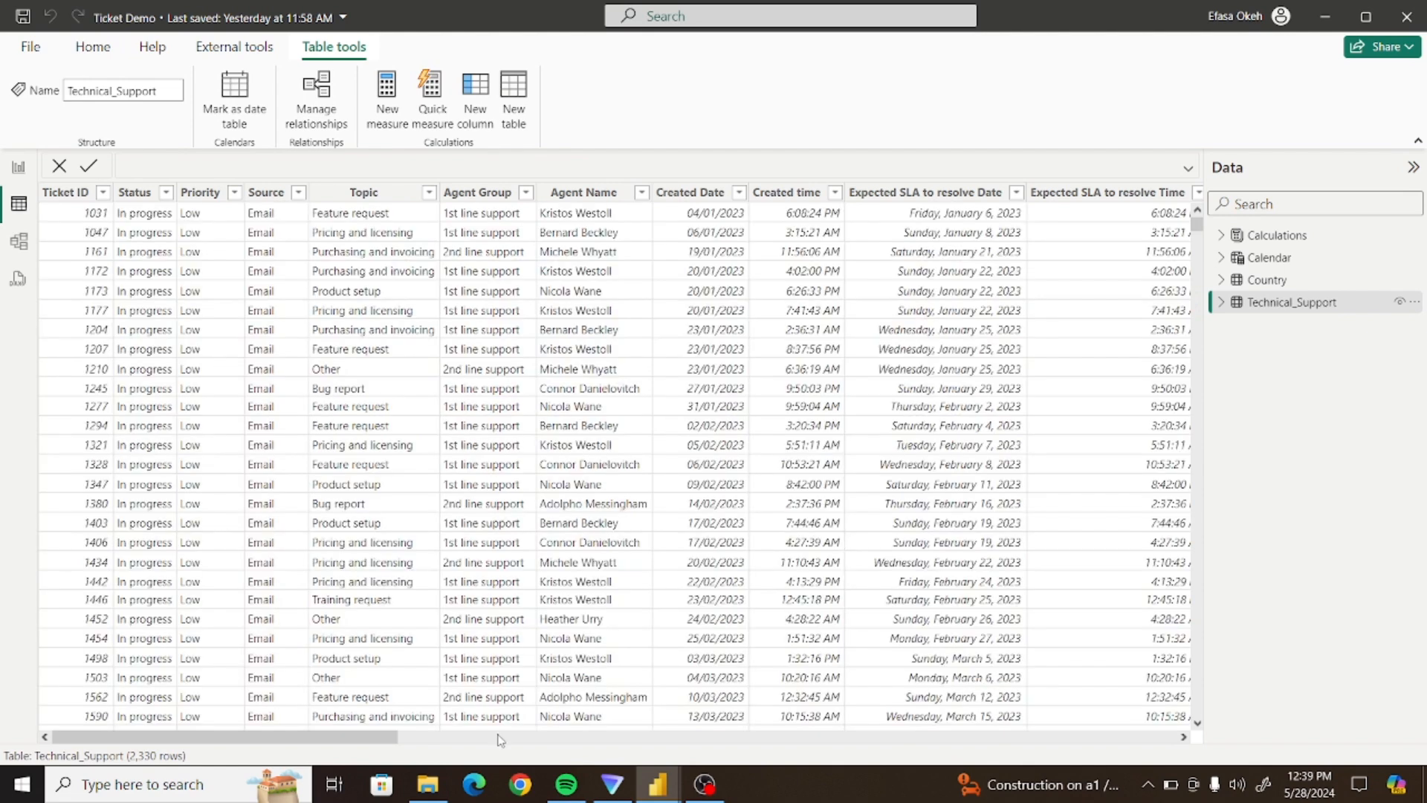
drag(381, 738, 831, 754)
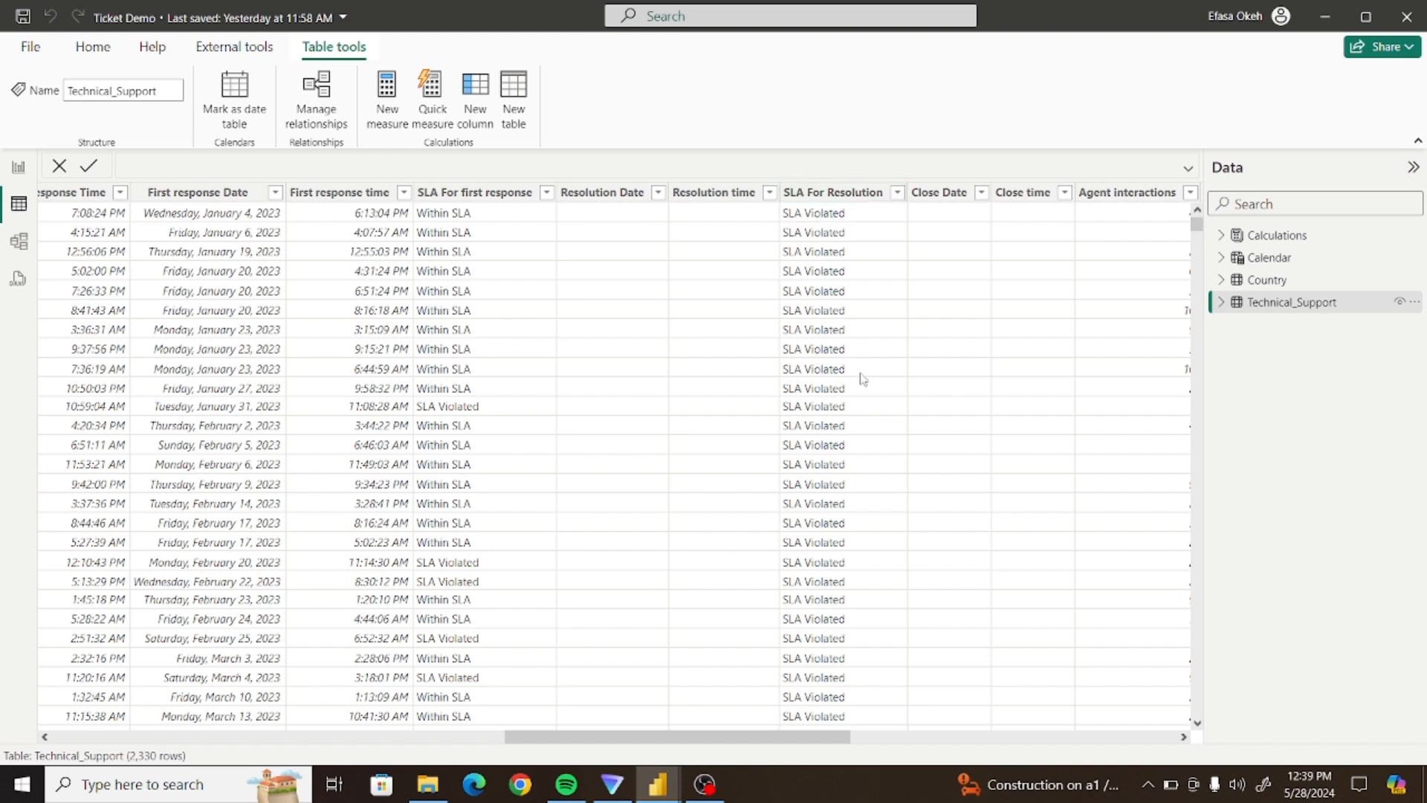
click(890, 196)
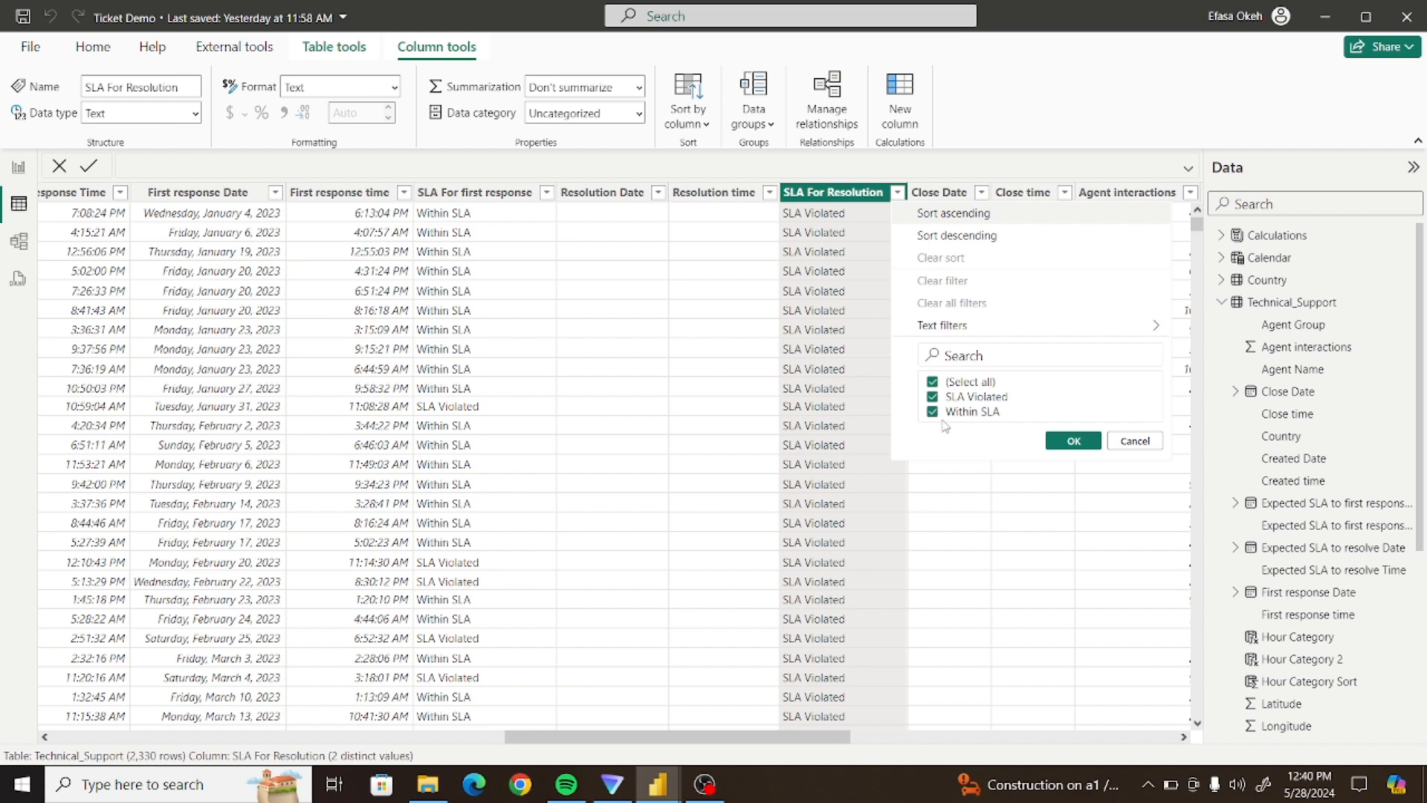
click(1135, 442)
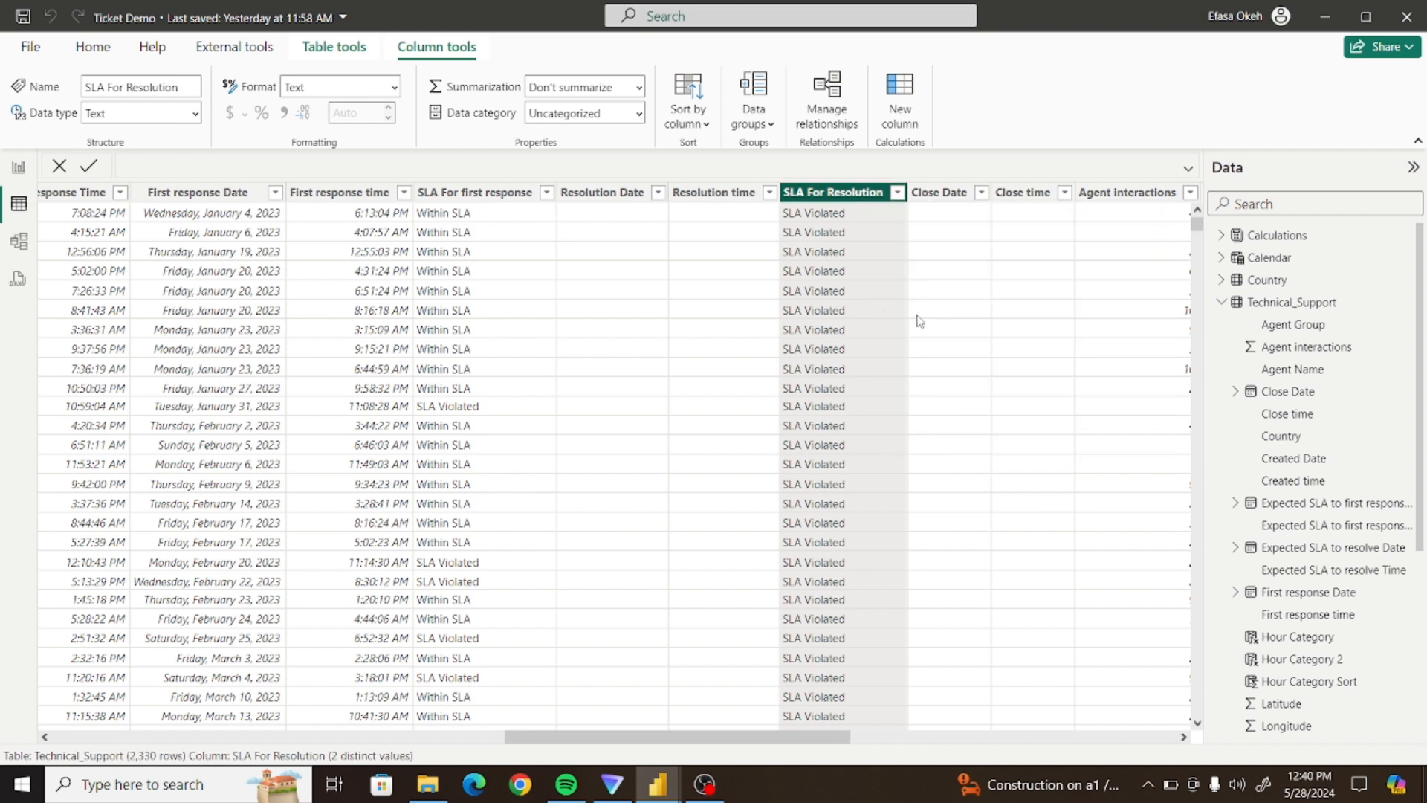
Return to the Content and SLA report page and copy the full formula of the _SlaAchievedFR measure
click(18, 171)
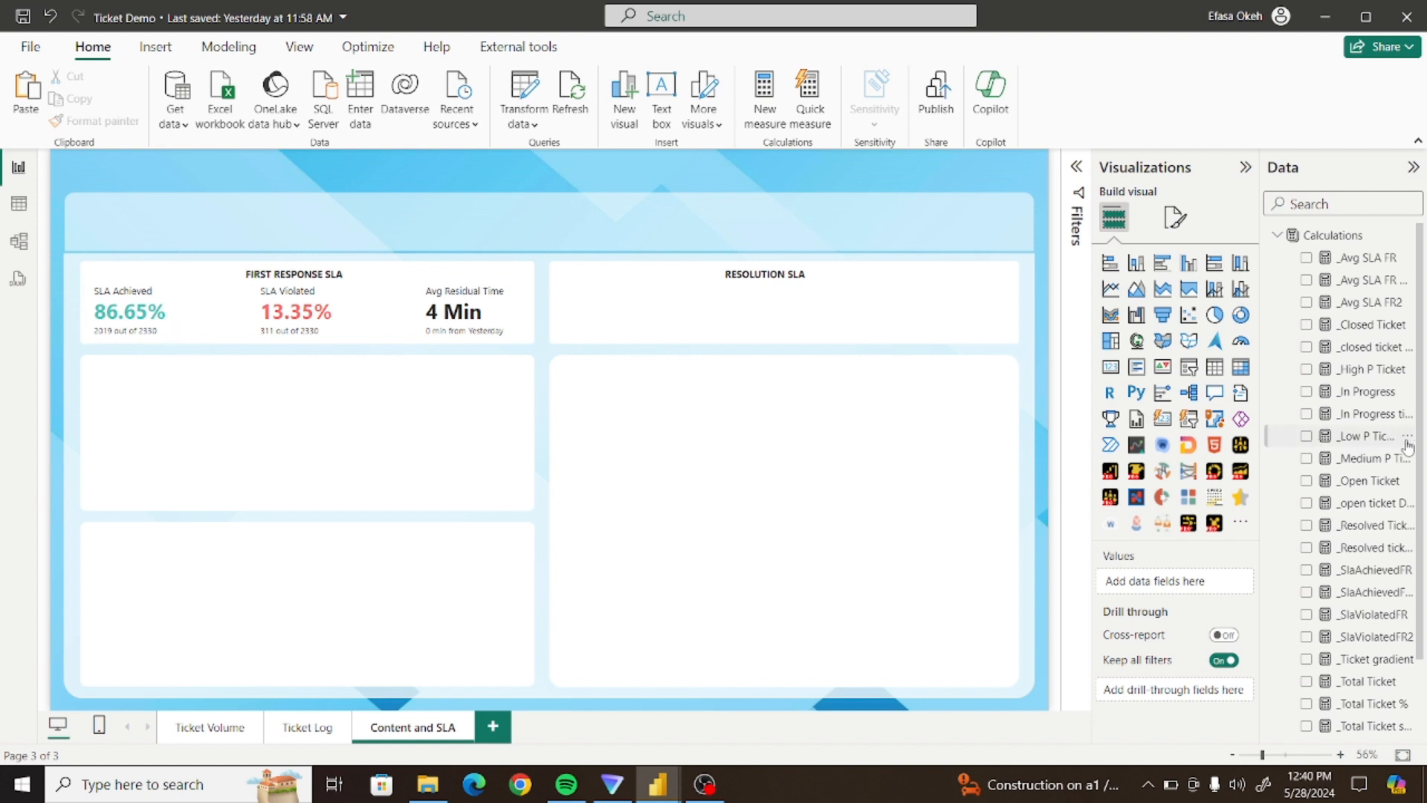
scroll(1421, 437, down, 2)
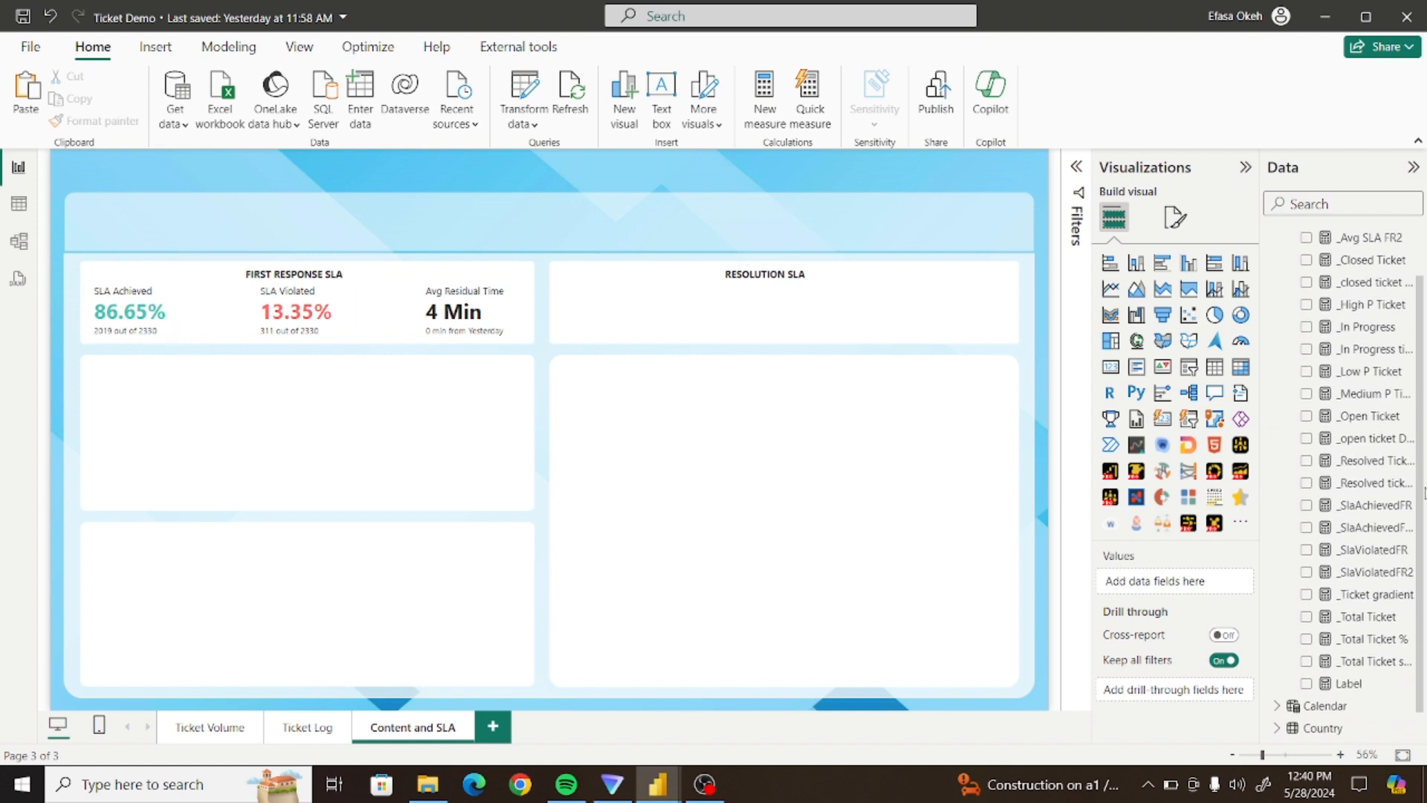
scroll(1420, 427, up, 2)
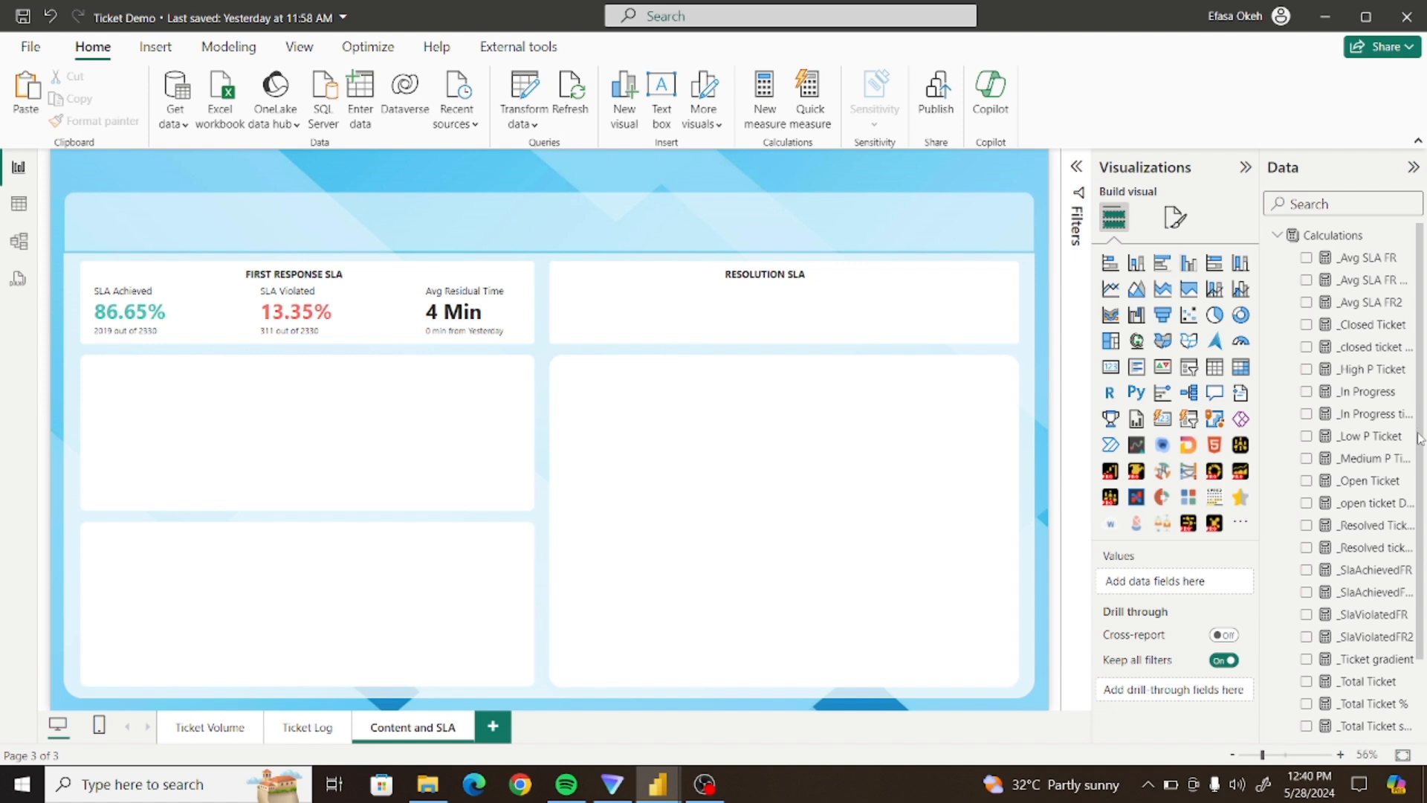
click(1366, 571)
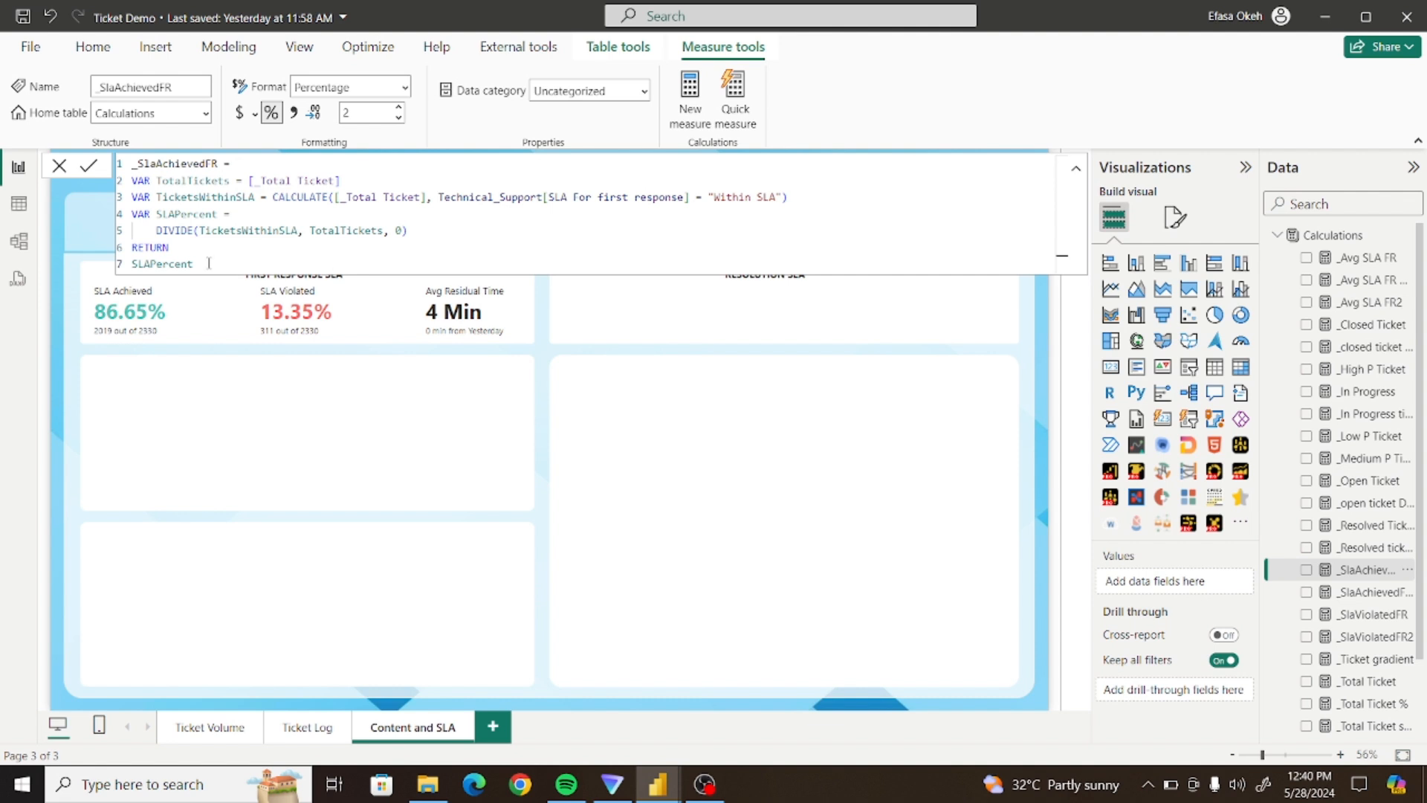
drag(209, 263, 105, 169)
key(ctrl+c)
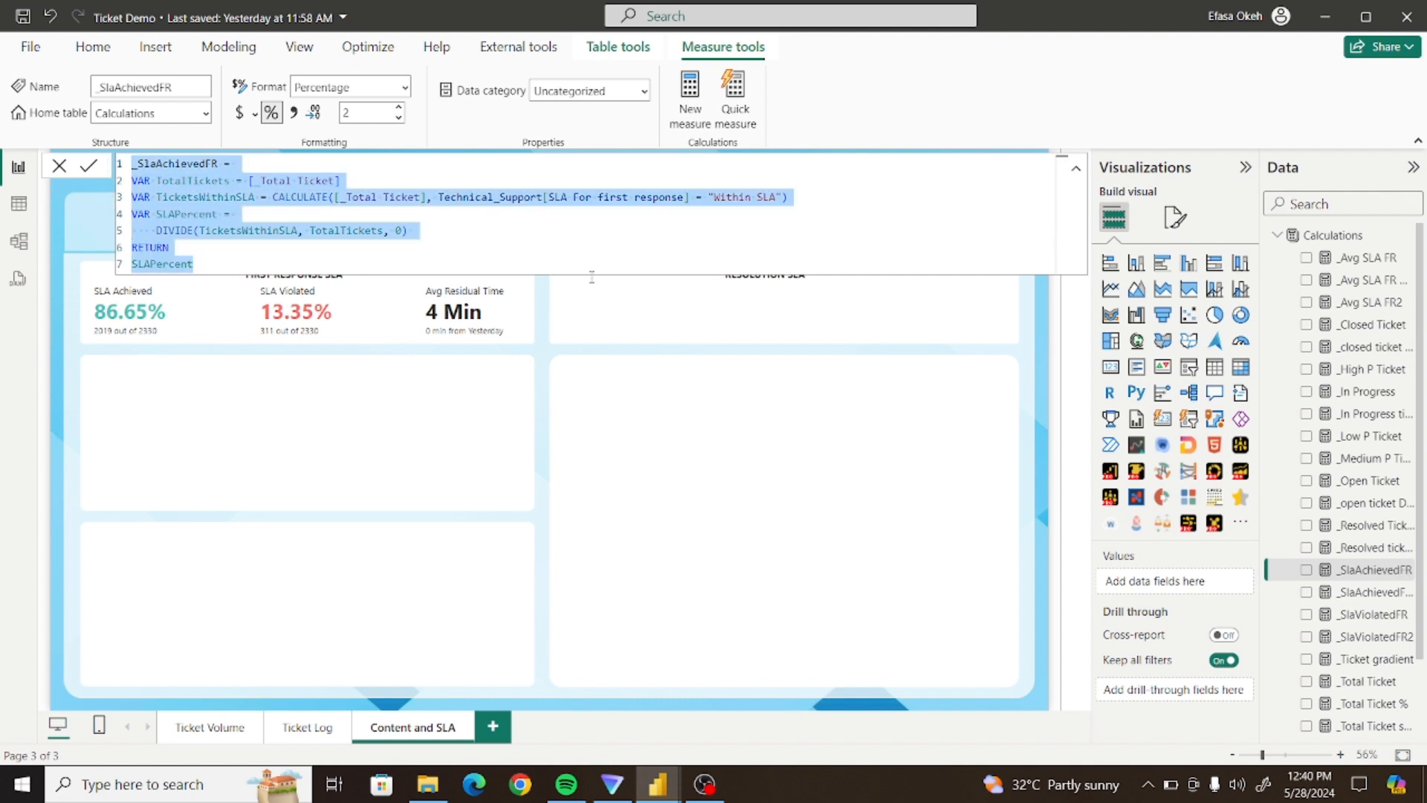
Create a measure in the Calculations table from the copied formula and name it _SlaAchievedR
click(978, 402)
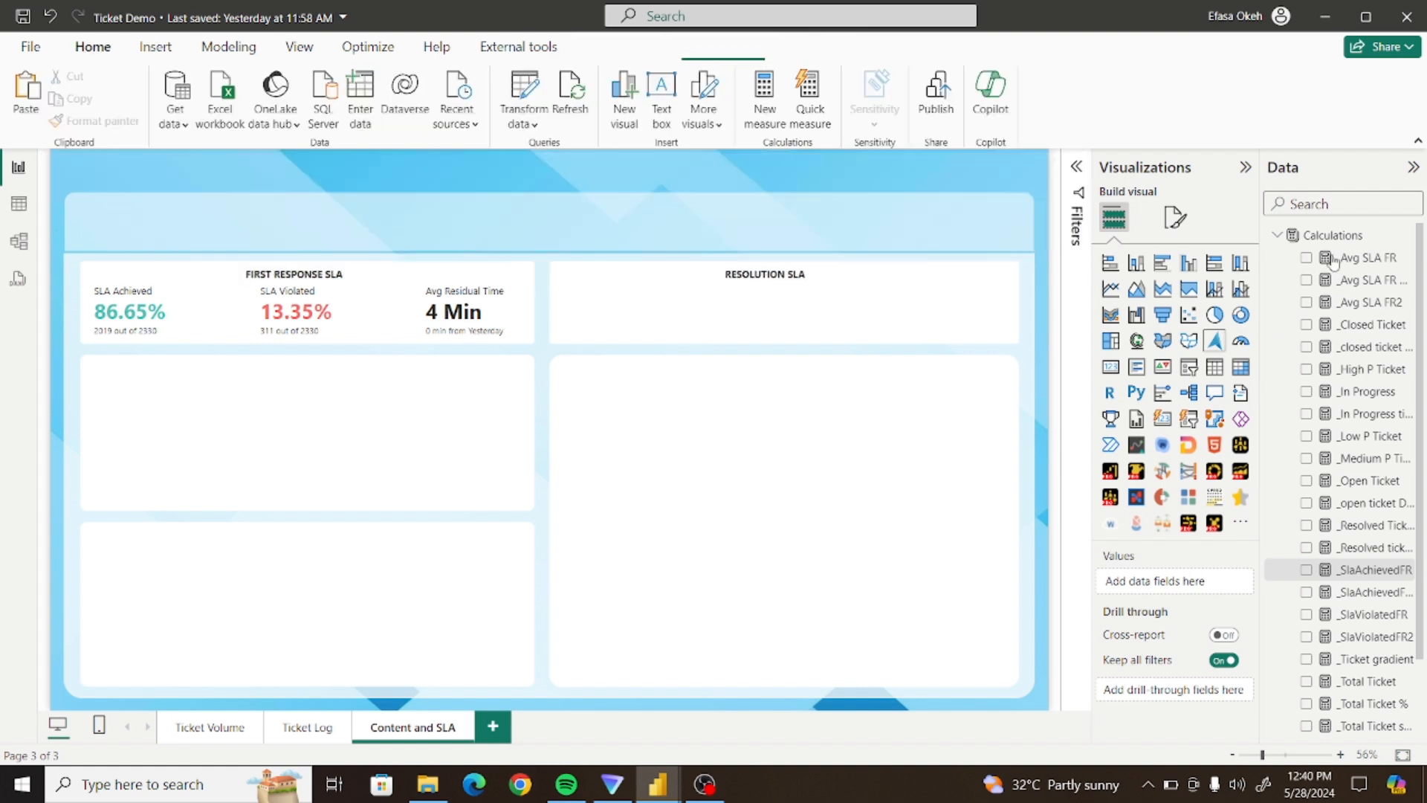
click(1333, 235)
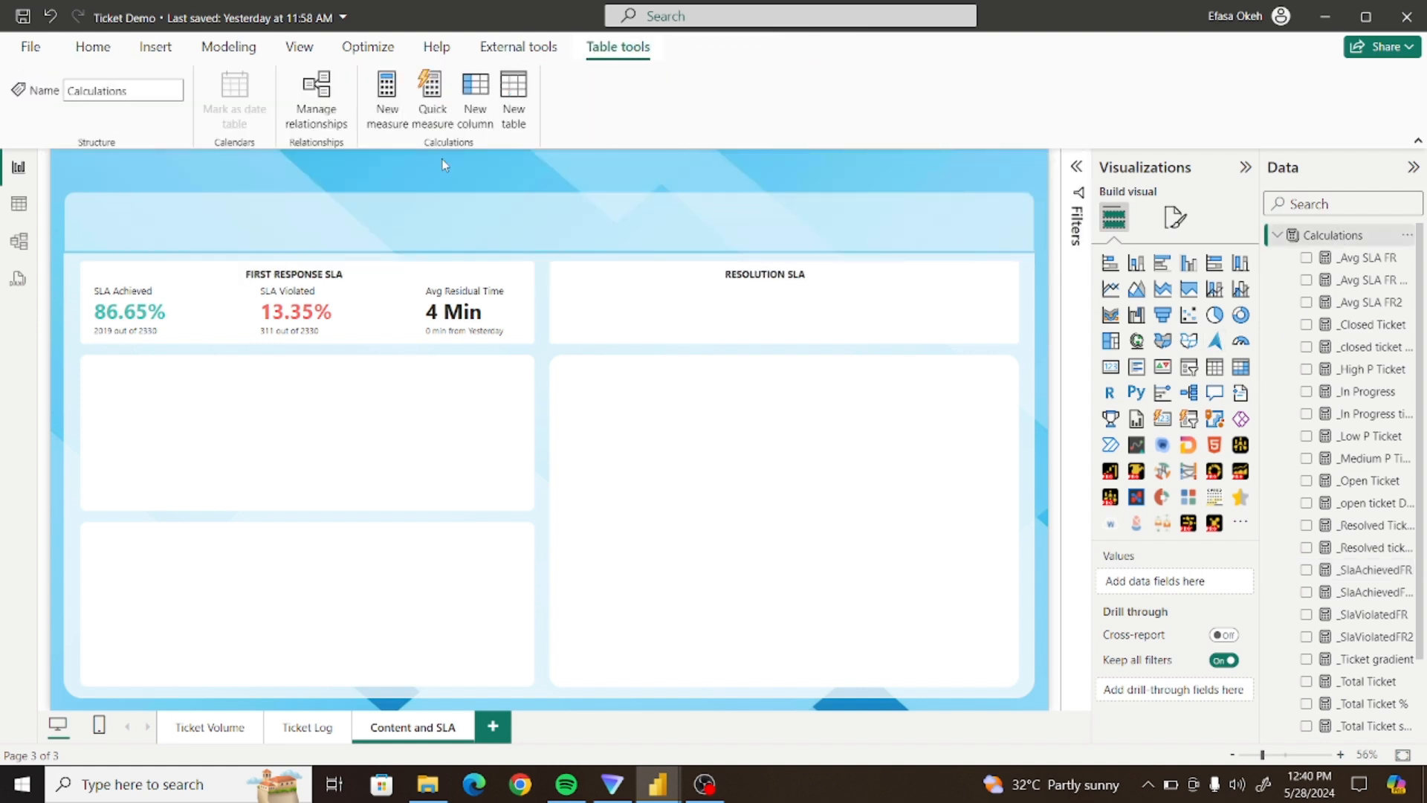
key(ctrl+z)
click(393, 92)
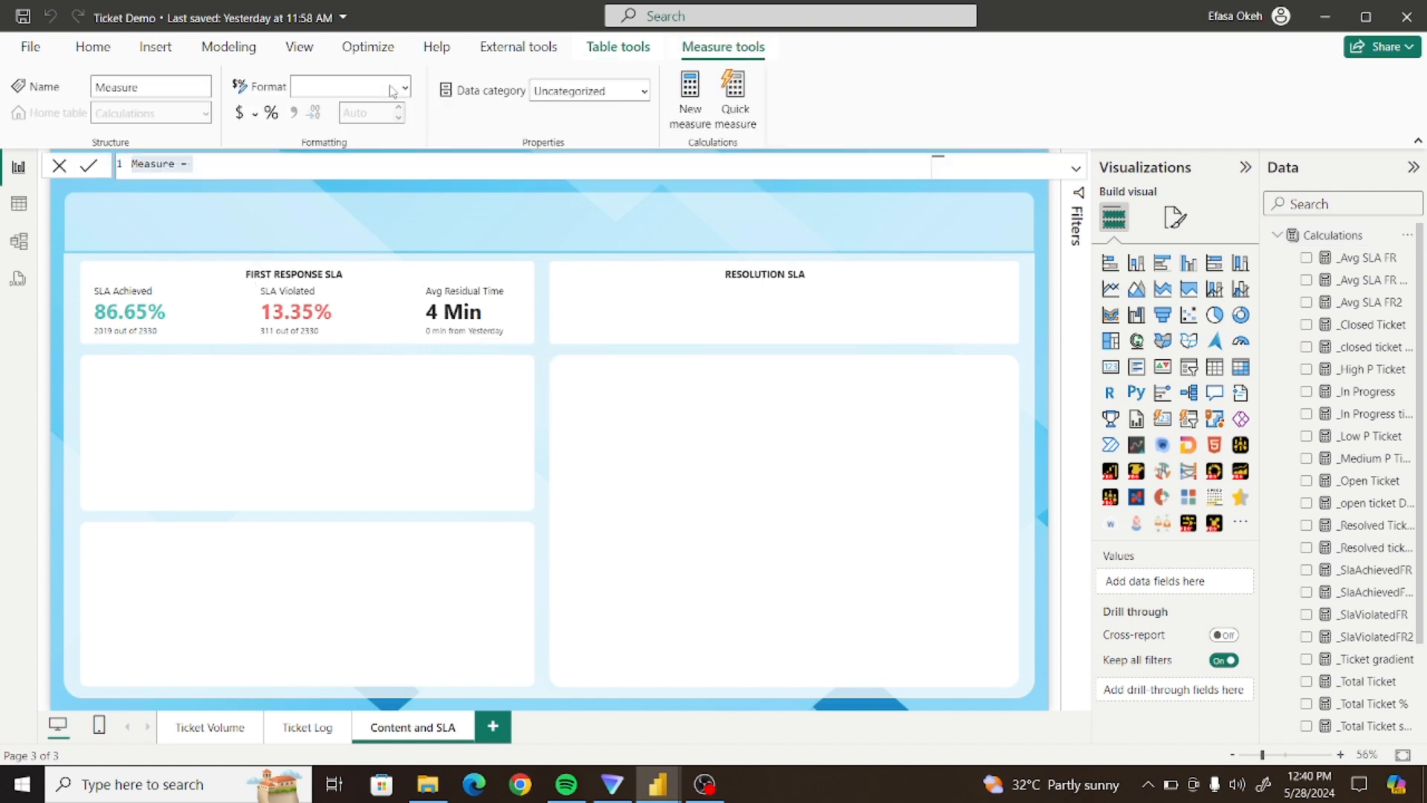
key(ctrl+v)
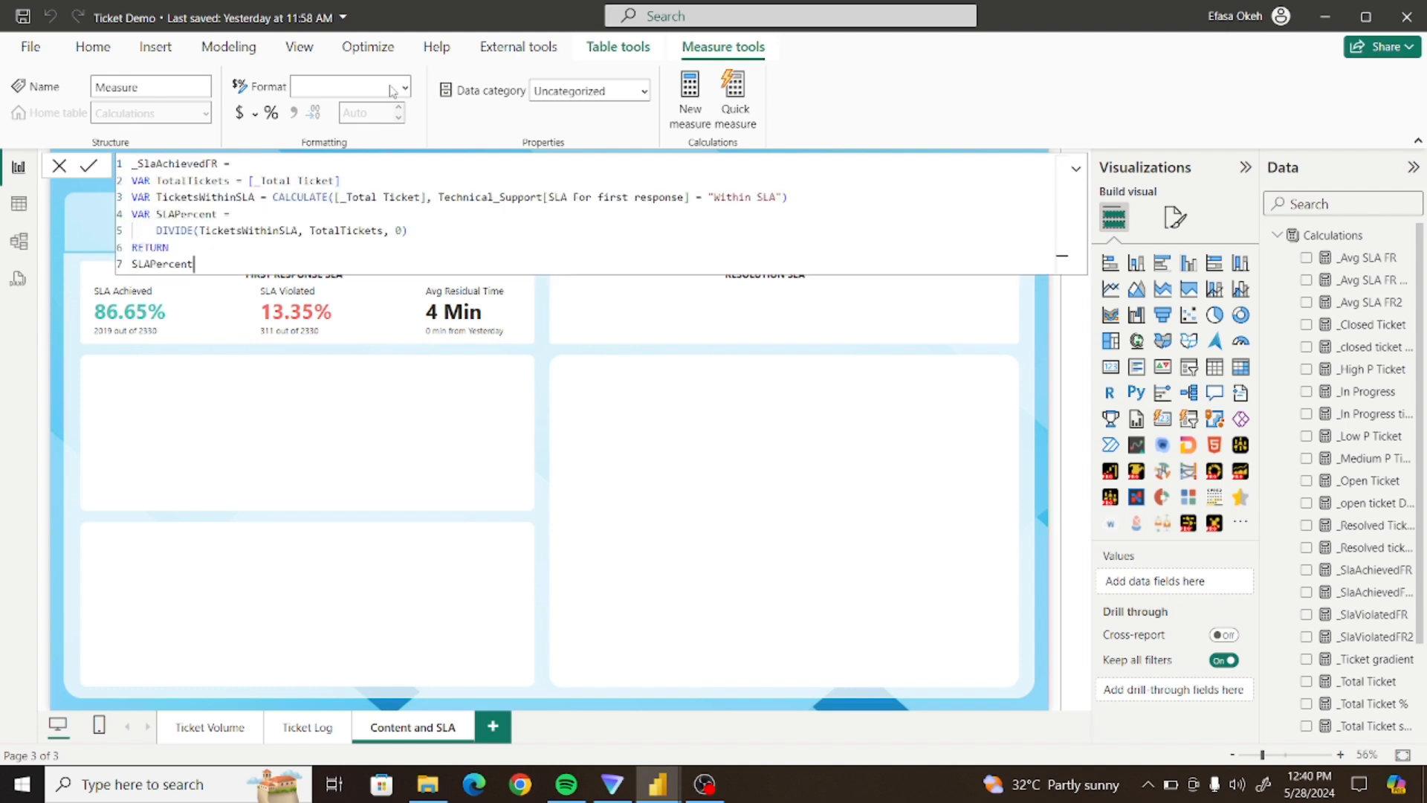
double_click(217, 165)
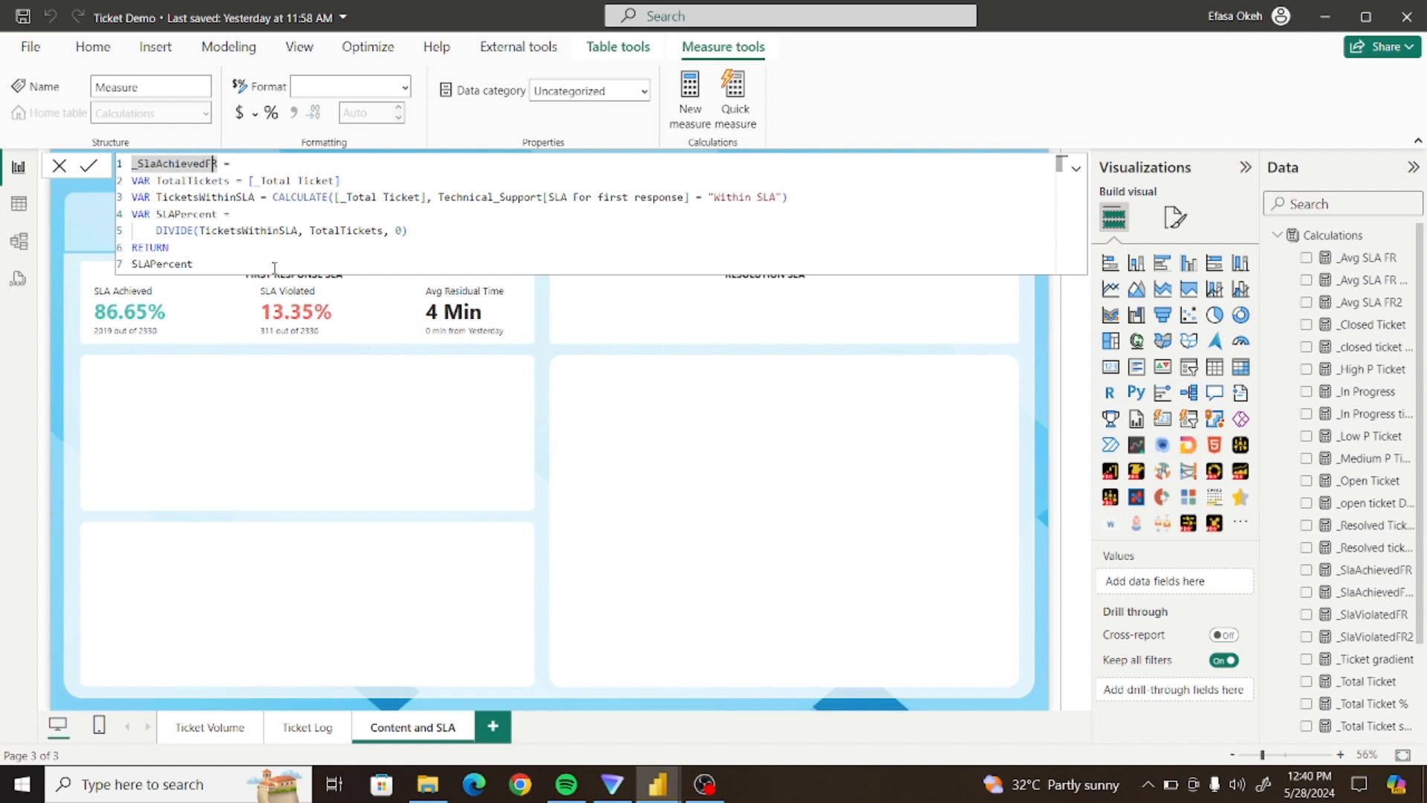
key(BackSpace)
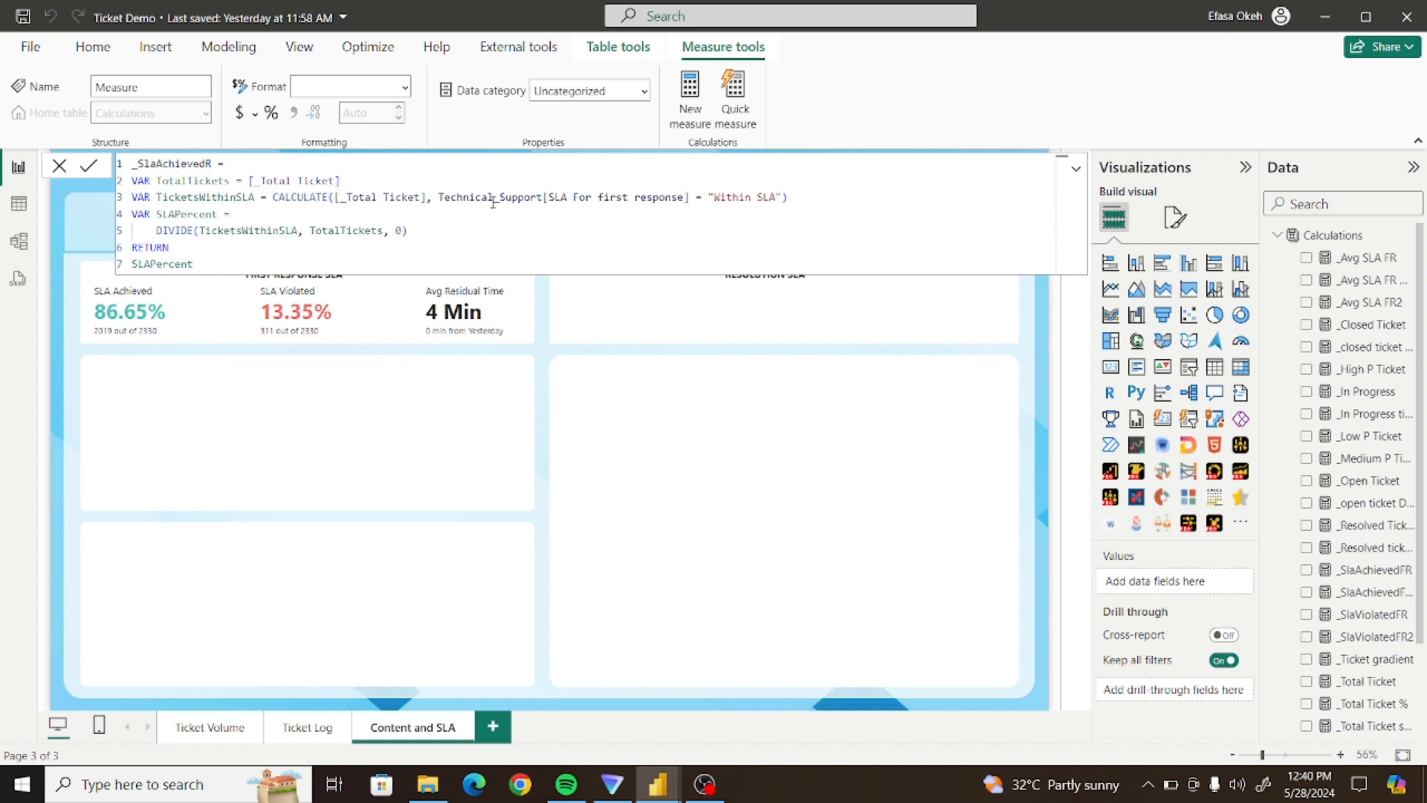
Change the filter column in the _SlaAchievedR formula to Technical_Support[SLA For Resolution]
click(690, 198)
key(BackSpace)
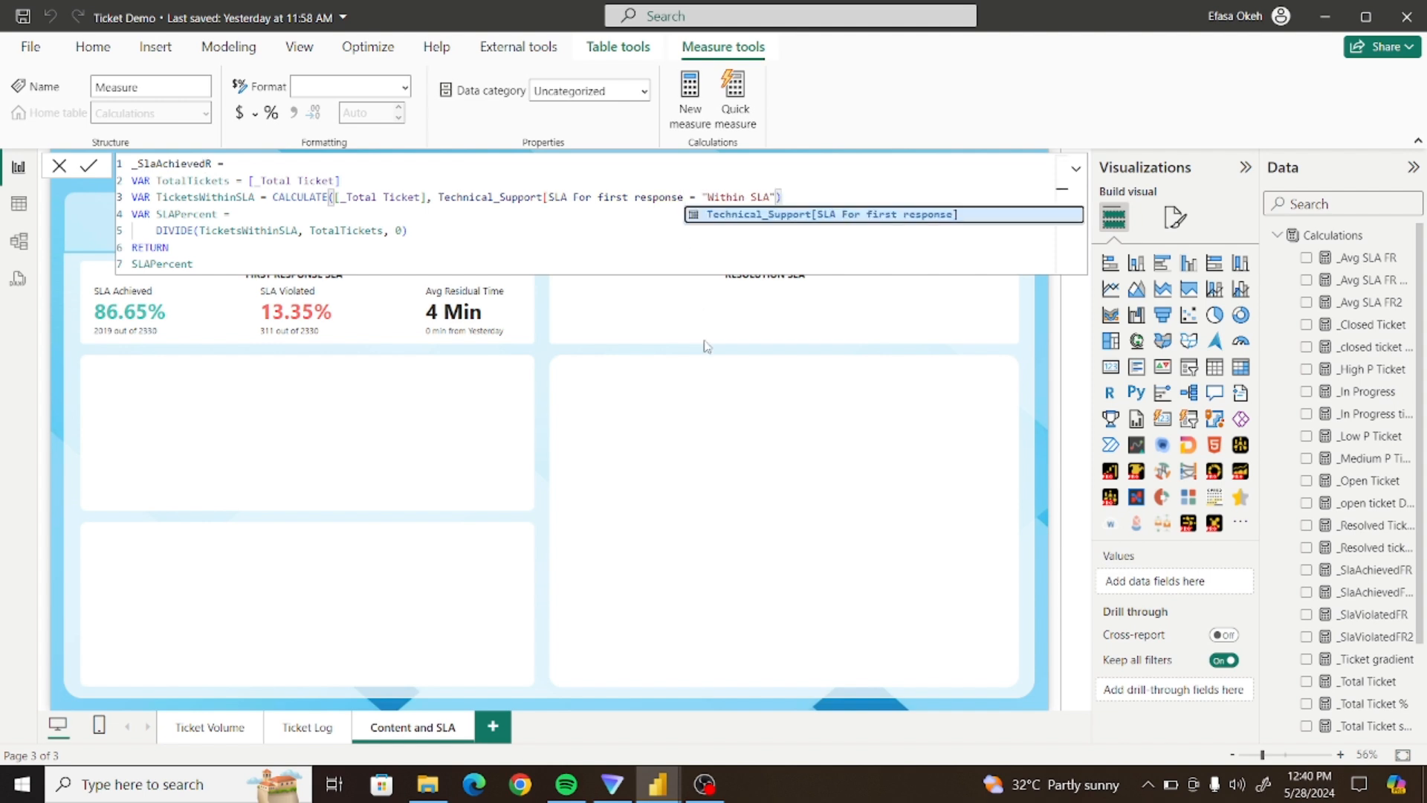
key(BackSpace)
key(BackSpace)
key(BackSpace)
key(BackSpace)
key(BackSpace)
key(BackSpace)
key(BackSpace)
key(BackSpace)
key(BackSpace)
key(BackSpace)
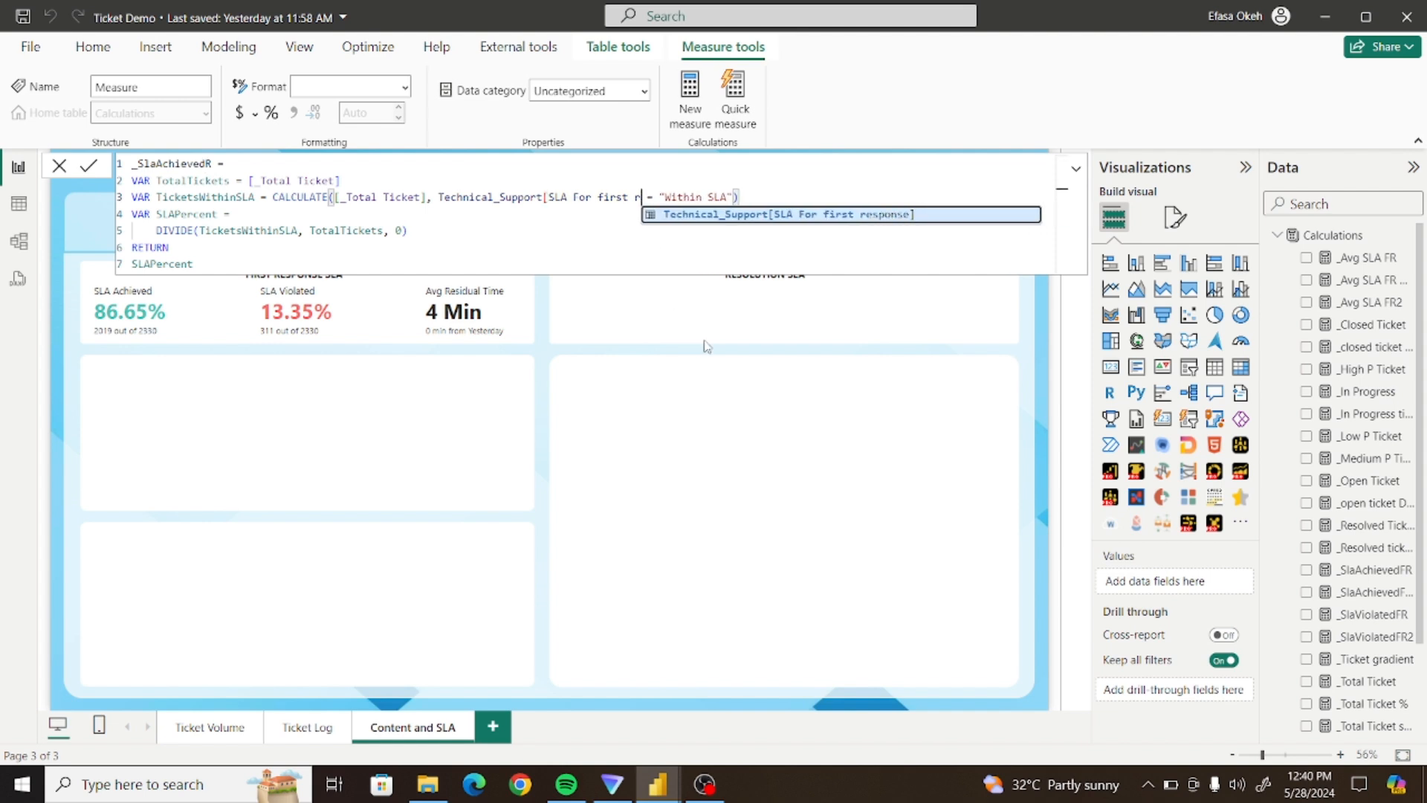
key(BackSpace)
key(BackSpace)
key(BackSpace)
key(BackSpace)
key(BackSpace)
key(BackSpace)
key(BackSpace)
key(BackSpace)
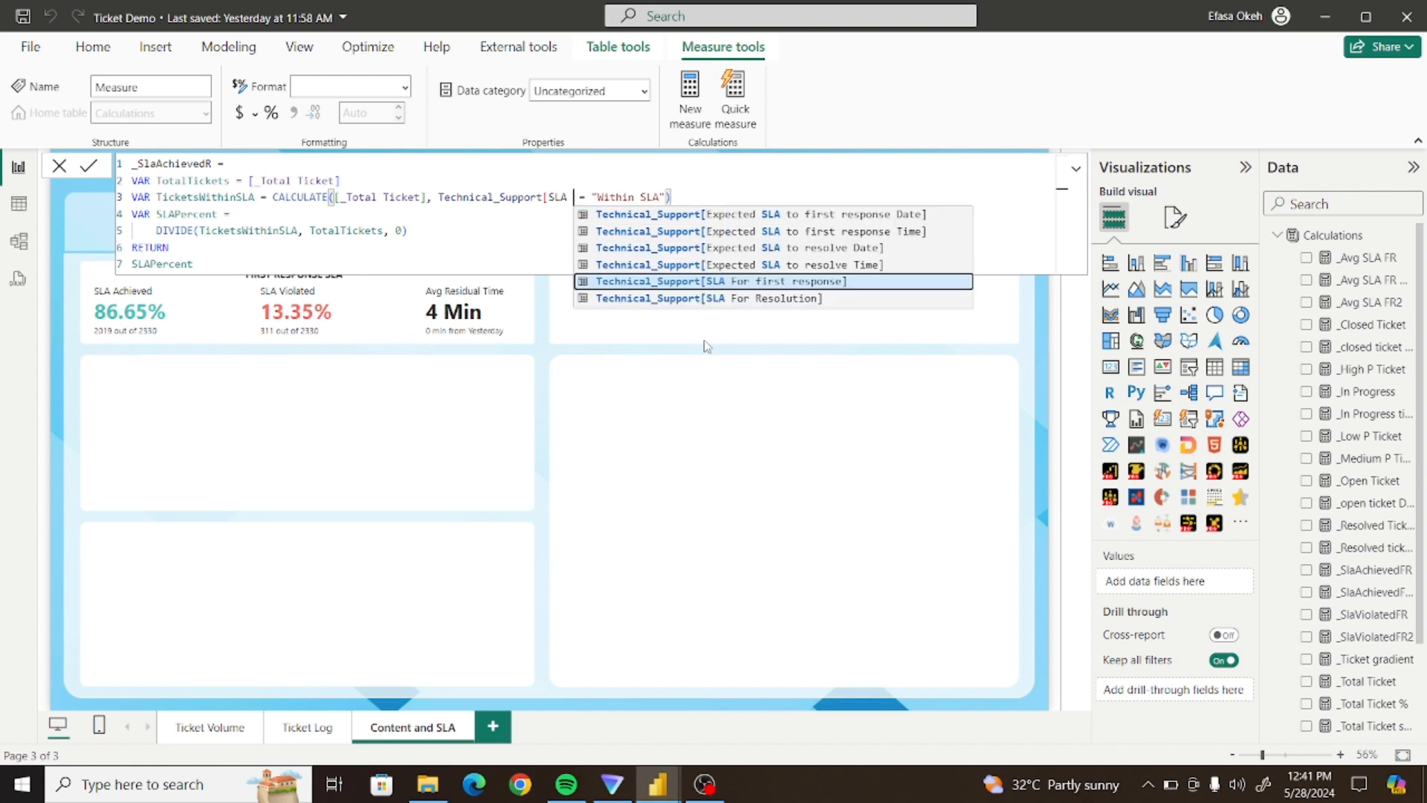
click(725, 299)
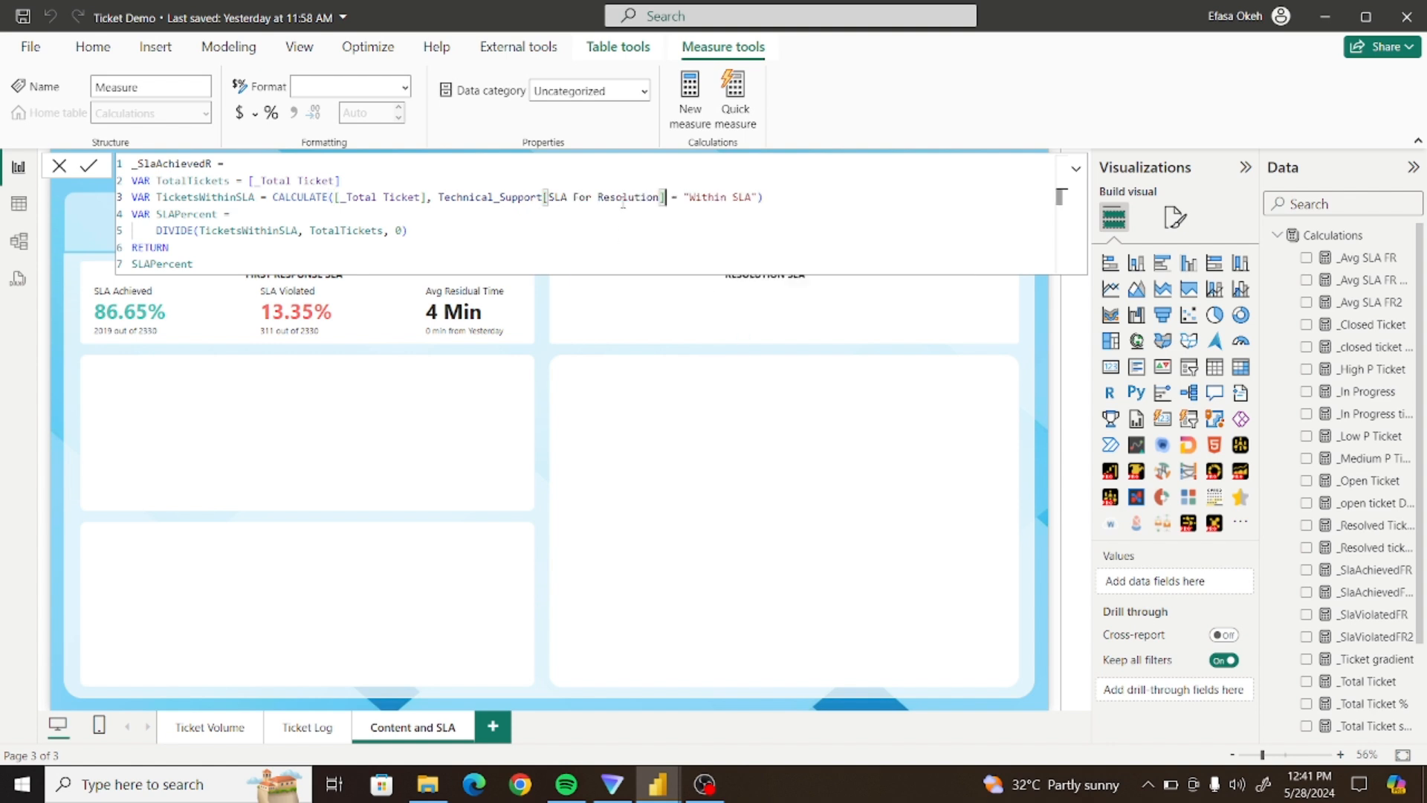
click(663, 231)
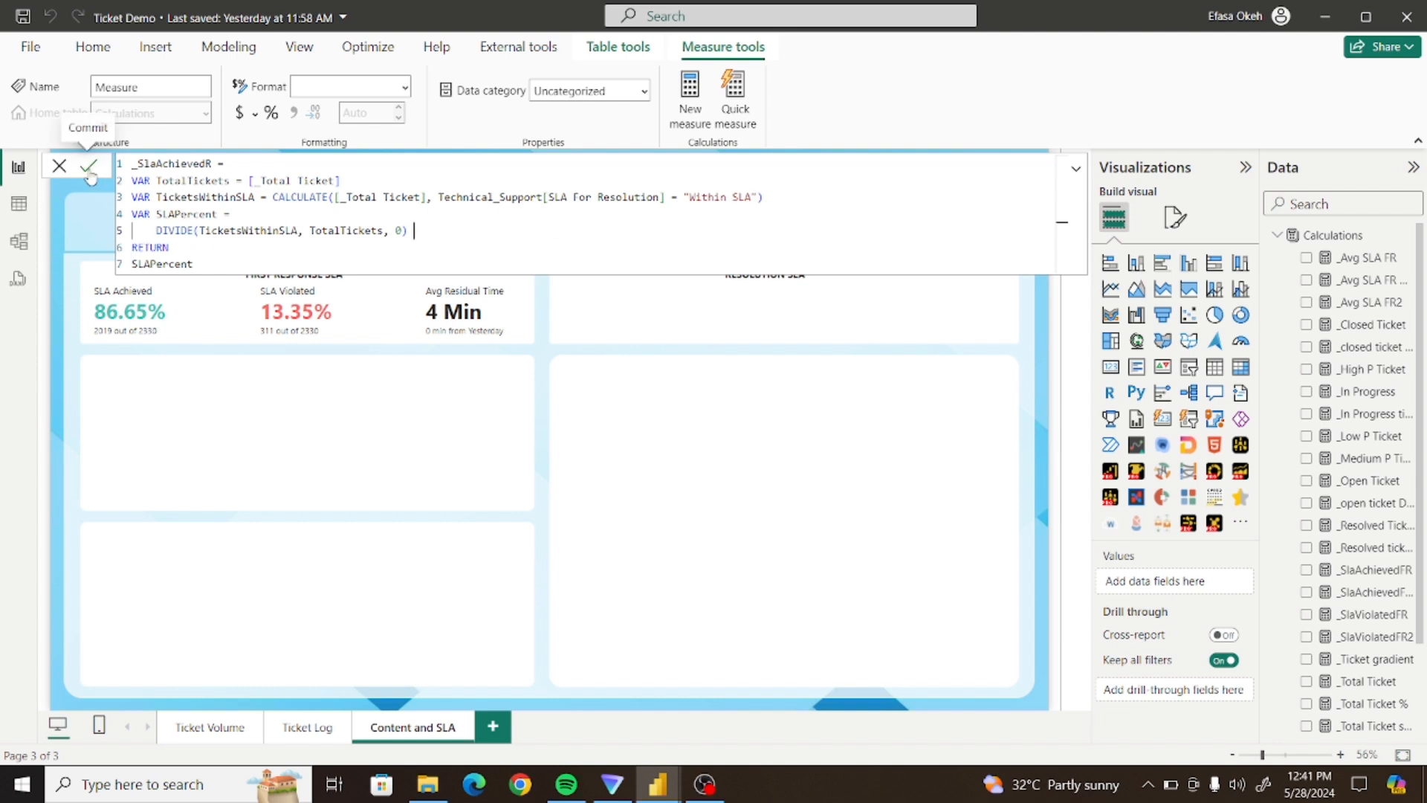
Copy the complete _SlaAchievedR formula and commit the measure
drag(194, 264, 133, 163)
key(ctrl+c)
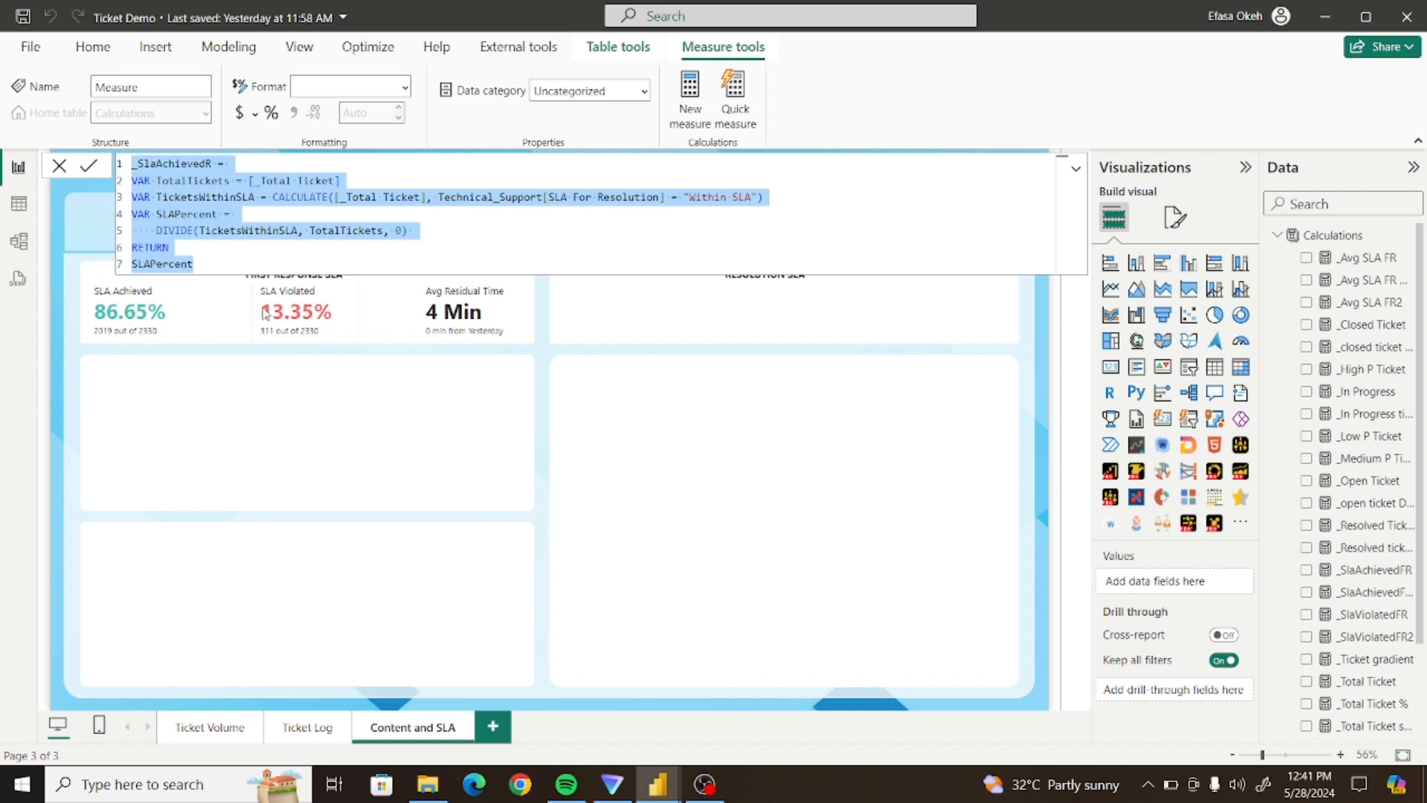
click(232, 263)
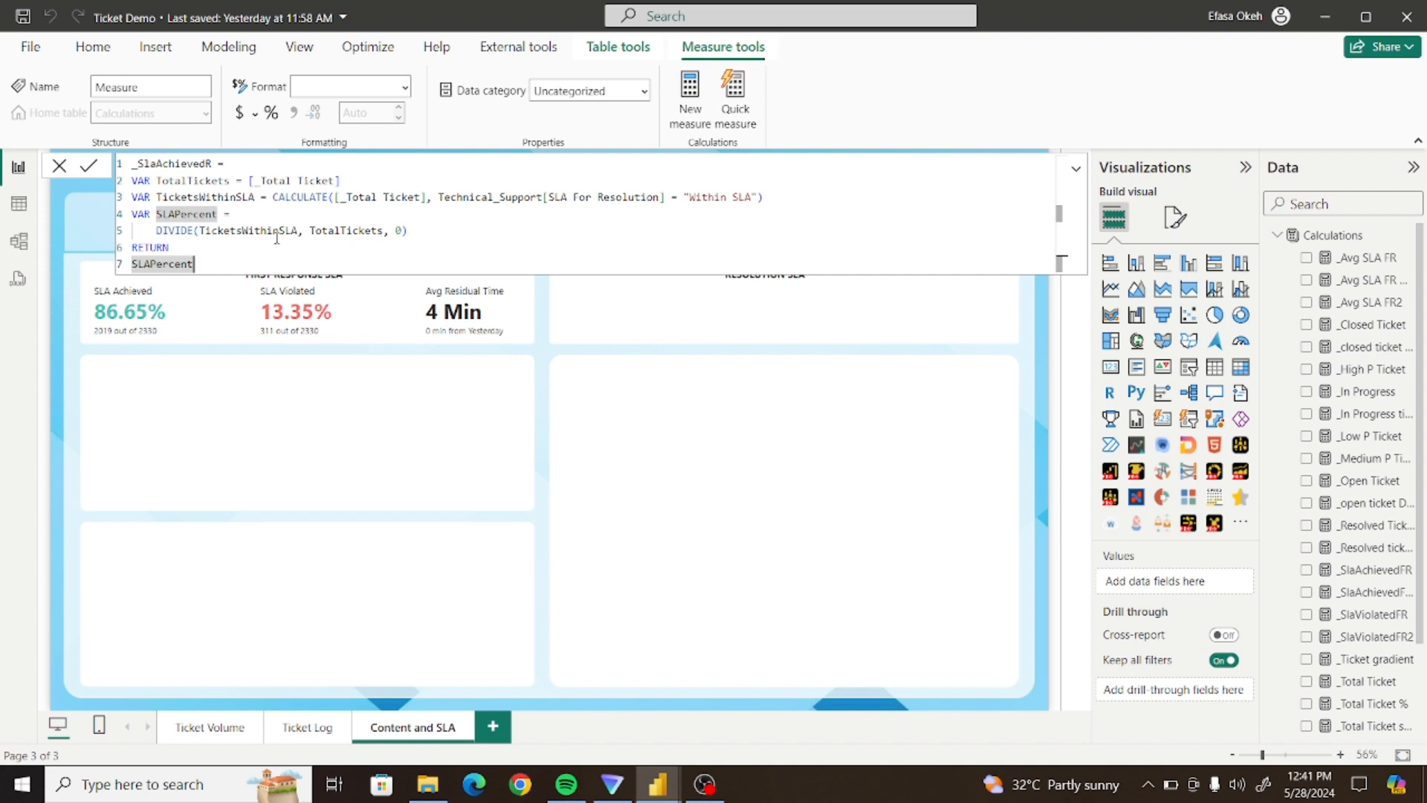
click(88, 166)
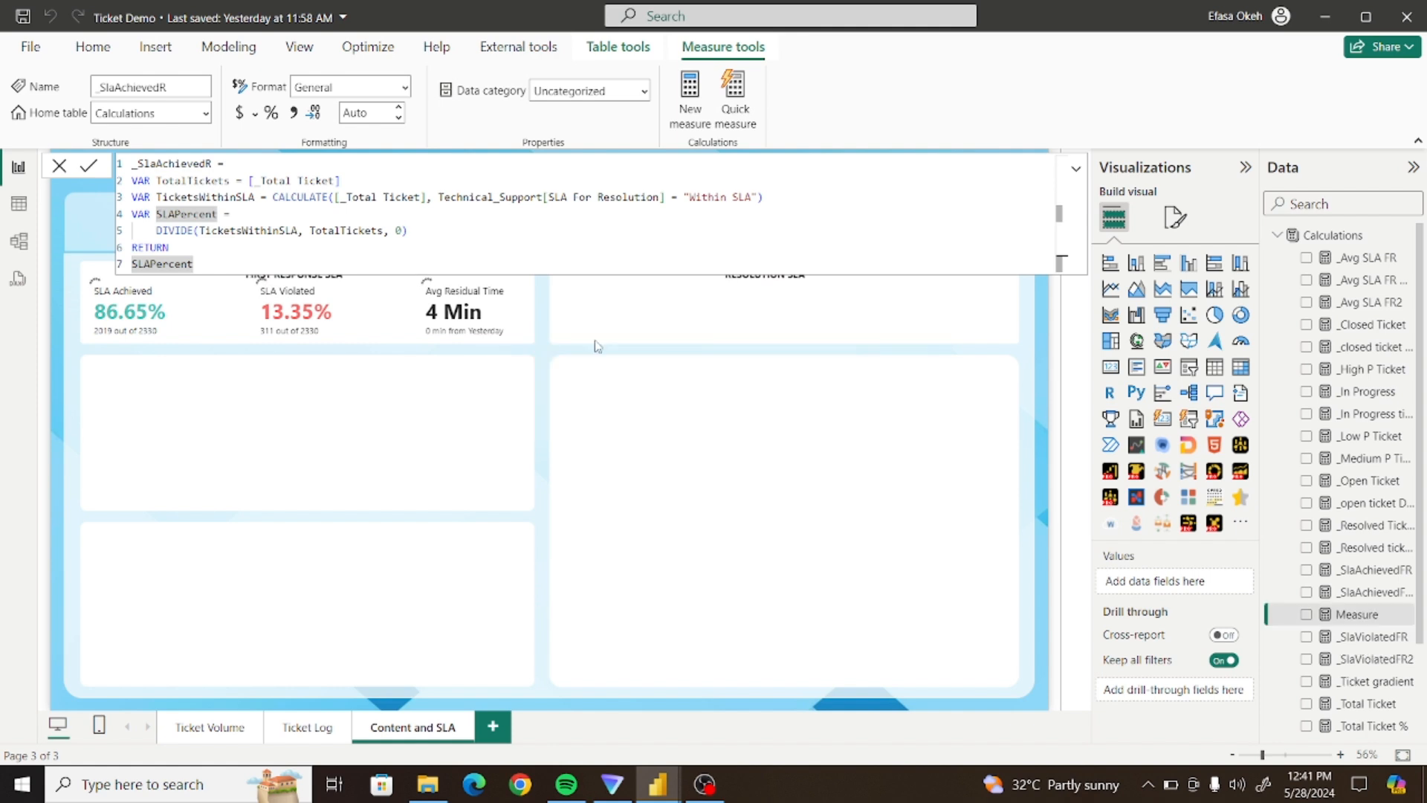
click(894, 351)
Add another measure to the Calculations table and fill it with the copied _SlaAchievedR formula
click(1333, 237)
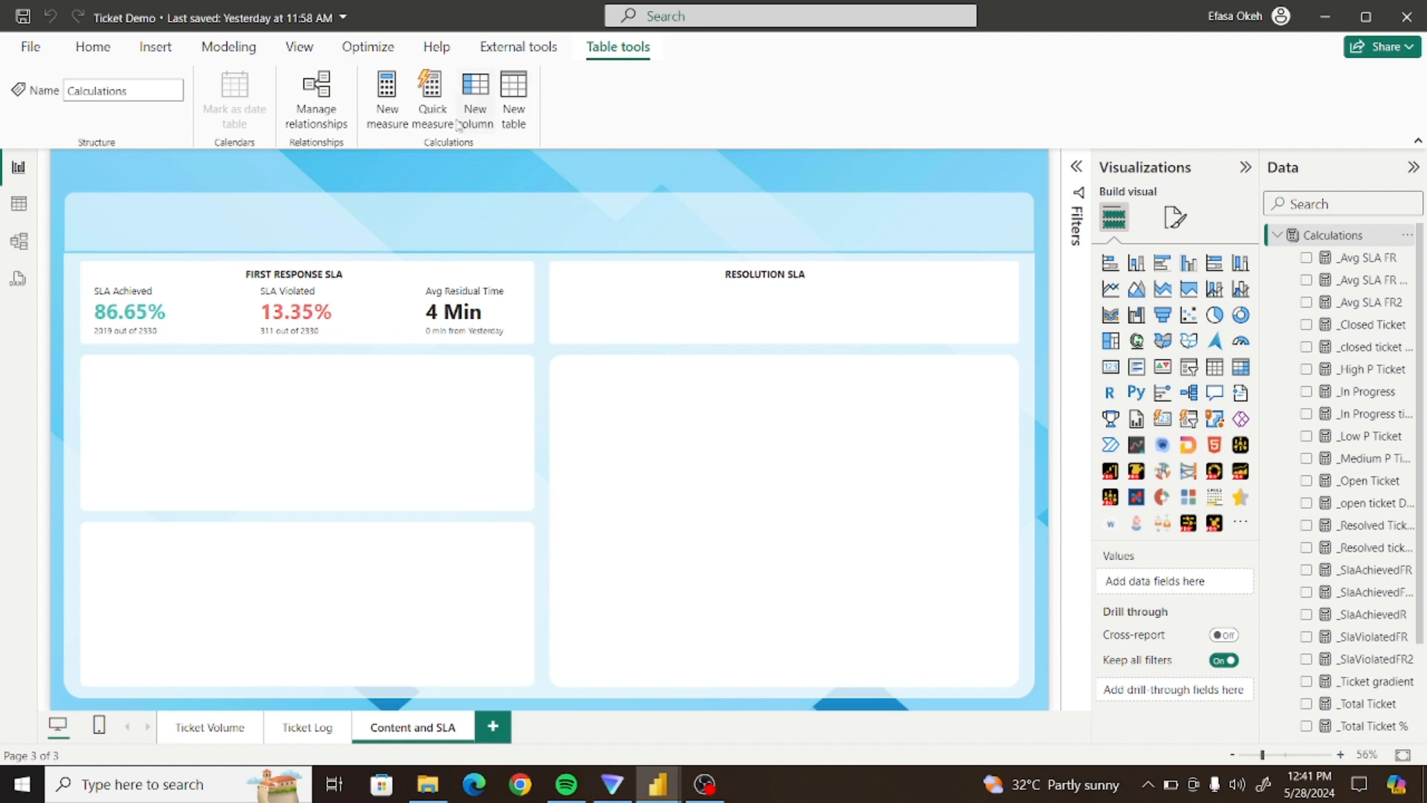
click(388, 97)
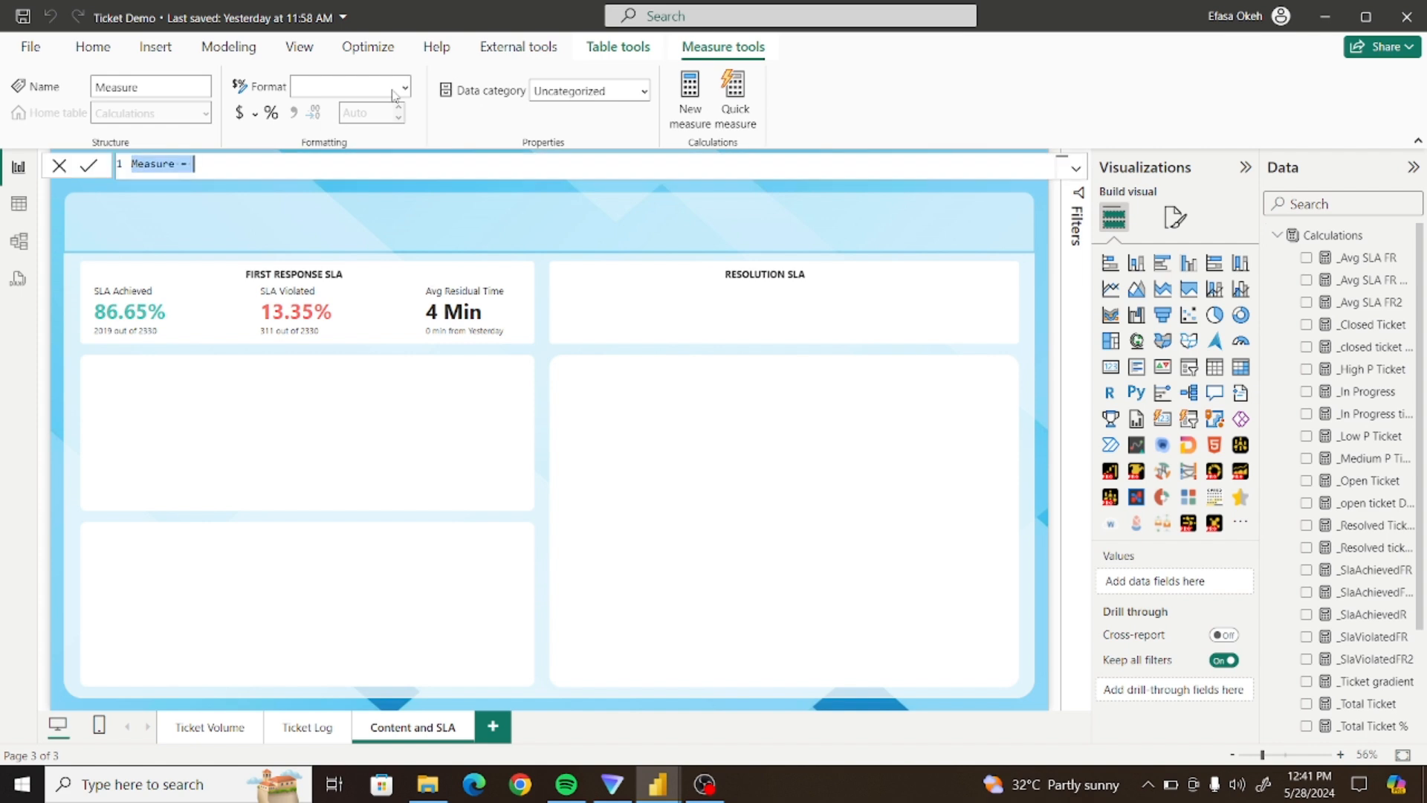
key(ctrl+v)
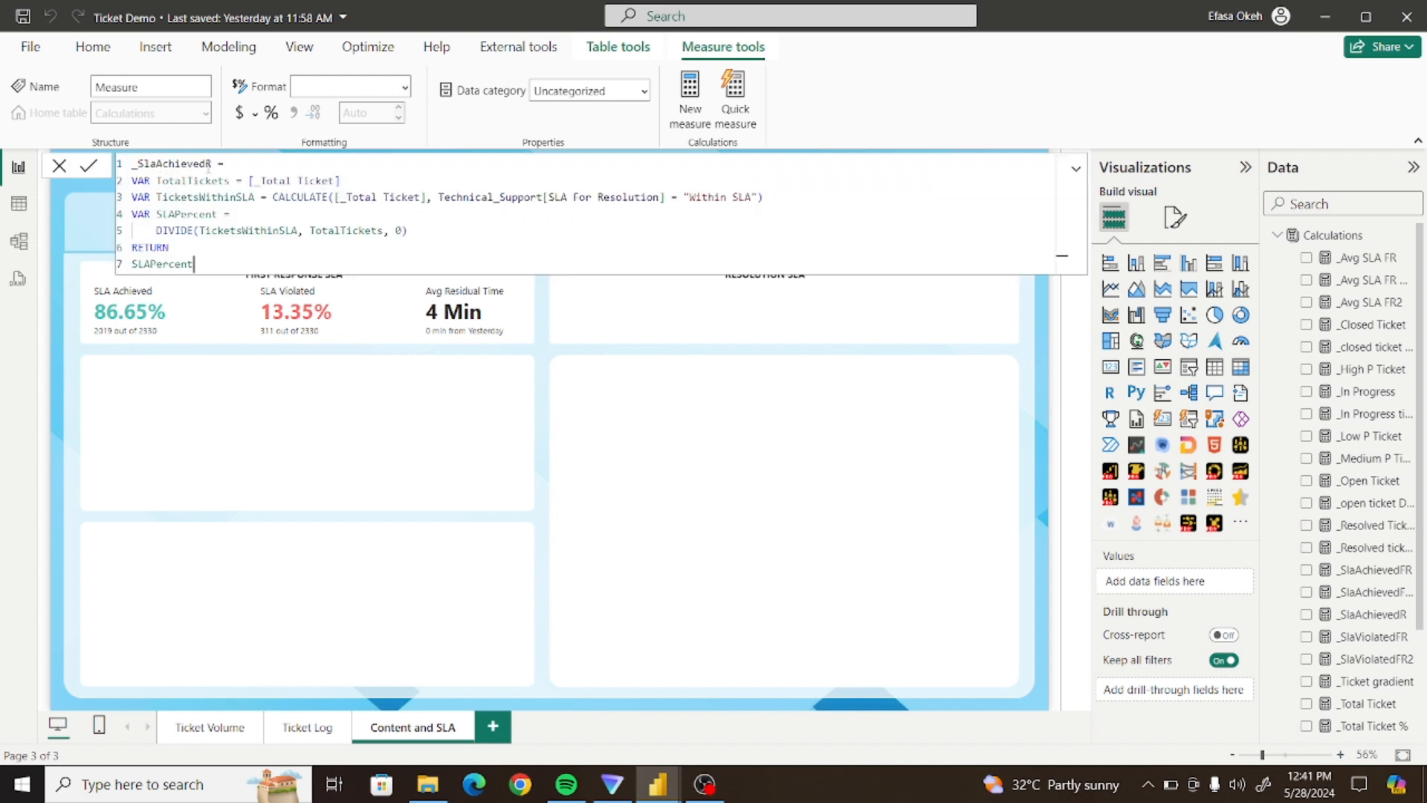
Rename the pasted measure in its formula to _SlaViolatedR
click(208, 165)
key(BackSpace)
key(BackSpace)
key(BackSpace)
key(BackSpace)
key(BackSpace)
key(BackSpace)
key(BackSpace)
key(BackSpace)
text(vIO)
key(BackSpace)
key(BackSpace)
key(BackSpace)
text(Violat)
text(d)
key(BackSpace)
text(ed)
Change the filter value in the _SlaViolatedR formula to "SLA Violated" and commit the measure
click(734, 197)
key(BackSpace)
key(BackSpace)
key(BackSpace)
key(BackSpace)
key(BackSpace)
key(BackSpace)
key(BackSpace)
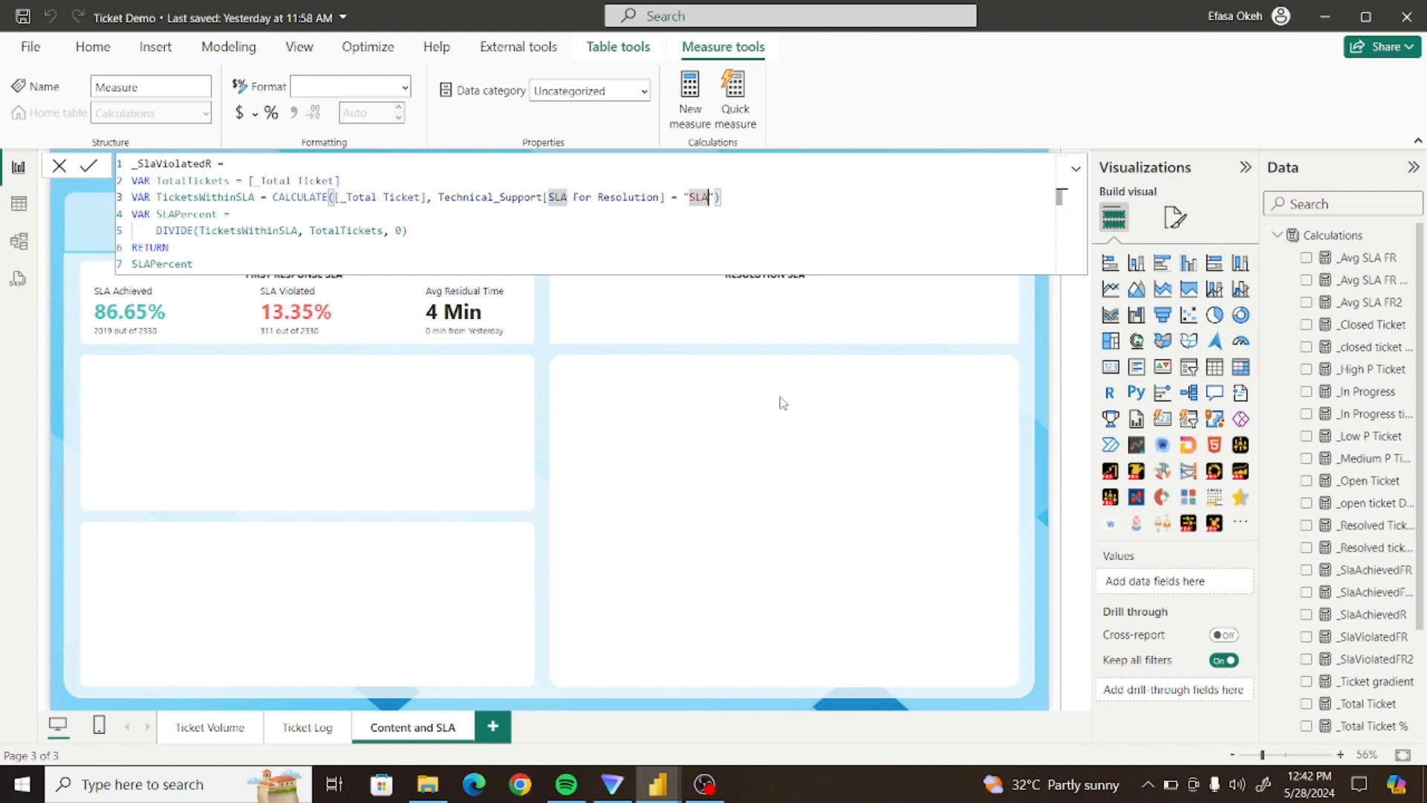
text(Violat)
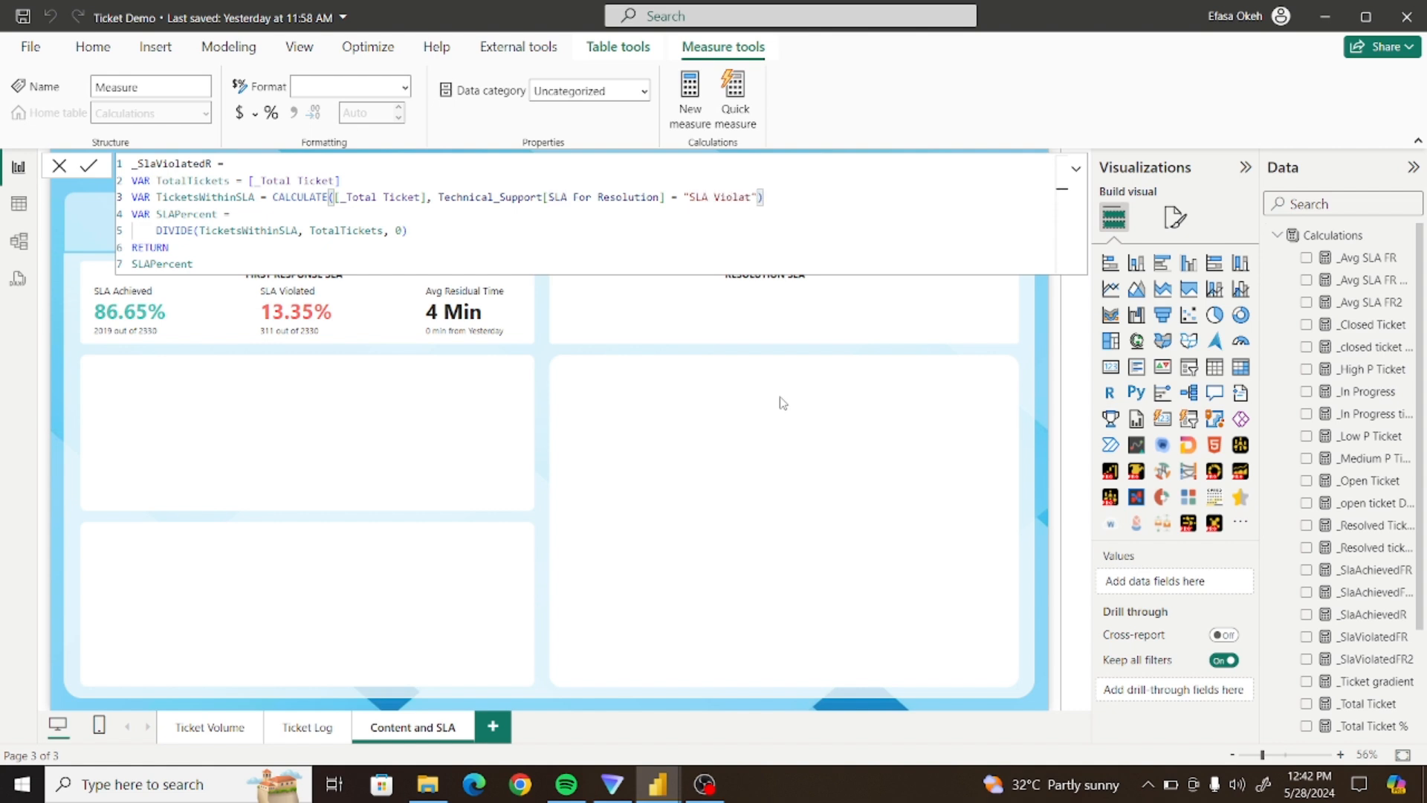
text(ed)
click(89, 170)
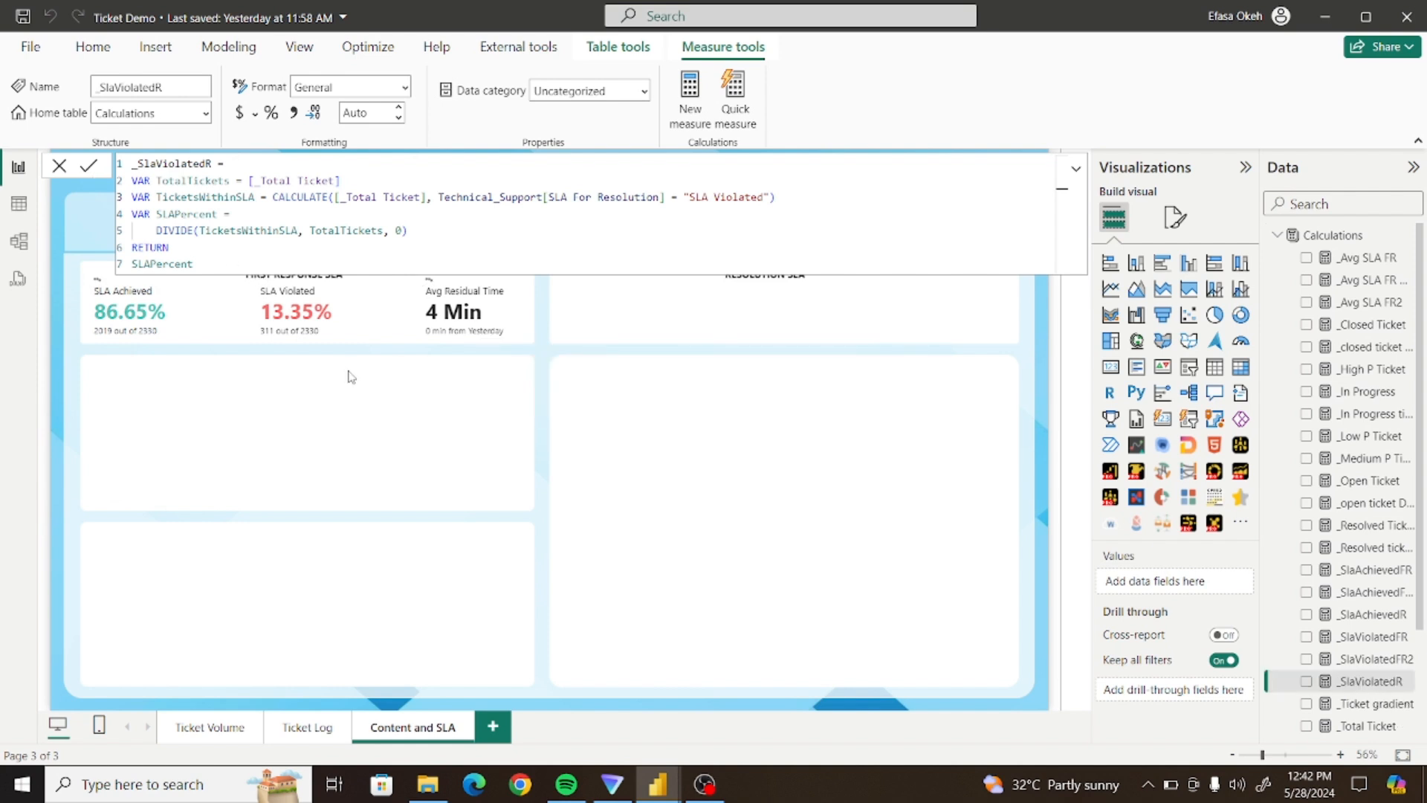
click(612, 400)
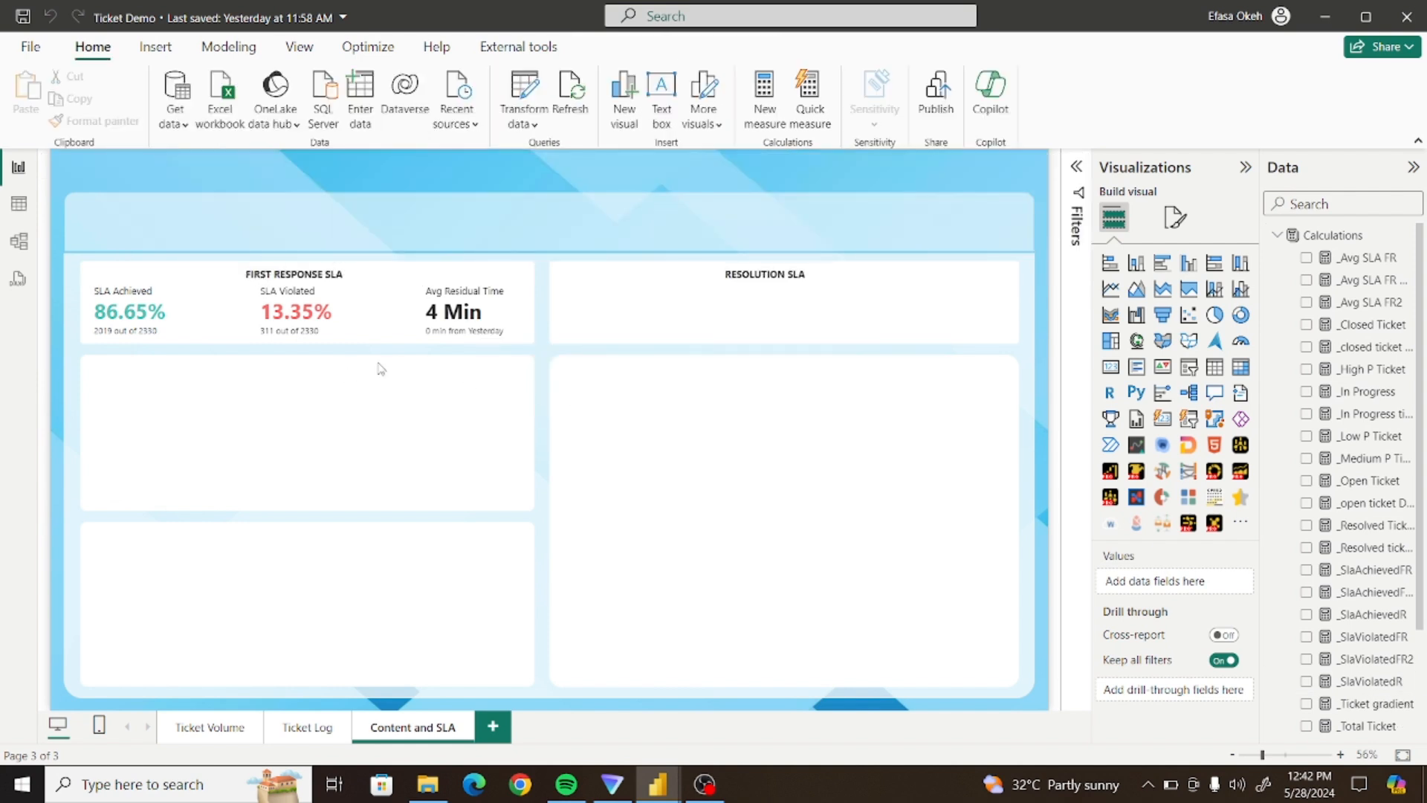
Duplicate the SLA Violated card and place the copy at the start of the RESOLUTION SLA box
click(177, 331)
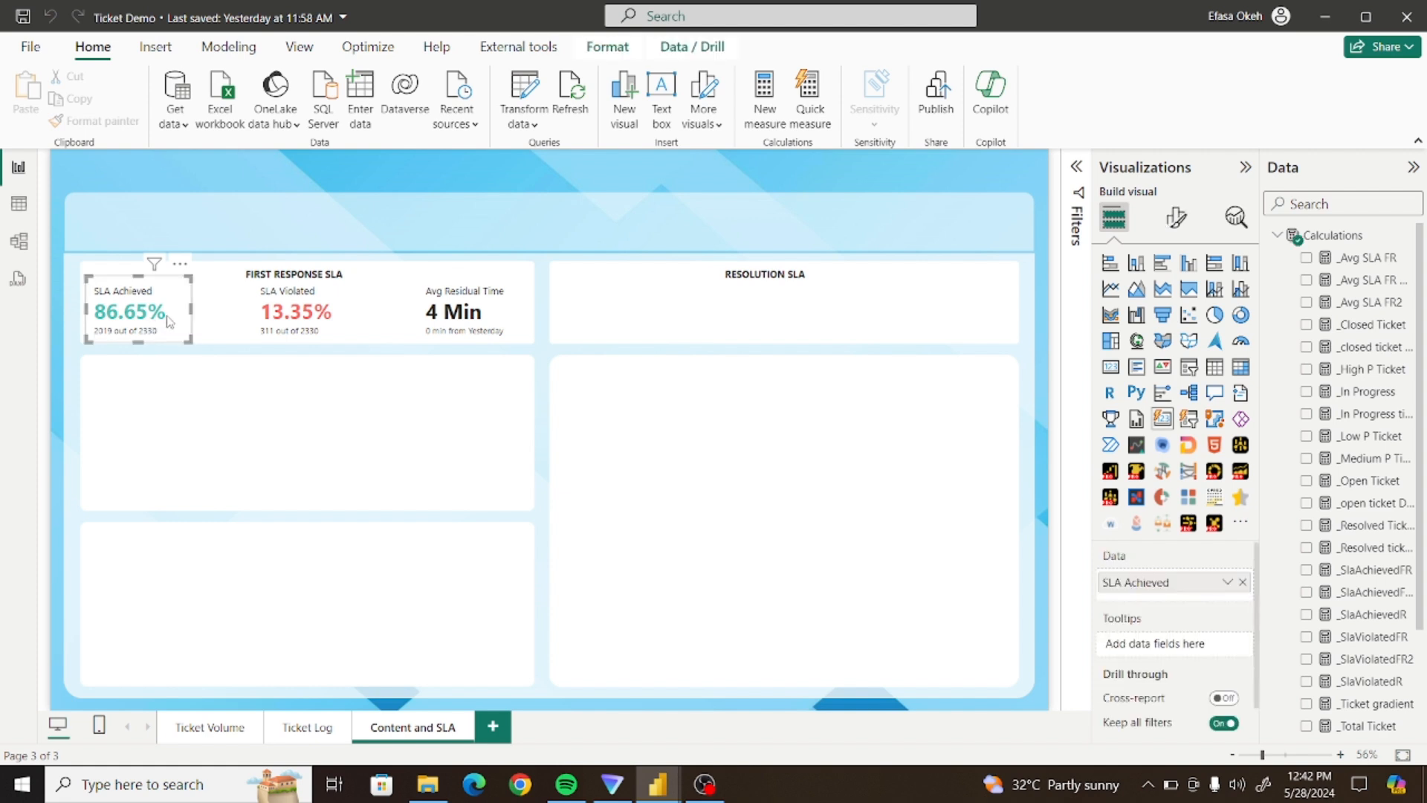
click(274, 311)
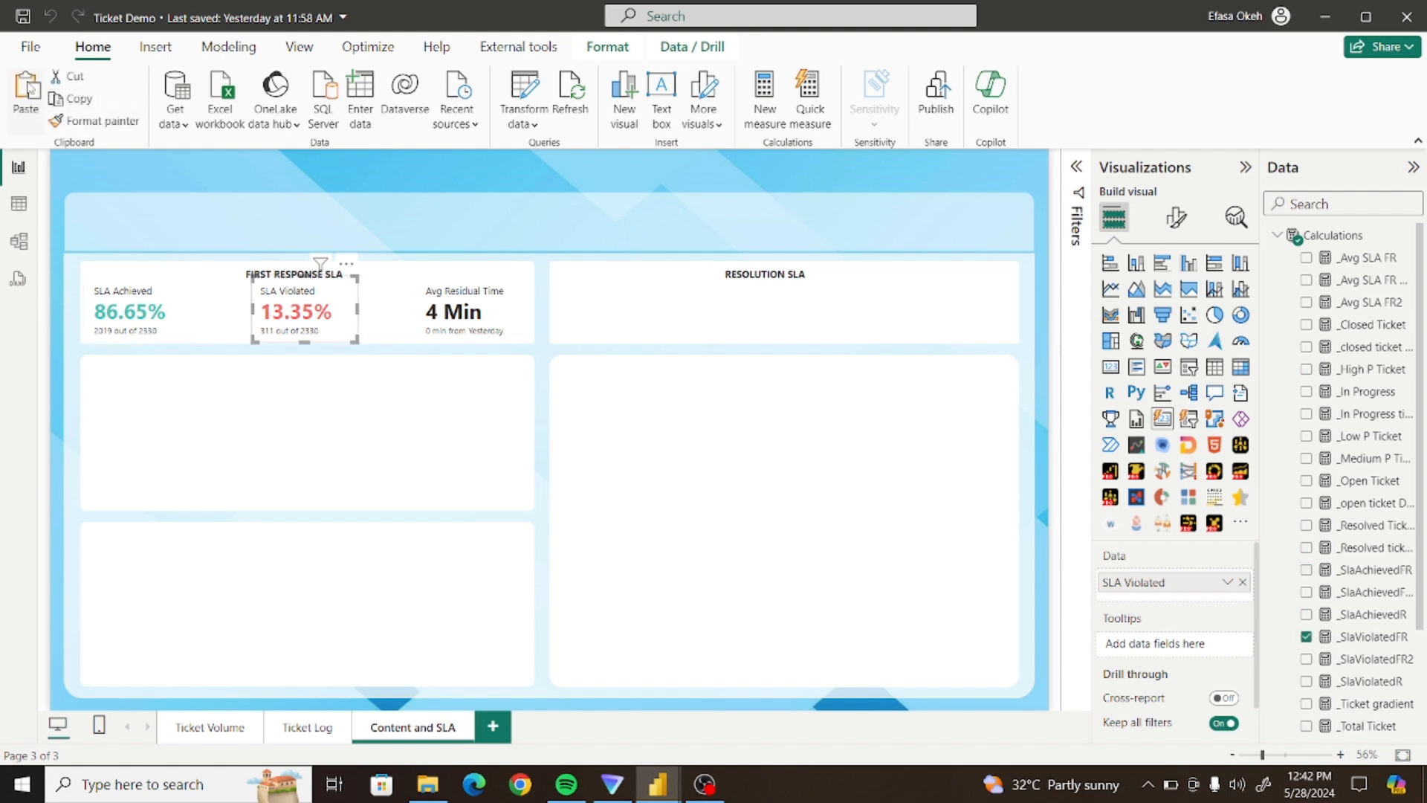
drag(348, 267, 661, 274)
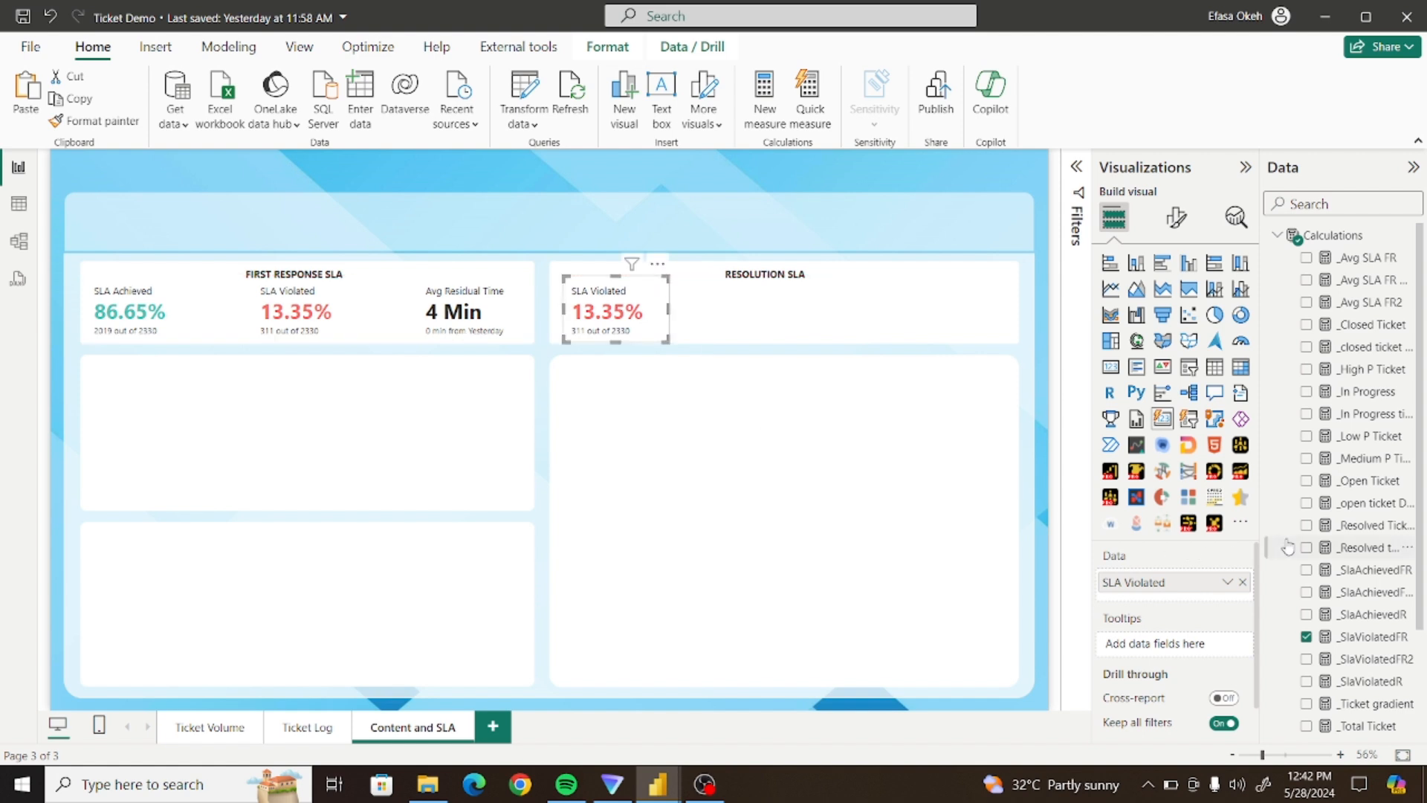
Replace the measure in the copied RESOLUTION SLA card with _SlaAchievedR and format that measure as a percentage
drag(1422, 587, 1423, 624)
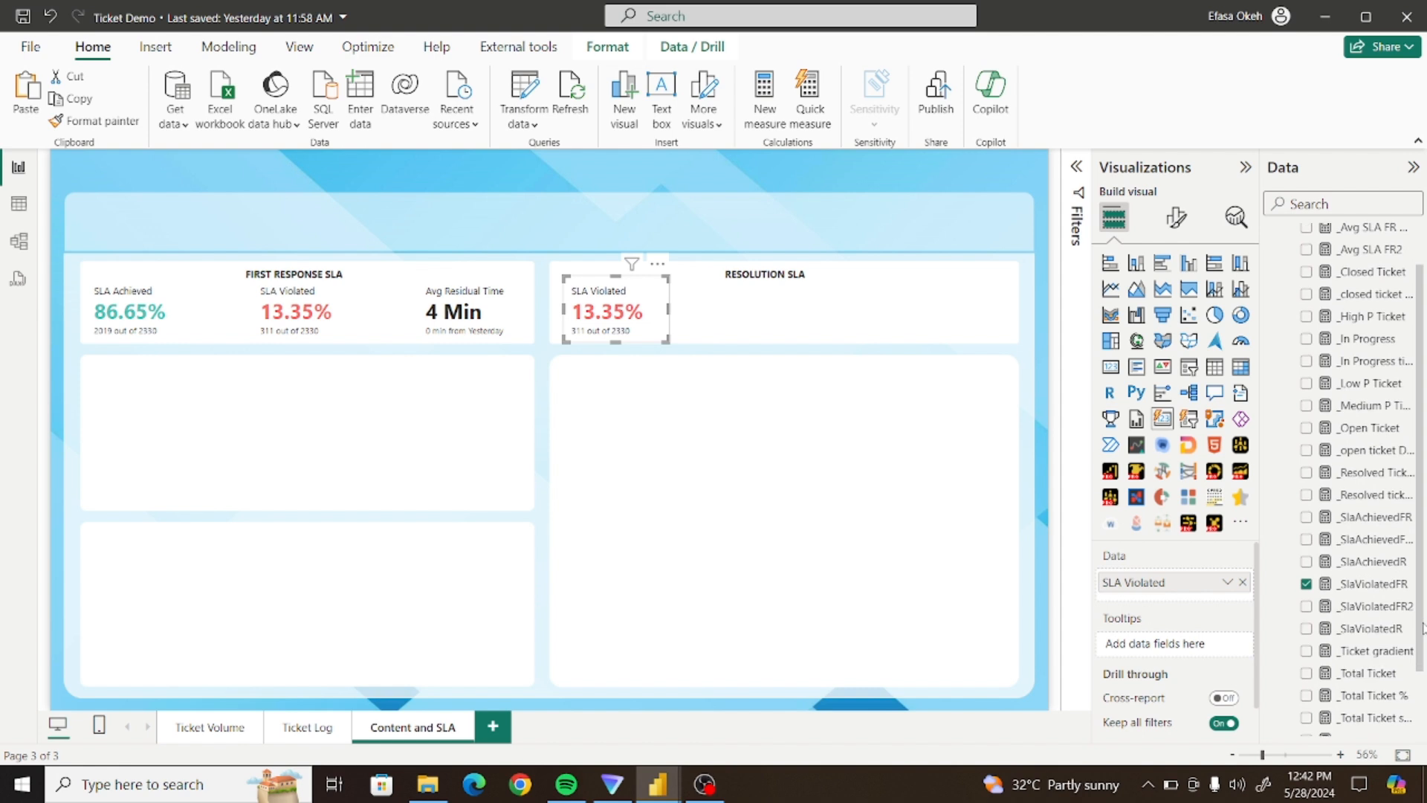
click(1307, 567)
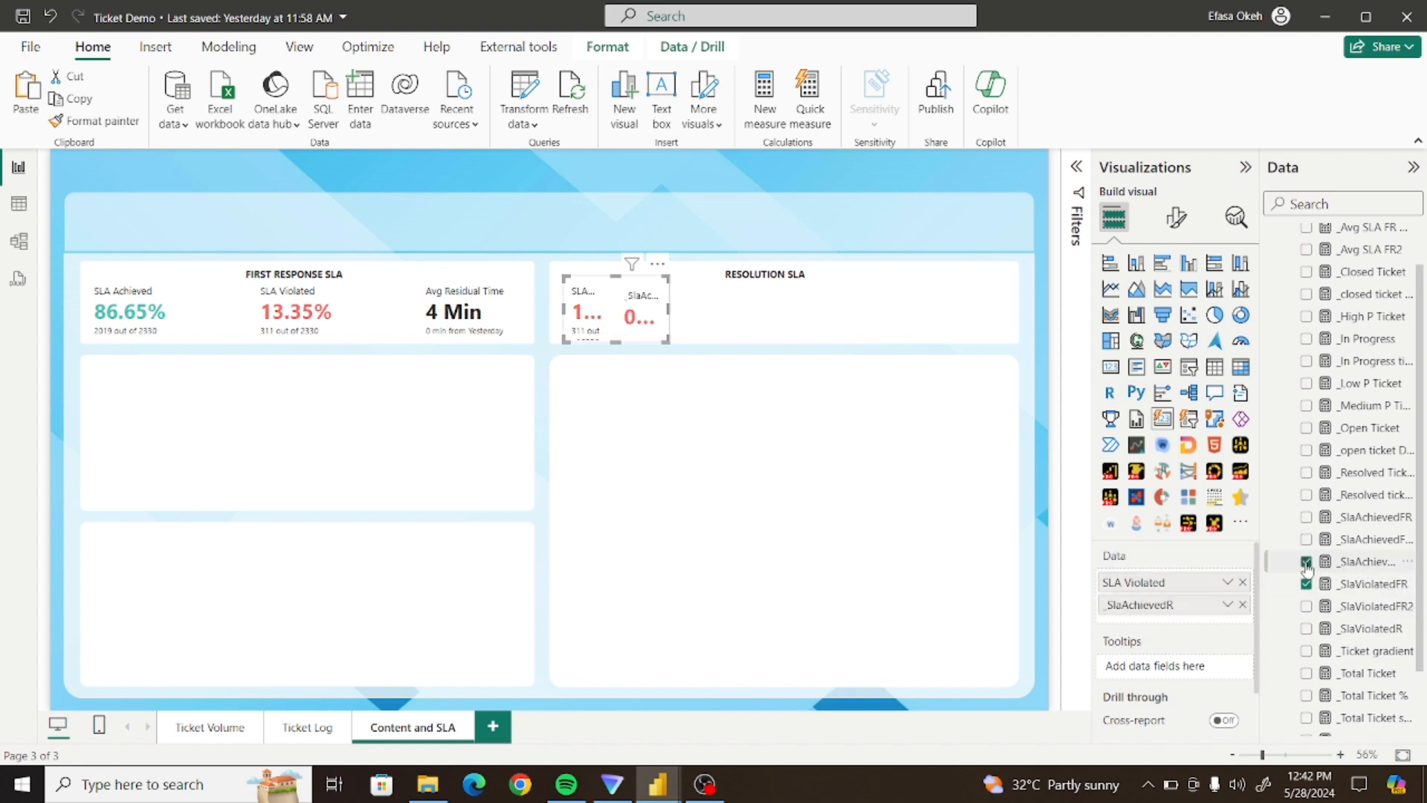
click(1242, 583)
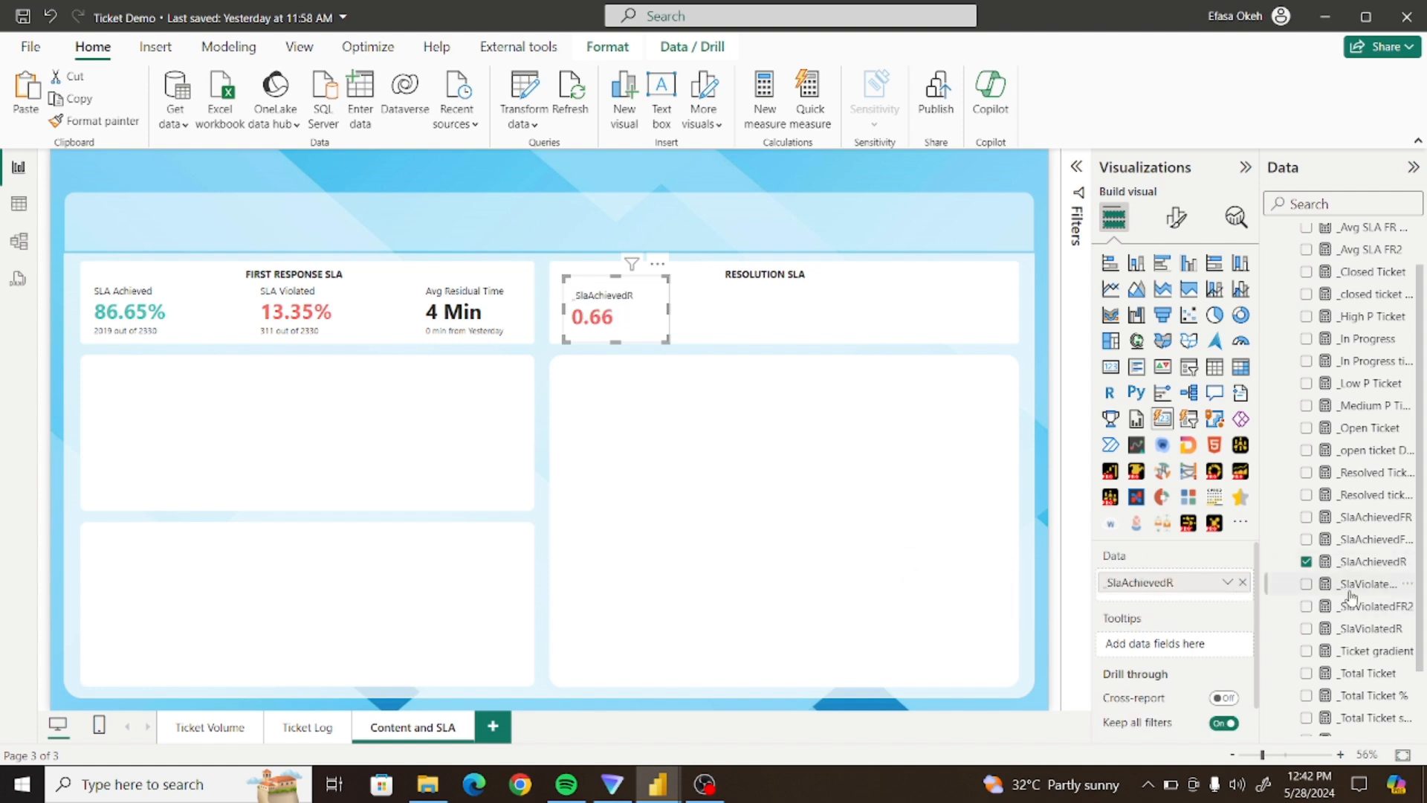
click(1360, 564)
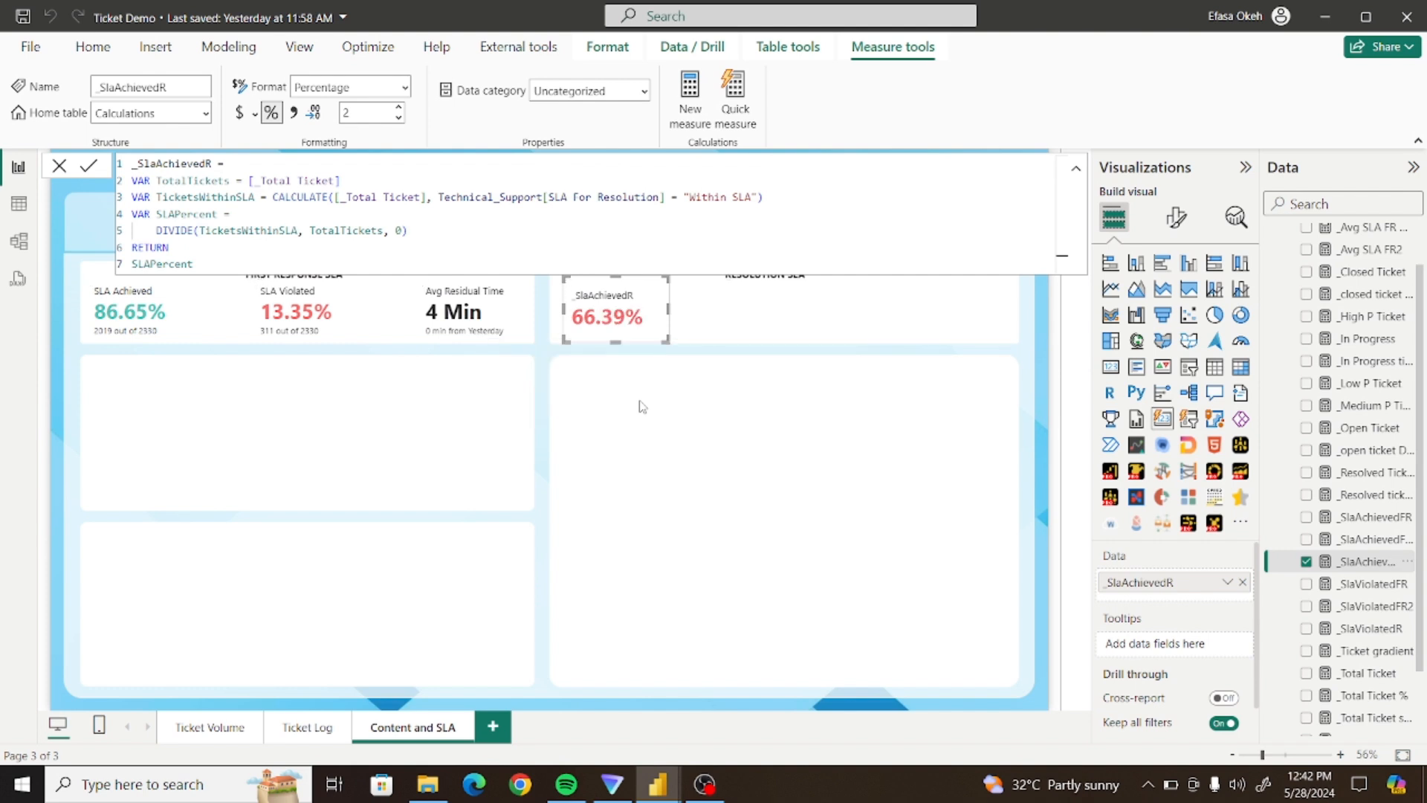
click(725, 327)
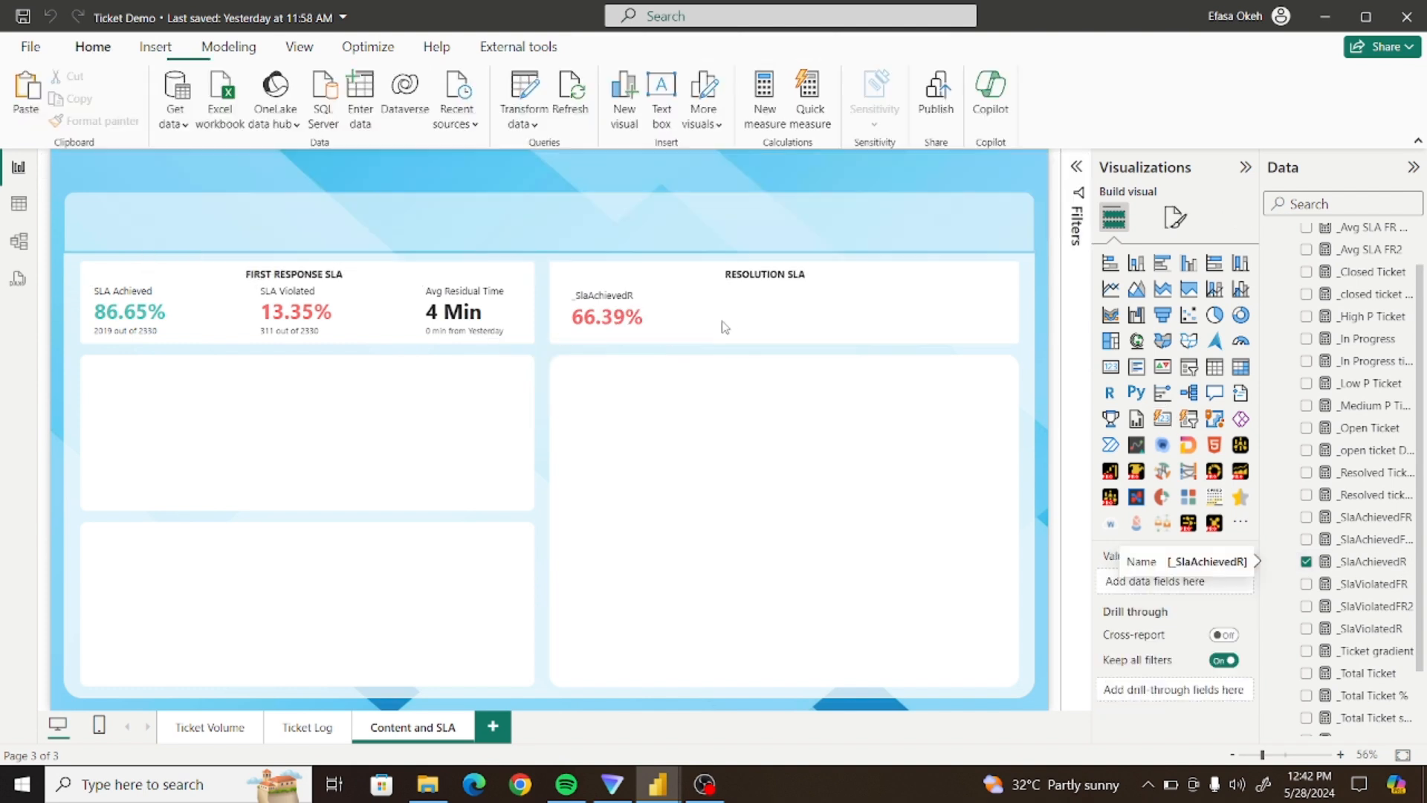
Change the callout value colour of the _SlaAchievedR card to the teal green used by the first response SLA Achieved card
click(664, 324)
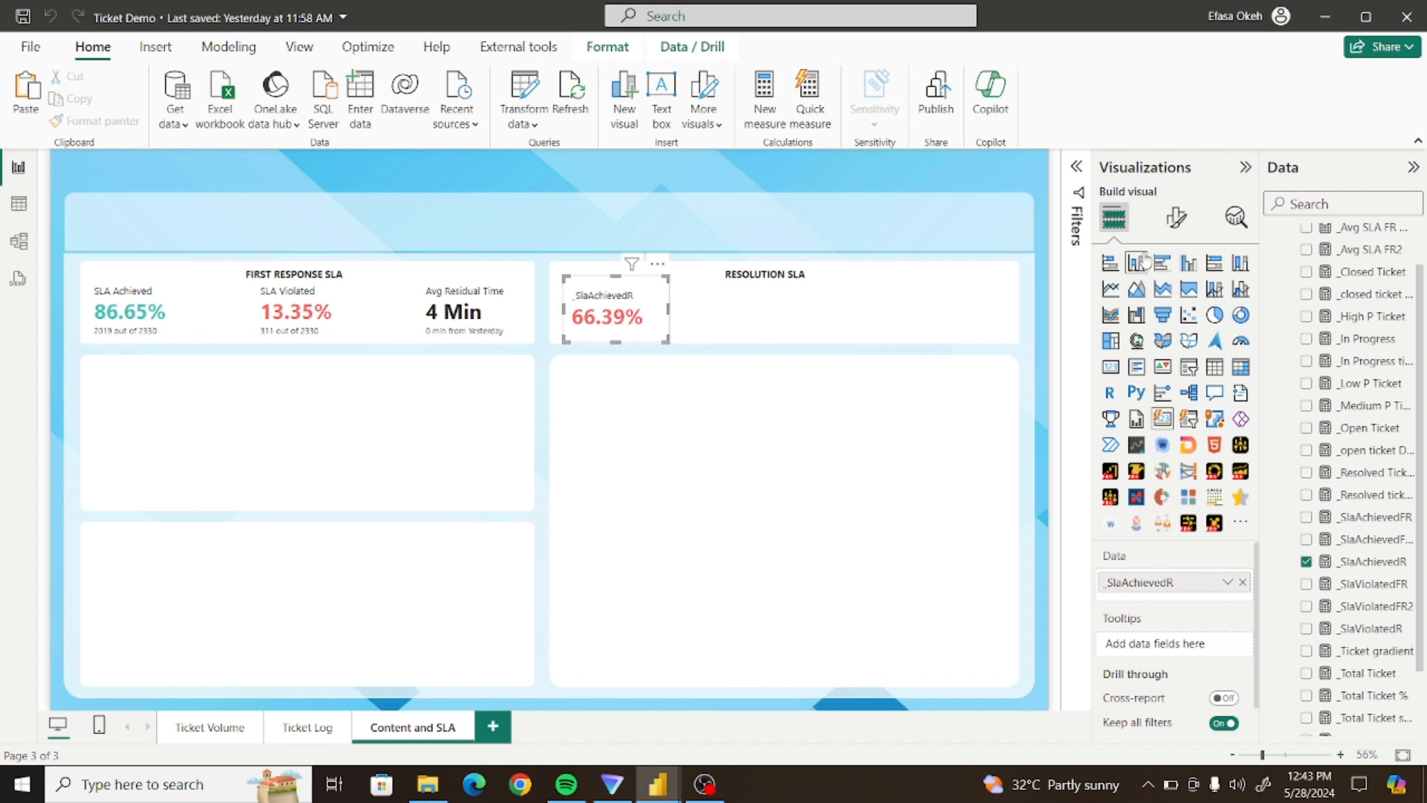
click(1176, 223)
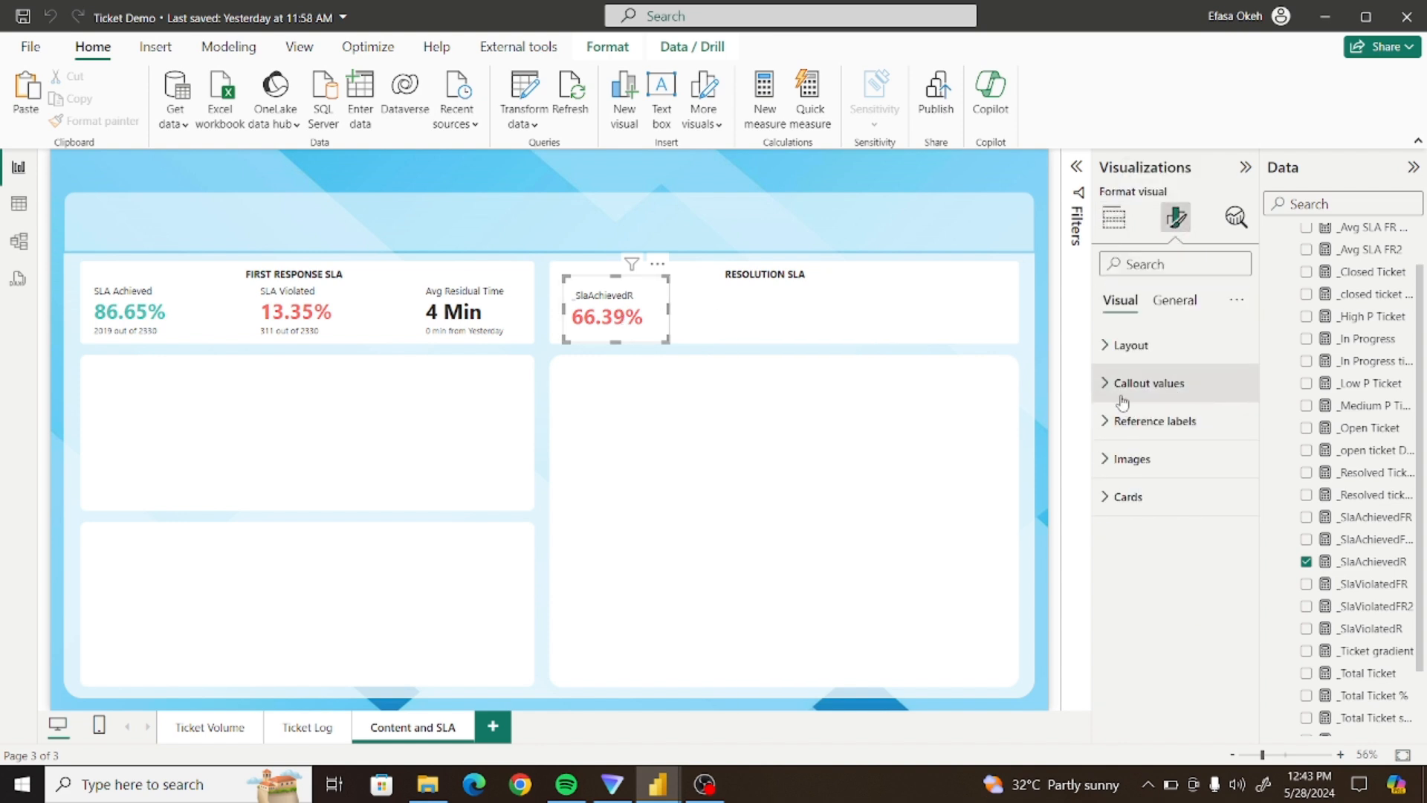
click(1117, 383)
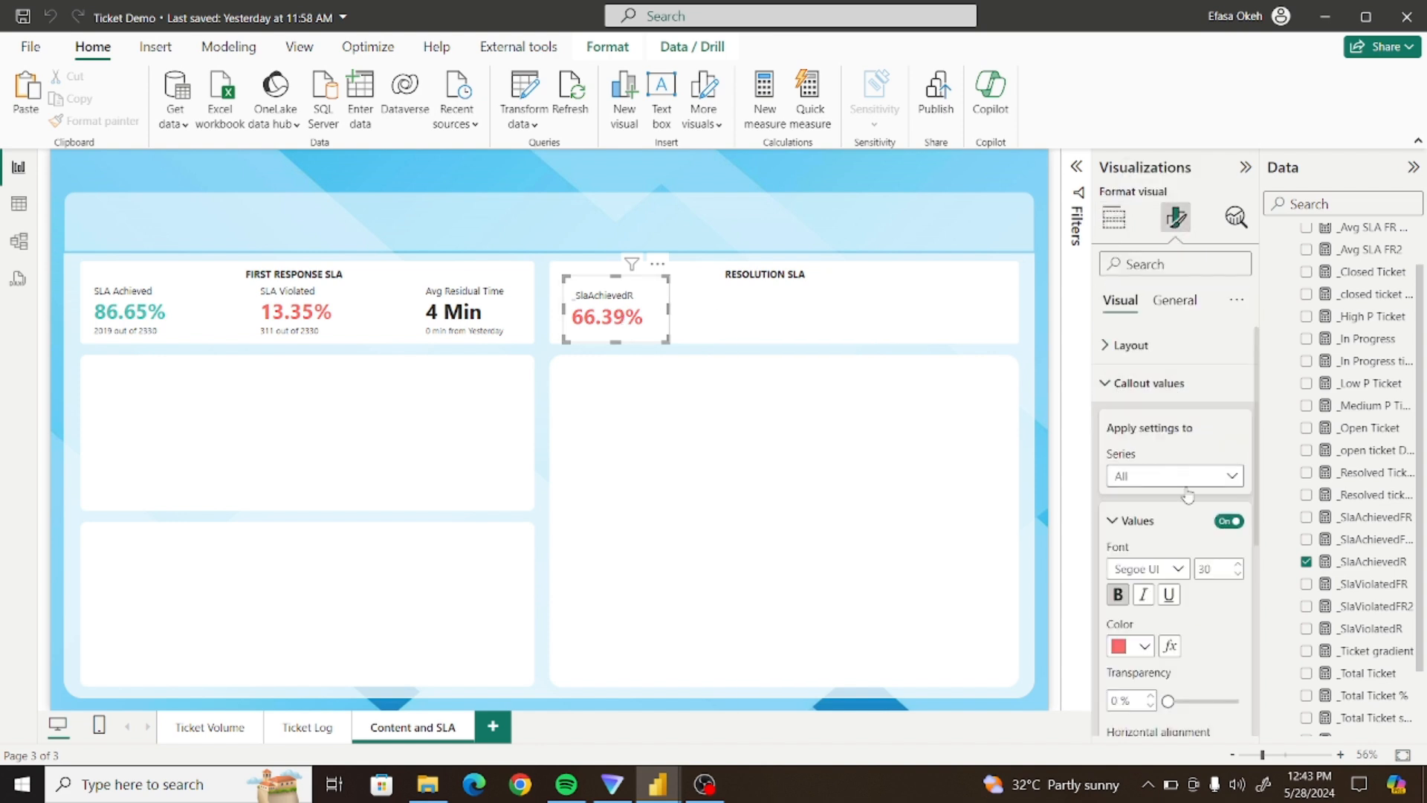
click(1144, 646)
click(1157, 565)
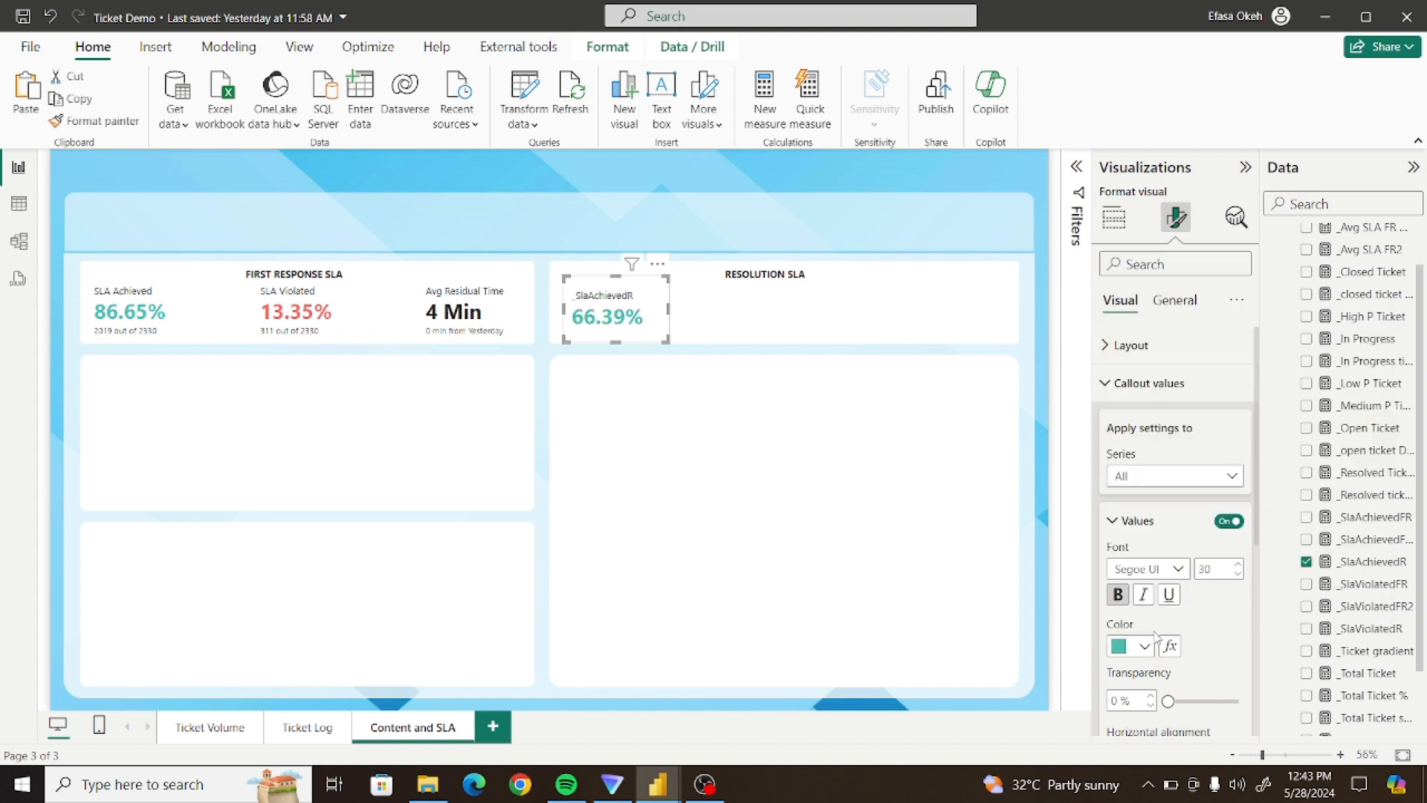
click(1109, 384)
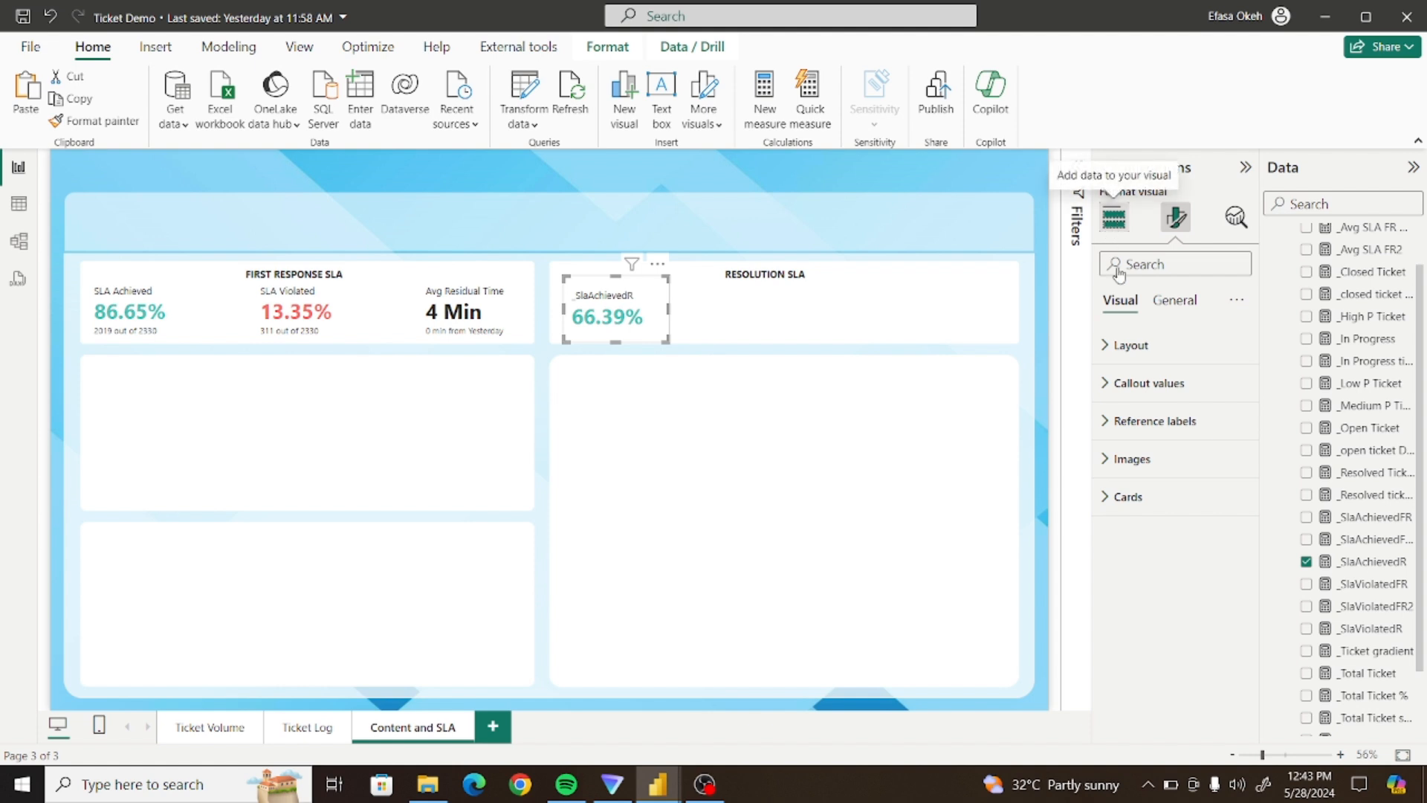
Rename the _SlaAchievedR field in the card to SLA Achieved for this visual
click(1113, 217)
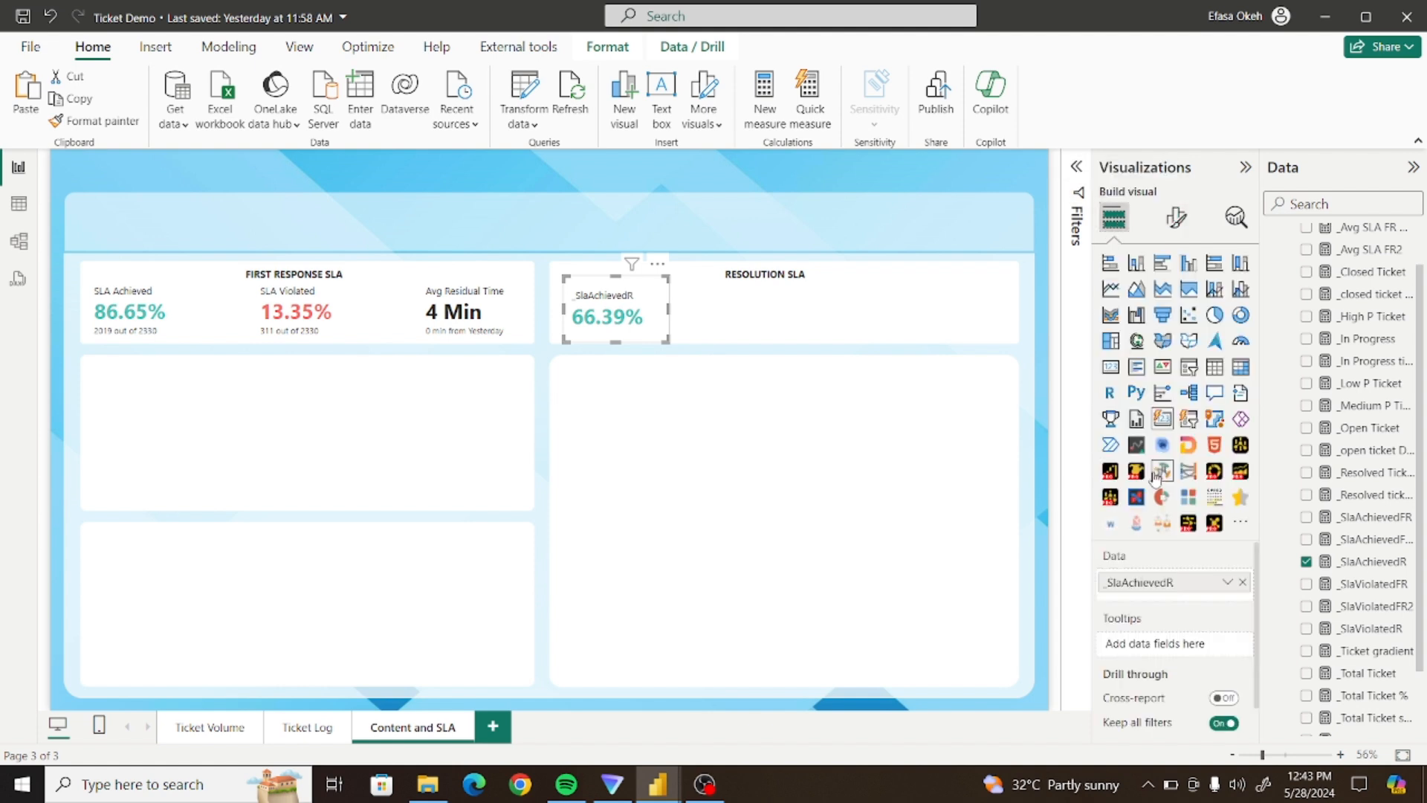
double_click(1143, 583)
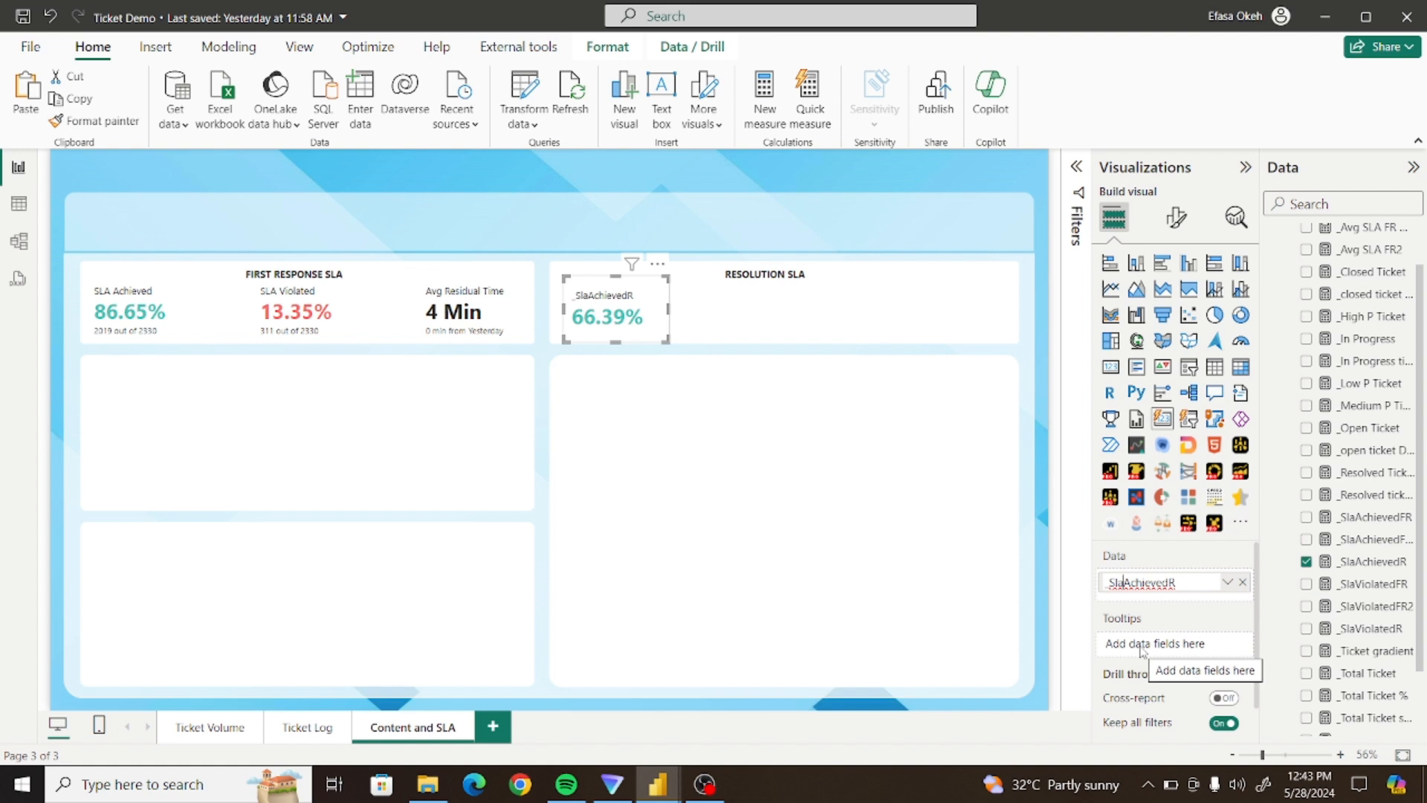
key(BackSpace)
key(BackSpace)
key(BackSpace)
key(BackSpace)
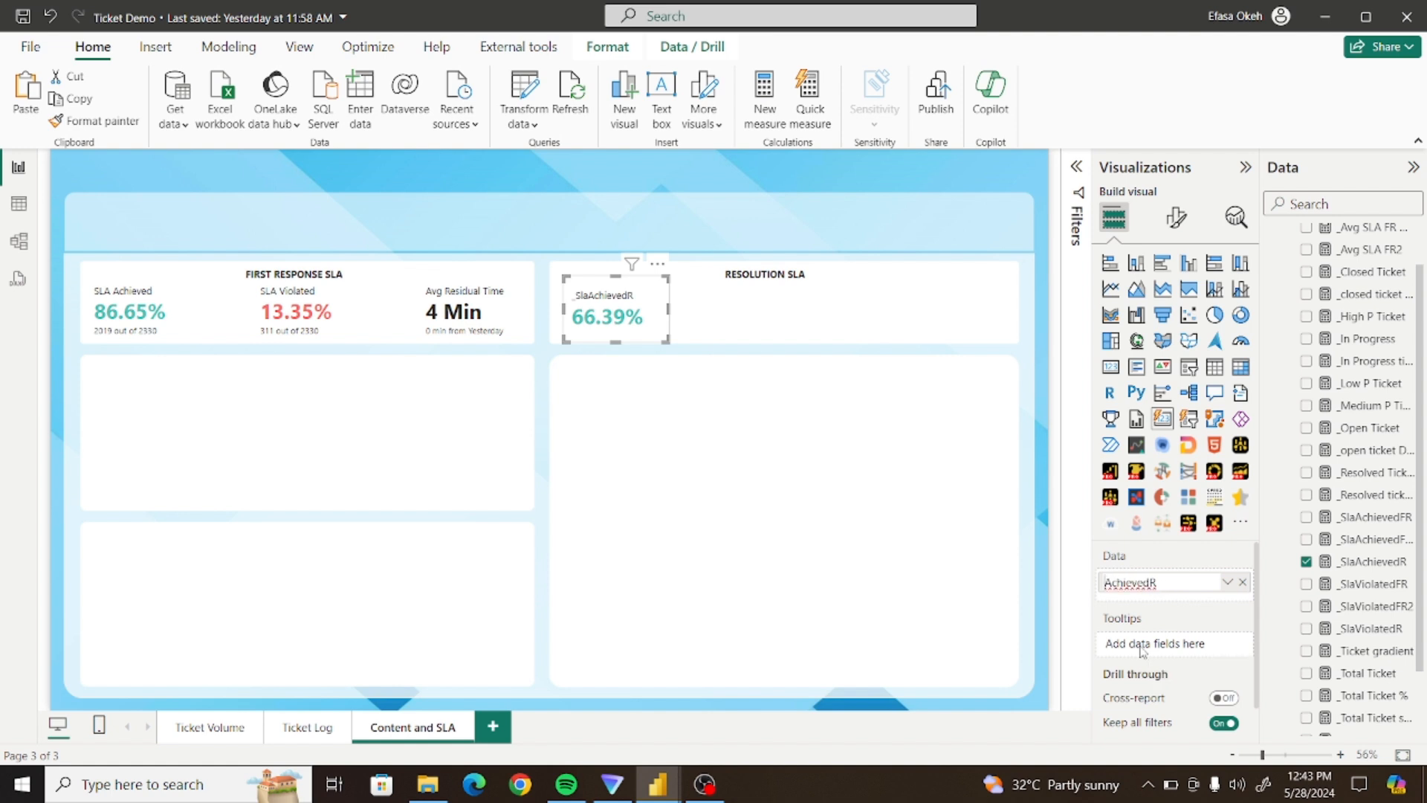
text(SLA)
key(BackSpace)
key(Return)
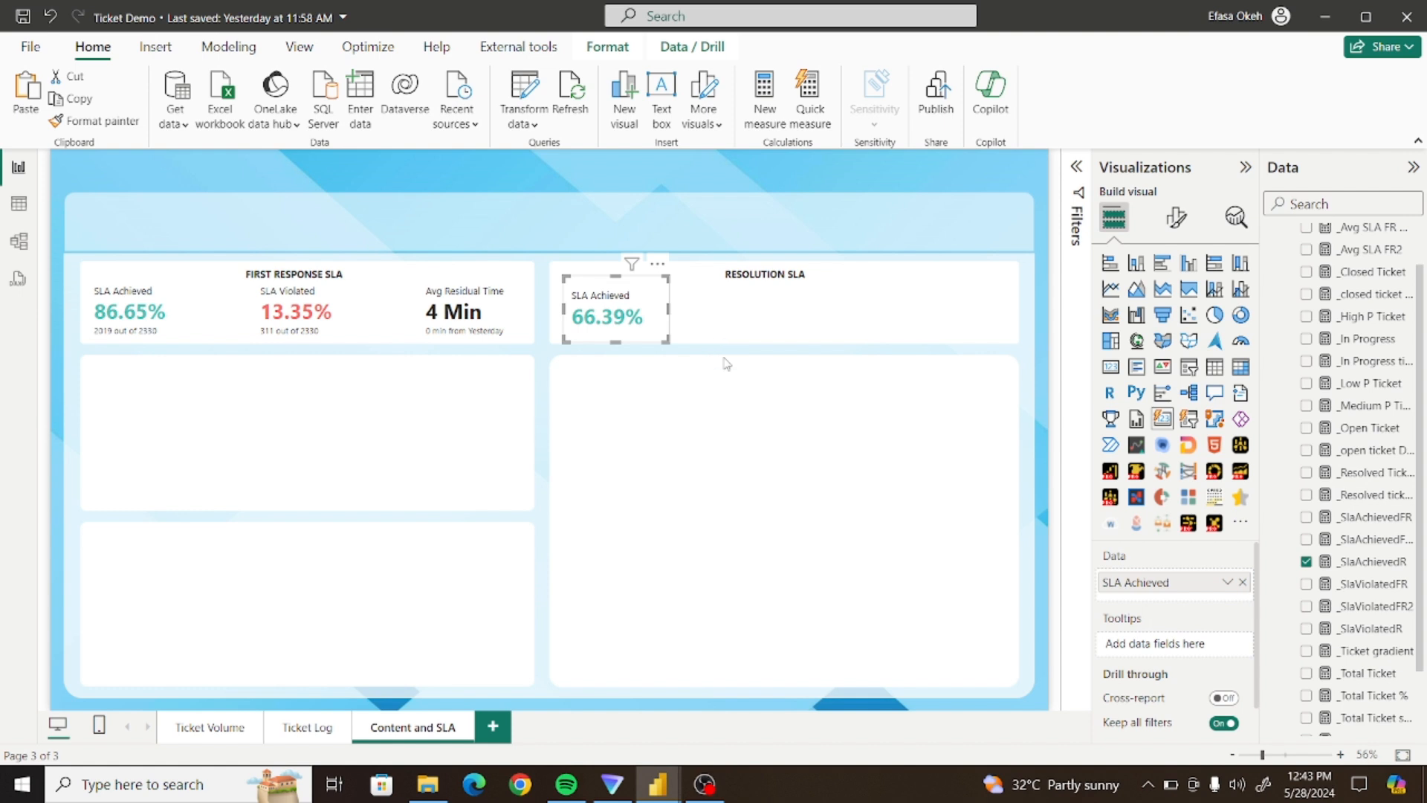
click(641, 402)
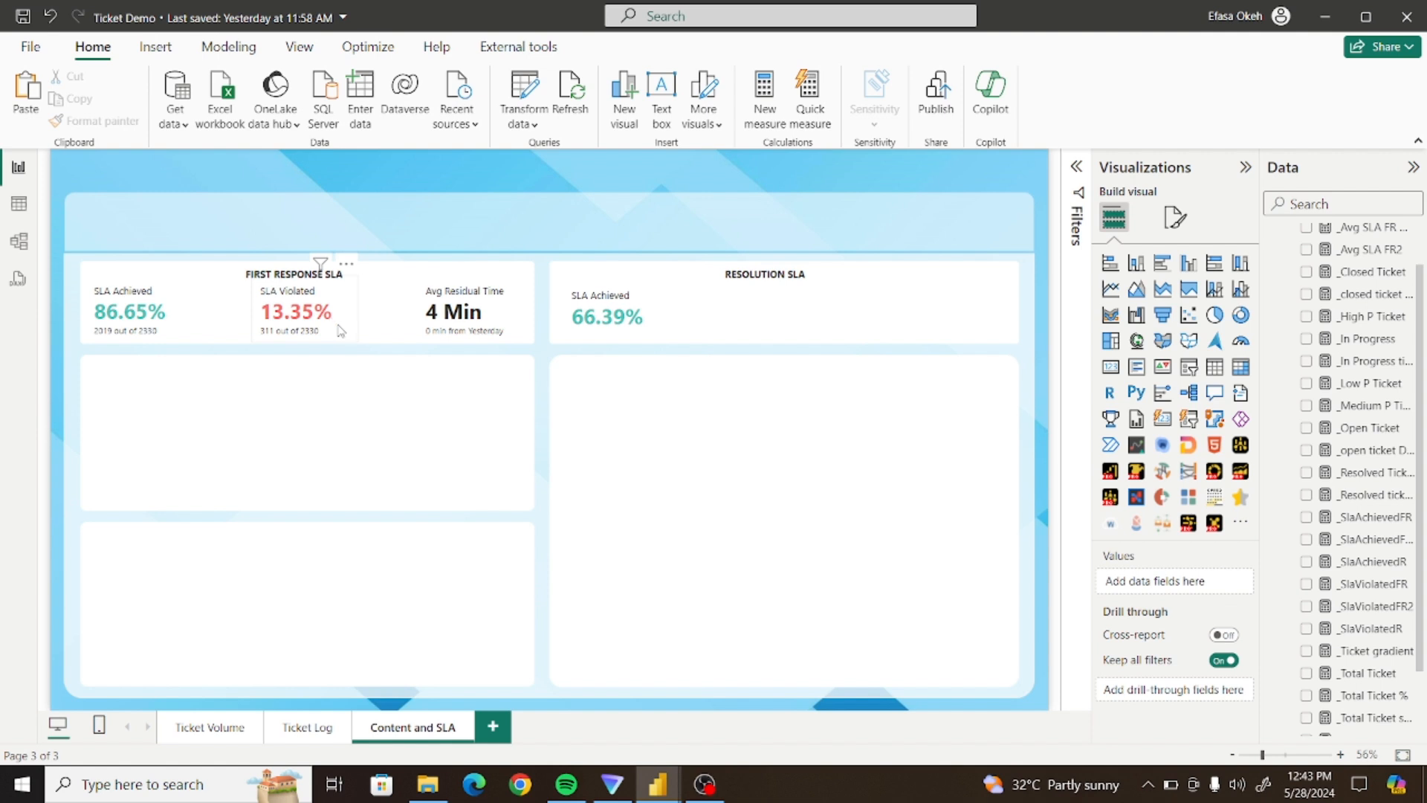
Duplicate the first response SLA Violated card into the middle of the RESOLUTION SLA box and replace its measure with _SlaViolatedR
click(27, 104)
drag(347, 276, 807, 270)
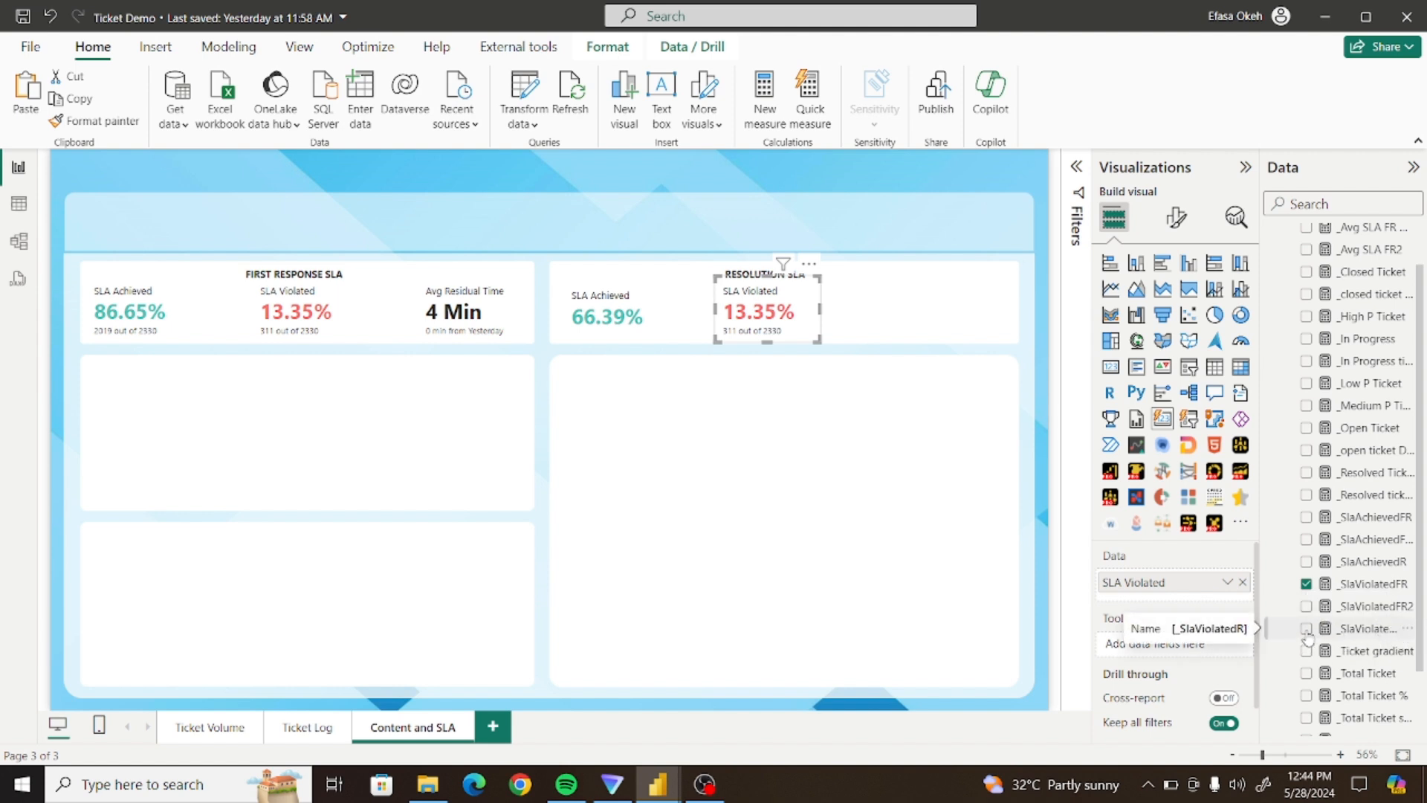
click(1307, 630)
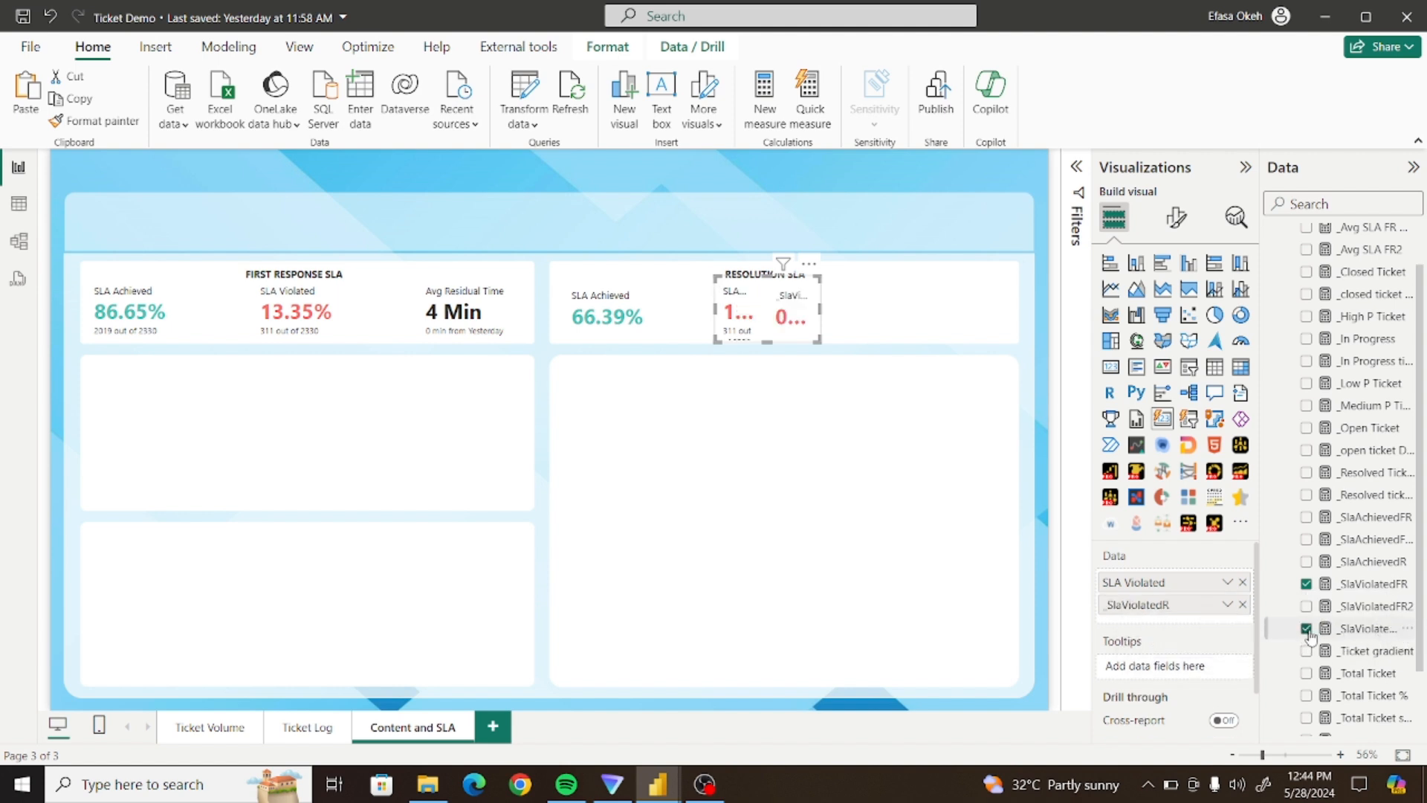
click(1242, 583)
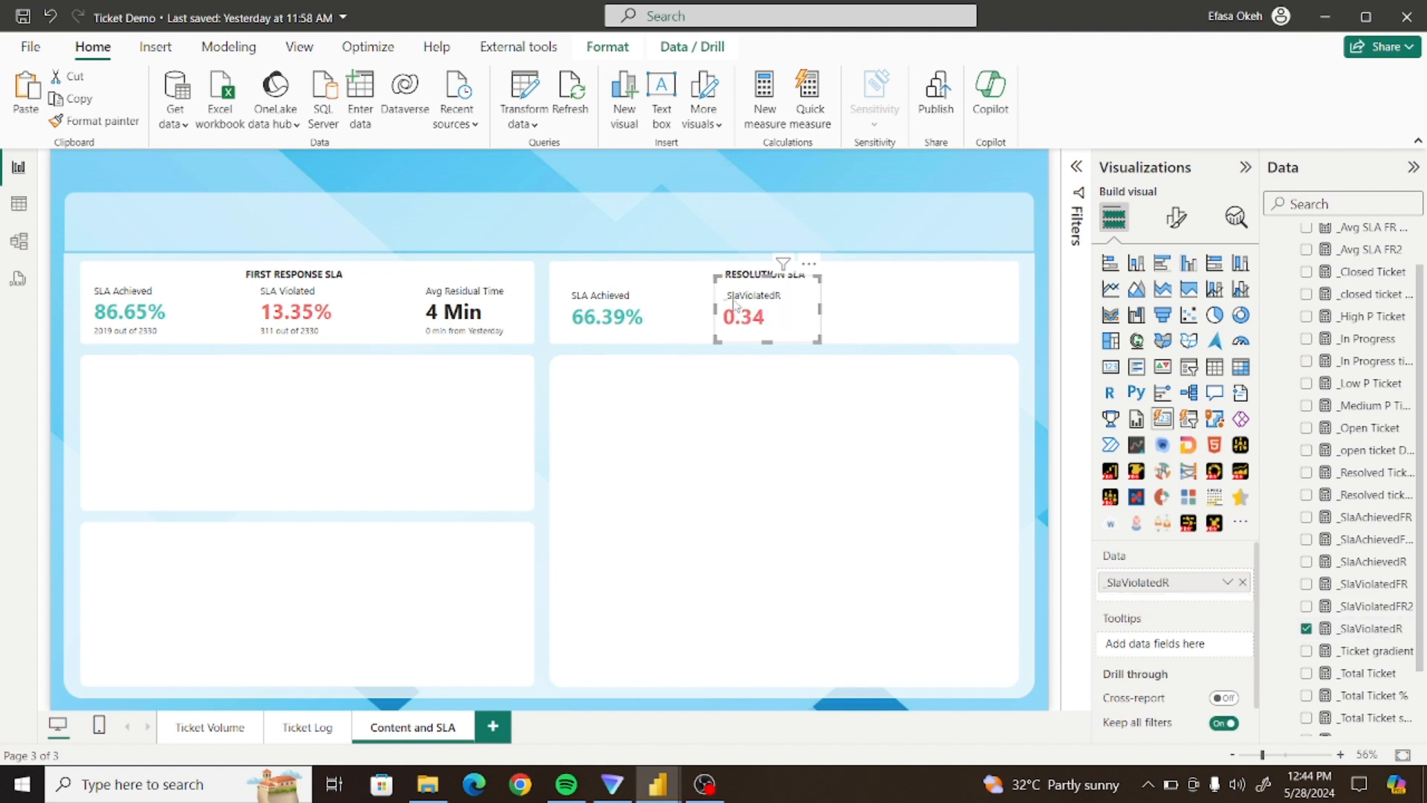
Format the _SlaViolatedR measure as a percentage and close its formula
click(1373, 638)
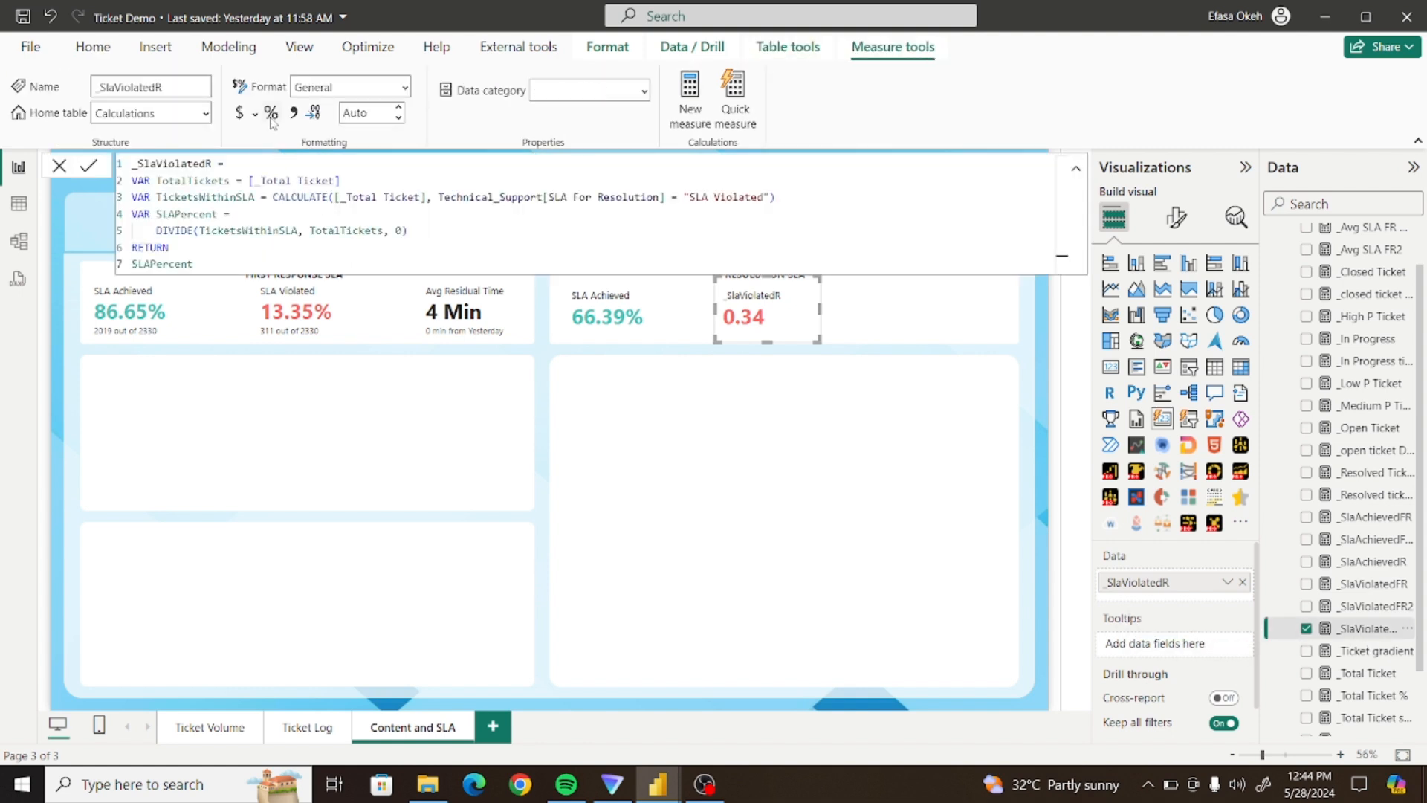
click(271, 115)
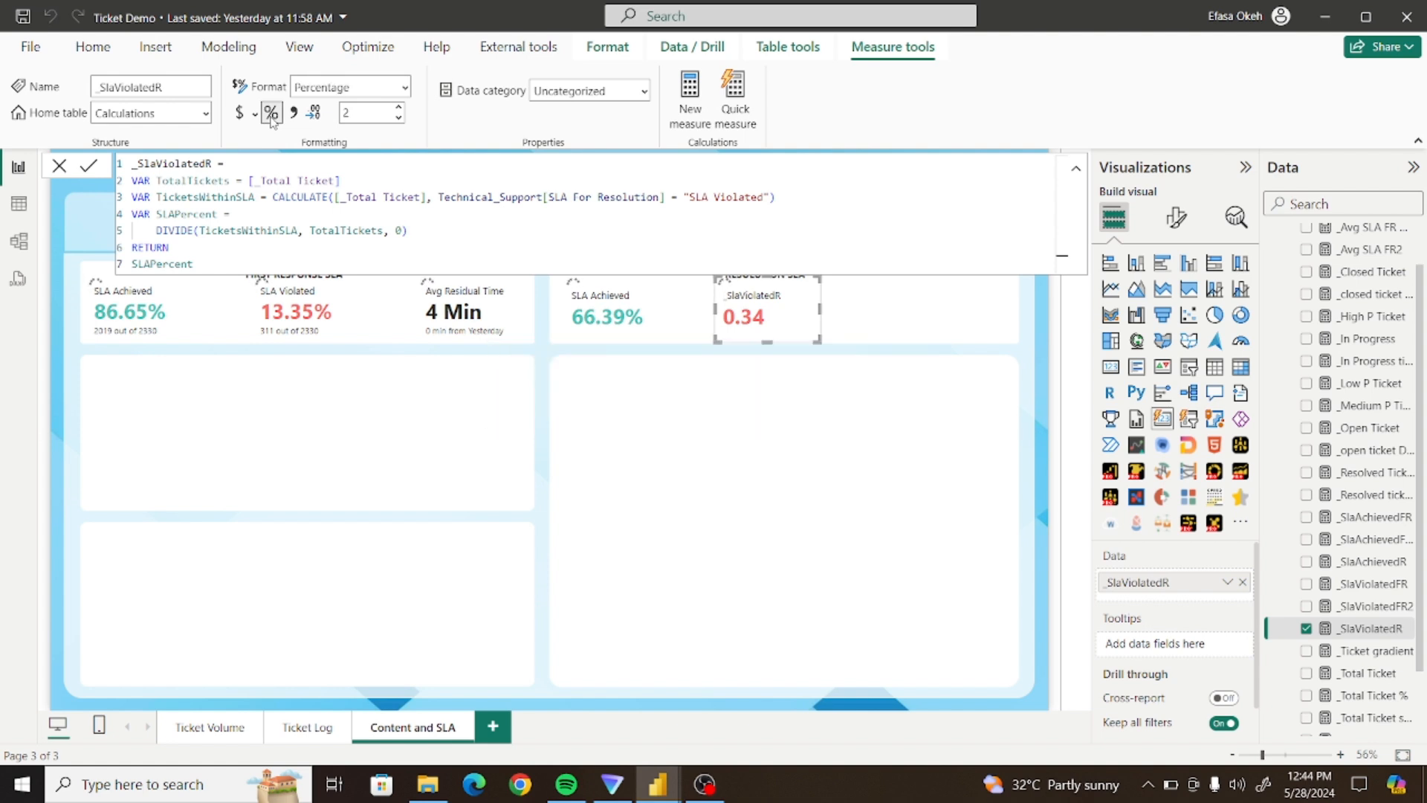
click(1076, 168)
click(917, 351)
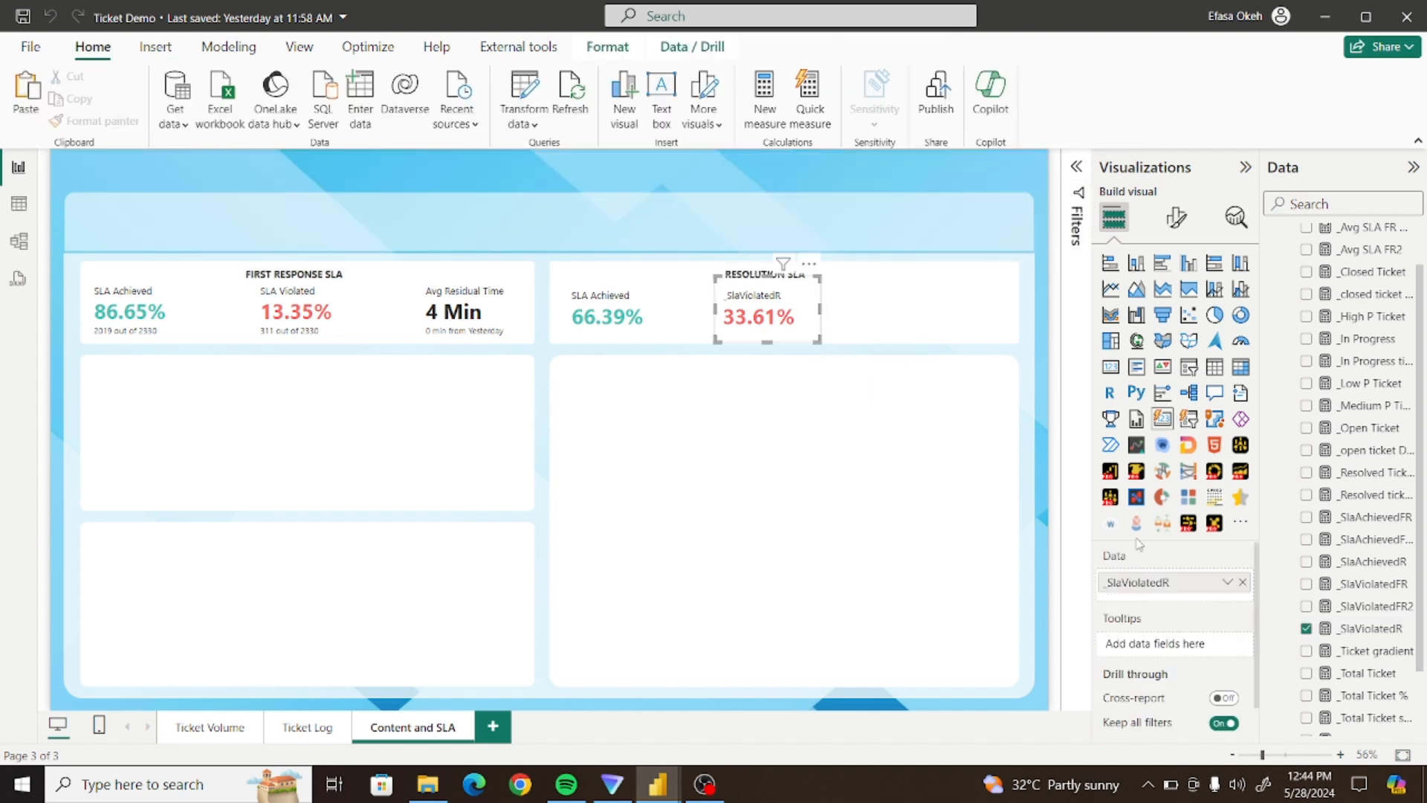
Rename the _SlaViolatedR field in the card to SLA Violated for this visual
double_click(1131, 585)
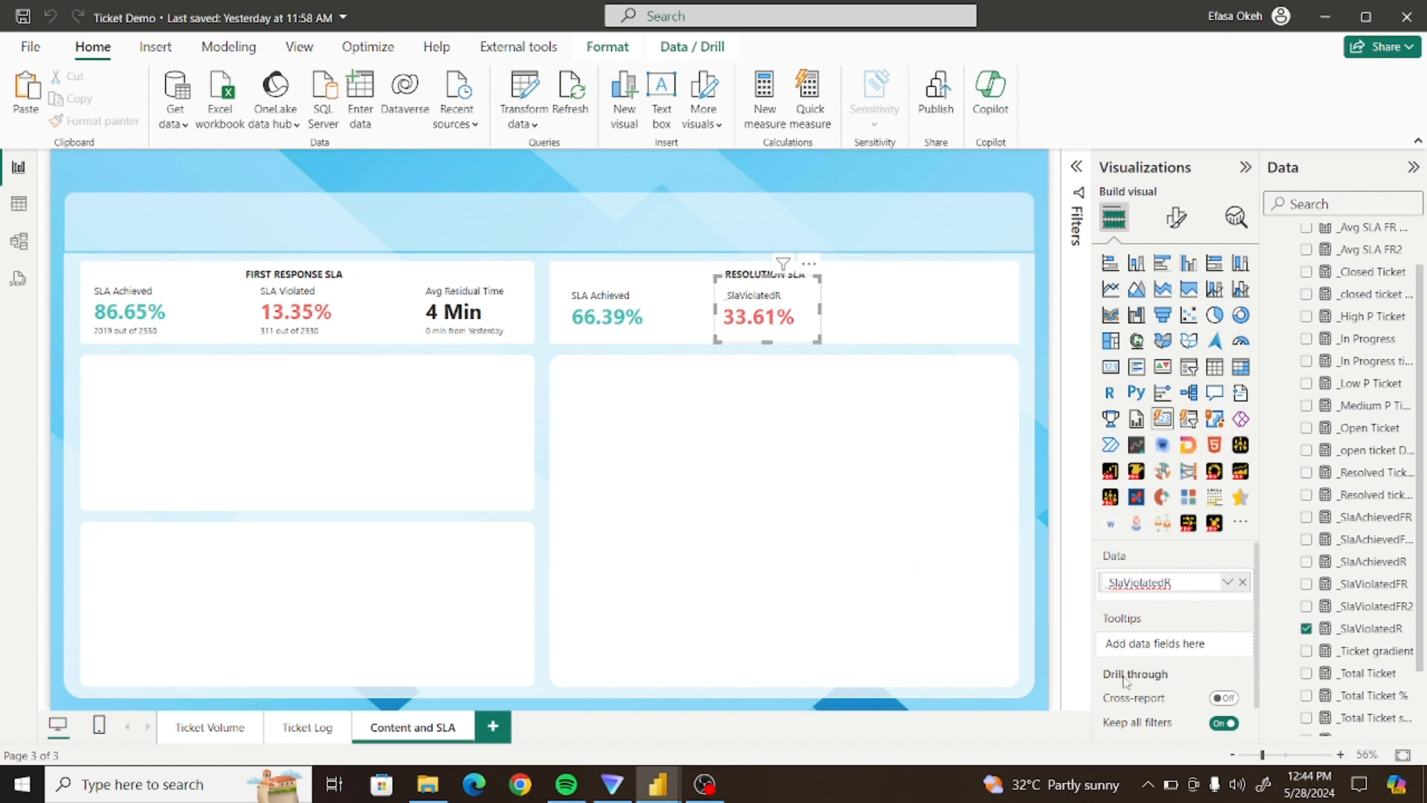
mouse_move(1126, 682)
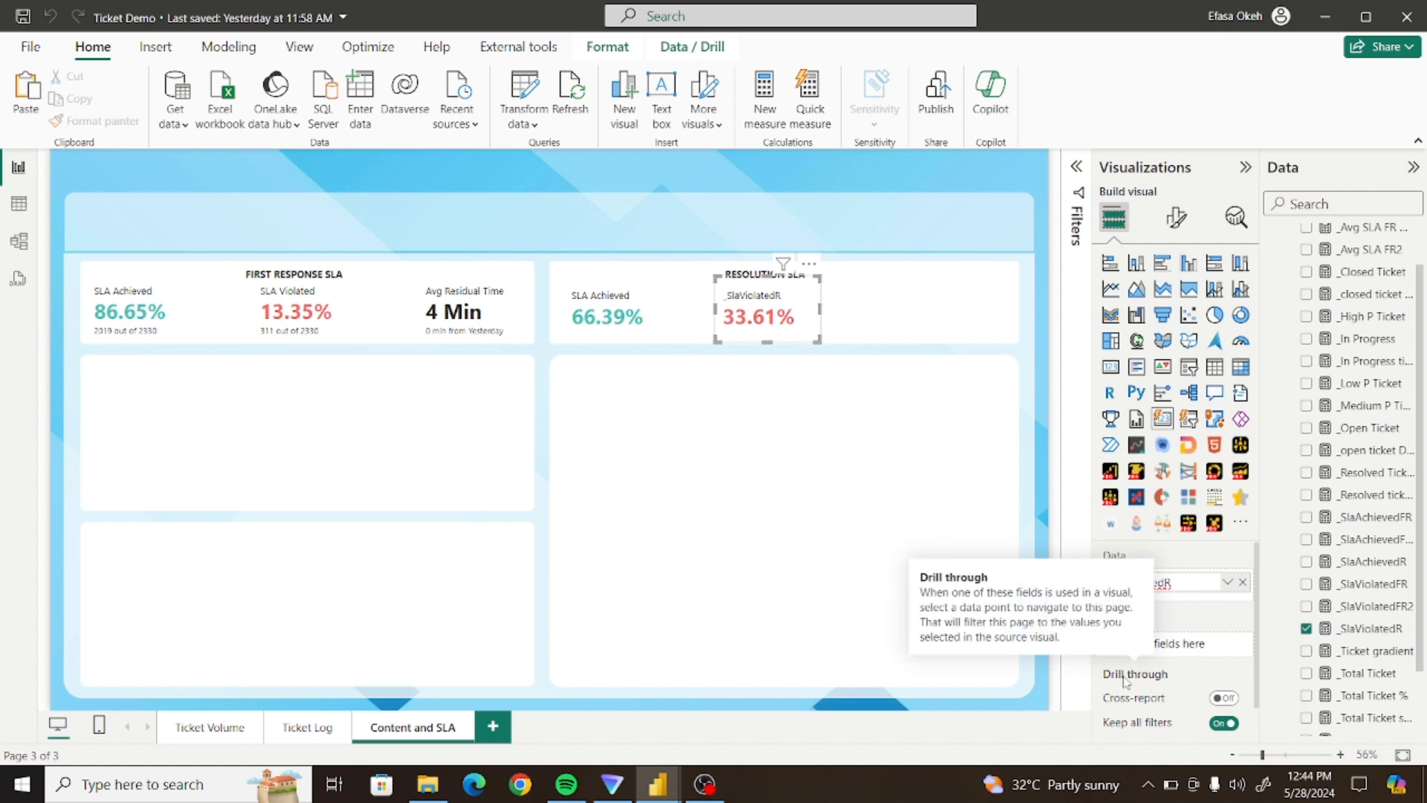
key(BackSpace)
key(BackSpace)
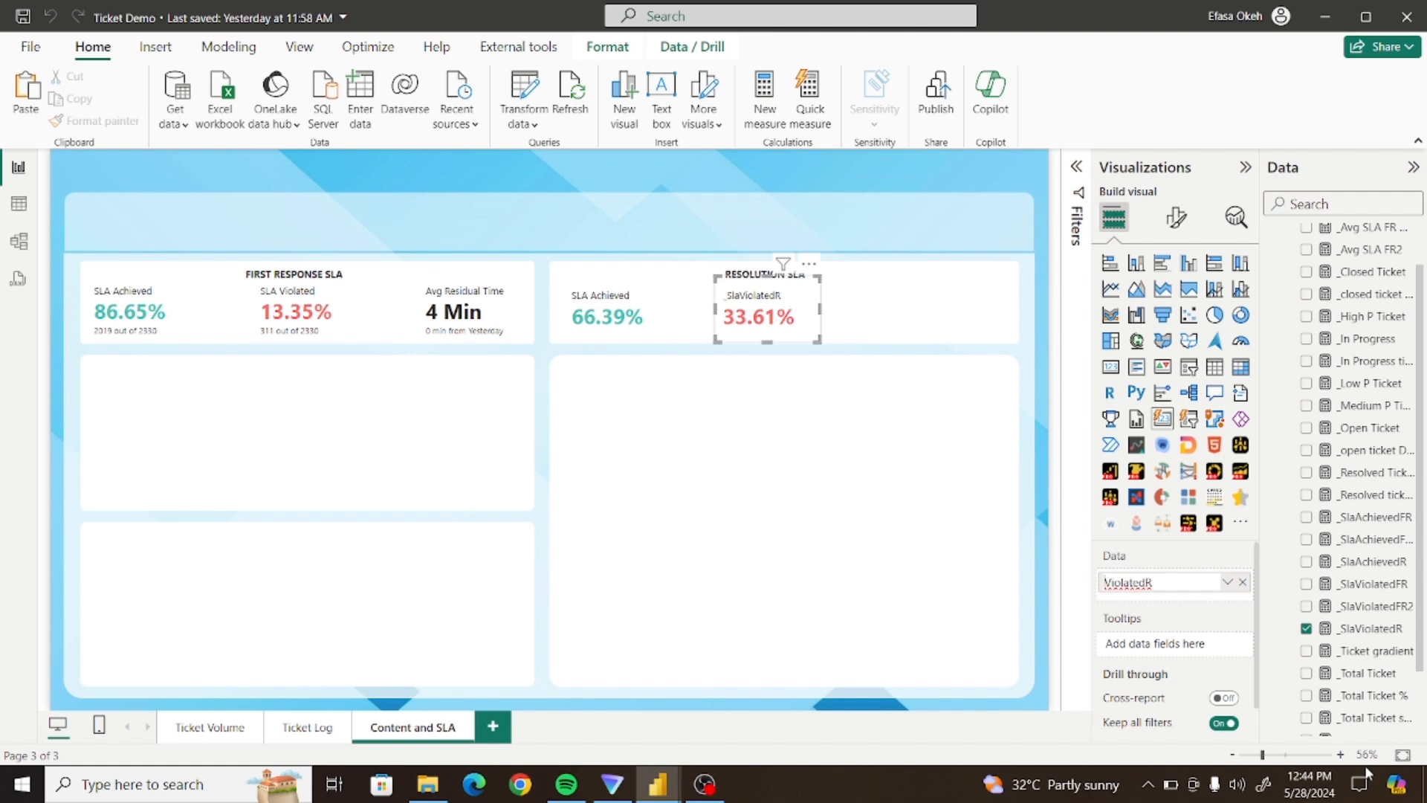
text(SLA)
key(BackSpace)
key(Return)
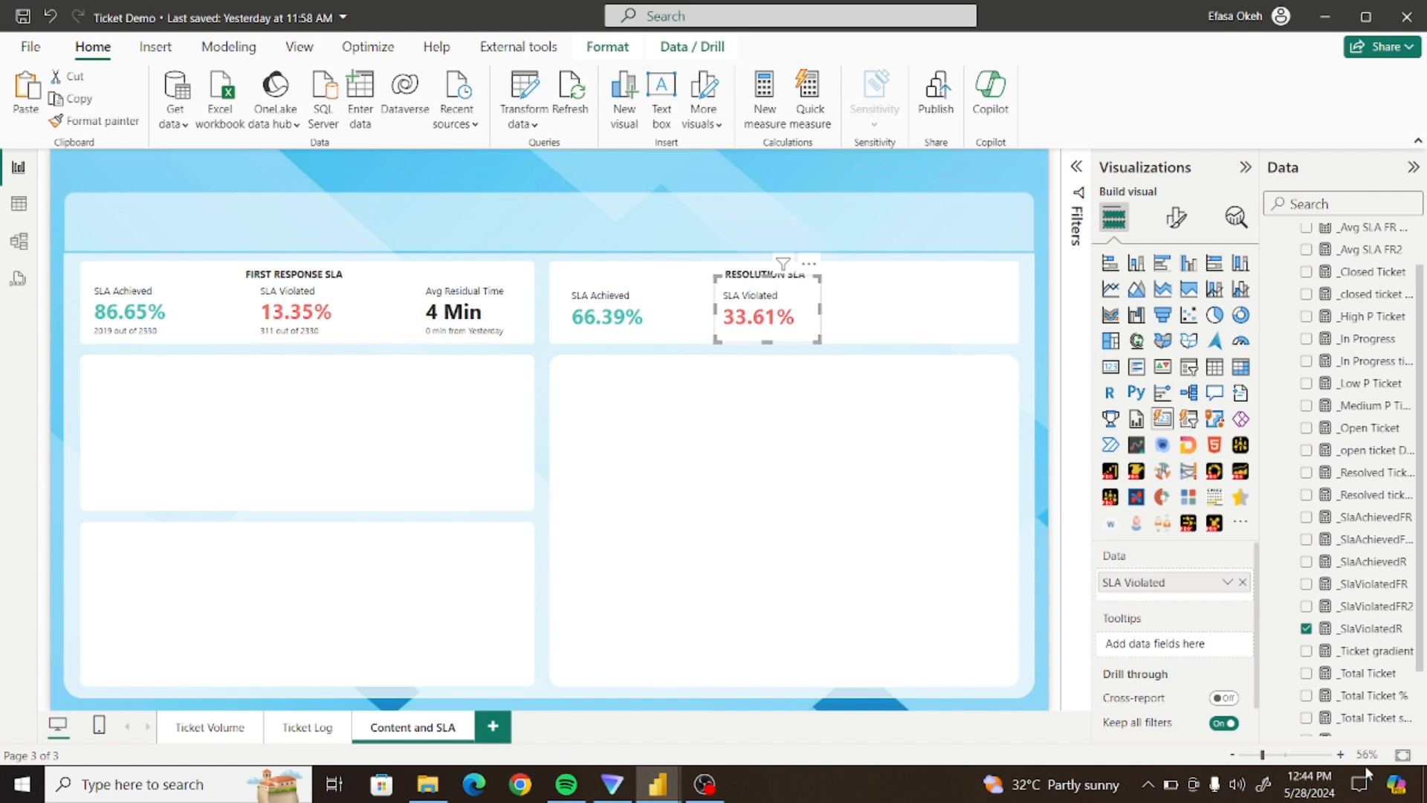
click(721, 455)
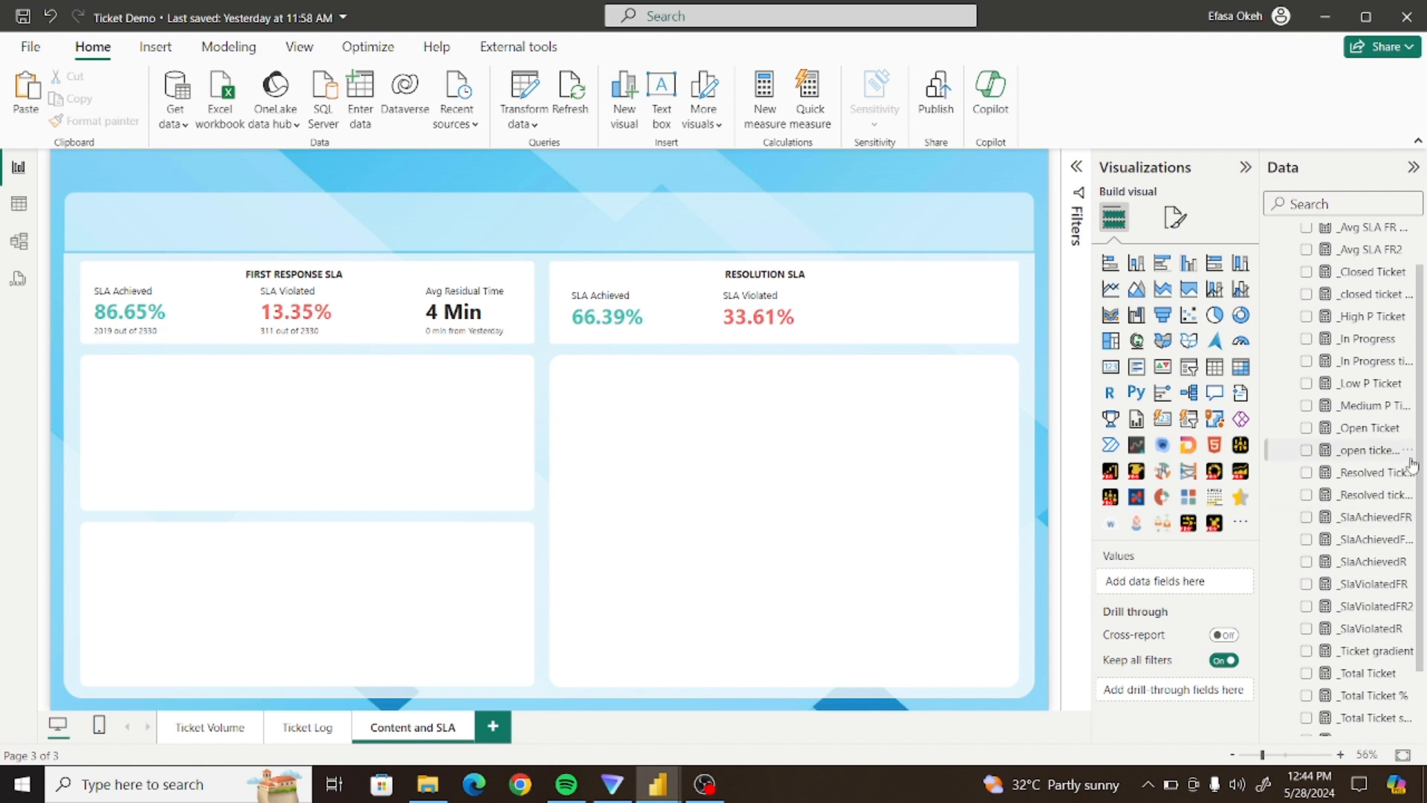
Open the _SlaViolatedFR2 measure and copy its entire formula
drag(1418, 467, 1424, 509)
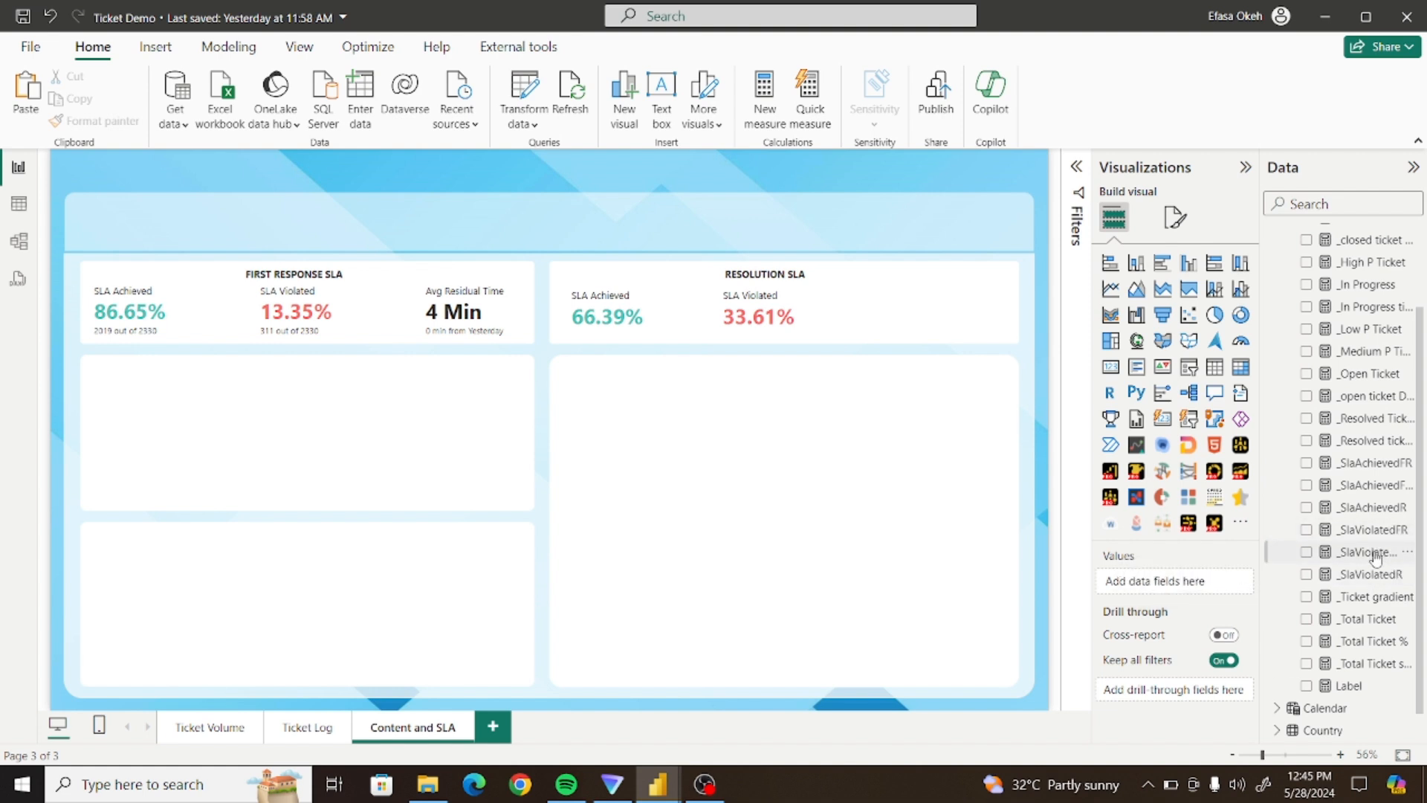
click(1376, 557)
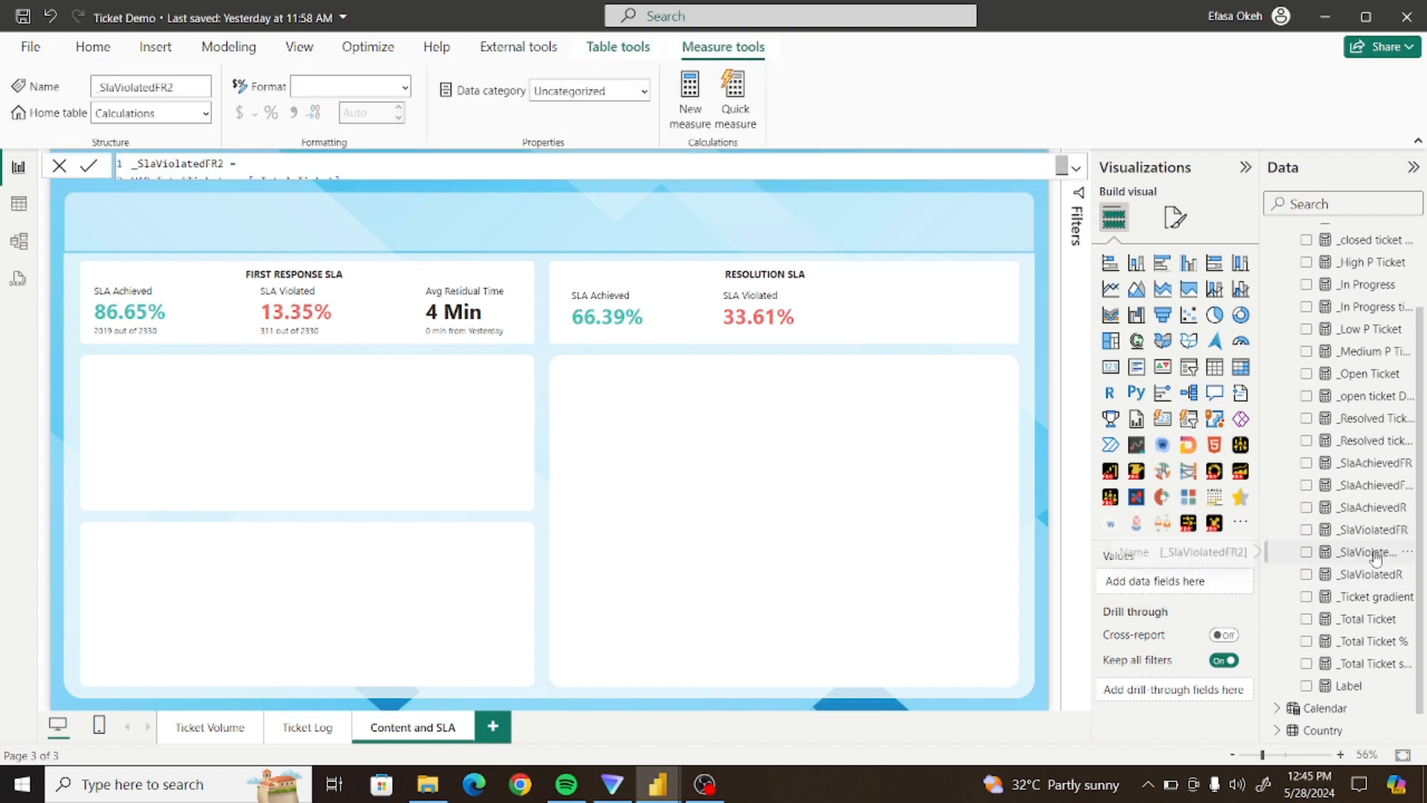
click(1077, 171)
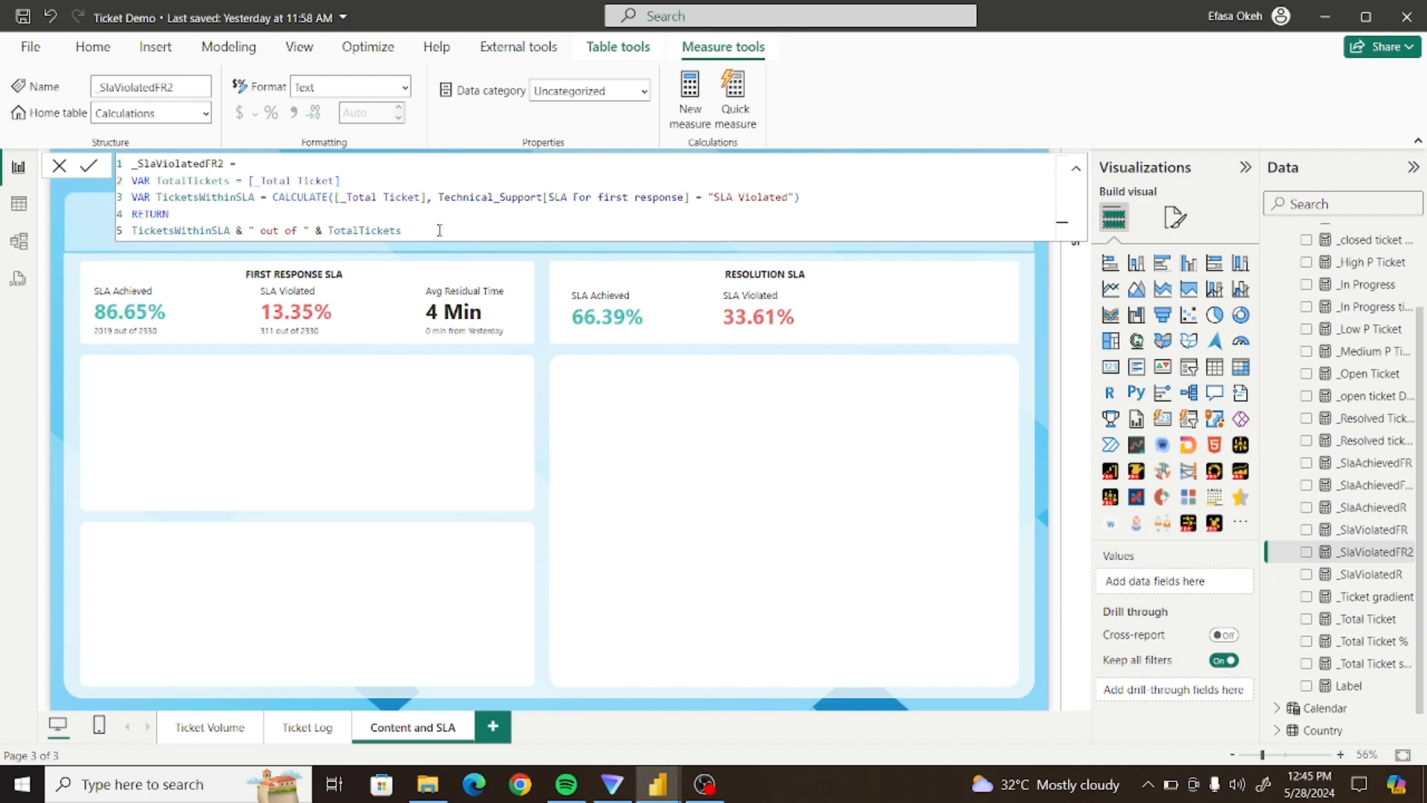
drag(436, 230, 120, 164)
key(ctrl+c)
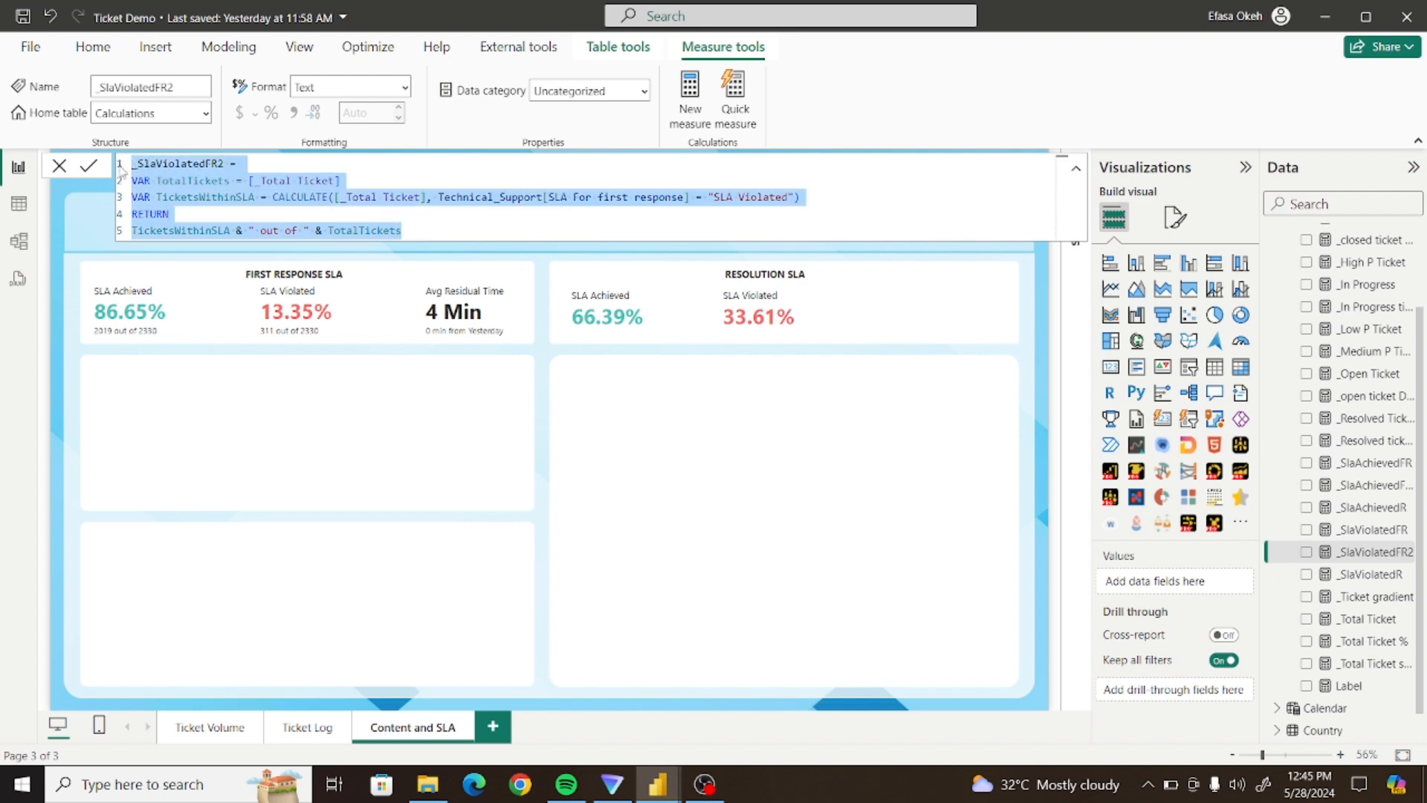
Add a new measure to the Calculations table from the copied formula and rename it _SlaViolatedR2 in the formula
click(702, 99)
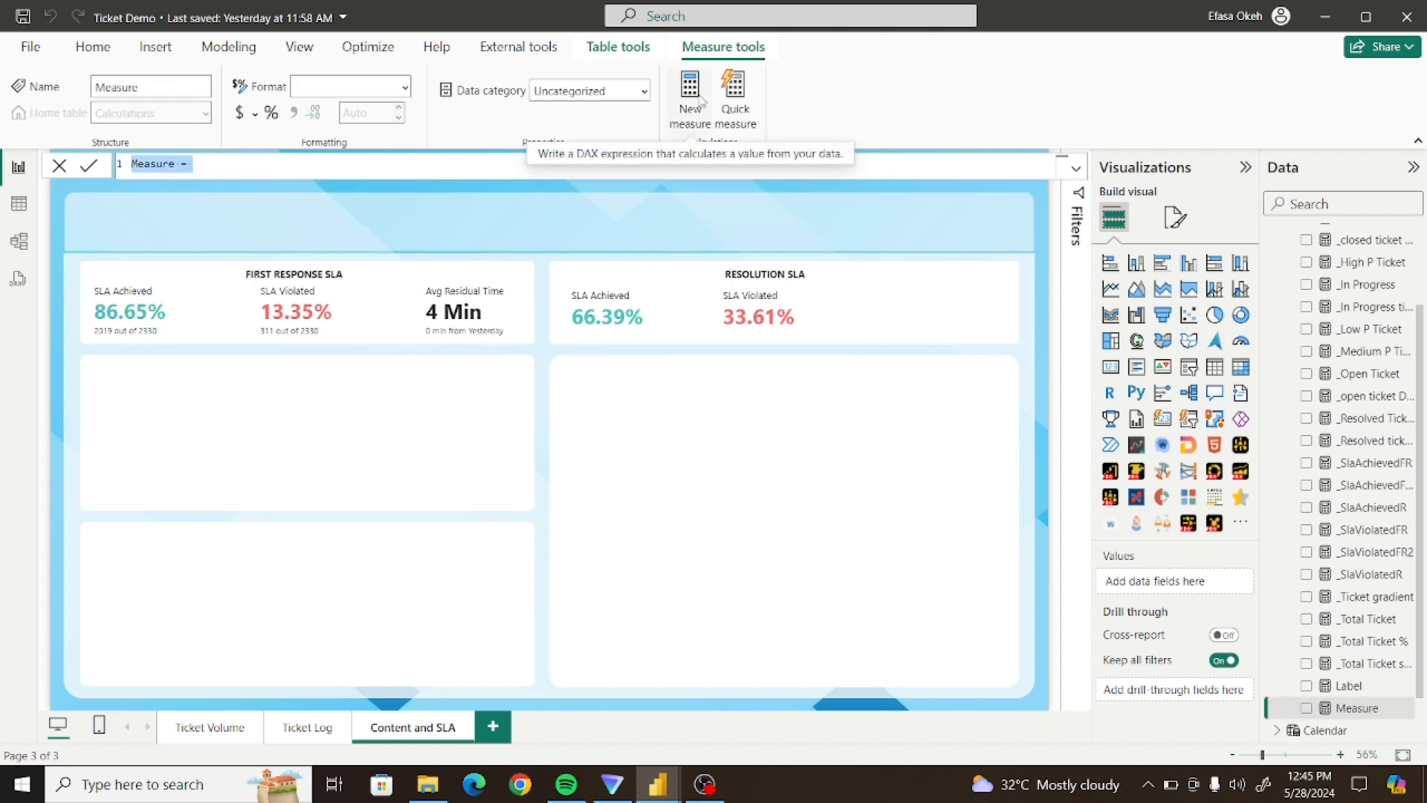
key(ctrl+v)
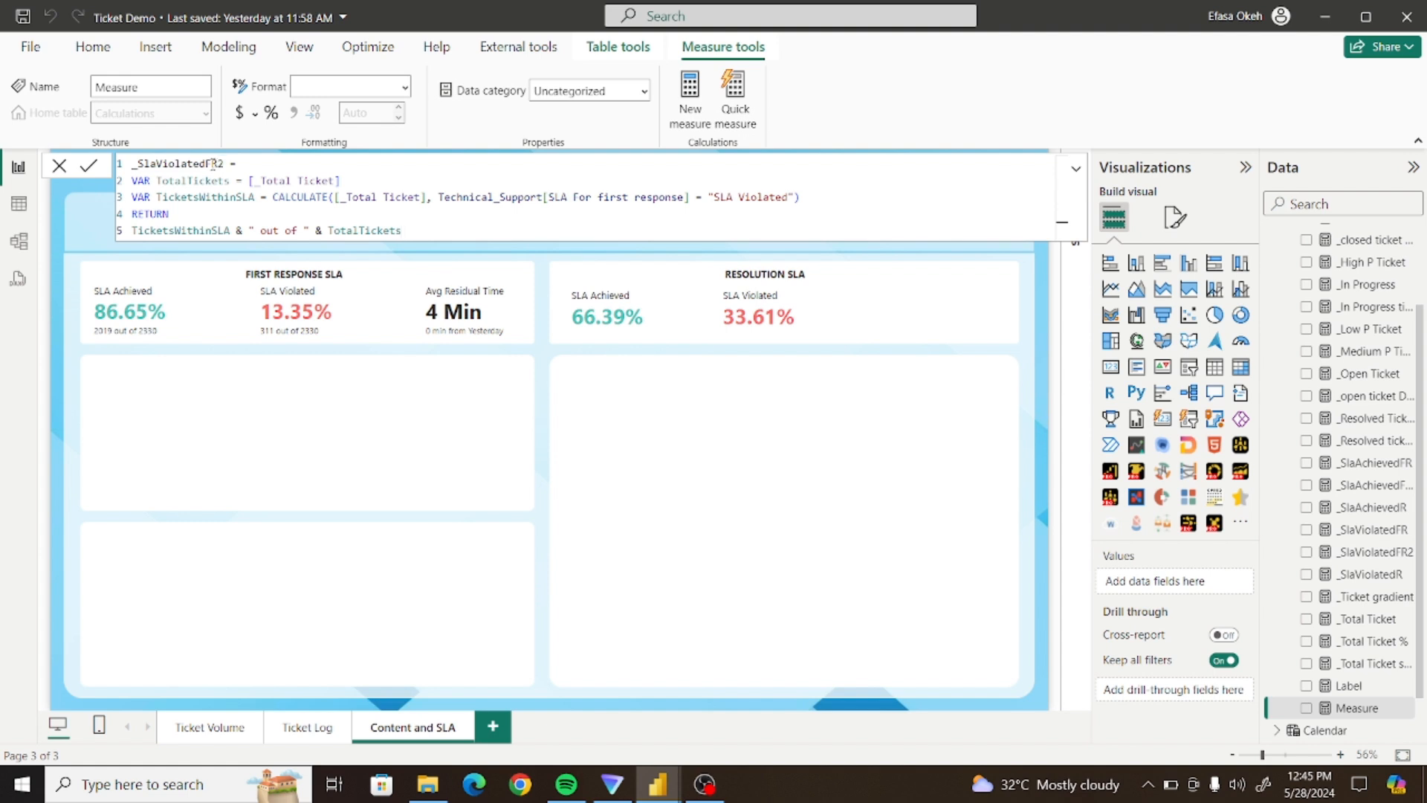
key(BackSpace)
Change the filter column in the _SlaViolatedR2 formula to Technical_Support[SLA For Resolution]
click(689, 198)
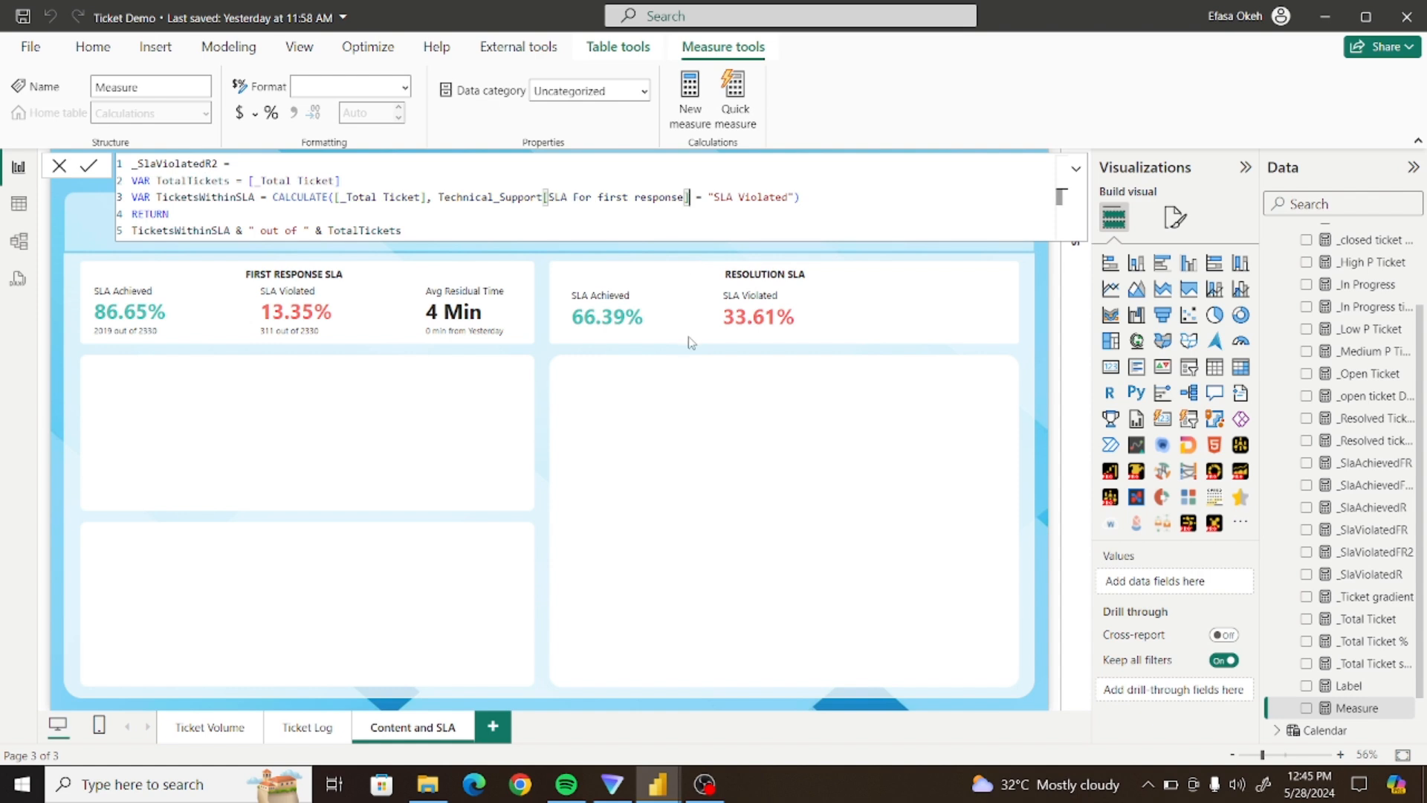
key(BackSpace)
key(BackSpace)
key(BackSpace)
key(BackSpace)
key(BackSpace)
key(BackSpace)
key(BackSpace)
key(BackSpace)
key(BackSpace)
key(BackSpace)
key(BackSpace)
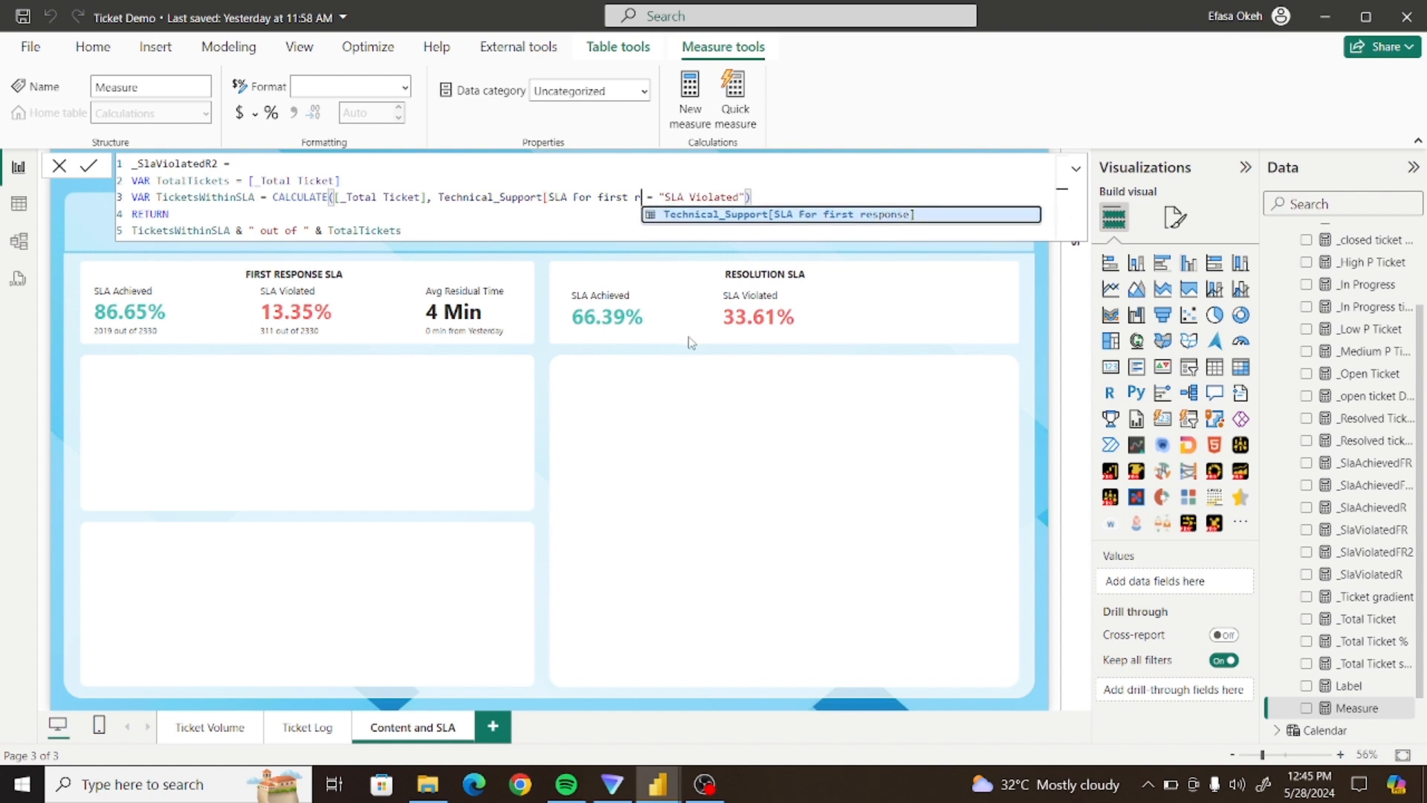
key(BackSpace)
key(BackSpace)
key(BackSpace)
key(BackSpace)
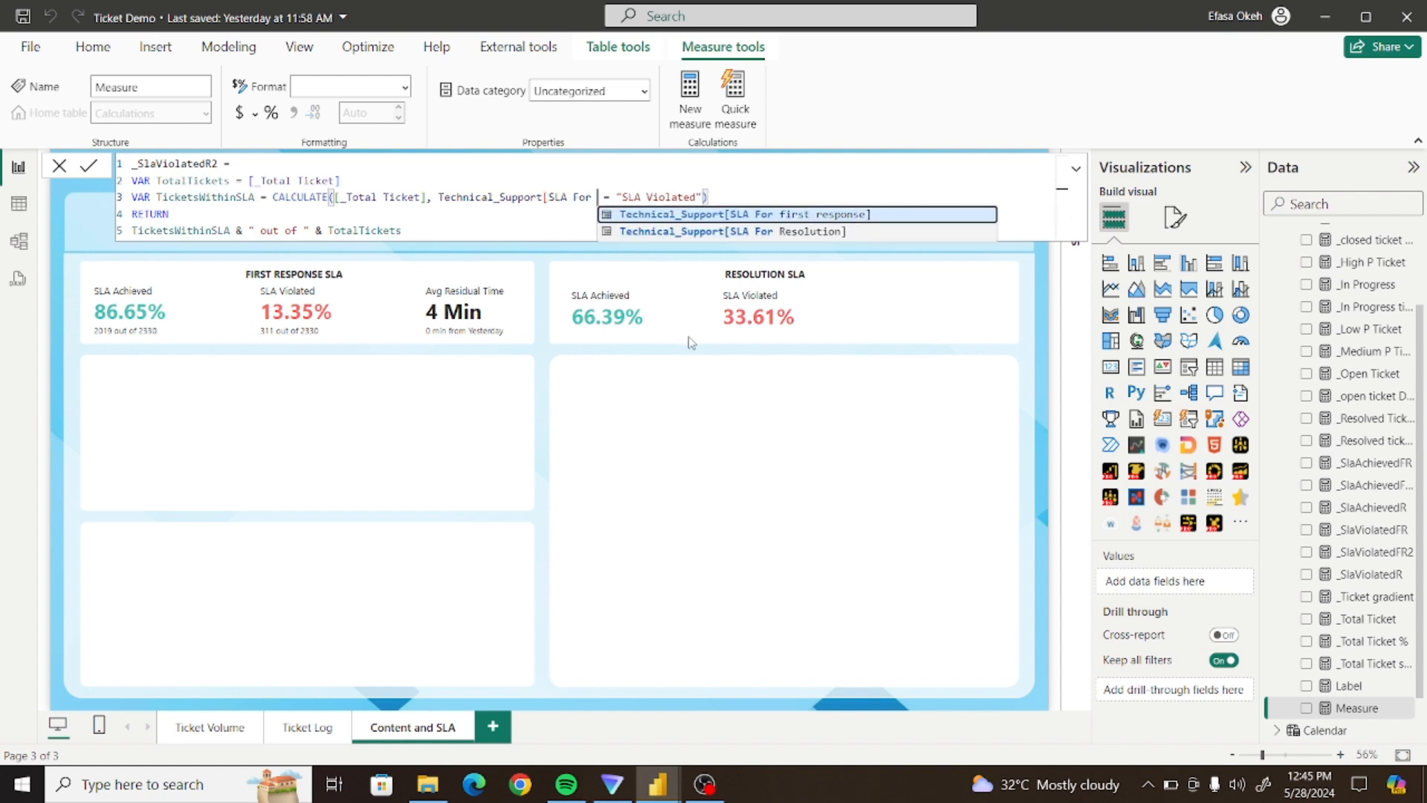
click(714, 232)
click(642, 230)
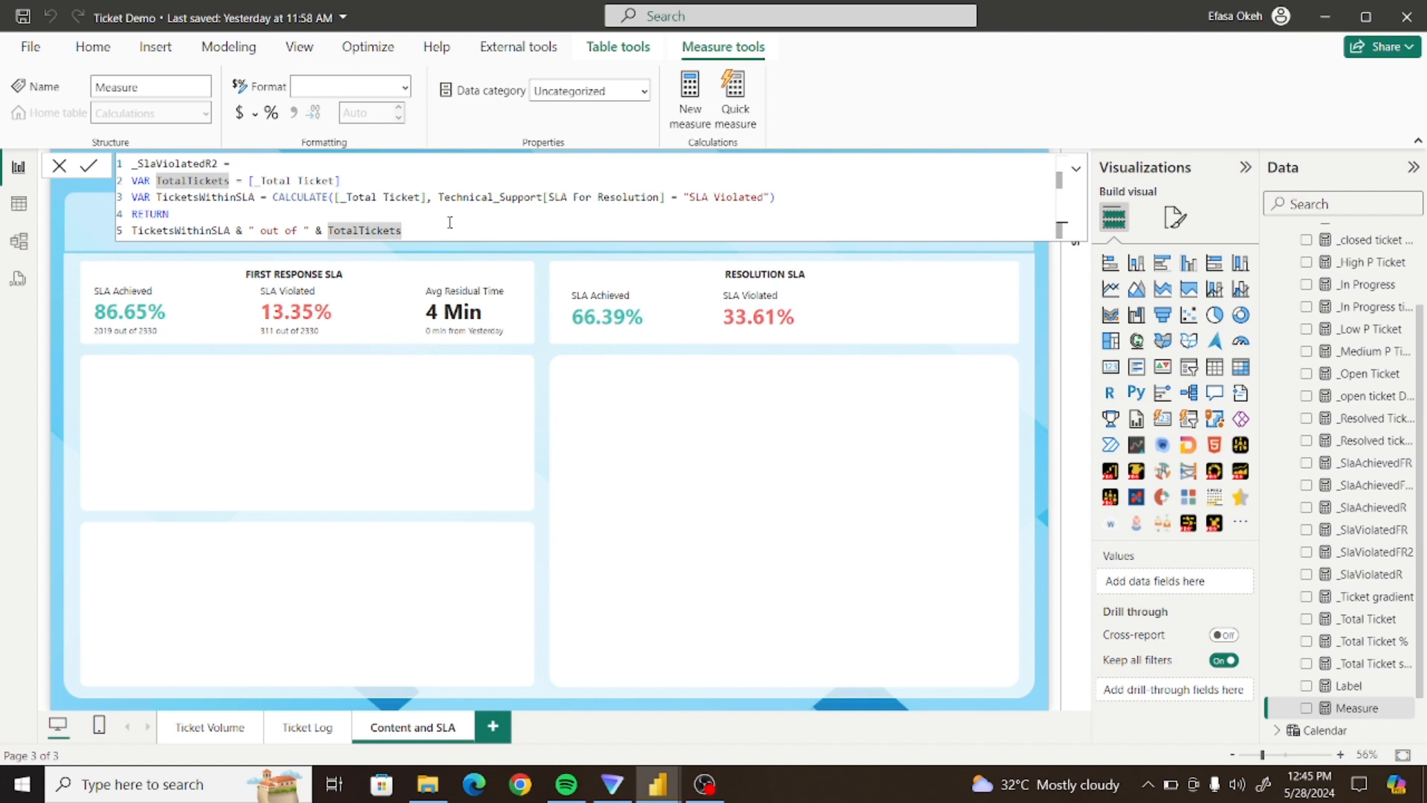
Copy the entire _SlaViolatedR2 formula and commit the measure
drag(440, 230, 117, 162)
key(ctrl+c)
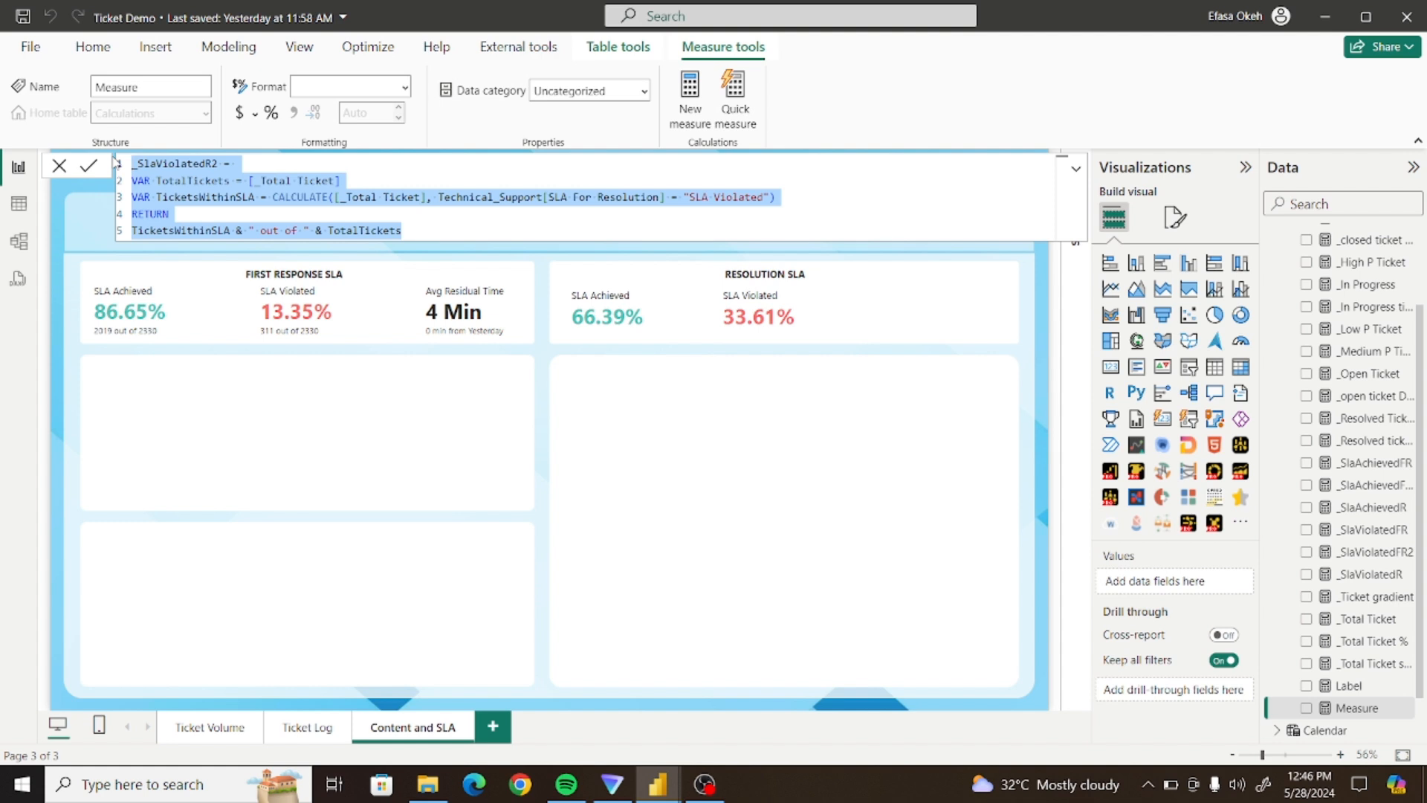
click(89, 165)
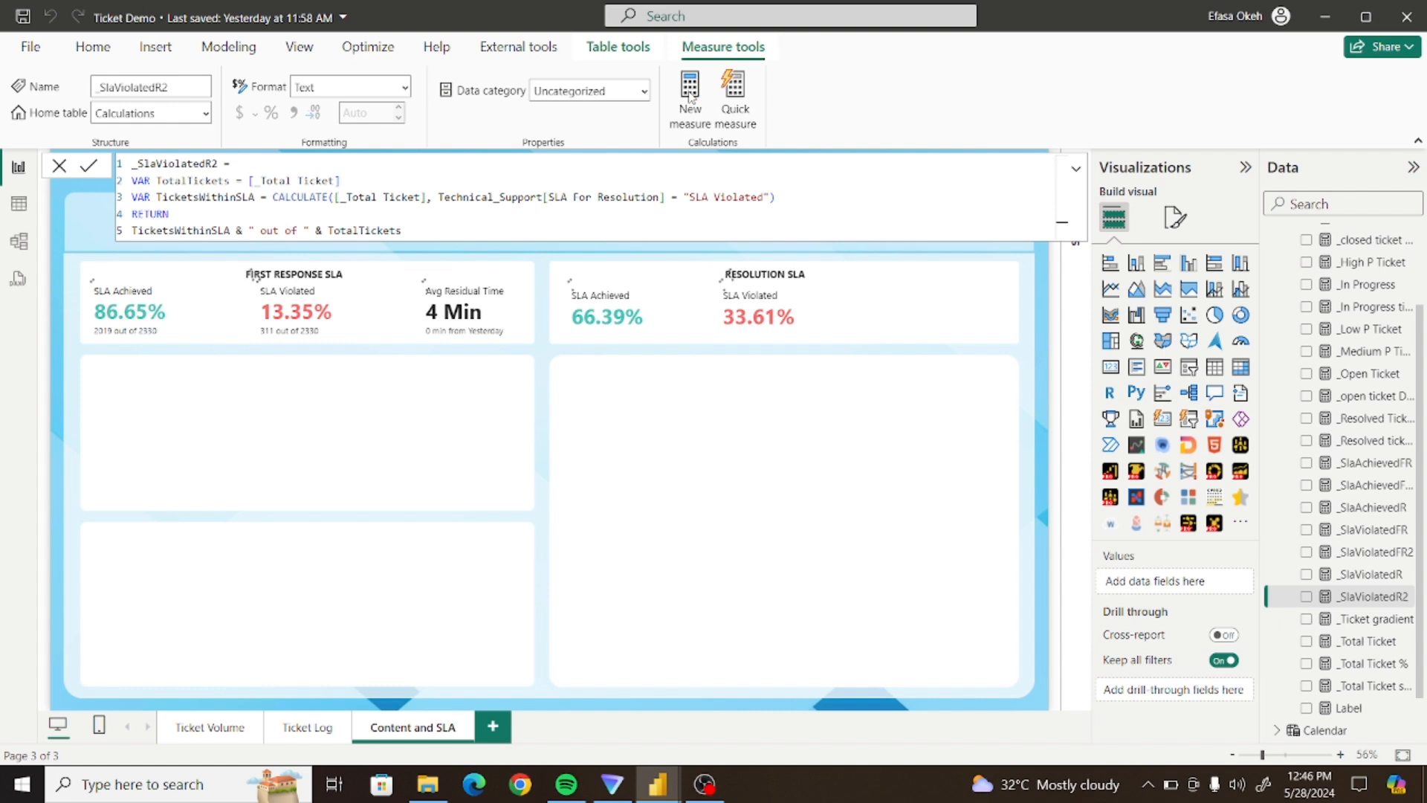
Add another measure to the Calculations table from the copied formula and rename it _SlaAchievedR2 in the formula
click(690, 97)
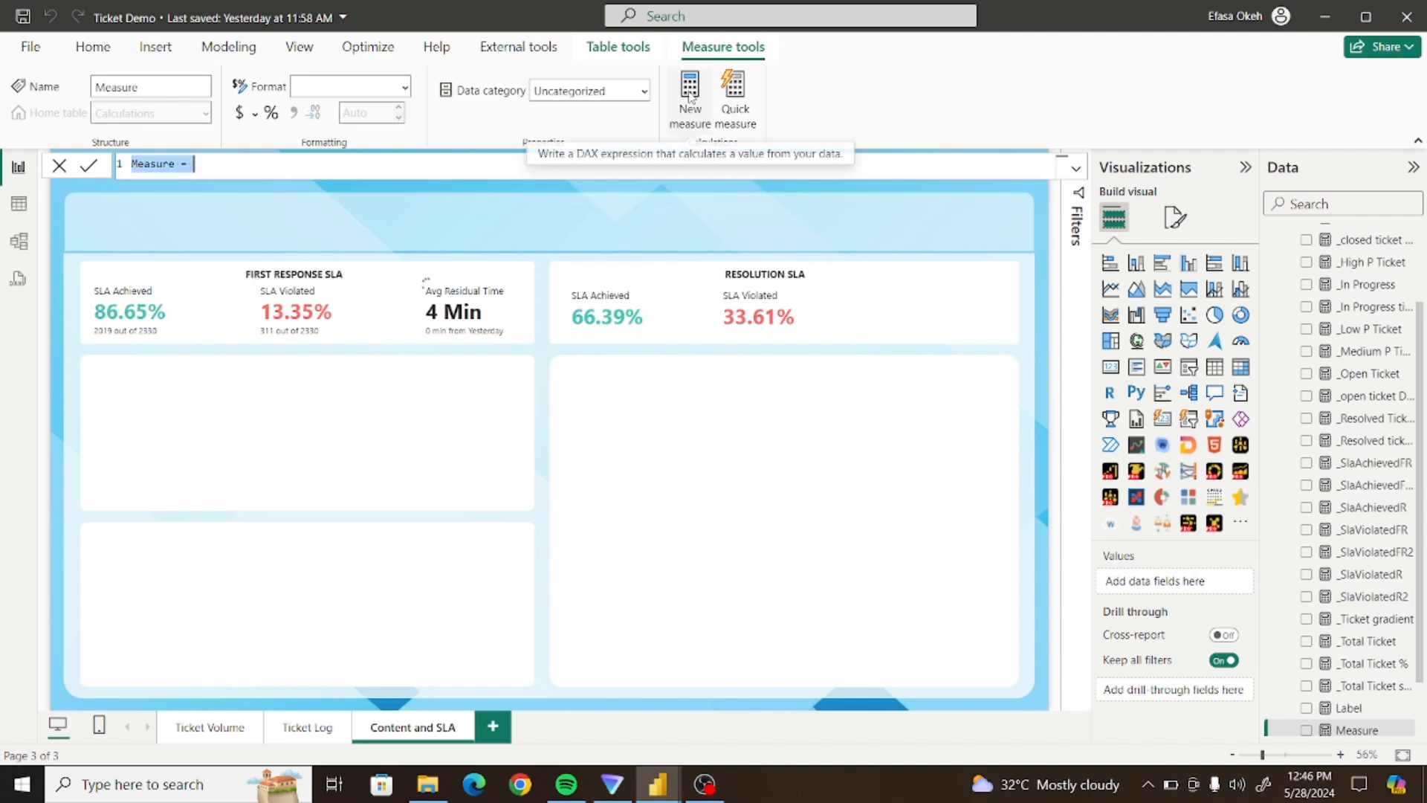
key(ctrl+v)
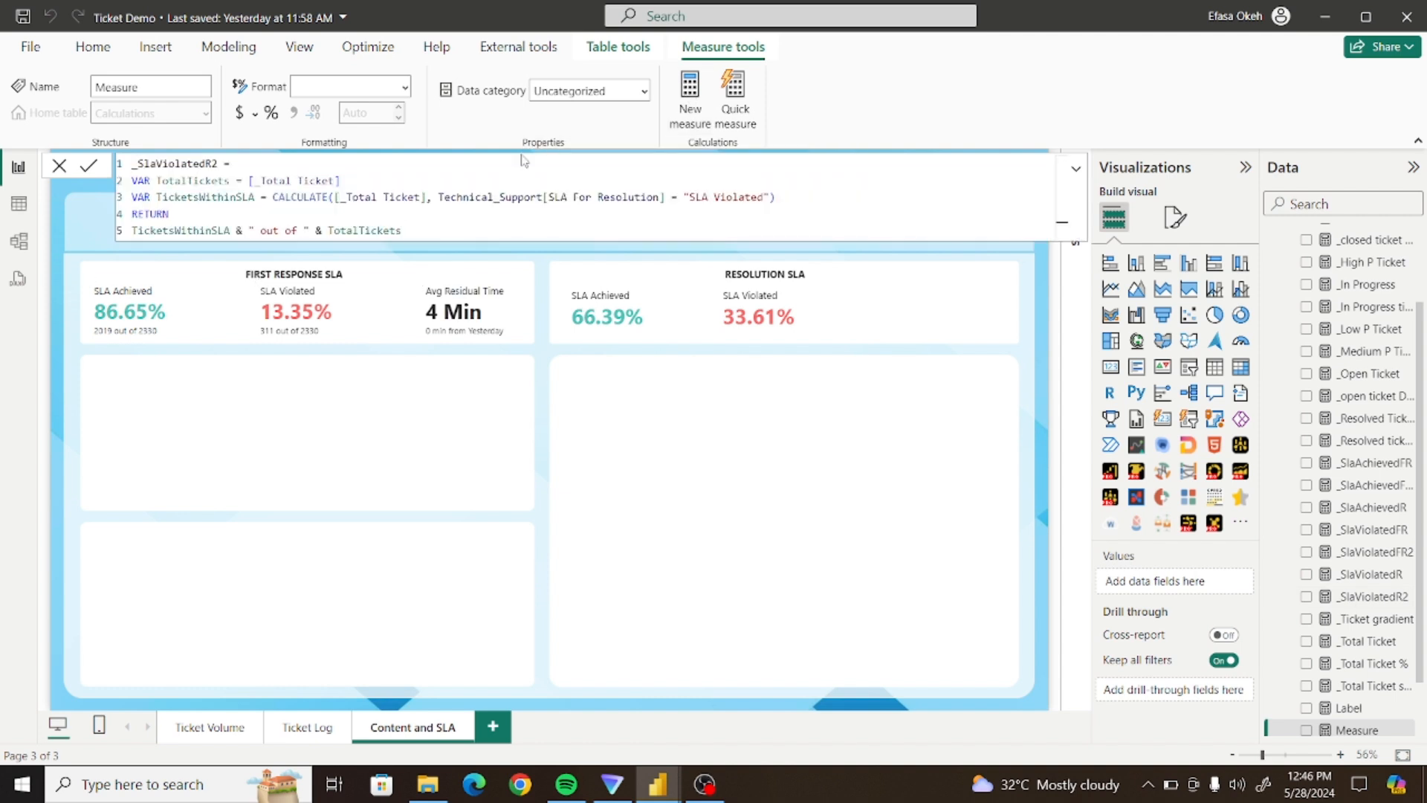
click(205, 165)
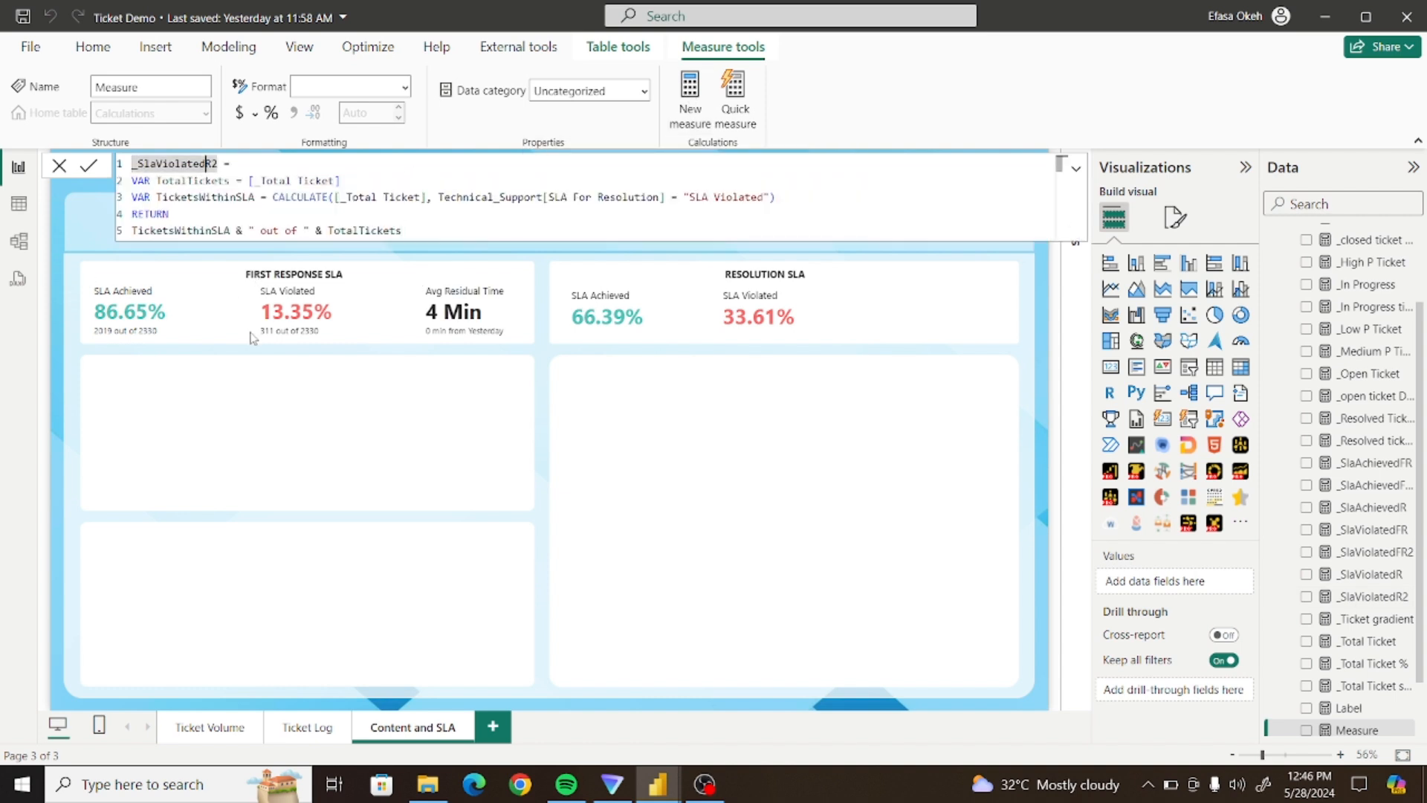
key(BackSpace)
key(BackSpace)
key(BackSpace)
key(BackSpace)
key(BackSpace)
key(BackSpace)
key(BackSpace)
key(BackSpace)
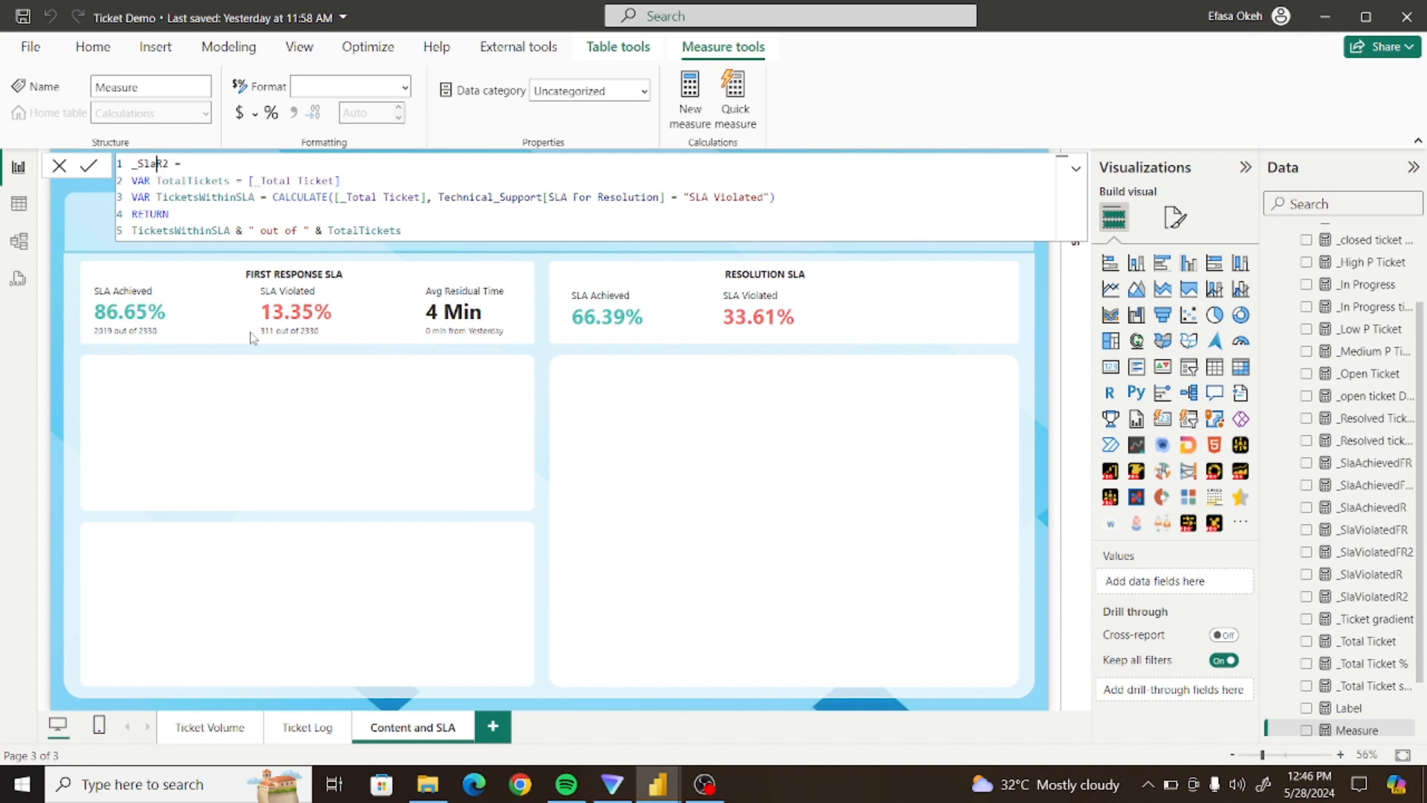
text(Achieved)
Change the filter value in the _SlaAchievedR2 formula to "Within SLA" and commit the measure
double_click(760, 196)
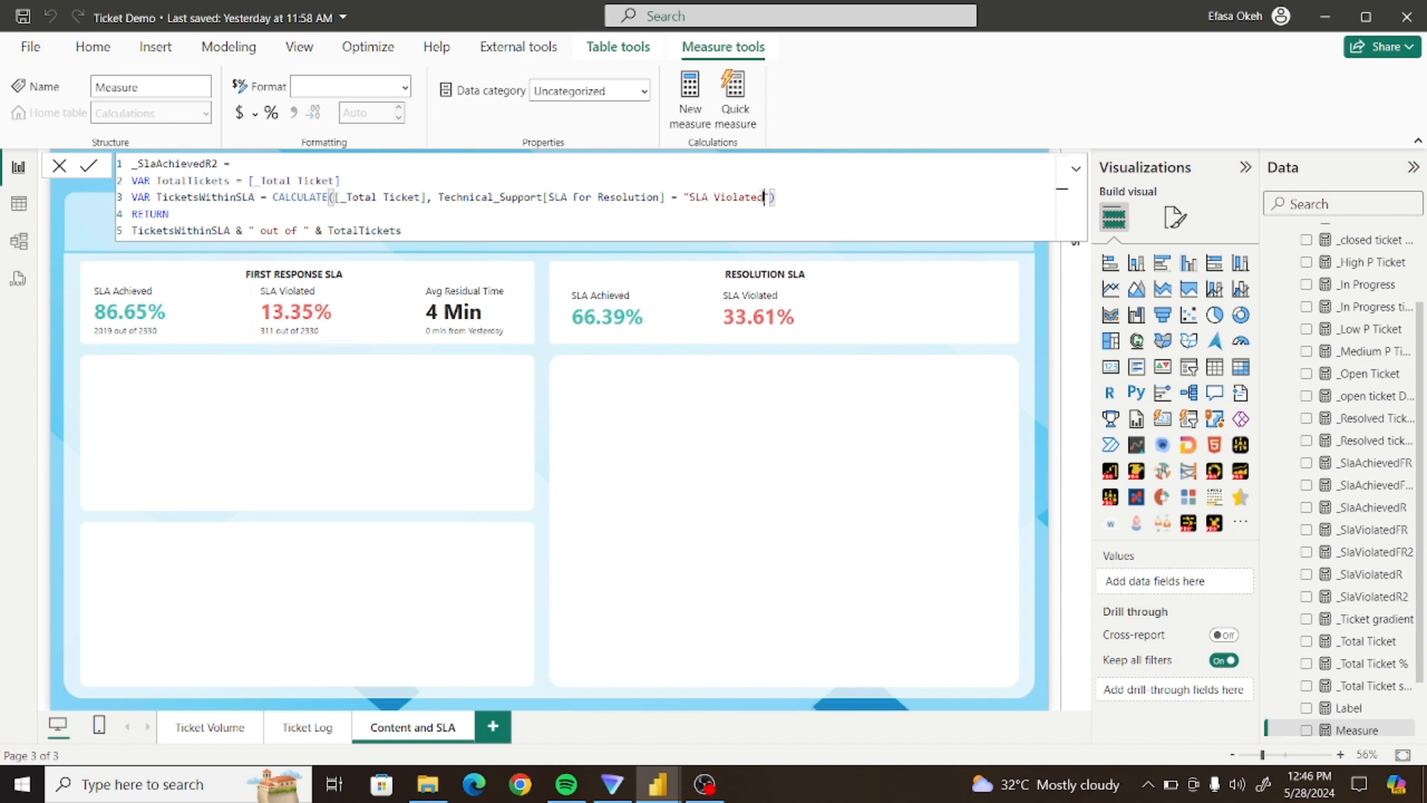
key(Right)
key(BackSpace)
key(BackSpace)
key(BackSpace)
key(BackSpace)
key(BackSpace)
key(BackSpace)
key(BackSpace)
key(BackSpace)
key(BackSpace)
key(BackSpace)
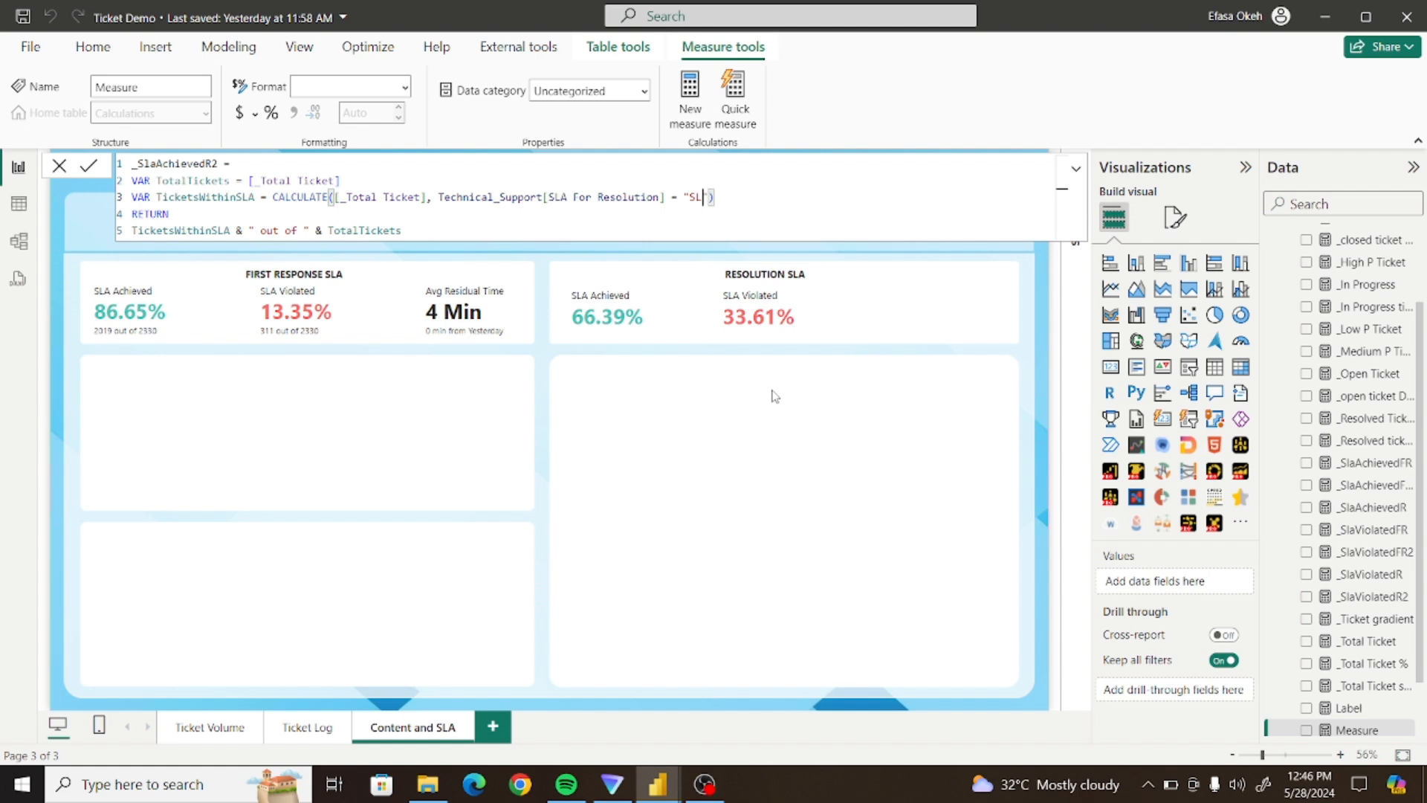
text(A)
key(Left)
text(Within)
click(87, 170)
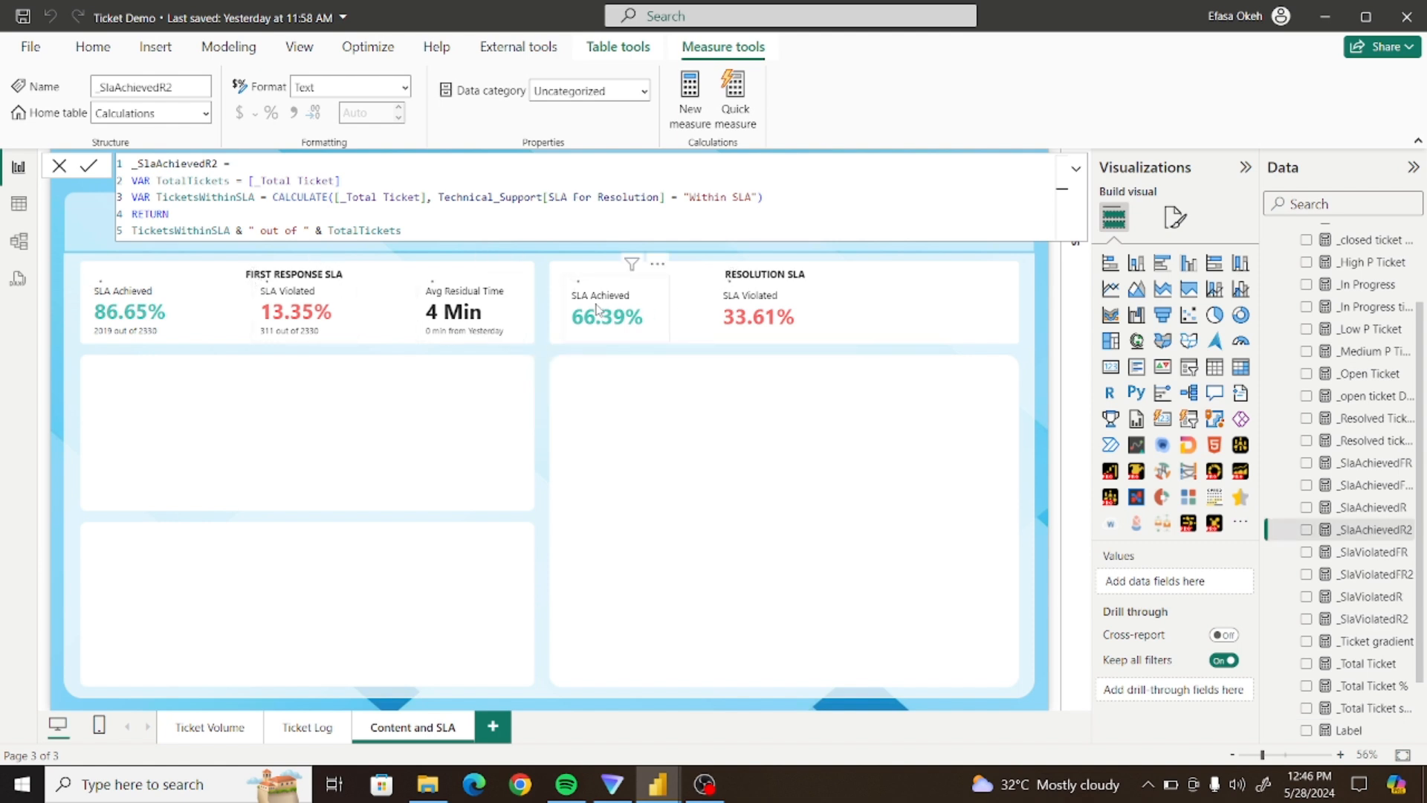
Add _SlaAchievedR2 as a reference label for the SLA Achieved series on the RESOLUTION SLA achieved card
click(652, 305)
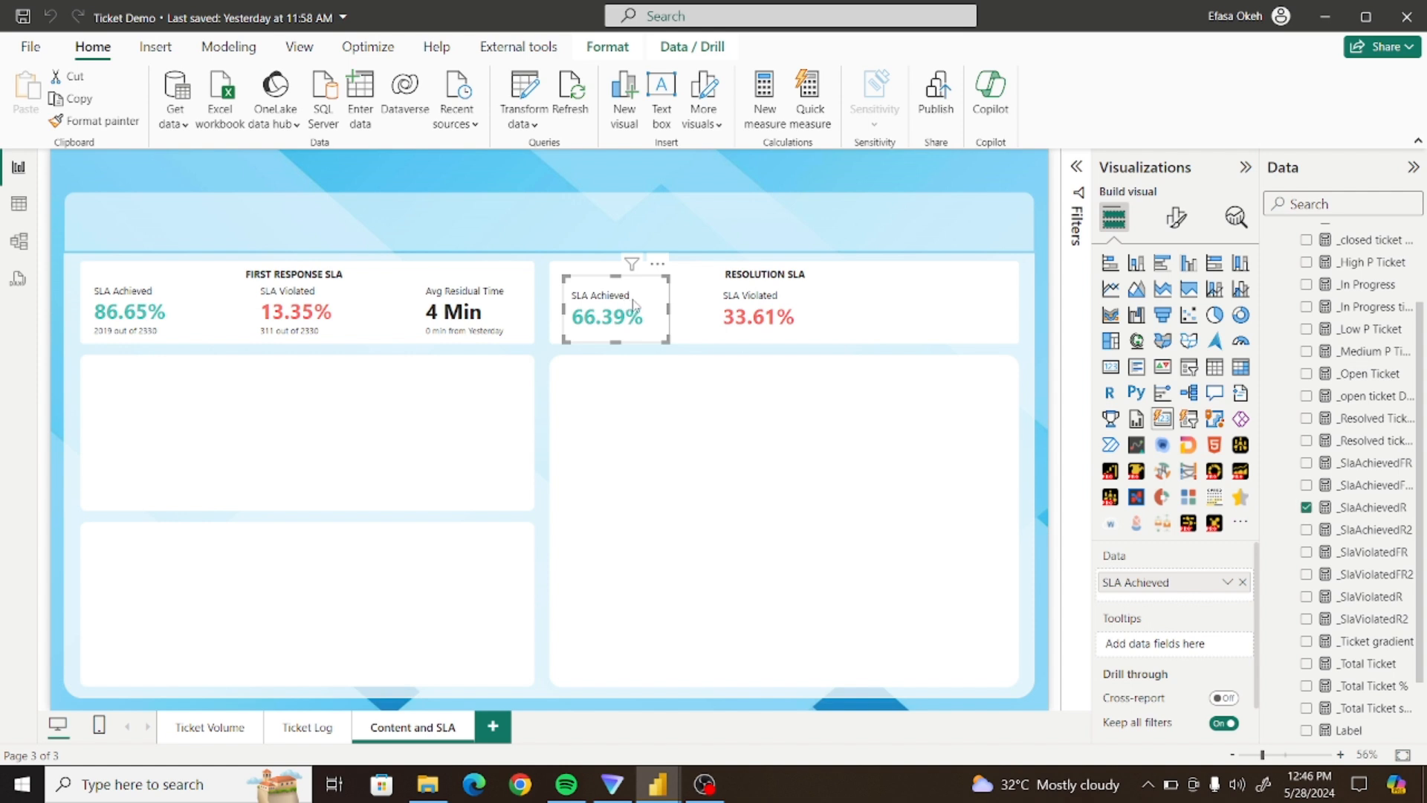
click(1176, 217)
click(1137, 421)
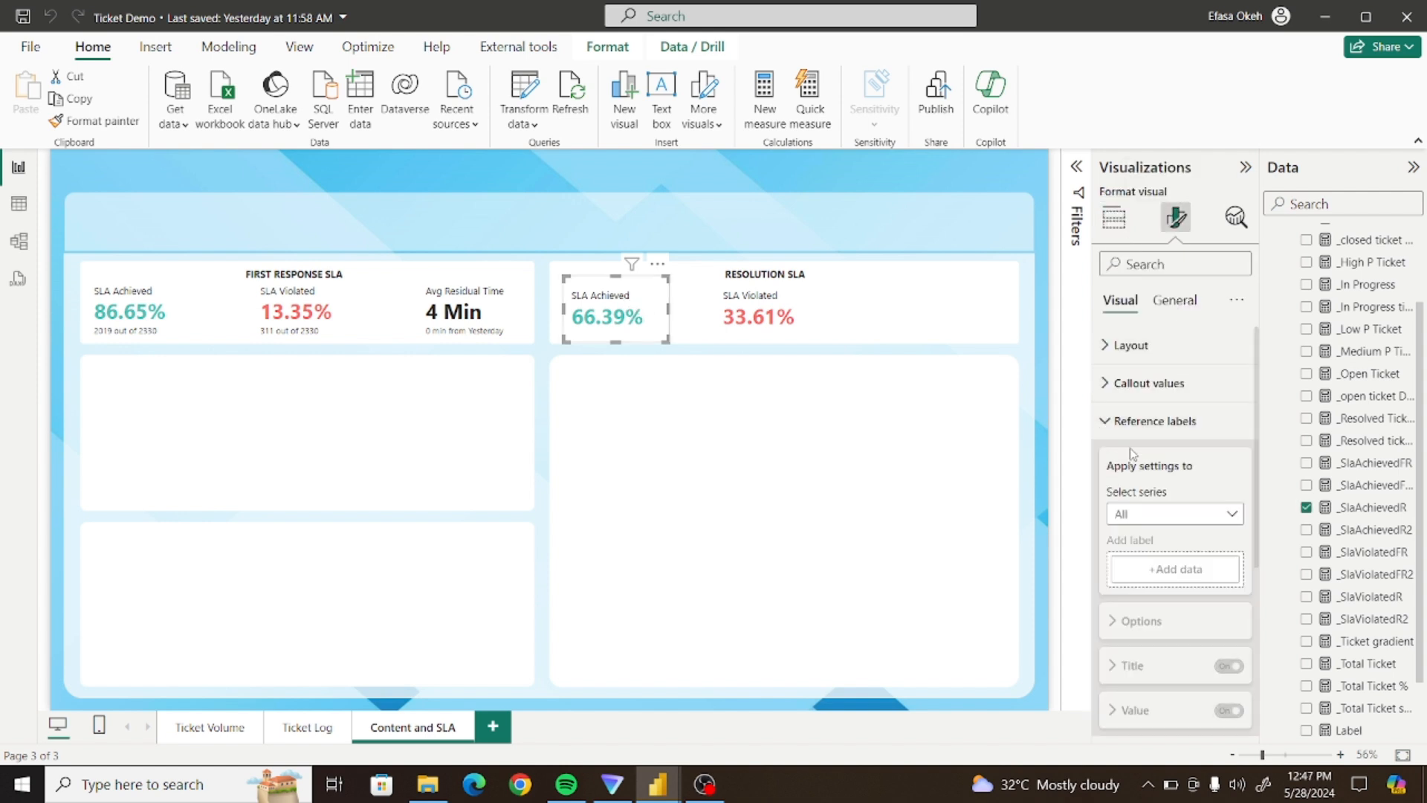
click(1178, 525)
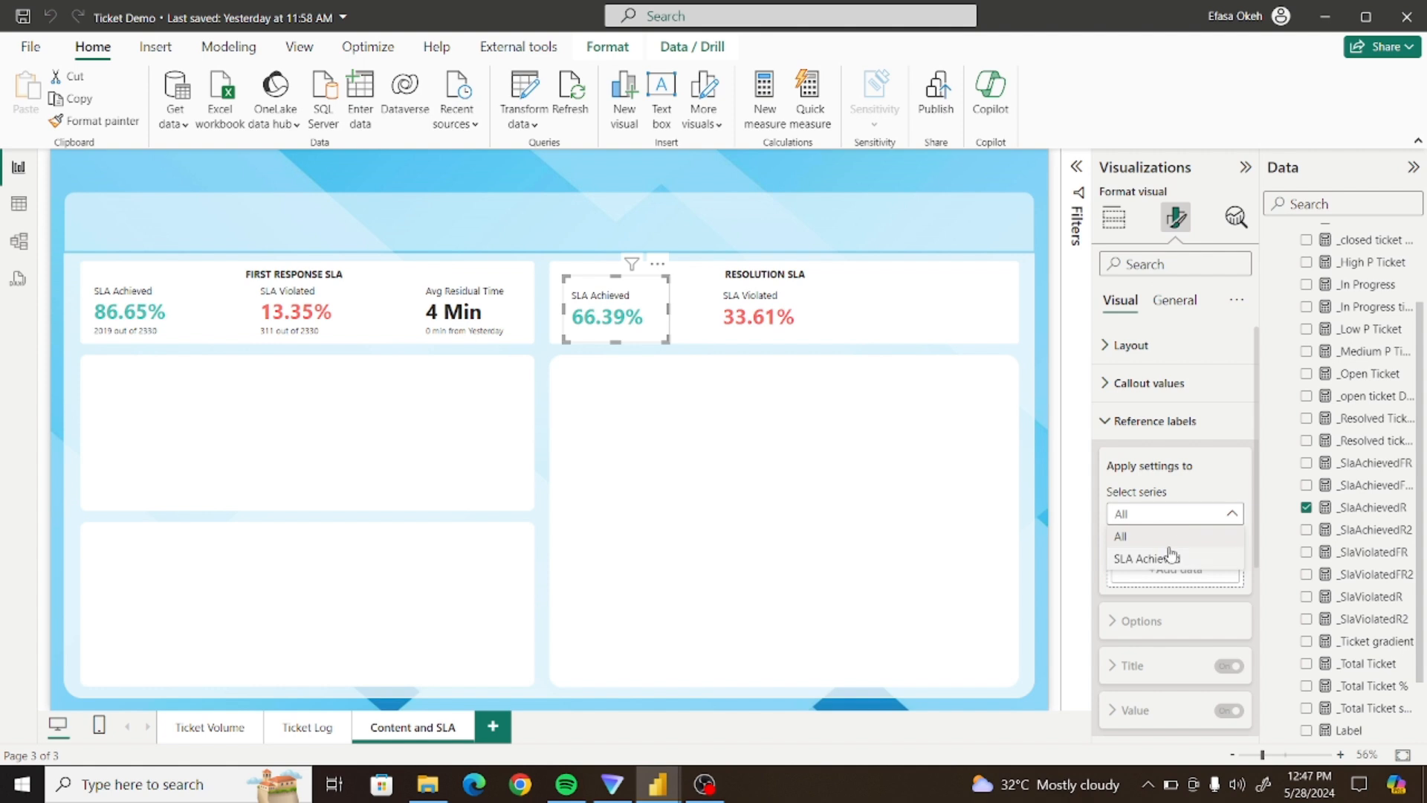
click(1169, 554)
click(1179, 570)
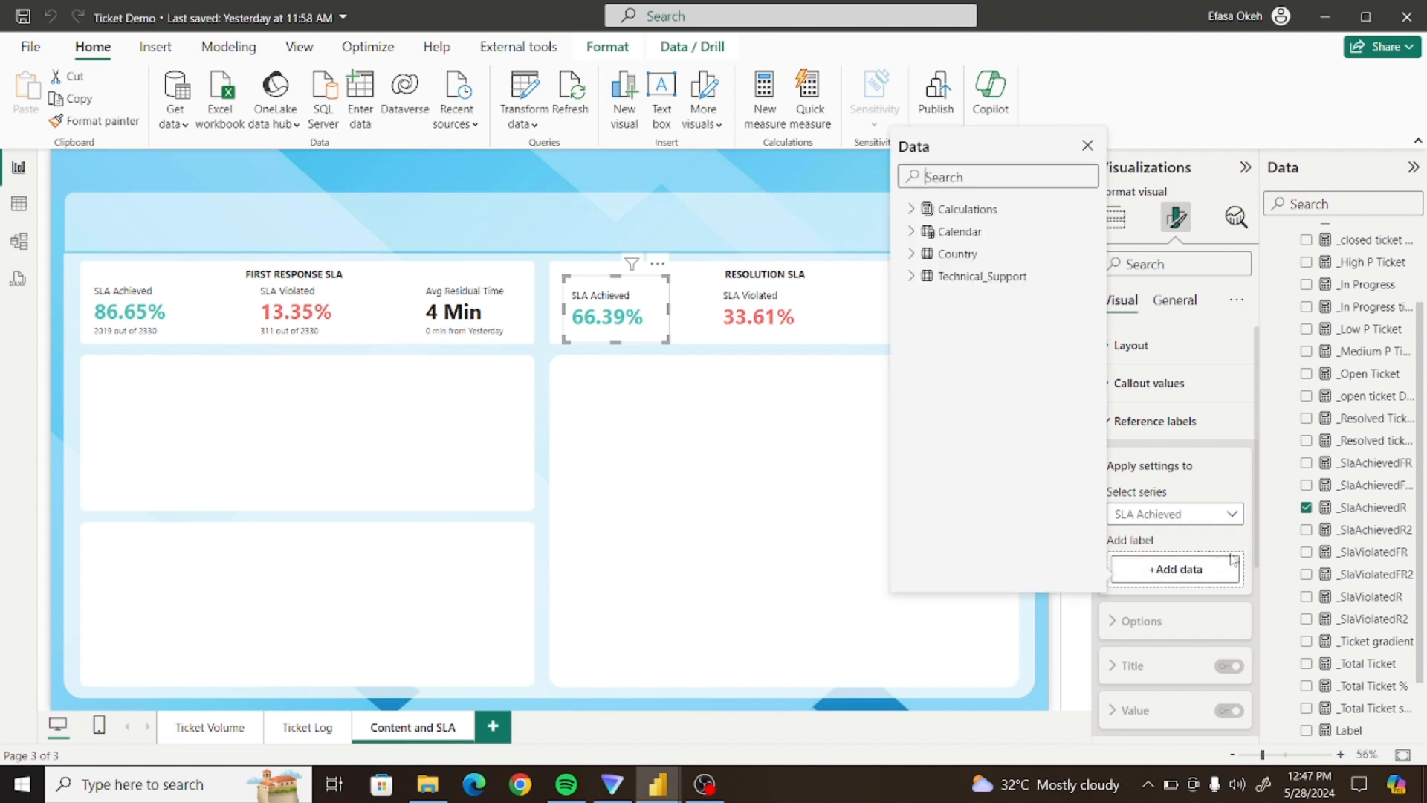
click(922, 211)
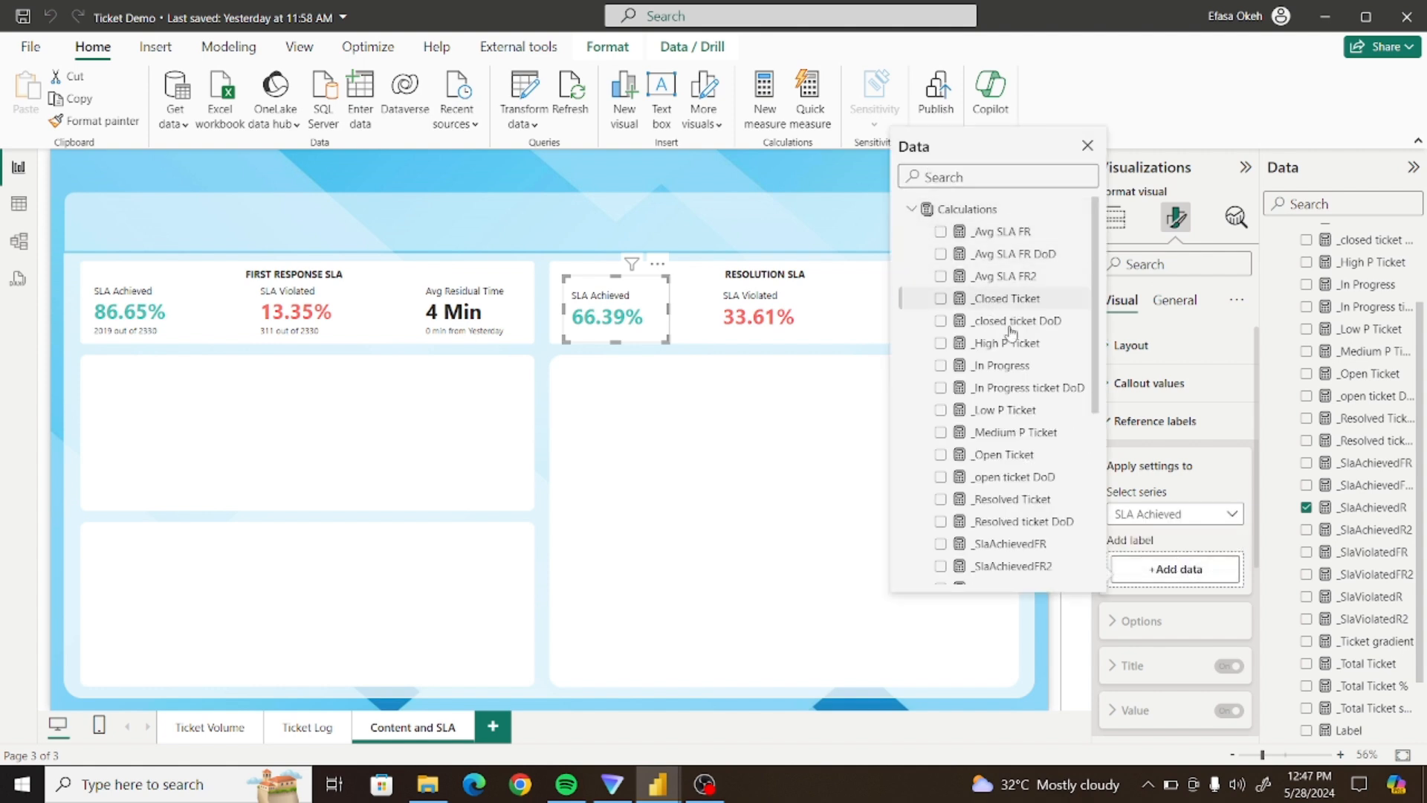
drag(1097, 403, 1096, 533)
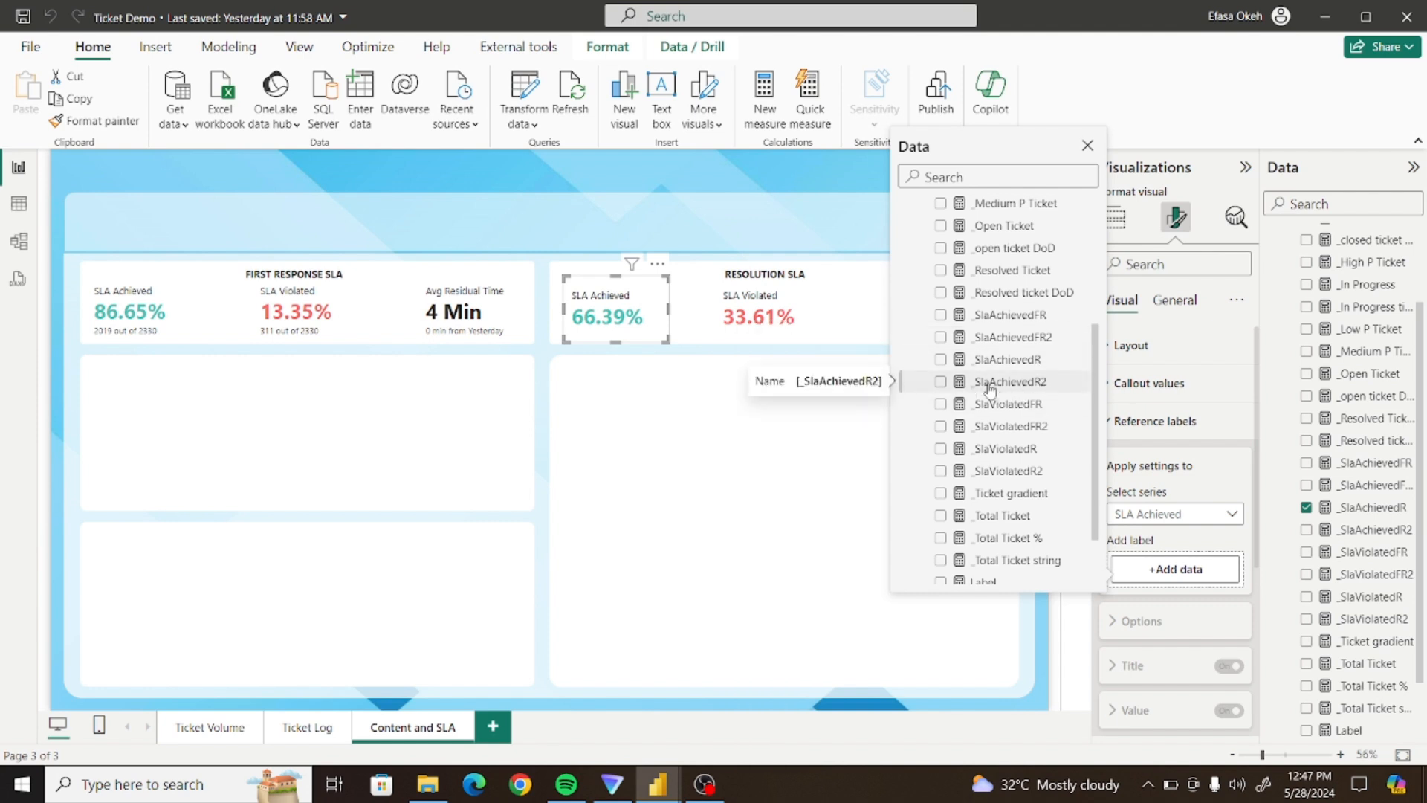
click(939, 383)
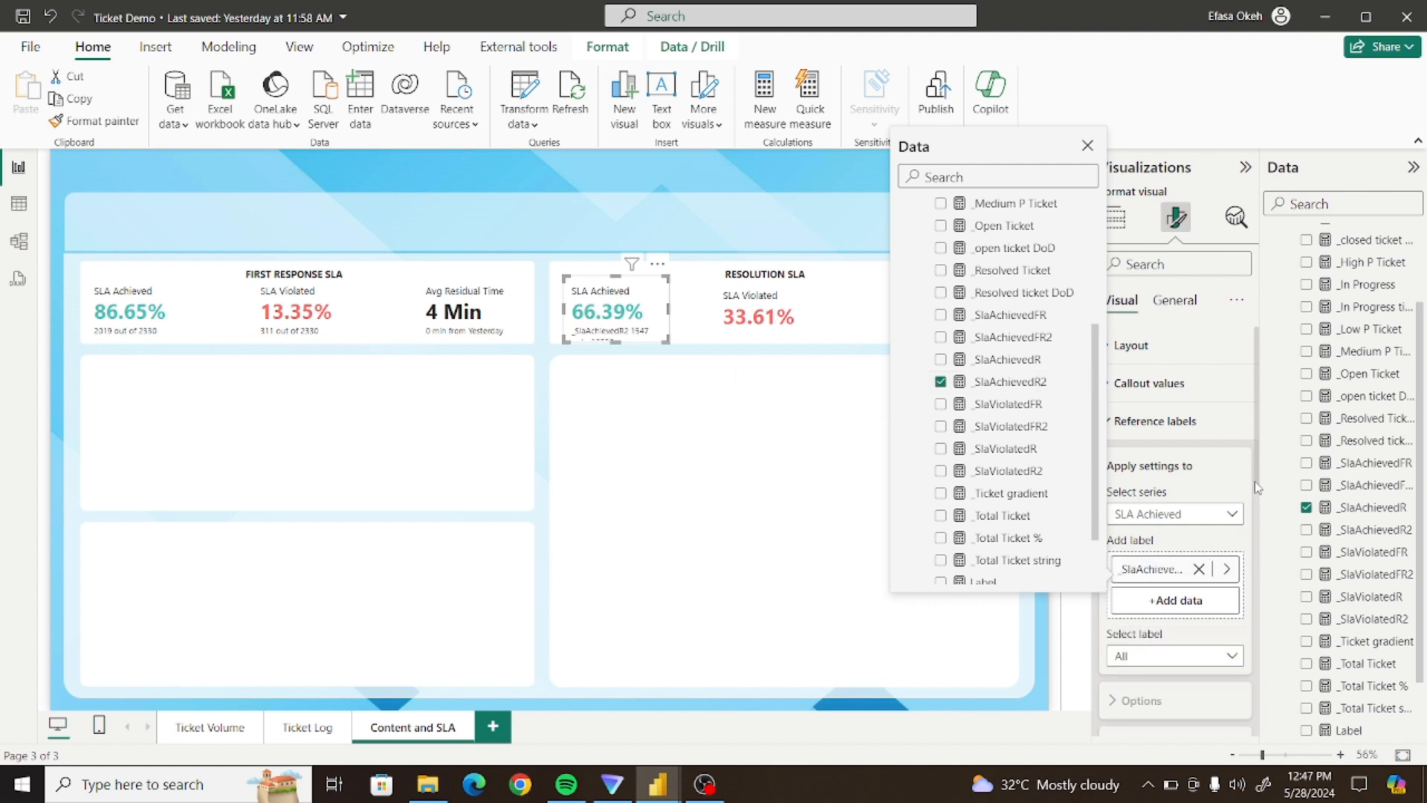
Turn off the reference label title on the resolution SLA Achieved card and deselect the card
click(1257, 527)
scroll(1256, 505, down, 4)
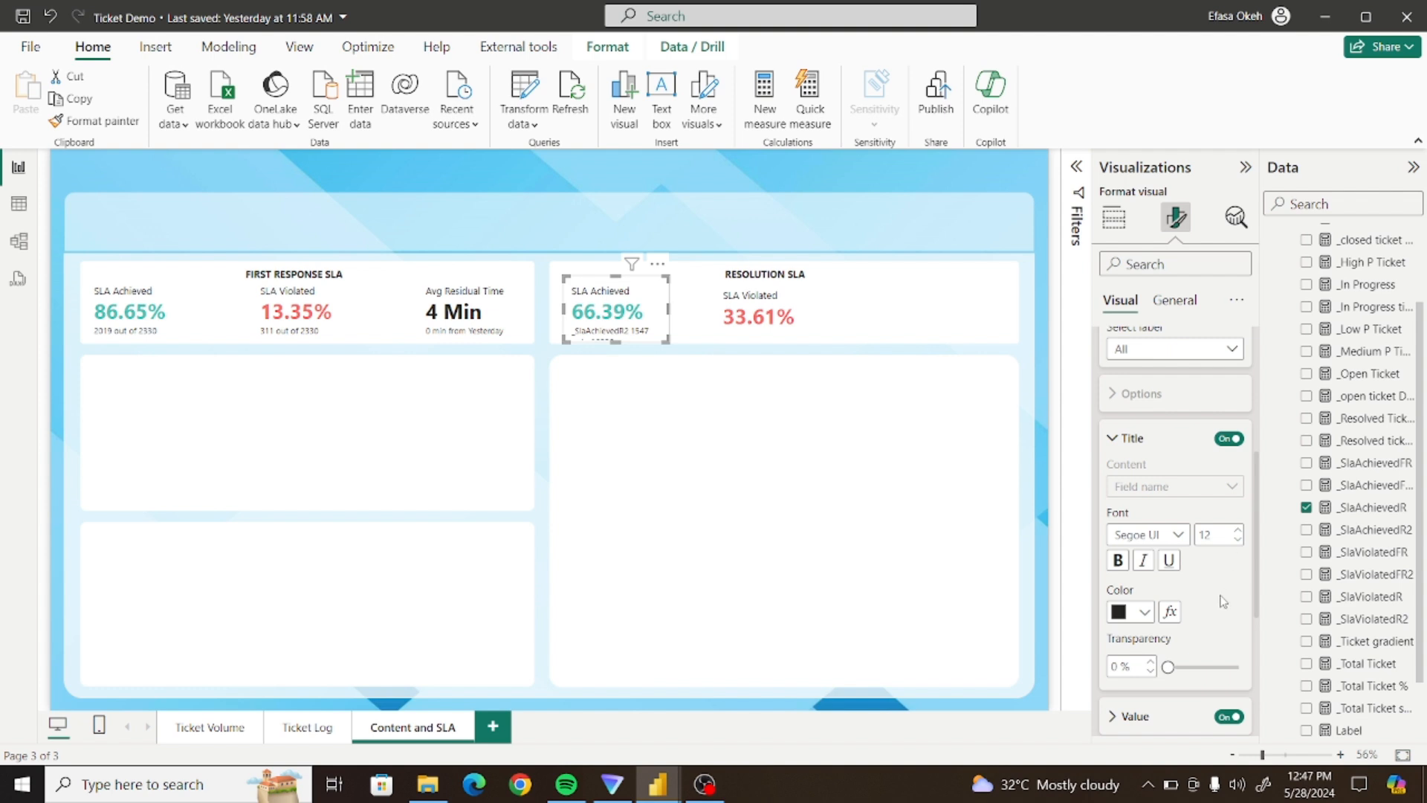
click(1229, 437)
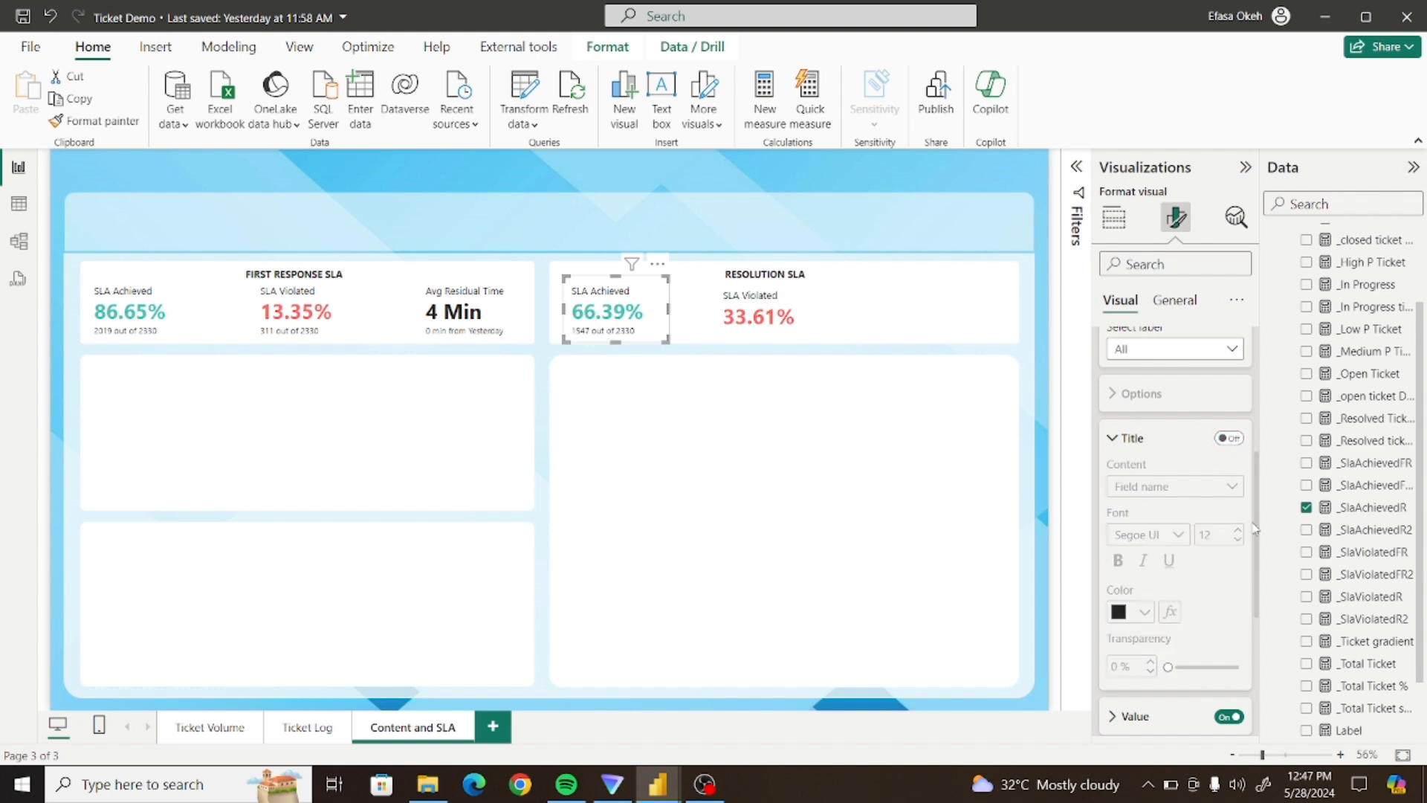
click(678, 367)
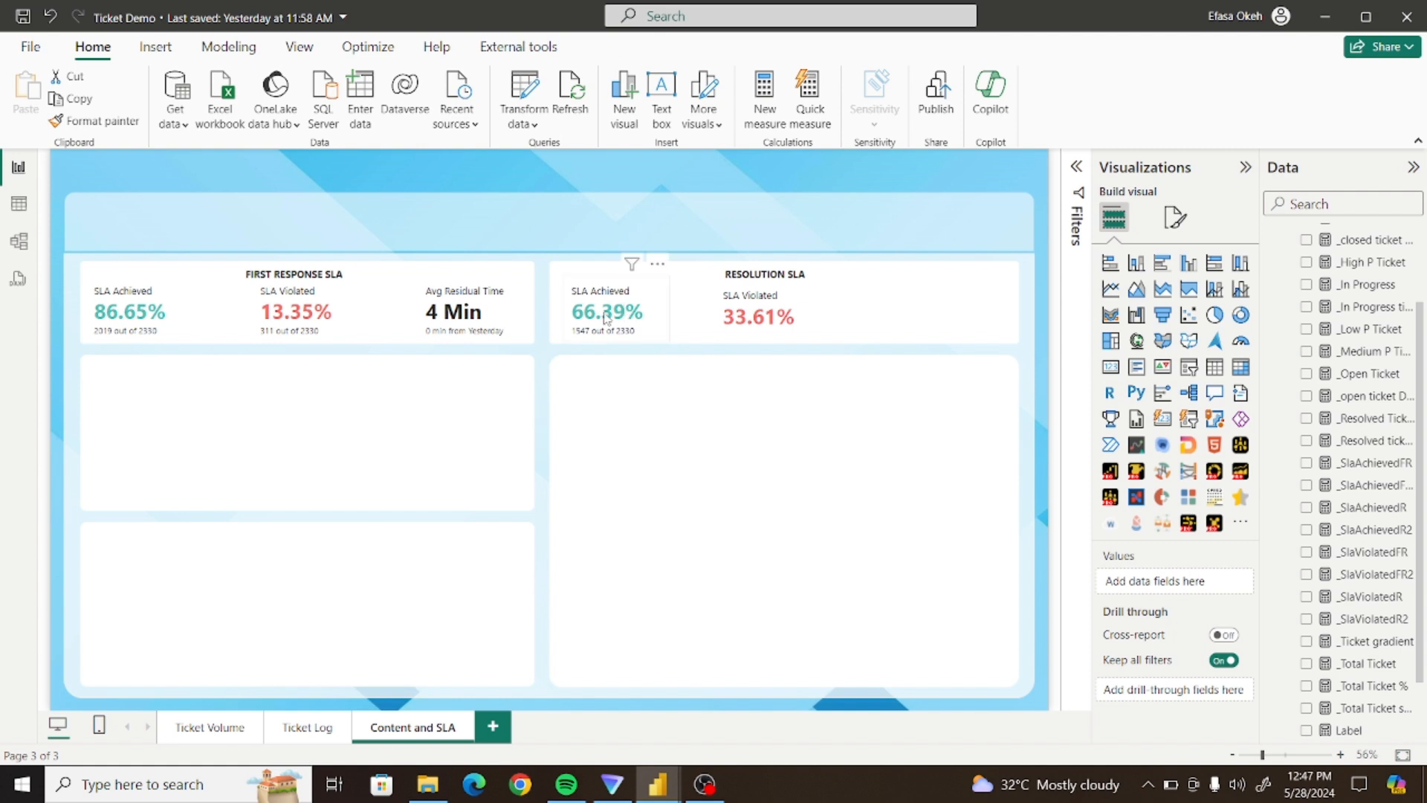
Add _SlaViolatedR2 as a reference label on the SLA Violated card in the RESOLUTION SLA section
click(792, 308)
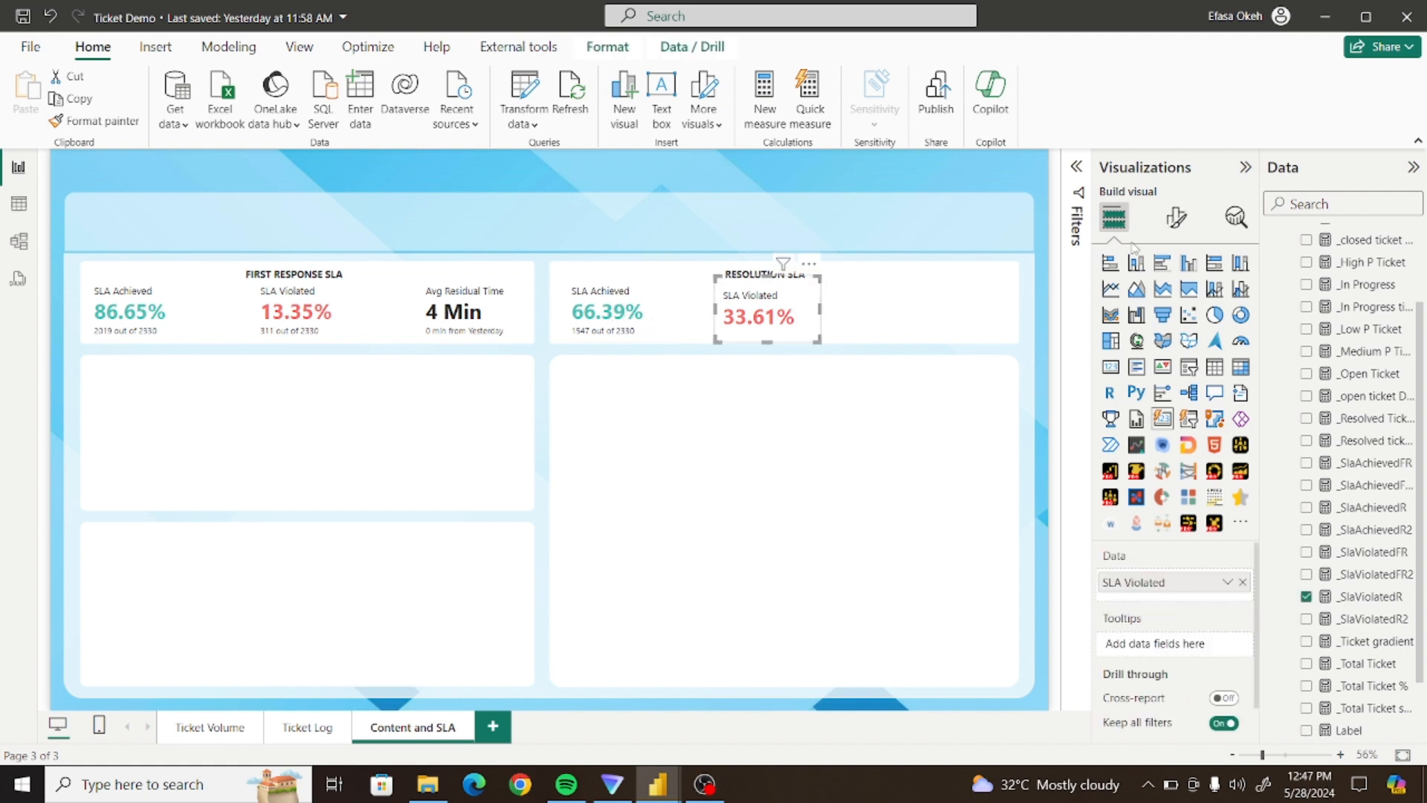
click(1176, 217)
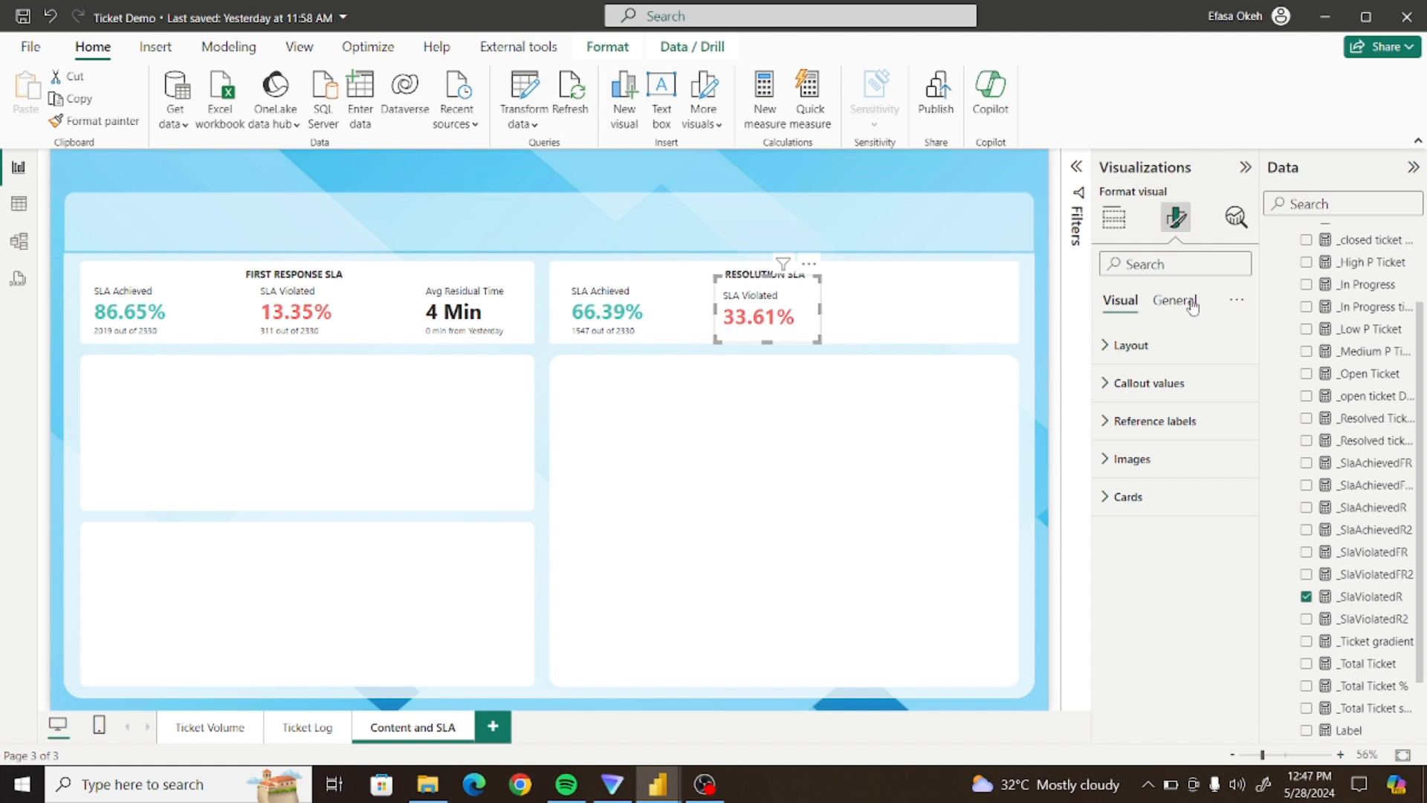
click(1134, 422)
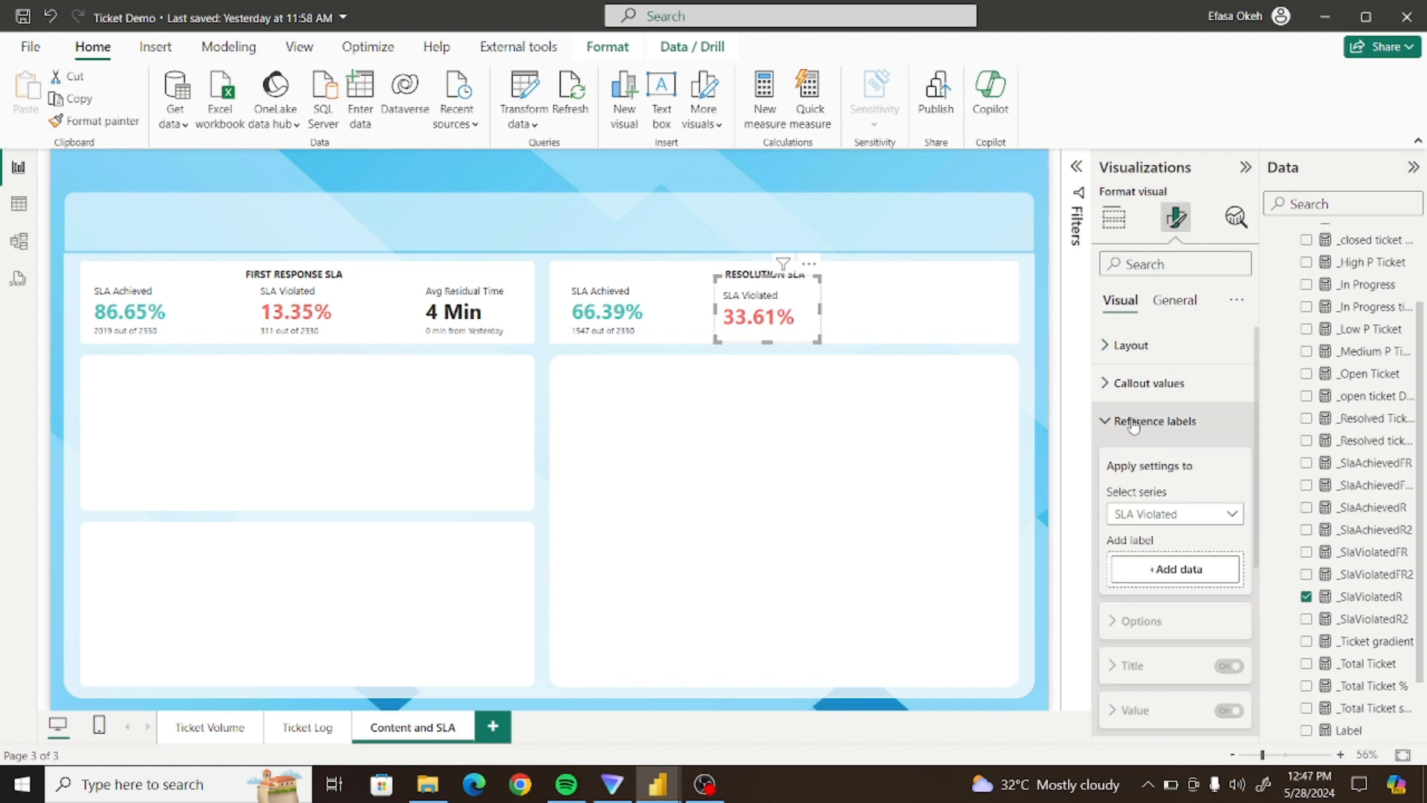
click(1159, 569)
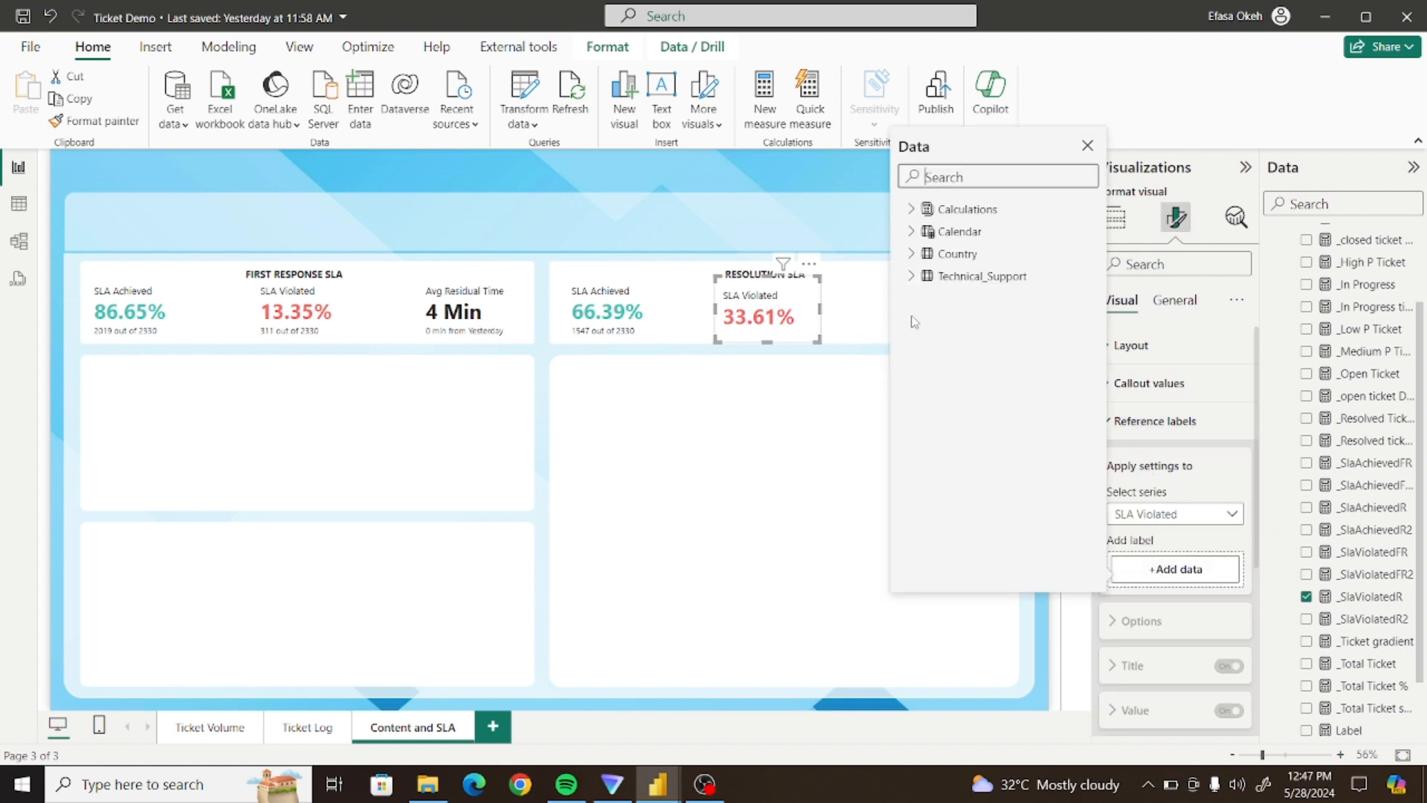
click(910, 210)
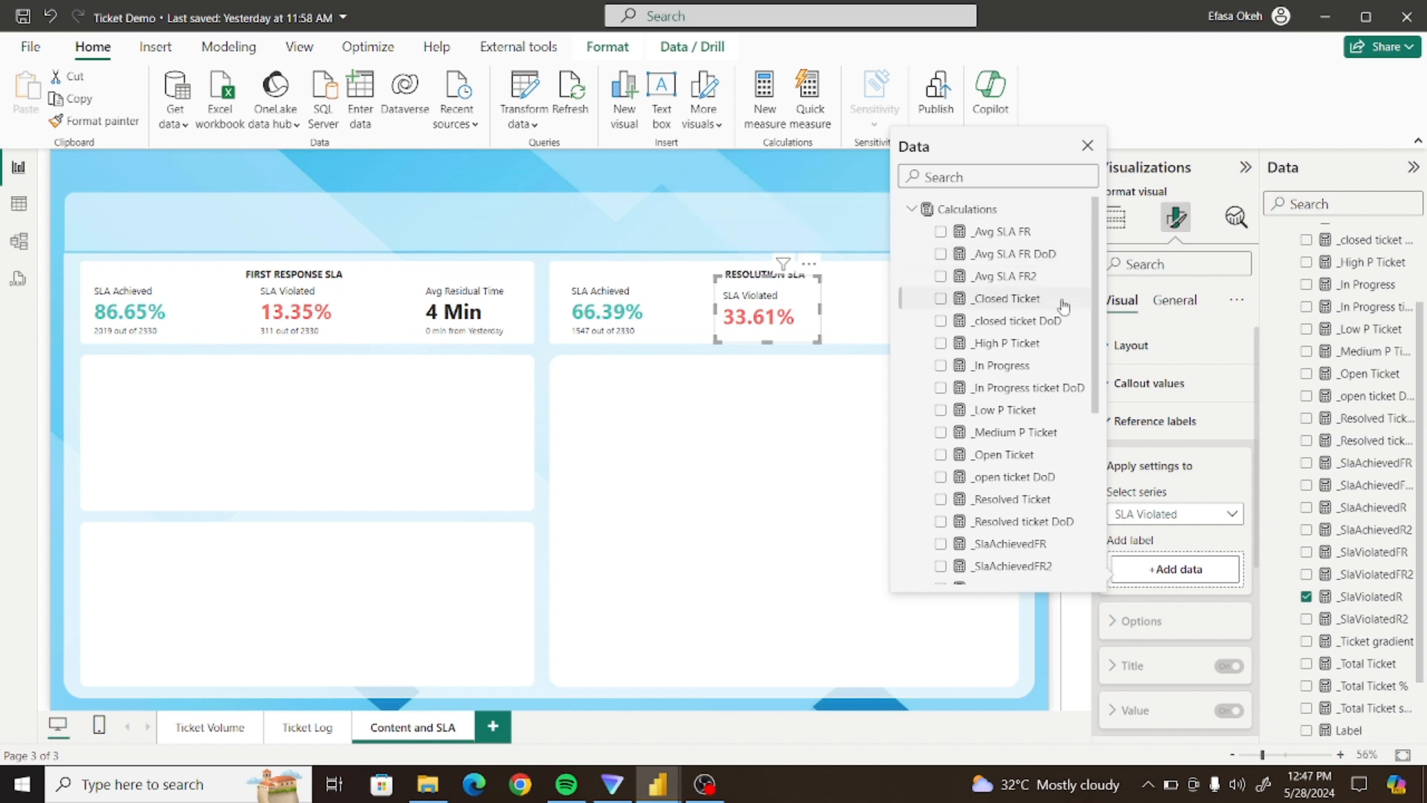
scroll(1091, 276, down, 1)
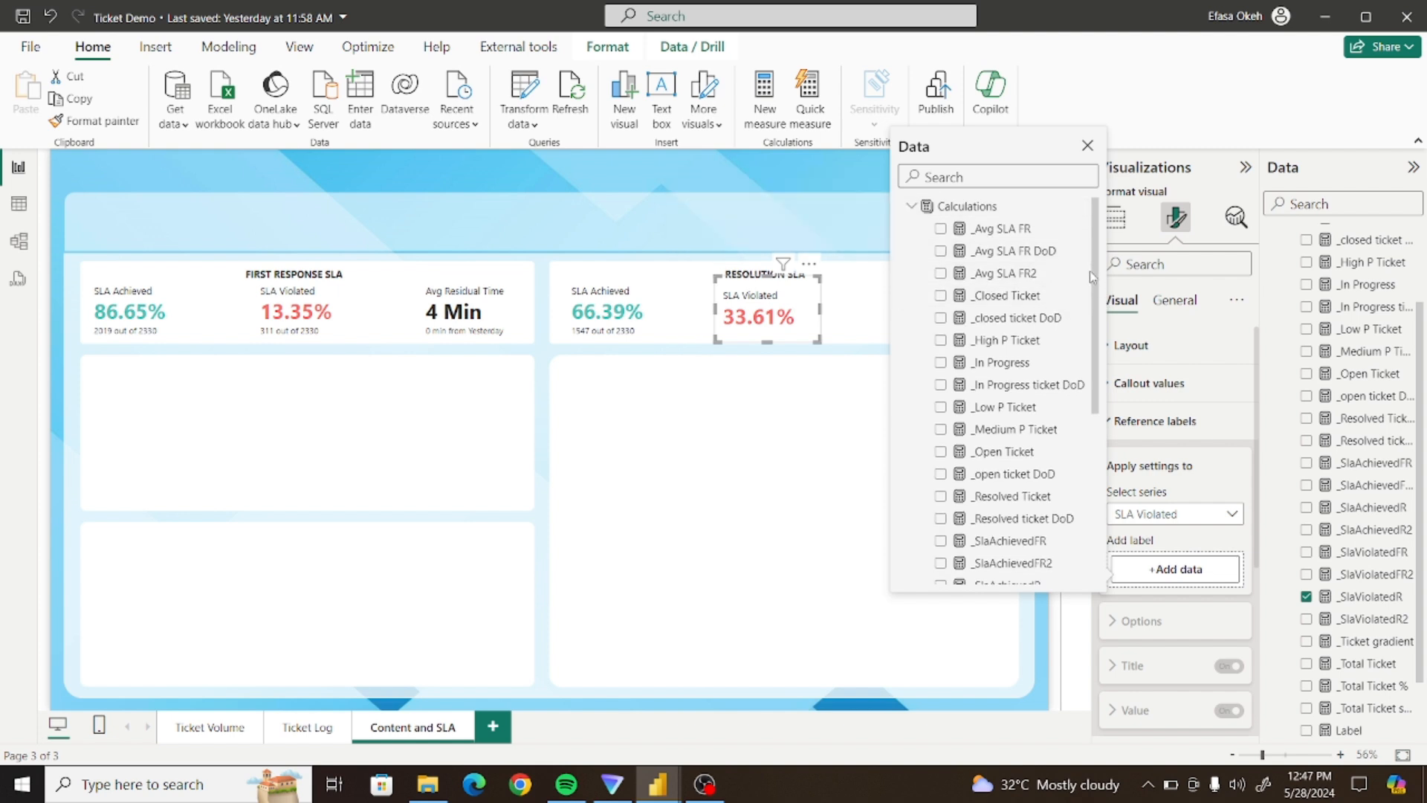
drag(1091, 277, 1093, 438)
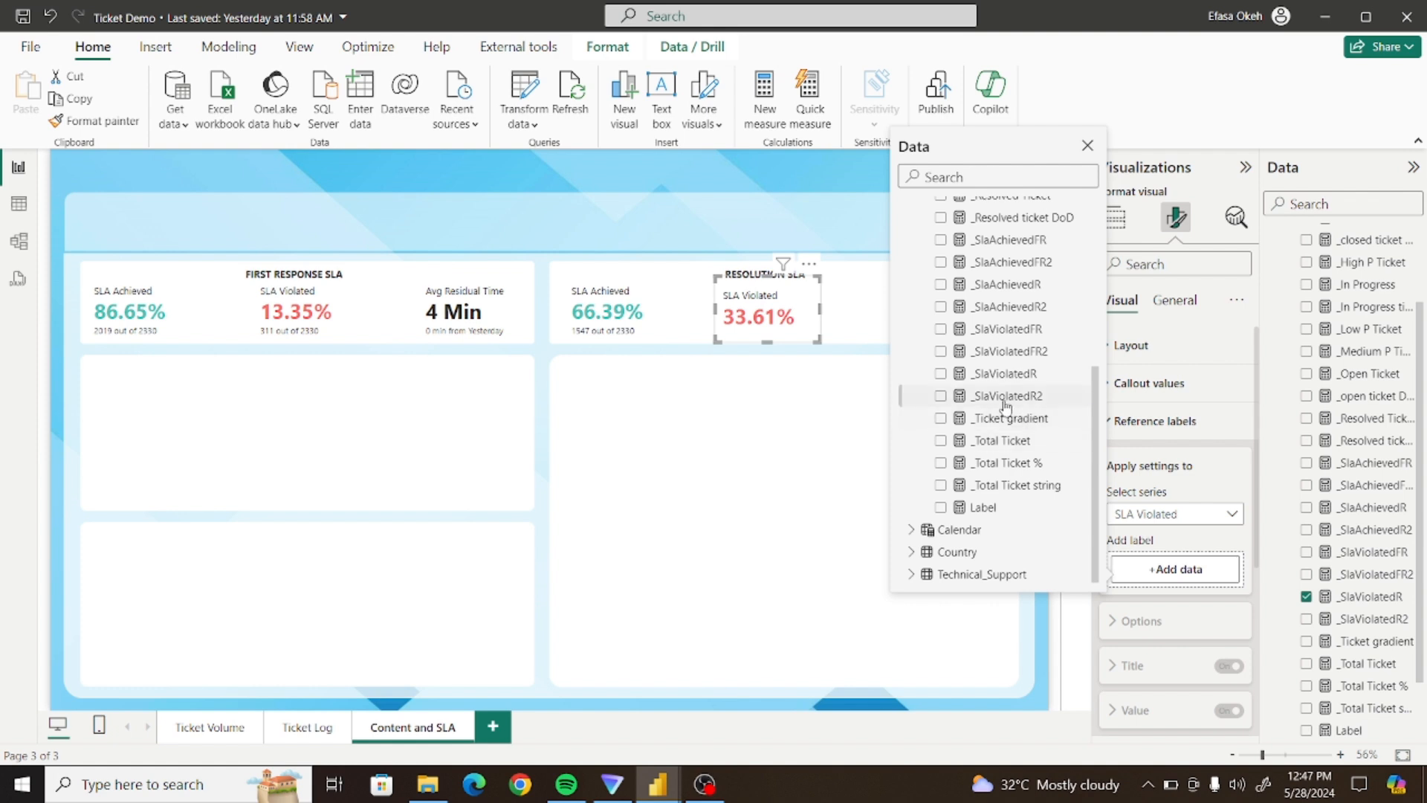
click(941, 397)
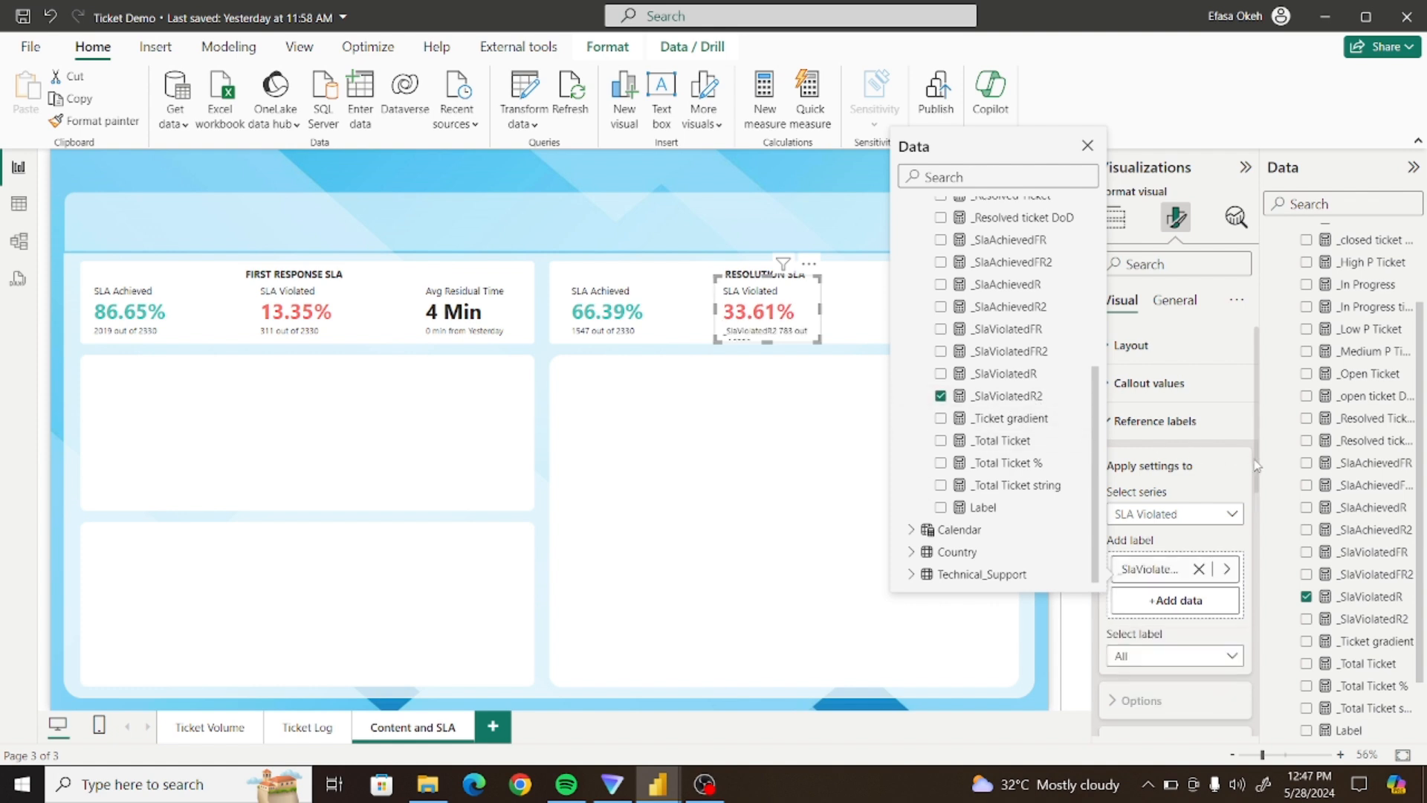
Turn off the reference label title on the resolution SLA Violated card and deselect the card
click(1258, 492)
drag(1258, 484, 1261, 593)
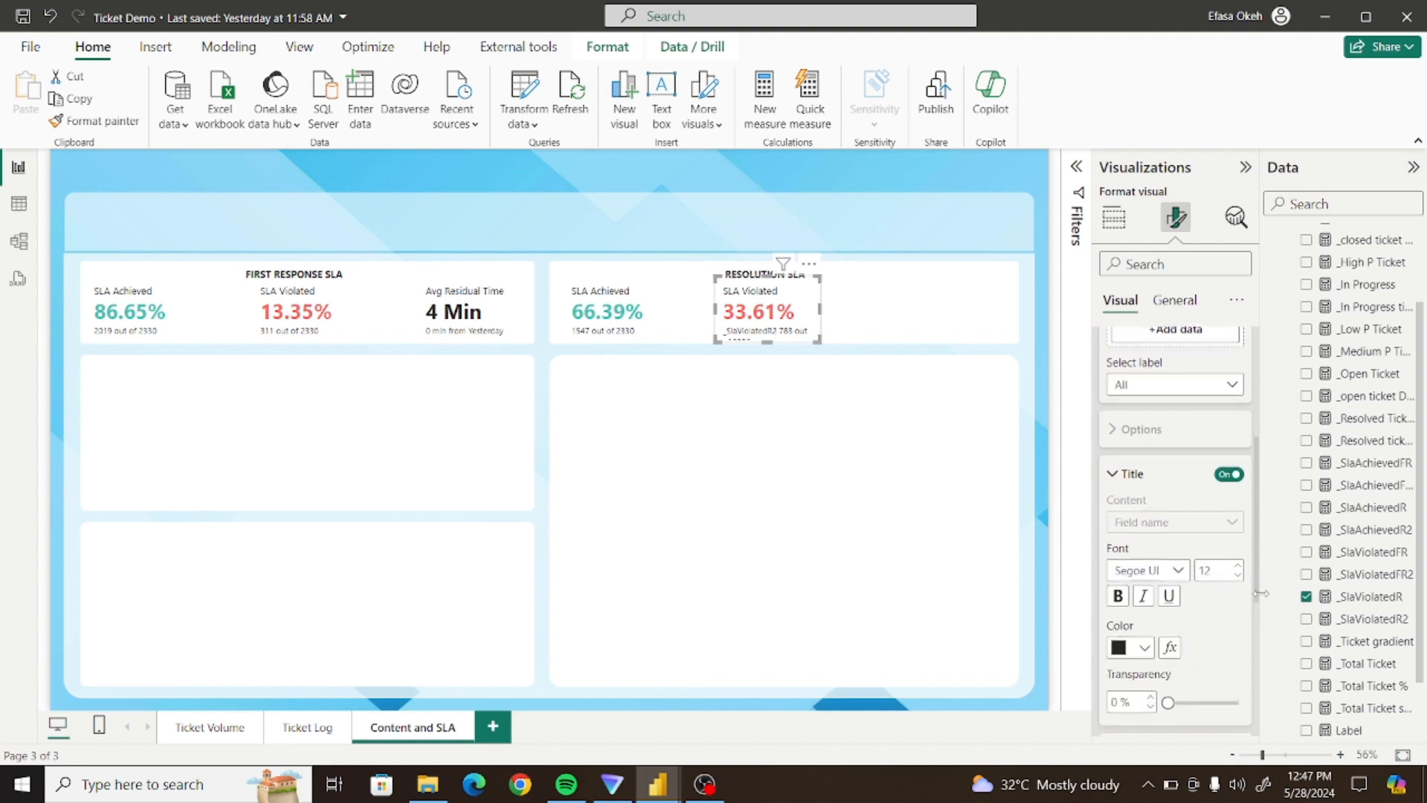
click(1228, 473)
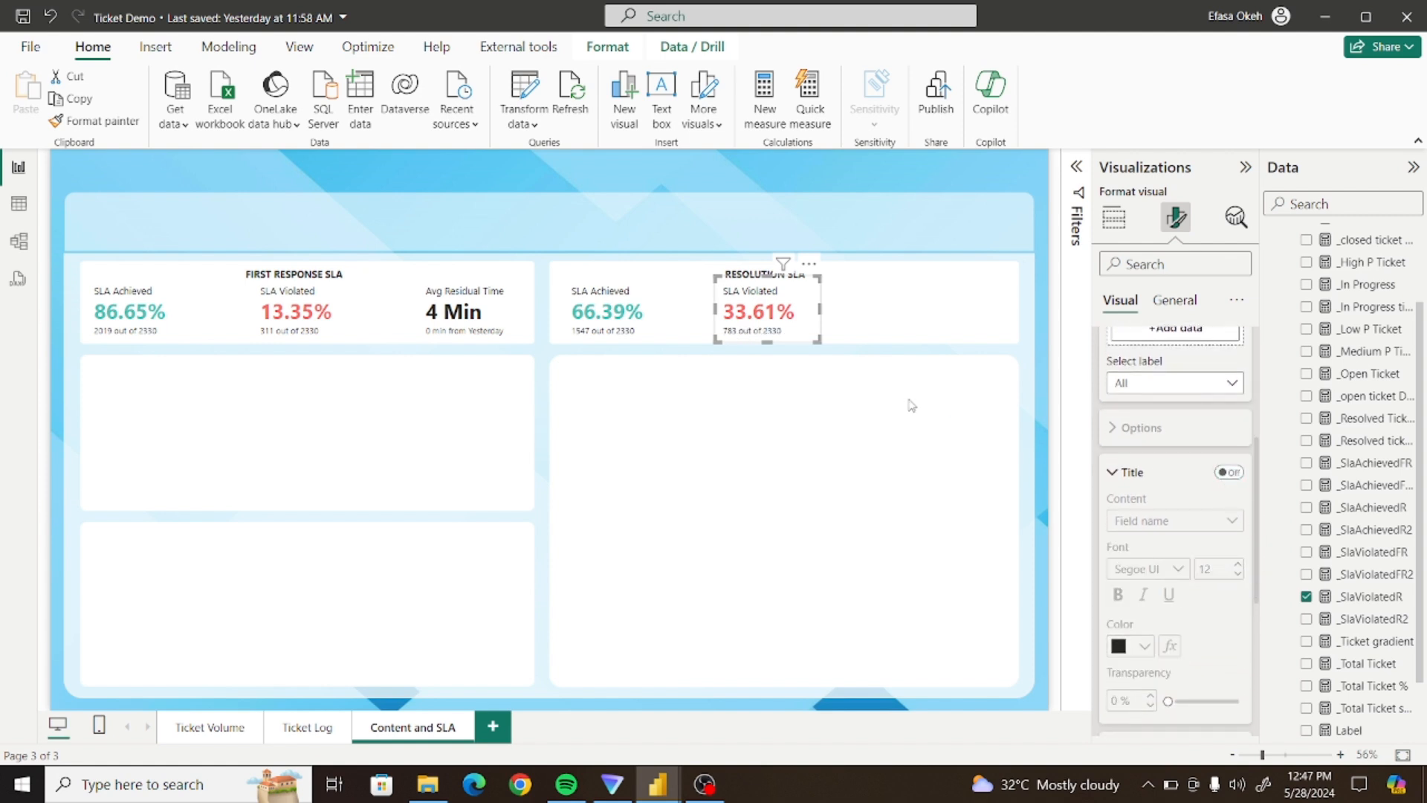
click(831, 379)
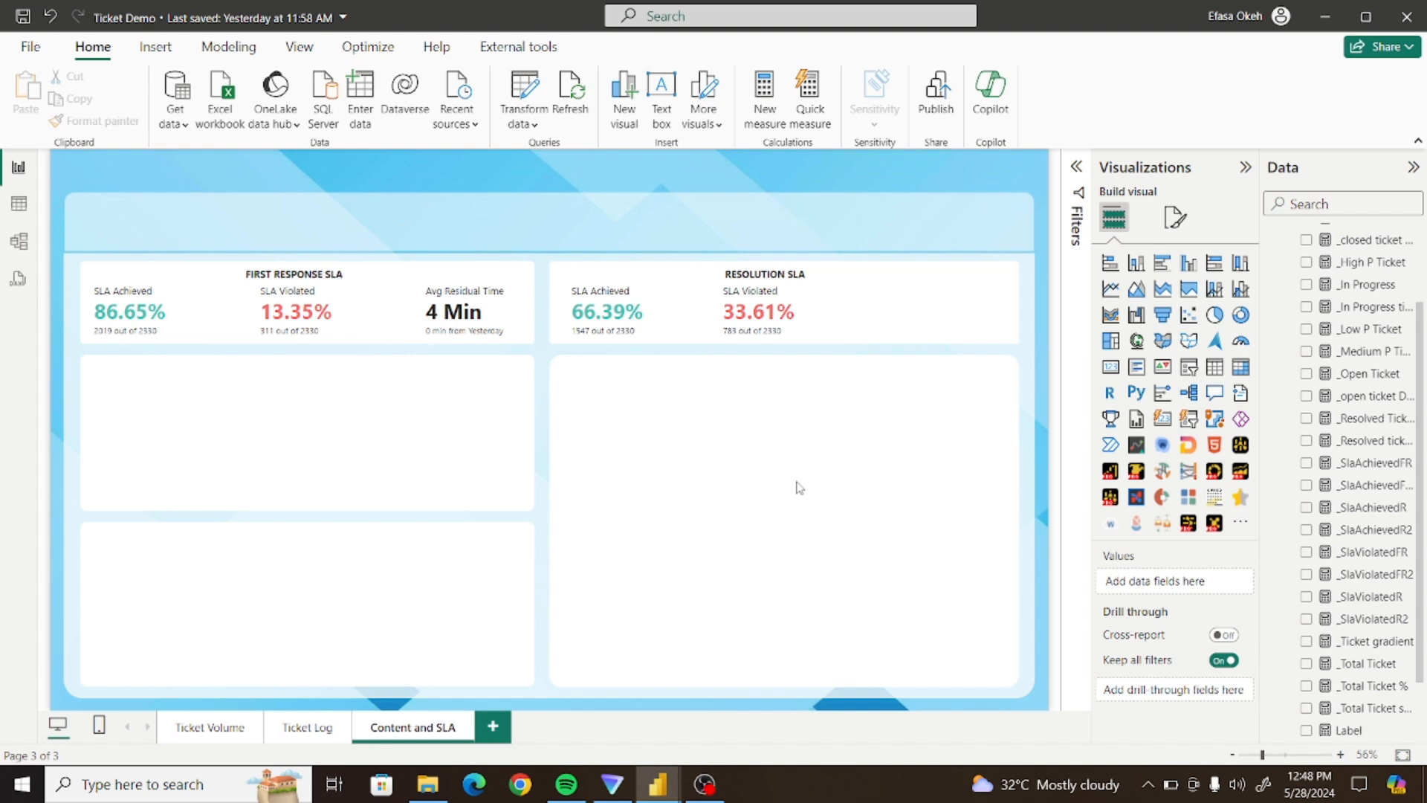
Switch to the Ticket Analysis report and copy the full _avg SLA R 2 formula behind the Resolution Avg Residual Time card
mouse_move(656, 786)
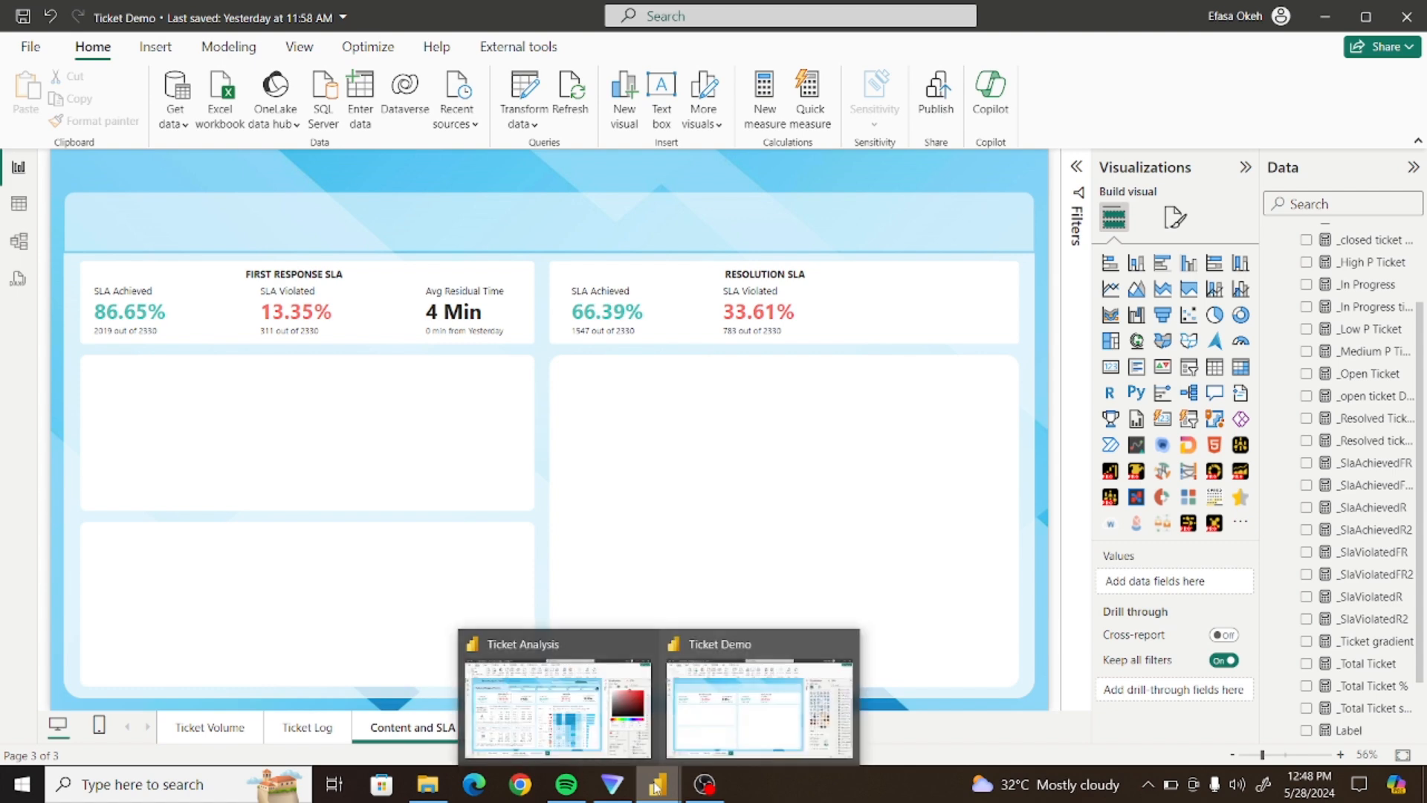
click(551, 706)
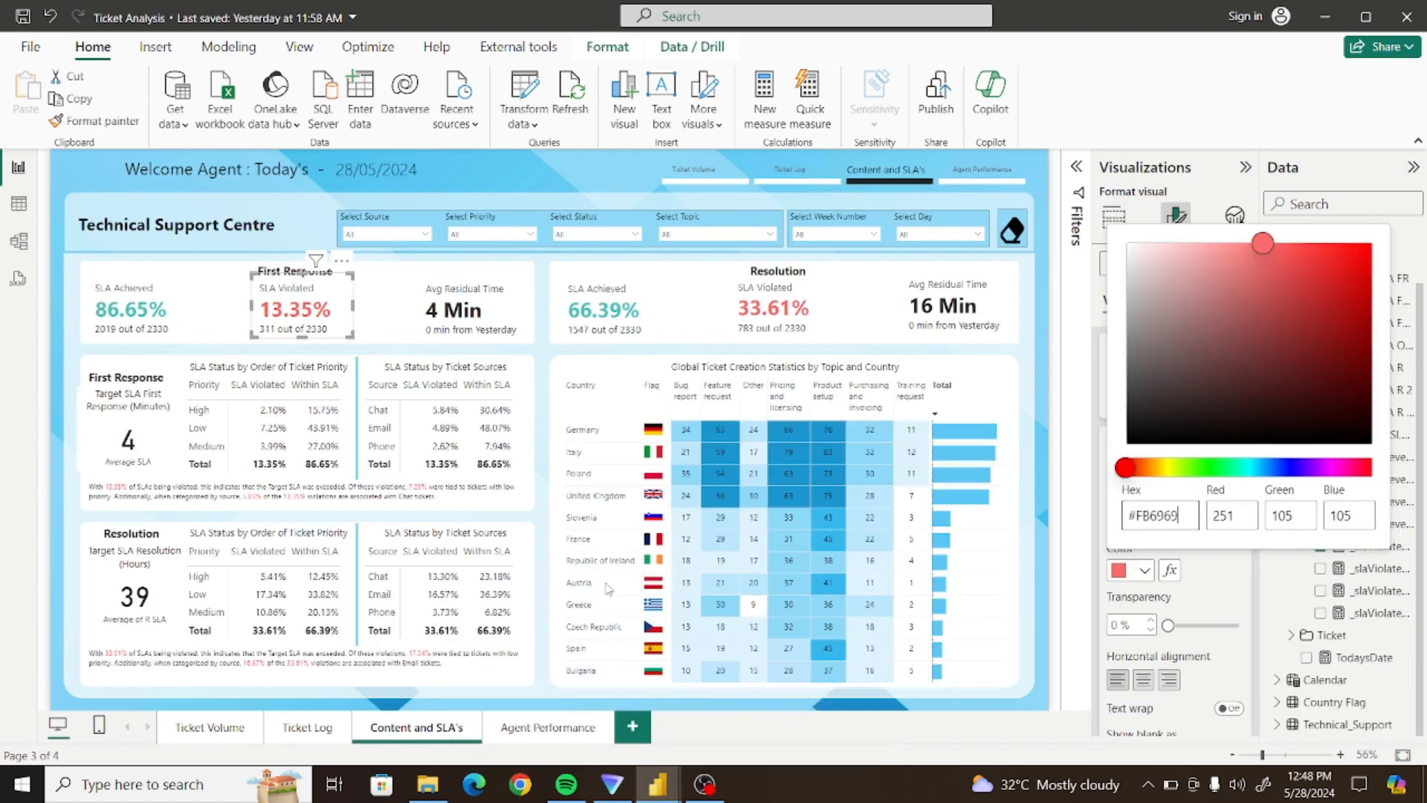
click(975, 320)
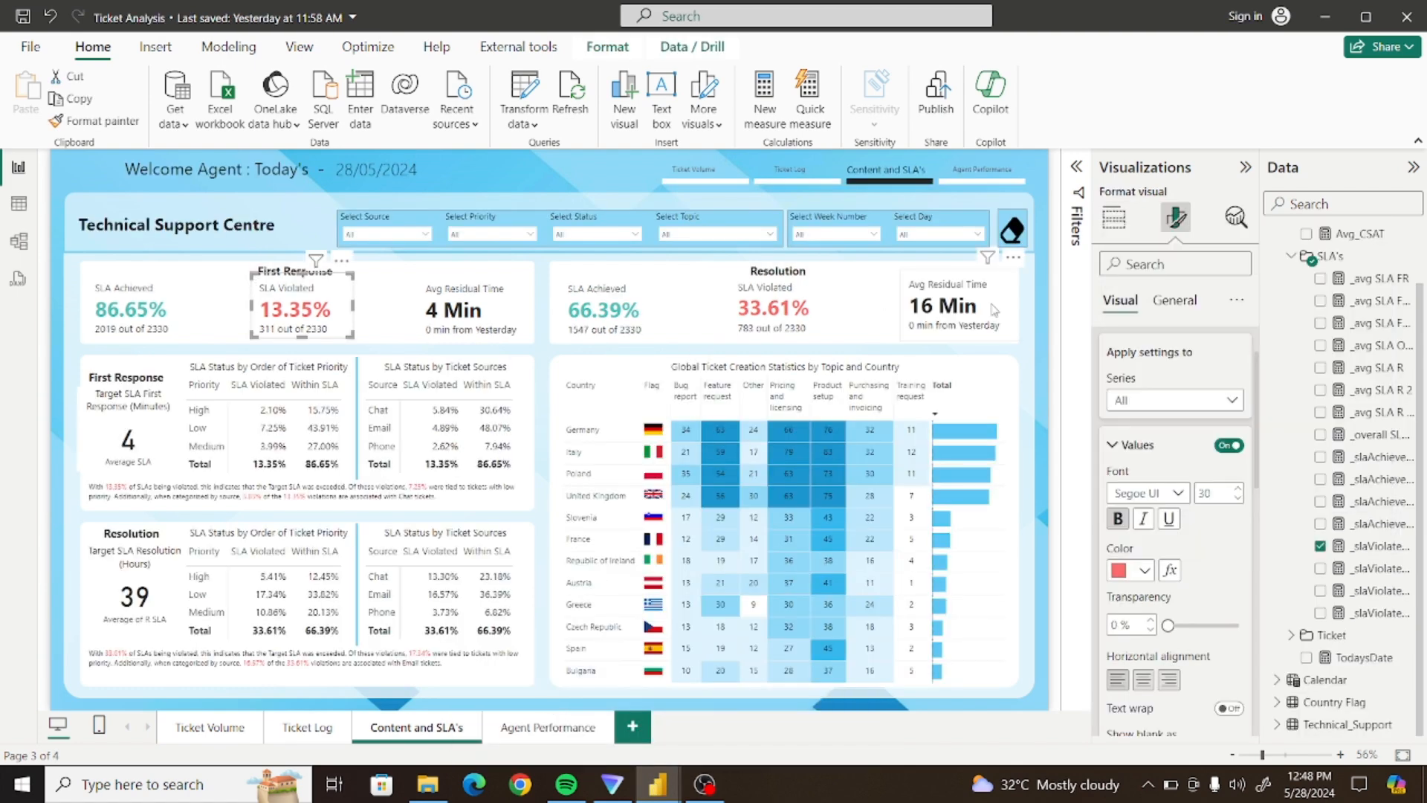
click(993, 313)
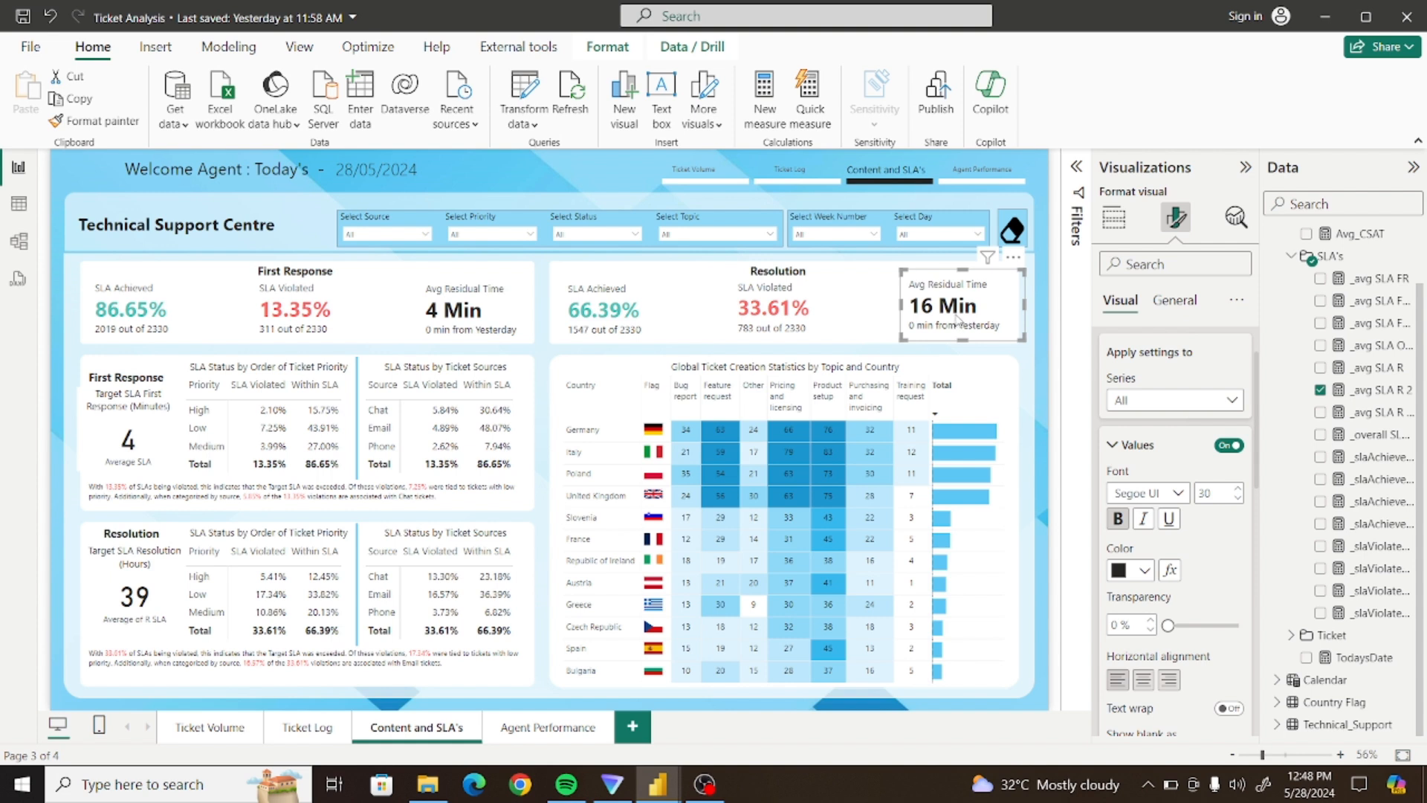
click(1381, 394)
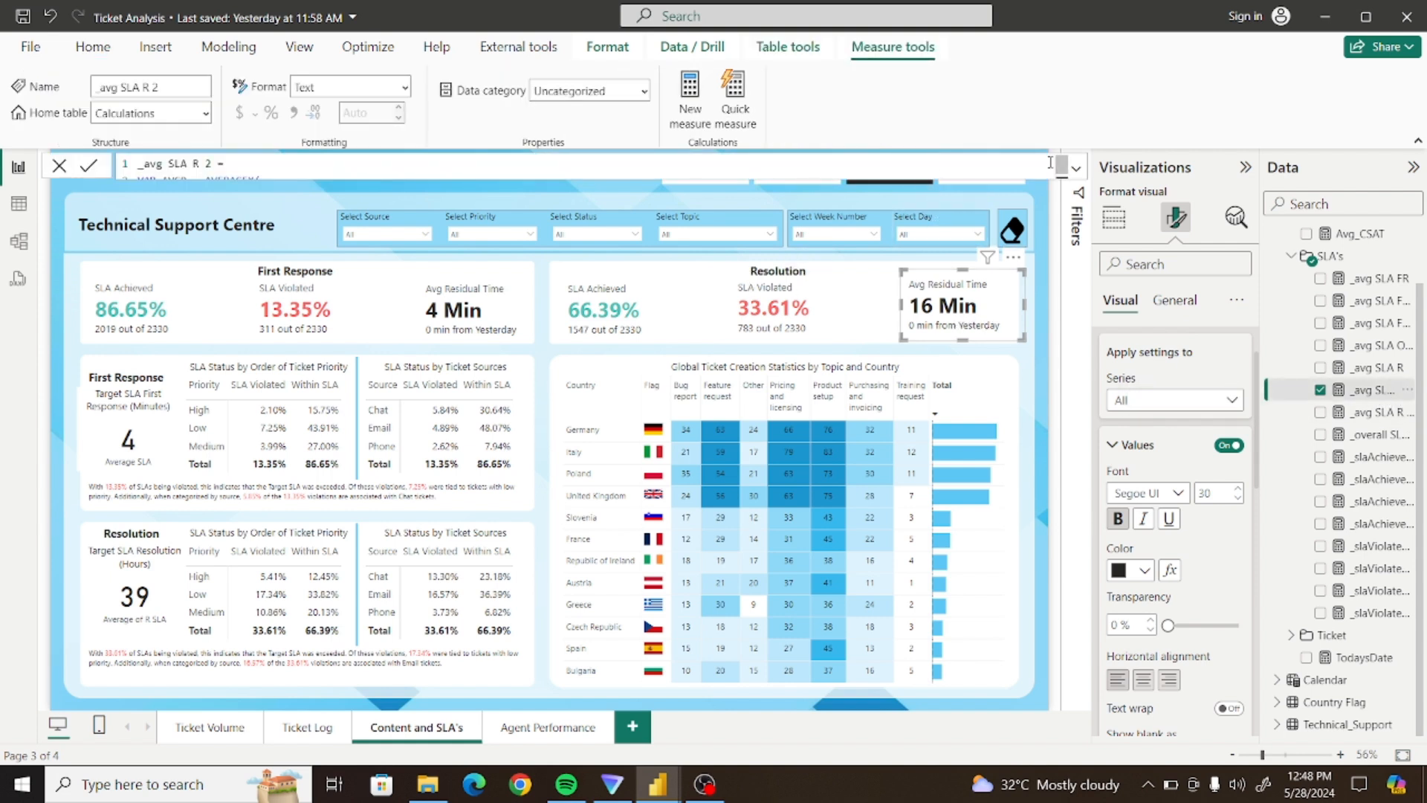
click(1076, 168)
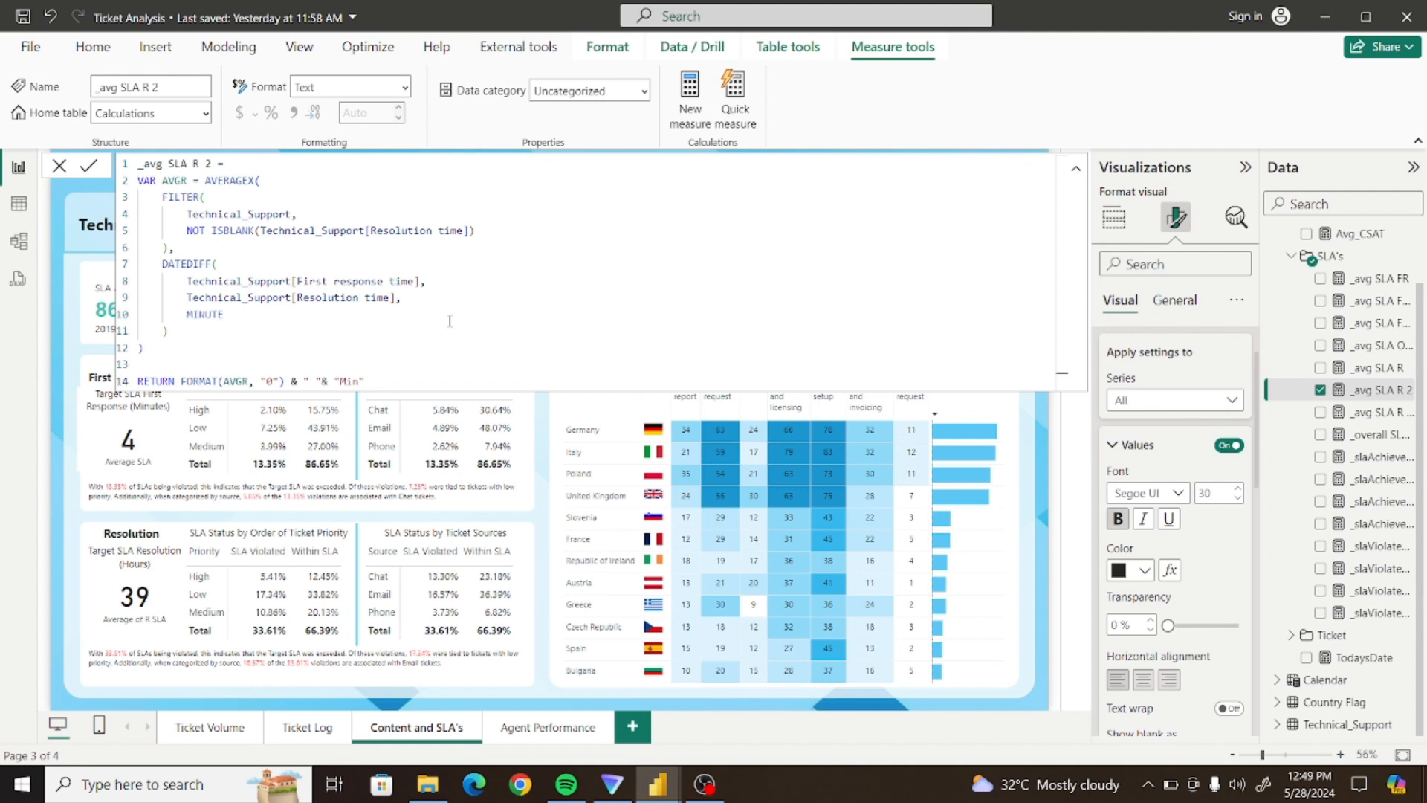
drag(386, 381, 124, 162)
key(ctrl+c)
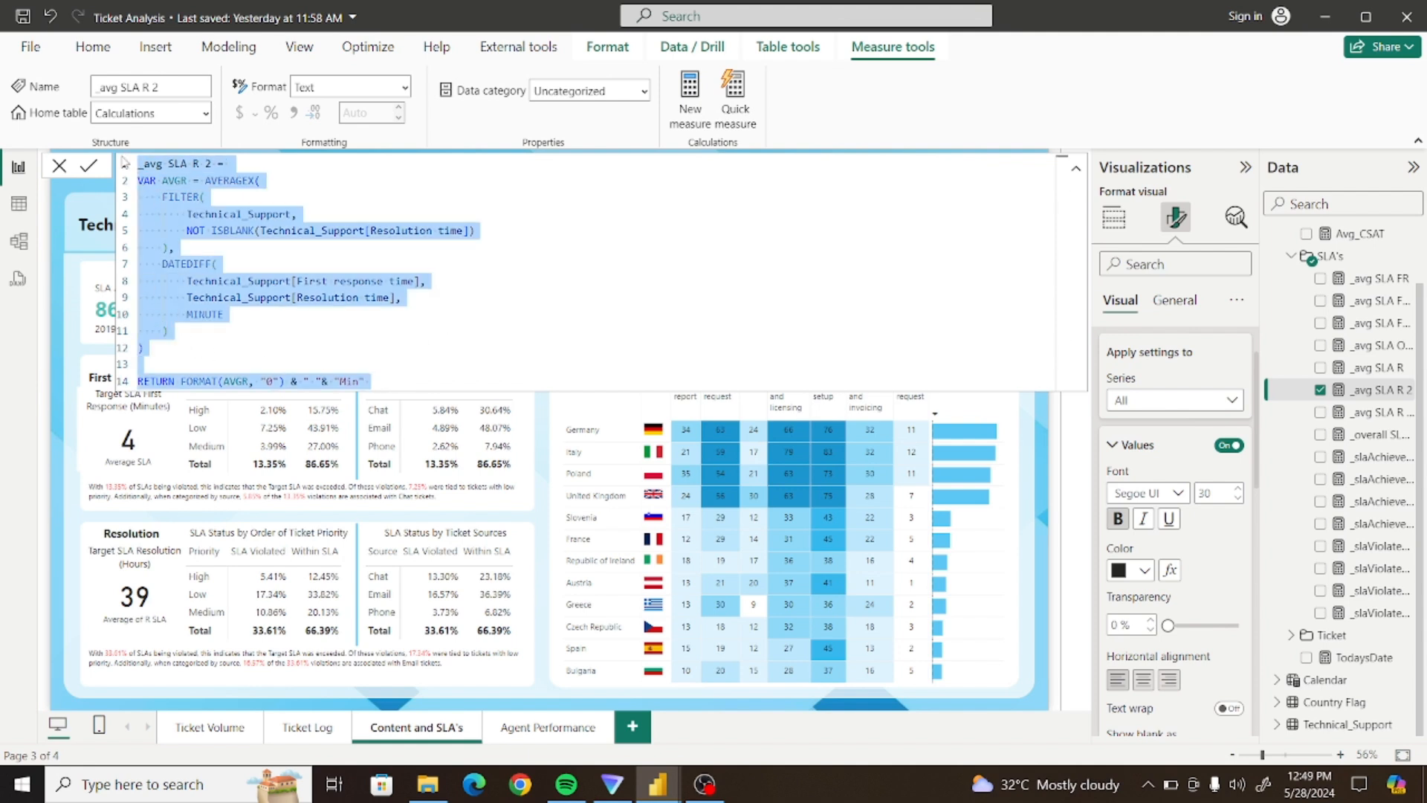
click(574, 332)
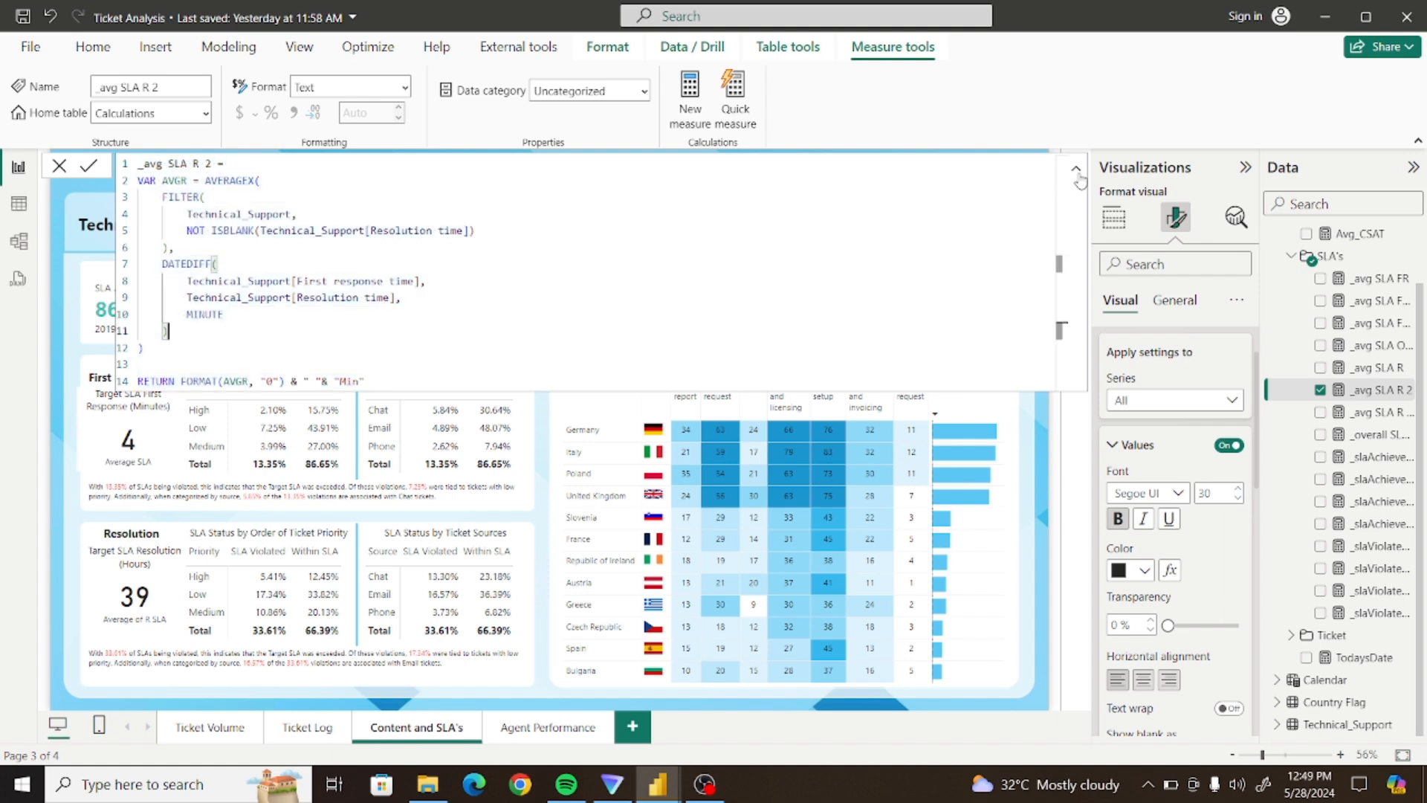
click(1077, 171)
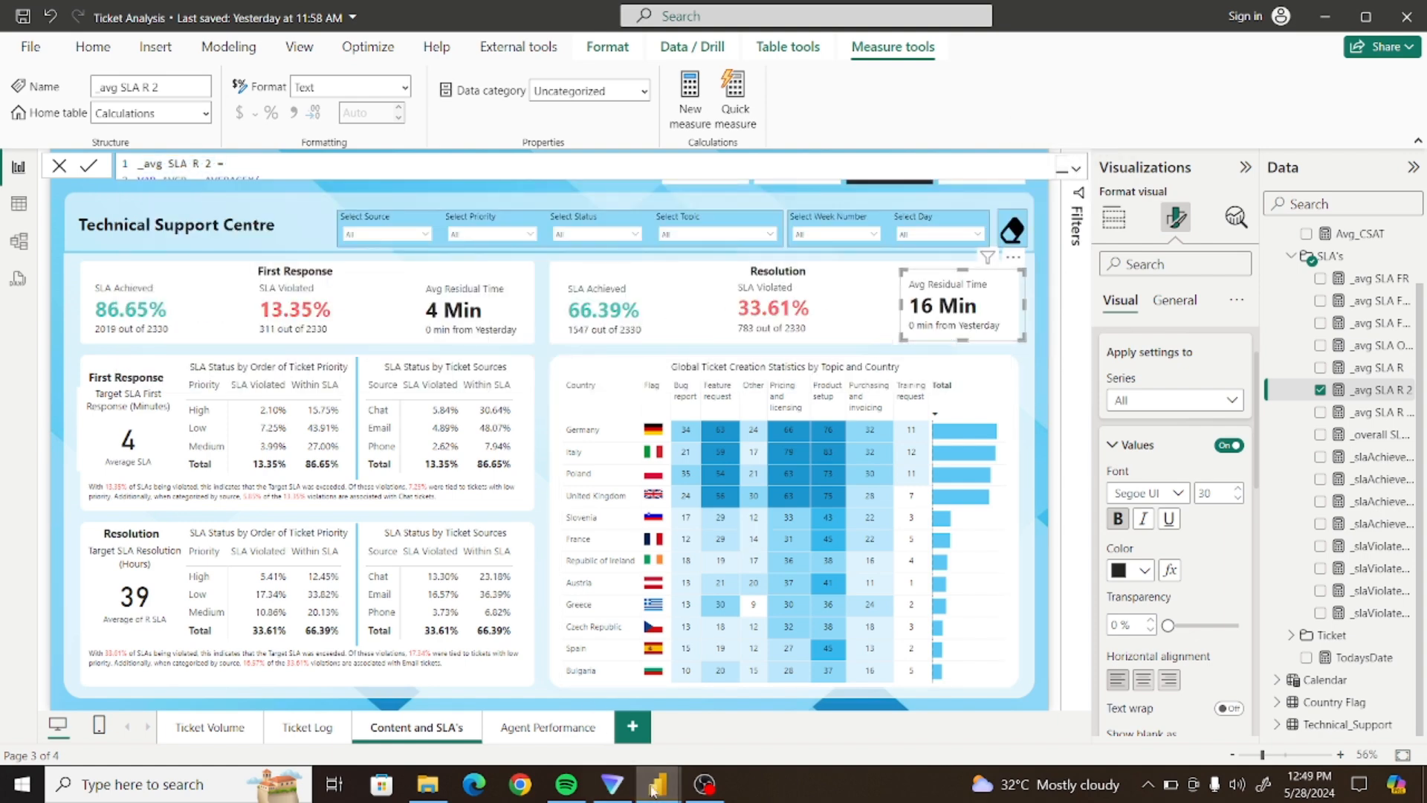
Switch to the Ticket Demo report, paste the copied formula into a new measure in the Calculations table and name it _Avg SLA R
mouse_move(657, 786)
click(764, 721)
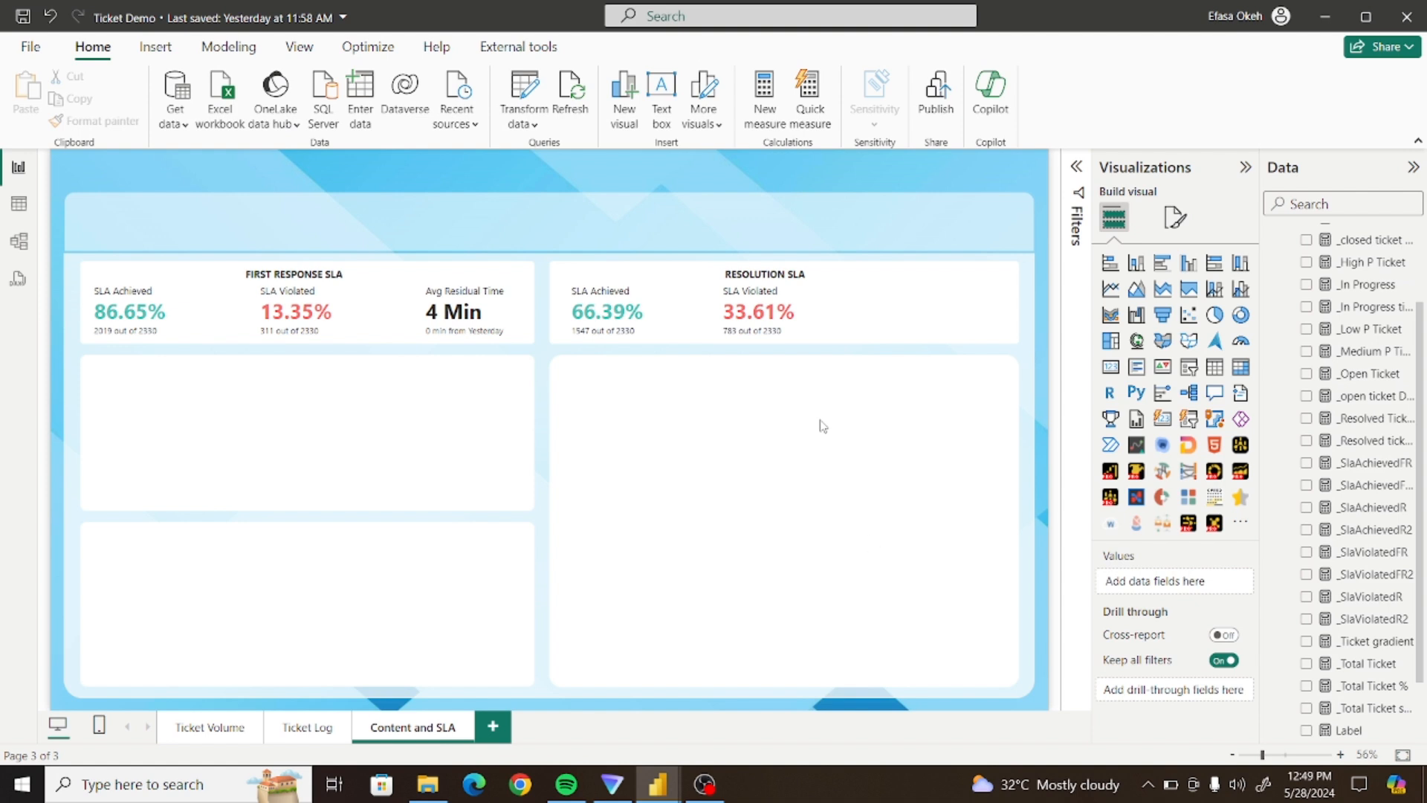
scroll(1368, 245, up, 3)
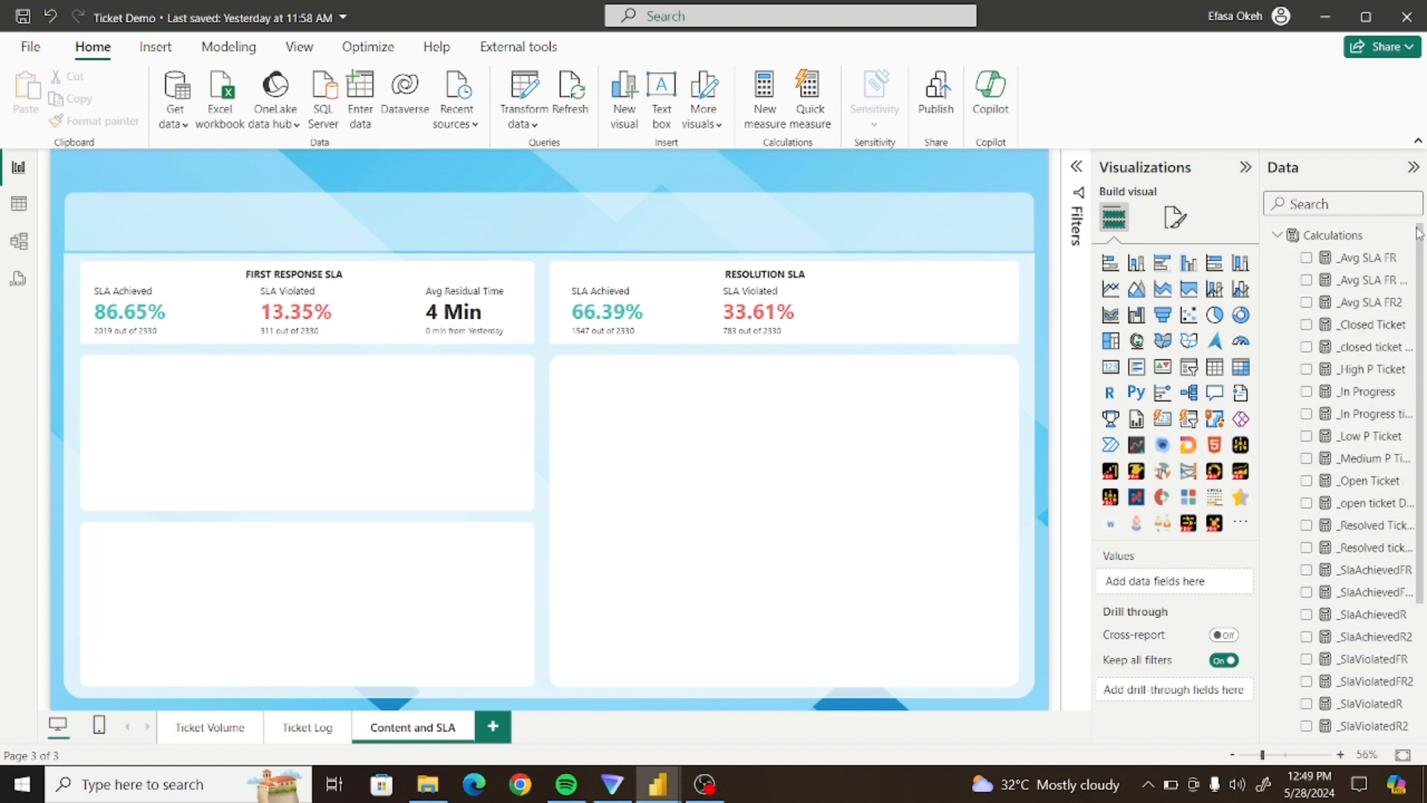
click(1366, 236)
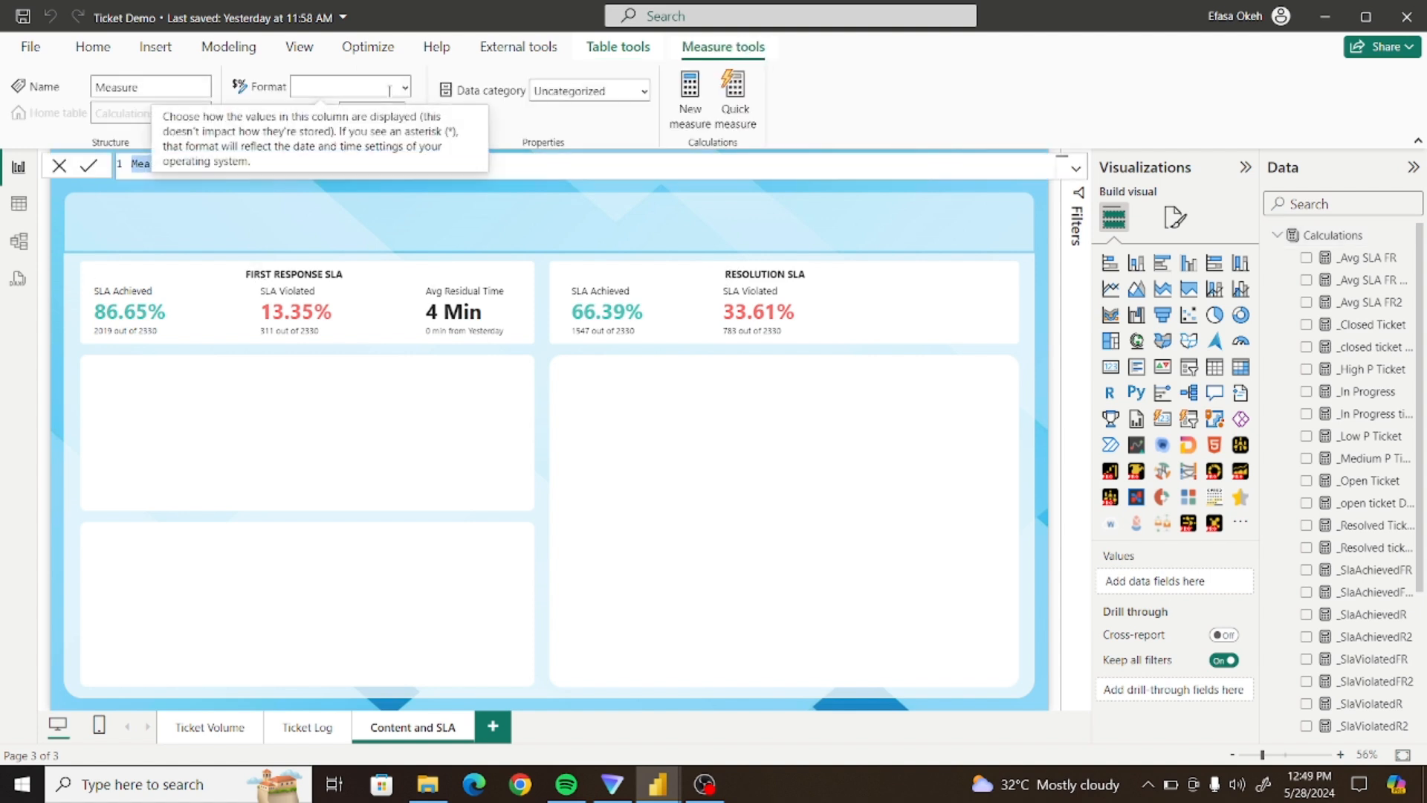
key(ctrl+v)
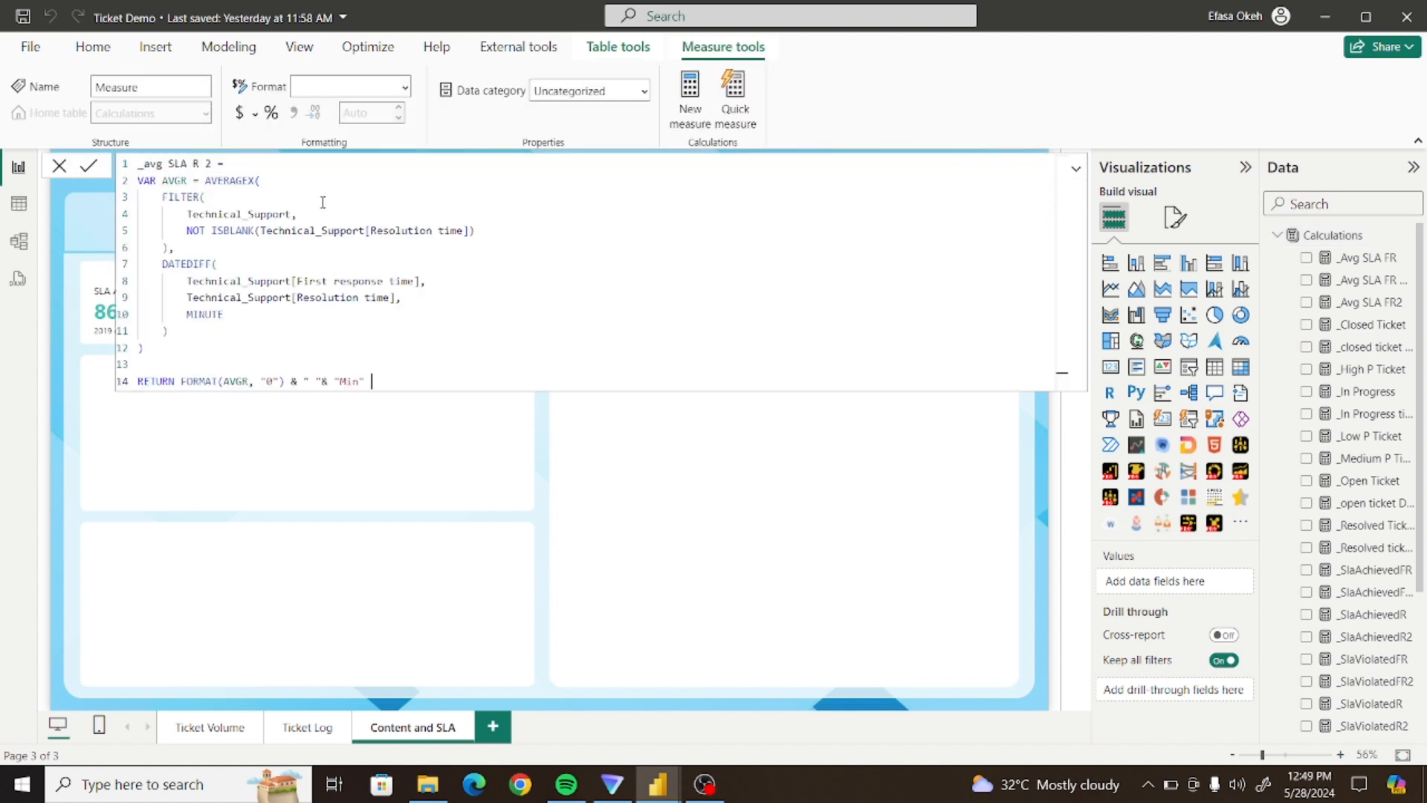
double_click(152, 165)
key(BackSpace)
text(A)
double_click(209, 164)
key(BackSpace)
key(BackSpace)
Reduce the RETURN line of _Avg SLA R to AVGR alone, without the FORMAT function and "Min" text, and commit the measure
drag(386, 381, 180, 381)
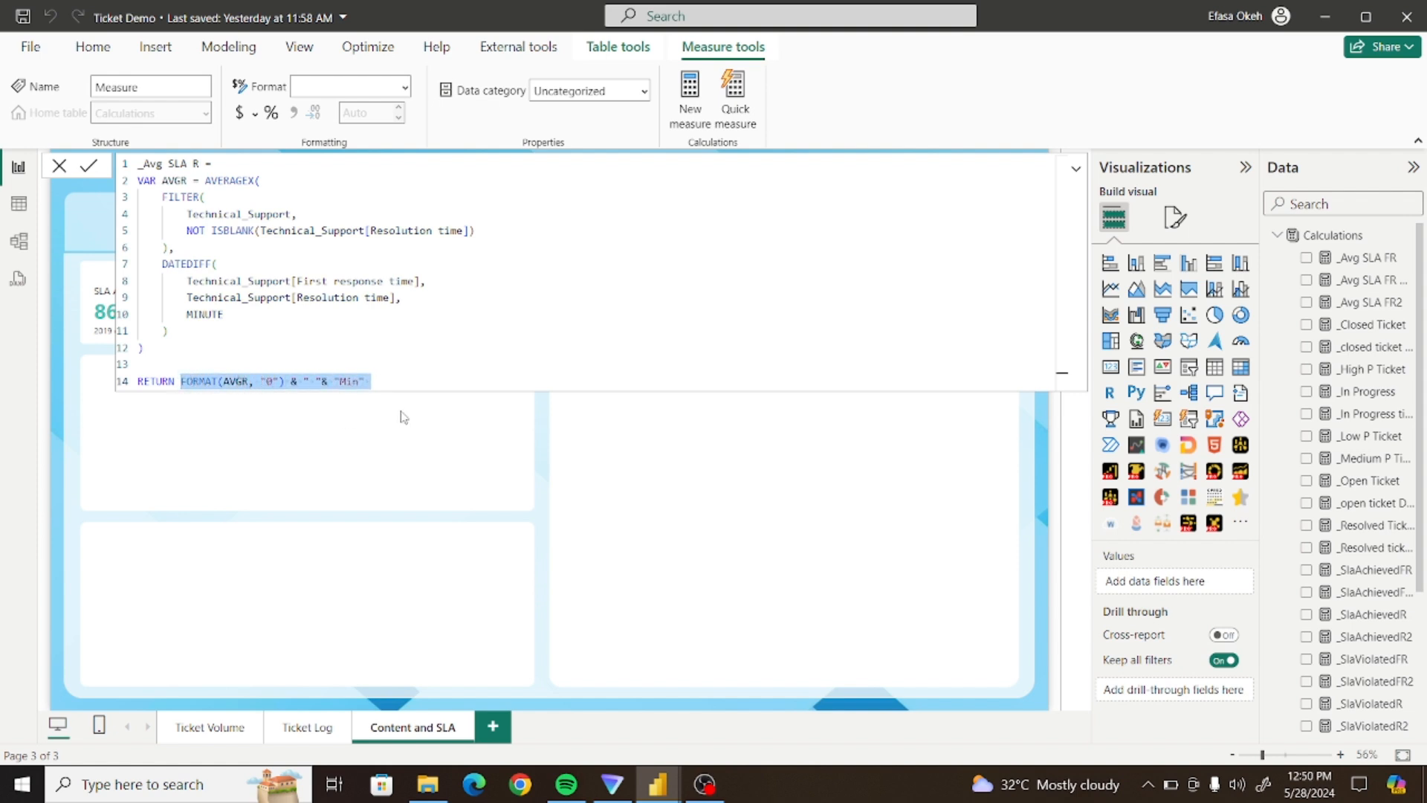
click(328, 381)
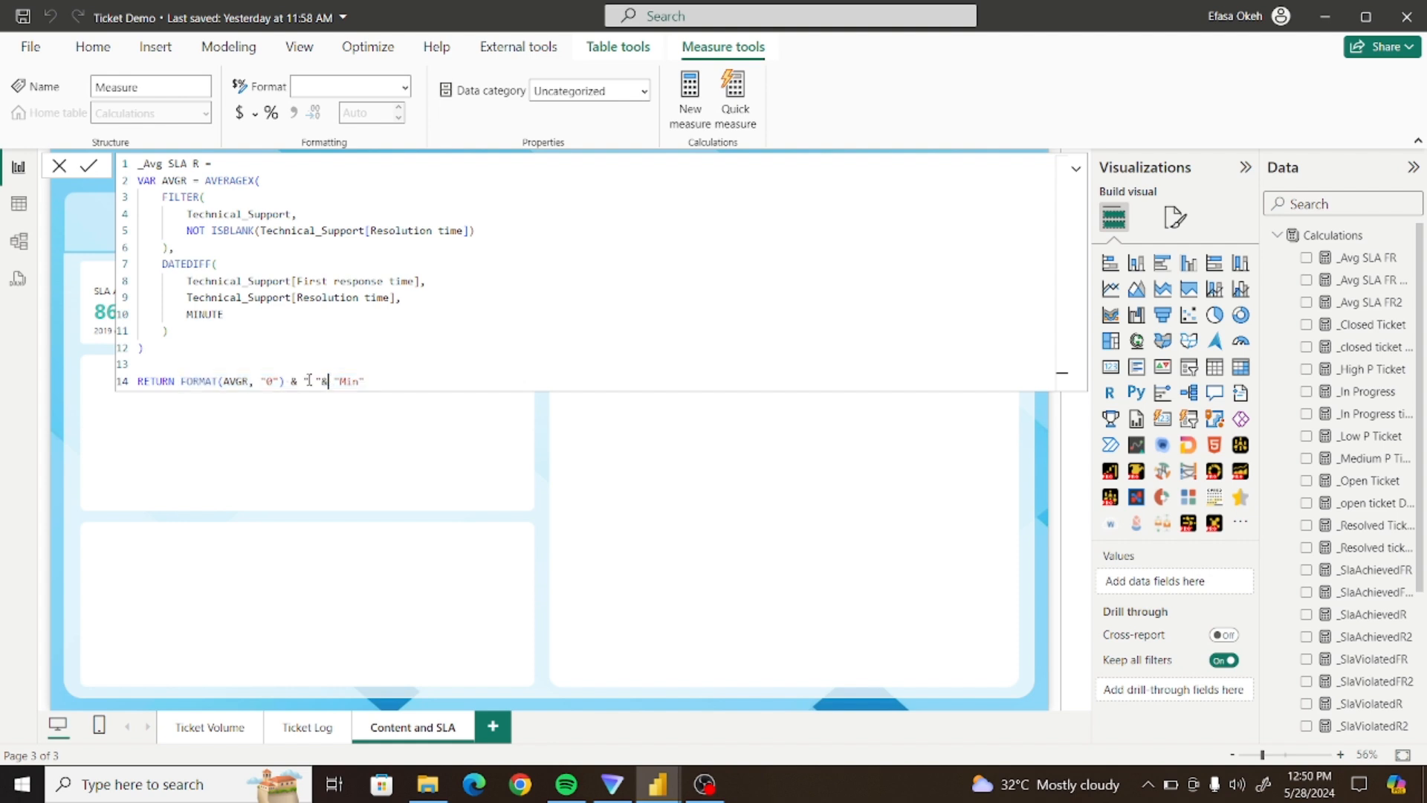
click(225, 381)
key(BackSpace)
key(BackSpace)
key(BackSpace)
key(BackSpace)
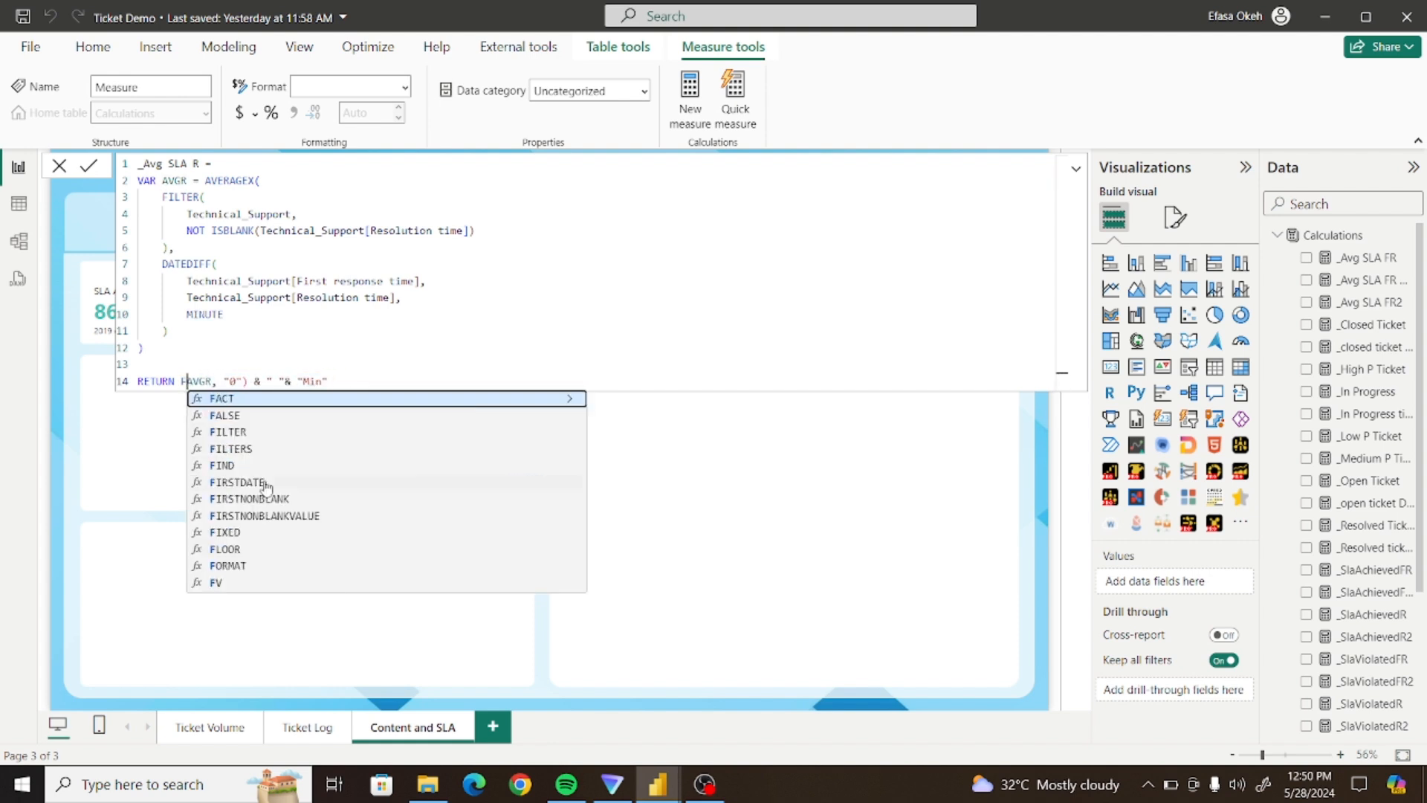
click(362, 377)
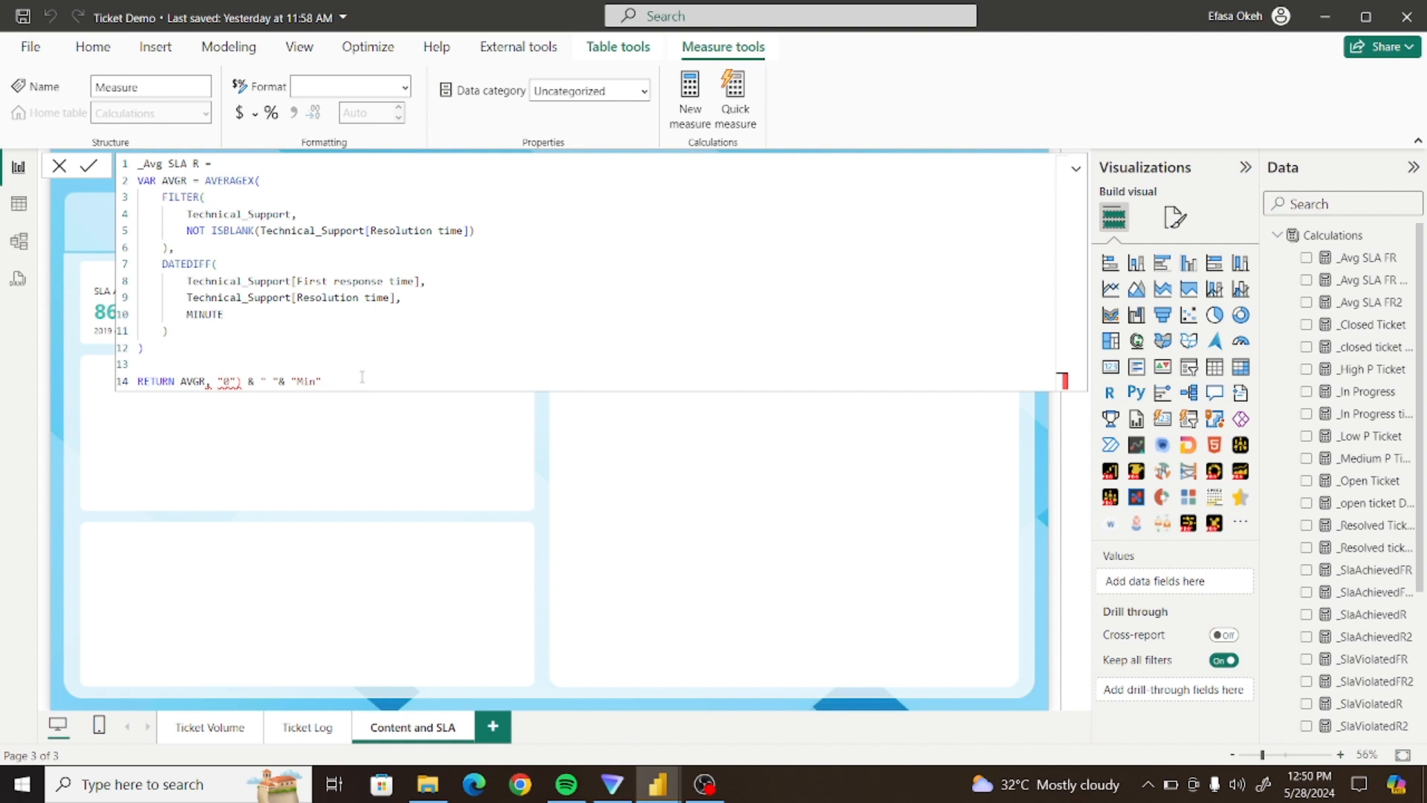
key(BackSpace)
key(BackSpace)
key(BackSpace)
key(BackSpace)
key(BackSpace)
key(BackSpace)
key(BackSpace)
key(BackSpace)
key(BackSpace)
key(BackSpace)
key(BackSpace)
key(BackSpace)
key(BackSpace)
key(BackSpace)
key(BackSpace)
key(BackSpace)
key(BackSpace)
key(BackSpace)
key(BackSpace)
click(457, 325)
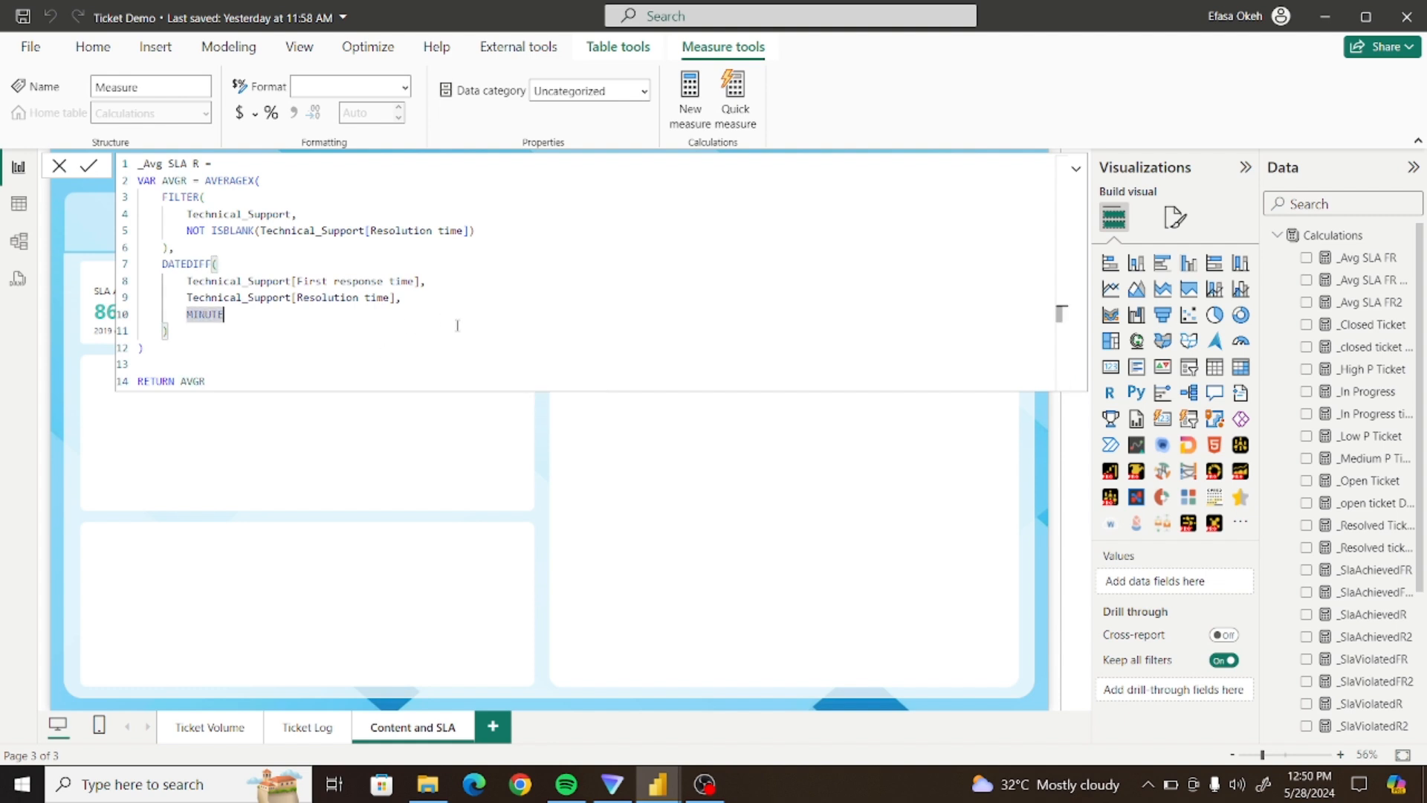
click(90, 171)
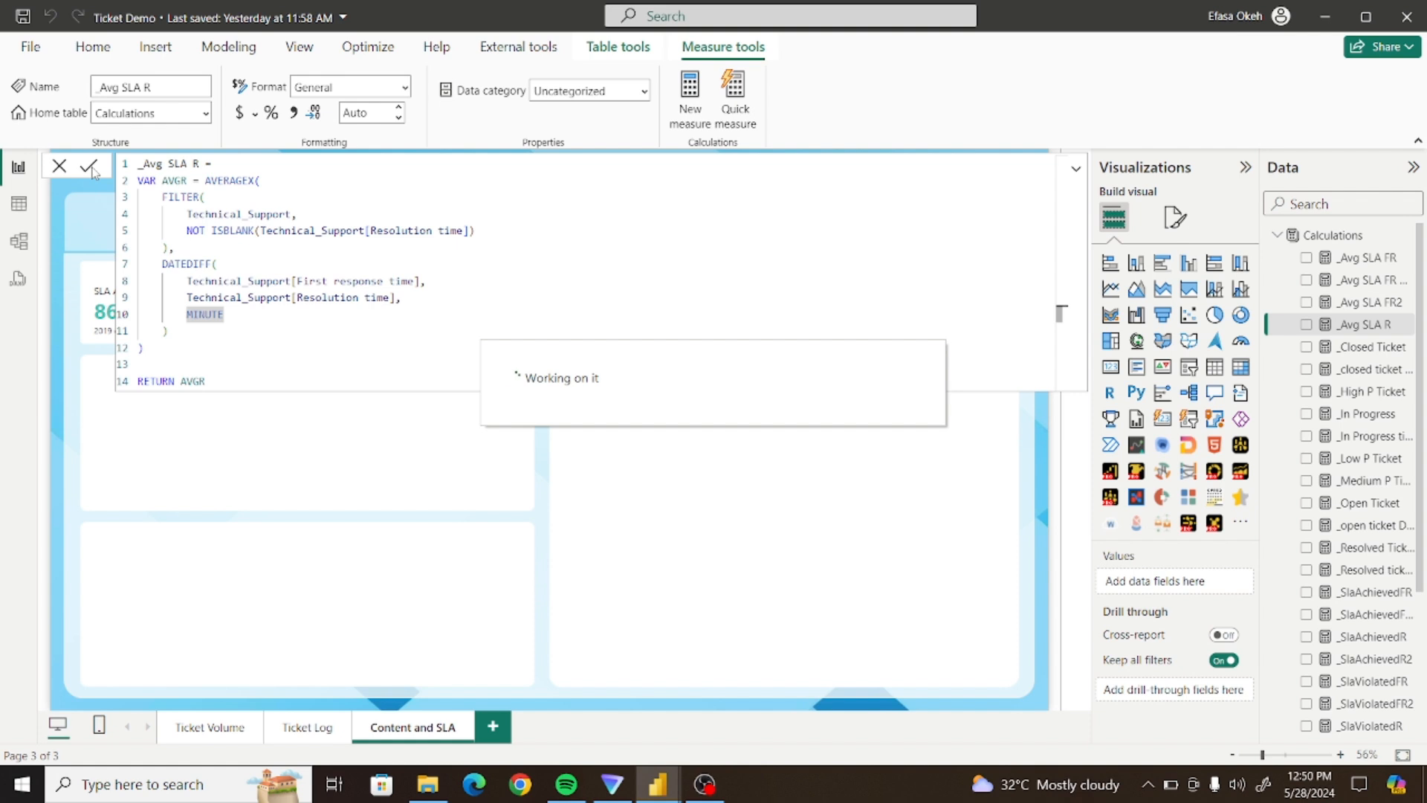
click(563, 443)
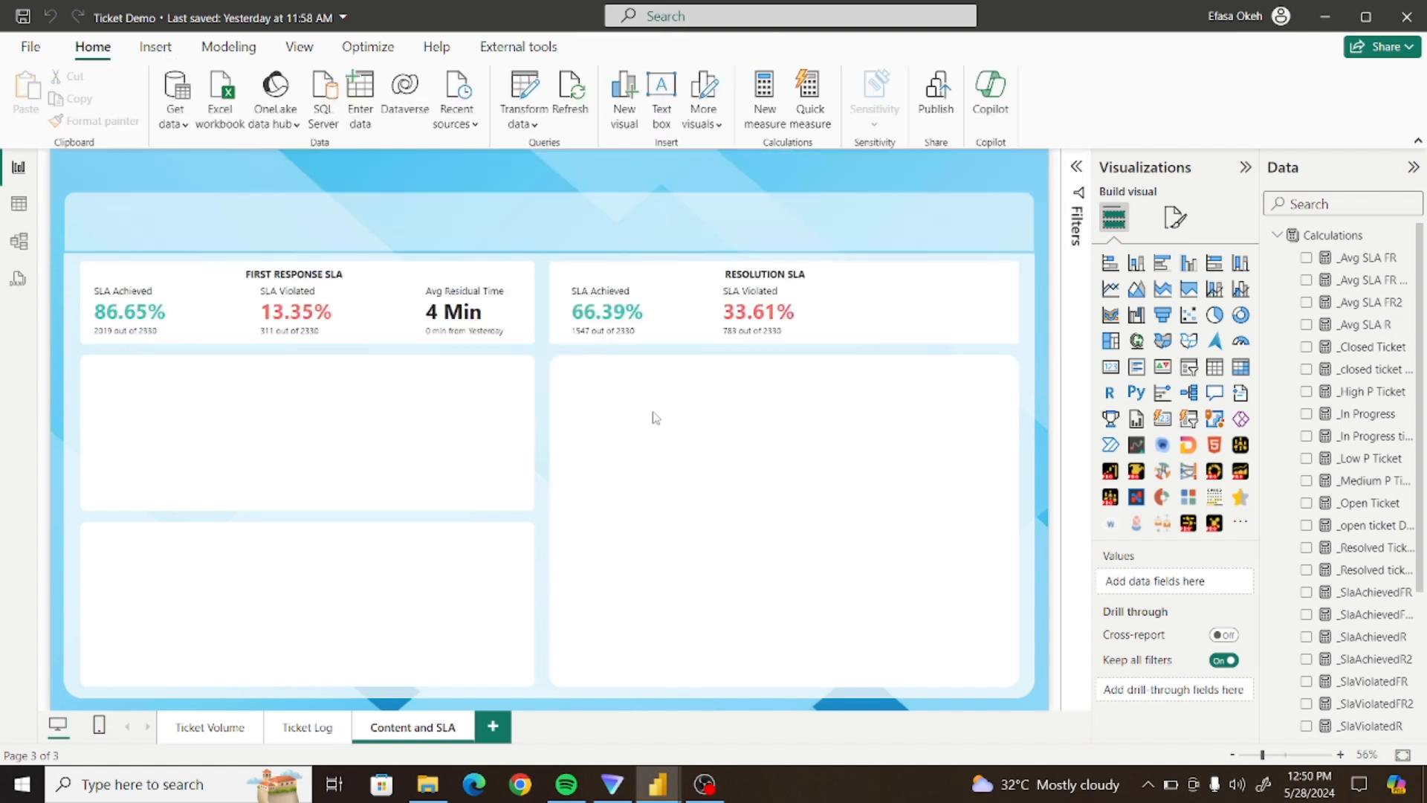
Create another measure in the Calculations table from the copied formula, name it _Avg SLA R 2 and commit it
click(1334, 237)
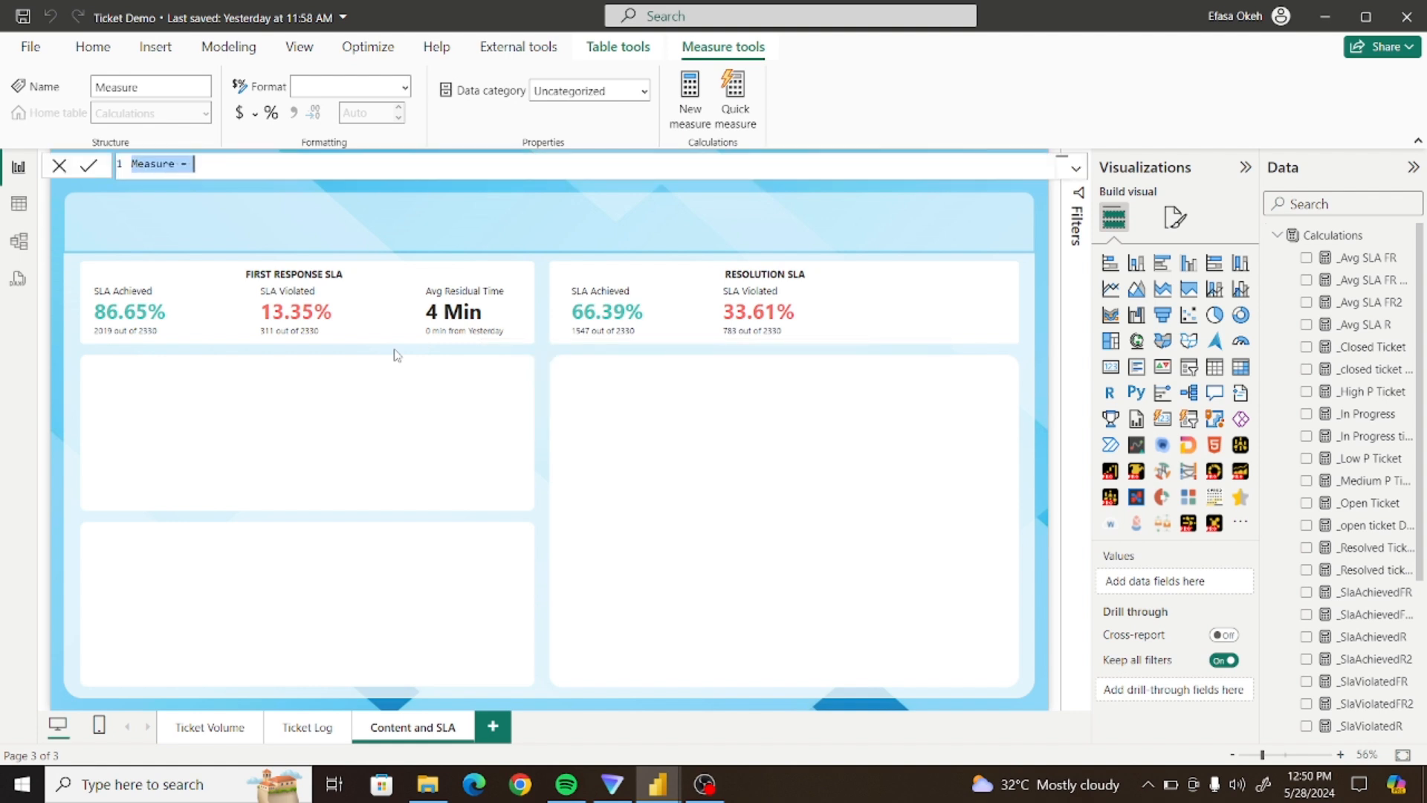
key(ctrl+v)
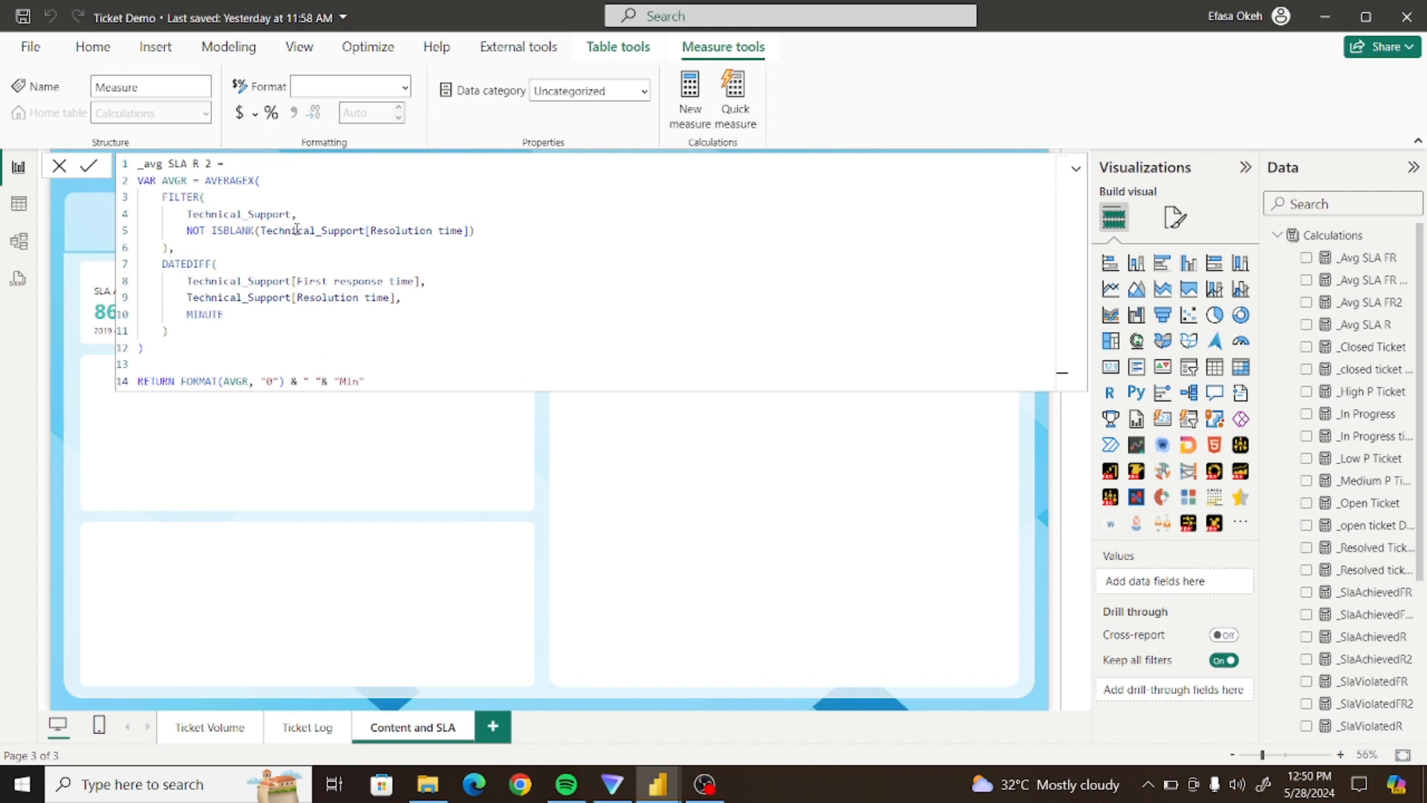
click(145, 164)
key(Delete)
text(A)
click(89, 165)
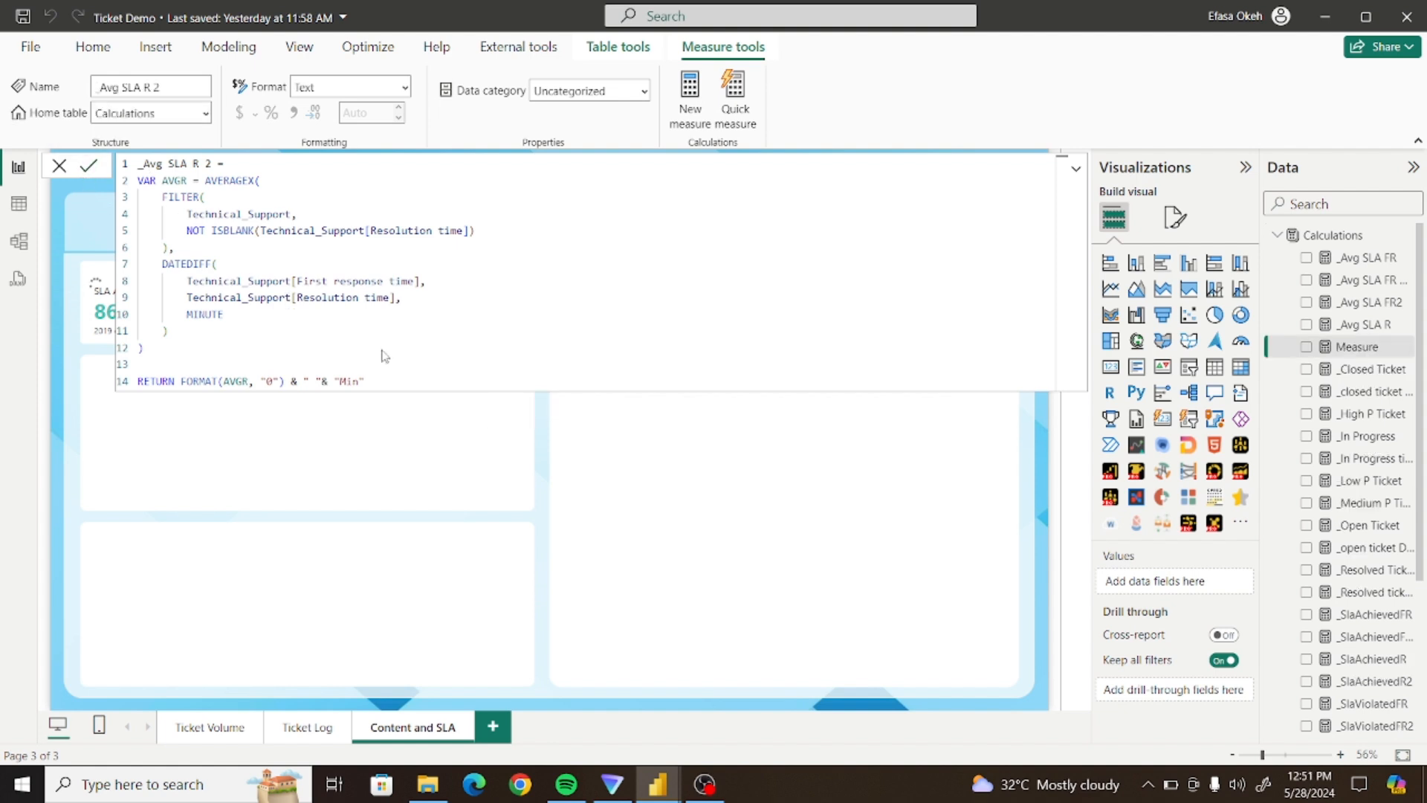
click(808, 454)
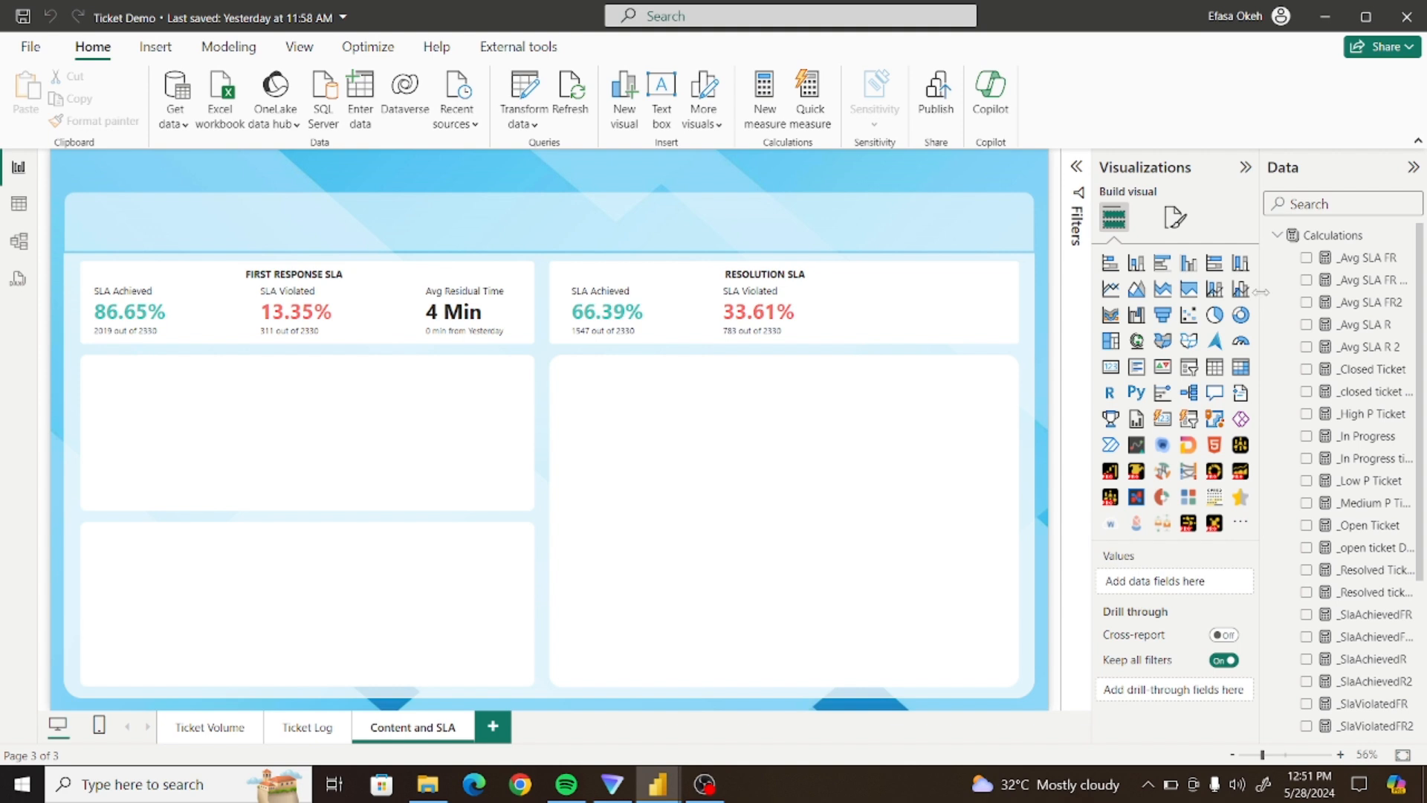
Widen the field list and copy the entire formula of the _Avg SLA FR DoD measure
drag(1261, 300, 1218, 296)
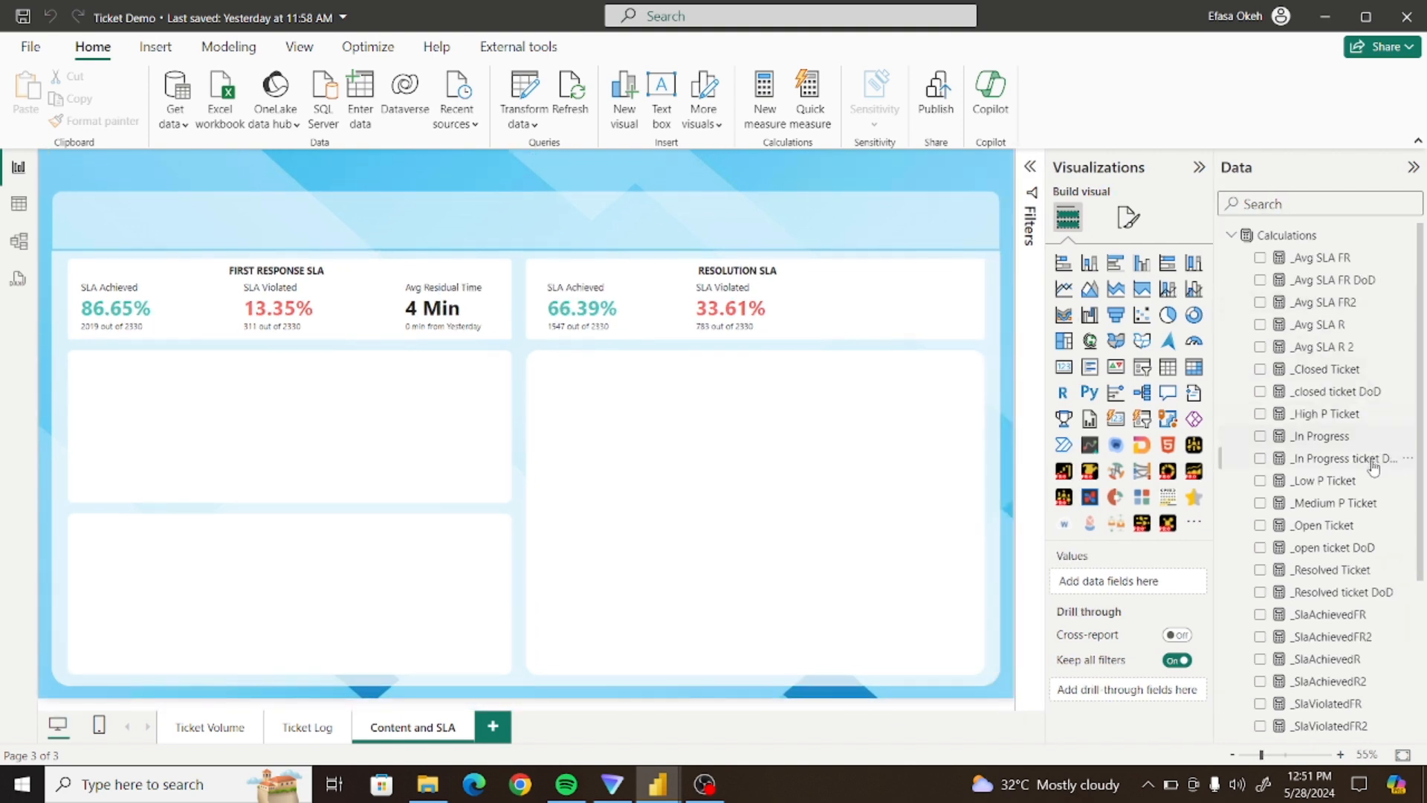
mouse_move(1419, 563)
mouse_down()
mouse_move(1422, 739)
mouse_move(1421, 561)
mouse_up()
click(1296, 286)
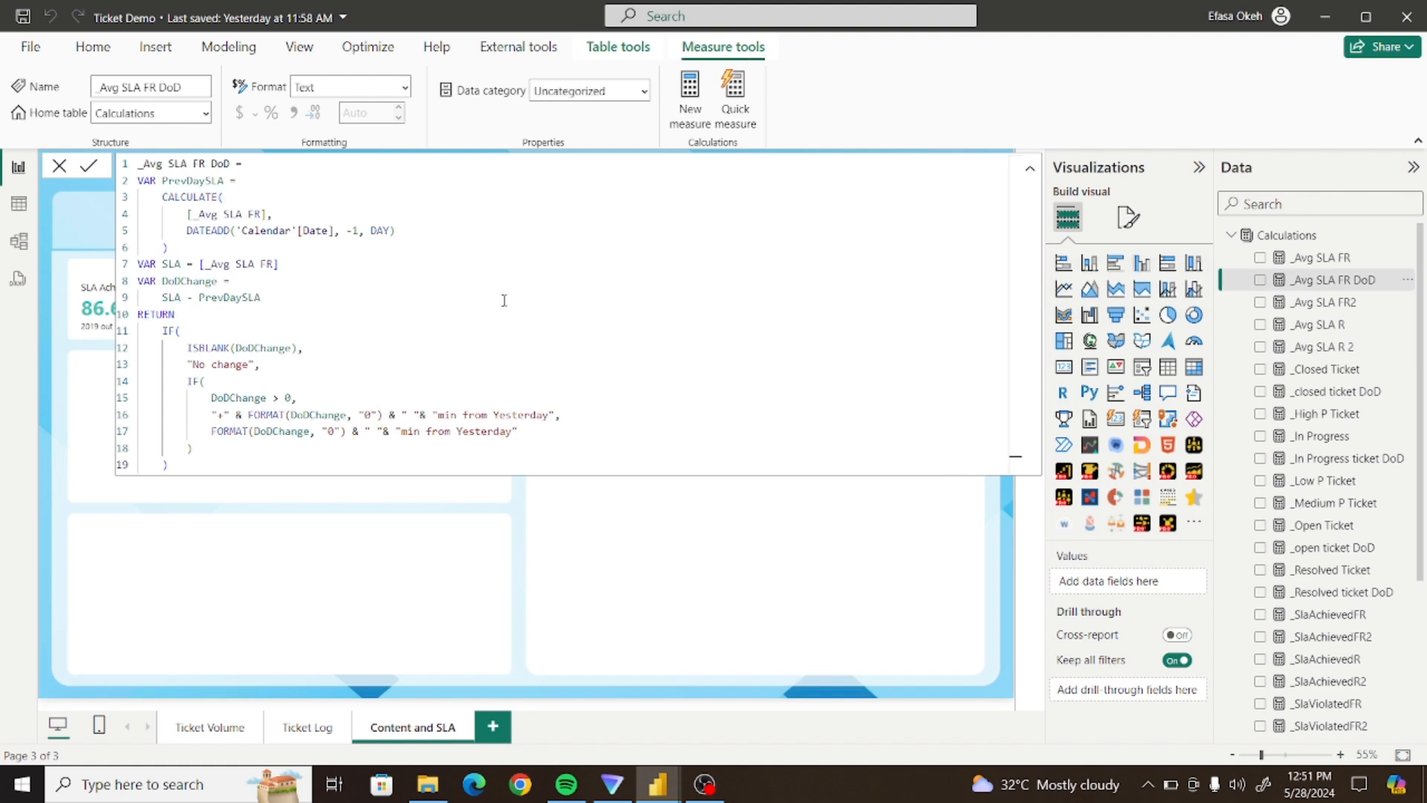
drag(176, 466, 138, 163)
key(ctrl+c)
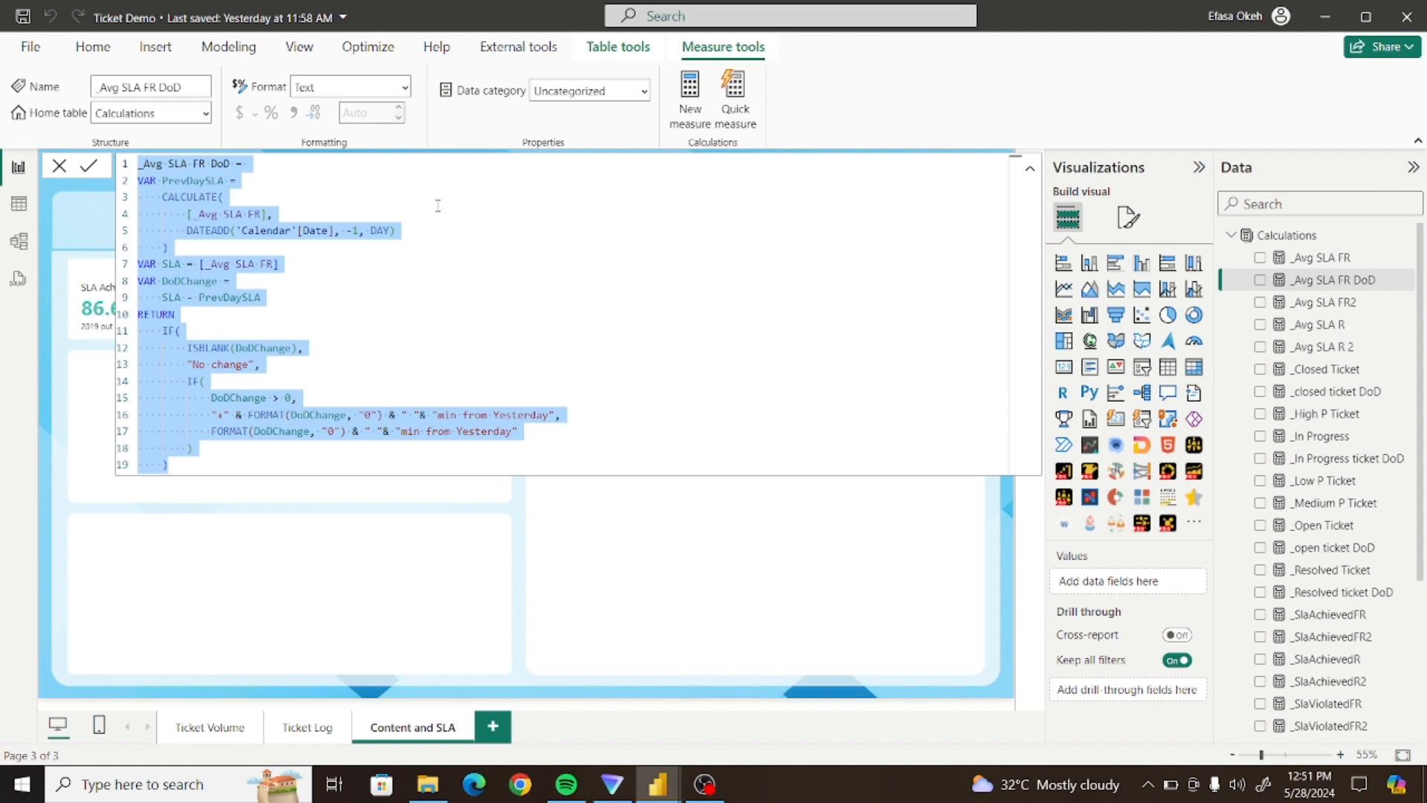
click(700, 550)
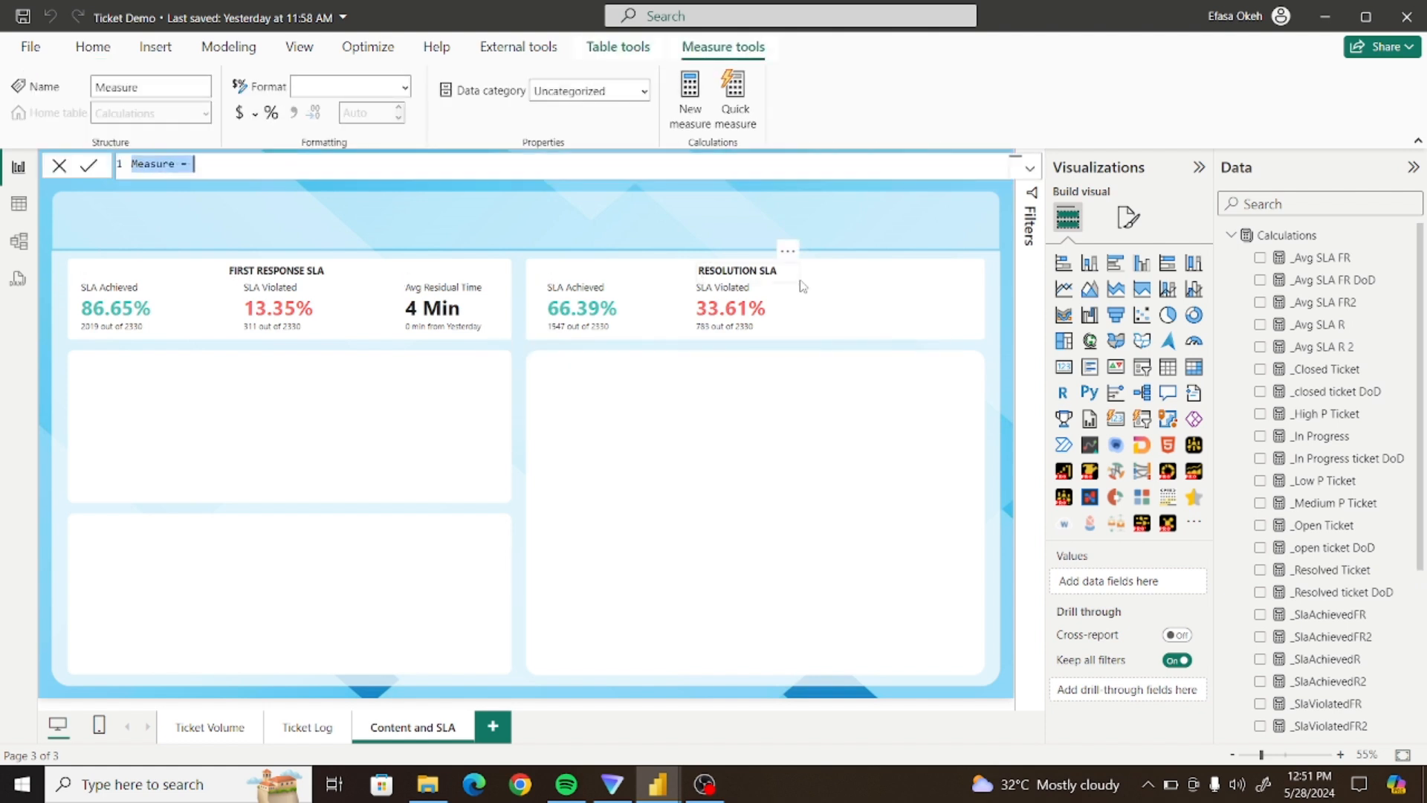
Paste the copied day-over-day formula into the new measure and name it _Avg SLA R DoD
key(ctrl+v)
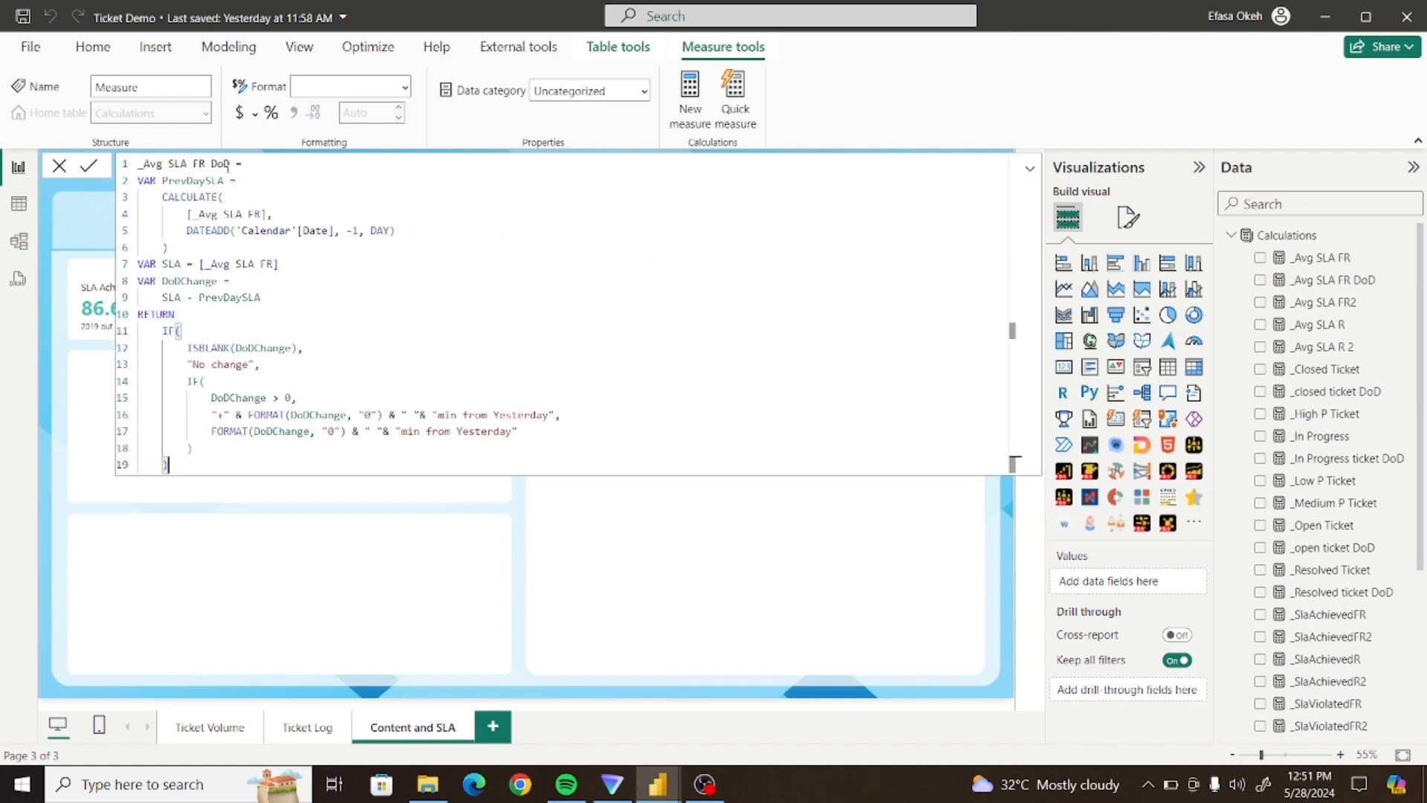
click(200, 164)
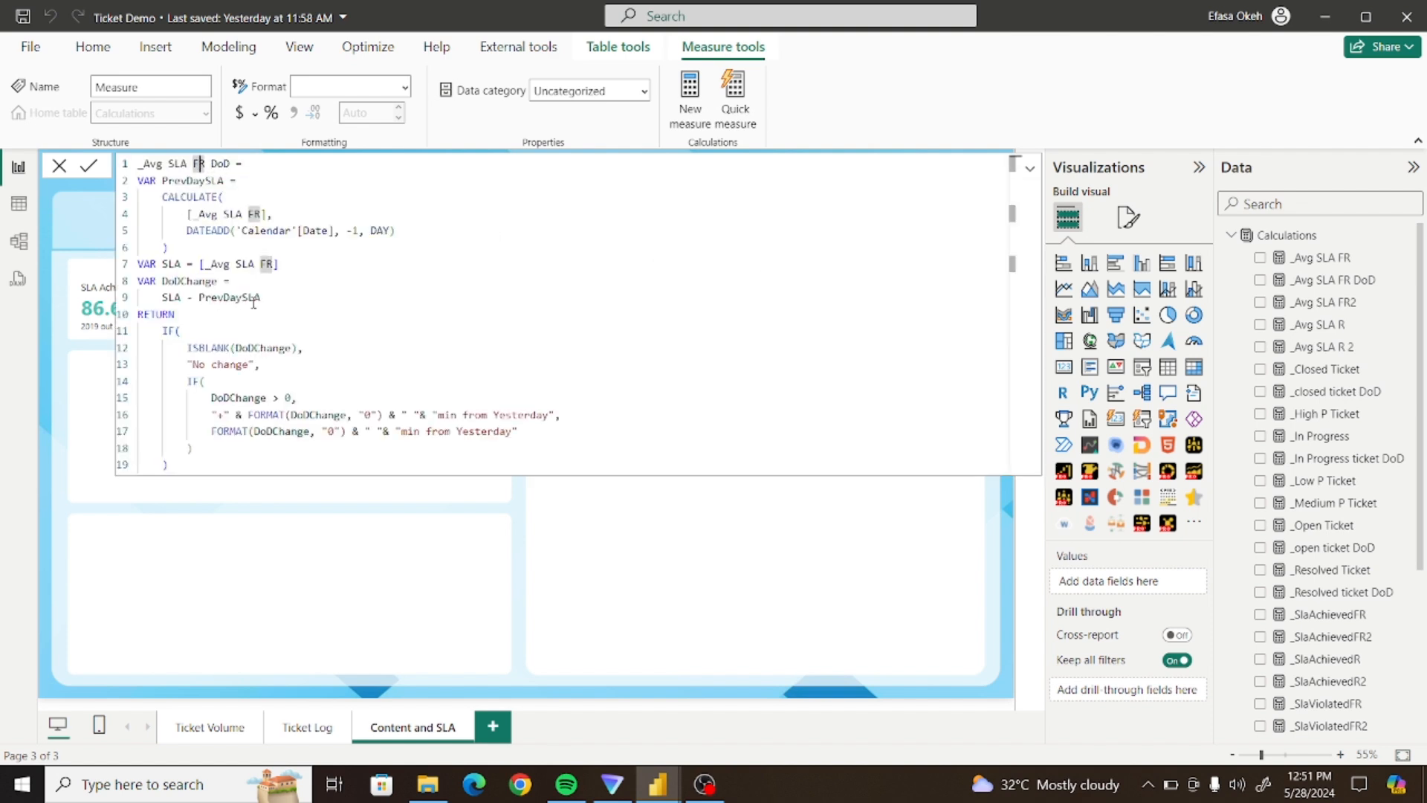
key(BackSpace)
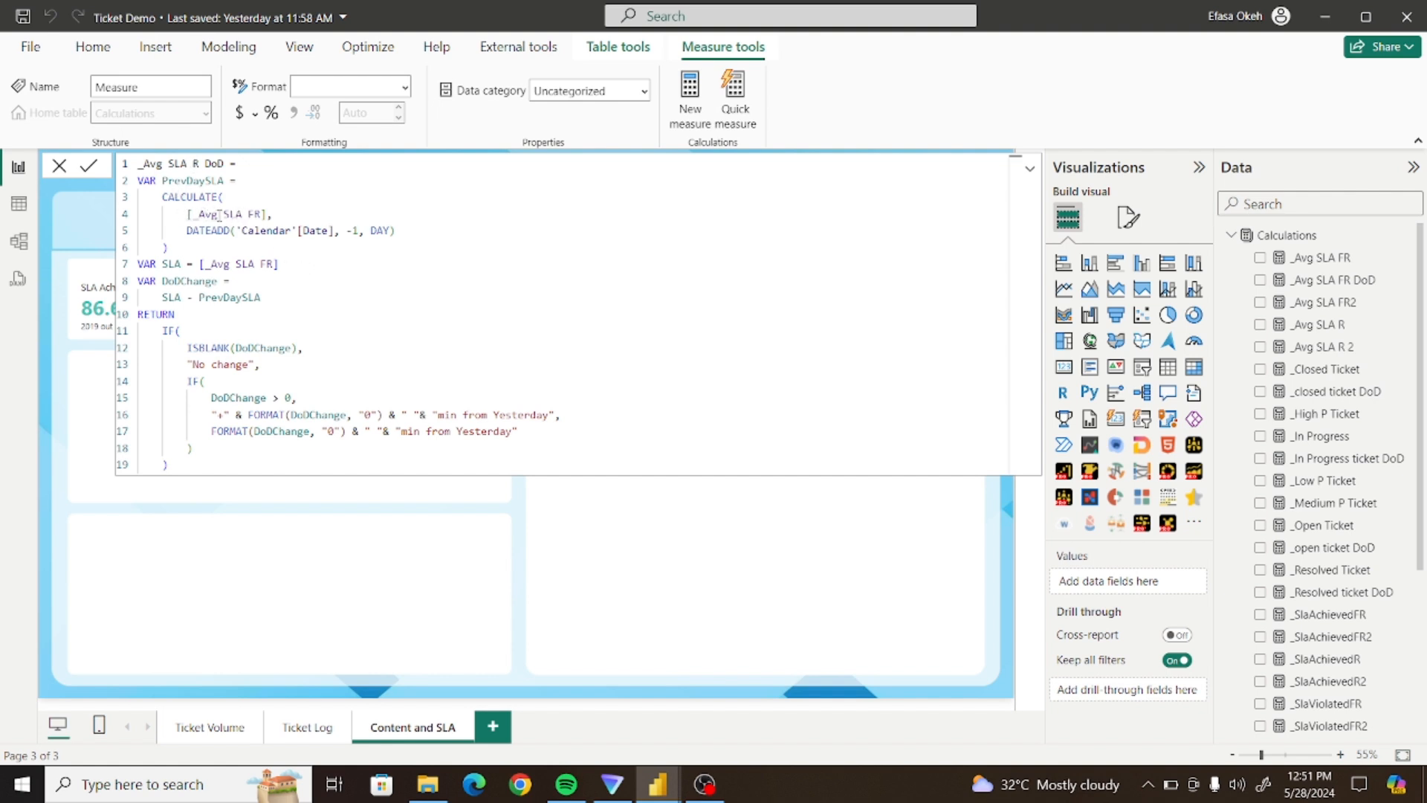
Point both the PrevDaySLA and SLA variables of _Avg SLA R DoD to [_Avg SLA R] and commit the measure
double_click(256, 215)
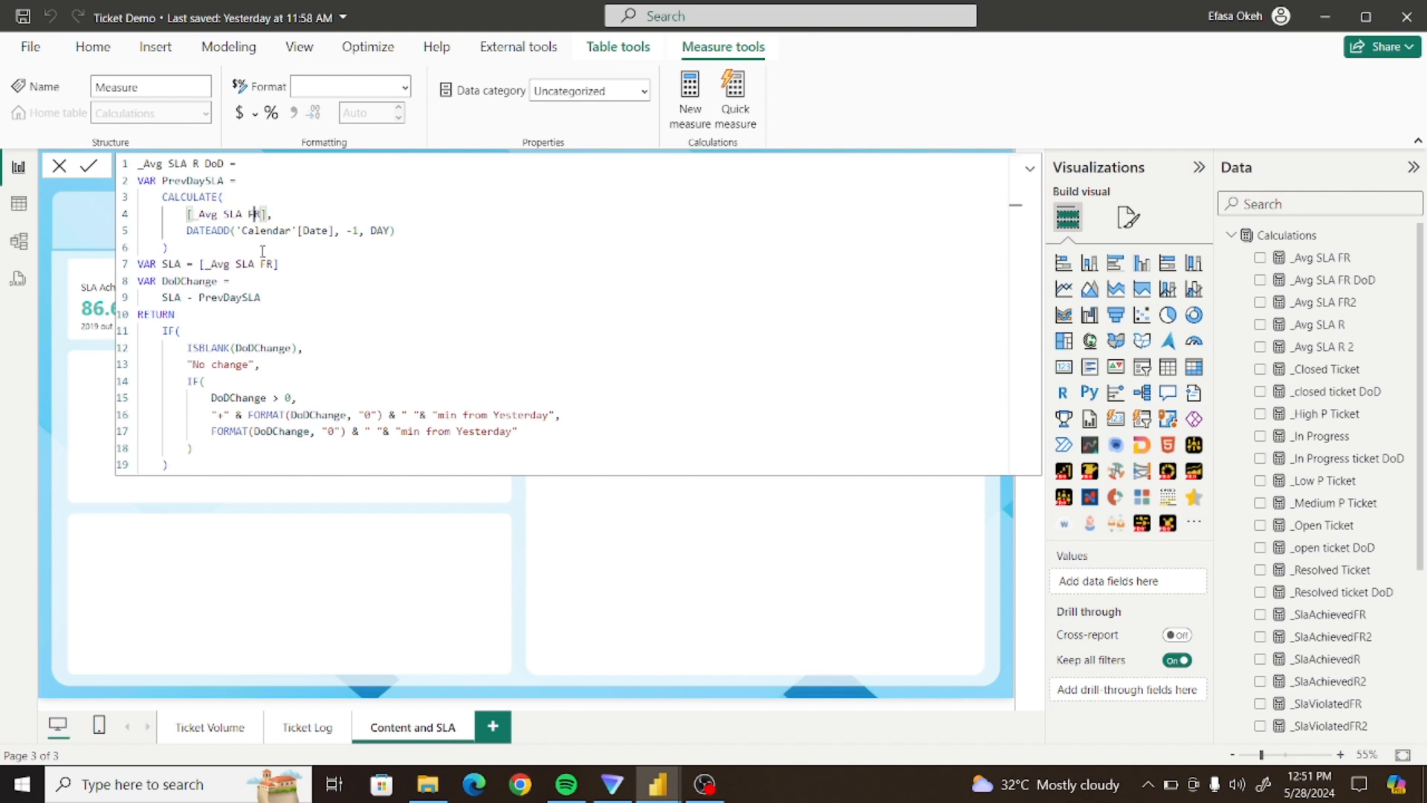
key(BackSpace)
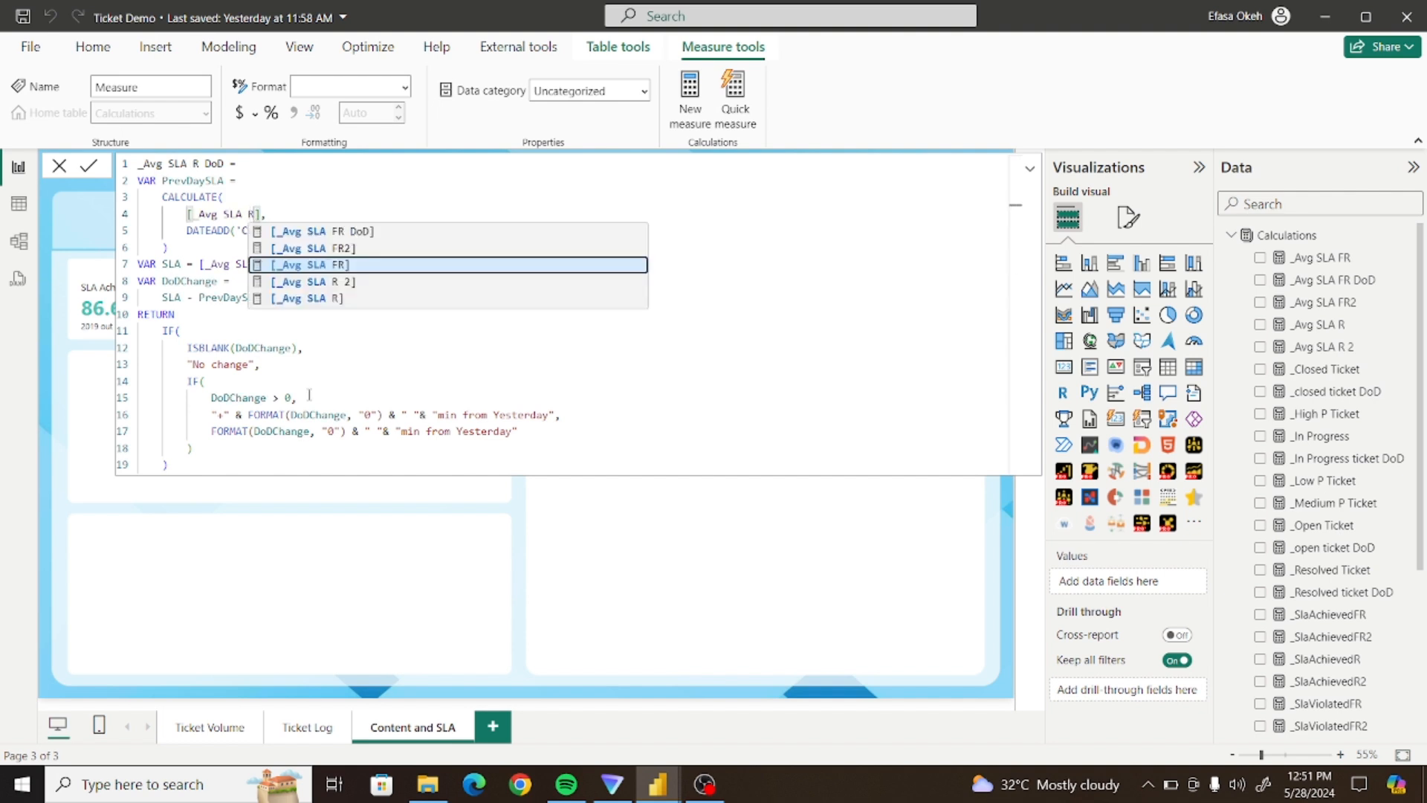
click(321, 301)
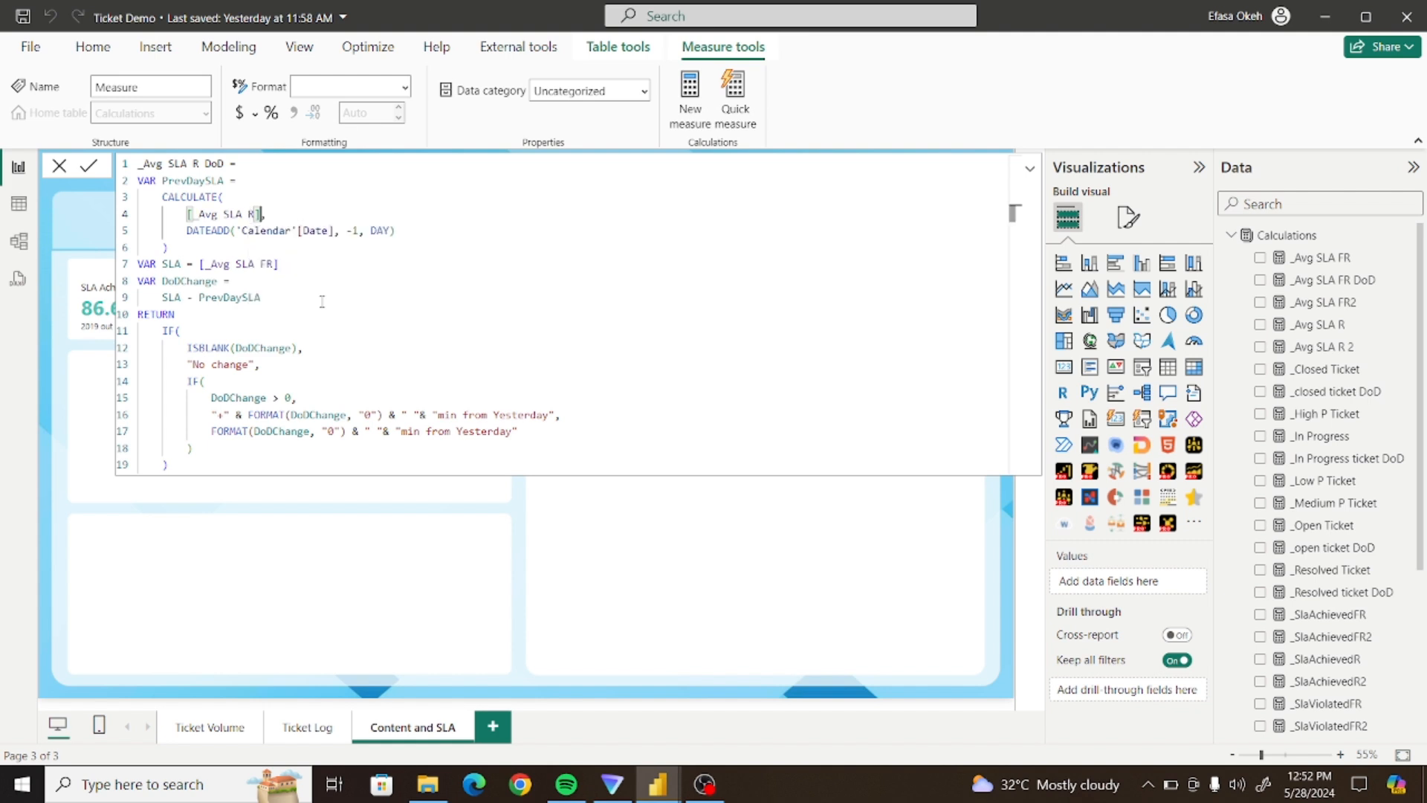
click(333, 297)
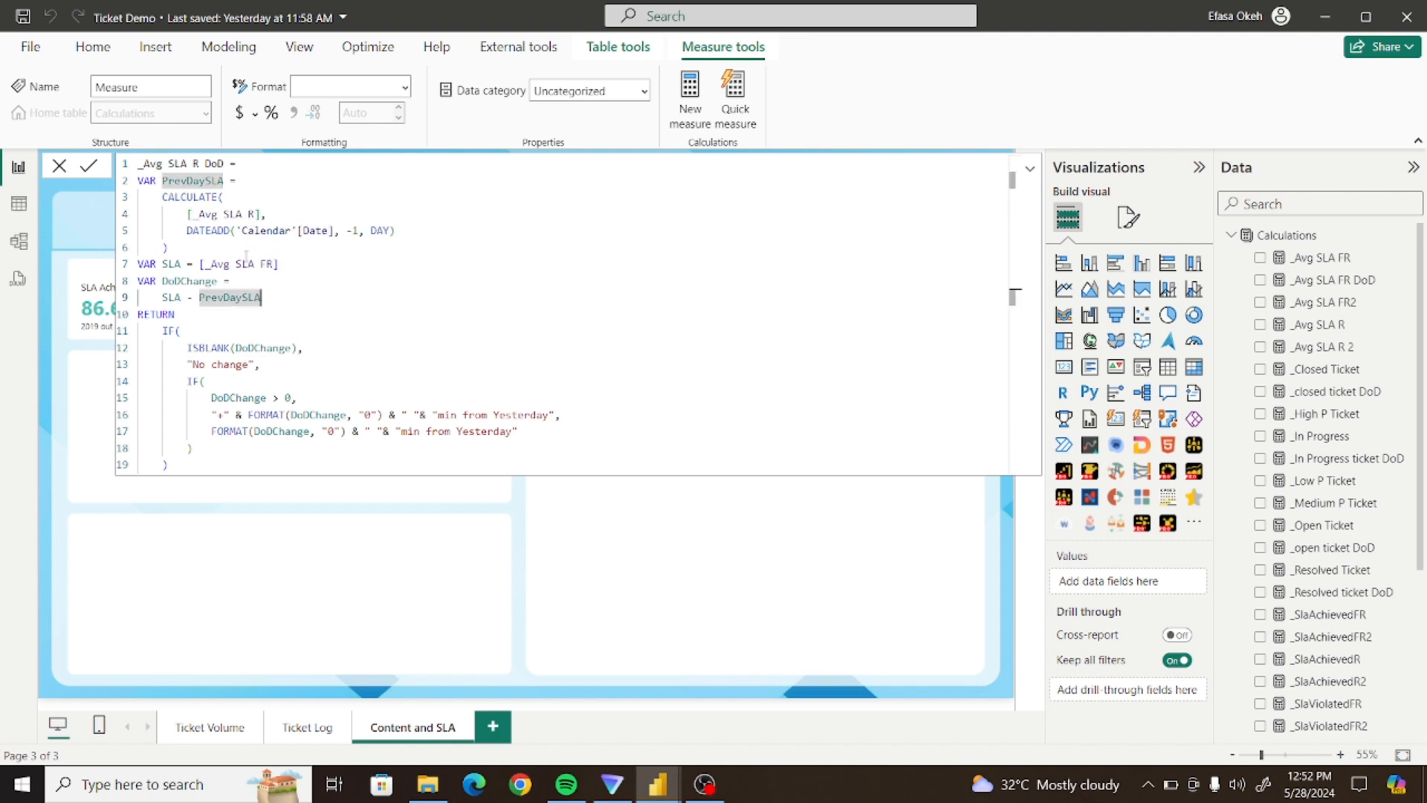
click(269, 263)
key(BackSpace)
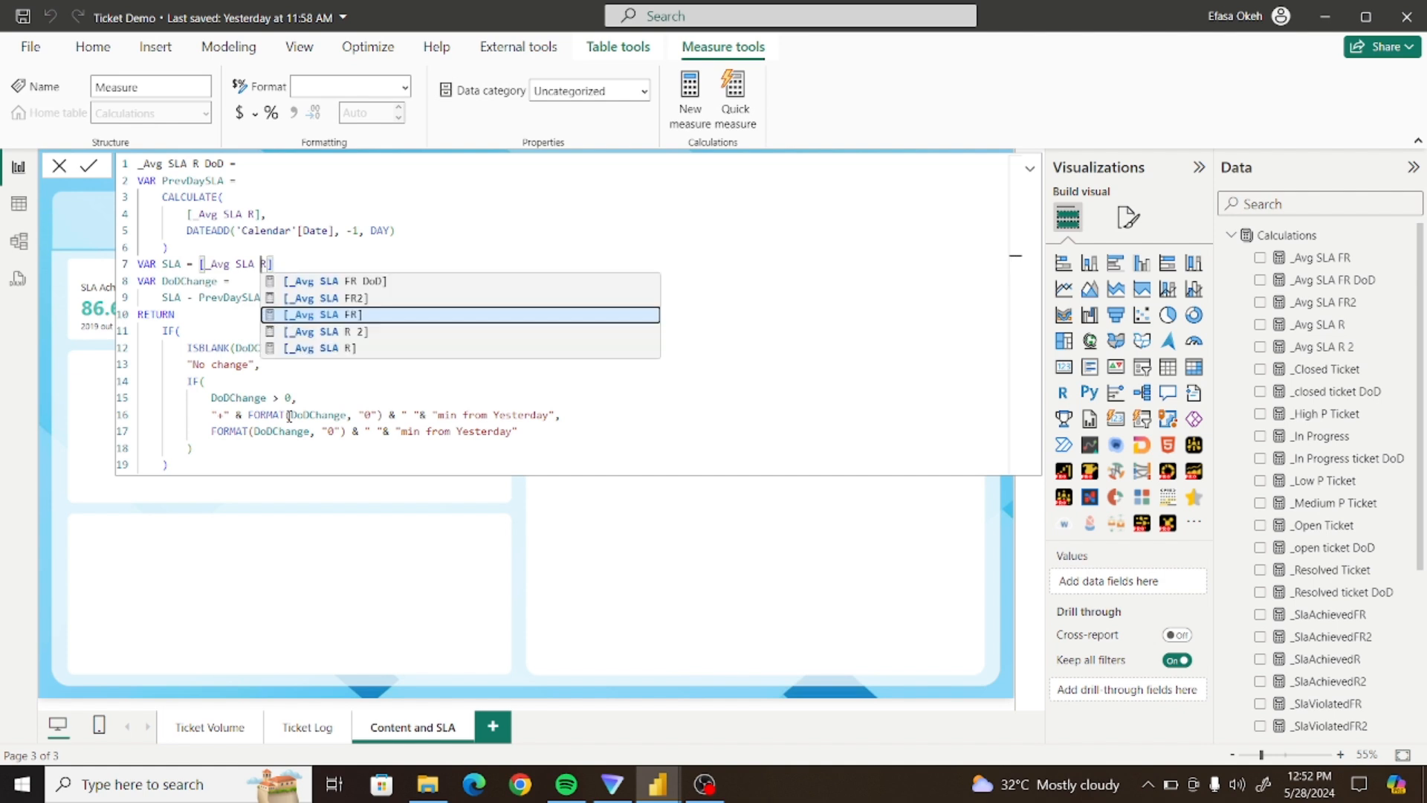
click(333, 348)
click(332, 348)
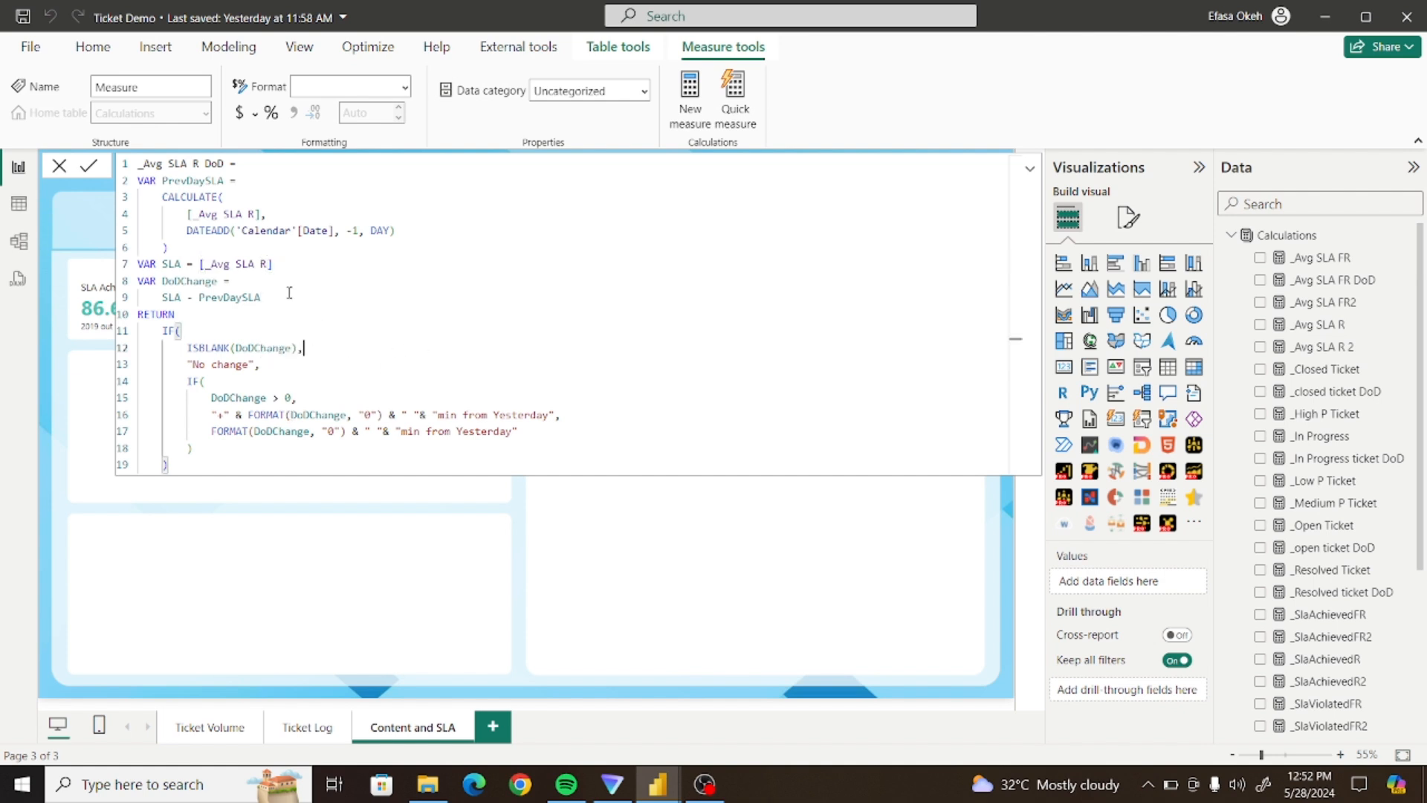
click(87, 168)
click(461, 516)
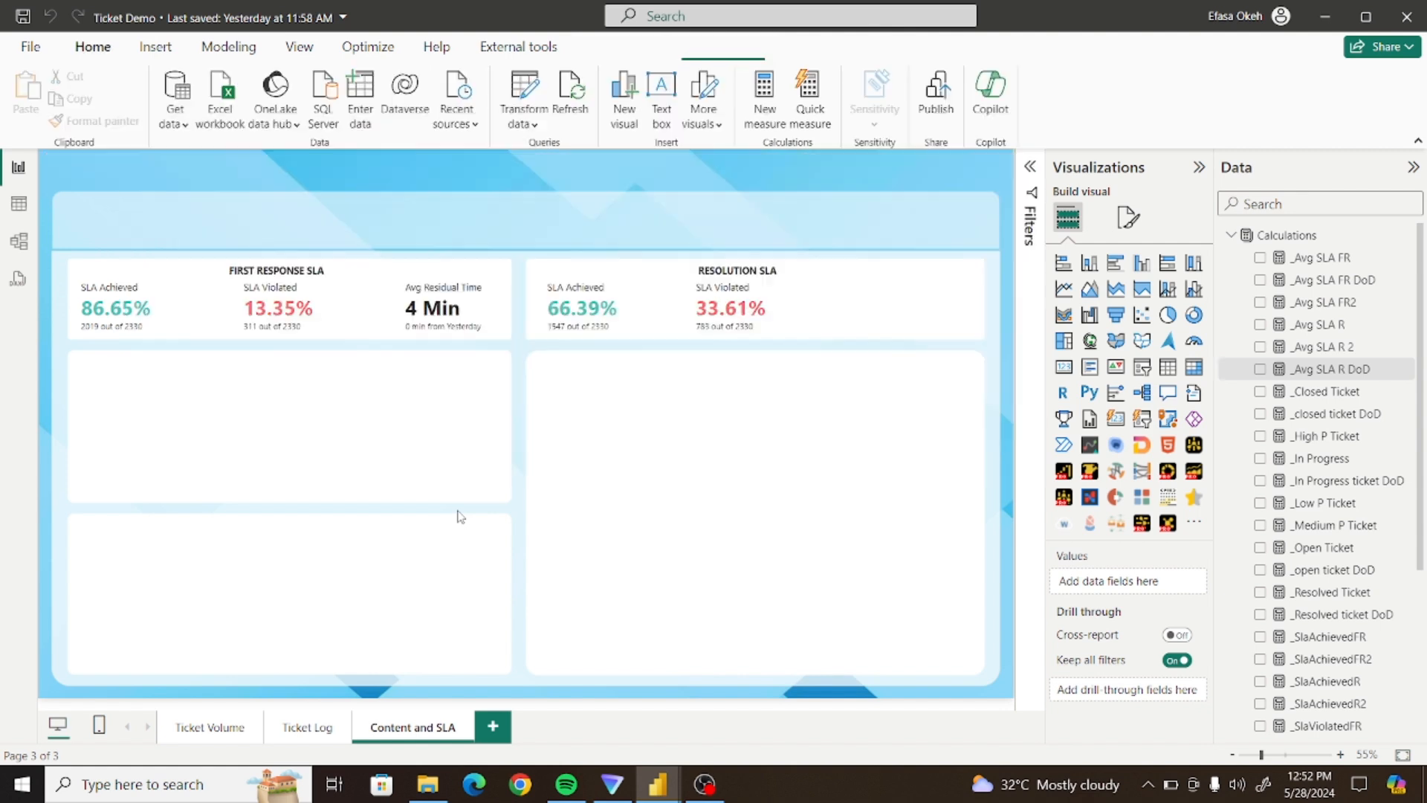
Duplicate the FIRST RESPONSE SLA section's Avg Residual Time card and place the copy at the right end of the RESOLUTION SLA section
click(466, 303)
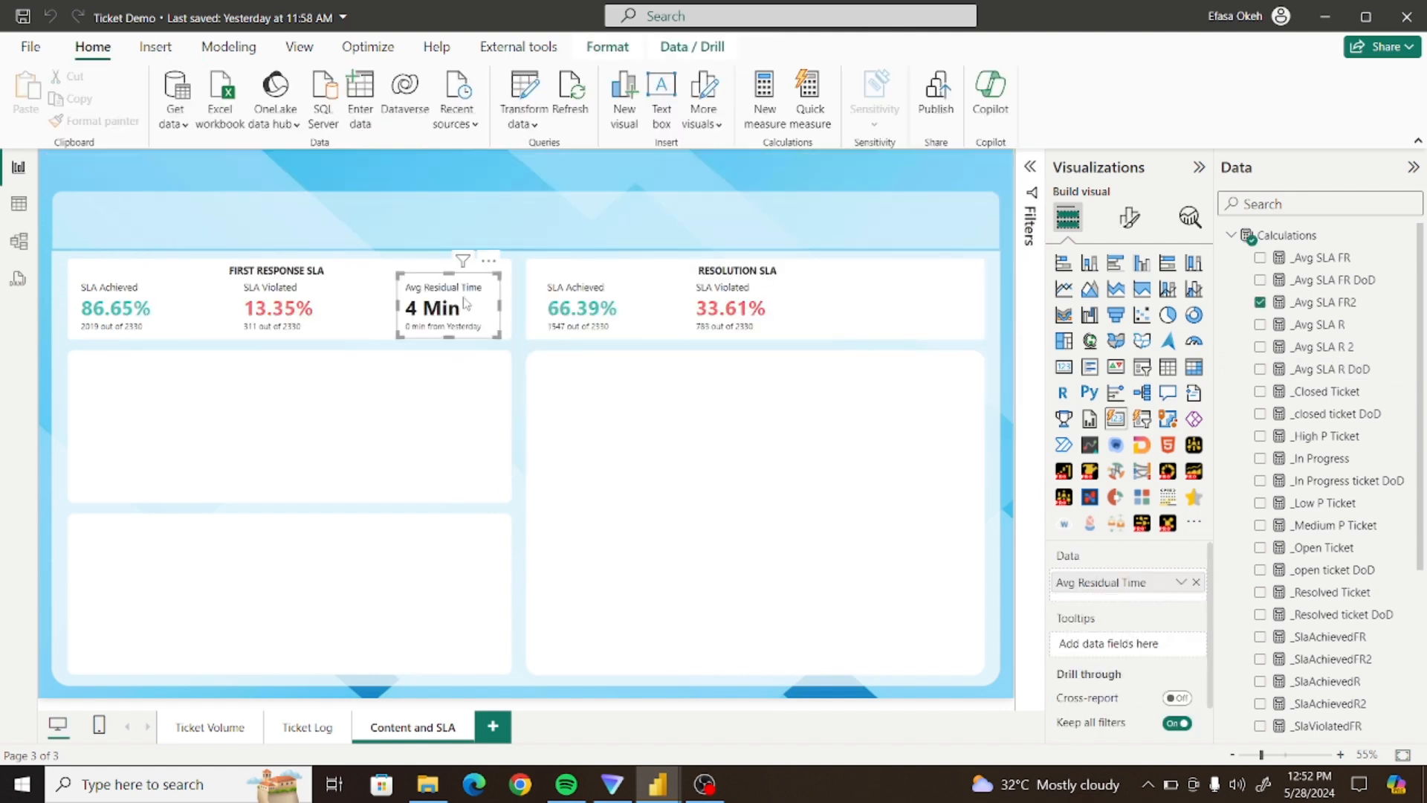
key(ctrl+c)
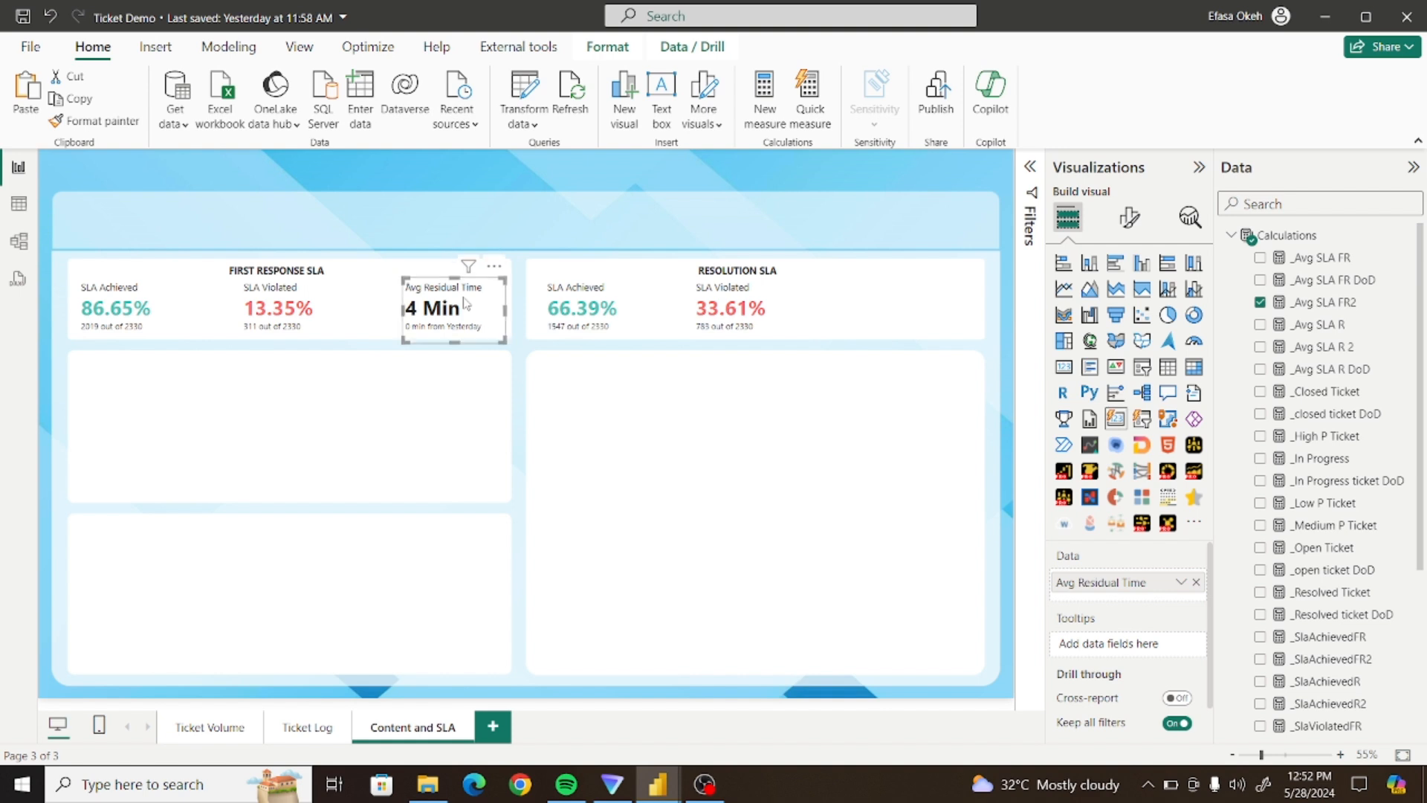
key(ctrl+v)
drag(466, 303, 924, 295)
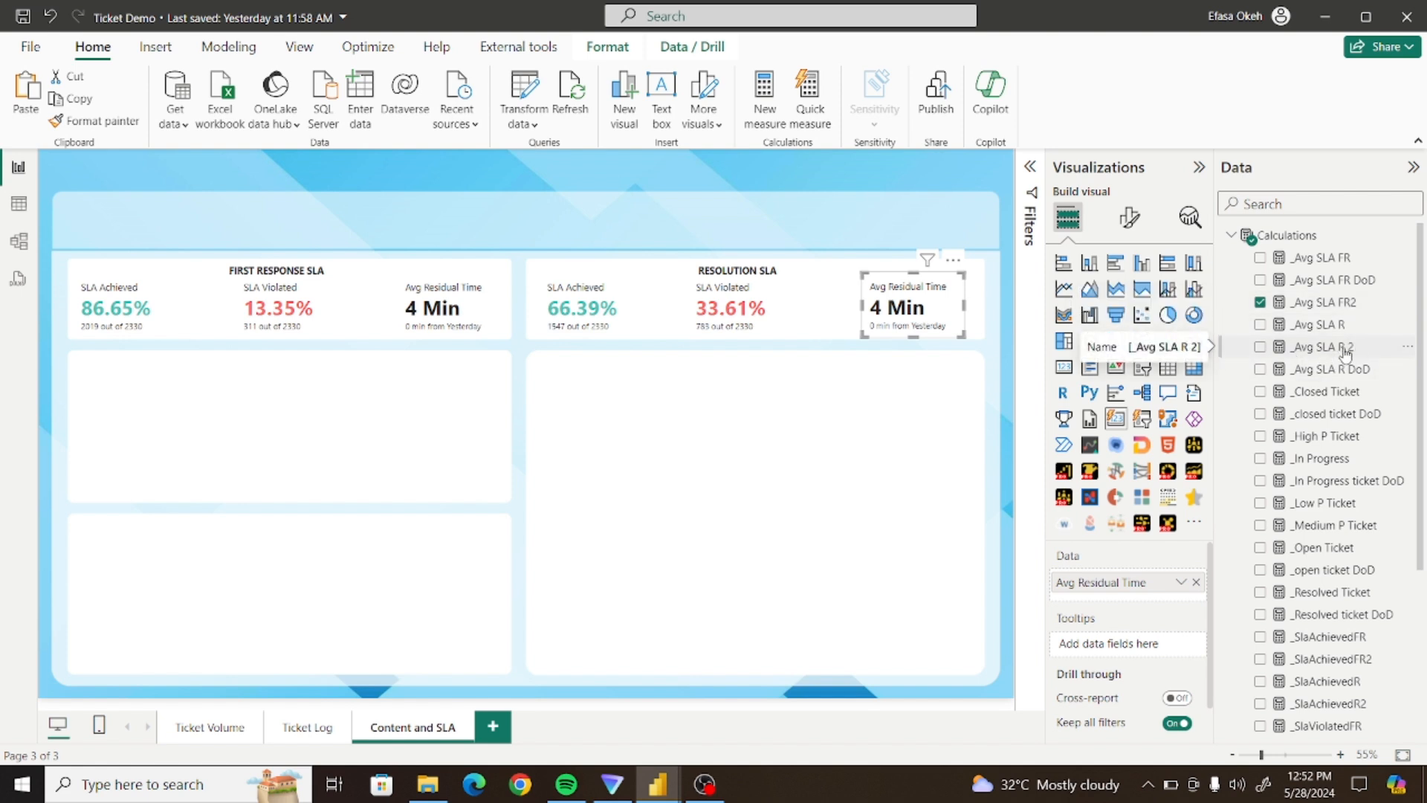
Replace the copied card's measure with _Avg SLA R 2 and rename the field Avg Residual Time
click(1260, 348)
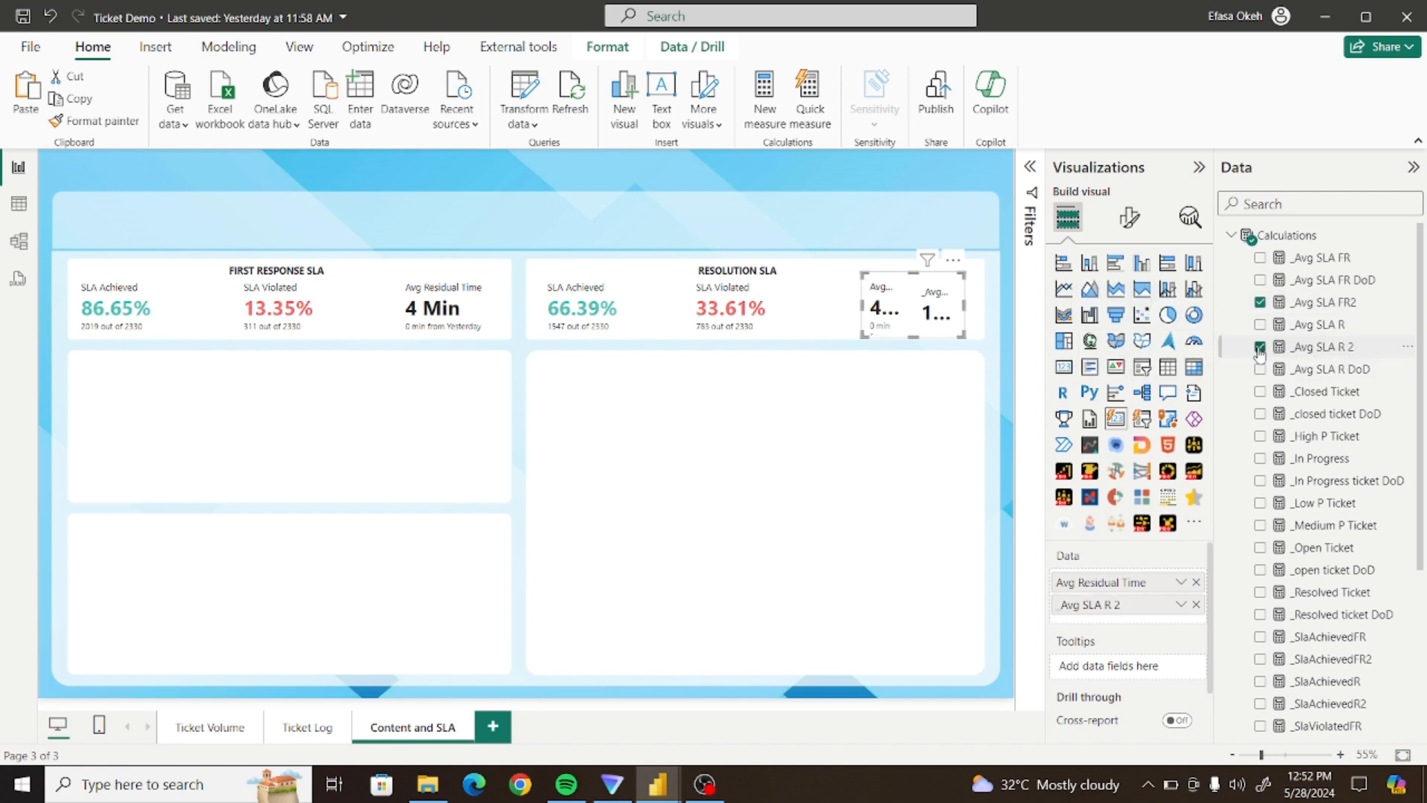
click(1197, 584)
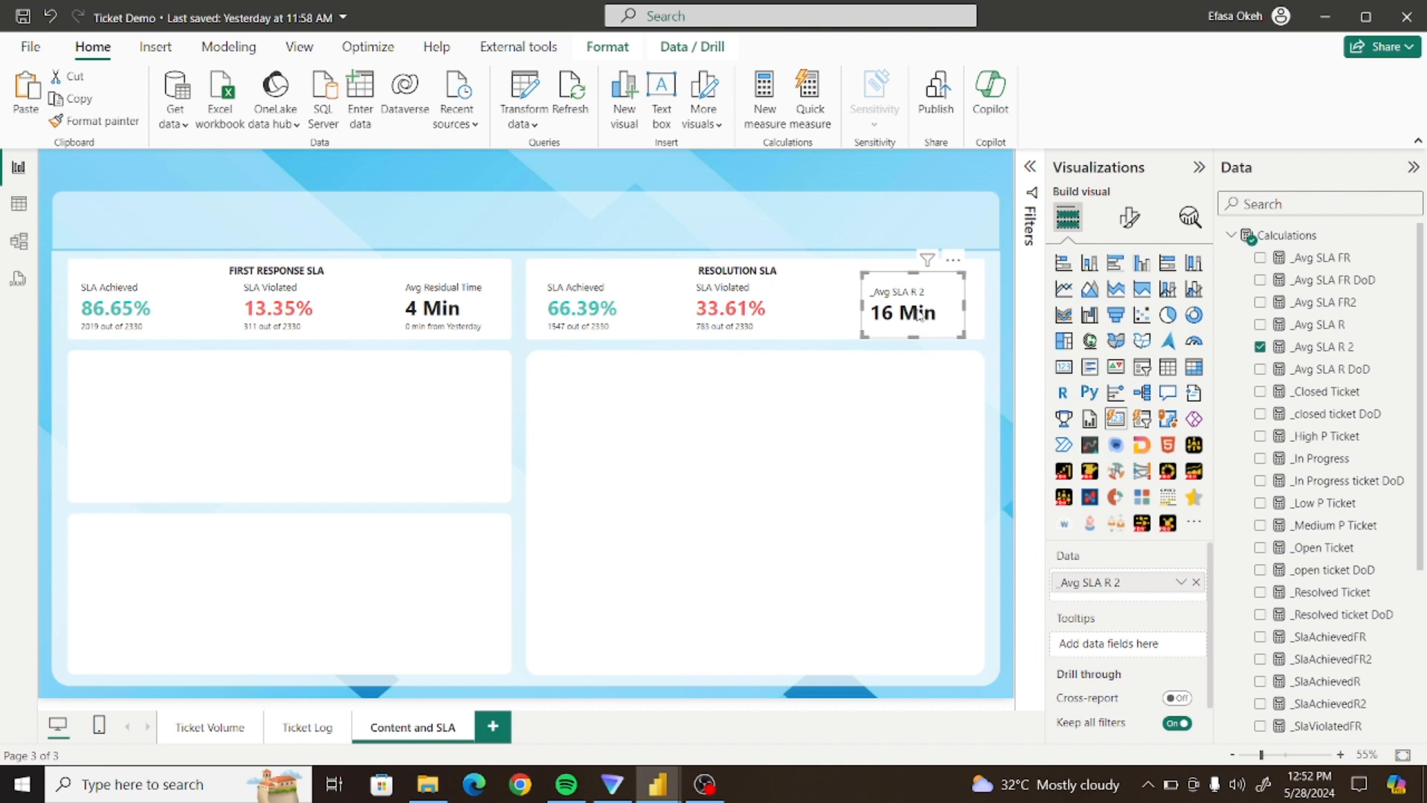
double_click(1121, 586)
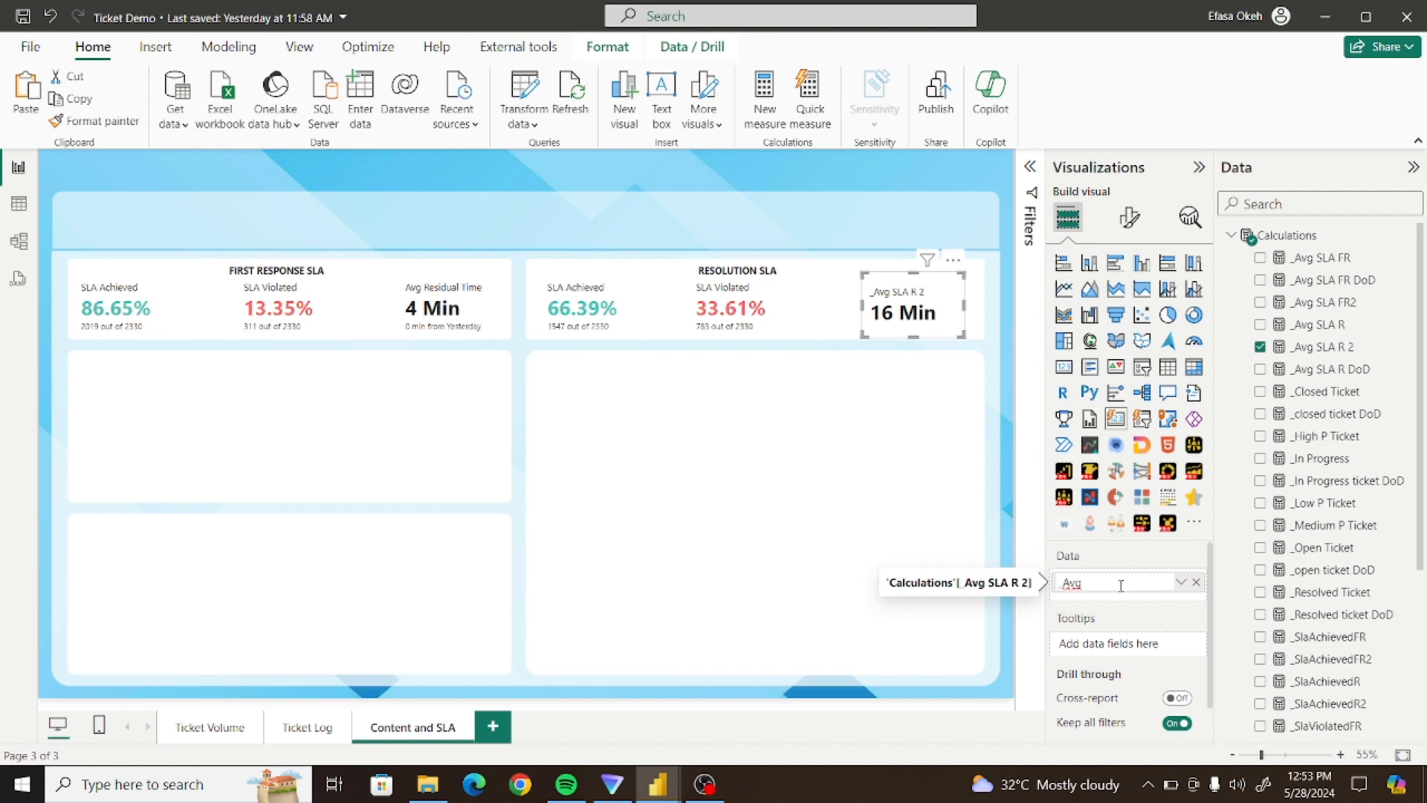
key(BackSpace)
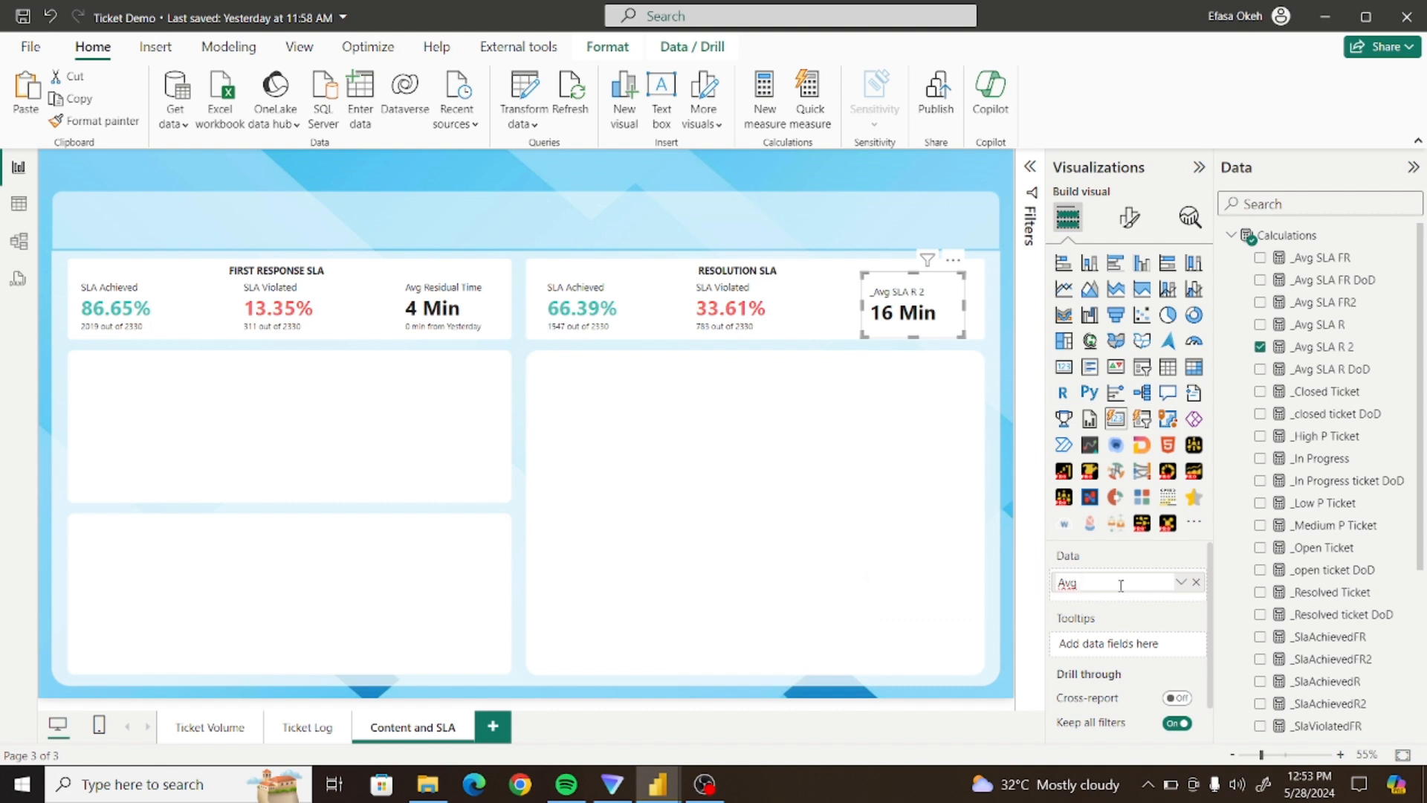
text(Residual Time)
key(Return)
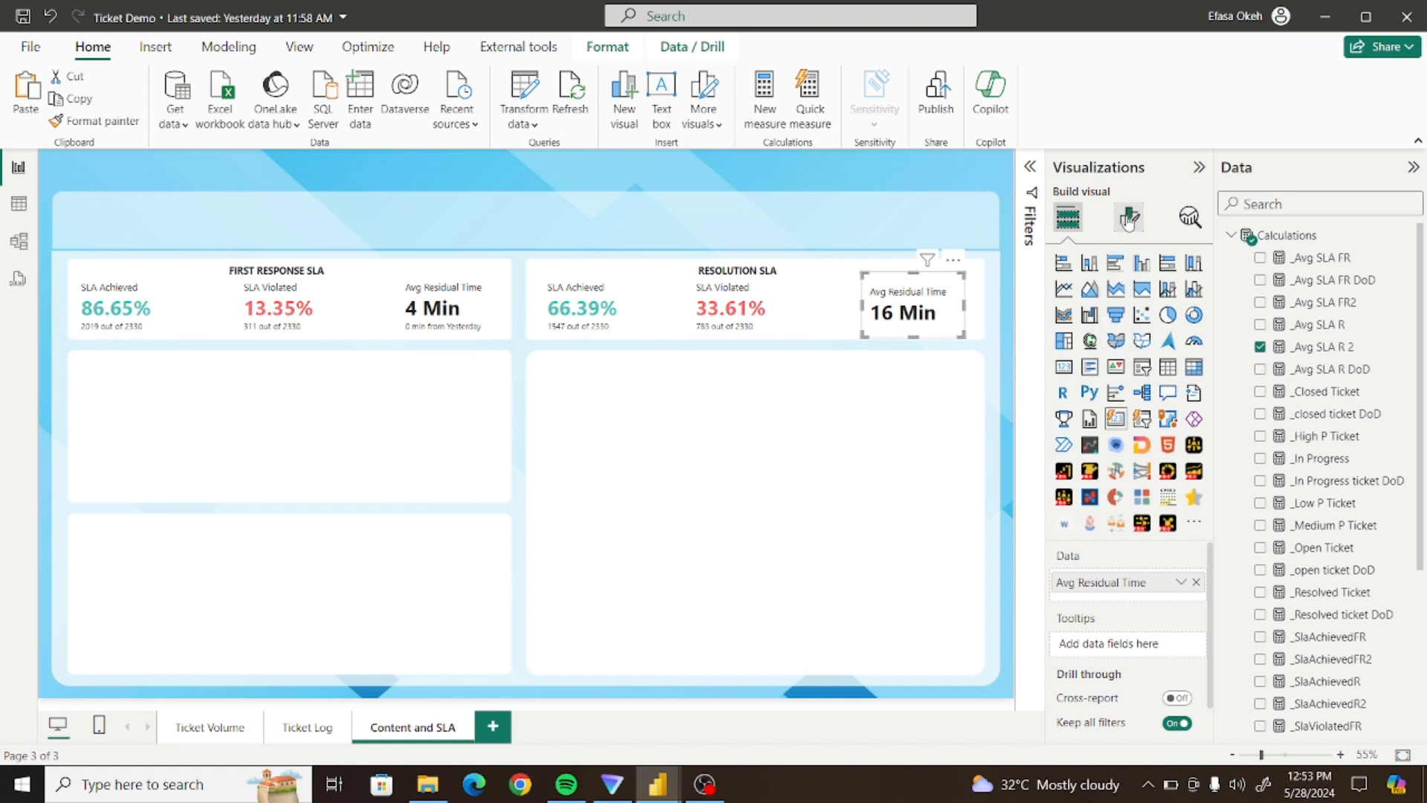
Add _Avg SLA R DoD from the Calculations table as a reference label on the RESOLUTION SLA Avg Residual Time card
click(1130, 217)
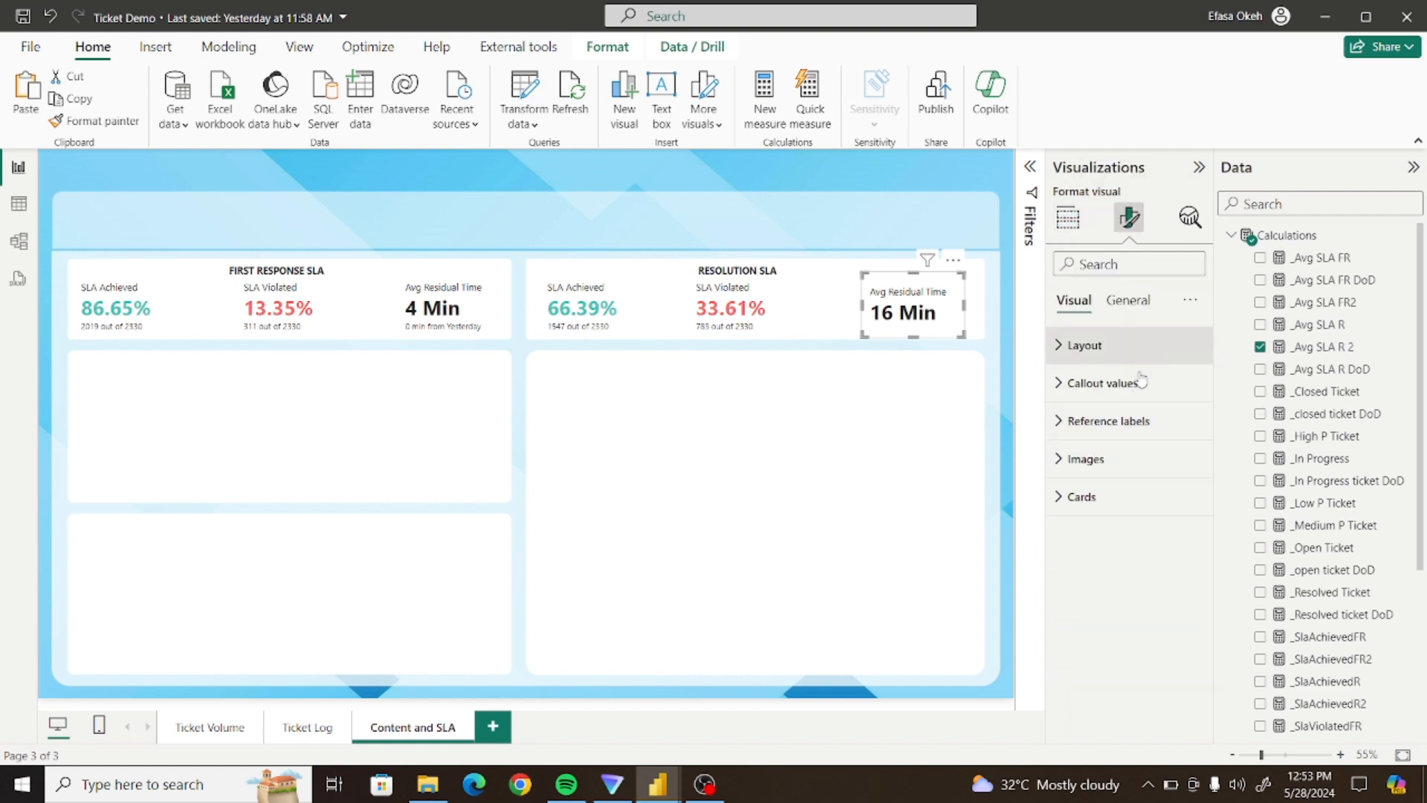
click(1074, 424)
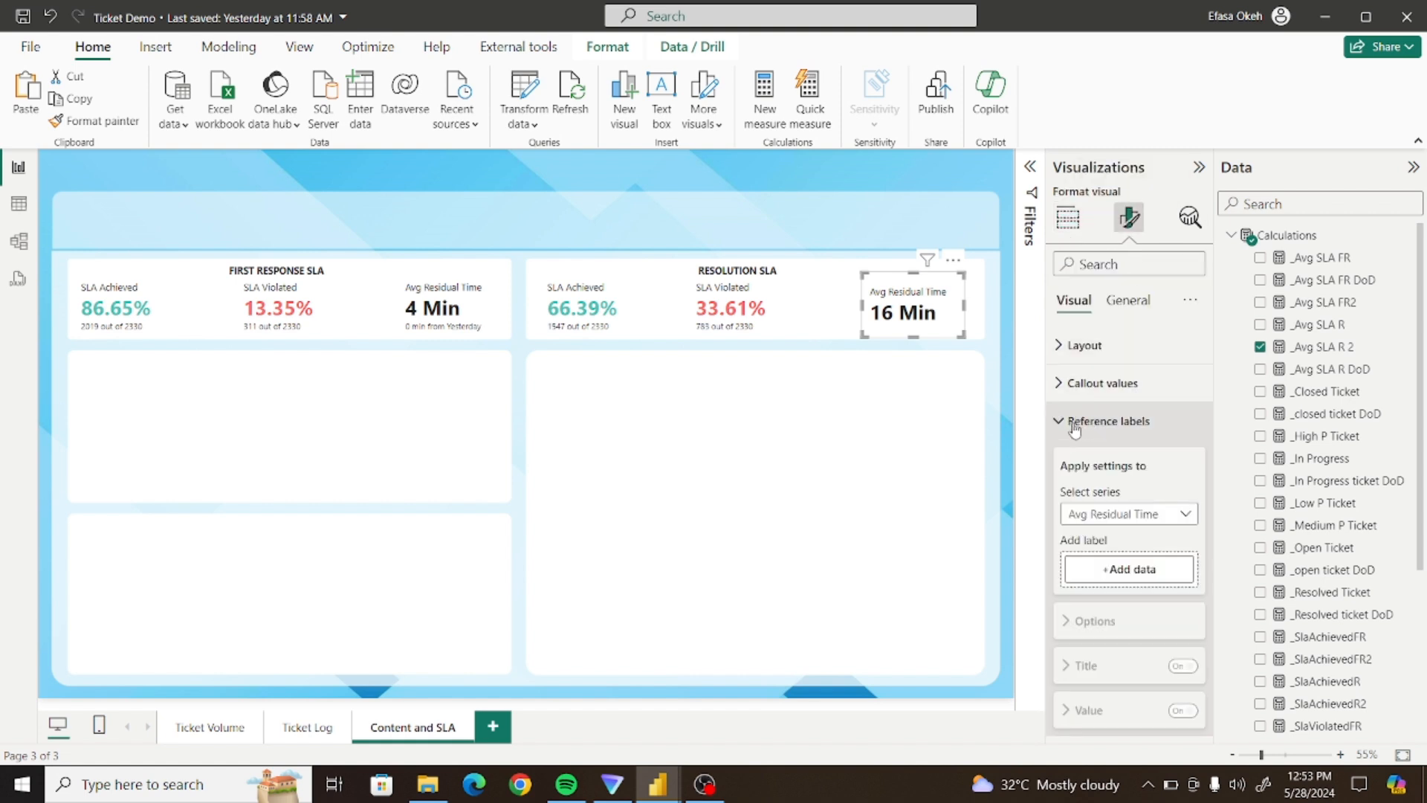
click(1132, 581)
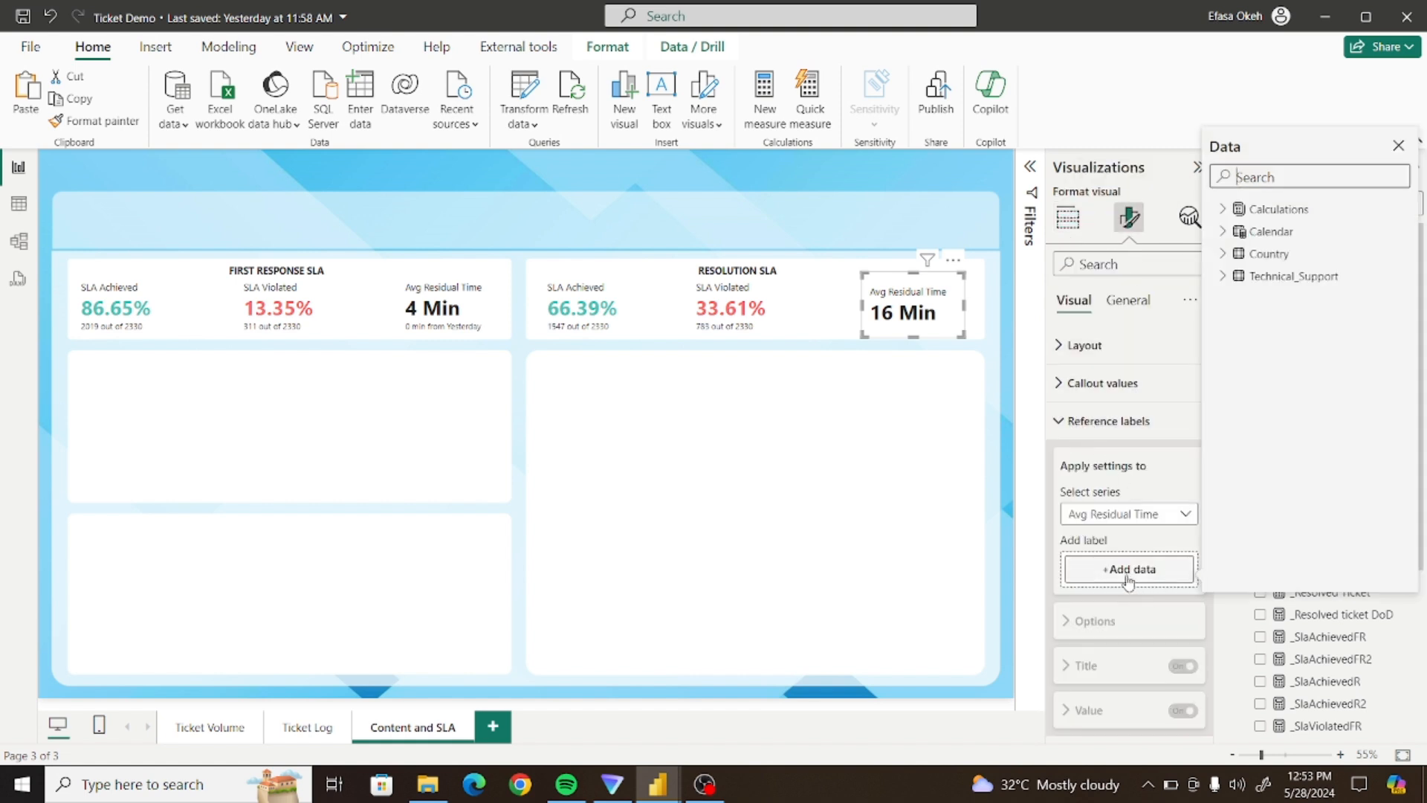
click(1224, 210)
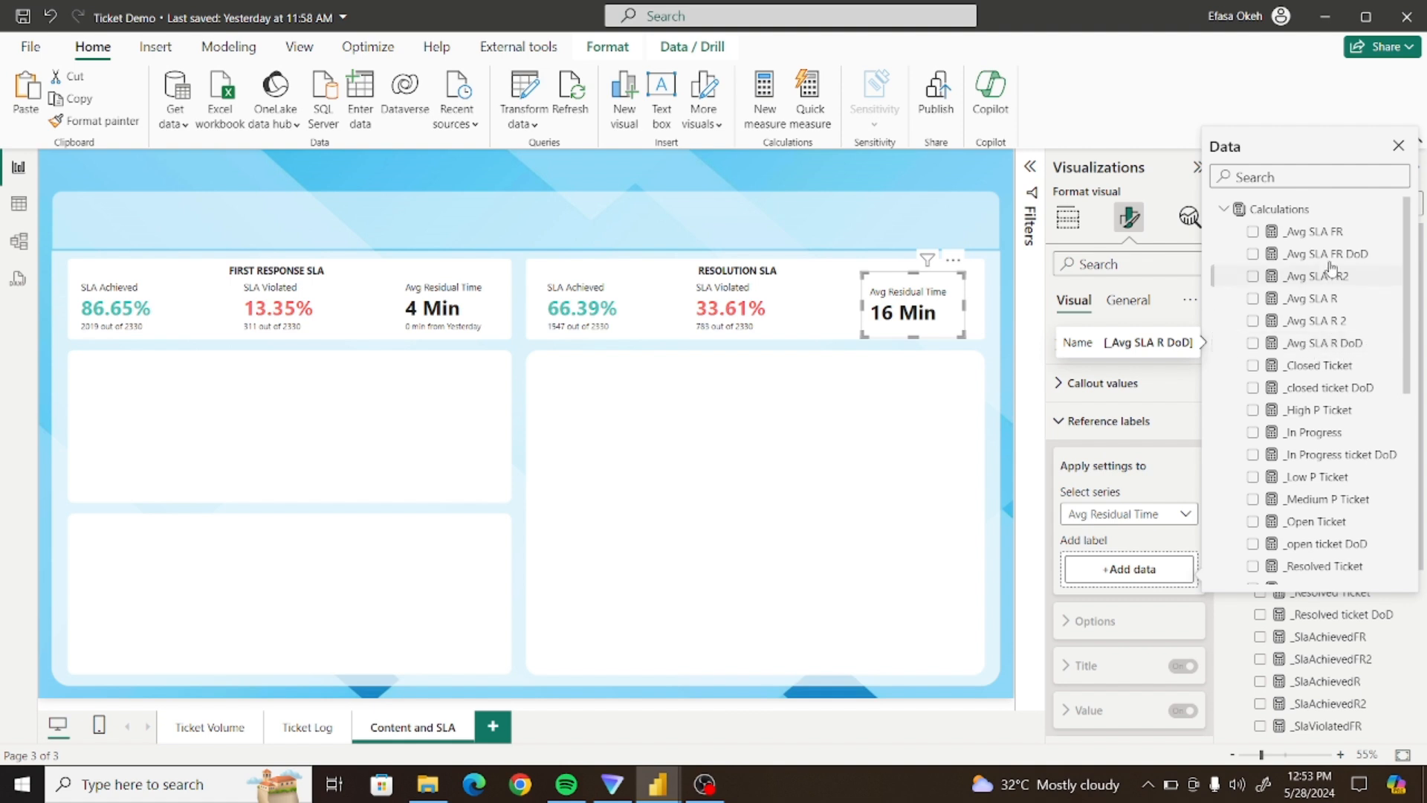
click(1253, 344)
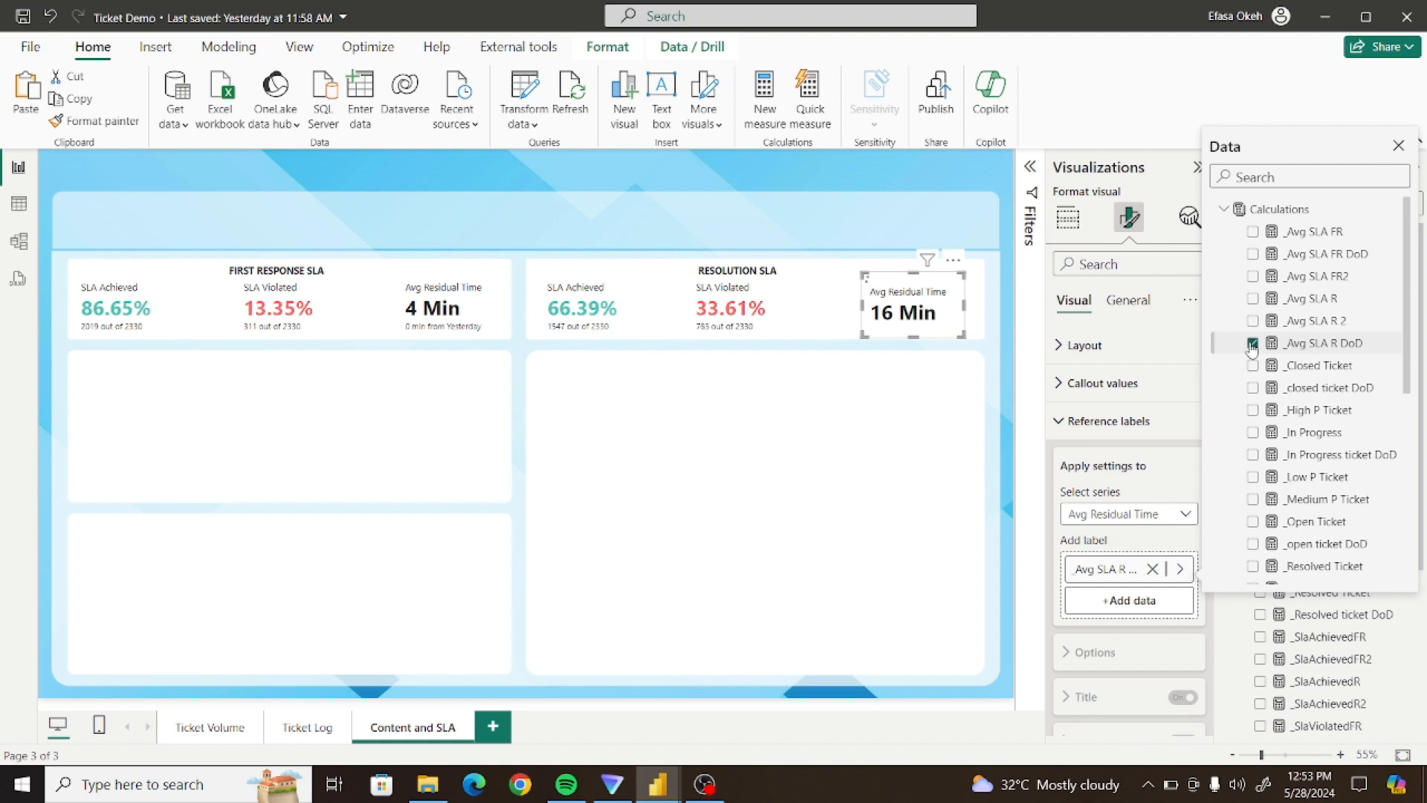
click(1161, 350)
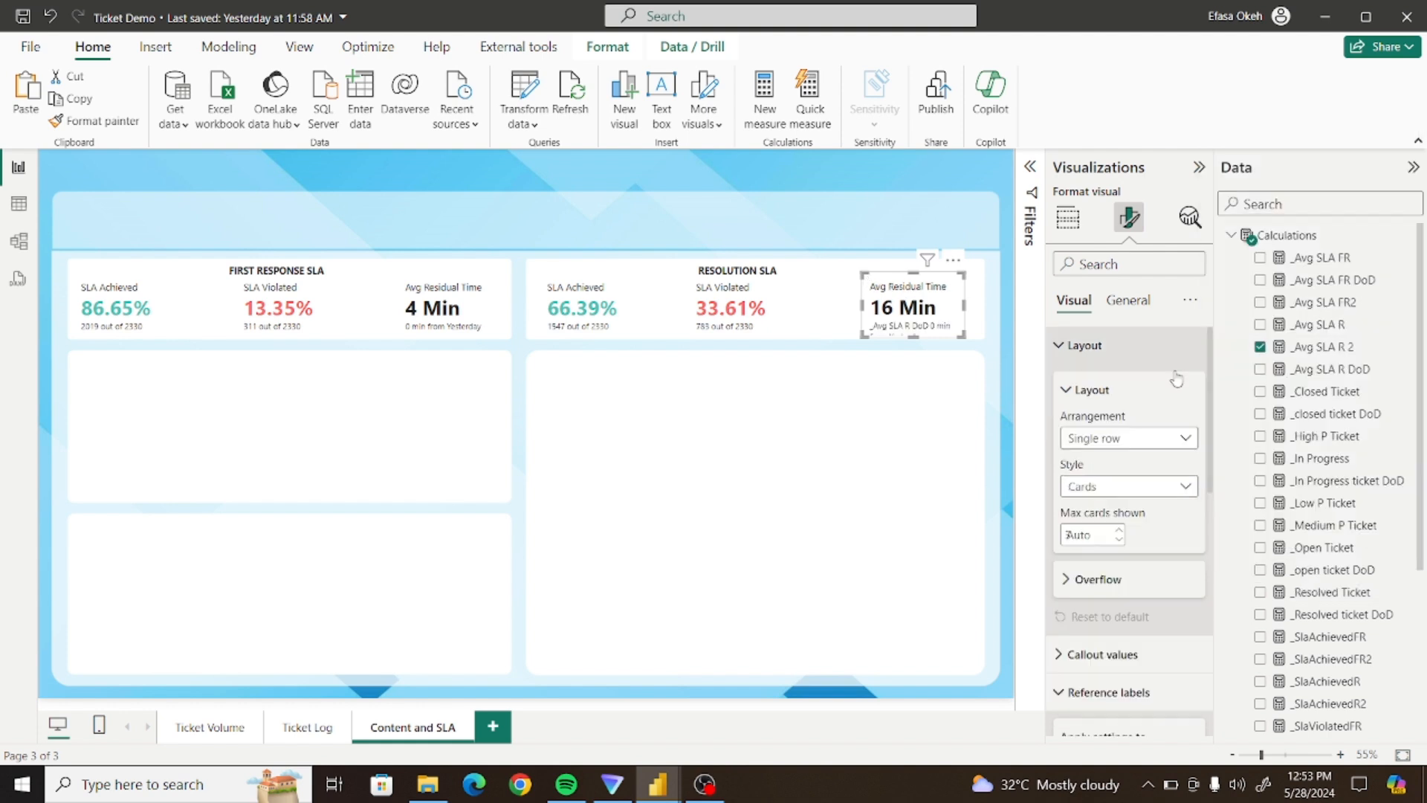
Turn off the reference label's title on the RESOLUTION SLA Avg Residual Time card
scroll(1212, 451, down, 10)
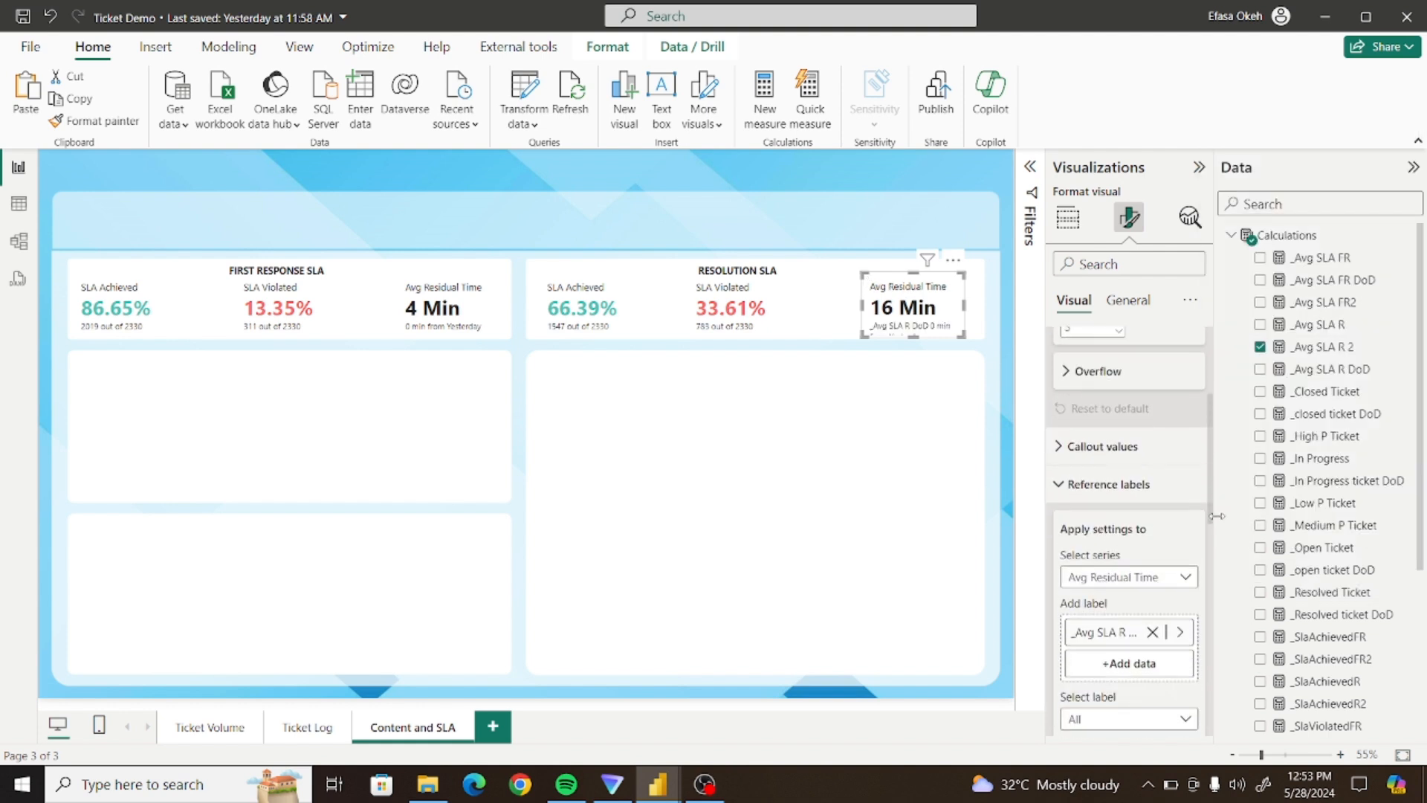
click(1182, 546)
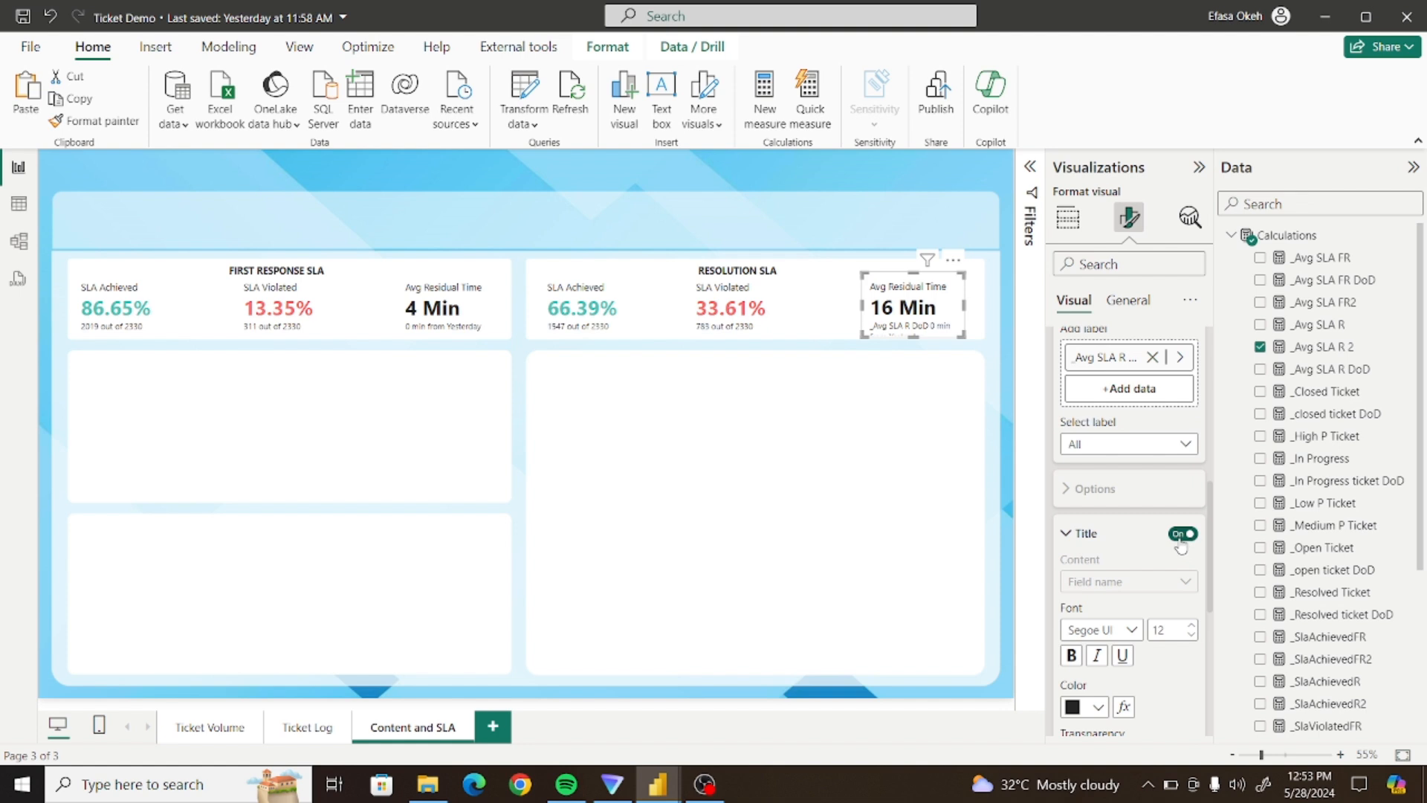
click(884, 389)
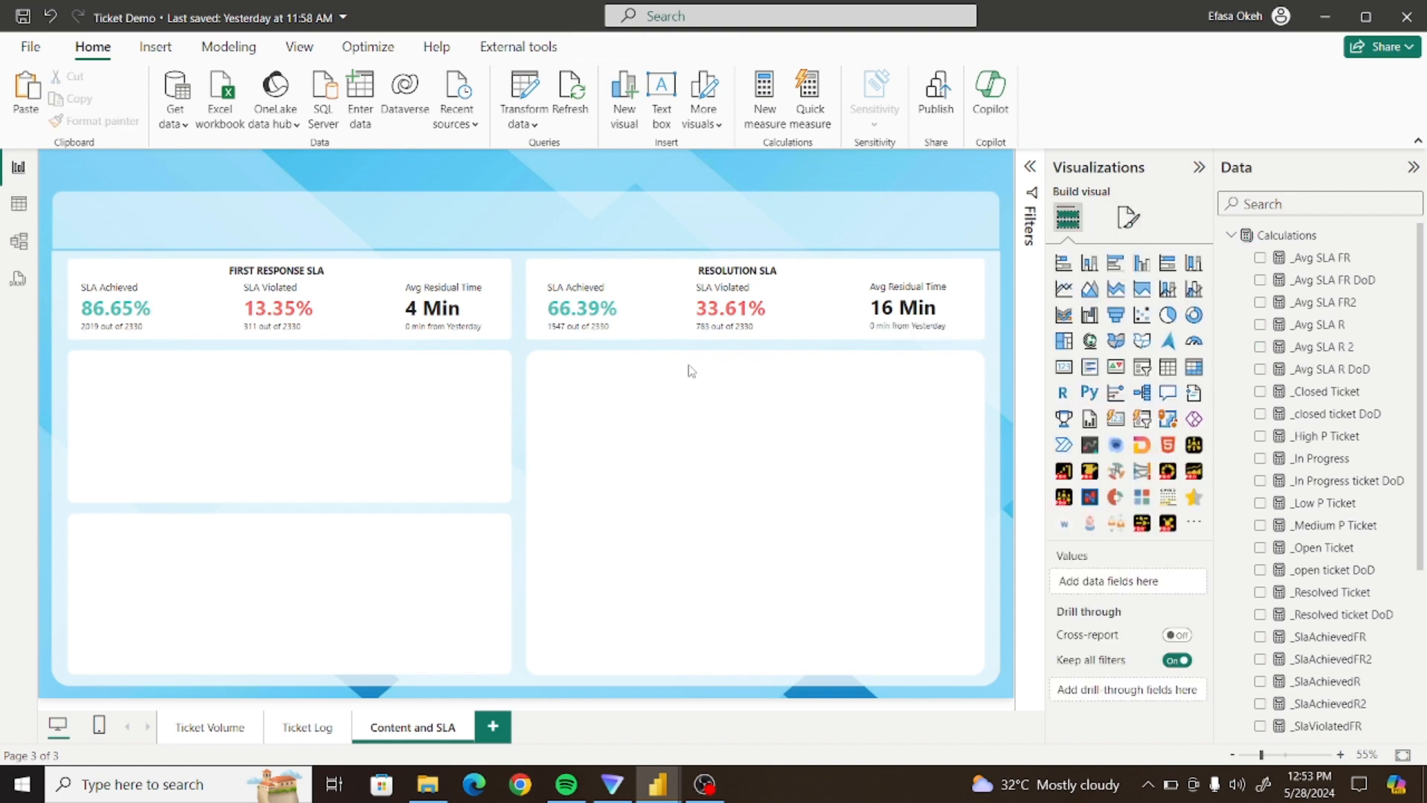
Distribute the SLA Achieved, SLA Violated and Avg Residual Time cards of the RESOLUTION SLA section horizontally
click(599, 323)
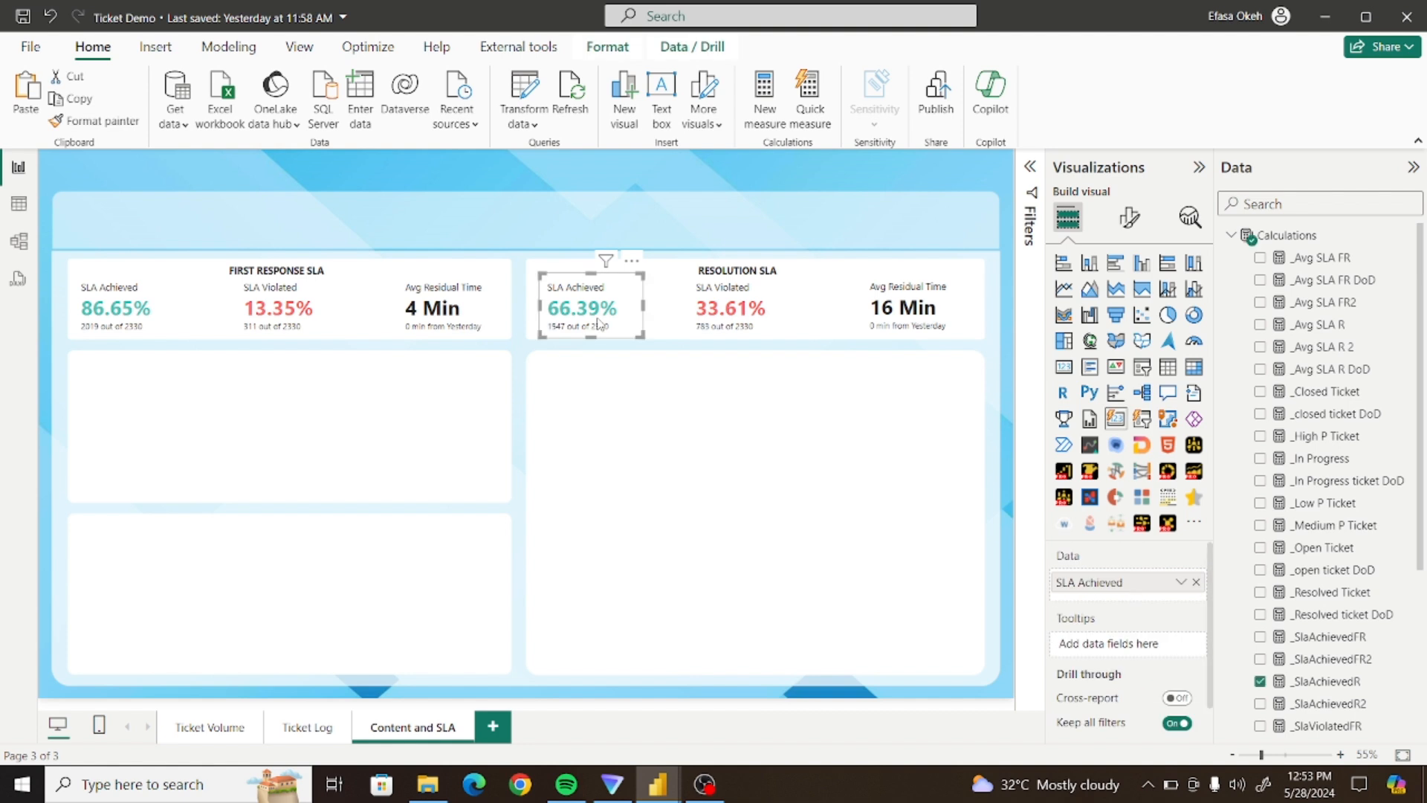
ctrl+click(755, 325)
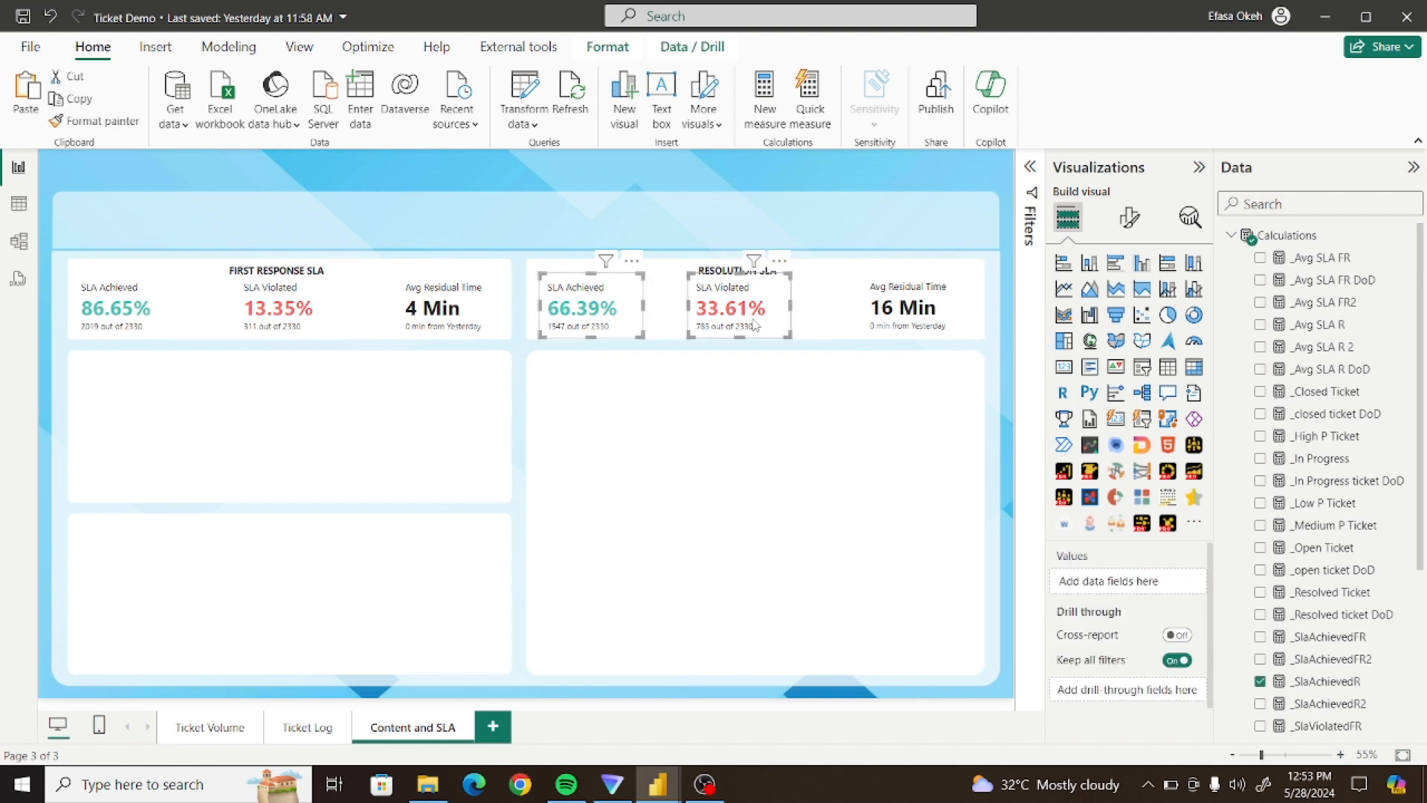
ctrl+click(933, 323)
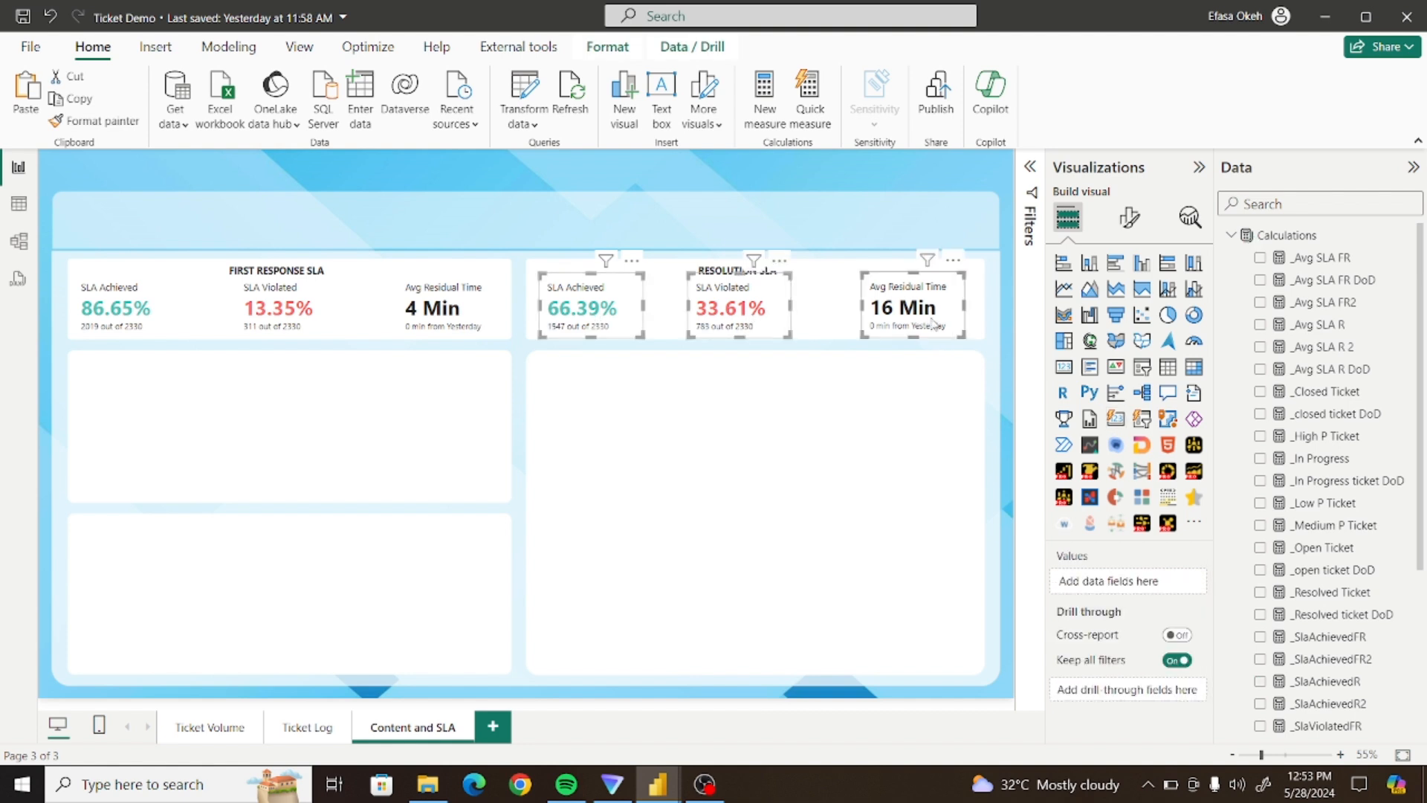
click(608, 46)
click(408, 121)
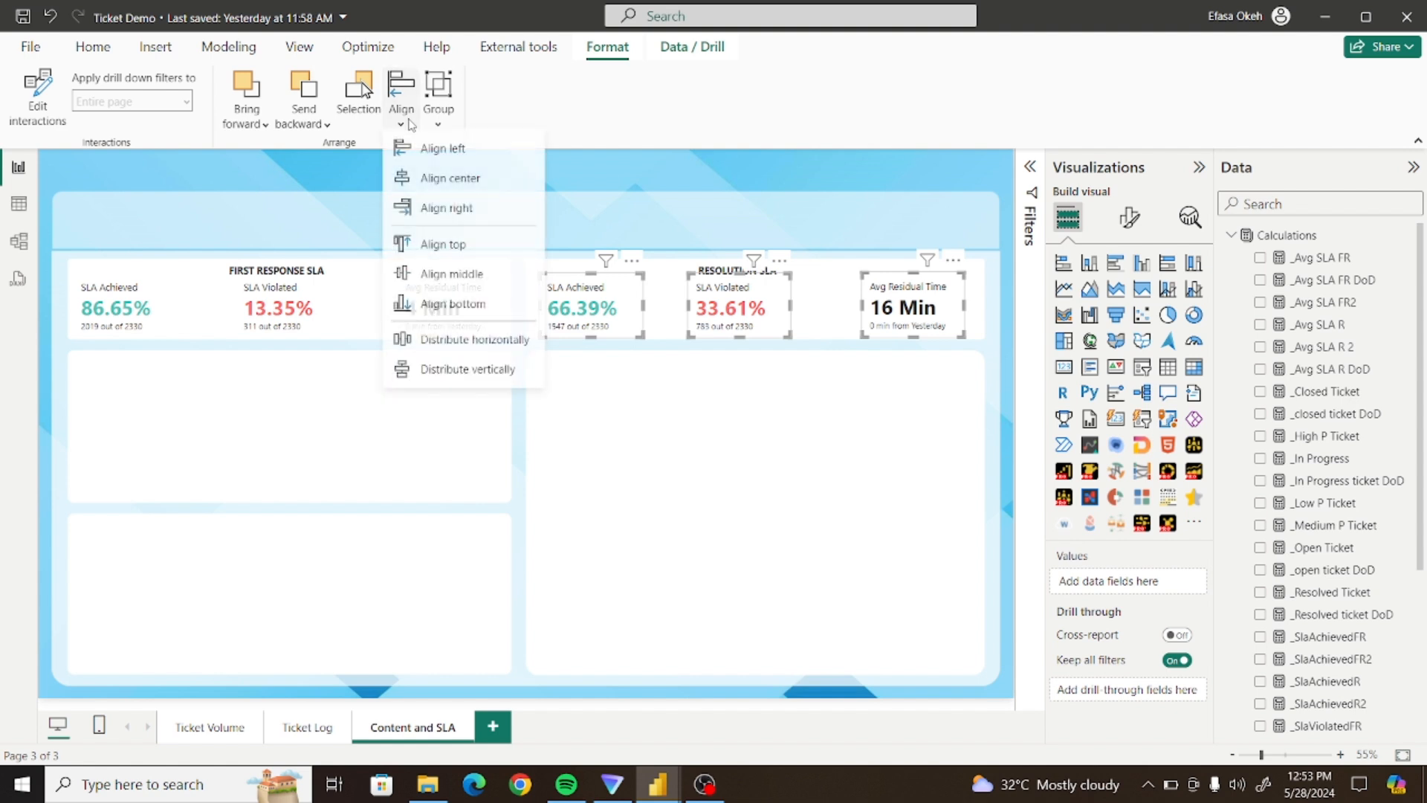
click(457, 347)
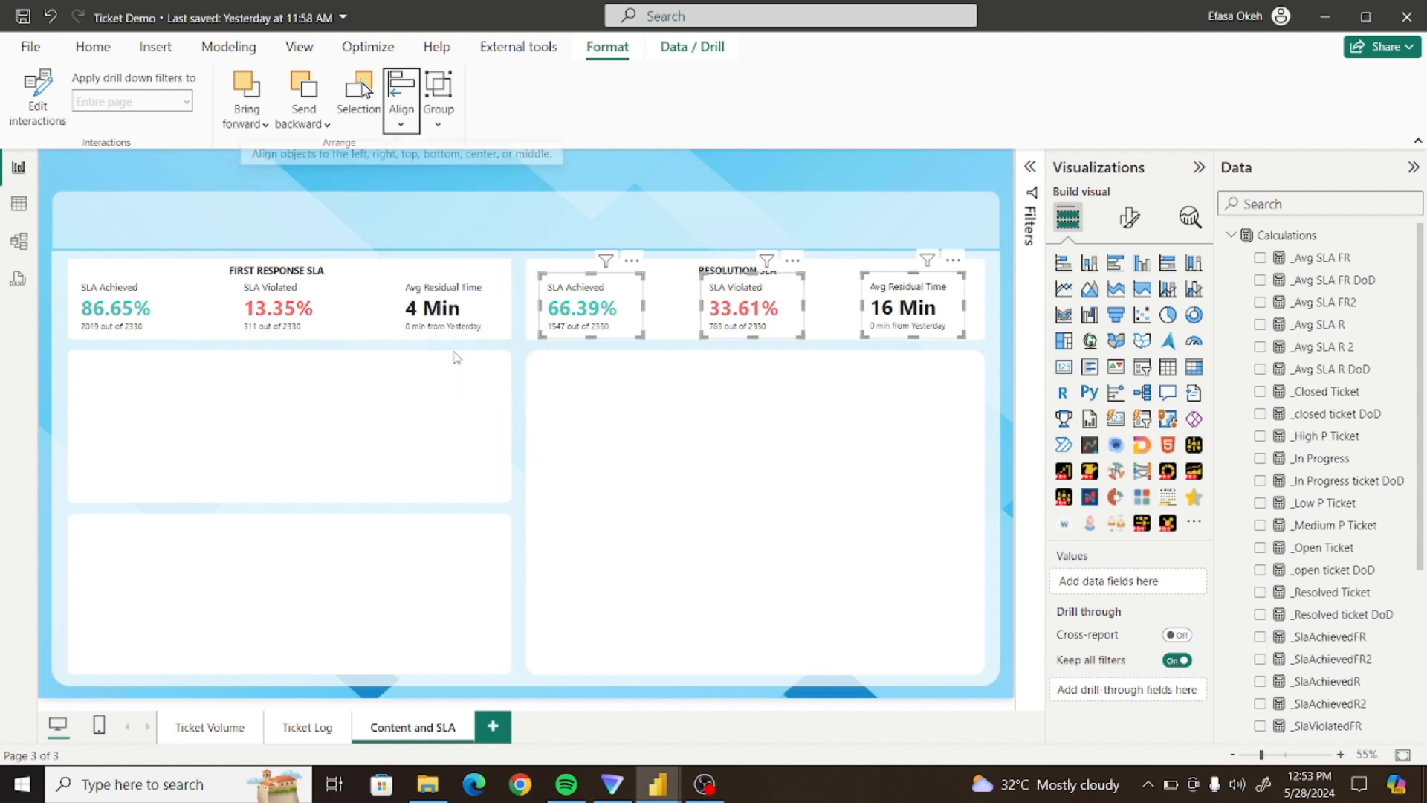
click(406, 132)
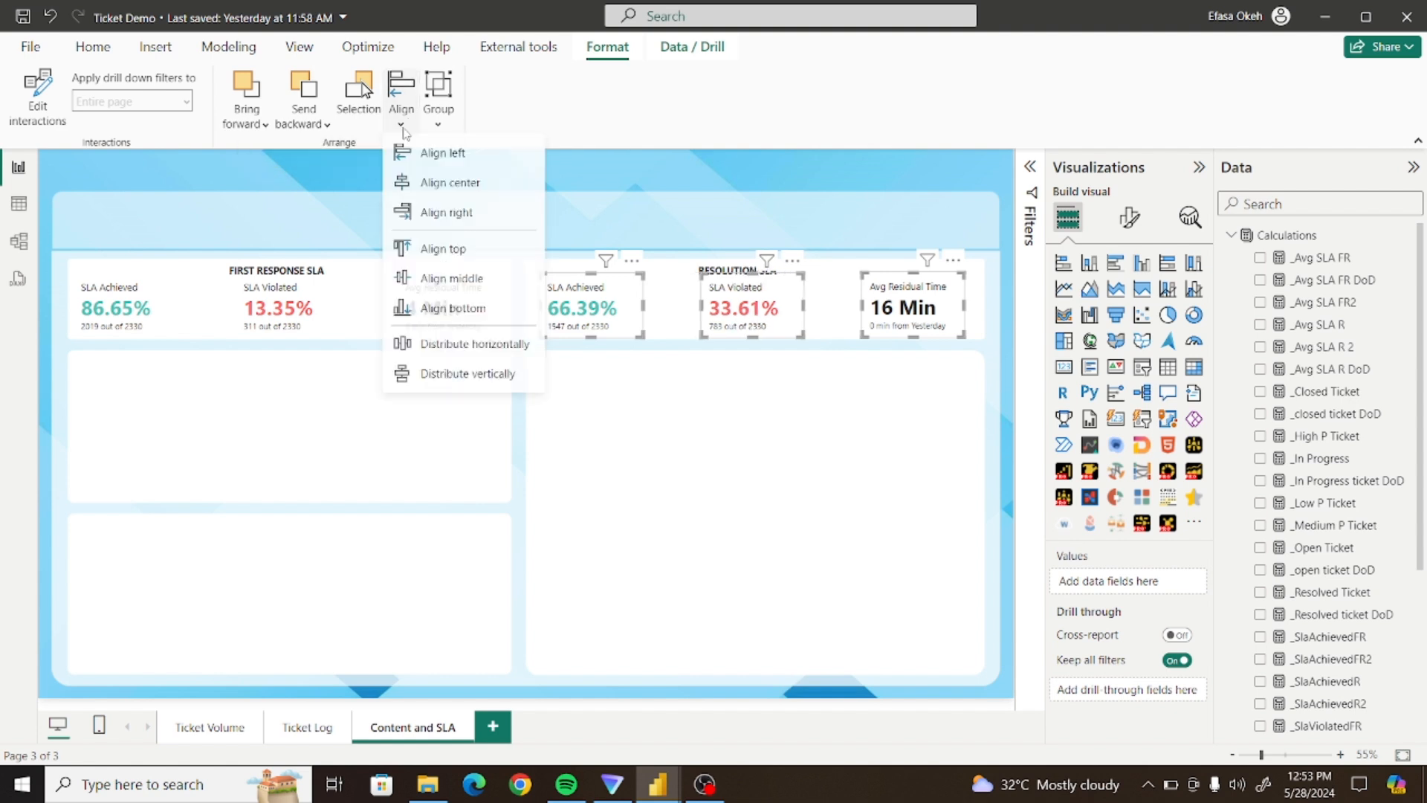
click(448, 350)
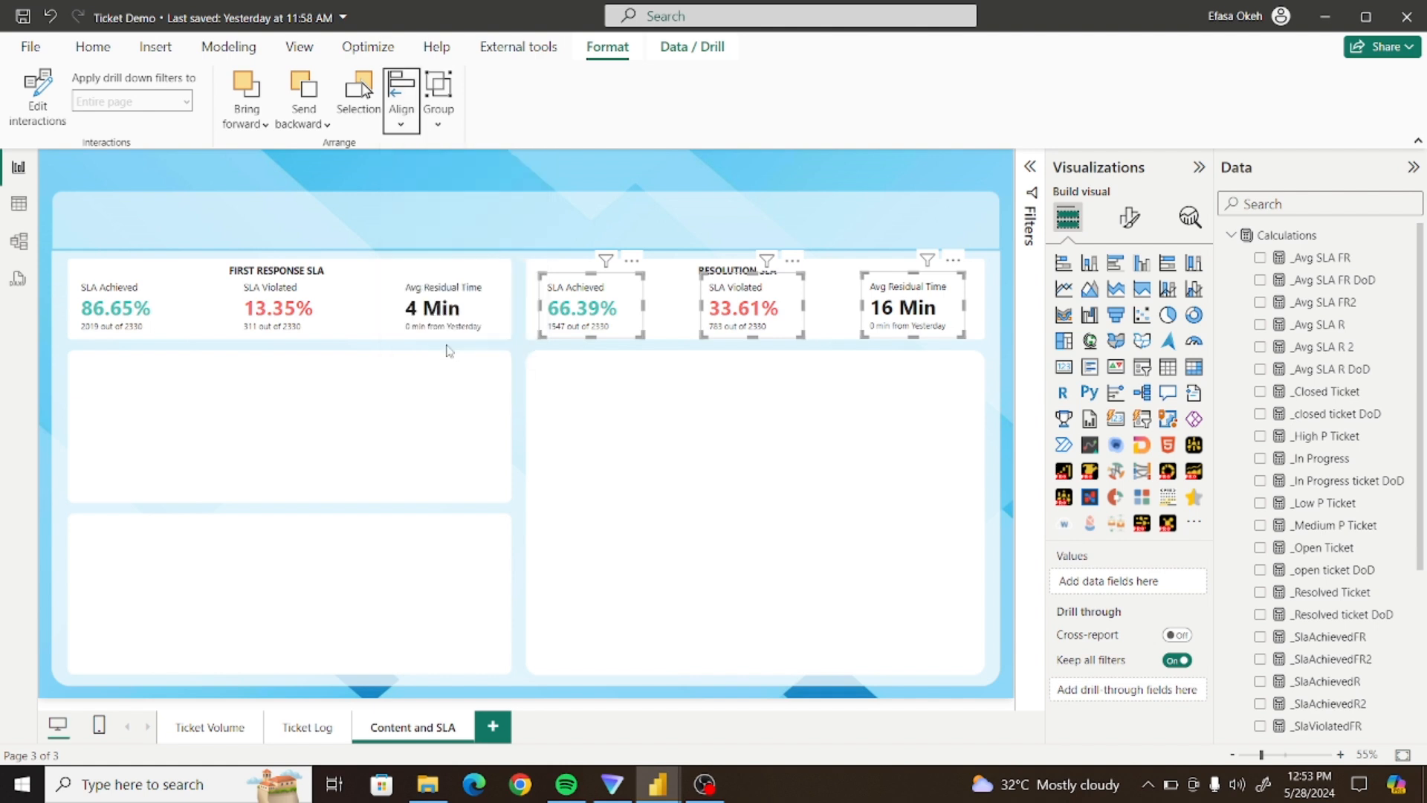
click(733, 414)
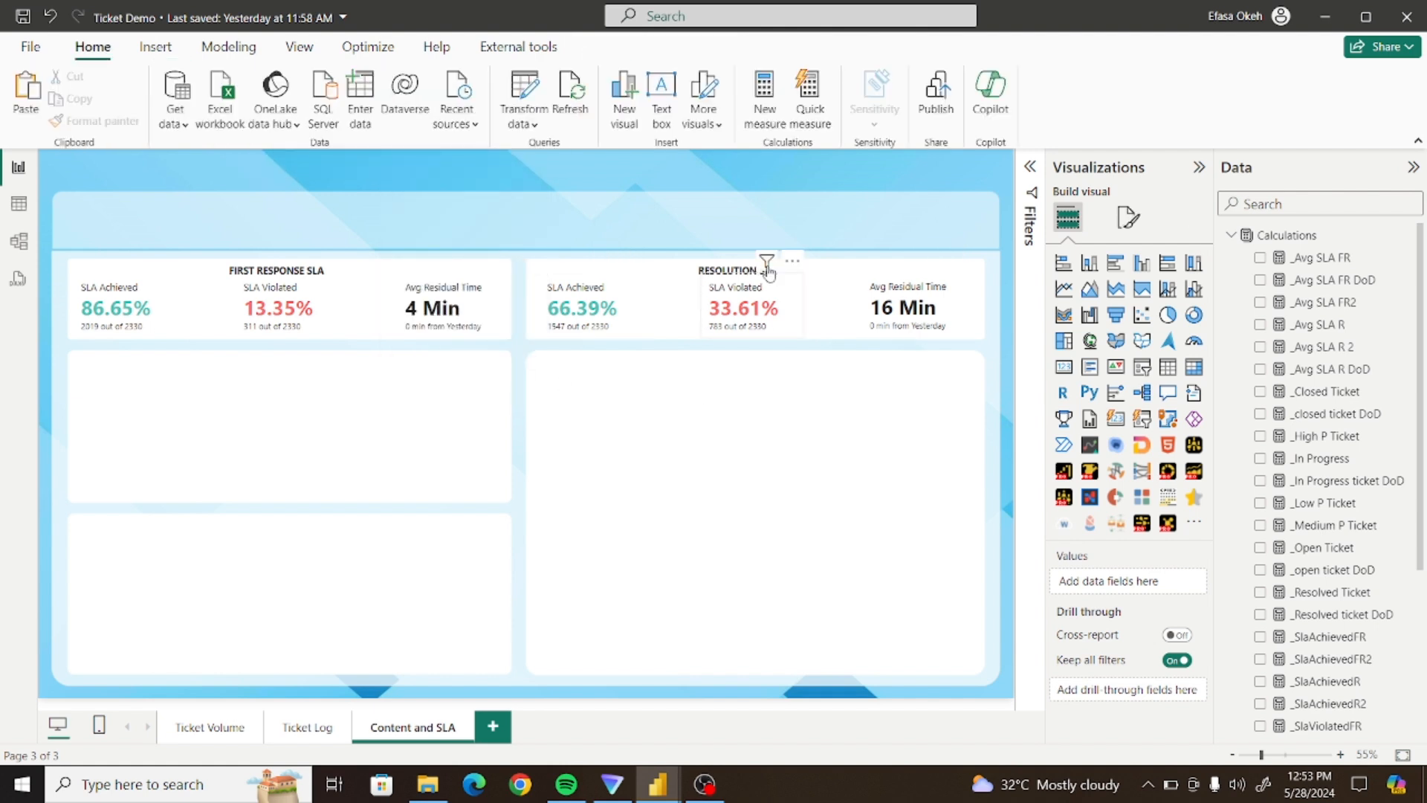
Shift the RESOLUTION SLA heading slightly so it sits centred above its cards, and save the report
click(788, 269)
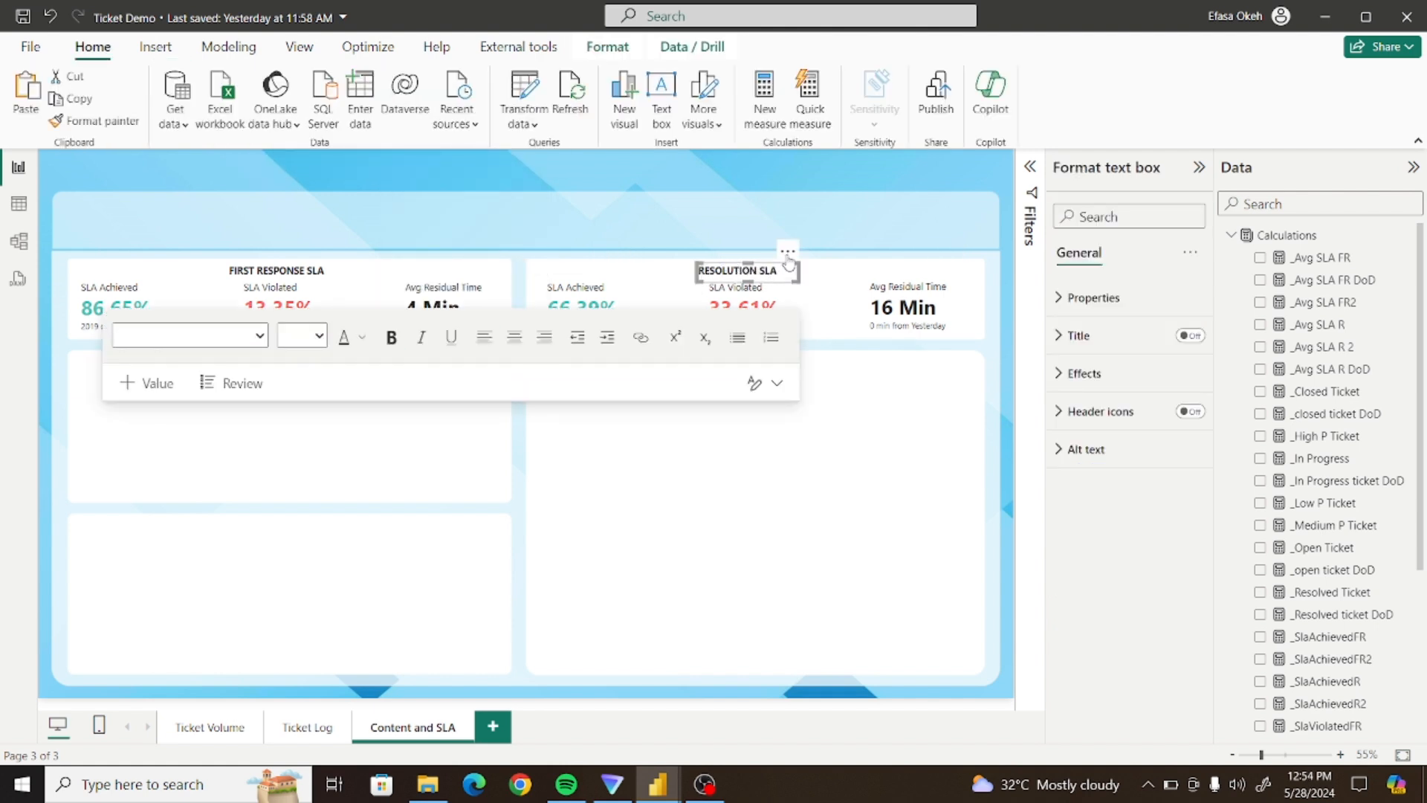
drag(789, 268, 798, 256)
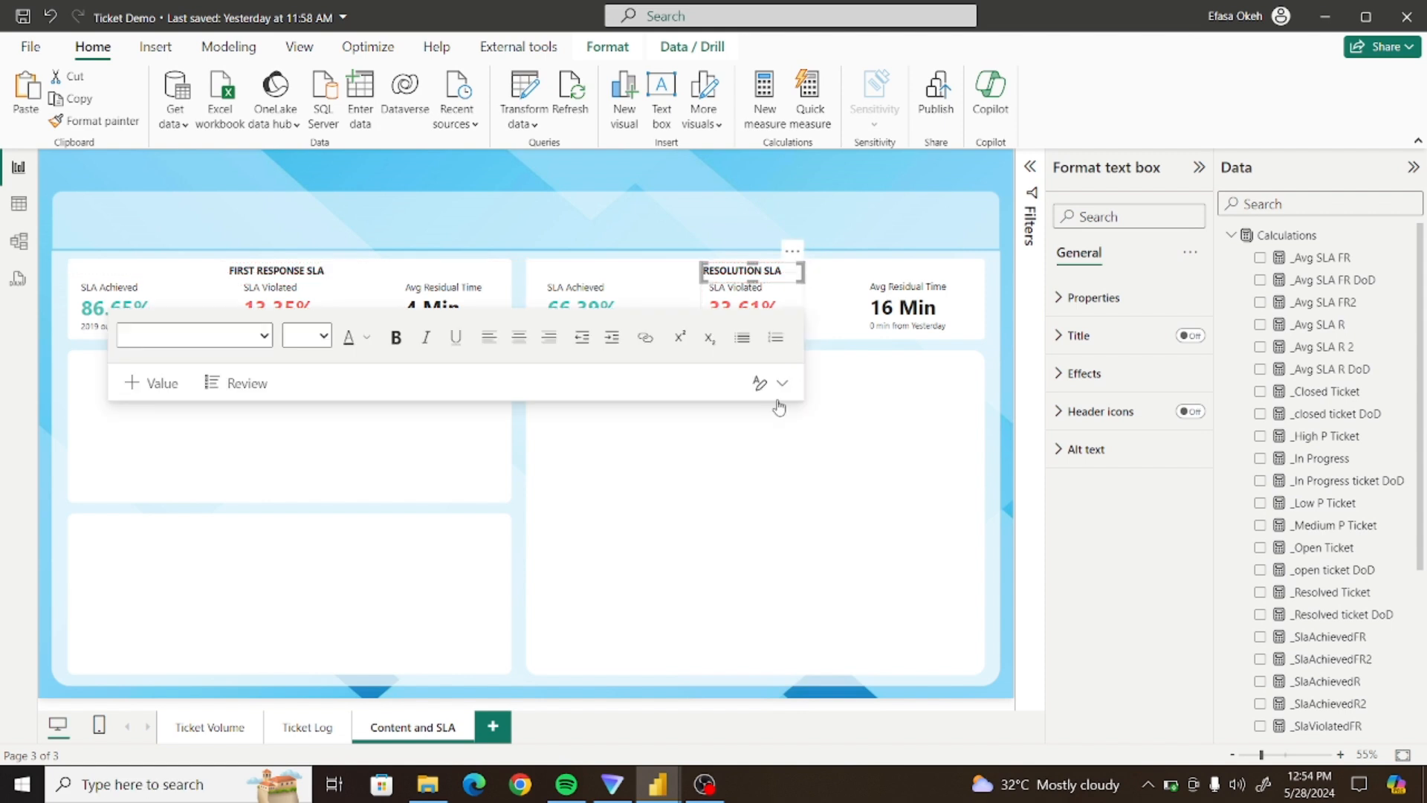
click(798, 475)
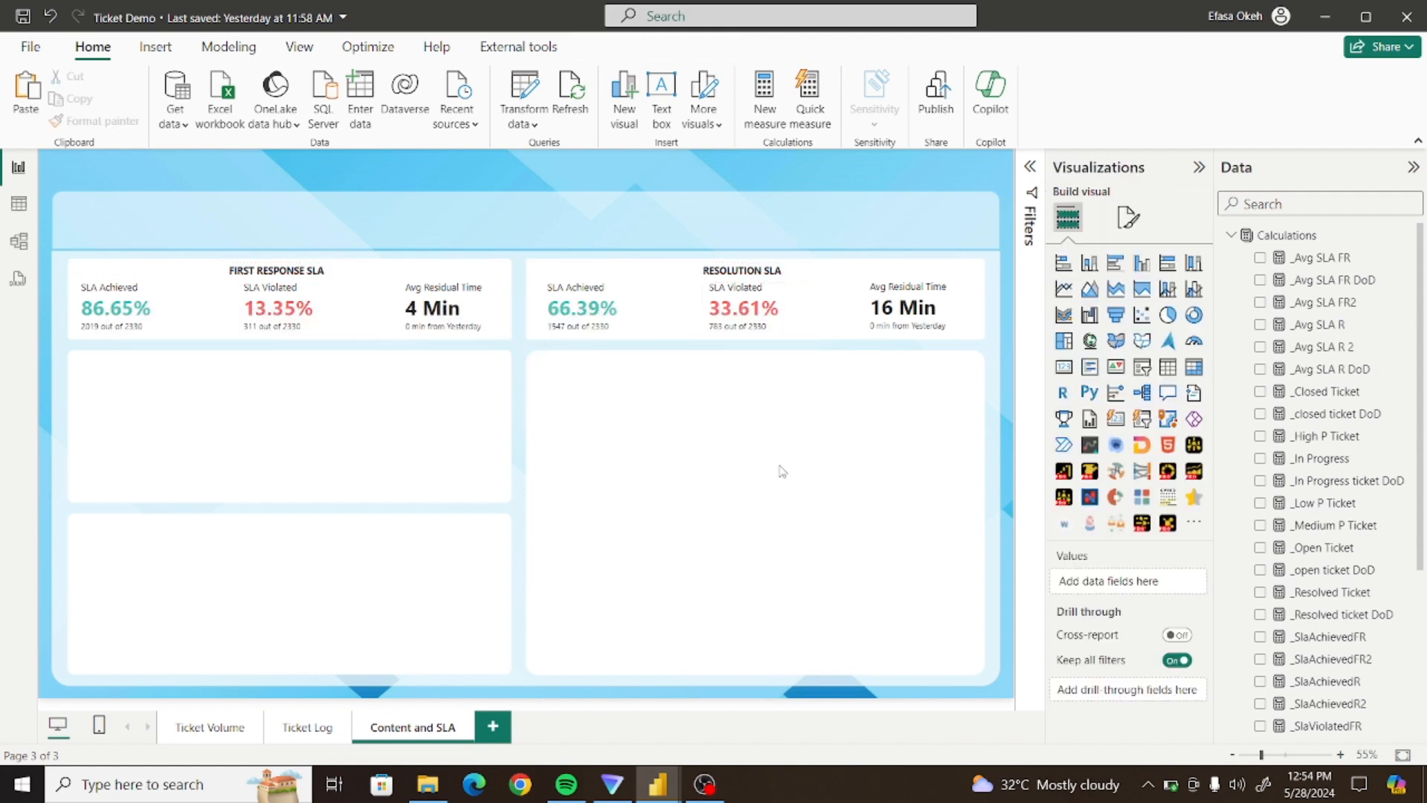
click(23, 16)
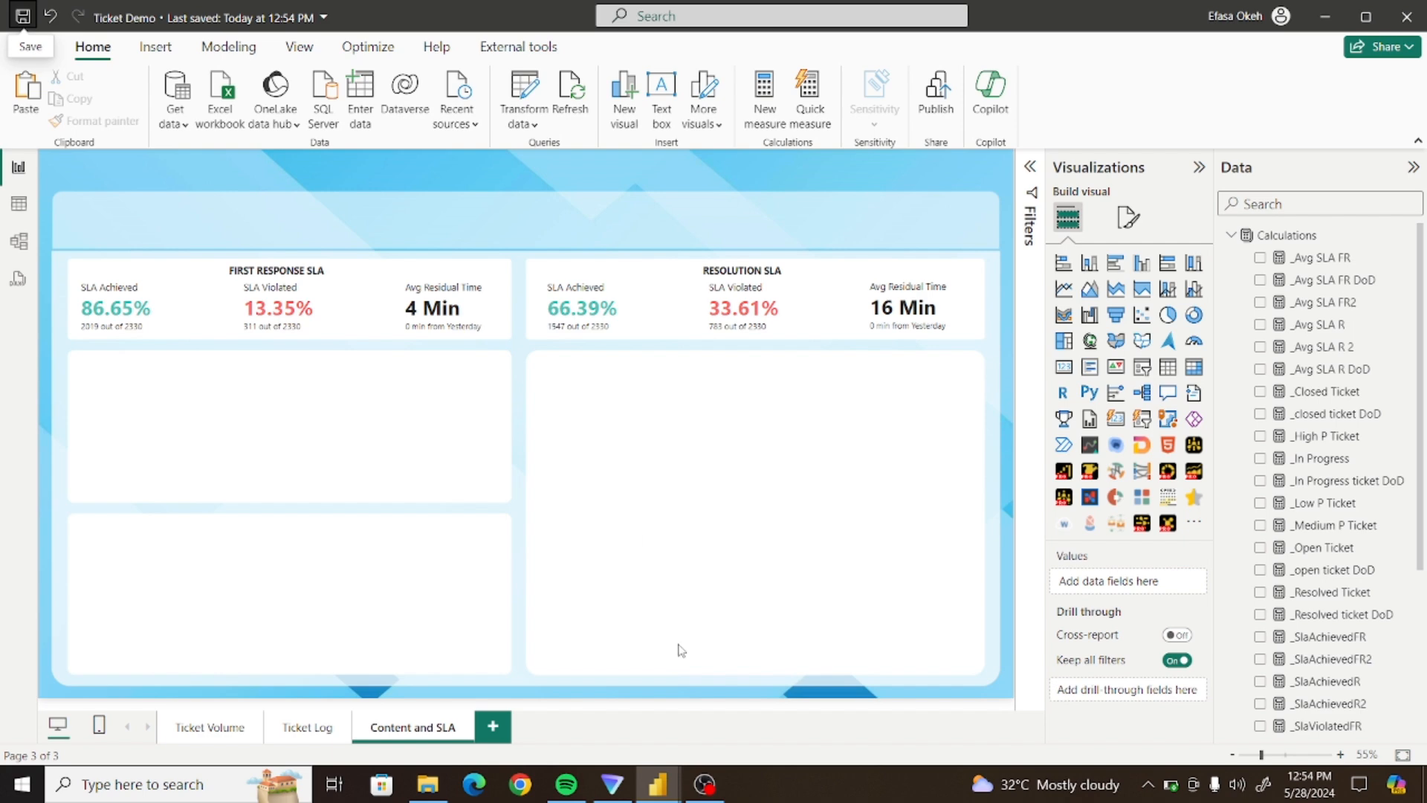
Examine the SLA status tables on the Content and SLA's page of the Ticket Analysis report, and return to Ticket Demo
mouse_move(658, 784)
click(553, 712)
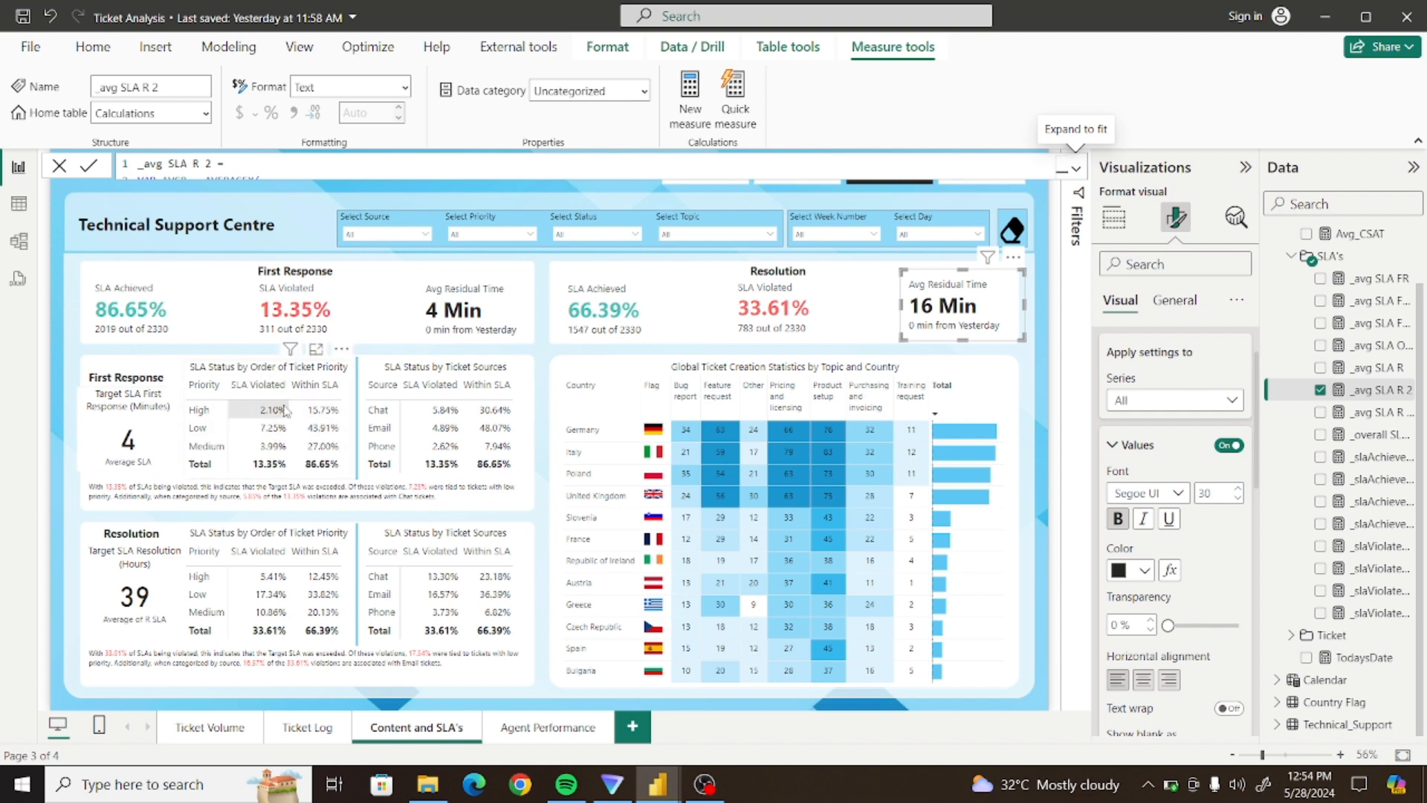
click(203, 386)
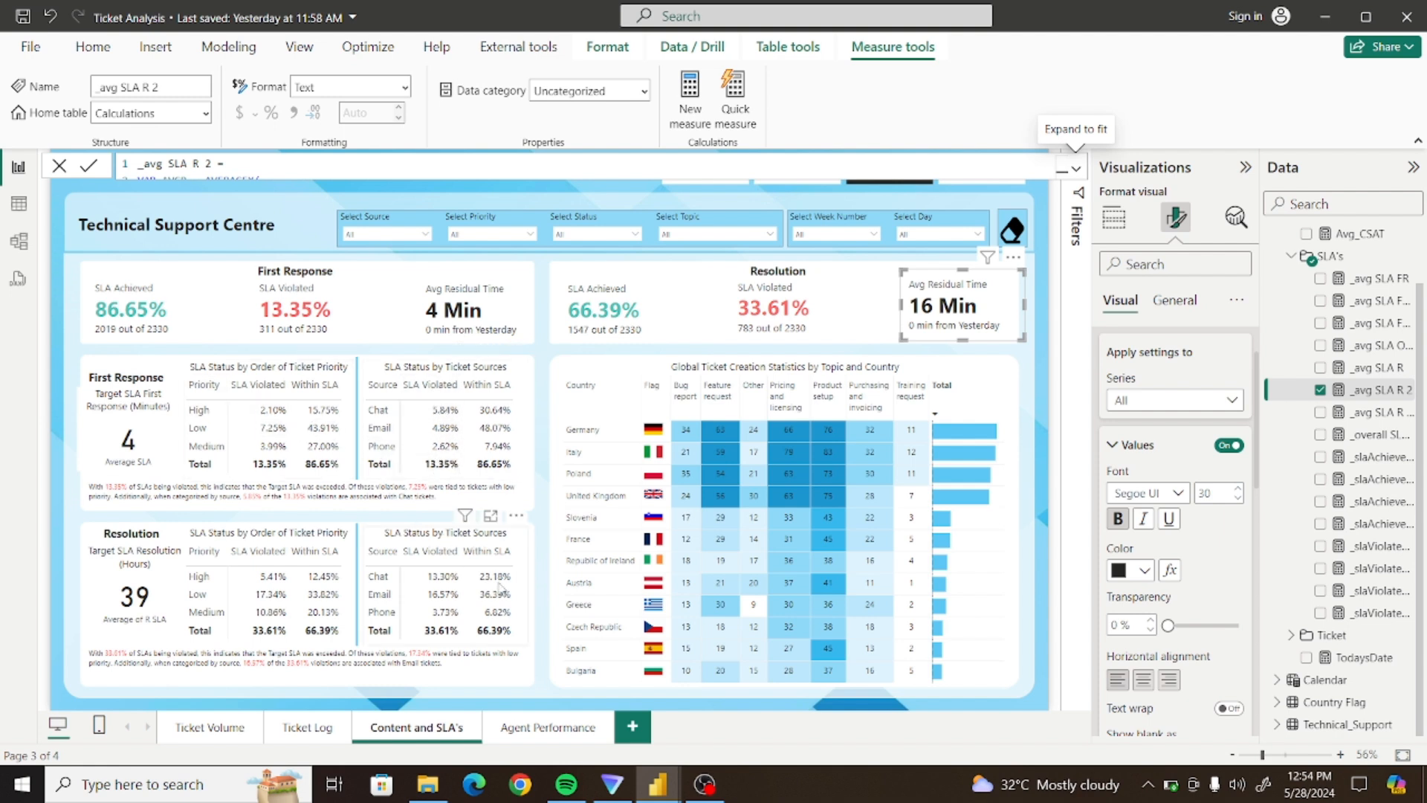
mouse_move(644, 778)
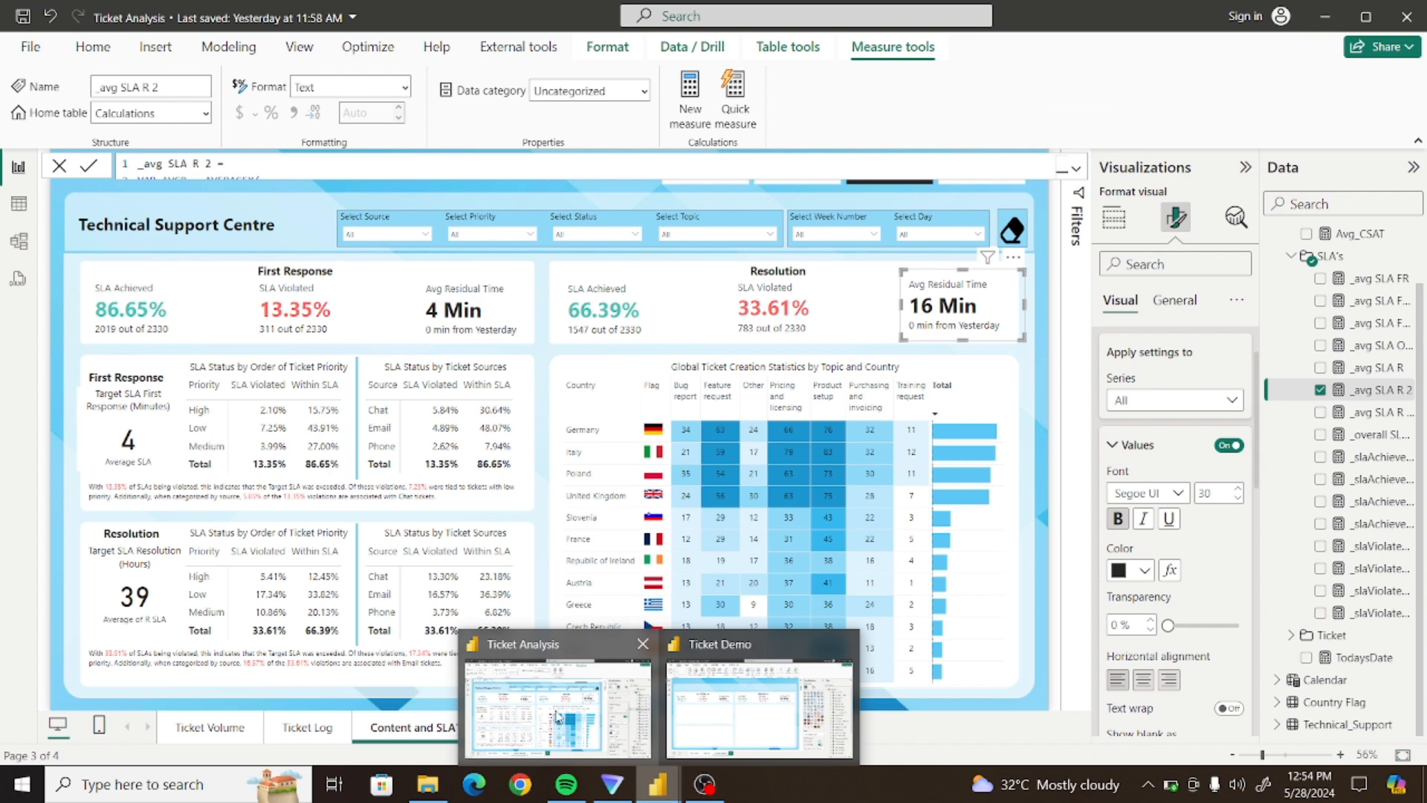
click(715, 710)
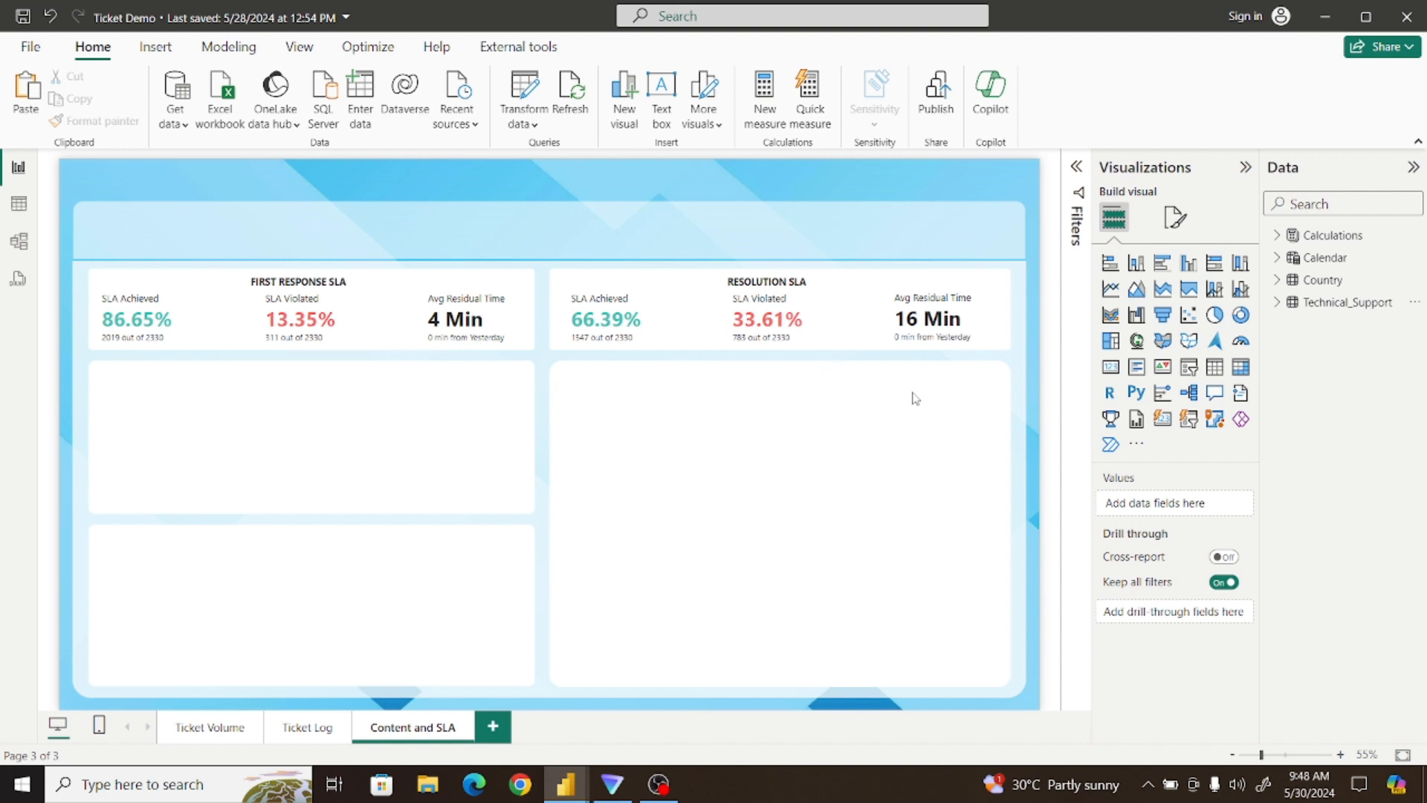
Add a matrix to the panel below FIRST RESPONSE SLA with Priority as rows and SLA For first response as columns
click(1241, 368)
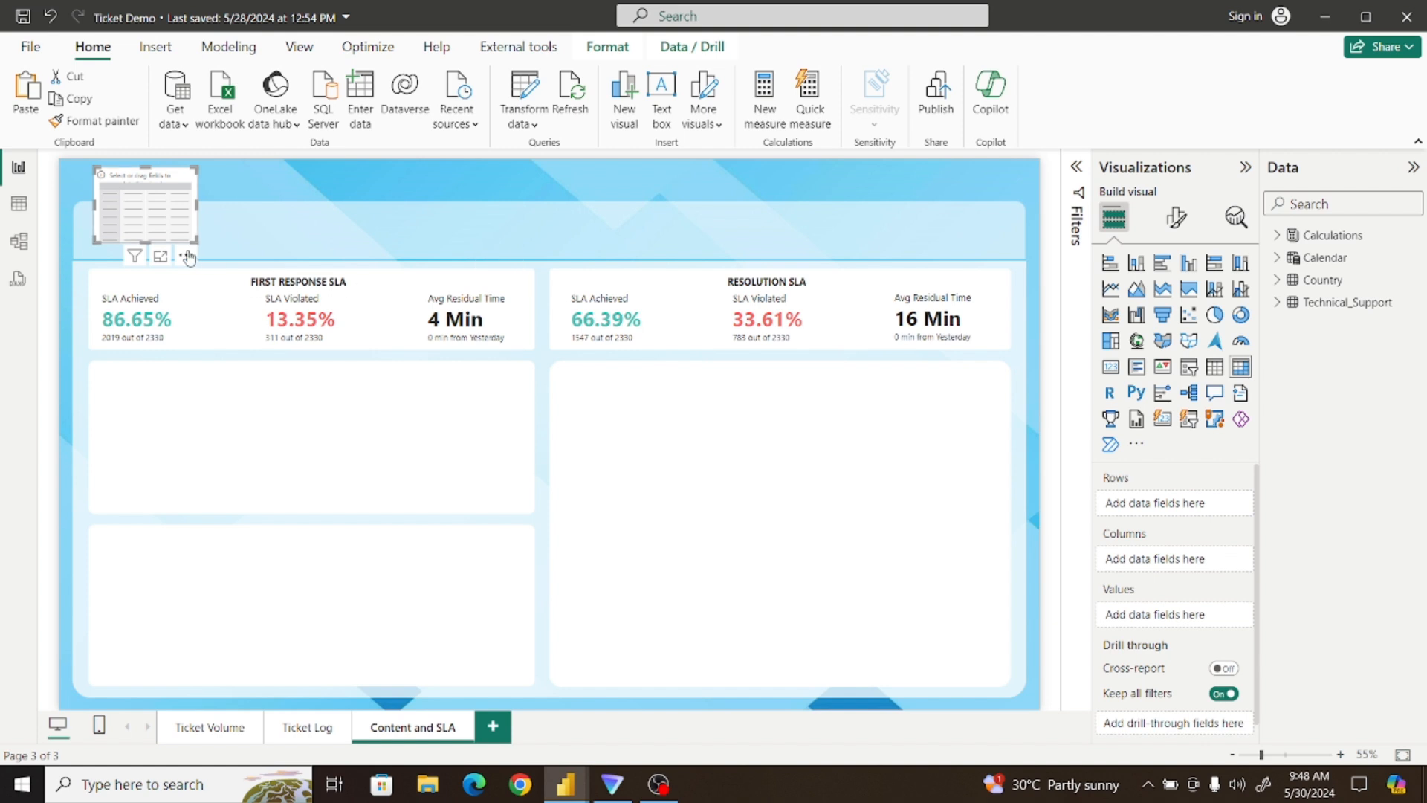
drag(179, 236, 376, 504)
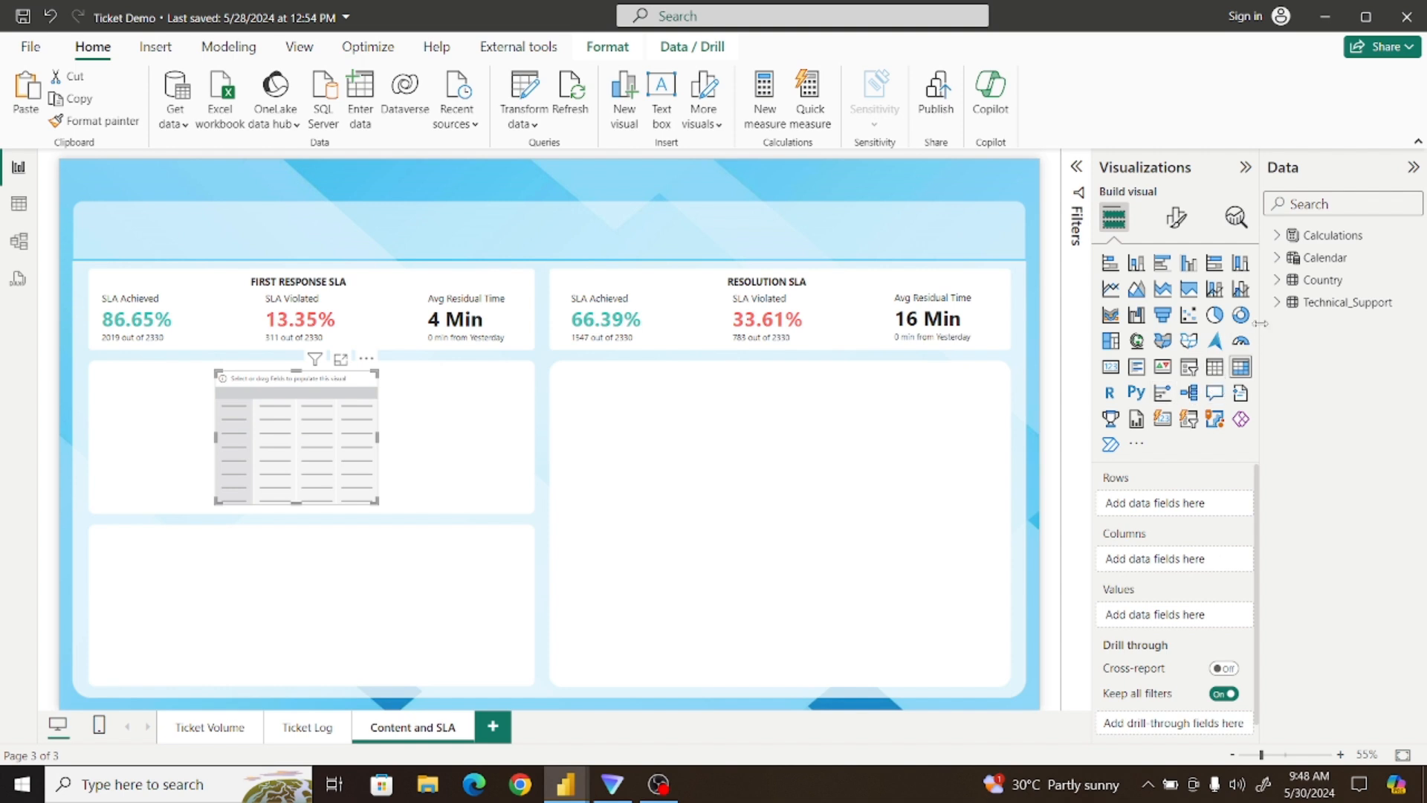
click(1277, 304)
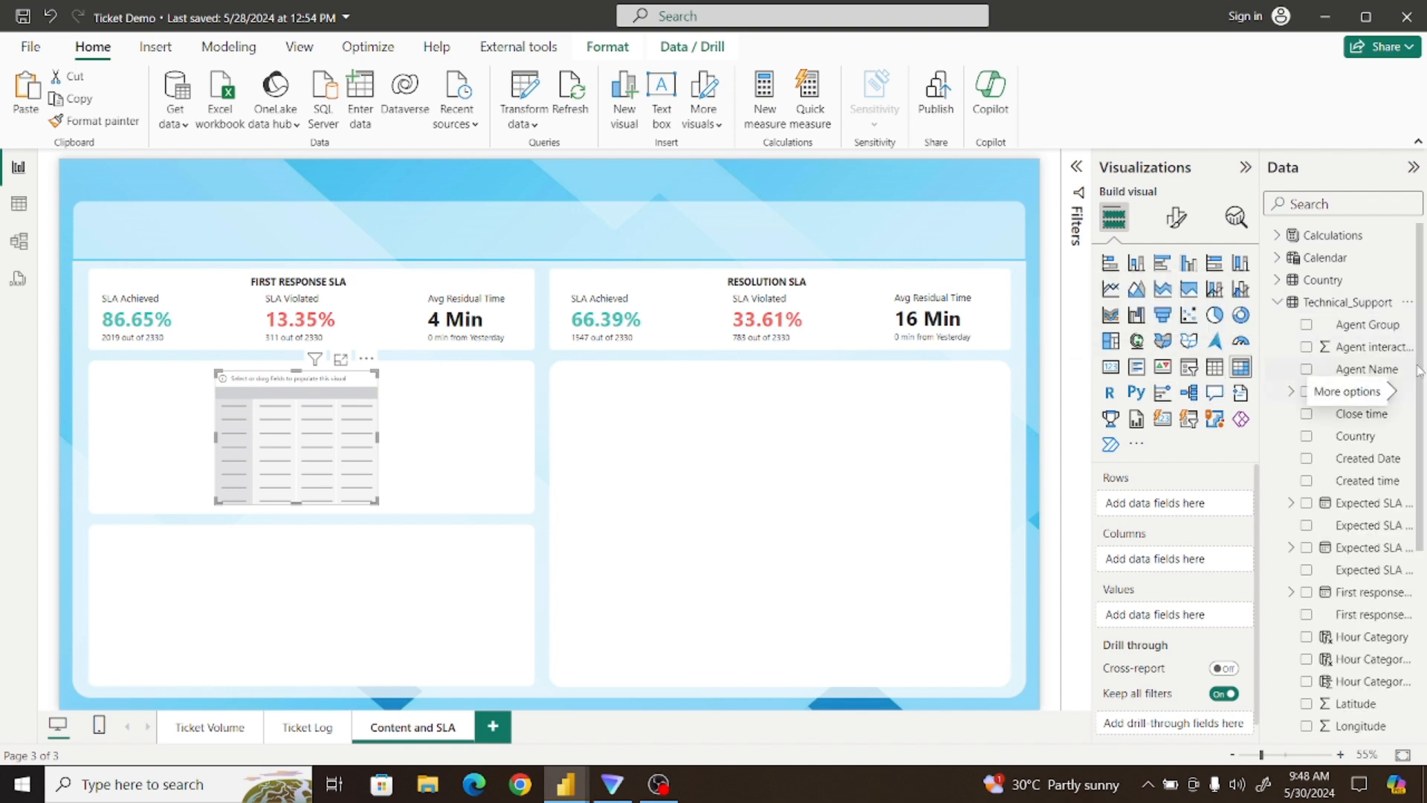
drag(1421, 364, 1425, 495)
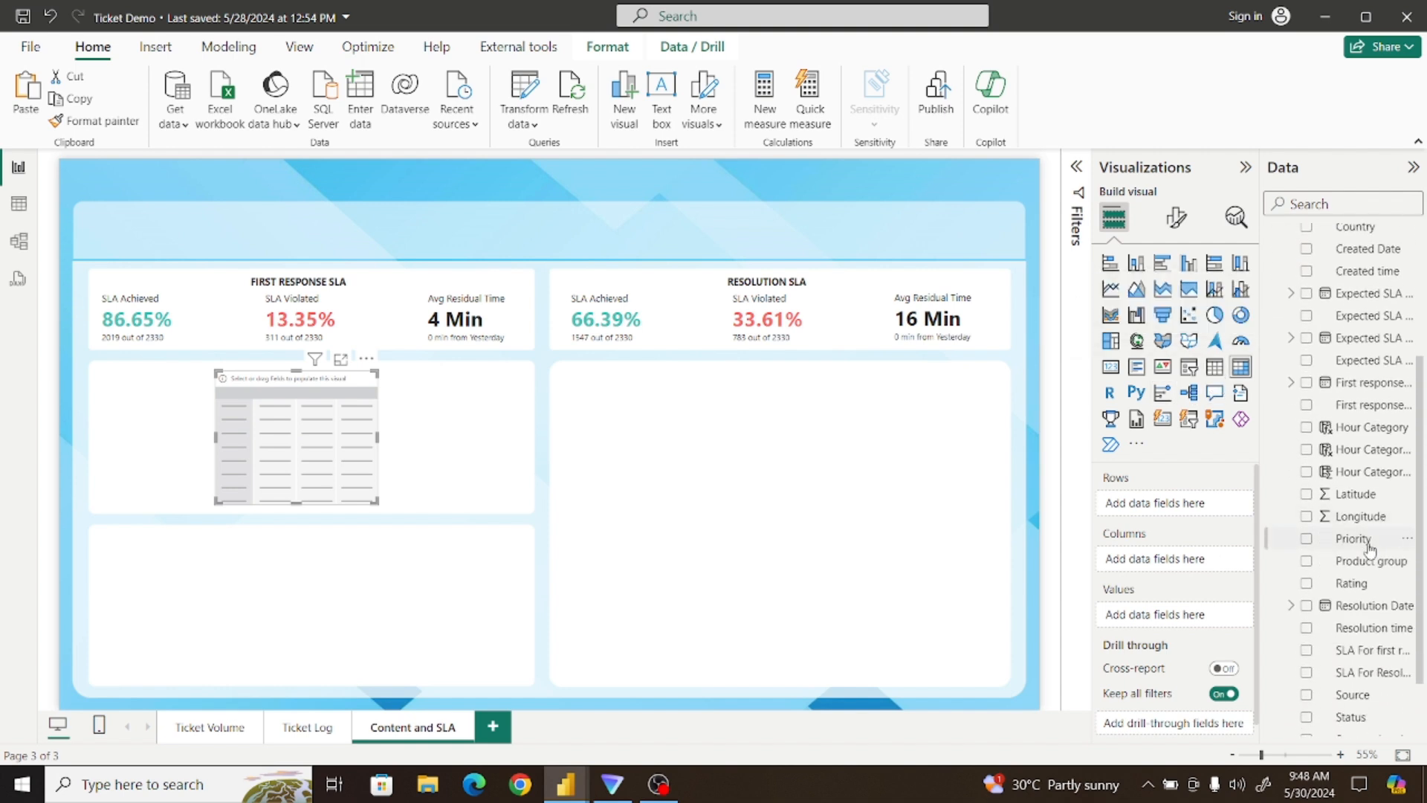
click(1307, 539)
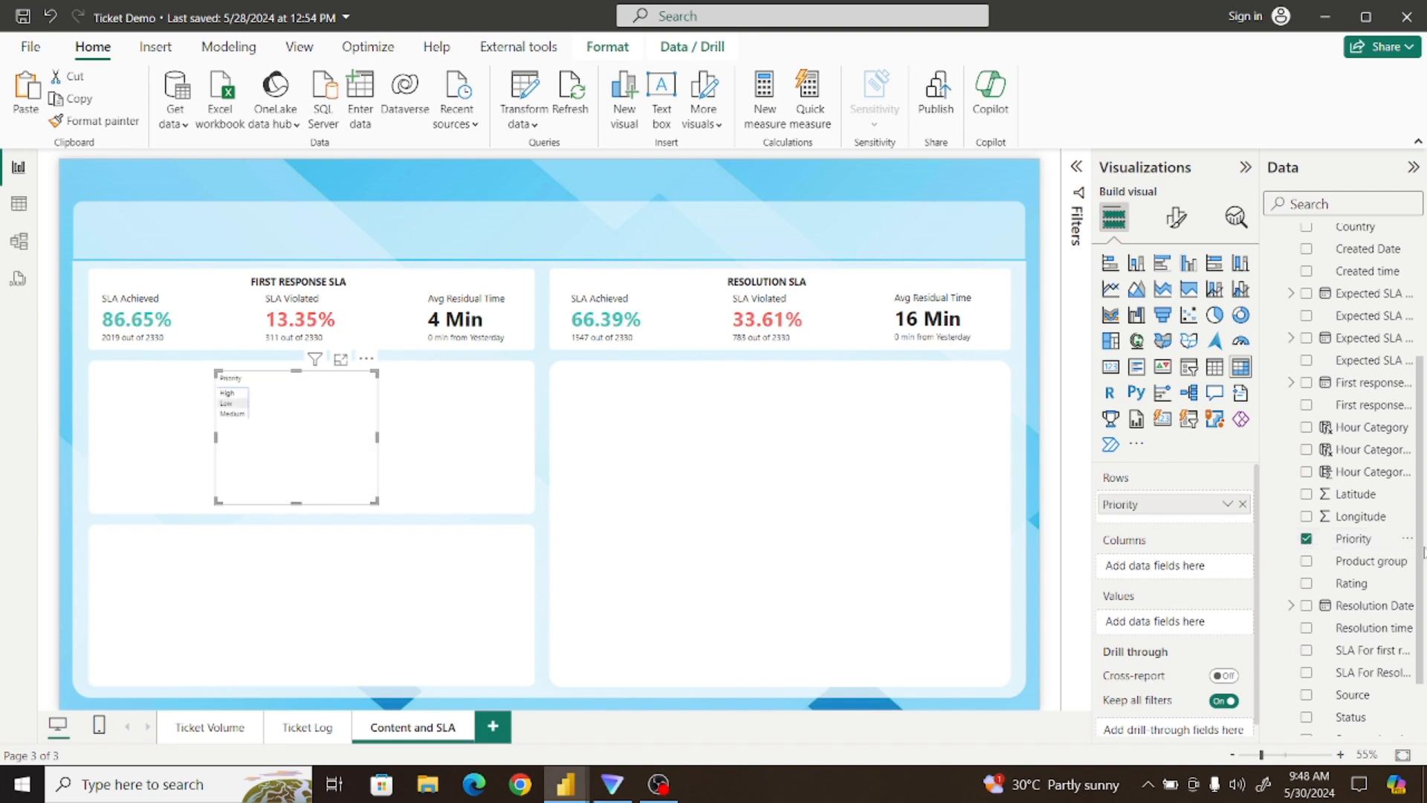
drag(1422, 556, 1422, 608)
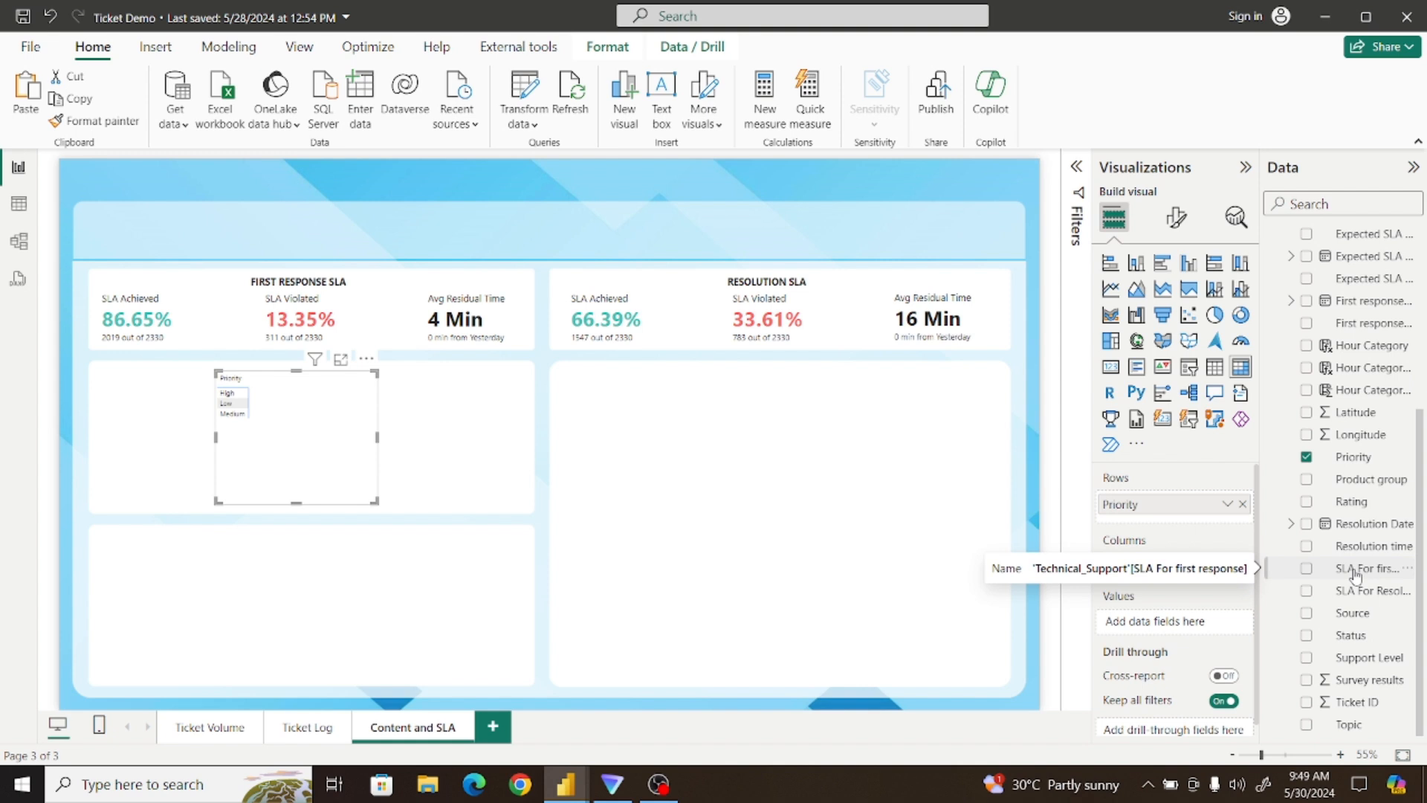
drag(1307, 579, 1174, 559)
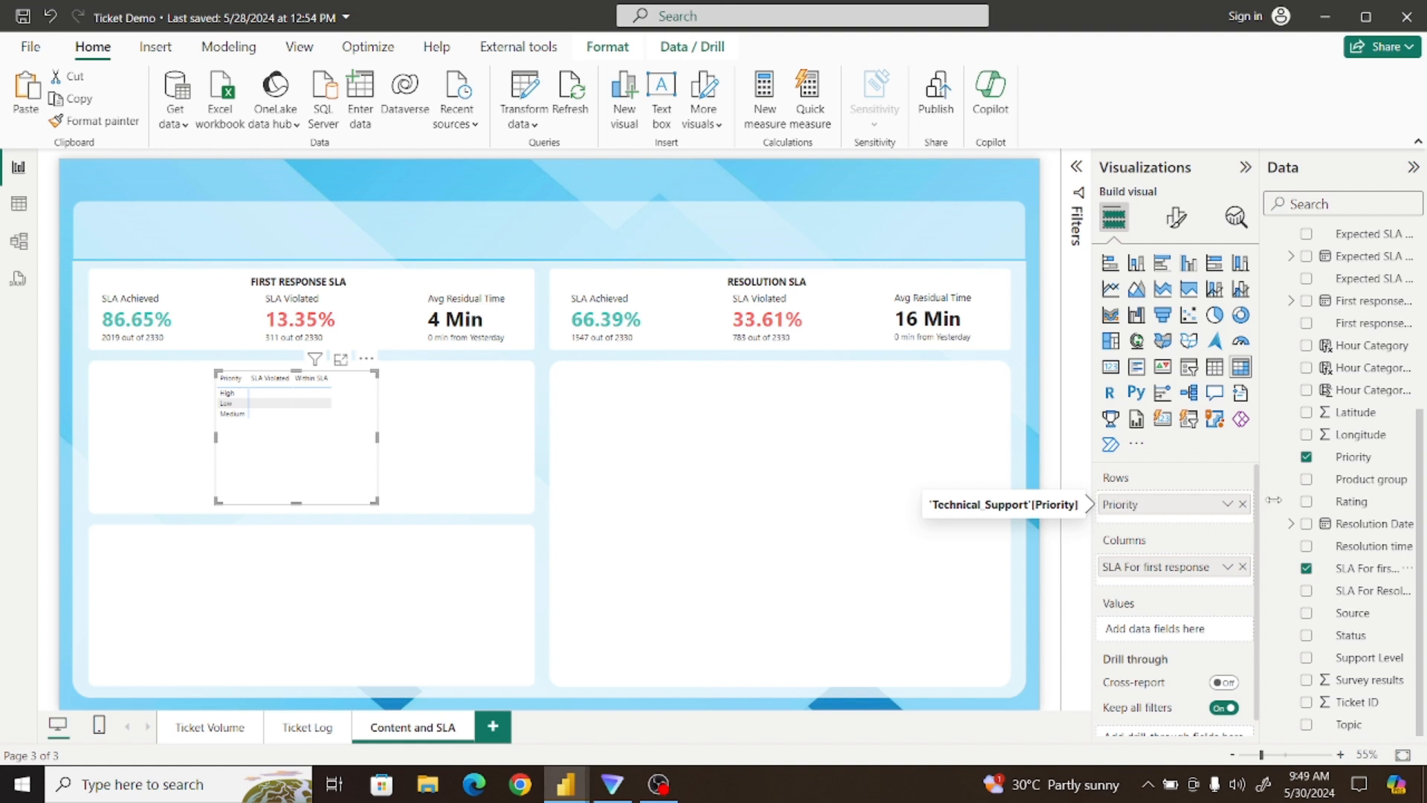
Add _Total Ticket % from the Calculations table as the matrix values and nudge the matrix slightly right within its panel
scroll(1422, 483, up, 1)
scroll(1422, 483, up, 4)
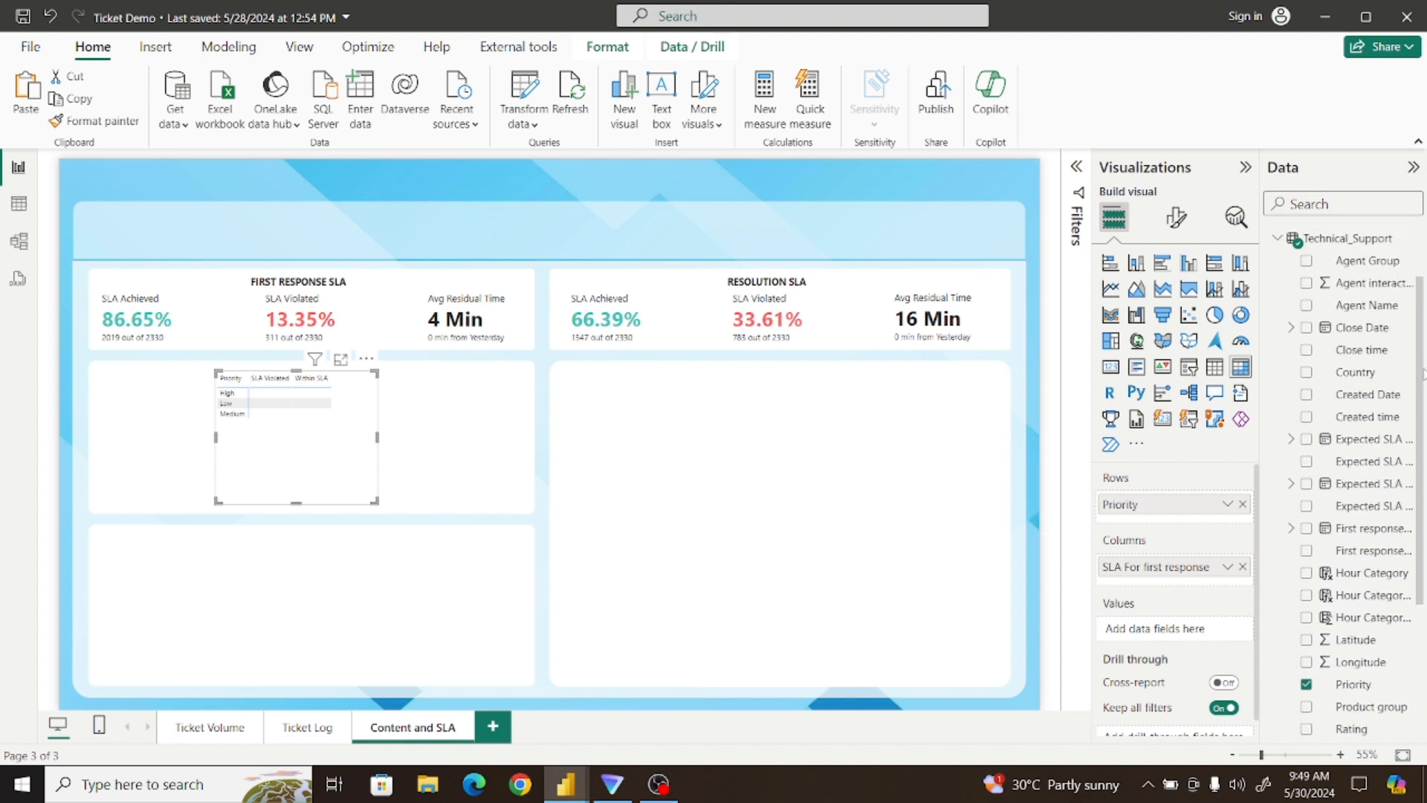
click(1277, 303)
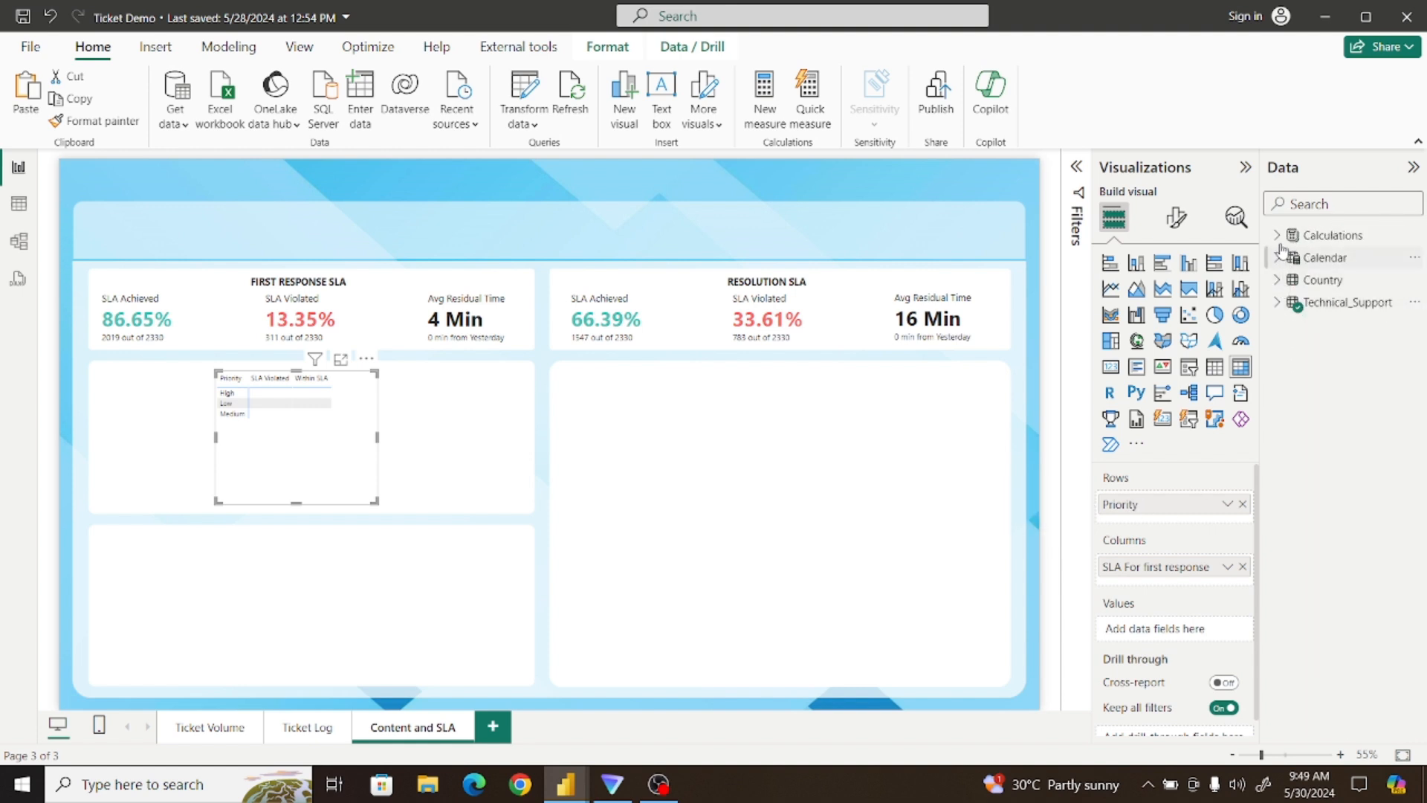
click(1278, 235)
scroll(1422, 287, down, 5)
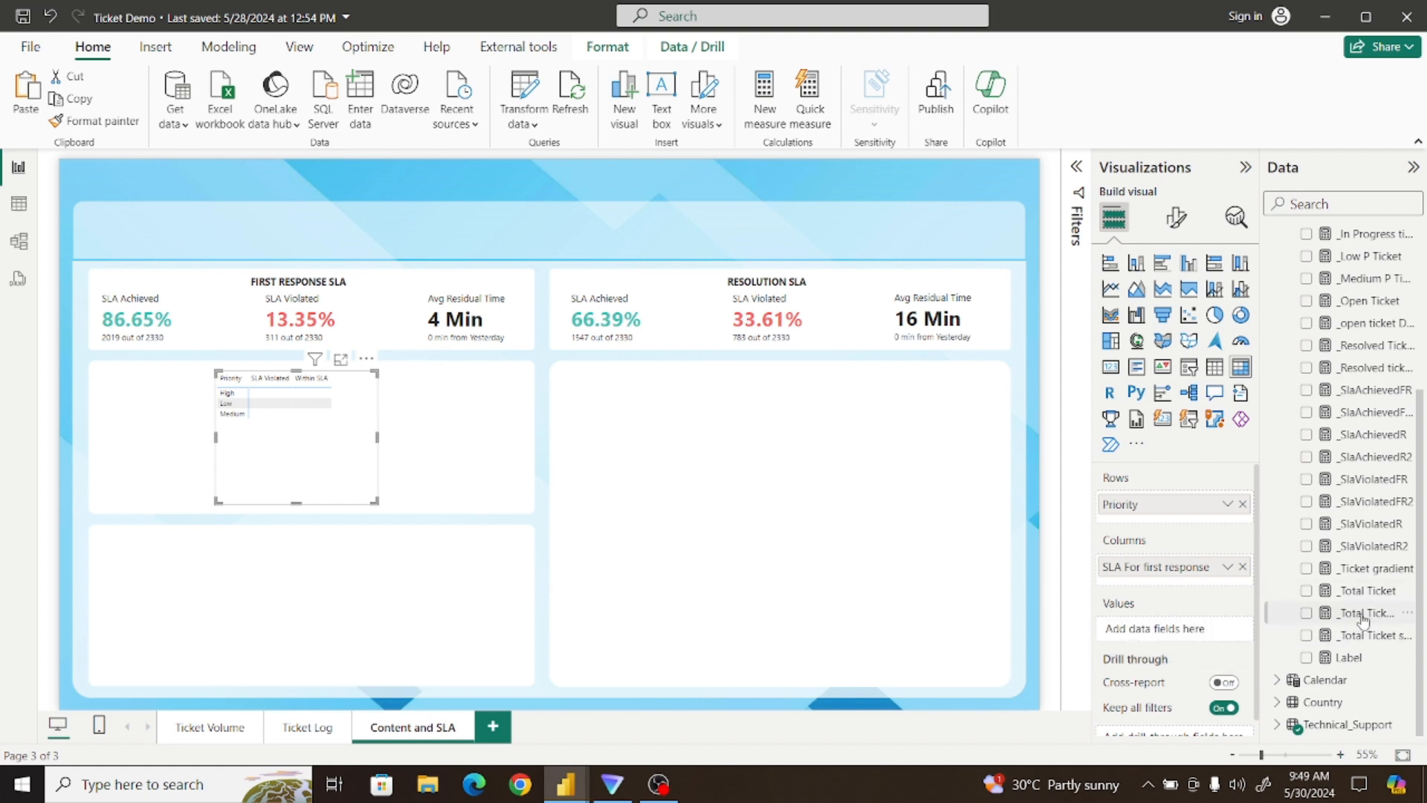
click(1306, 614)
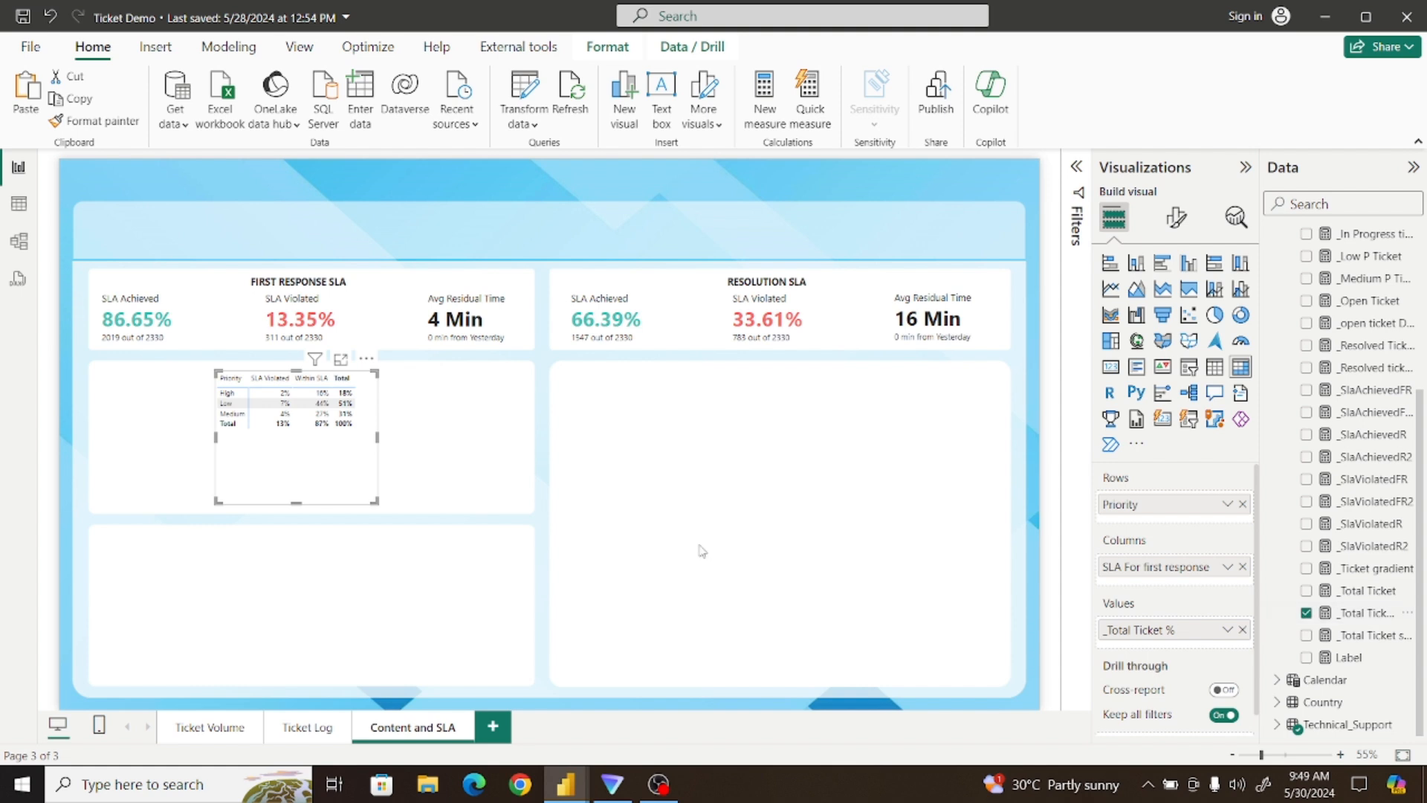
drag(325, 468, 354, 472)
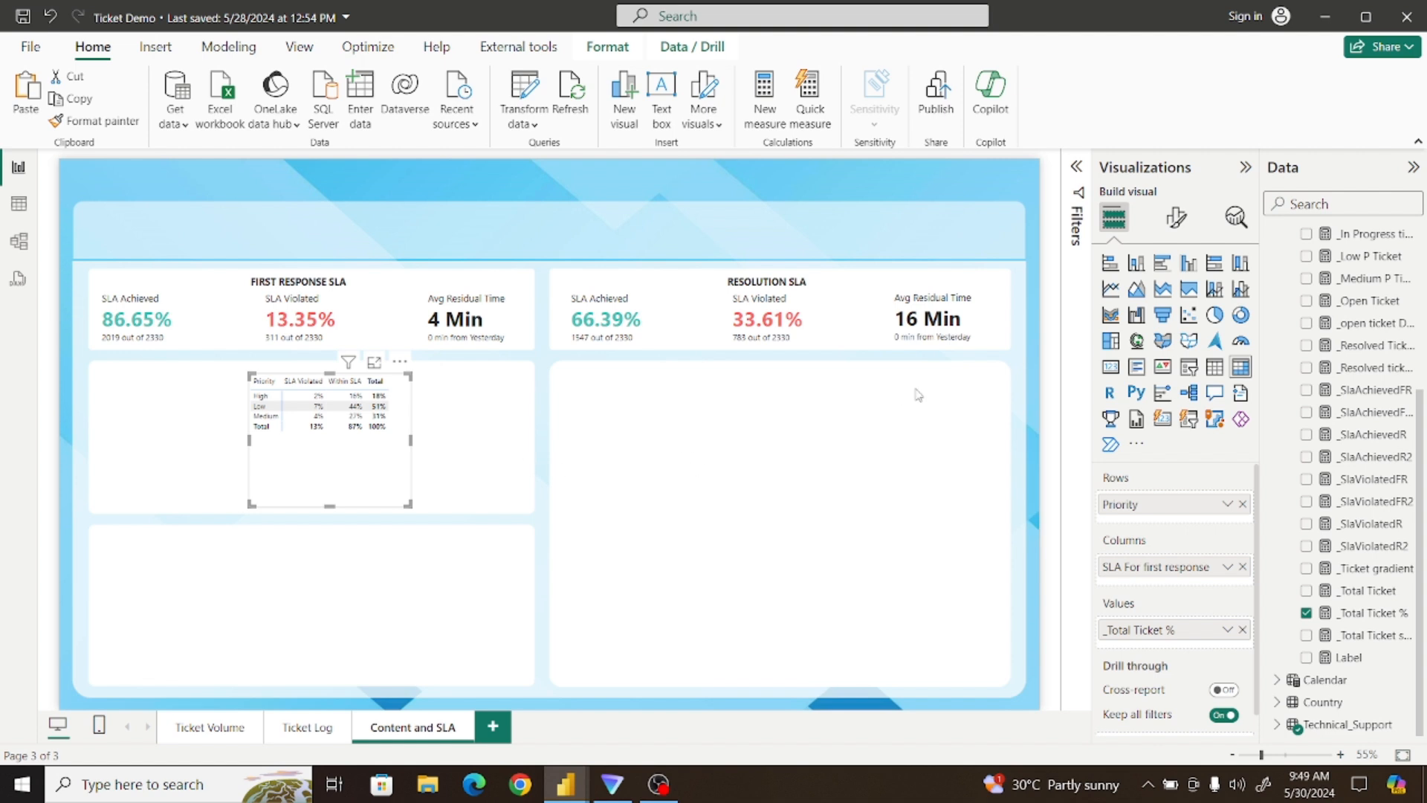
Change the matrix's style preset to one without banded rows
click(1177, 217)
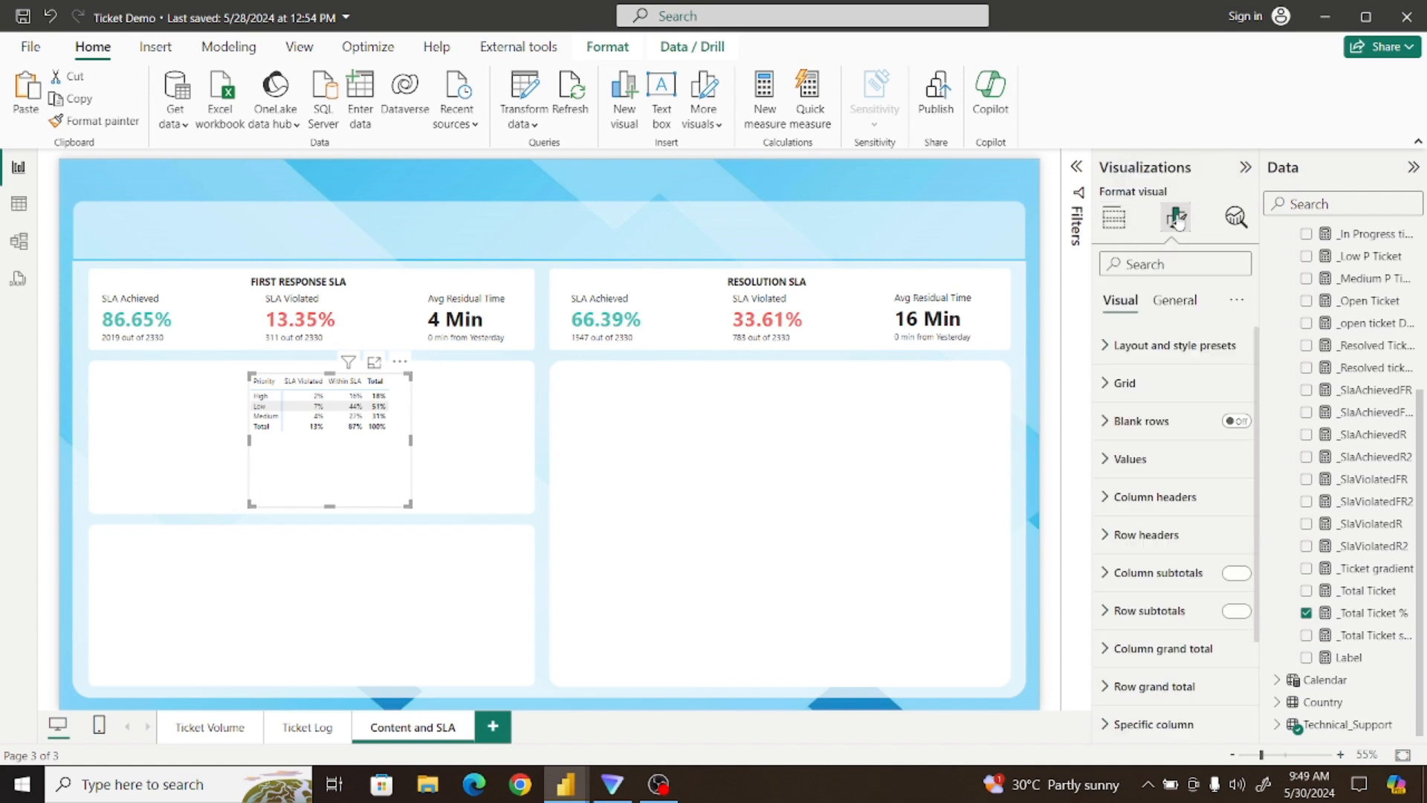
click(1115, 347)
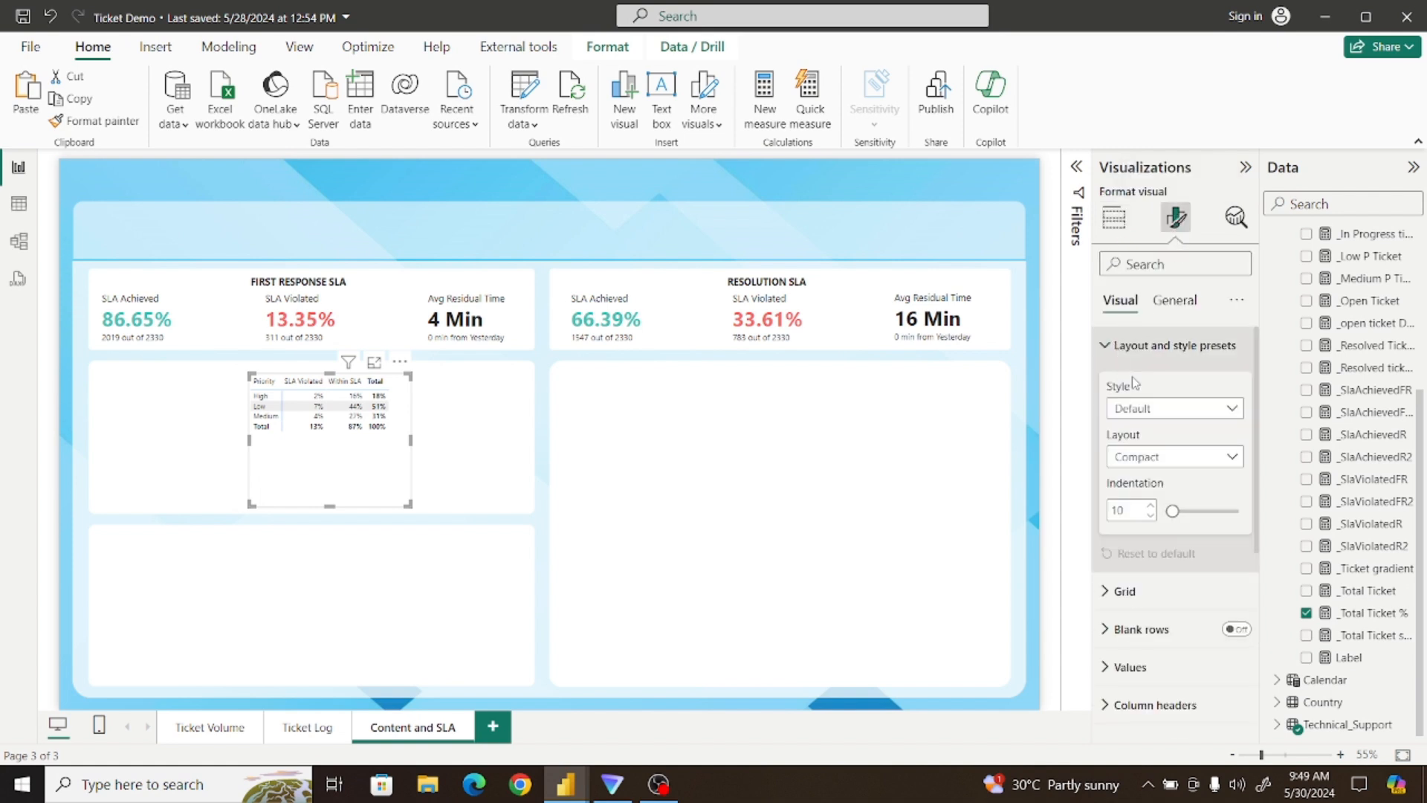
click(1137, 409)
click(1128, 453)
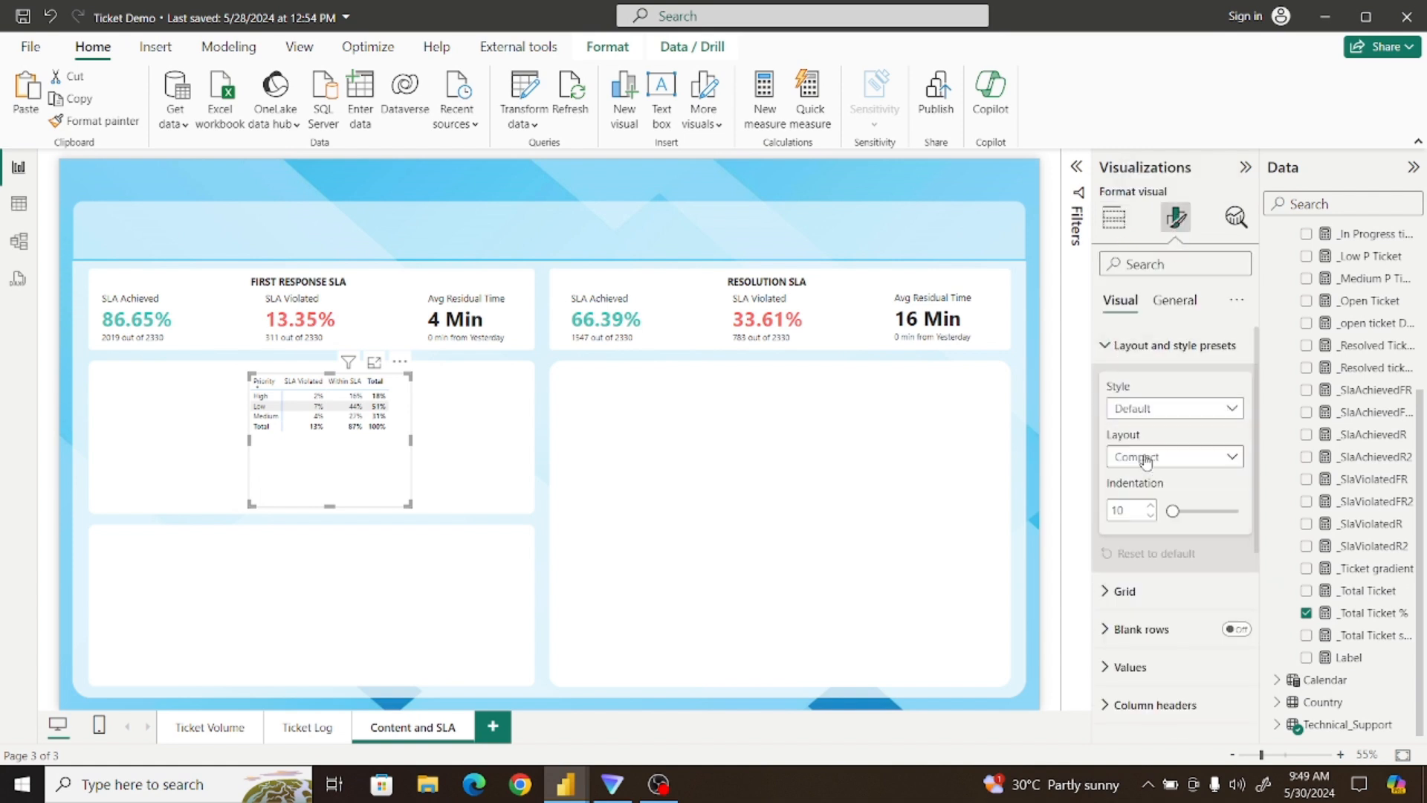
click(1109, 349)
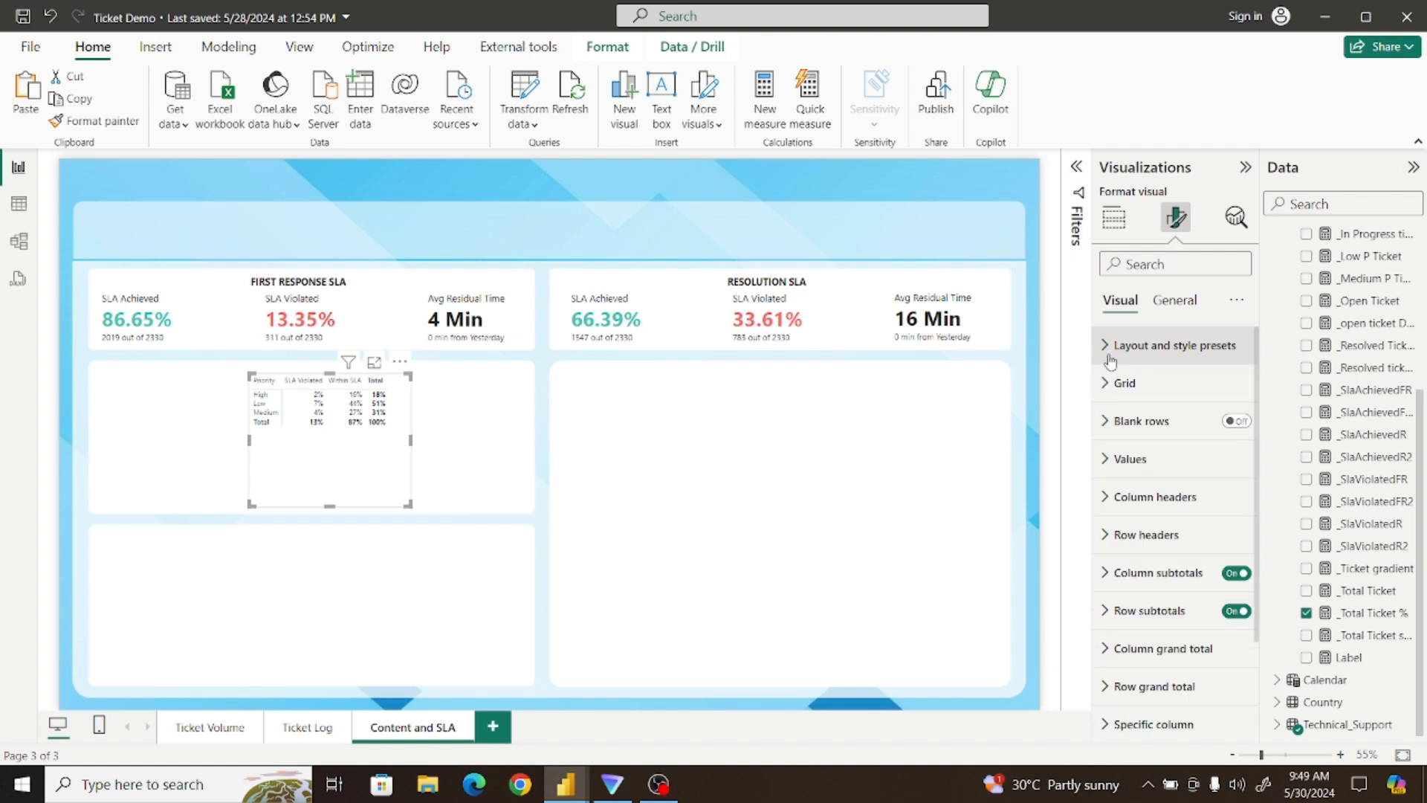
Set the matrix grid's row padding to 5 and its global font size to 14
click(1106, 386)
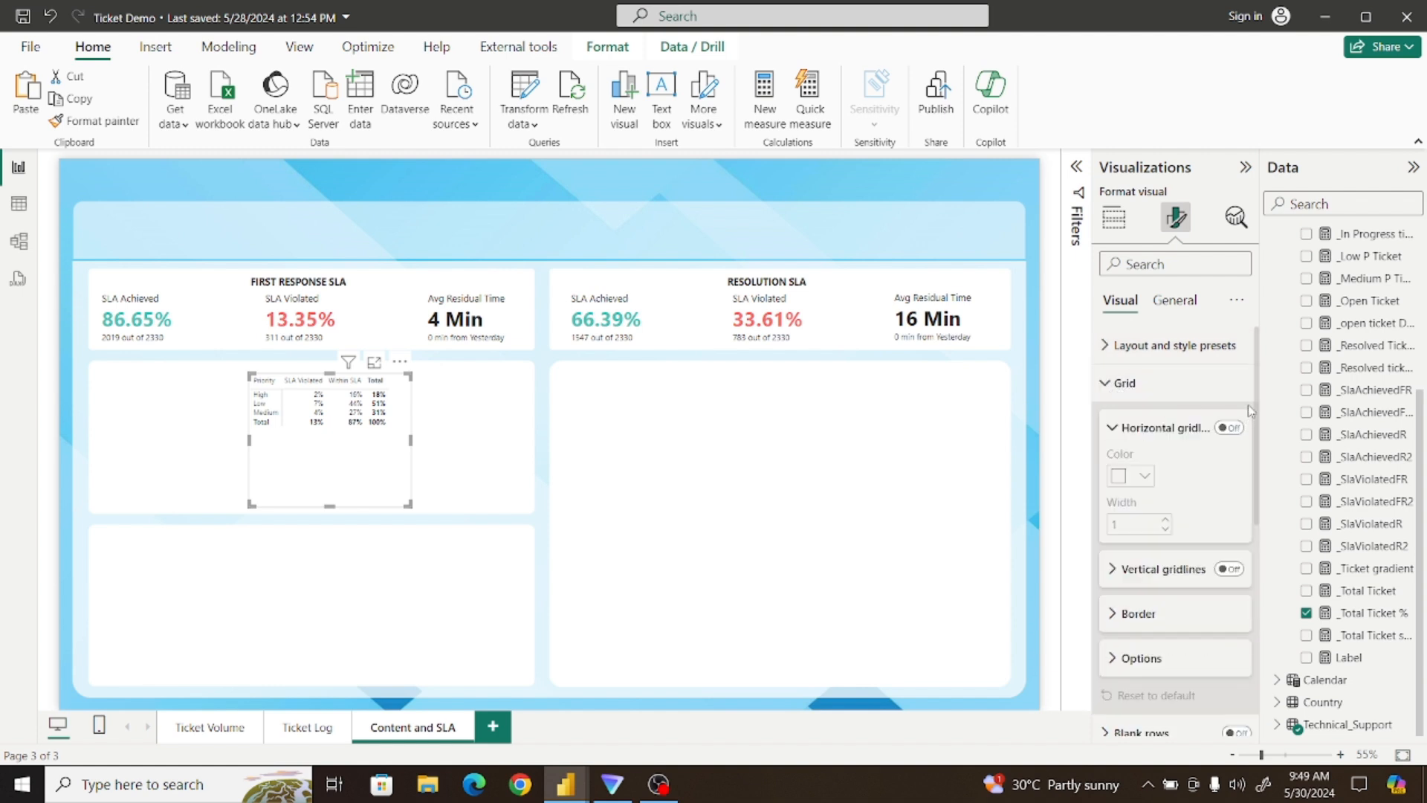
scroll(1256, 401, down, 3)
click(1122, 510)
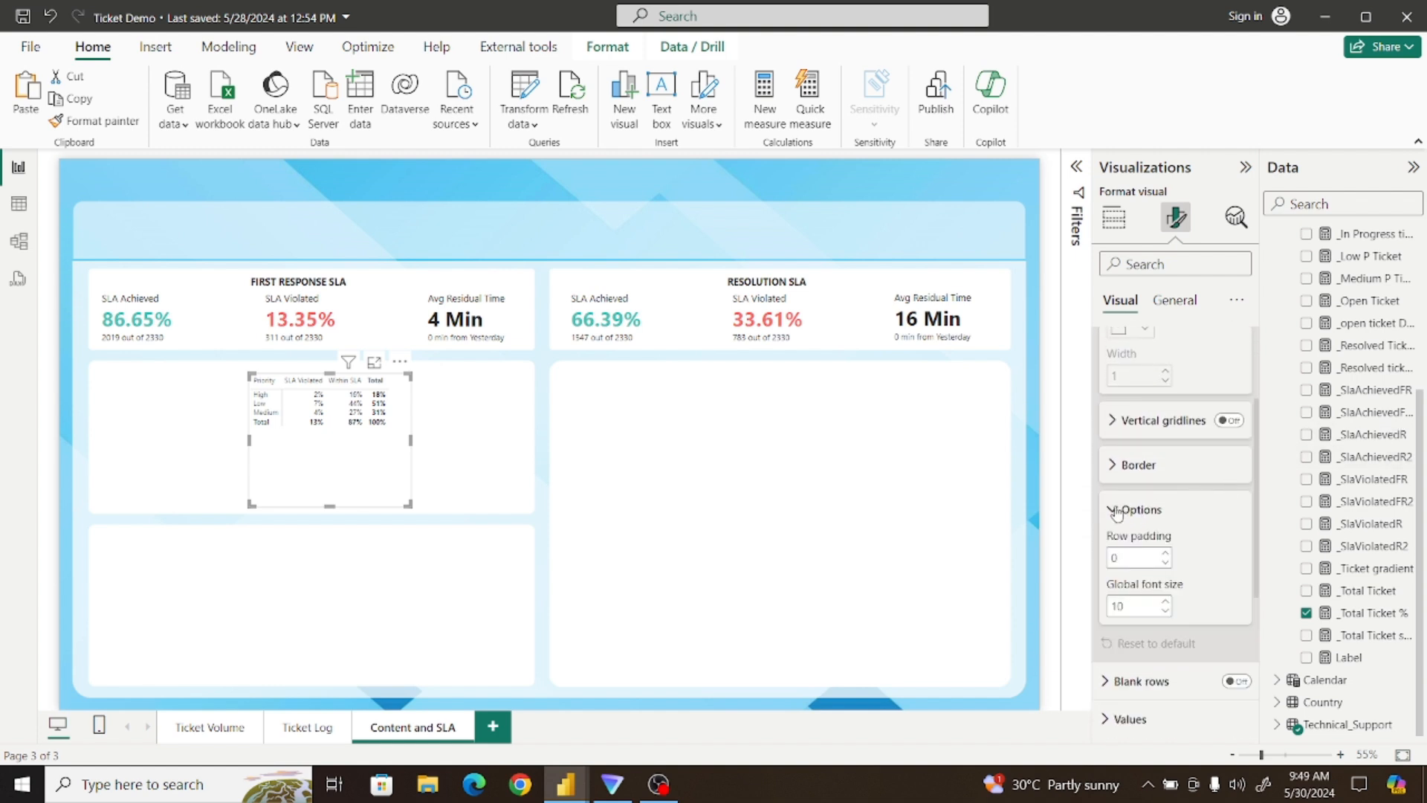
scroll(1255, 488, down, 2)
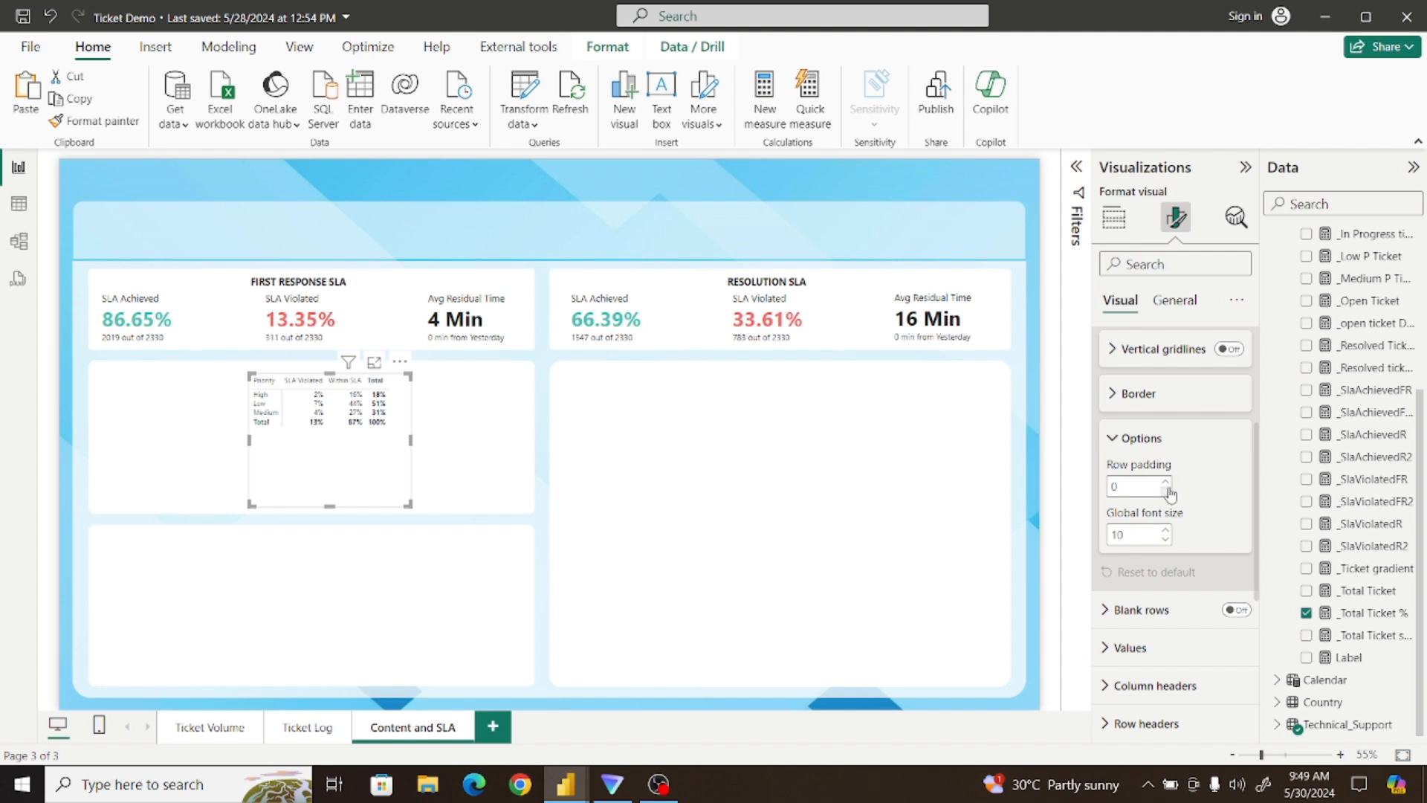
click(1167, 482)
click(1167, 482)
click(1166, 532)
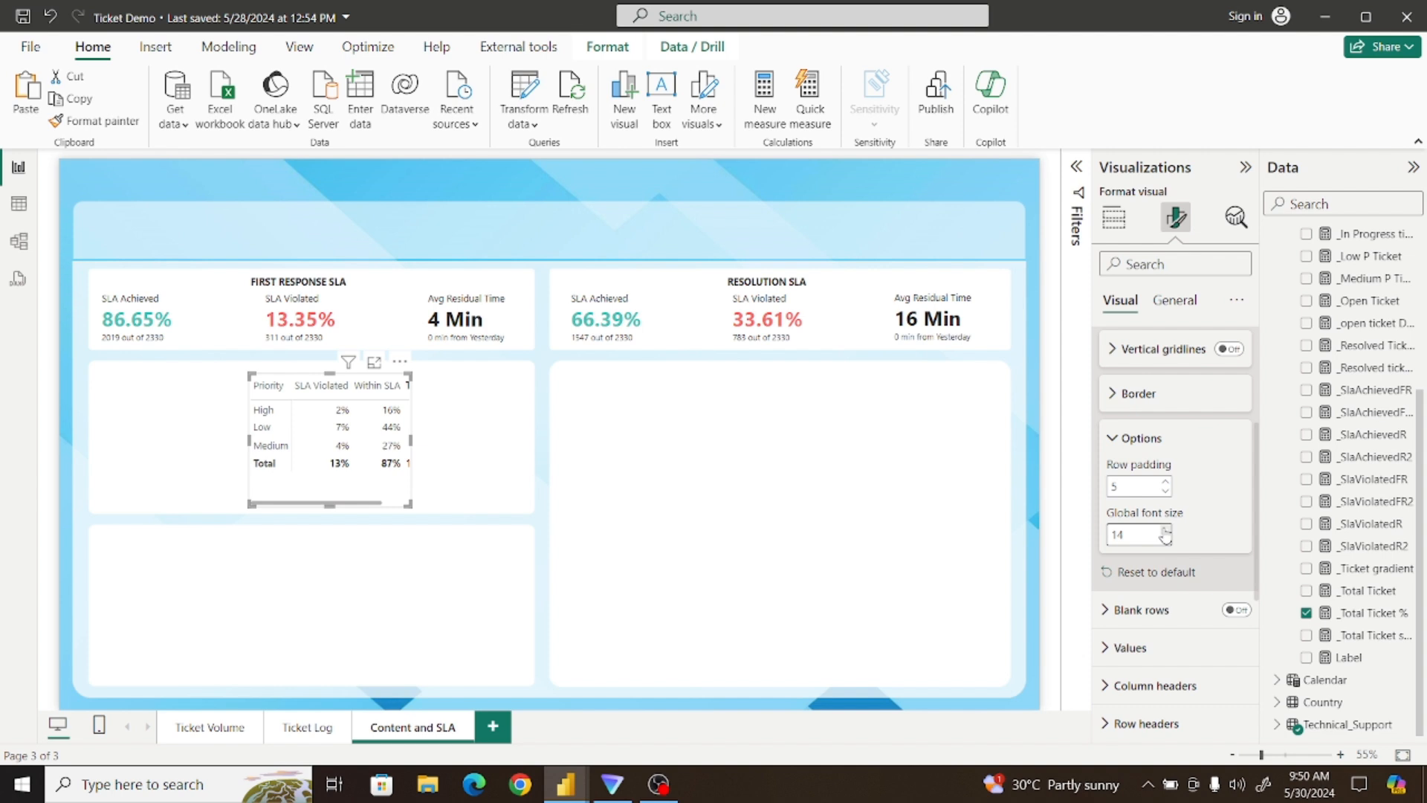
Turn off the matrix's column subtotals and resize the matrix to be slightly wider and shorter
drag(1260, 541, 1257, 435)
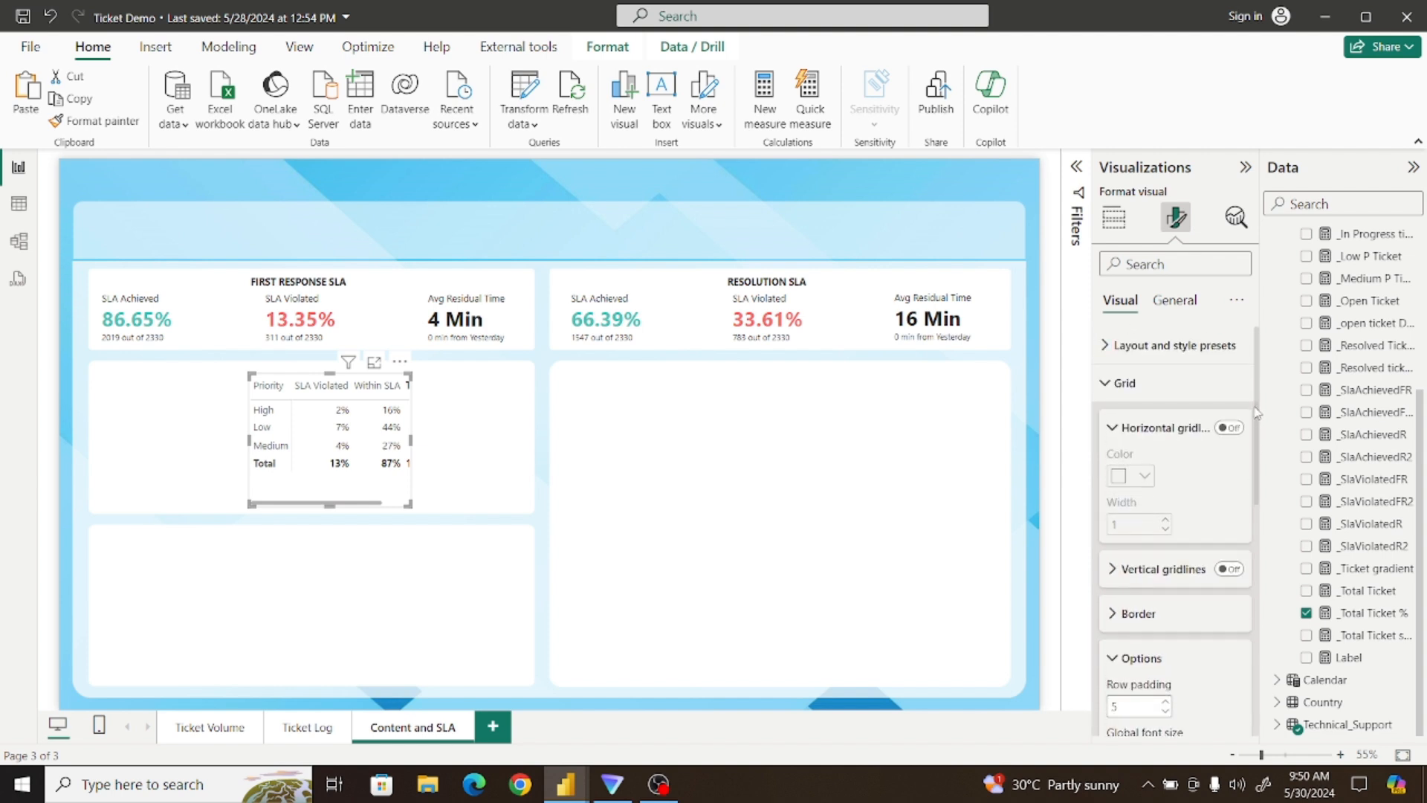
click(1113, 383)
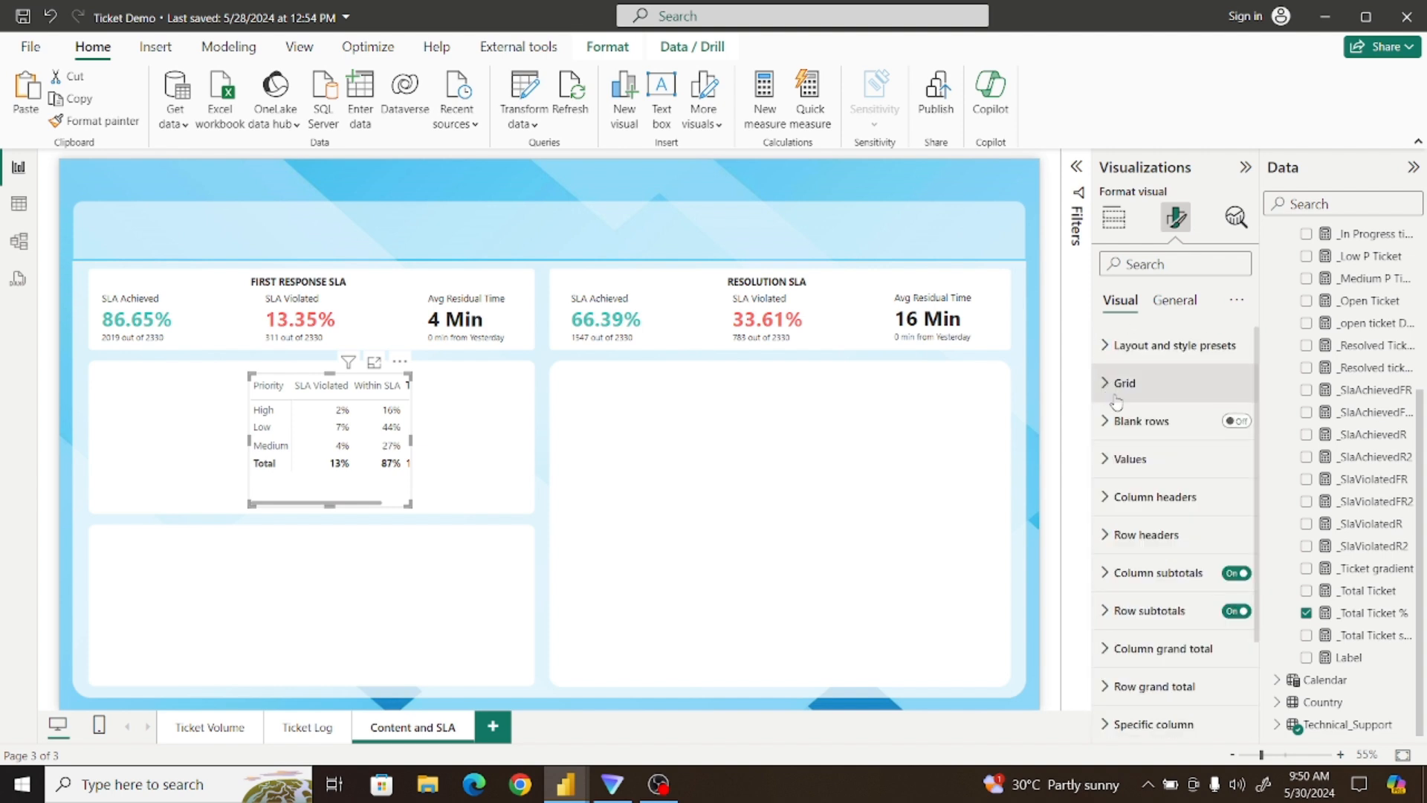
click(1234, 576)
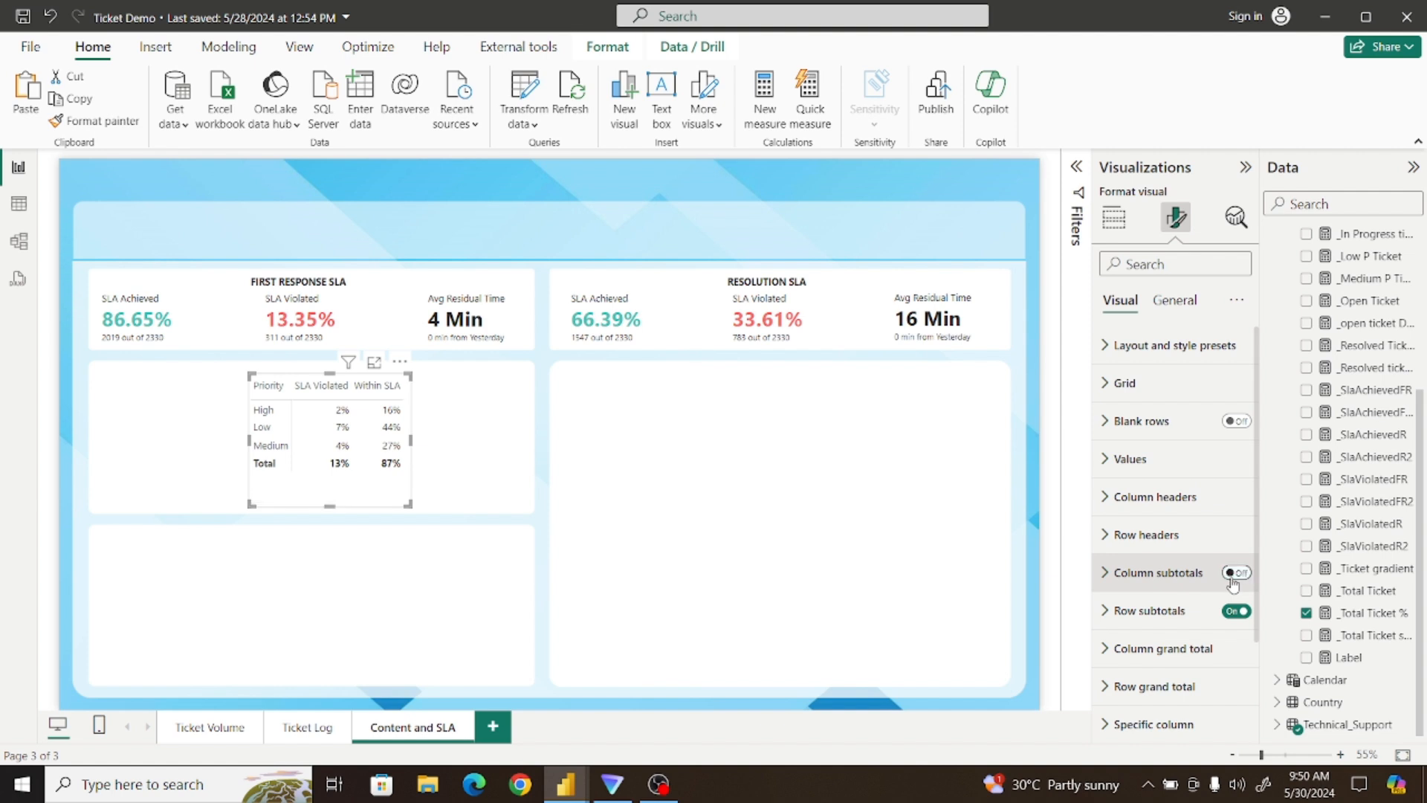
drag(405, 504, 410, 497)
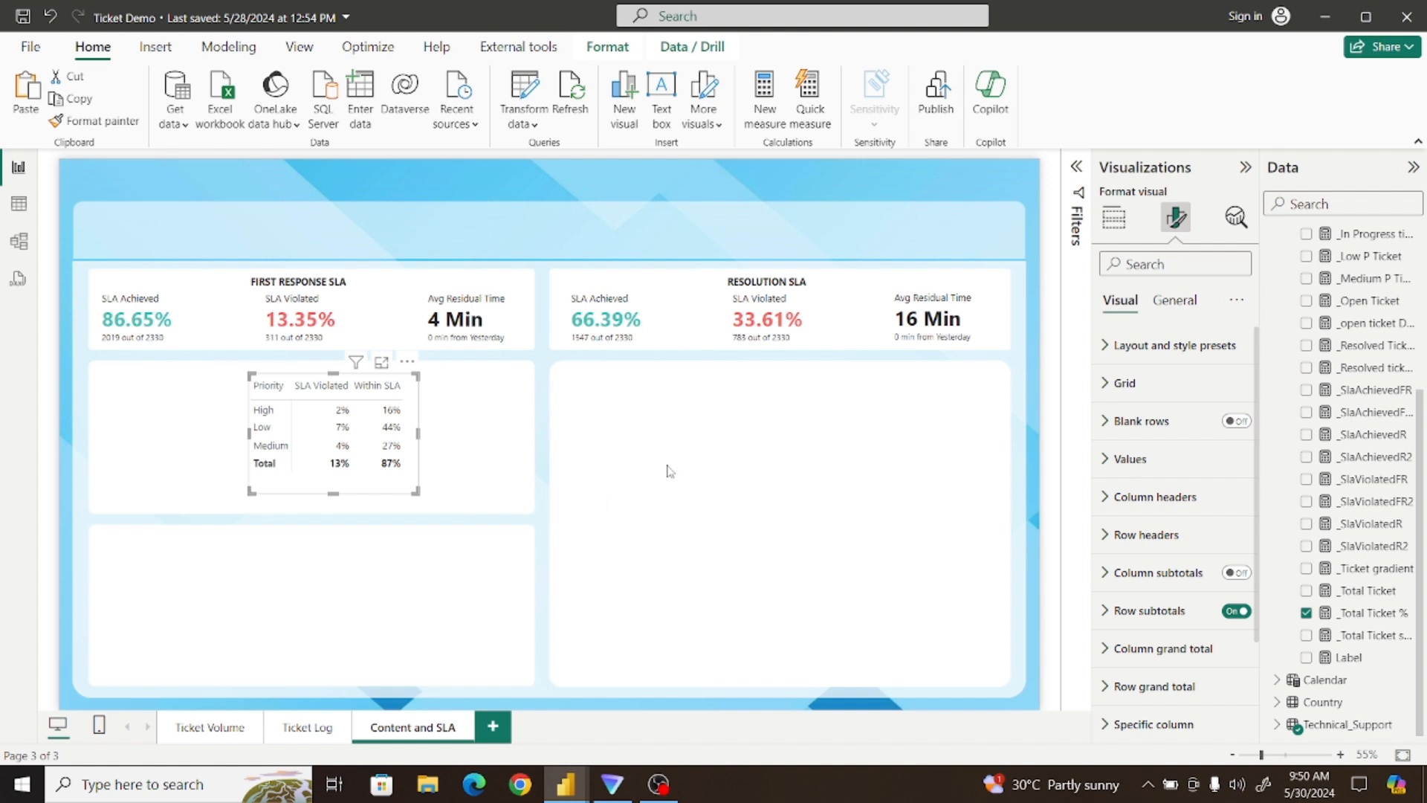
Turn on the matrix's title and set its text to "SLA Status by Order of Ticket Priority"
click(1175, 301)
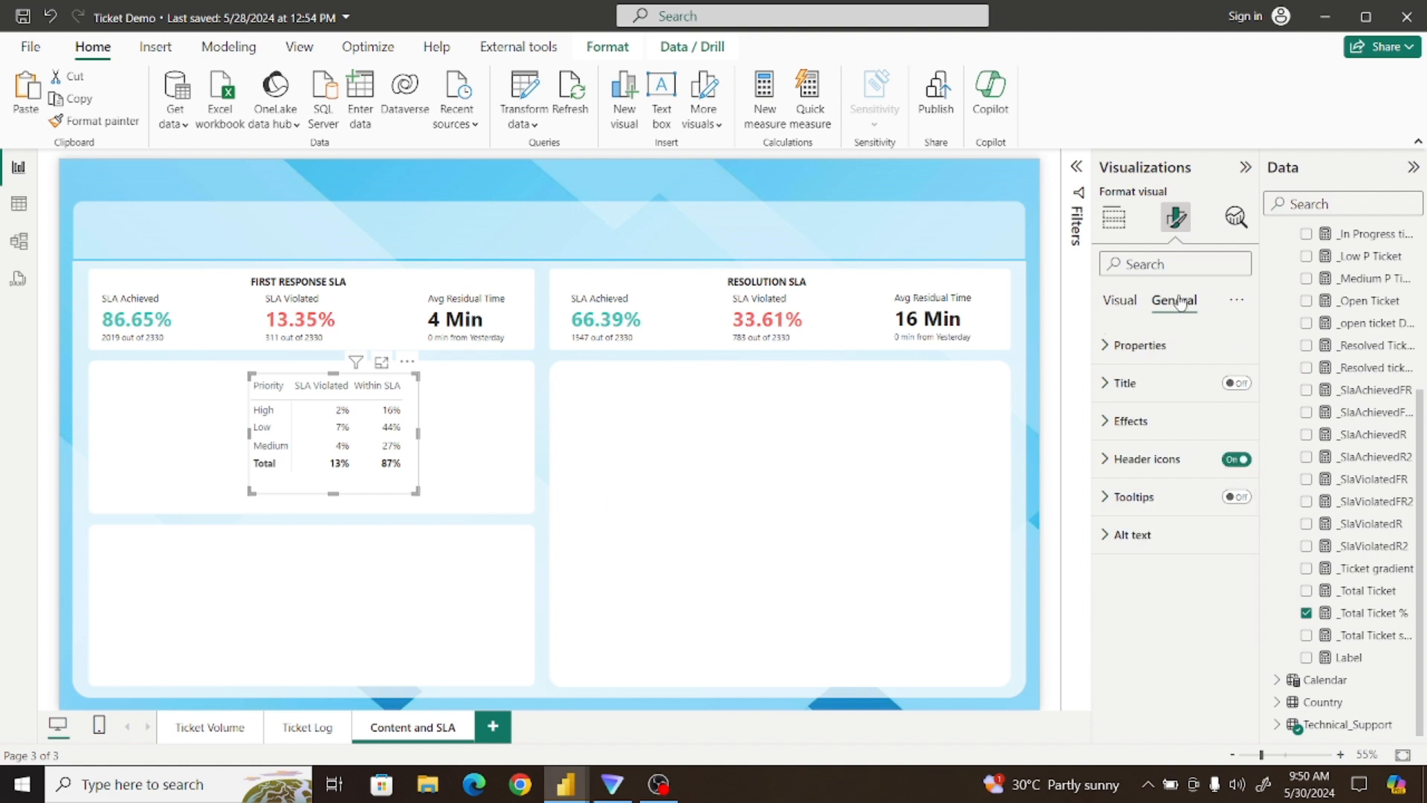
click(1237, 383)
click(1108, 383)
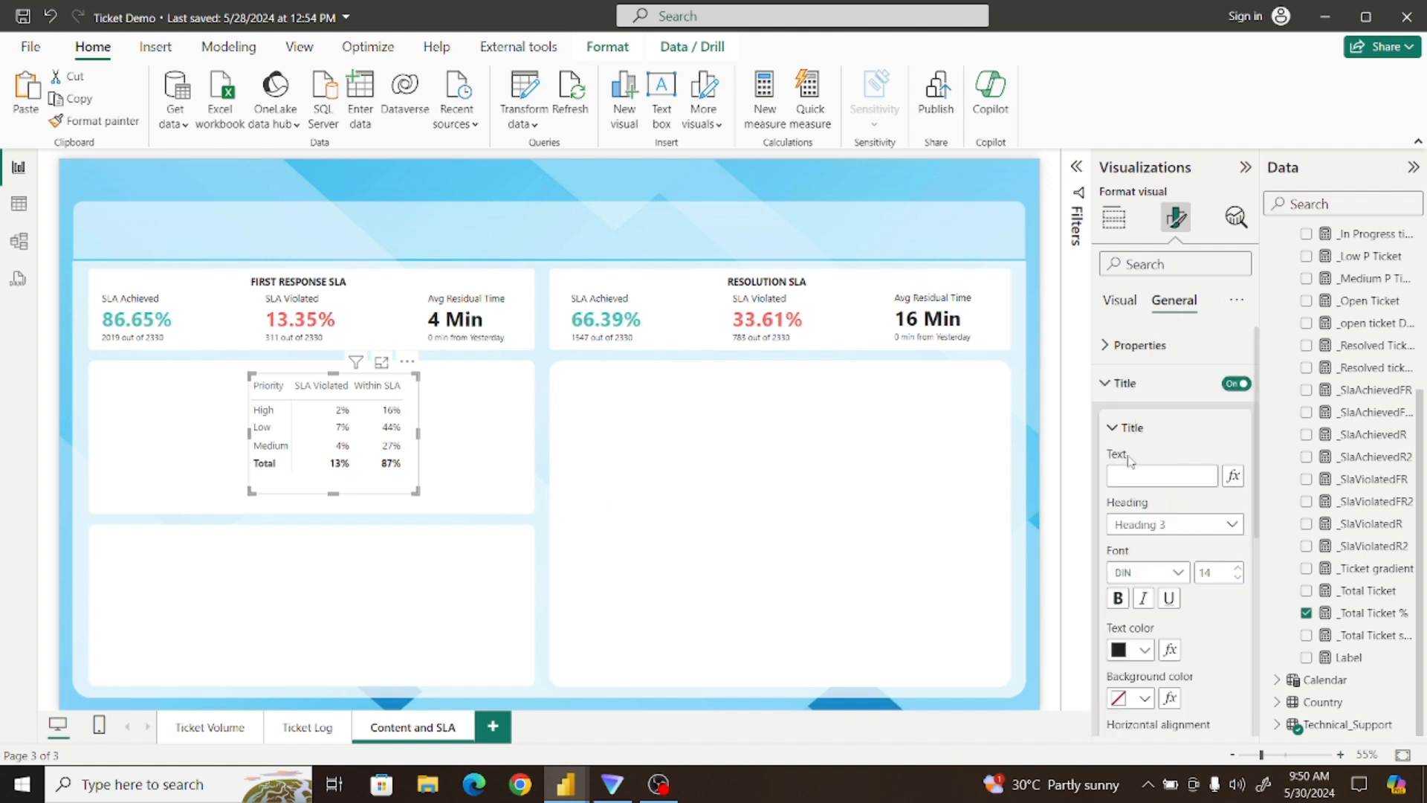
click(1119, 476)
text(SLA Status by)
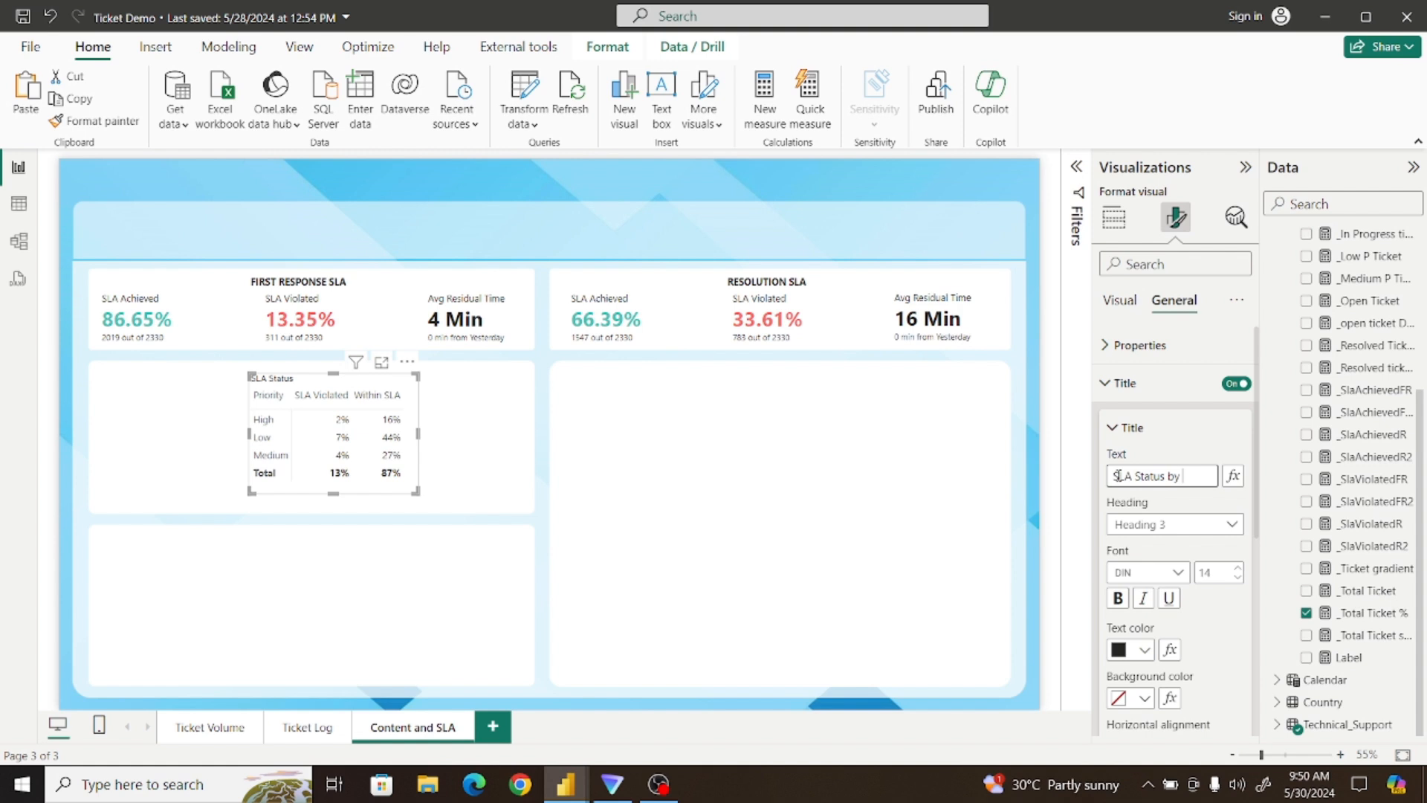
text( Order of Ticke)
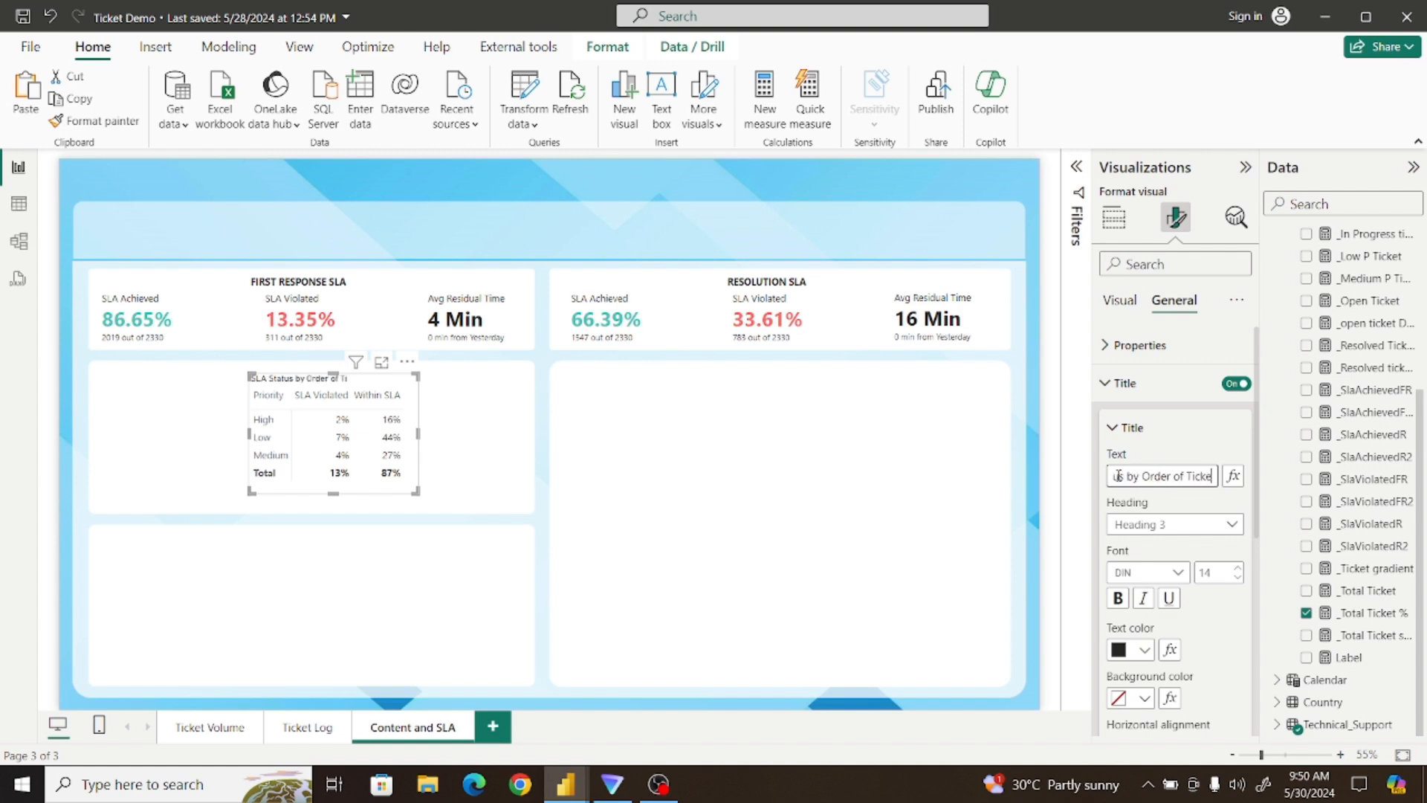
text(t Friorit)
Change the matrix title's font to Segoe UI
click(1178, 573)
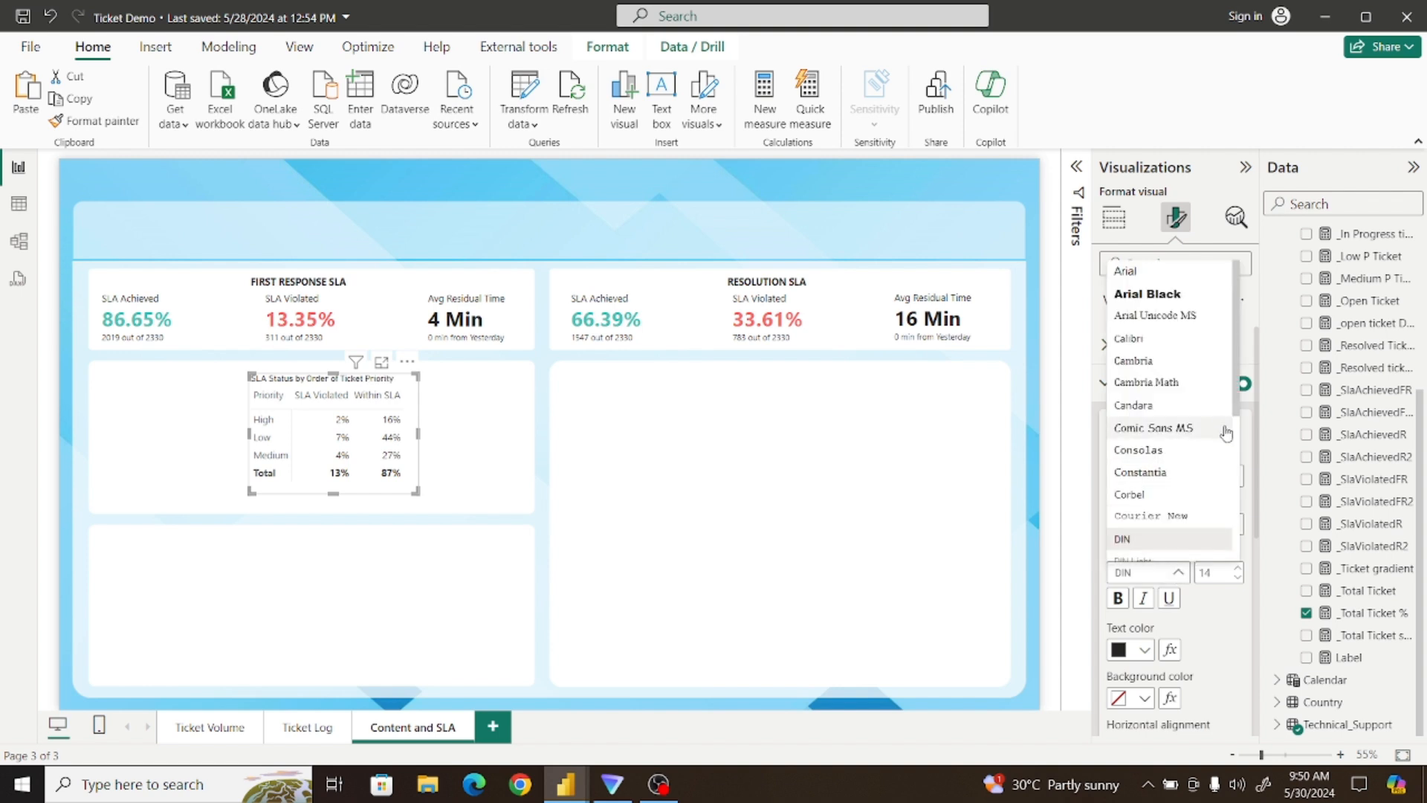
drag(1238, 409, 1238, 480)
click(1181, 493)
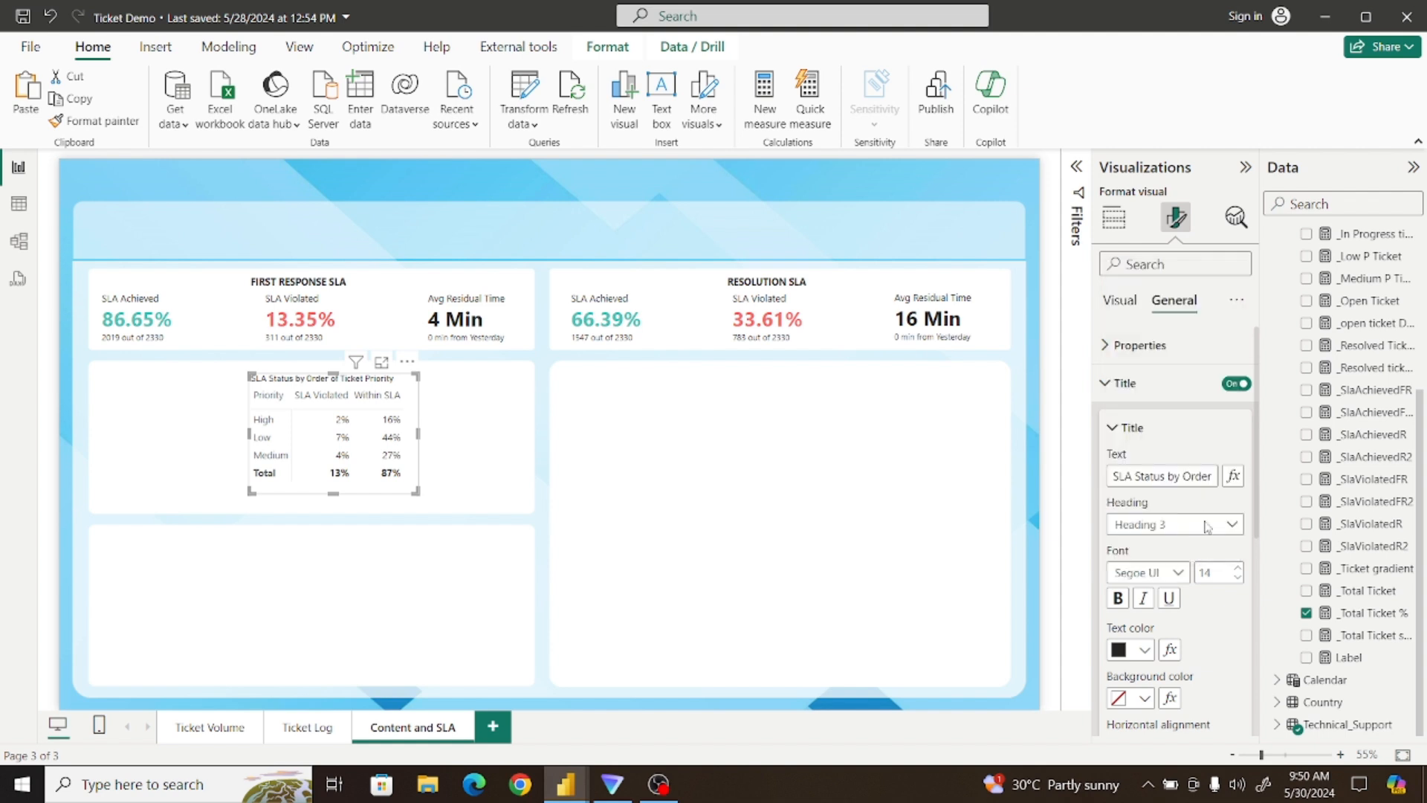
click(1107, 391)
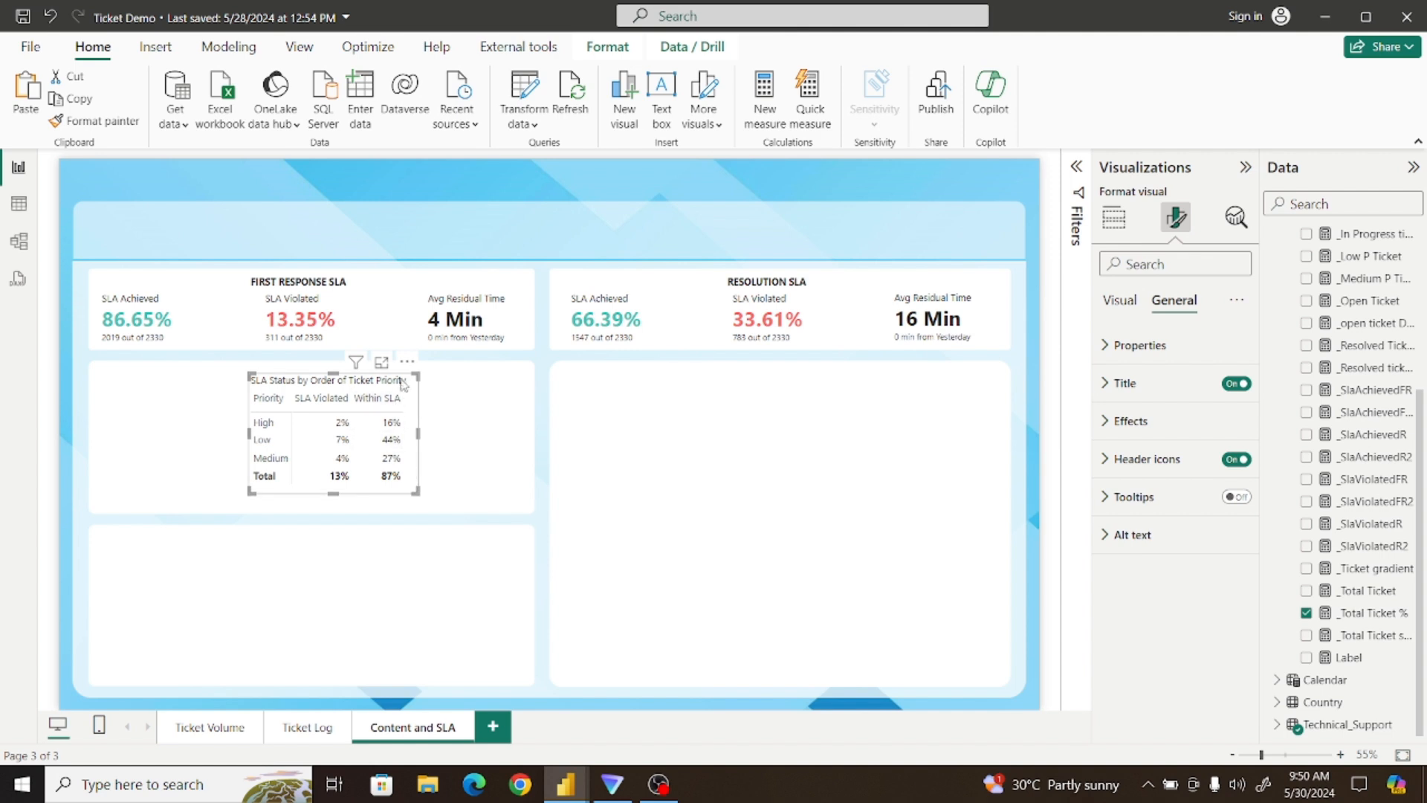
Shift the priority matrix left within its panel and place a duplicate of it directly to its right
drag(405, 369, 370, 369)
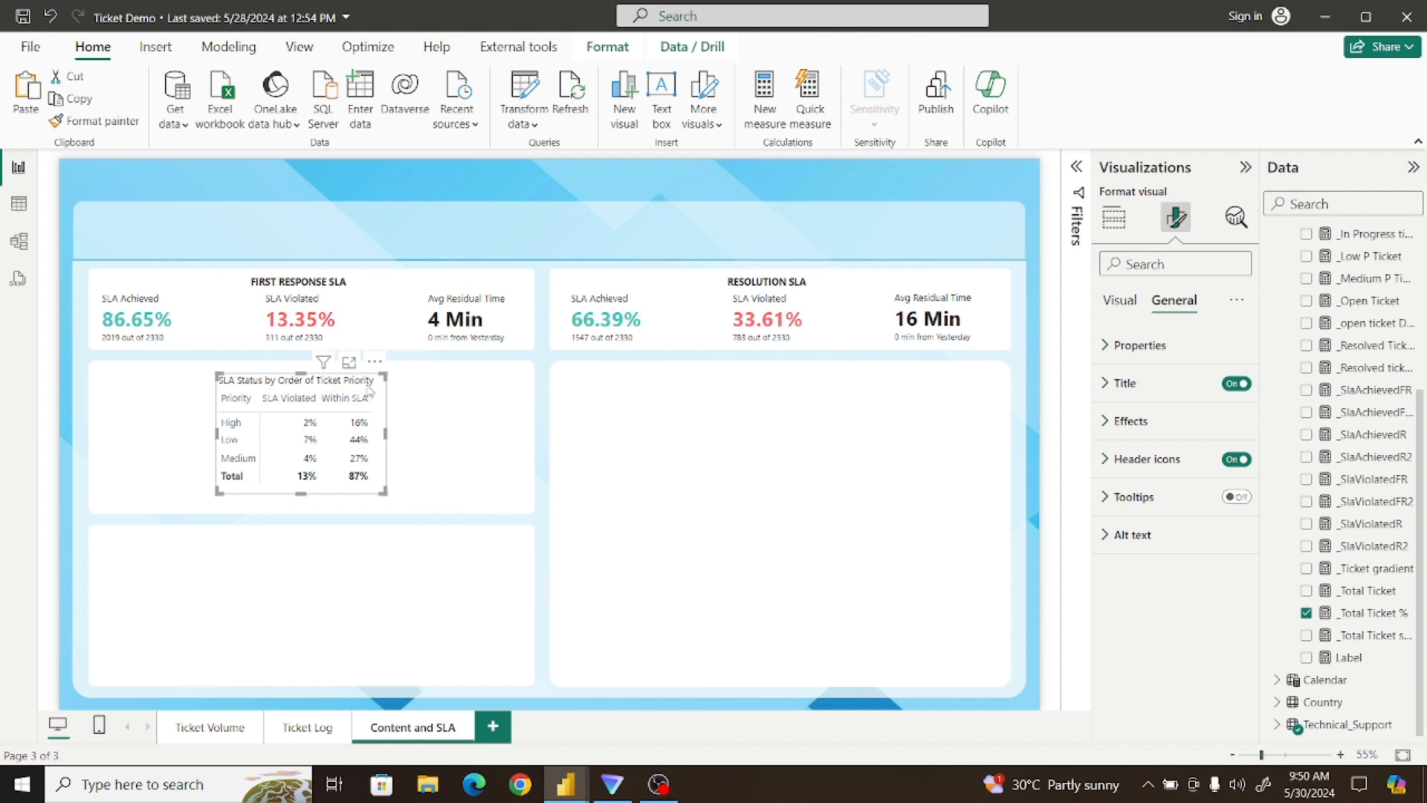
drag(376, 368, 365, 369)
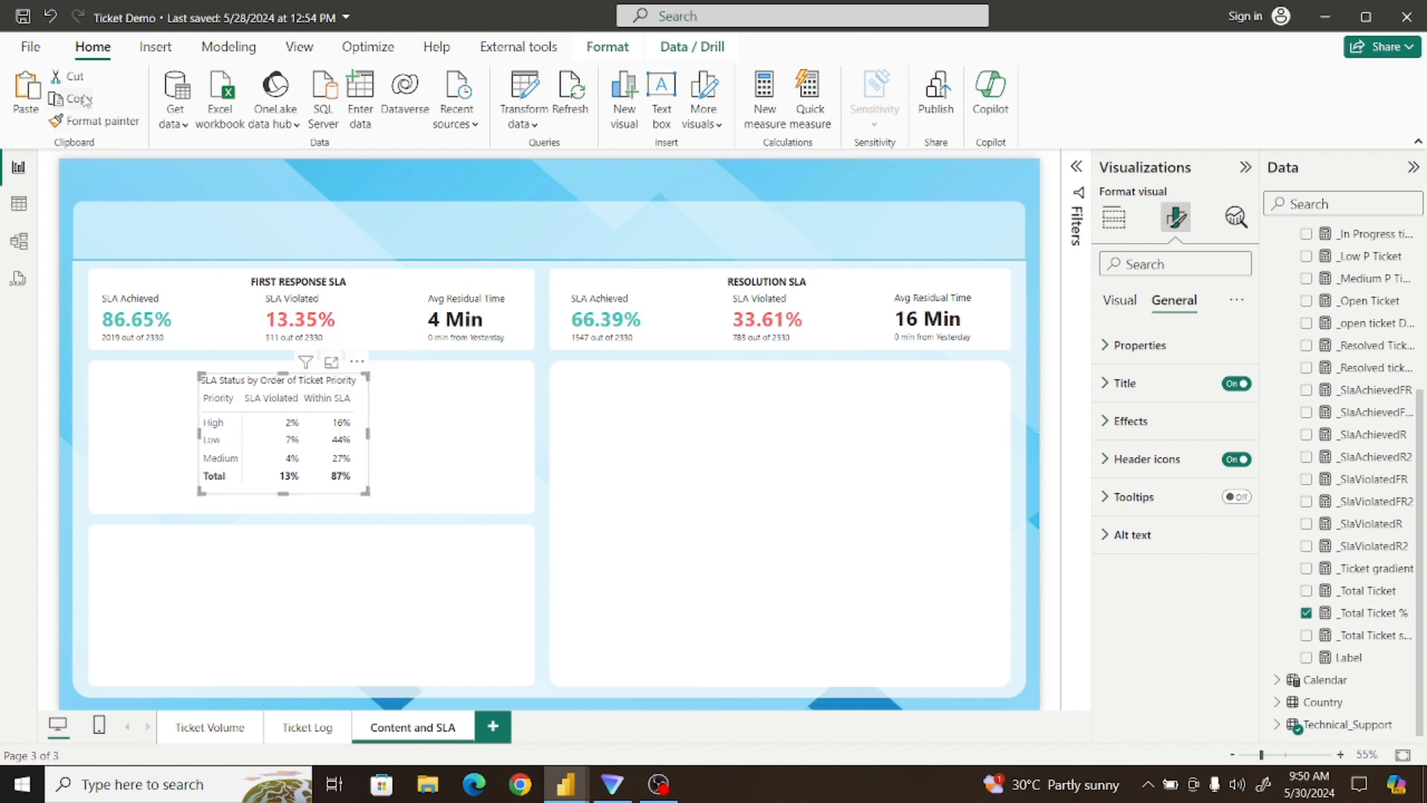
click(57, 99)
click(26, 93)
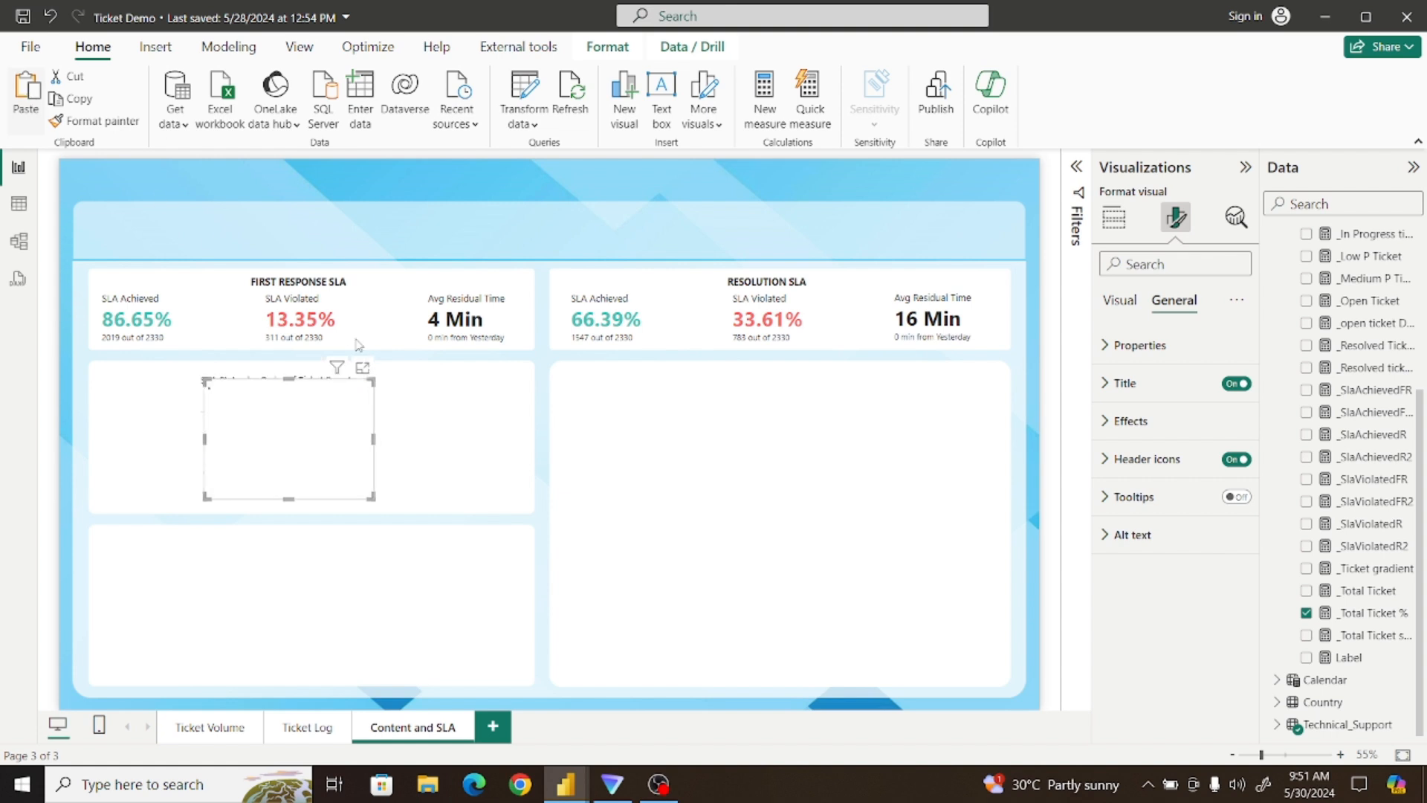
drag(416, 380, 531, 372)
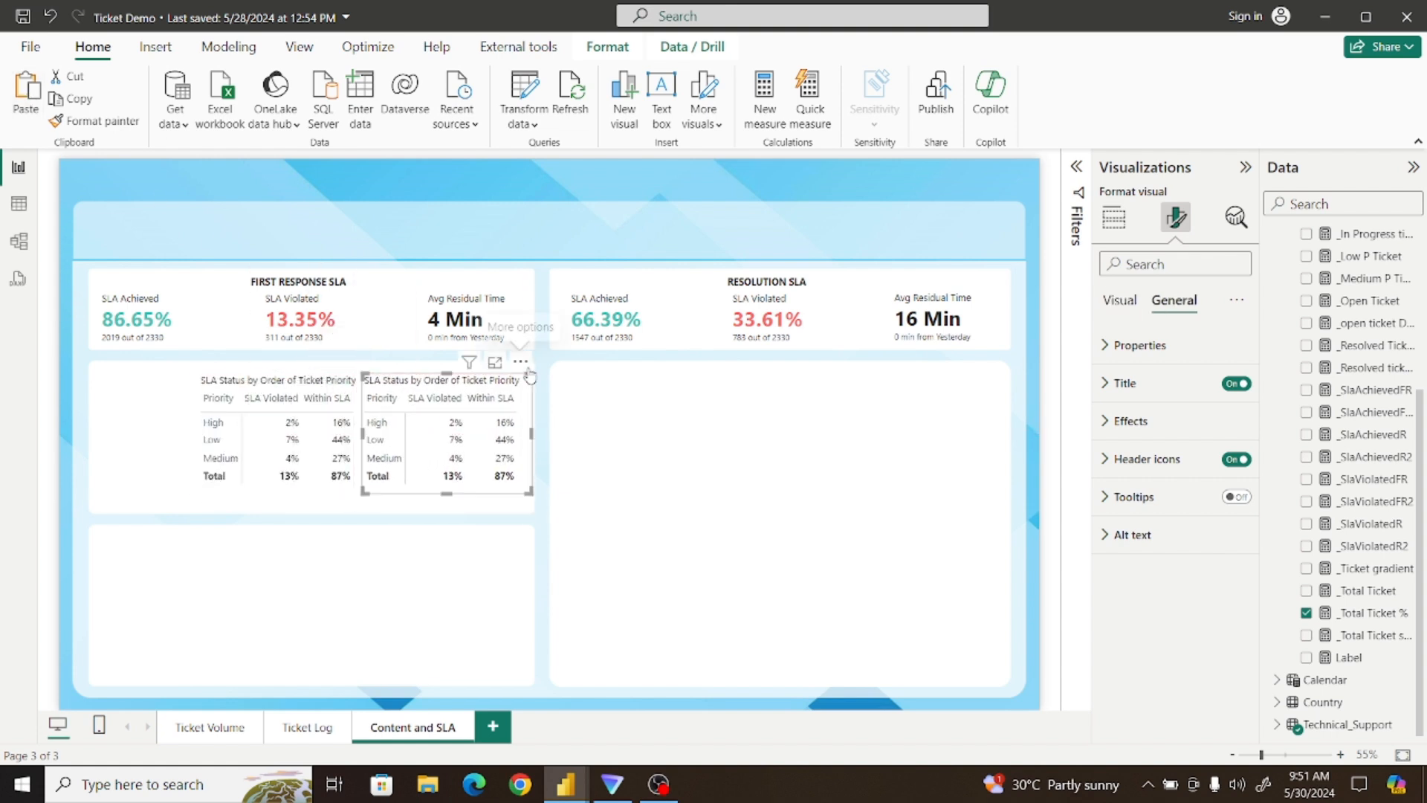
Replace Priority with Source from the Technical_Support table as the row field of the duplicated matrix
click(1114, 218)
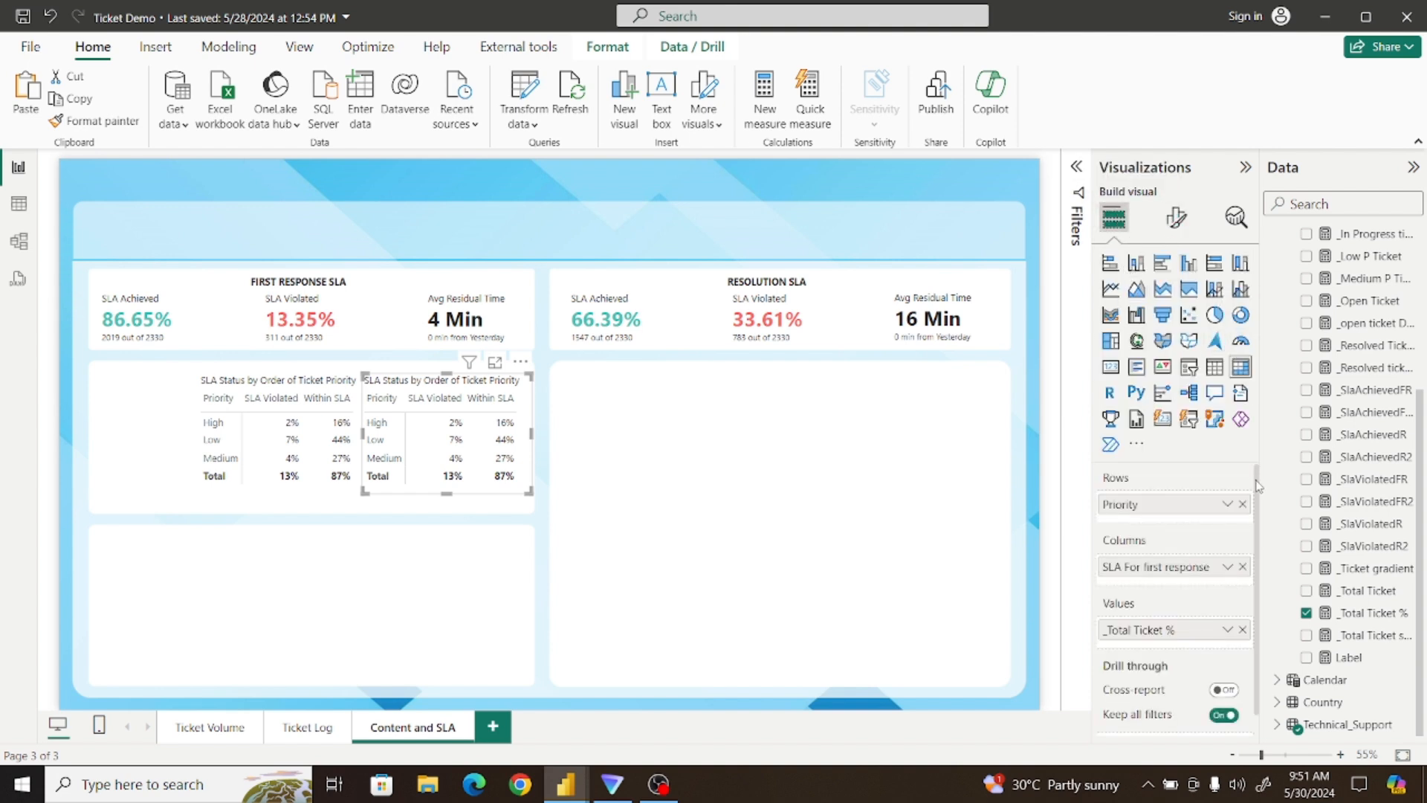
scroll(1260, 487, down, 1)
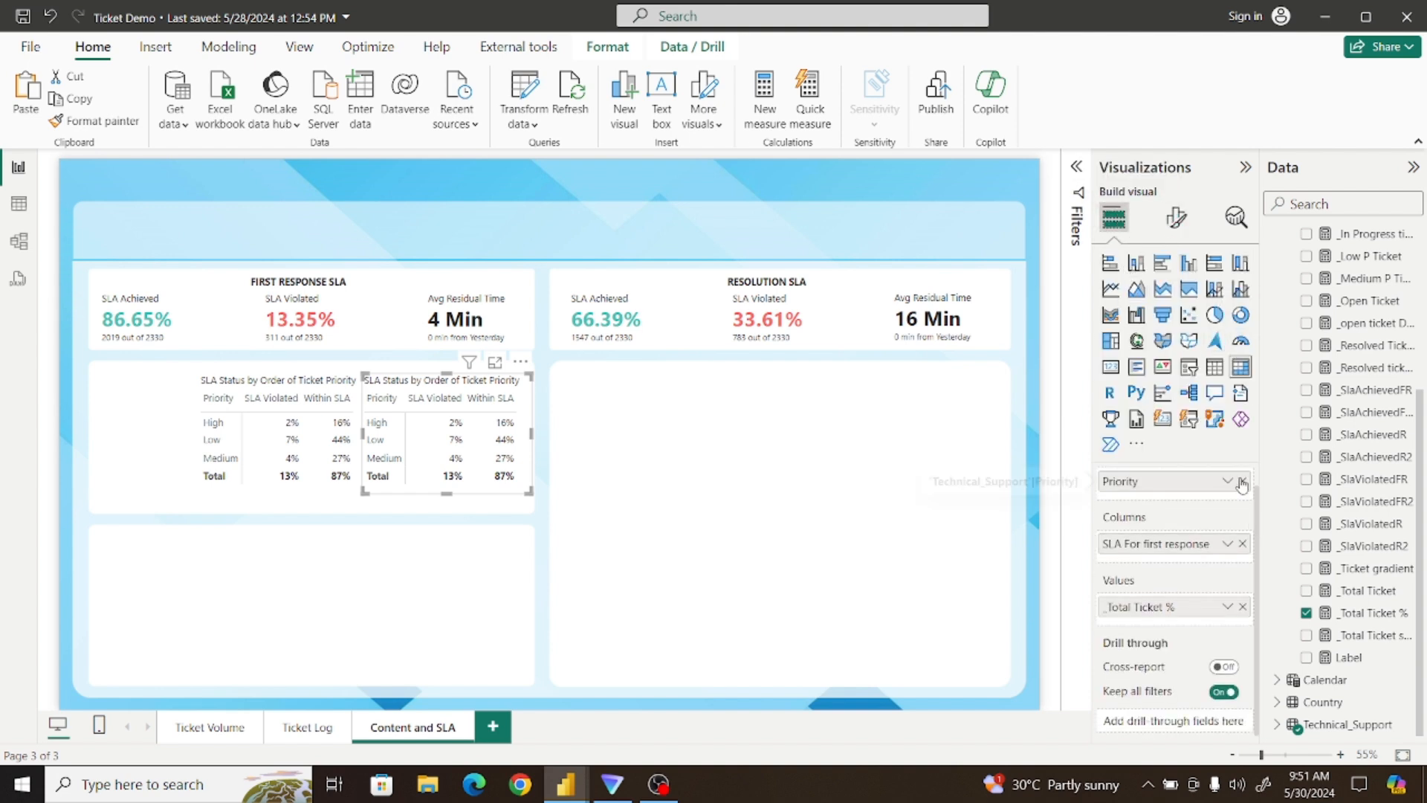
click(1242, 480)
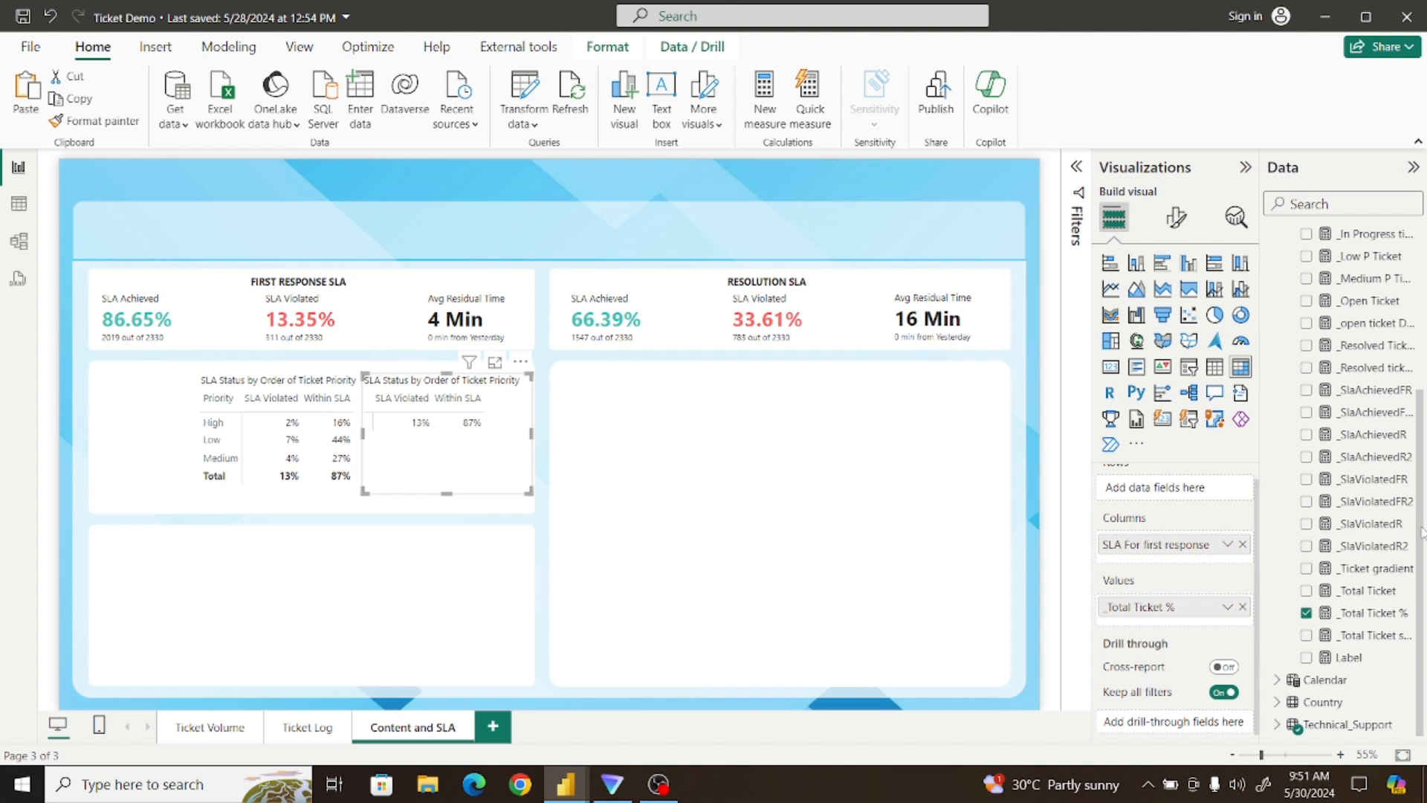
click(1277, 725)
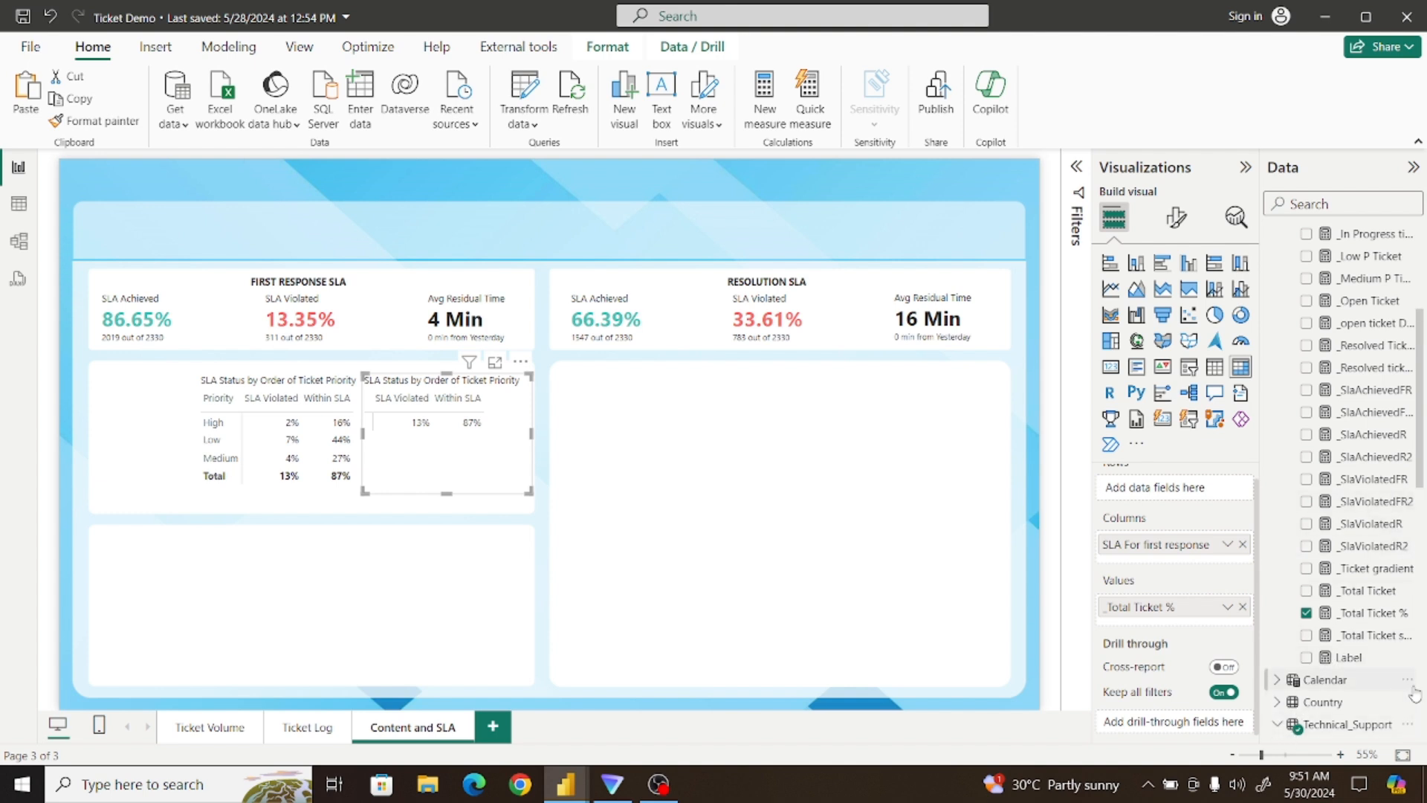
drag(1421, 476, 1423, 735)
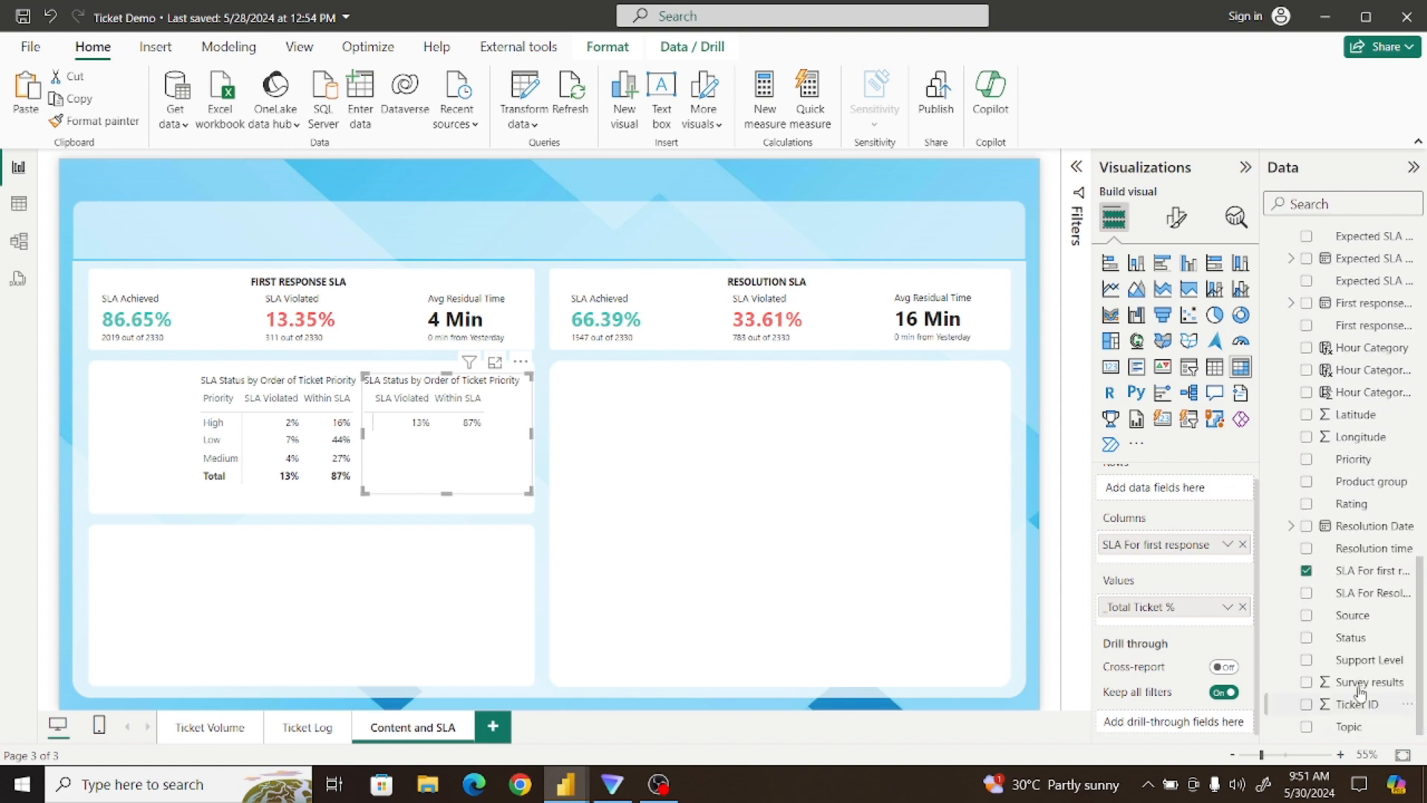
click(1306, 615)
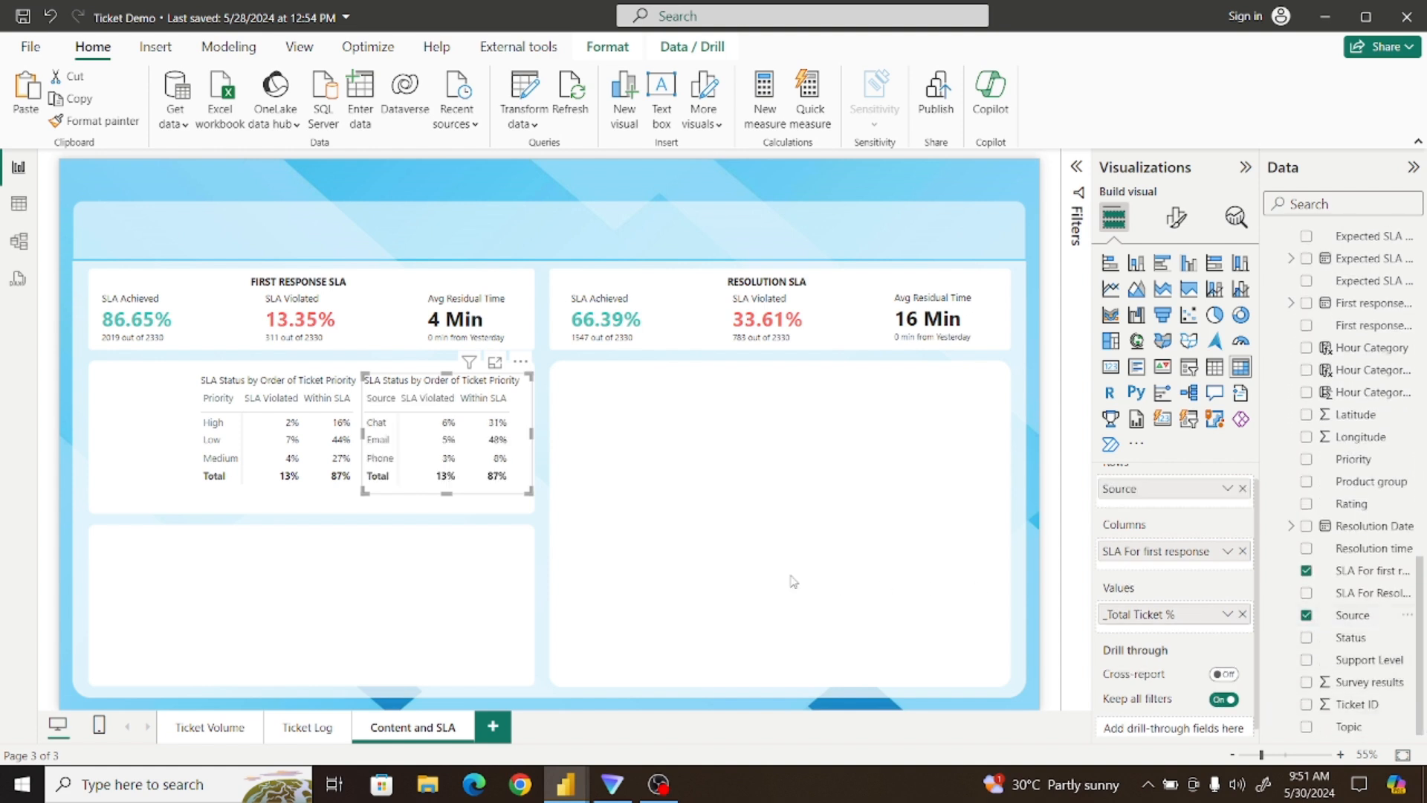
click(435, 511)
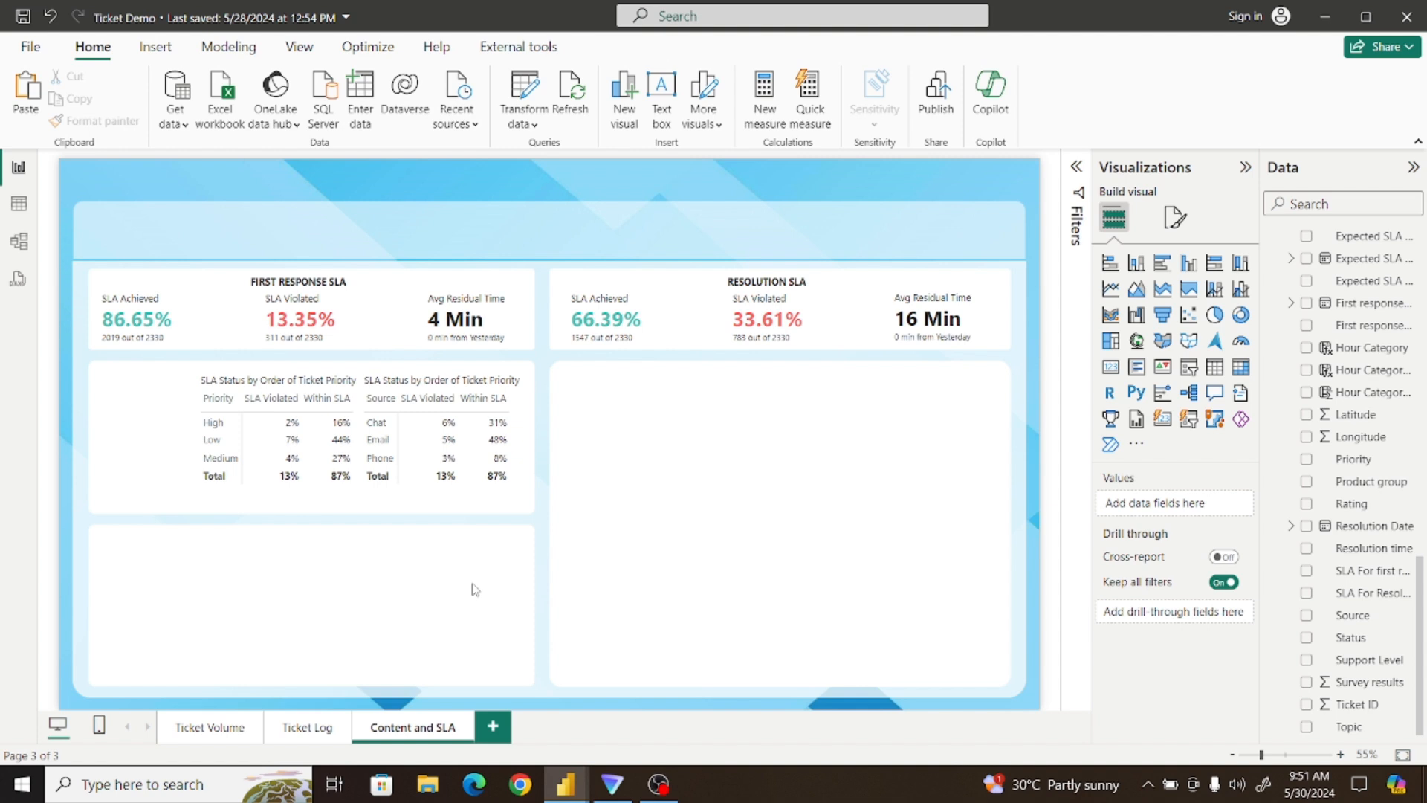
Duplicate the FIRST RESPONSE SLA heading text box and place the copy left of the priority matrix
click(325, 282)
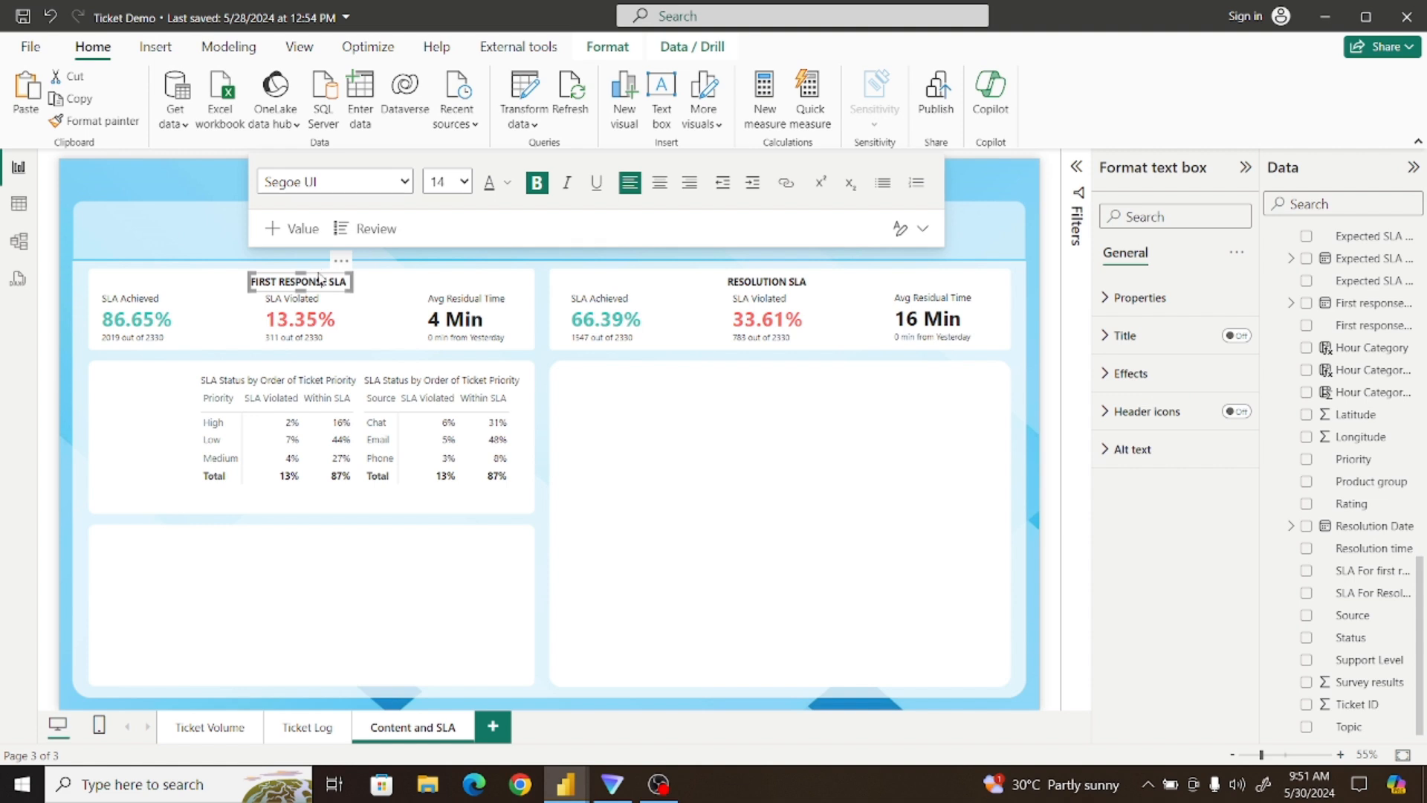
click(319, 274)
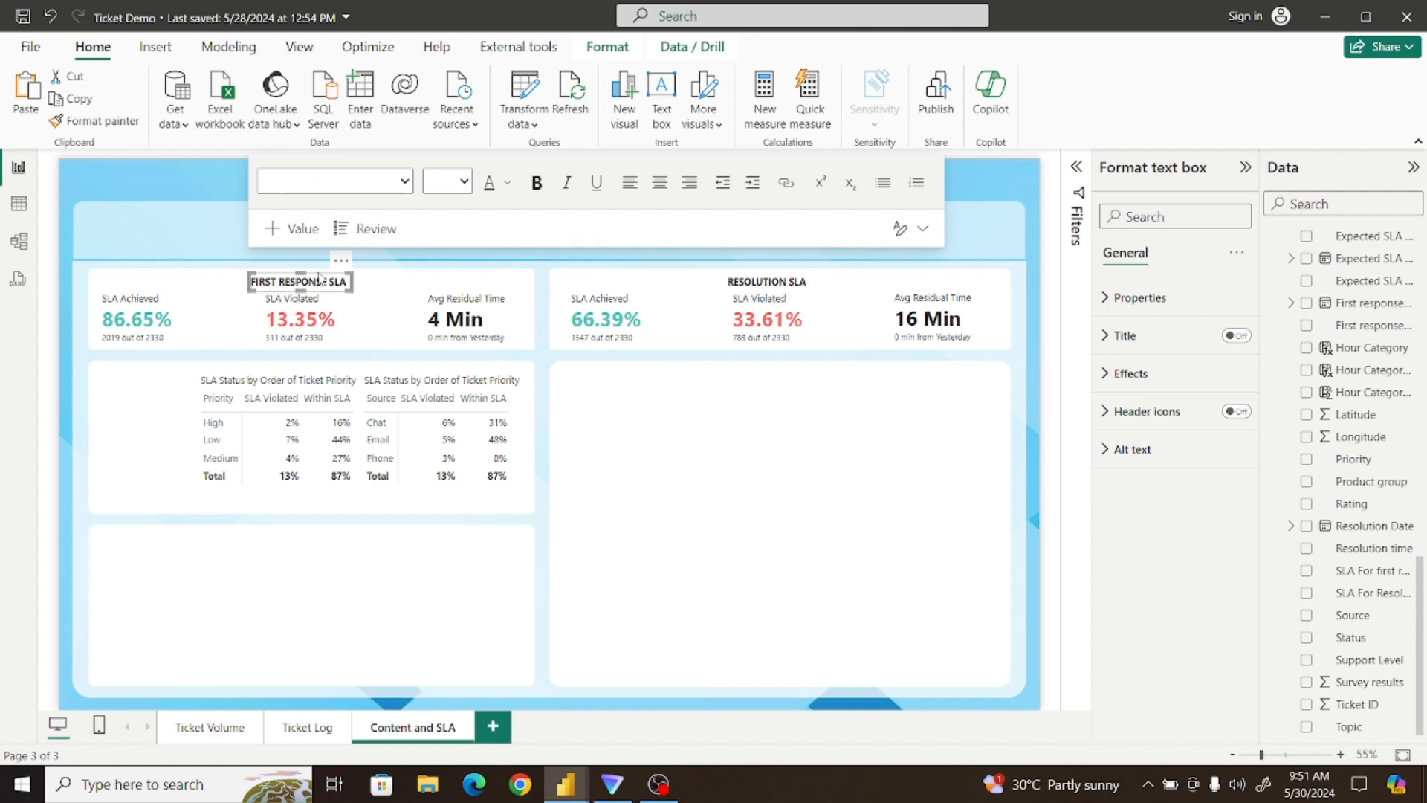
click(79, 100)
click(26, 93)
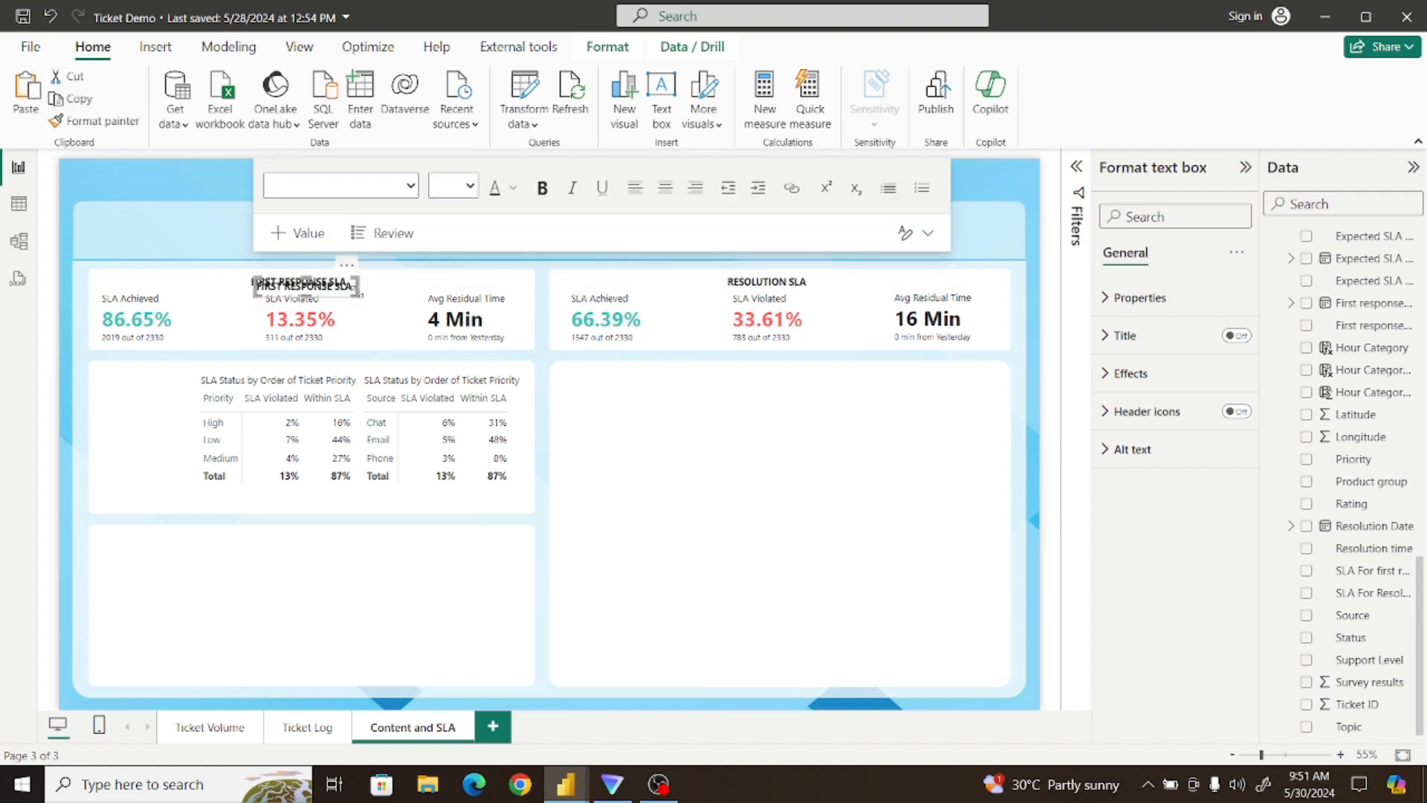
drag(346, 271, 192, 365)
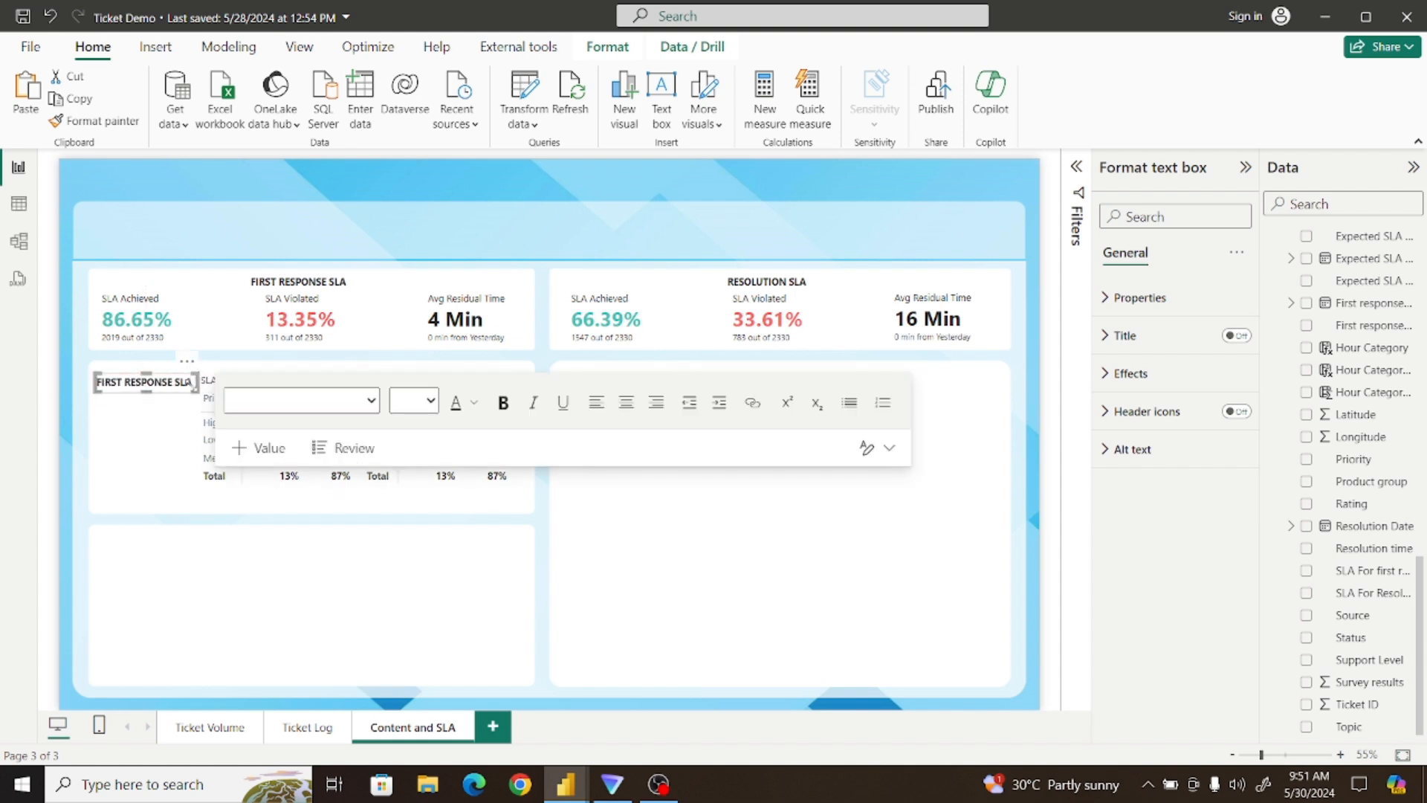
click(191, 411)
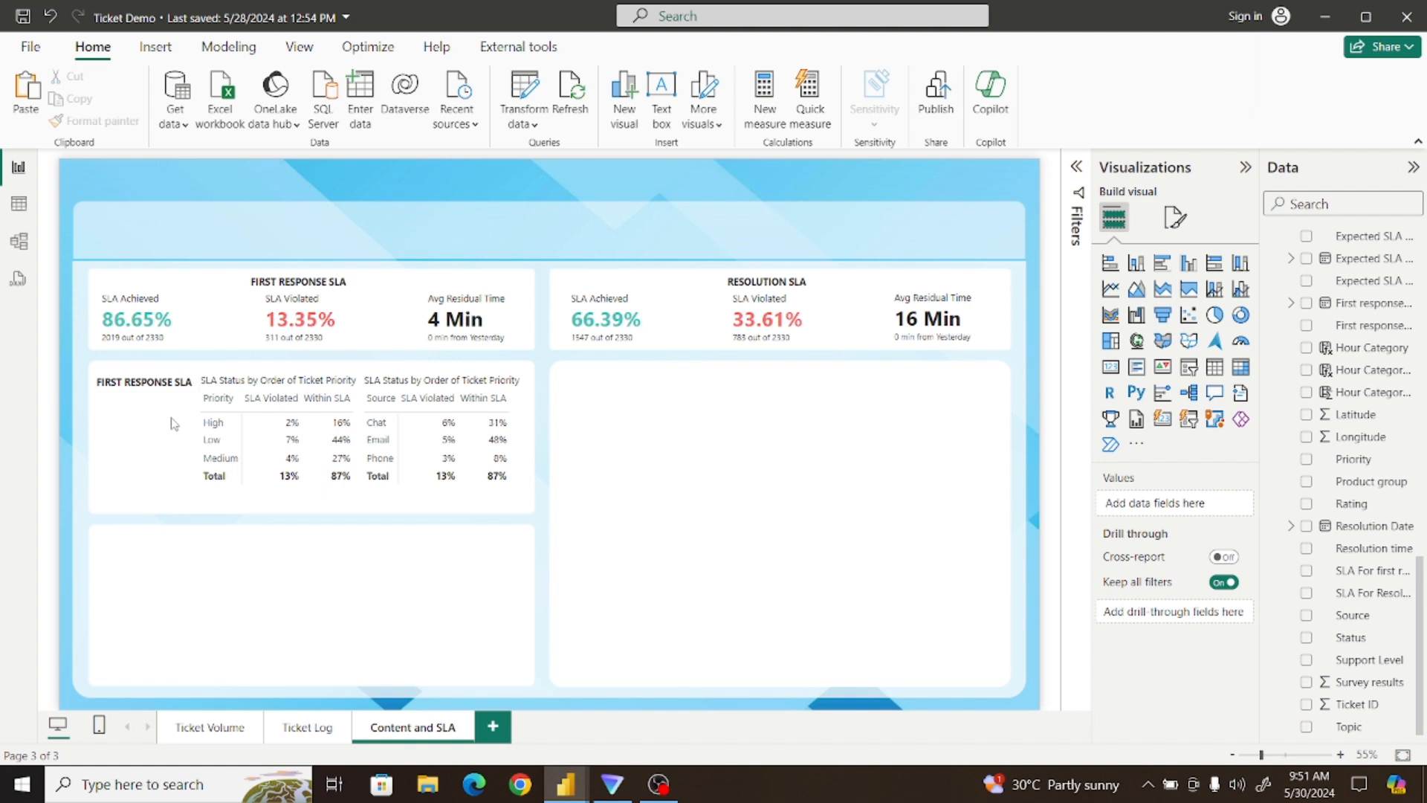
click(189, 392)
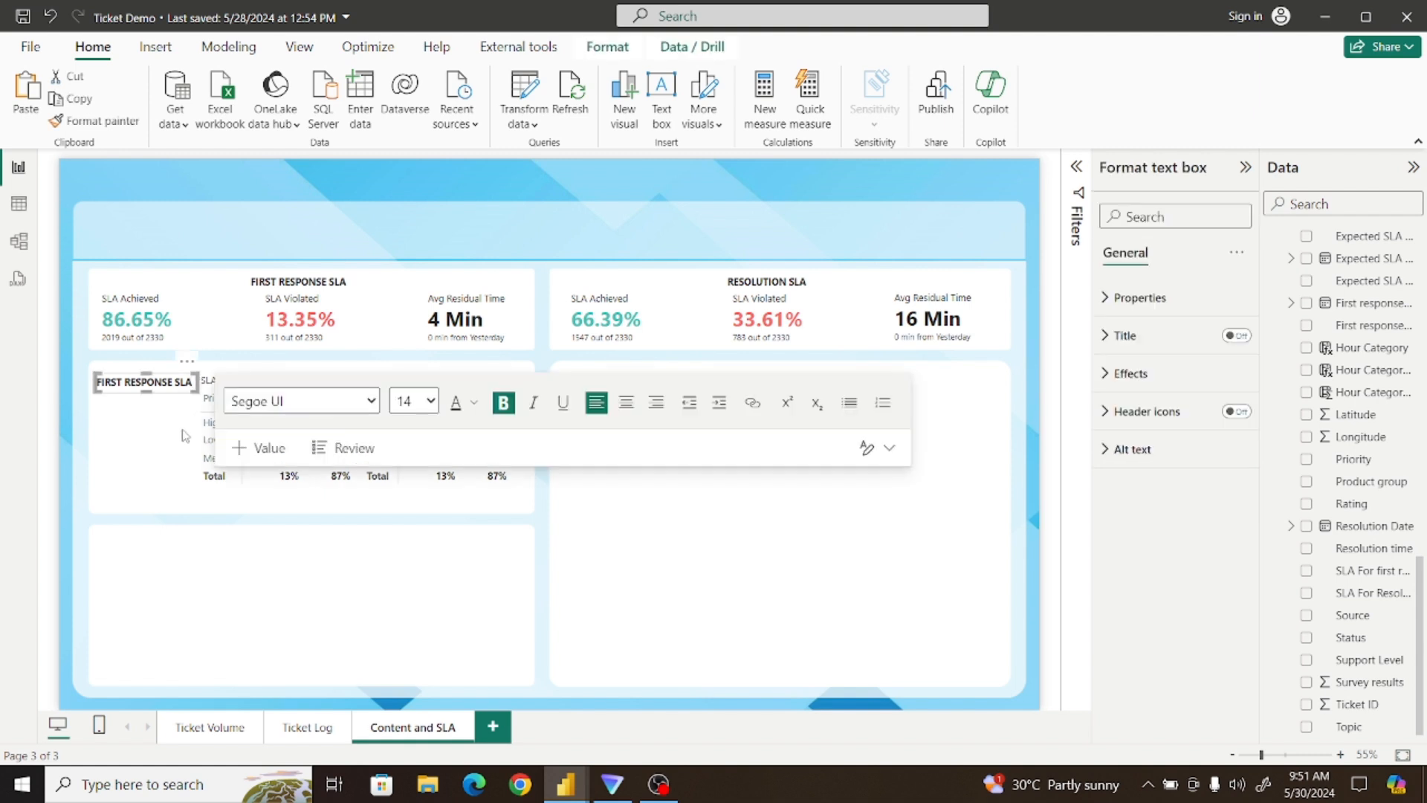
click(165, 506)
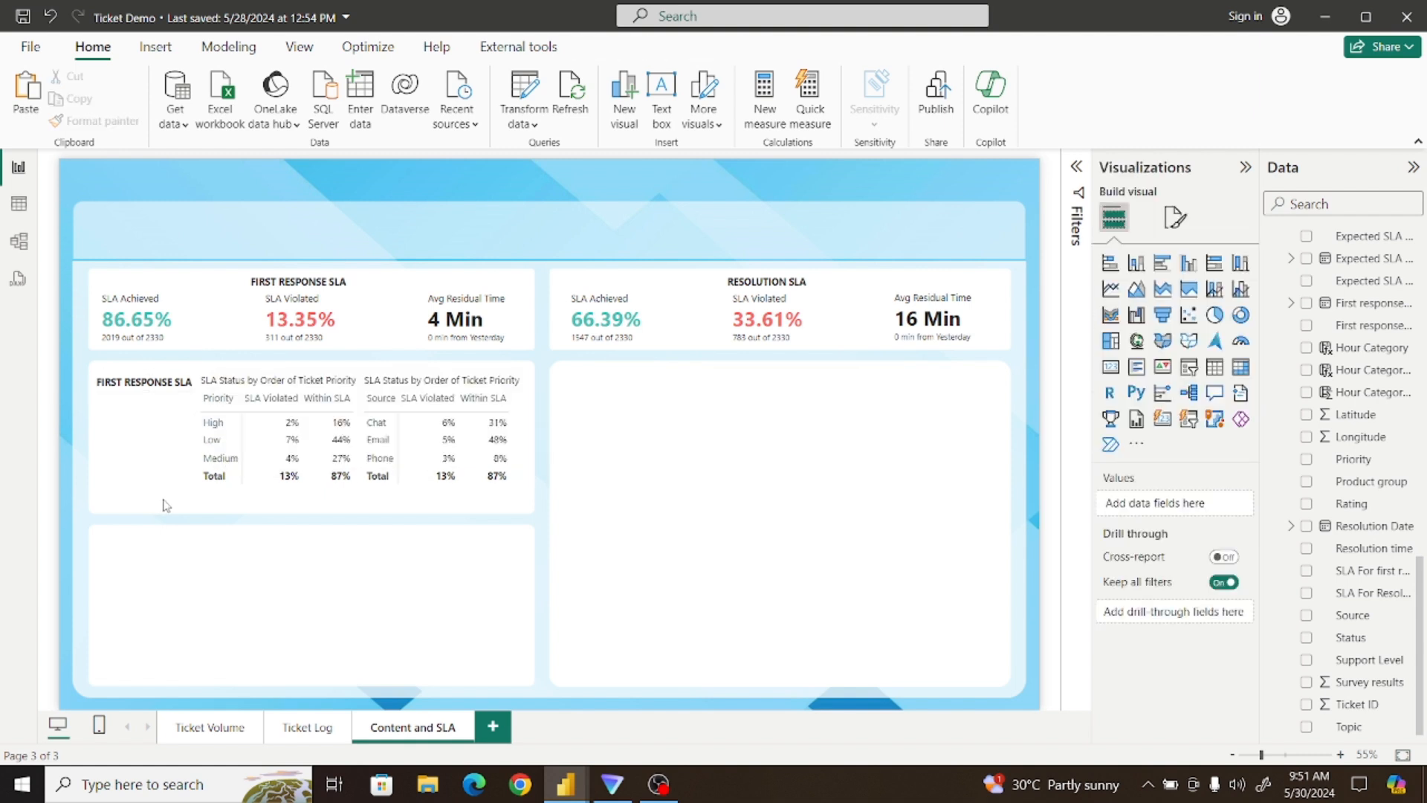
Switch to the Ticket Analysis report to examine its First Response target SLA layout, and return to Ticket Demo
mouse_move(565, 784)
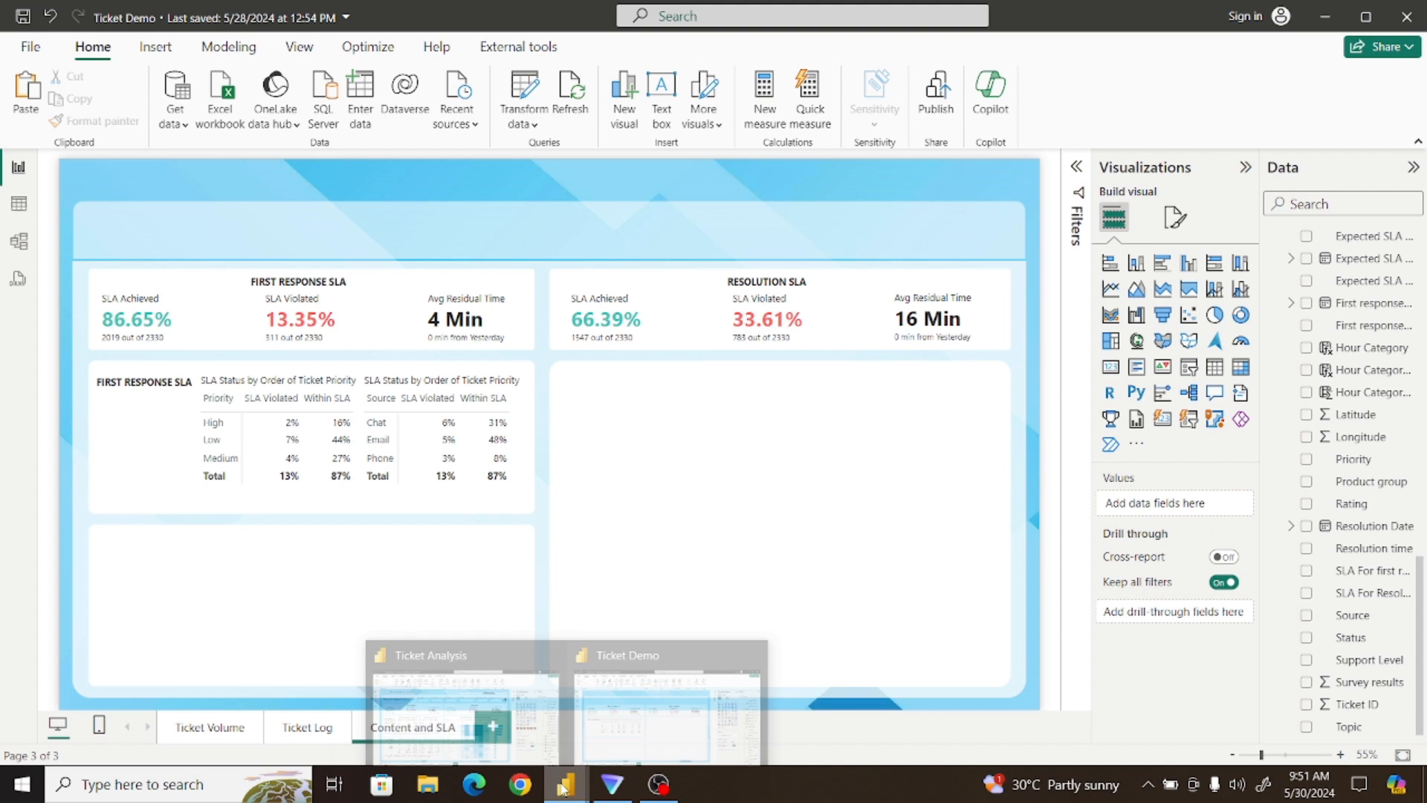
click(505, 732)
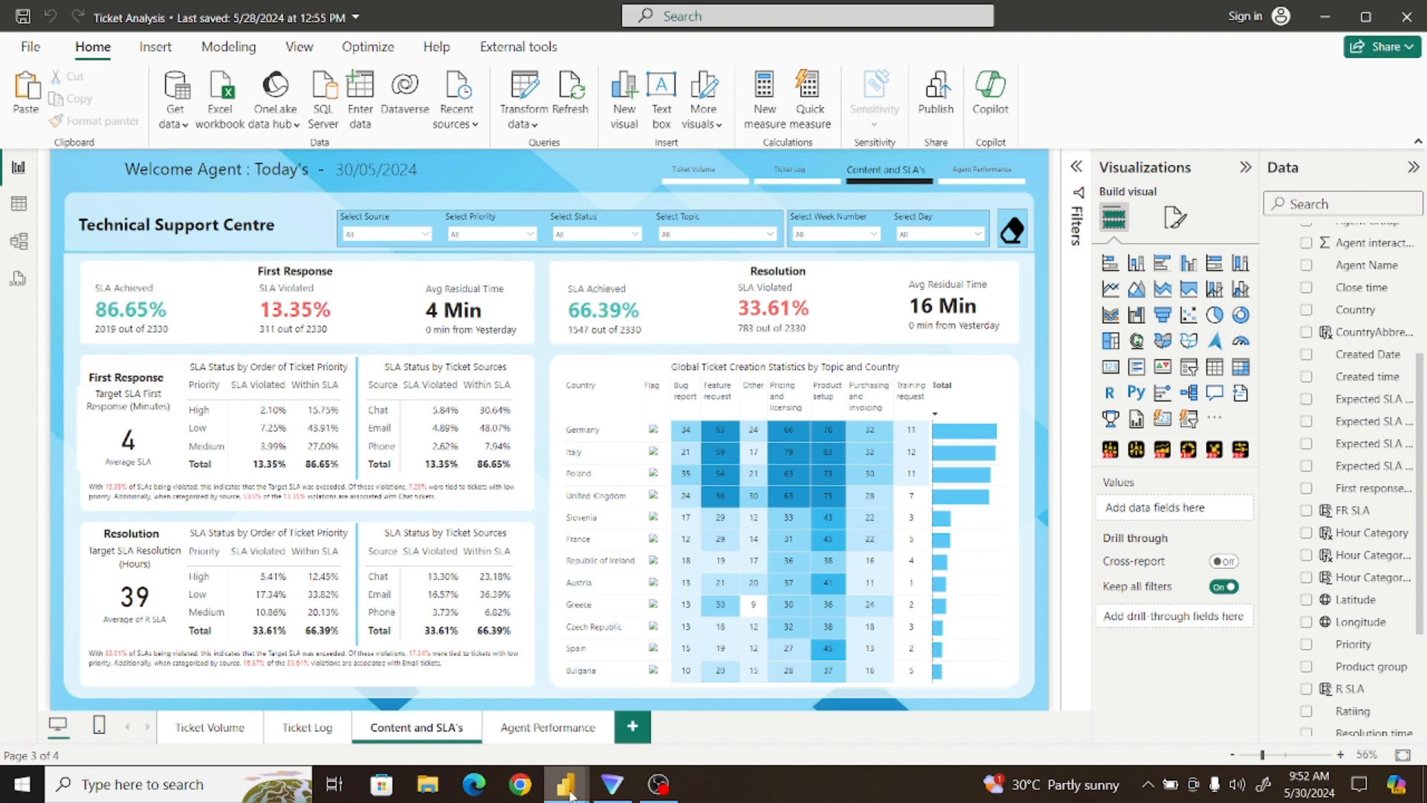
mouse_move(567, 784)
click(665, 710)
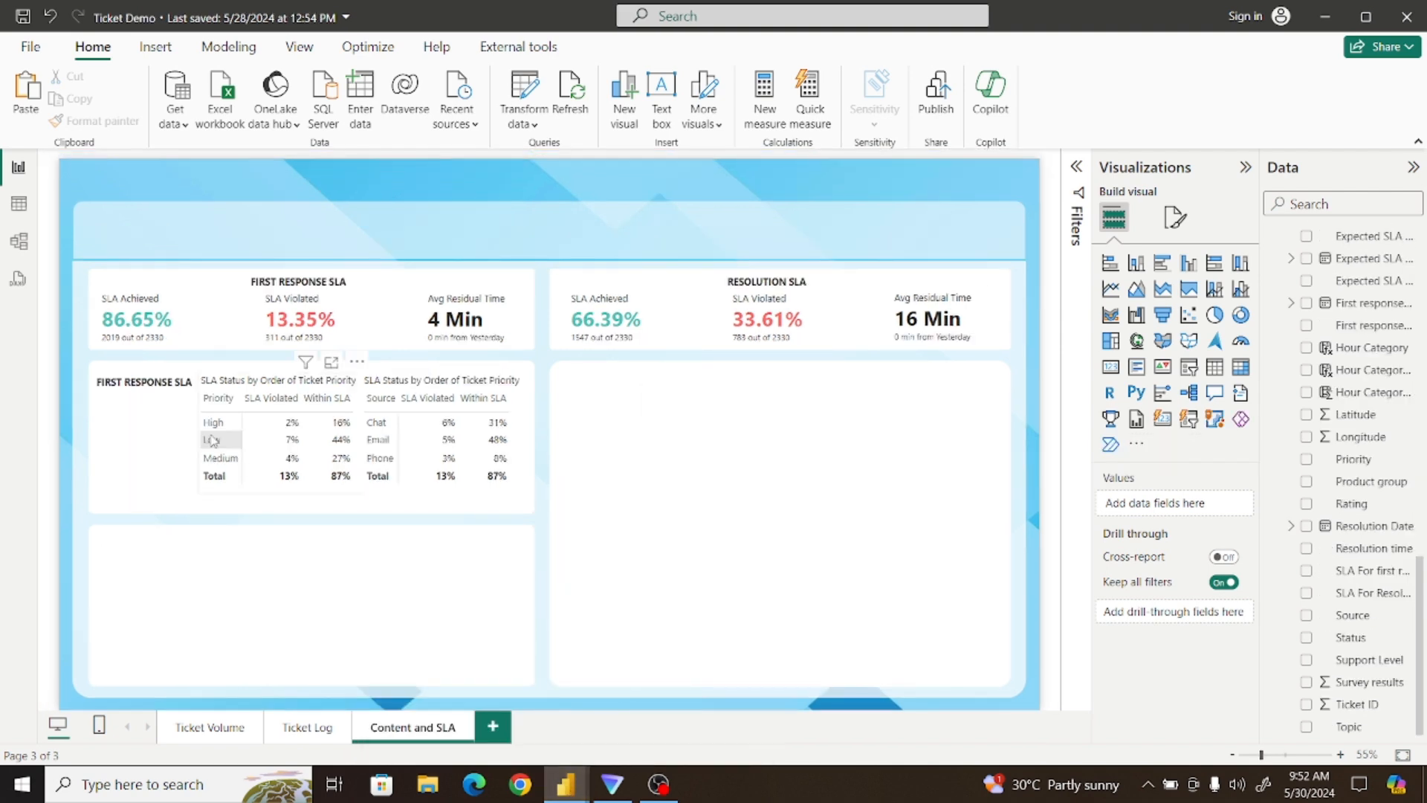
Examine the Technical_Support table, comparing the Created Date and Created time columns with the expected first response and resolve SLA columns
click(18, 203)
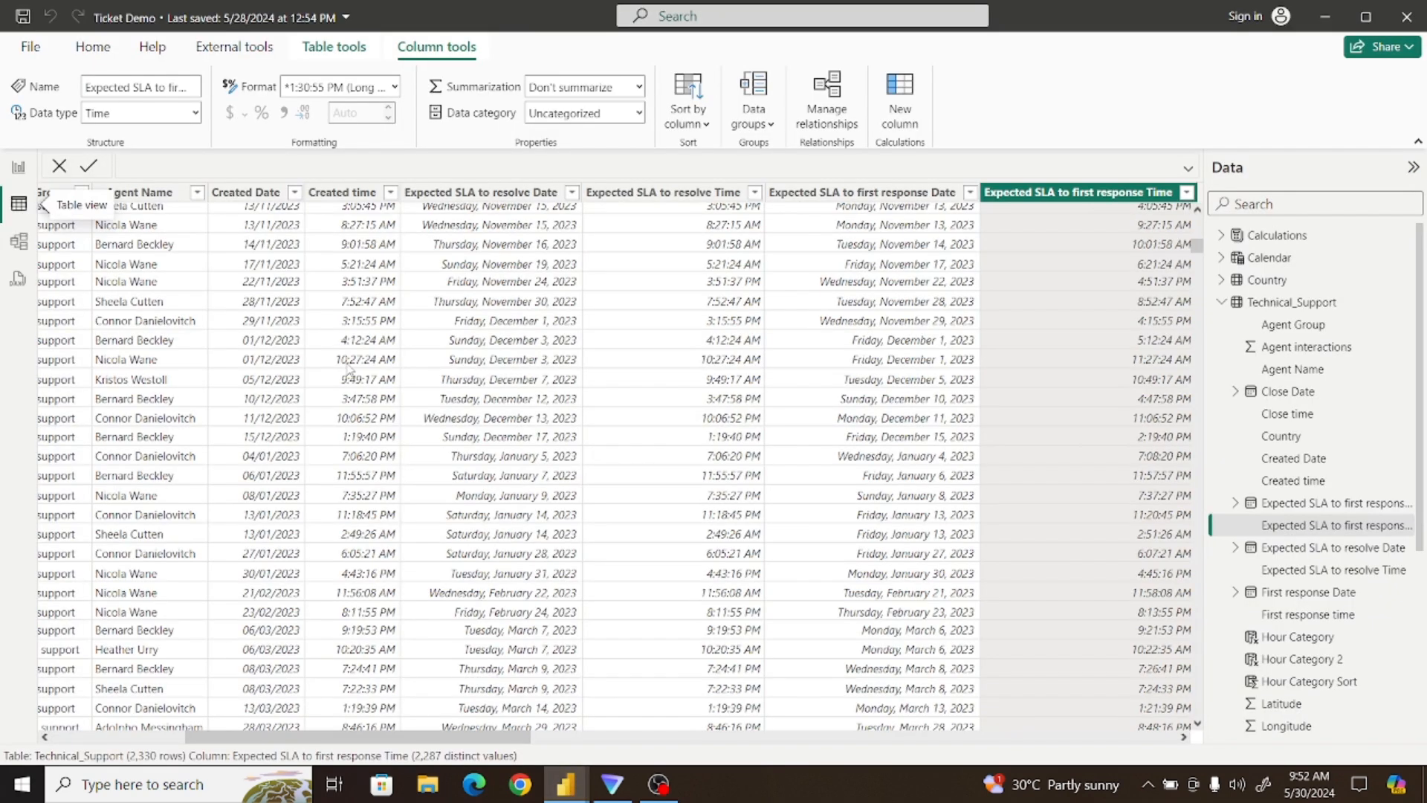
click(257, 214)
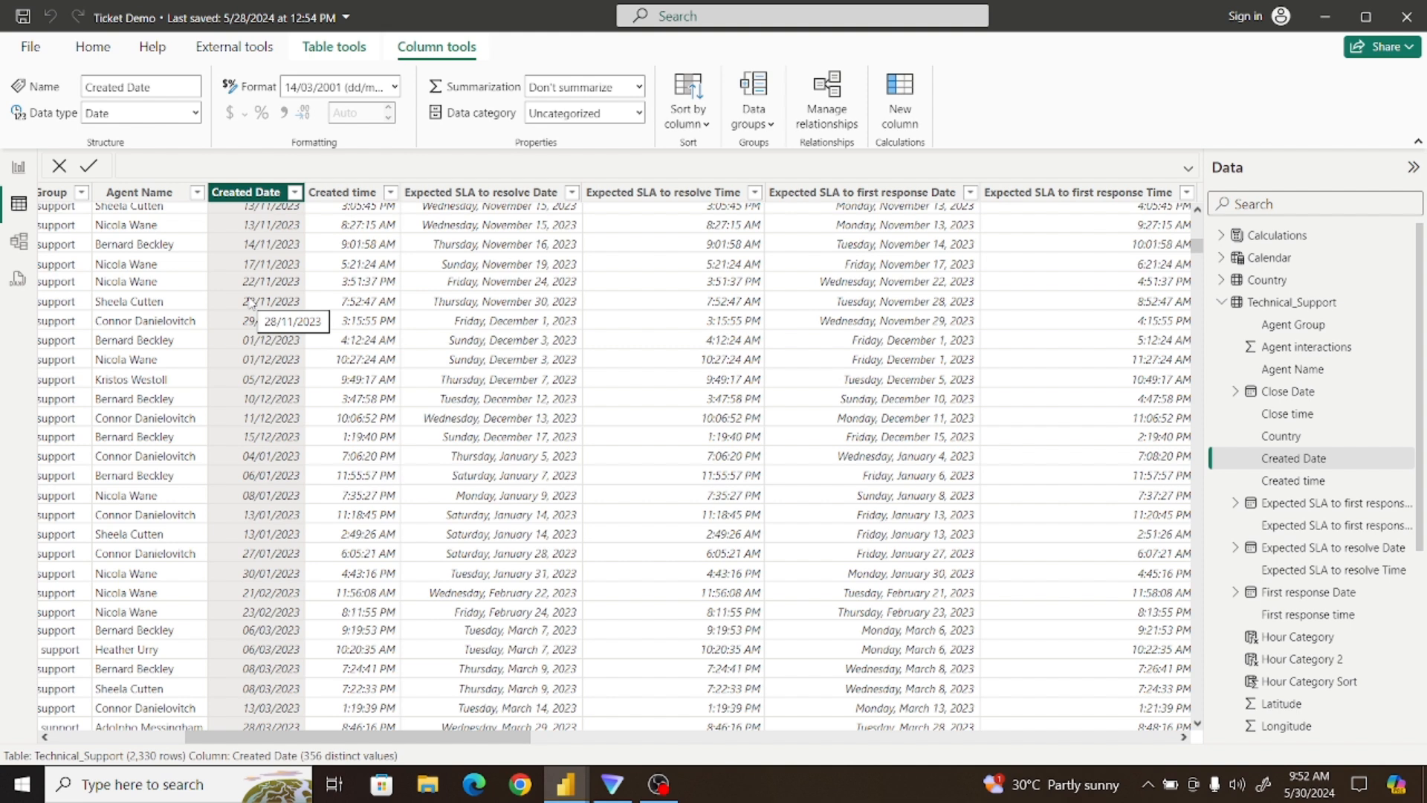
click(342, 192)
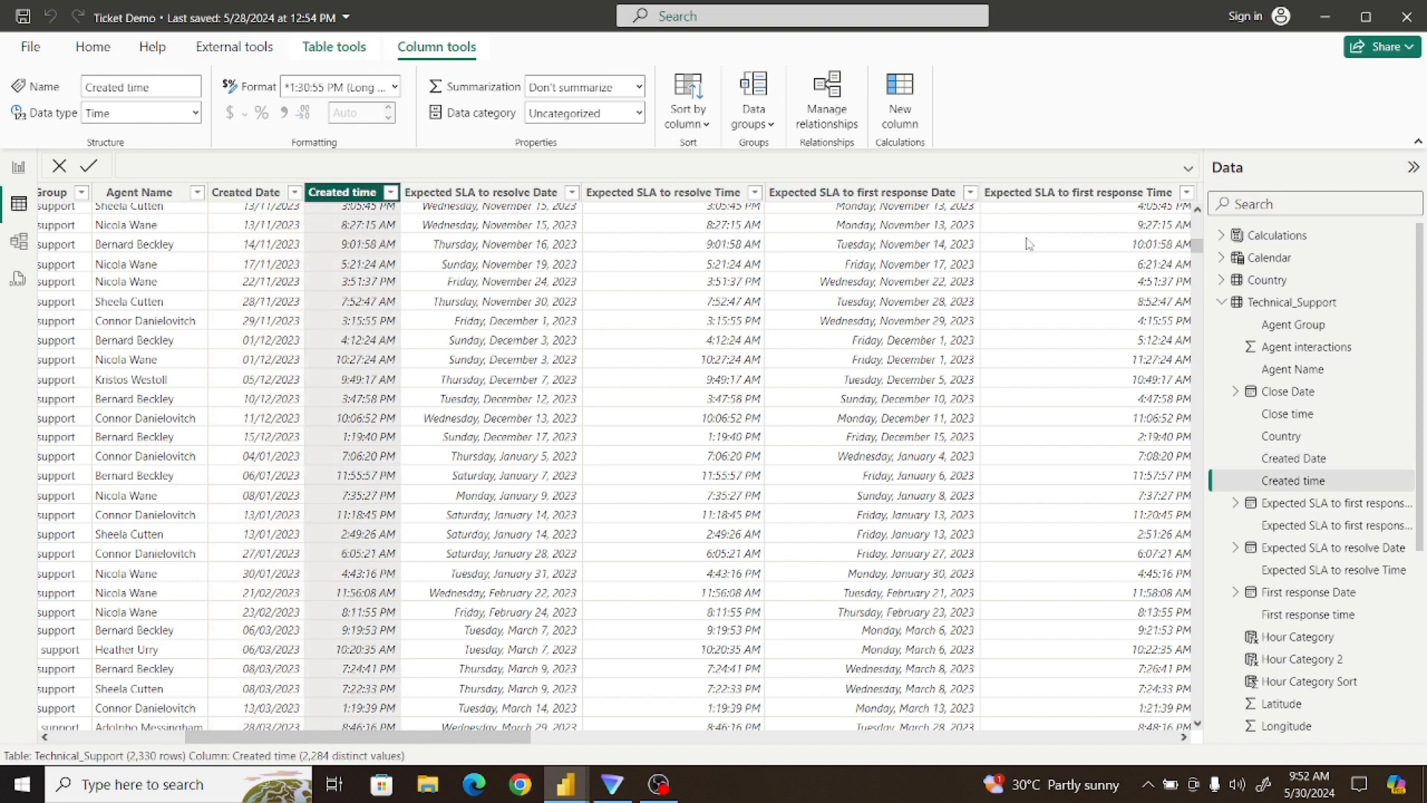
drag(1204, 255, 1197, 216)
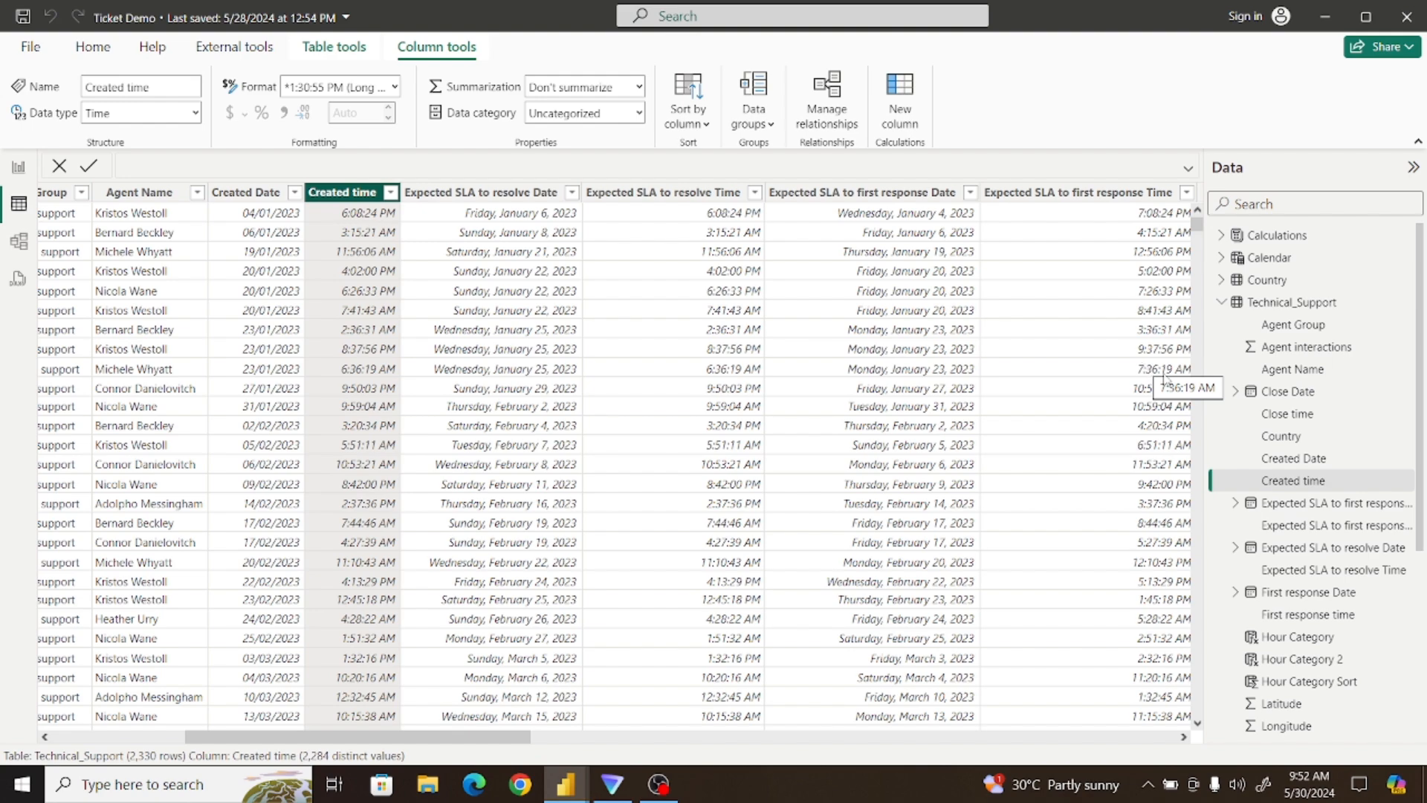
drag(1197, 225, 1202, 253)
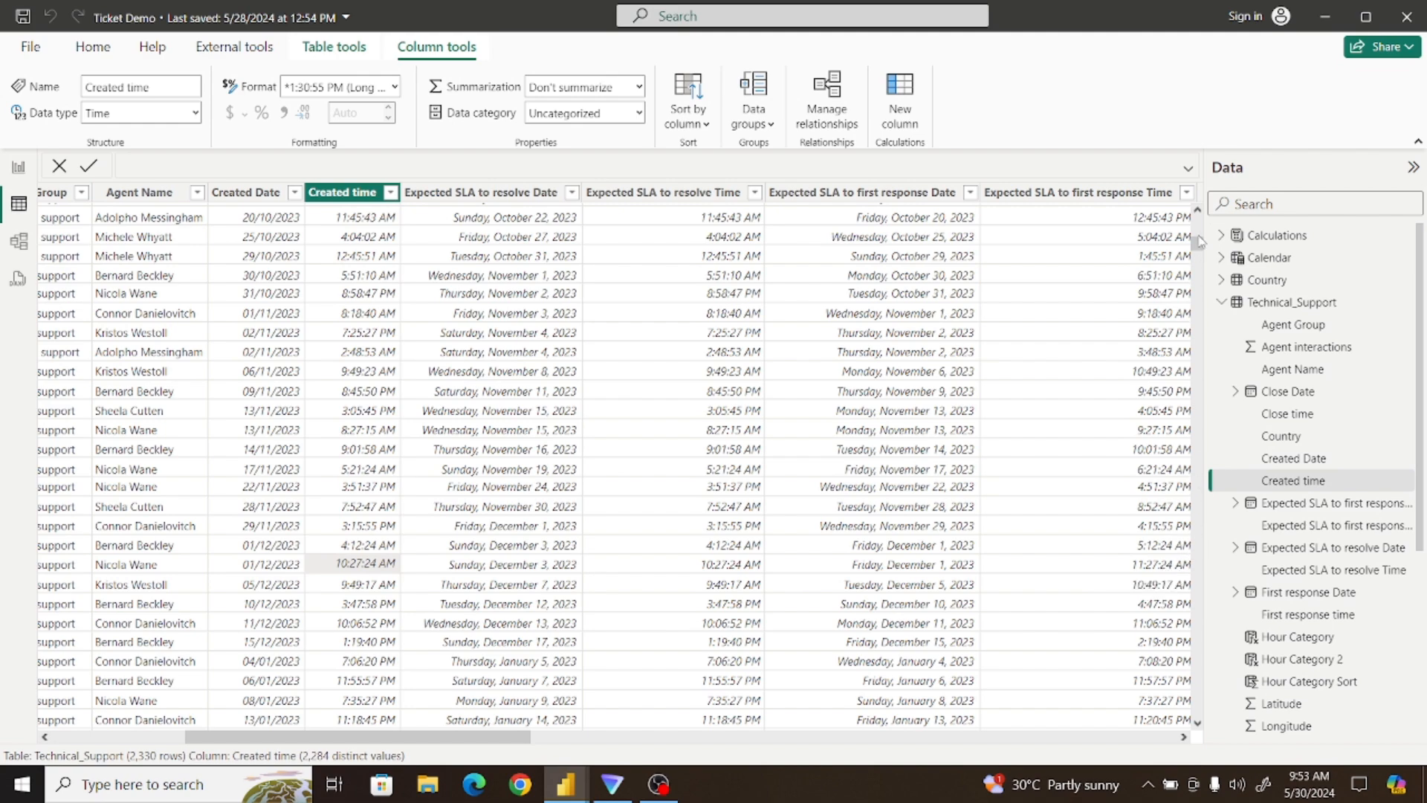
drag(1200, 242, 1198, 265)
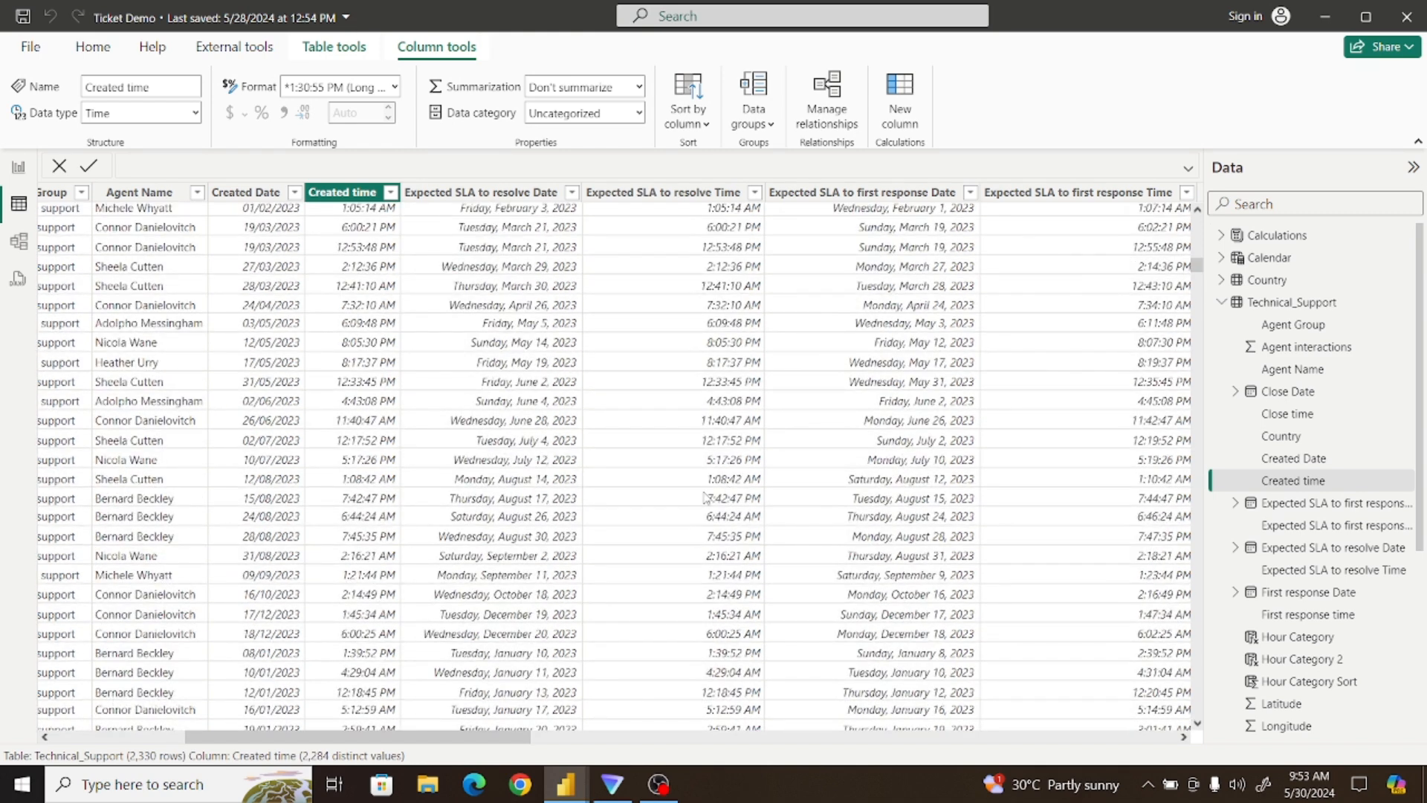
click(355, 539)
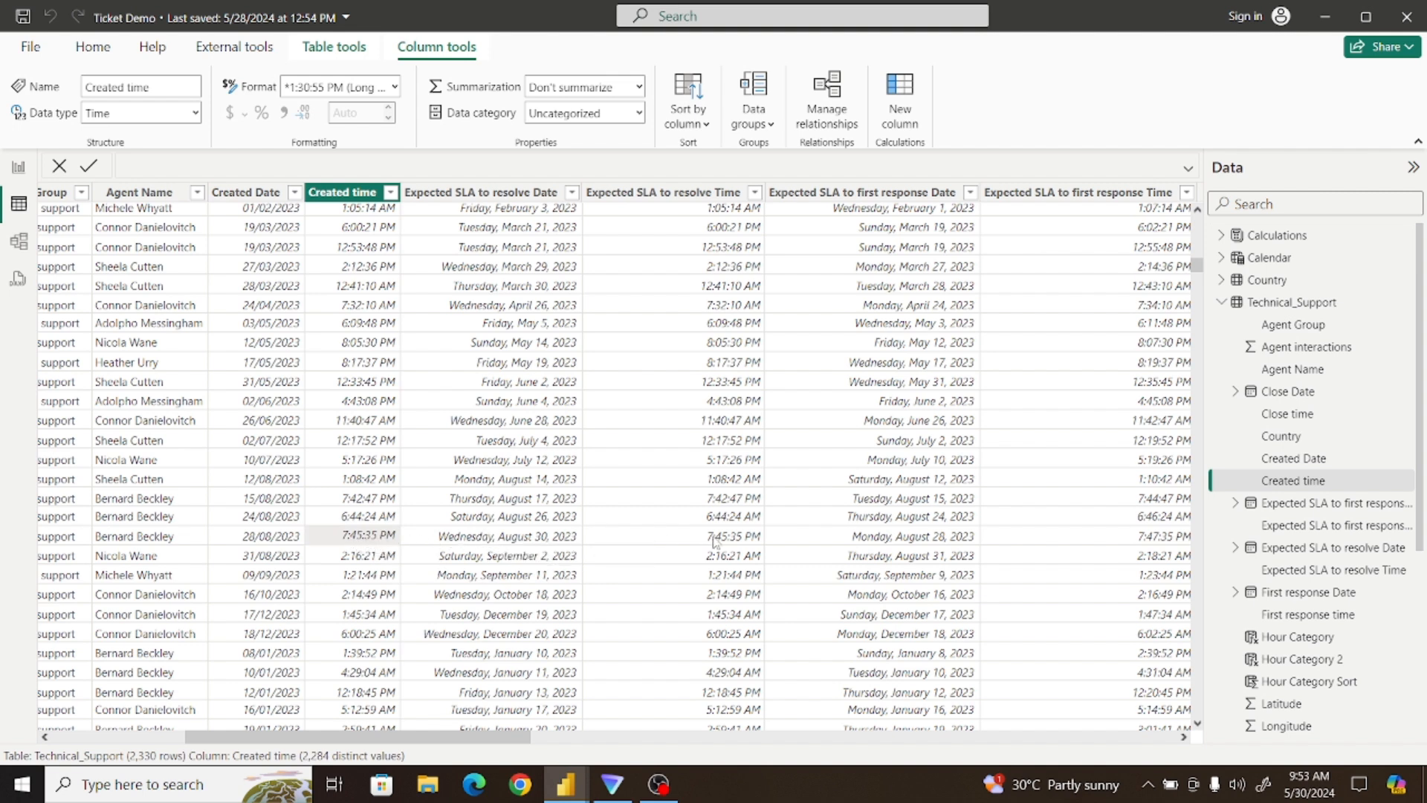
Add a calculated column named Target FR SLA to Technical_Support, starting a DATEDIFF formula with Technical_Support[Created time] as the first date
click(1165, 536)
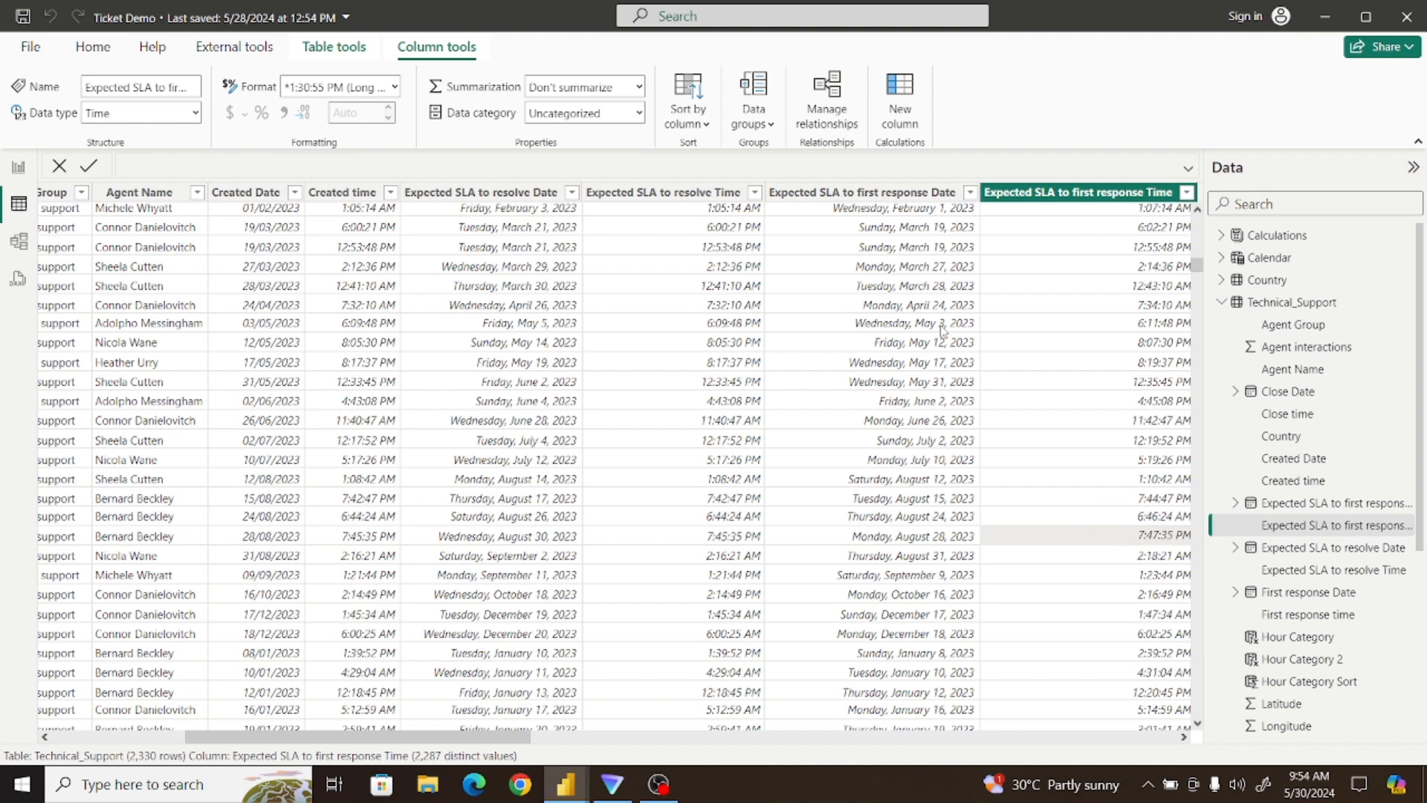
click(904, 89)
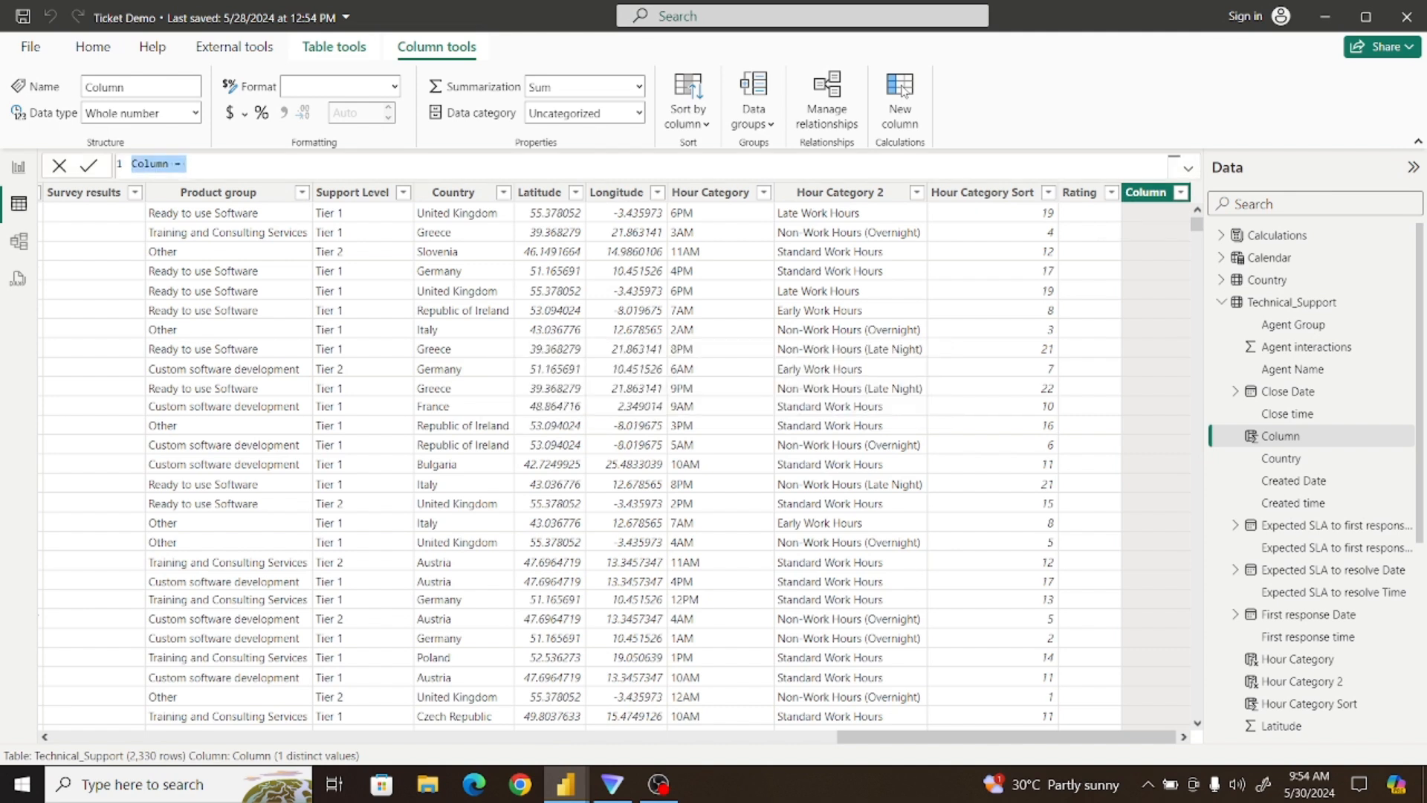
text(Target FR )
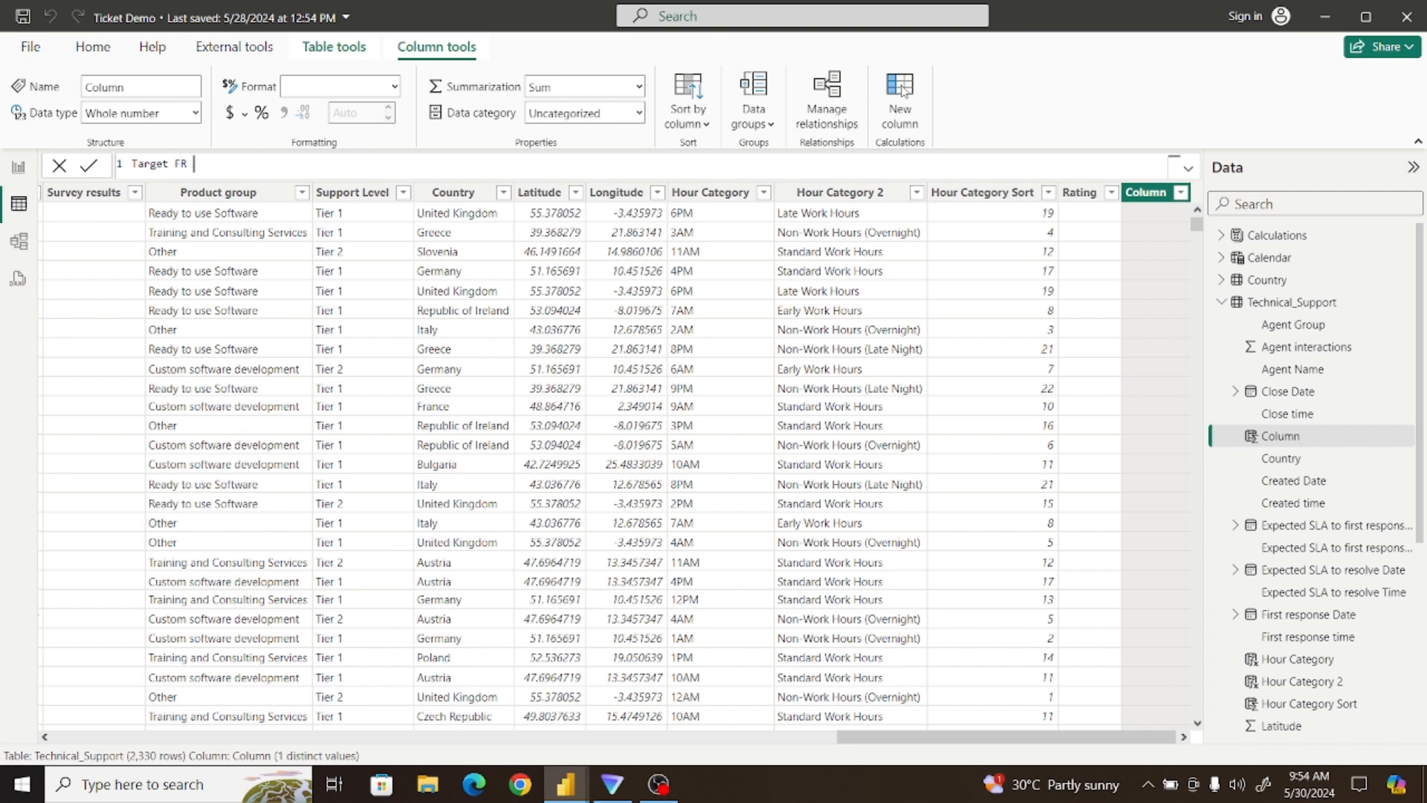
text(SLA = Dat)
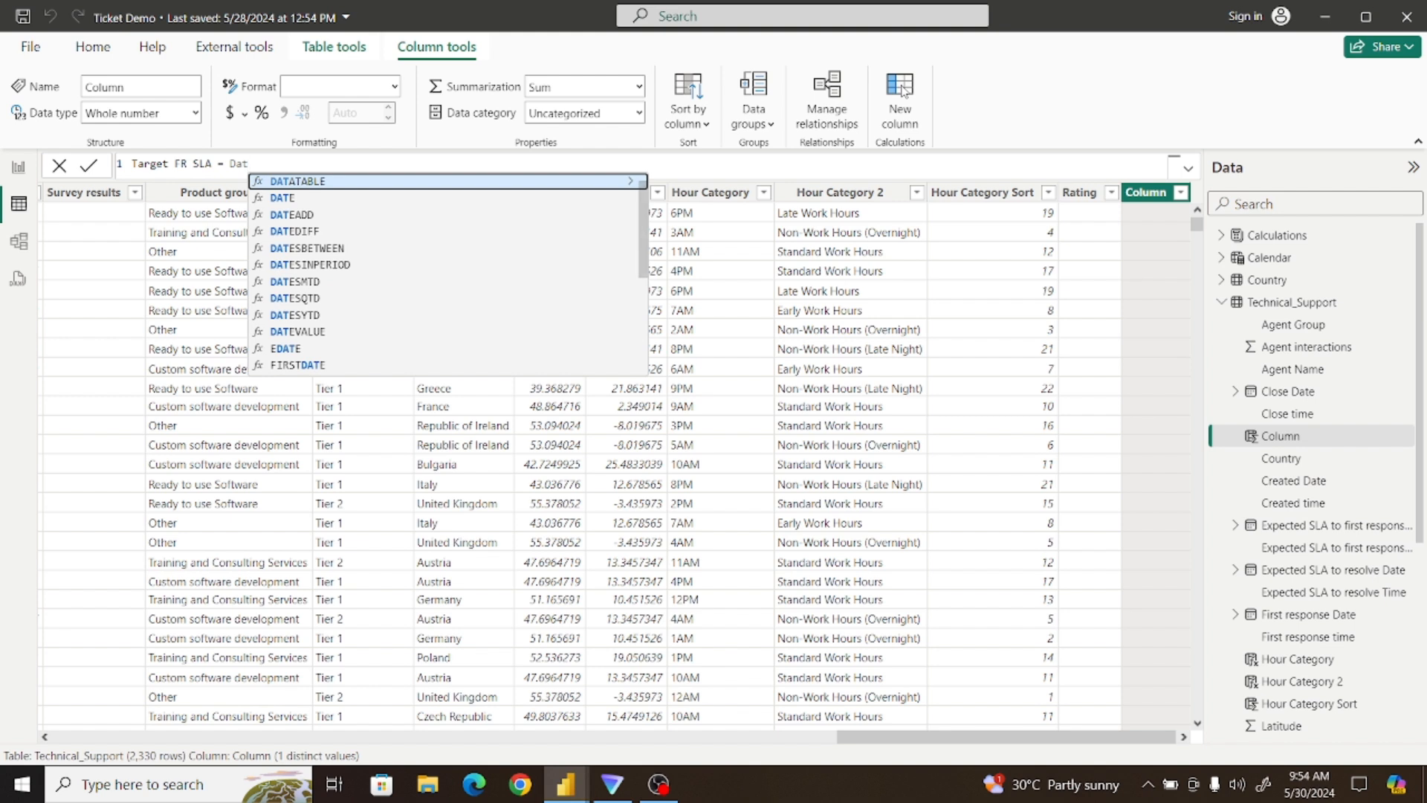
click(296, 232)
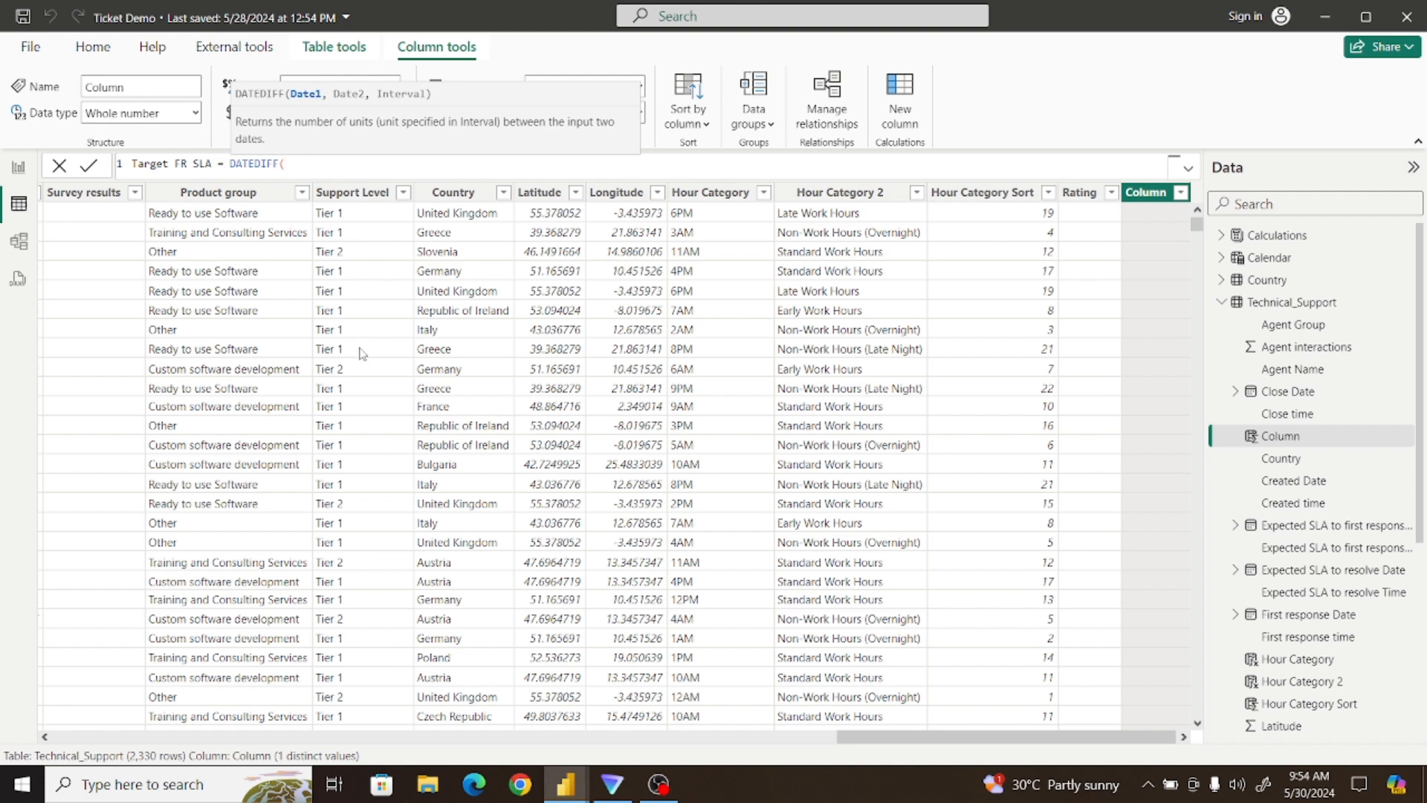
text(Te)
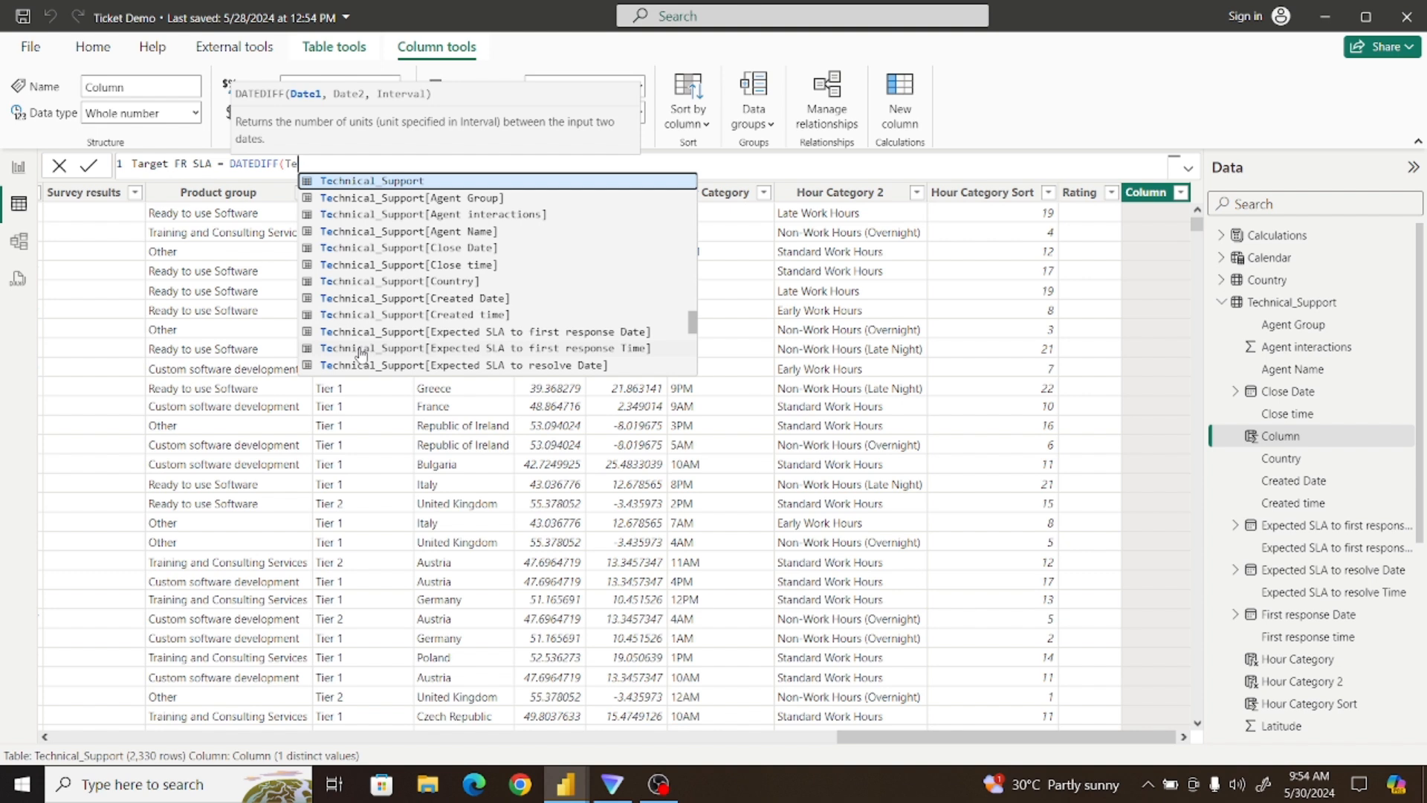
text(c)
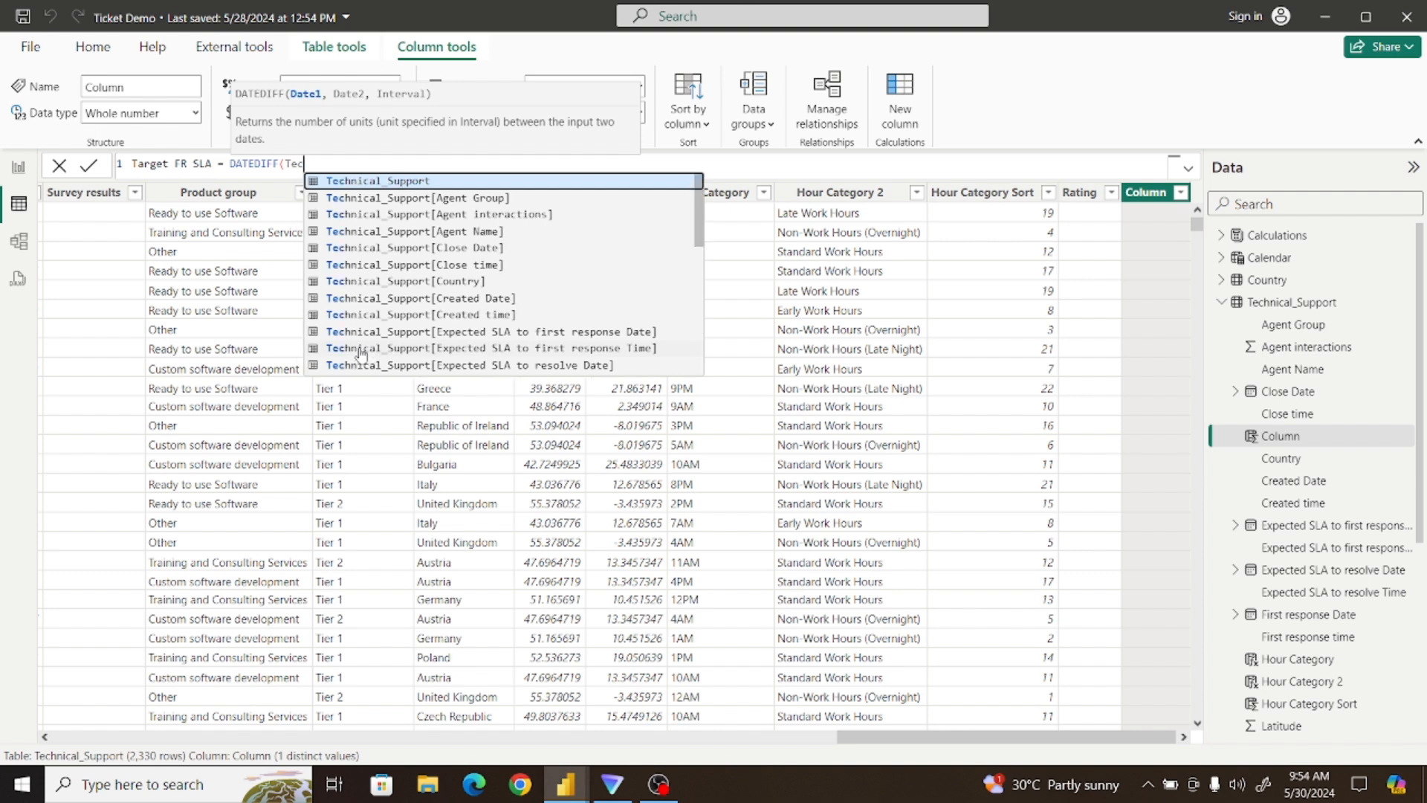
click(461, 321)
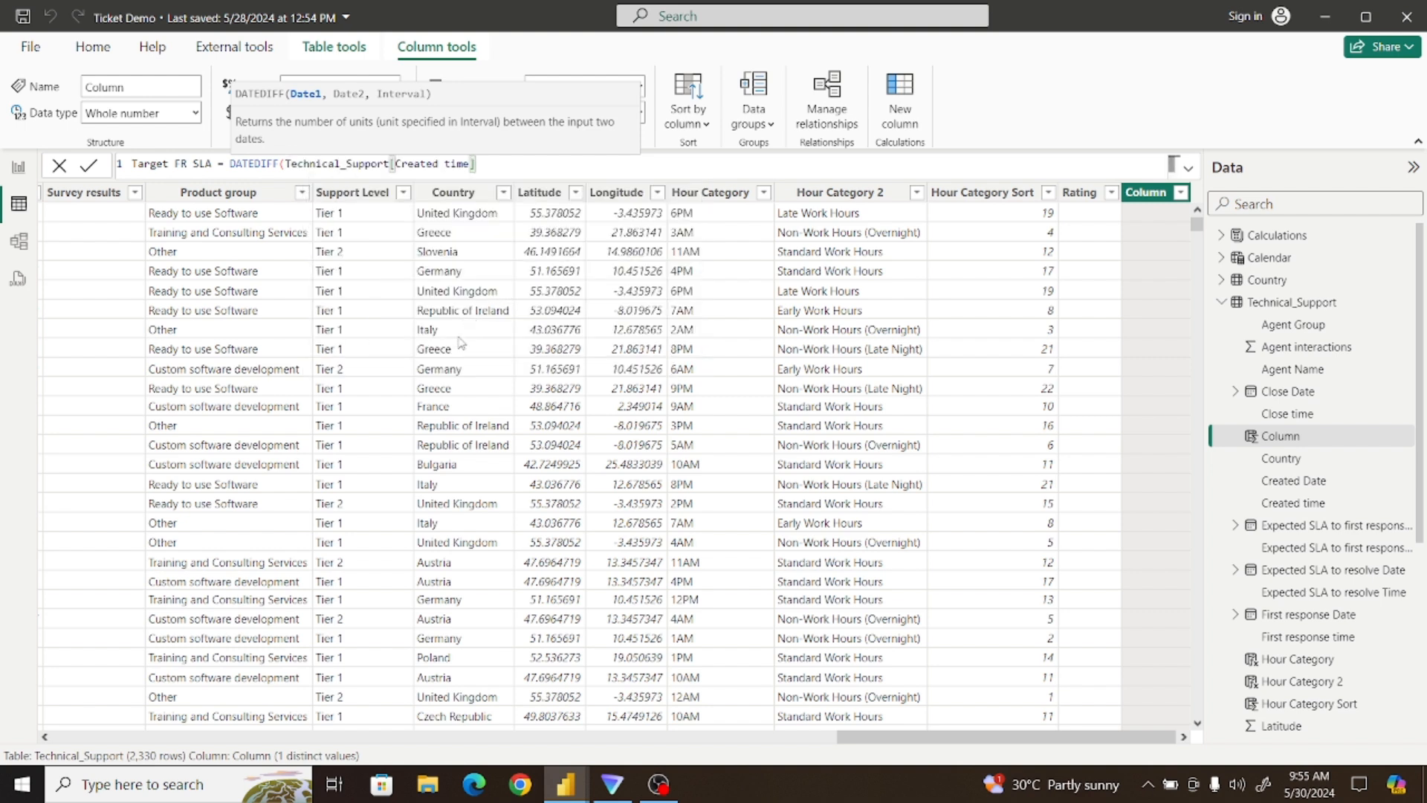
Complete the DATEDIFF with Technical_Support[Expected SLA to first response Date] as the second date and MINUTE as the interval
text(,Tec)
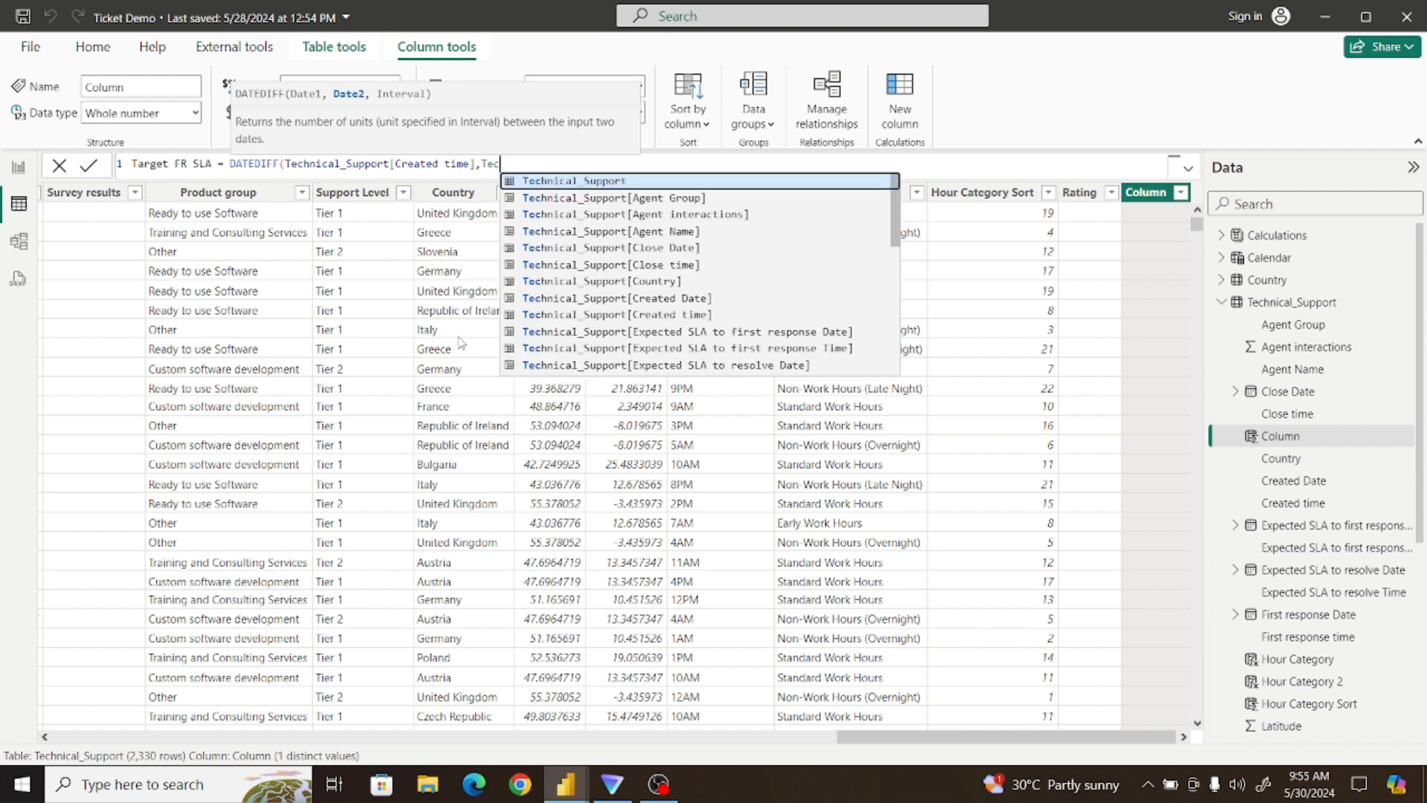
click(697, 332)
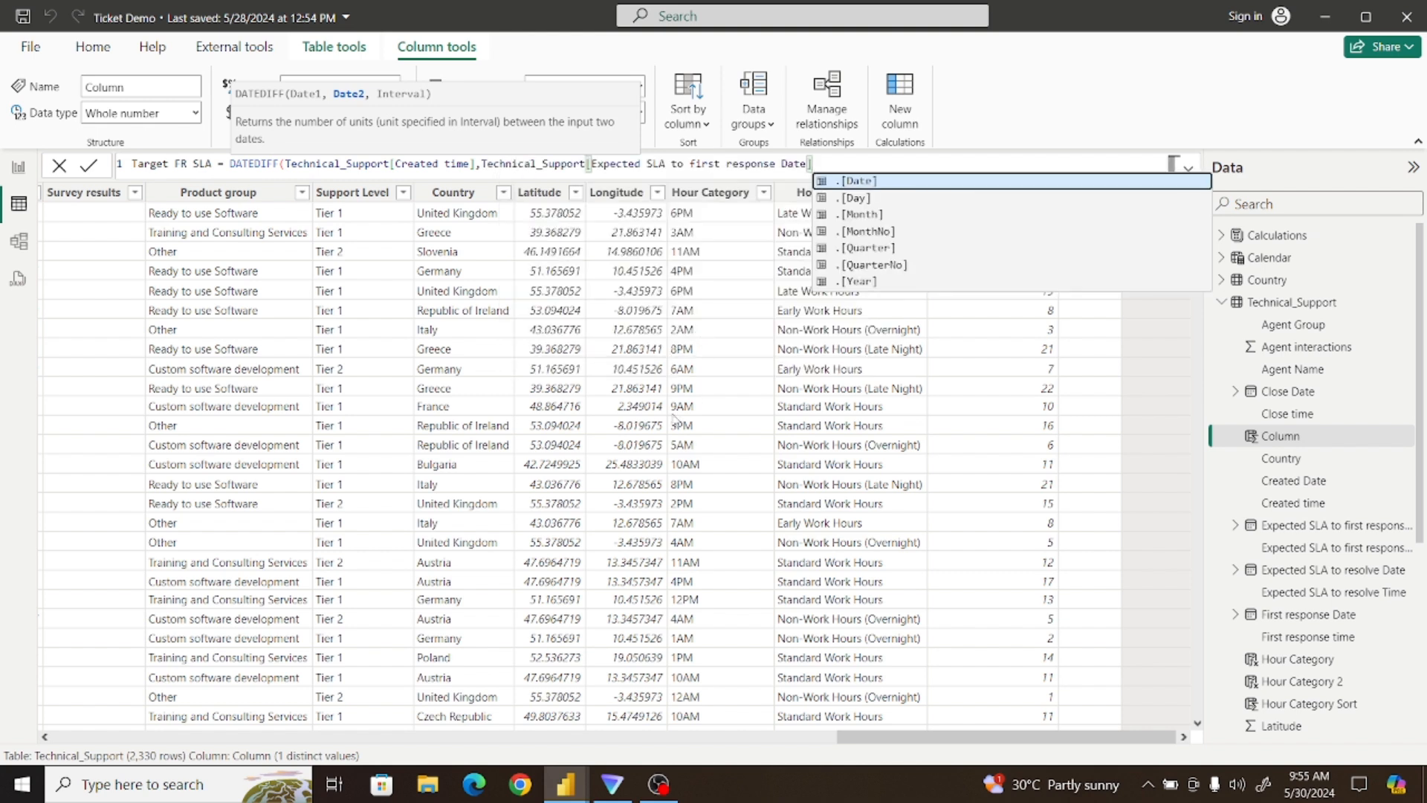
text(,)
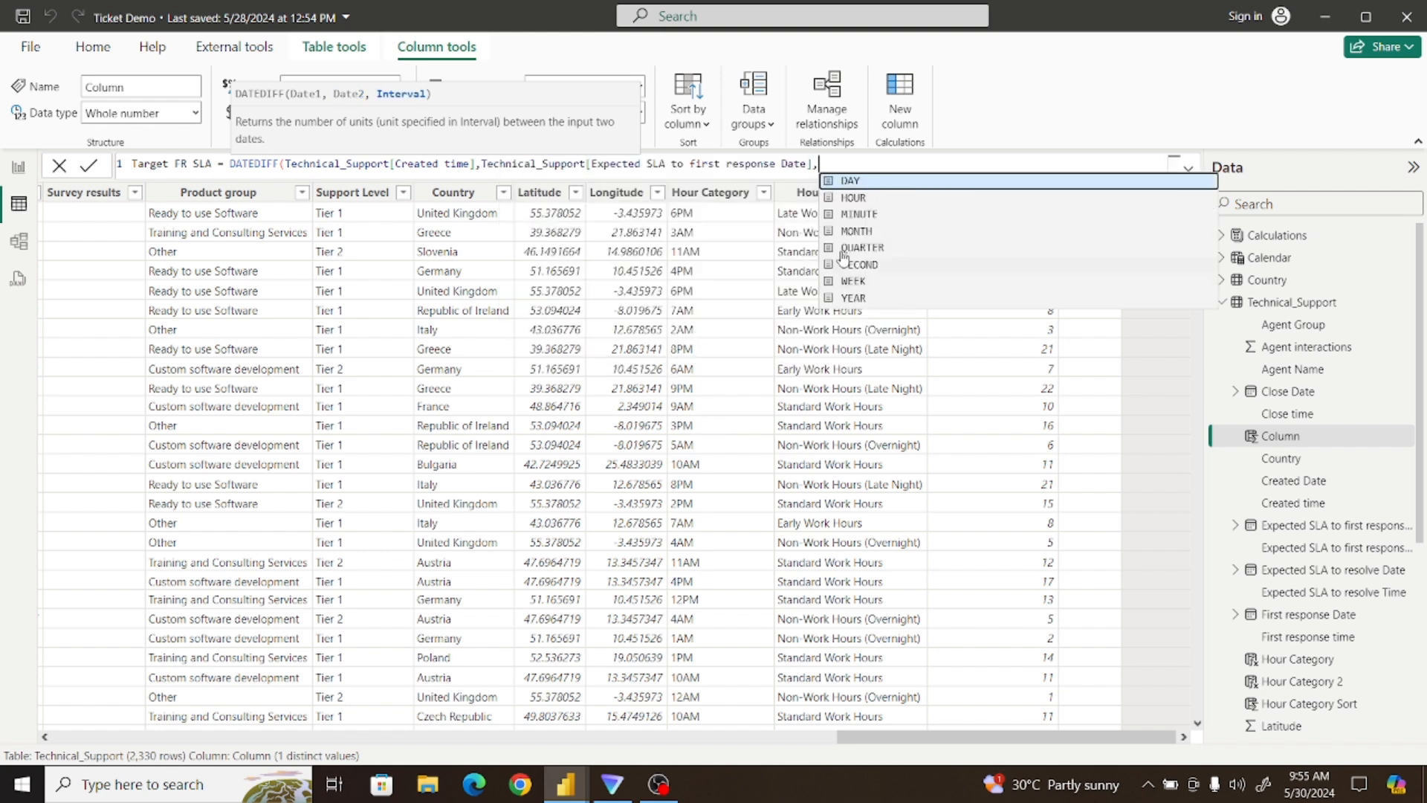
click(861, 216)
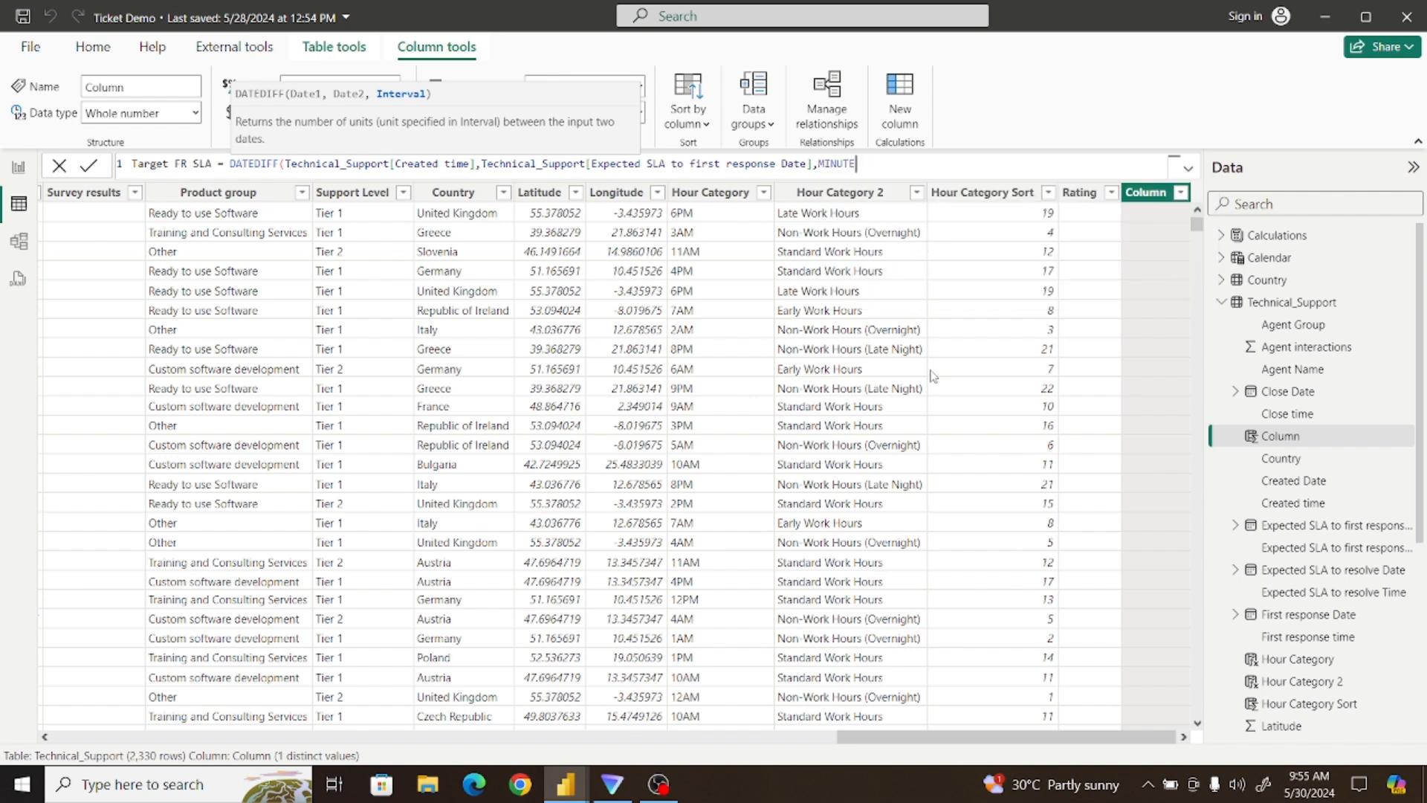
text())
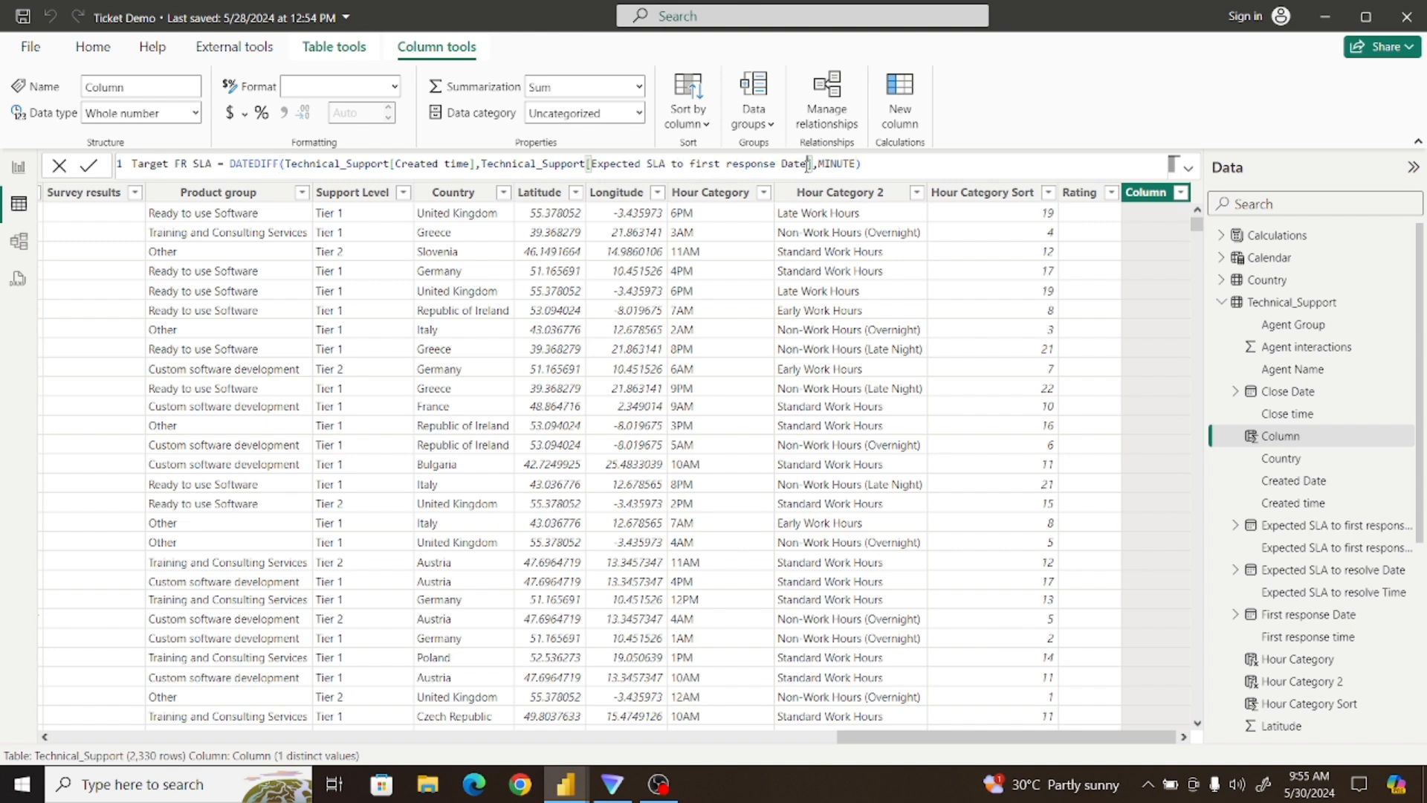
Replace the formula's second date with Technical_Support[Expected SLA to first response Time], commit it and check the new column's distinct values
double_click(807, 164)
key(BackSpace)
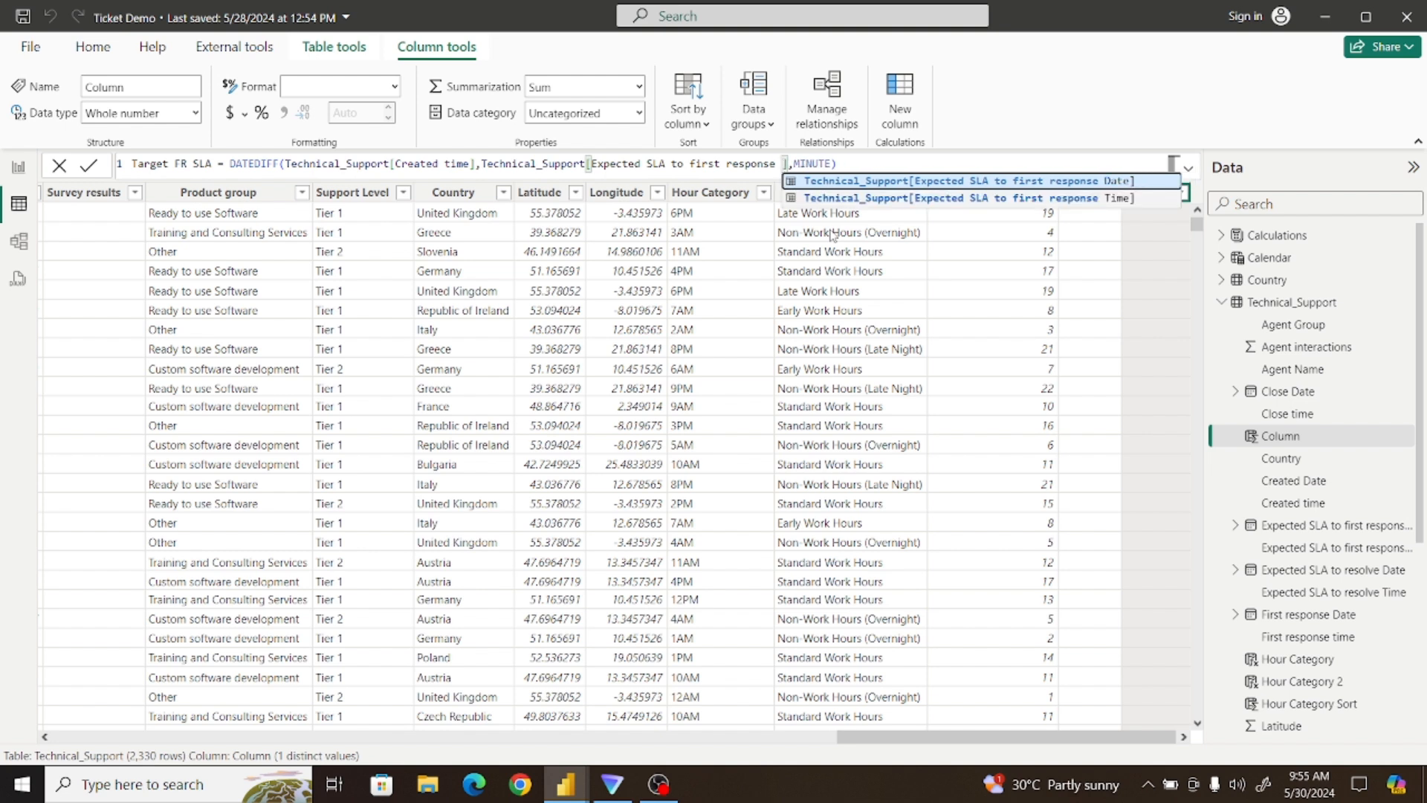
click(957, 200)
click(930, 163)
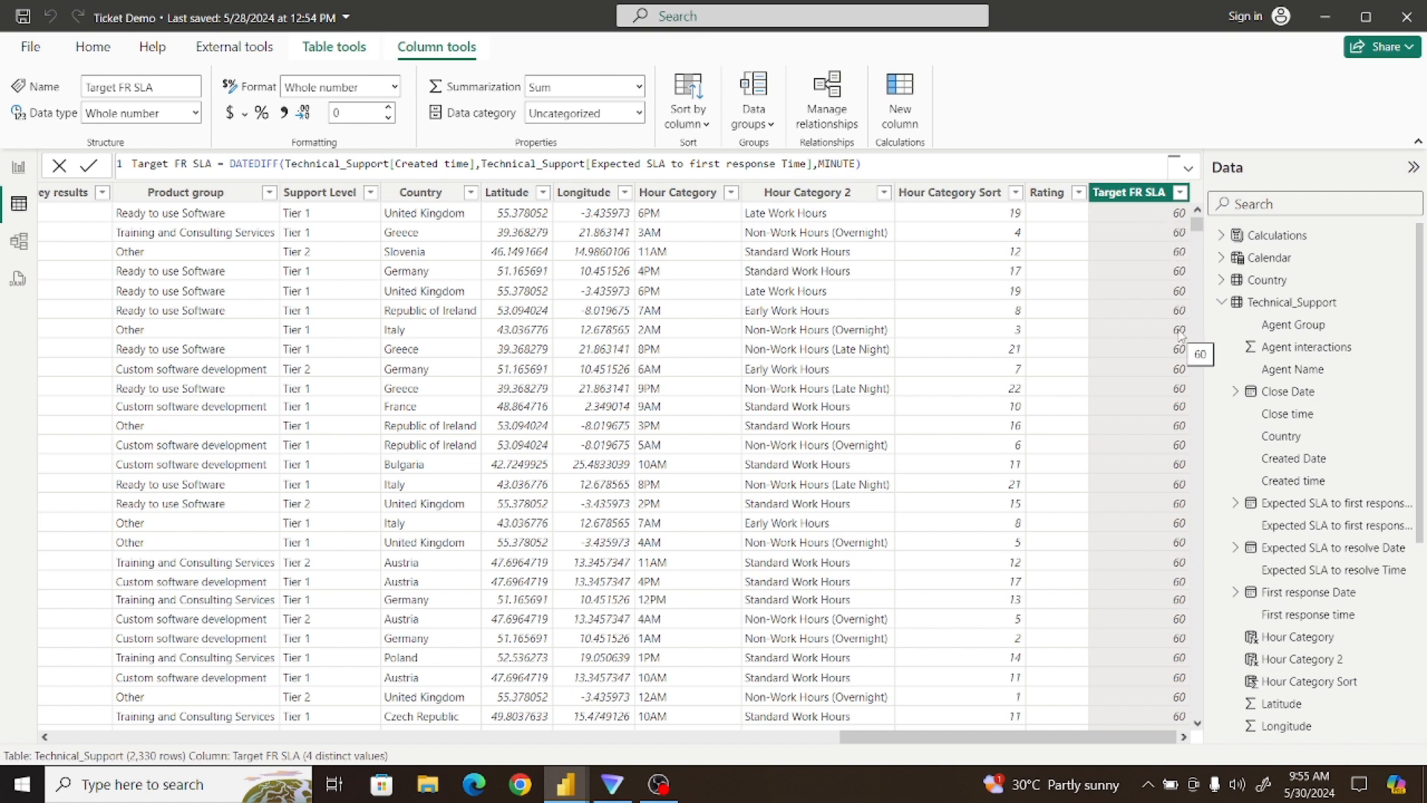
click(1181, 193)
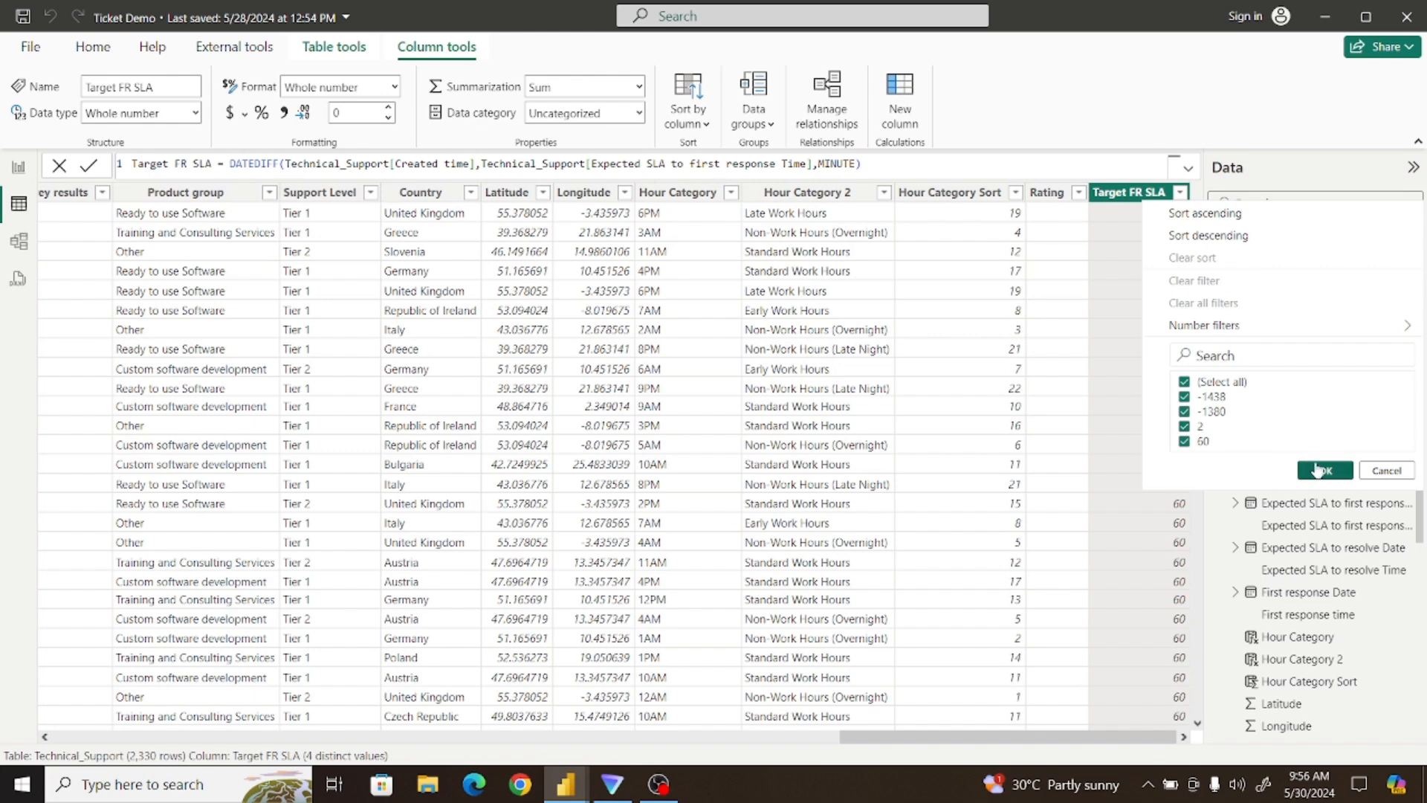
click(1324, 470)
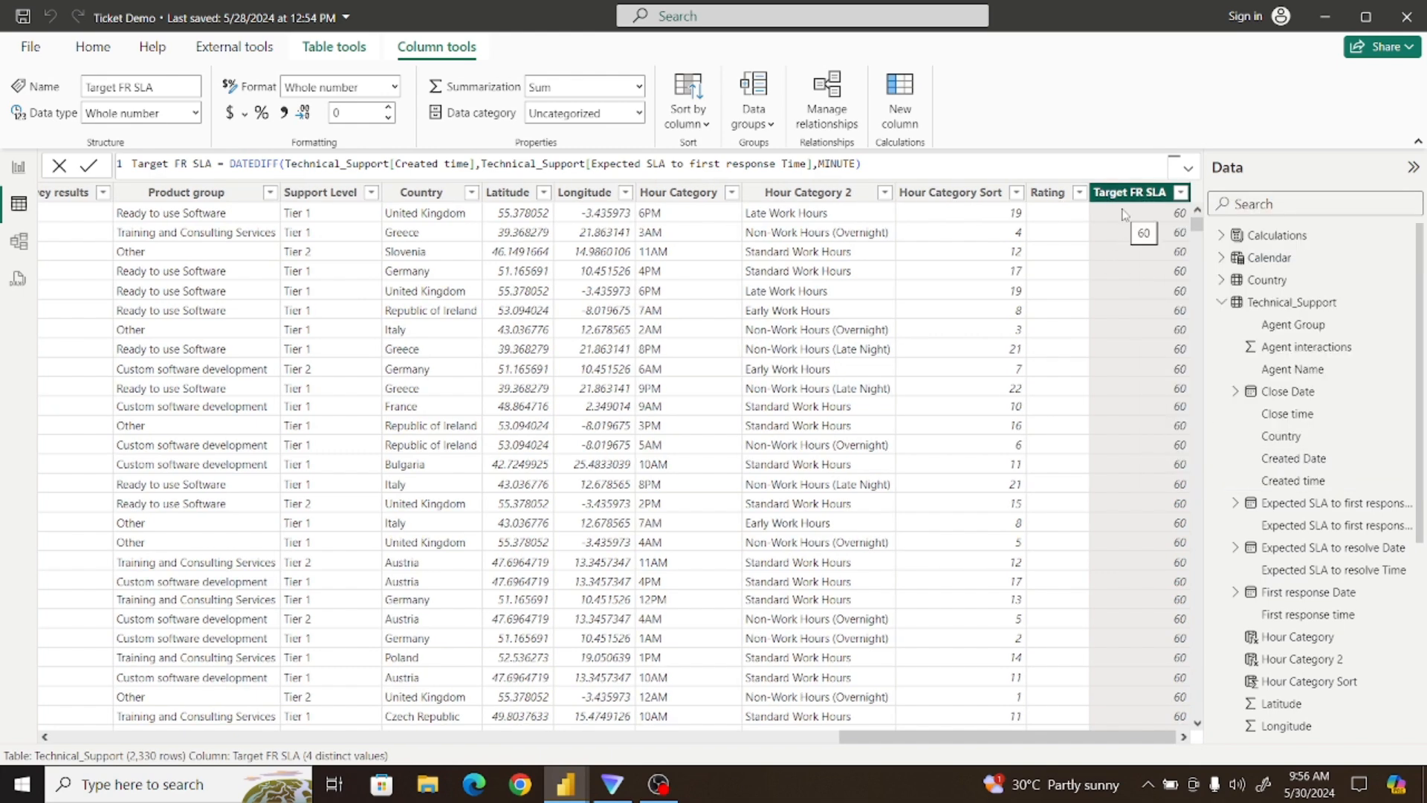
Return to the Content and SLA report page and start a measure named _Average Target FR in the Calculations table
click(18, 166)
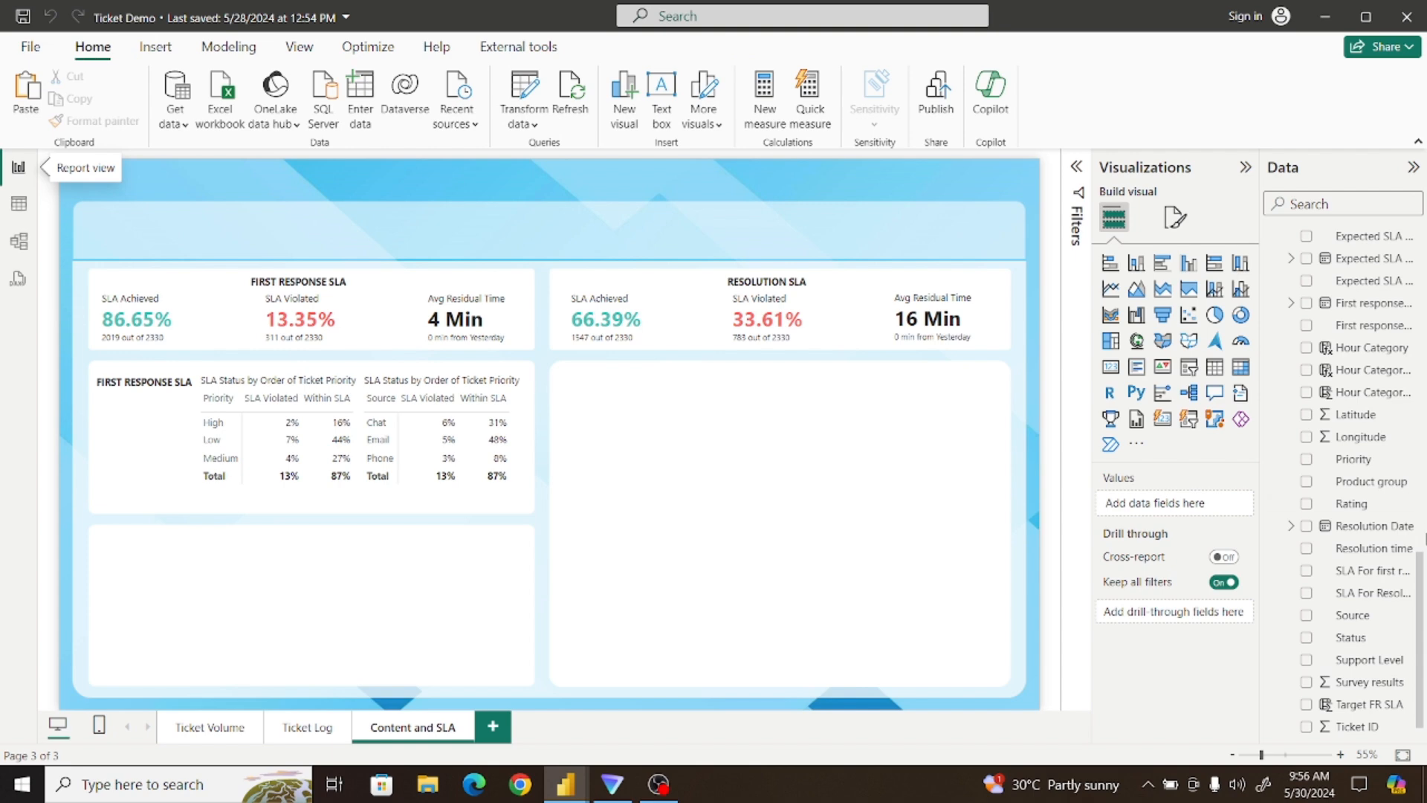
drag(1425, 585, 1425, 406)
click(1313, 563)
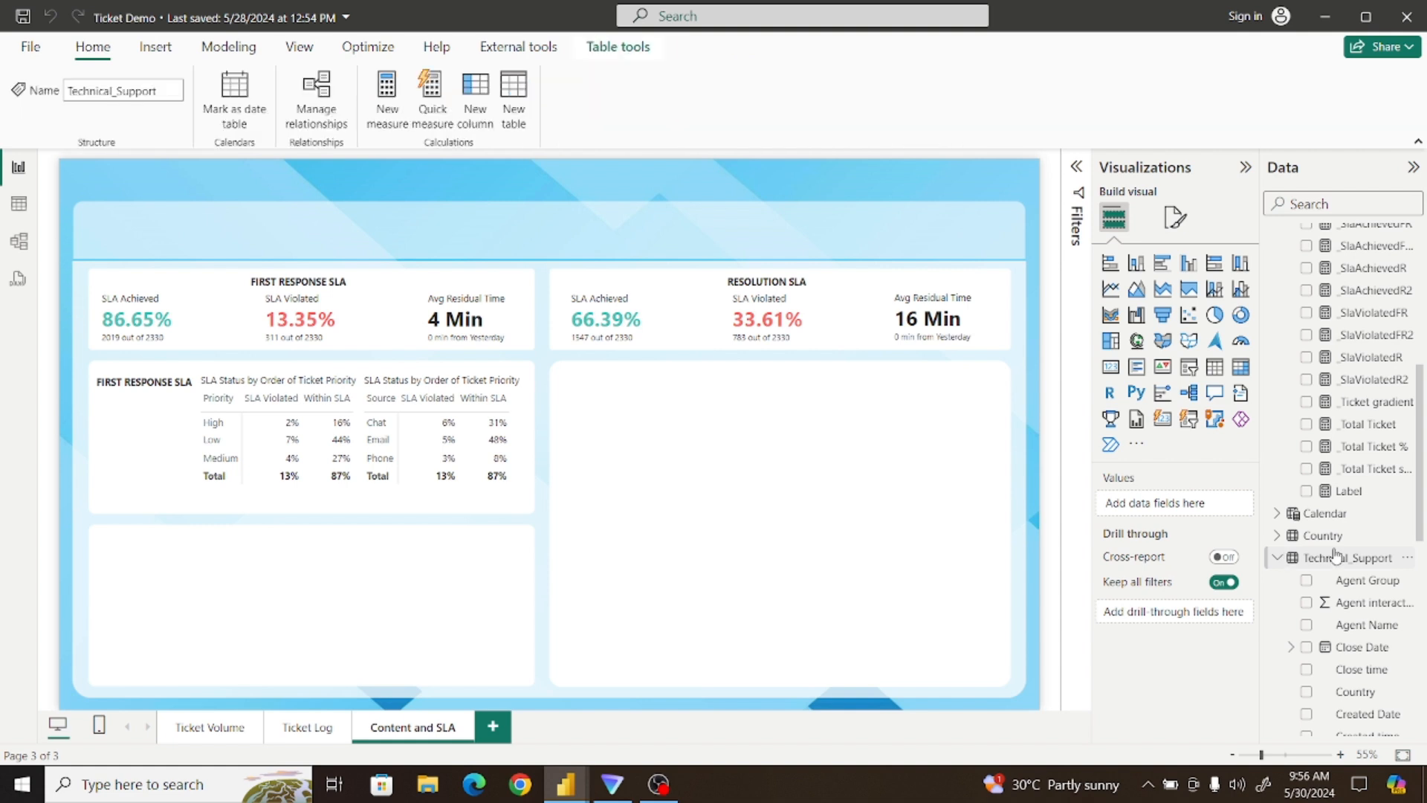
click(1278, 558)
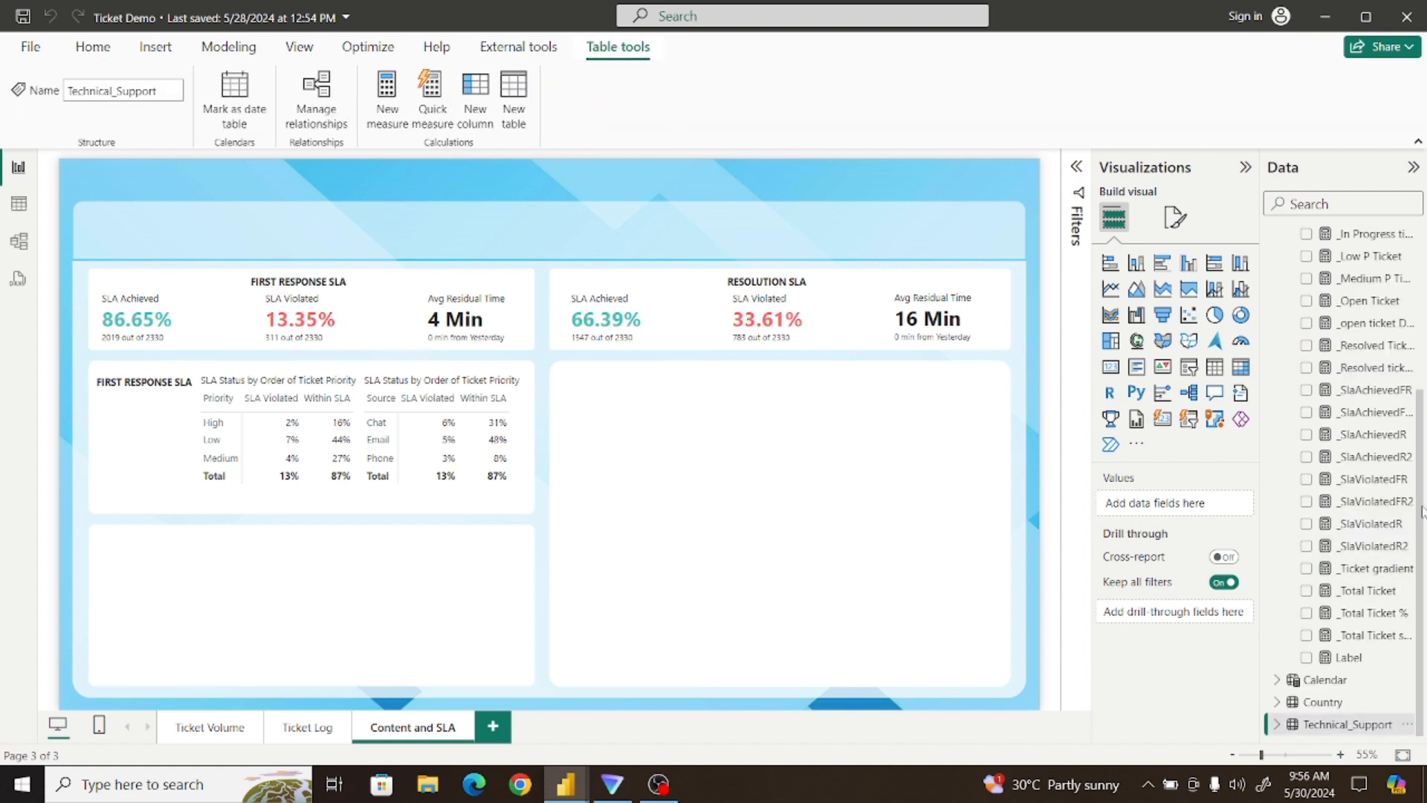
drag(1422, 511, 1423, 316)
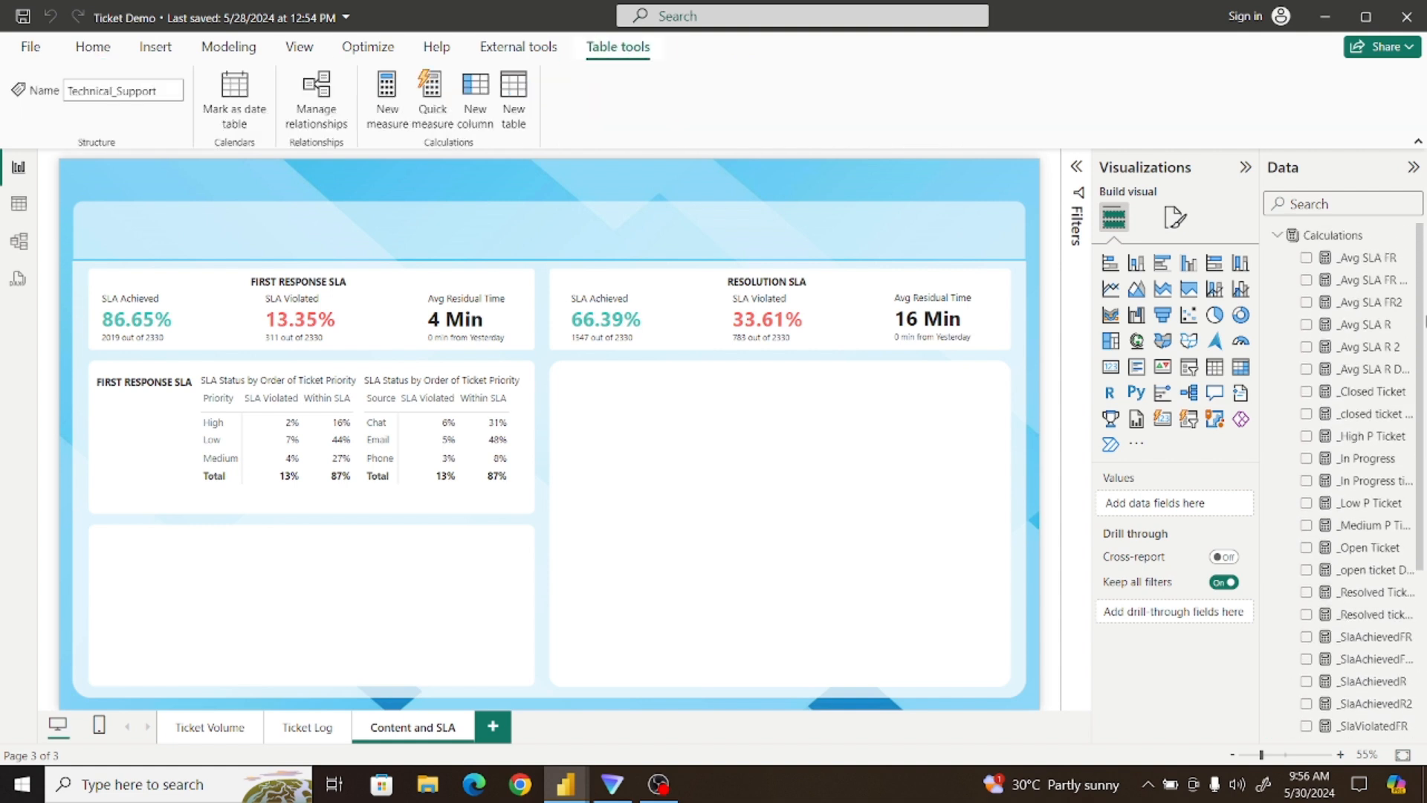
click(1331, 237)
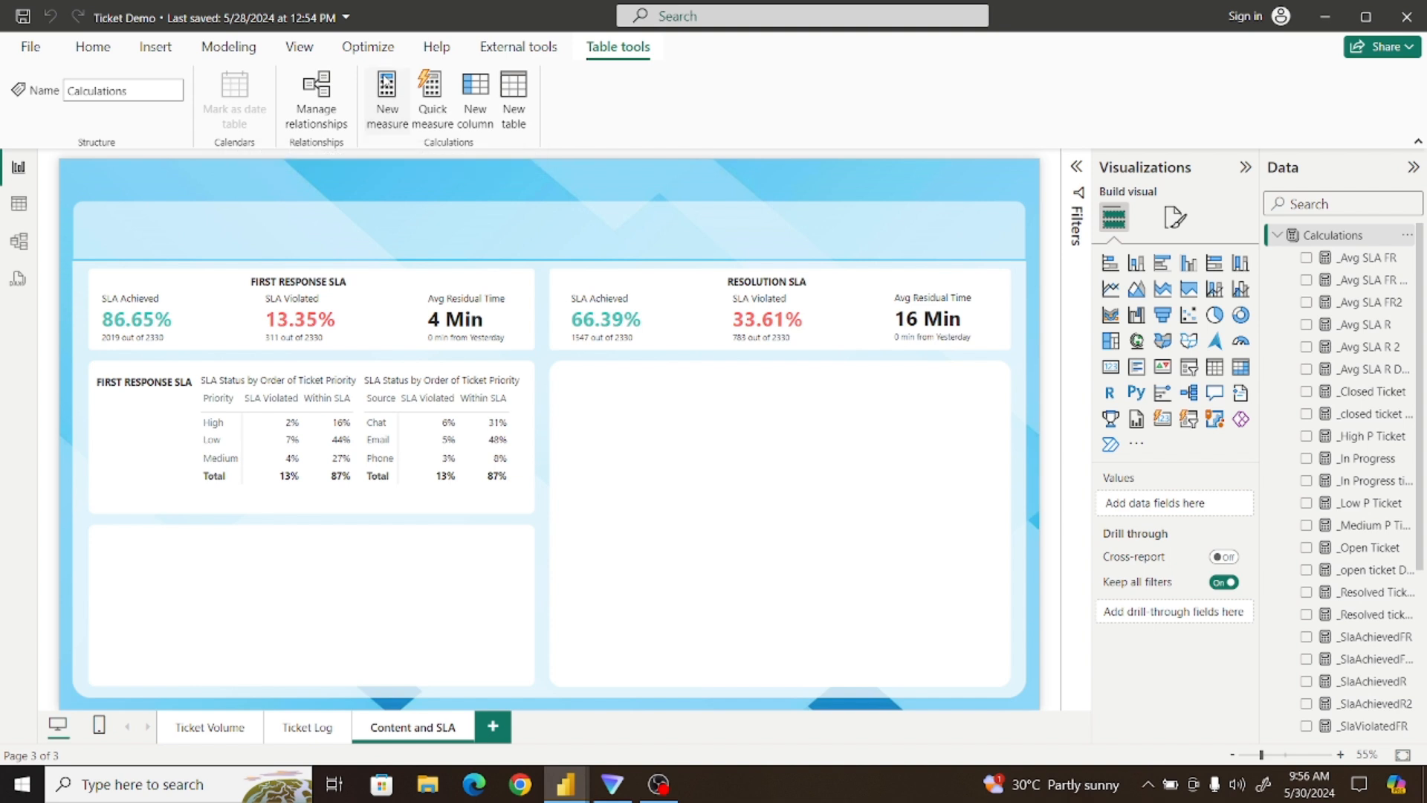
click(386, 97)
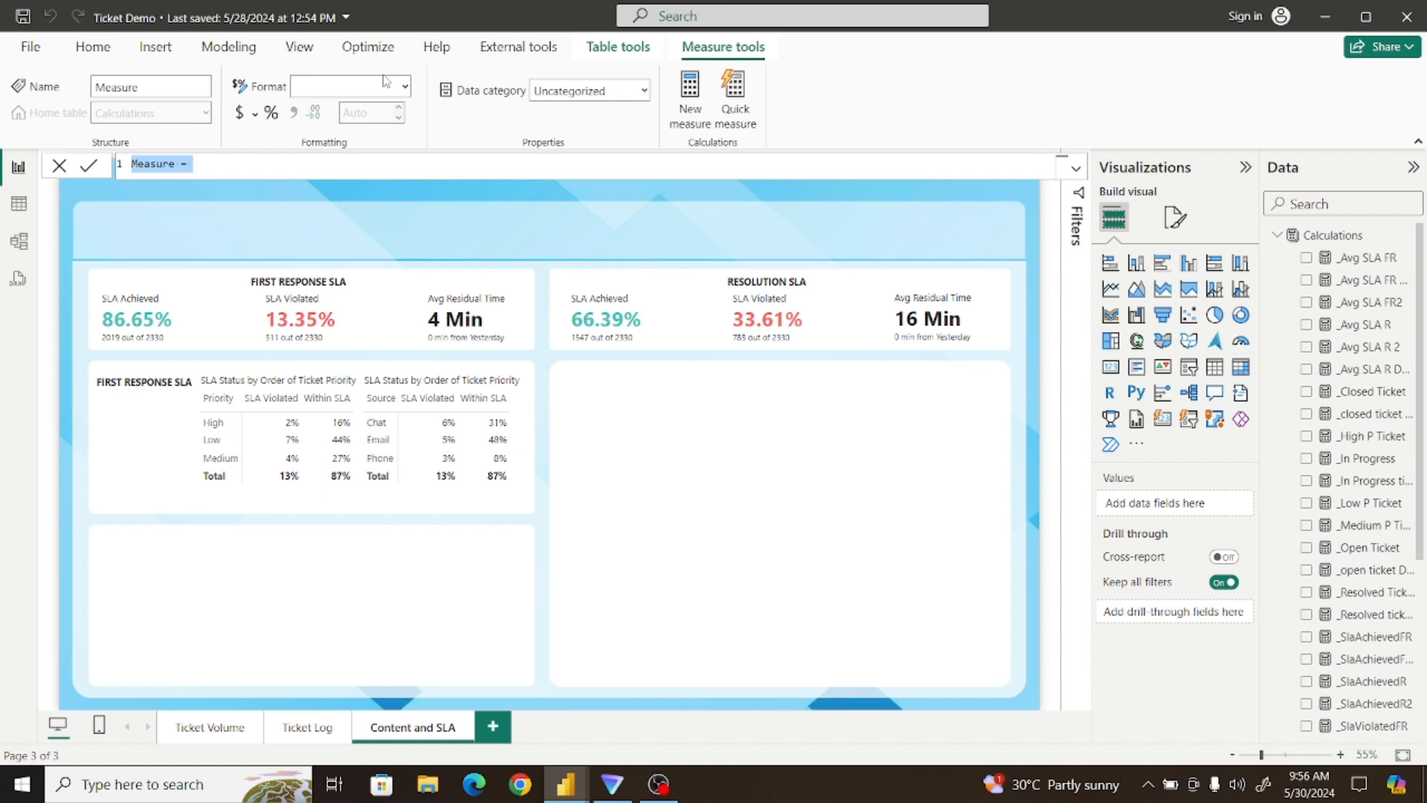
key(BackSpace)
text(_A)
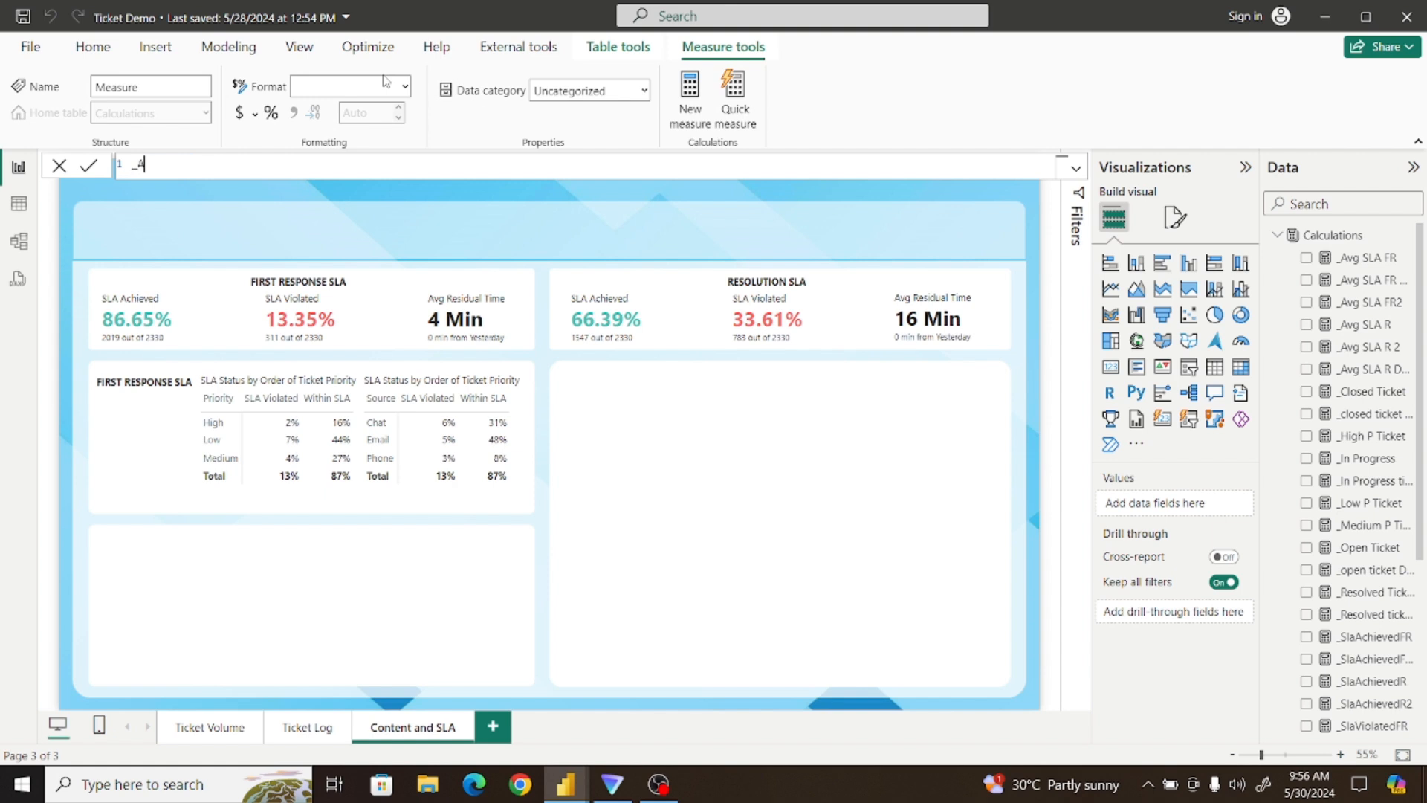
text(verage Target FR = Avera)
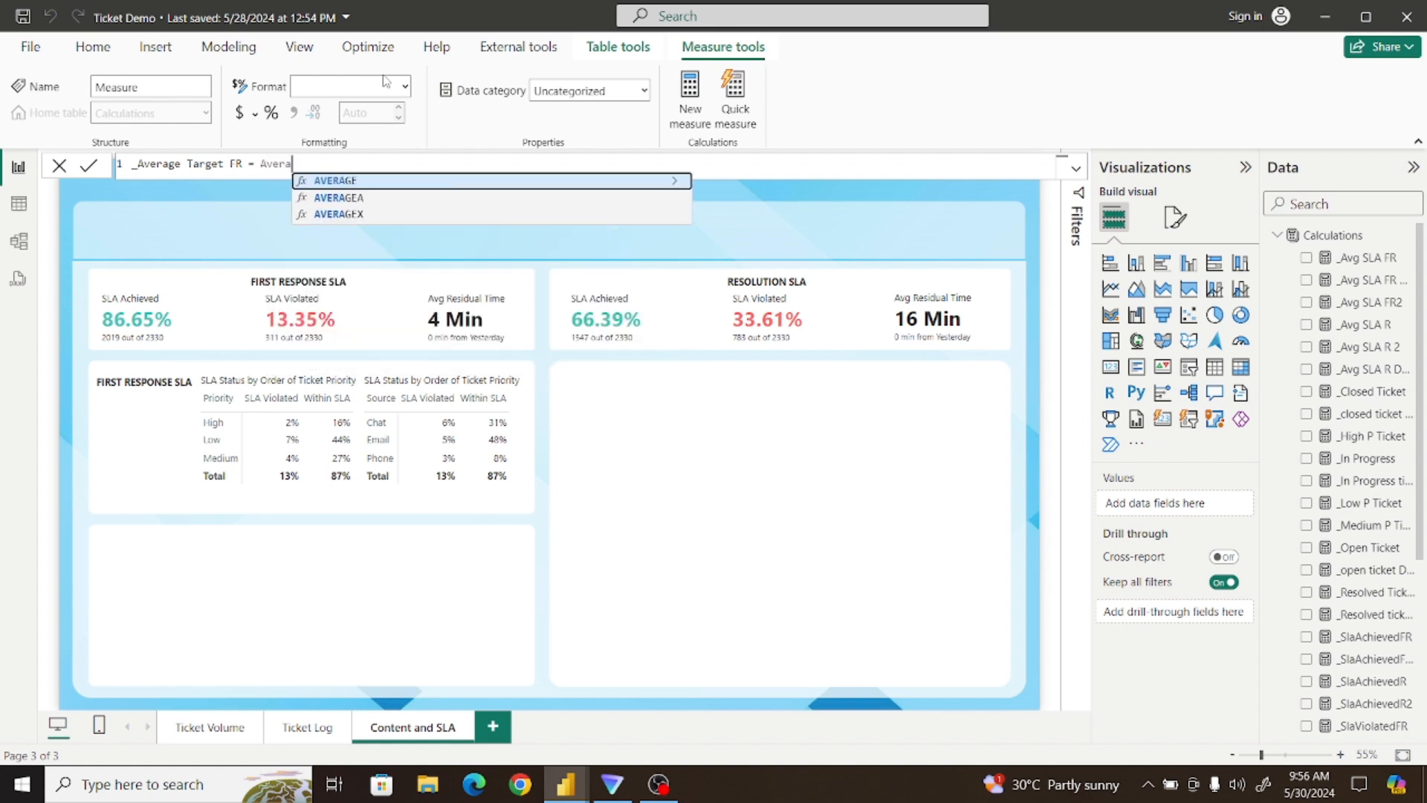
Define the measure as AVERAGE(Technical_Support[Target FR SLA]) and commit it
click(356, 182)
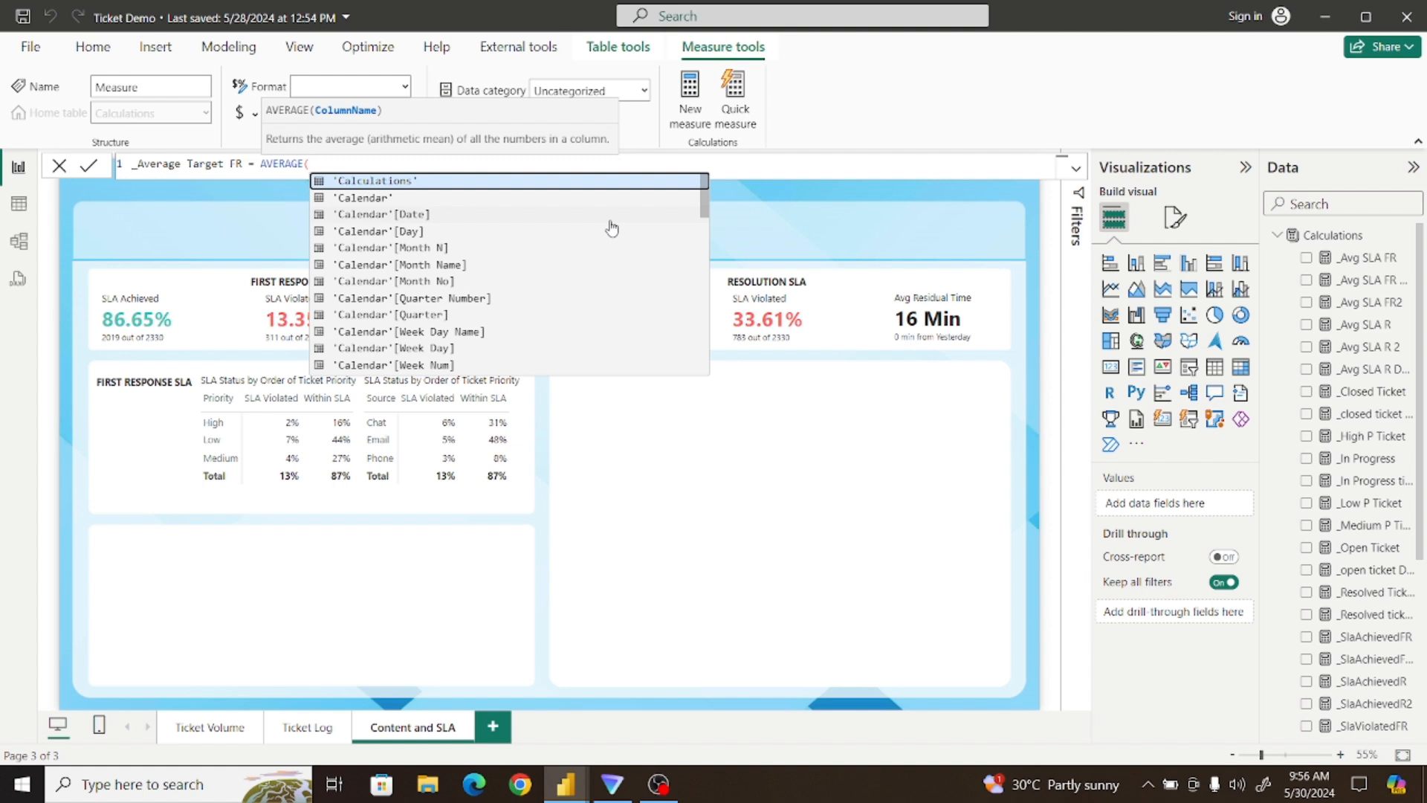
text(Te)
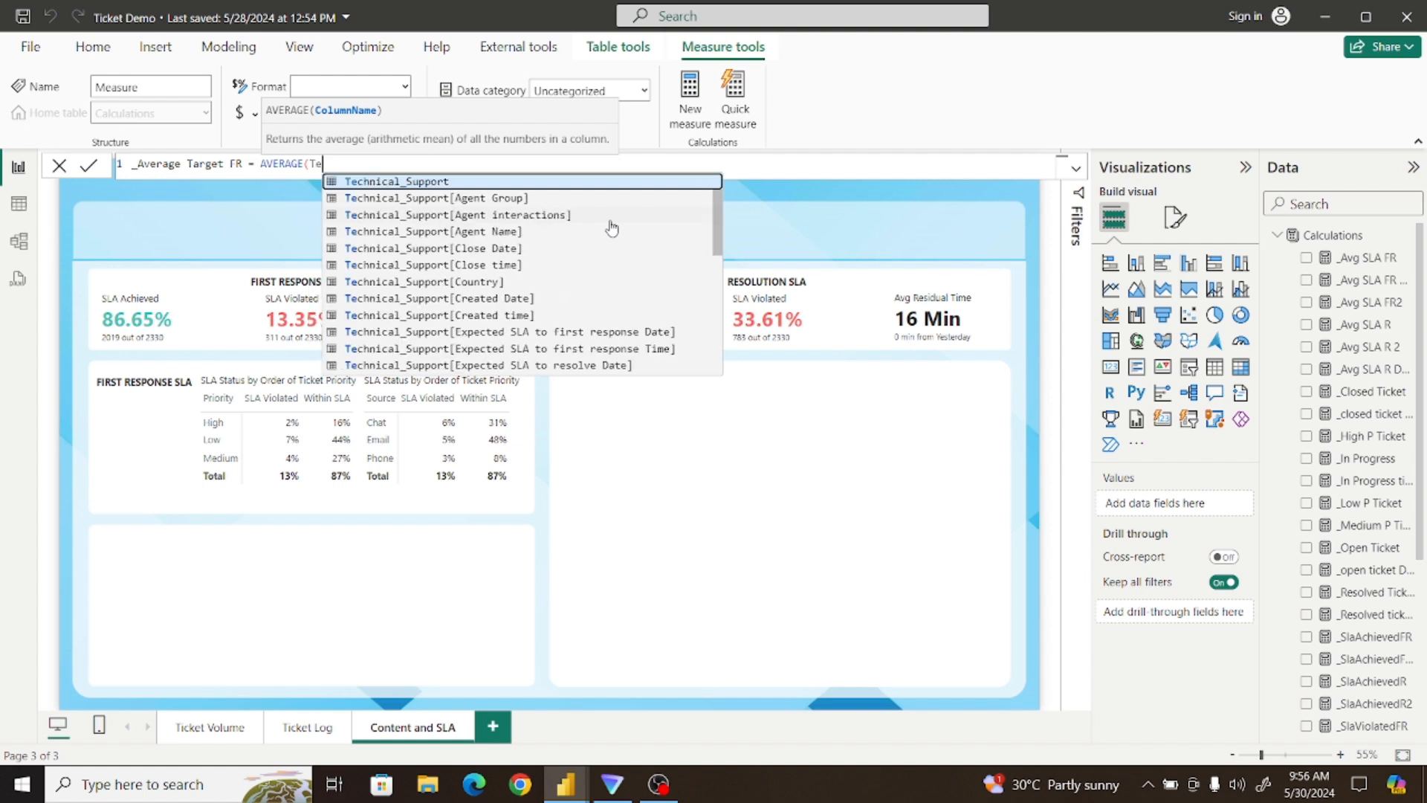
drag(718, 240, 715, 372)
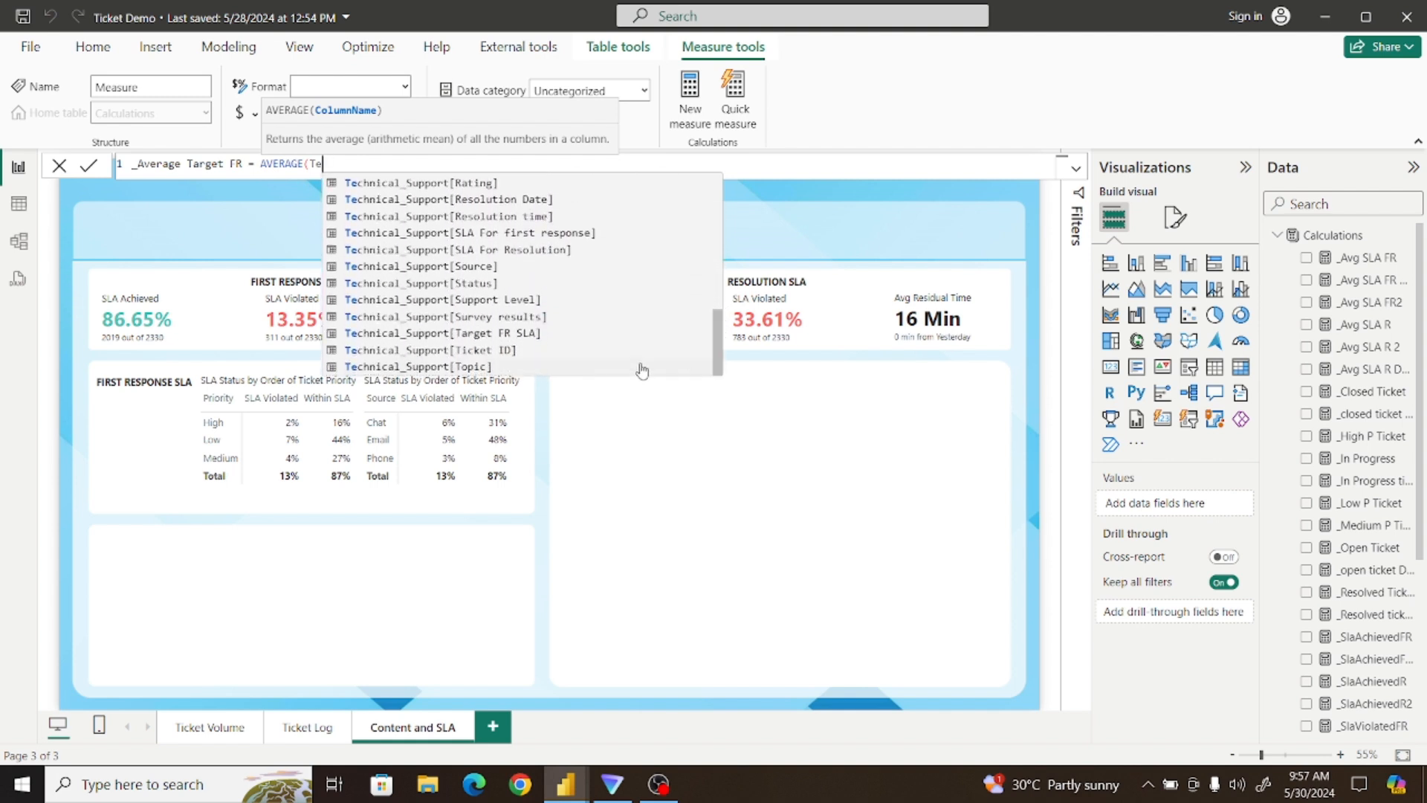
click(530, 335)
text())
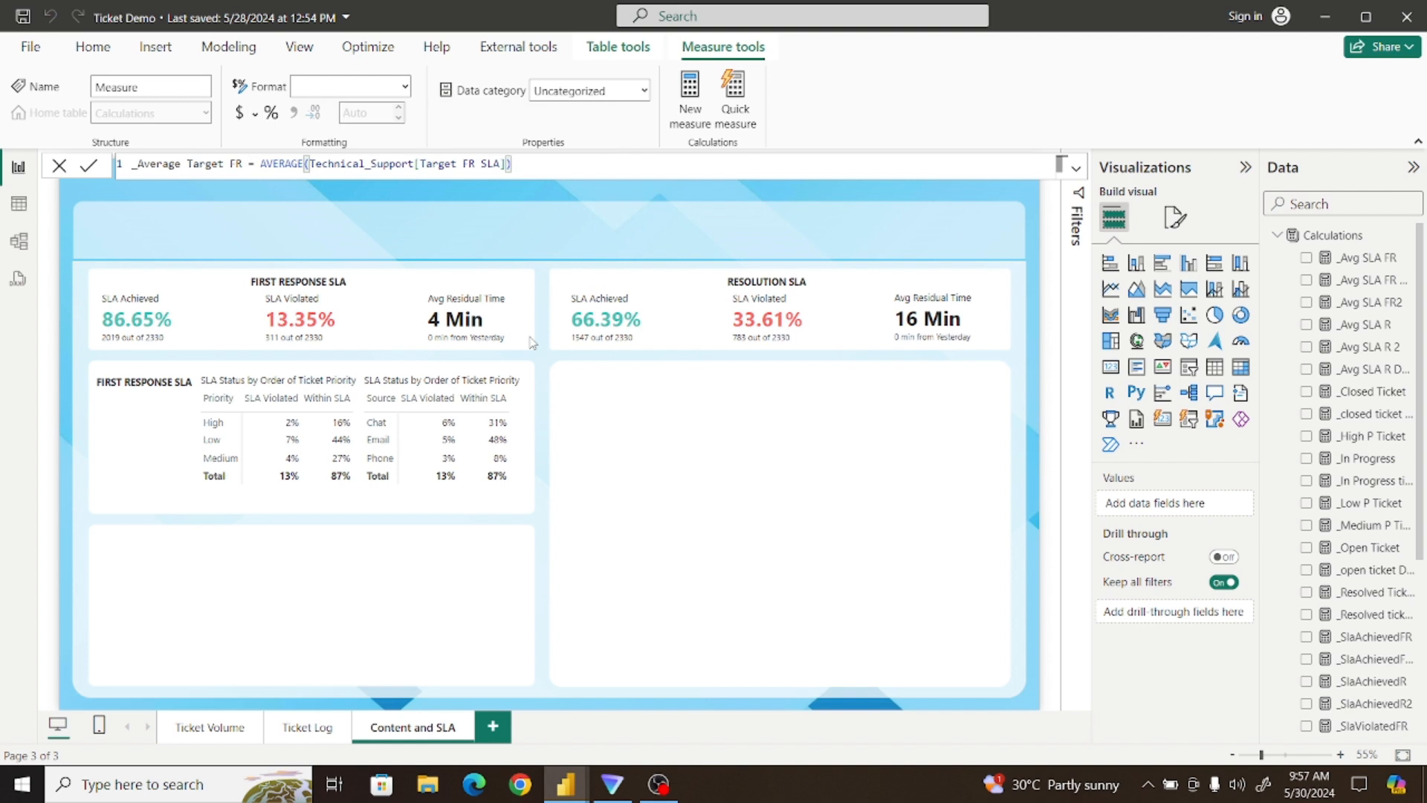
click(88, 167)
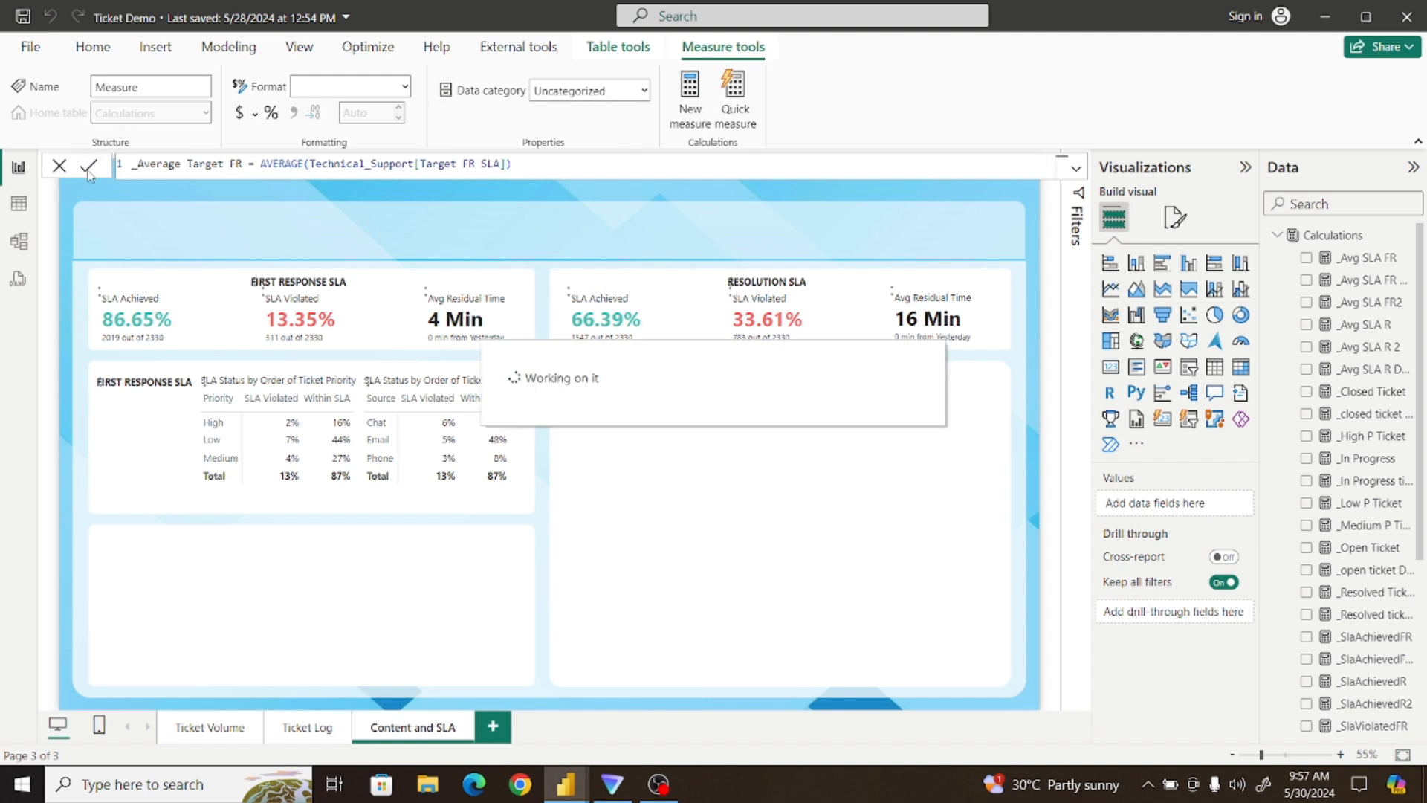
Add a card showing _Average Target FR to the blank panel below the RESOLUTION SLA cards and enlarge it
click(624, 489)
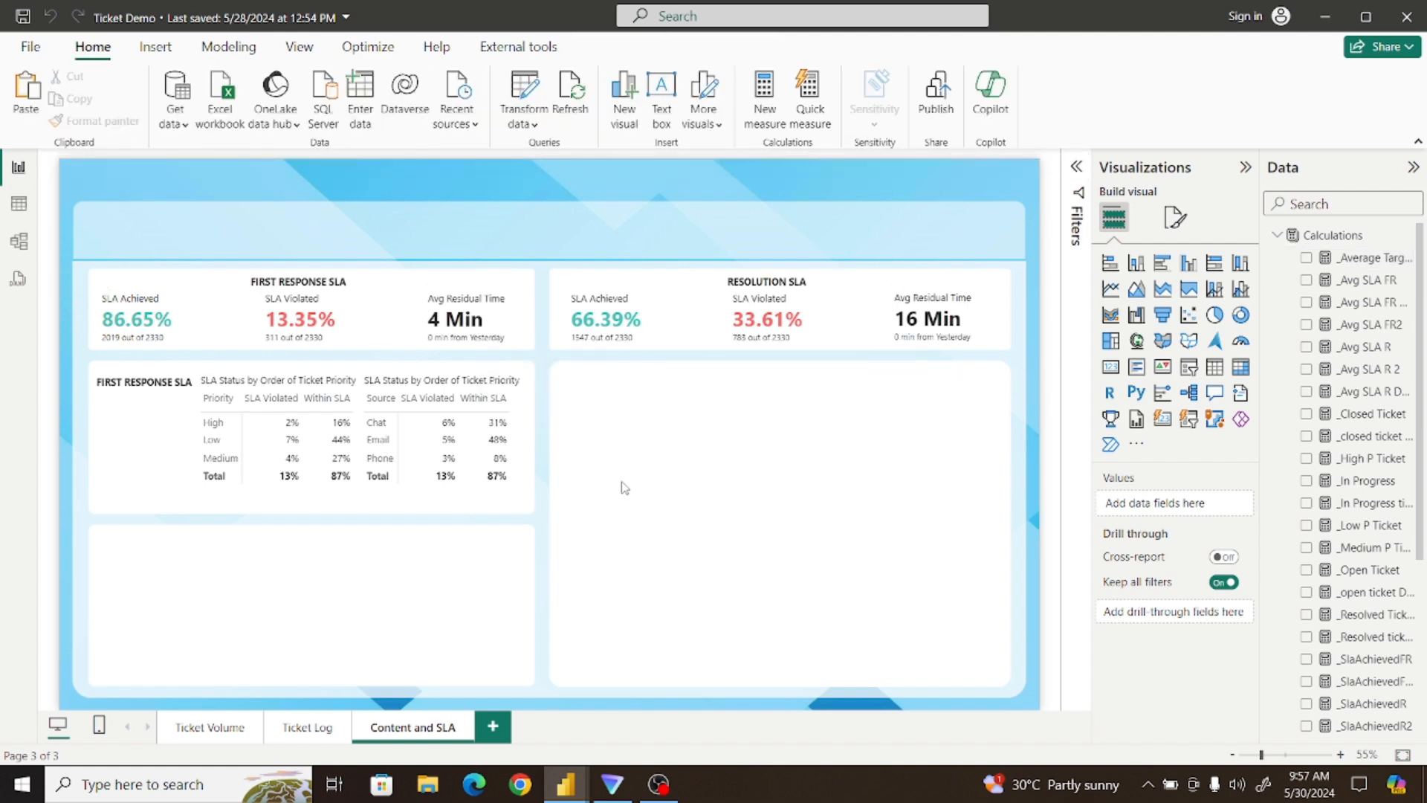
click(1113, 369)
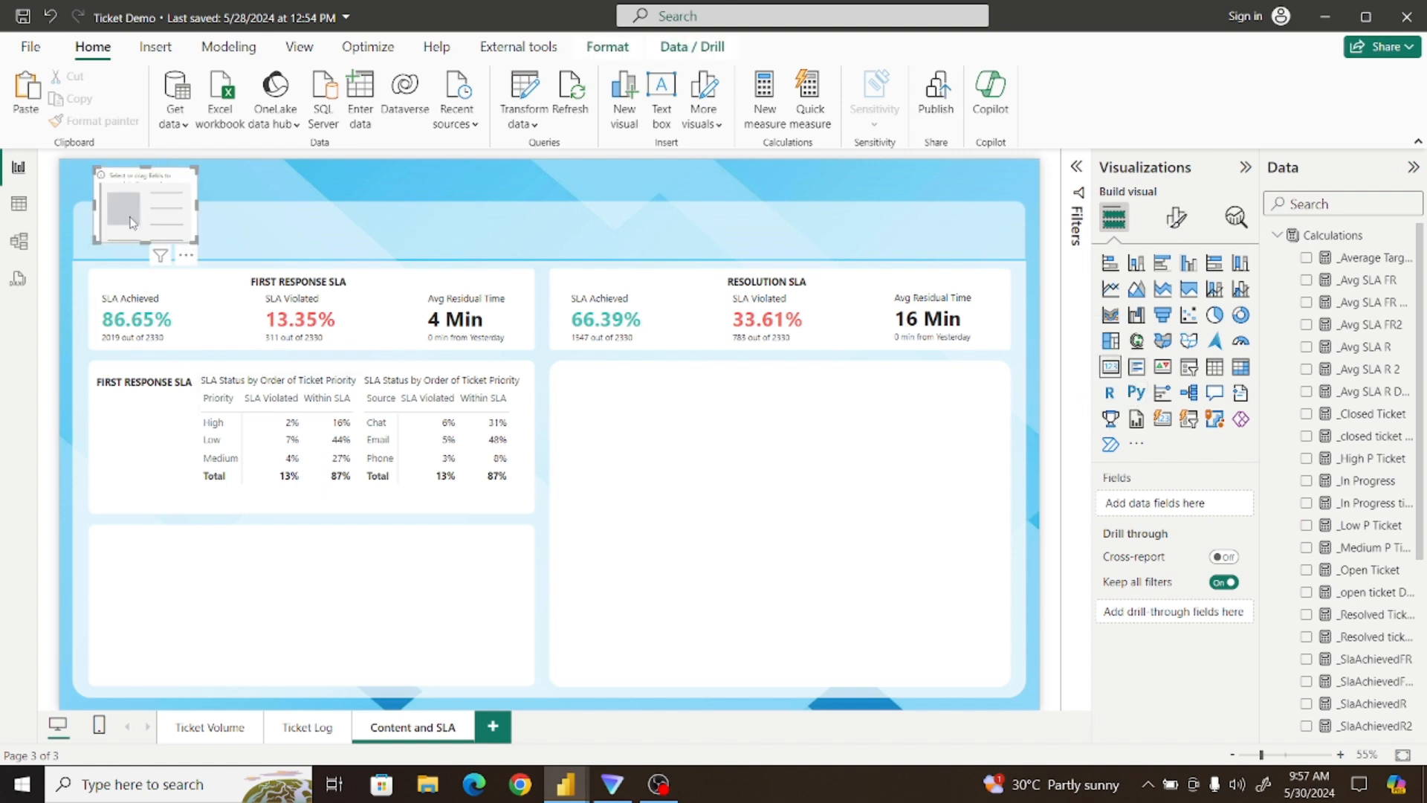
drag(132, 213, 601, 446)
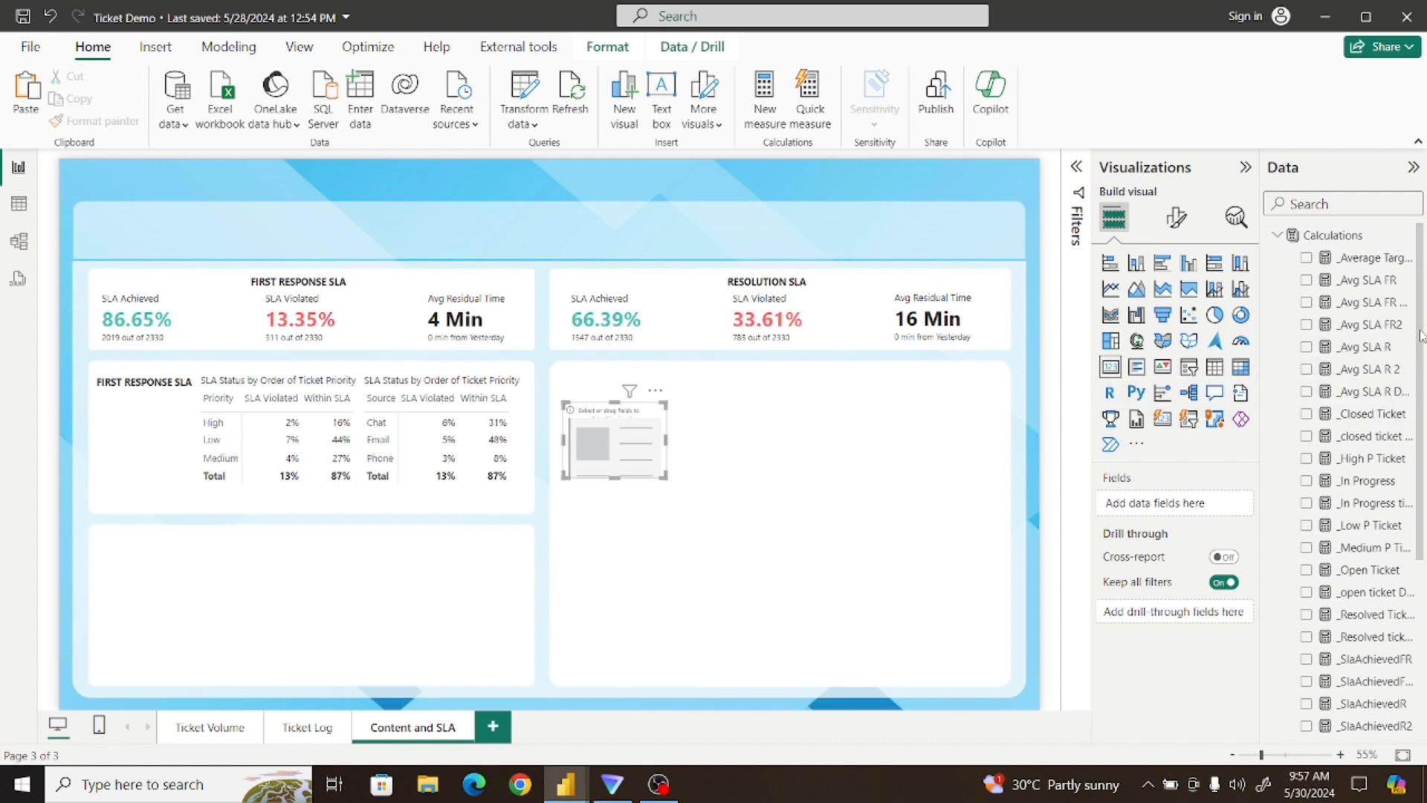
click(1306, 257)
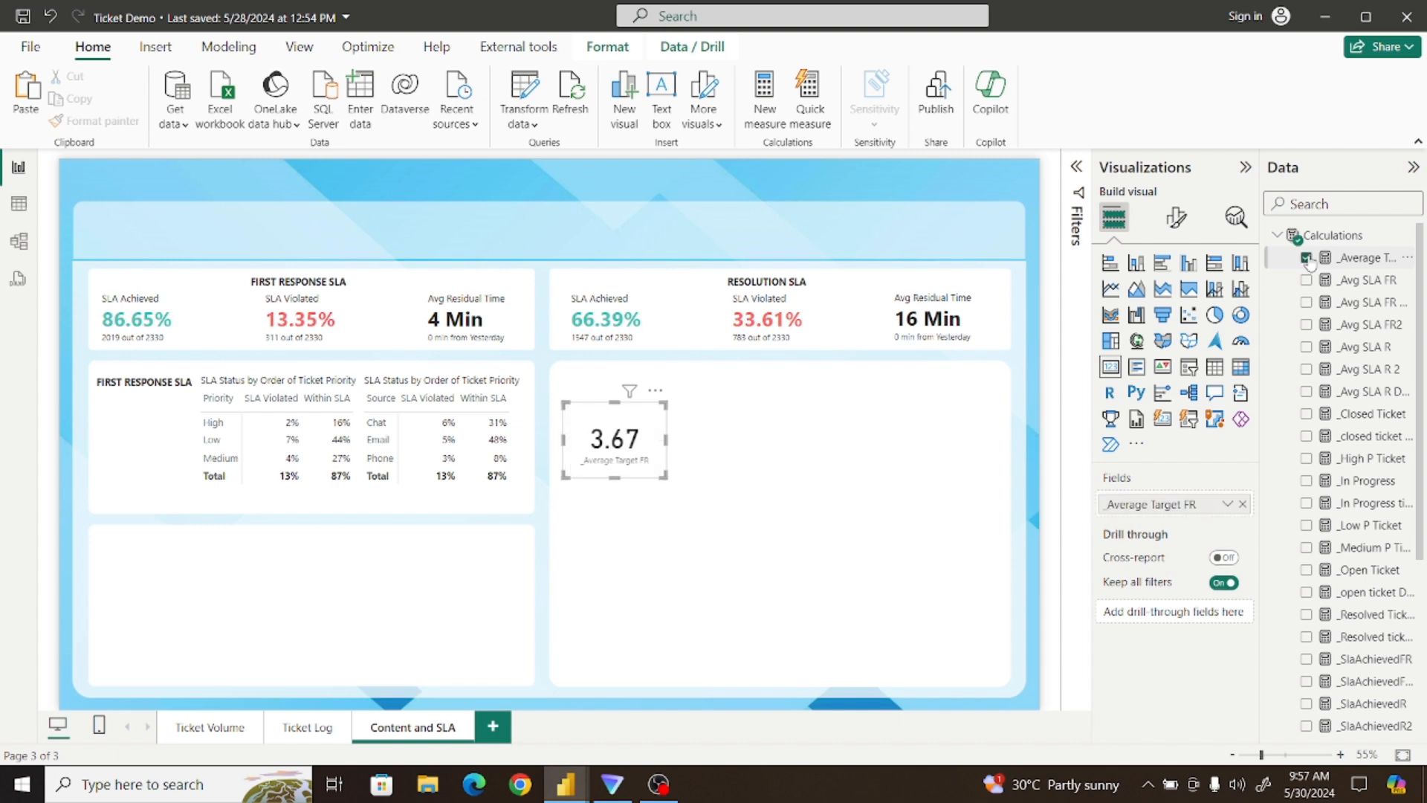
drag(664, 477, 755, 504)
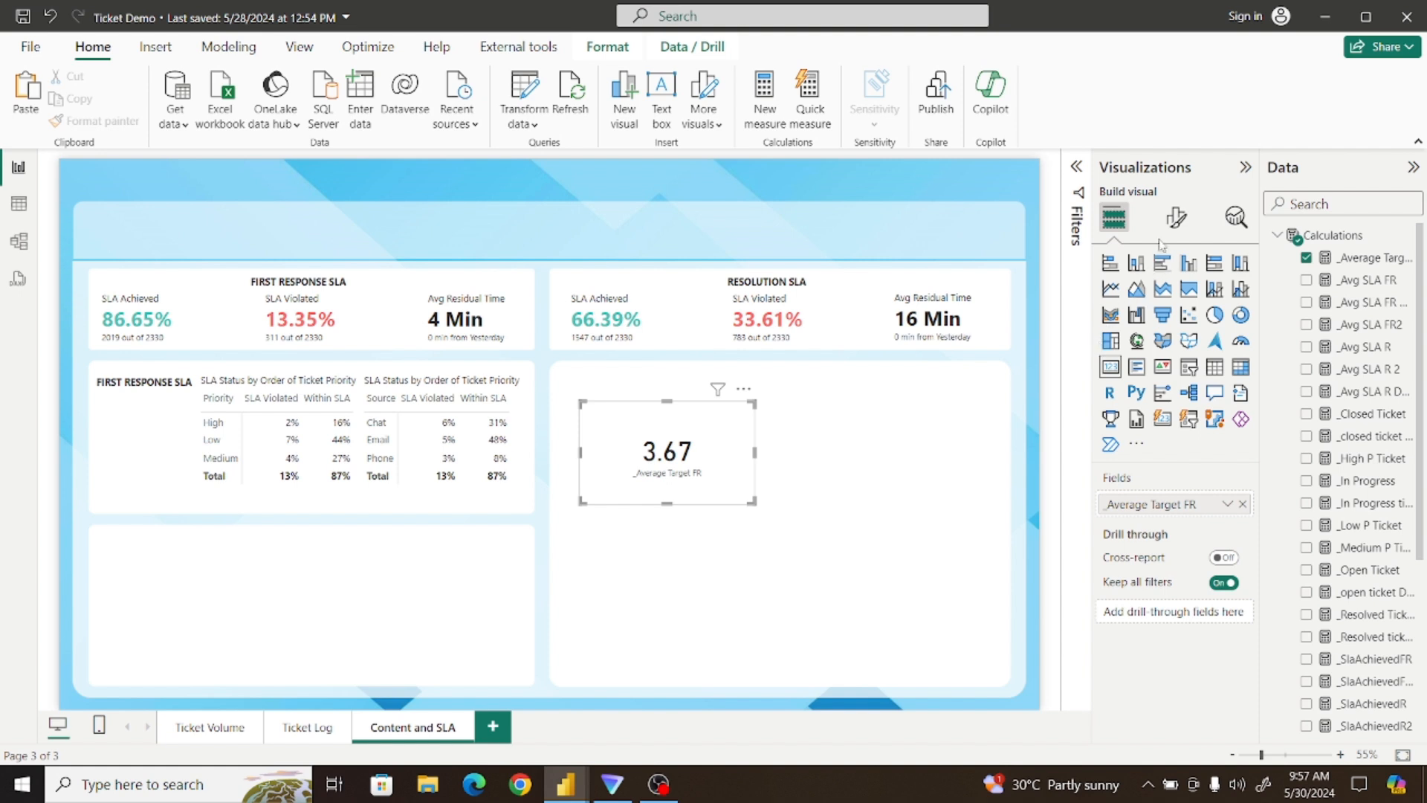
Set the _Average Target FR card's callout value to 0 decimal places and shift the card slightly within the blank panel
click(1176, 217)
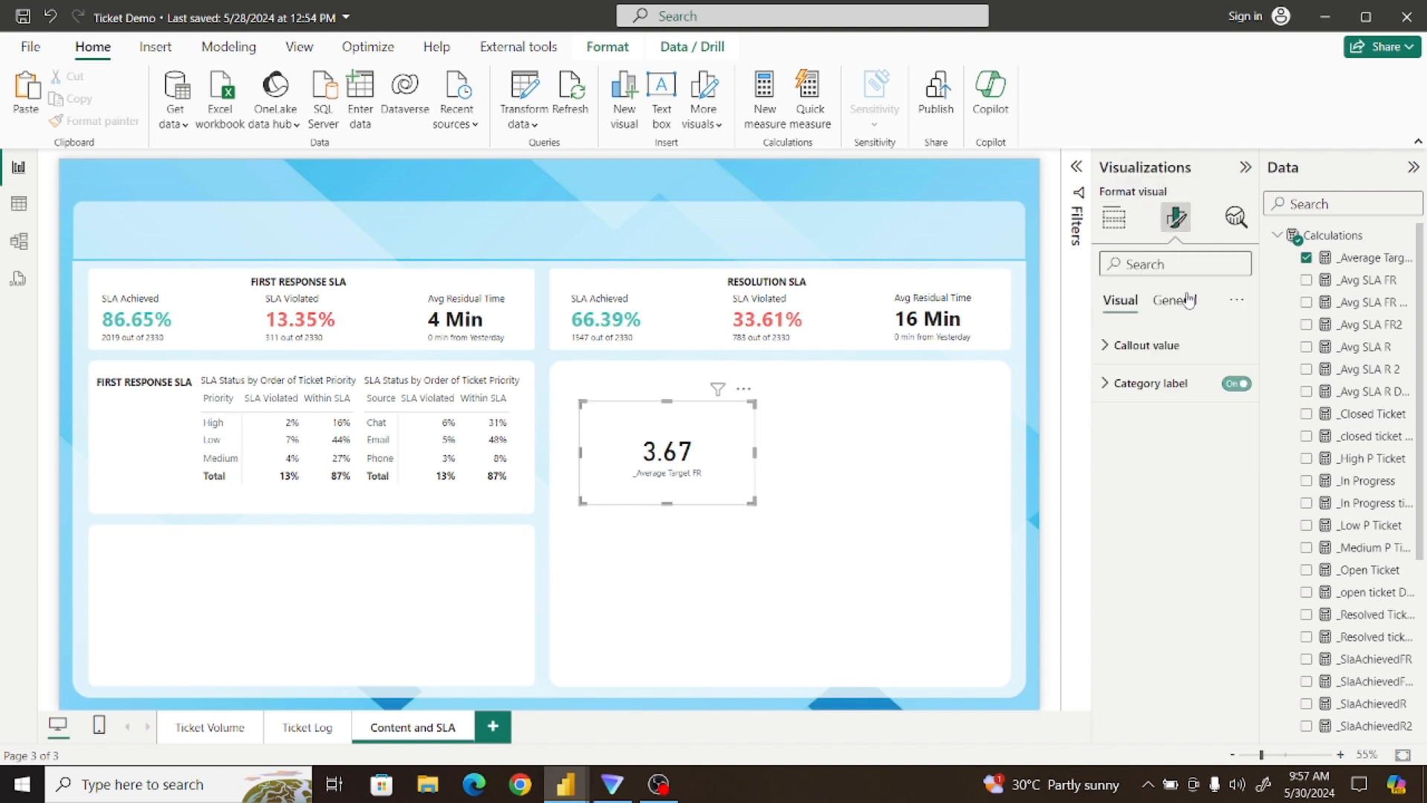
click(1138, 347)
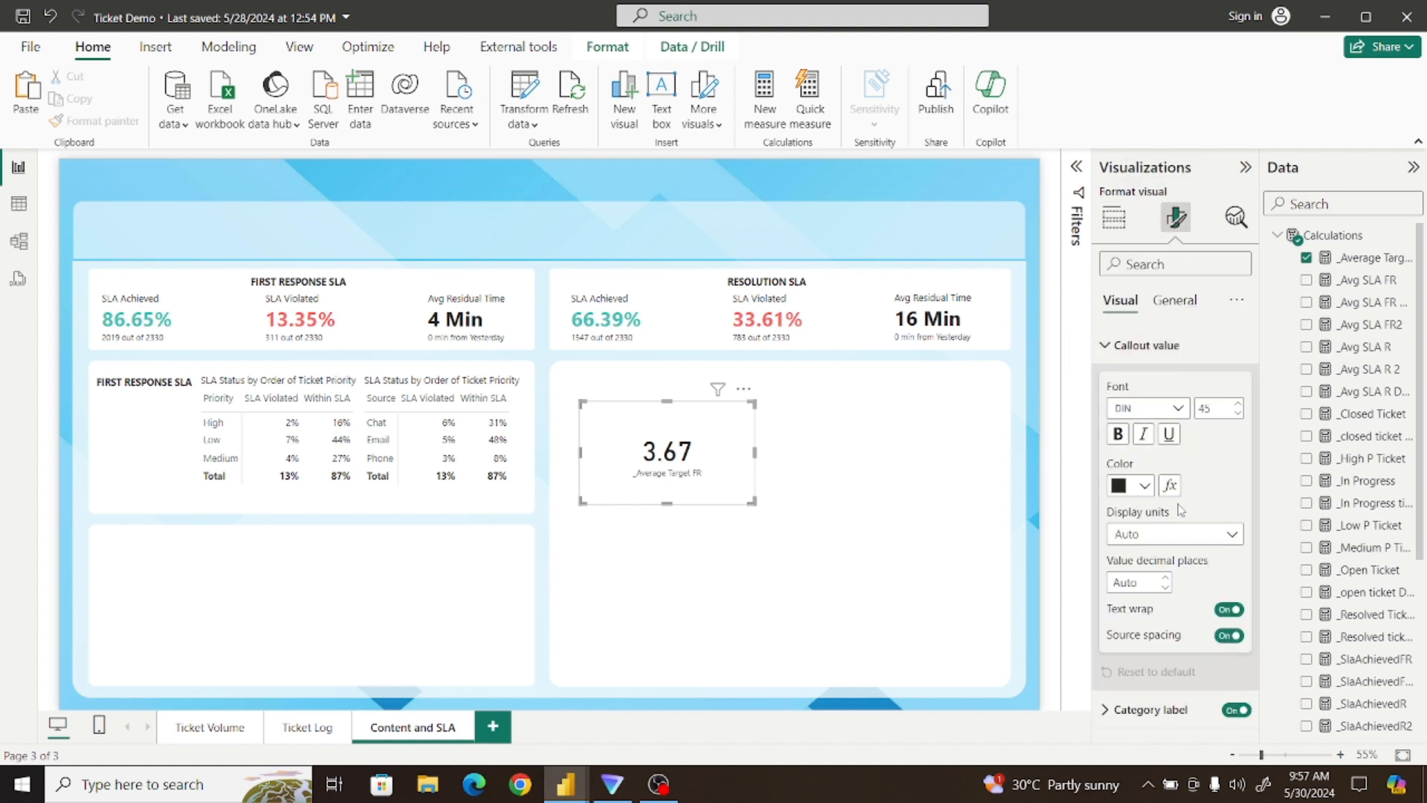
click(1176, 534)
click(1174, 533)
click(1167, 587)
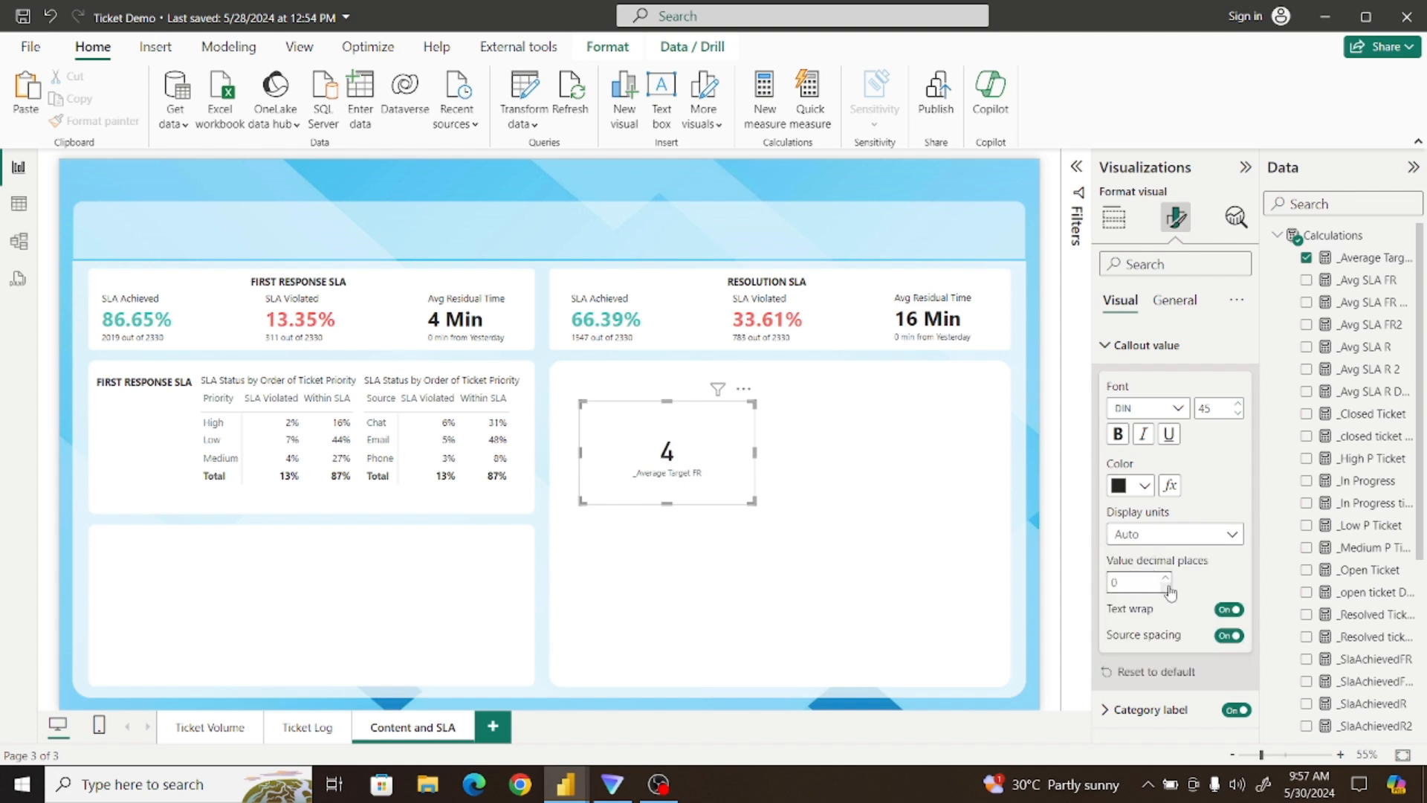
drag(721, 468, 757, 466)
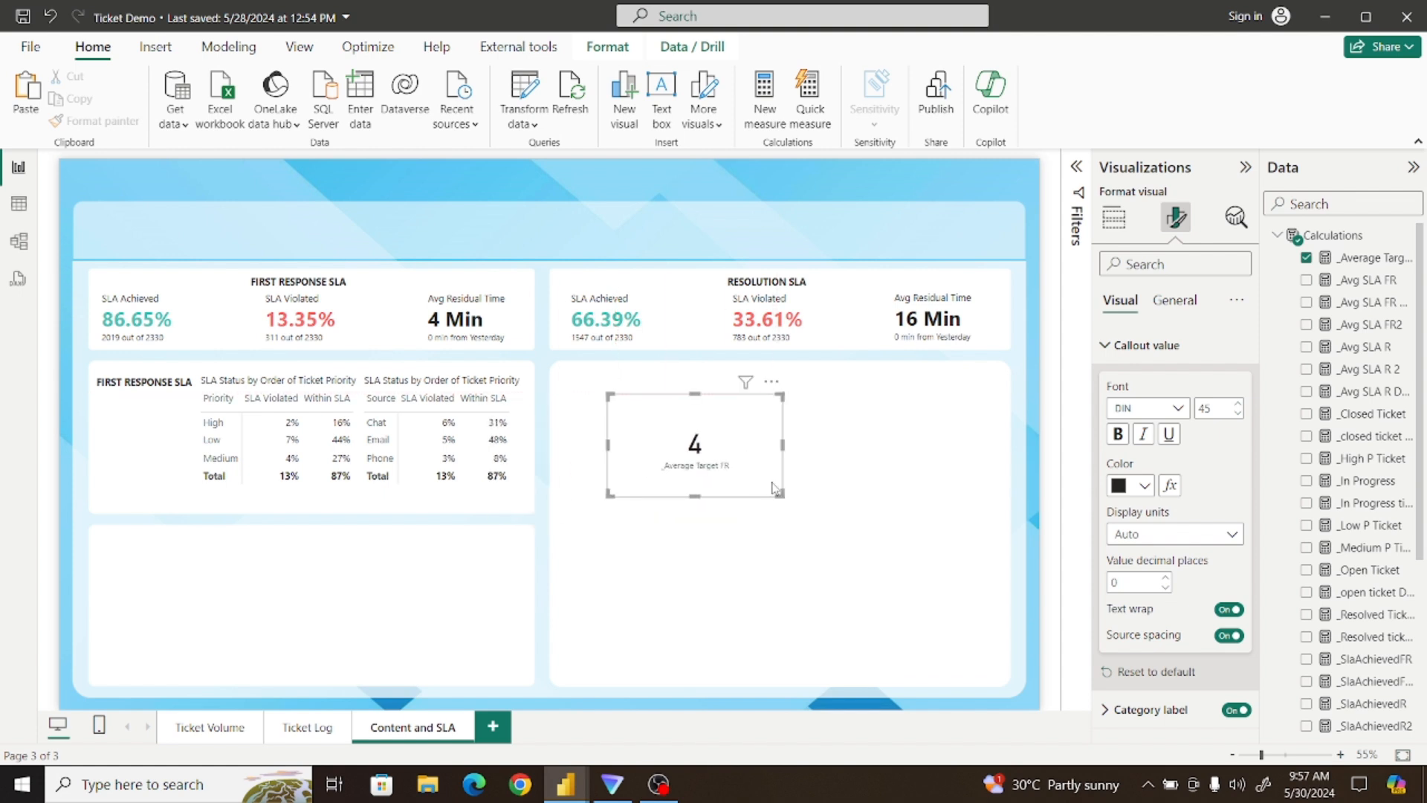
Turn on the card's title and set its text to "SLA Target for First Response (Minutes)"
click(1174, 300)
click(1237, 384)
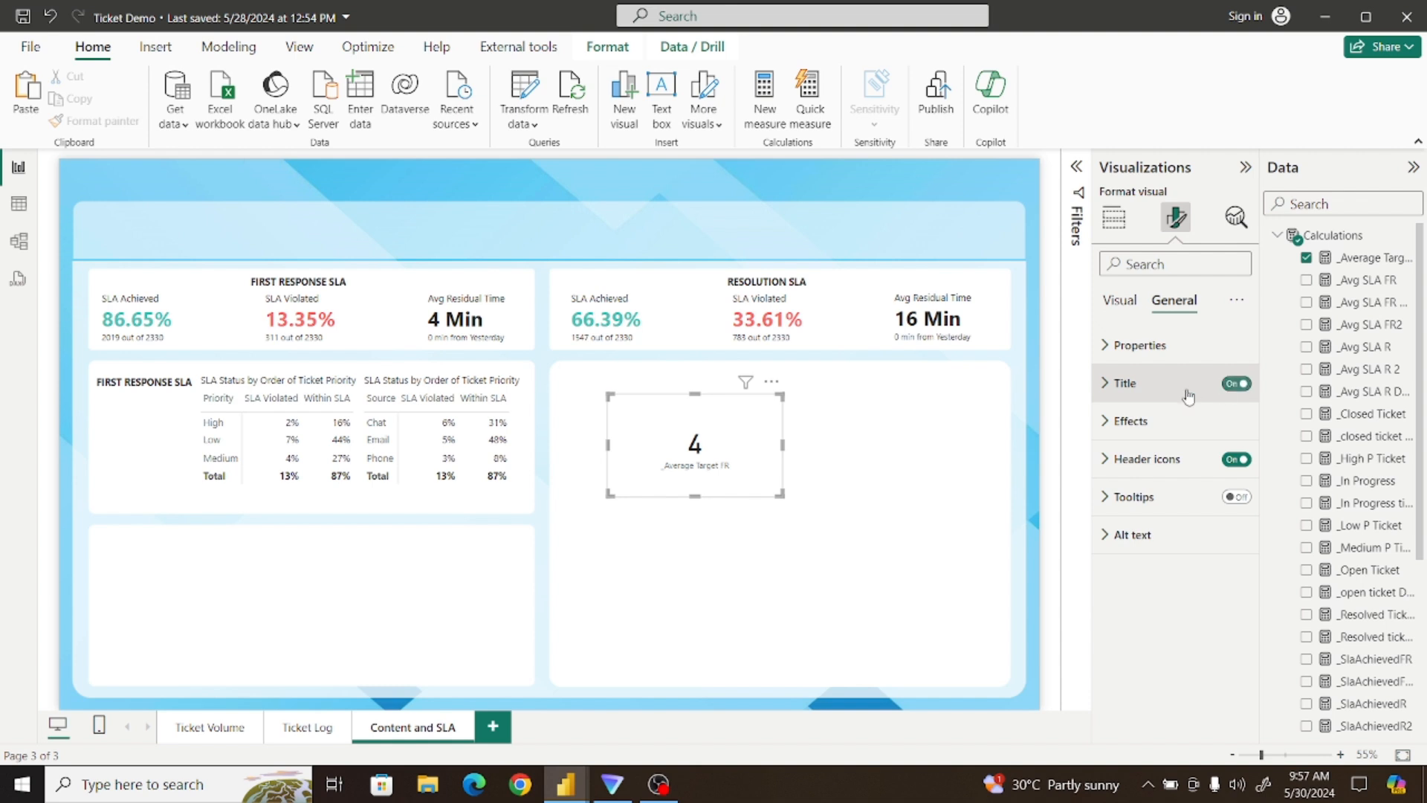
click(1126, 391)
click(1117, 474)
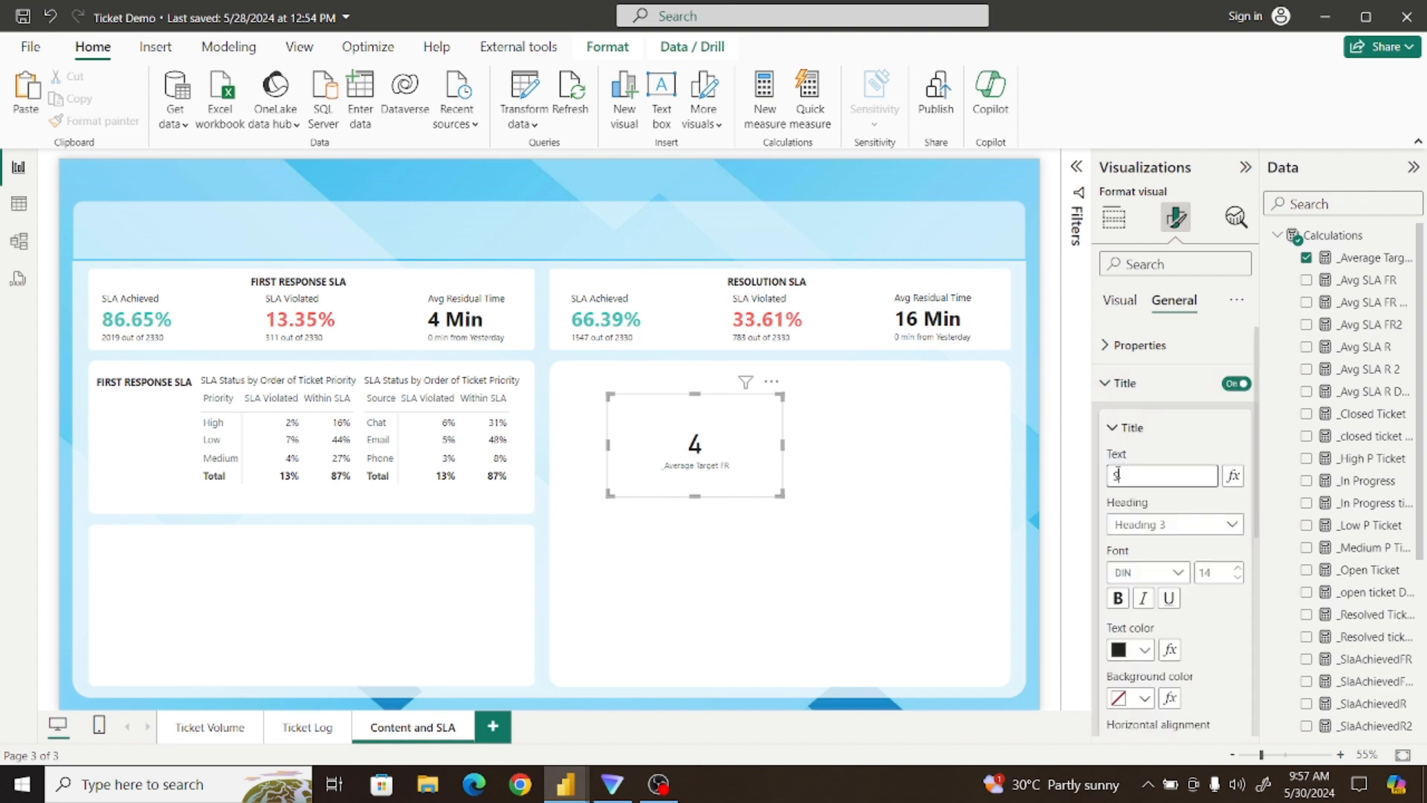
text(SLA Ta)
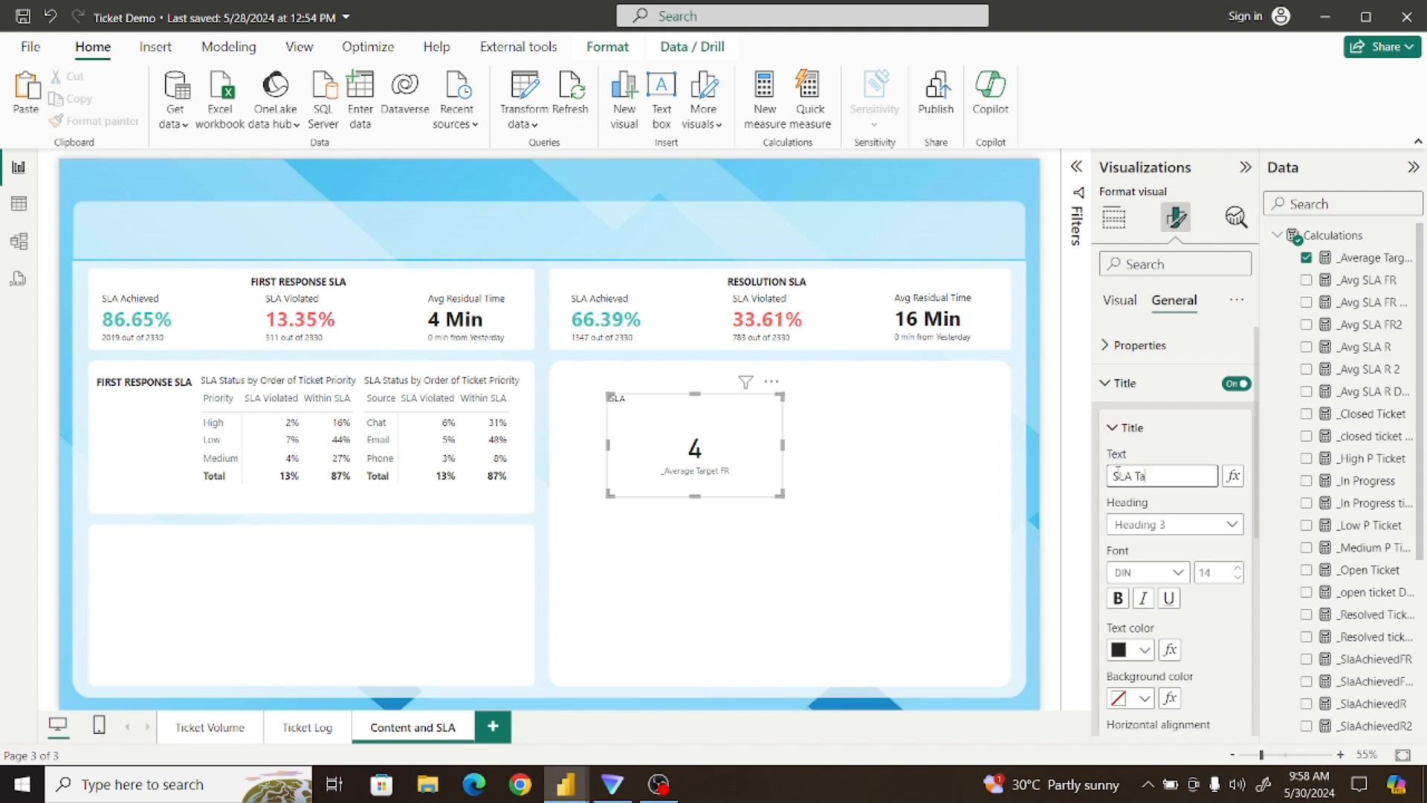
text(rget for First Response)
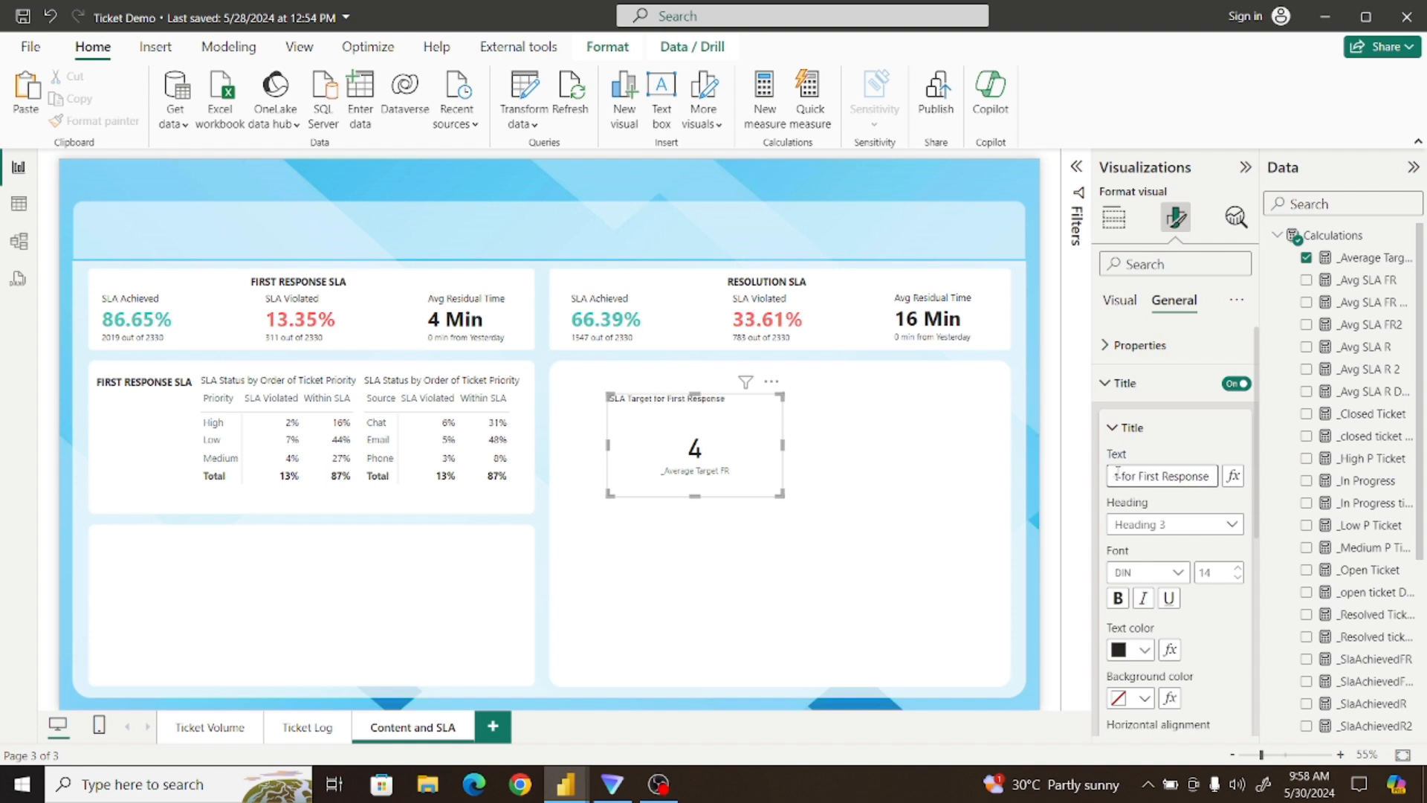
text( (Minutes))
Change the card's title font to Segoe UI and narrow the card so the title wraps onto two lines
click(1163, 575)
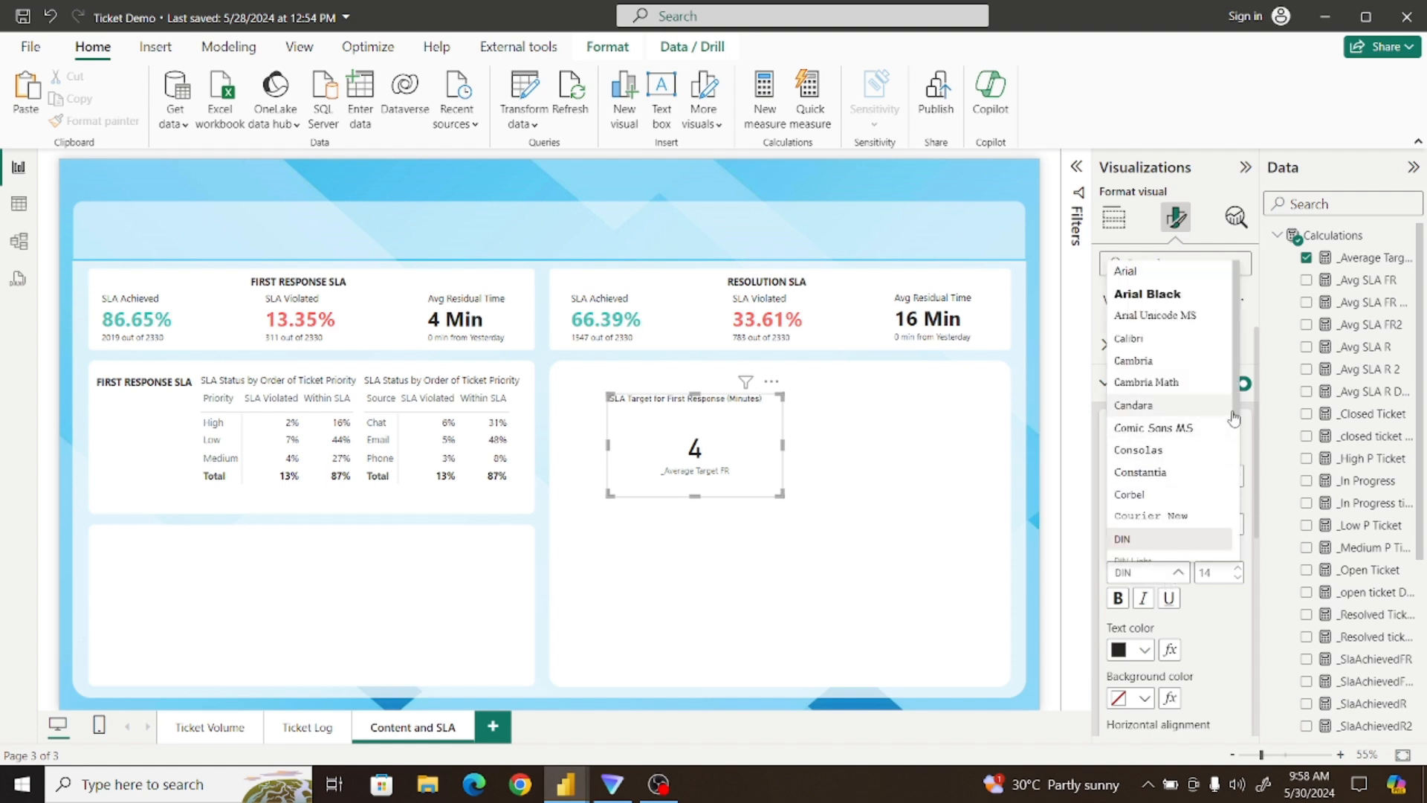
scroll(1230, 439, down, 3)
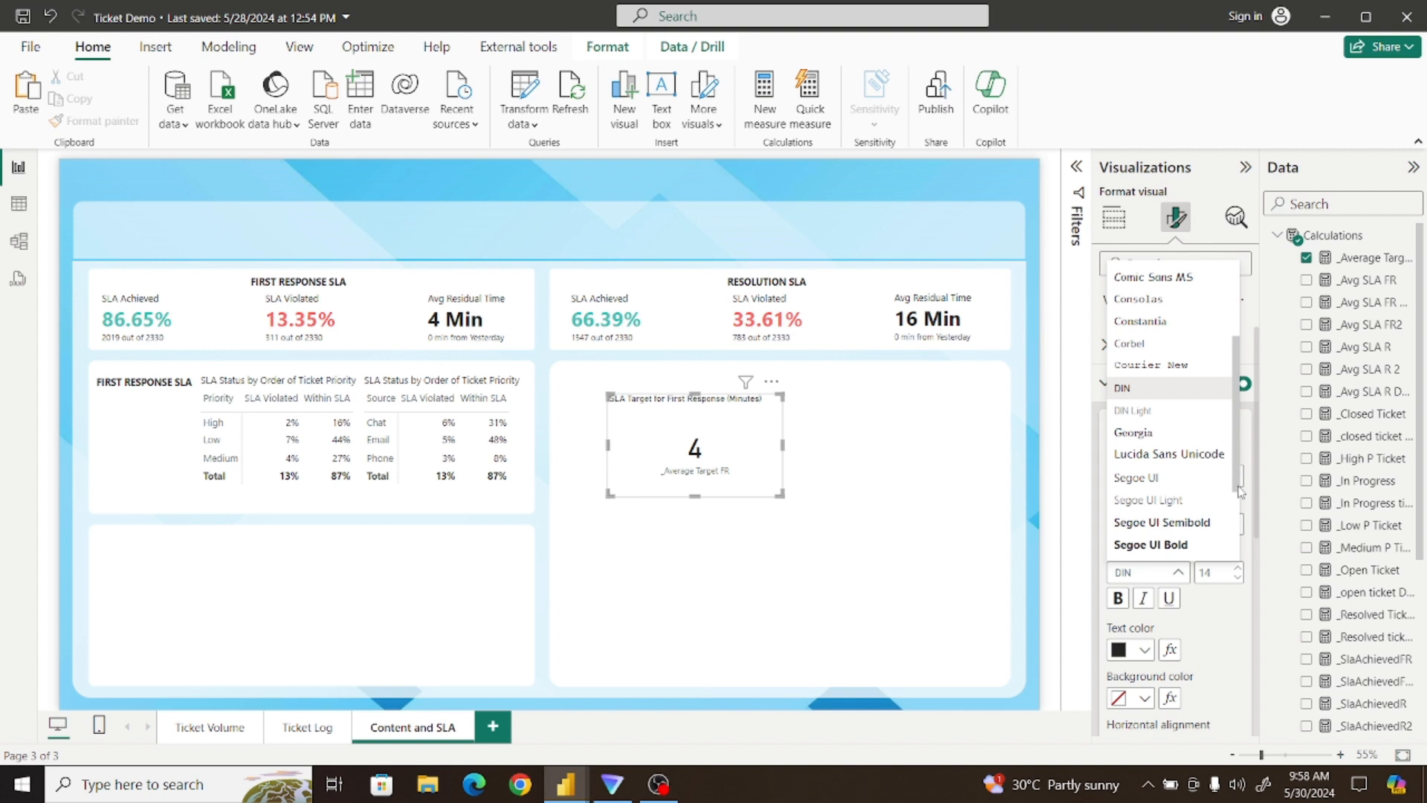
click(1183, 475)
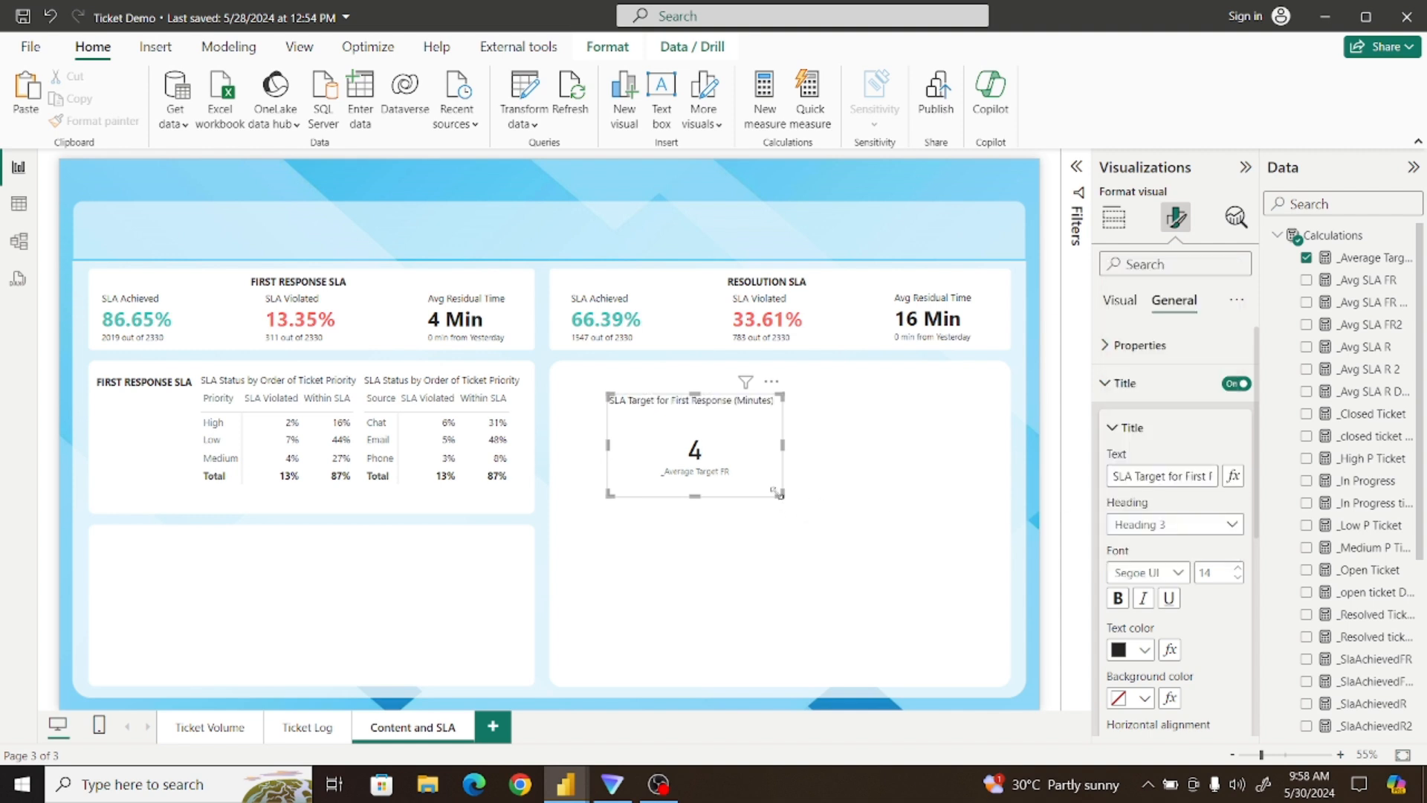
drag(778, 493, 723, 486)
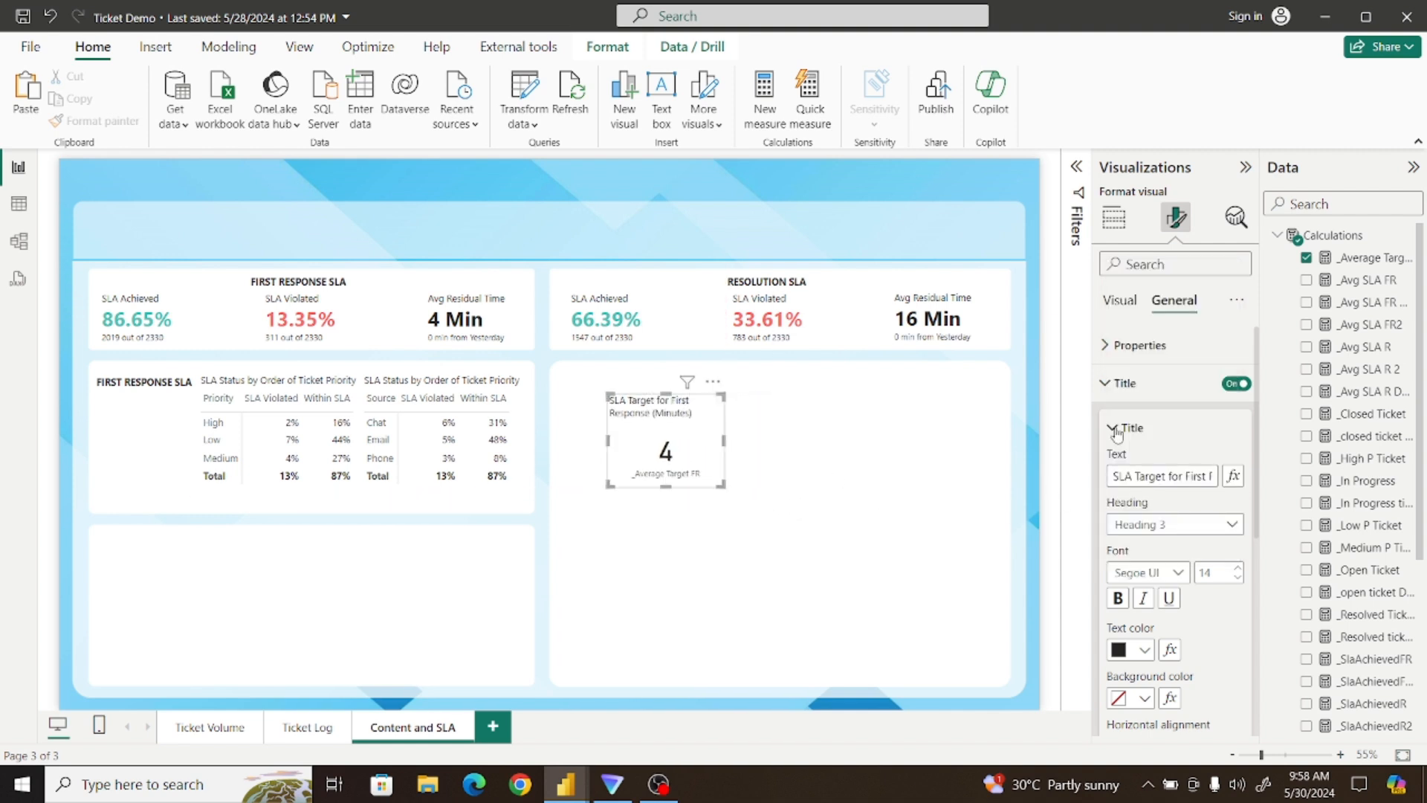
click(1106, 383)
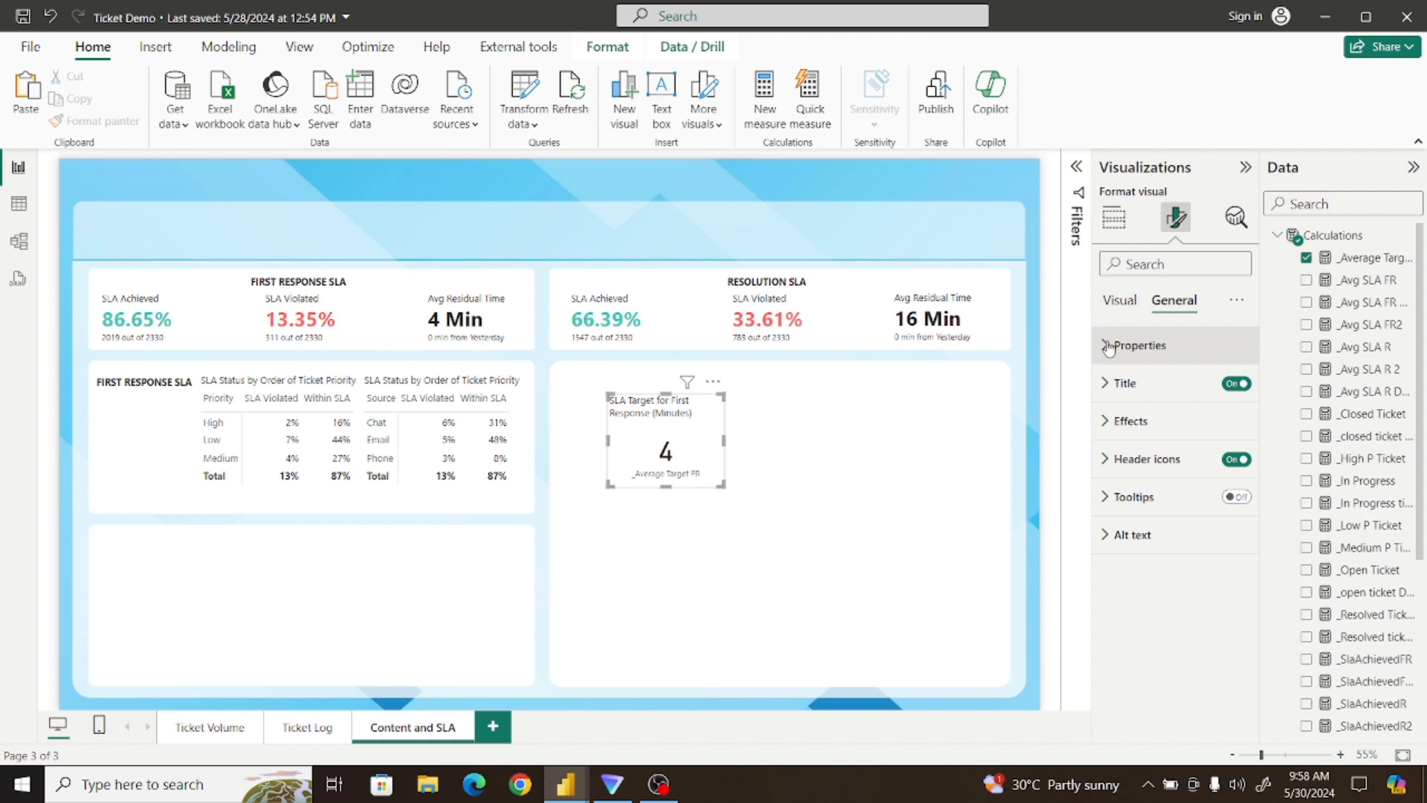
Change the font of the card's callout value to Segoe UI
click(1115, 300)
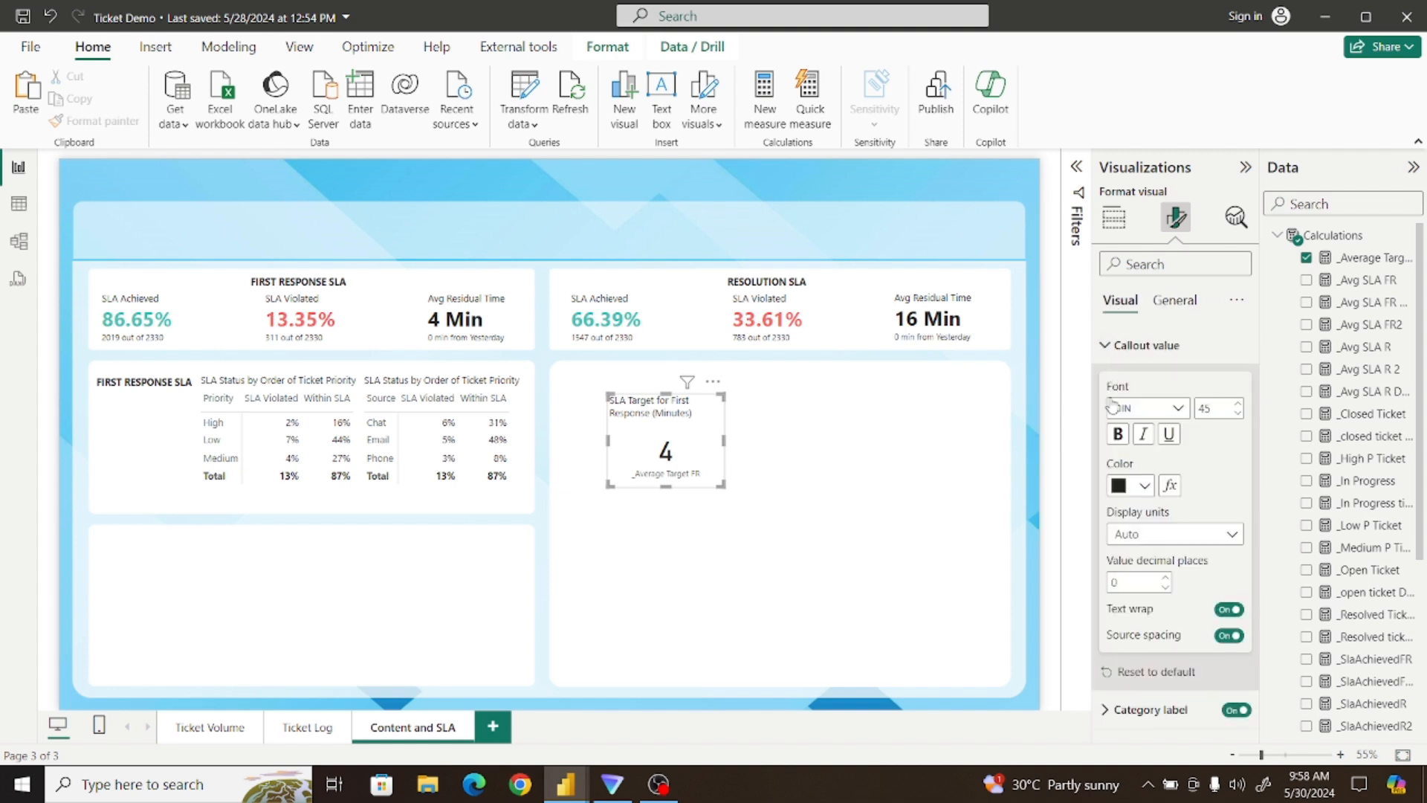
click(1179, 408)
scroll(1240, 565, down, 3)
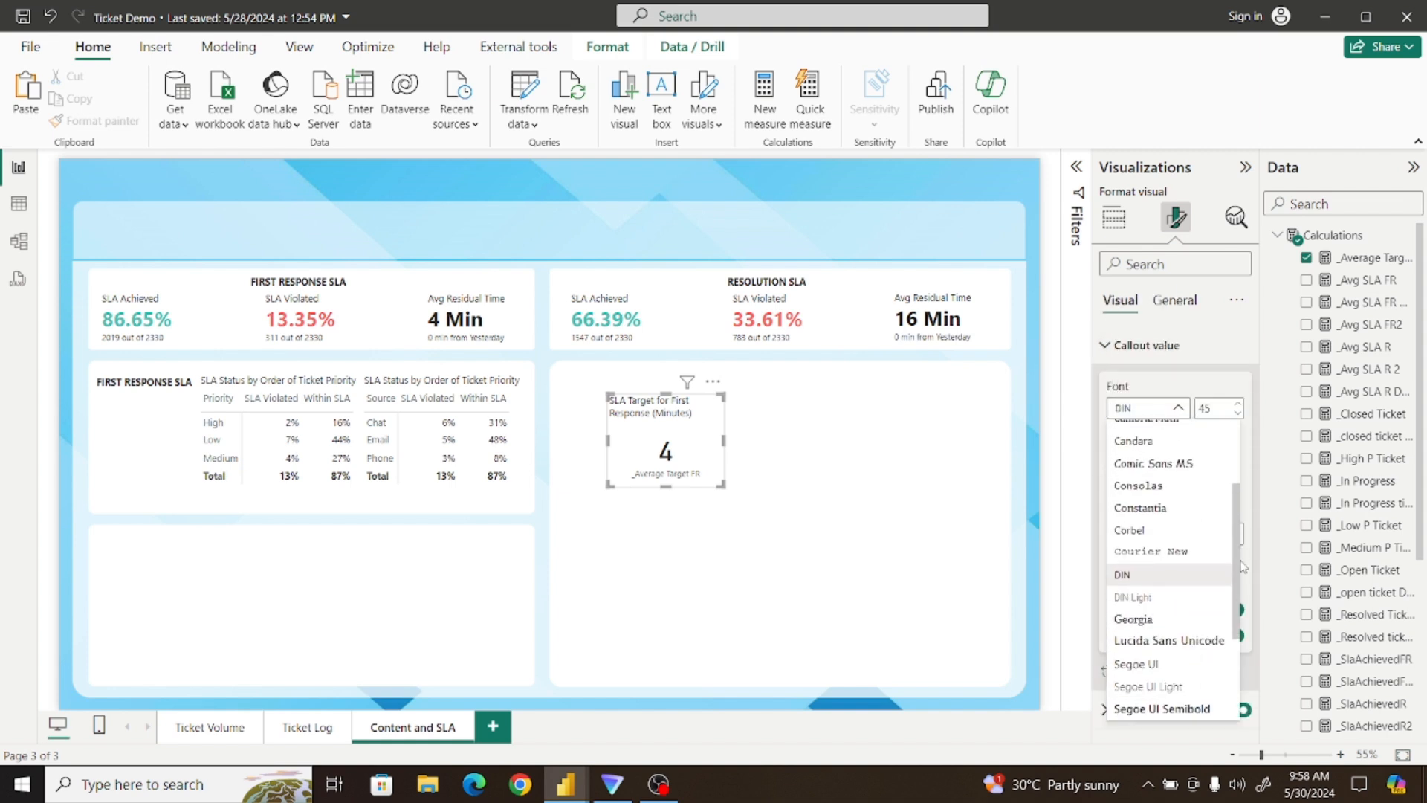
scroll(1240, 565, down, 2)
click(1157, 560)
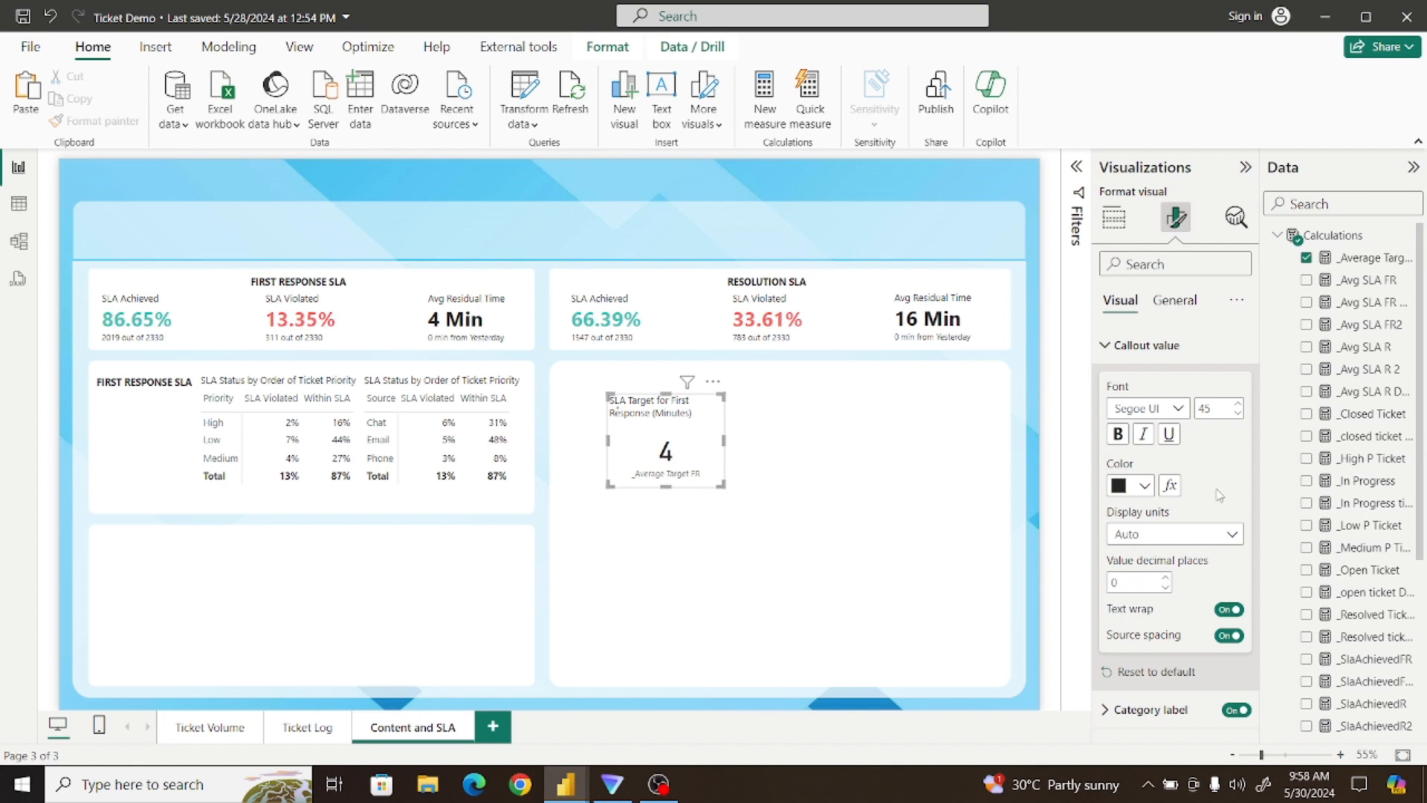
click(1217, 408)
click(1108, 345)
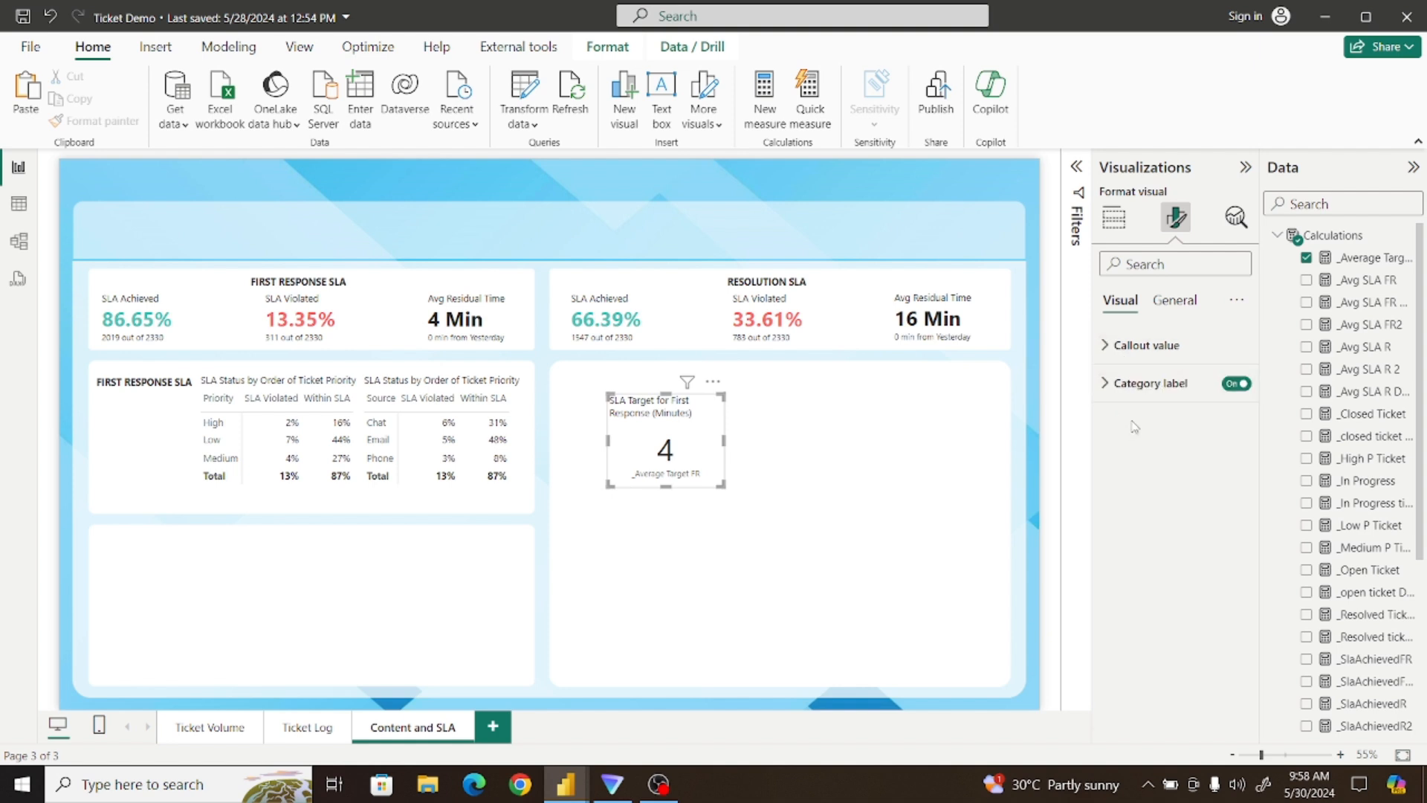
Rename the card's field to Average SLA for this visual and centre the card's title
click(1114, 217)
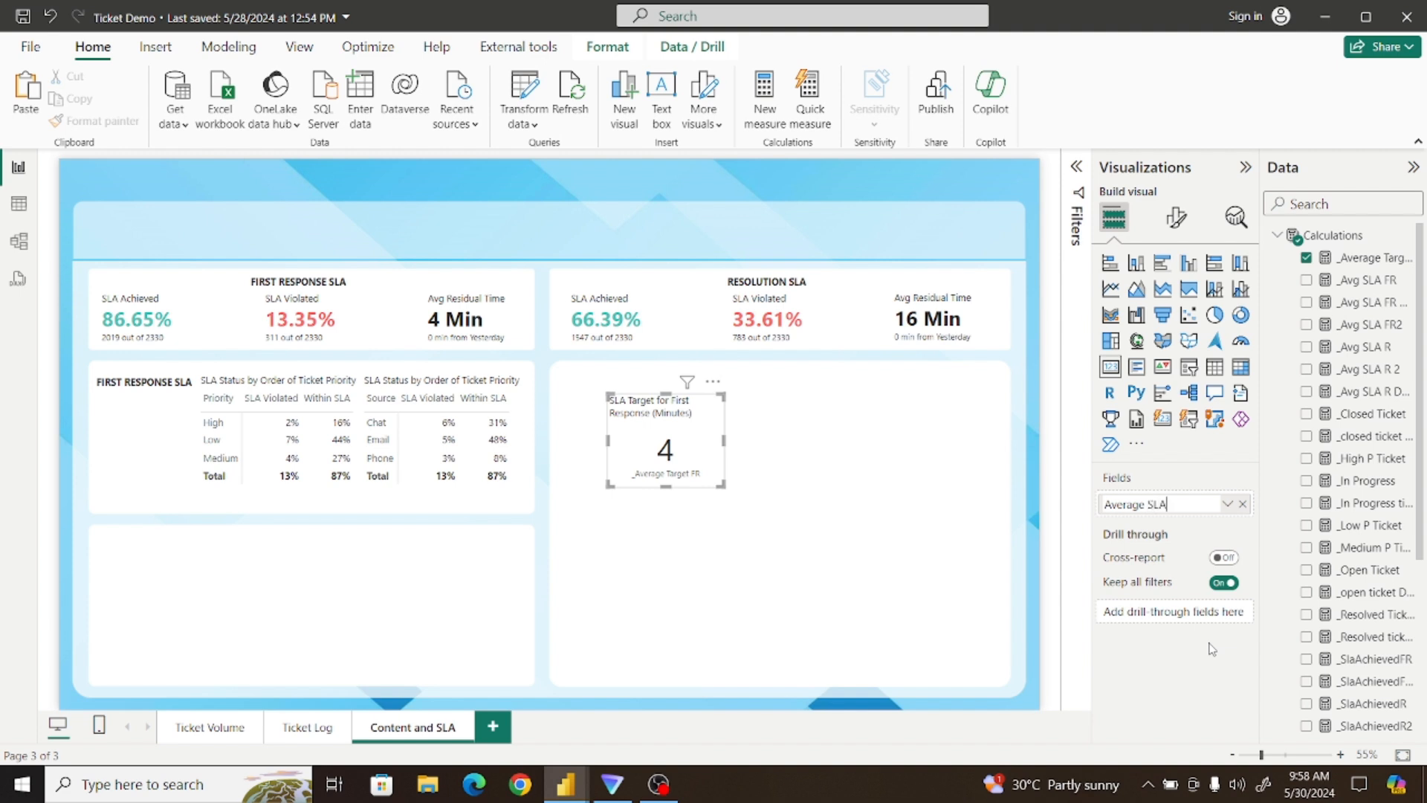
key(Return)
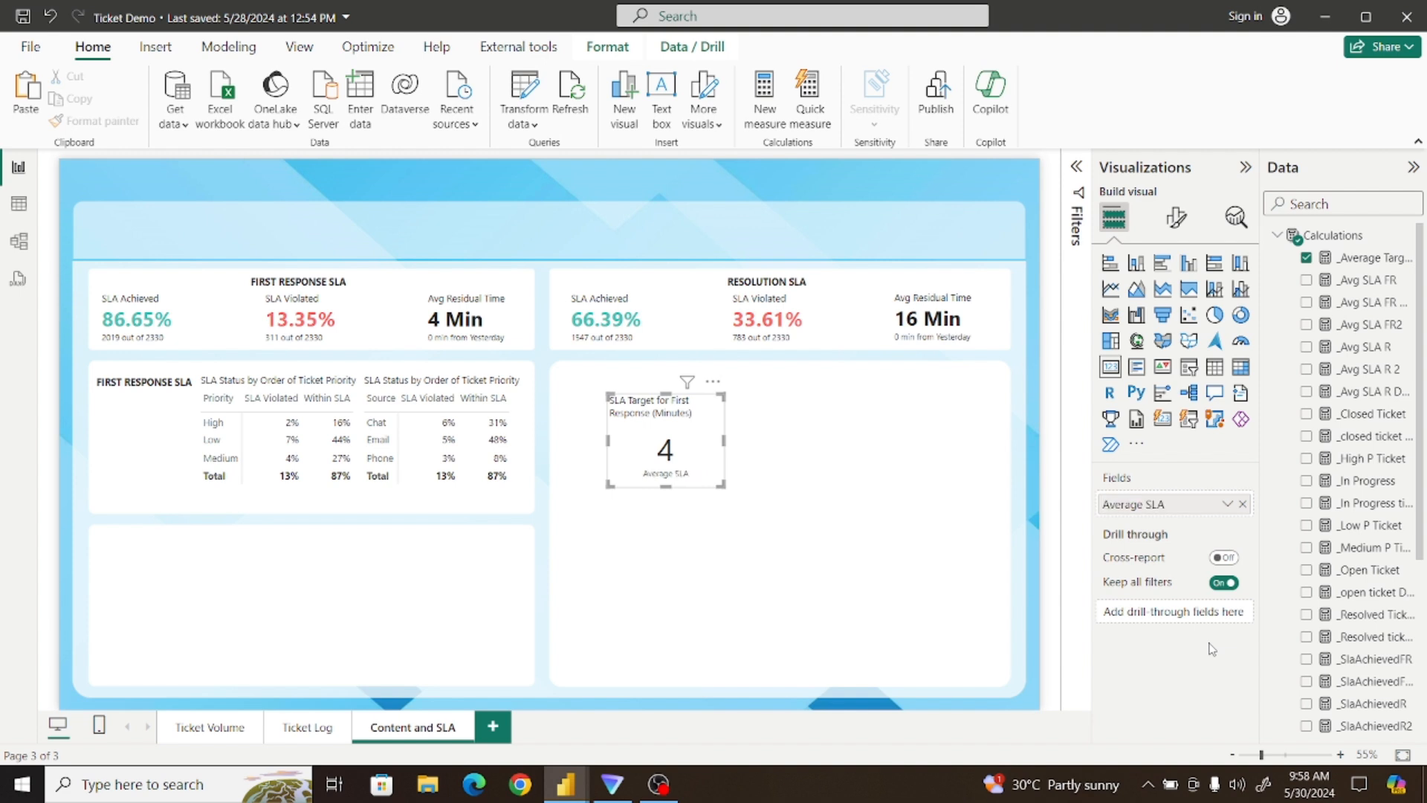
click(1176, 218)
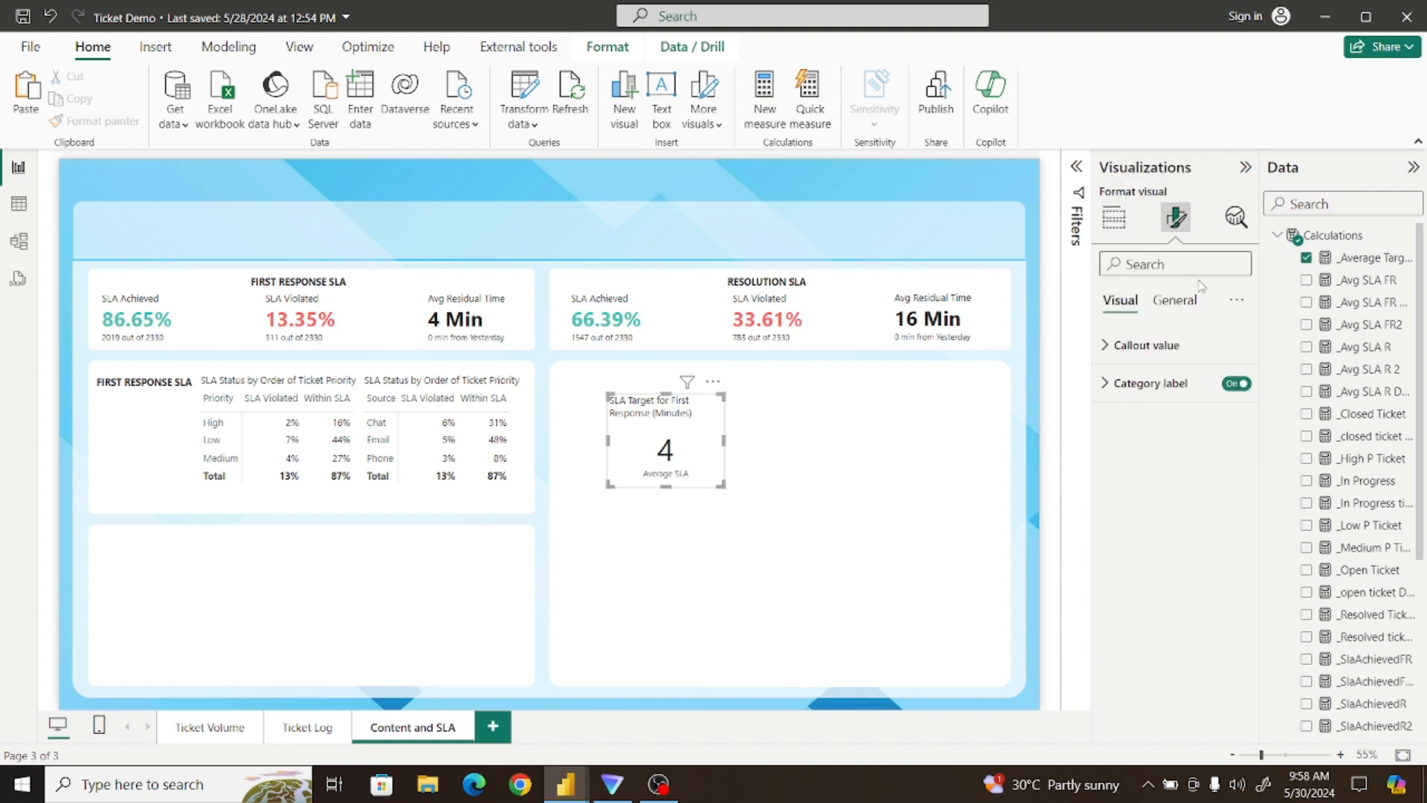
click(1174, 300)
click(1189, 382)
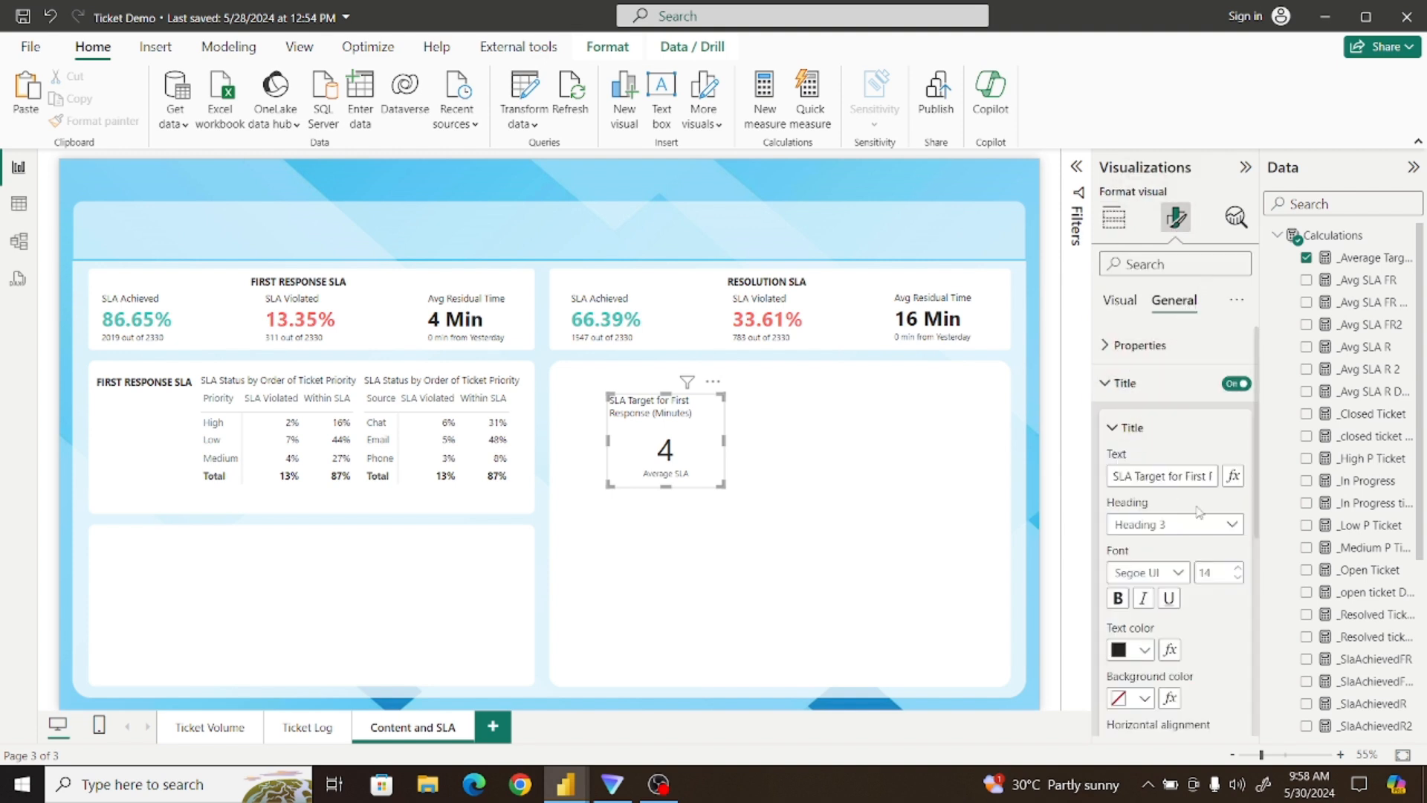
drag(1256, 485, 1258, 569)
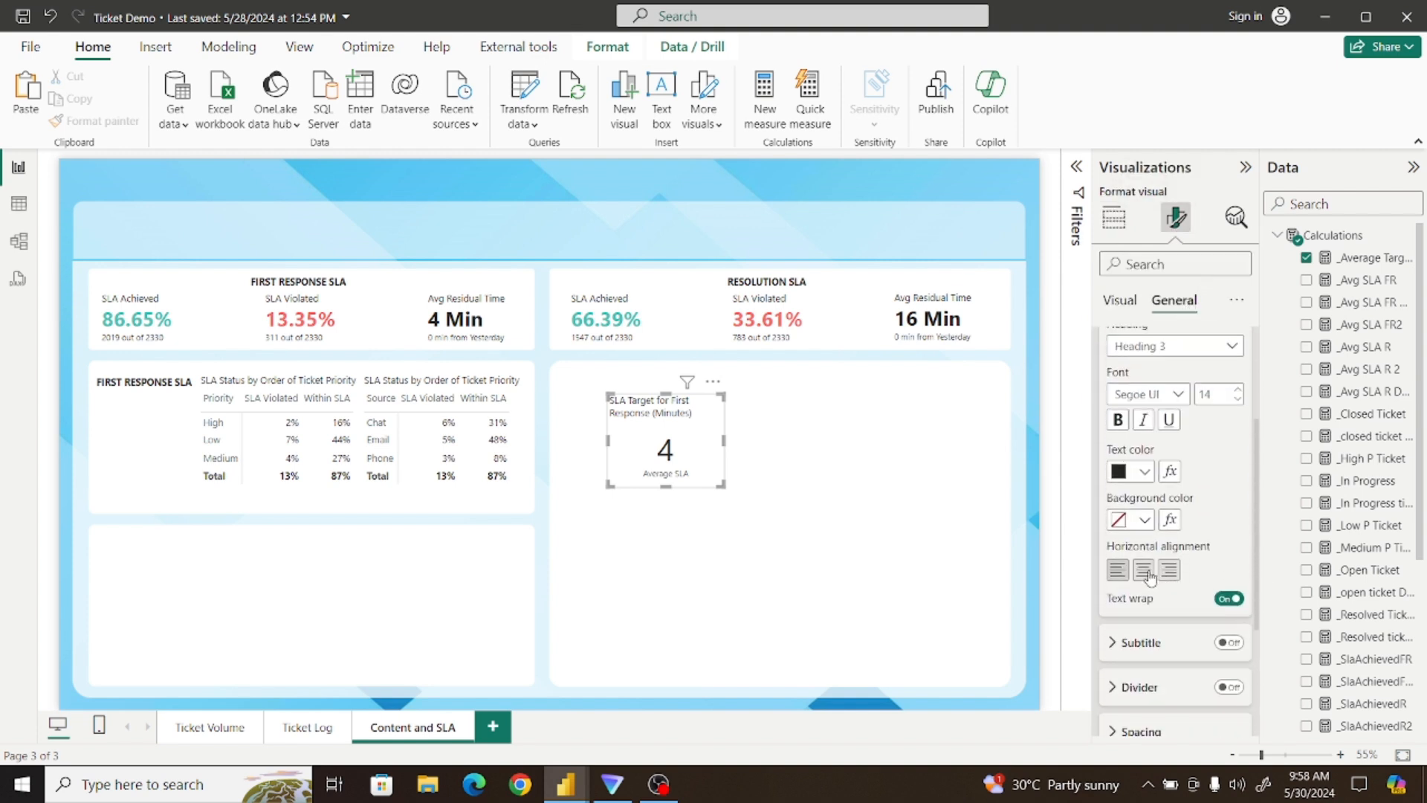
click(1145, 571)
click(722, 521)
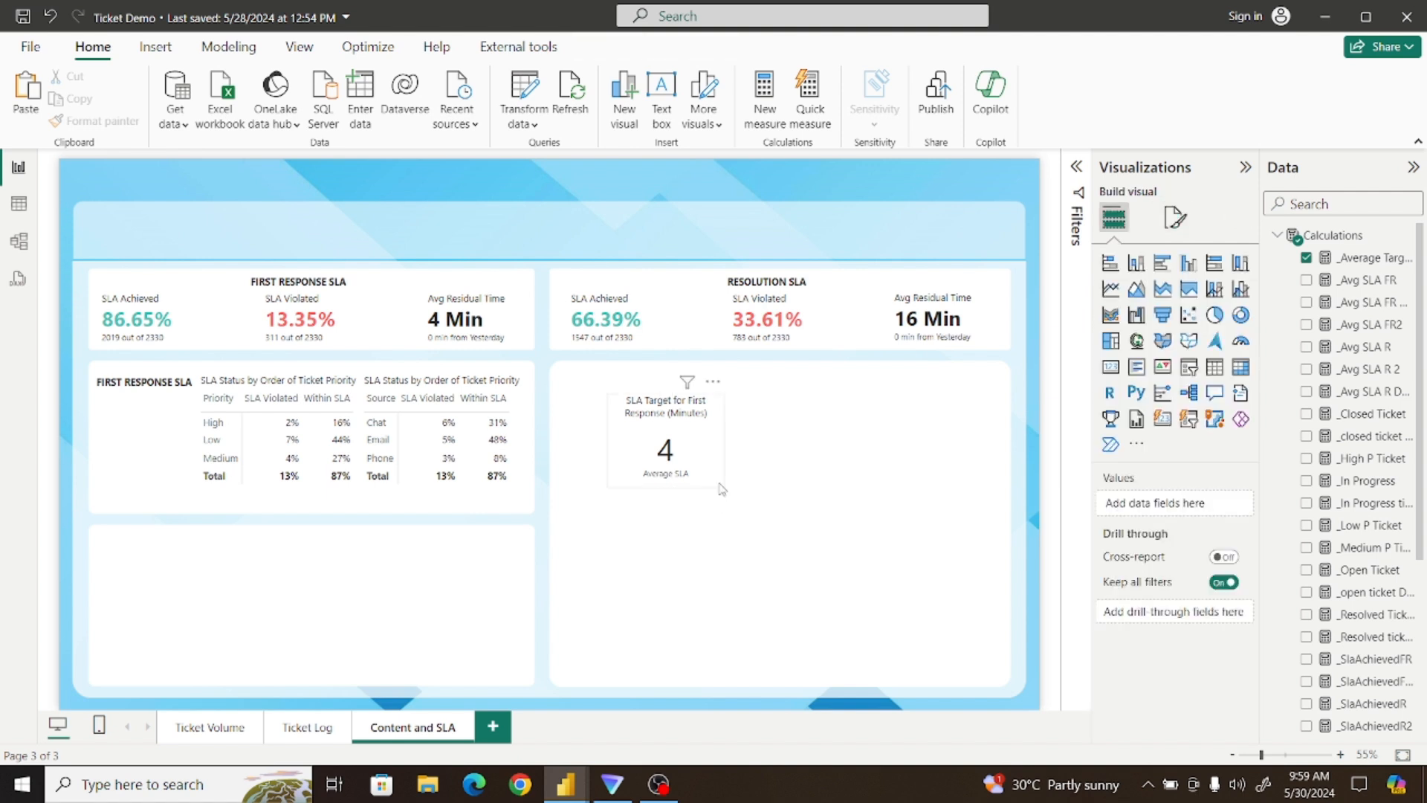
Make the SLA target card more compact and turn off its background
drag(712, 470, 673, 485)
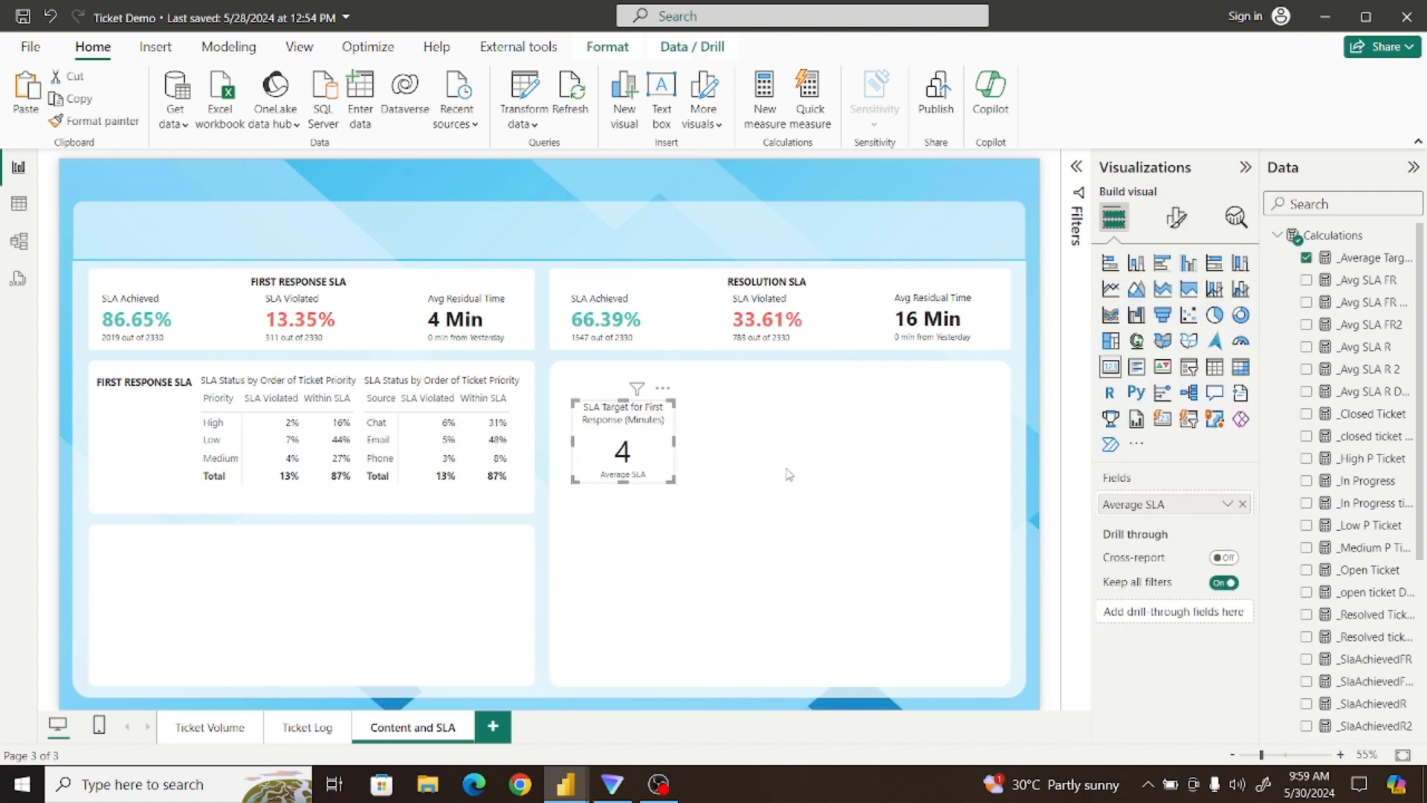
click(1176, 217)
click(1183, 311)
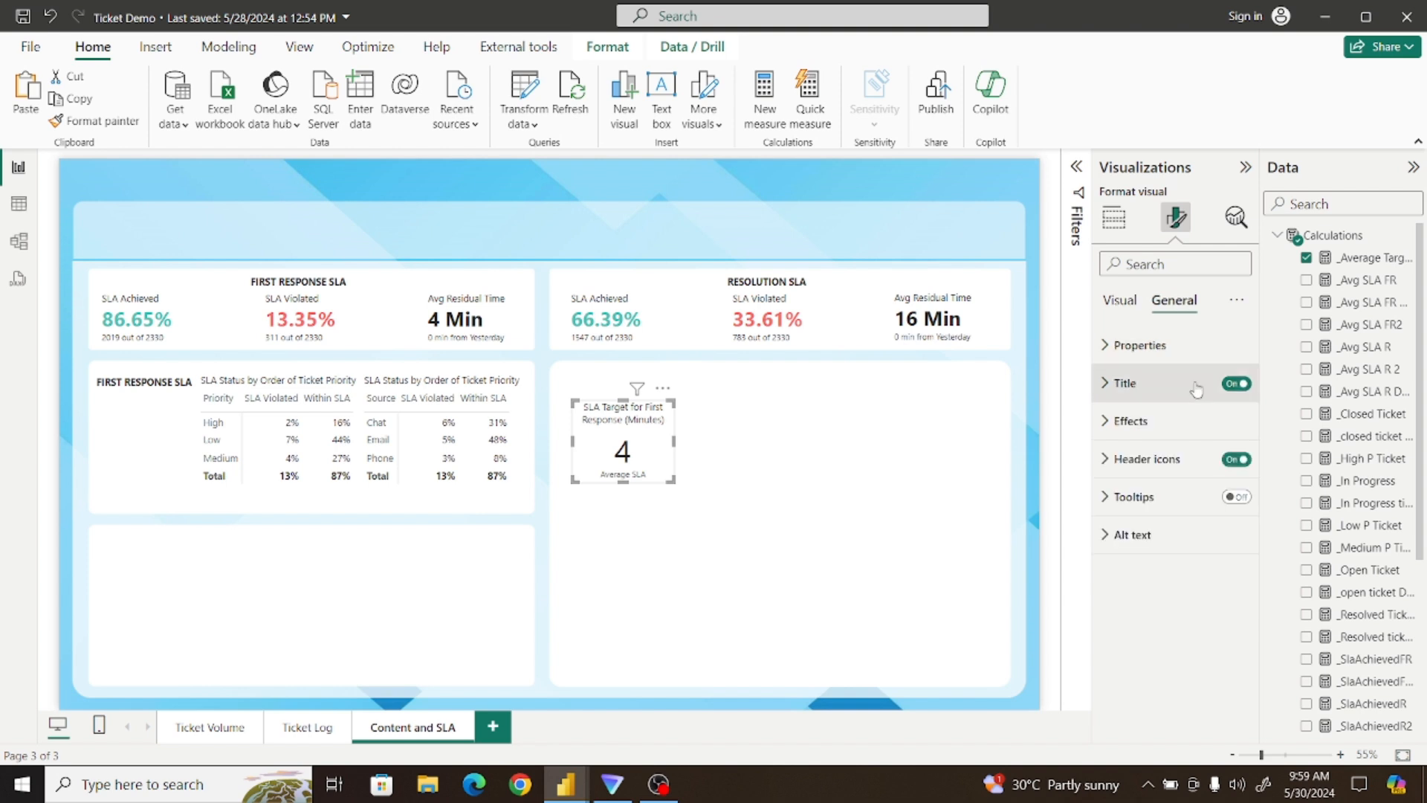
click(1160, 421)
click(1229, 466)
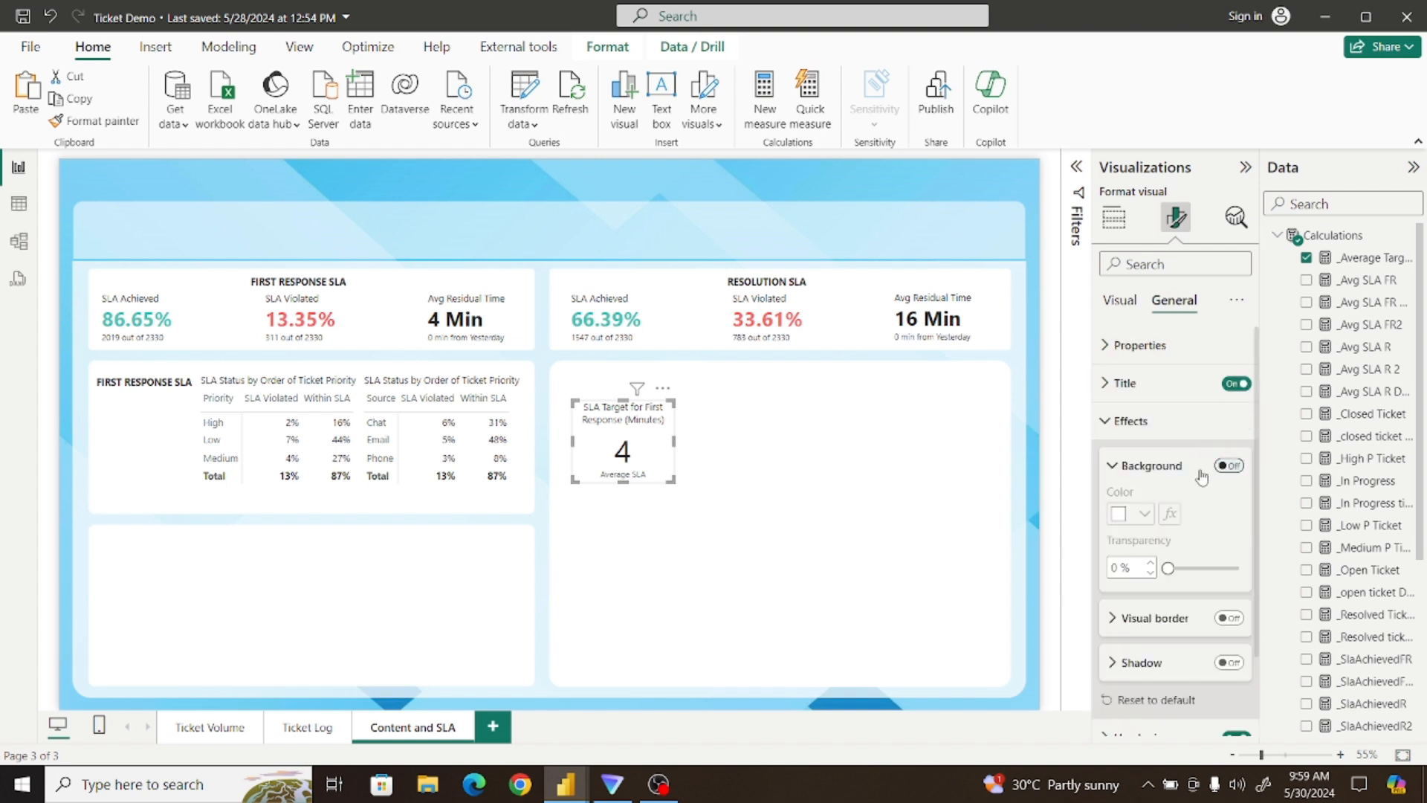
Move the SLA target card below the FIRST RESPONSE SLA heading, beside the ticket priority matrix
click(1122, 421)
drag(654, 449, 169, 447)
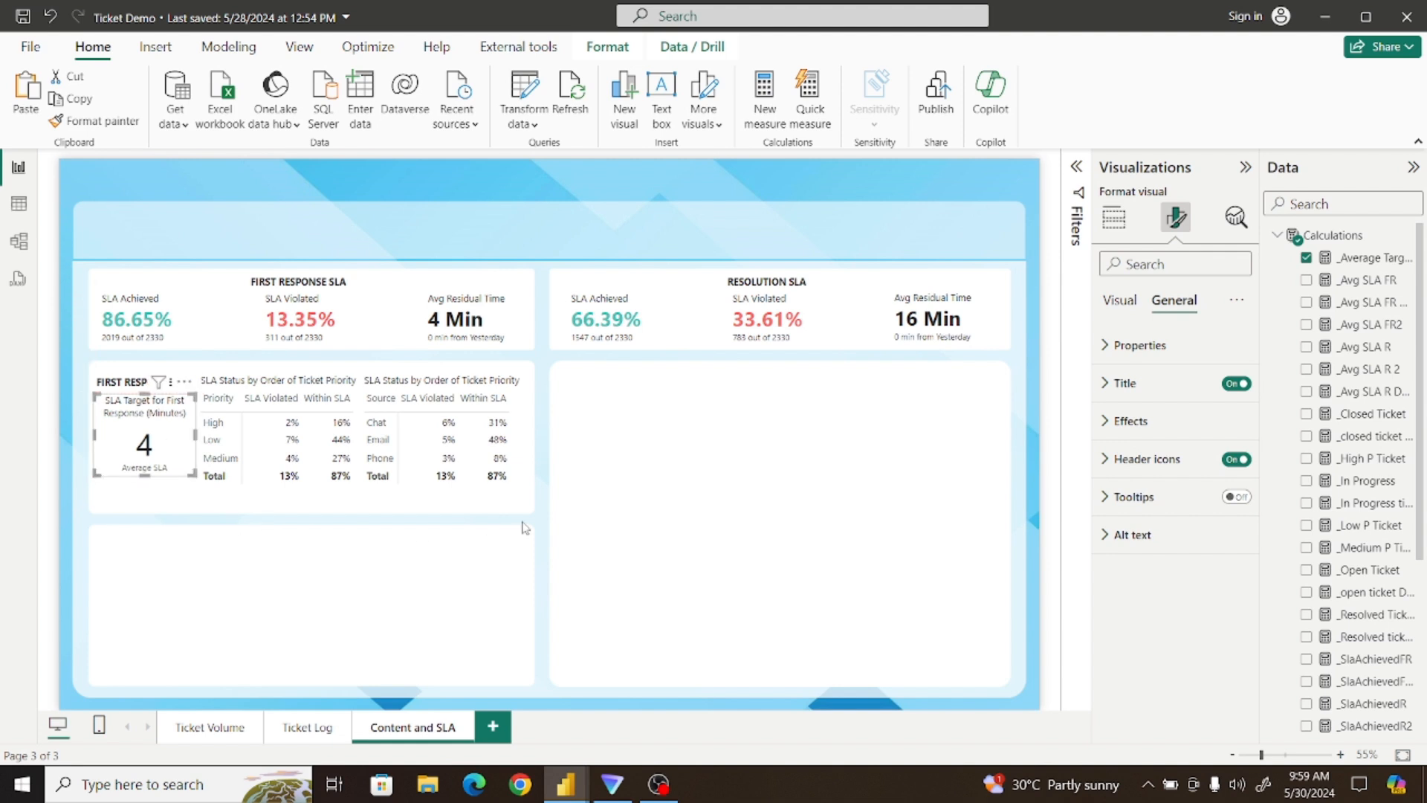
click(624, 515)
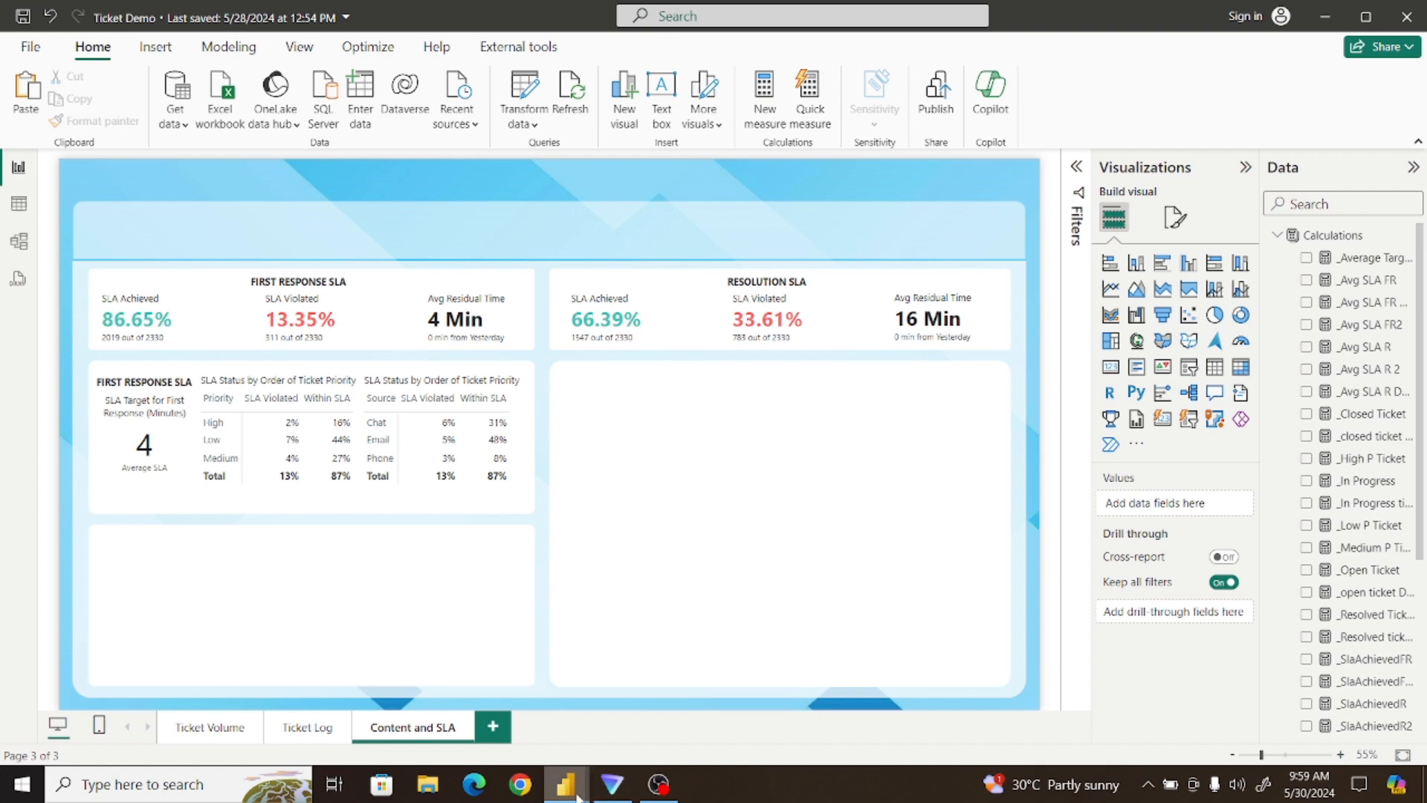
Examine the summary text below the First Response matrices in the Ticket Analysis report, and return to the Ticket Demo report
mouse_move(565, 784)
click(490, 720)
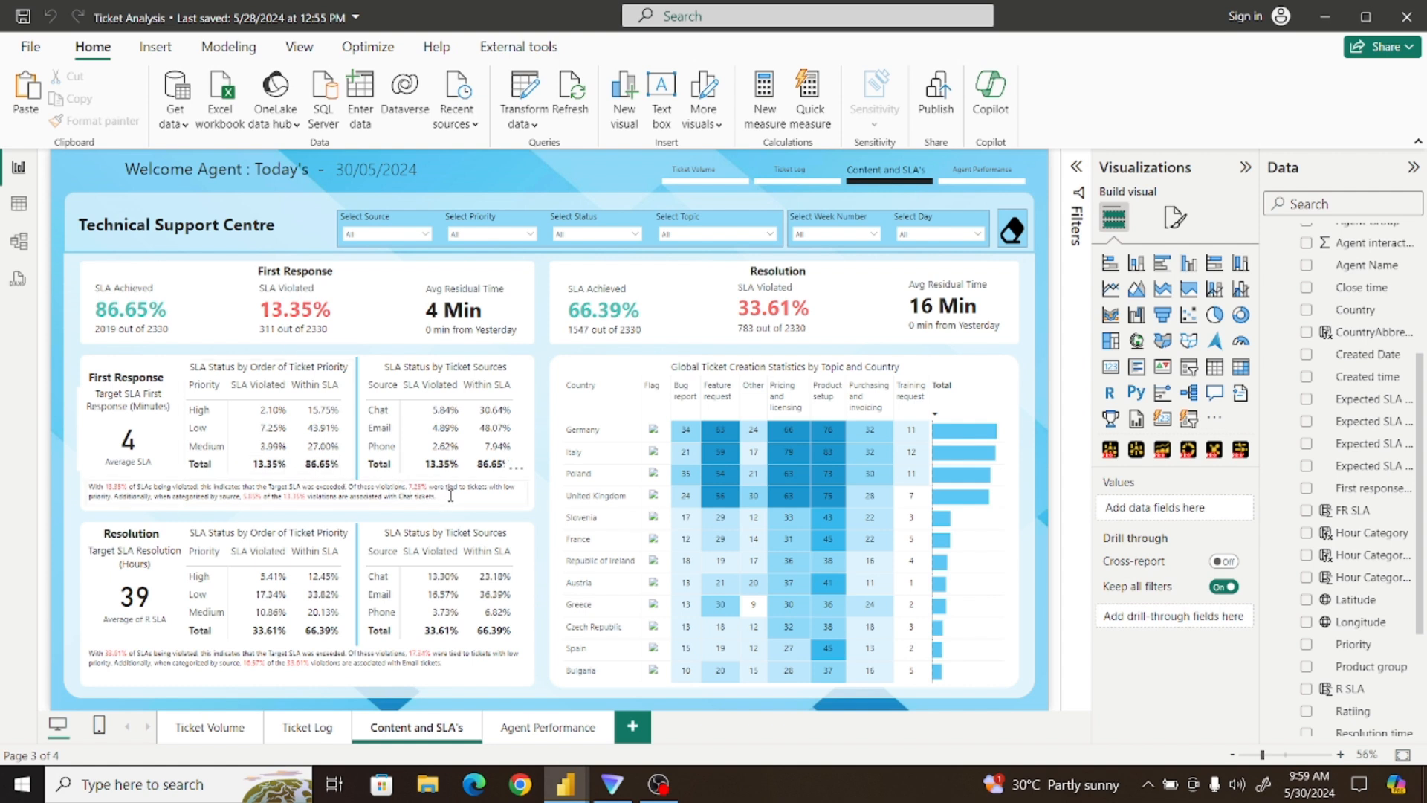
click(1276, 755)
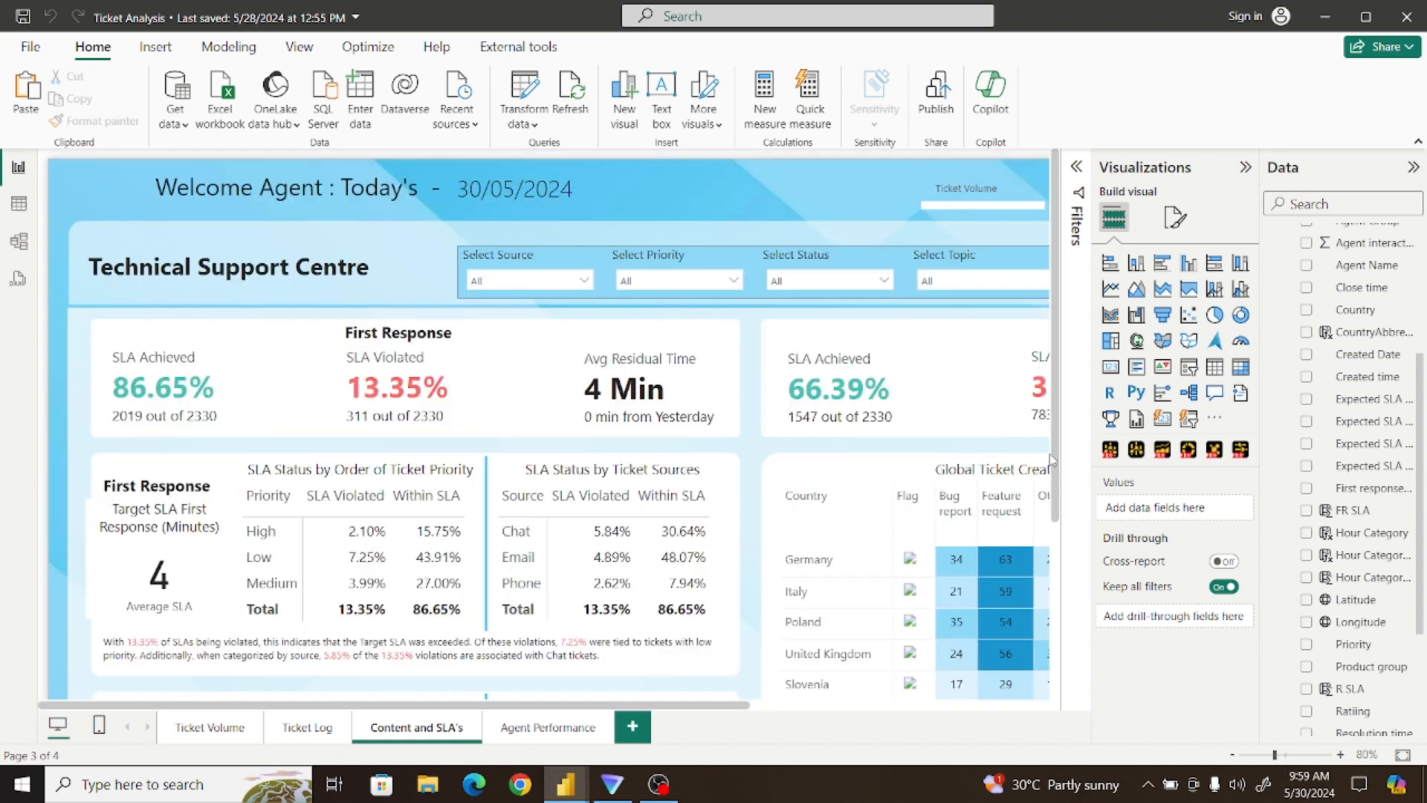
drag(1052, 460, 1063, 604)
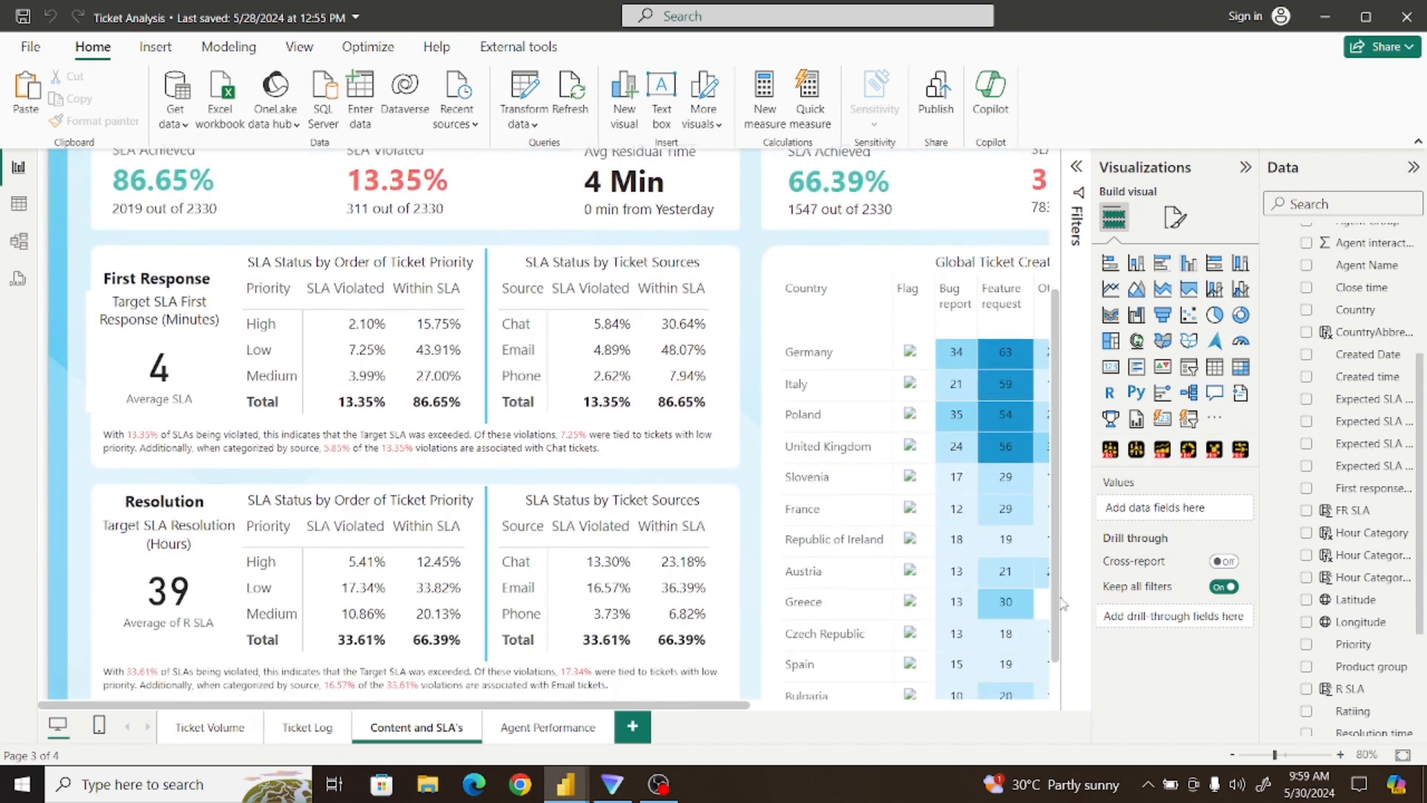
click(1284, 755)
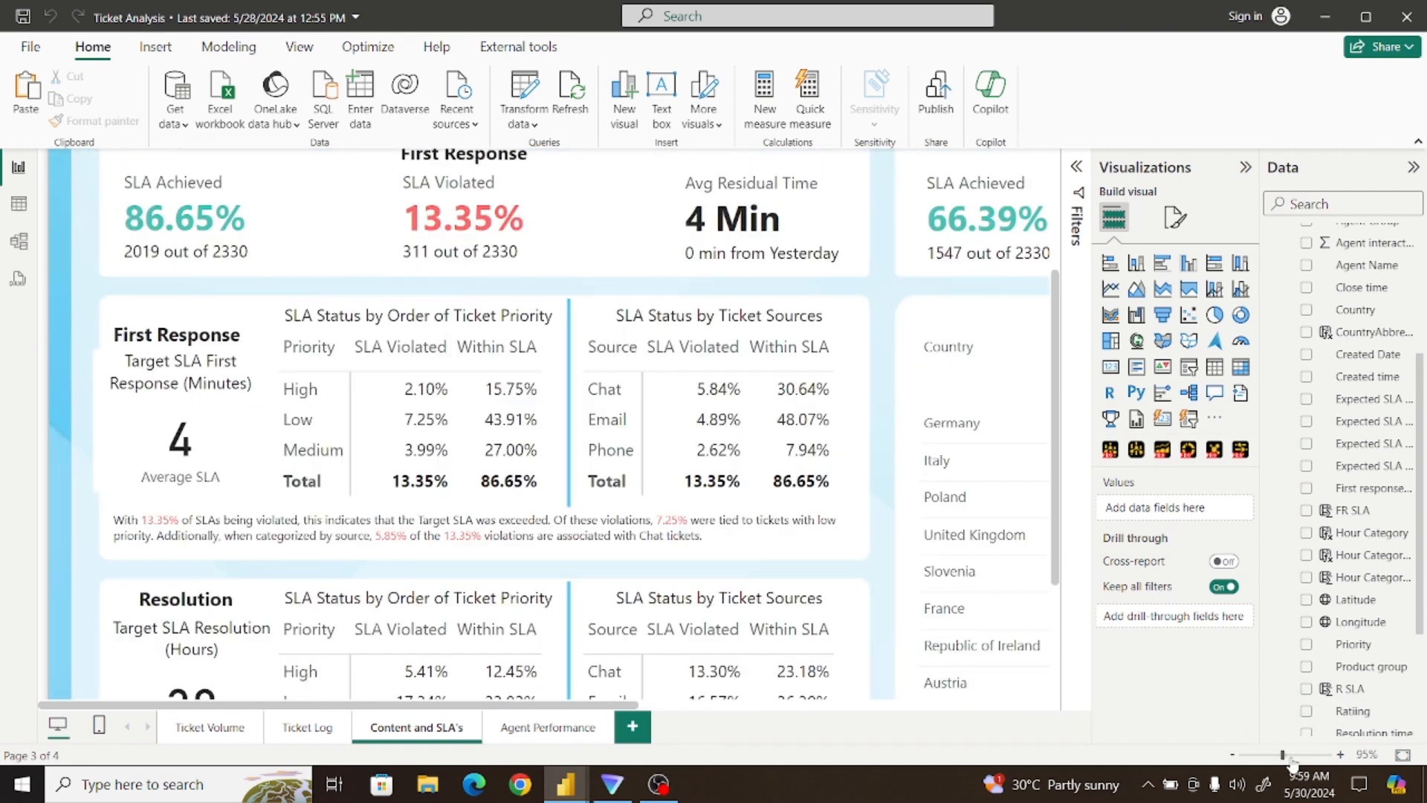
click(1286, 756)
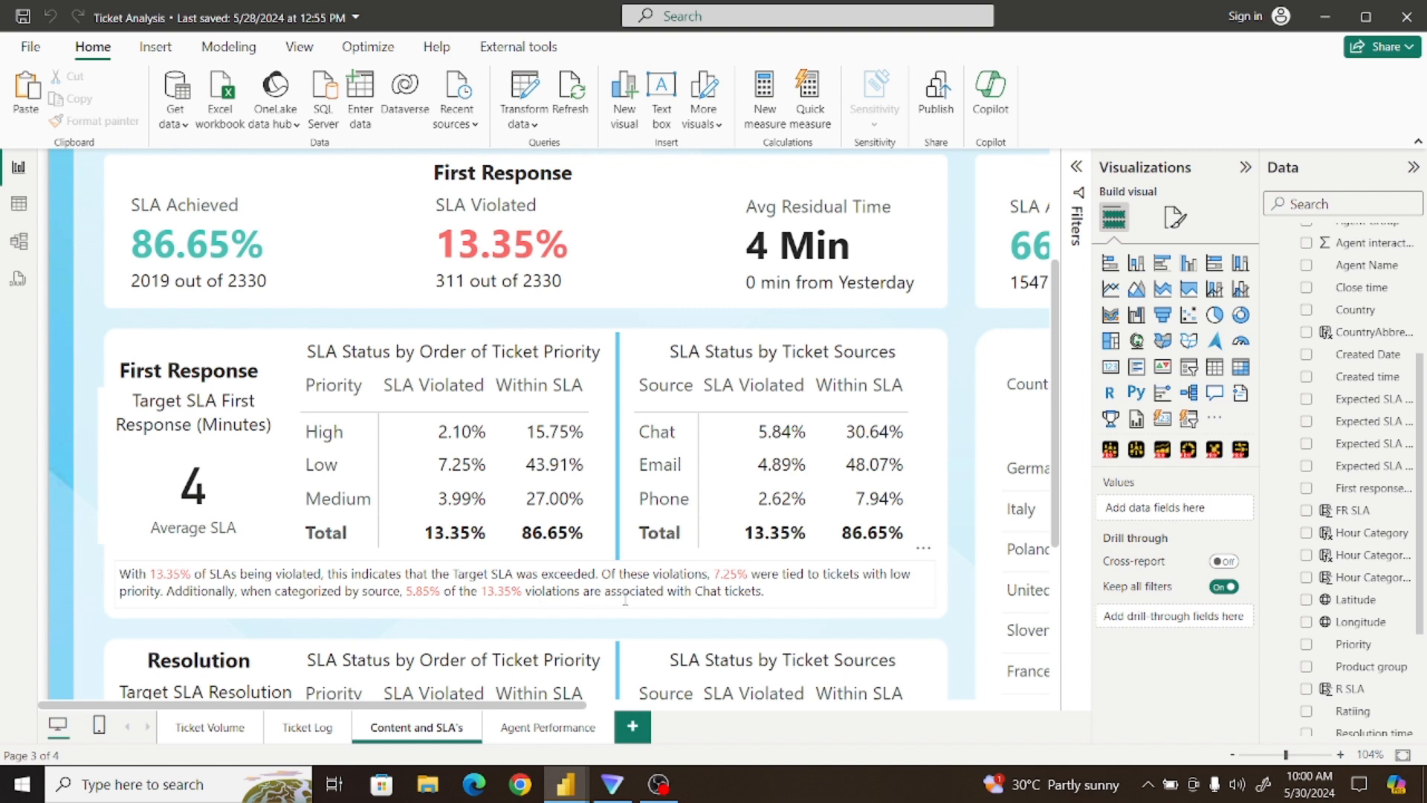
click(797, 613)
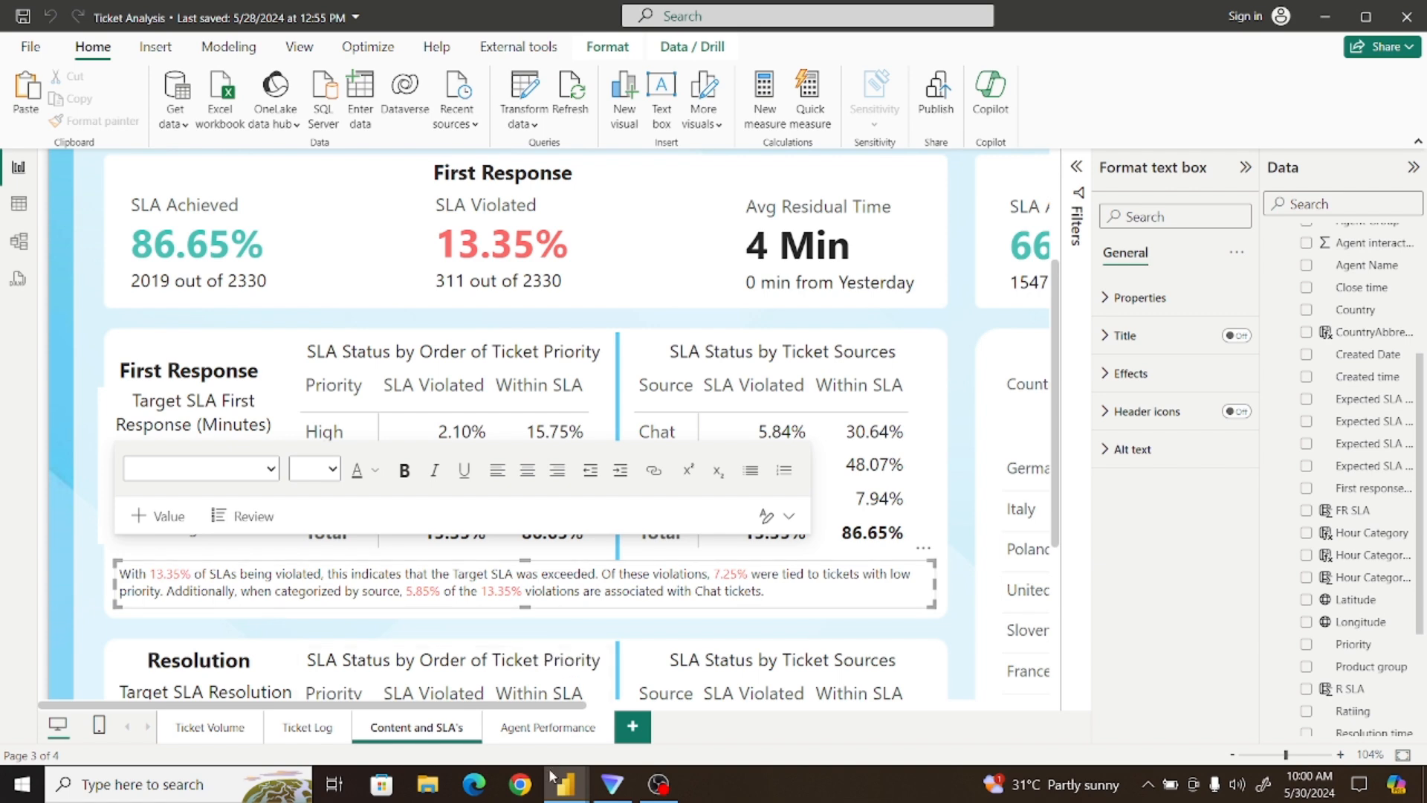
mouse_move(565, 784)
click(614, 721)
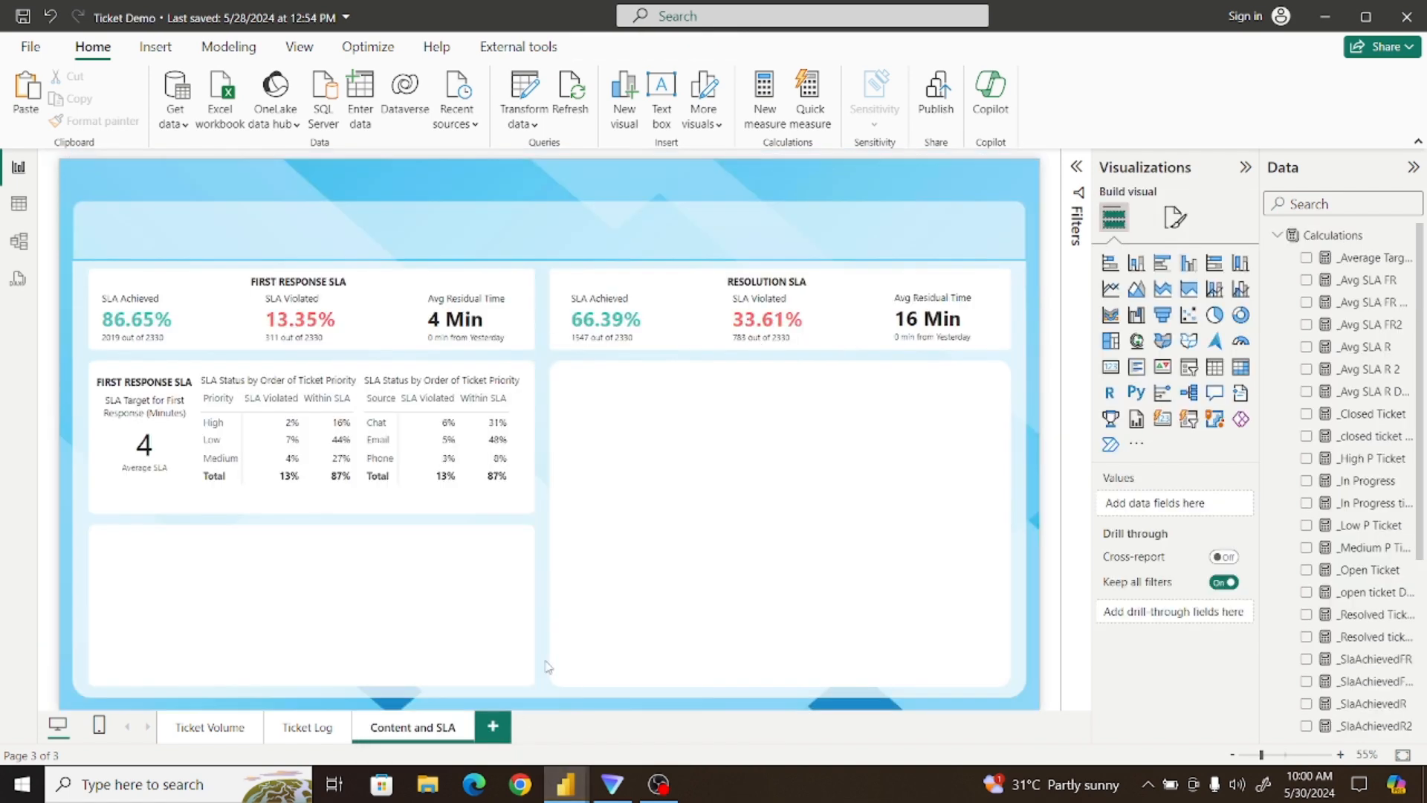
Paste the copied summary text box below the first response SLA matrices on the Content and SLA page
key(ctrl+v)
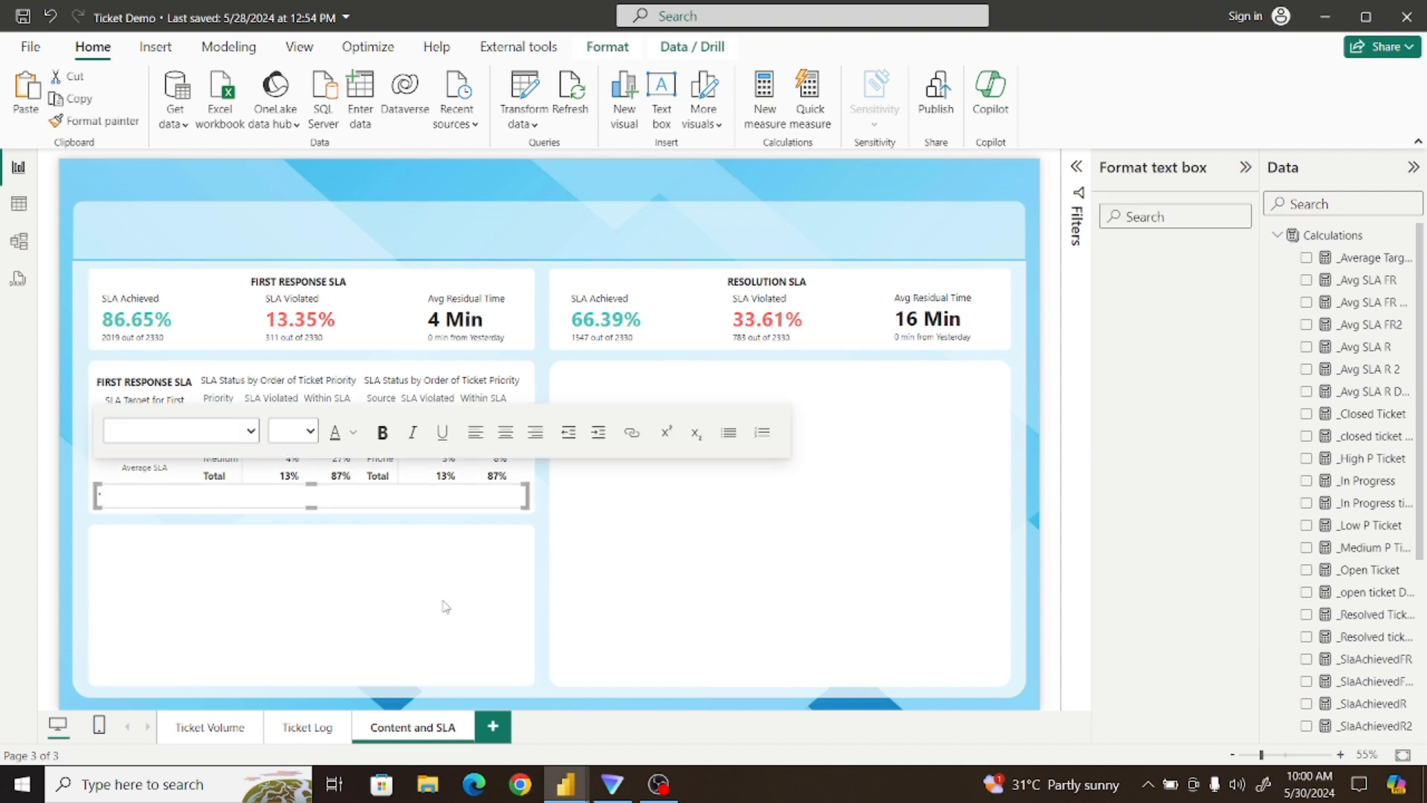
click(437, 572)
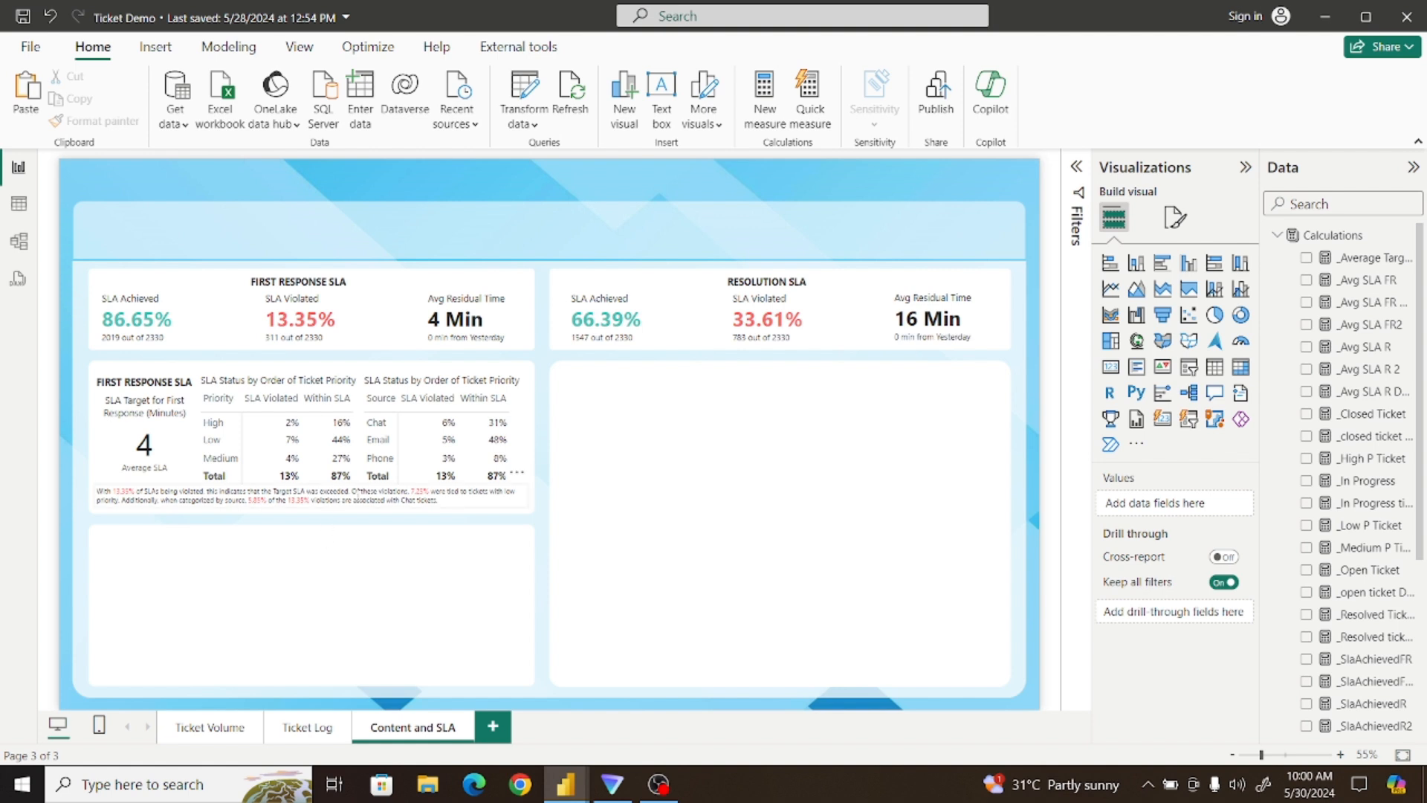
Duplicate the first response ticket priority matrix and place the copy in the empty panel below it
click(358, 380)
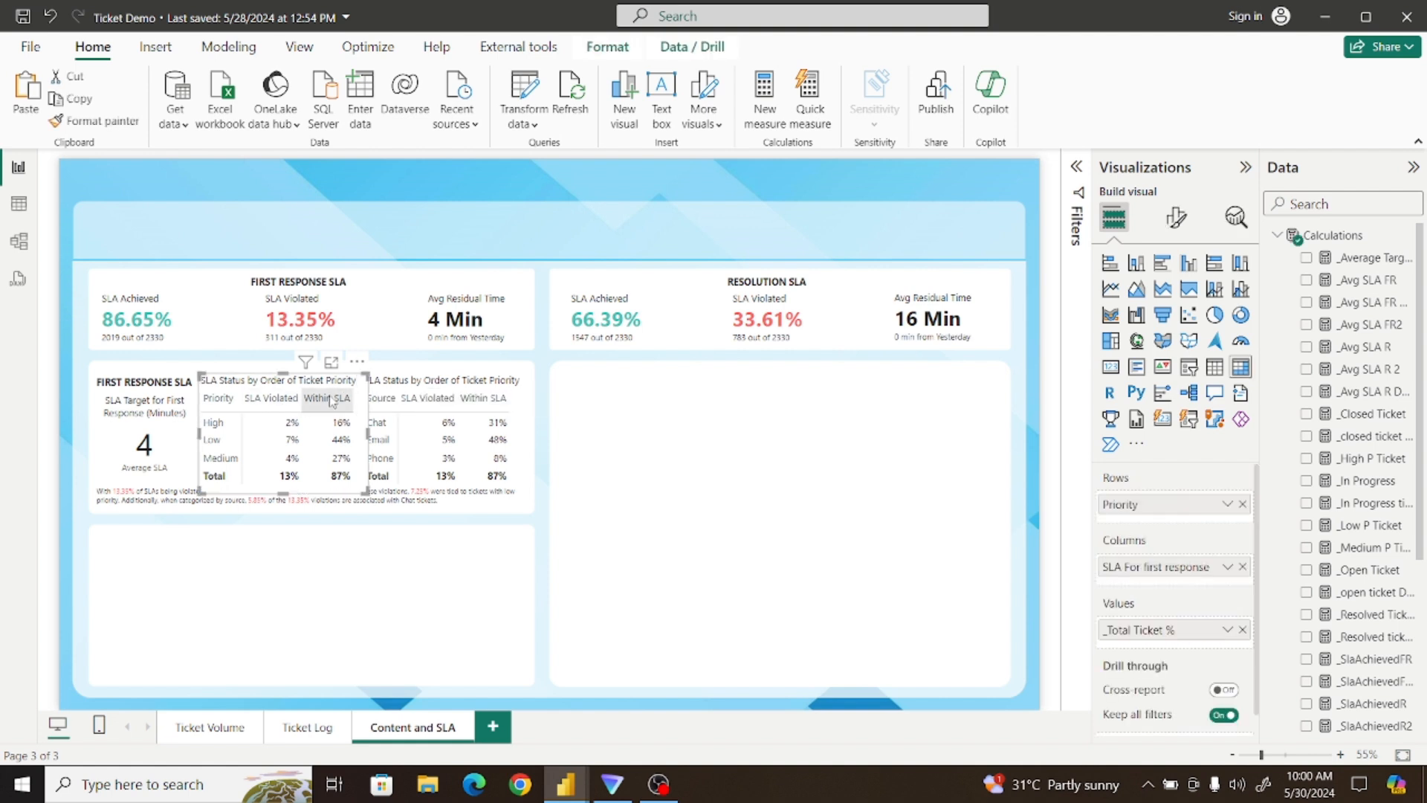
click(87, 101)
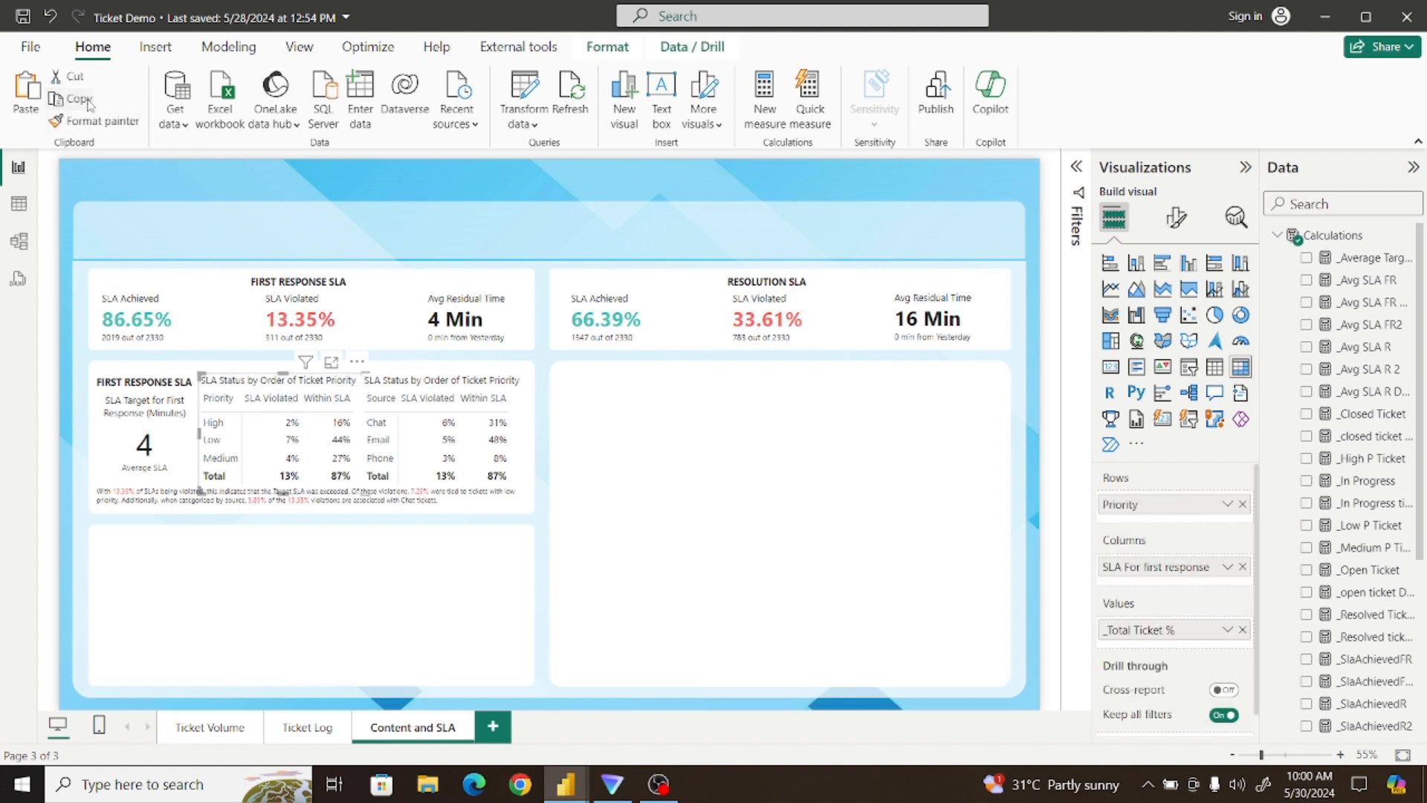
click(27, 95)
drag(362, 371, 351, 526)
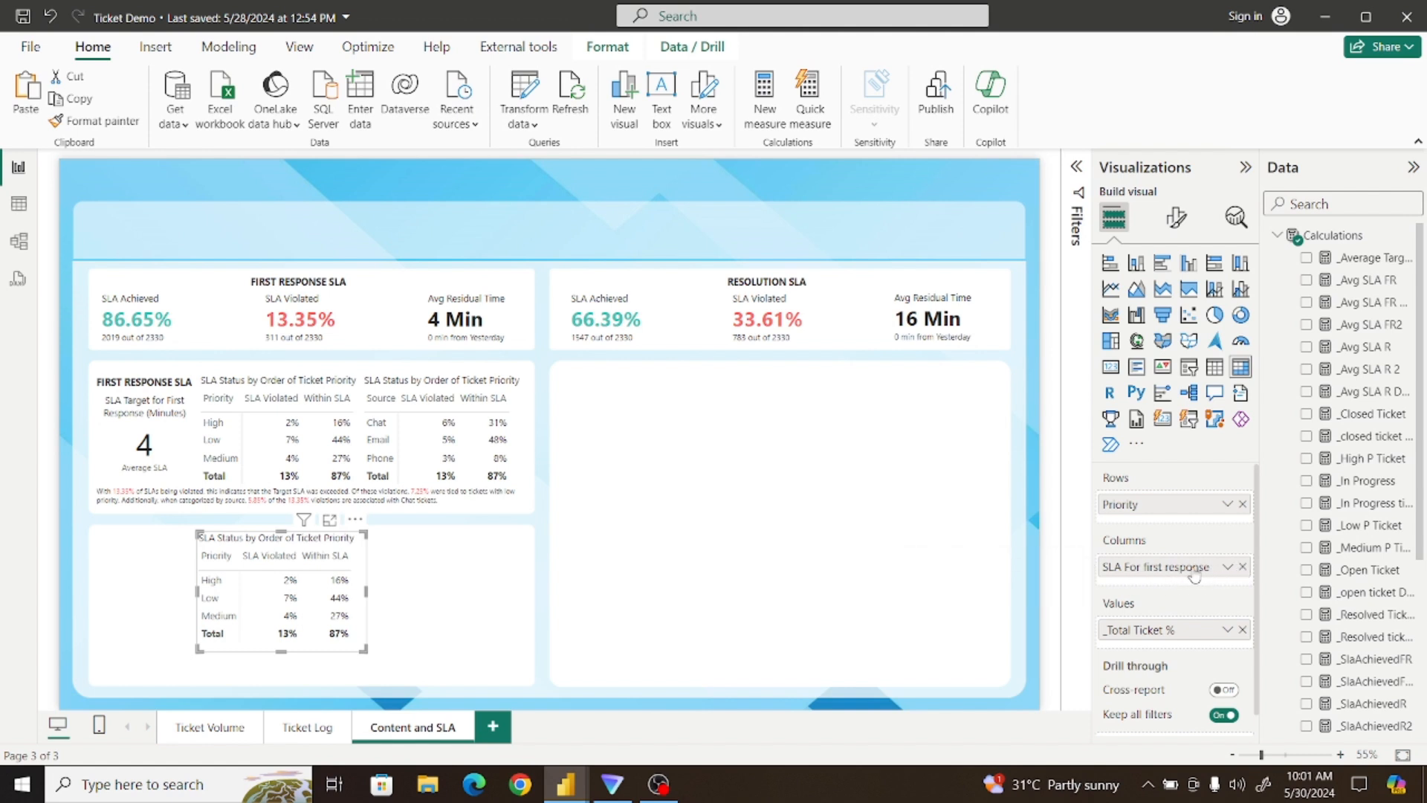
Replace the copied priority matrix's column field with SLA For Resolution from the Technical_Support table
click(1242, 568)
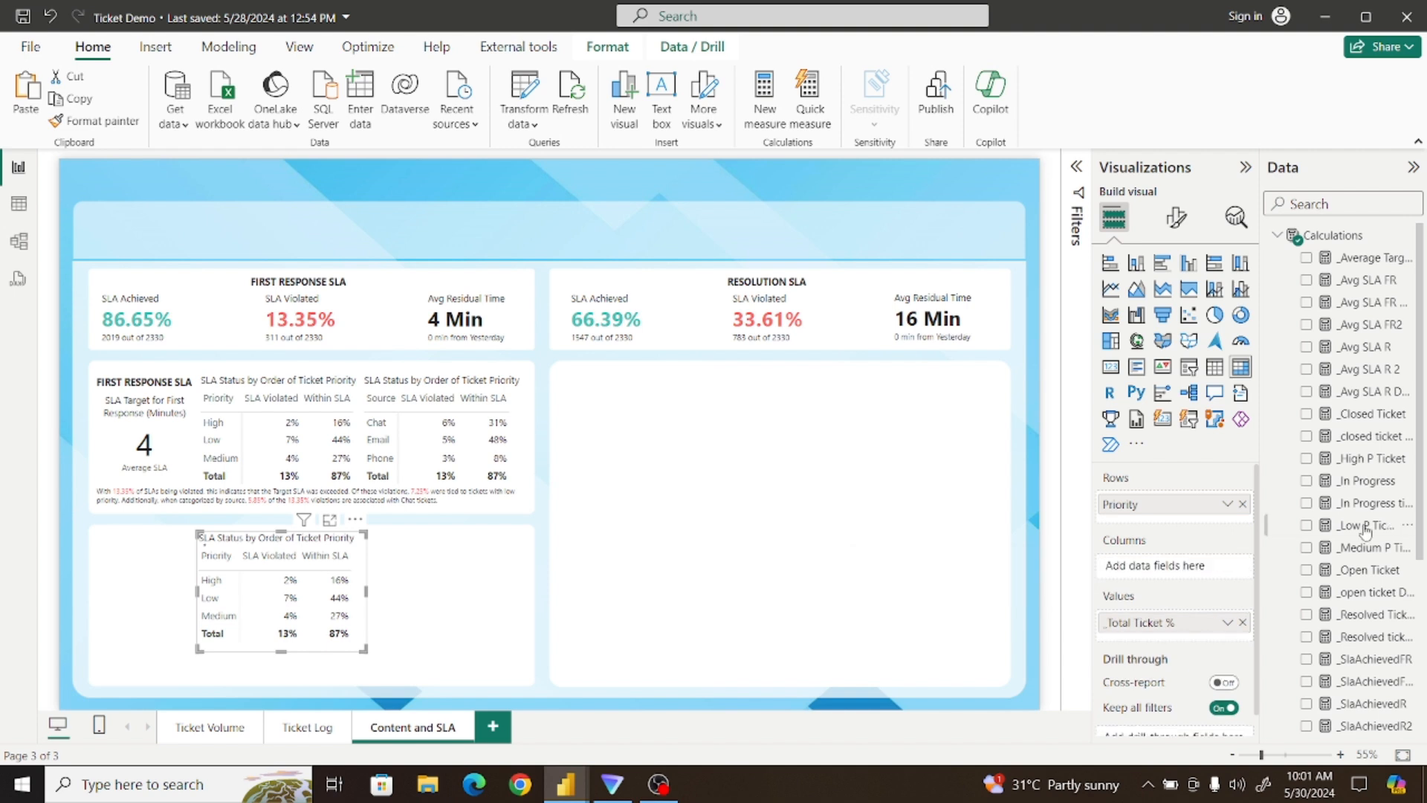
click(1279, 235)
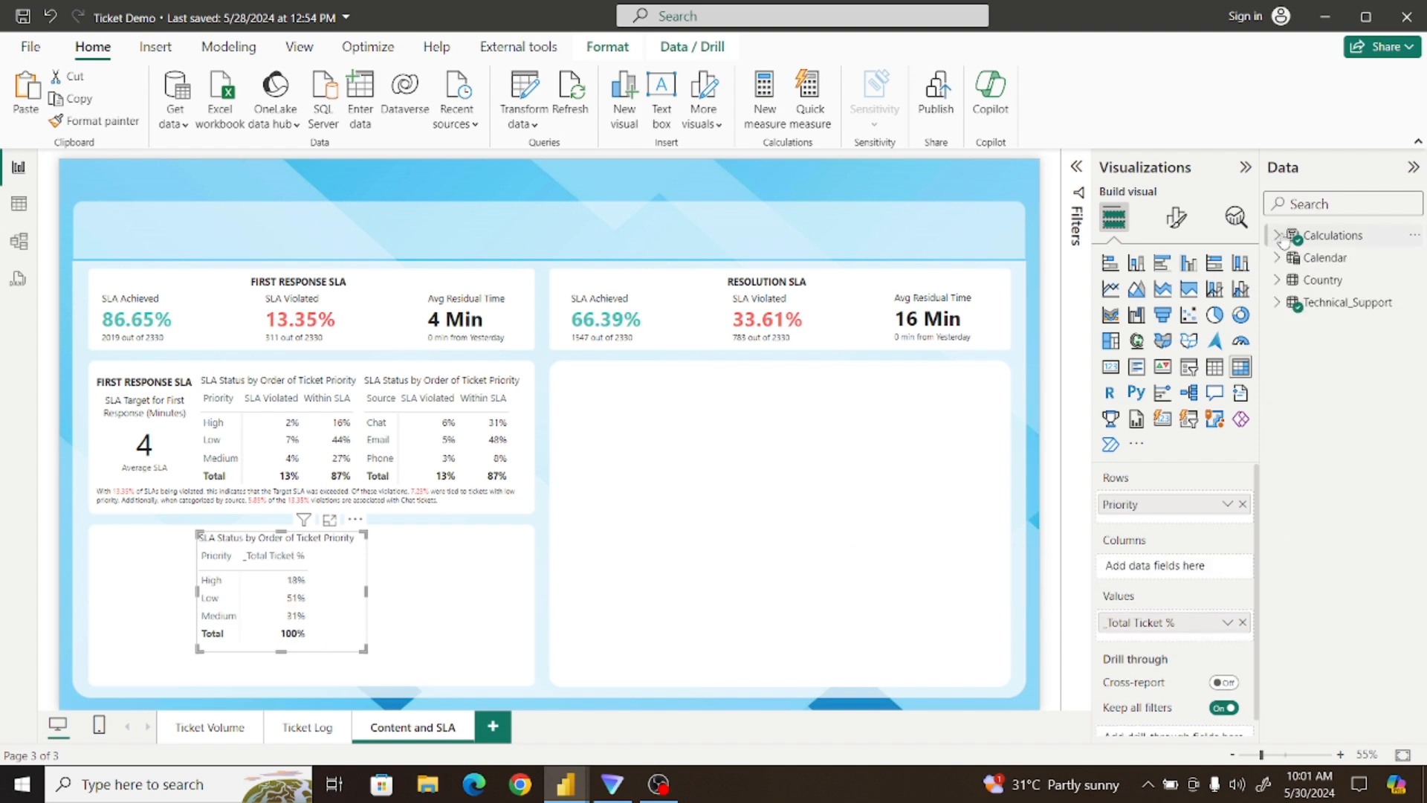
click(1277, 302)
scroll(1421, 485, down, 5)
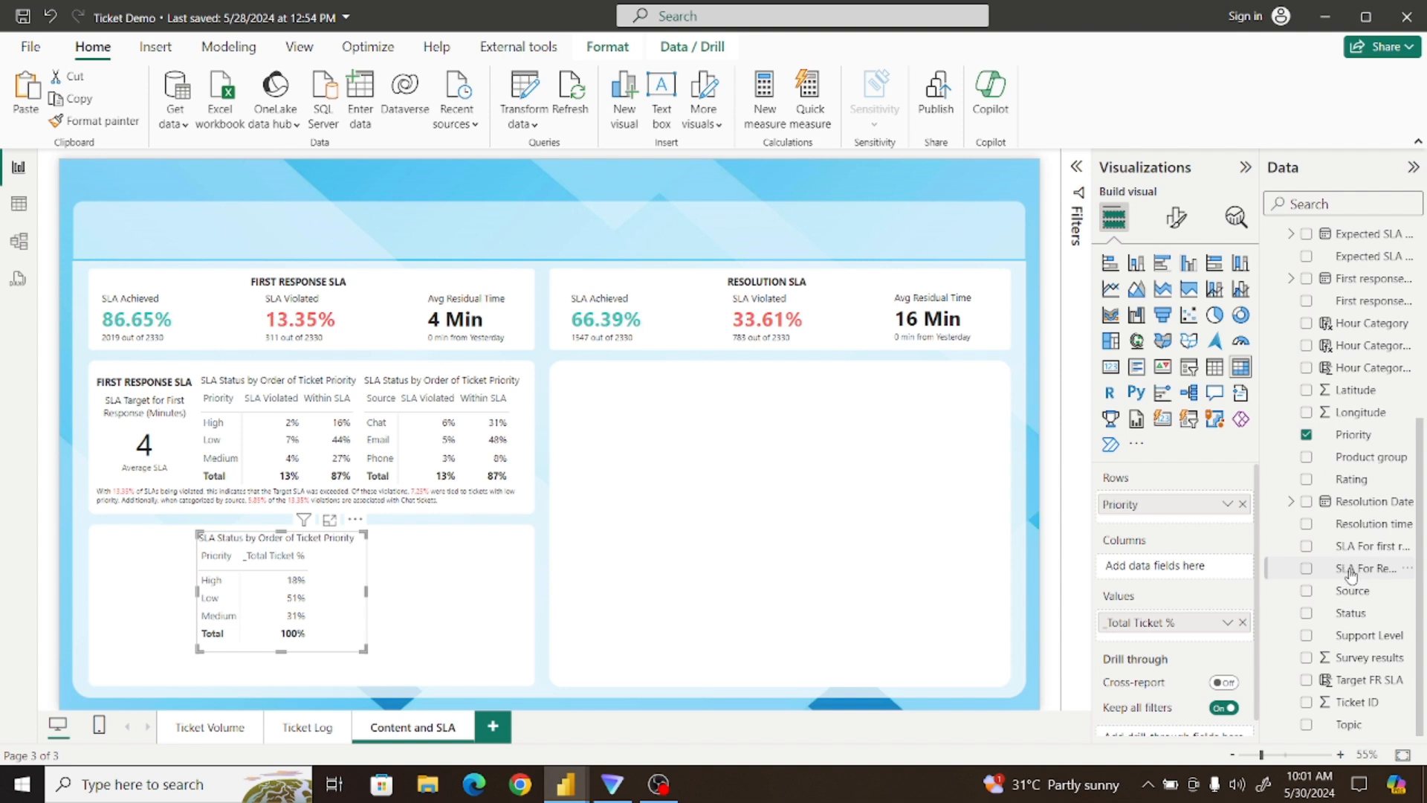
drag(1351, 572, 1171, 569)
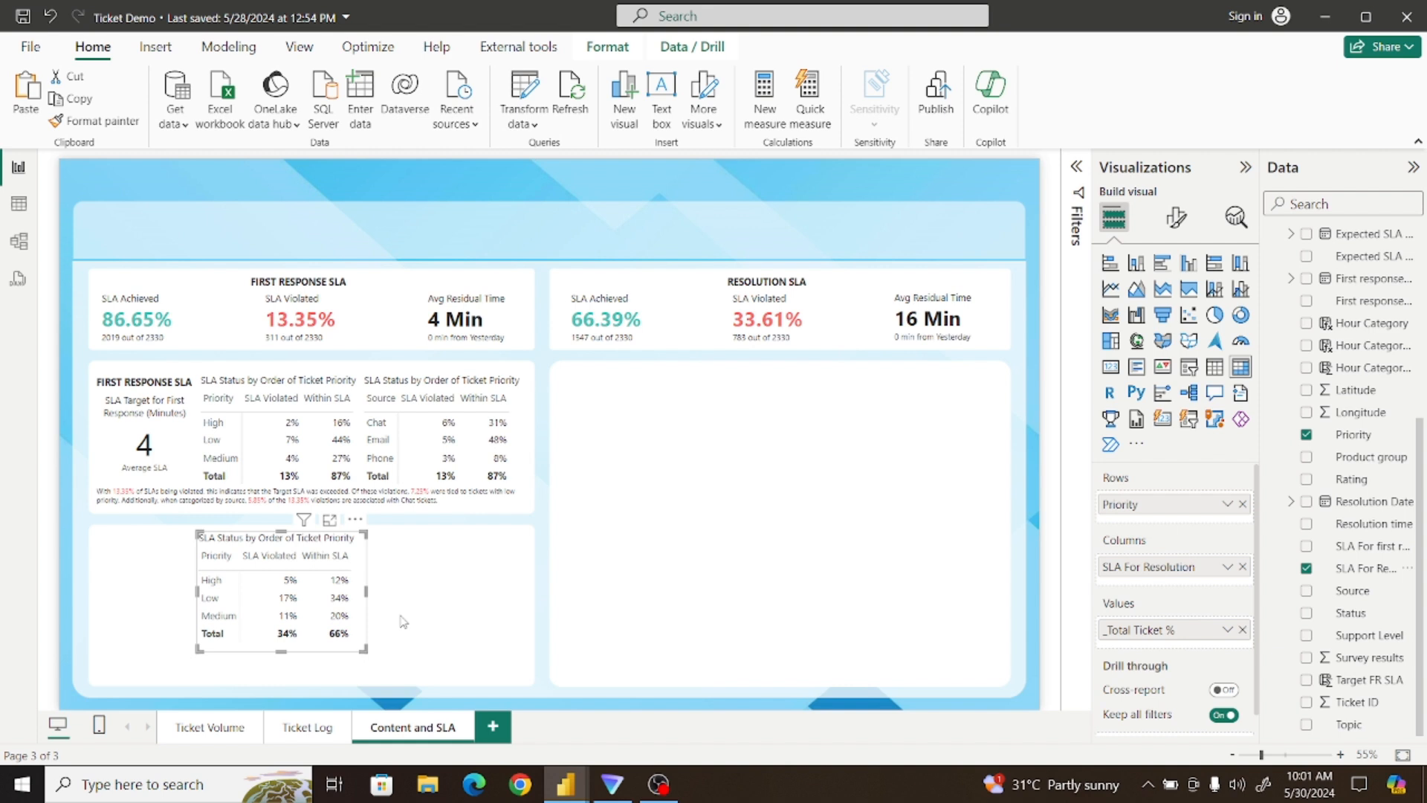
Duplicate the ticket source matrix beside the resolution priority matrix and replace the copy's column field with SLA For Resolution
click(526, 435)
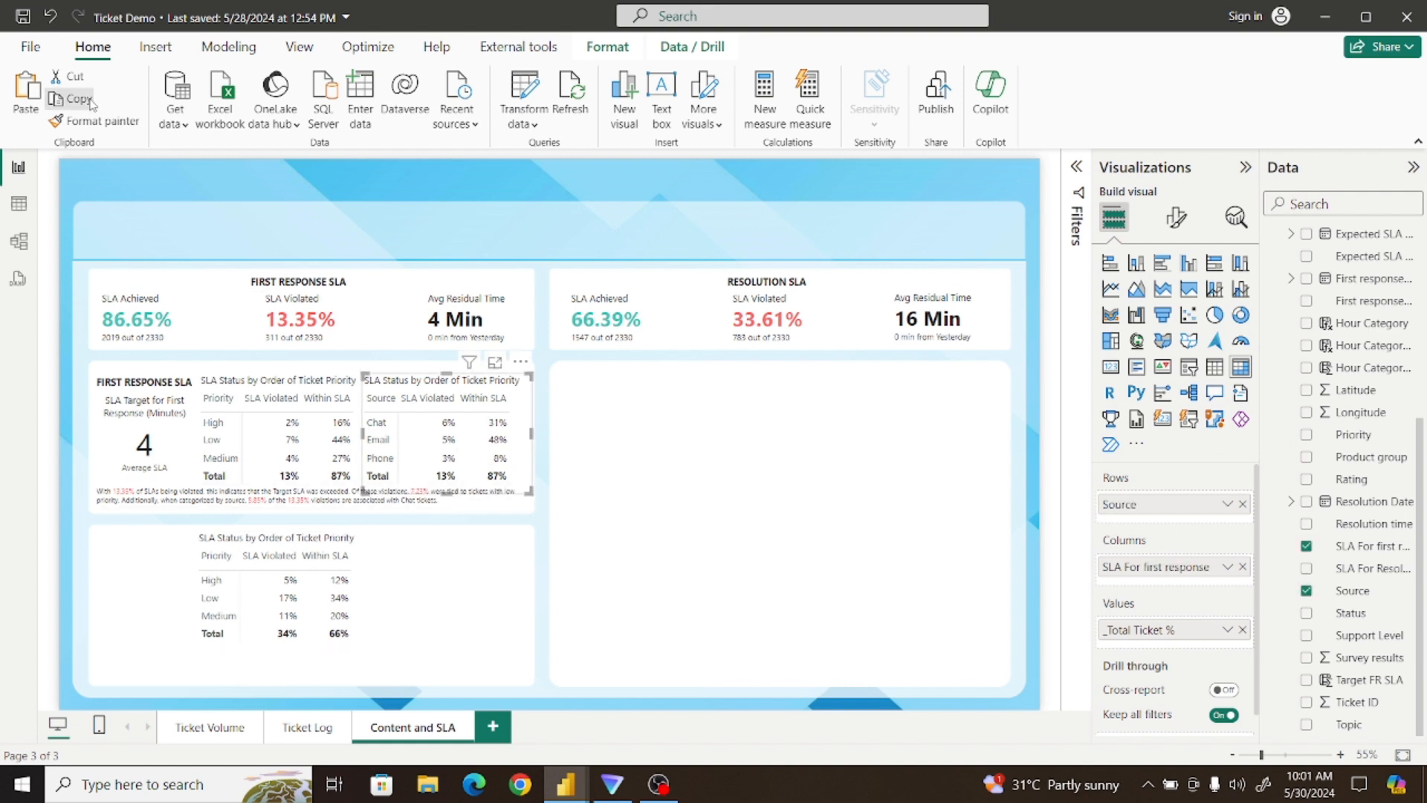
click(25, 89)
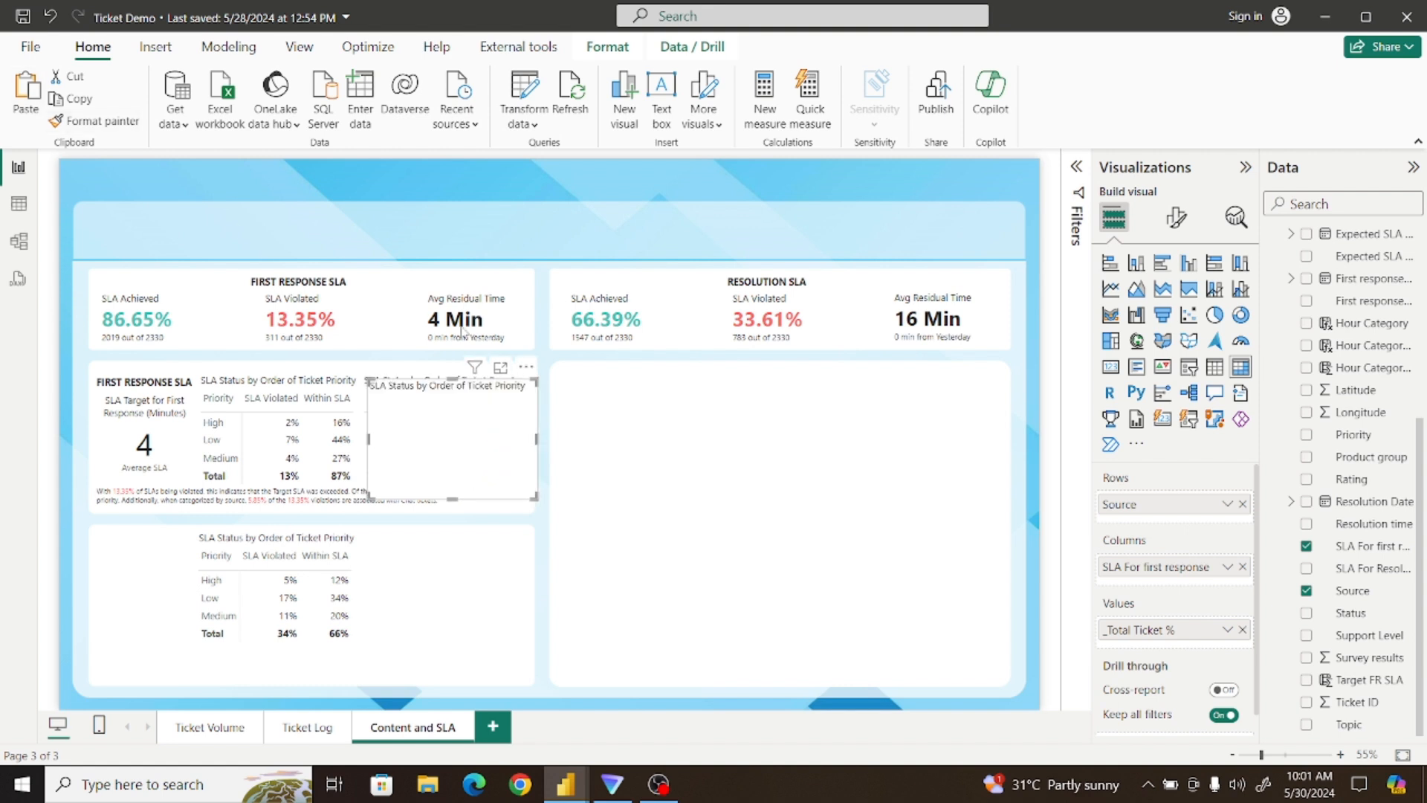
drag(525, 376, 519, 532)
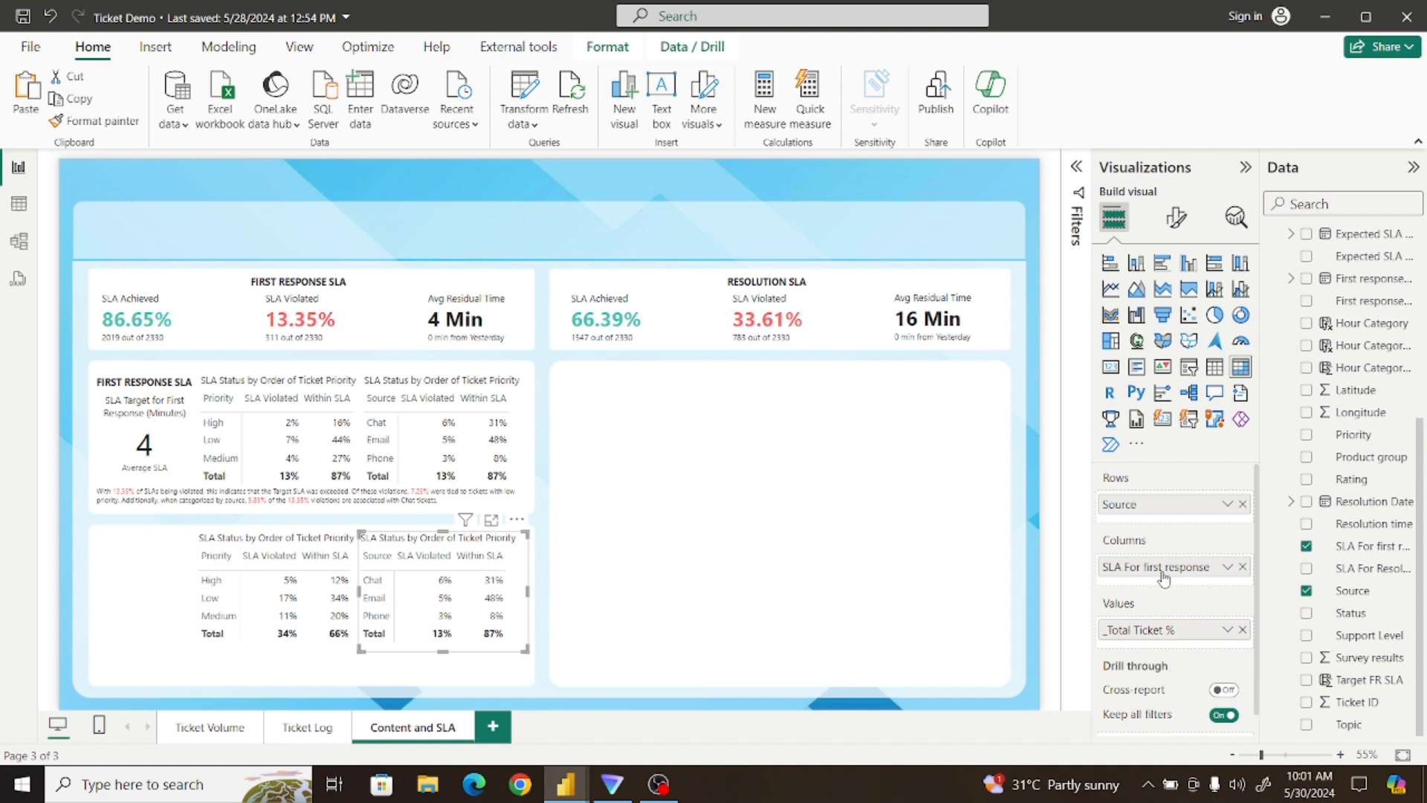
click(1243, 568)
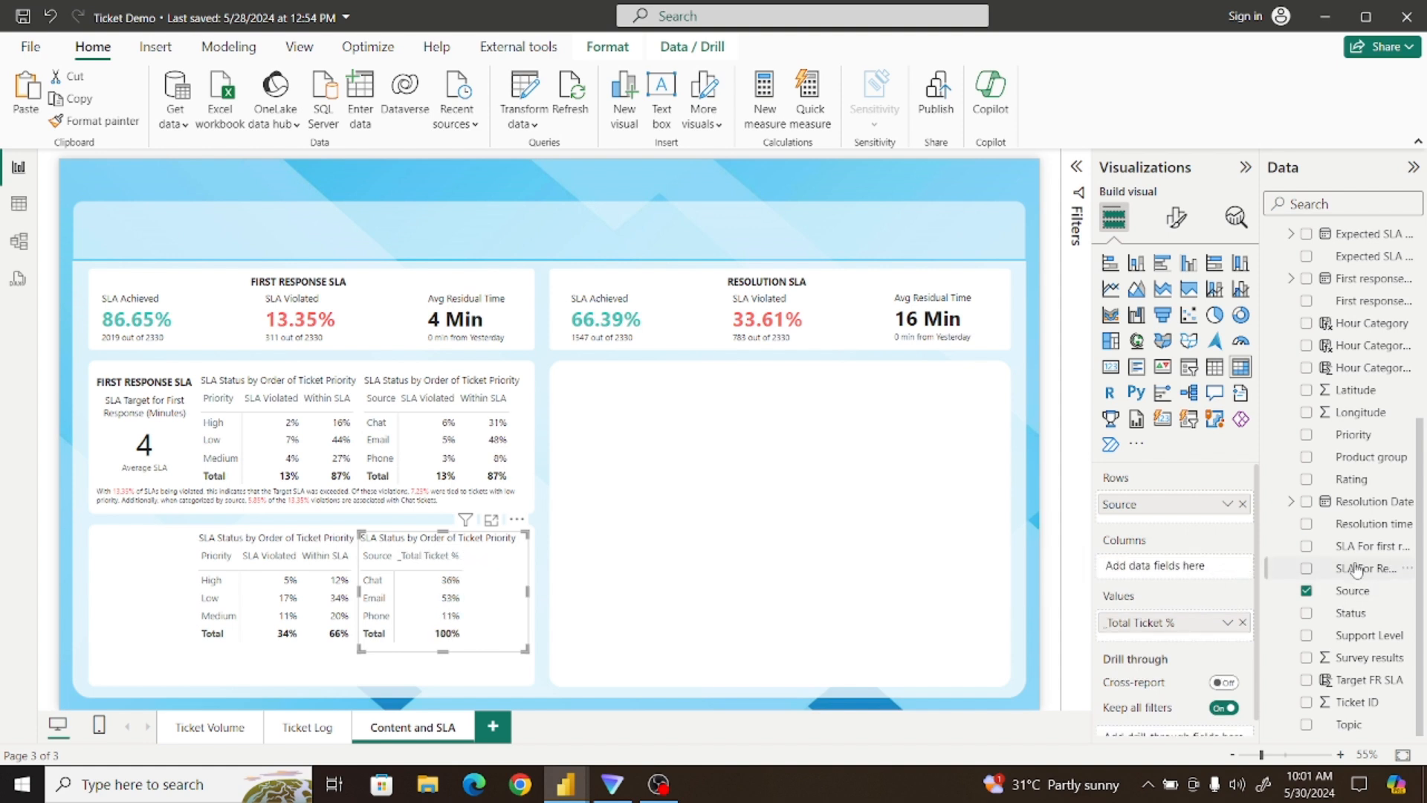
drag(1371, 569, 1209, 569)
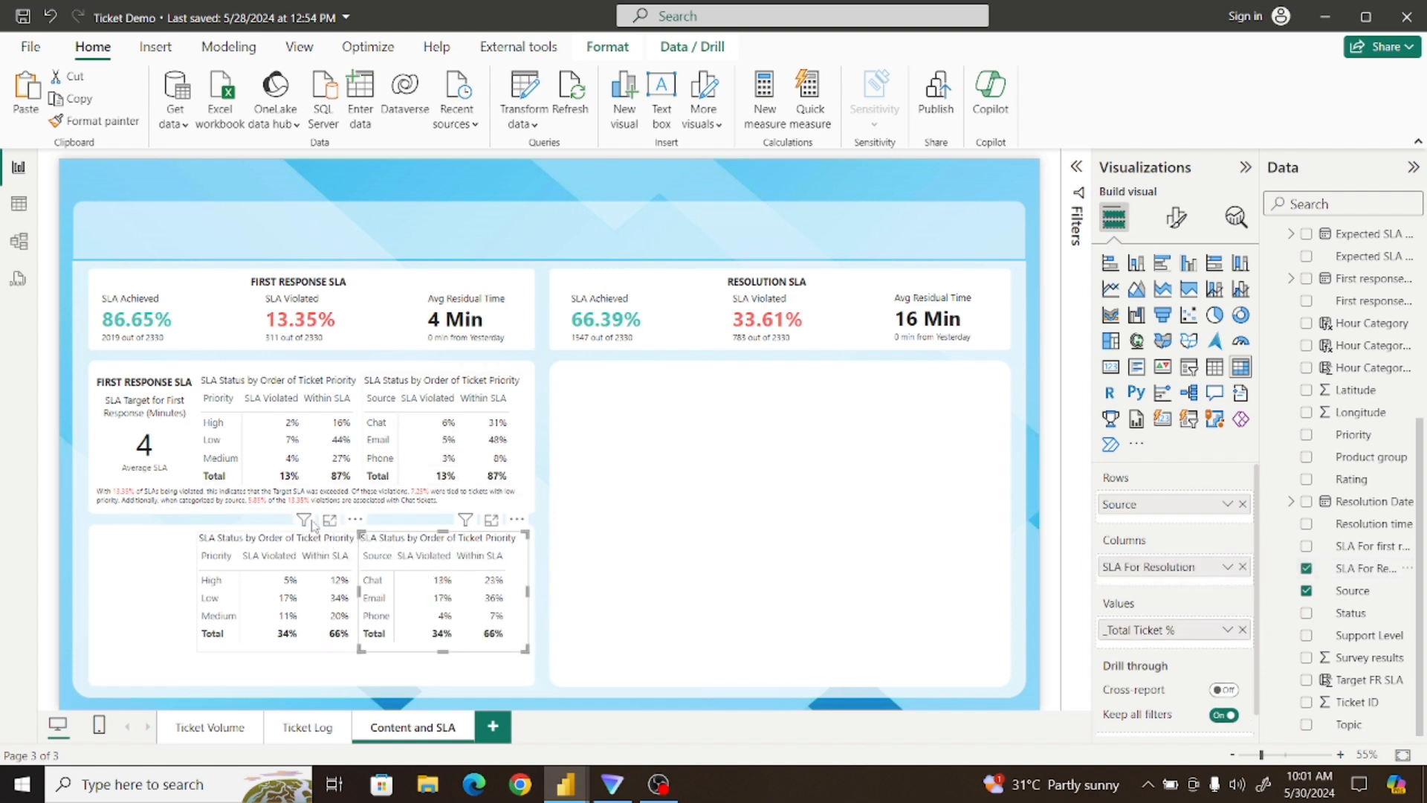
click(628, 563)
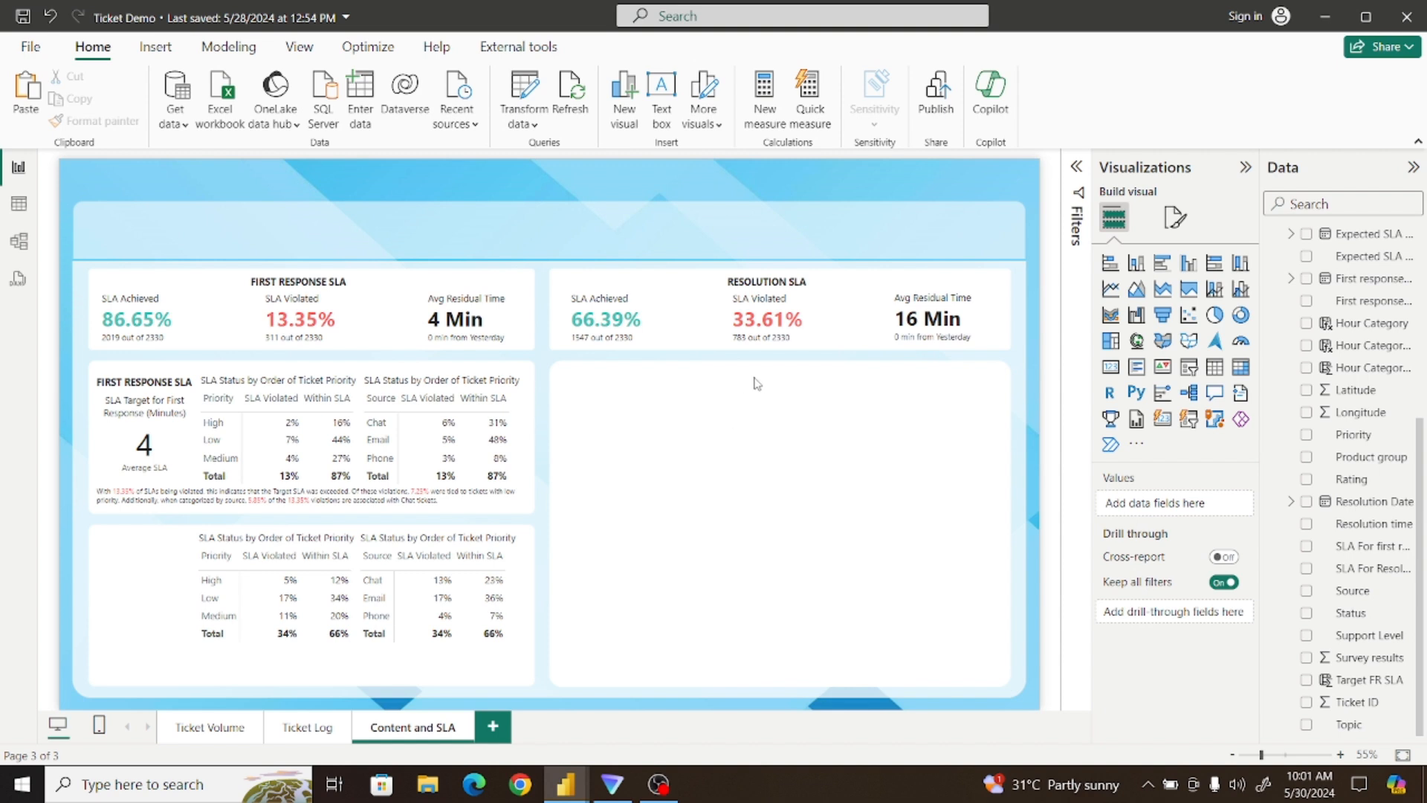
Duplicate the RESOLUTION SLA heading and place the copy beside the resolution matrices, at the upper corner of their panel
click(757, 285)
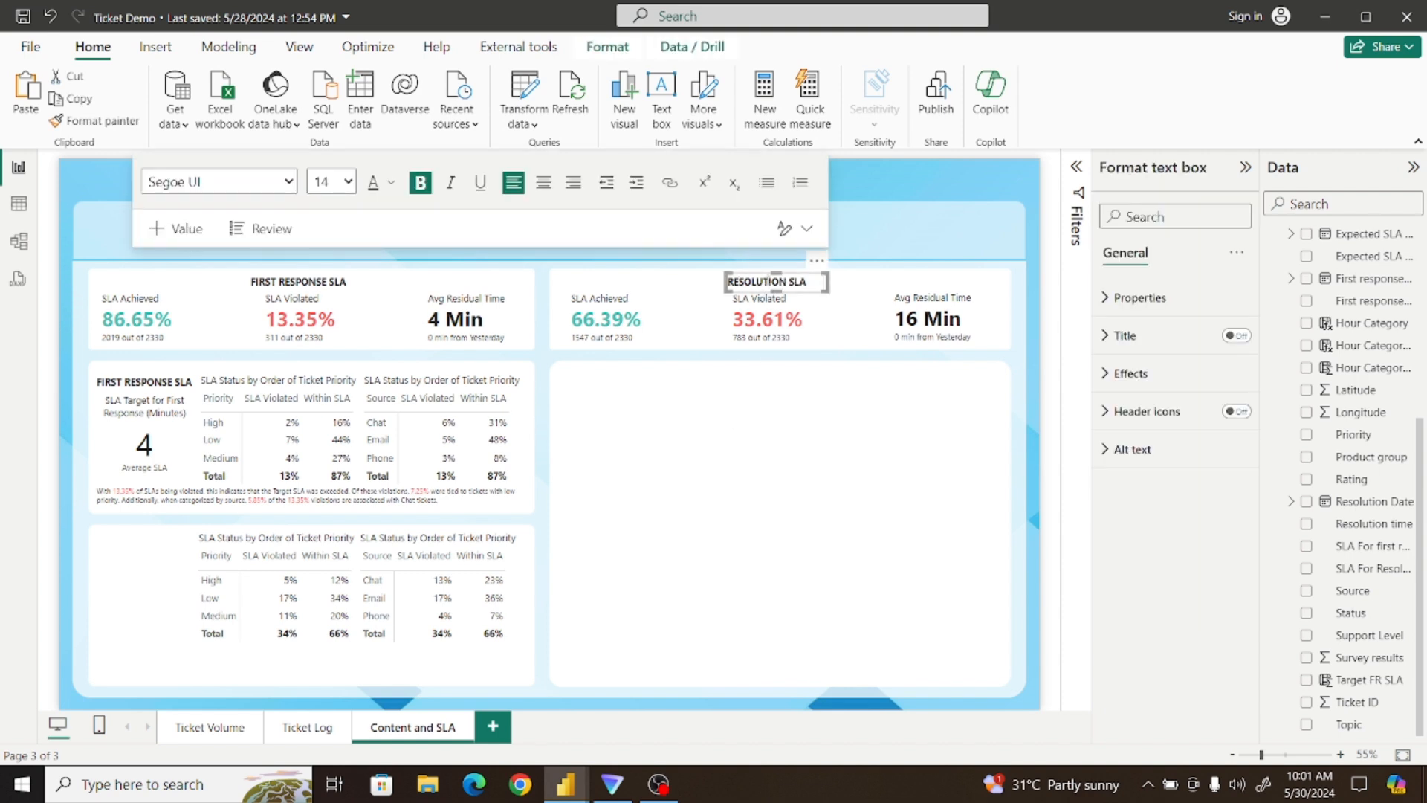
click(814, 292)
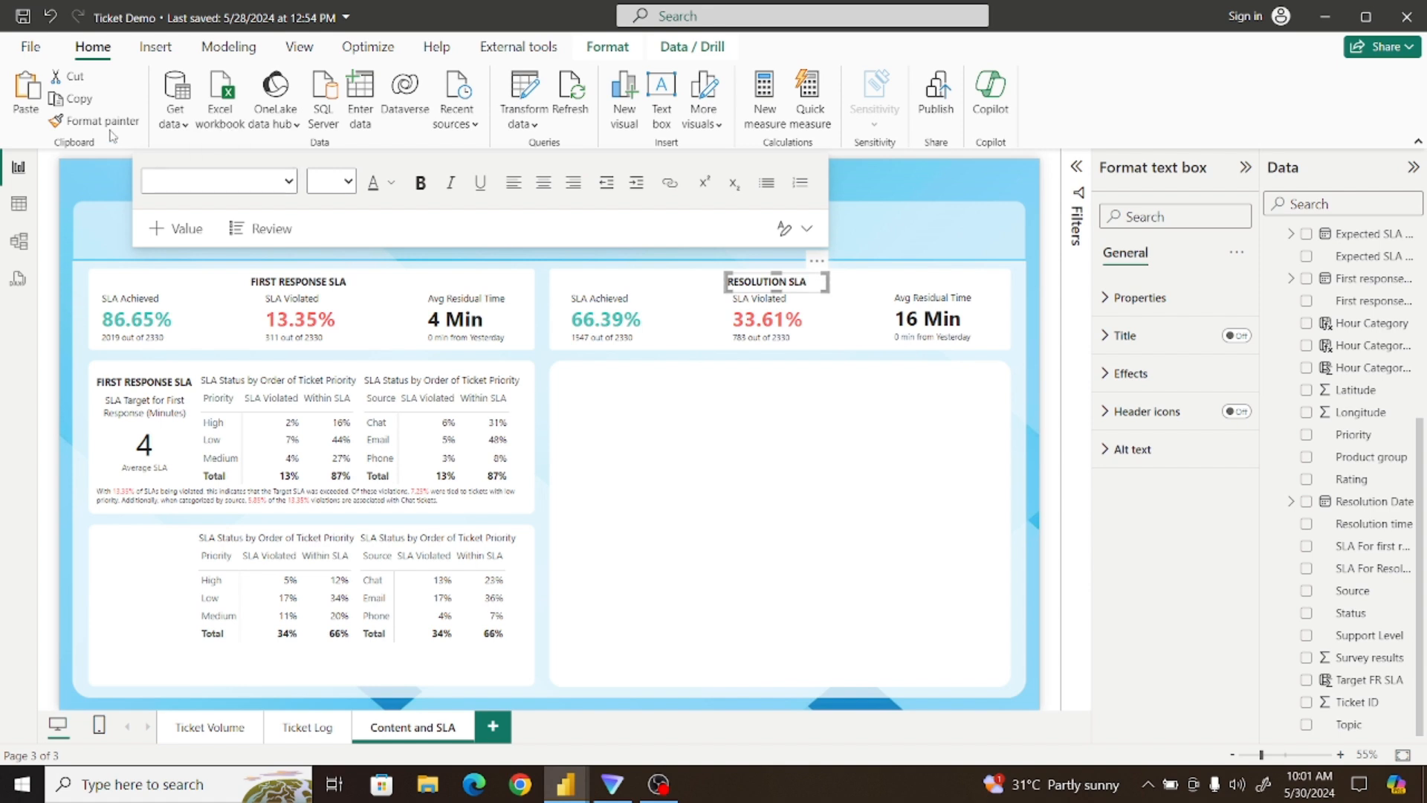
click(95, 99)
key(ctrl+v)
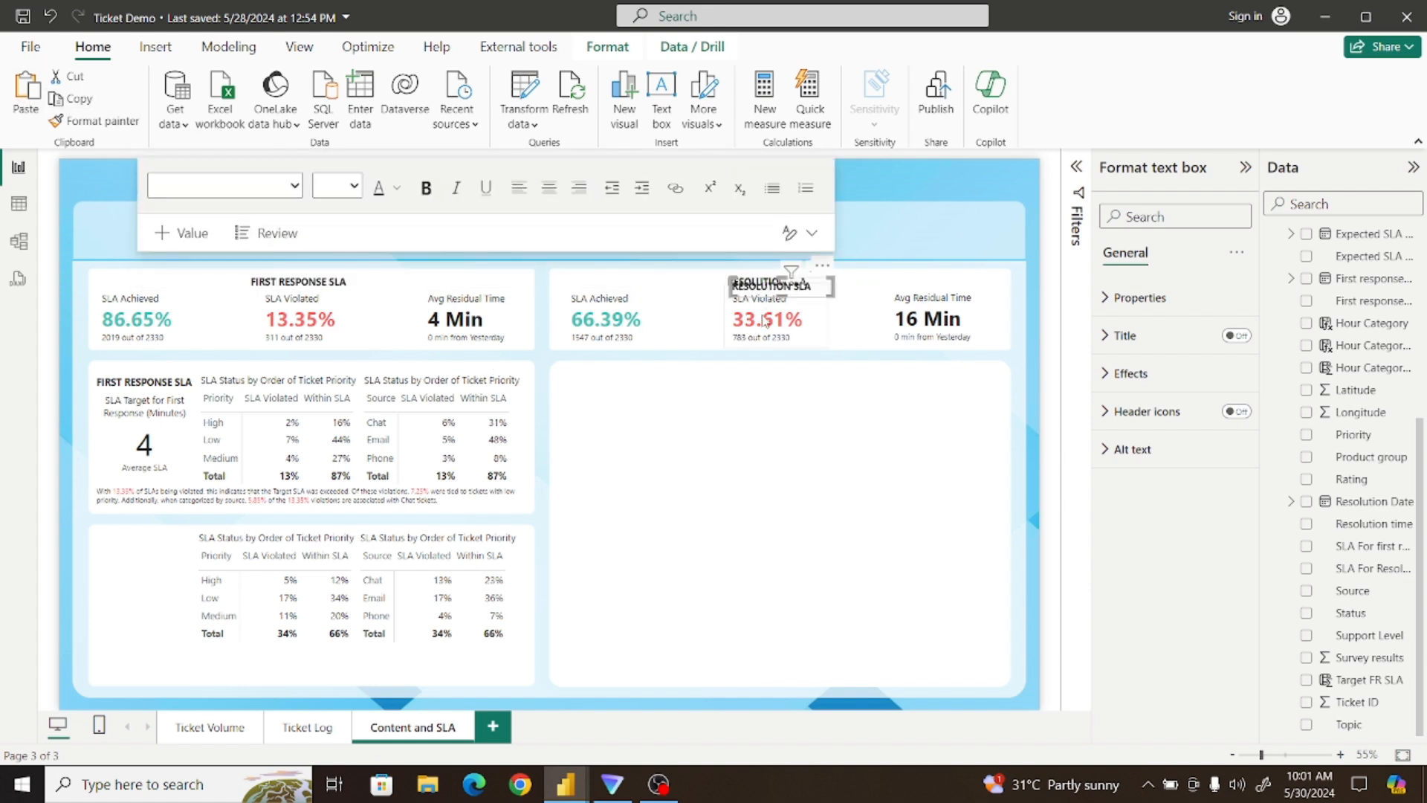
drag(821, 270, 187, 524)
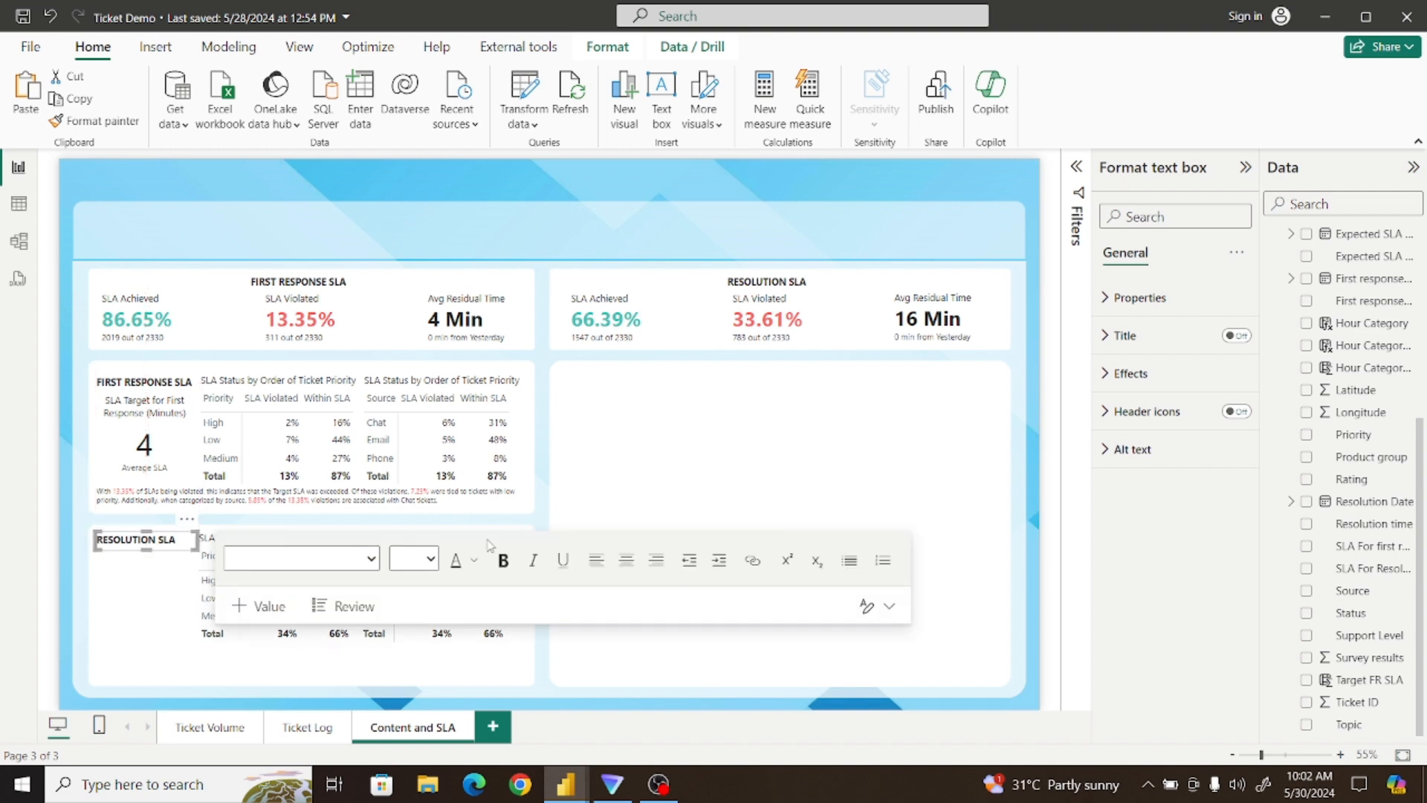
click(668, 501)
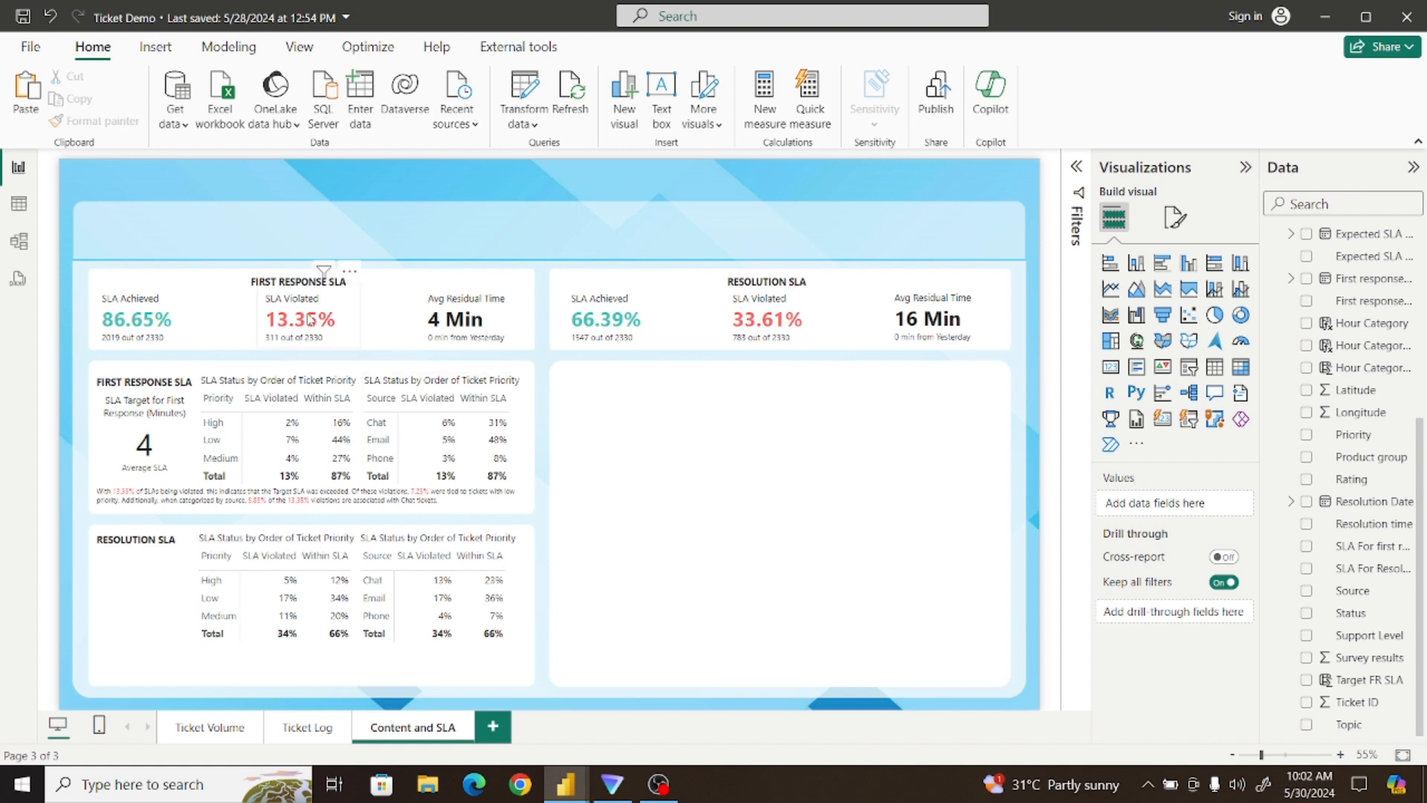
Show the Technical_Support table's data and set the First response Date column's format to dd/mm/yyyy
click(19, 209)
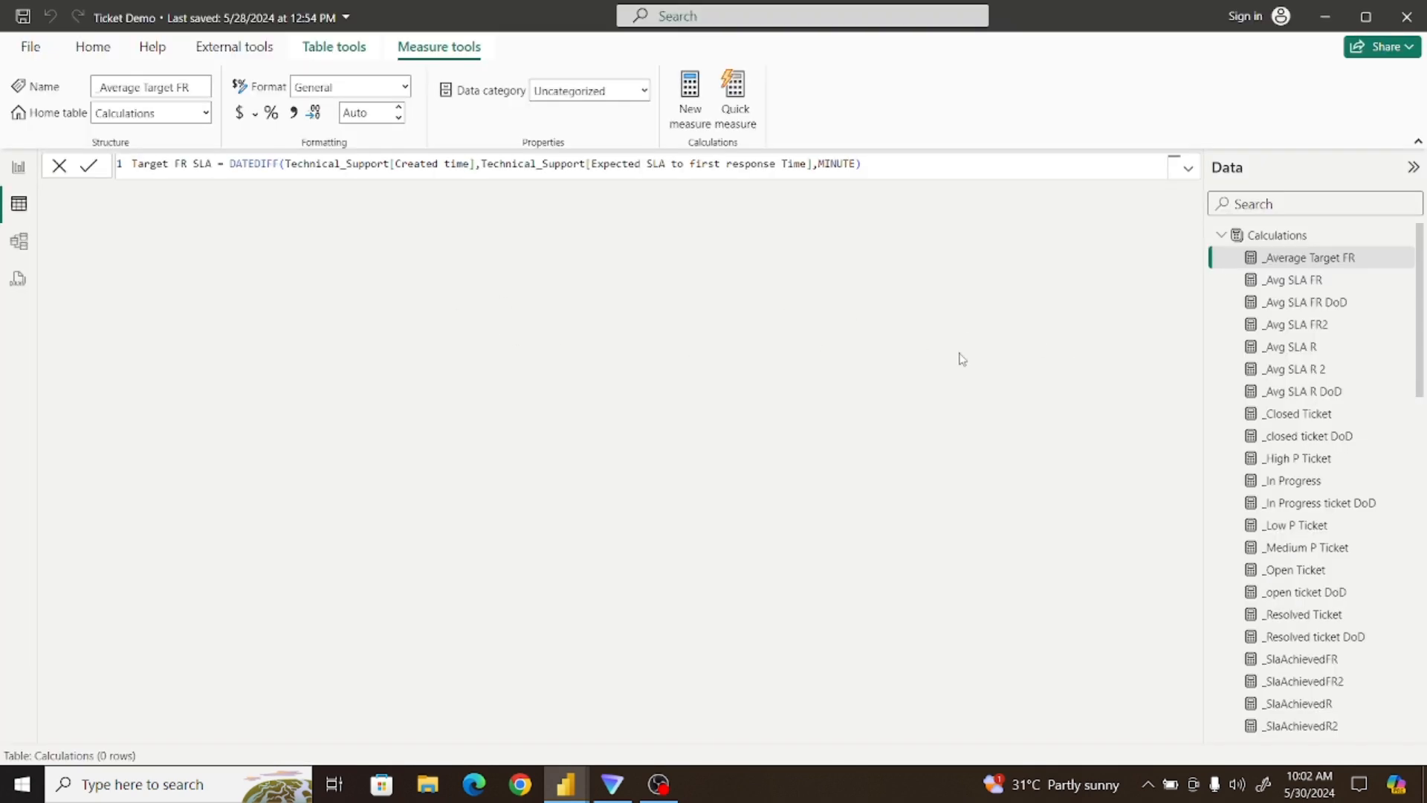
click(1221, 235)
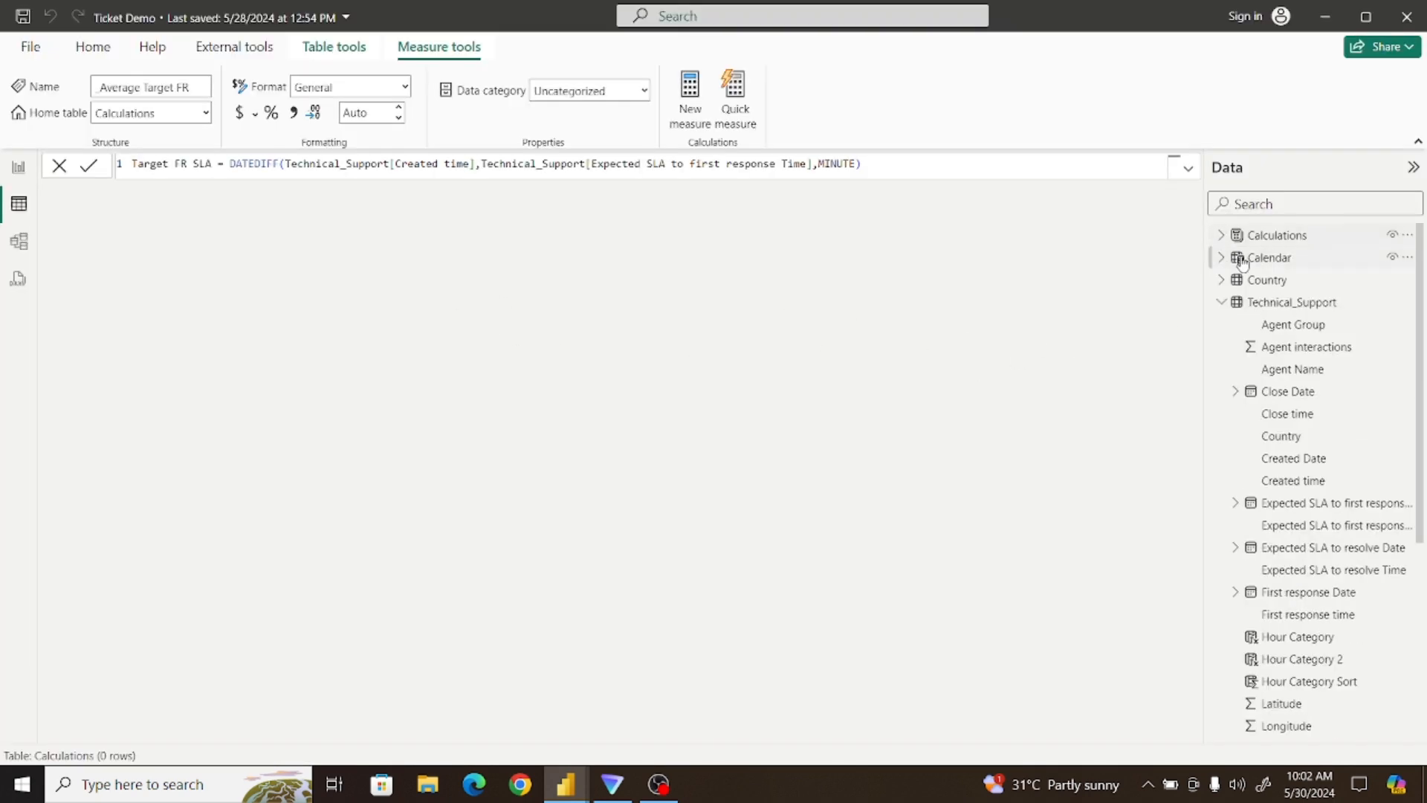
click(1260, 305)
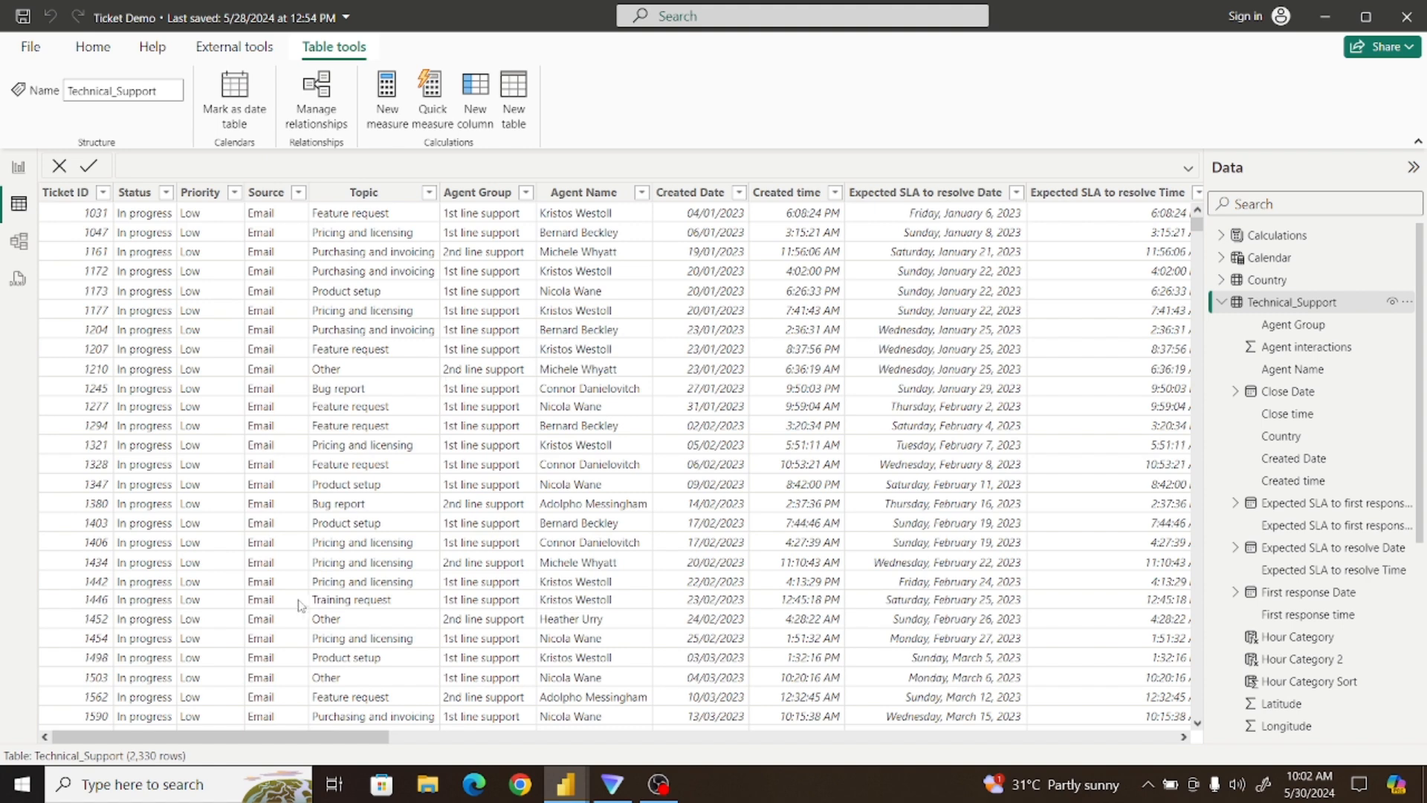
drag(293, 737, 321, 744)
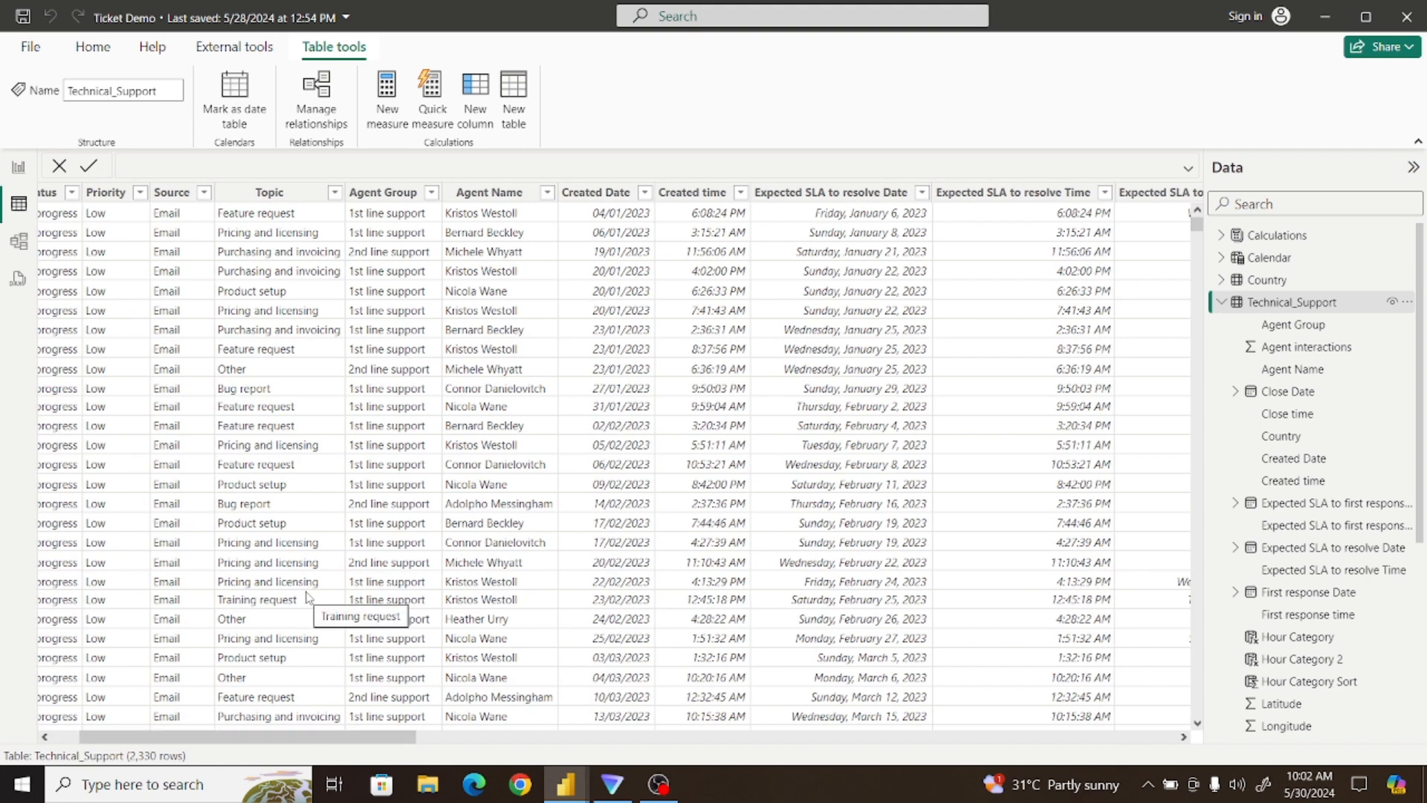
drag(292, 737, 648, 744)
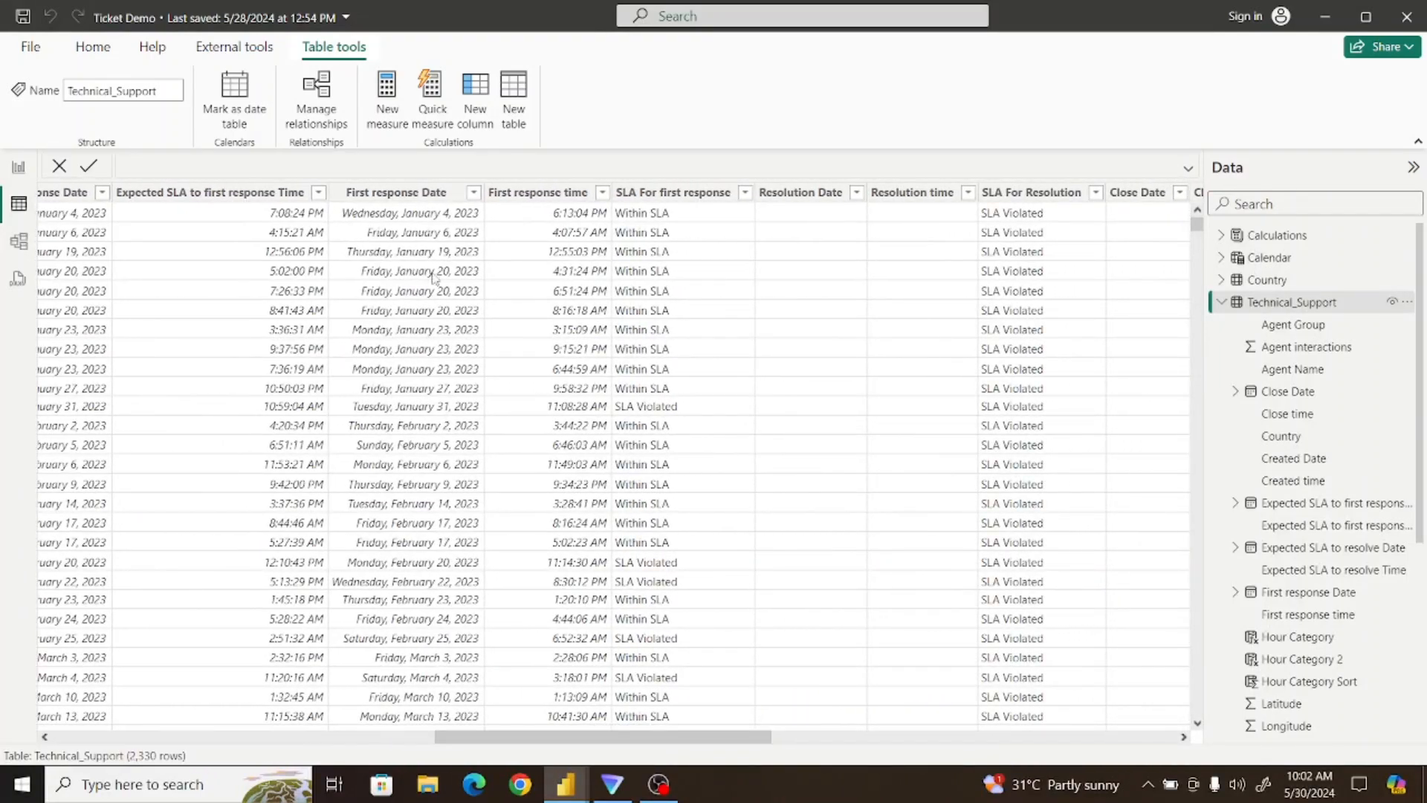
click(396, 195)
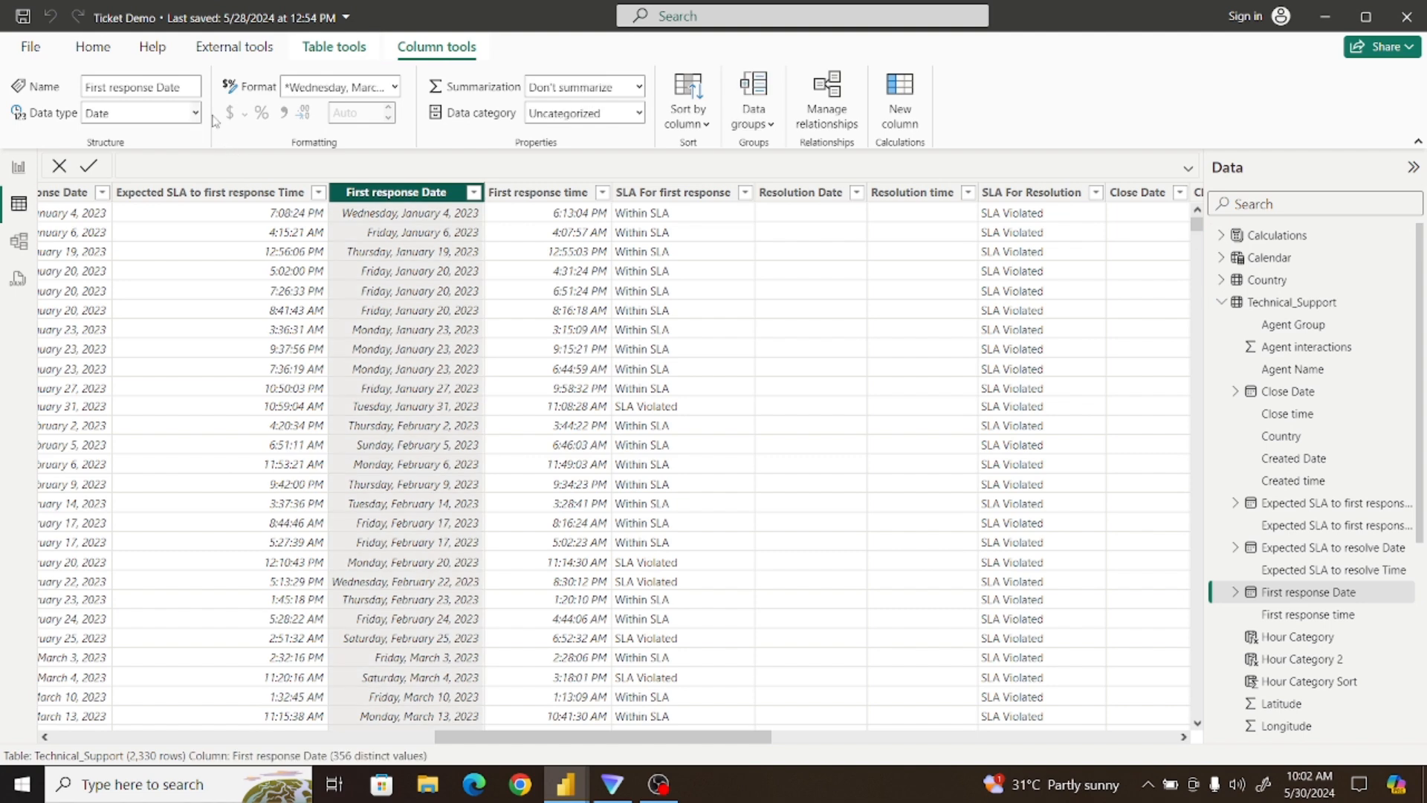
click(395, 87)
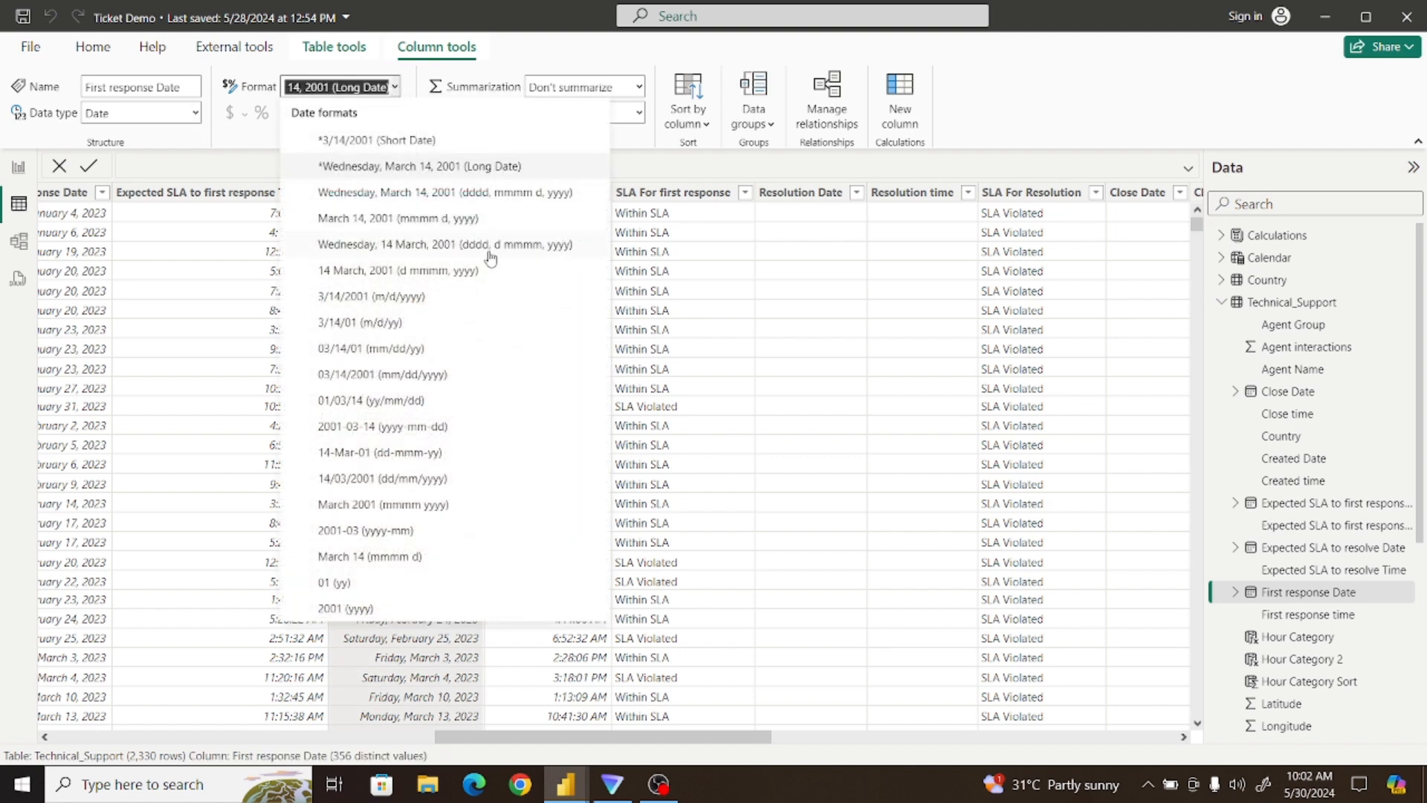
click(395, 481)
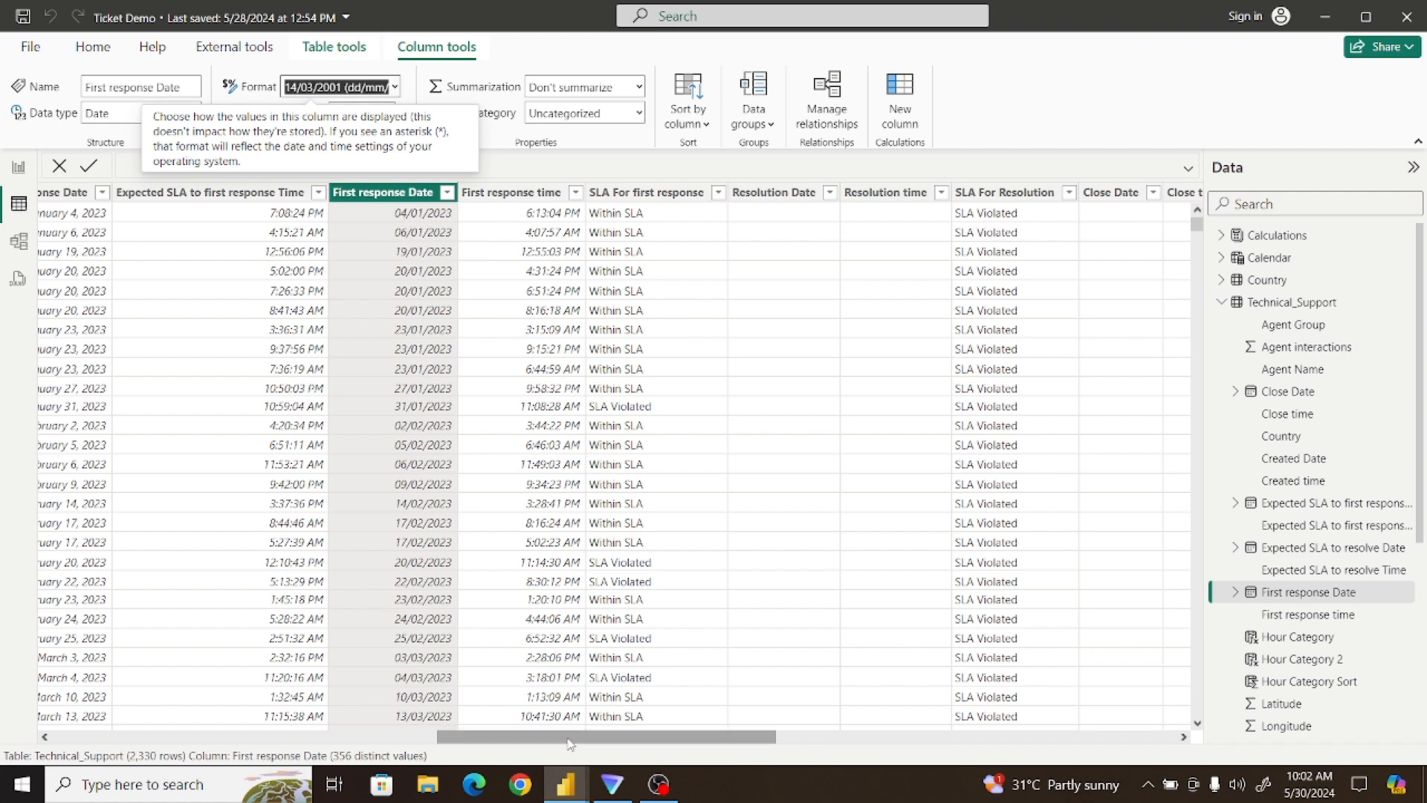
Set the Expected SLA to resolve Date column's format to dd/mm/yyyy and compare its values with First response Date
drag(574, 738, 379, 775)
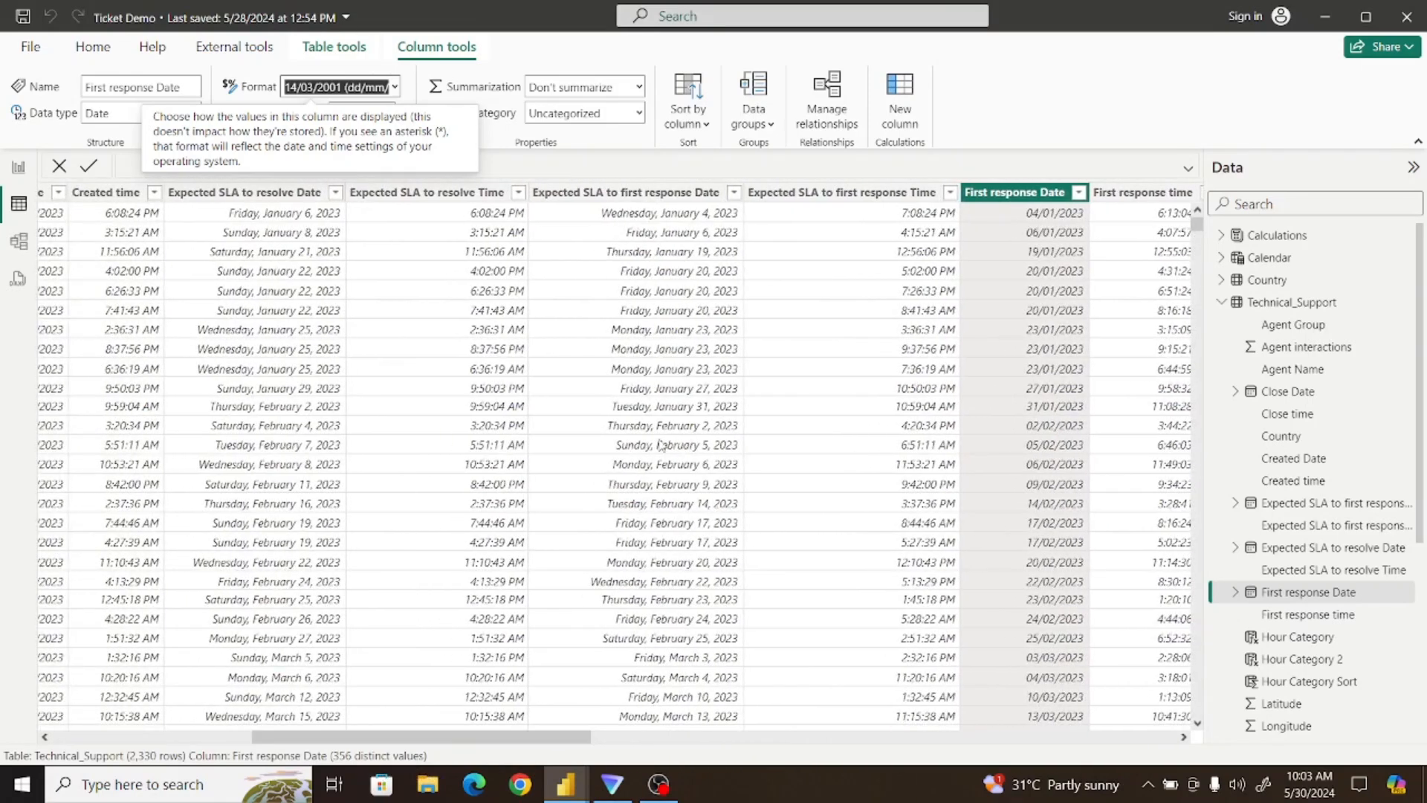
click(246, 193)
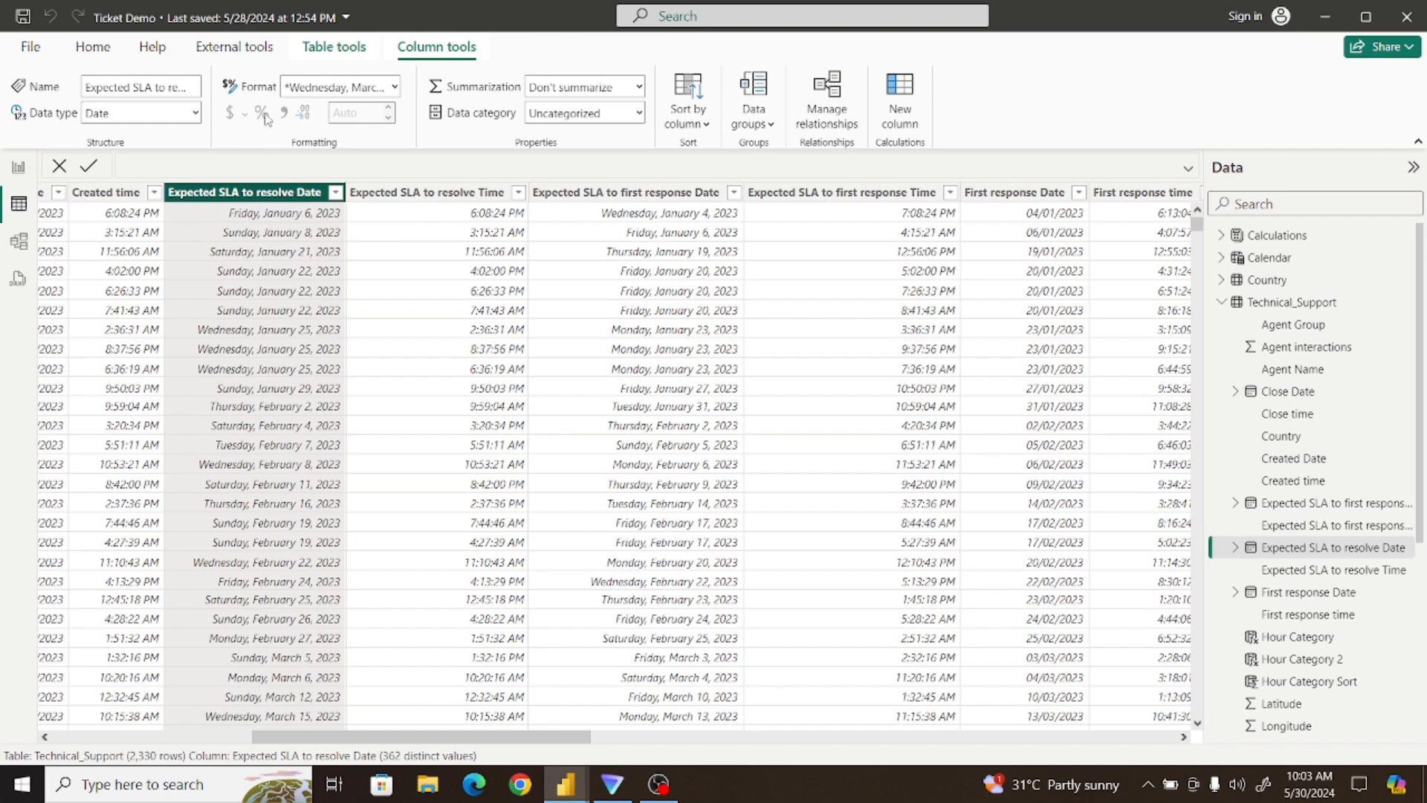
click(394, 86)
click(396, 87)
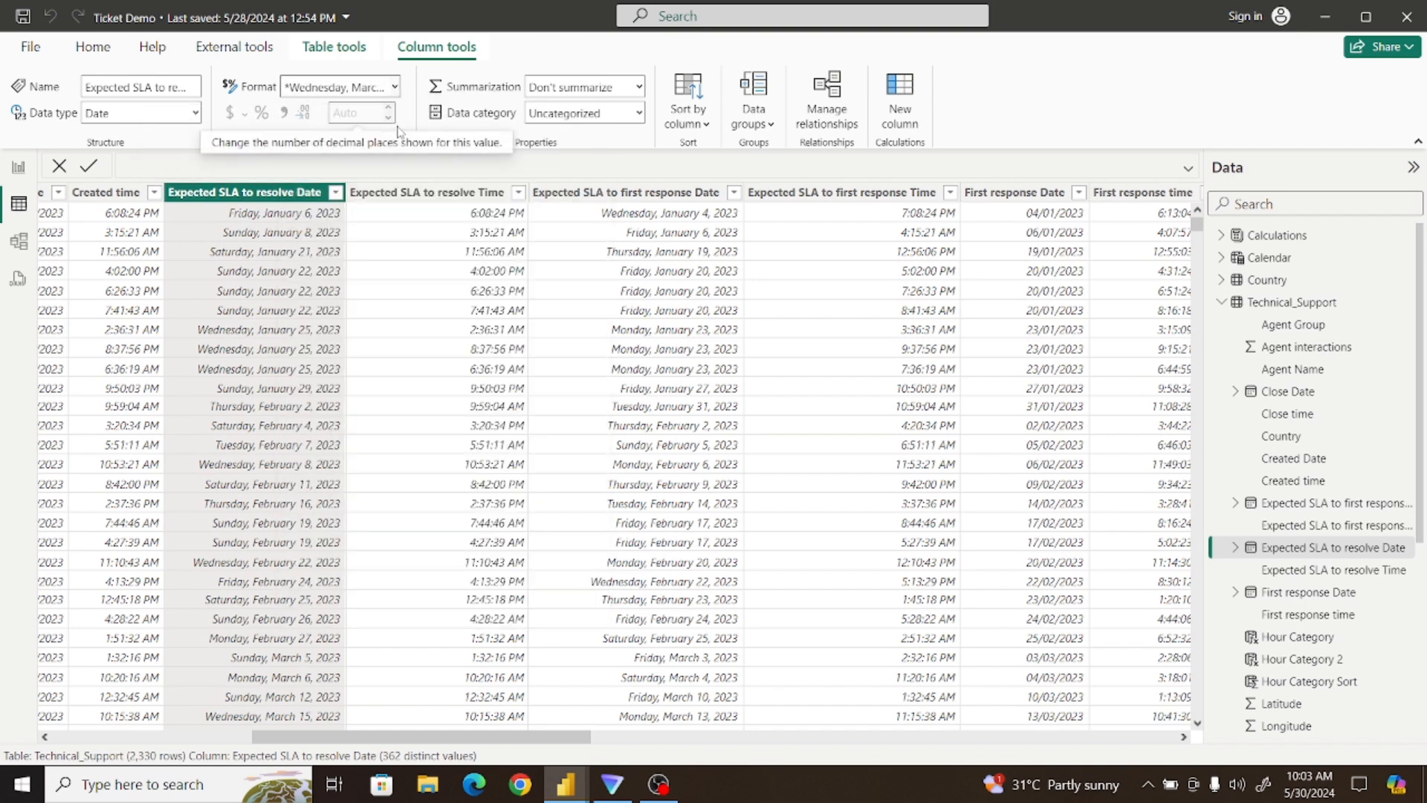
click(394, 86)
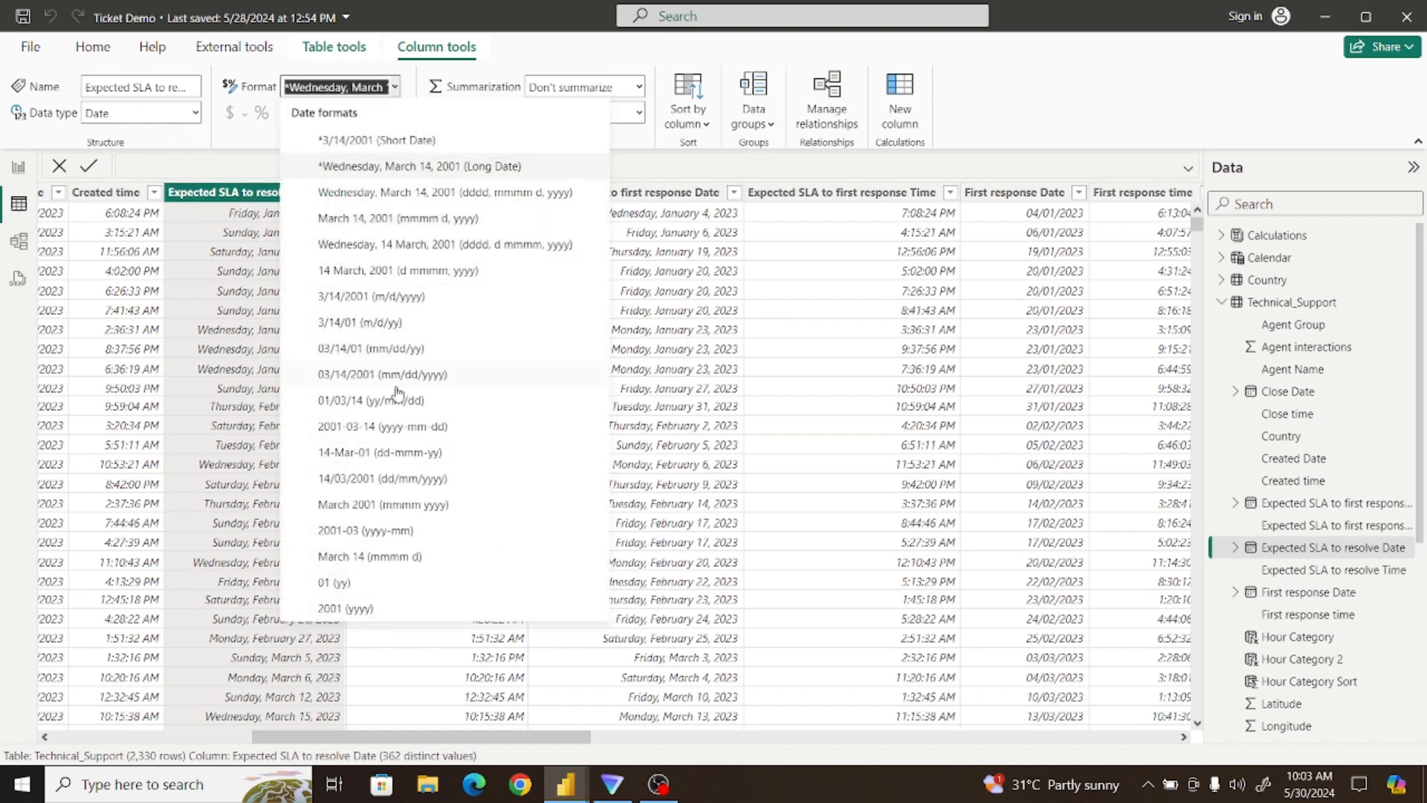
click(390, 478)
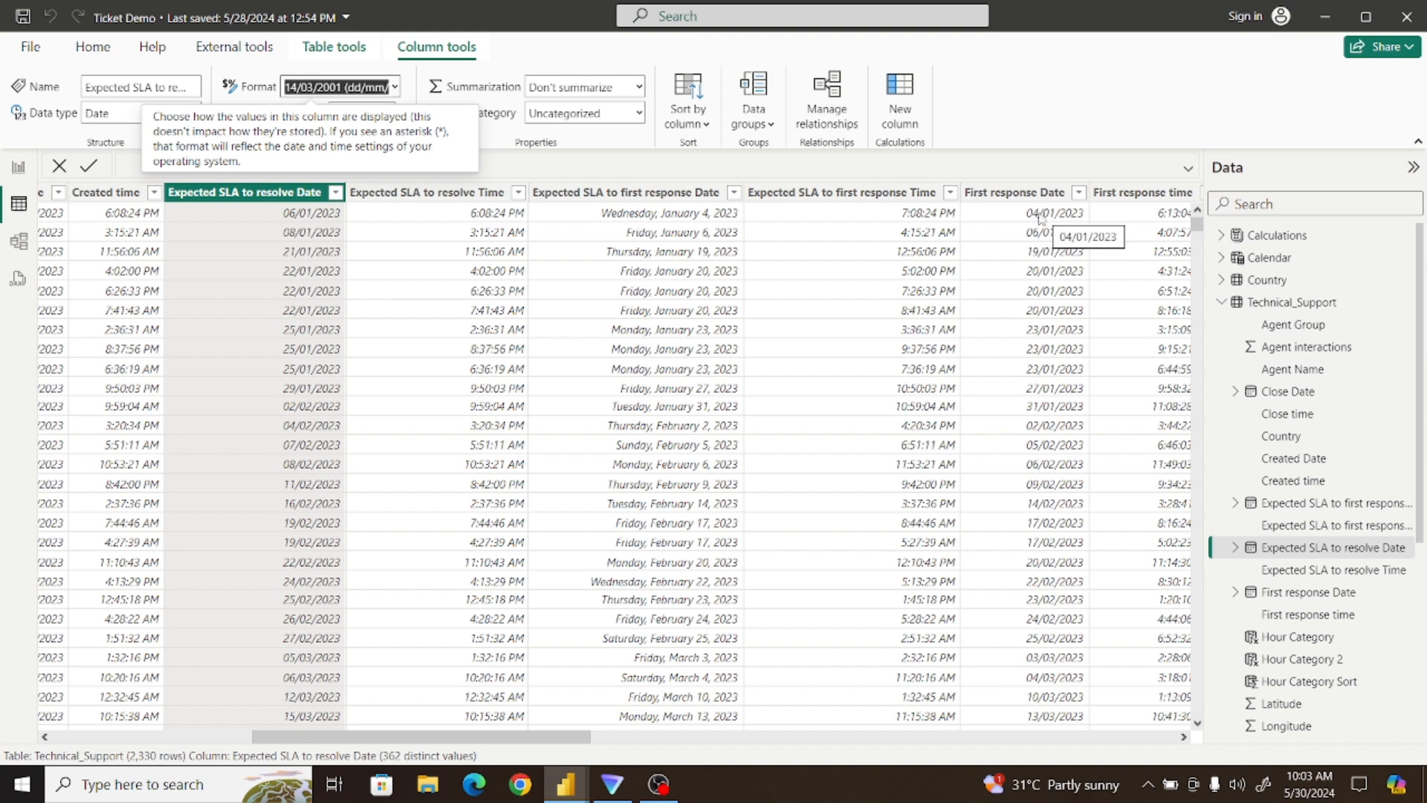
click(1015, 192)
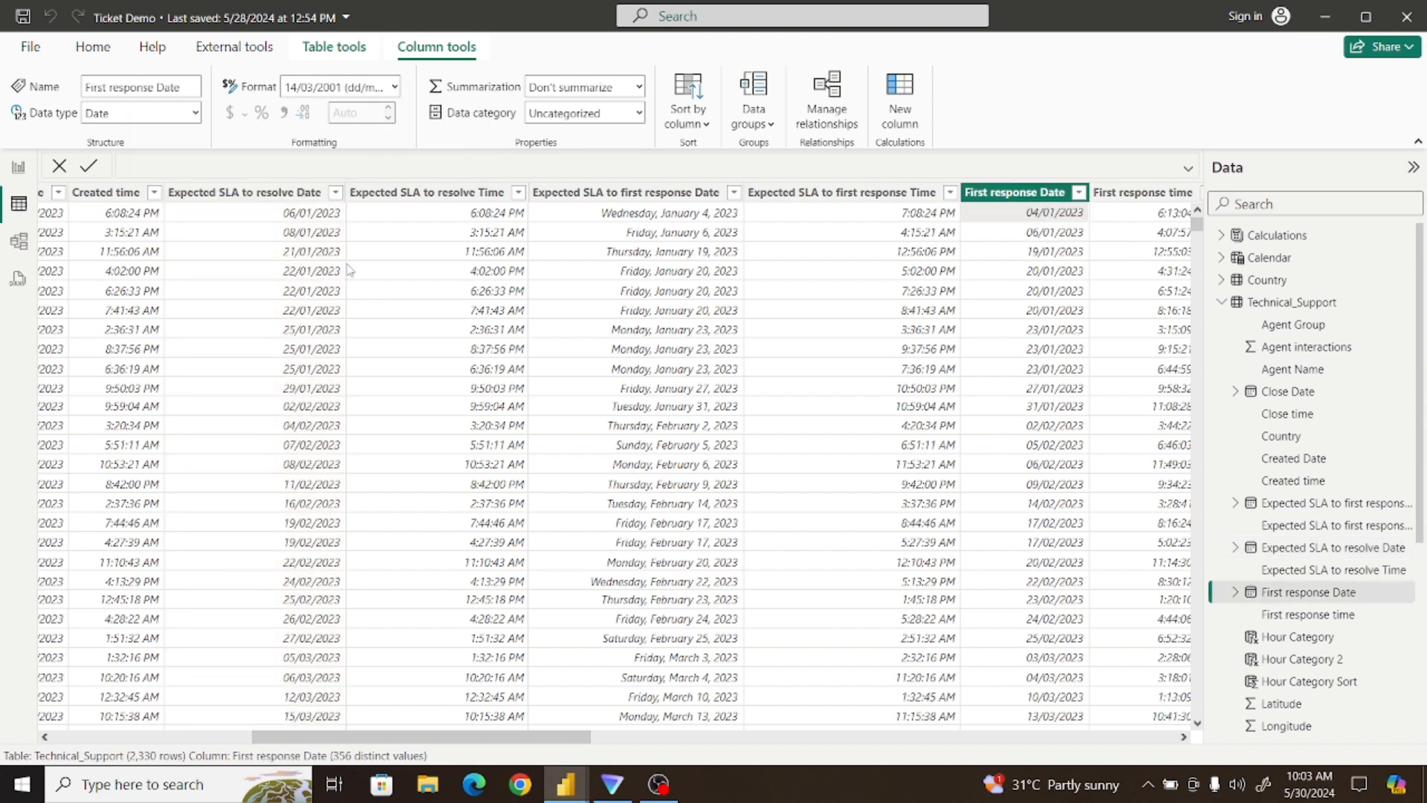
click(296, 222)
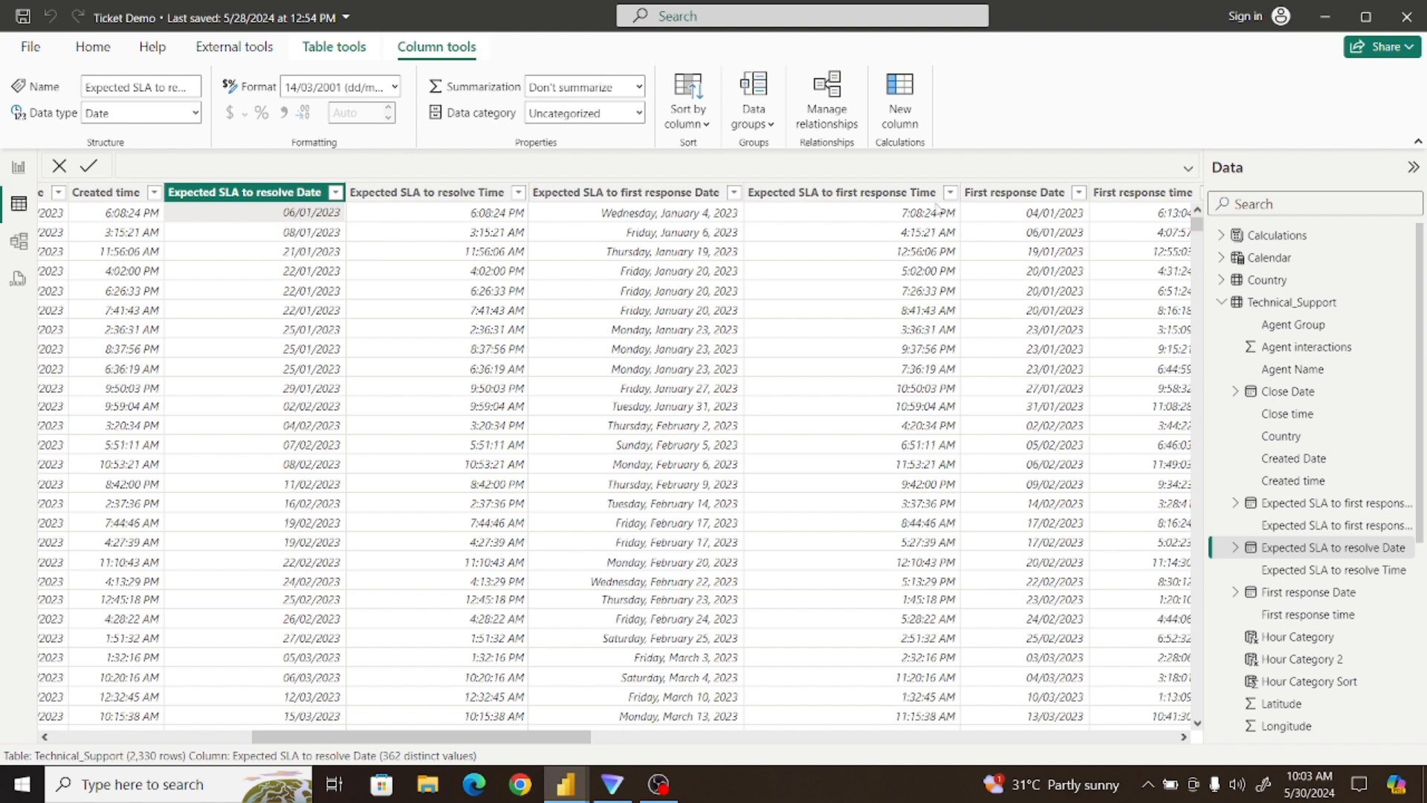
Add a calculated column named Target R to the Technical_Support table and begin its formula with DATEDIFF
click(1008, 194)
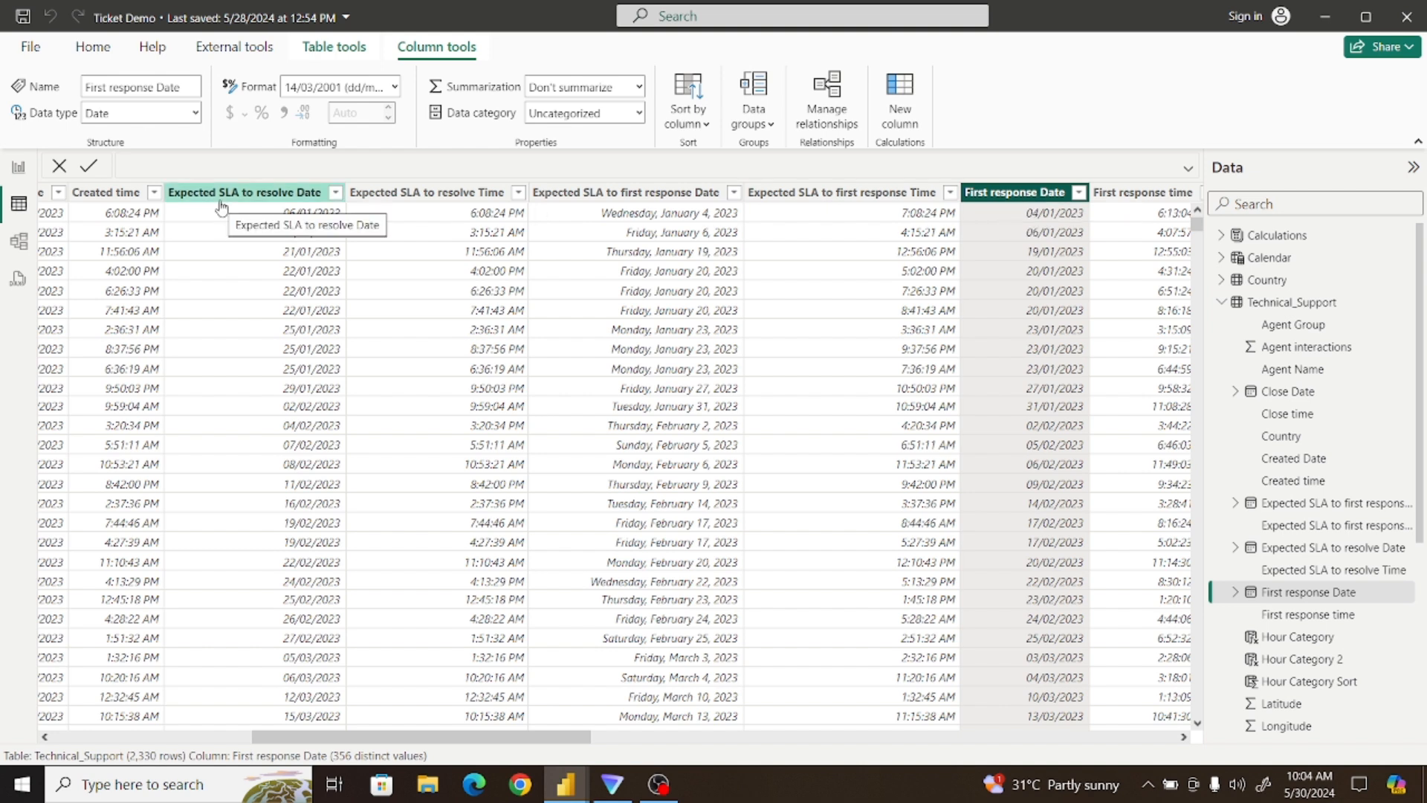
click(908, 90)
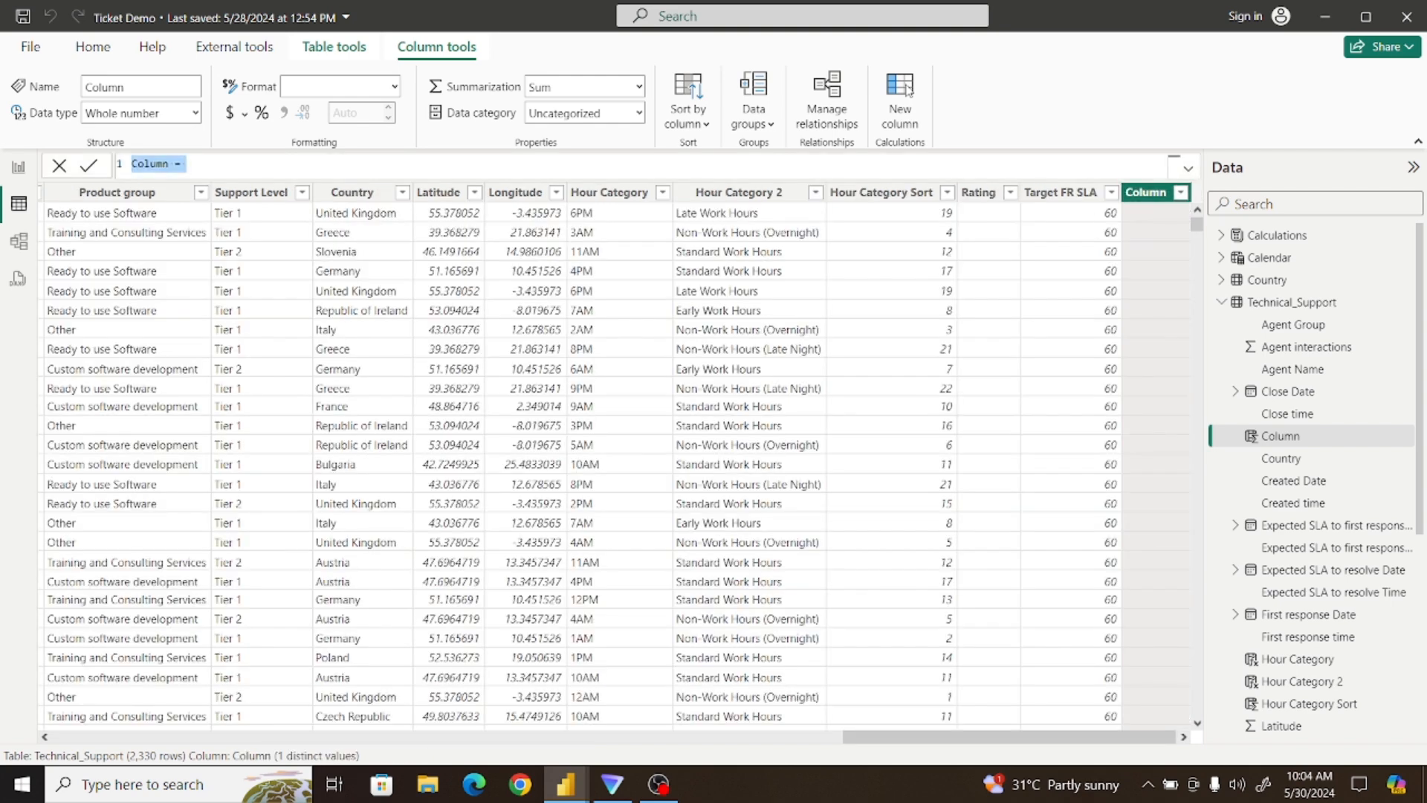
text(Y)
text(Target )
text(R)
text( = )
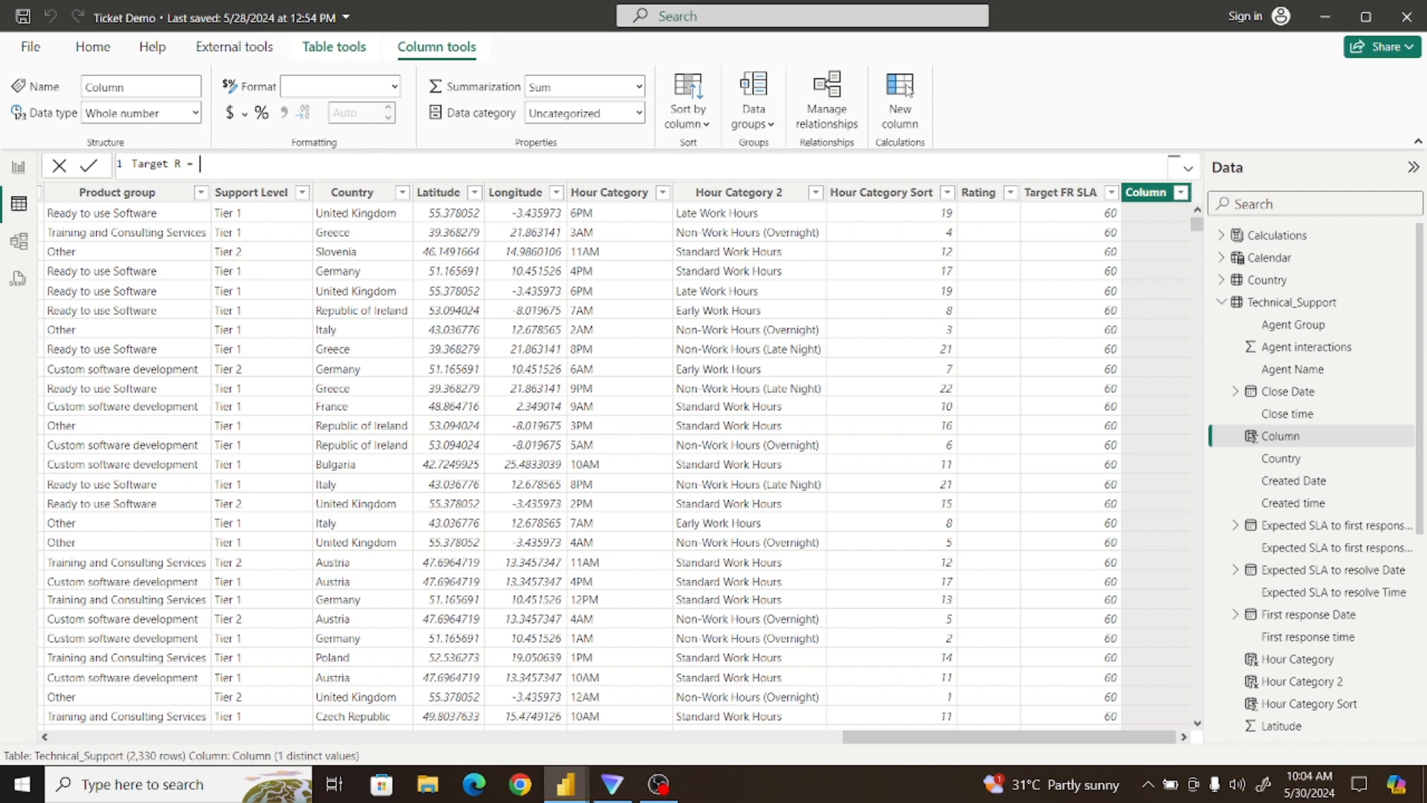
text(Dated)
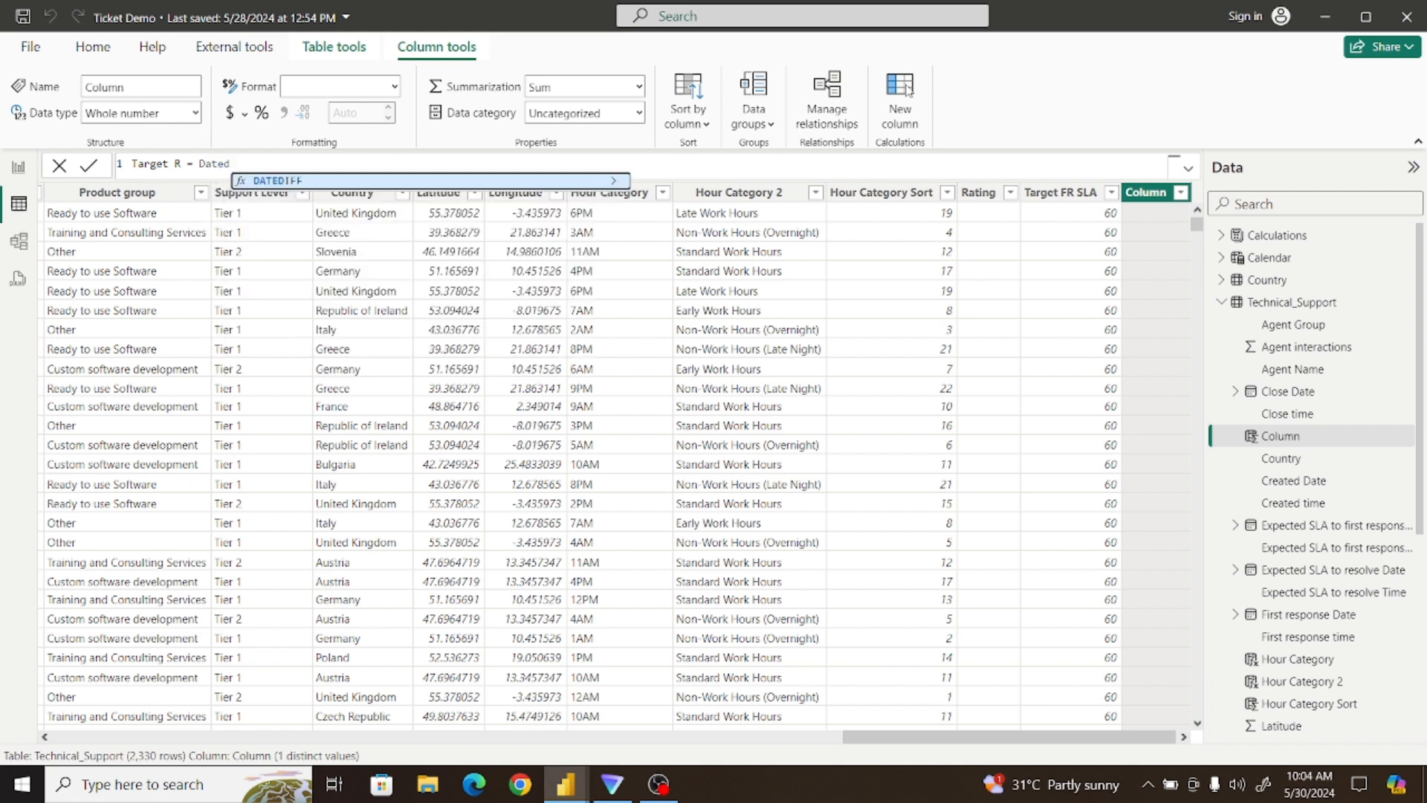
click(431, 181)
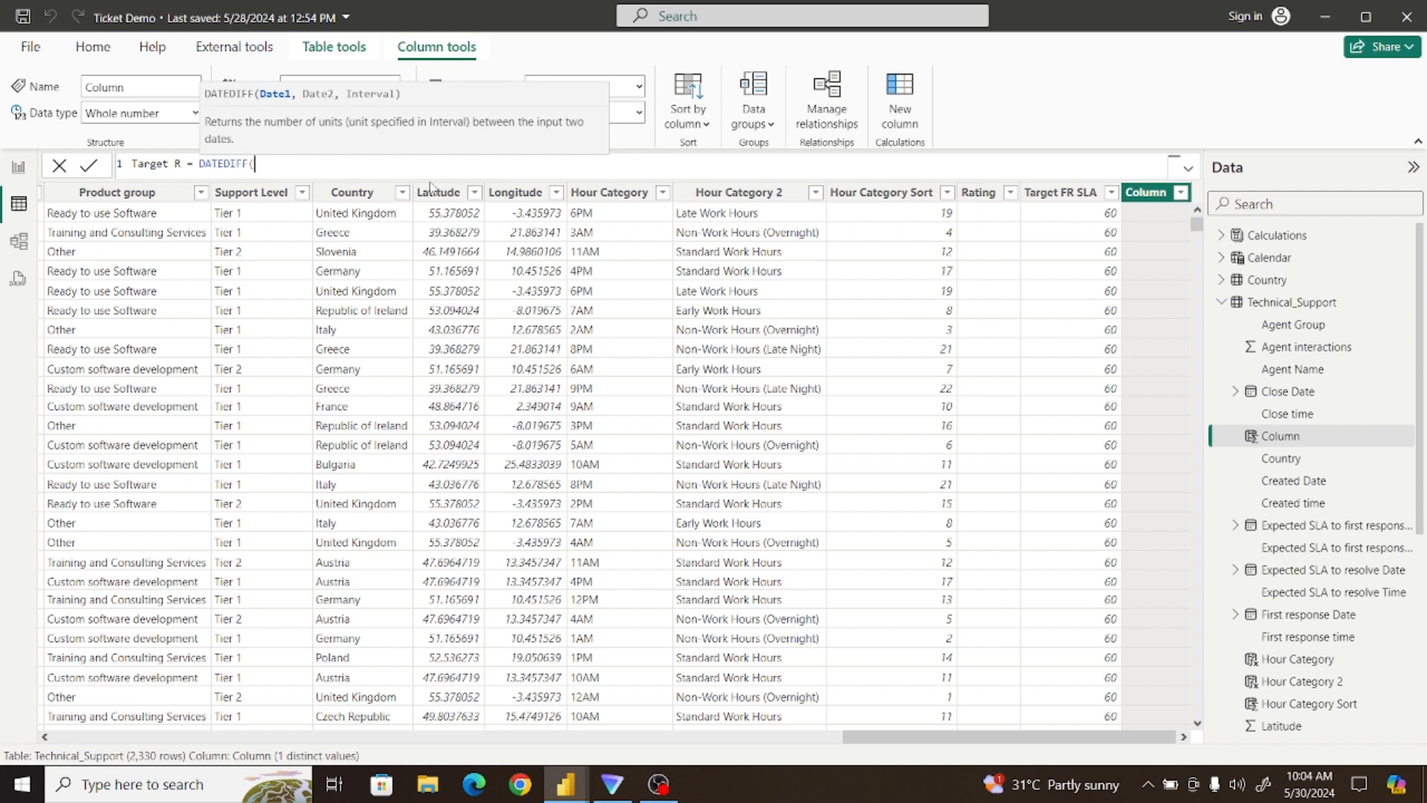
Complete Target R's DATEDIFF formula from First response Date to Expected SLA to resolve Date with a DAY interval and commit it
text(First response Date])
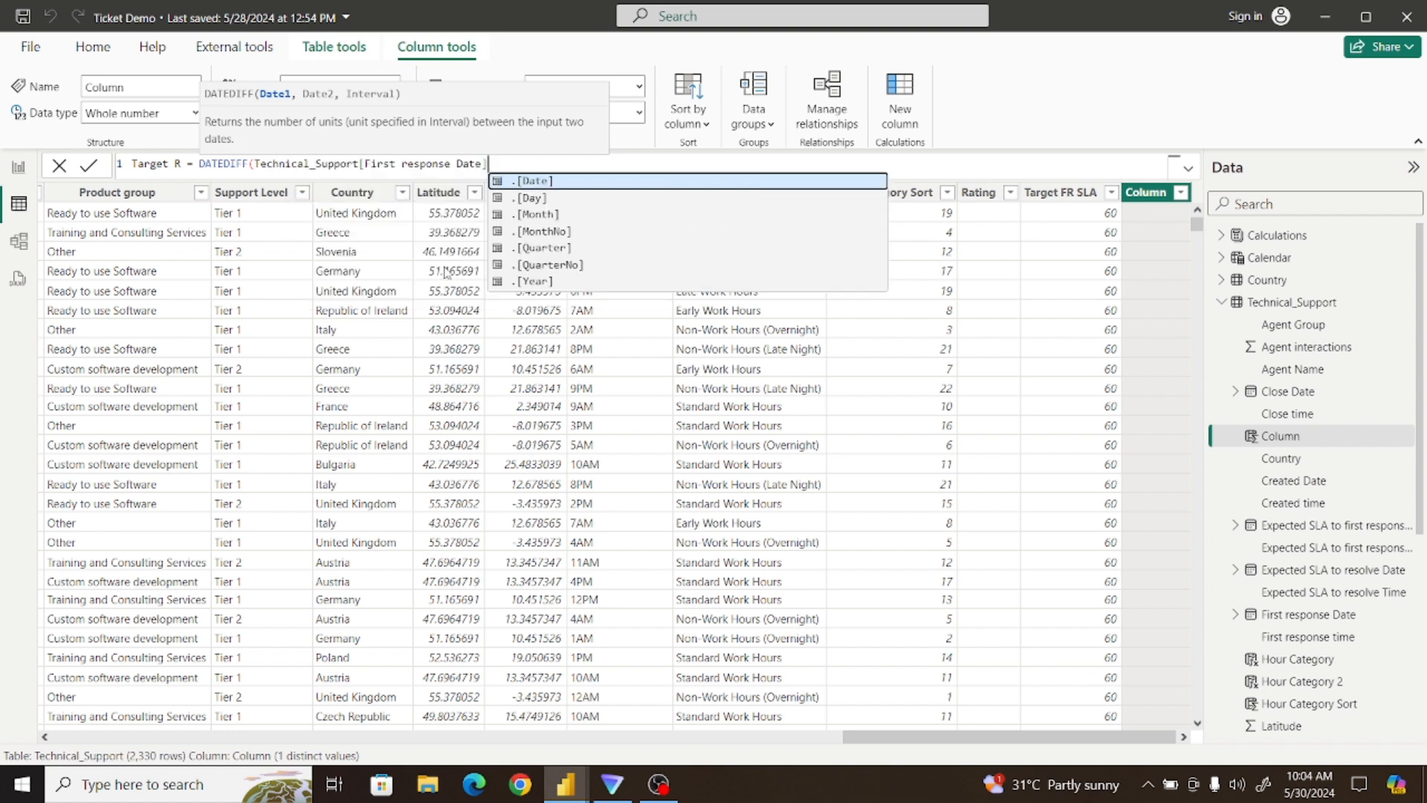
click(446, 266)
text(,)
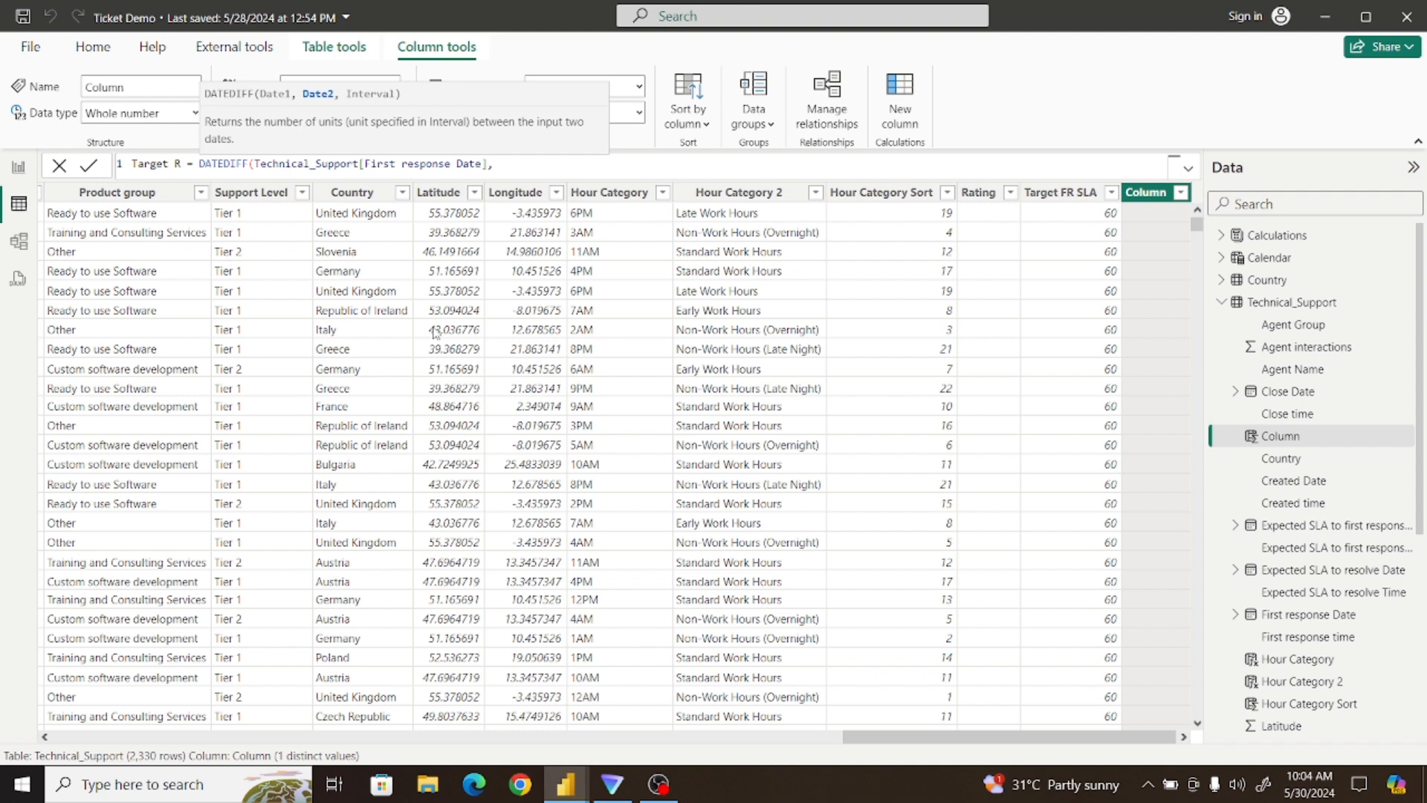
text(Expec)
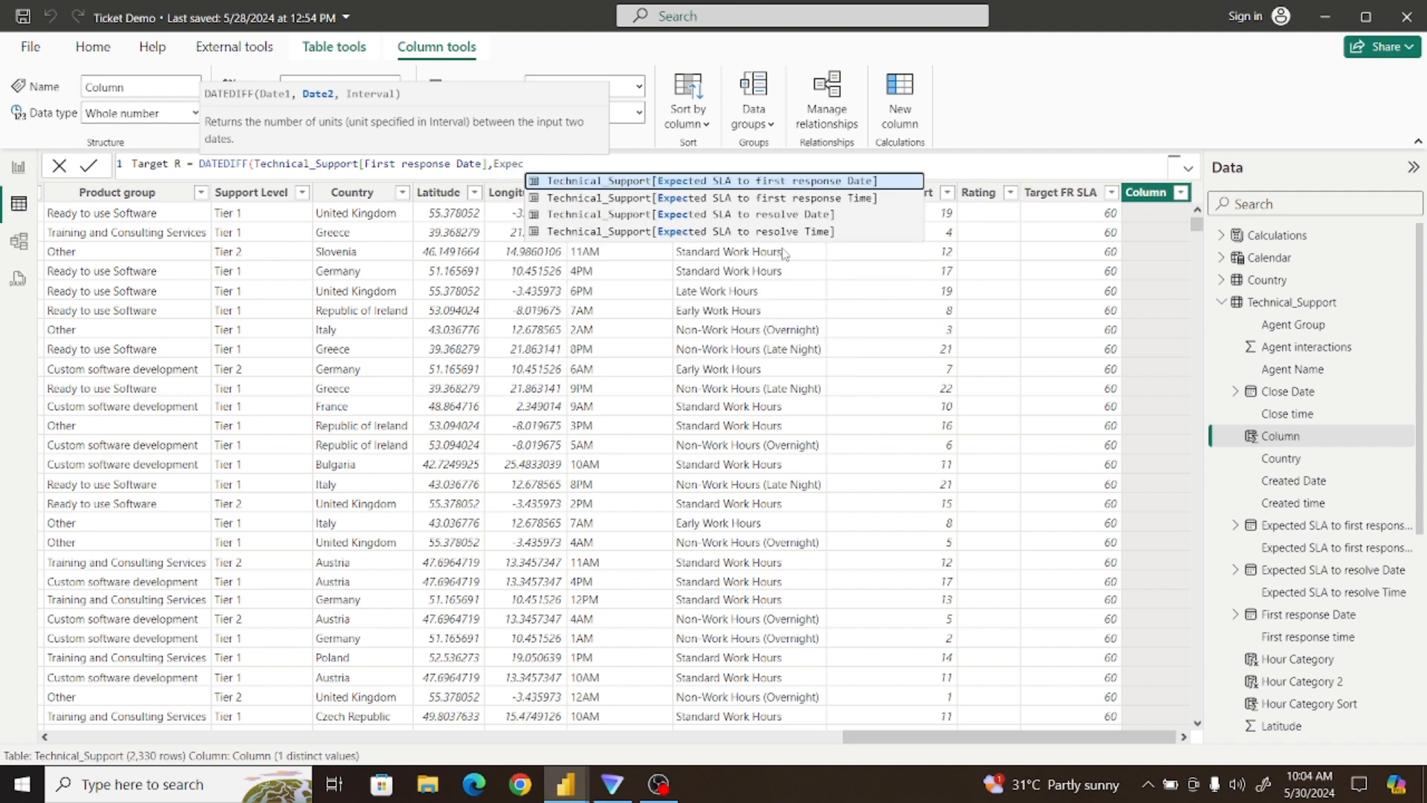
click(722, 219)
text(,)
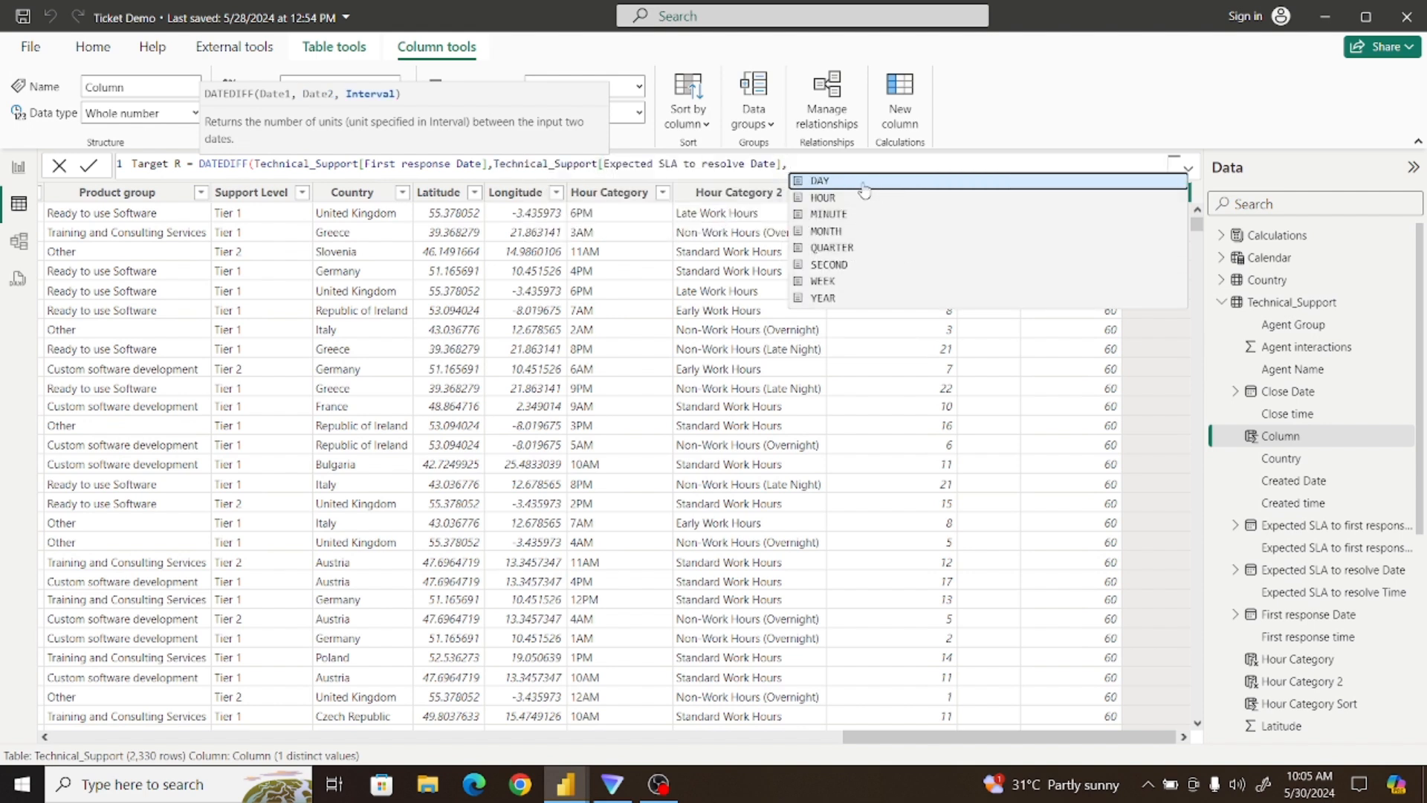
click(863, 181)
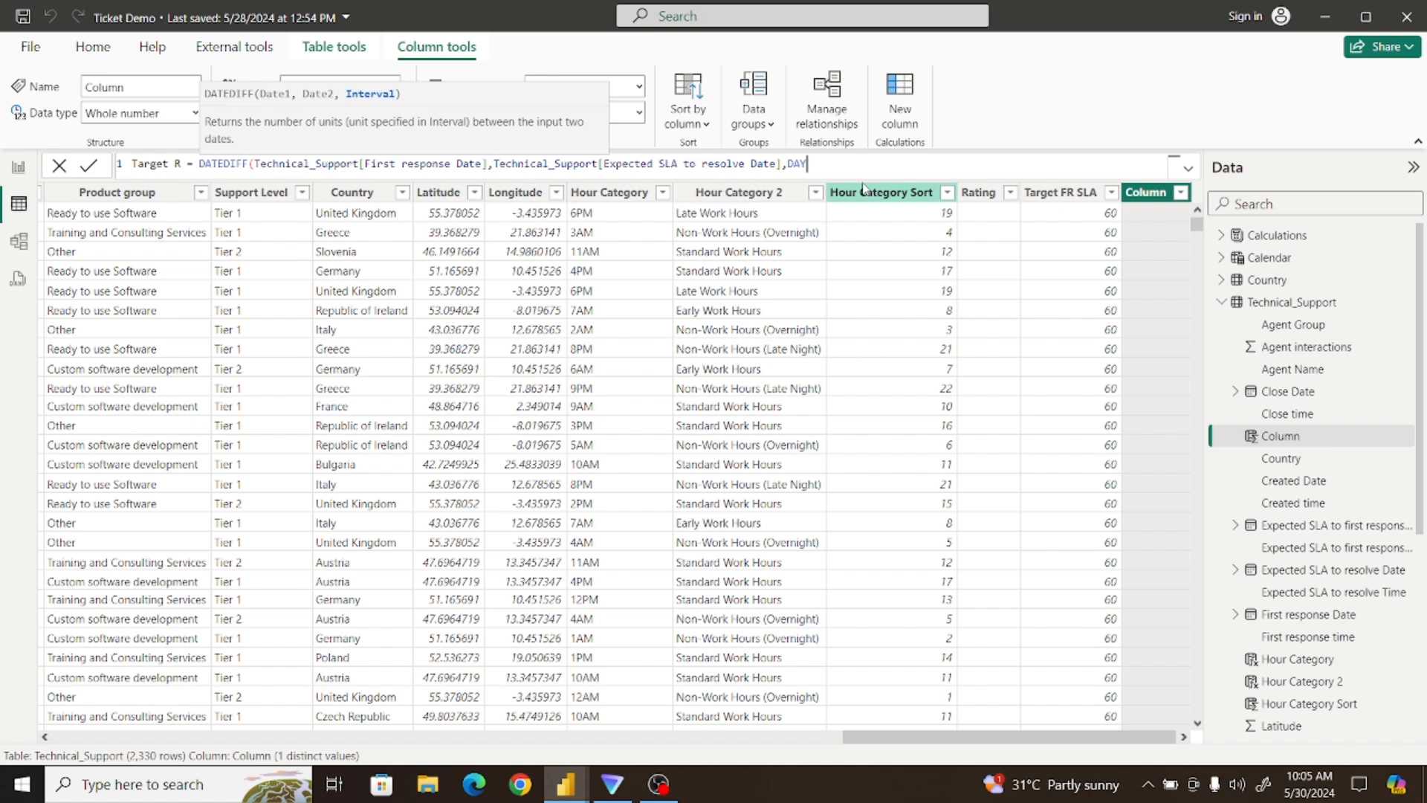
text())
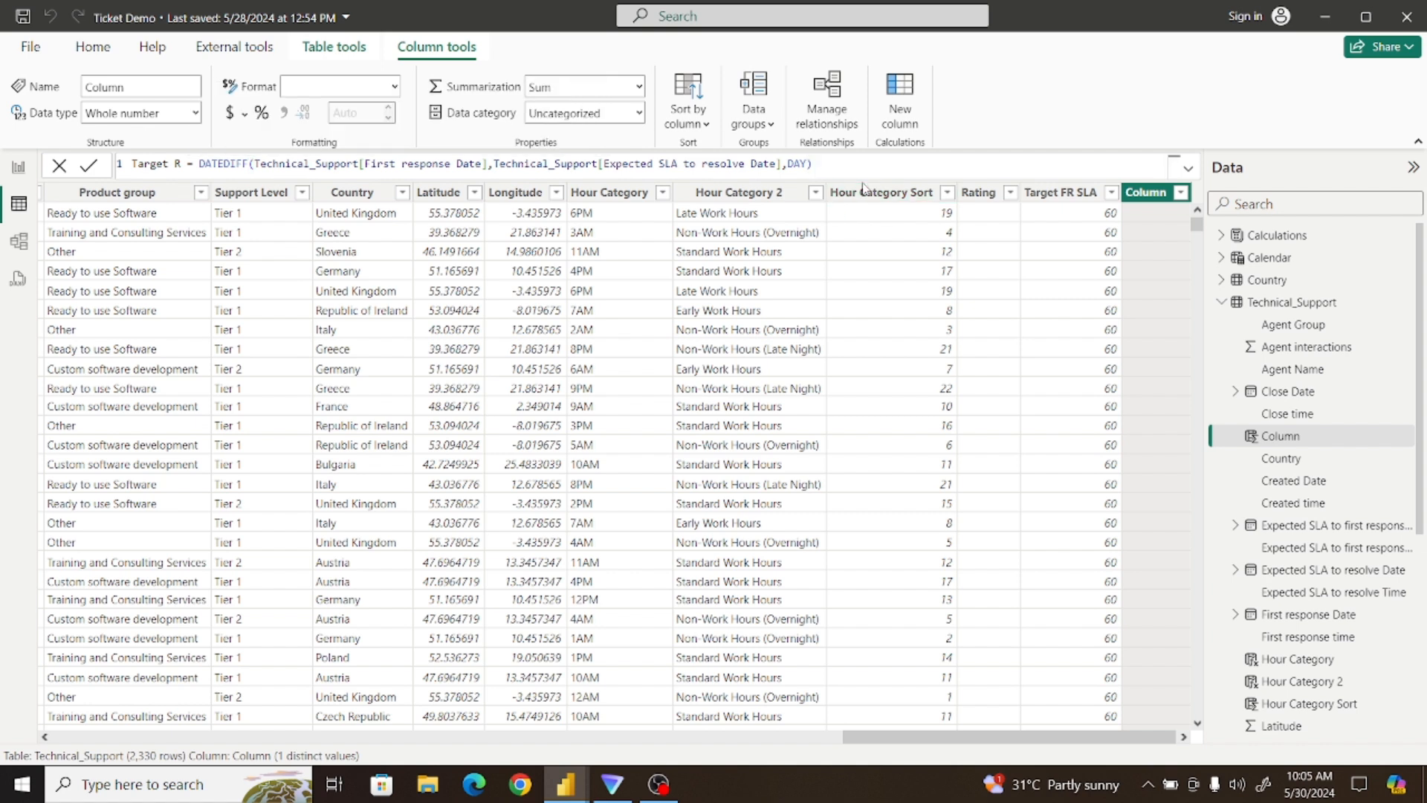
key(Return)
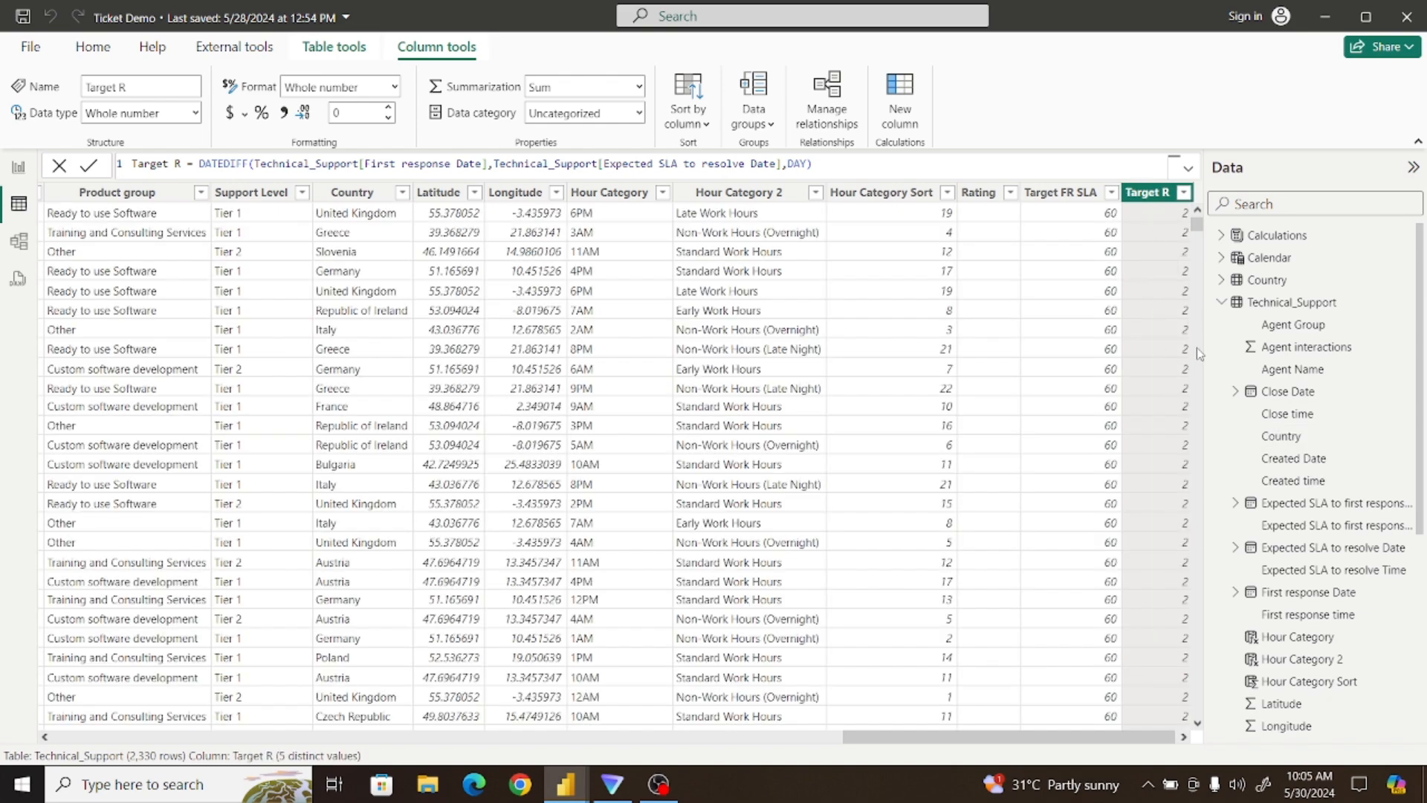
mouse_move(1200, 235)
mouse_down()
mouse_move(1208, 249)
mouse_move(1212, 208)
mouse_move(1214, 353)
mouse_move(1204, 210)
mouse_up()
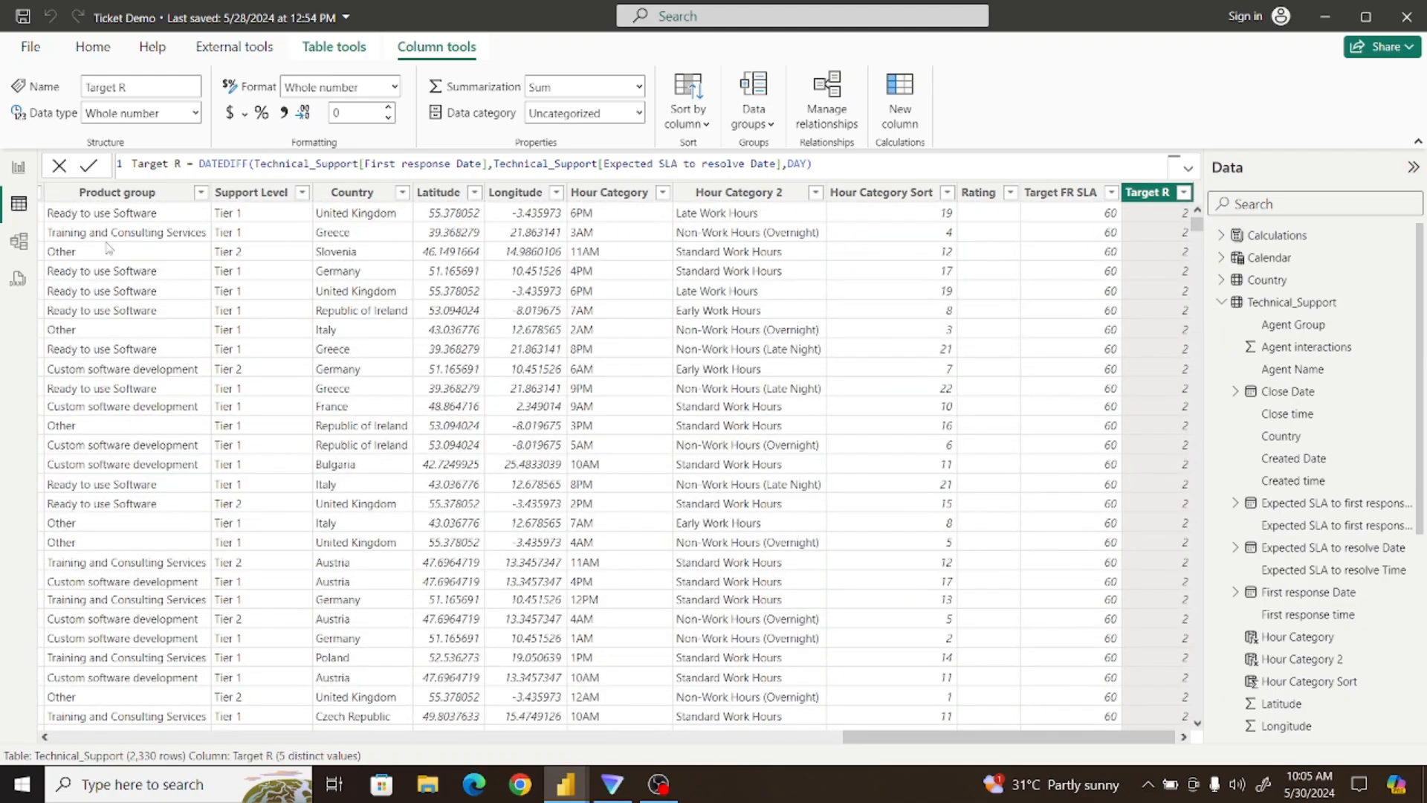
Return to the Content and SLA report page and start a new measure named _Average Target R in the Calculations table
click(17, 168)
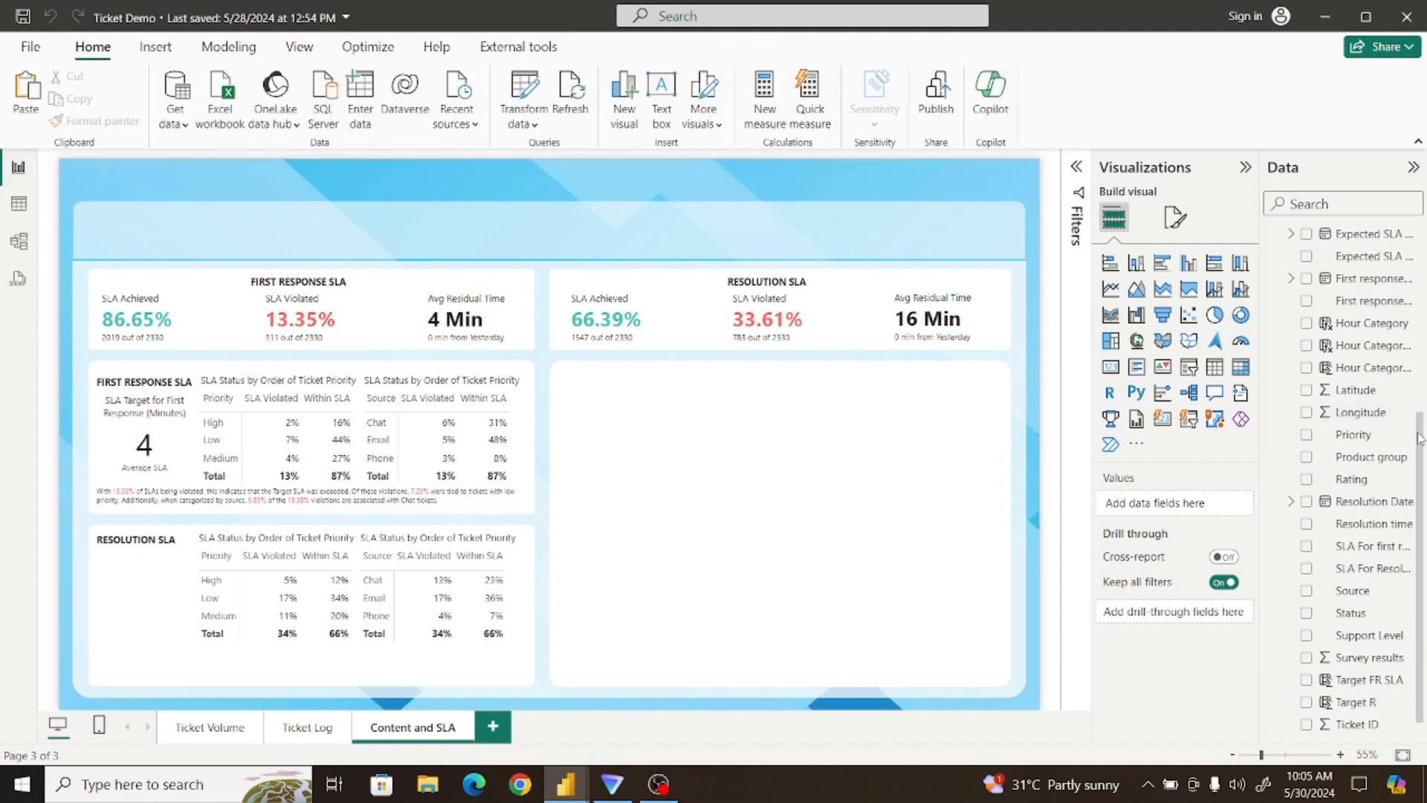
drag(1421, 436, 1420, 243)
click(1277, 302)
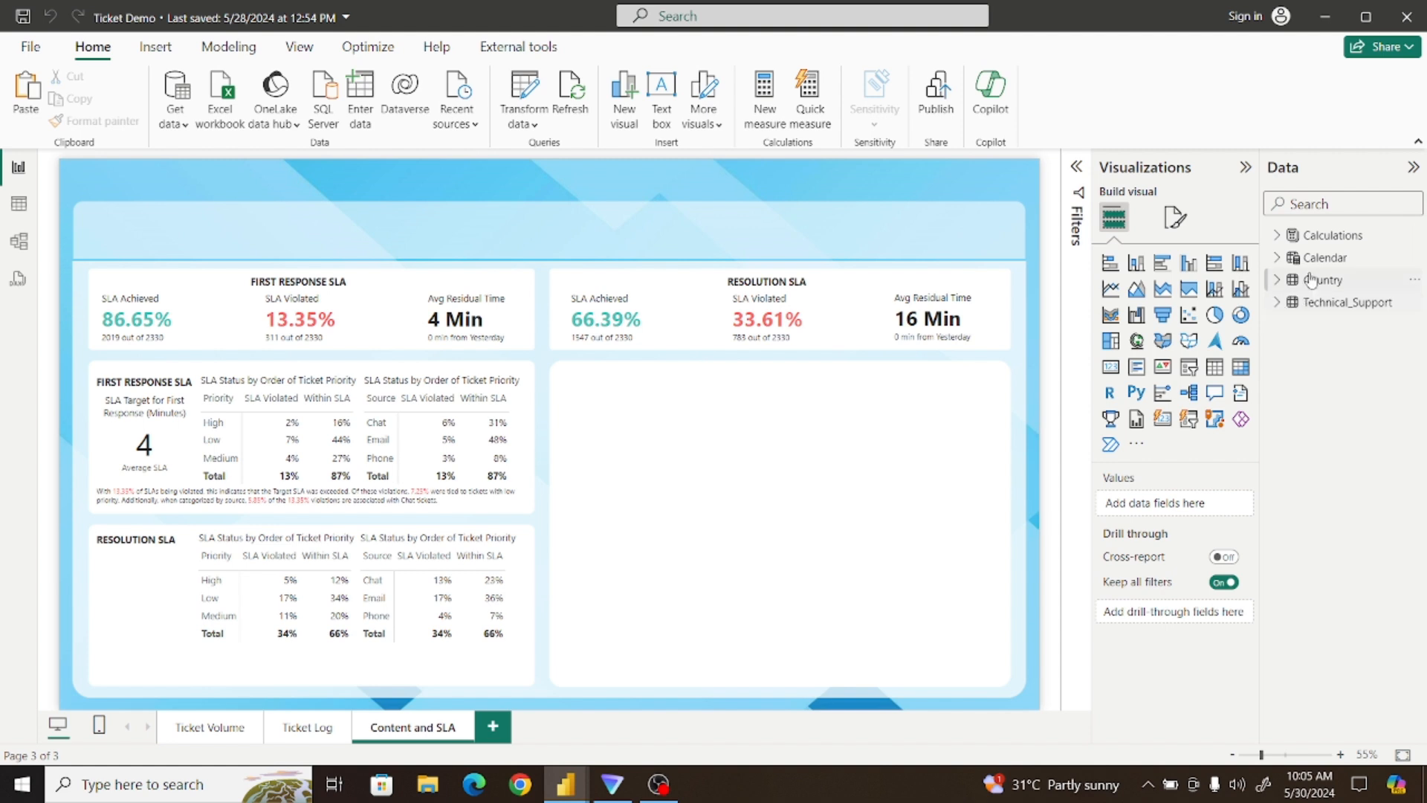
click(1332, 236)
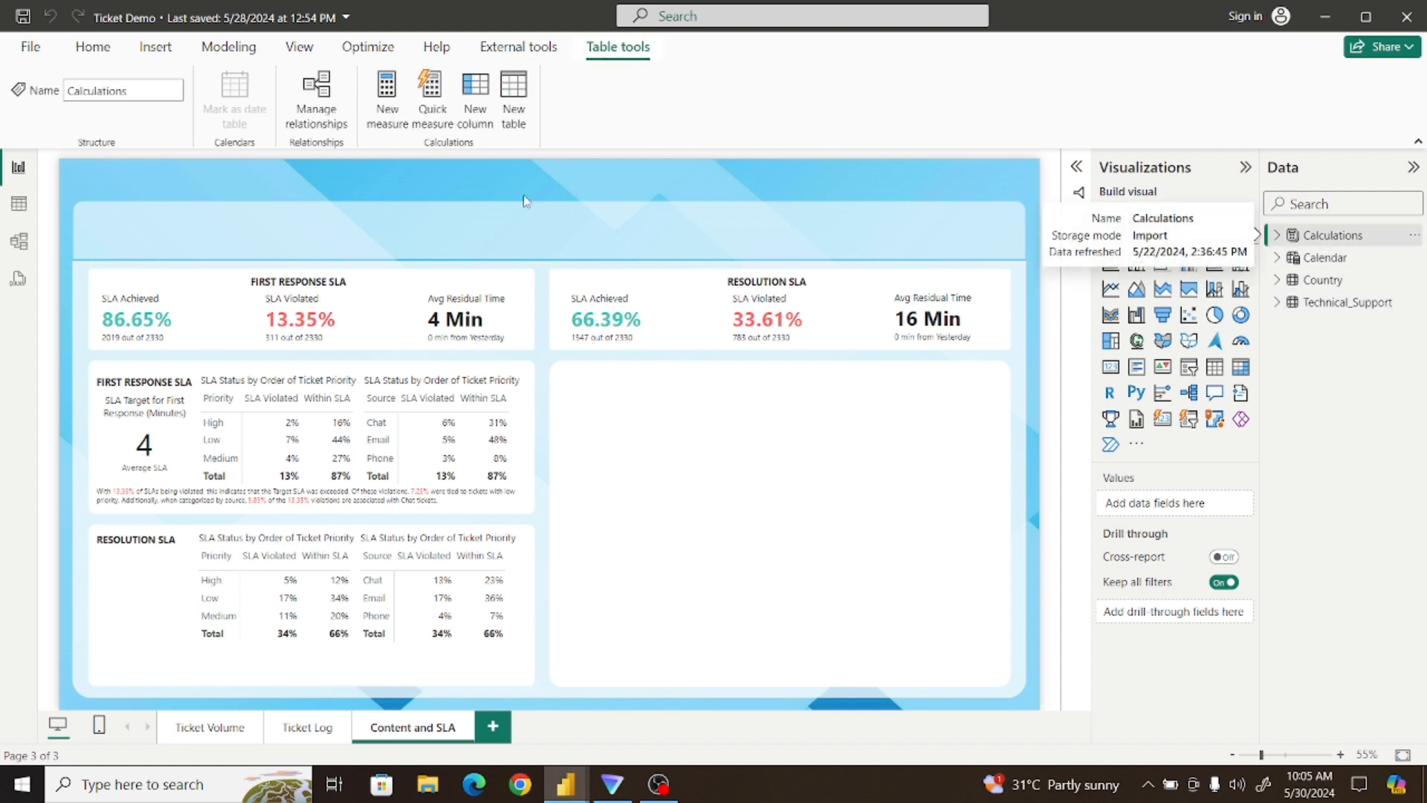
click(397, 86)
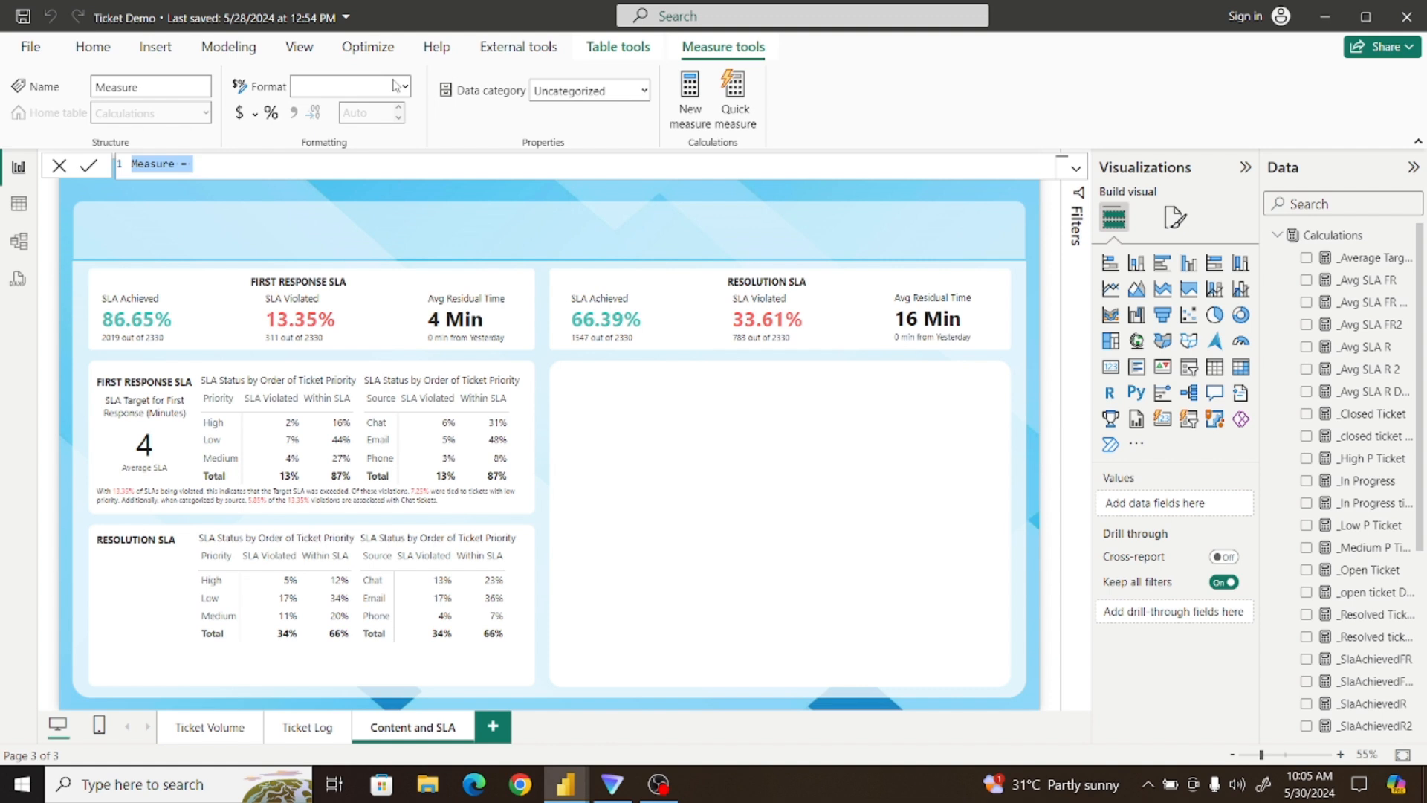
text(_Avear)
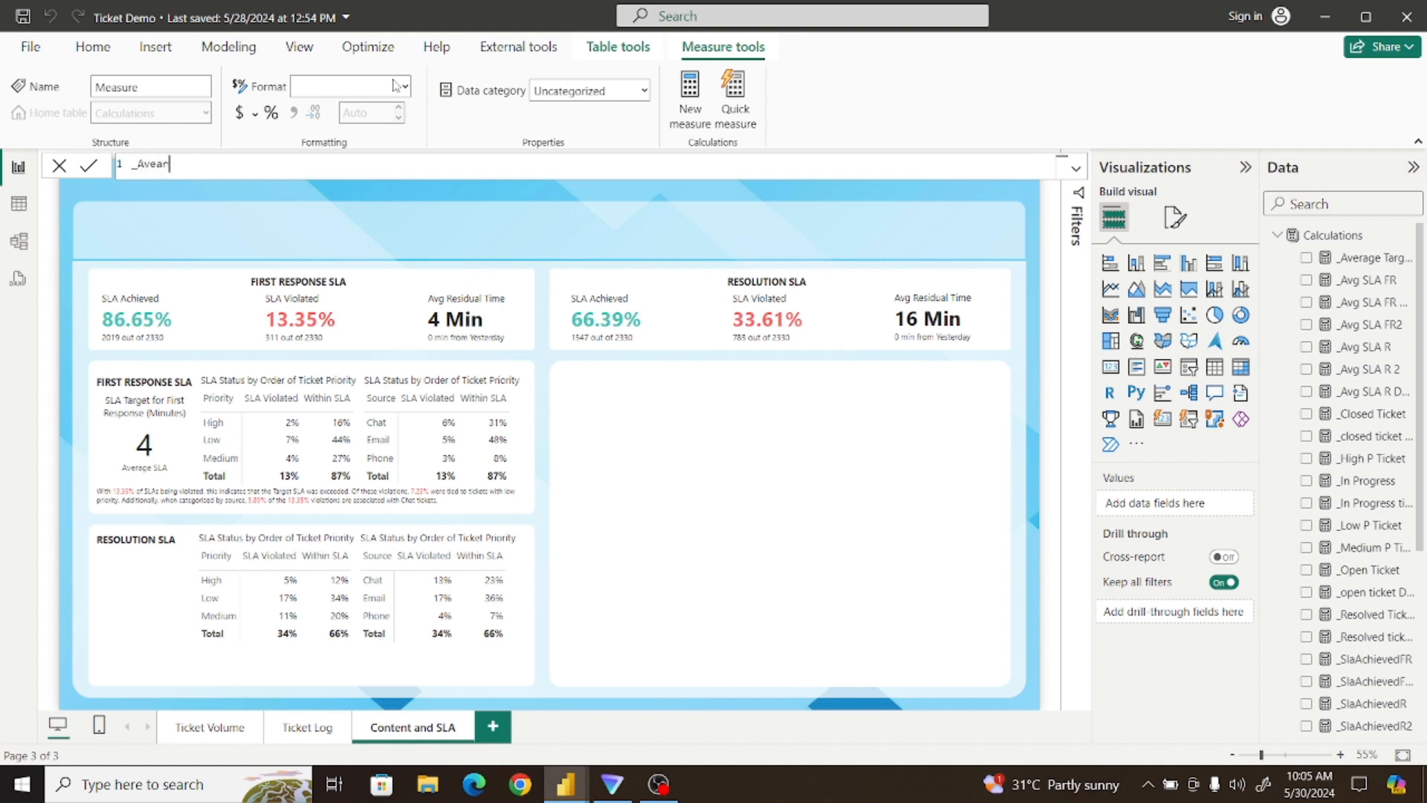
key(BackSpace)
key(BackSpace)
text(rage Target R = Avera)
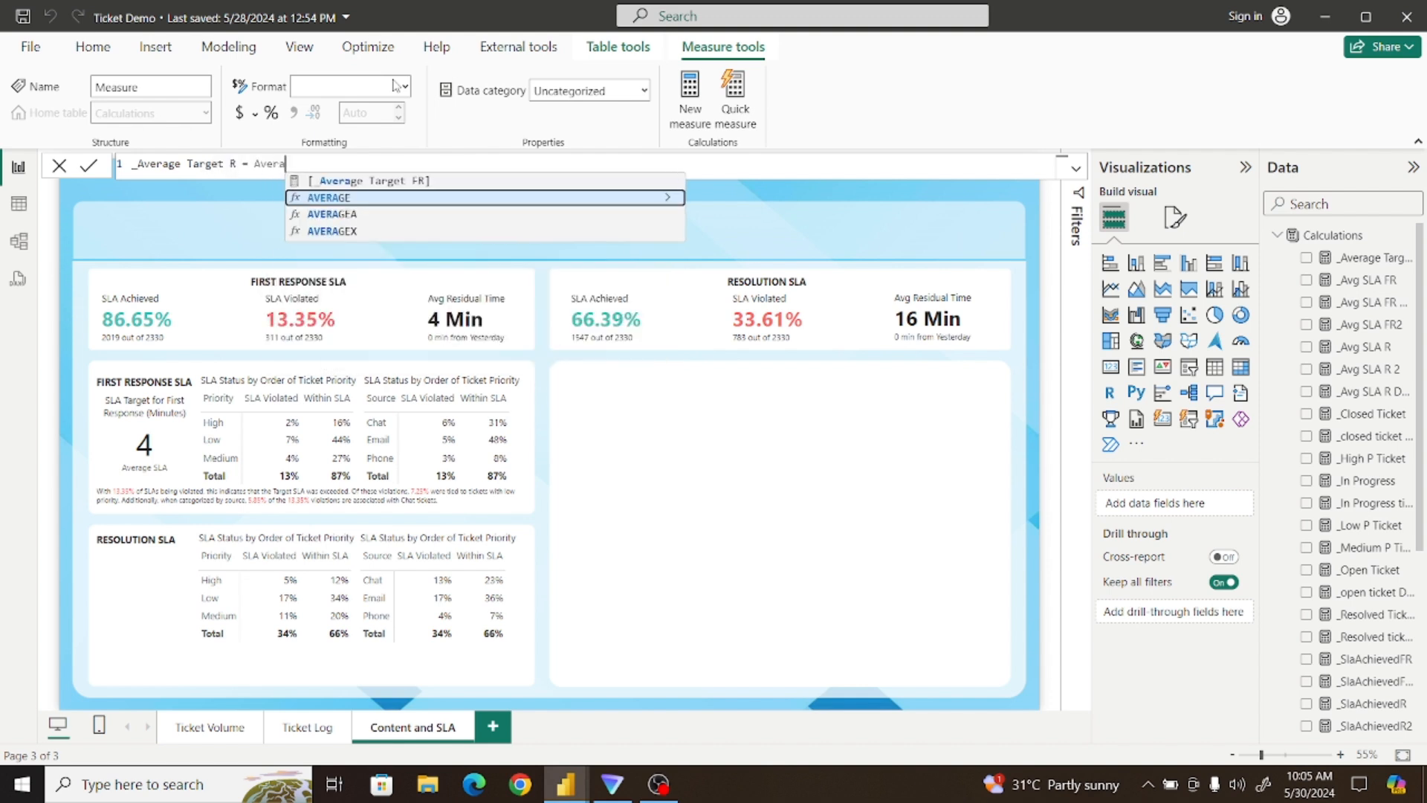
Define the _Average Target R measure as the AVERAGE of Technical_Support[Target R] and commit it
click(380, 198)
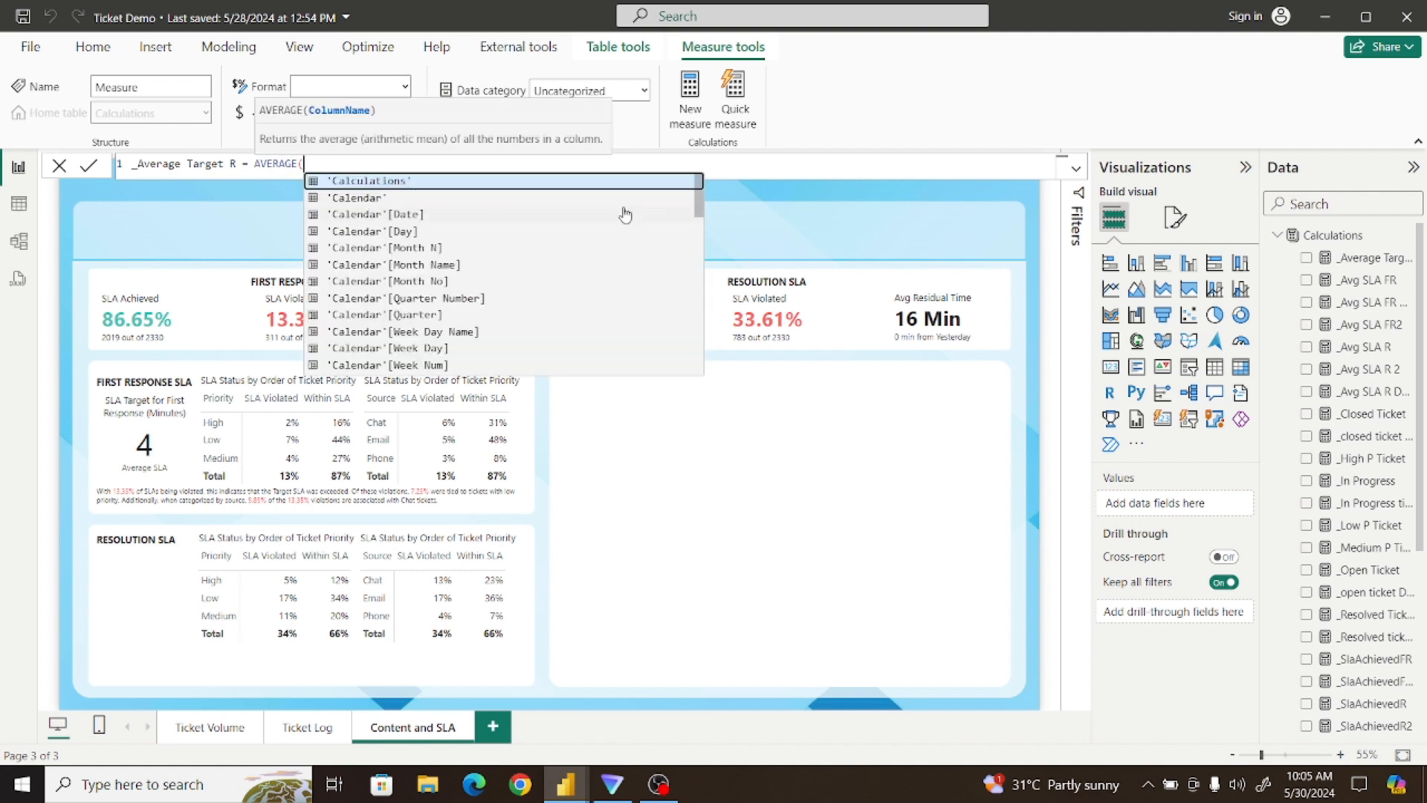
text(tar)
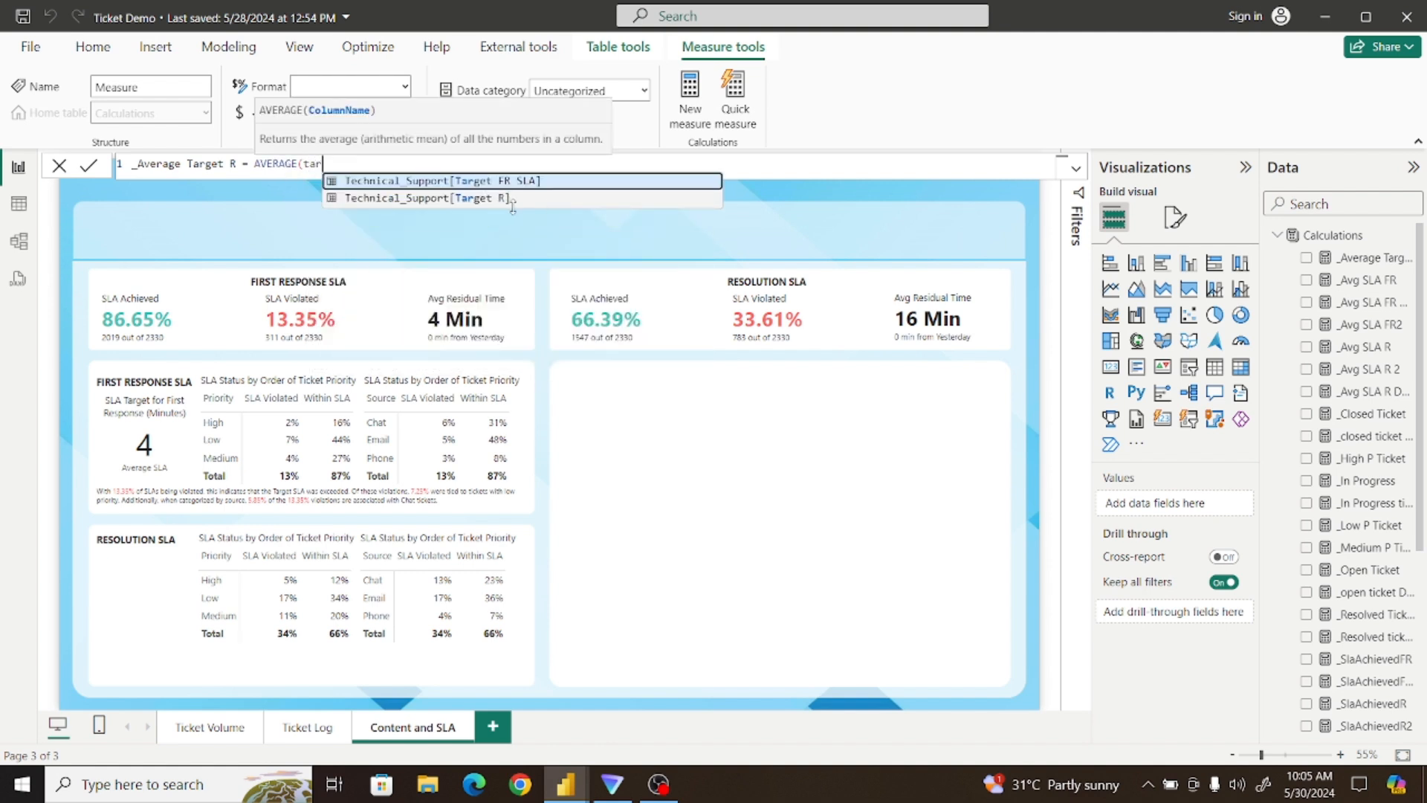
click(491, 201)
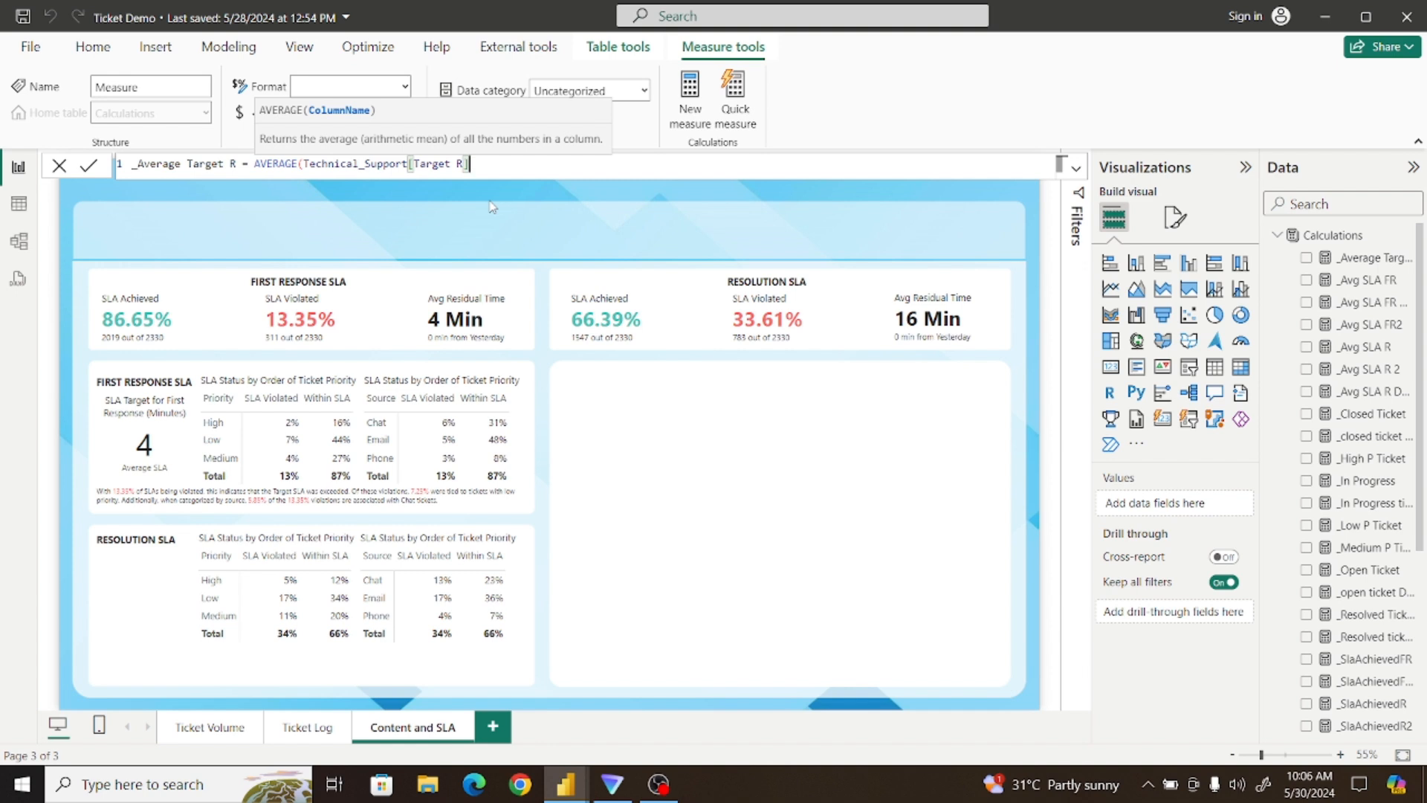
text())
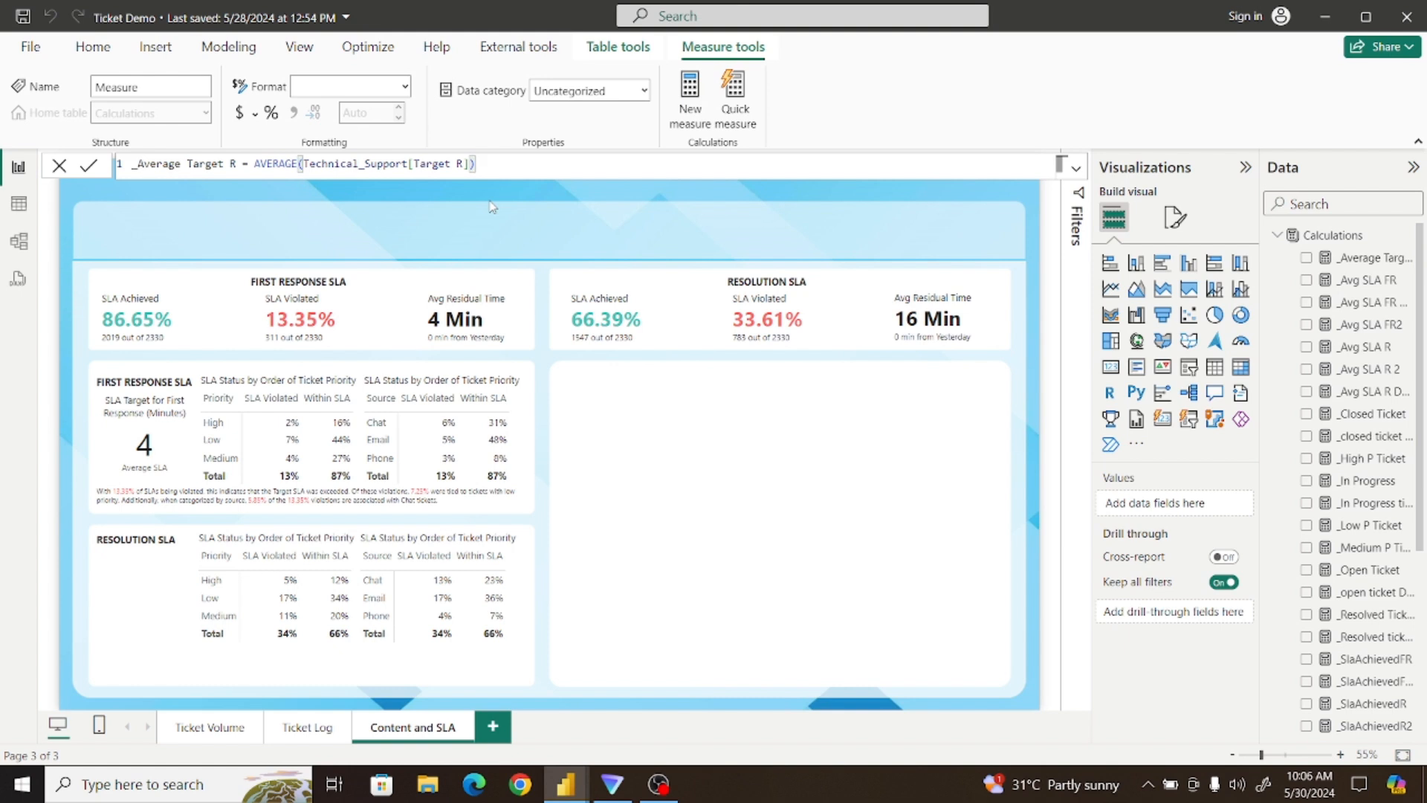
click(84, 170)
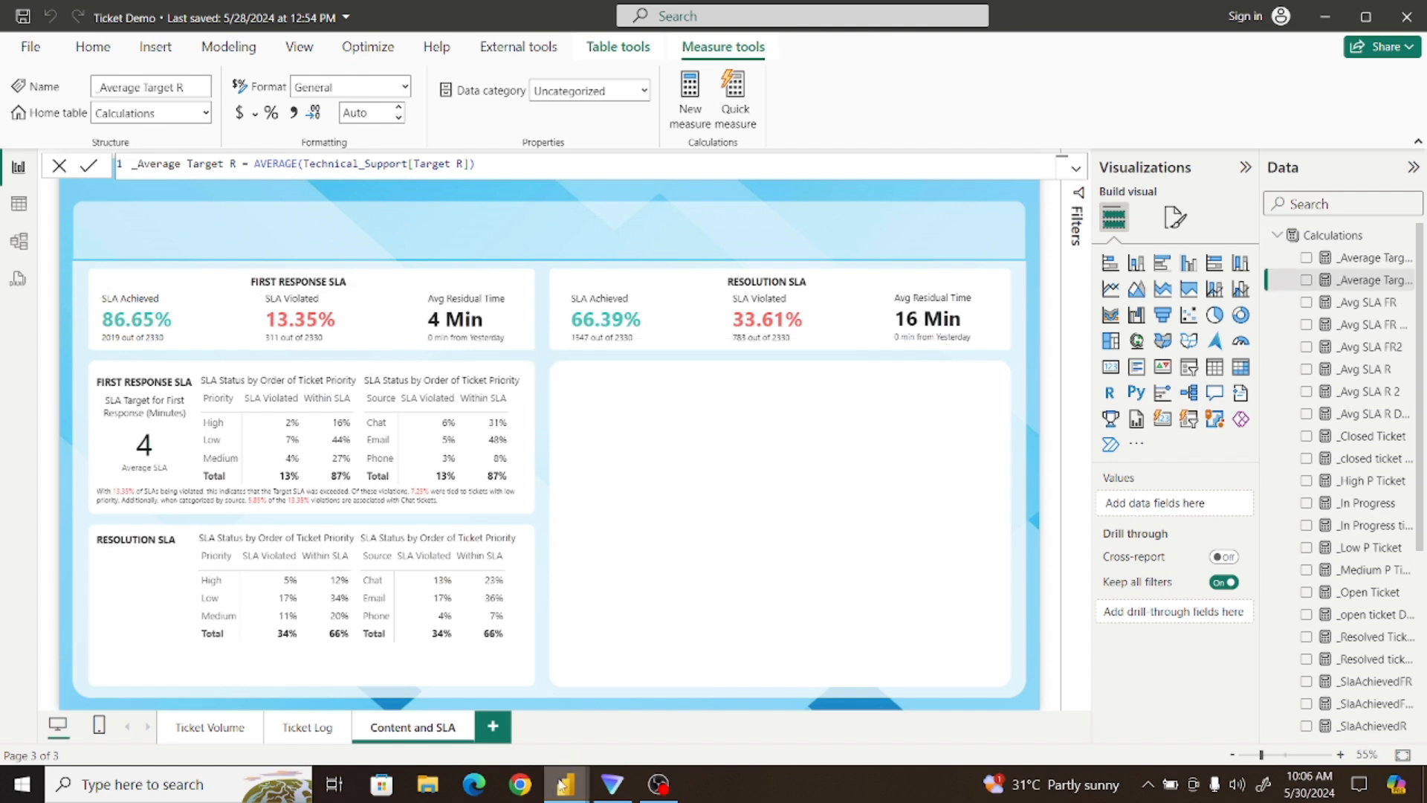
Switch to the Ticket Analysis report, examine the field and unit of its Resolution target SLA card, and return to Ticket Demo
mouse_move(560, 786)
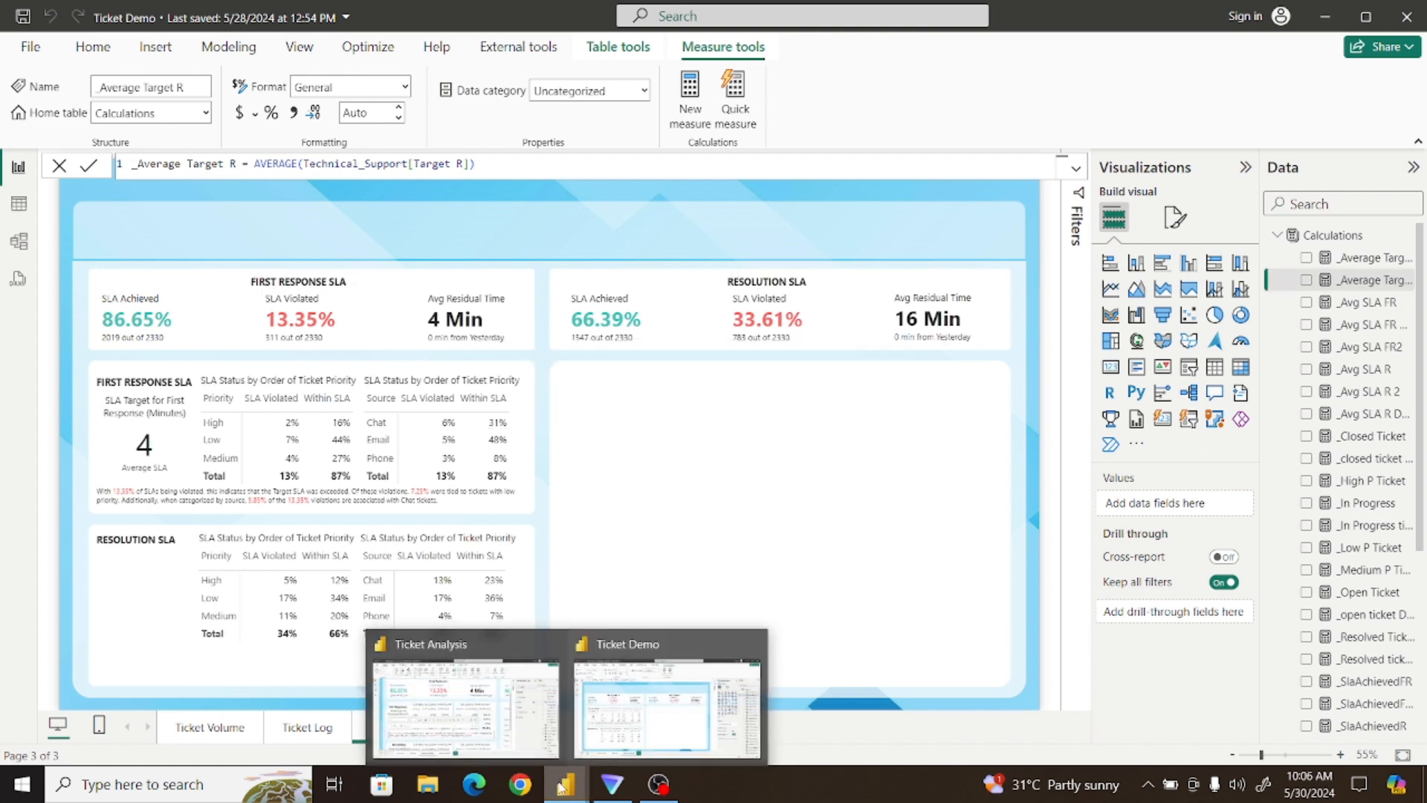
click(508, 710)
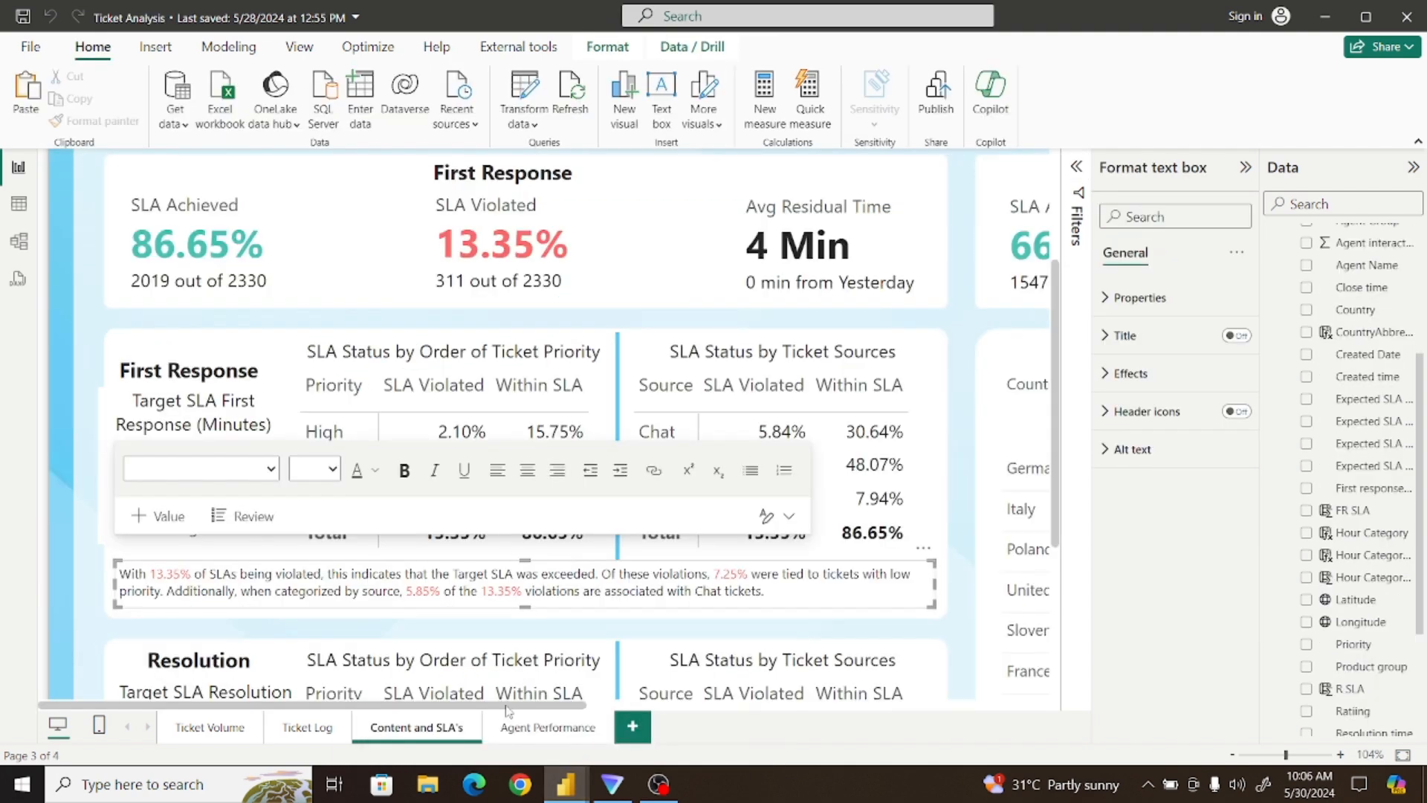
click(292, 625)
drag(1286, 755, 1261, 756)
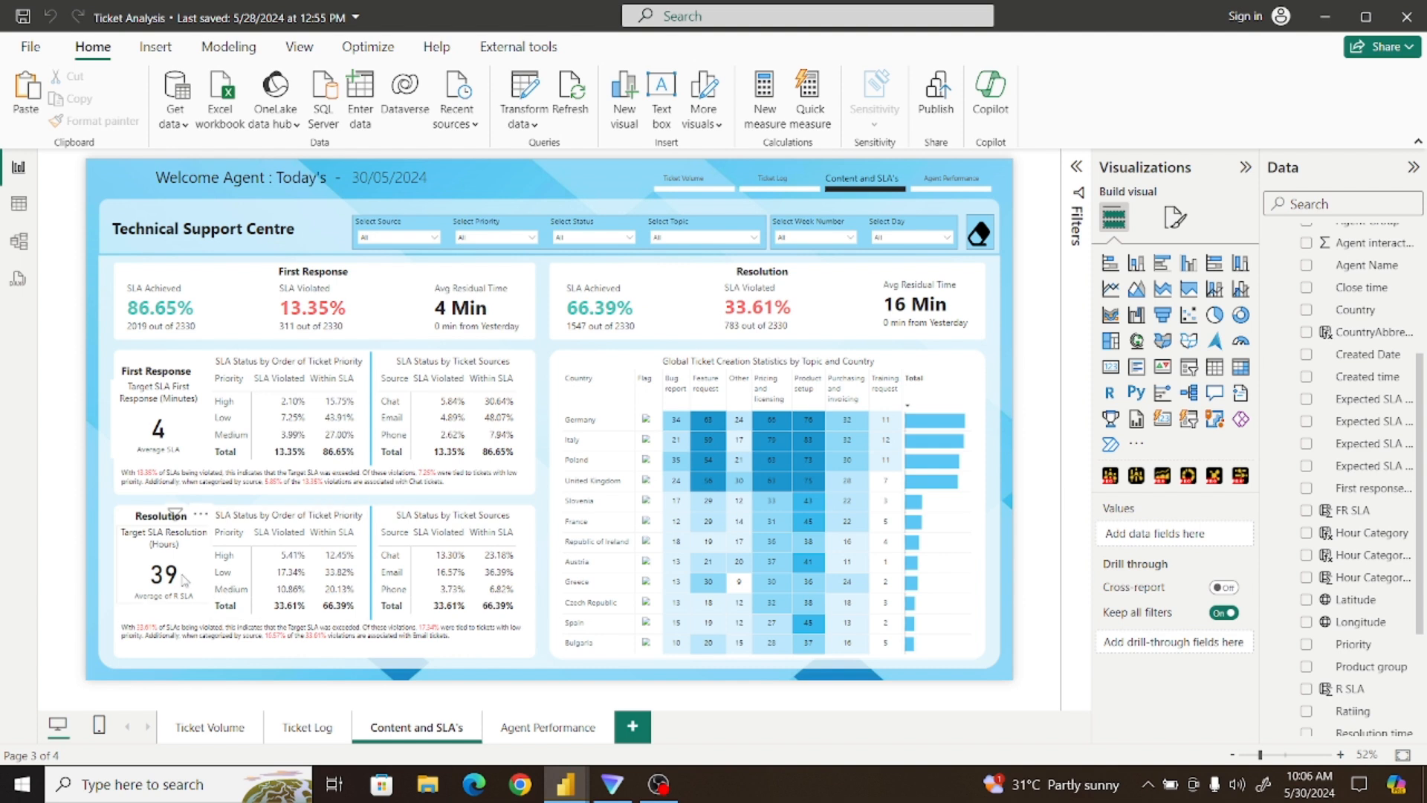
click(171, 565)
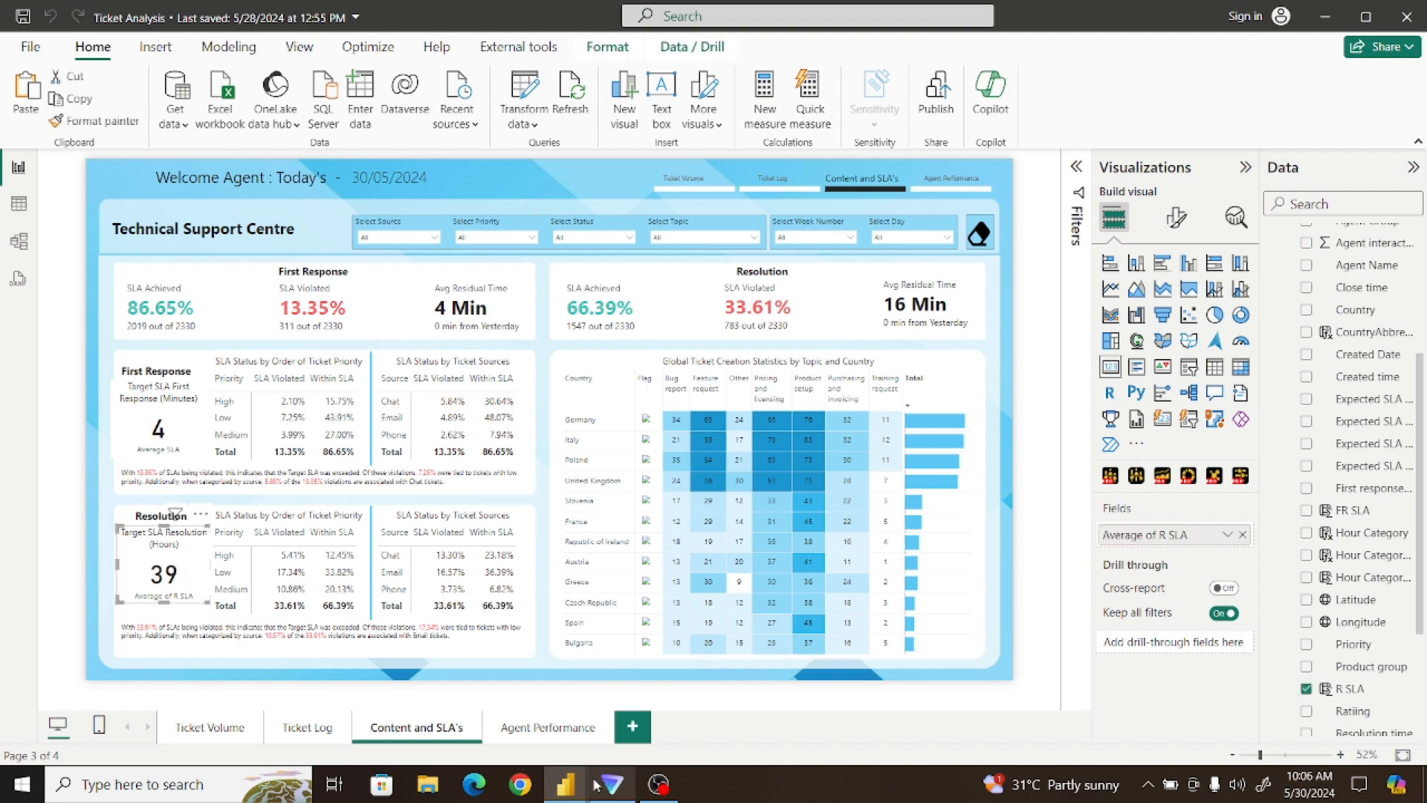
mouse_move(562, 788)
click(635, 723)
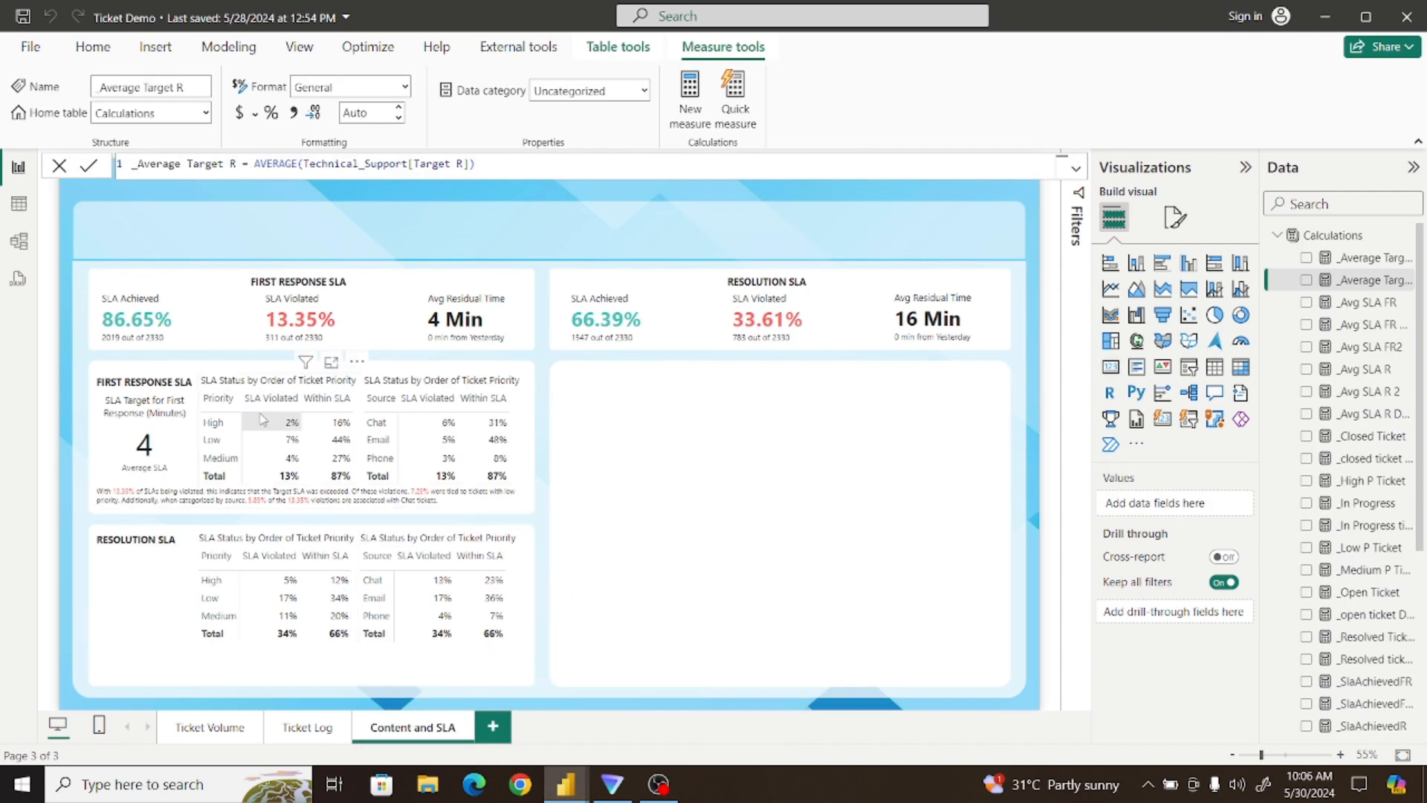
Change the DATEDIFF interval of the Technical_Support table's Target R column to HOUR, commit it, and return to the Content and SLA report page
click(19, 205)
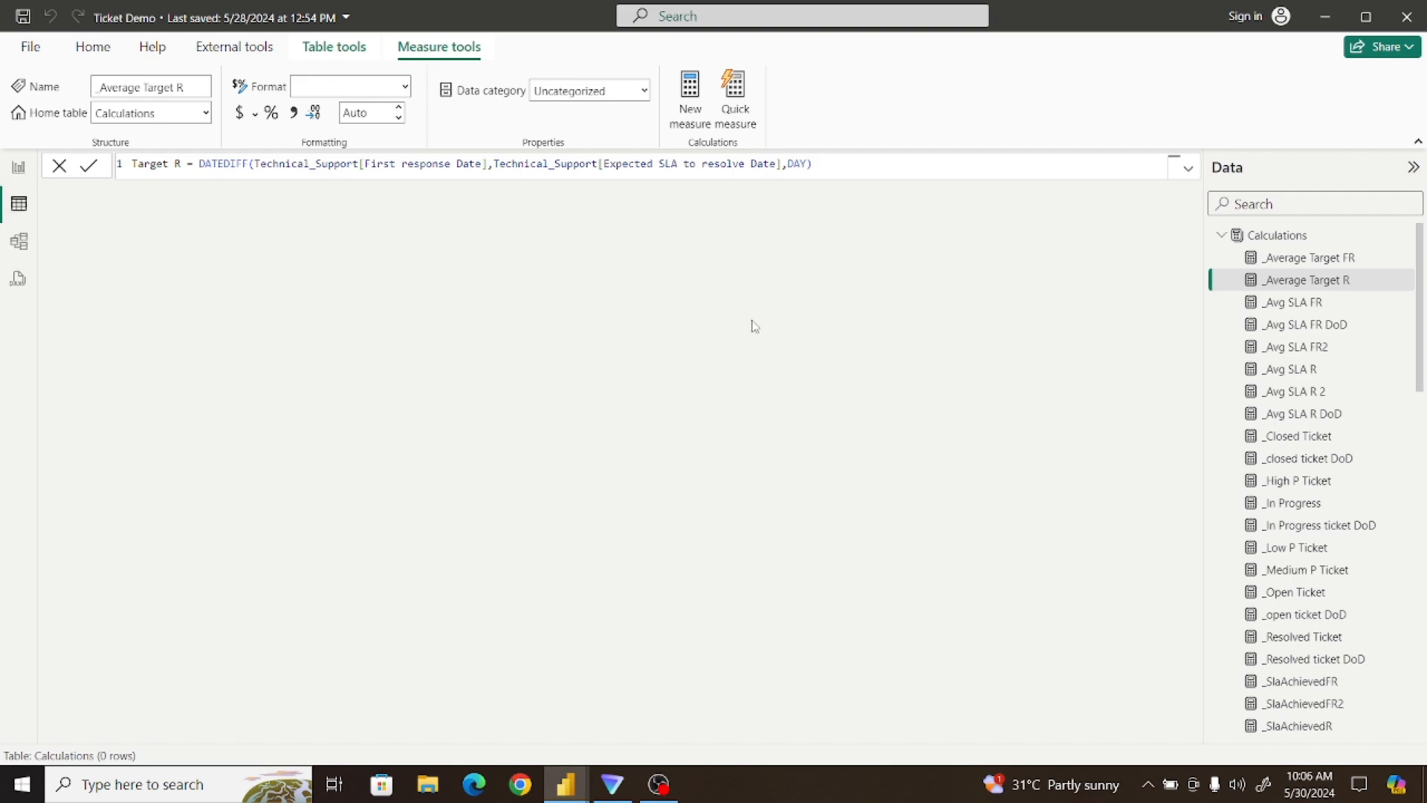
click(1221, 235)
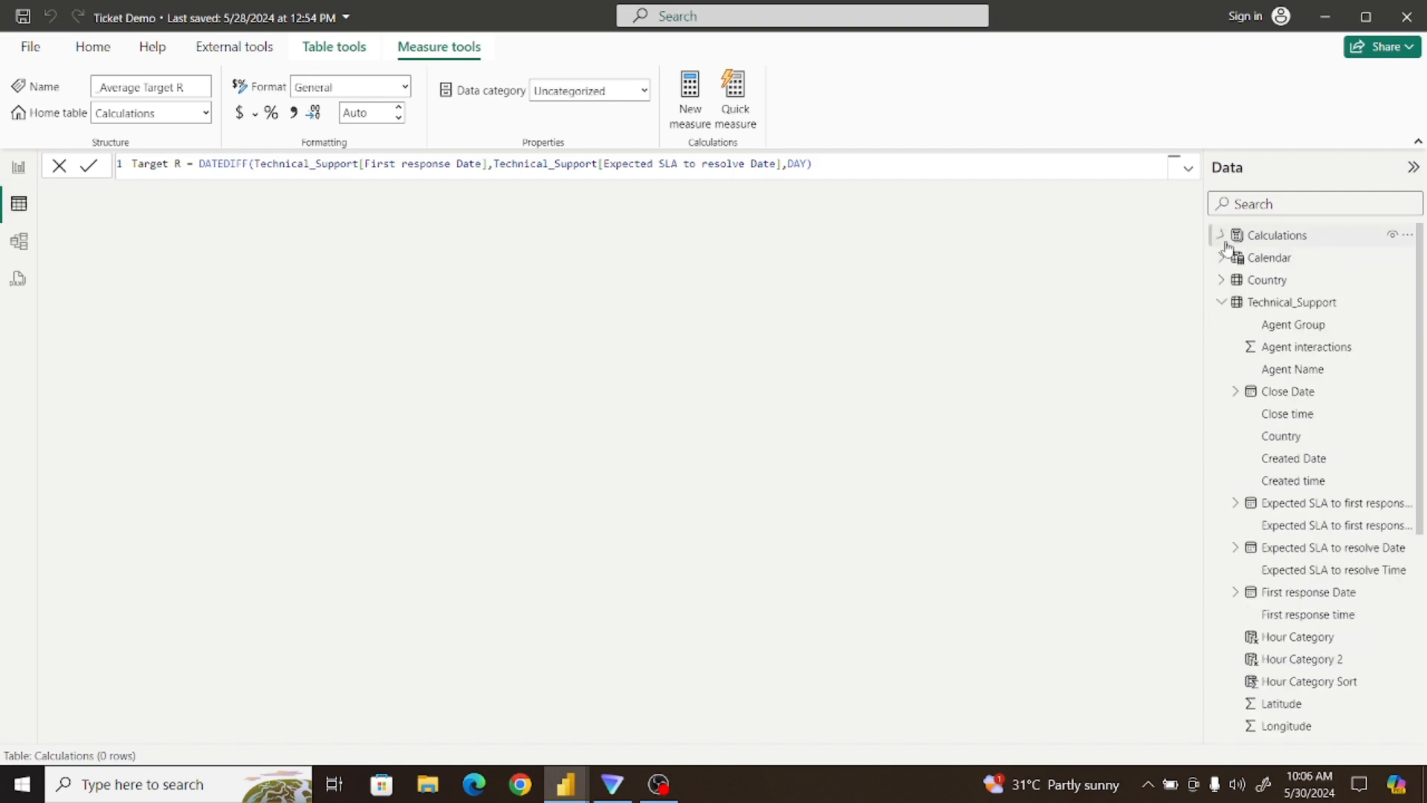
click(1234, 303)
click(1282, 304)
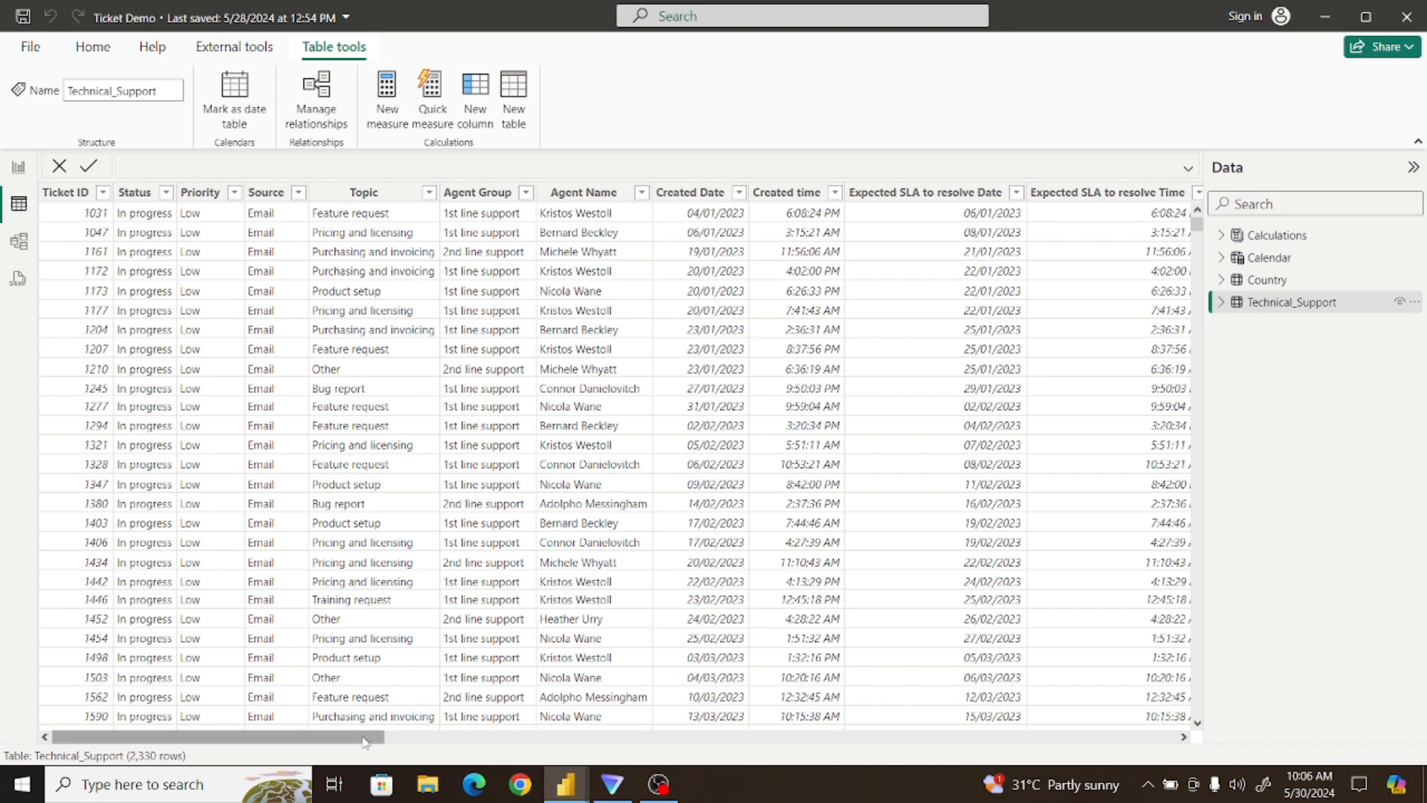
drag(379, 737, 1269, 716)
click(1143, 192)
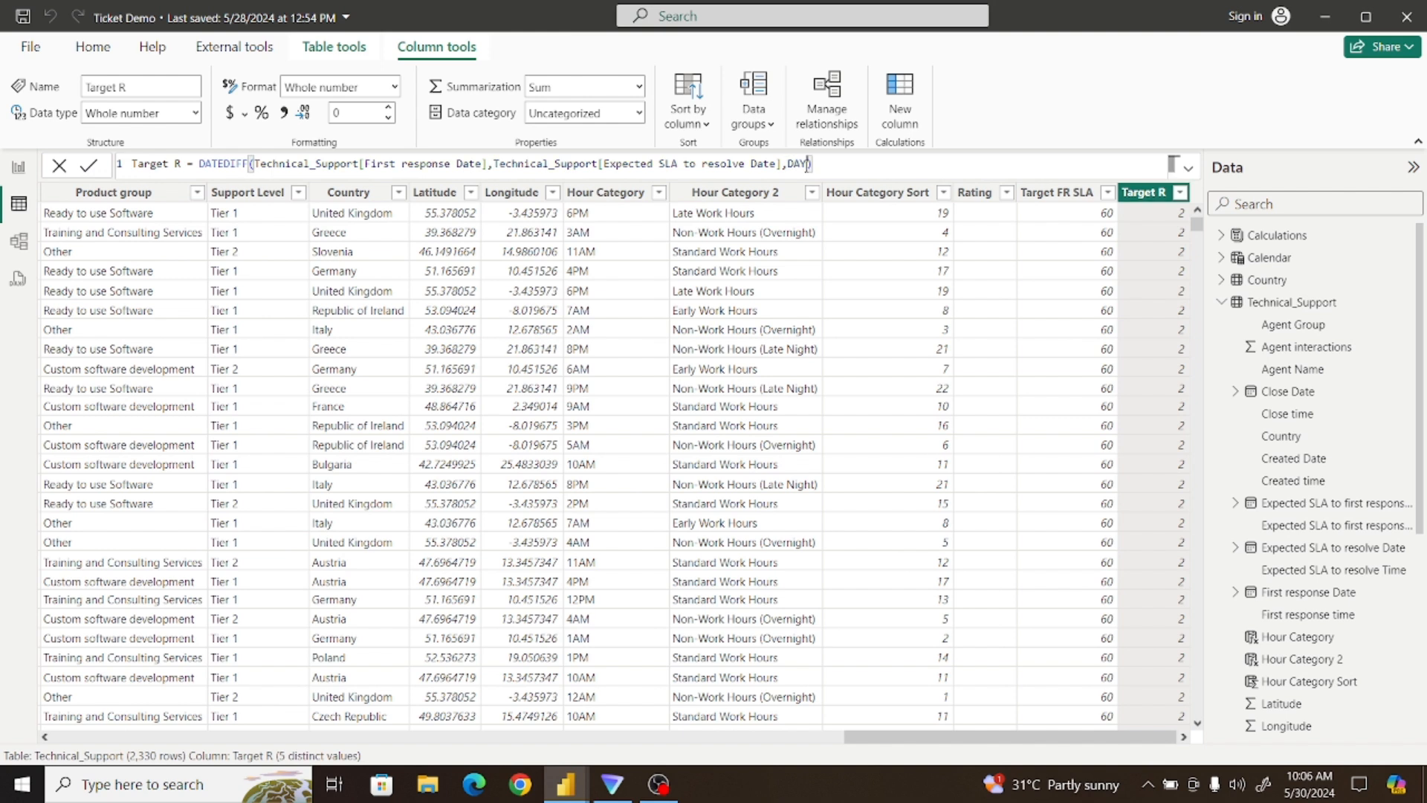
key(BackSpace)
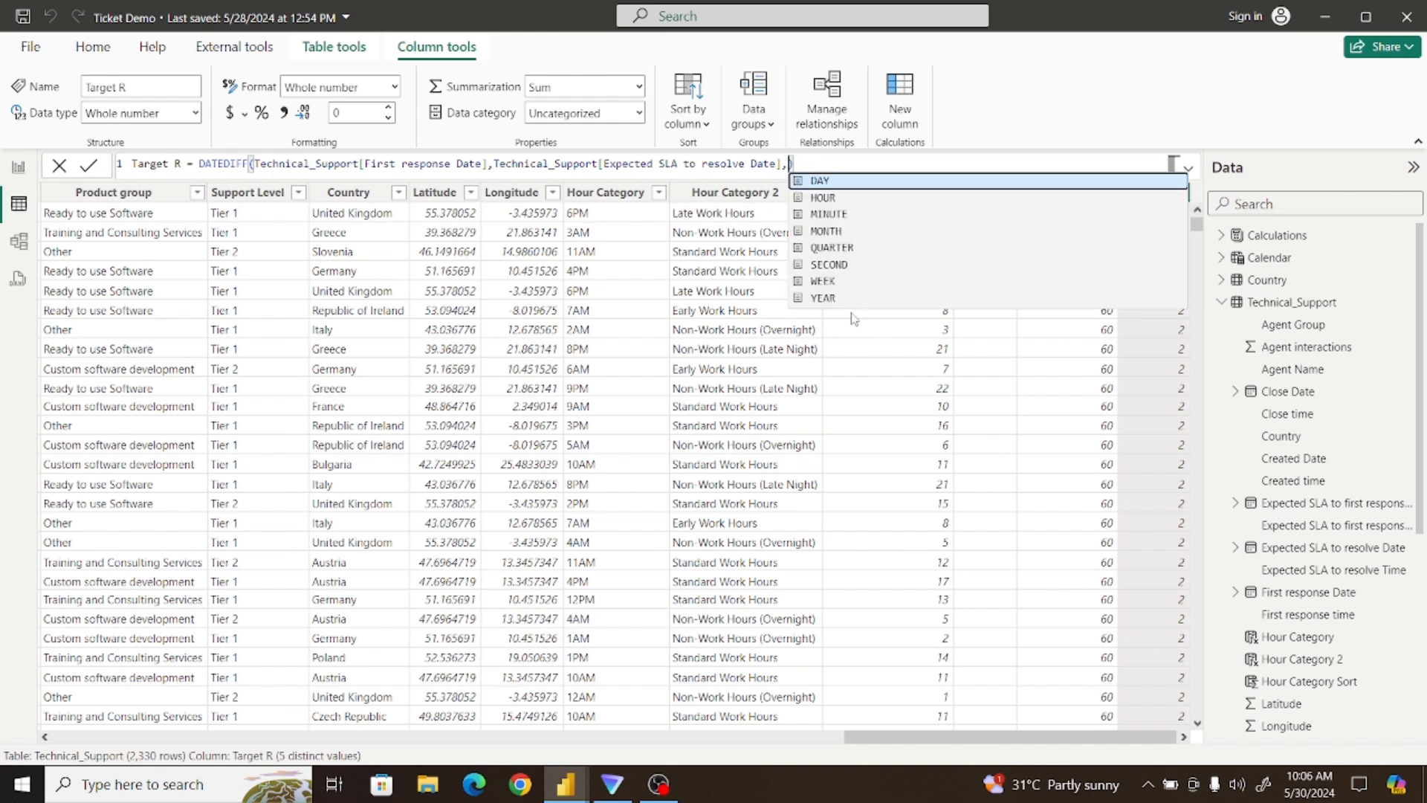
click(831, 198)
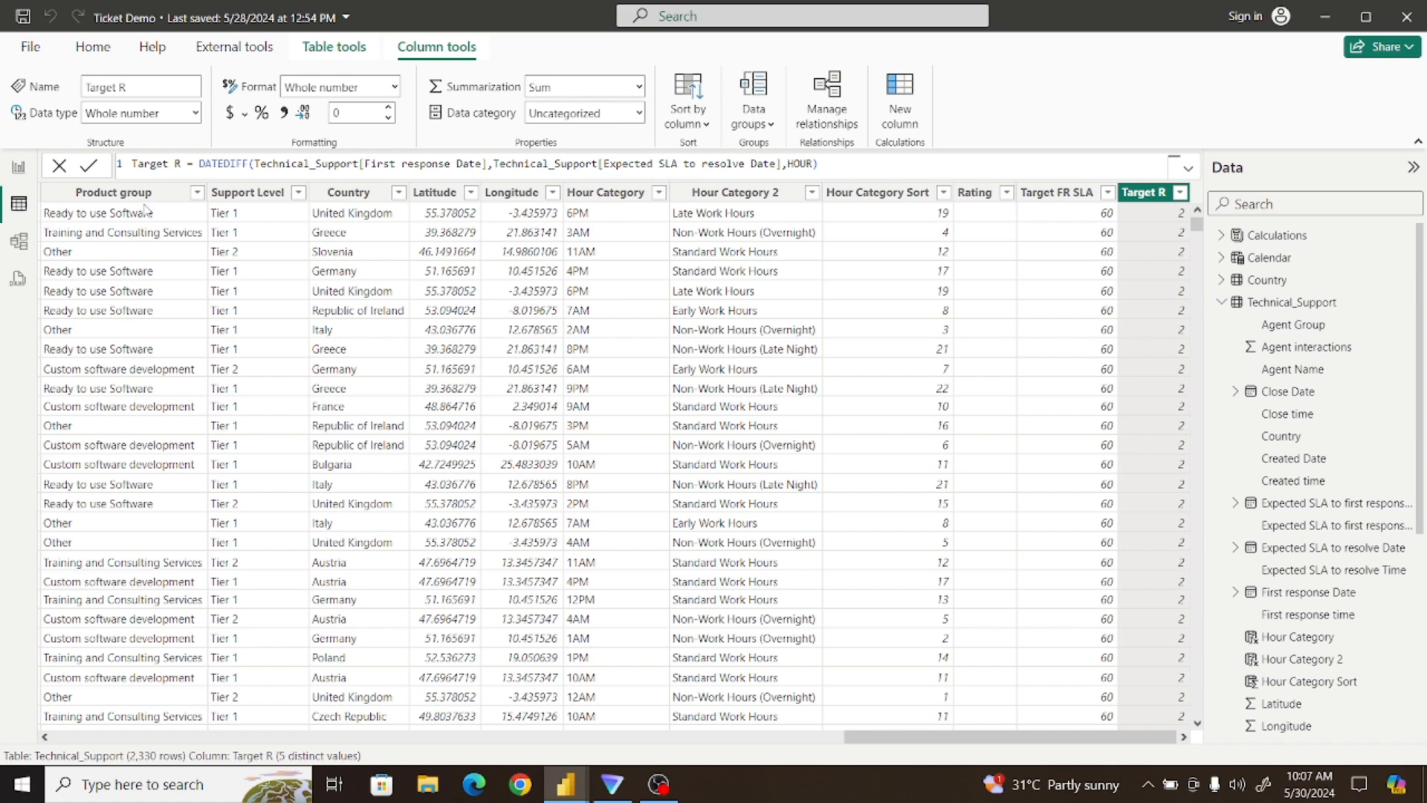
click(19, 168)
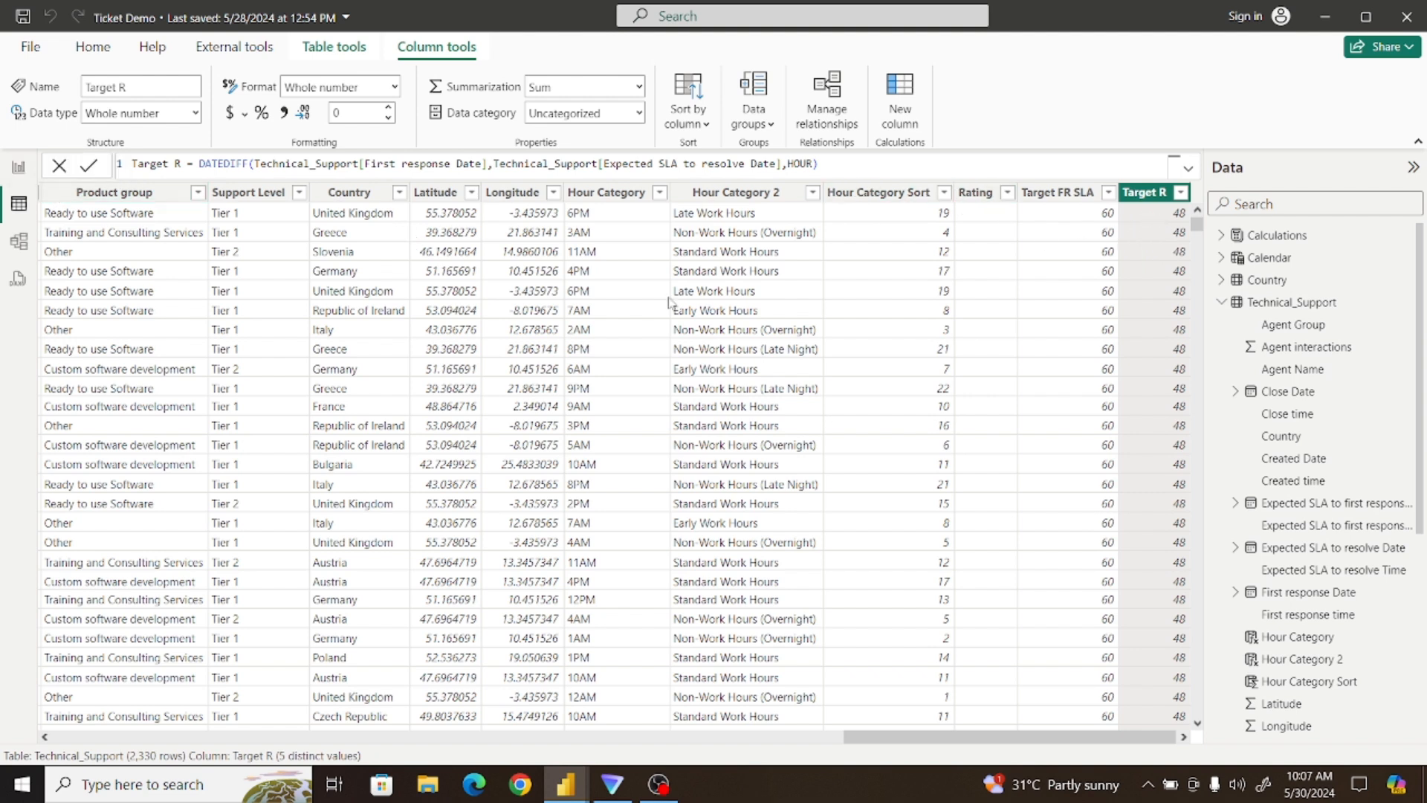
click(18, 170)
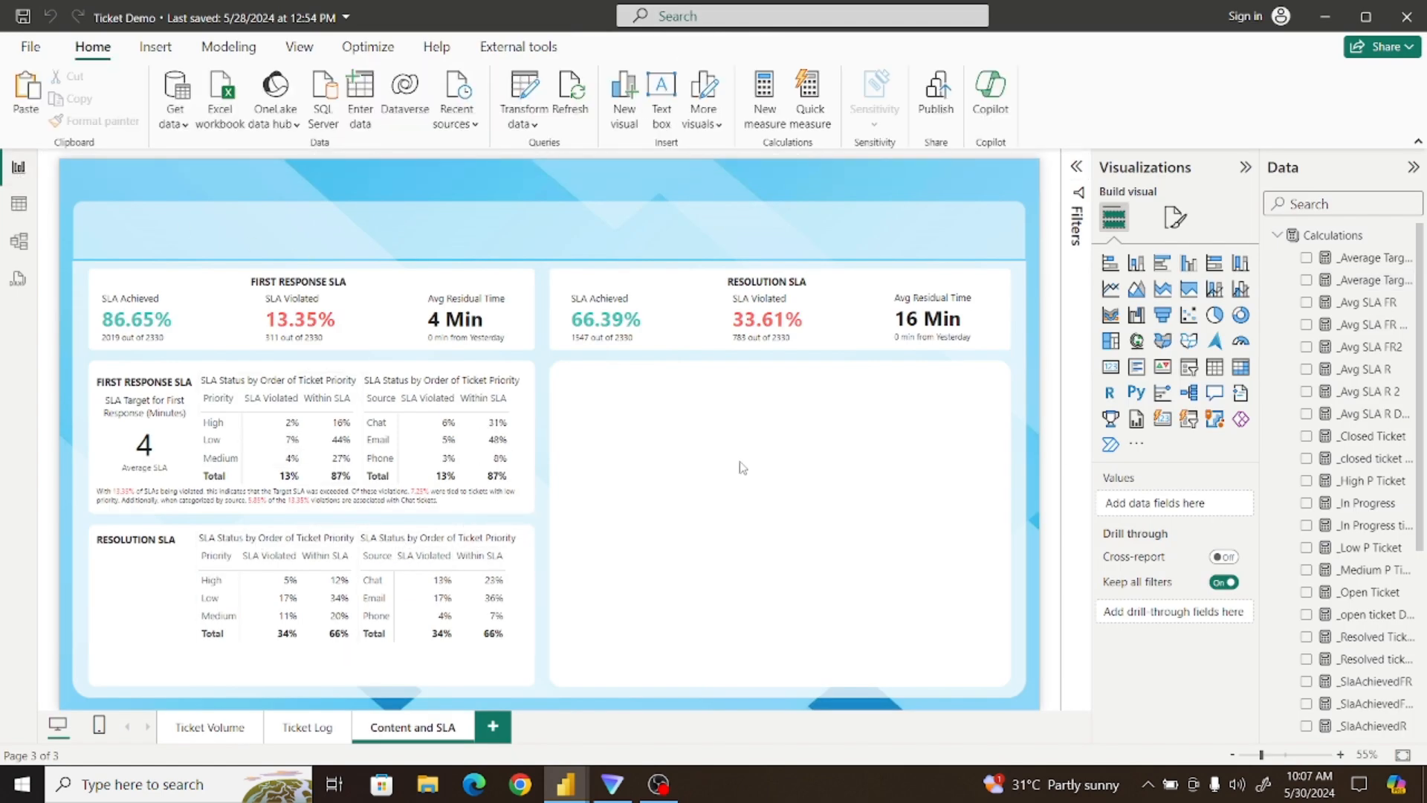
Duplicate the SLA Target for First Response (Minutes) card and place the copy in the empty white panel beside the SLA matrices
click(165, 447)
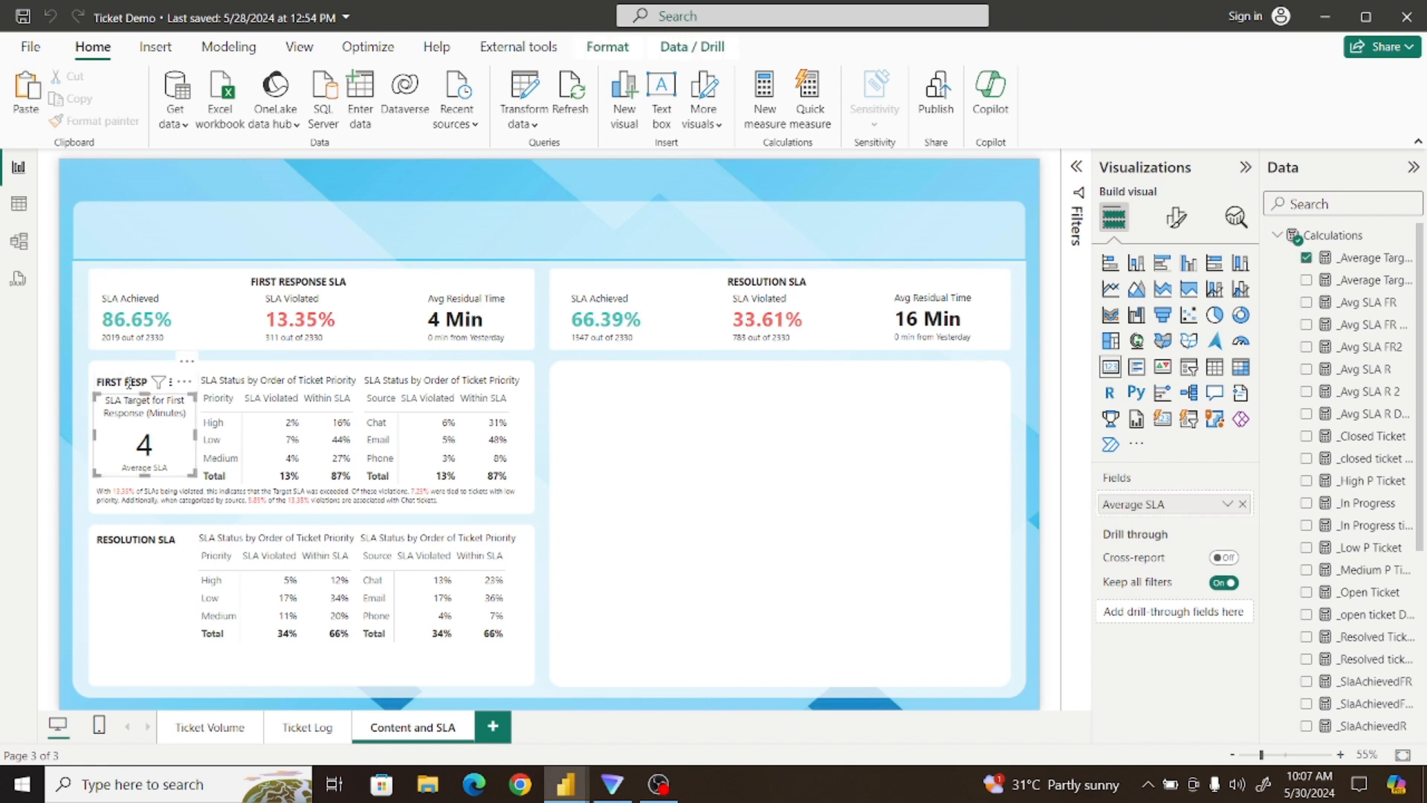
click(35, 96)
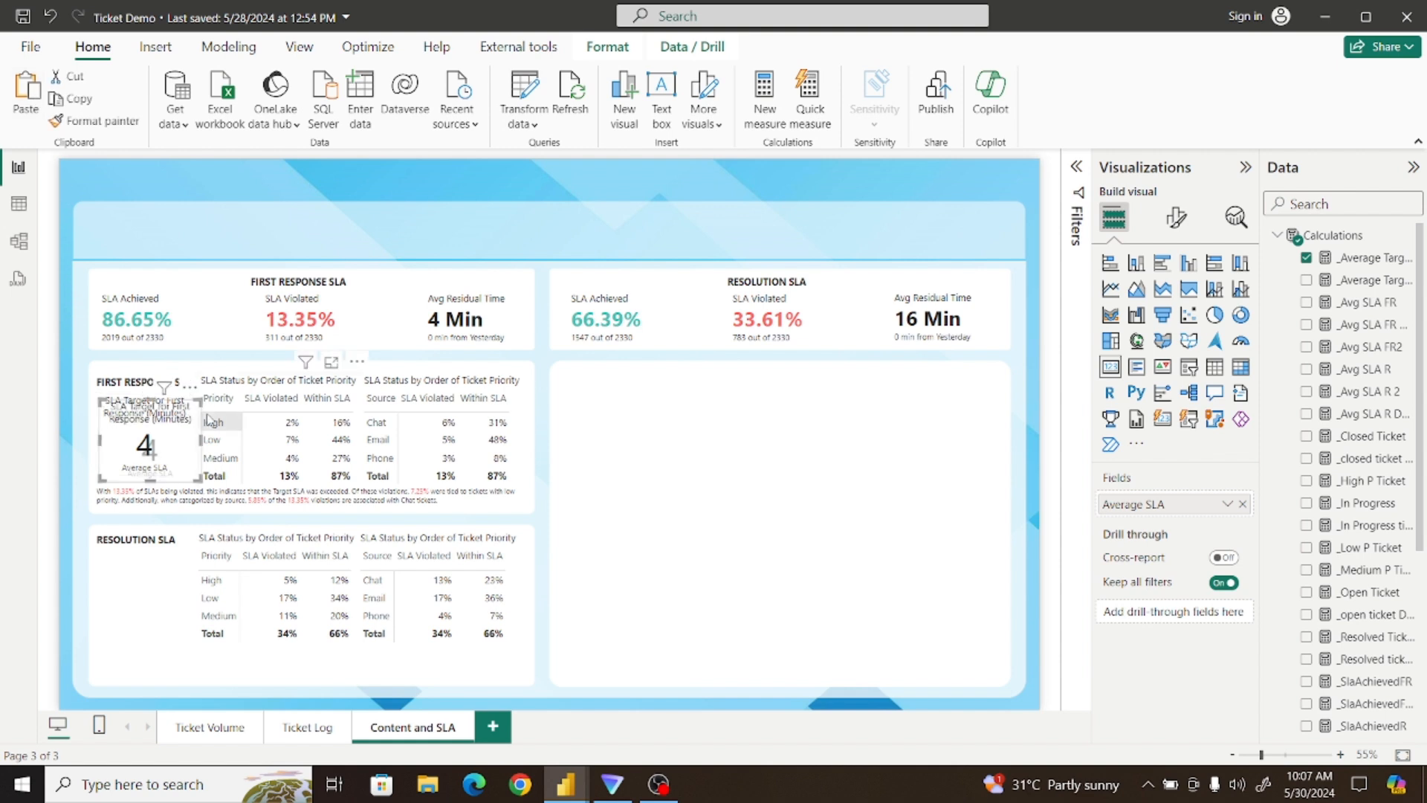
drag(190, 395, 707, 411)
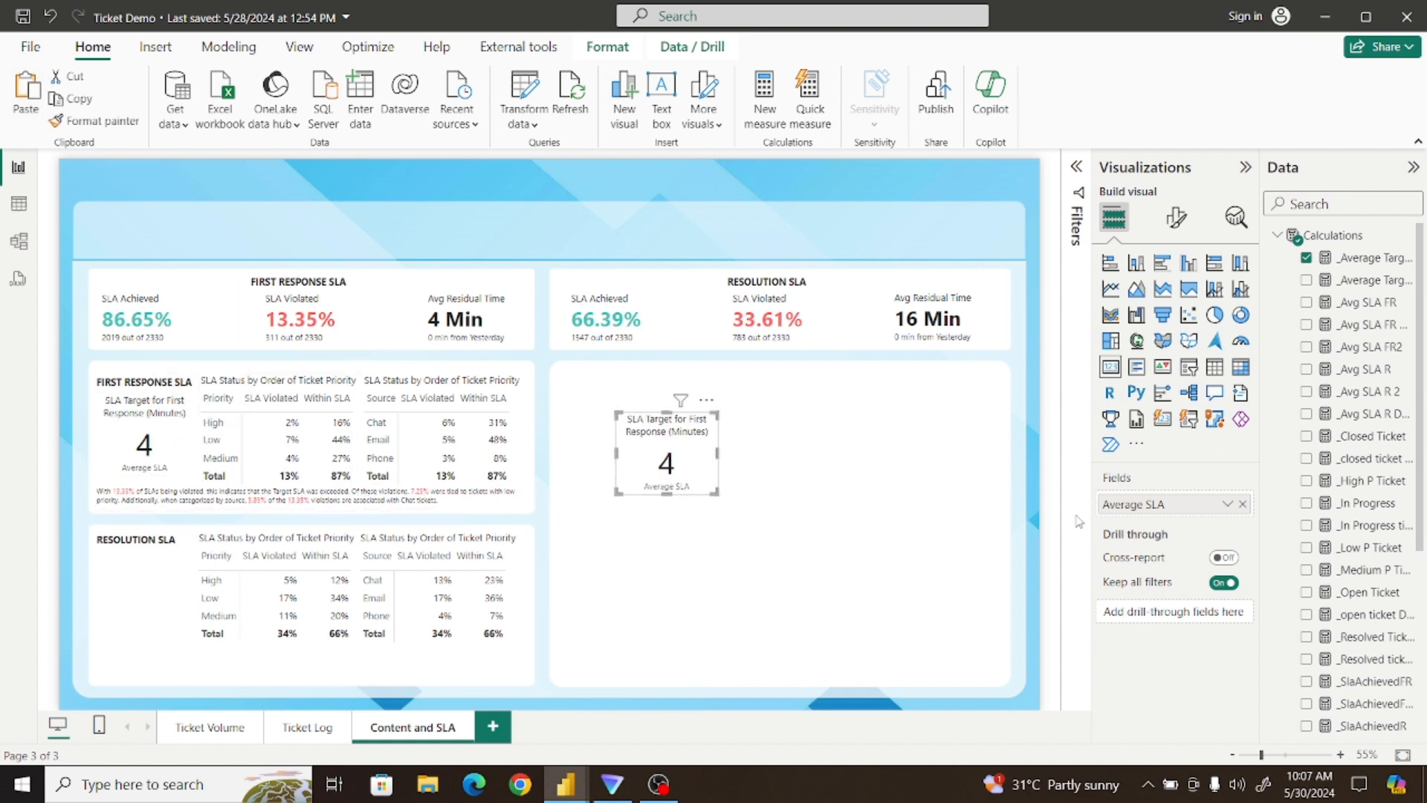
Replace the copied card's field with _Average Target R, enlarge the card slightly and position it under the RESOLUTION SLA heading beside the matrices
click(1243, 505)
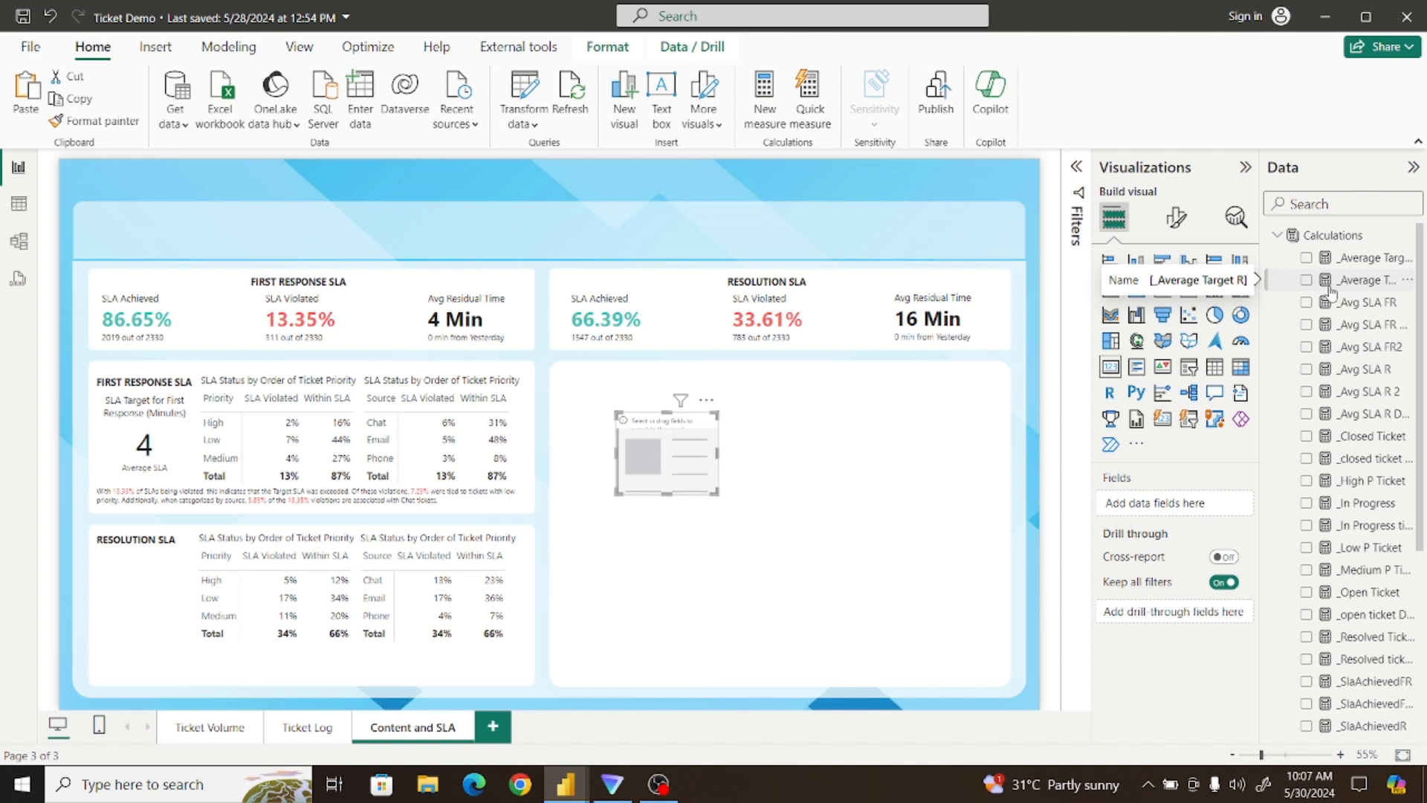
click(1306, 280)
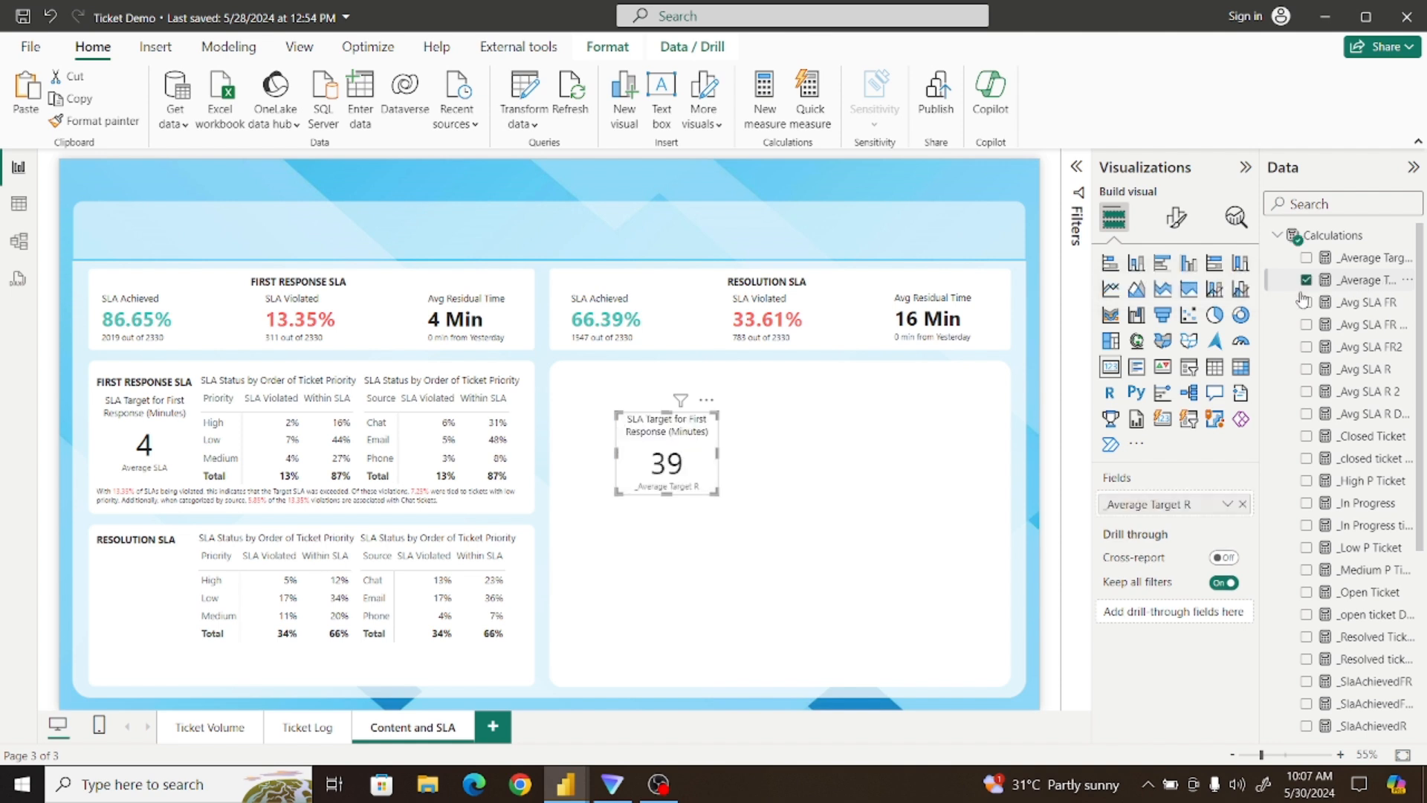
drag(678, 475, 747, 509)
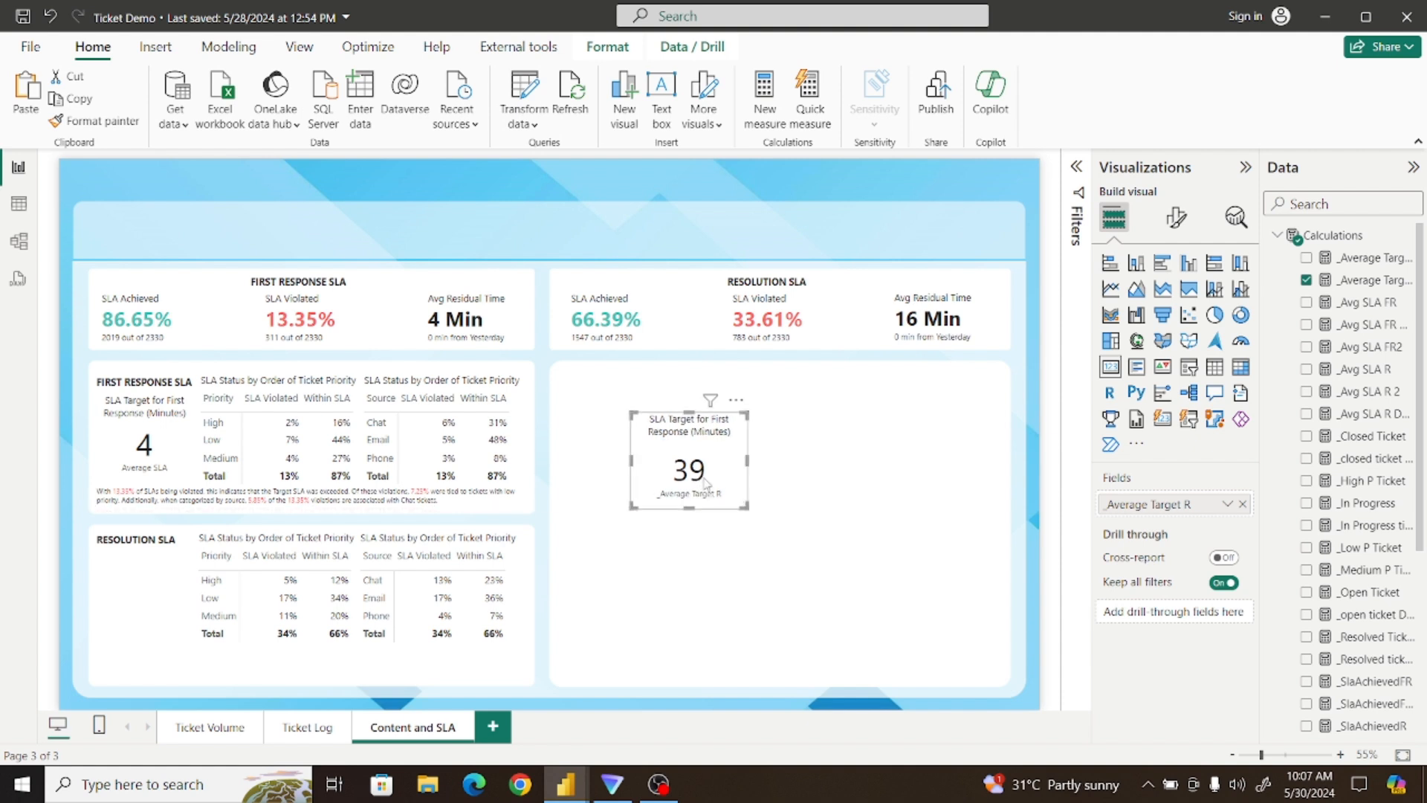
drag(706, 483, 191, 643)
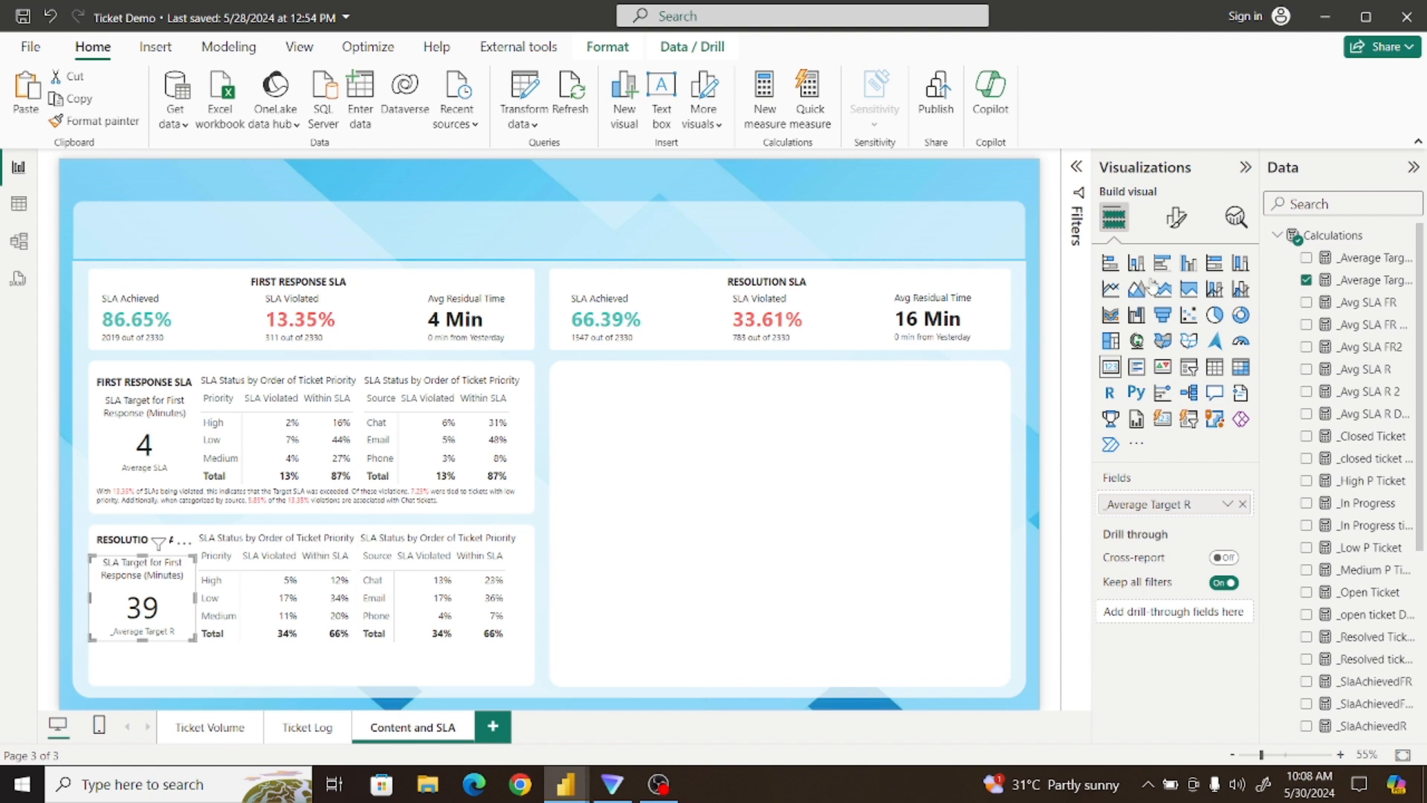
Shorten the title text of the resolution target card to "SLA Target for"
click(1178, 224)
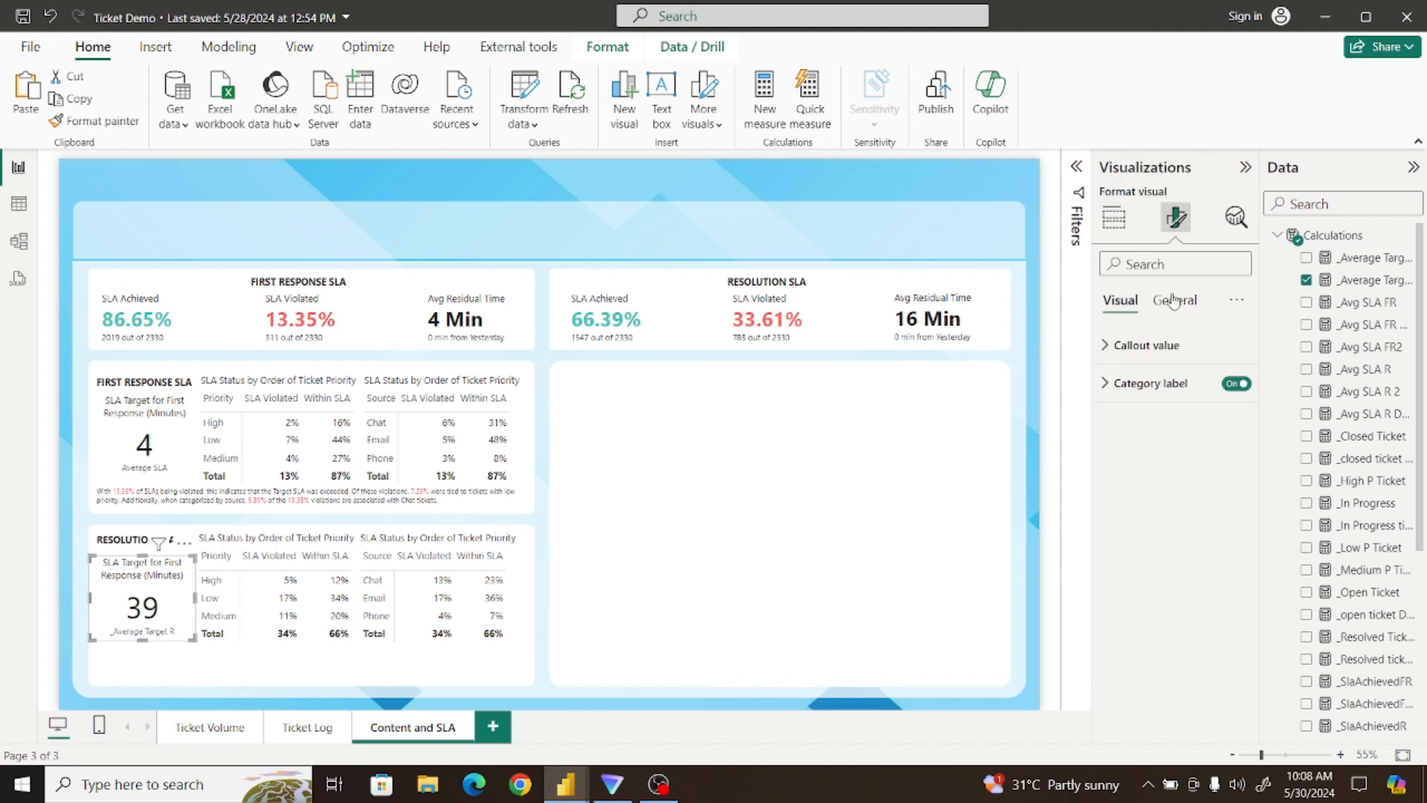
click(1174, 300)
click(1156, 381)
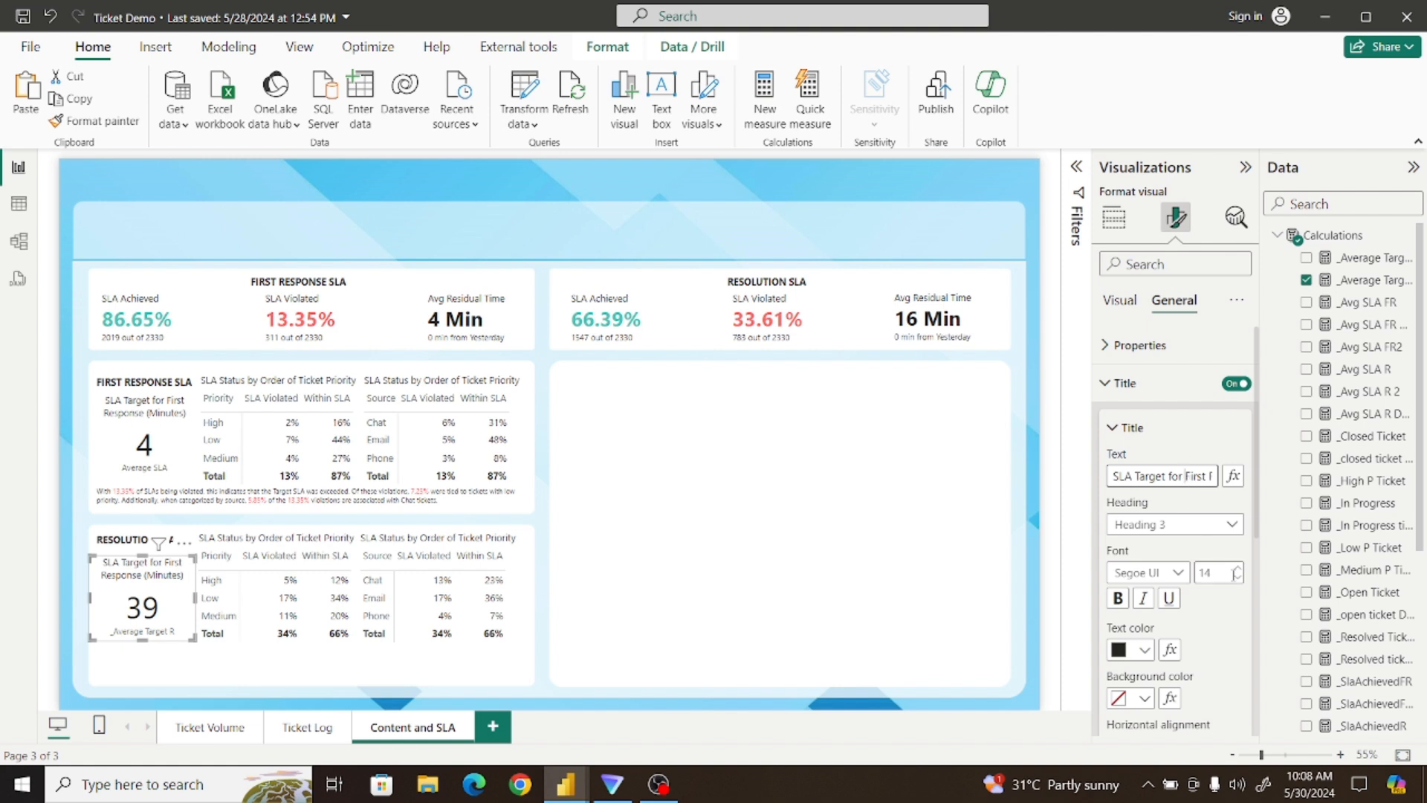
key(Right)
key(Right)
key(Right)
key(Right)
key(Right)
key(Right)
key(Right)
key(Right)
key(Right)
key(Right)
key(Right)
key(Right)
key(Right)
key(Right)
key(Right)
key(Right)
key(Right)
key(Right)
key(Right)
key(Left)
key(Left)
key(Left)
key(Left)
key(Left)
key(Left)
key(Left)
key(Left)
key(Left)
key(Left)
key(Left)
key(Left)
key(Left)
key(Left)
key(Left)
key(Left)
key(Left)
key(Left)
key(Left)
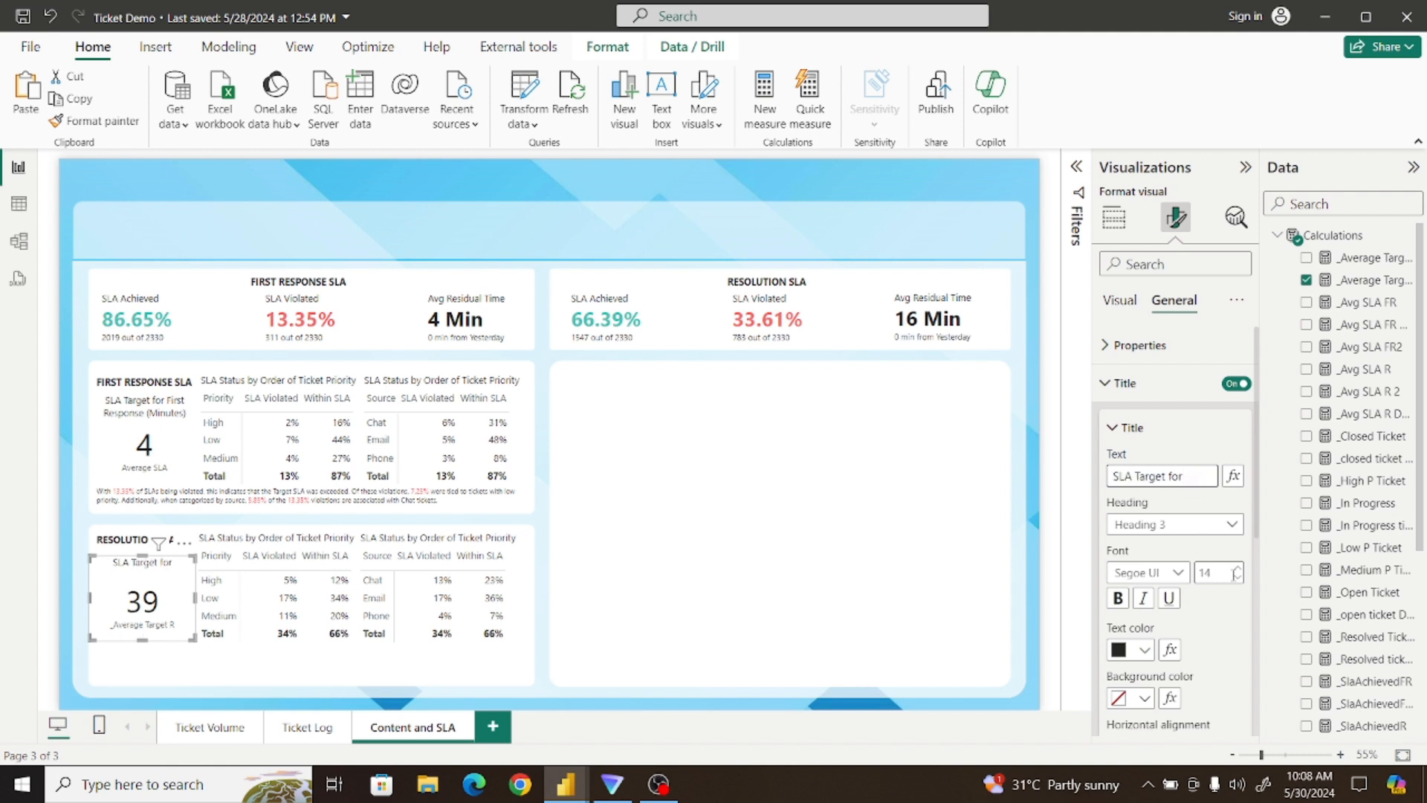
Complete the title of the Resolution SLA target card as "SLA Target for Resolution (Hours)"
key(BackSpace)
key(BackSpace)
text(Resolution (H)
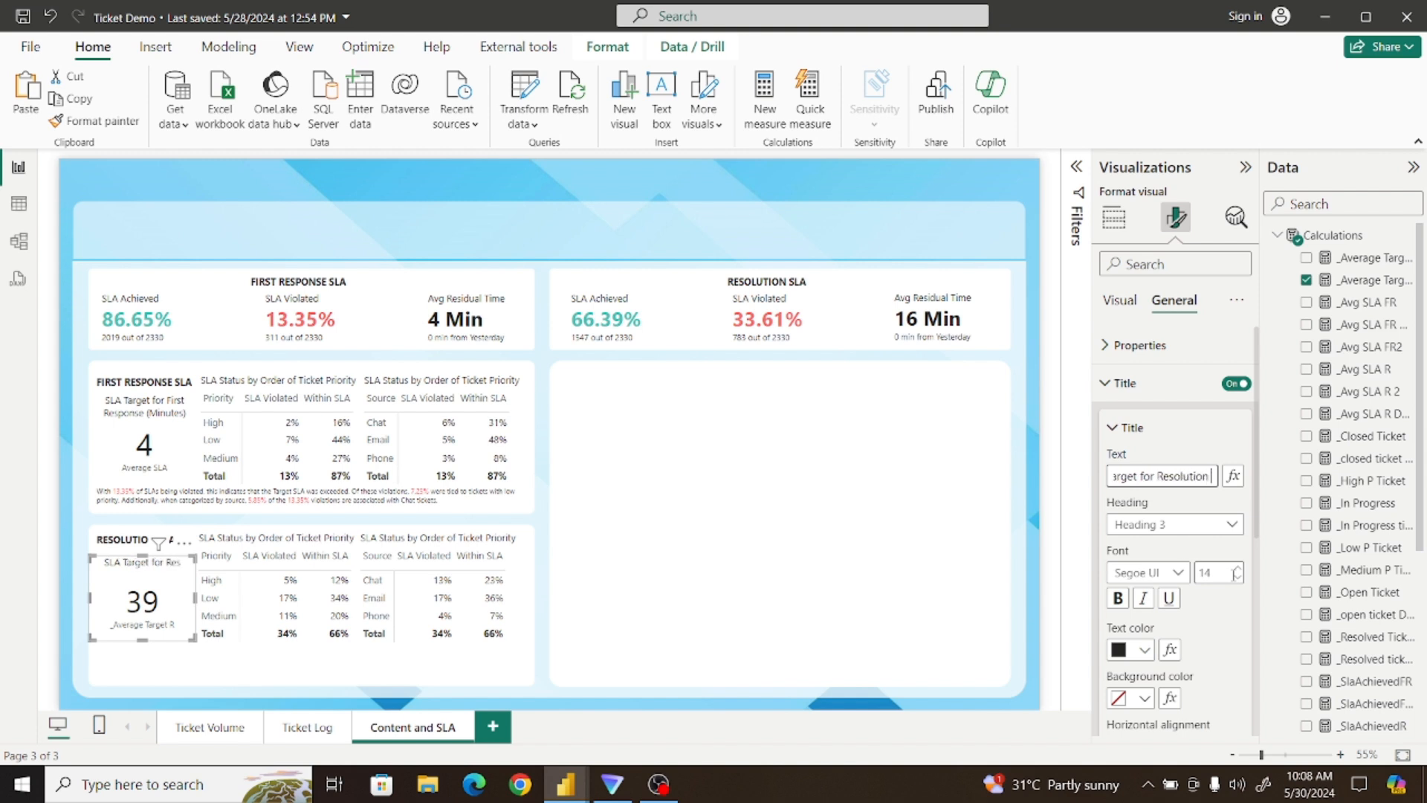
text(ou)
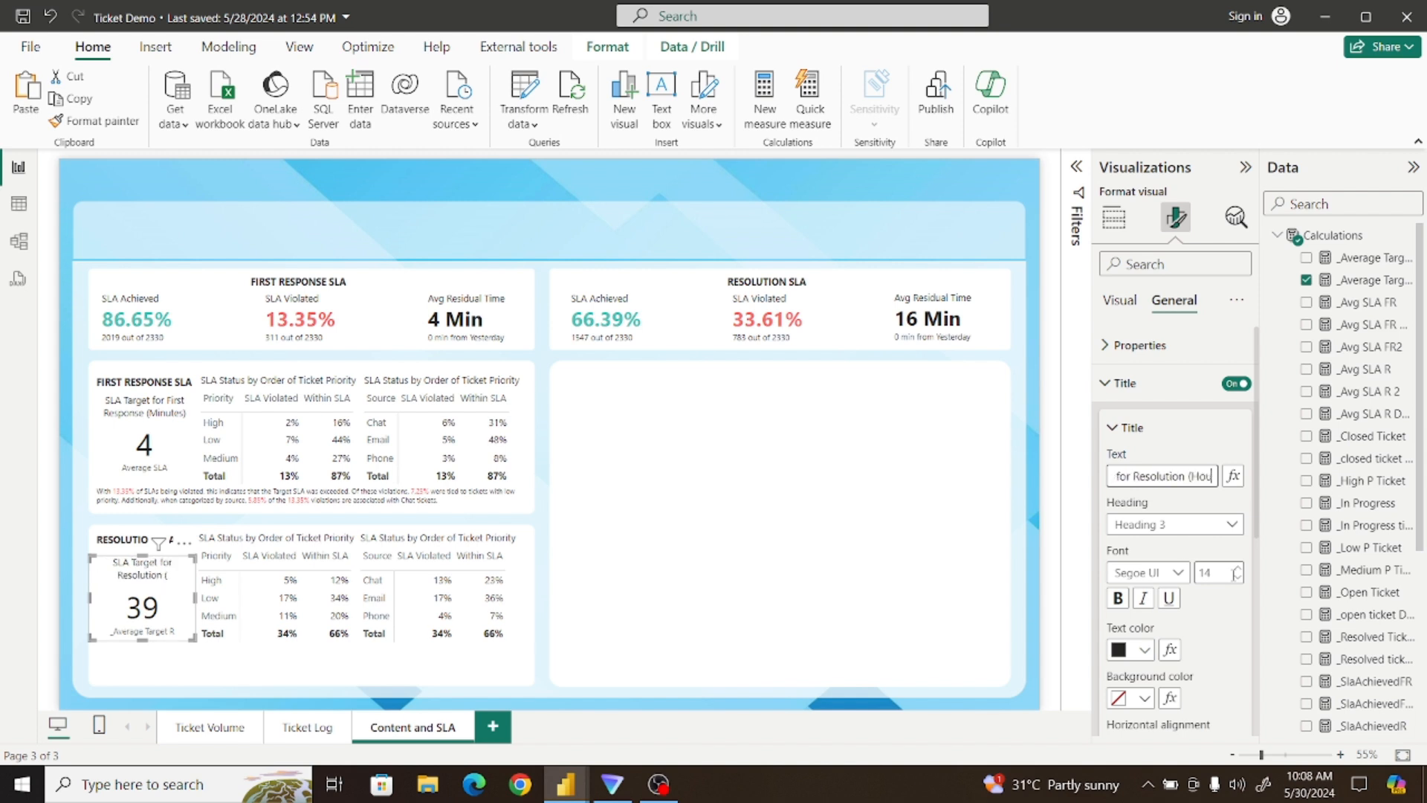
text(rs))
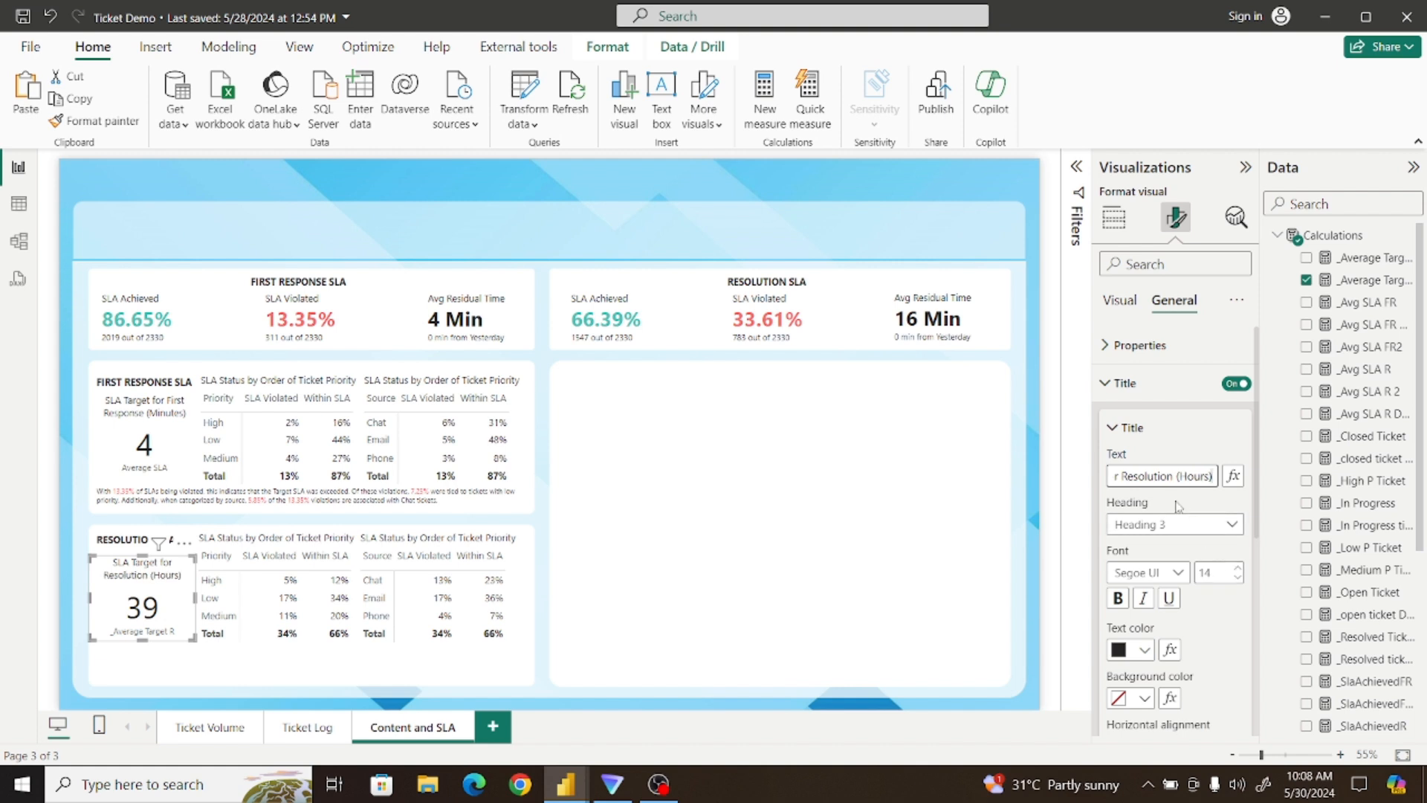
click(1119, 383)
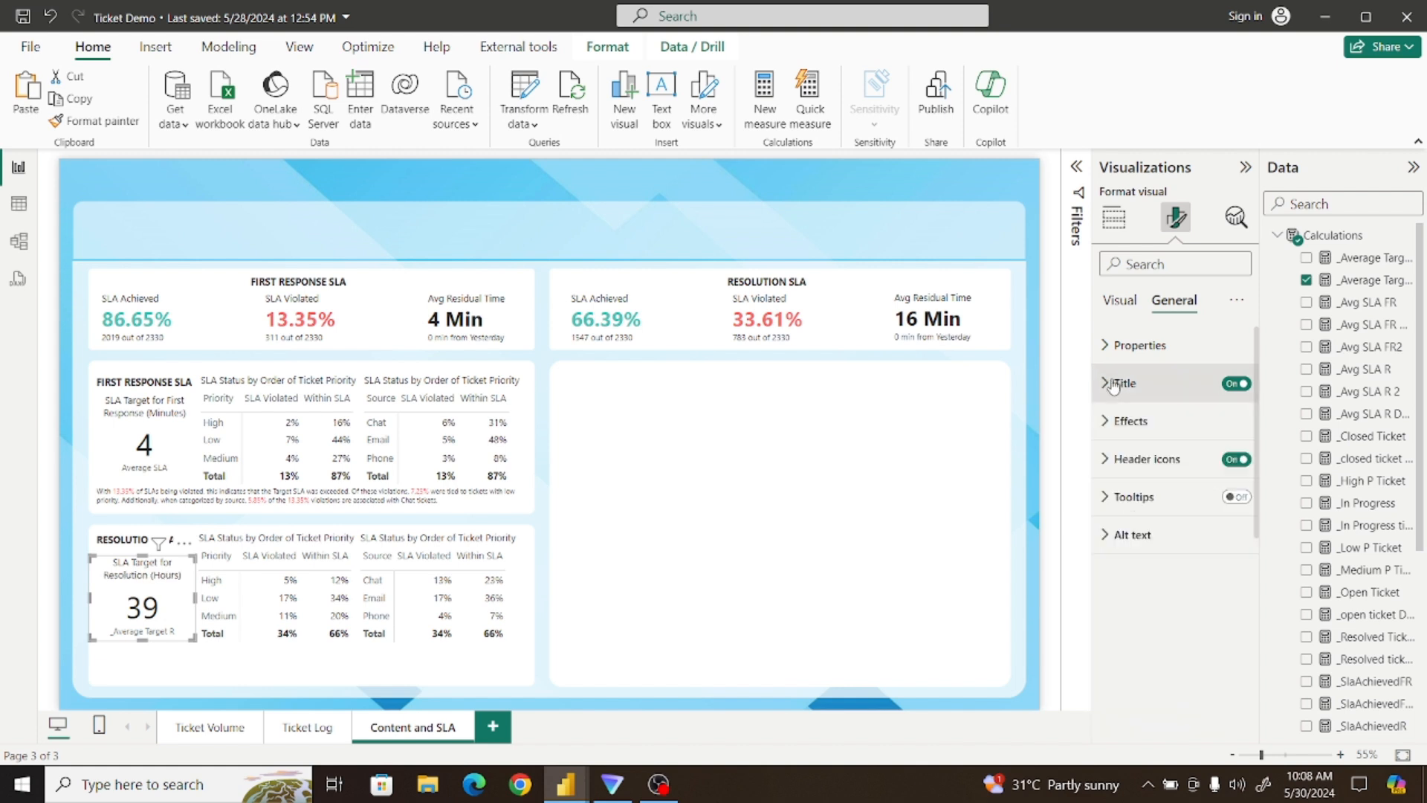
Rename the Resolution target card's field for this visual as "Average SLA"
click(1114, 217)
click(1173, 218)
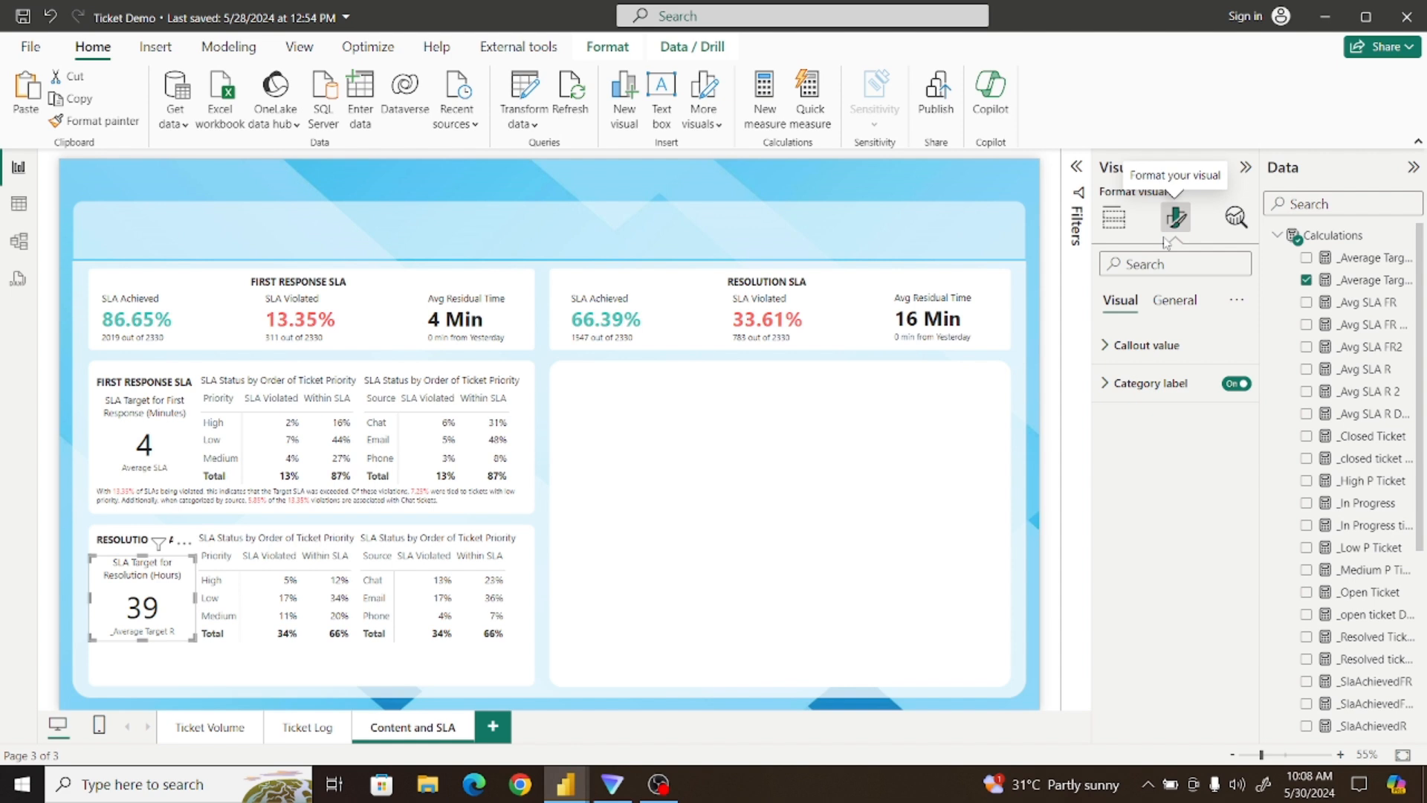
click(1114, 217)
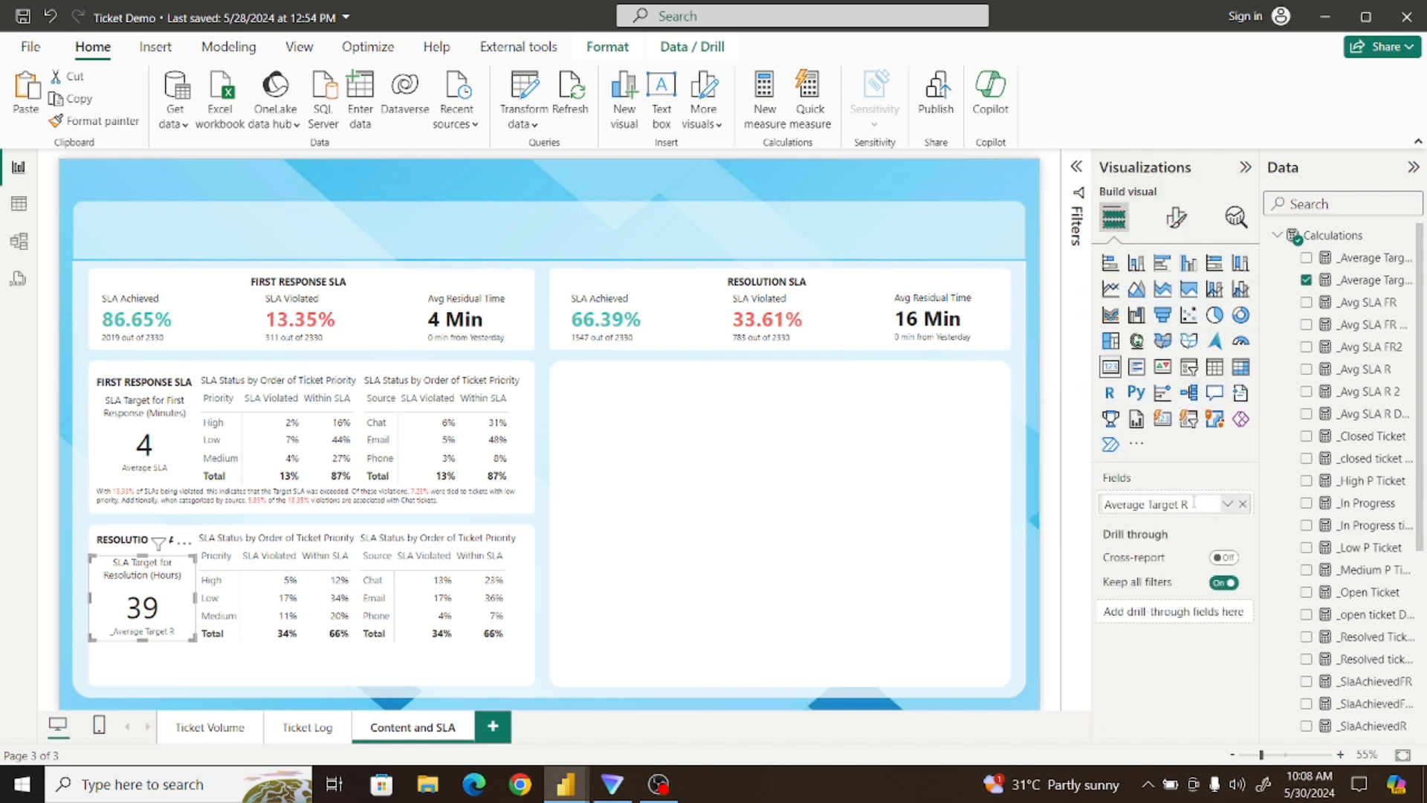
key(BackSpace)
key(BackSpace)
key(BackSpace)
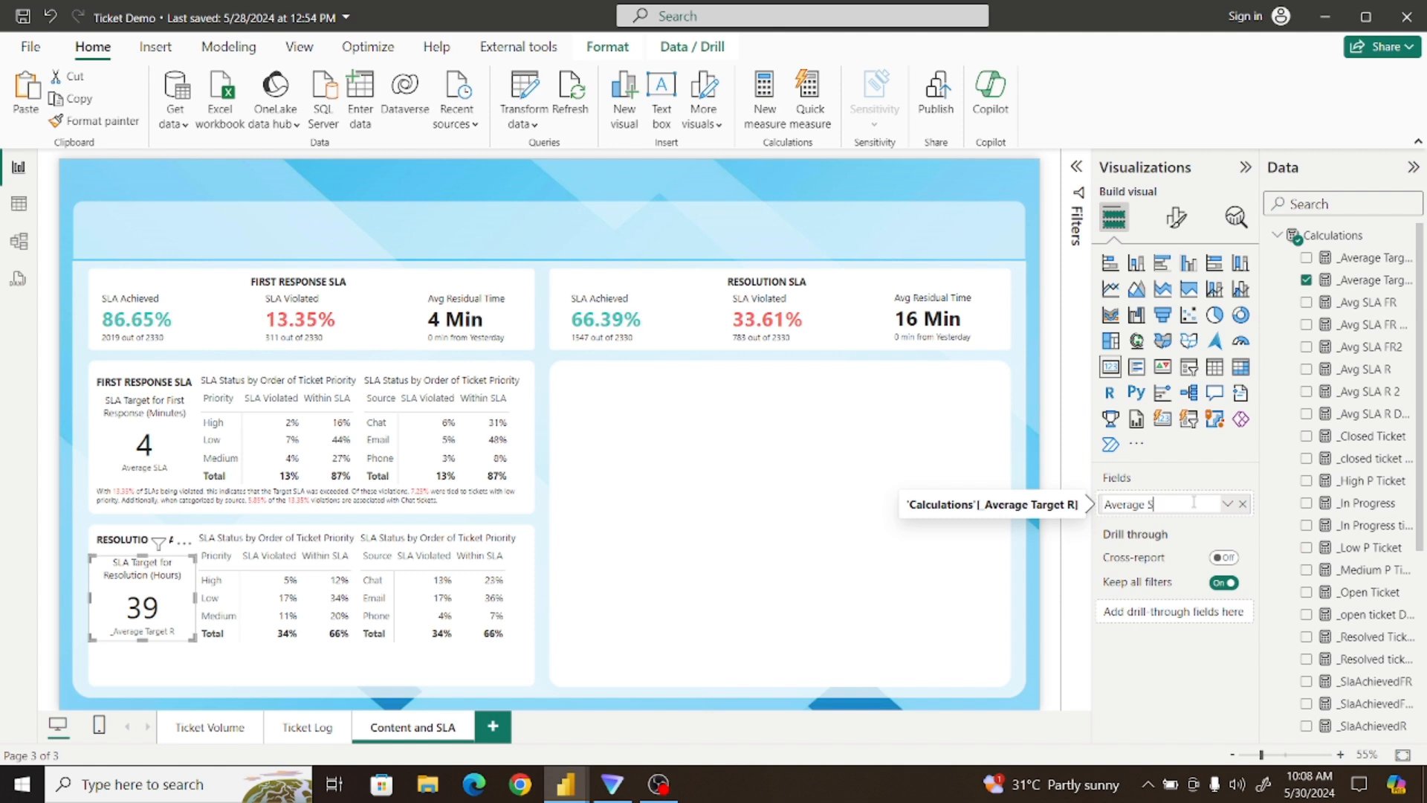
text(SLA)
key(Return)
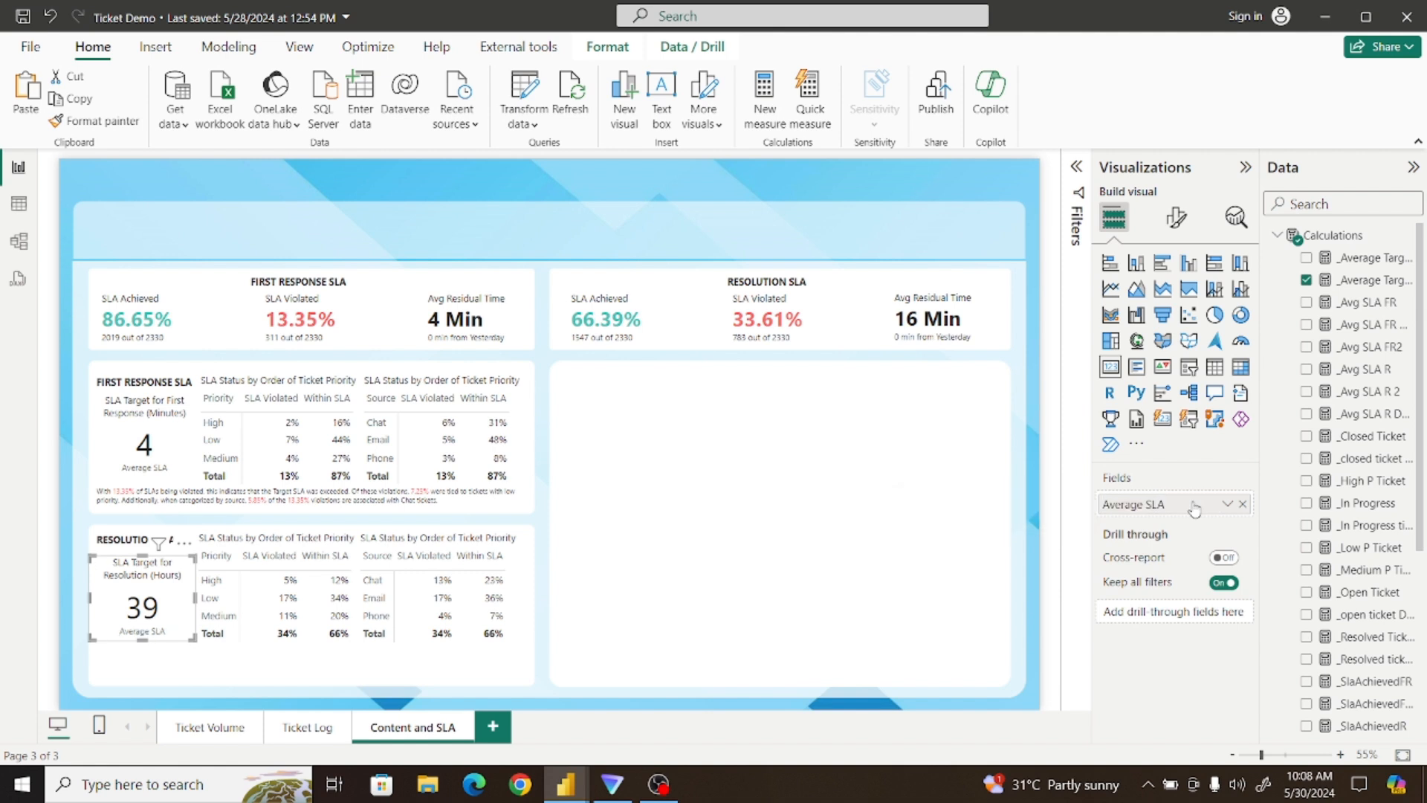
click(538, 521)
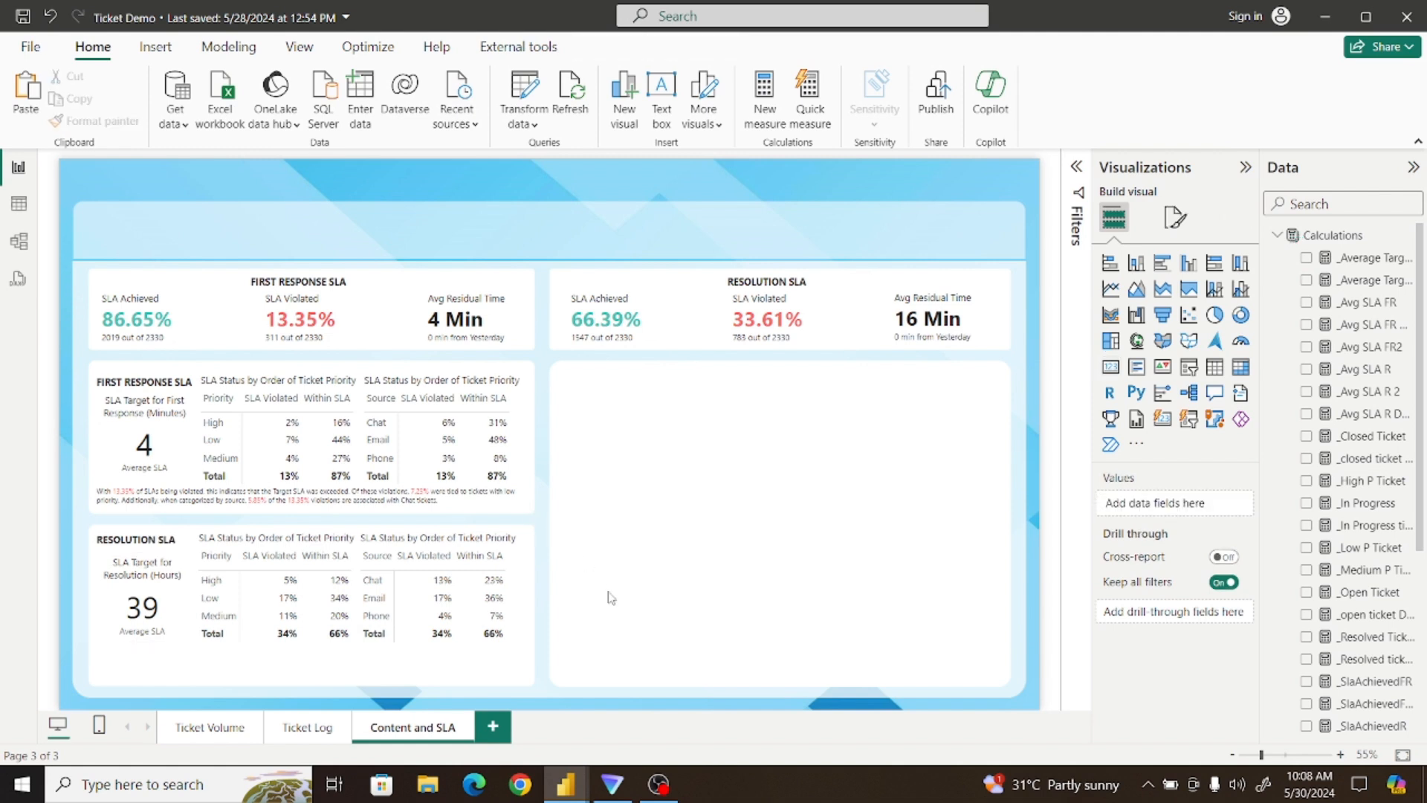
Switch to the Ticket Analysis report and compare the commentary under the First Response and Resolution tables, including the ticket sources named
mouse_move(566, 785)
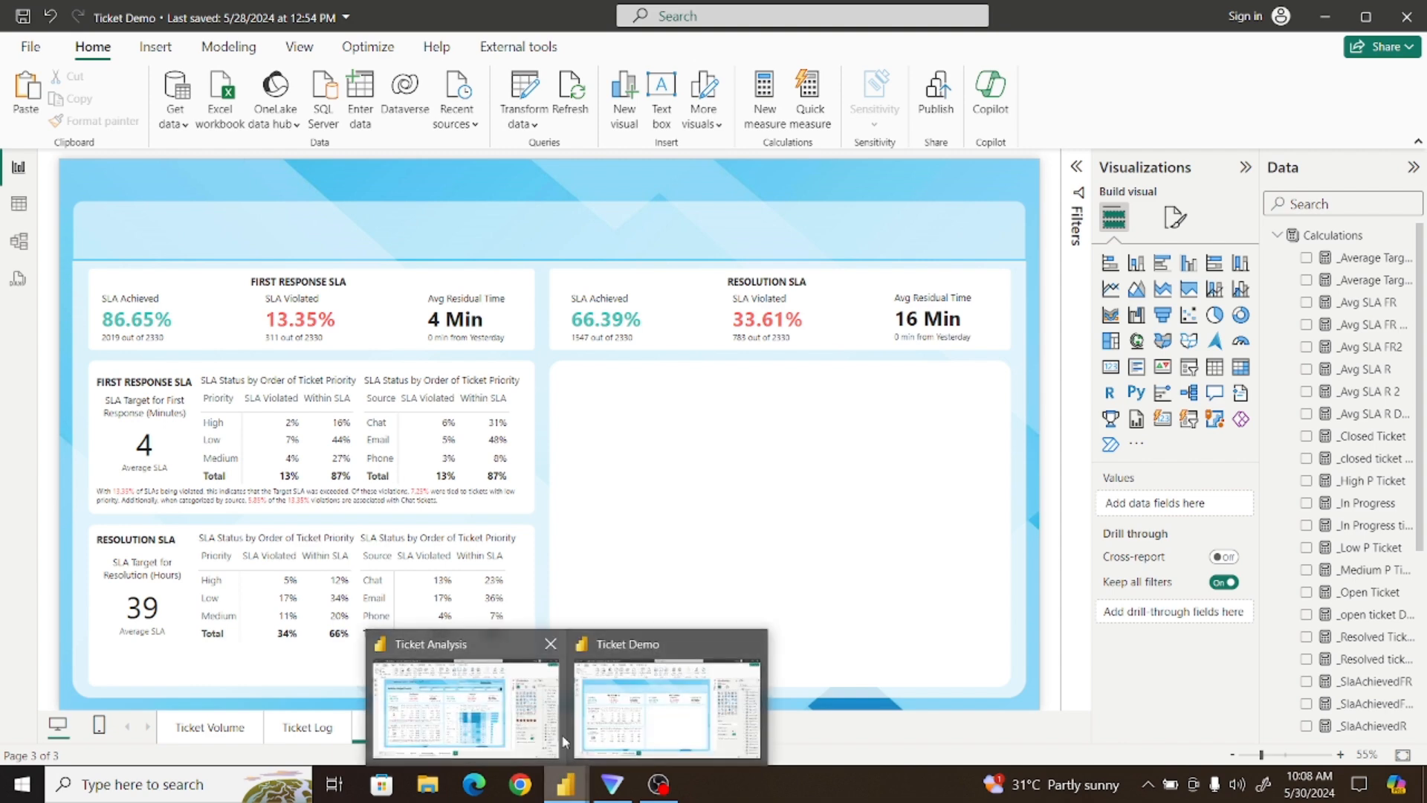
click(498, 706)
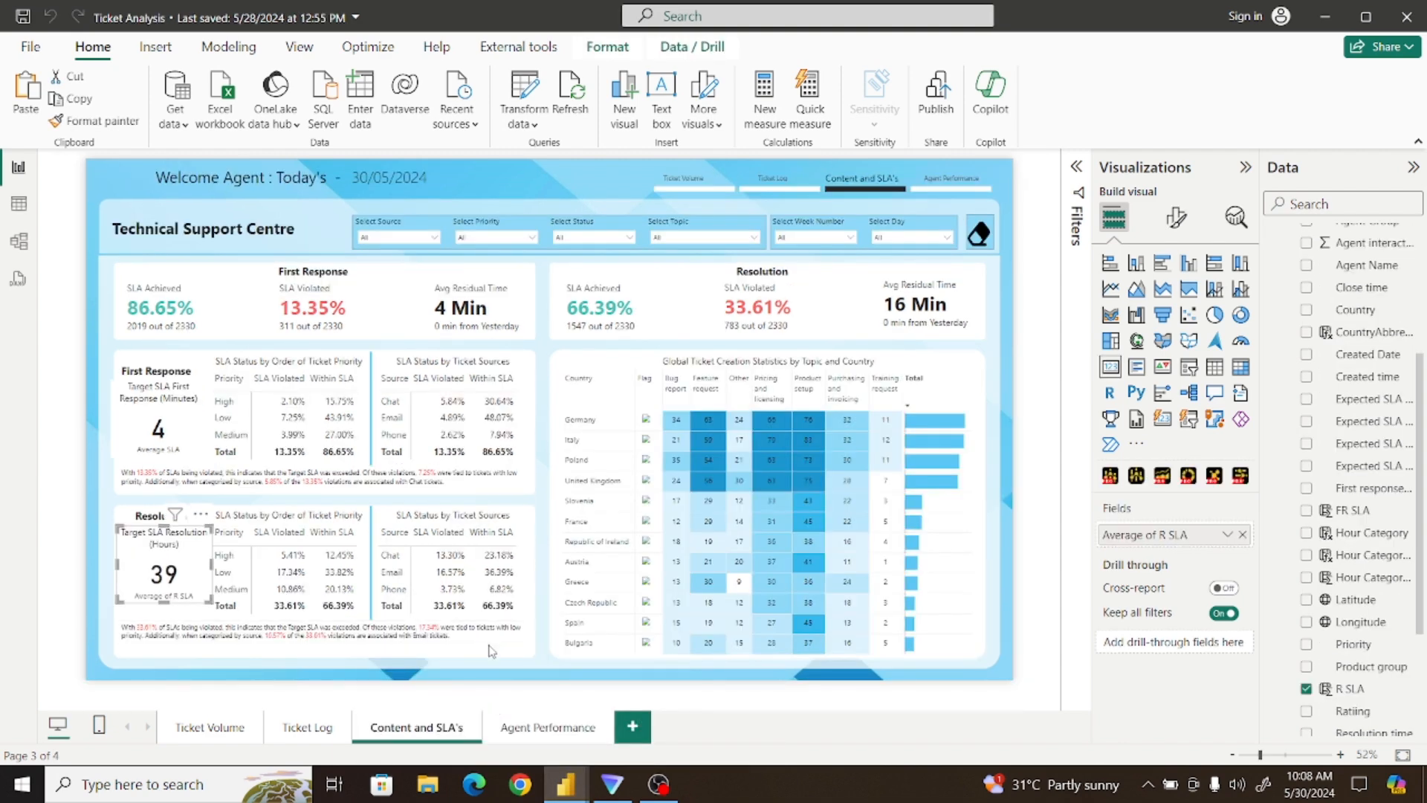
click(493, 640)
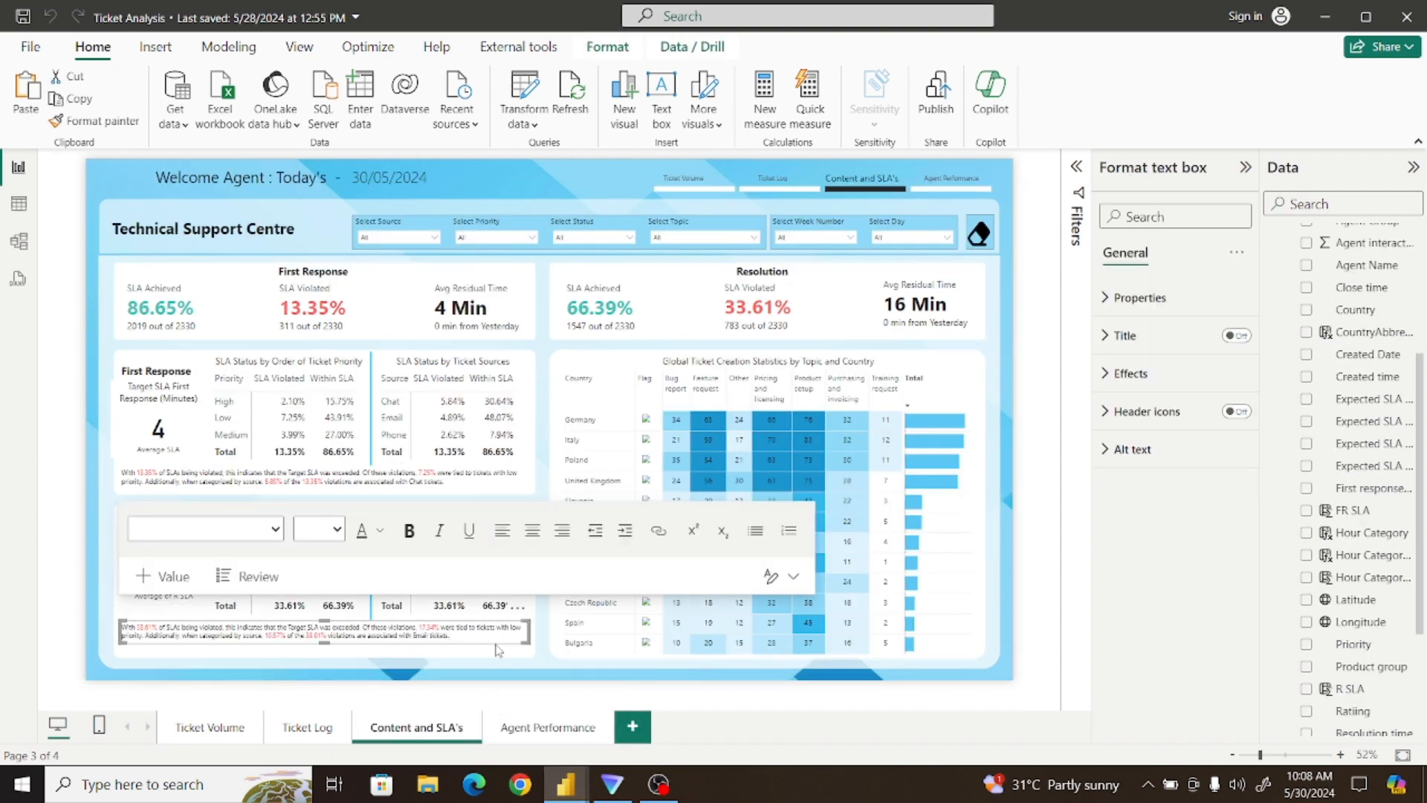
click(1277, 754)
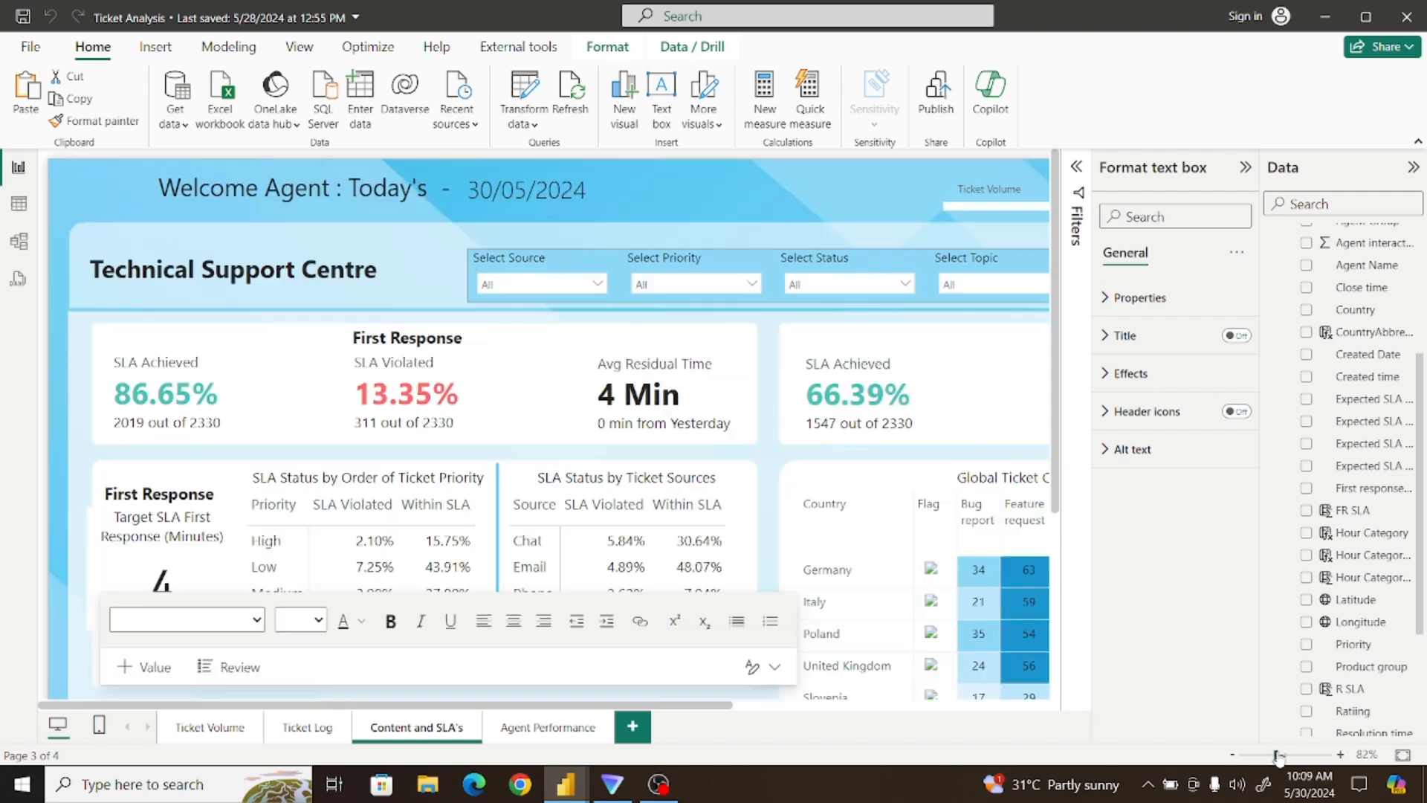
scroll(1397, 491, down, 3)
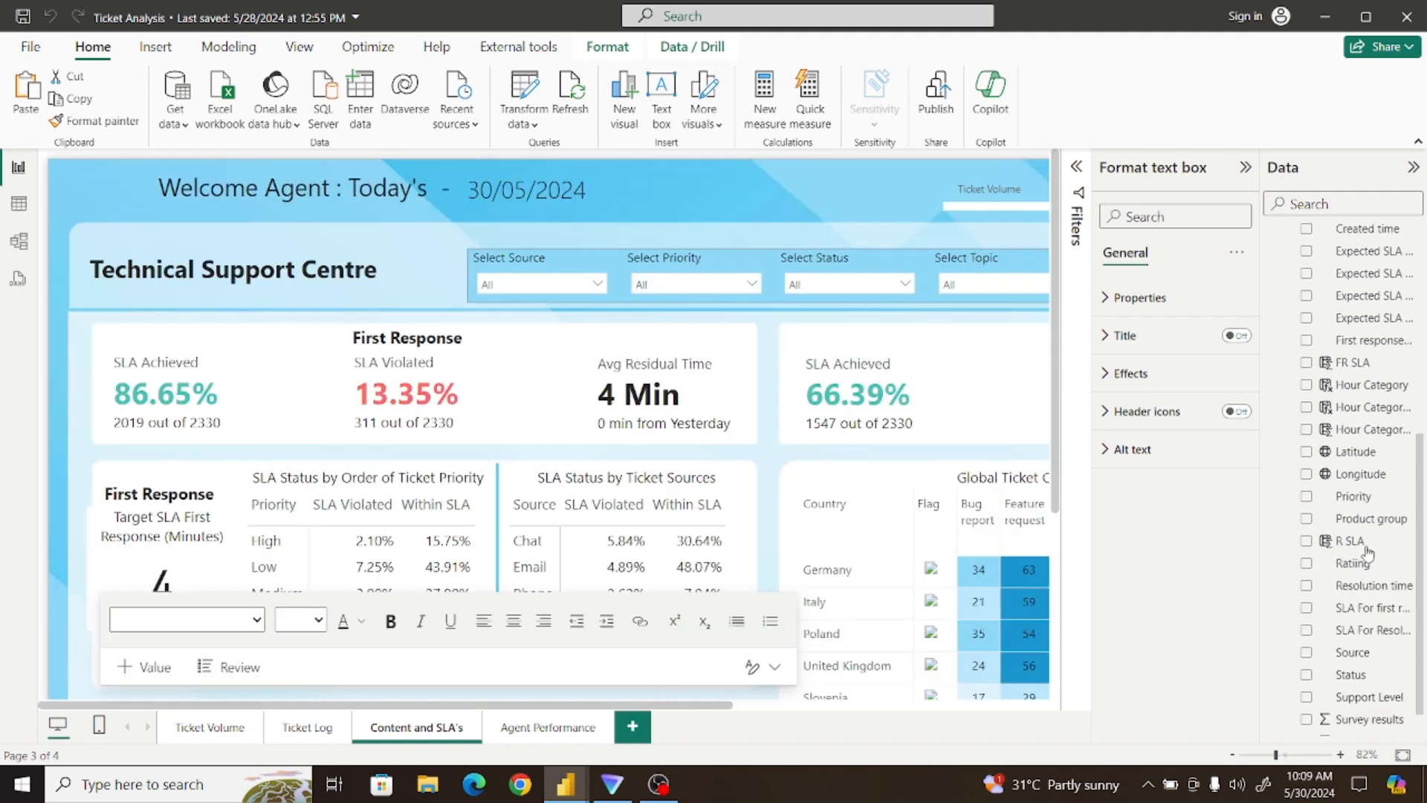
drag(1056, 472, 1059, 653)
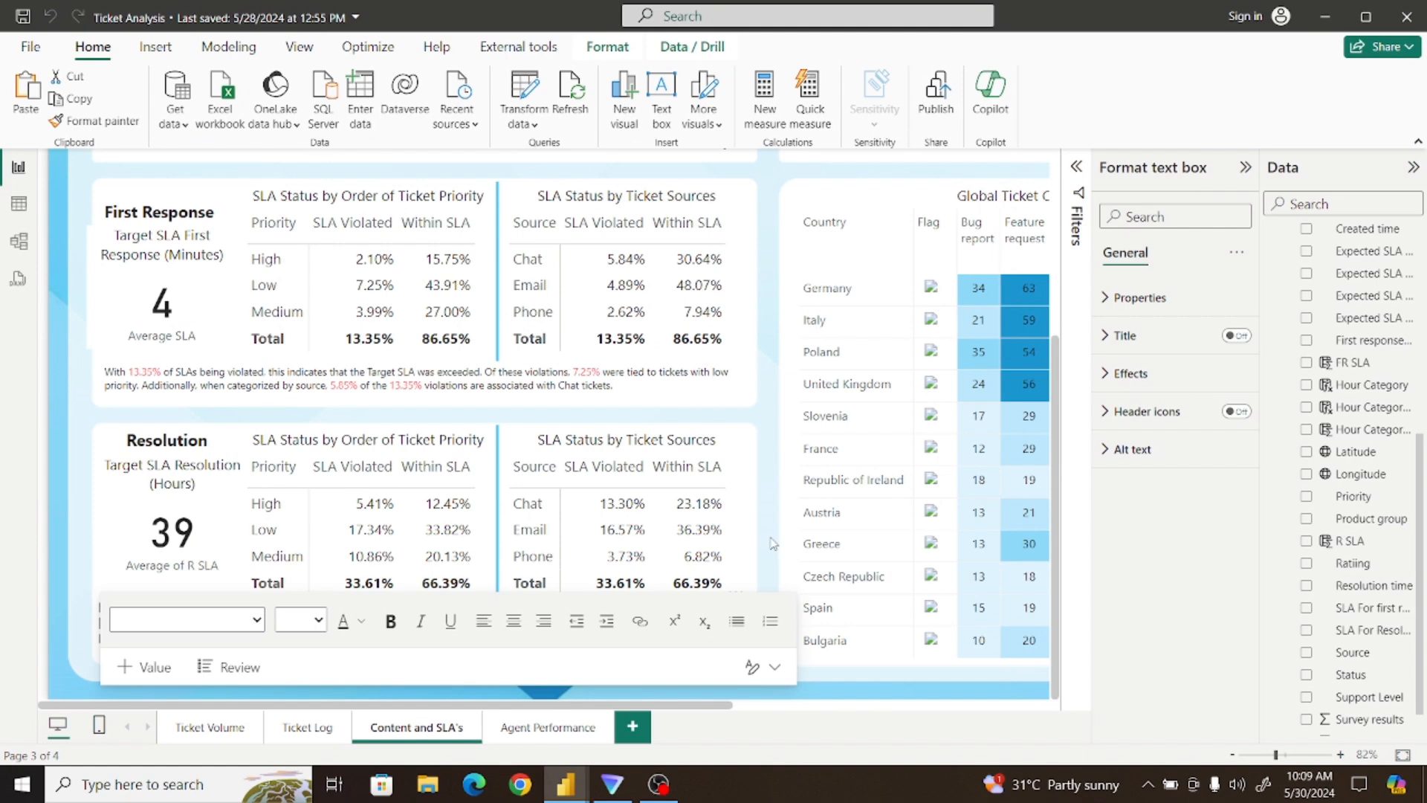
click(1062, 745)
drag(1276, 755, 1287, 755)
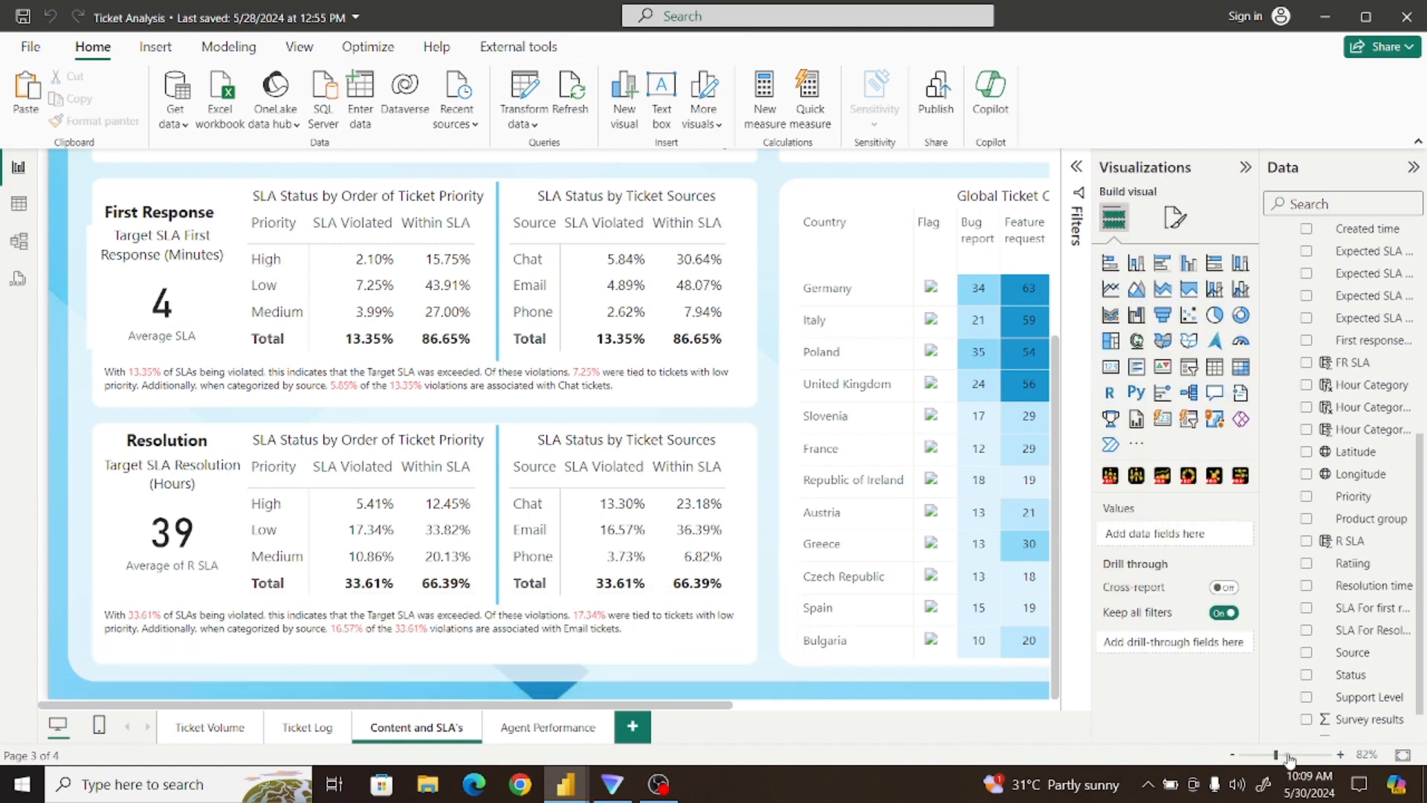
drag(1053, 449, 1082, 651)
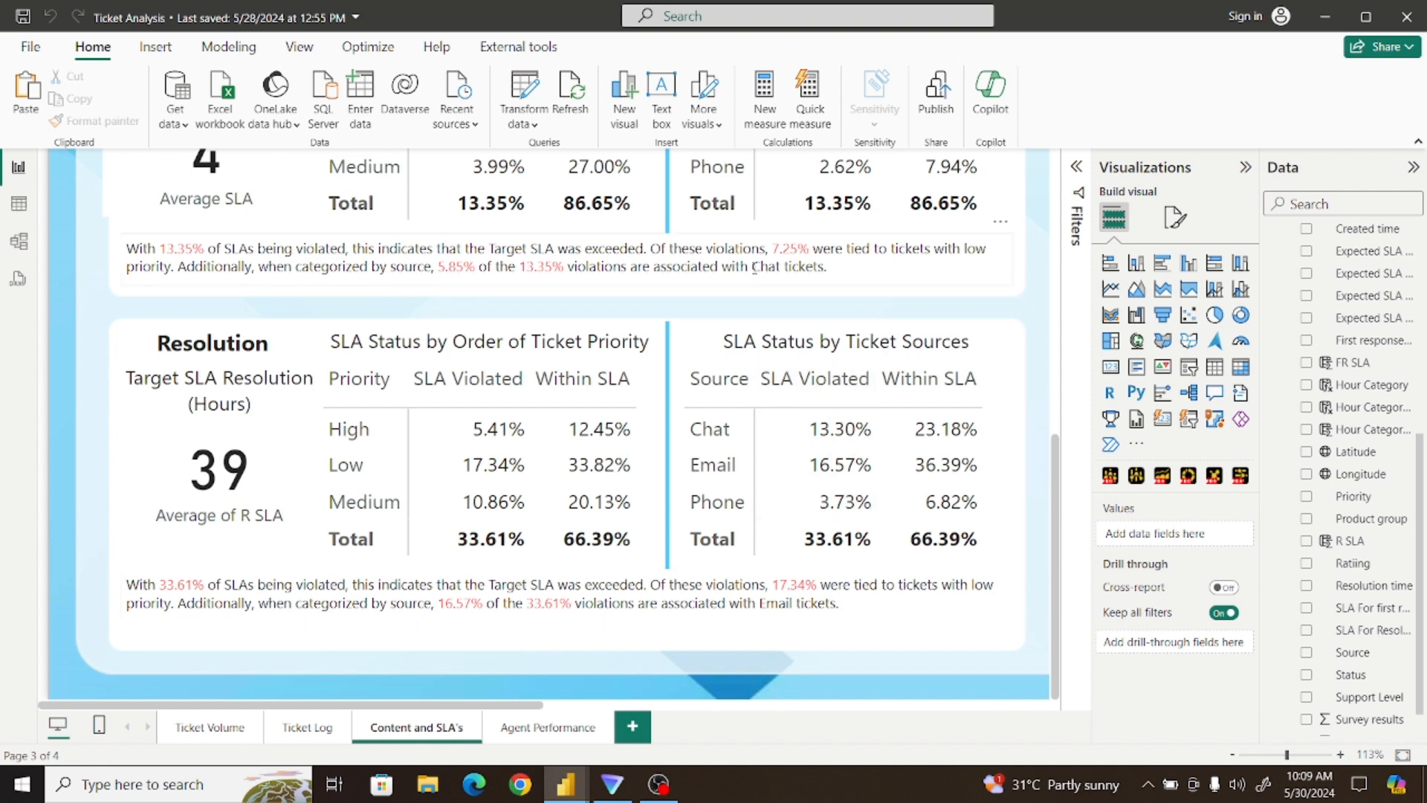
drag(753, 266, 828, 267)
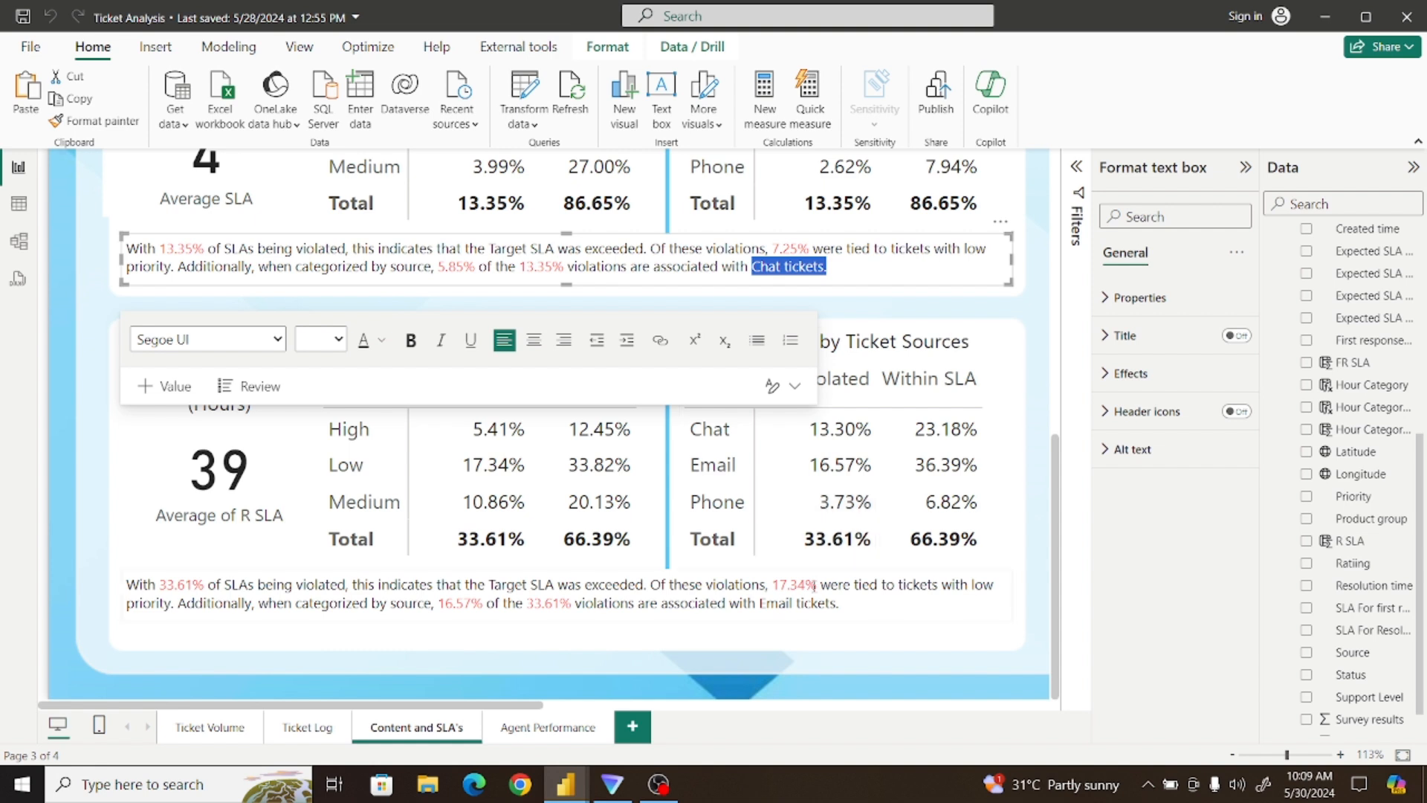
drag(760, 605, 840, 605)
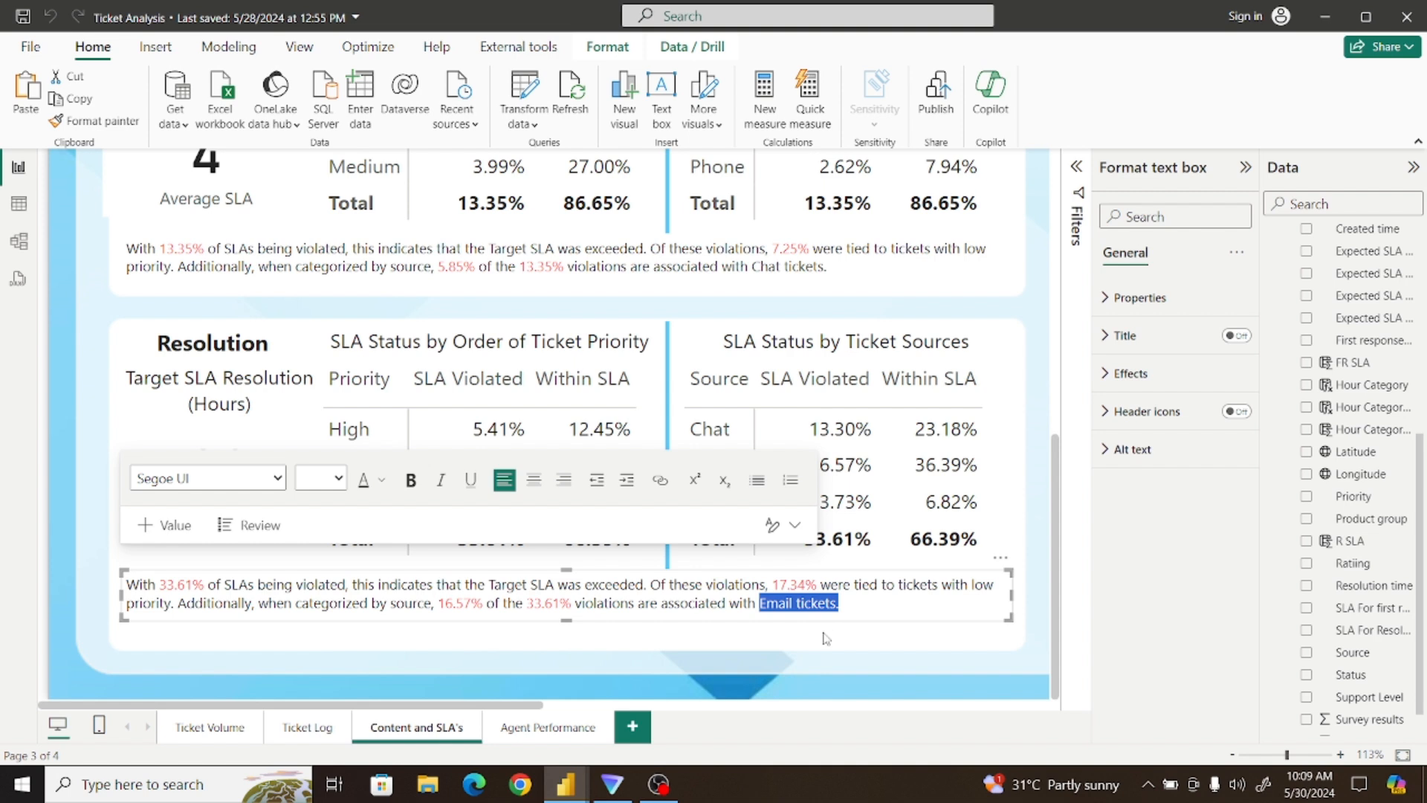
click(822, 634)
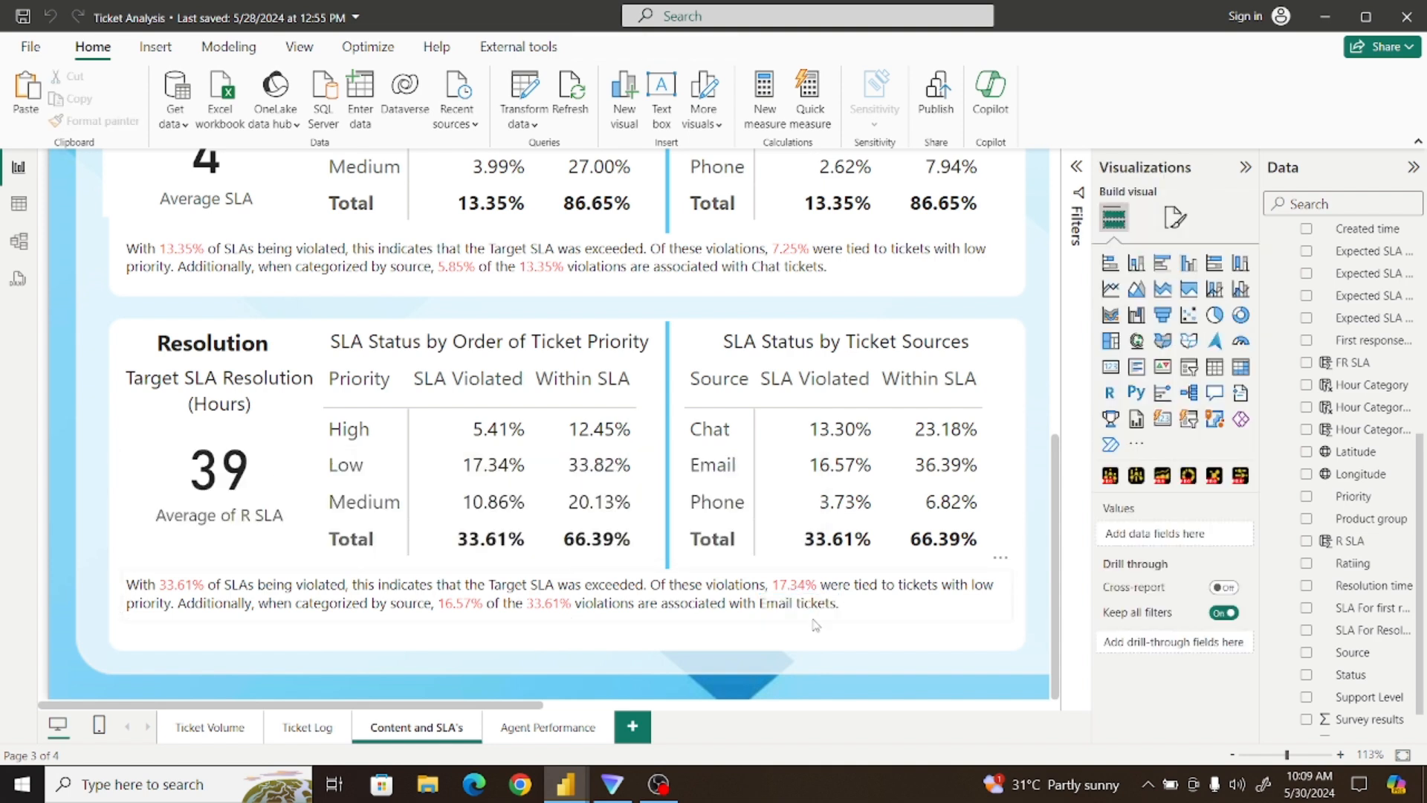
Copy the Resolution commentary text box into the Ticket Demo report beneath the Resolution tables, and save the report
click(815, 626)
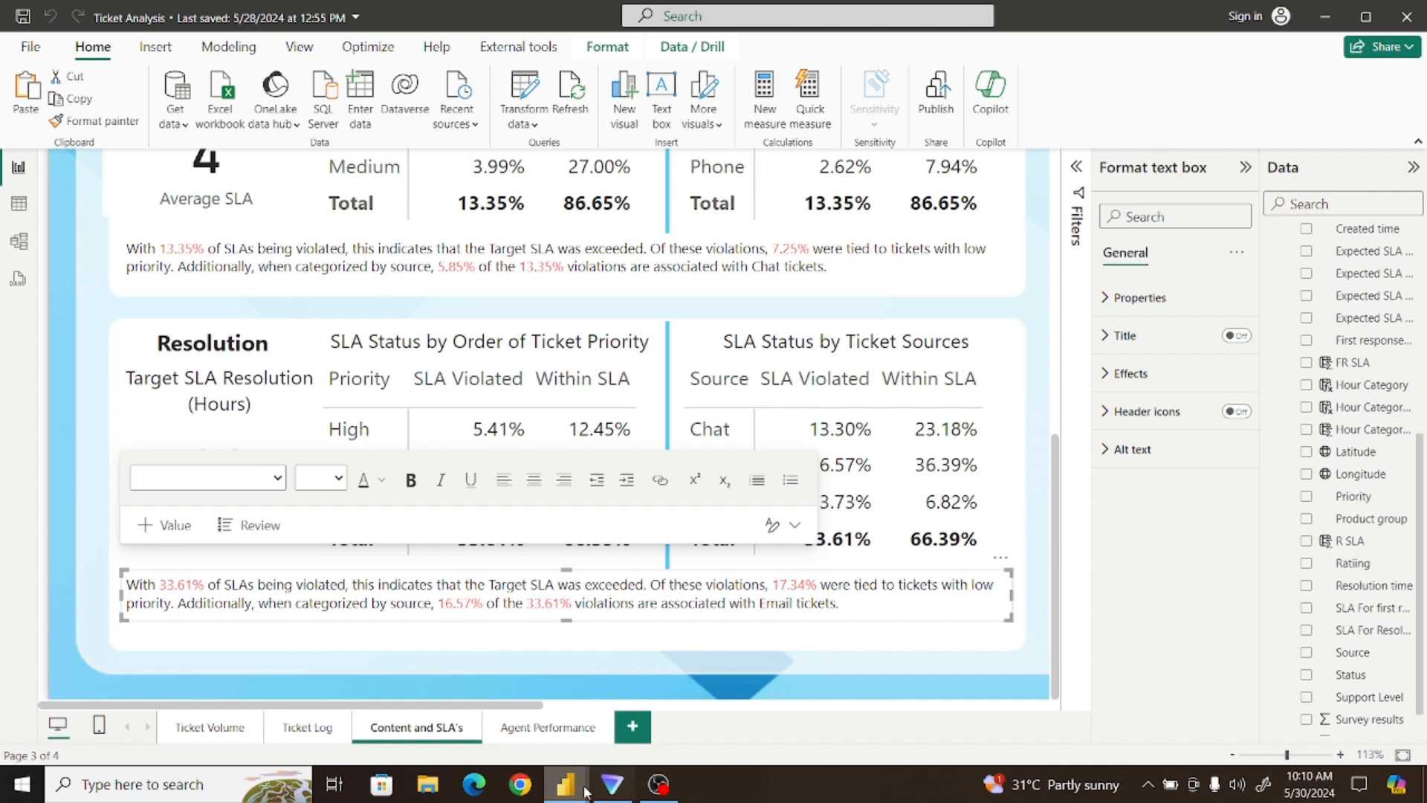
mouse_move(568, 787)
click(645, 724)
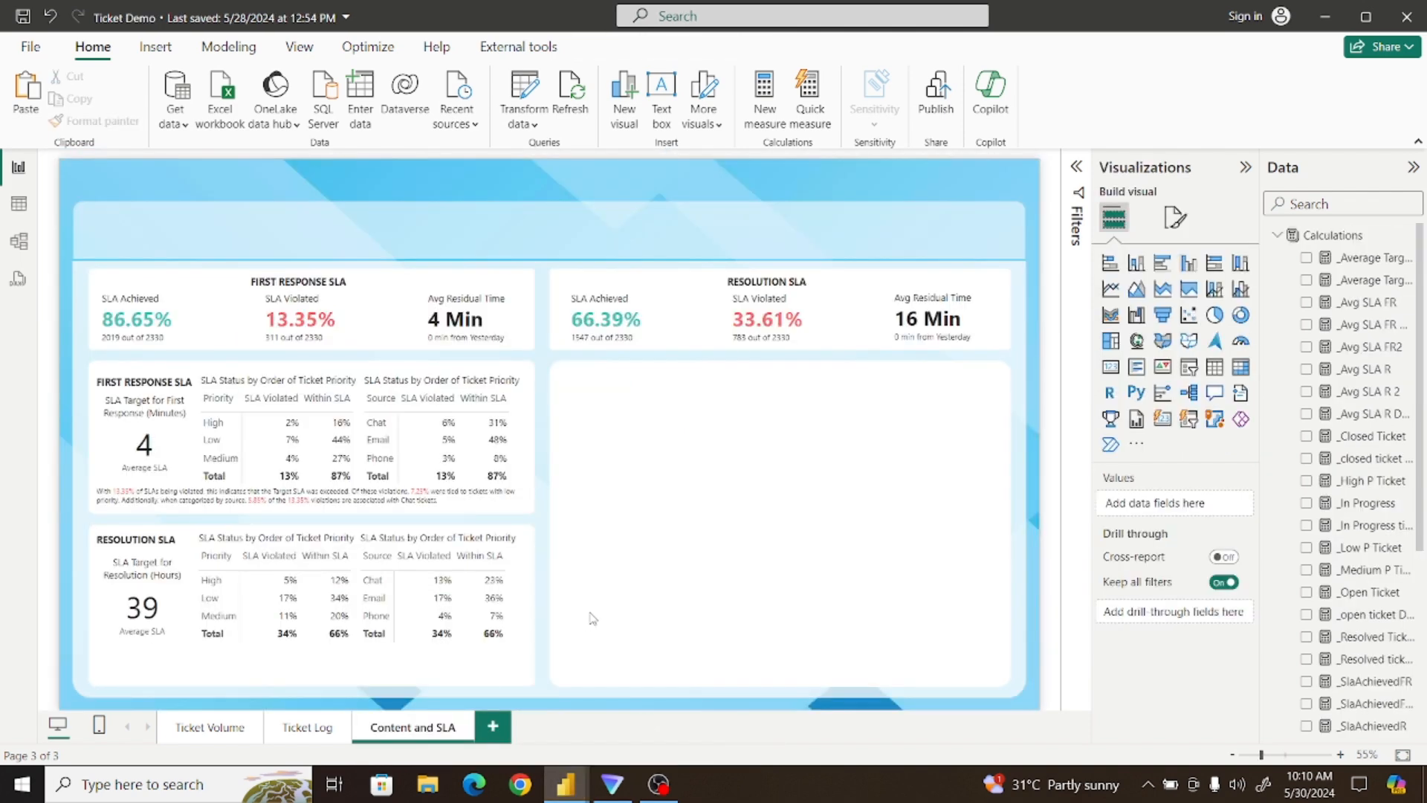
key(ctrl+v)
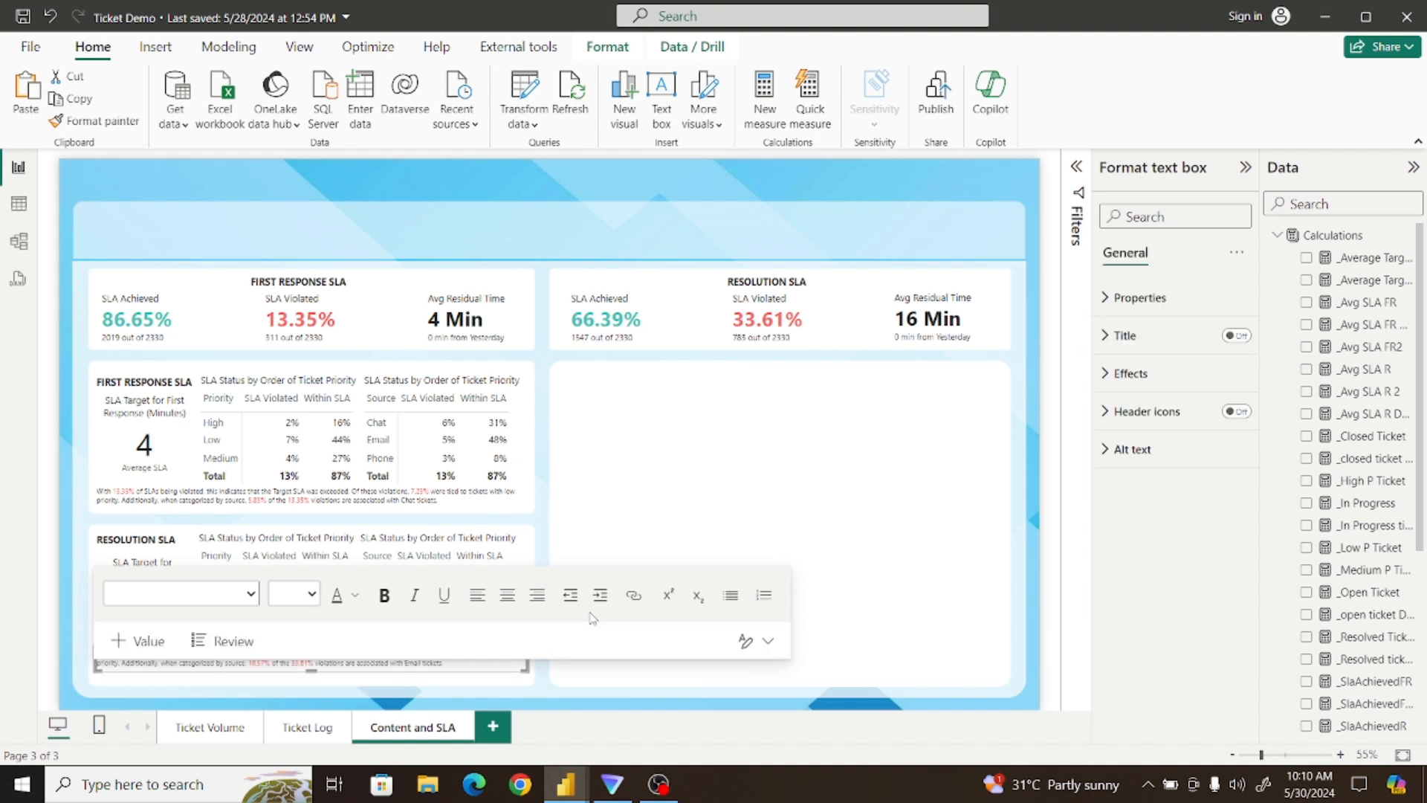
click(628, 480)
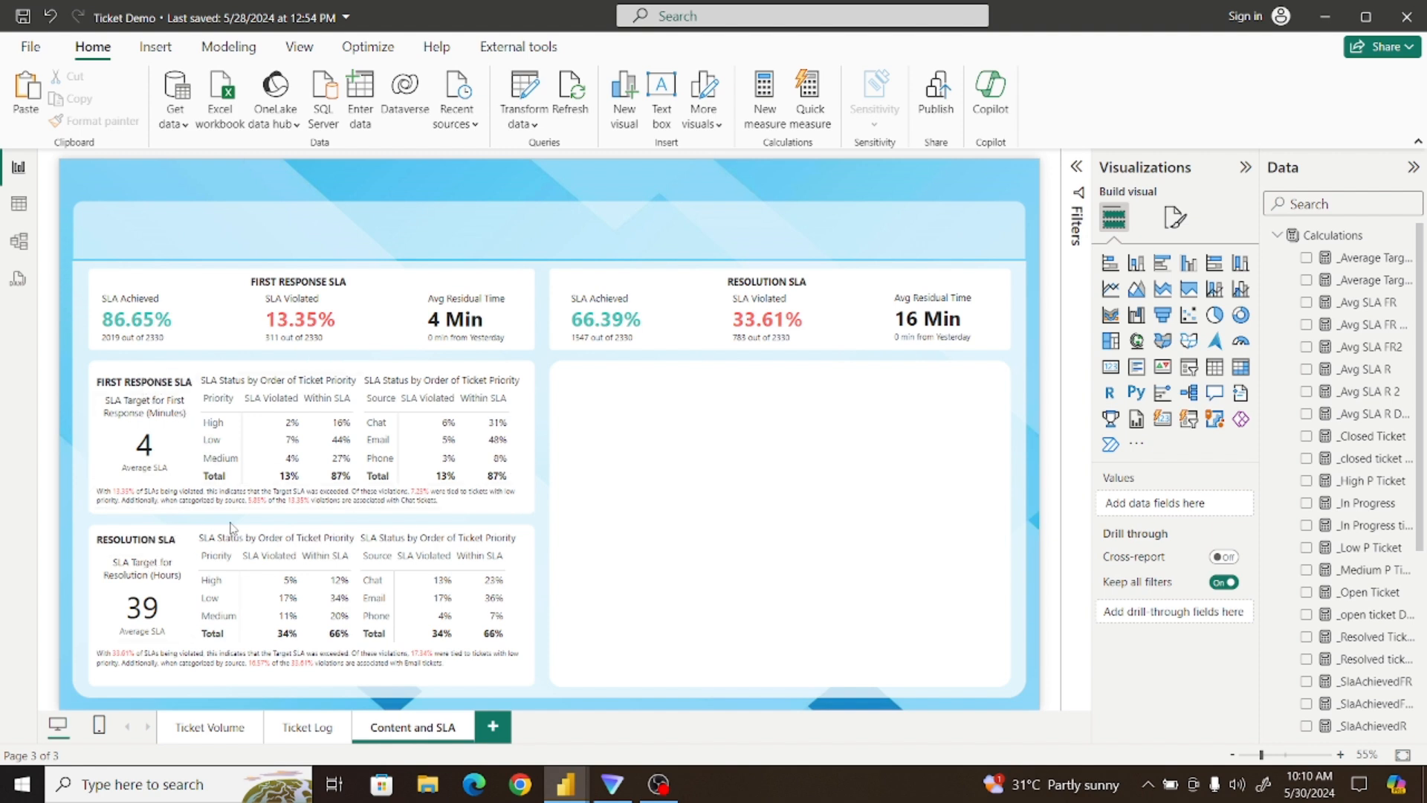
click(26, 14)
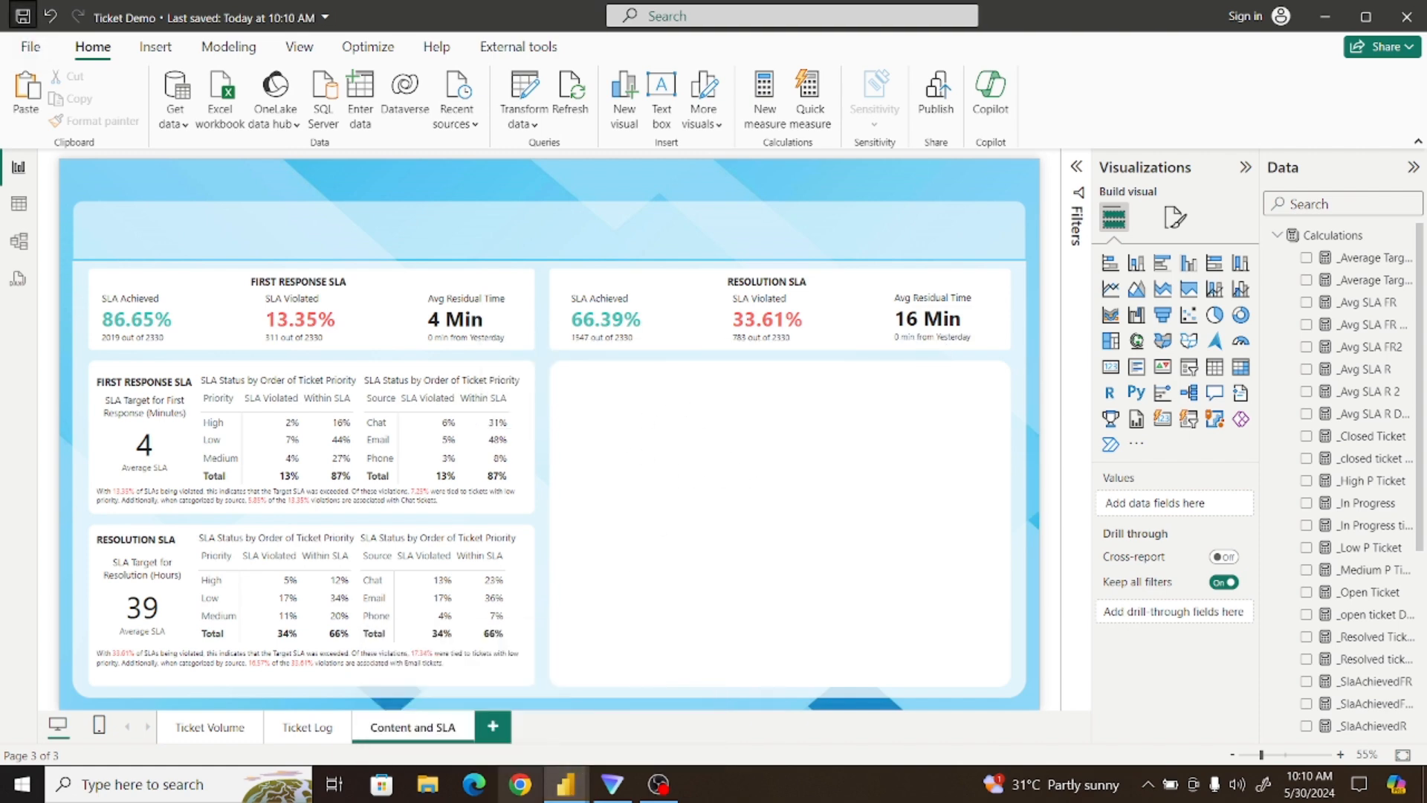
Examine the Global Ticket Creation Statistics matrix in the Ticket Analysis report, and return to the Ticket Demo report
click(497, 692)
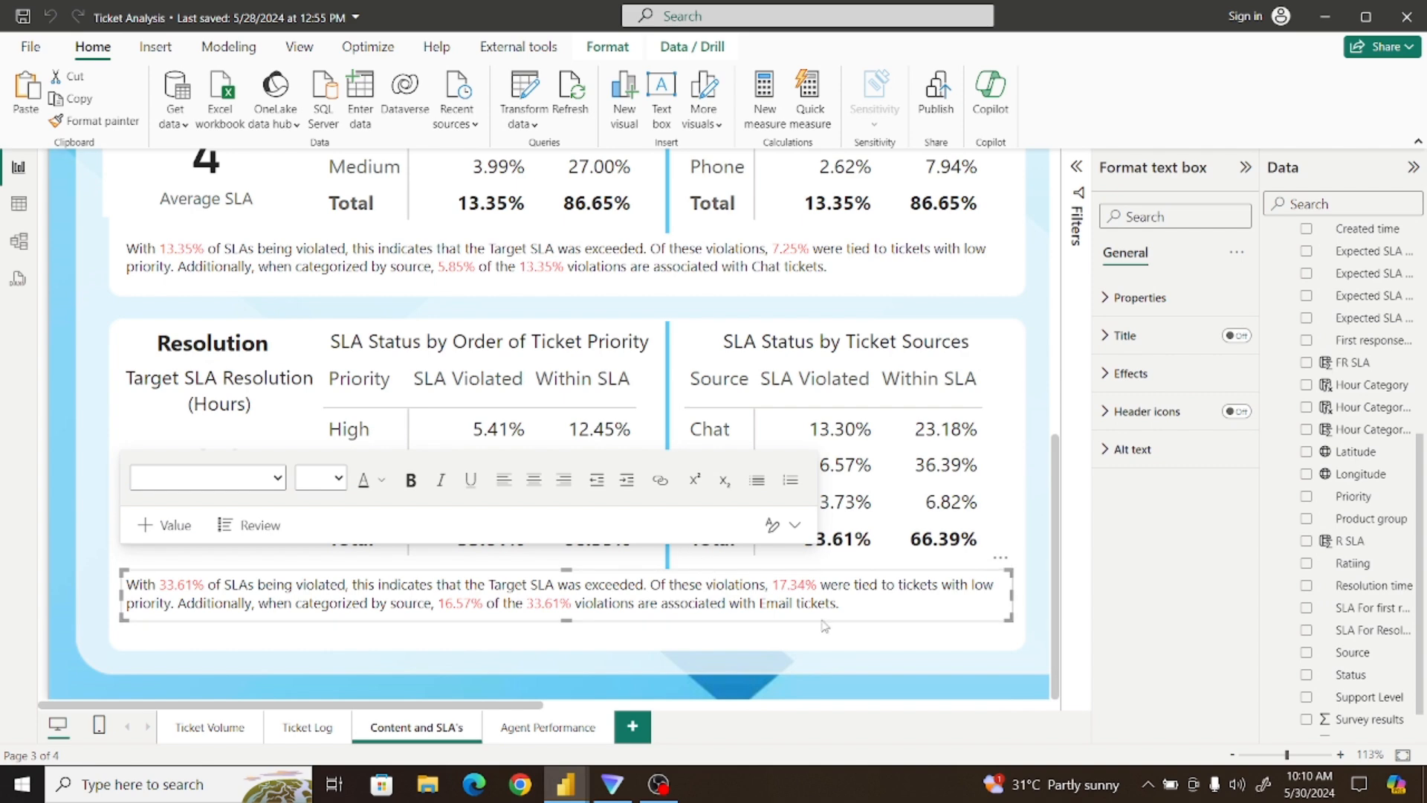
drag(1276, 756, 1253, 756)
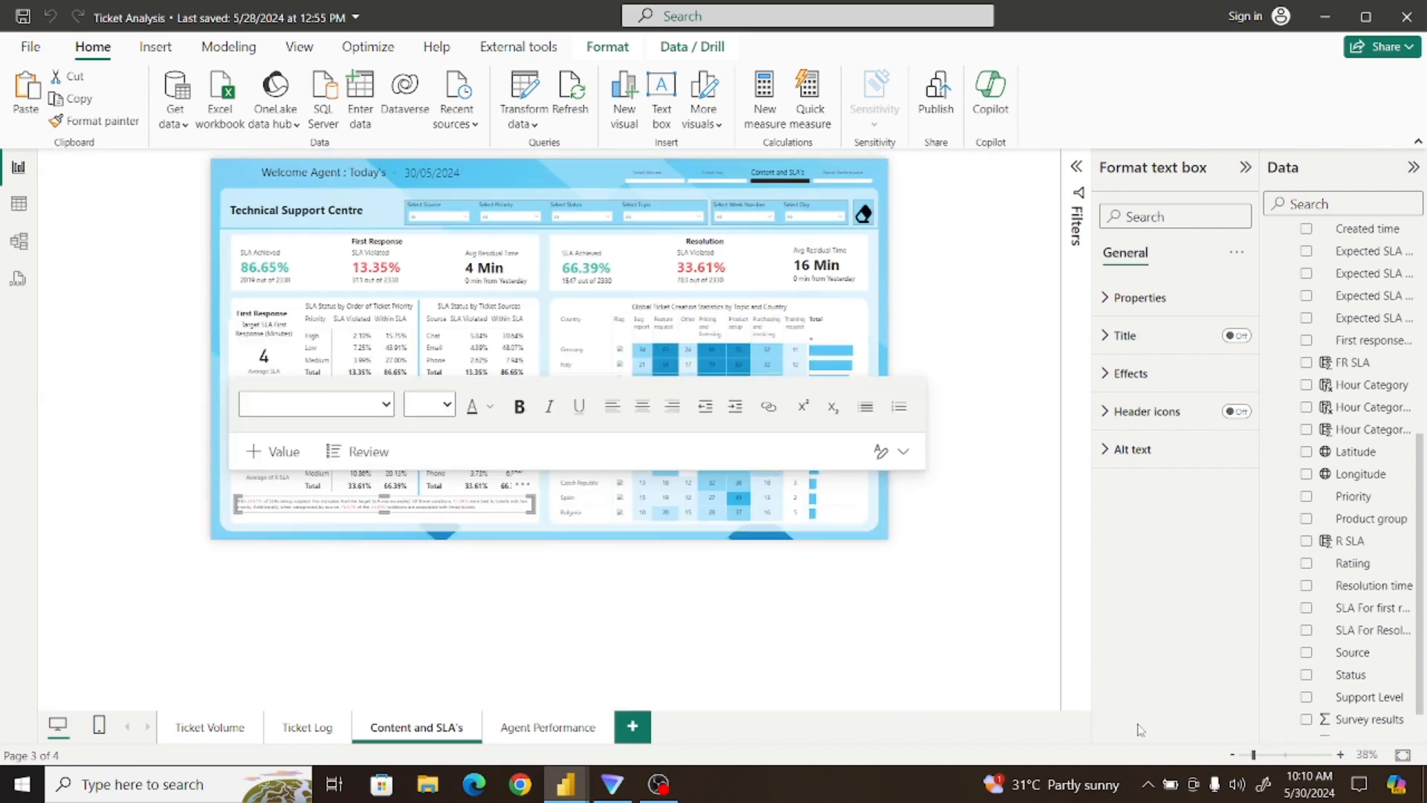
click(997, 515)
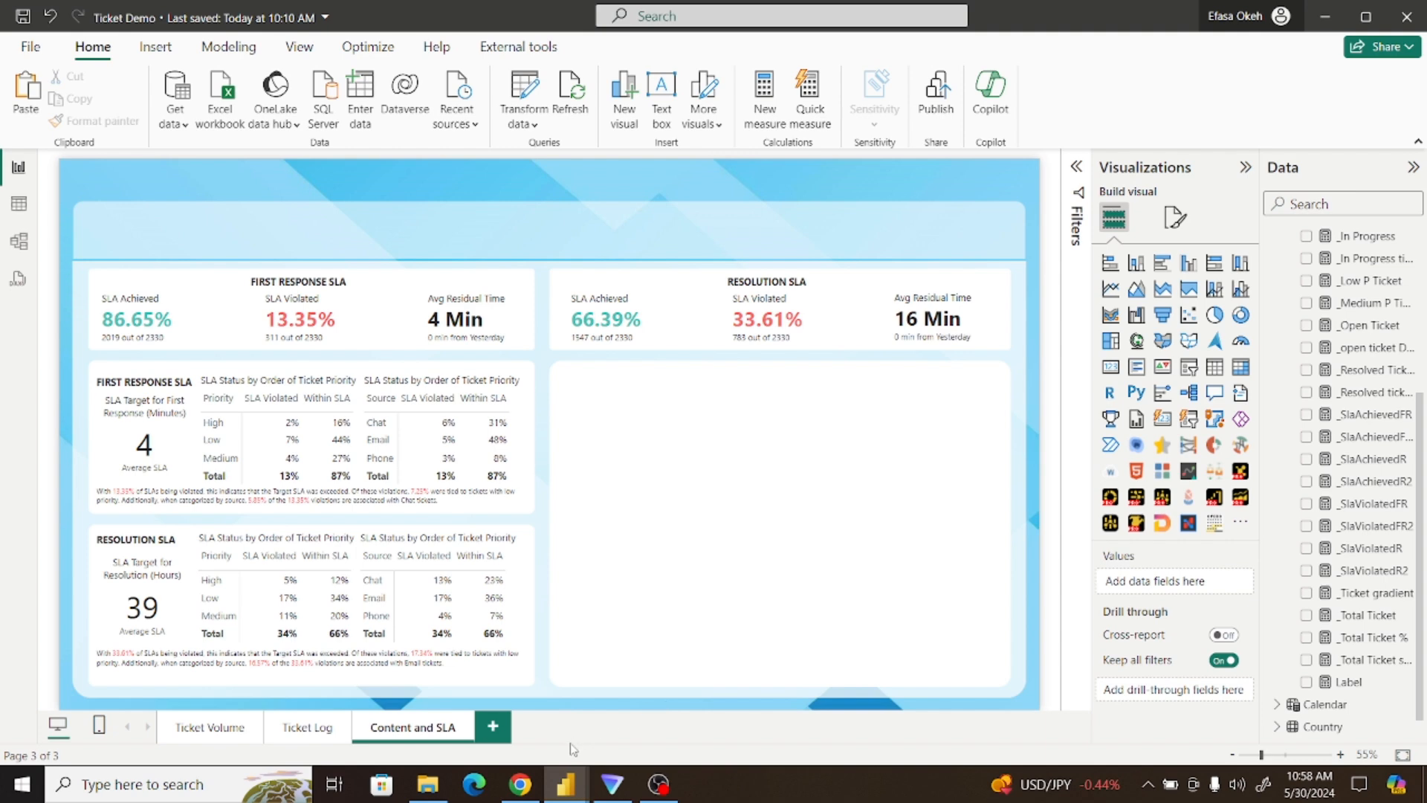
mouse_move(567, 782)
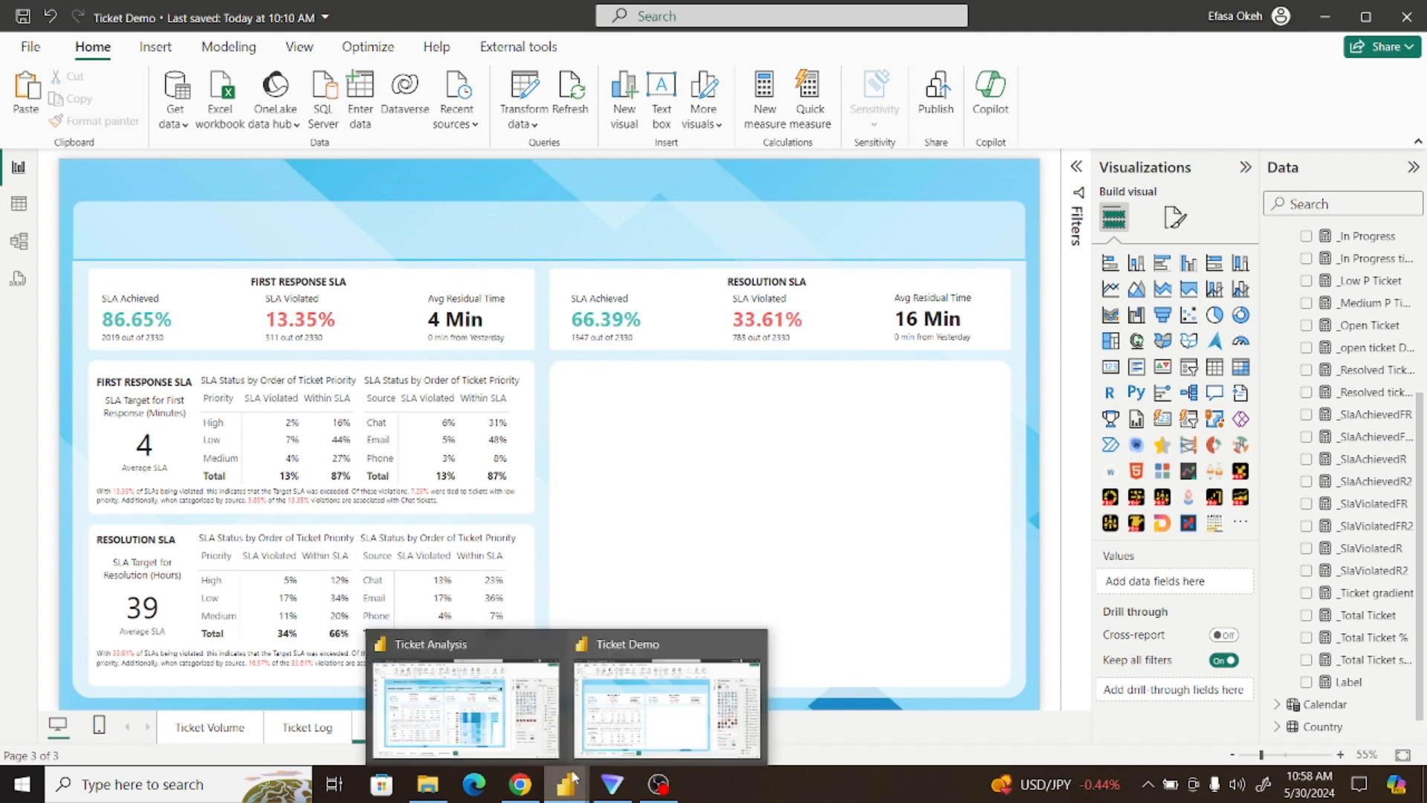
click(513, 720)
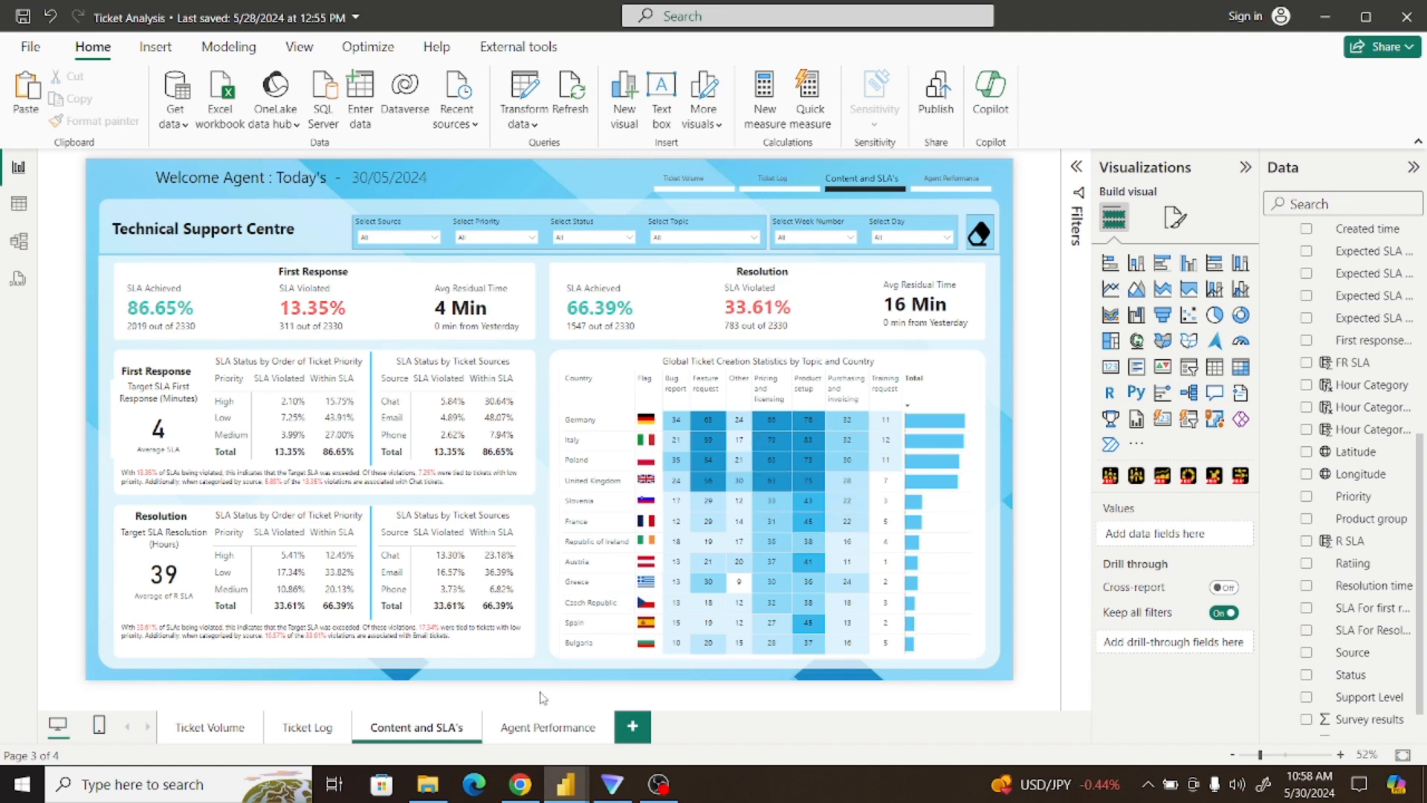
mouse_move(566, 784)
click(671, 720)
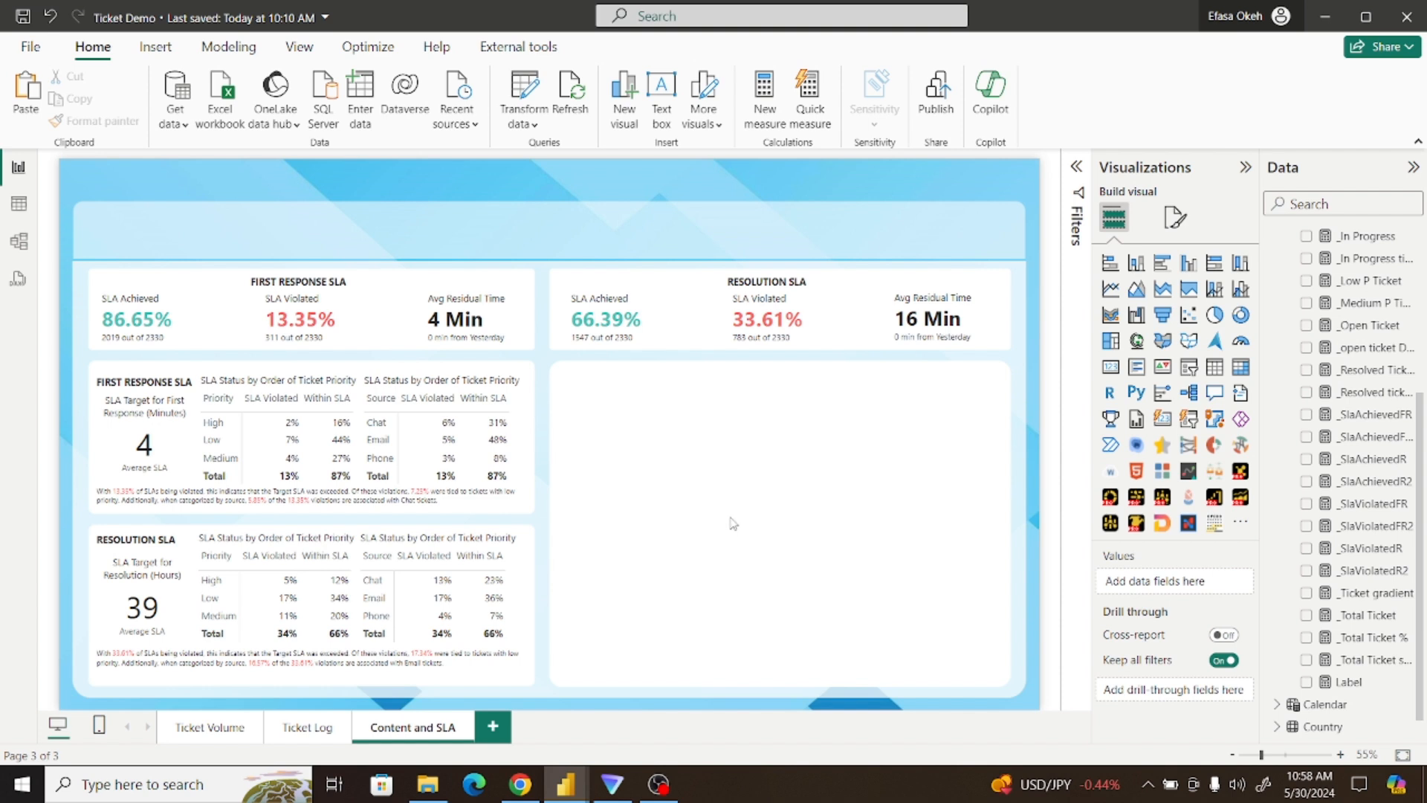
Insert a matrix visual fitted to the empty panel below the Resolution SLA cards, and collapse the Calculations table
click(1241, 366)
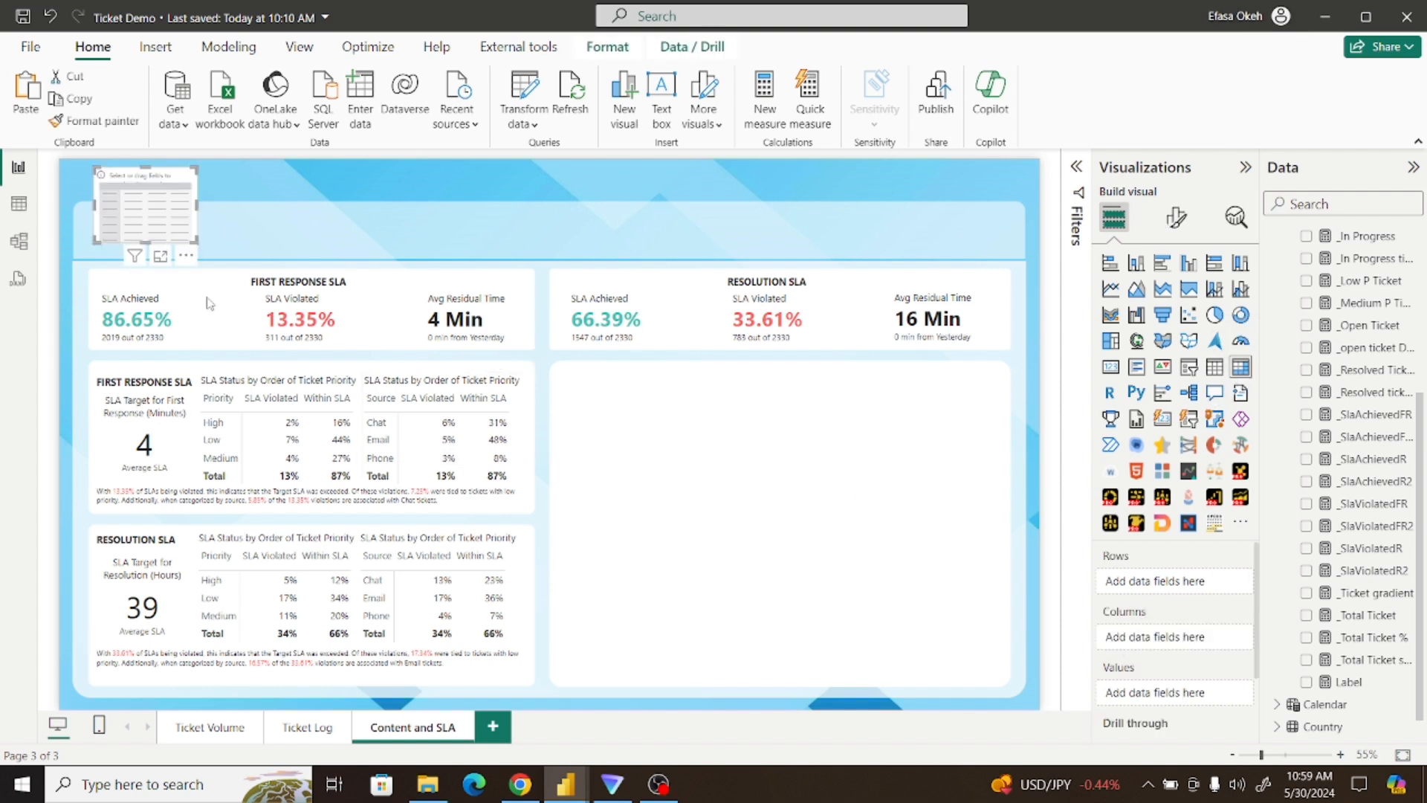
drag(188, 260, 994, 675)
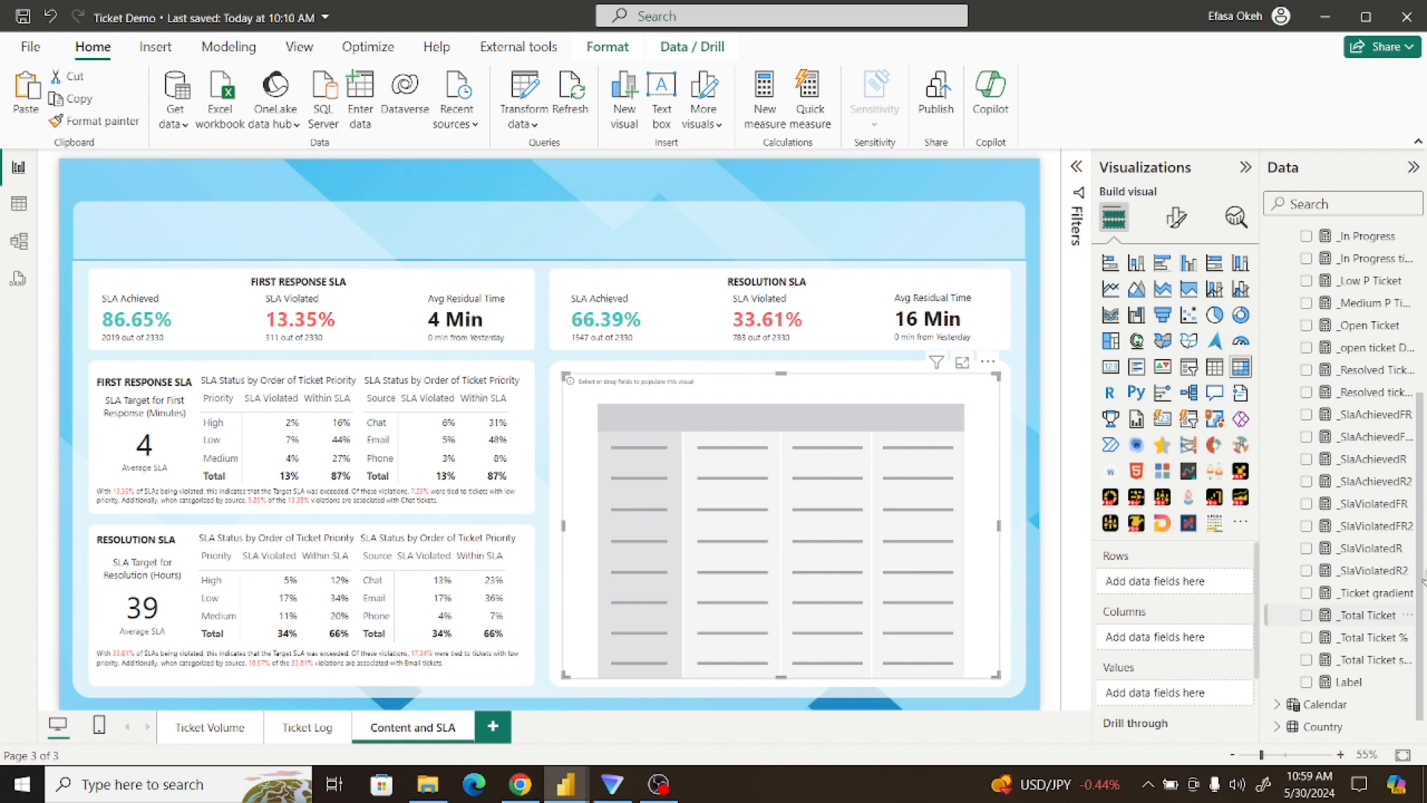
drag(1421, 533, 1424, 327)
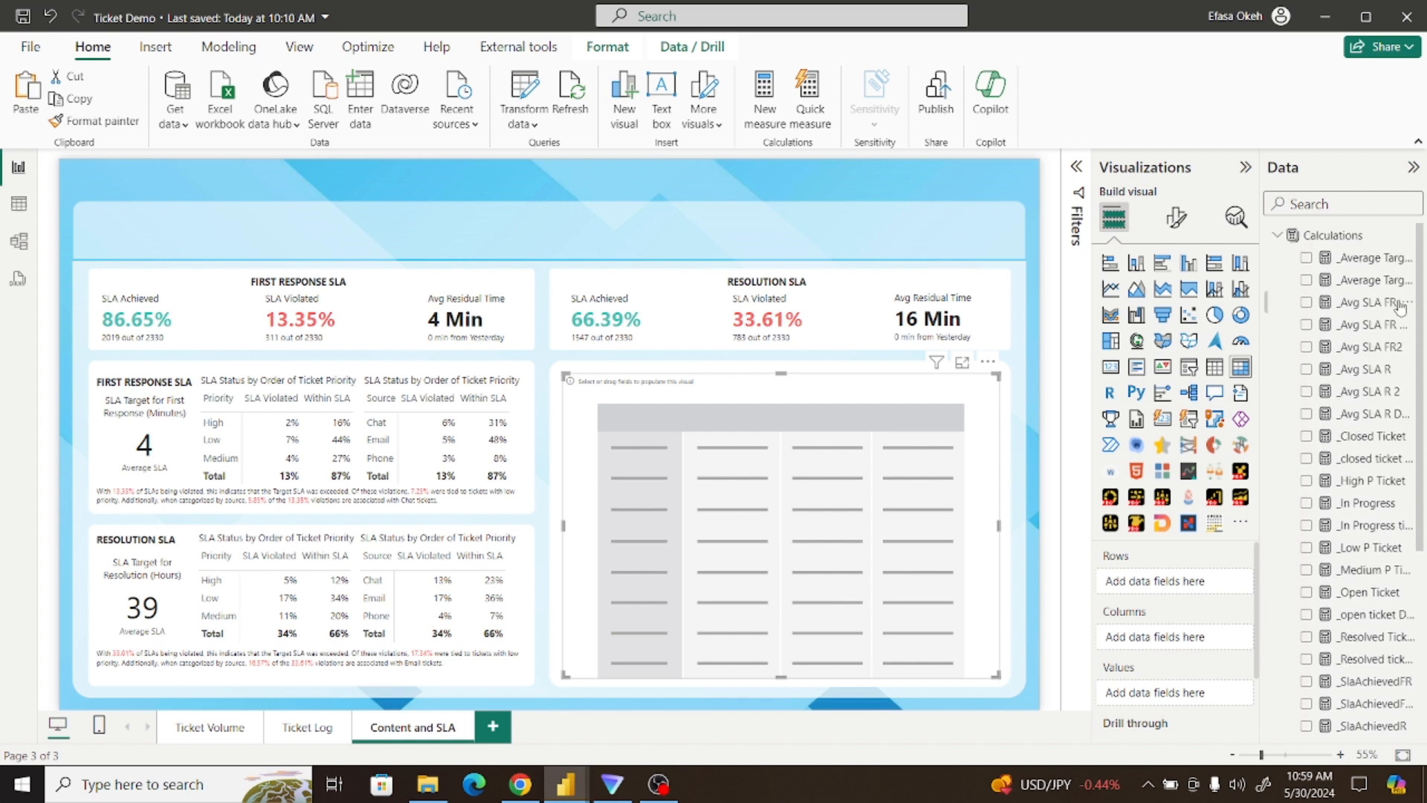
click(1278, 237)
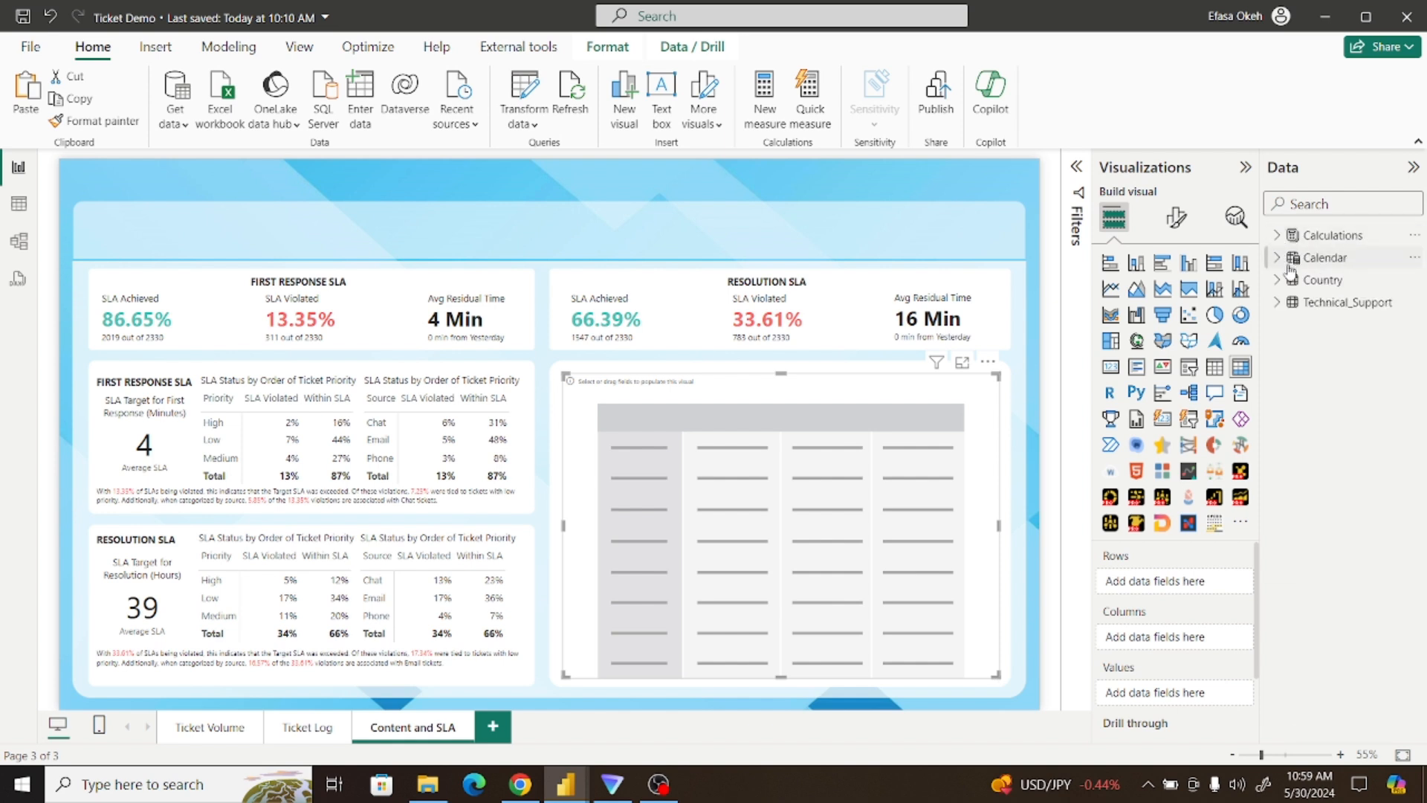
Add Country from the Technical_Support table and Flag from the Country table to the matrix rows, with Flag below Country
click(1276, 303)
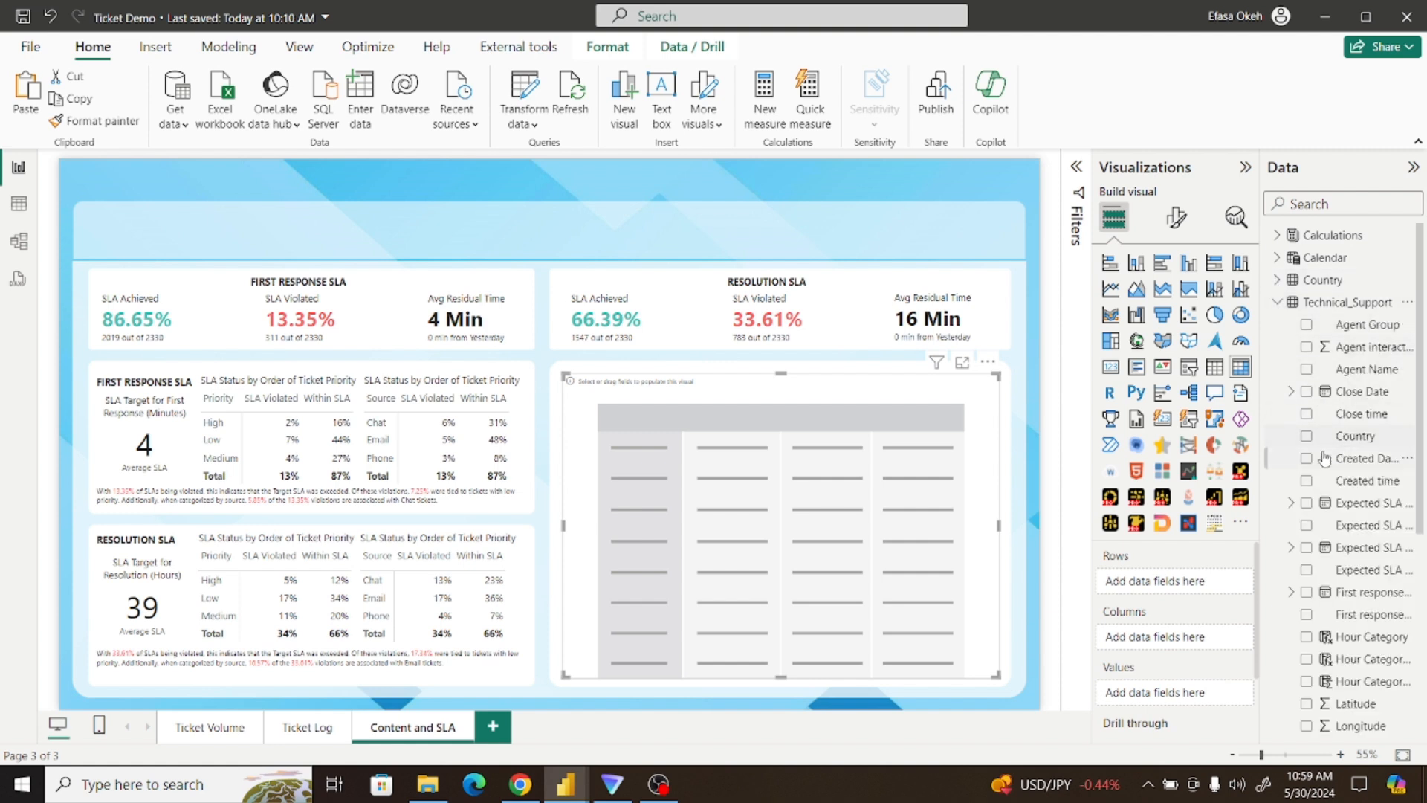
click(1307, 436)
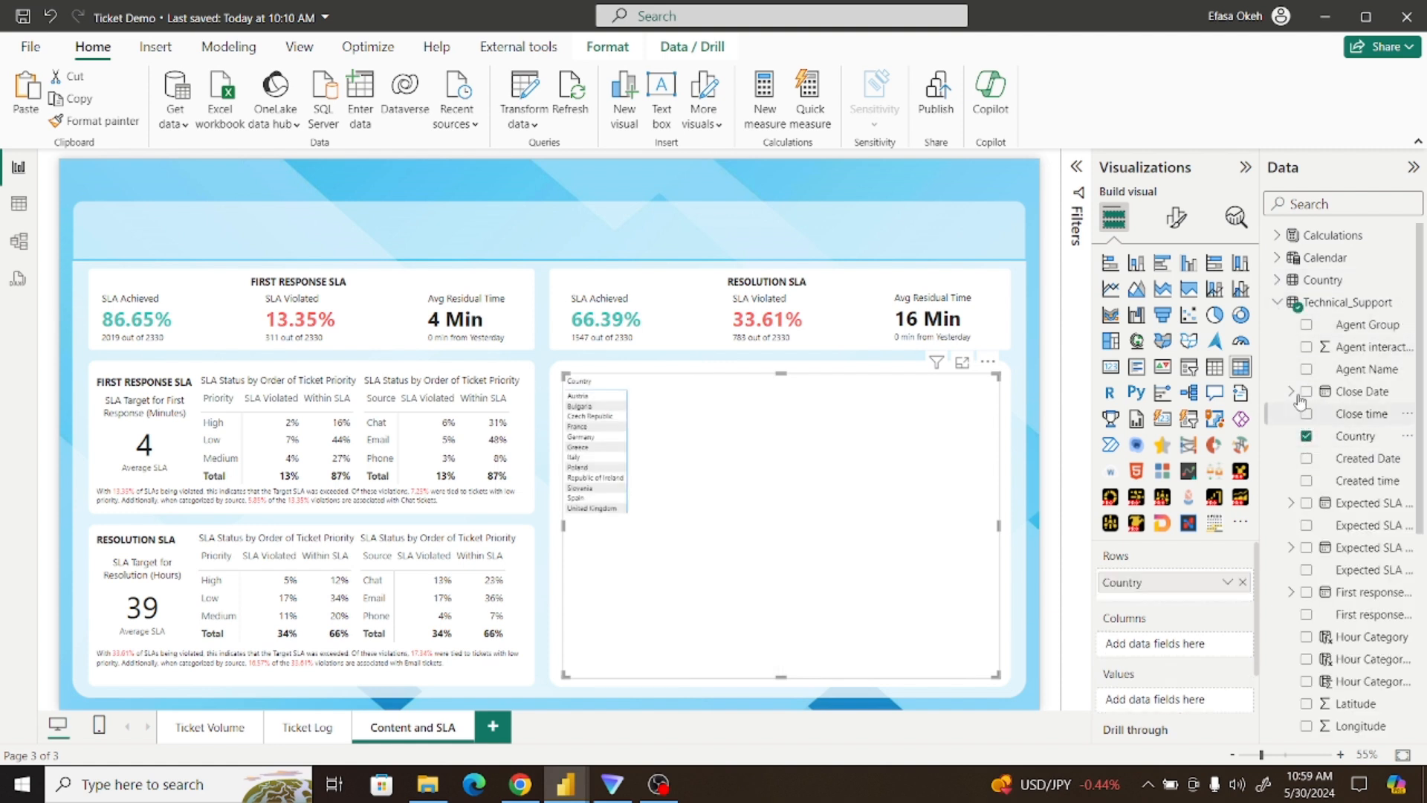
click(1277, 303)
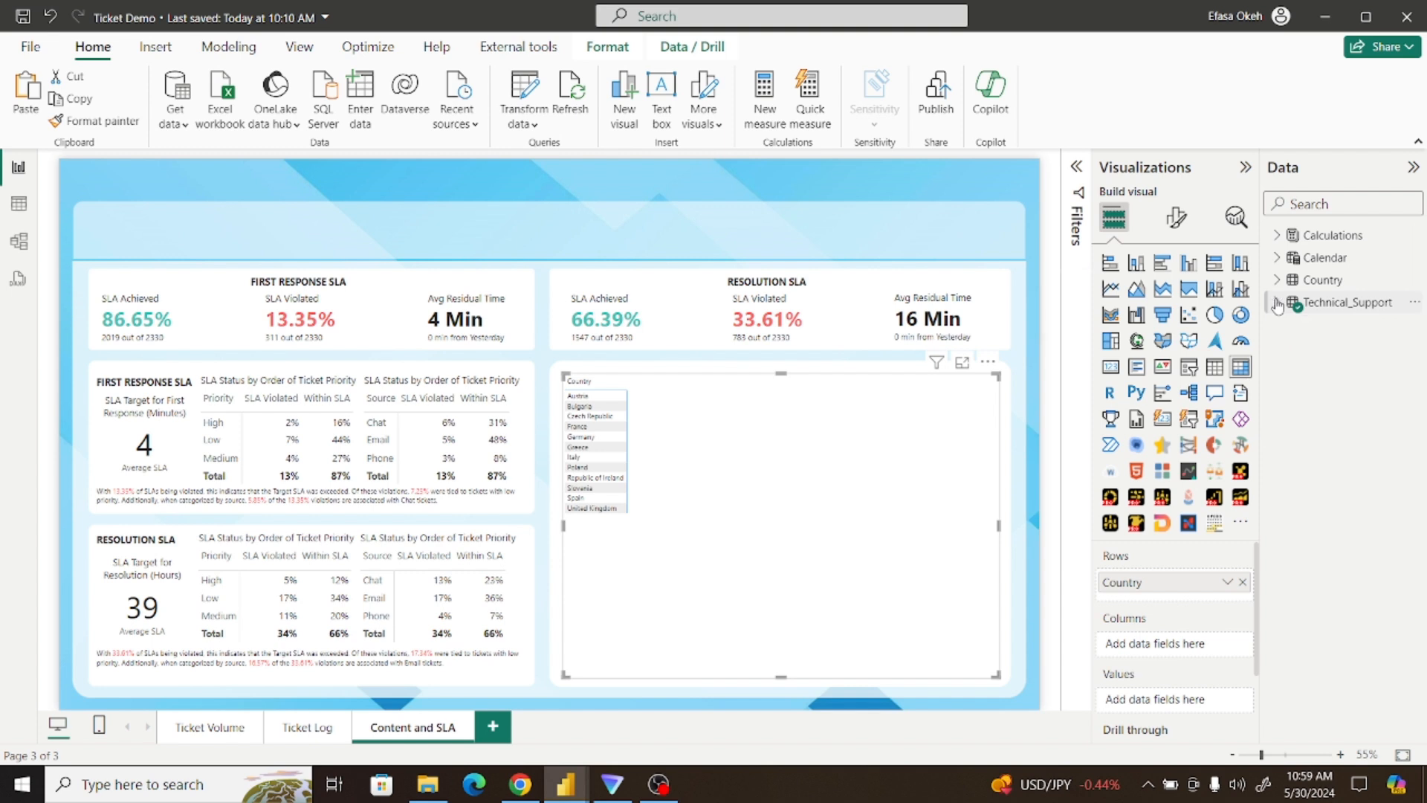
click(1278, 283)
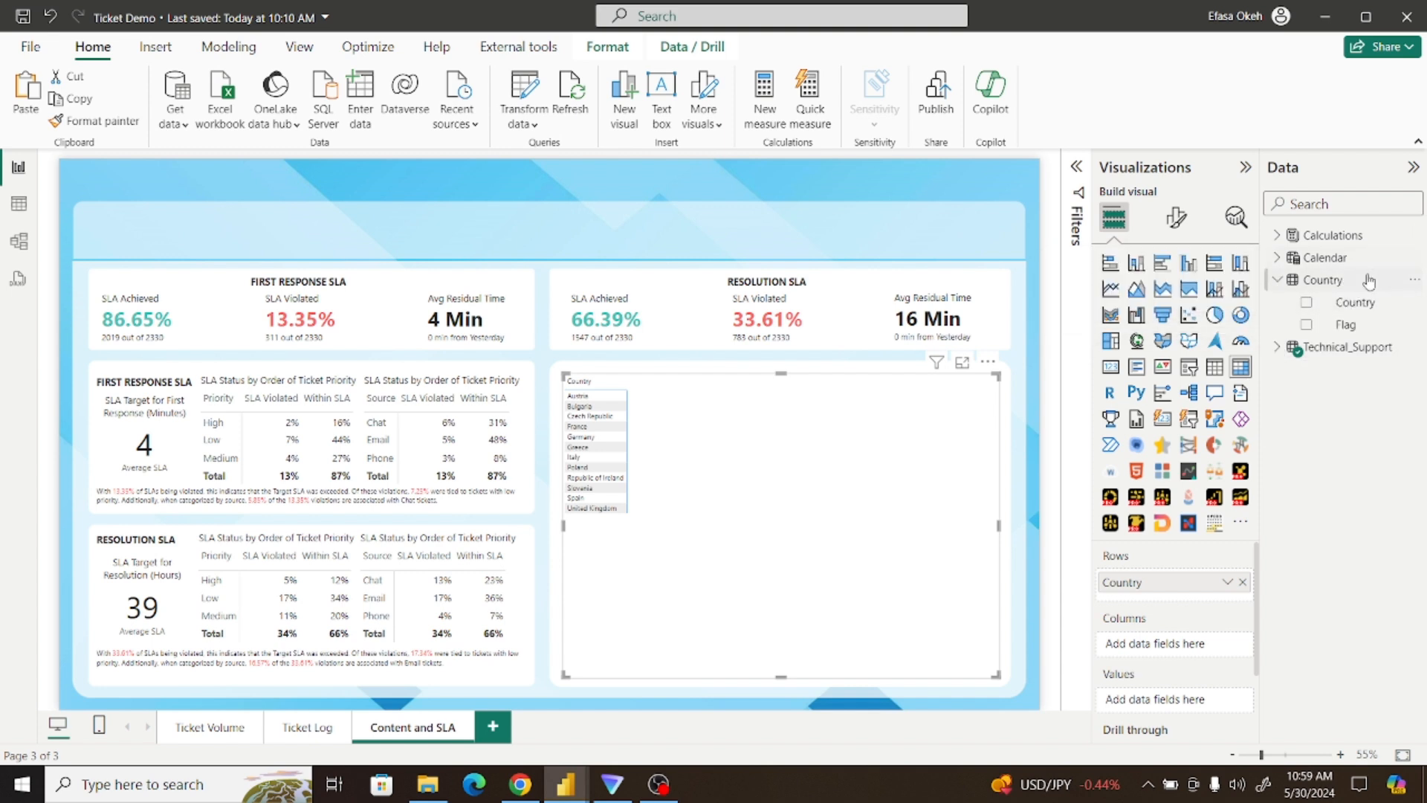
click(1307, 325)
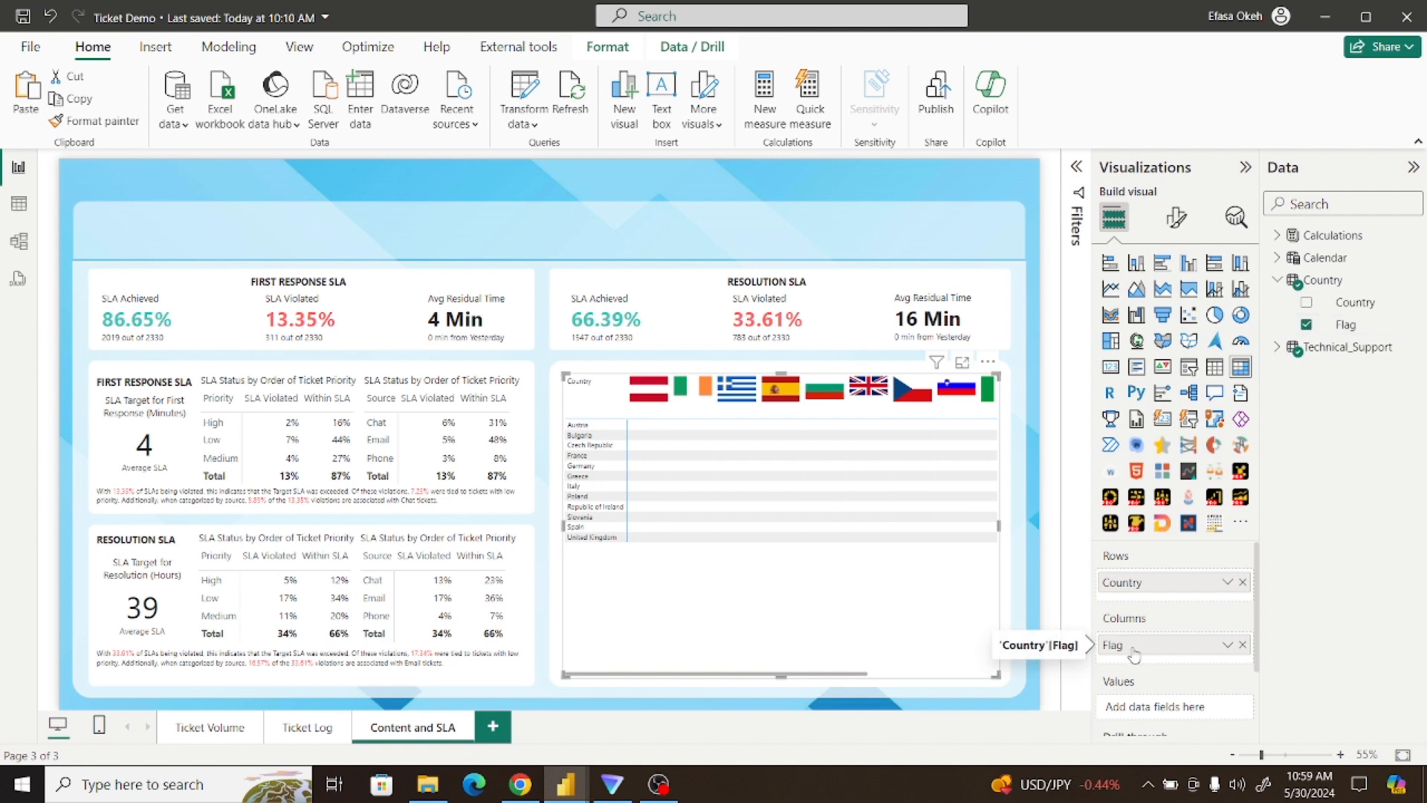
drag(1135, 657, 1139, 603)
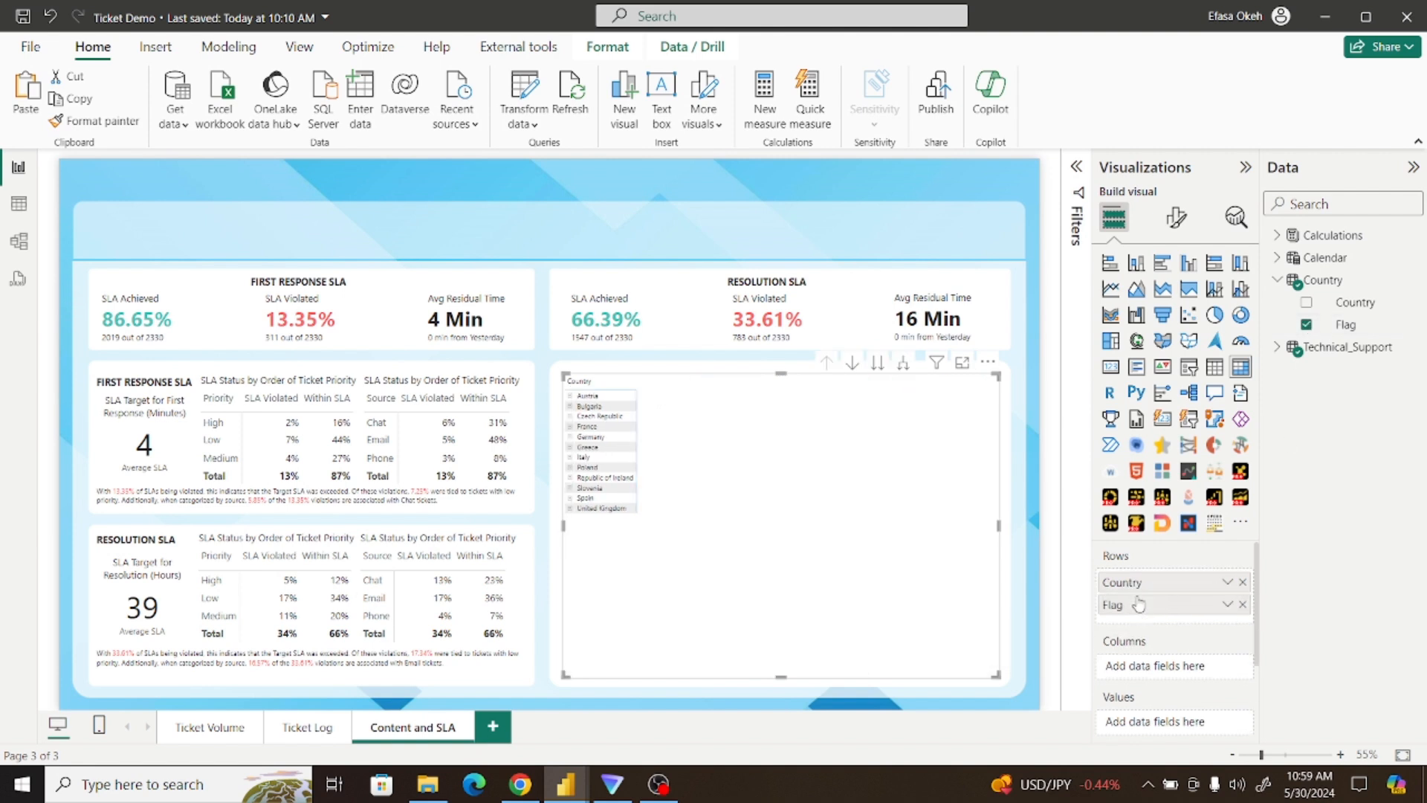
click(1277, 282)
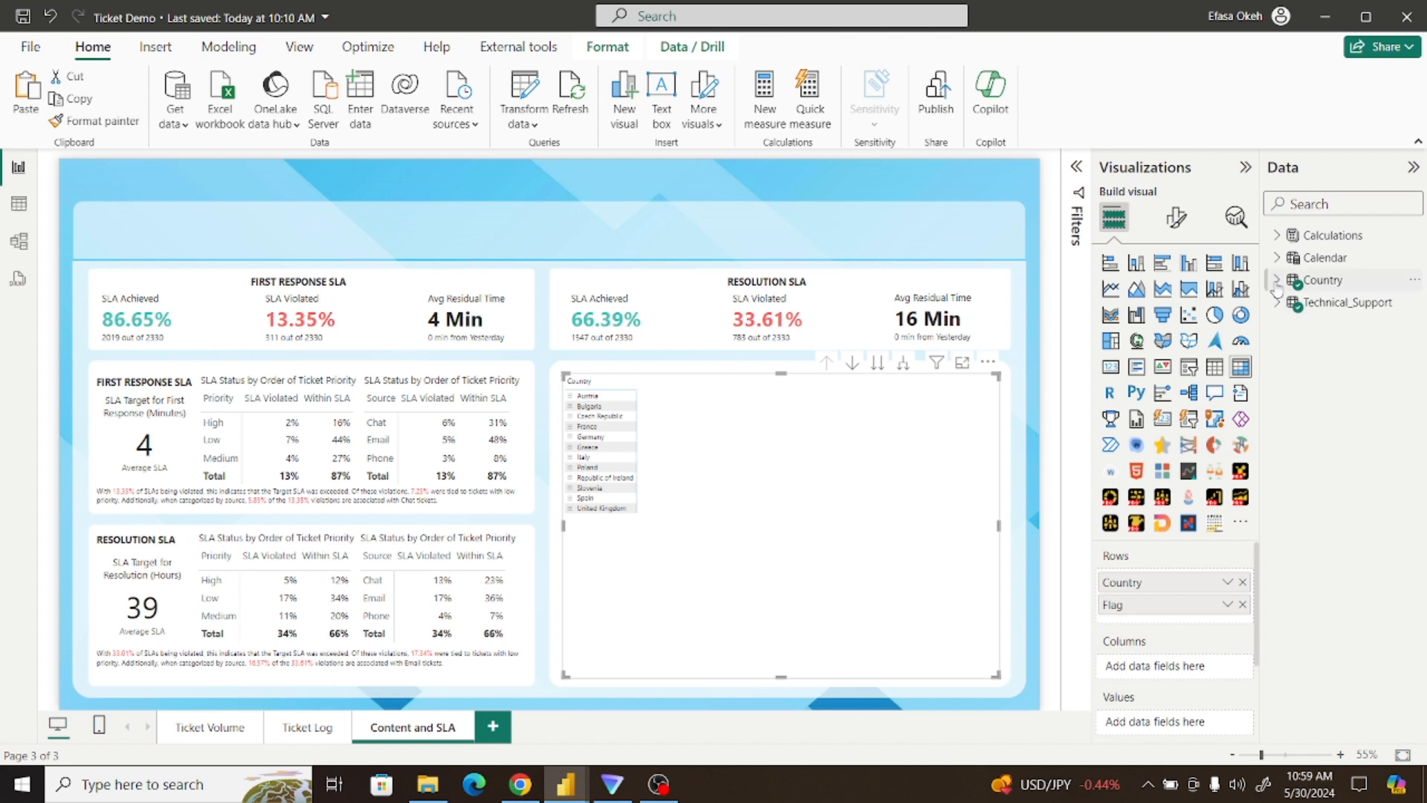
Add the Topic field from the Technical_Support table as the matrix columns, and widen the matrix slightly to the right
click(1277, 236)
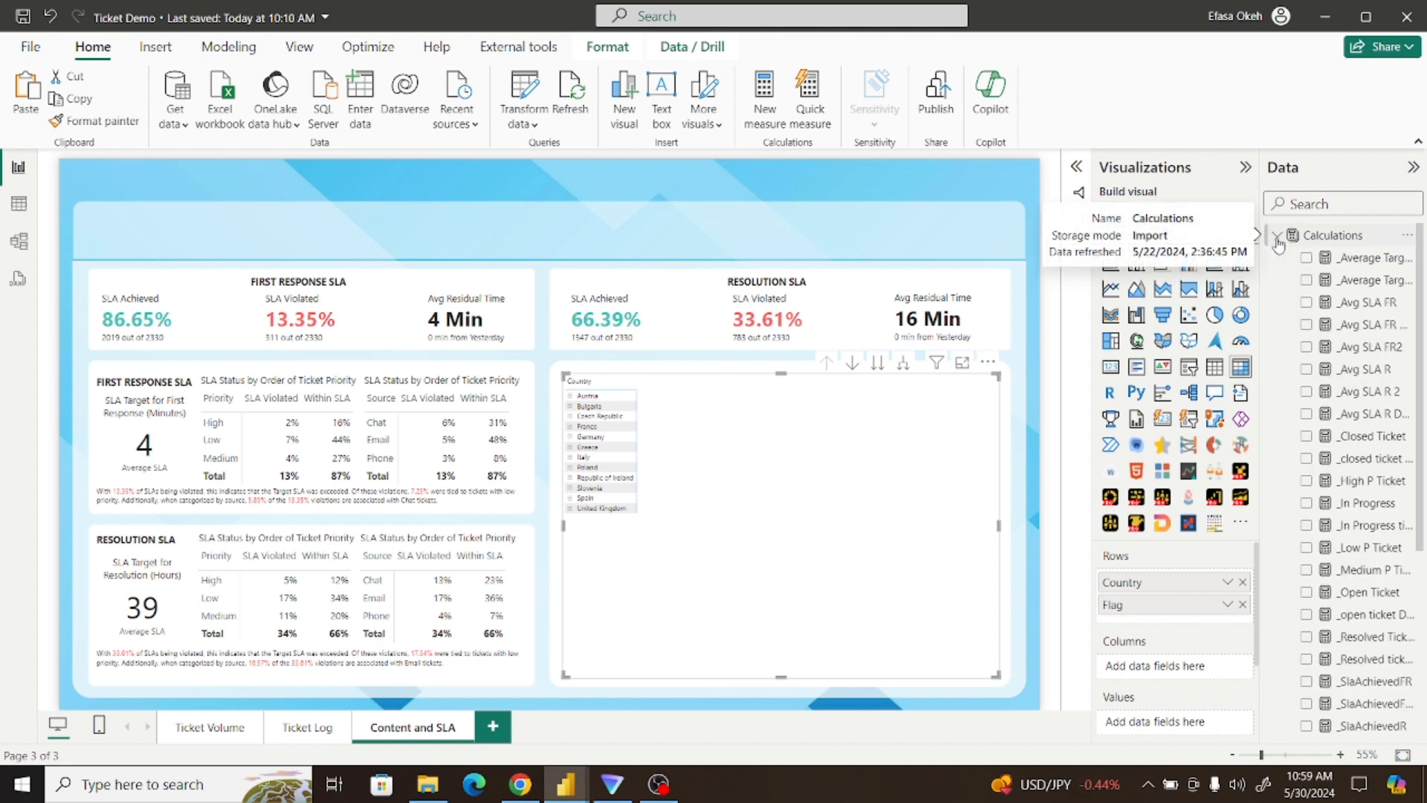
click(1278, 236)
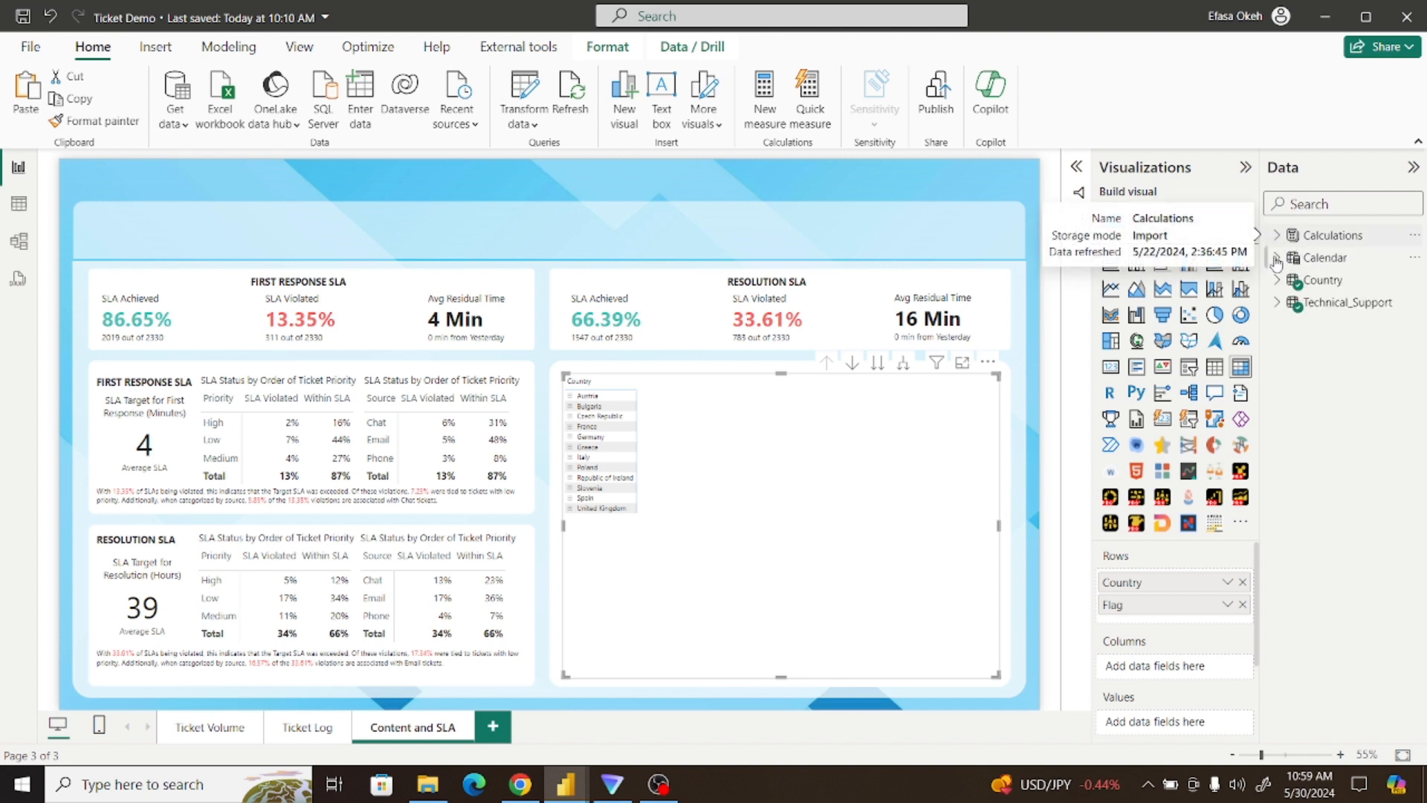
click(1277, 304)
drag(1420, 394, 1423, 601)
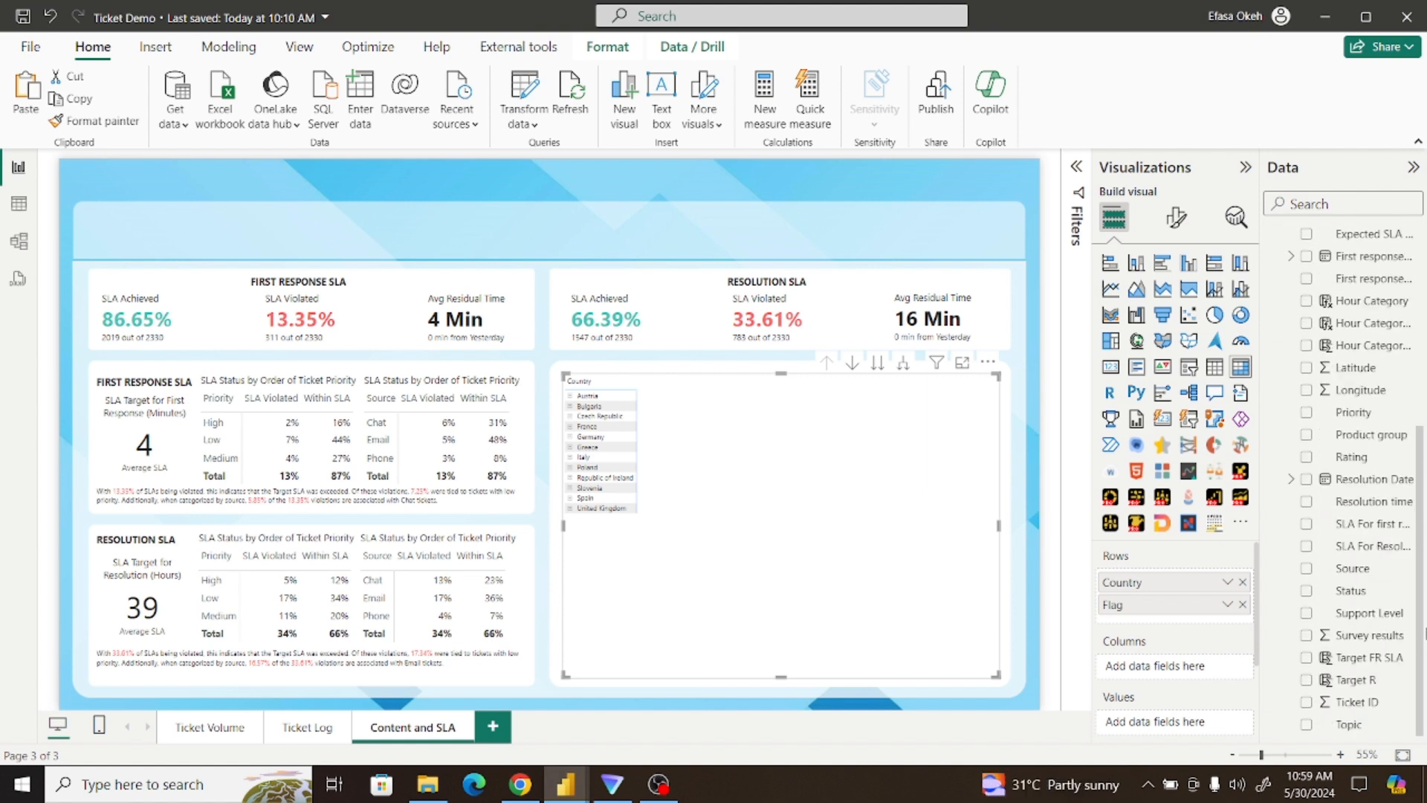
drag(1349, 724, 1182, 669)
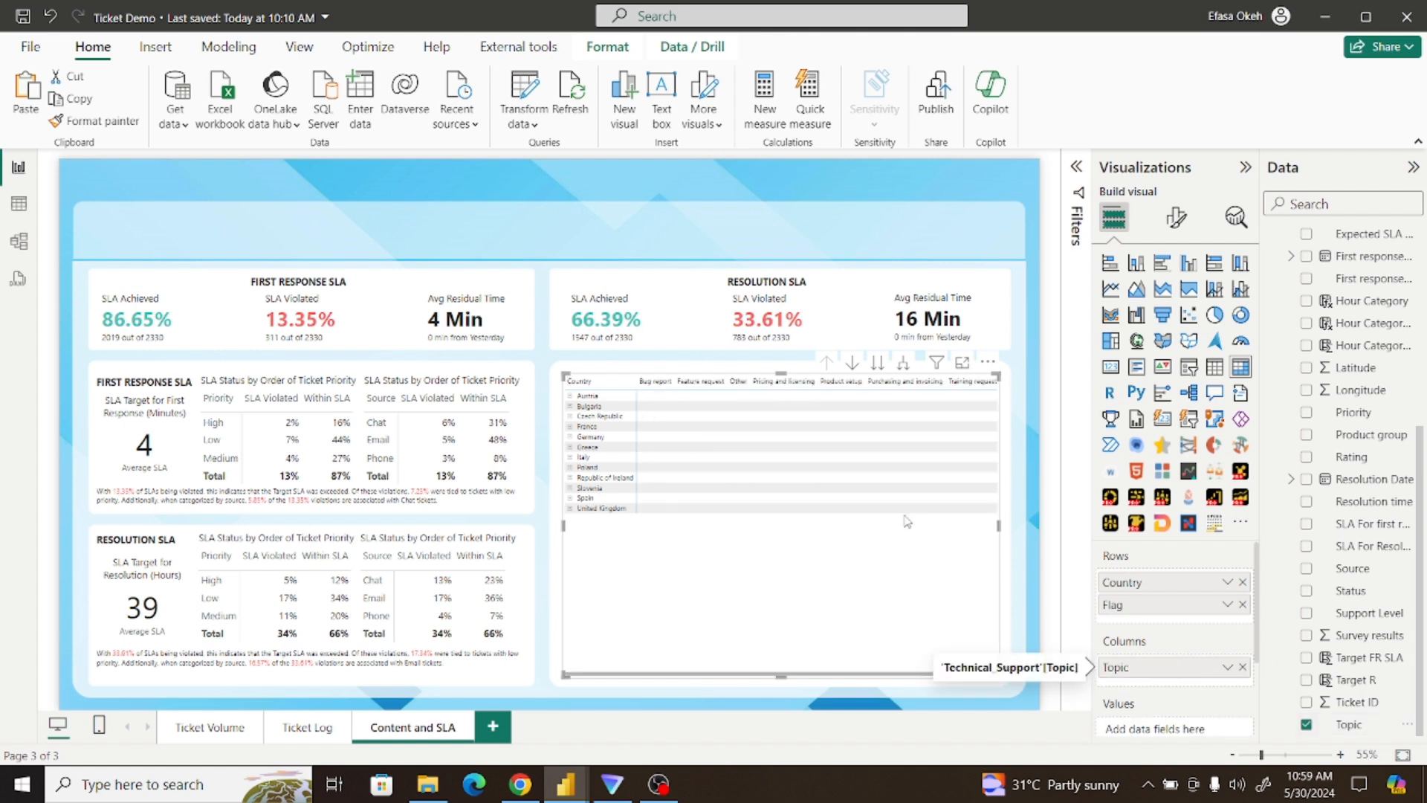
drag(1000, 525, 1011, 521)
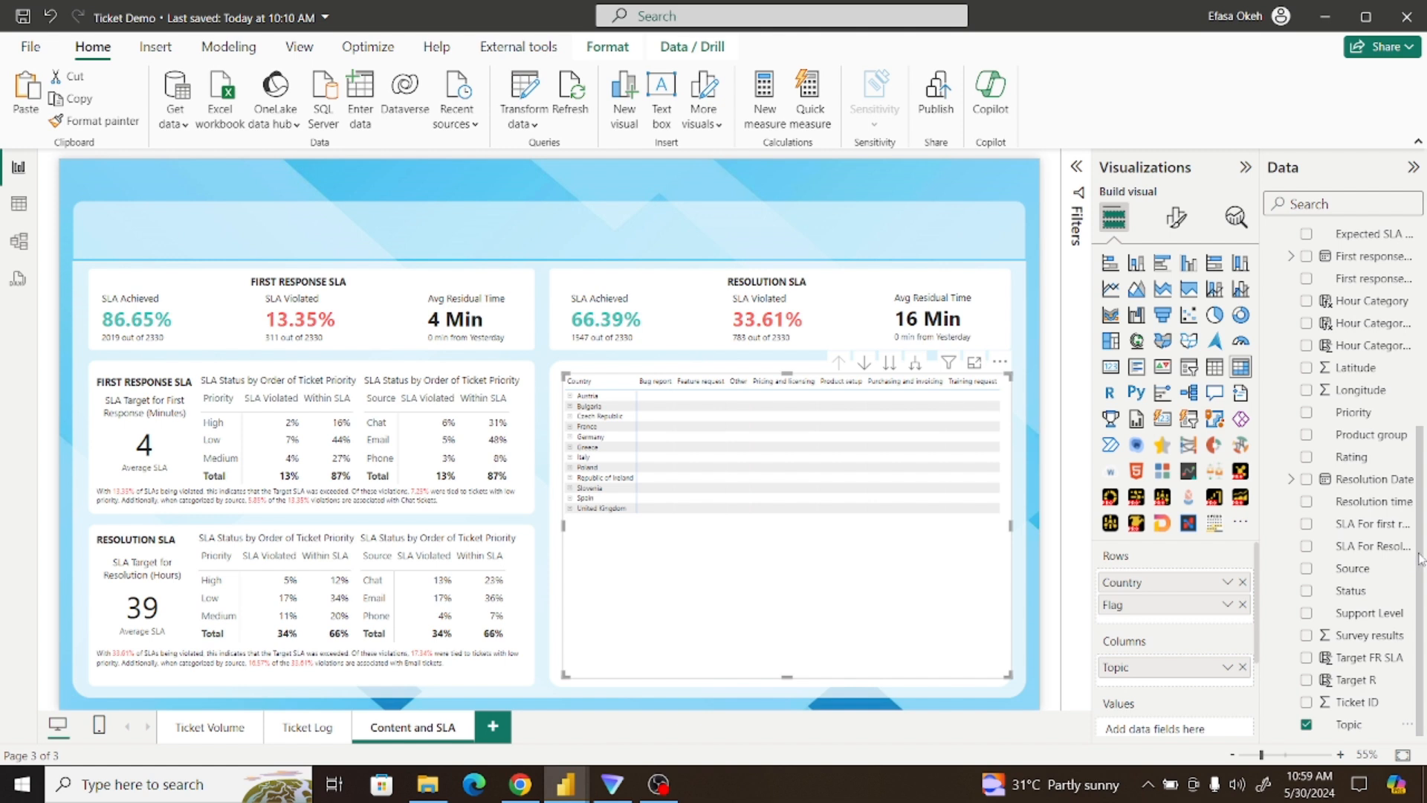
Add the _Total Ticket measure from the Calculations table as the matrix values
scroll(1421, 559, up, 5)
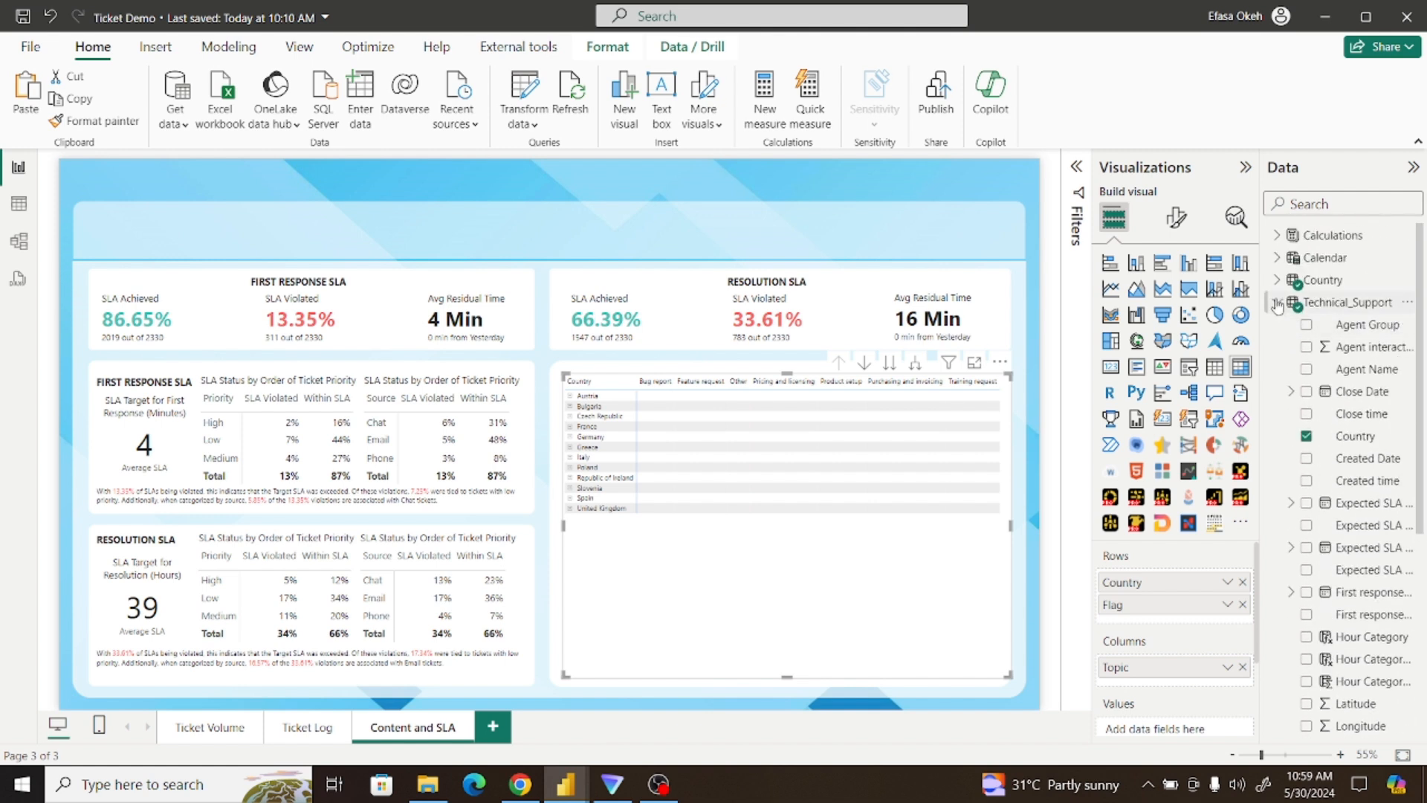
click(1277, 303)
click(1277, 235)
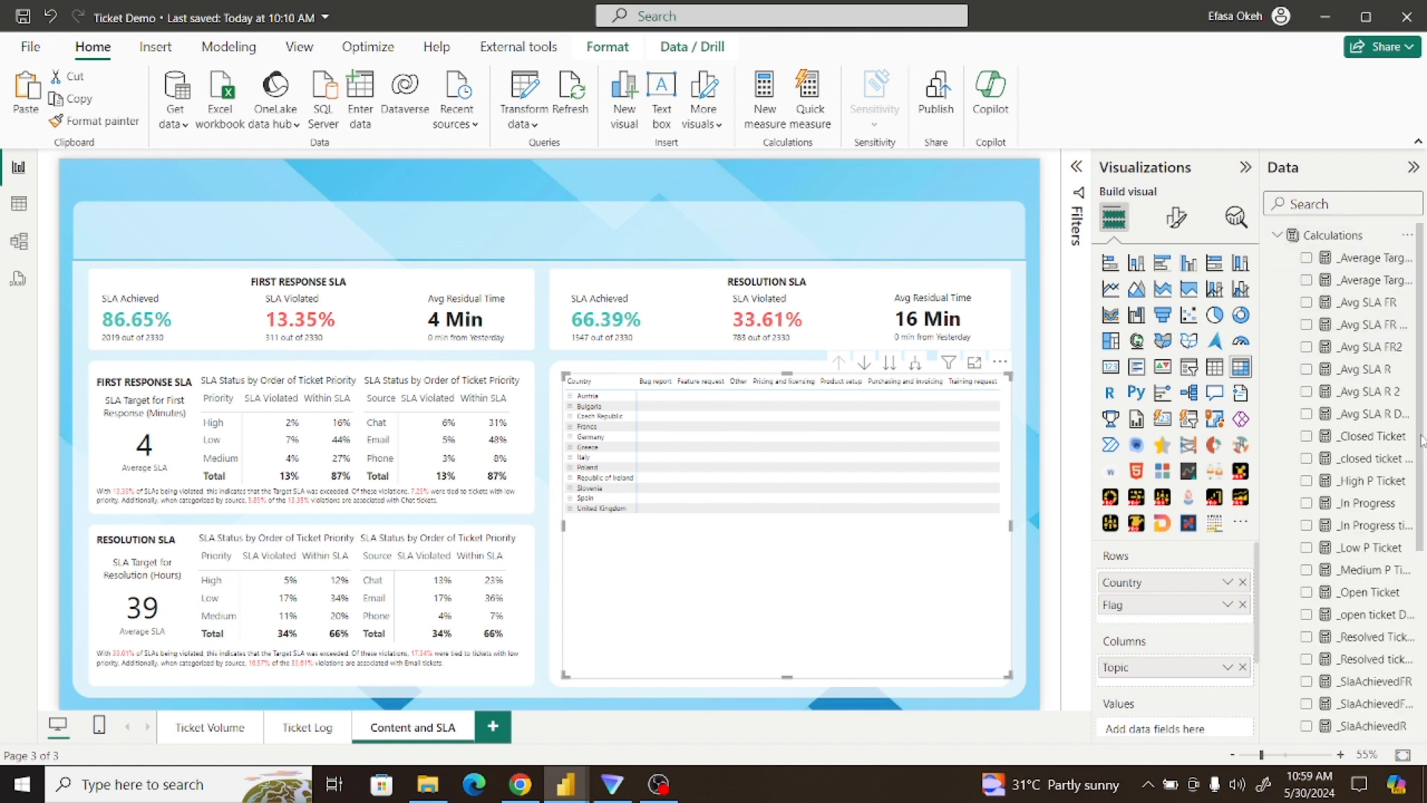
scroll(1421, 440, down, 5)
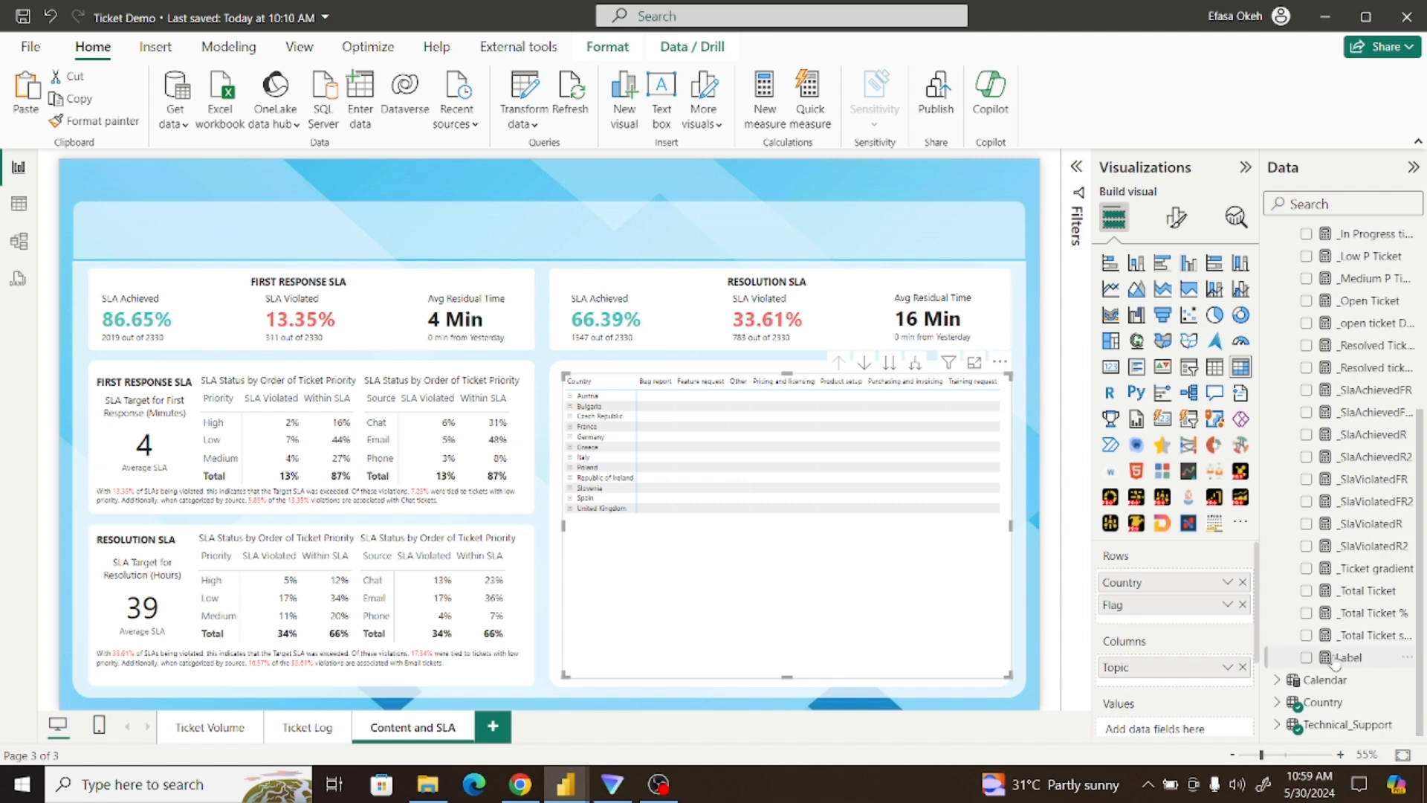
click(1307, 592)
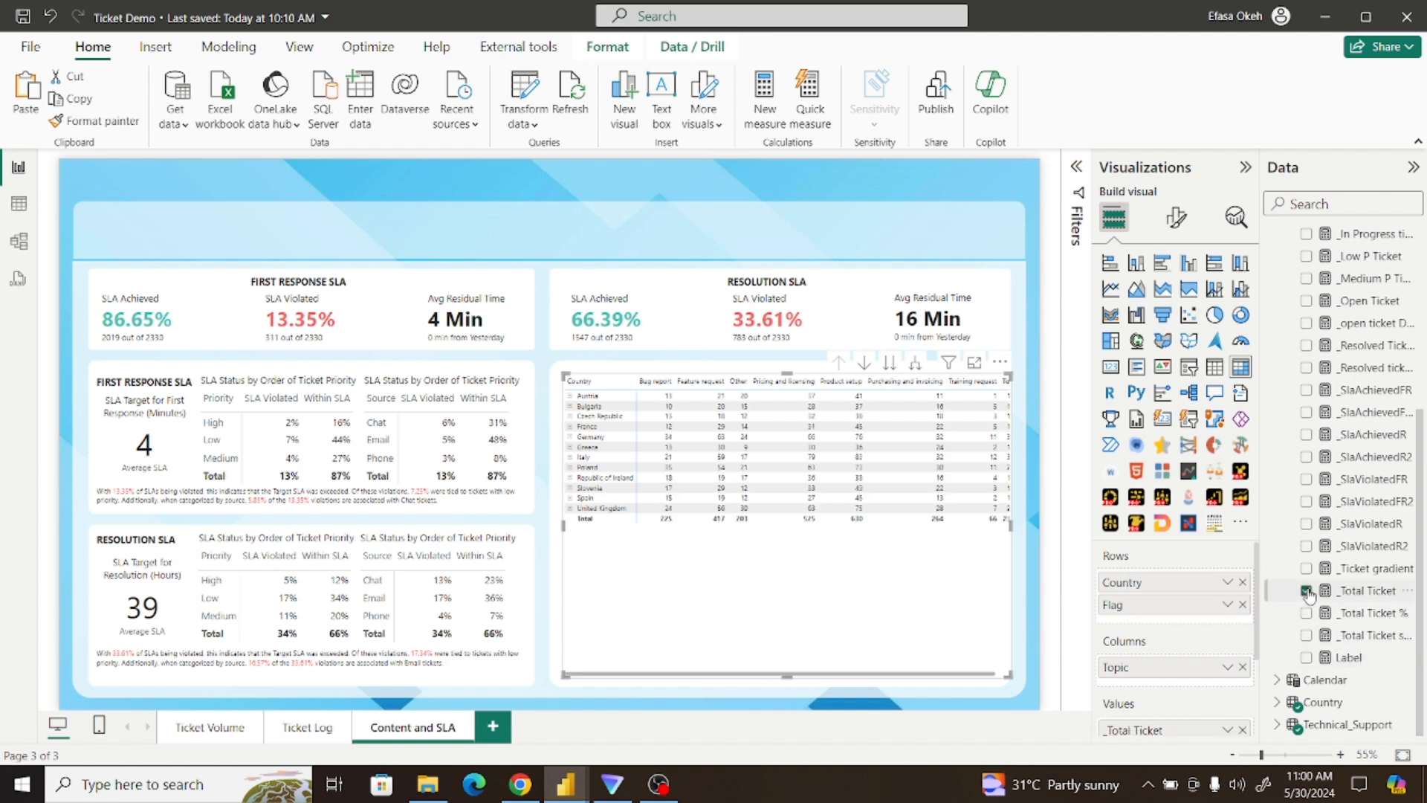
Test expanding and collapsing the Austria row, and expand the whole matrix to the next level to show the country flags
click(571, 398)
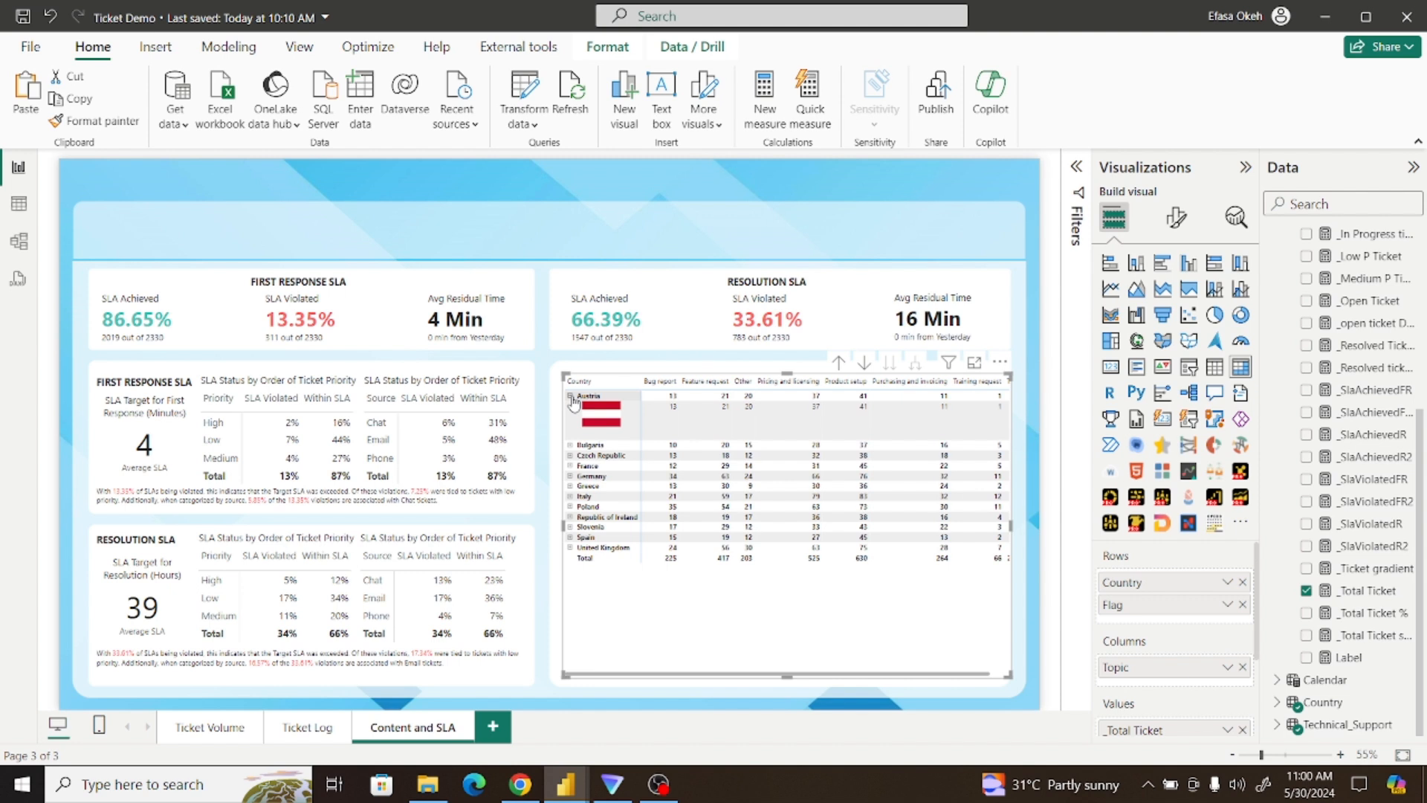
click(572, 398)
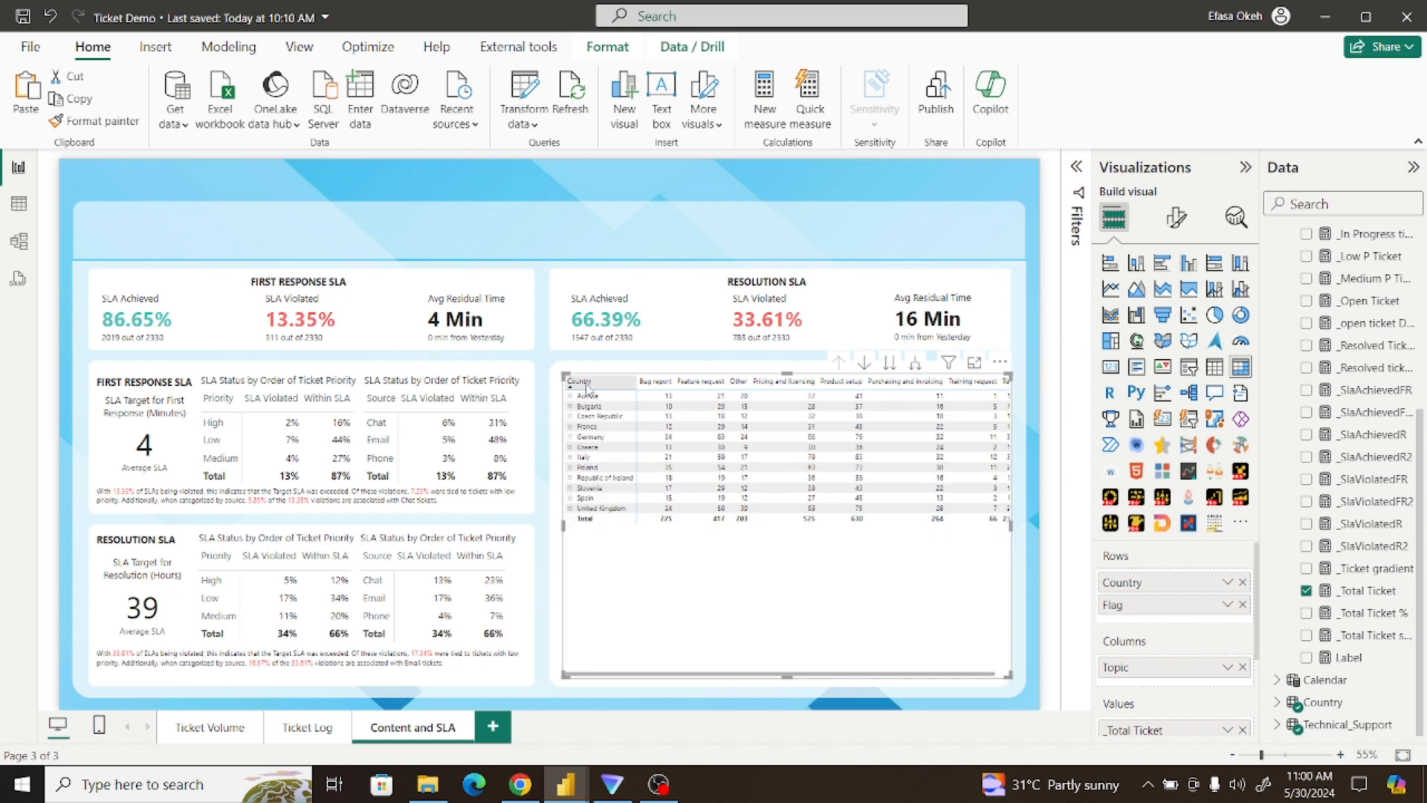
right_click(586, 387)
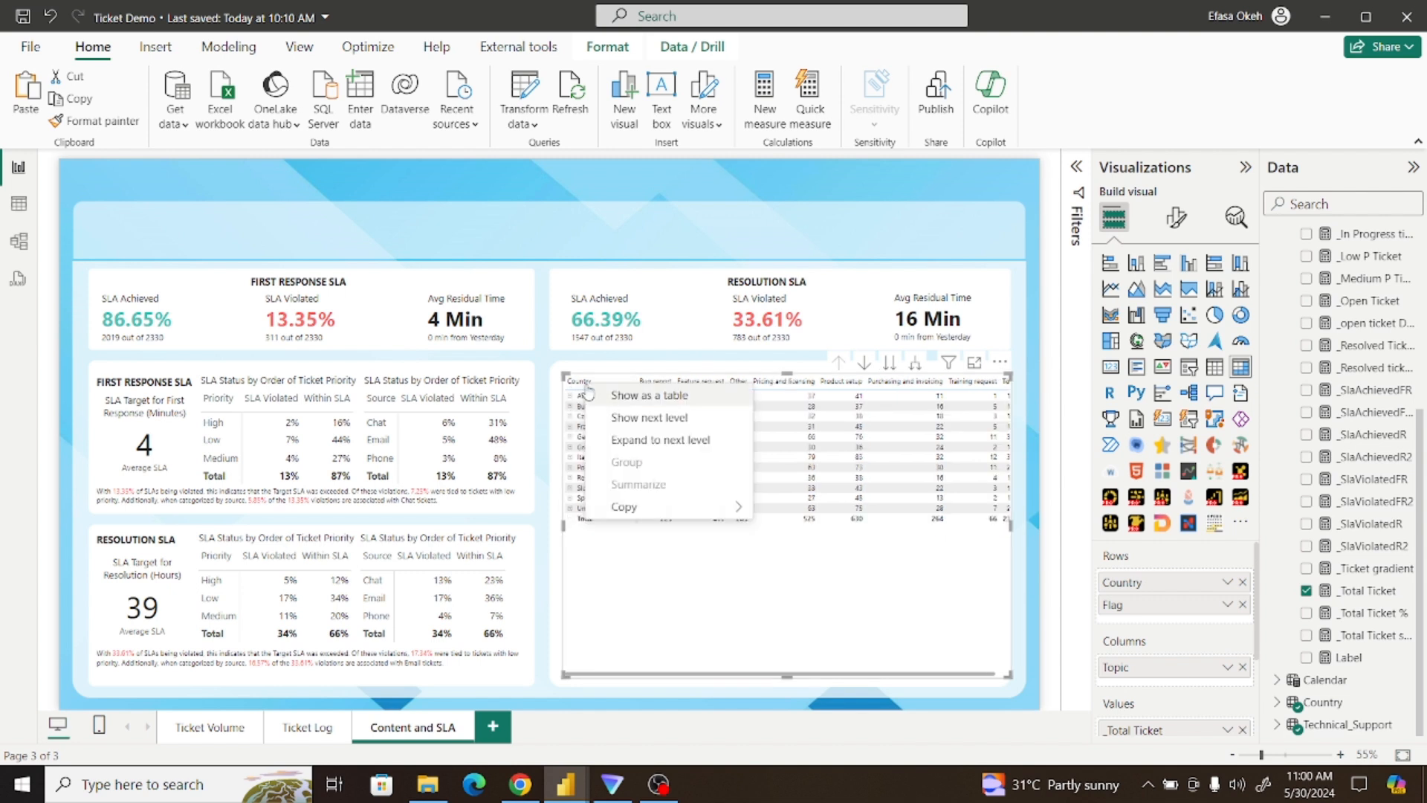
click(697, 443)
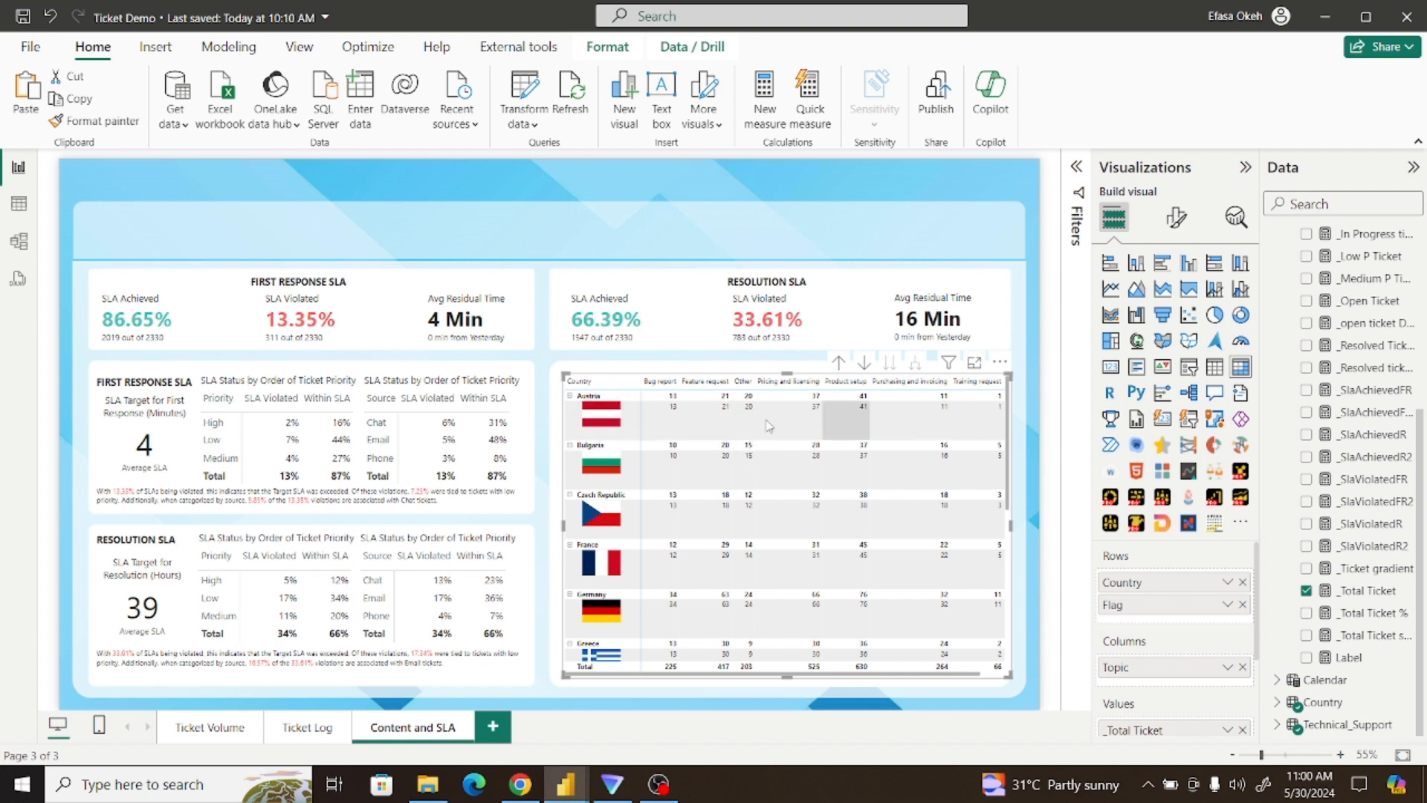
Set the matrix layout to Tabular so that flags sit in their own column
click(1176, 223)
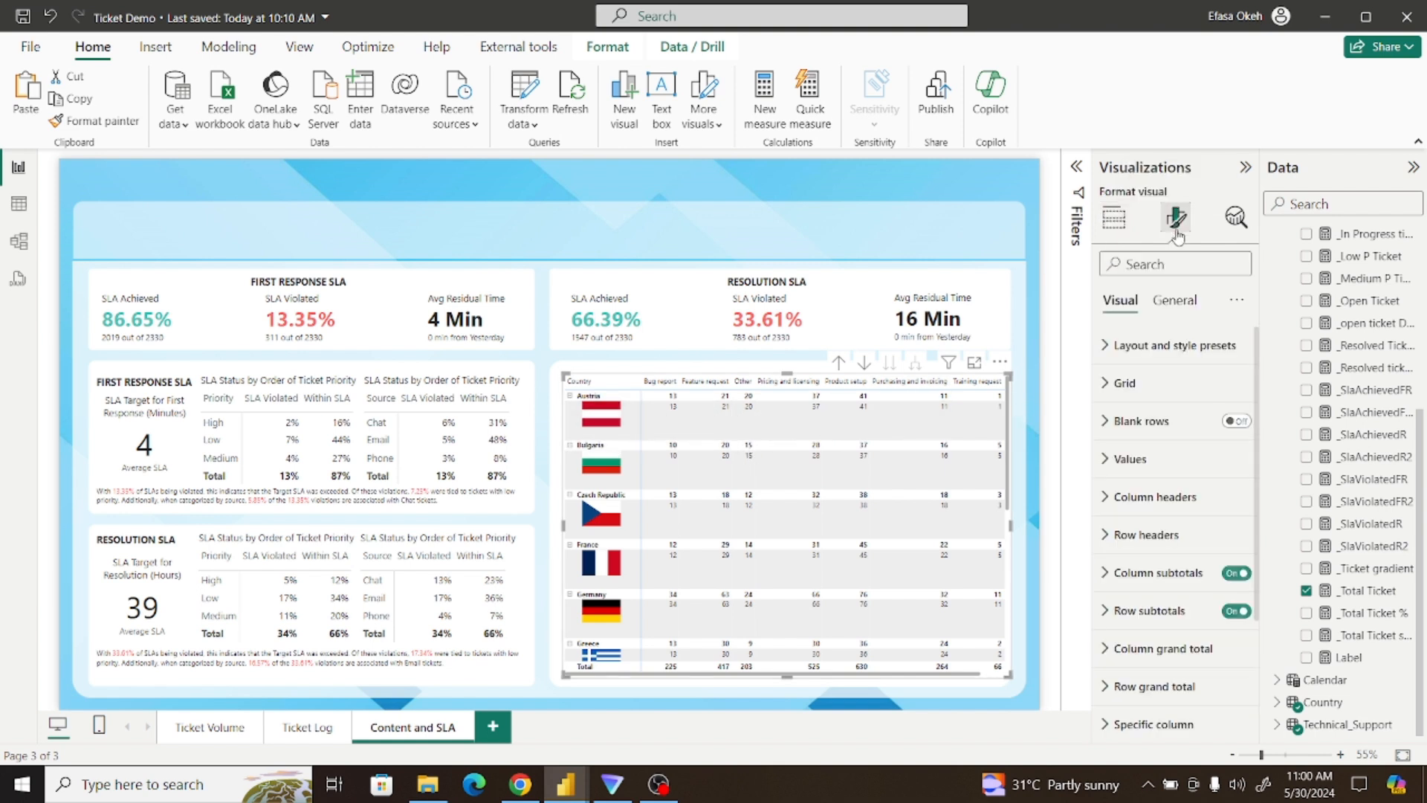
click(1141, 356)
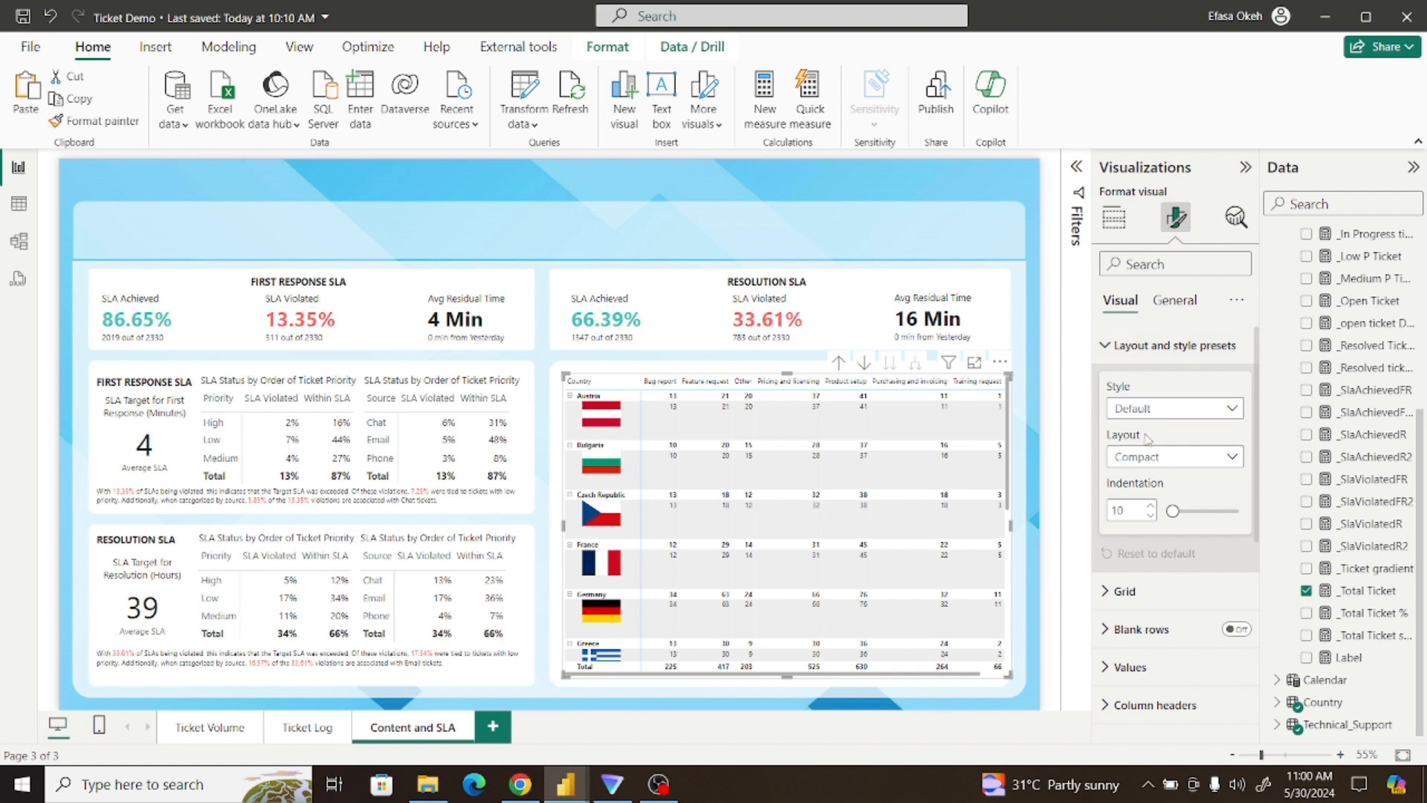
click(1141, 459)
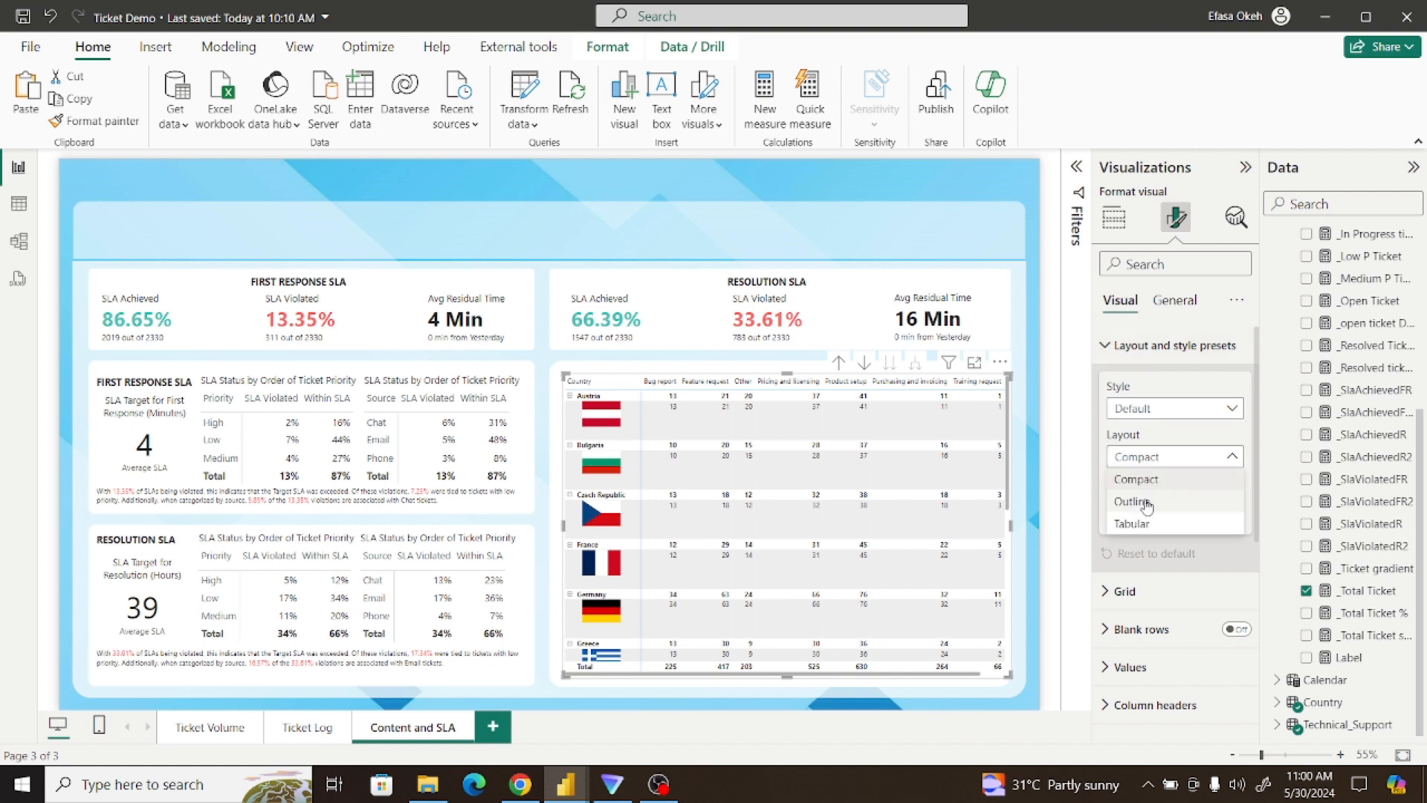
click(1137, 525)
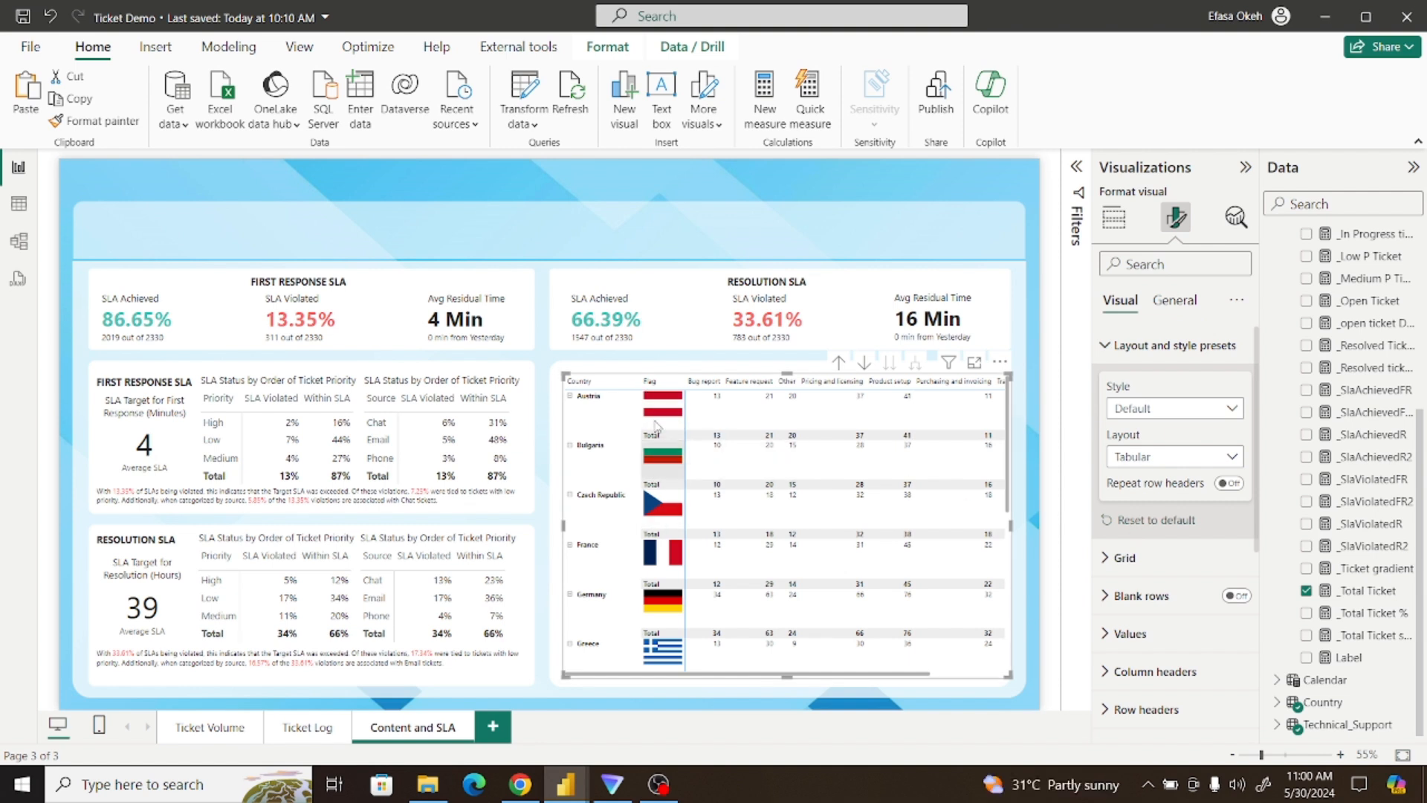
Collapse the entire country level of the matrix, and expand the entire level again
right_click(595, 420)
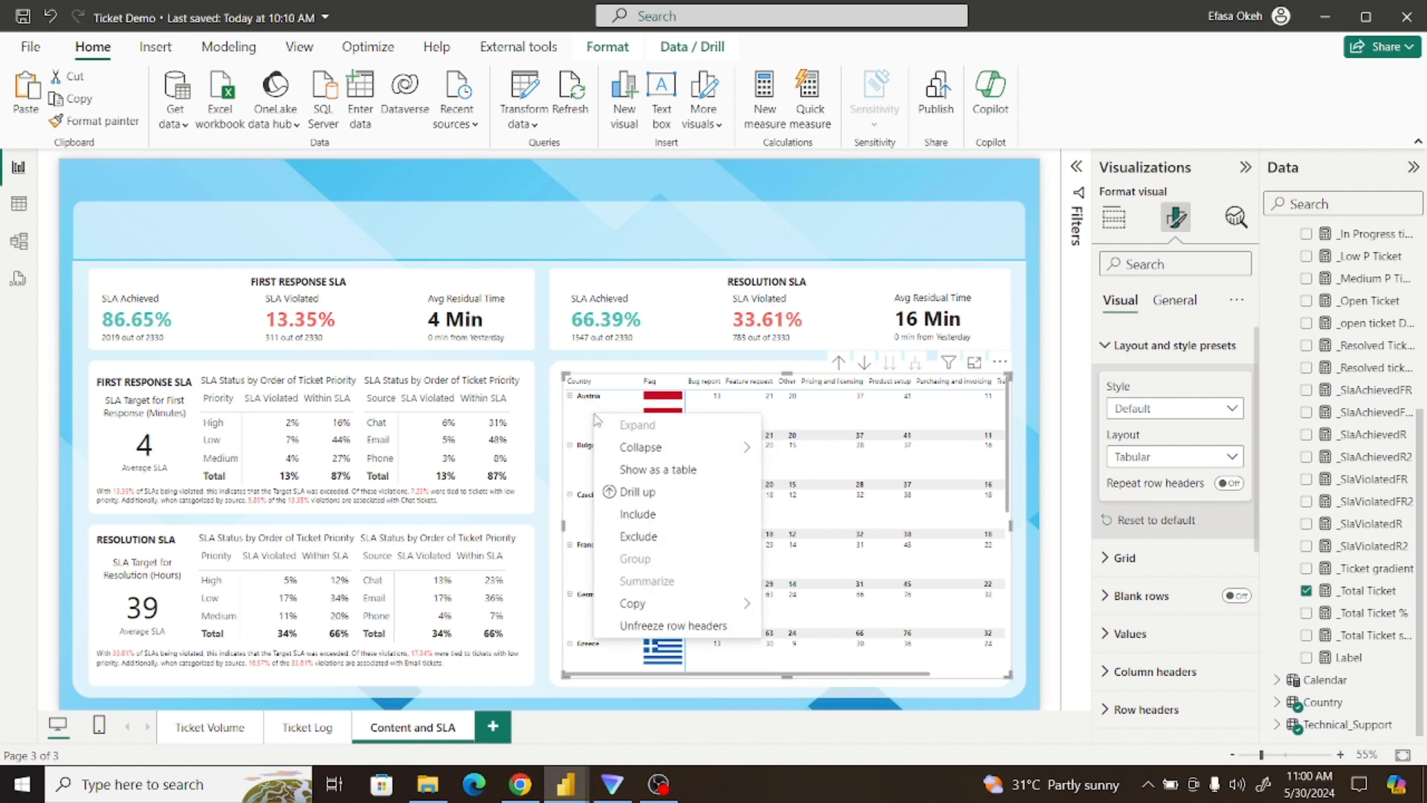
mouse_move(676, 452)
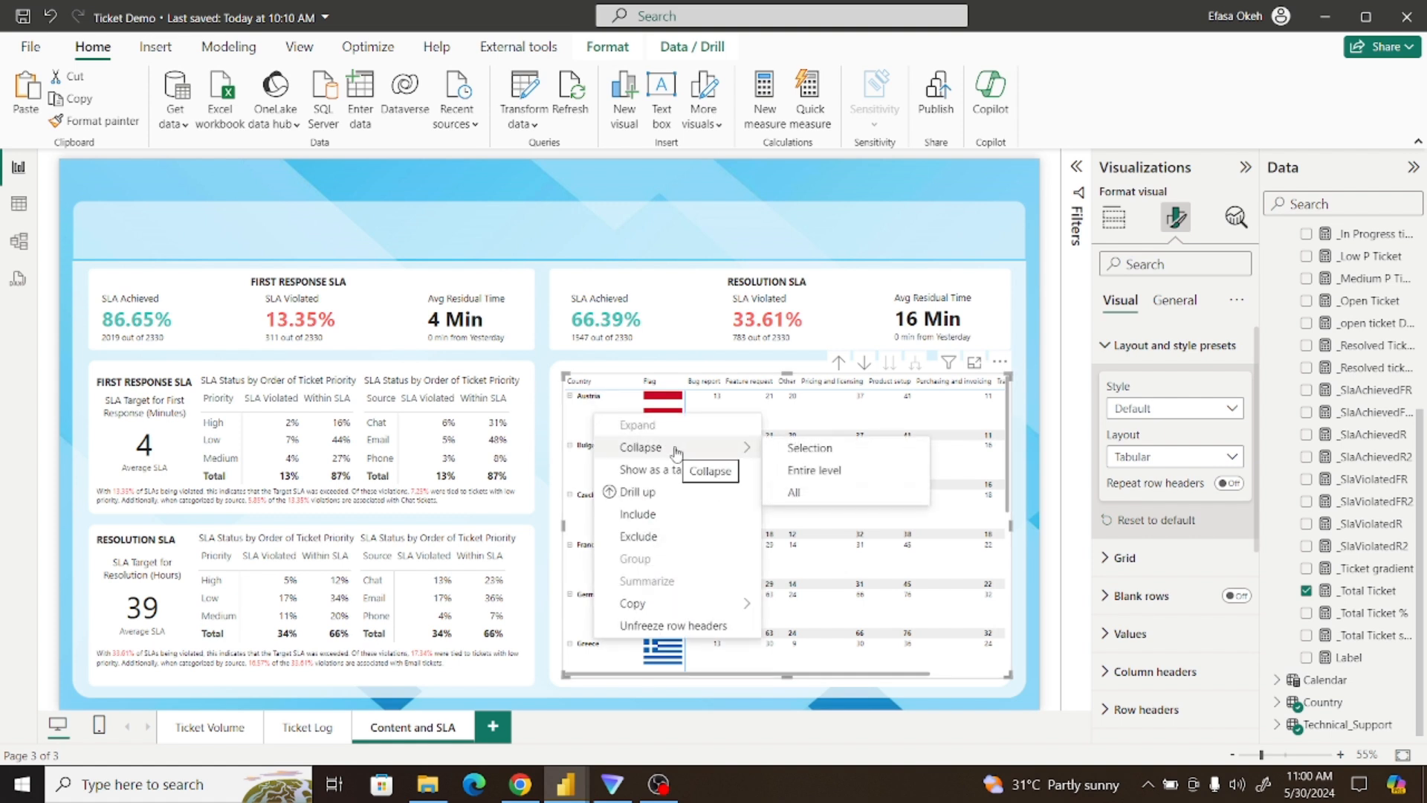
click(811, 473)
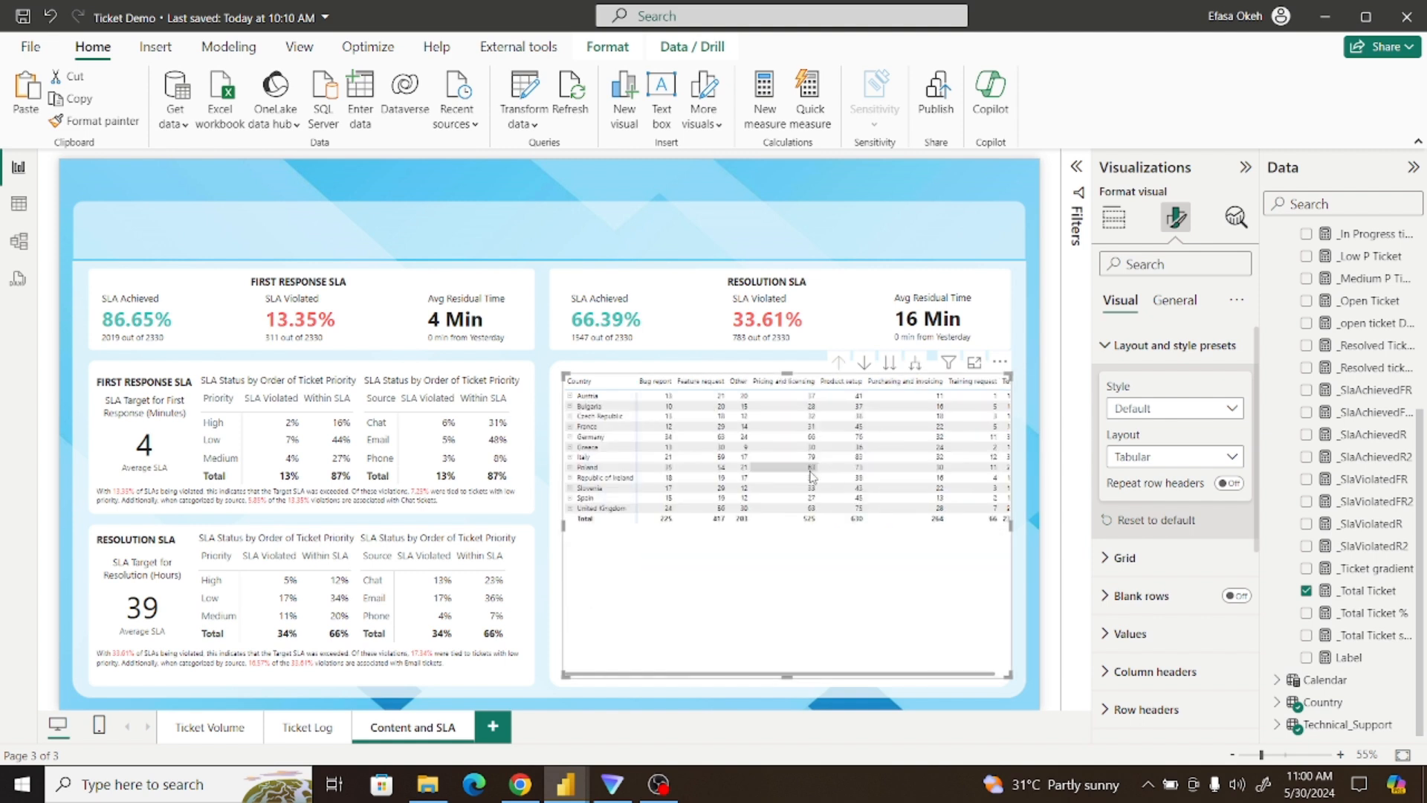
right_click(608, 402)
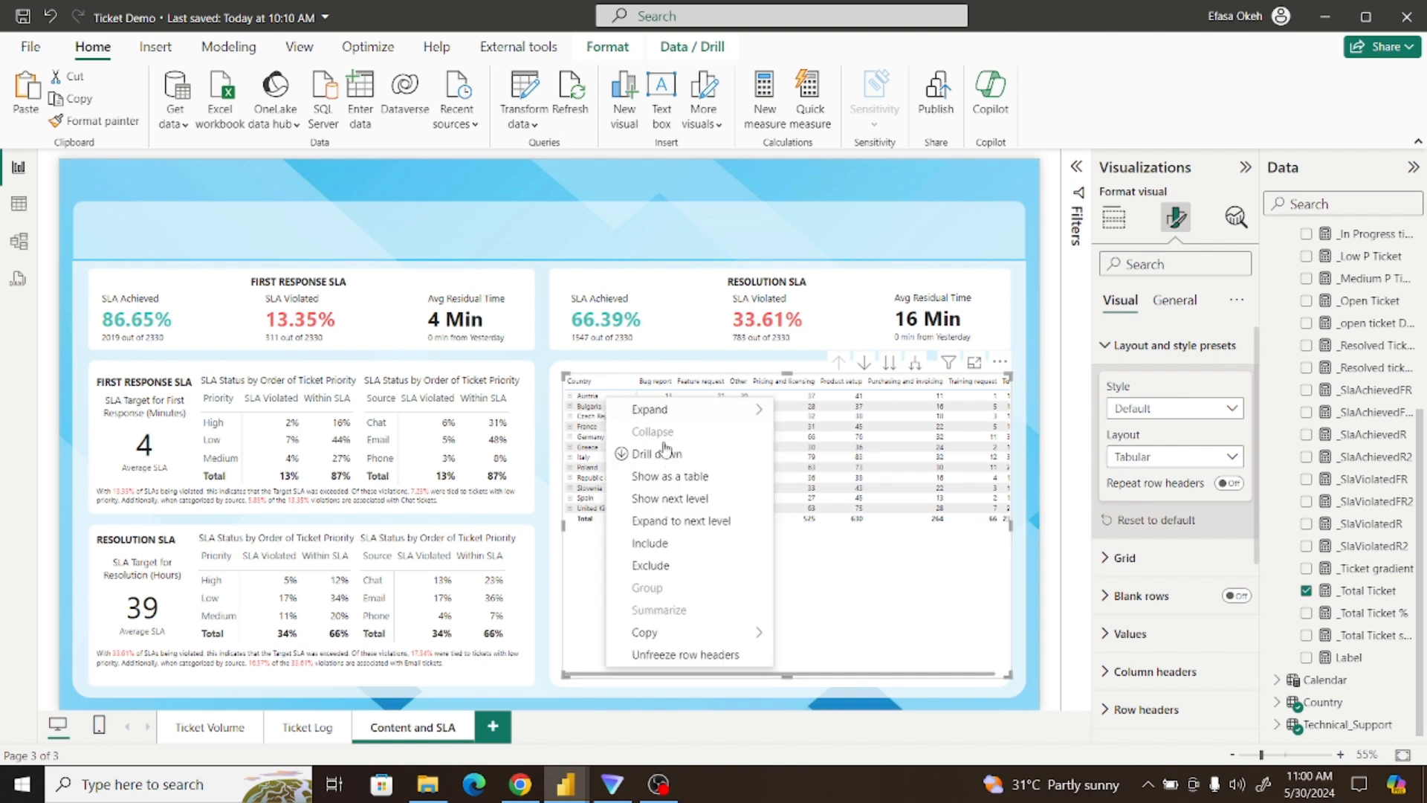
mouse_move(674, 420)
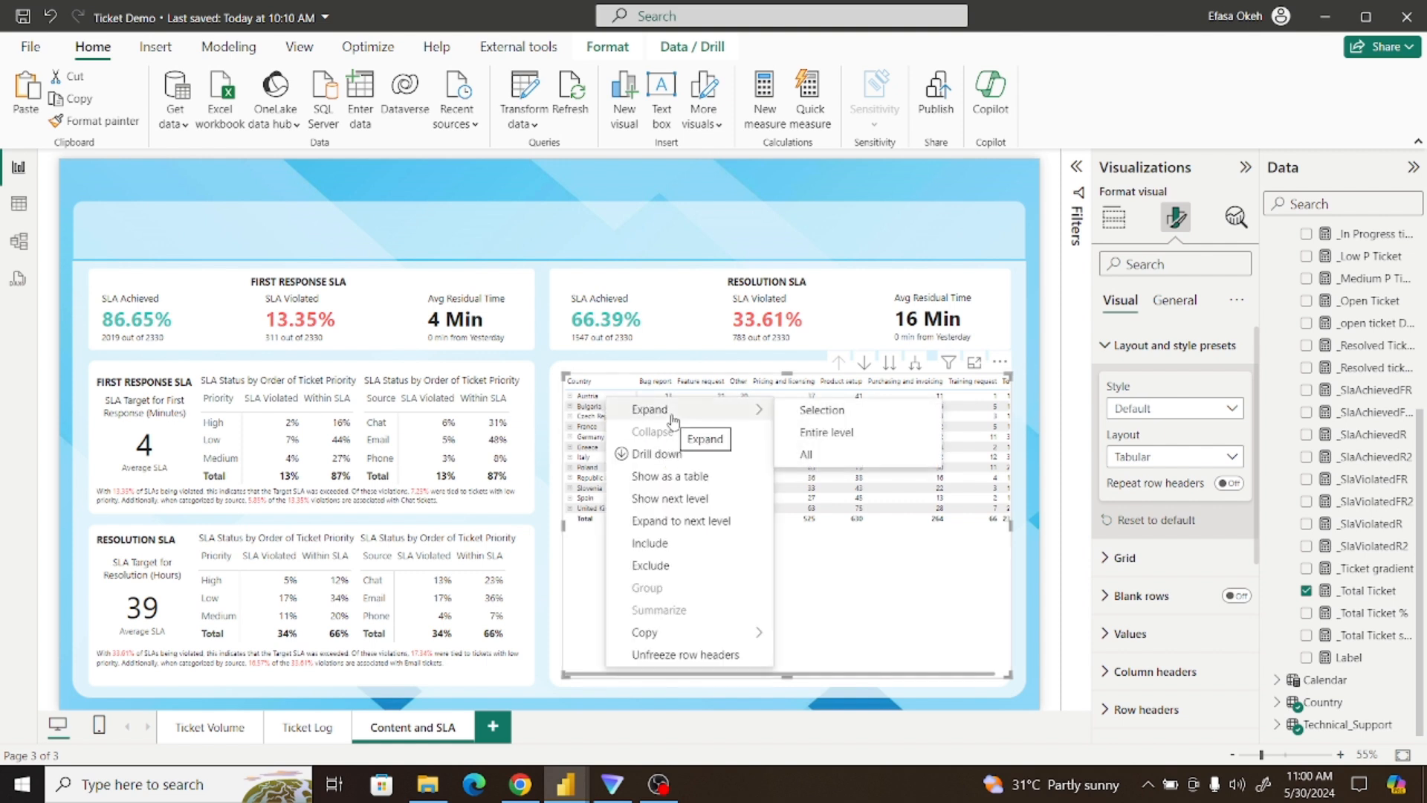
click(823, 434)
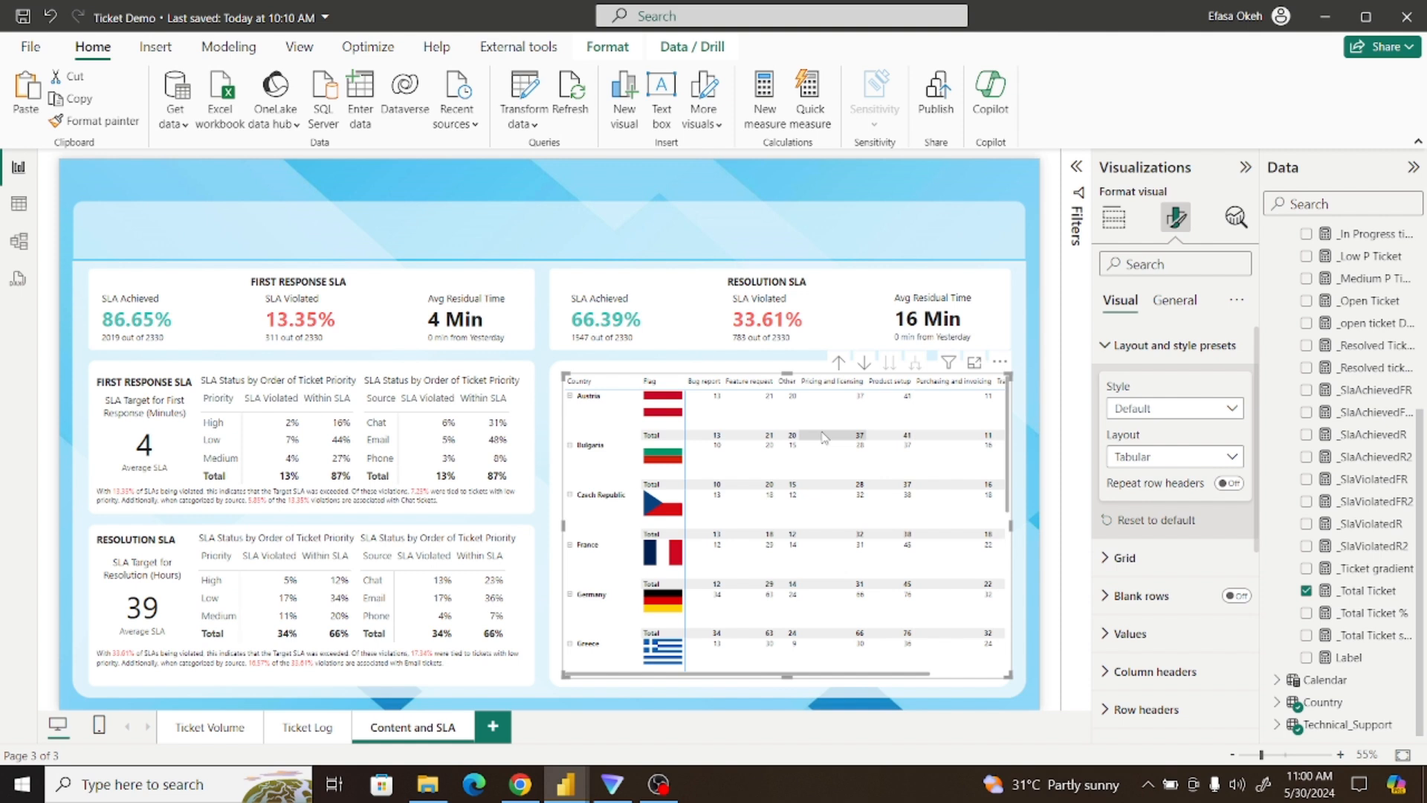
Turn off the row subtotals of the country matrix
click(1159, 345)
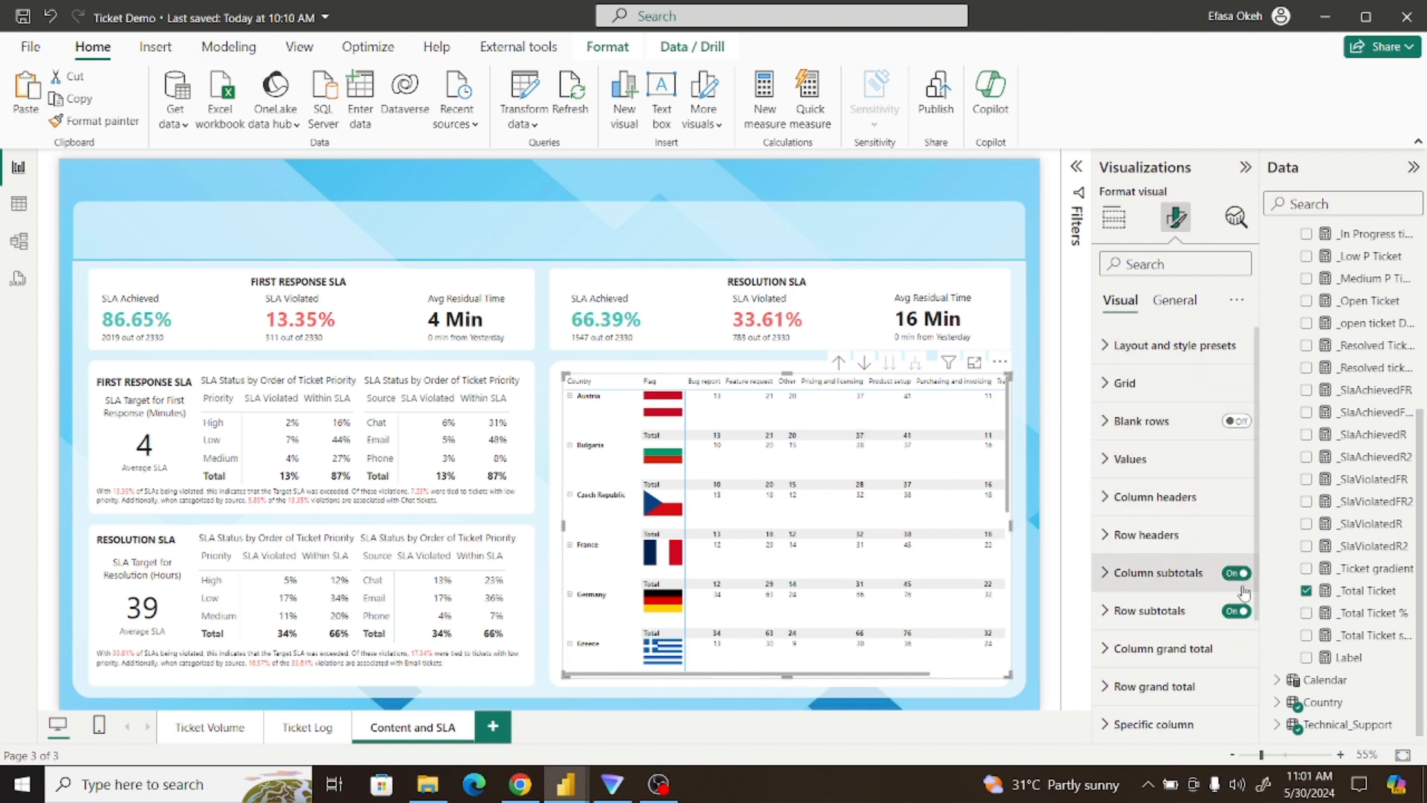
click(1234, 611)
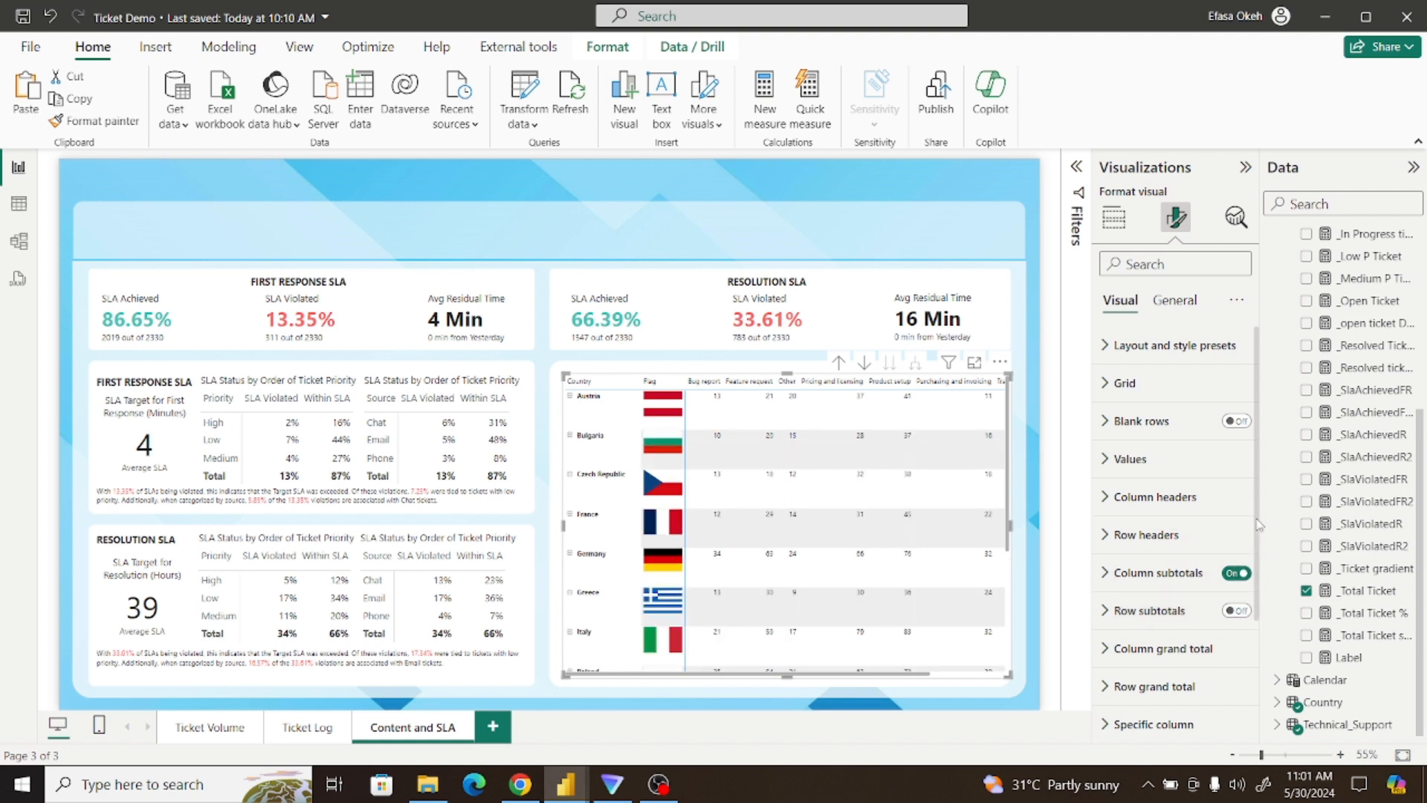
scroll(1262, 556, down, 1)
scroll(1175, 446, up, 2)
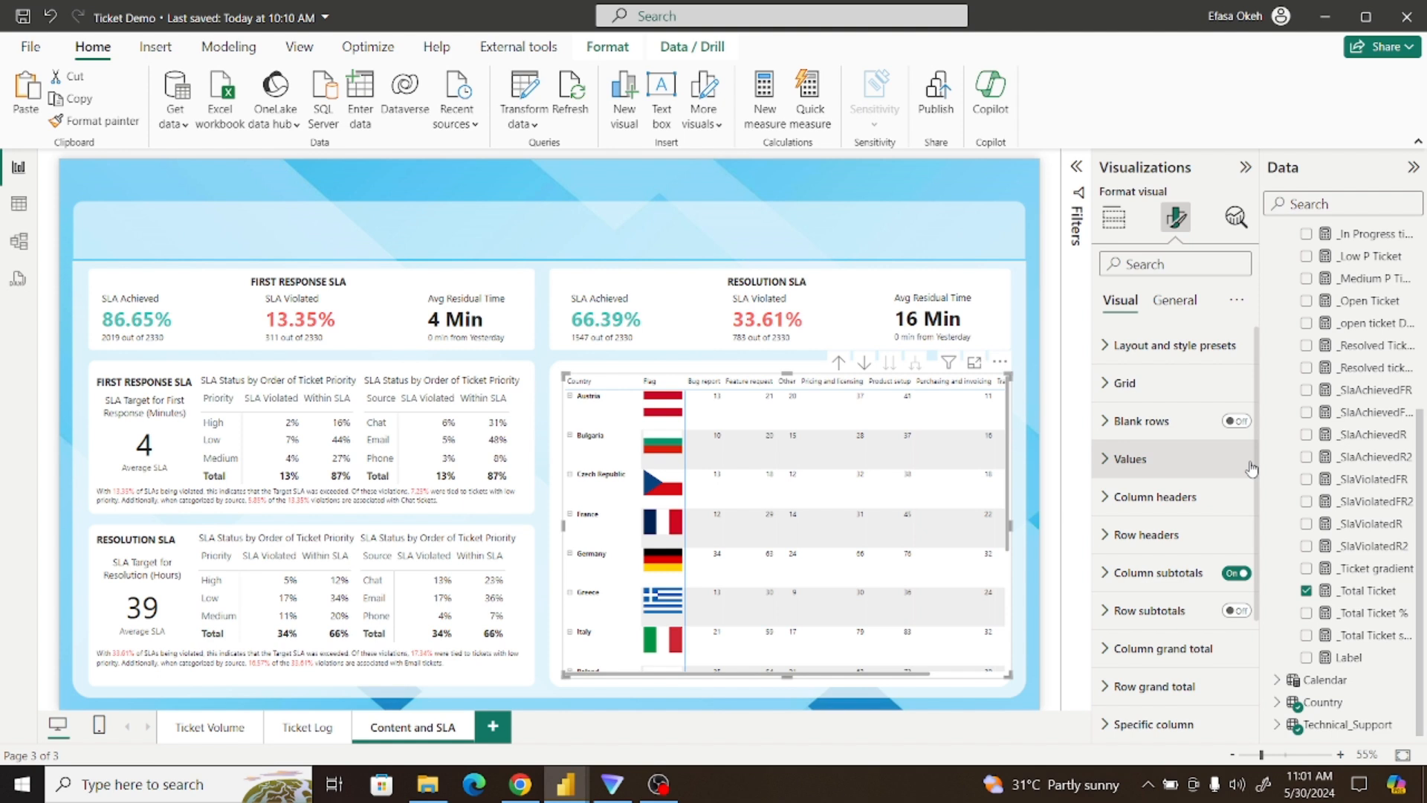
Set the style preset of the country matrix to None
click(1124, 346)
click(1162, 415)
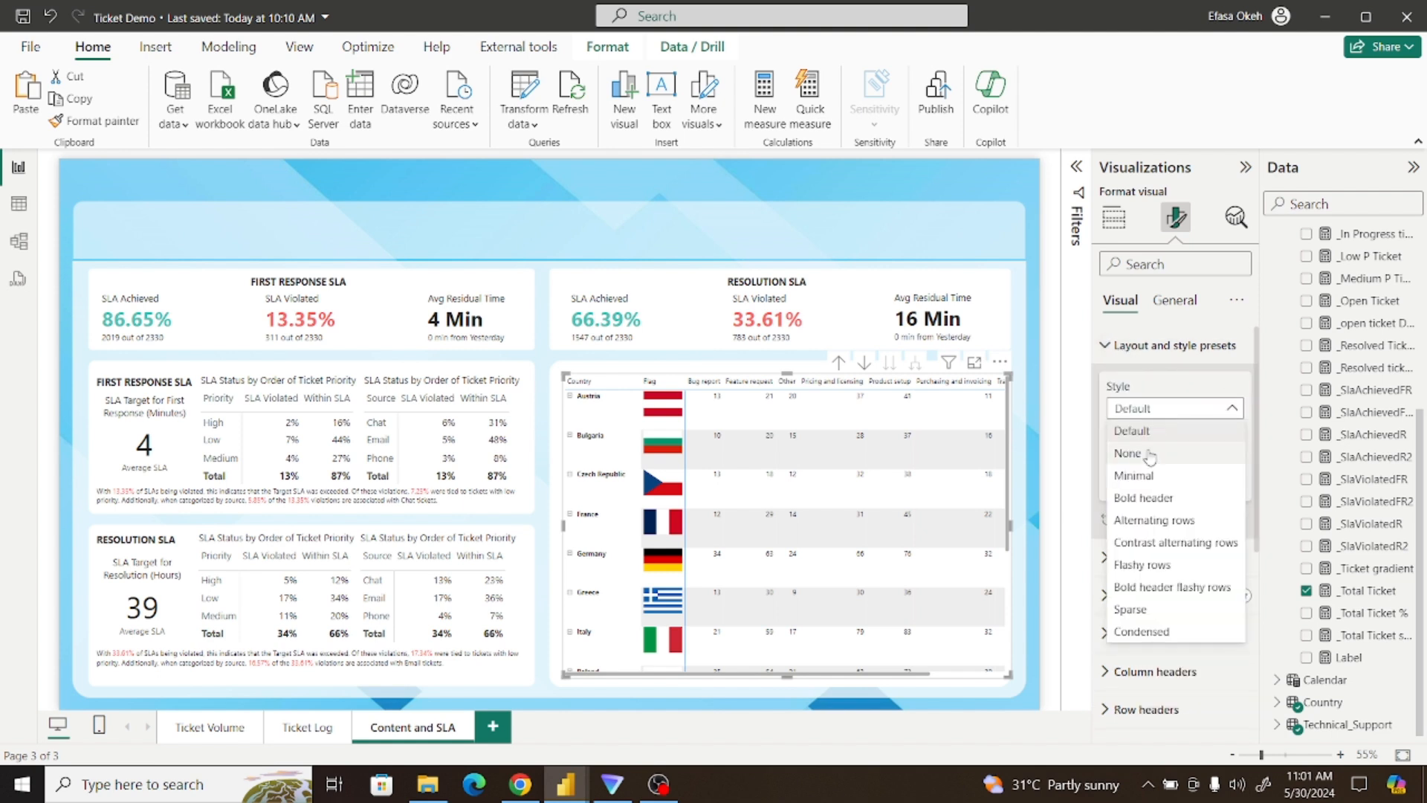
click(1142, 459)
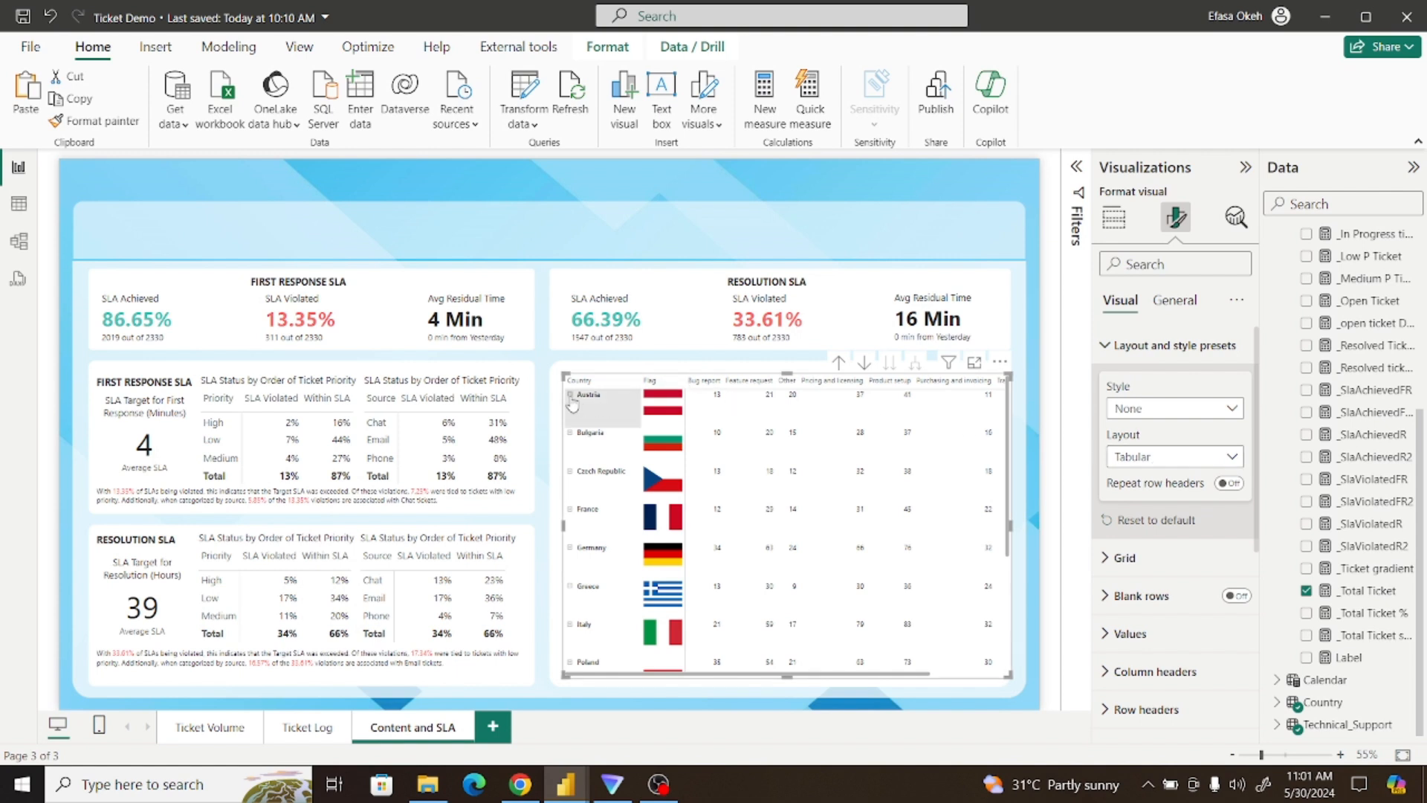
Collapse and re-expand the Austria row, and look through the column grand total and column subtotal settings of the country matrix
scroll(572, 404, down, 1)
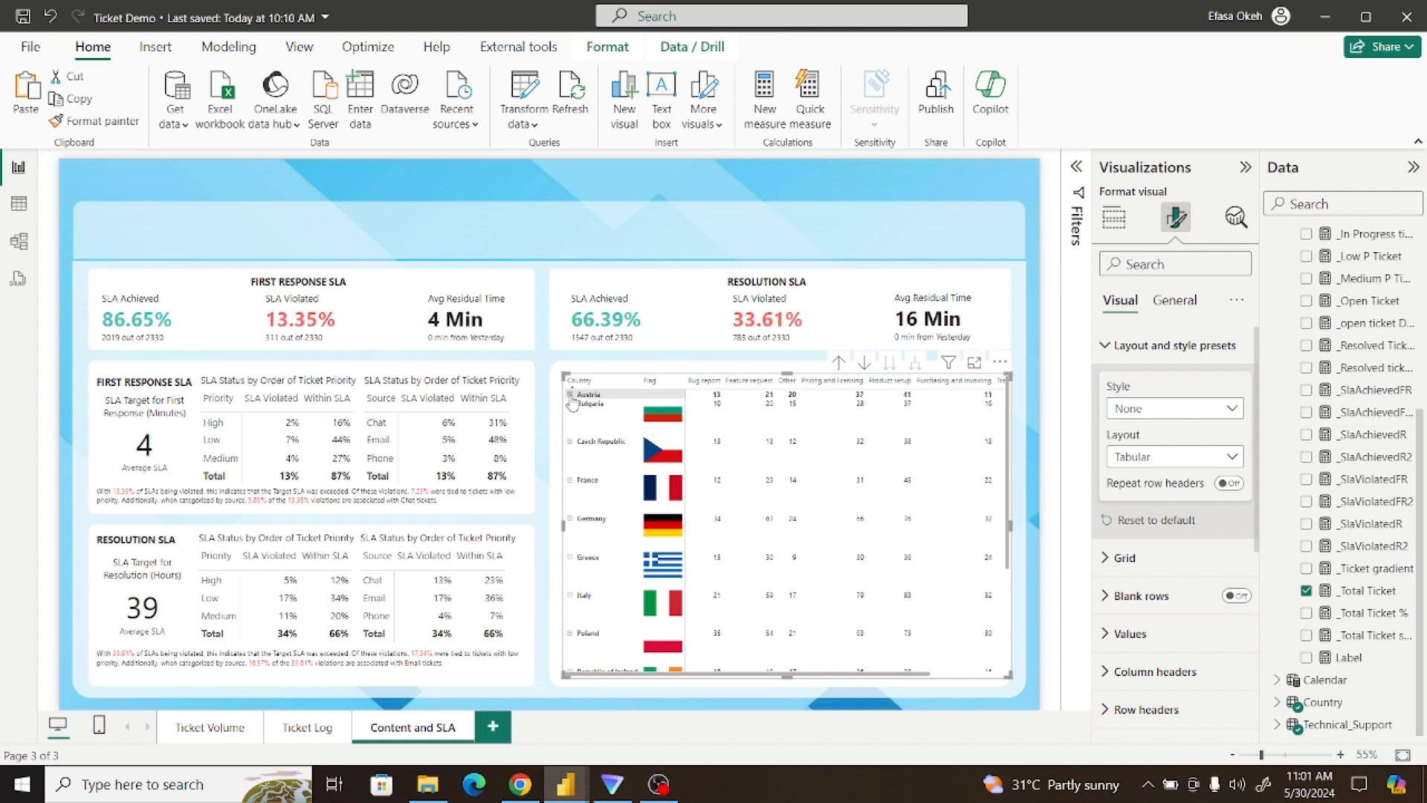
scroll(572, 404, up, 1)
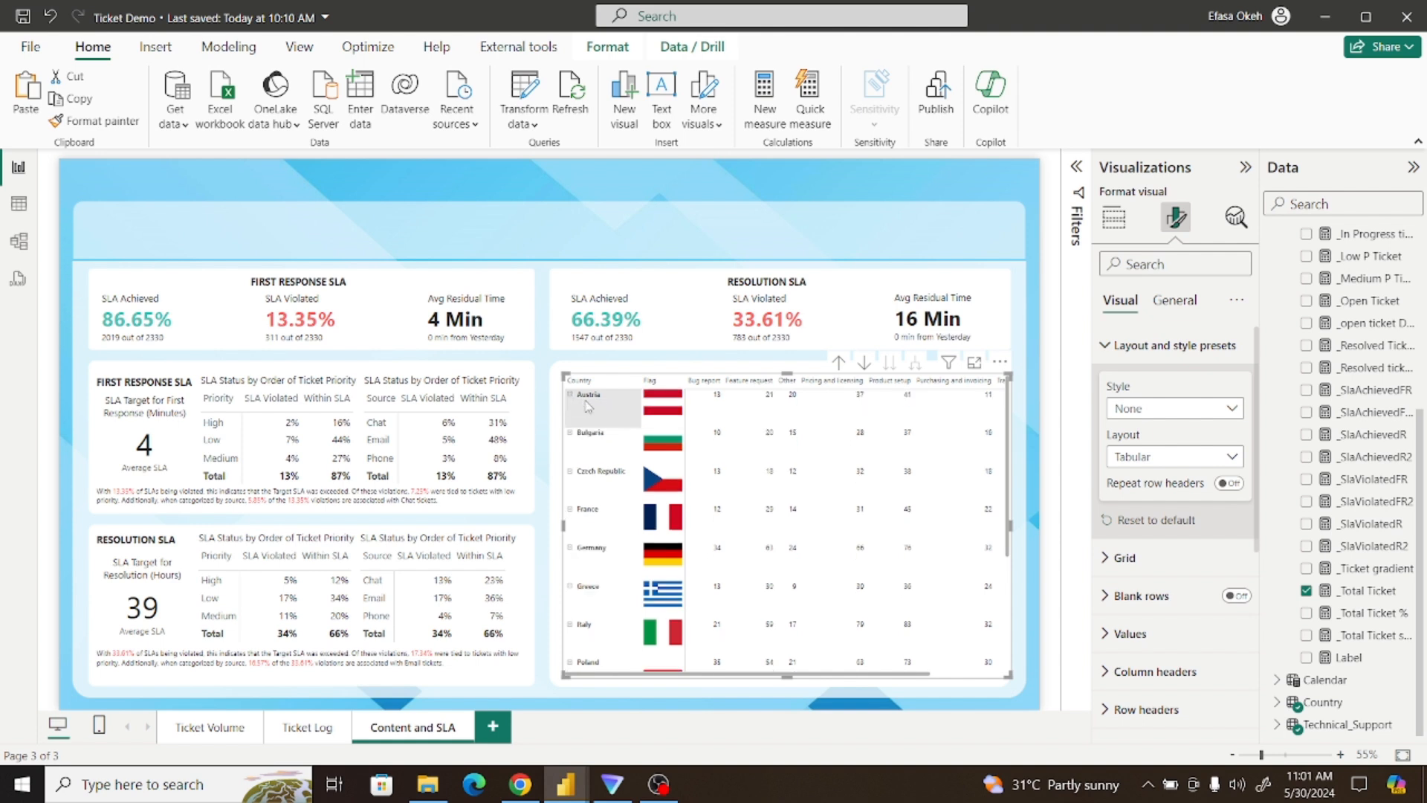
click(1108, 348)
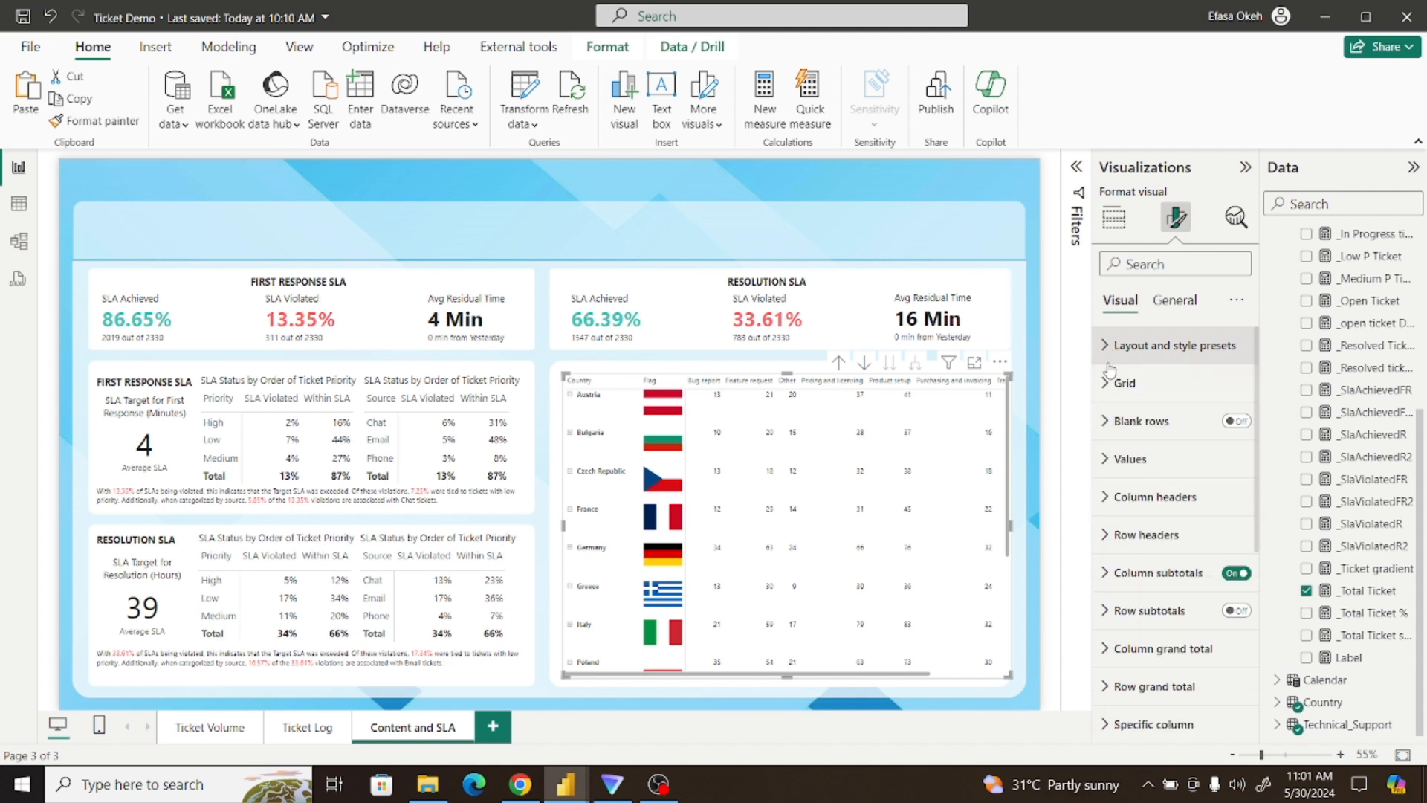
drag(1258, 401, 1256, 516)
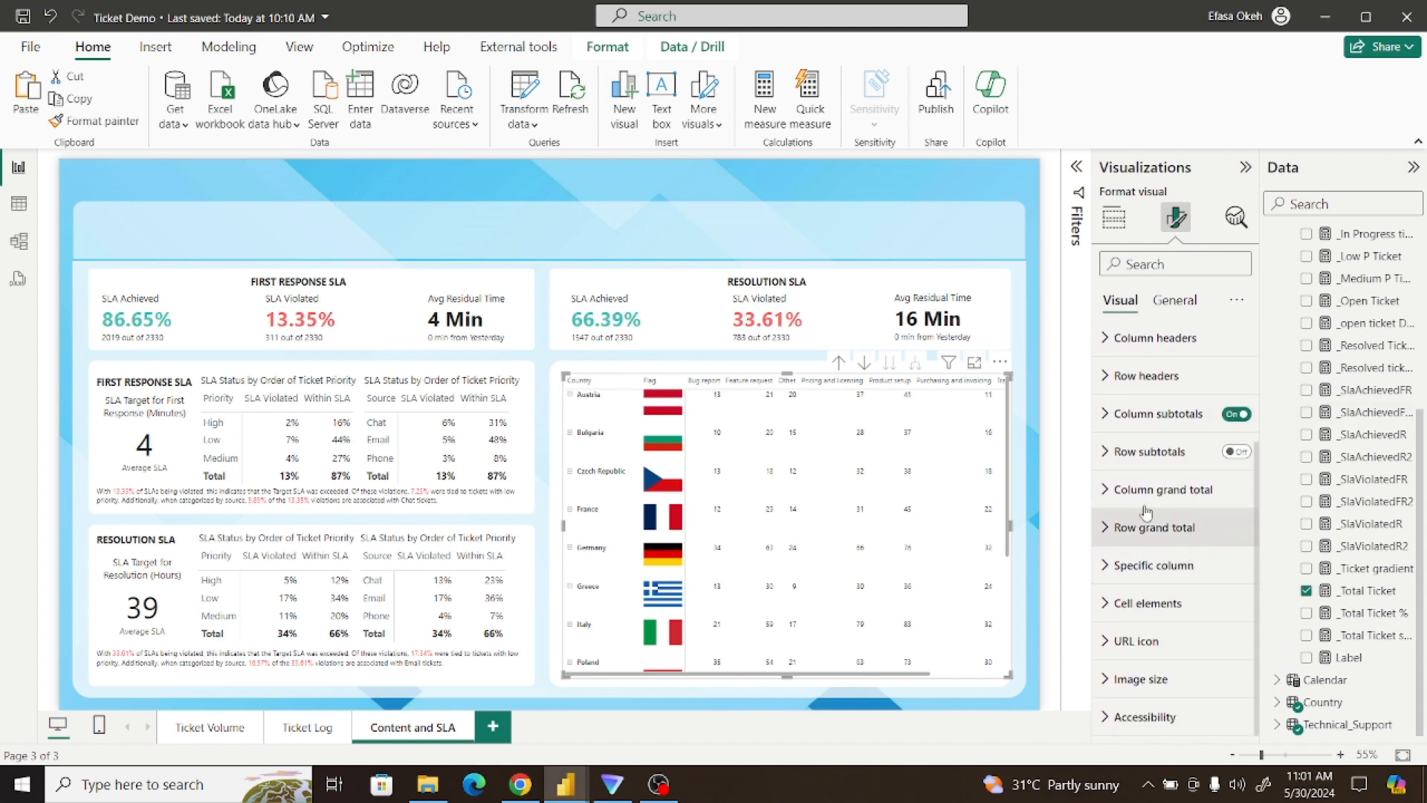
click(1107, 492)
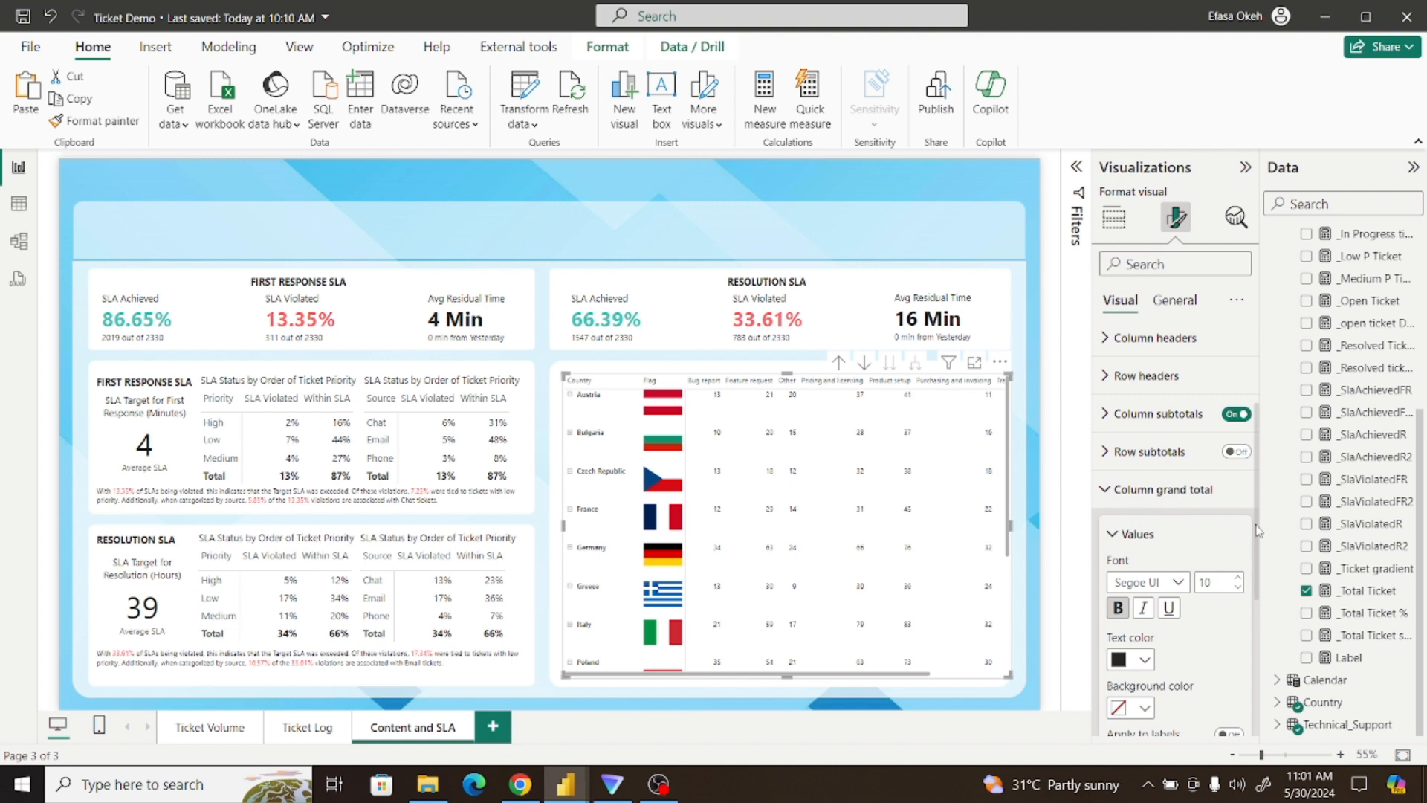
drag(1258, 518, 1254, 564)
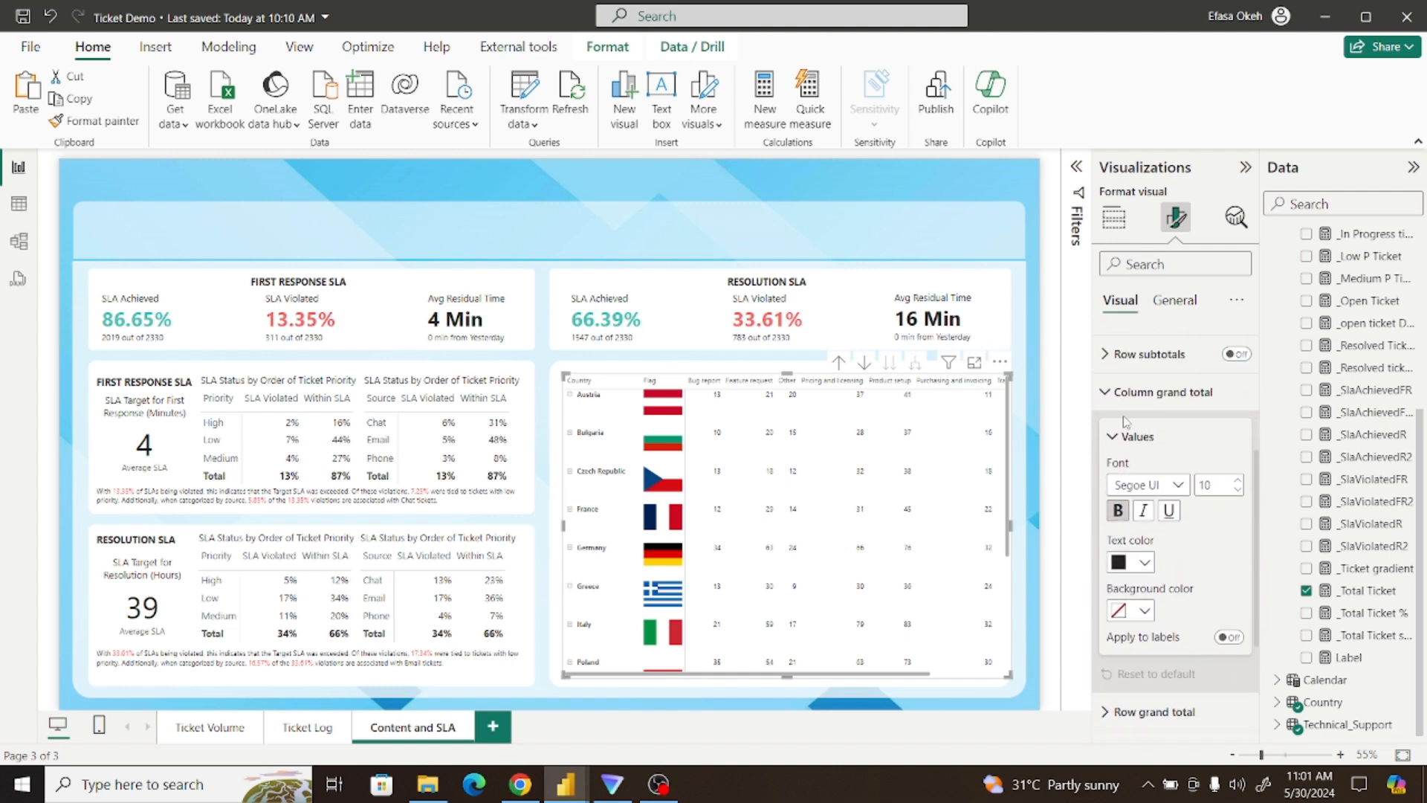
click(1107, 399)
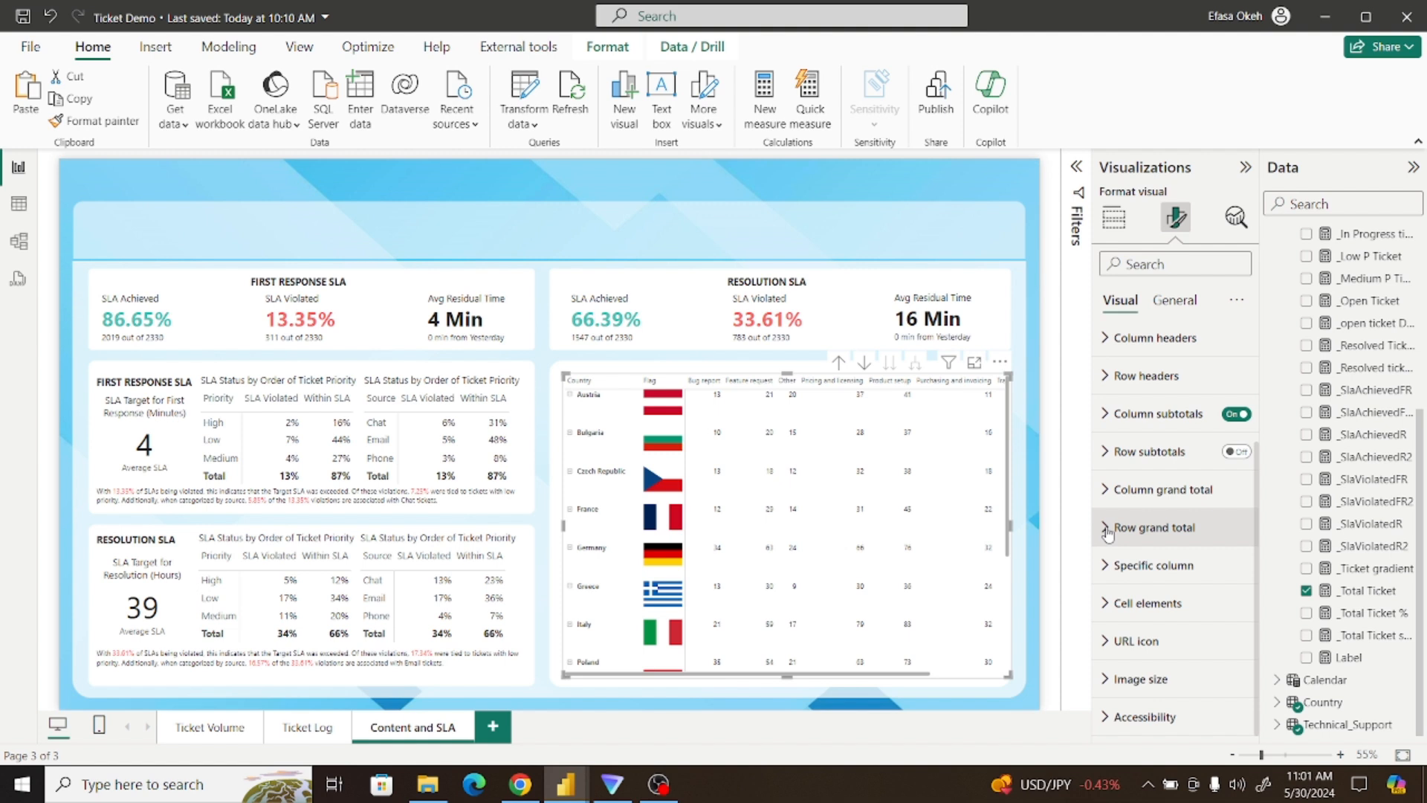
click(1108, 415)
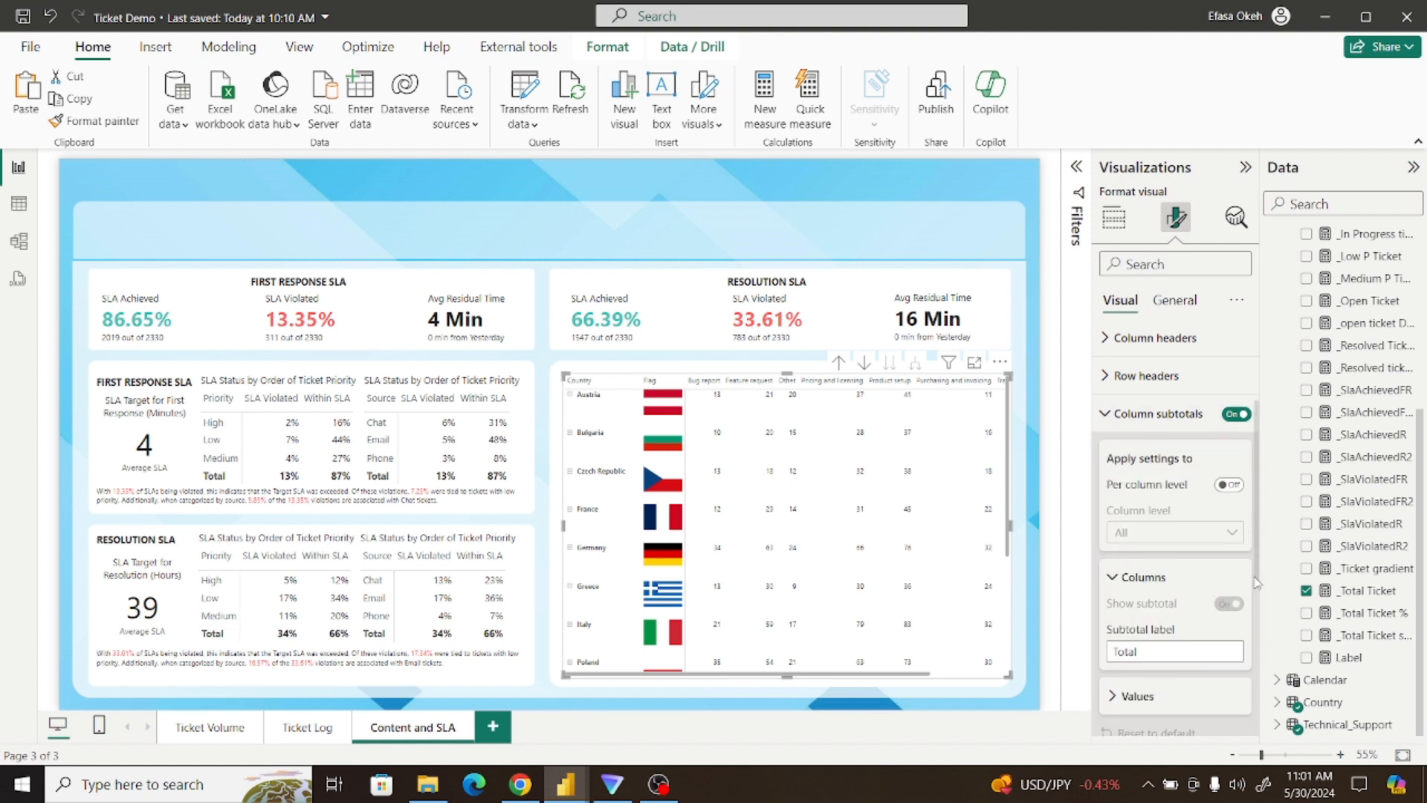
scroll(1257, 575, down, 5)
scroll(1127, 446, up, 5)
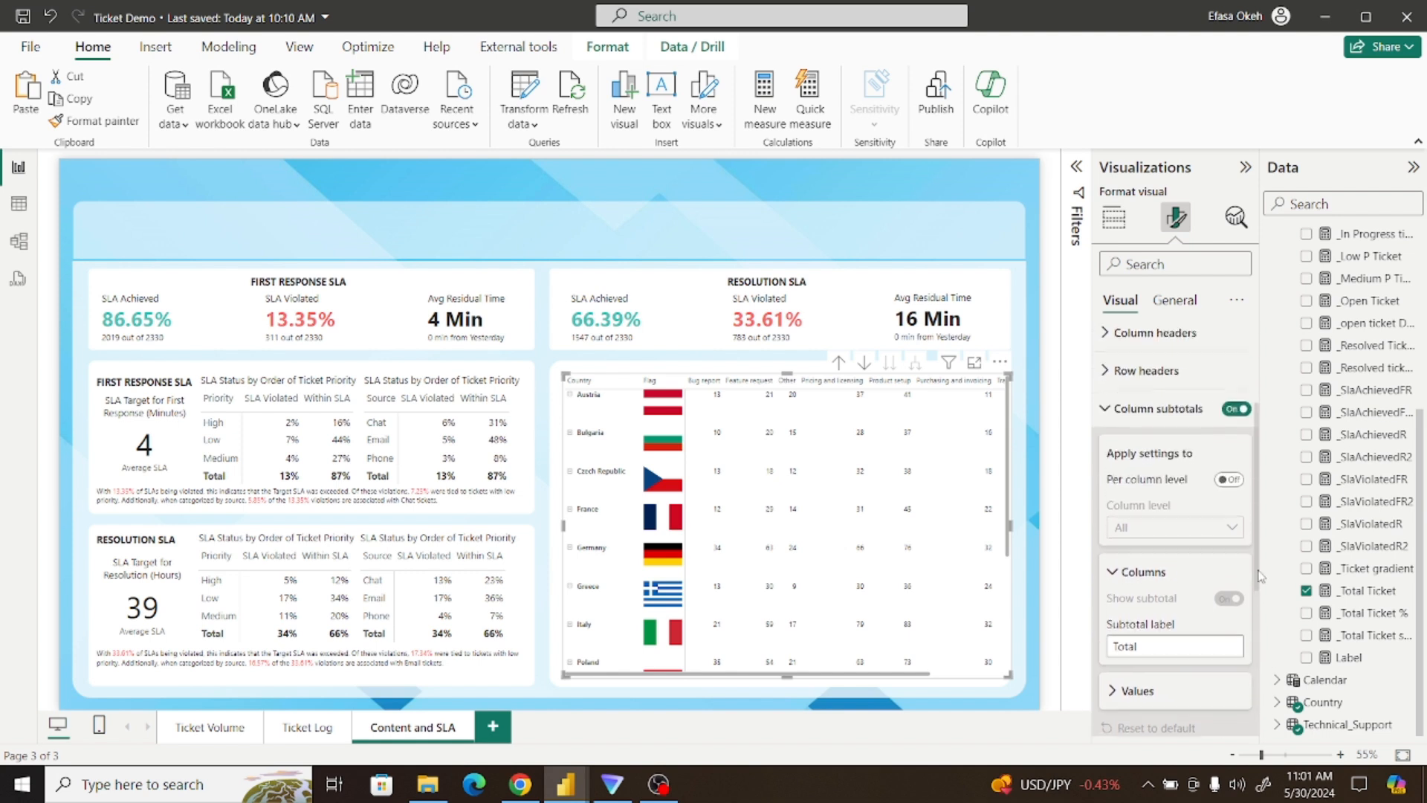
click(1108, 415)
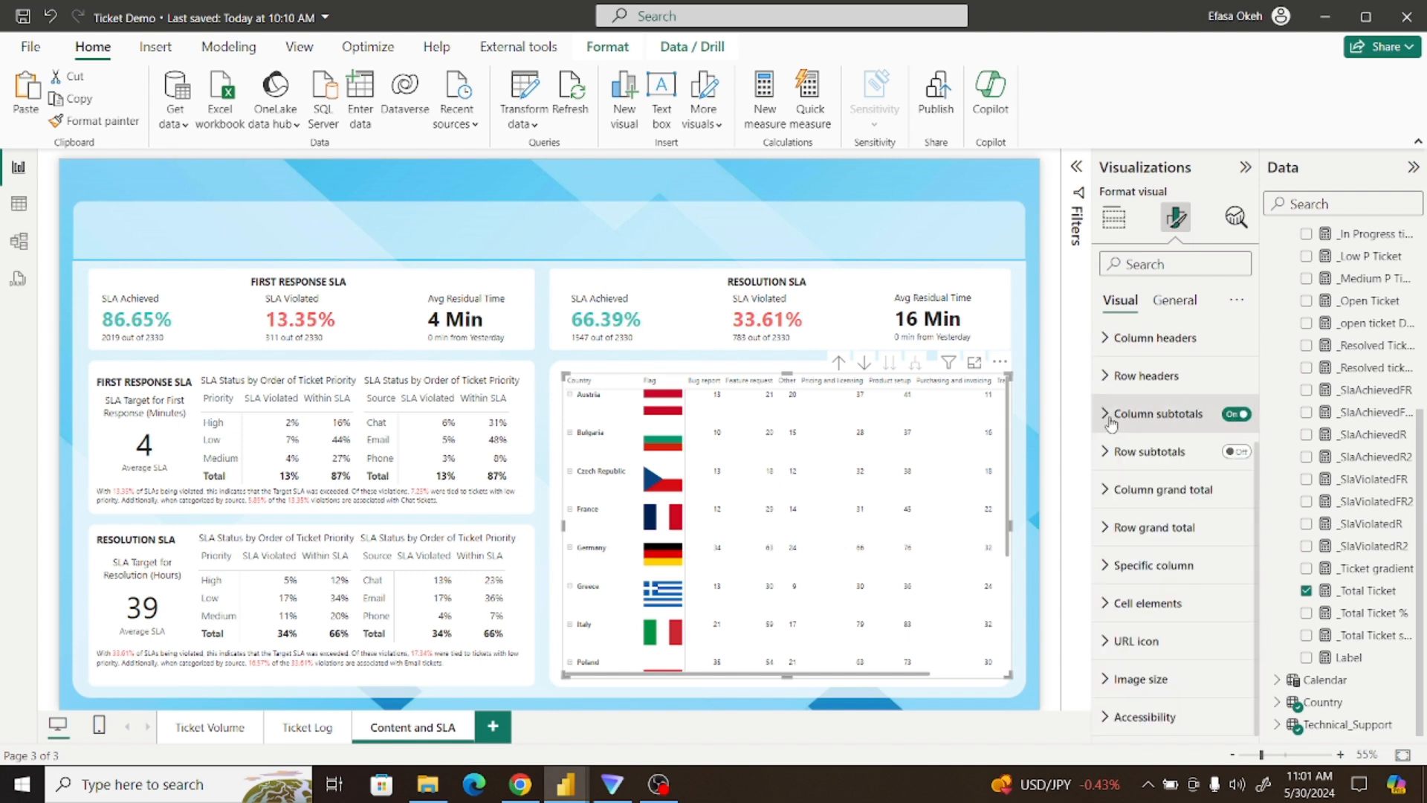
Turn off the +/- icons in the row headers of the country matrix
click(1107, 379)
scroll(1259, 542, down, 4)
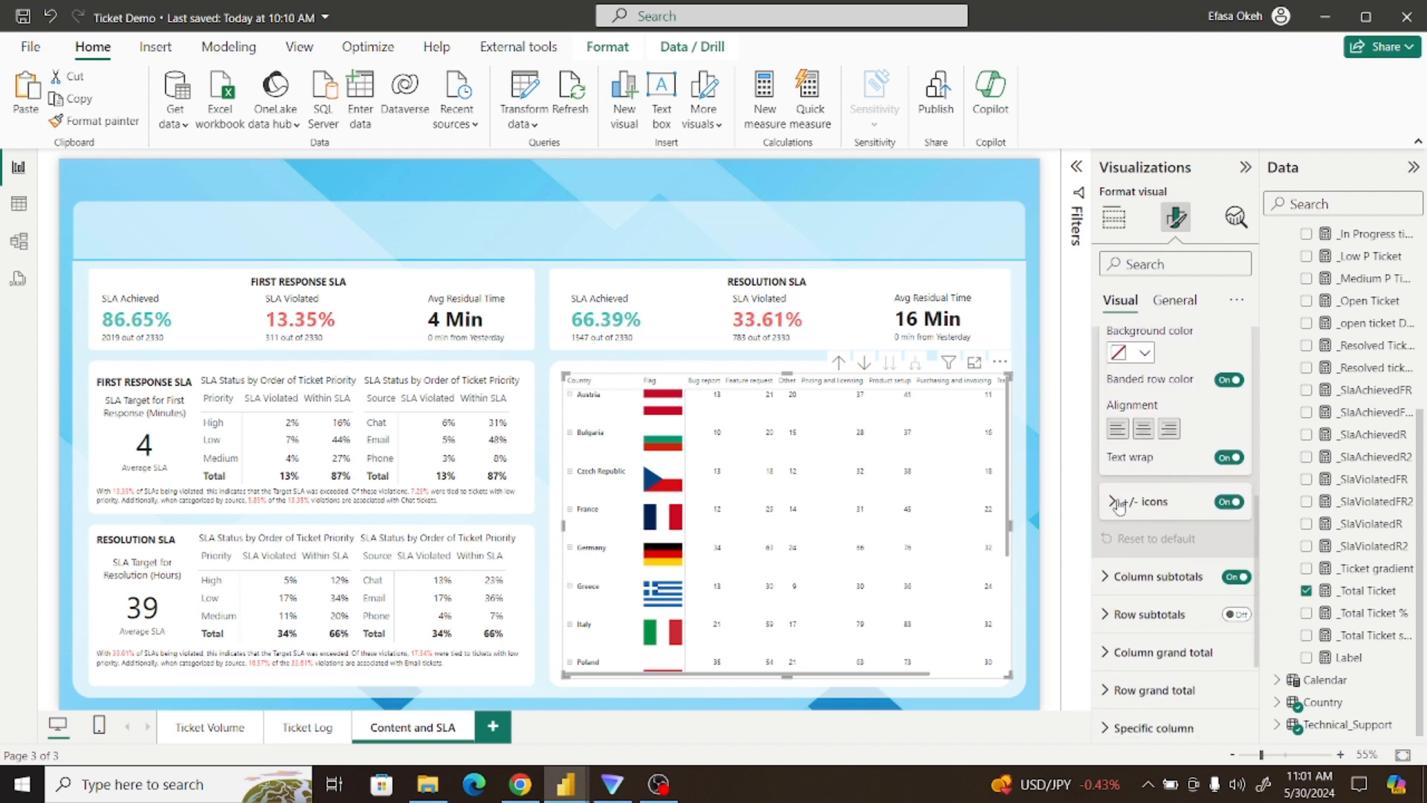
click(1225, 504)
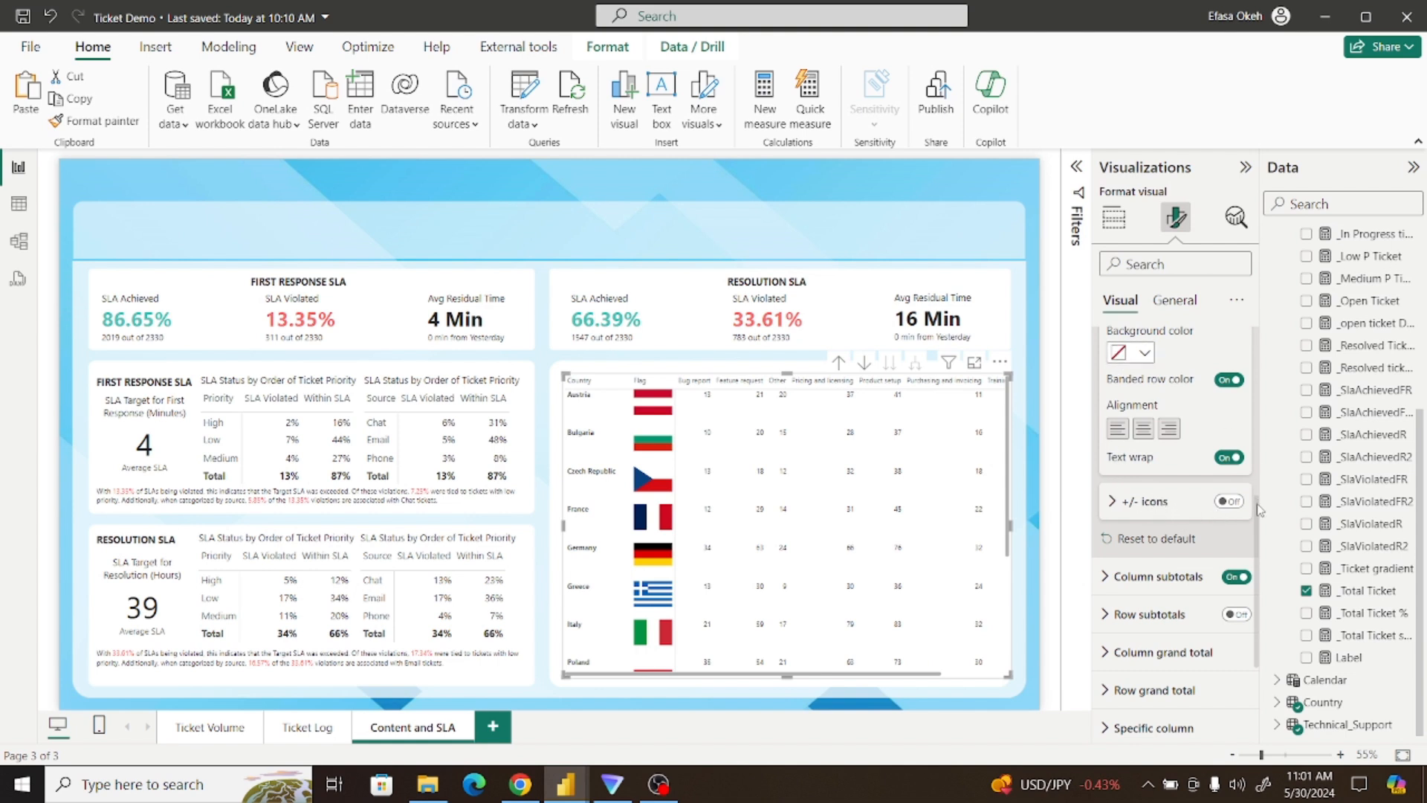
scroll(1256, 510, up, 4)
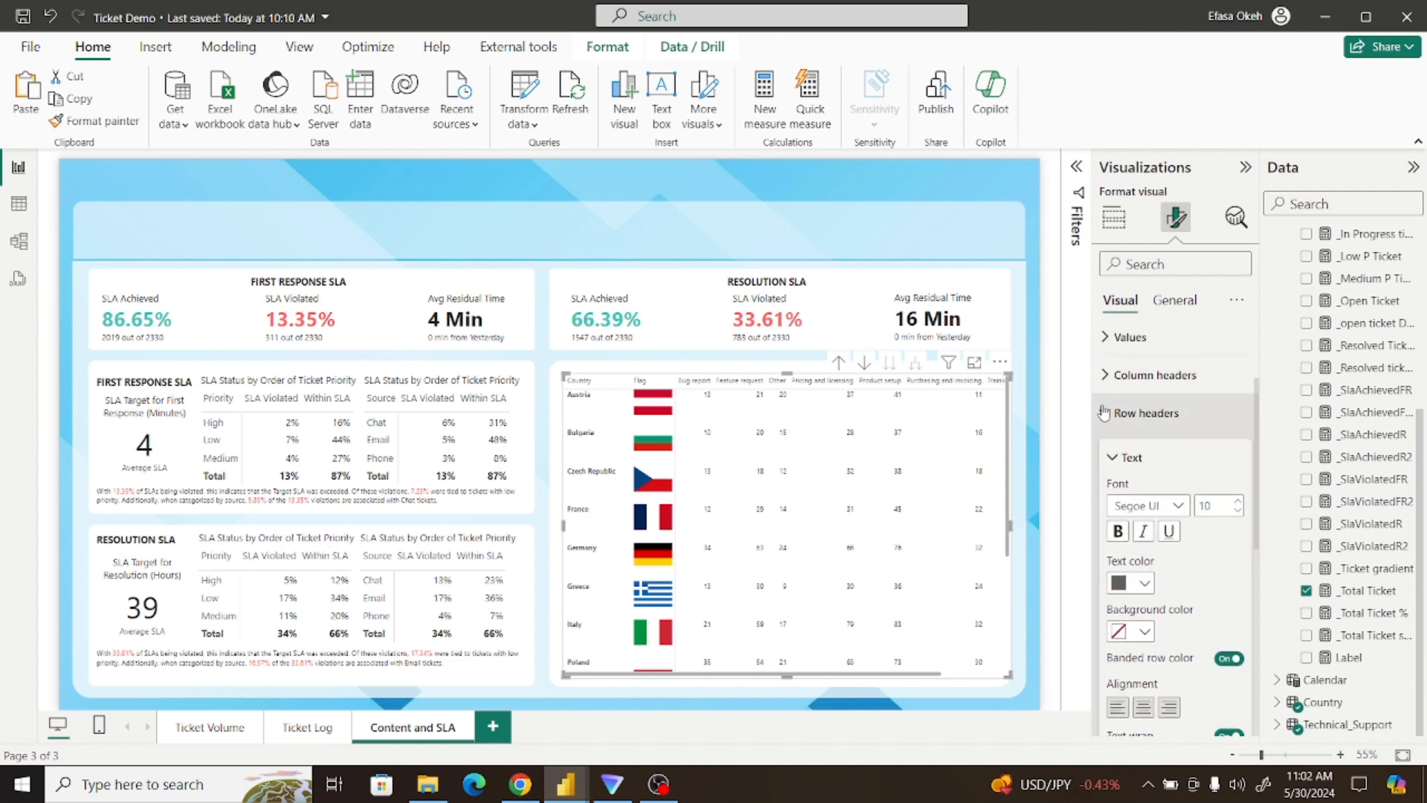
click(1103, 413)
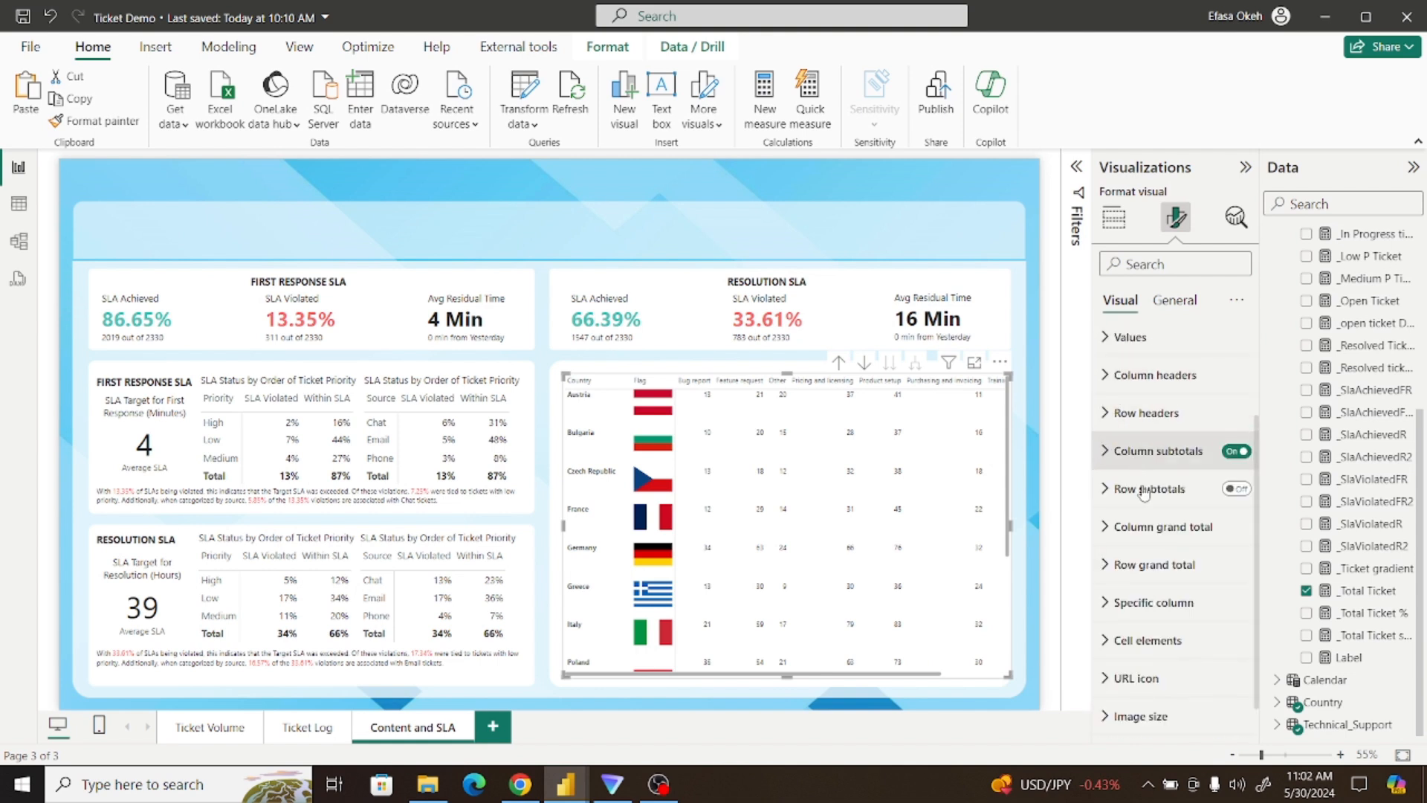
Try an image height of 20 px for the flags in the matrix, and settle on 30 px
click(1105, 717)
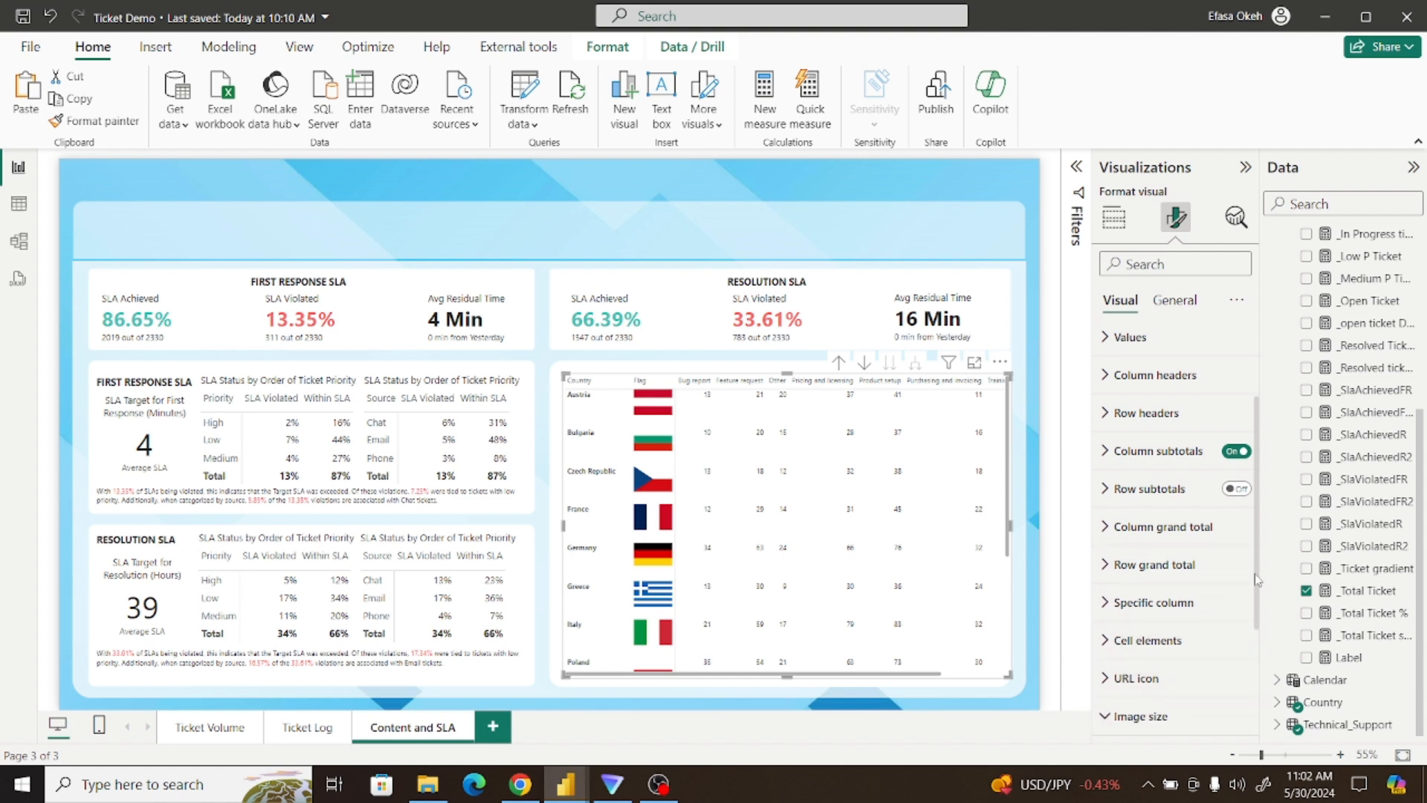
scroll(1257, 580, down, 3)
click(1117, 594)
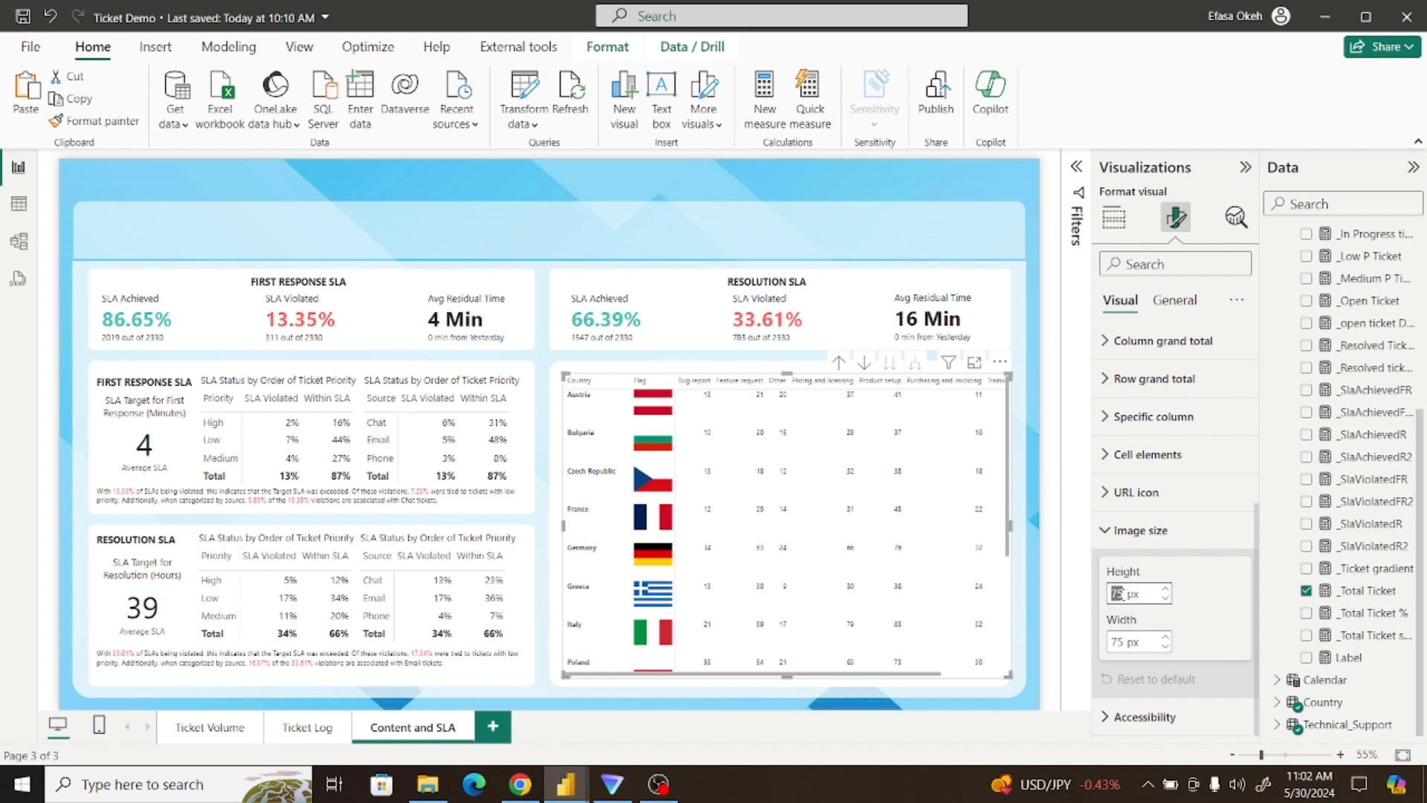
text(20)
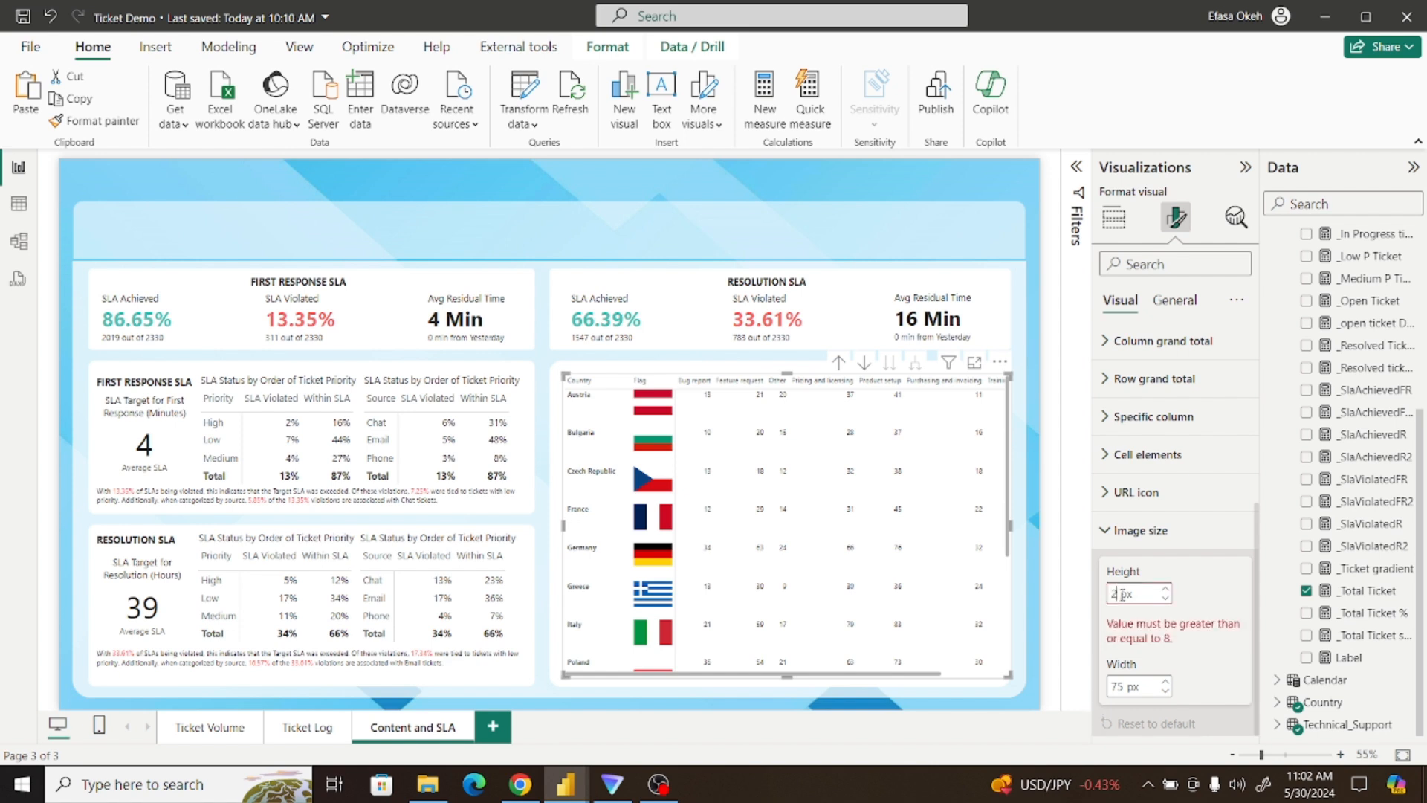
key(Return)
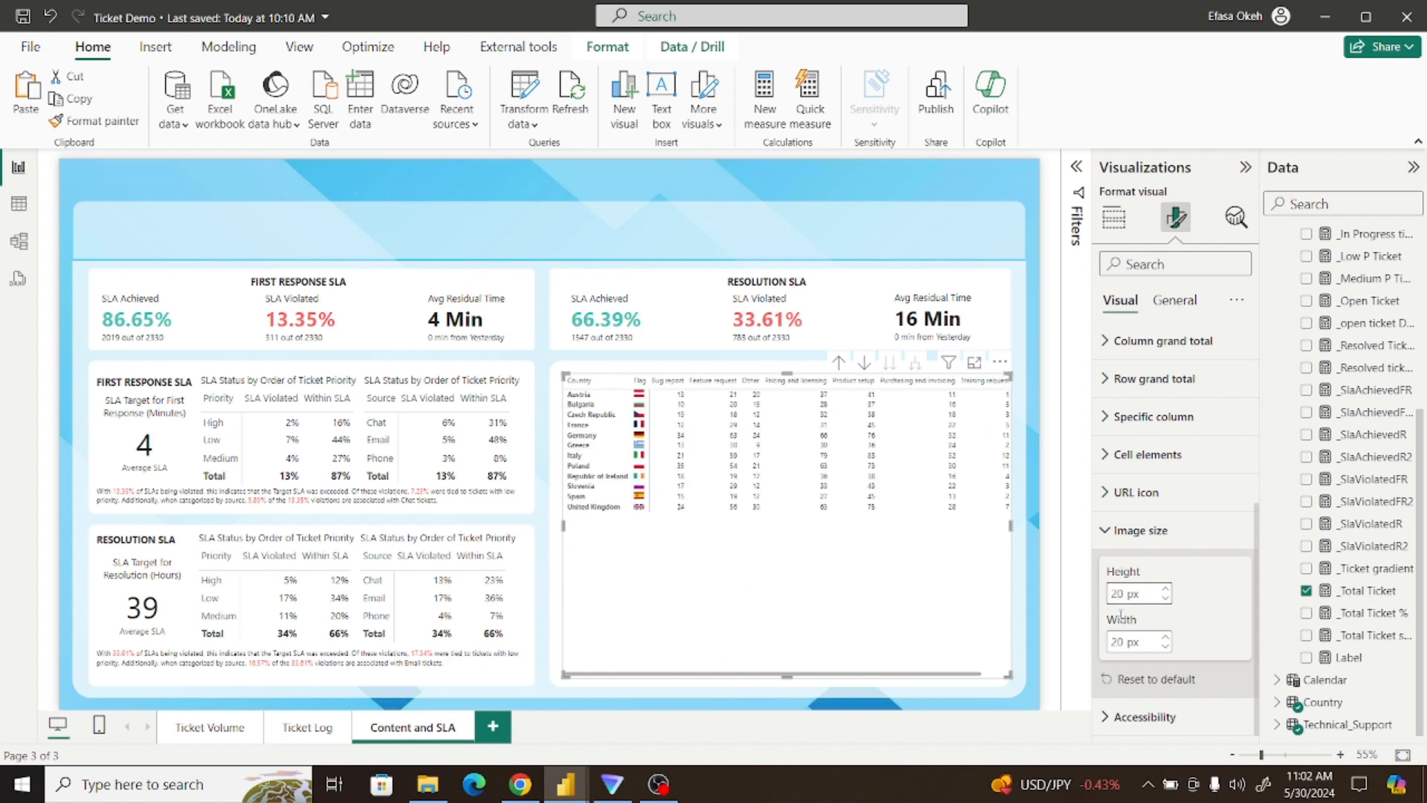
click(1123, 594)
text(30)
key(Return)
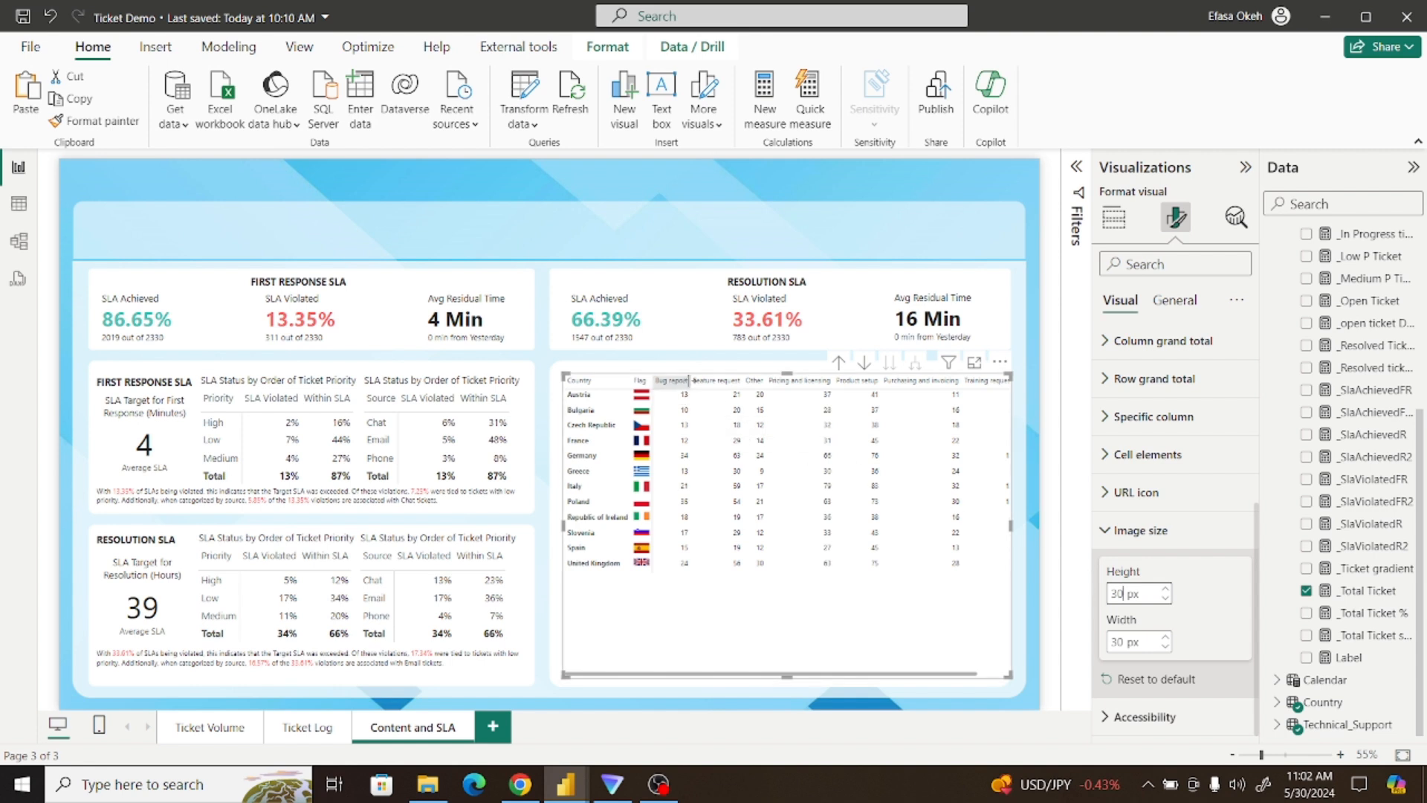
Narrow the matrix's topic columns from Bug report to Training request so their headers wrap, and shrink the matrix frame around its content
drag(690, 380, 679, 385)
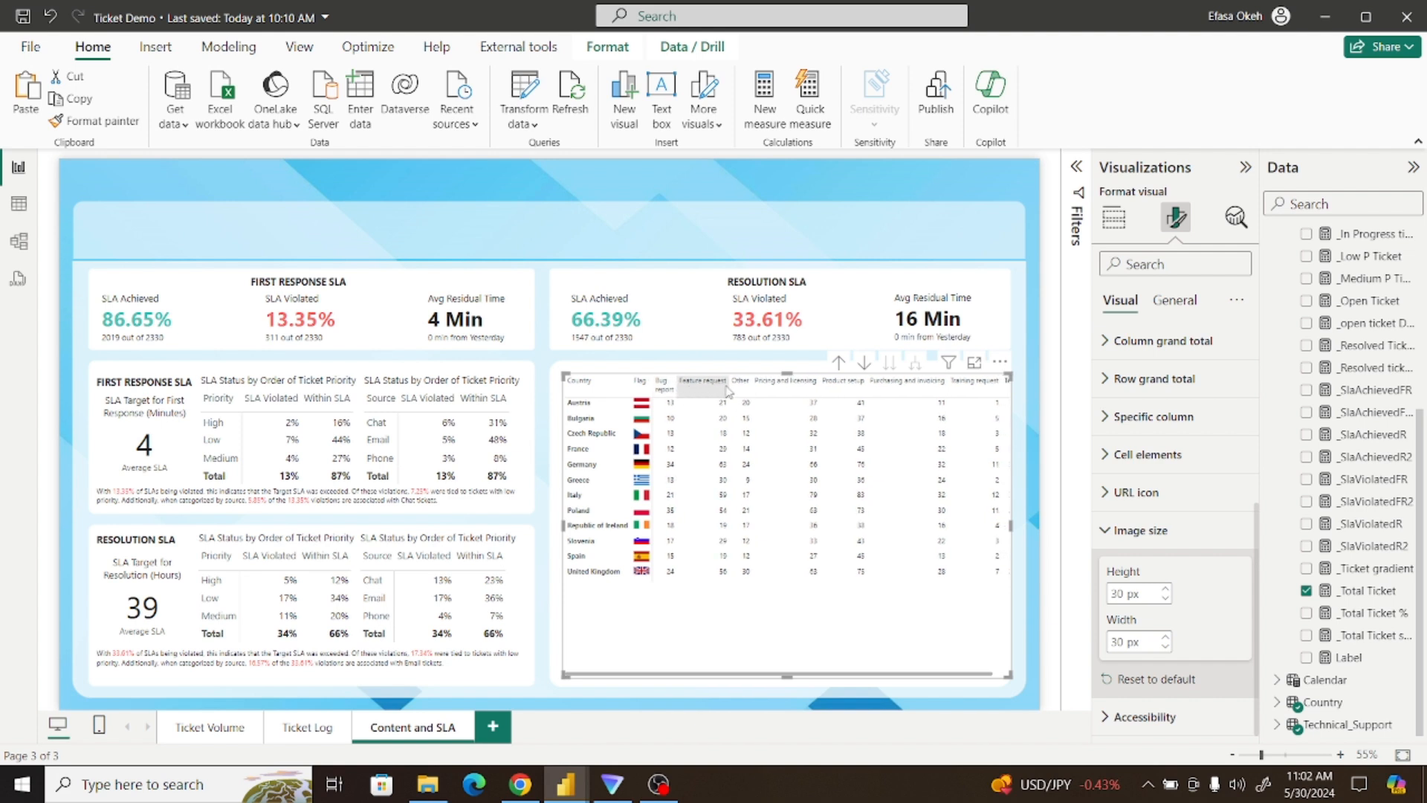
drag(732, 384, 708, 387)
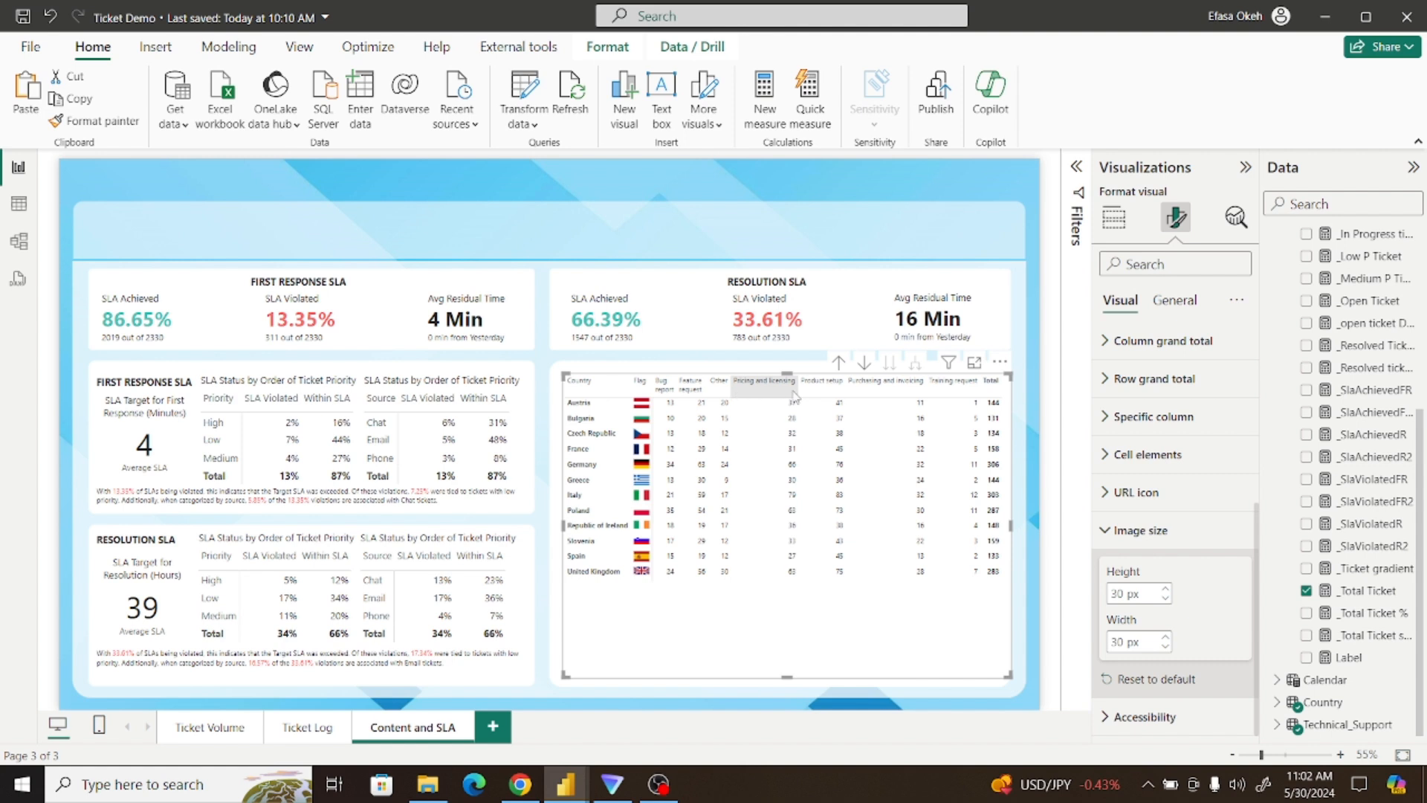
mouse_move(799, 389)
mouse_down()
mouse_move(759, 397)
mouse_move(790, 397)
mouse_up()
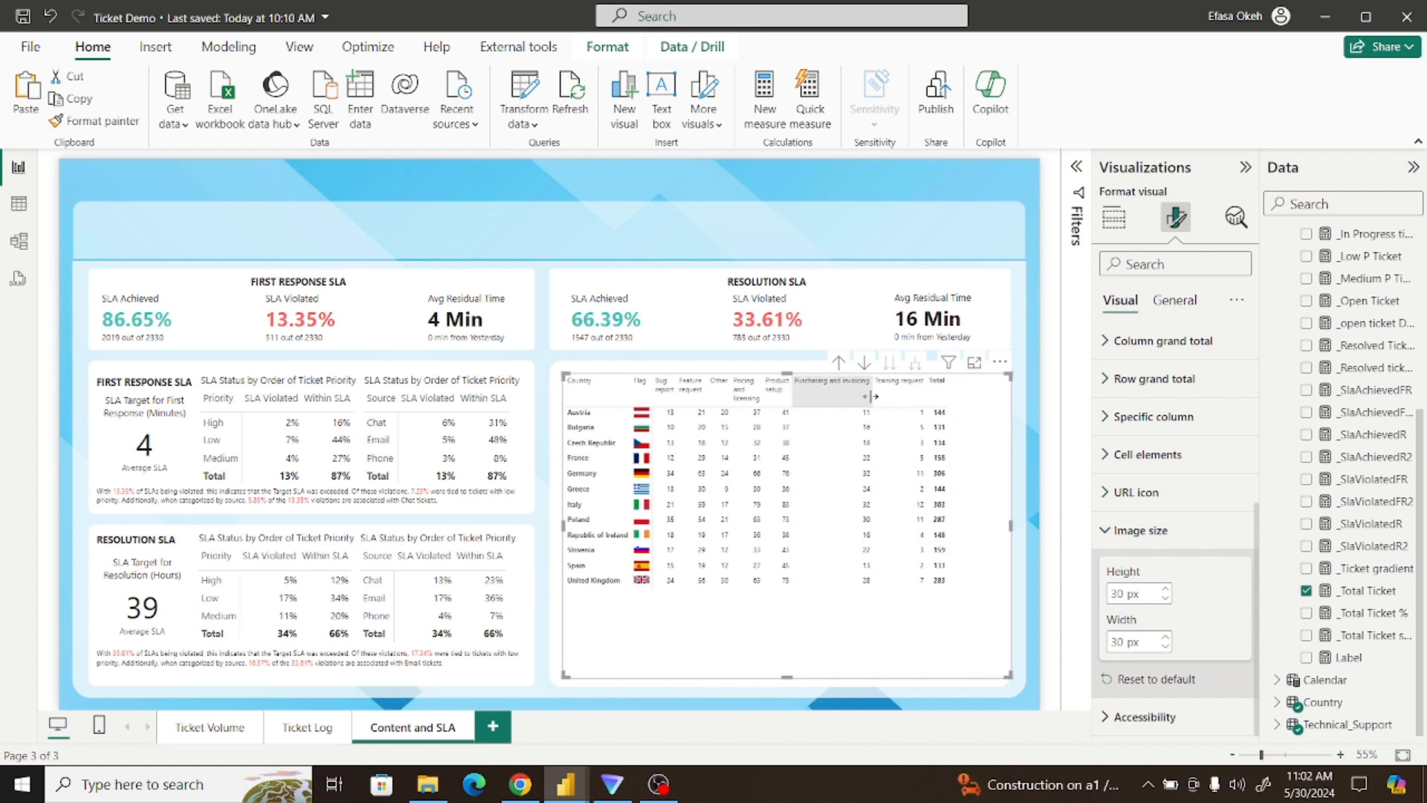
drag(870, 396, 828, 405)
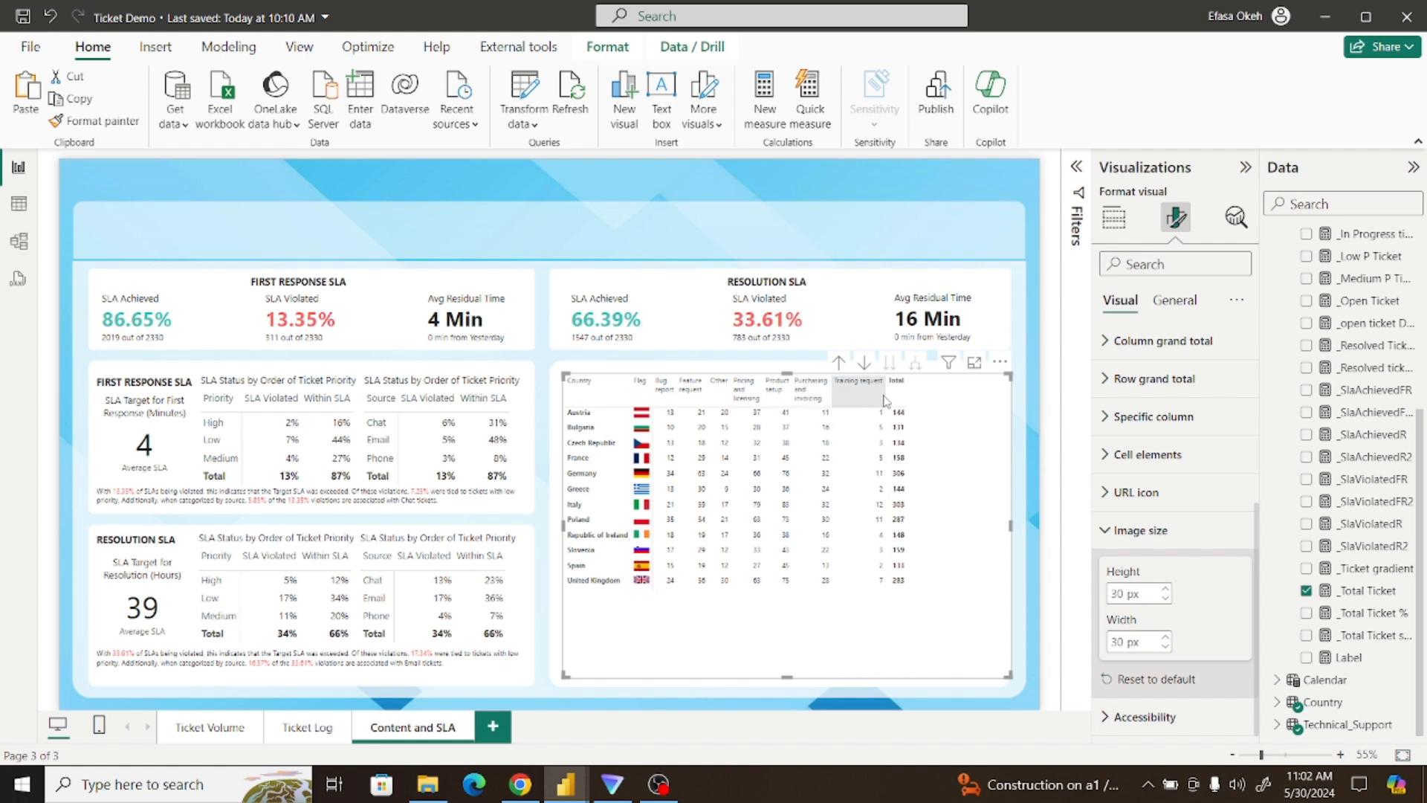
drag(885, 395, 866, 405)
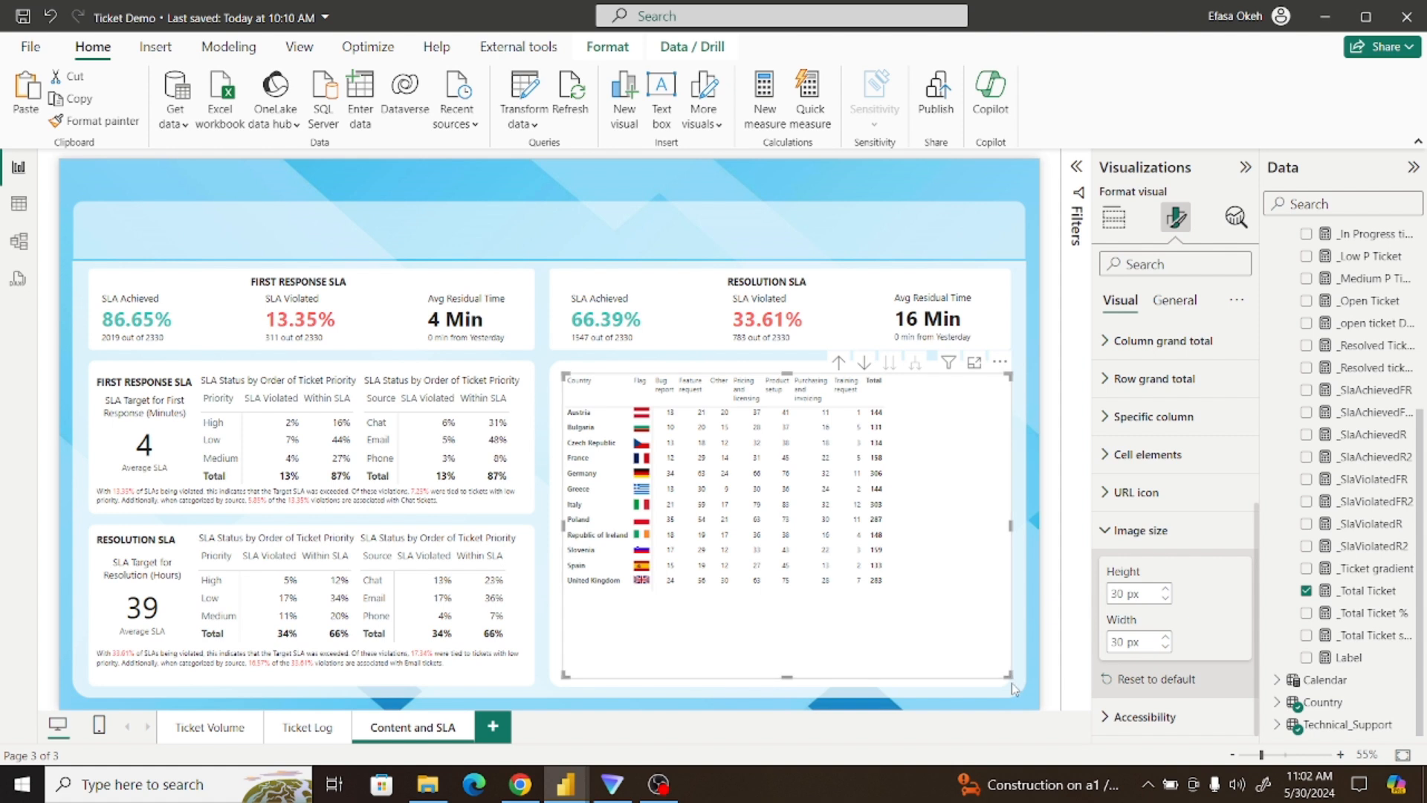
drag(1009, 677, 913, 613)
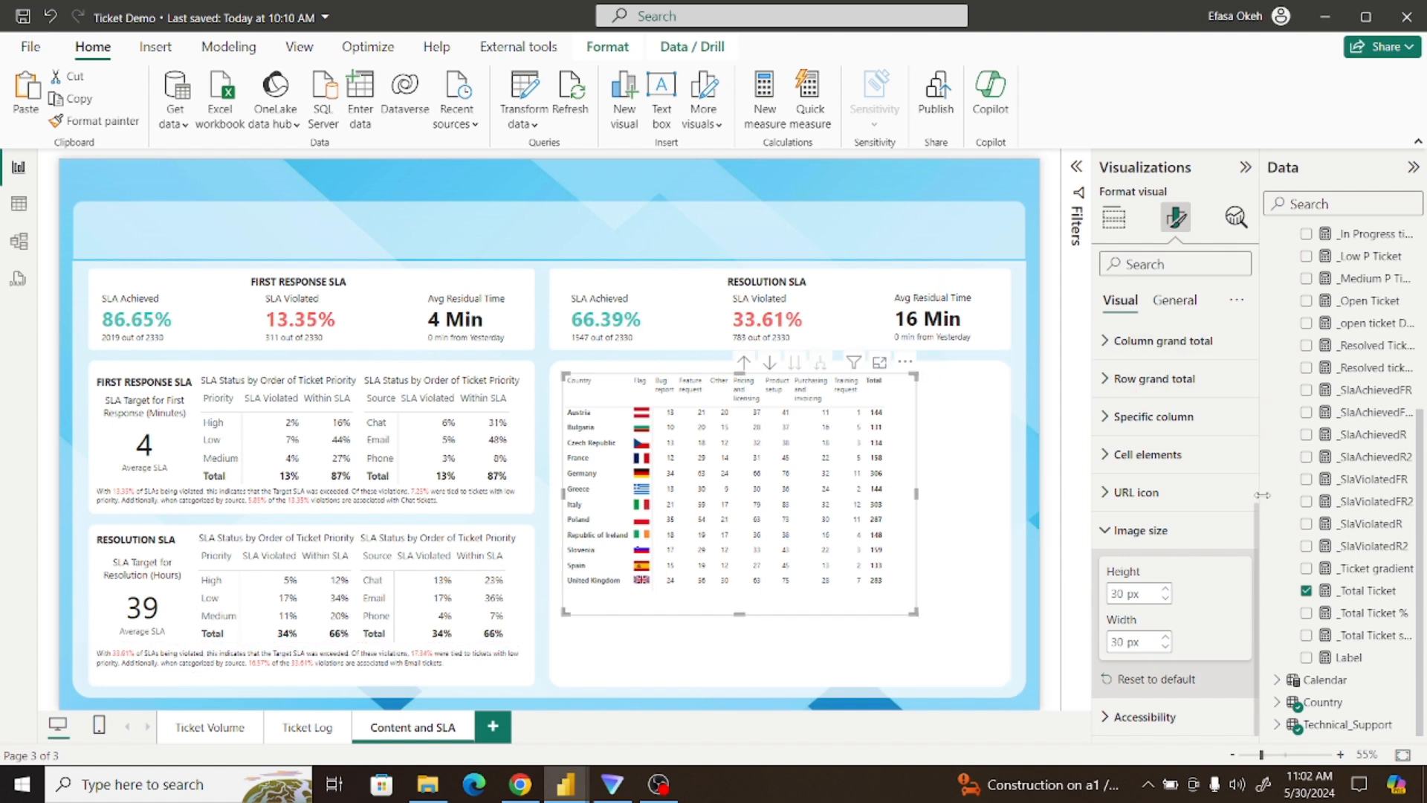
Set the grid options of the country matrix to row padding 3 and global font size 12
scroll(1198, 366, up, 5)
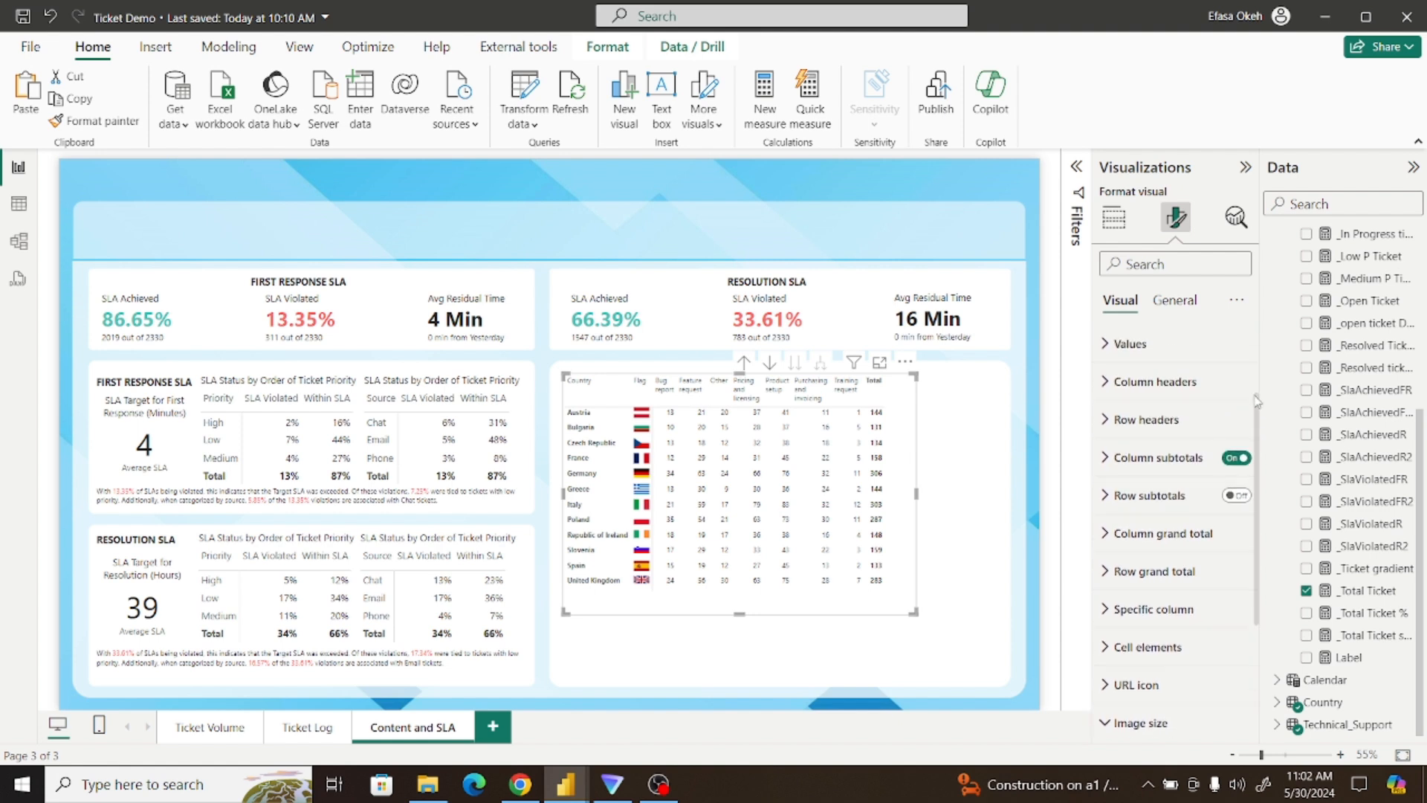
click(1151, 343)
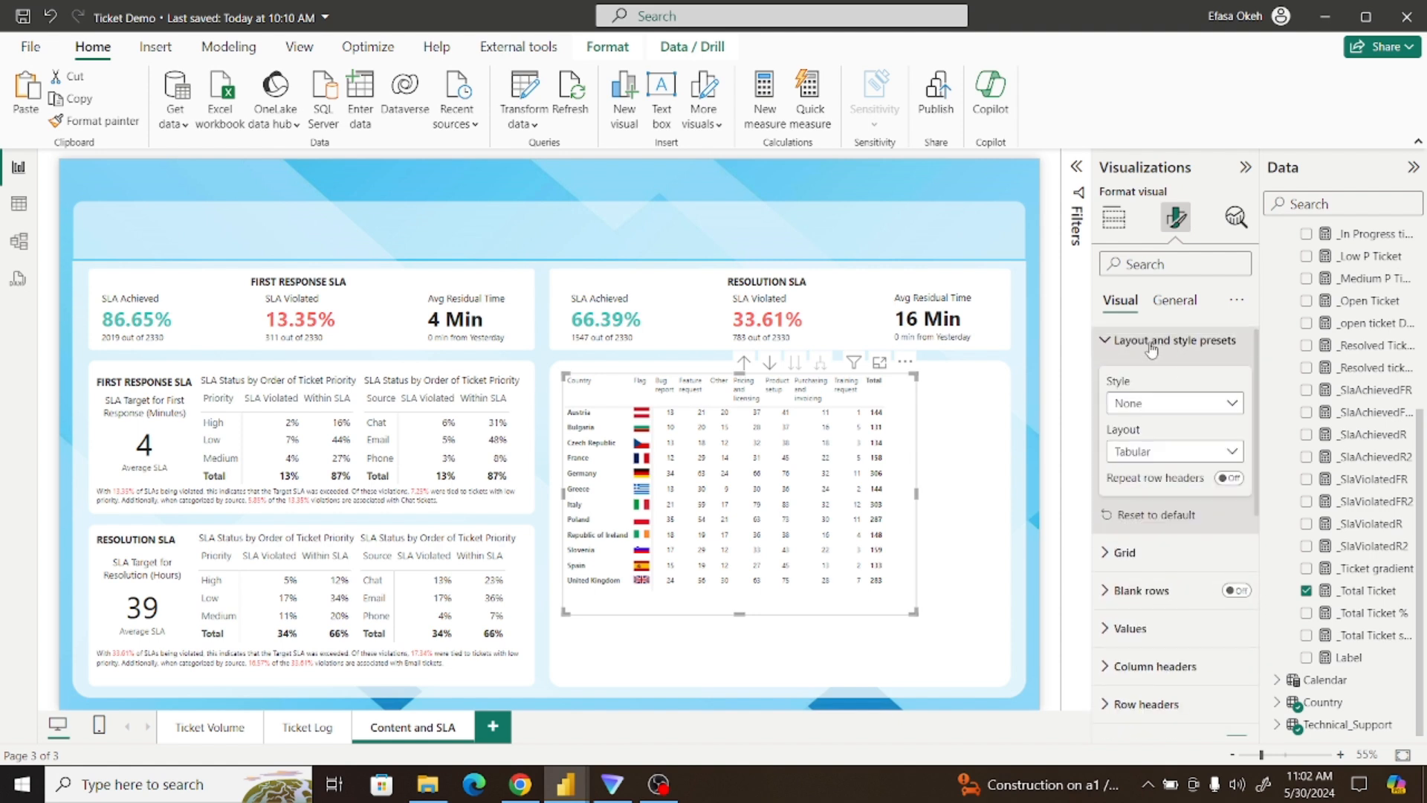
click(1151, 343)
click(1125, 380)
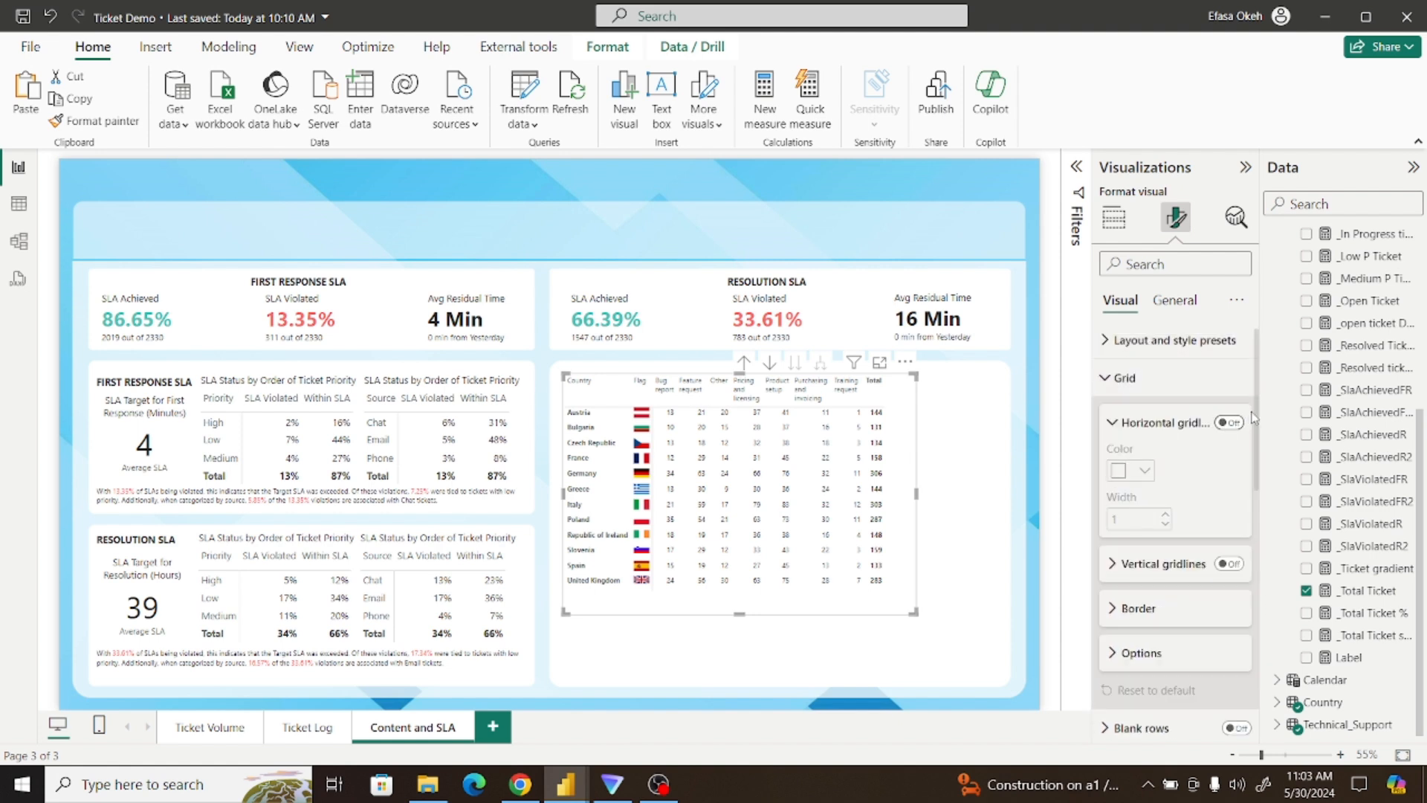
scroll(1258, 405, down, 3)
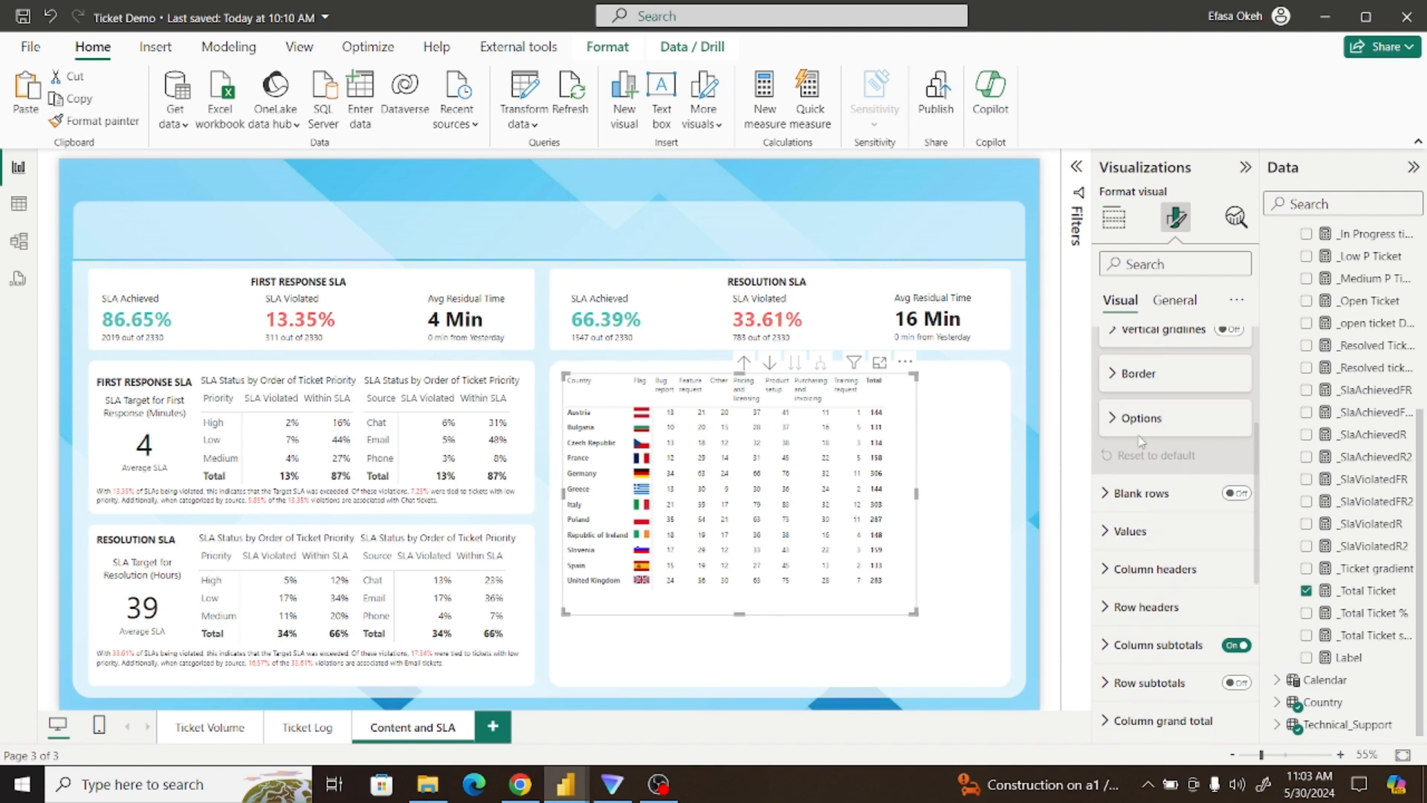
click(1112, 418)
click(1166, 464)
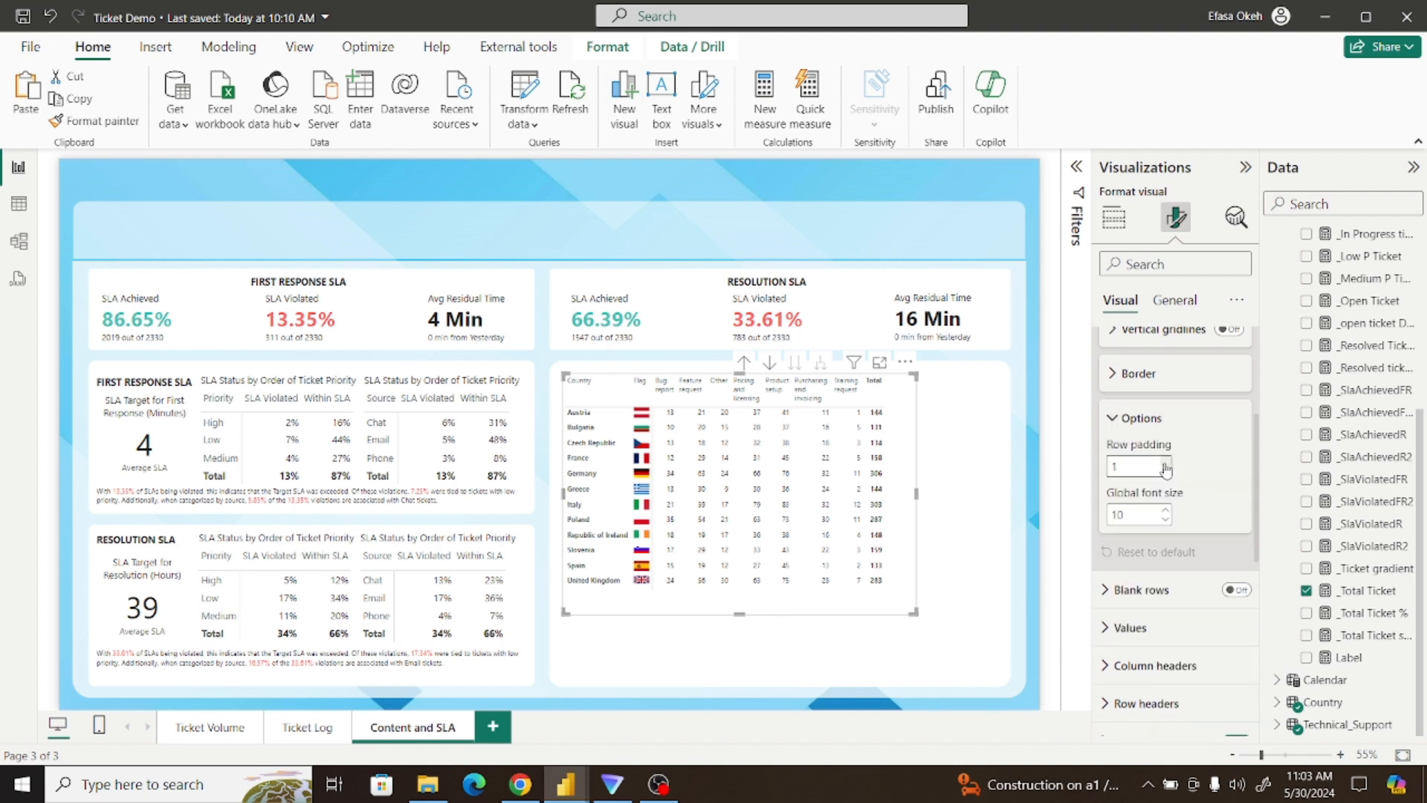
click(1166, 464)
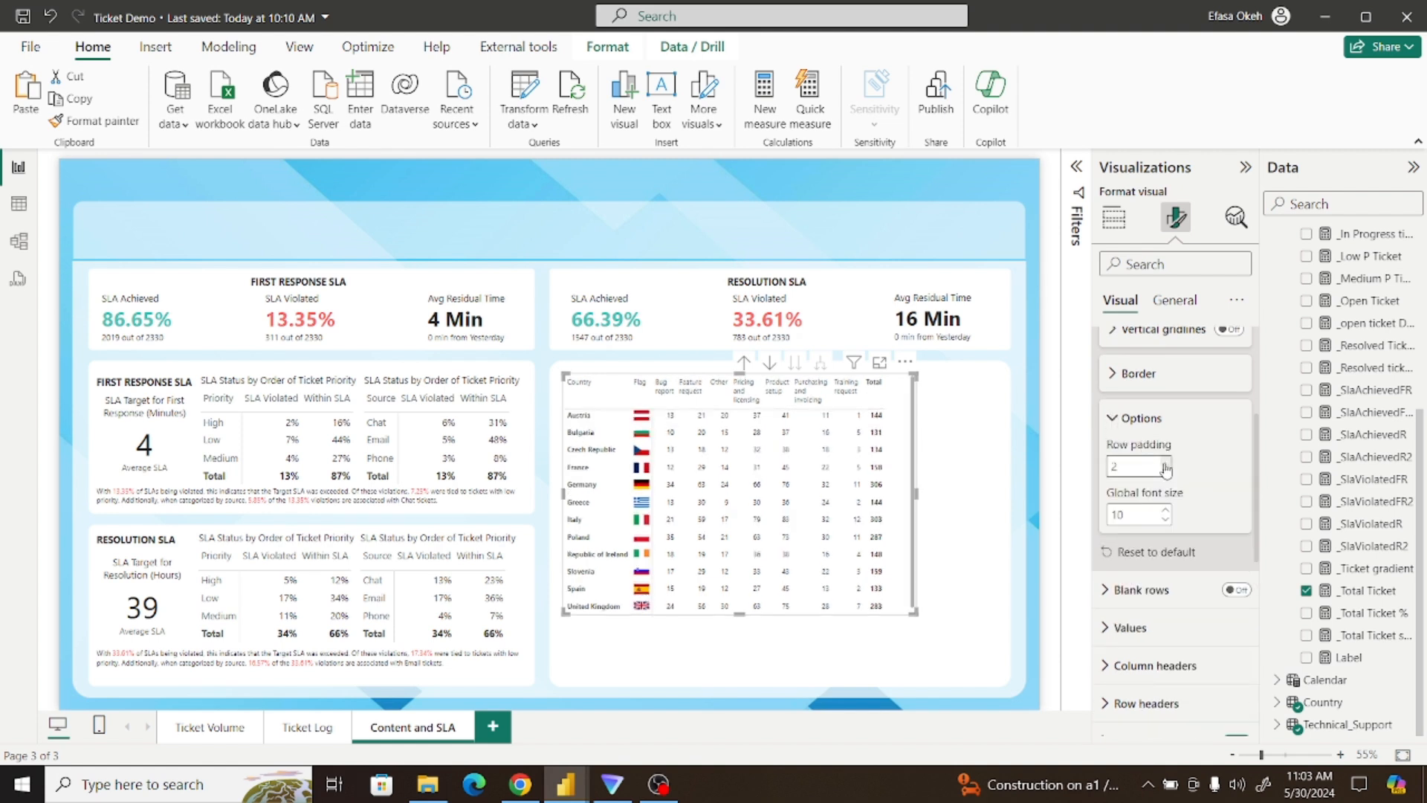
click(1166, 511)
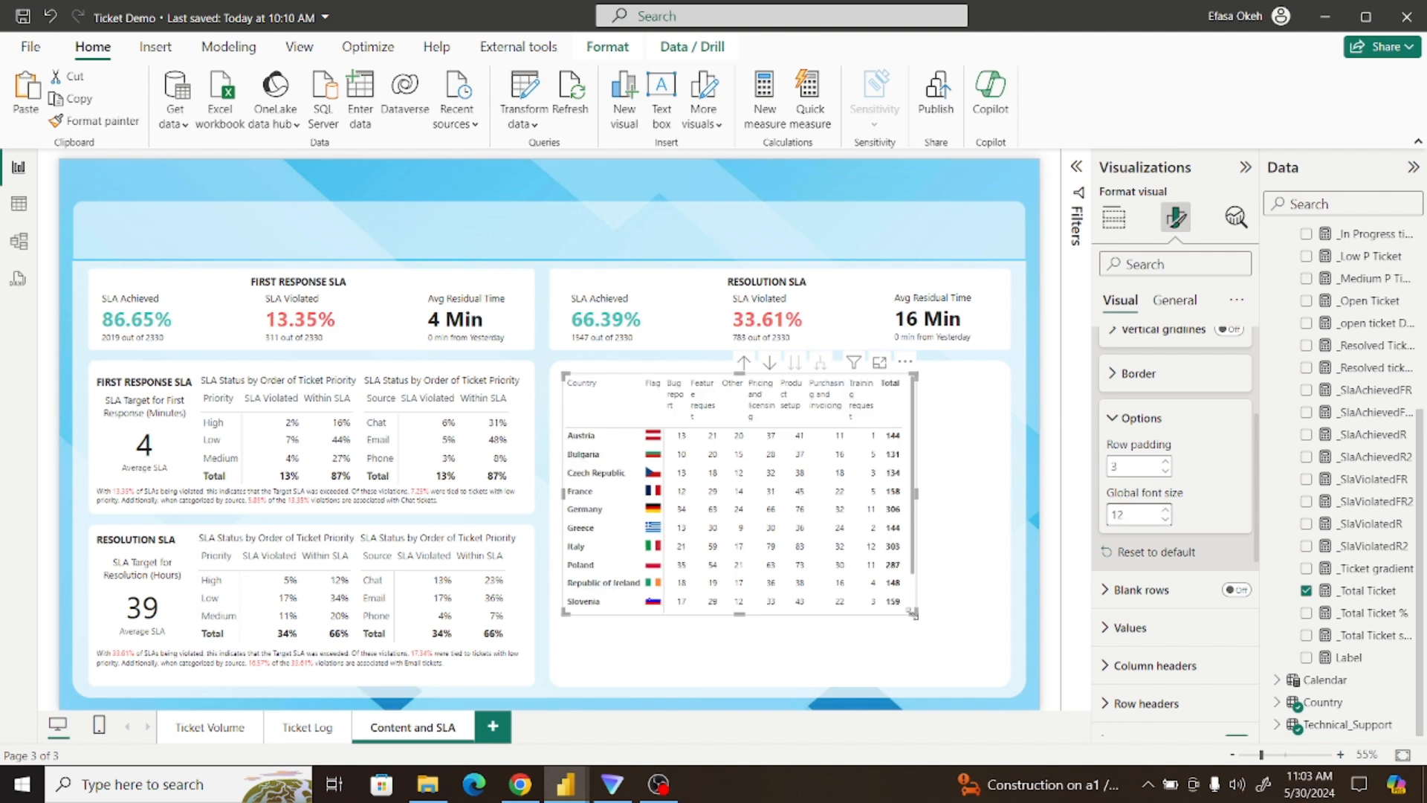
Enlarge the country matrix to fill its card so every country row fits, with global font size 14 and row padding 5
drag(915, 613, 990, 678)
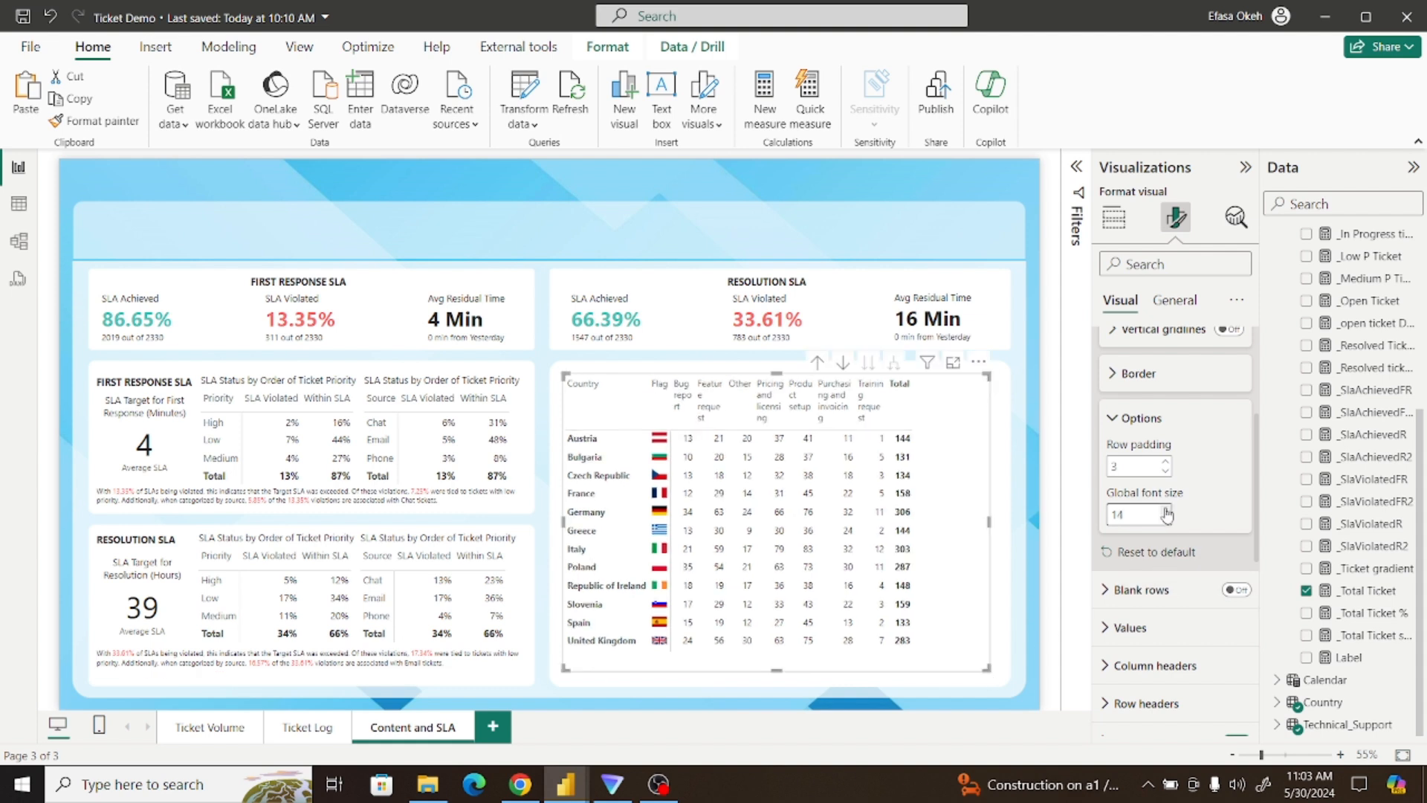
click(1166, 462)
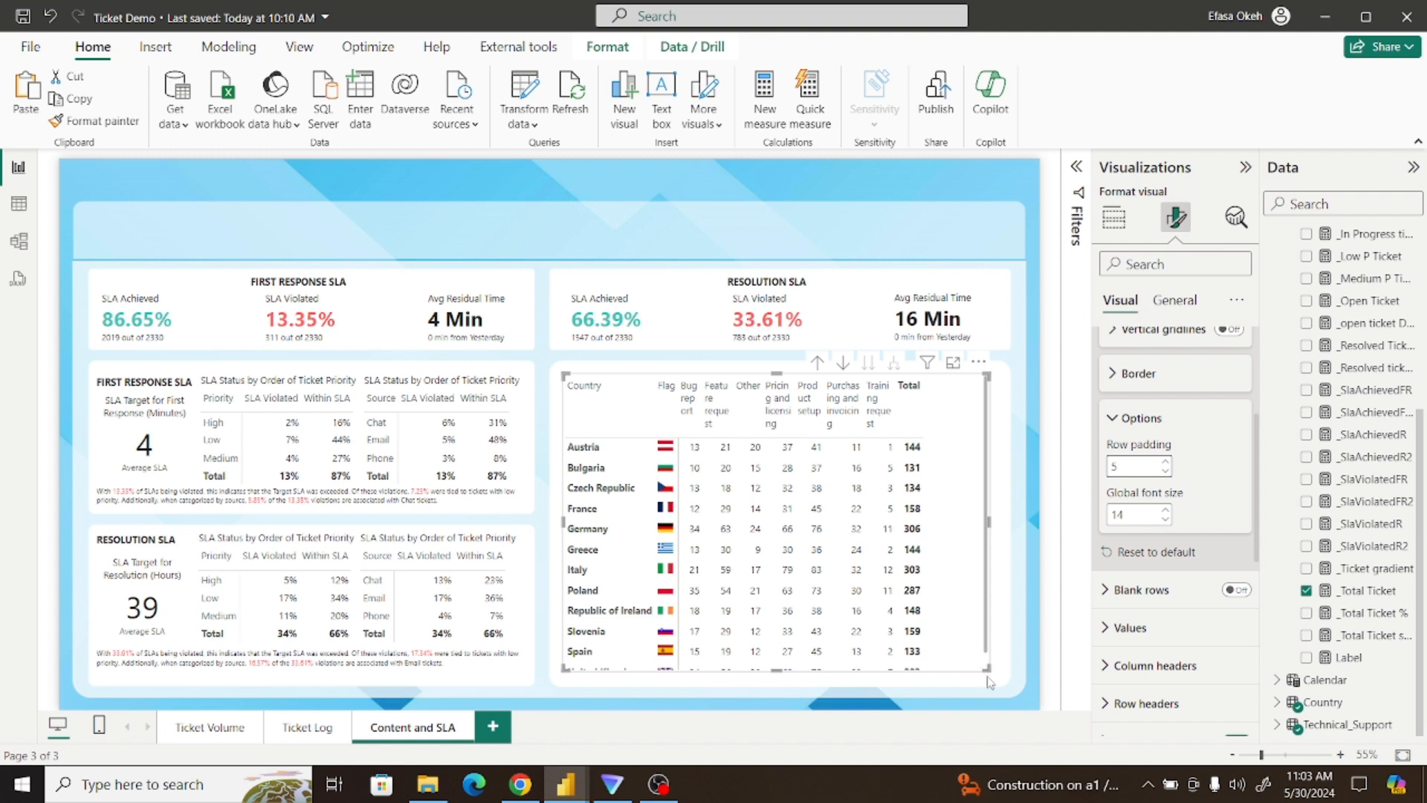
drag(988, 682, 989, 689)
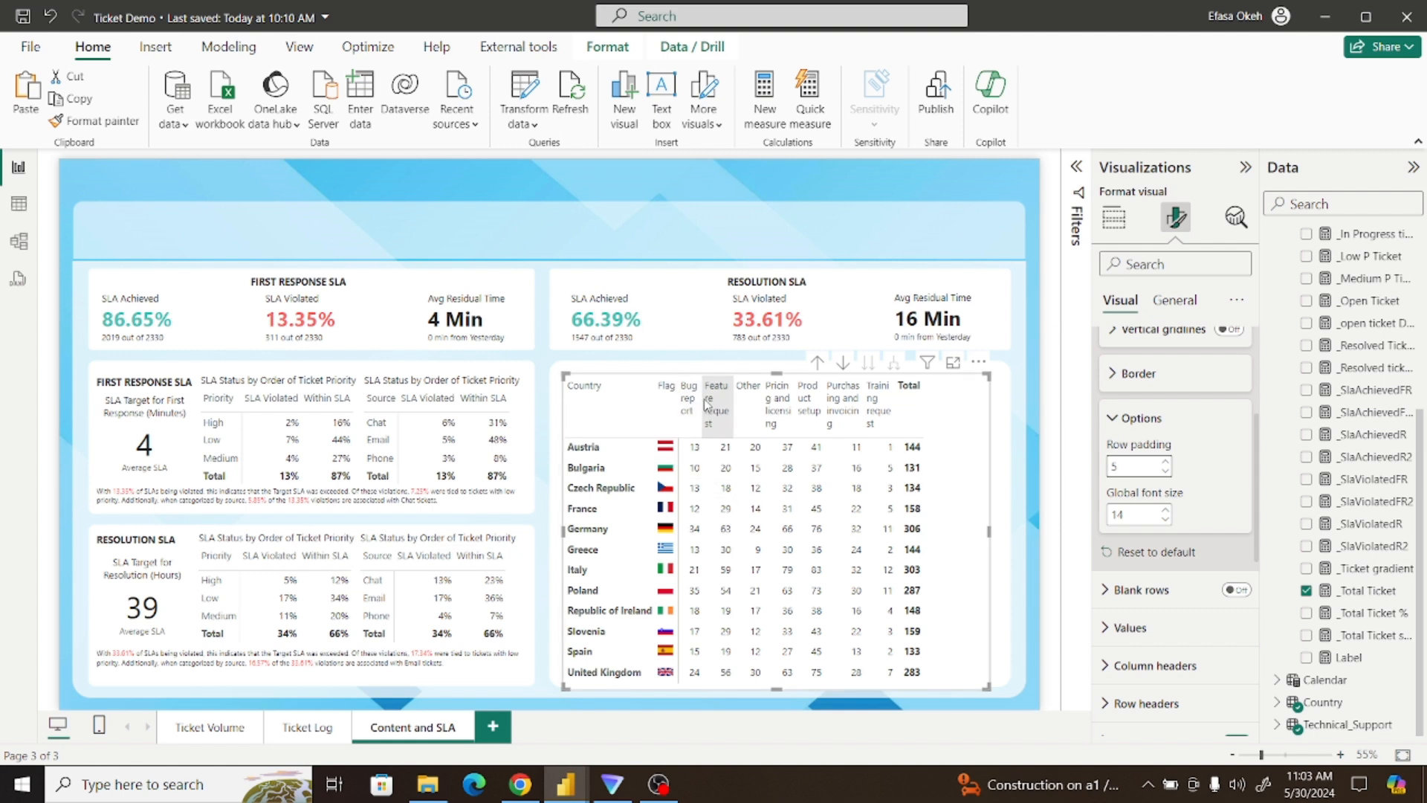
Widen the matrix's topic columns from Bug report to Training request so headers wrap at whole words, and widen the matrix frame to fill its card
drag(699, 398, 773, 398)
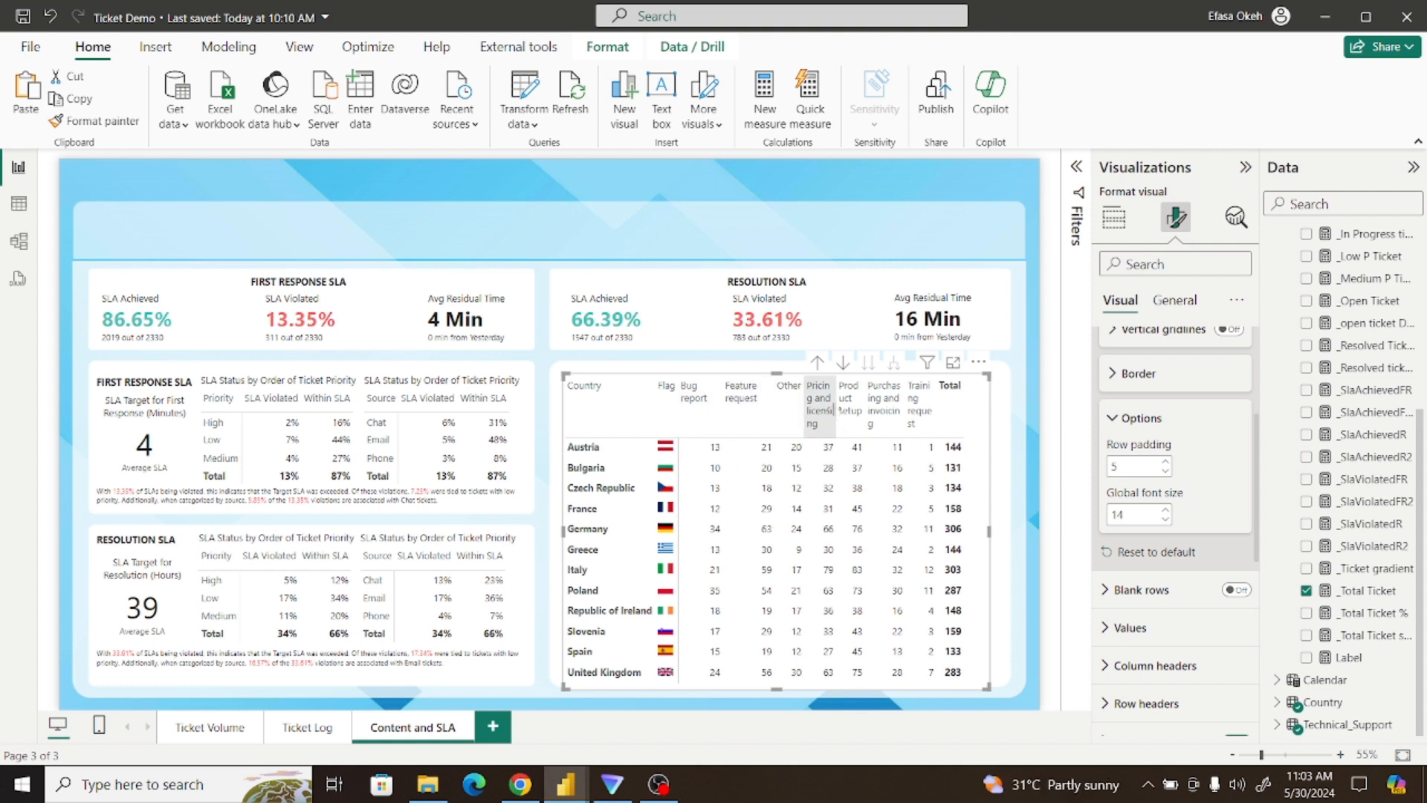
drag(835, 409, 940, 410)
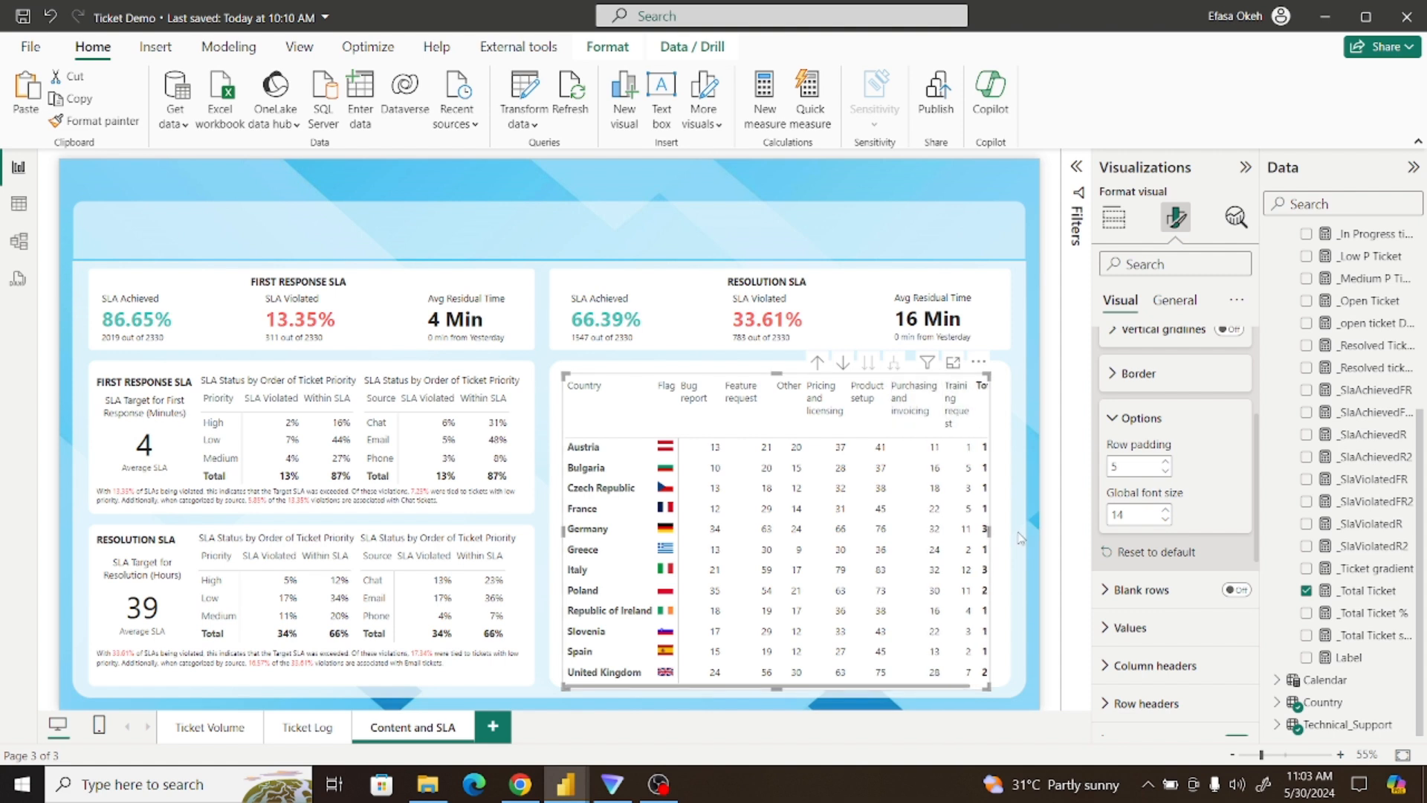
drag(990, 530, 1009, 530)
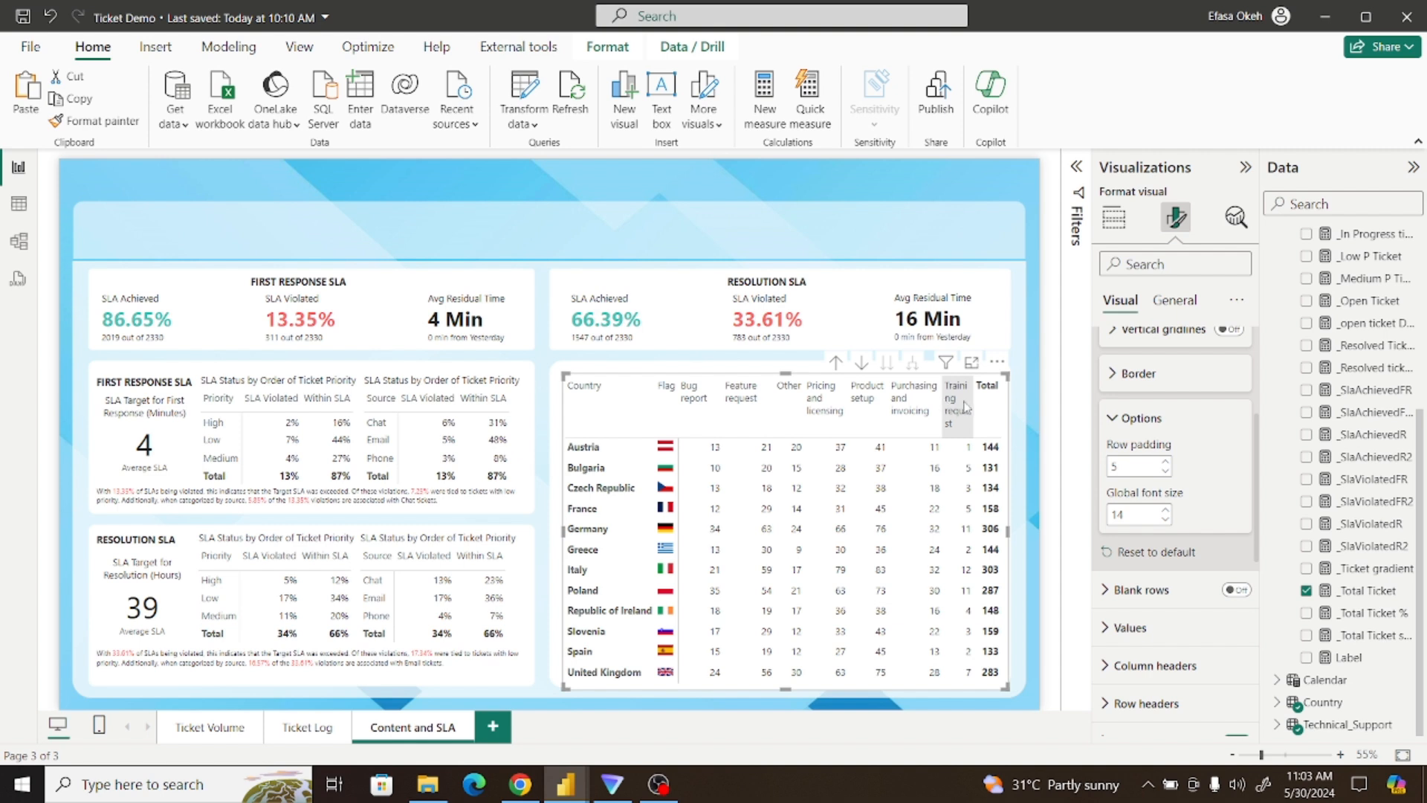
drag(970, 404, 980, 404)
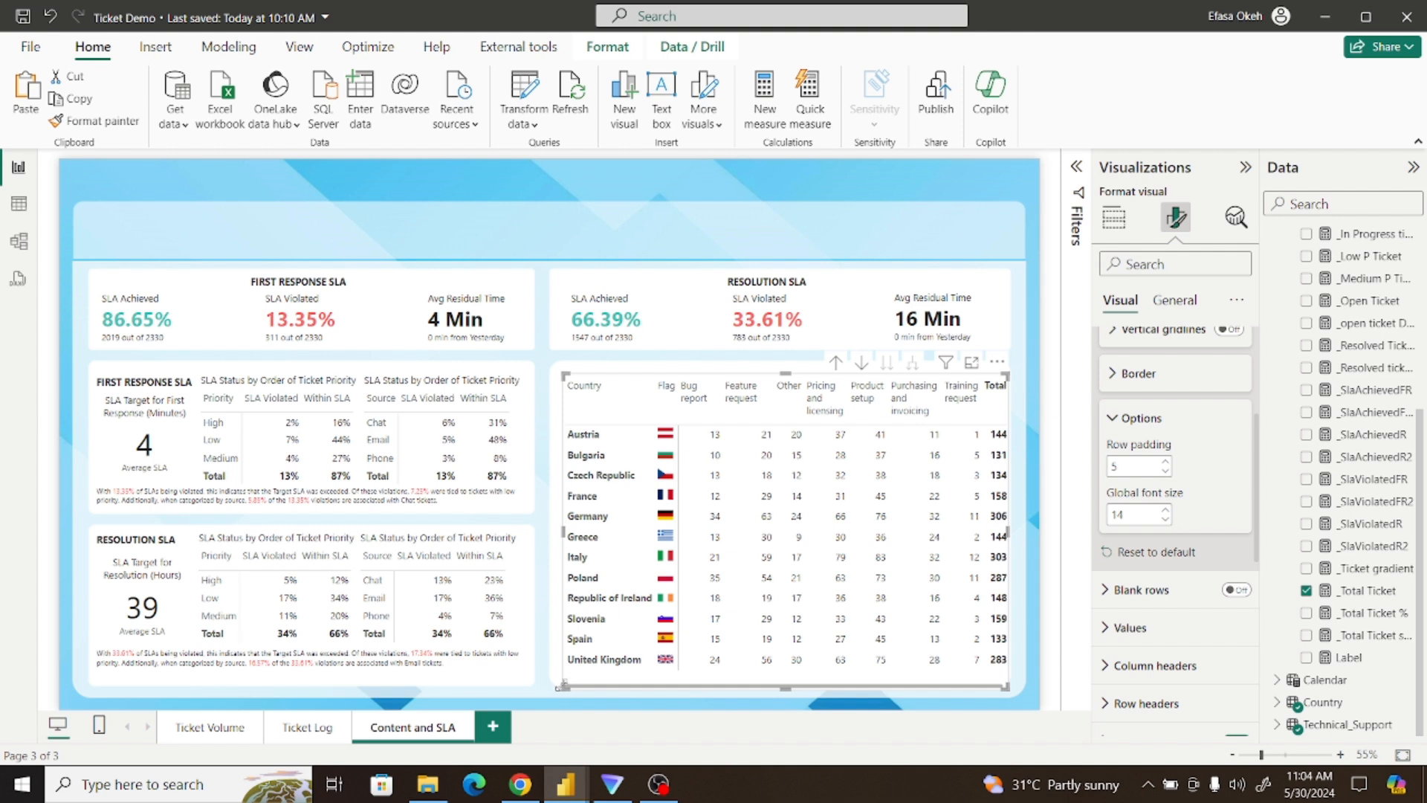
drag(563, 687, 558, 687)
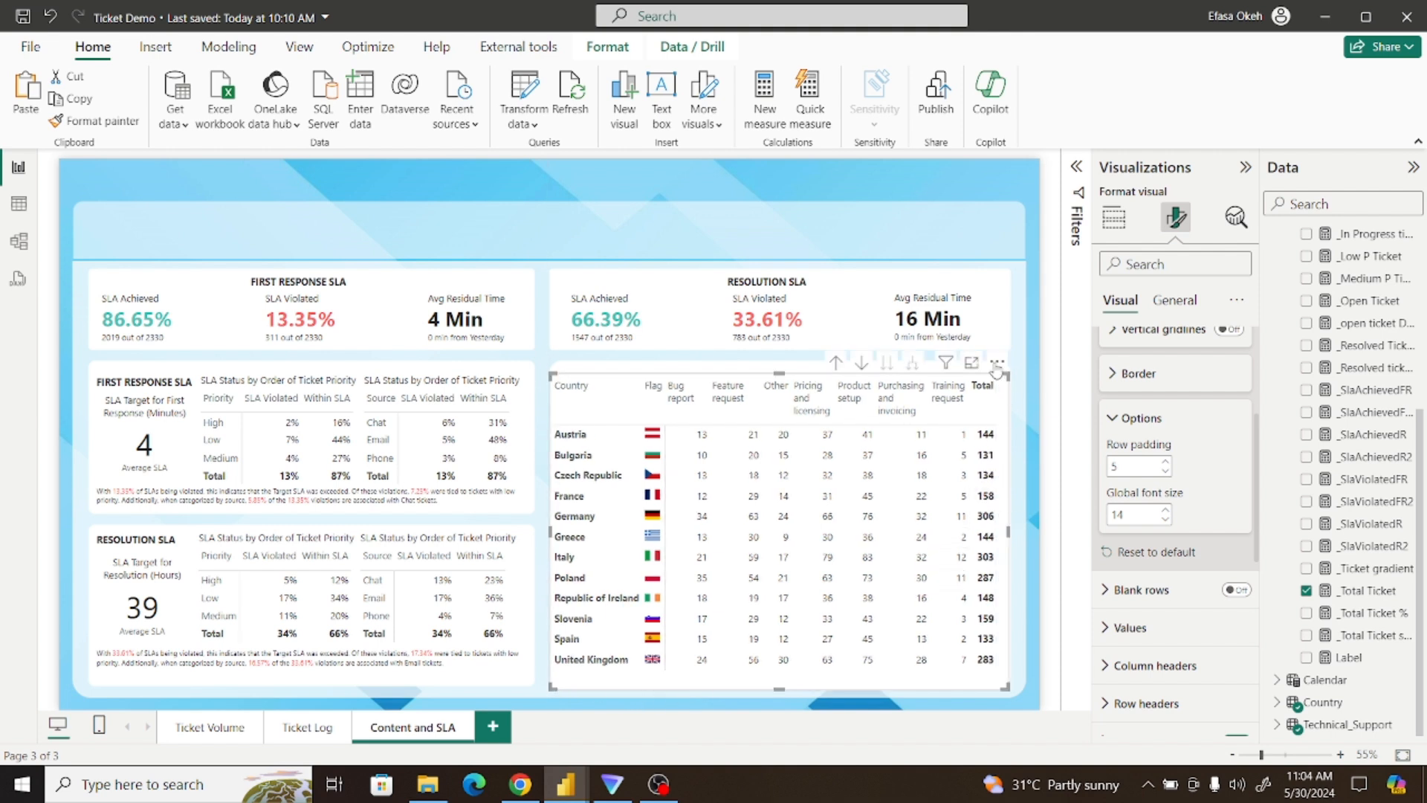
drag(990, 364, 1016, 367)
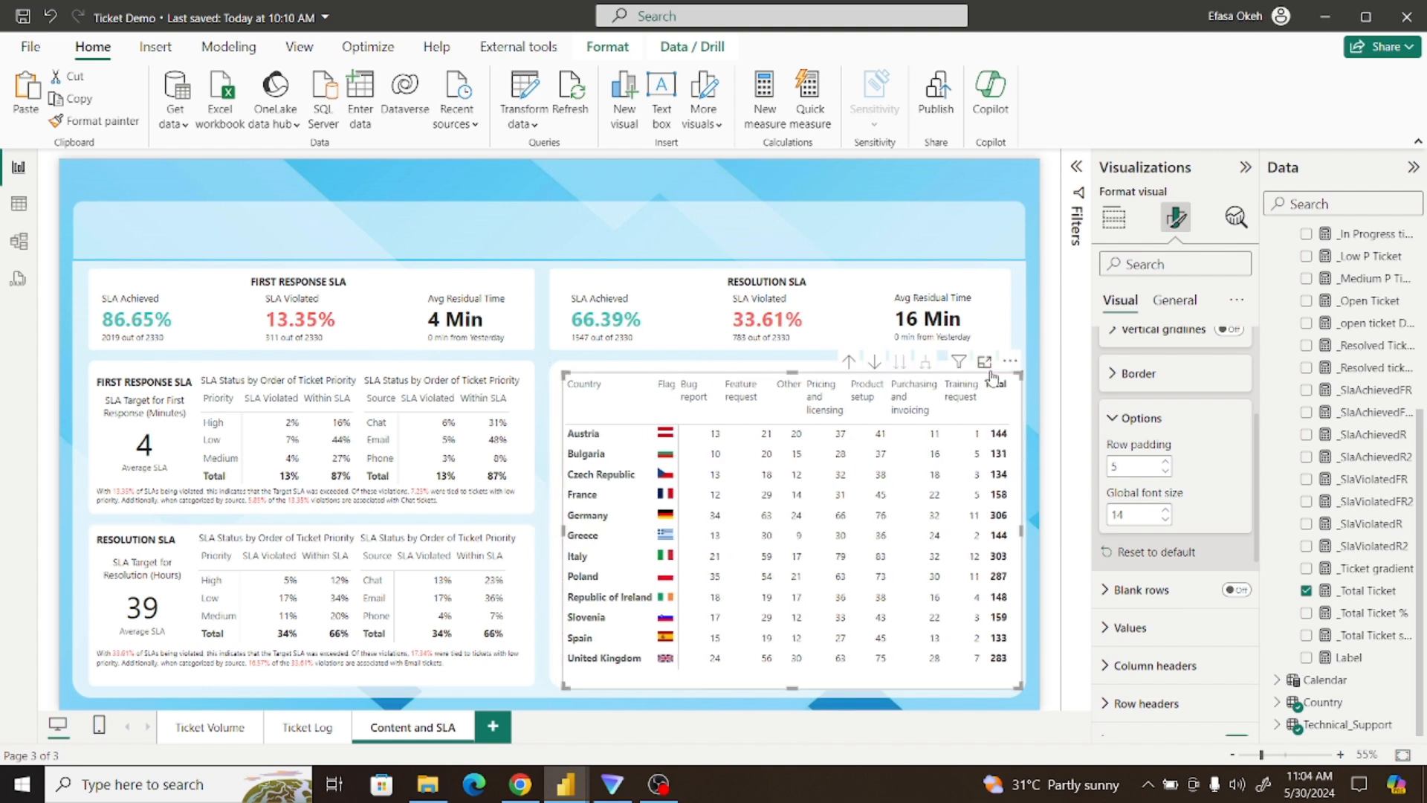
click(1029, 561)
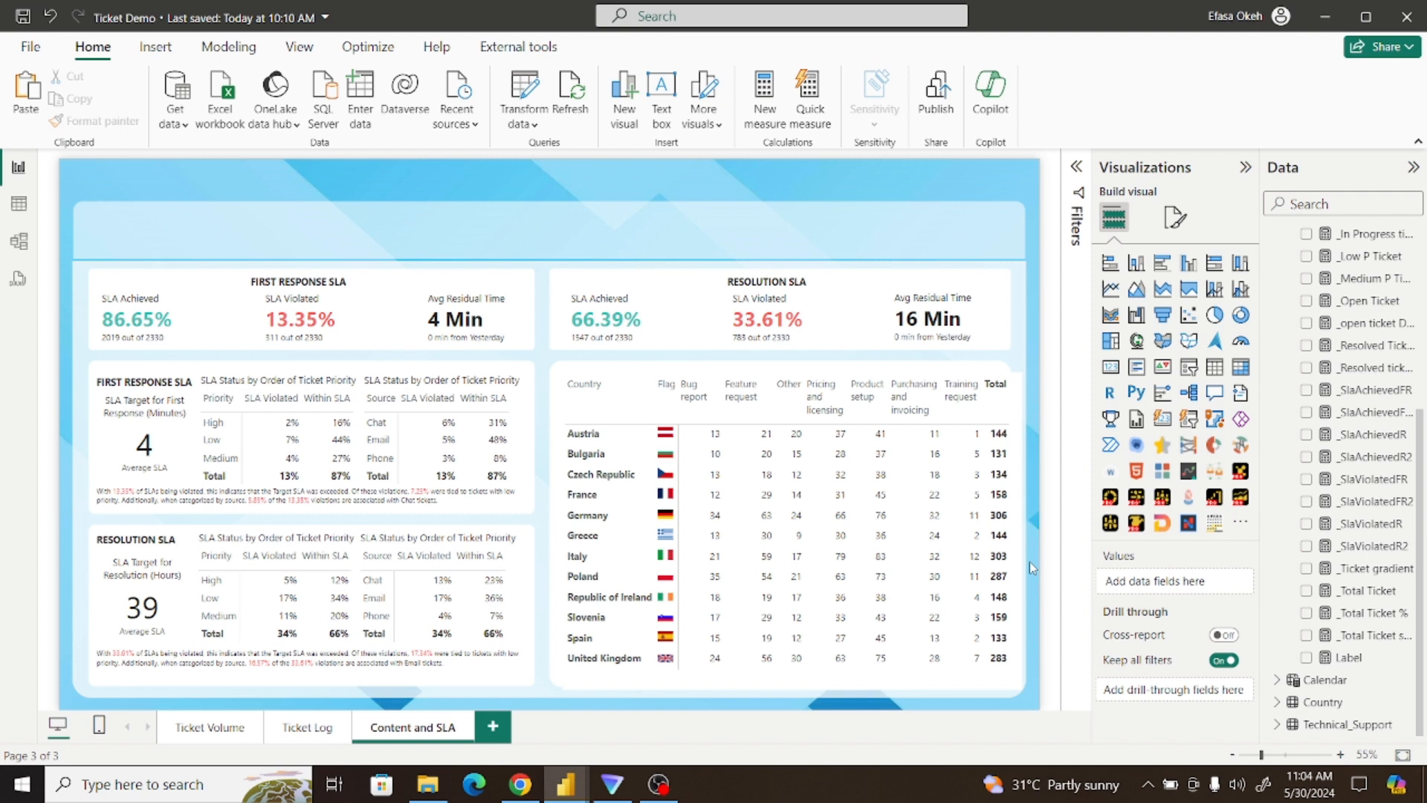
click(1021, 384)
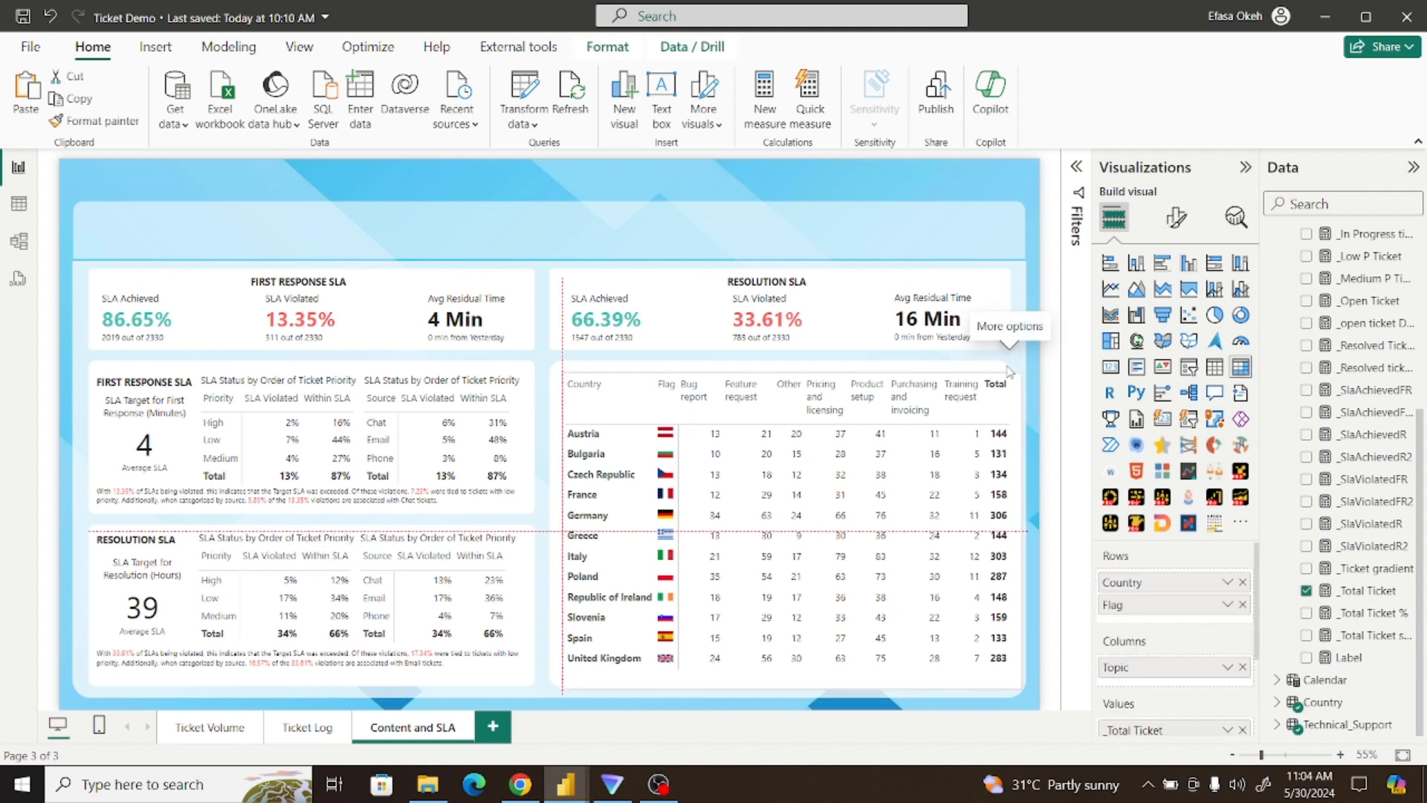
drag(1020, 370, 1007, 370)
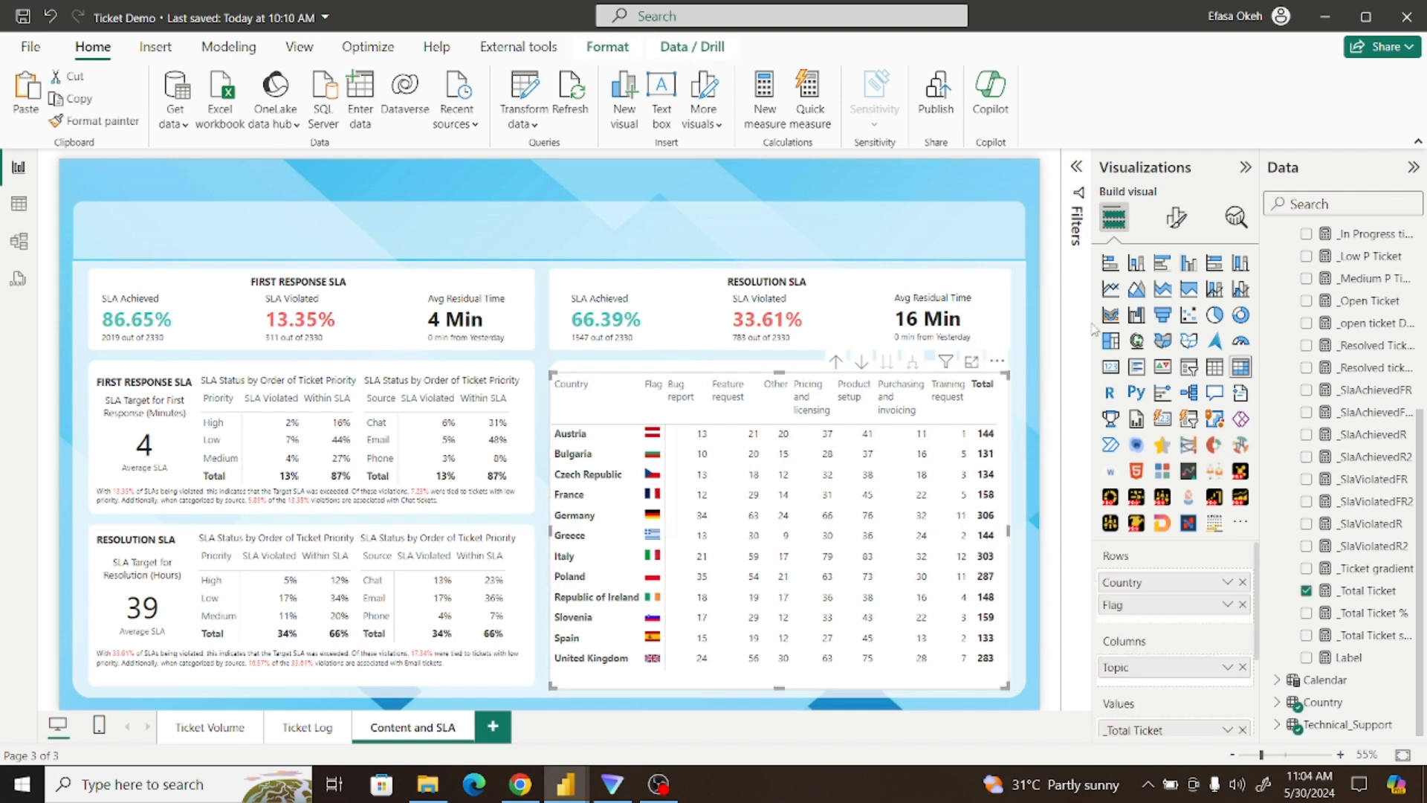
Set the country matrix's grid options to row padding 4 and global font size 12
click(1176, 223)
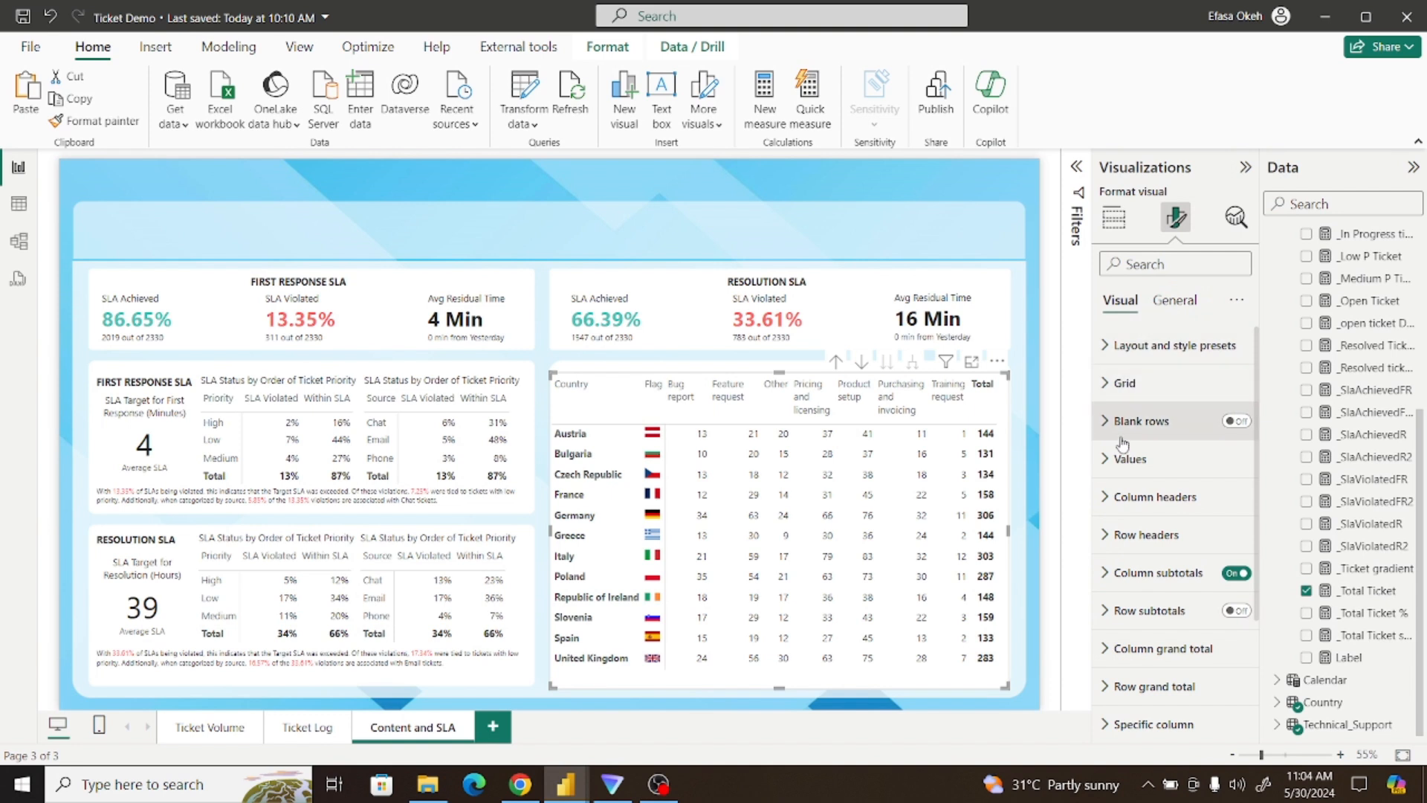
click(1121, 385)
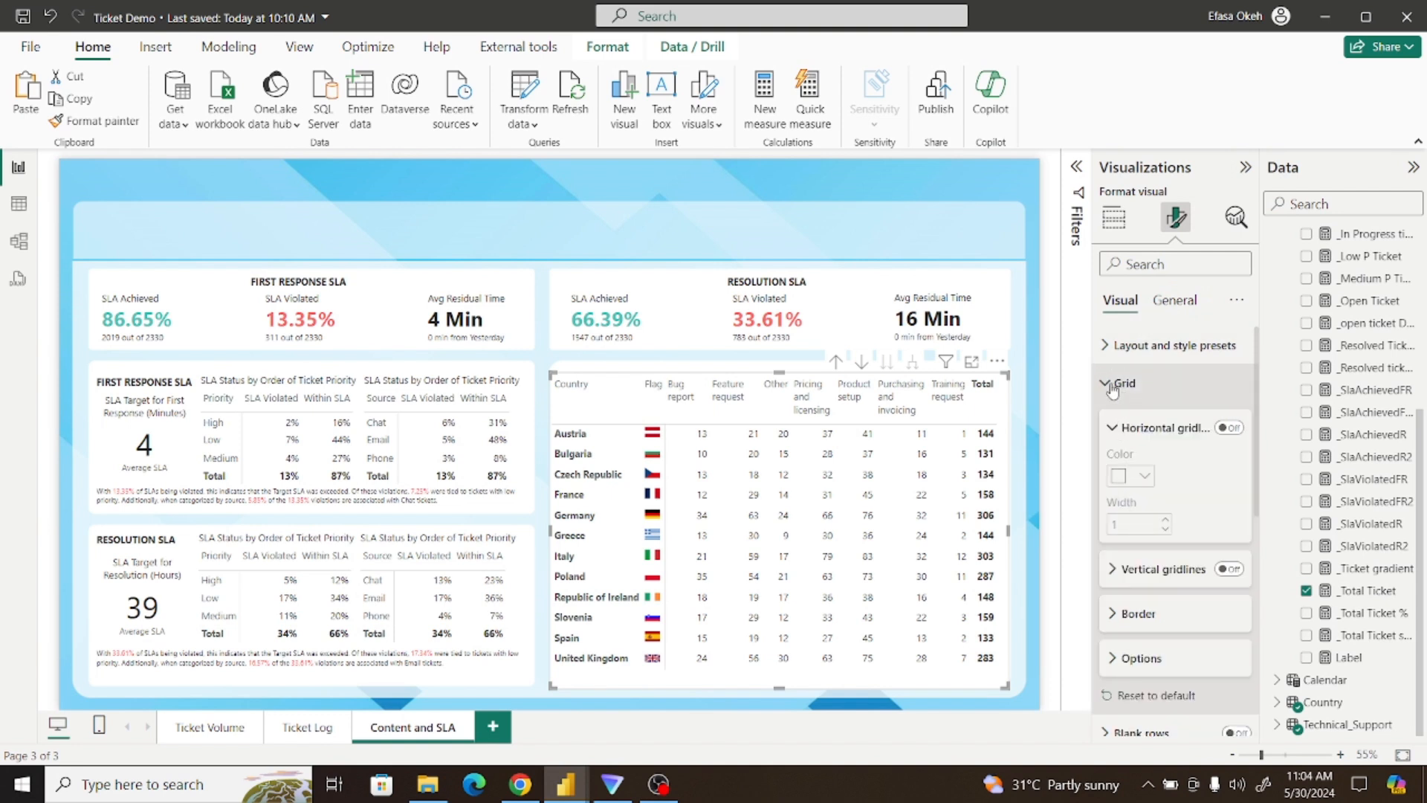
click(1113, 388)
click(1113, 392)
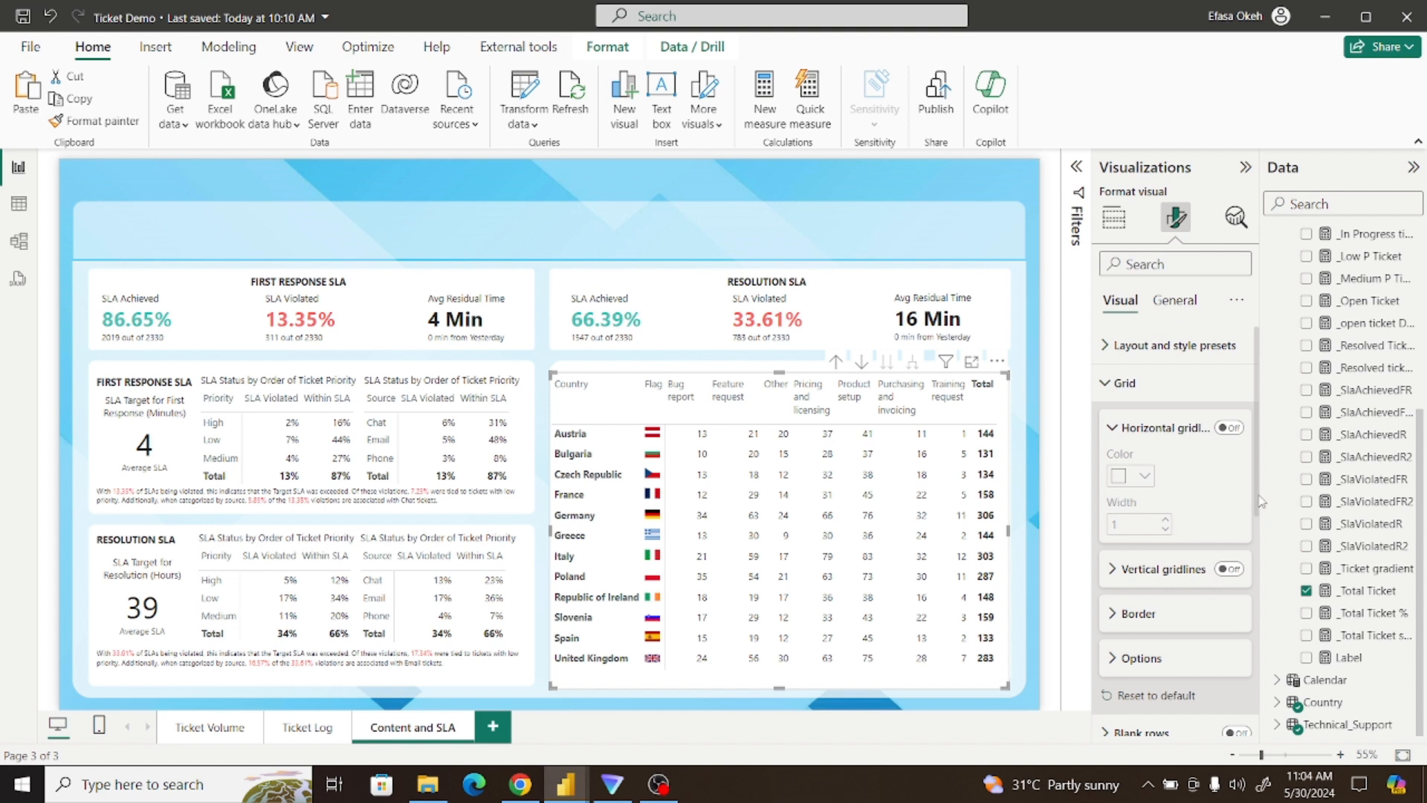
drag(1261, 502, 1259, 582)
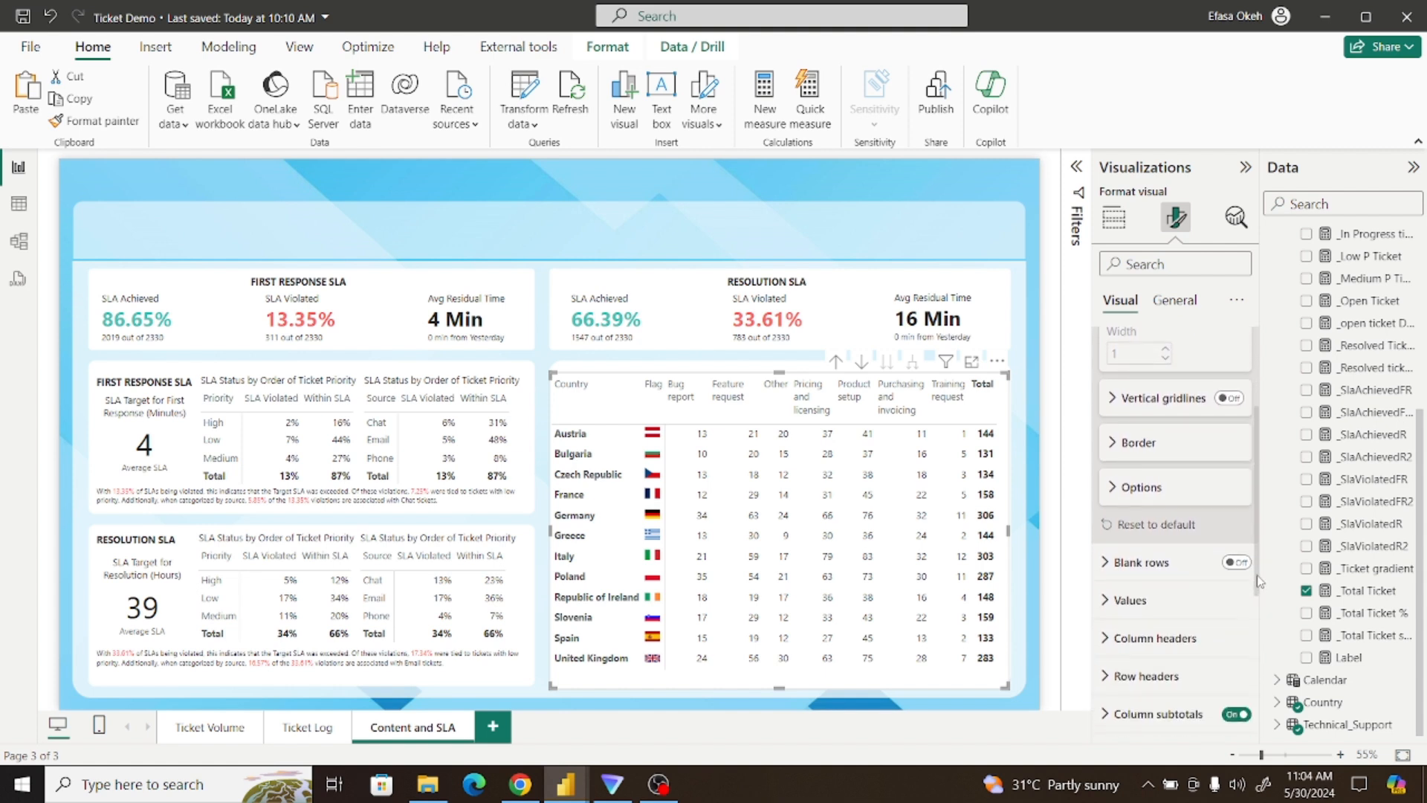
click(1112, 487)
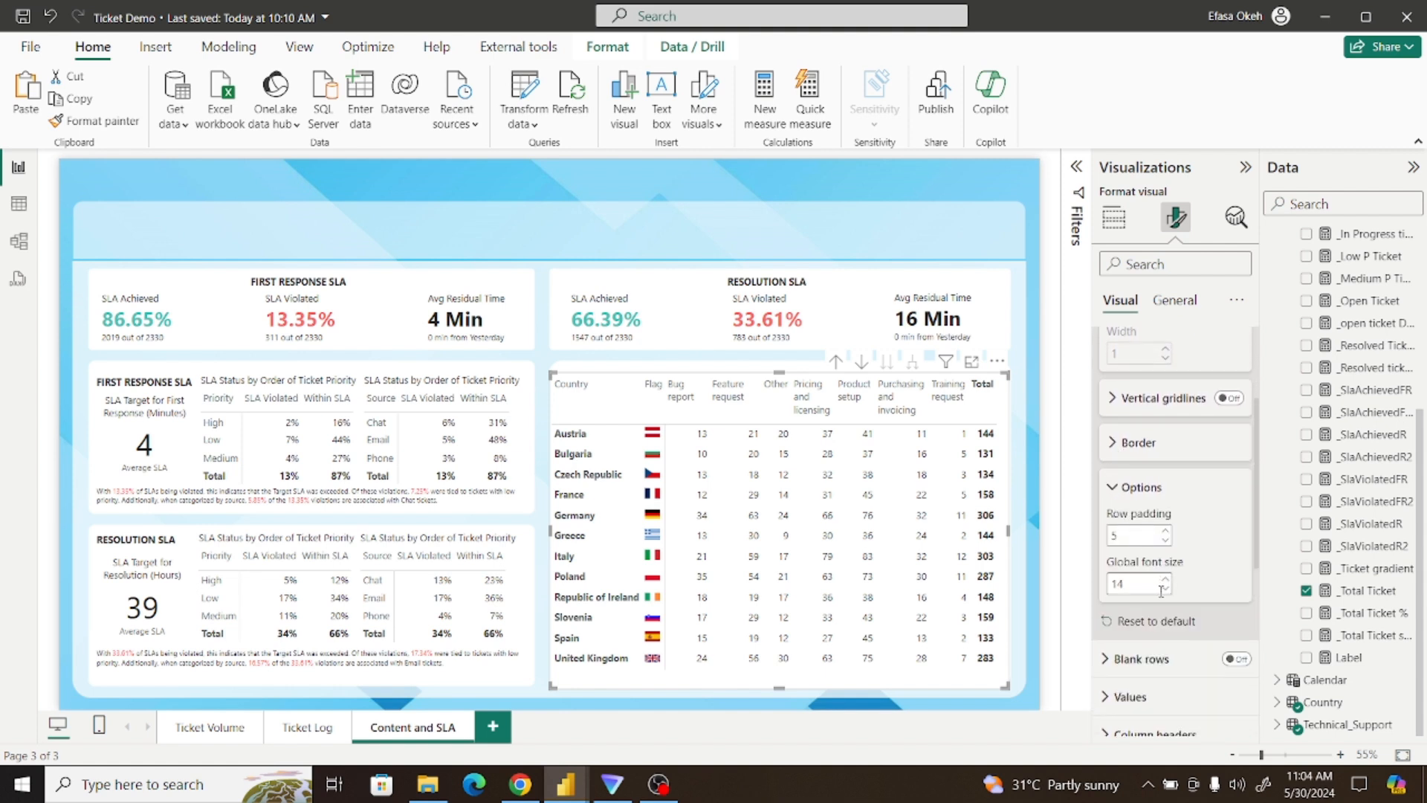
click(1165, 541)
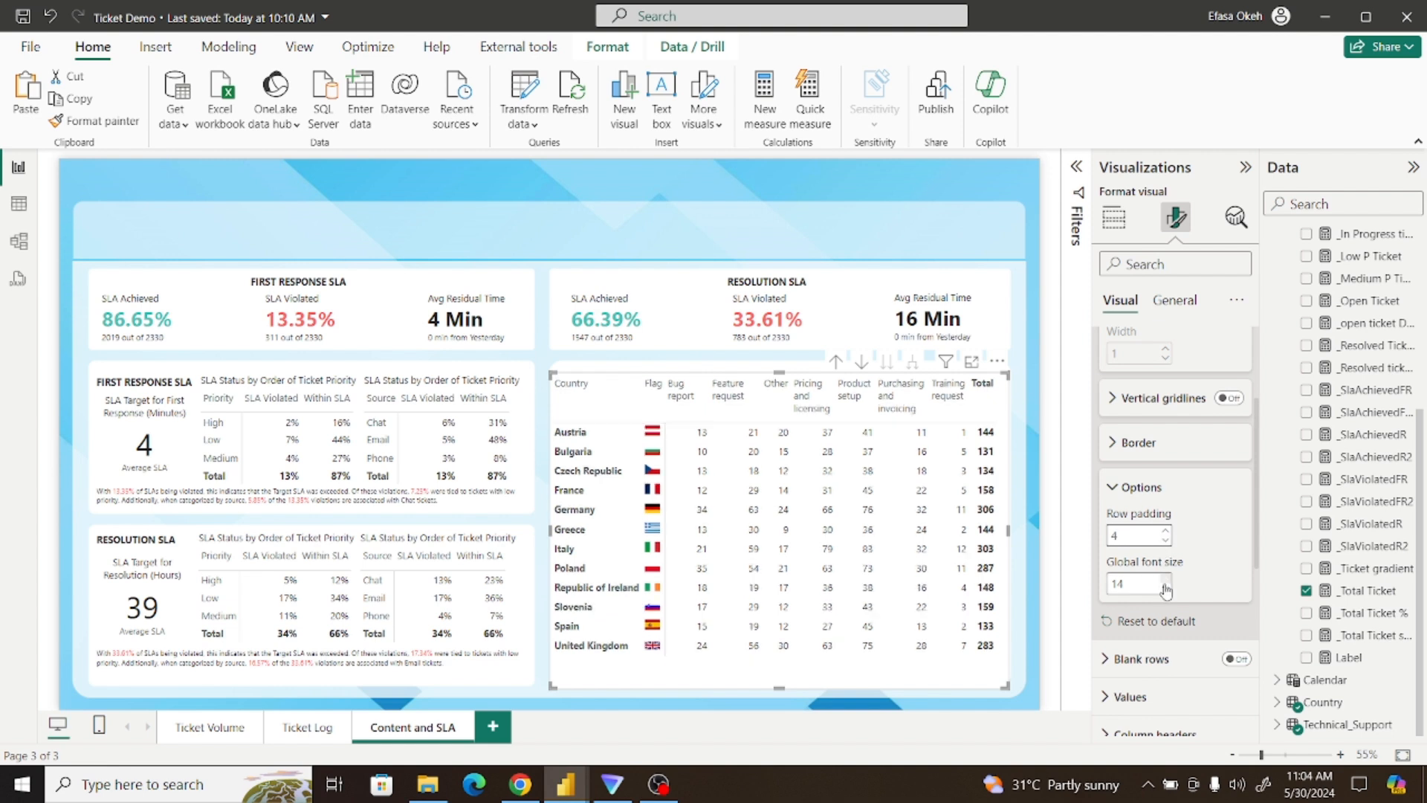
click(1166, 591)
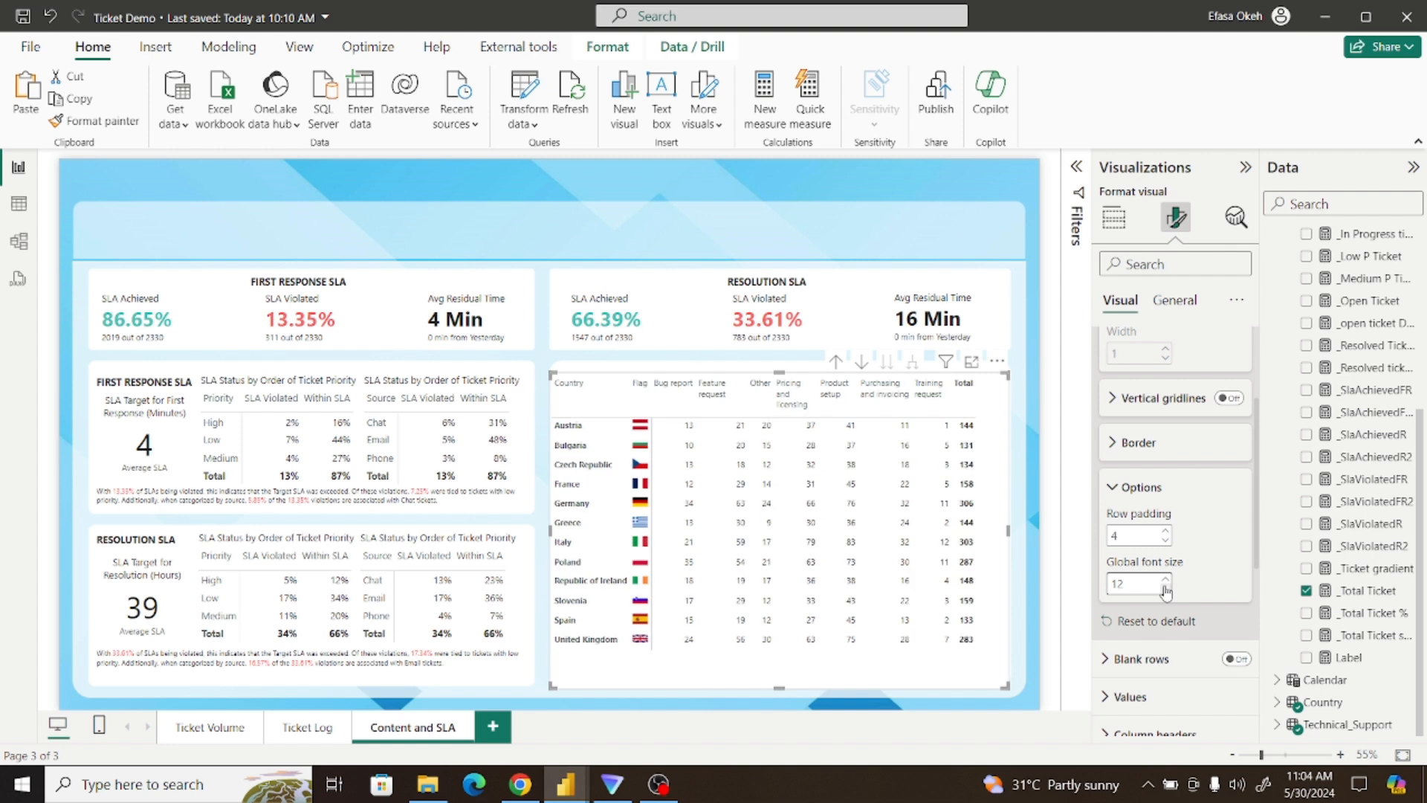
click(1018, 563)
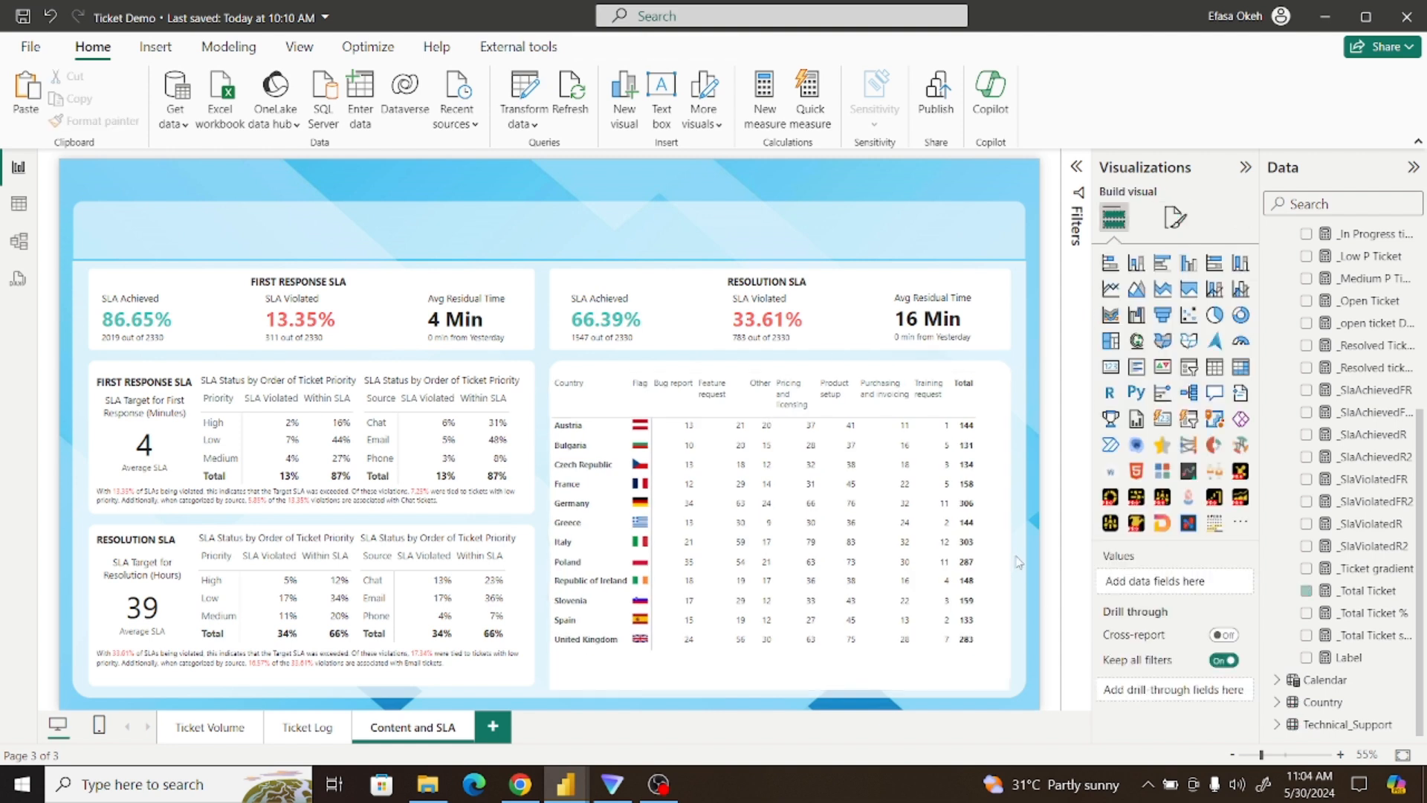
Center-align the matrix's _Total Ticket series, applying the specific column settings to the header and total as well
click(1018, 563)
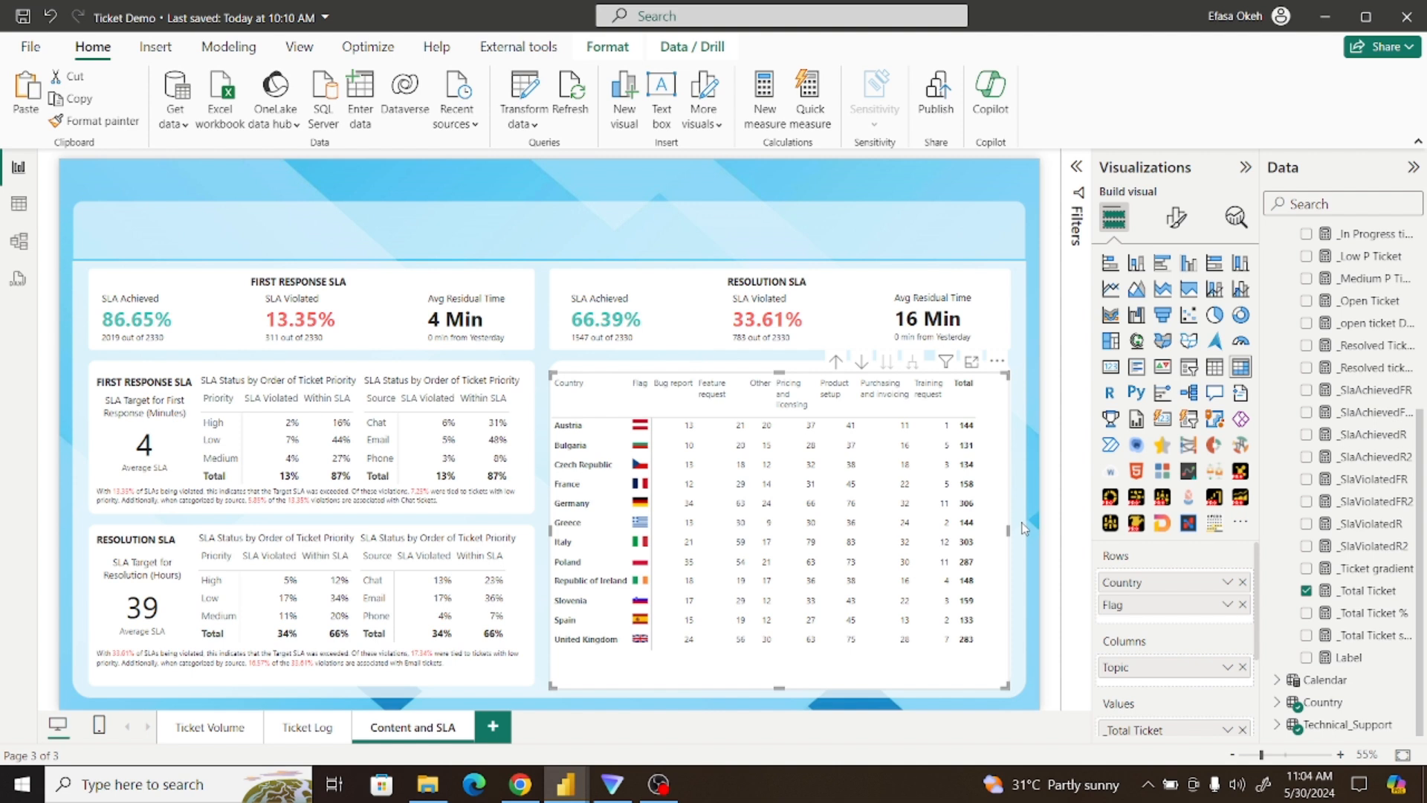
click(1177, 227)
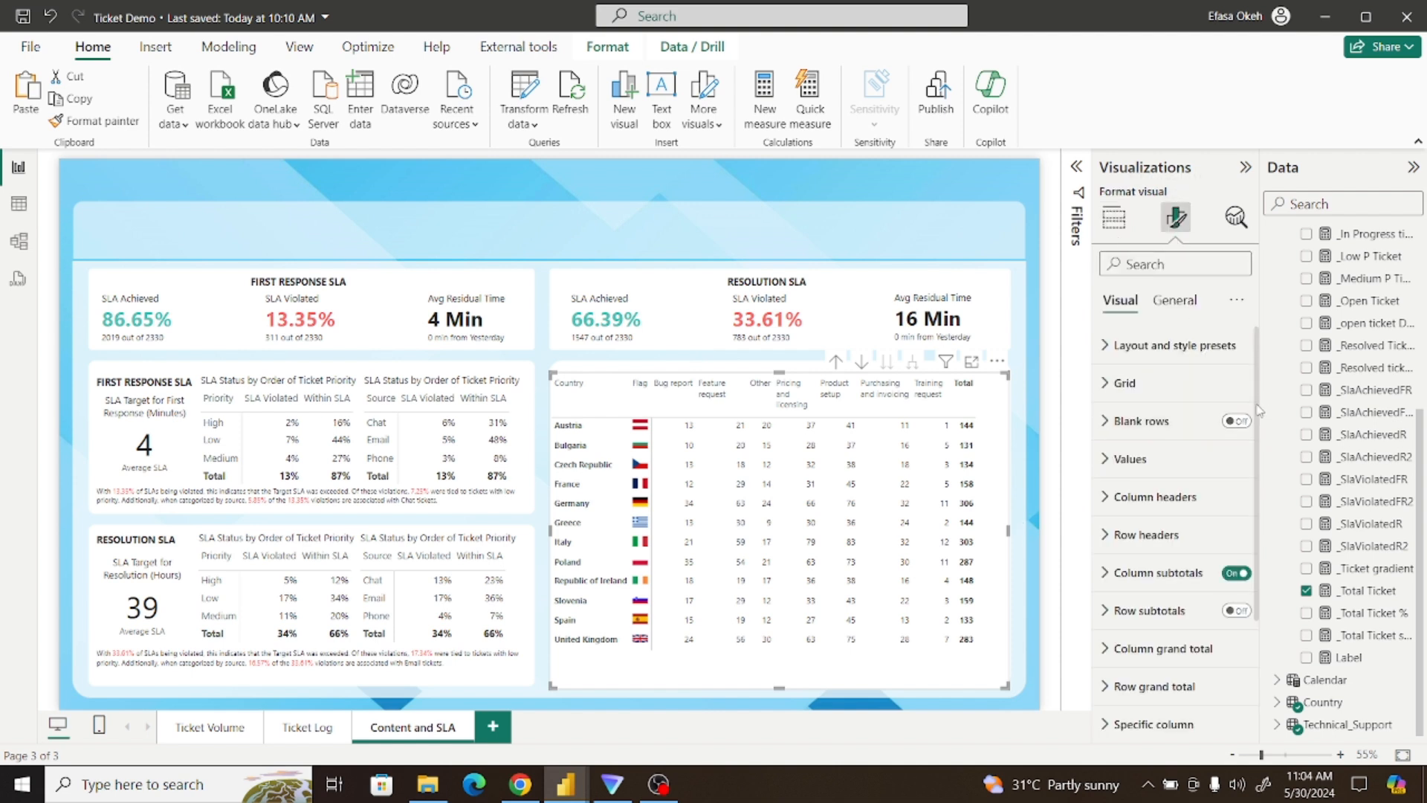
drag(1259, 411, 1276, 528)
click(1171, 566)
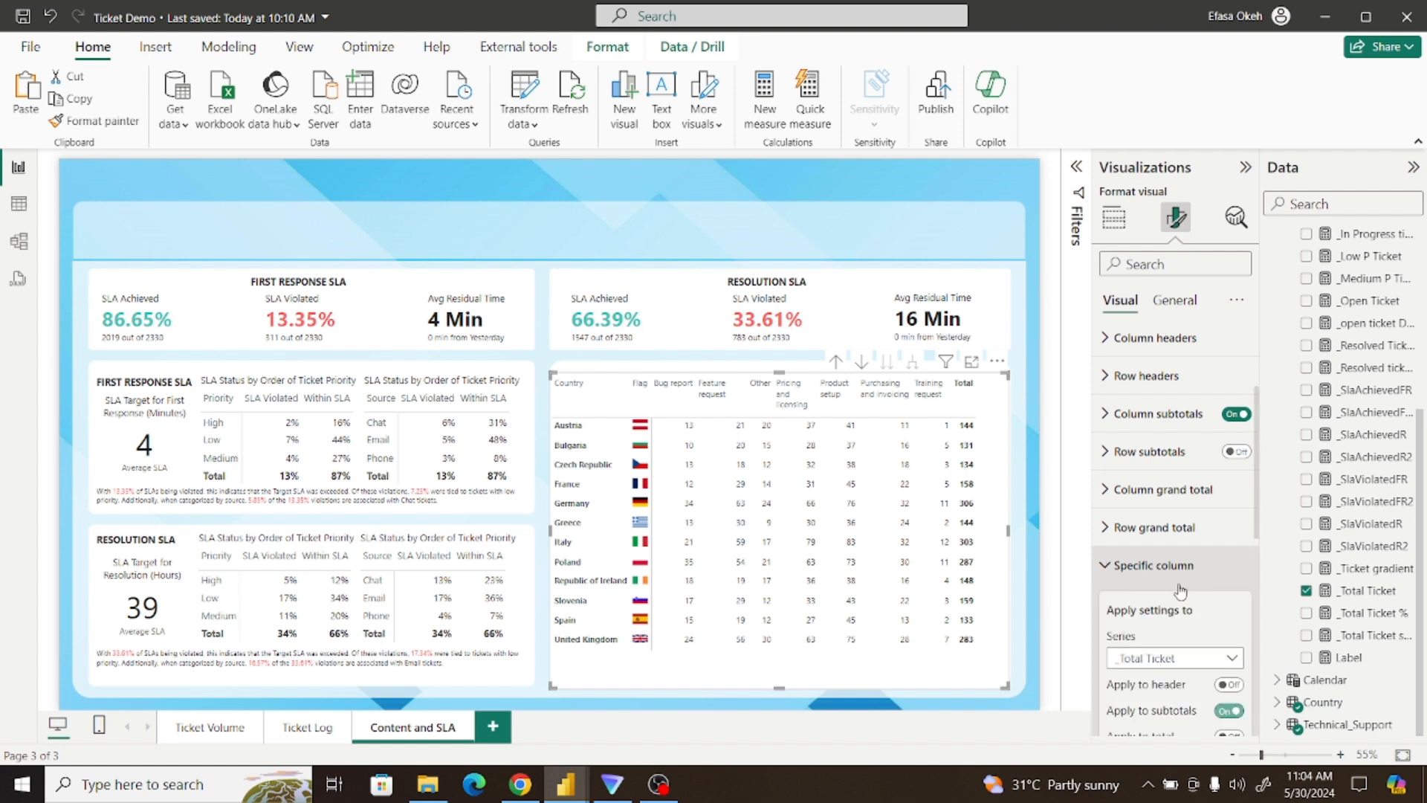
drag(1259, 526, 1261, 646)
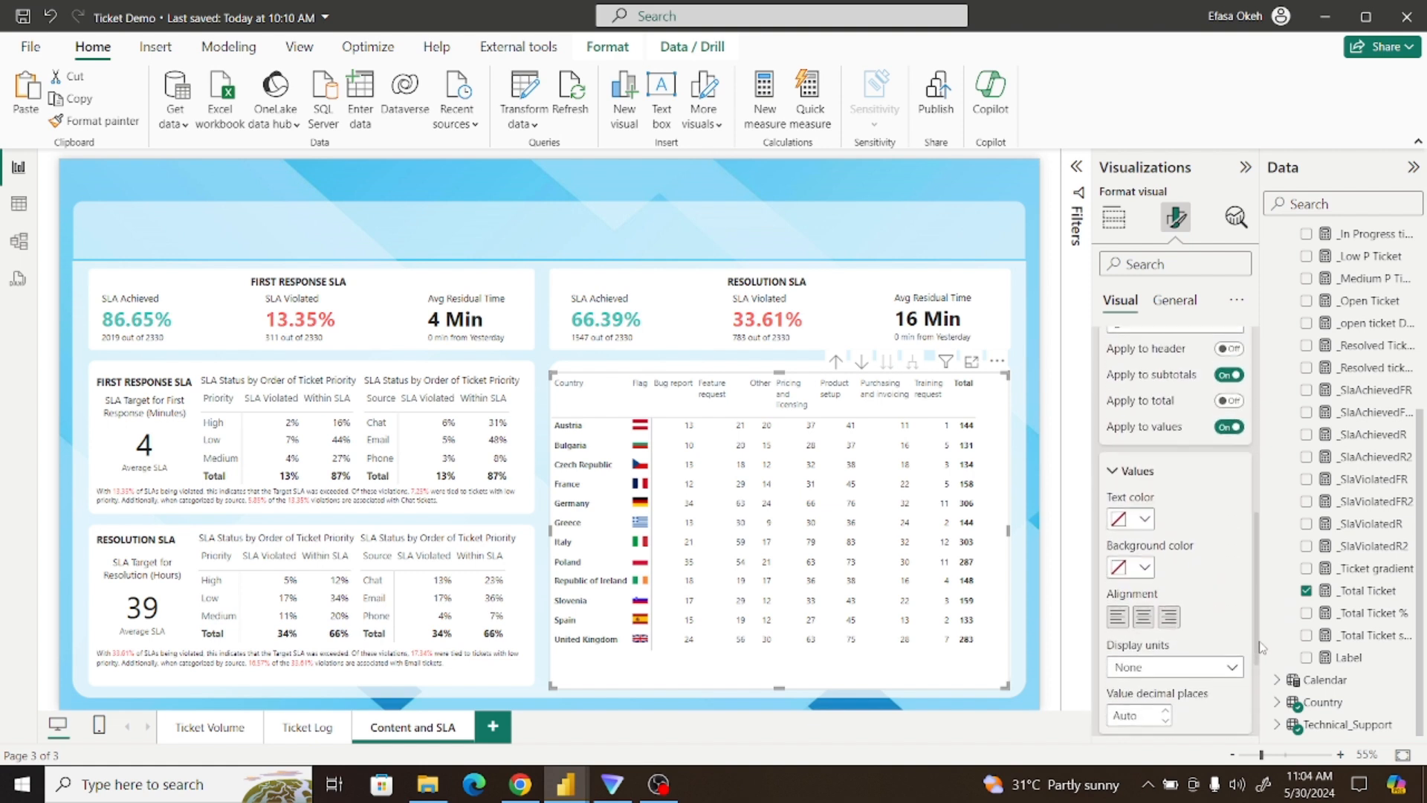
click(1230, 401)
click(1228, 348)
click(1144, 617)
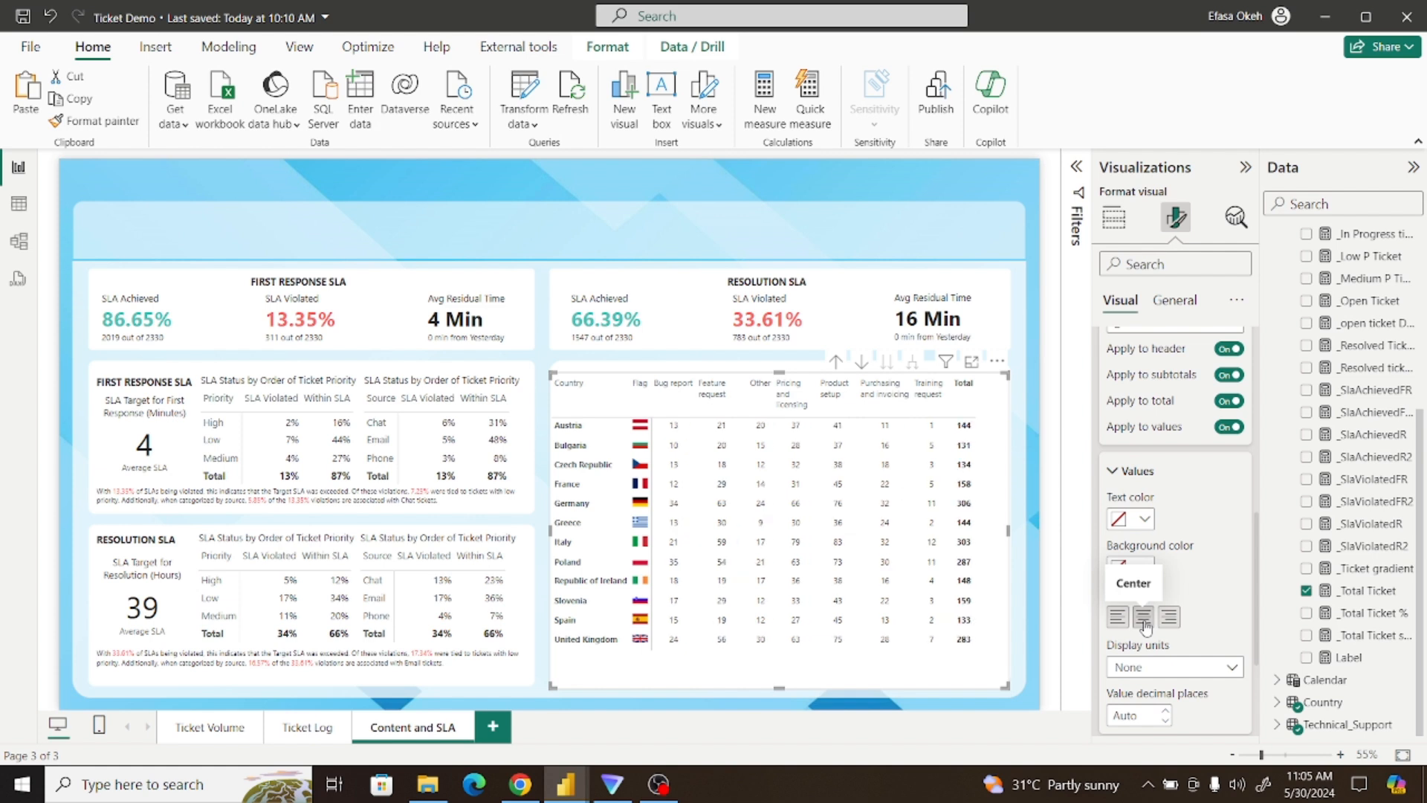
click(1017, 622)
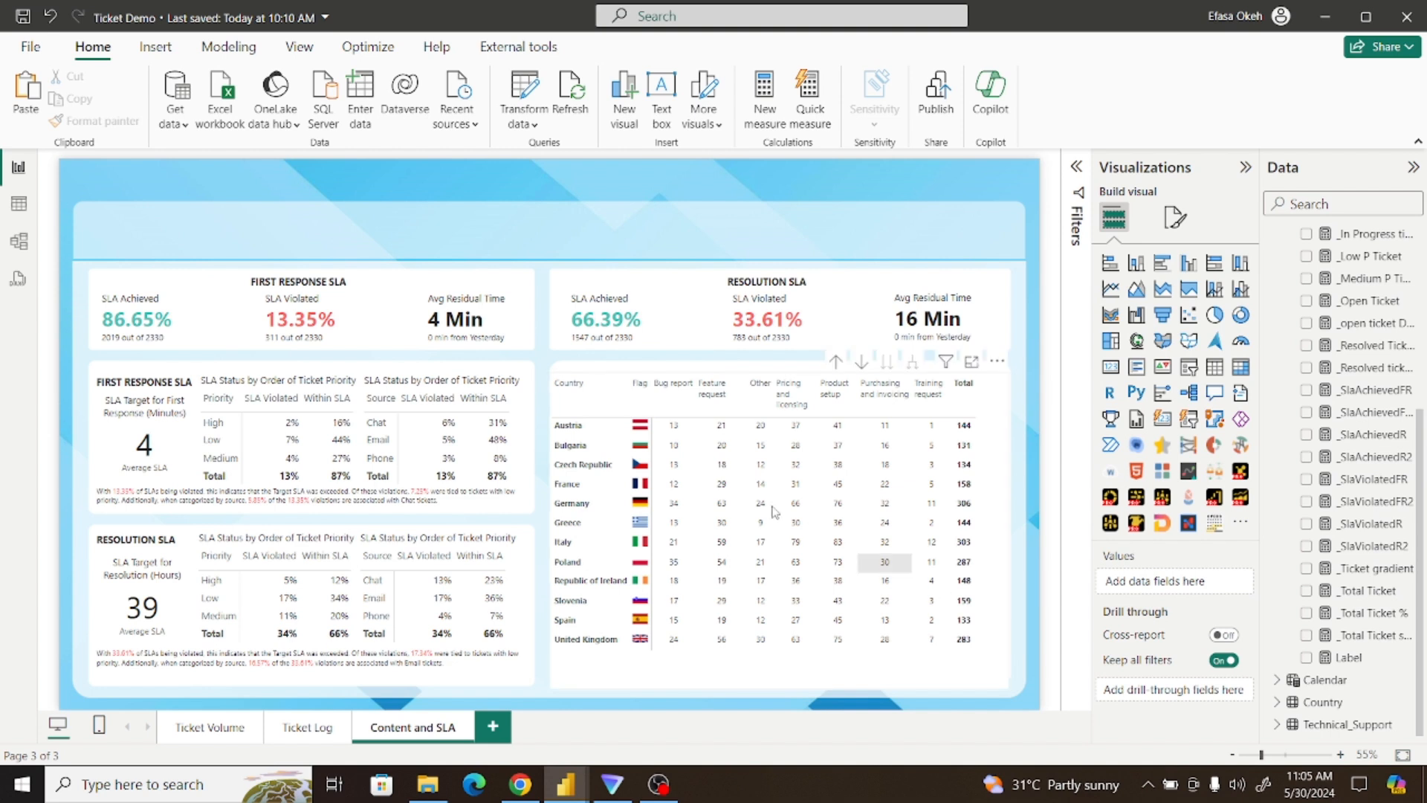
Narrow the matrix's Bug report column so its header wraps onto two lines
click(695, 391)
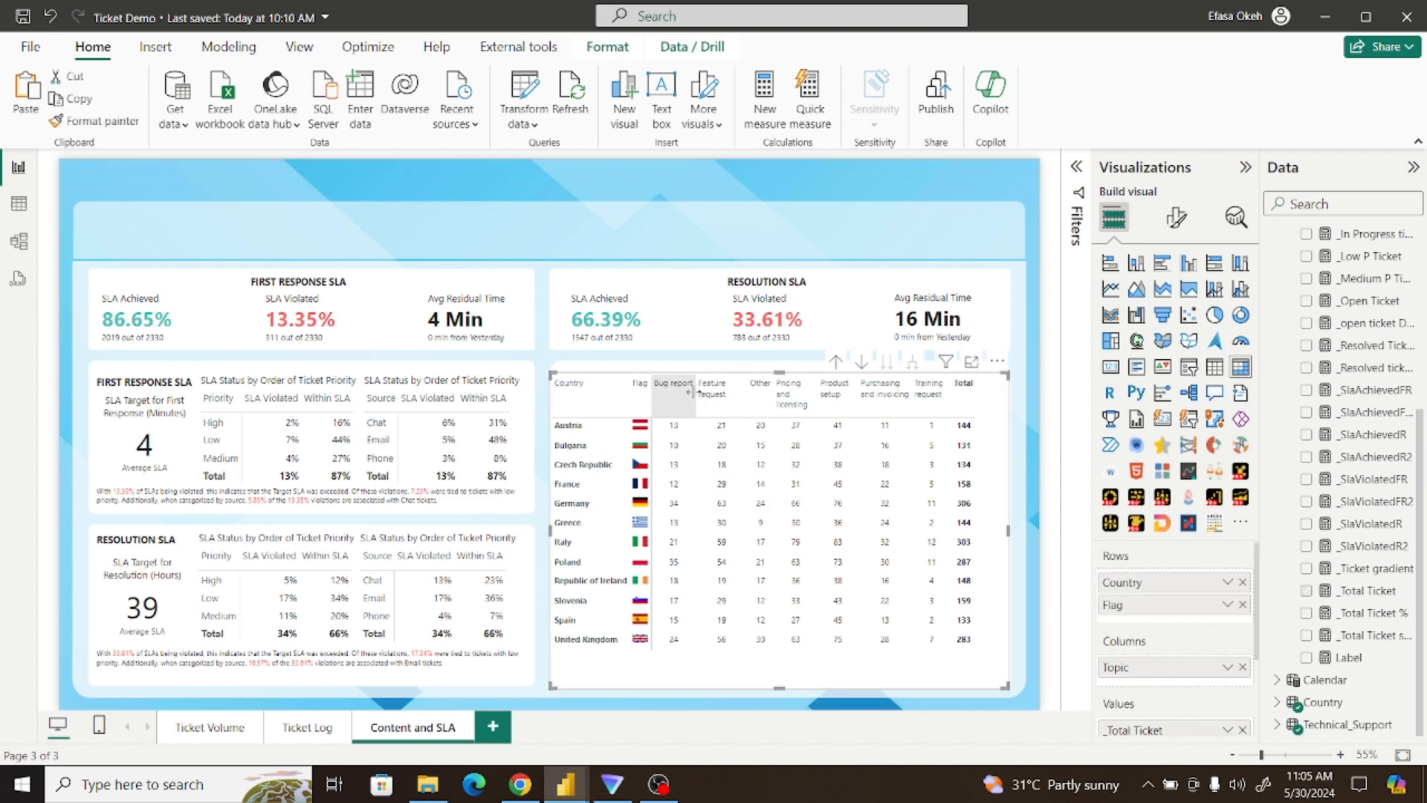
drag(695, 392, 690, 393)
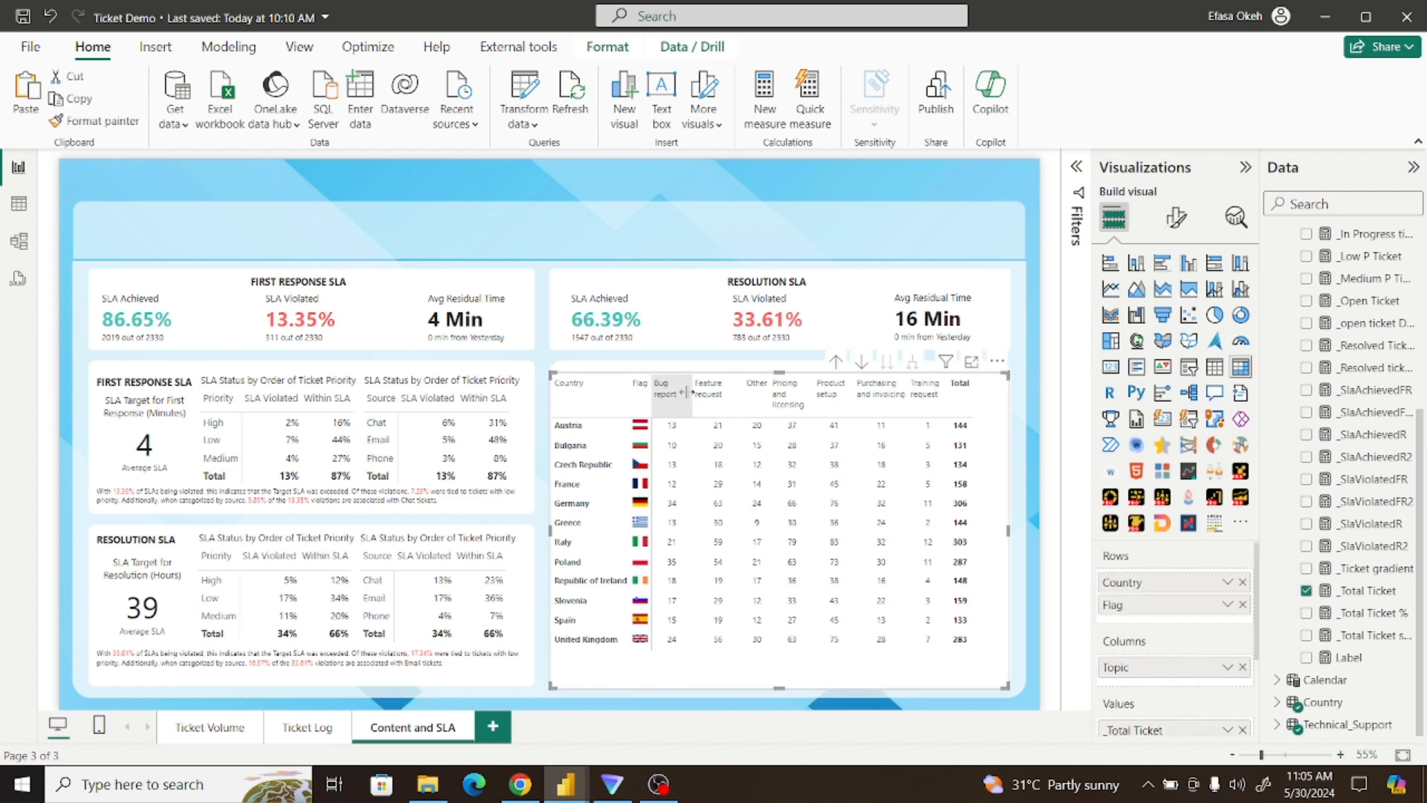
click(1019, 469)
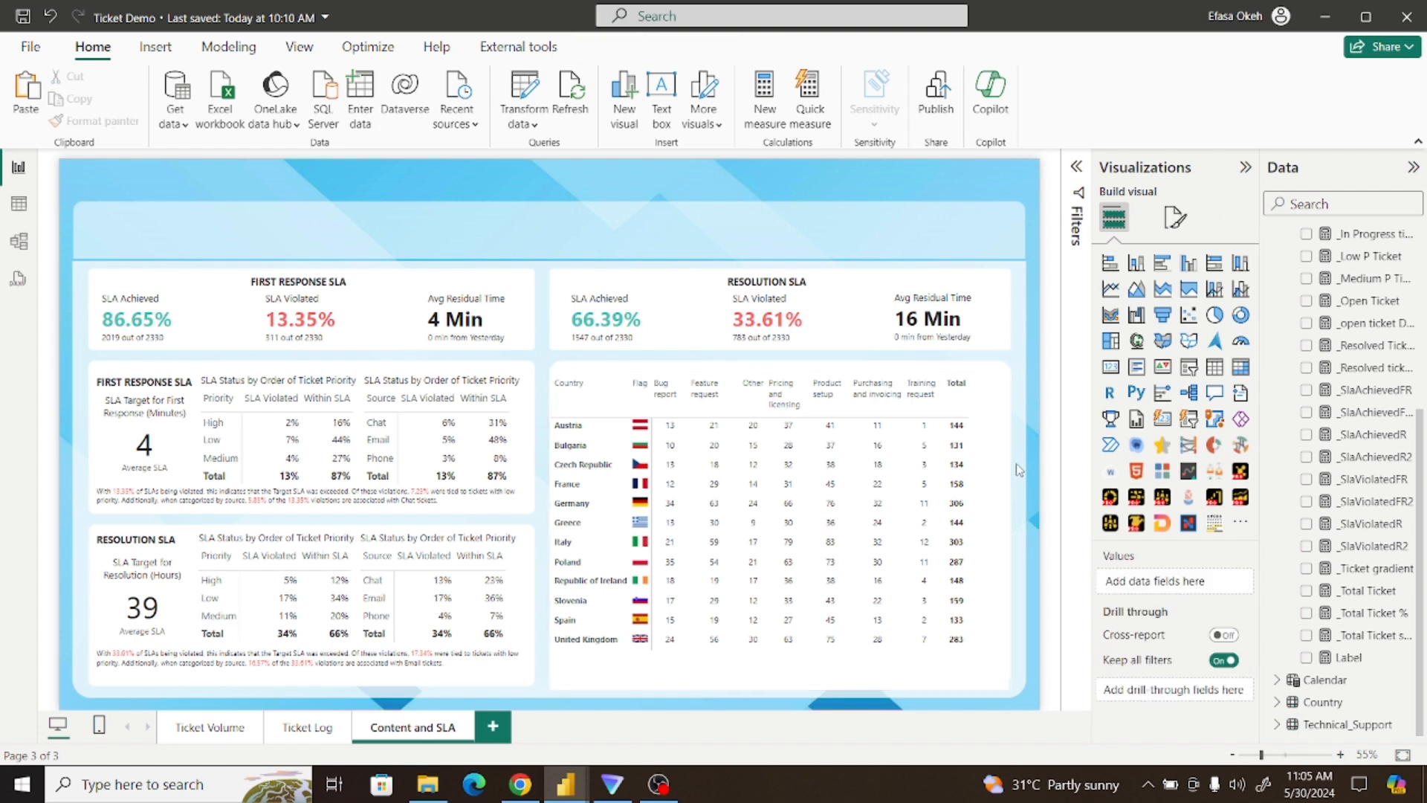
Switch to the Ticket Analysis report and examine the conditional background color settings in the country matrix's cell elements
mouse_move(566, 784)
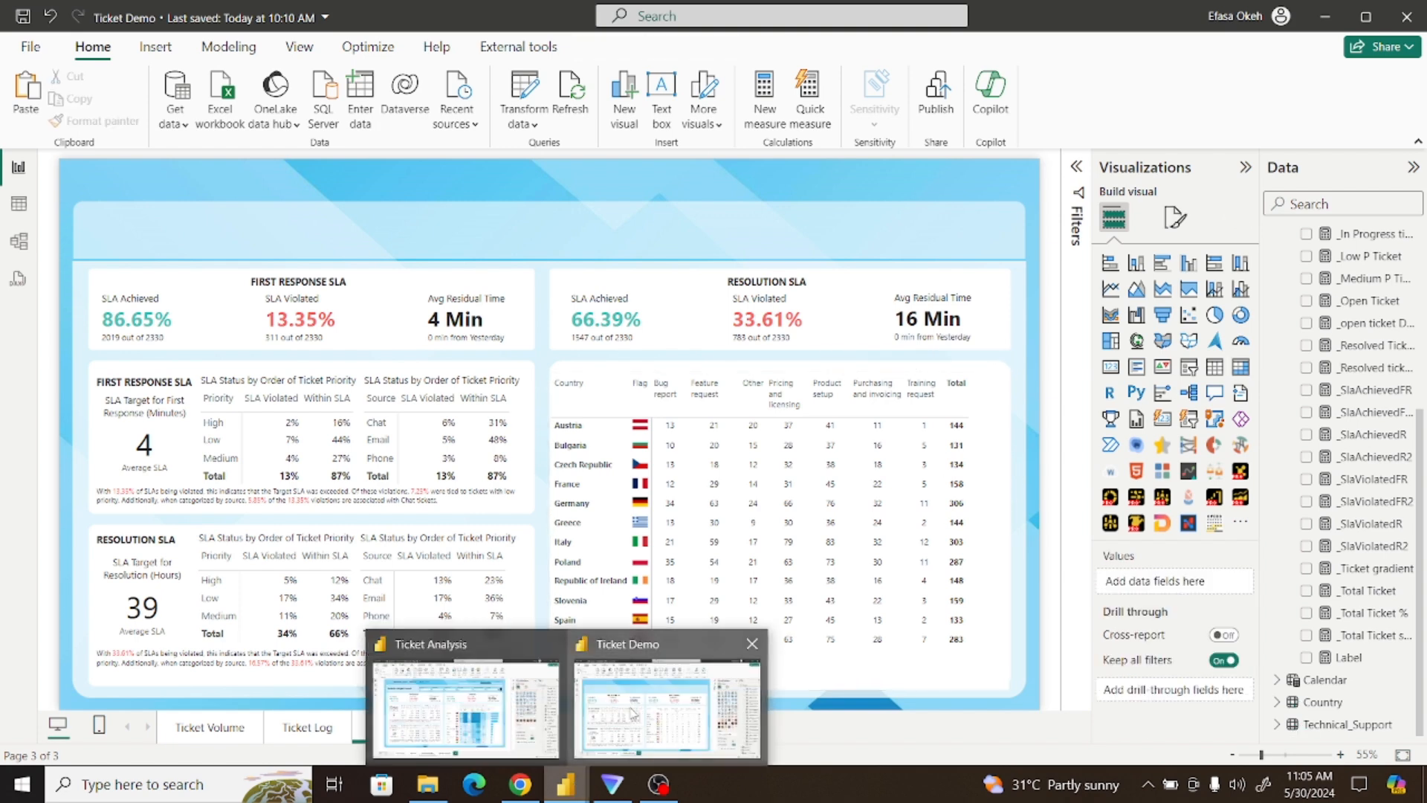
click(505, 723)
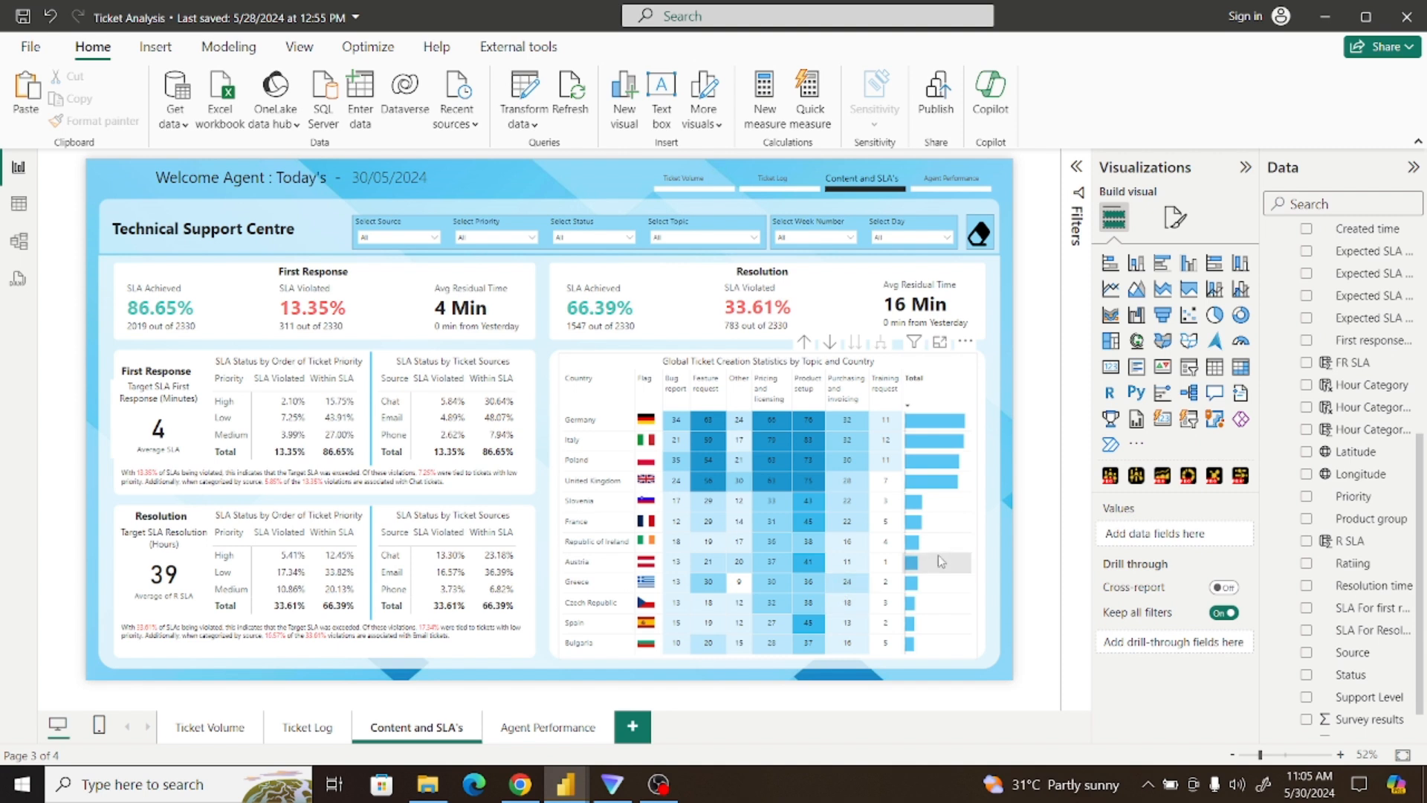
click(830, 467)
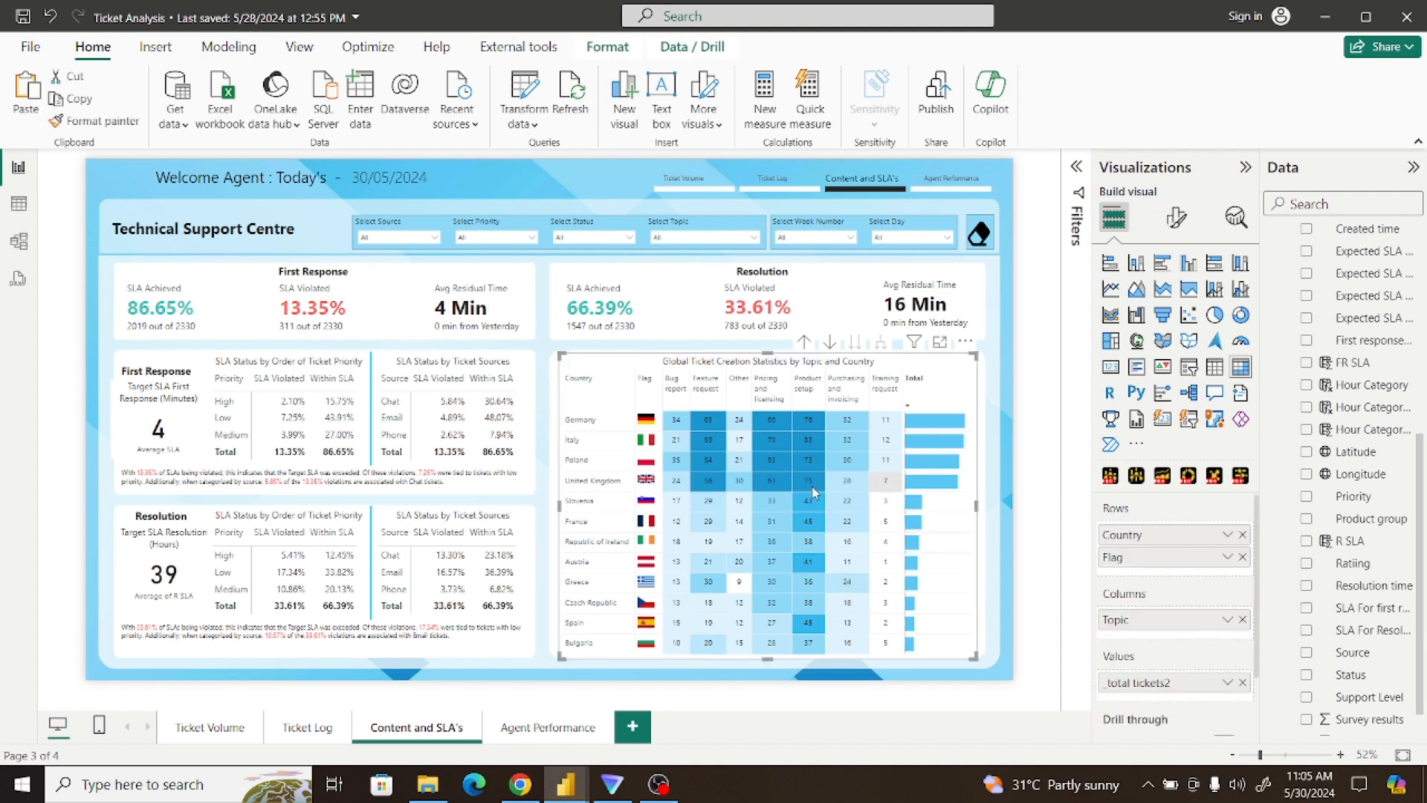
click(1175, 220)
scroll(1256, 362, down, 3)
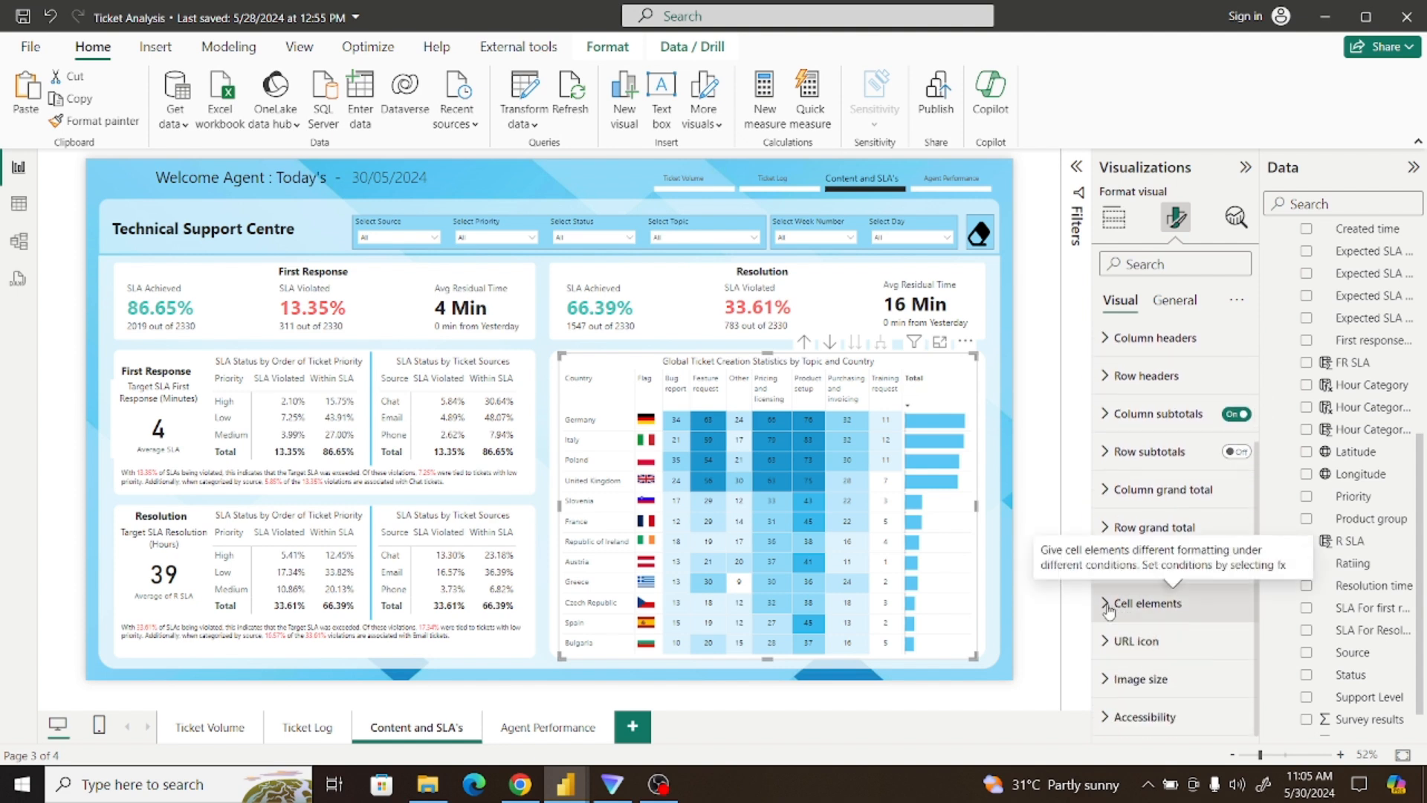
click(1124, 612)
drag(1256, 539, 1255, 651)
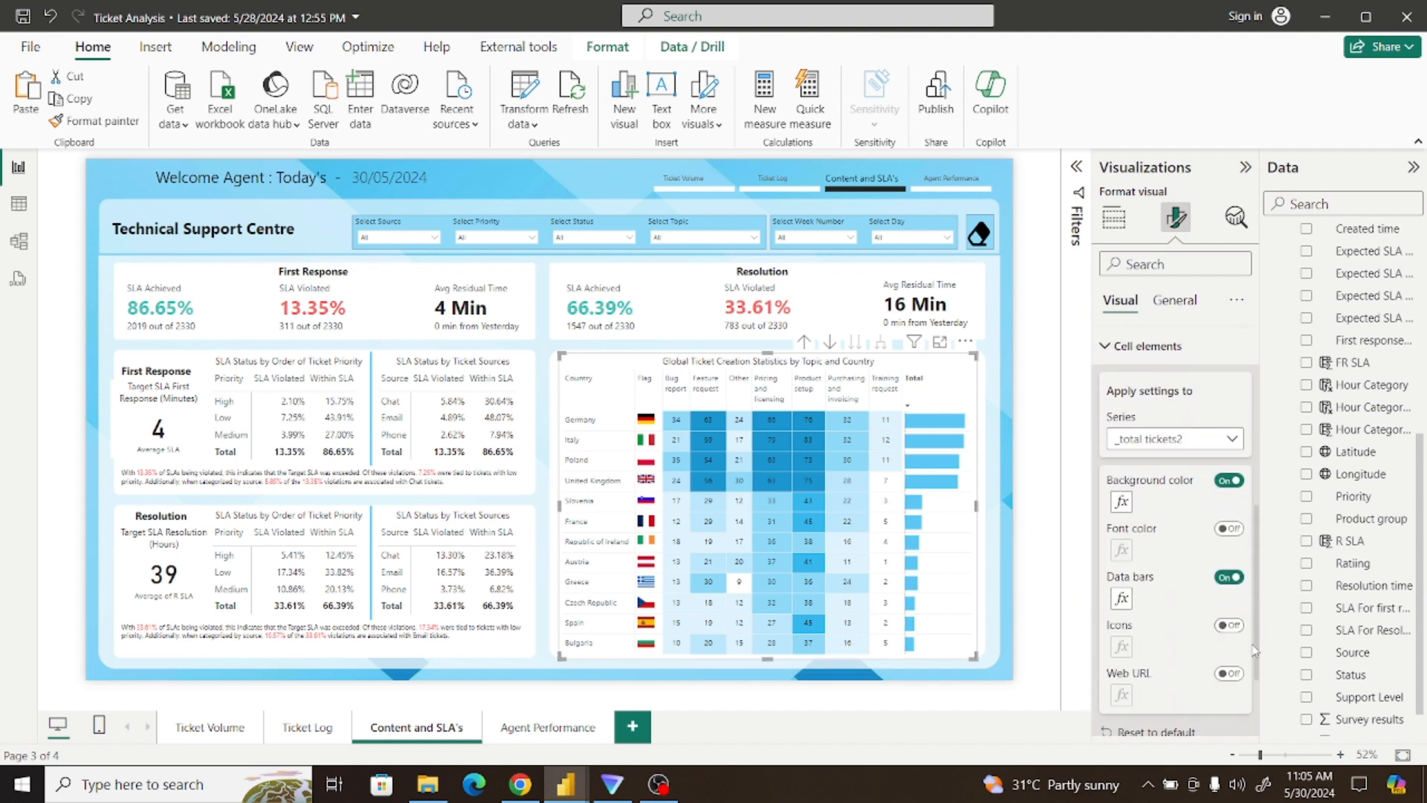
click(1122, 503)
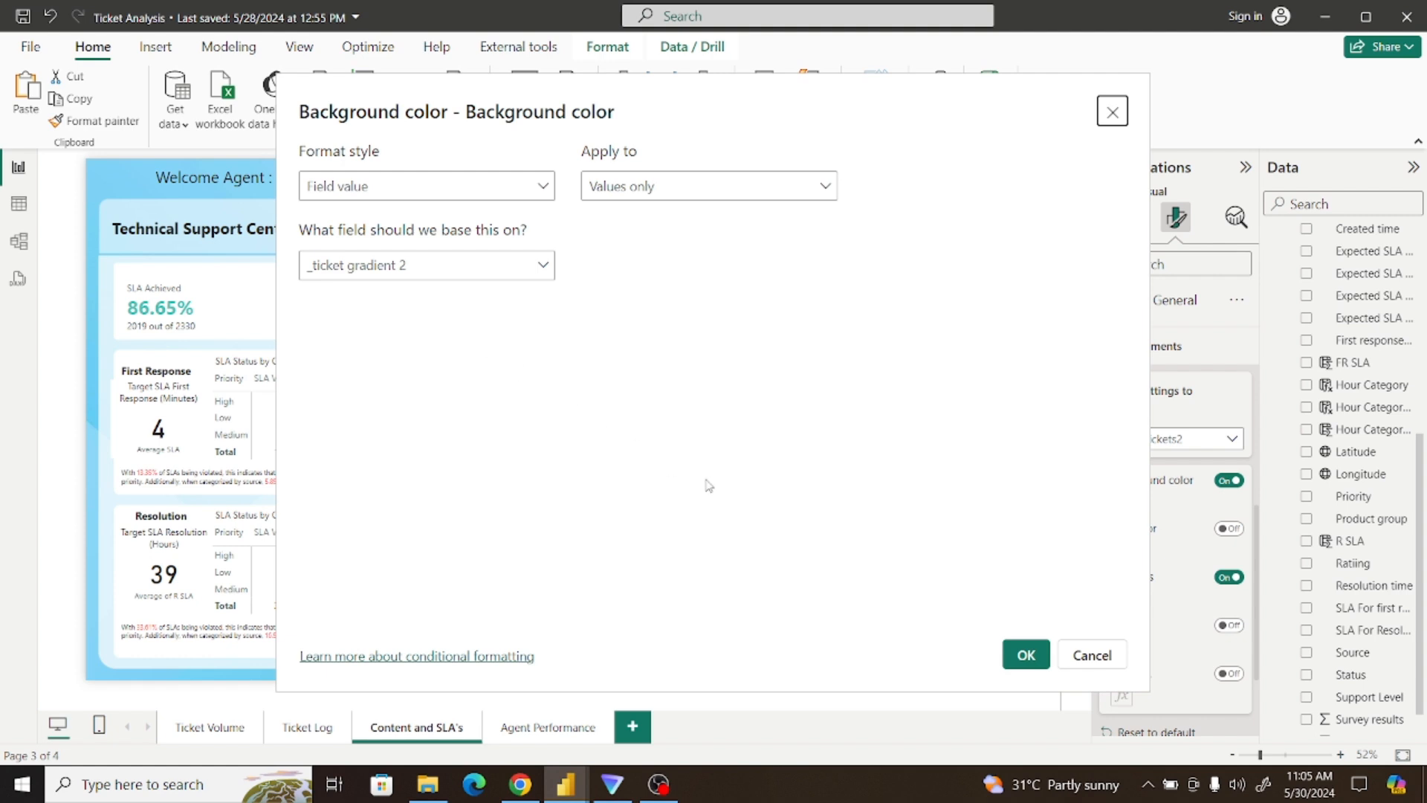
click(1070, 657)
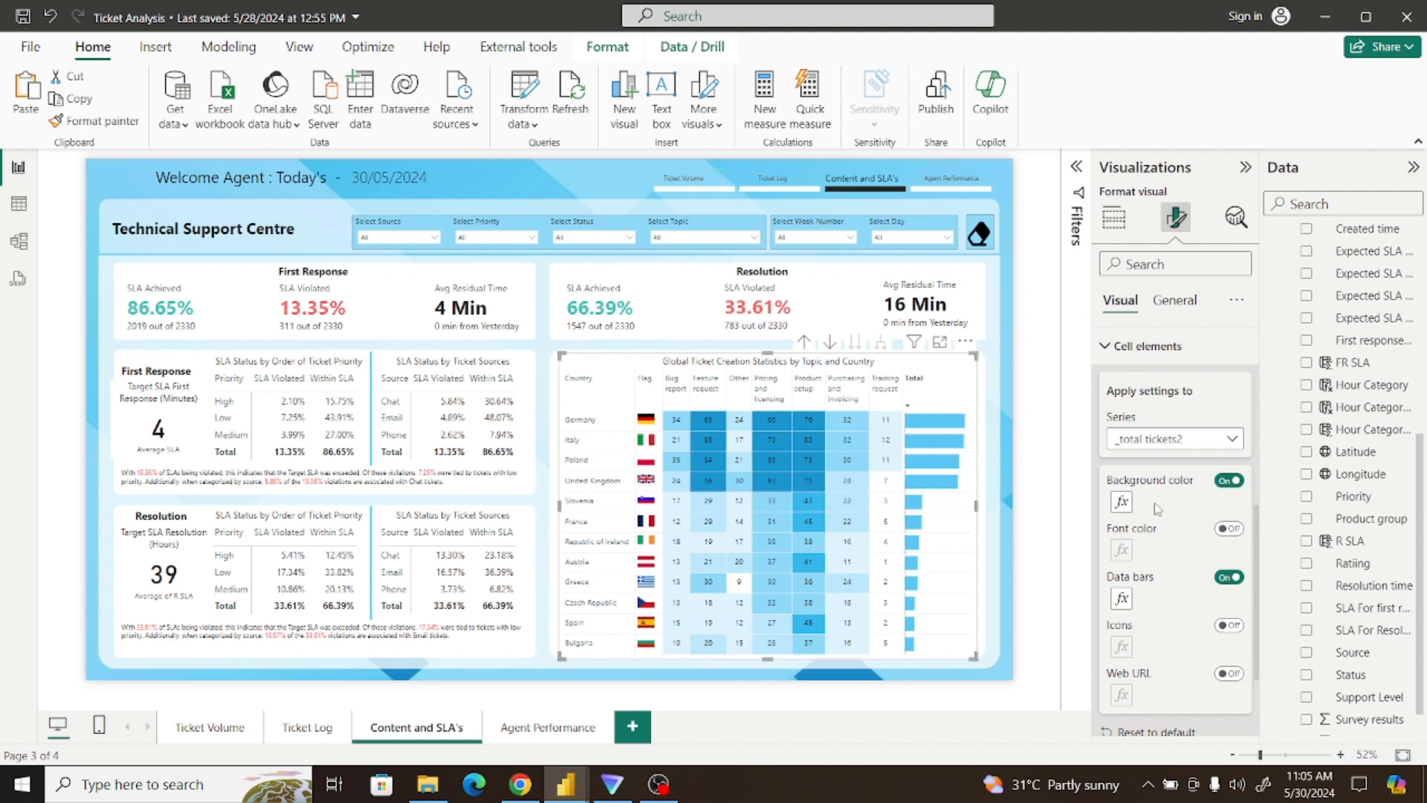
Copy the full DAX formula of the _ticket gradient 2 measure from the Ticket folder in the Calculations table
drag(1421, 483, 1420, 262)
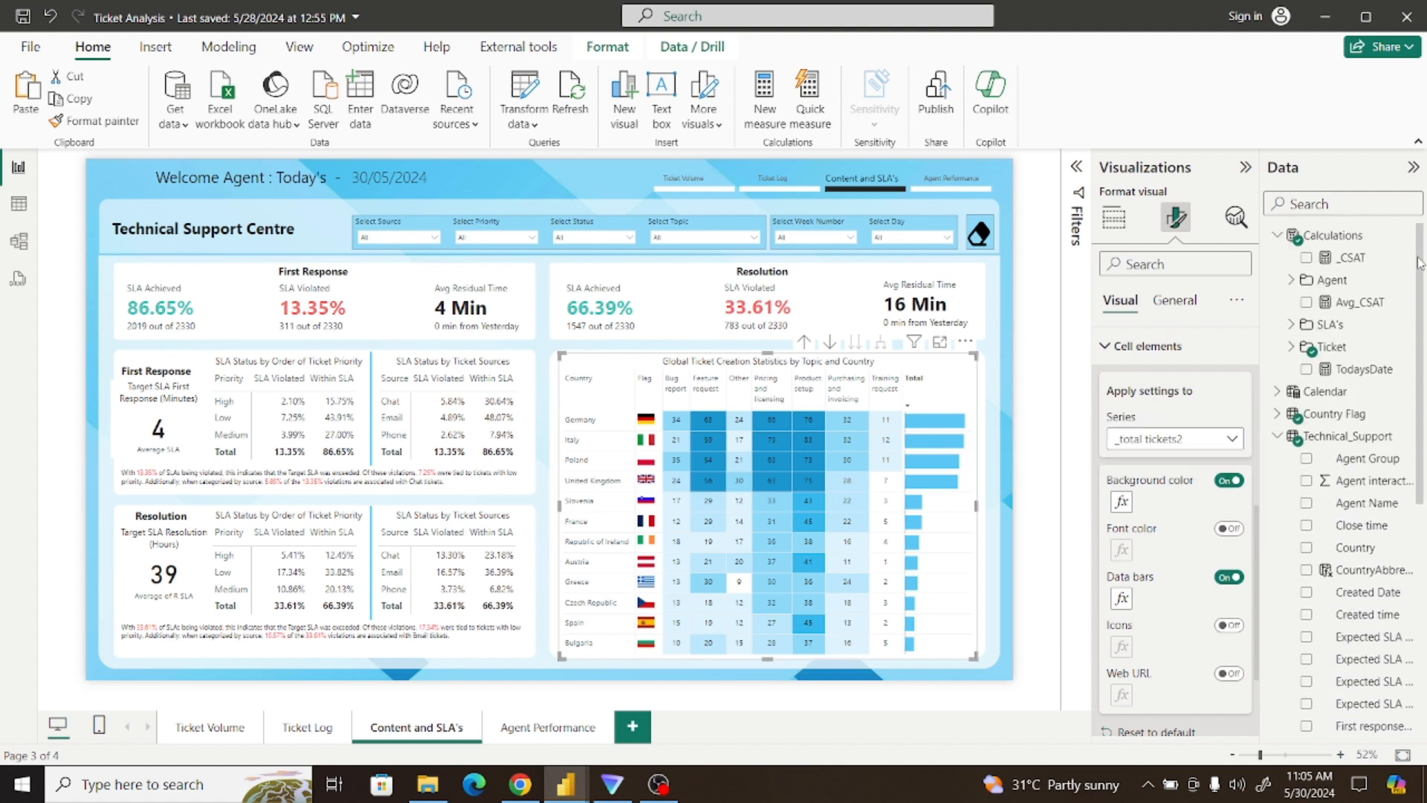
click(1278, 437)
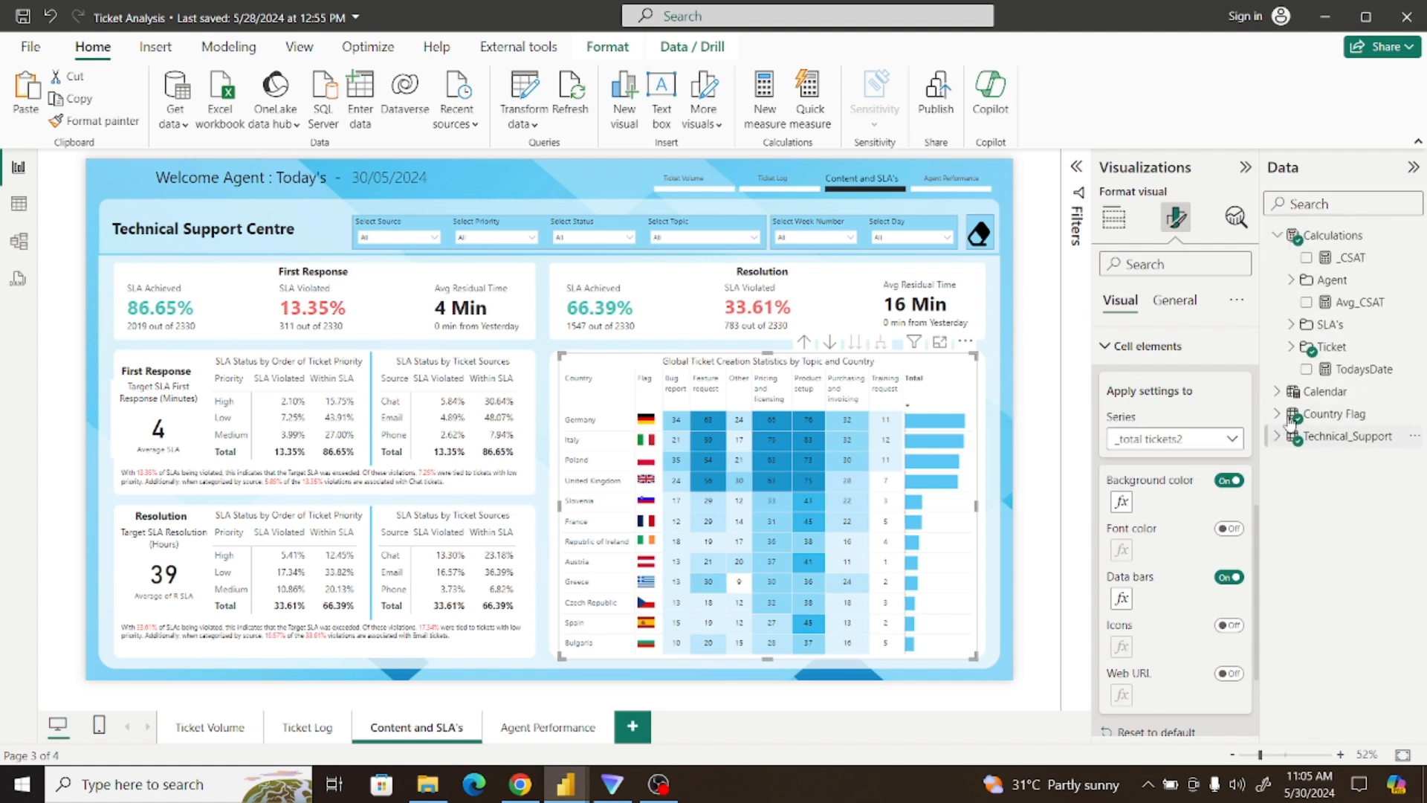
click(1291, 347)
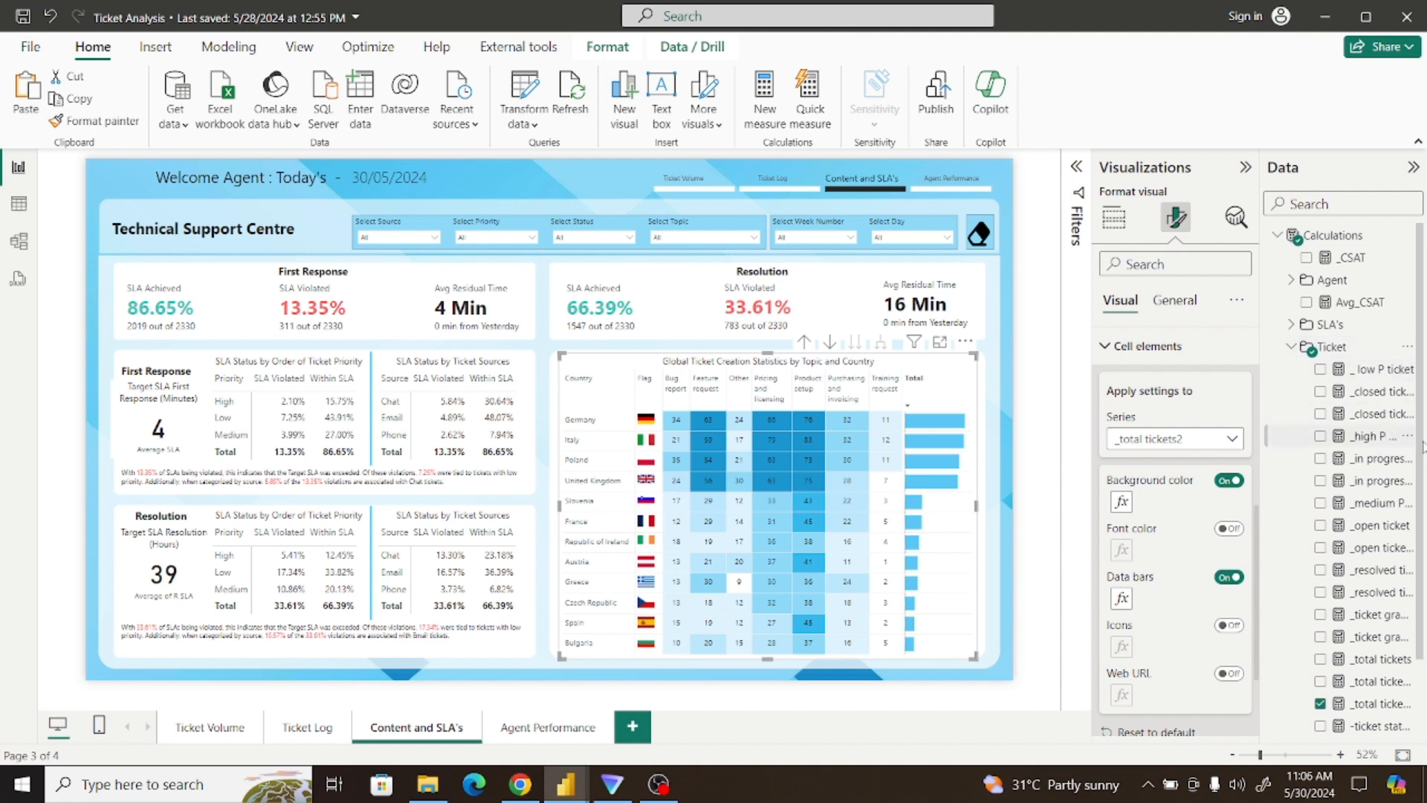
scroll(1422, 444, down, 3)
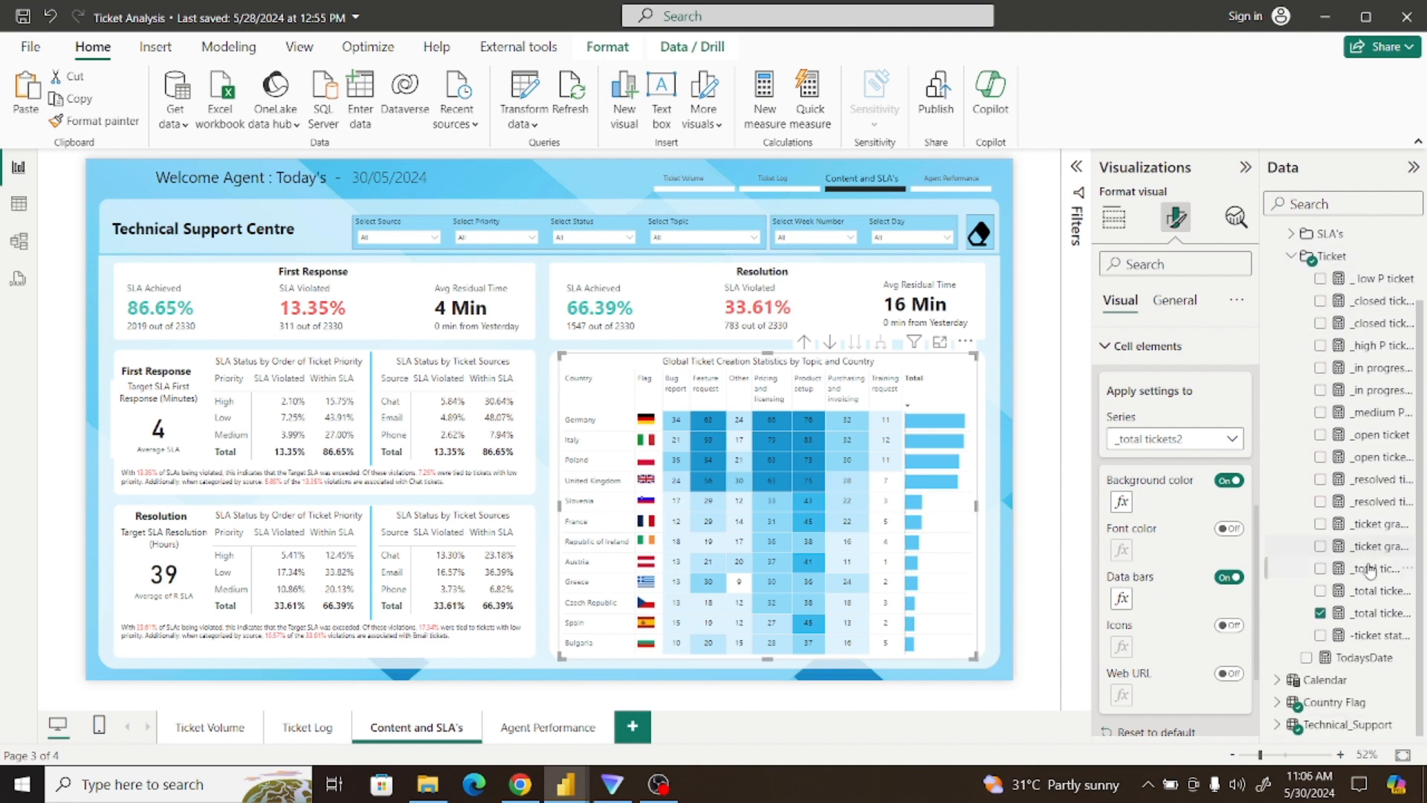
click(1380, 616)
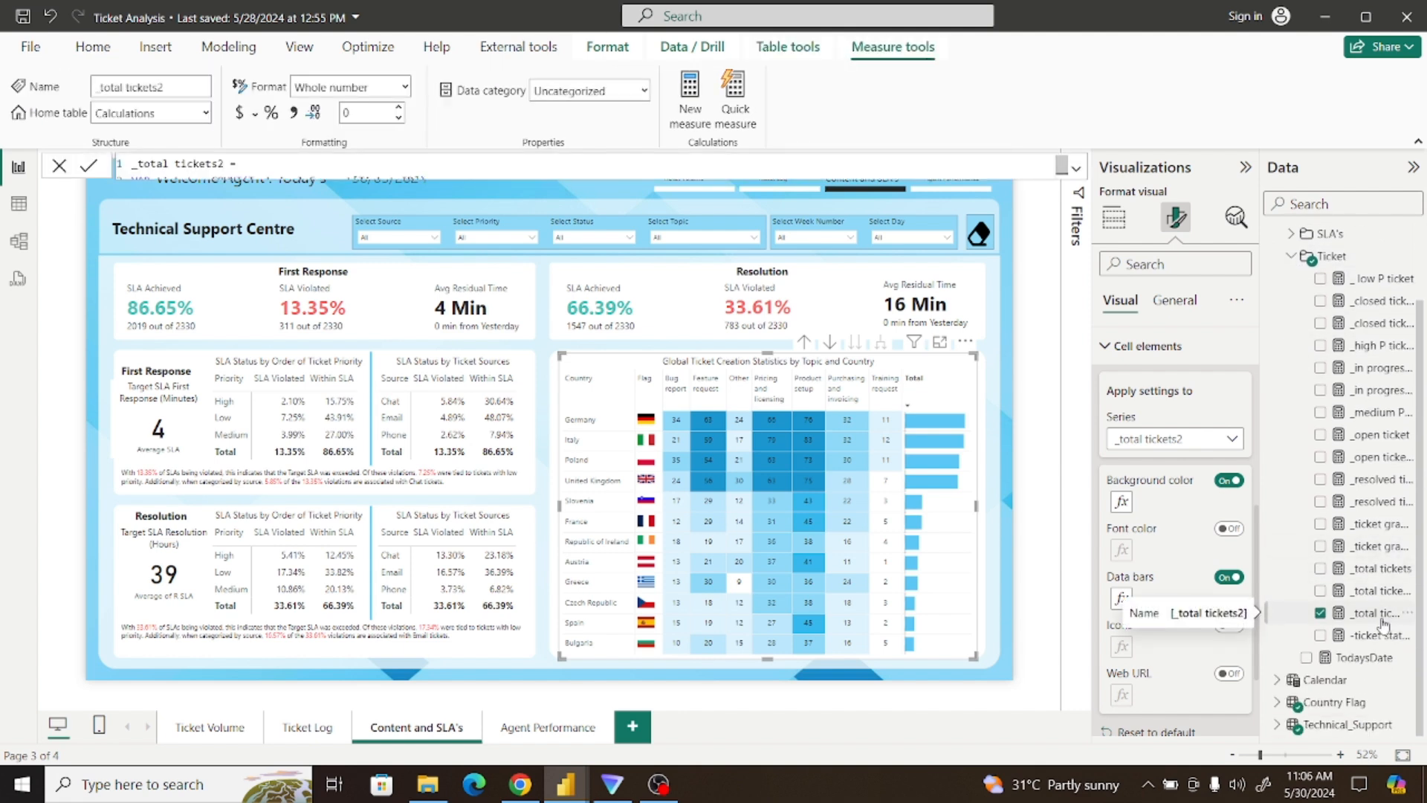
drag(1417, 629, 1424, 595)
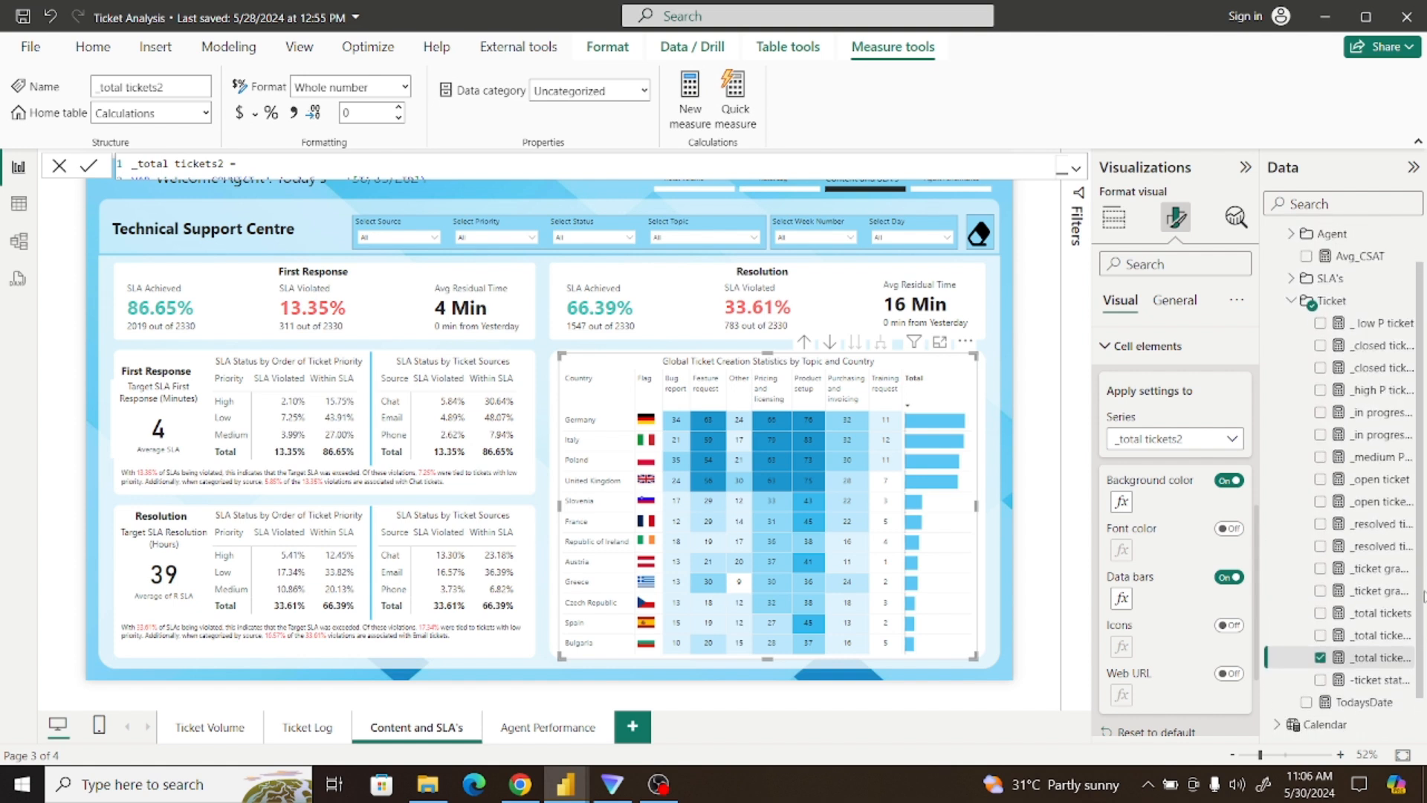
click(1375, 593)
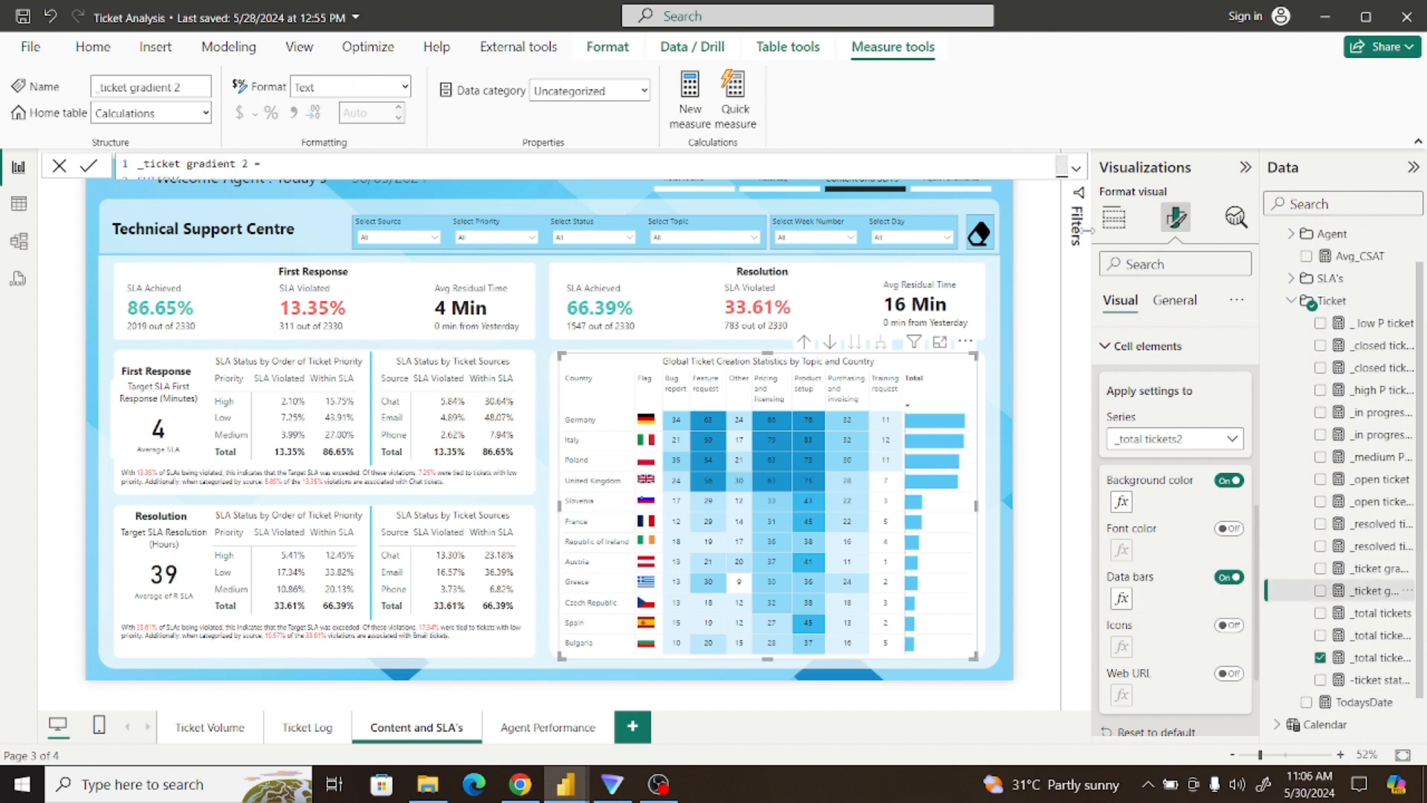
click(1075, 169)
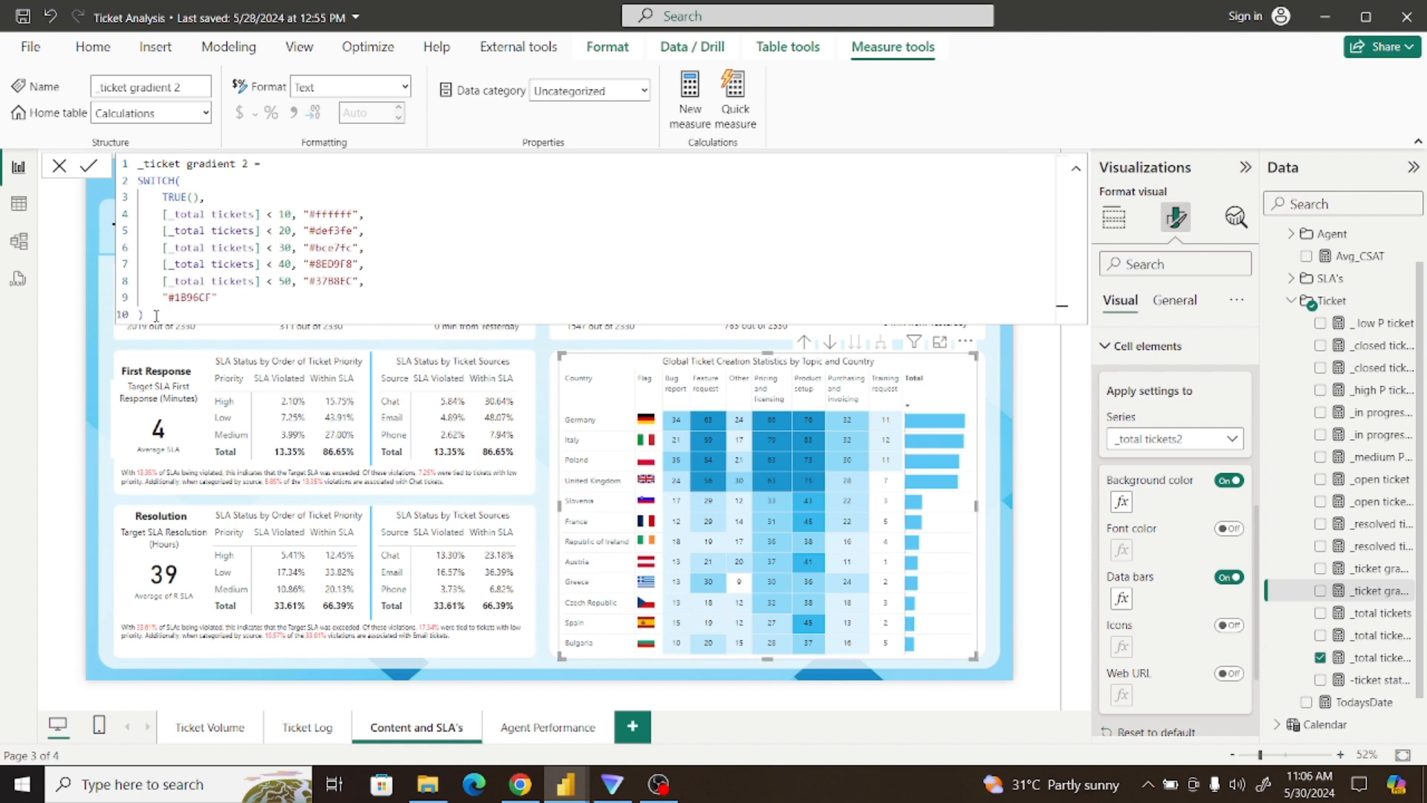
drag(147, 315, 115, 158)
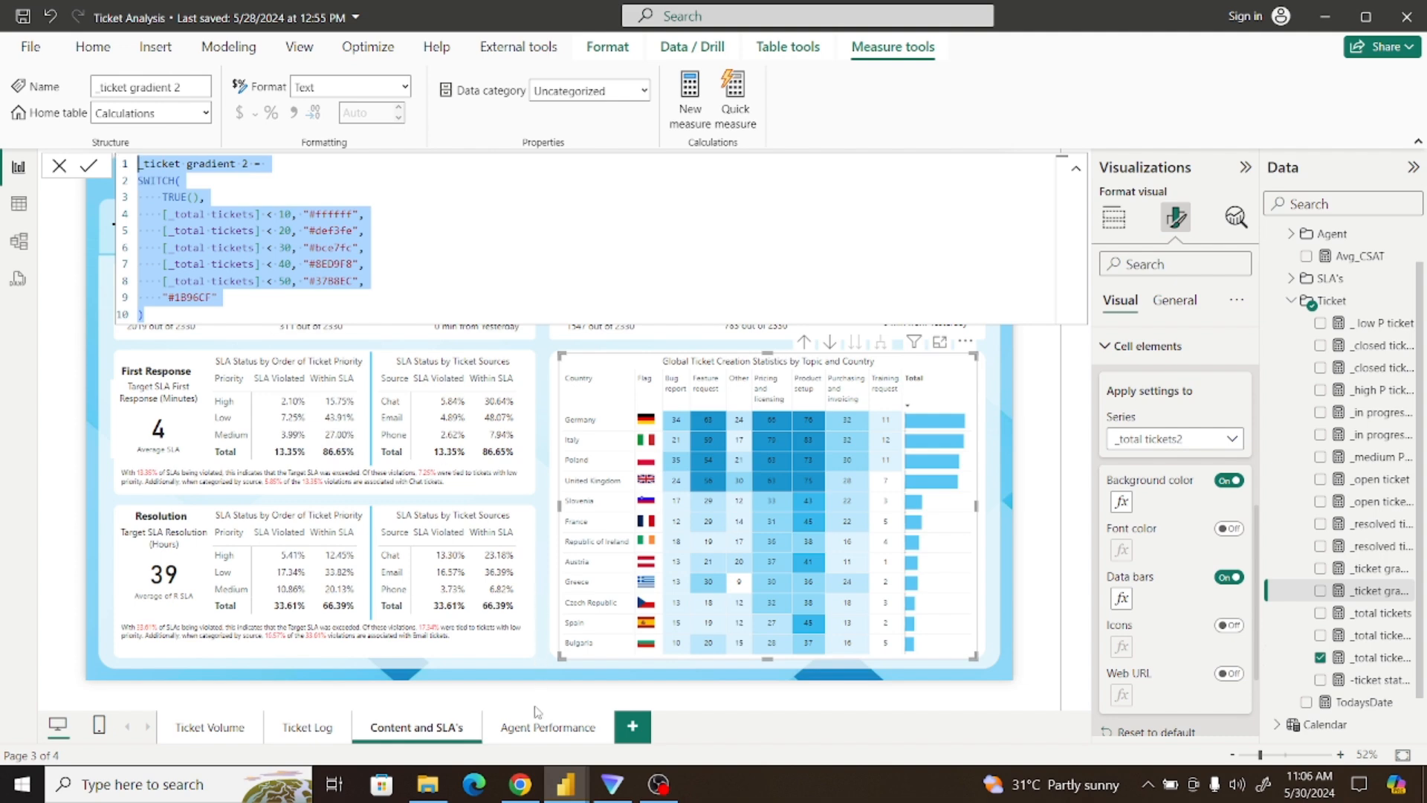
Switch to the Ticket Demo report and create a new measure in the Calculations table with the copied _ticket gradient 2 SWITCH formula
click(567, 784)
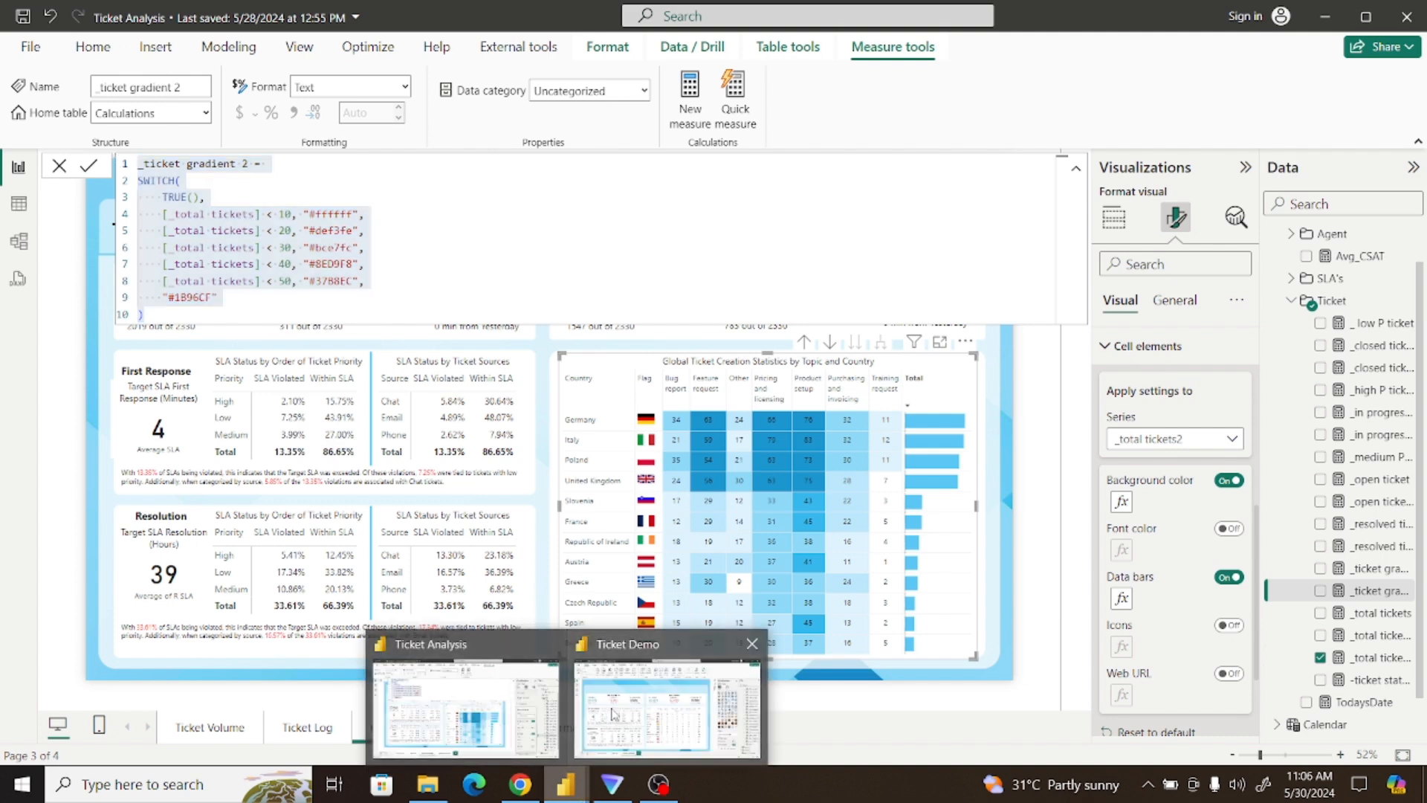
click(634, 714)
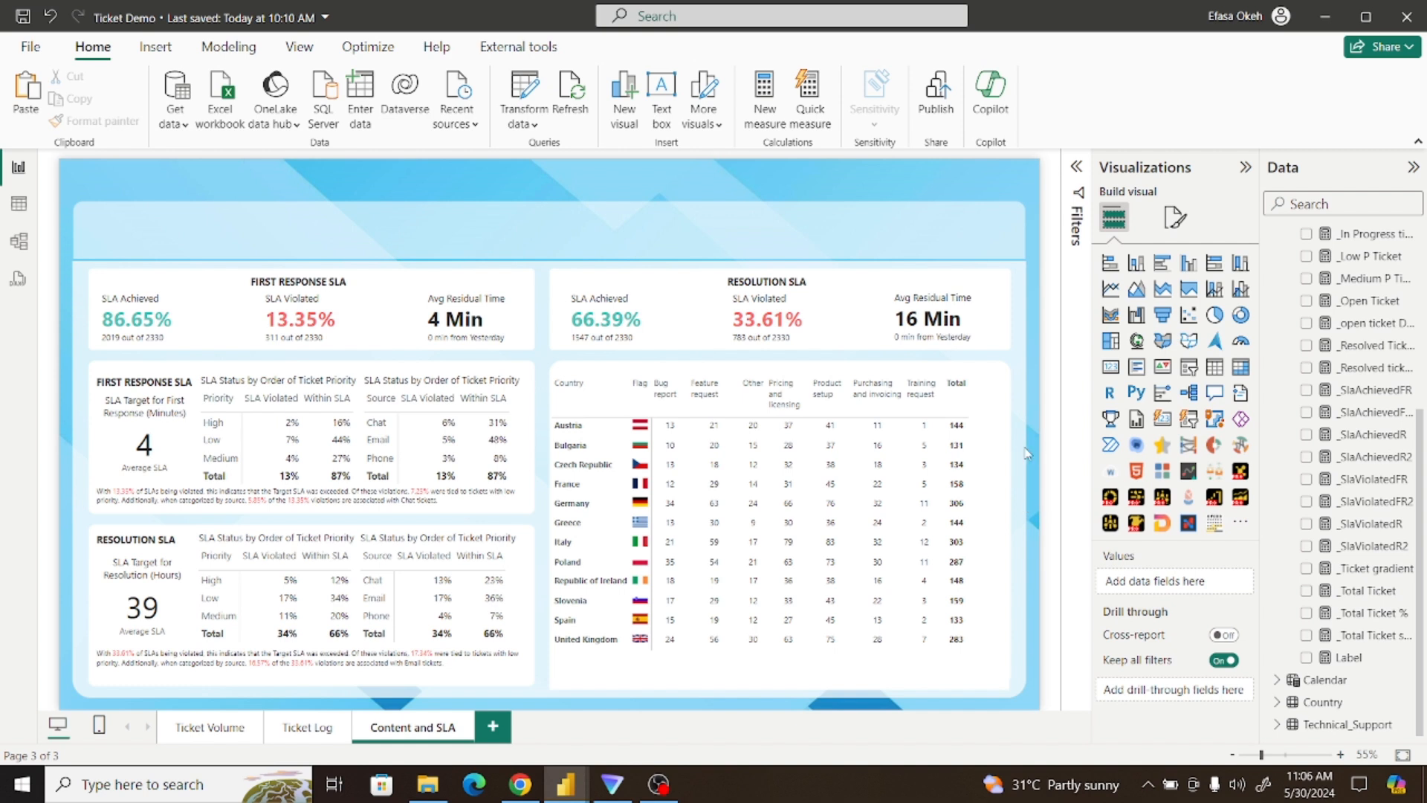
drag(1421, 423, 1421, 421)
scroll(1353, 446, up, 10)
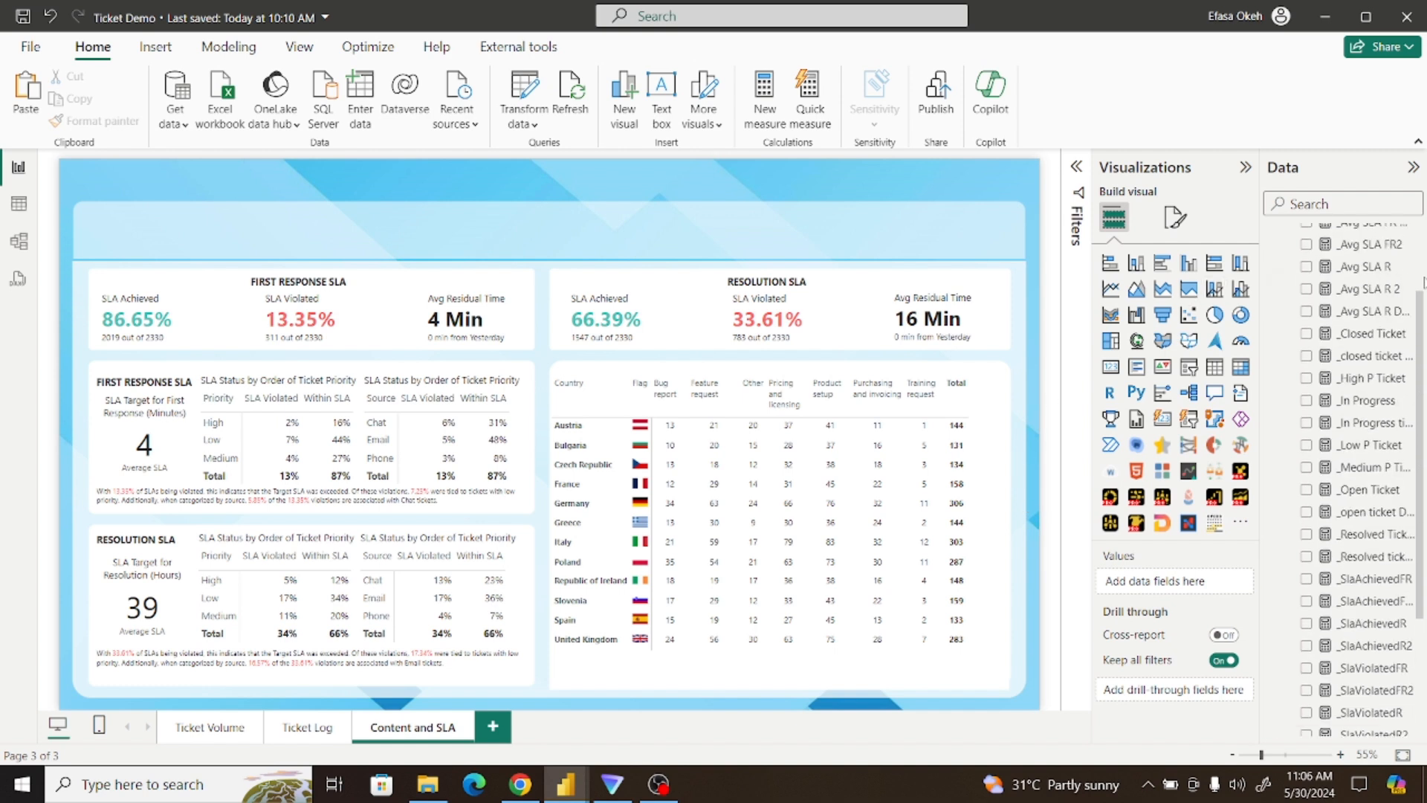
click(1289, 239)
click(1286, 240)
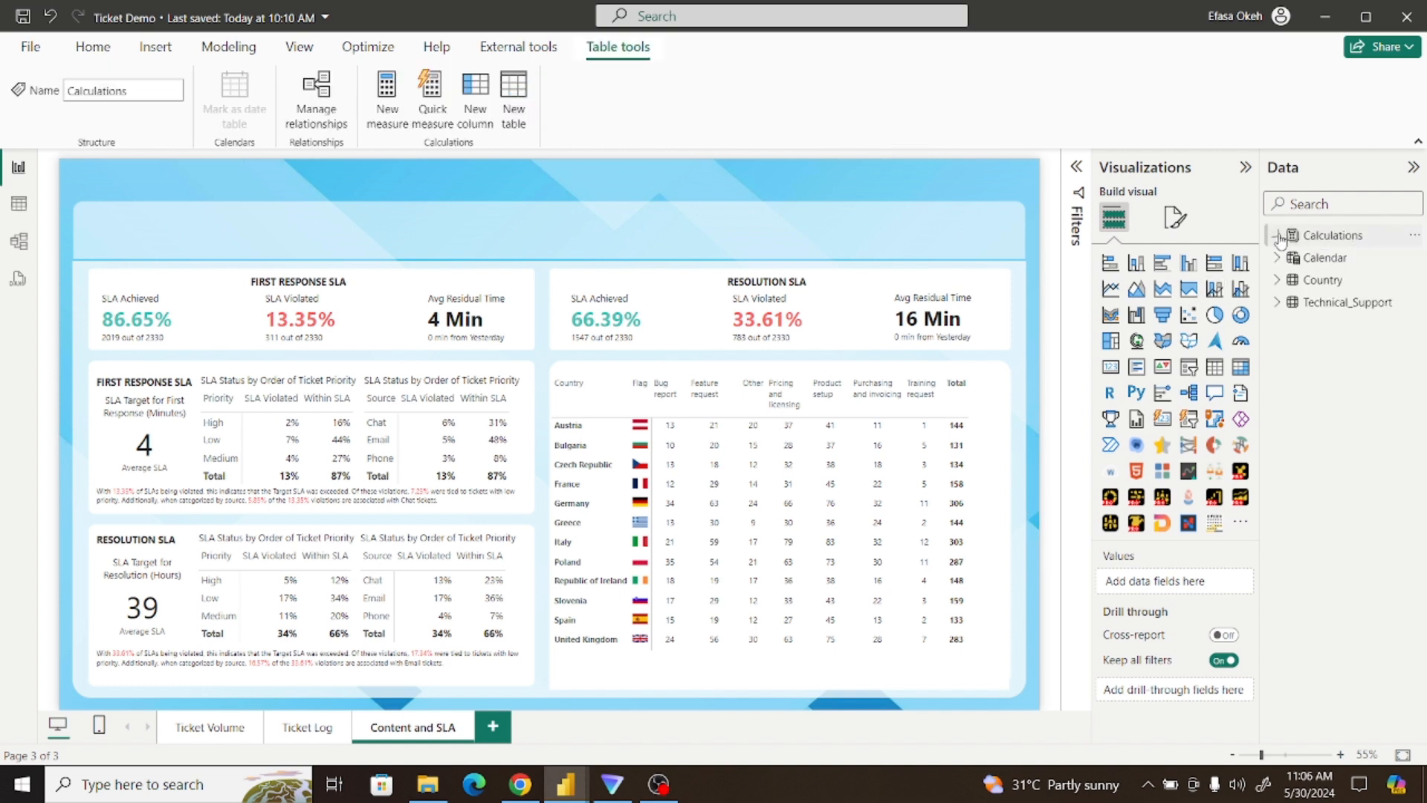
click(388, 96)
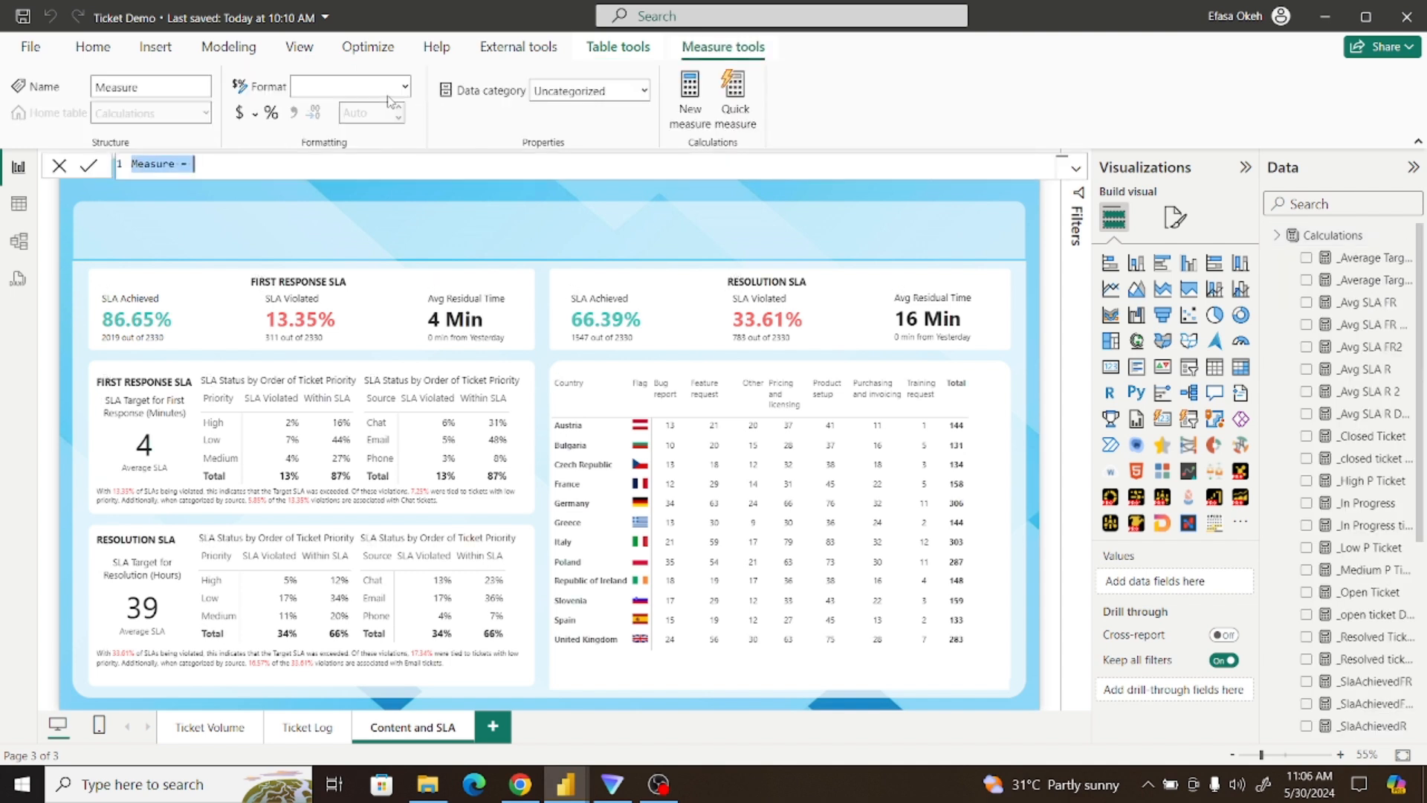
text(_ticket gradient 2 = SWITCH(     TRUE(),     [_total_tickets] < 10, "#ffffff",     [_total_tickets] < 20, "#def3fe",     [_total_tickets] < 30, "#bce7fc",     [_total_tickets] < 40, "#8ED9F8",     [_total_tickets] < 50, "#37B8EC",     "#1B96CF" ))
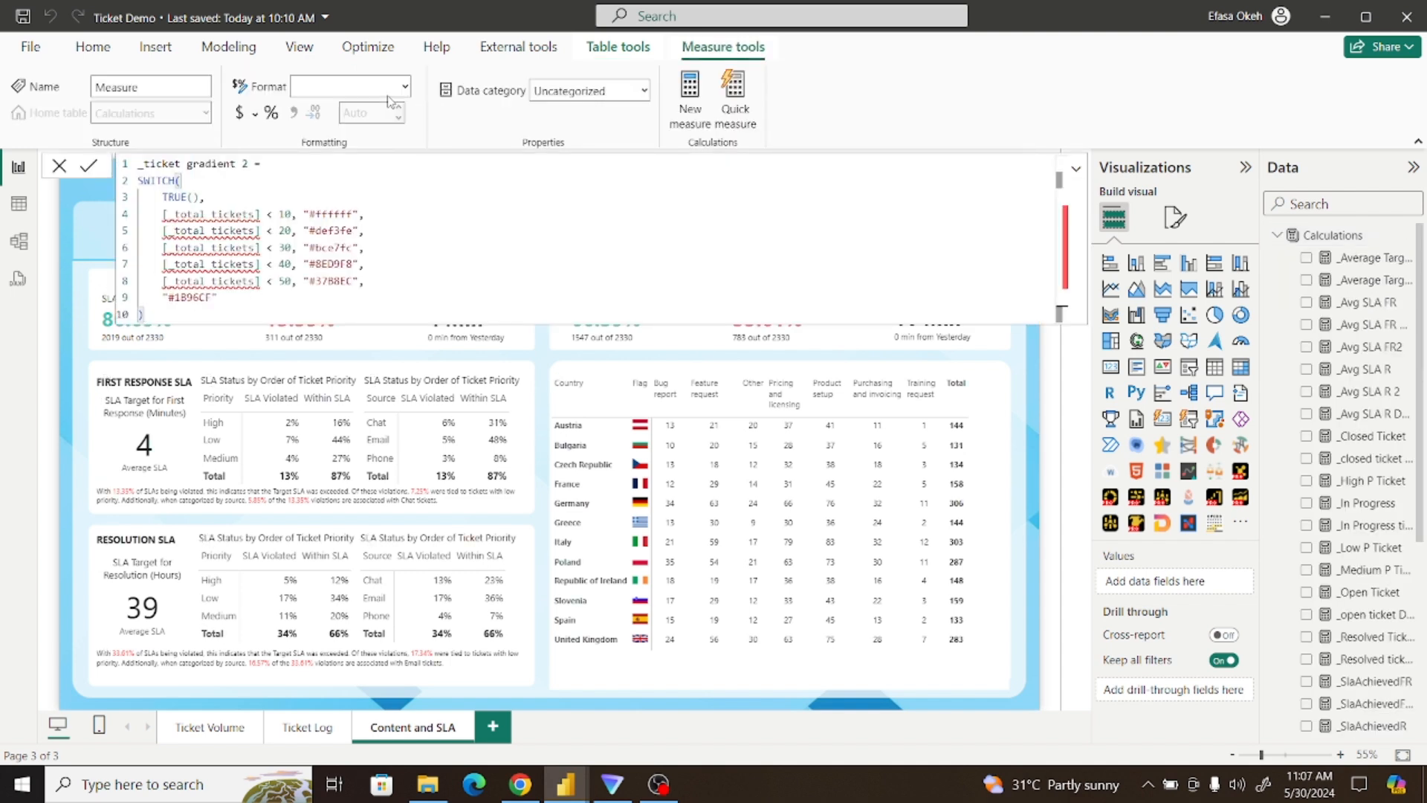
Replace [_total tickets] with the [_Total Ticket] measure in the formula's < 10 and < 20 conditions
mouse_move(257, 214)
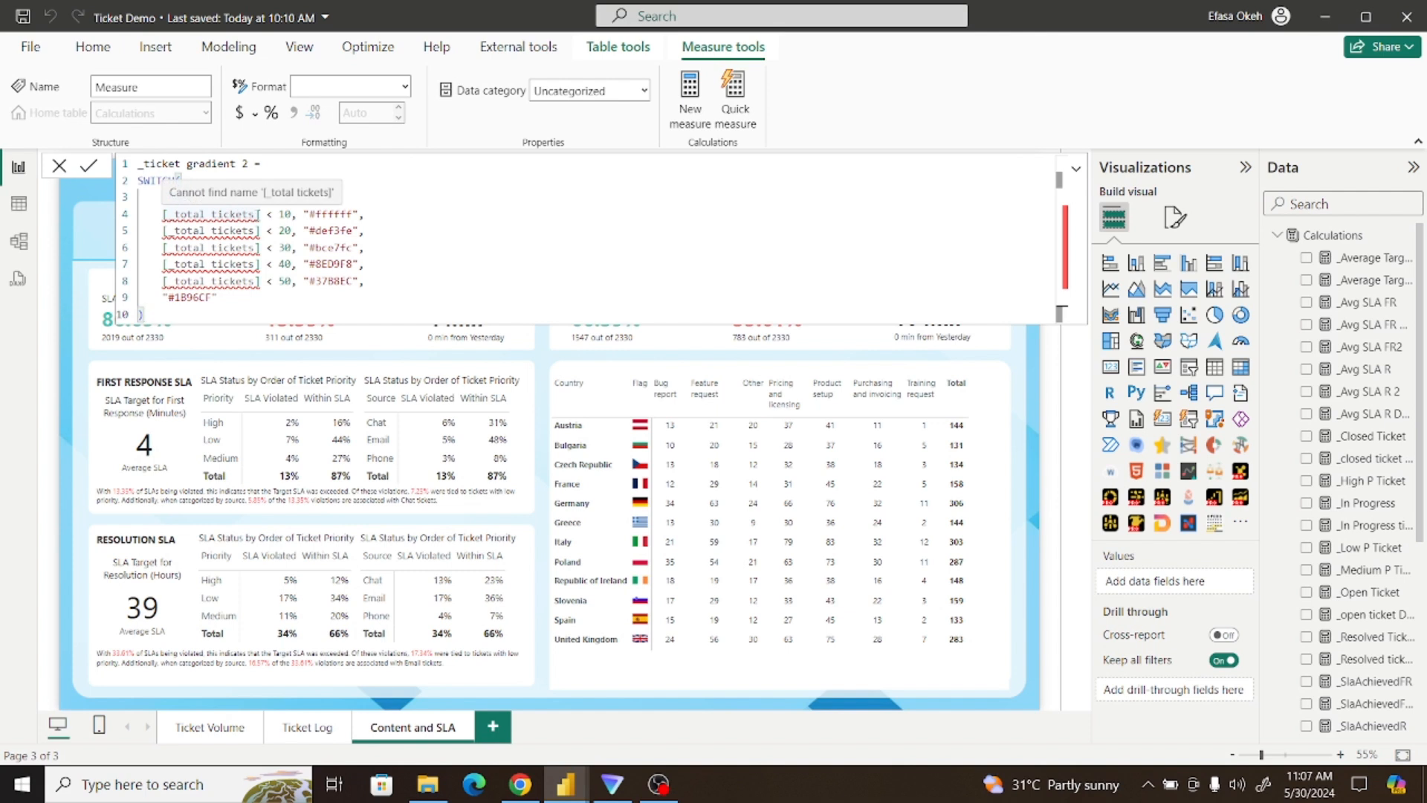
key(BackSpace)
key(BackSpace)
key(BackSpace)
key(BackSpace)
key(BackSpace)
key(BackSpace)
key(BackSpace)
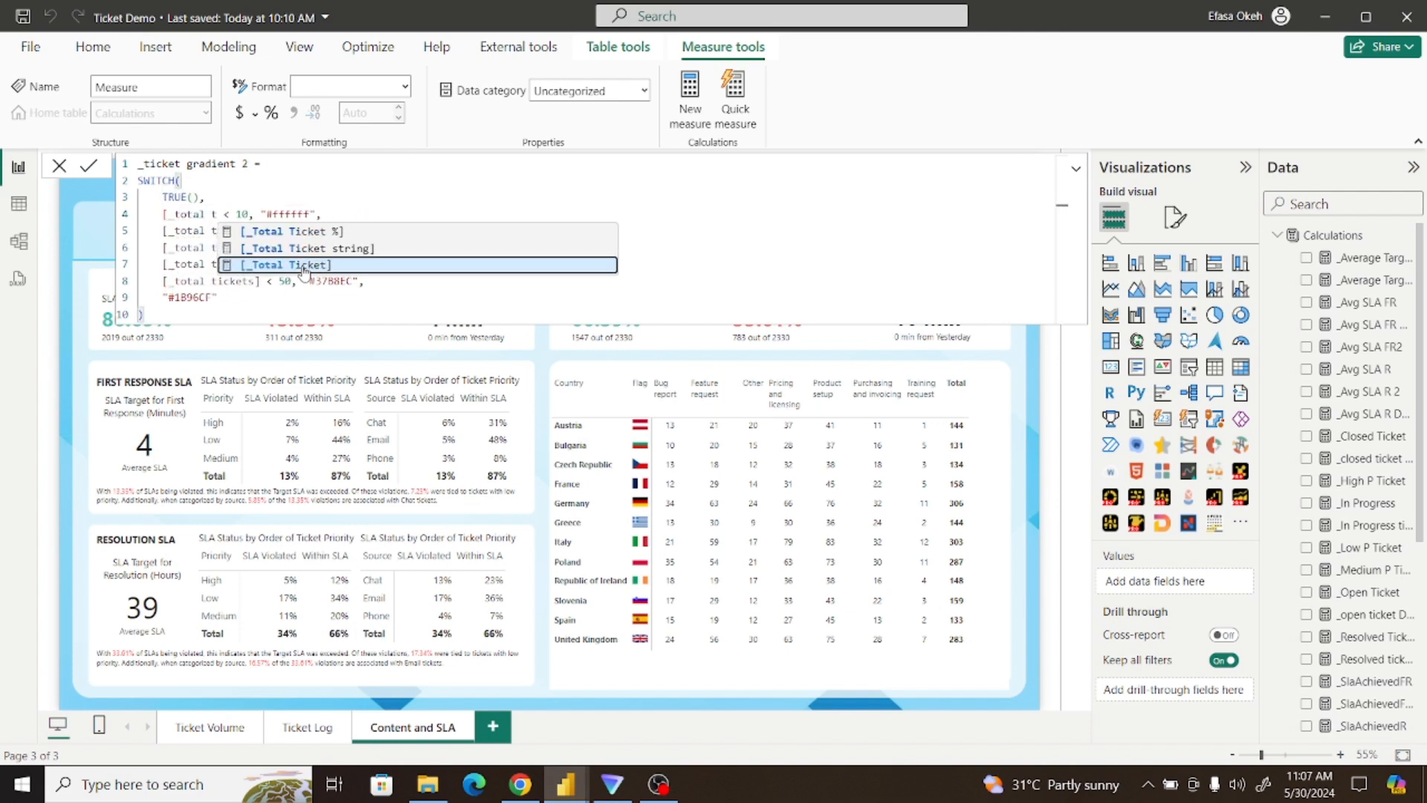
click(304, 267)
click(260, 238)
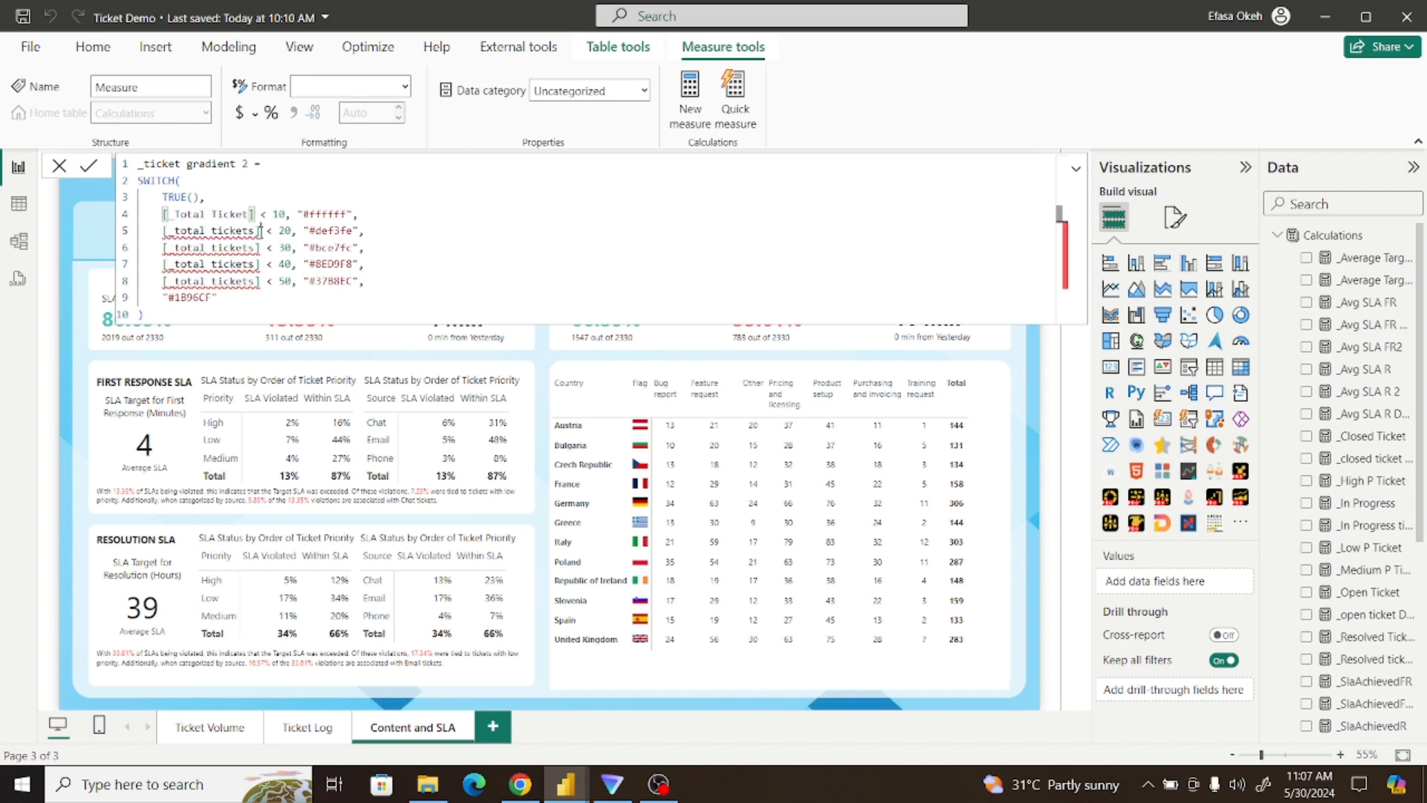
key(BackSpace)
key(BackSpace)
key(BackSpace)
key(BackSpace)
key(BackSpace)
key(BackSpace)
key(BackSpace)
key(BackSpace)
key(BackSpace)
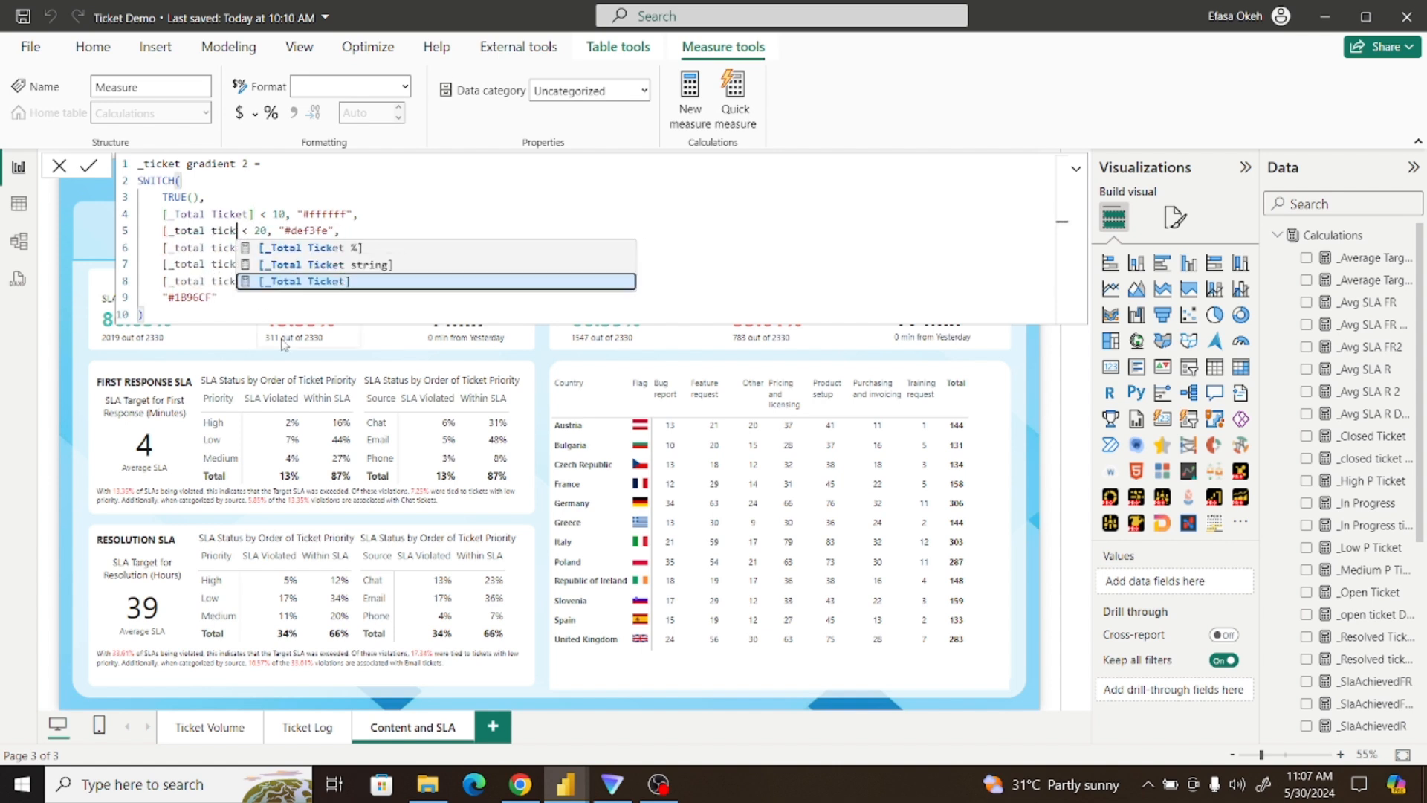
click(277, 283)
Replace [_total tickets] with [_Total Ticket] in the formula's < 30 and < 40 conditions
click(261, 248)
key(BackSpace)
key(BackSpace)
key(BackSpace)
key(BackSpace)
key(BackSpace)
key(BackSpace)
key(BackSpace)
key(BackSpace)
key(BackSpace)
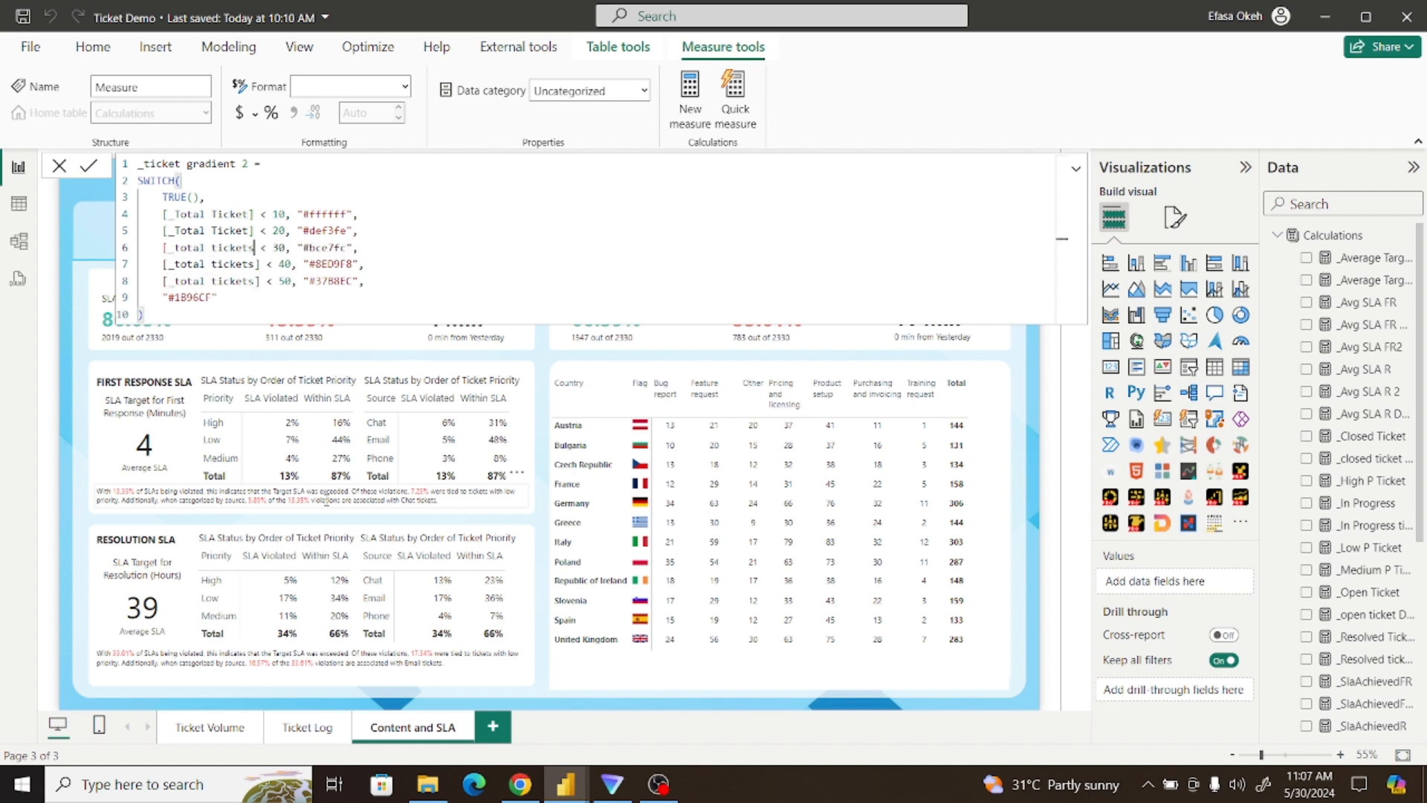
key(BackSpace)
key(BackSpace)
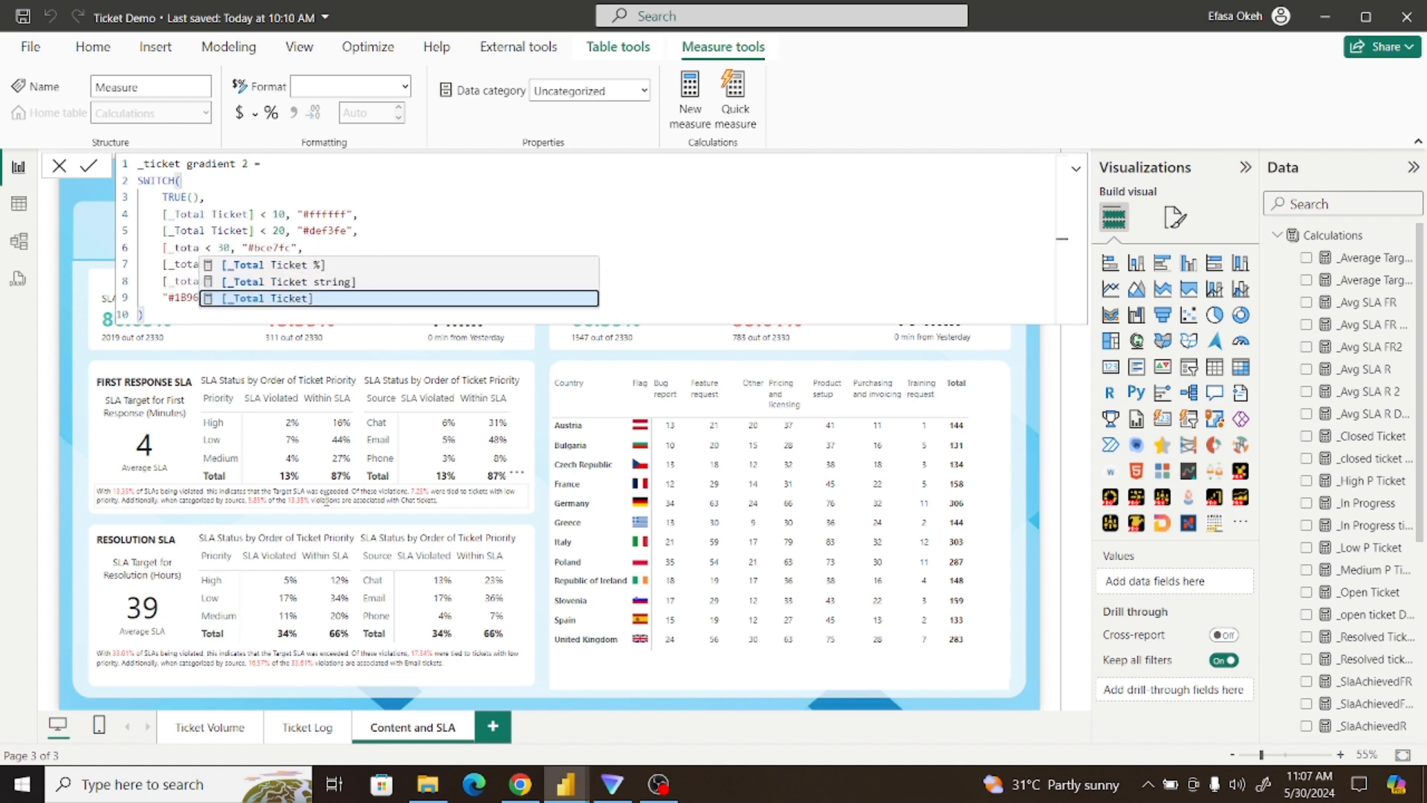
click(283, 297)
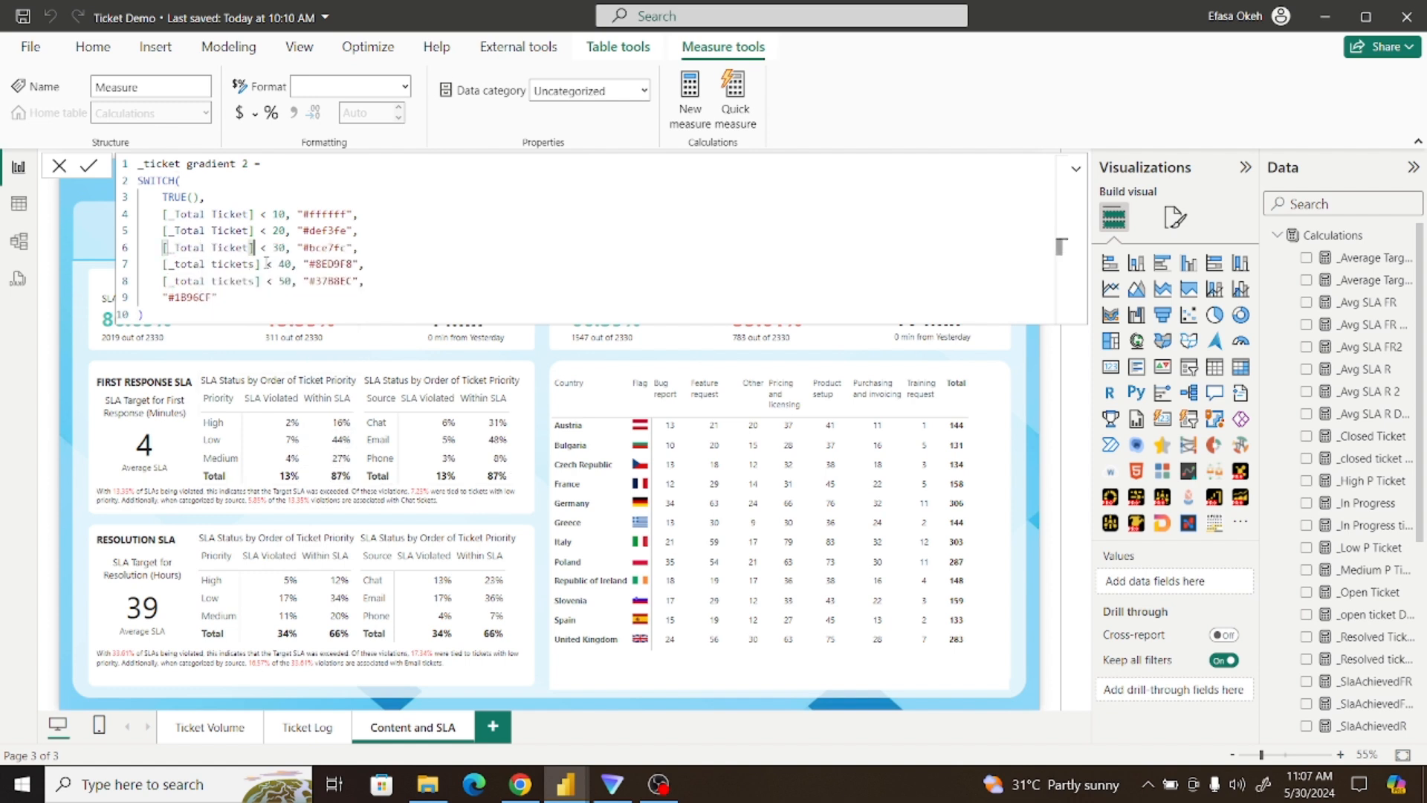
click(259, 265)
key(BackSpace)
key(BackSpace)
key(BackSpace)
key(BackSpace)
key(BackSpace)
key(BackSpace)
key(BackSpace)
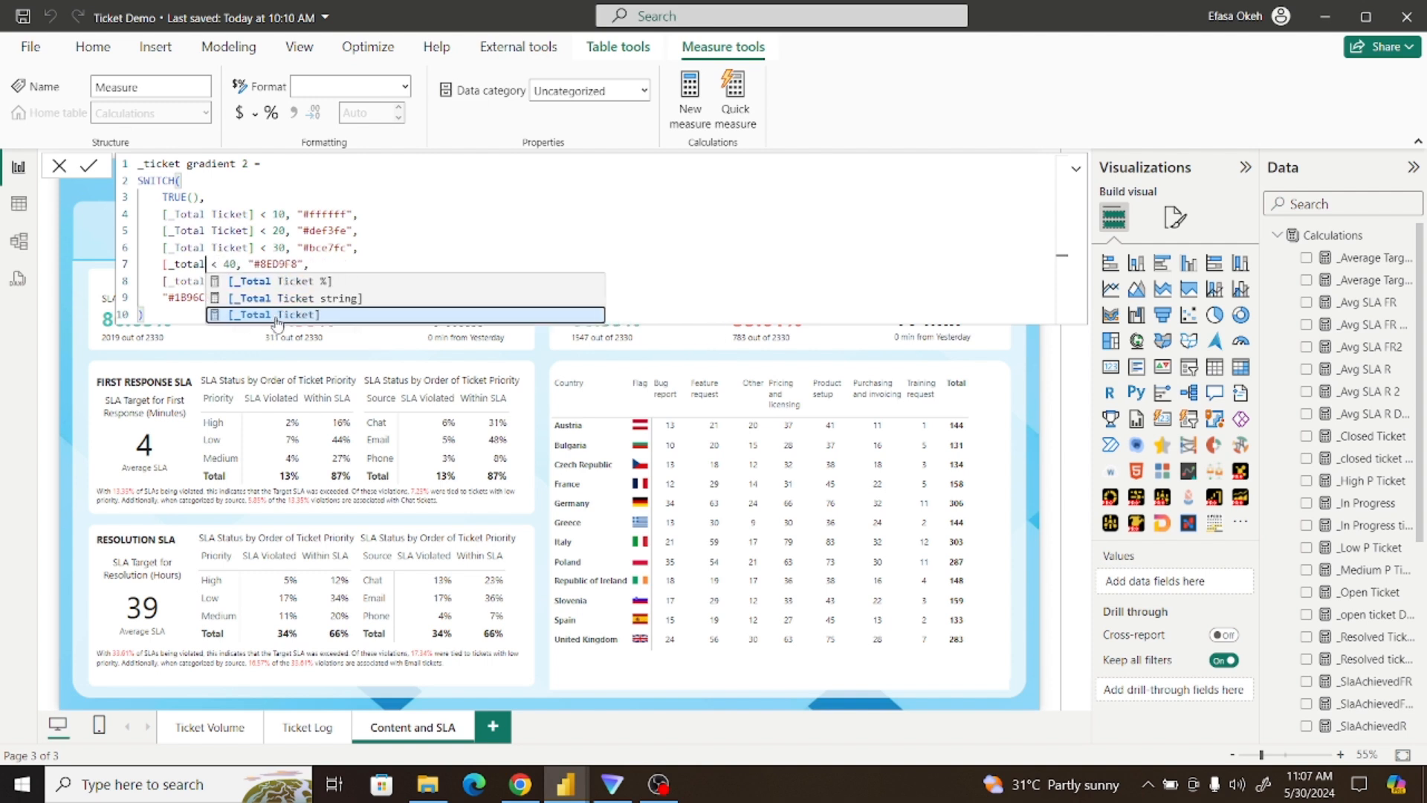
click(278, 316)
Replace [_total tickets] with [_Total Ticket] in the formula's < 50 condition
click(259, 281)
key(BackSpace)
key(BackSpace)
key(BackSpace)
key(BackSpace)
key(BackSpace)
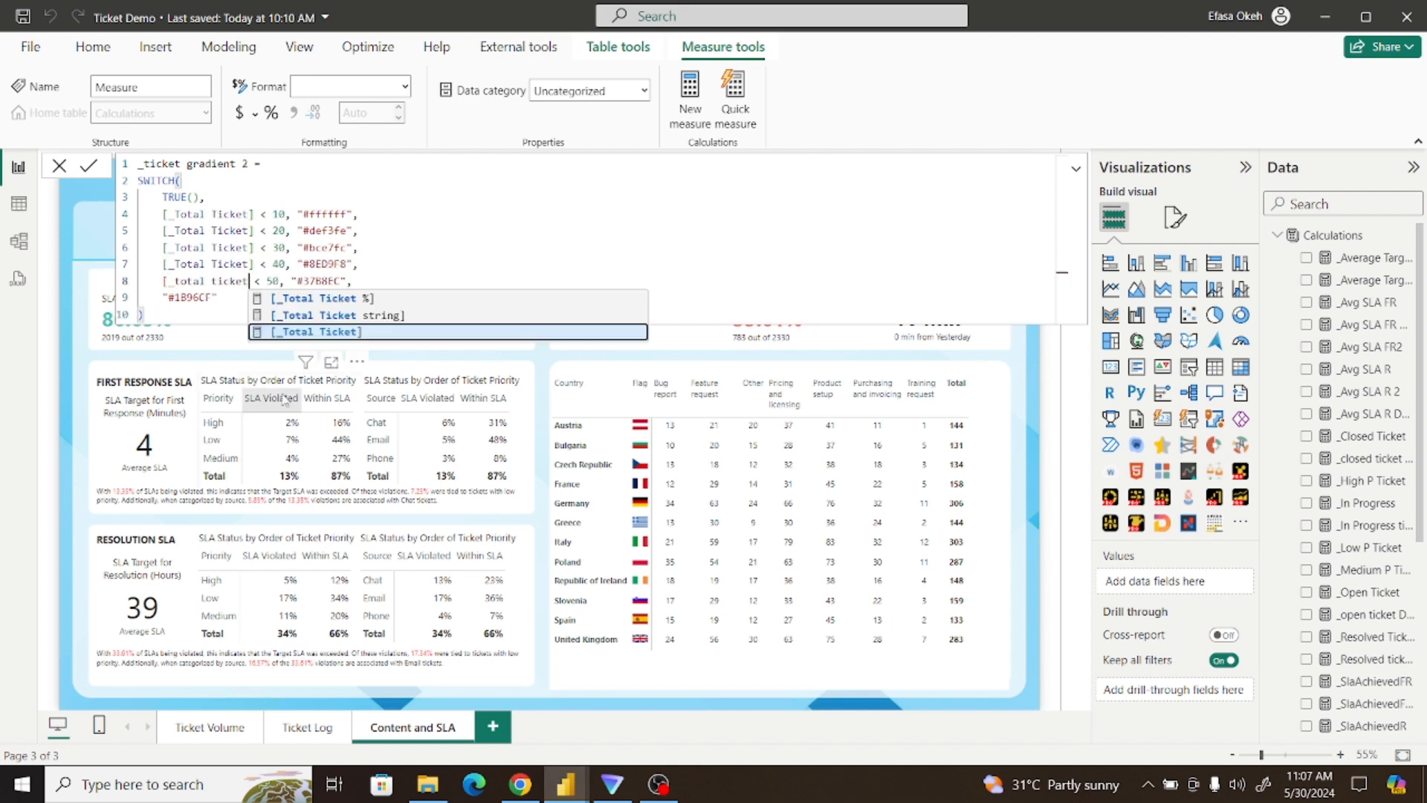
key(BackSpace)
key(BackSpace)
key(BackSpace)
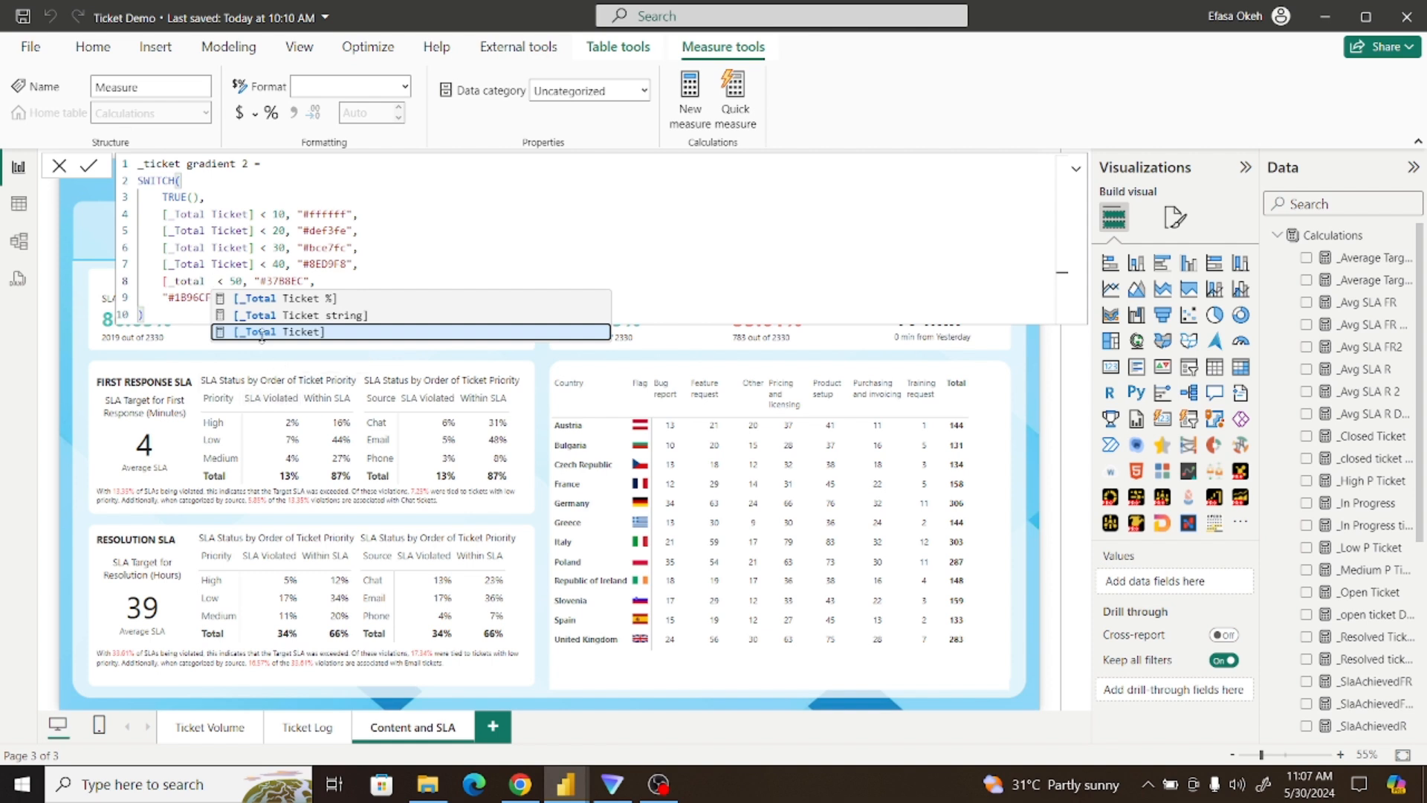
click(265, 332)
click(321, 291)
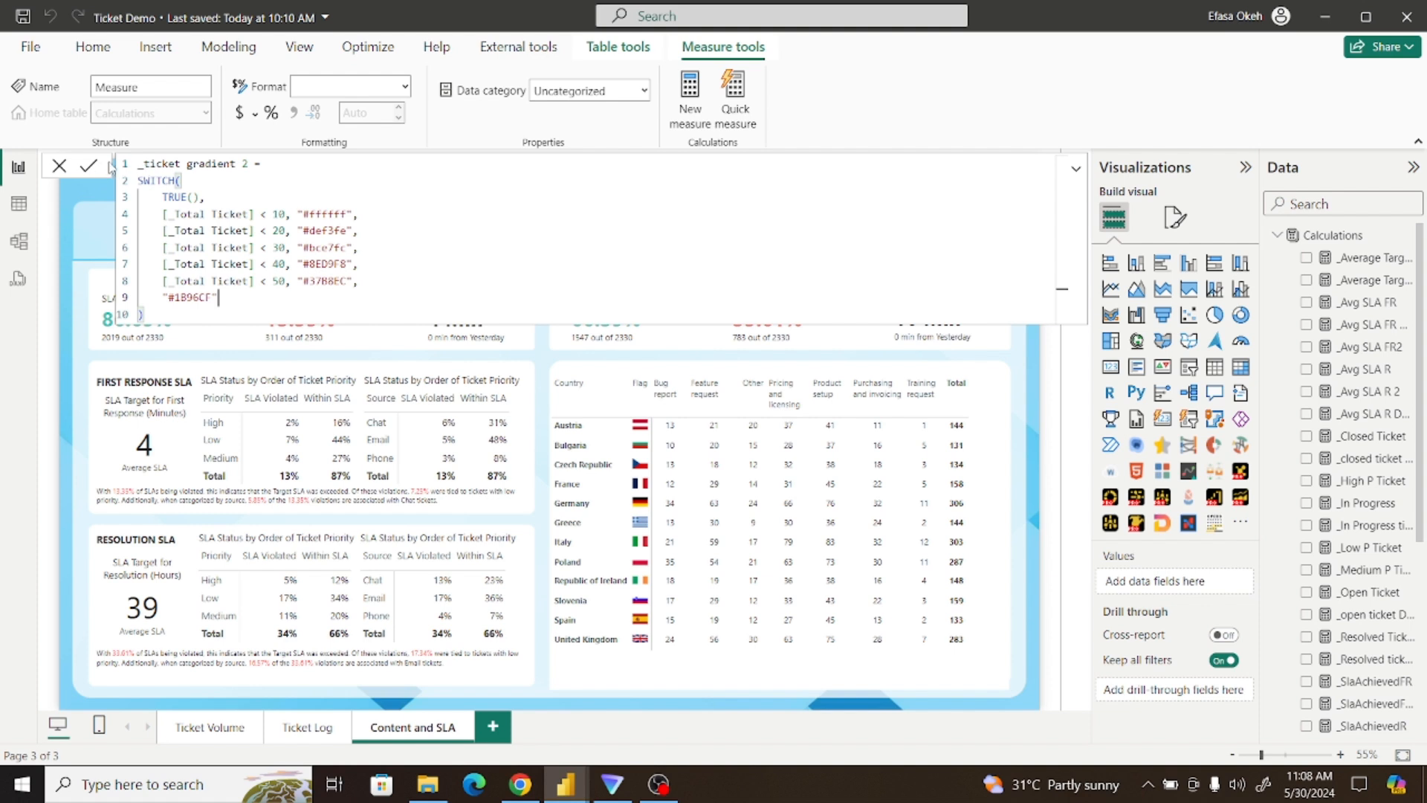
Capitalize the measure's name to _Ticket gradient 2 and commit the formula
click(149, 164)
key(BackSpace)
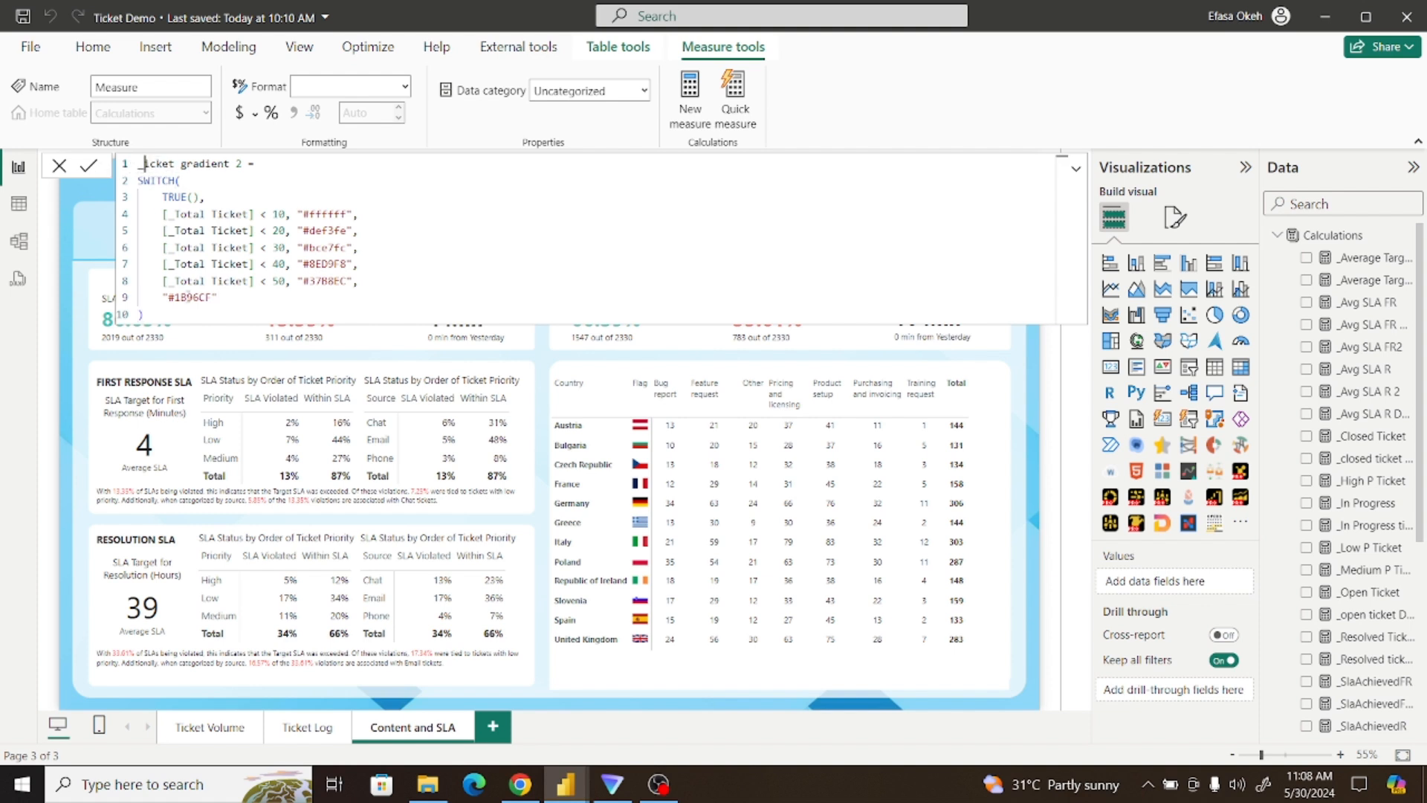
text(T)
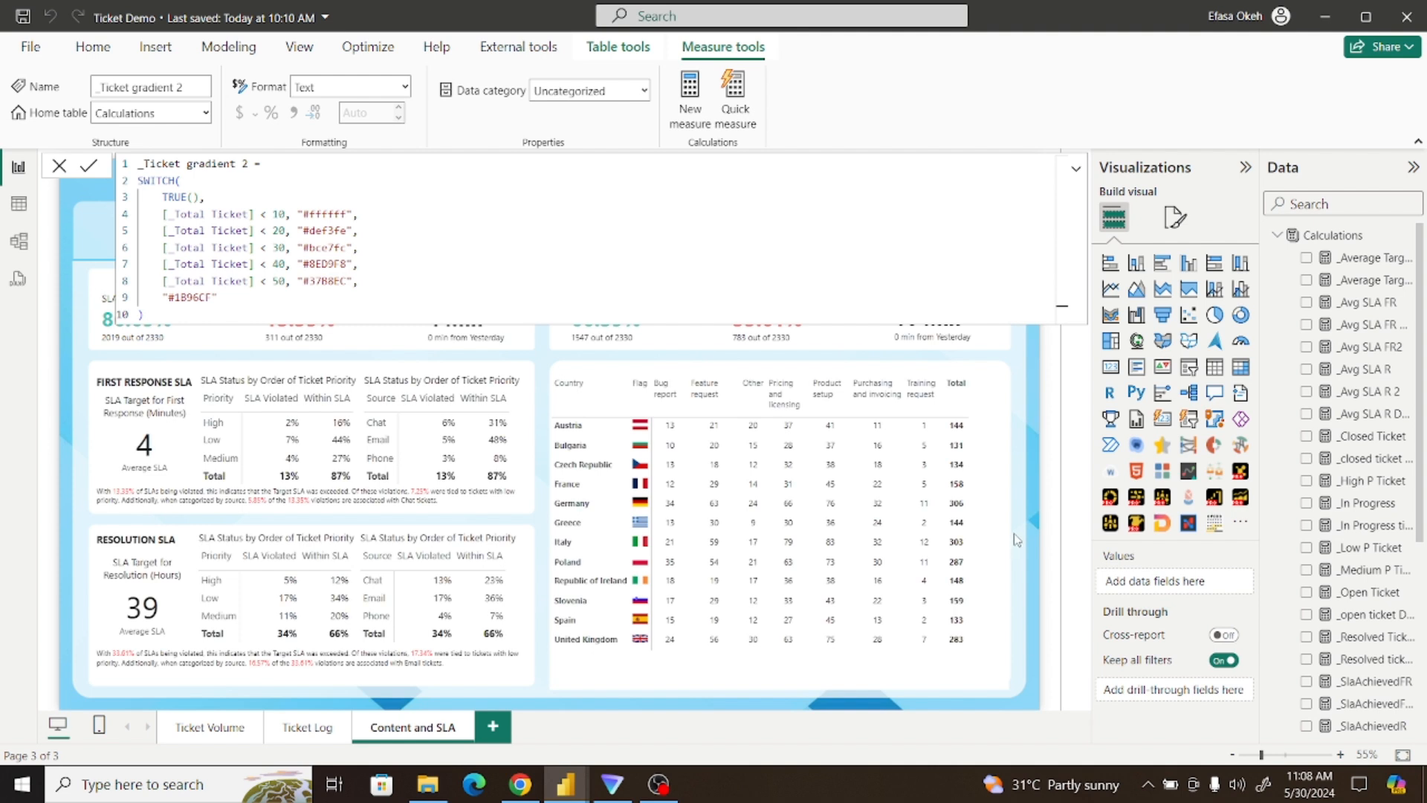
click(1001, 533)
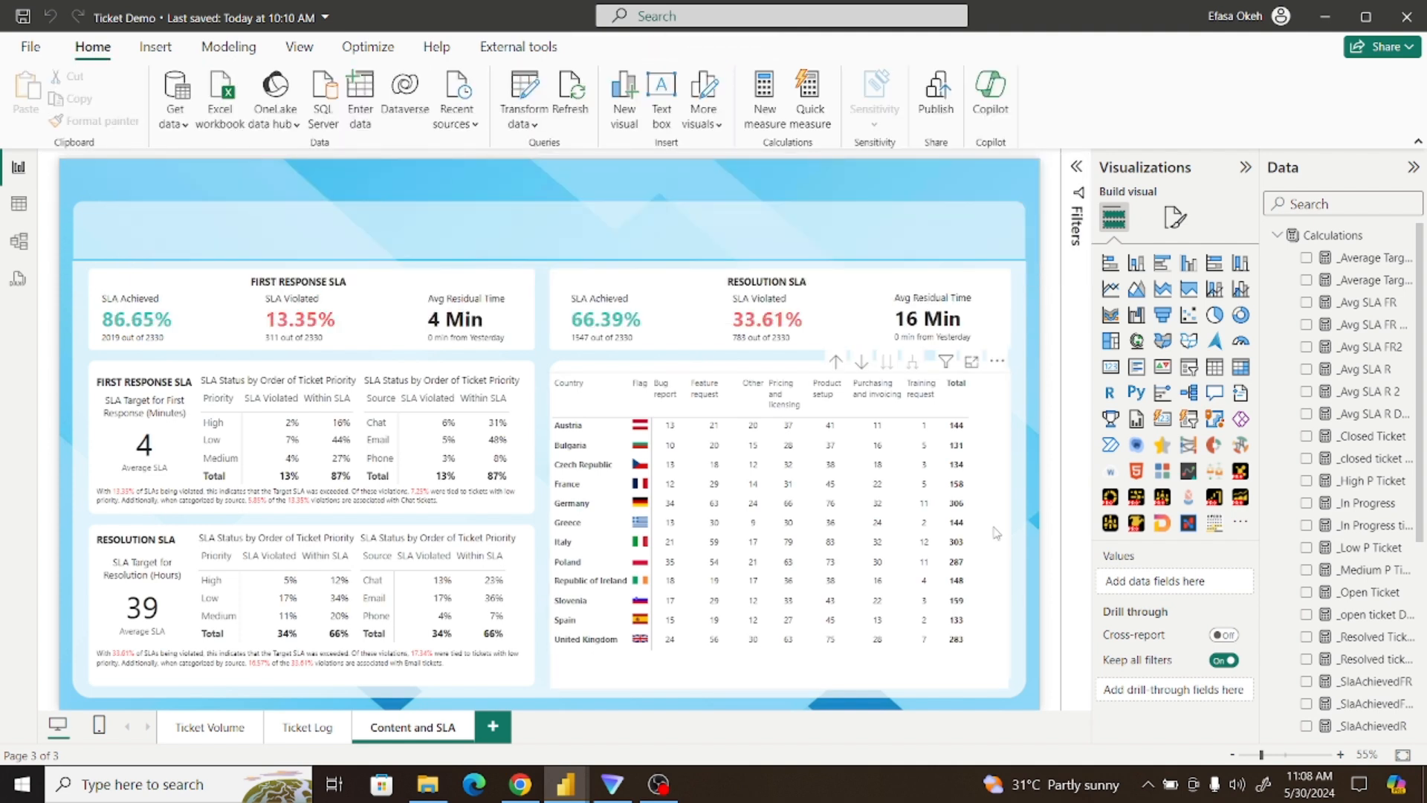
Enable background color cell formatting for the _Total Ticket series of the country matrix
click(997, 533)
click(1176, 218)
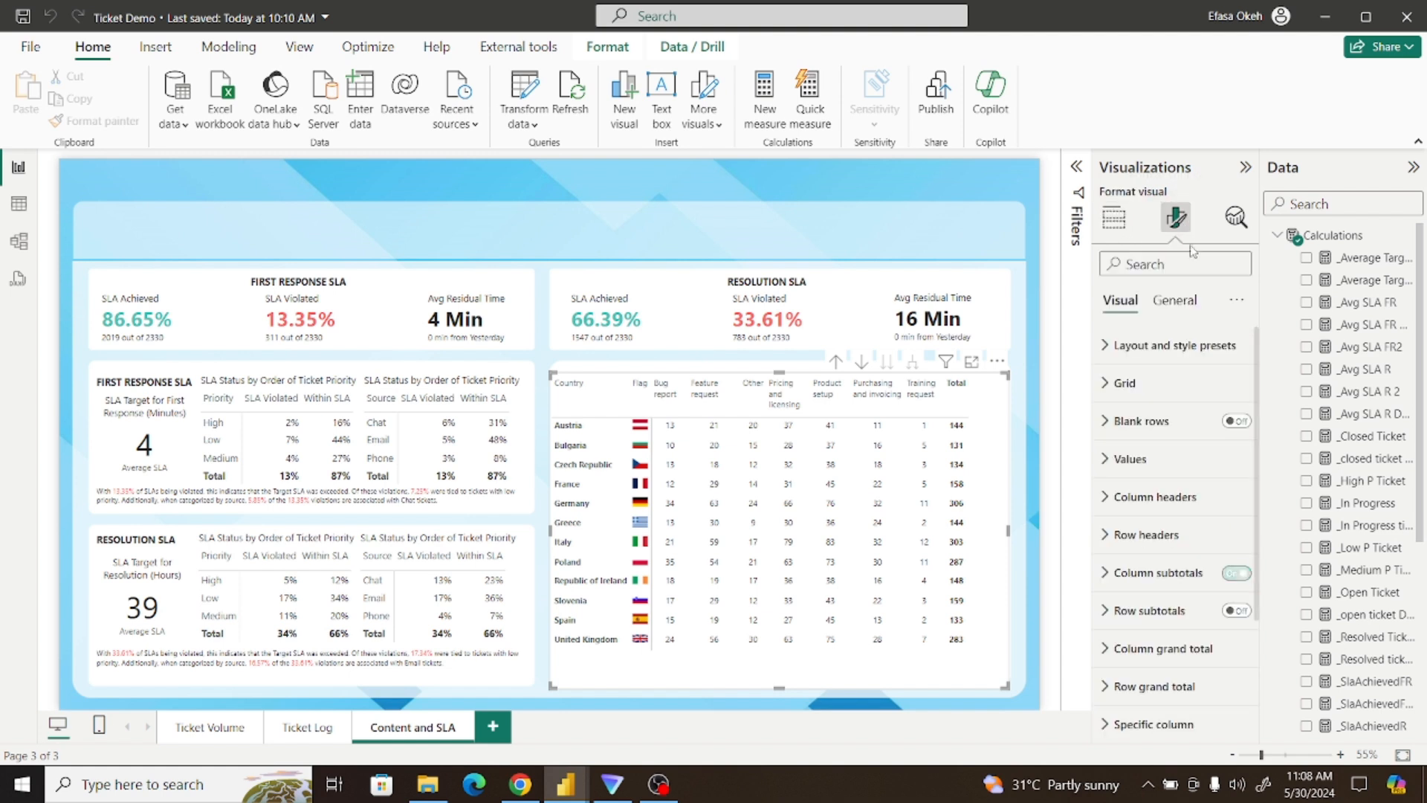
click(1185, 306)
click(1134, 424)
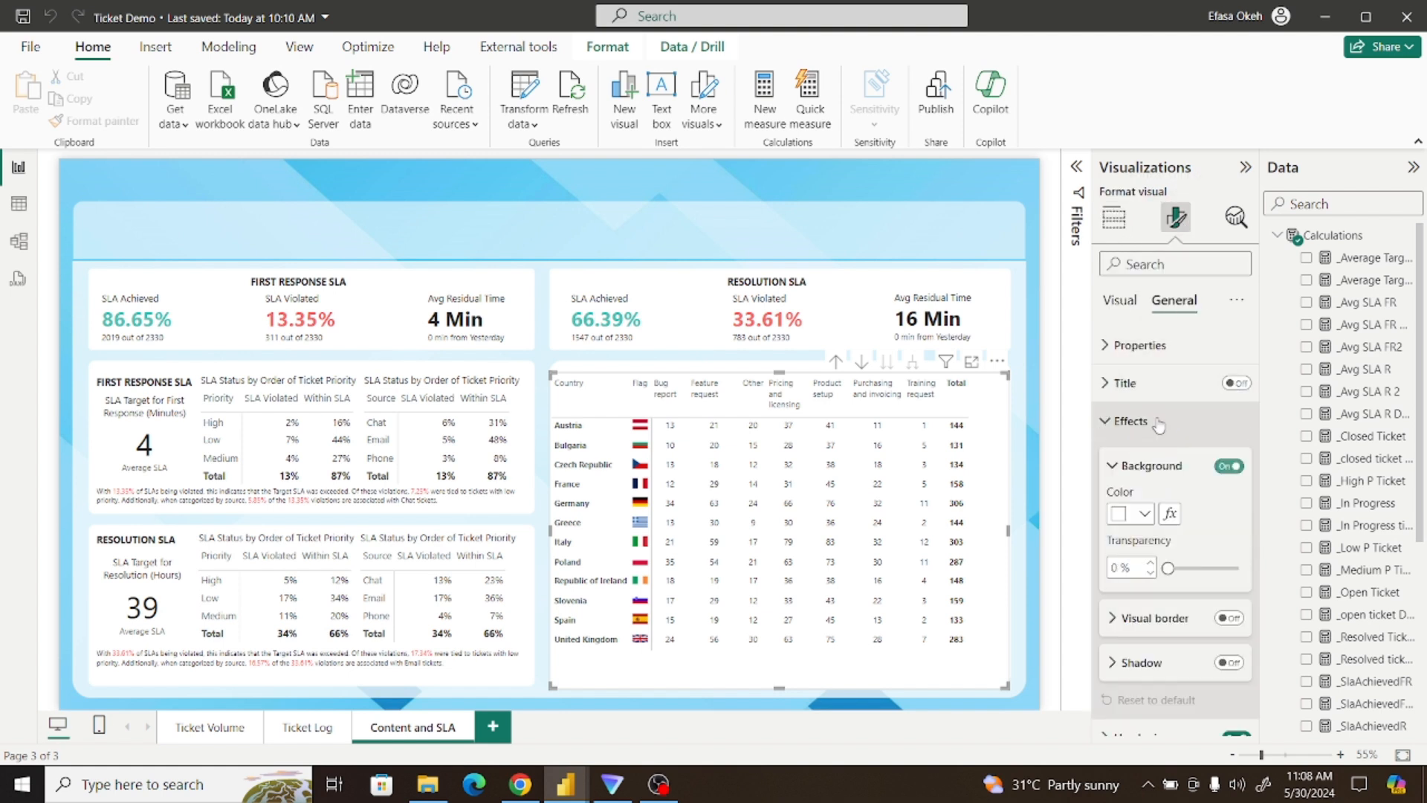
click(1134, 424)
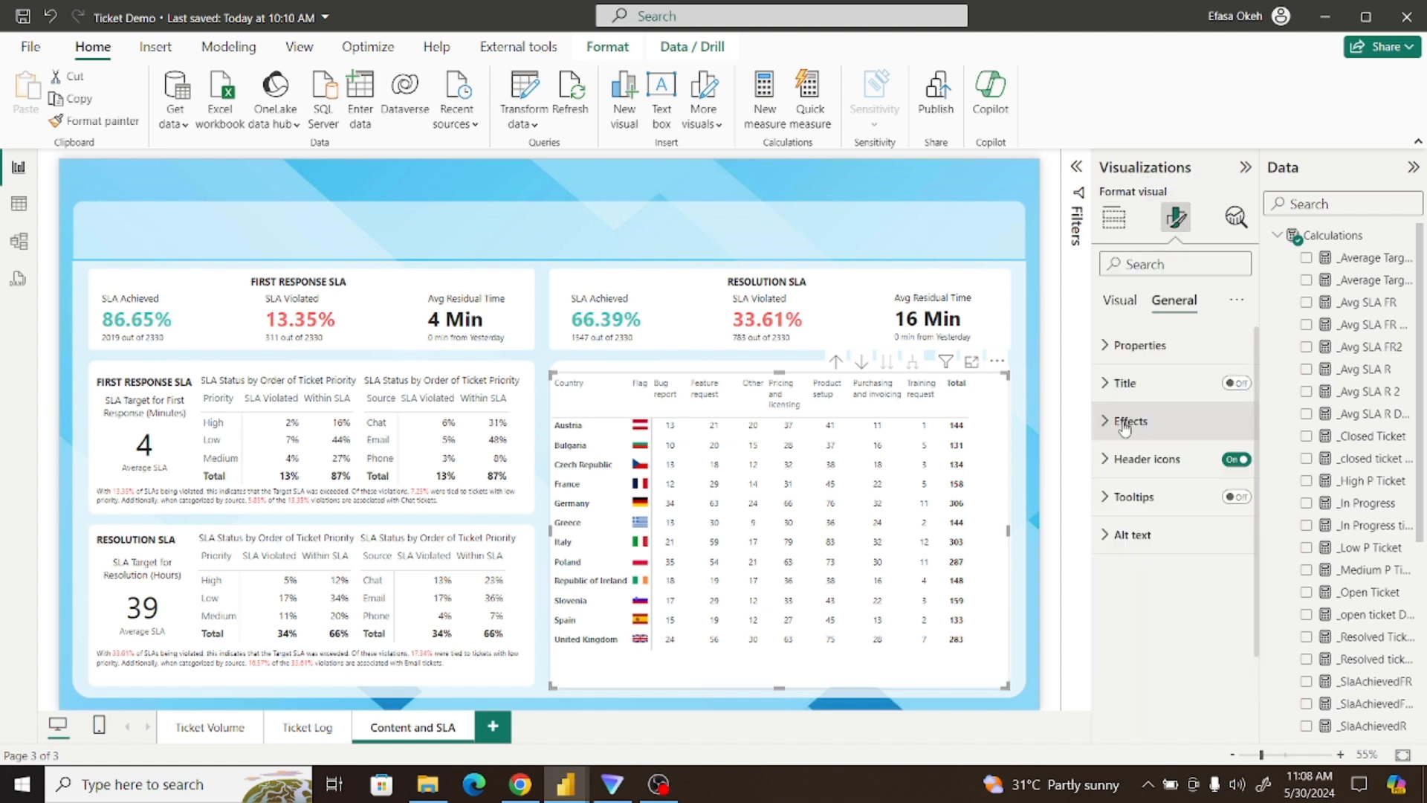
click(1120, 299)
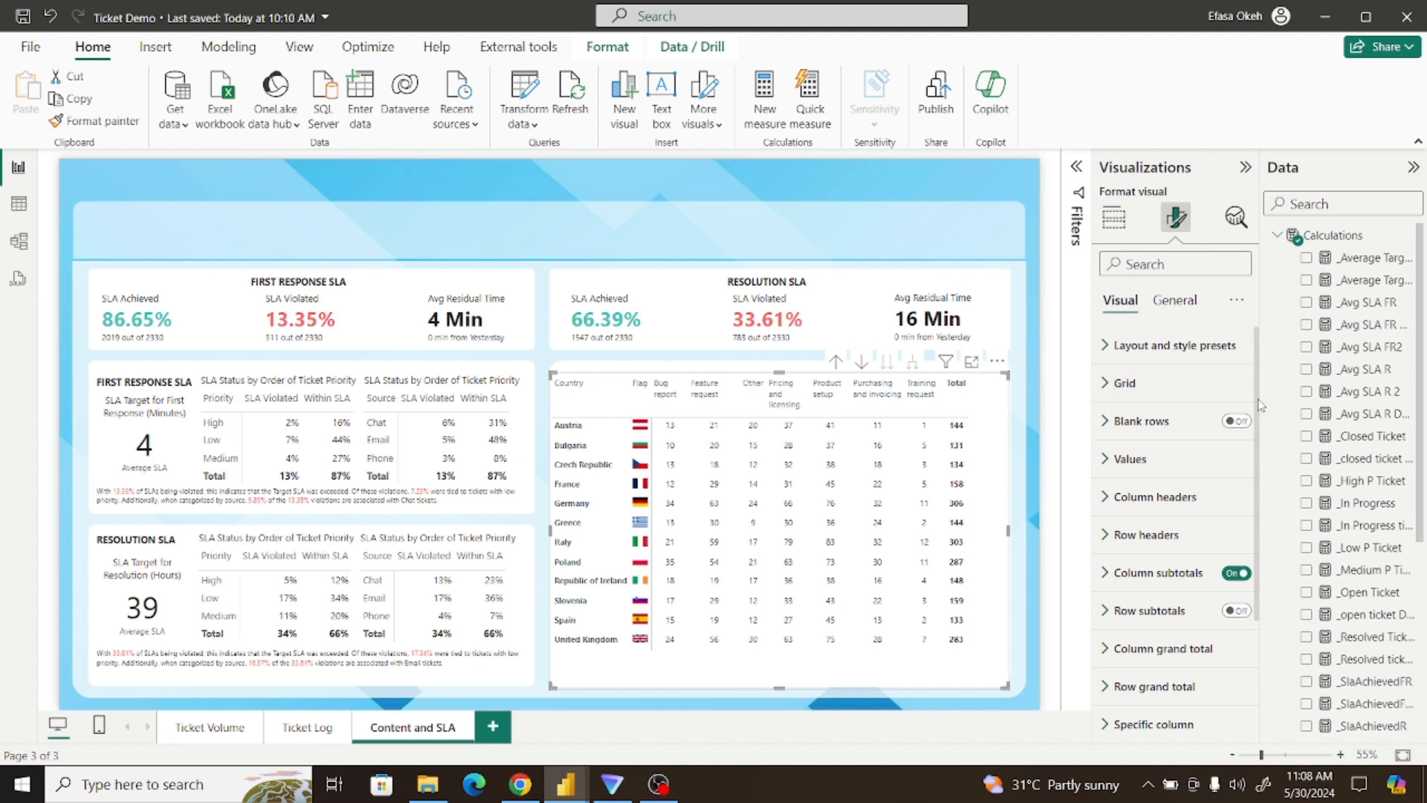
scroll(1260, 406, down, 3)
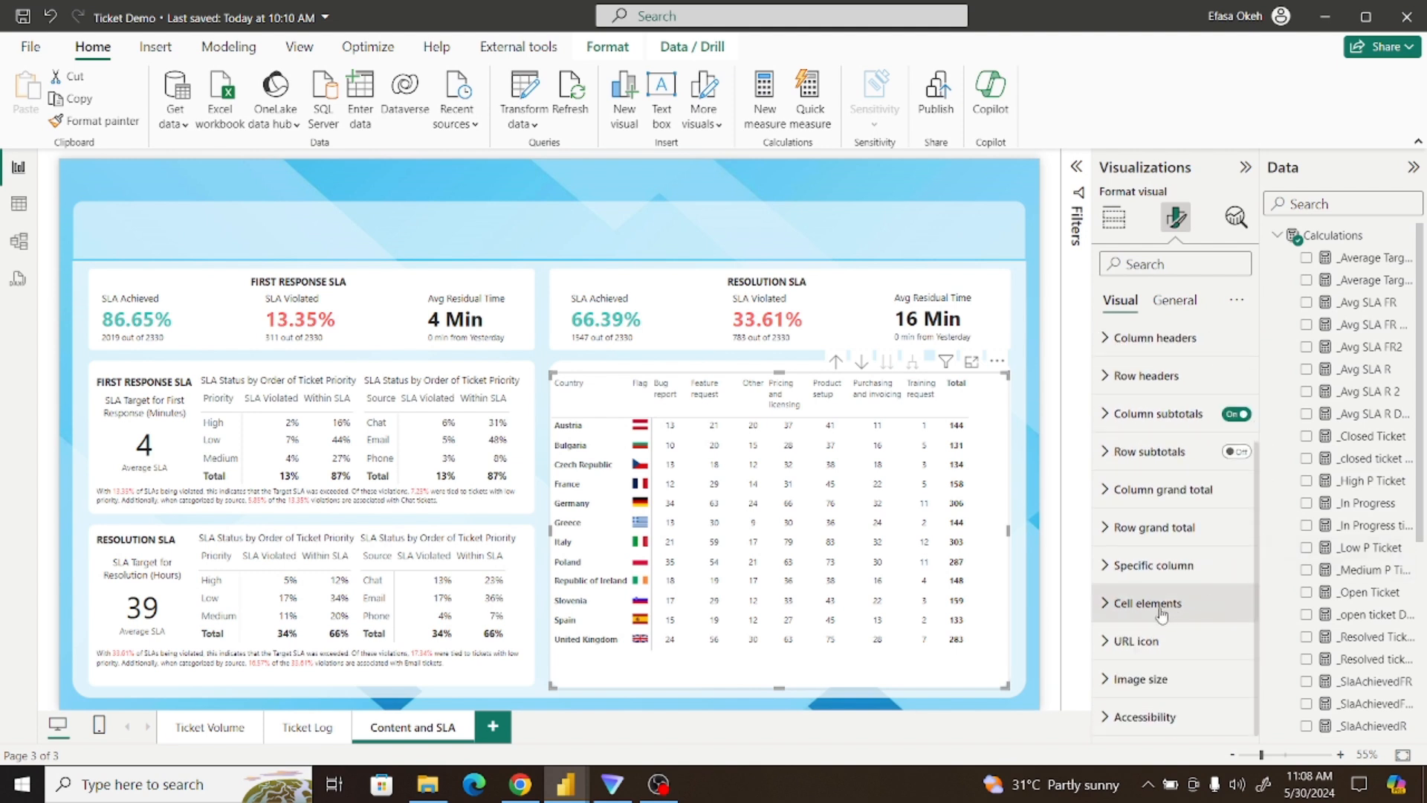
click(1159, 604)
scroll(1260, 658, down, 3)
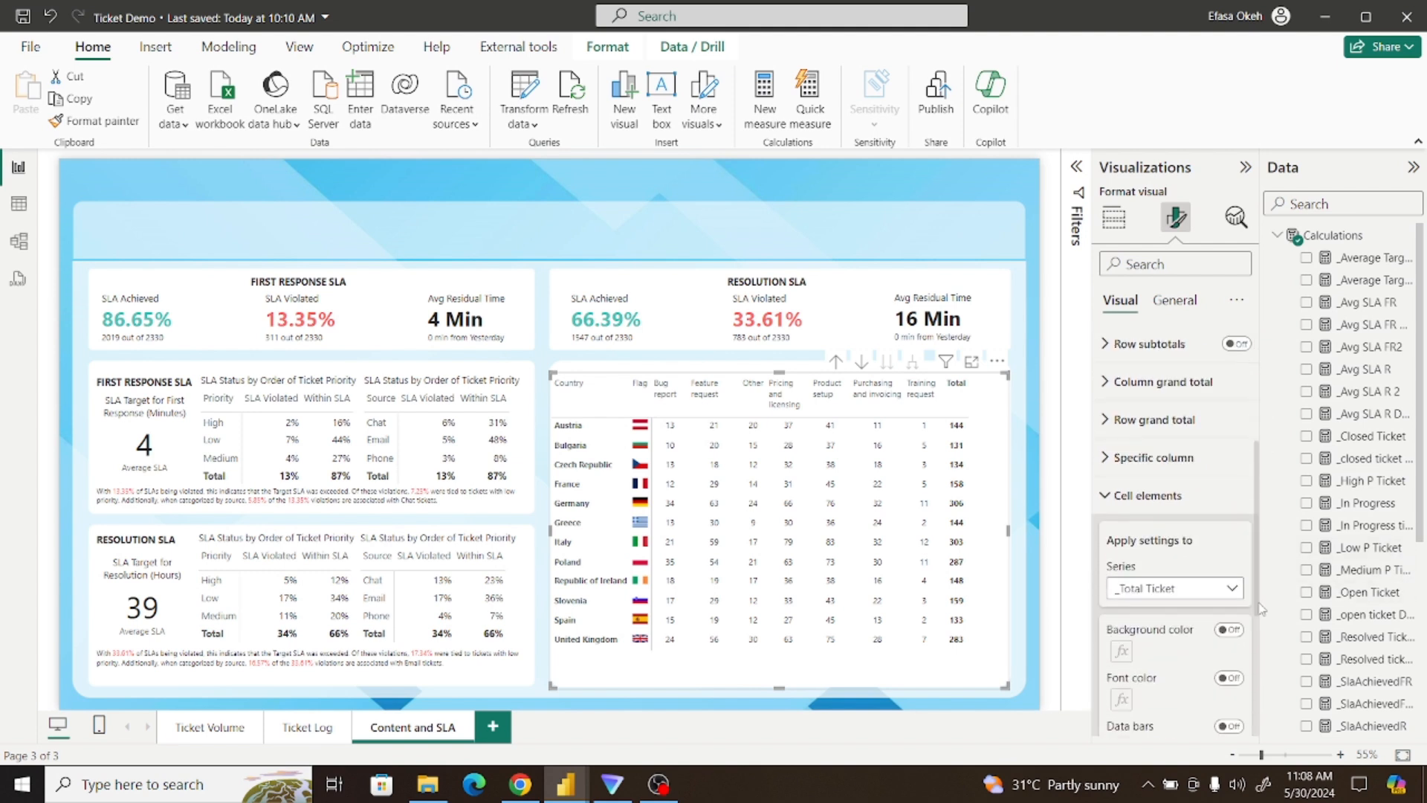
click(1230, 480)
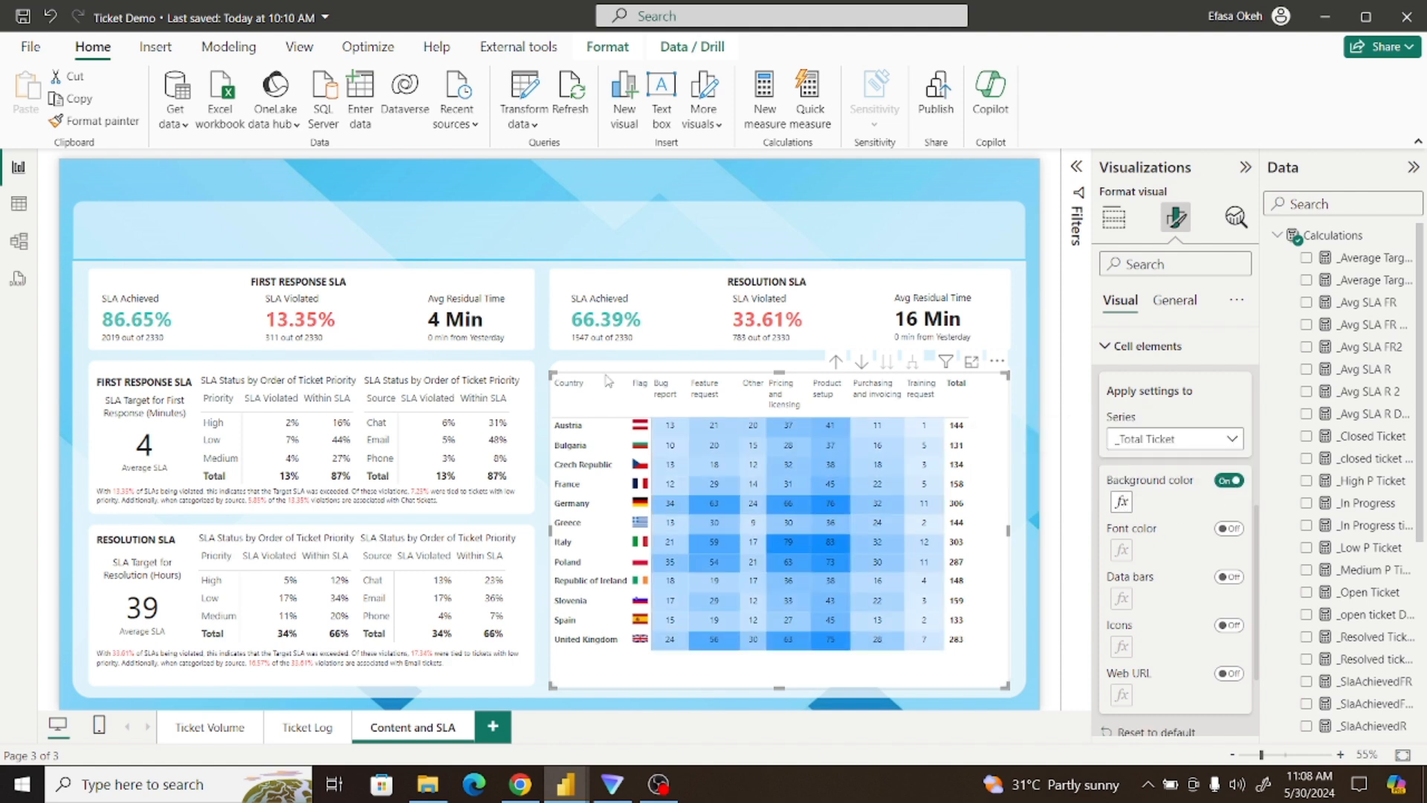
Base the matrix's background color on the field value of the _Ticket gradient 2 measure, applied to values only
click(379, 187)
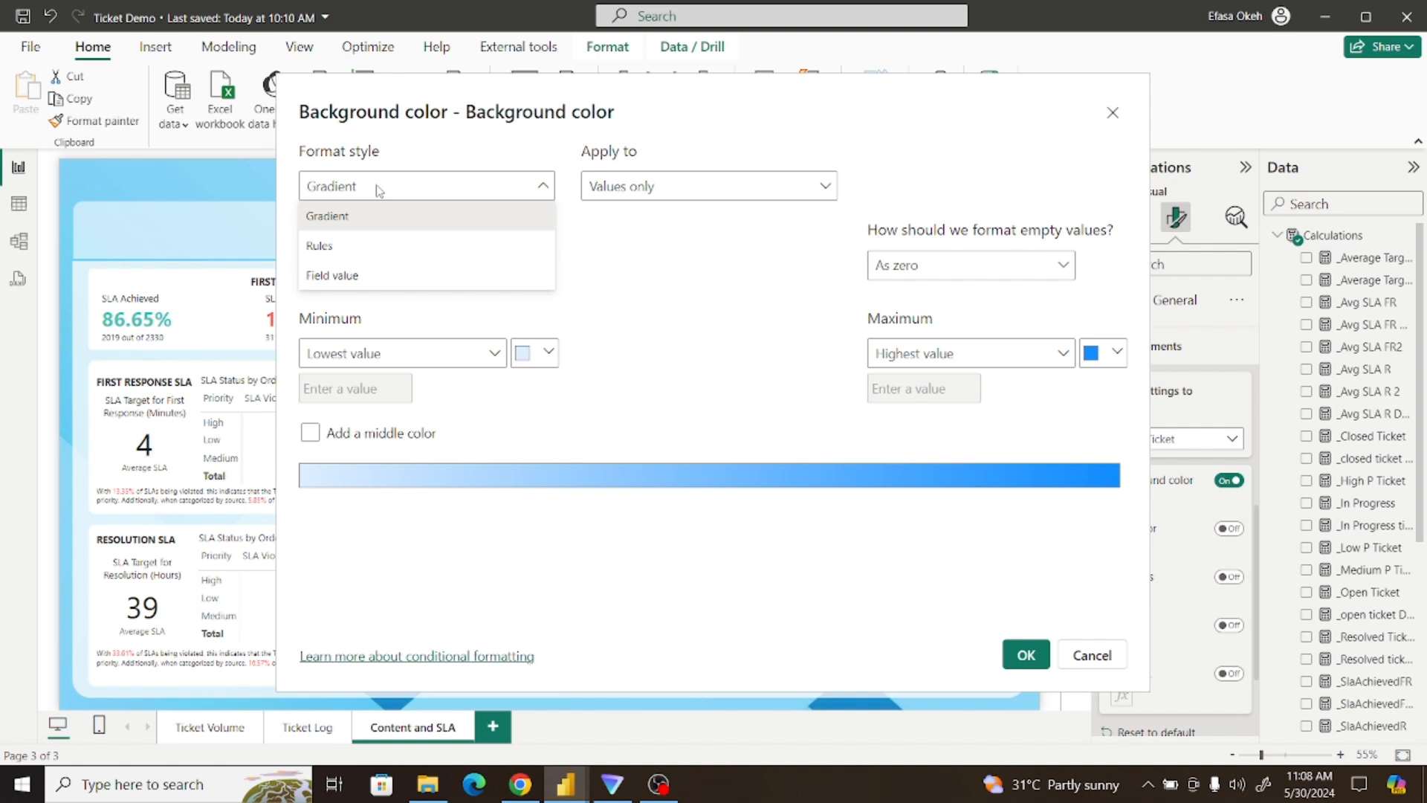
click(364, 277)
click(377, 270)
click(317, 331)
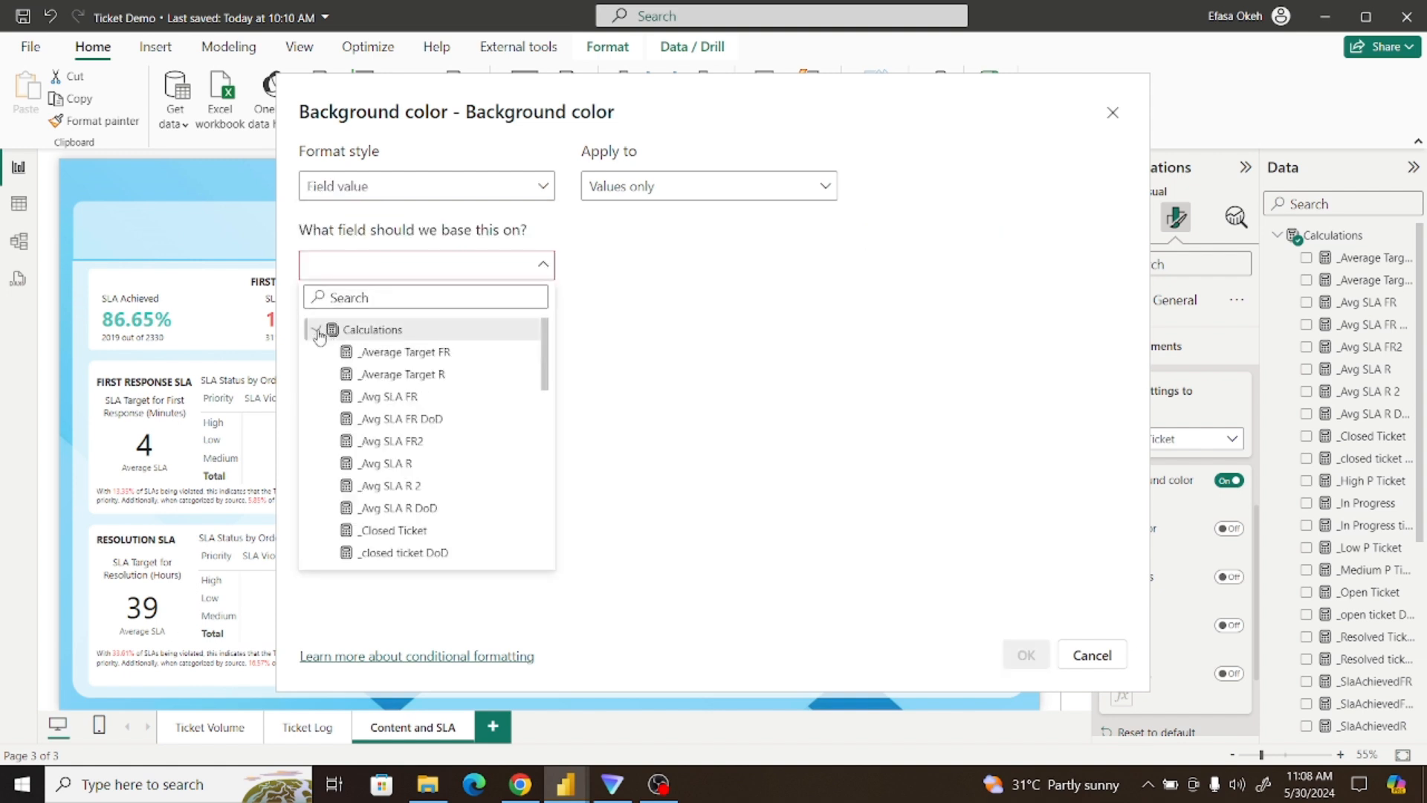
drag(545, 360, 542, 520)
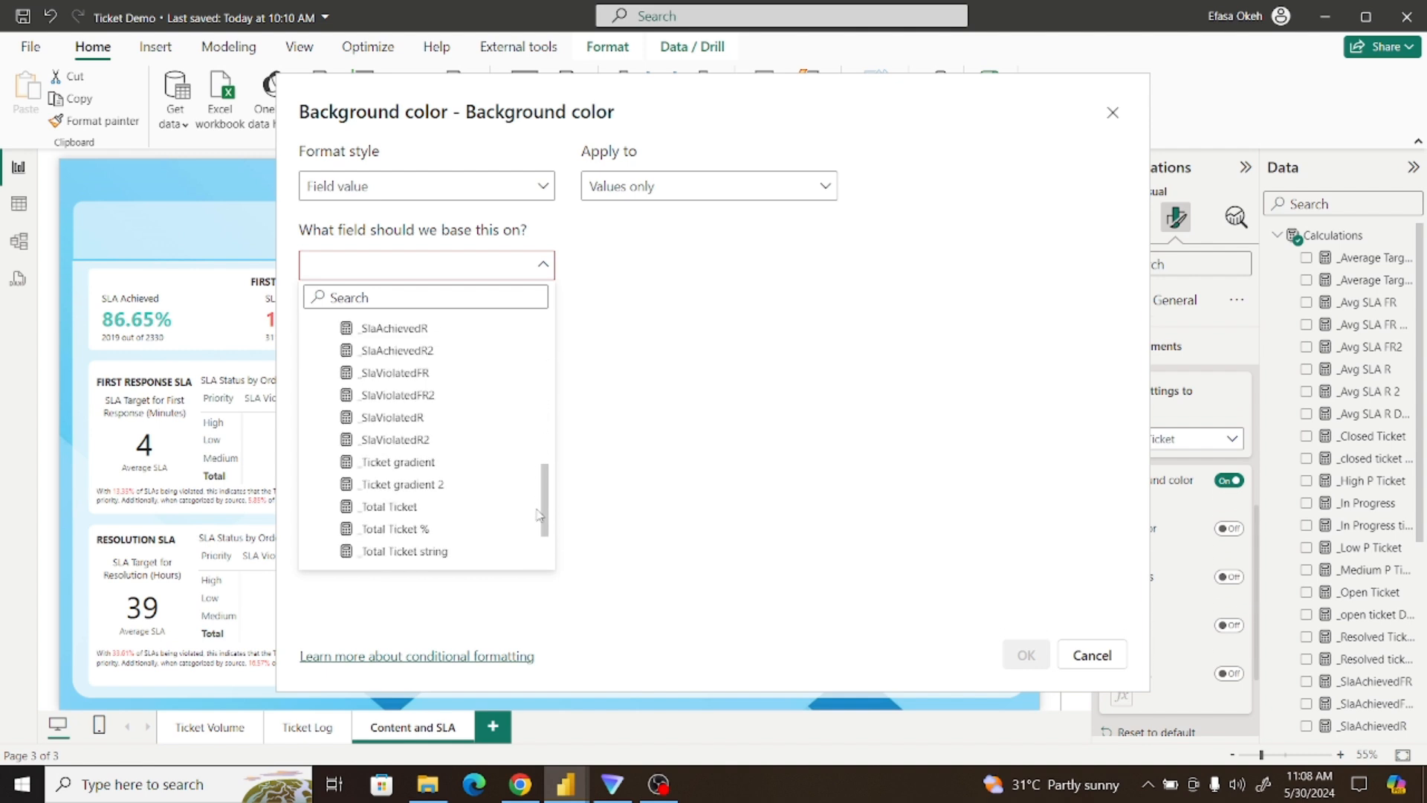
click(411, 493)
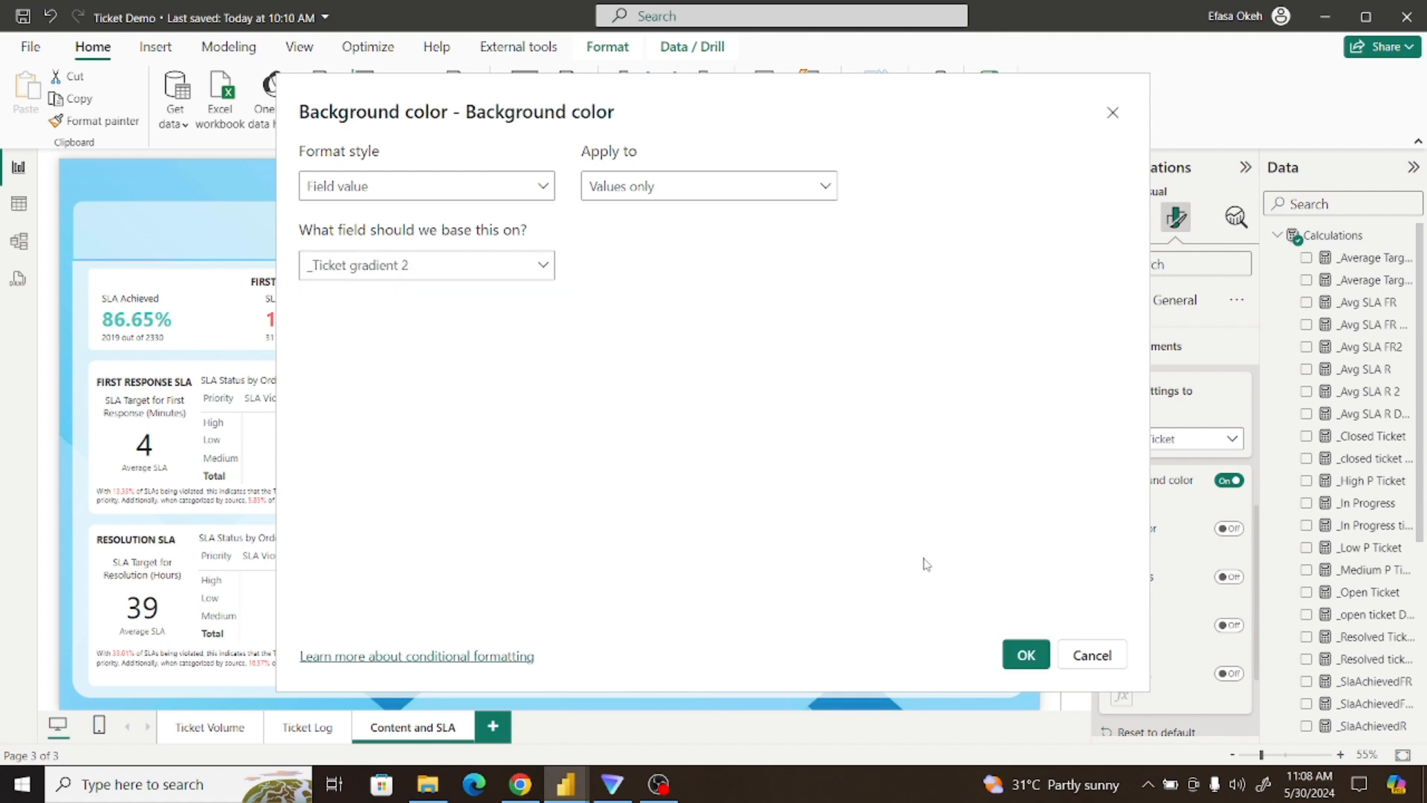
click(1026, 655)
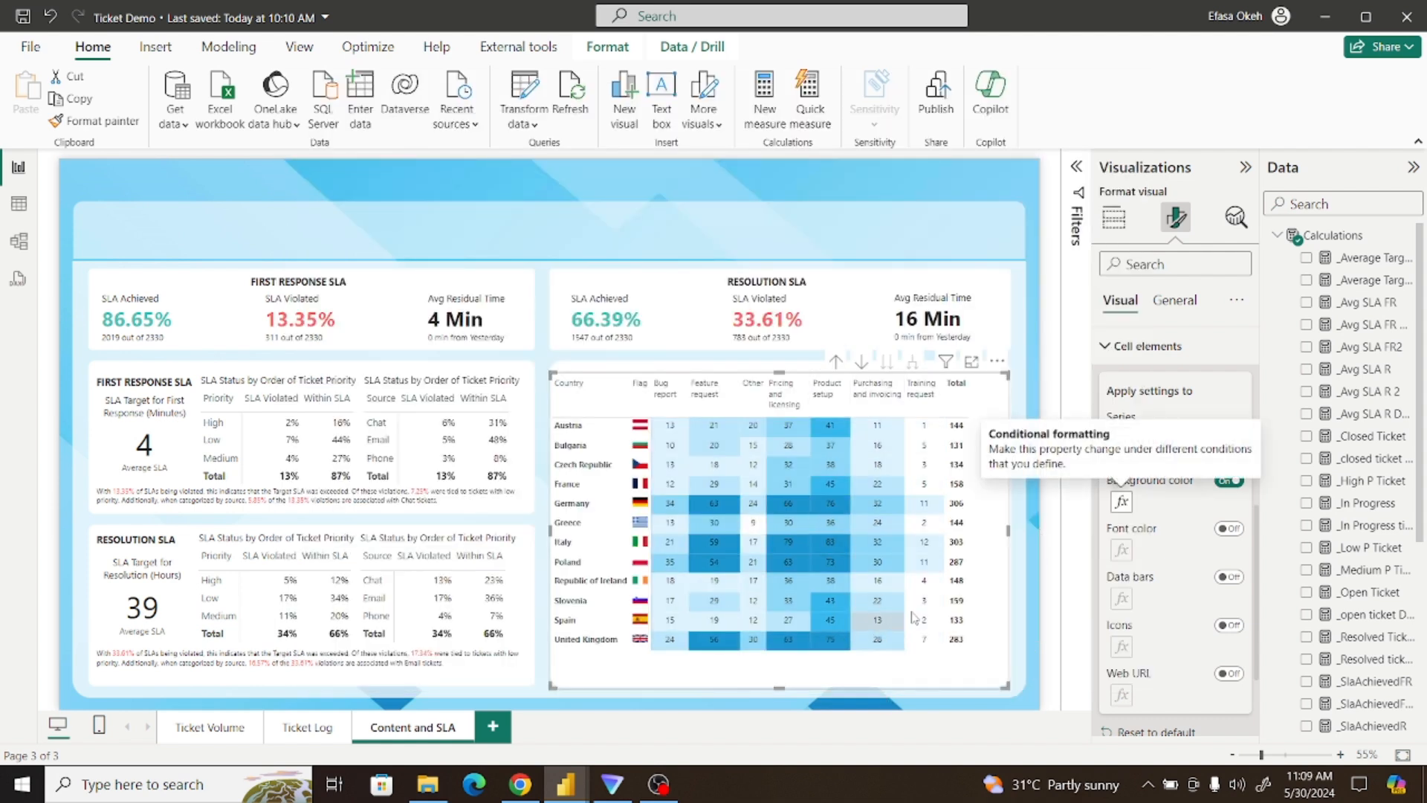
Enable data bars for the matrix's _Total Ticket series, applied to totals only and showing the bar only
click(1230, 578)
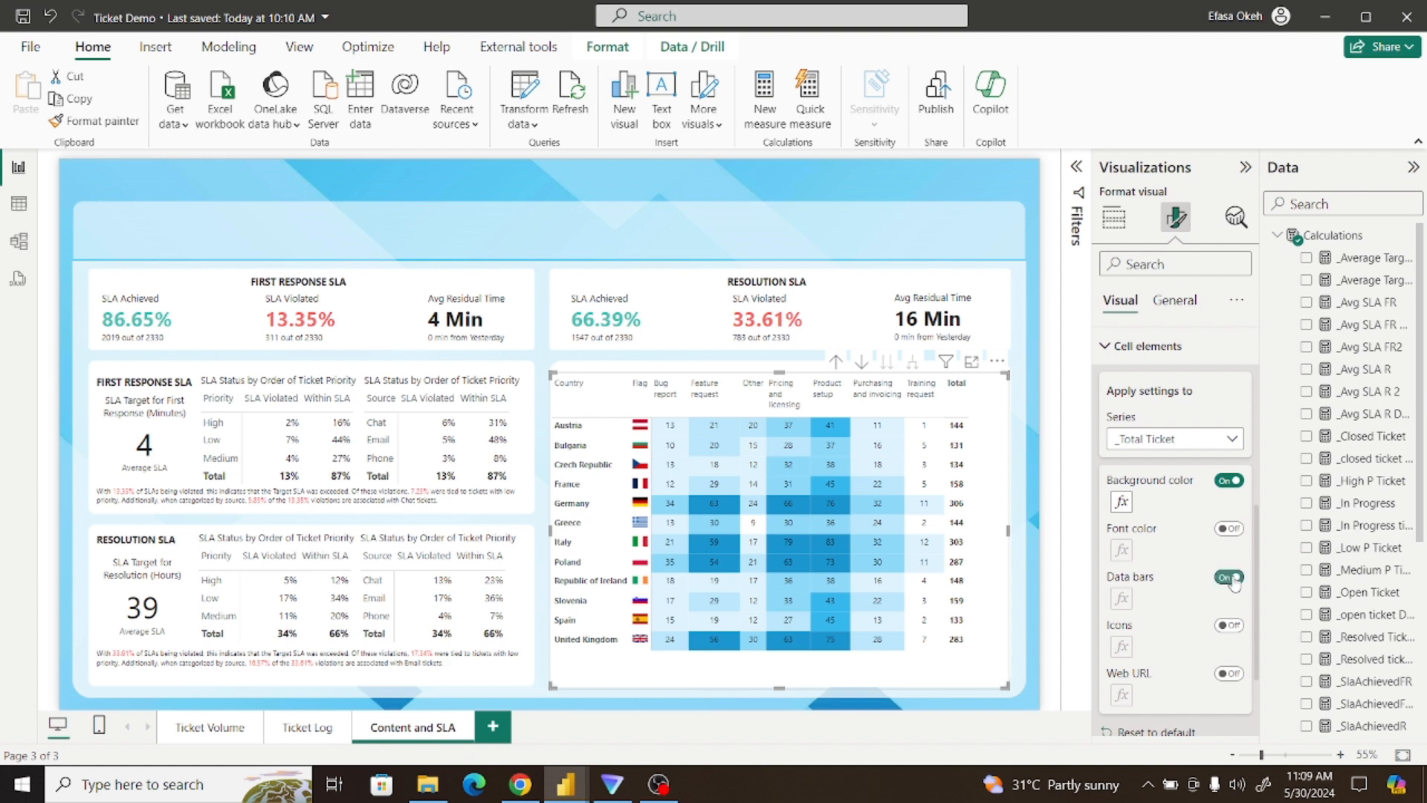
click(1123, 601)
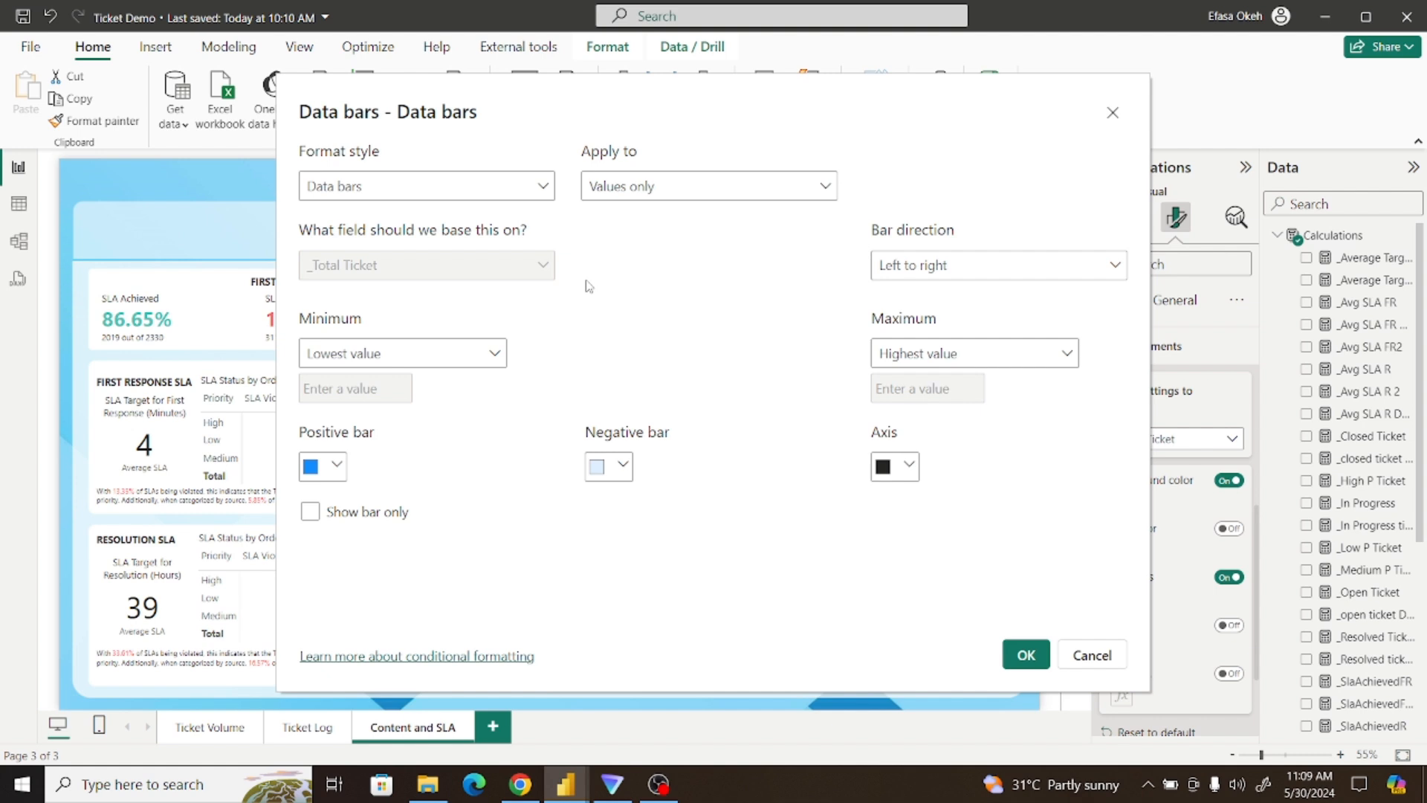
click(606, 195)
click(616, 274)
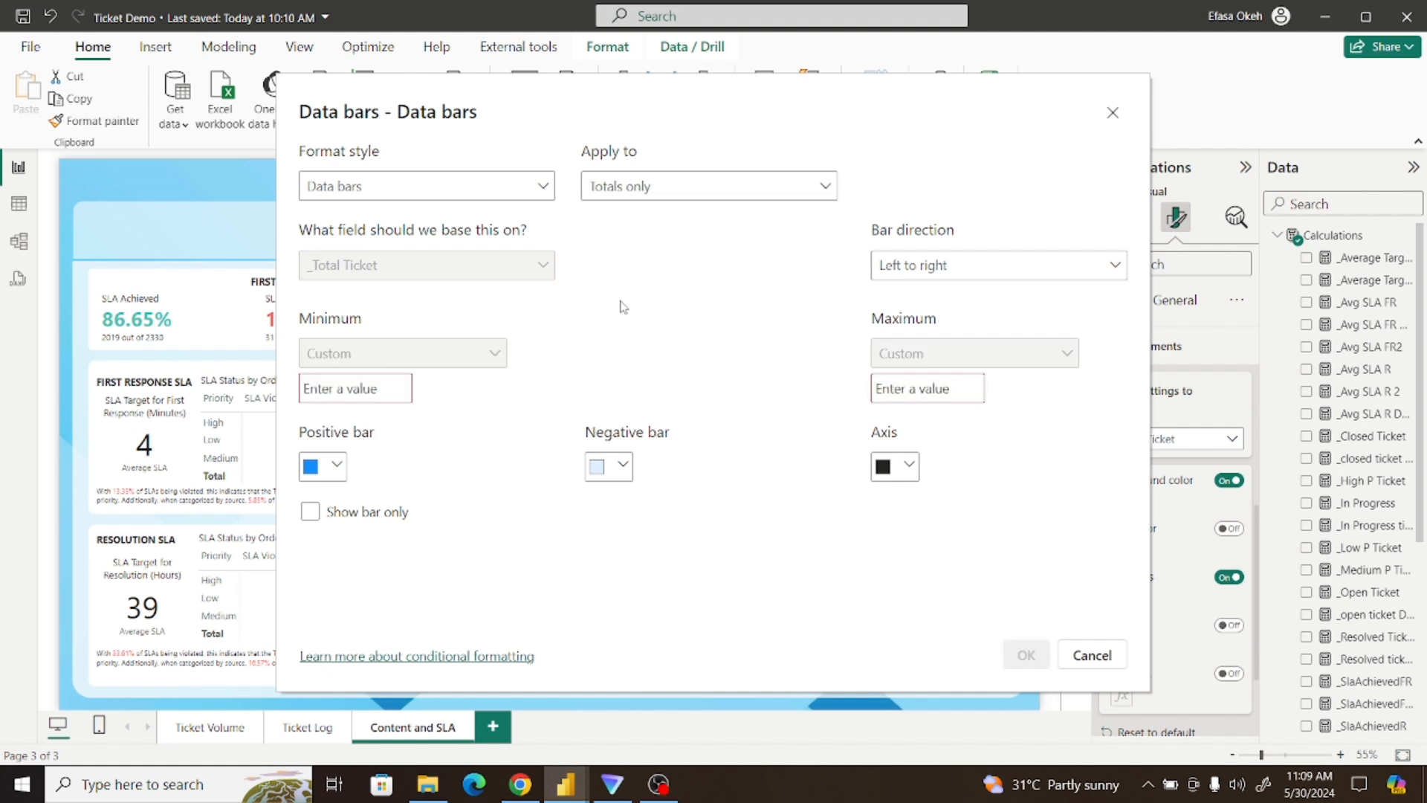
click(315, 519)
drag(1000, 131, 670, 141)
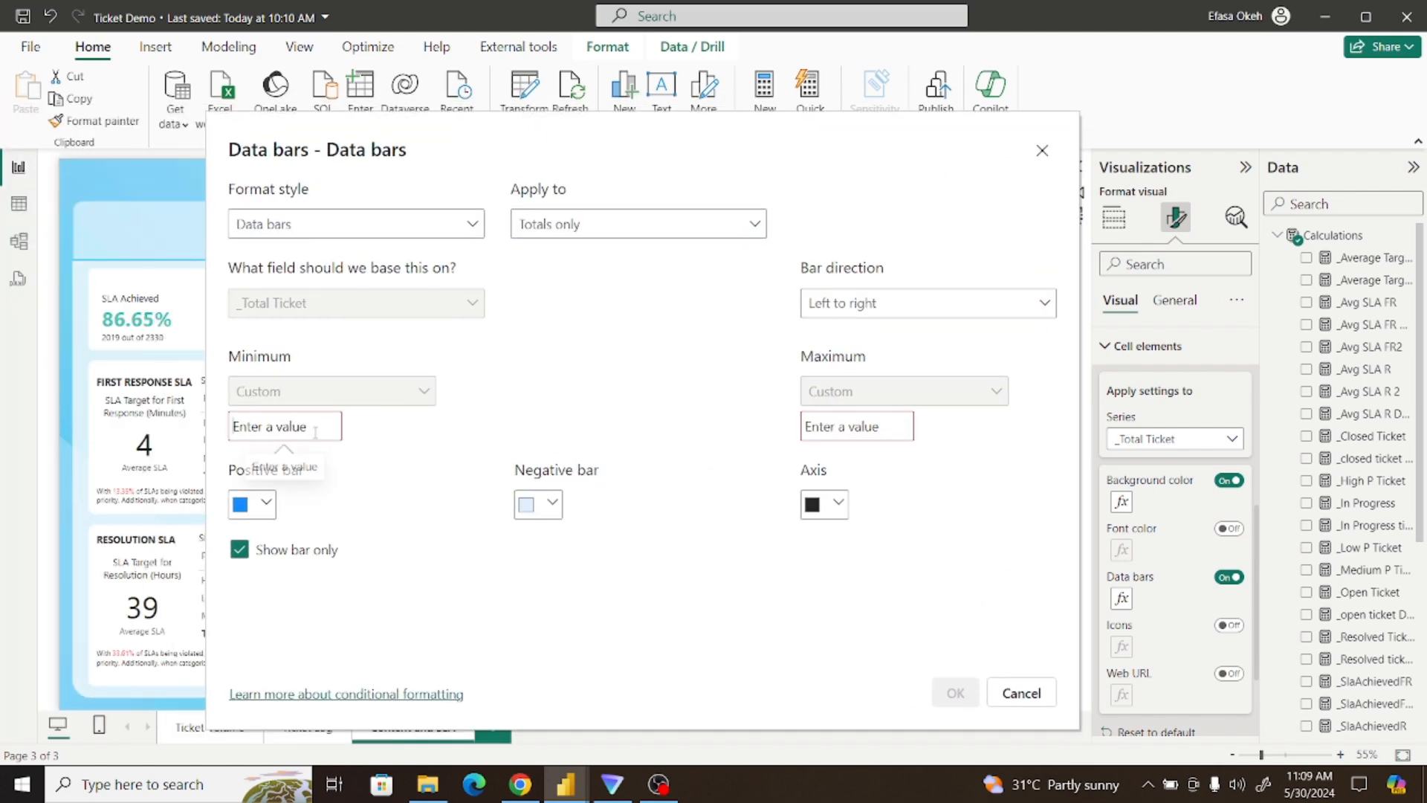
Set the data bars' minimum to 100 and maximum to 400, and save the report
click(316, 430)
text(100)
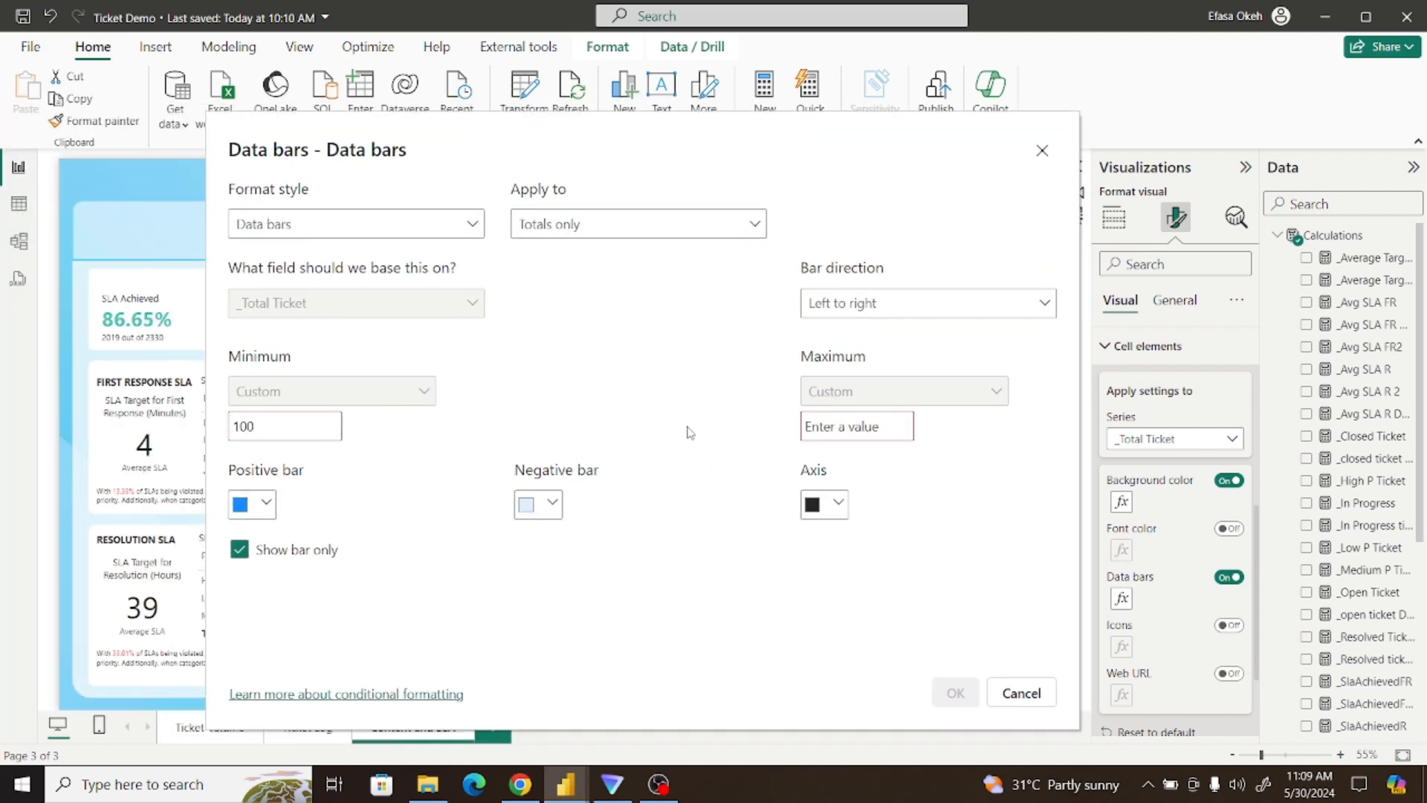
click(820, 425)
text(400)
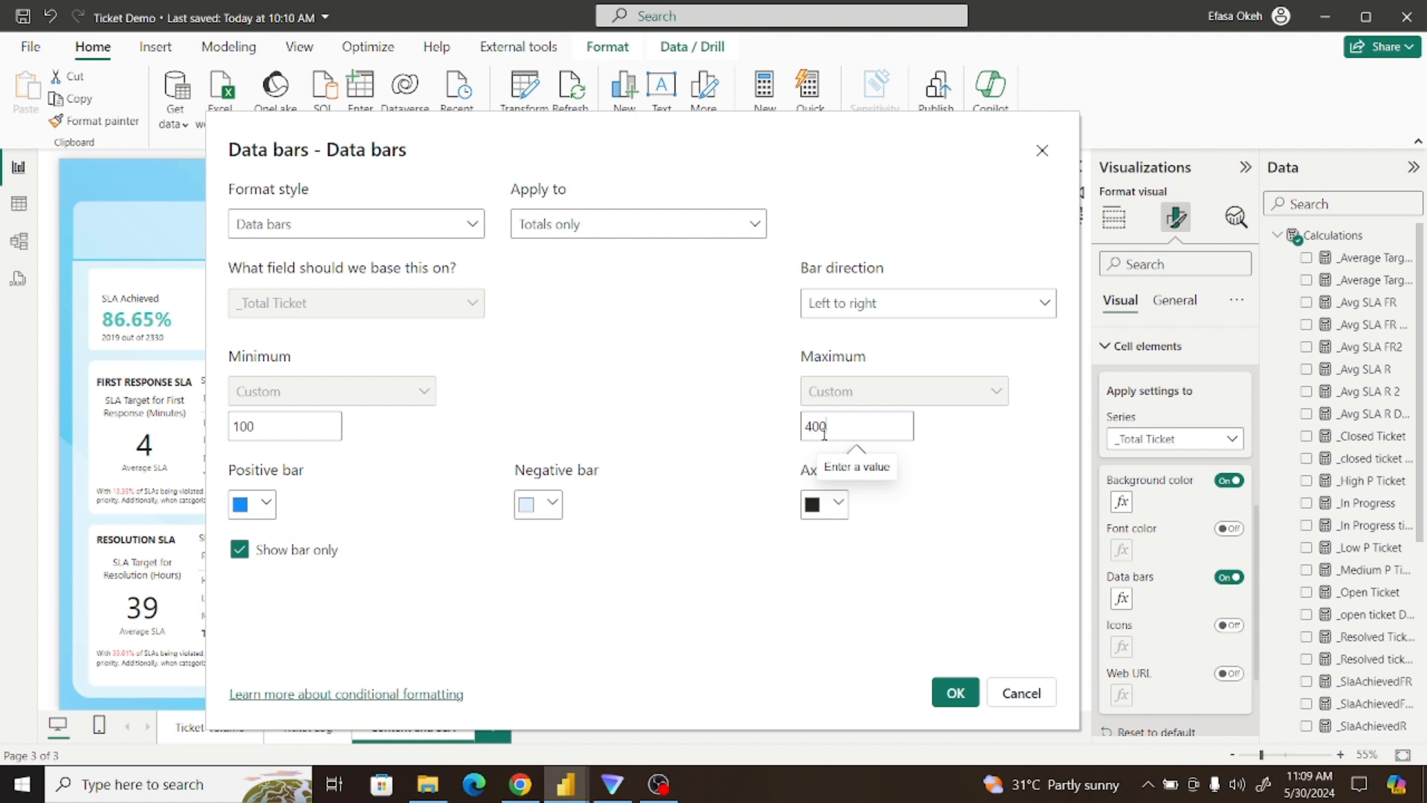
click(956, 693)
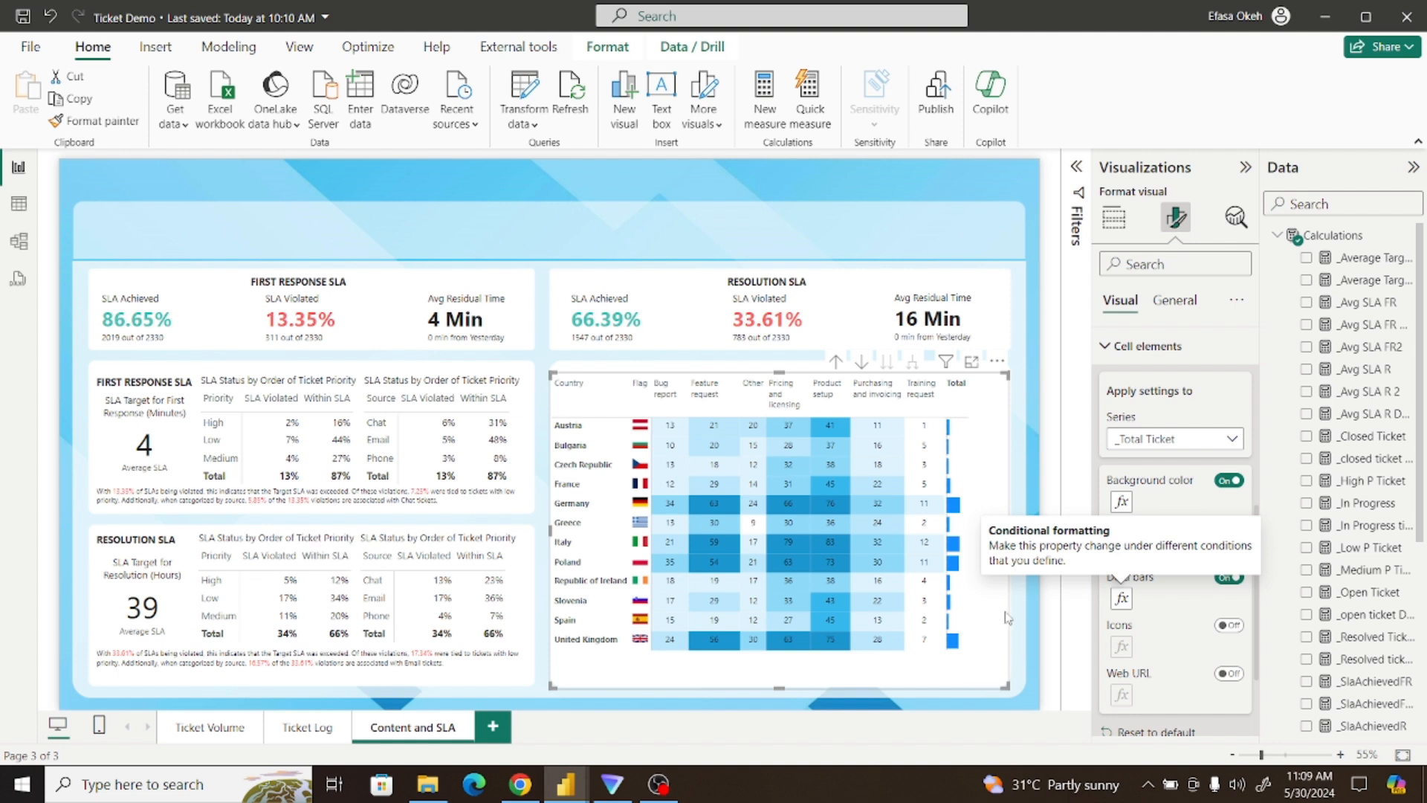
click(1018, 462)
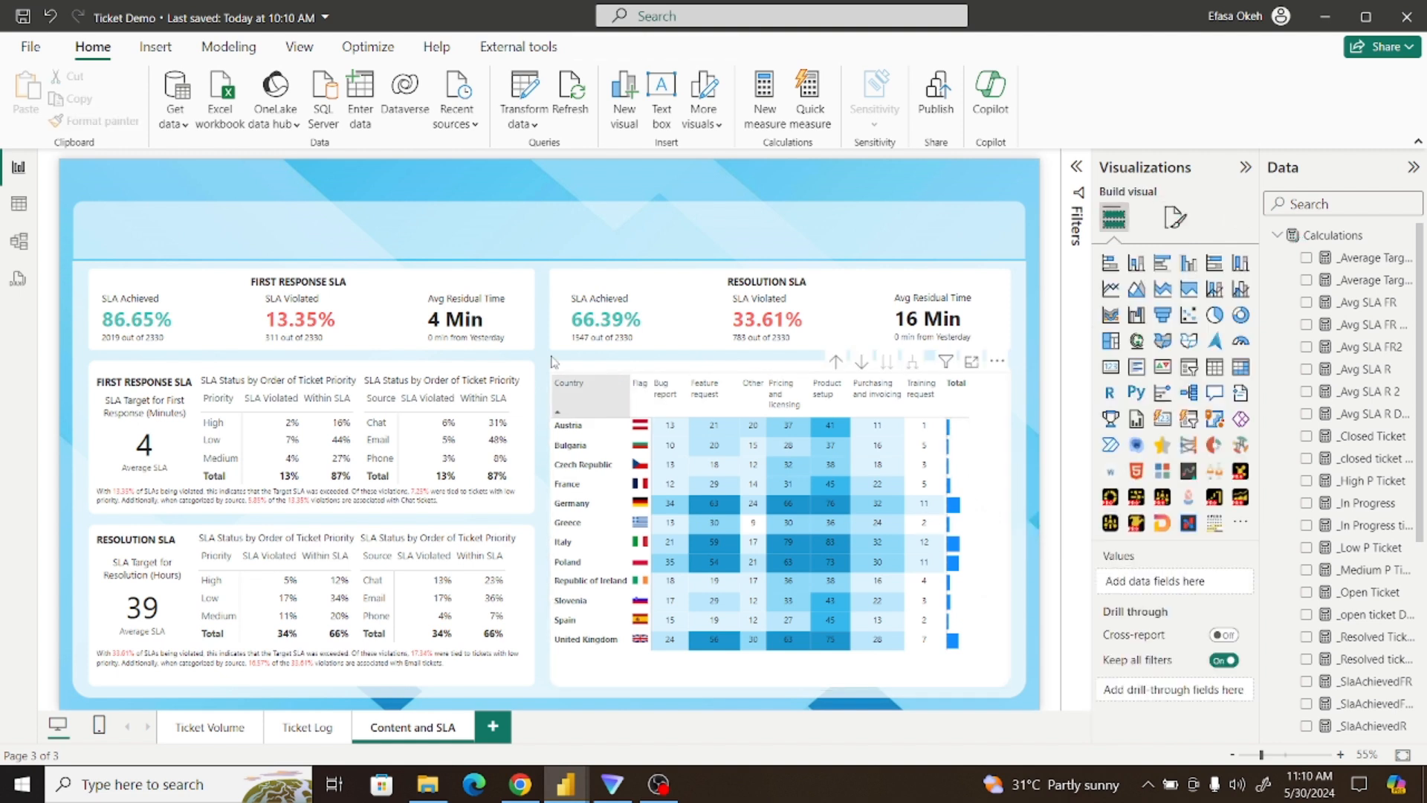
click(23, 16)
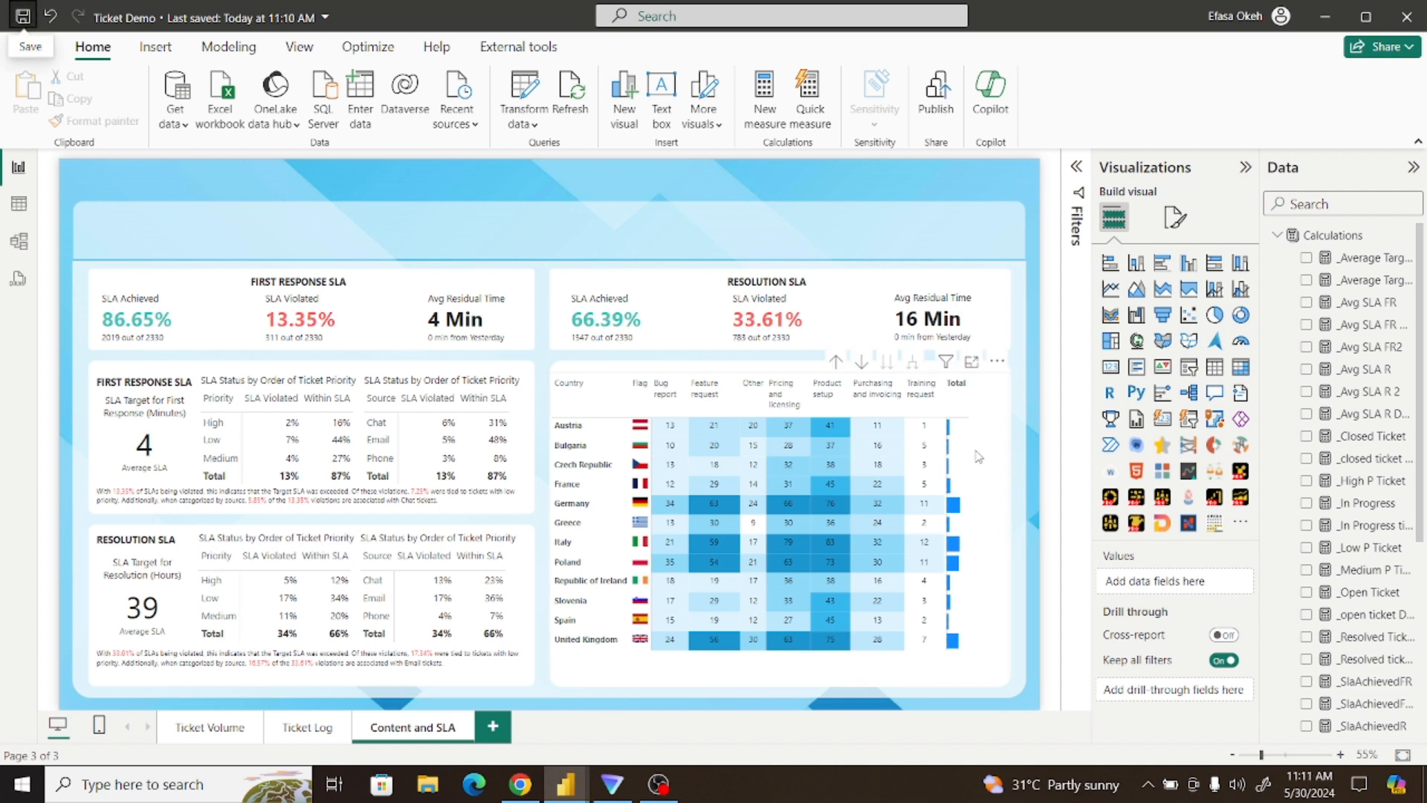
Widen the country matrix's Total column toward the visual's edge and sort the matrix by _Total Ticket
click(1000, 440)
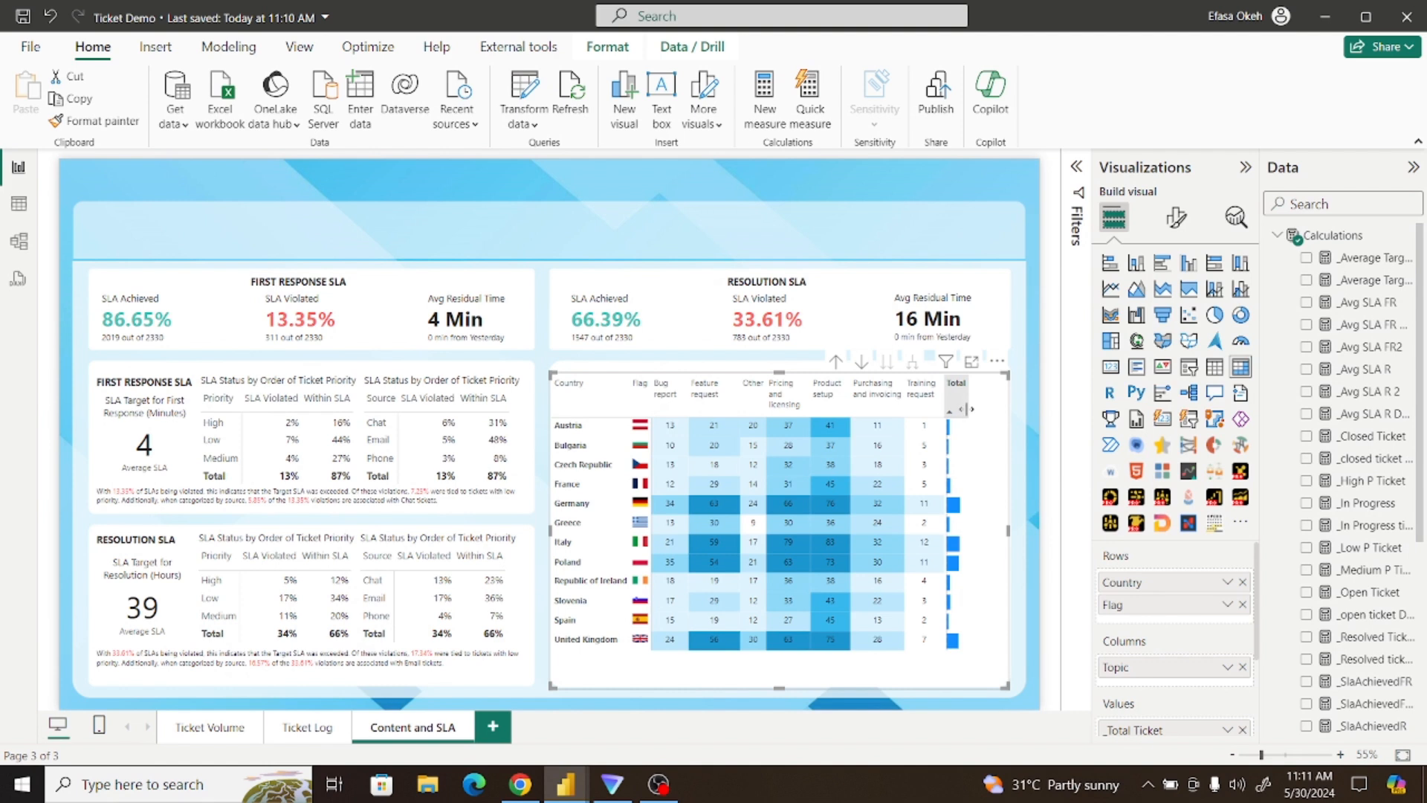
drag(965, 409, 1000, 408)
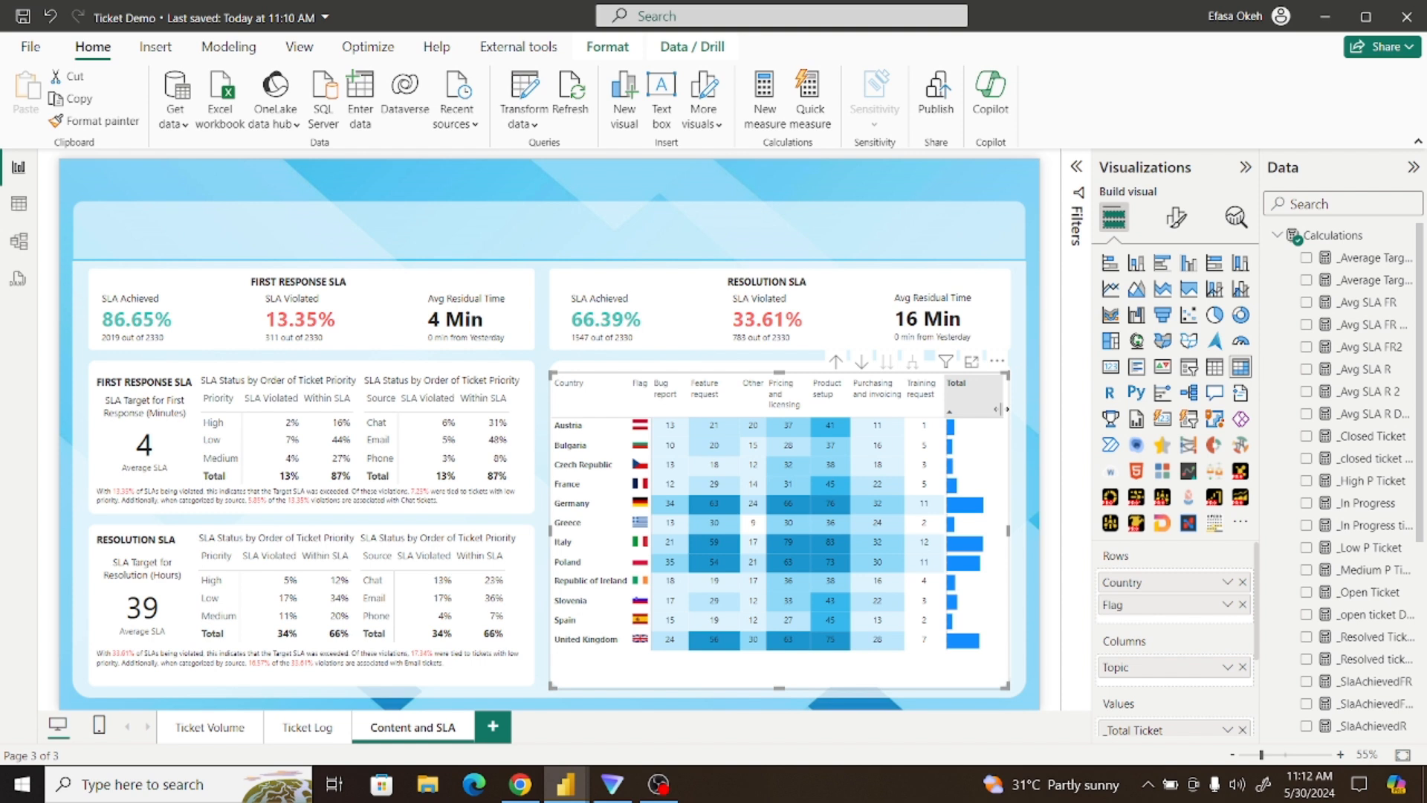
click(997, 362)
mouse_move(1050, 520)
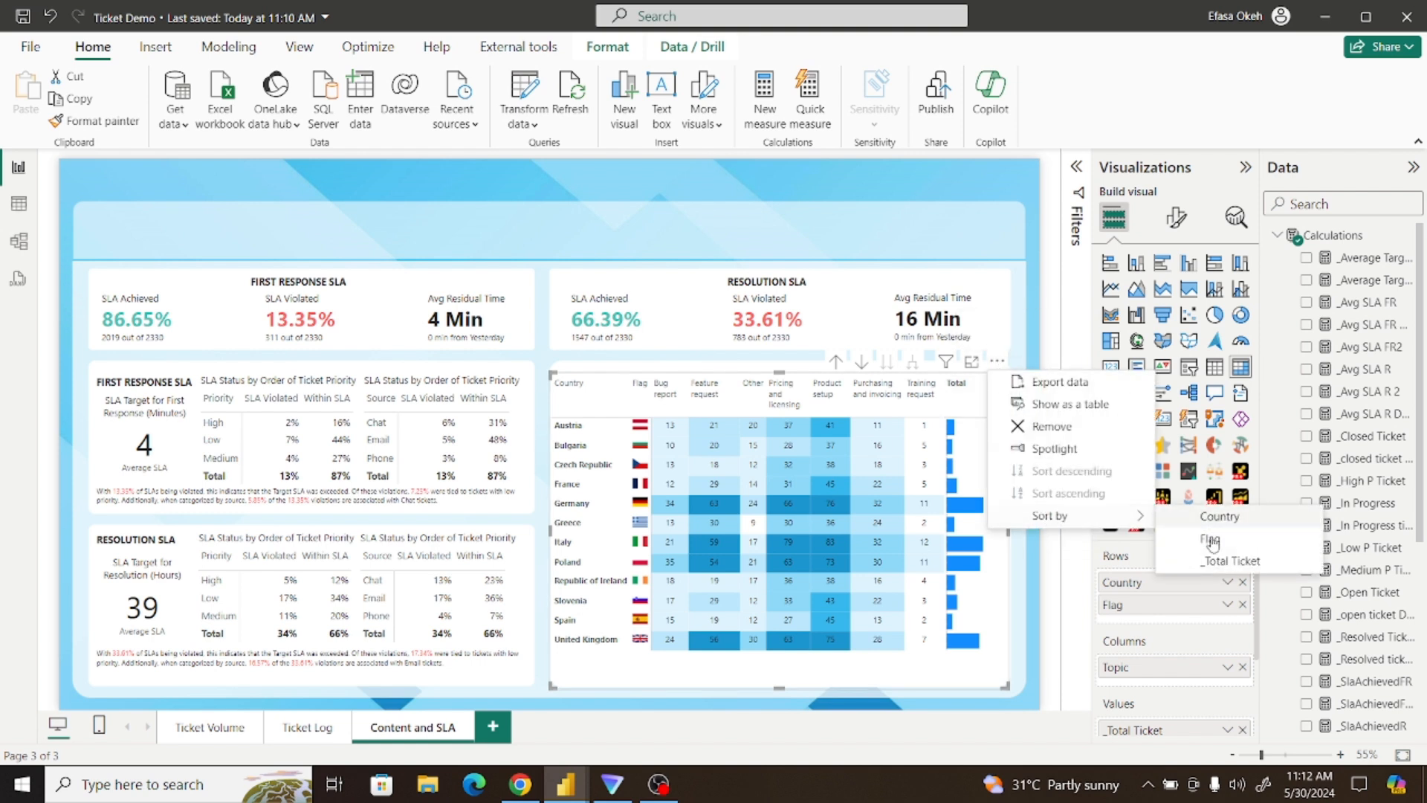
click(1231, 561)
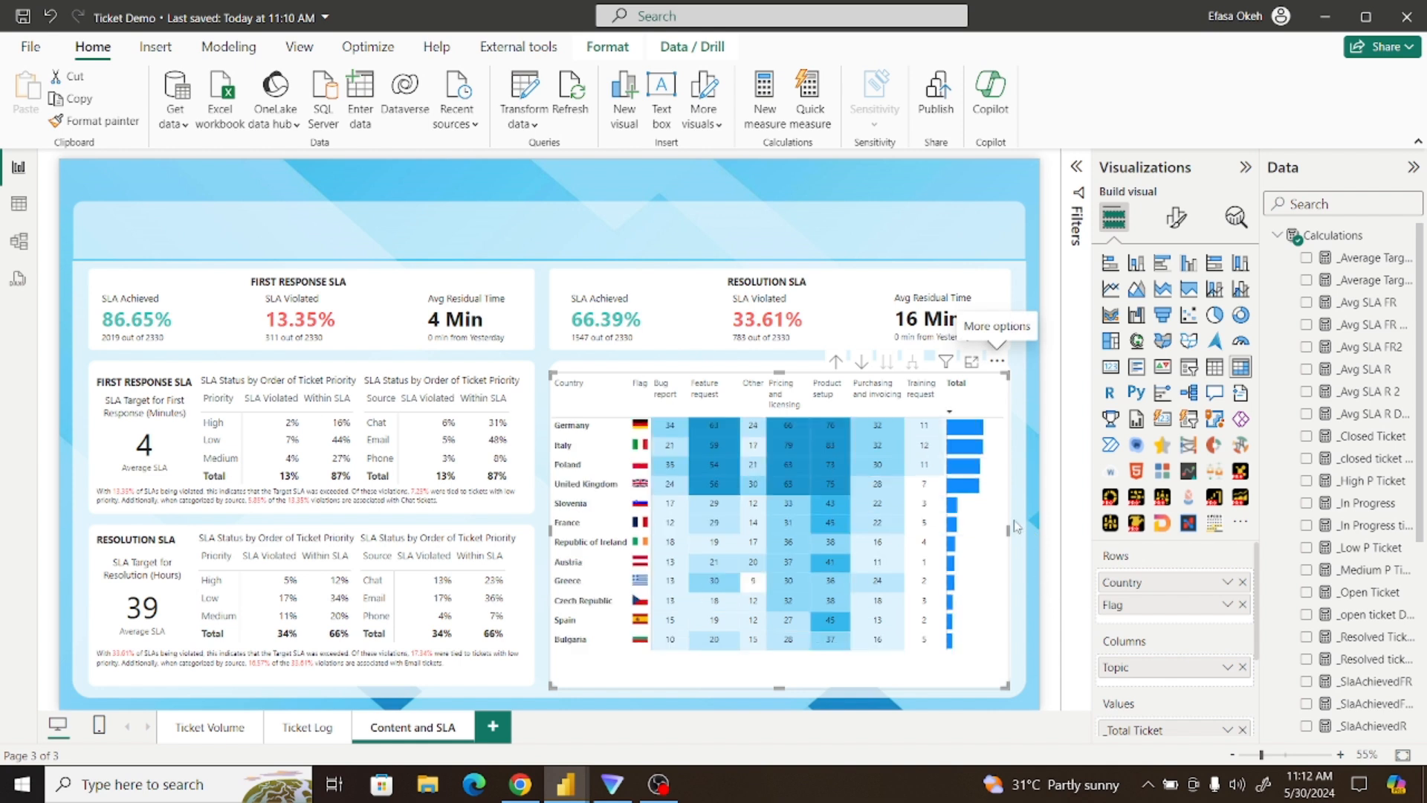
click(1023, 556)
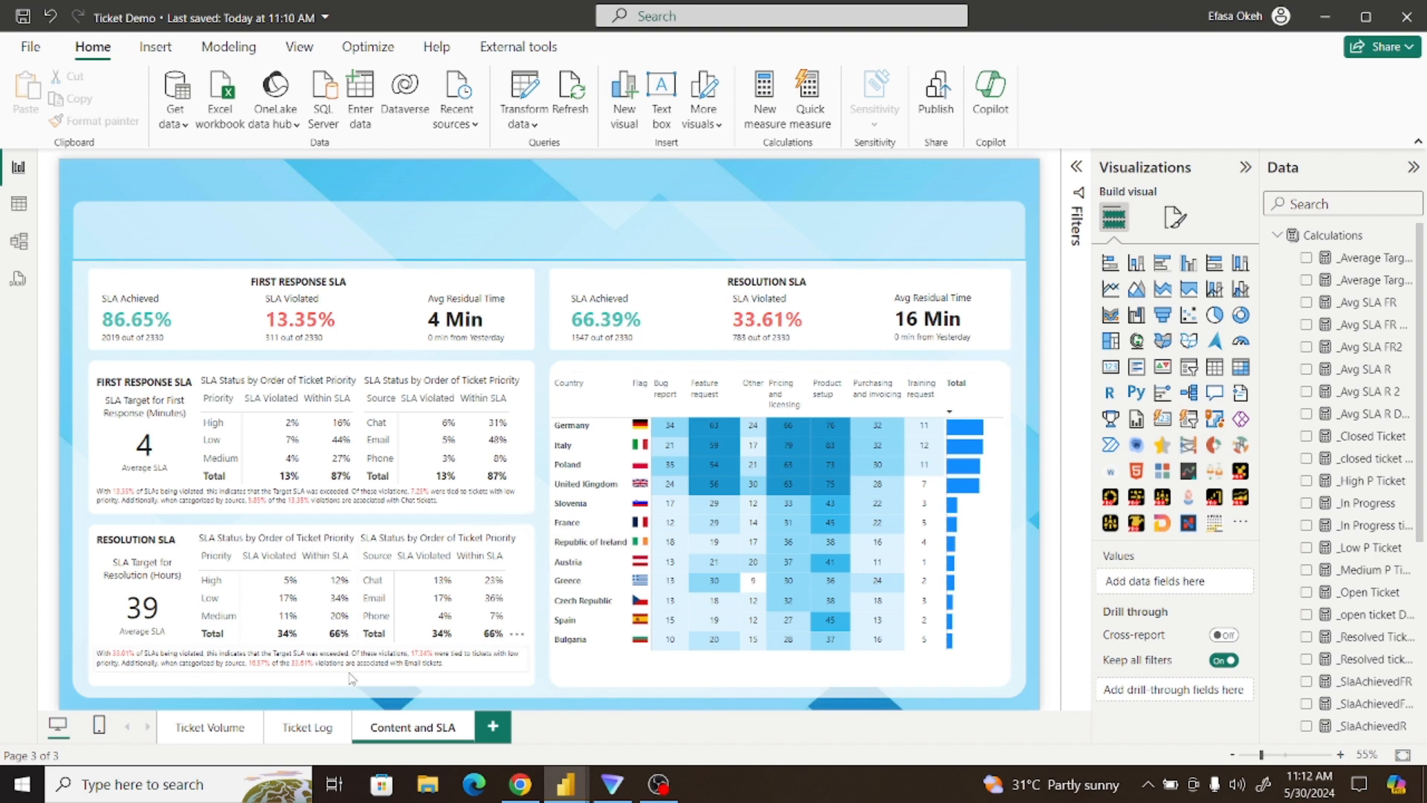
Copy the hex color code of the Weekday slice from the workdays and weekends donut chart on the Ticket Volume page
click(211, 728)
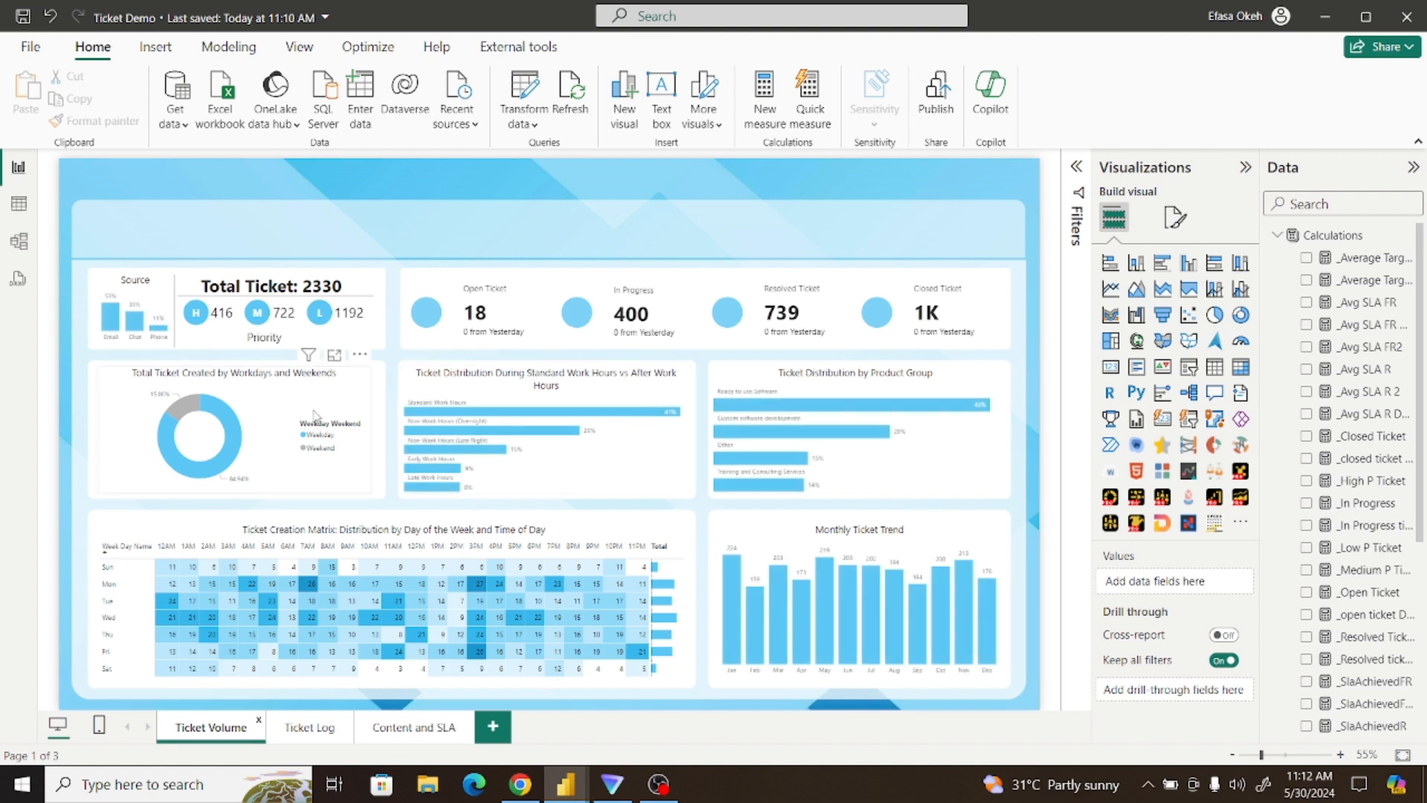
click(314, 404)
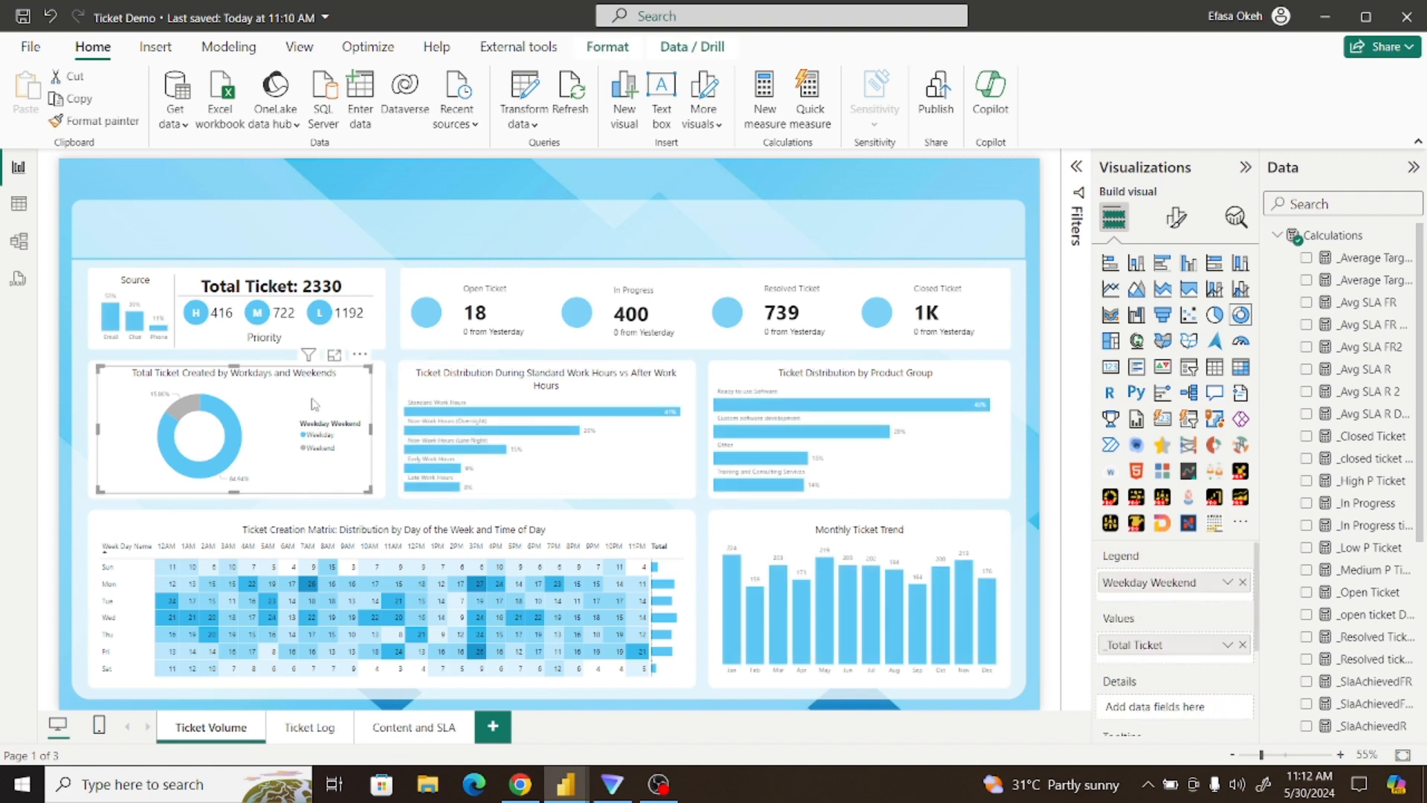
click(1175, 222)
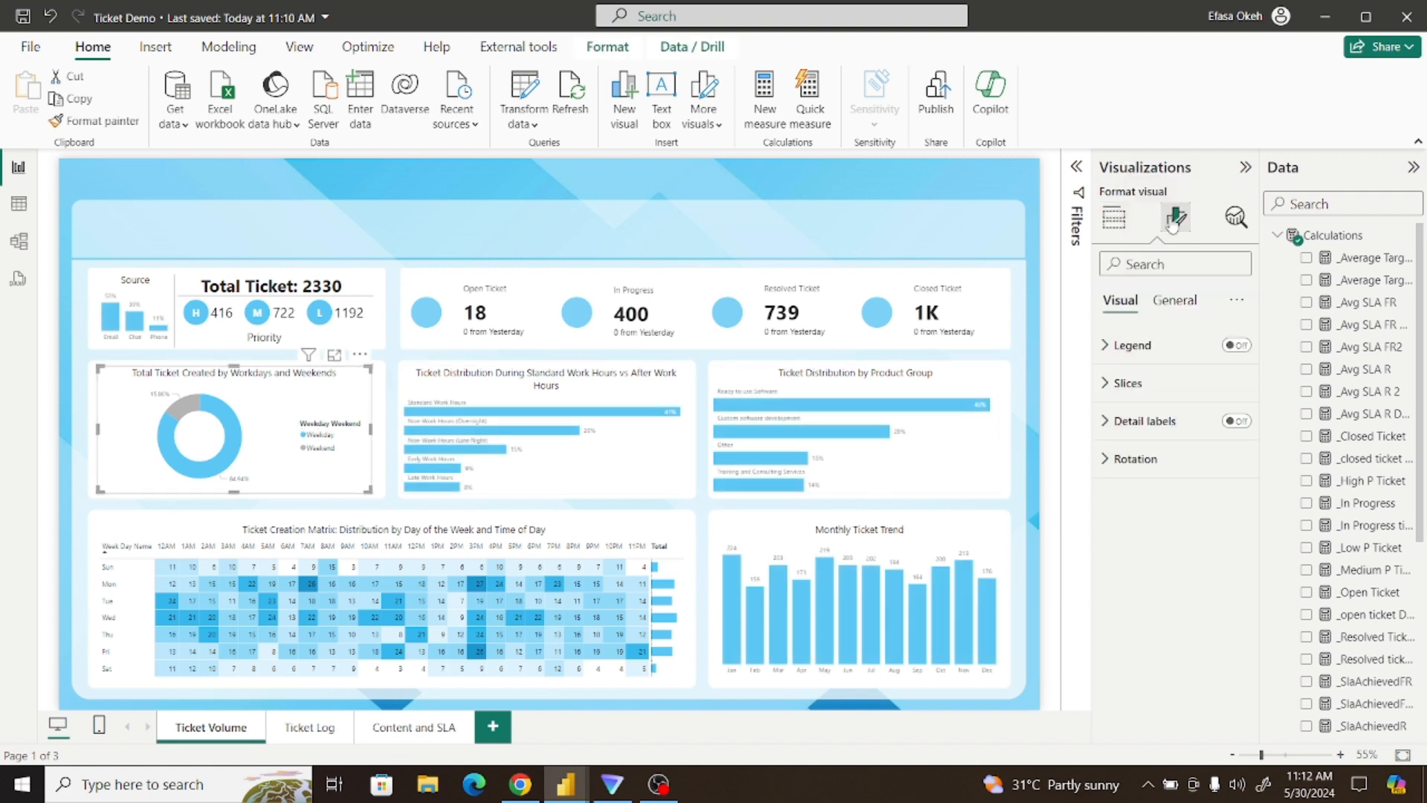
click(1128, 383)
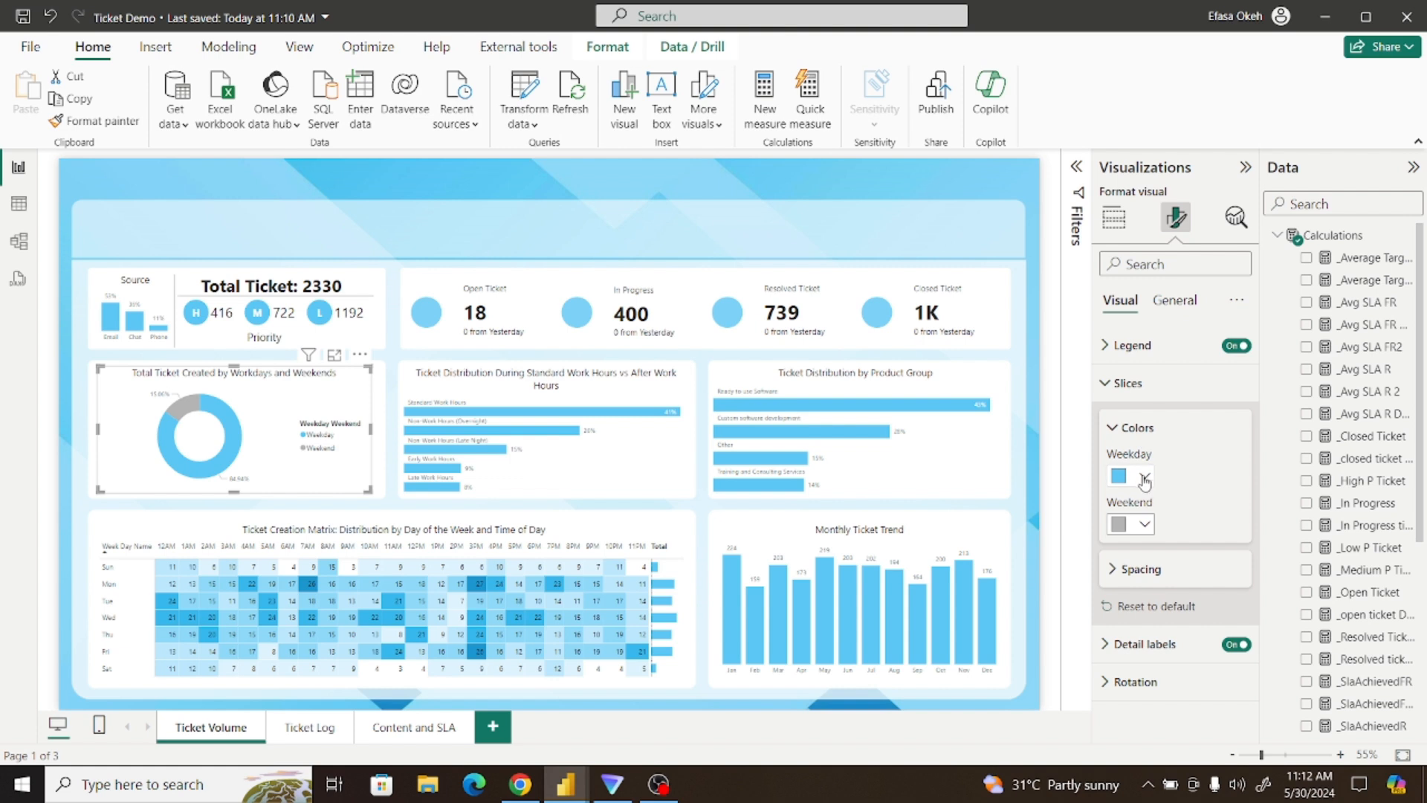
click(1144, 479)
click(1184, 438)
key(ctrl+c)
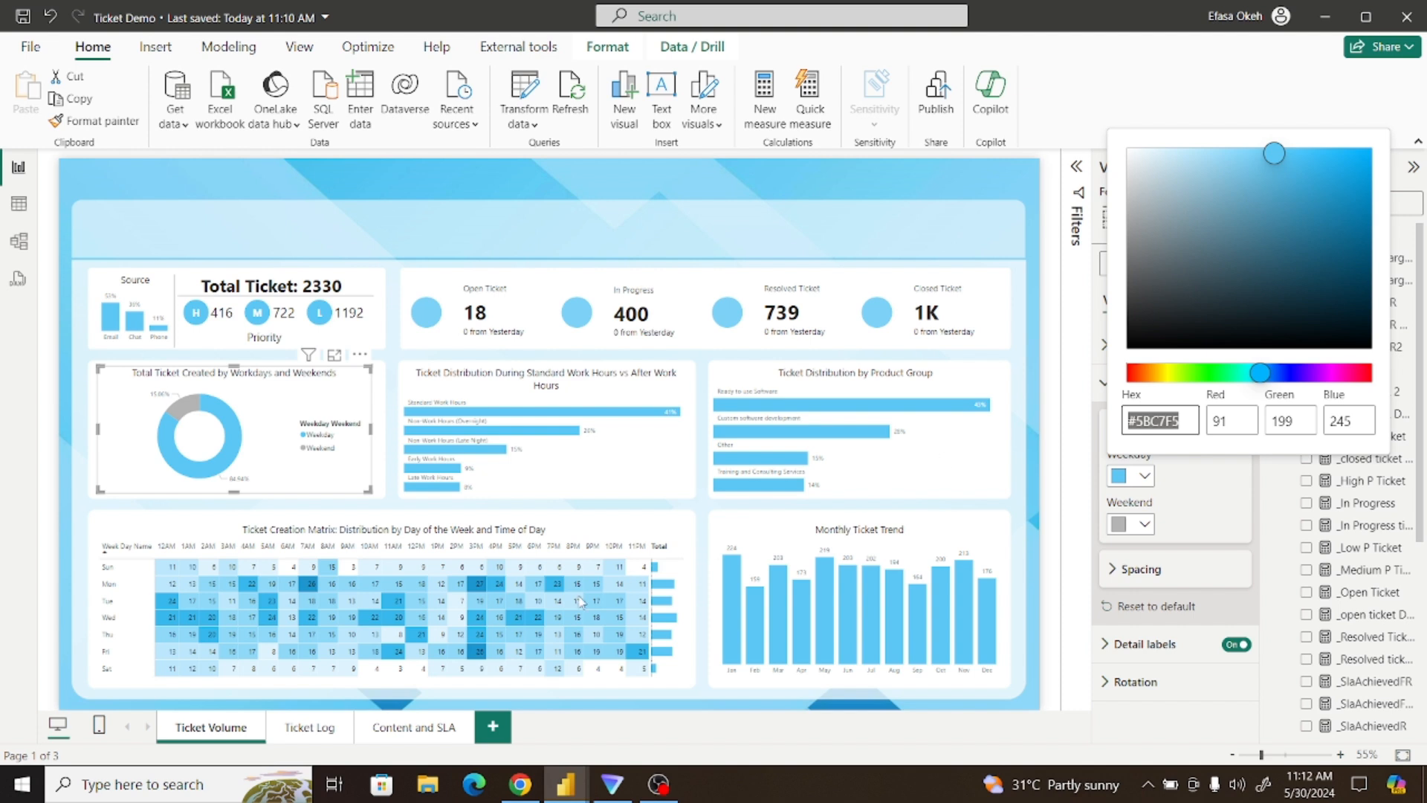
key(Escape)
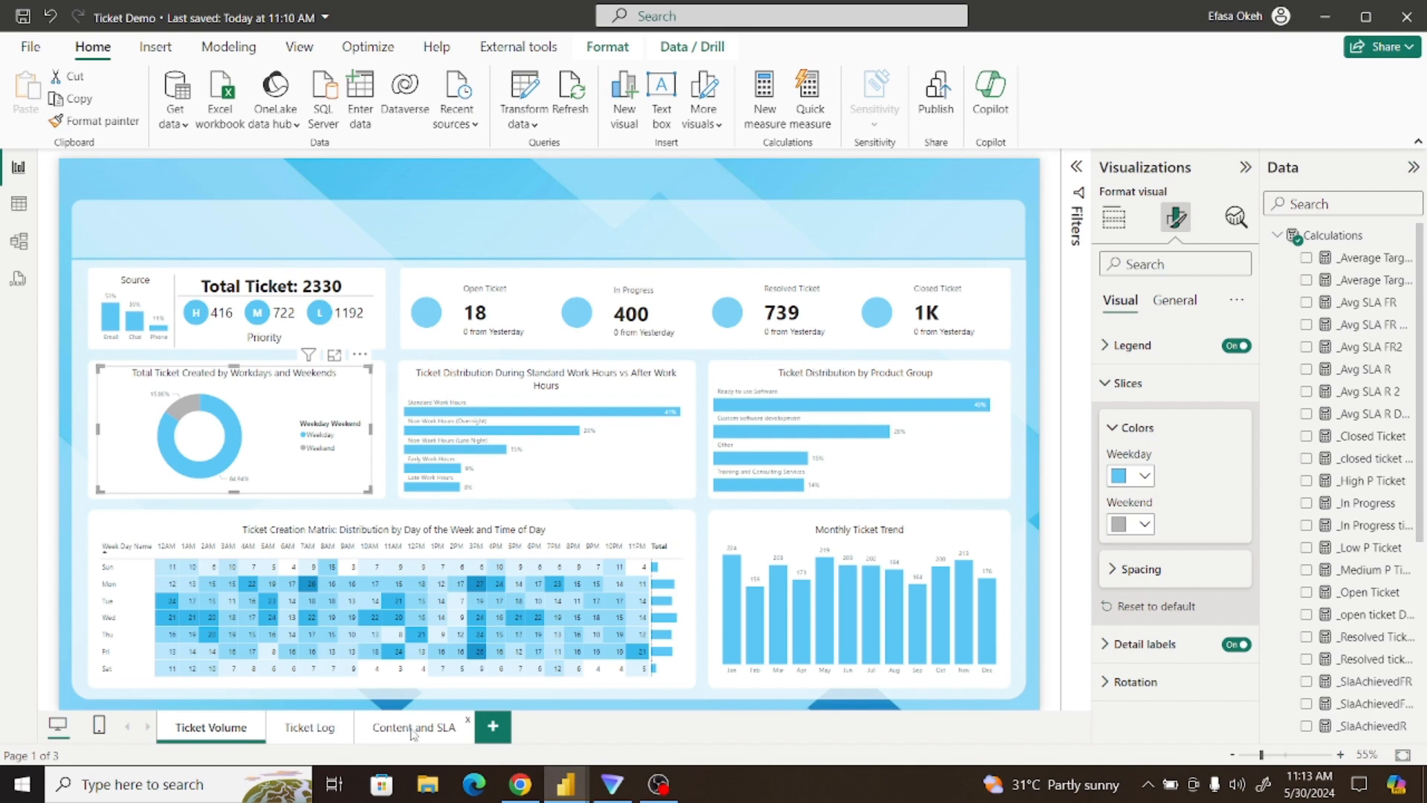
On the Content and SLA page, set the positive bar color of the country matrix's _Total Ticket data bars to #5BC7F5
click(413, 728)
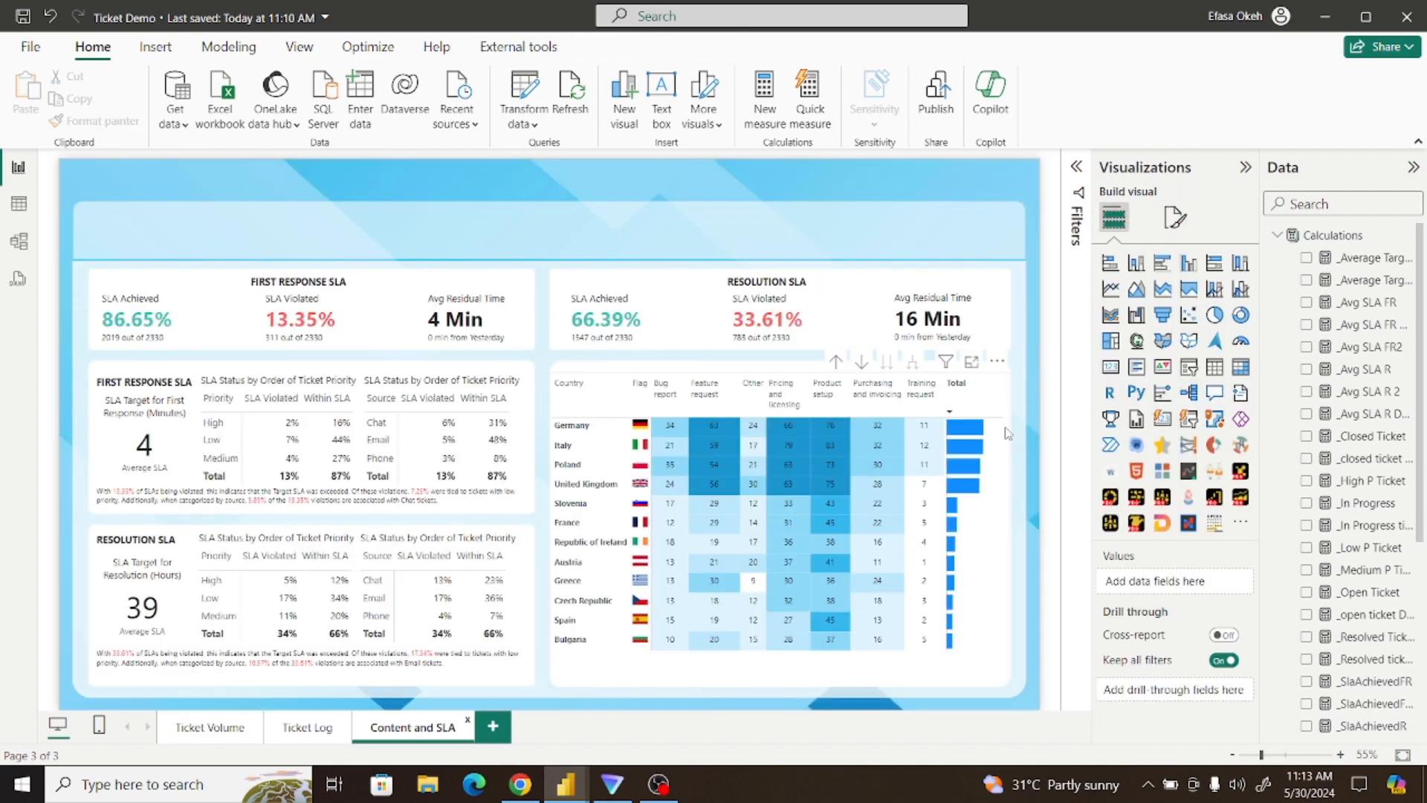
click(1010, 411)
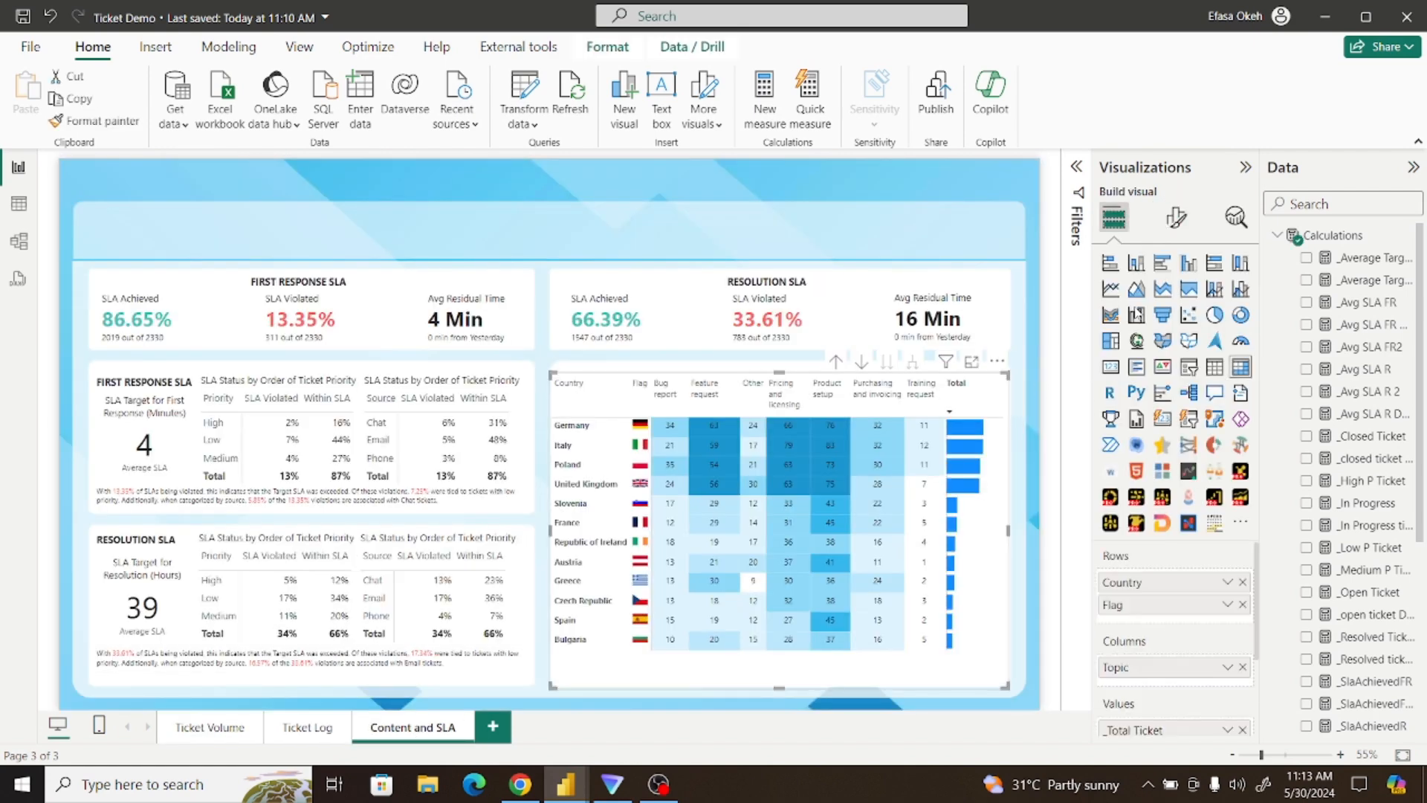
click(1175, 217)
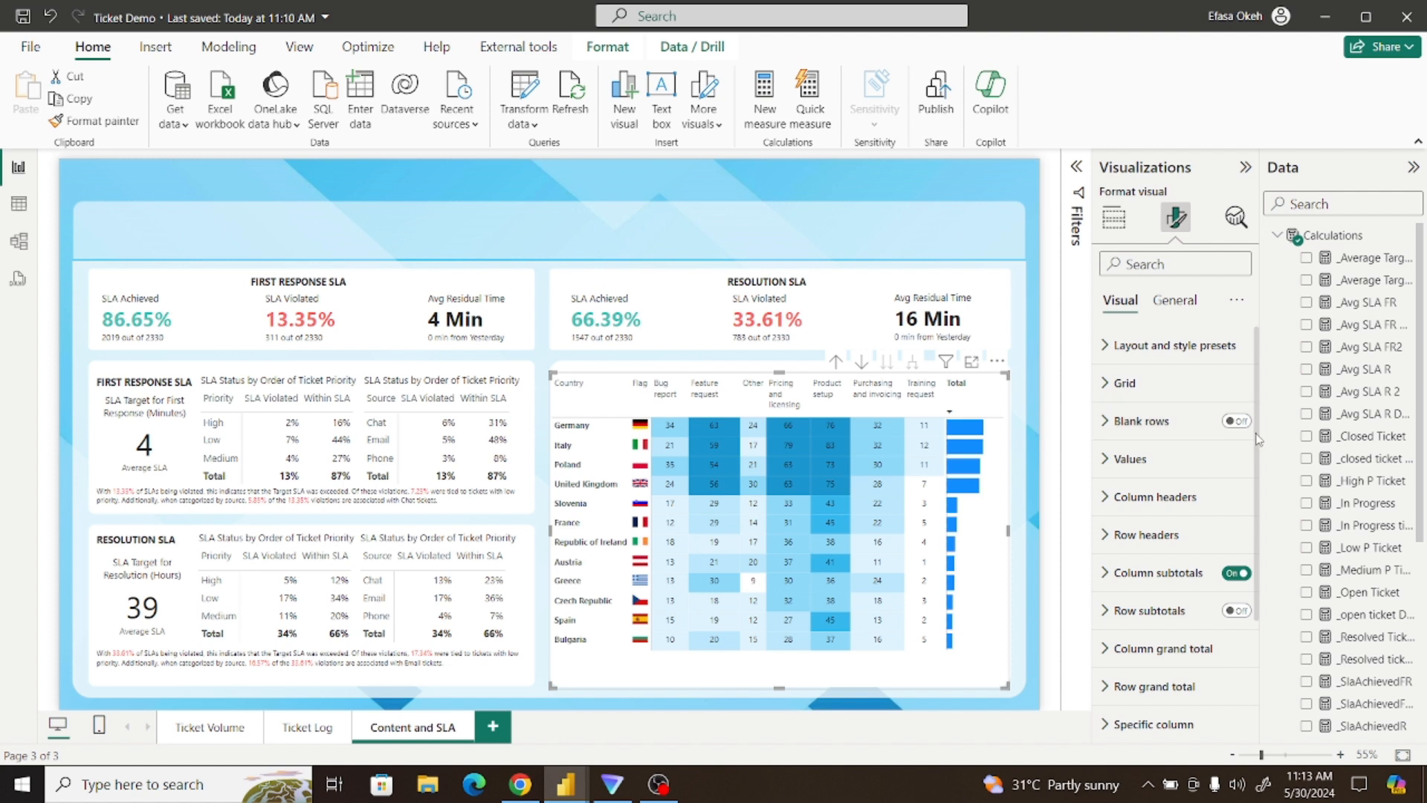
scroll(1237, 431, down, 3)
click(1145, 604)
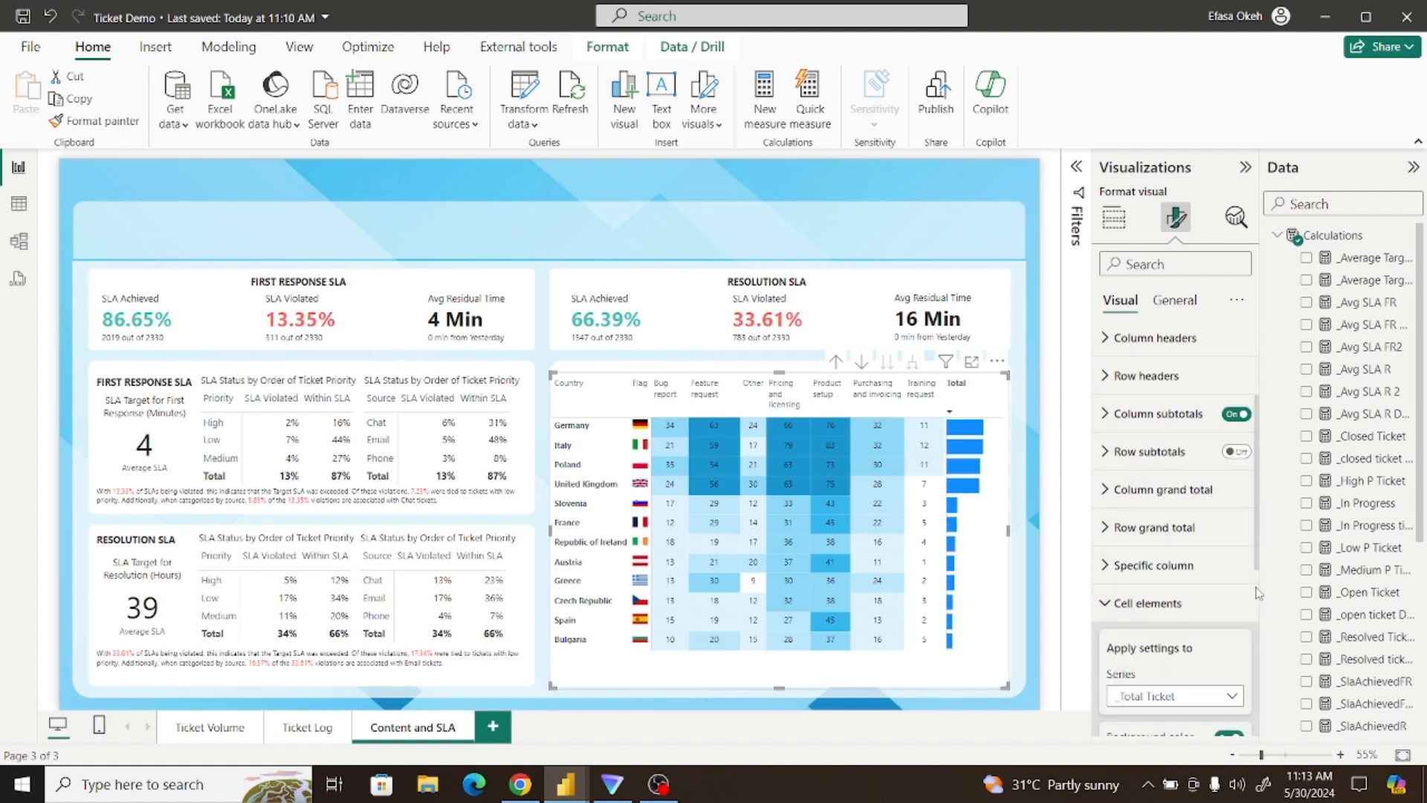
scroll(1255, 552, down, 5)
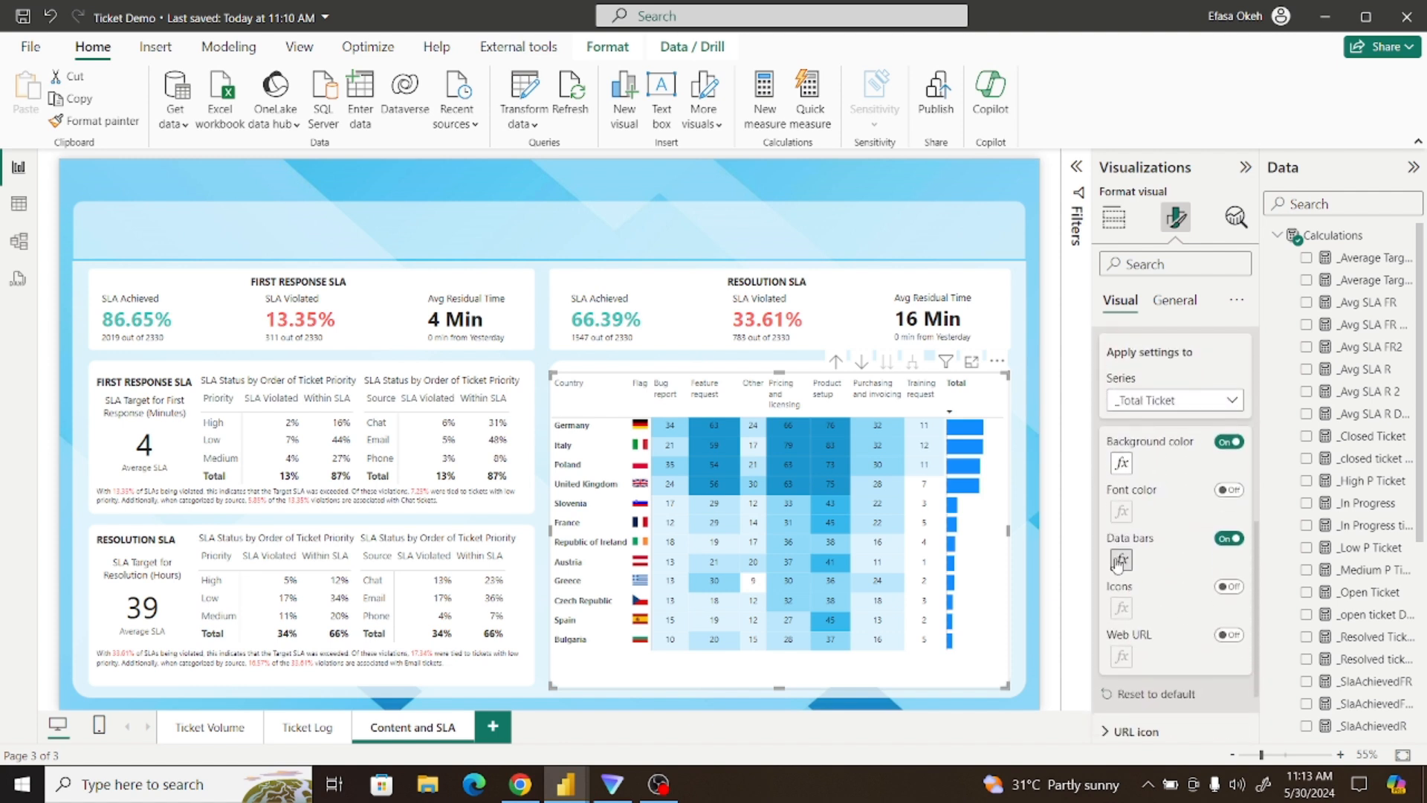
click(1123, 561)
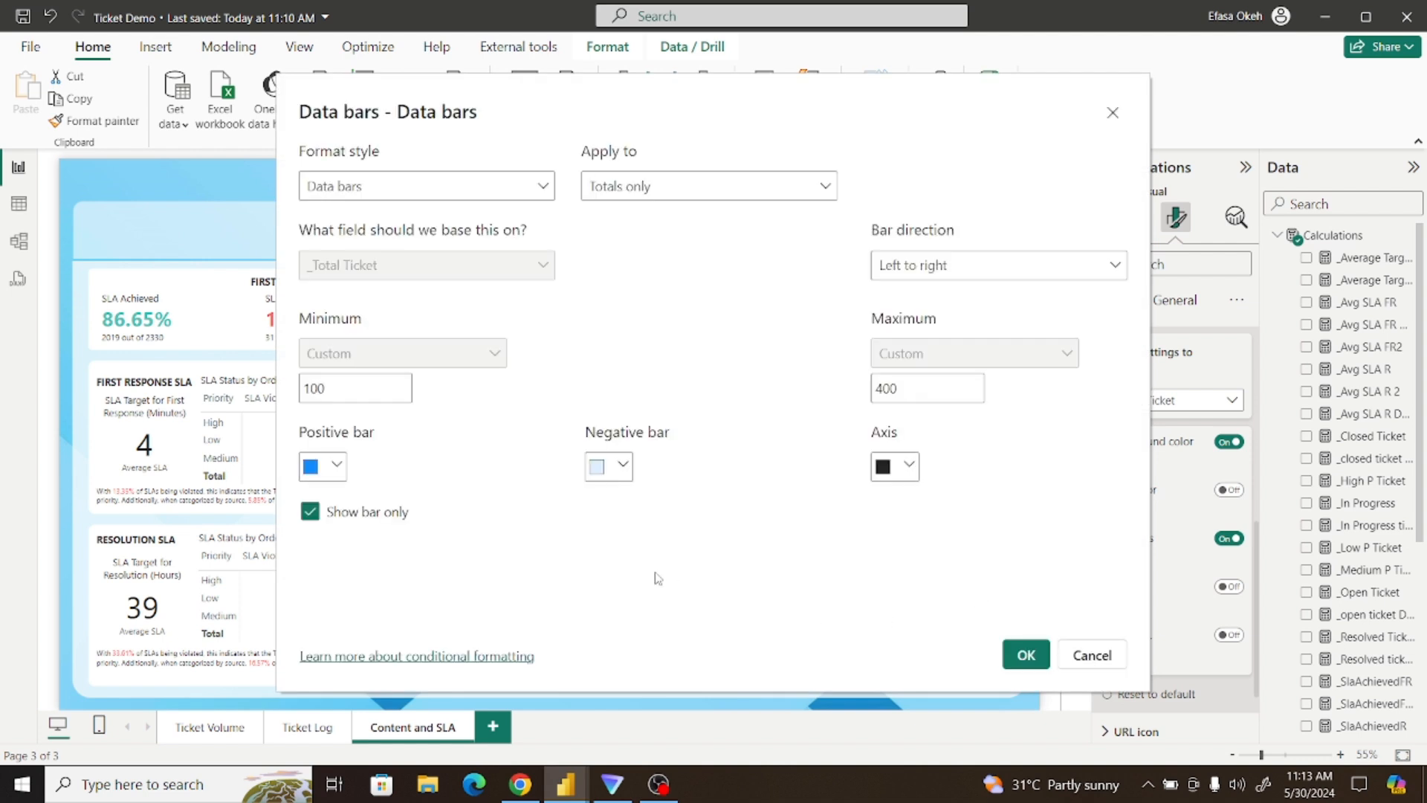
click(337, 466)
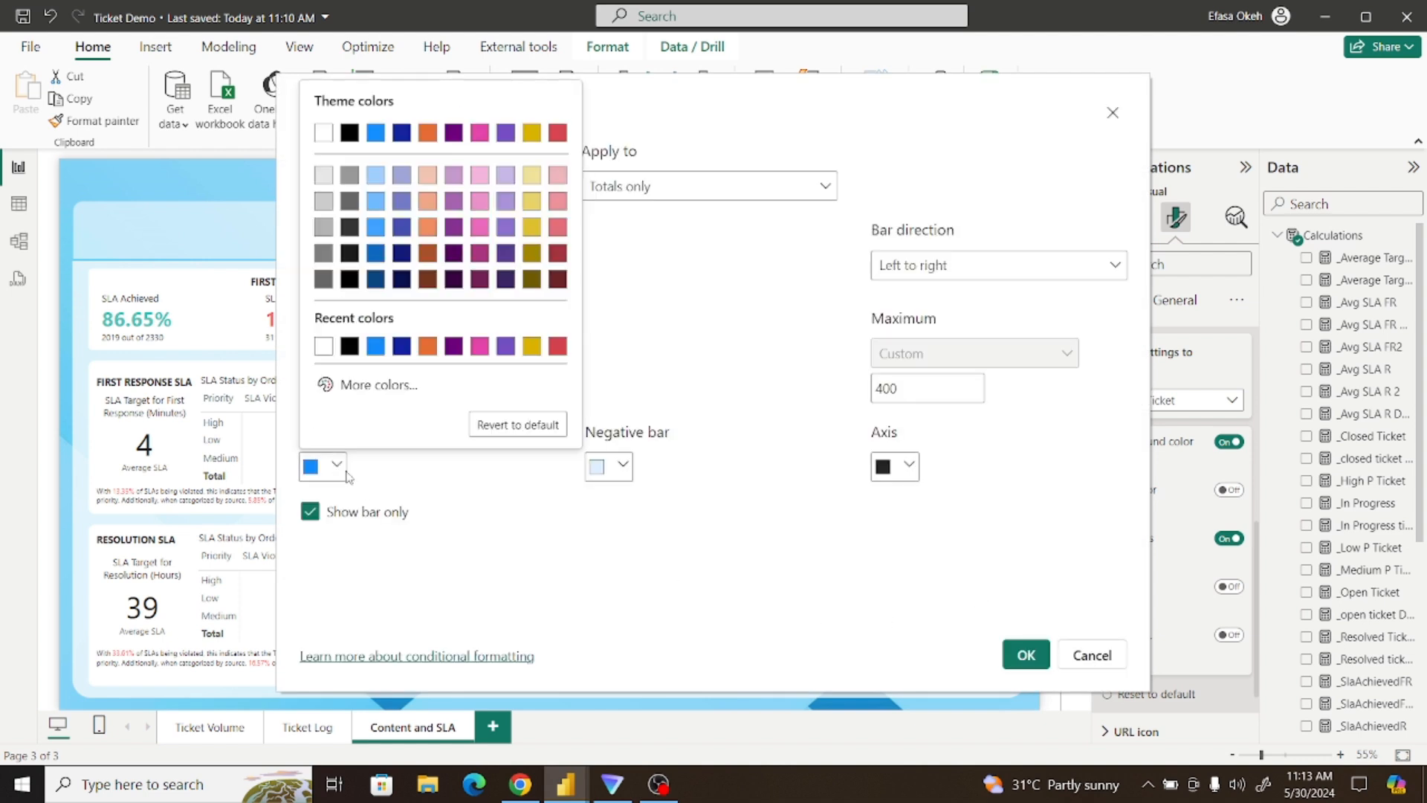
click(376, 384)
key(ctrl+v)
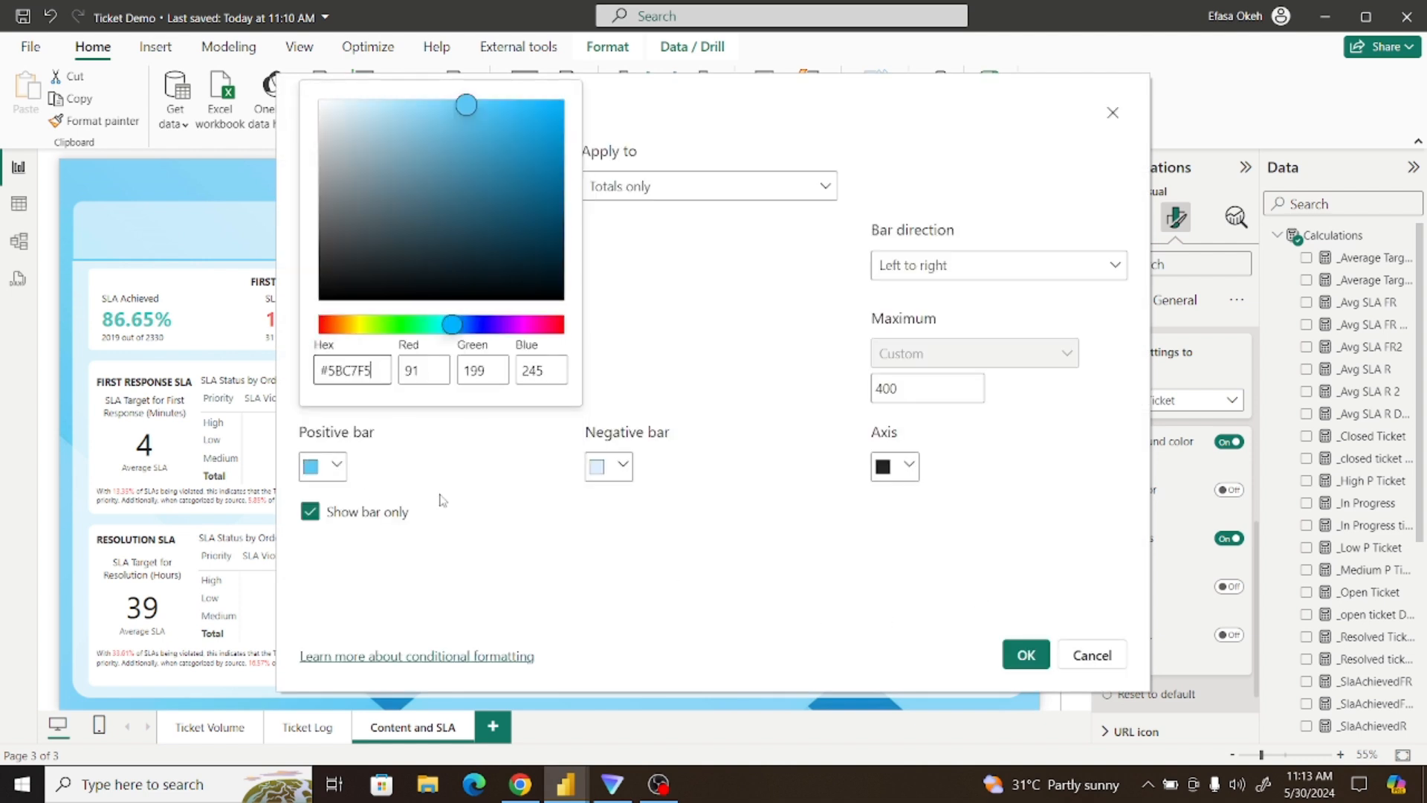
click(437, 470)
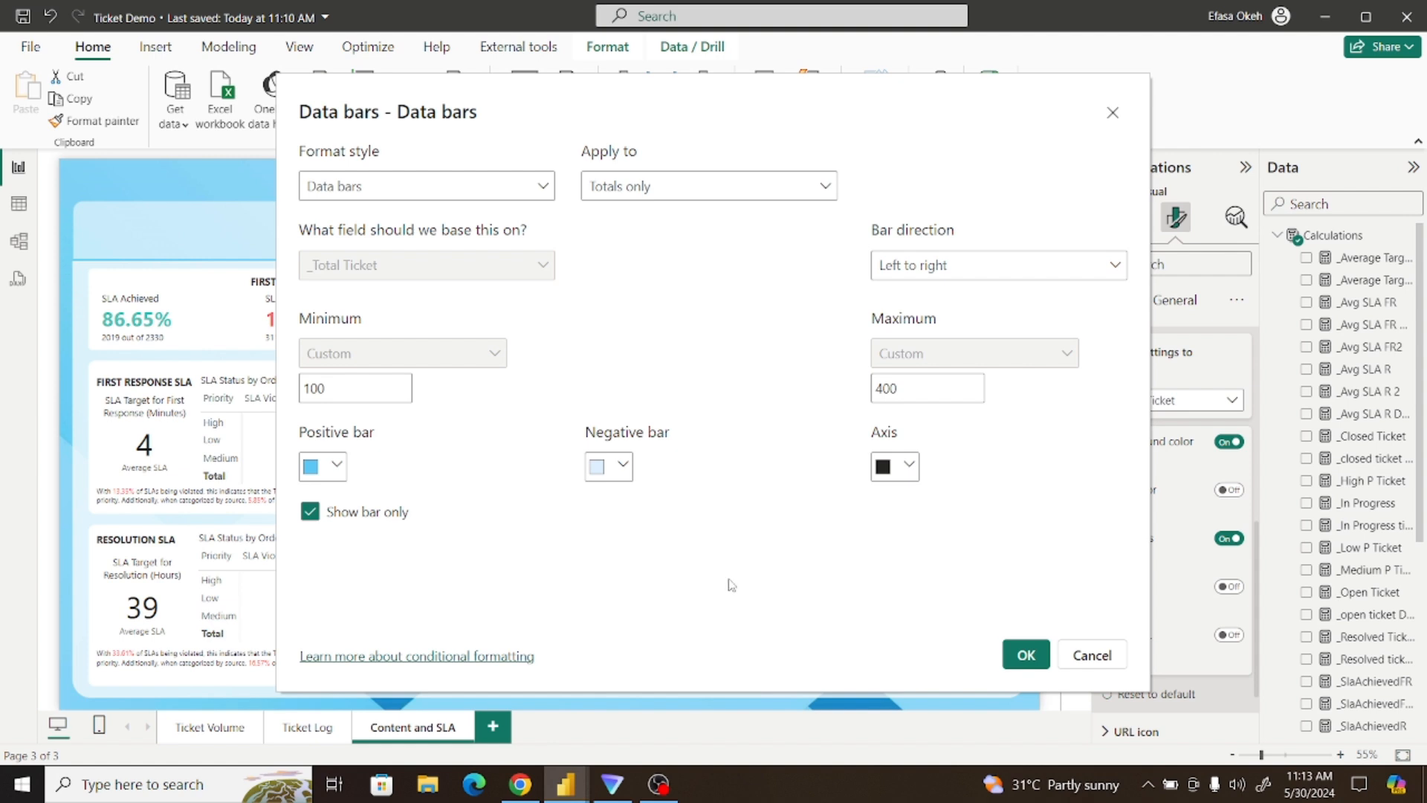
click(1017, 651)
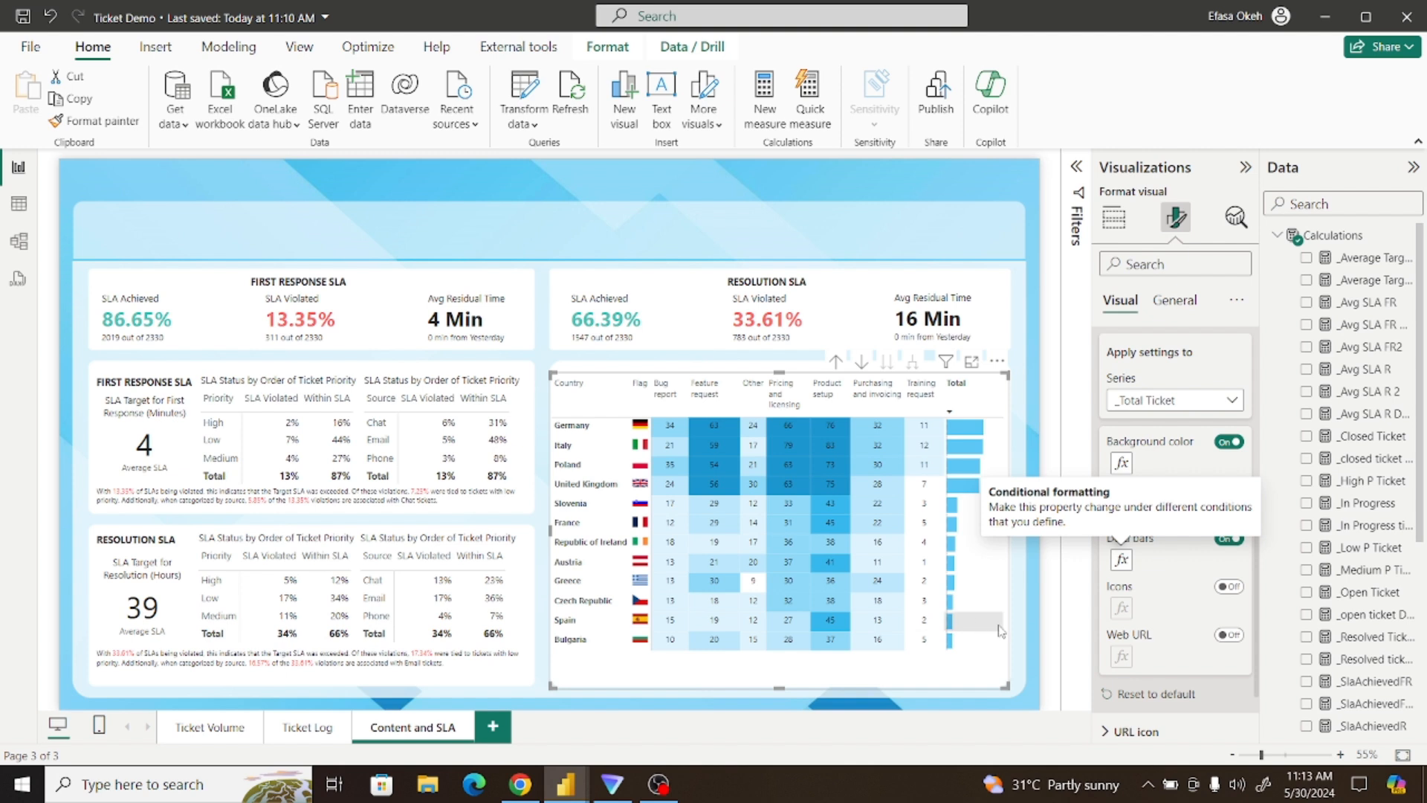
click(1017, 632)
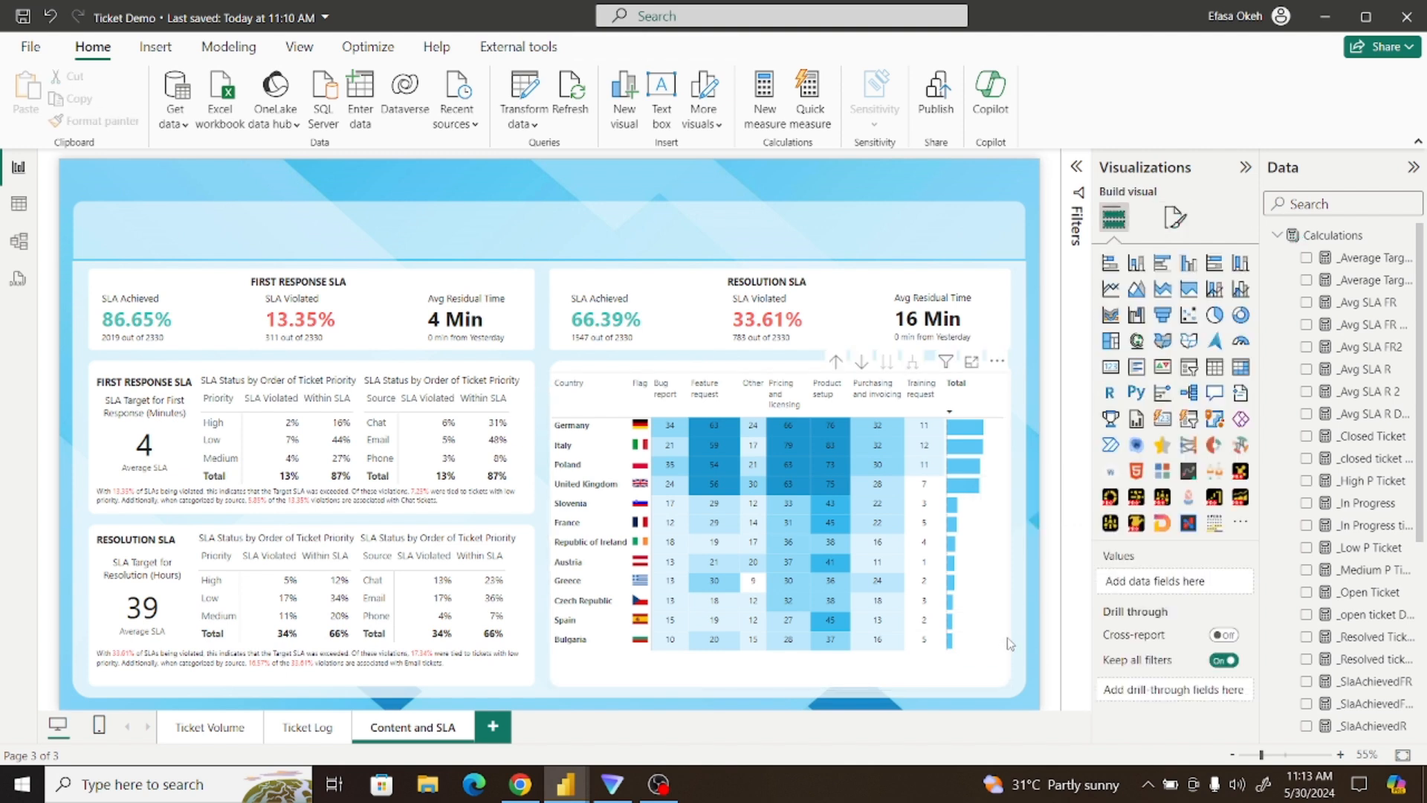
Turn on the country matrix's title and set its text to "Global Ticket creation Statistics by Country and Topic"
click(1009, 644)
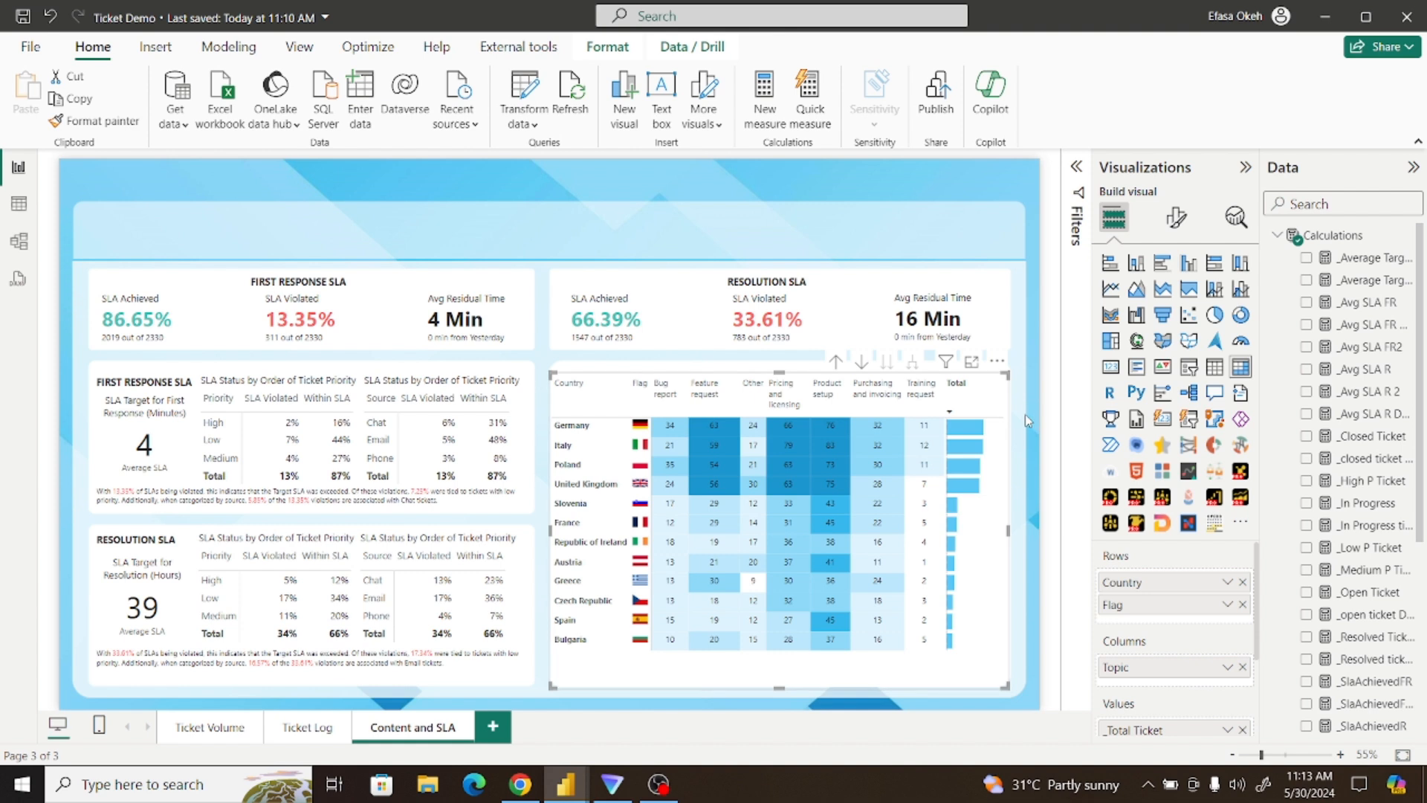
click(1176, 220)
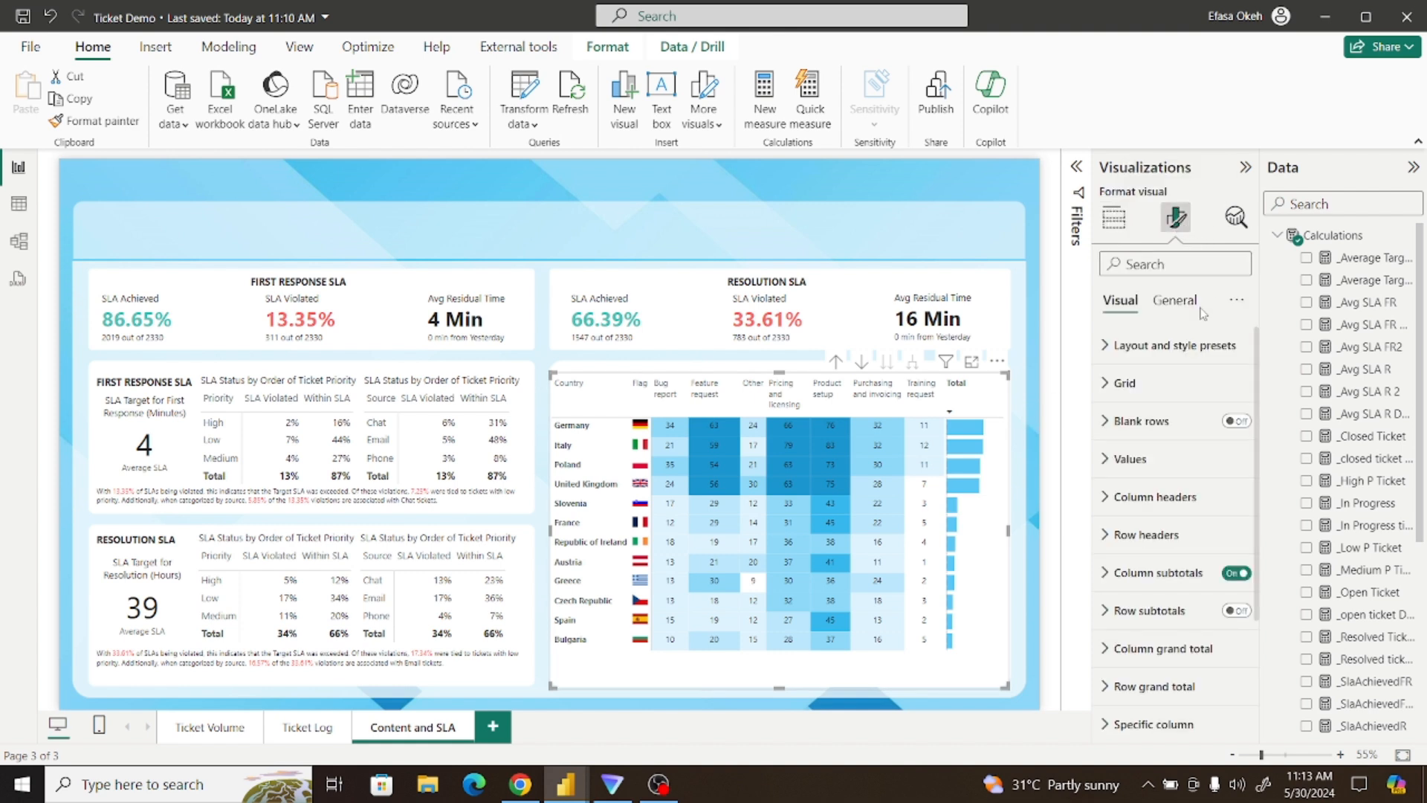
click(1175, 300)
click(1237, 384)
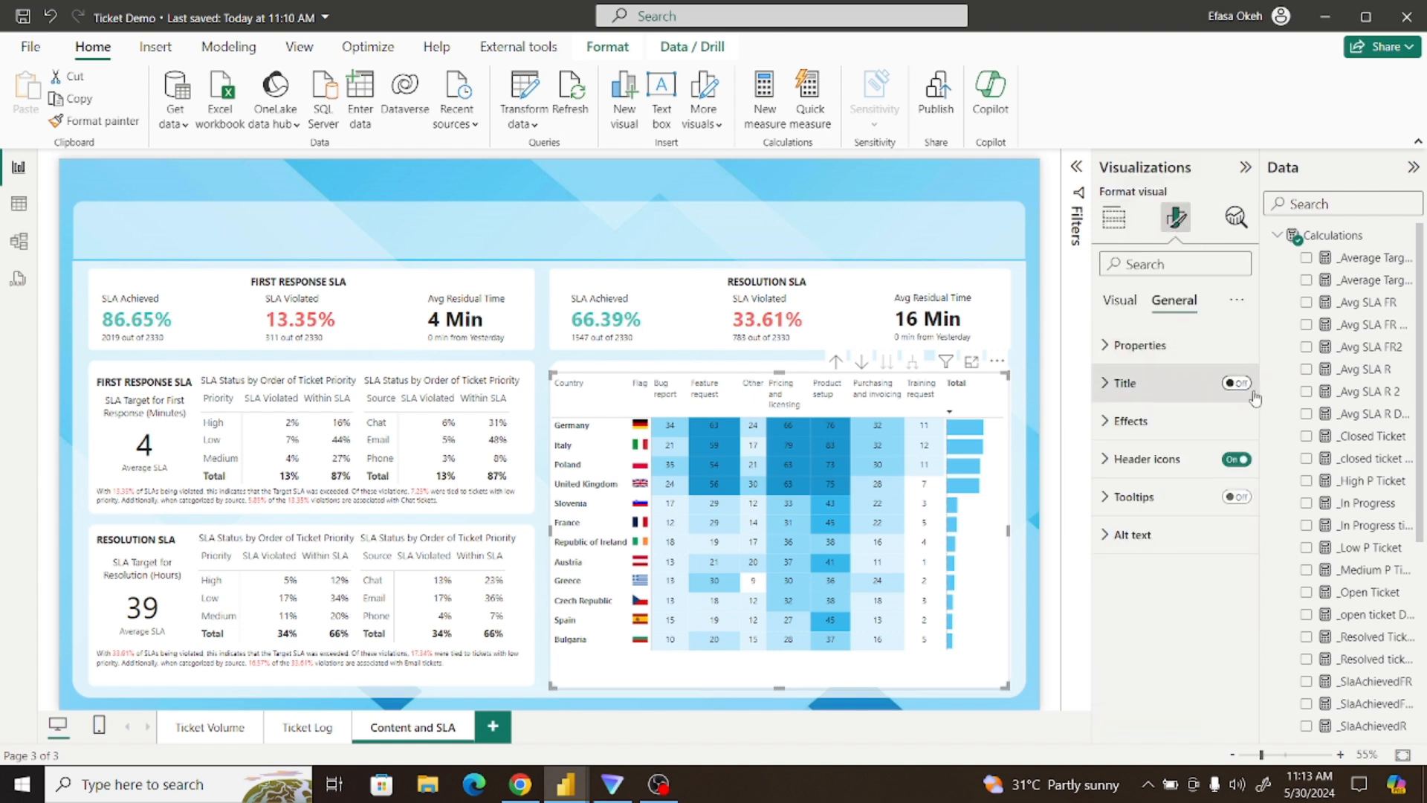
click(1145, 387)
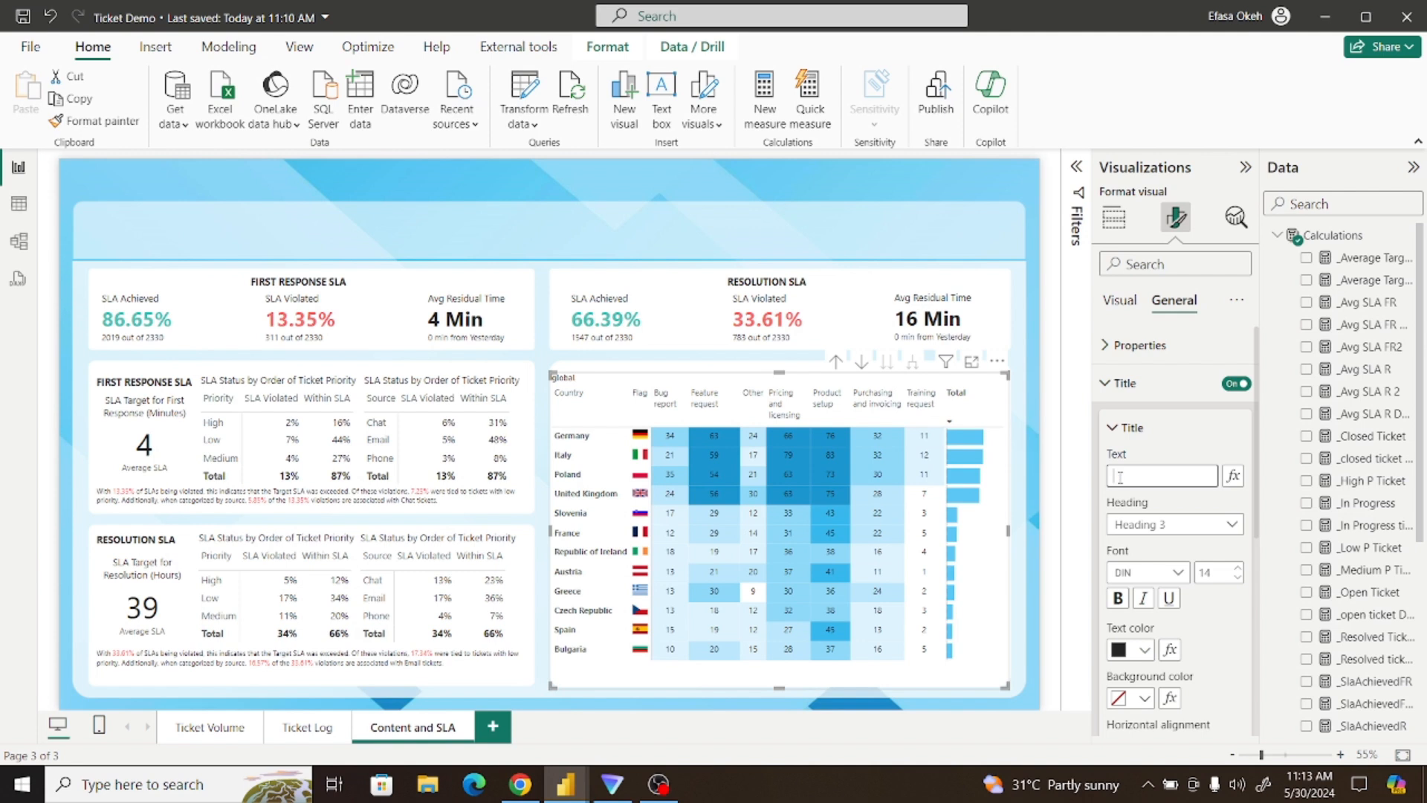
text(Global)
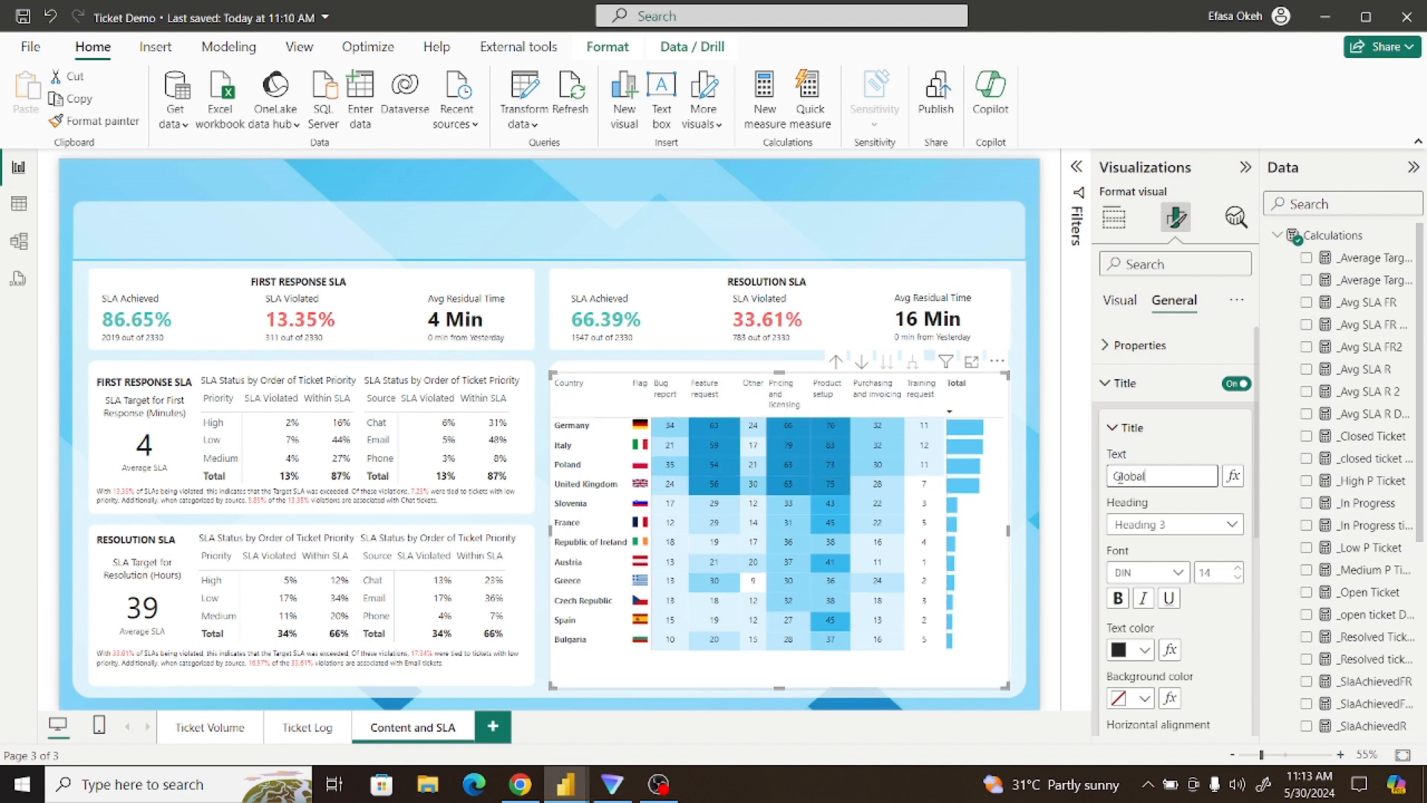
text( Ticket)
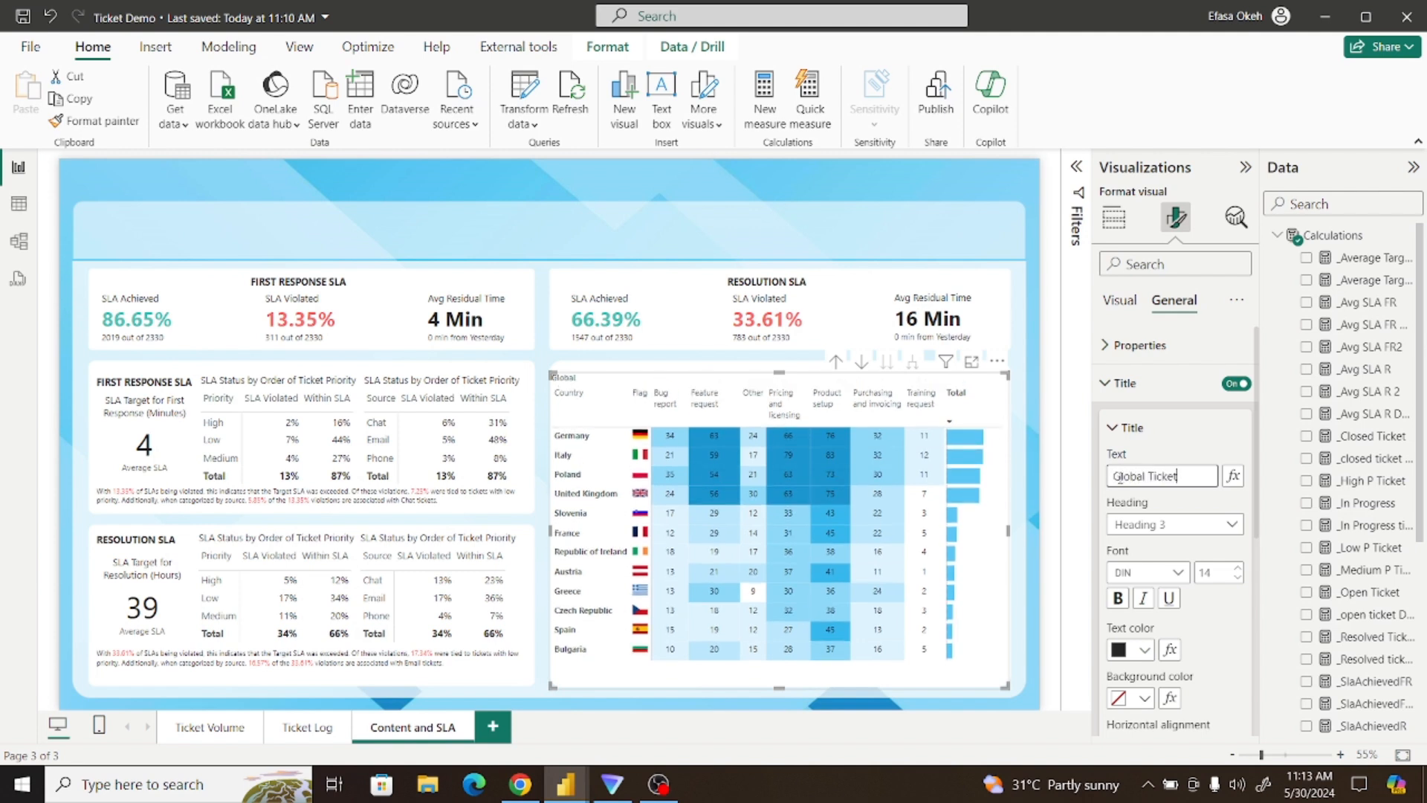
text( creation Statistics)
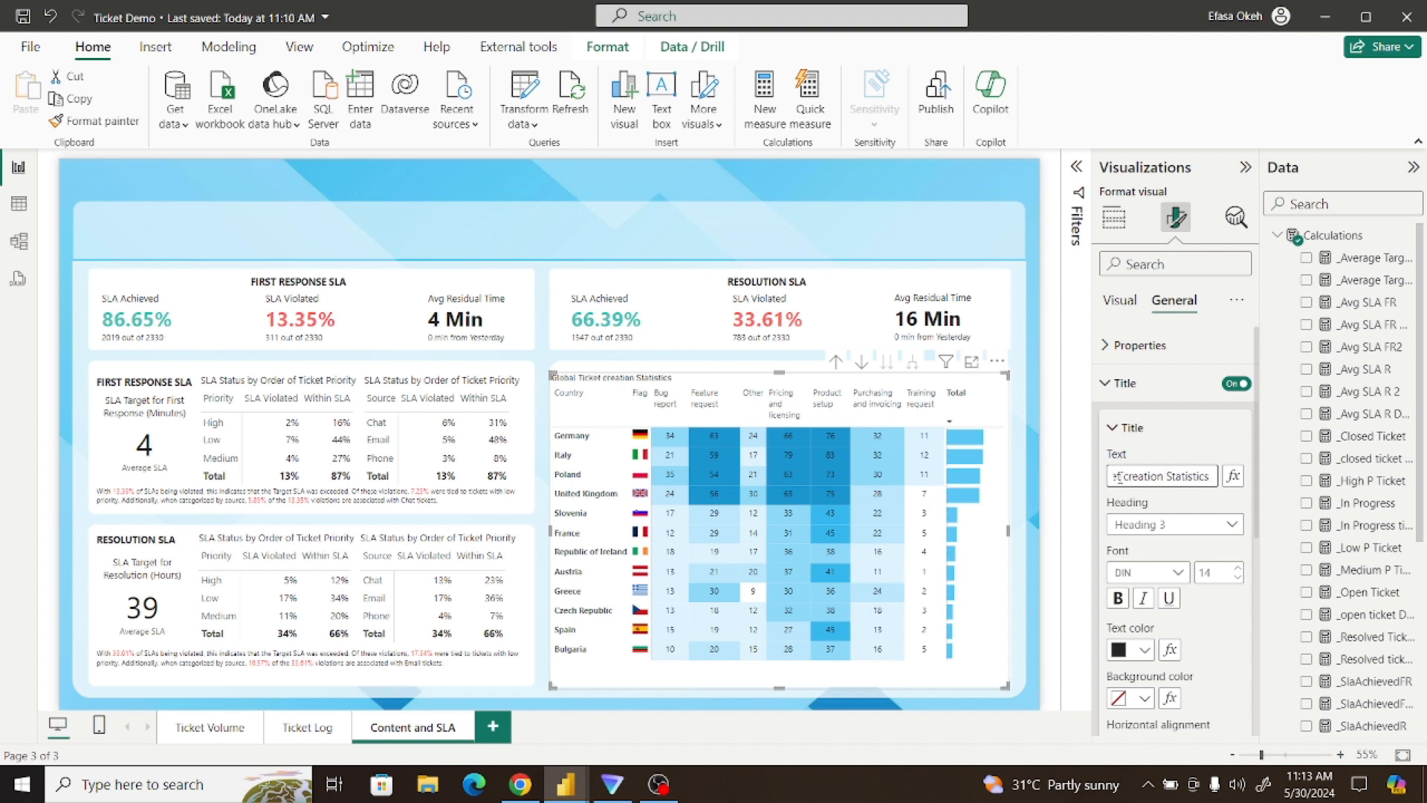
text( by Country and Topic)
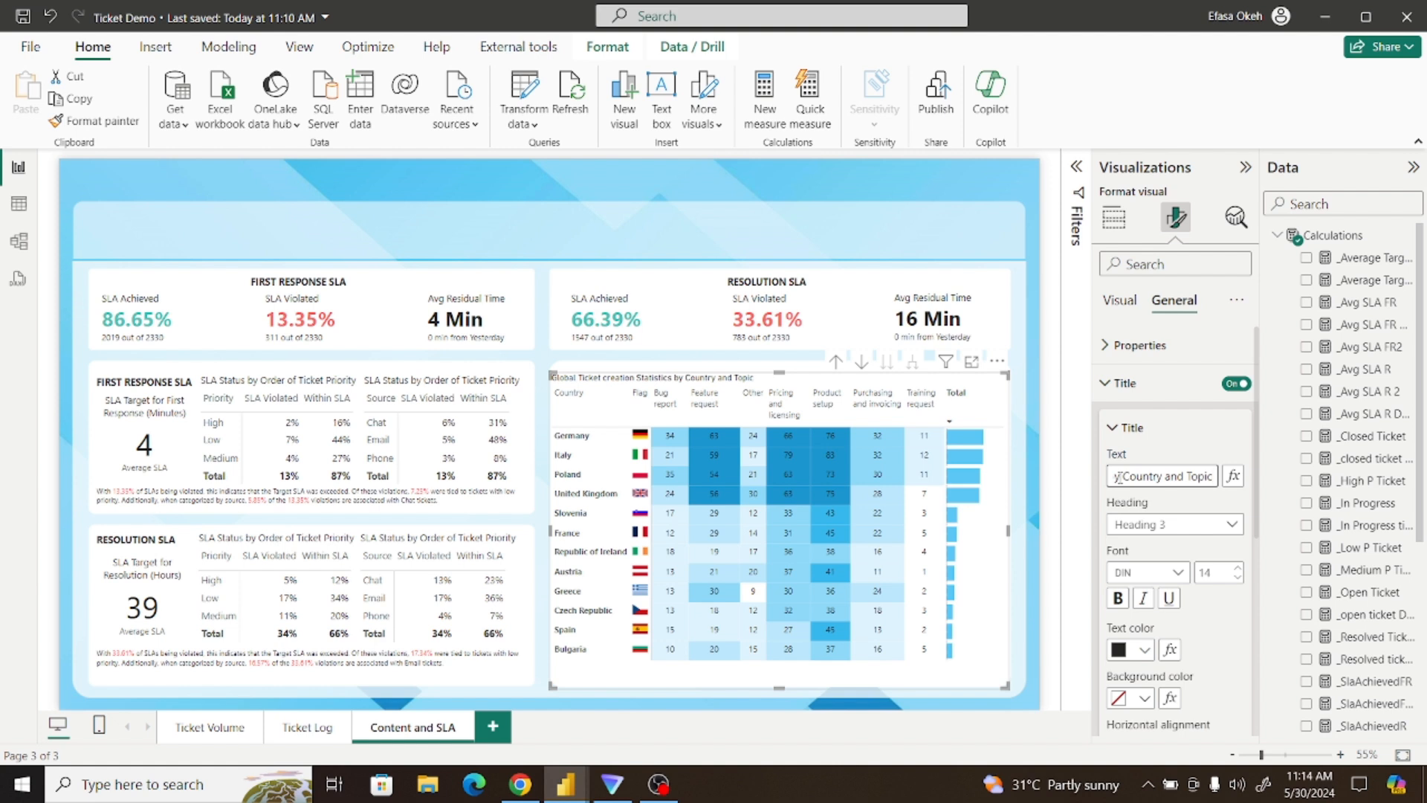
Set the country matrix title's font to Segoe UI and center it horizontally
click(1175, 572)
scroll(1190, 490, down, 3)
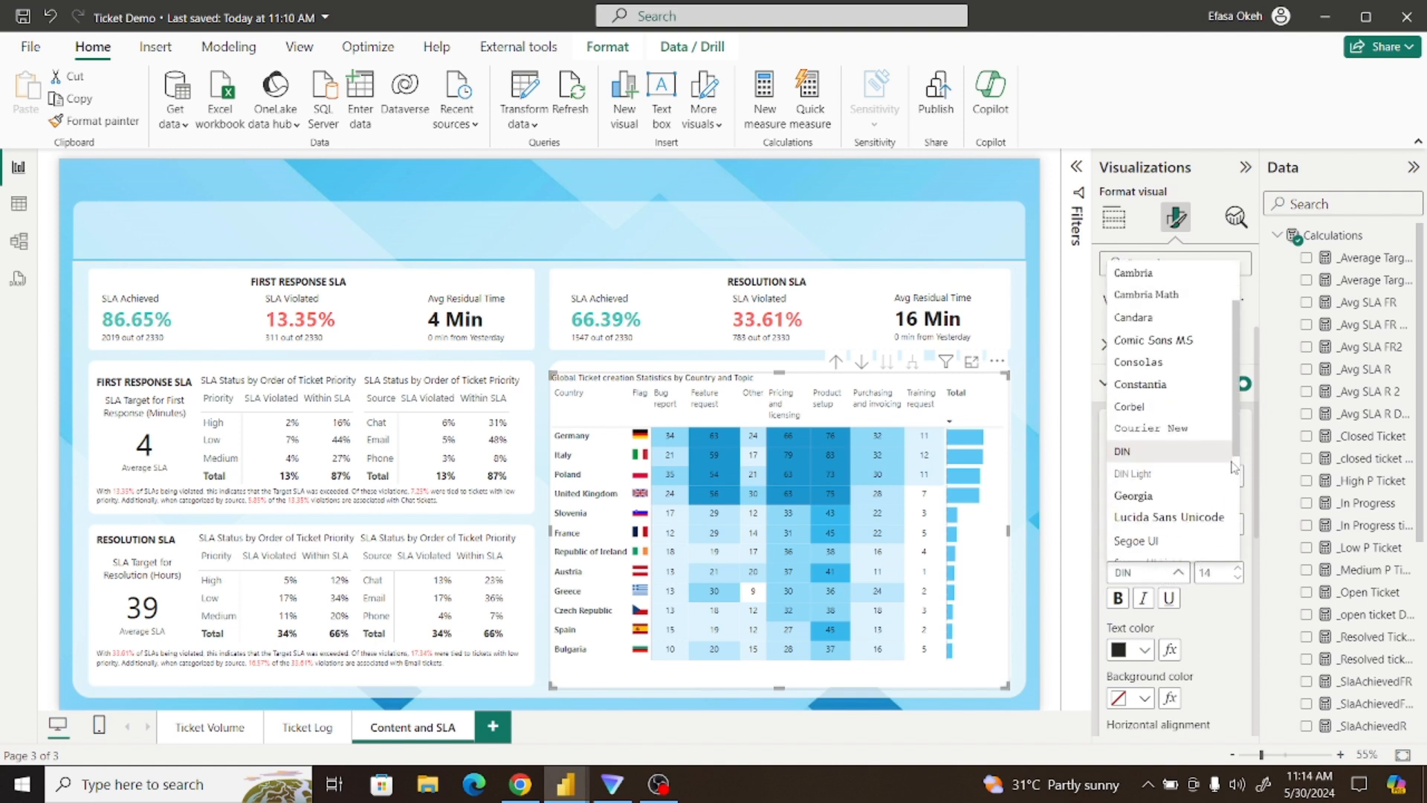
click(1136, 497)
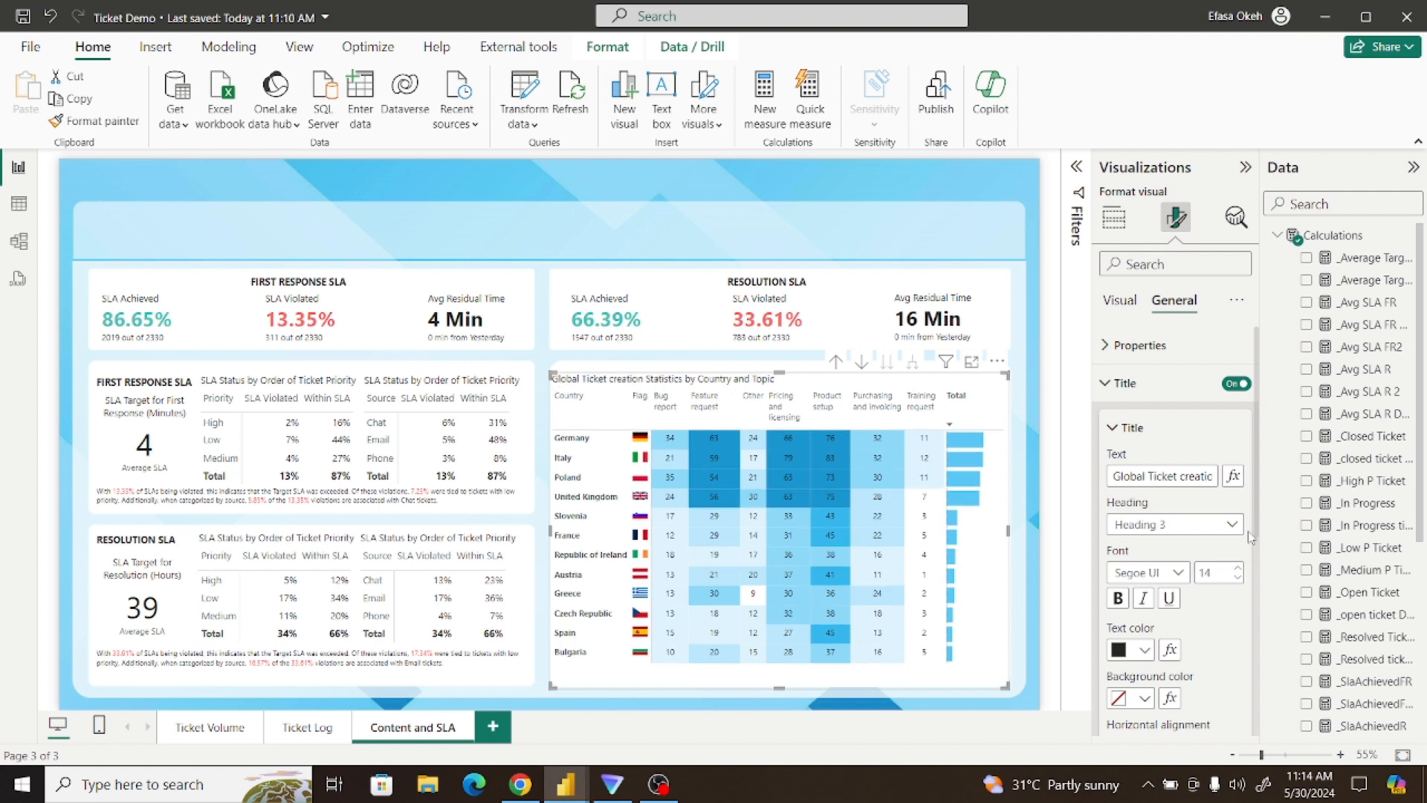
scroll(1159, 617, down, 3)
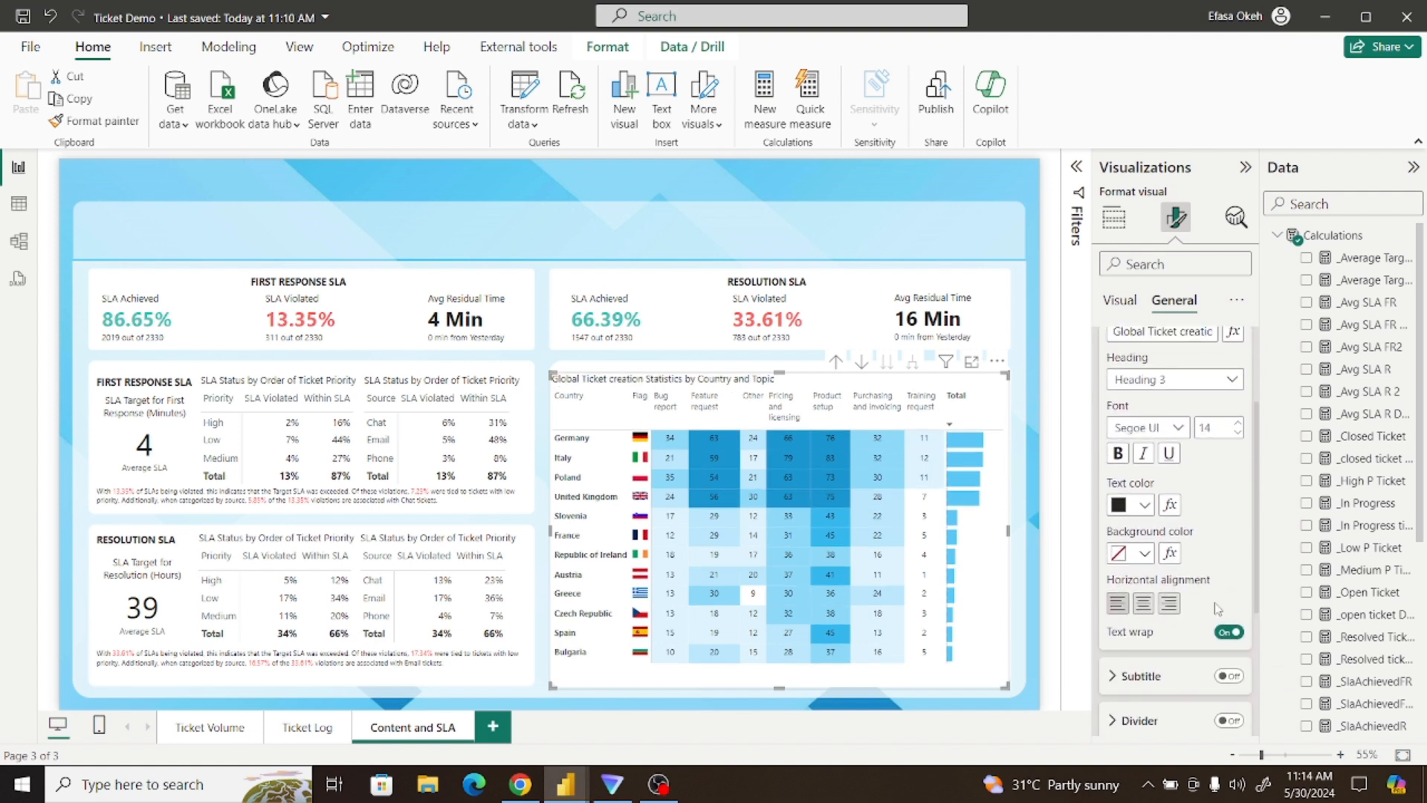
click(1149, 612)
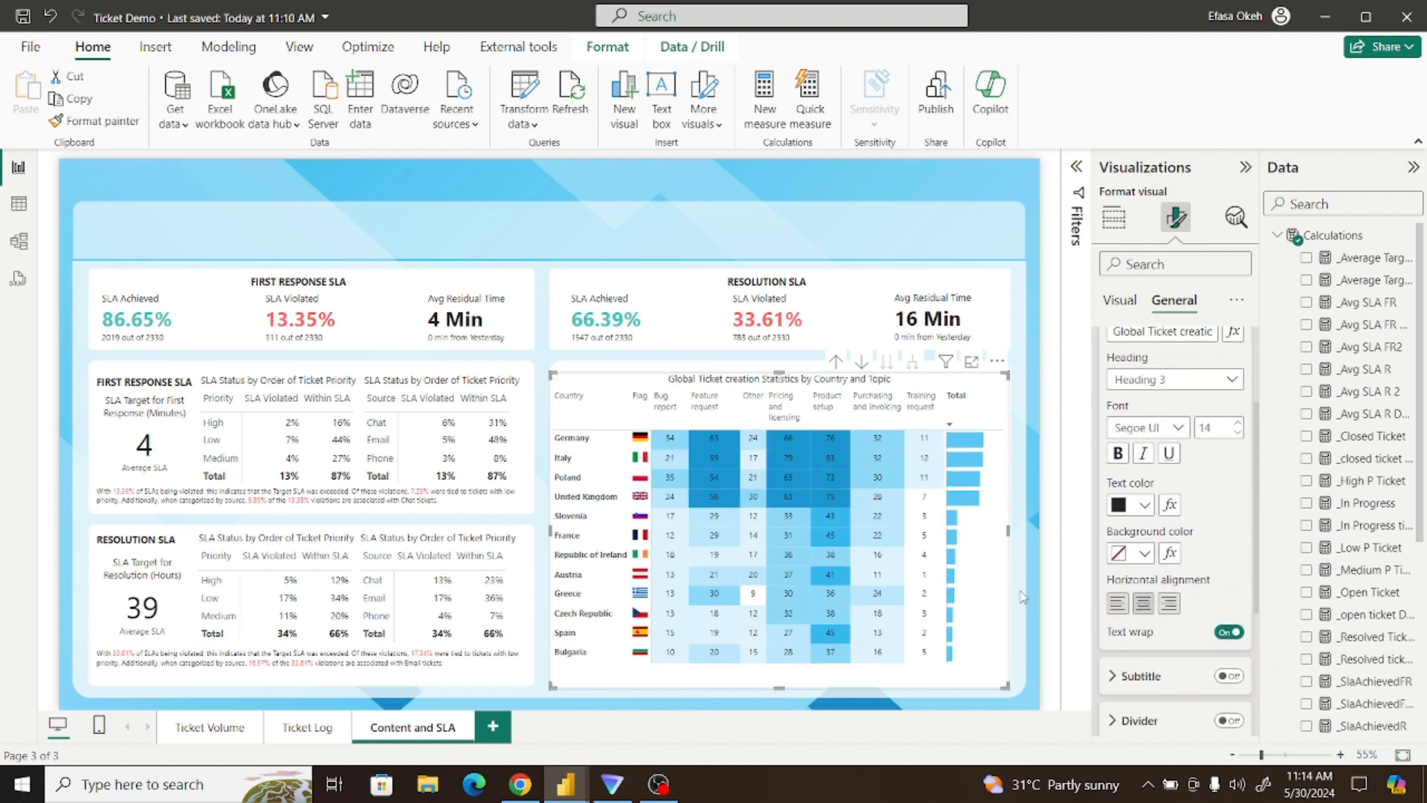
click(1023, 597)
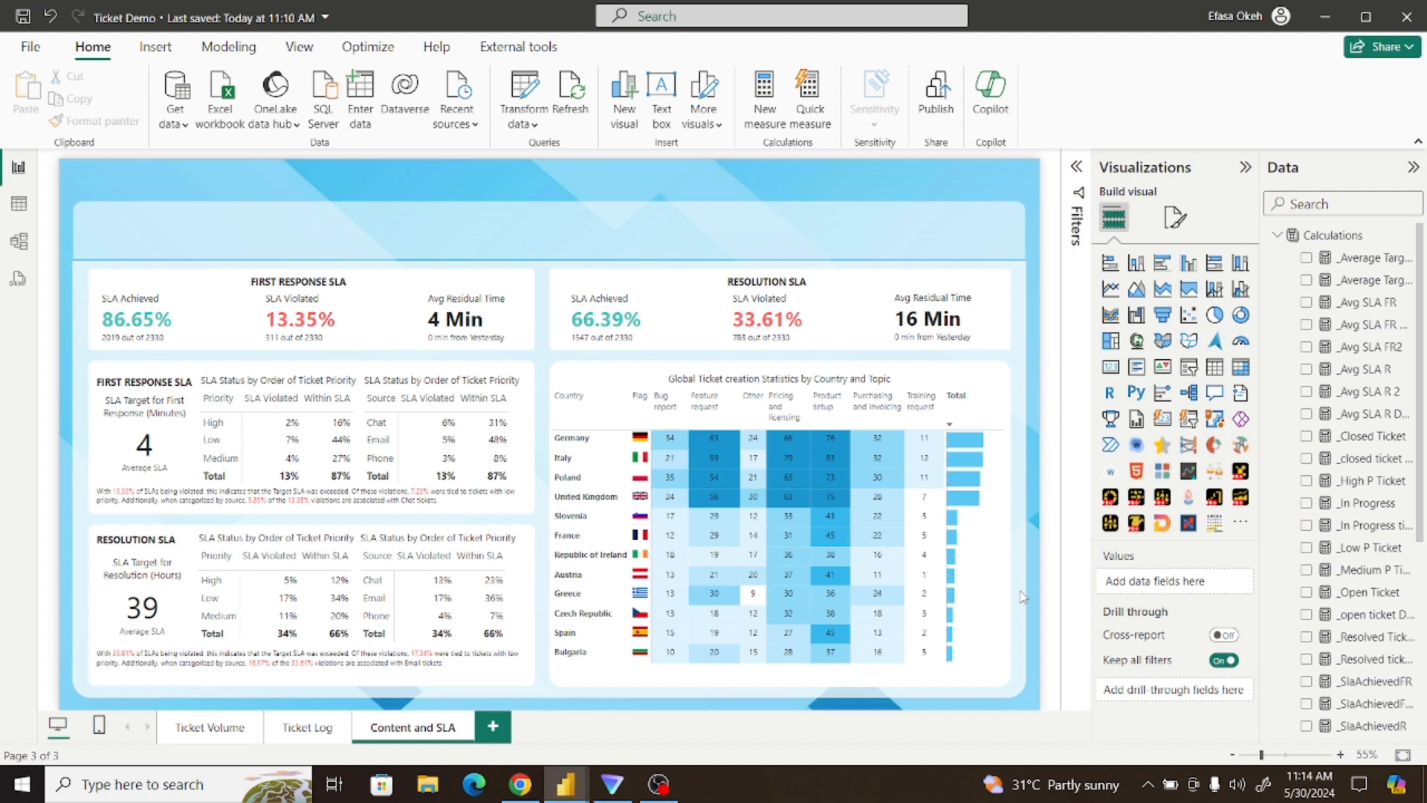
Turn on horizontal gridlines for the country matrix
click(1005, 552)
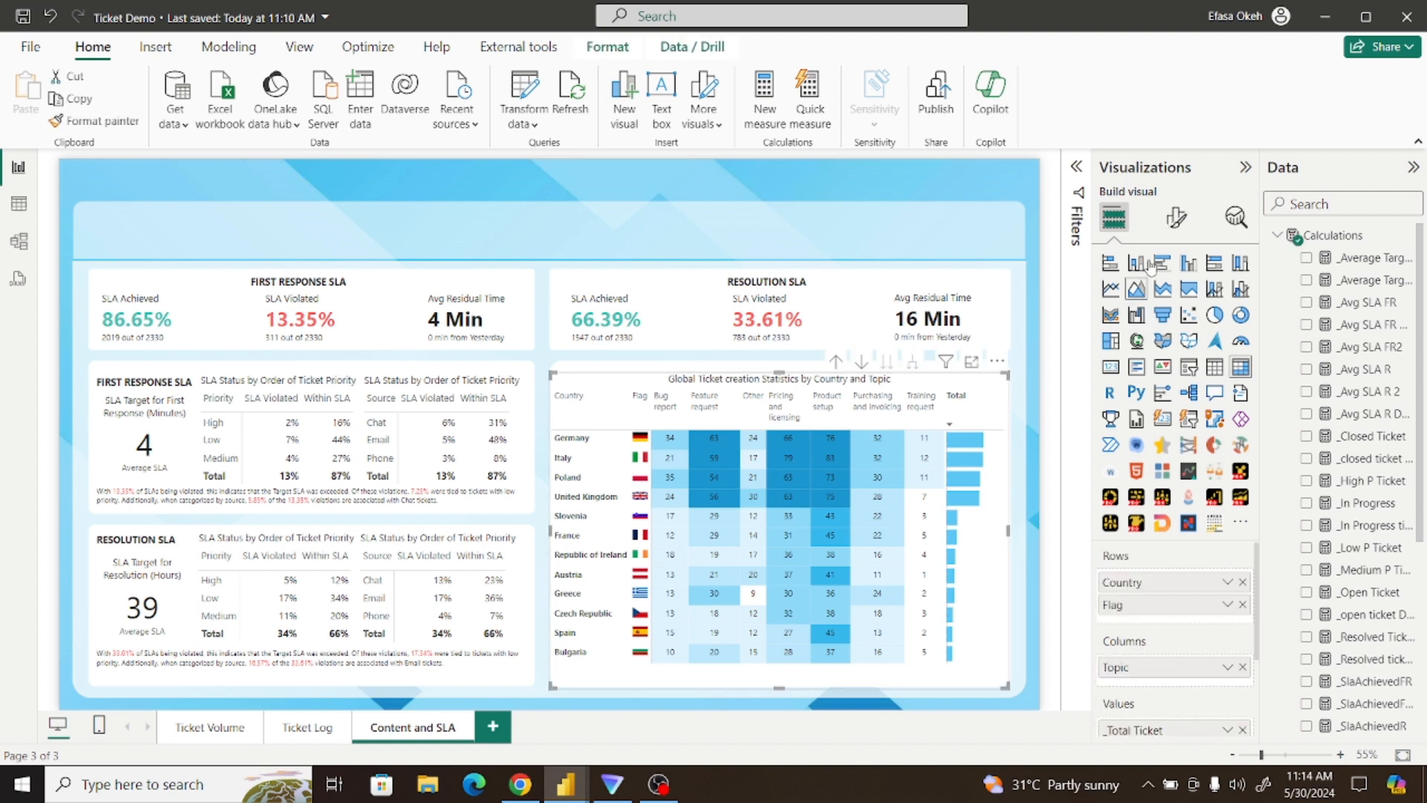
click(1175, 217)
click(1138, 383)
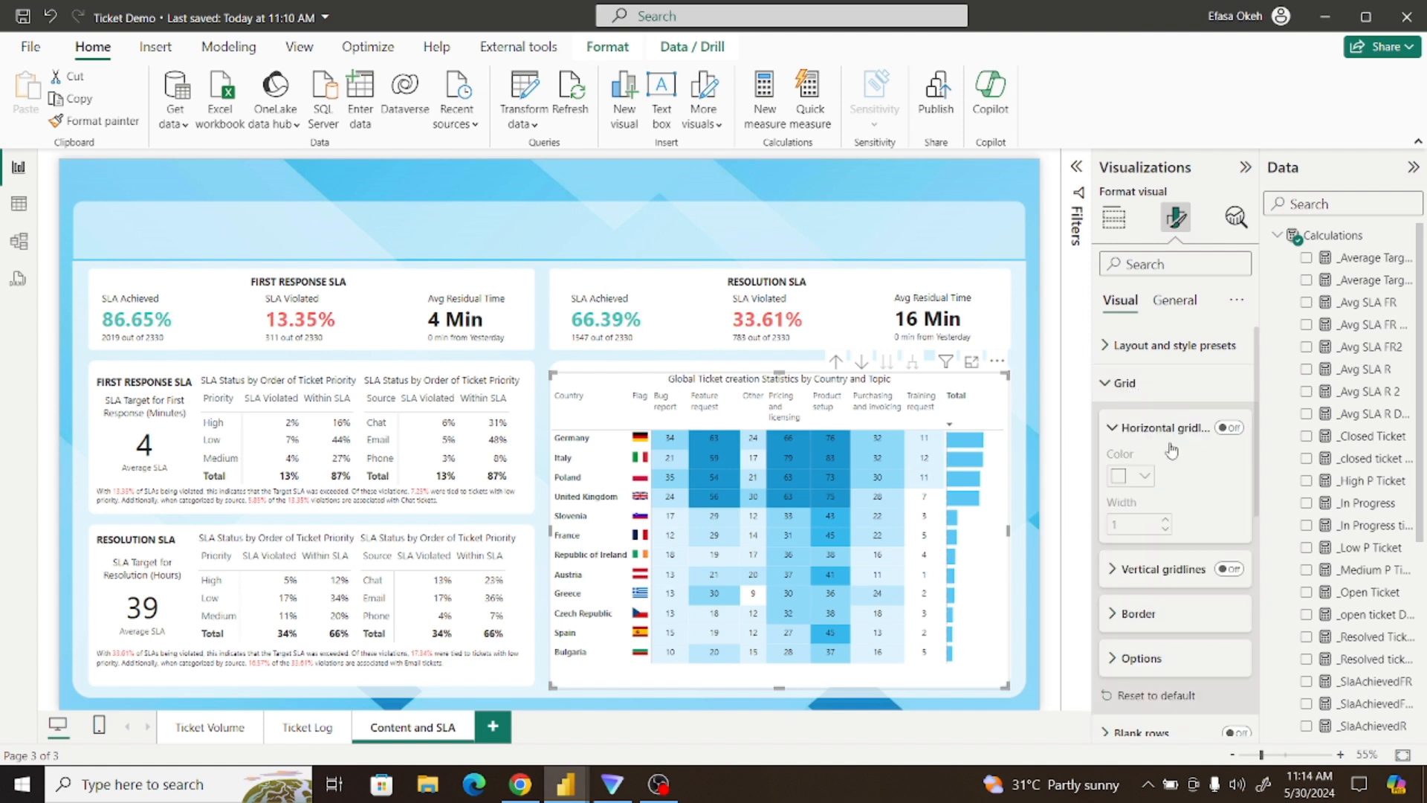
click(1235, 433)
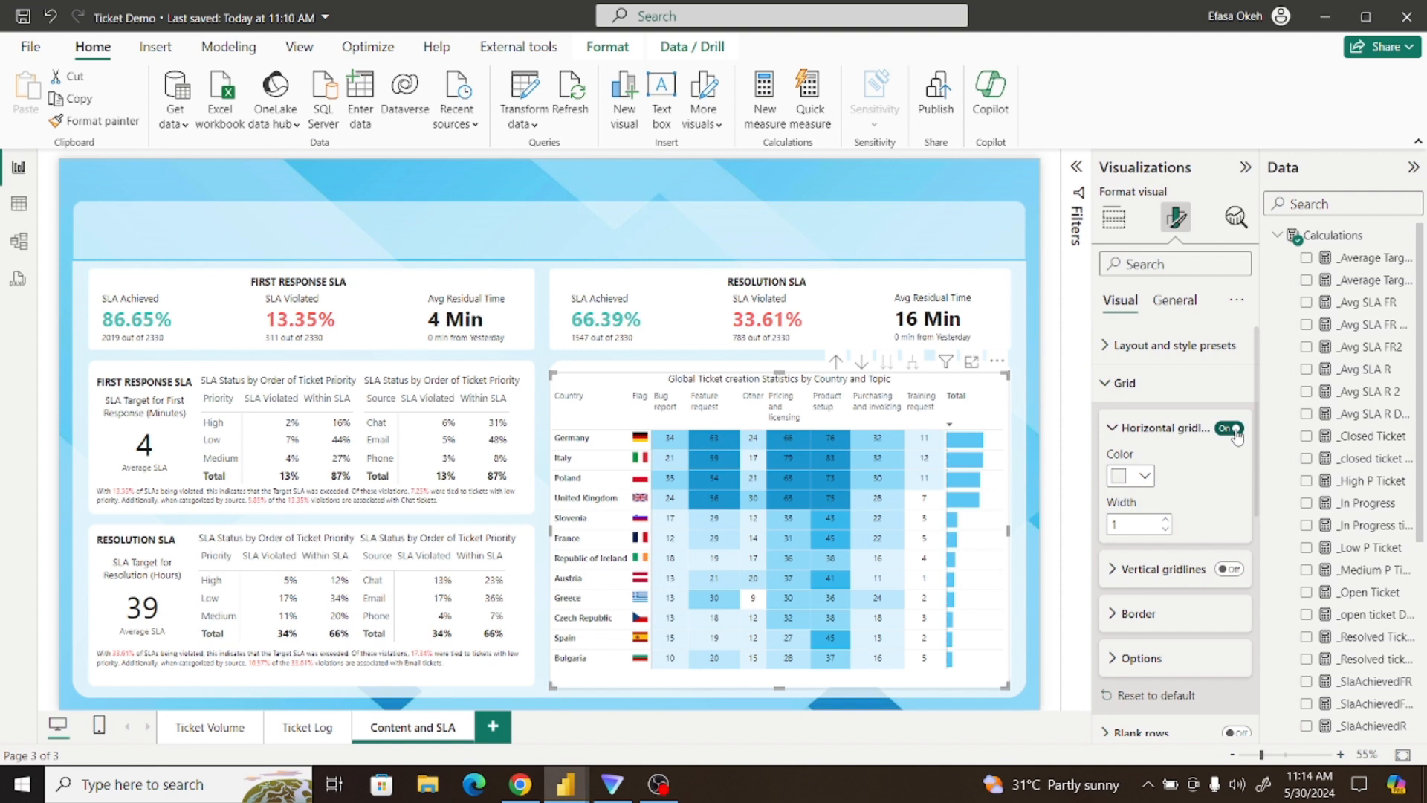
click(1032, 588)
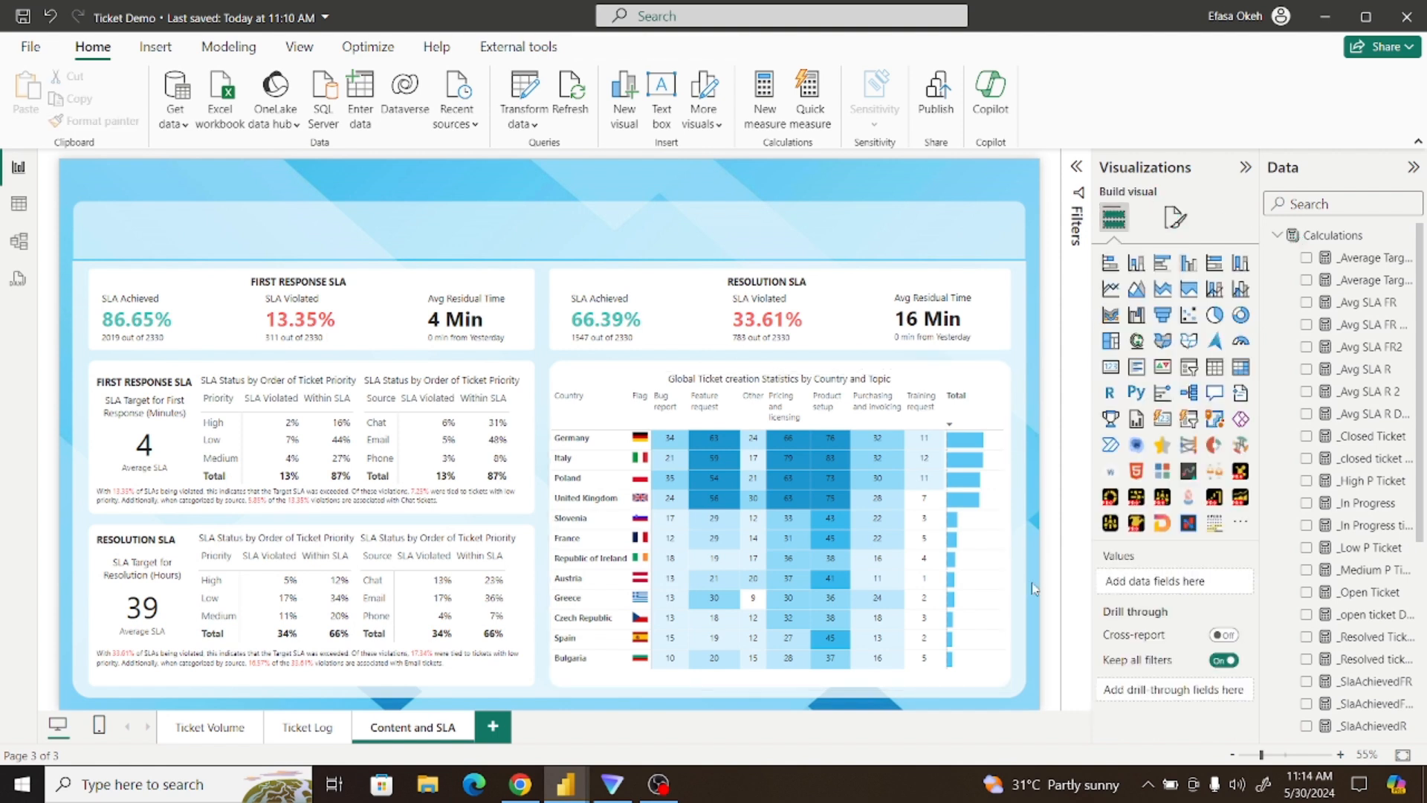
Move the country matrix's left edge slightly inward within its white card and deselect the visual
click(1008, 506)
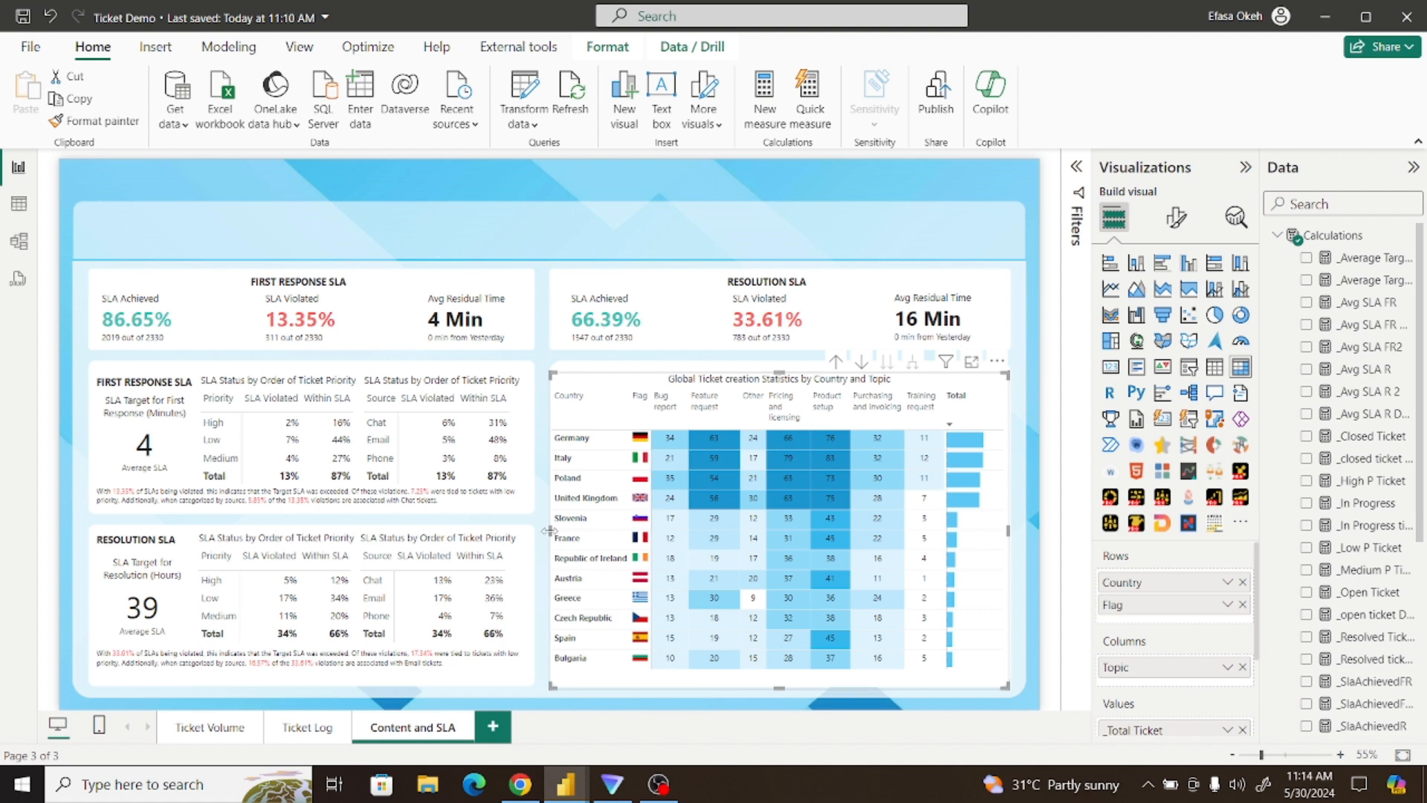
drag(551, 530, 551, 534)
click(1018, 599)
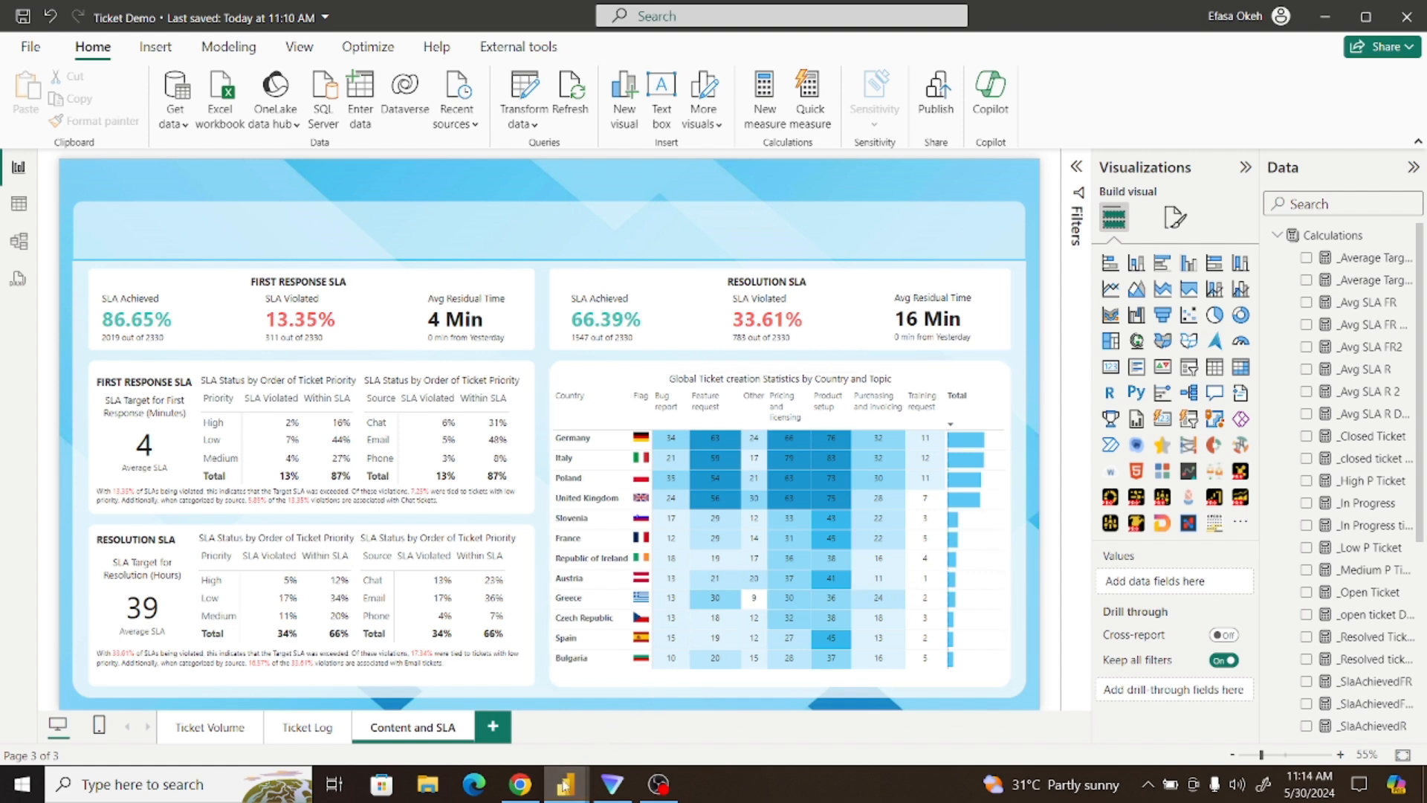
Switch to the Ticket Analysis report, collapse the formula bar, and review its Content and SLA's and Agent Performance pages
mouse_move(568, 777)
click(490, 725)
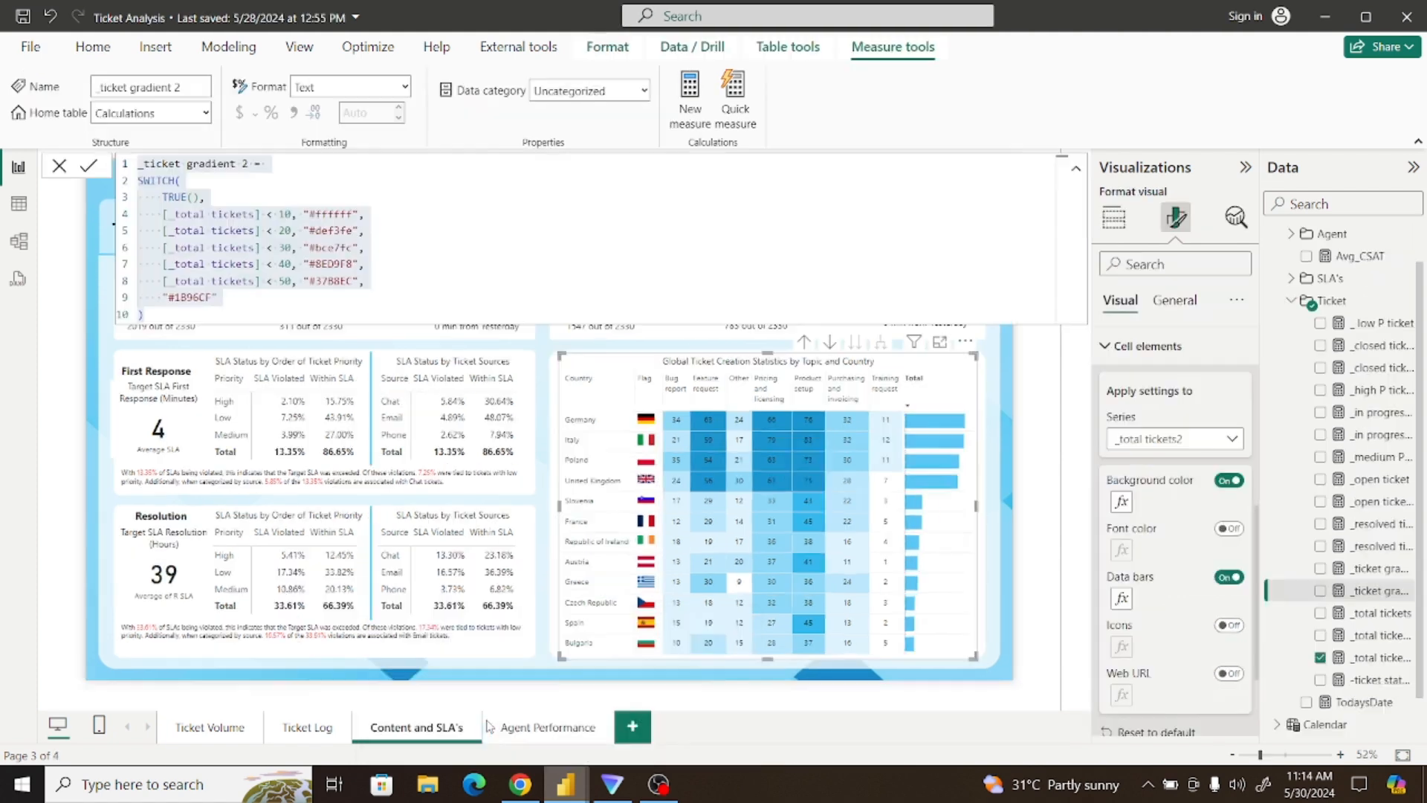
click(1076, 168)
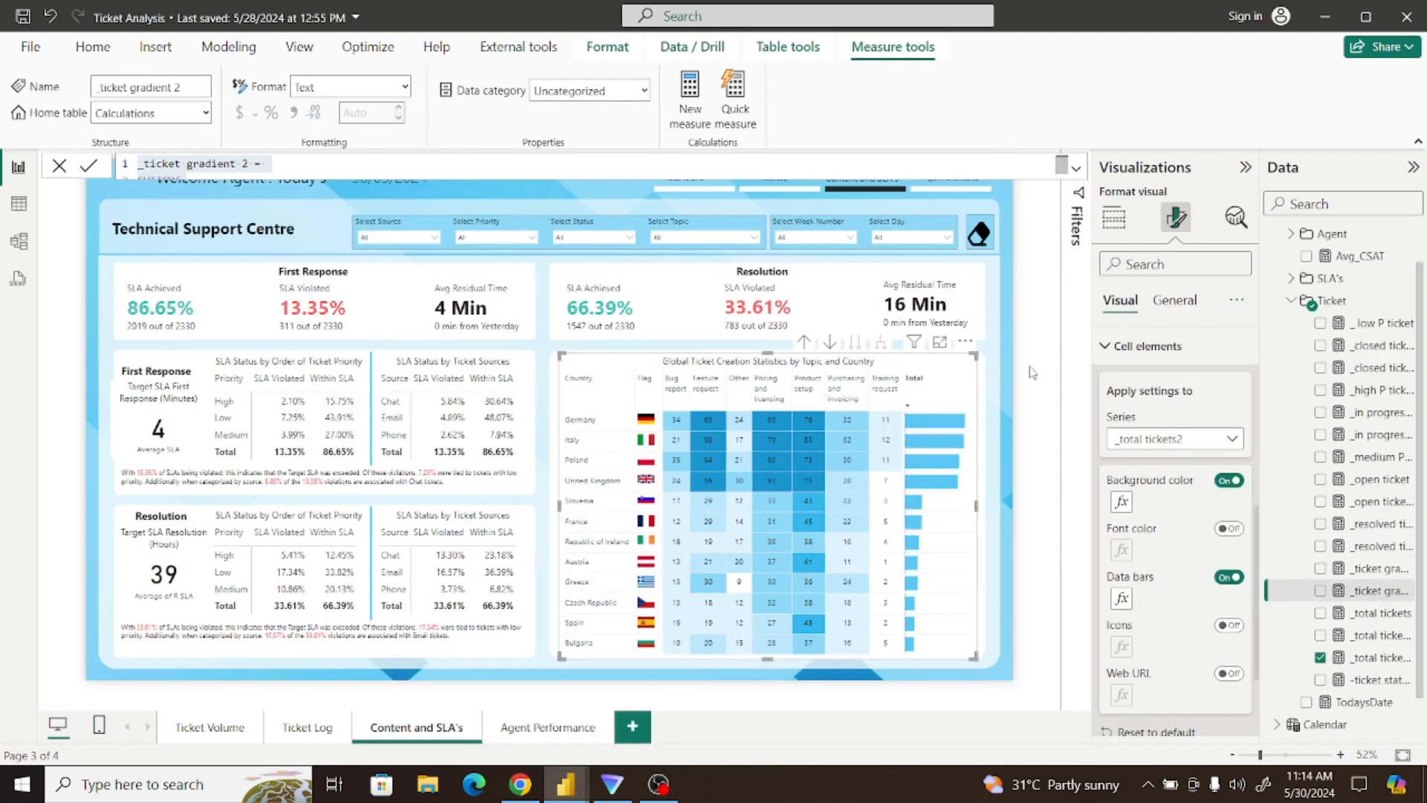
click(636, 664)
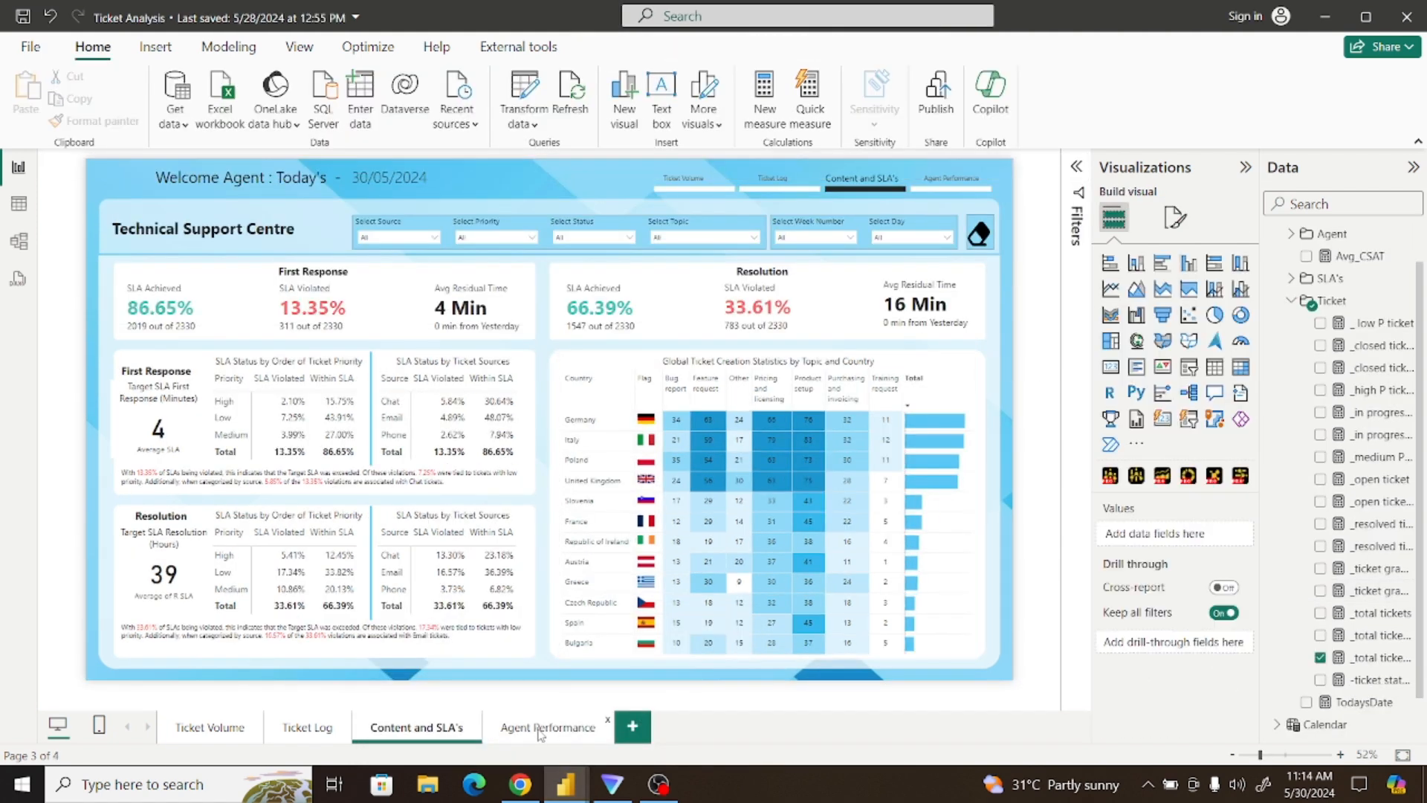
click(542, 728)
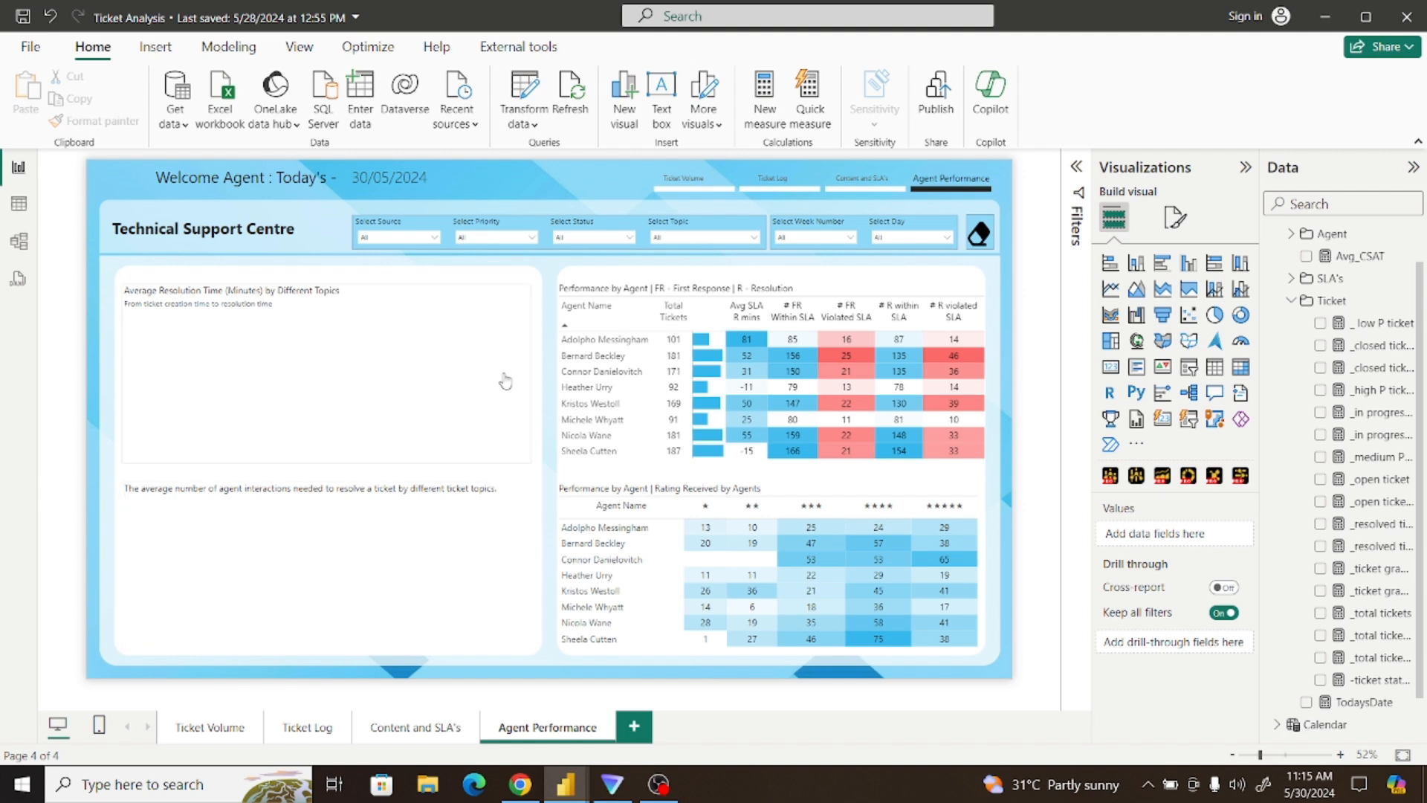
click(444, 736)
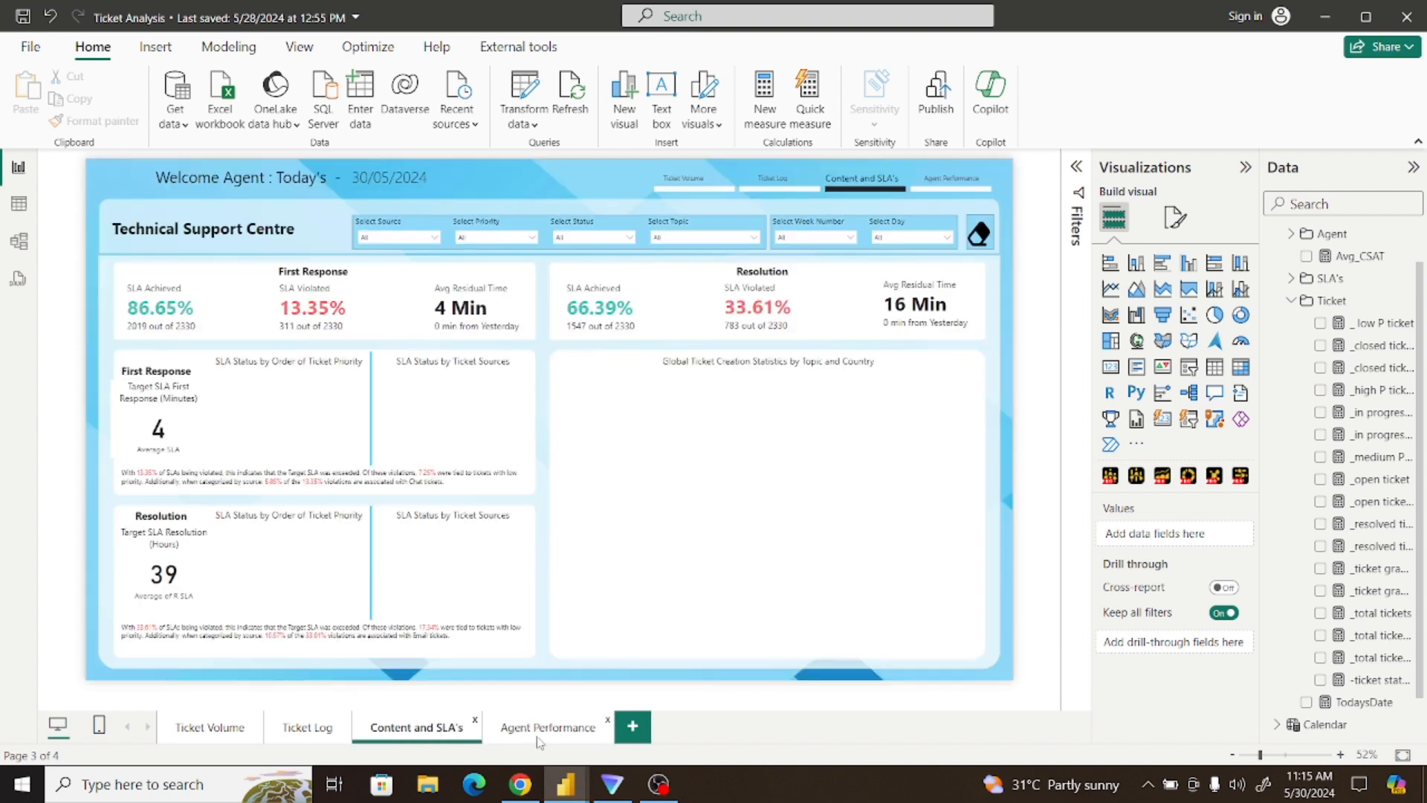
Switch to the Ticket Demo report and add a new page after Content and SLA
mouse_move(568, 794)
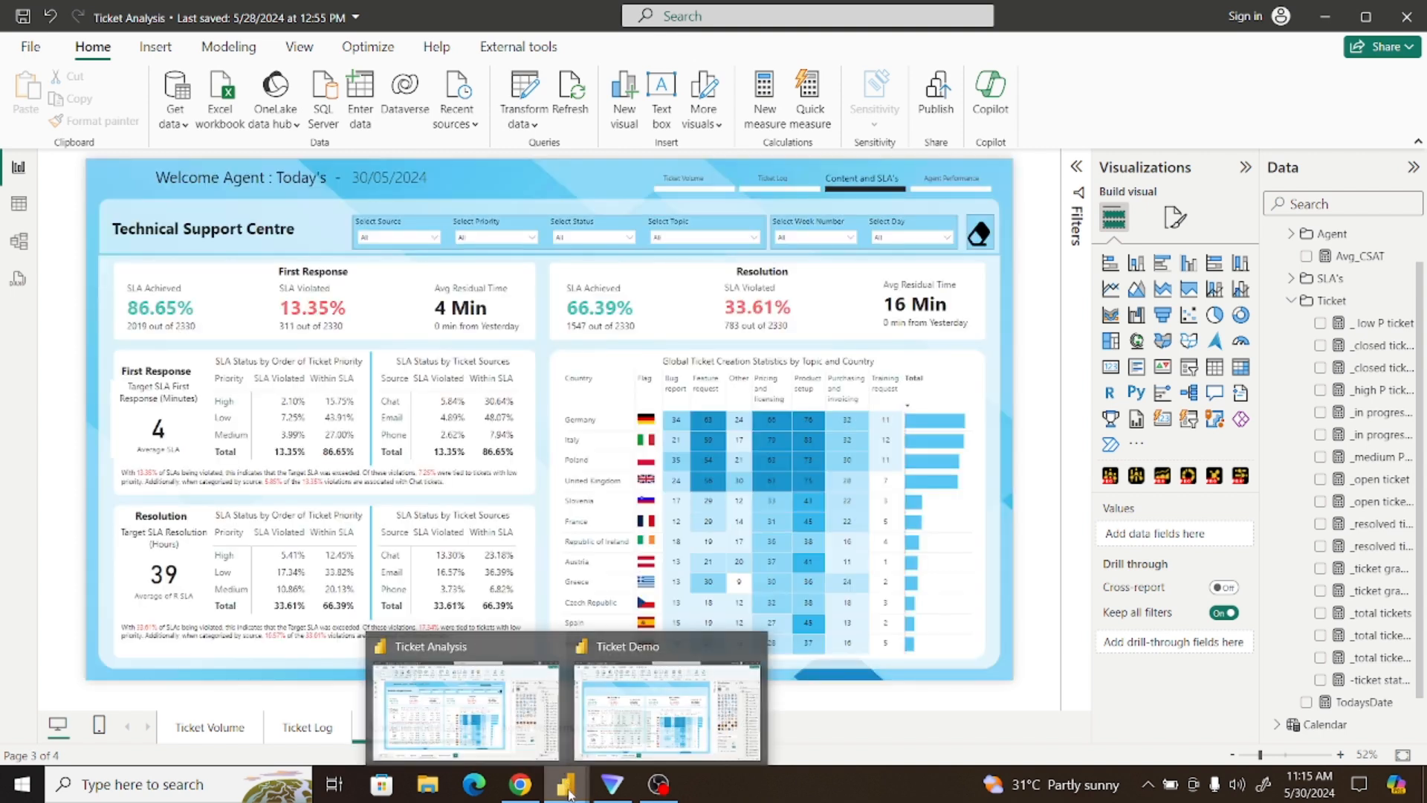
click(671, 713)
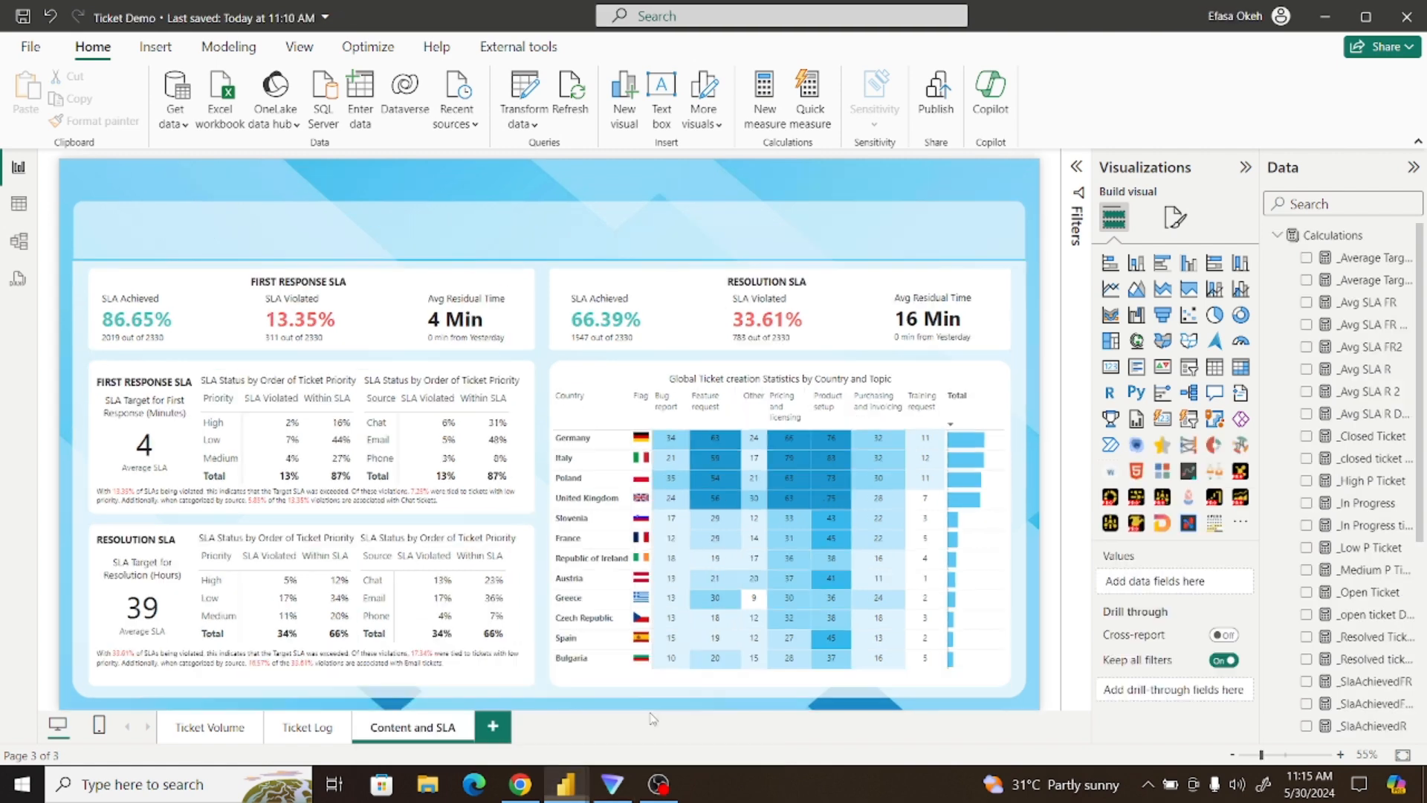
click(493, 729)
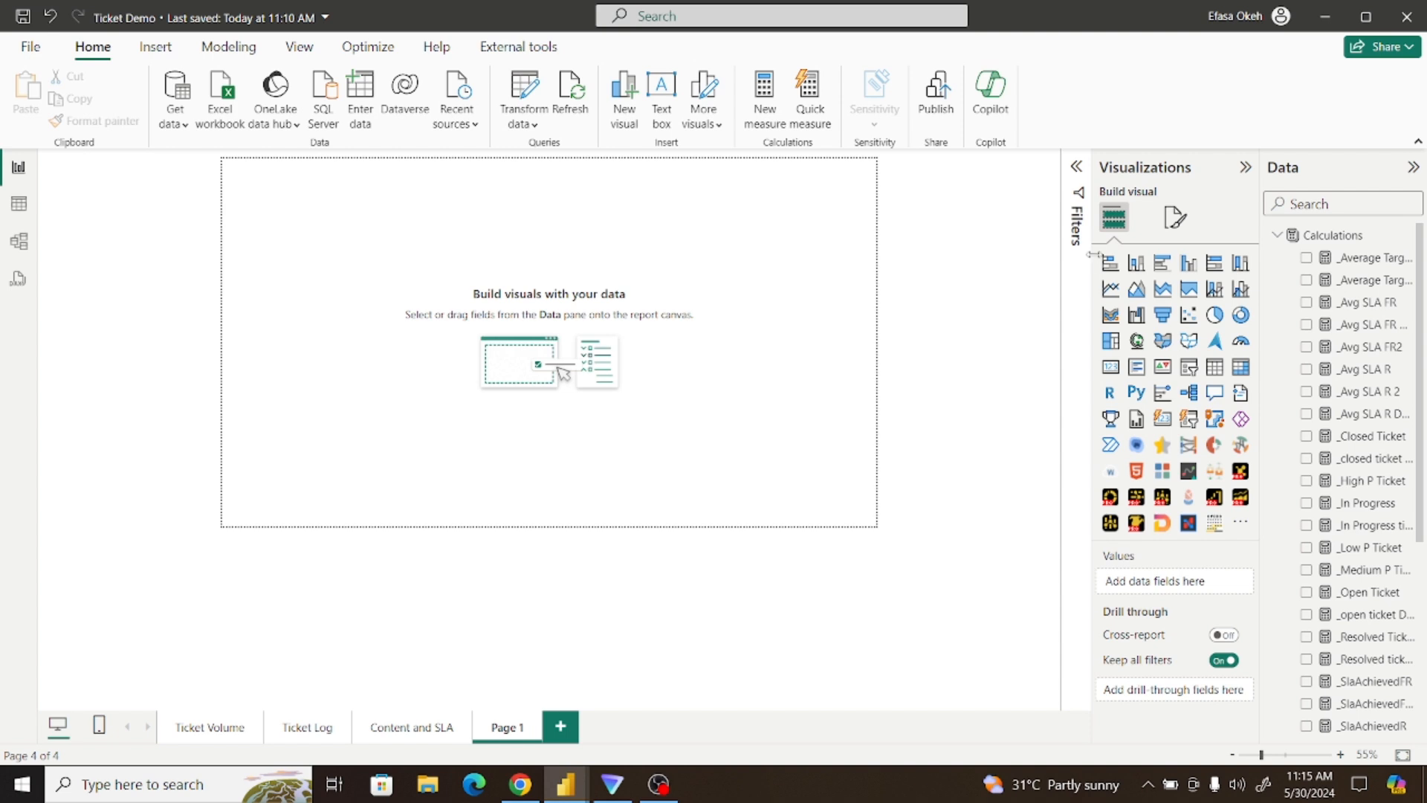
Set the new page's canvas to a custom size, 1080 px high and 1920 px wide
click(1278, 755)
click(1269, 755)
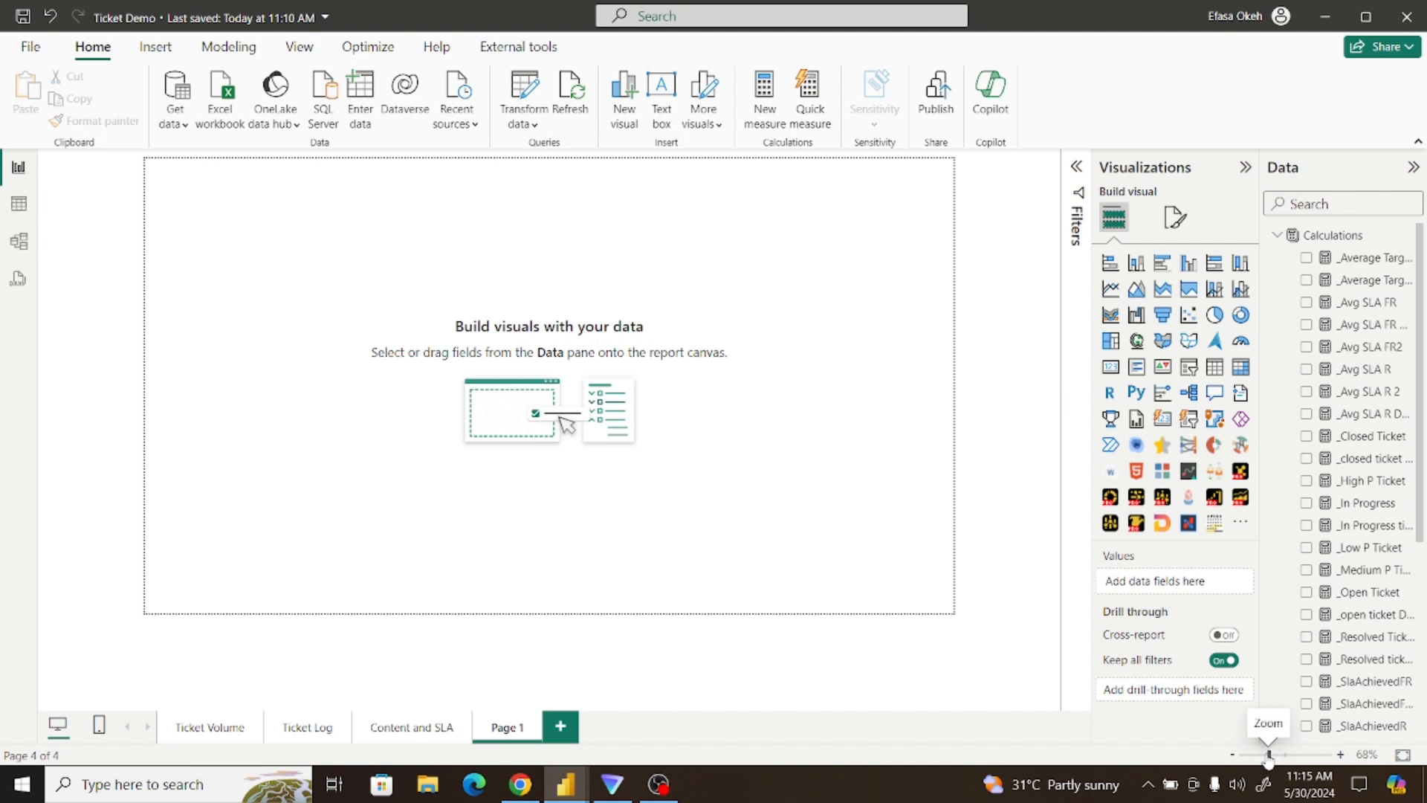
click(1272, 756)
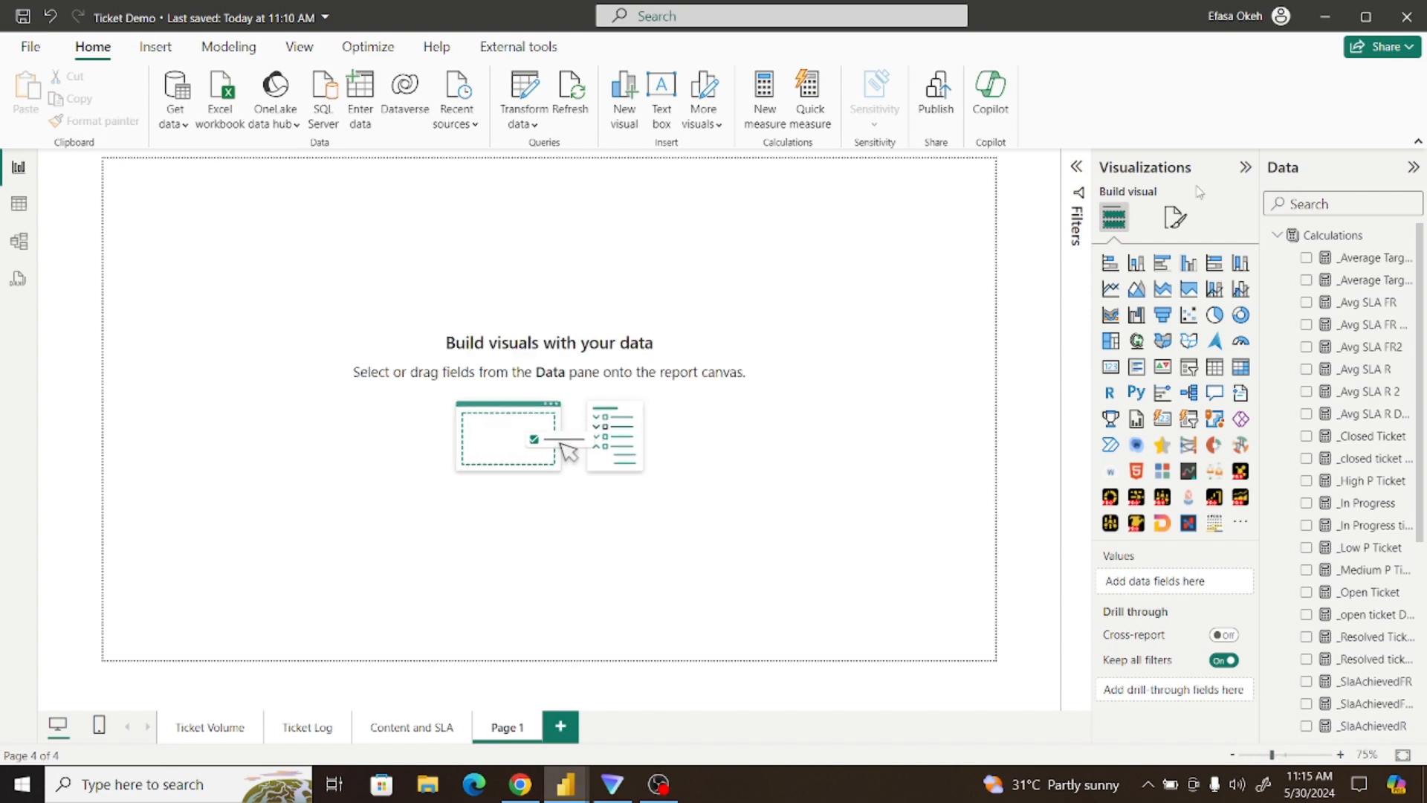
click(1175, 217)
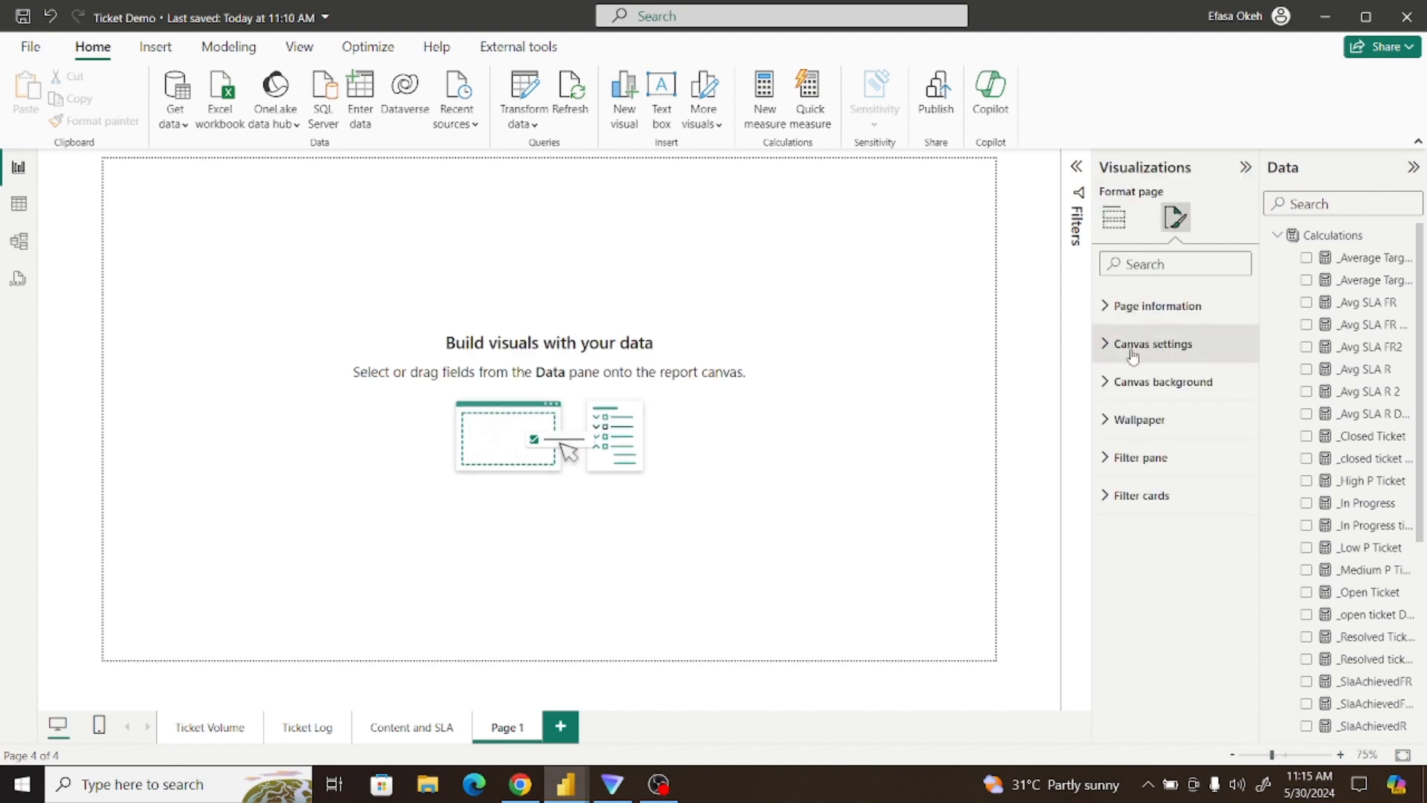
click(1151, 344)
click(1136, 415)
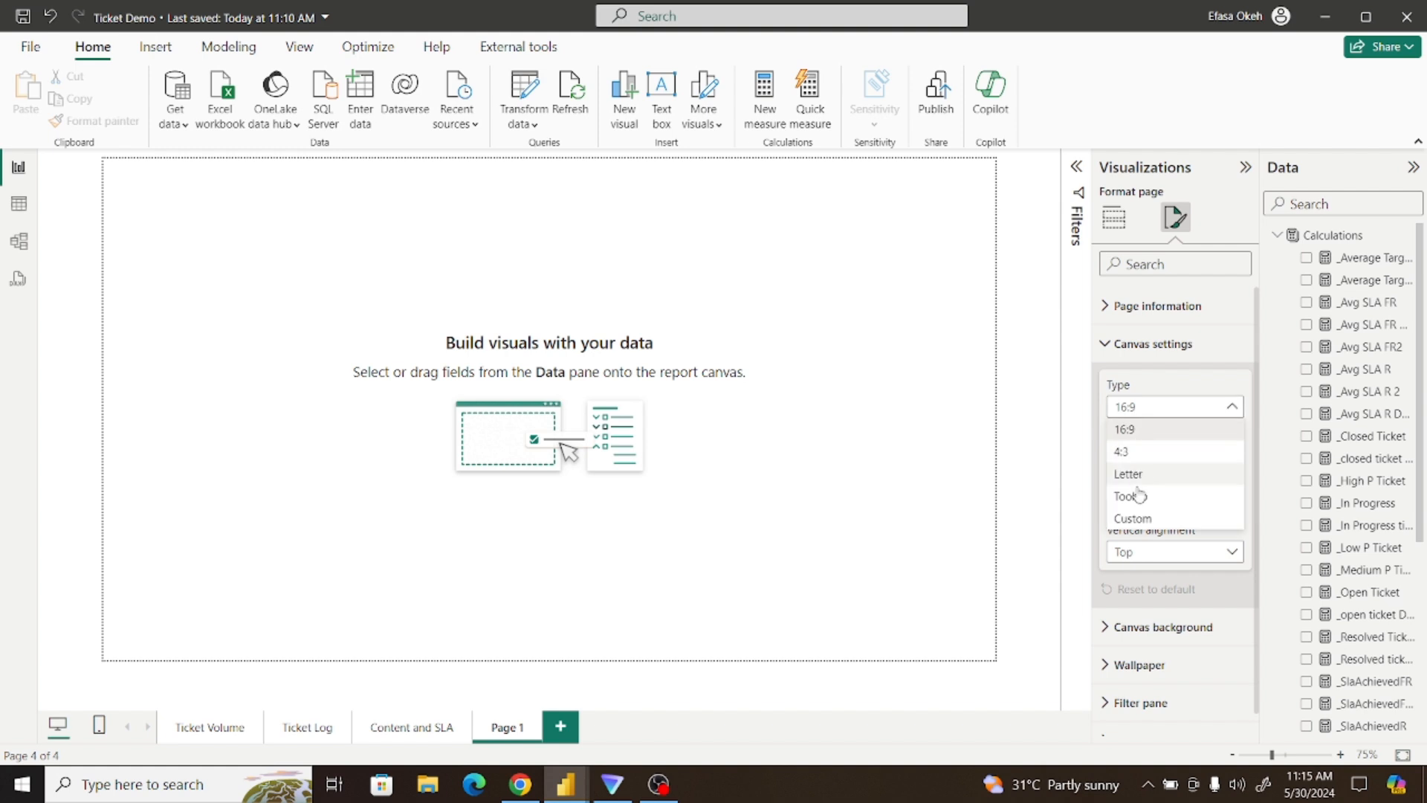
click(1135, 524)
double_click(1115, 455)
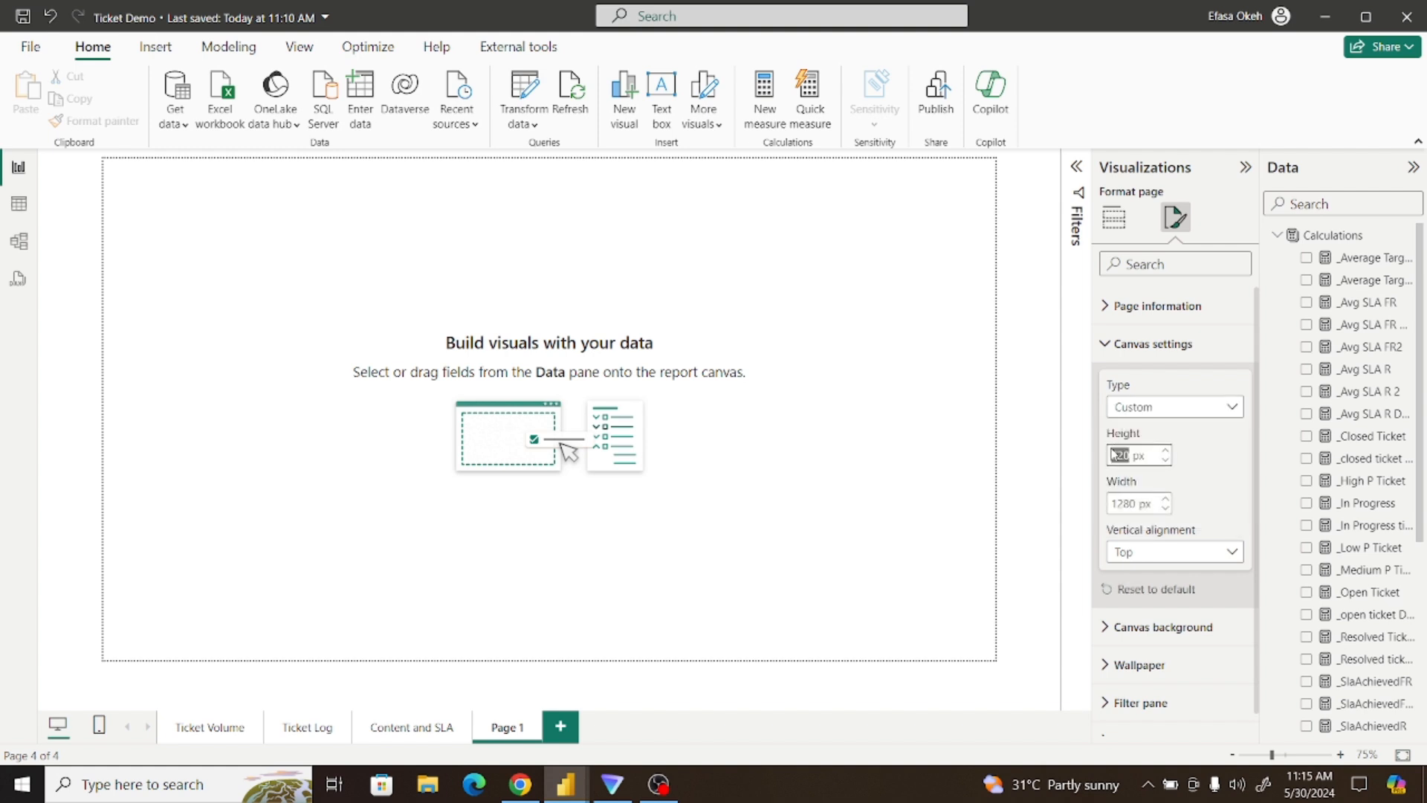
text(108)
double_click(1121, 504)
text(192)
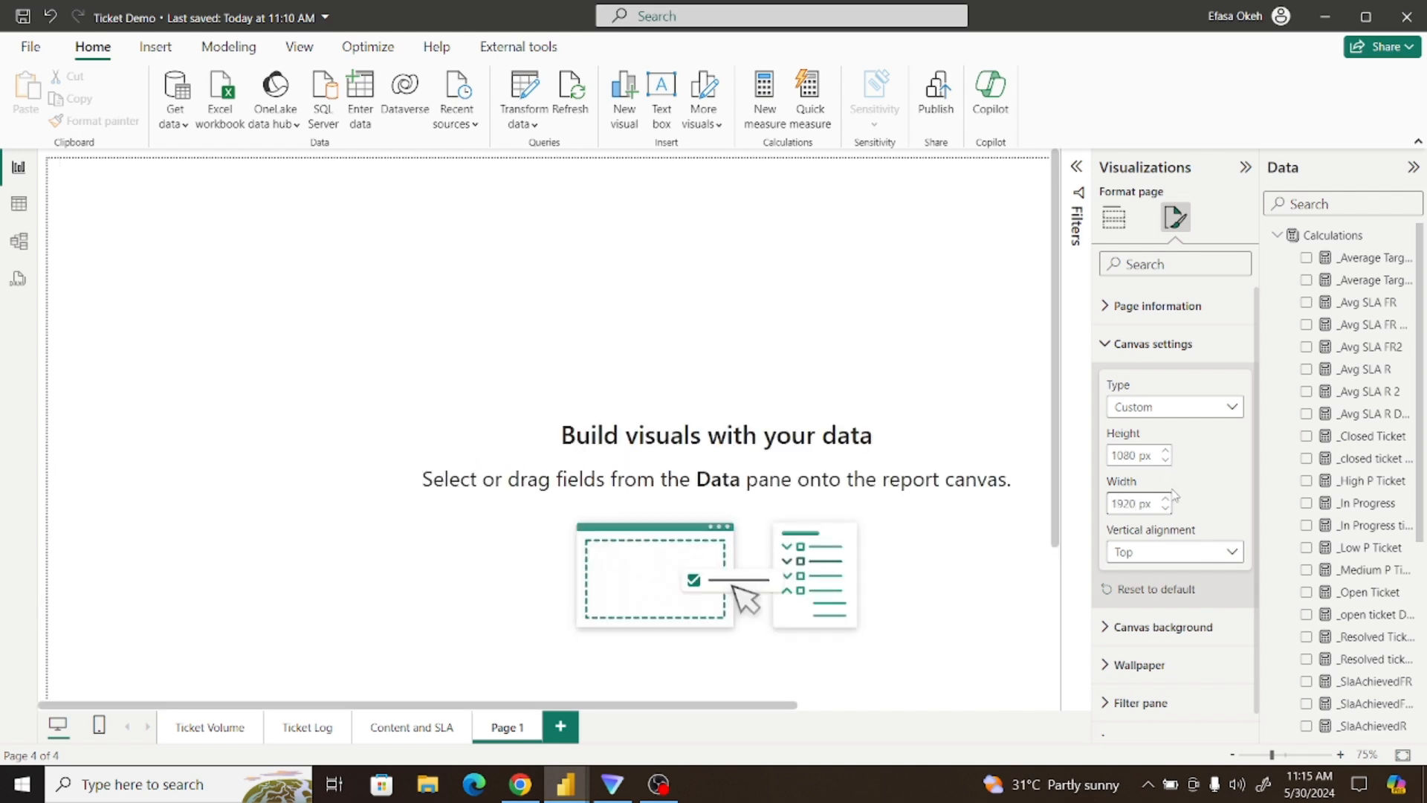
click(1122, 346)
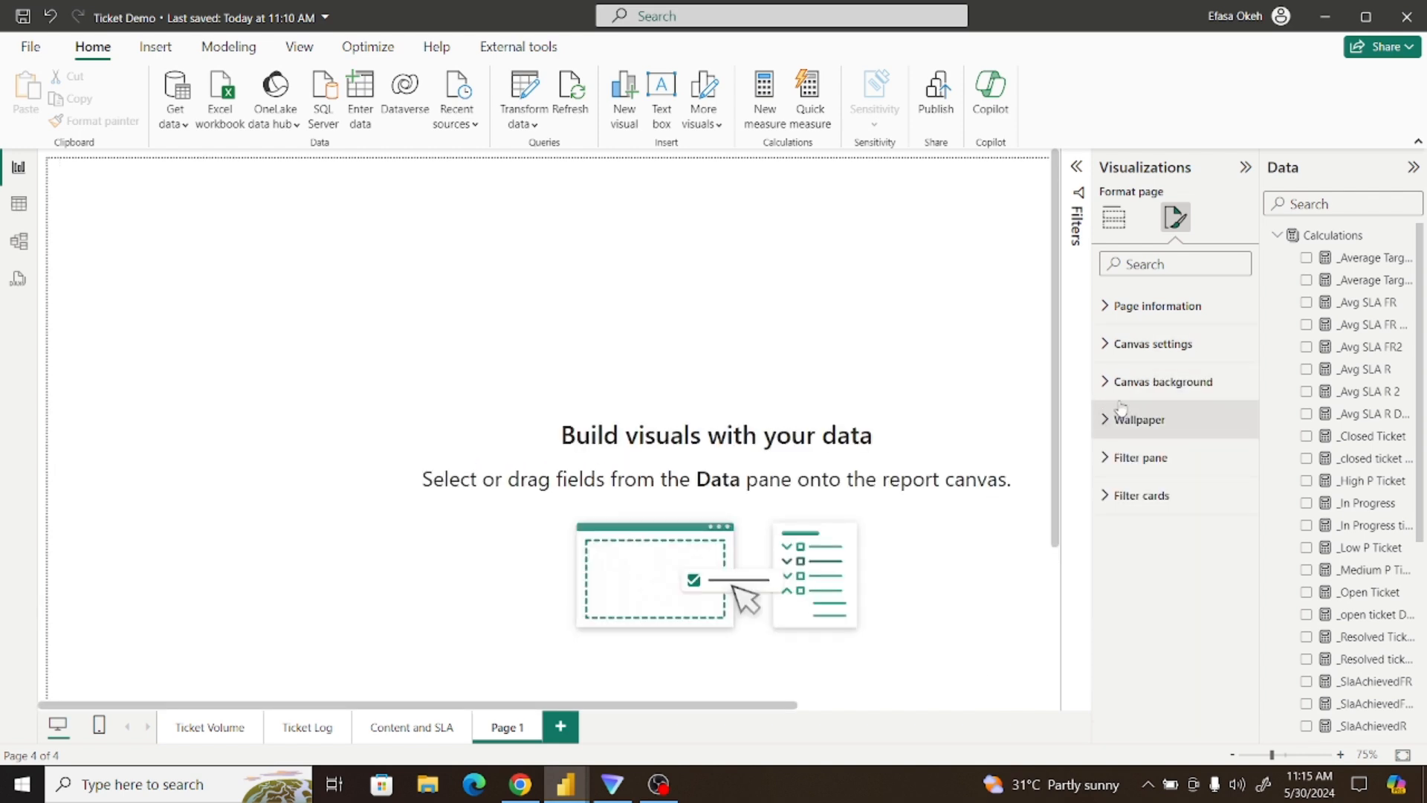
Load the Ticket4 picture from the Pictures folder as the new page's canvas background image
click(1110, 386)
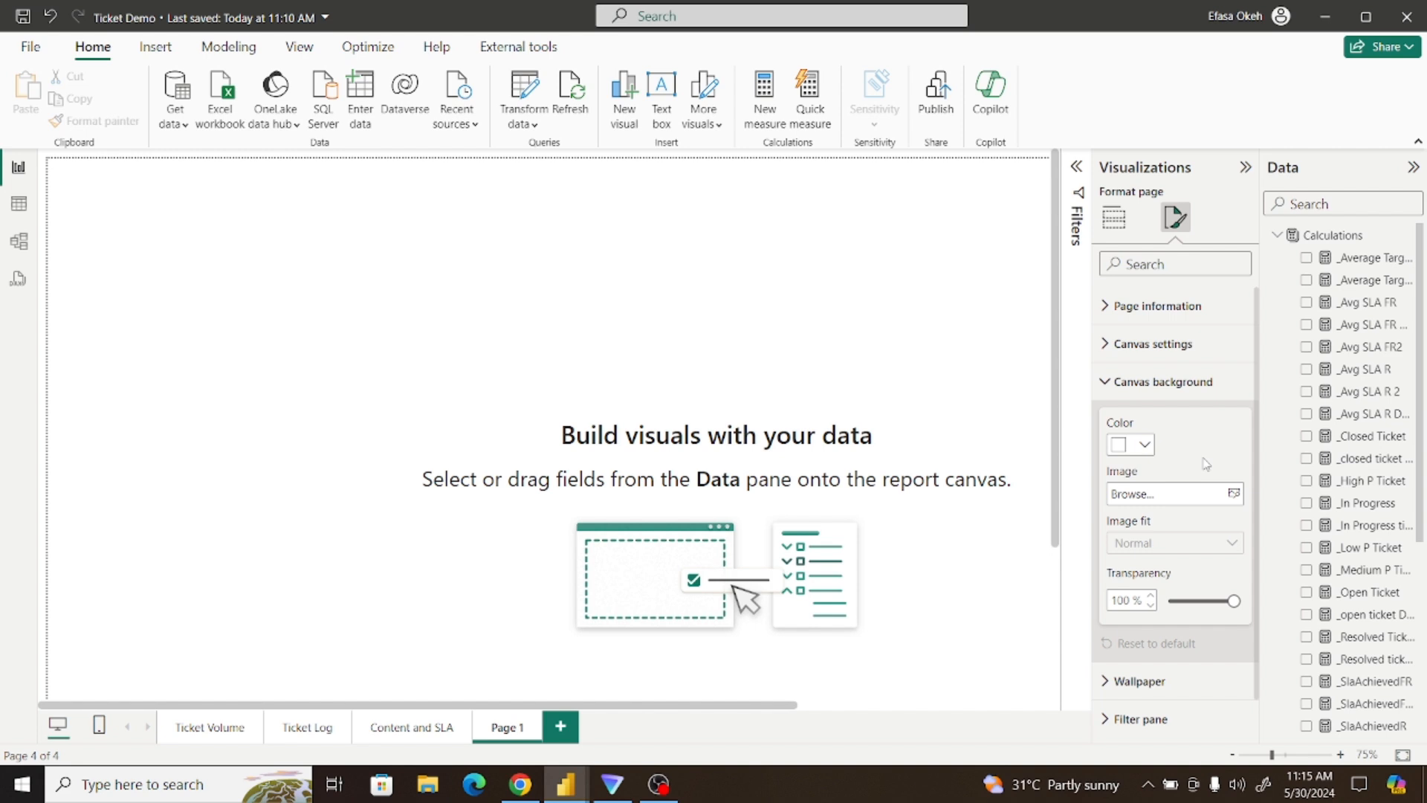
click(1233, 495)
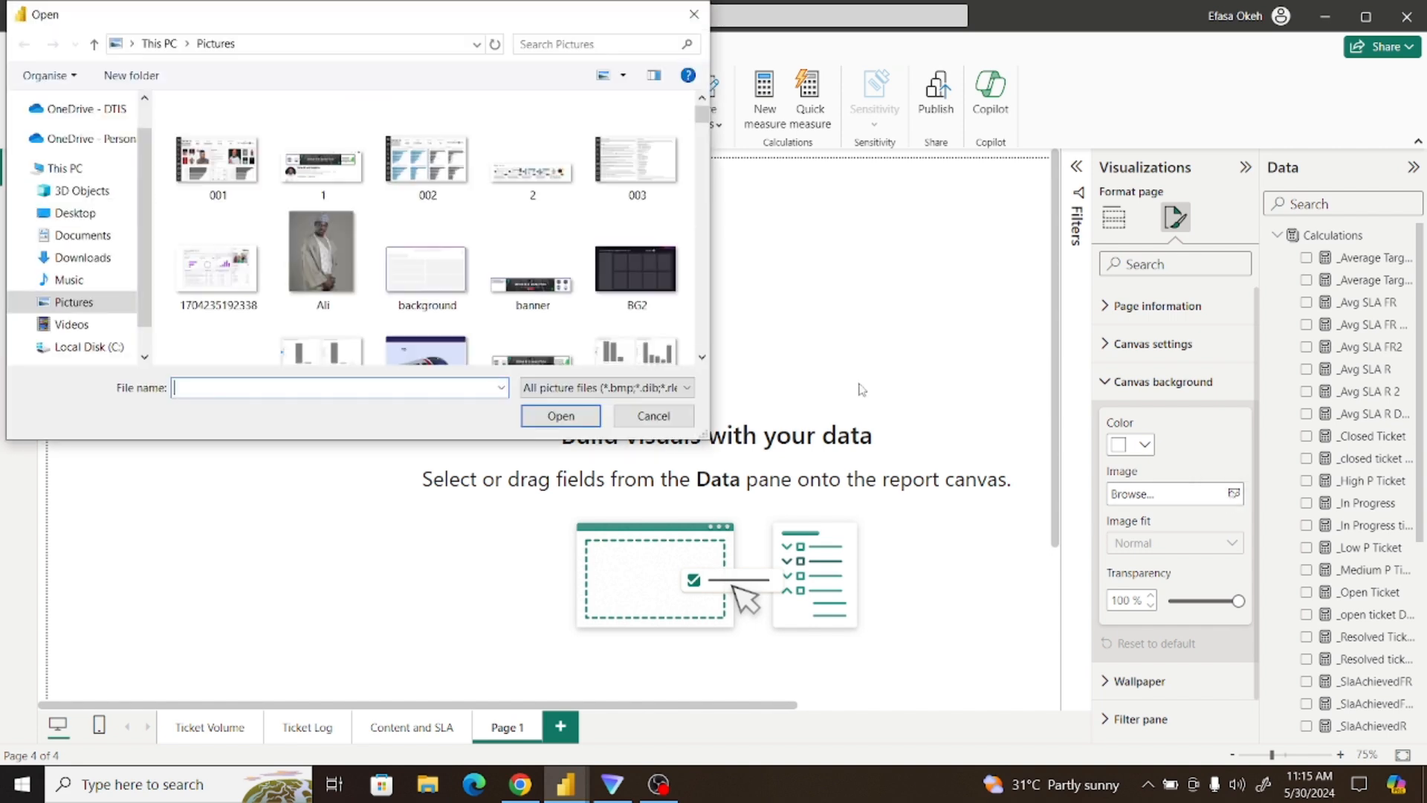
click(460, 232)
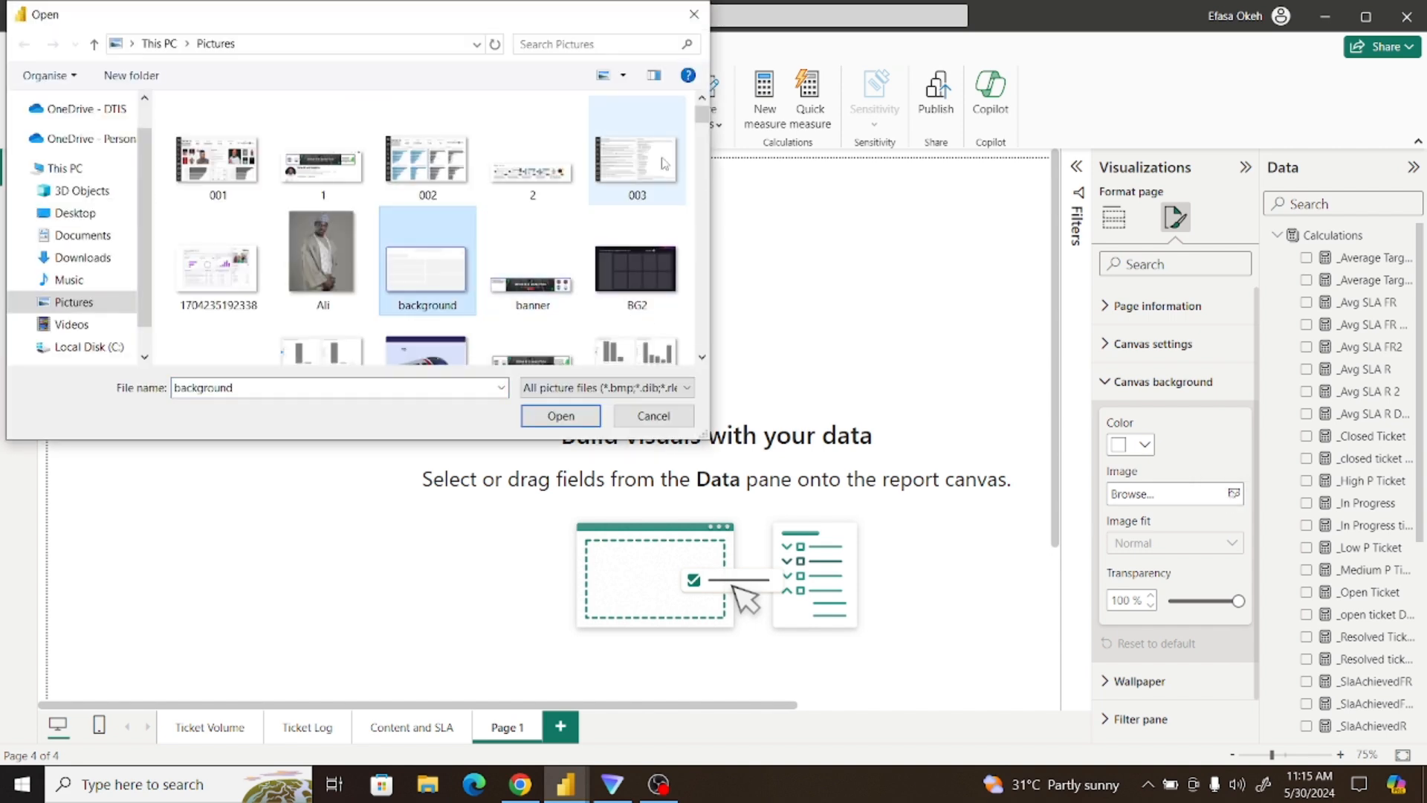
drag(700, 114, 700, 143)
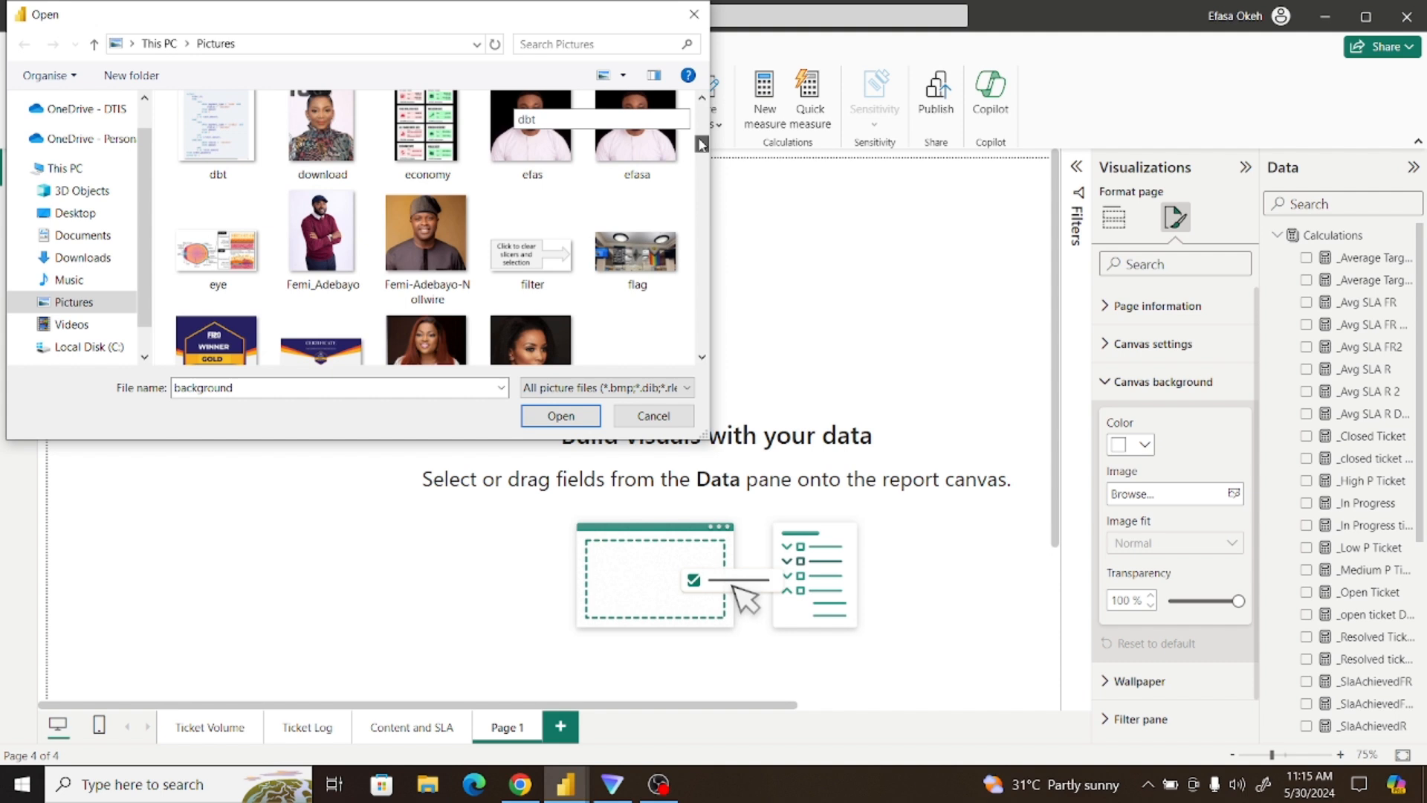
click(539, 161)
key(t)
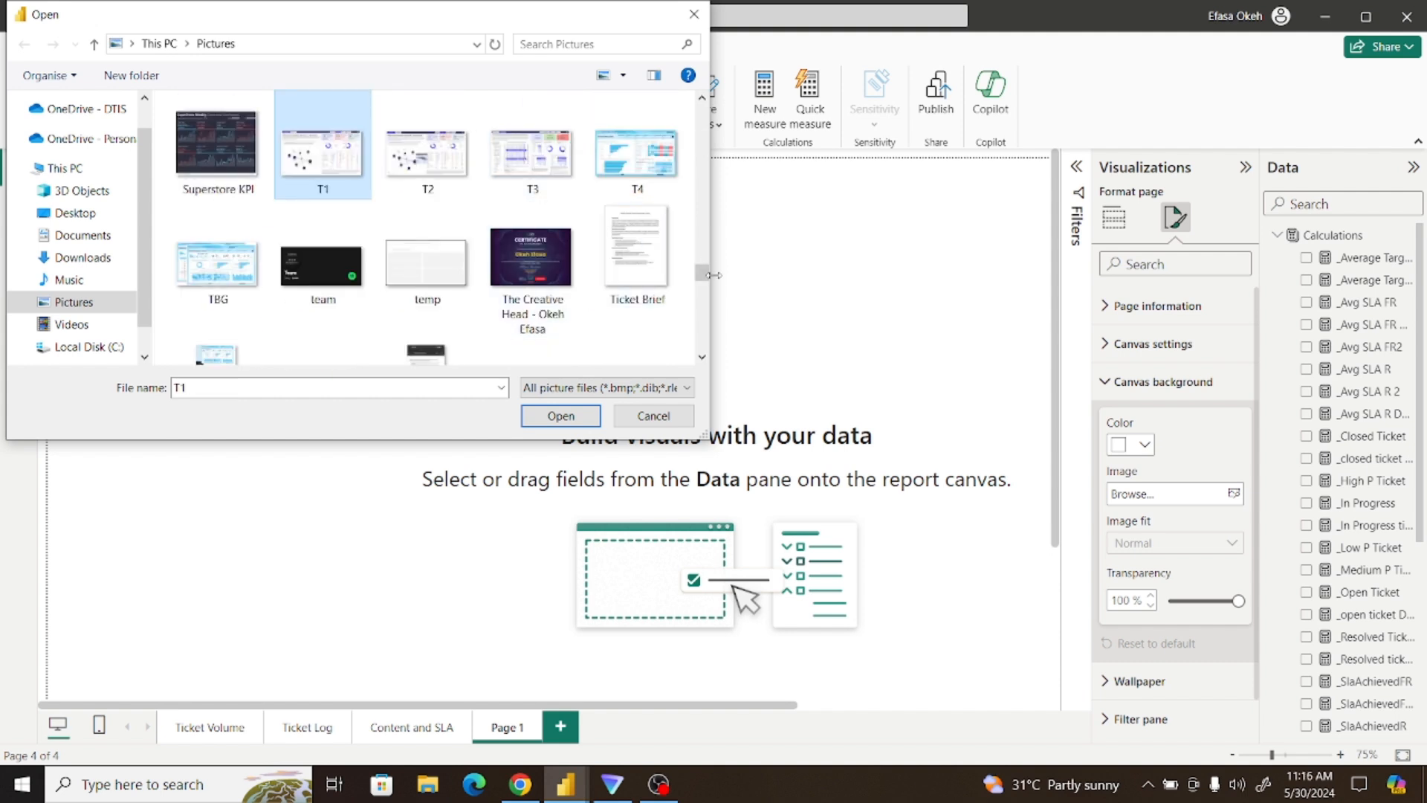
scroll(703, 355, down, 3)
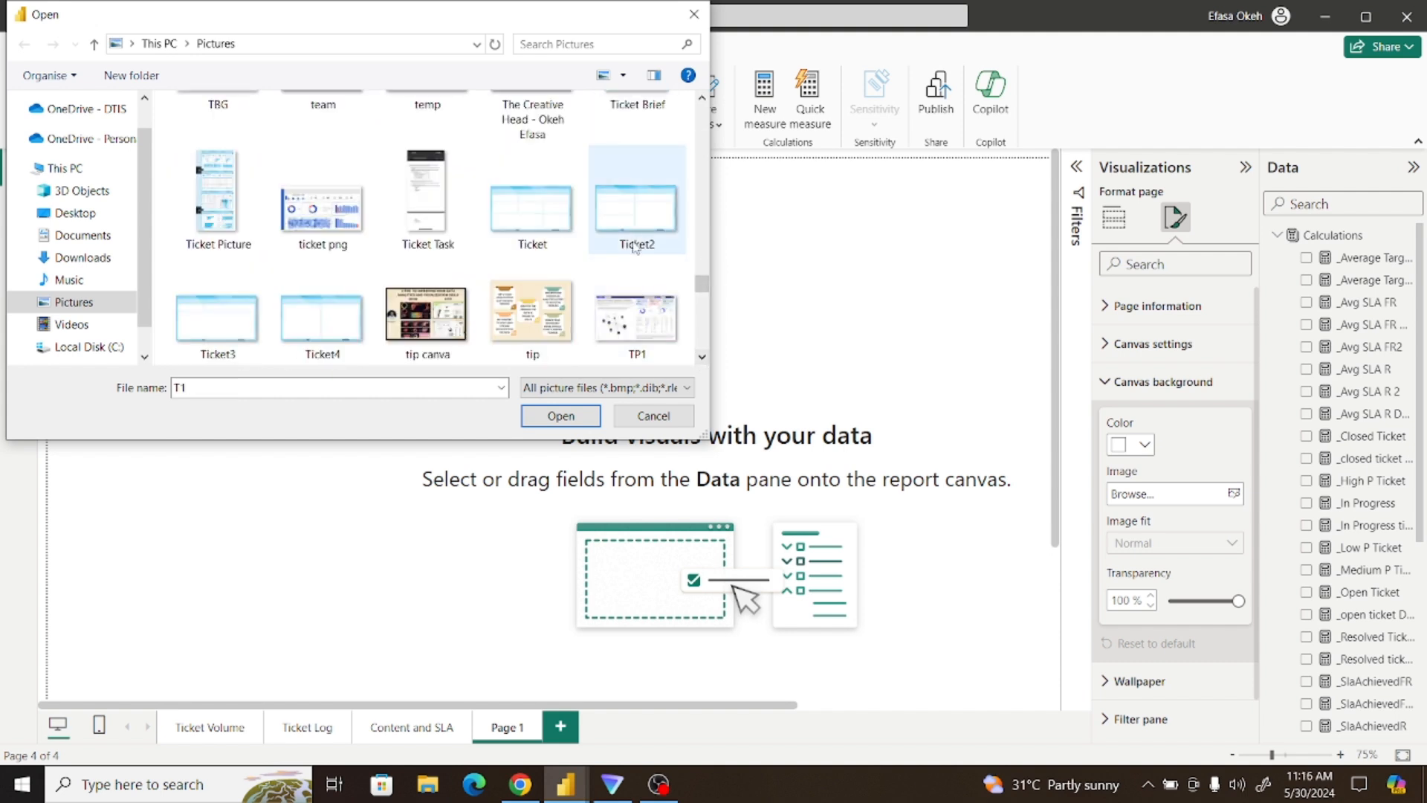
click(324, 321)
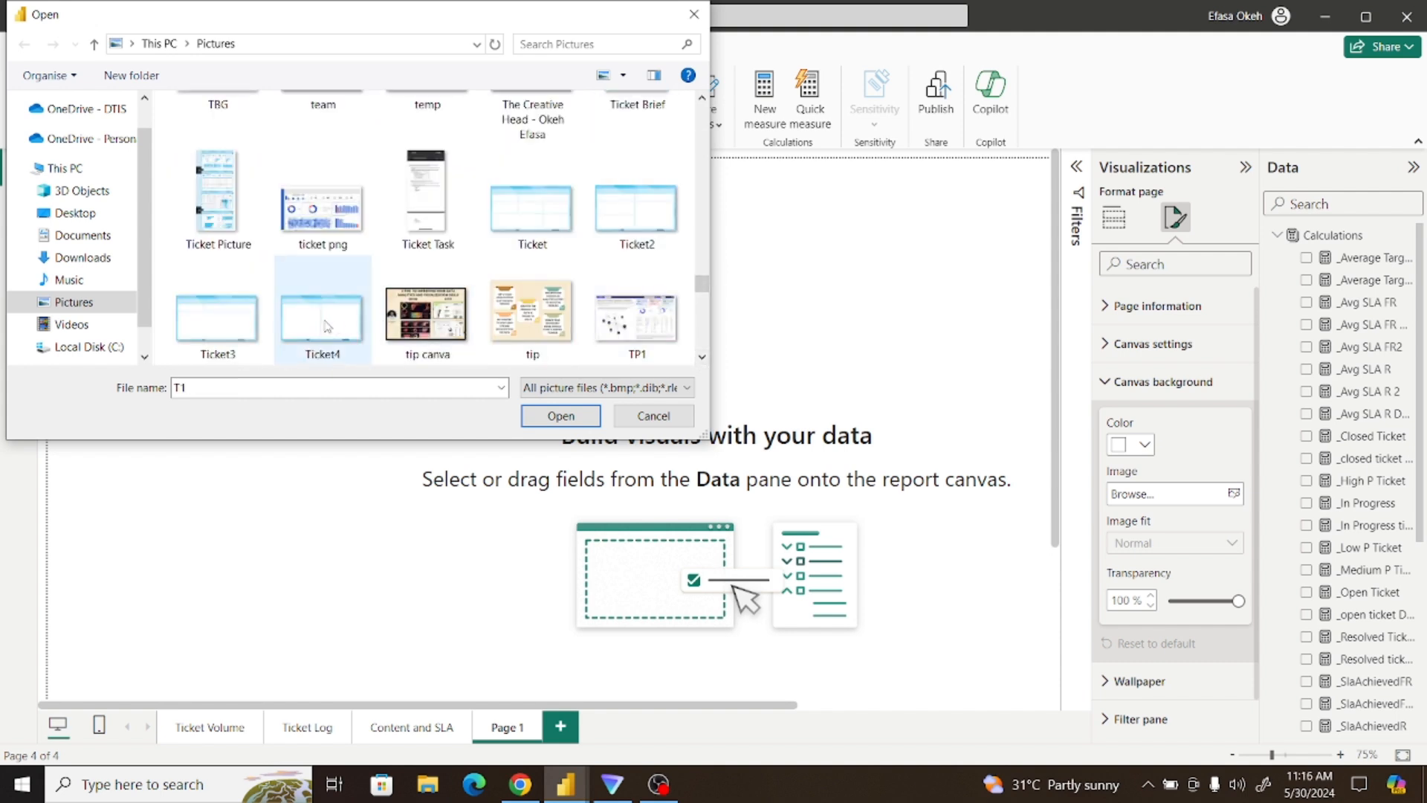
click(554, 417)
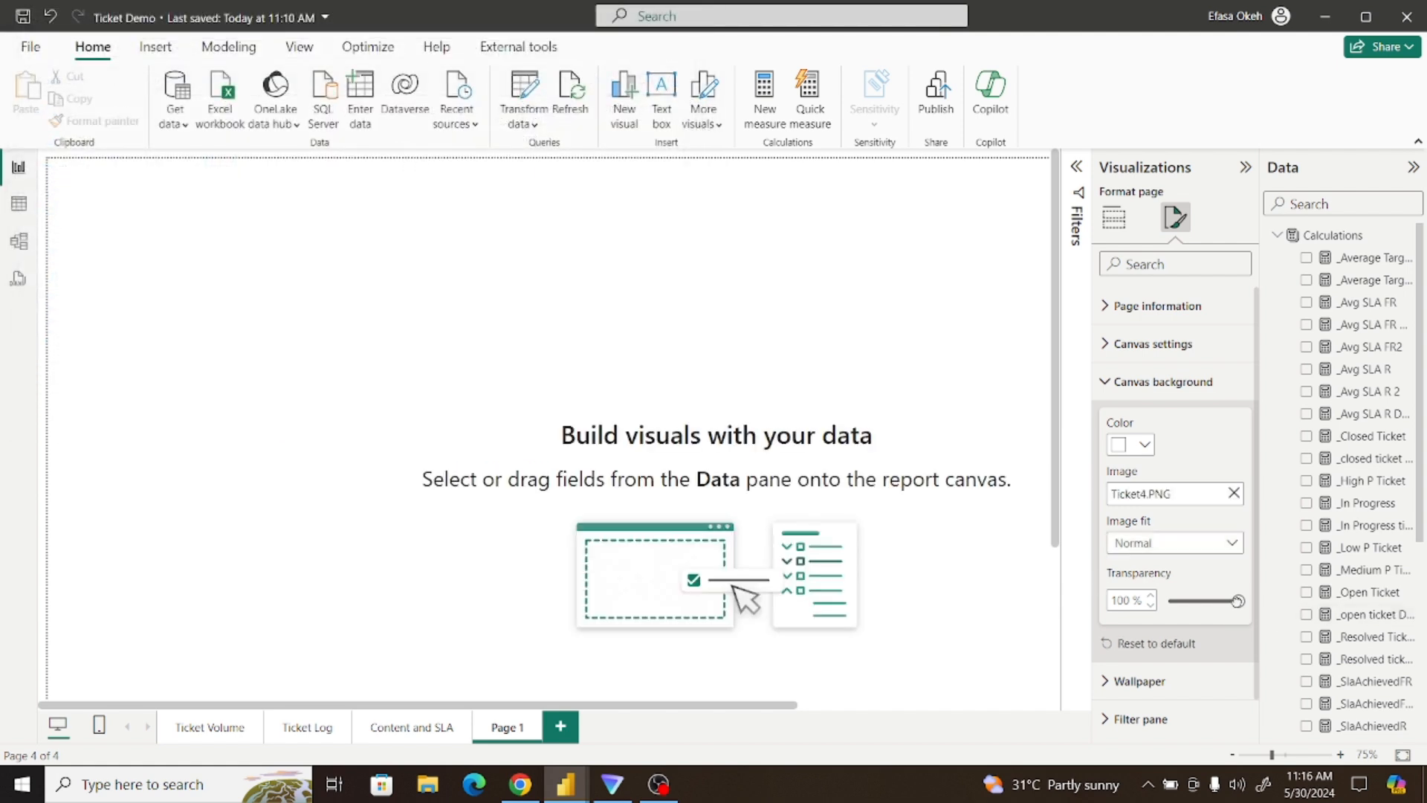
Set the canvas background's transparency to 0% and its image fit to Fit
drag(1238, 601, 1168, 600)
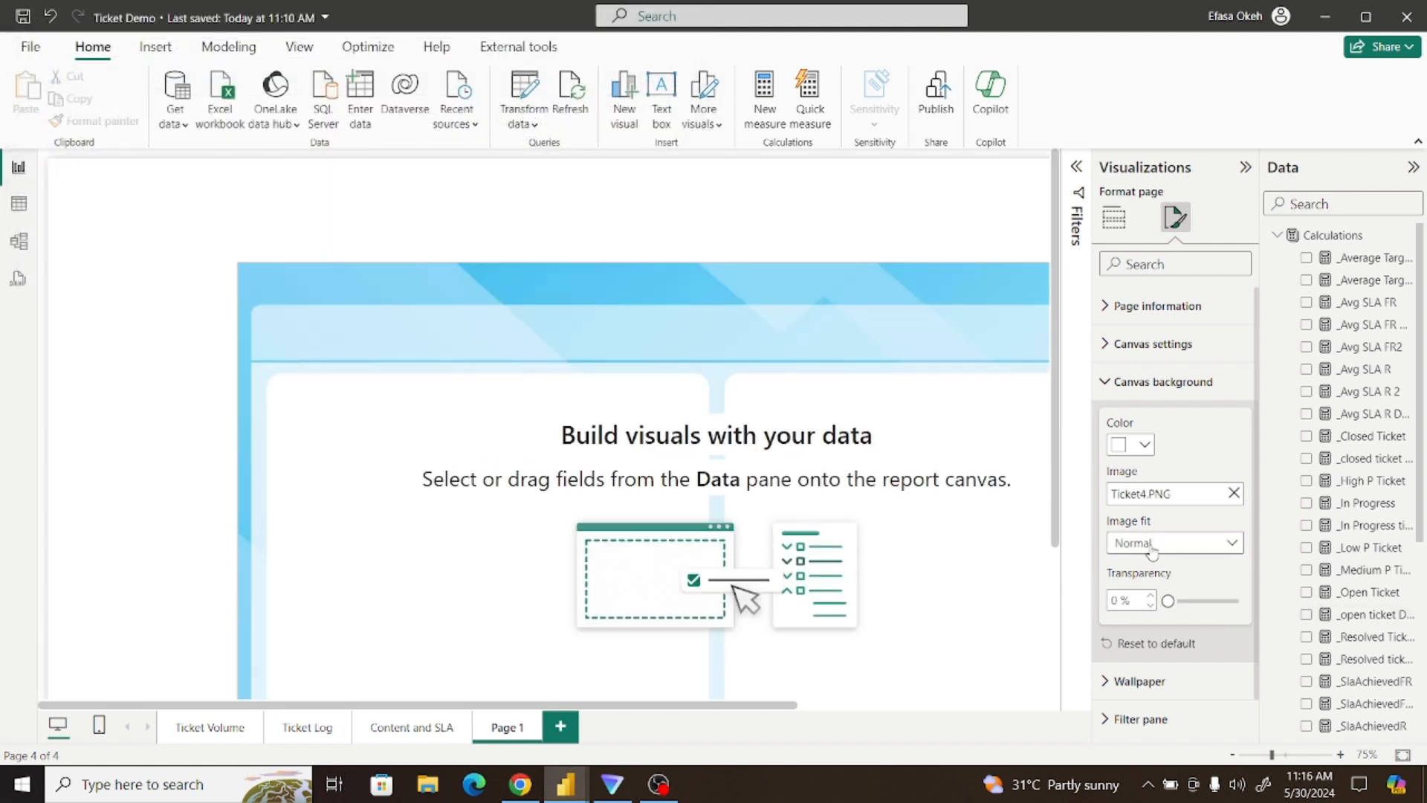
click(1154, 544)
click(1151, 585)
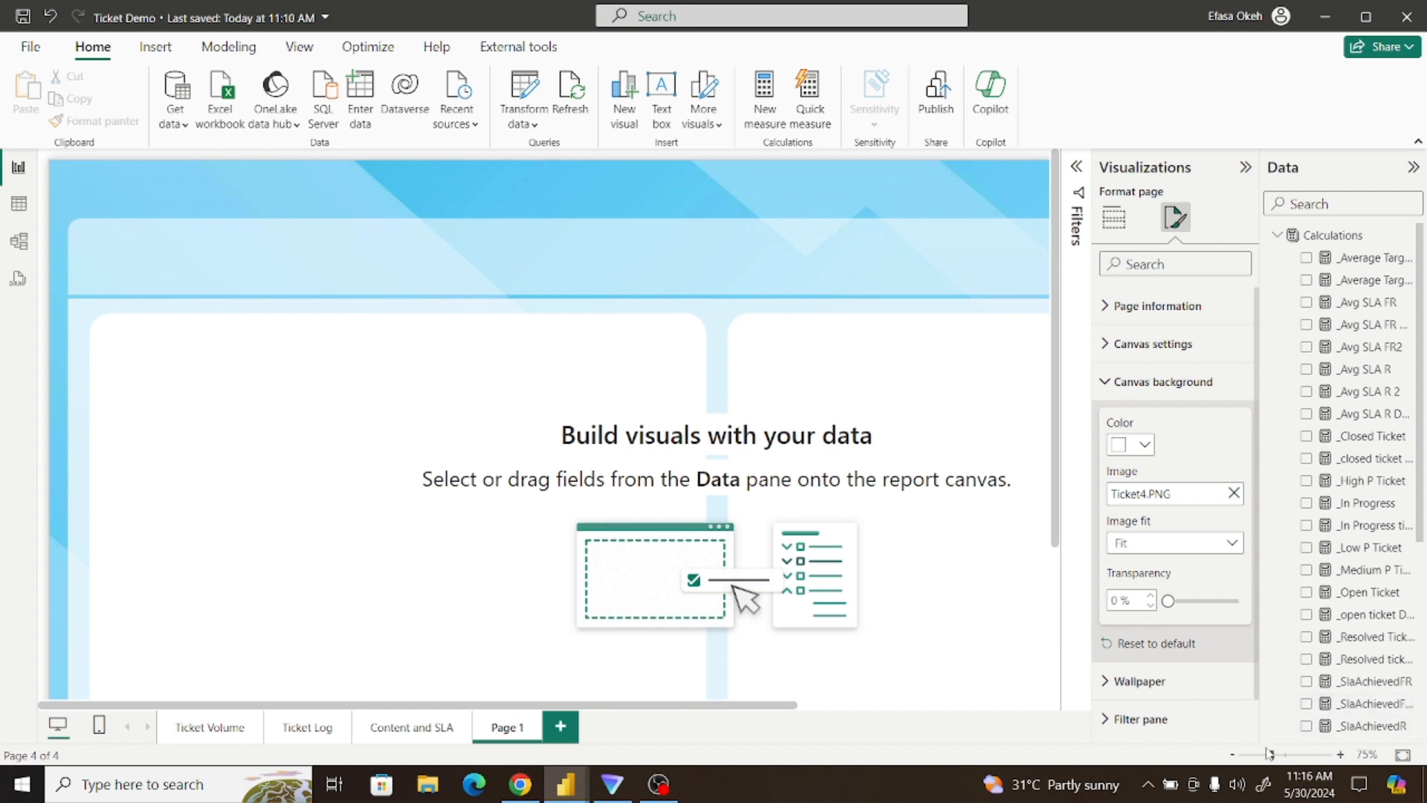
drag(1272, 755, 1261, 755)
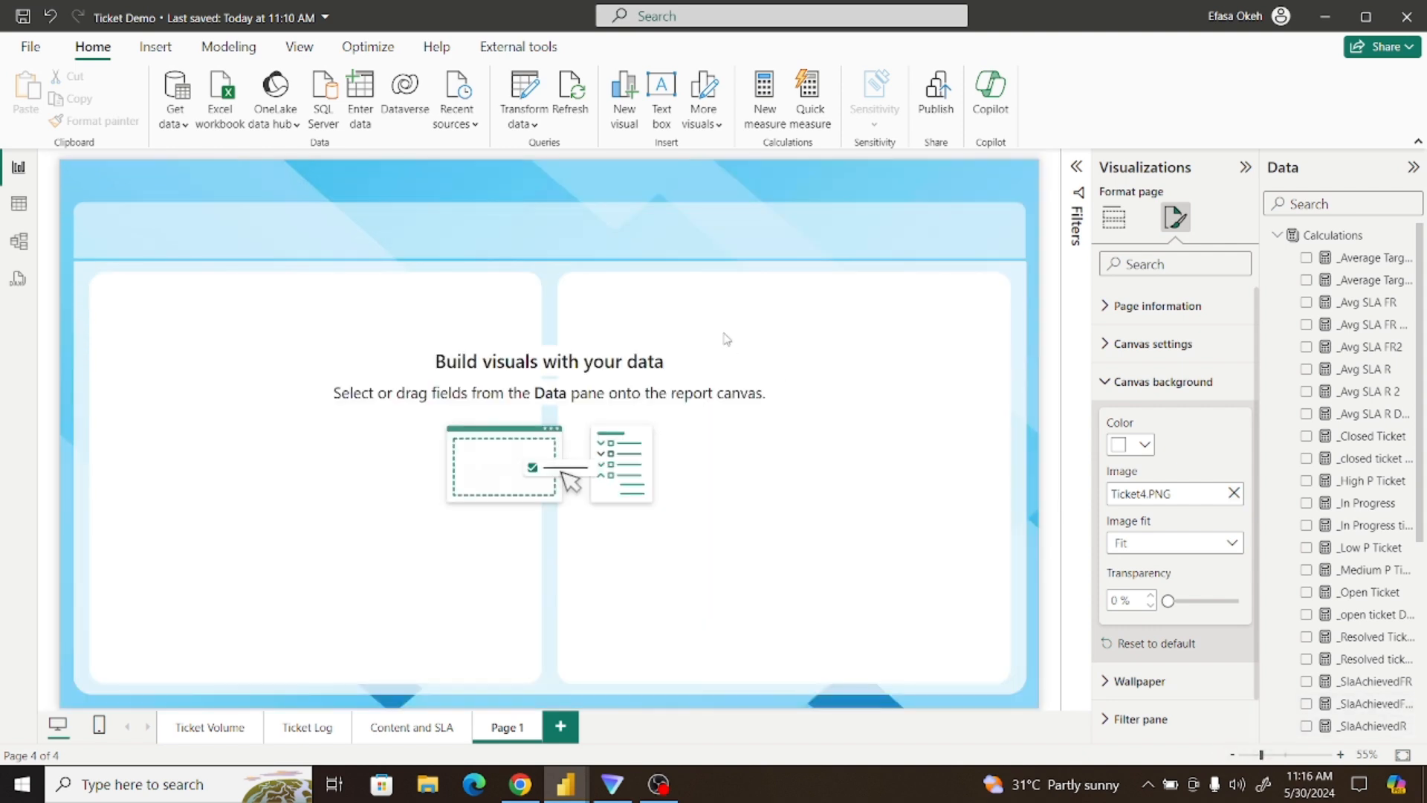
Rename the new page as Agent Performance
double_click(504, 732)
key(BackSpace)
key(BackSpace)
key(BackSpace)
key(BackSpace)
key(BackSpace)
text(Agent Performance)
key(Return)
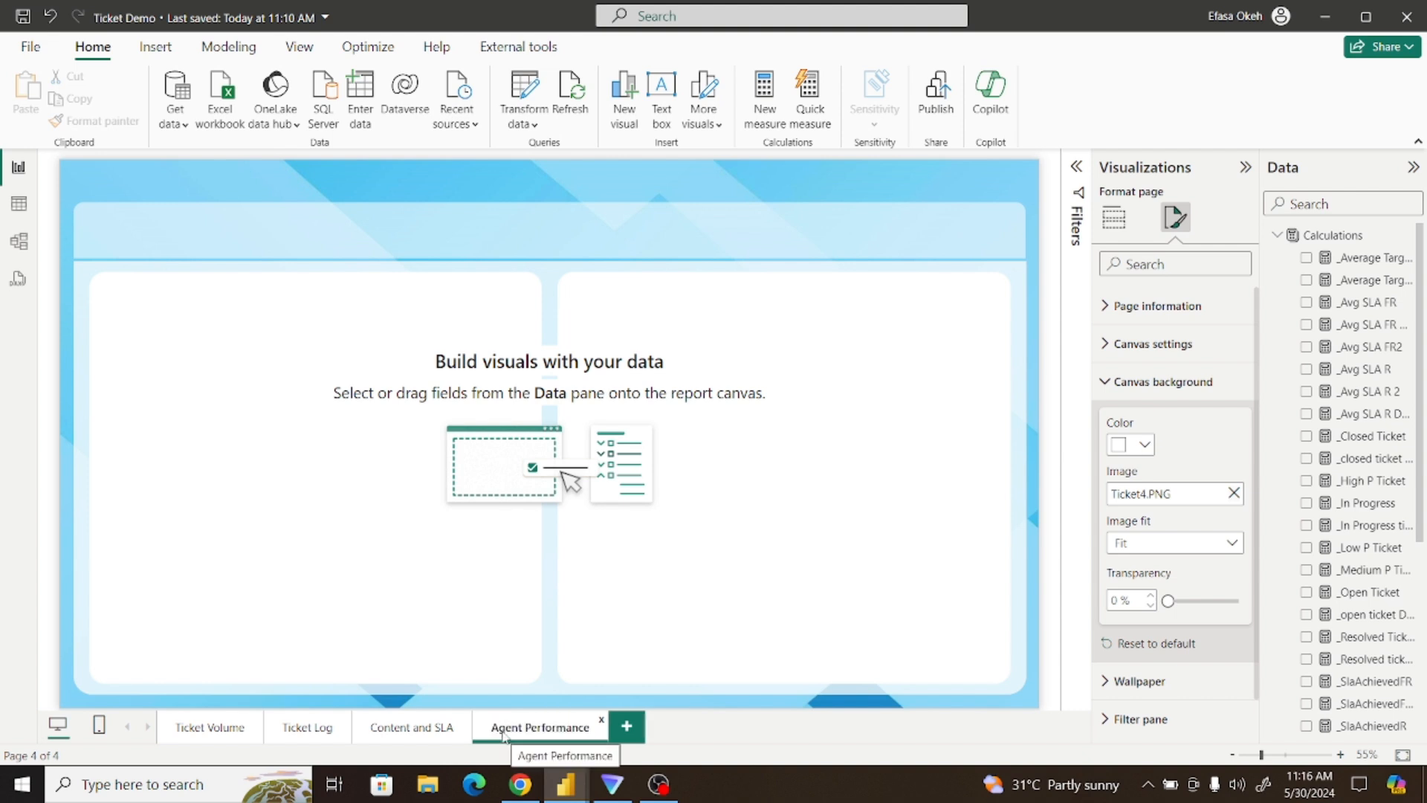
click(727, 659)
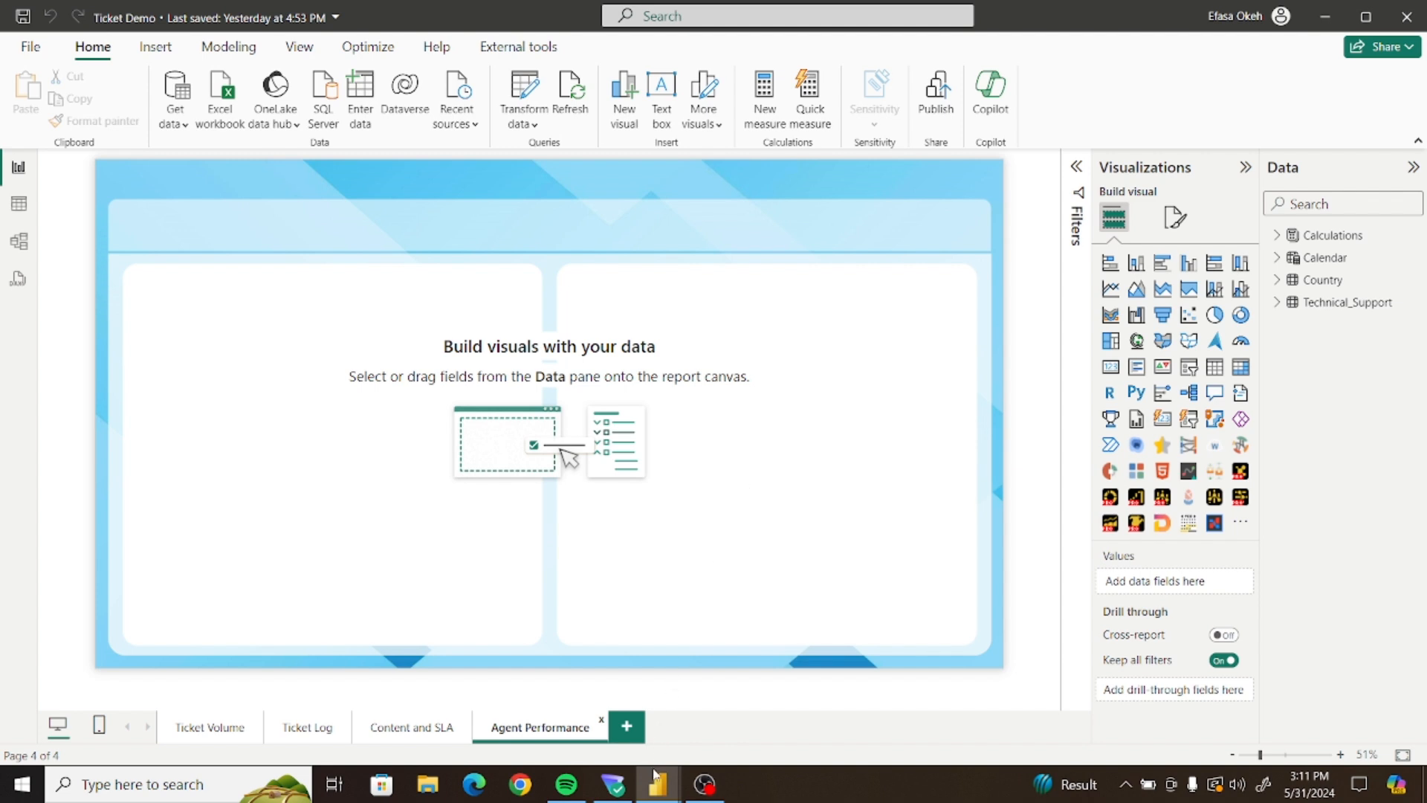
Switch to the Ticket Analysis report and examine the visuals on its Agent Performance page
mouse_move(654, 776)
click(569, 709)
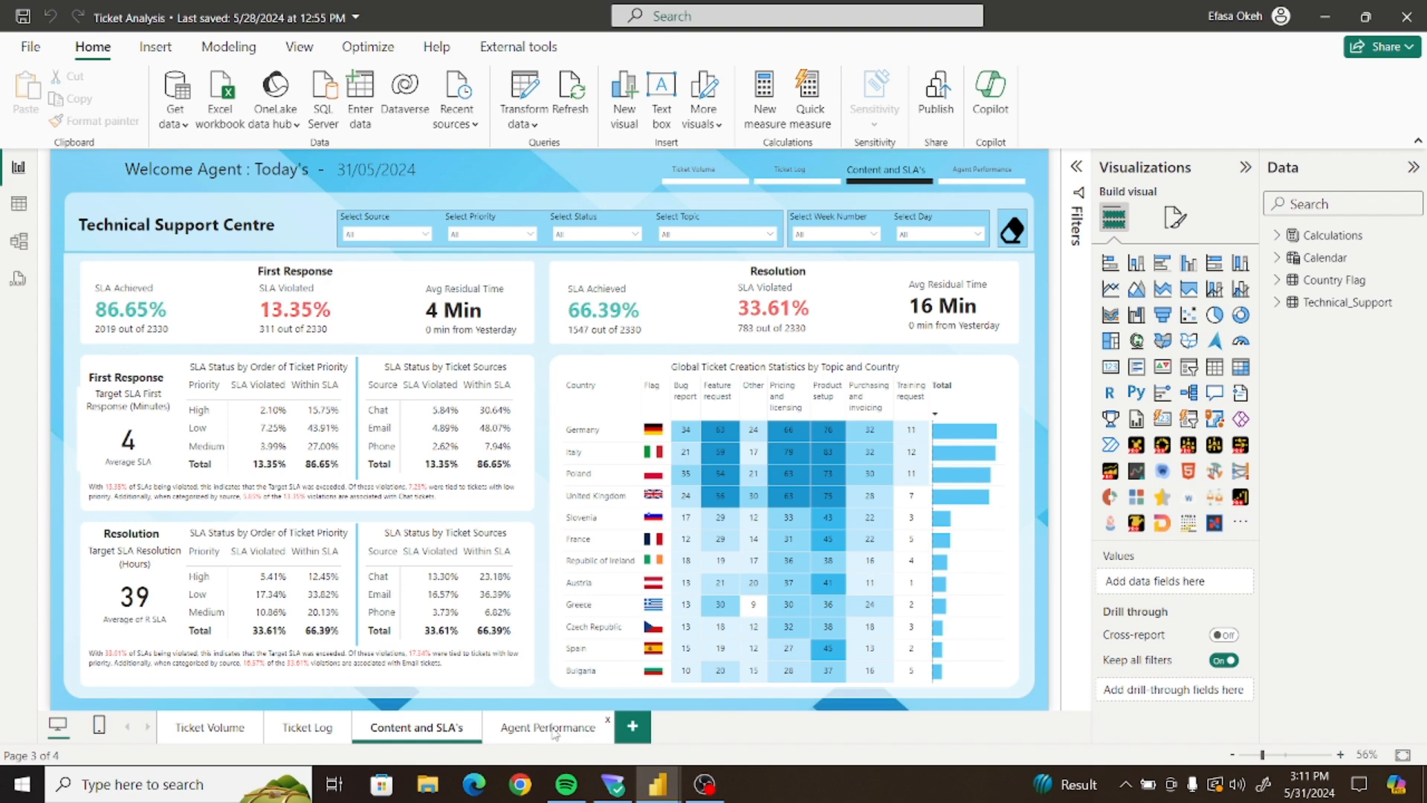
click(550, 727)
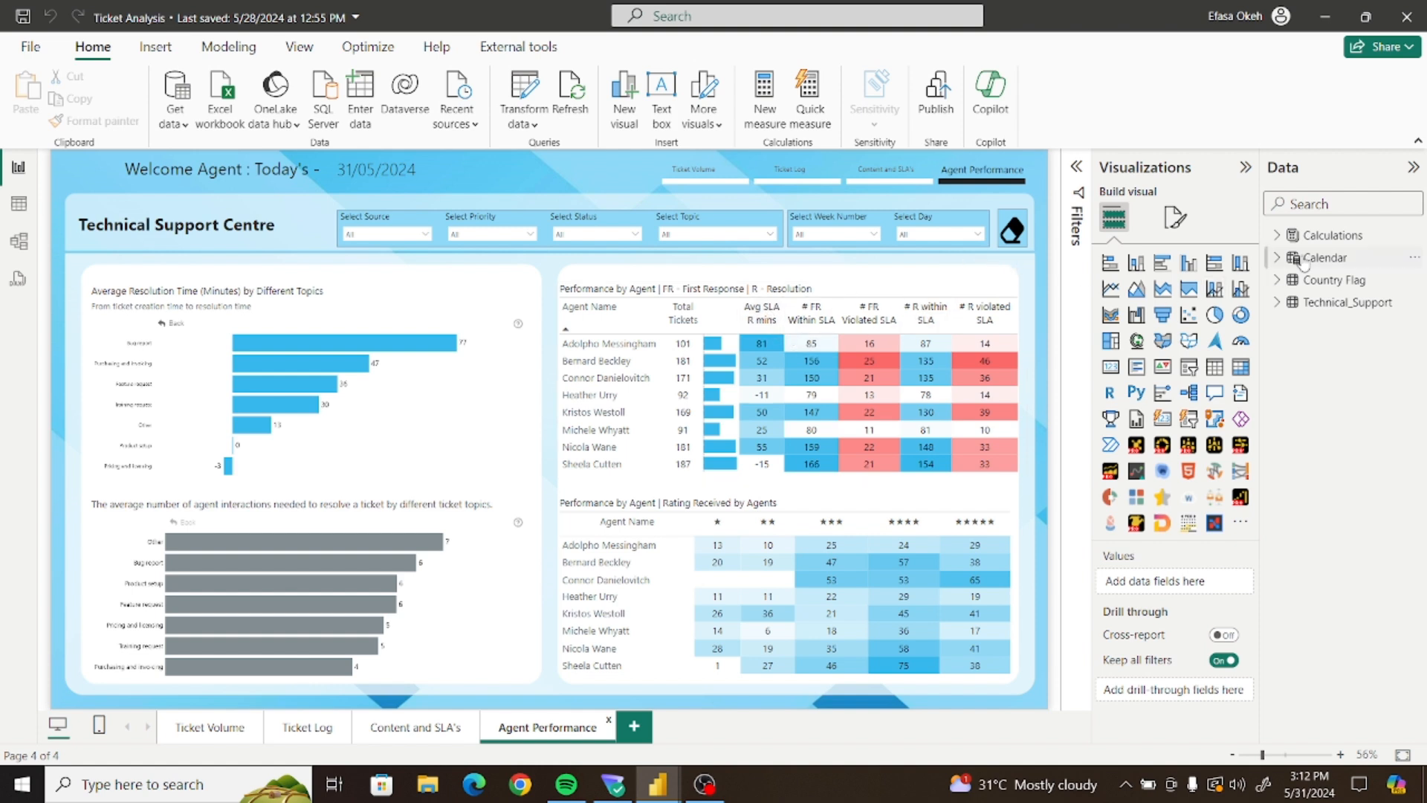
Copy the whole DAX formula of the _avg SLA Overall R measure used in the agent performance matrix, then collapse the formula bar
click(1275, 237)
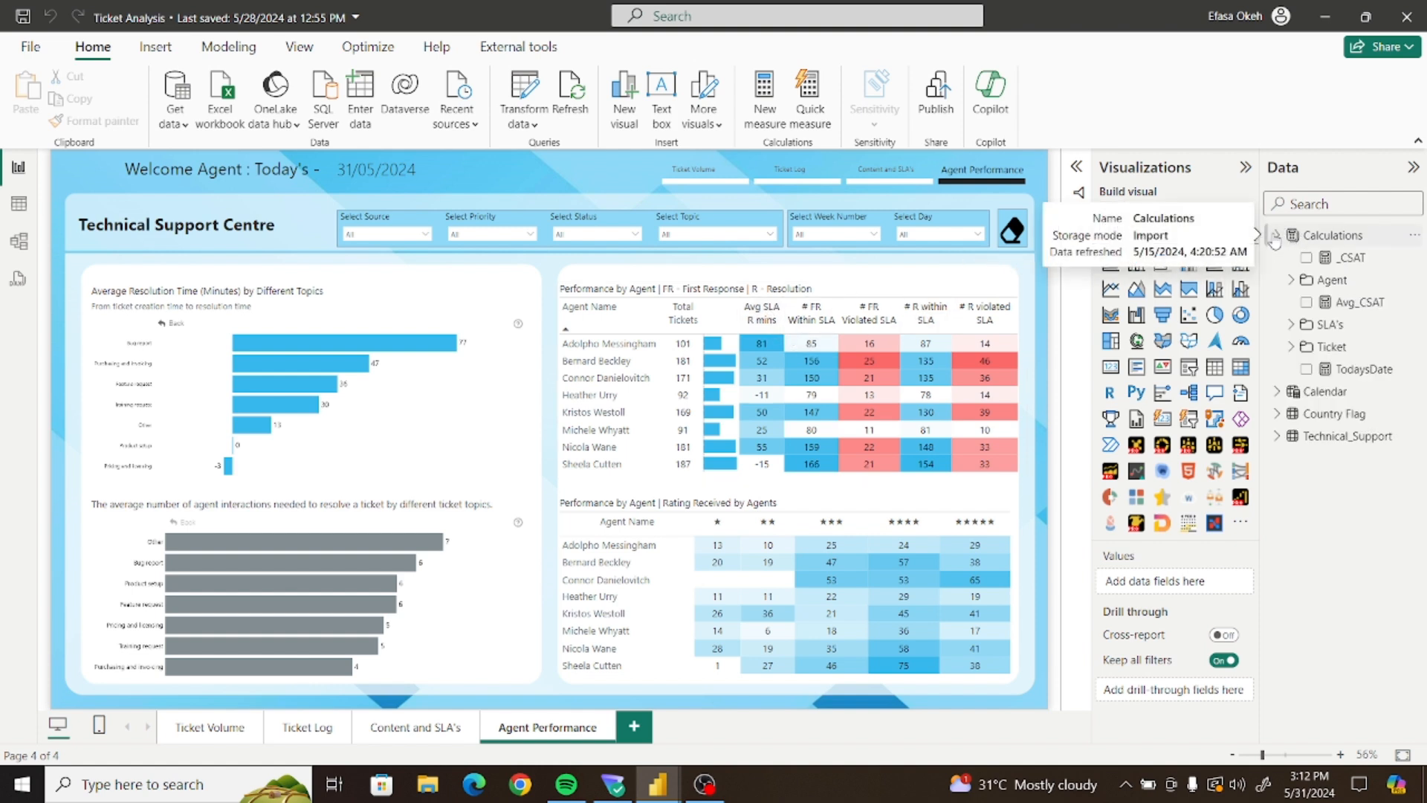
click(994, 293)
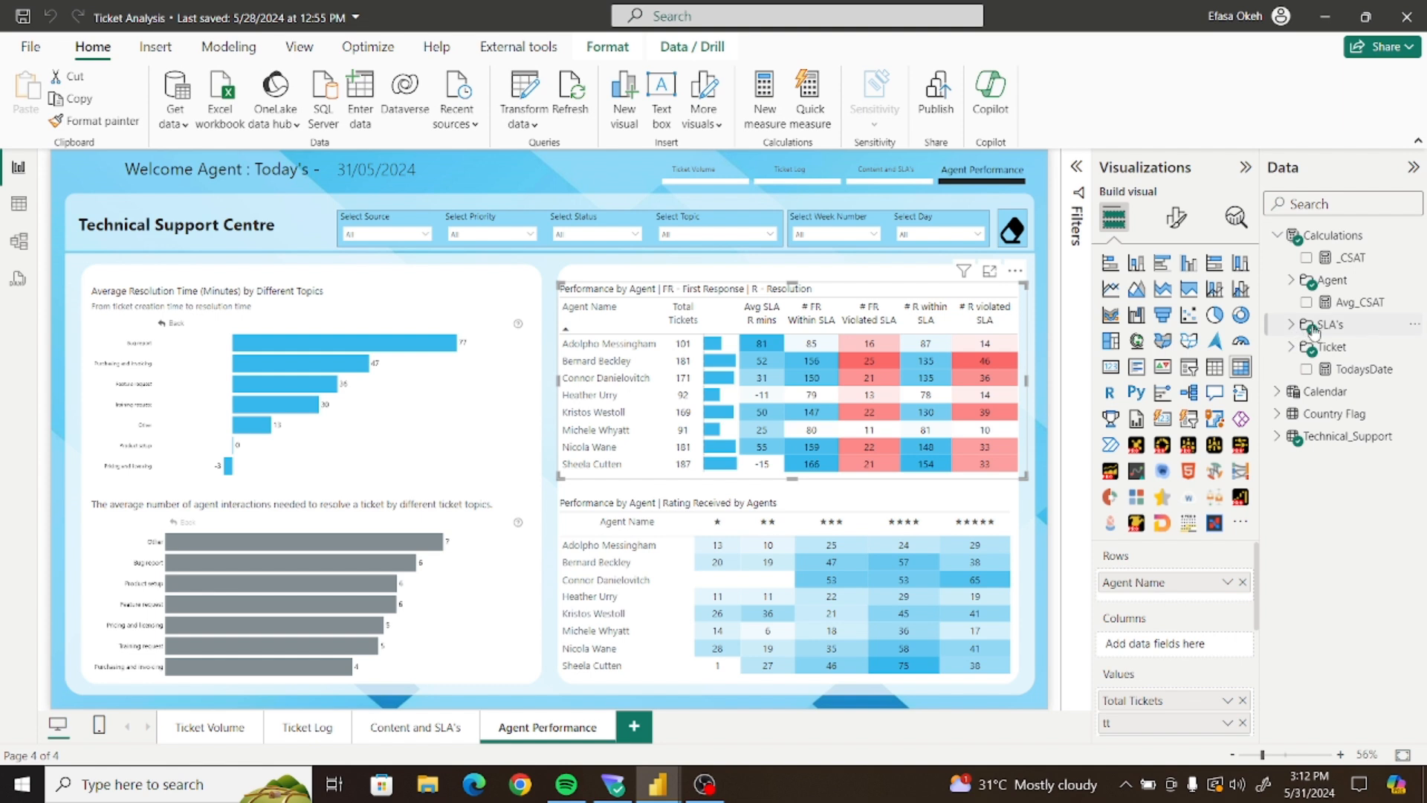
click(1293, 325)
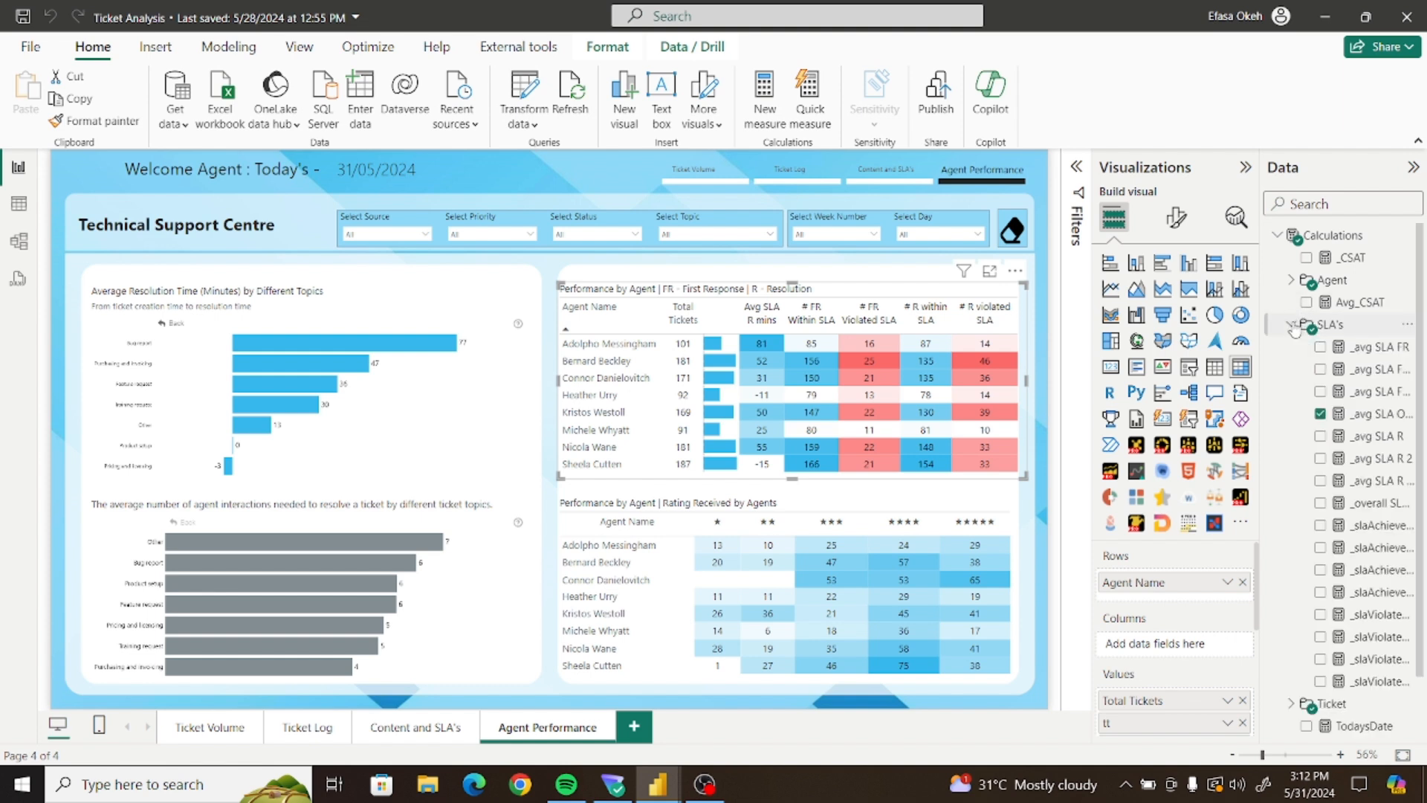
click(1376, 415)
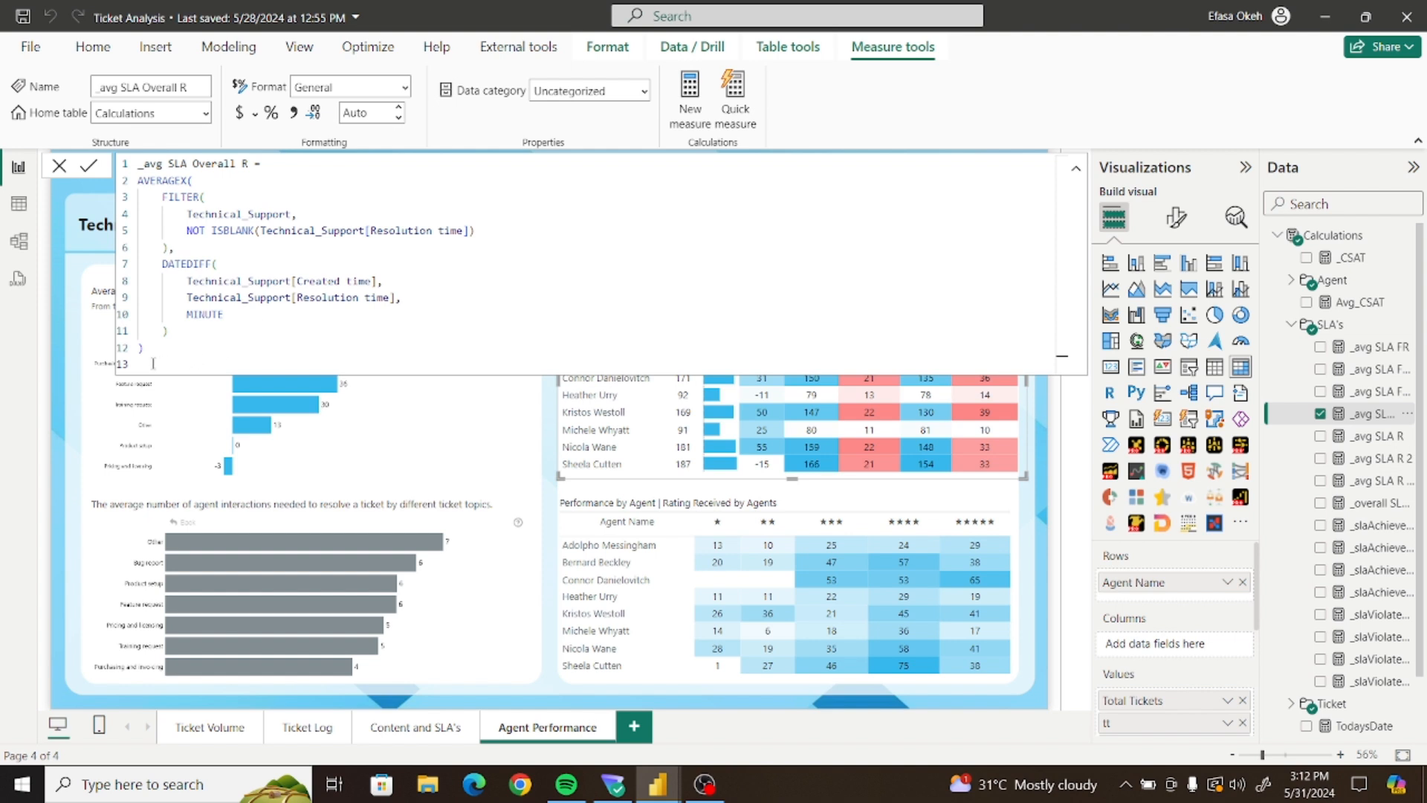
drag(153, 364, 89, 152)
key(ctrl+c)
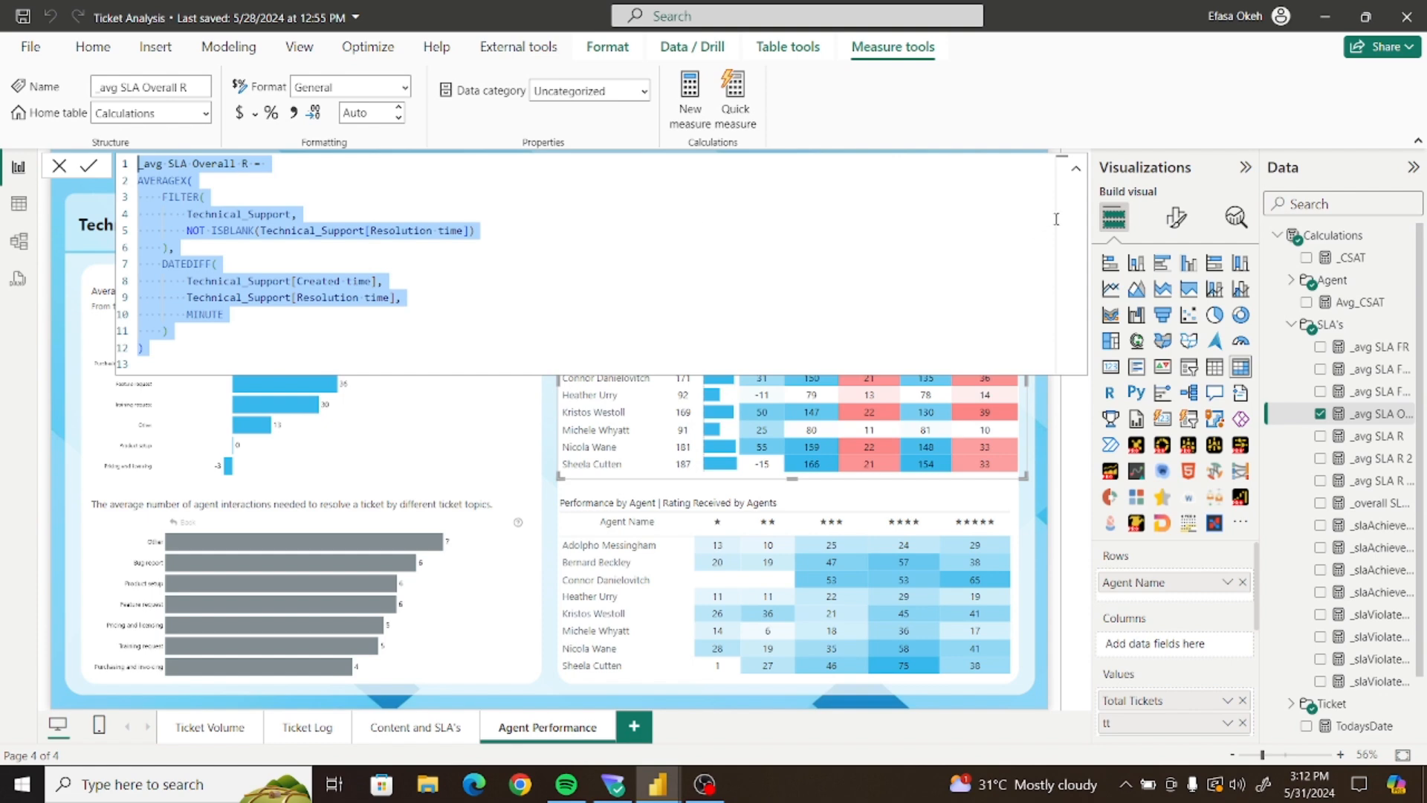
click(1076, 170)
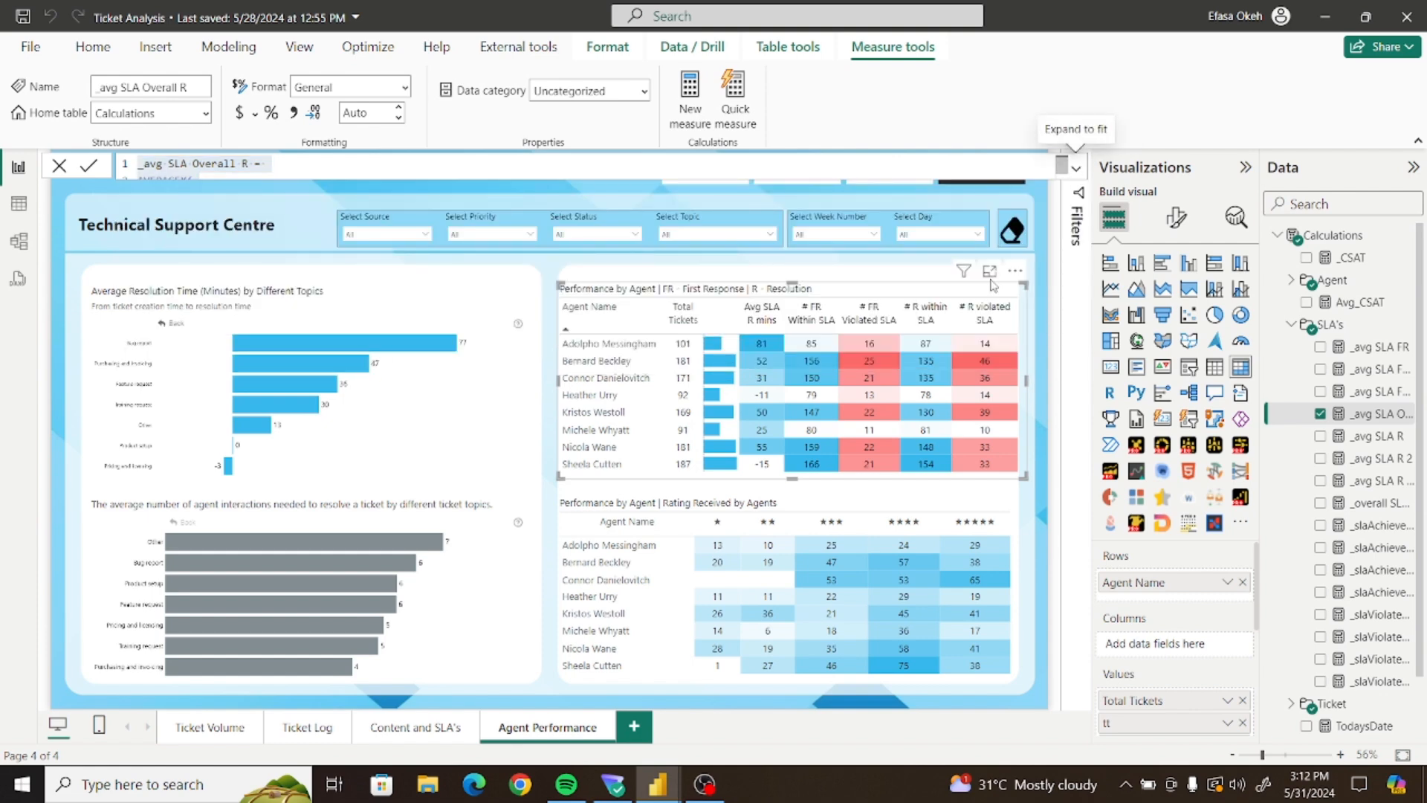
Switch to the Ticket Demo report and paste the copied formula into a new measure in the Calculations table
mouse_move(669, 773)
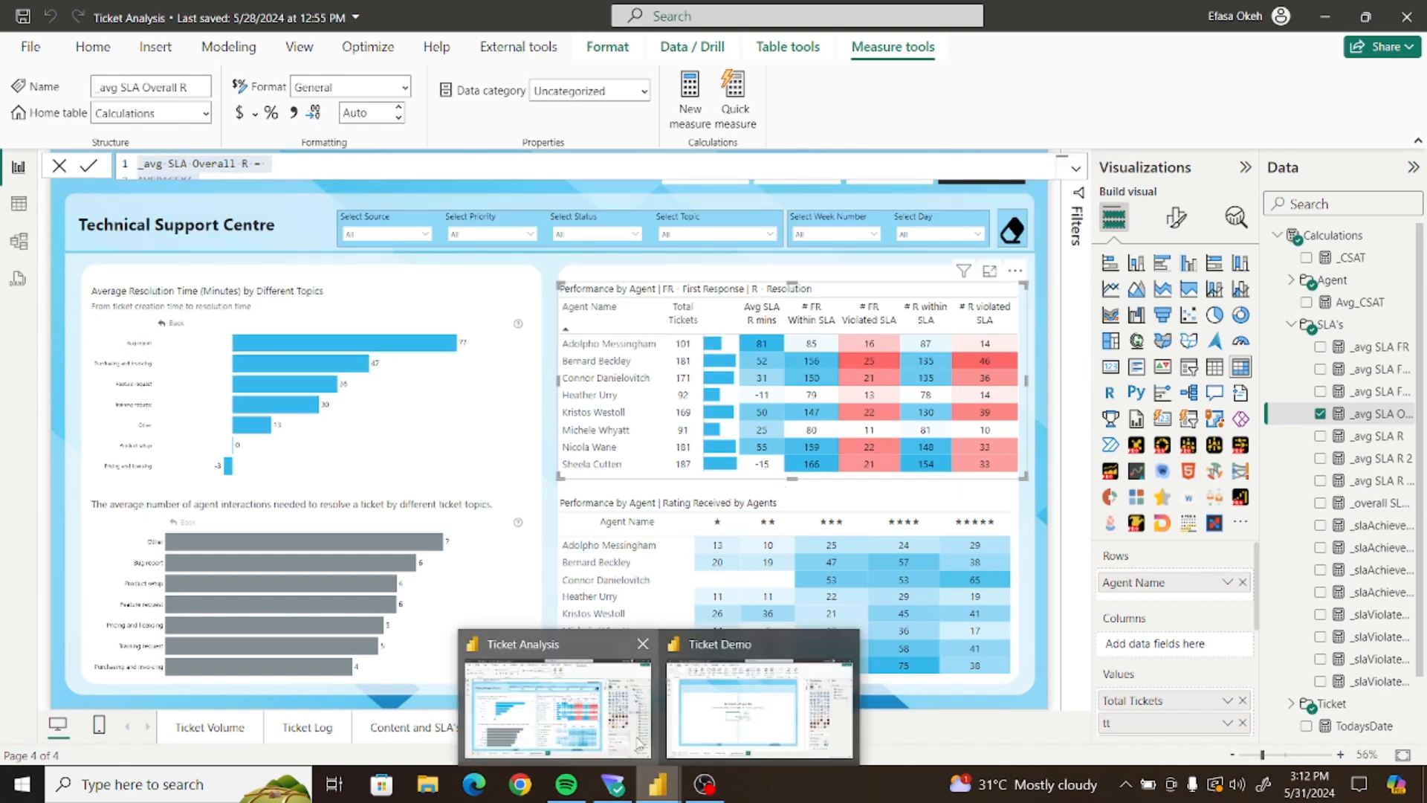
click(743, 703)
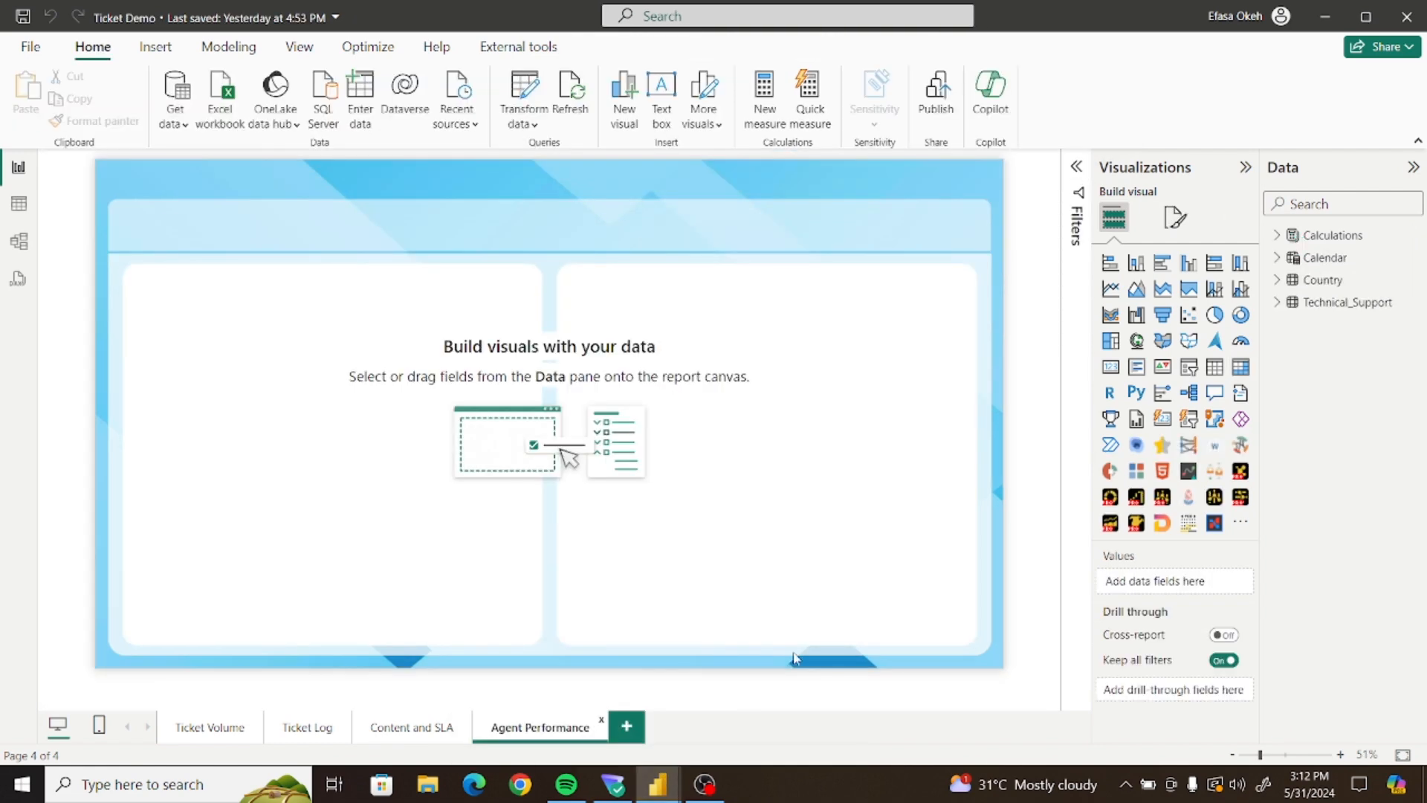
click(1328, 237)
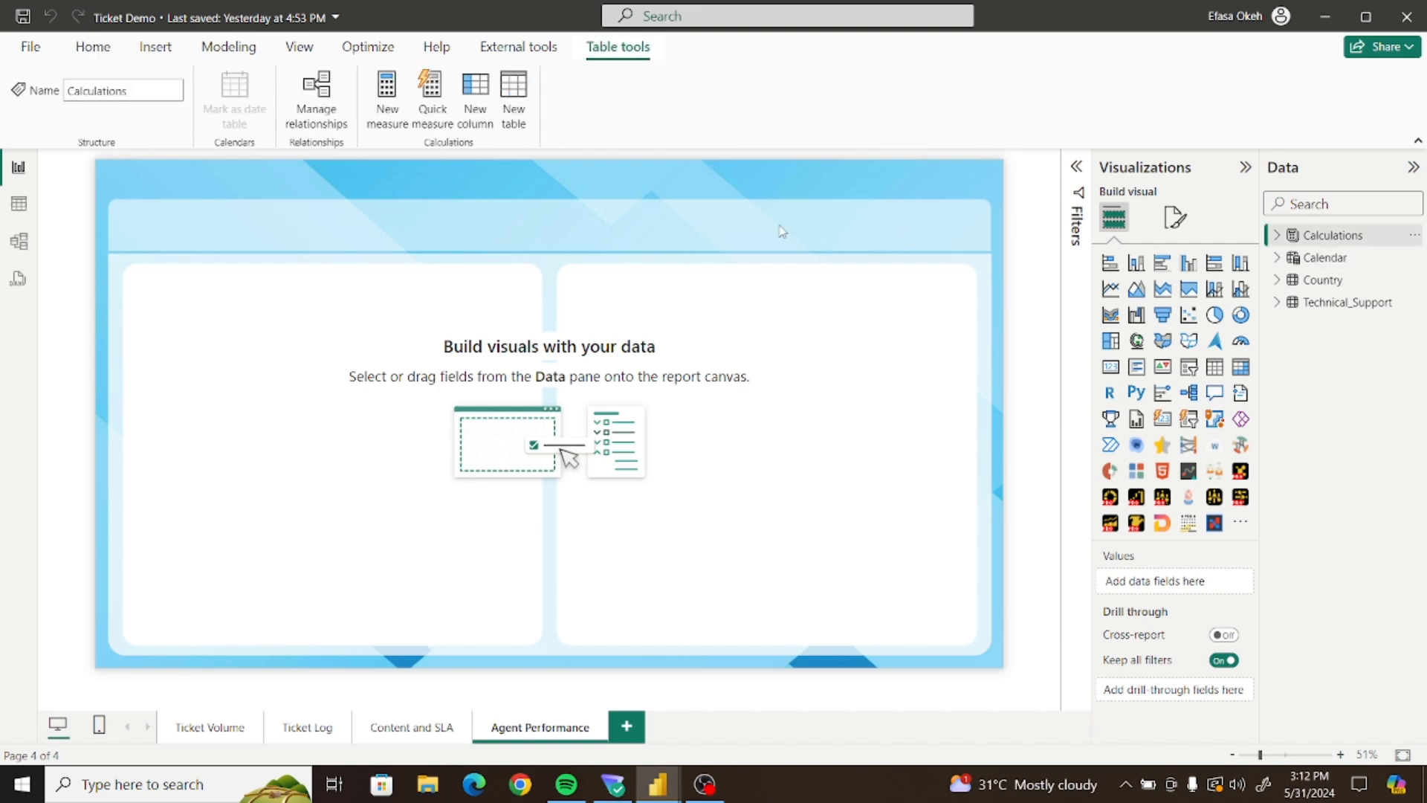
click(394, 100)
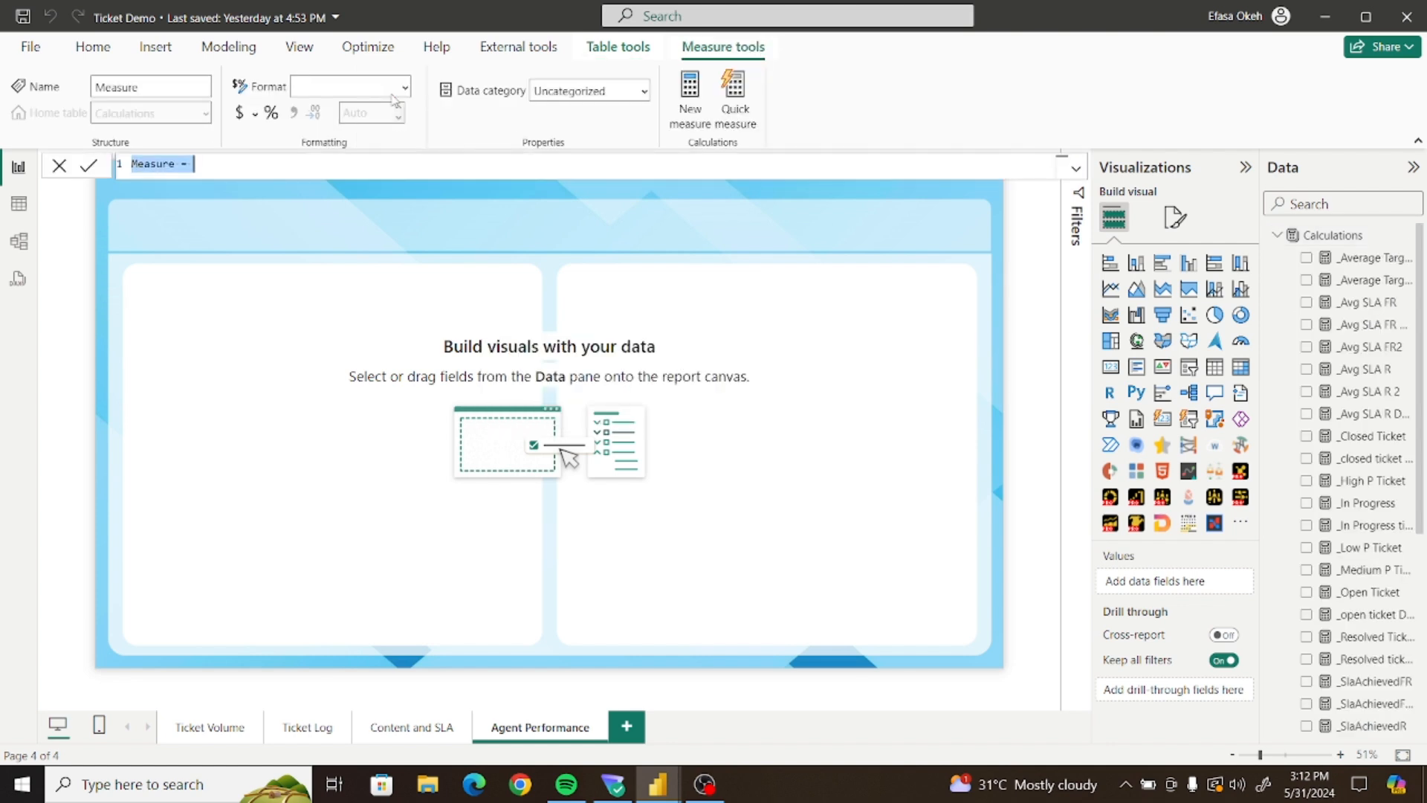
key(ctrl+v)
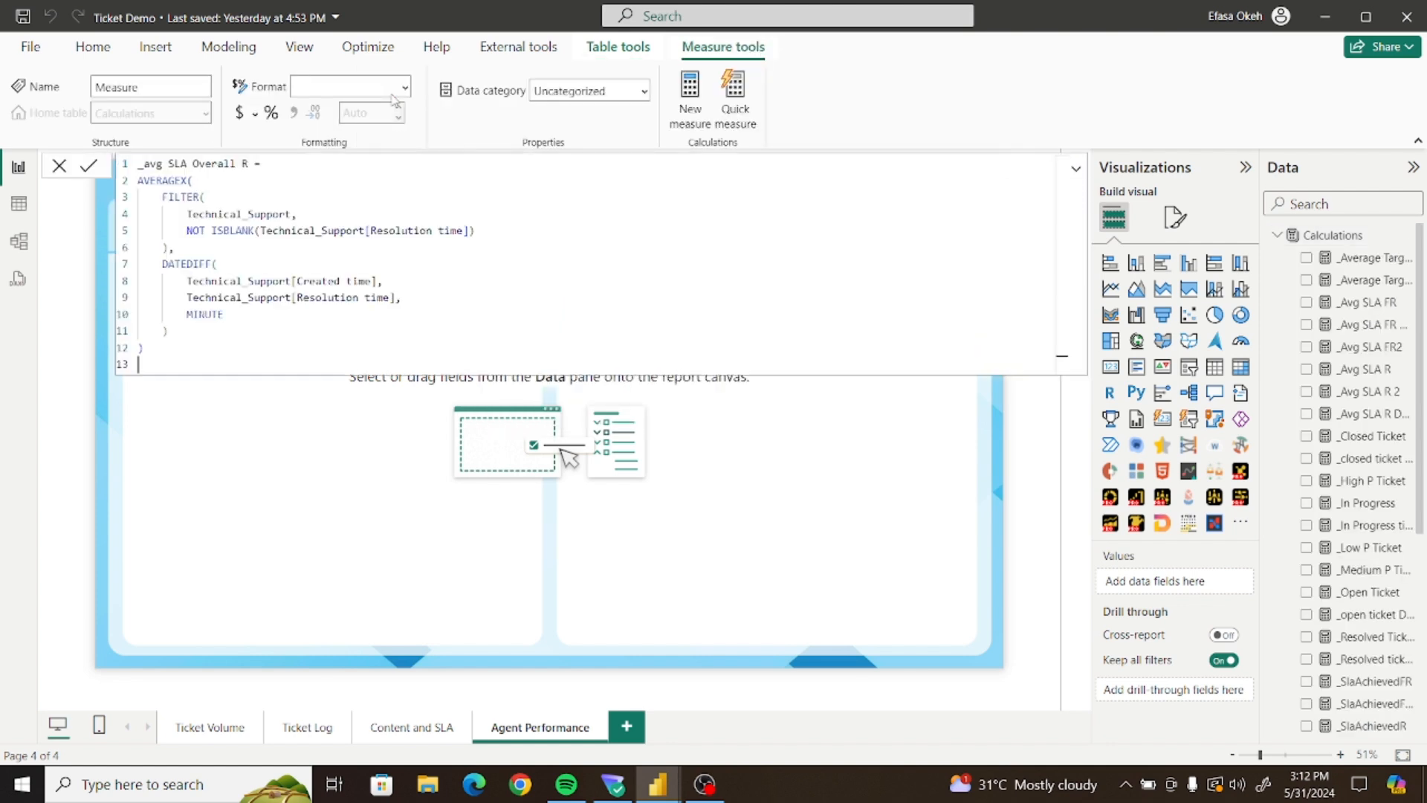
Capitalise the pasted measure's name as _Avg SLA Overall R, review its DATEDIFF block, then commit the formula and collapse the formula bar
click(148, 164)
key(BackSpace)
text(A)
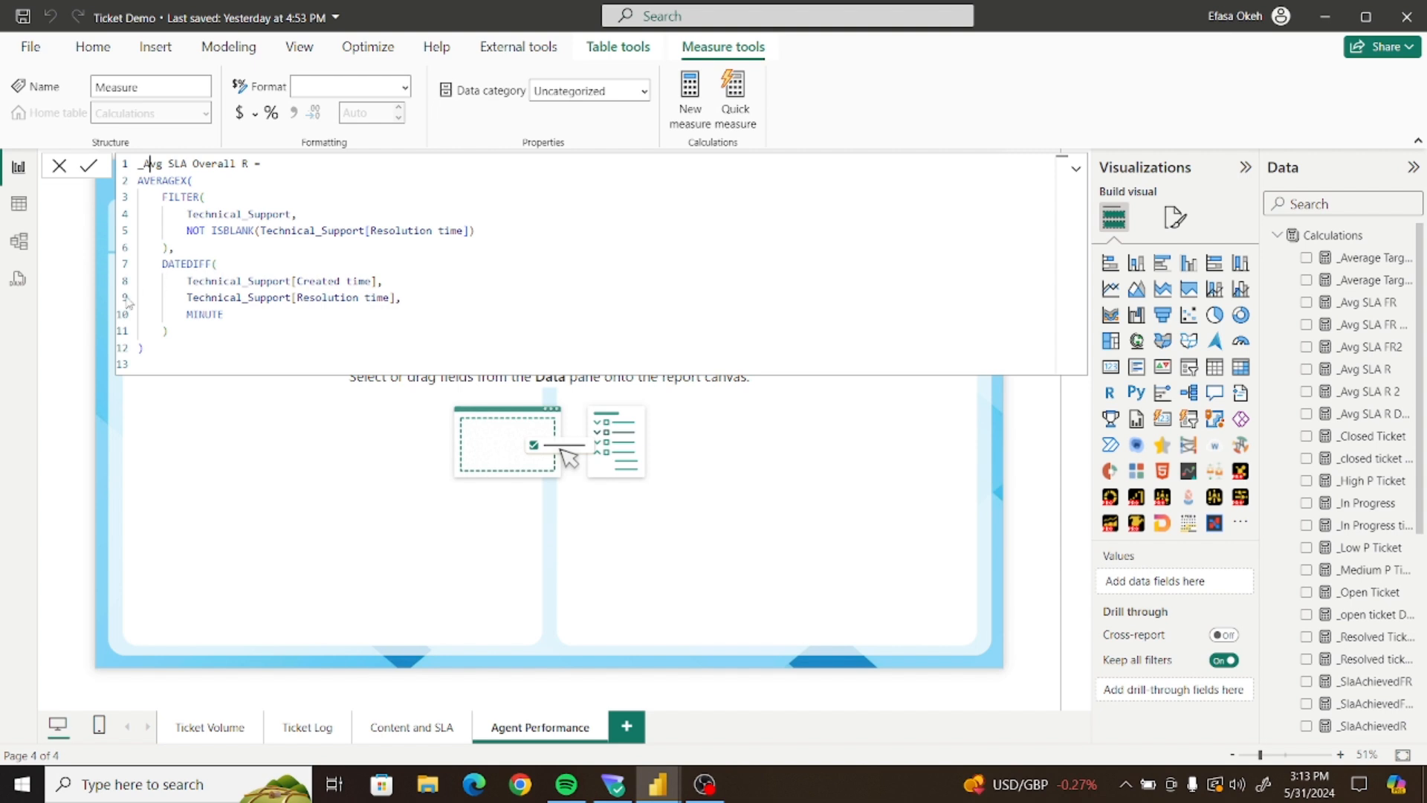
click(163, 271)
drag(162, 264, 189, 327)
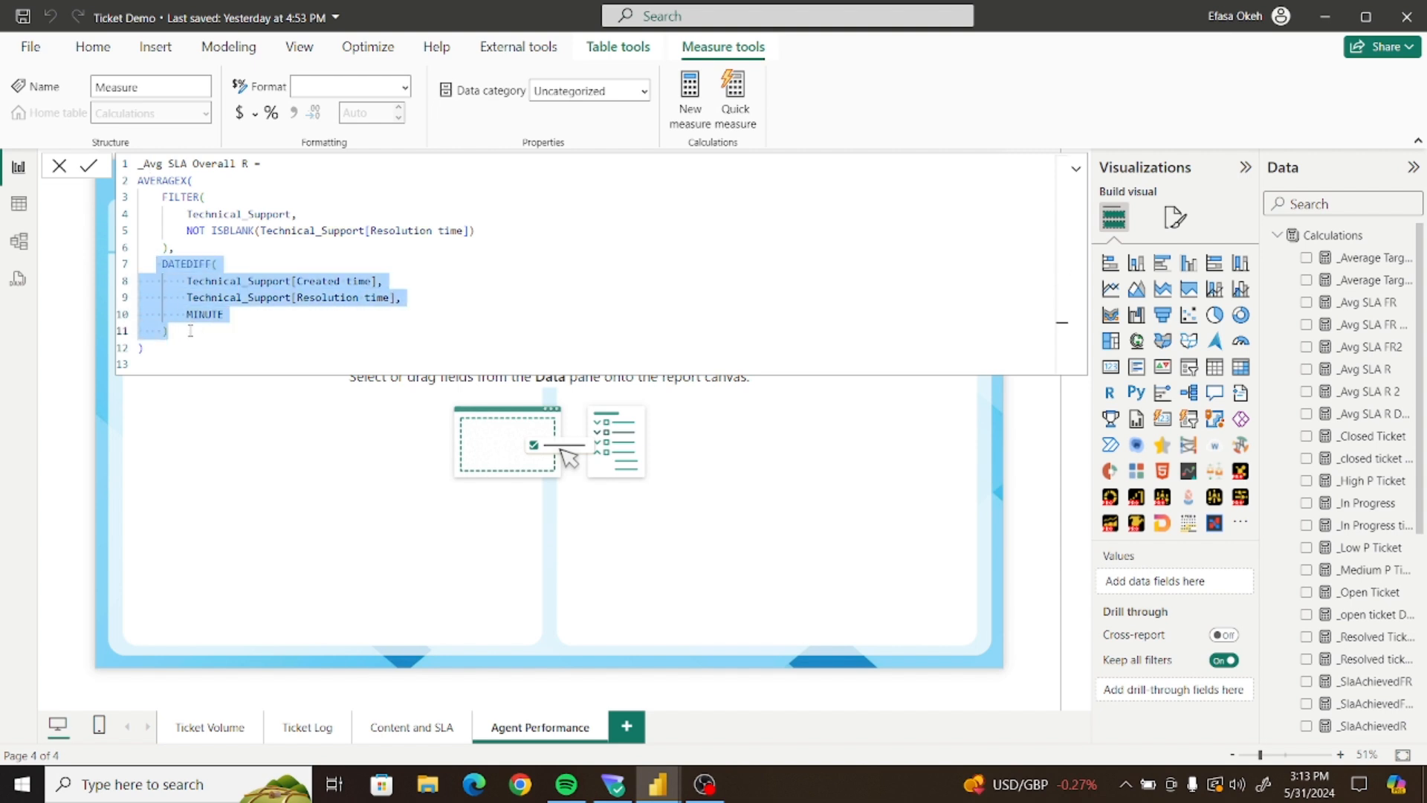
click(248, 342)
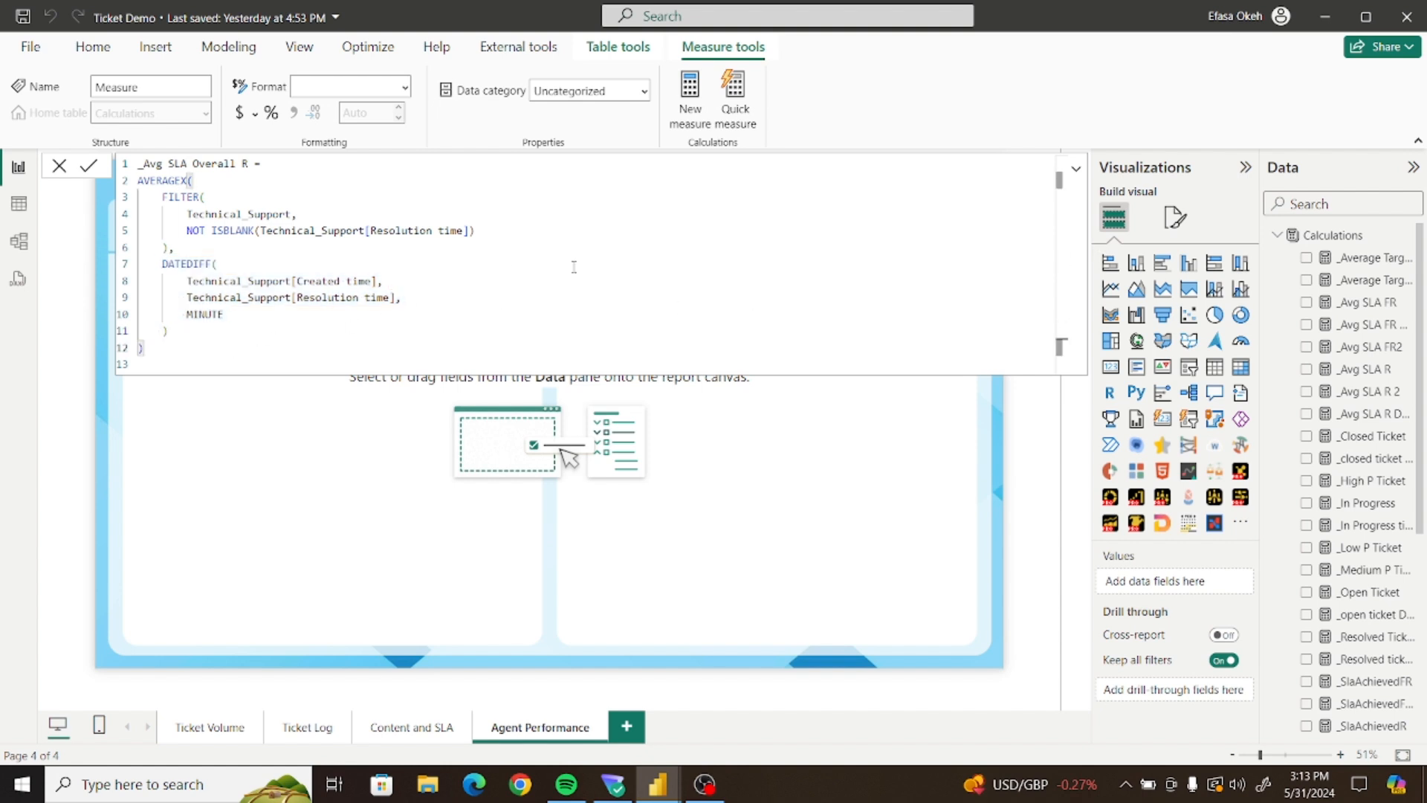
click(94, 167)
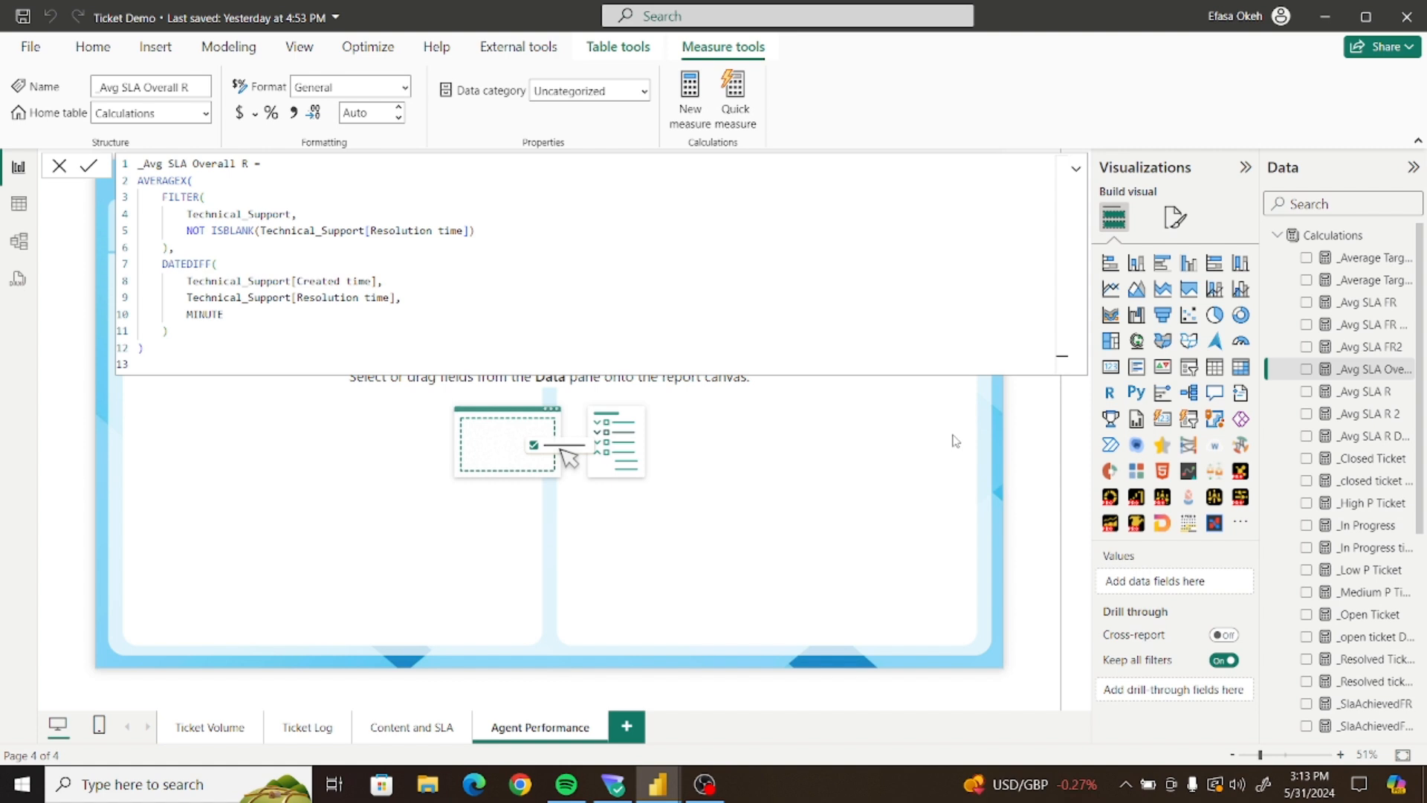
click(1075, 173)
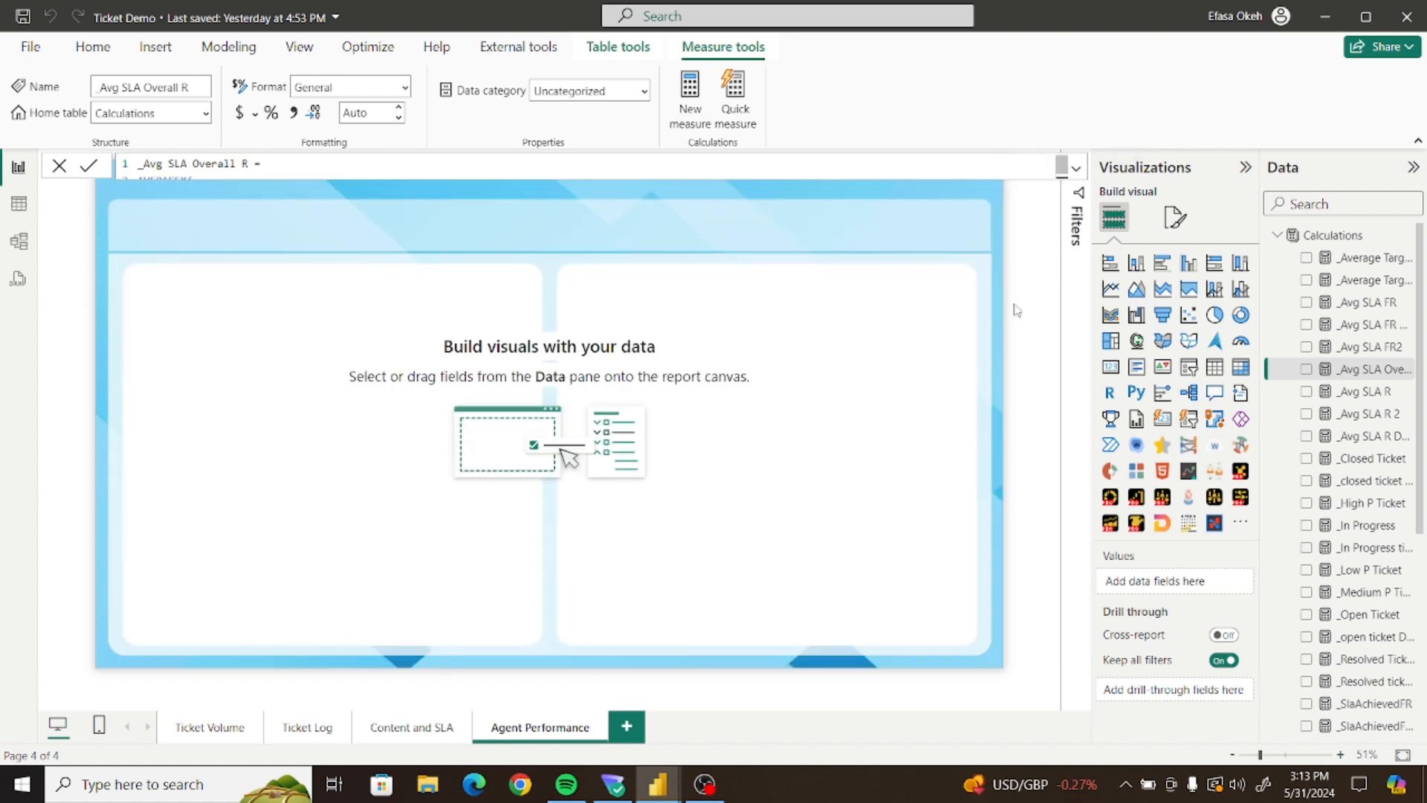
Insert a matrix visual and size it to fill the upper half of the right white card
click(939, 407)
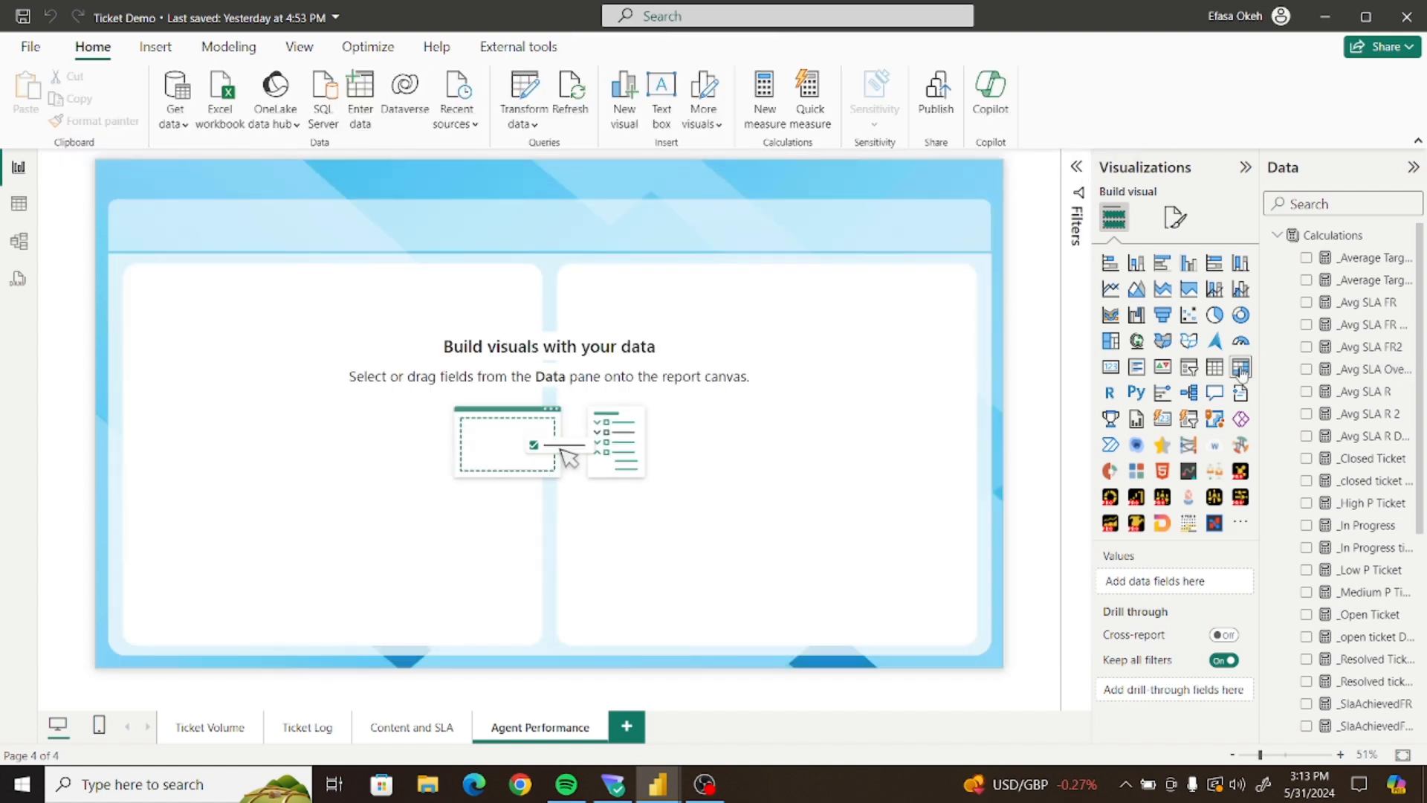
click(1241, 367)
drag(160, 210, 630, 323)
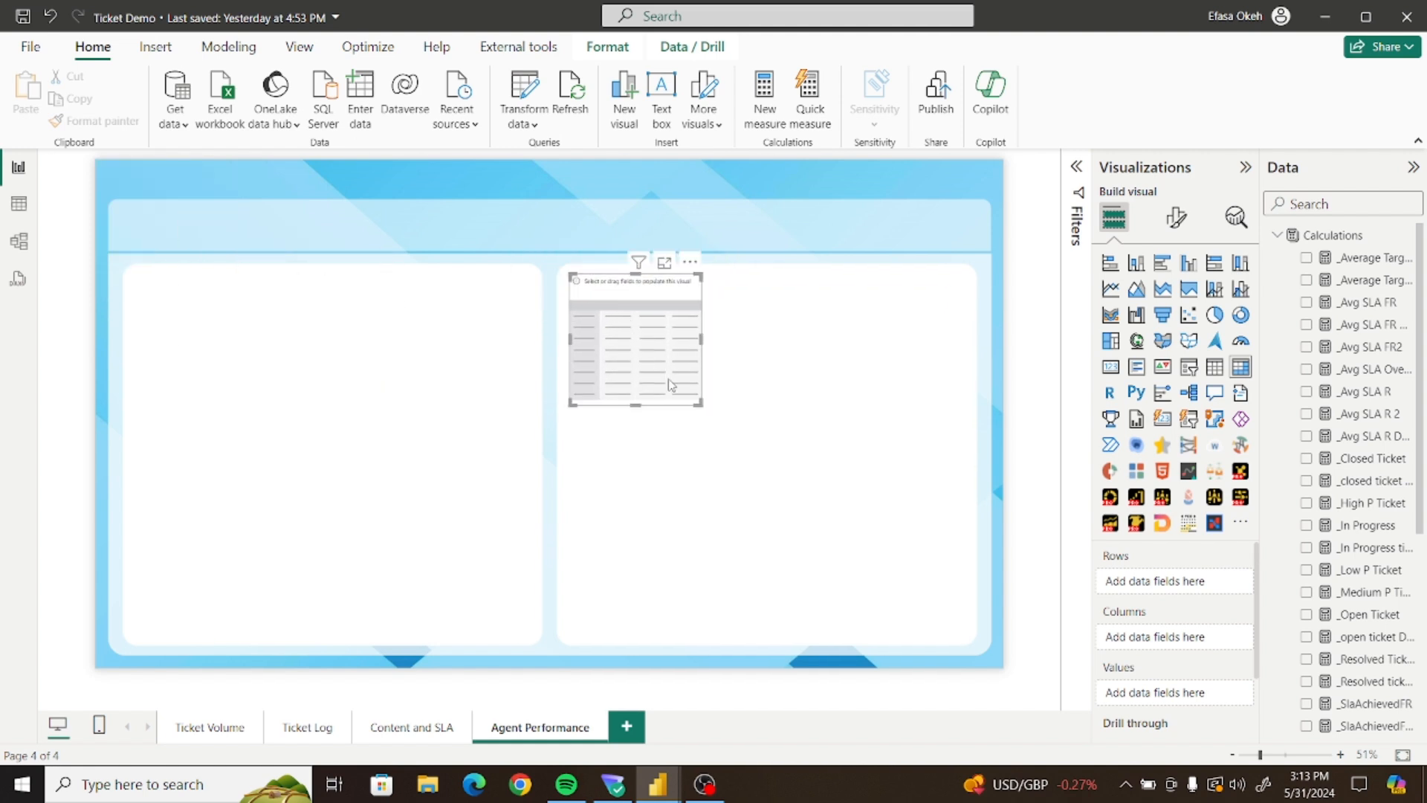
drag(698, 403, 966, 482)
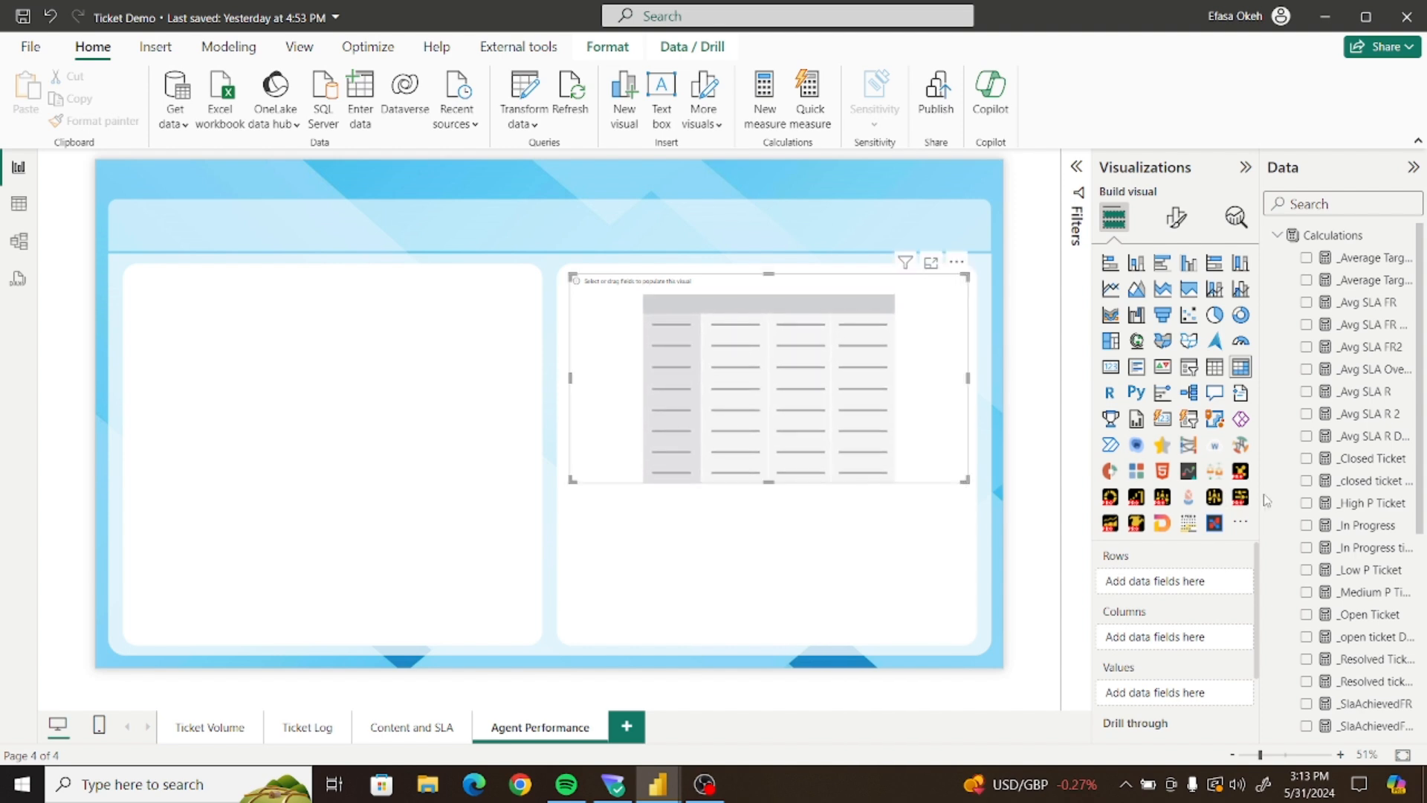
Add Agent Name from Technical_Support as the matrix rows and the _Total Ticket measure as its values
click(1278, 235)
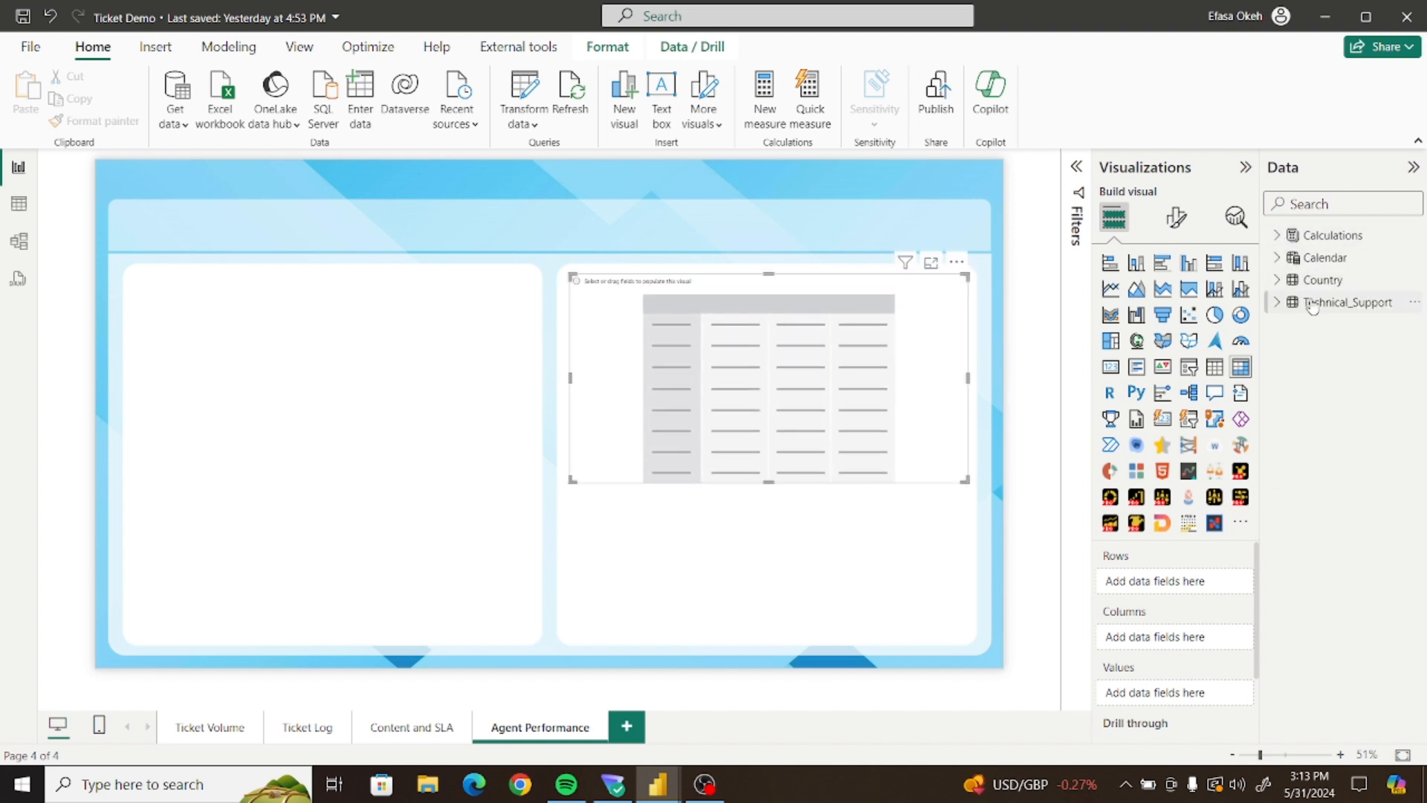
click(1310, 302)
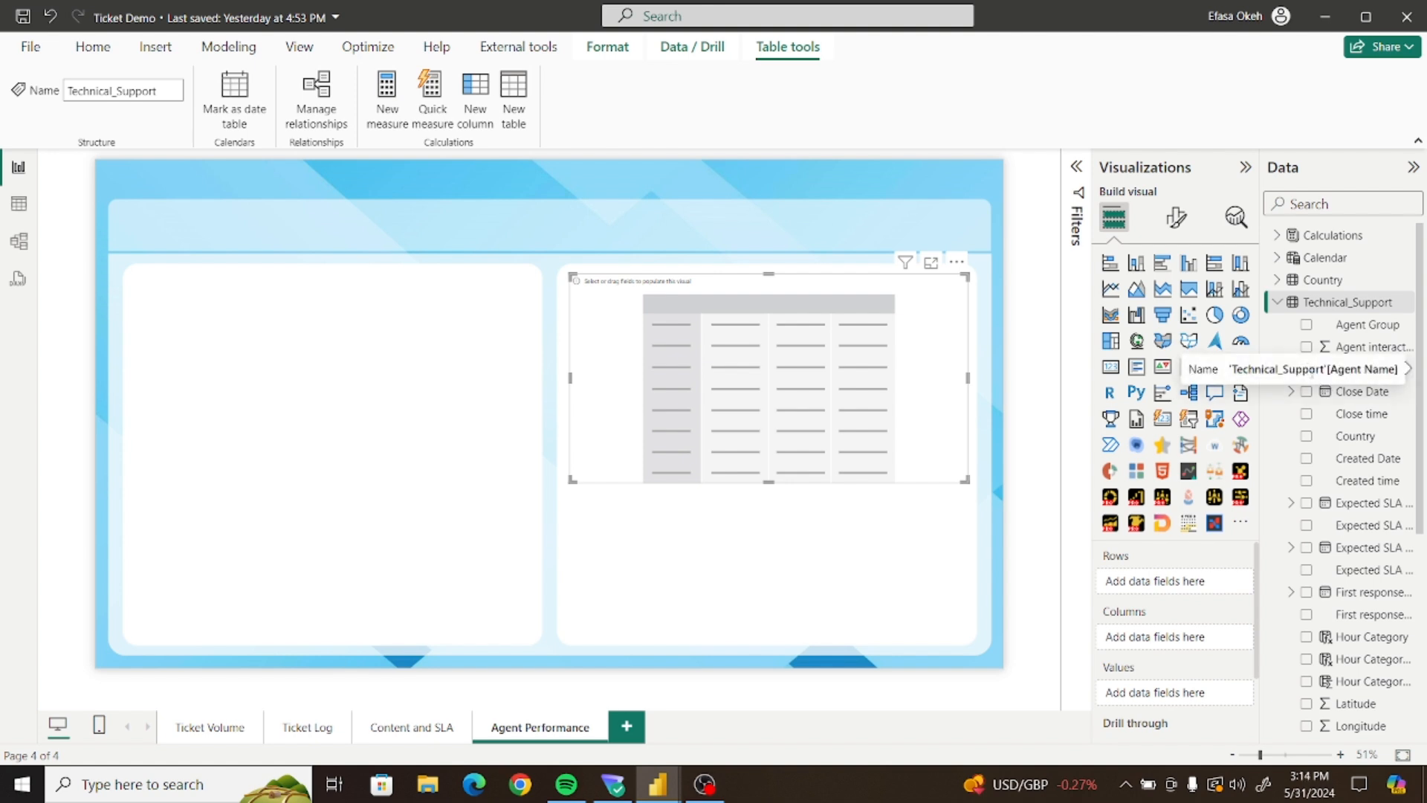
click(1307, 371)
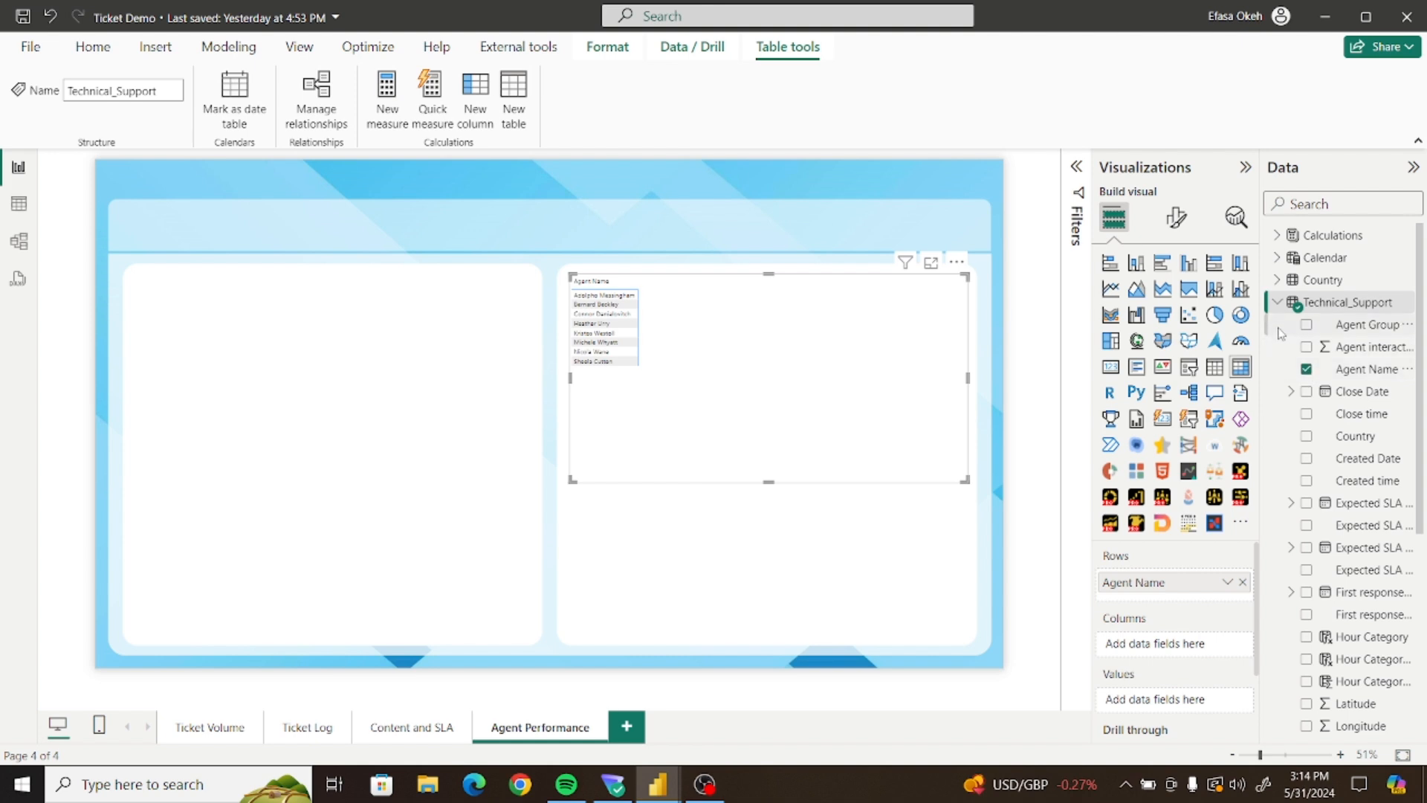
click(1279, 304)
click(1278, 283)
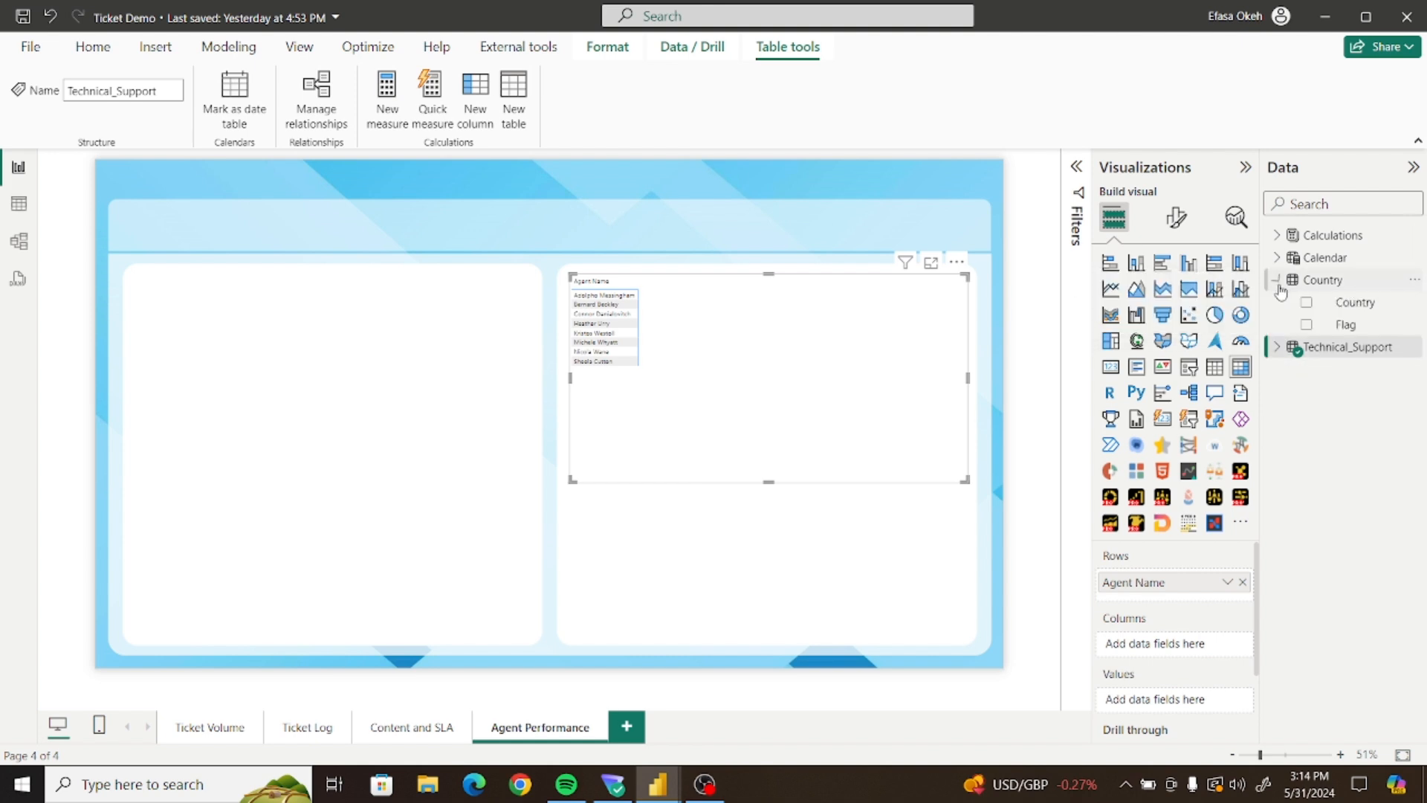
click(1279, 281)
click(1277, 235)
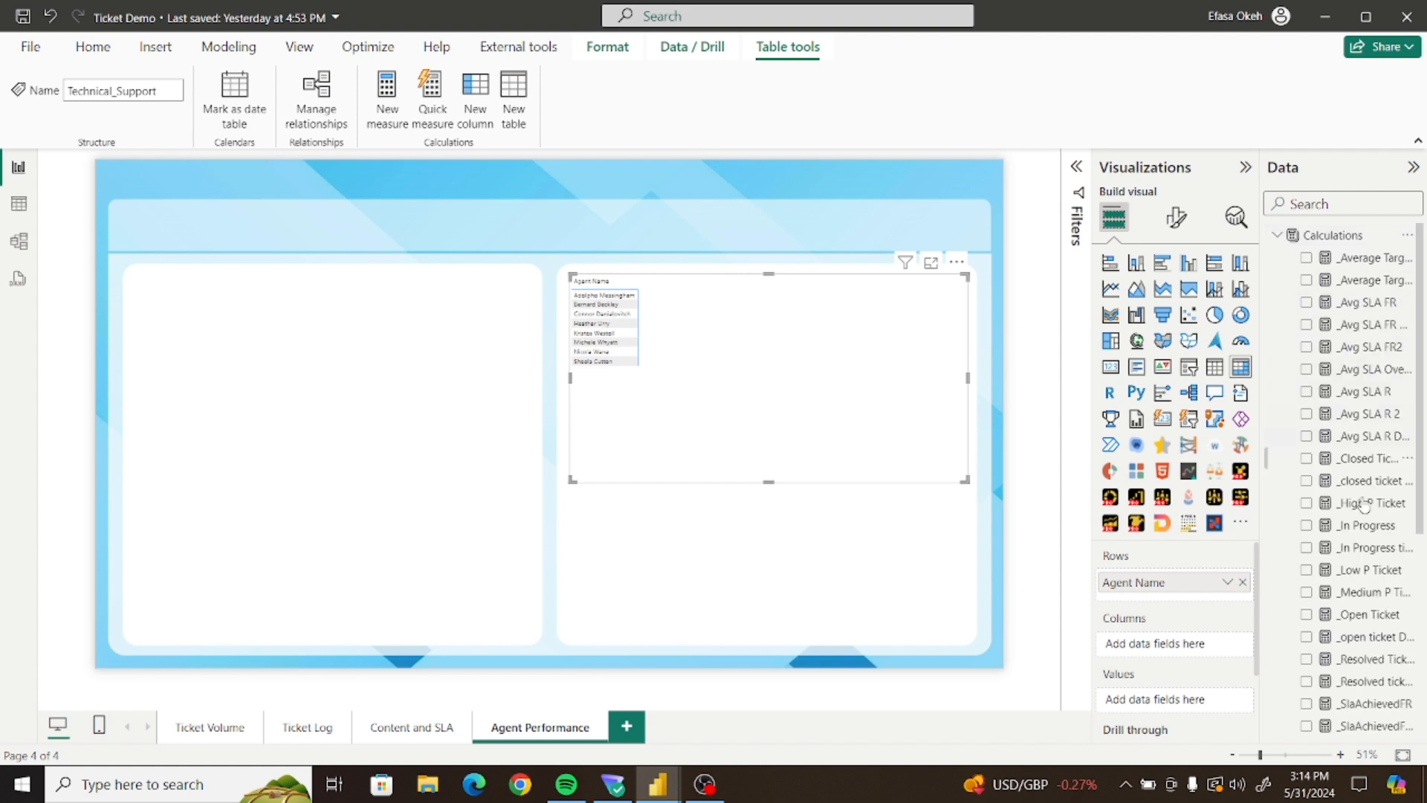
scroll(1366, 610, down, 5)
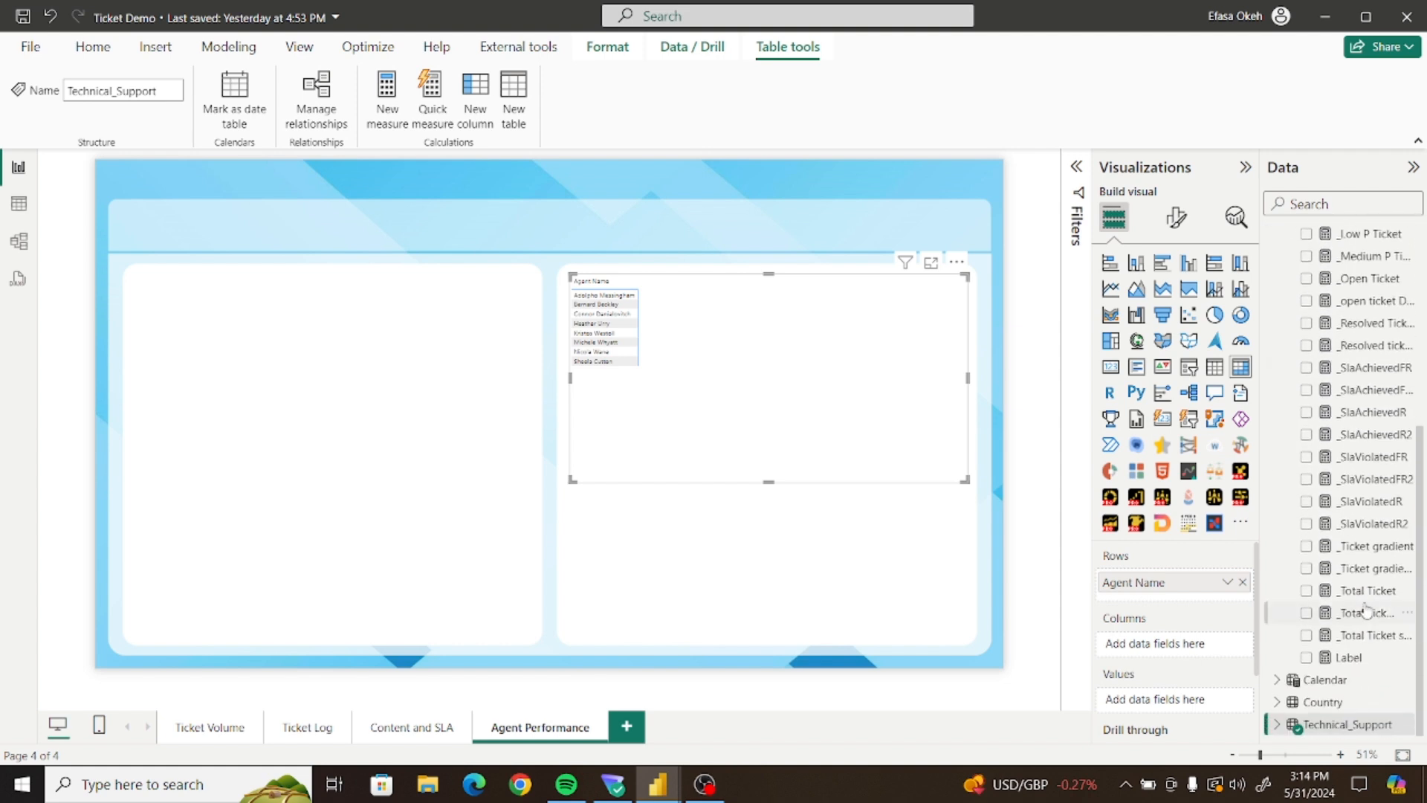
click(1307, 592)
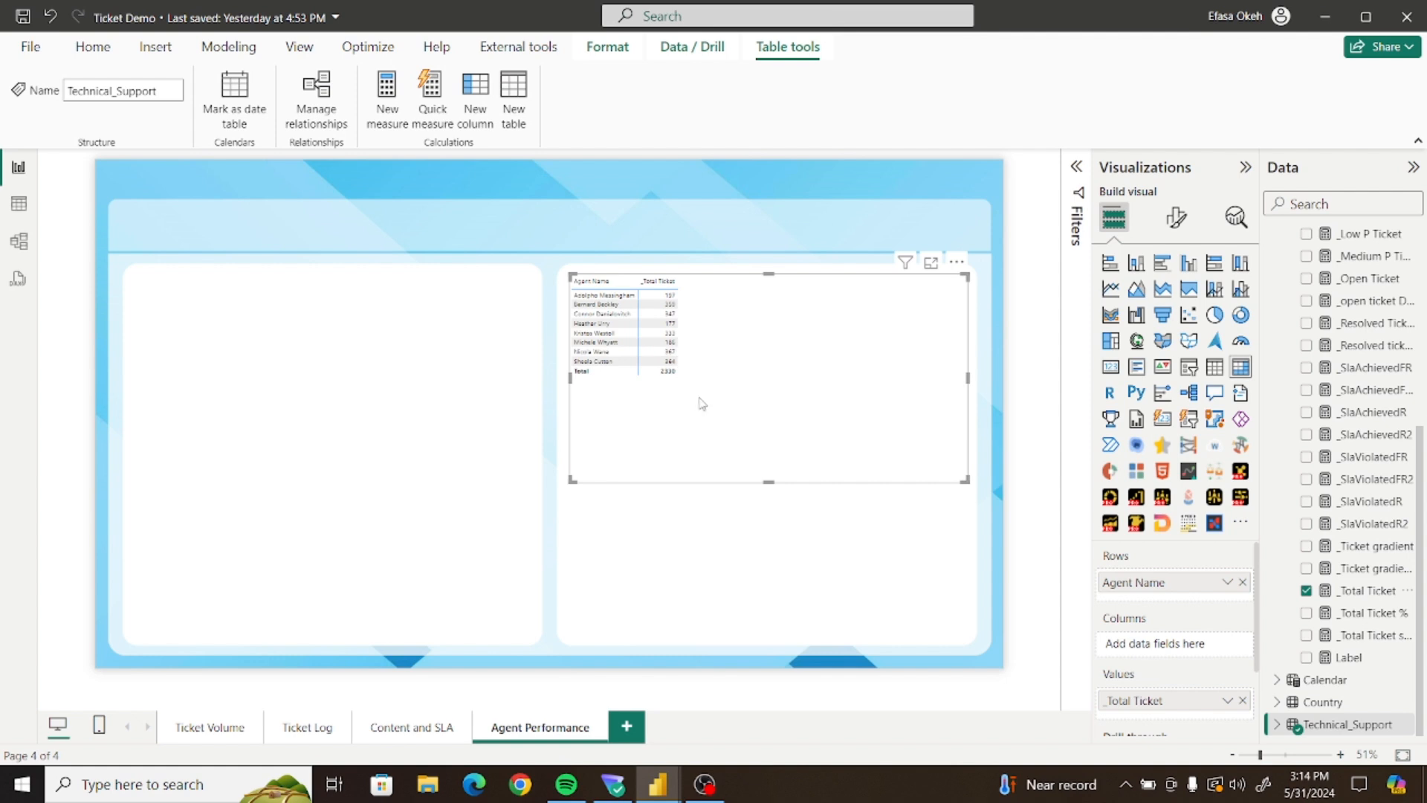
Check the columns of the agent performance matrix in the Ticket Analysis report, then return to Ticket Demo
mouse_move(672, 786)
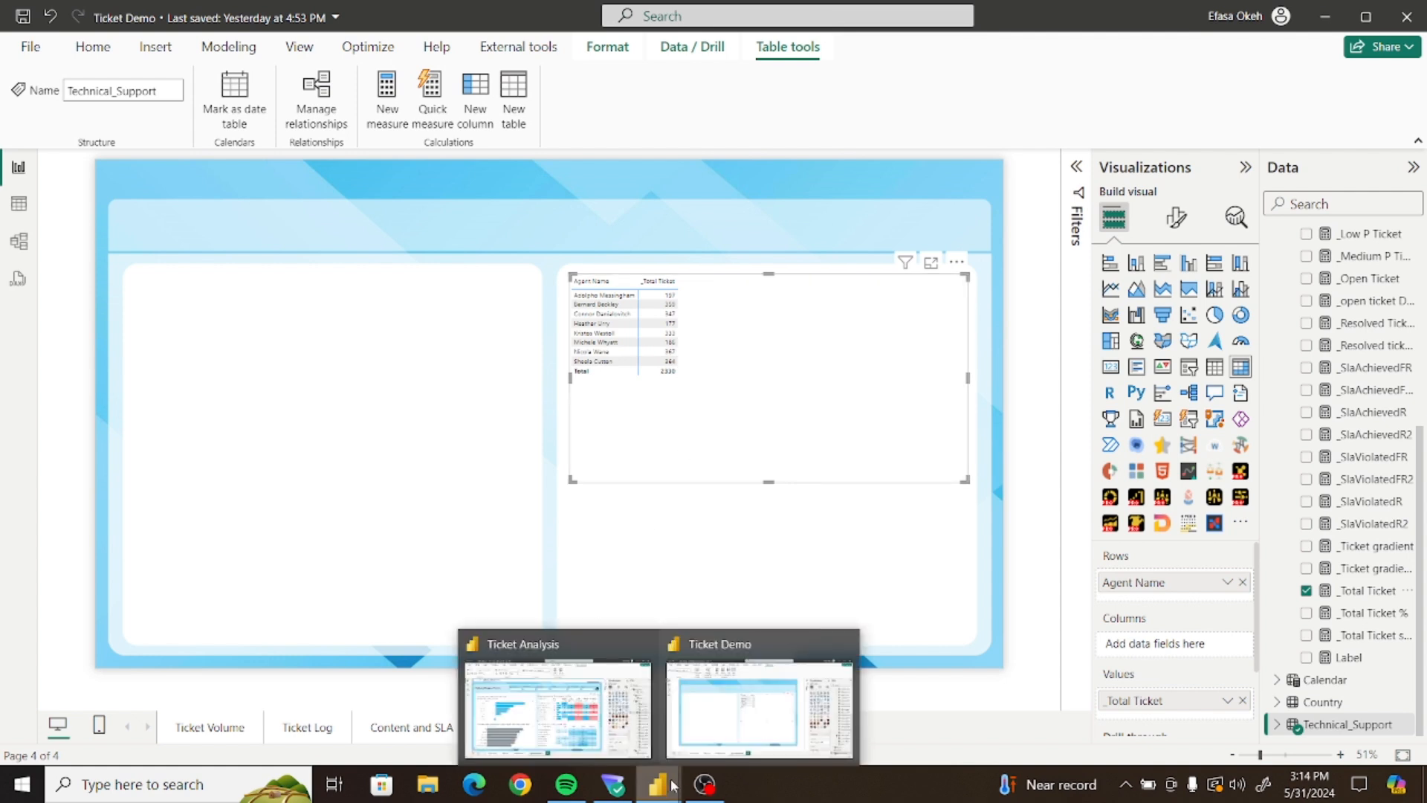
click(580, 712)
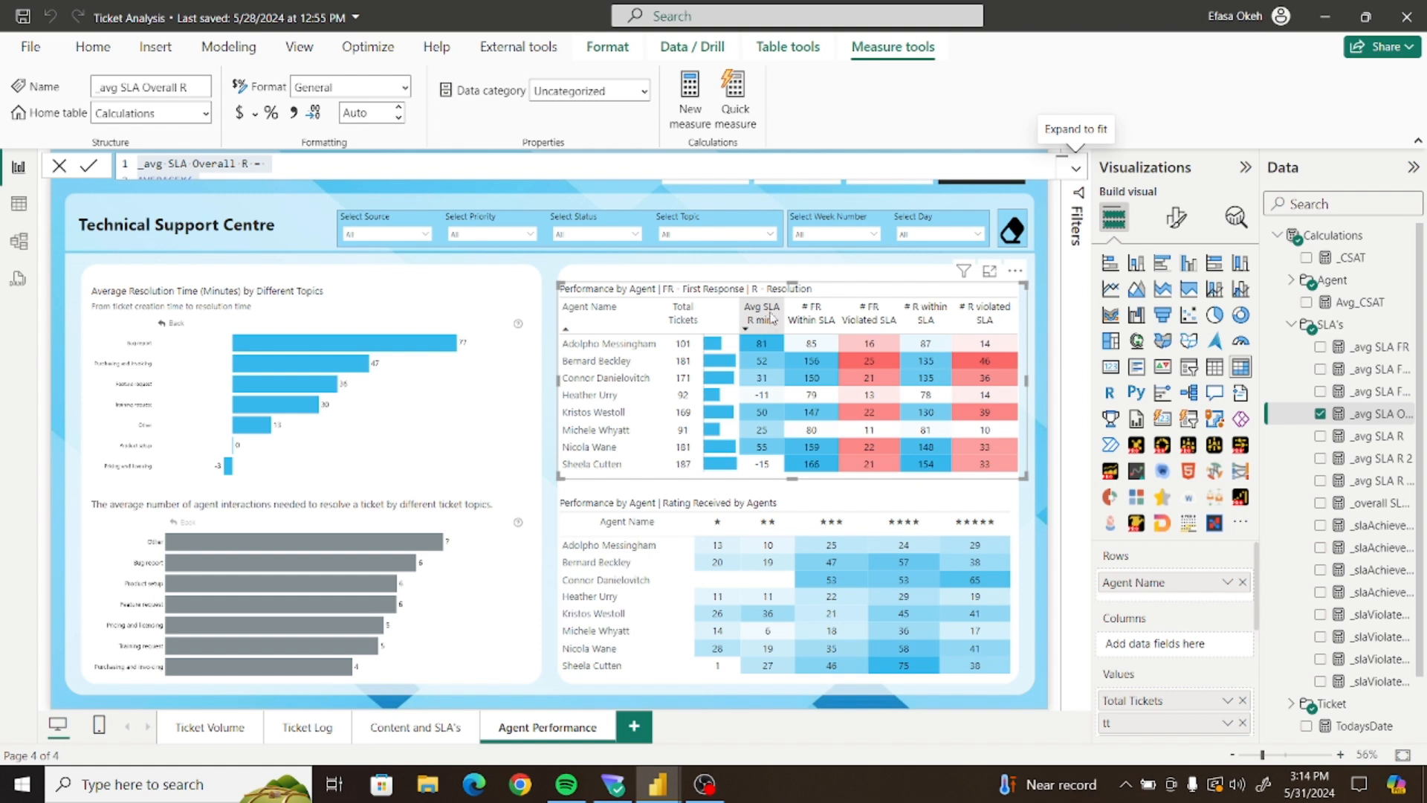
mouse_move(655, 785)
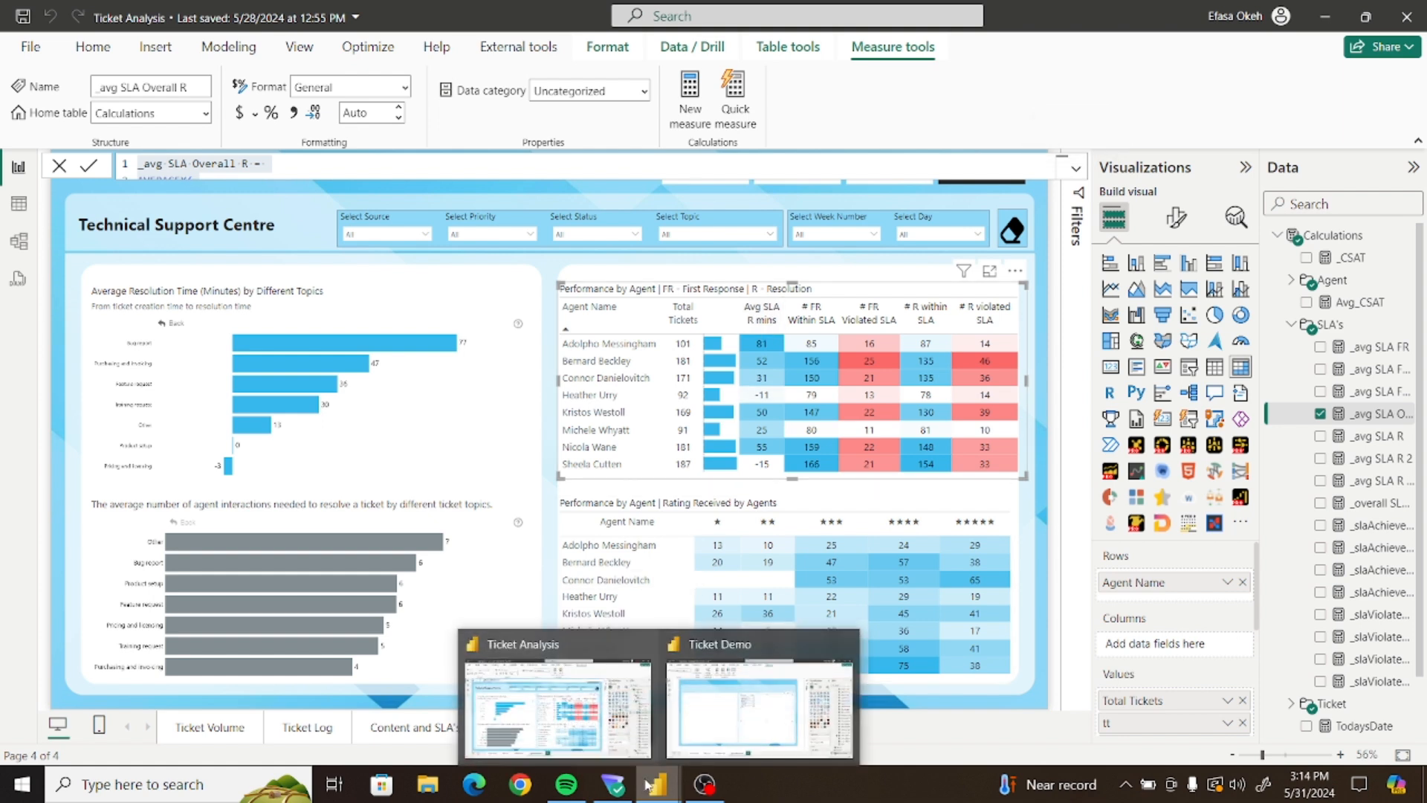
click(726, 658)
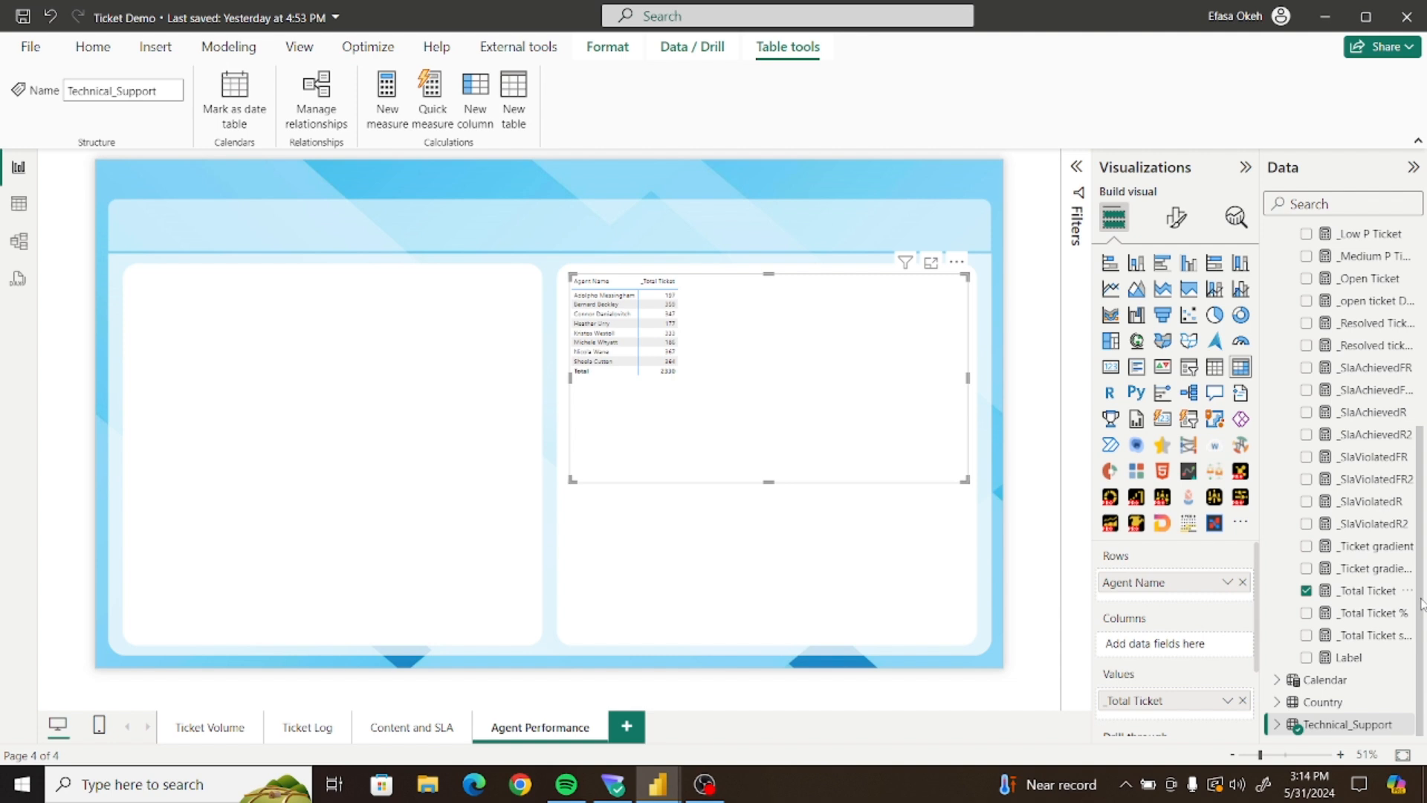
Copy the whole DAX formula of the _Total Ticket measure and leave the formula bar
double_click(1379, 590)
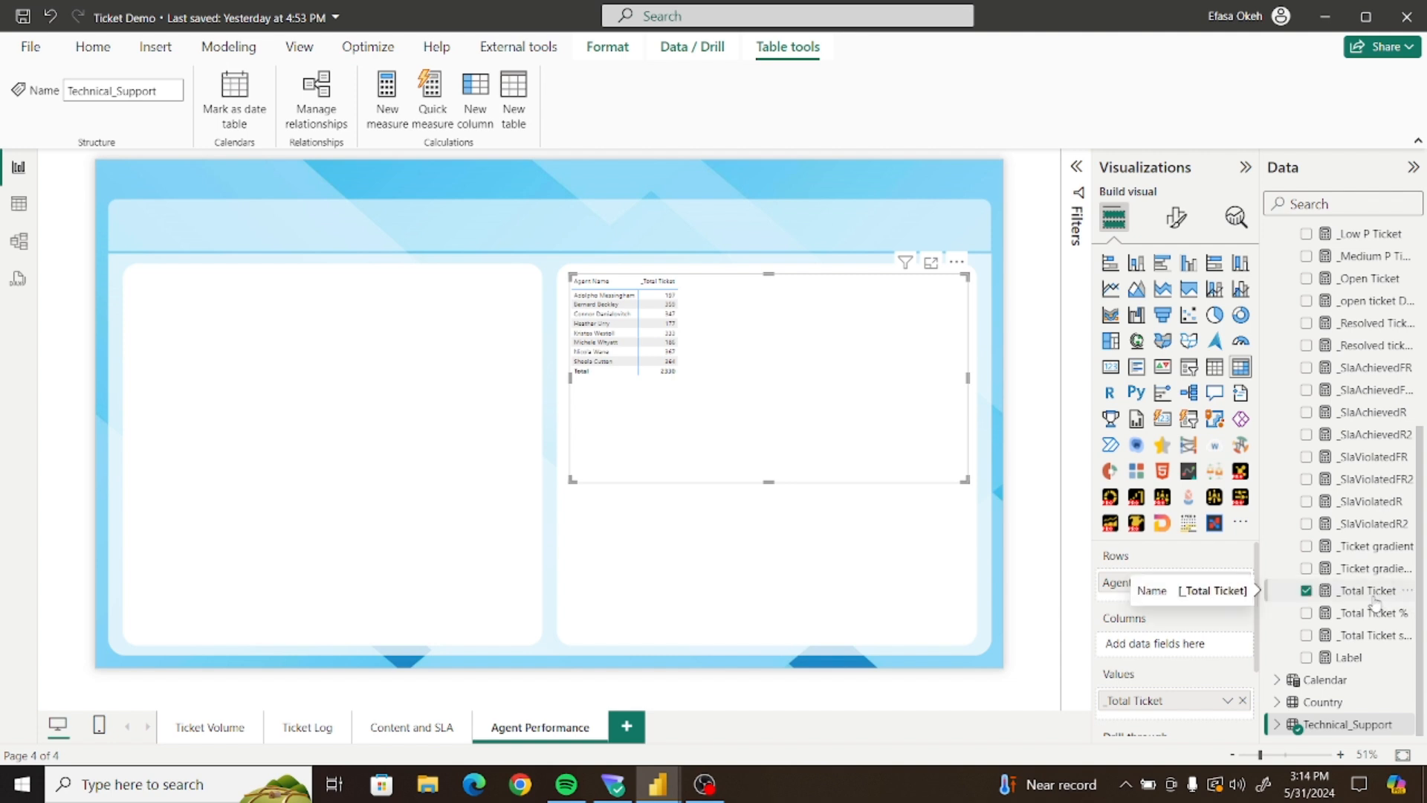
click(1375, 599)
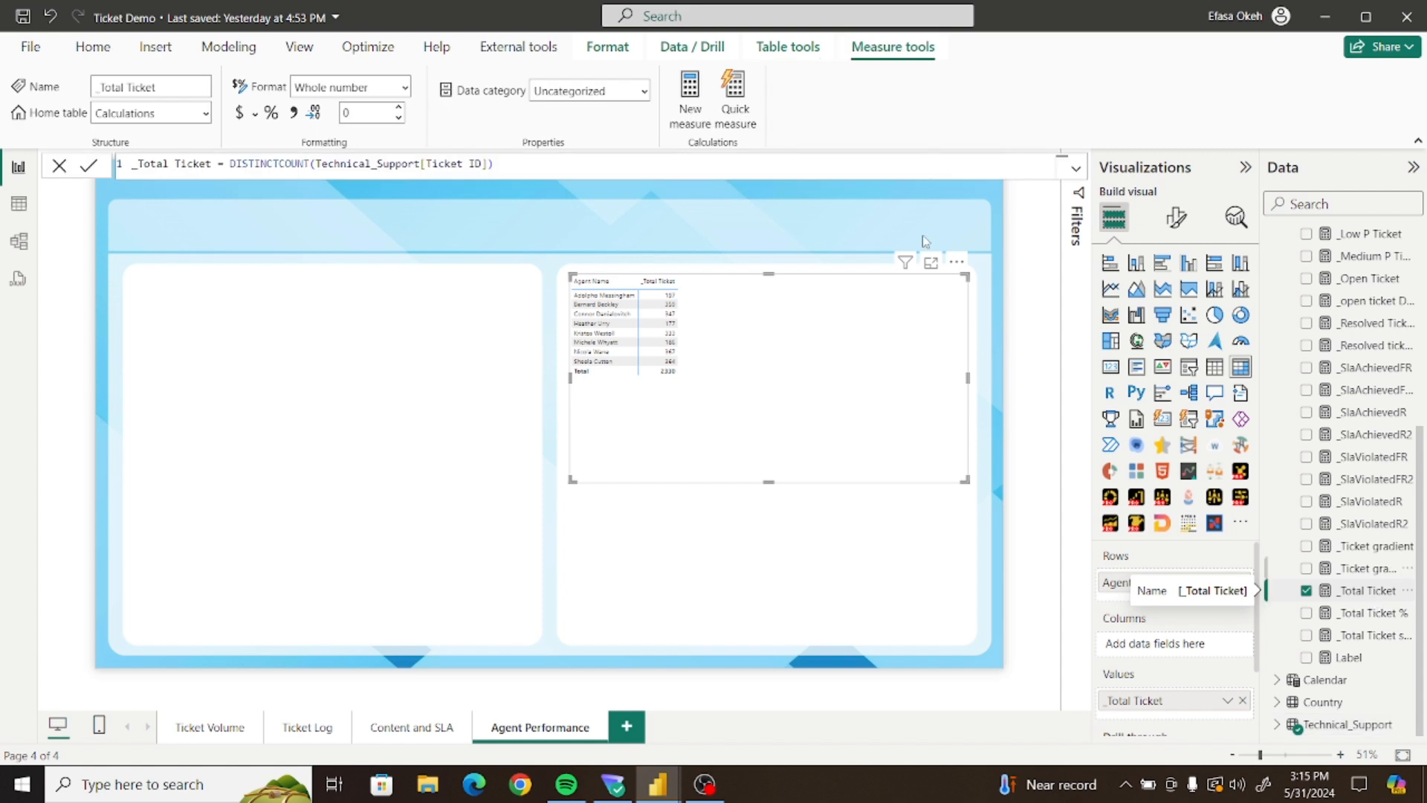
drag(514, 161, 119, 160)
key(ctrl+c)
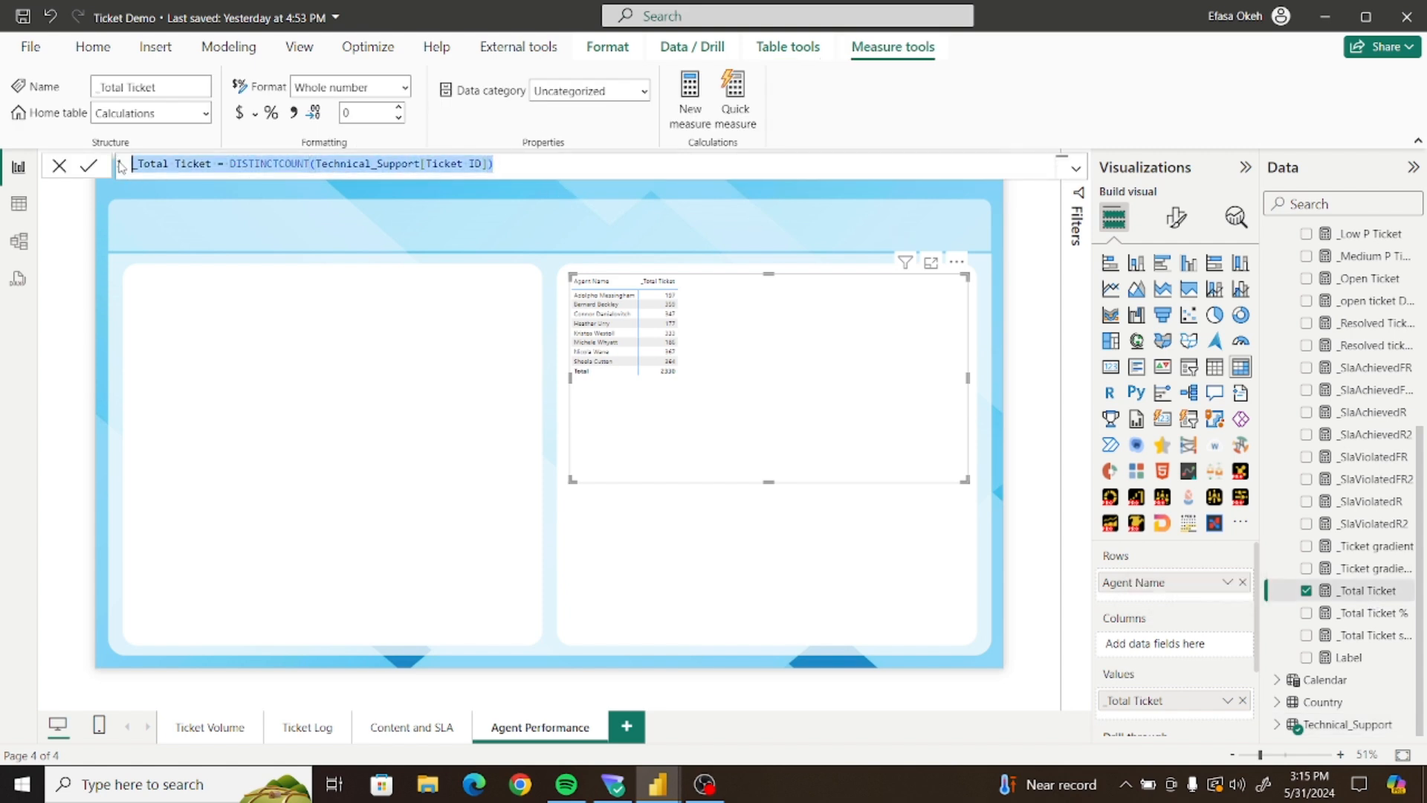
click(1028, 218)
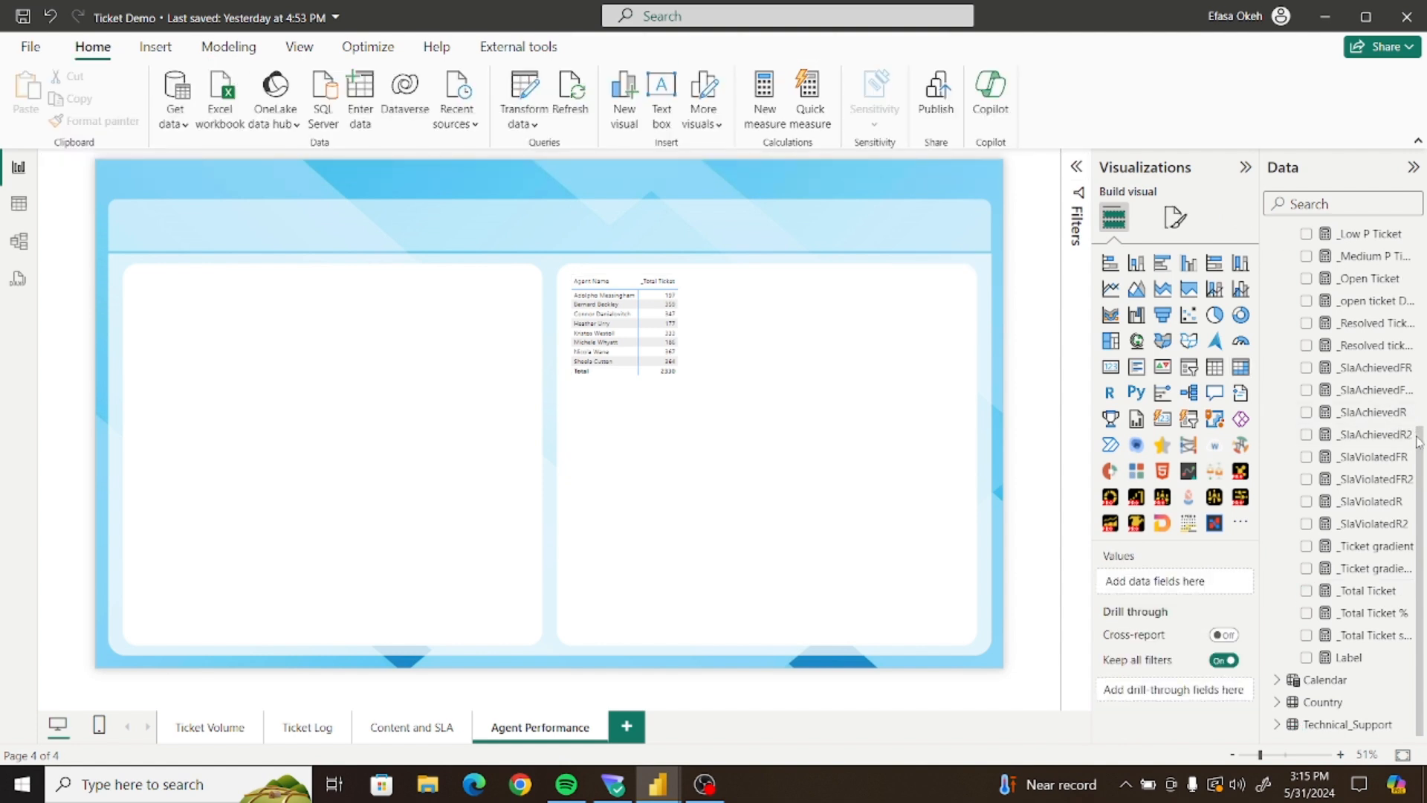
Create a measure in the Calculations table from the copied formula, named _Total Ticket2 = DISTINCTCOUNT(Technical_Support[Ticket ID])
drag(1416, 425, 1417, 227)
click(1362, 236)
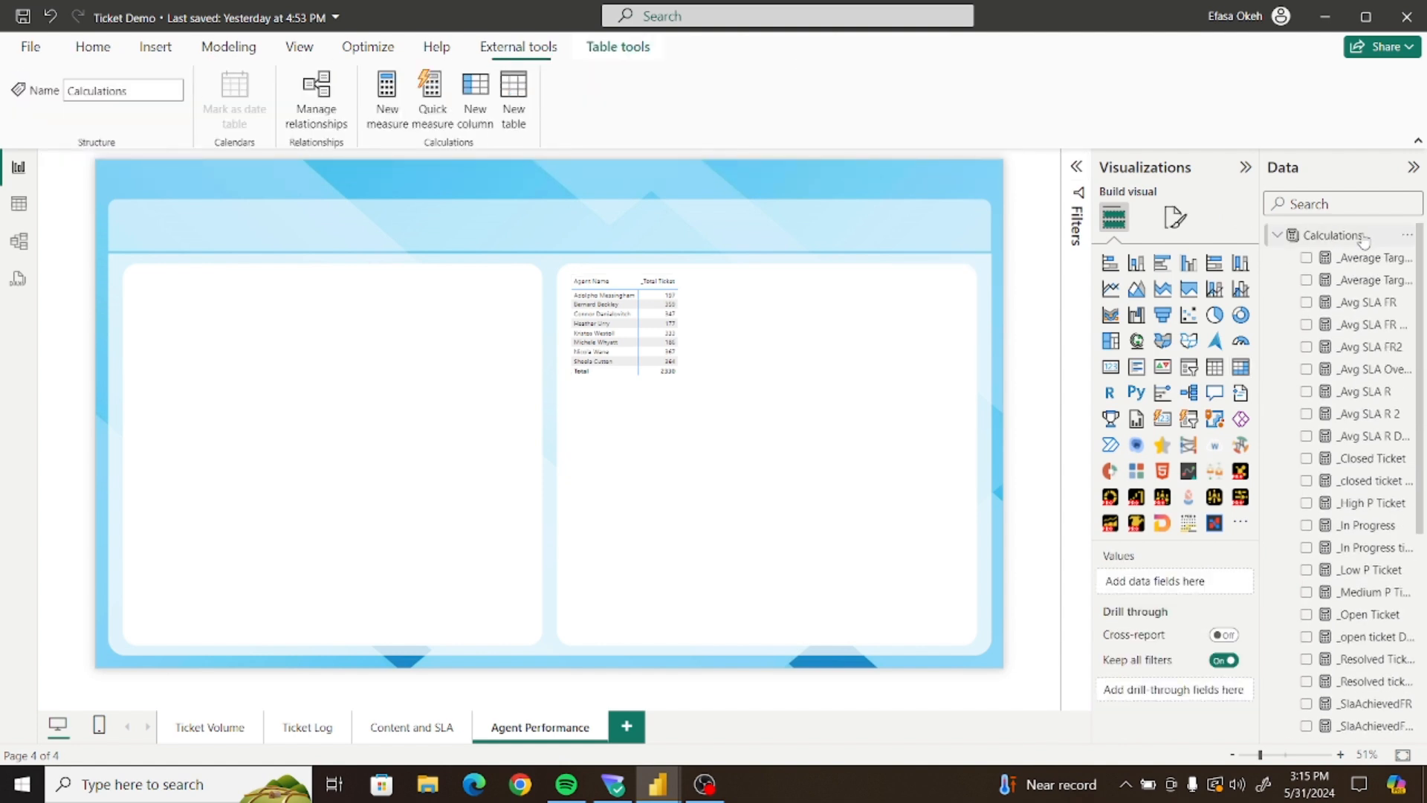
click(388, 91)
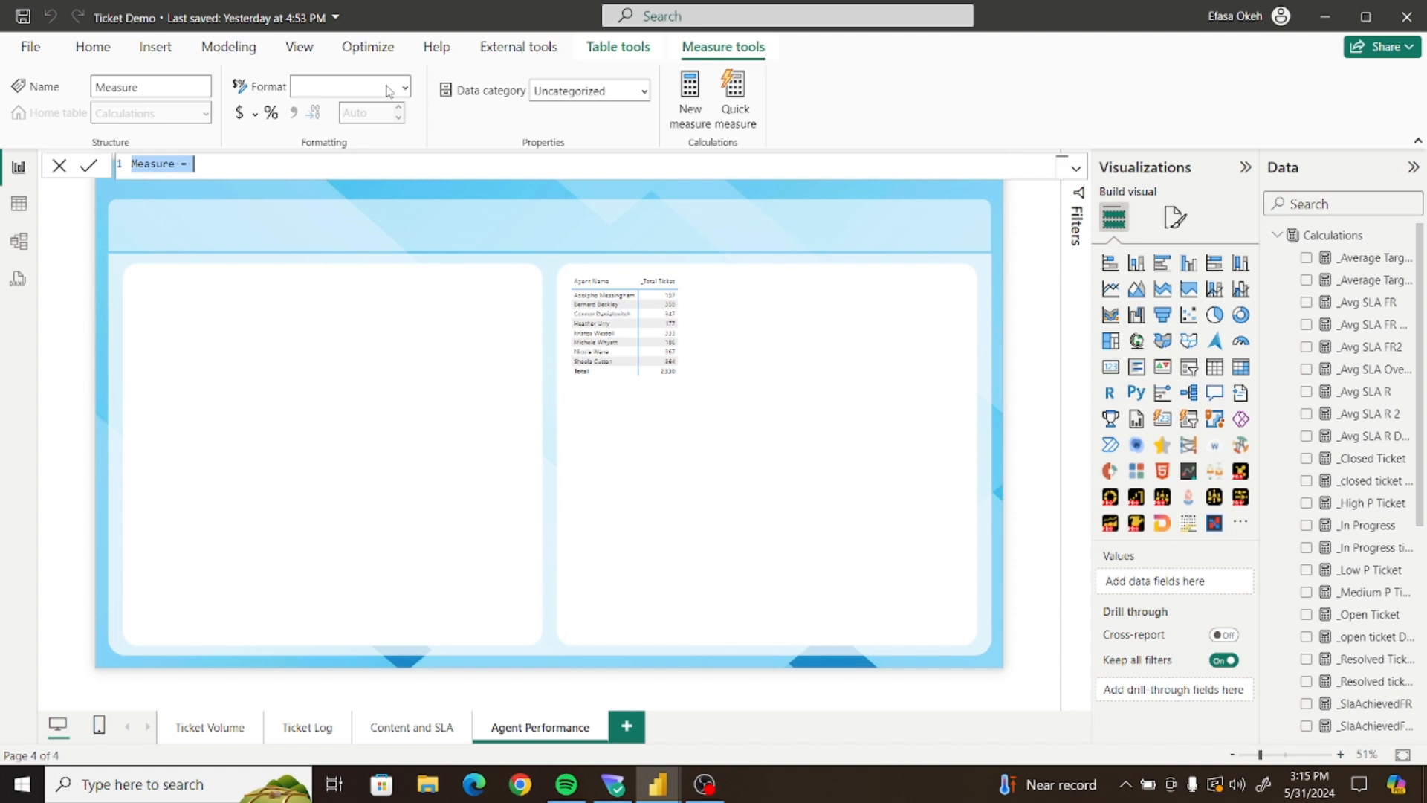
key(ctrl+a)
key(ctrl+v)
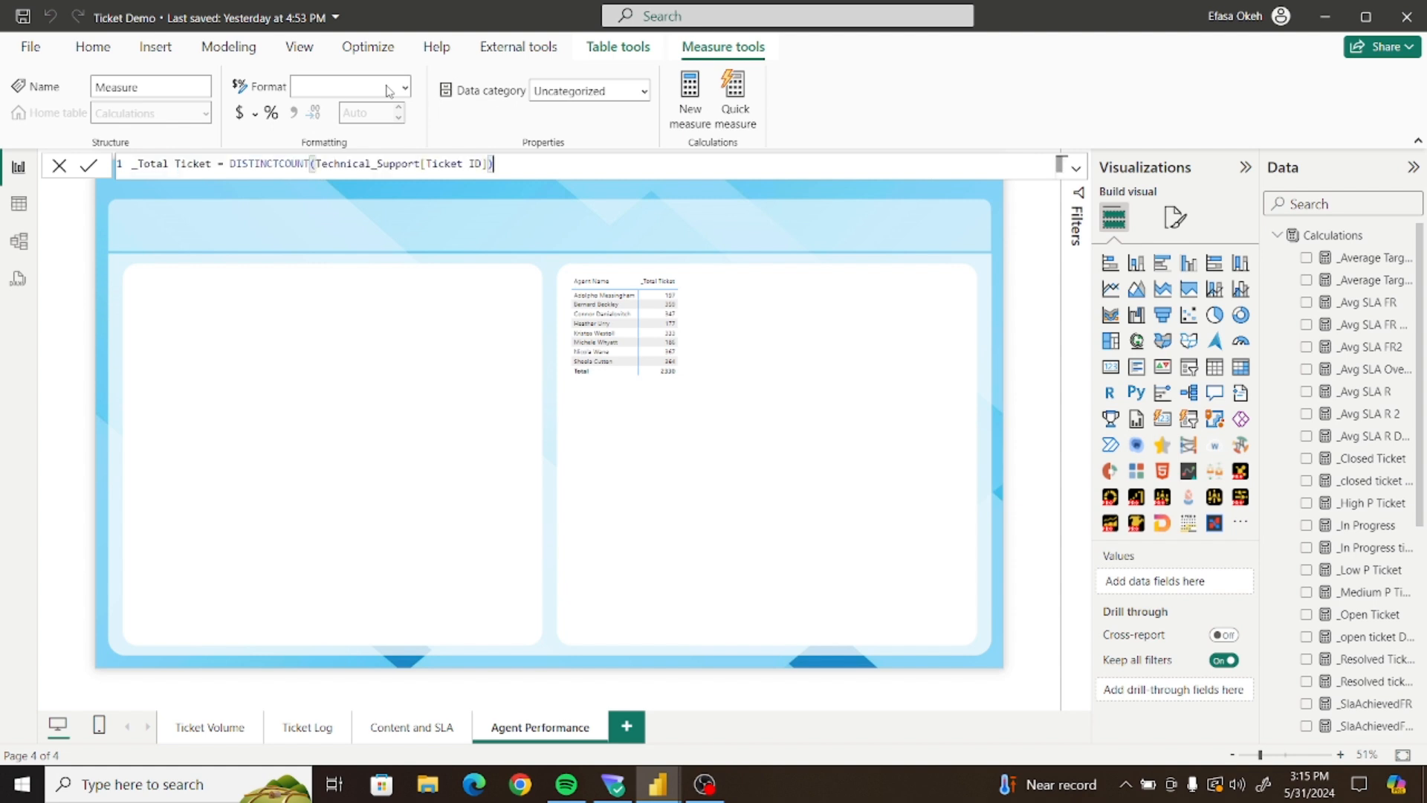
click(213, 164)
text(2)
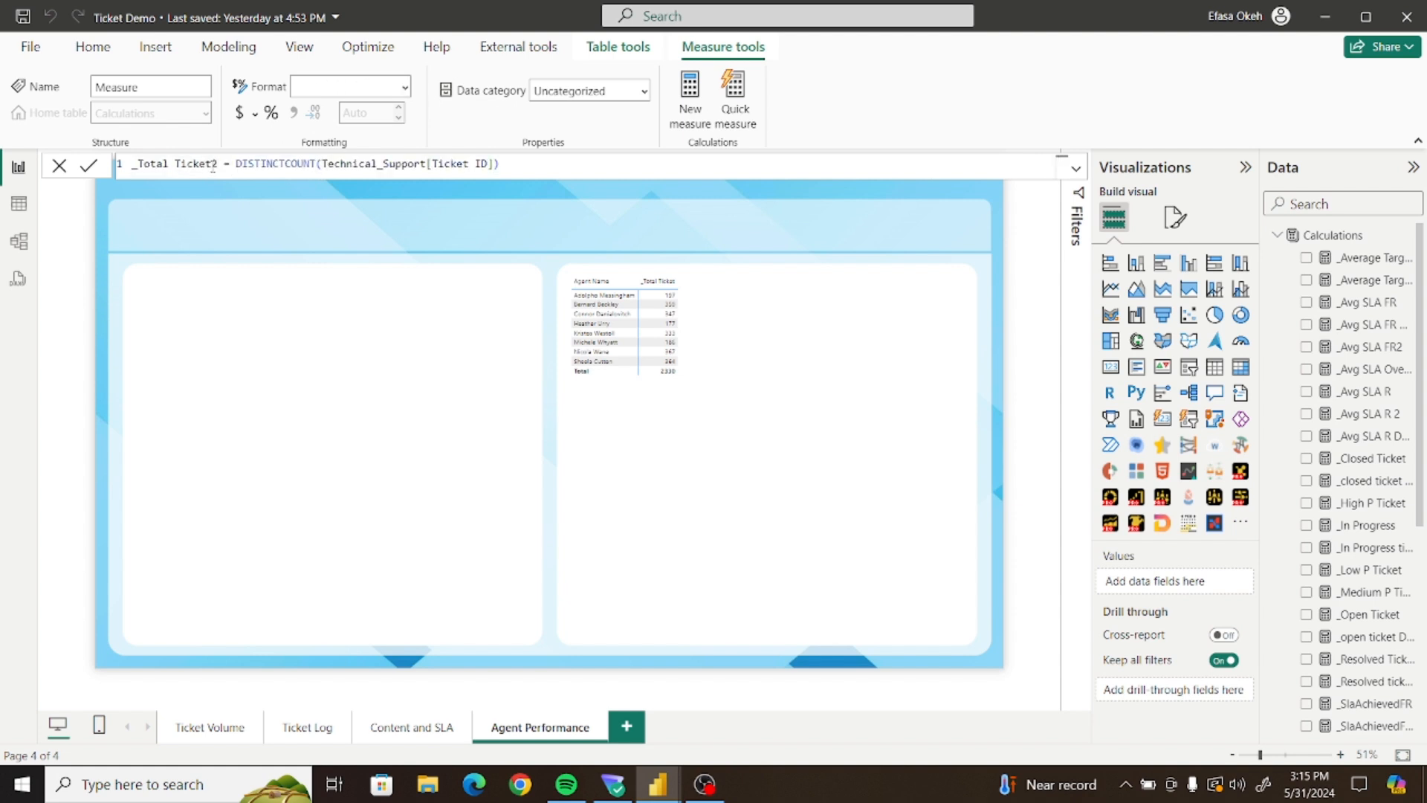
click(87, 167)
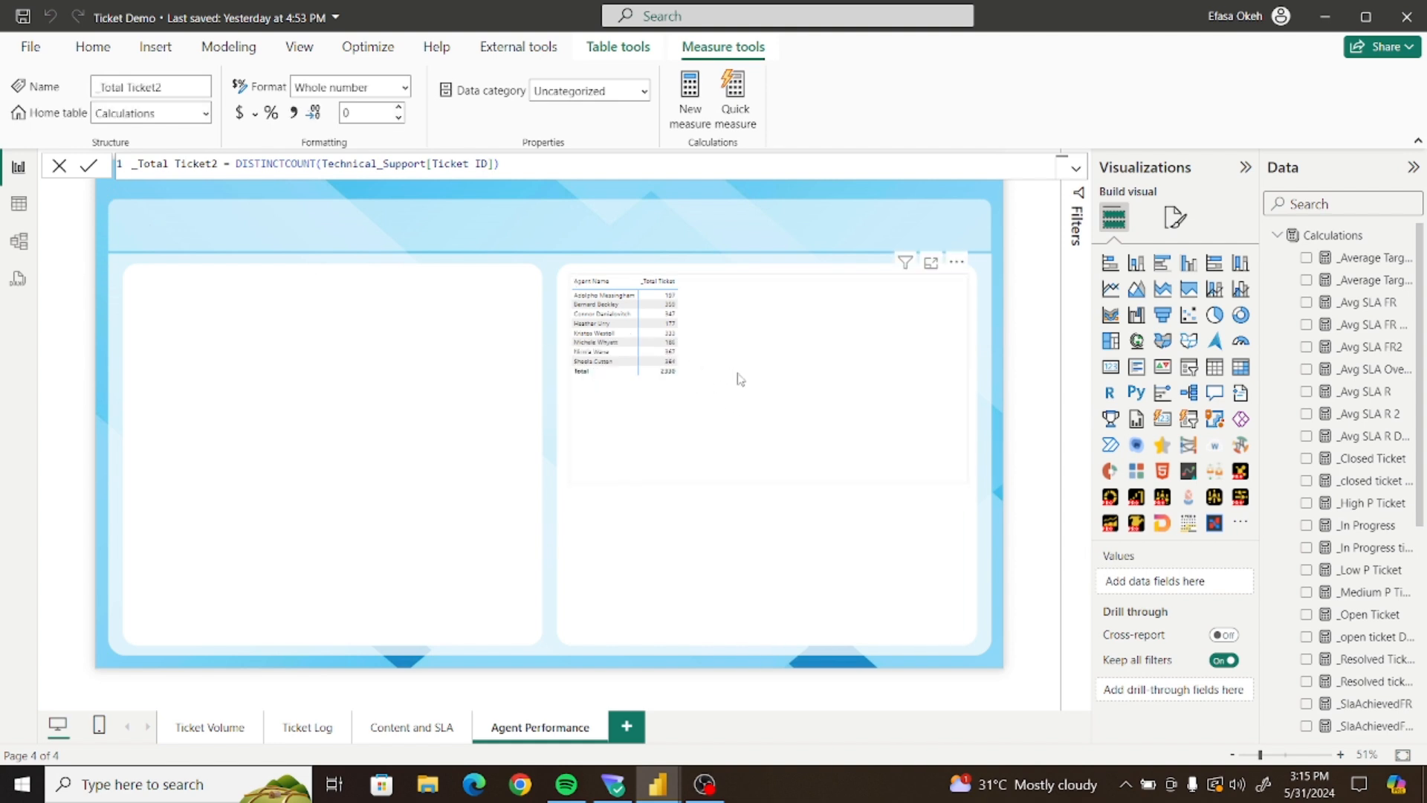
Add the _Total Ticket2 and _Avg SLA Overall R measures to the agent matrix values, then collapse the Calculations table
click(742, 382)
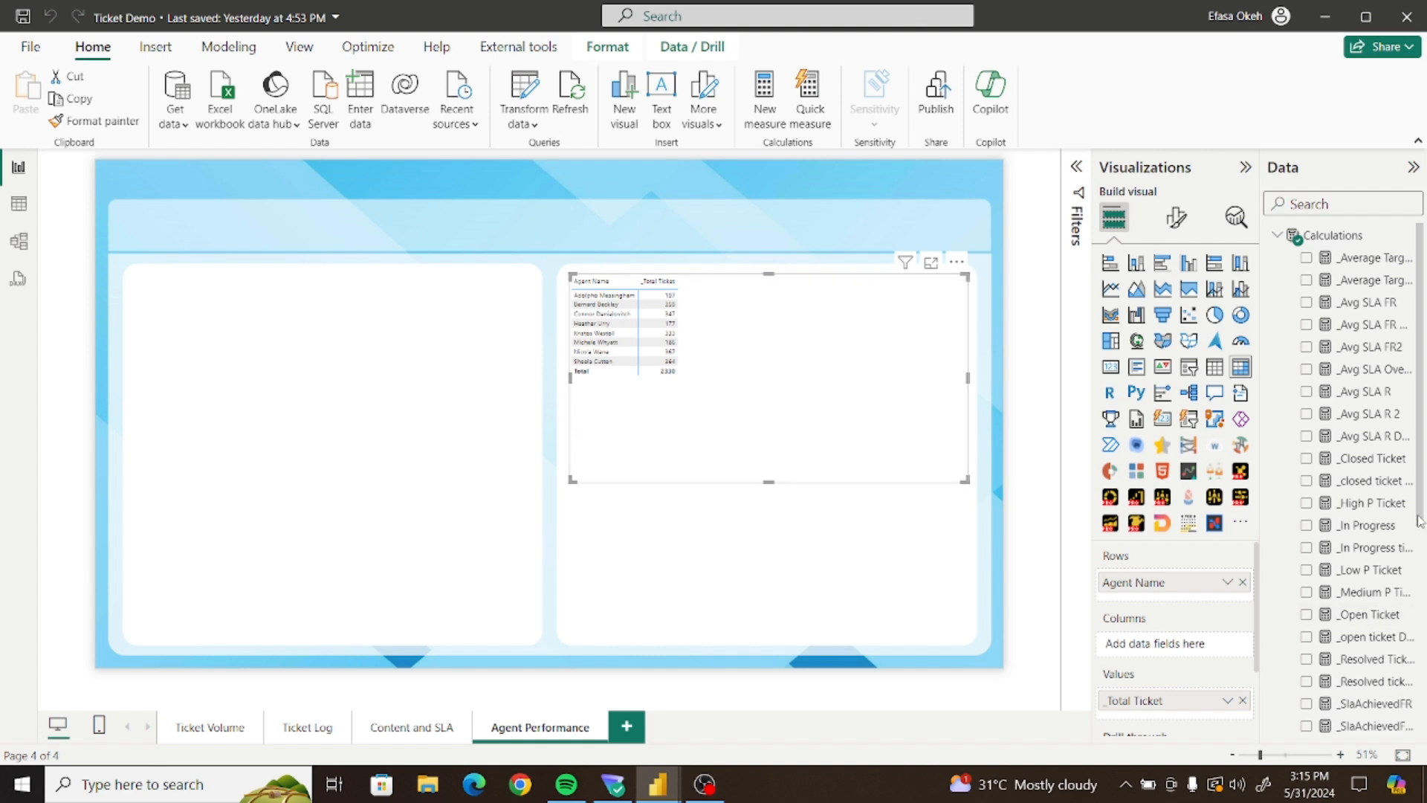
drag(1419, 517, 1423, 727)
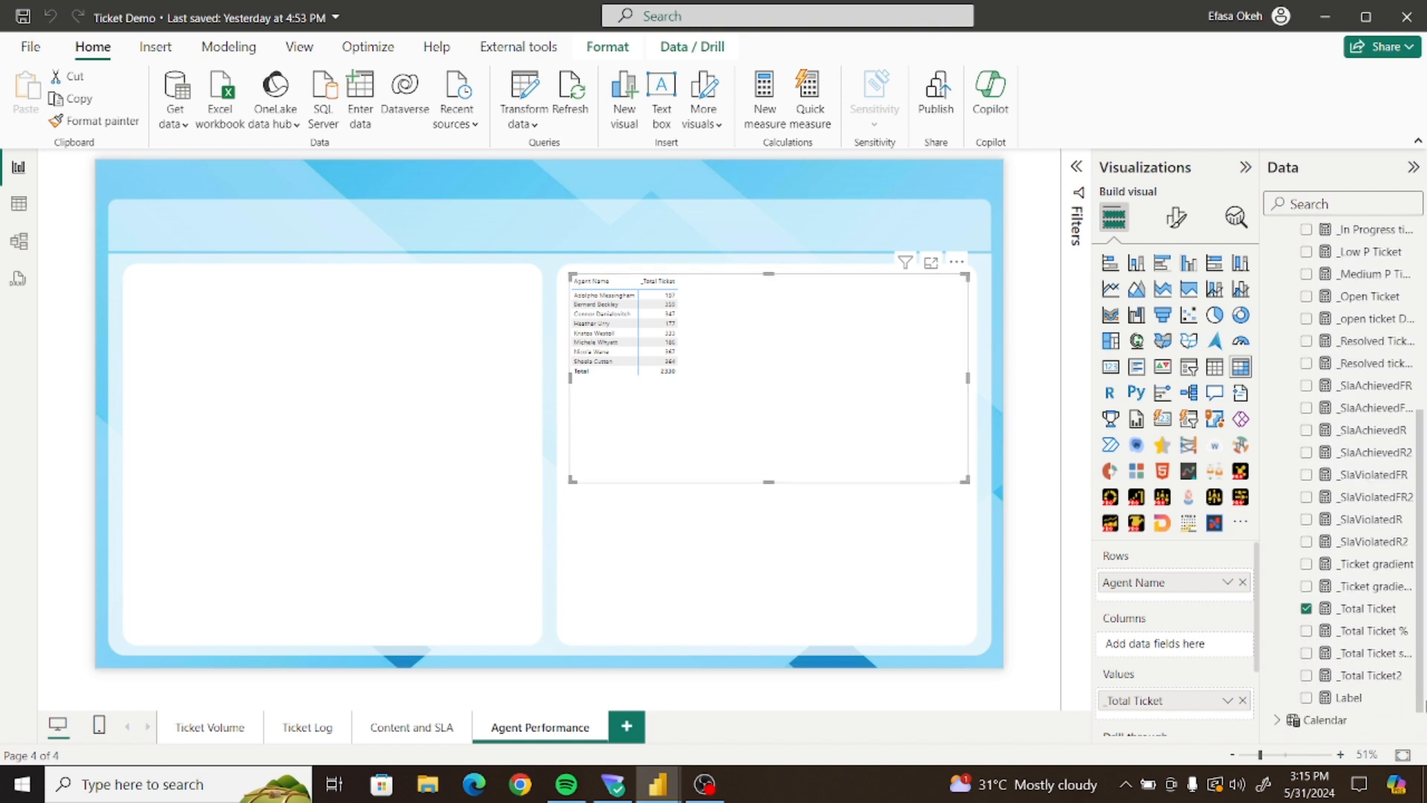
click(1307, 676)
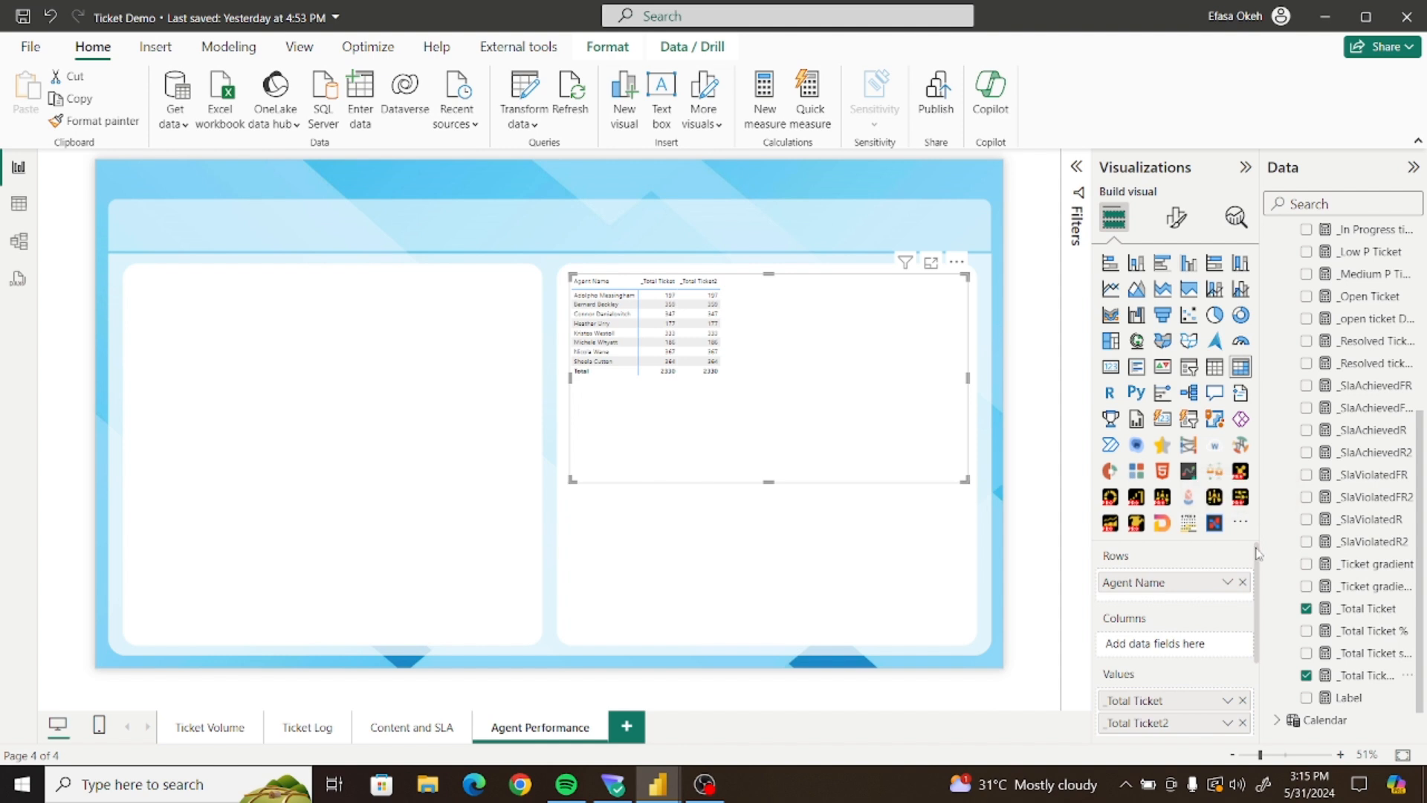
drag(1256, 548, 1310, 550)
drag(1421, 541, 1422, 352)
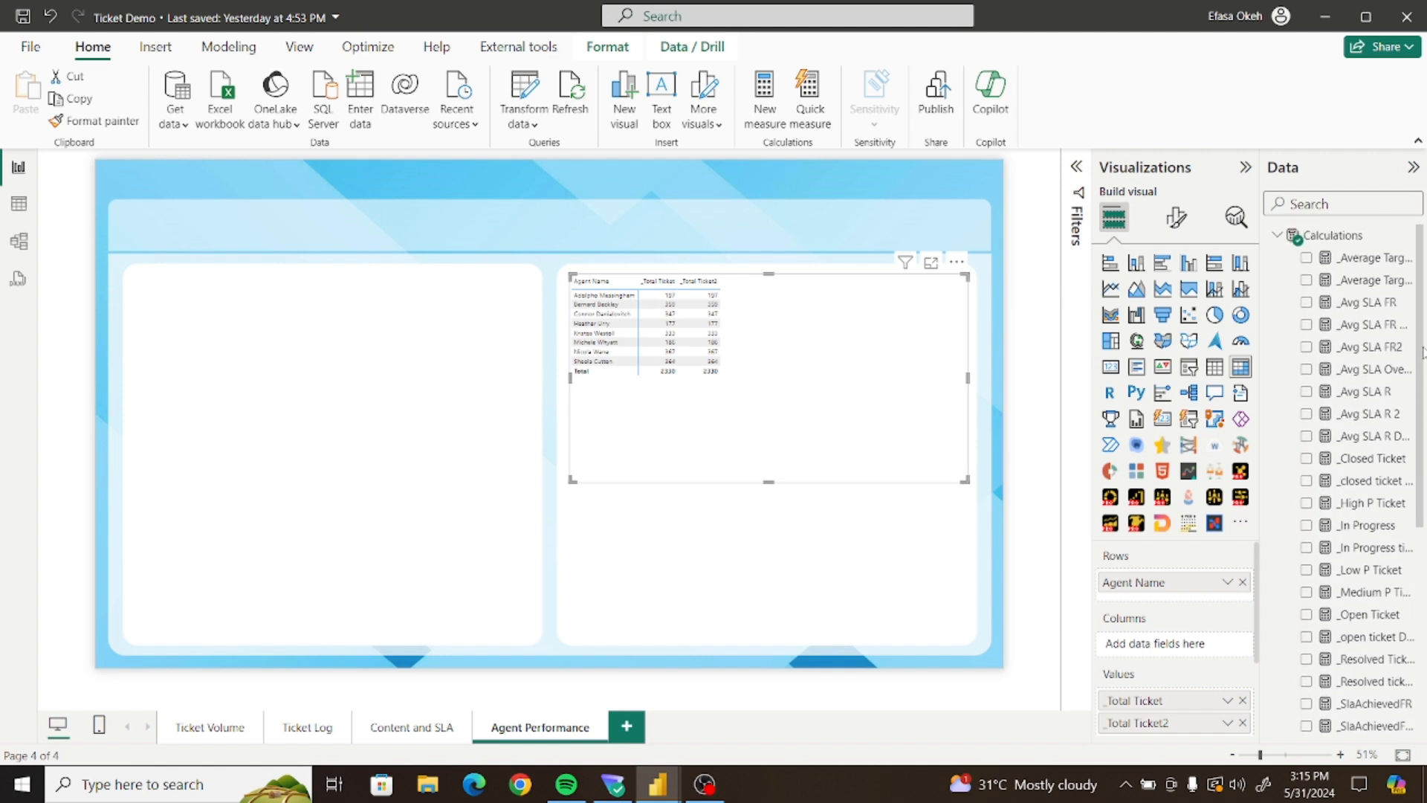
click(1307, 371)
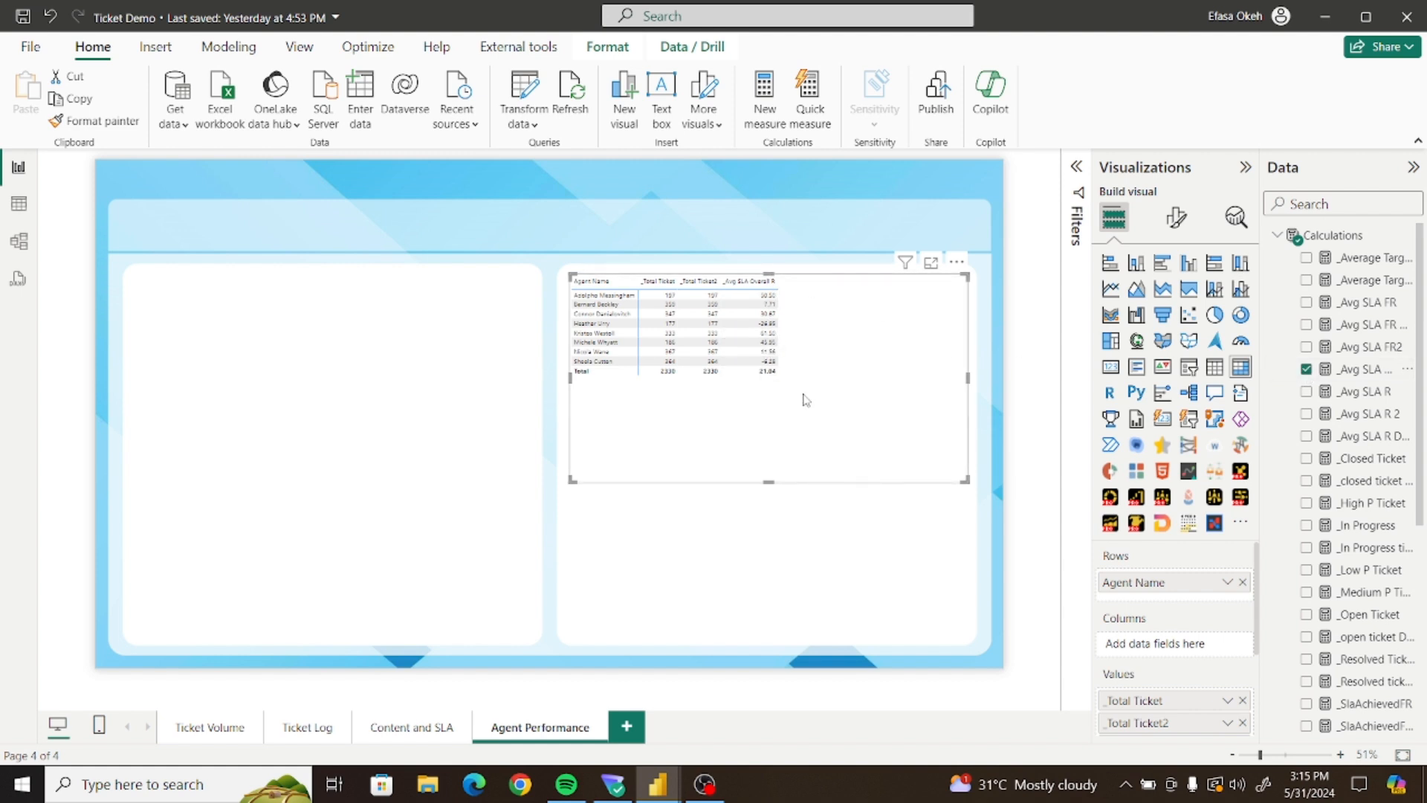
click(1280, 237)
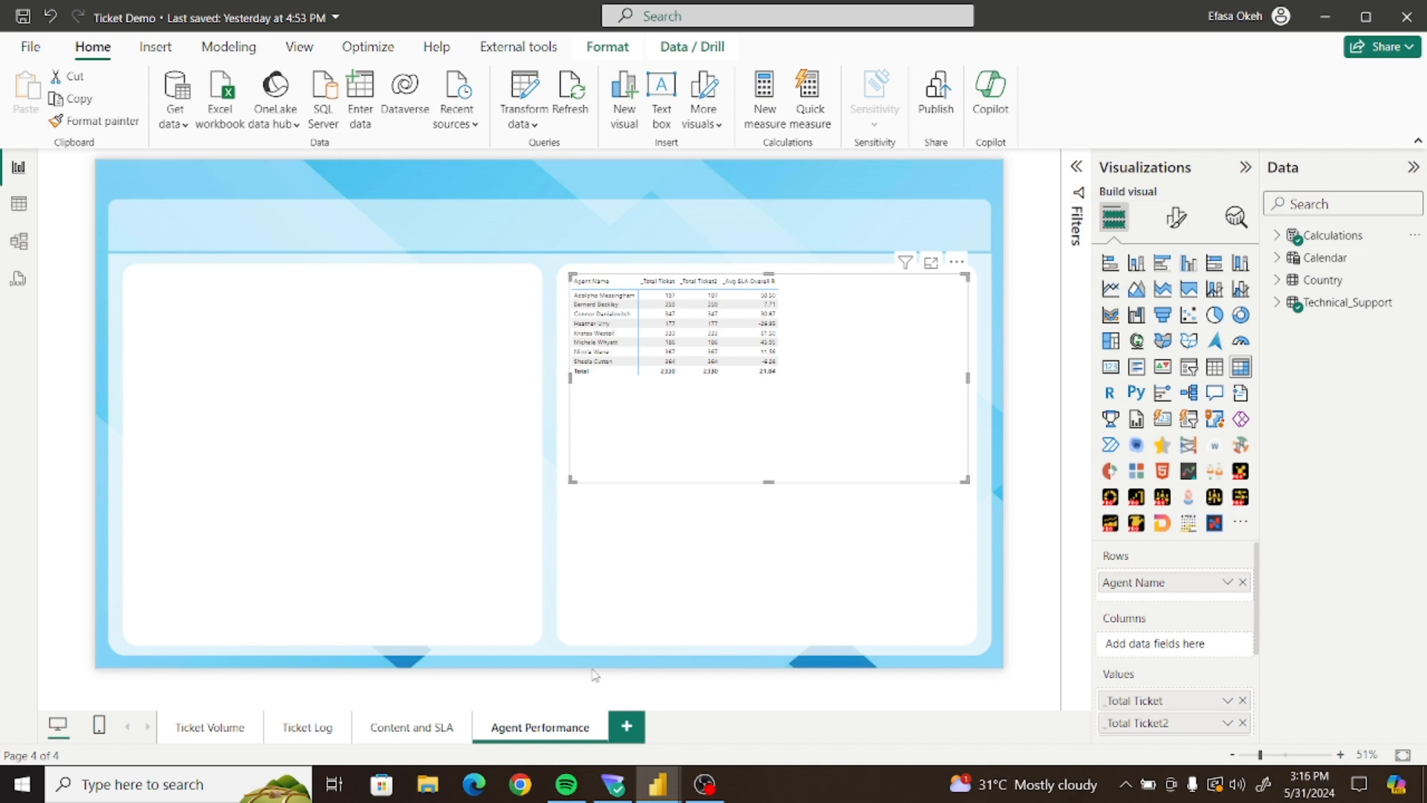
Switch to the Ticket Analysis report and review the formulas of the violated and within SLA measures in the Agent folder
mouse_move(658, 785)
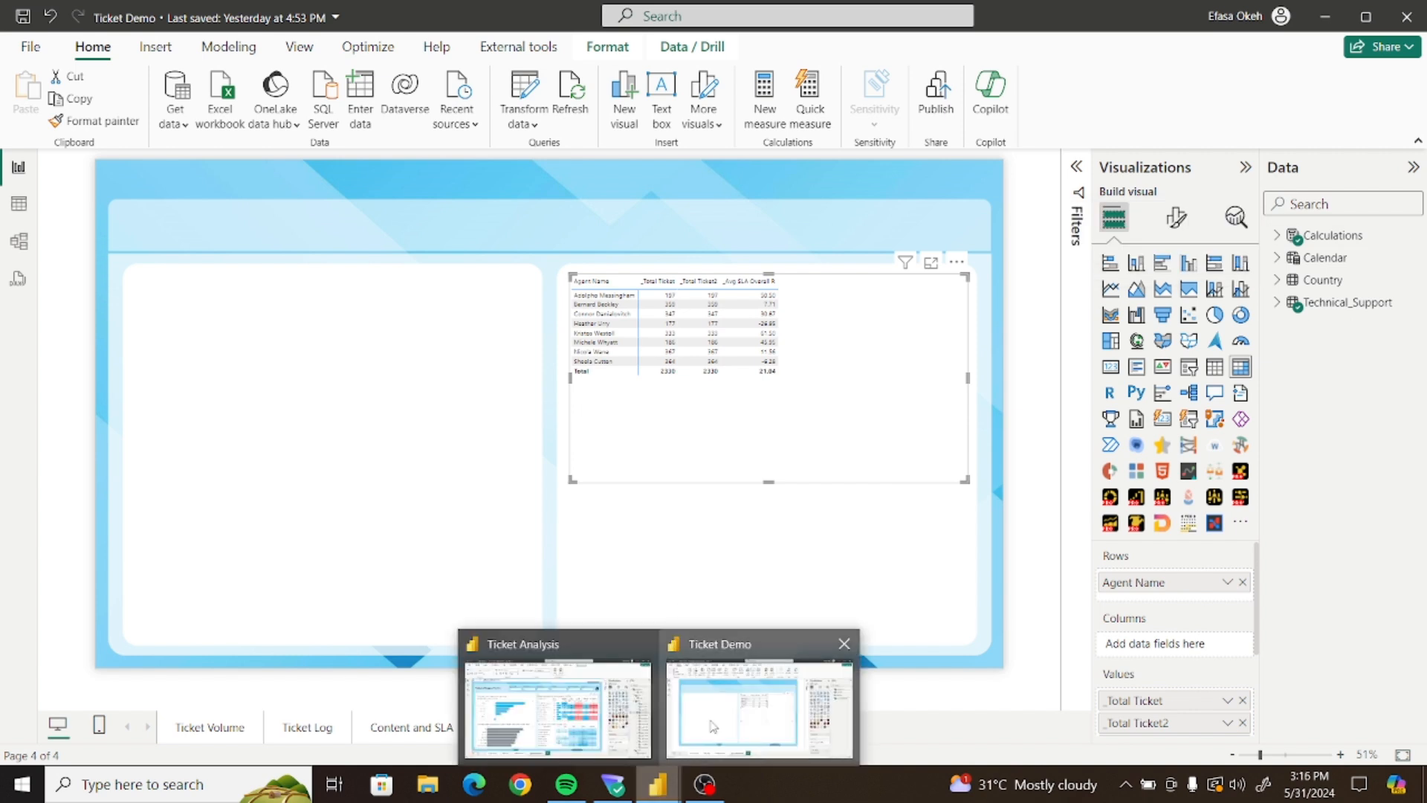
click(622, 710)
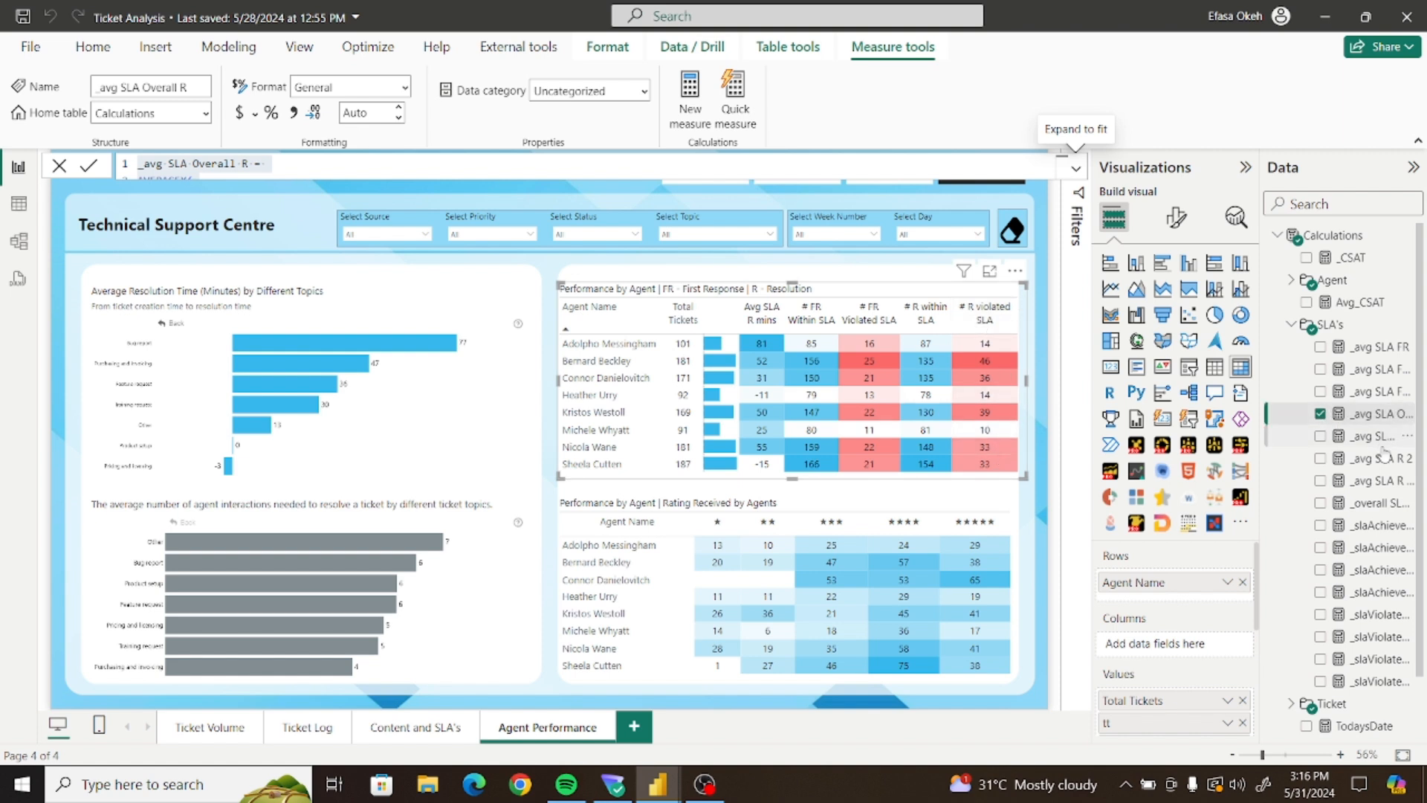
click(1291, 324)
click(1291, 280)
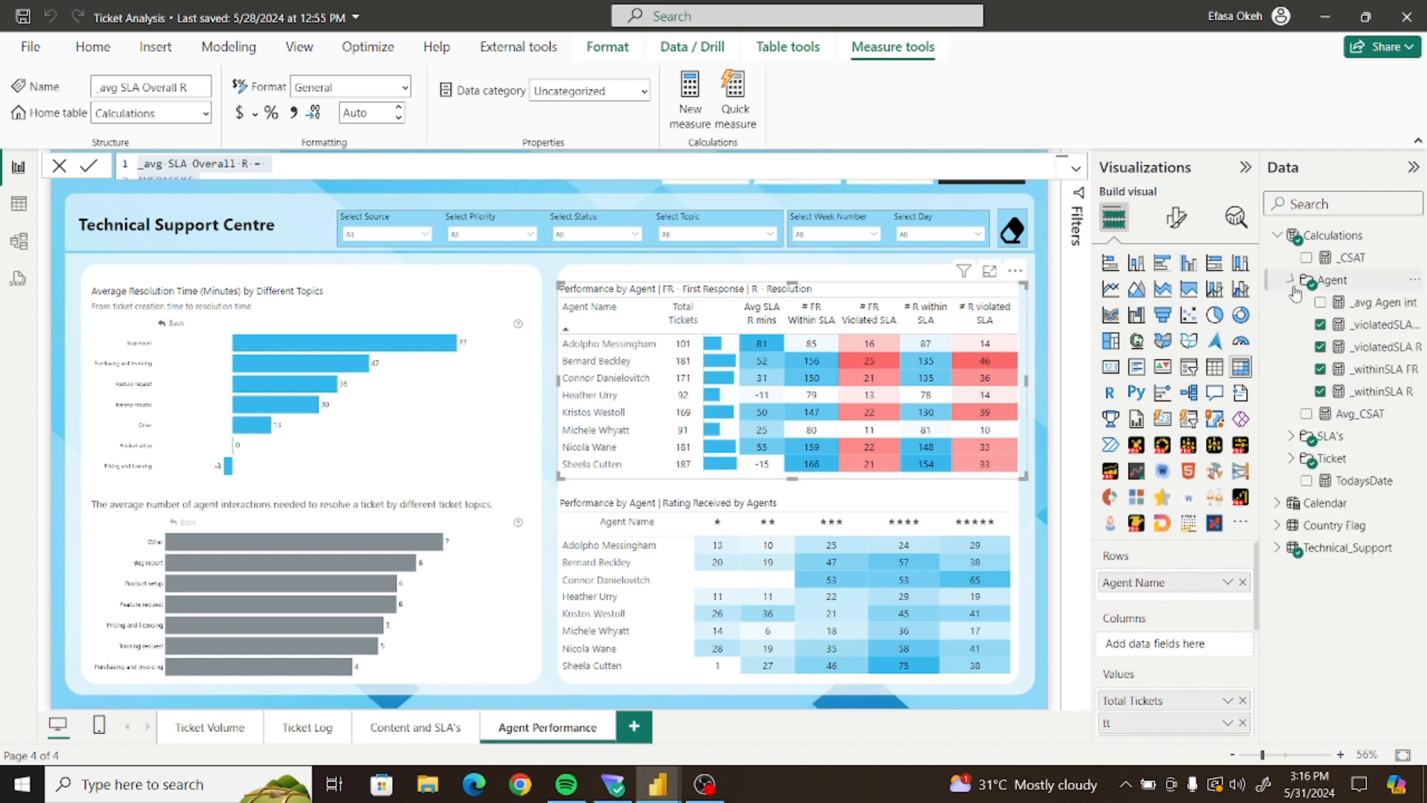
click(1360, 336)
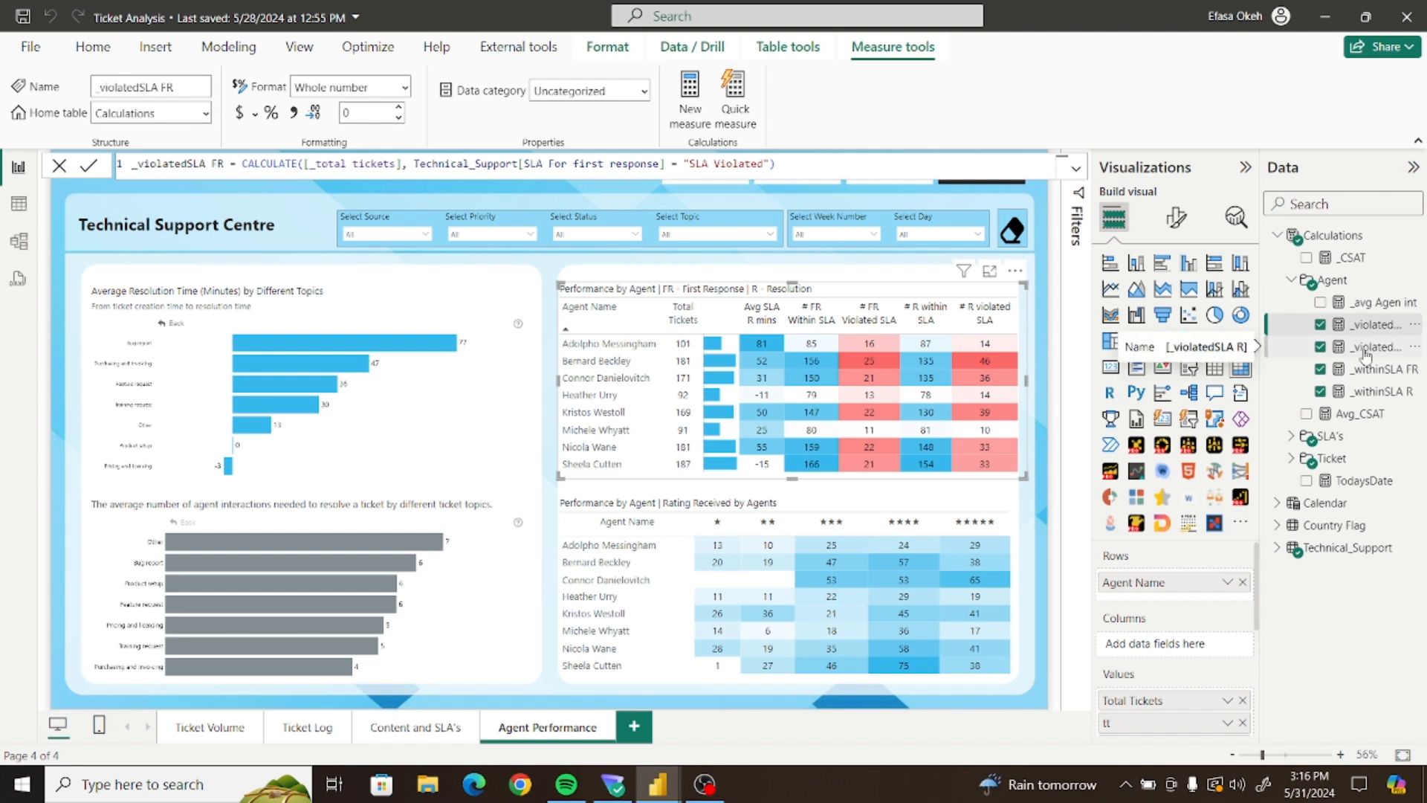
click(1366, 348)
click(1367, 370)
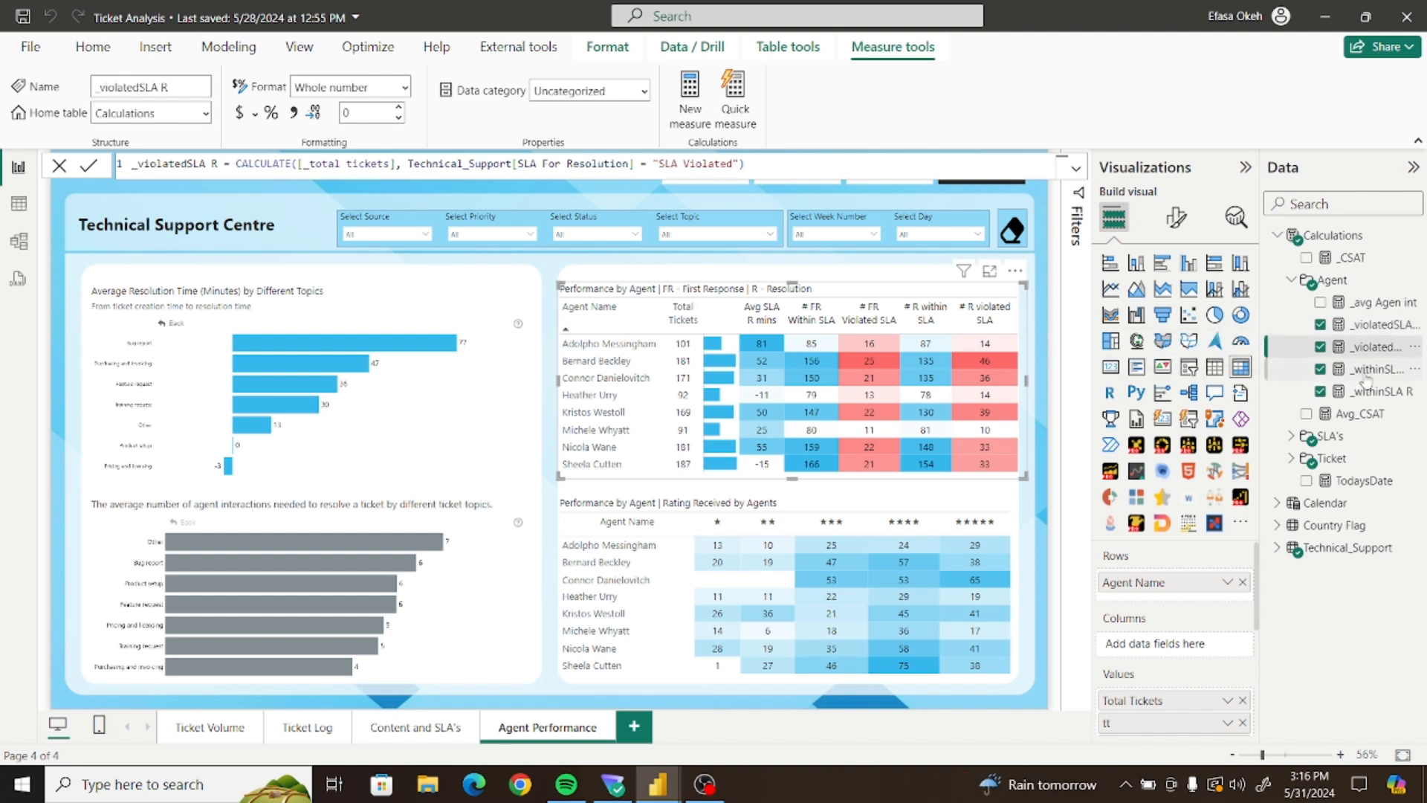
click(1370, 392)
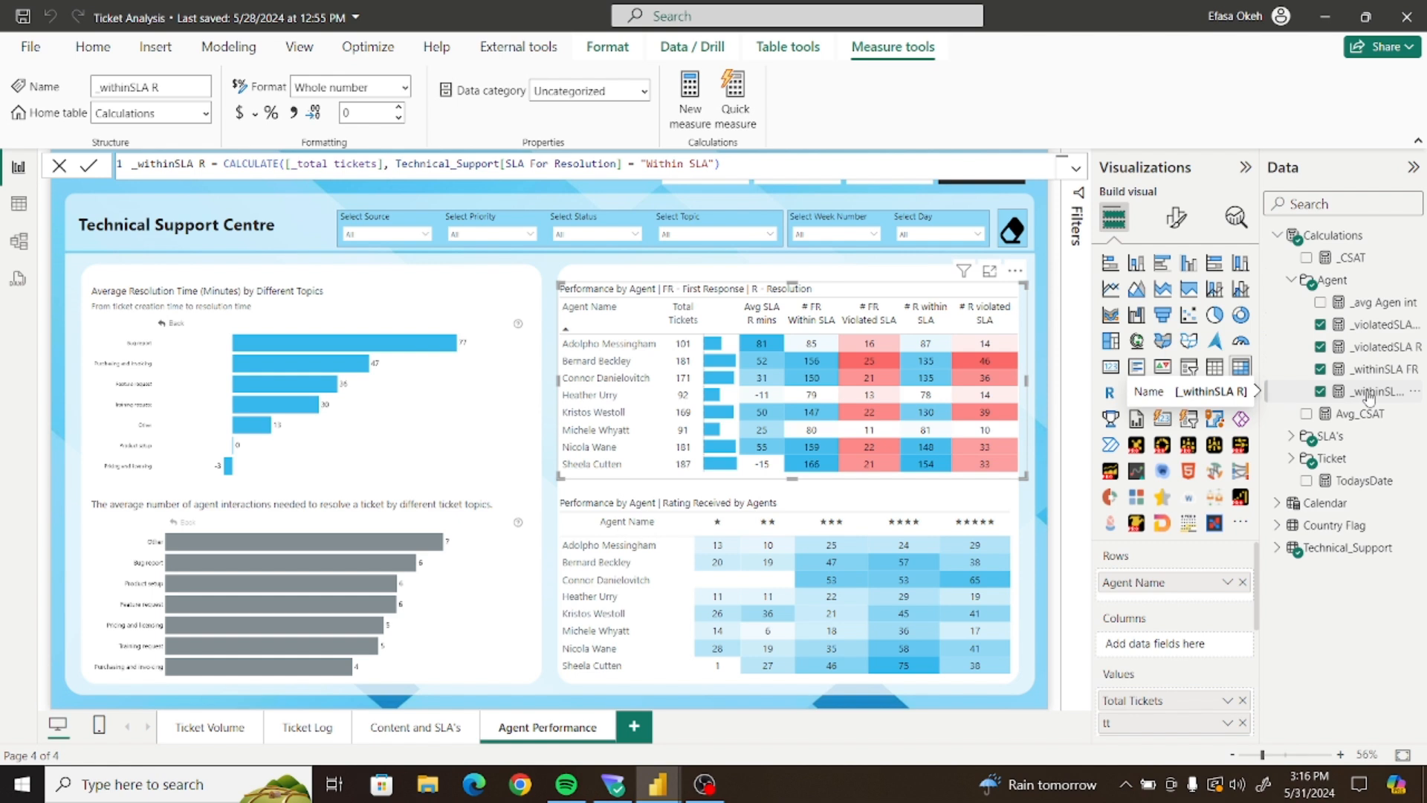
Copy the whole DAX formula of the _violatedSLA FR measure and return to the Ticket Demo report
click(1388, 333)
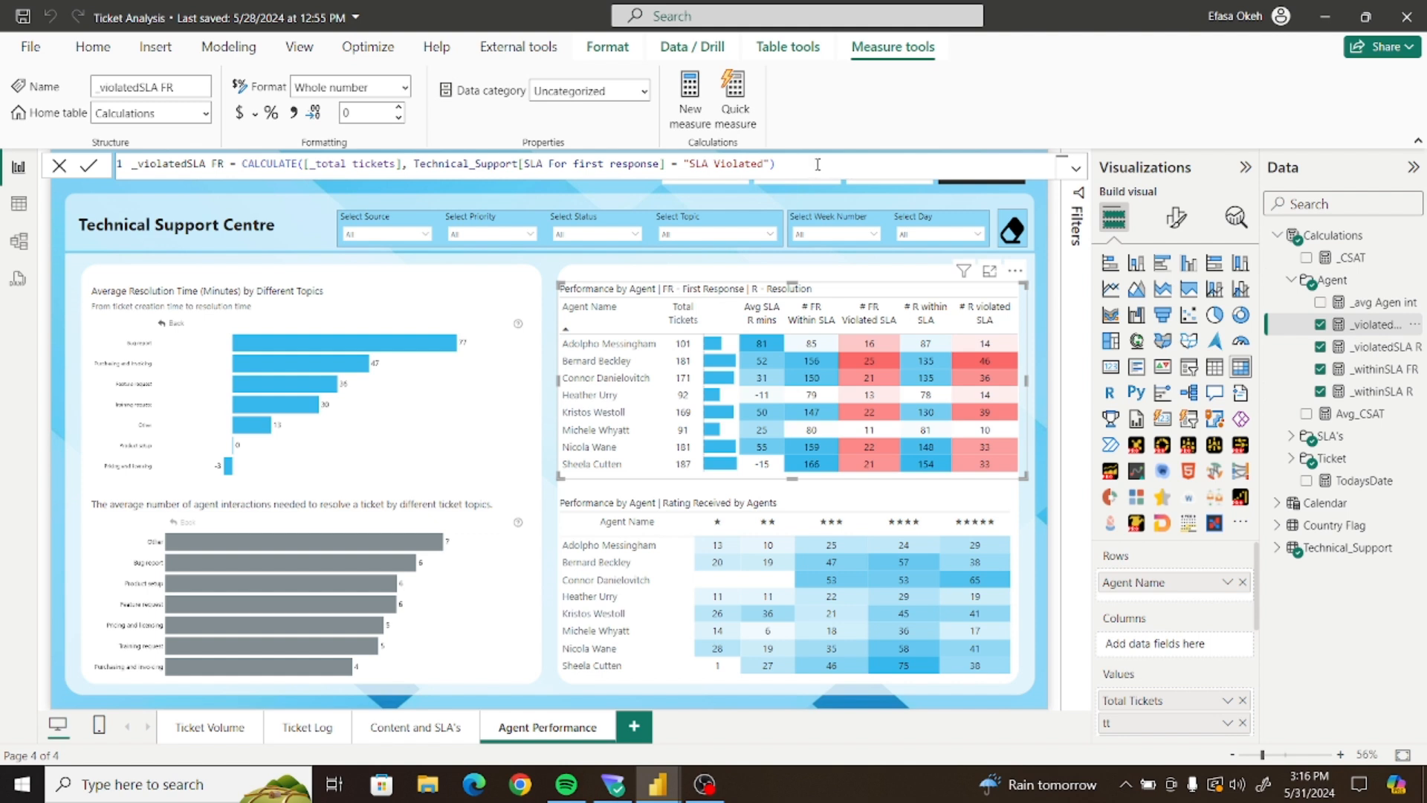
drag(817, 164, 123, 176)
key(ctrl+c)
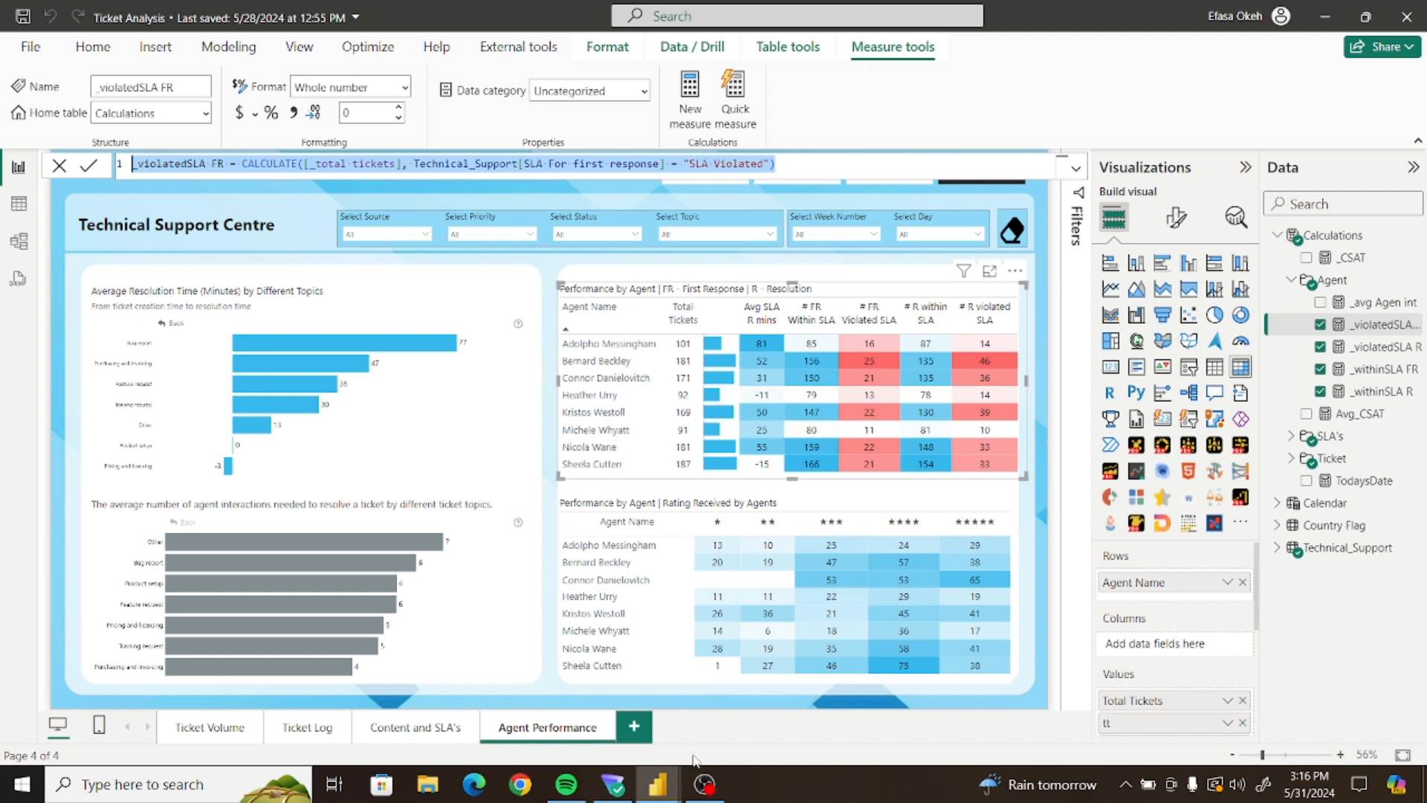
mouse_move(658, 784)
click(736, 703)
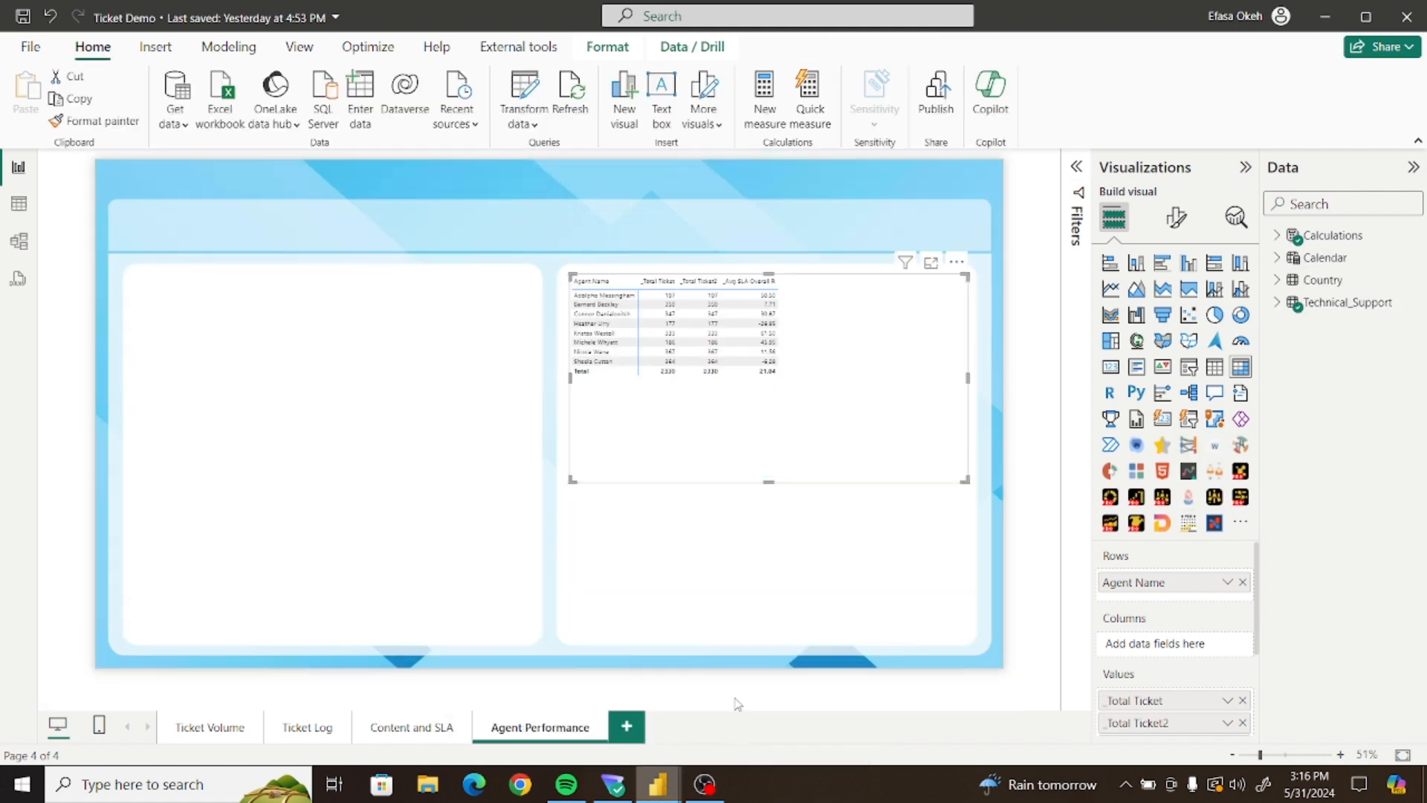
Start a new measure in the Calculations table from the copied formula and capitalise its name to _ViolatedSLA FR
click(1352, 236)
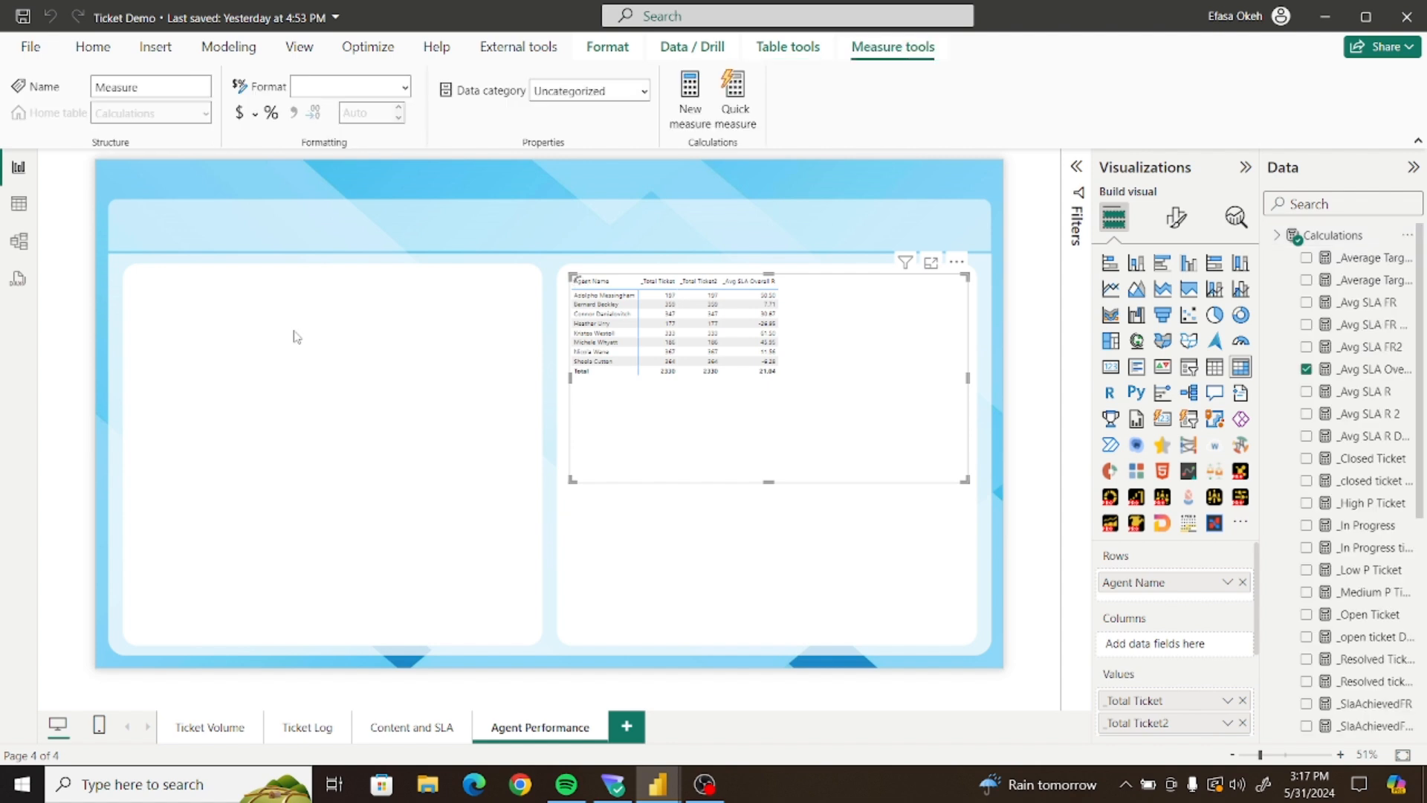
key(ctrl+v)
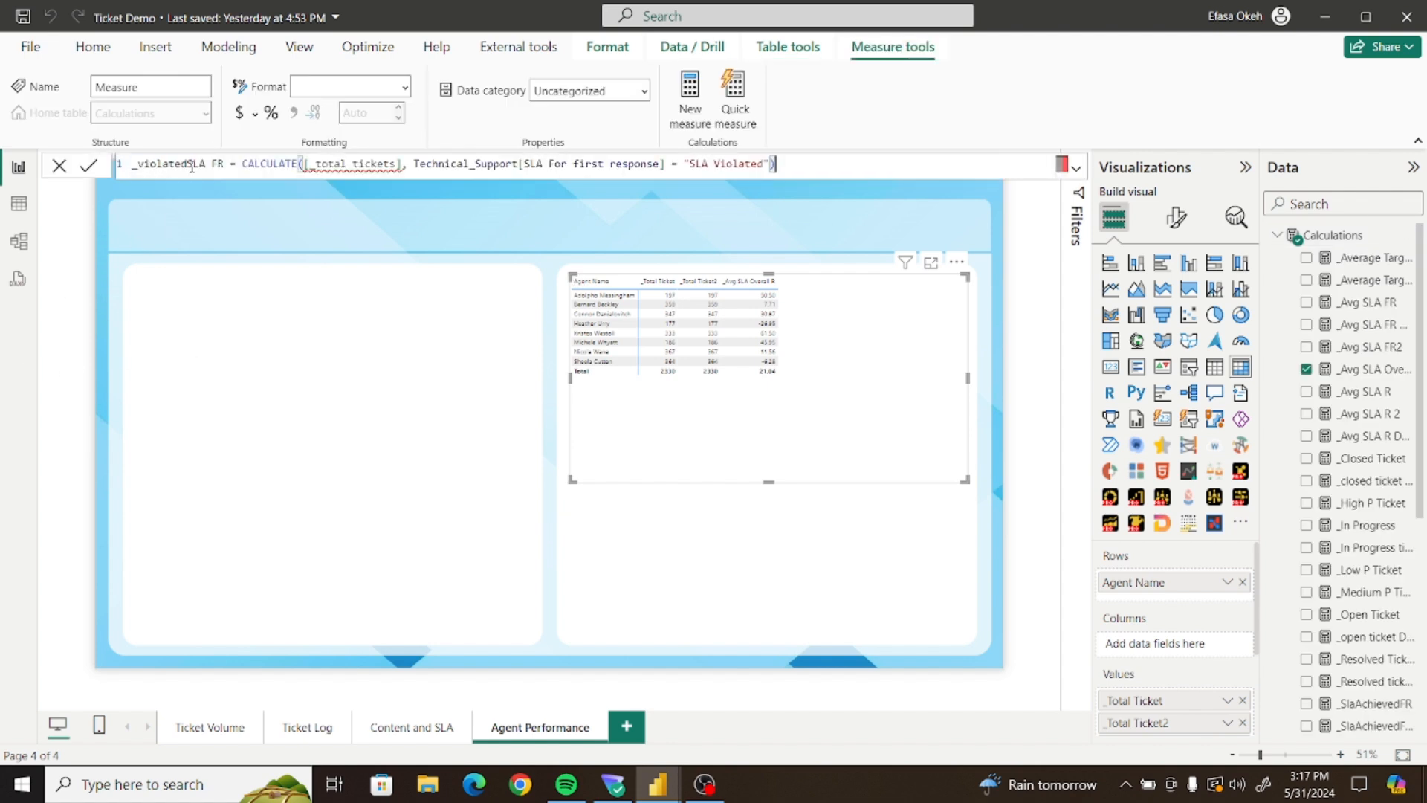
double_click(146, 164)
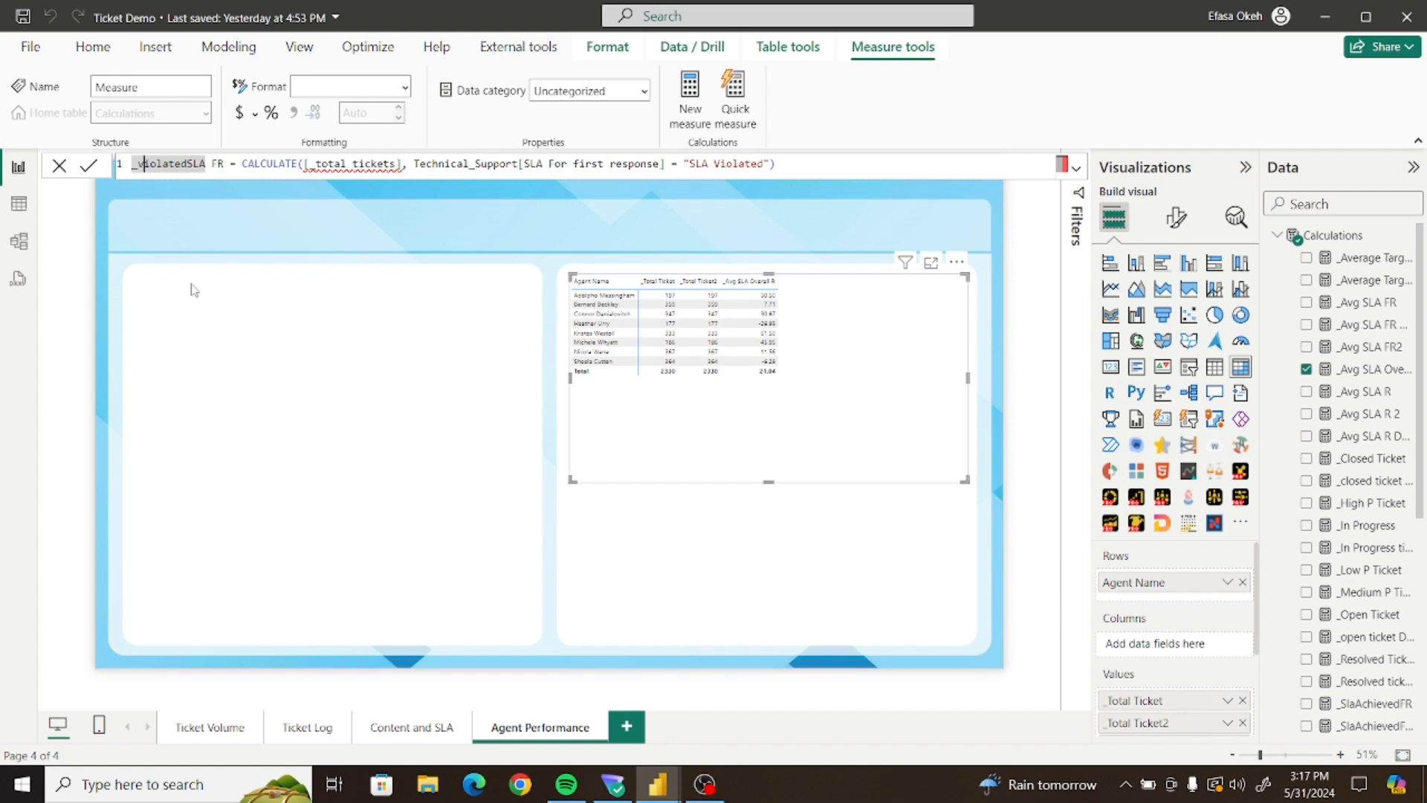
key(BackSpace)
text(V)
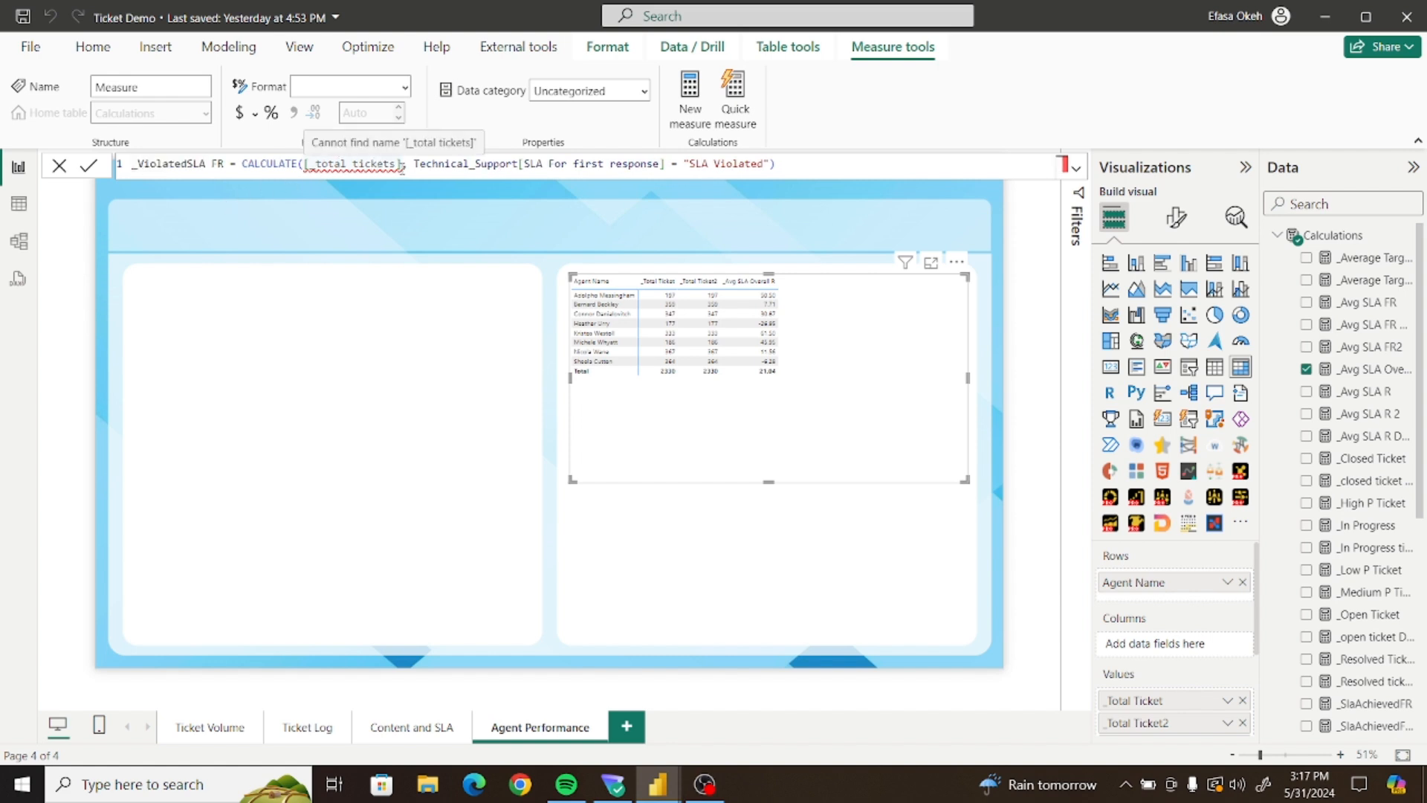
Replace the [_total tickets] reference inside CALCULATE with the [_Total Ticket] measure
click(402, 164)
key(BackSpace)
key(BackSpace)
key(BackSpace)
key(BackSpace)
key(BackSpace)
key(BackSpace)
key(BackSpace)
key(BackSpace)
key(BackSpace)
key(BackSpace)
key(BackSpace)
key(BackSpace)
key(BackSpace)
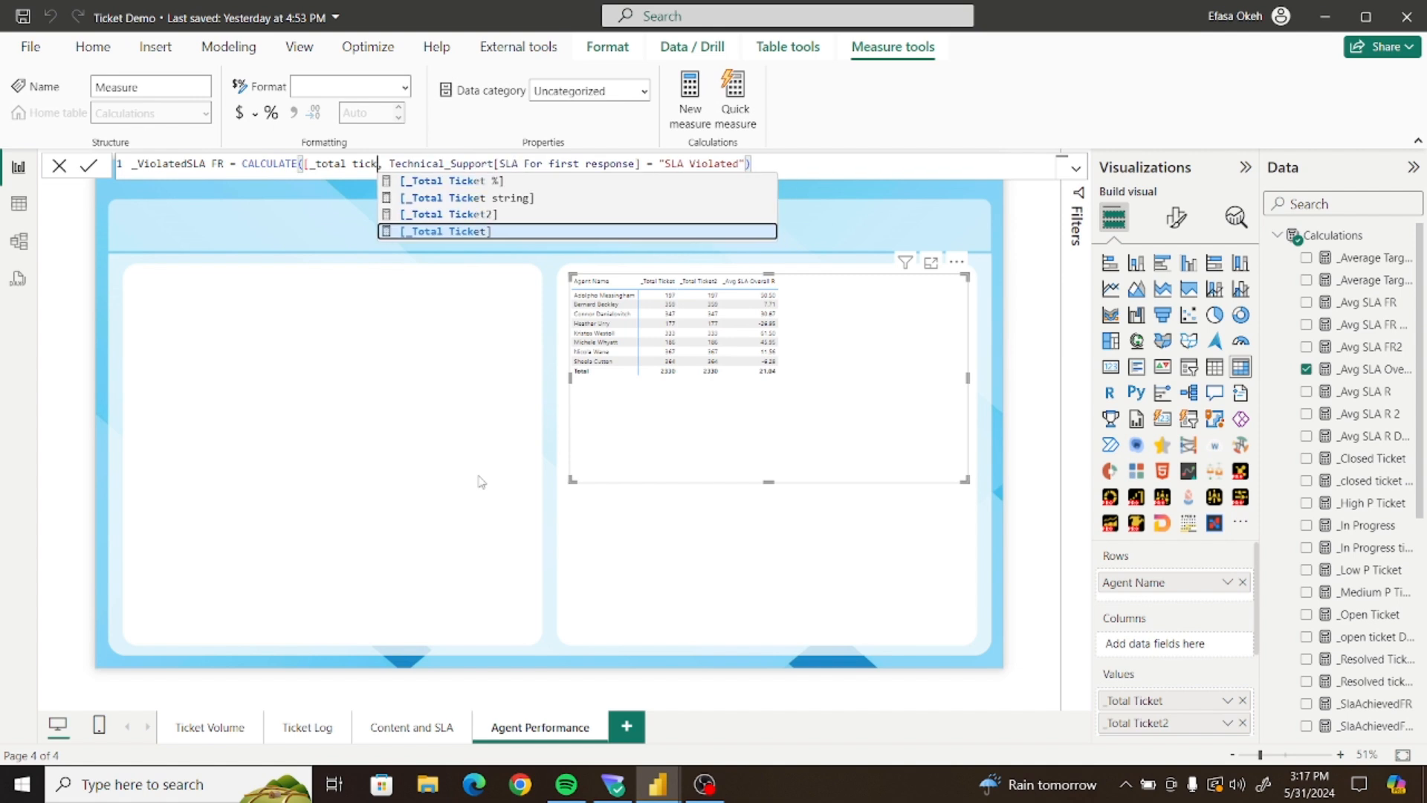
key(BackSpace)
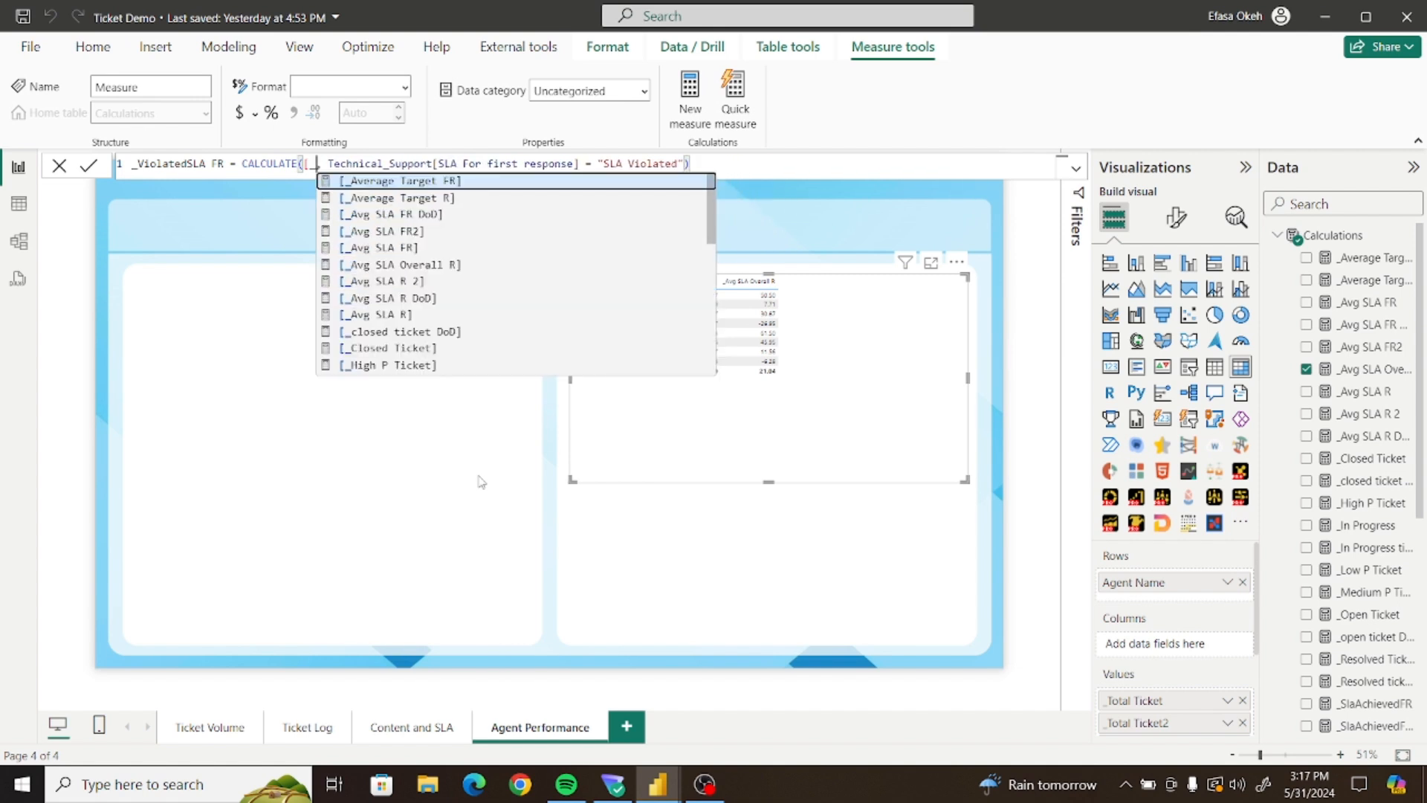
text(T)
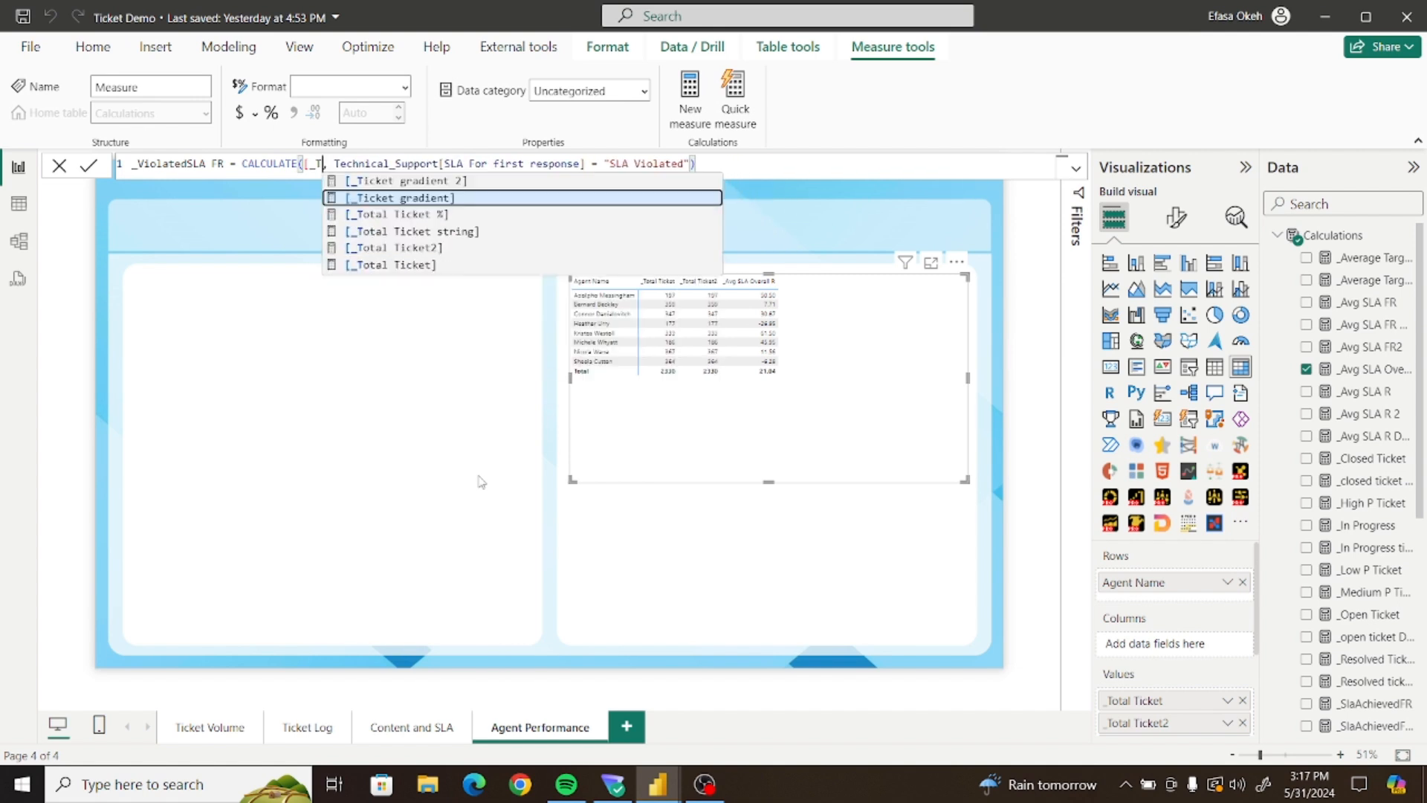
click(406, 266)
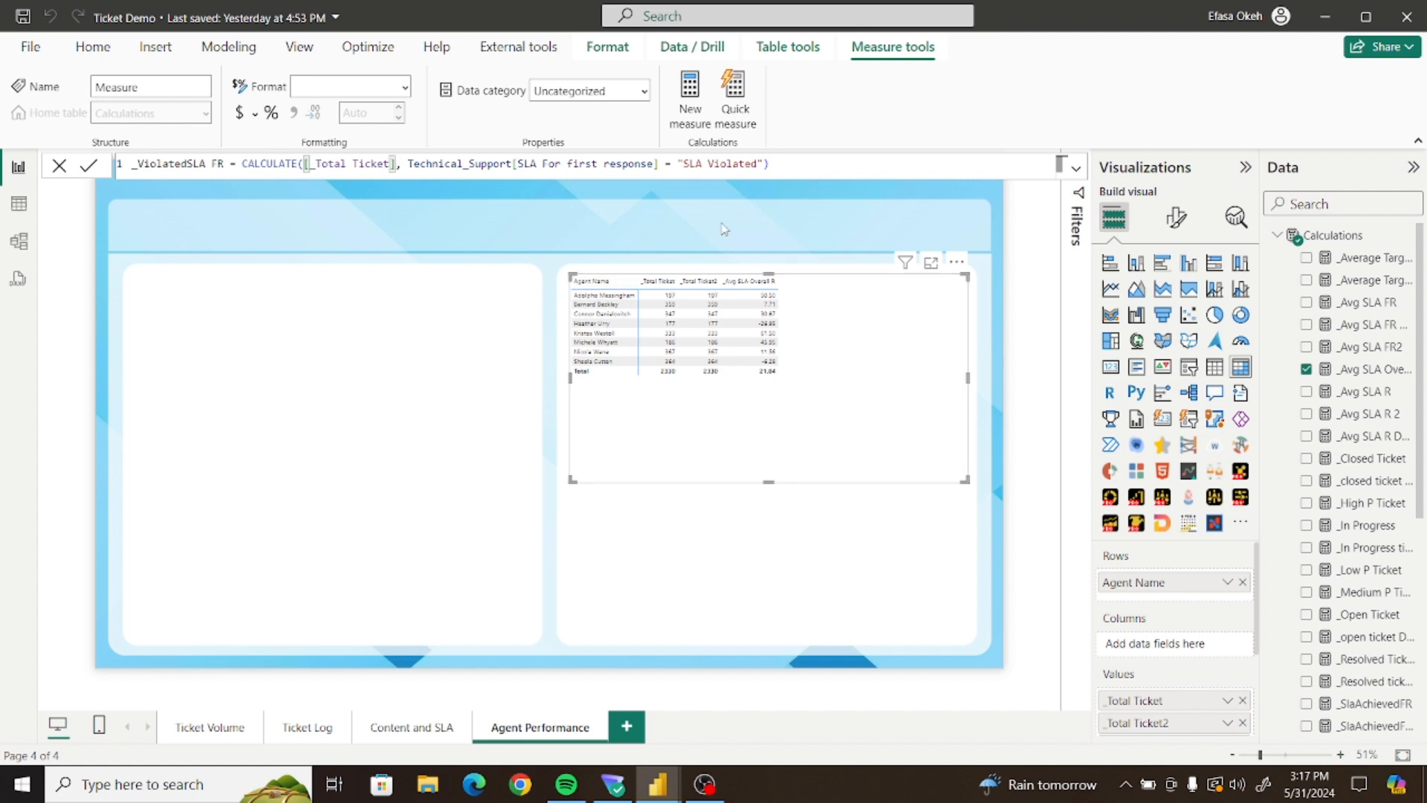
Copy the whole _ViolatedSLA FR formula and commit the measure
click(780, 164)
key(ctrl+a)
key(ctrl+c)
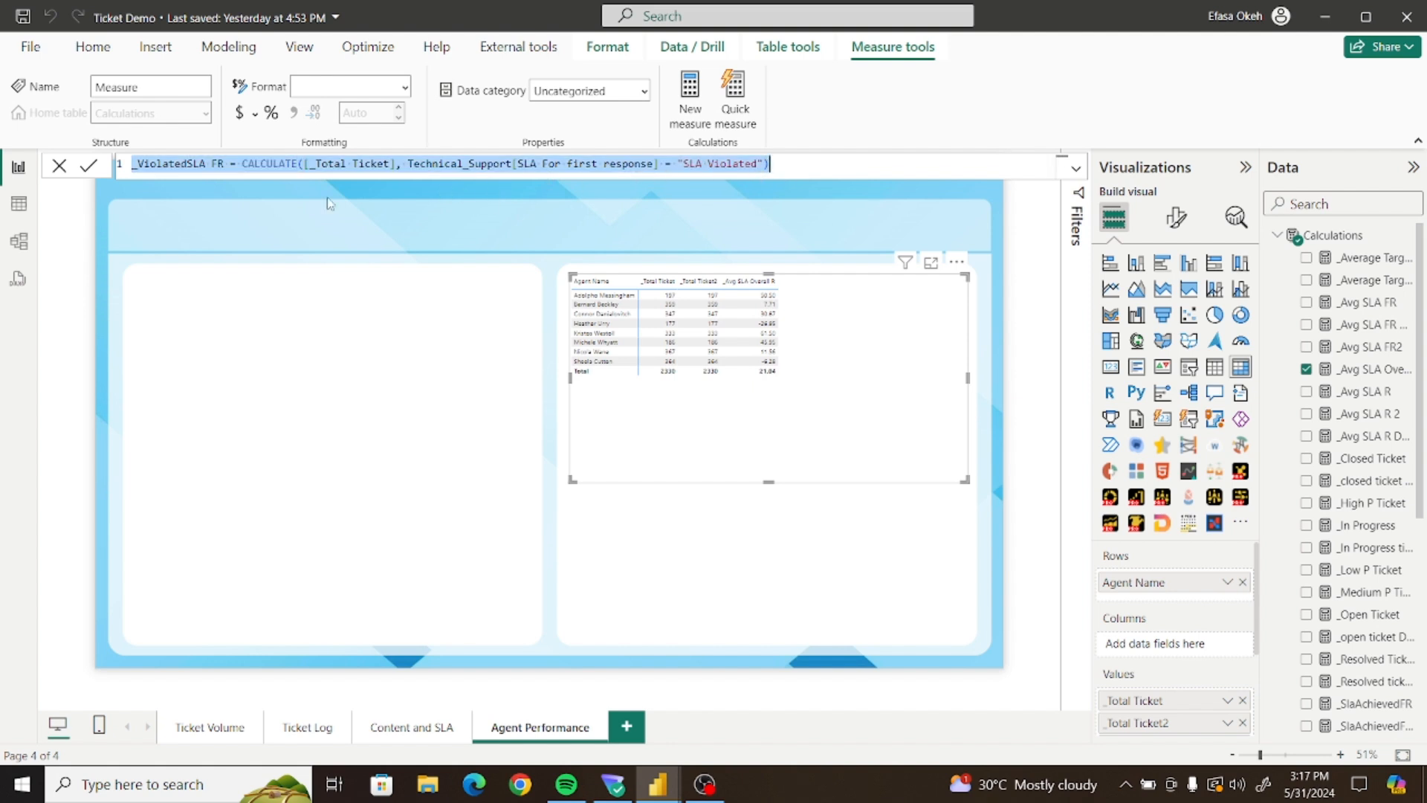
click(87, 168)
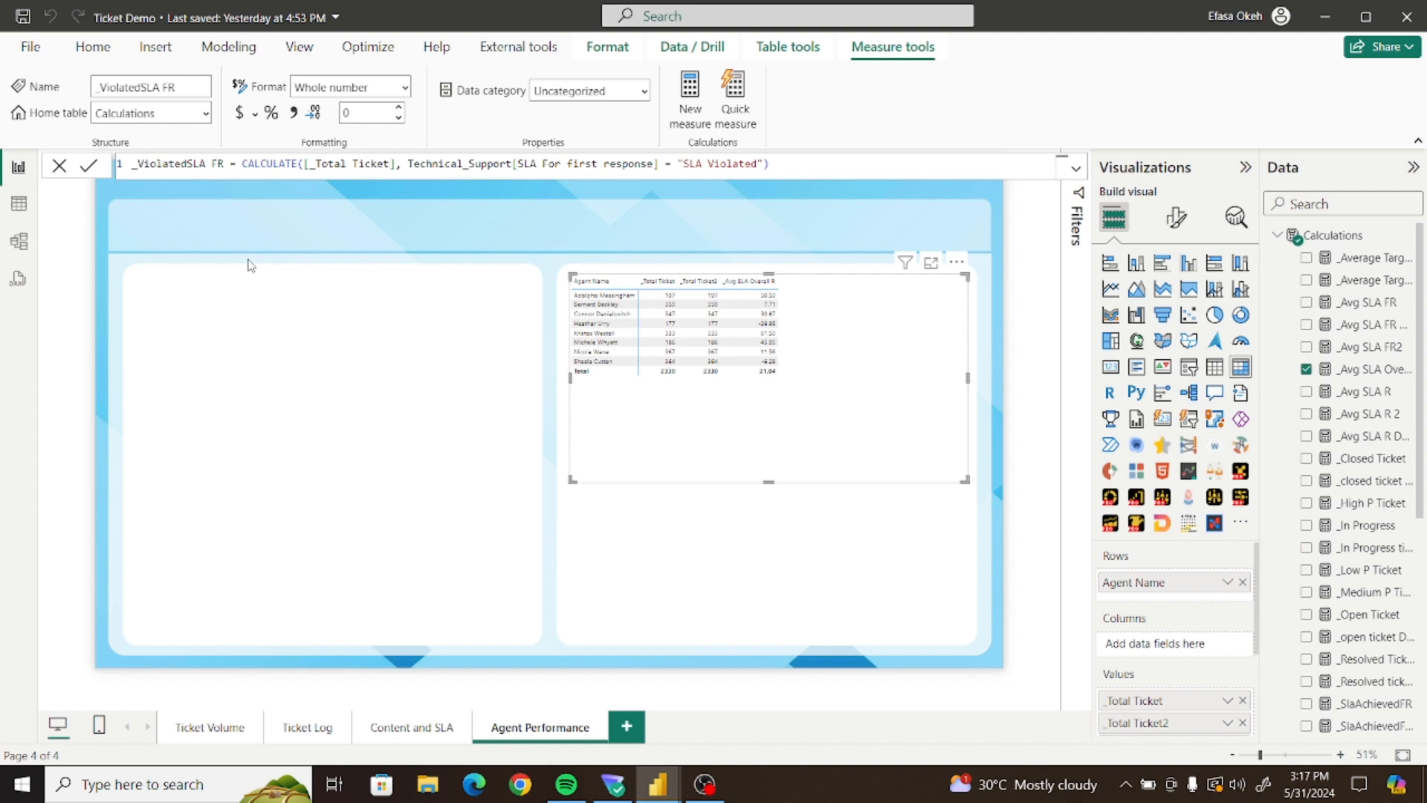
Start another measure from the copied formula and rename it _WithinSLA FR
click(690, 95)
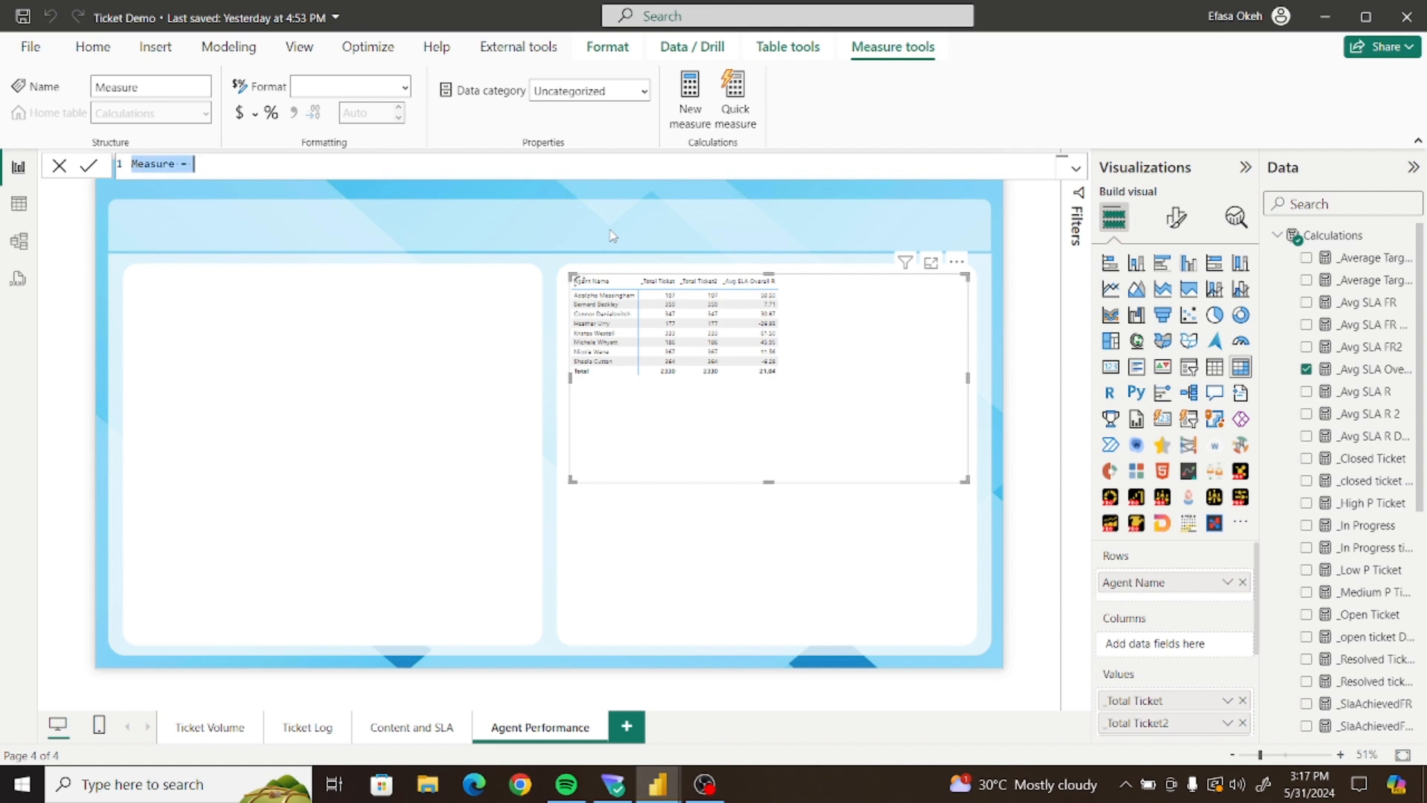
key(ctrl+v)
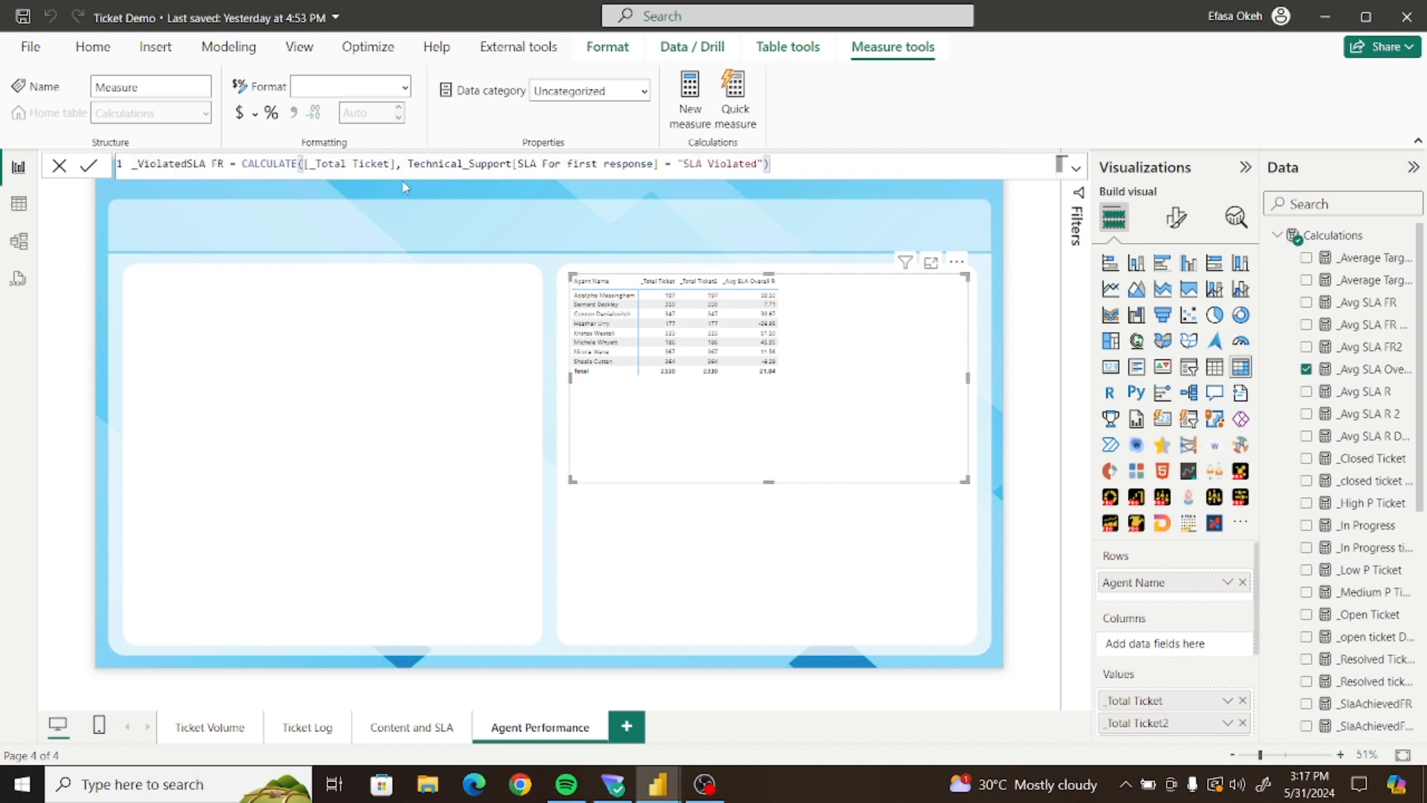
click(188, 163)
key(BackSpace)
key(BackSpace)
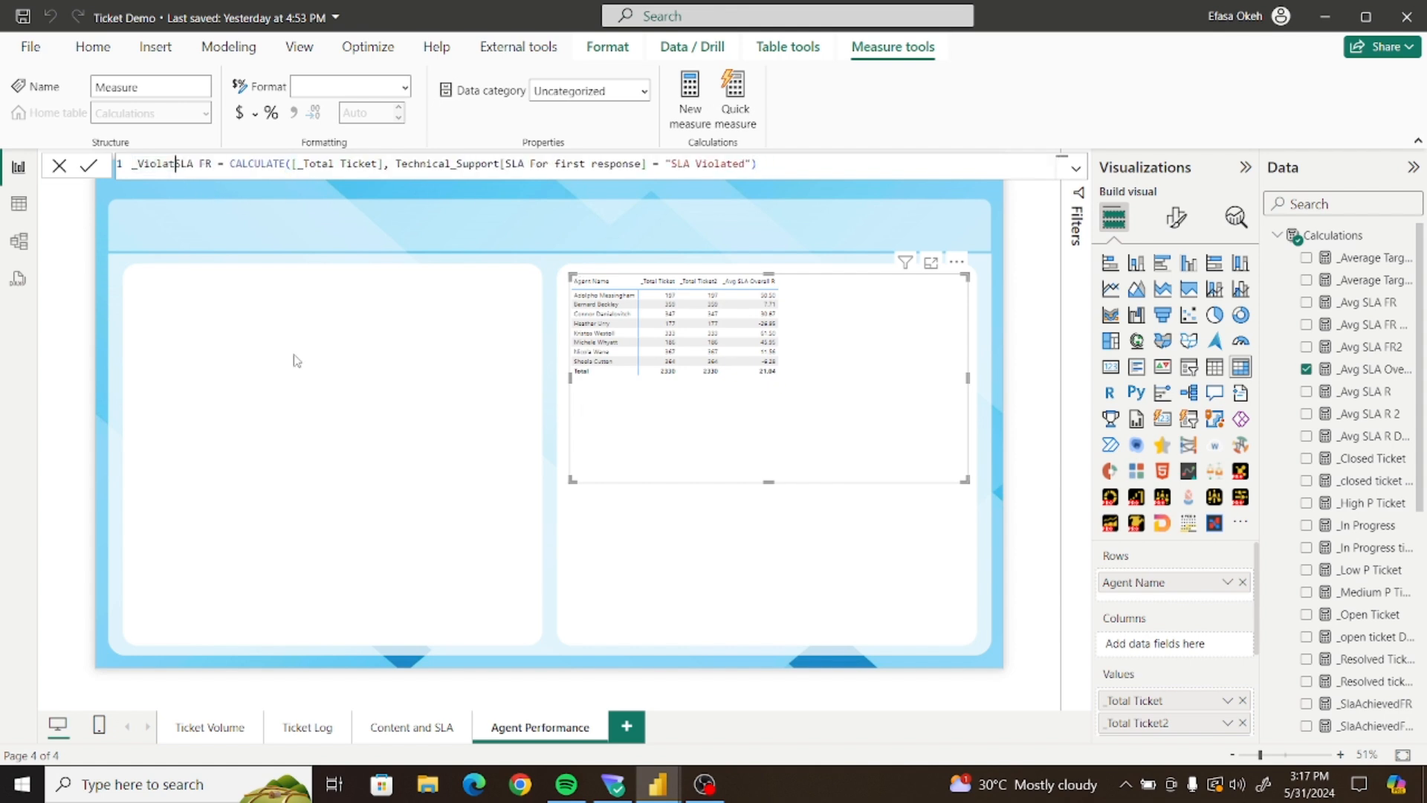
key(BackSpace)
key(BackSpace)
key(BackSpace)
key(BackSpace)
key(BackSpace)
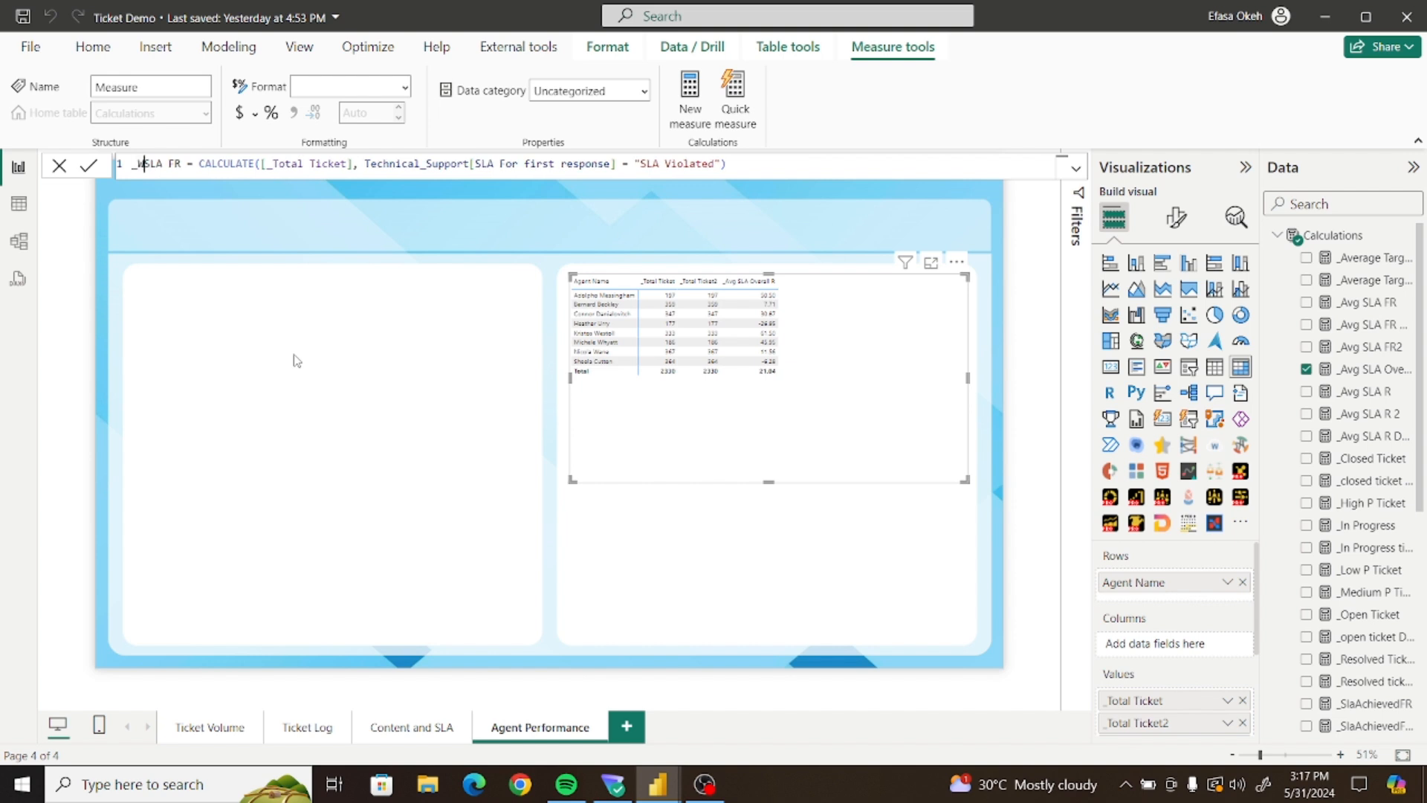
key(BackSpace)
text(Within)
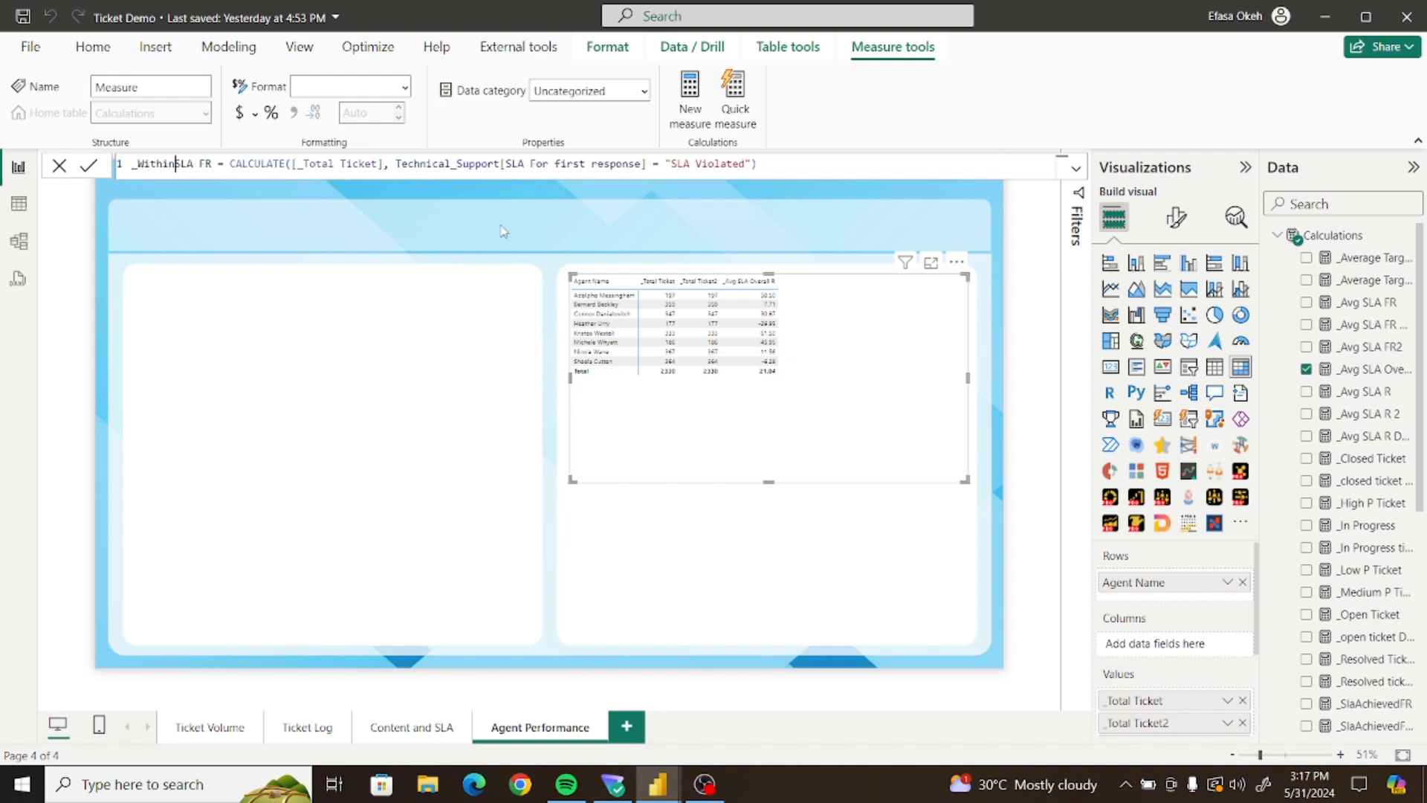
Change the first response filter value in the _WithinSLA FR formula to "Within SLA" and commit the measure
click(745, 163)
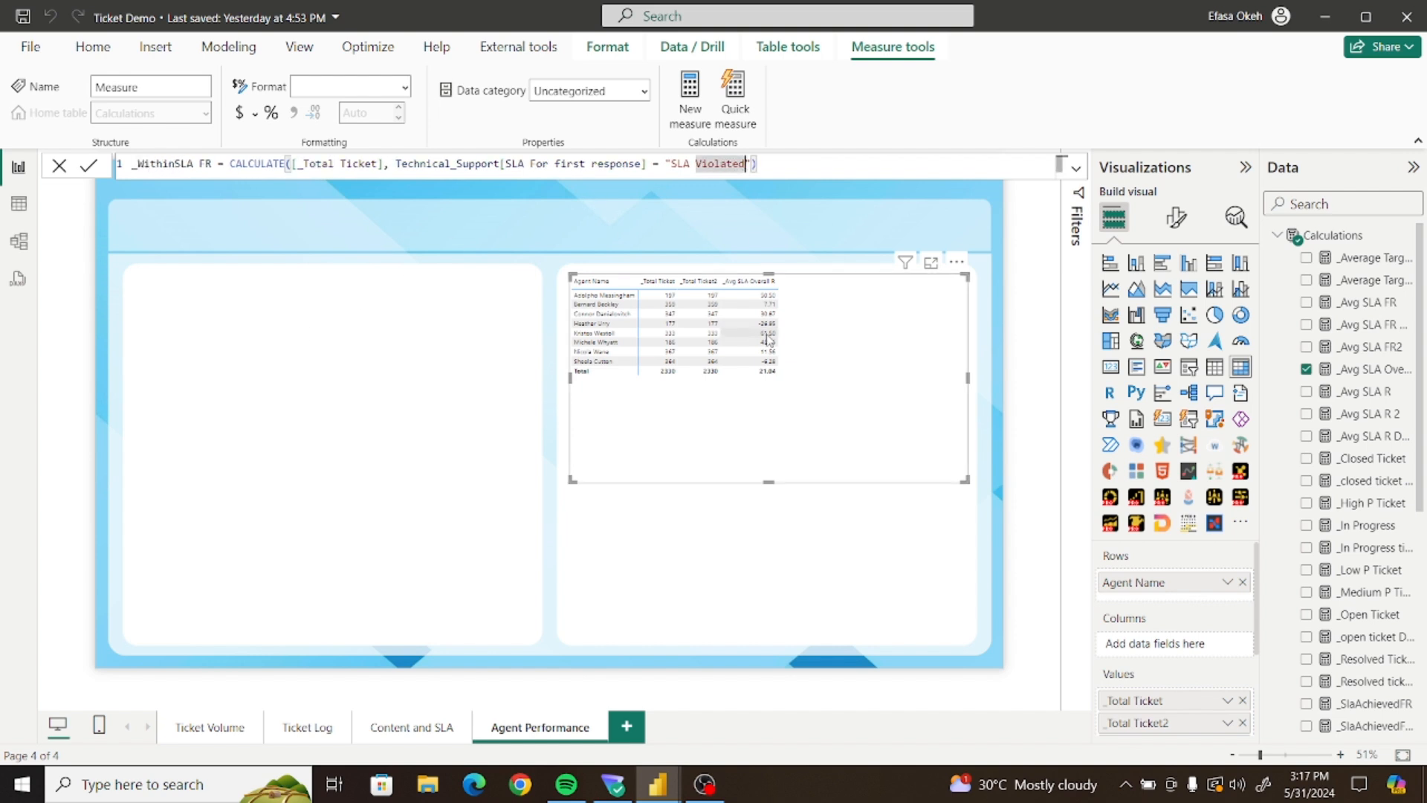
key(BackSpace)
key(BackSpace)
key(BackSpace)
key(BackSpace)
key(BackSpace)
key(BackSpace)
key(BackSpace)
key(BackSpace)
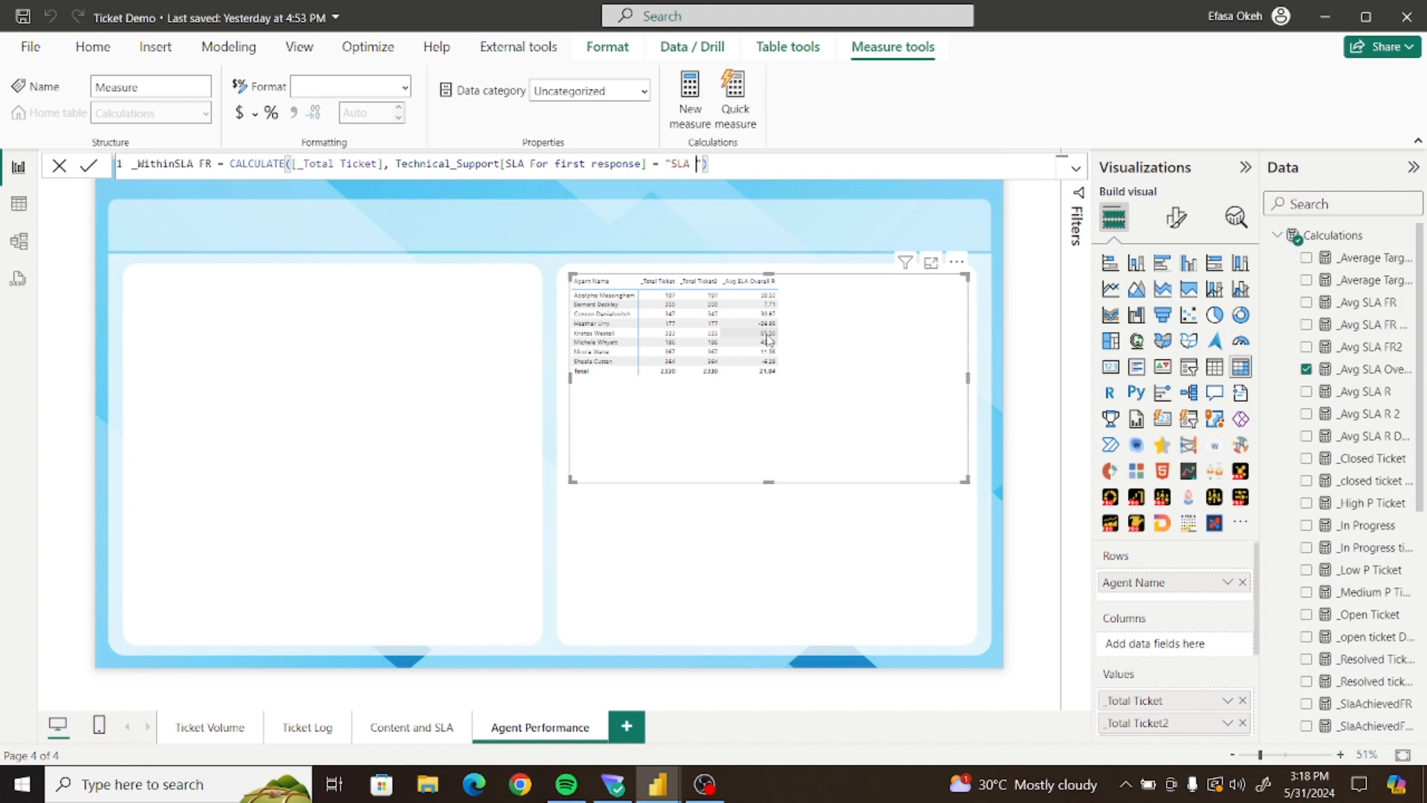
key(Left)
key(Left)
key(Left)
key(Left)
text(Within)
key(Right)
key(Right)
key(Right)
key(Delete)
key(Left)
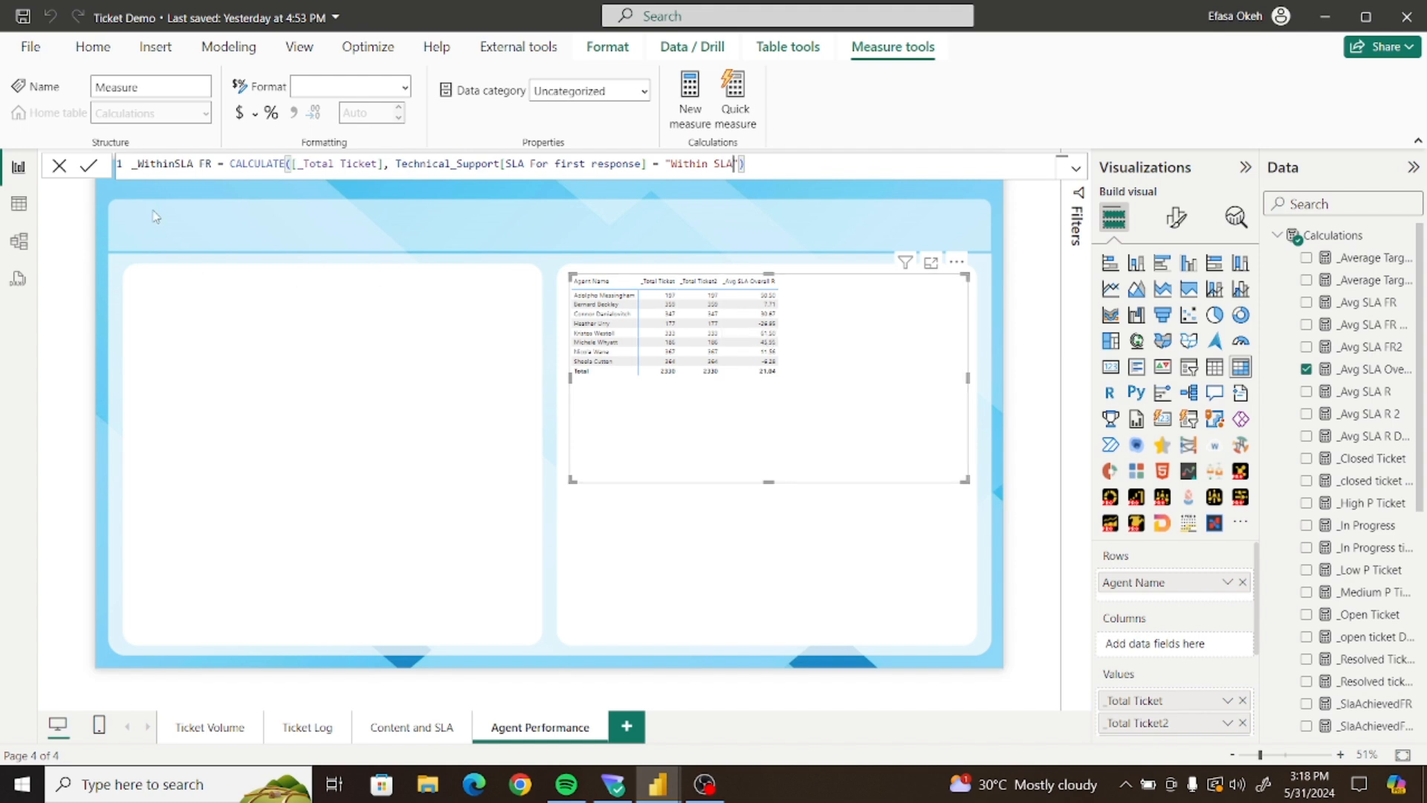
click(90, 171)
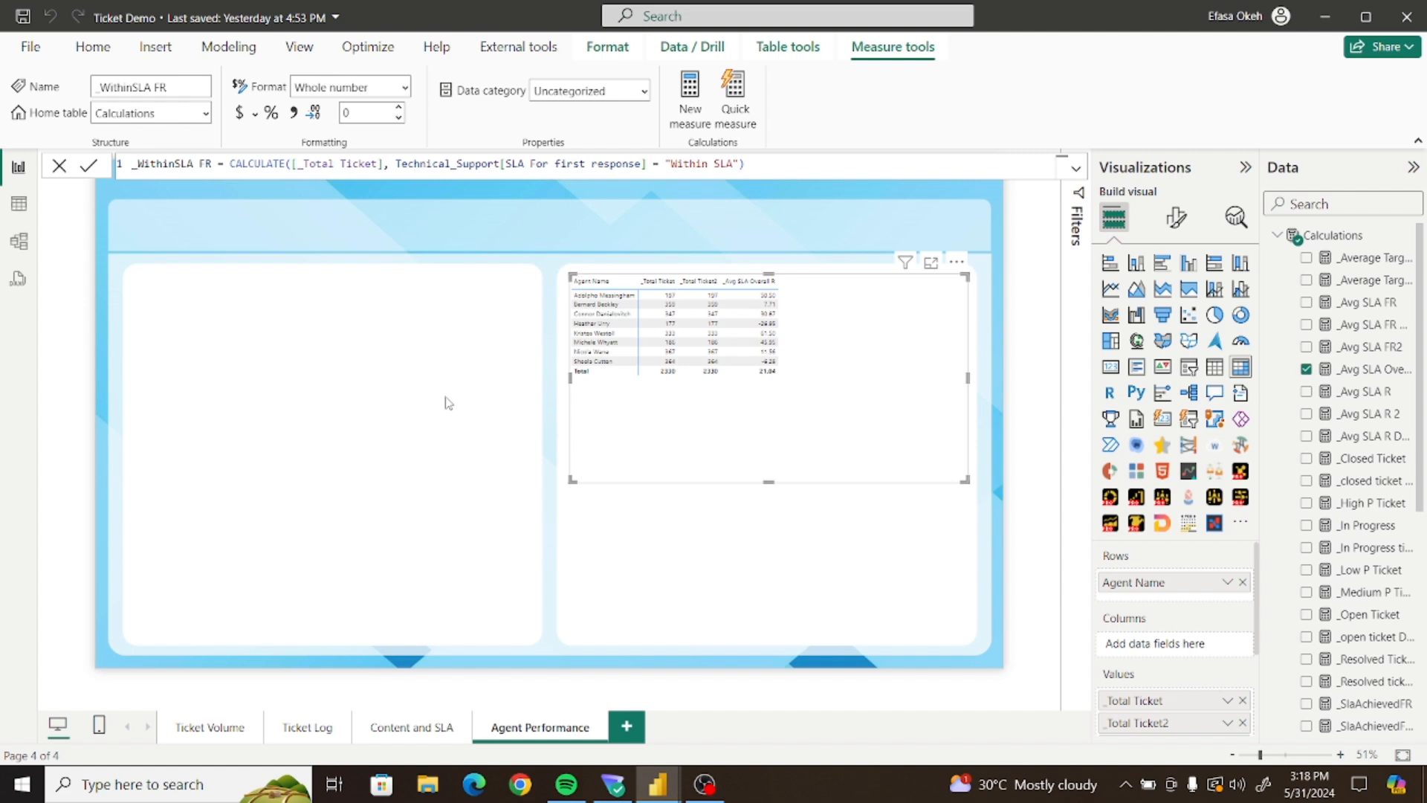
Create another measure from the copied _ViolatedSLA FR formula and rename it _ViolatedSLA R
click(695, 94)
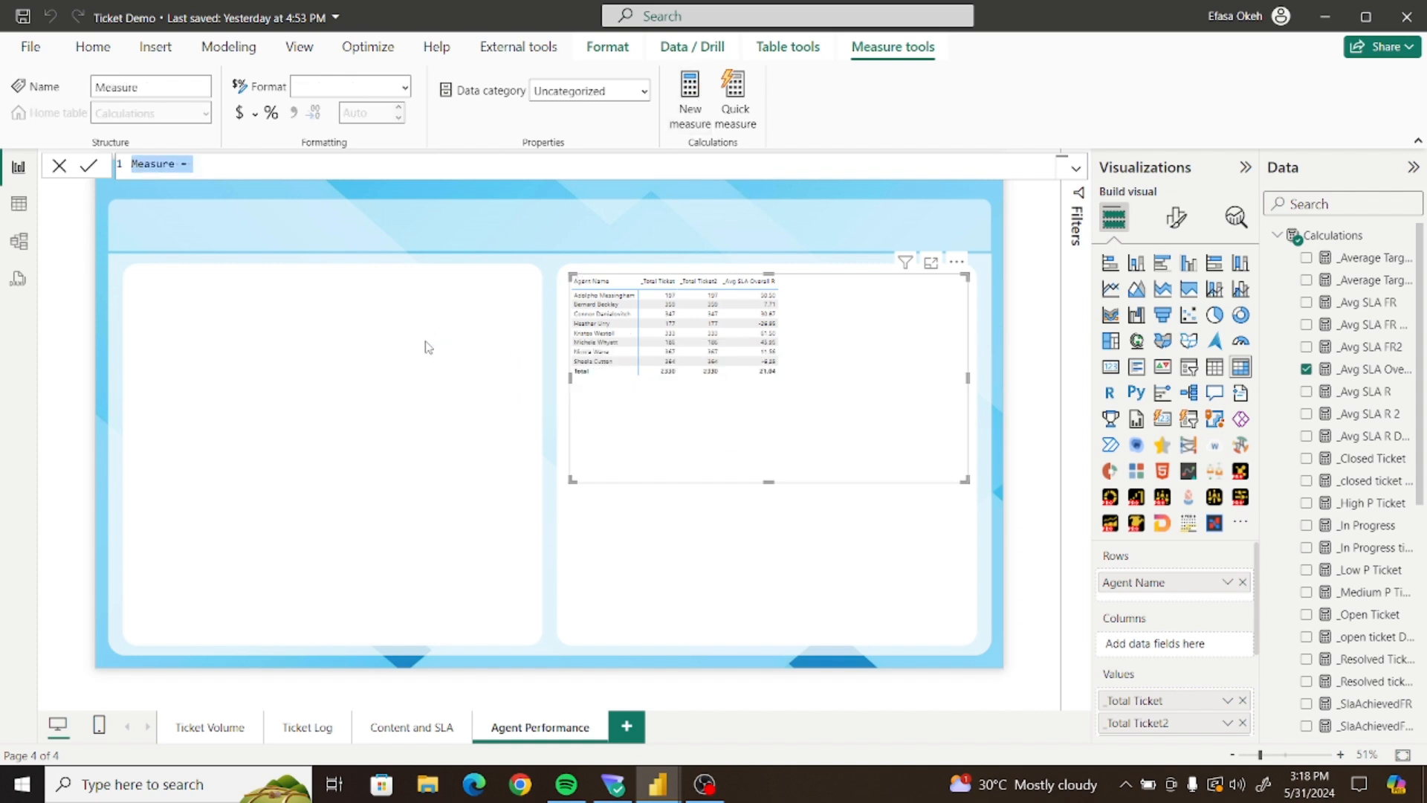
key(ctrl+v)
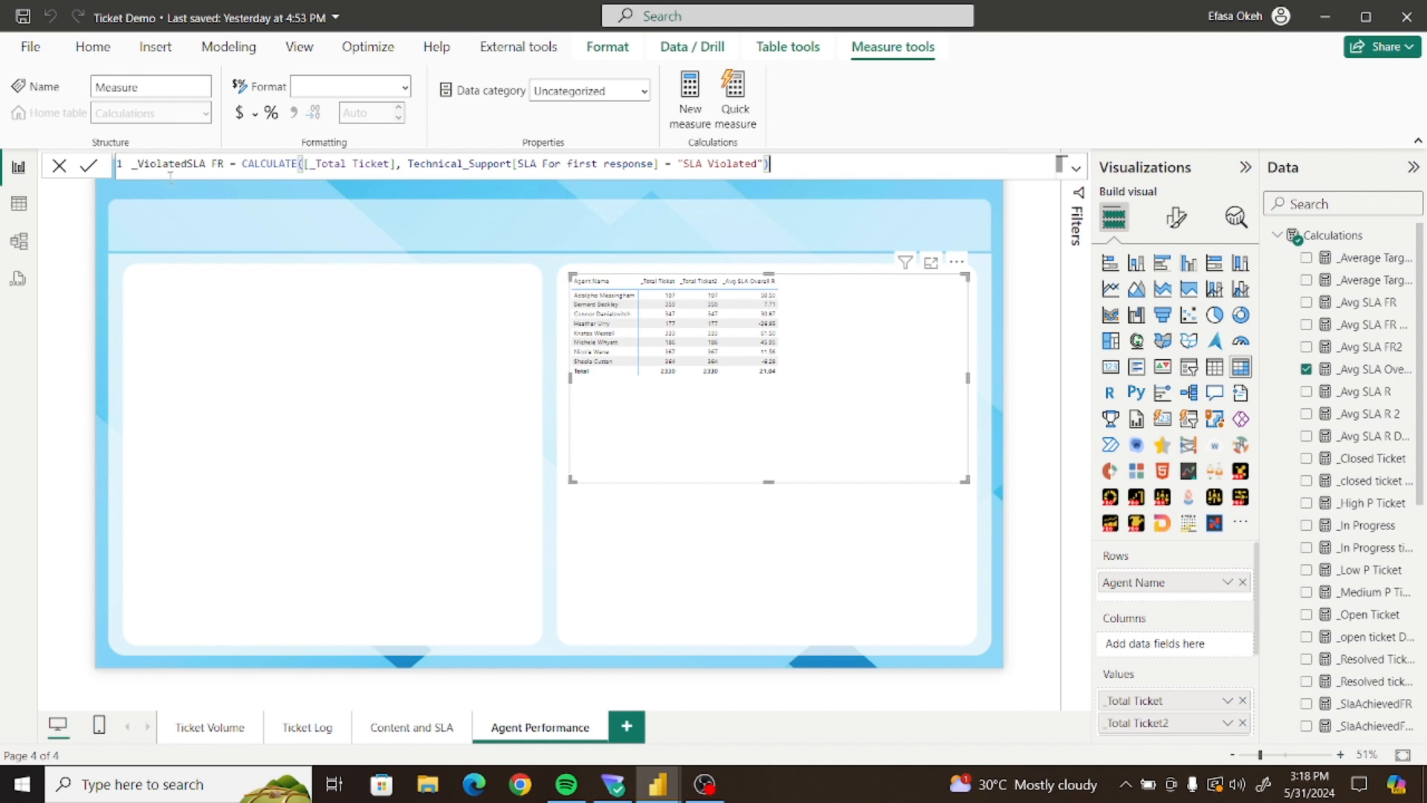
double_click(218, 164)
text(R)
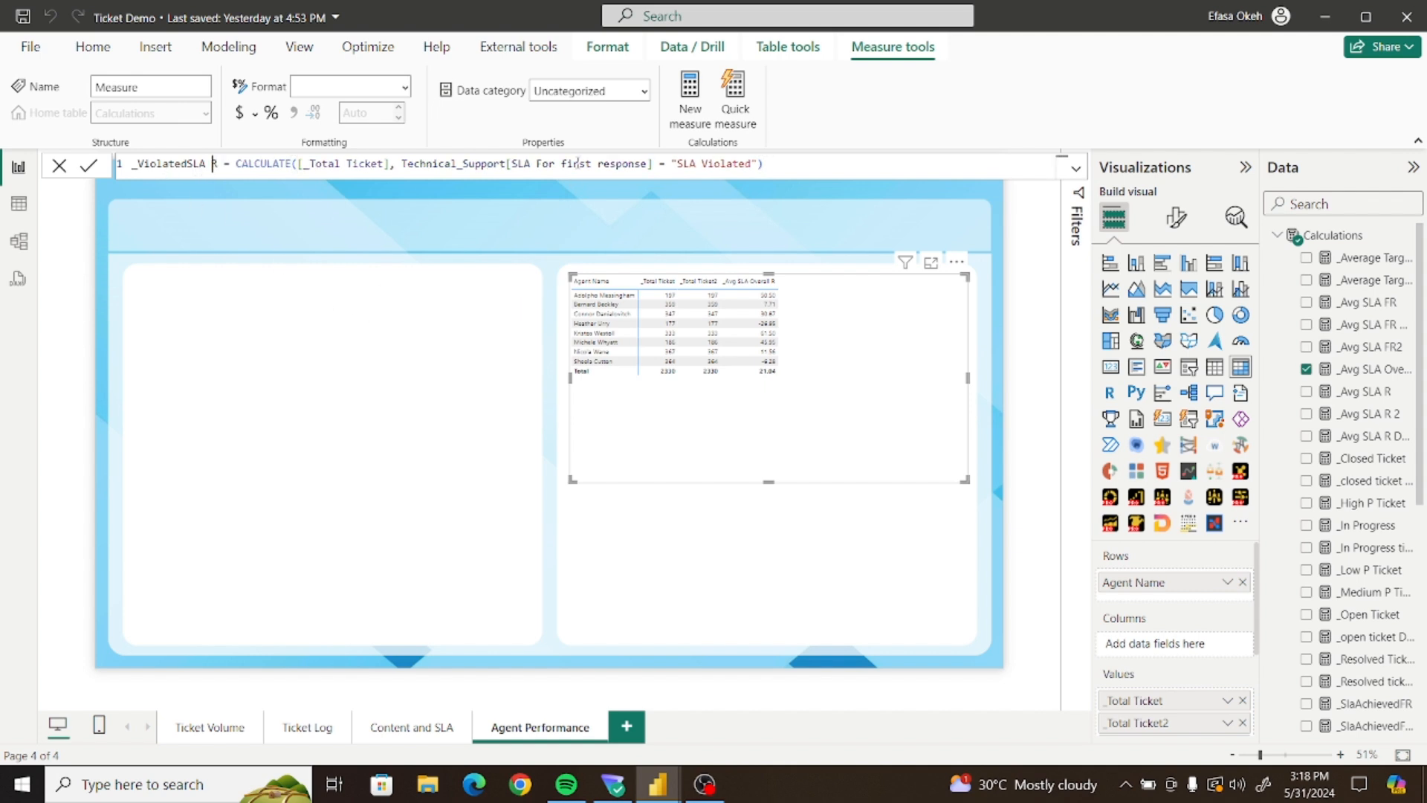
Change the filter column in the _ViolatedSLA R formula to Technical_Support[SLA For Resolution]
click(654, 166)
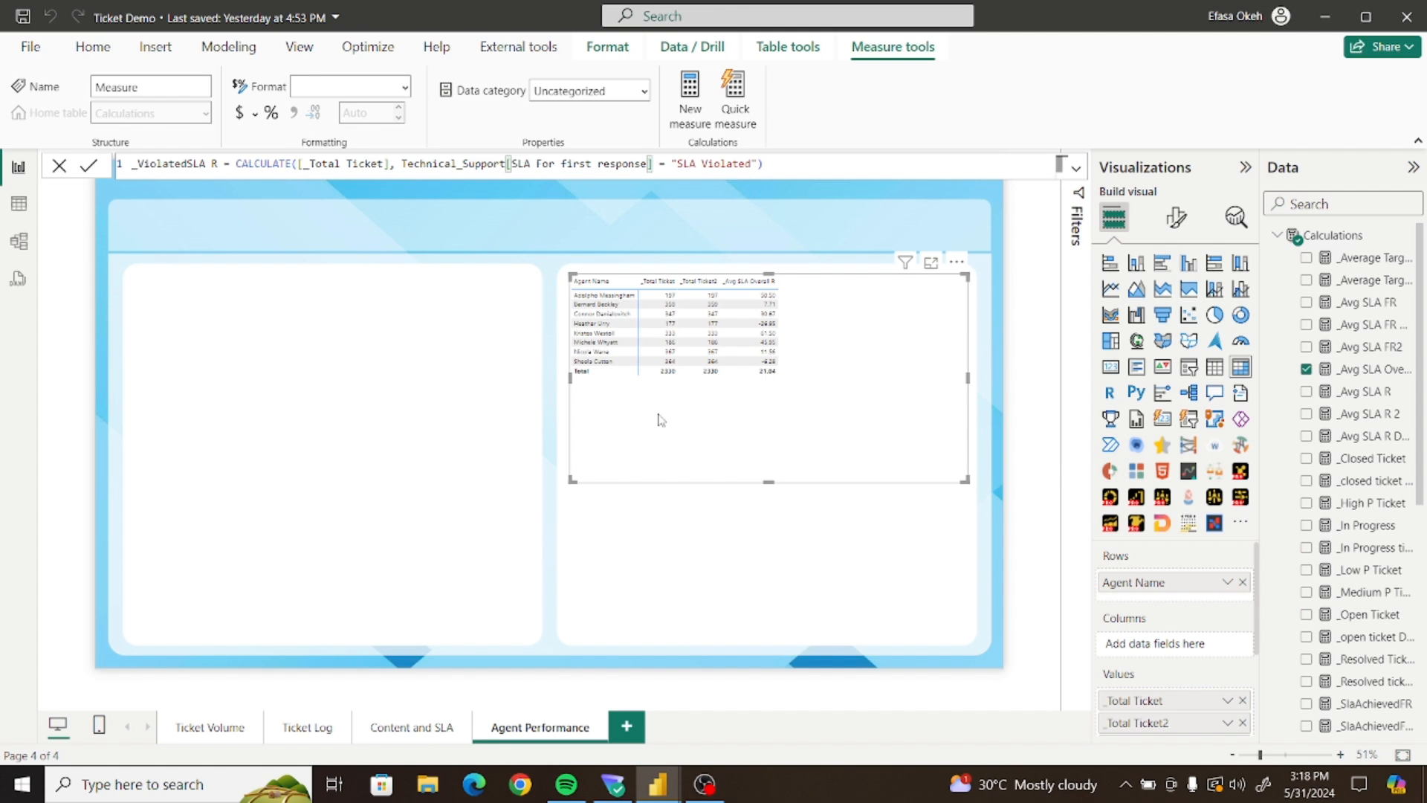
key(BackSpace)
key(BackSpace)
key(BackSpace)
key(BackSpace)
key(BackSpace)
key(BackSpace)
key(BackSpace)
key(BackSpace)
key(BackSpace)
key(BackSpace)
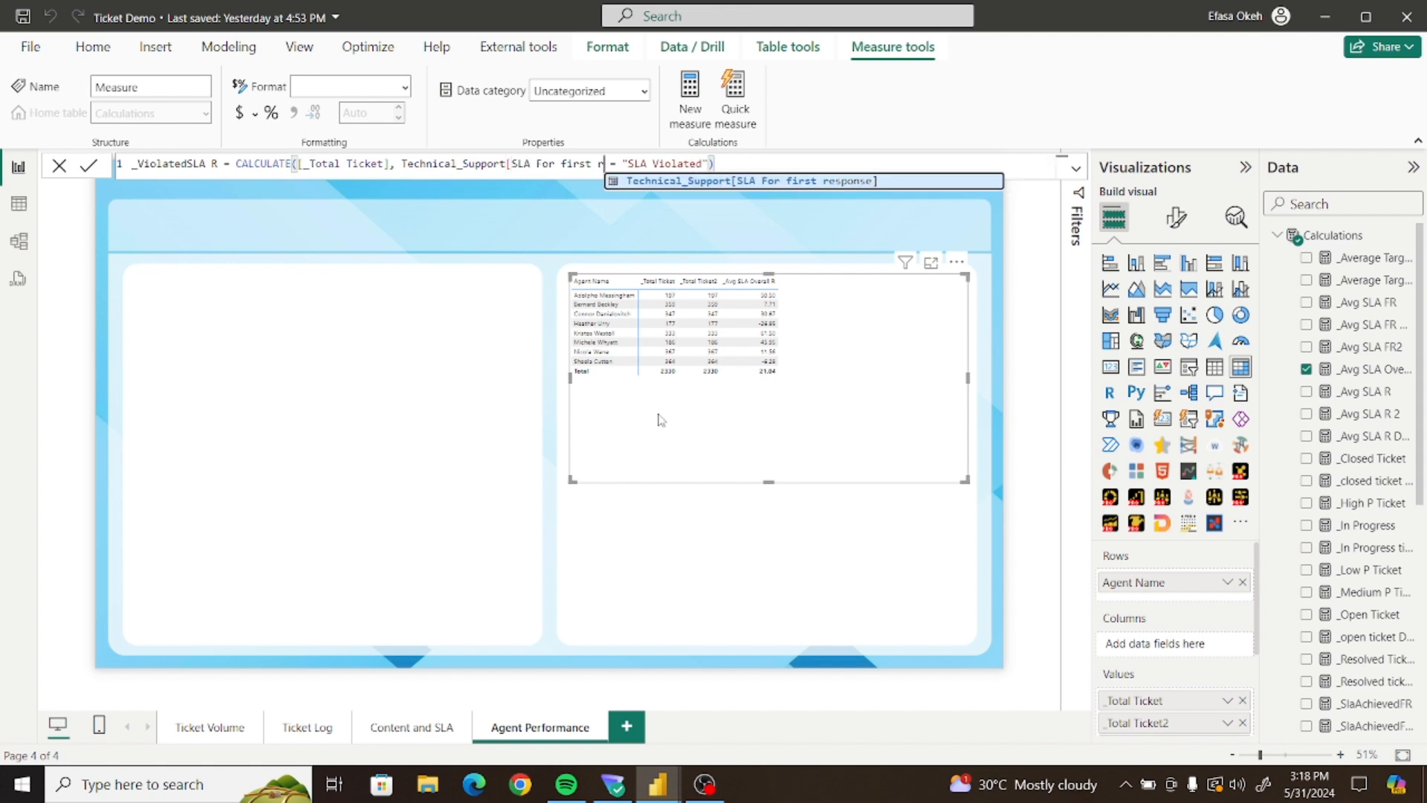
key(BackSpace)
key(BackSpace)
key(BackSpace)
key(BackSpace)
key(BackSpace)
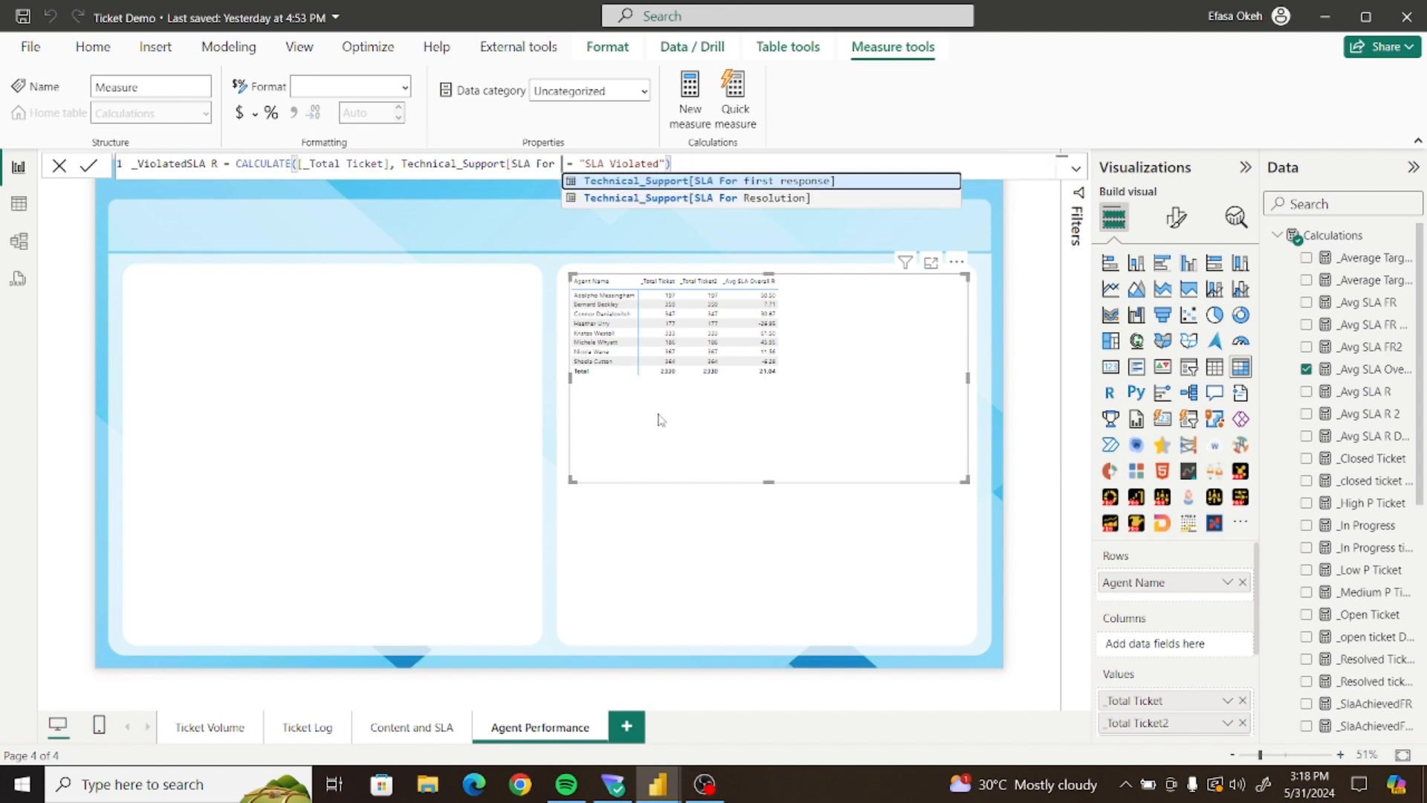
click(698, 198)
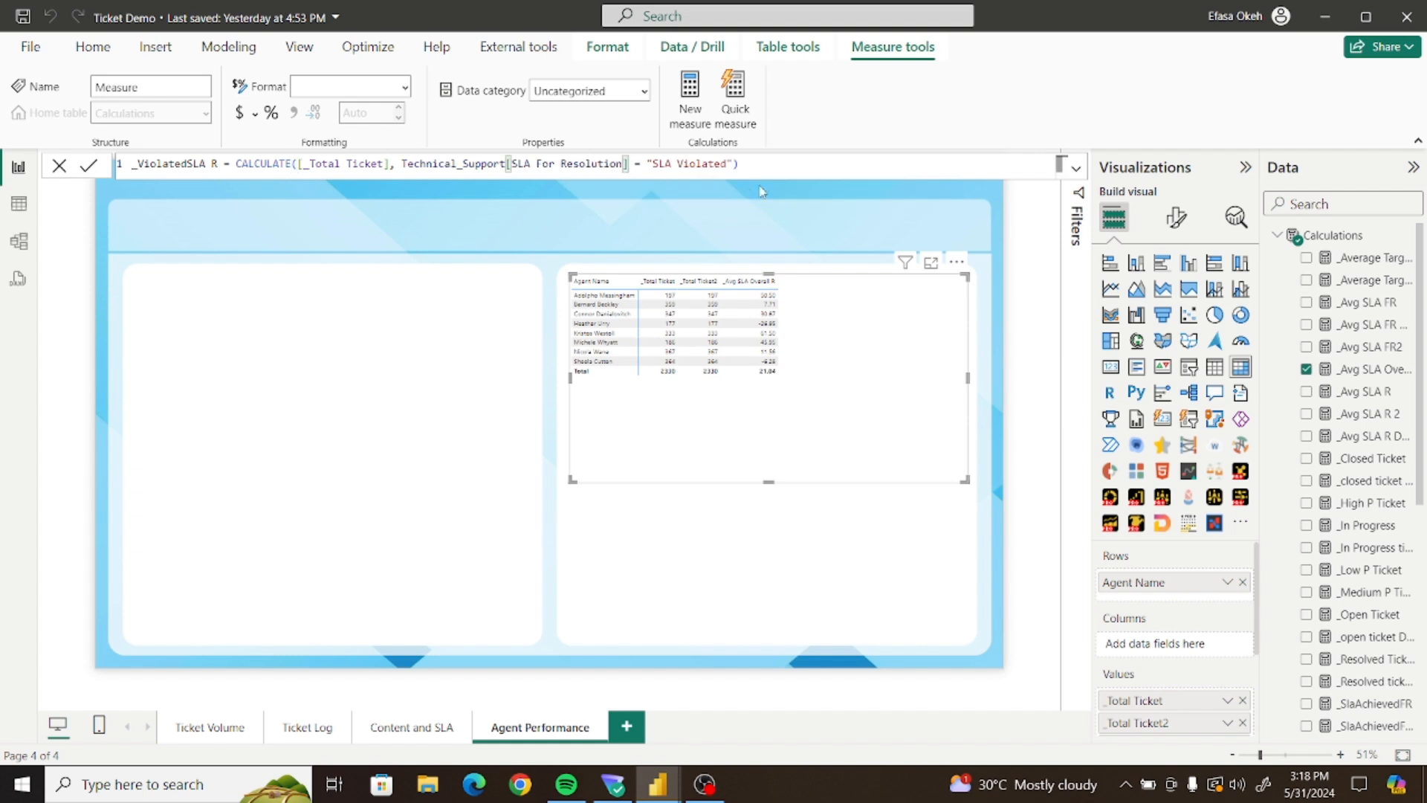
Copy the whole _ViolatedSLA R formula and commit the measure
double_click(166, 162)
key(ctrl+a)
key(ctrl+c)
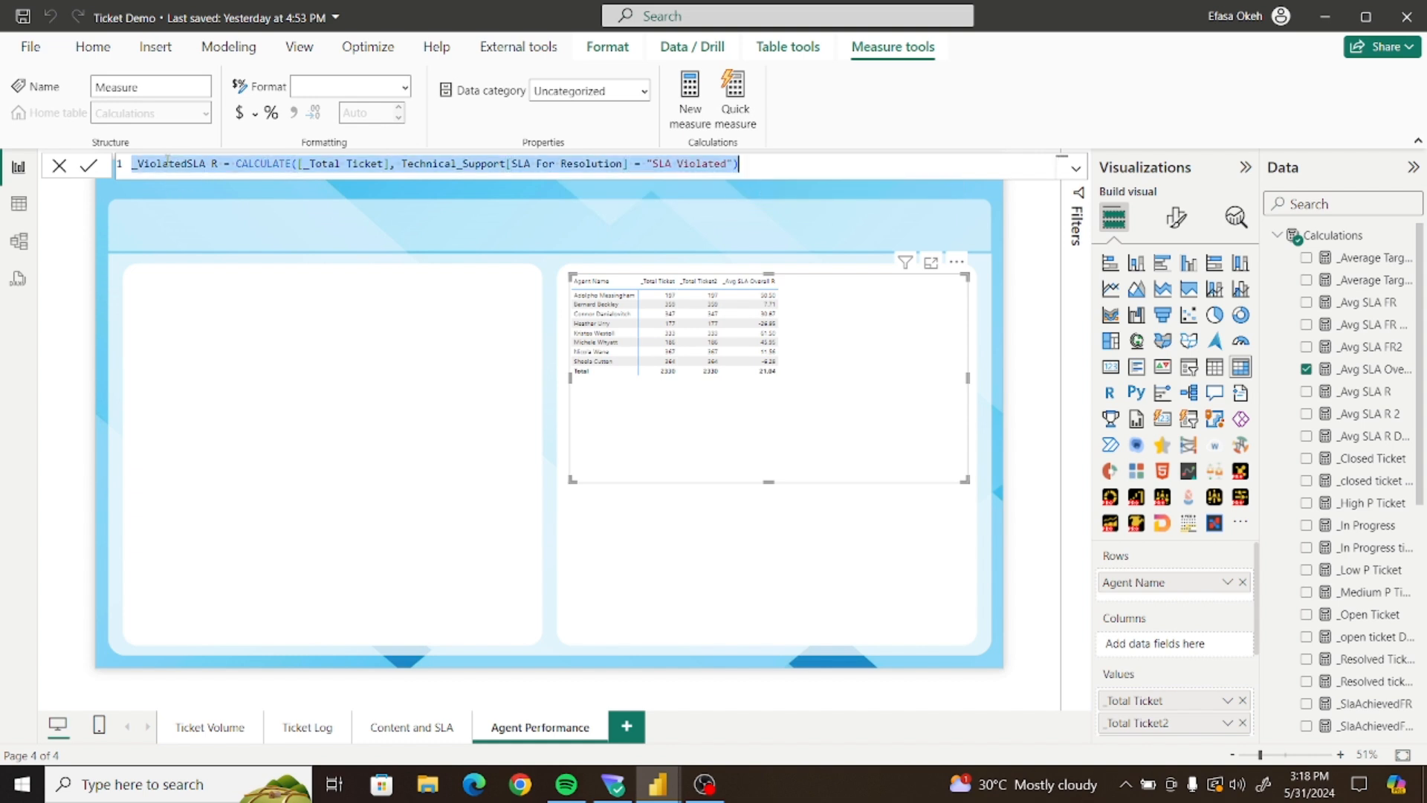
click(88, 170)
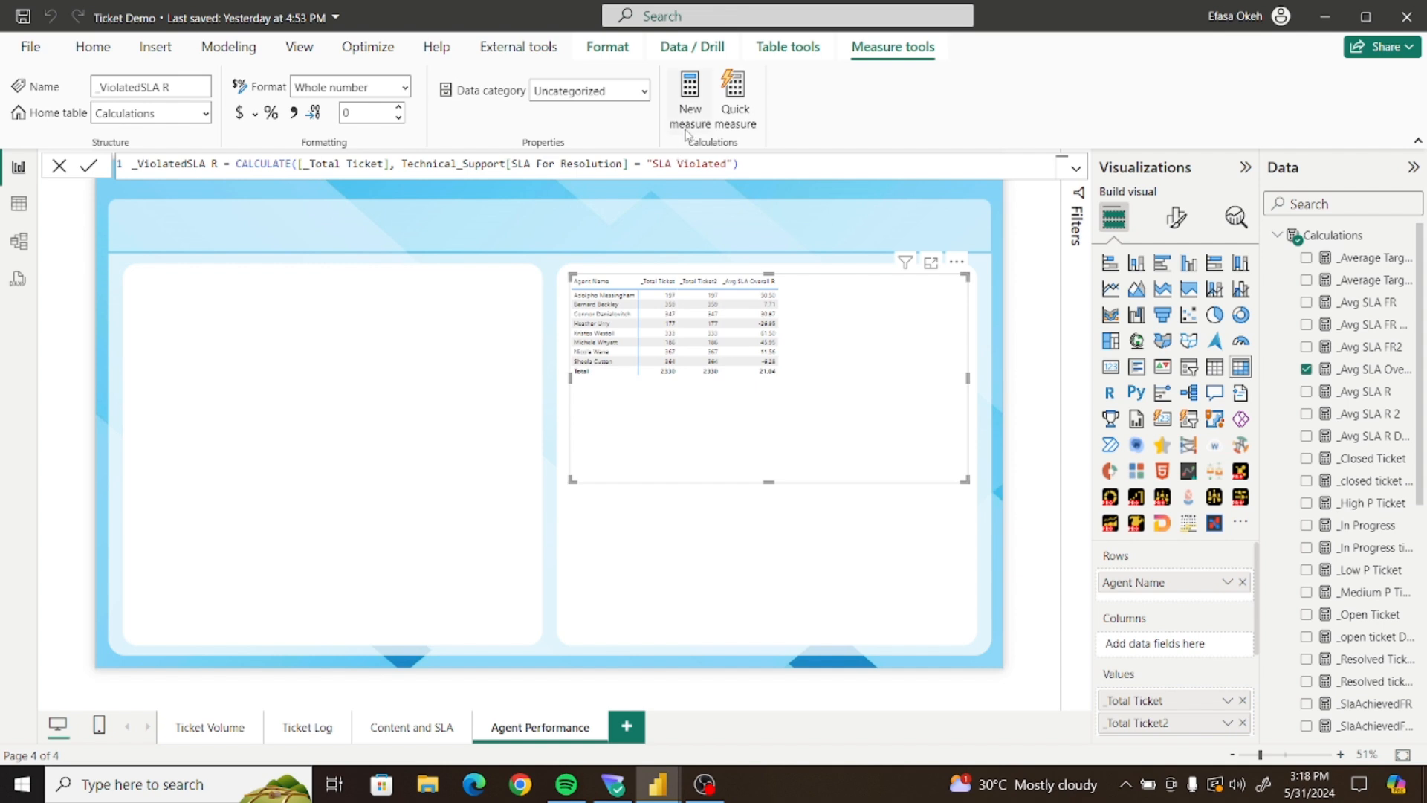
Start another measure from the copied resolution formula and rename it _WithinSLA R
click(692, 90)
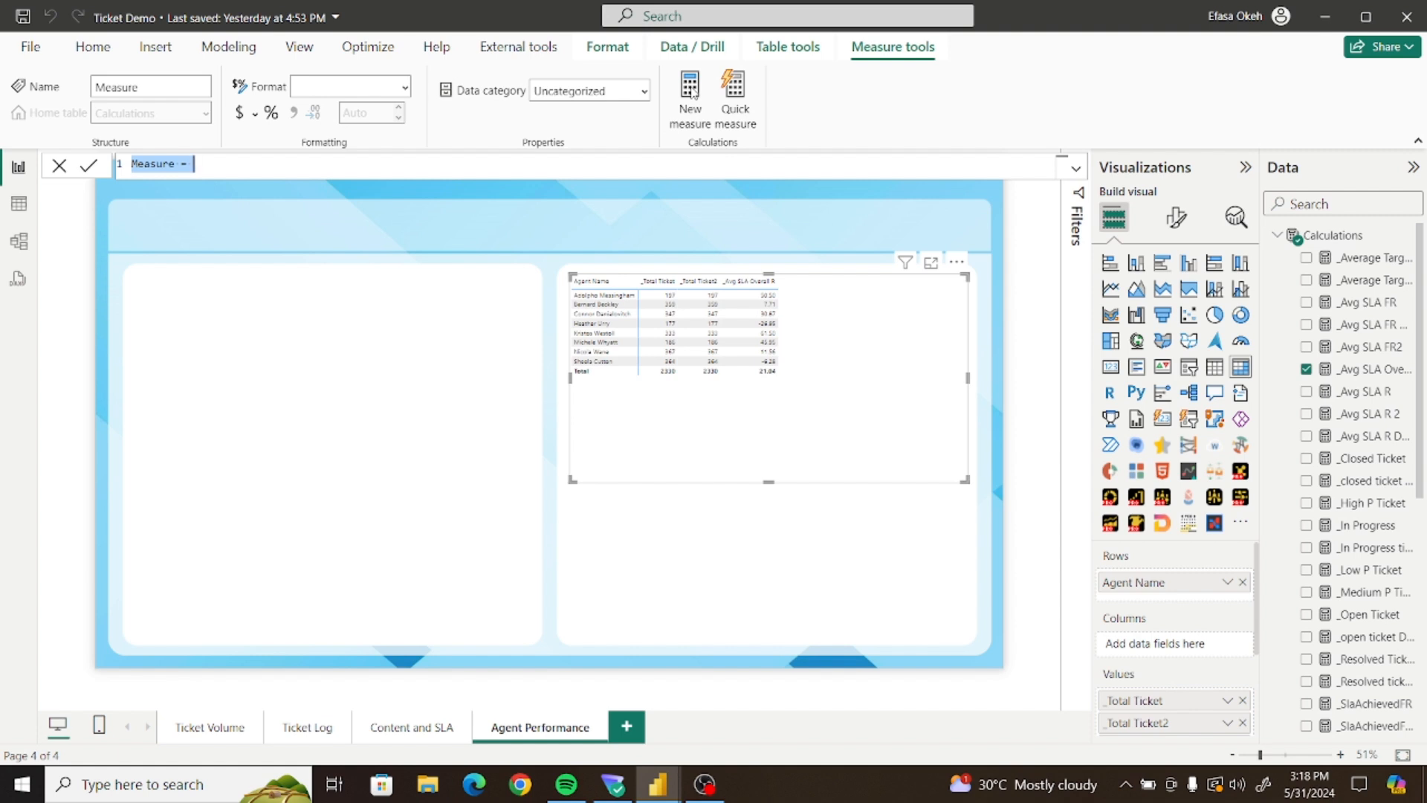
key(ctrl+v)
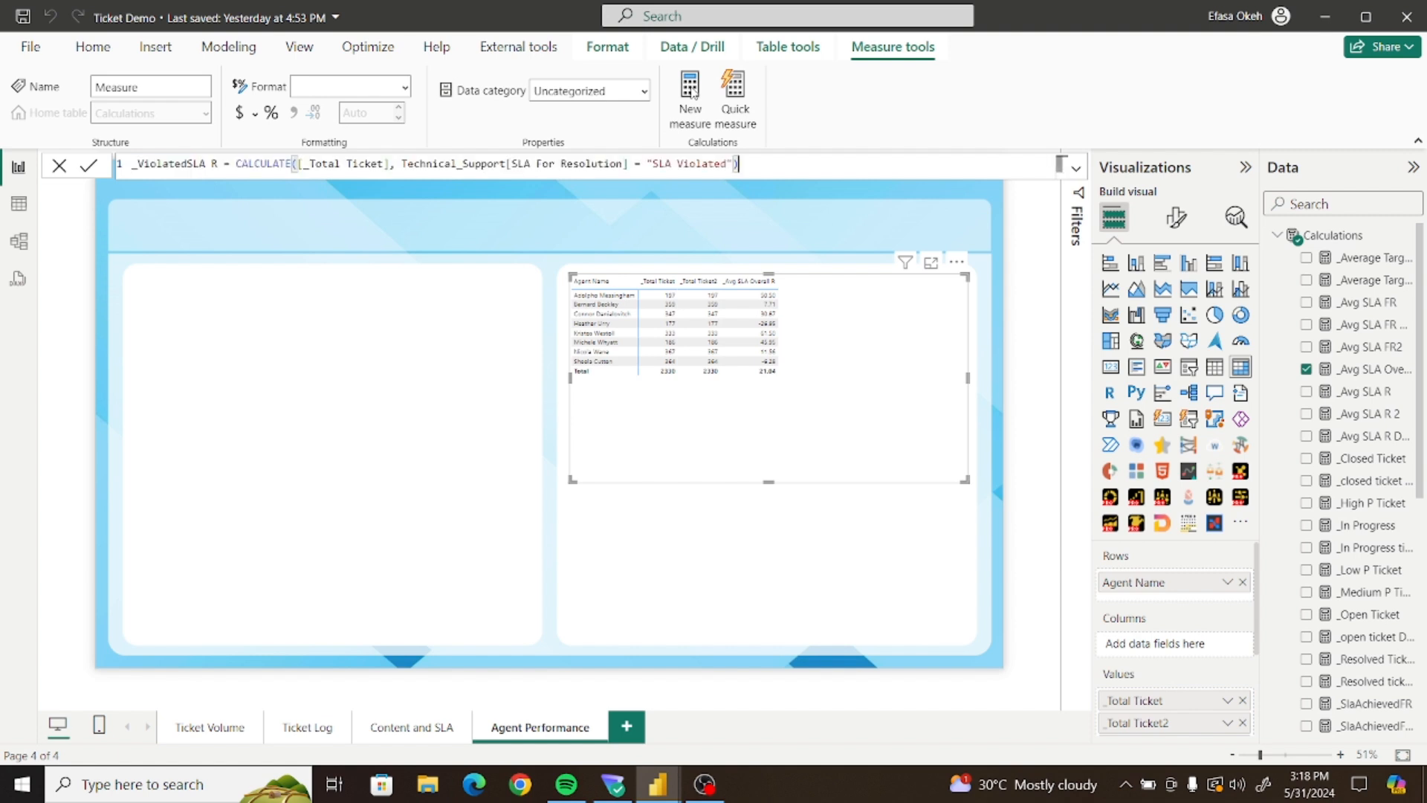
click(191, 168)
key(BackSpace)
key(BackSpace)
key(BackSpace)
key(BackSpace)
key(BackSpace)
key(BackSpace)
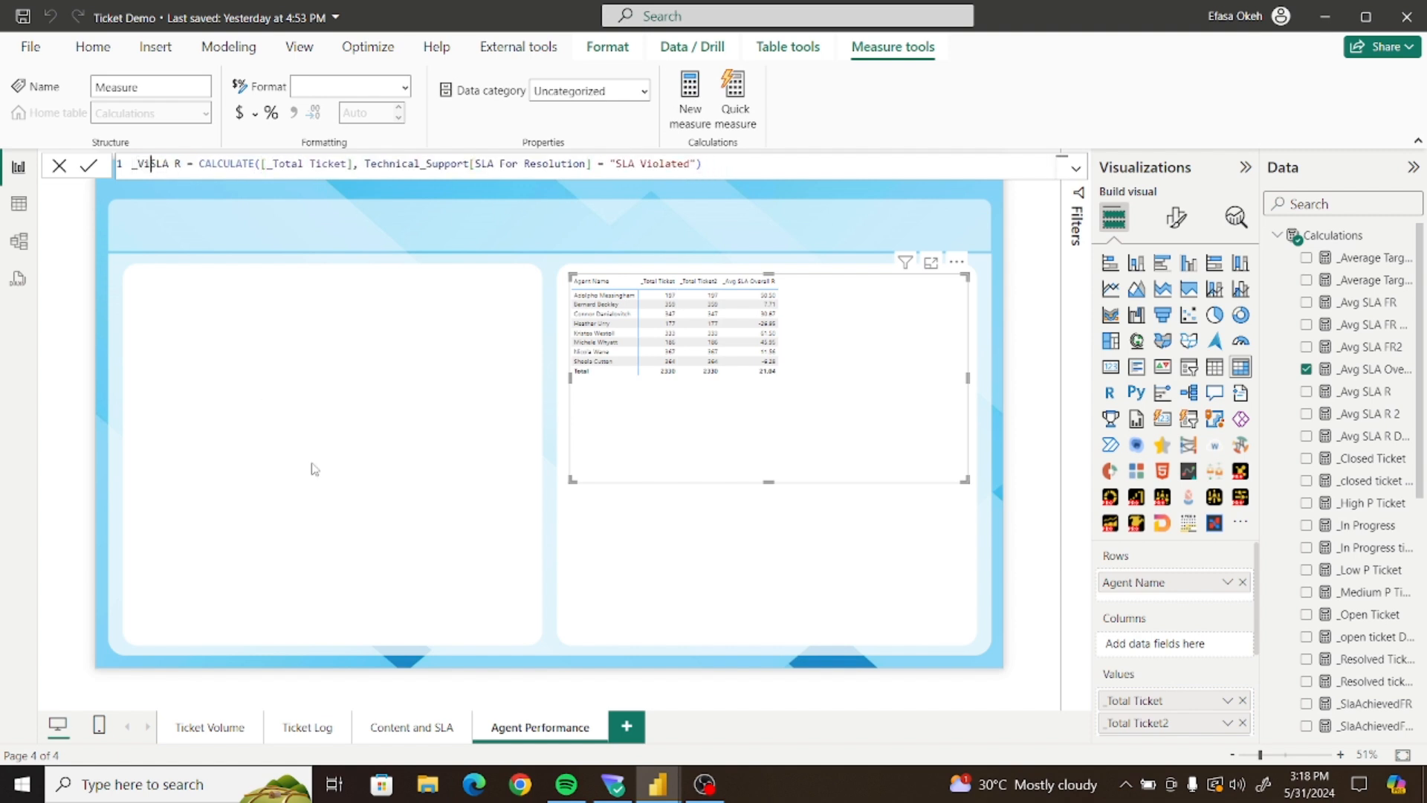
key(BackSpace)
key(BackSpace)
text(with)
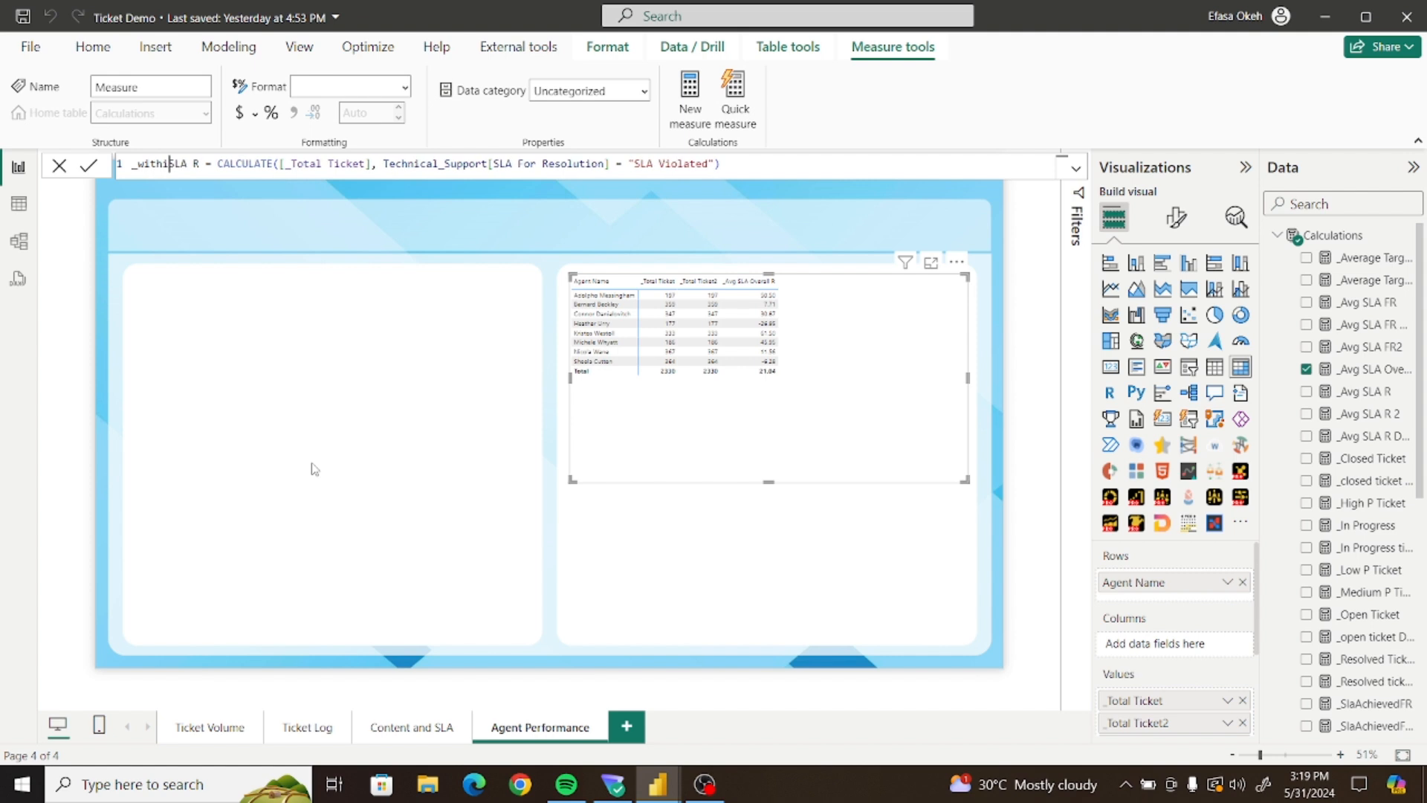
key(BackSpace)
key(BackSpace)
key(BackSpace)
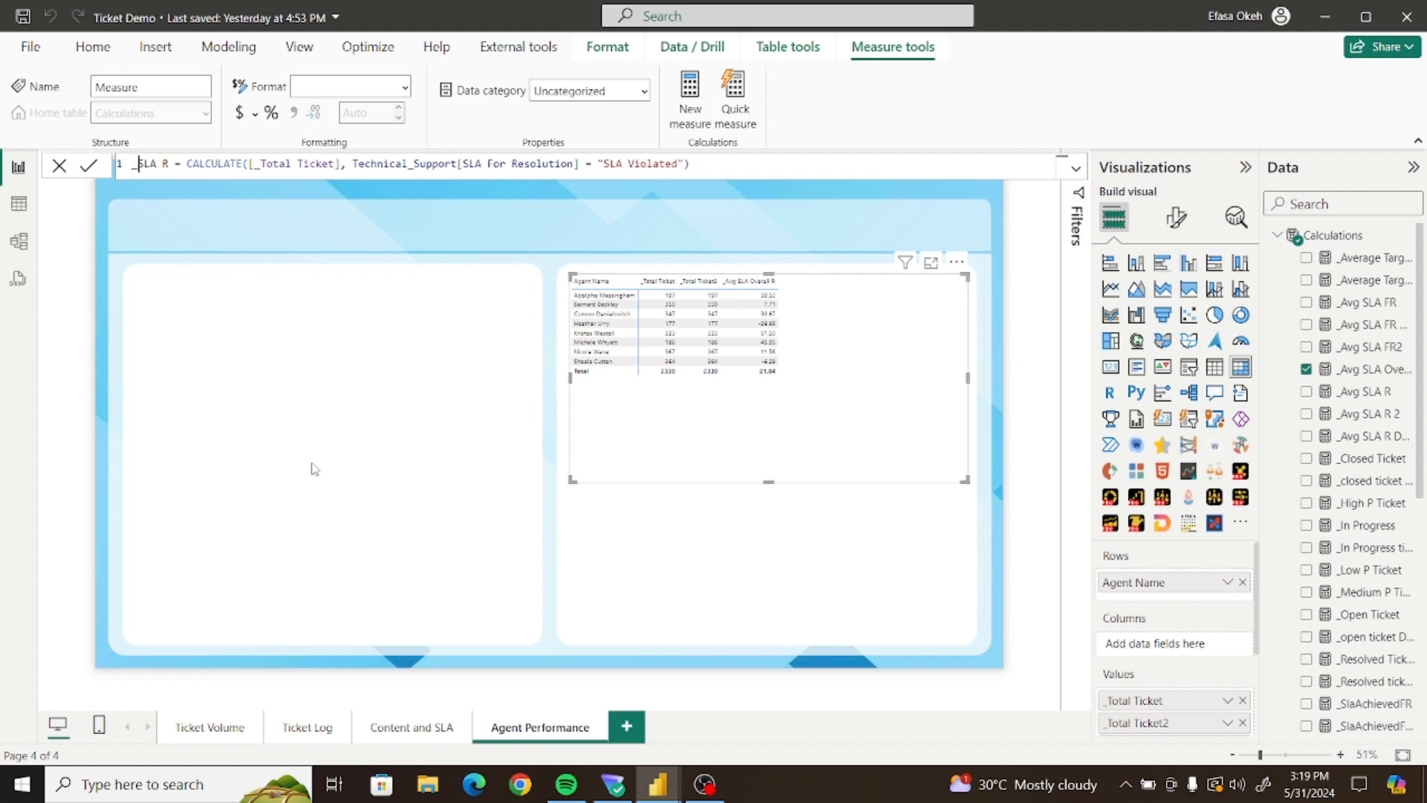
text(Within)
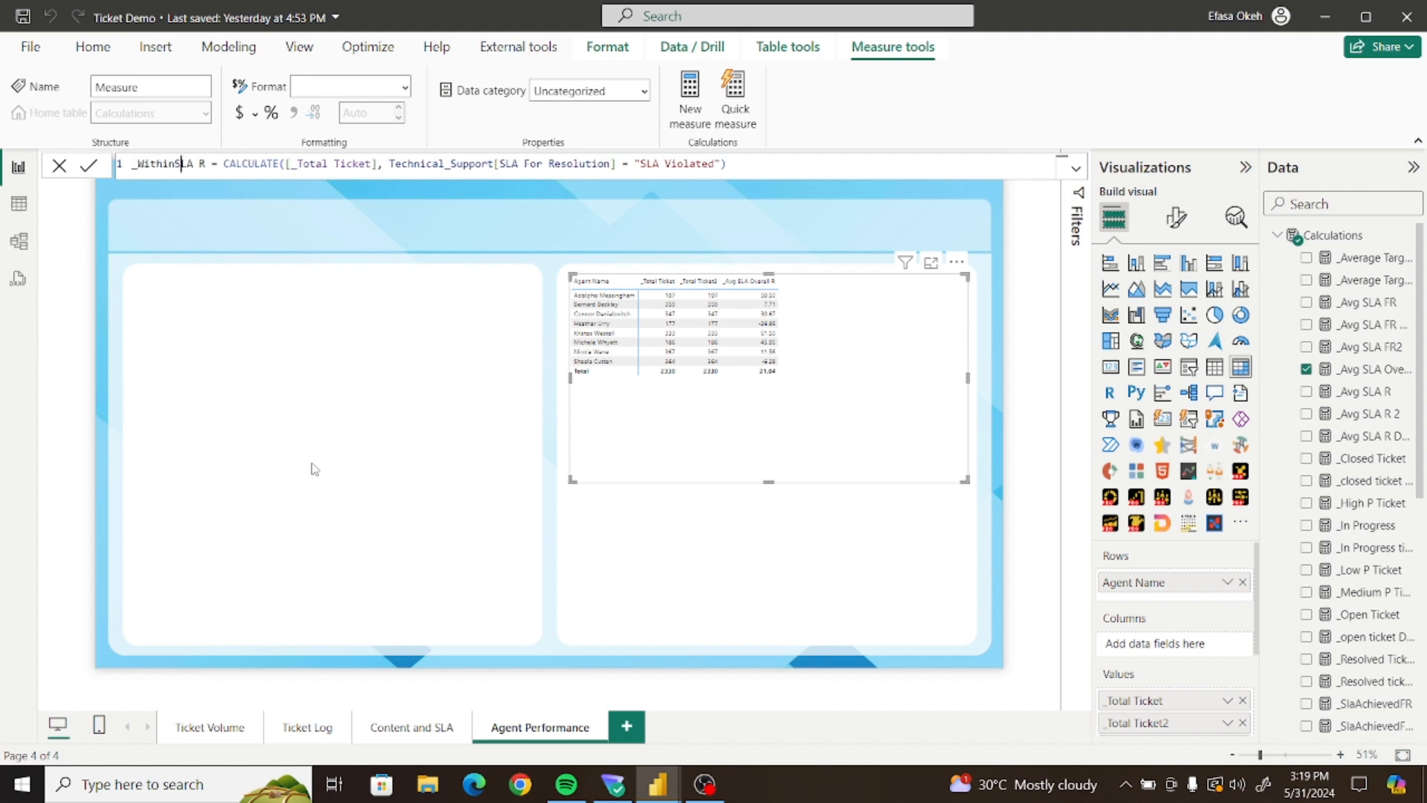
Change the resolution filter value in the _WithinSLA R formula to "Within SLA" and commit the measure
key(shift+Right)
key(Right)
key(Right)
key(Right)
double_click(710, 164)
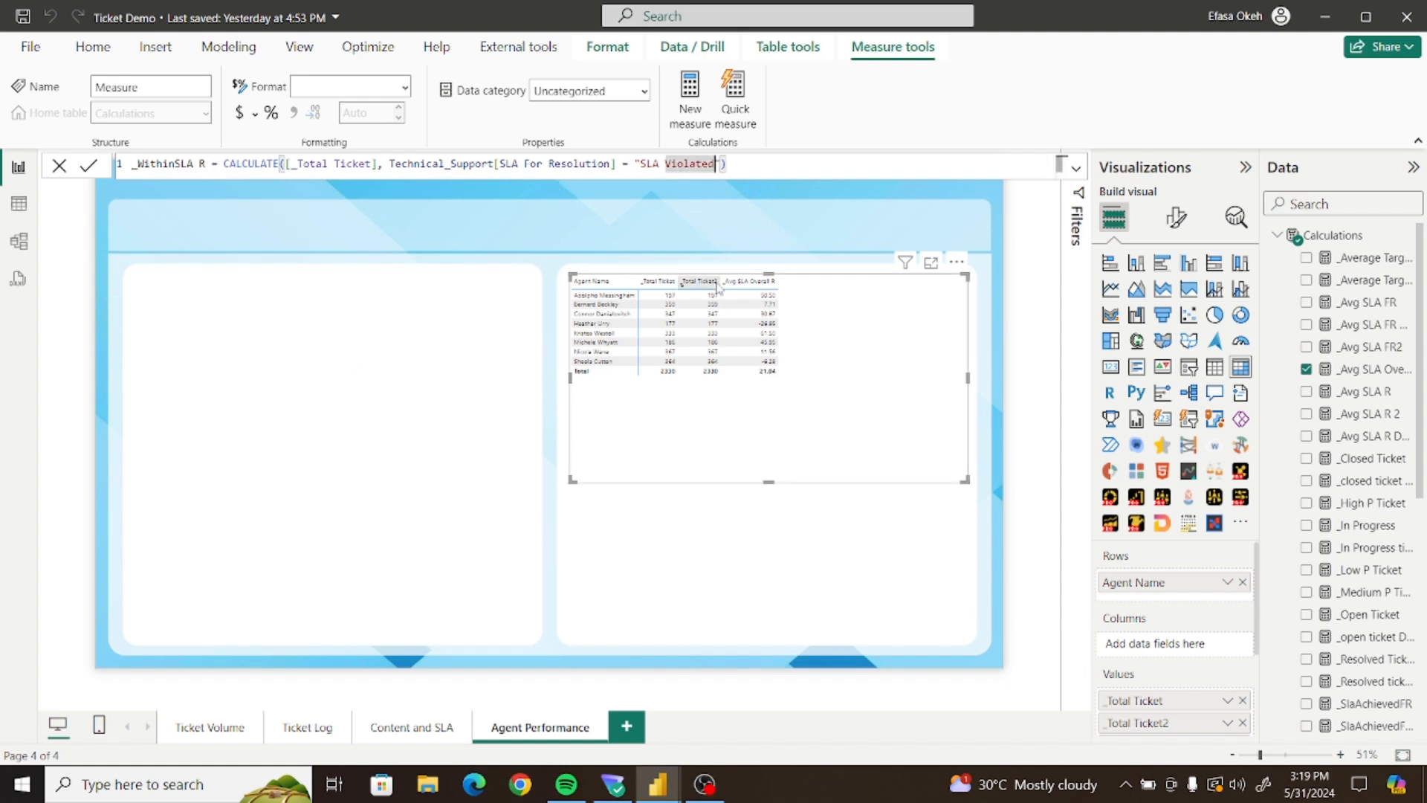
key(BackSpace)
key(BackSpace)
key(BackSpace)
key(BackSpace)
key(BackSpace)
key(BackSpace)
key(BackSpace)
key(BackSpace)
key(BackSpace)
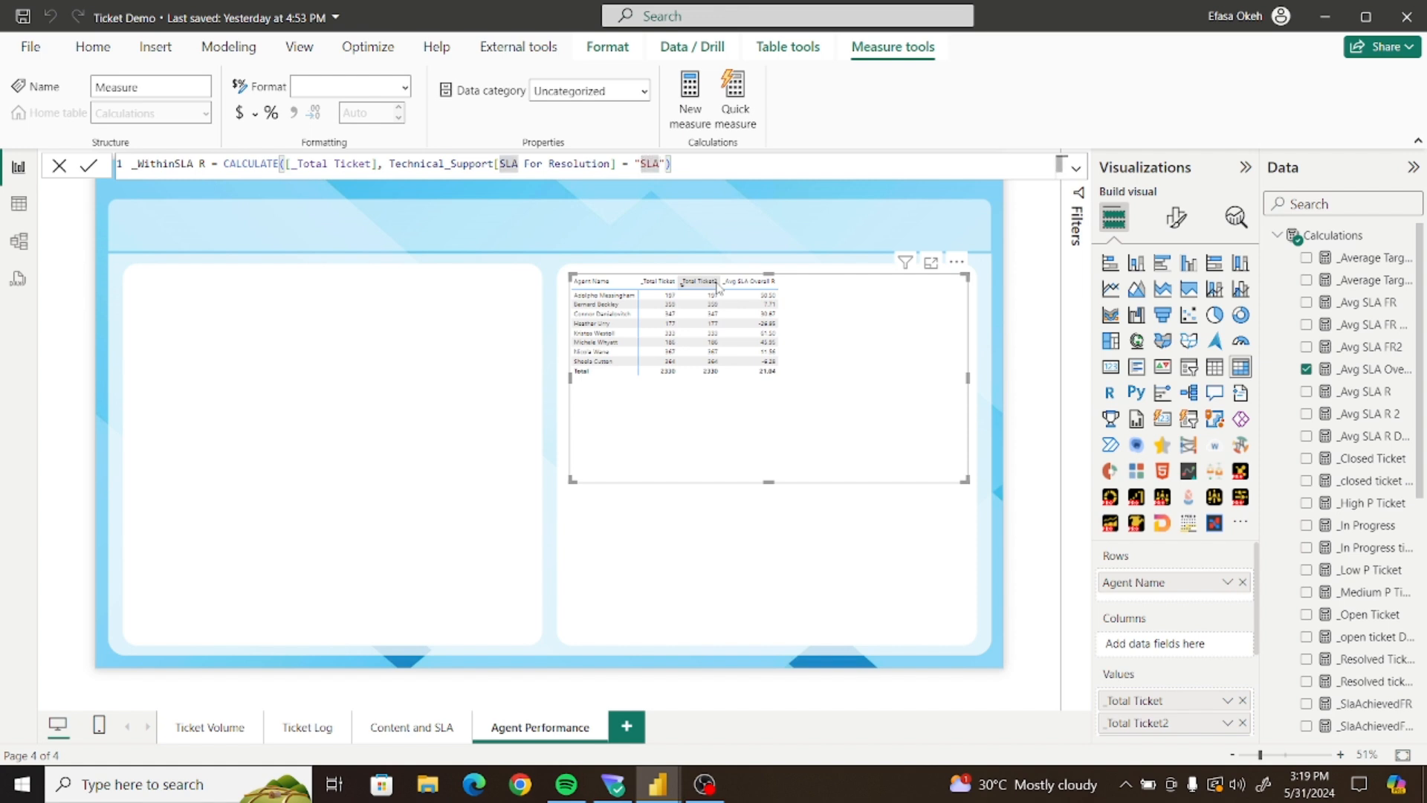
key(Left)
key(Left)
key(Left)
text(Within)
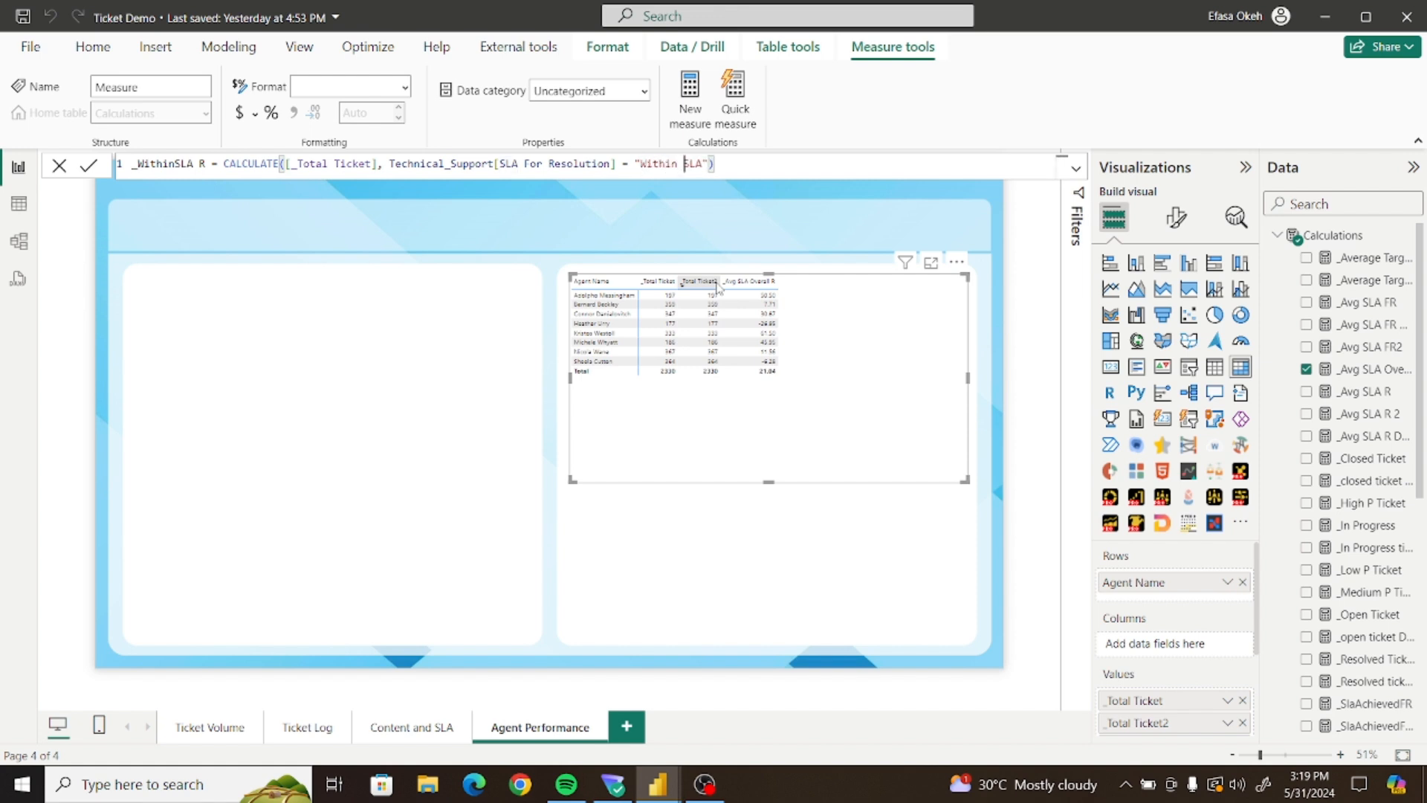
click(89, 165)
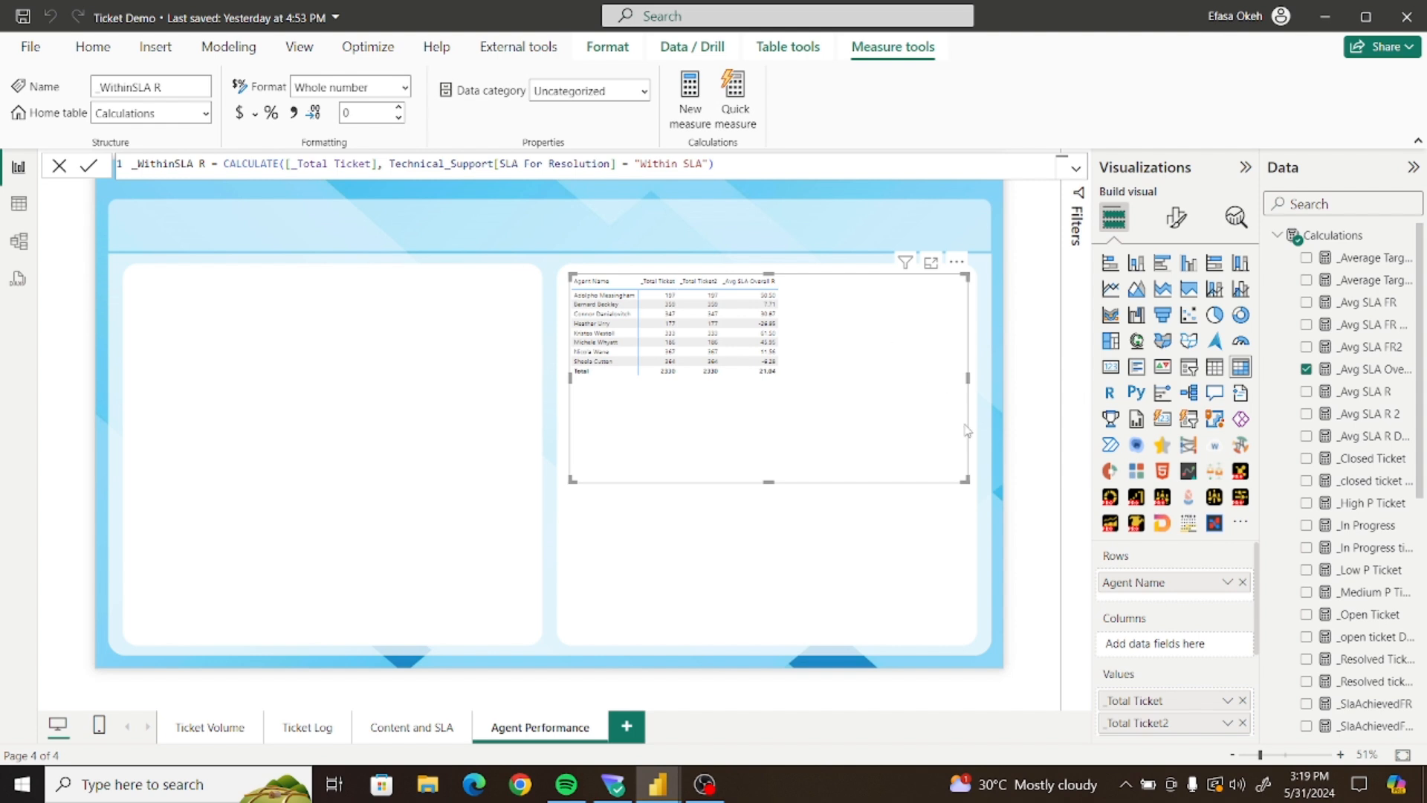
Widen the field list and add _WithinSLA FR, _ViolatedSLA FR, _WithinSLA R and _ViolatedSLA R to the matrix values in that order
scroll(1422, 409, down, 3)
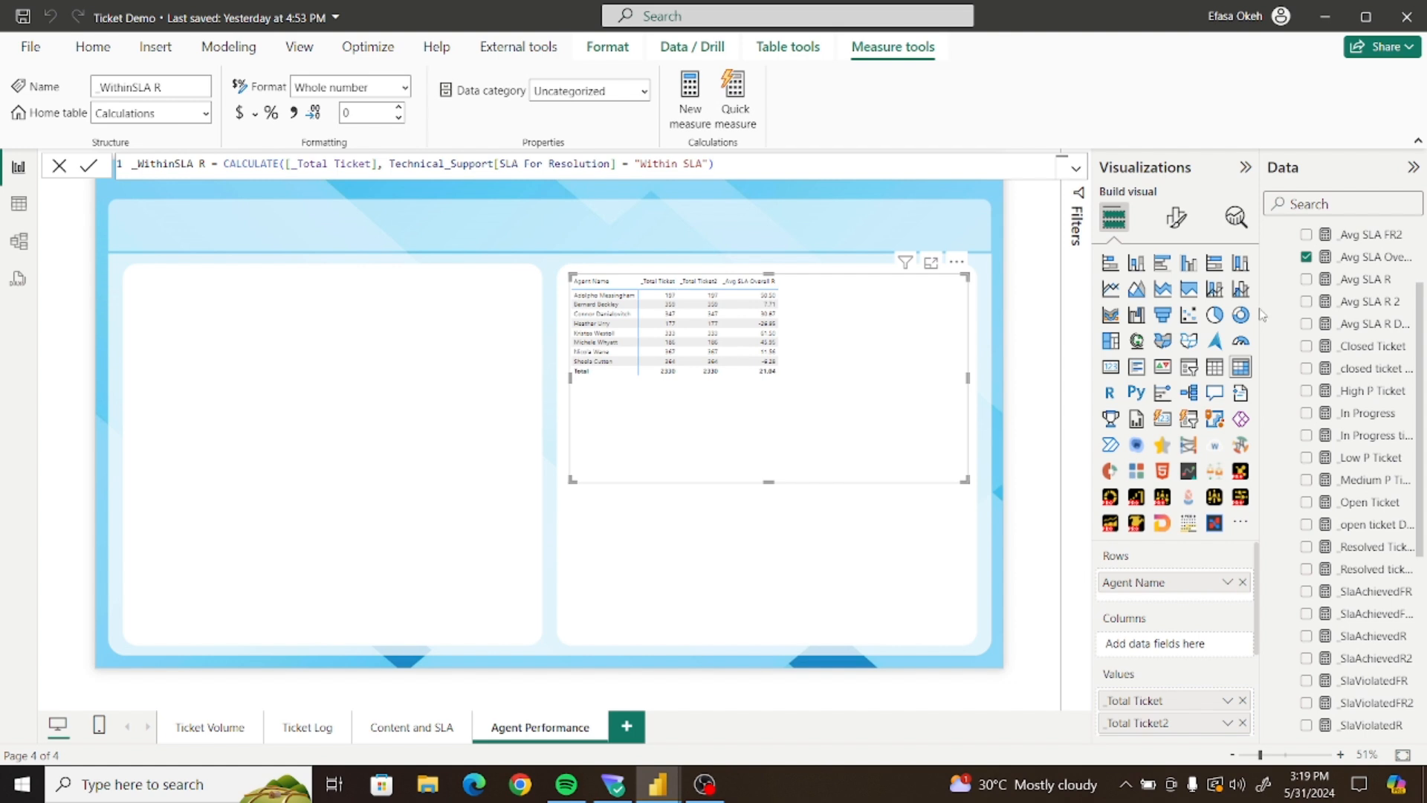
drag(1262, 315, 1189, 332)
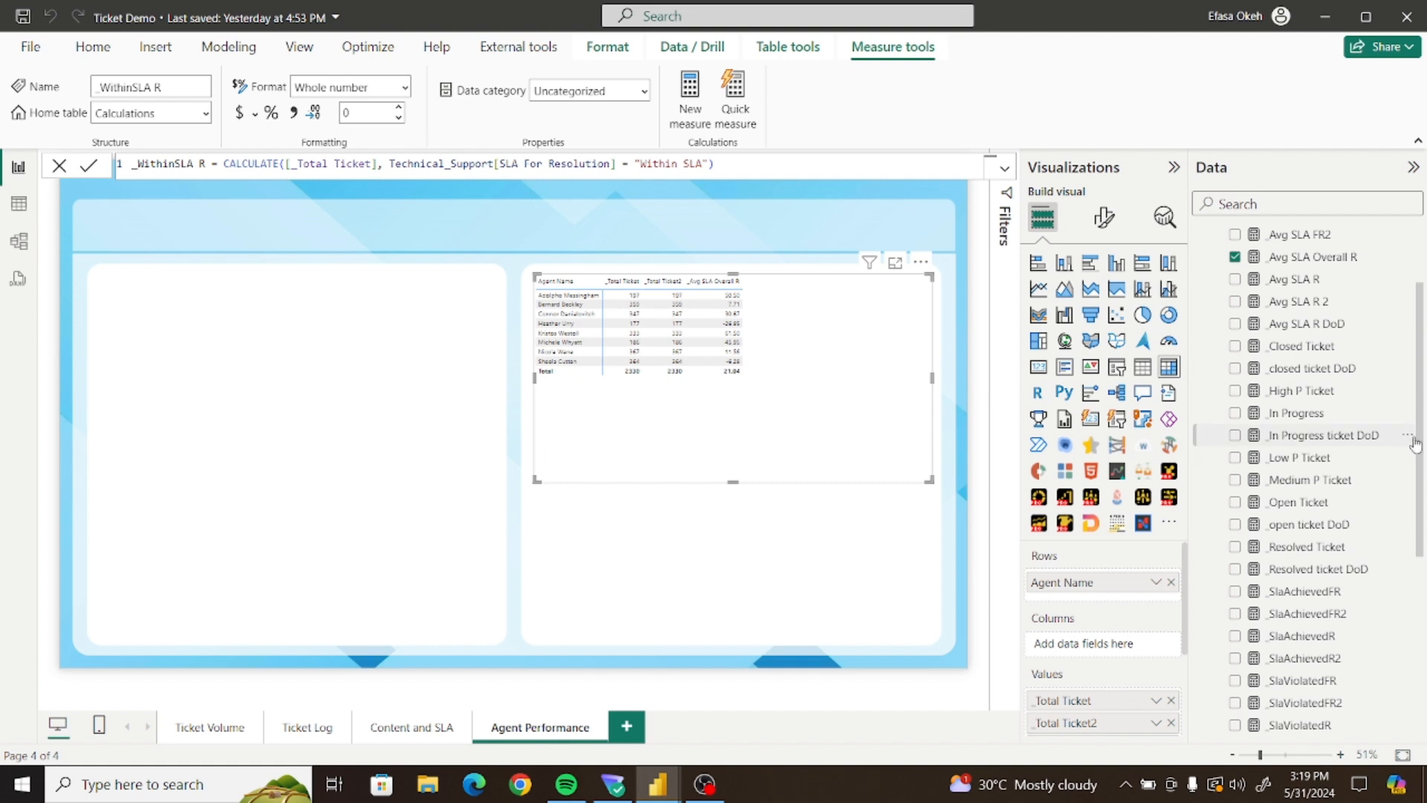
scroll(1412, 438, up, 3)
scroll(1410, 332, down, 6)
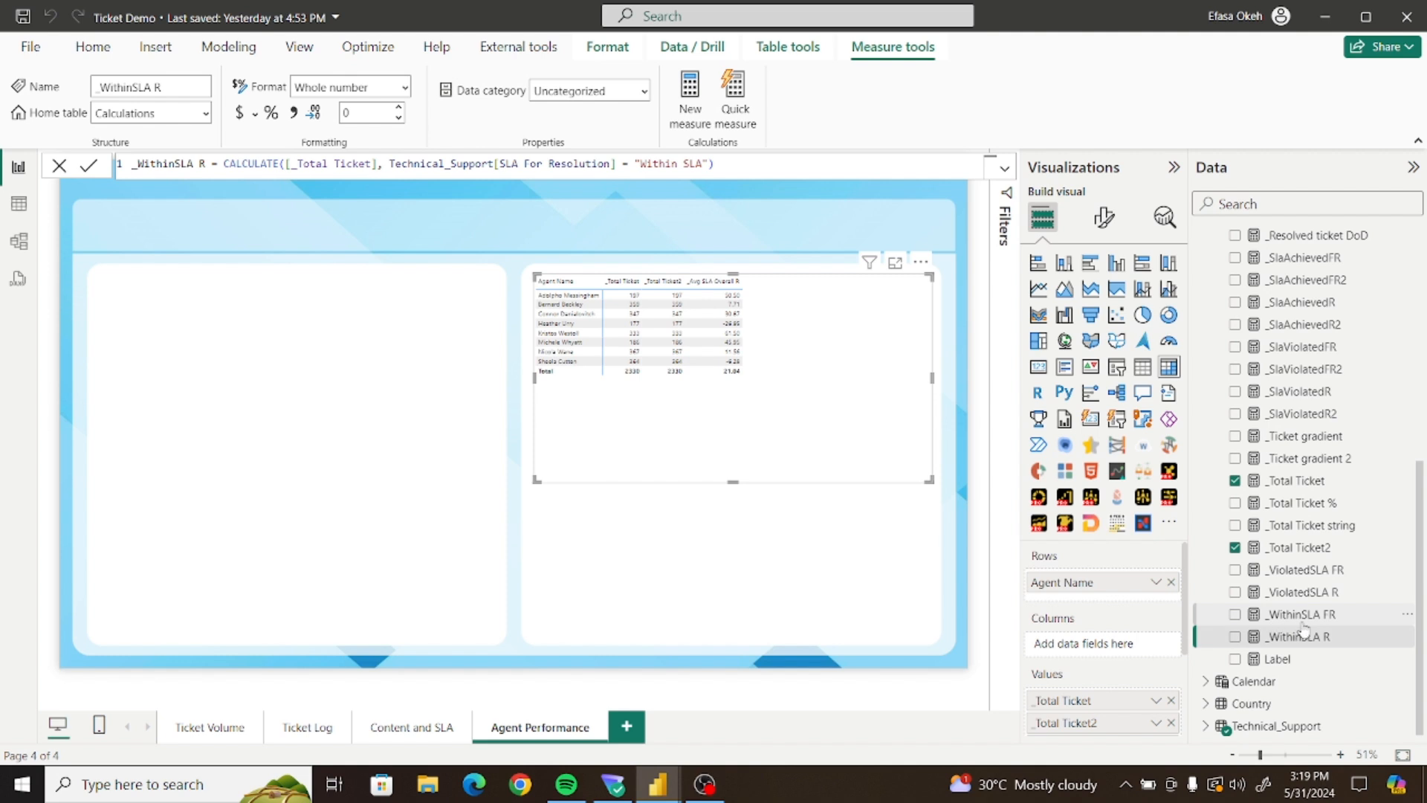
click(1237, 617)
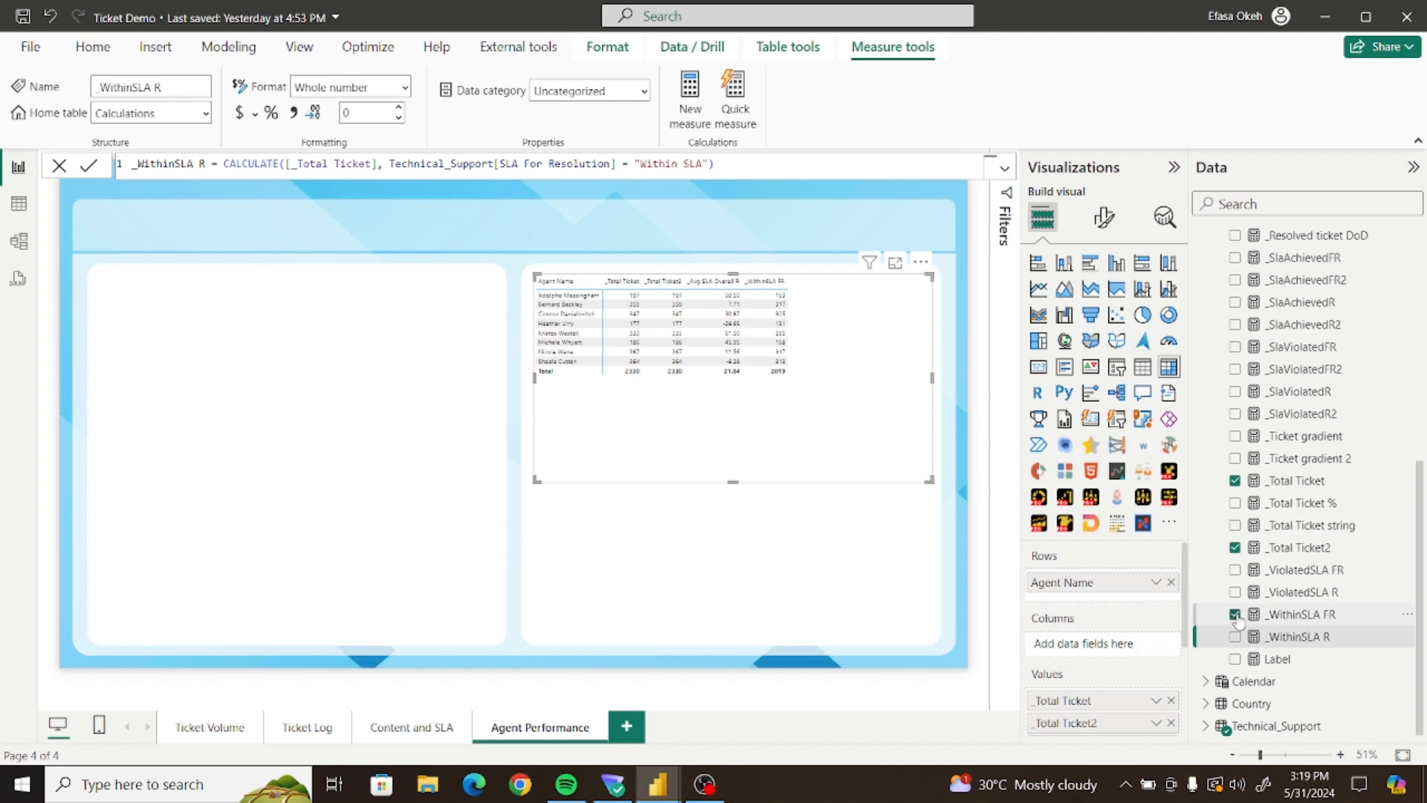
click(1238, 573)
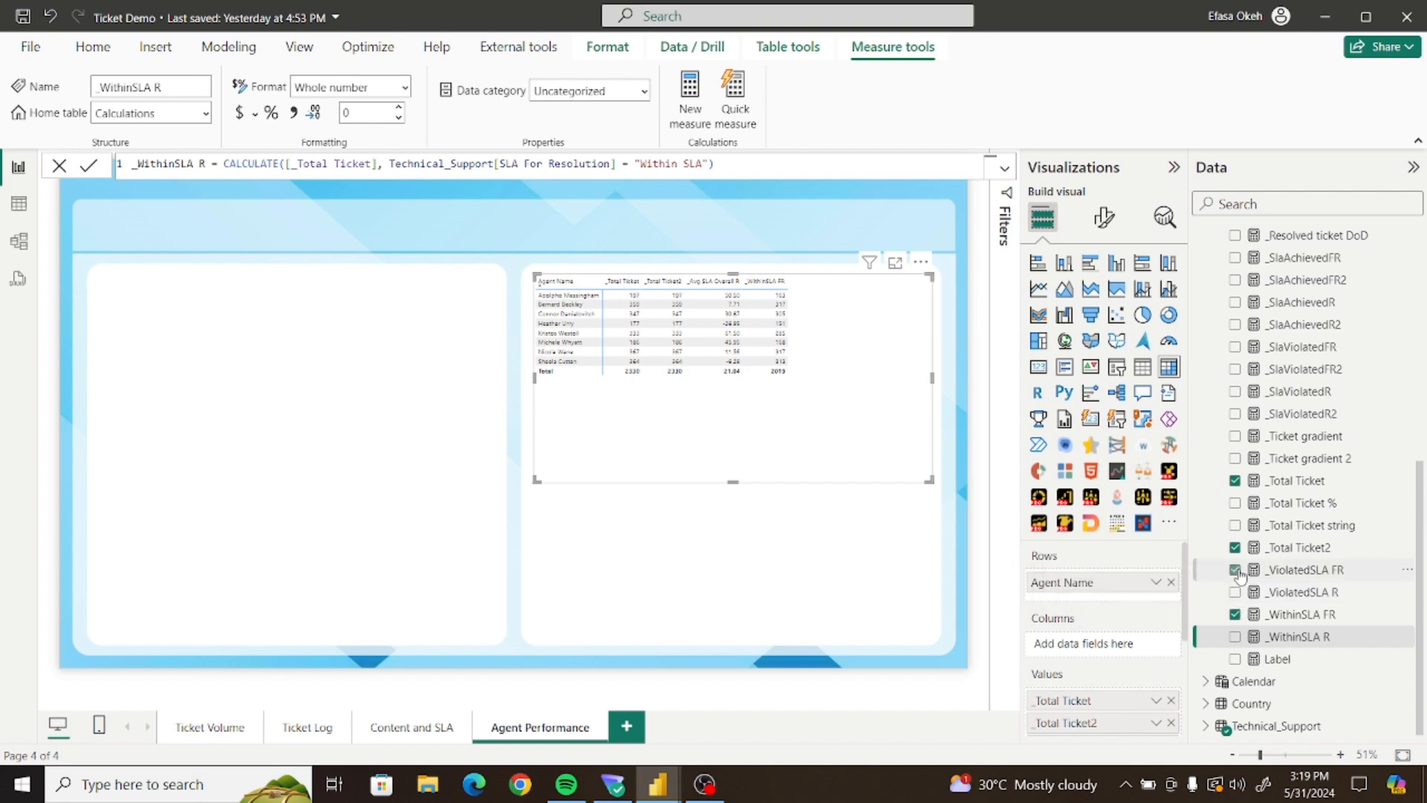
click(1236, 614)
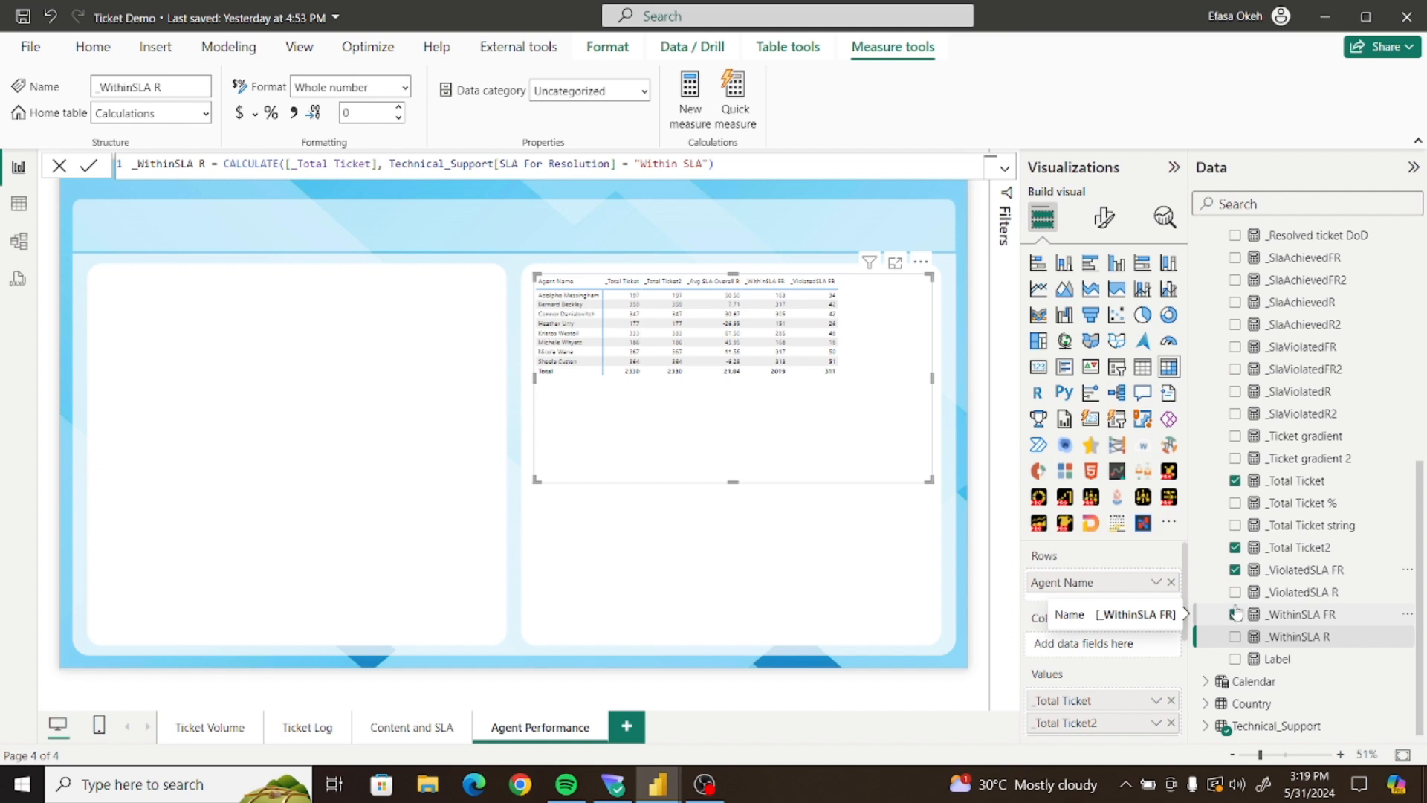
click(1235, 614)
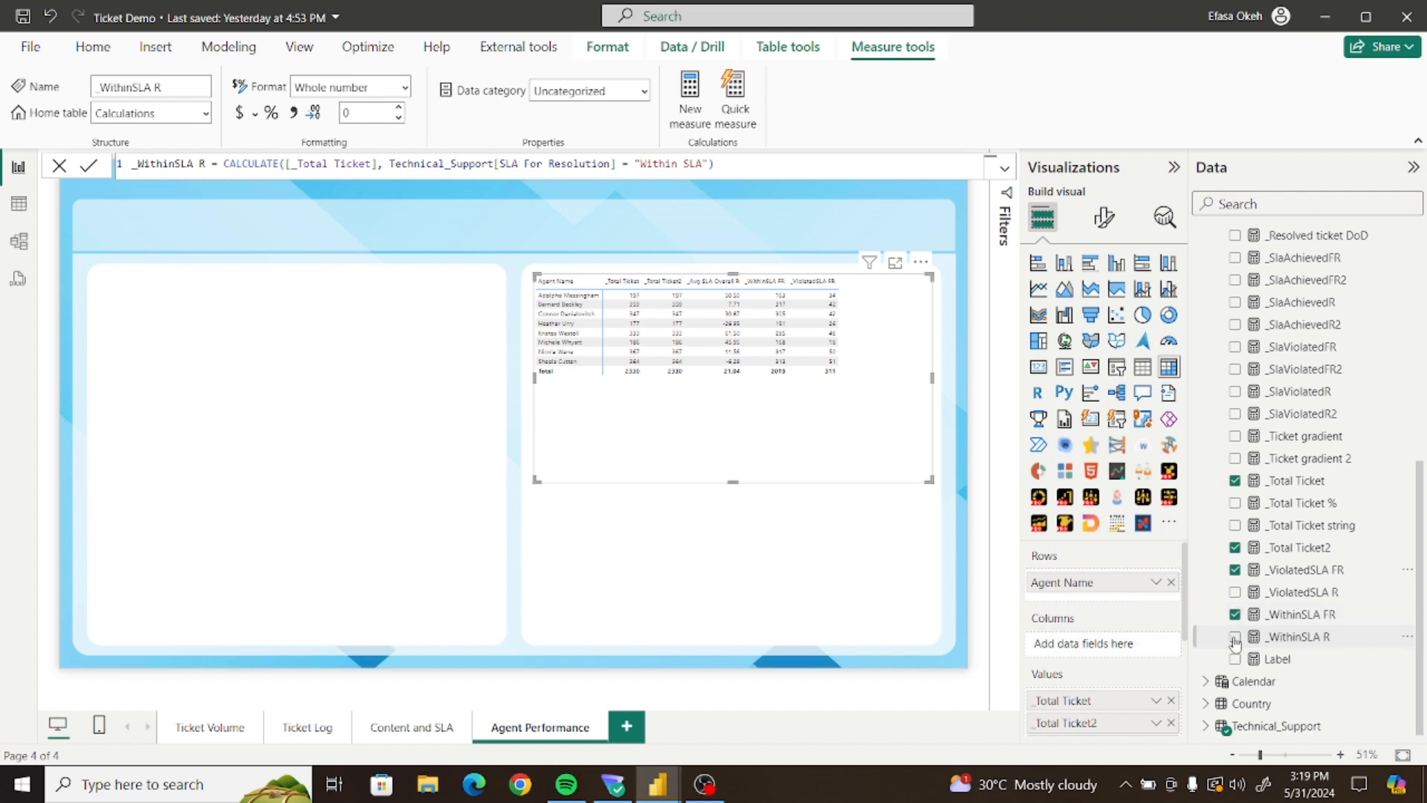
click(1235, 638)
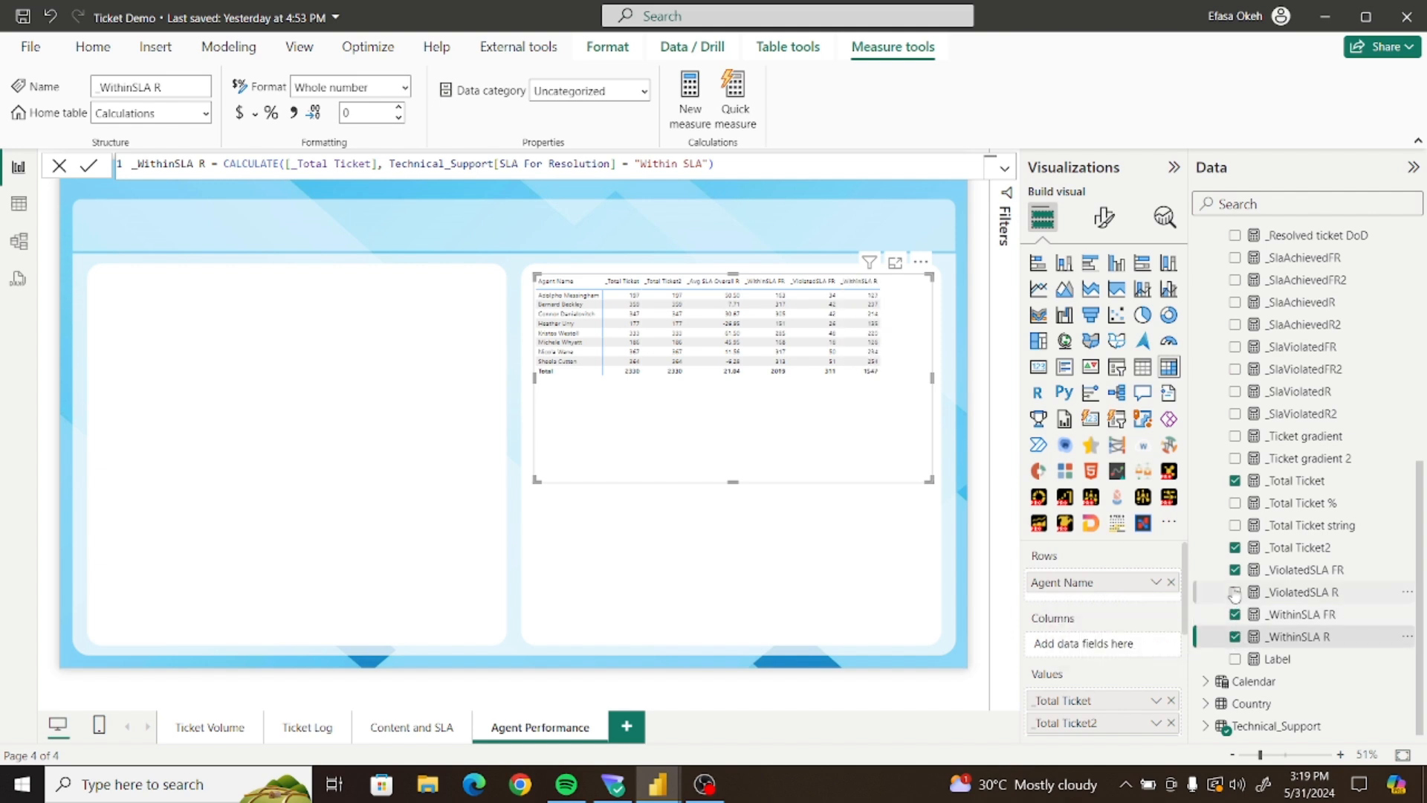
click(1235, 594)
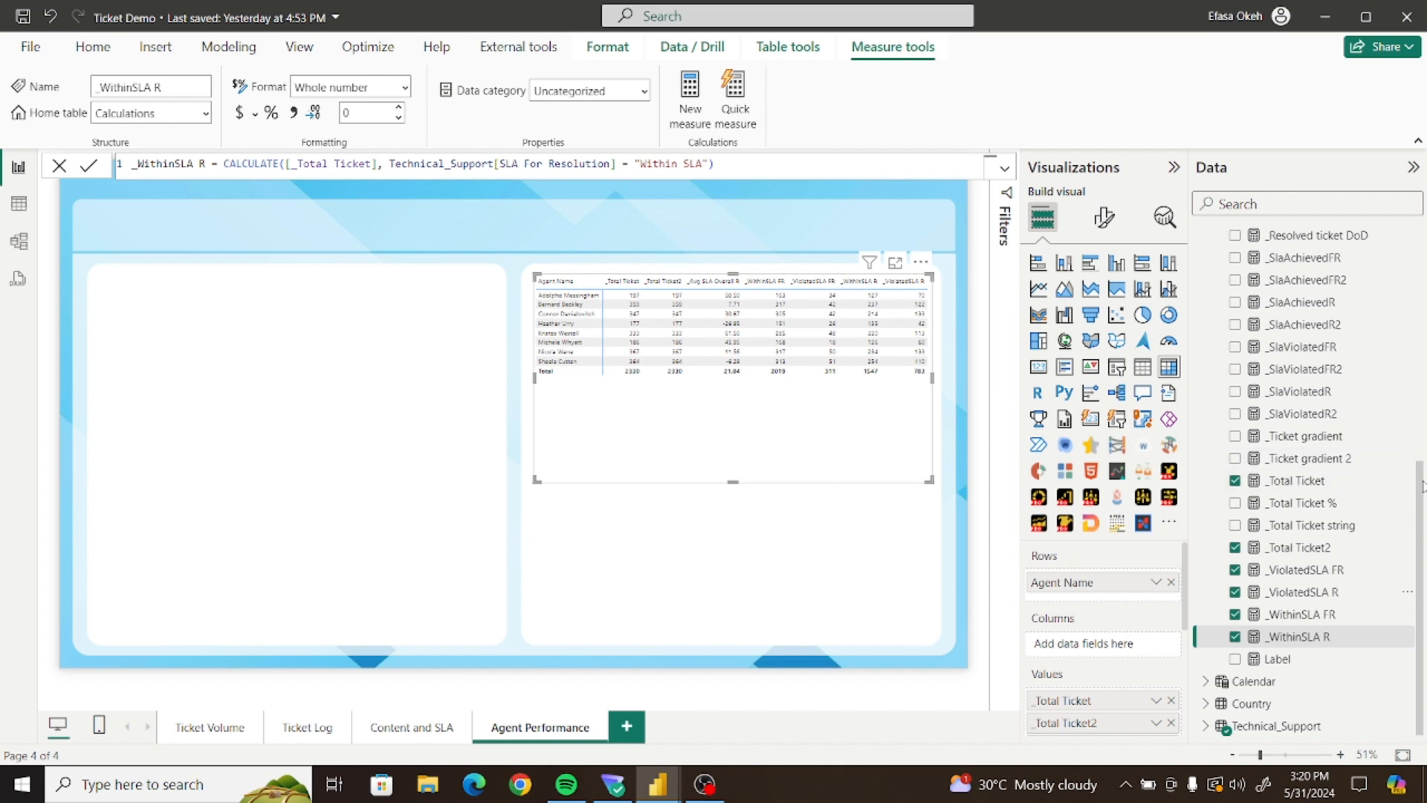
Collapse the Calculations table and rename the matrix's _Total Ticket value to Total Ticket and _Total Ticket2 to TT
drag(1421, 485, 1412, 240)
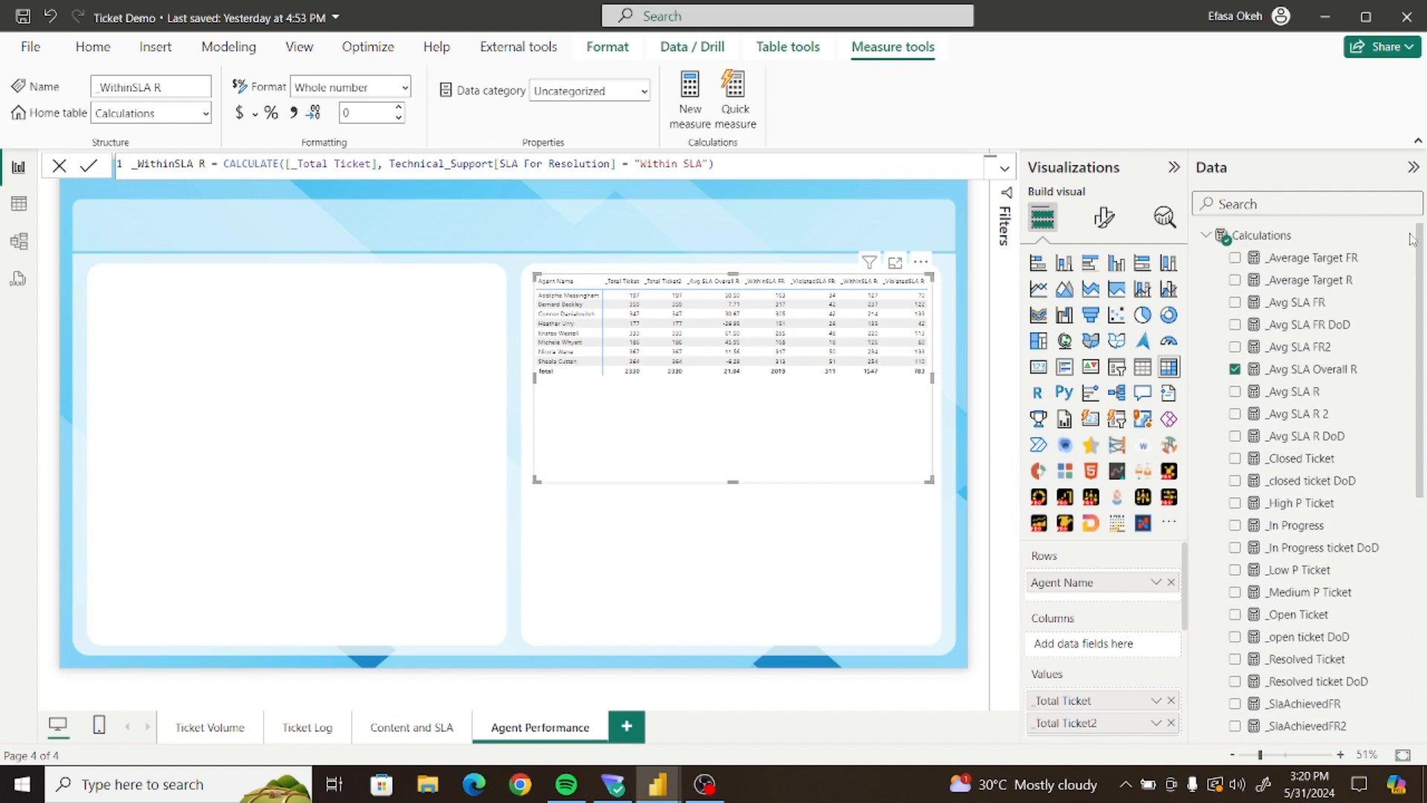
click(1208, 235)
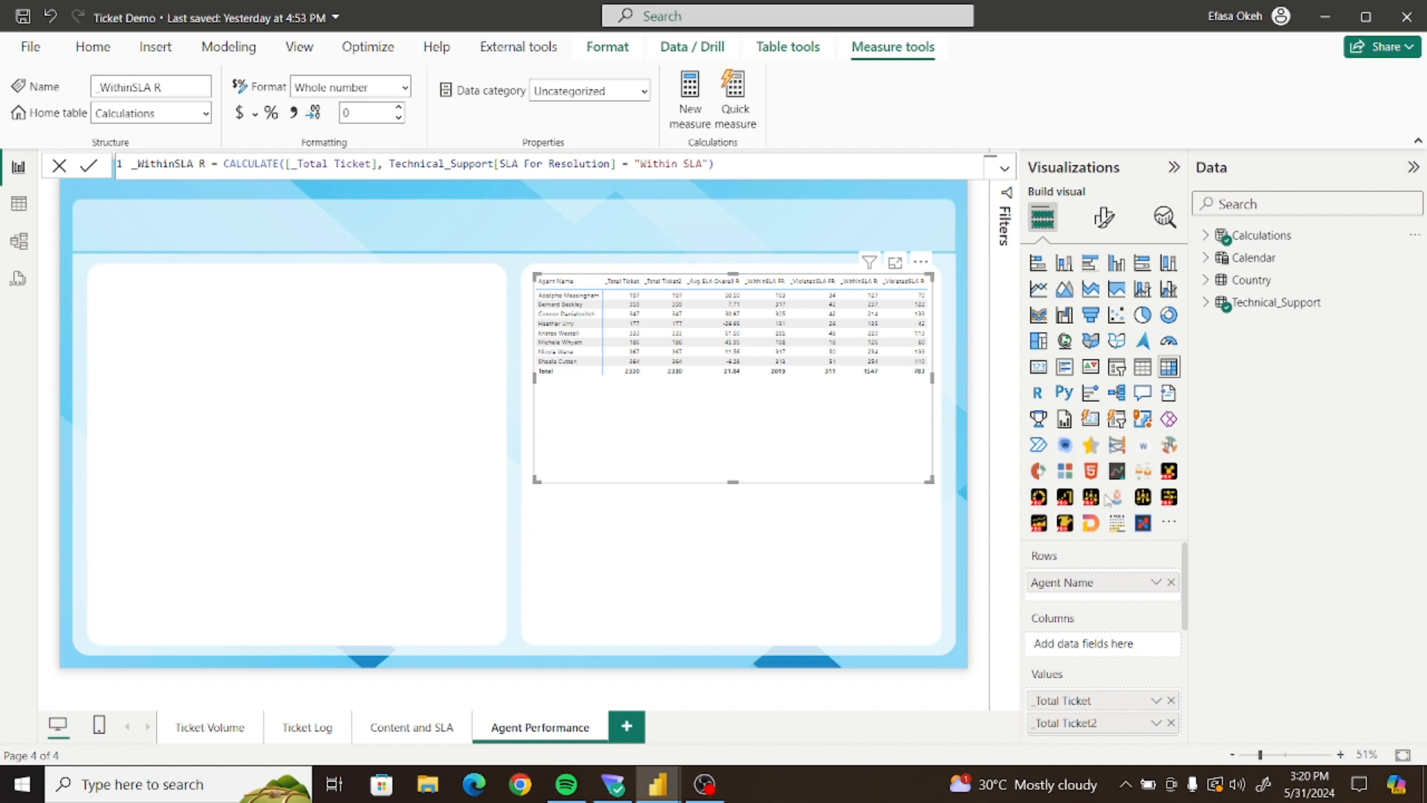
drag(1187, 554, 1187, 589)
double_click(1044, 623)
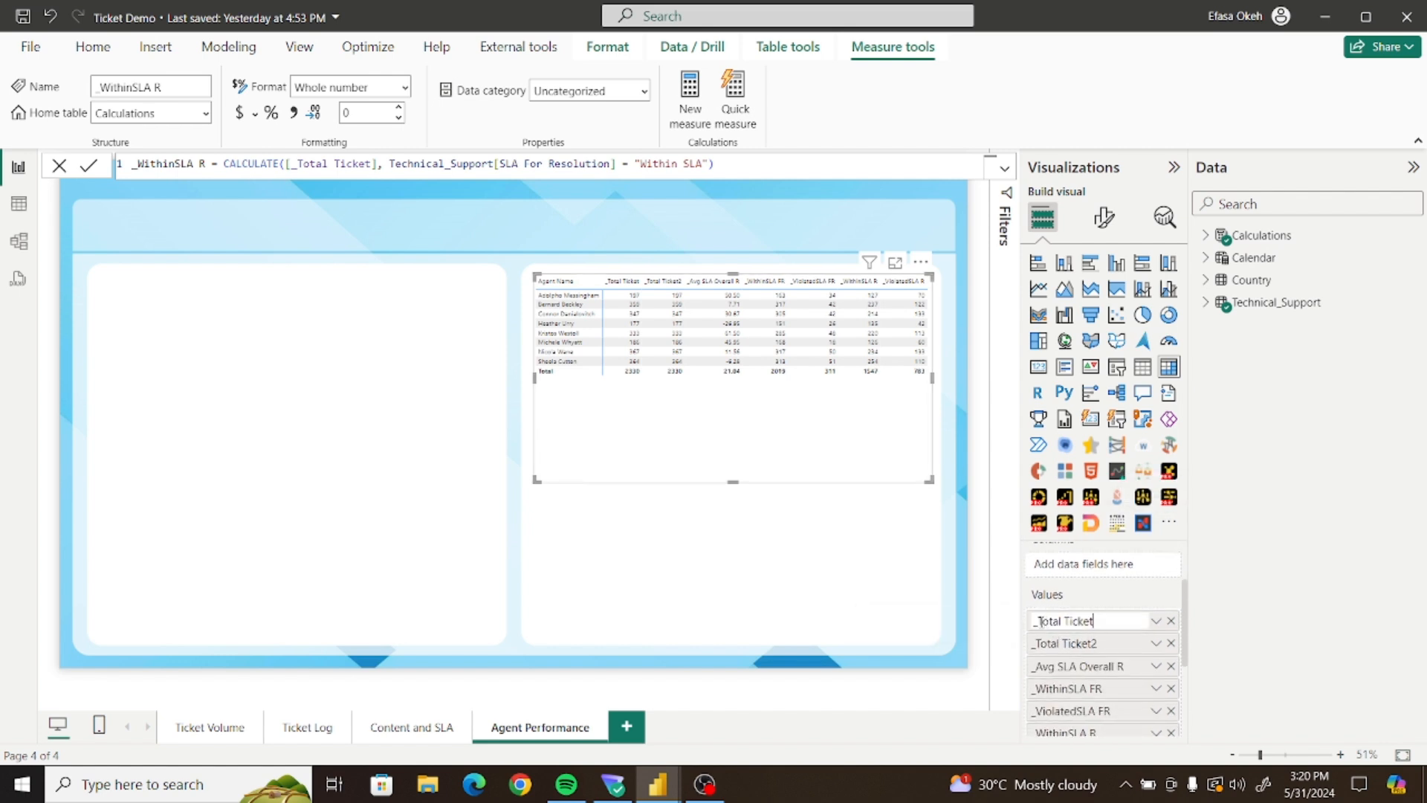
key(BackSpace)
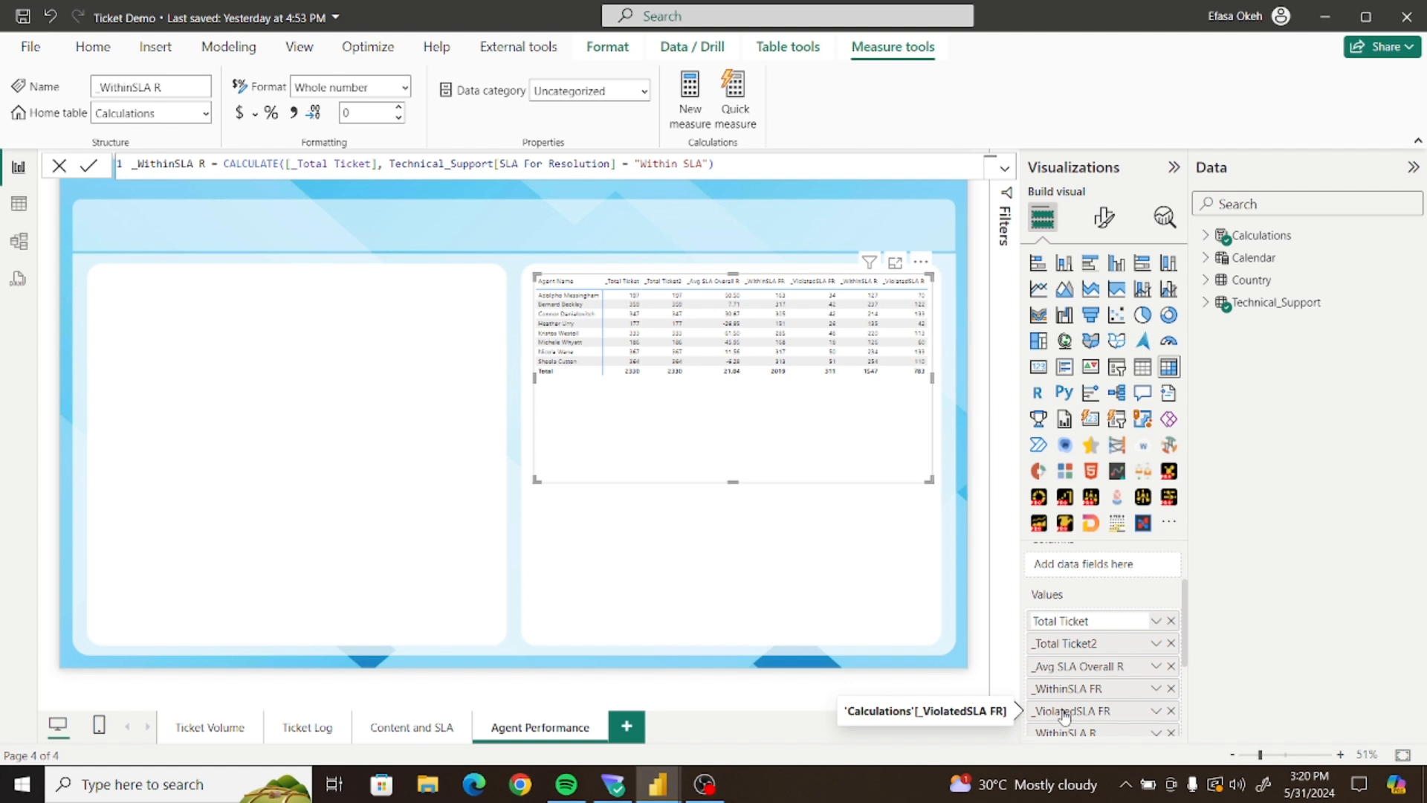
key(Return)
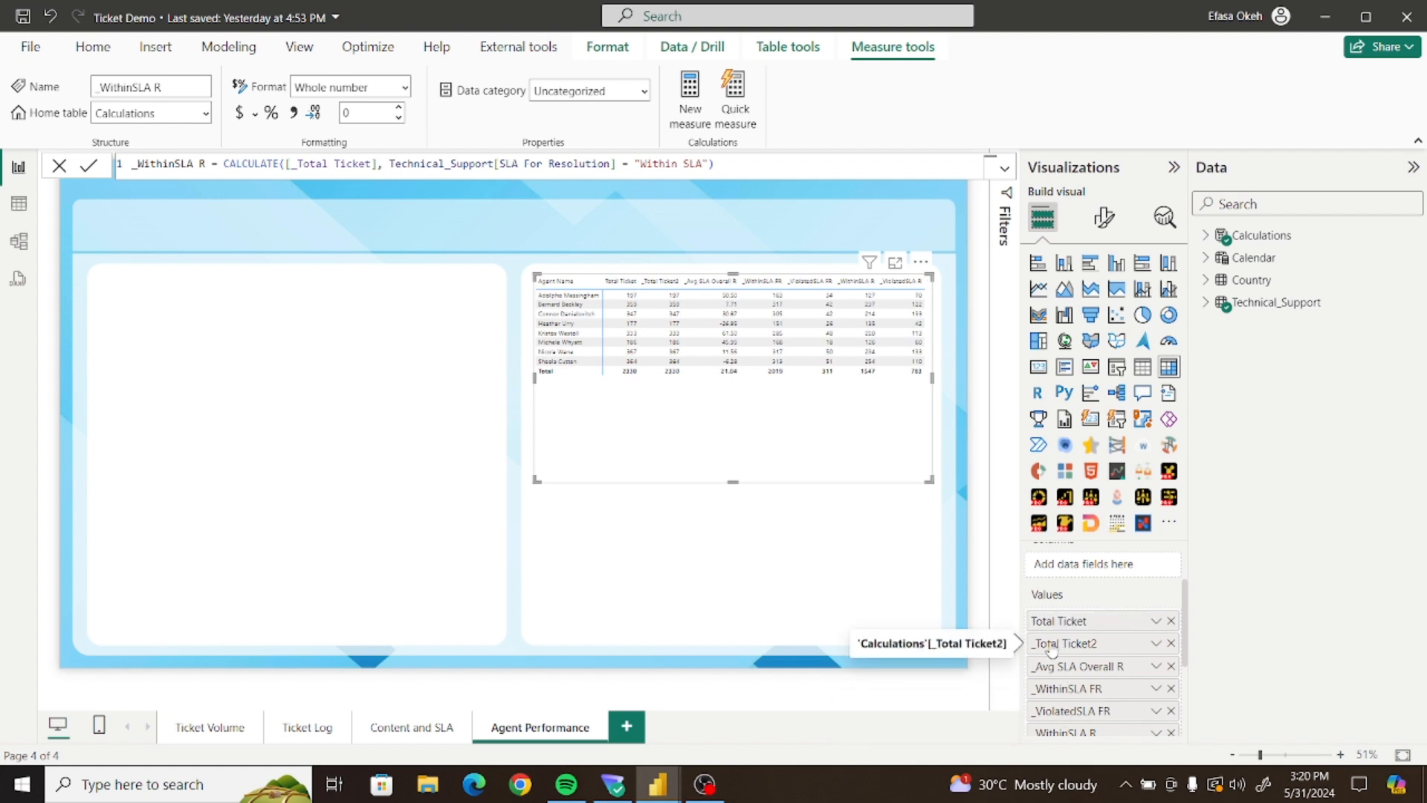
double_click(1071, 644)
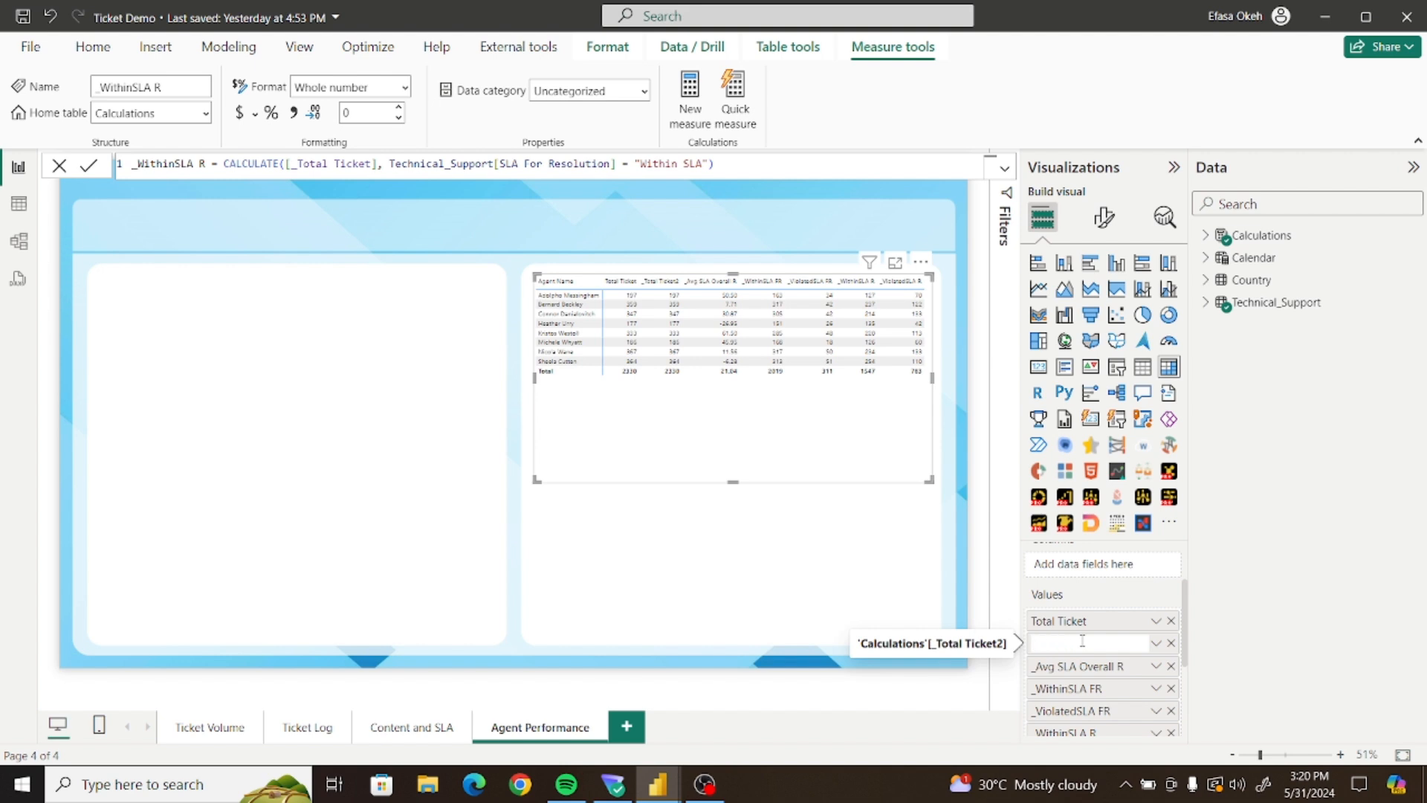
key(Return)
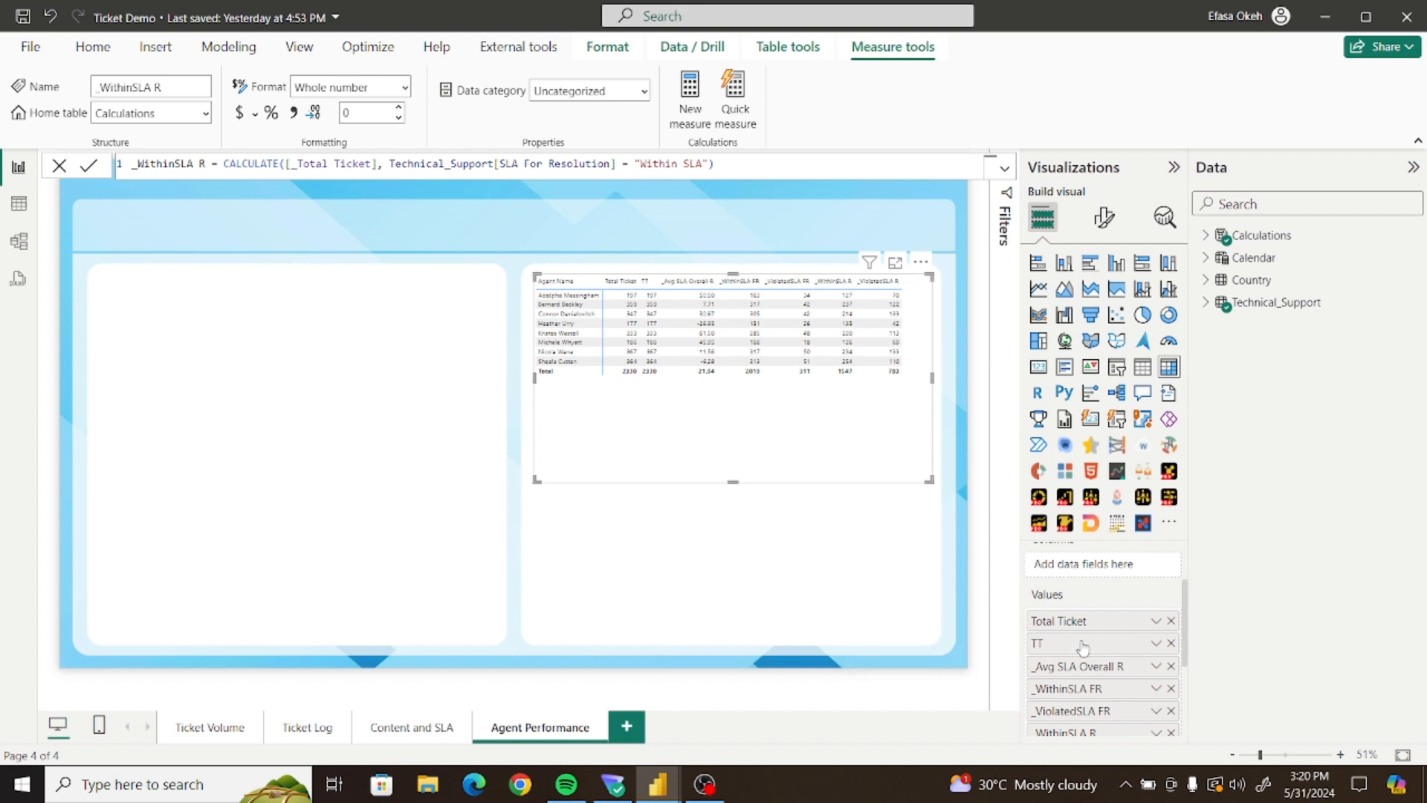
Rename the matrix's _Avg SLA Overall R value to Avg SLA R
double_click(1075, 664)
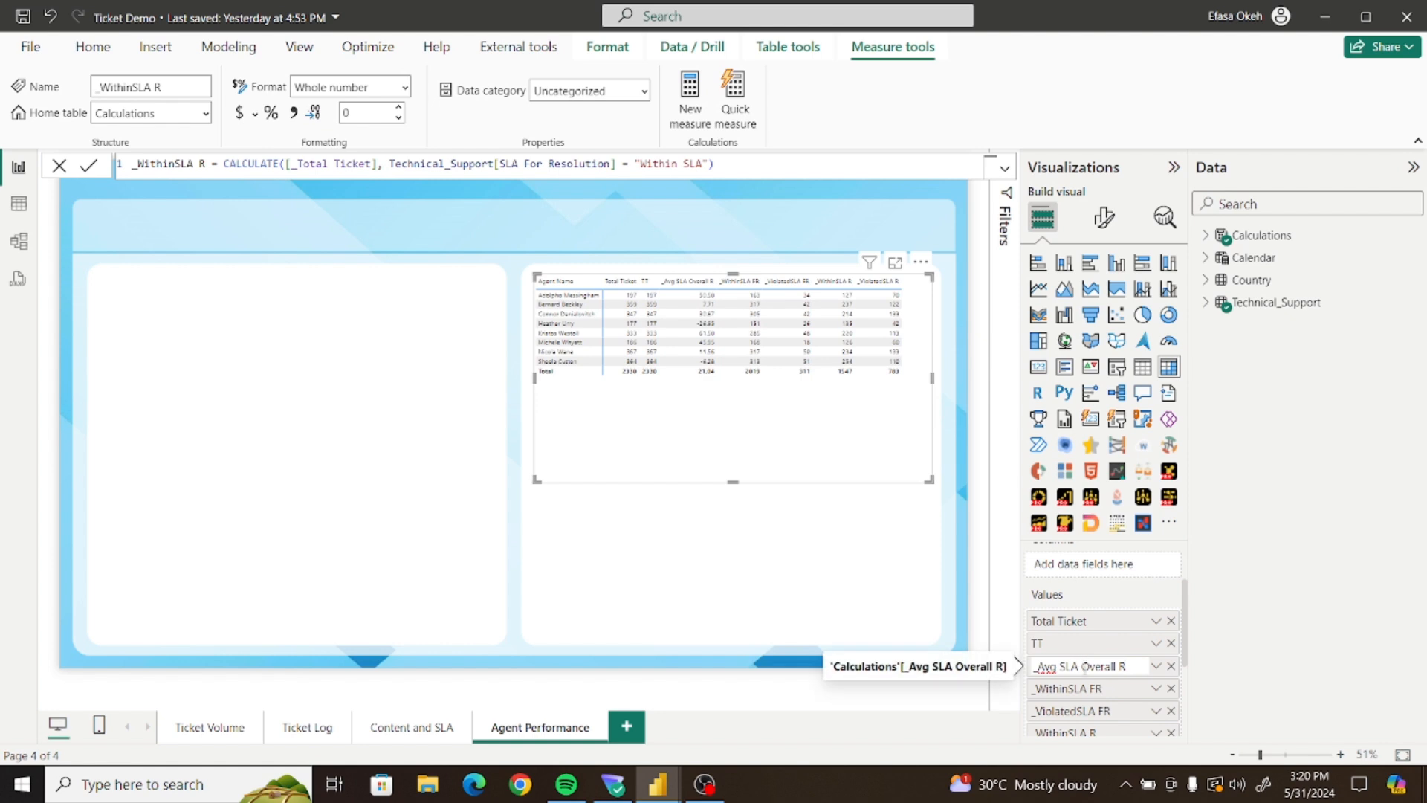
click(1043, 666)
key(BackSpace)
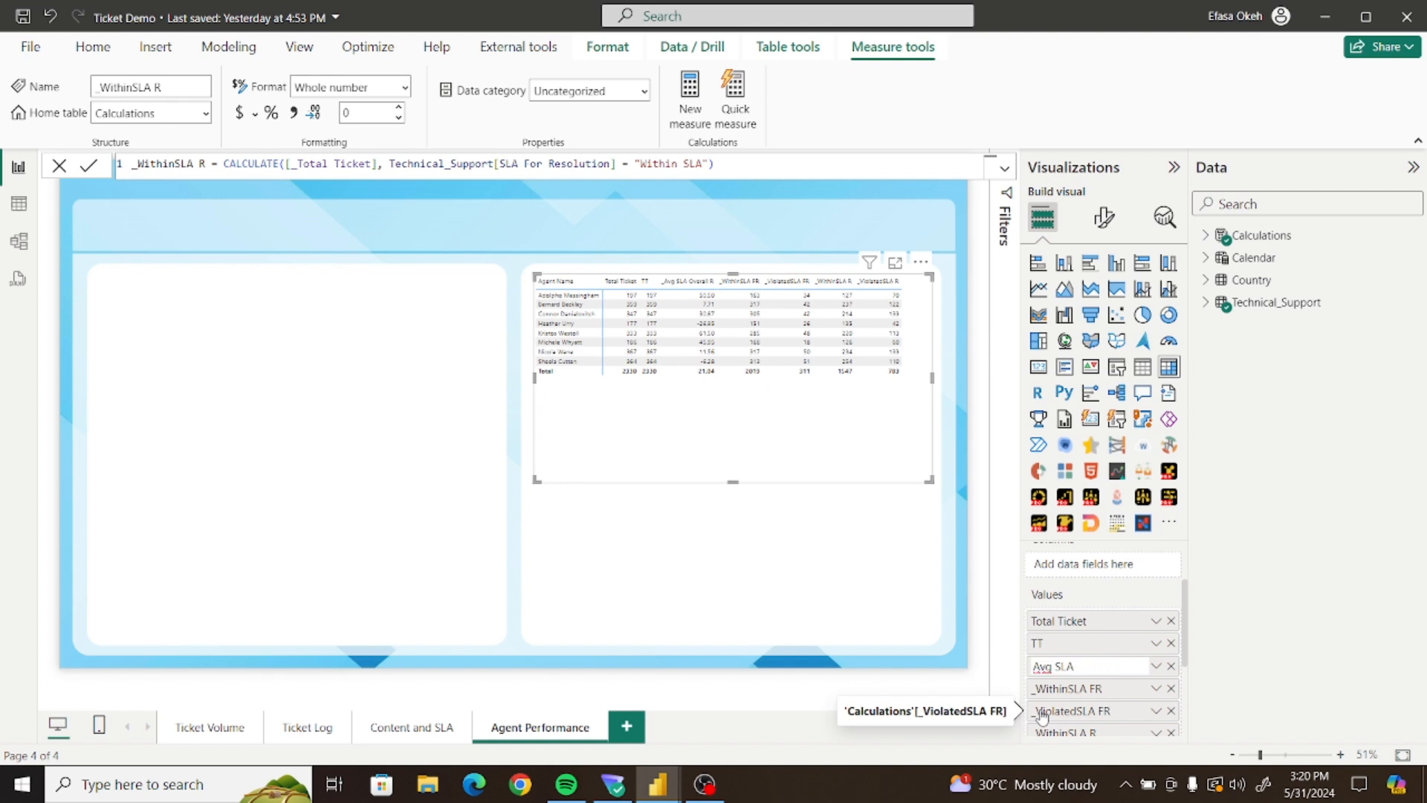
click(1042, 717)
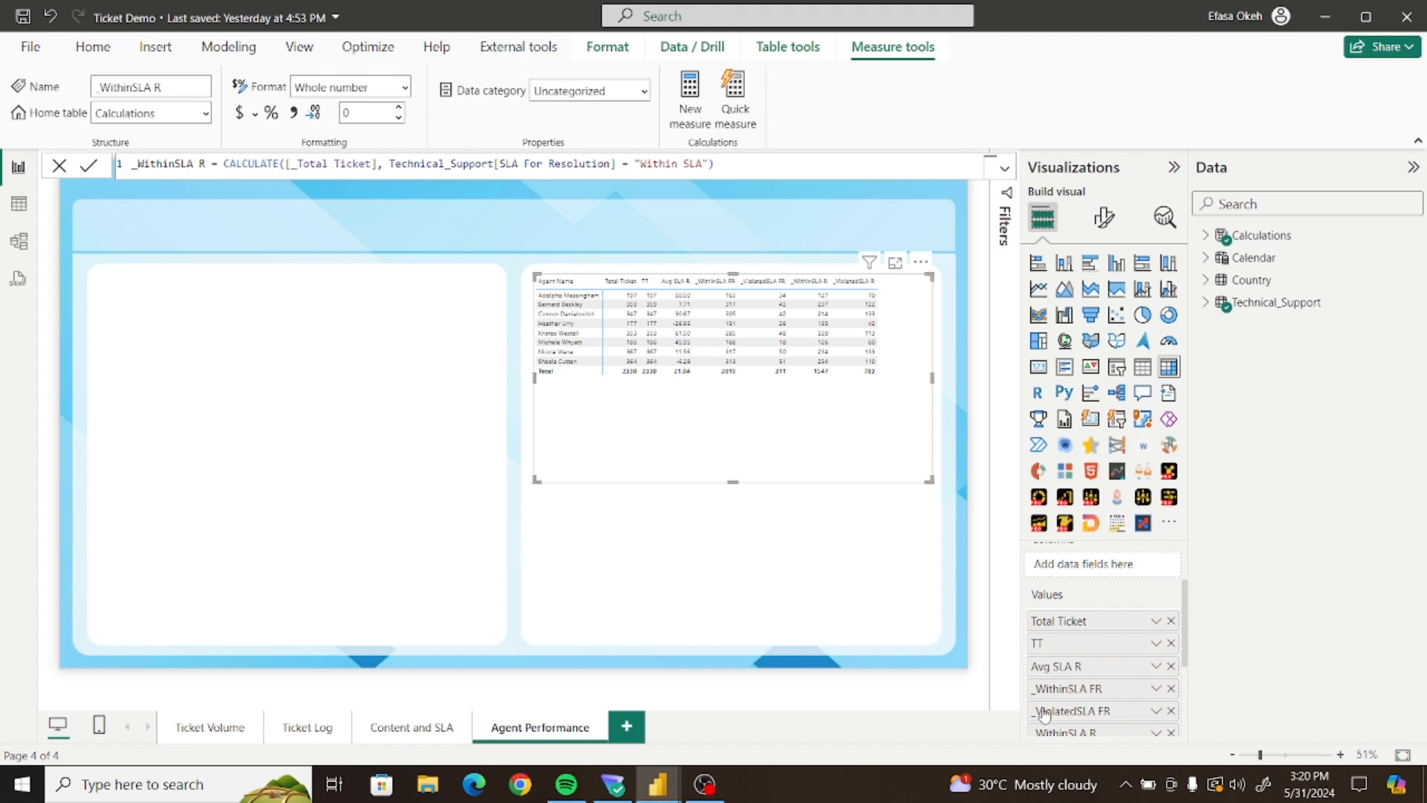
Rename the matrix's _WithinSLA FR value to WithinSLA FR and its _ViolatedSLA FR value to ViolatedSLA FR
double_click(1049, 692)
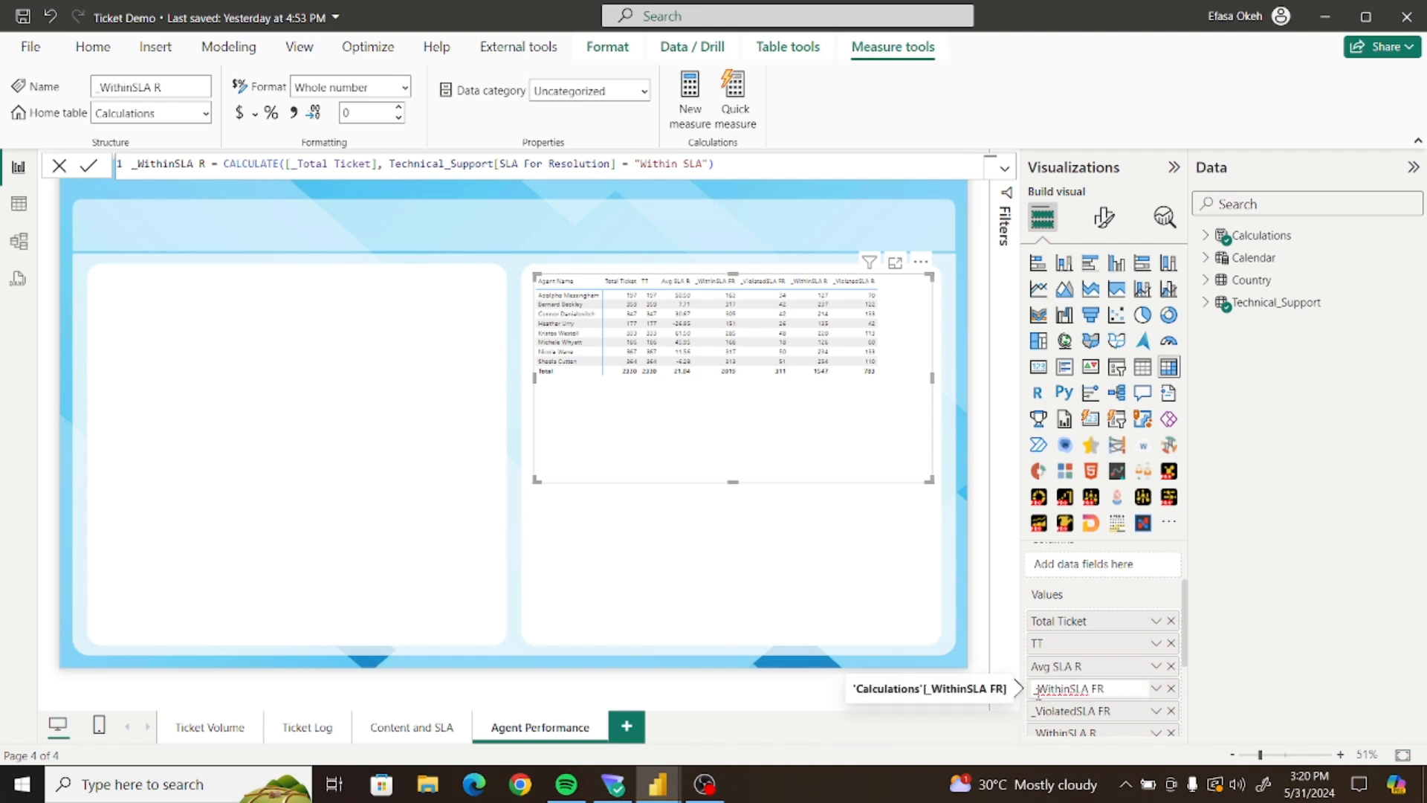
key(BackSpace)
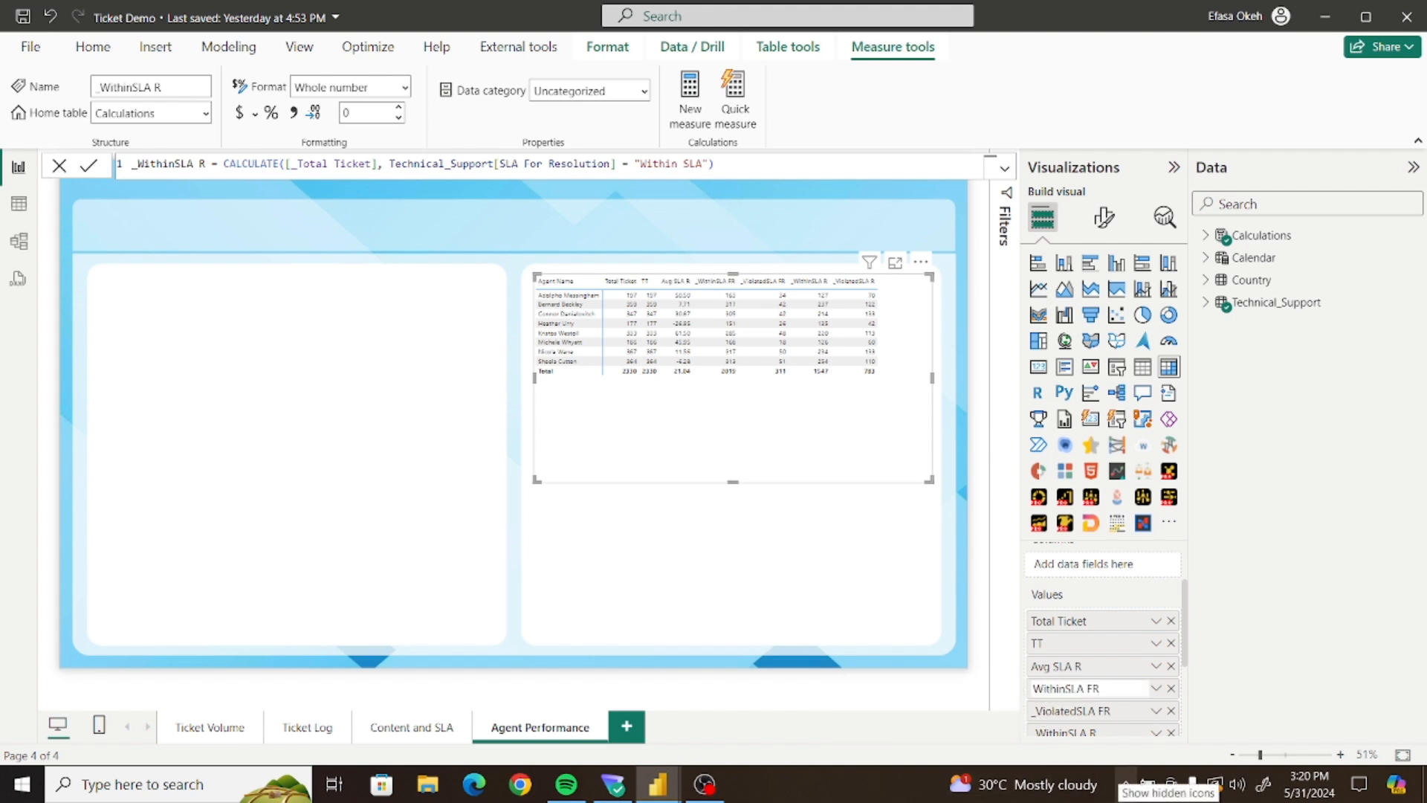
key(Return)
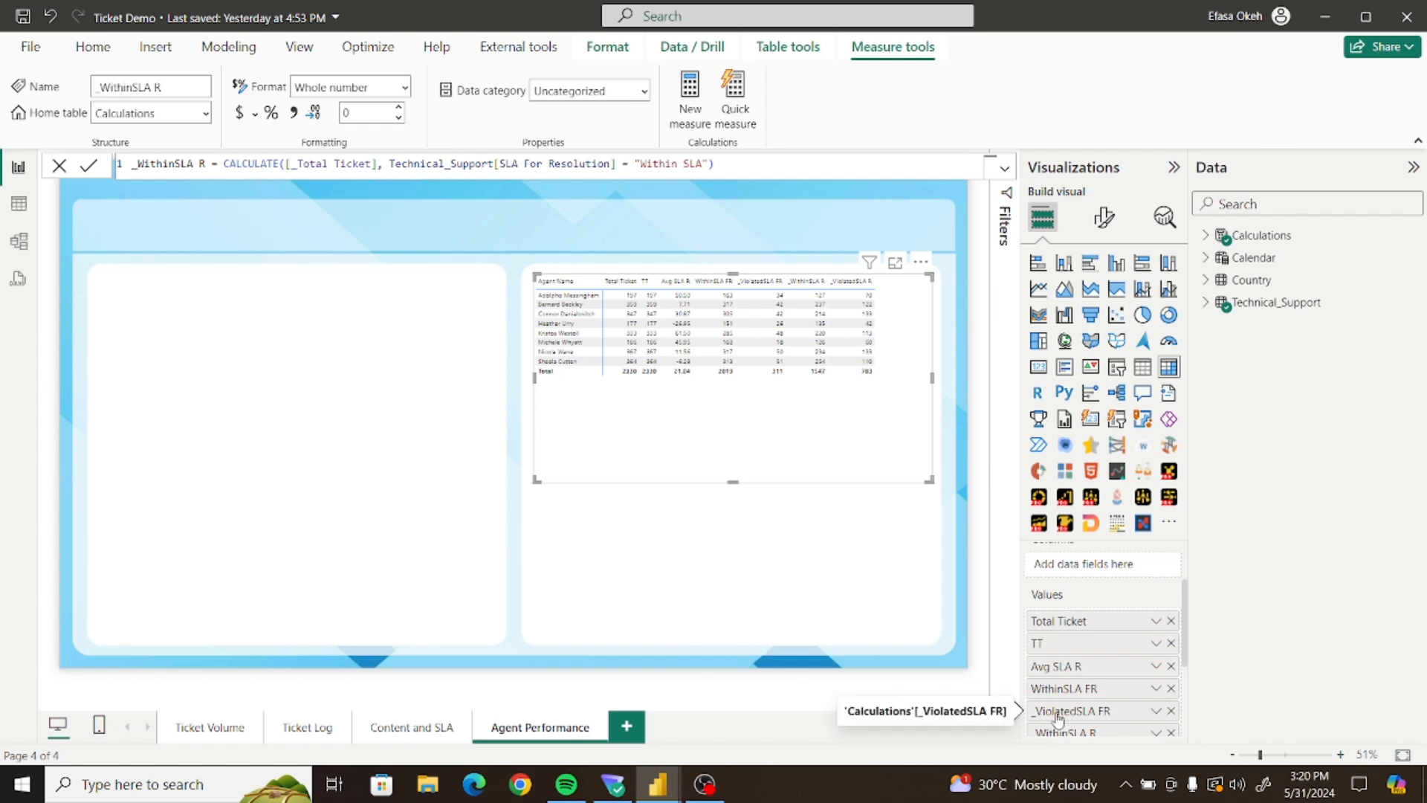
double_click(1059, 717)
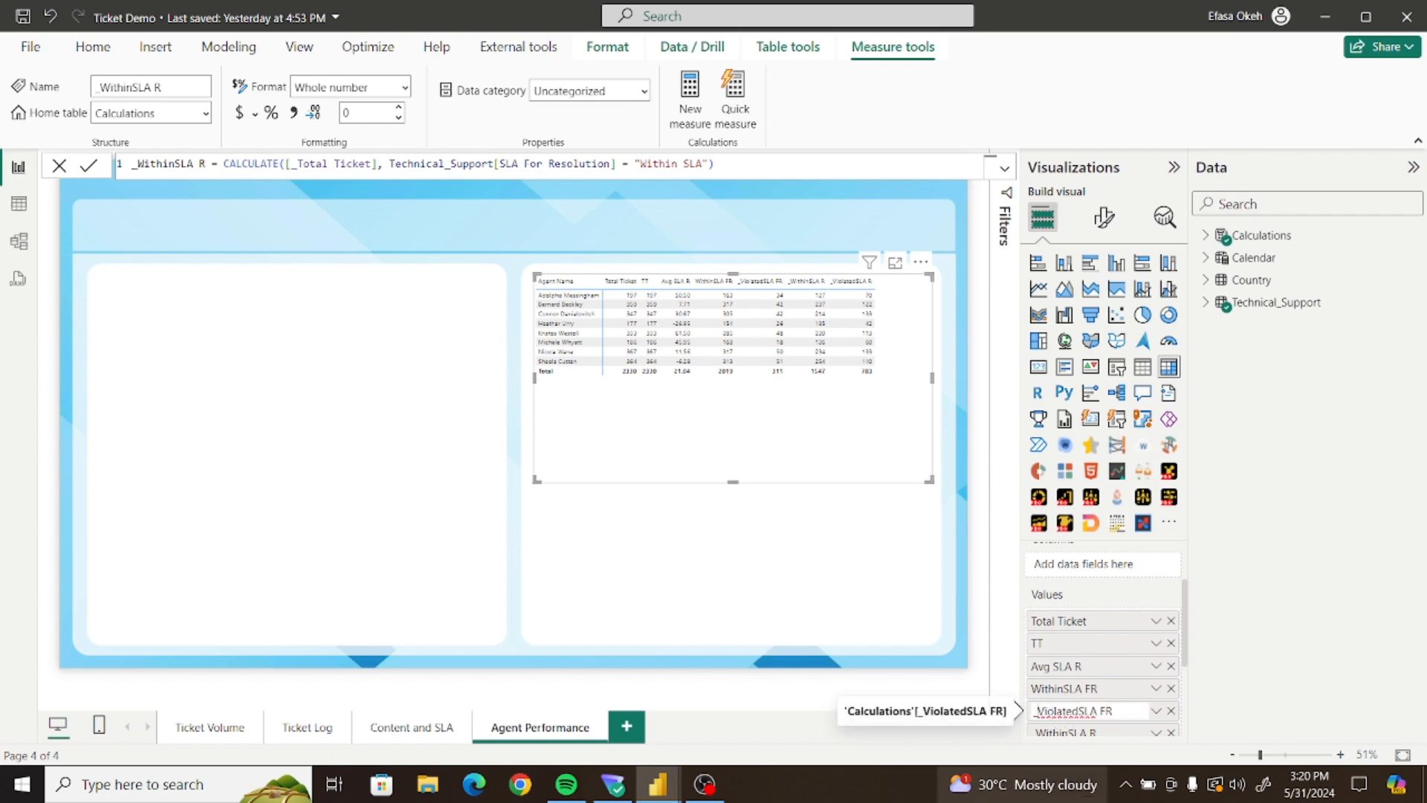
click(1038, 711)
key(BackSpace)
mouse_move(1023, 784)
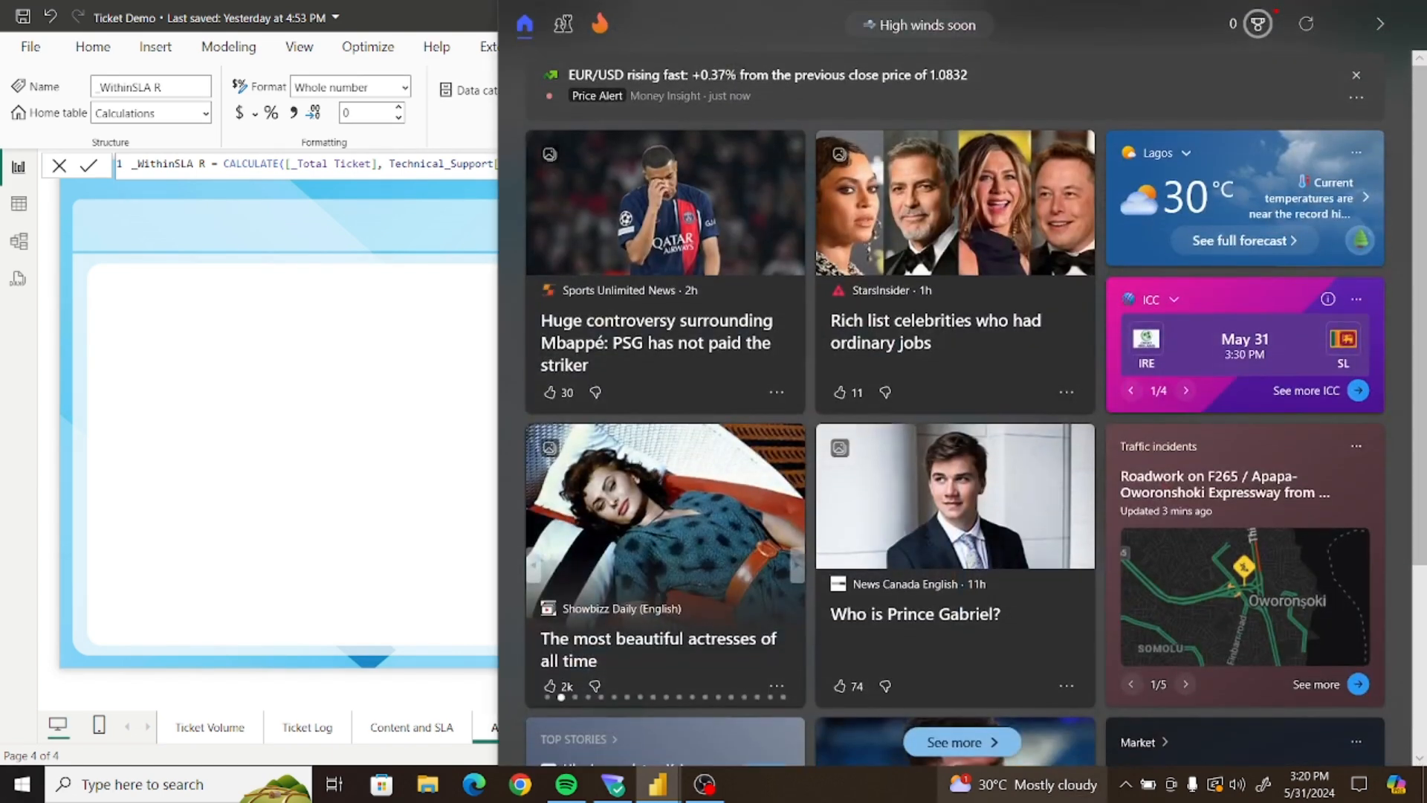
click(1380, 29)
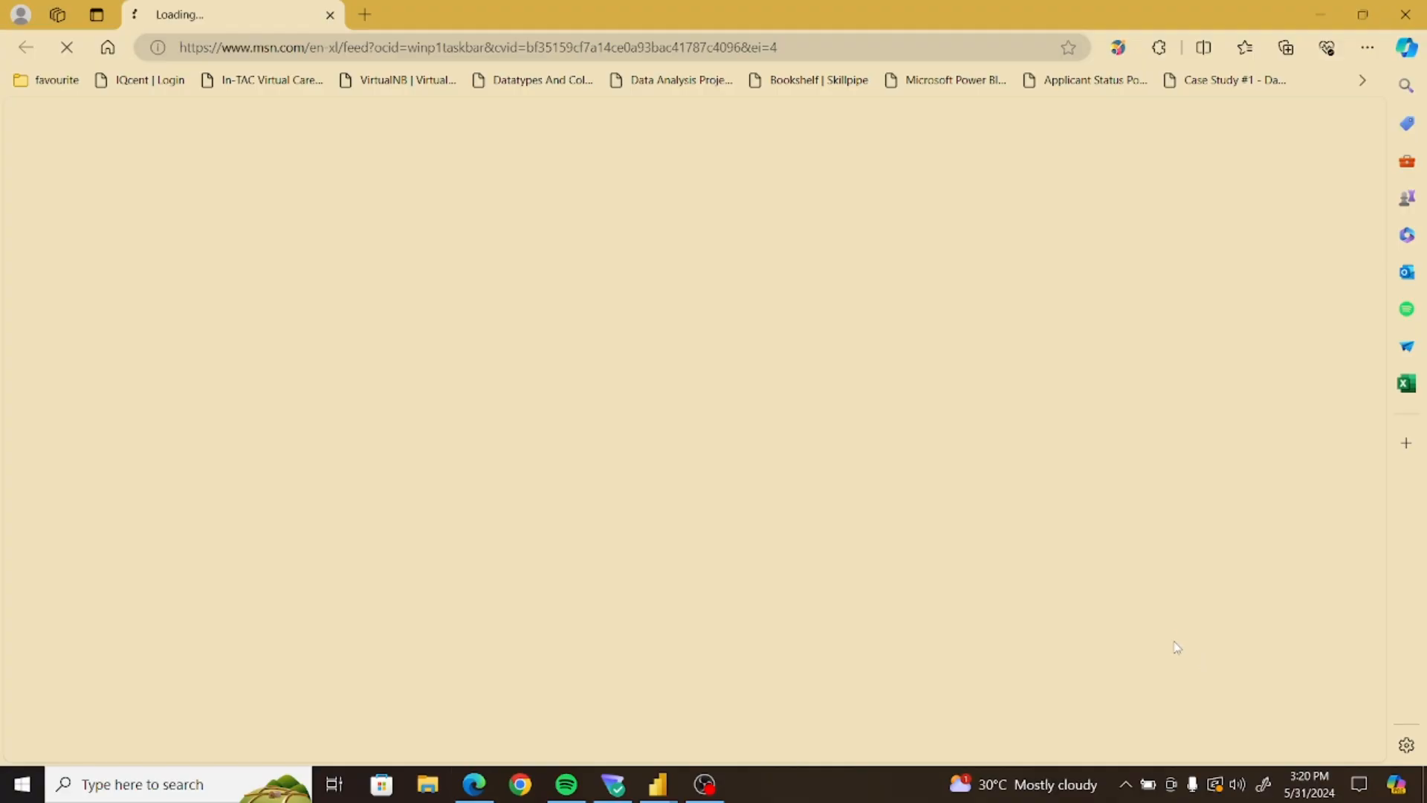
click(1408, 17)
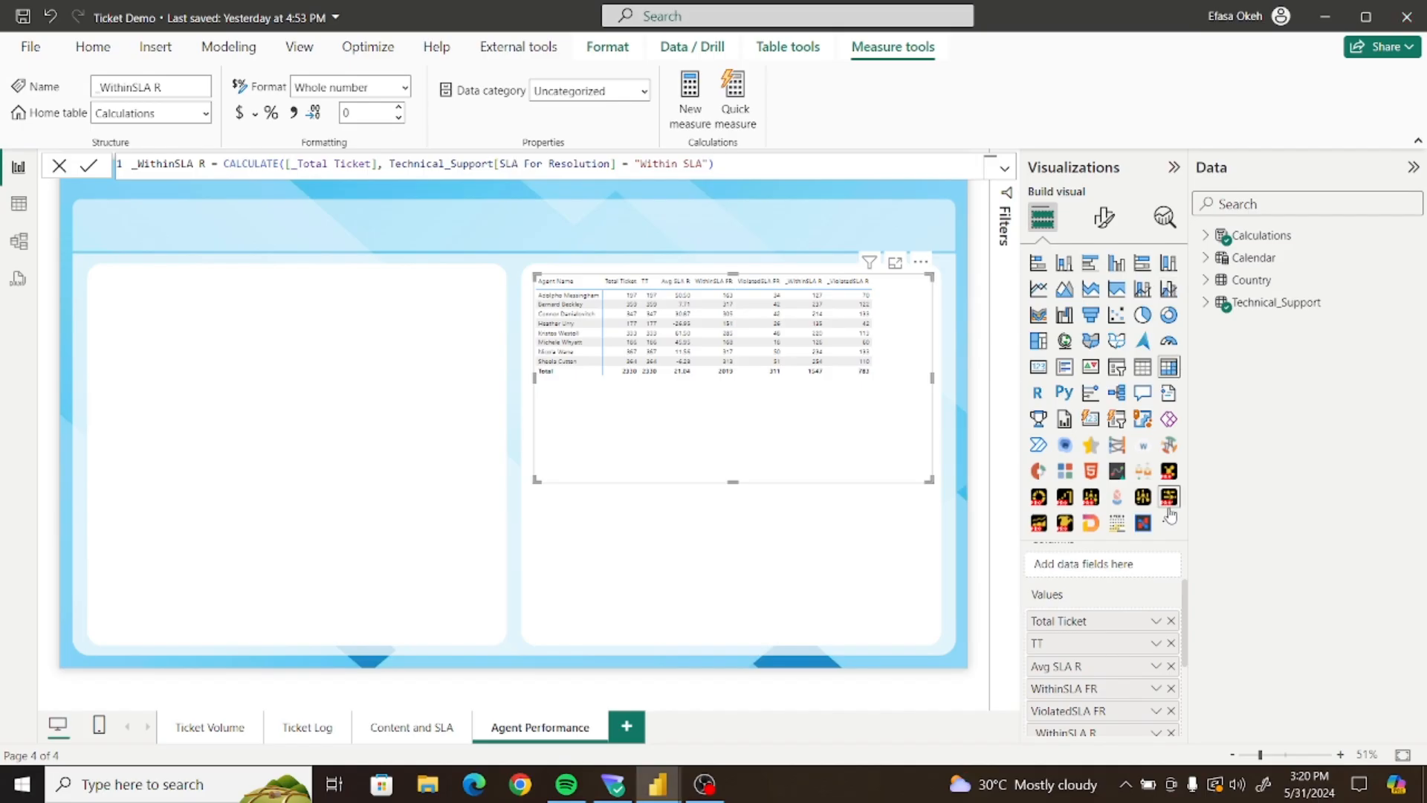
Rename the matrix's _WithinSLA R value to WithinSLA R and open the _ViolatedSLA R name for editing
scroll(1186, 587, down, 3)
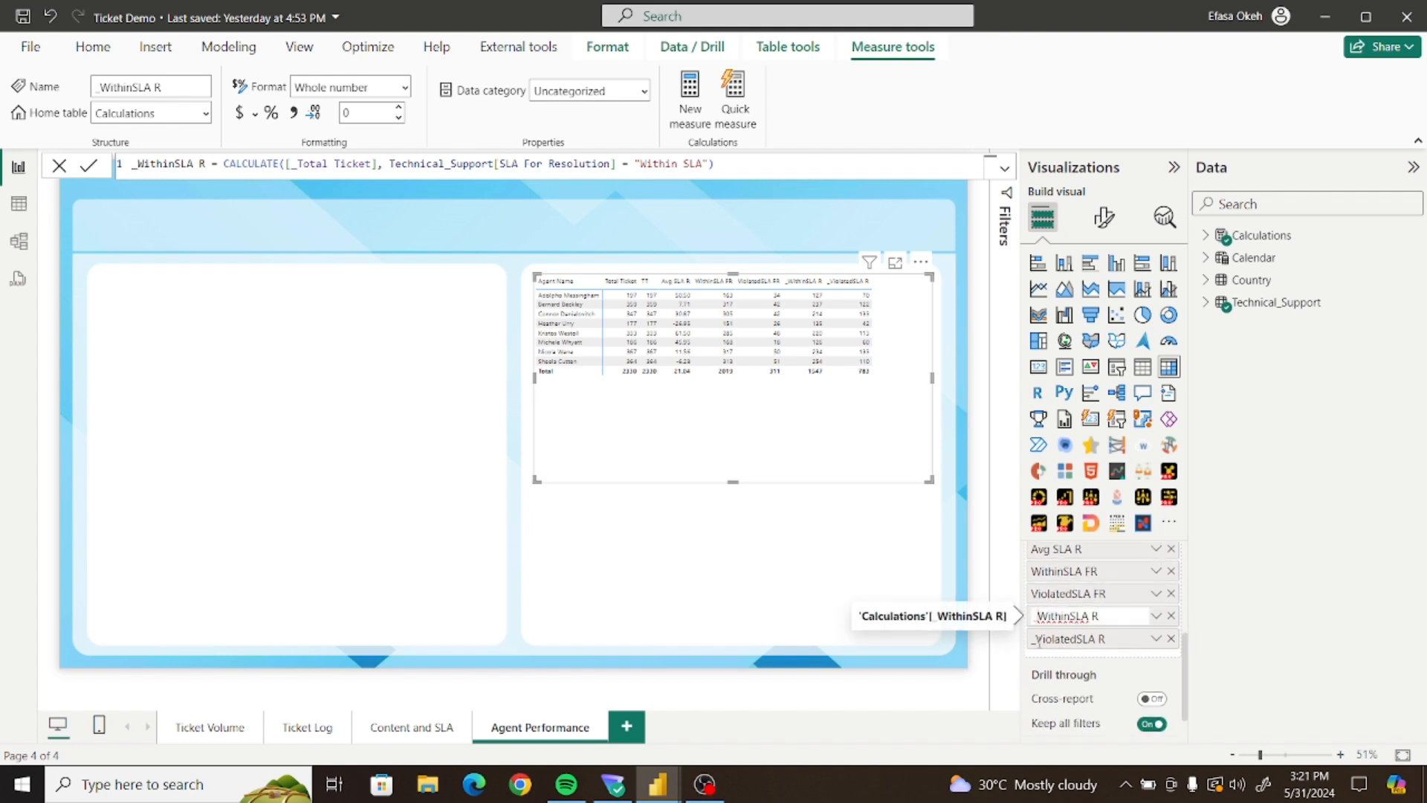
double_click(1046, 618)
click(1039, 722)
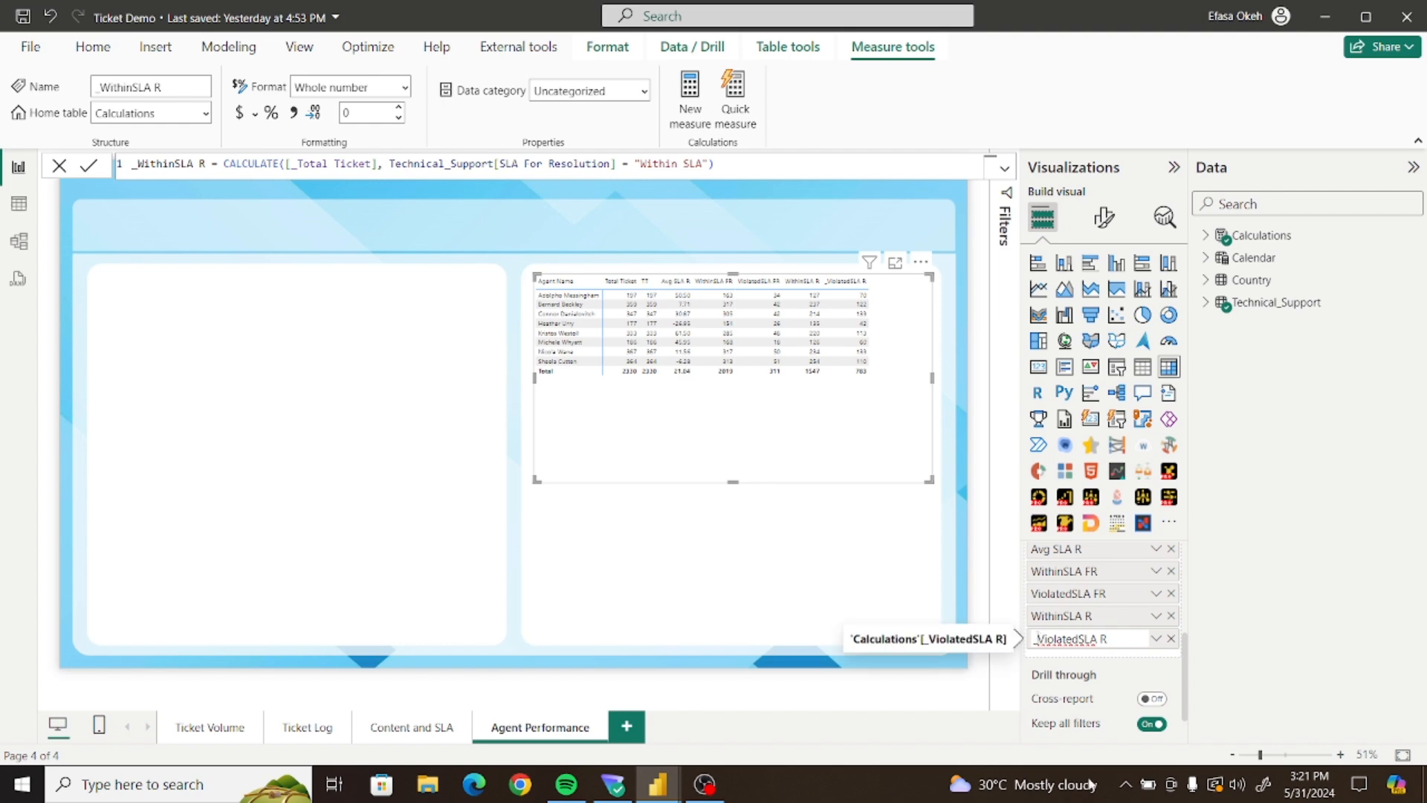
mouse_move(1094, 797)
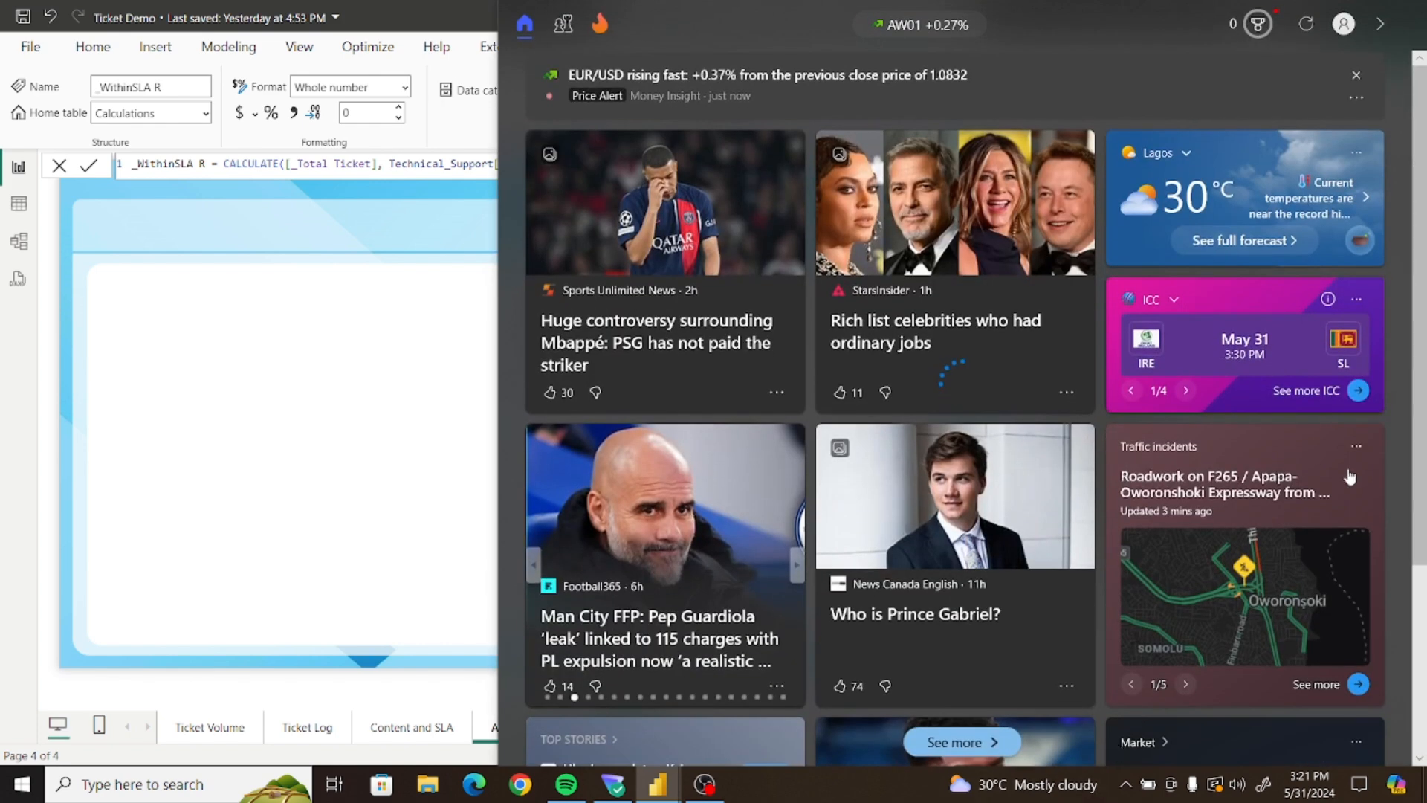
Close the news feed and the browser window to return to the Ticket Demo report
click(1379, 30)
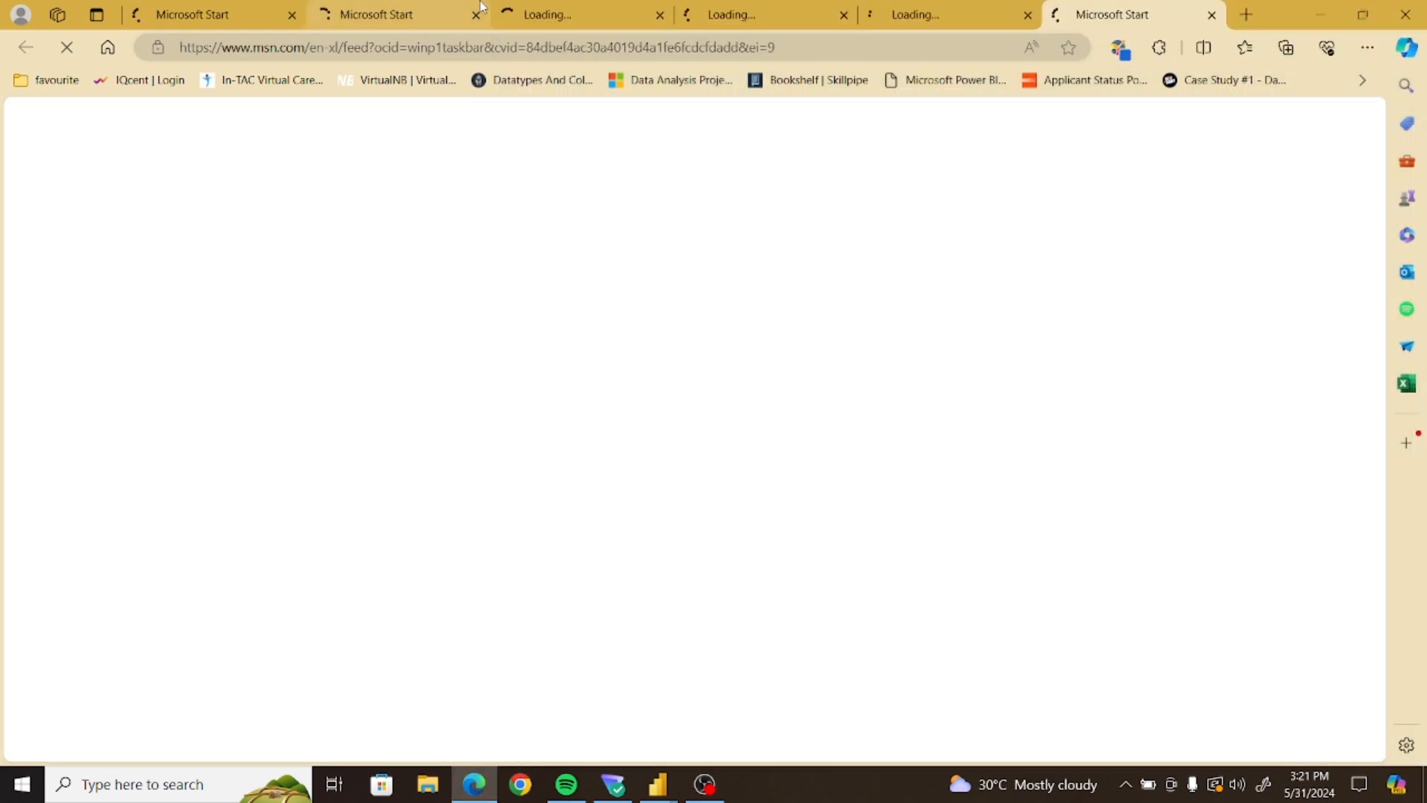
click(1405, 15)
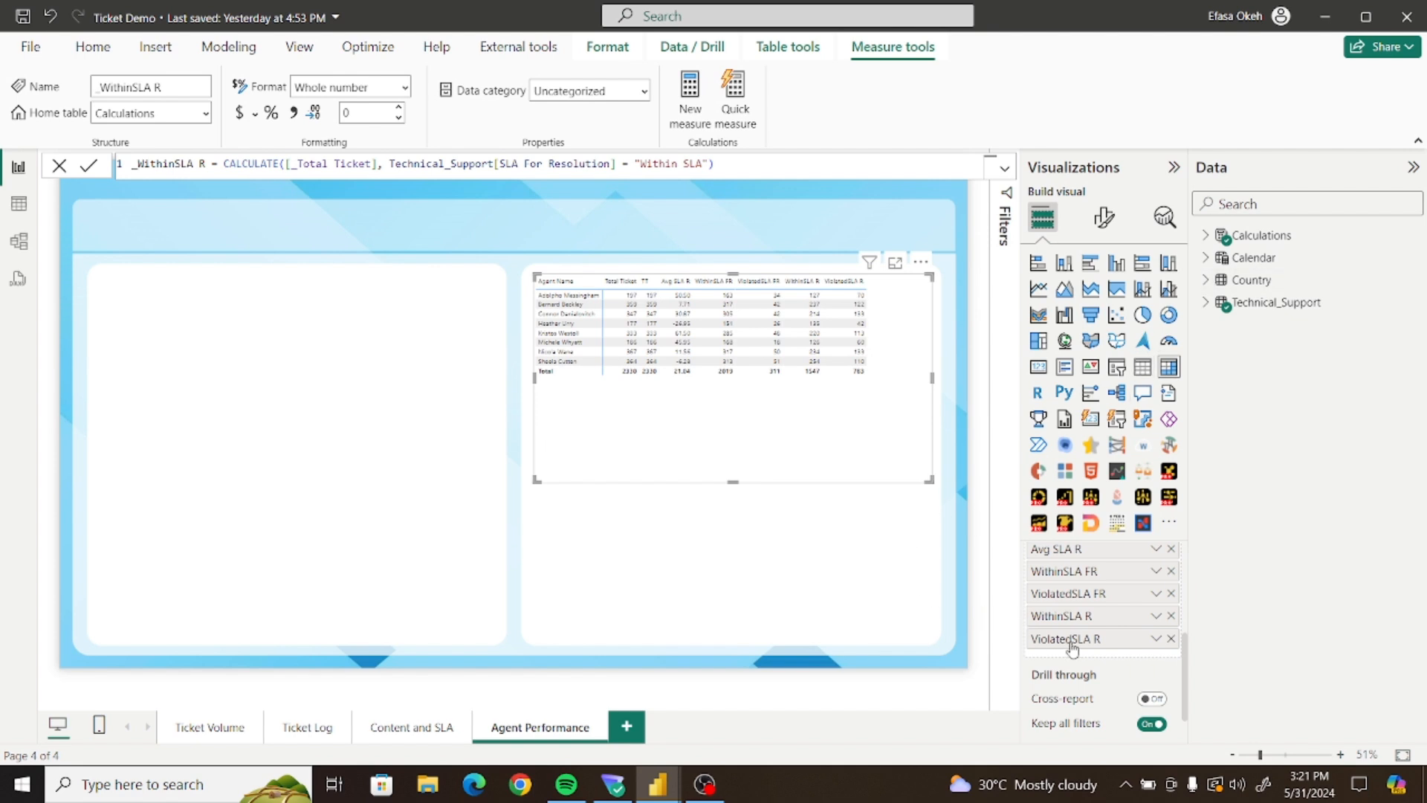
Rename the matrix's first-response value fields to "# WithinSLA FR" and "# ViolatedSLA FR"
double_click(1039, 579)
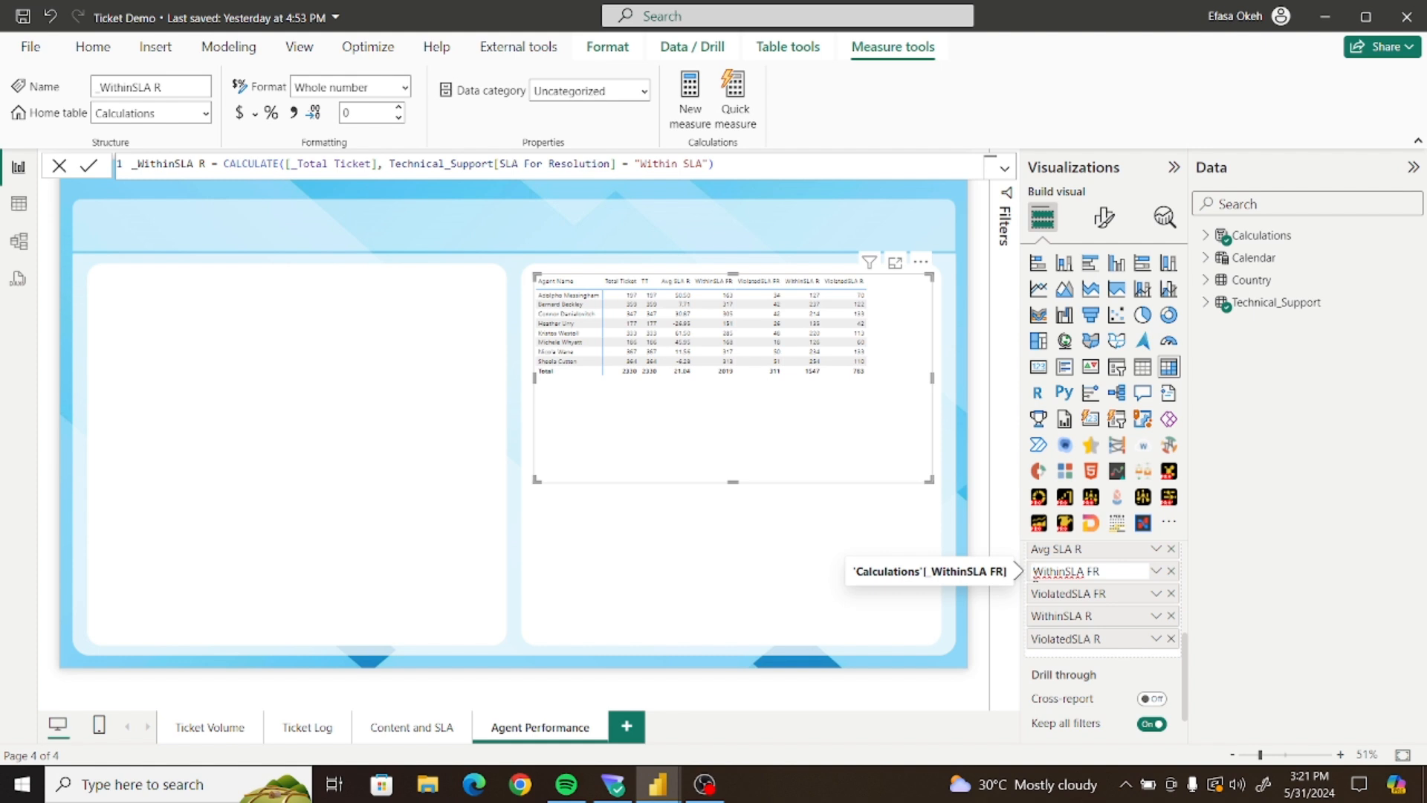
text(#)
key(Return)
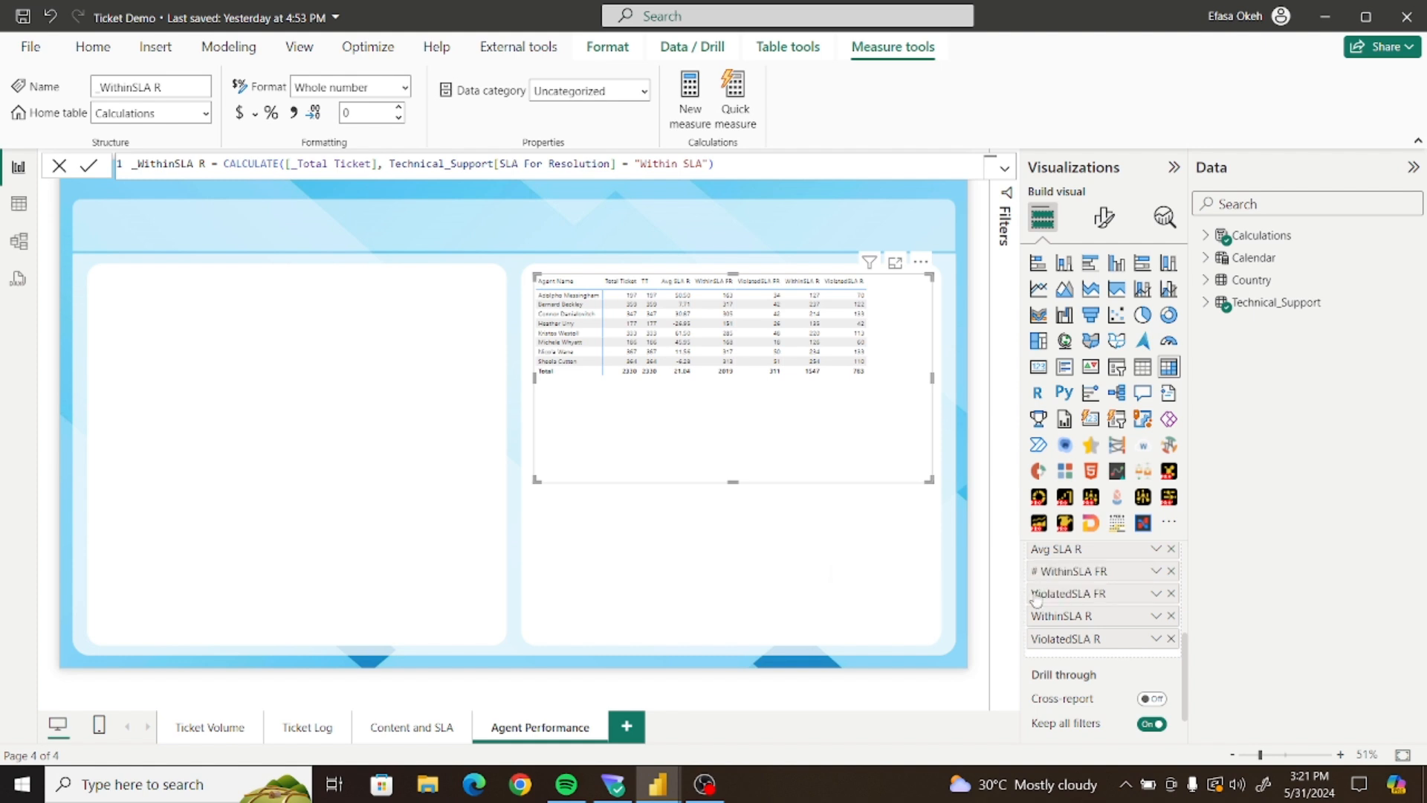
double_click(1034, 595)
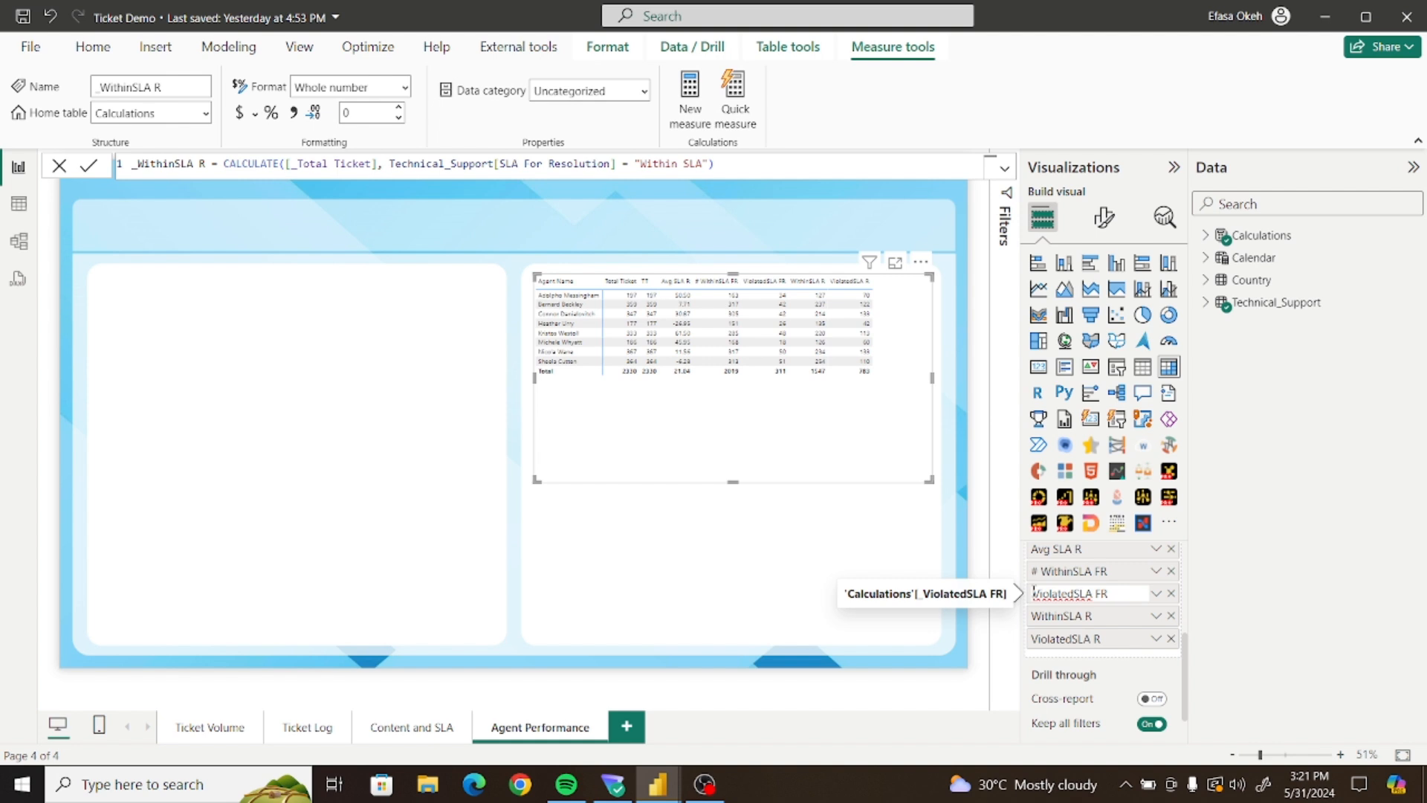
text(#)
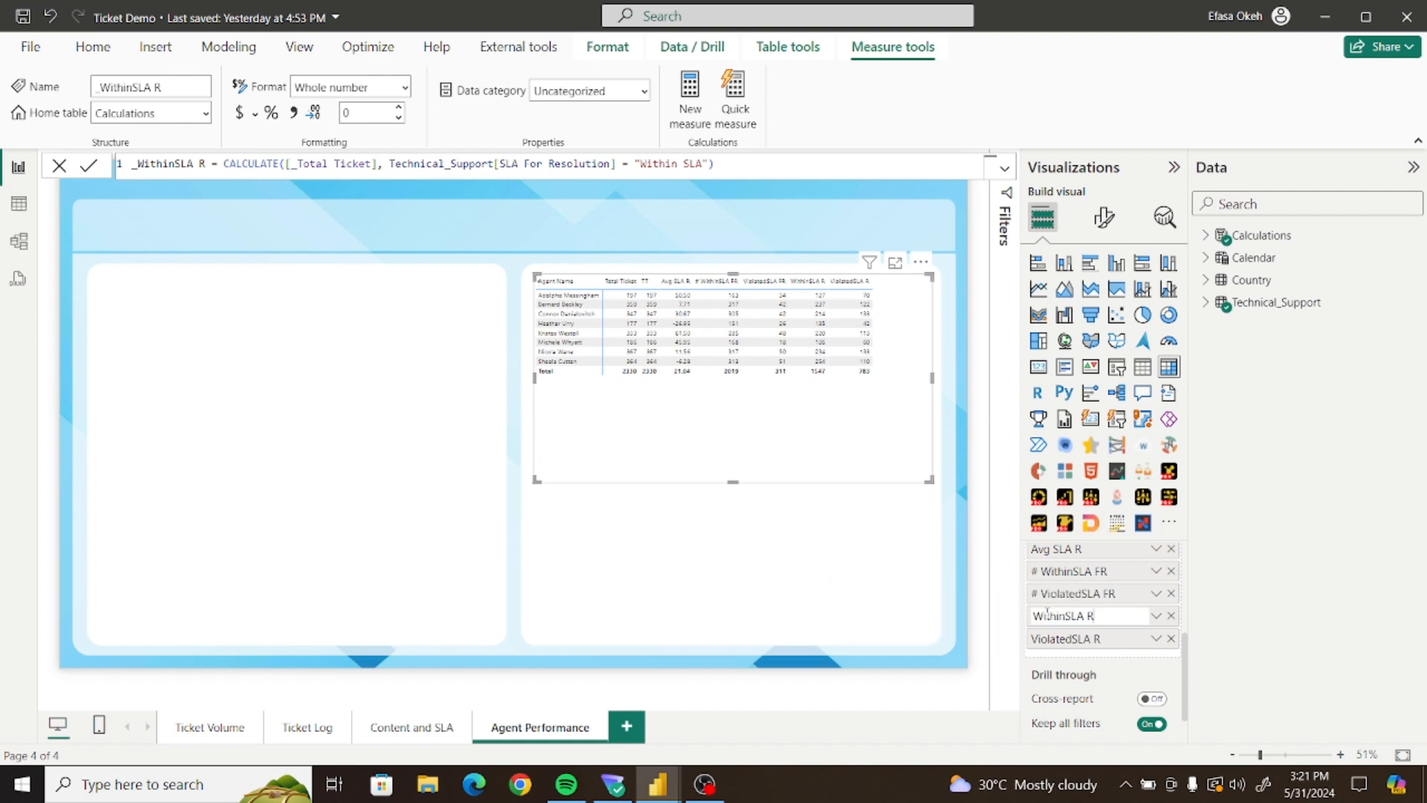
key(Return)
Rename the matrix's resolution value fields to "# WithinSLA R" and "# ViolatedSLA R"
double_click(1034, 617)
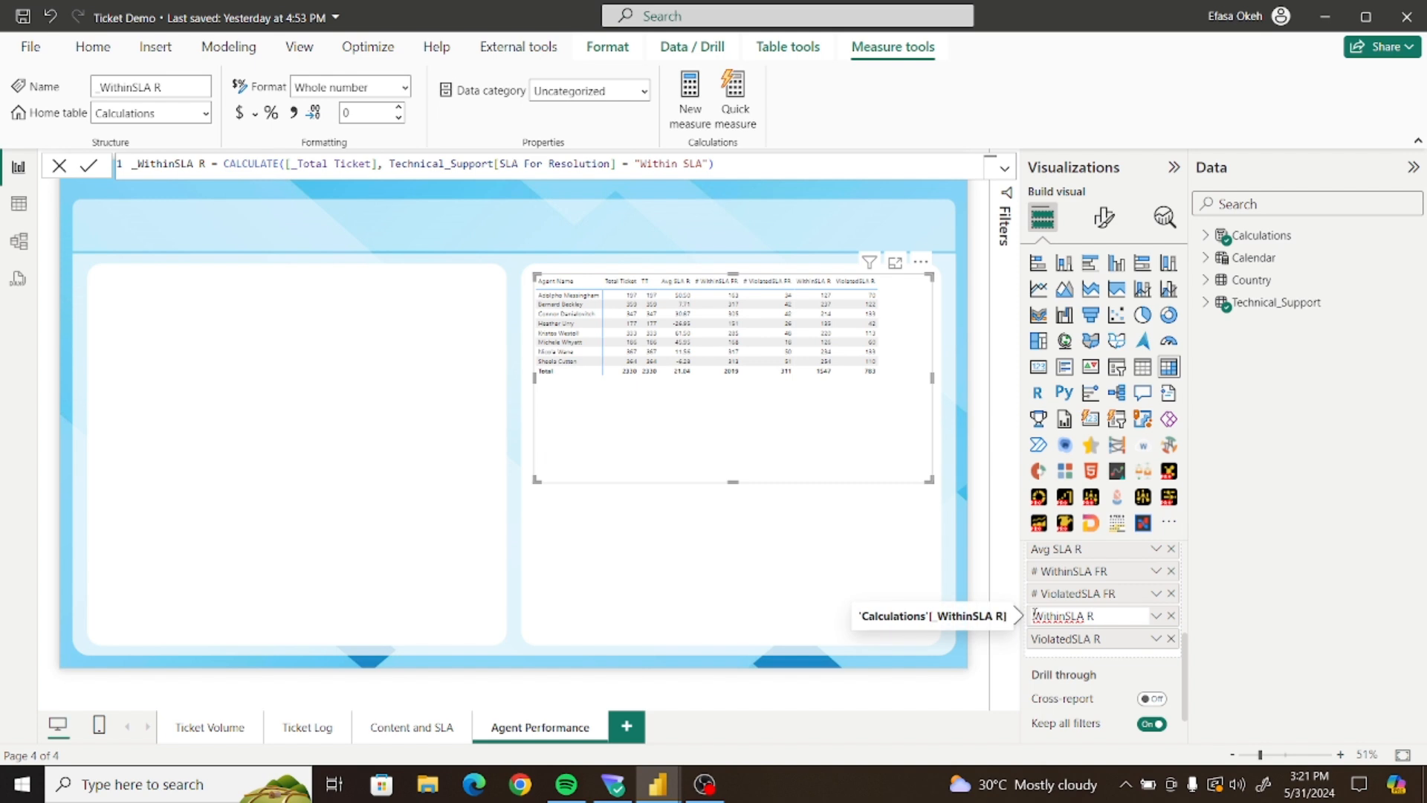
text(#)
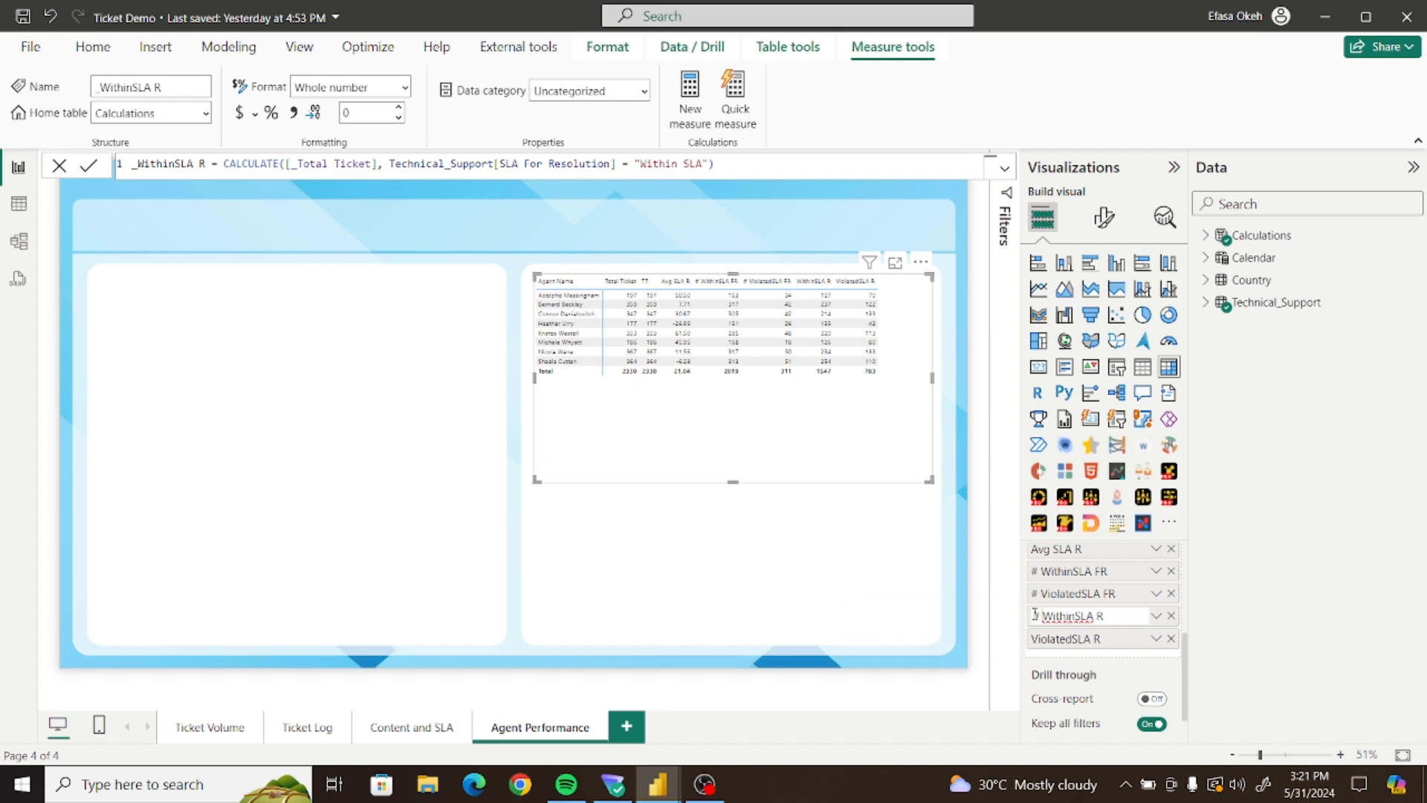
double_click(1044, 640)
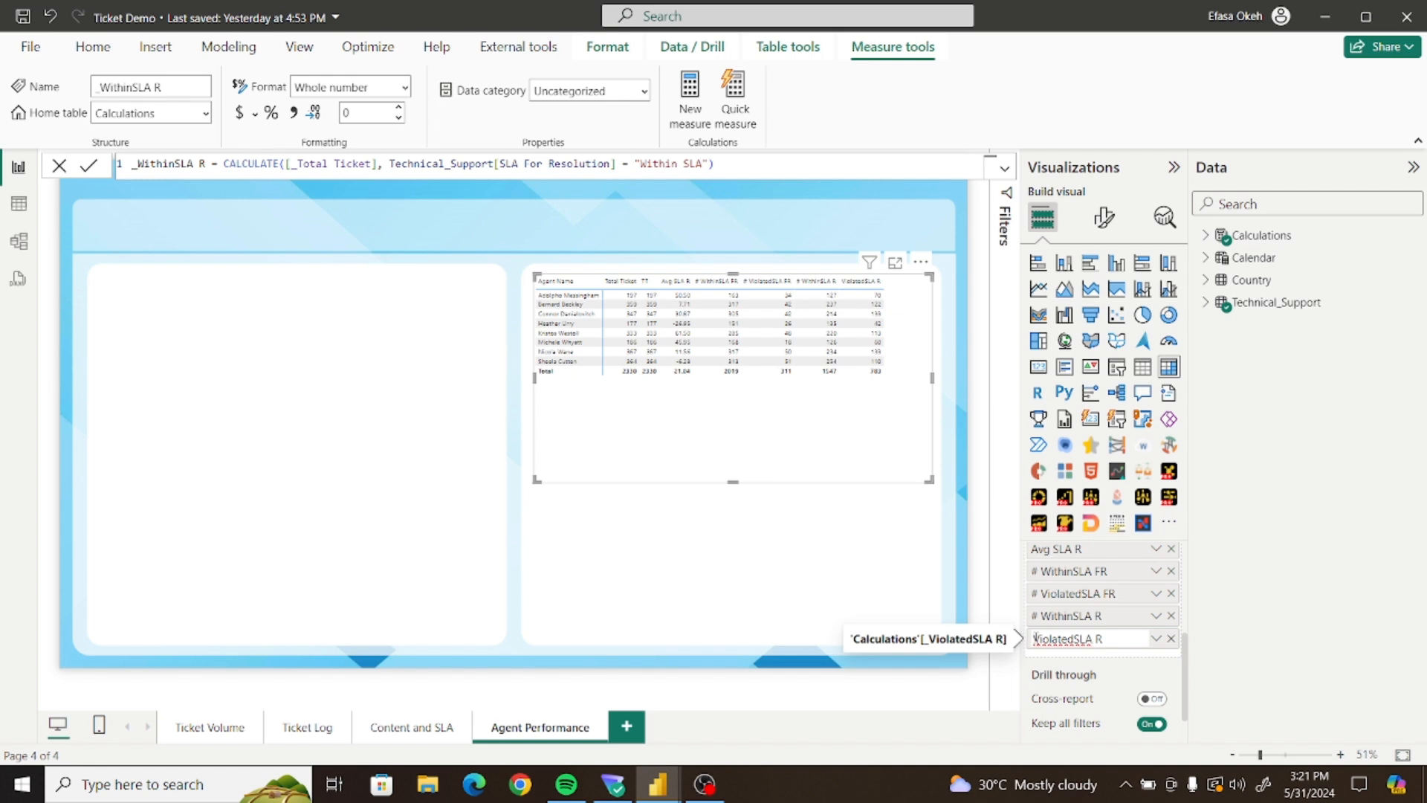
text(#)
key(Return)
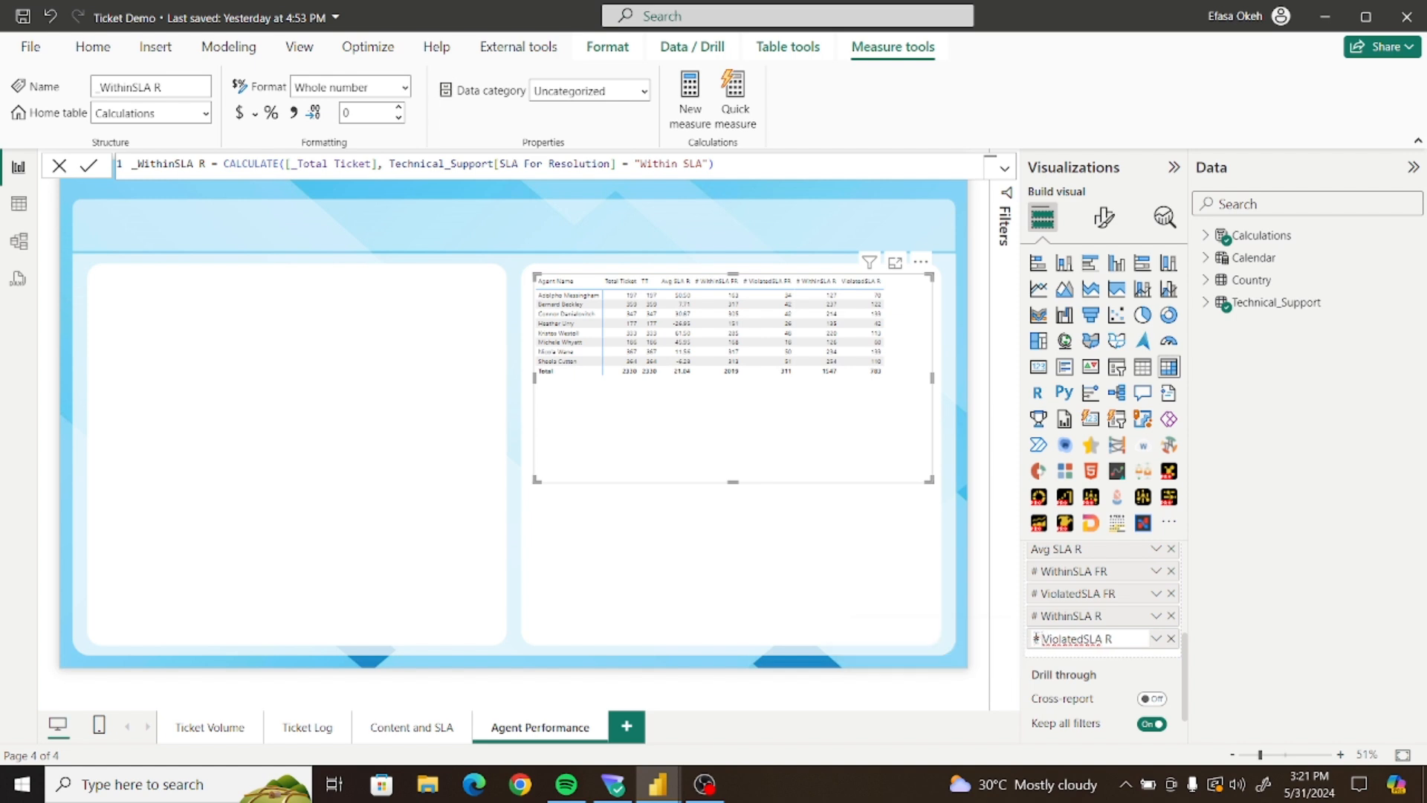
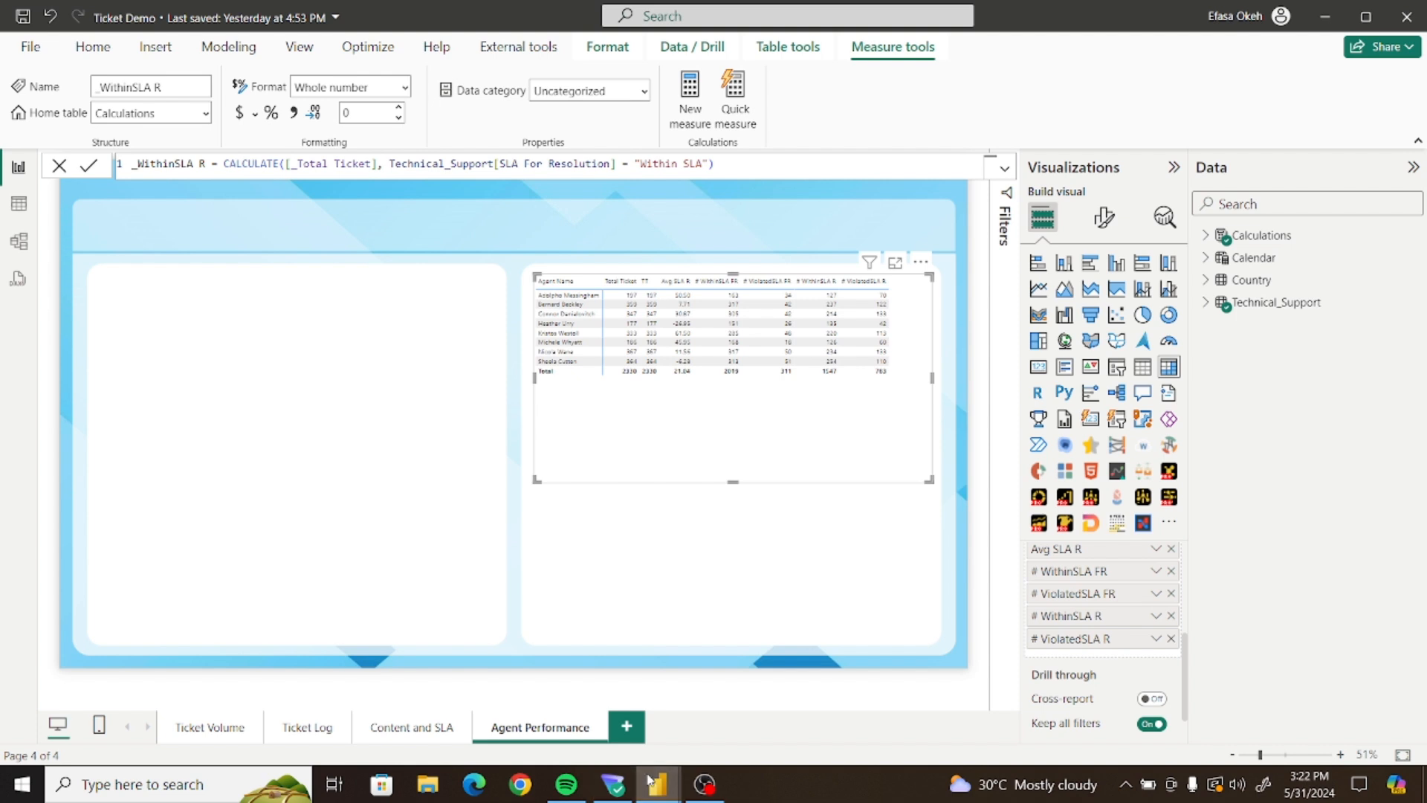
Check the agent performance matrix in the Ticket Analysis report for reference and return to the Ticket Demo report
mouse_move(646, 782)
click(584, 724)
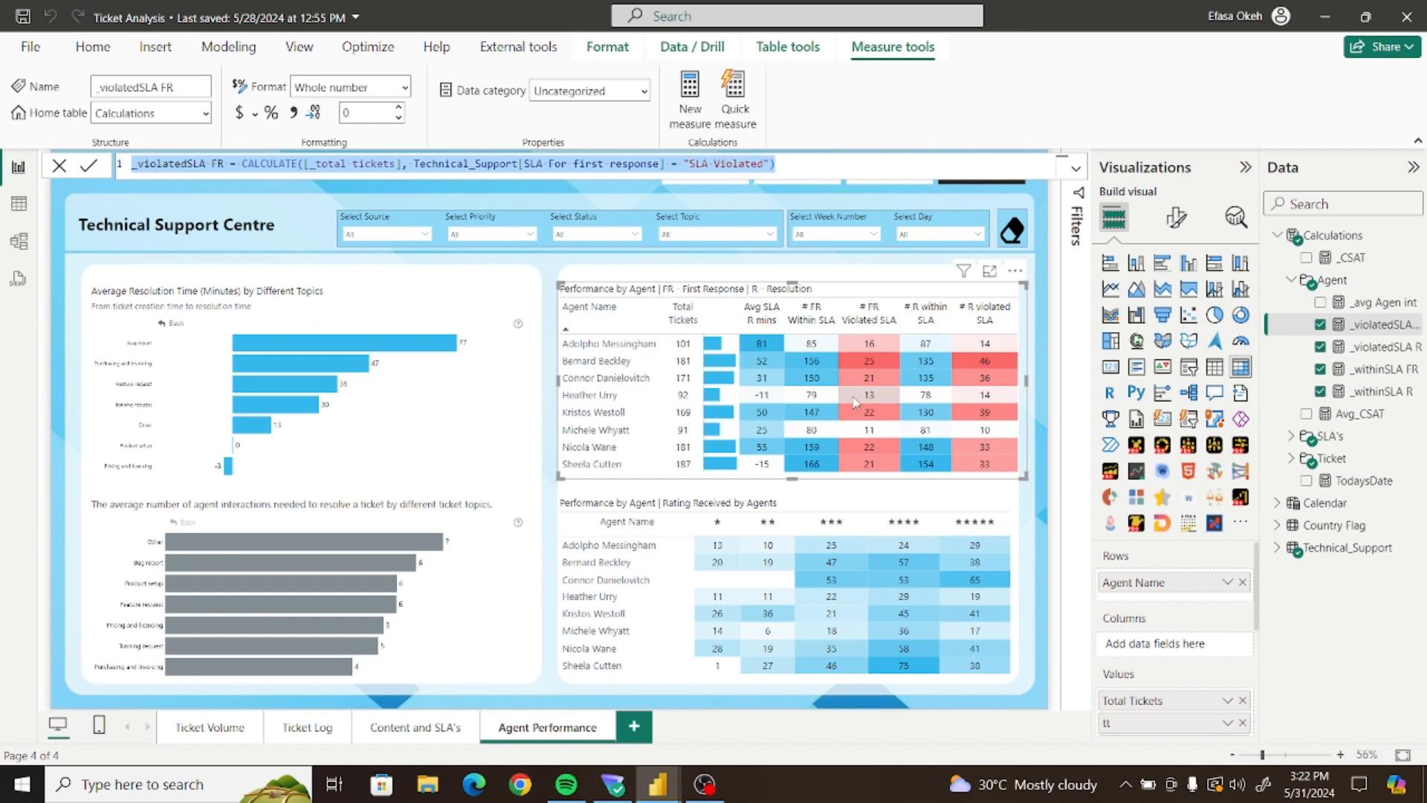
click(645, 783)
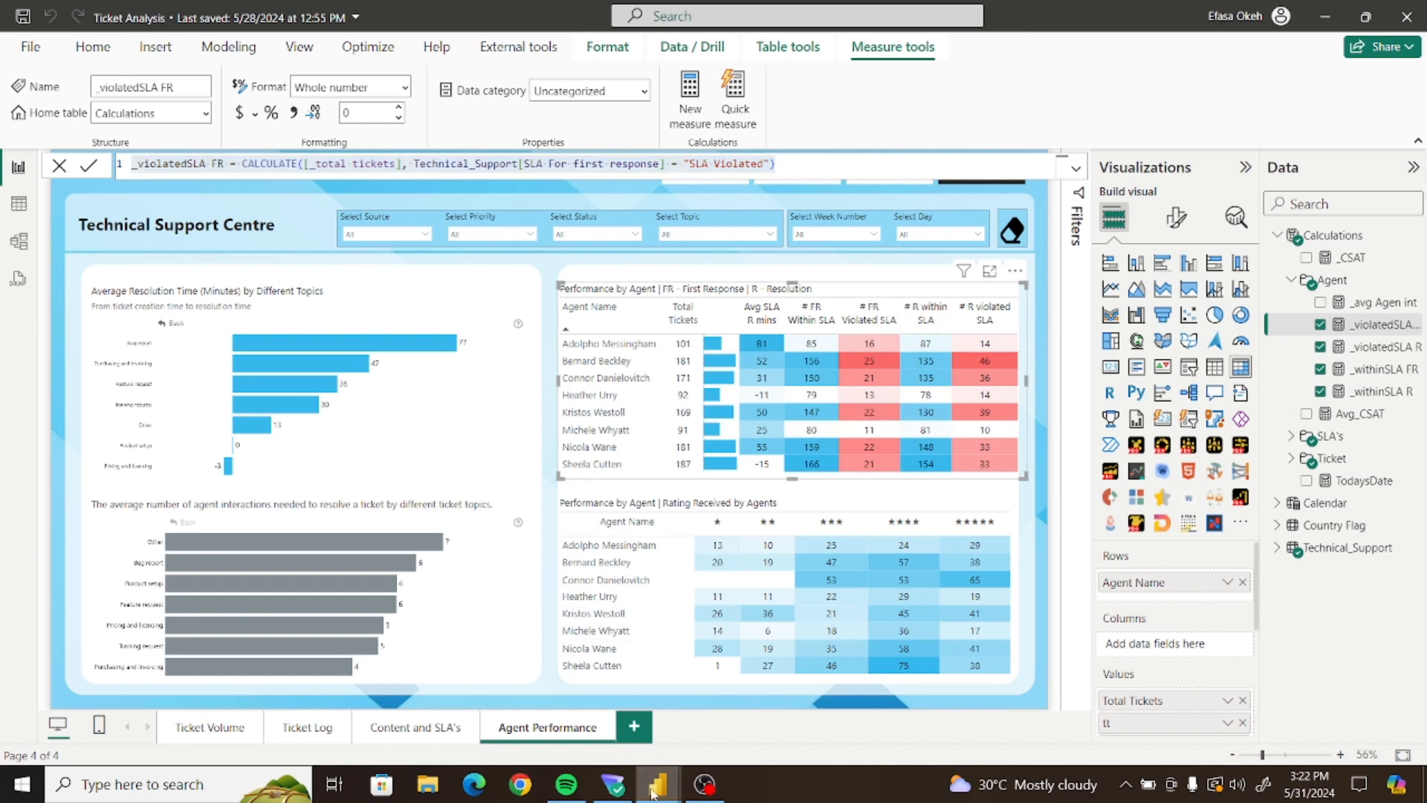
click(758, 710)
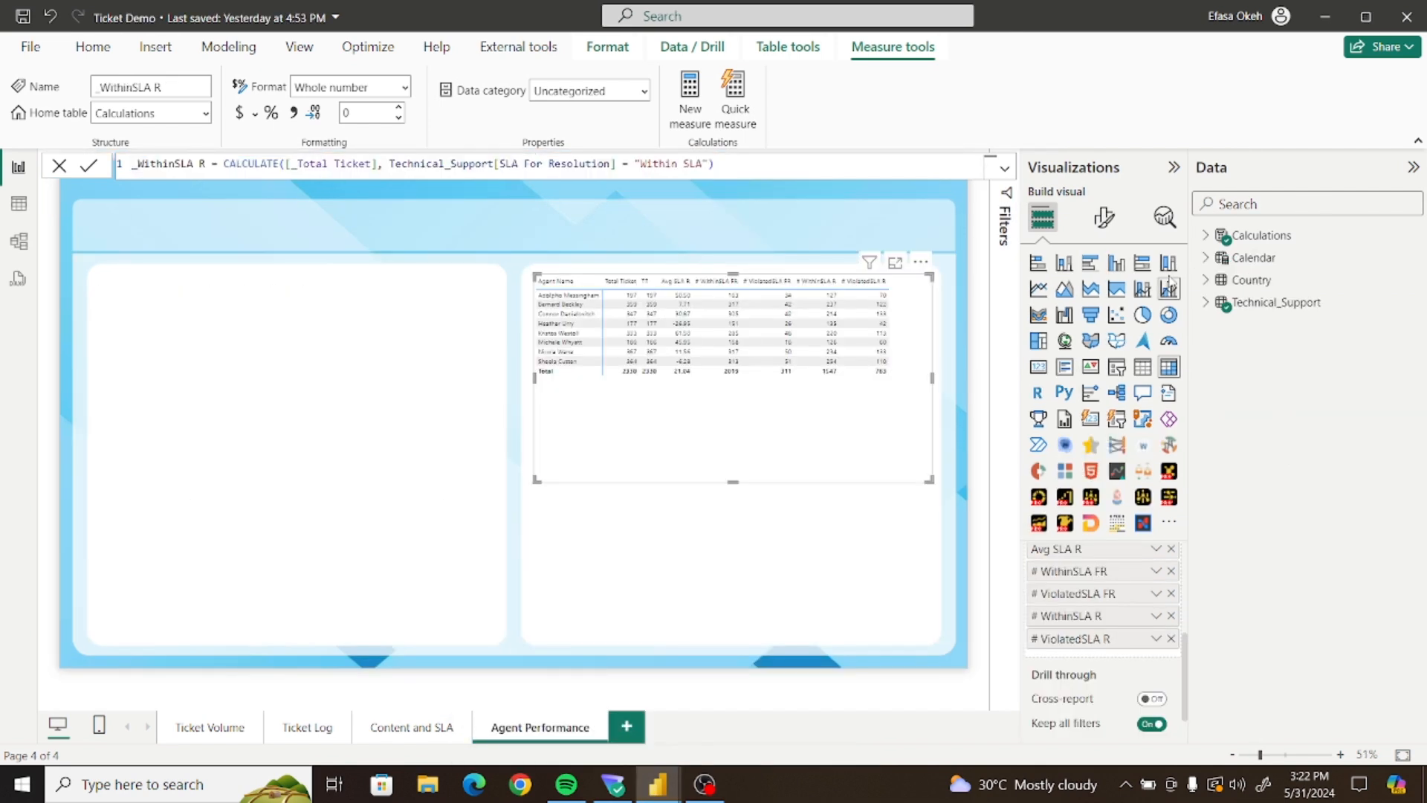
Set the agent matrix's style preset to None and its layout to Tabular
click(1104, 223)
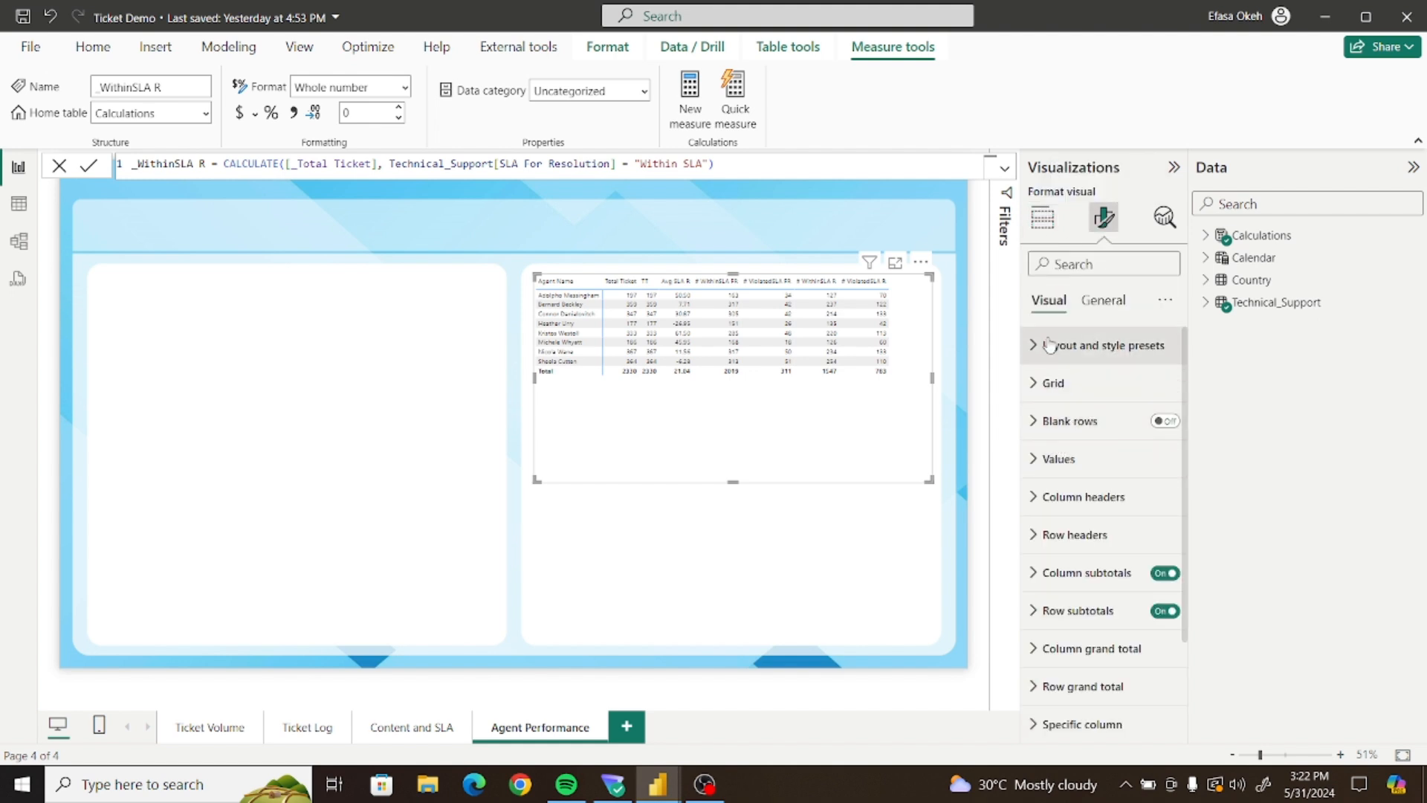
click(1063, 345)
click(1070, 410)
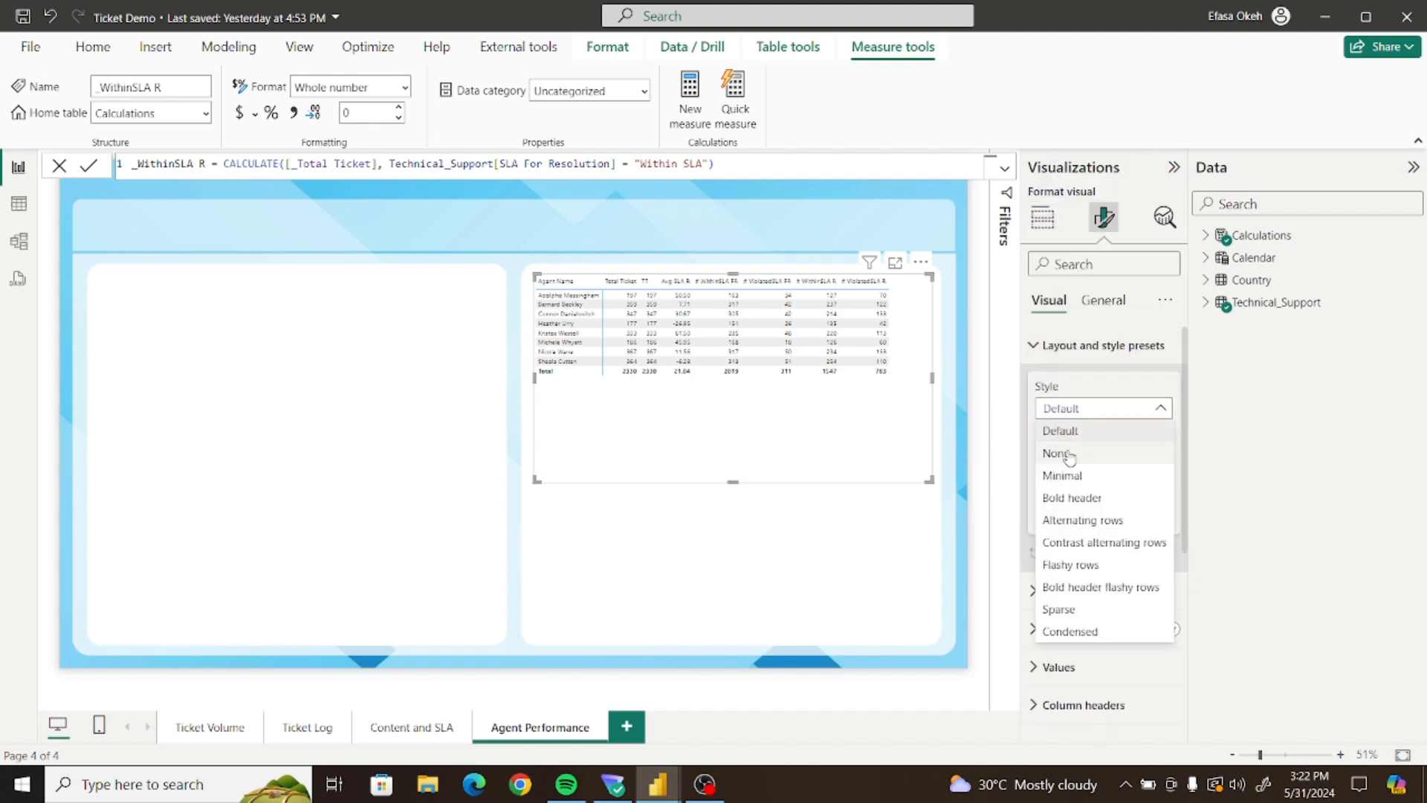
click(1068, 454)
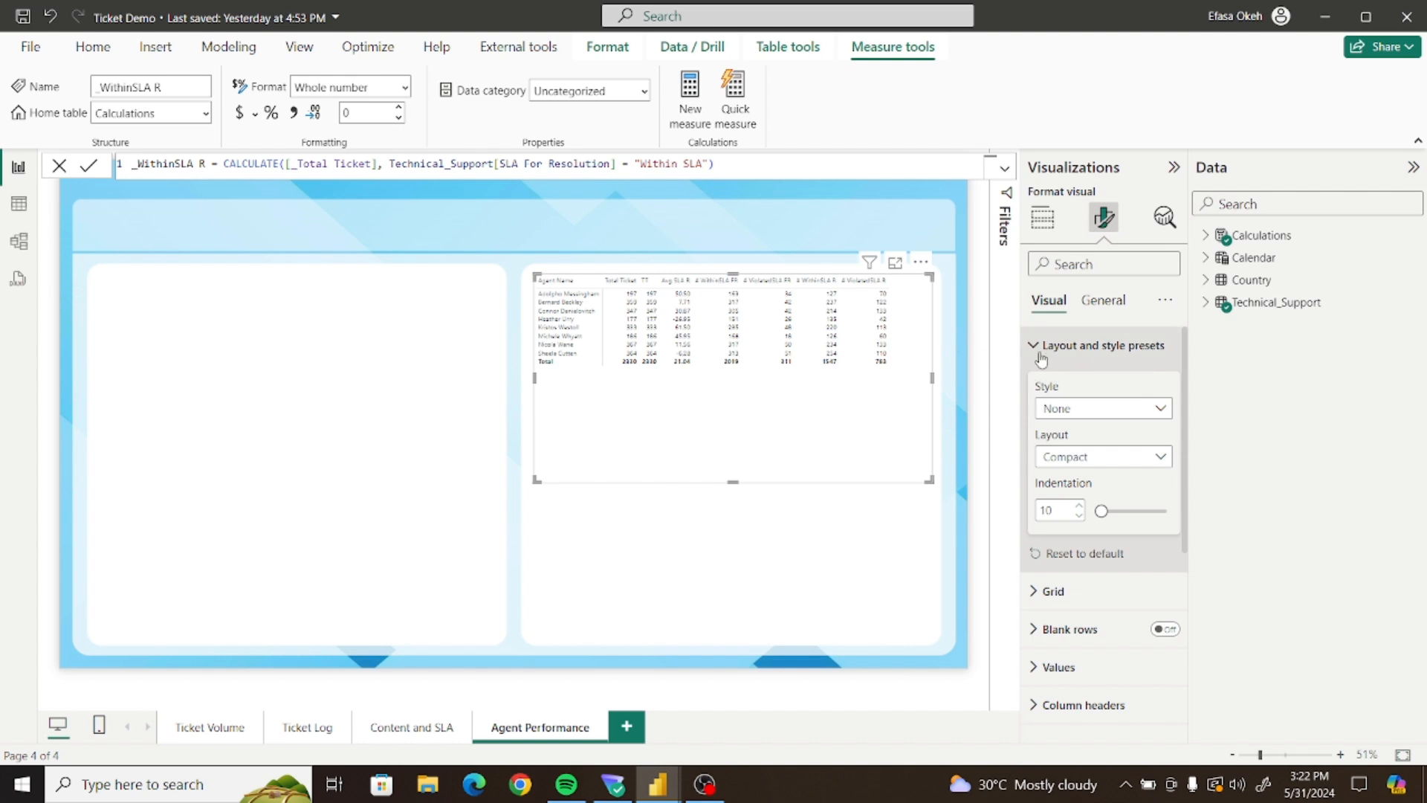
click(1073, 458)
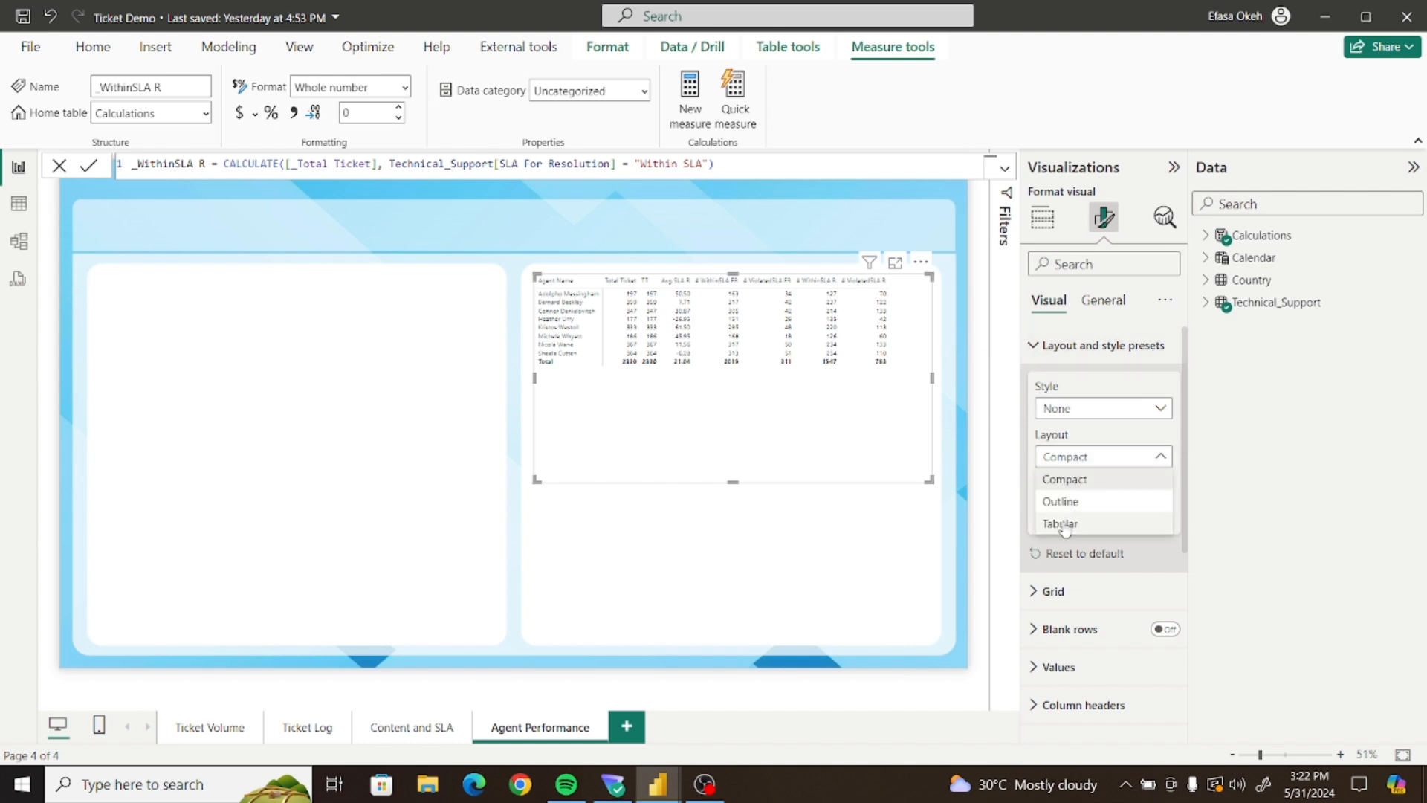
click(1063, 523)
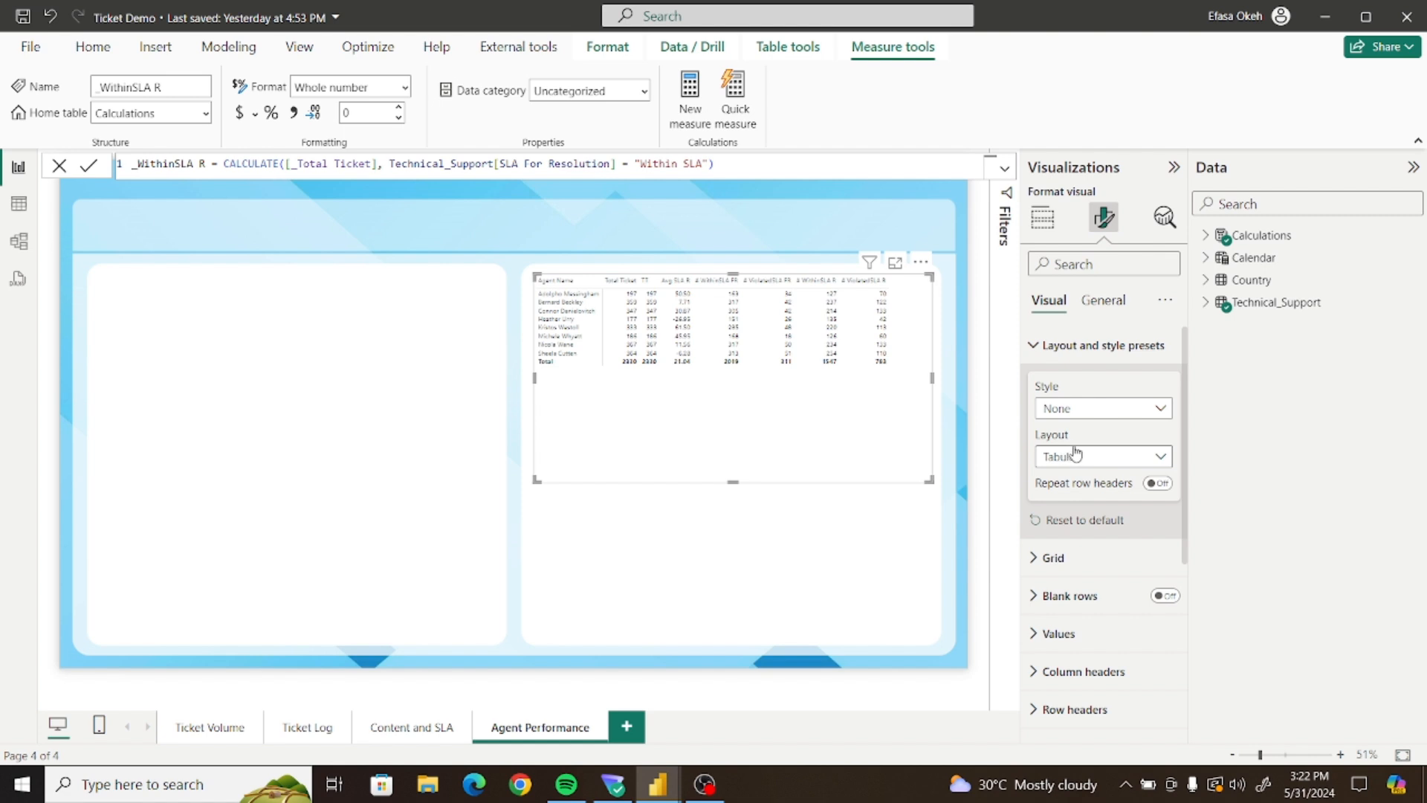
click(1039, 356)
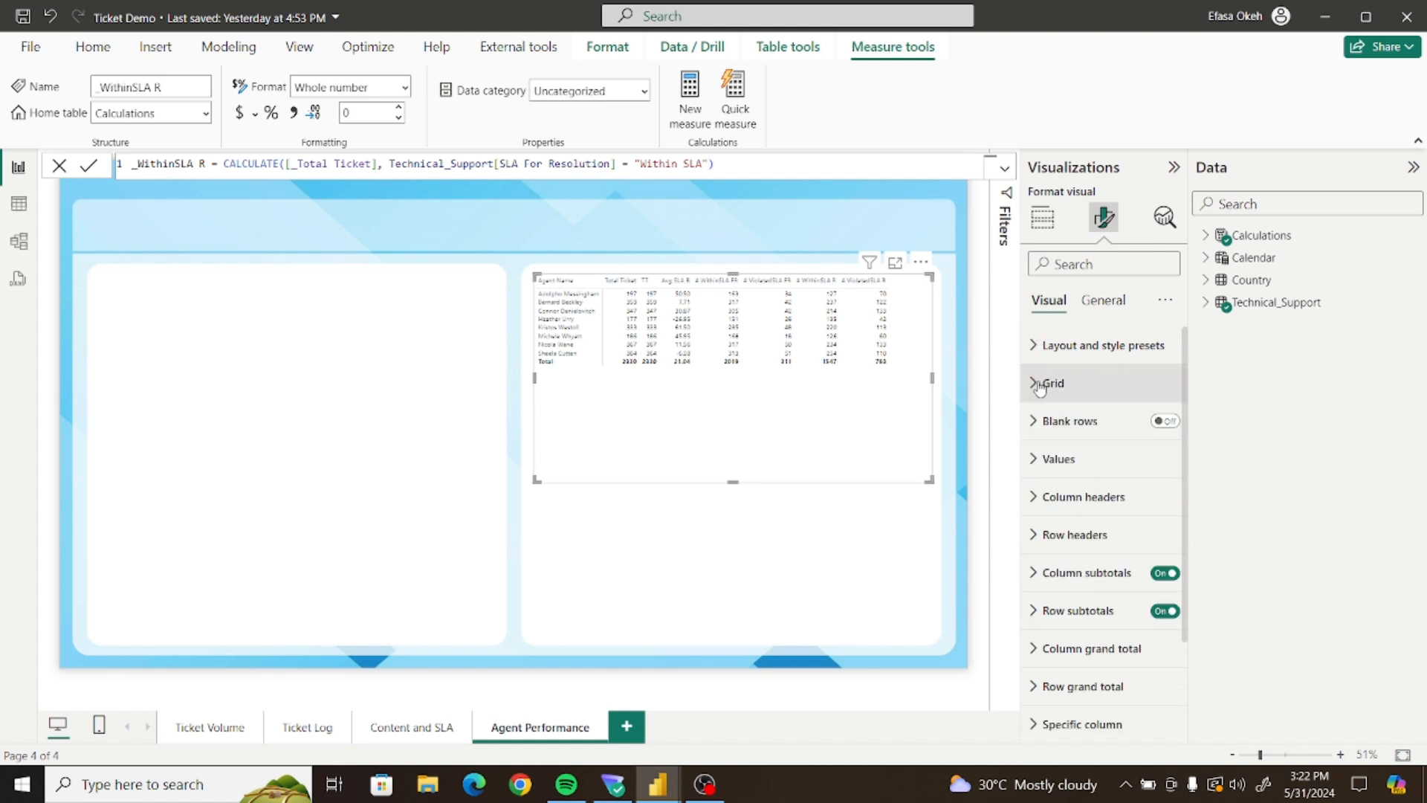
Set the matrix's row padding to 5 and global font size to 14, and narrow its value columns through # ViolatedSLA FR
click(1037, 383)
drag(1187, 413, 1191, 508)
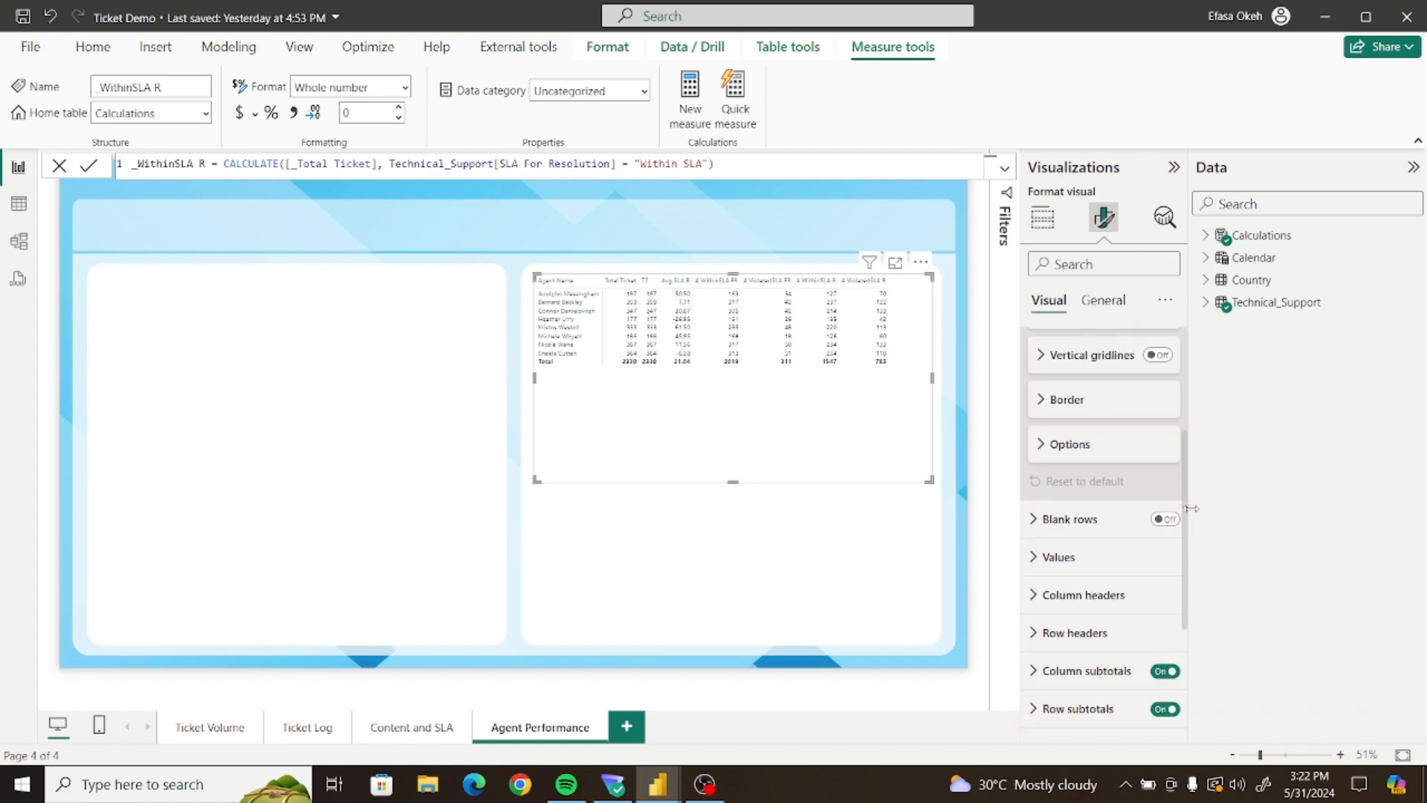
click(1039, 446)
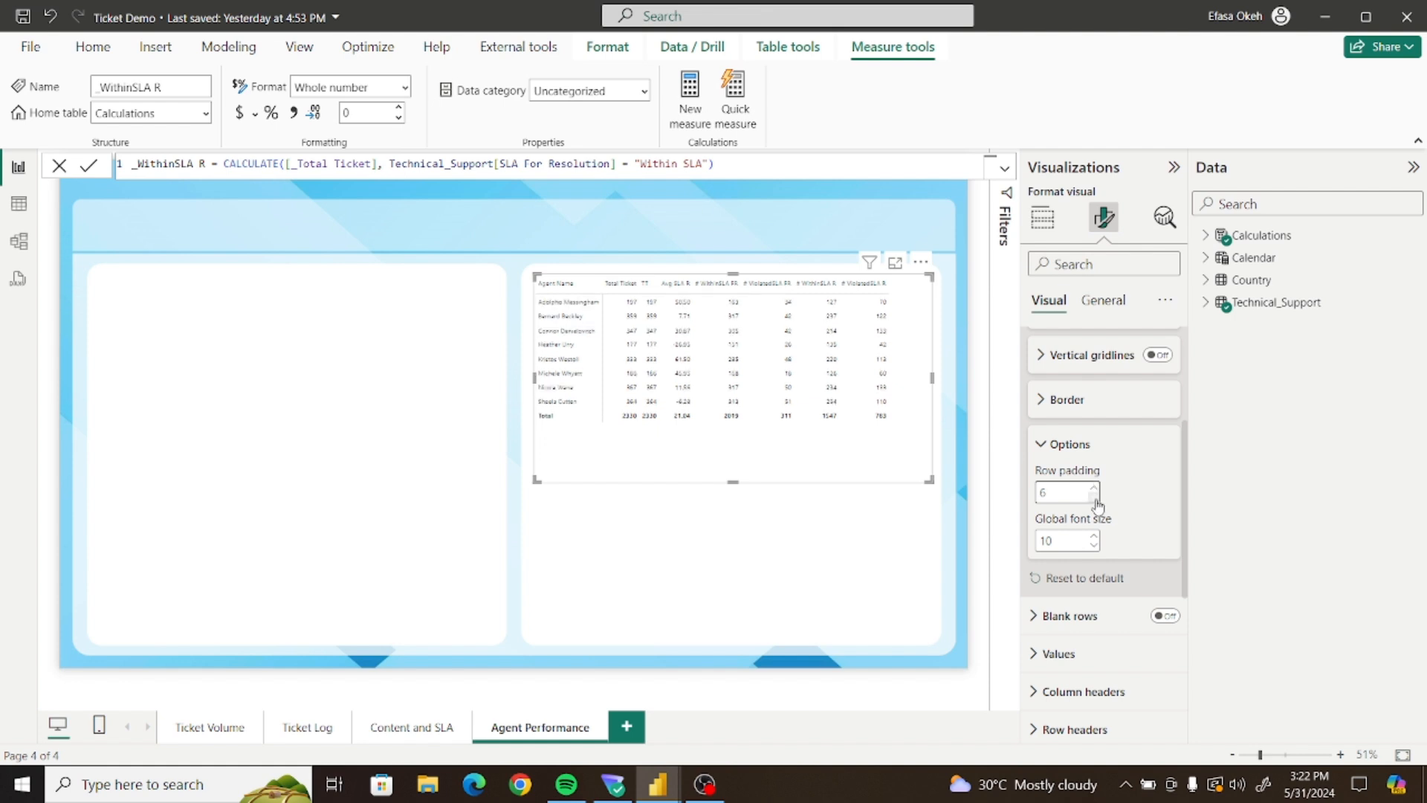
click(1094, 536)
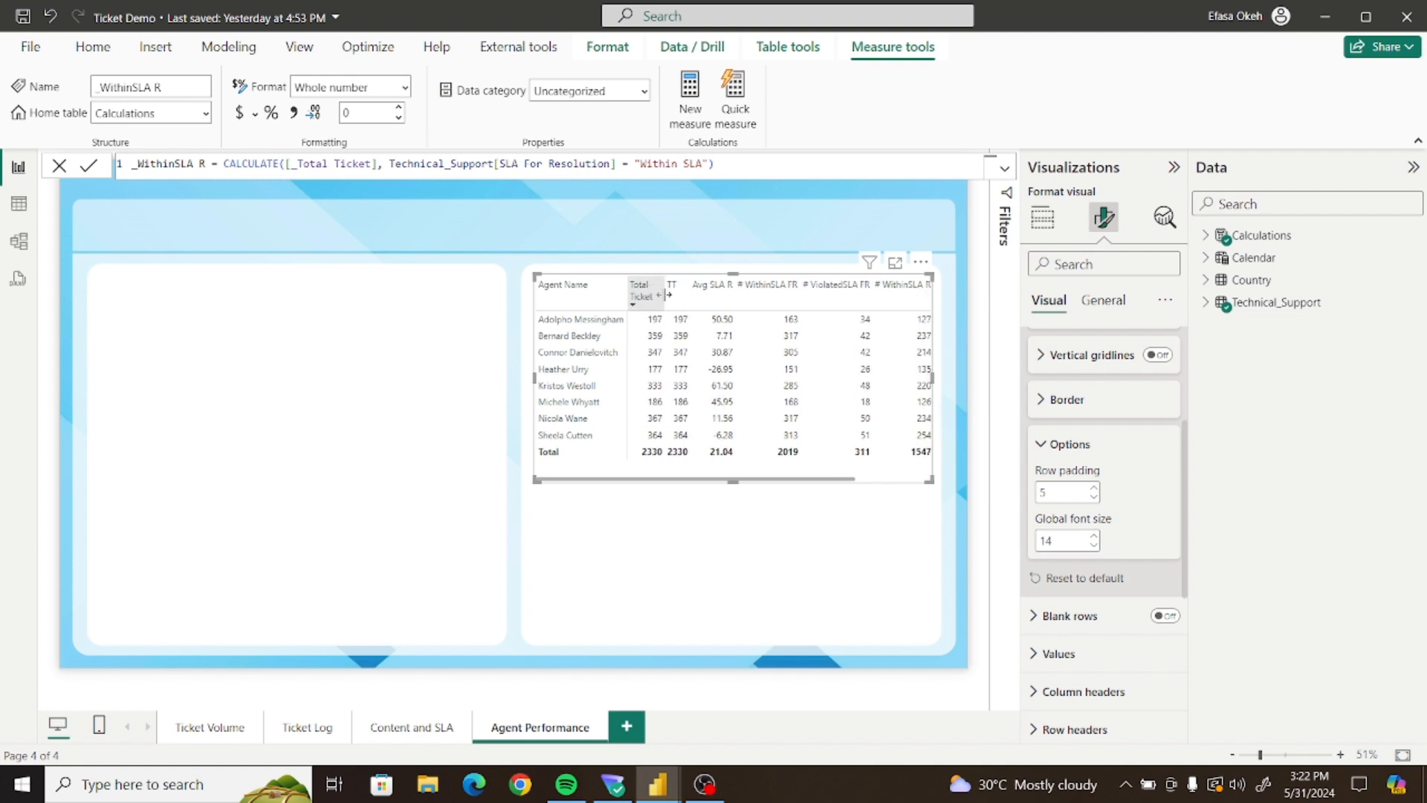
drag(733, 296, 823, 304)
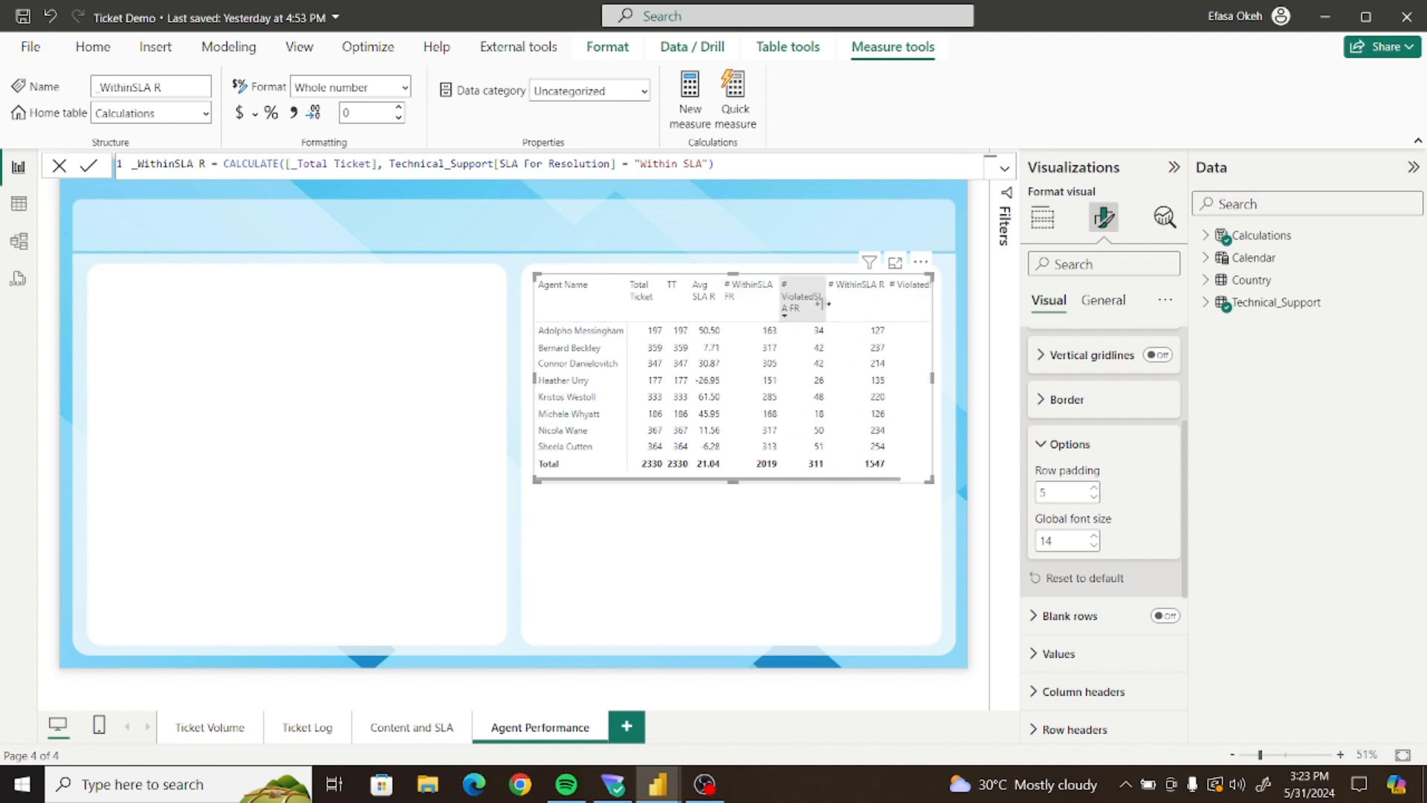
Rename the "# WithinSLA FR" value field of the matrix to "# FR WithinSLA"
click(1043, 218)
click(1043, 219)
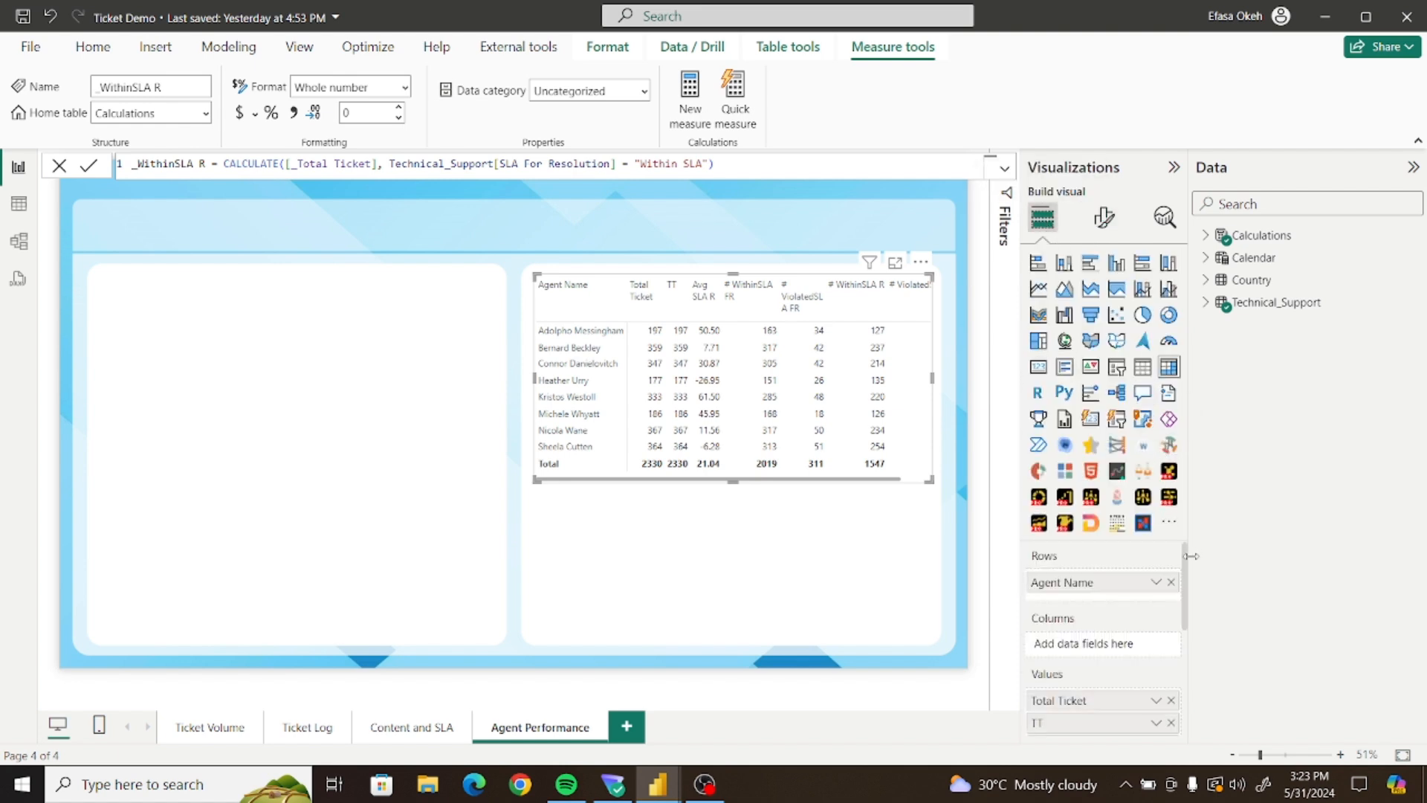
drag(1186, 563, 1195, 628)
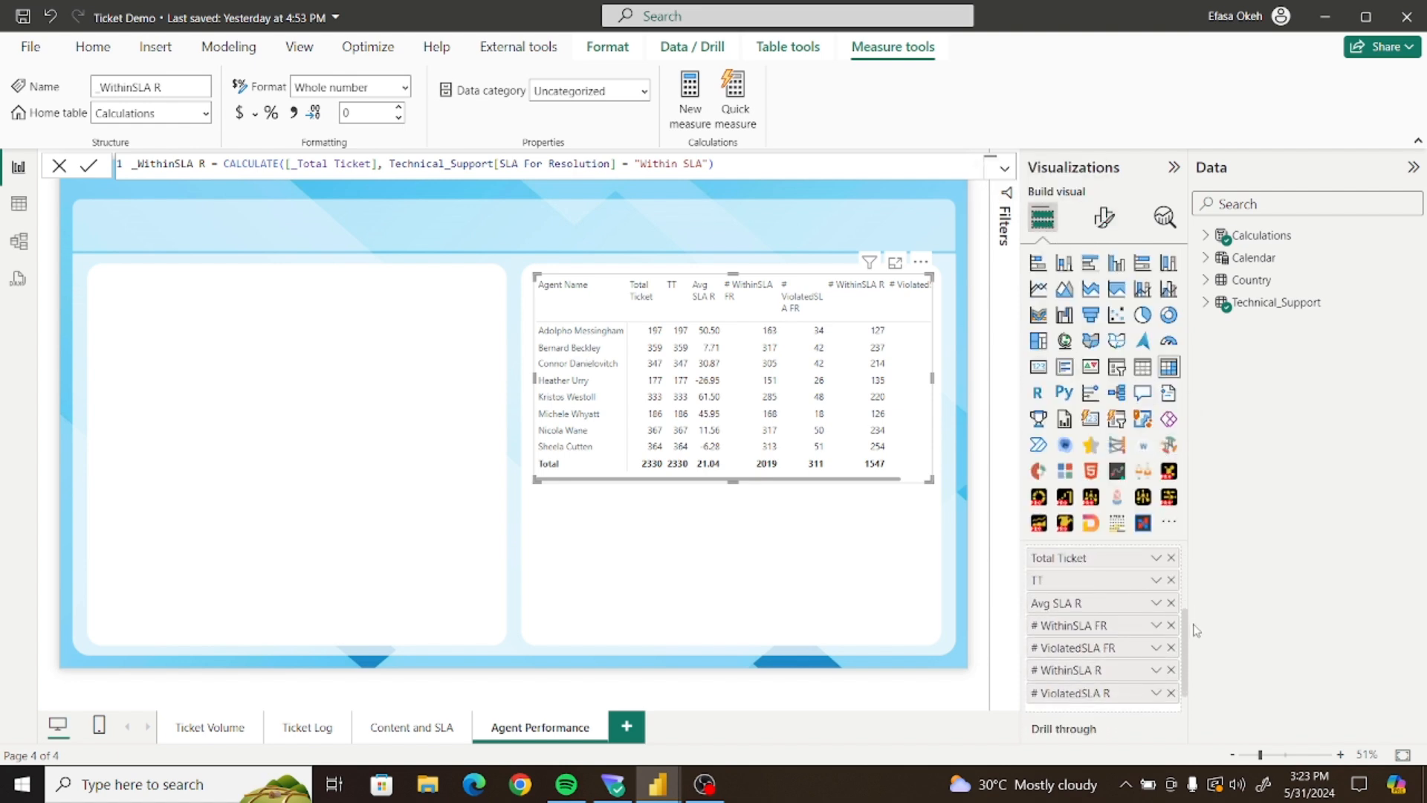
double_click(1111, 633)
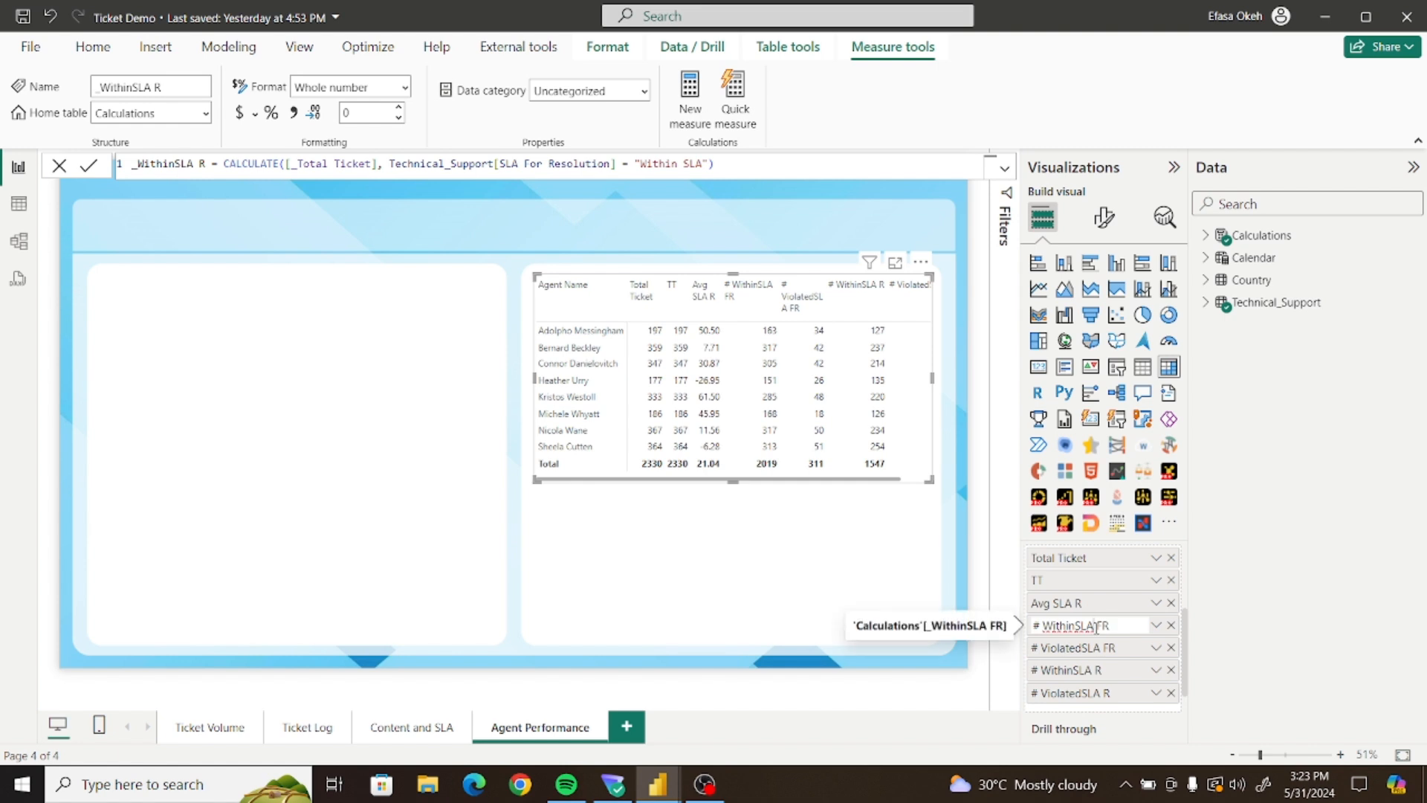
key(BackSpace)
key(BackSpace)
key(BackSpace)
key(BackSpace)
key(BackSpace)
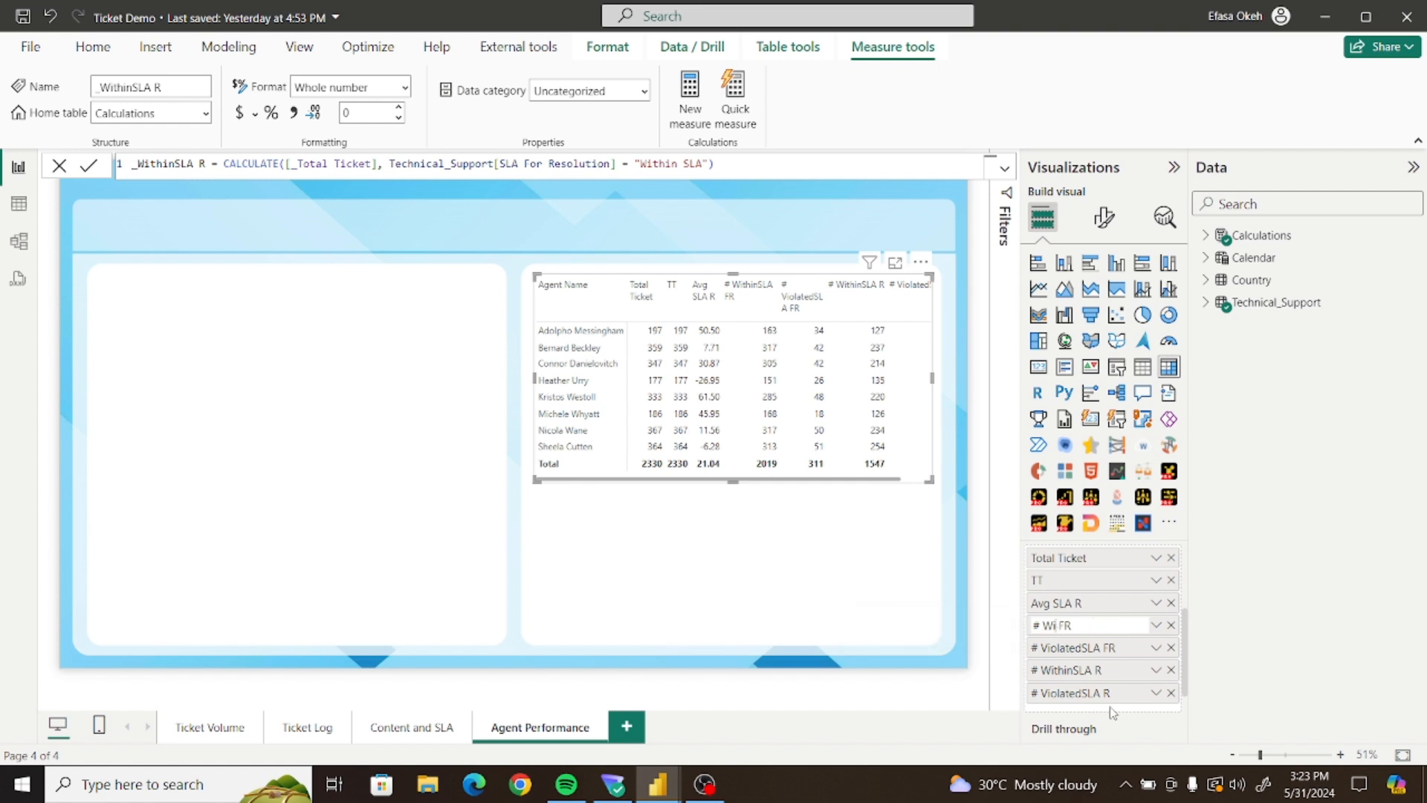
key(BackSpace)
key(BackSpace)
Rename the "# ViolatedSLA FR" value field of the matrix to "# FR Violated SLA"
double_click(1097, 648)
key(BackSpace)
key(BackSpace)
key(BackSpace)
key(BackSpace)
key(BackSpace)
key(BackSpace)
key(BackSpace)
key(BackSpace)
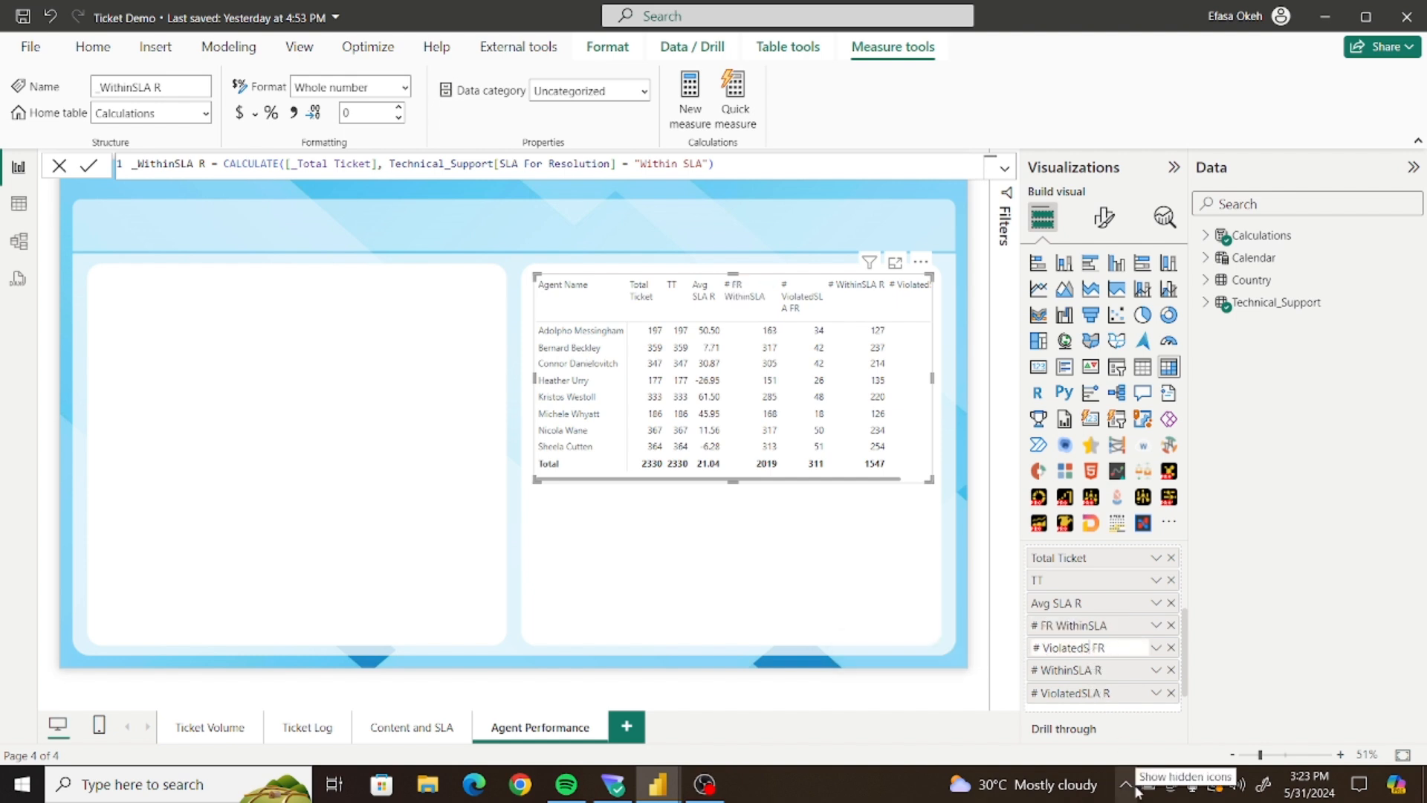
key(BackSpace)
key(BackSpace)
key(BackSpace)
text(V)
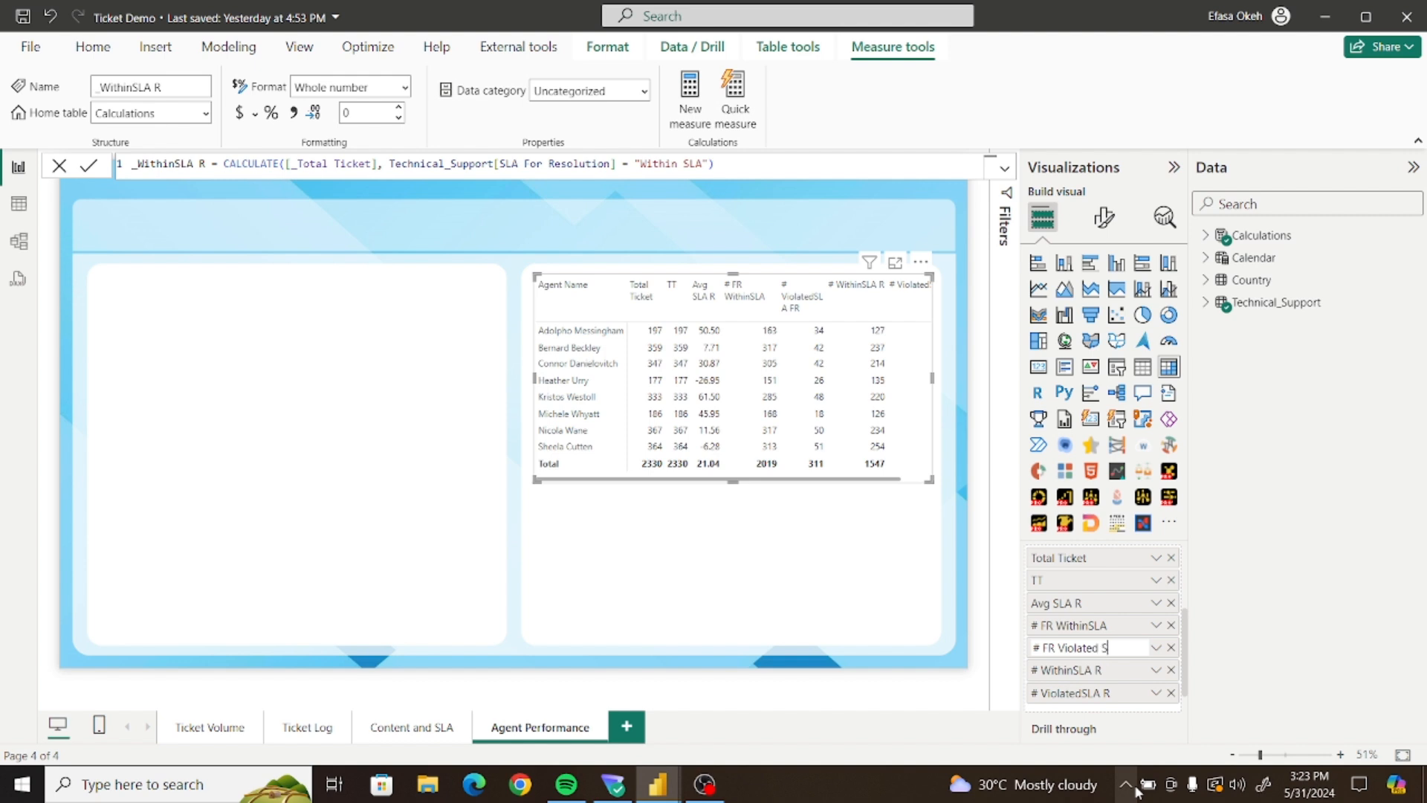
key(Return)
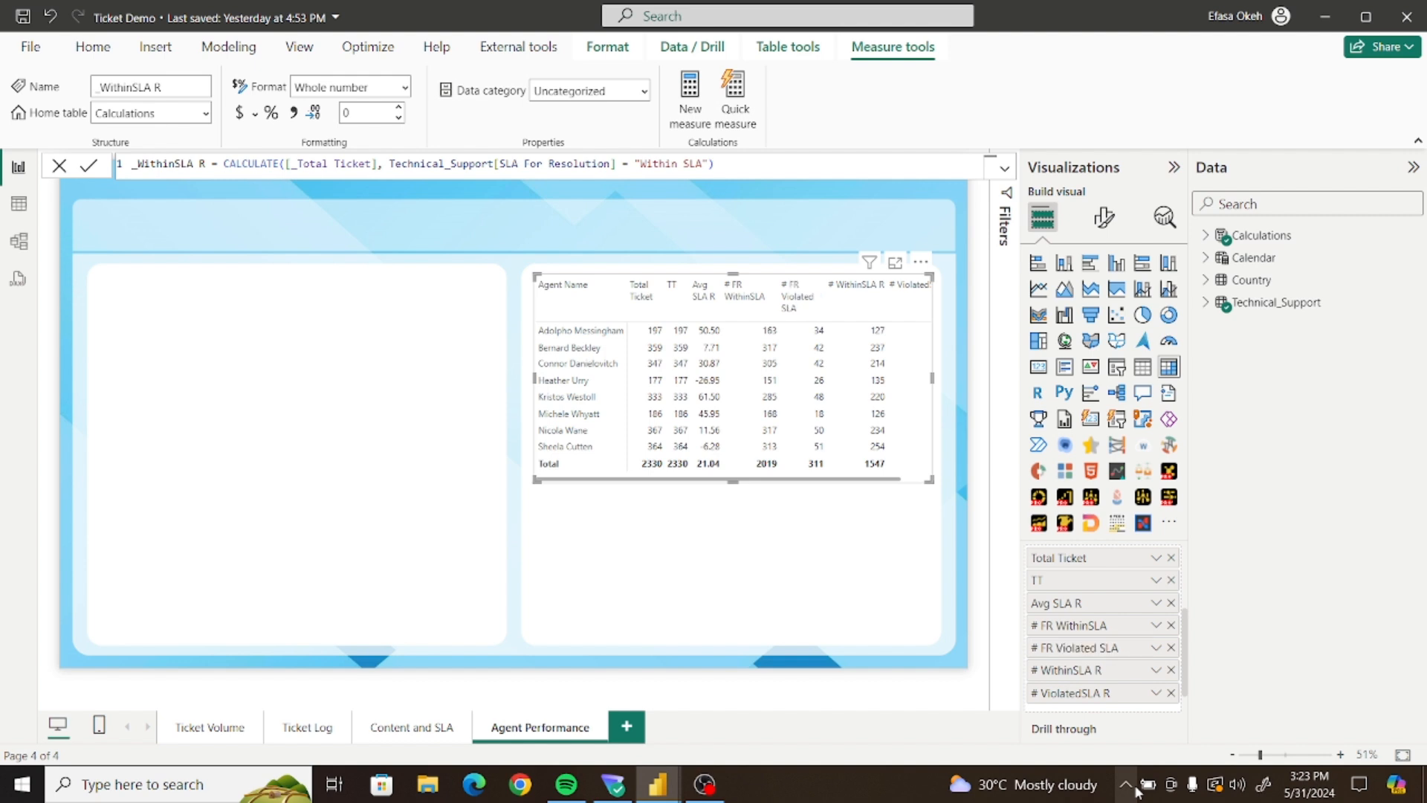
Rename the "# WithinSLA R" value field of the matrix to "# R WithinSLA"
double_click(1093, 672)
key(BackSpace)
key(BackSpace)
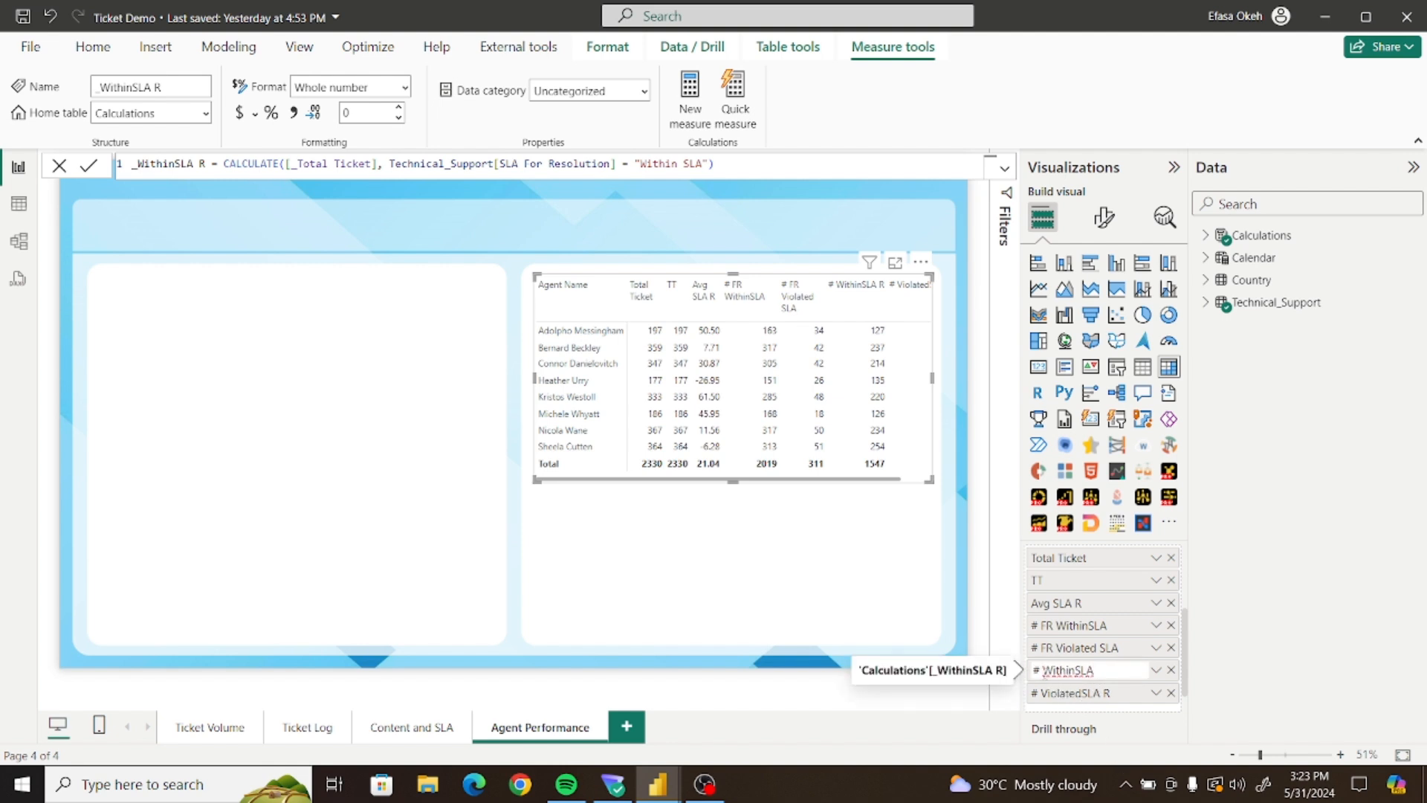
click(1042, 669)
text(R)
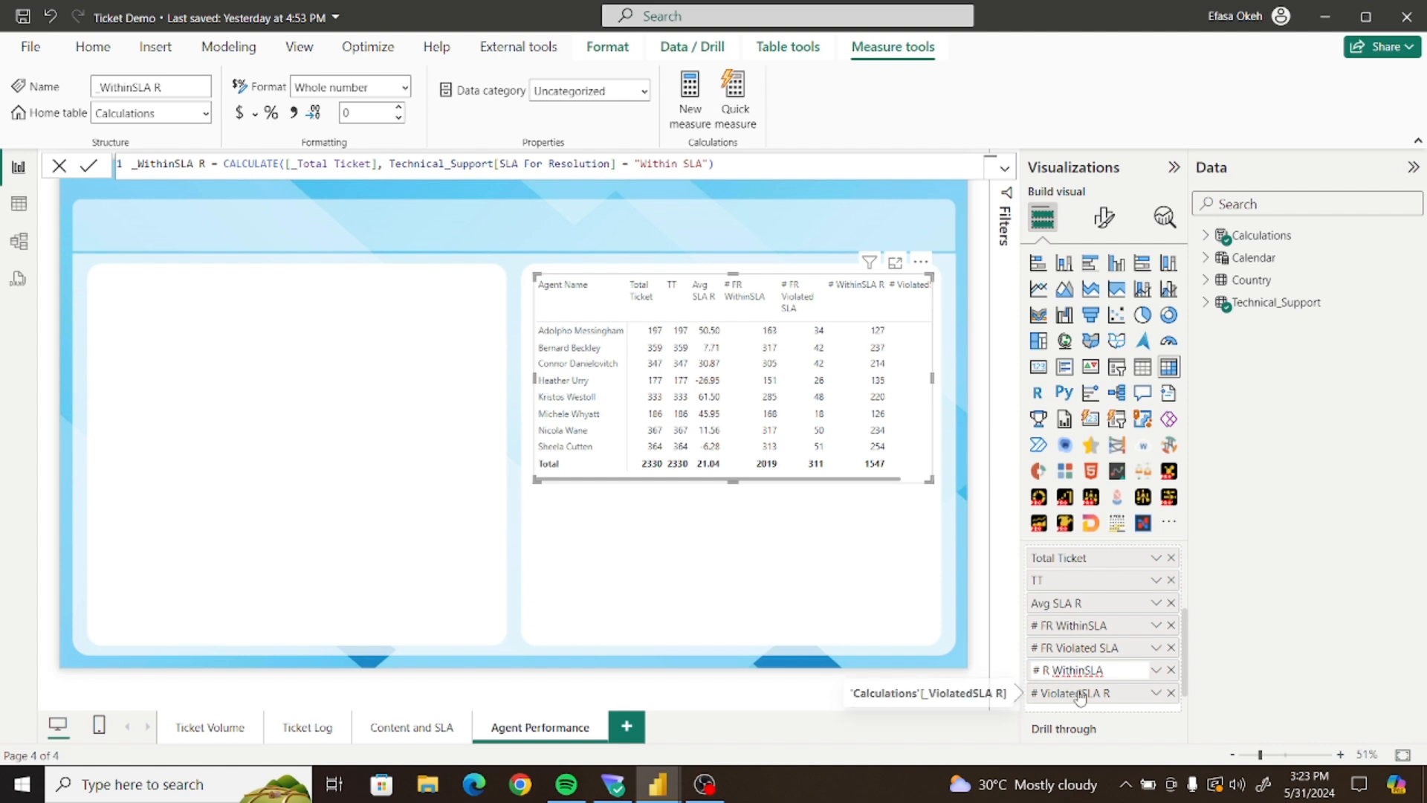
key(Return)
Rename the "# ViolatedSLA R" value field of the matrix to "# R ViolatedSLA"
double_click(1113, 695)
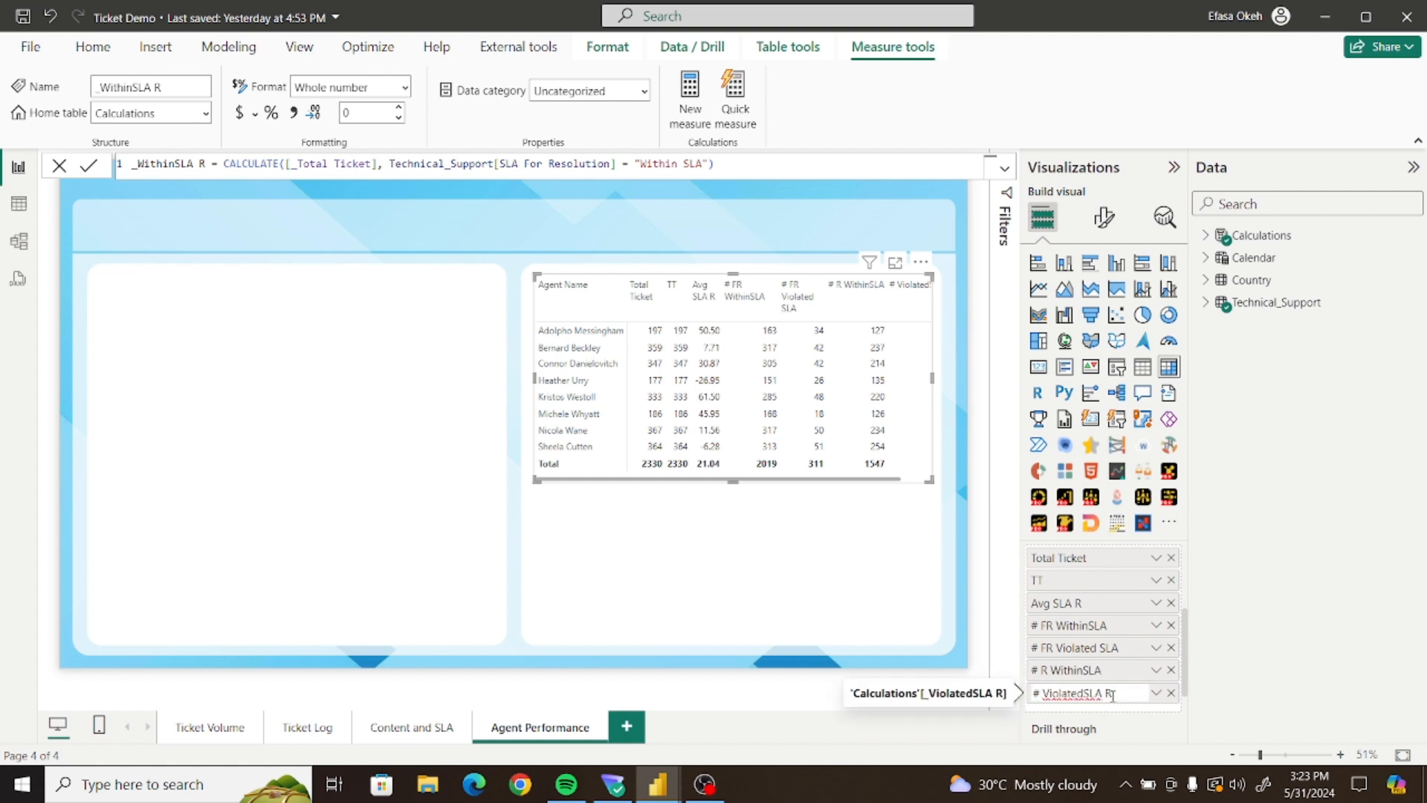
key(BackSpace)
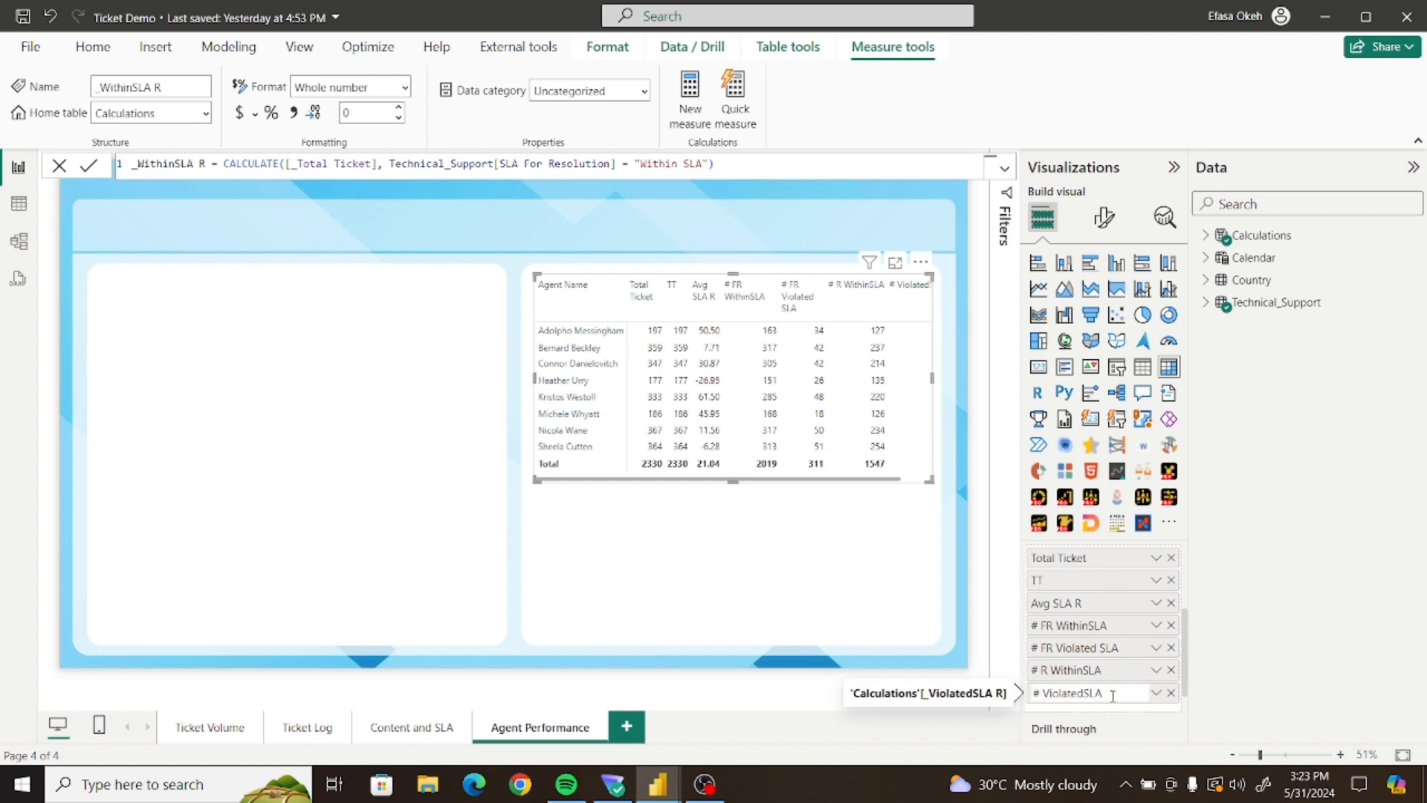
double_click(1045, 691)
click(1045, 692)
text(R)
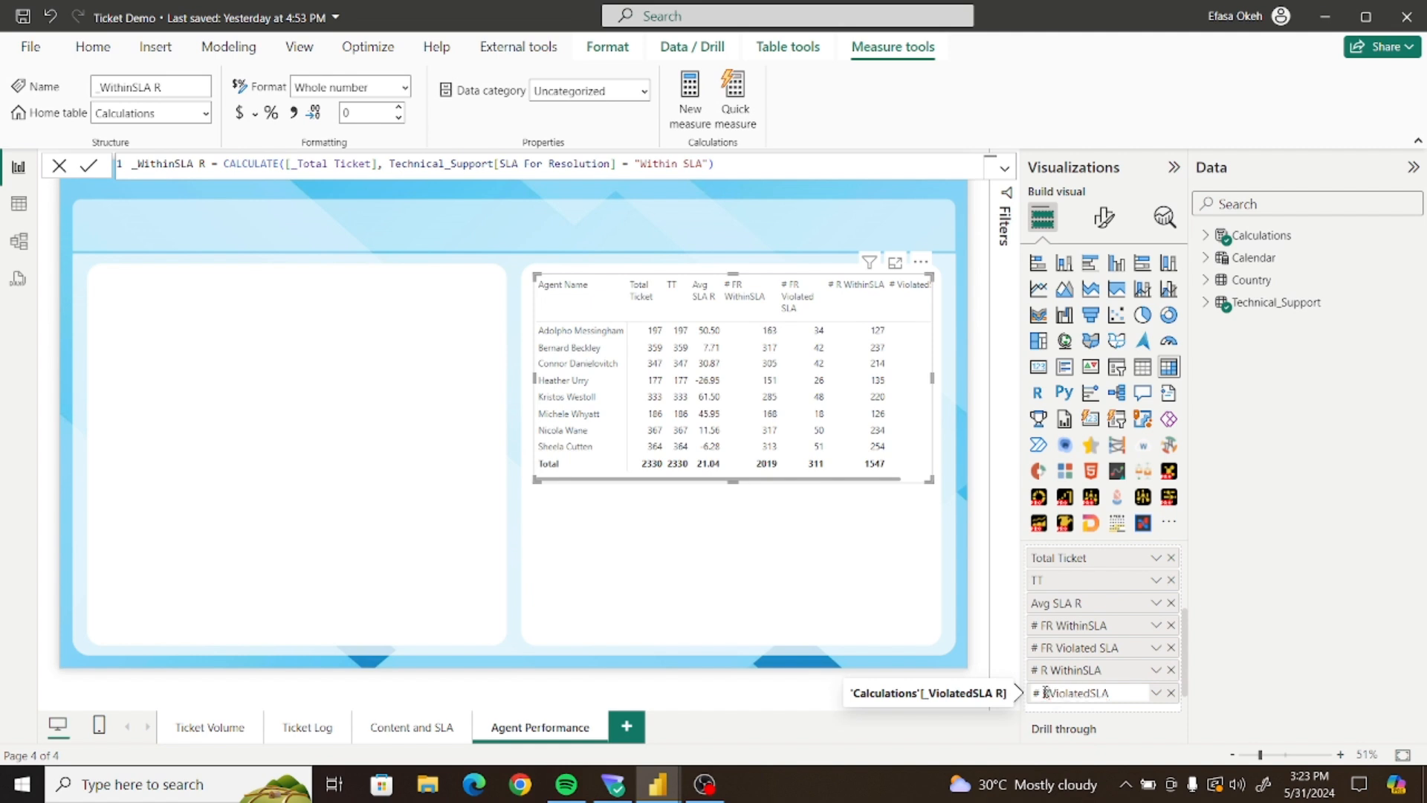
key(Return)
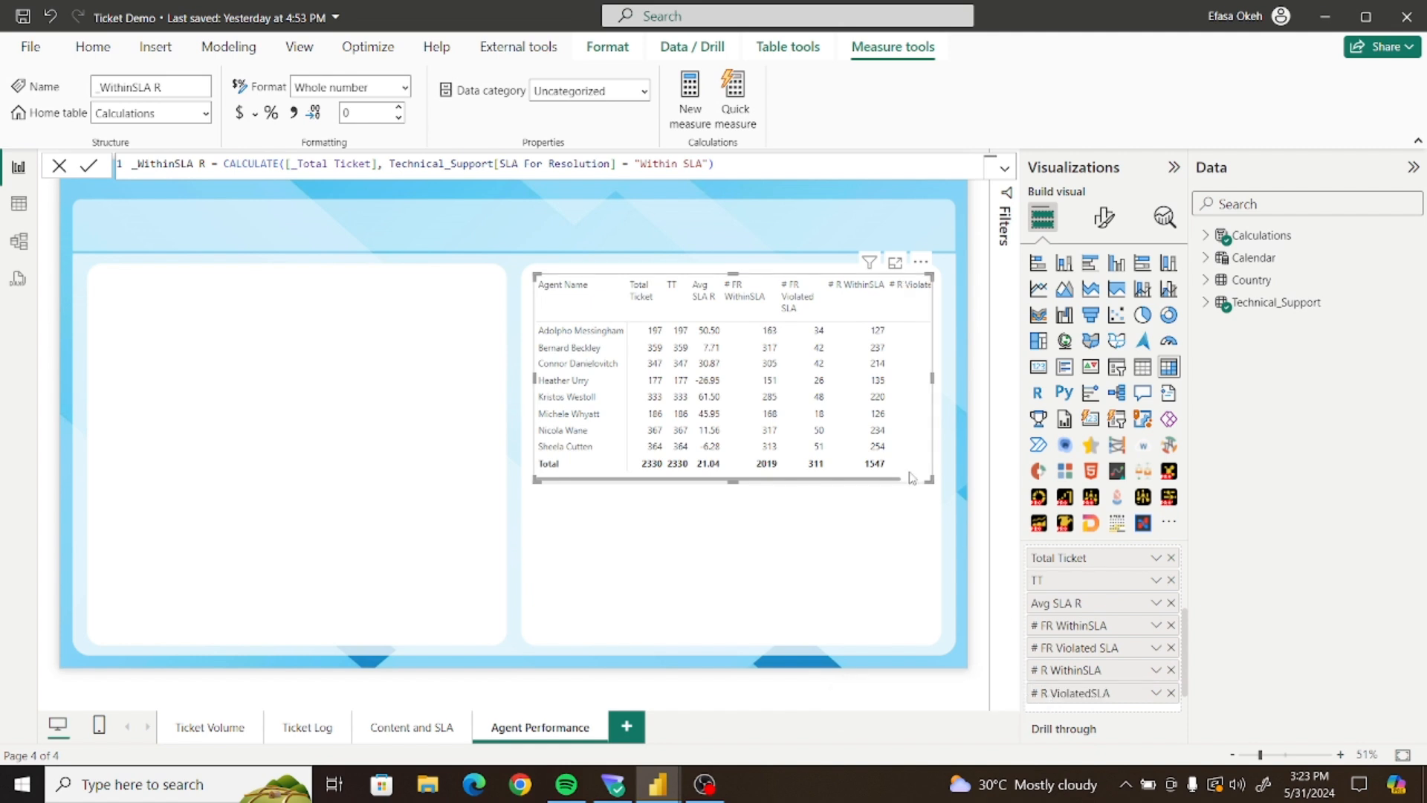
Narrow the matrix's # R WithinSLA and # R ViolatedSLA columns, widening the visual enough to reach the last column
drag(885, 300, 837, 320)
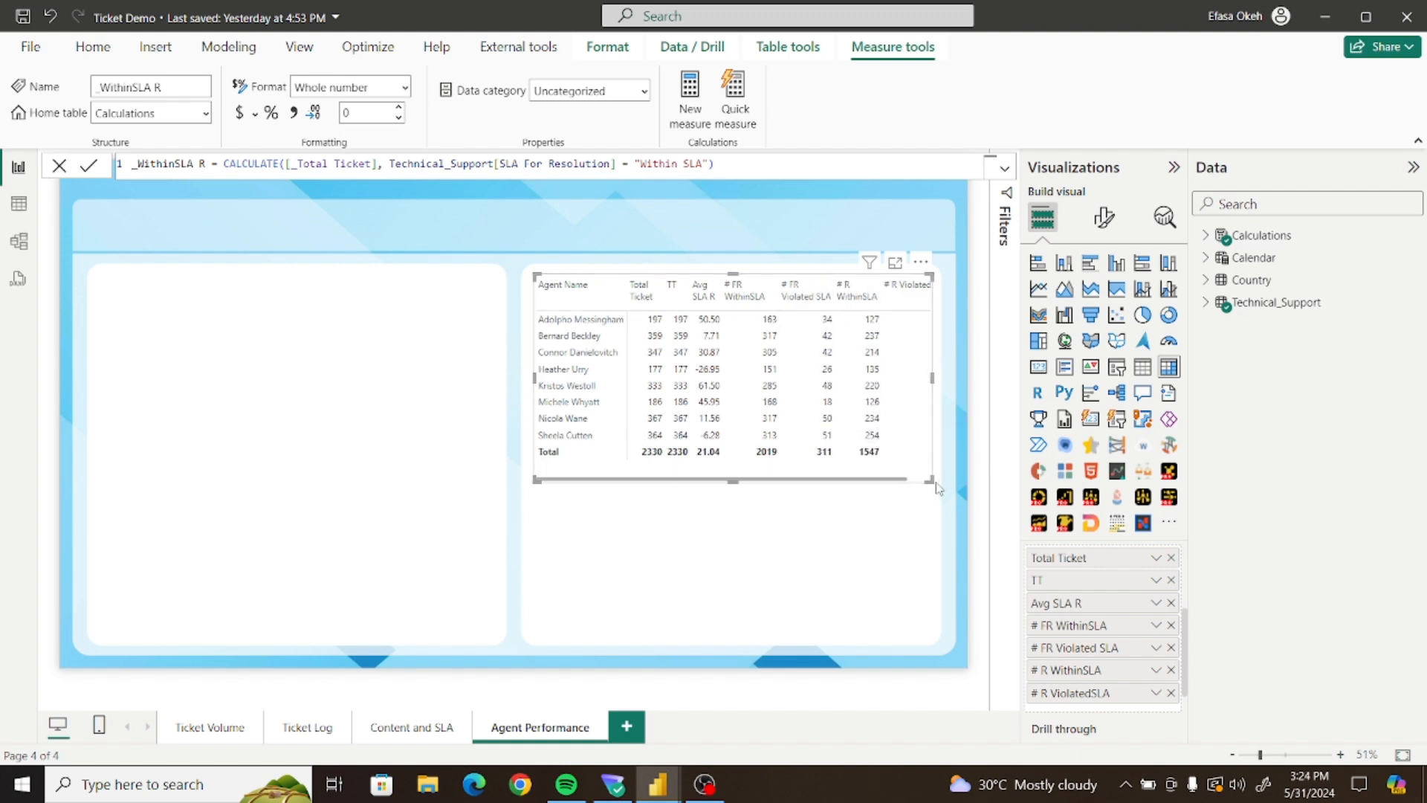
drag(931, 479, 955, 479)
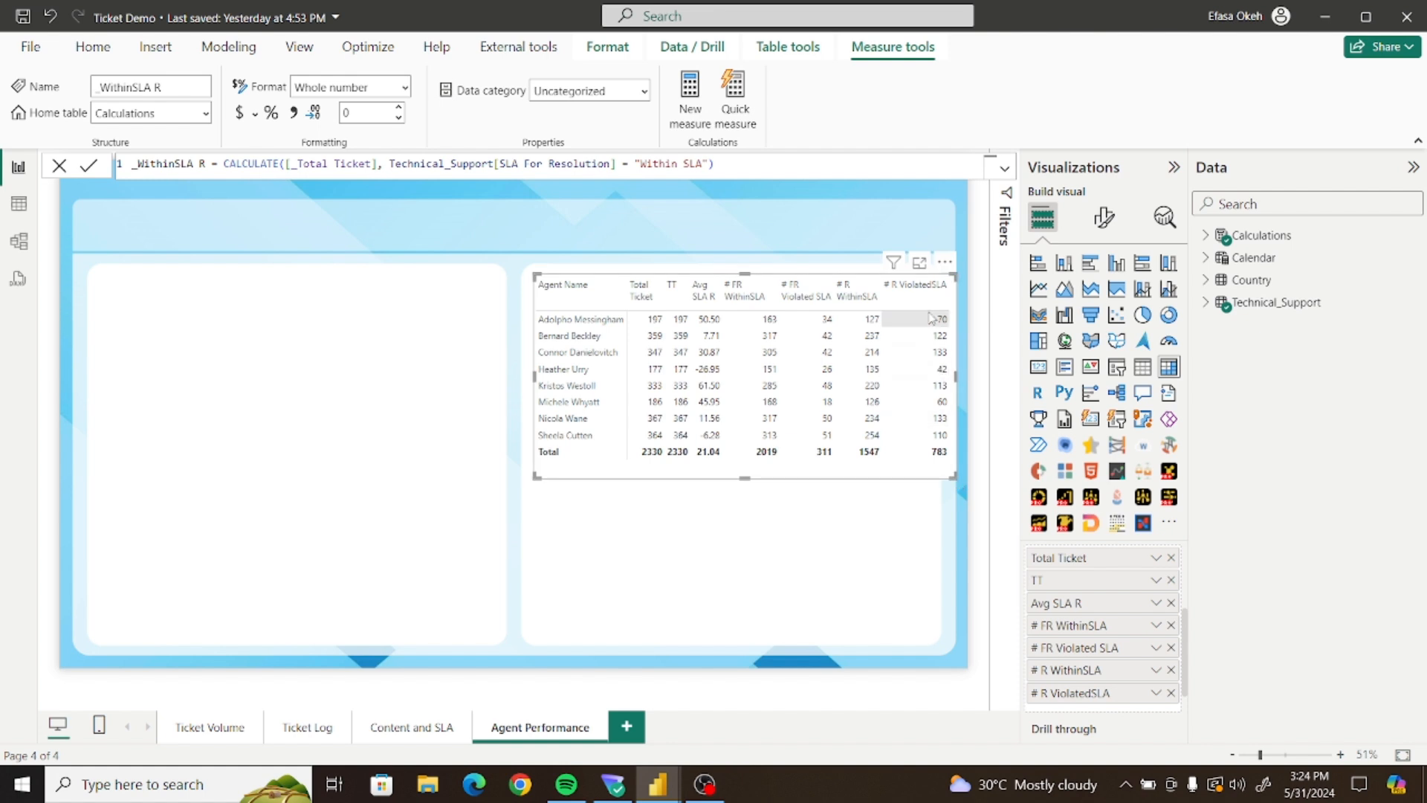
drag(953, 305, 936, 306)
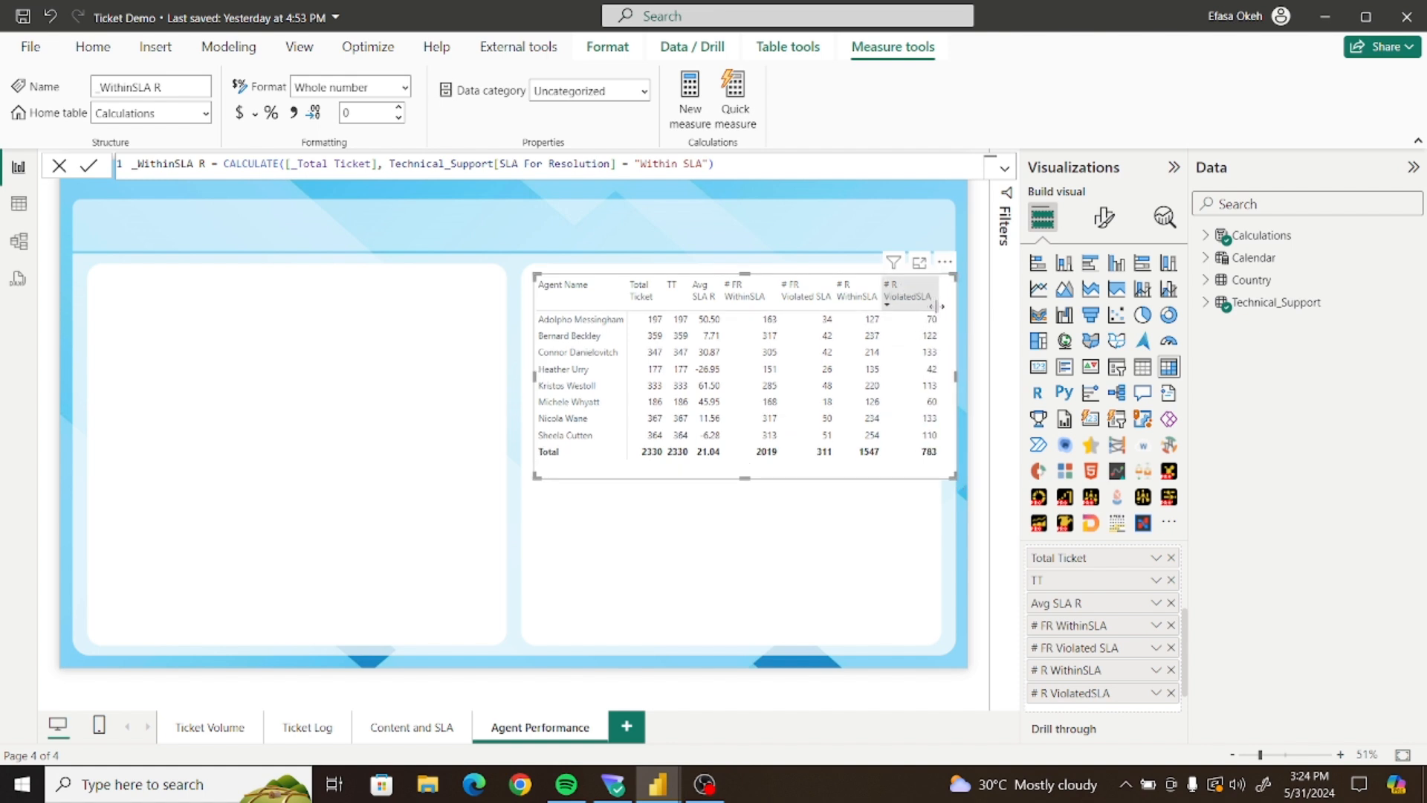
Shift the matrix slightly left and reduce its width to fit inside the white card
click(771, 488)
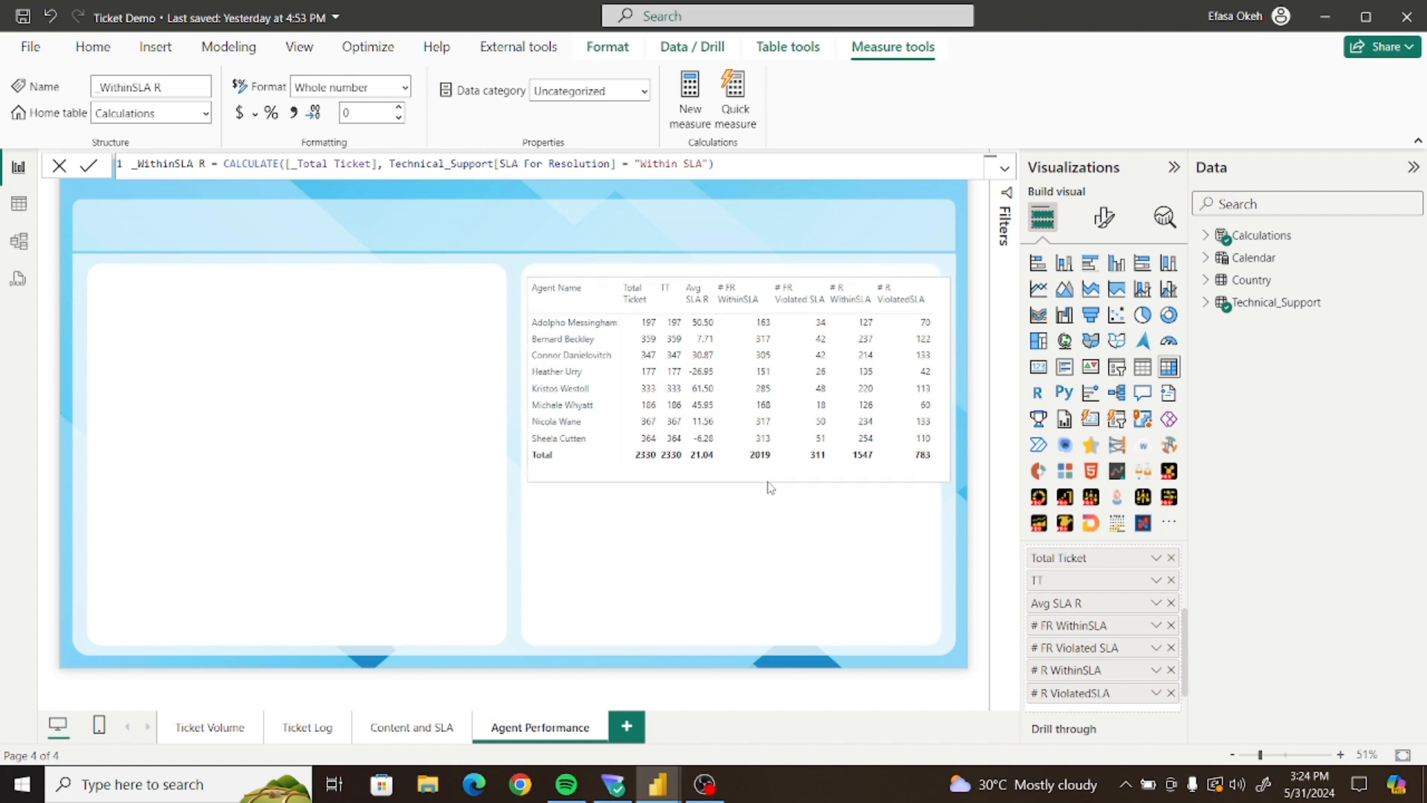
key(Left)
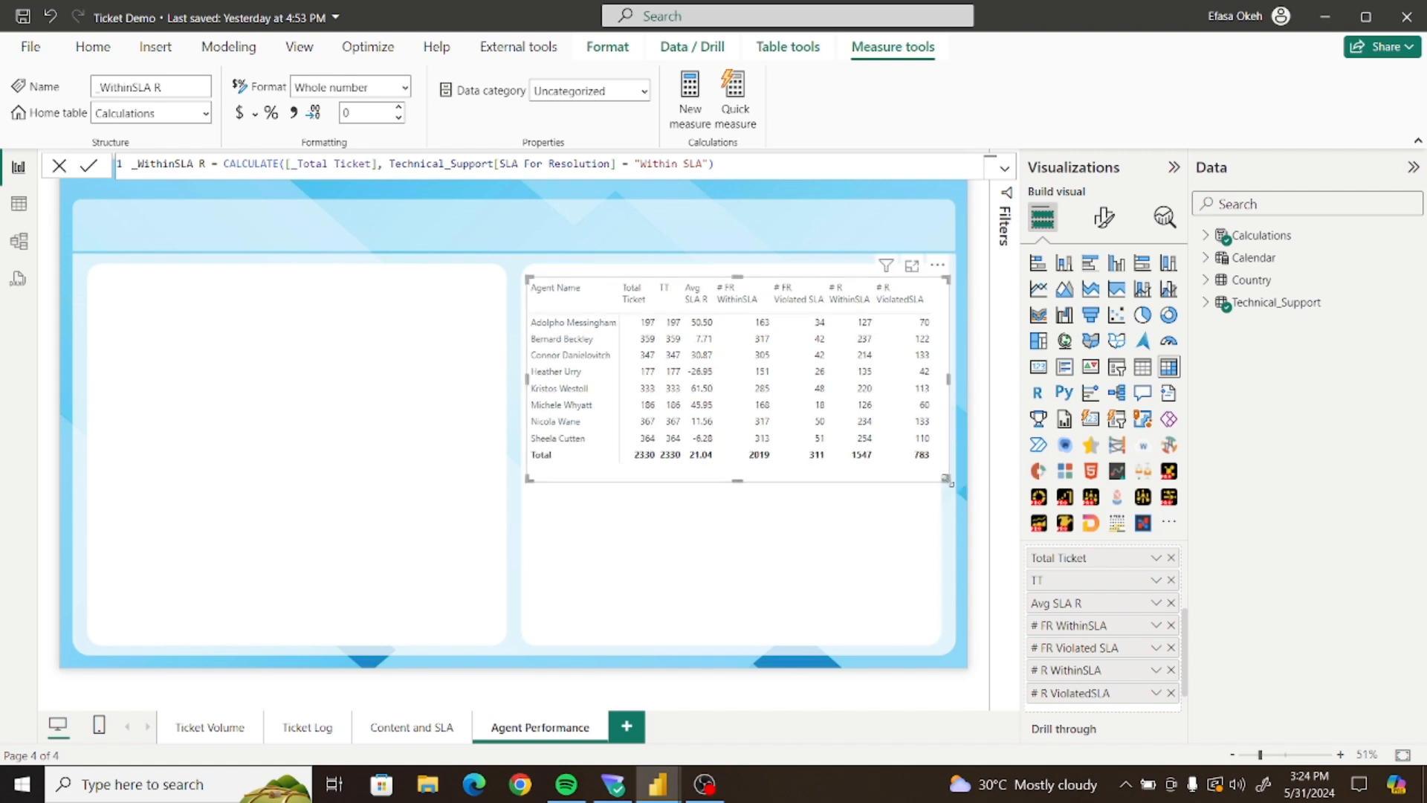
drag(949, 480, 941, 485)
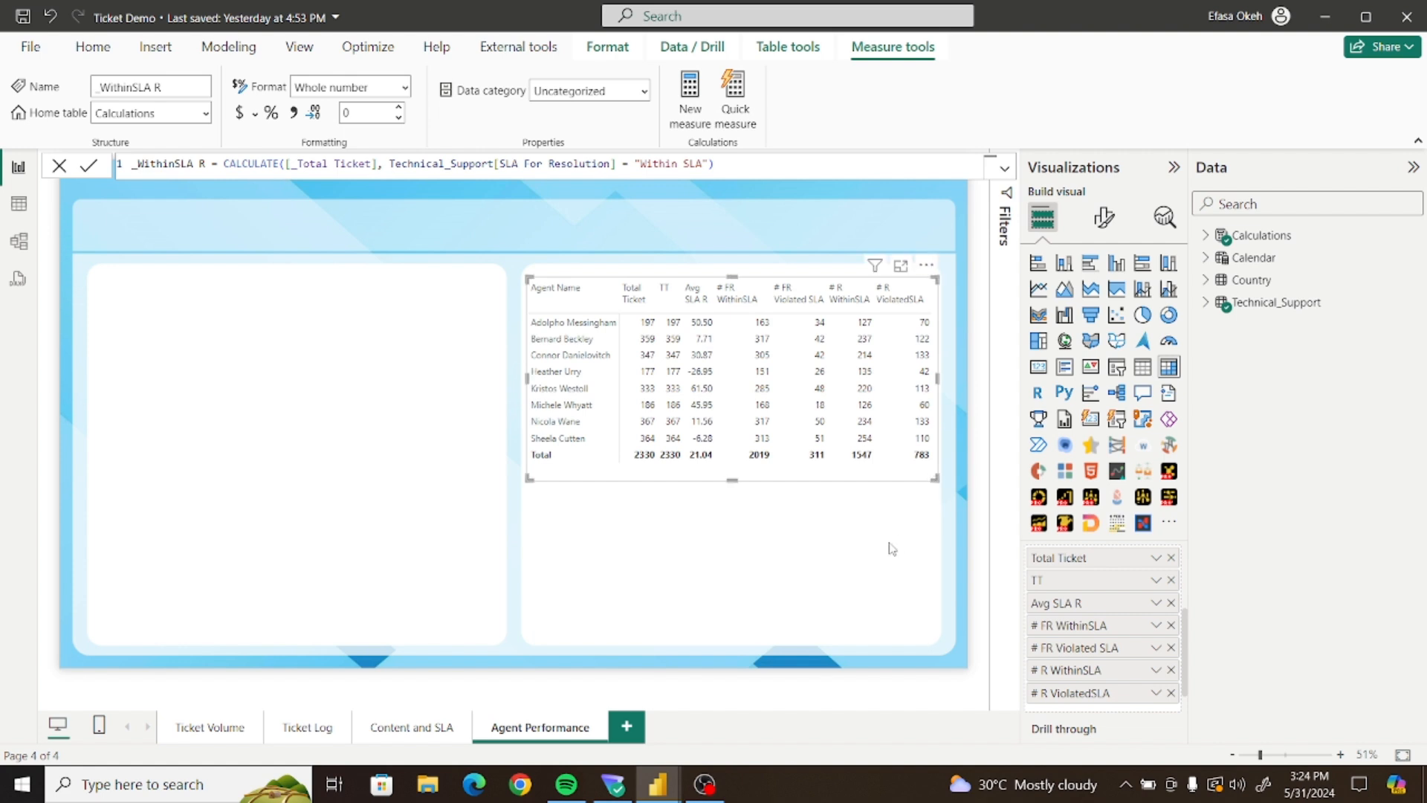
Center the matrix's Total Ticket column, applying the column-specific setting to its header and total as well
click(1105, 220)
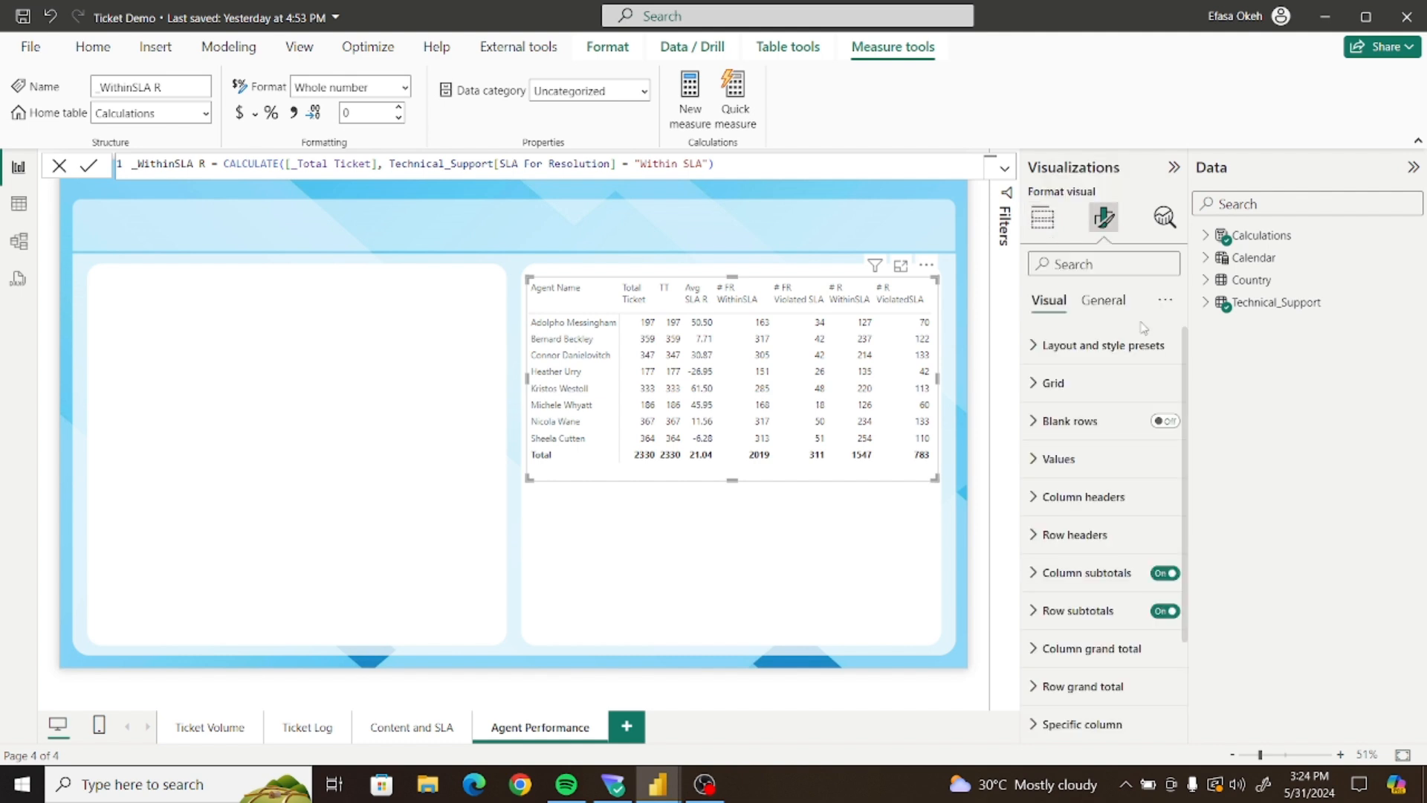
scroll(1193, 412, down, 3)
scroll(1192, 411, down, 2)
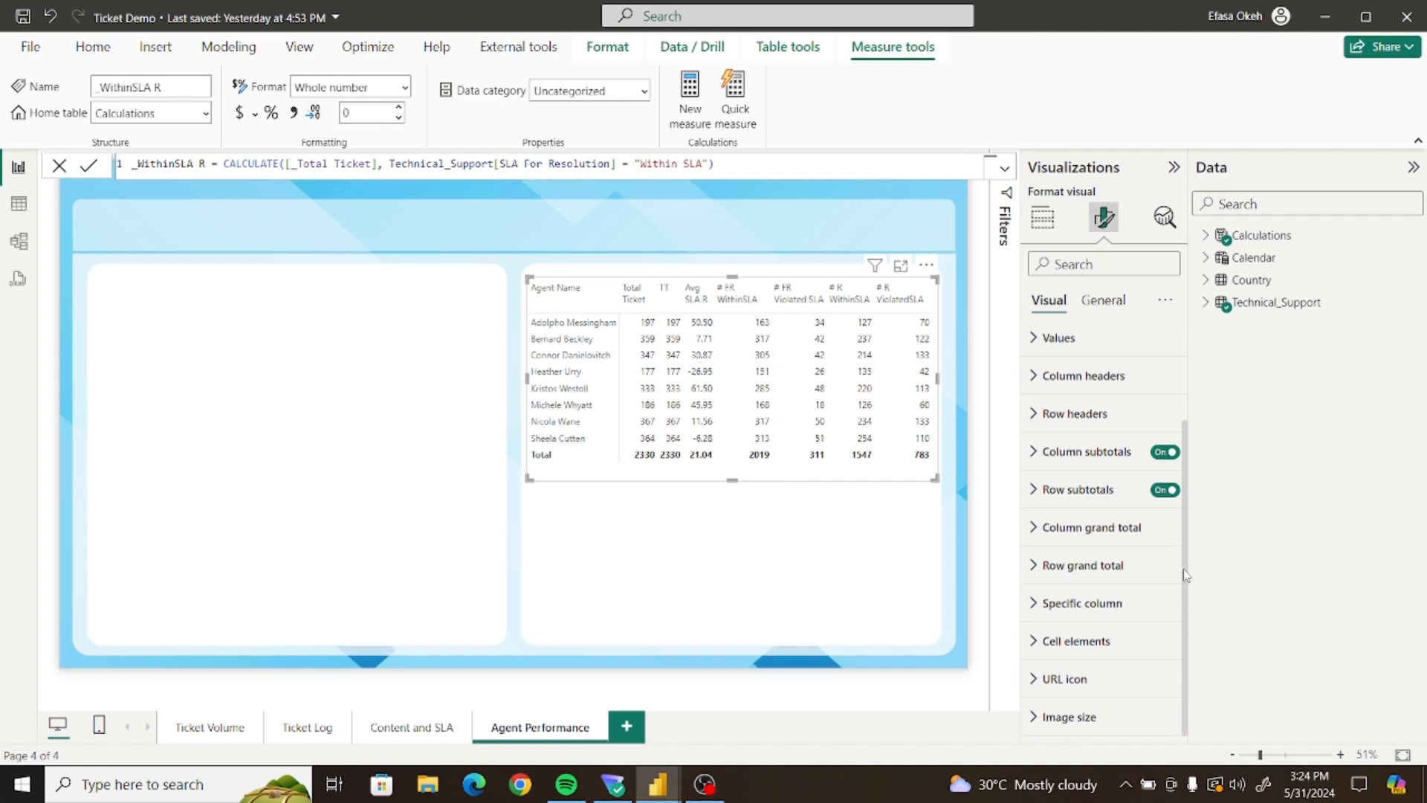
click(1058, 606)
scroll(1199, 629, down, 5)
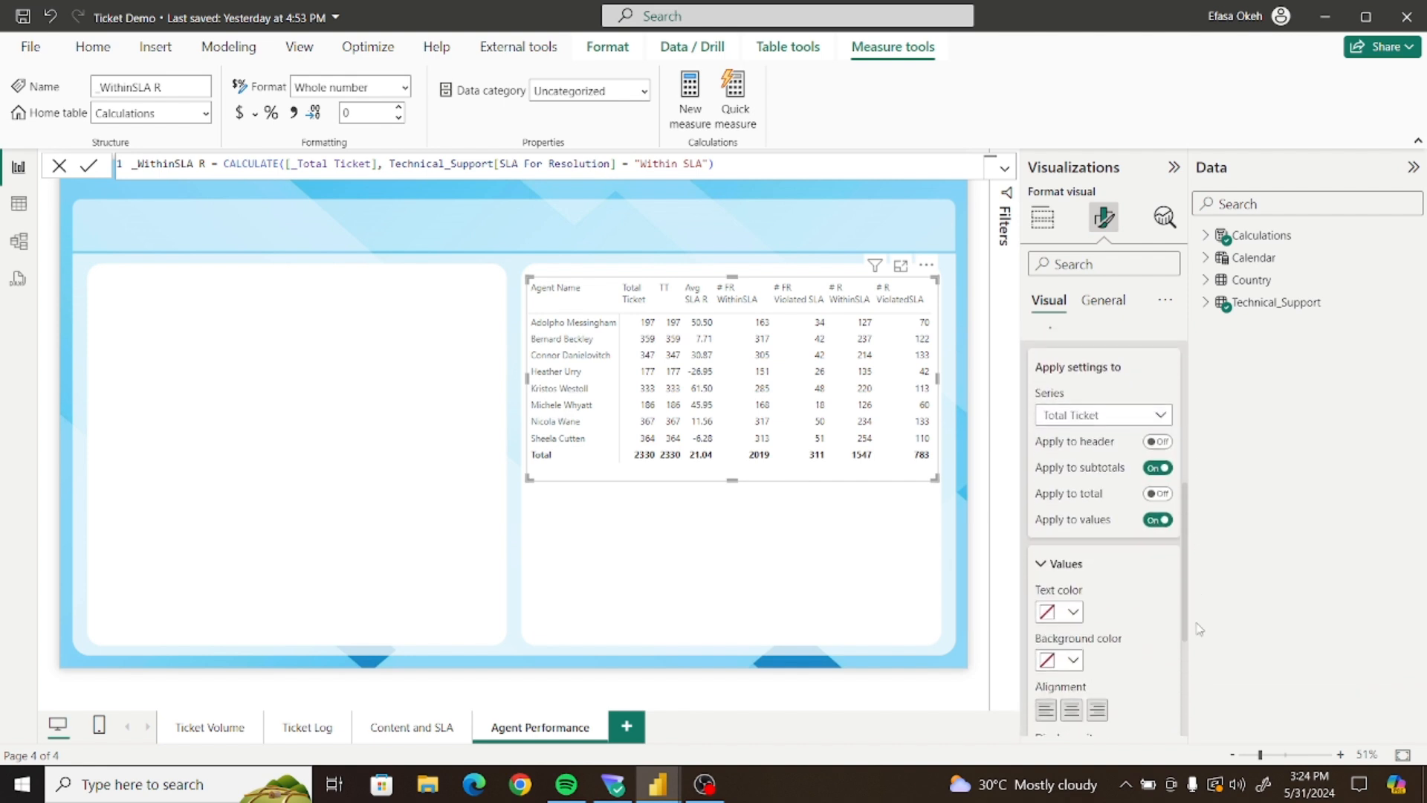
click(1158, 441)
click(1159, 493)
click(1071, 712)
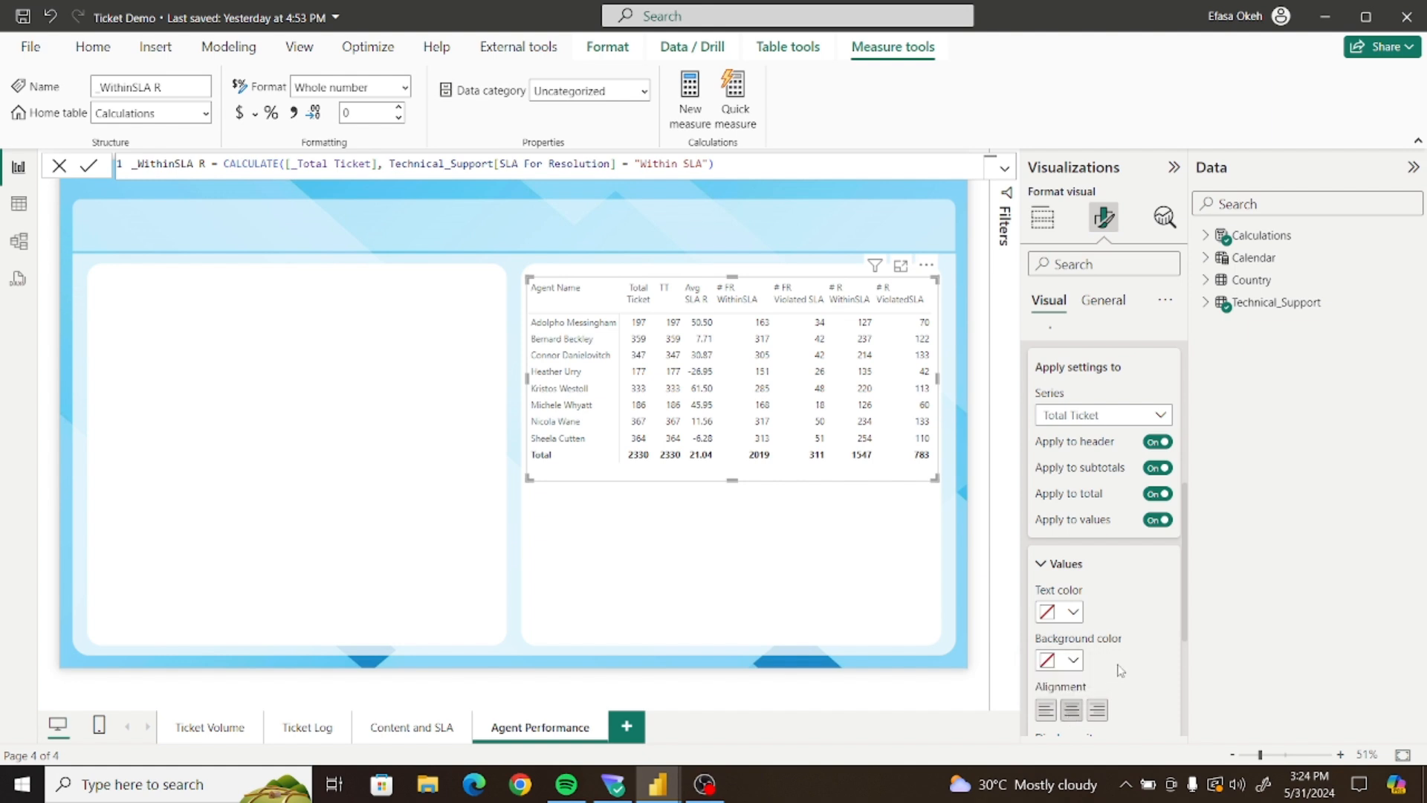
Center the Avg SLA R column of the matrix, including its header and total
scroll(1184, 628, down, 1)
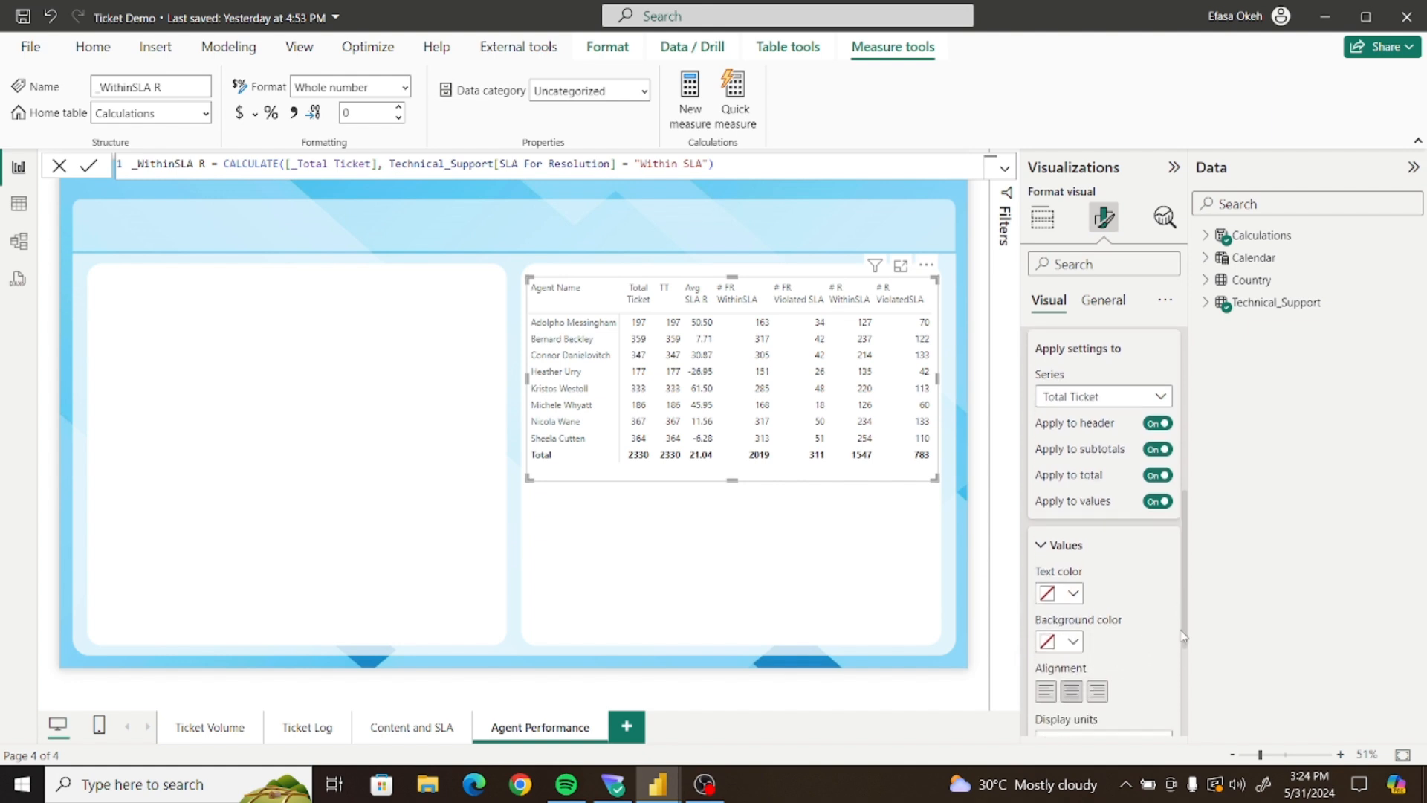
click(1094, 398)
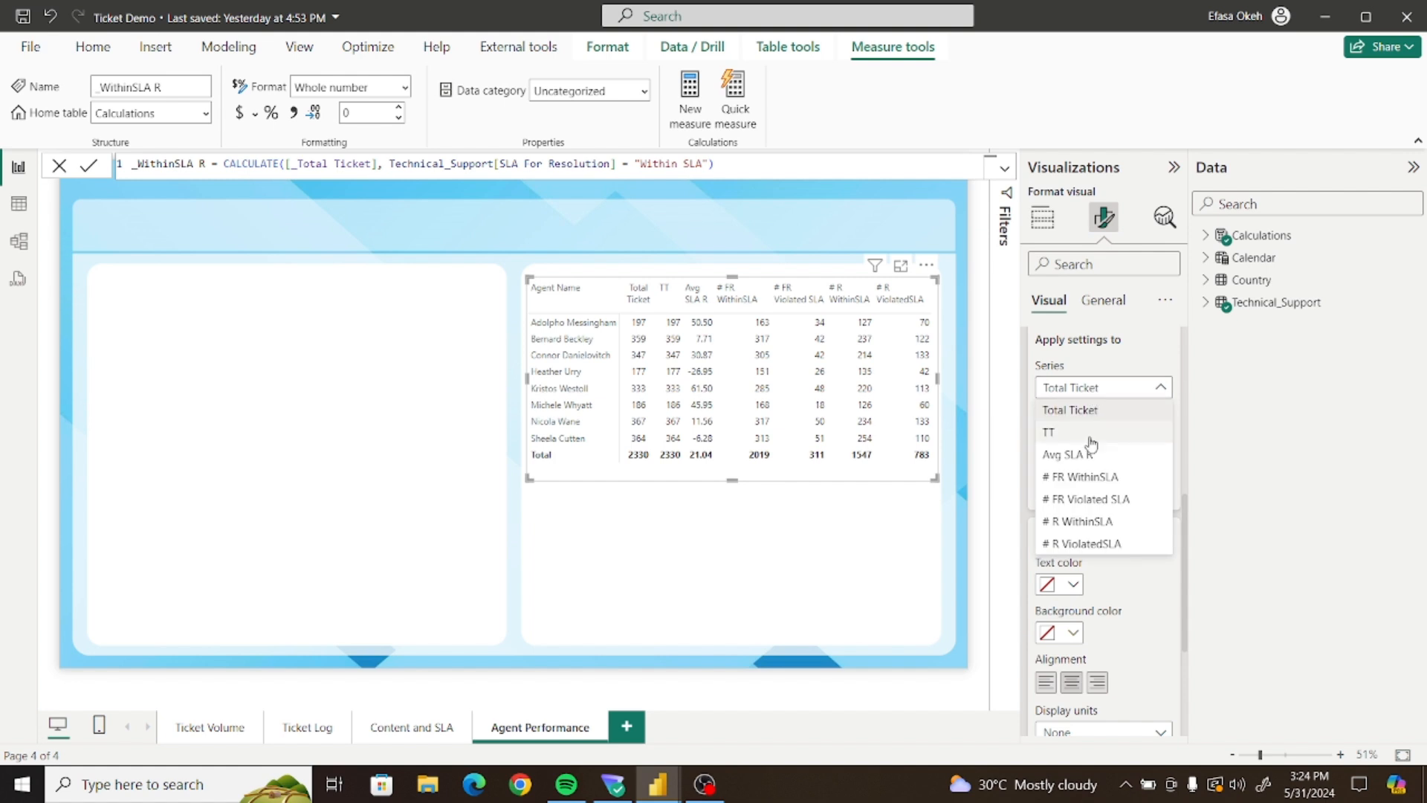
click(1084, 461)
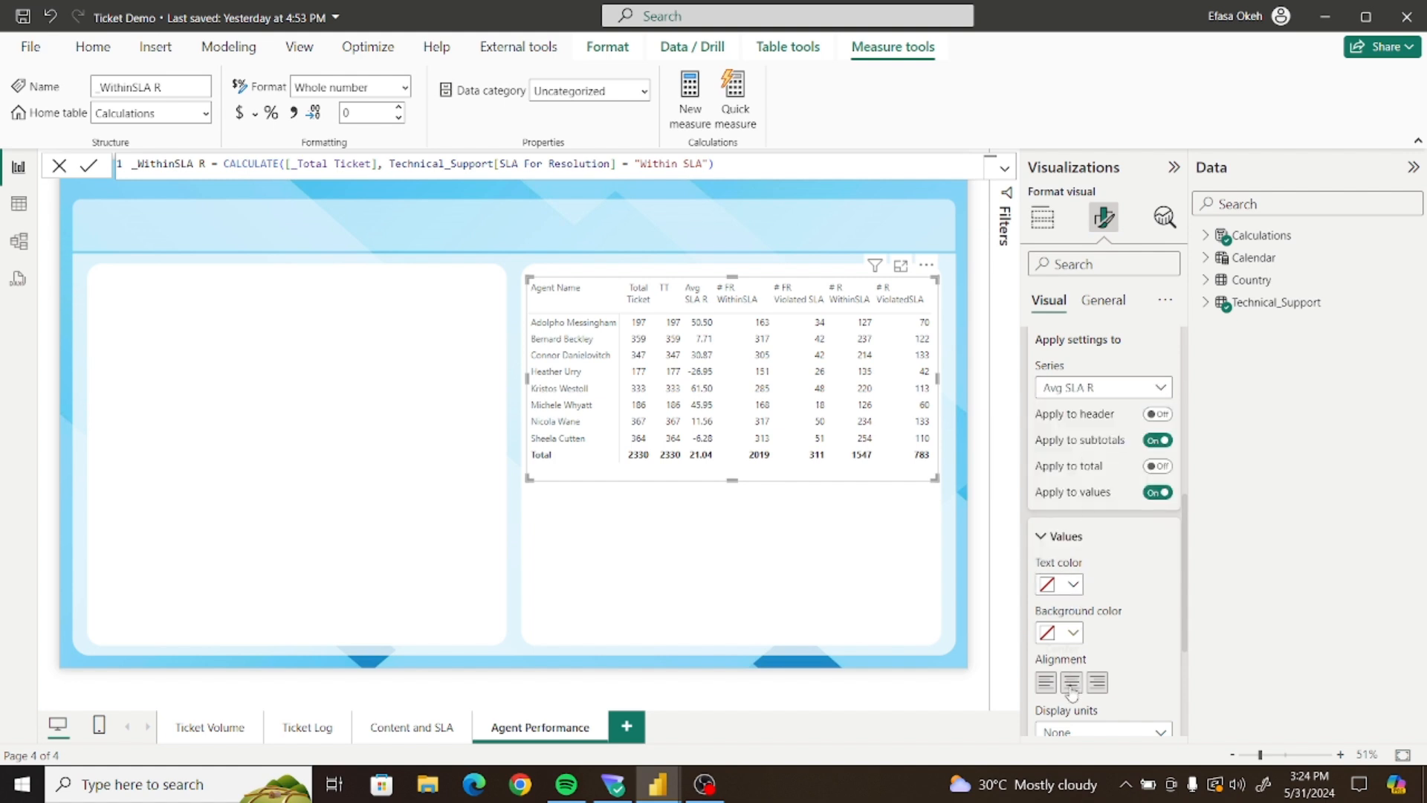
click(1157, 414)
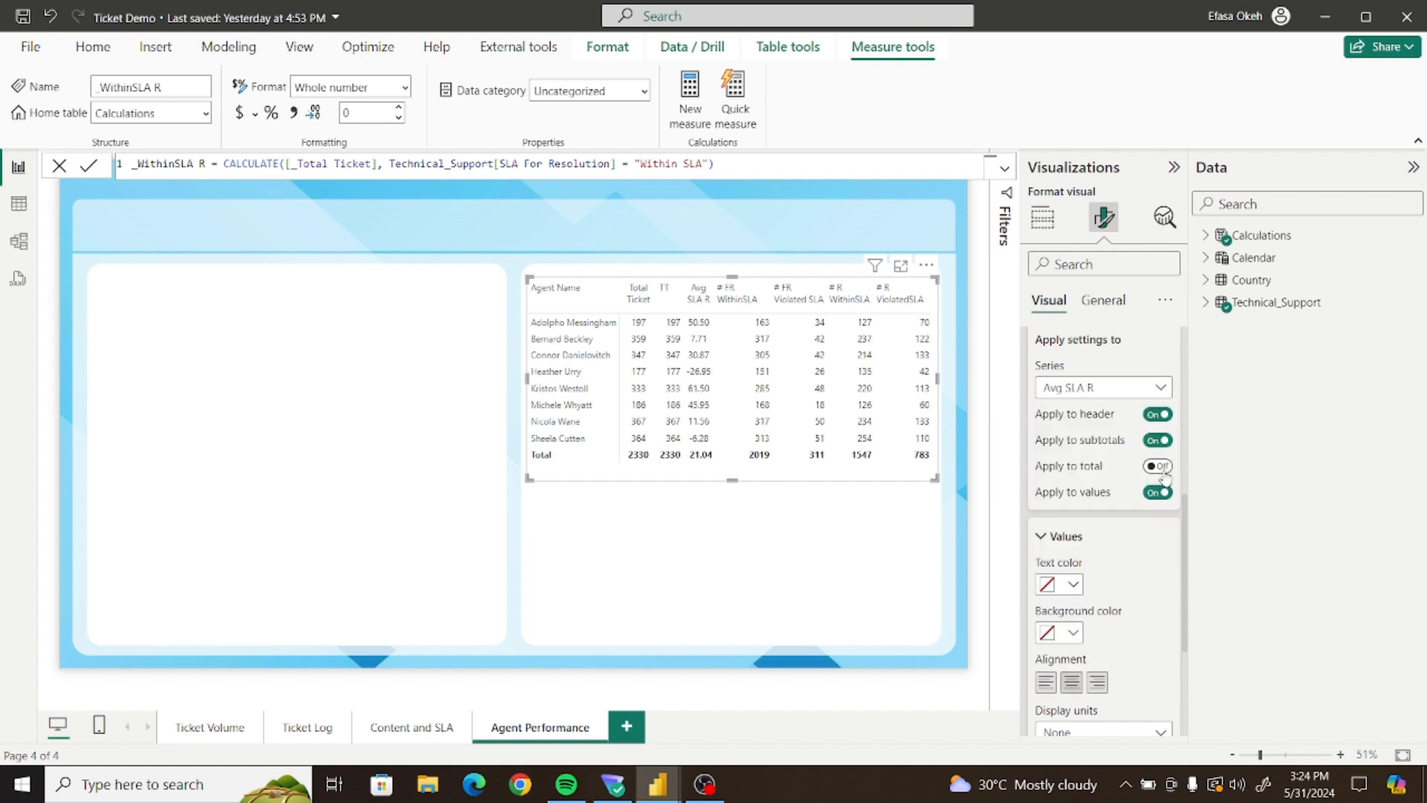
click(1159, 467)
click(1075, 683)
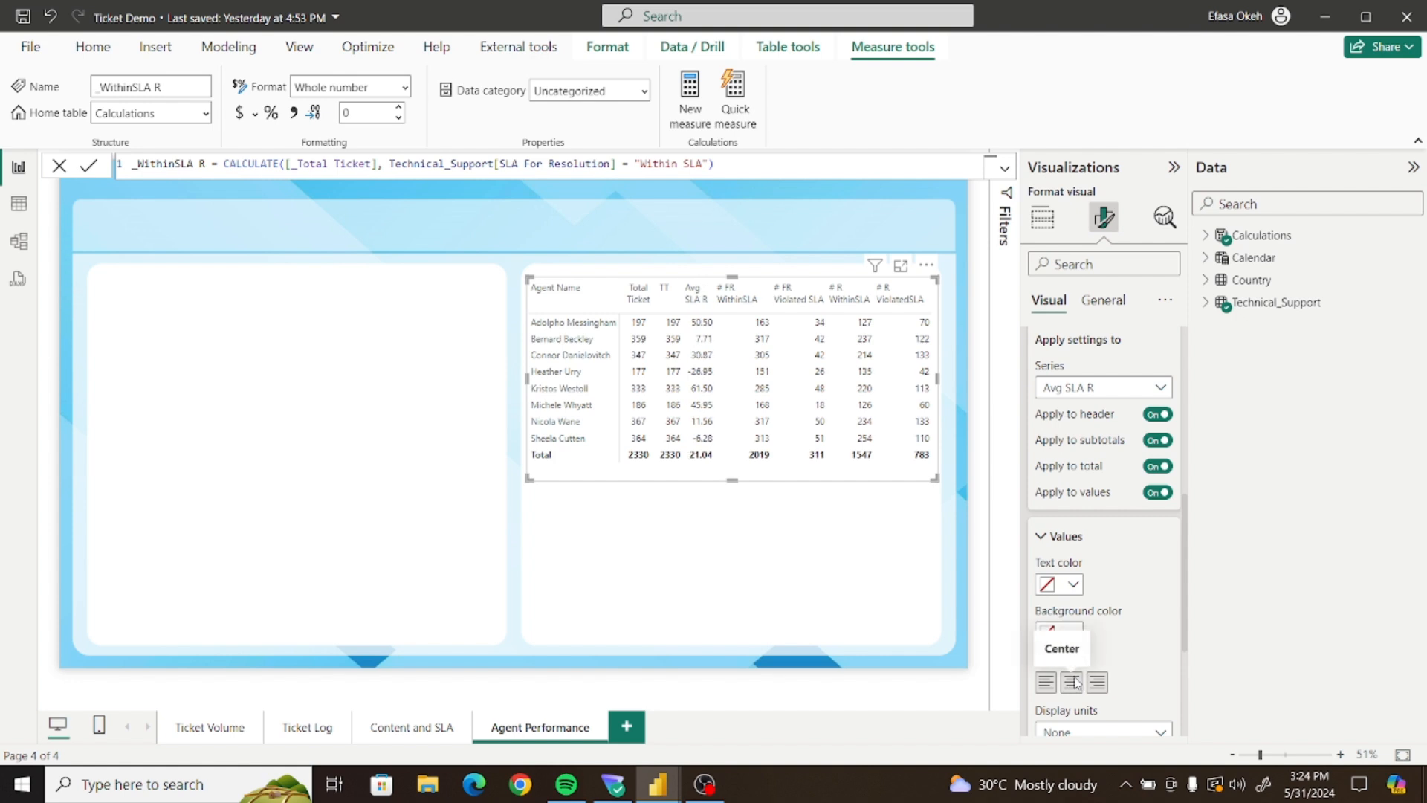
Center the # FR WithinSLA column of the matrix, including its header and total
click(1080, 391)
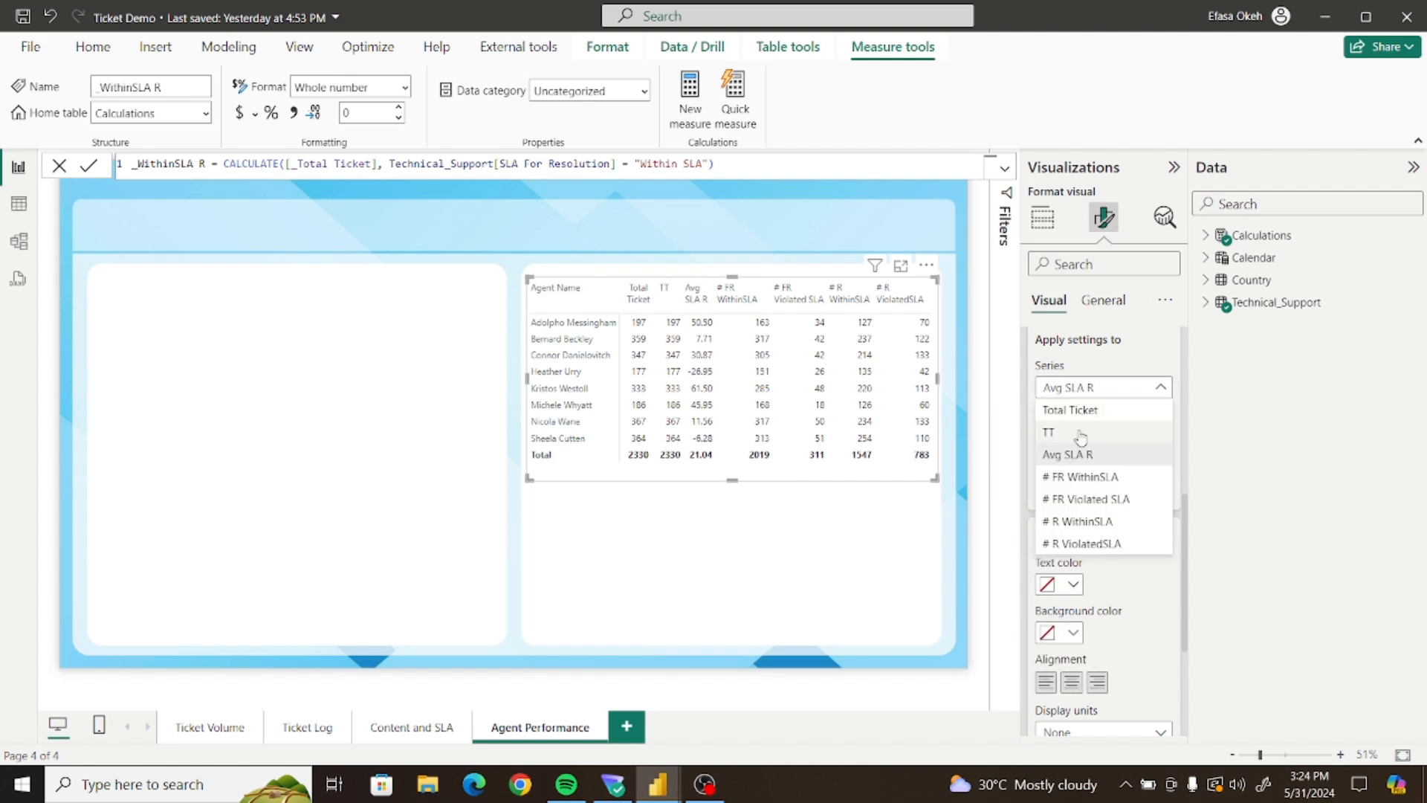
click(1082, 478)
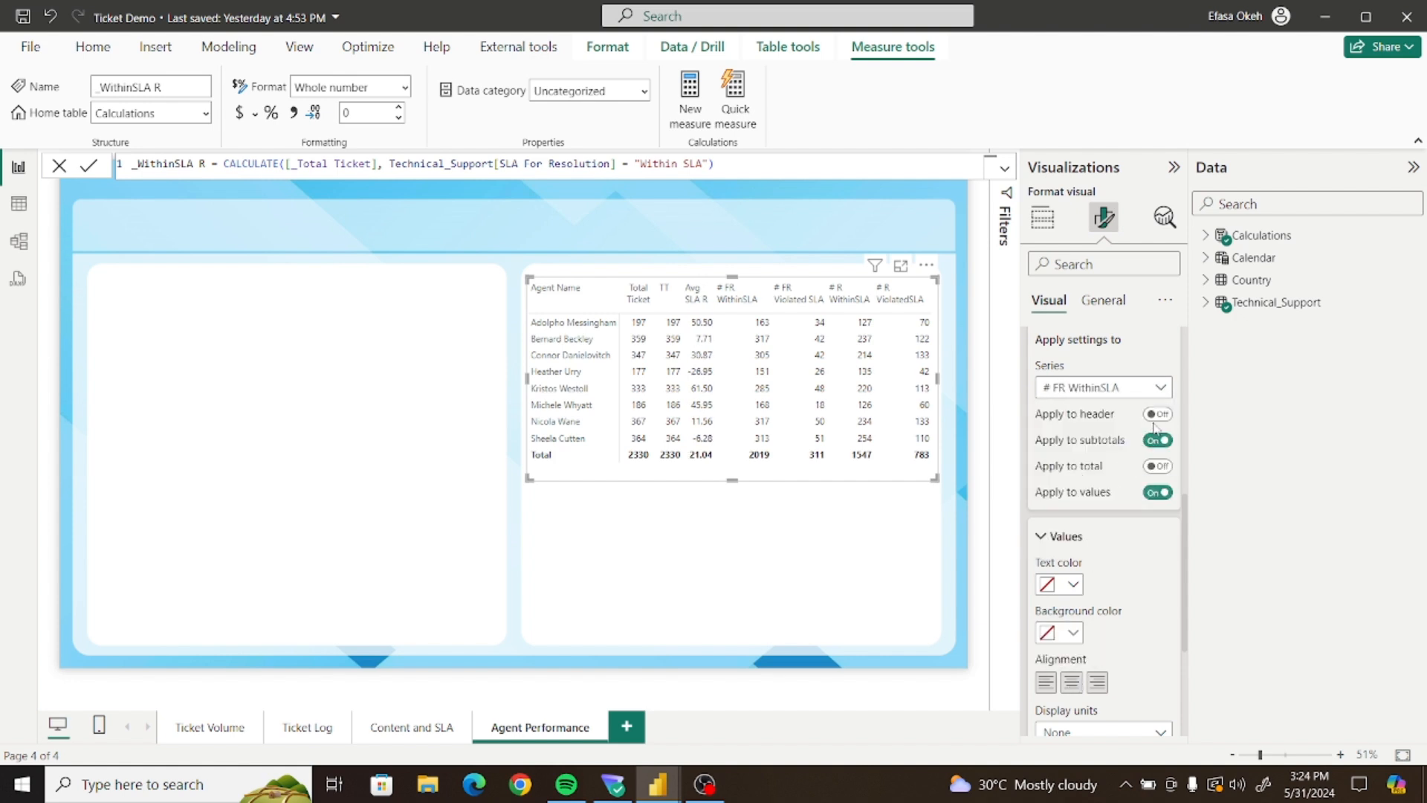
click(1161, 467)
click(1162, 467)
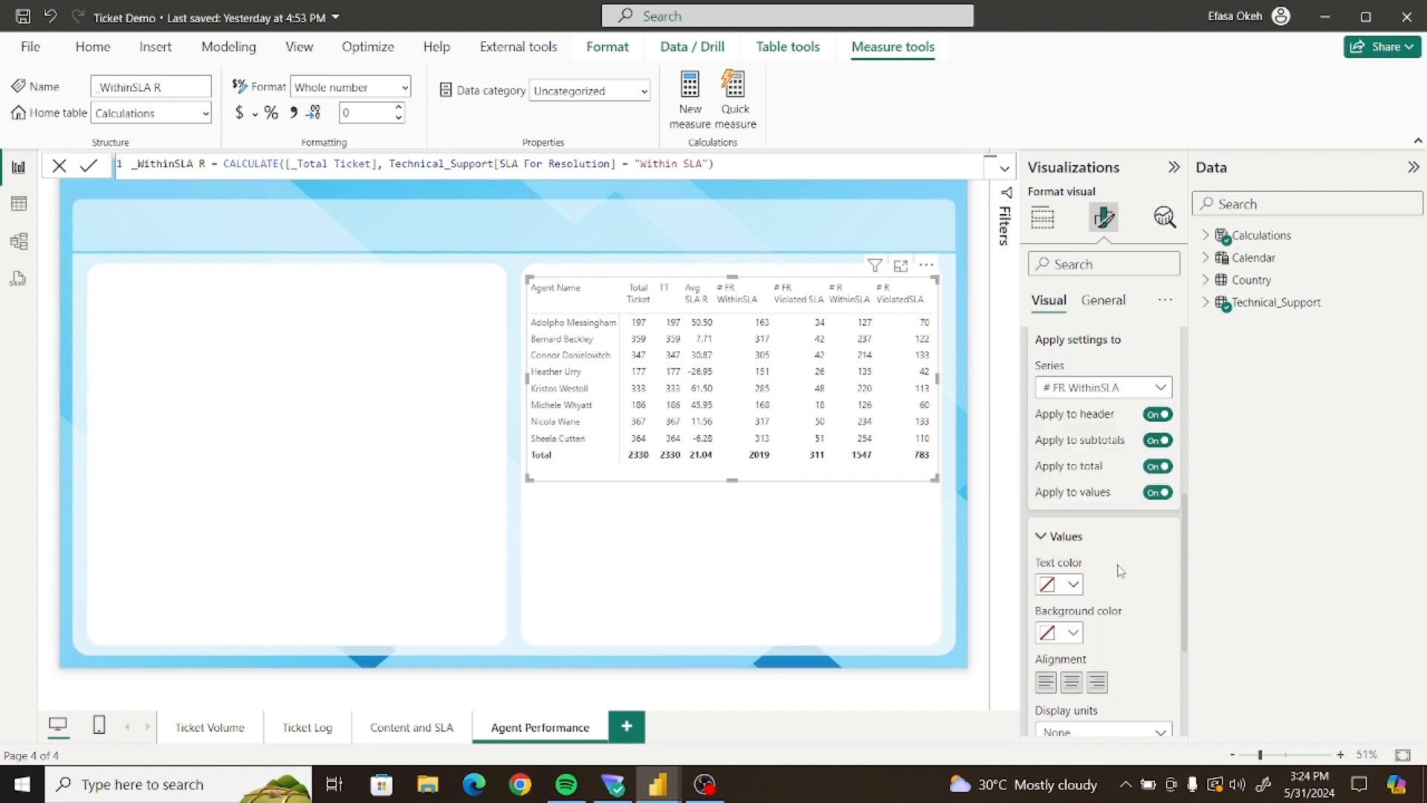
click(1072, 682)
Center the # FR Violated SLA column of the matrix, including its header and total
click(1086, 394)
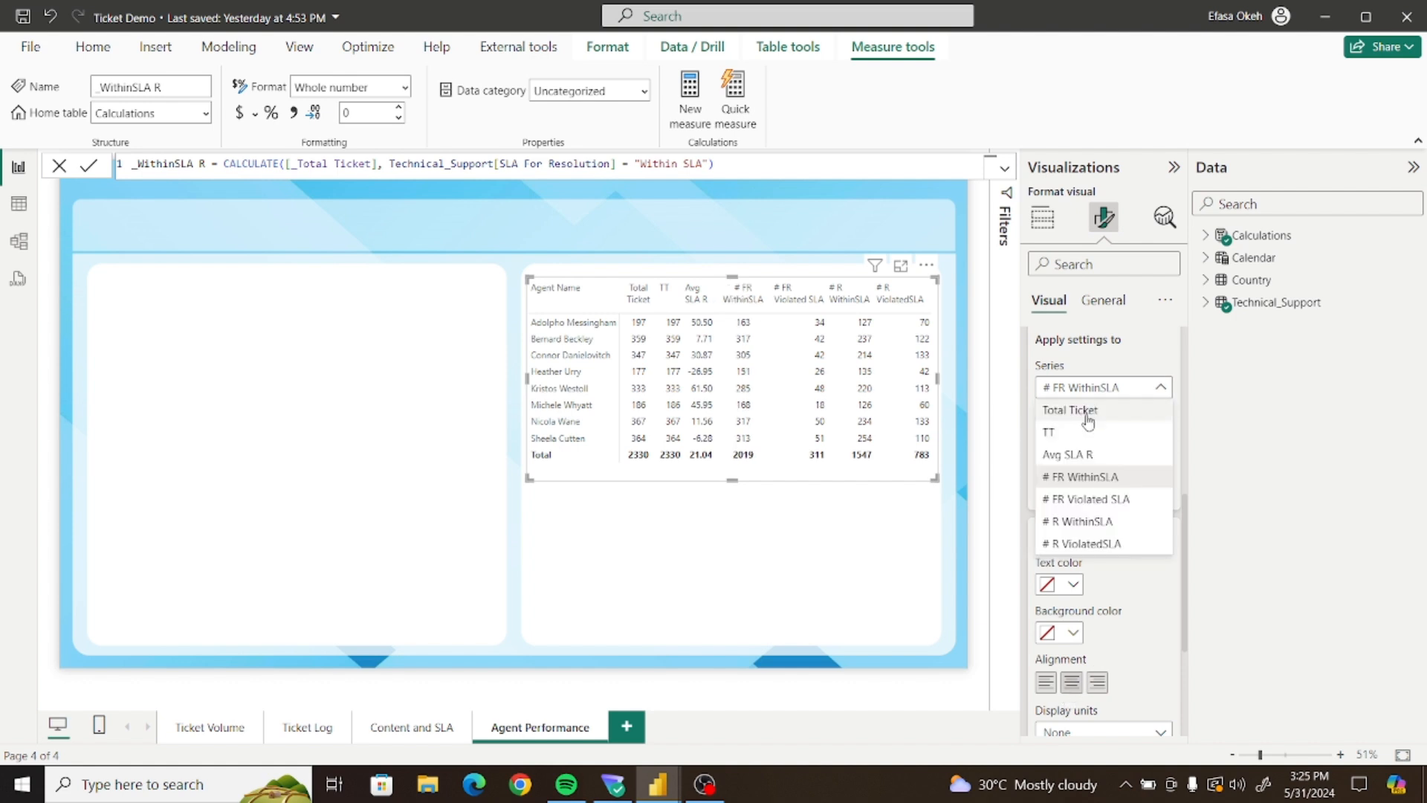
click(1098, 495)
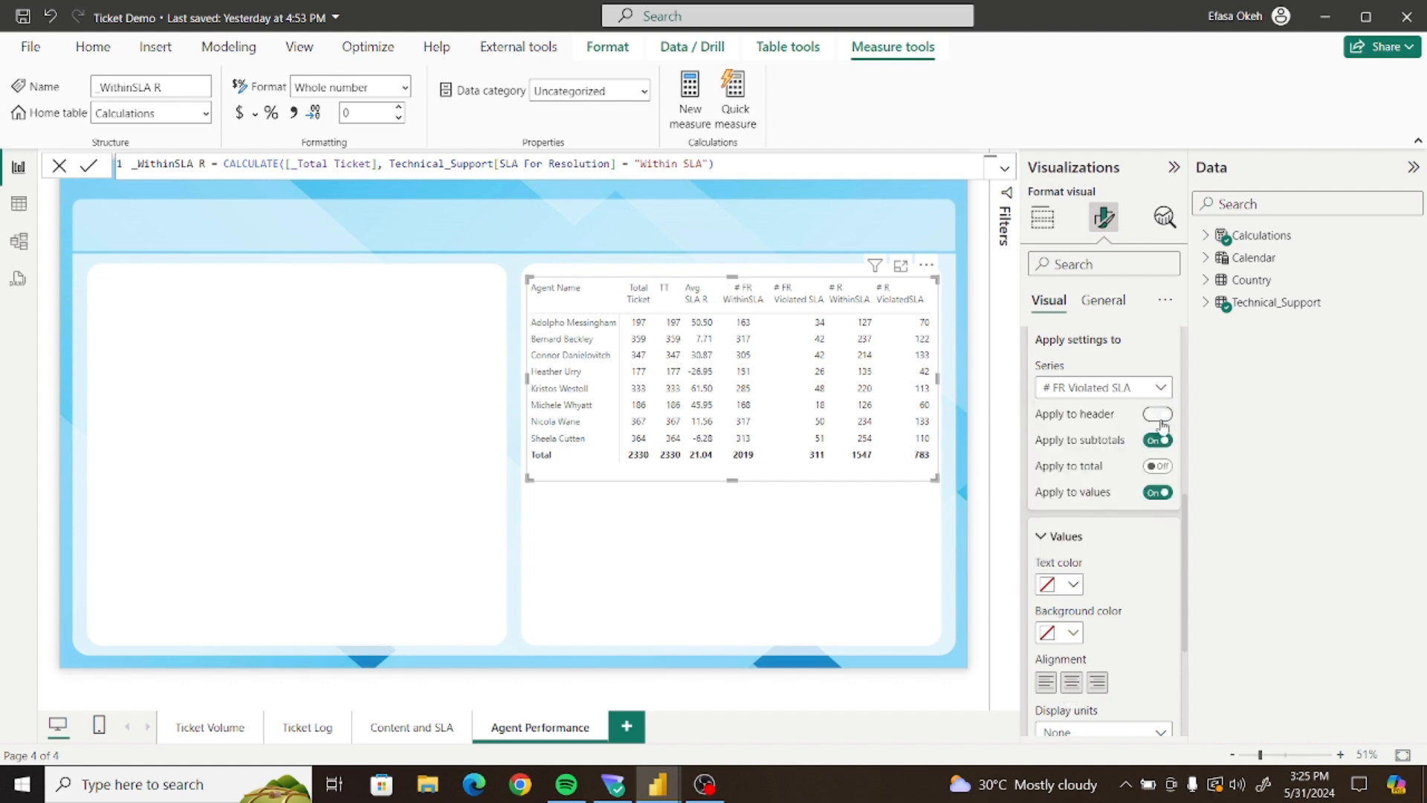
click(1072, 682)
Center the # R WithinSLA column of the matrix, including its header and total
click(1117, 388)
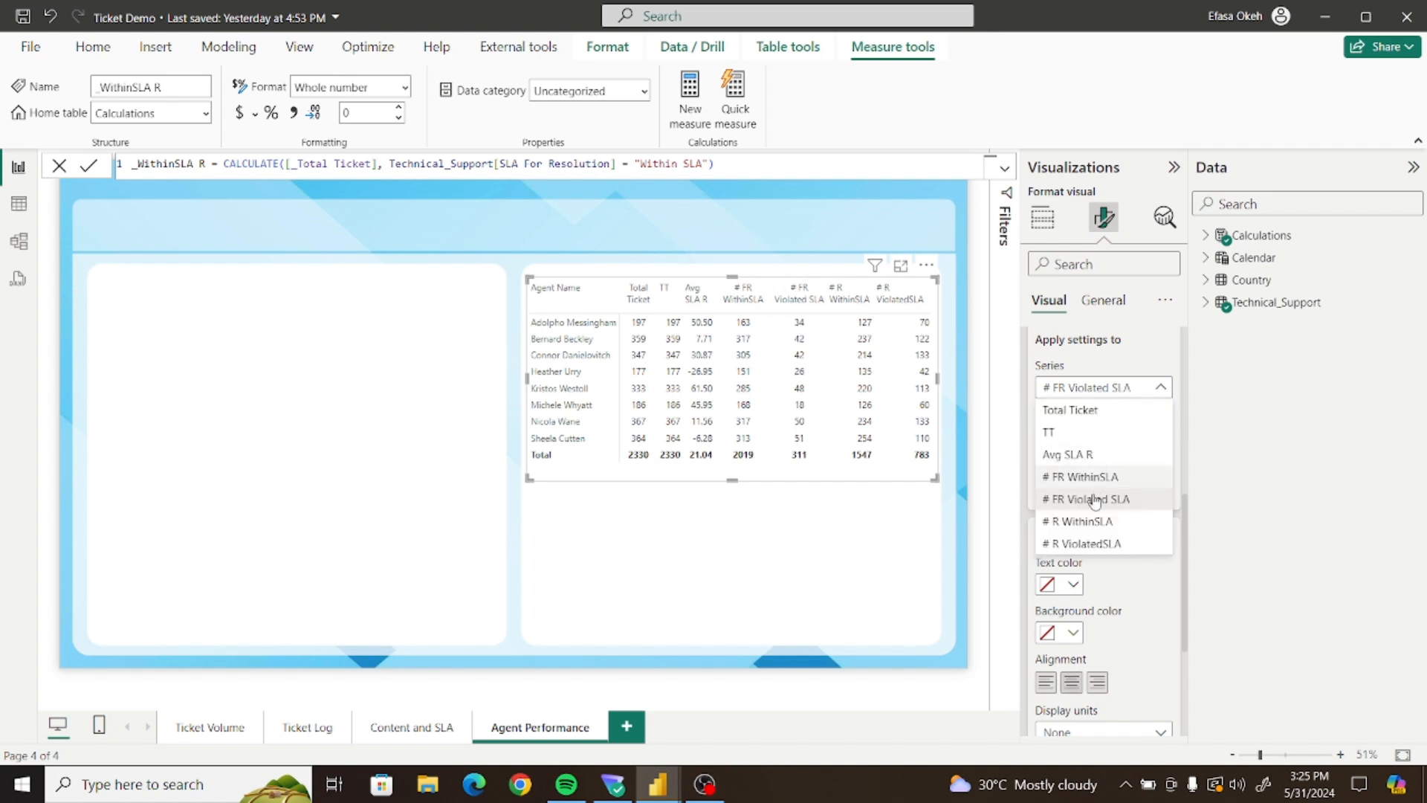
click(1086, 524)
click(1157, 414)
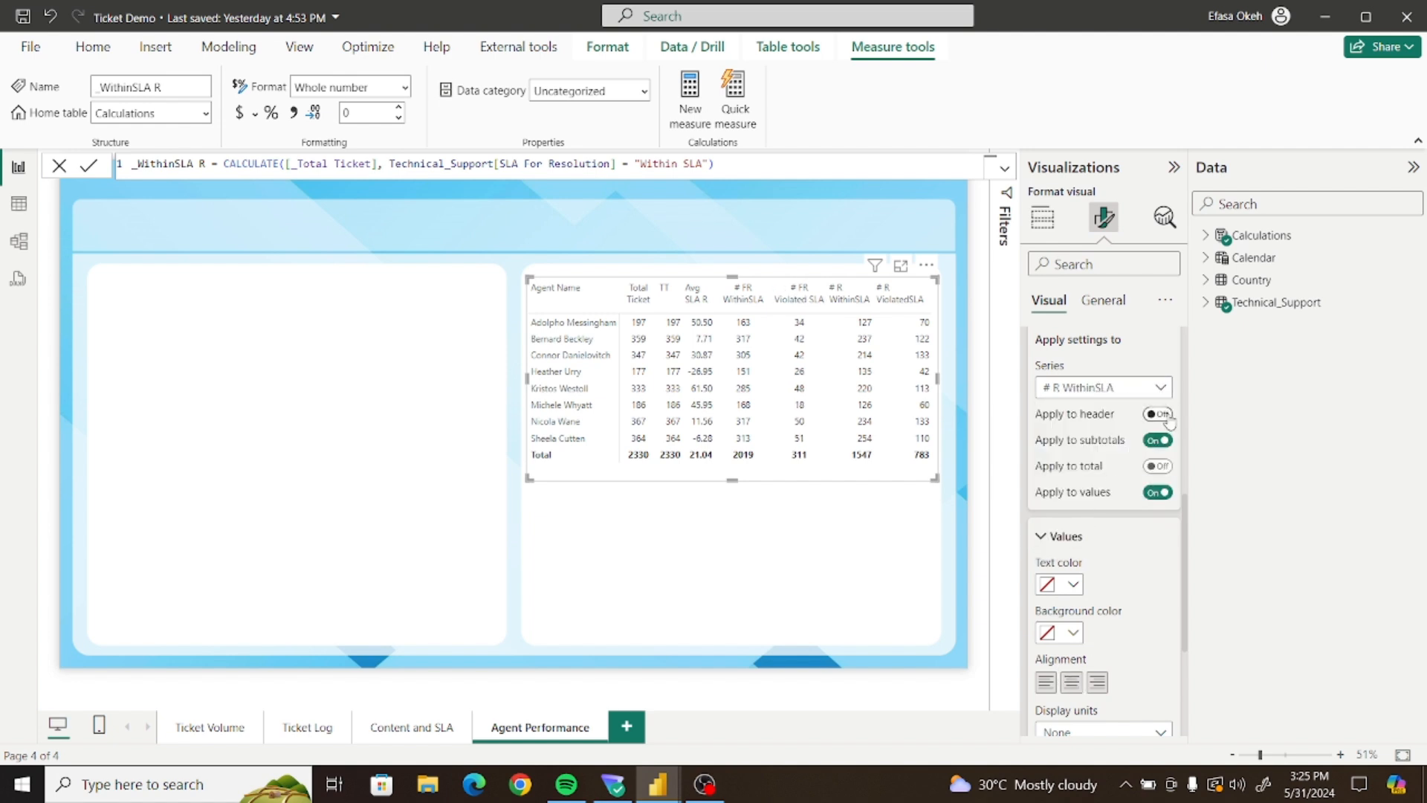
click(1158, 466)
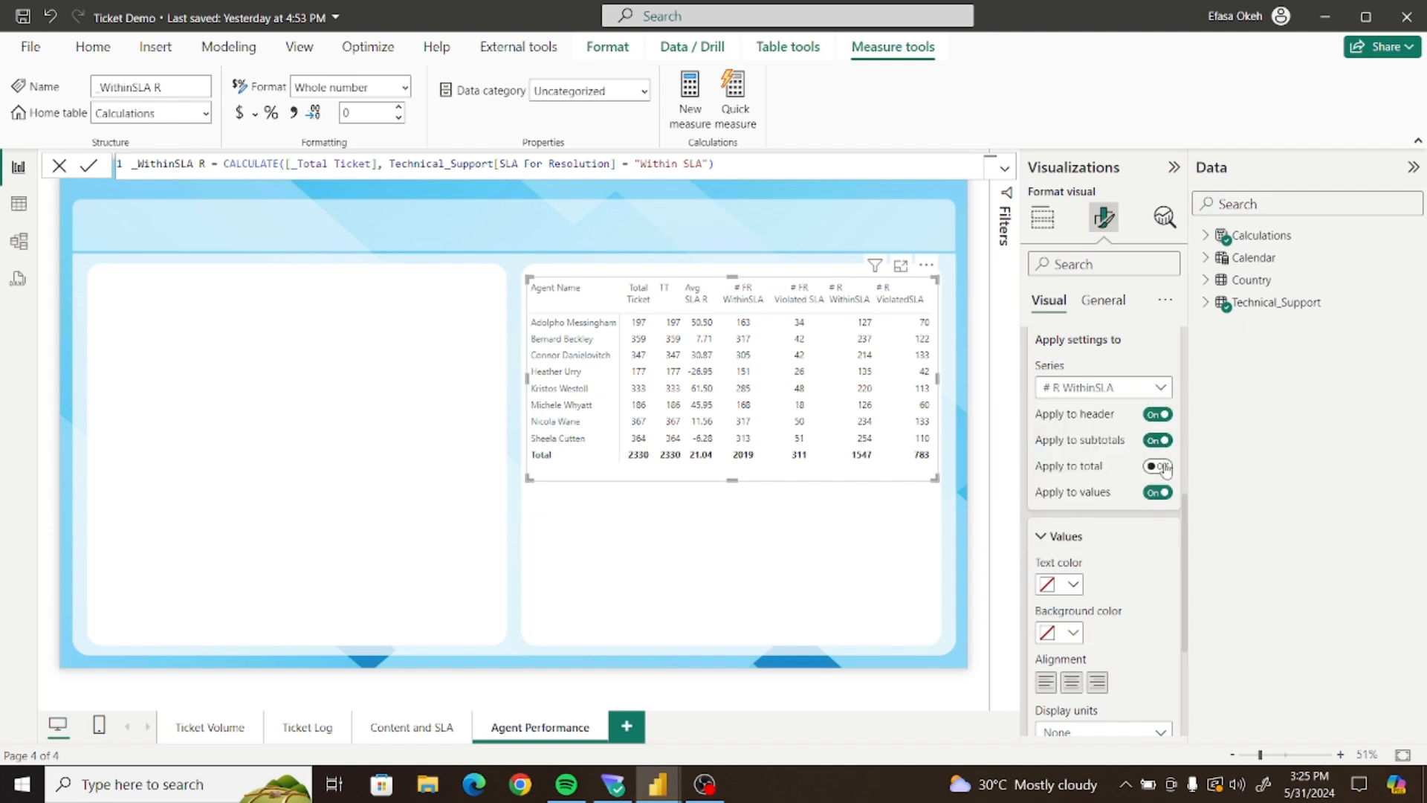
click(1072, 682)
Center the # R ViolatedSLA column of the matrix, including its header and total
click(1128, 387)
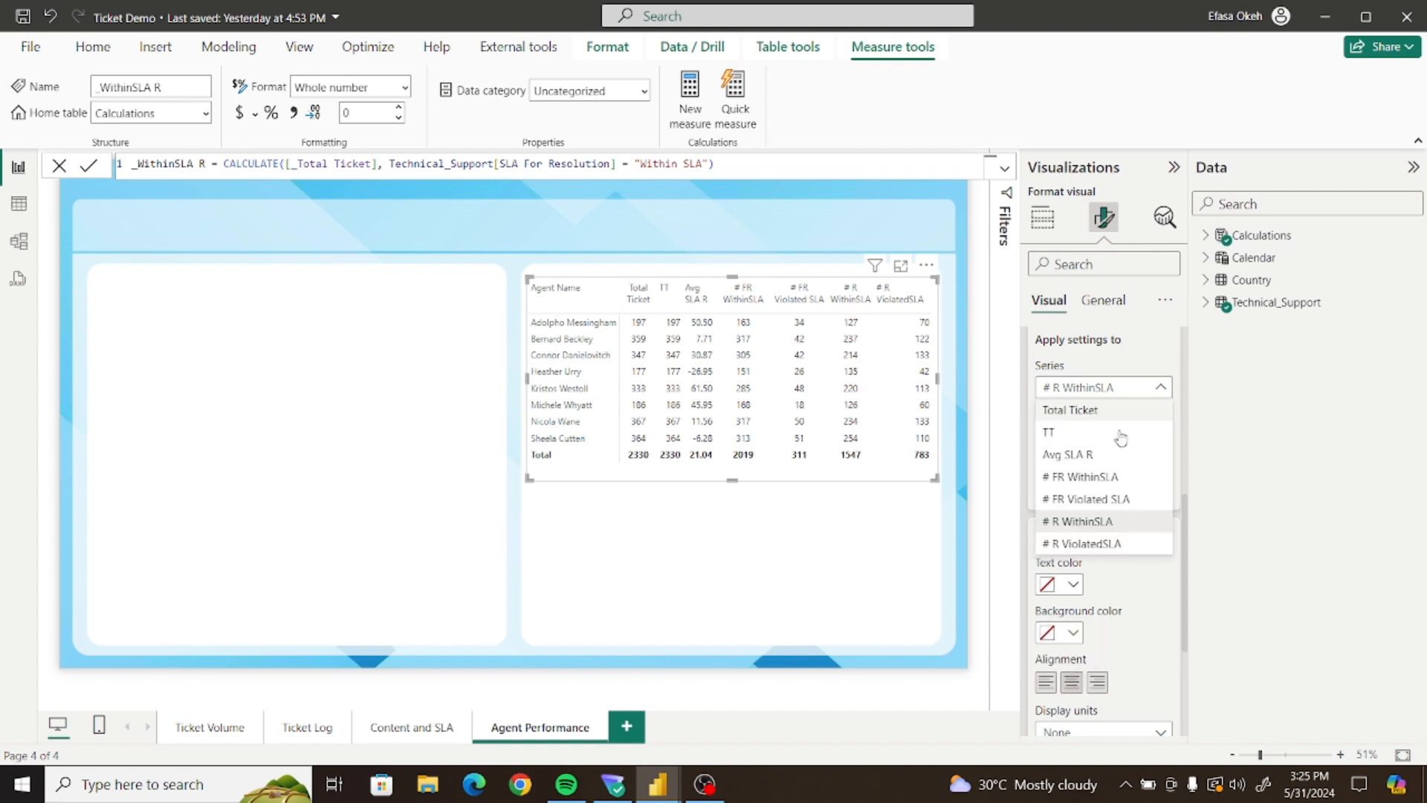
click(1086, 546)
click(1158, 414)
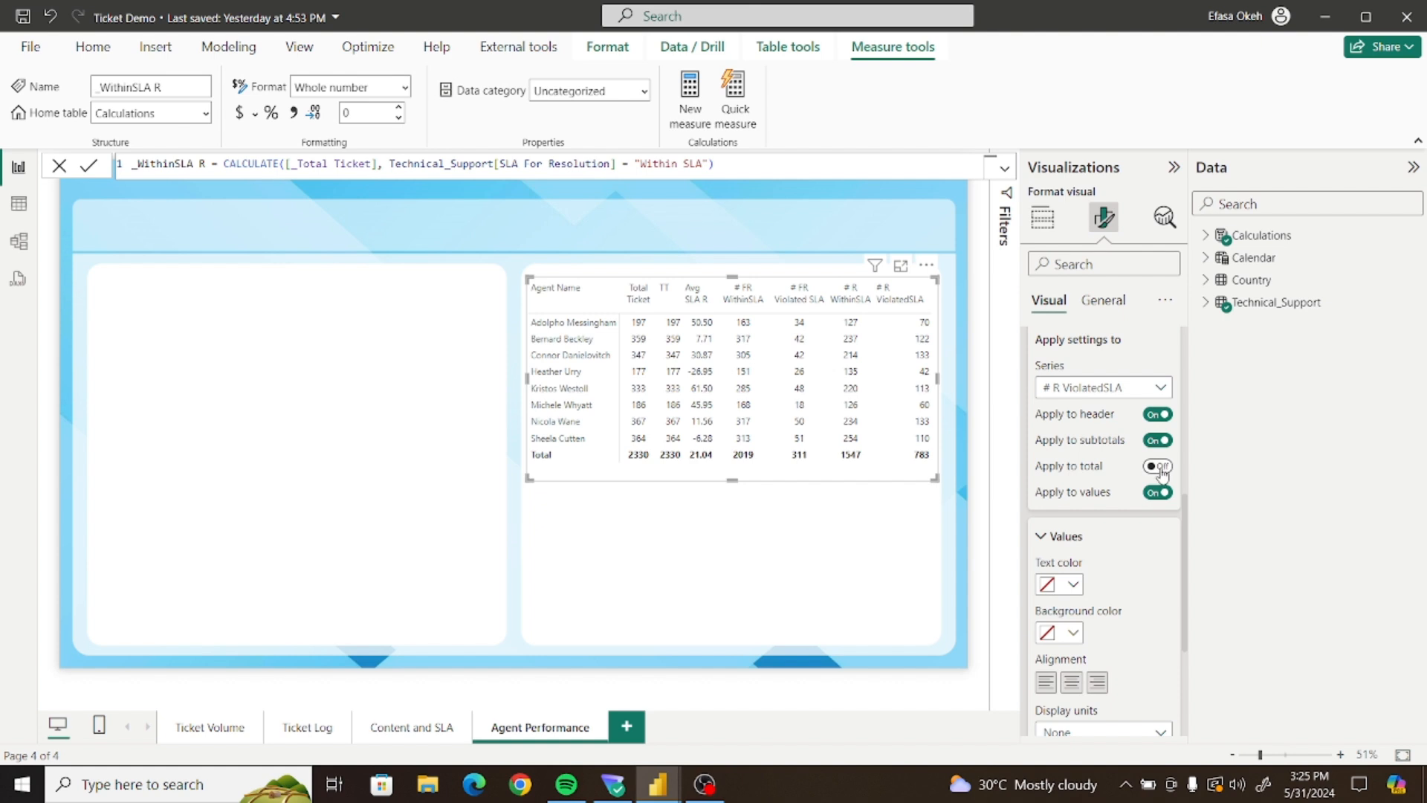
click(1158, 467)
click(1071, 682)
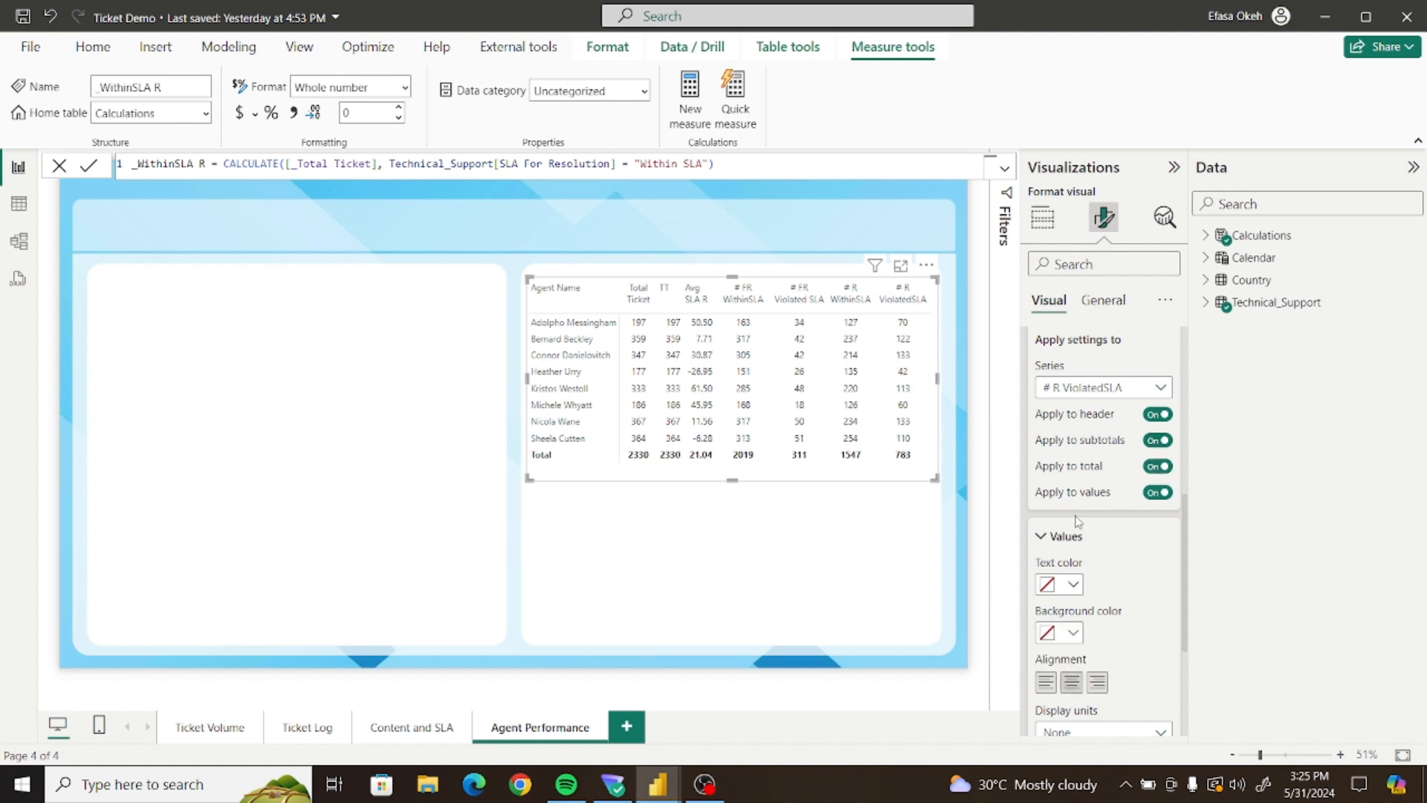
Turn on data bars for the TT series in the matrix's cell elements
drag(1185, 515, 1188, 429)
click(1034, 541)
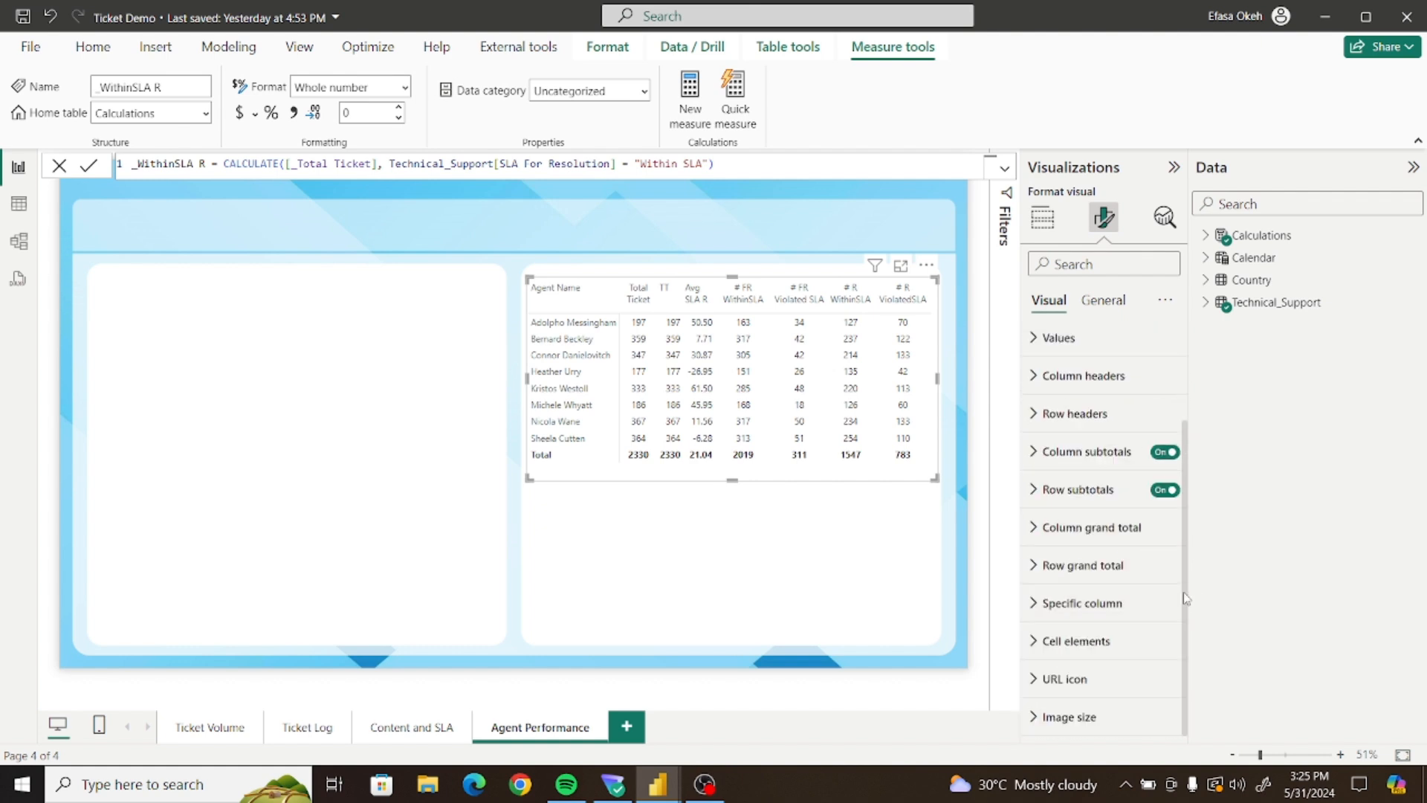
click(1035, 641)
drag(1185, 563, 1202, 687)
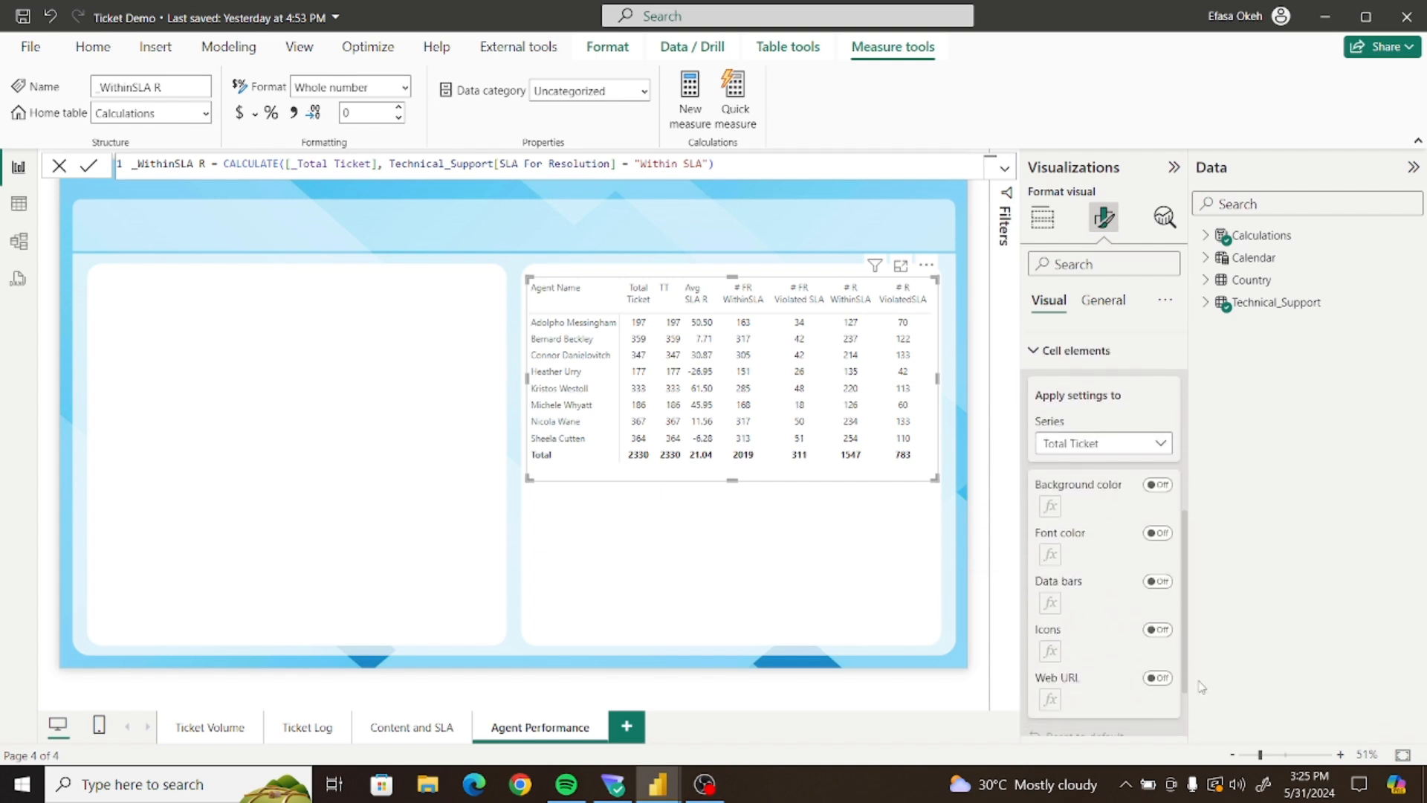
click(1073, 447)
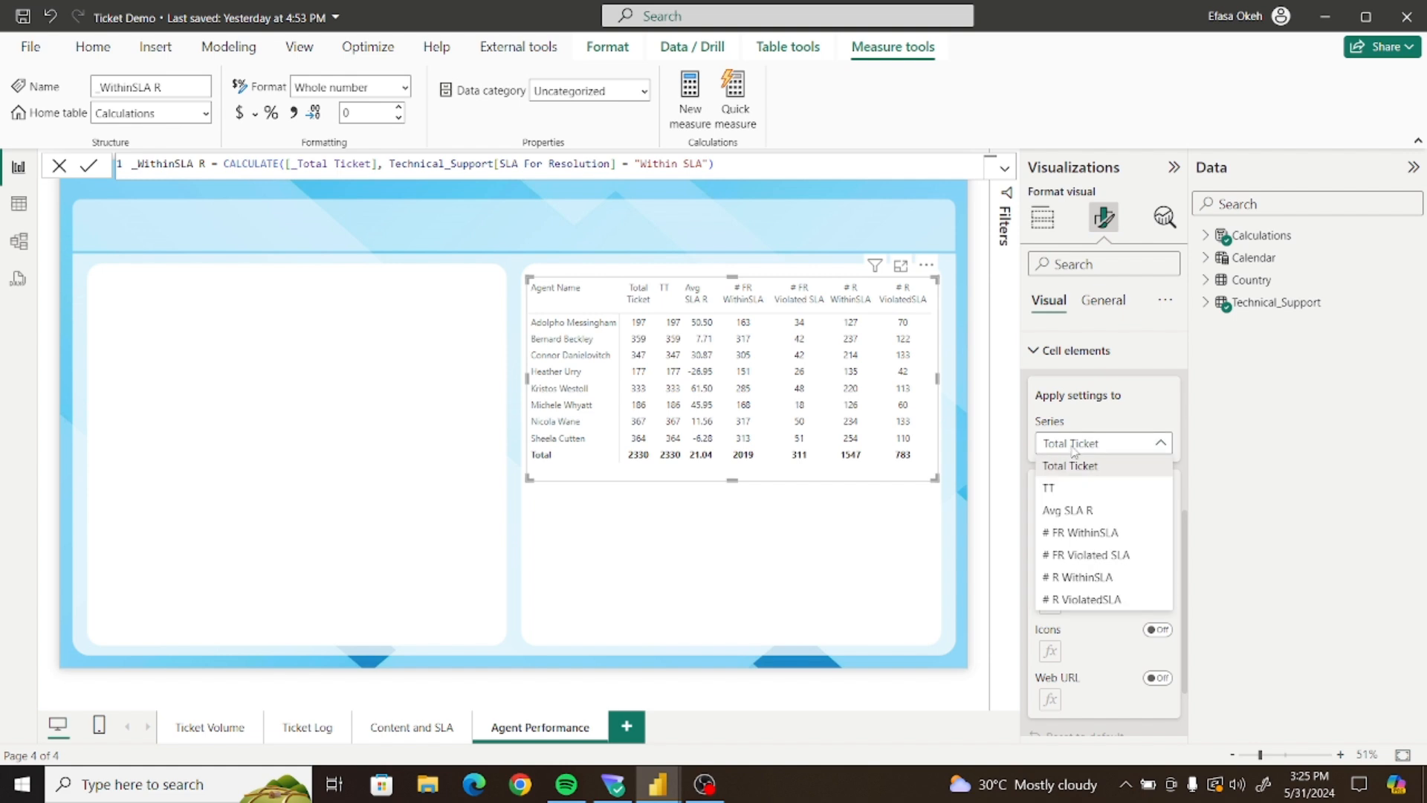
click(1048, 490)
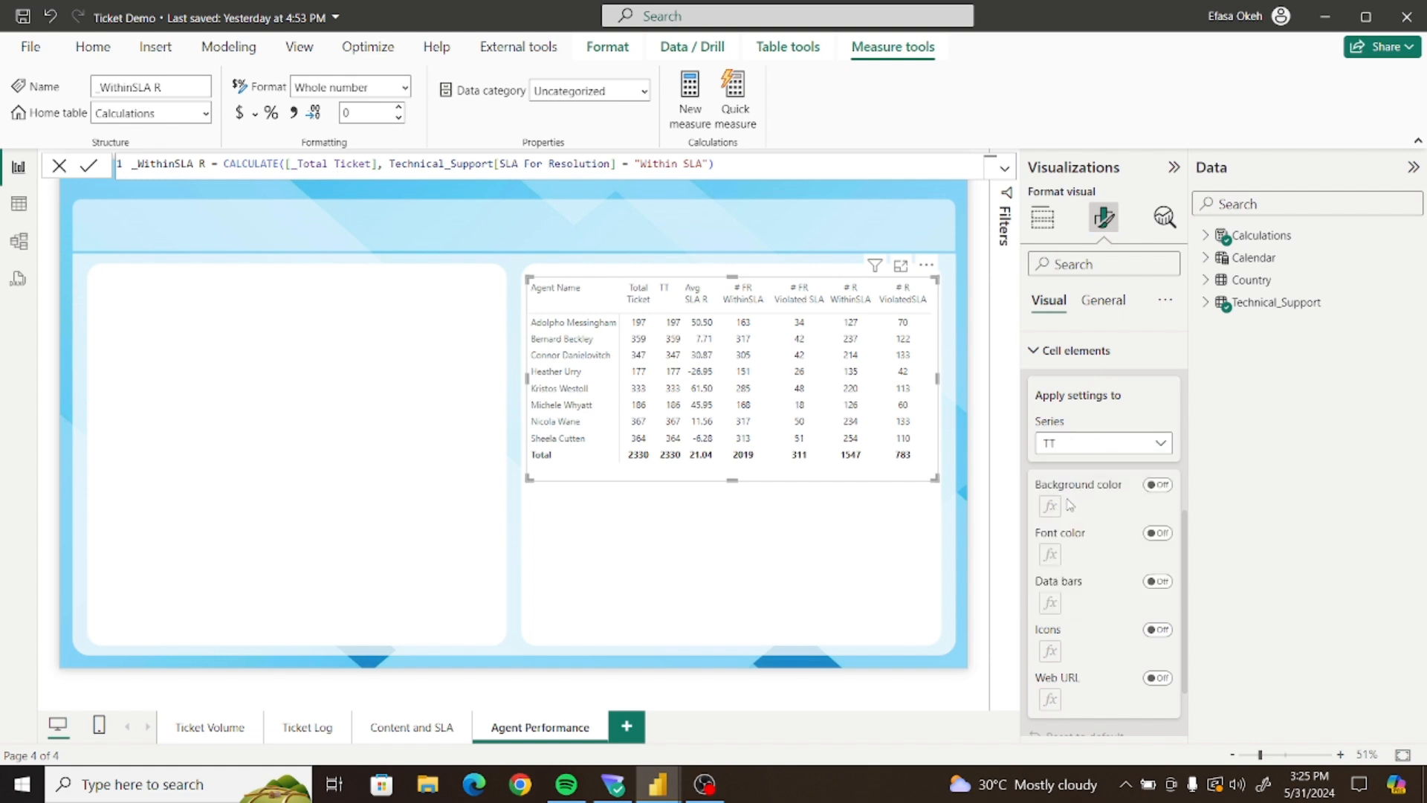
click(1160, 583)
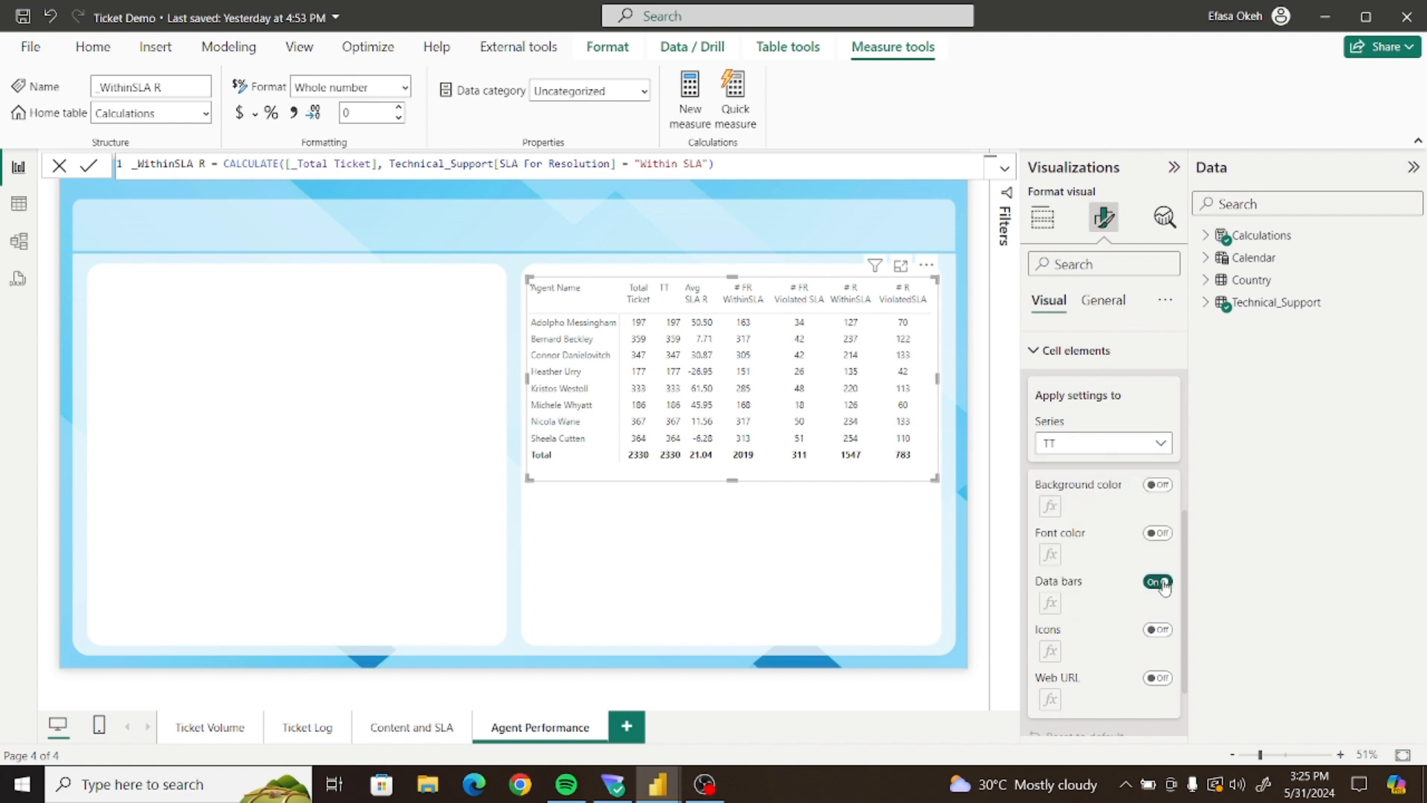
Set the TT series' data bars to show bars only, without the numbers
click(1051, 604)
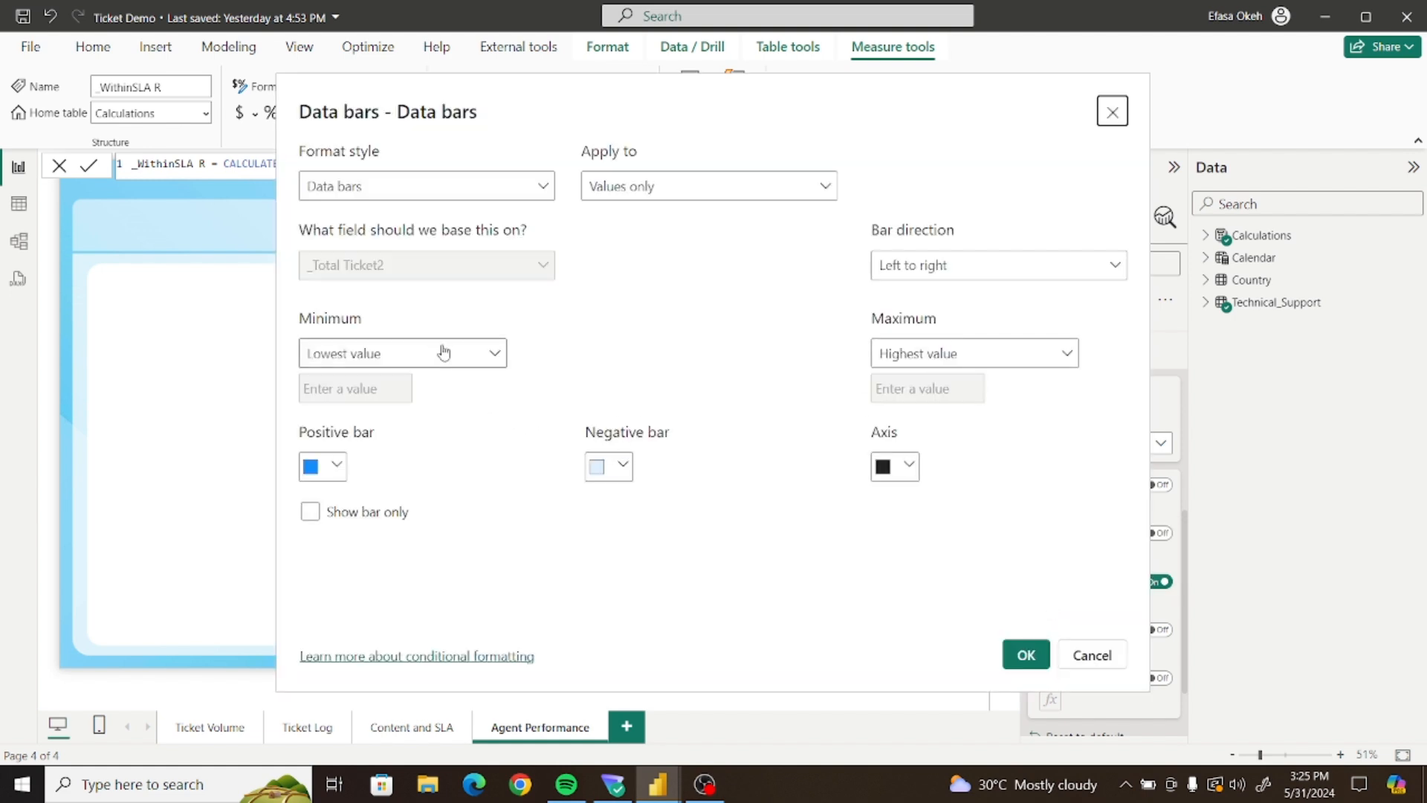
click(310, 512)
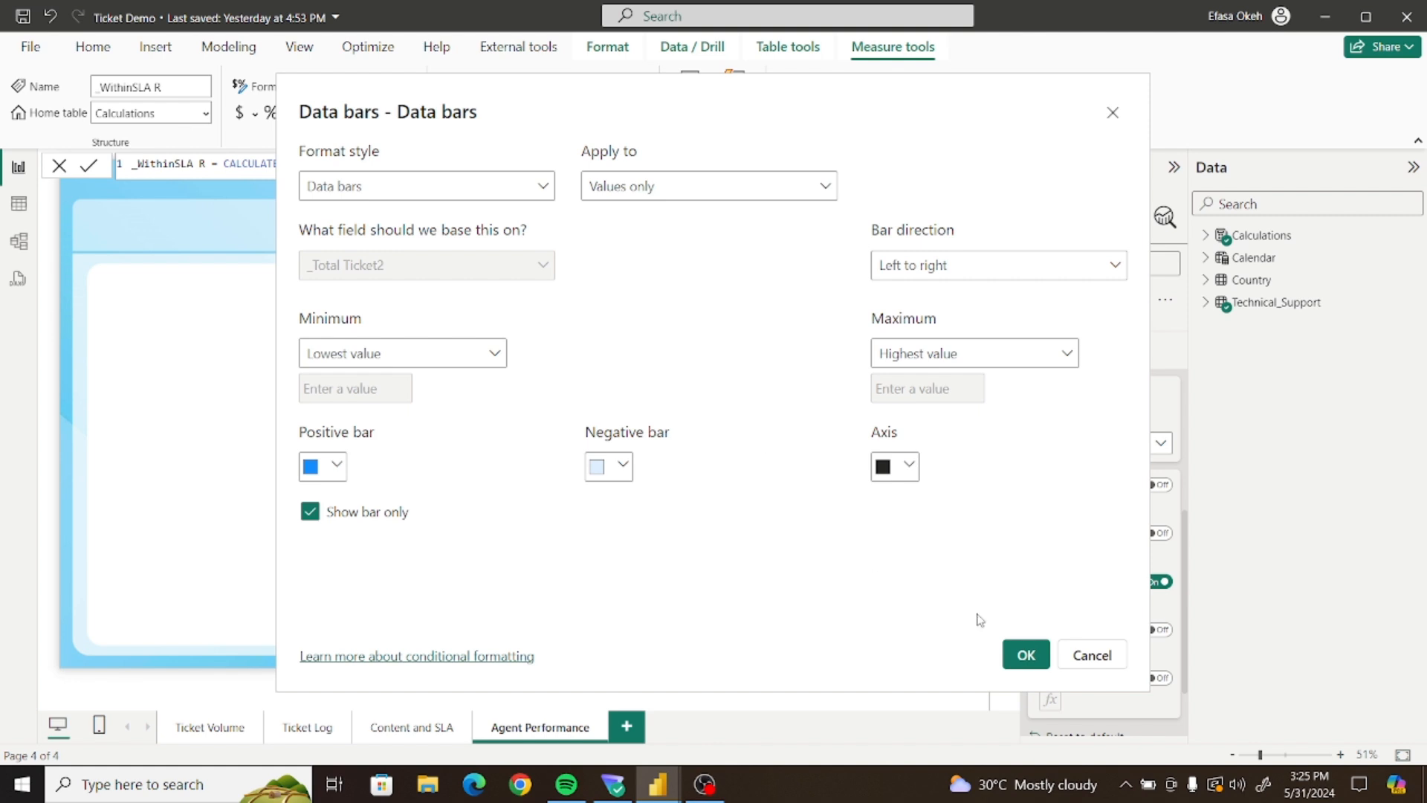
click(1021, 654)
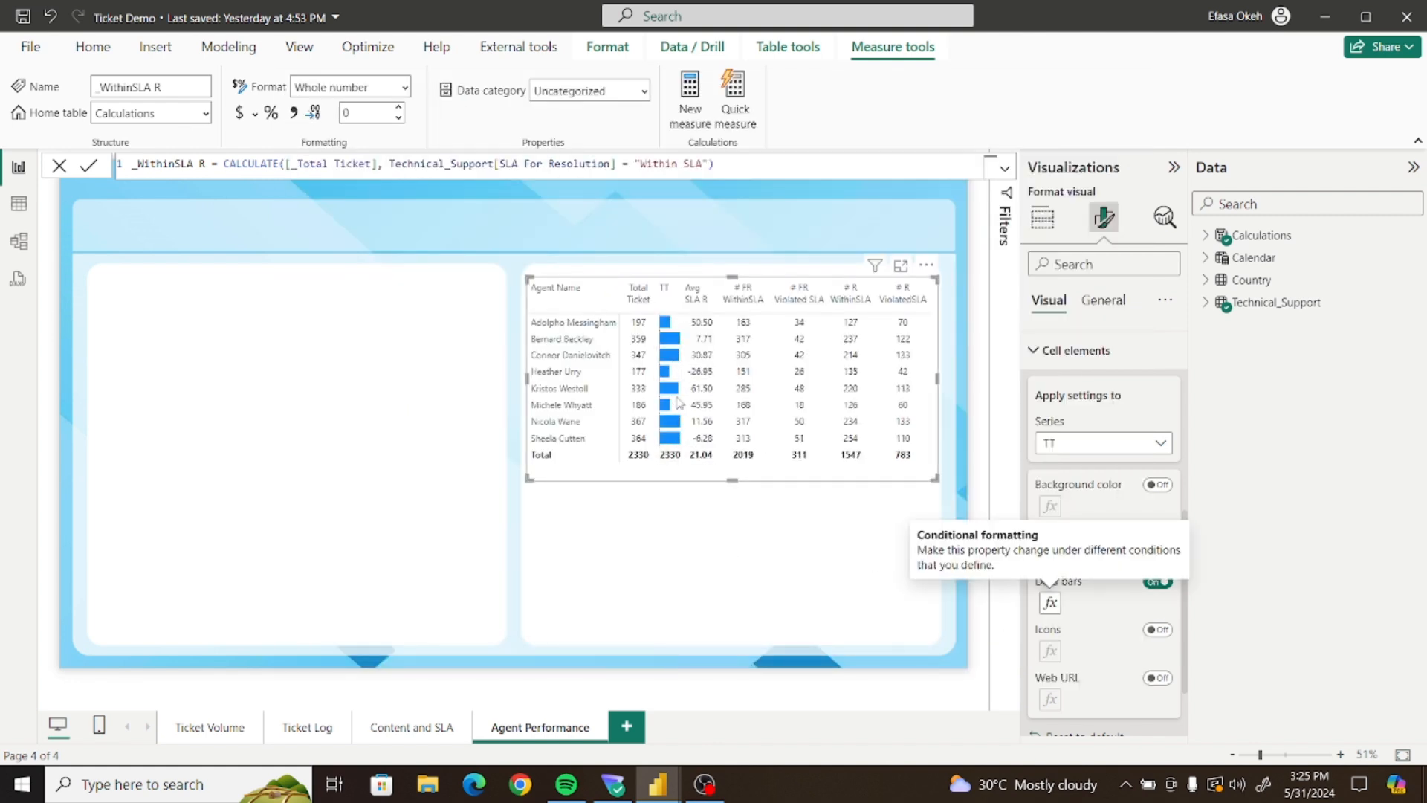
click(1037, 354)
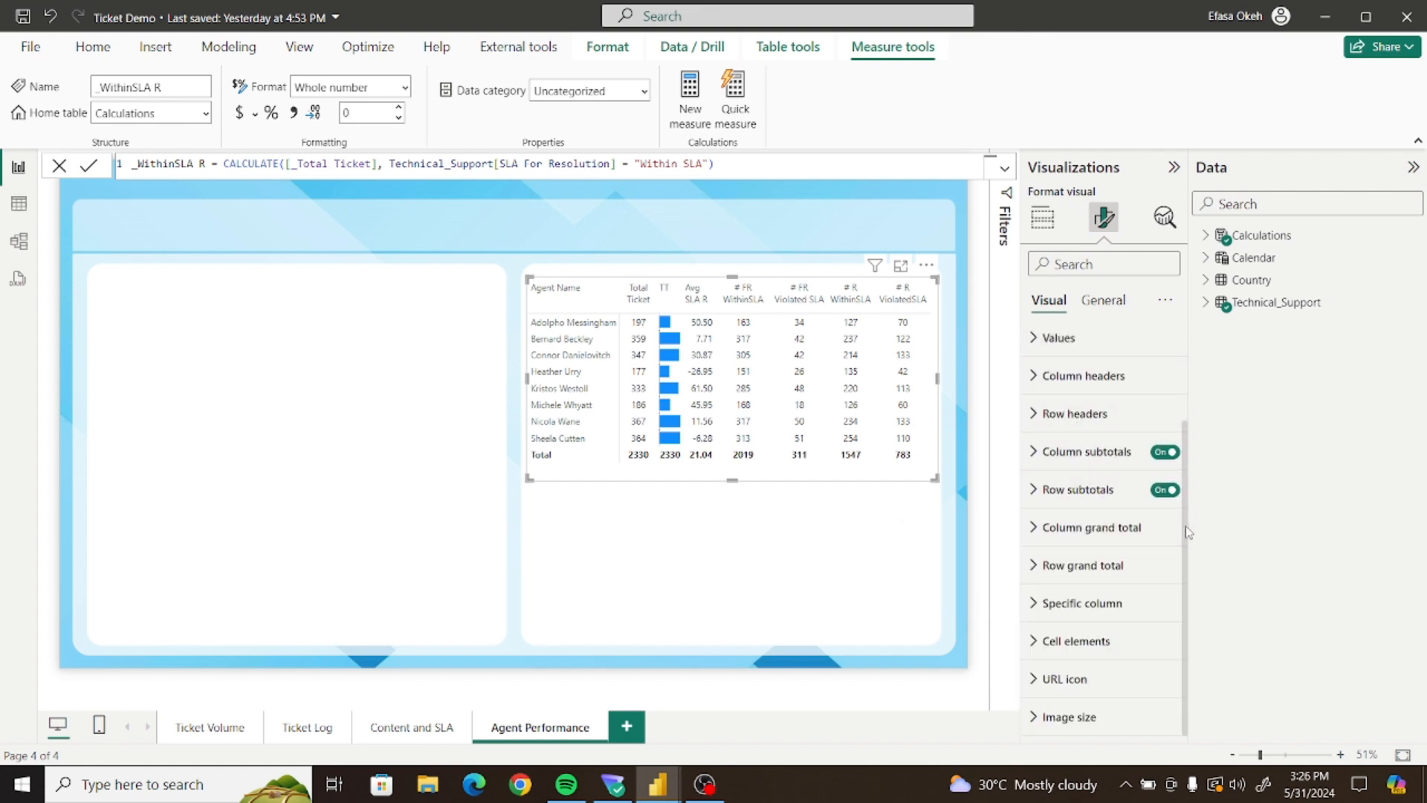
Limit the specific column formatting of the TT series to its header, excluding subtotals, total and values
scroll(1160, 525, up, 1)
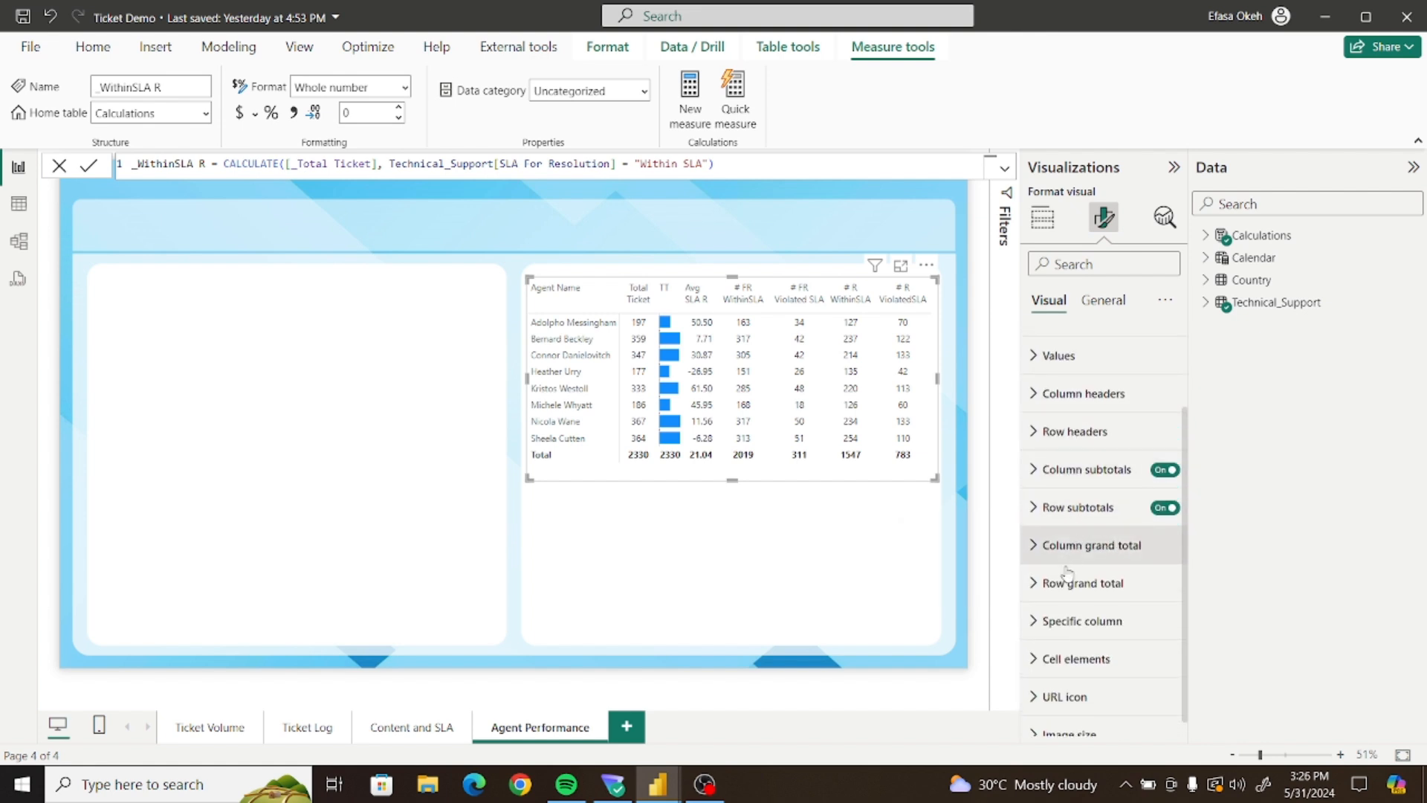
click(1046, 625)
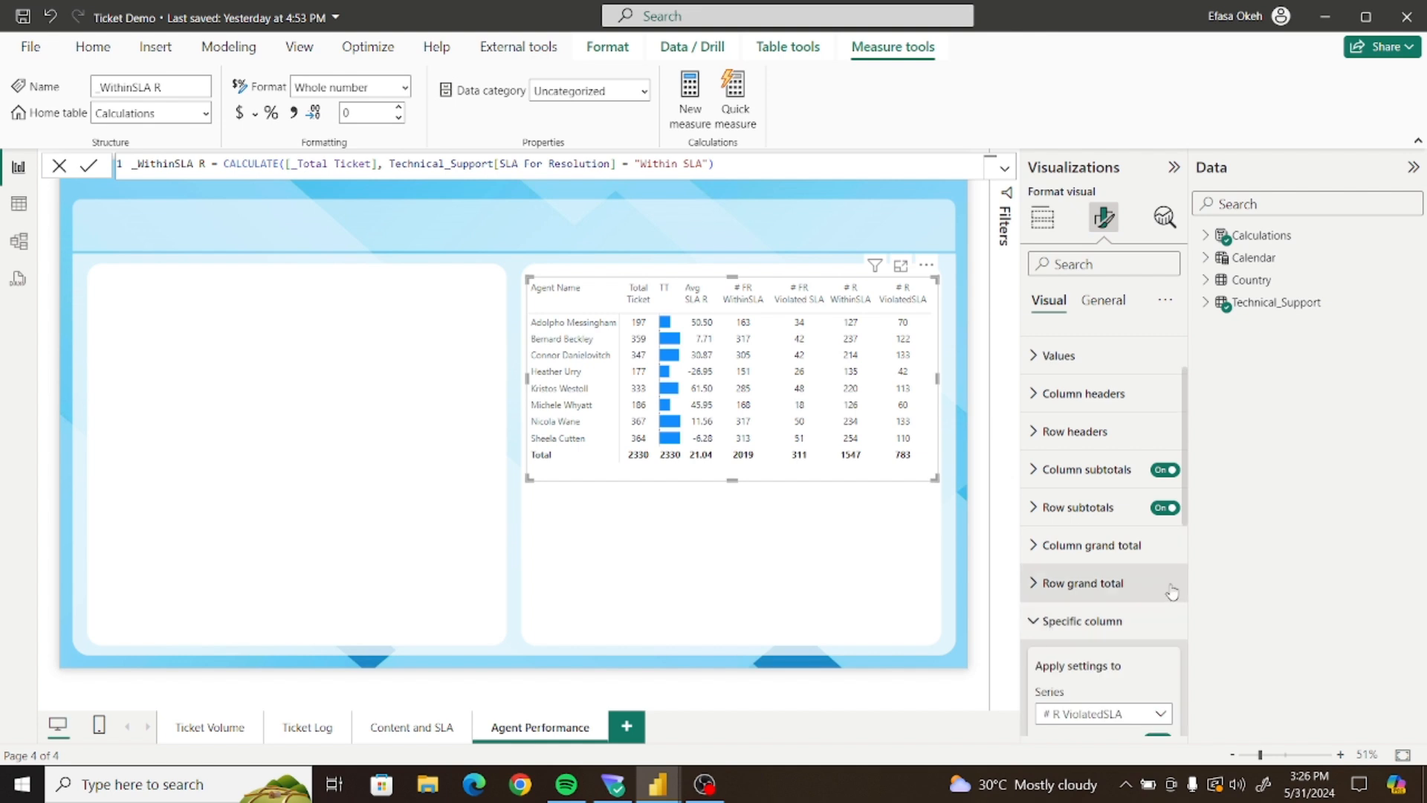
scroll(1138, 546, down, 5)
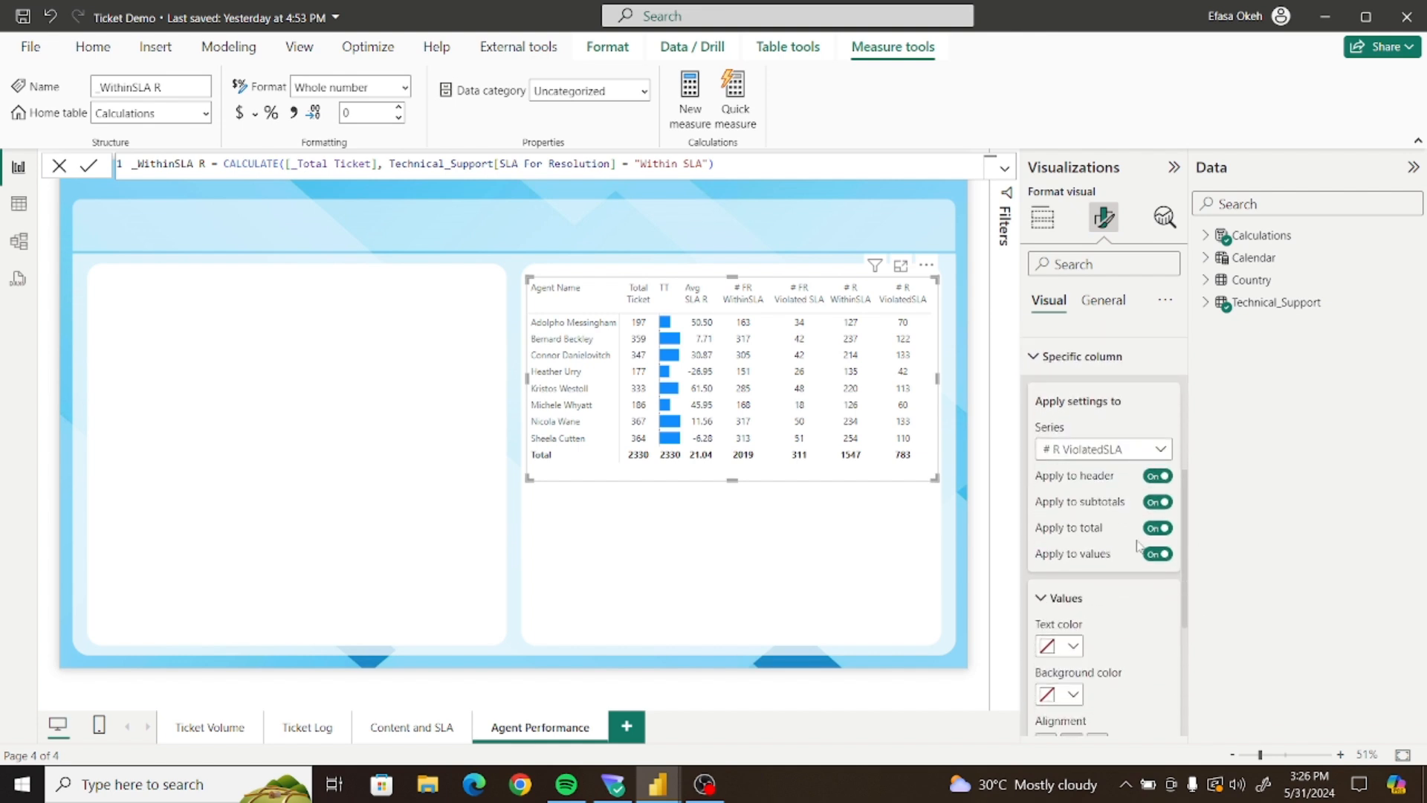
click(1090, 452)
click(1091, 501)
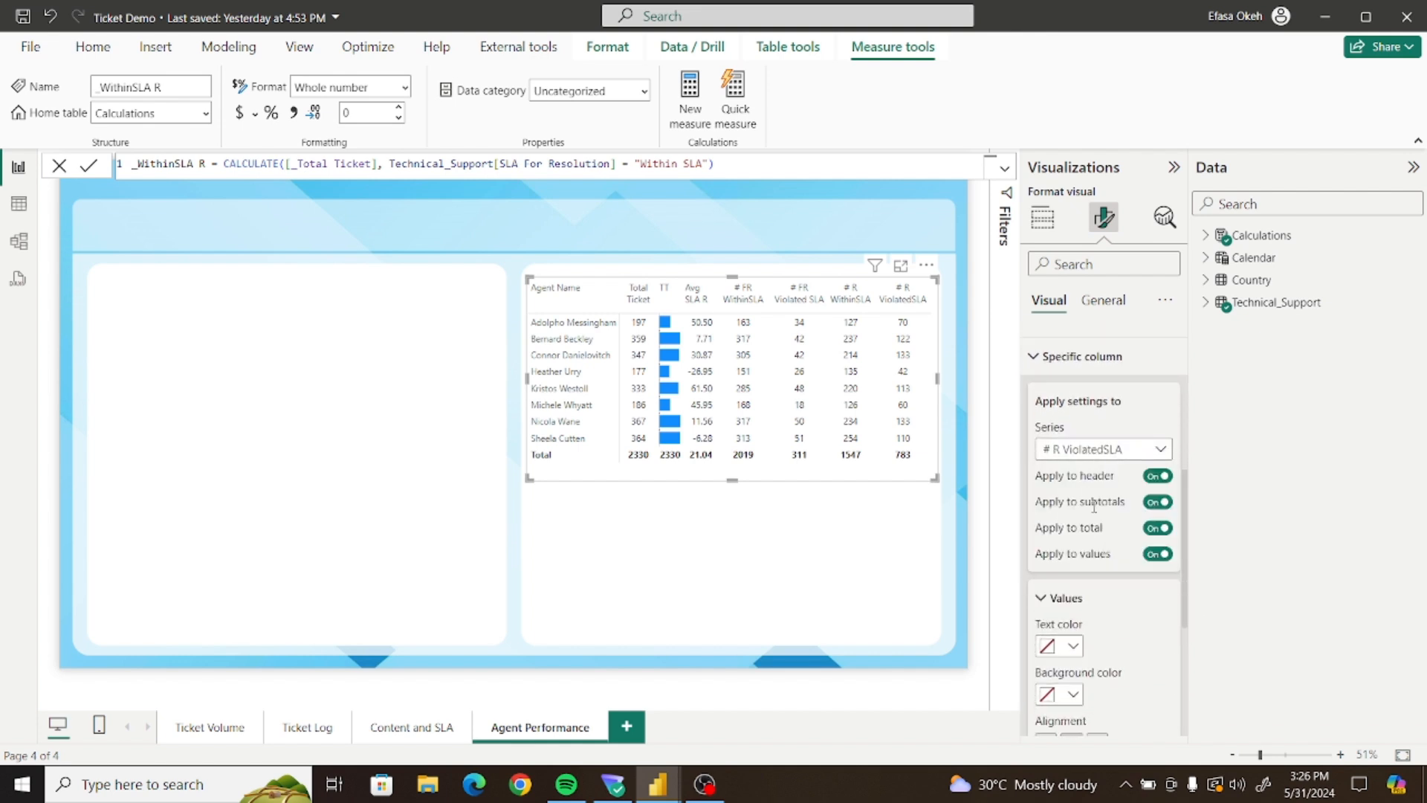
click(1153, 556)
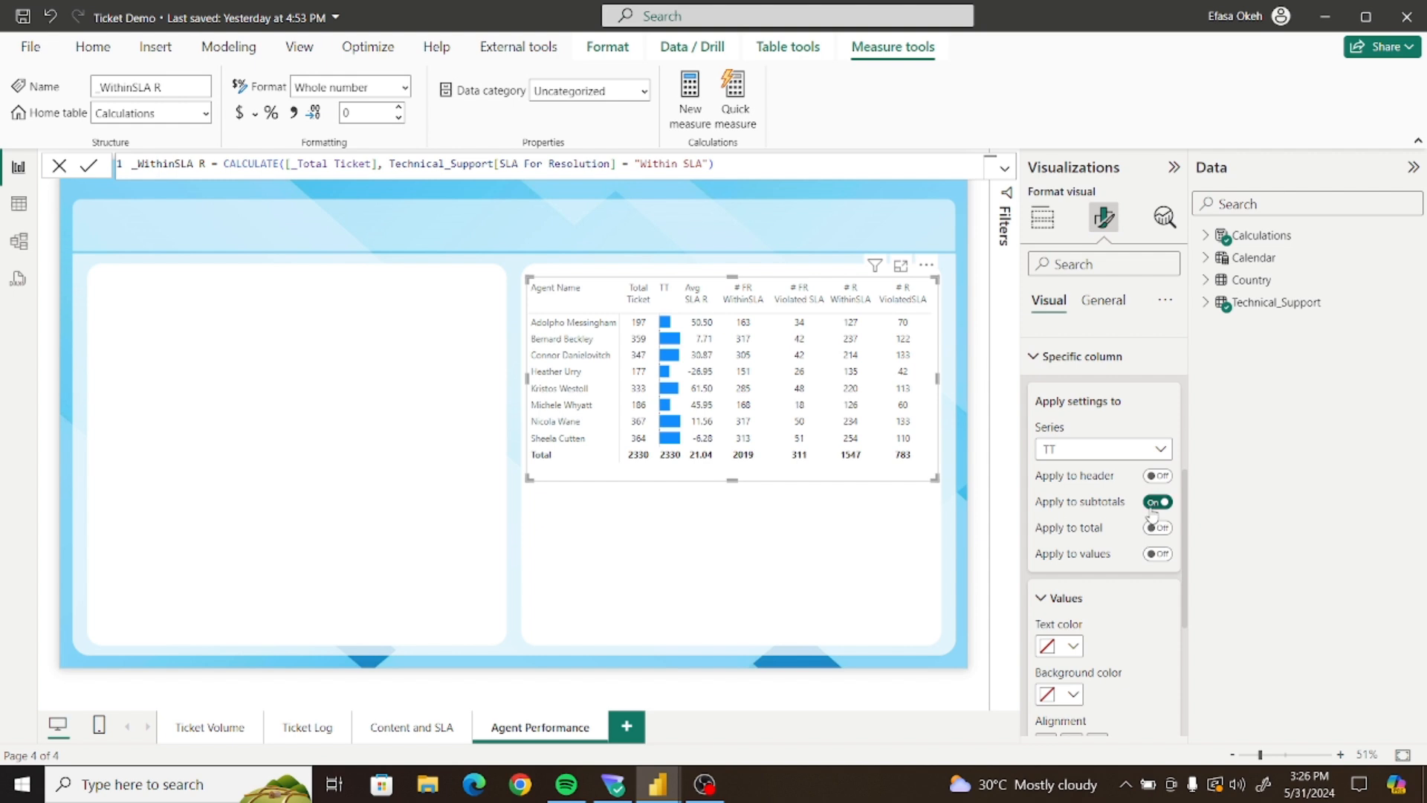
click(1158, 501)
click(1160, 476)
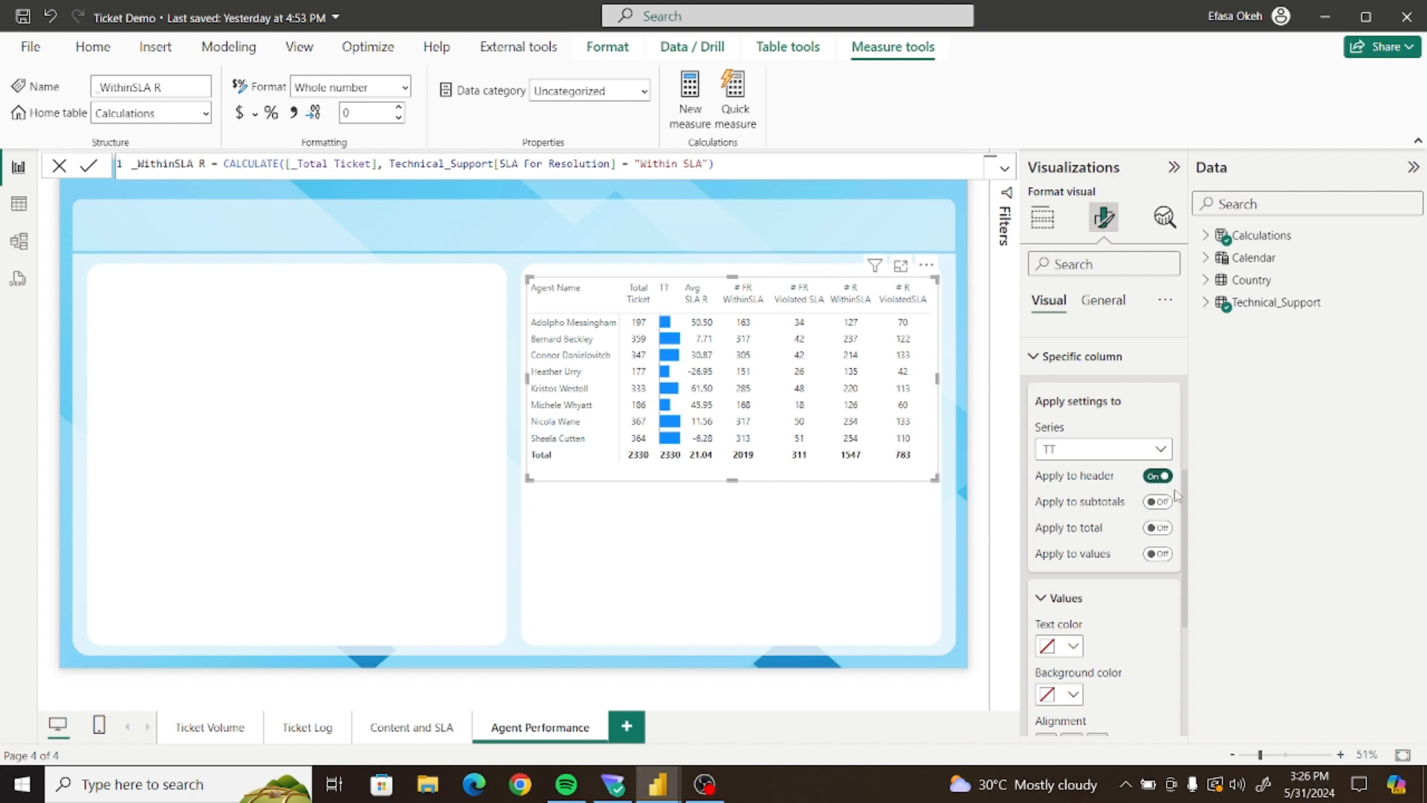
Set the TT column header's text color to white
drag(1184, 500, 1184, 571)
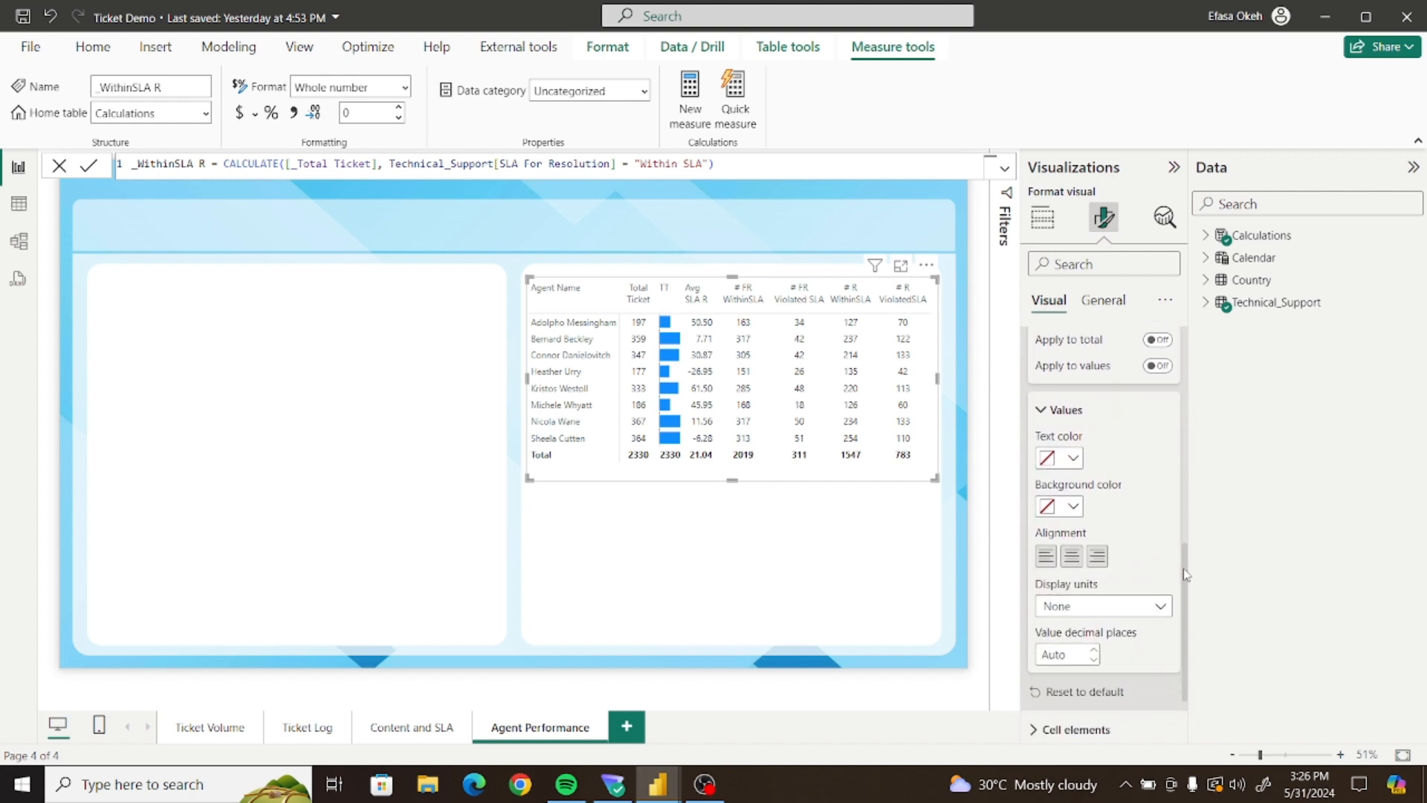
click(1072, 457)
click(1060, 377)
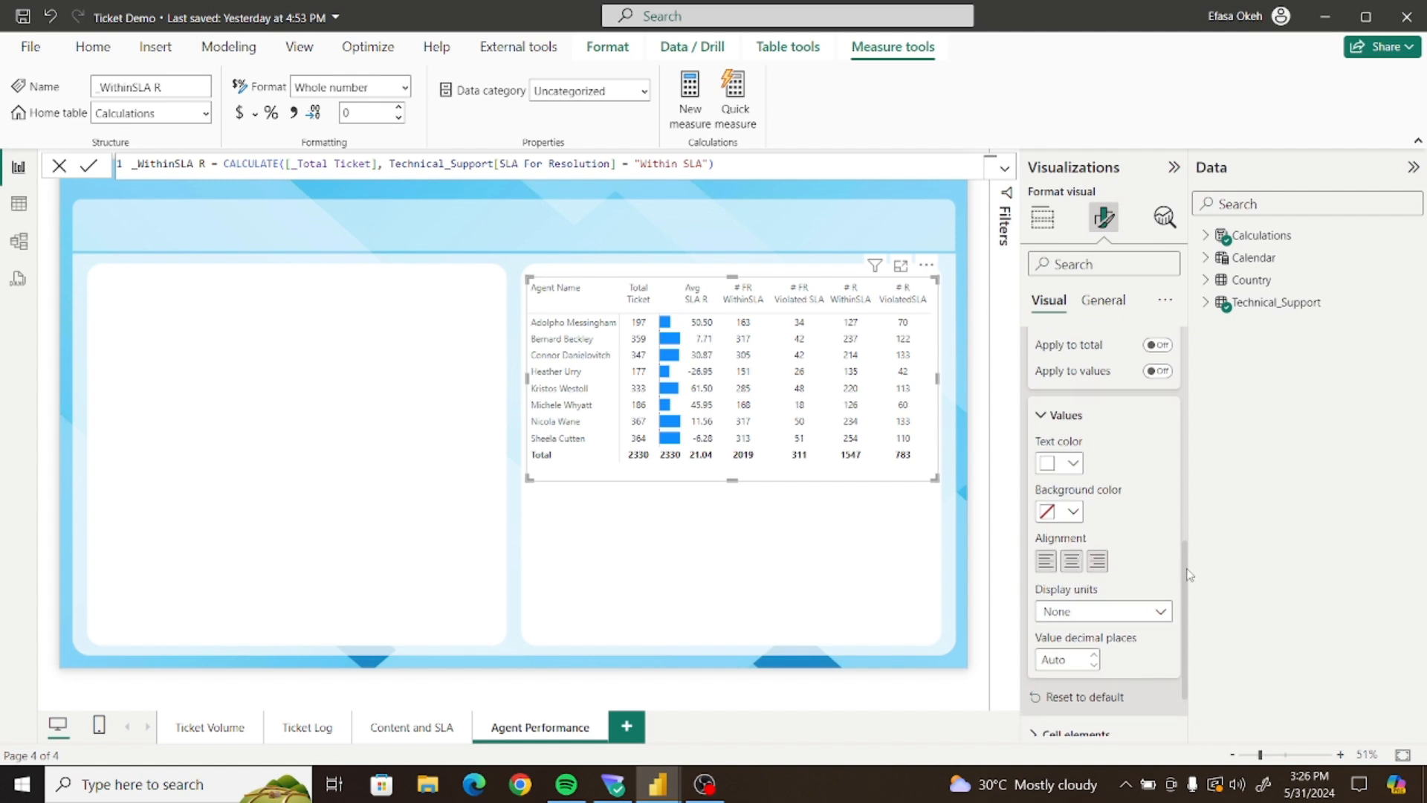
scroll(1101, 535, up, 5)
click(1037, 535)
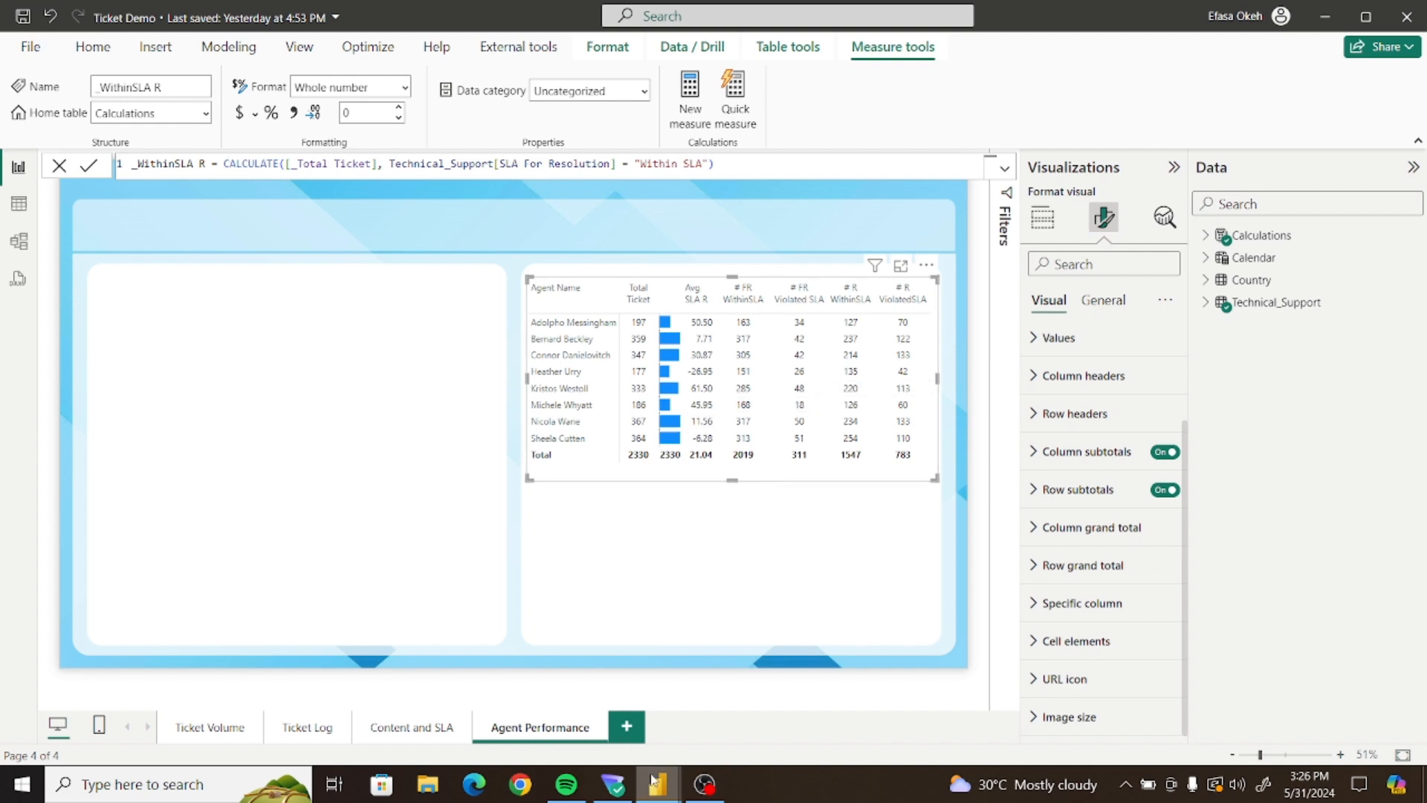
Switch to the Ticket Analysis report and open the background color rules for the agent matrix's Avg SLA R mins series
mouse_move(657, 785)
click(575, 724)
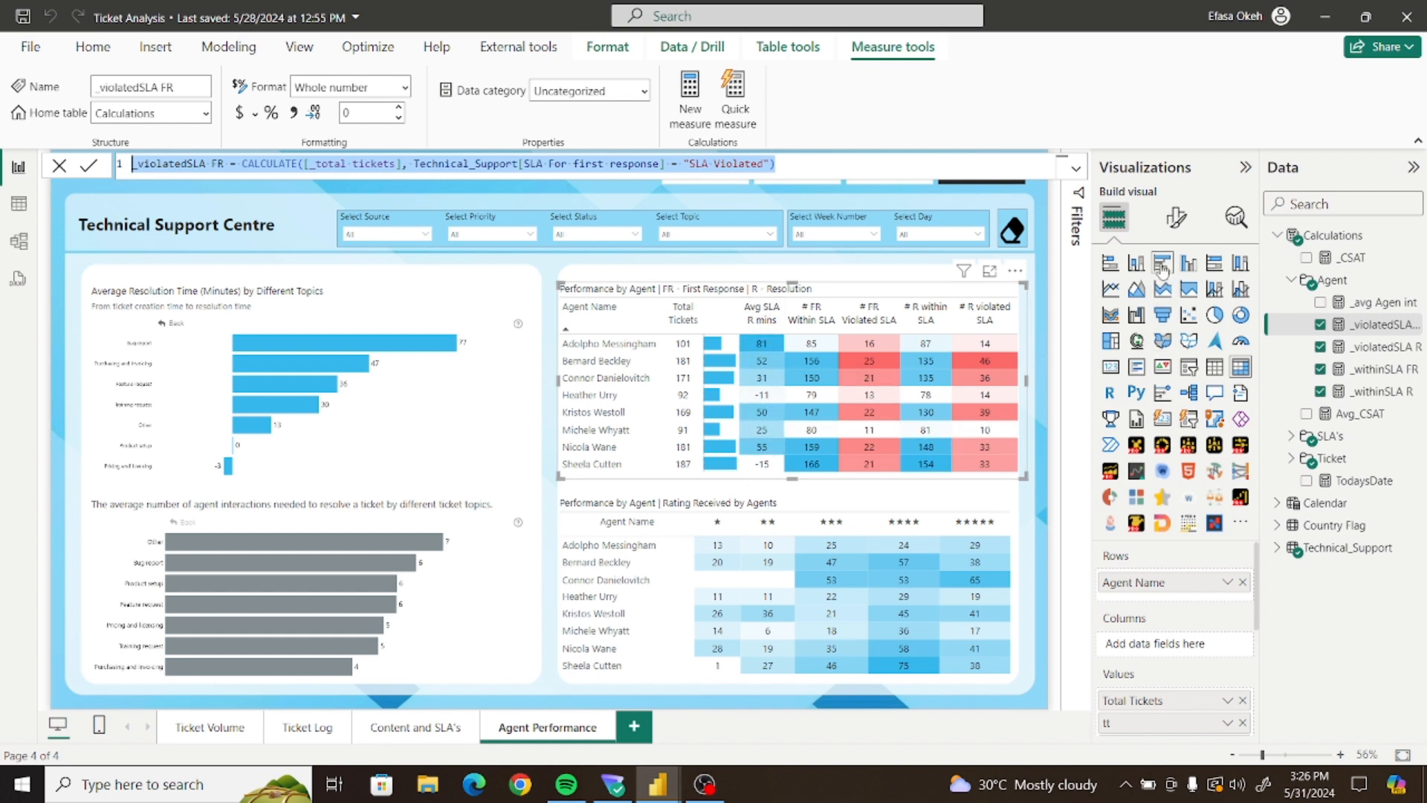
click(1176, 217)
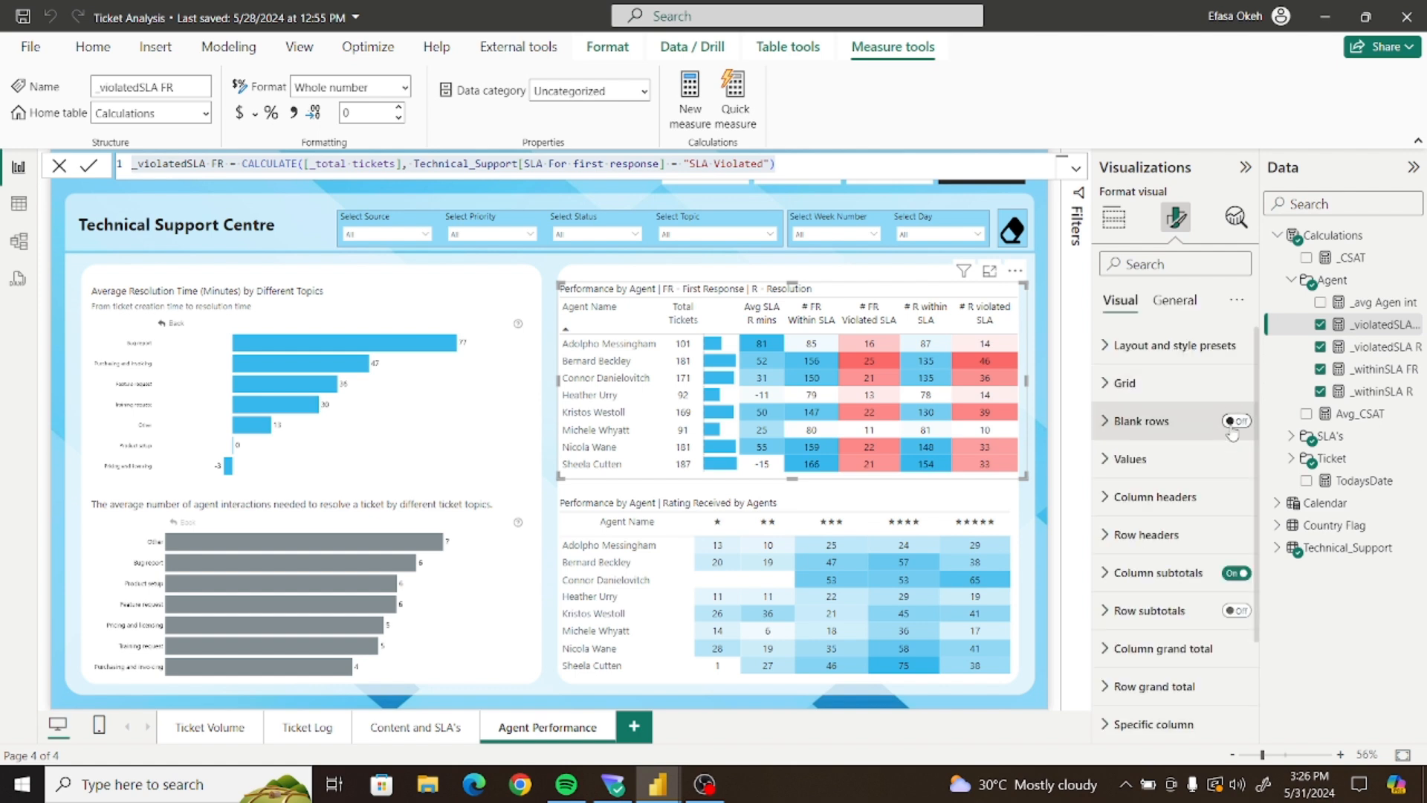
drag(1255, 387, 1266, 539)
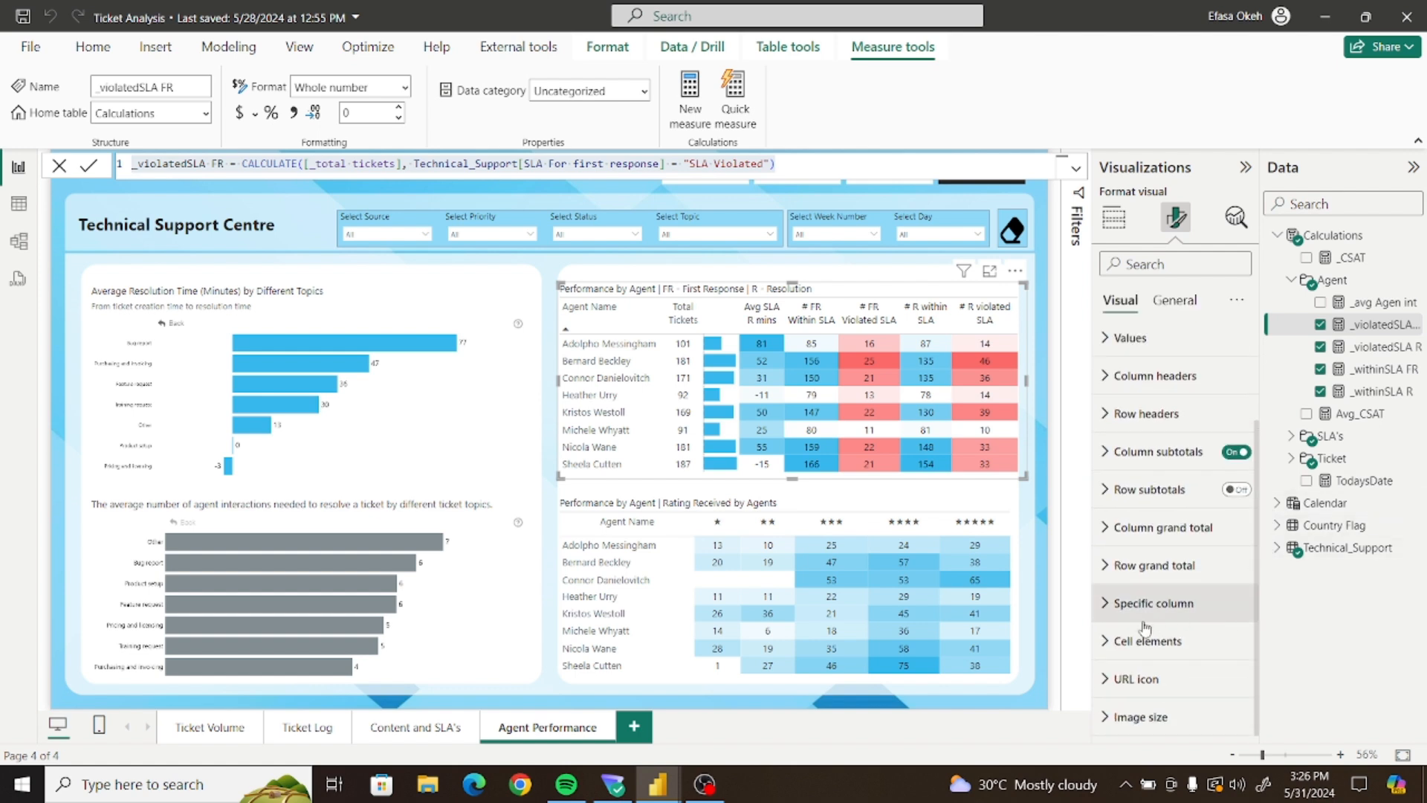
click(1232, 636)
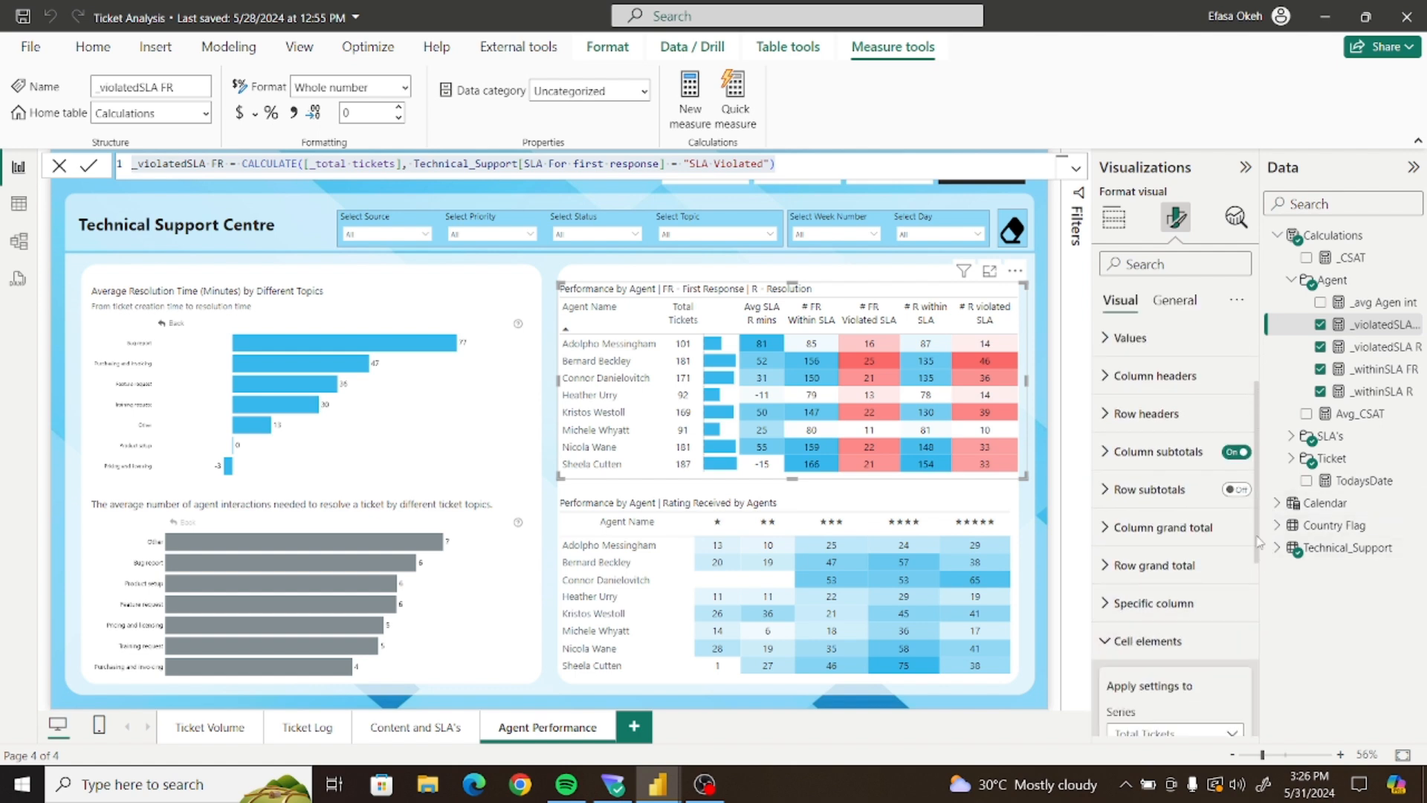
drag(1261, 528, 1262, 665)
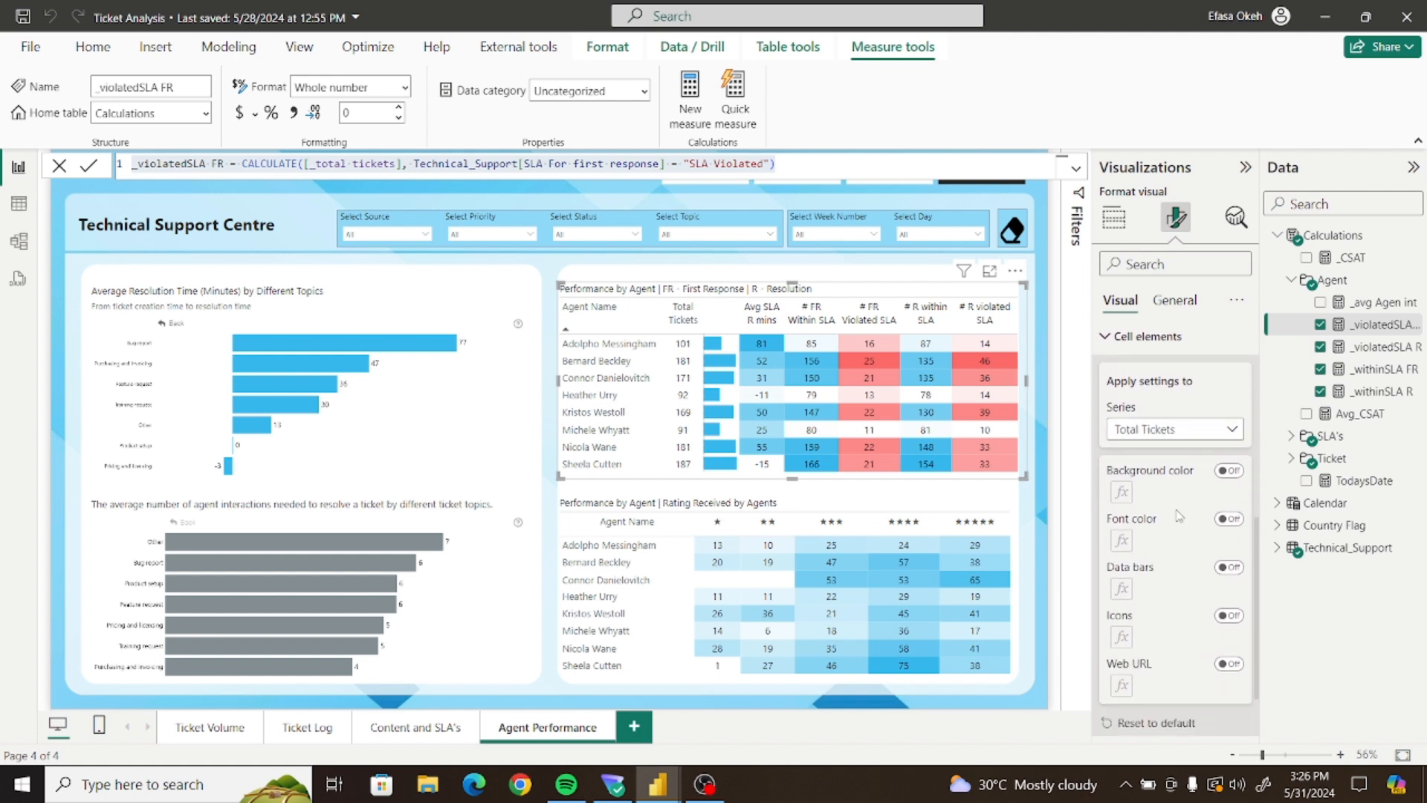
click(1151, 439)
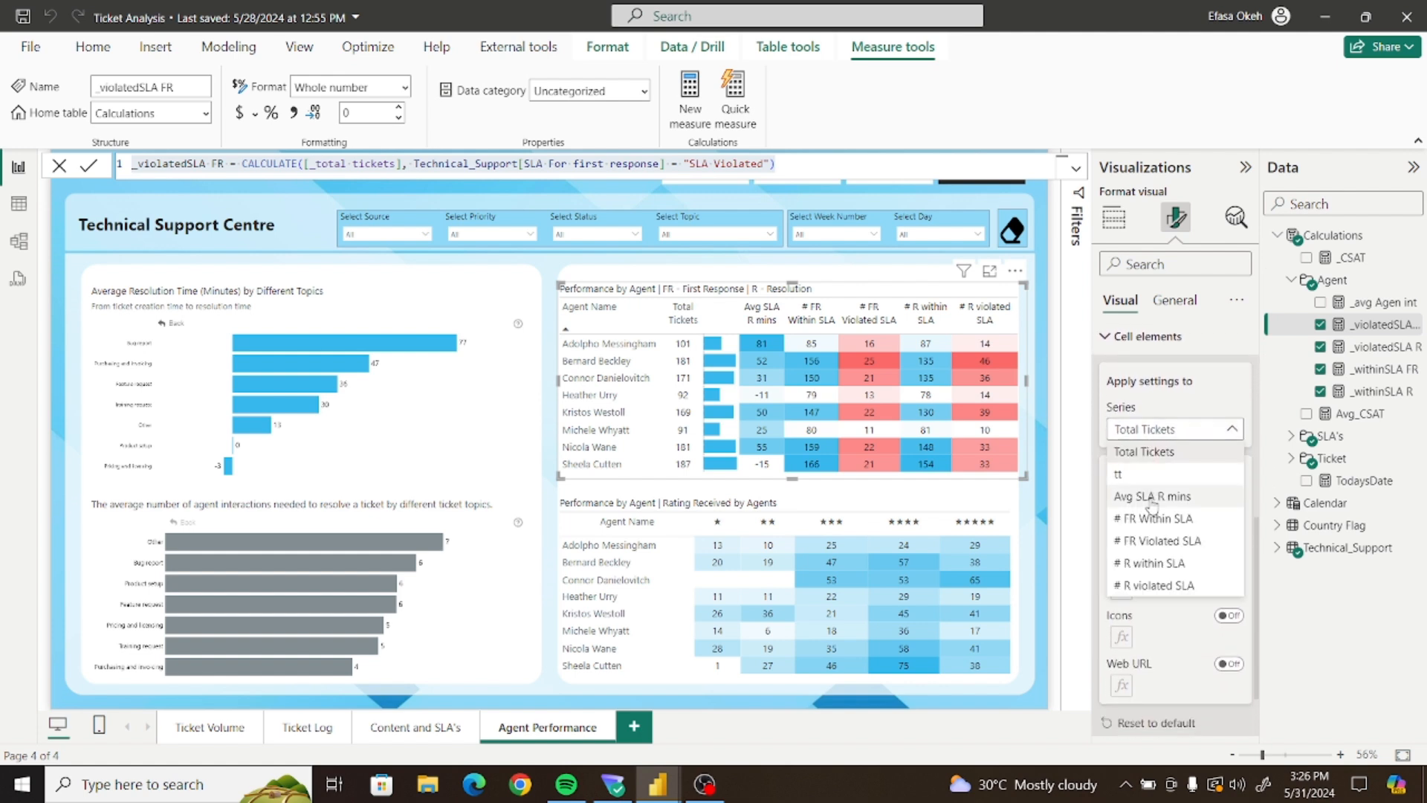
click(1151, 496)
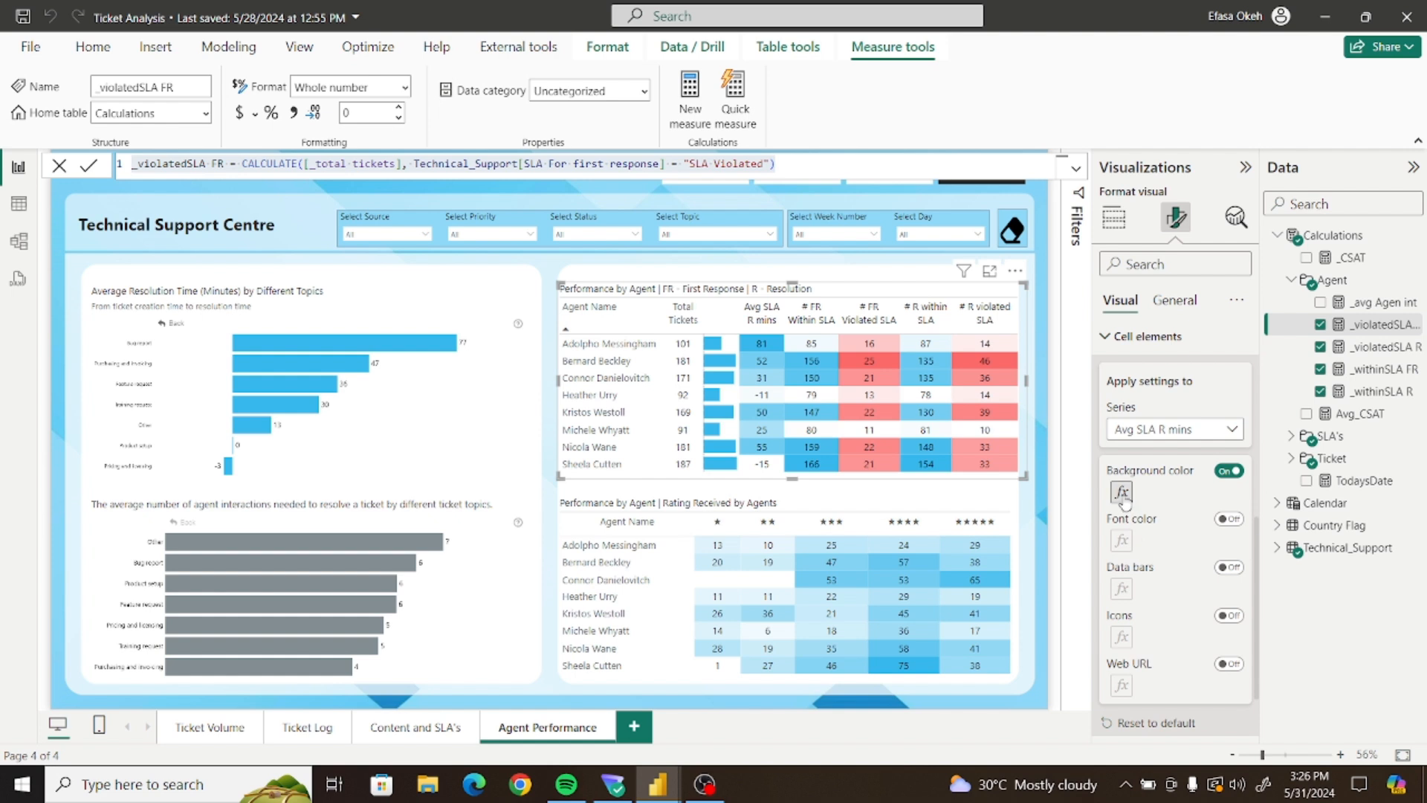
click(1122, 495)
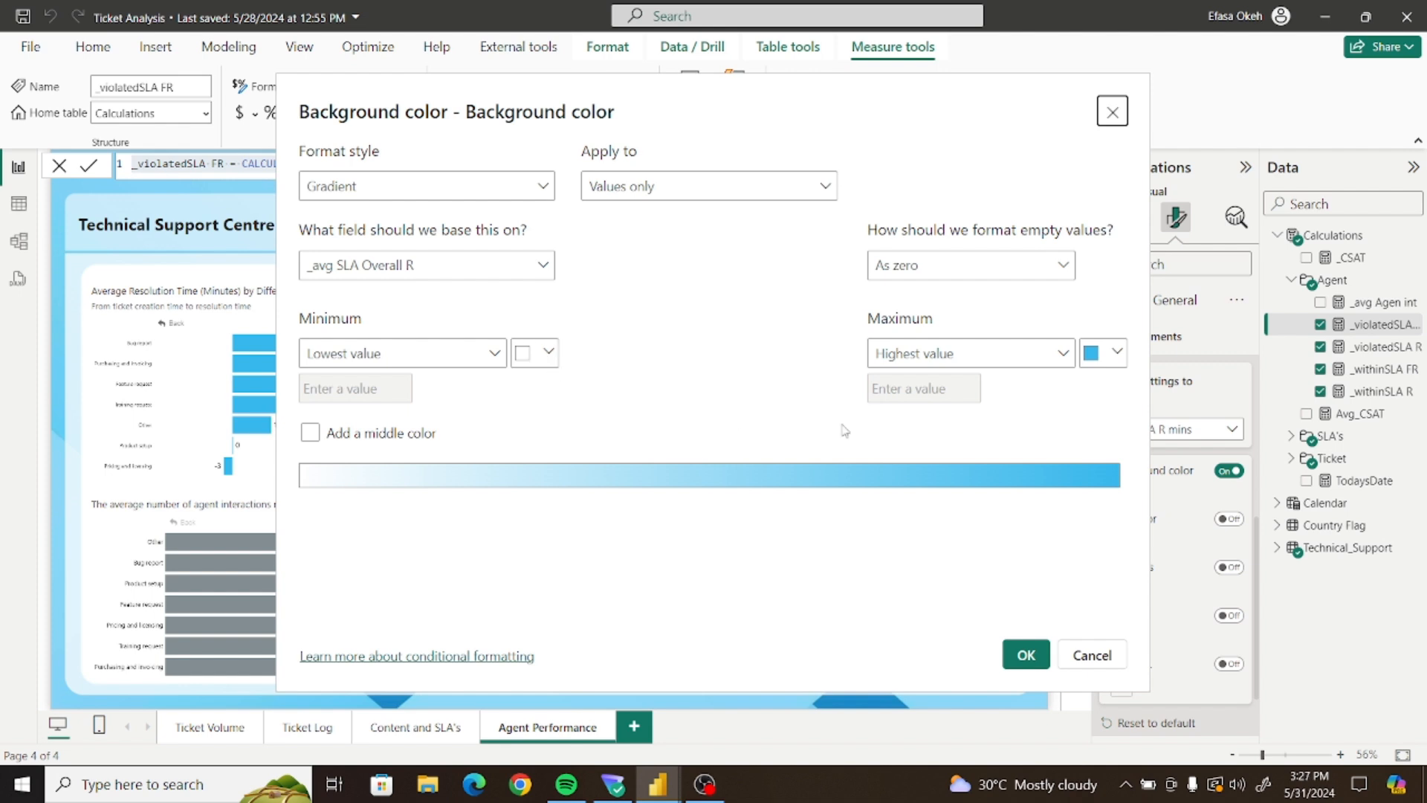
Copy the hex code #37B8EC of the gradient's maximum color and leave the background color rules unchanged
click(1119, 352)
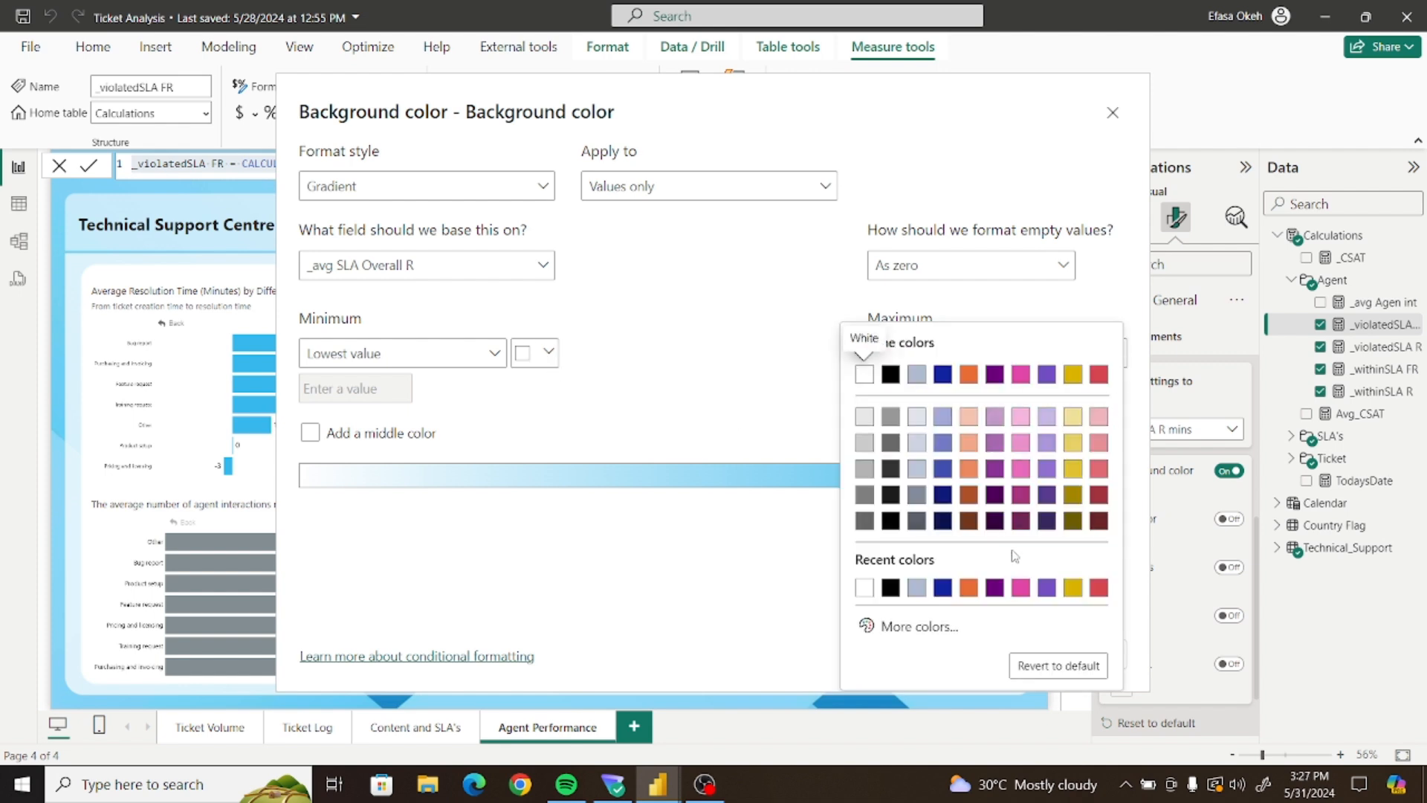
click(928, 634)
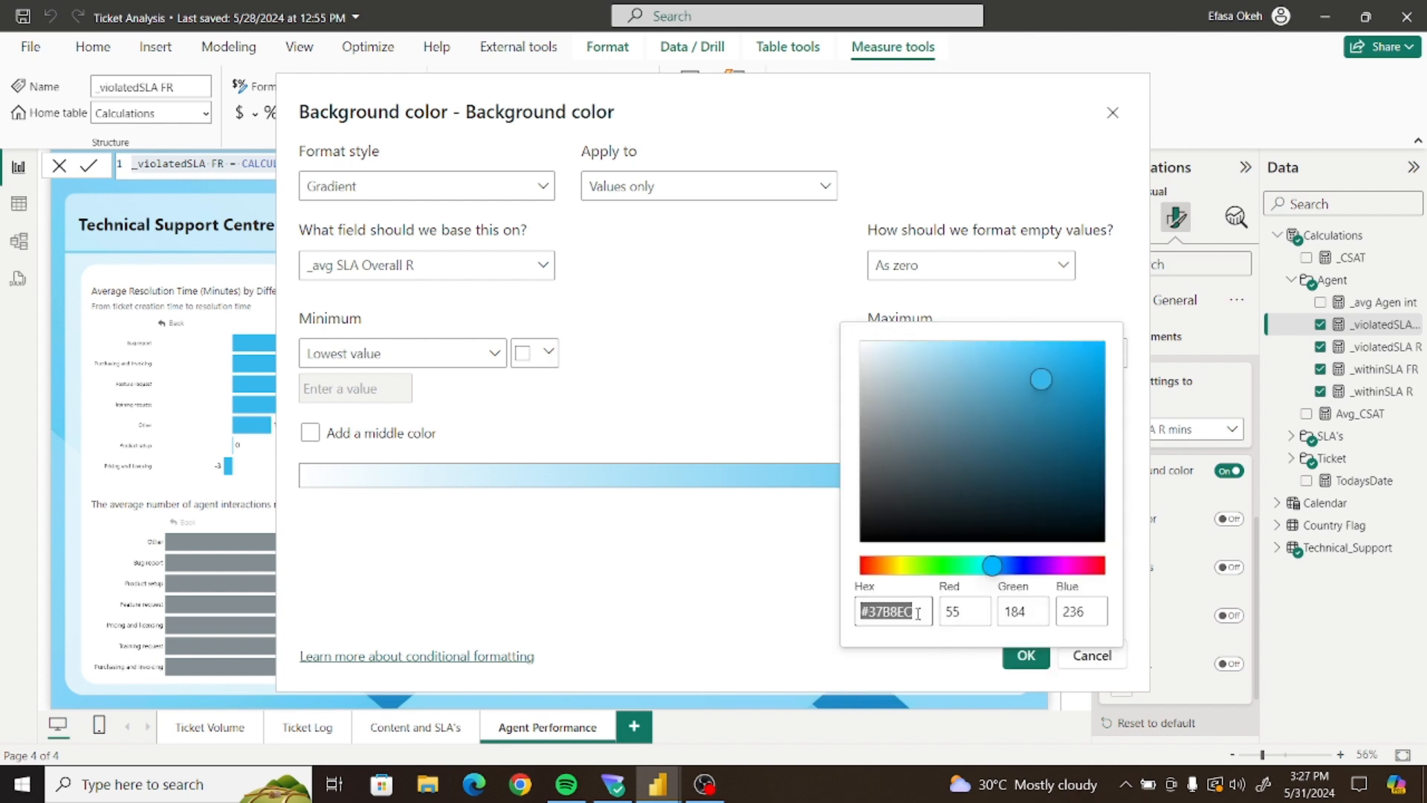
drag(918, 613, 853, 618)
key(ctrl+c)
click(727, 570)
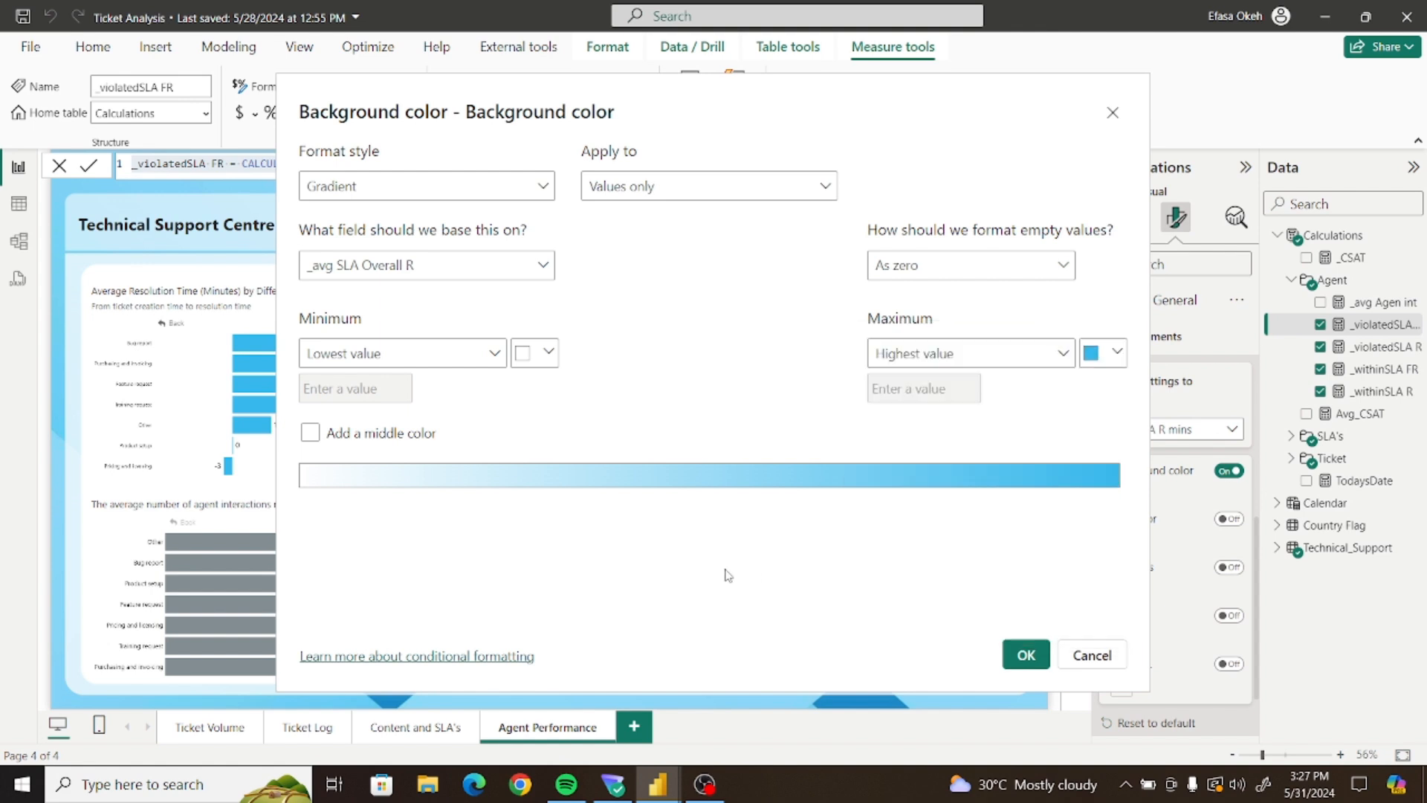
click(1084, 661)
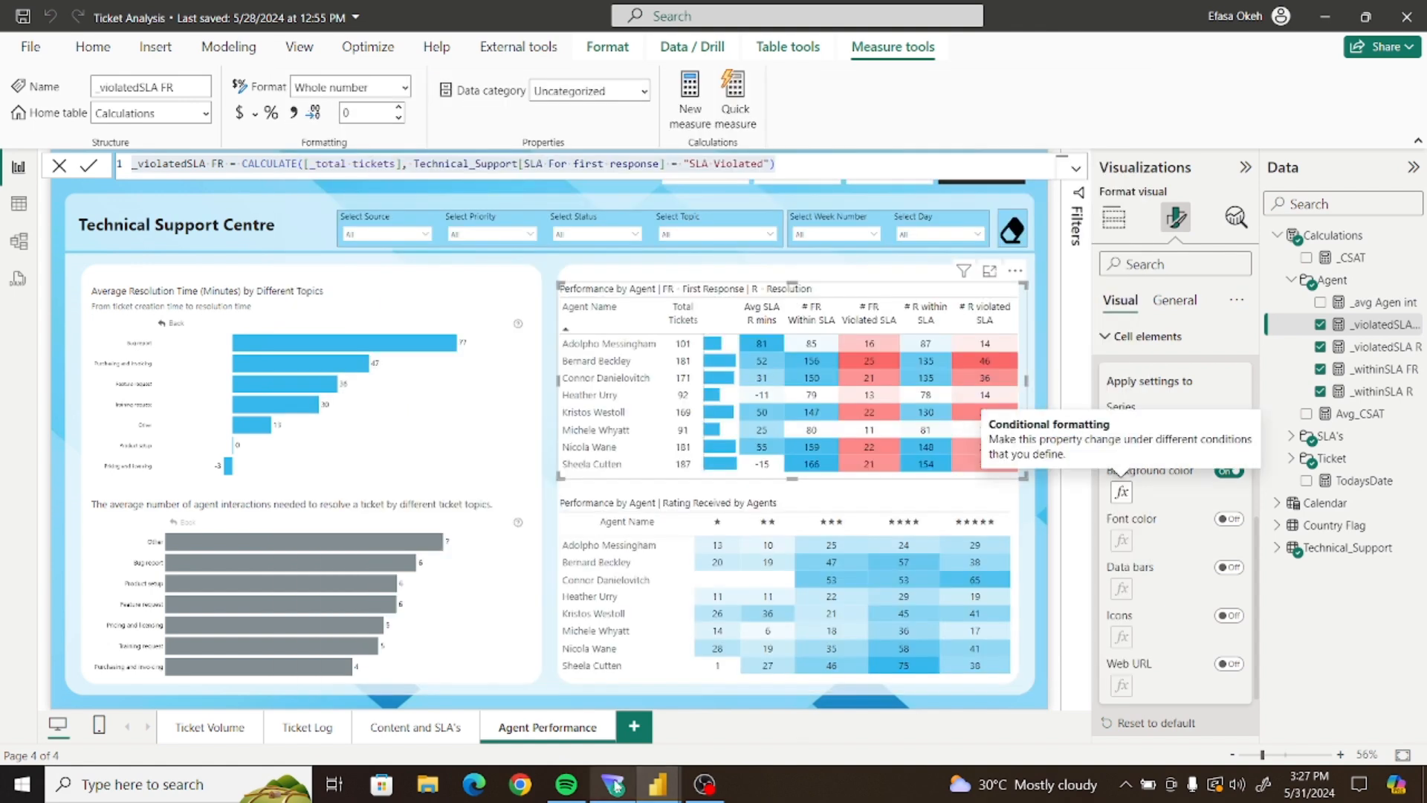
Return to the Ticket Demo report and turn on background color for the matrix's Avg SLA R series
mouse_move(657, 785)
click(751, 710)
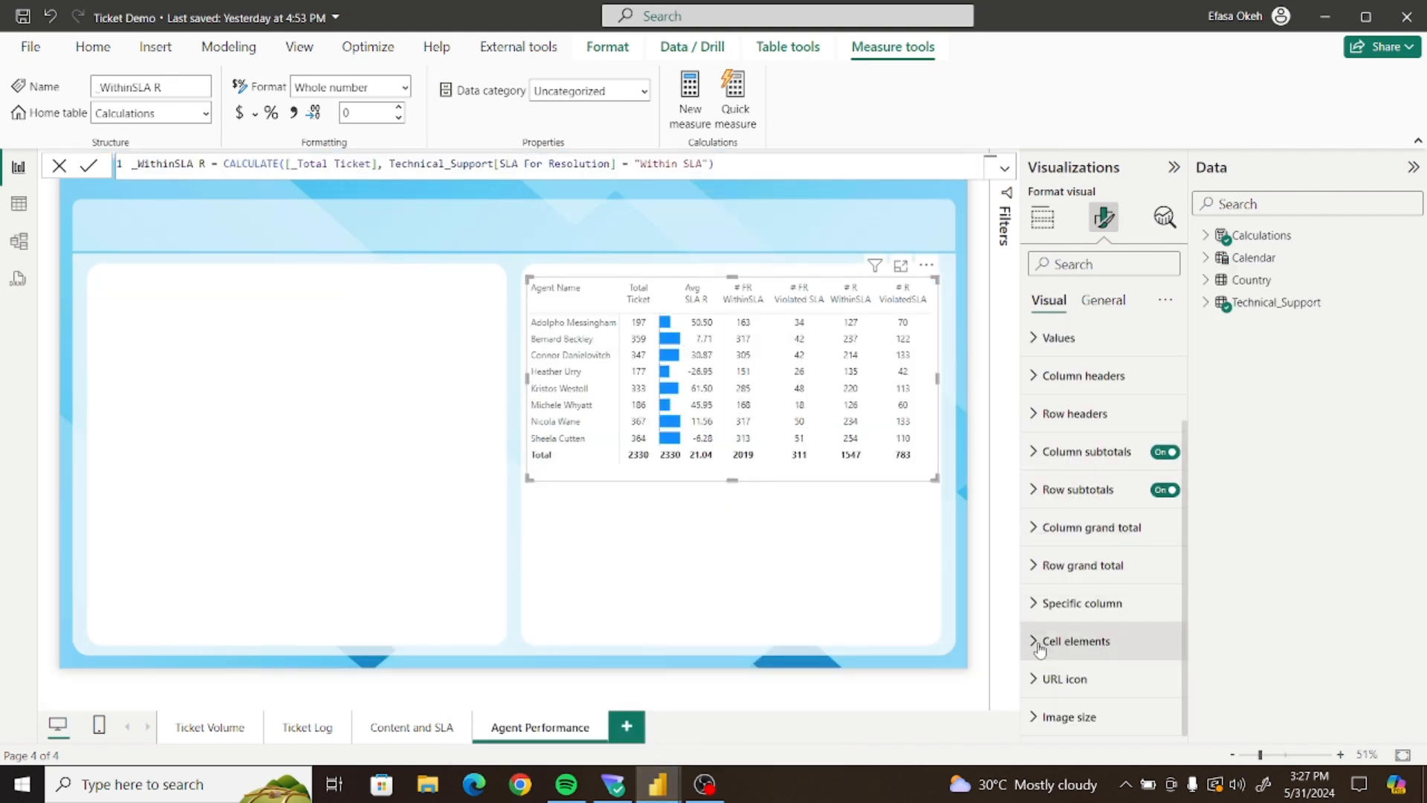
click(1145, 641)
scroll(1185, 557, down, 5)
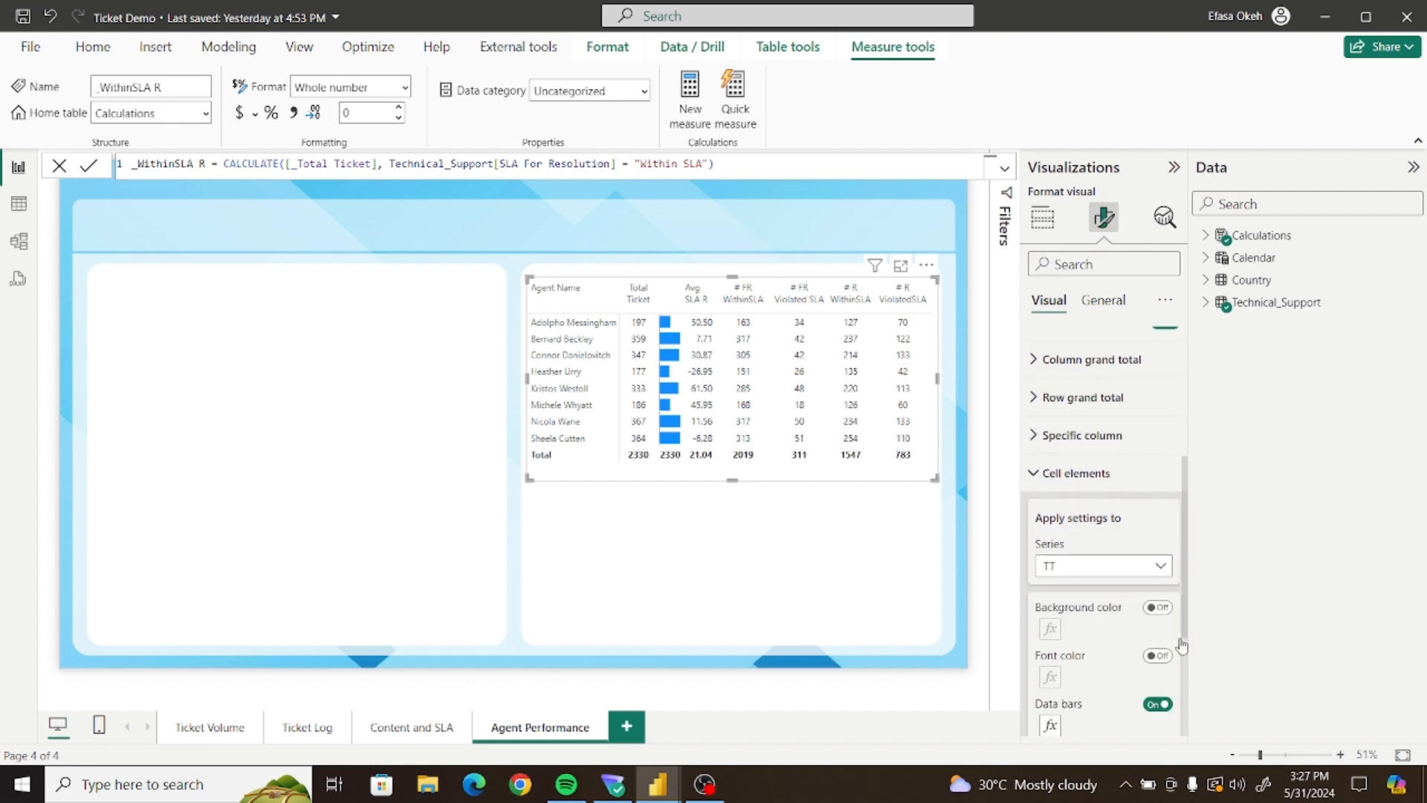
click(1074, 446)
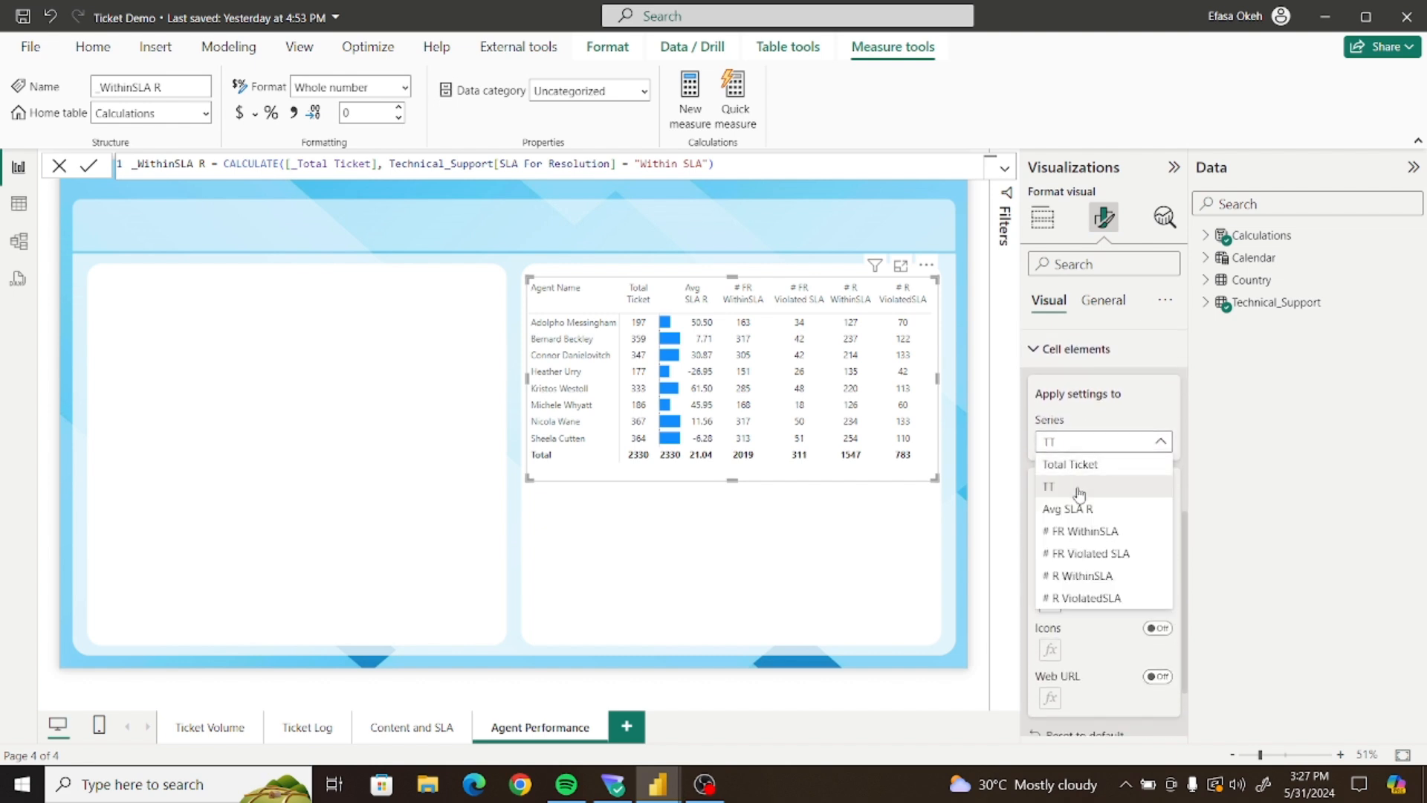
click(1079, 518)
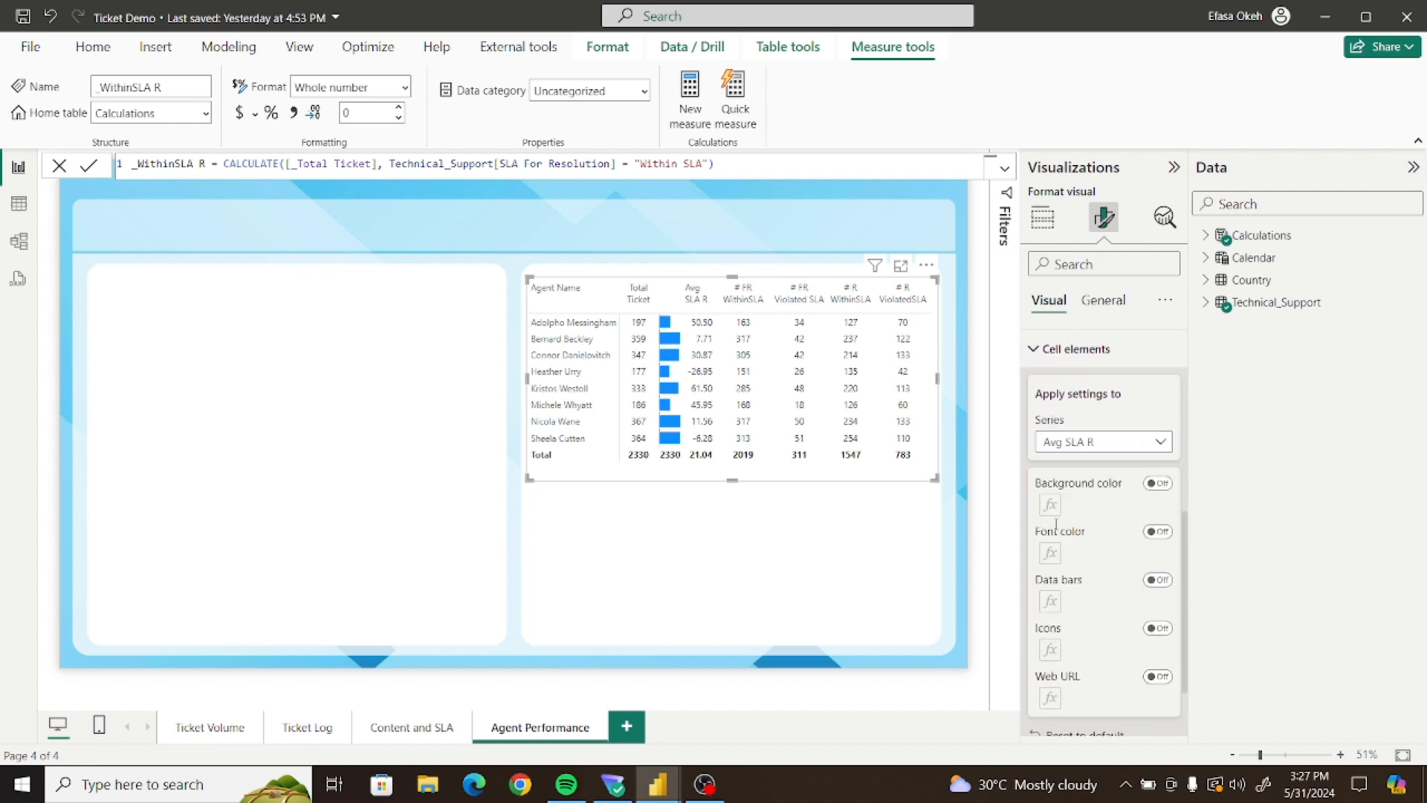
click(1157, 483)
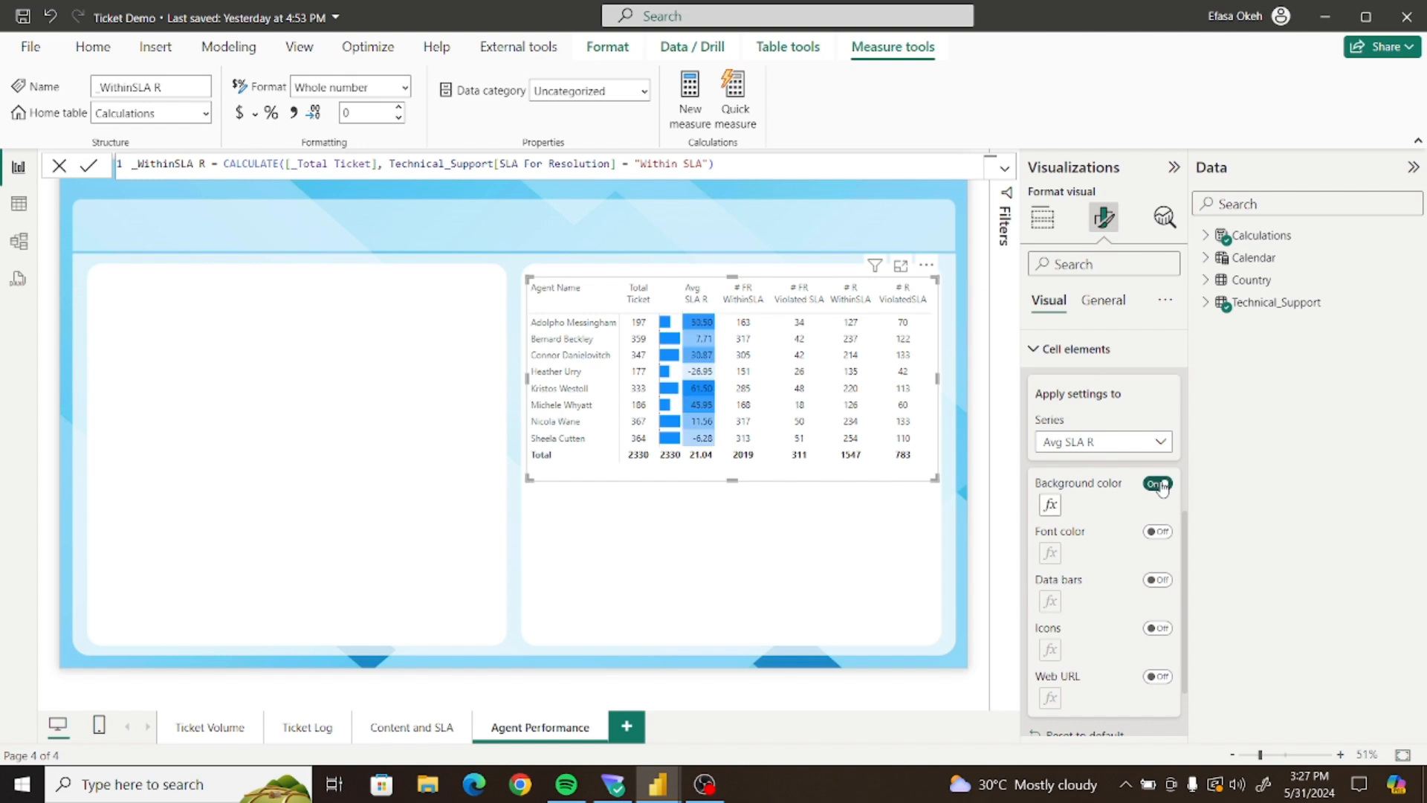
Set the Avg SLA R background gradient to run from white at the lowest value to #37B8EC at the highest value
click(1050, 506)
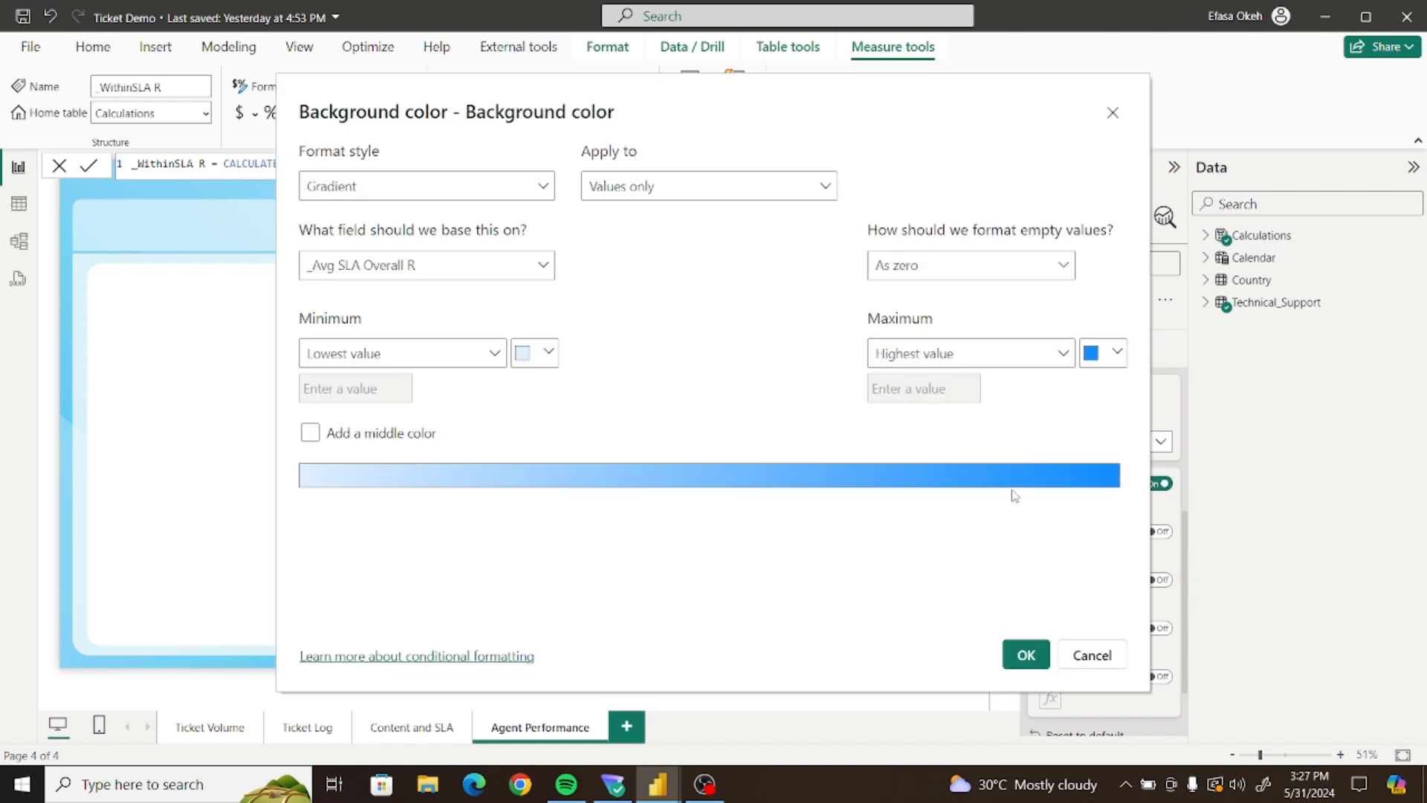
click(549, 352)
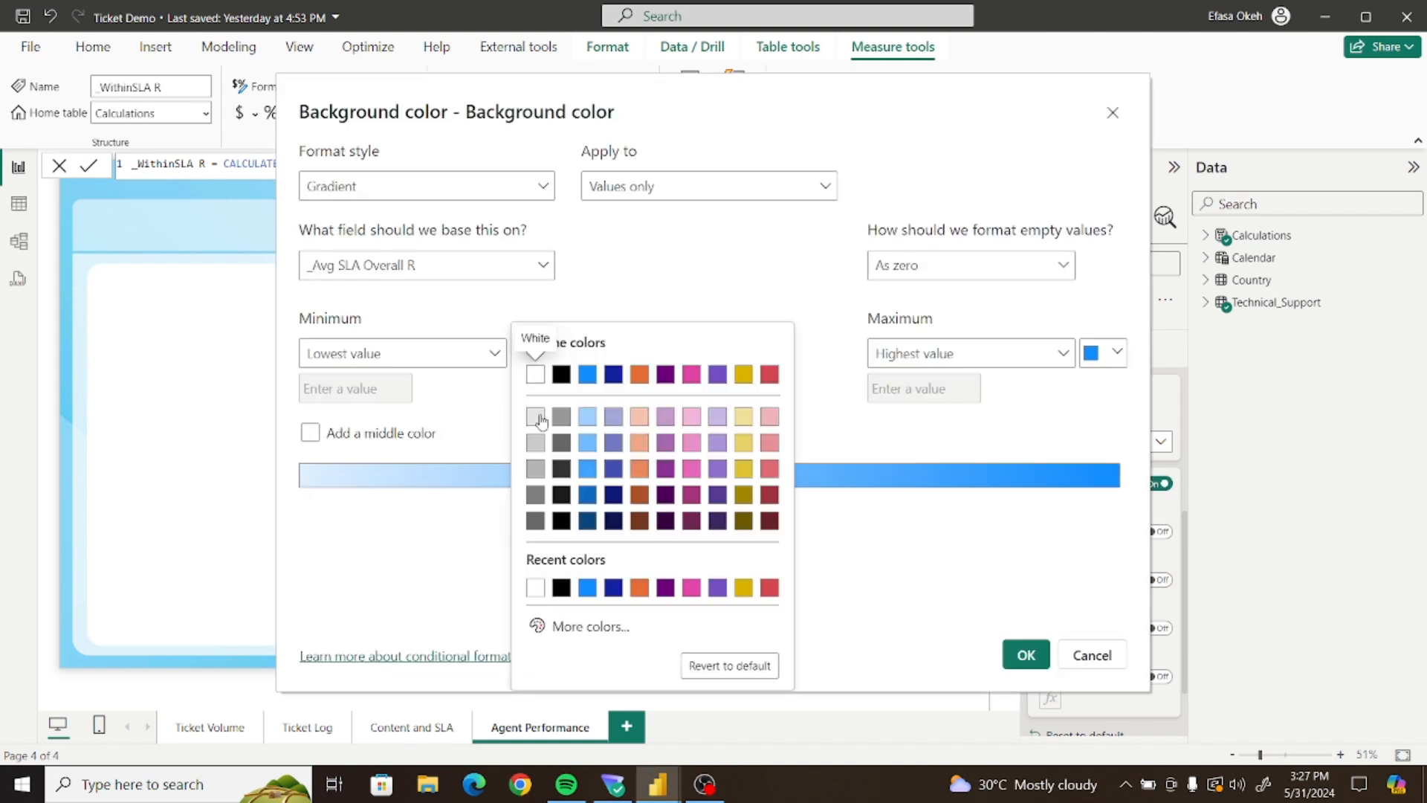
click(533, 378)
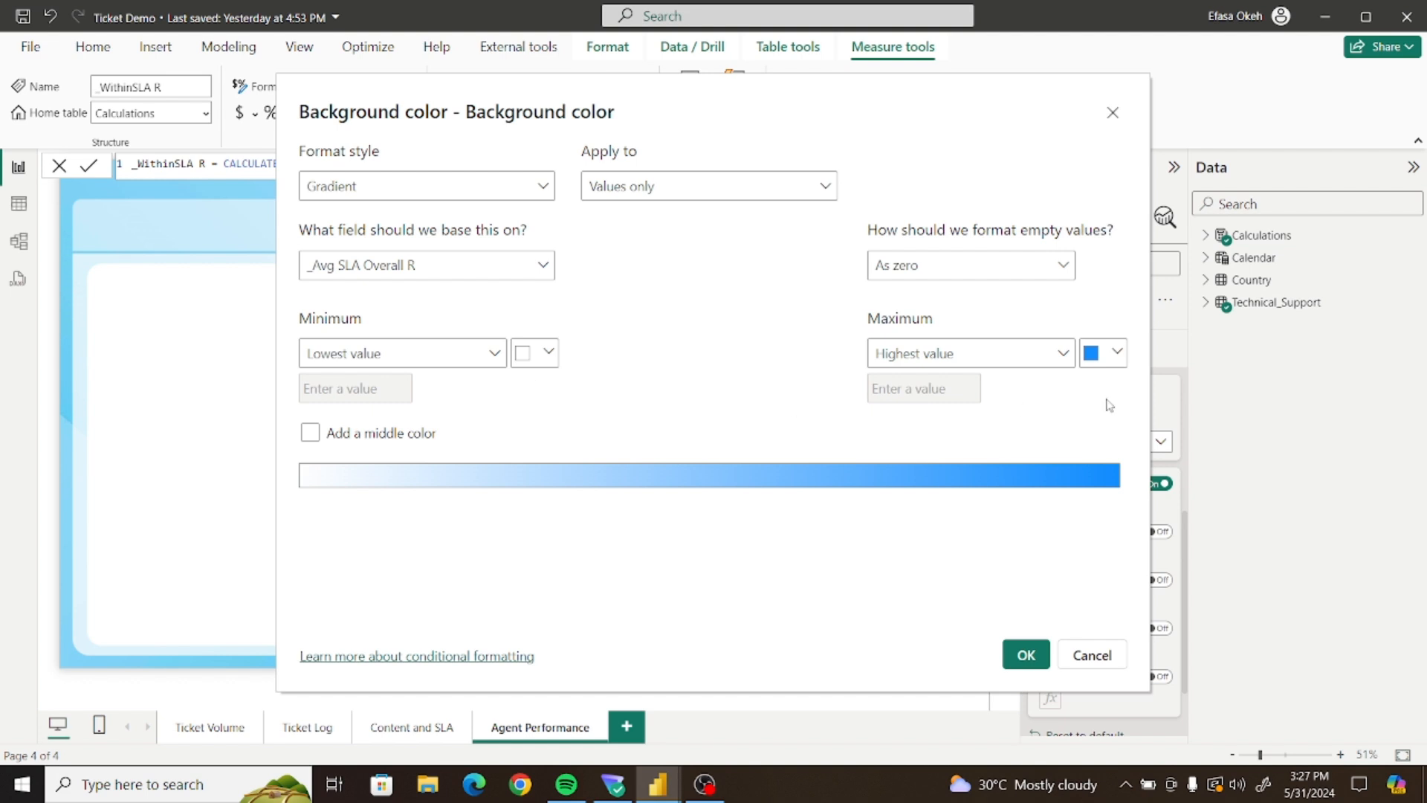
click(1117, 353)
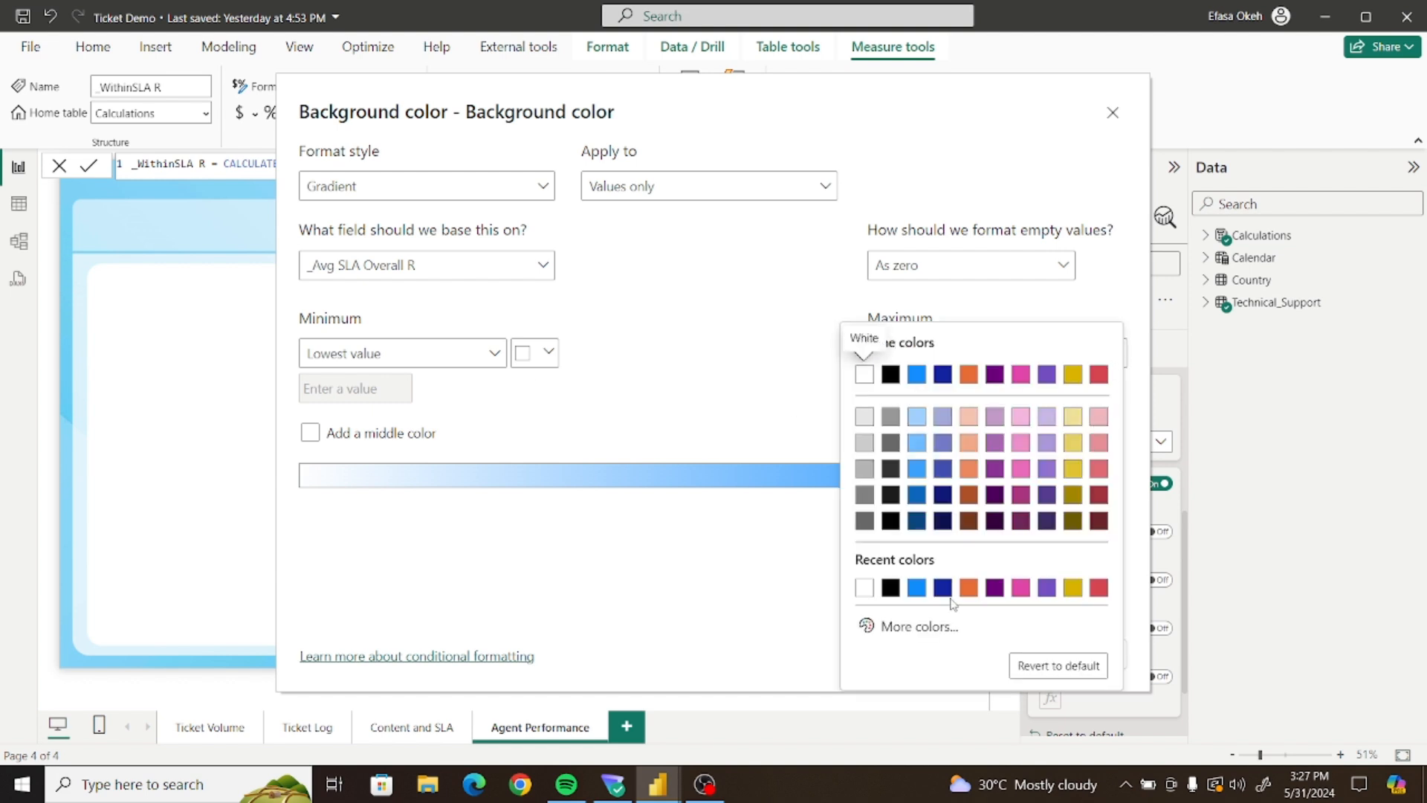
click(920, 627)
key(ctrl+v)
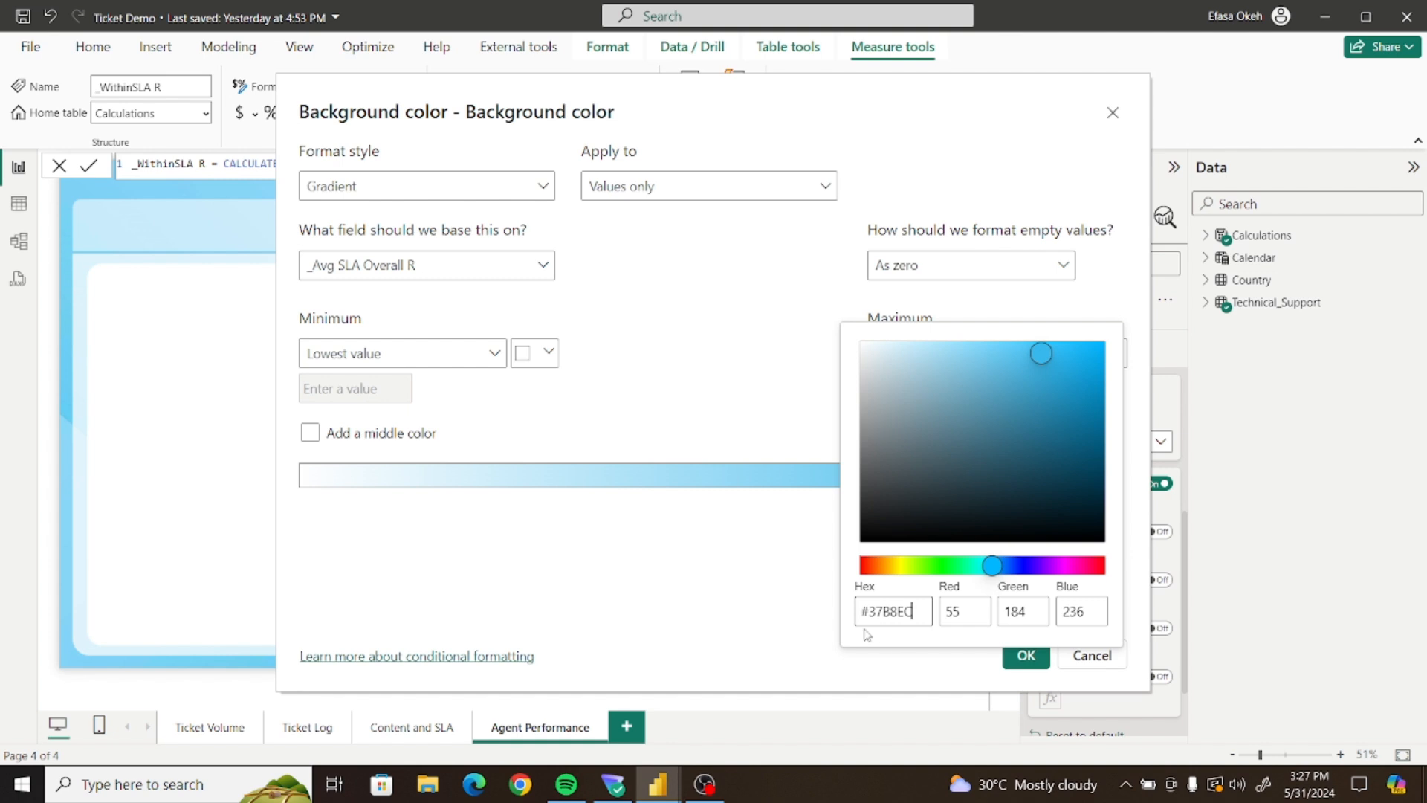
click(801, 609)
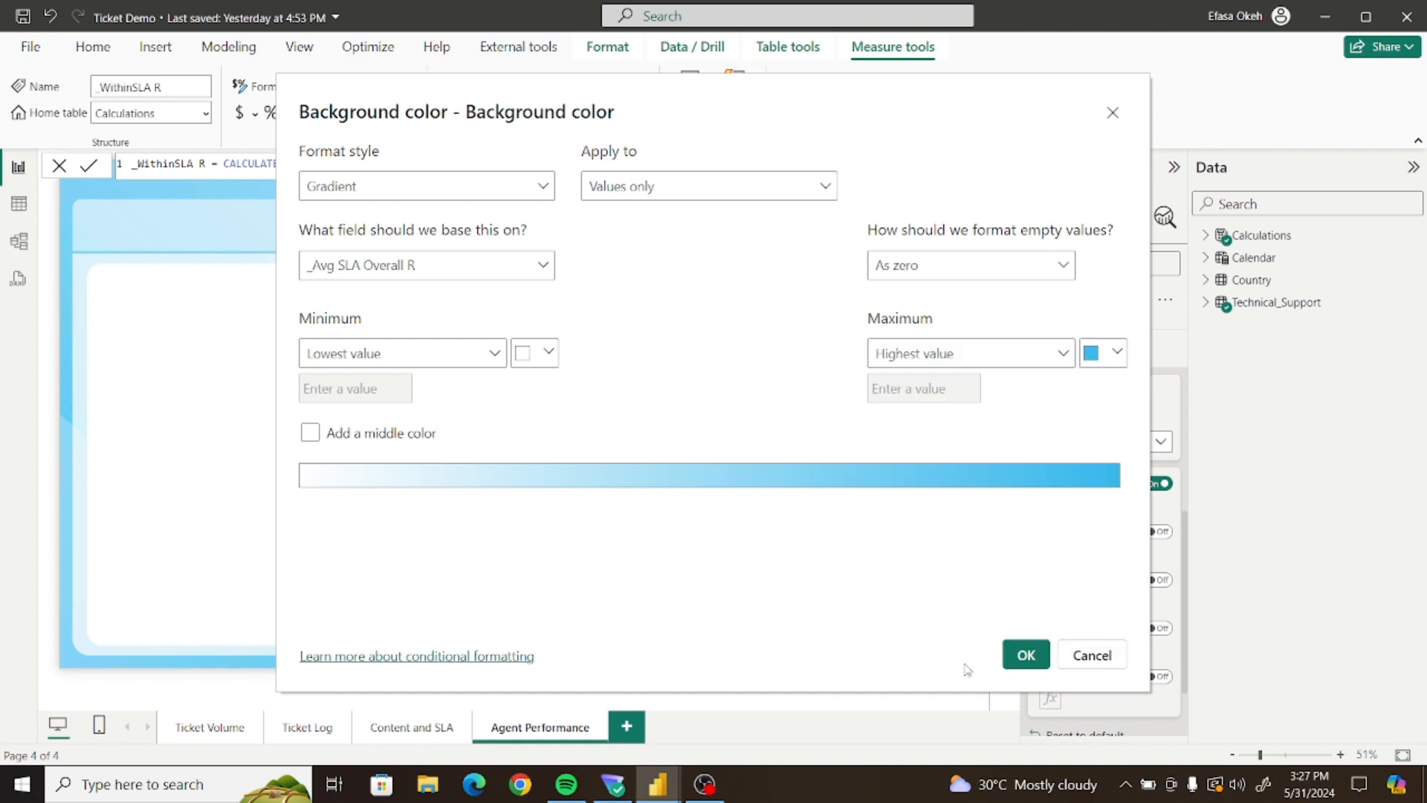
click(1026, 654)
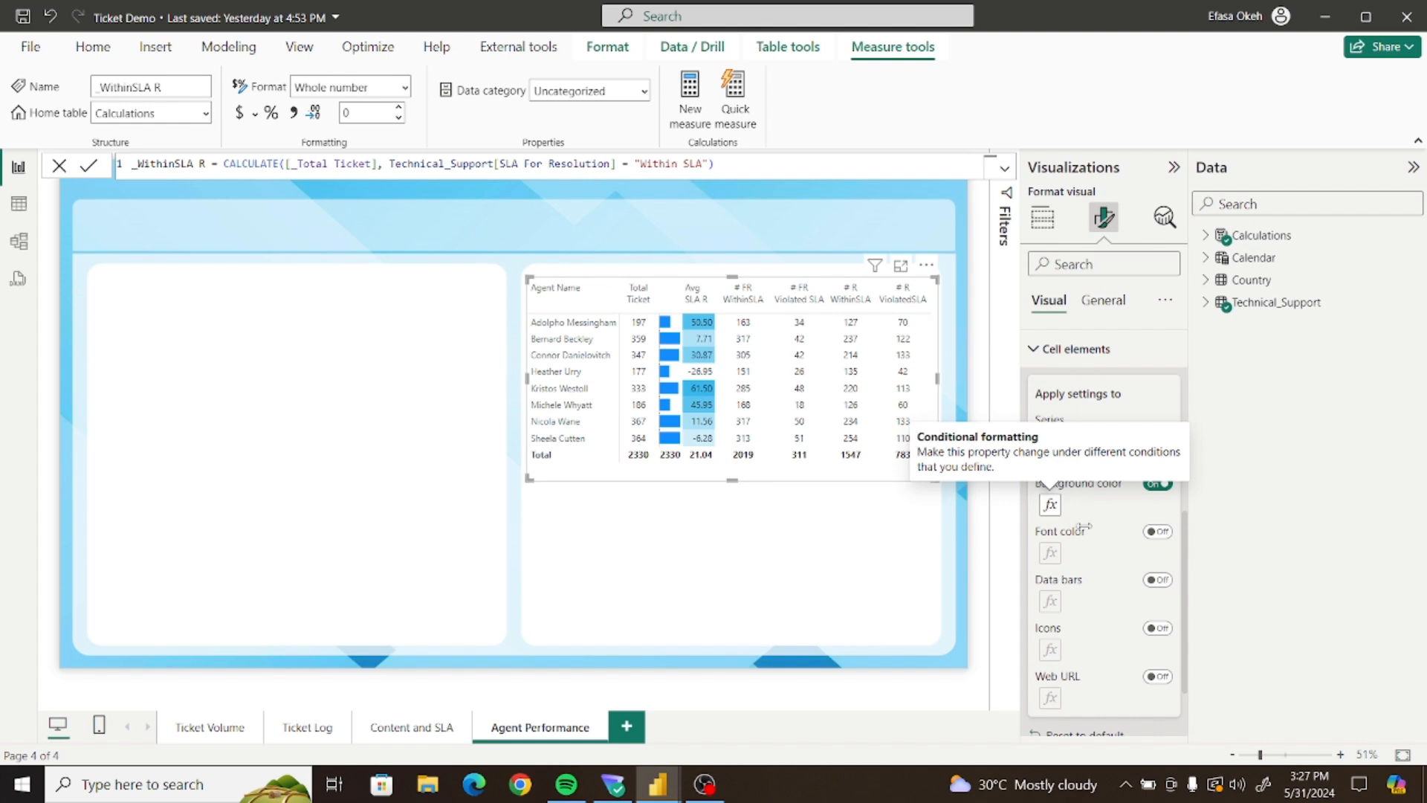
Turn on background color for the matrix's # FR WithinSLA series
scroll(1186, 529, up, 3)
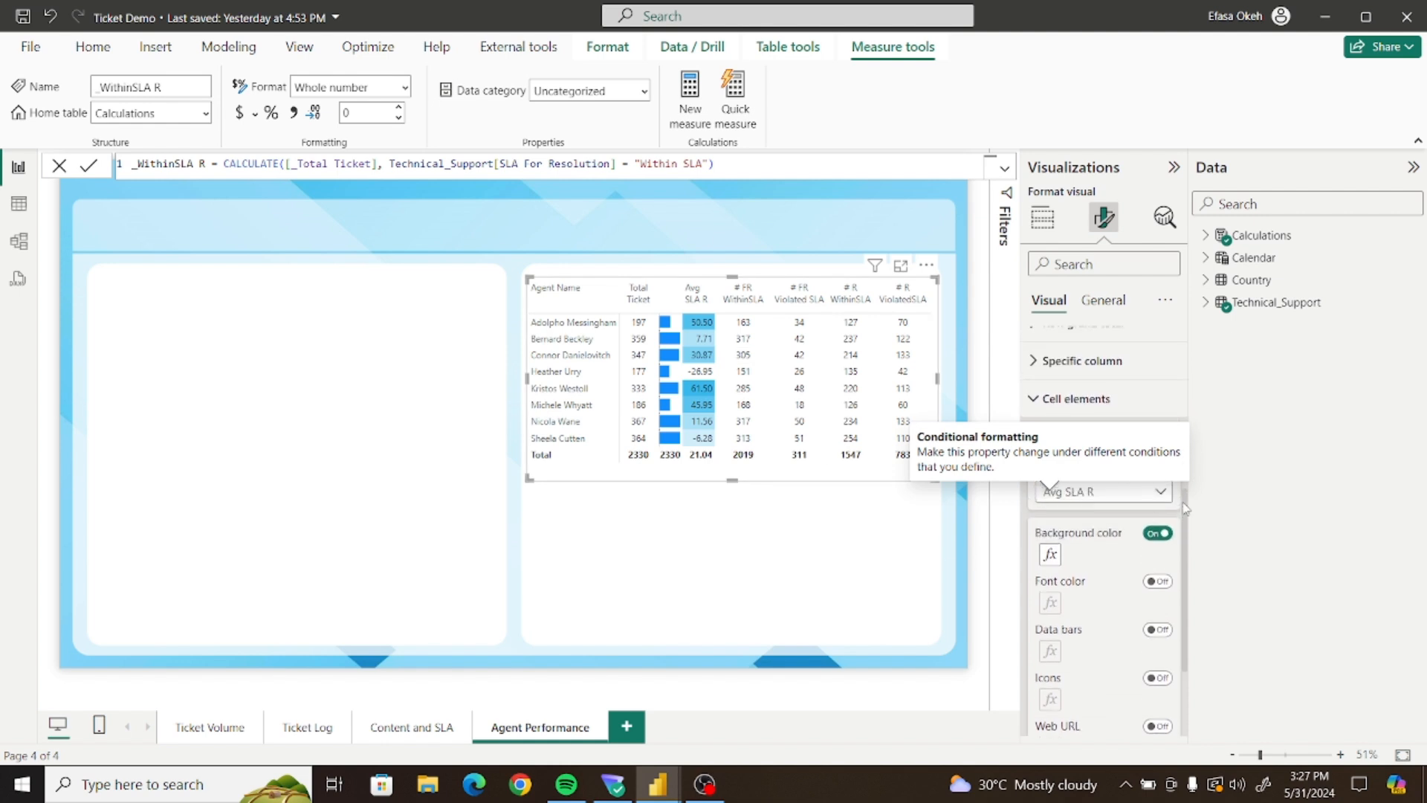
click(1124, 498)
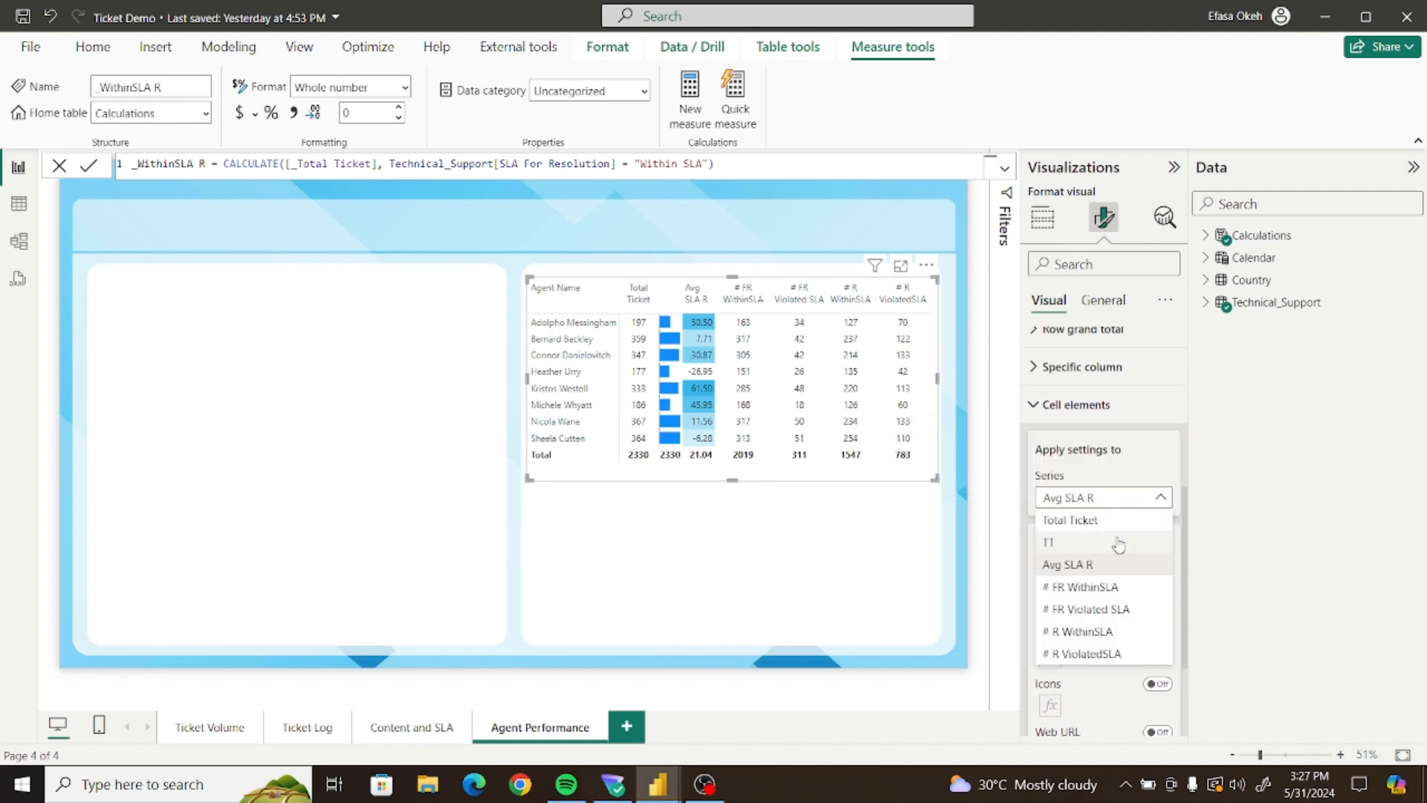
click(1093, 589)
click(1157, 539)
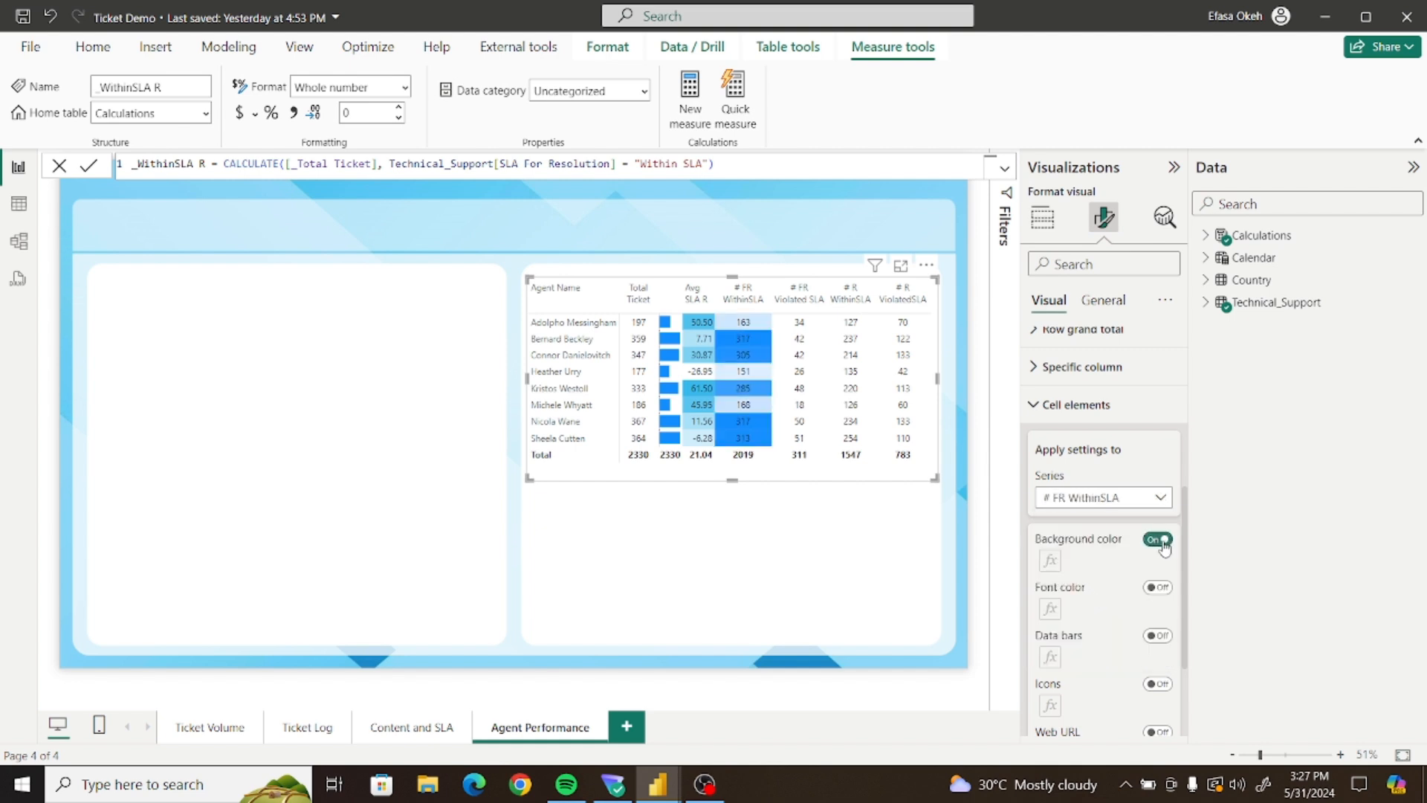
Set the # FR WithinSLA background gradient to white for the lowest value and #37B8EC for the highest value
click(1049, 562)
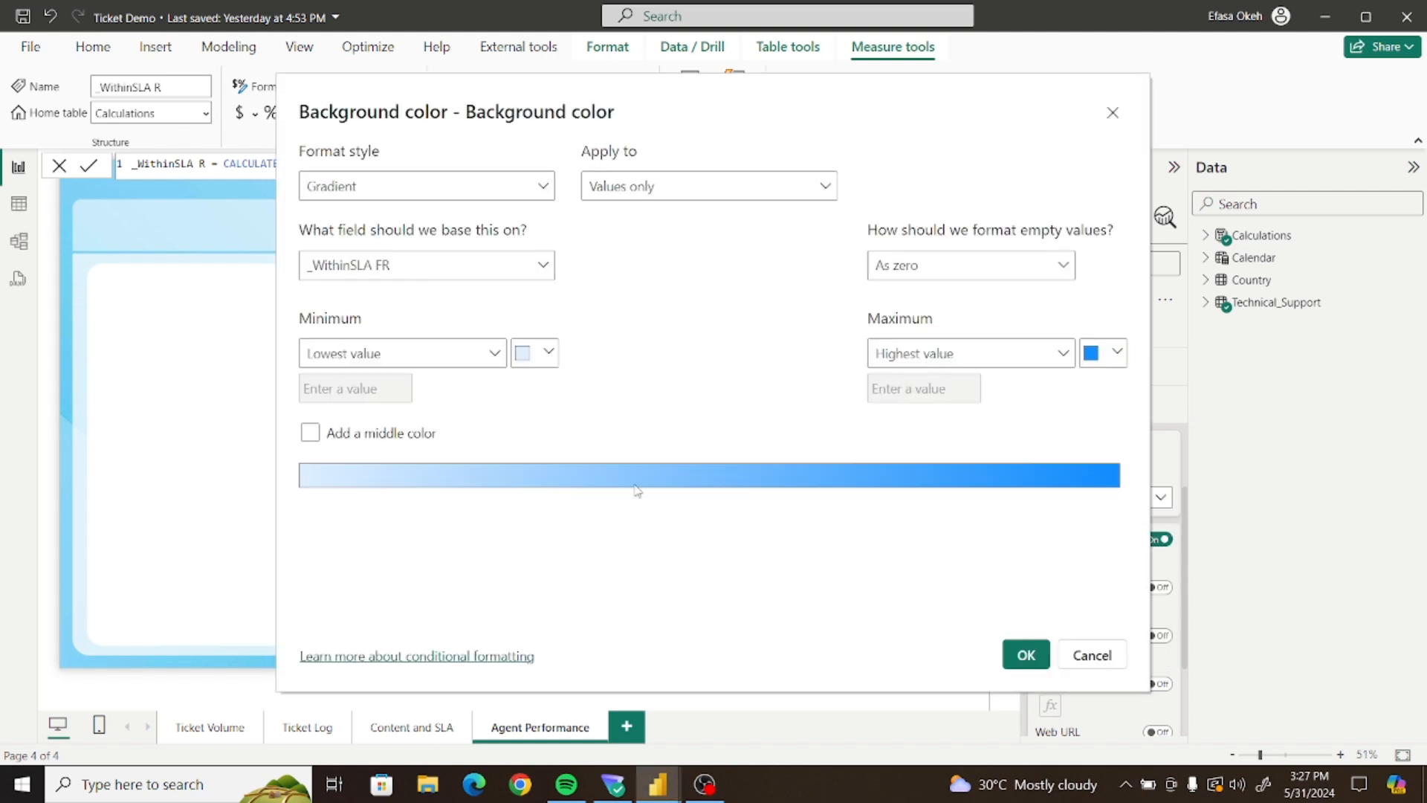
click(541, 355)
click(536, 375)
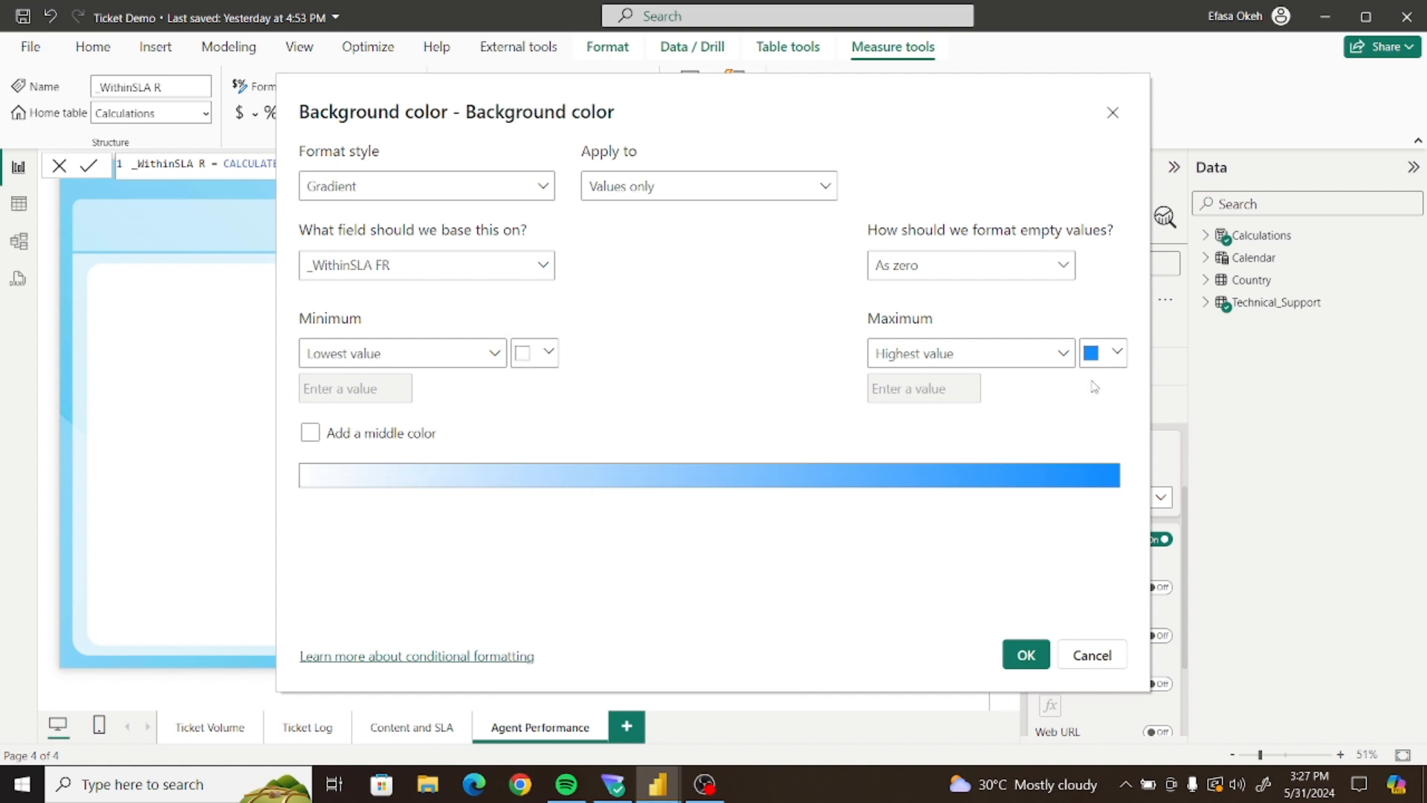
click(1114, 354)
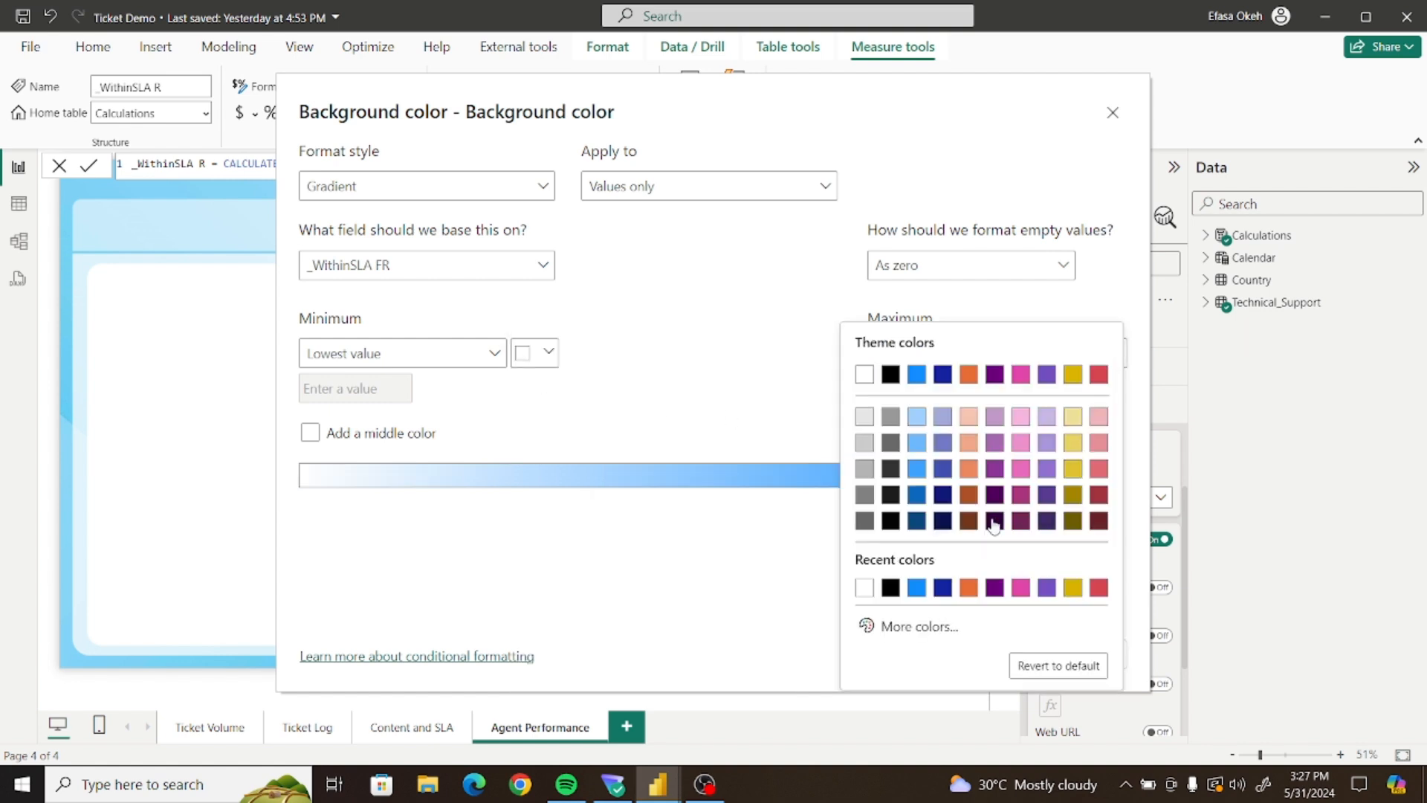
click(915, 627)
text(#37B8EC)
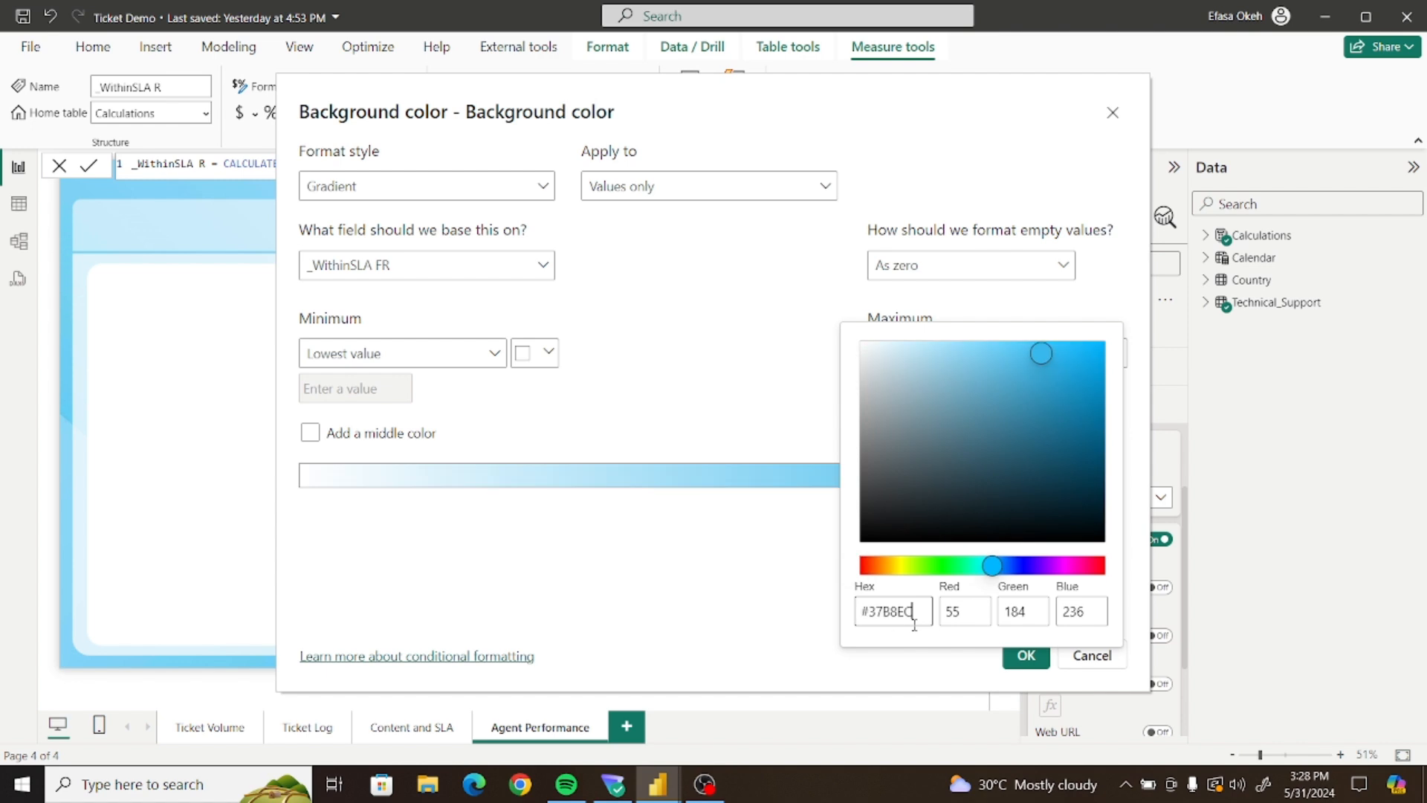
click(828, 628)
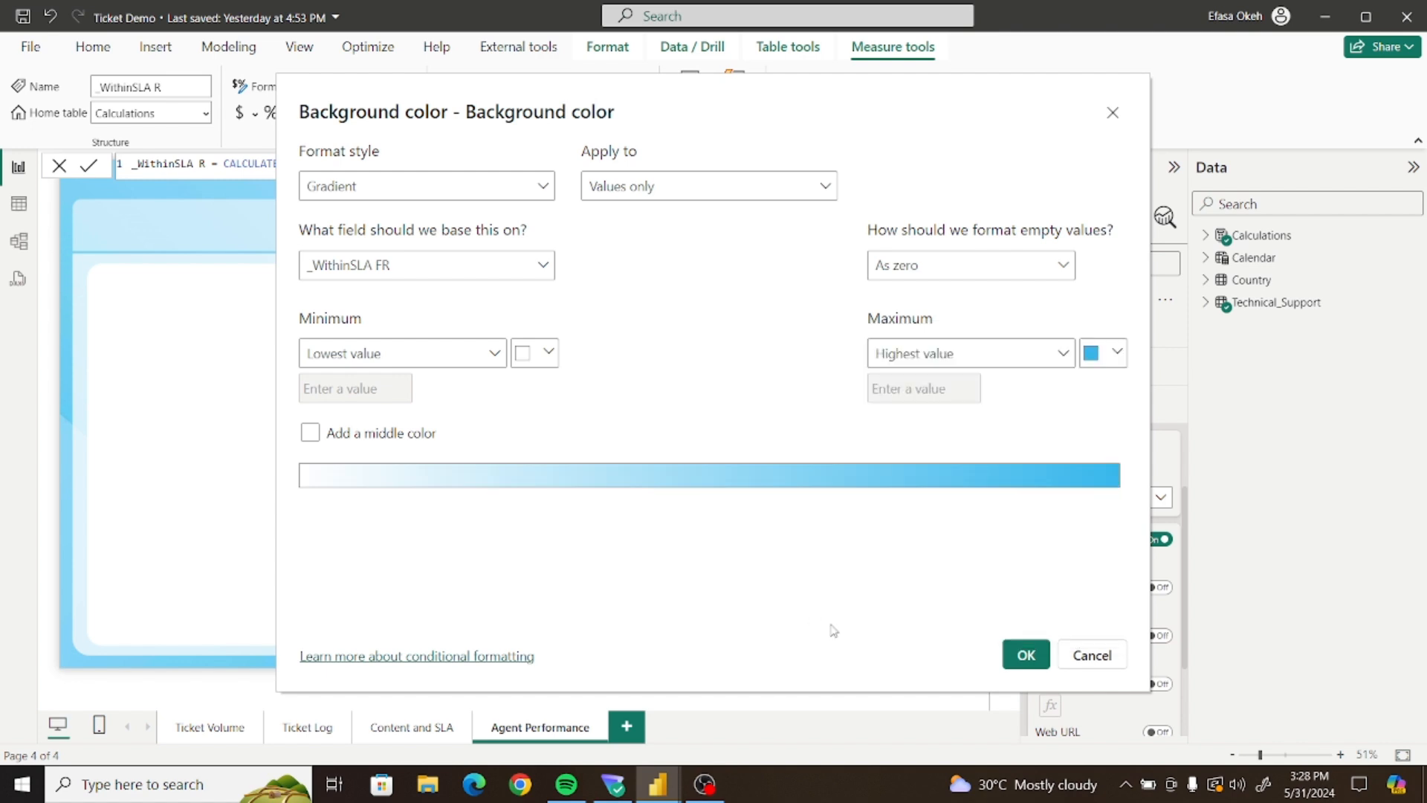
click(1023, 654)
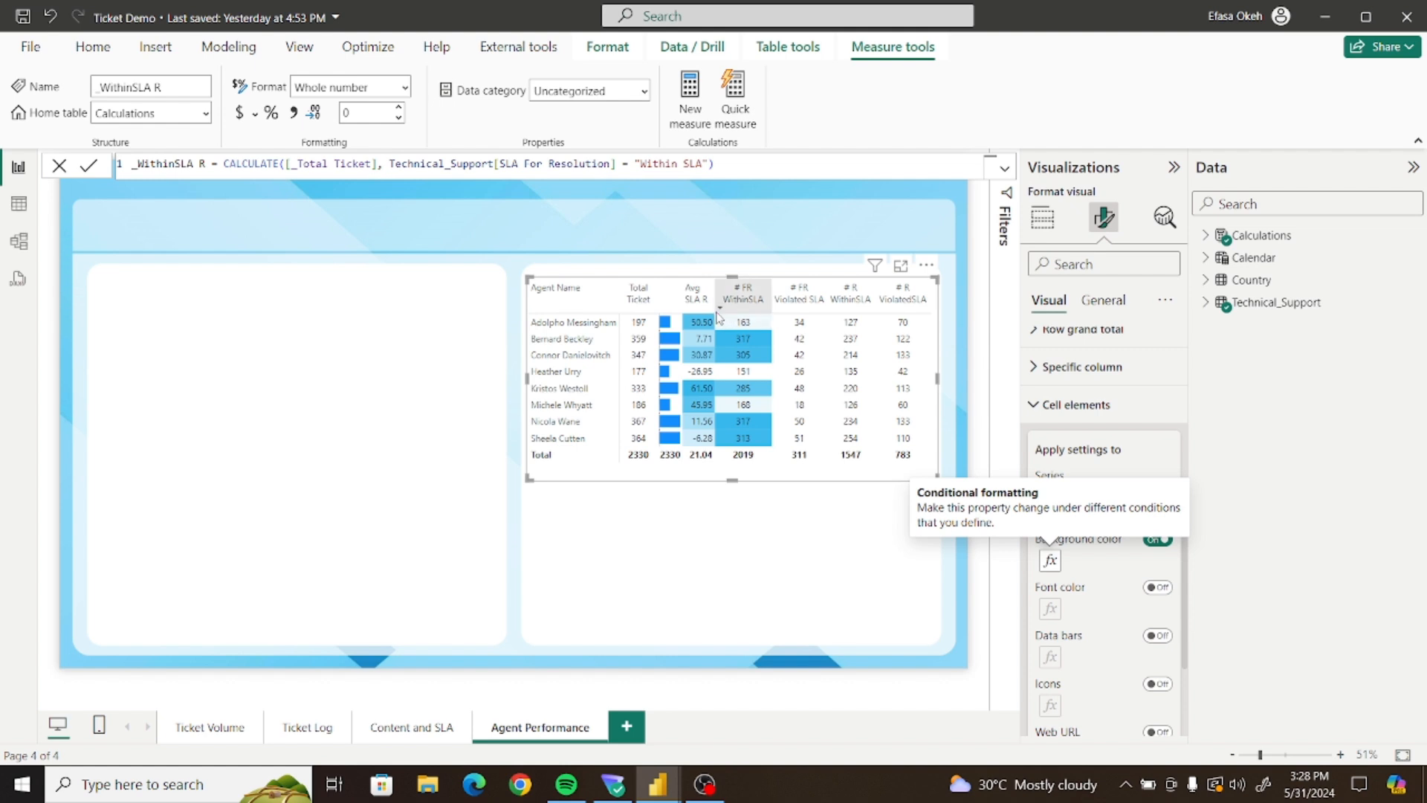
Widen the Avg SLA R column and the whole matrix slightly, and narrow the Total Ticket column a little
drag(717, 312, 717, 309)
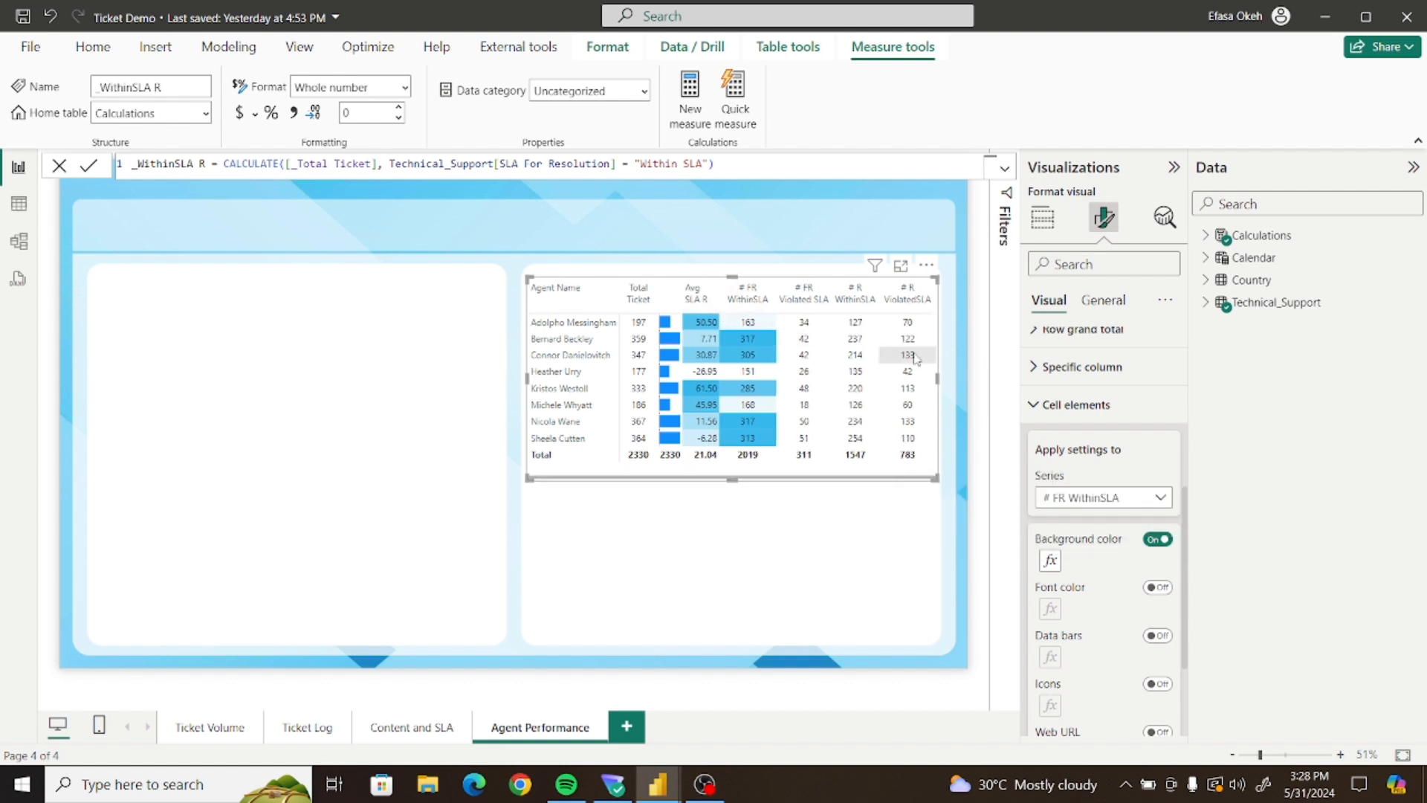
drag(940, 380, 947, 378)
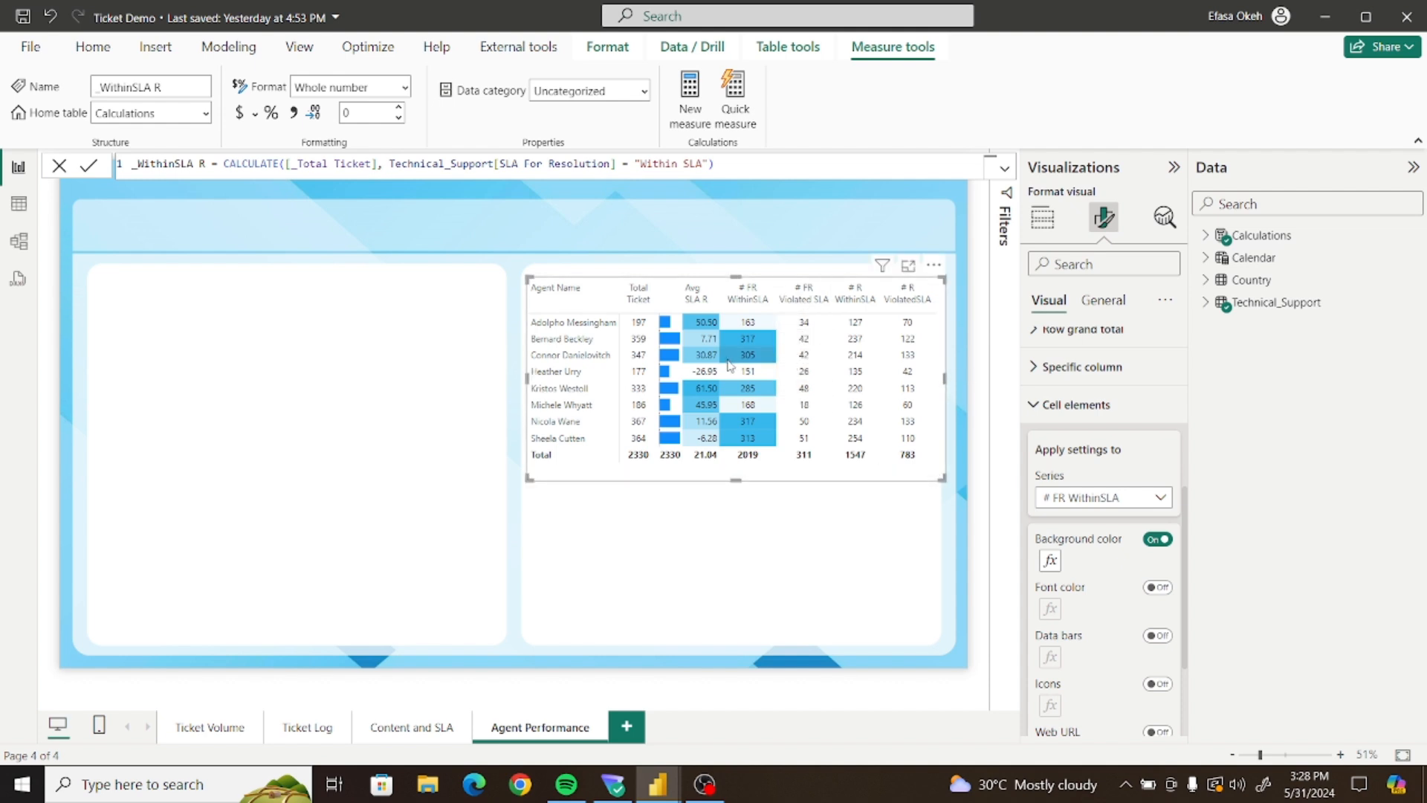
drag(655, 308, 652, 308)
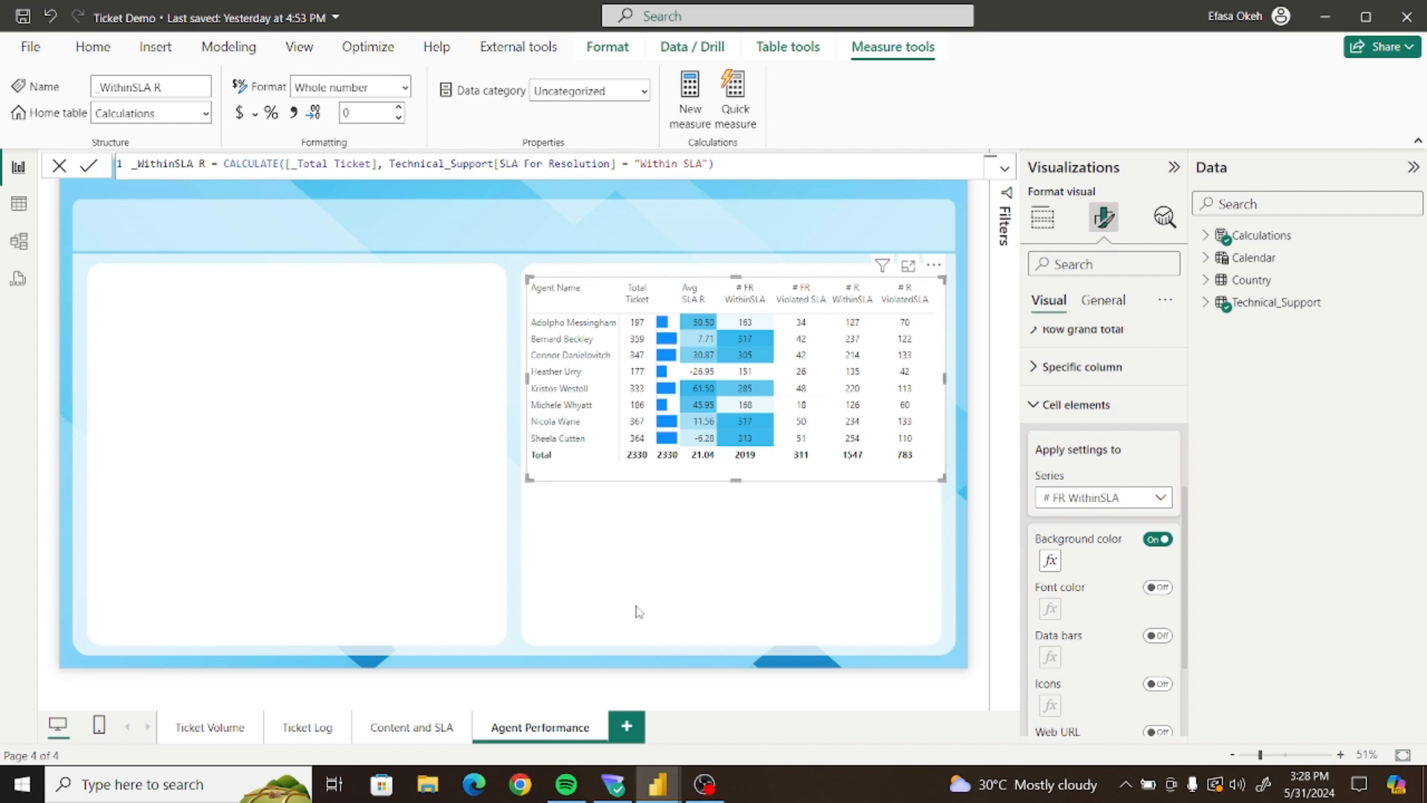
Switch to the Ticket Analysis report and open the background color rules for the agent matrix's # FR Violated SLA series
mouse_move(664, 786)
click(556, 688)
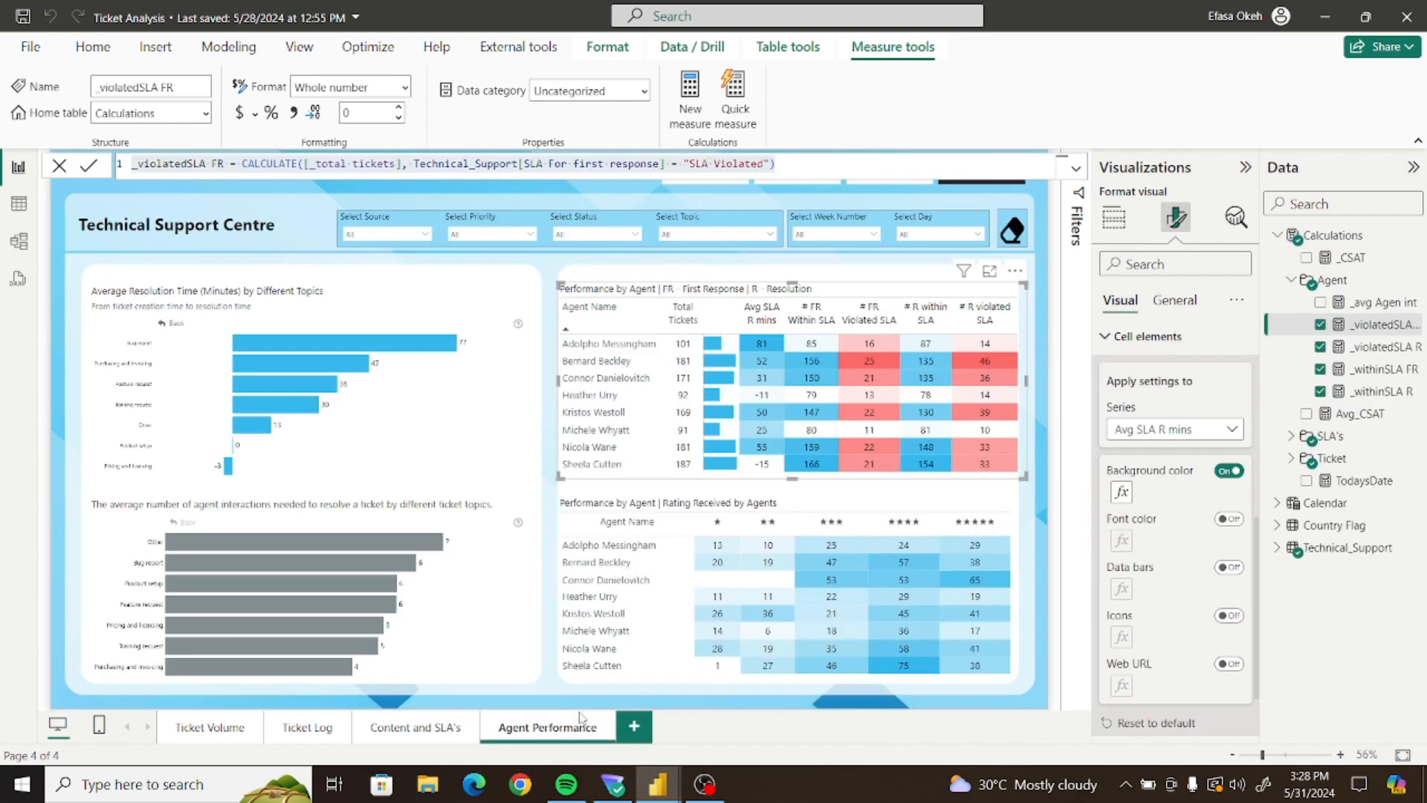
click(1142, 432)
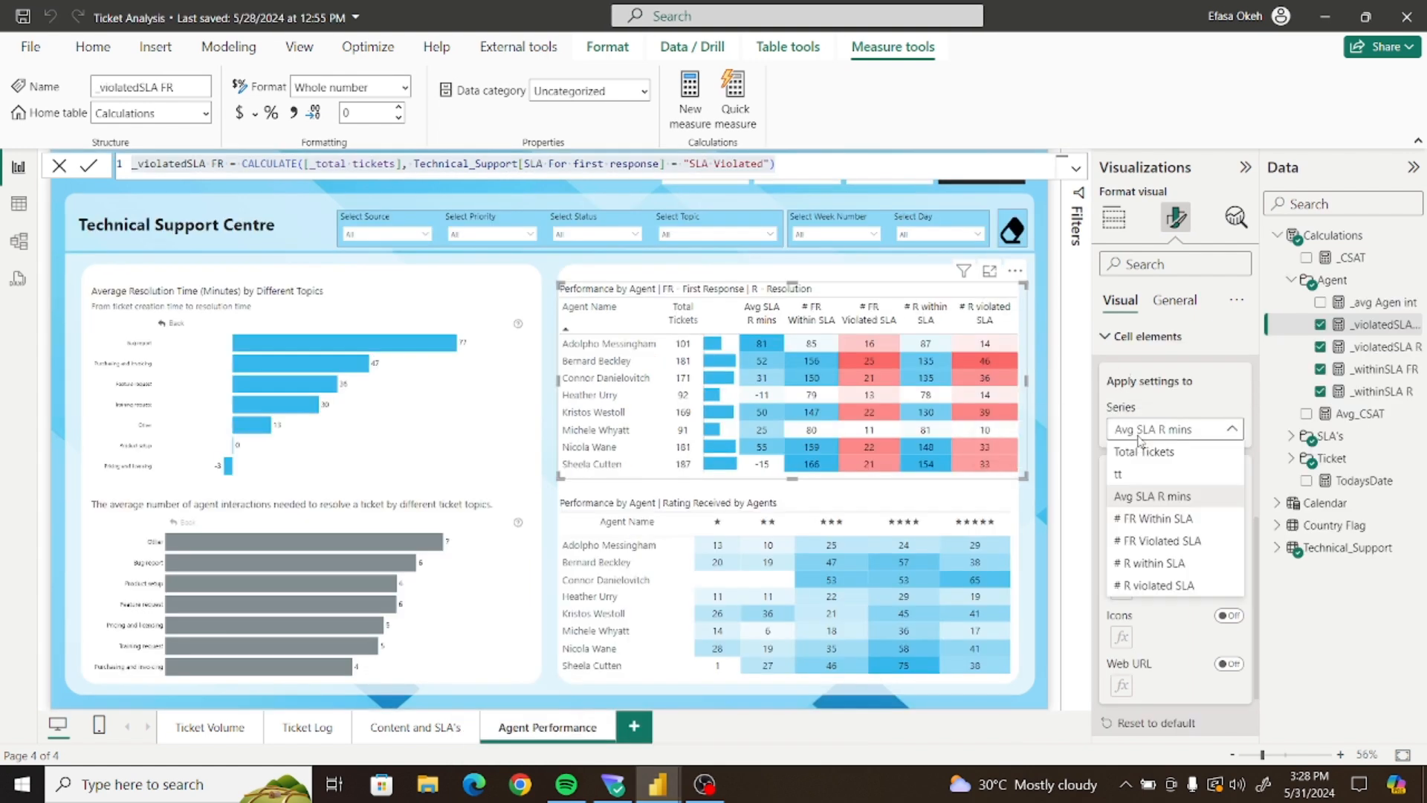
click(1154, 539)
click(1122, 493)
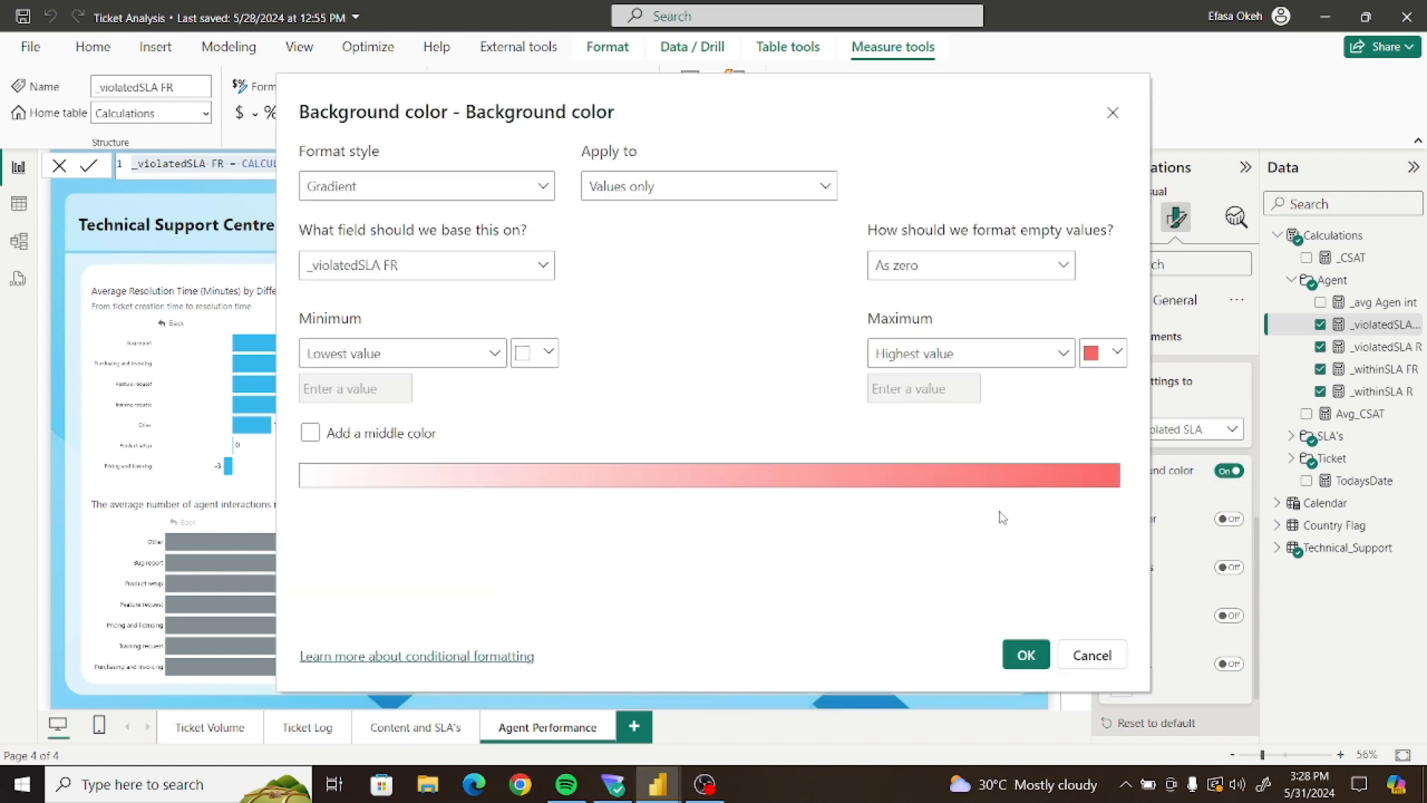
Copy the hex code #FB6969 of the gradient's maximum color and close the rules with their settings kept
click(1123, 356)
click(929, 632)
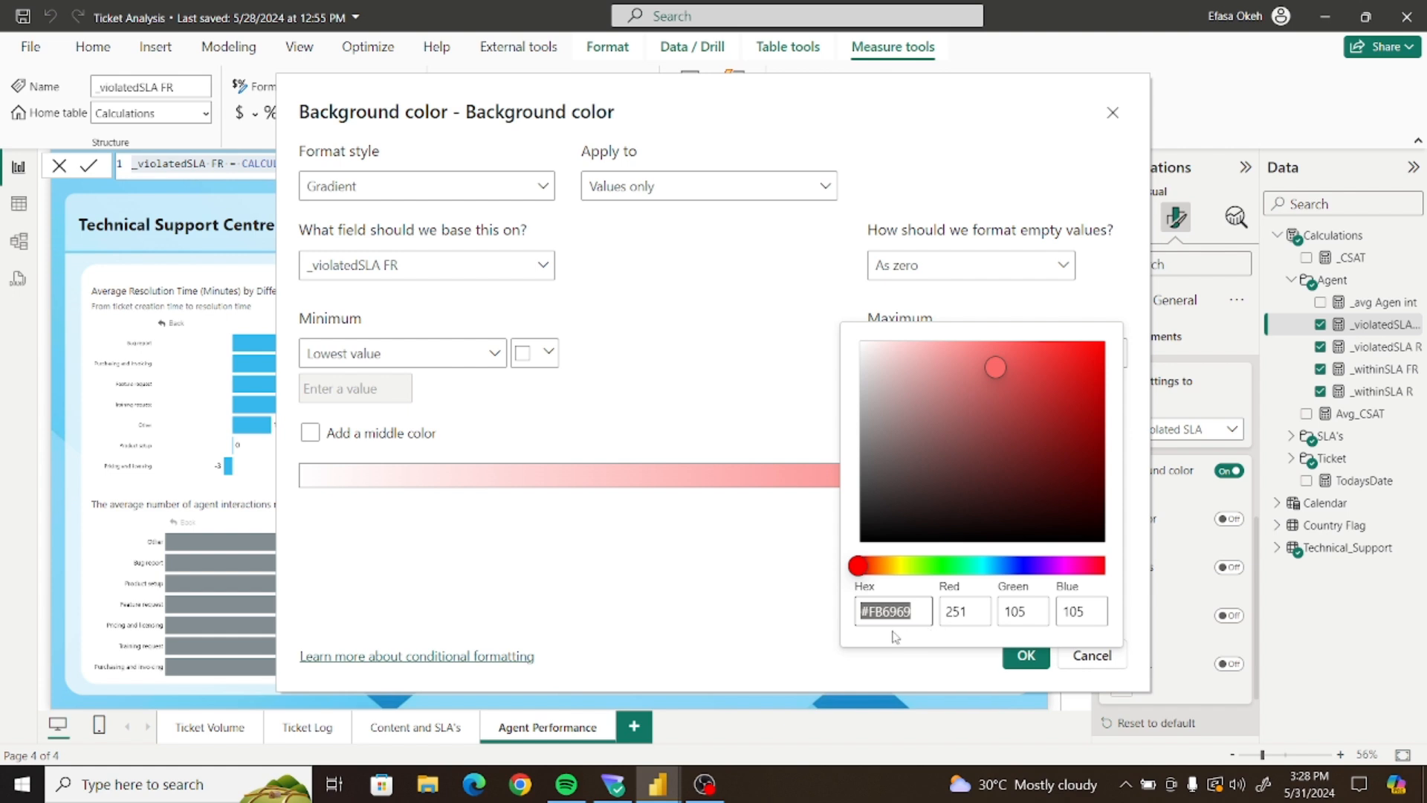
click(916, 619)
drag(910, 611, 852, 621)
click(762, 614)
click(1026, 655)
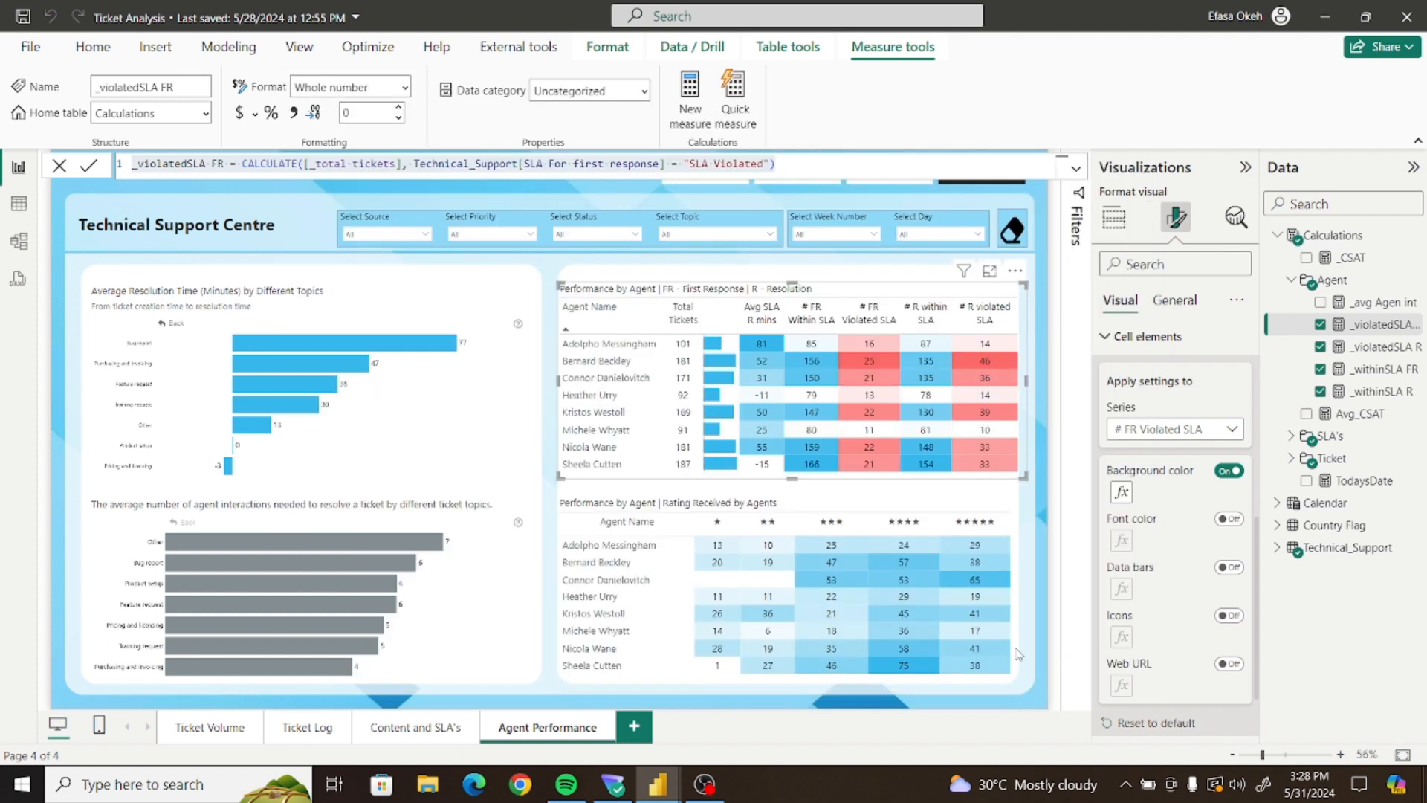
Return to the Ticket Demo report and turn on background color for the matrix's # FR Violated SLA series
mouse_move(644, 776)
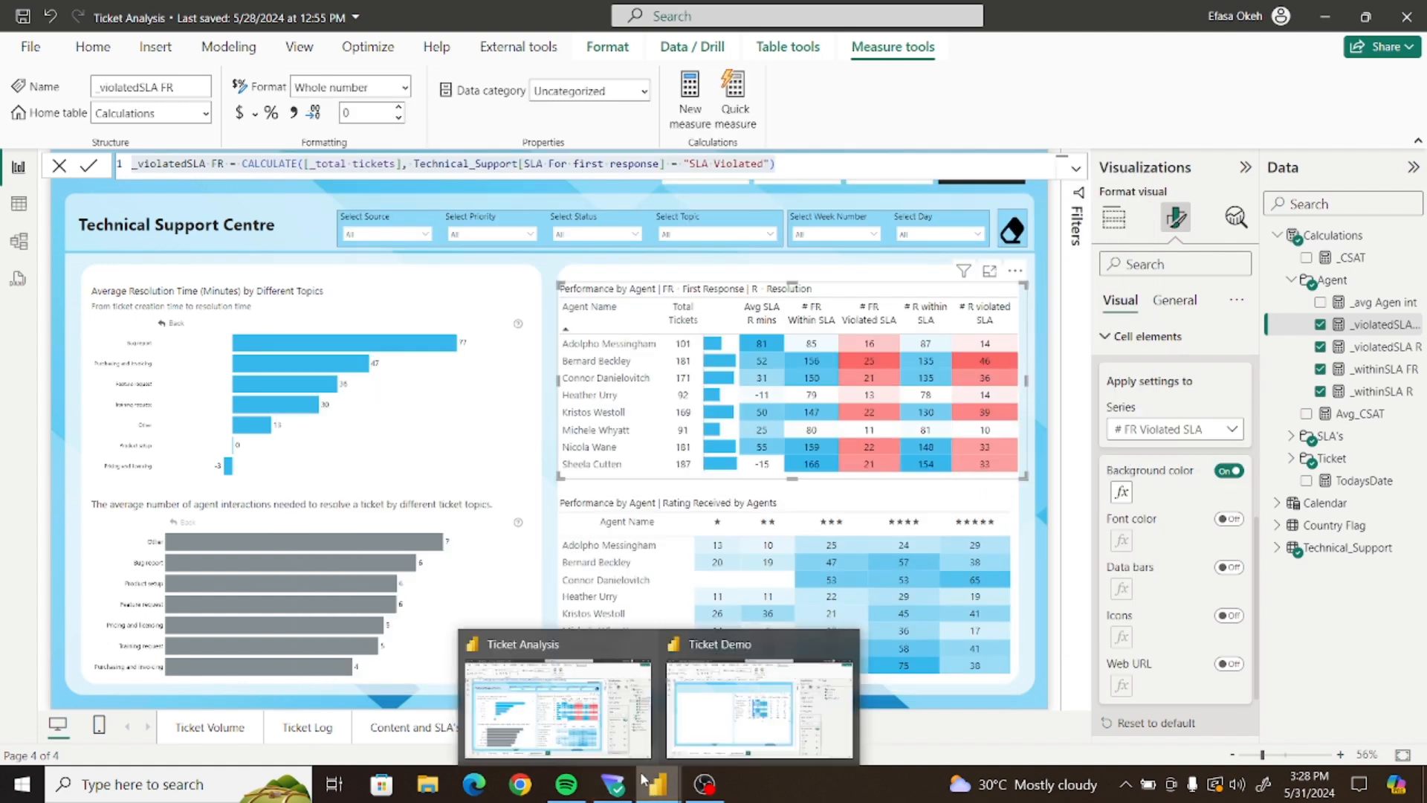
click(718, 701)
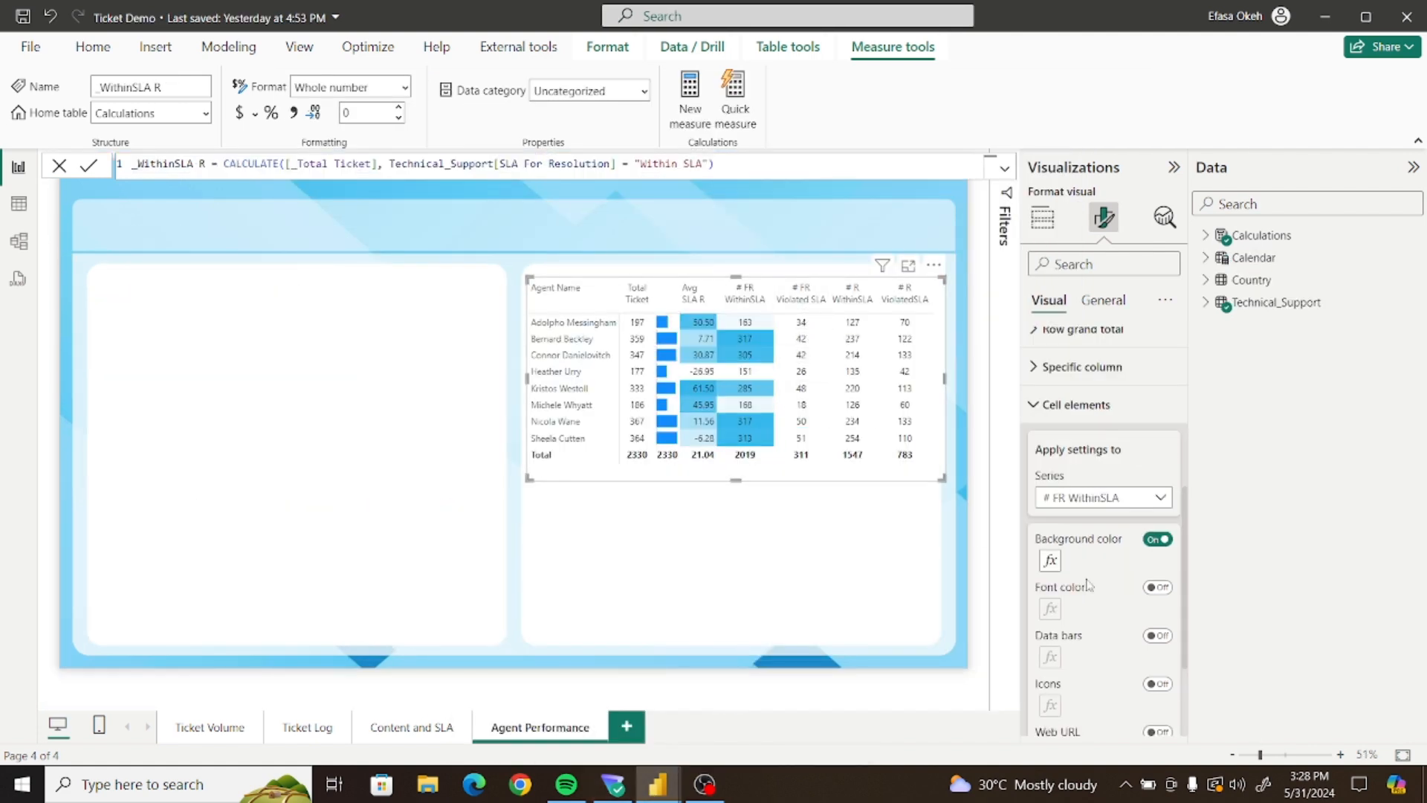
click(1089, 507)
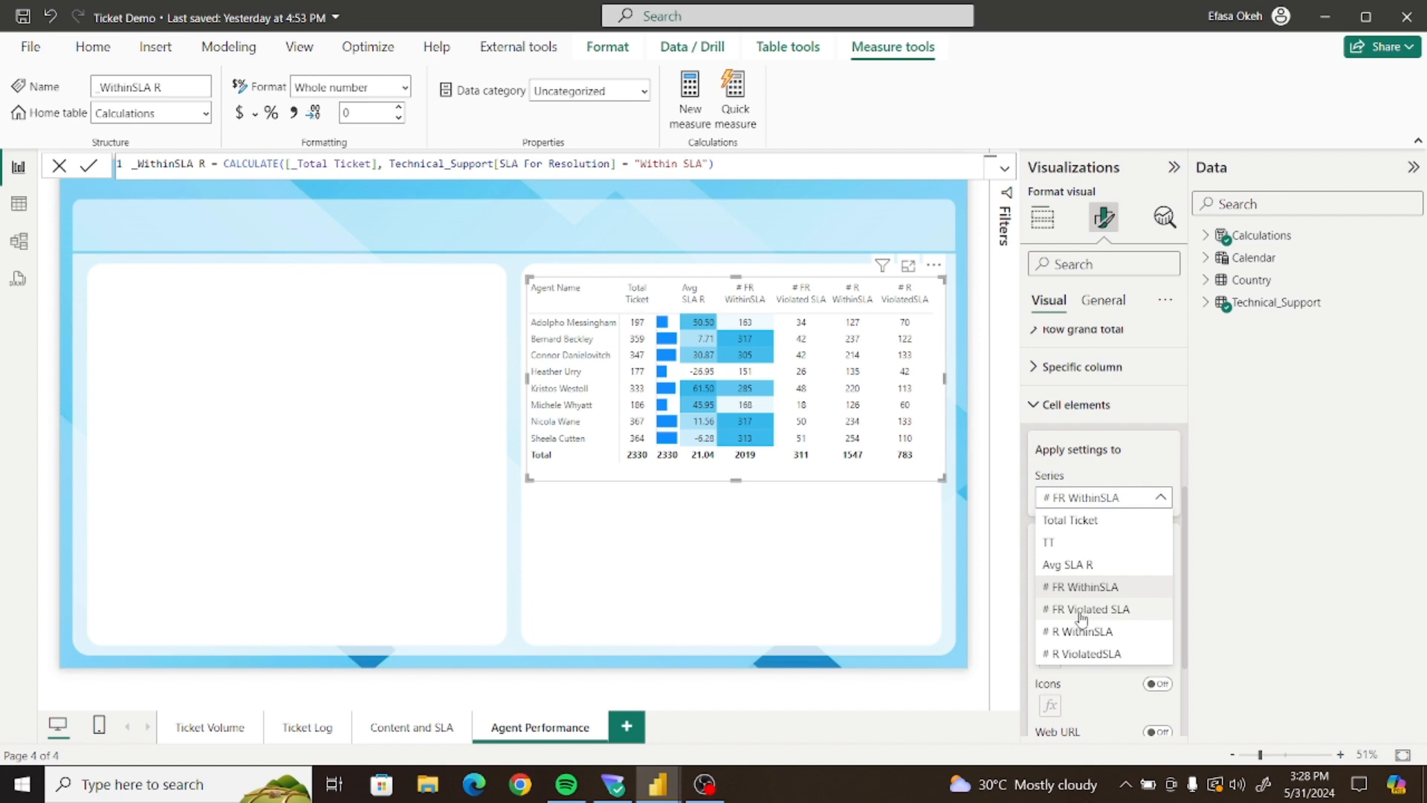
click(1082, 611)
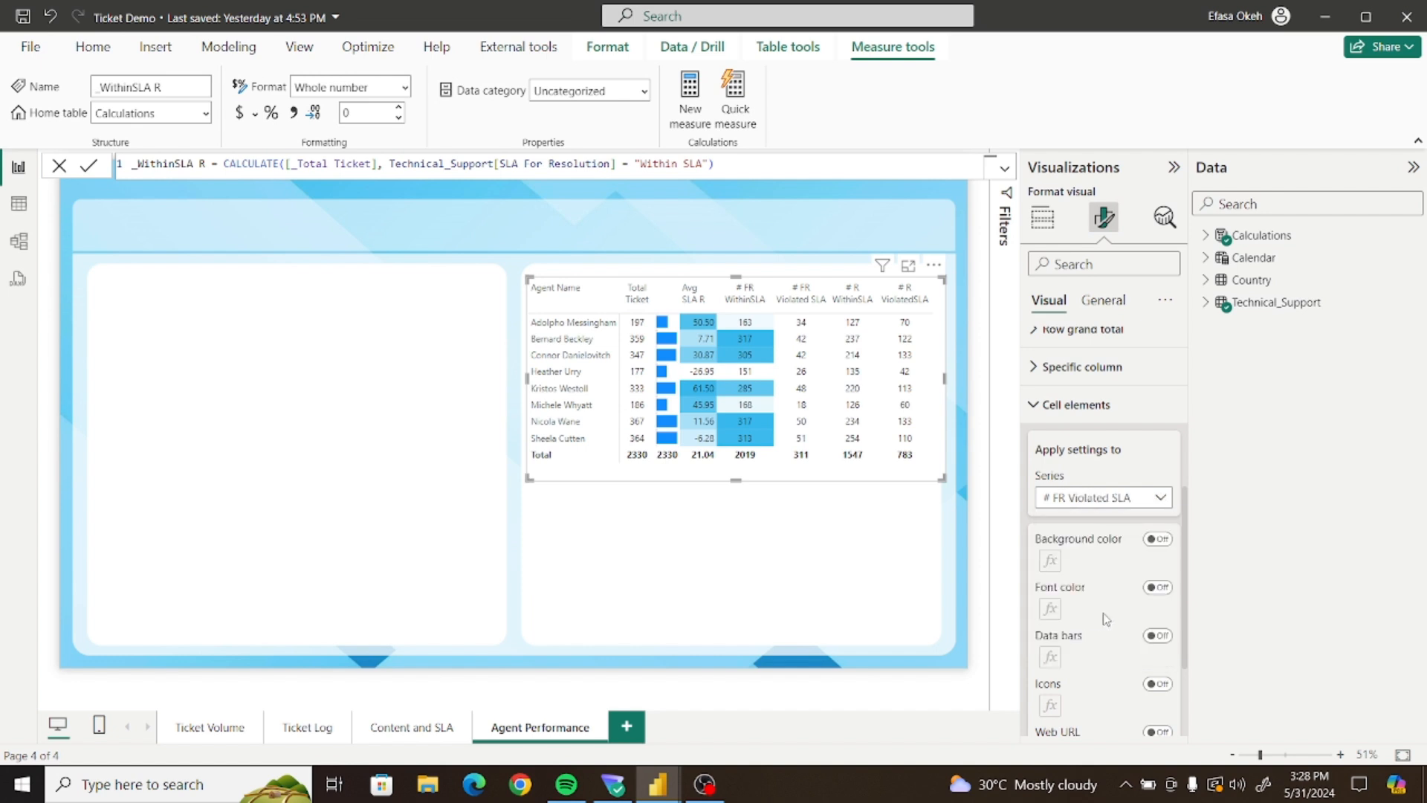
click(1158, 538)
Set the # FR Violated SLA background gradient to #FB6969 for the highest value and white for the lowest value
click(1050, 564)
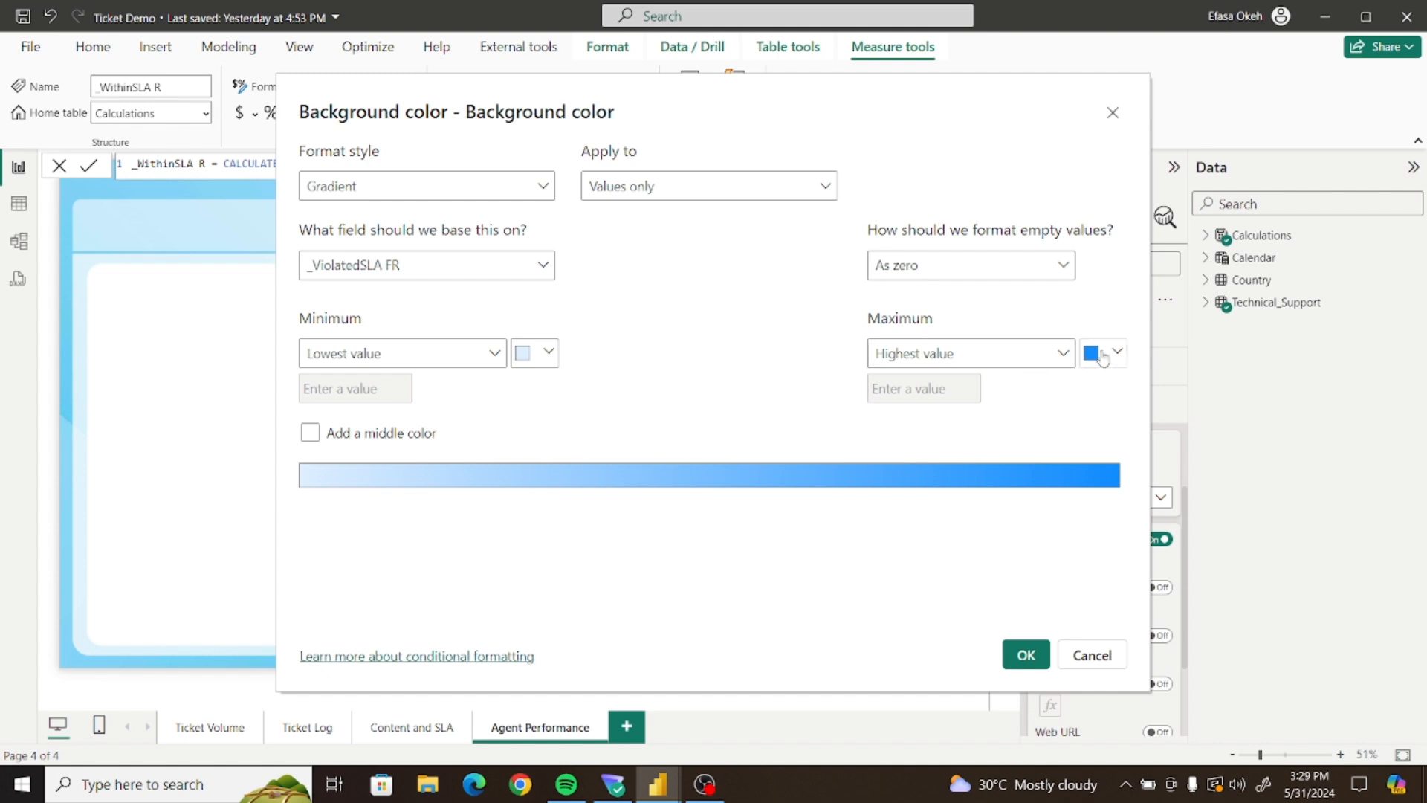
click(1112, 354)
click(920, 631)
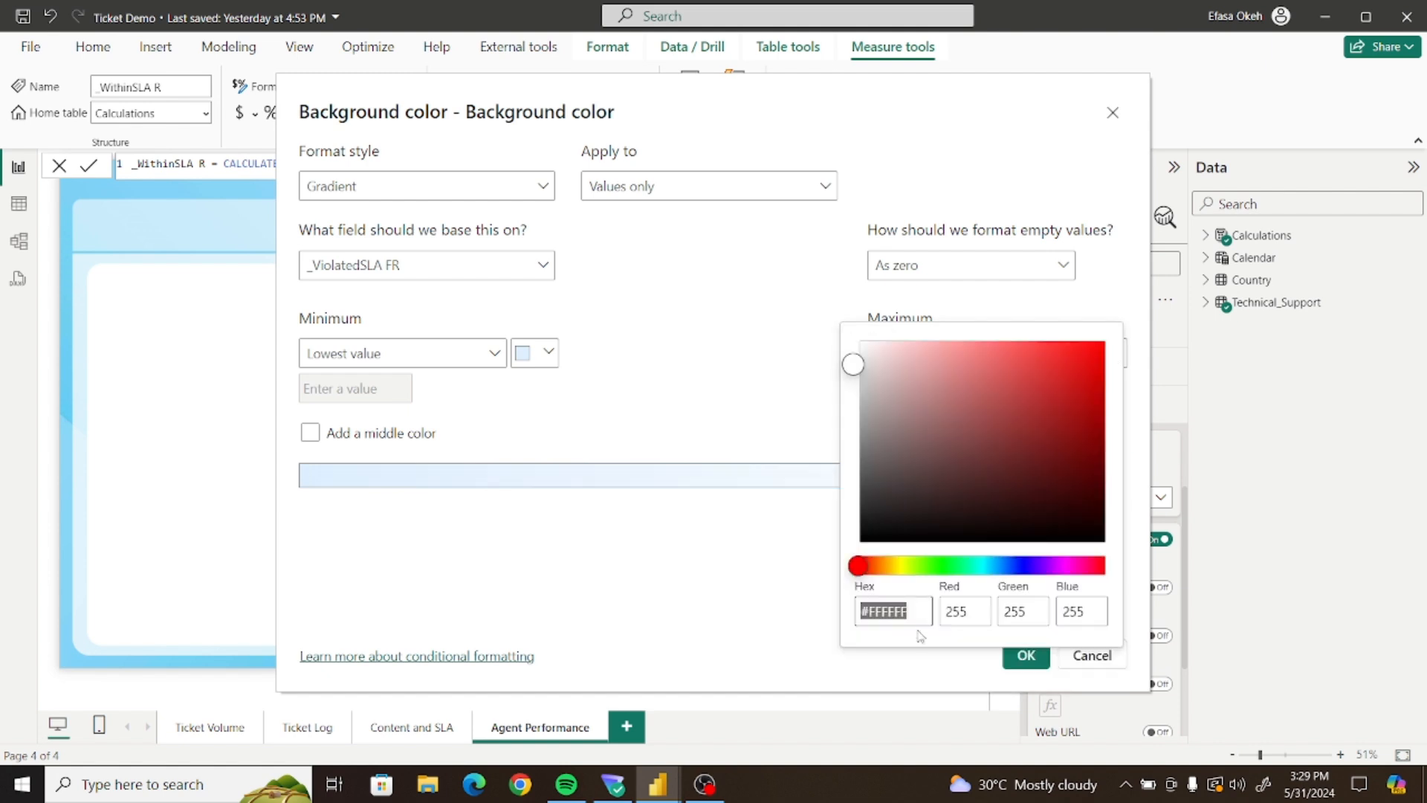
text(#F8696B)
click(710, 567)
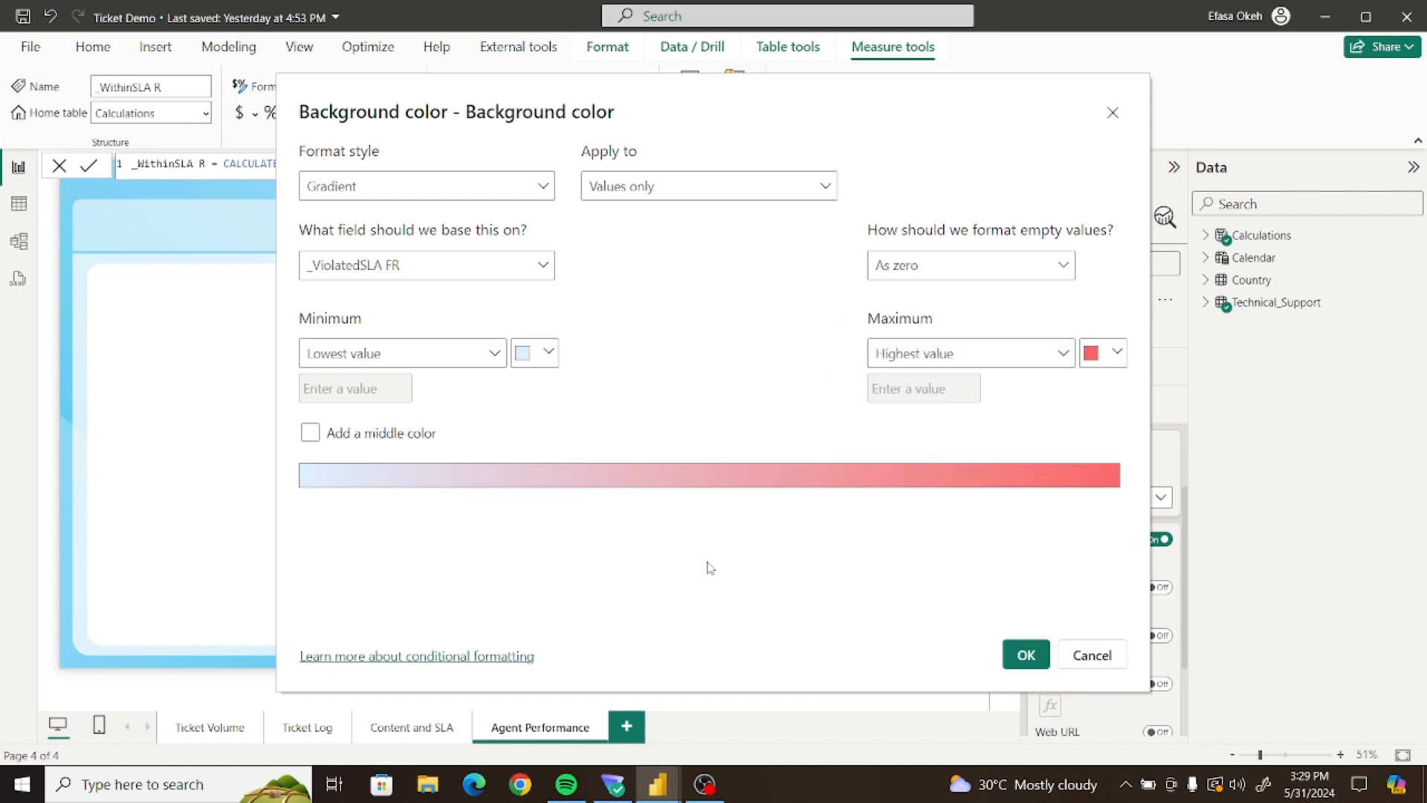
click(525, 352)
click(543, 388)
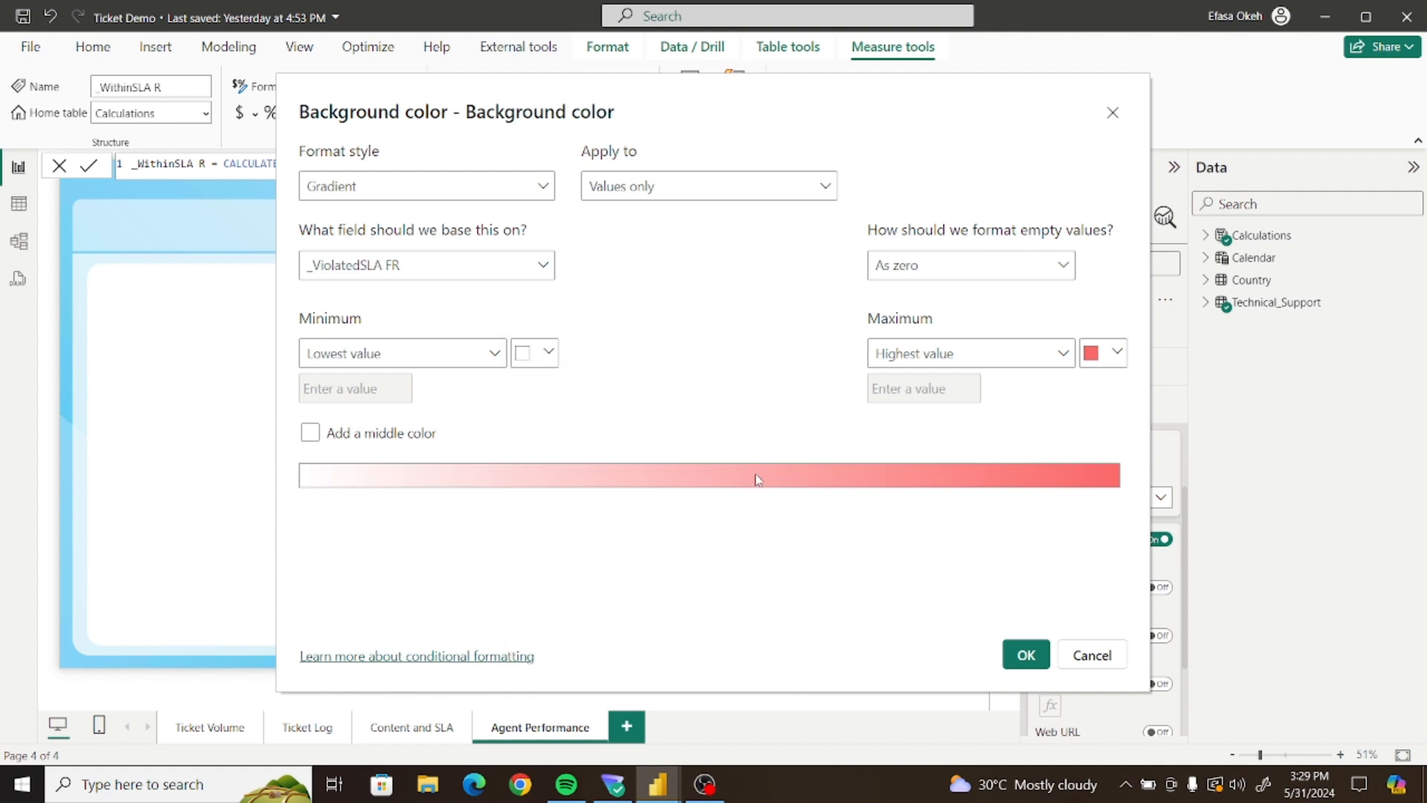
click(1026, 654)
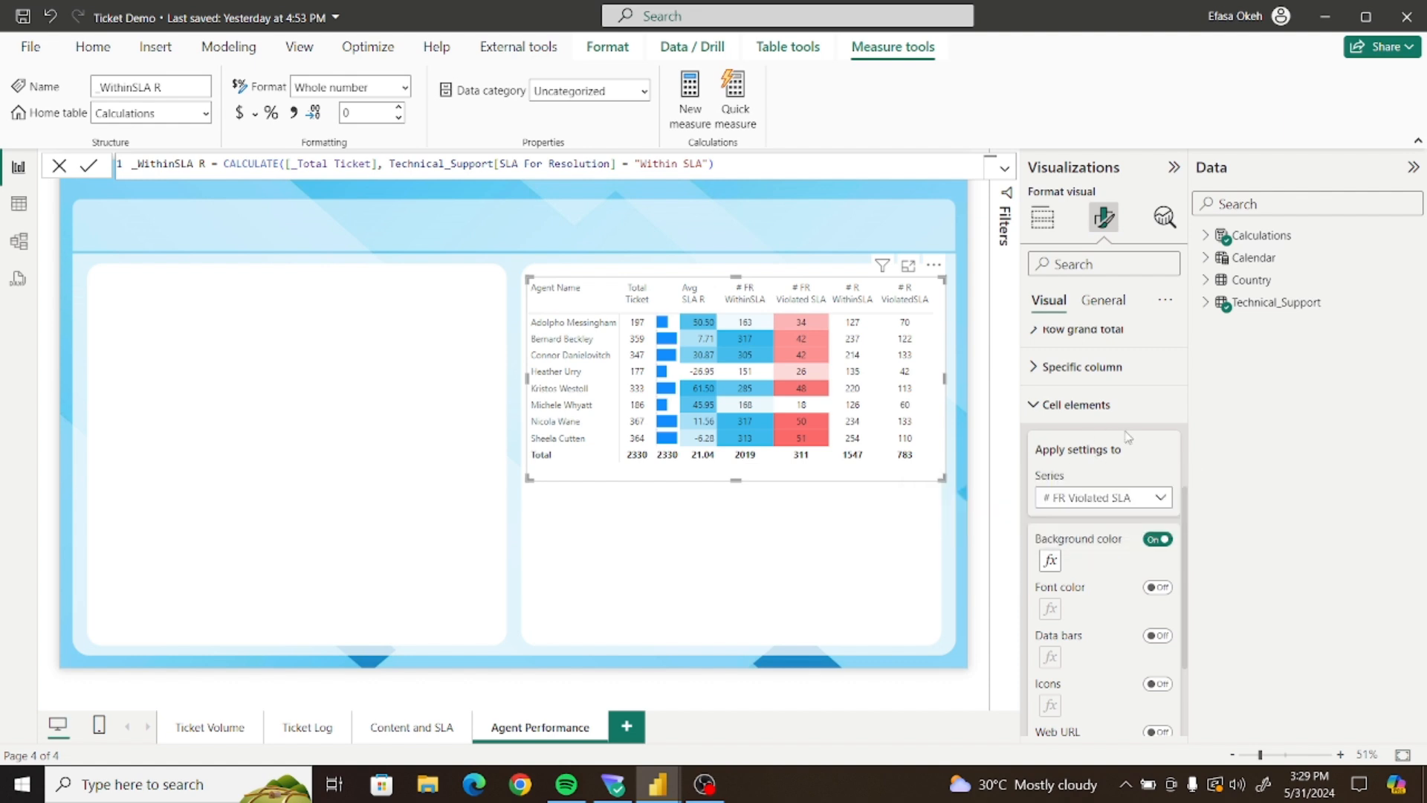
Turn on background color for the matrix's # R ViolatedSLA series and open its background color rules
click(1100, 500)
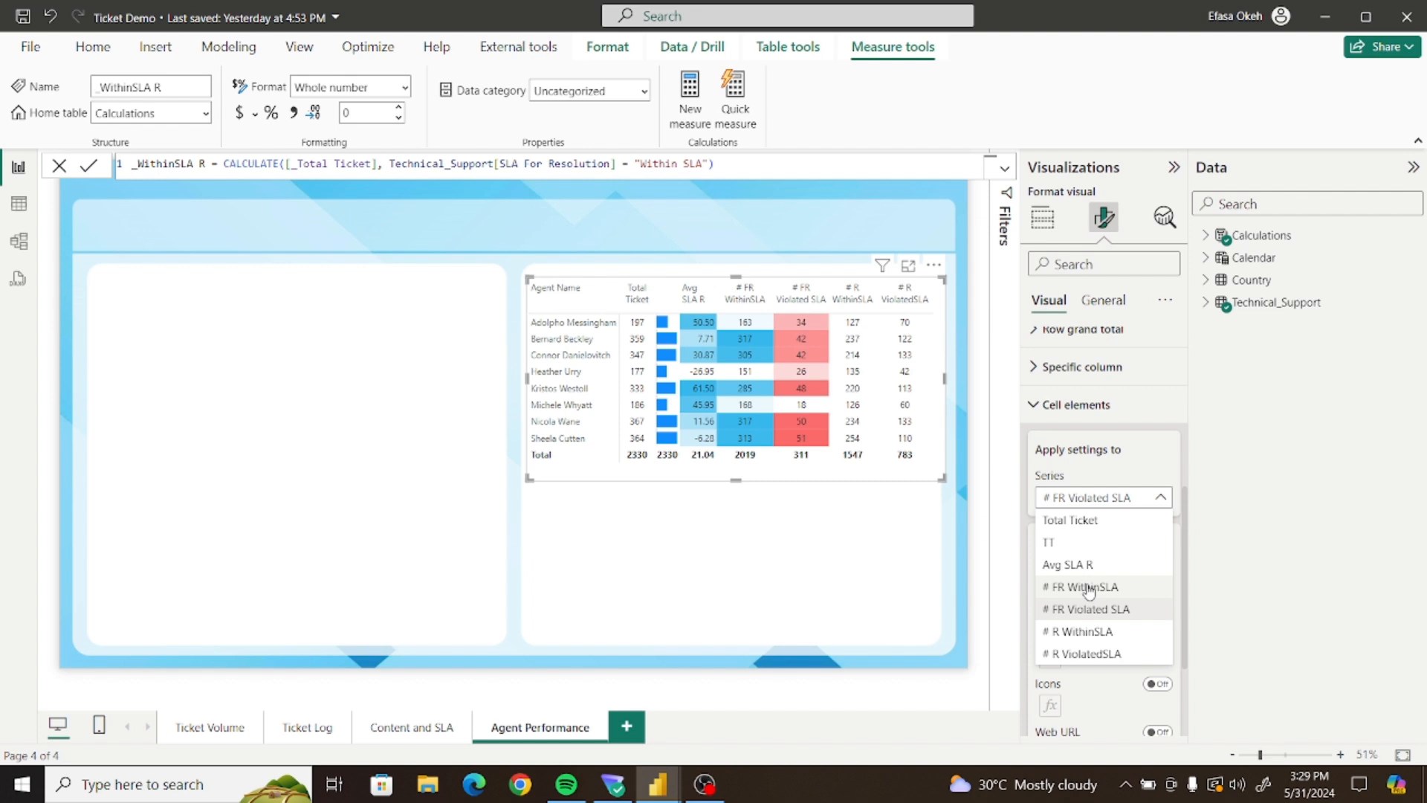
click(1077, 654)
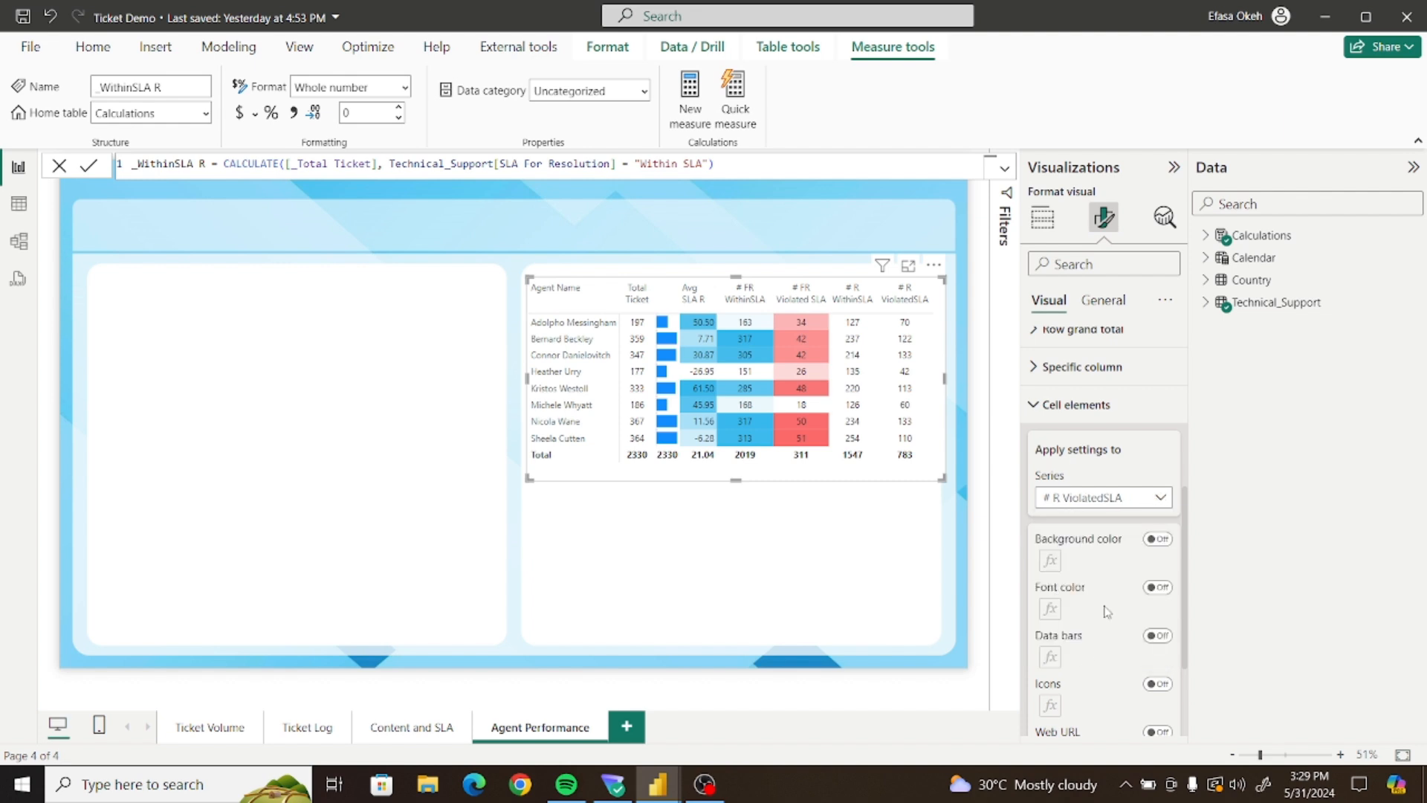
click(1158, 538)
click(1050, 560)
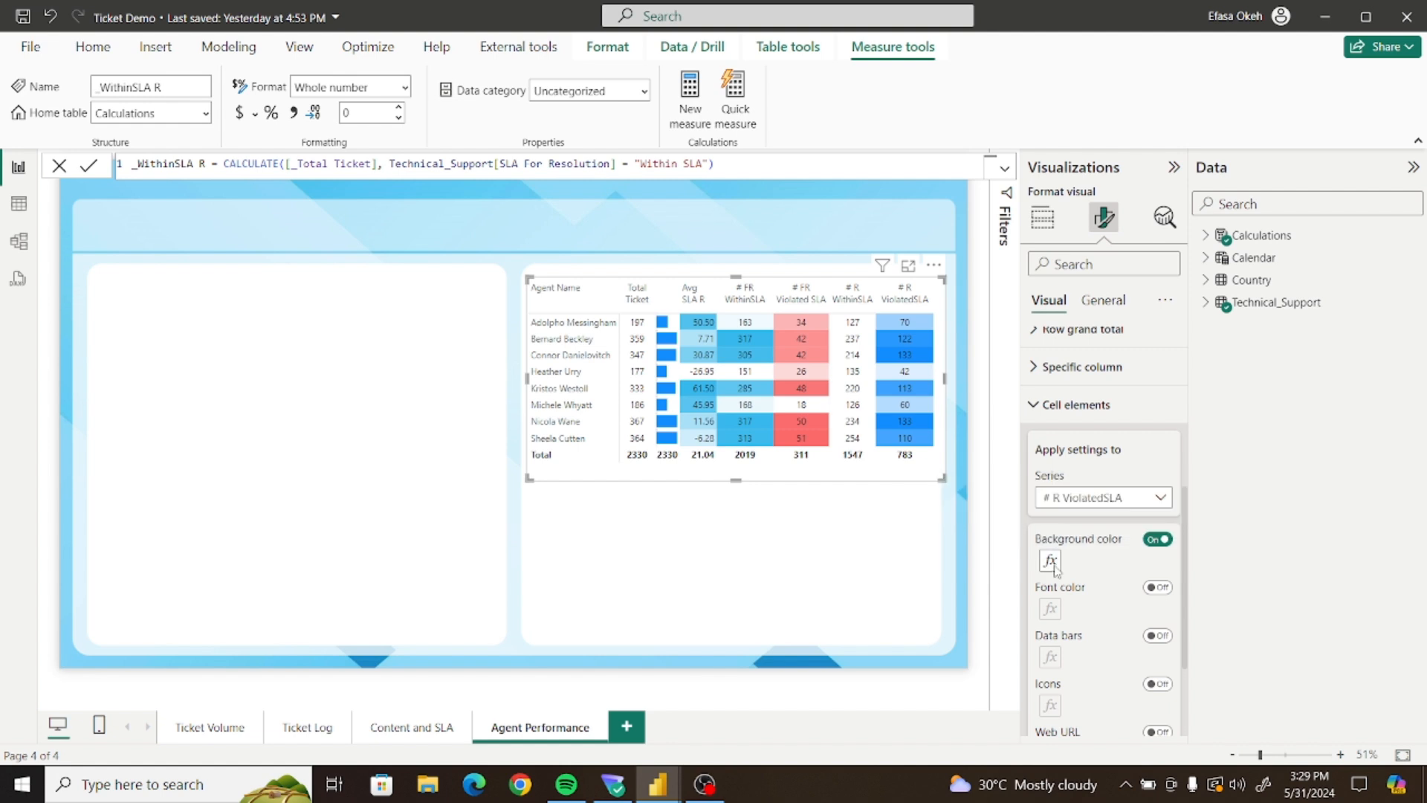
Set the # R ViolatedSLA background gradient to white for the lowest value and the same red as # FR Violated SLA for the highest
click(549, 352)
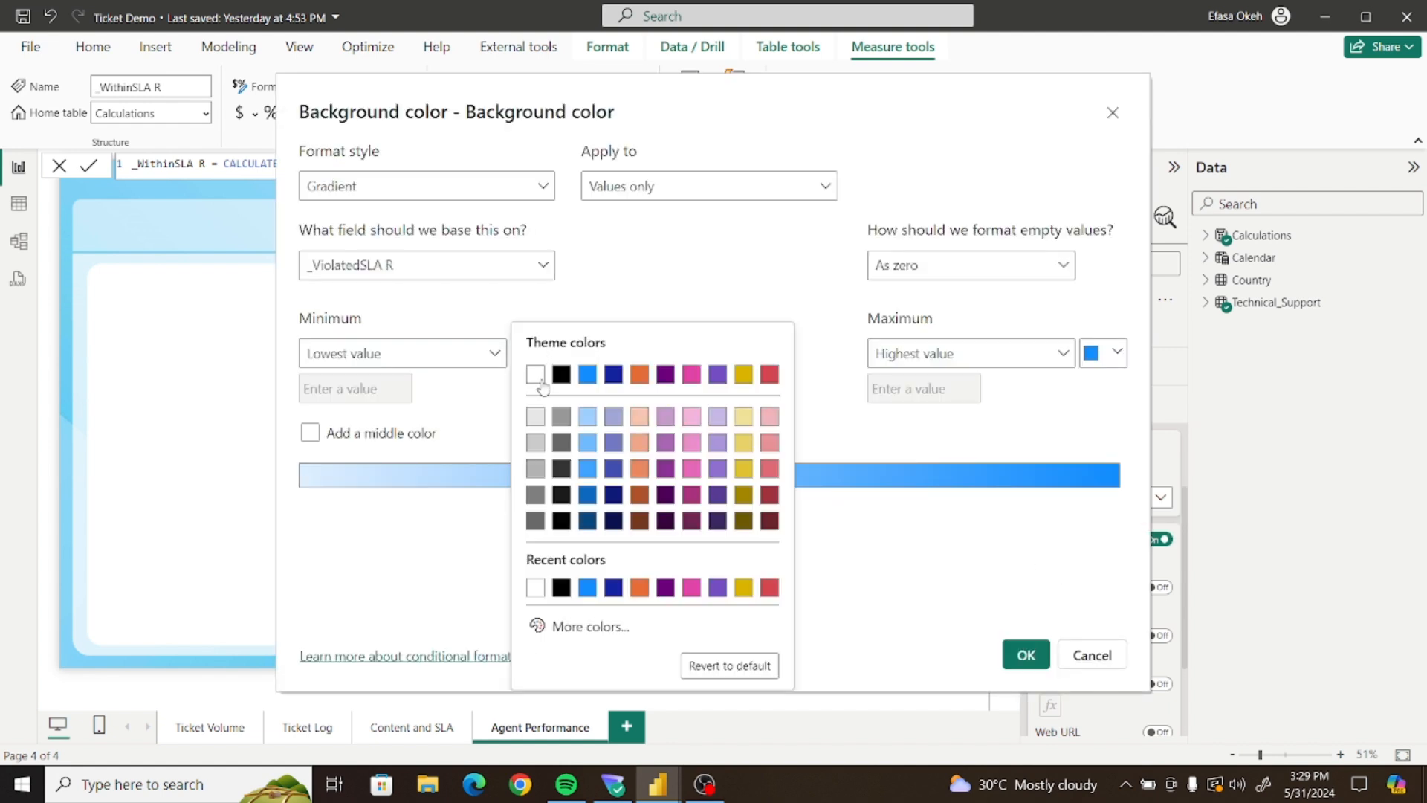
click(536, 376)
click(1116, 353)
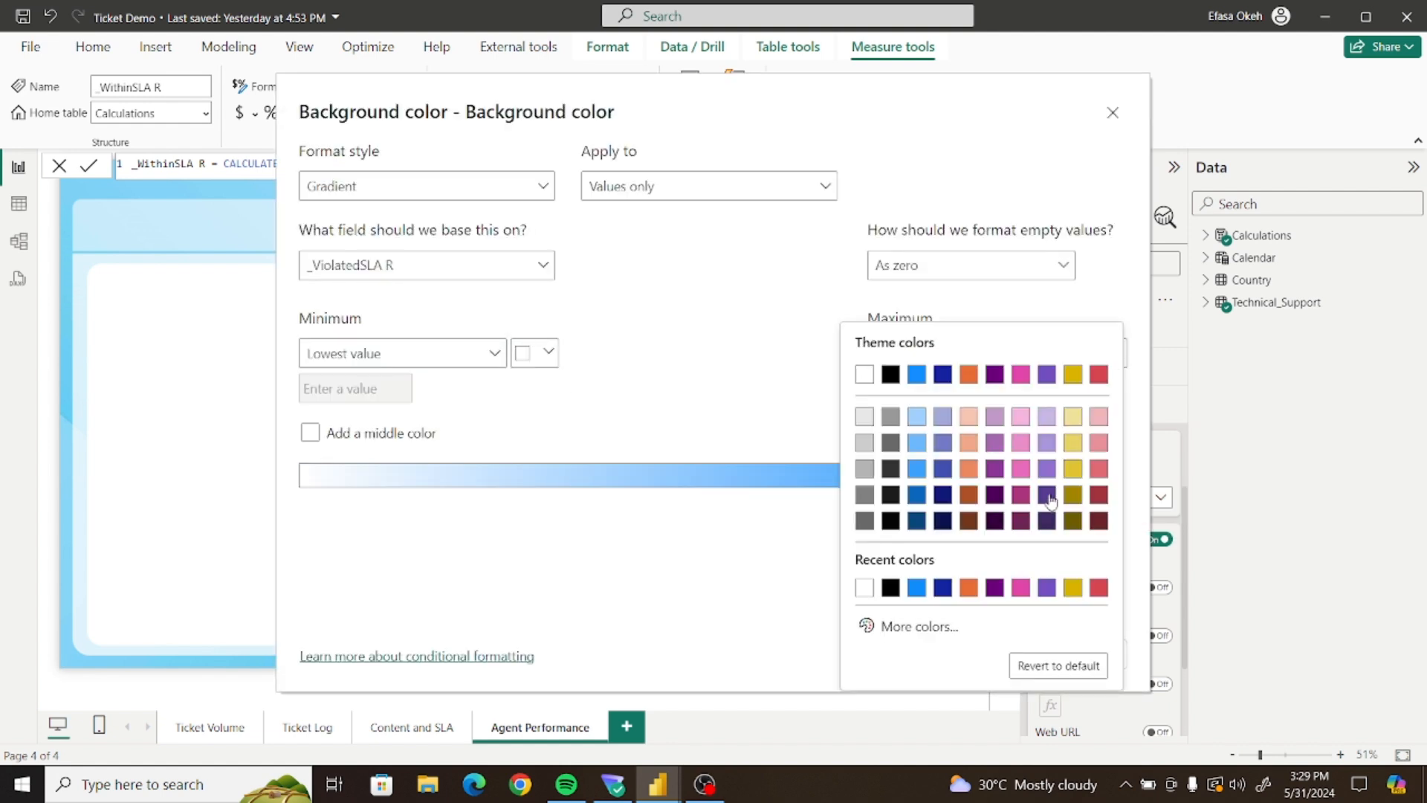
click(908, 636)
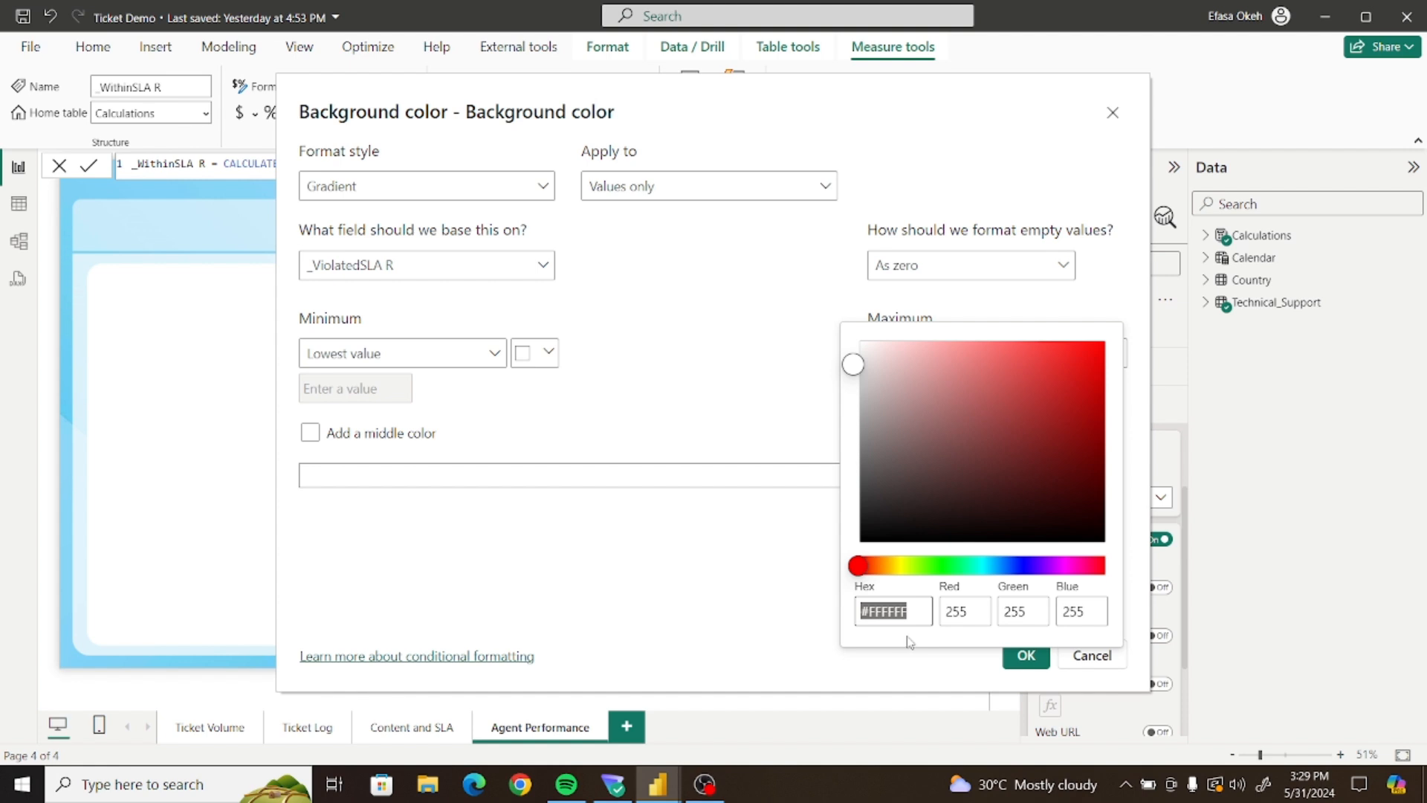
text(#F8696B)
key(Return)
click(1026, 655)
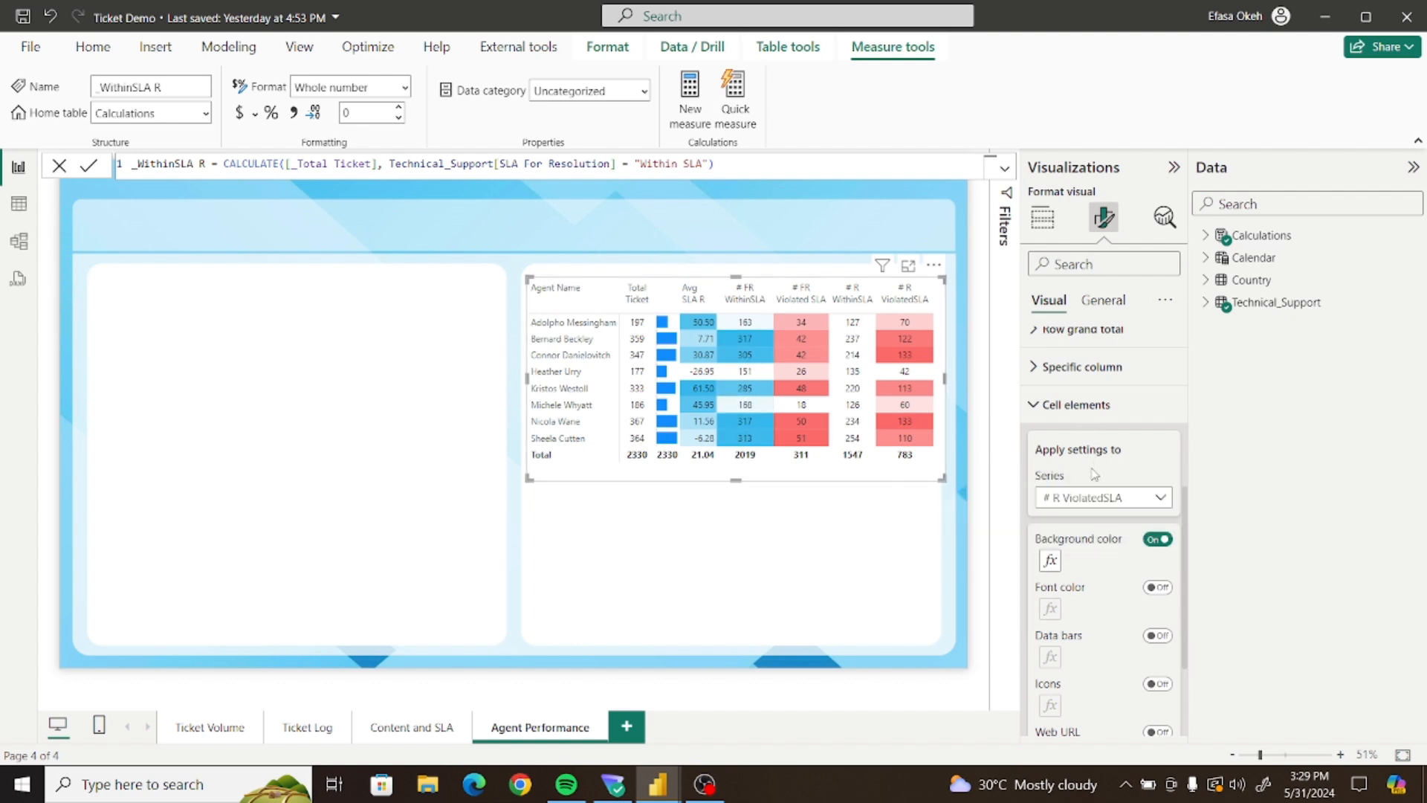
Copy the hex code #37B8EC of the Avg SLA R background gradient's maximum color and close the rules without changing them
click(1107, 496)
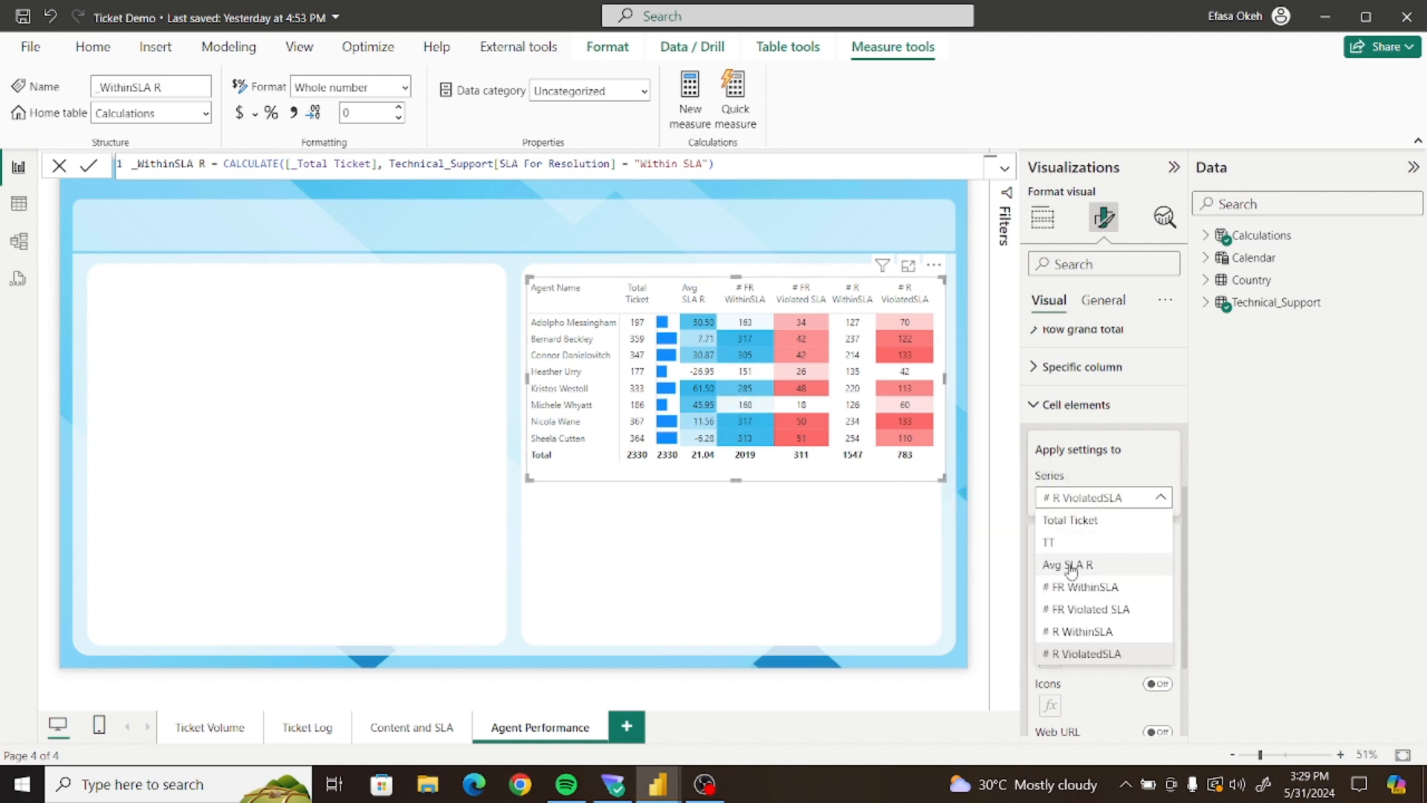
click(1069, 566)
click(1050, 562)
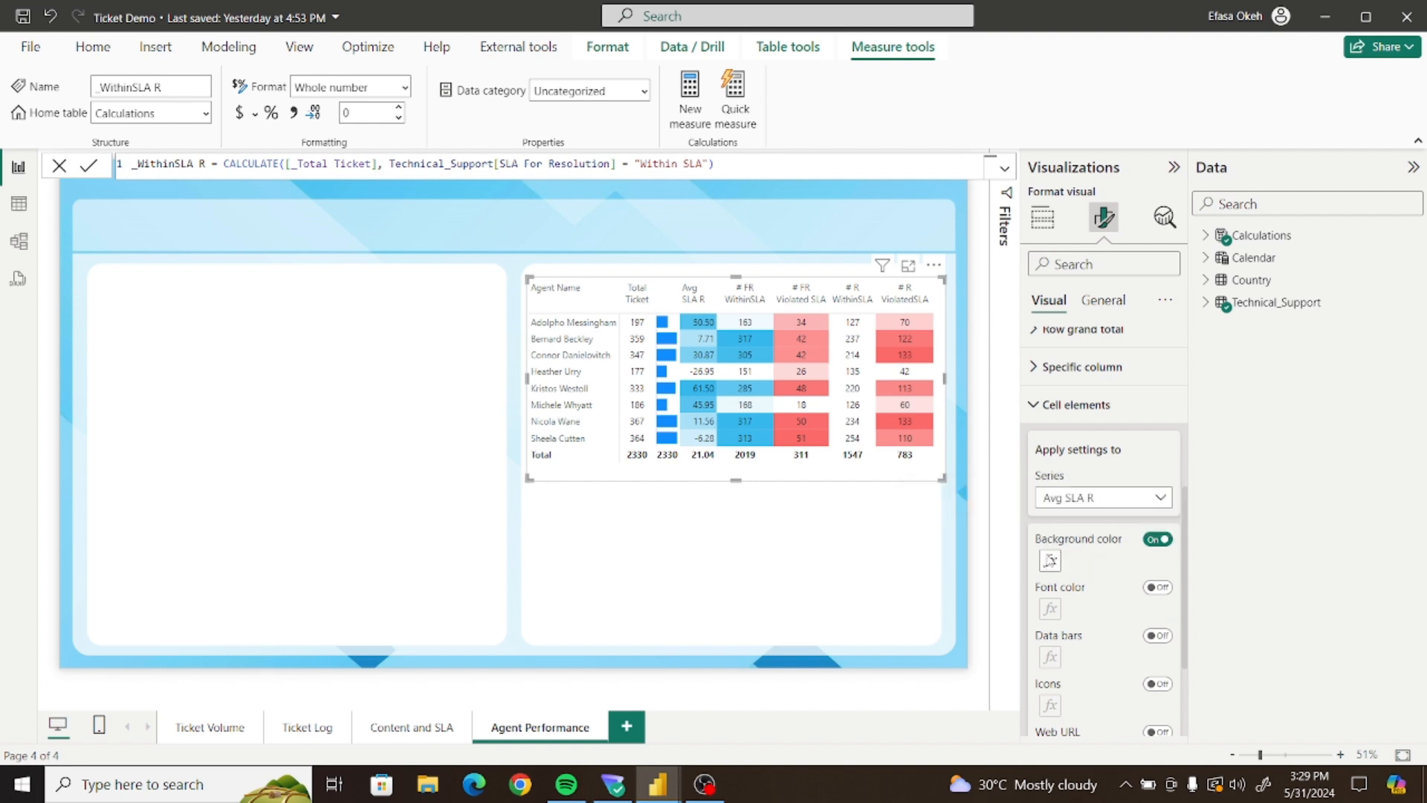
click(1115, 352)
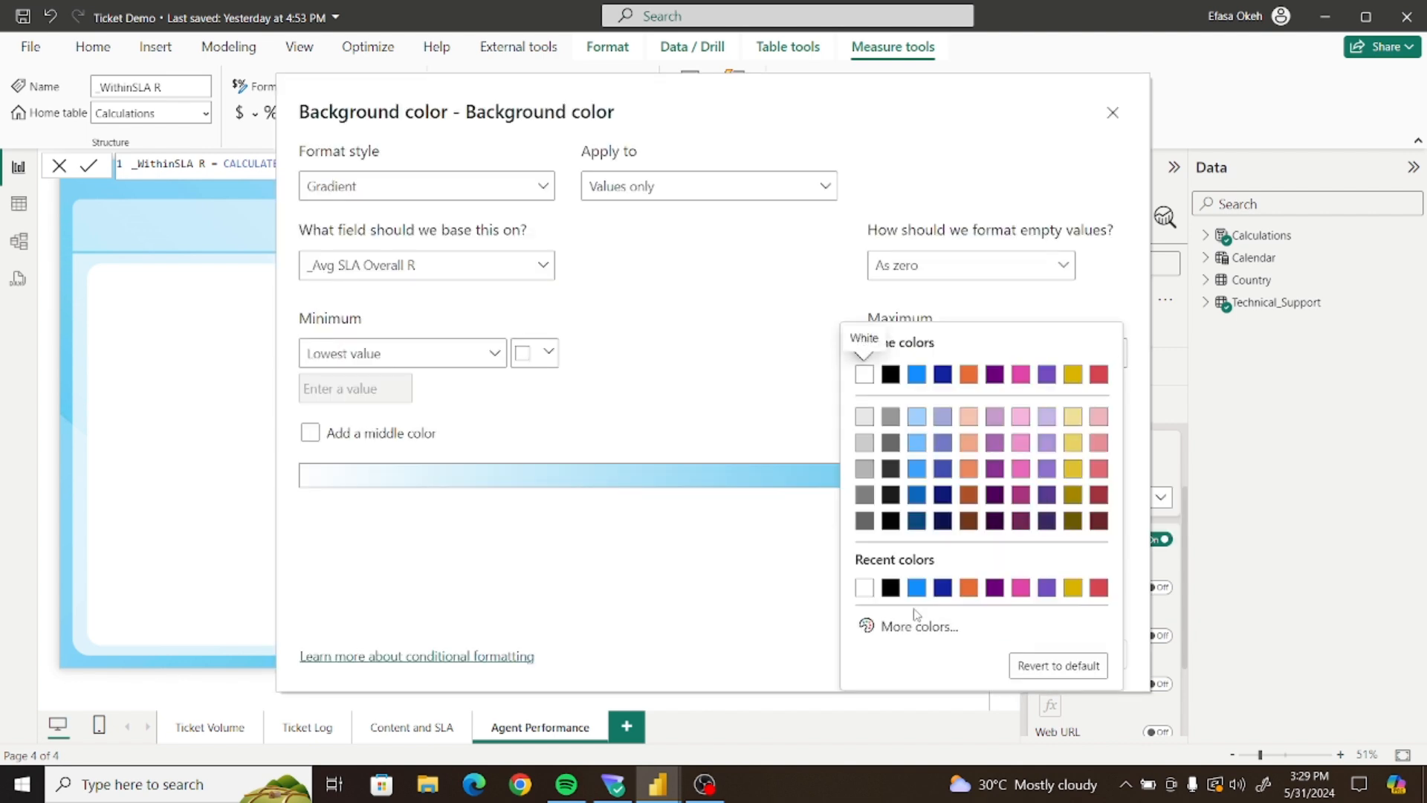
click(897, 627)
key(ctrl+c)
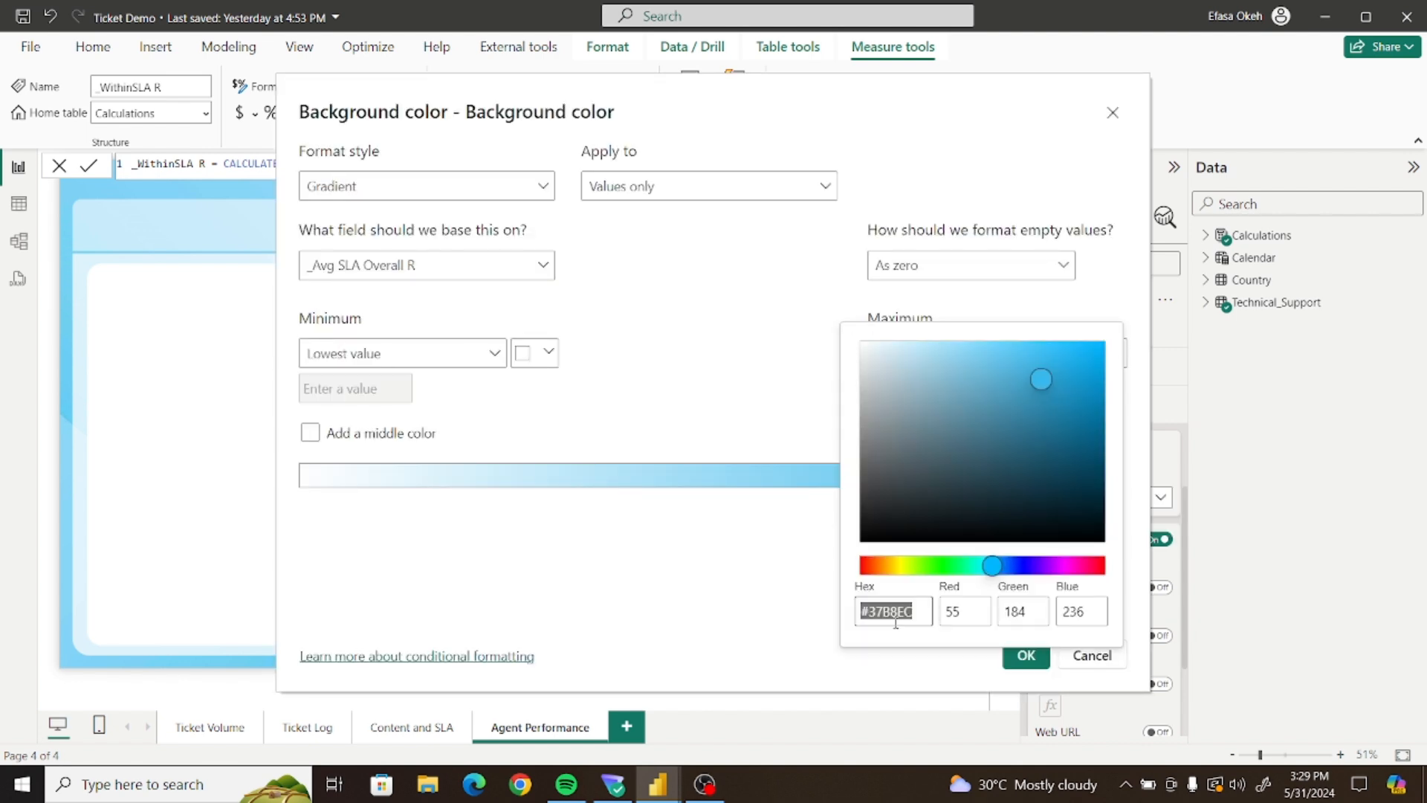
click(811, 593)
click(1089, 655)
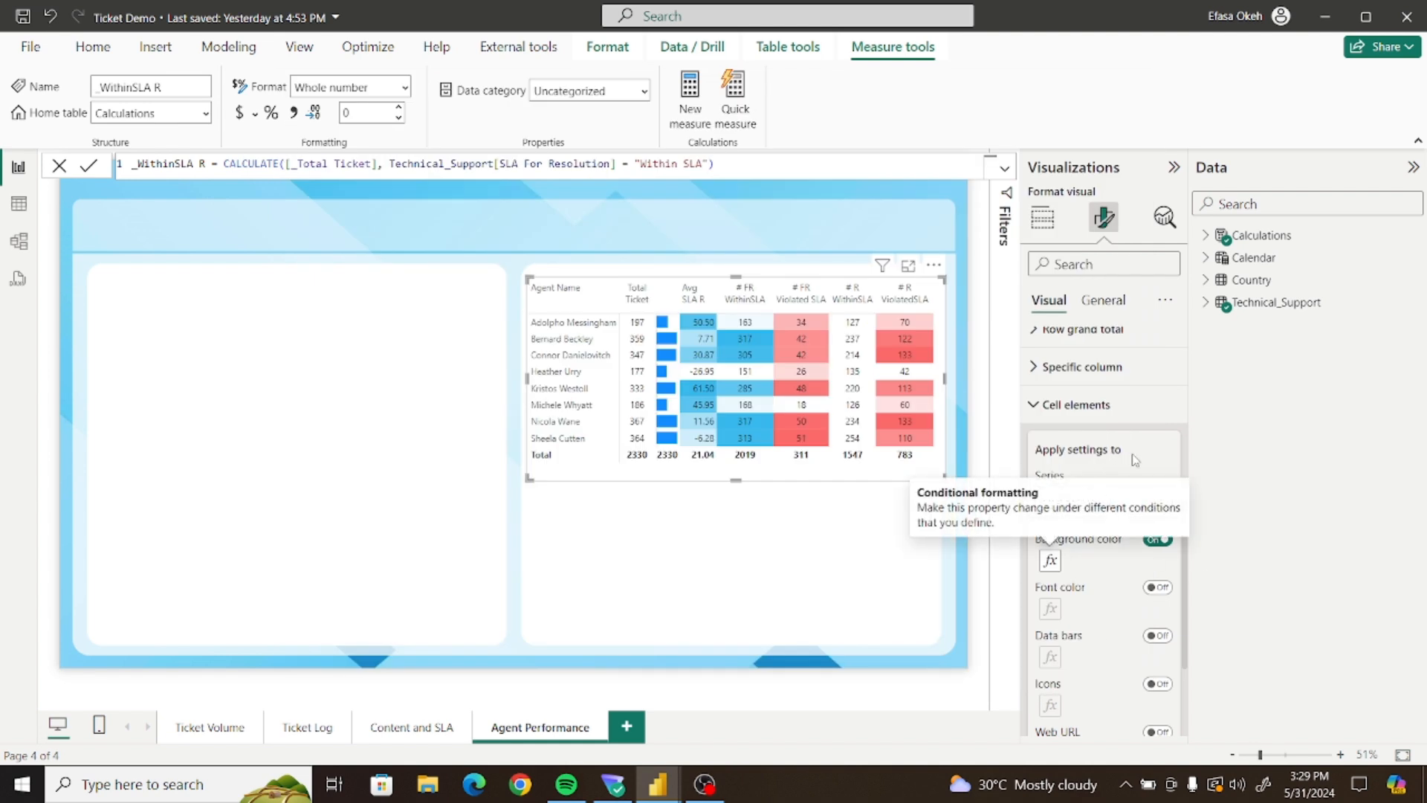
Turn on background color for the # R WithinSLA series and open its background color rules
click(1096, 498)
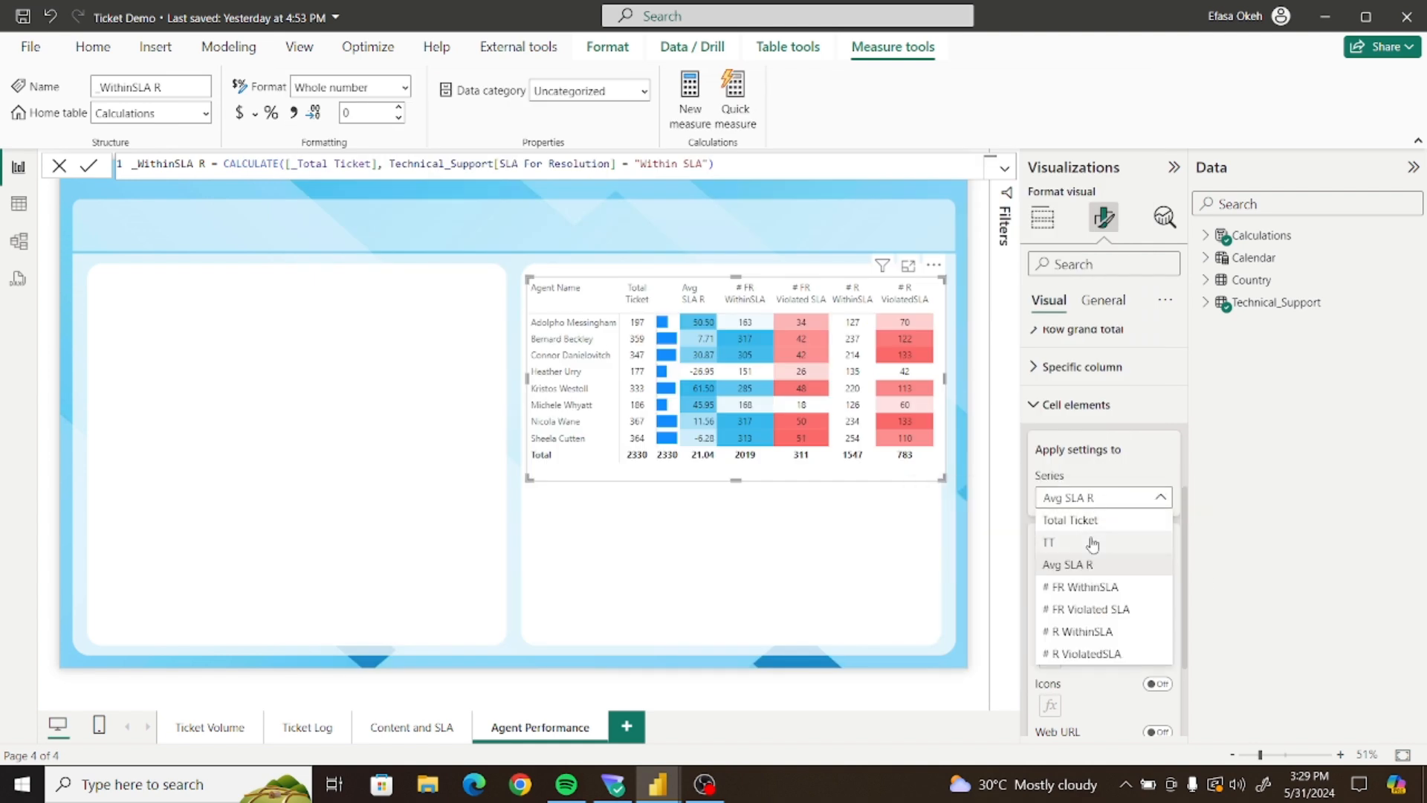
click(1068, 631)
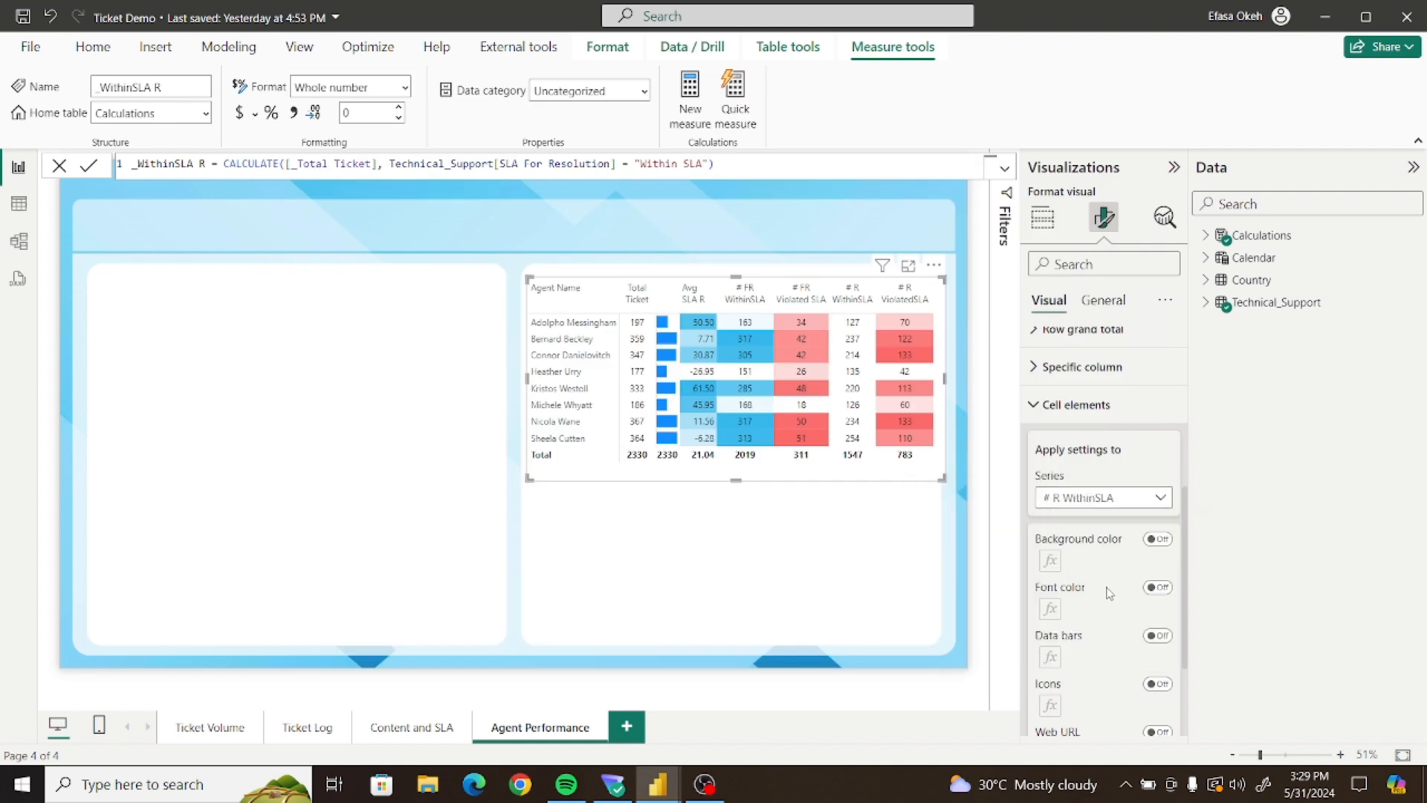
click(1158, 538)
click(1051, 561)
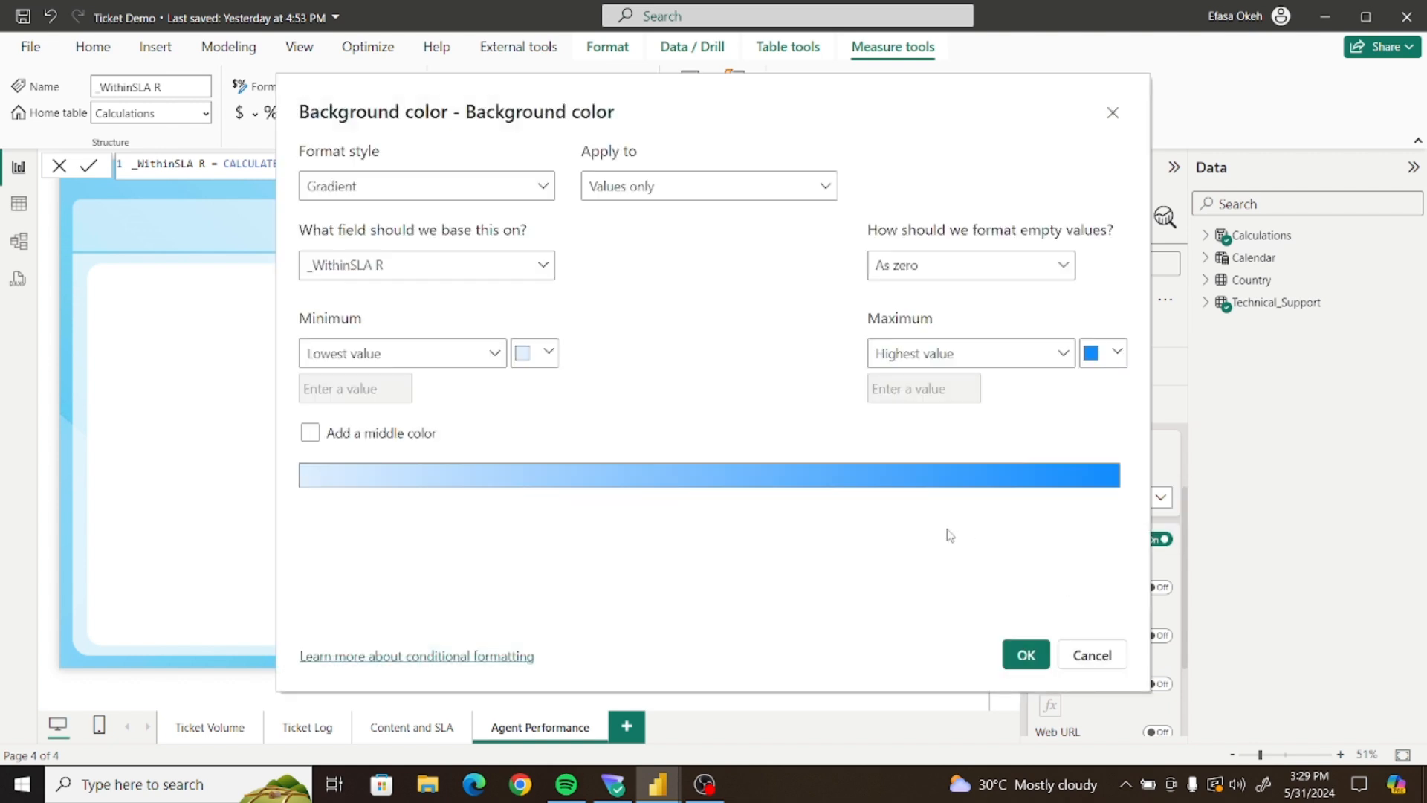
Set the # R WithinSLA background gradient to #37B8EC for the highest value and white for the lowest value
click(1113, 354)
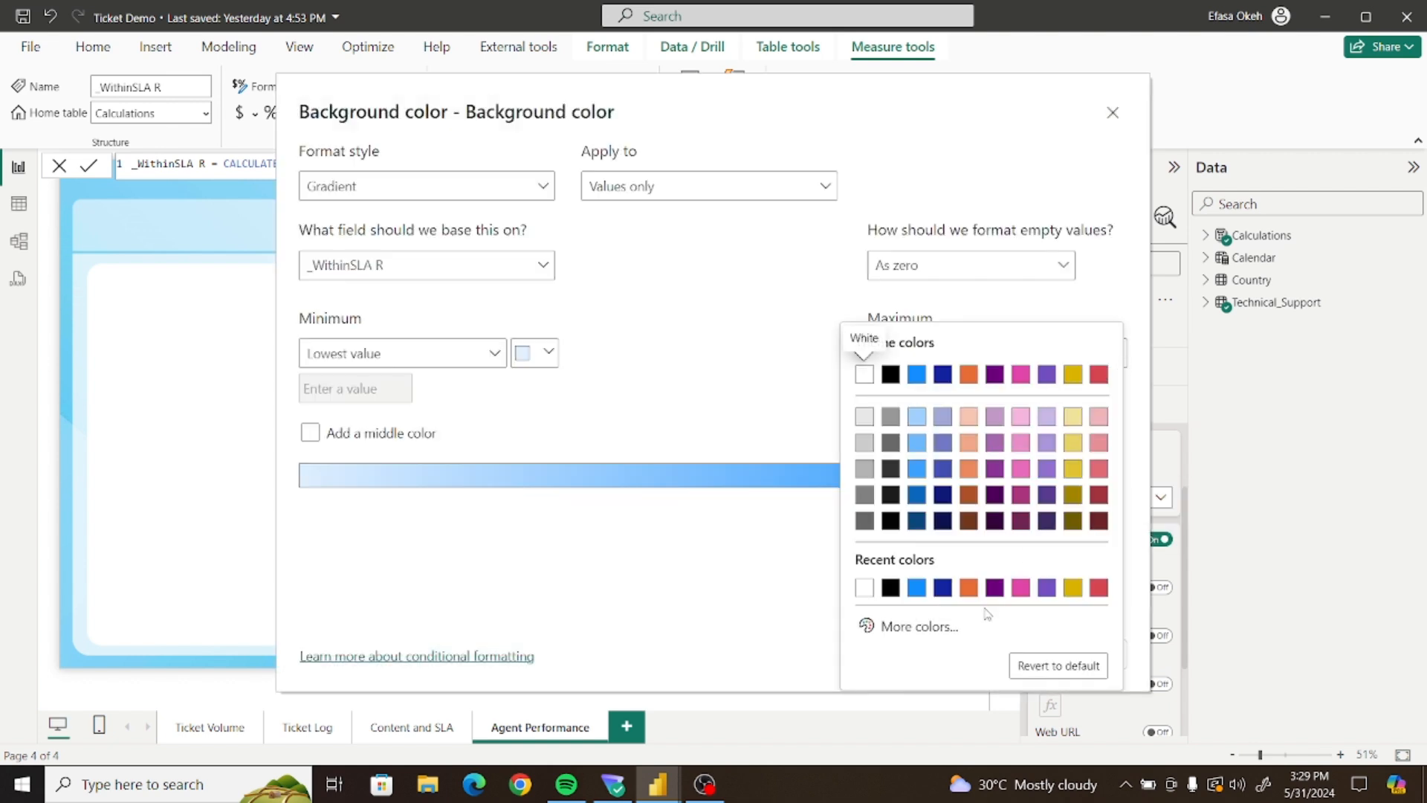
click(922, 627)
key(ctrl+v)
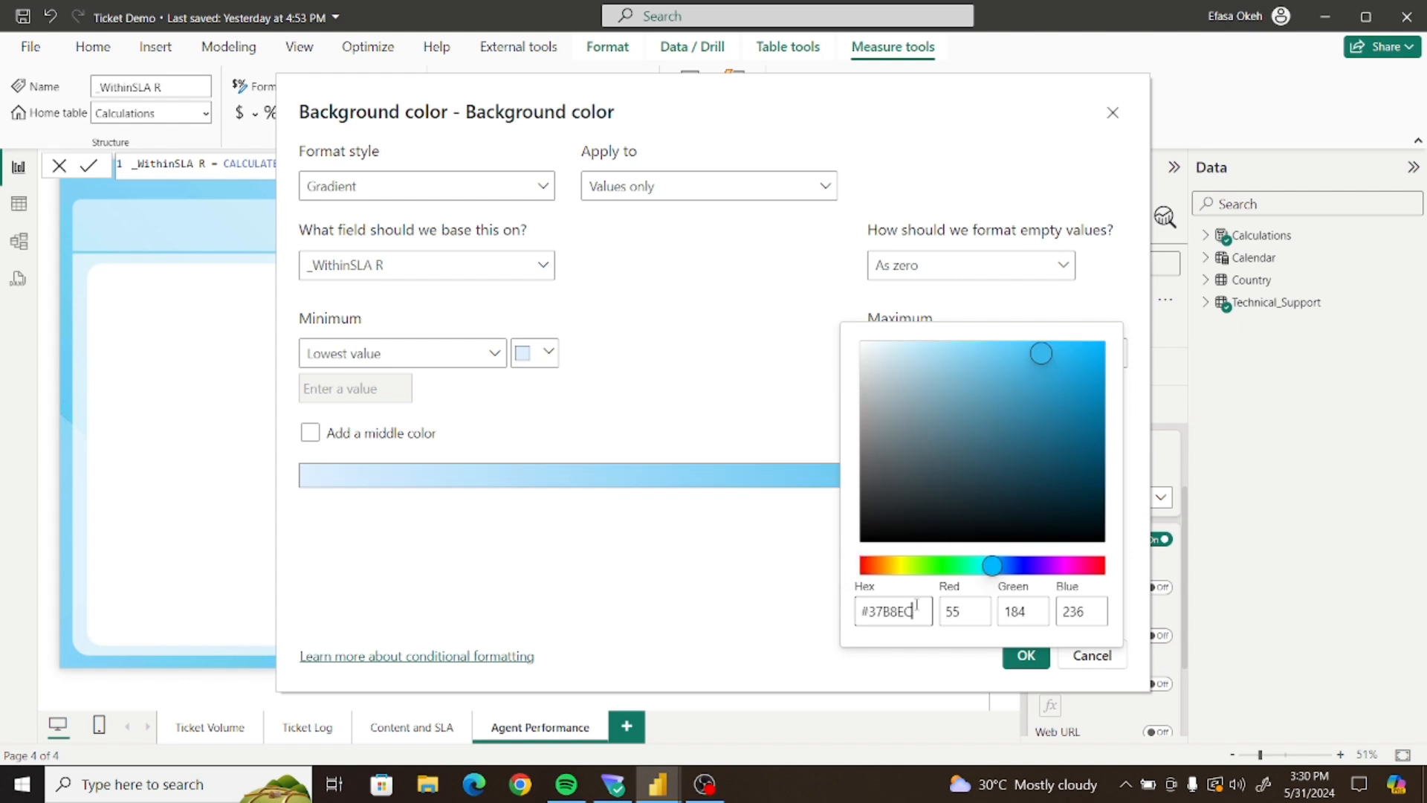
click(595, 563)
click(547, 365)
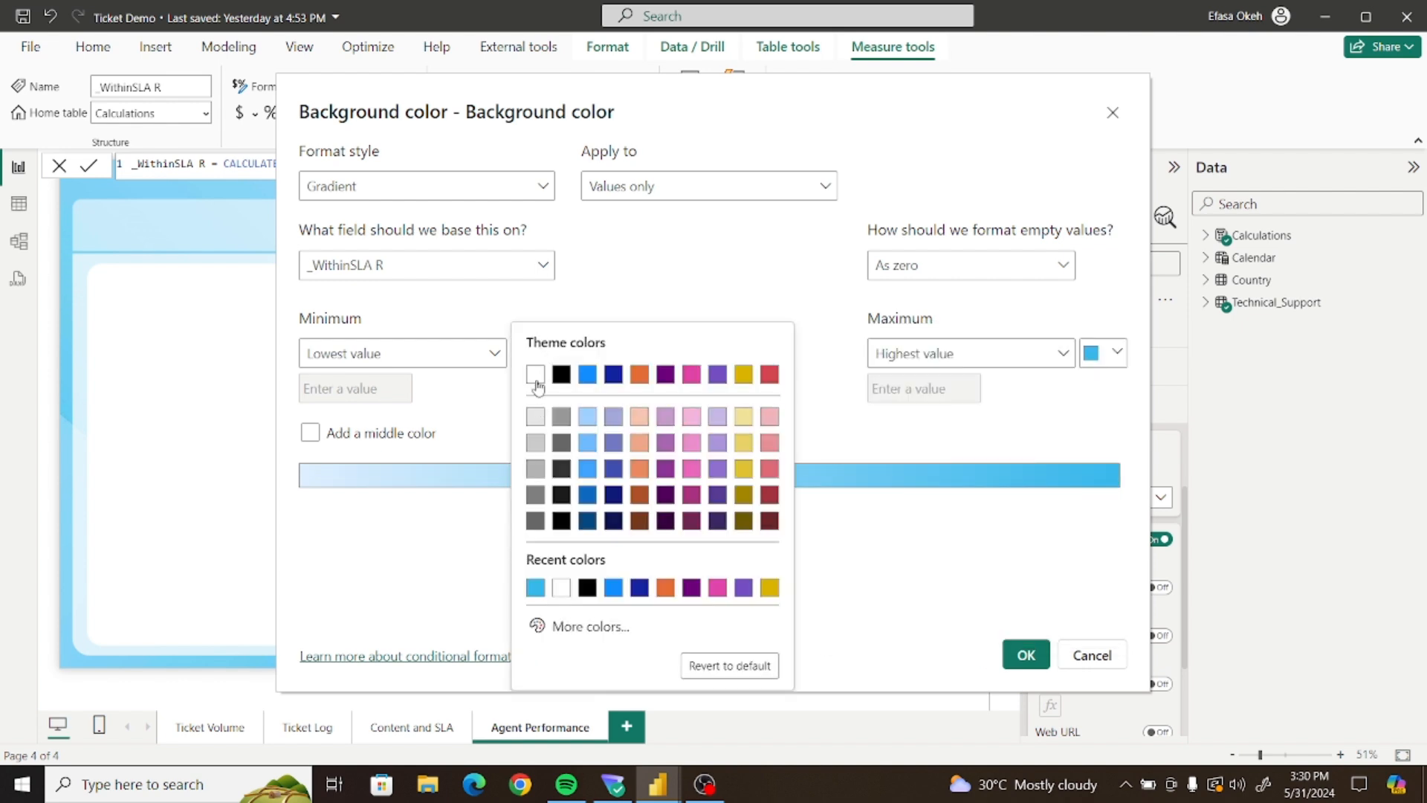
click(536, 375)
click(1026, 655)
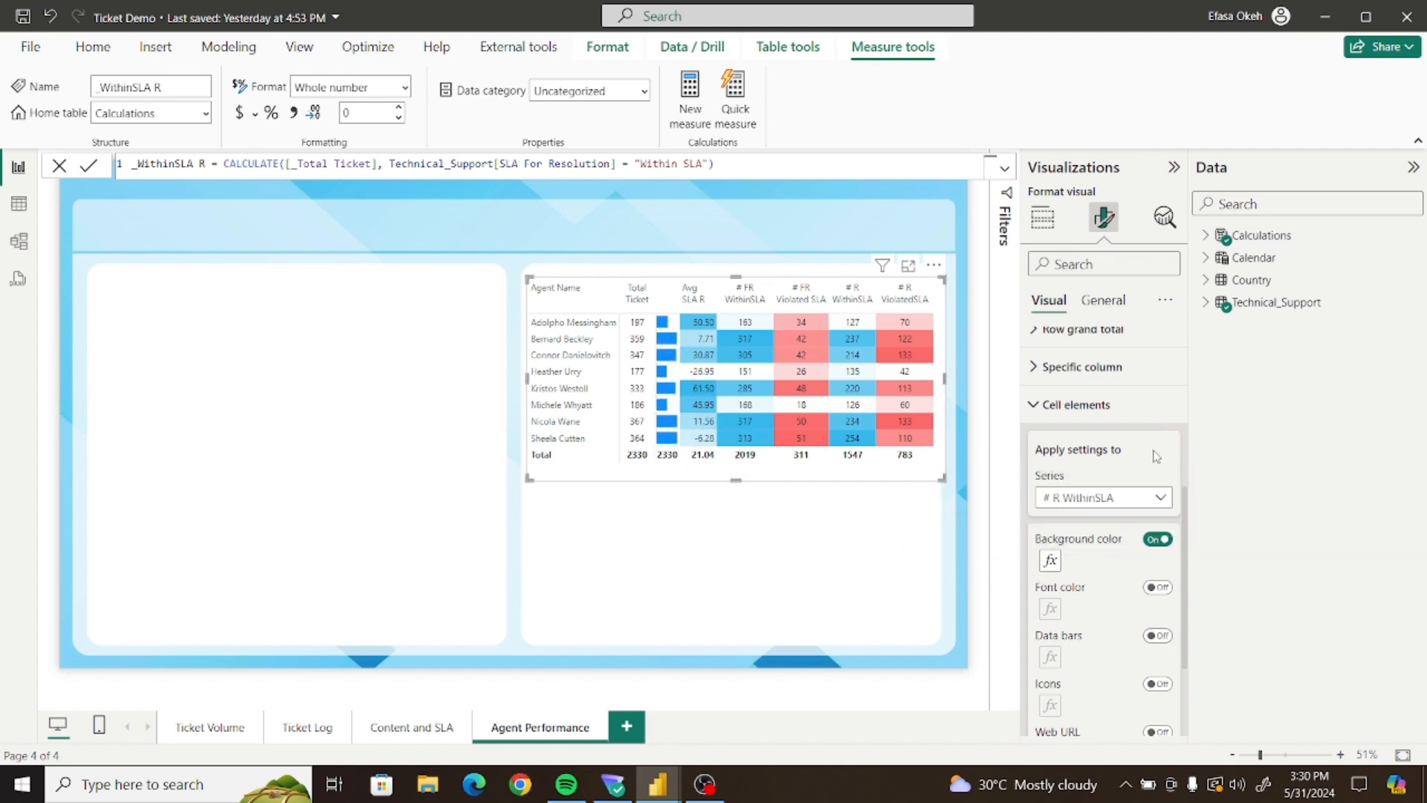
Change the positive bar color of the TT series' data bars to #37B8EC
click(1115, 497)
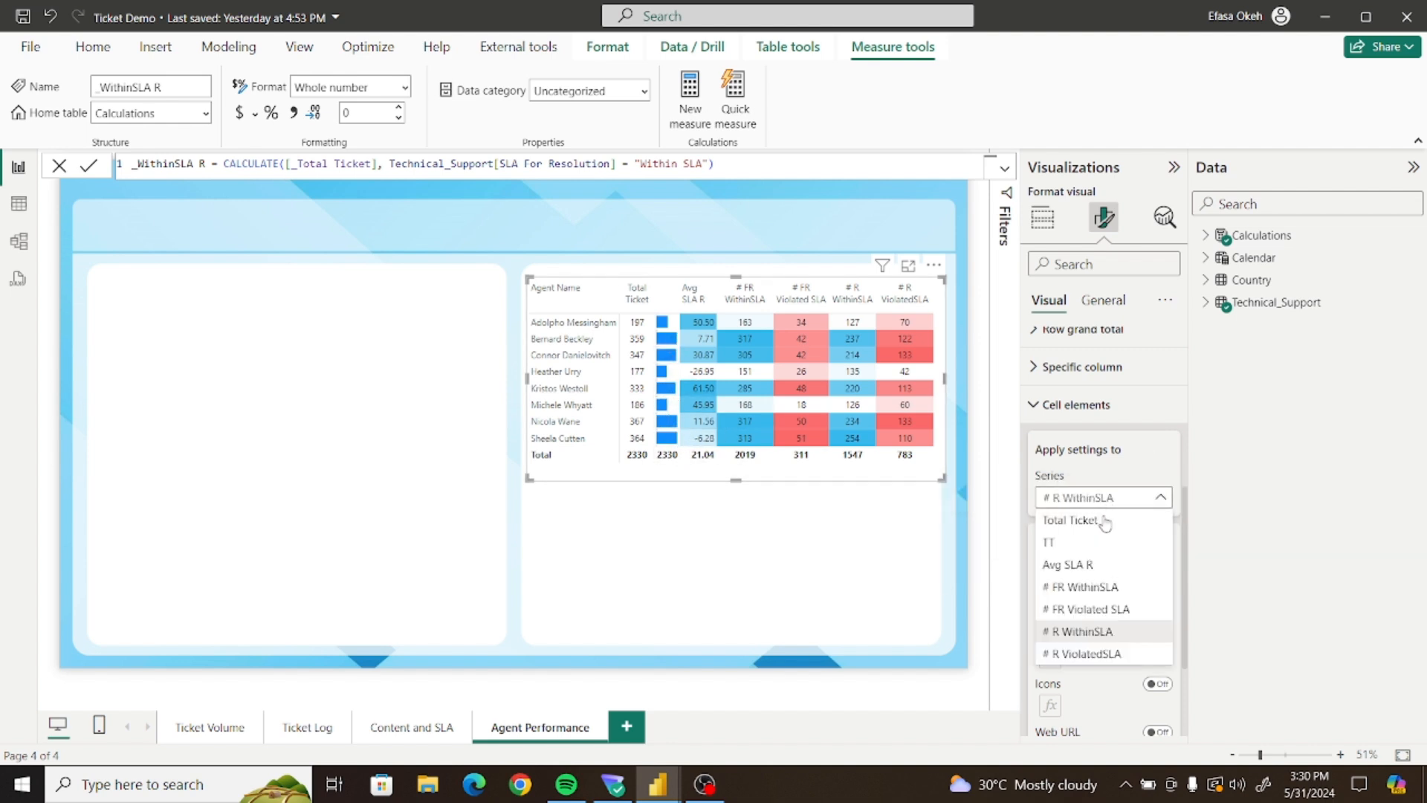
click(1083, 550)
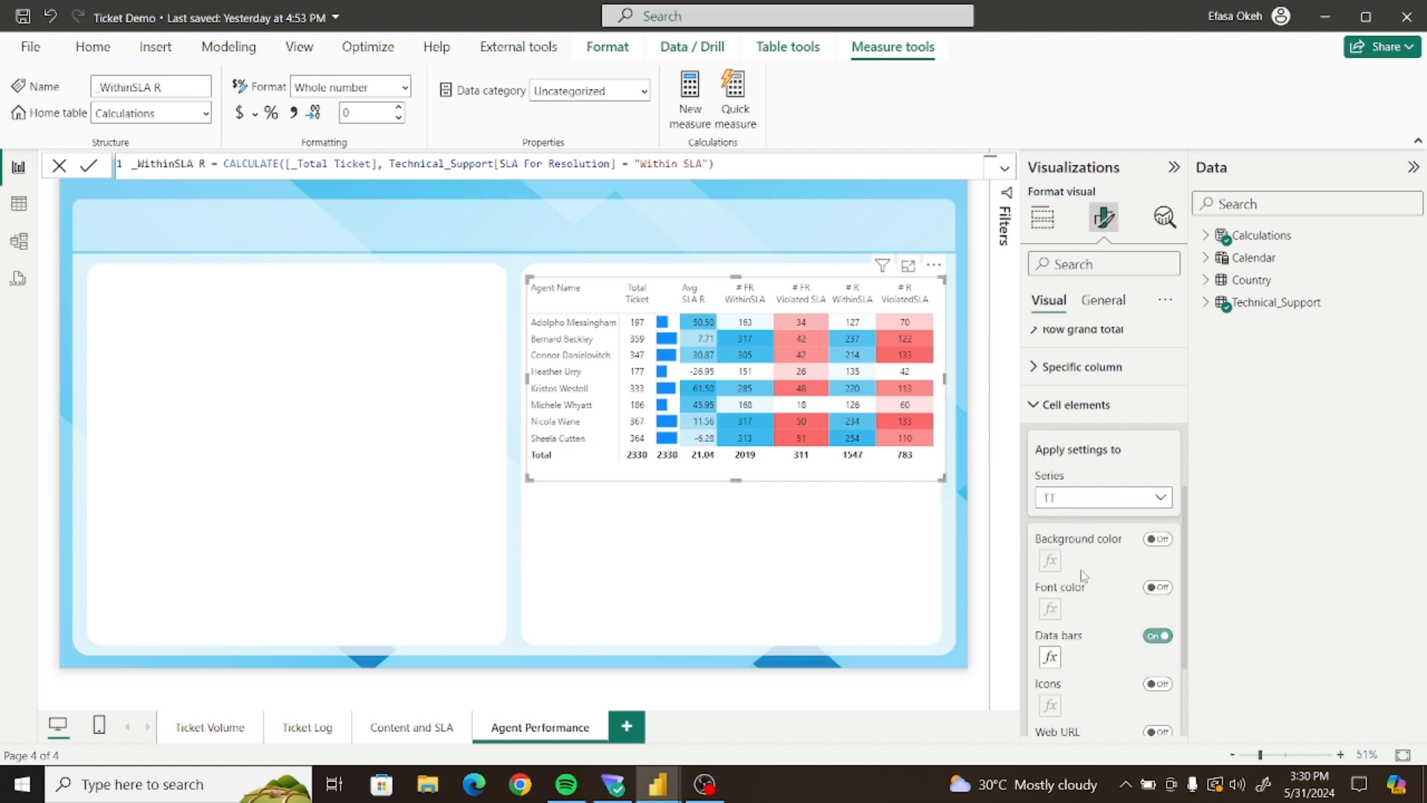
click(1049, 657)
click(338, 466)
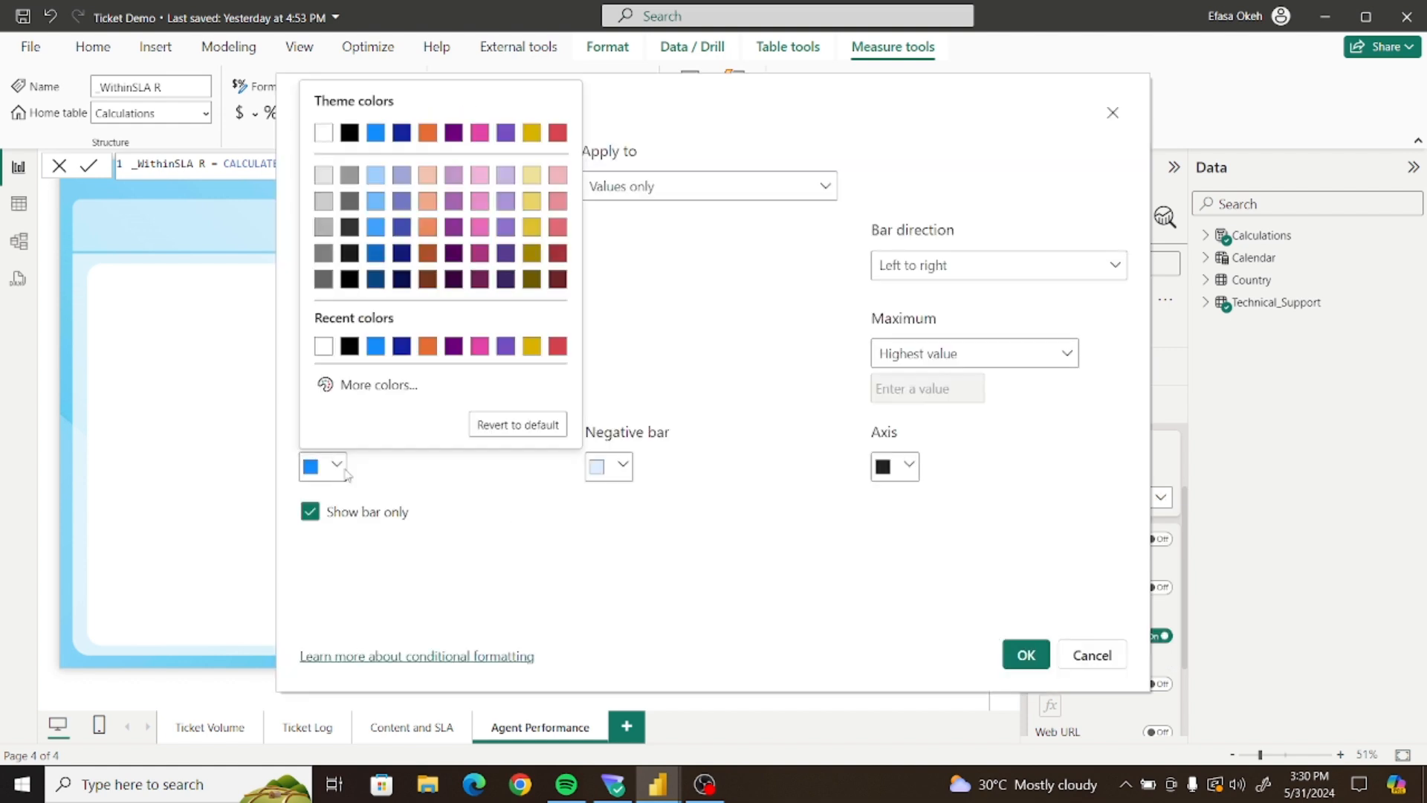
click(381, 387)
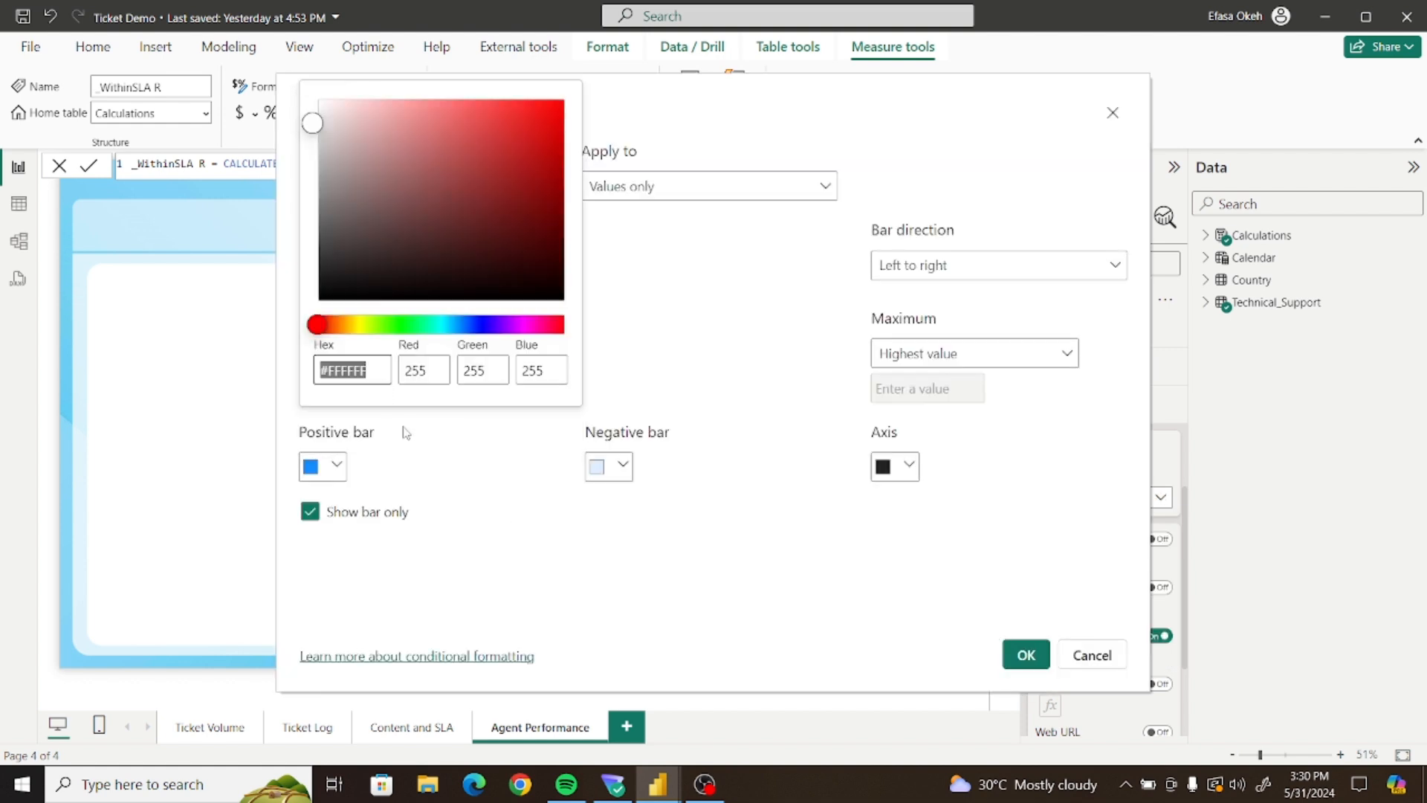
key(ctrl+v)
click(466, 513)
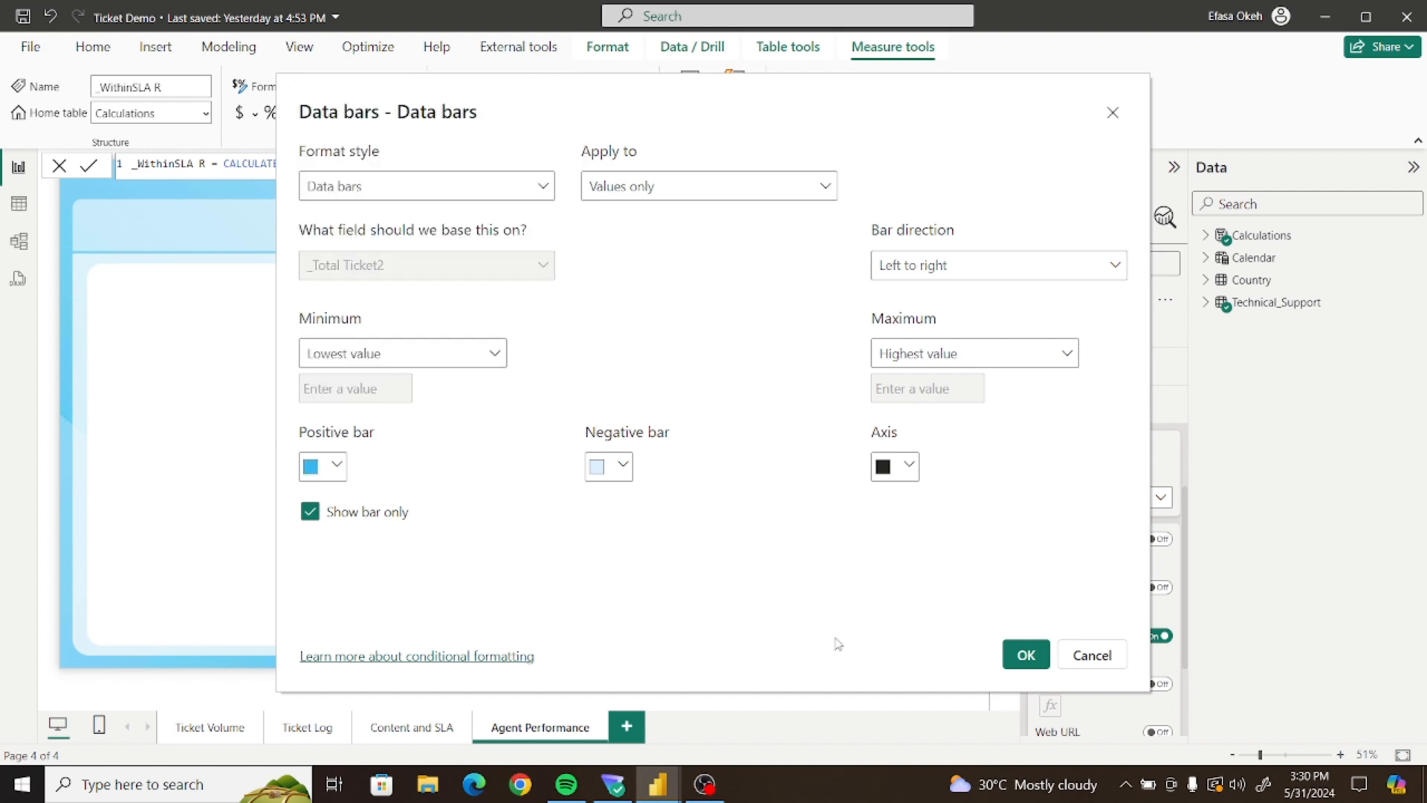
click(1026, 654)
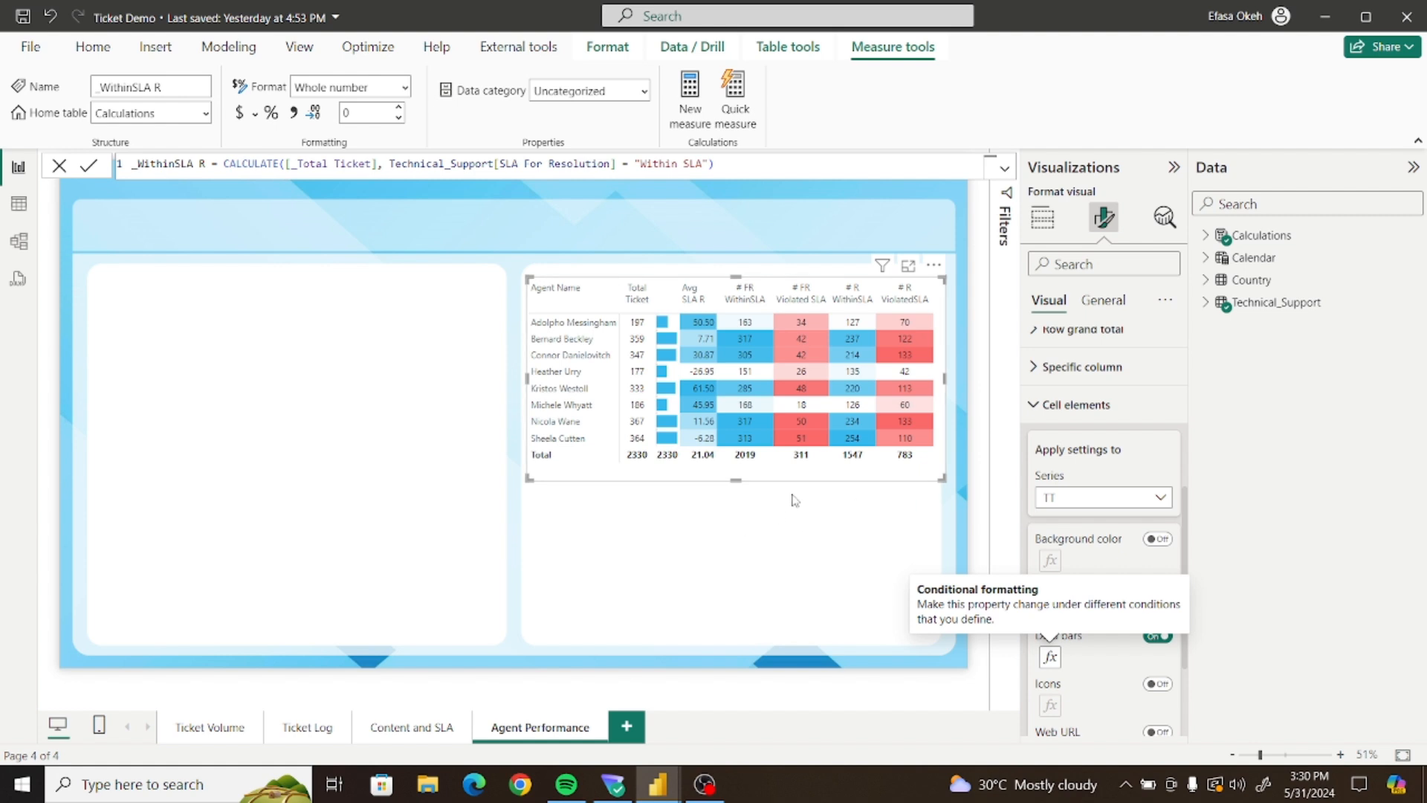
Shorten the matrix to end just below its Total row and turn off the visual's background
drag(736, 480, 735, 470)
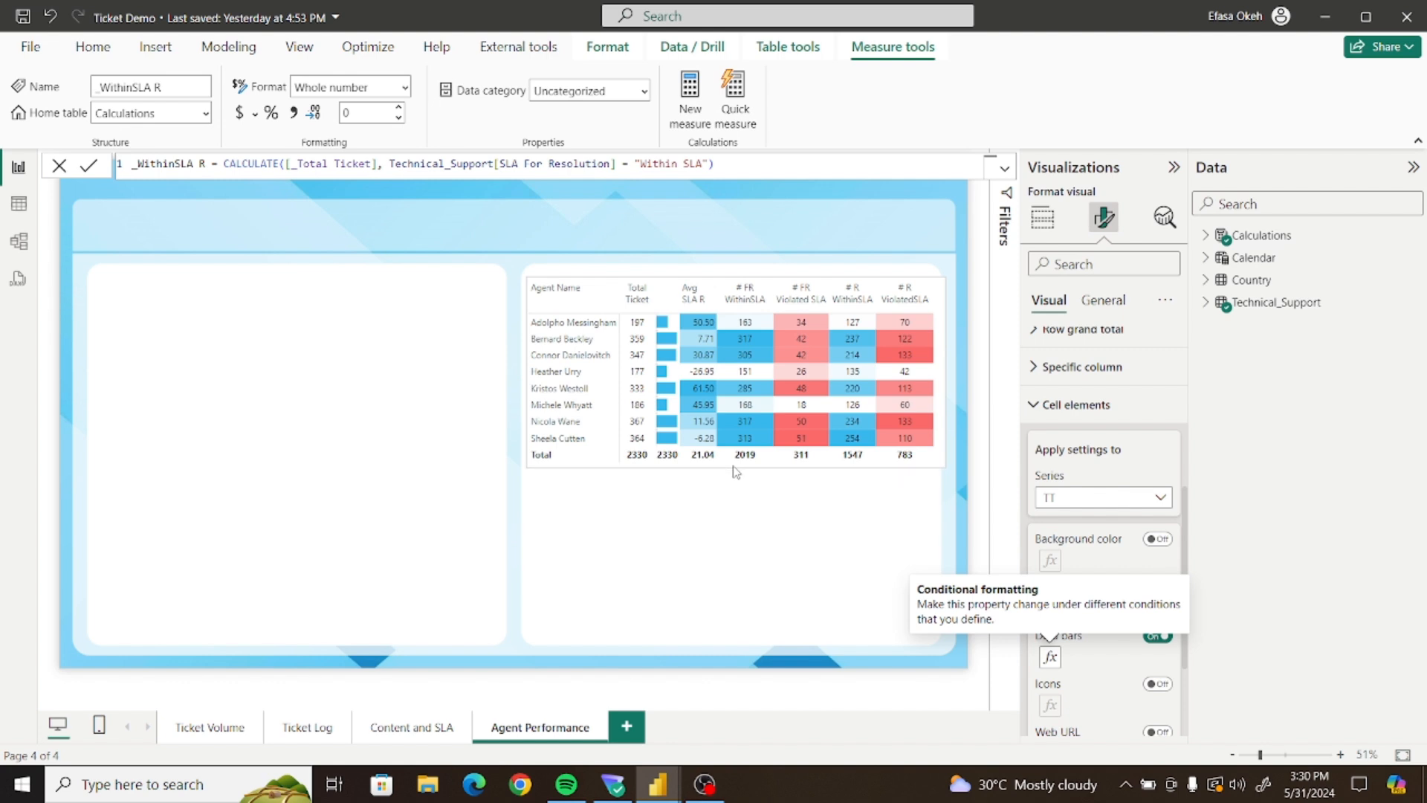
click(1106, 301)
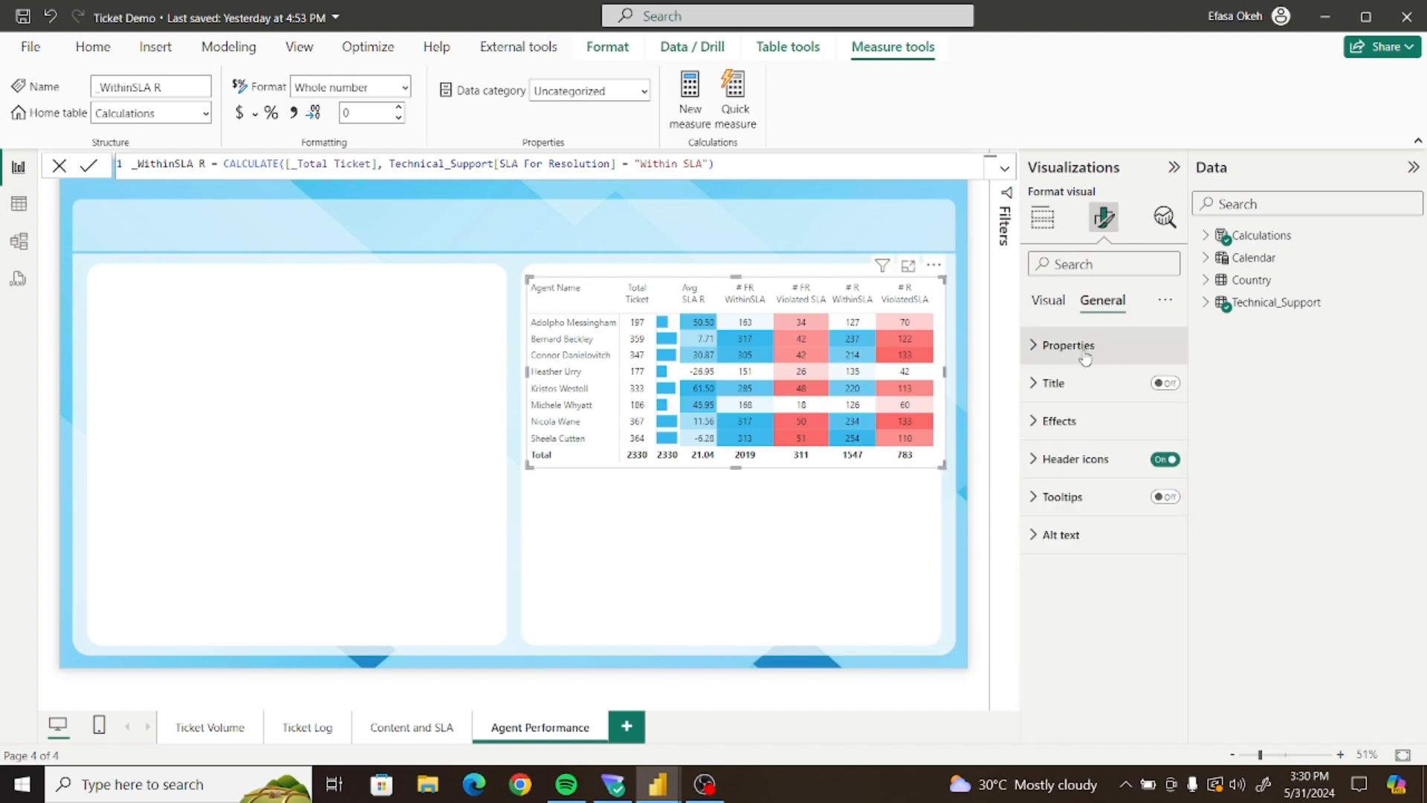
click(1086, 350)
click(1085, 350)
click(1063, 421)
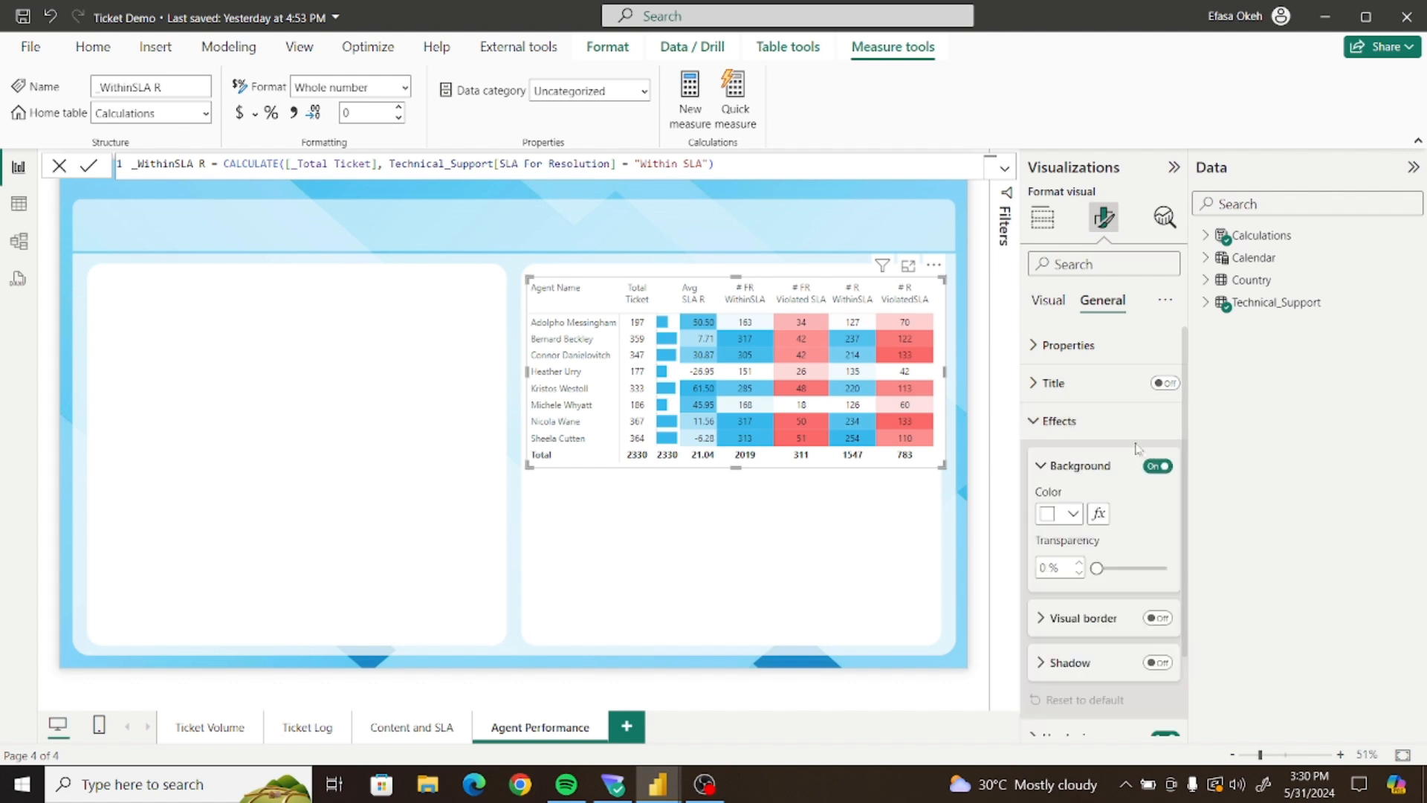
click(1157, 466)
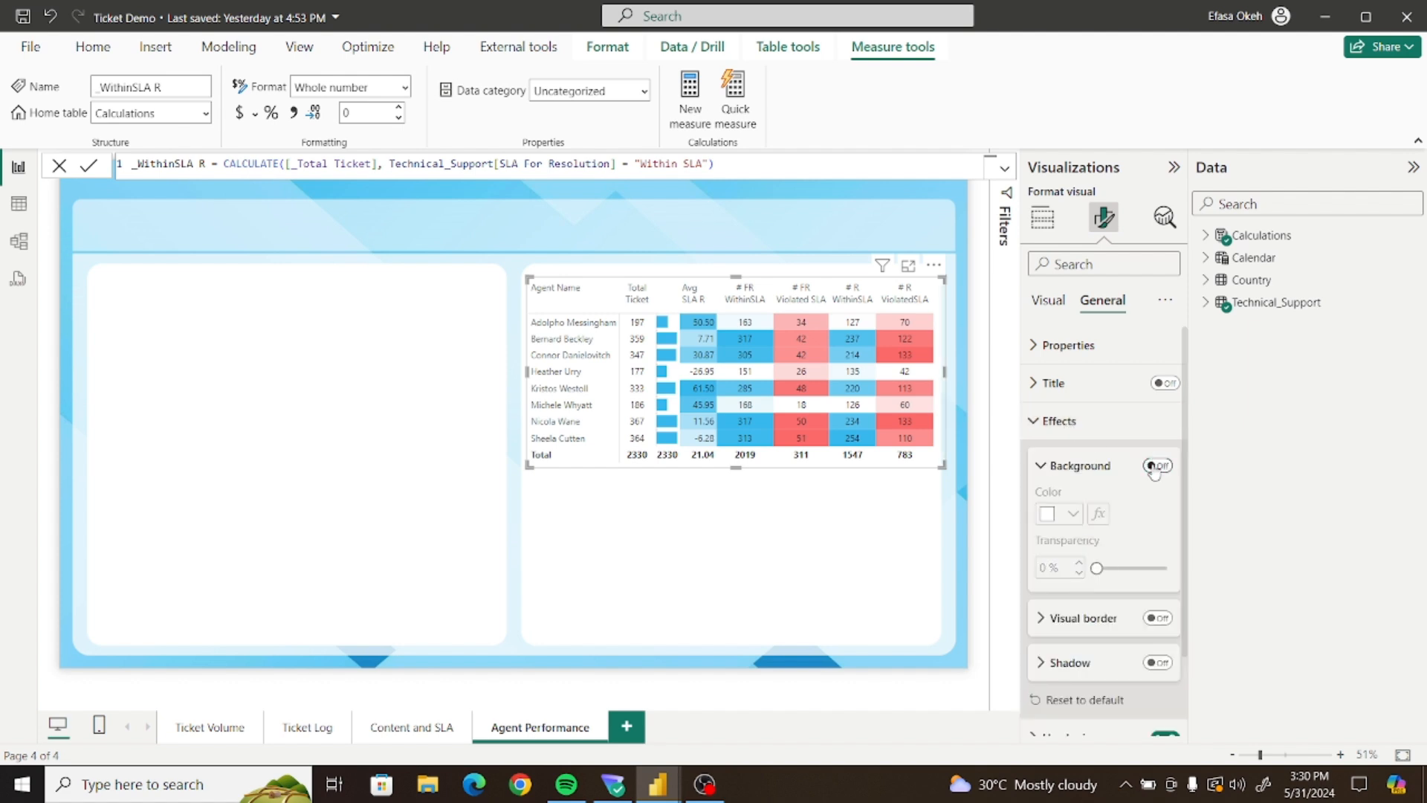
click(1059, 424)
click(792, 551)
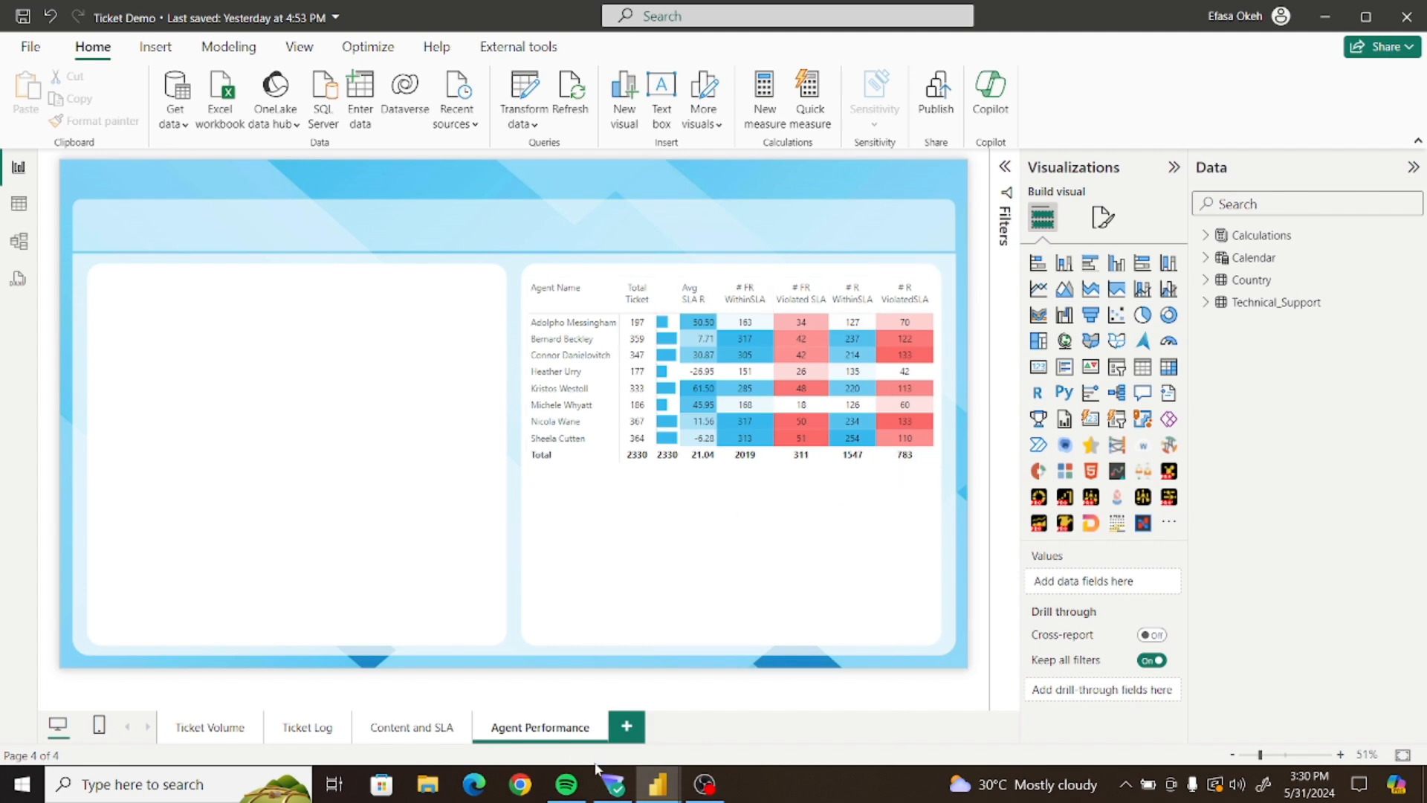
Switch to the Ticket Analysis report and copy the agent matrix's title text "Performance by Agent | FR - First Response | R - Resolution"
mouse_move(657, 782)
click(576, 712)
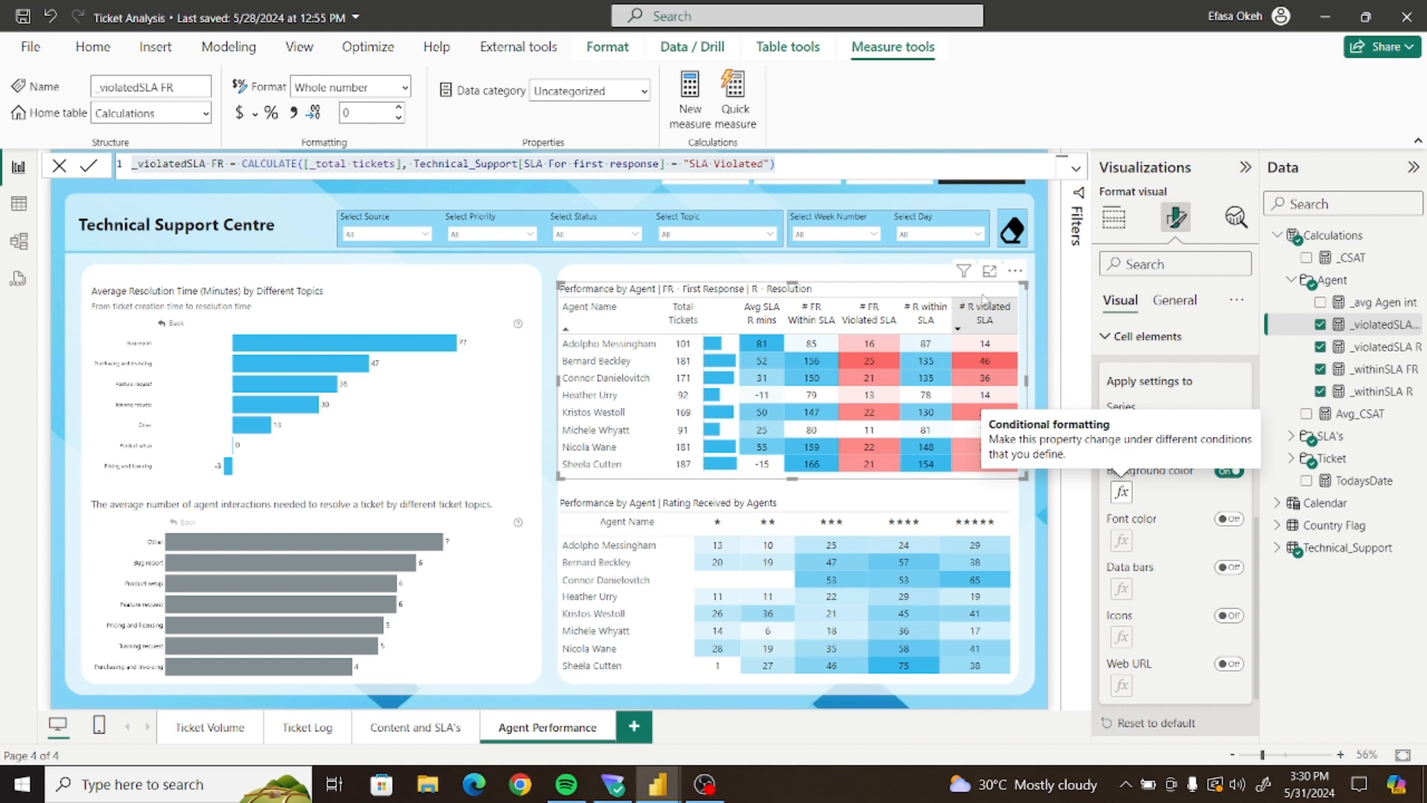
click(1174, 300)
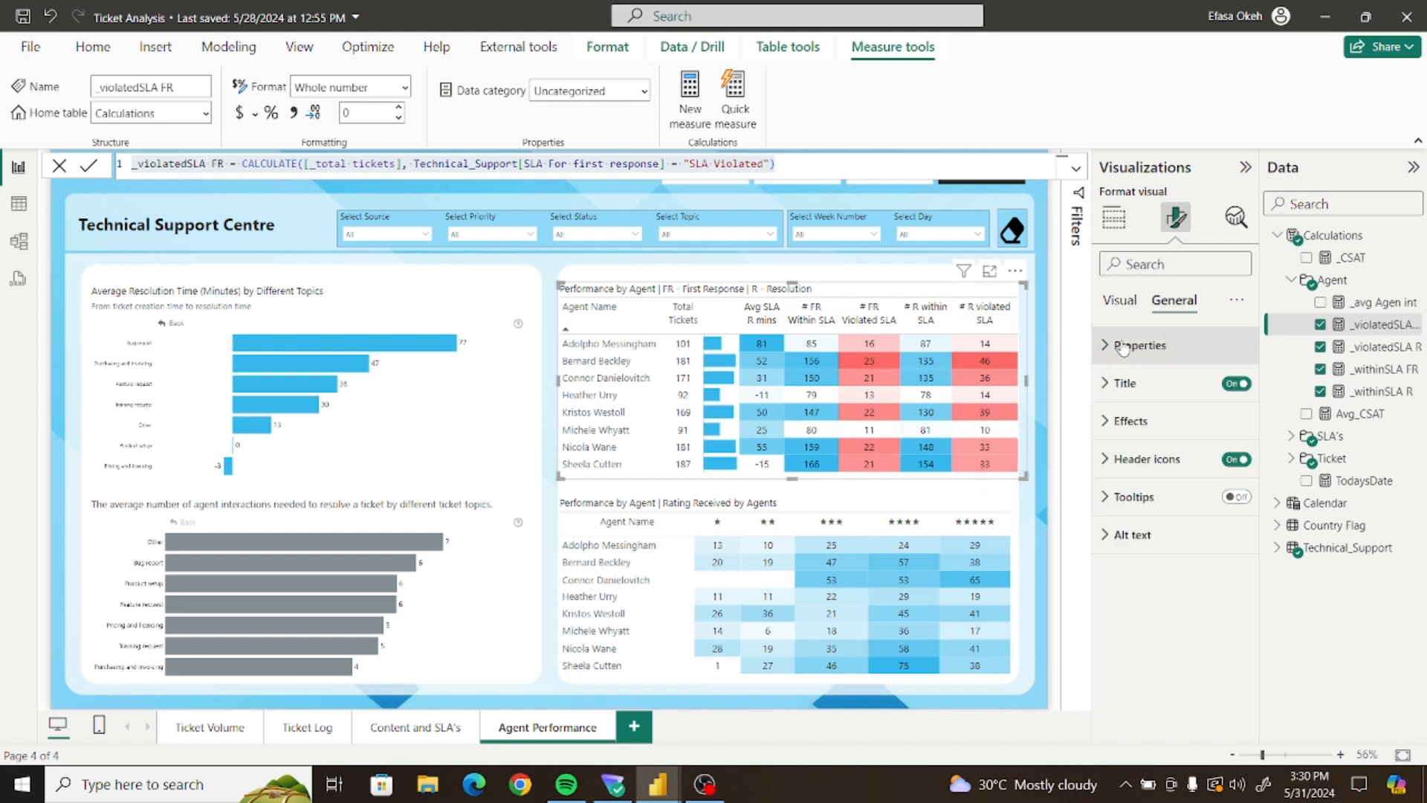
click(1125, 383)
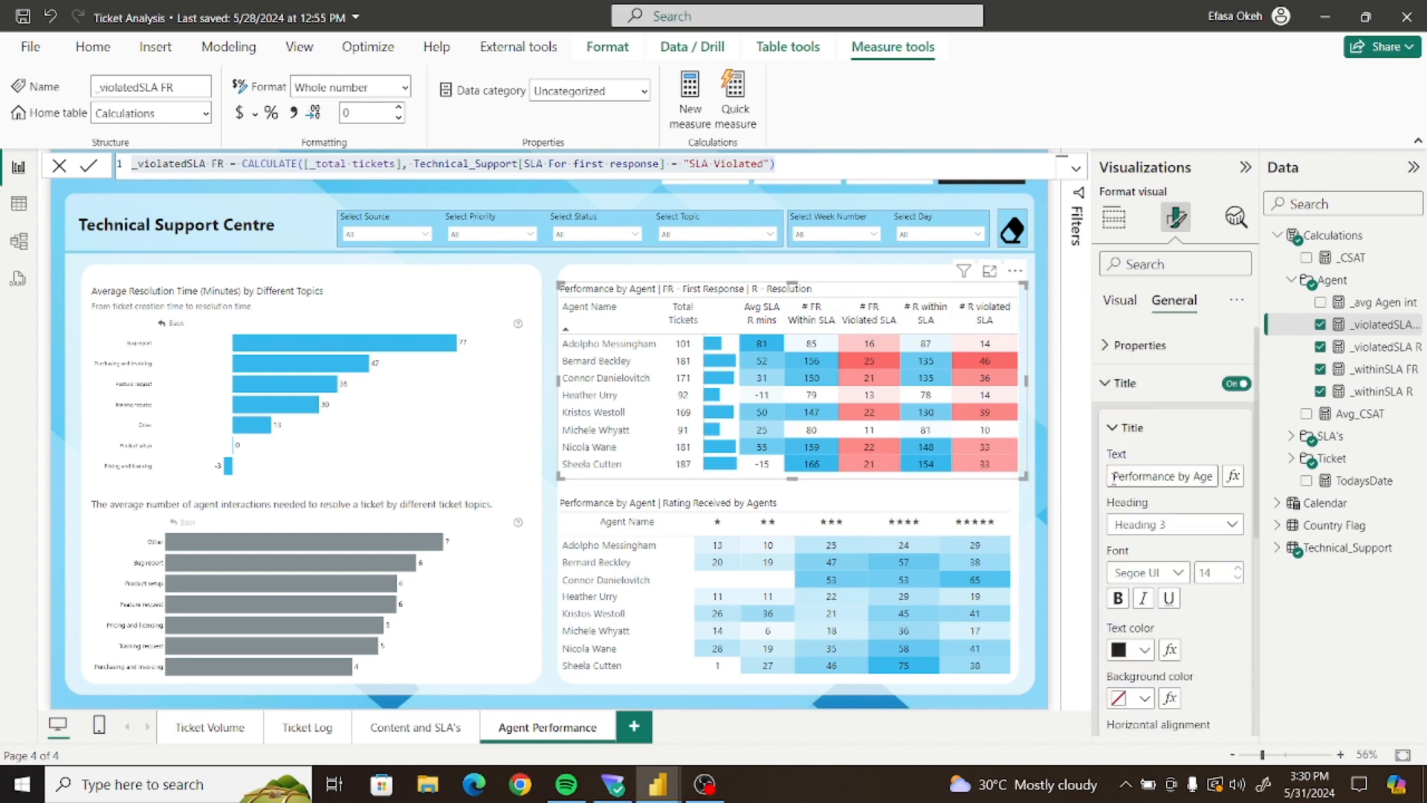
drag(1113, 476, 1273, 468)
key(ctrl+c)
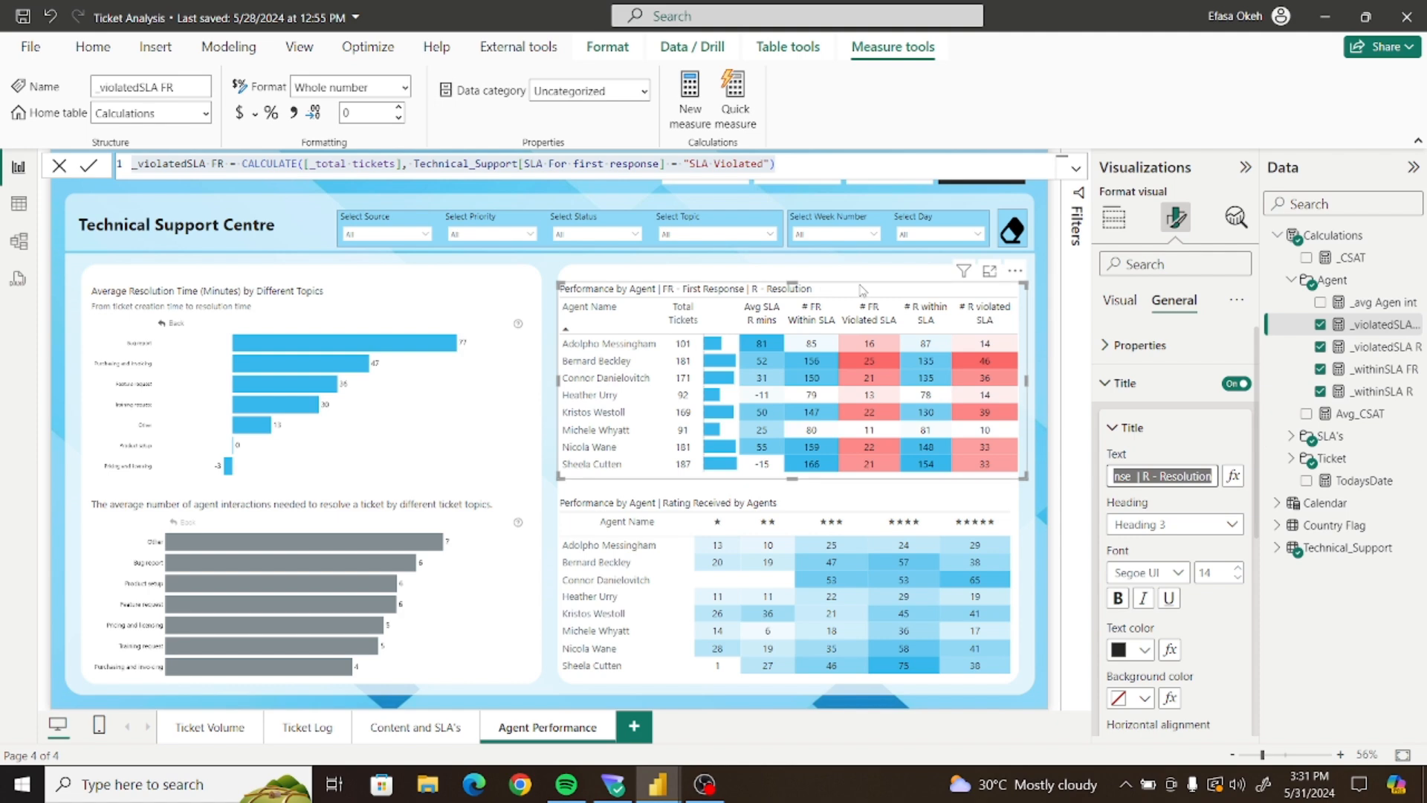
mouse_move(658, 785)
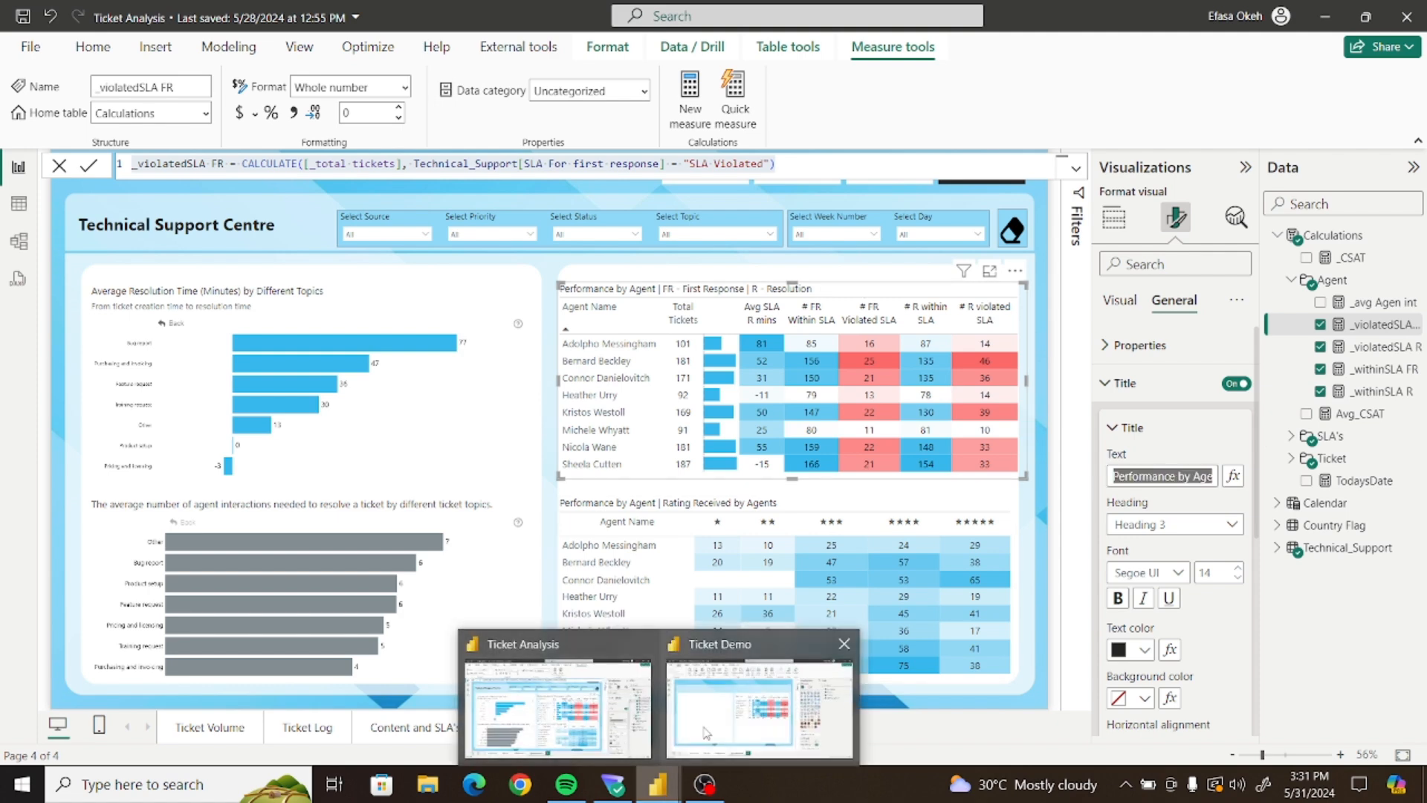
Switch to the Ticket Demo report and turn on the agent matrix's title, using the copied text "Performance by Agent | FR - First Response | R - Resolution"
click(746, 691)
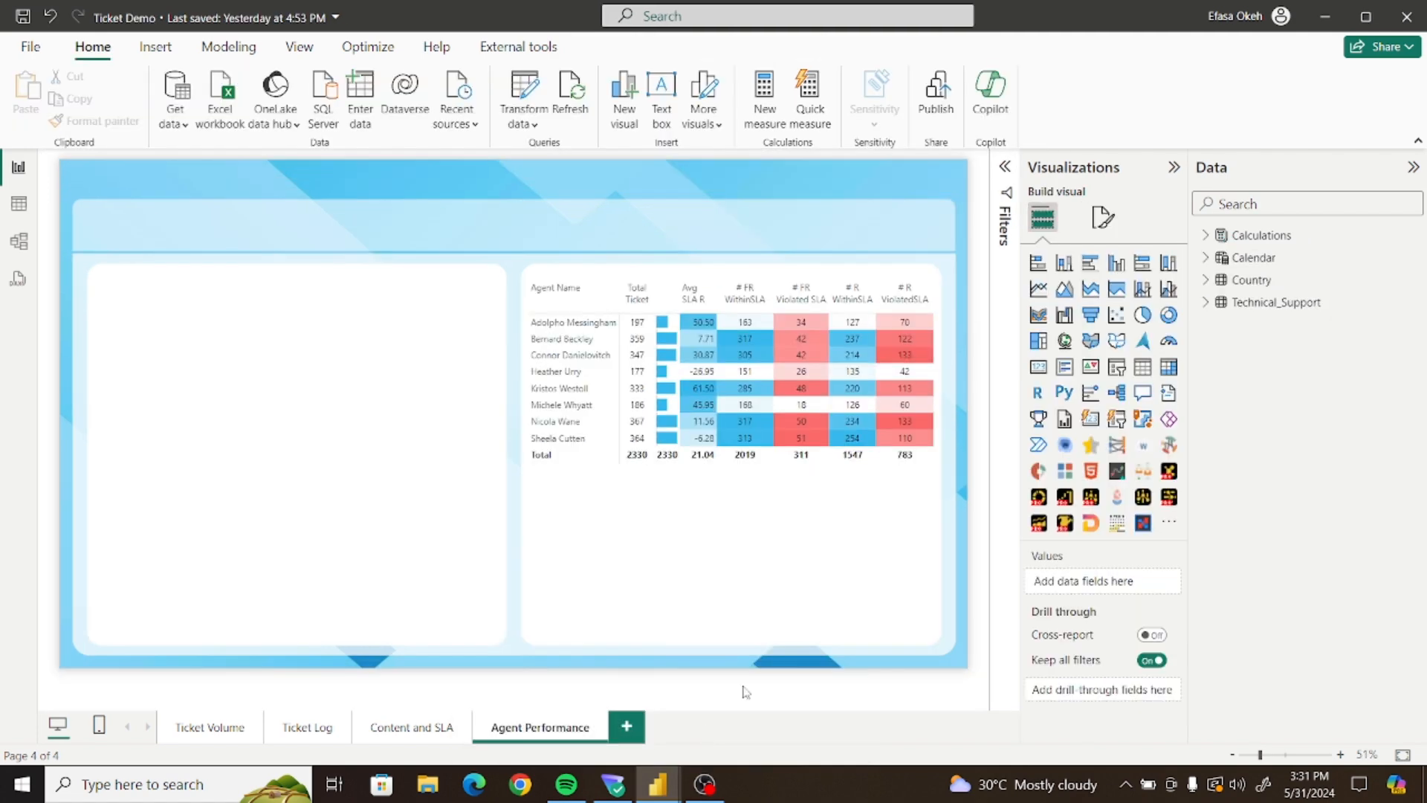
click(858, 465)
click(1108, 227)
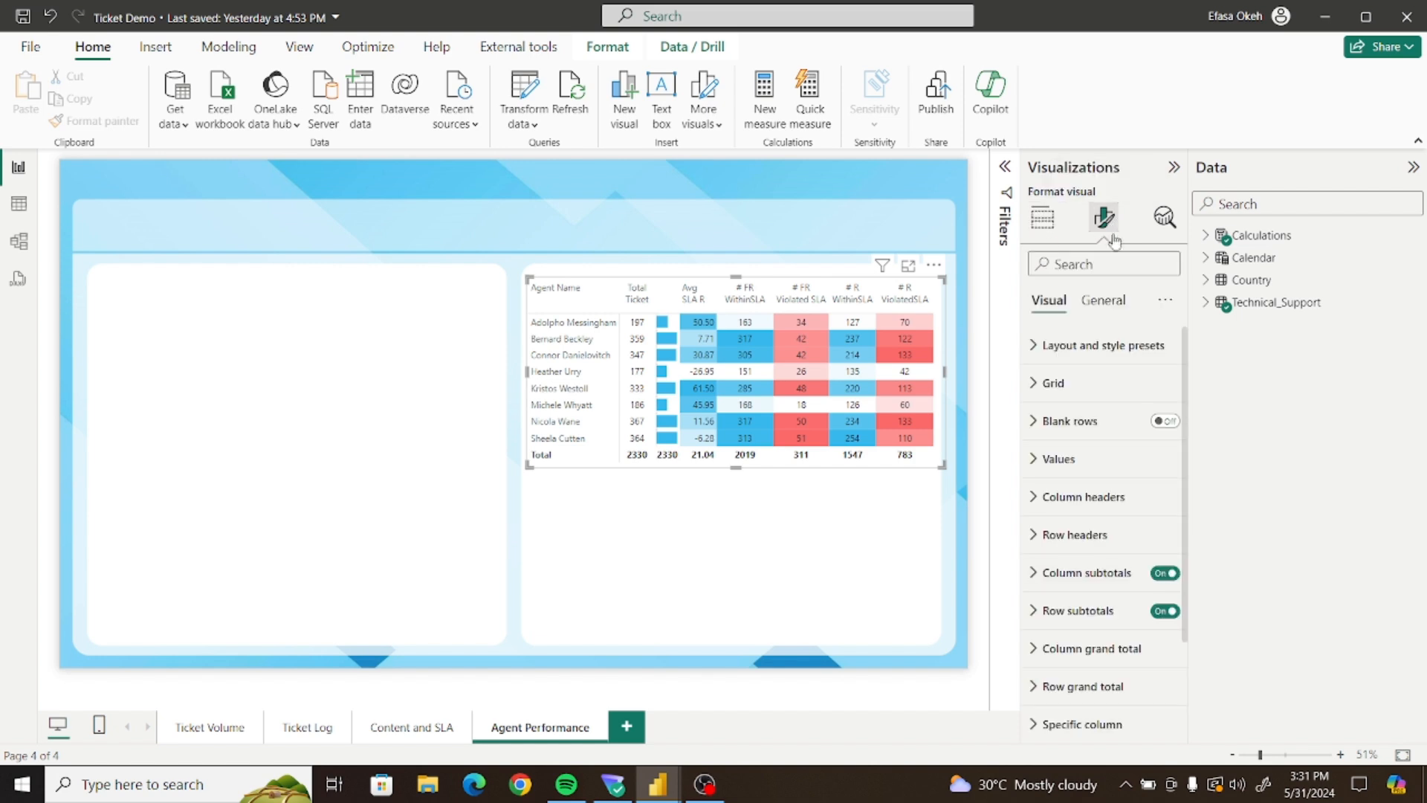
click(1103, 299)
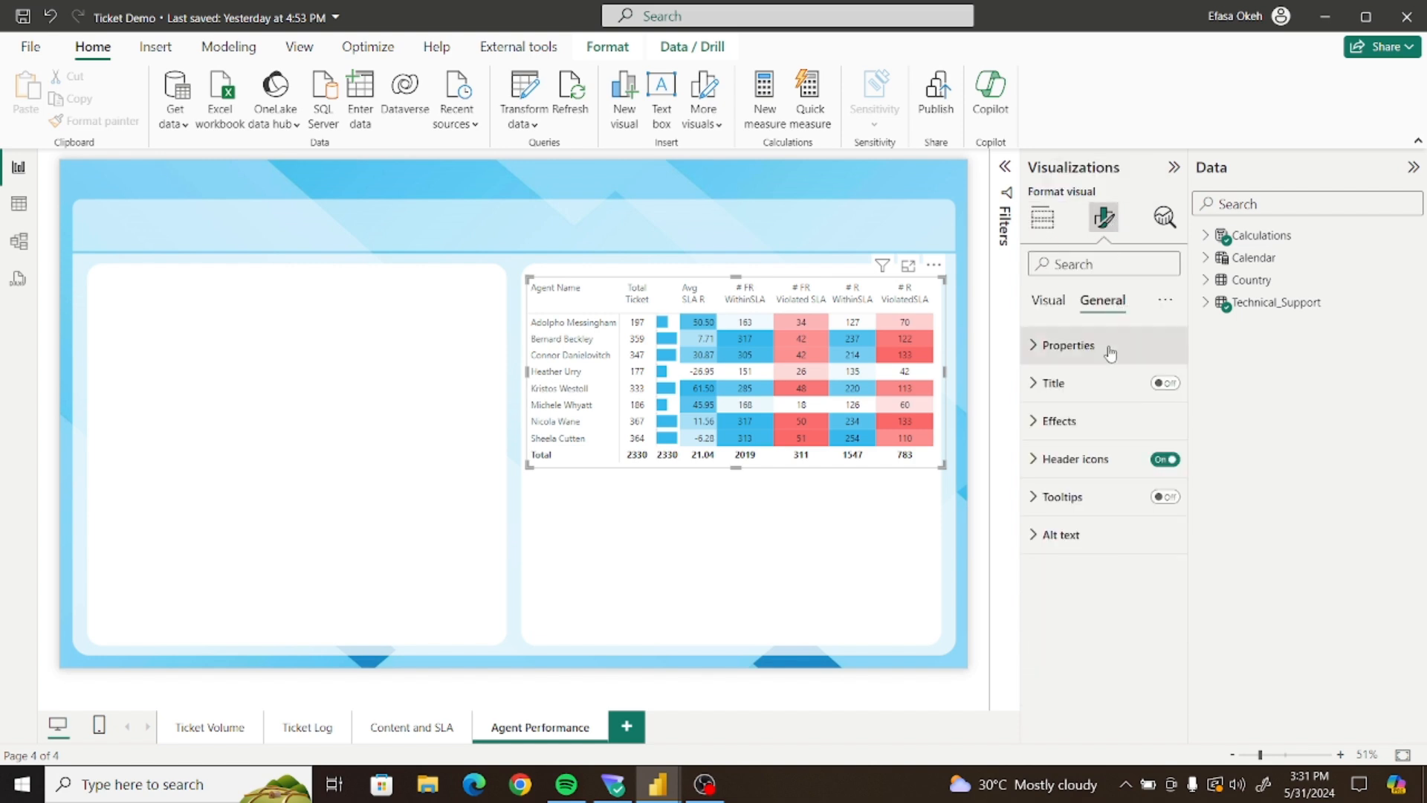
click(1060, 385)
click(1051, 478)
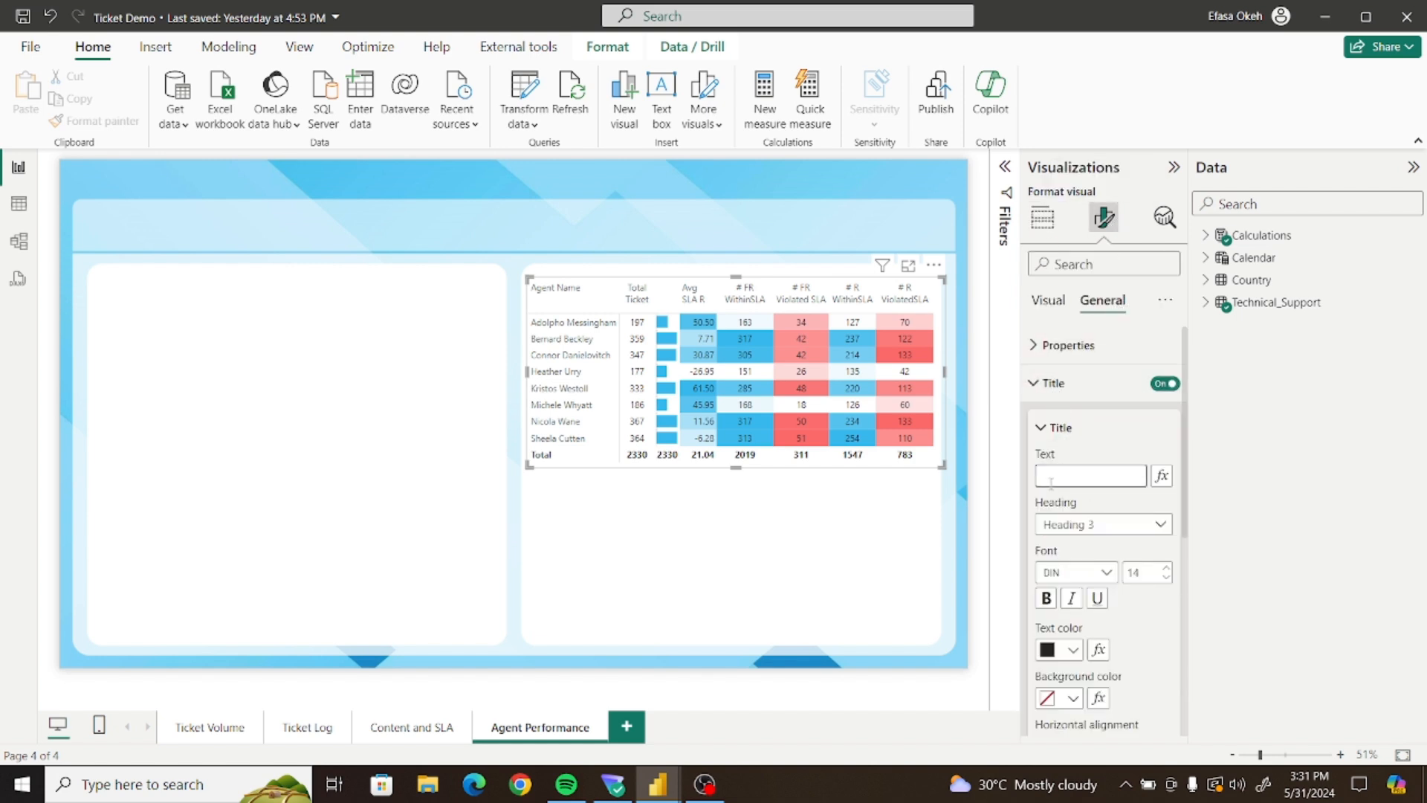
key(ctrl+v)
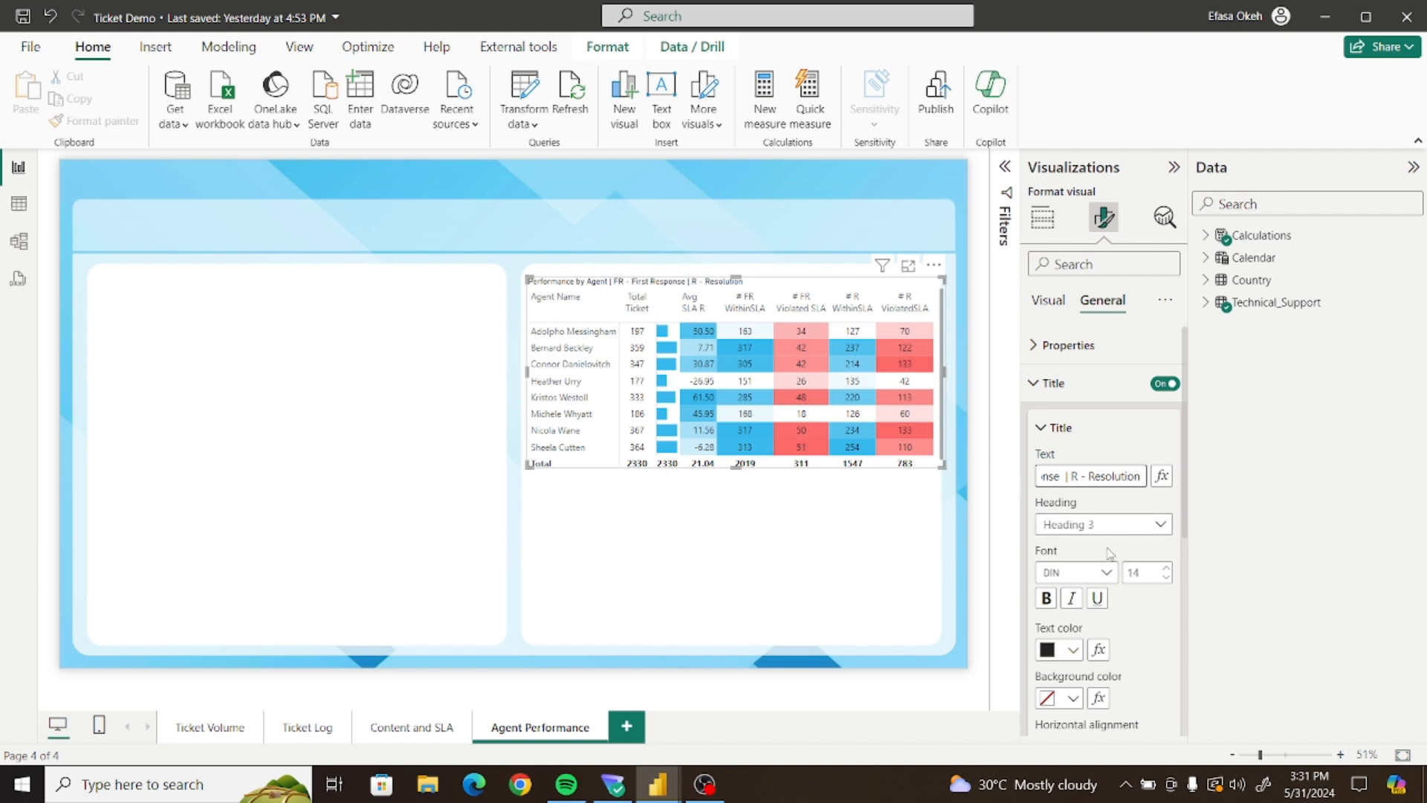
Change the agent matrix's title font to Segoe UI
click(1107, 572)
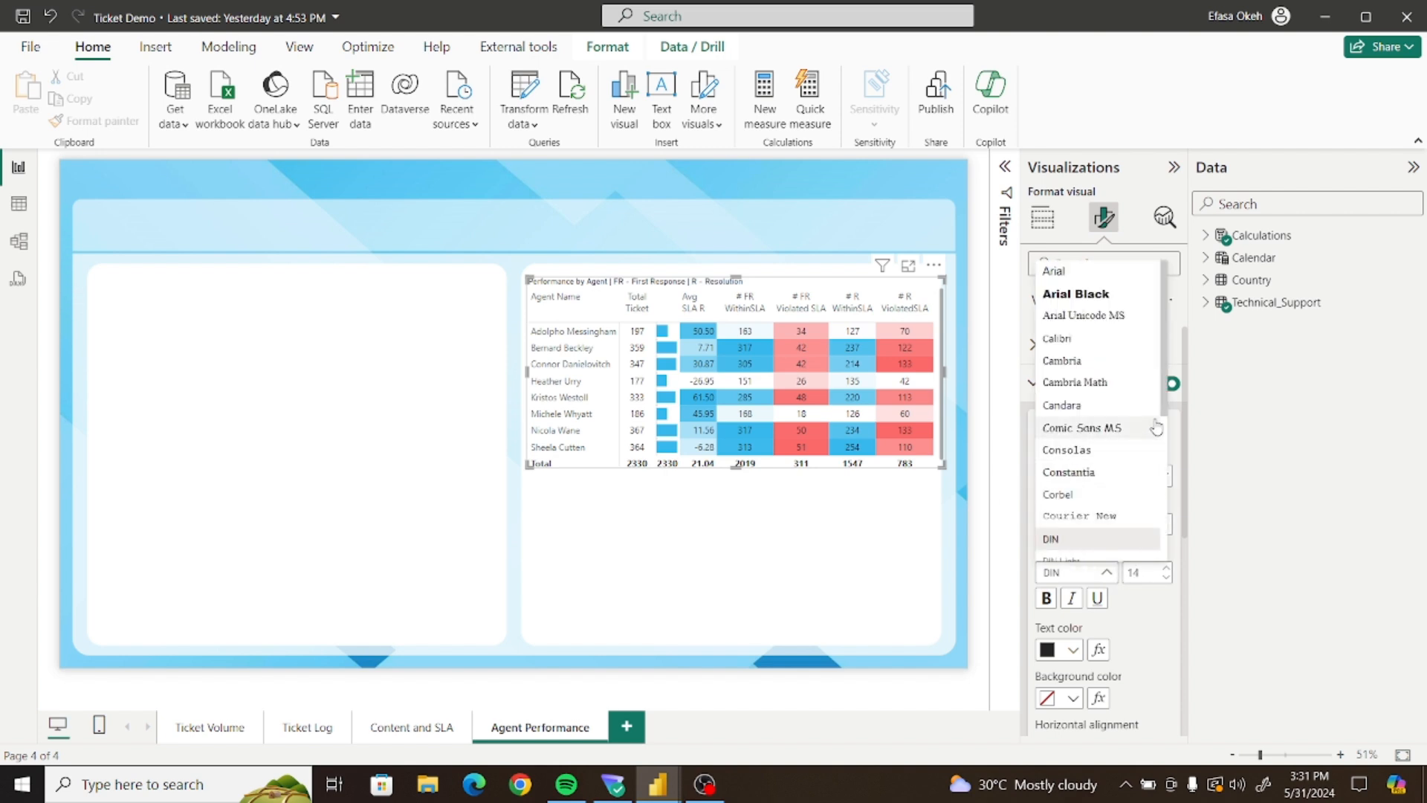
scroll(1144, 454, down, 3)
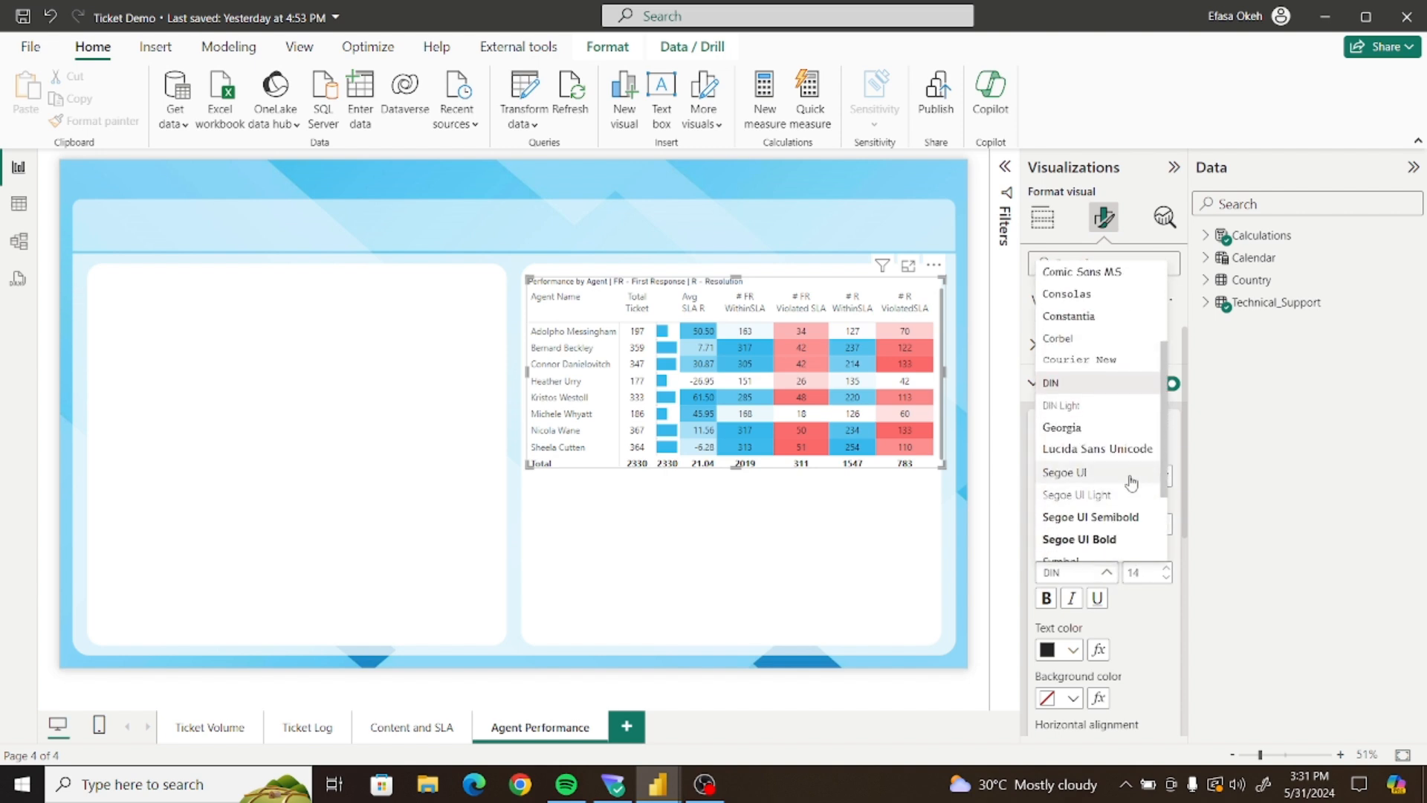
click(1131, 482)
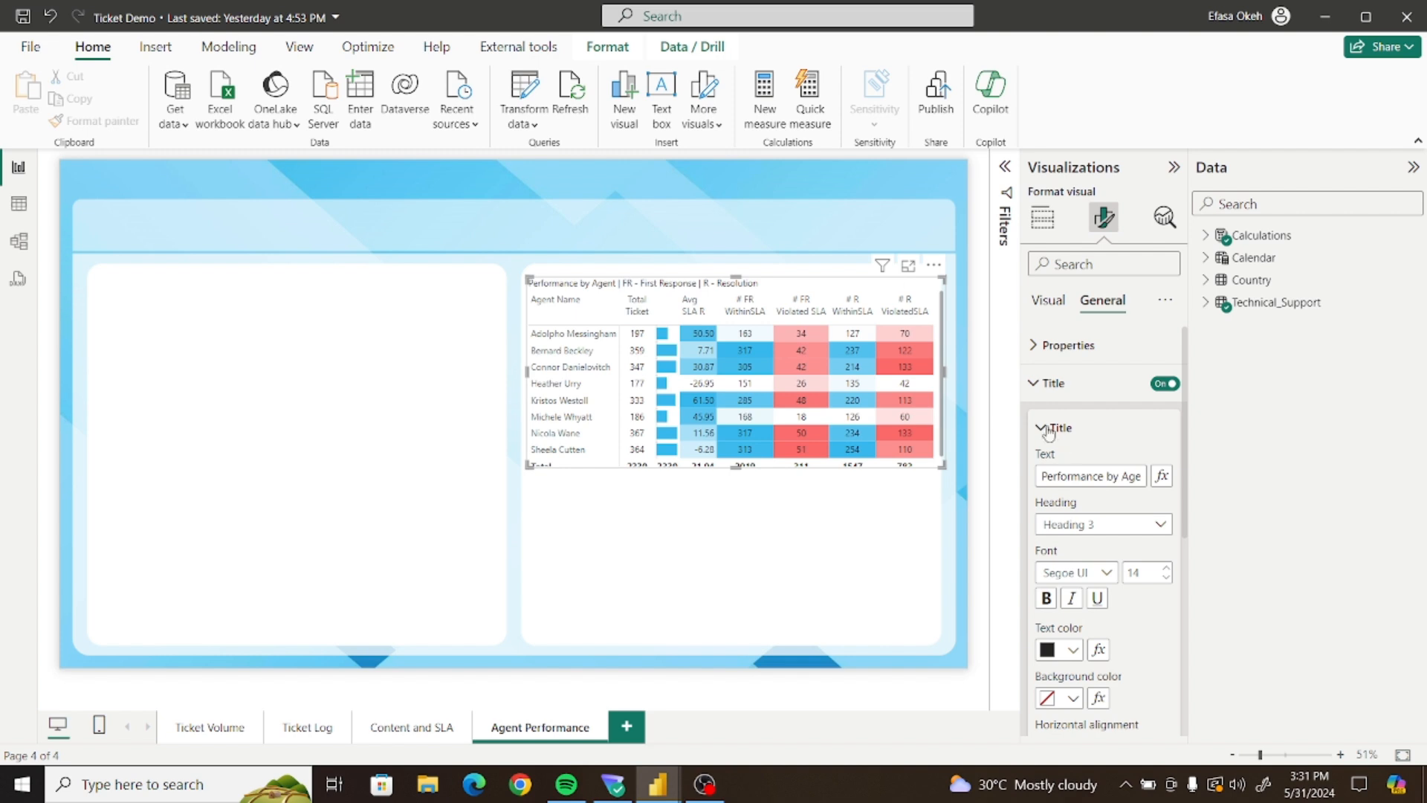
click(1052, 383)
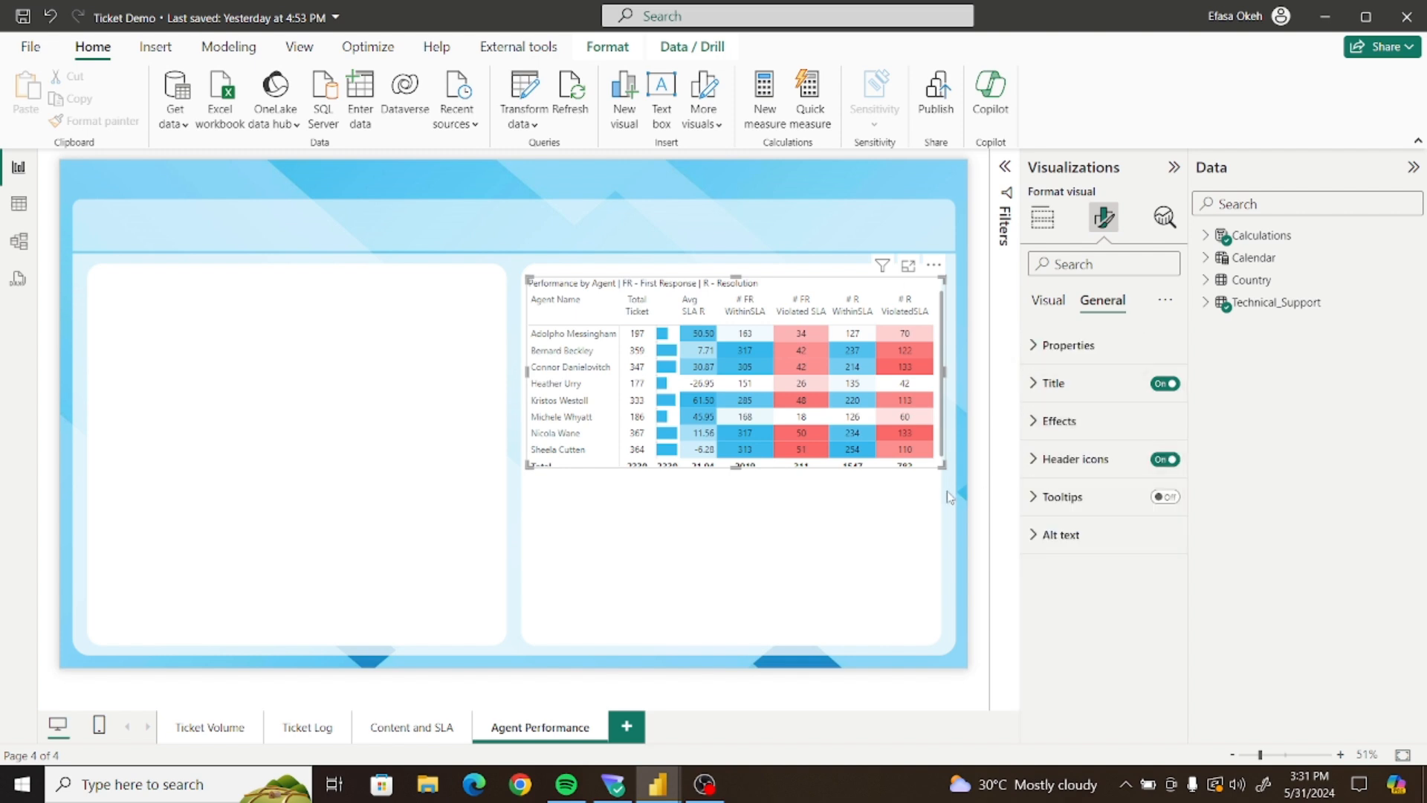
Extend the agent matrix downward to fit its Total row and move it slightly up within the white panel
drag(941, 466, 942, 483)
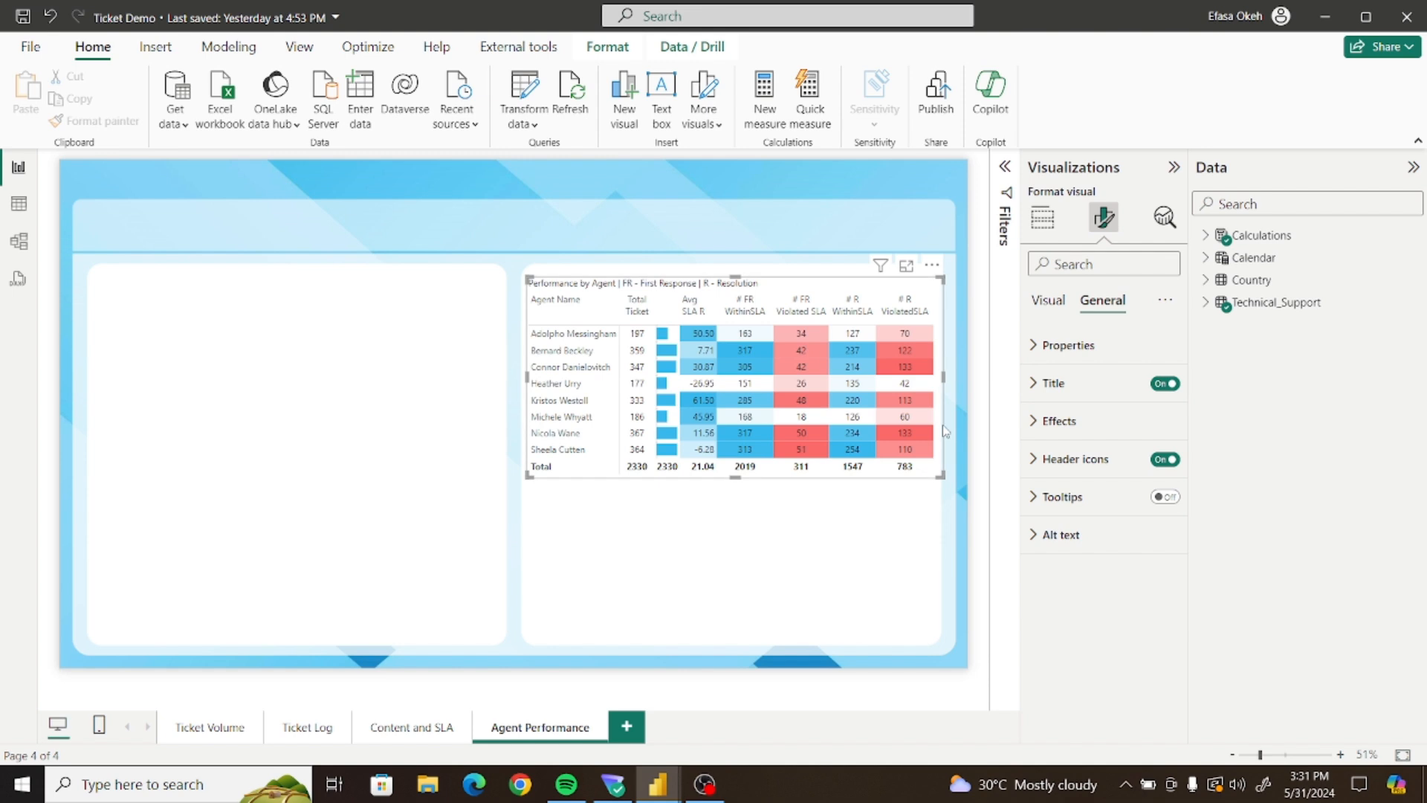
drag(945, 425, 942, 416)
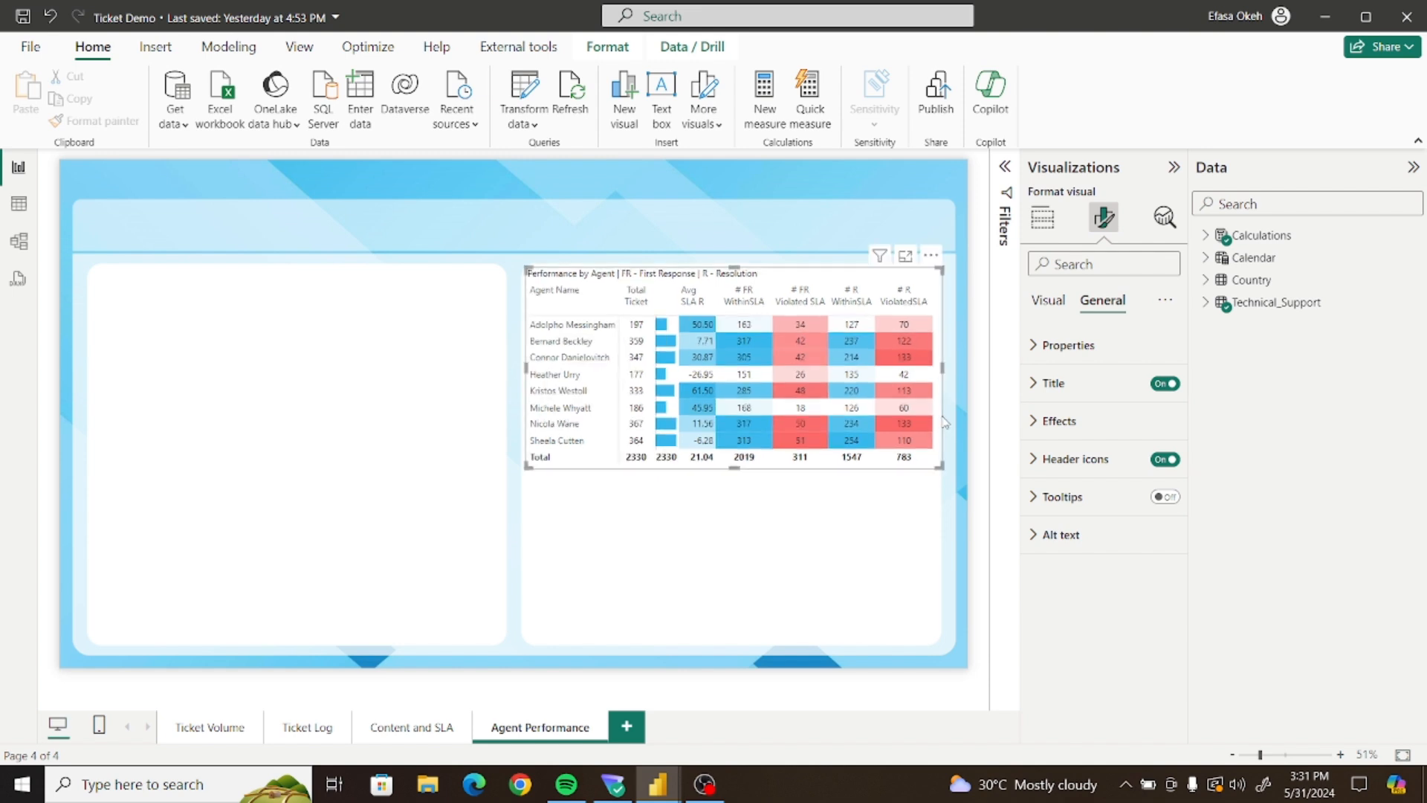
click(953, 505)
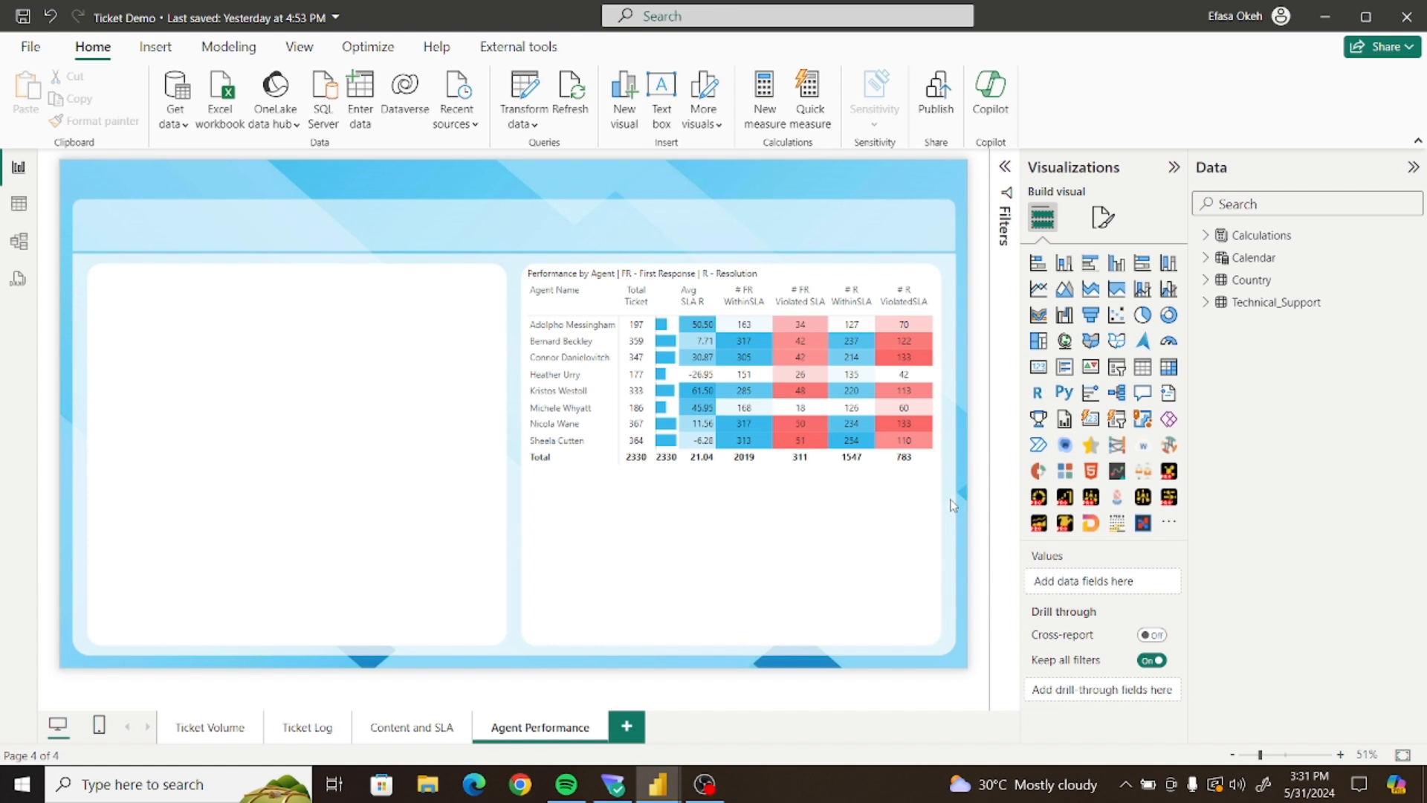
Switch to the Ticket Analysis report and examine the layout of its two agent matrices
mouse_move(657, 777)
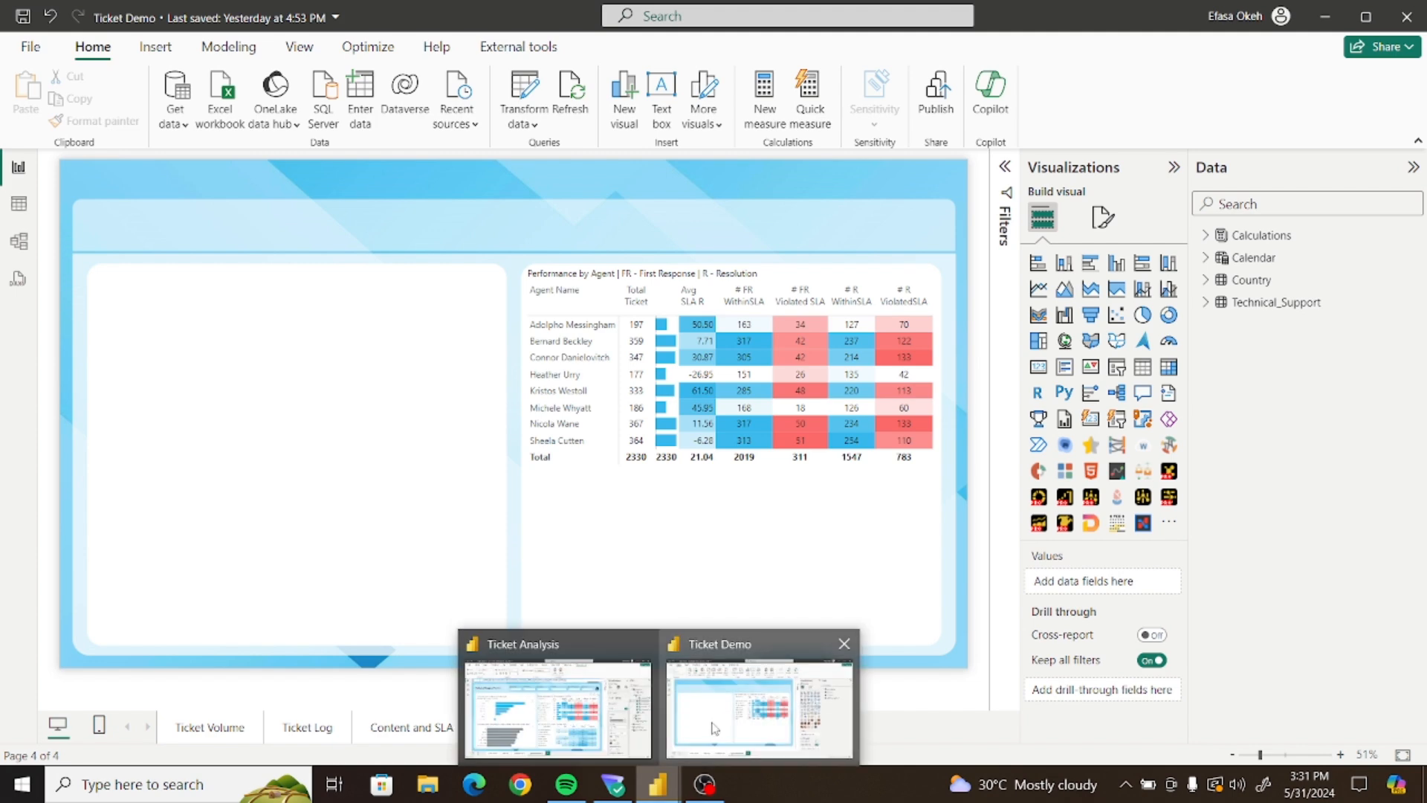
click(583, 718)
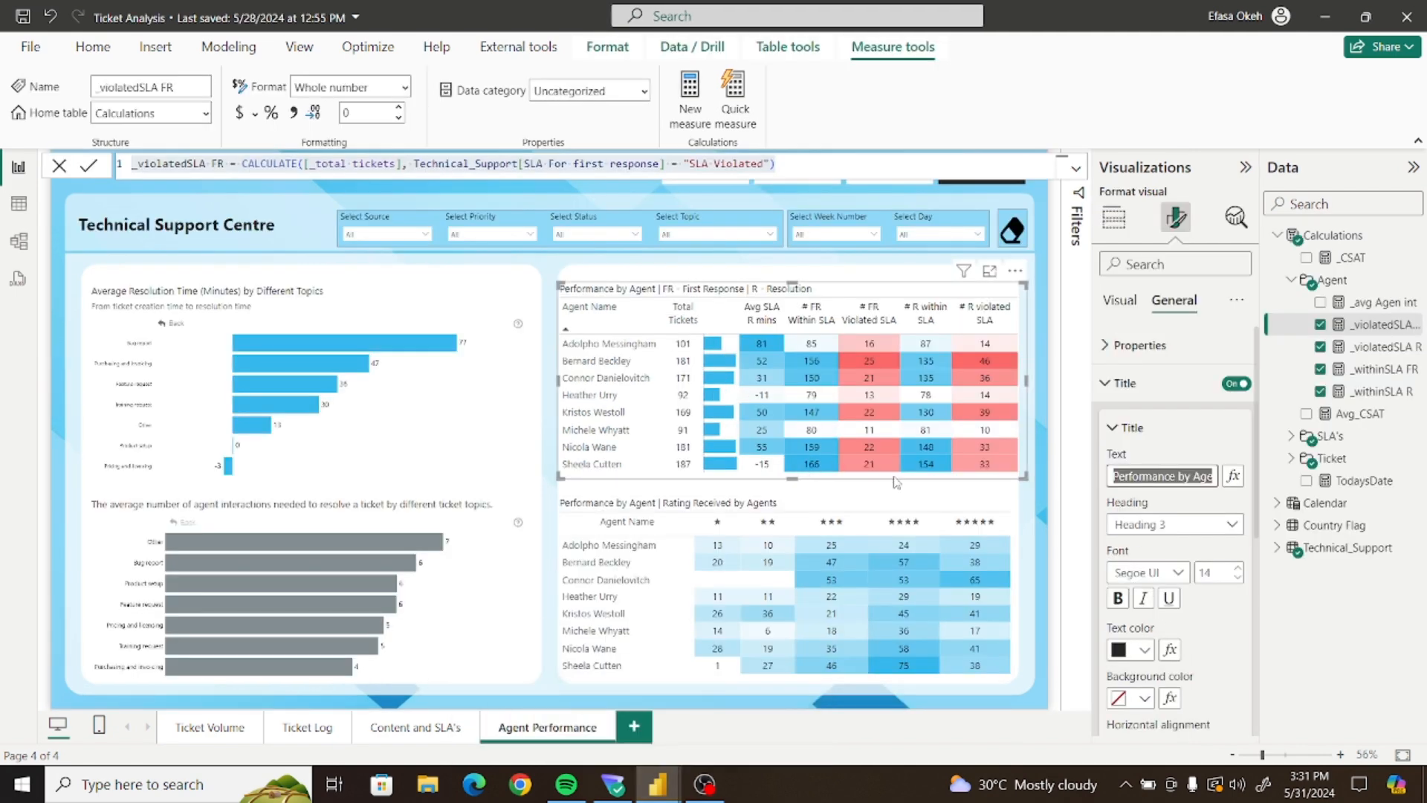
click(878, 495)
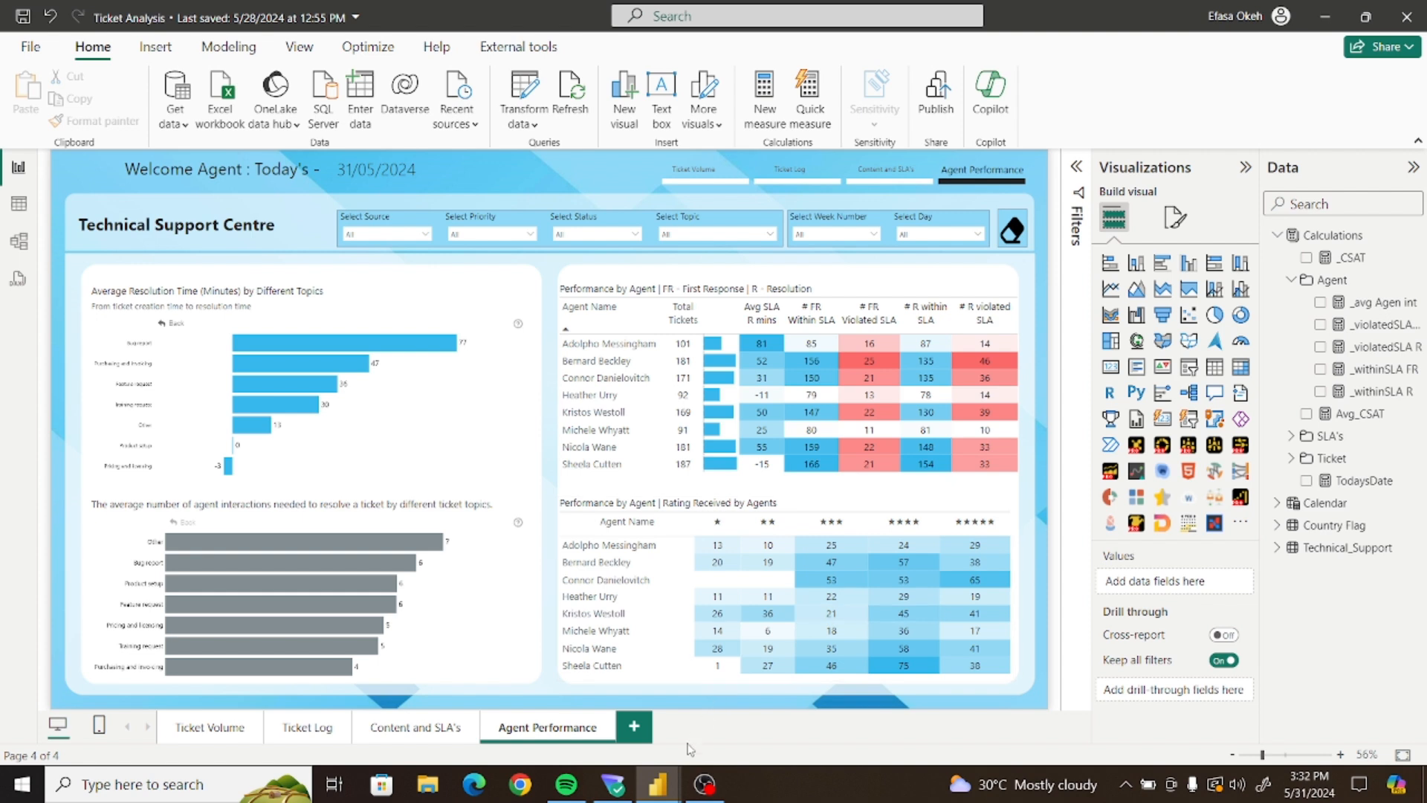
Return to the Ticket Demo report, add a top border to all sections of the agent matrix, and save the report
mouse_move(658, 784)
click(712, 702)
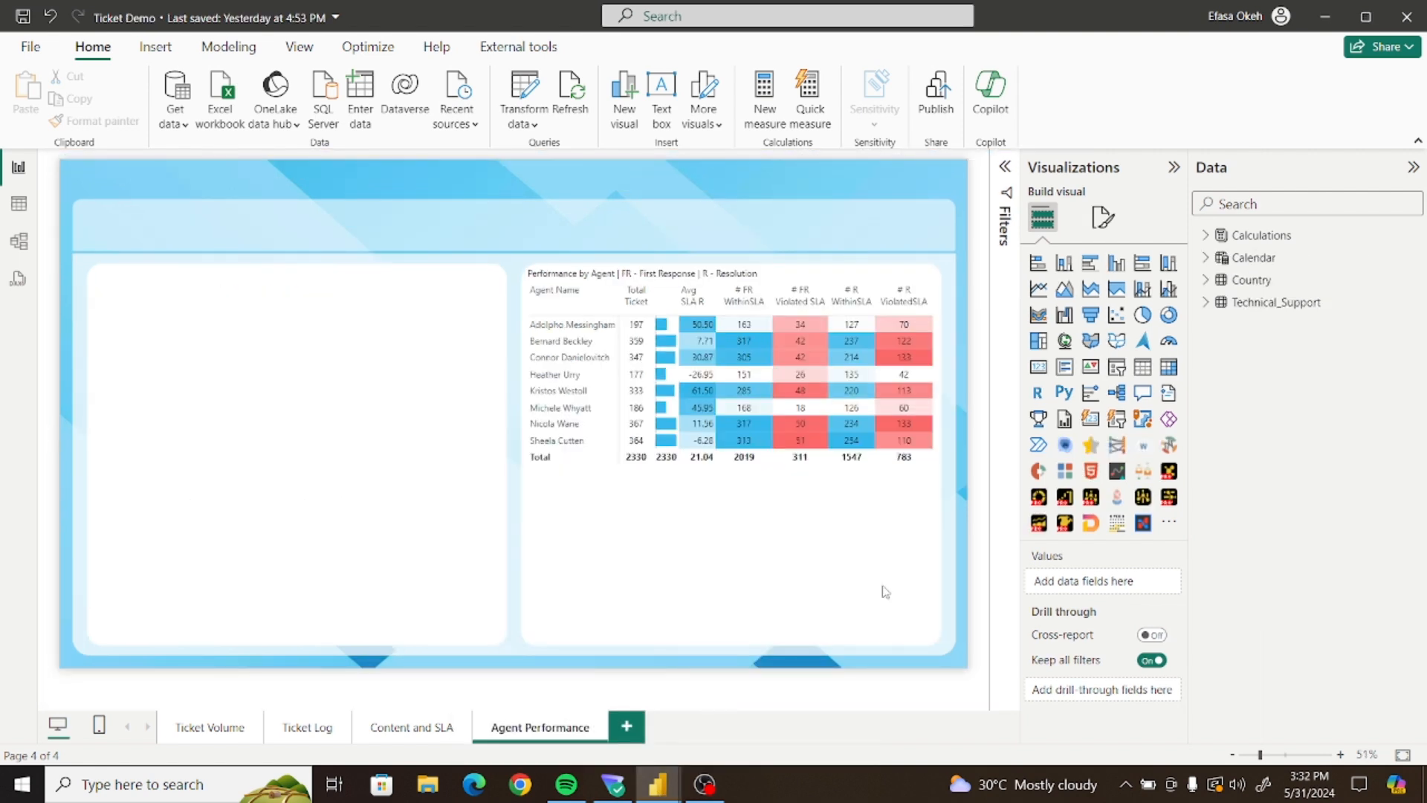
click(938, 464)
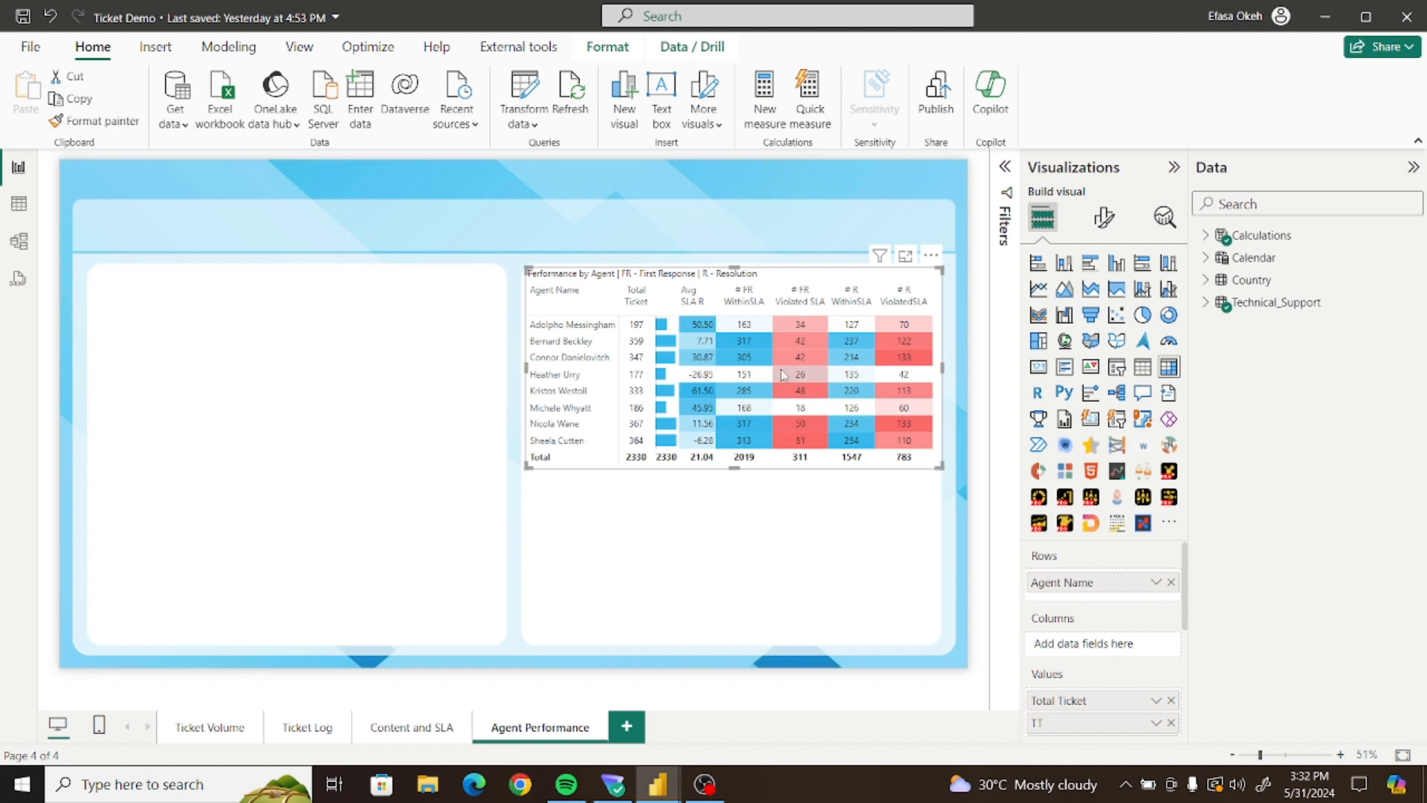
click(1105, 218)
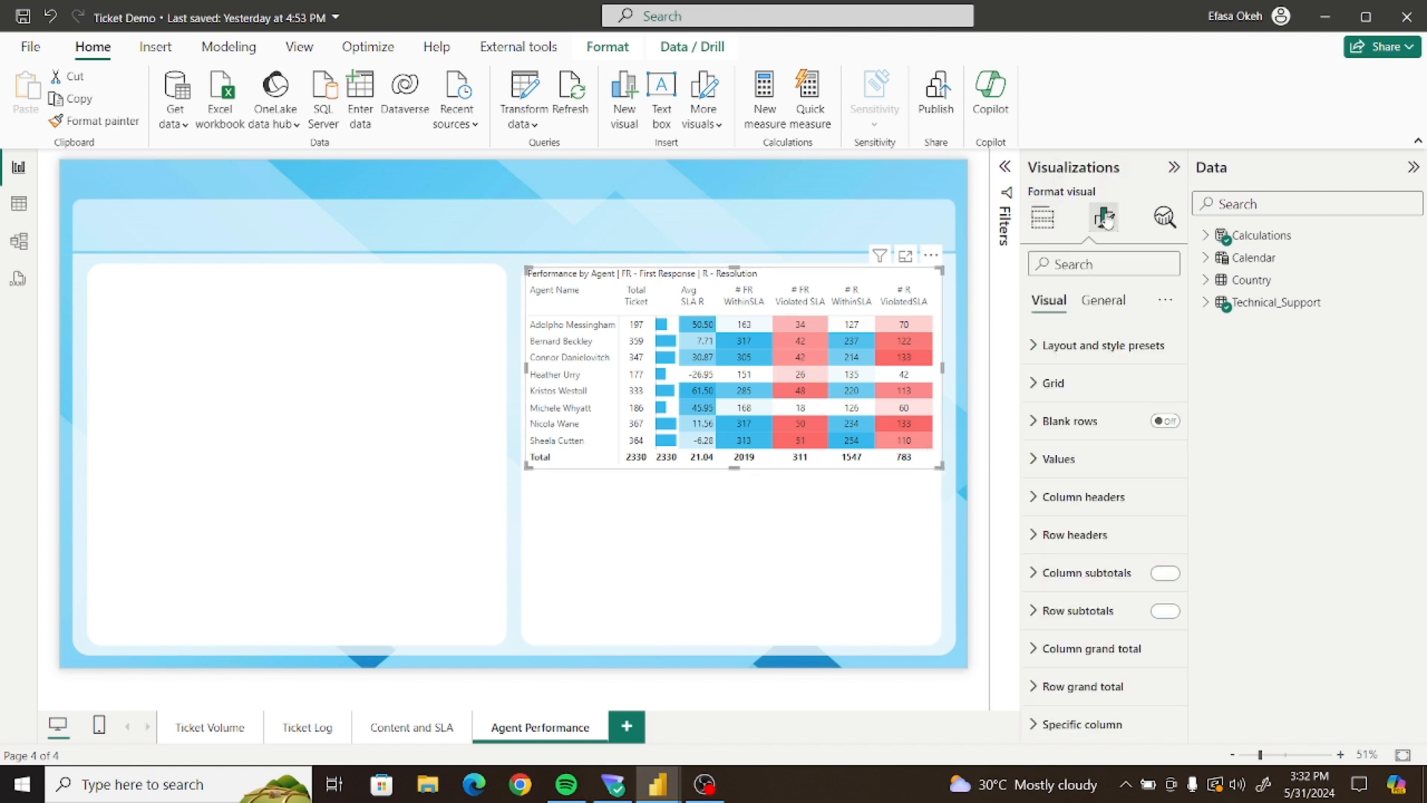
click(1054, 383)
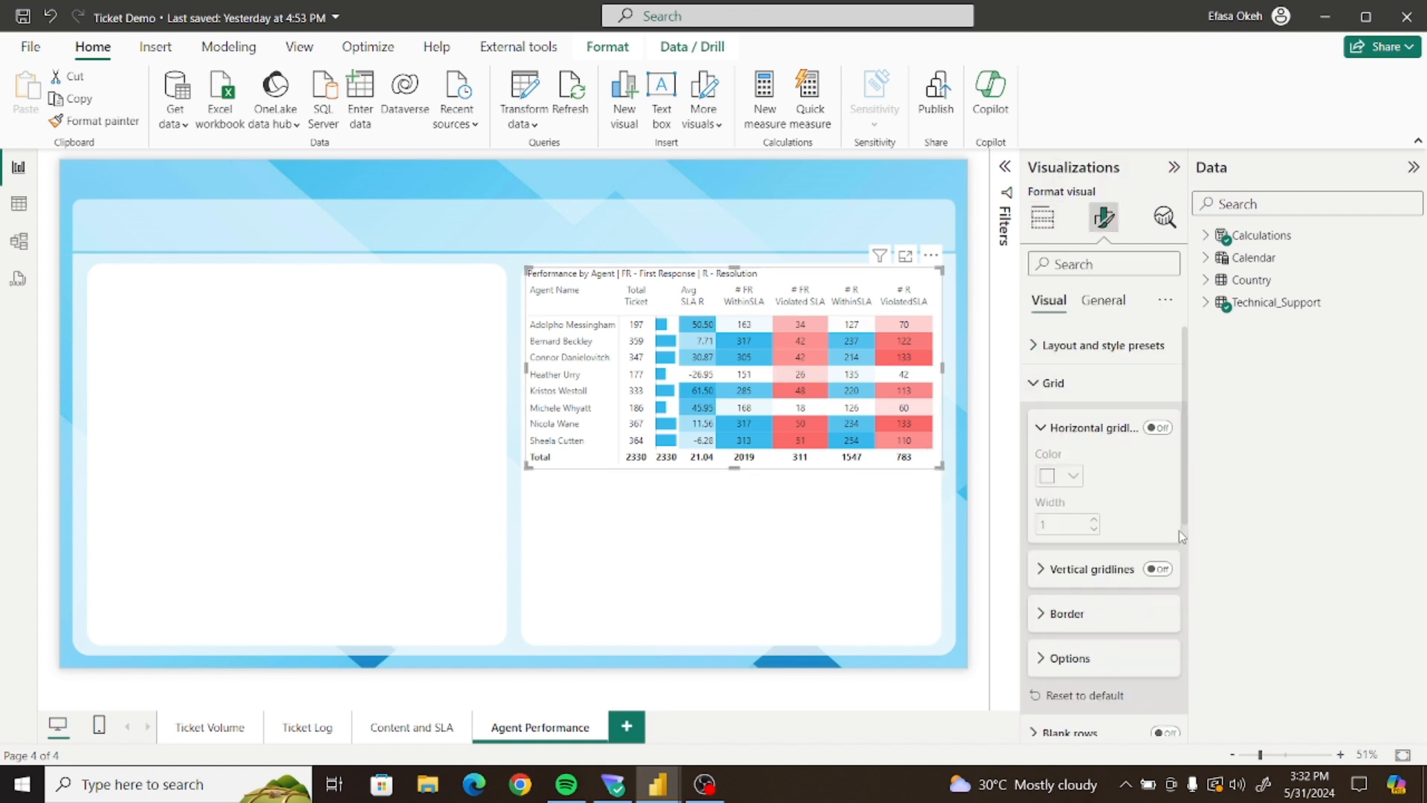
drag(1190, 523, 1189, 584)
click(1045, 495)
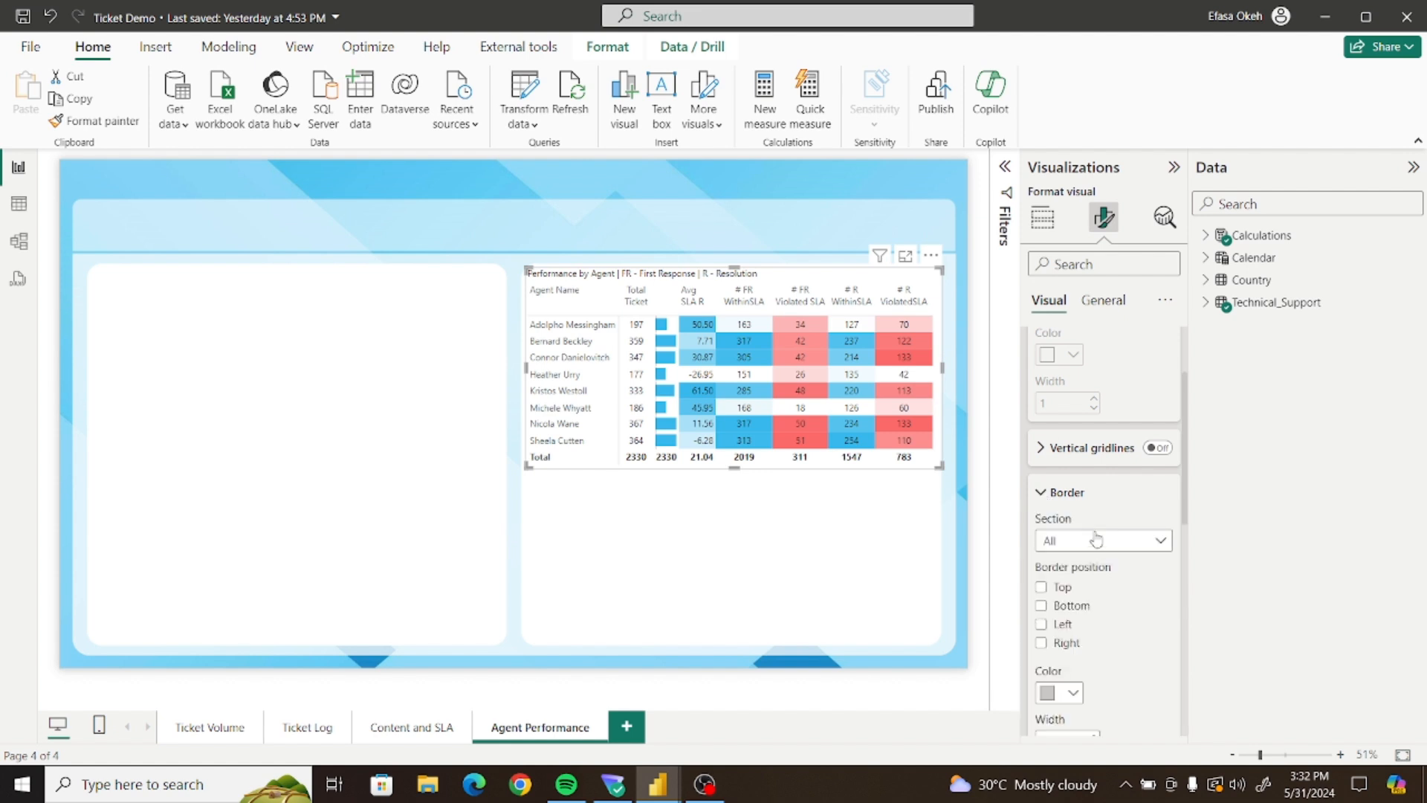
click(1042, 588)
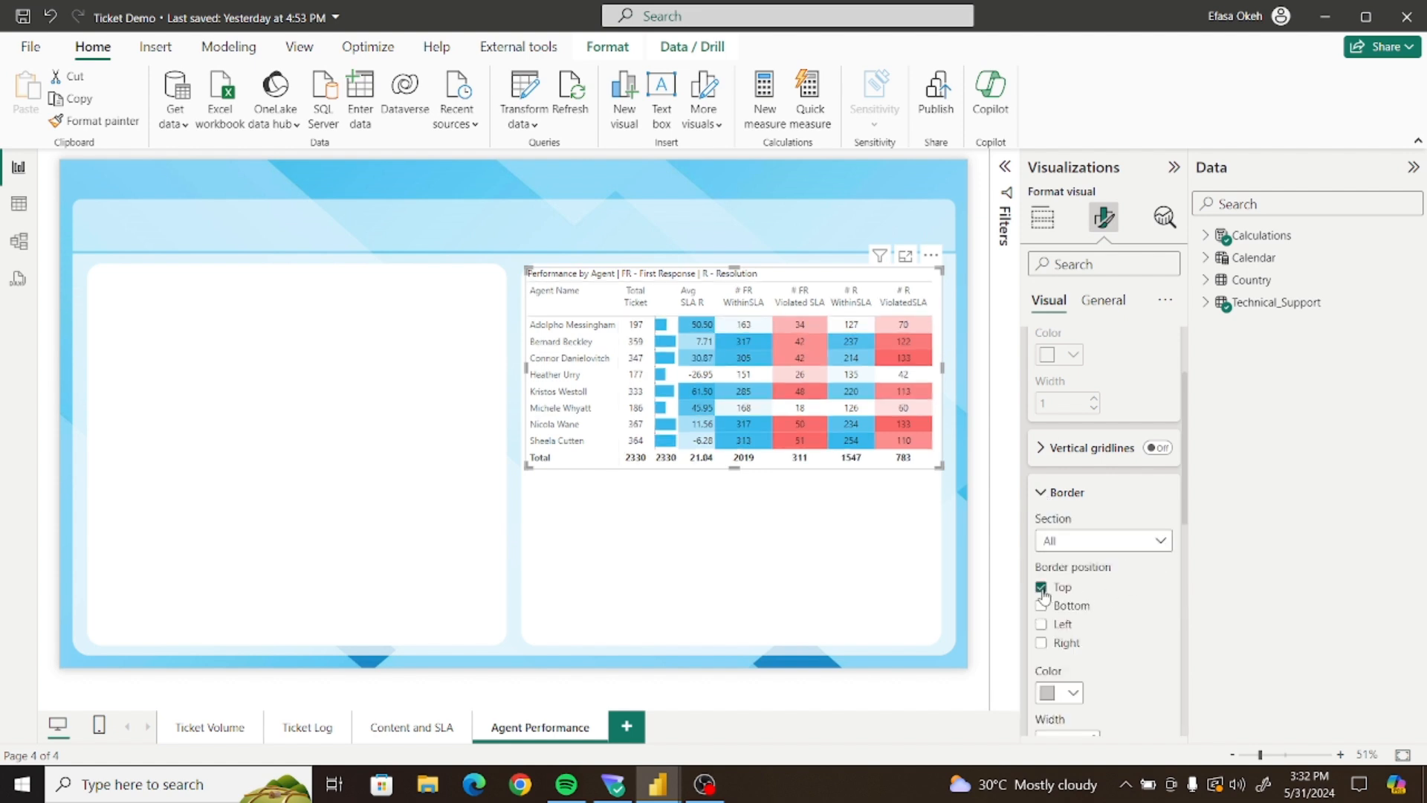
click(922, 528)
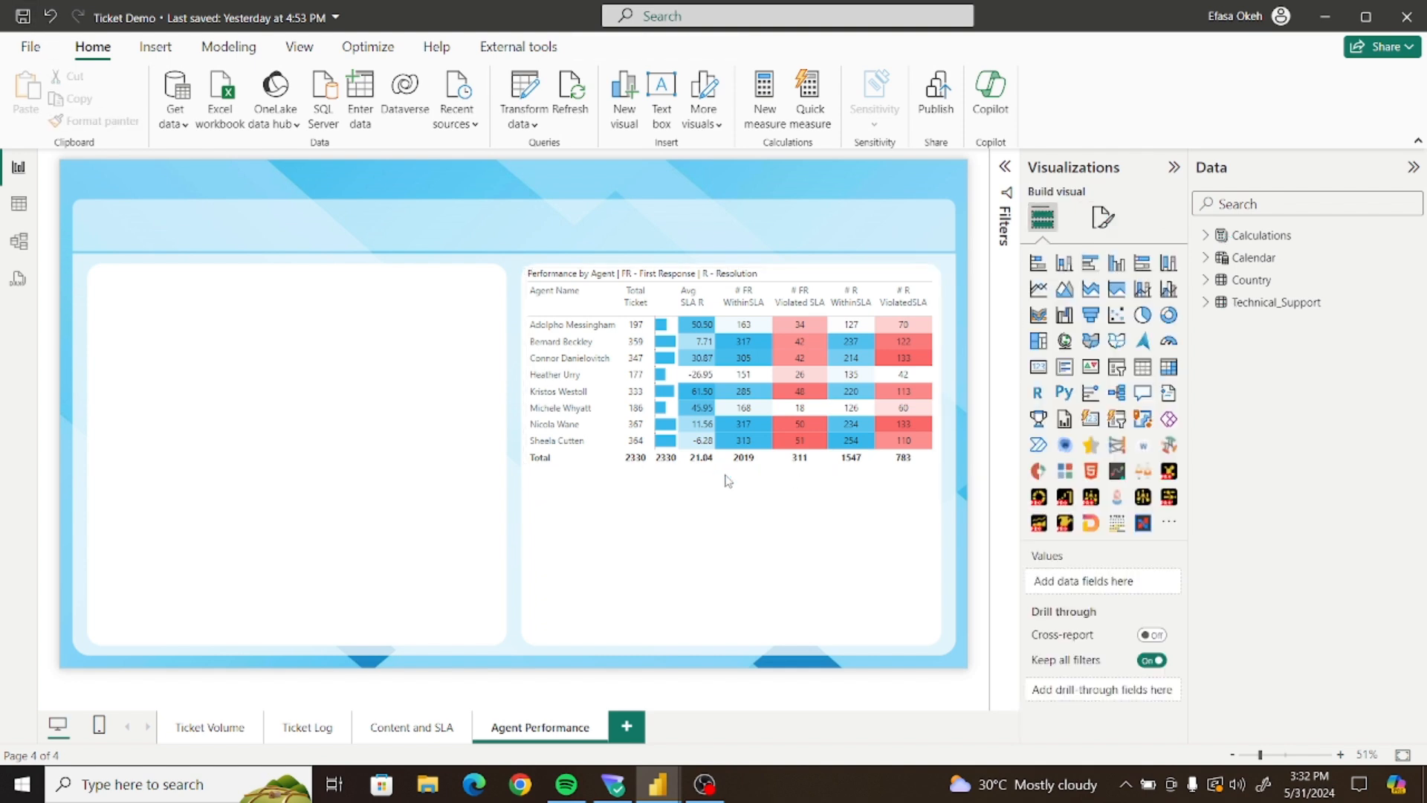
key(ctrl+s)
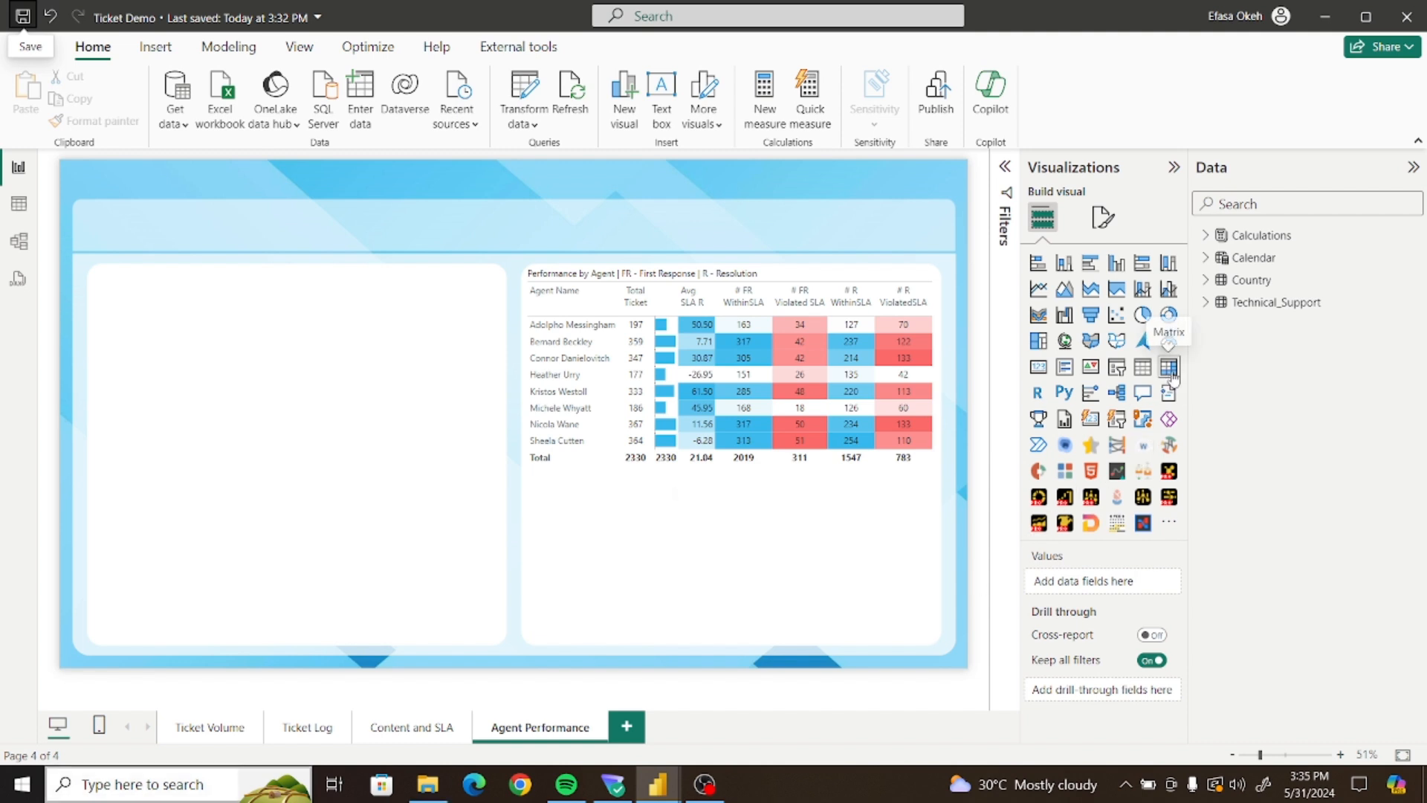
Insert a second matrix filling the space below the agent performance matrix, with Agent Name from Technical_Support as its rows
click(1169, 368)
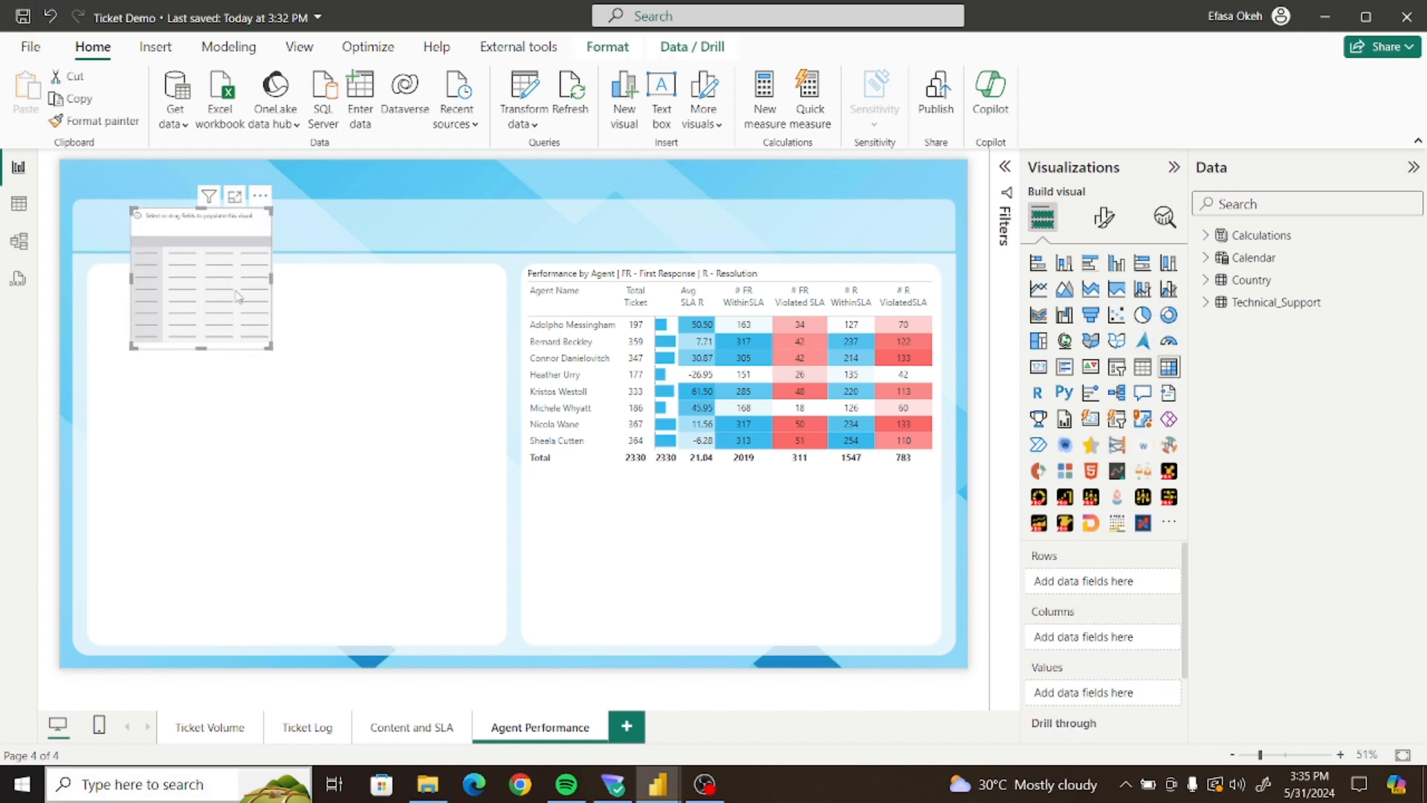
drag(237, 296, 938, 639)
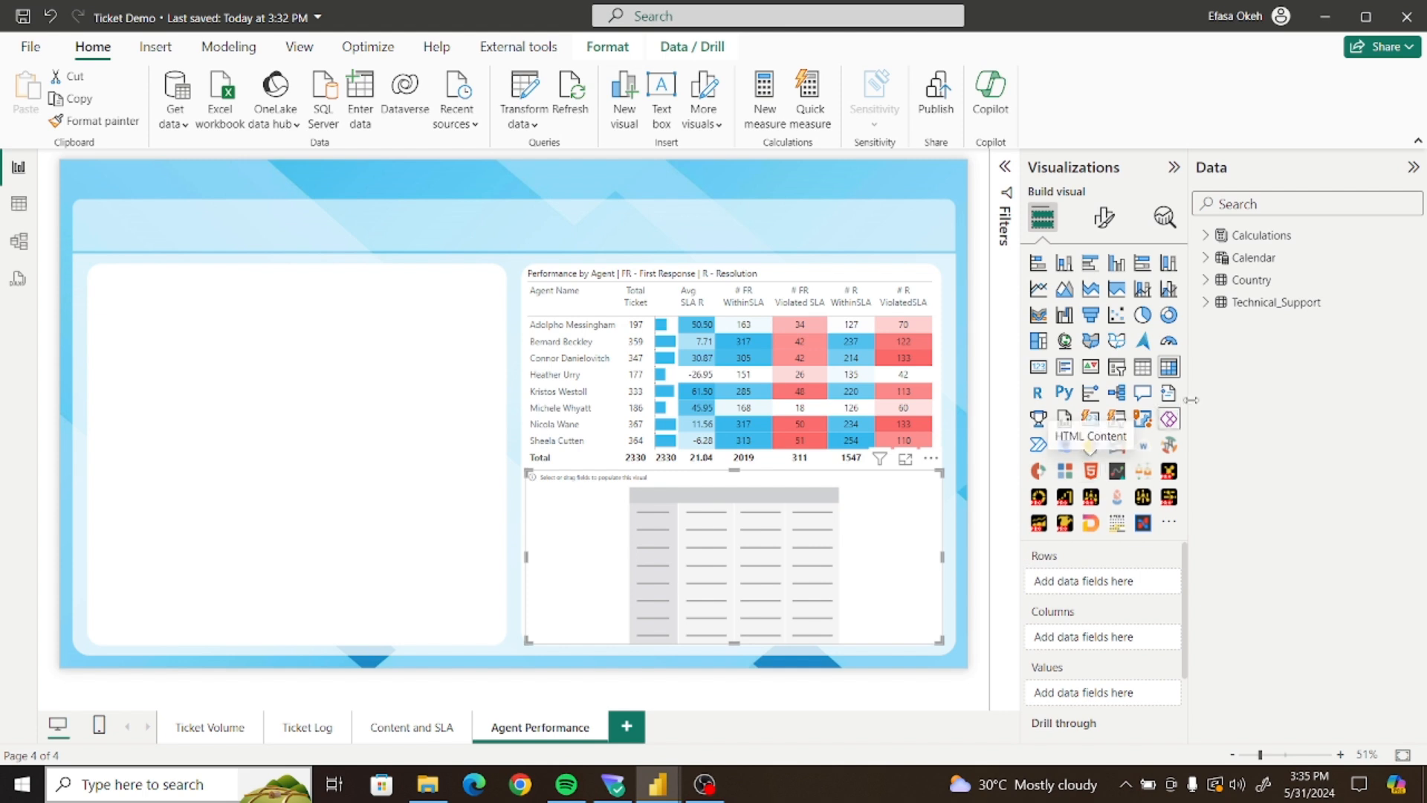
click(1206, 304)
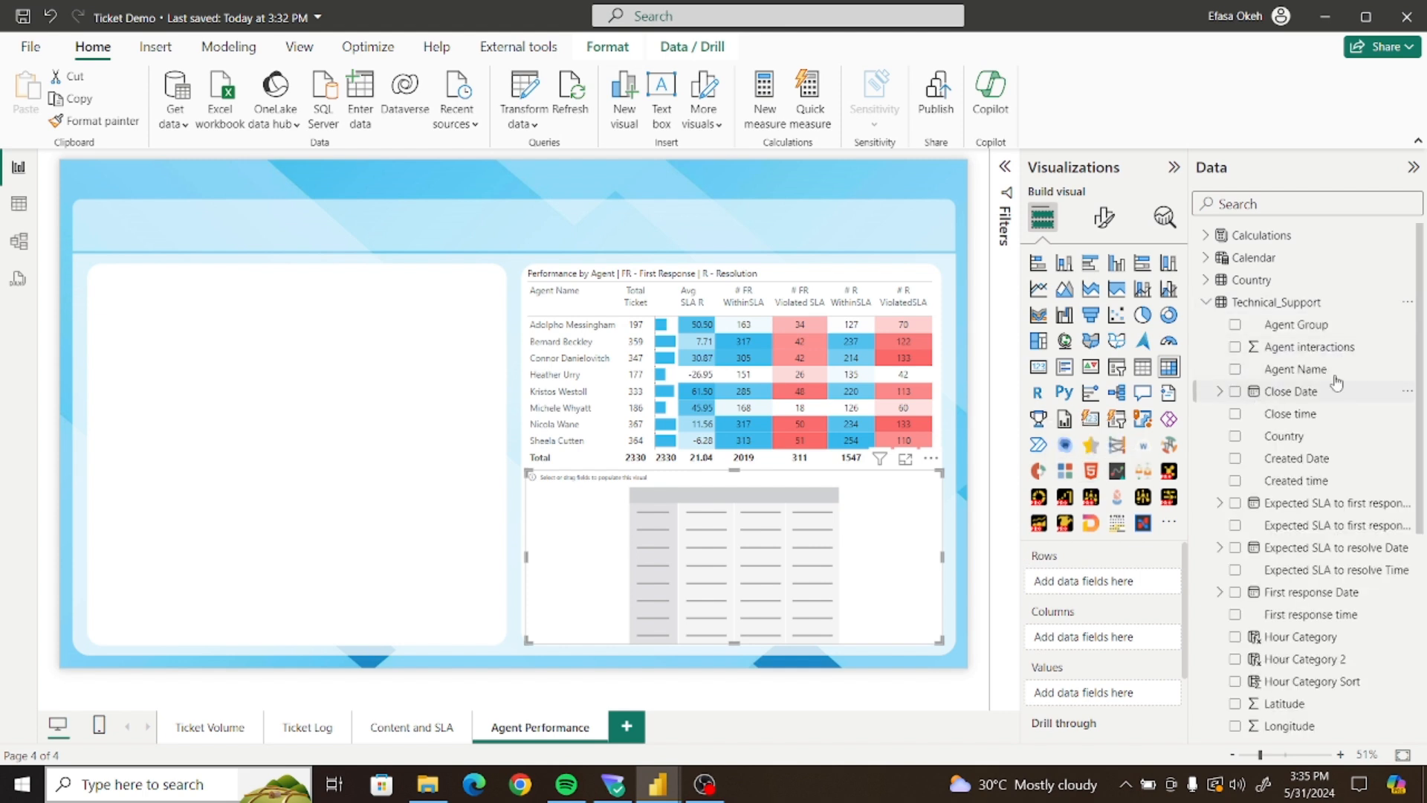
drag(1421, 351, 1422, 388)
click(1235, 298)
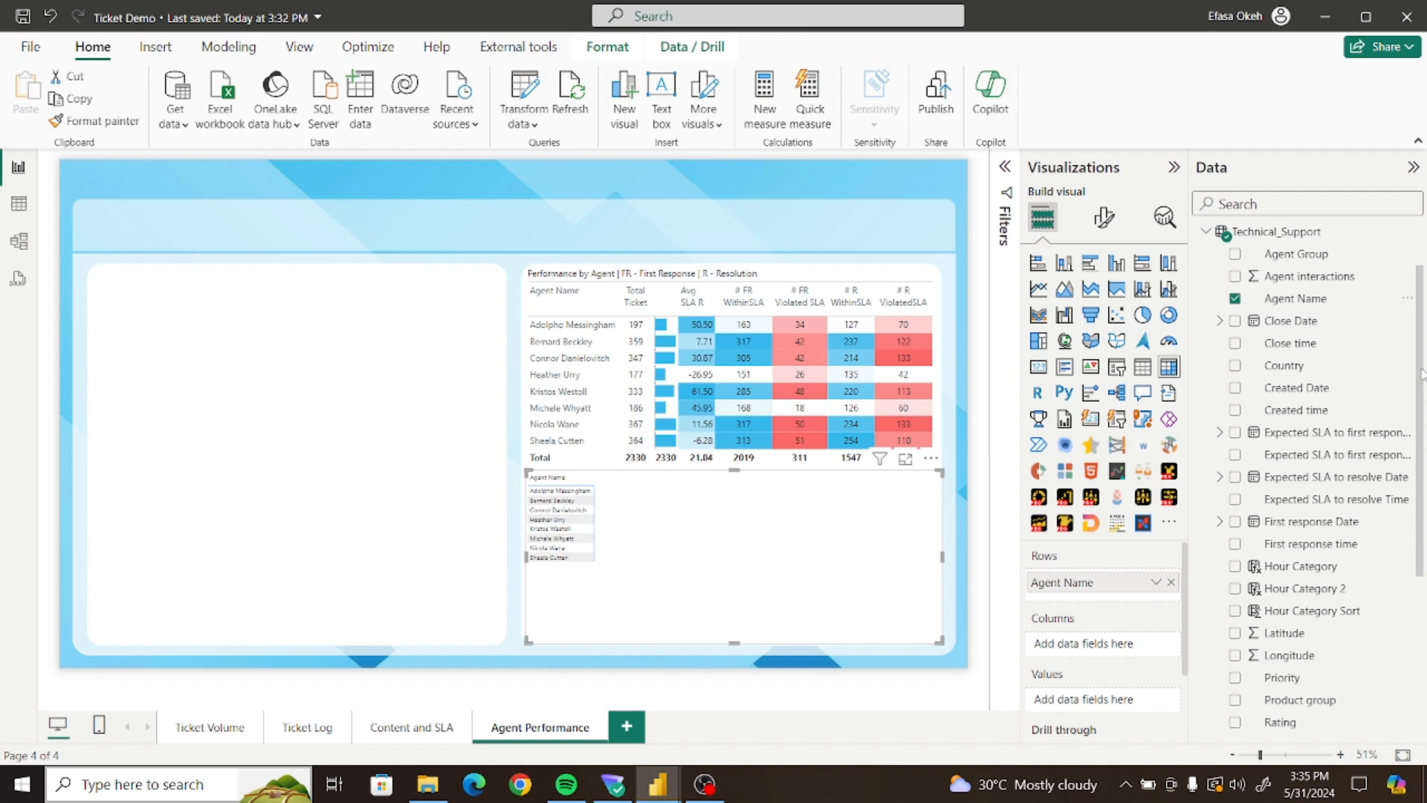
Add Rating from Technical_Support as the columns of the new matrix
drag(1421, 374, 1421, 539)
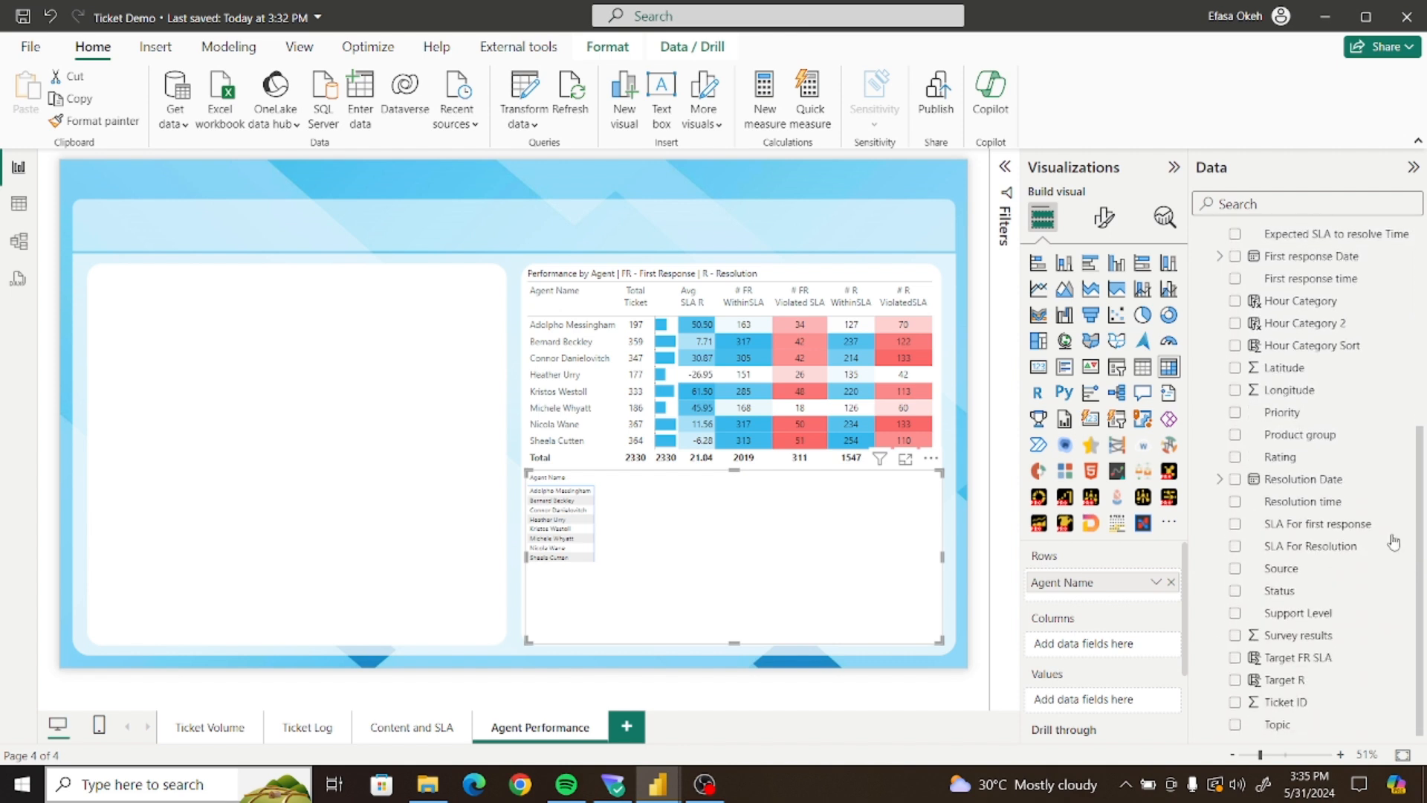
click(1236, 458)
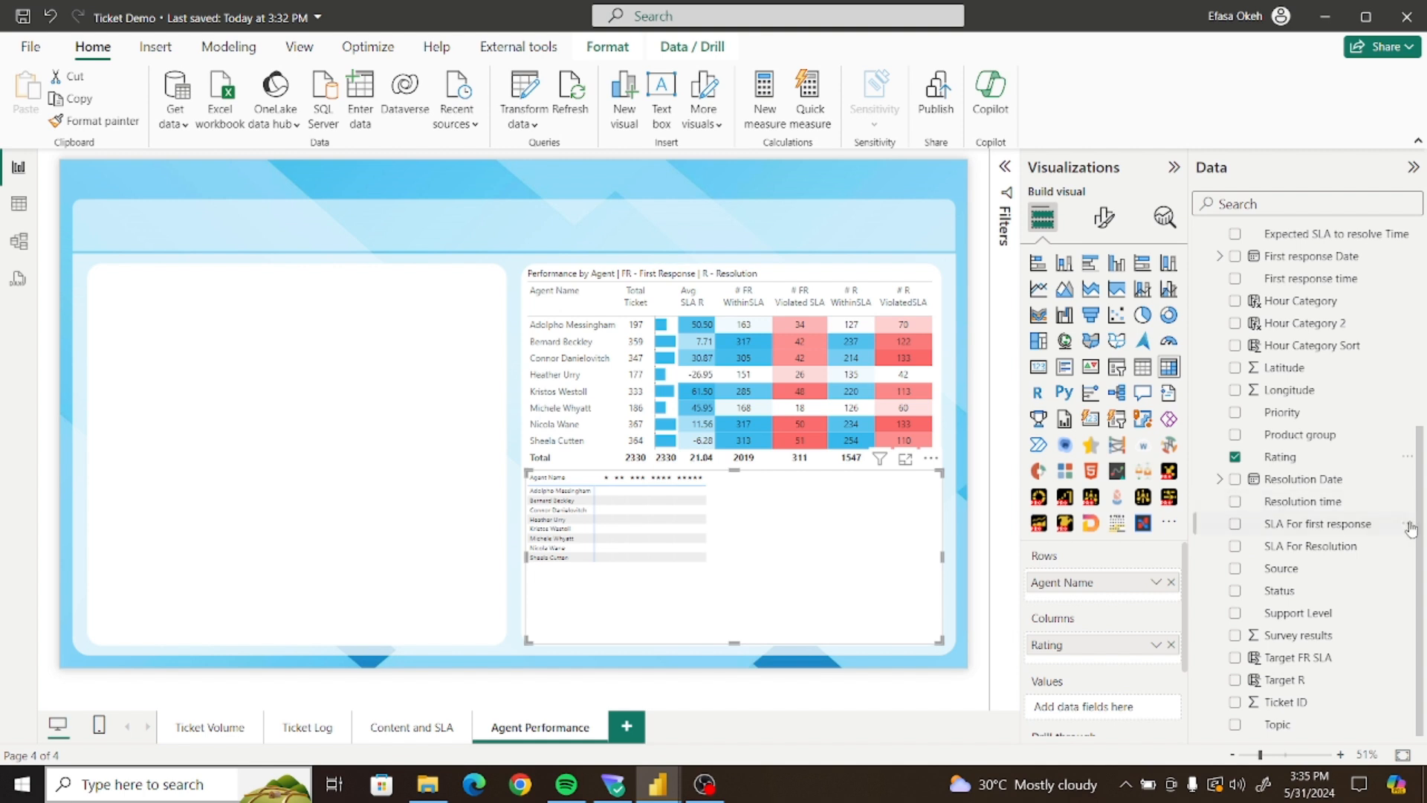
drag(1420, 526, 1422, 299)
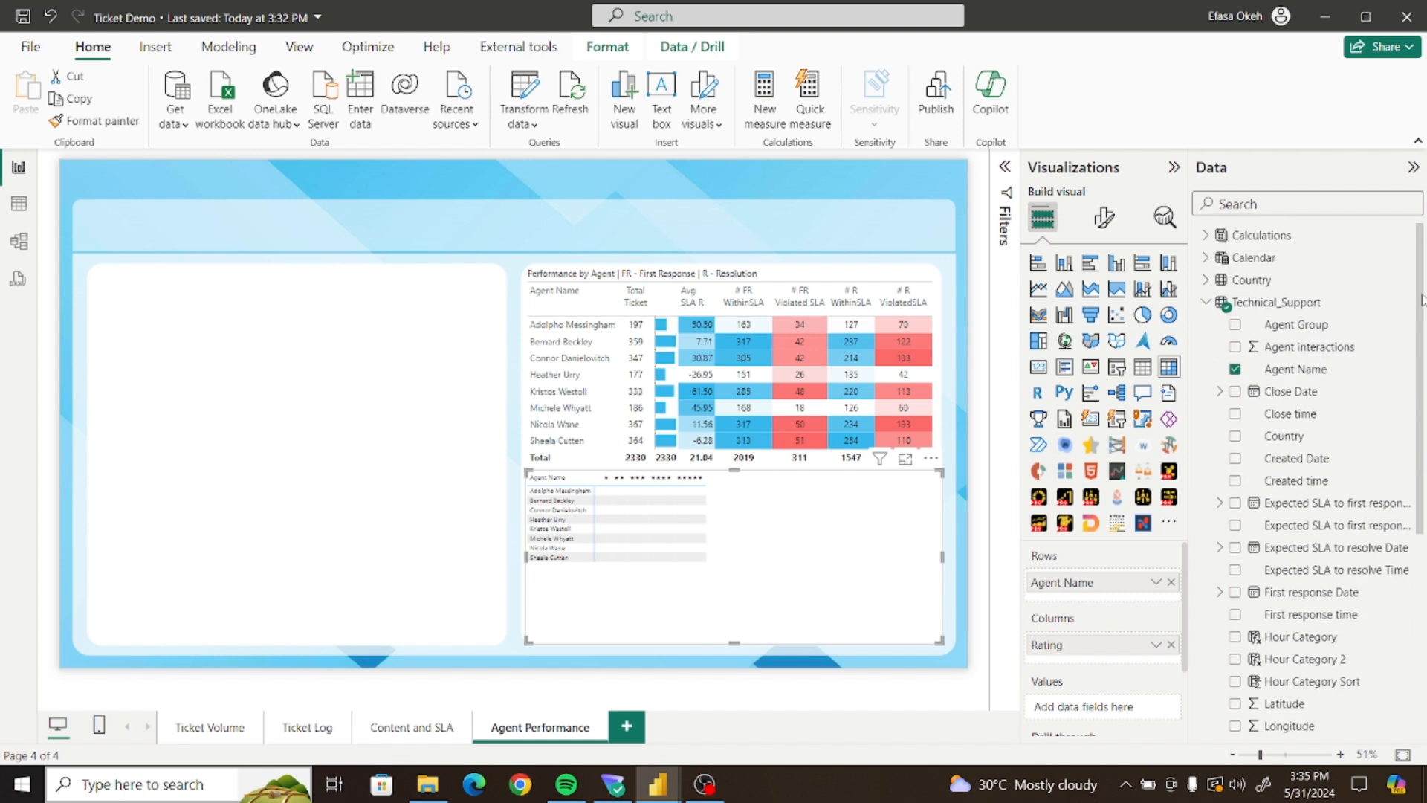
click(1206, 302)
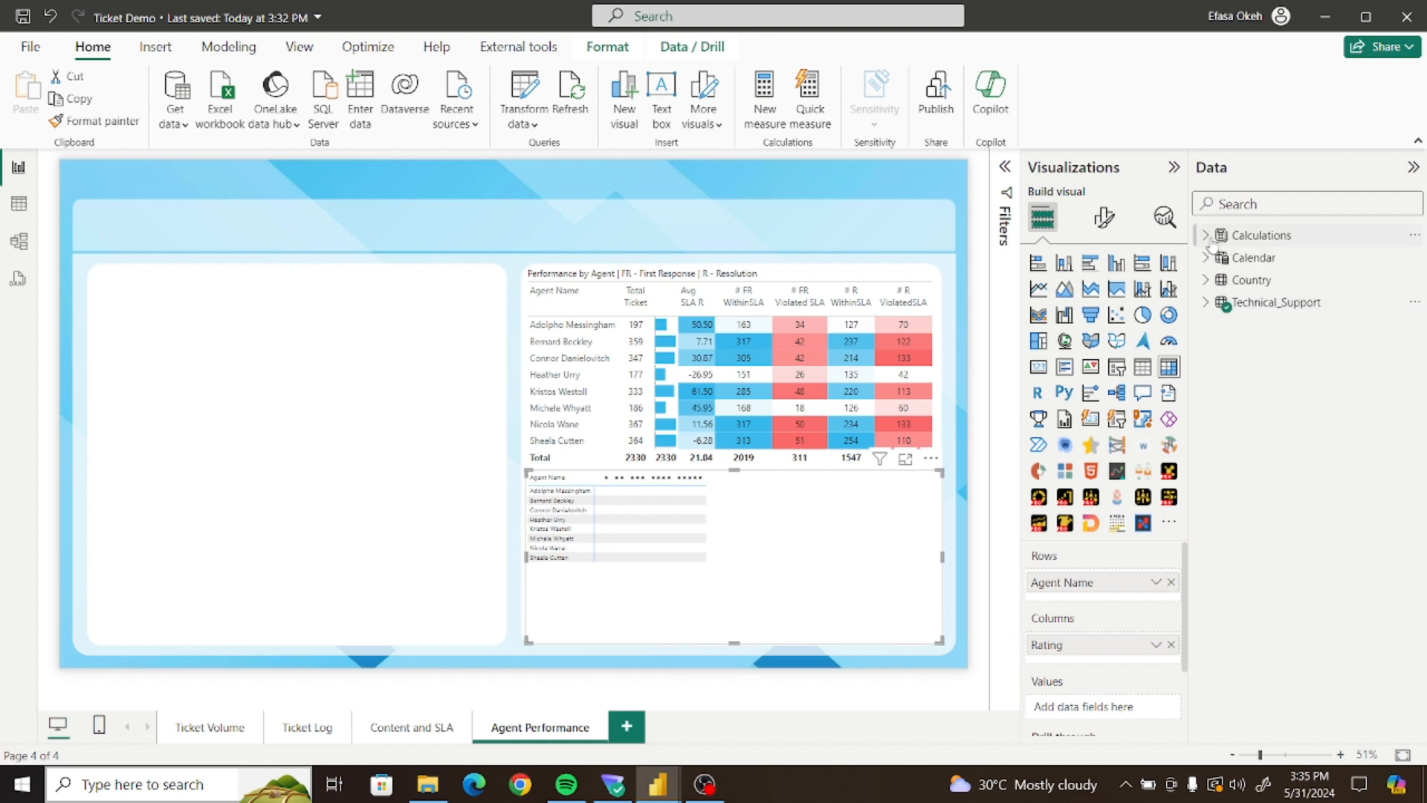
Add the _Total Ticket measure from Calculations as the values of the new matrix
click(1207, 236)
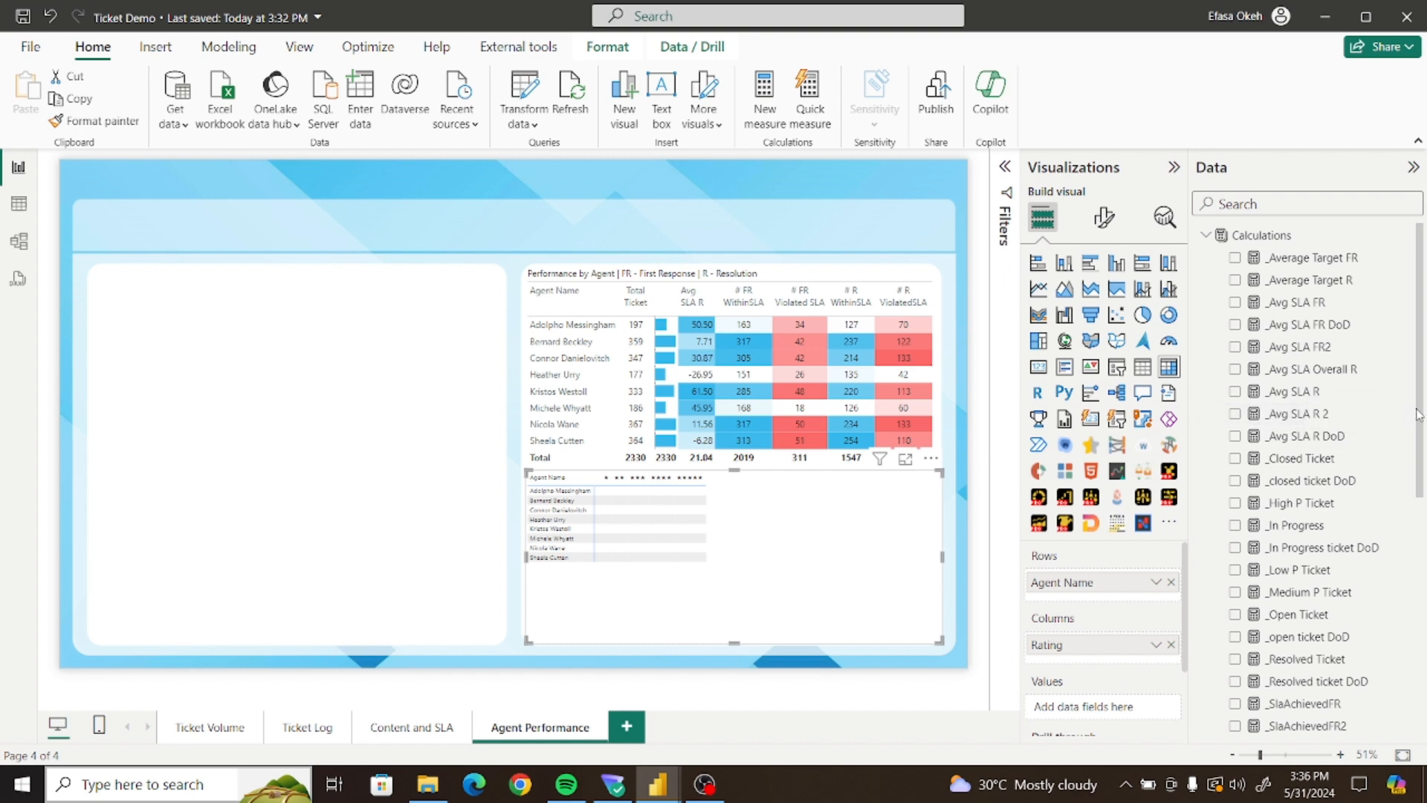
scroll(1420, 414, down, 8)
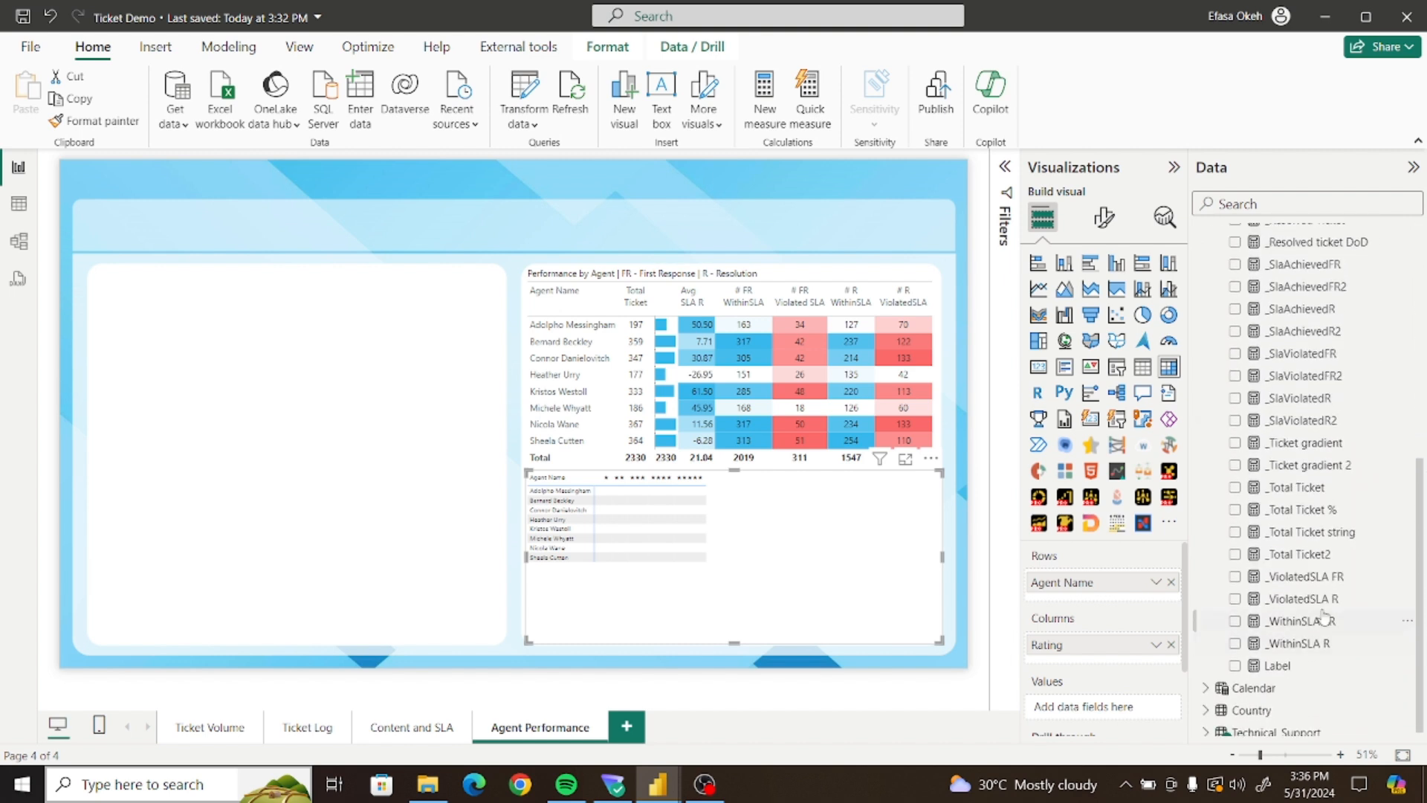
click(1235, 488)
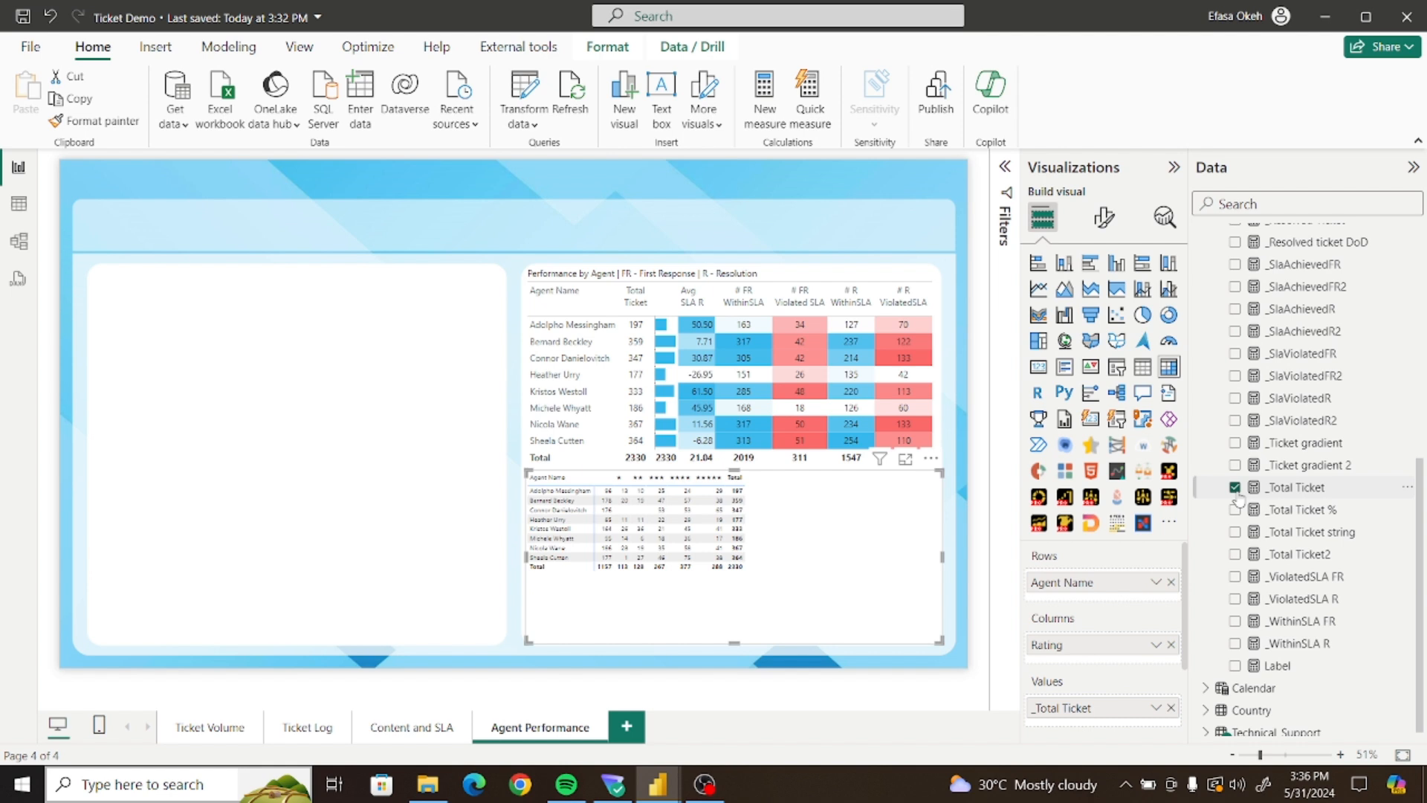
drag(1420, 572, 1412, 328)
click(1207, 236)
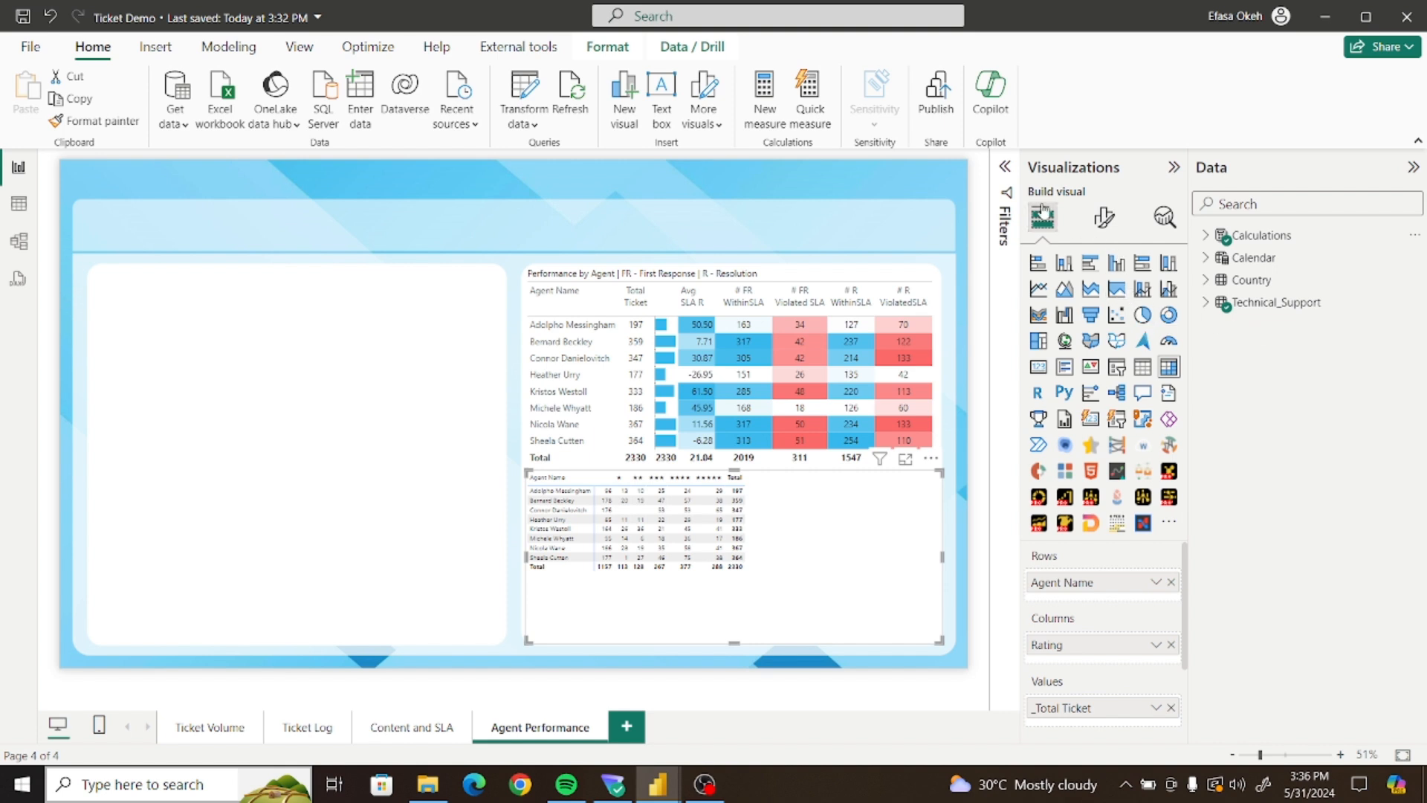
Filter the new ratings matrix by Rating to include every value except (Blank)
click(1006, 171)
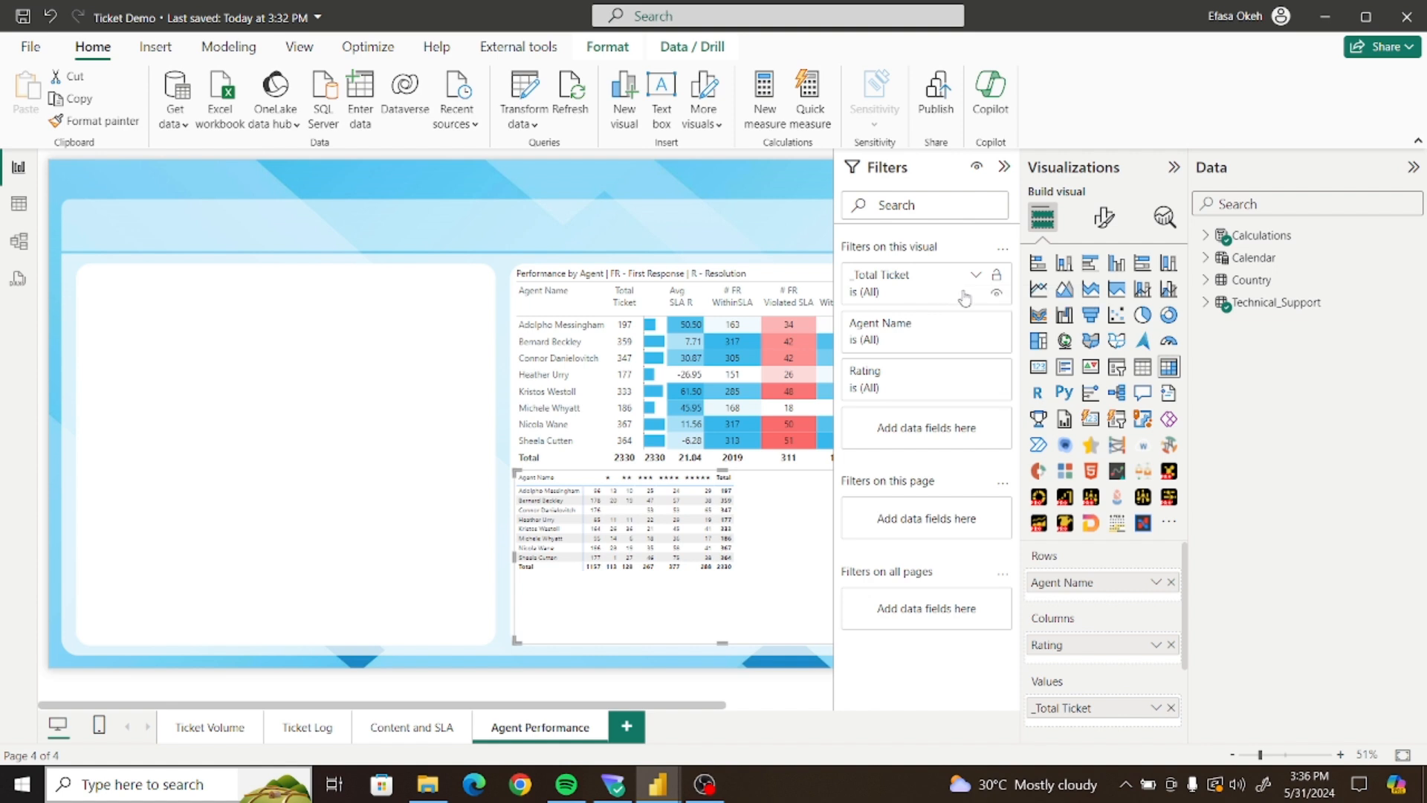
click(975, 372)
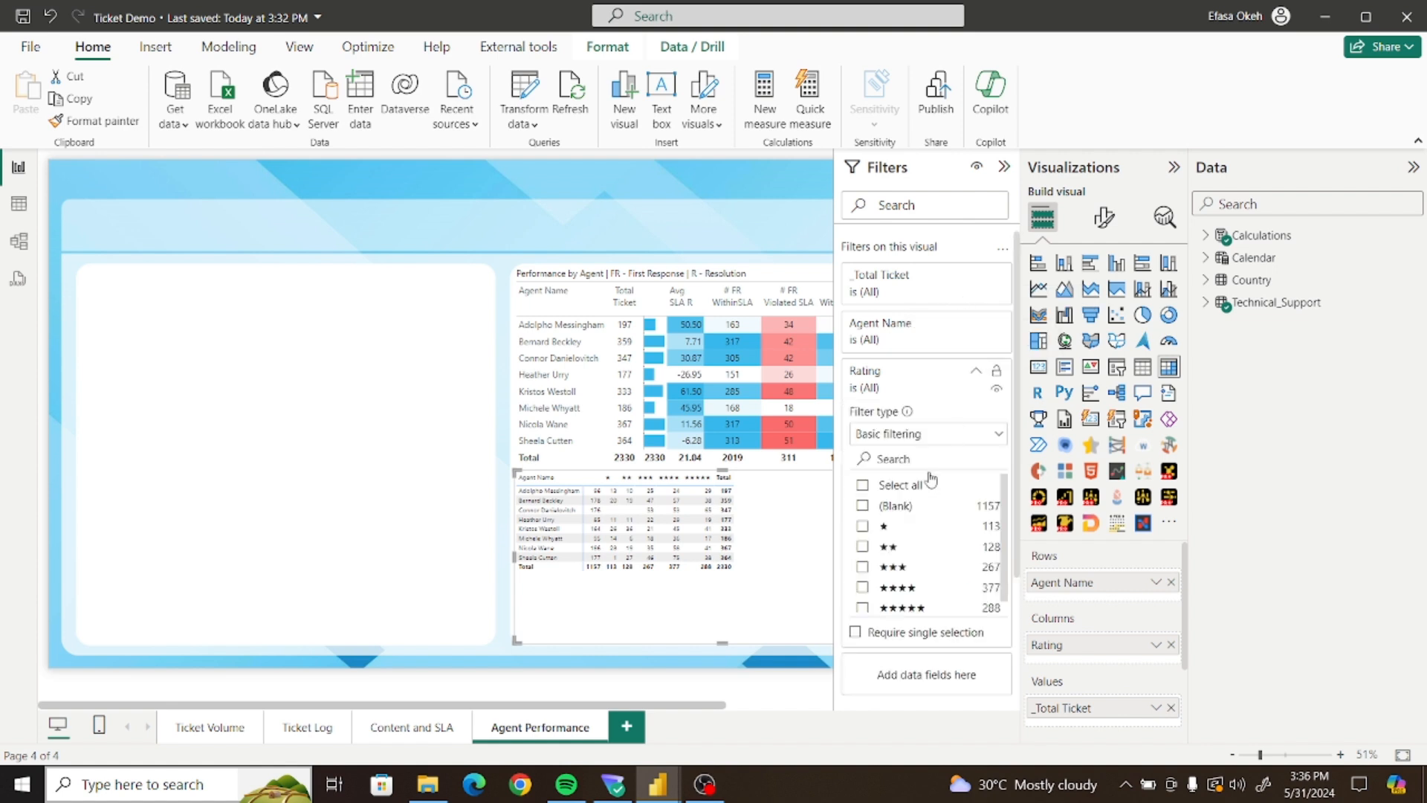
click(863, 486)
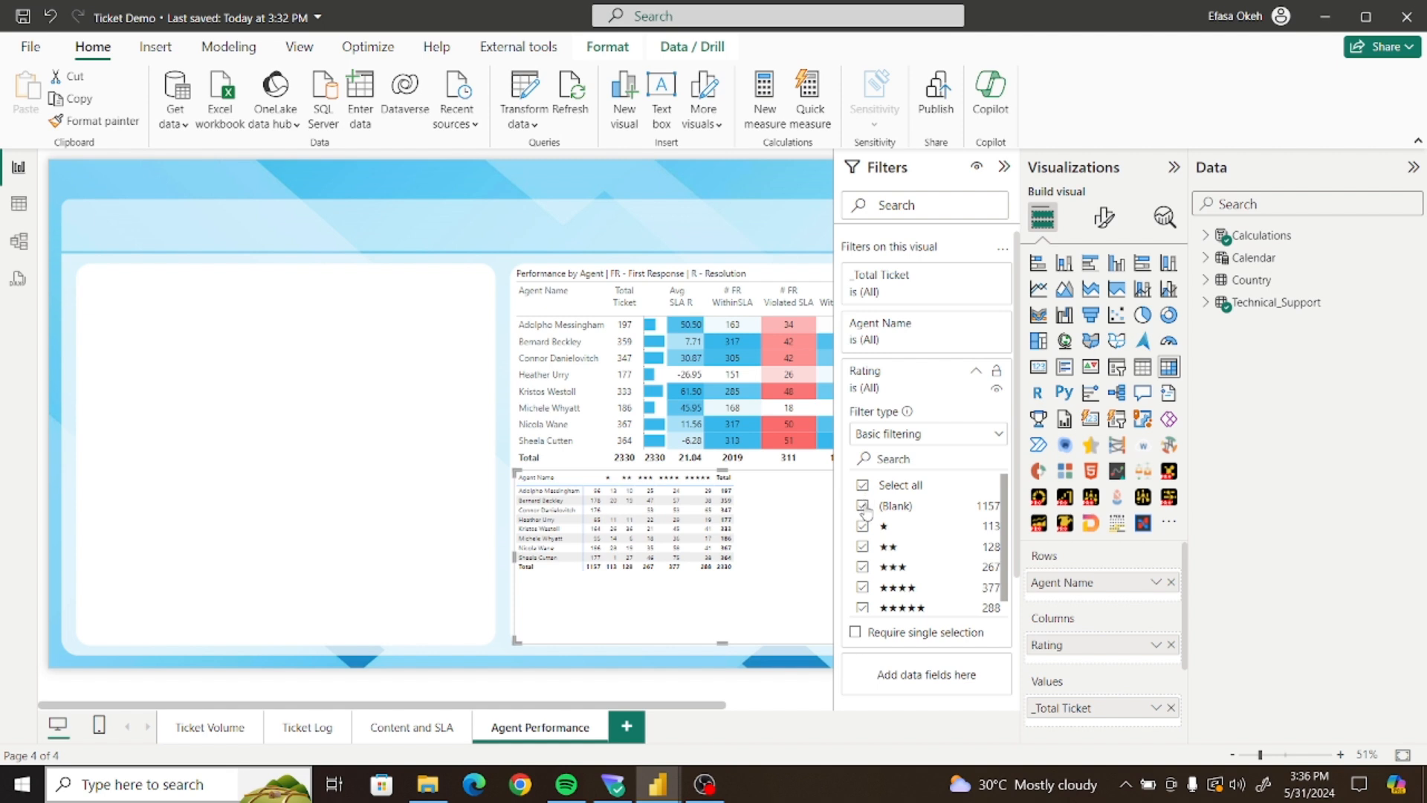
click(863, 508)
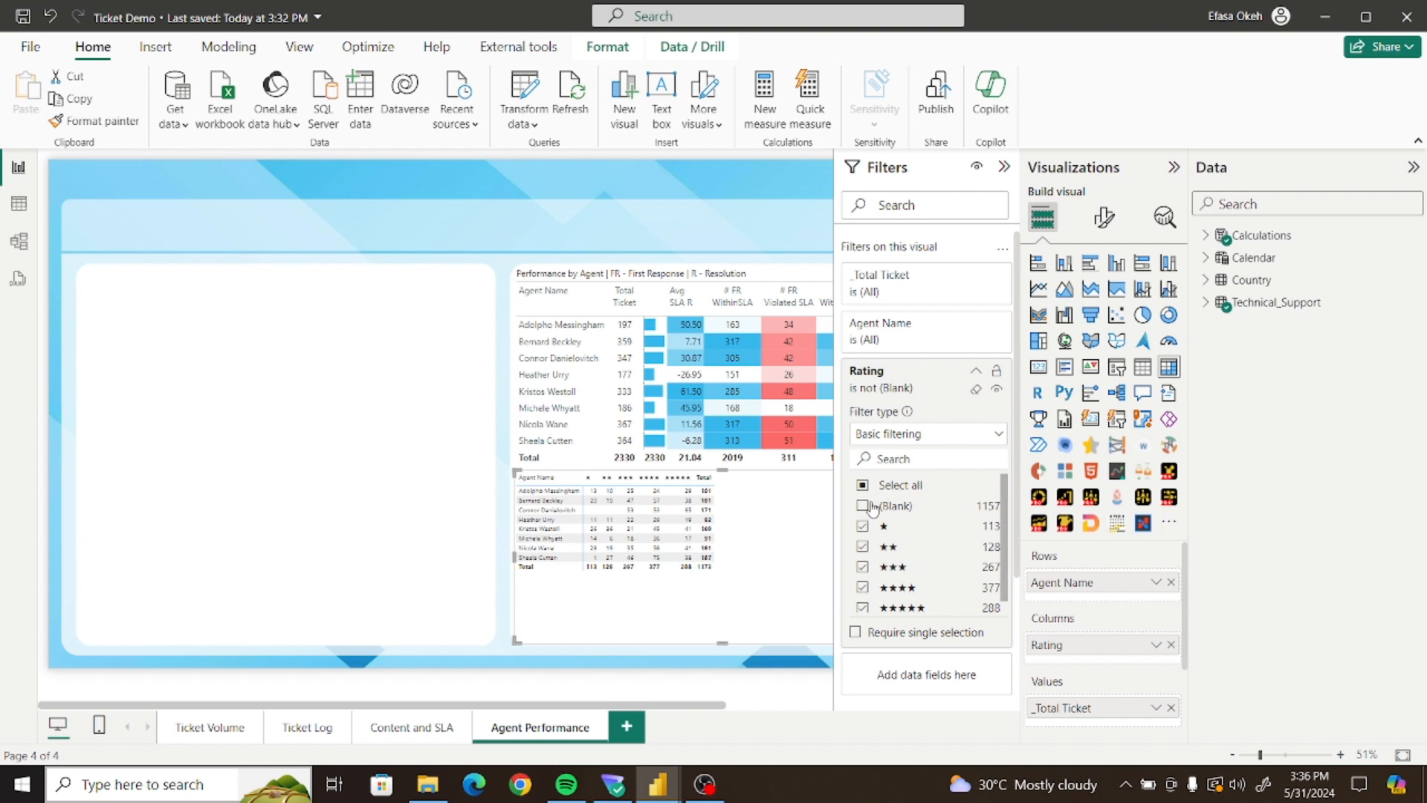
click(996, 377)
click(1004, 168)
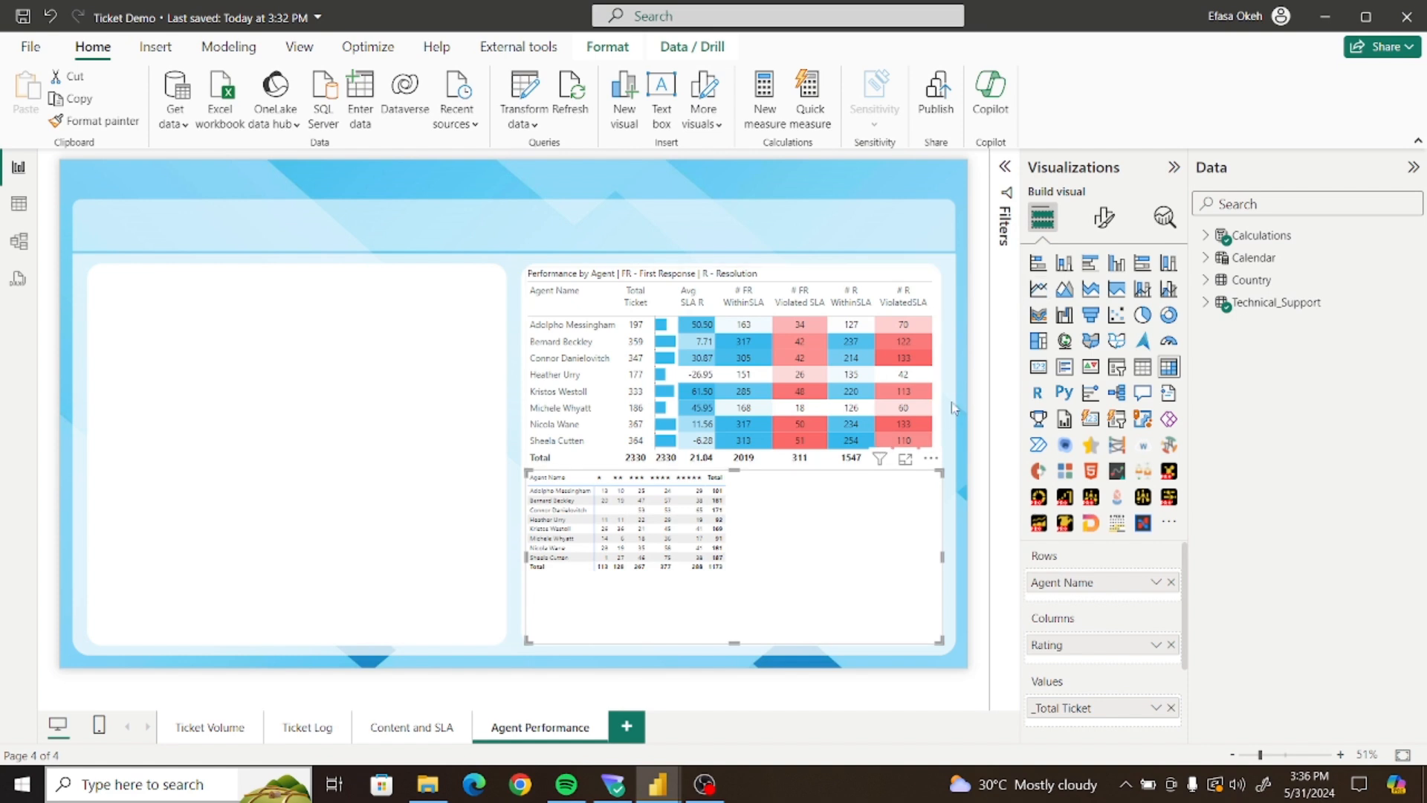
Set the style preset of the ratings matrix to None
click(1104, 223)
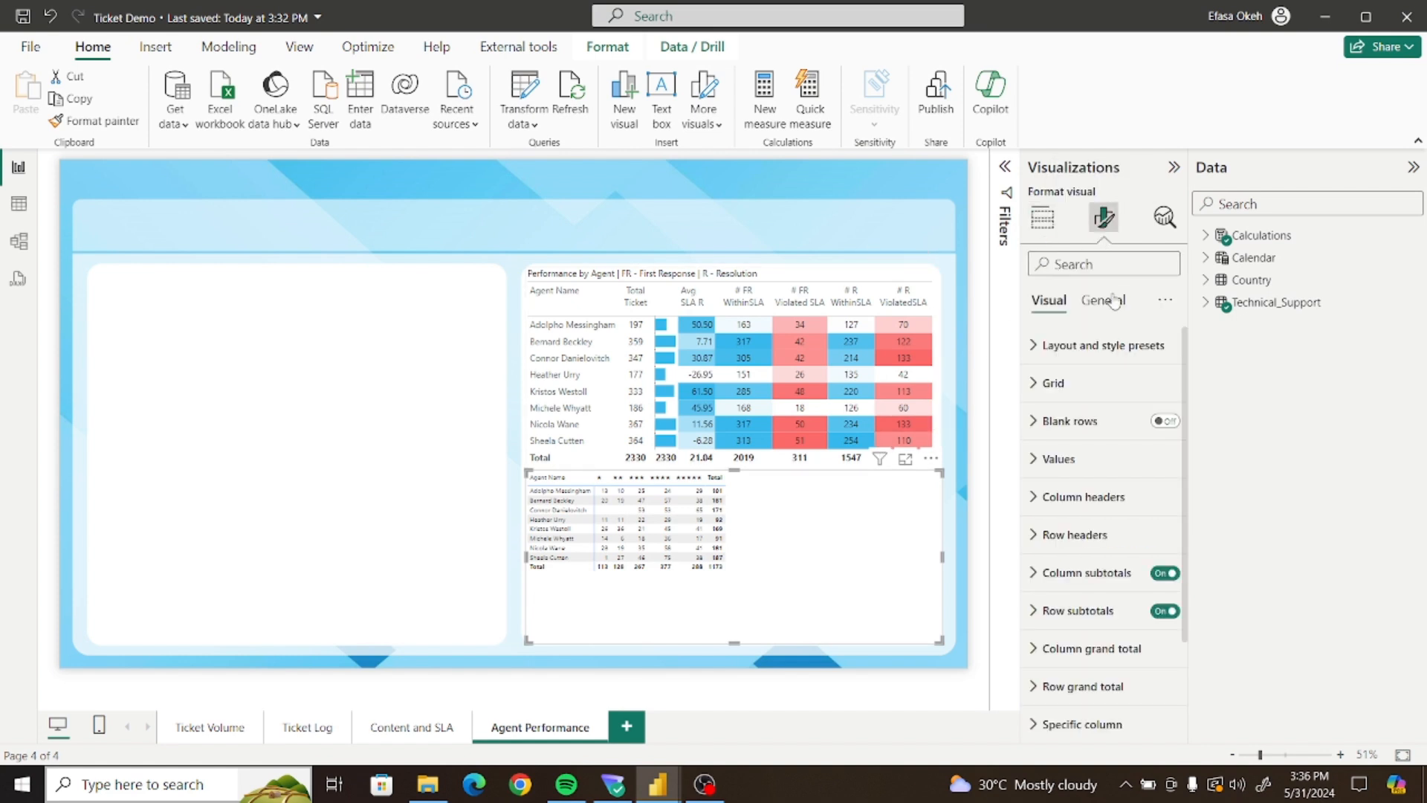
click(1055, 382)
click(1070, 358)
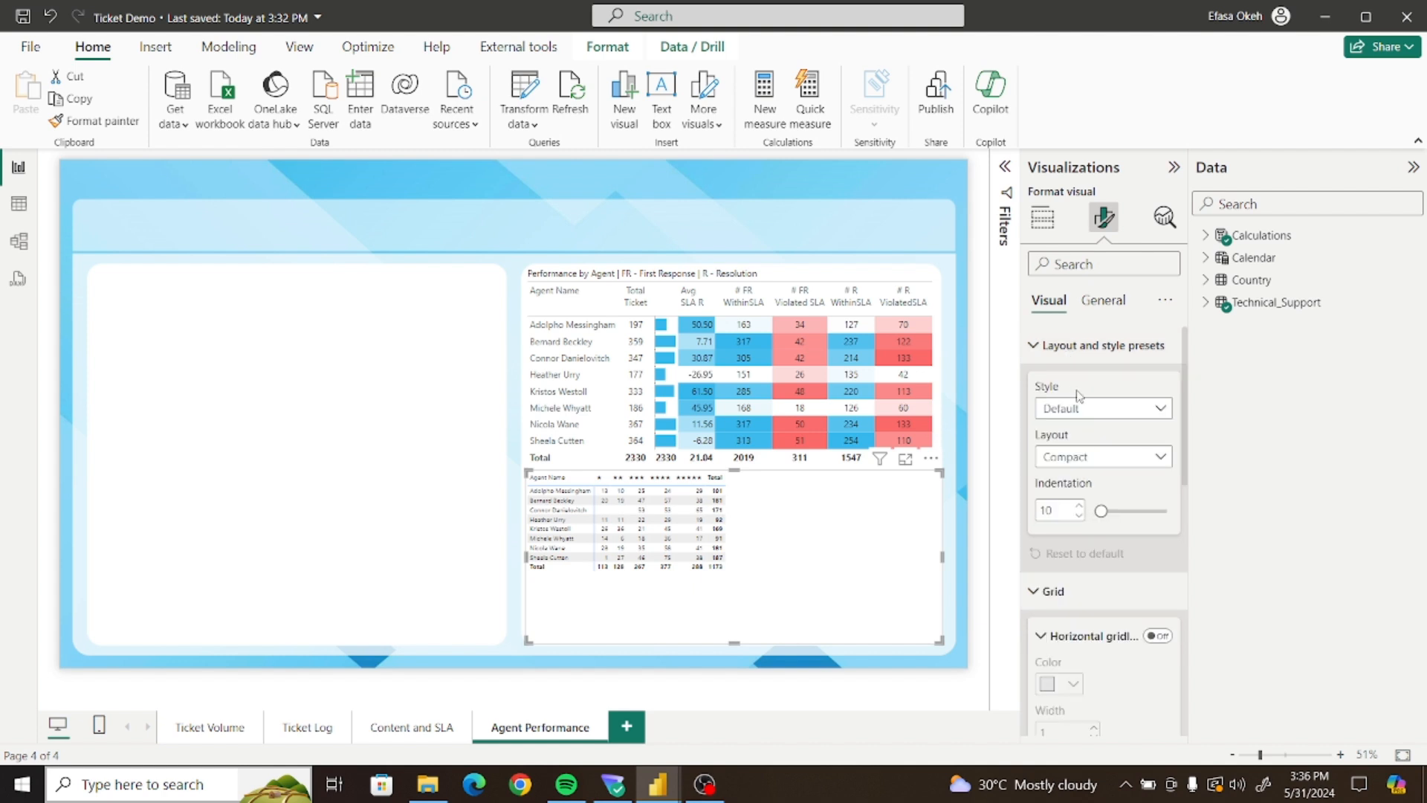
click(1074, 409)
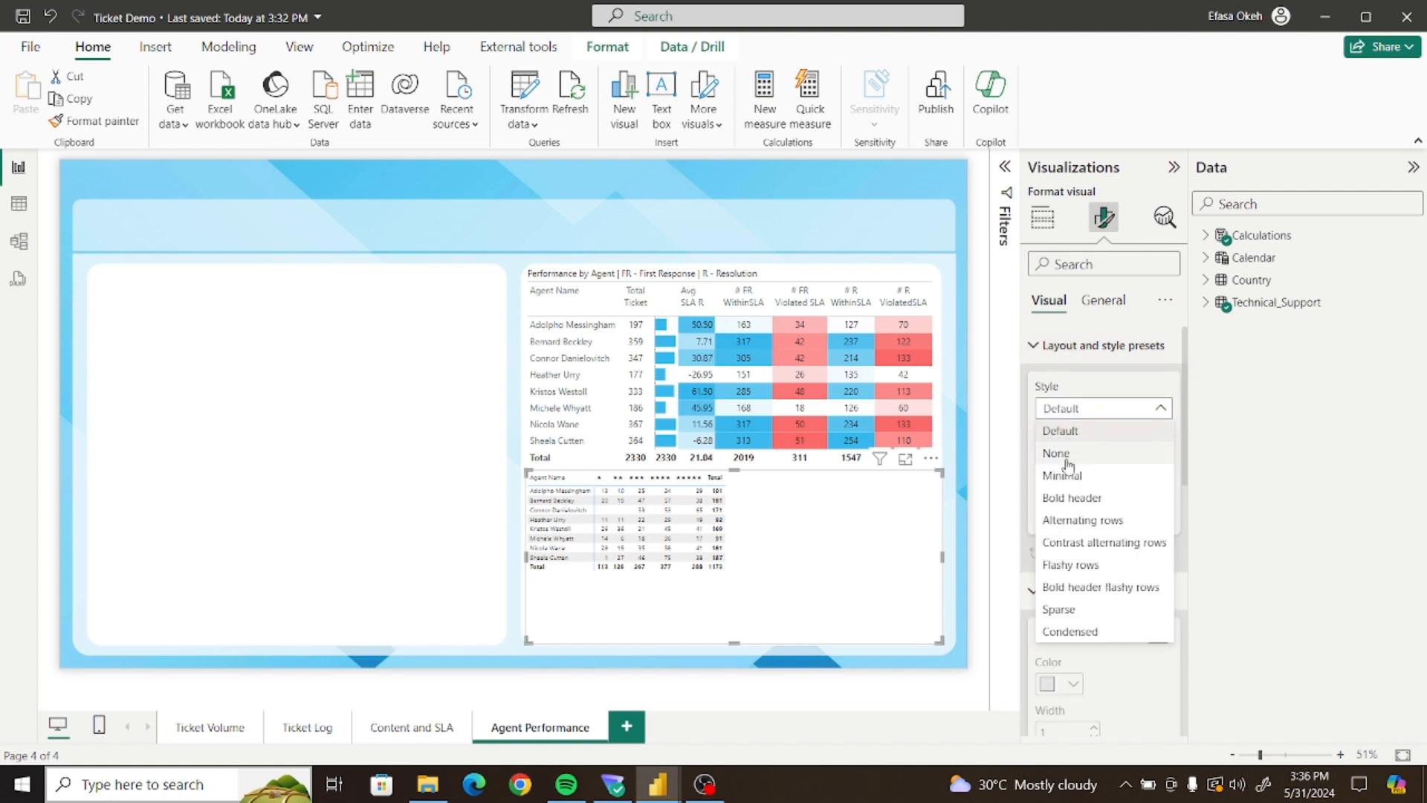
click(1063, 453)
click(1044, 346)
Set the ratings matrix's row padding to 5 and its global font size to 14
click(1053, 385)
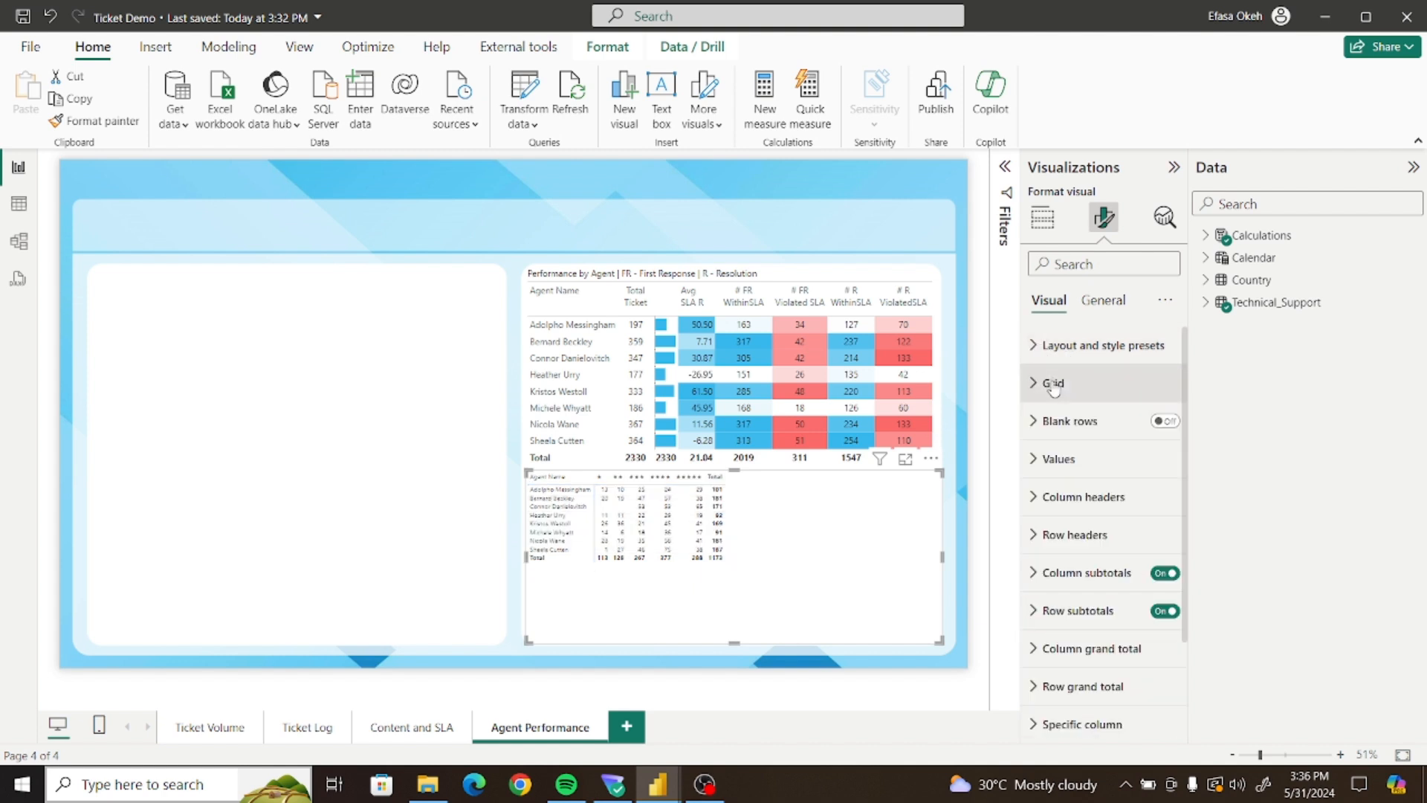
click(1054, 383)
scroll(1188, 485, down, 3)
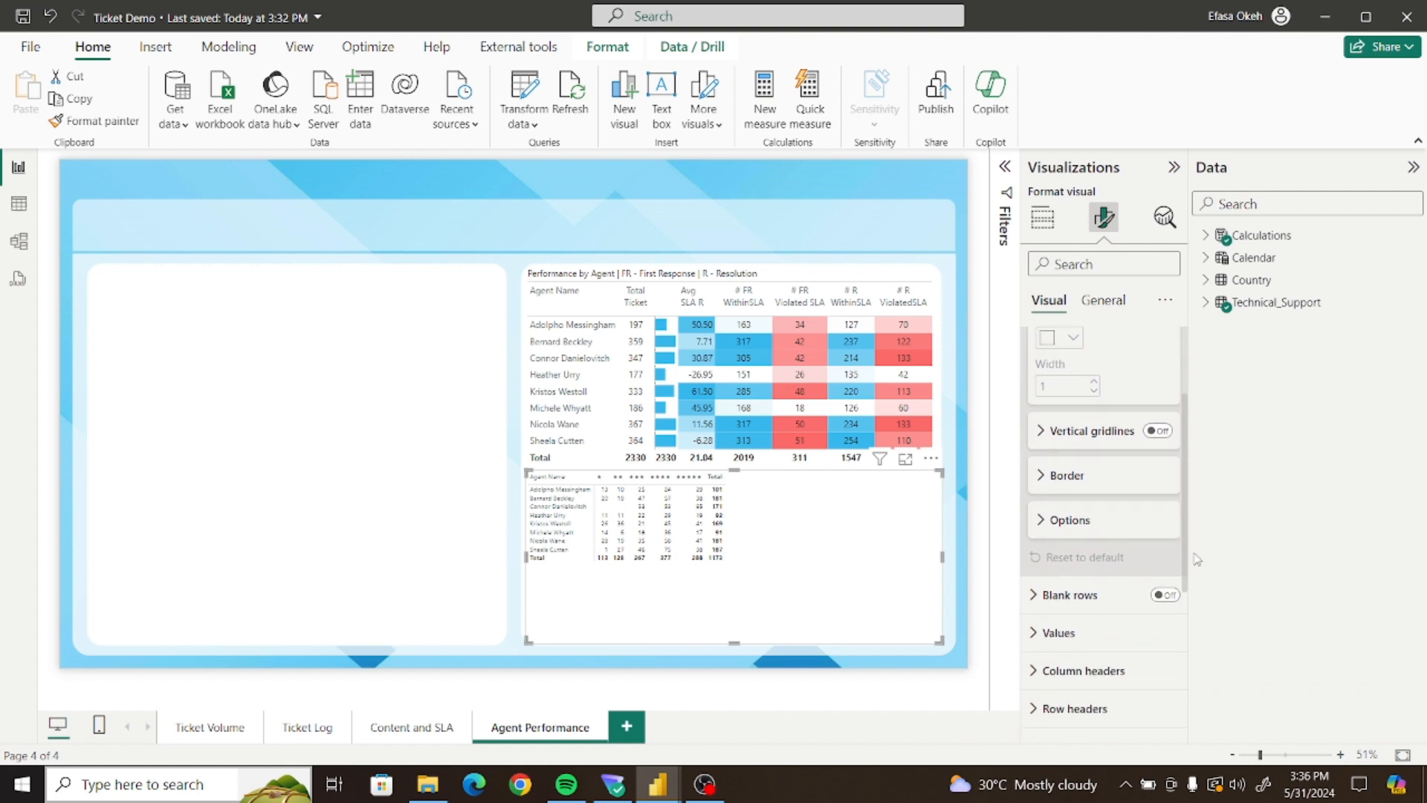
click(1071, 494)
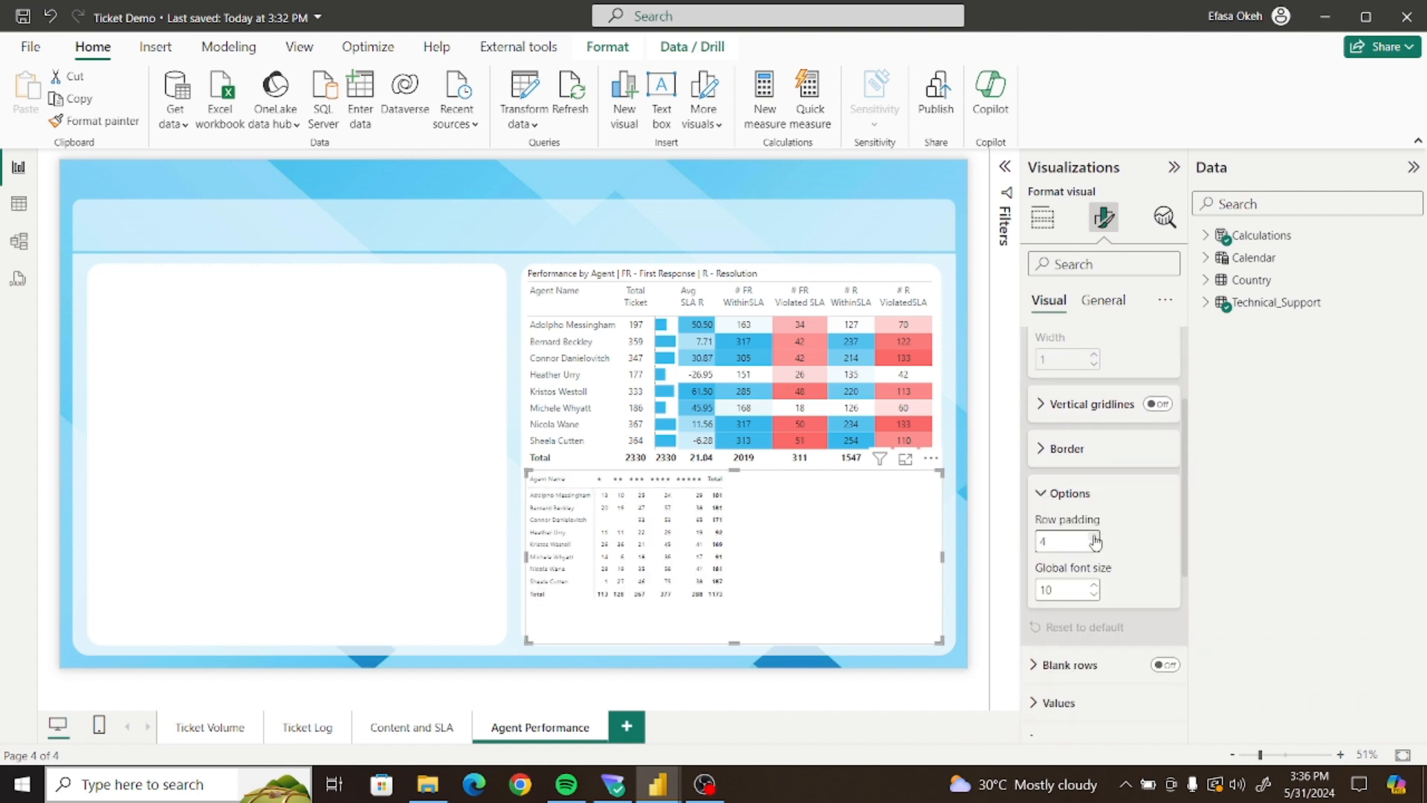
click(1094, 537)
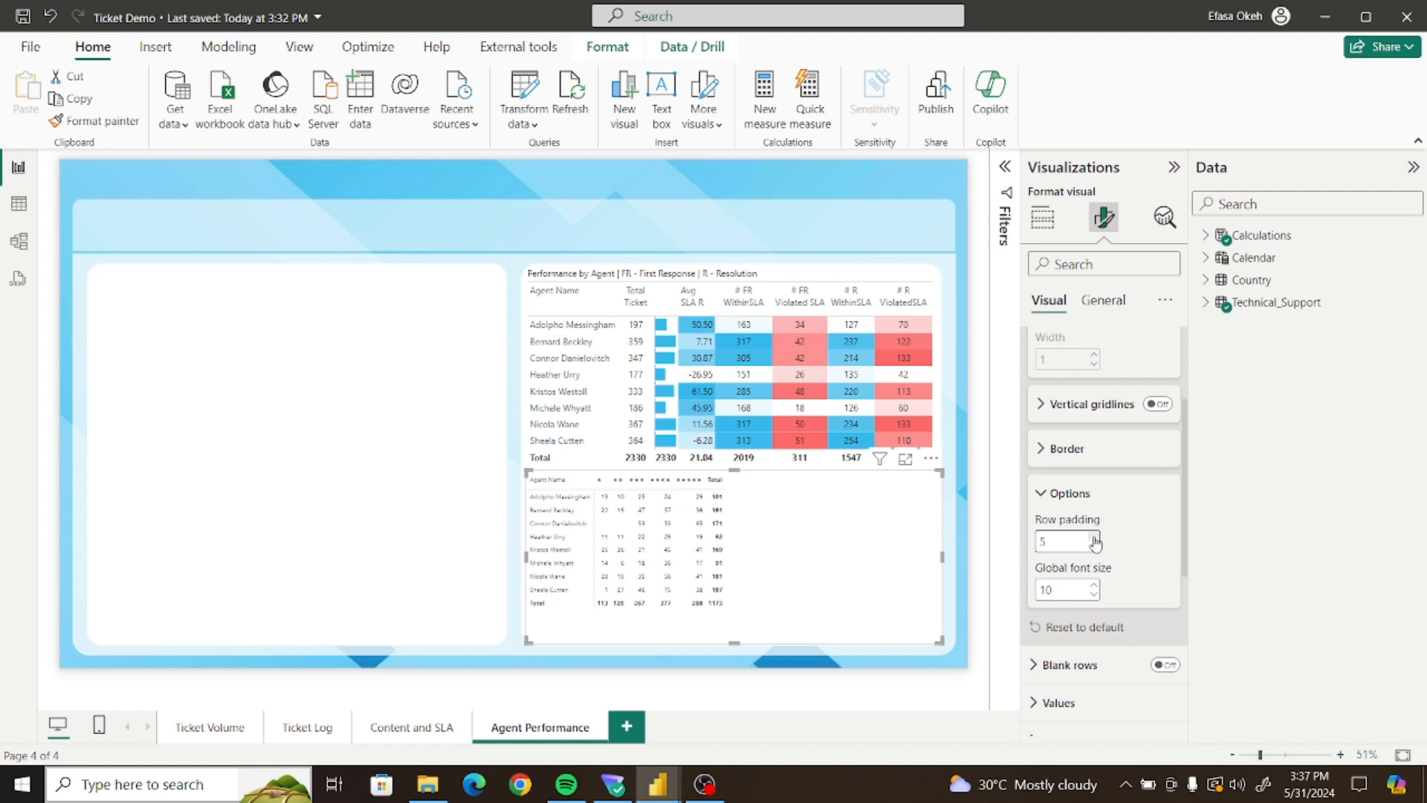
click(1094, 585)
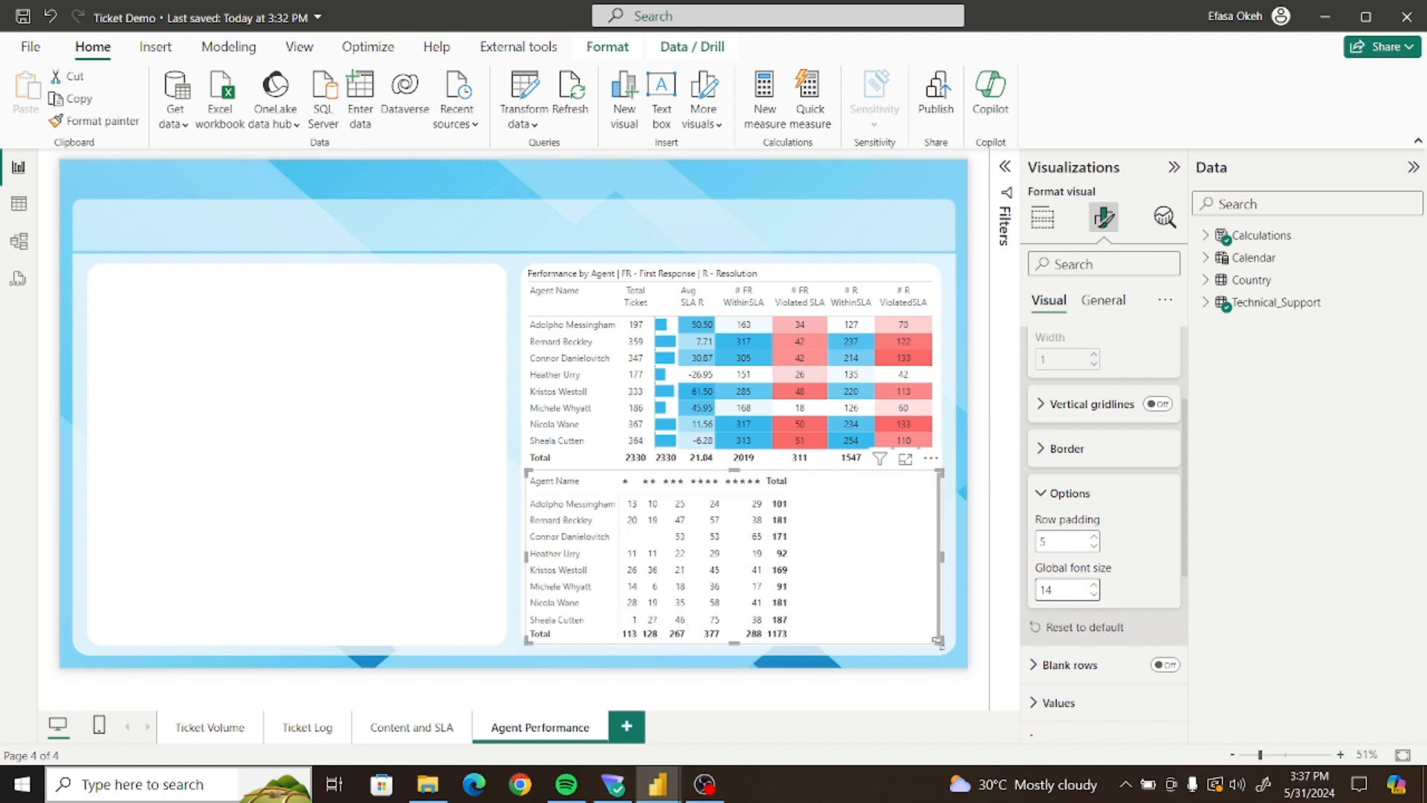
Extend the ratings matrix slightly downward and widen its columns to fill the full width of the visual
click(938, 648)
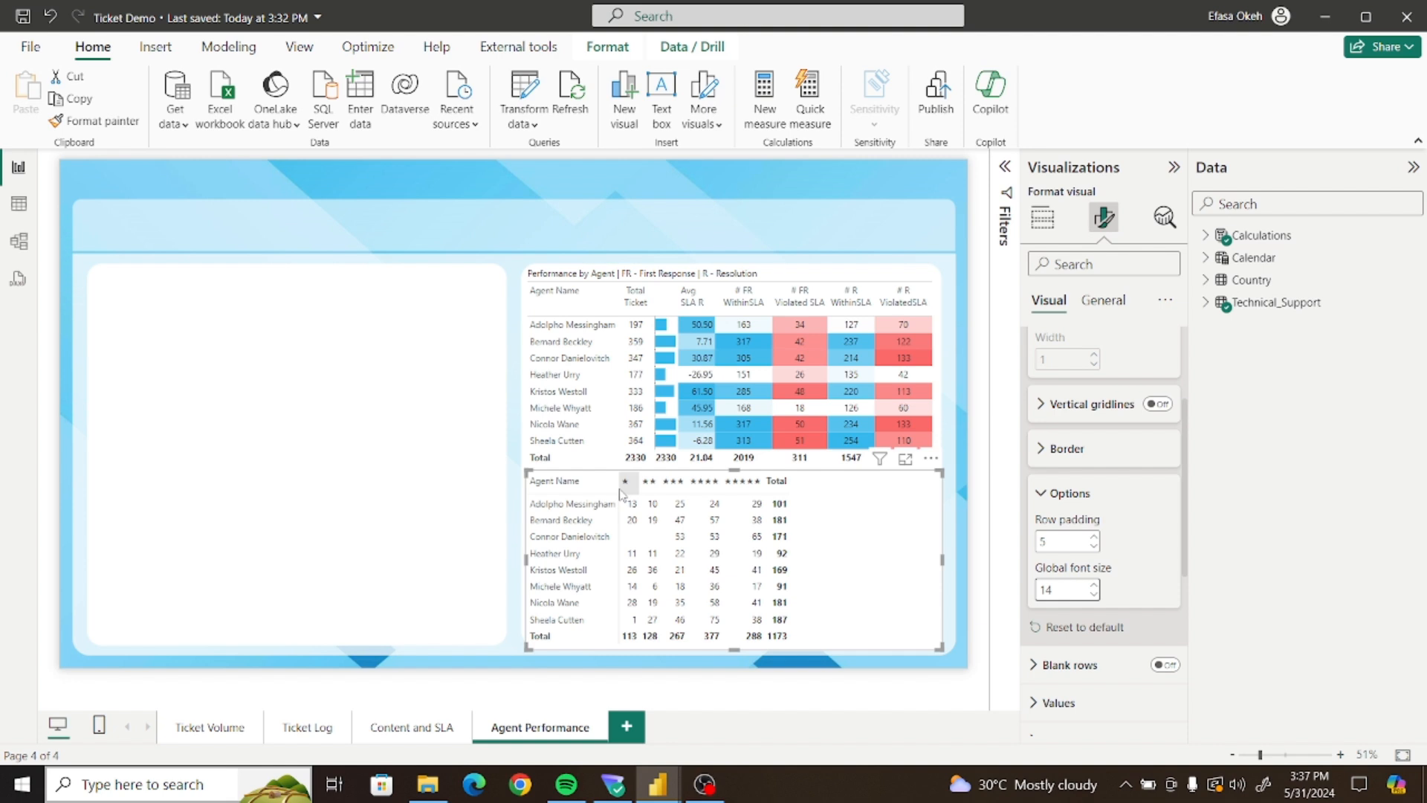
drag(614, 488, 929, 489)
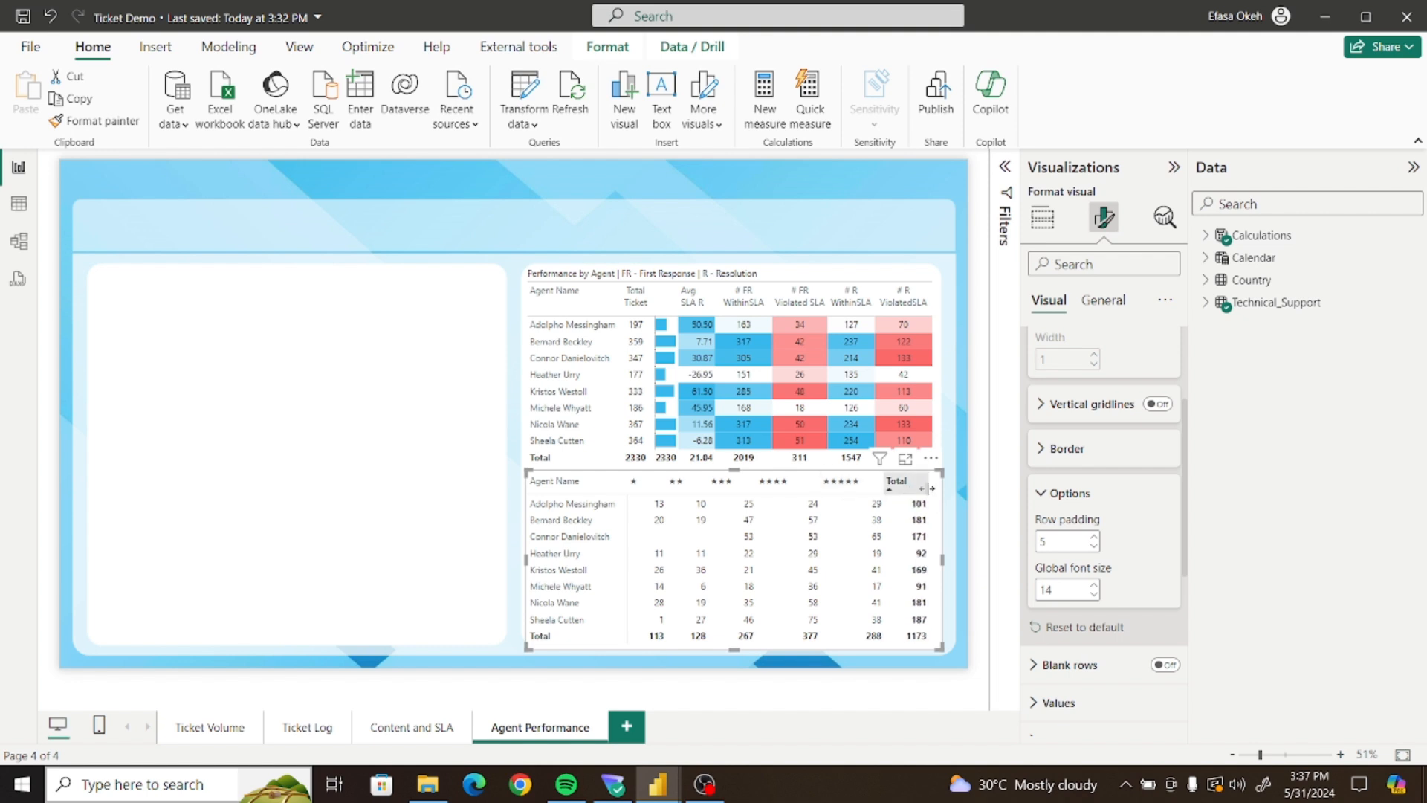
click(952, 565)
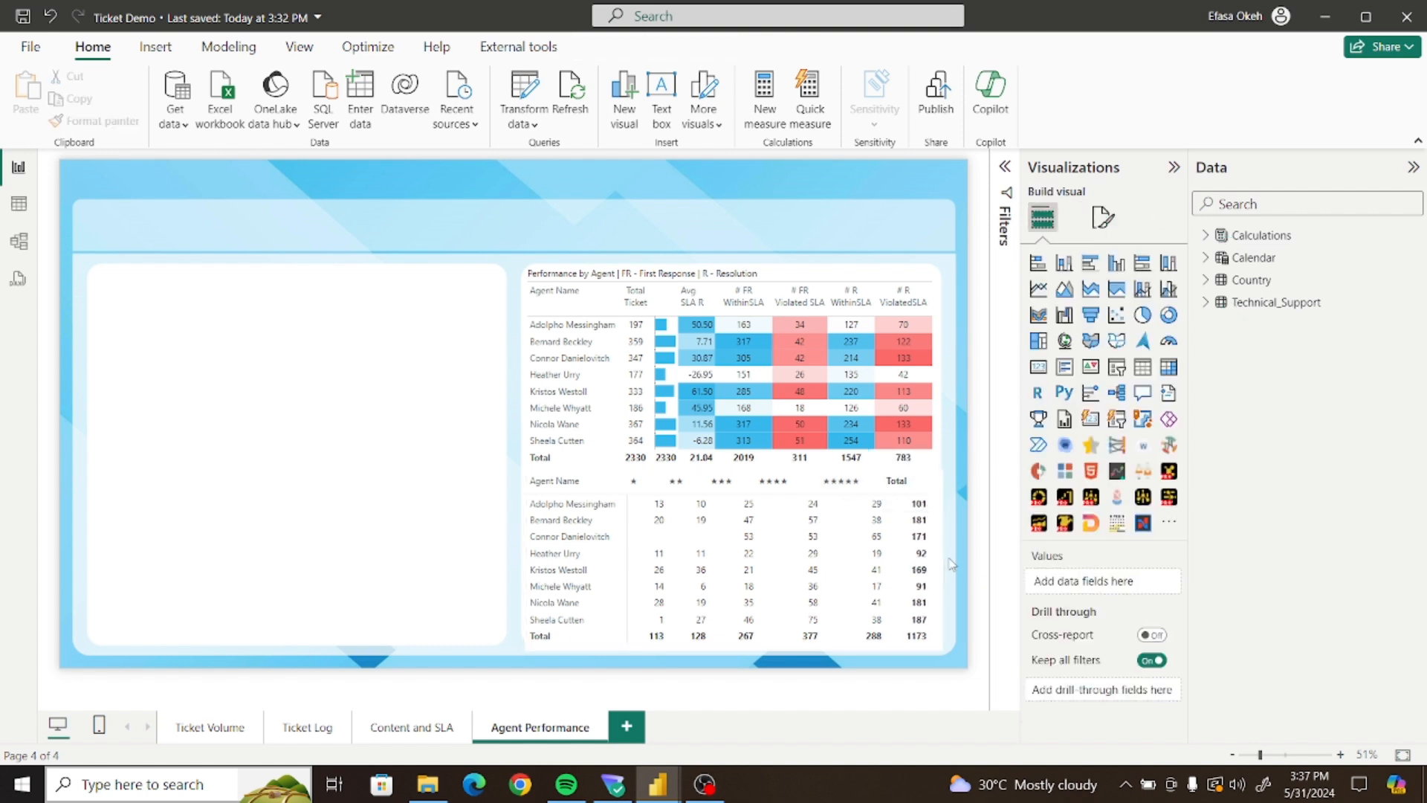
Check the layout and shading of the ratings matrix in the Ticket Analysis report, and return to Ticket Demo
mouse_move(658, 785)
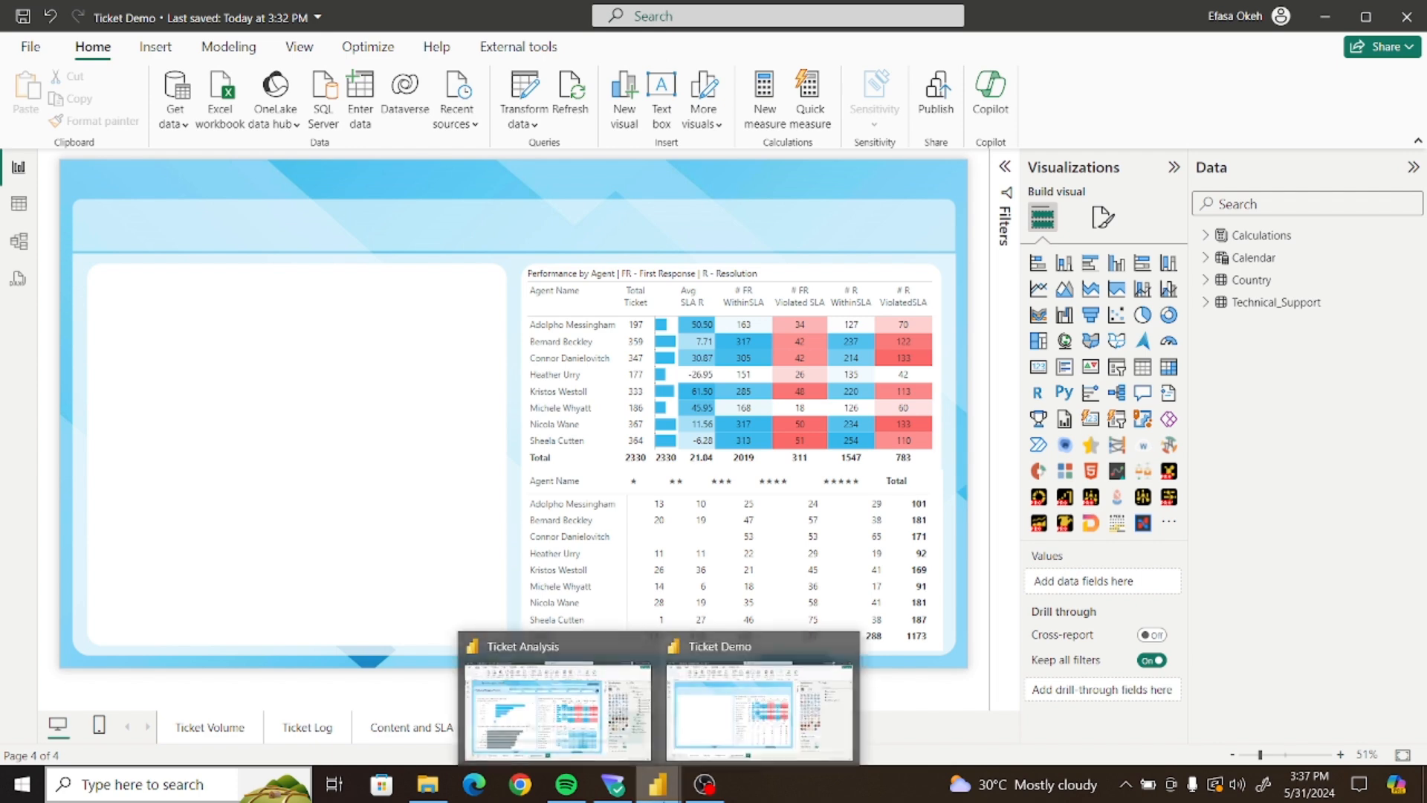
click(602, 728)
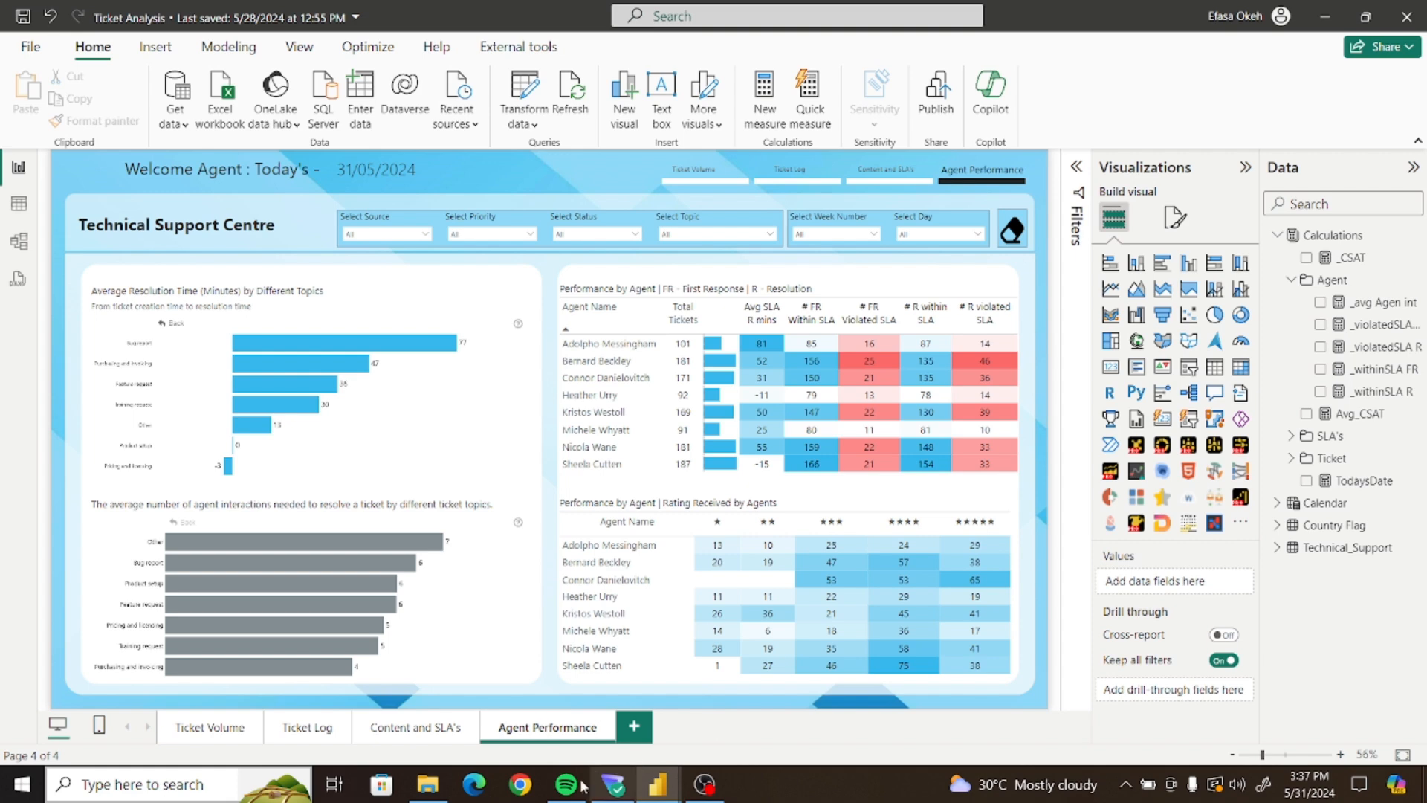
mouse_move(646, 788)
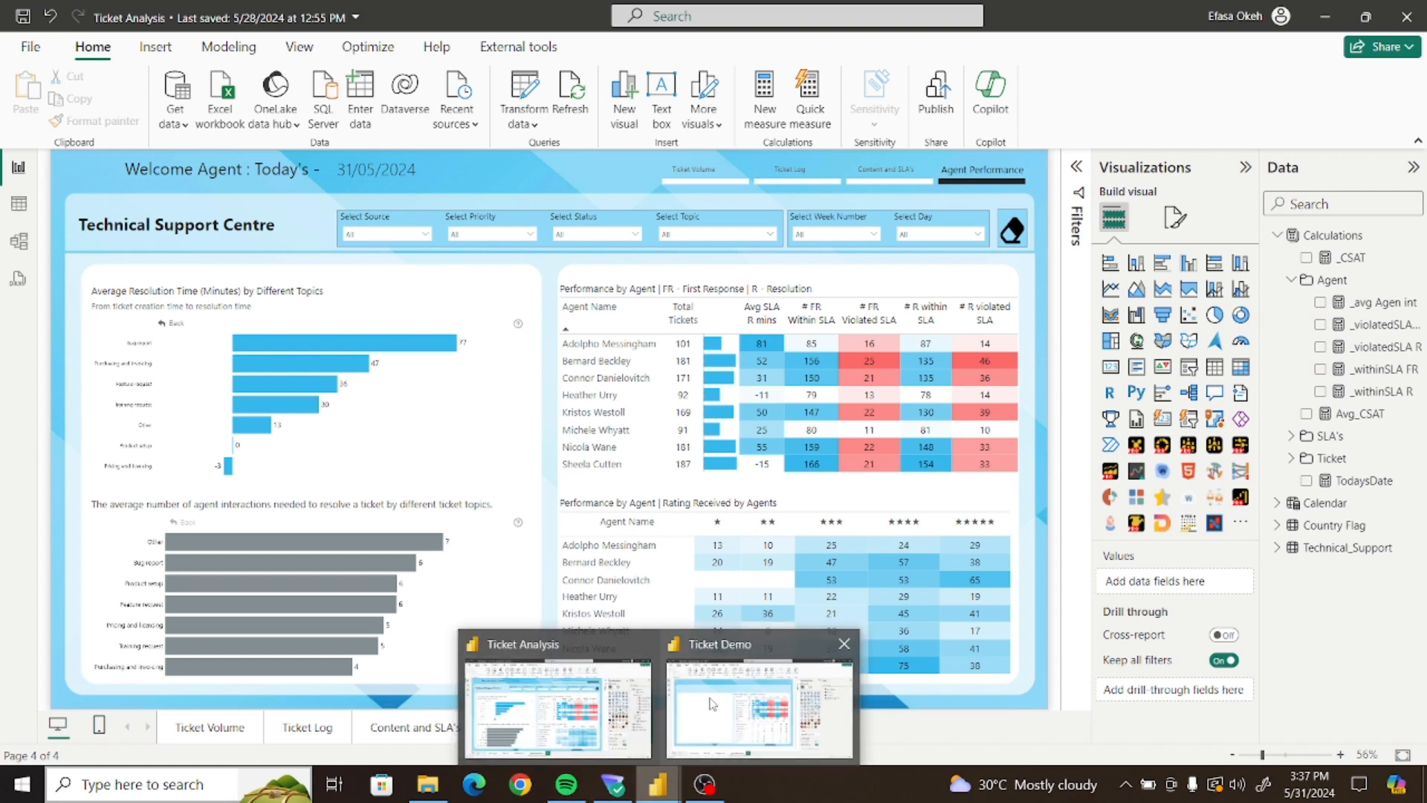
click(810, 705)
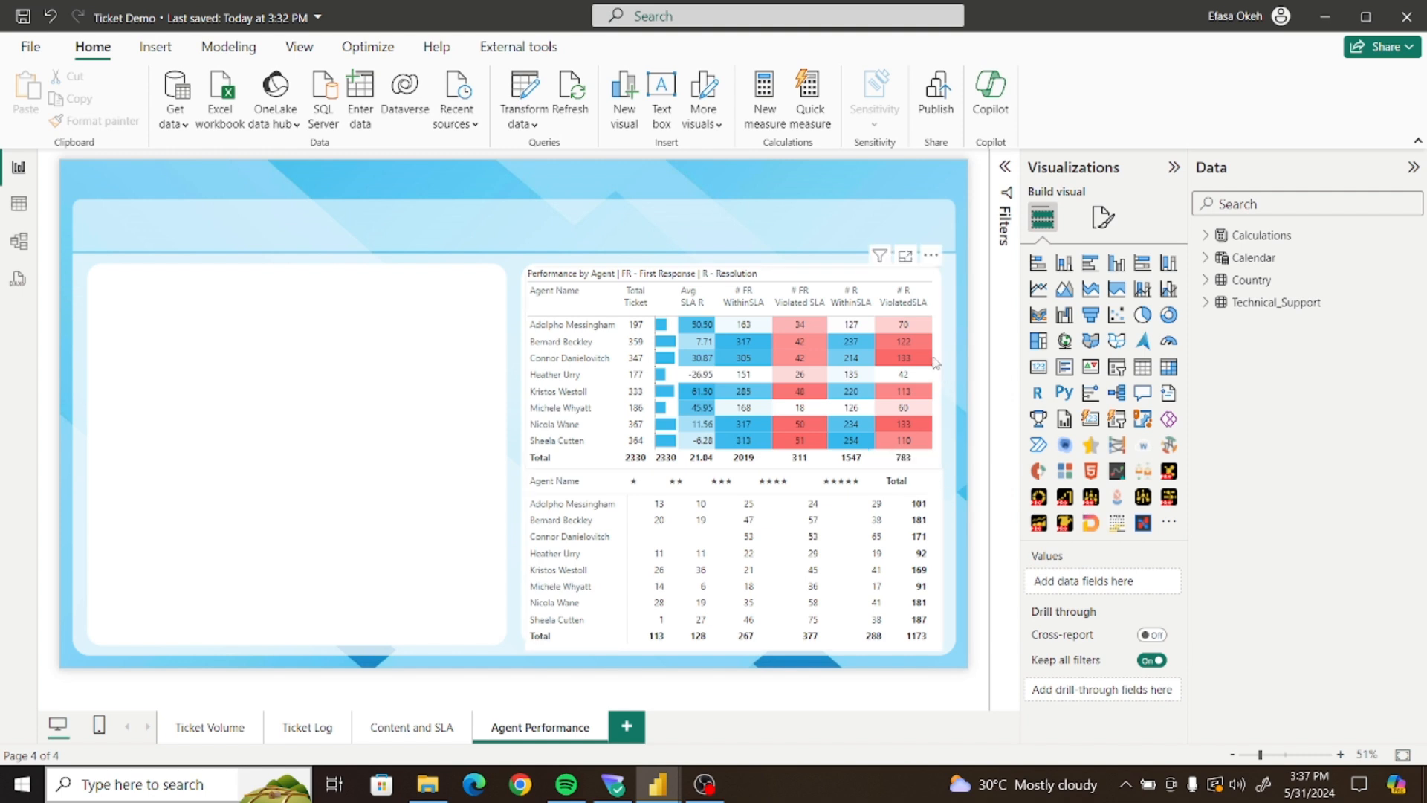
click(941, 488)
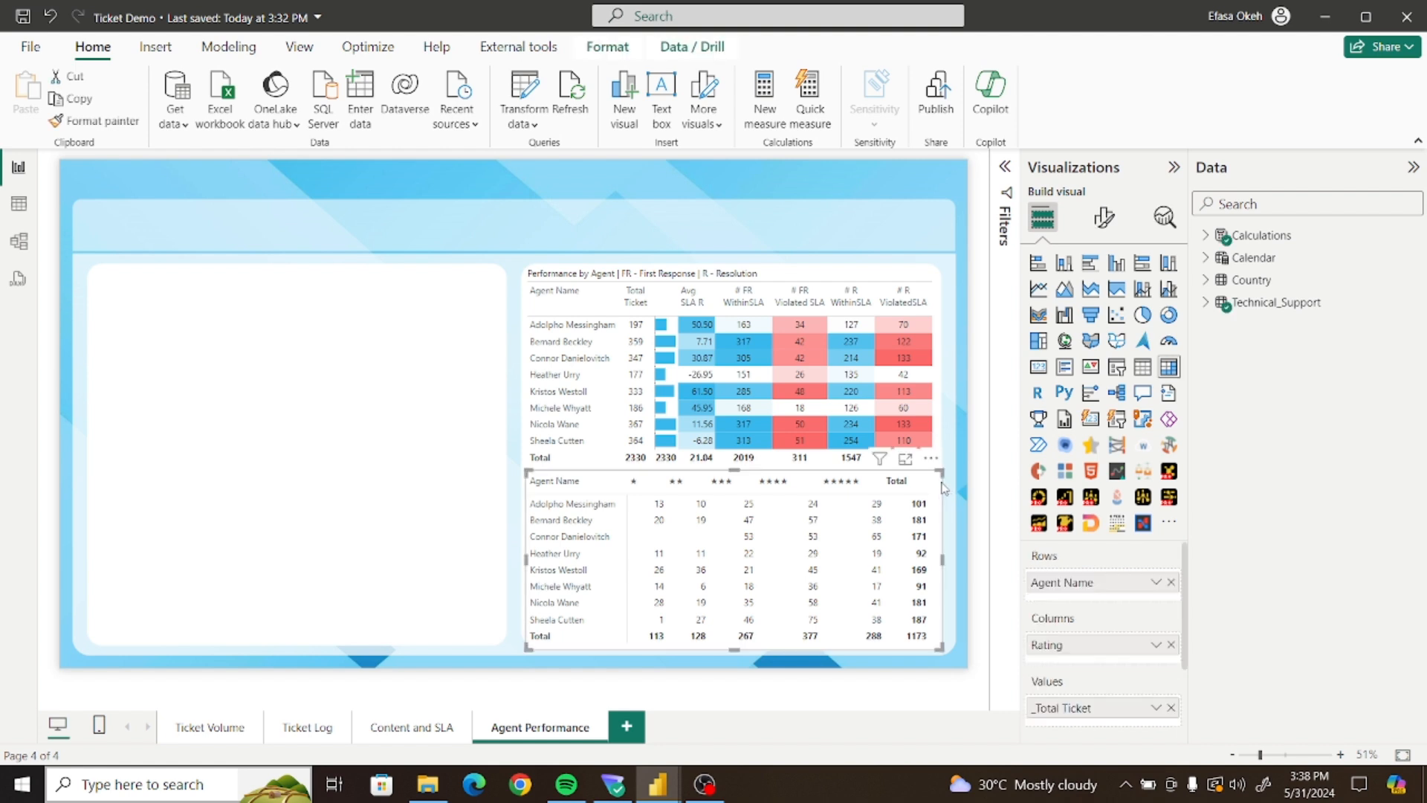
click(1103, 226)
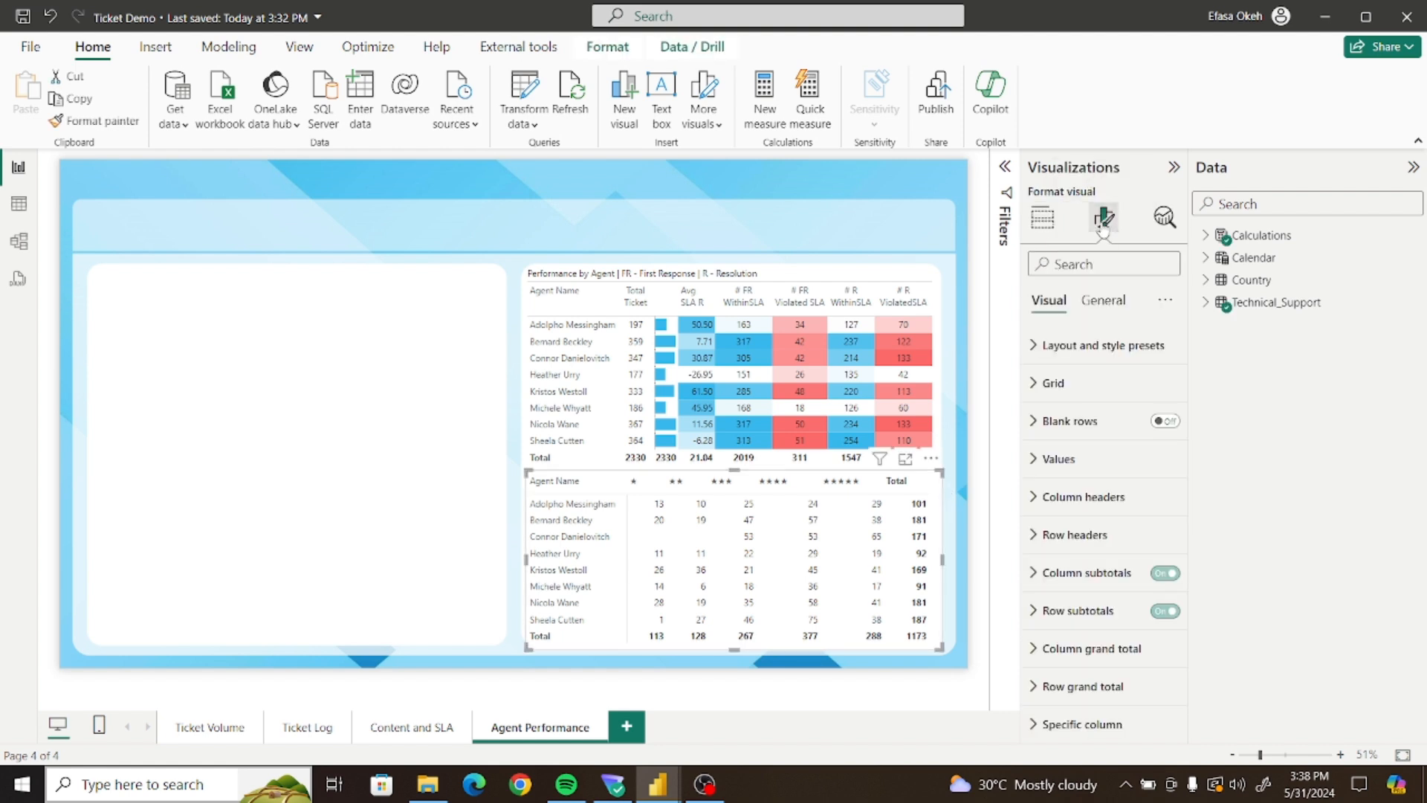
click(1103, 300)
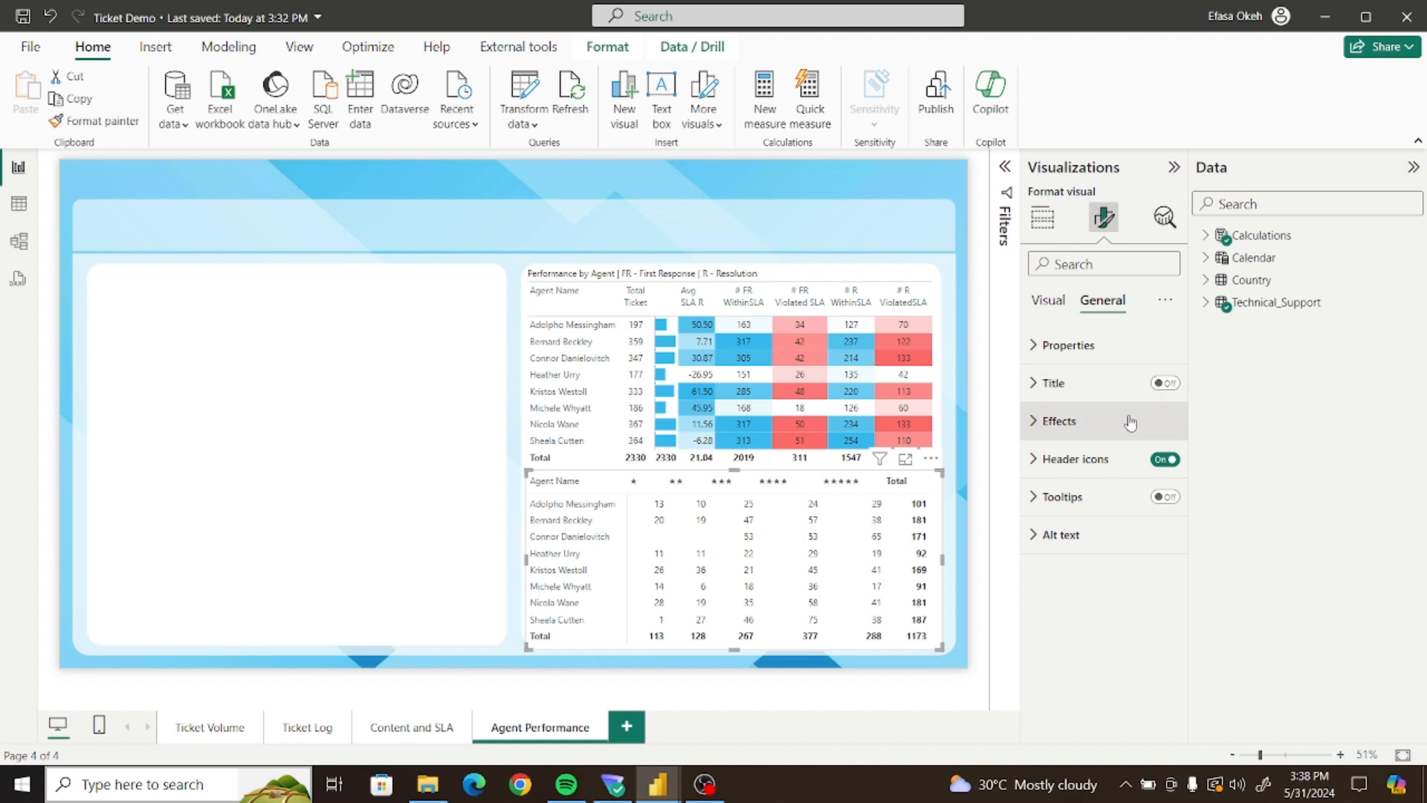
click(1048, 422)
click(1049, 421)
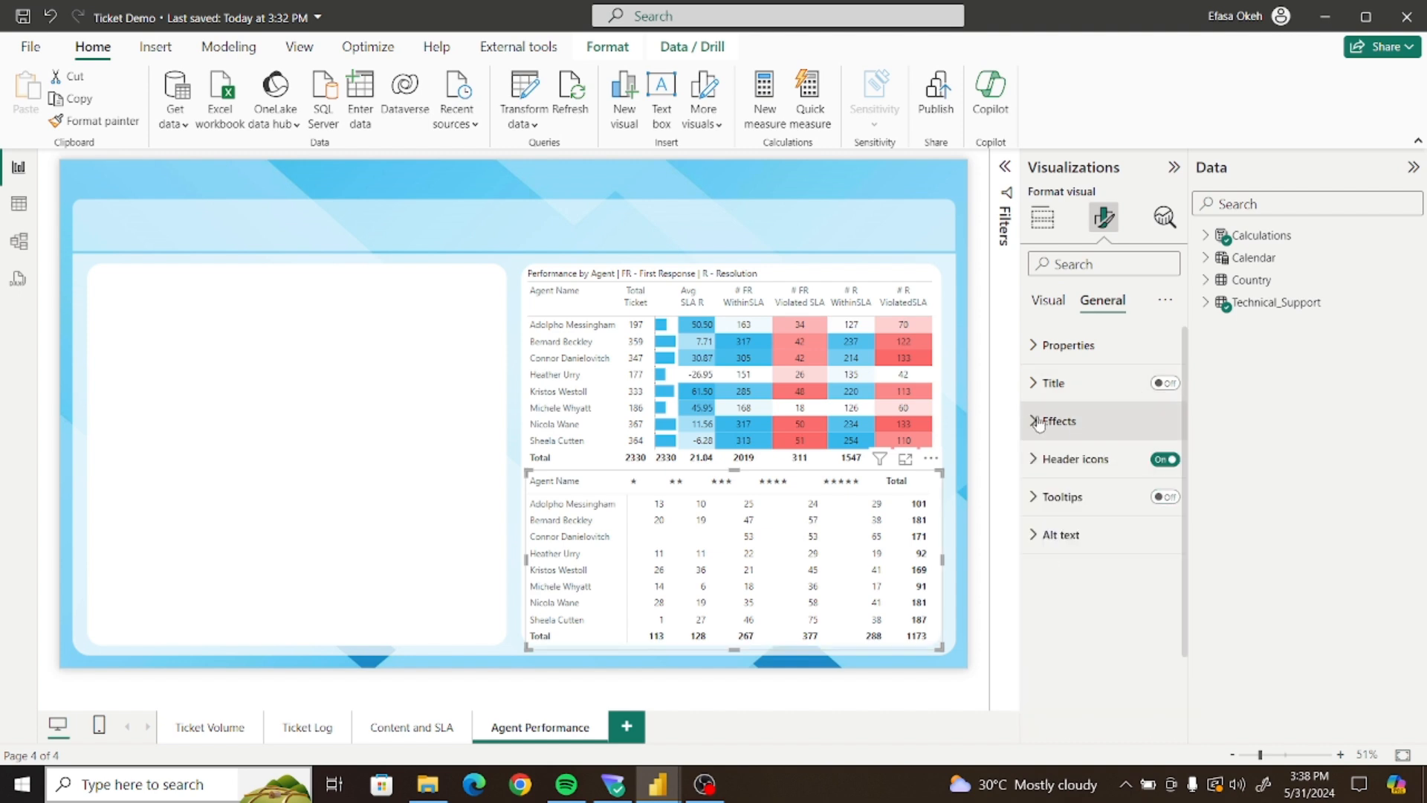
click(948, 496)
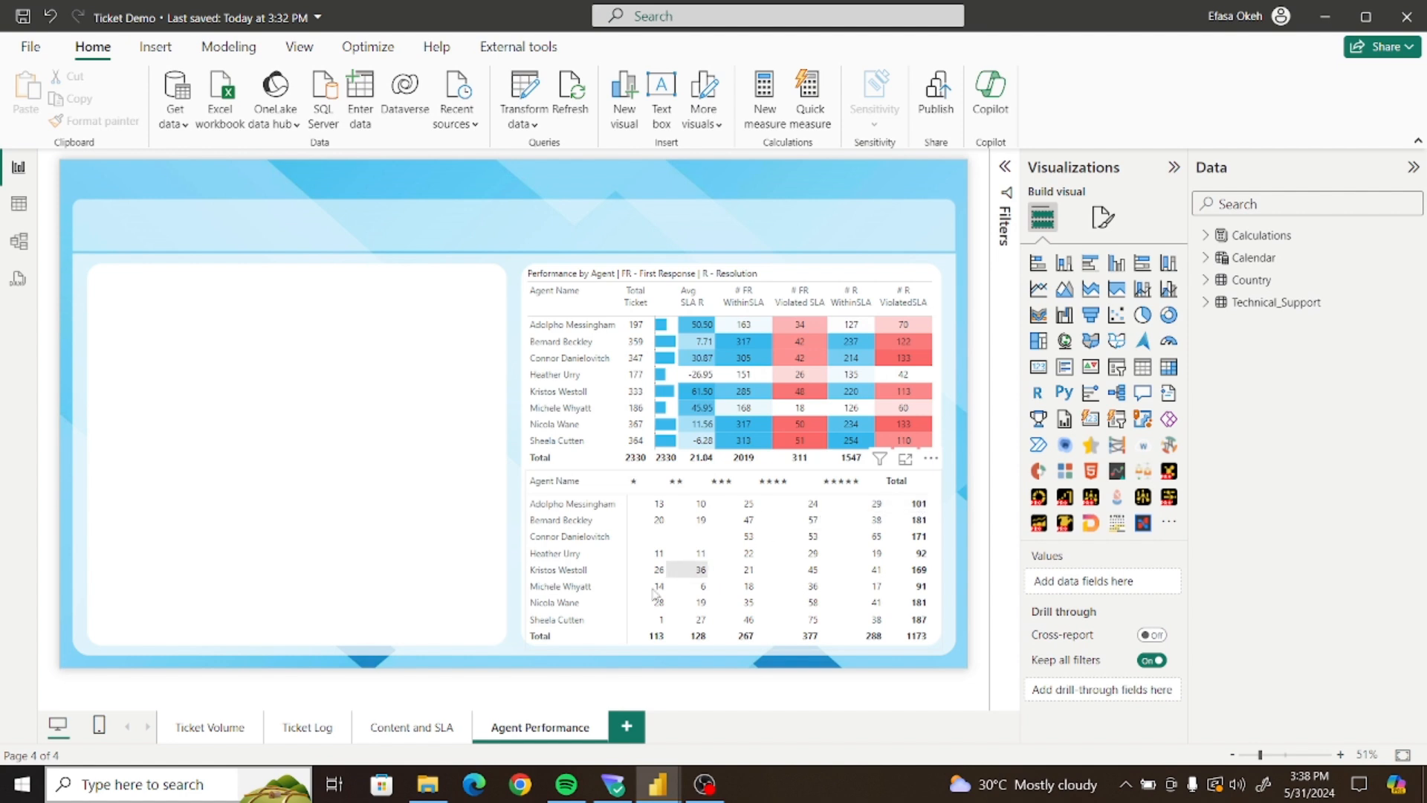
Copy the hex color #5BC7F5 from the Weekday slice of the weekday/weekend donut chart on the Ticket Volume page
click(414, 731)
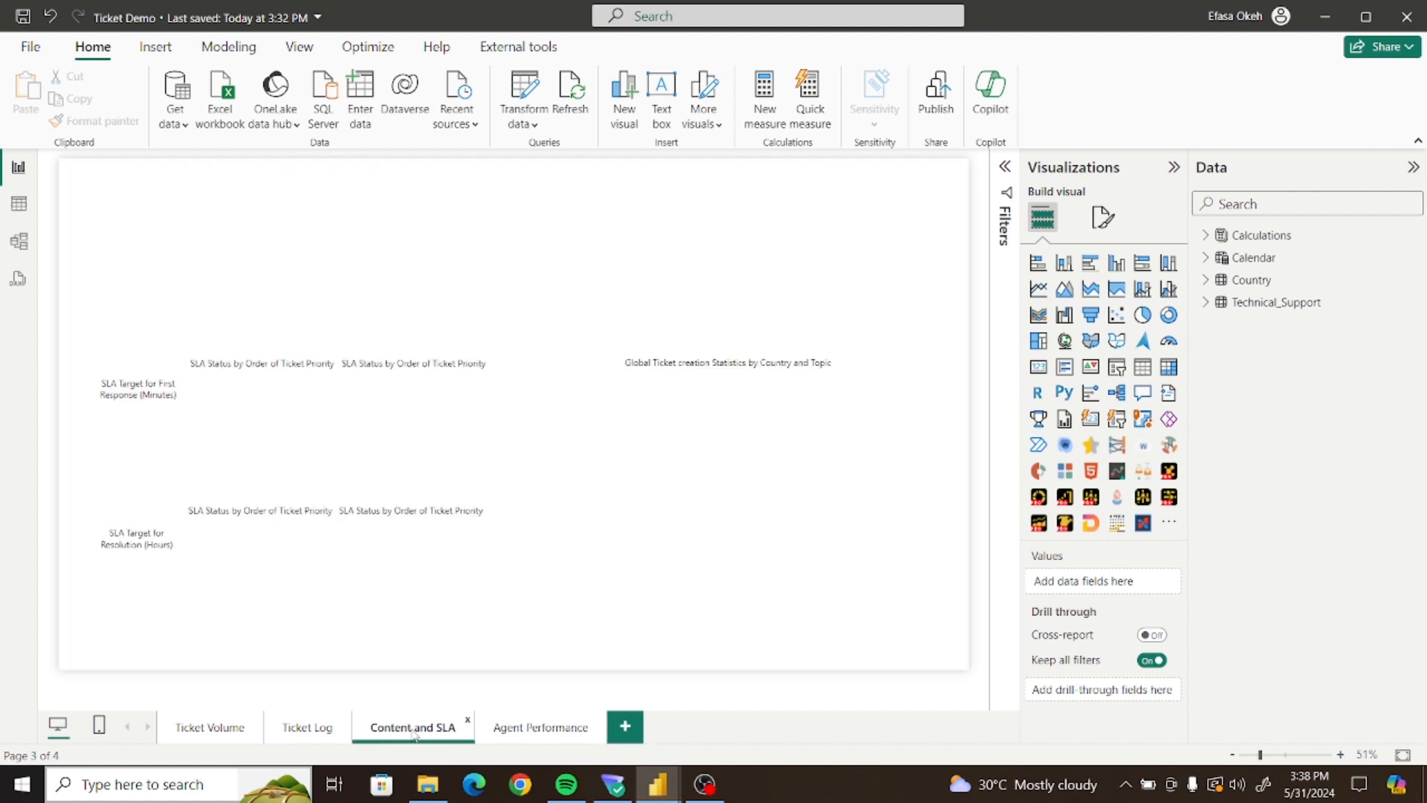
click(307, 728)
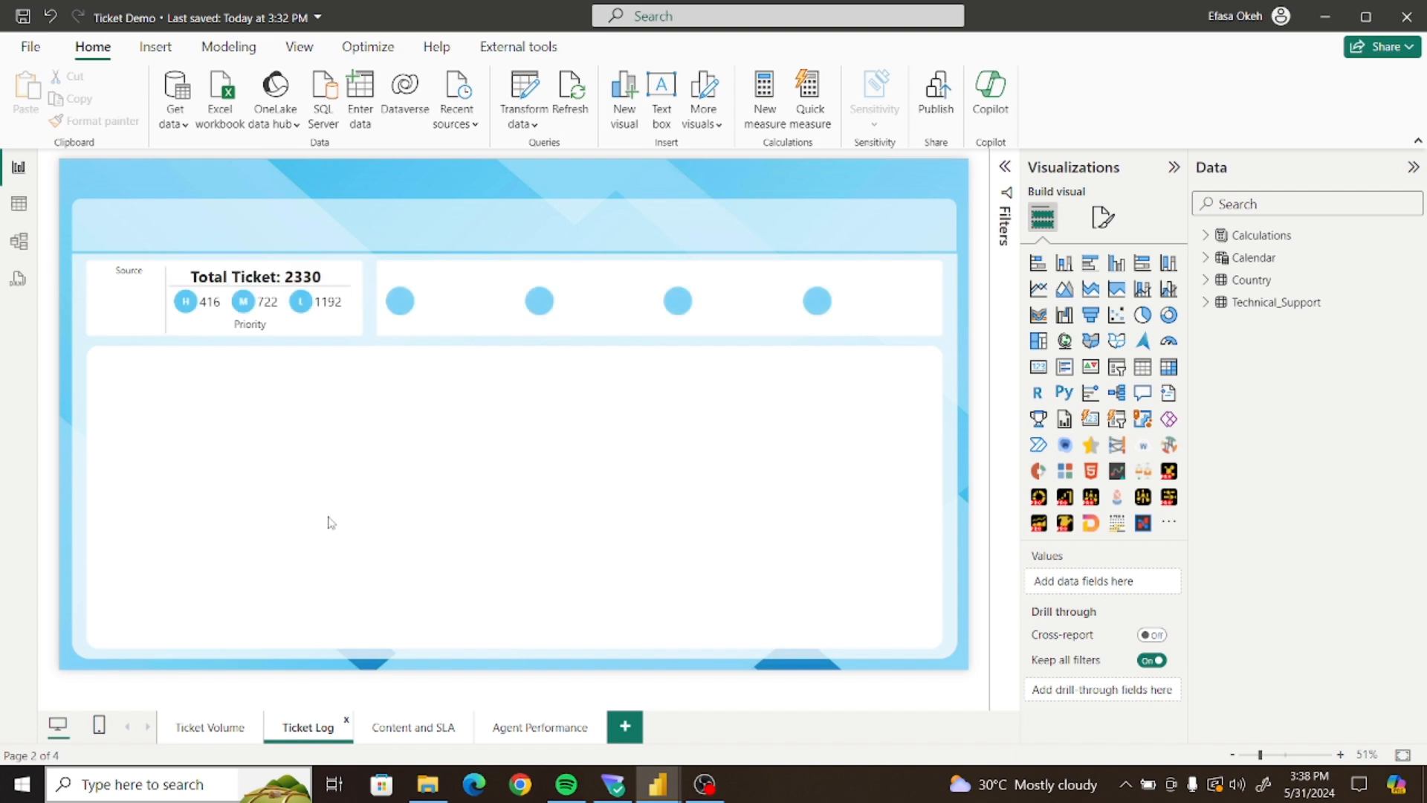
click(205, 729)
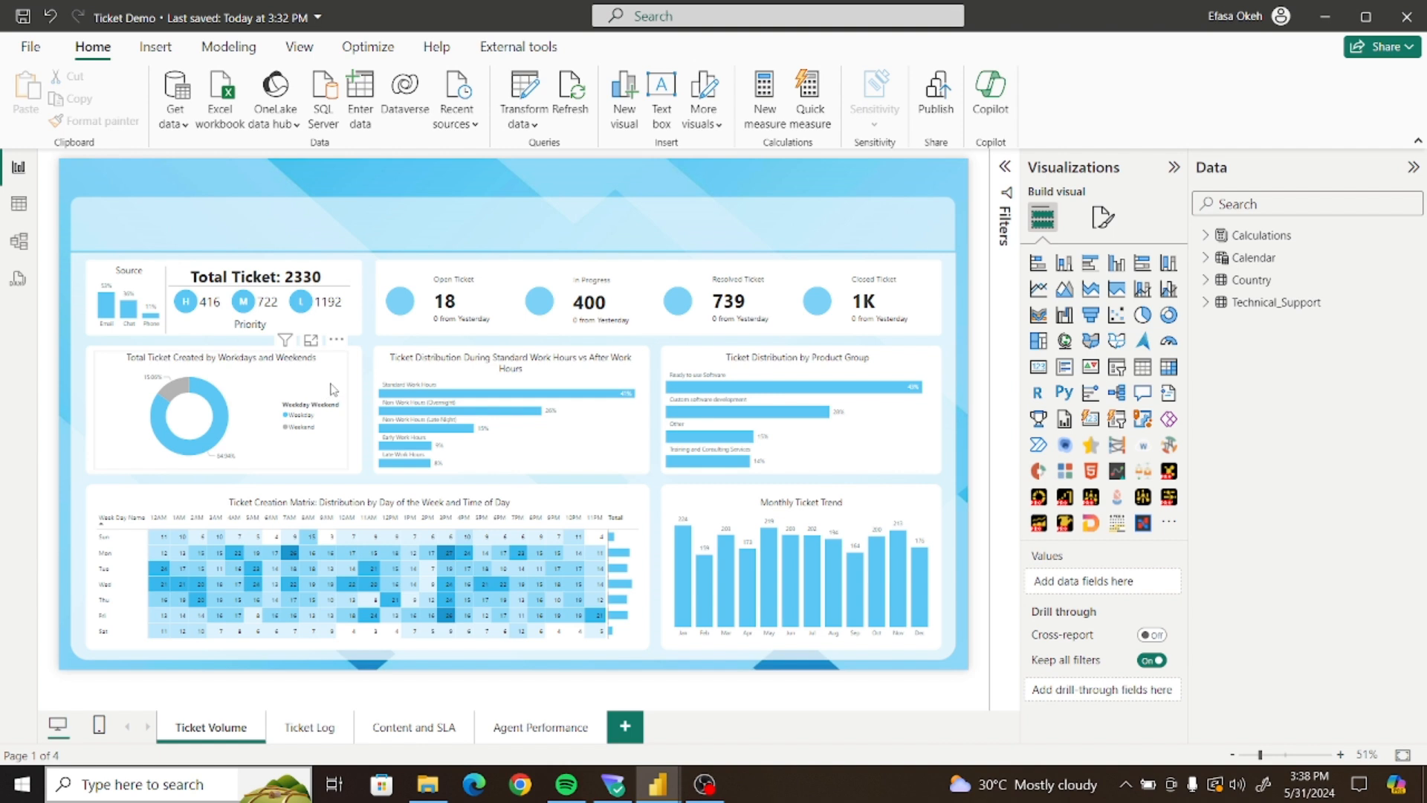
click(333, 390)
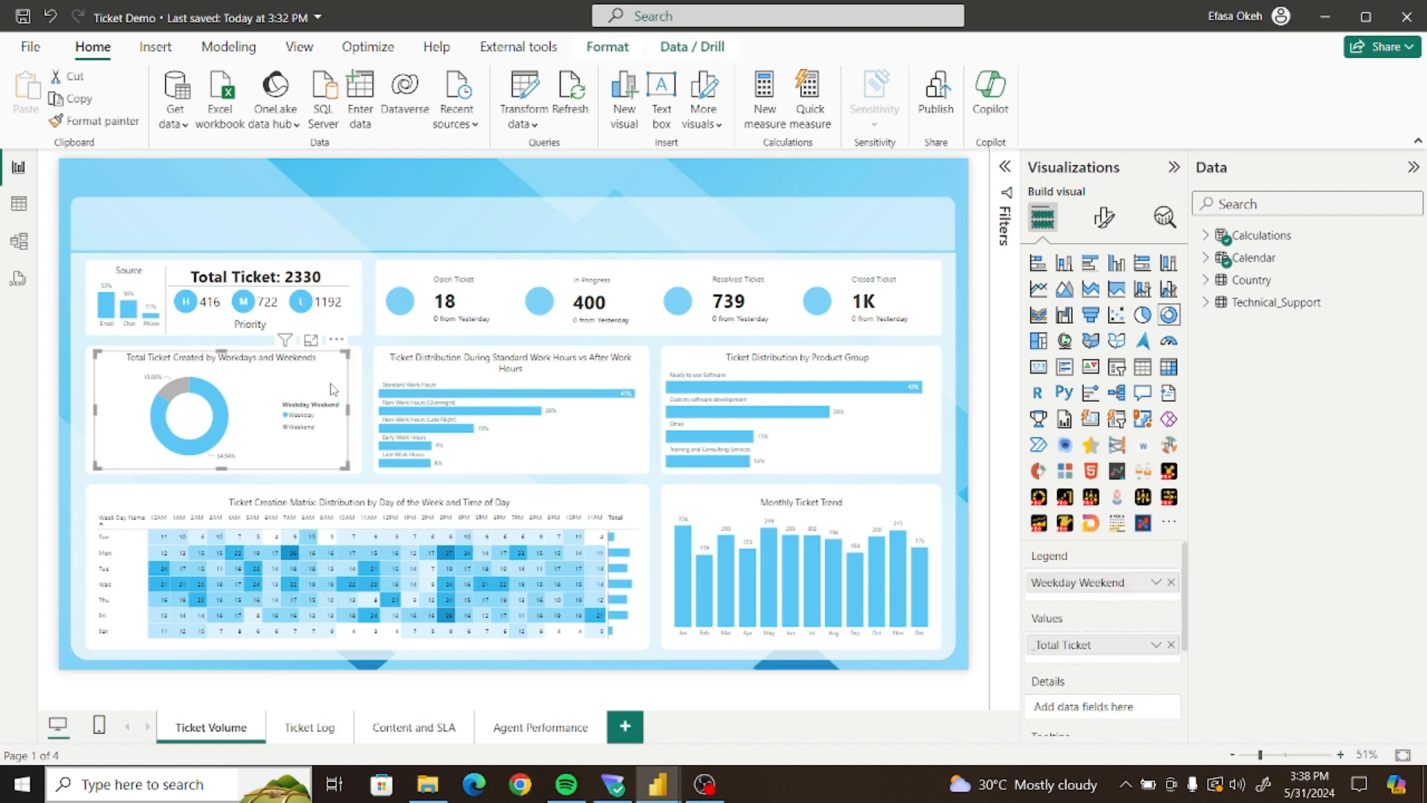
click(1105, 217)
click(1065, 400)
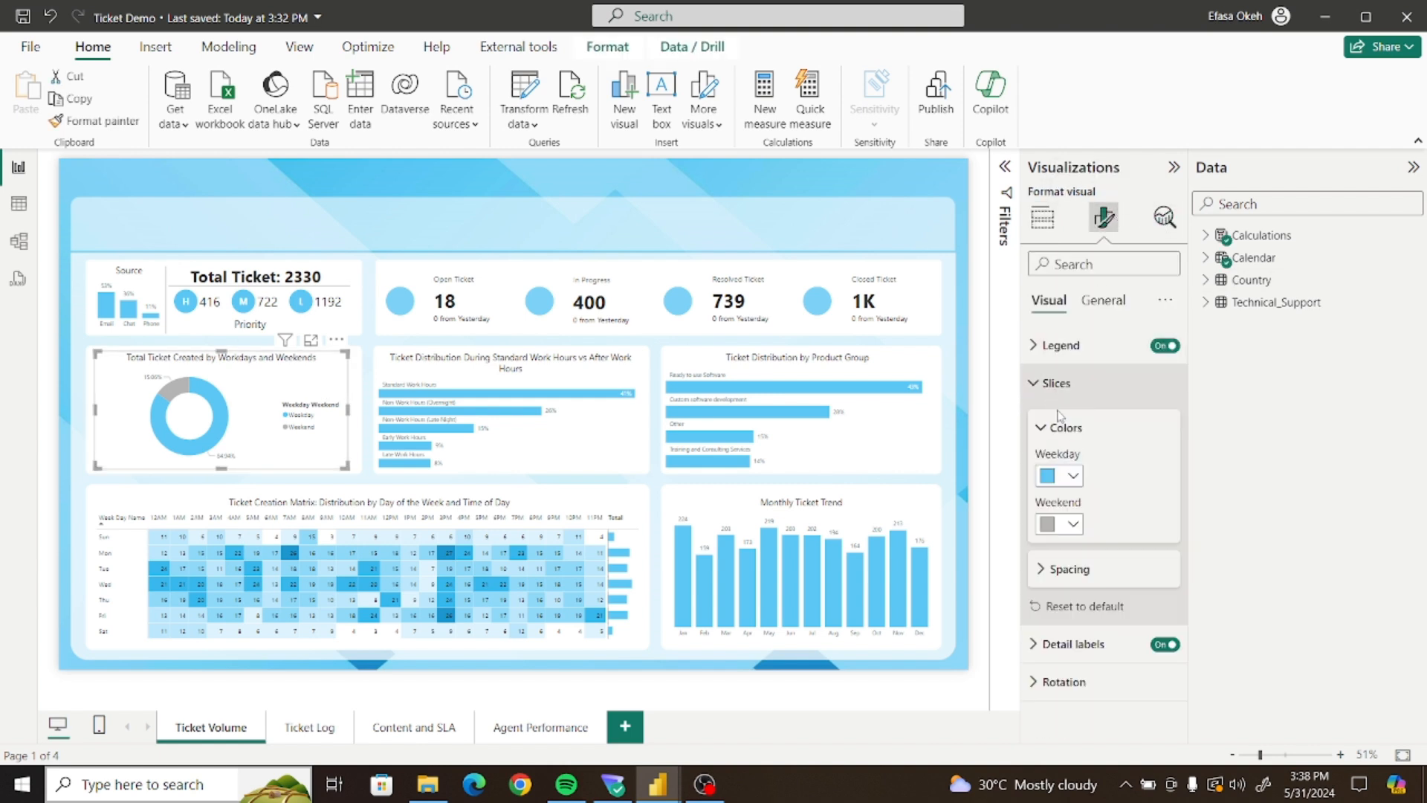
click(1071, 476)
click(1101, 434)
key(ctrl+c)
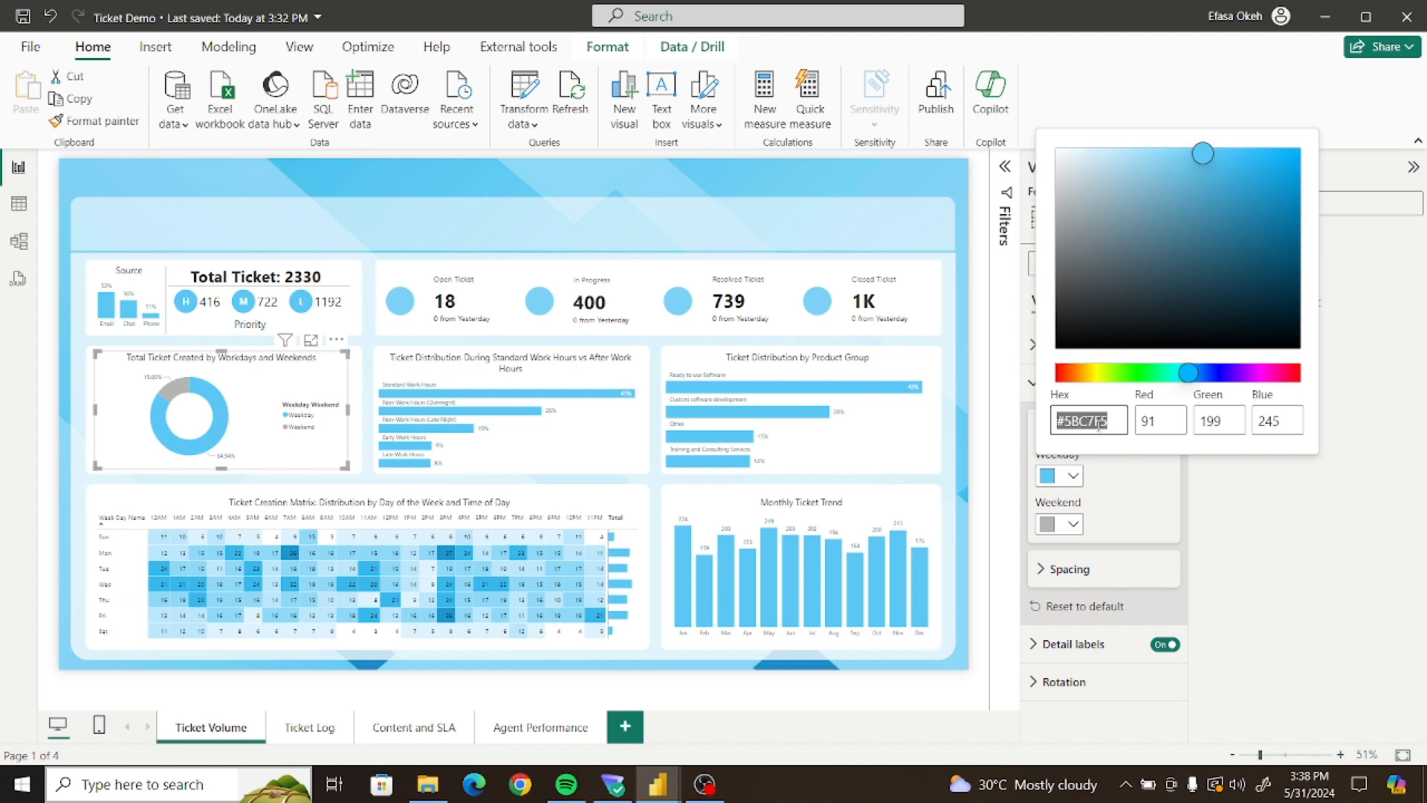
click(957, 435)
Turn on background color shading for the _Total Ticket values in the ratings matrix on the Agent Performance page
click(530, 728)
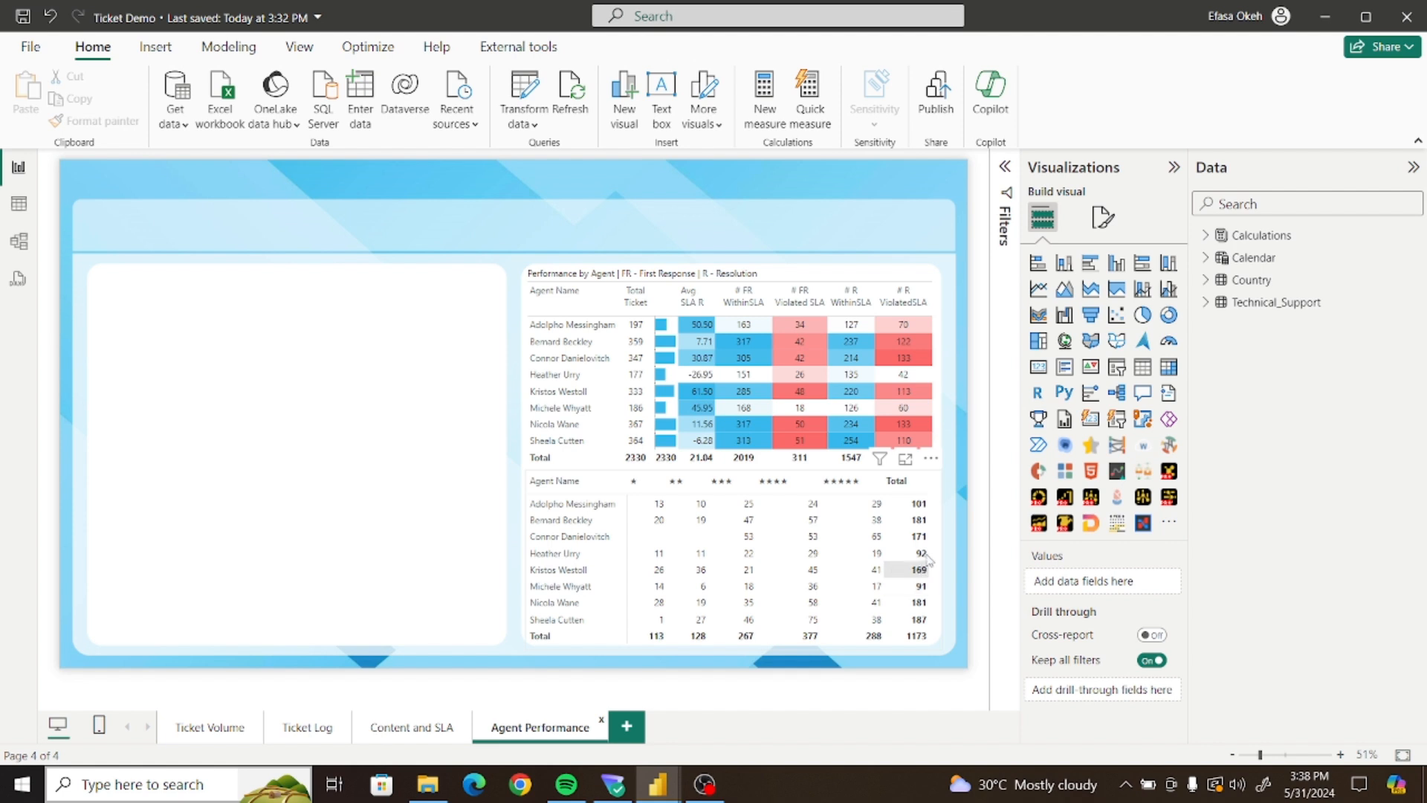
click(934, 486)
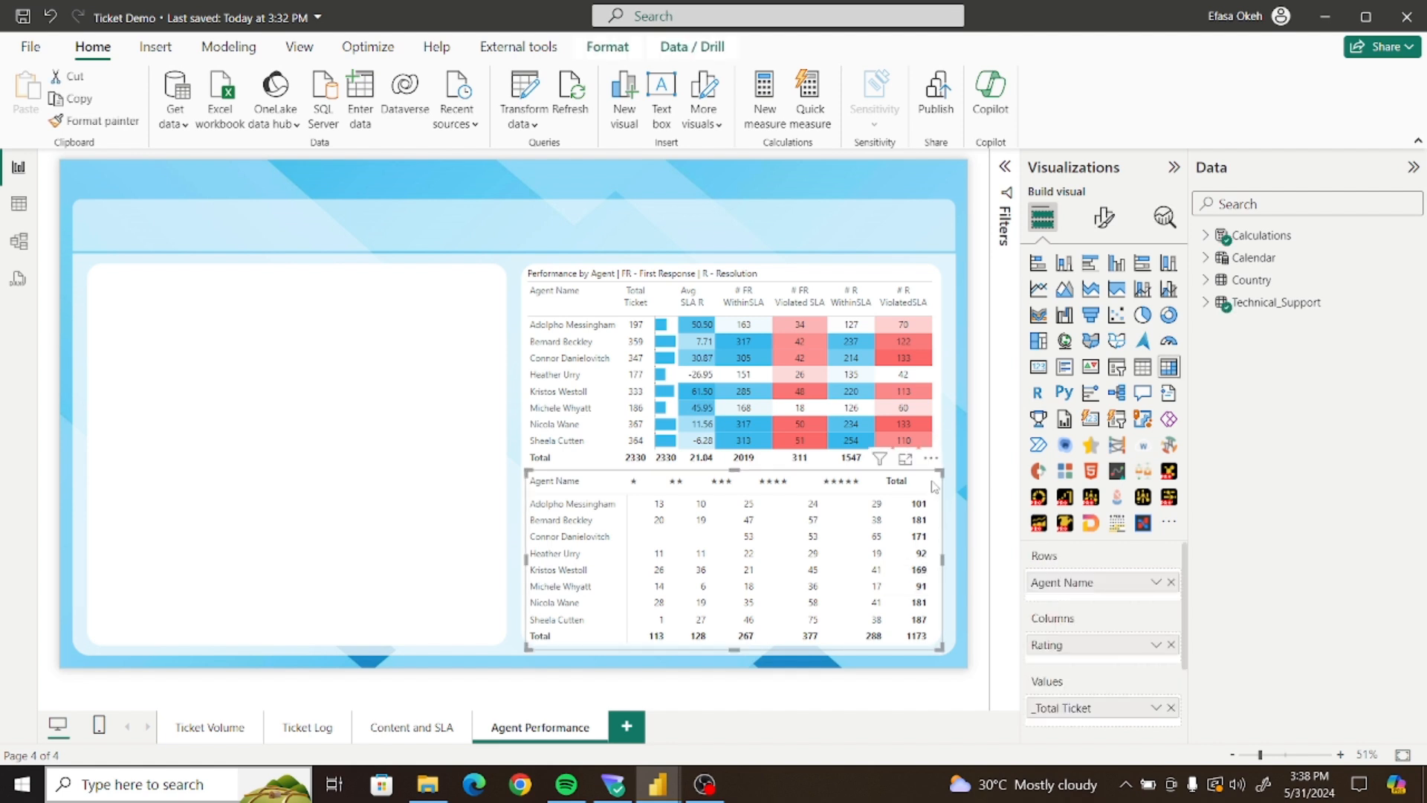
click(1104, 217)
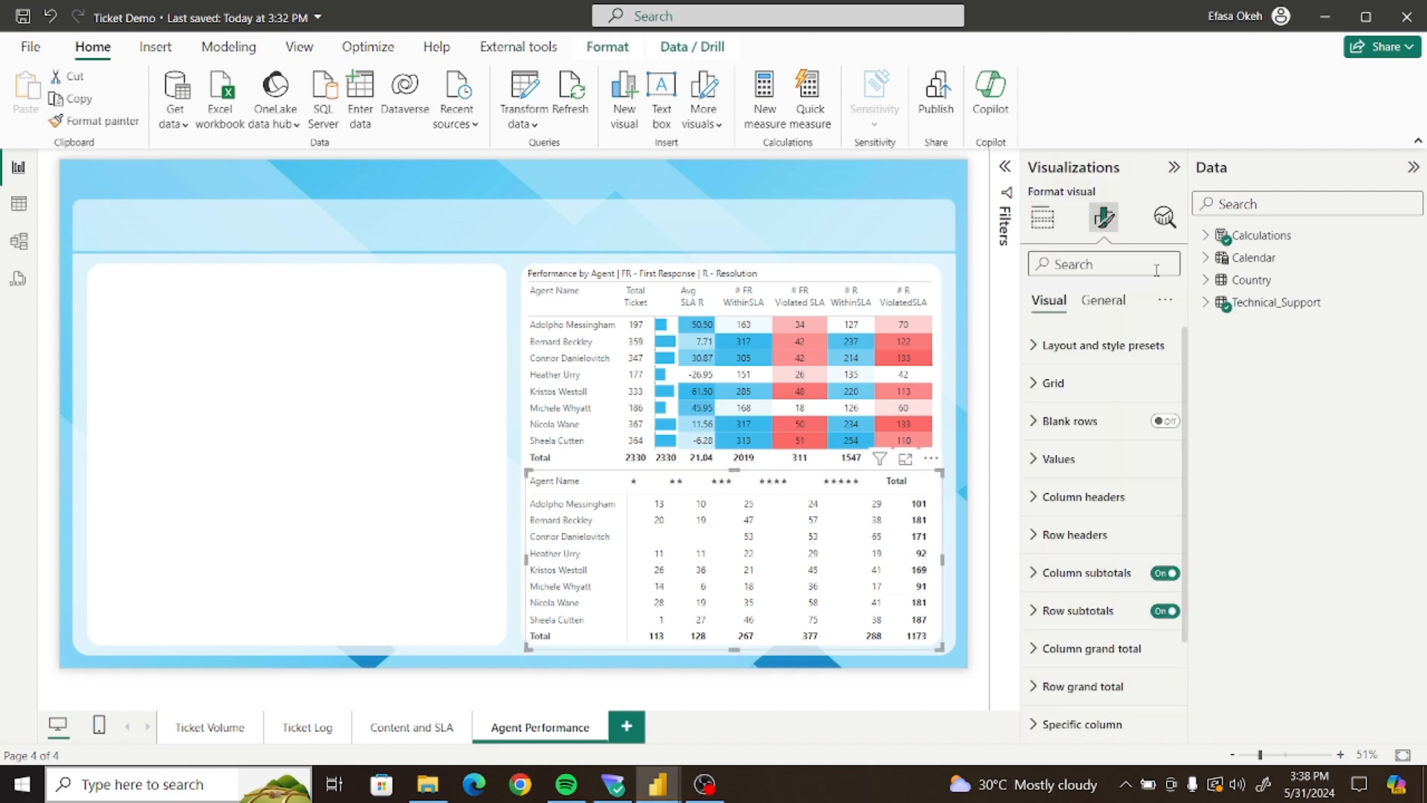
scroll(1145, 612, down, 3)
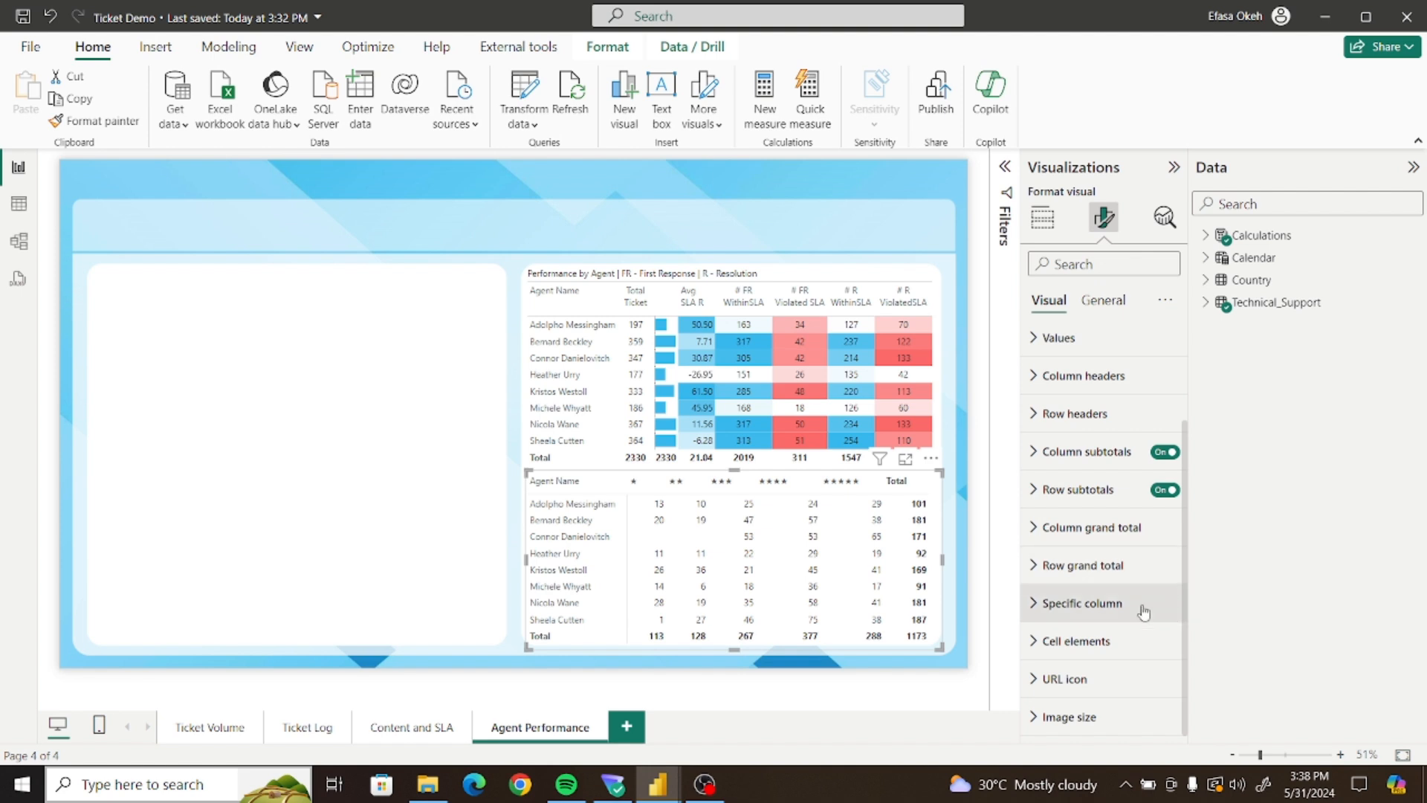
click(1057, 642)
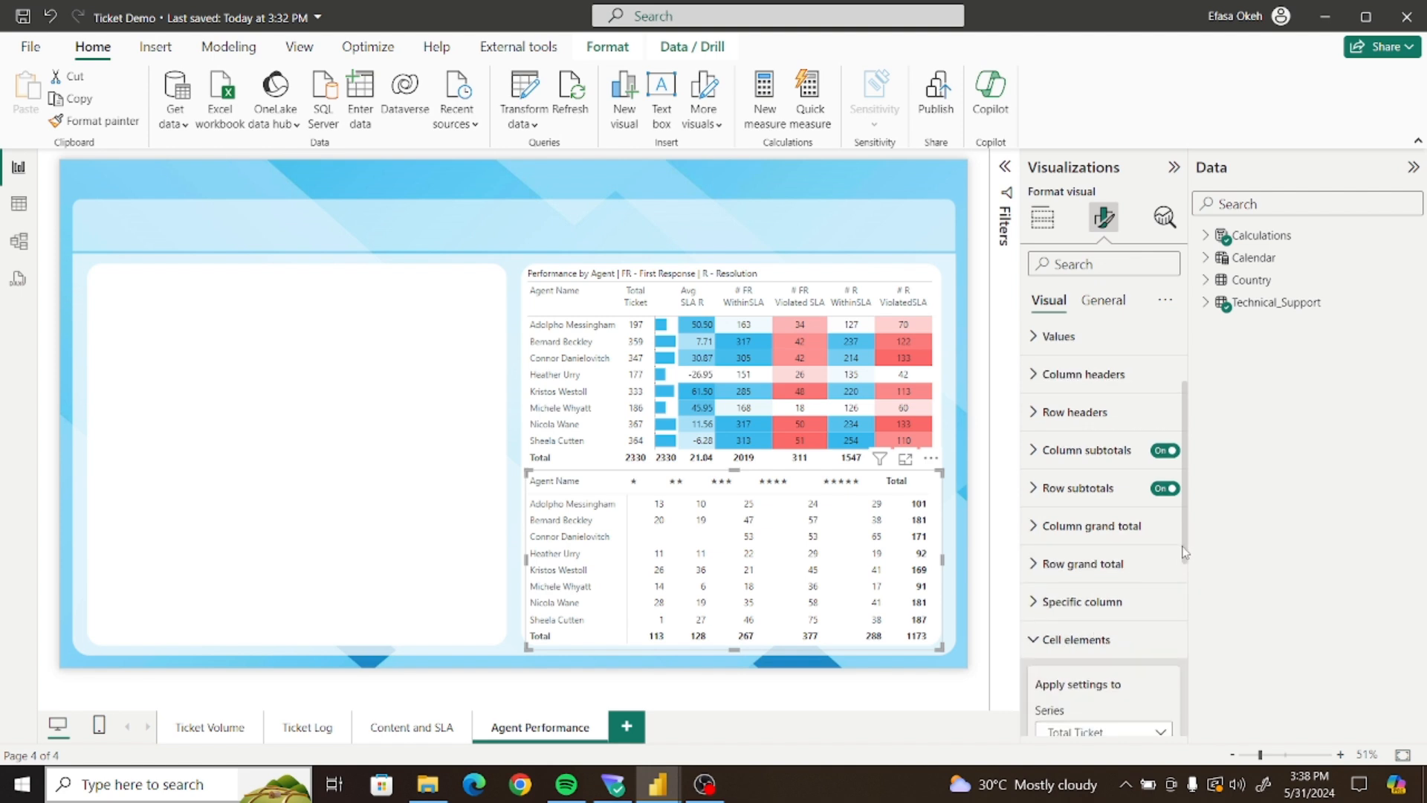
scroll(1185, 553, down, 5)
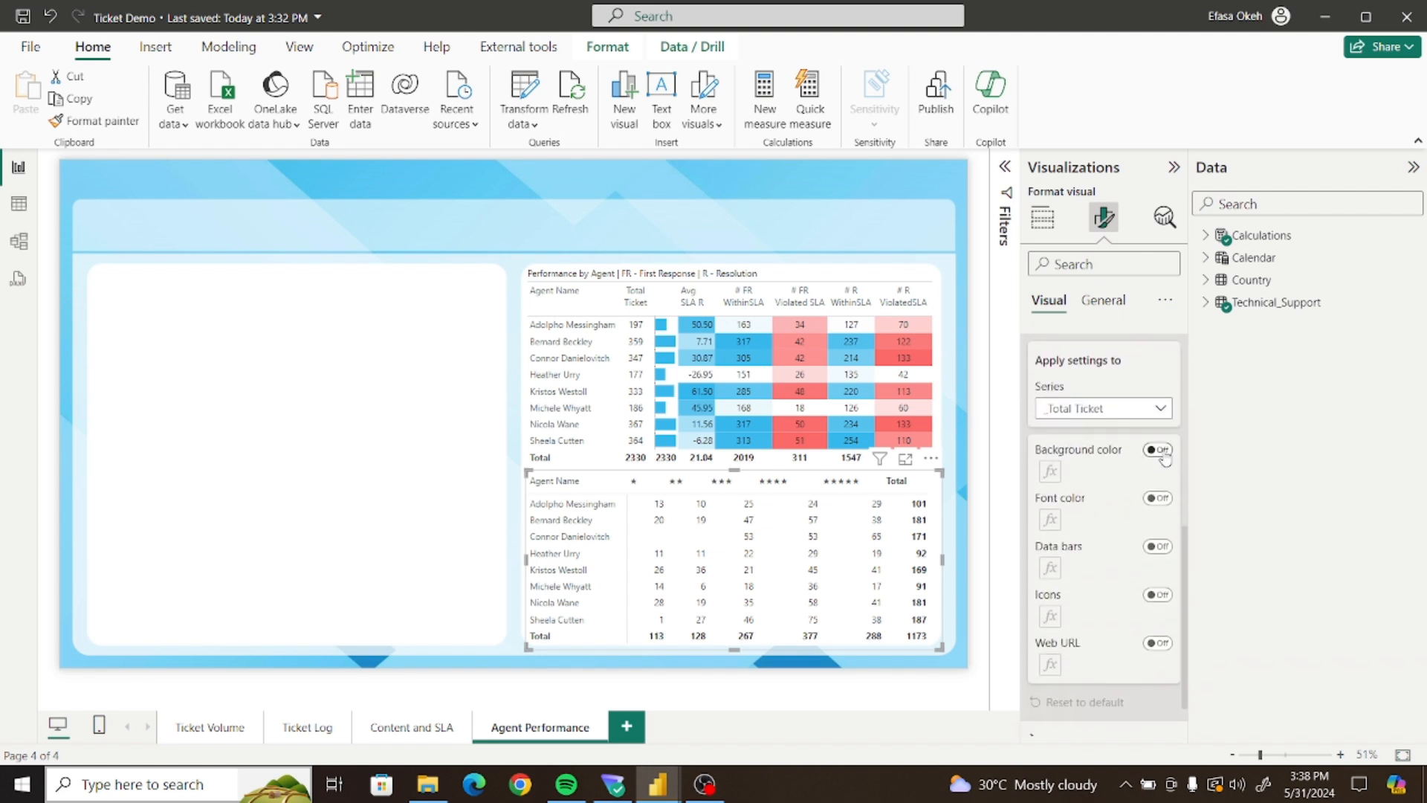
click(1162, 452)
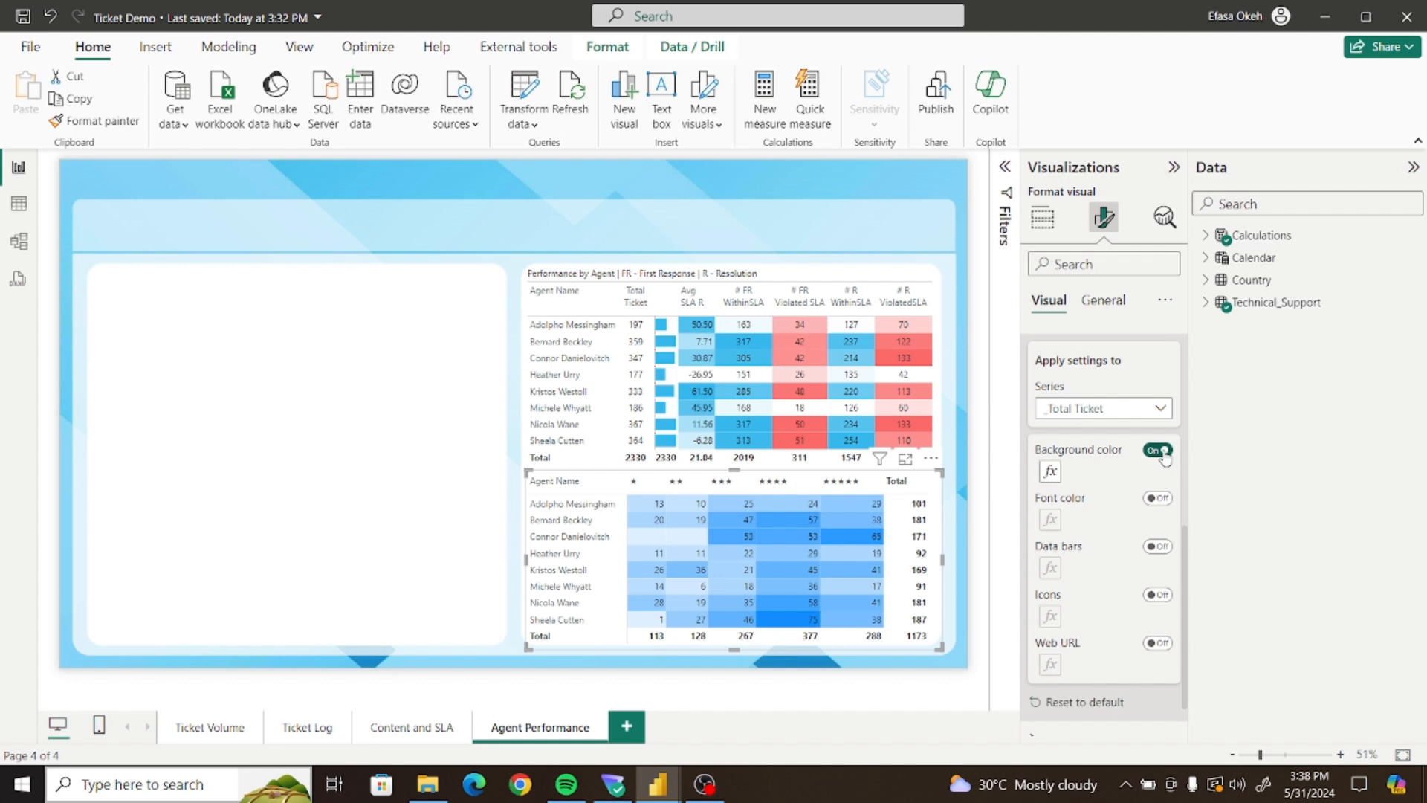
Set the ratings matrix's background color gradient to white for the lowest value and #5BC7F5 for the highest value
click(1050, 473)
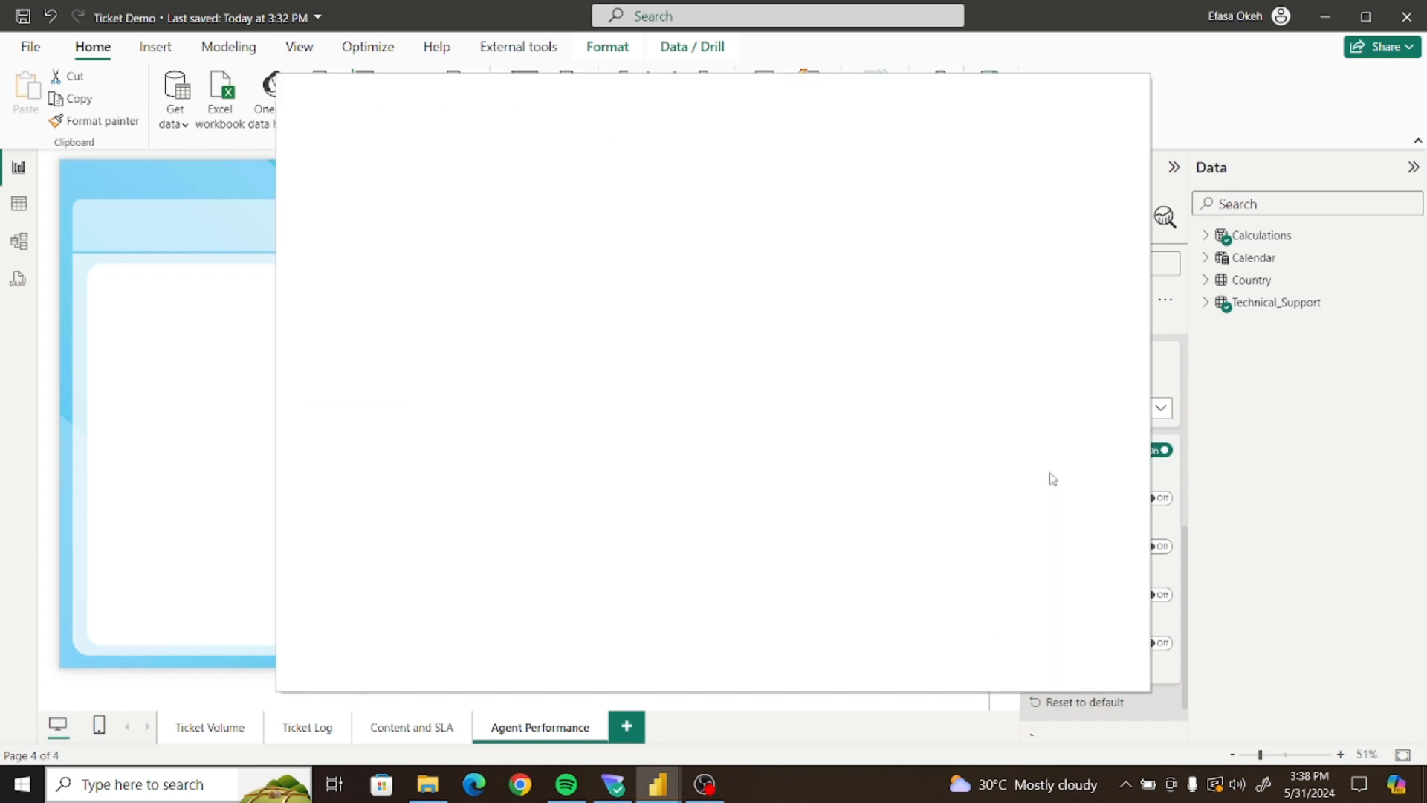
click(550, 354)
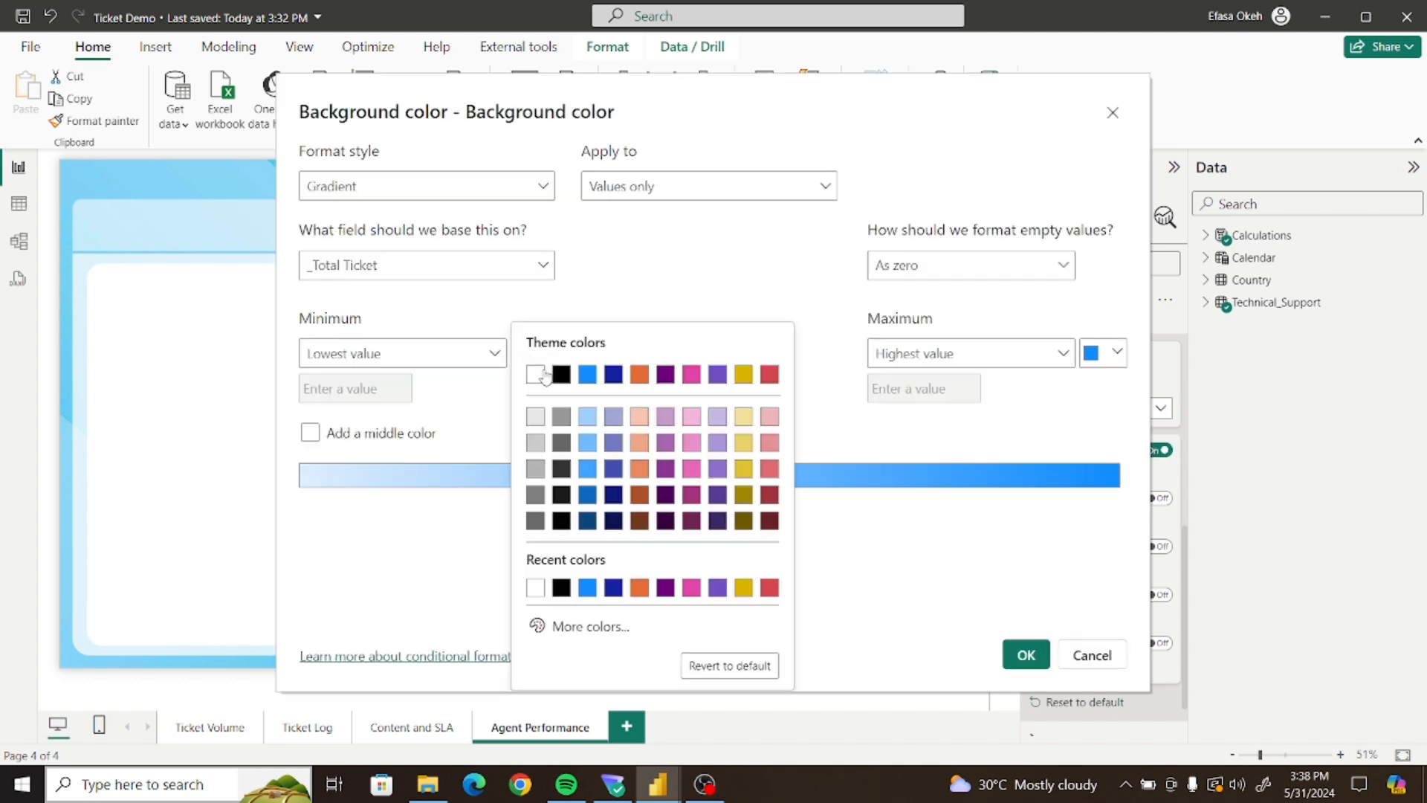
click(534, 379)
click(1106, 356)
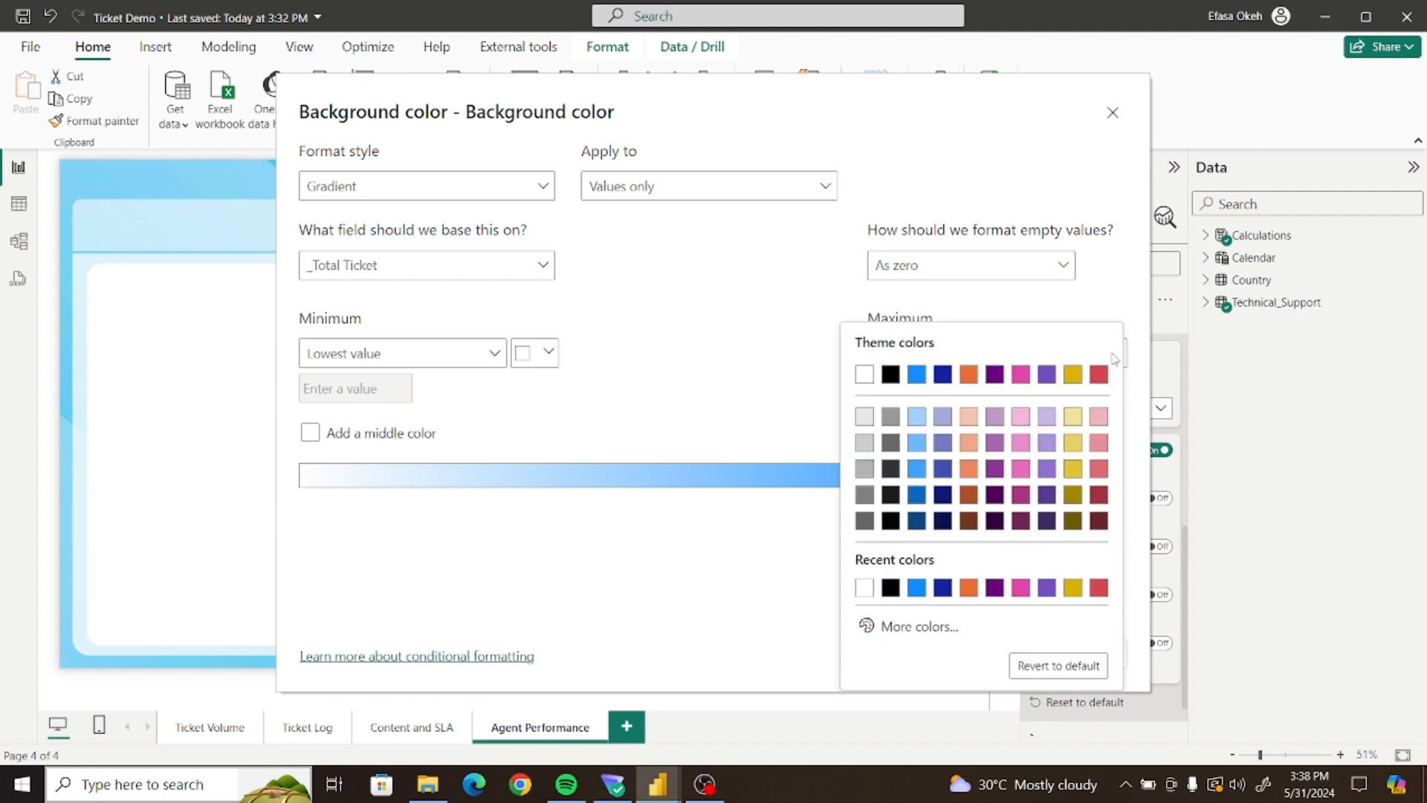
click(910, 629)
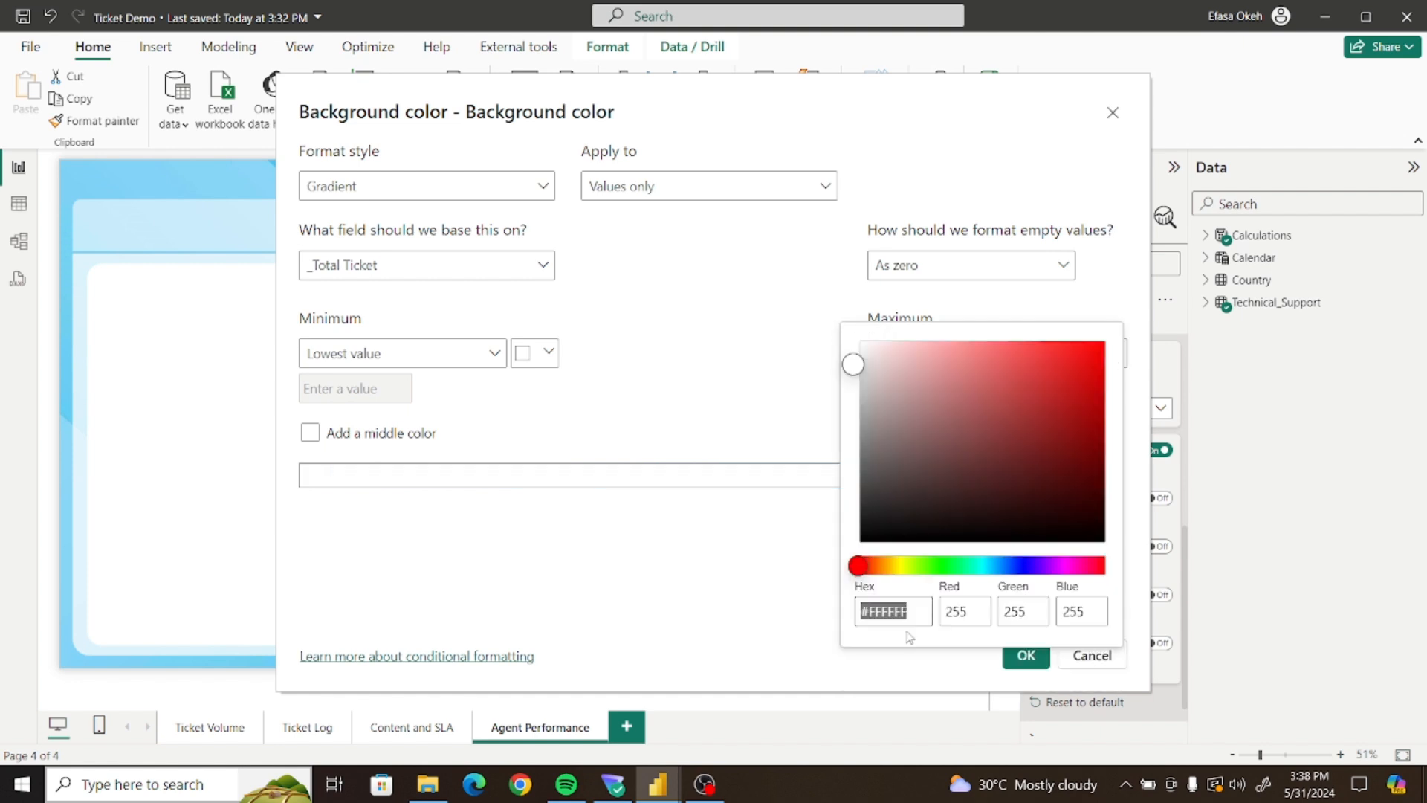
key(ctrl+v)
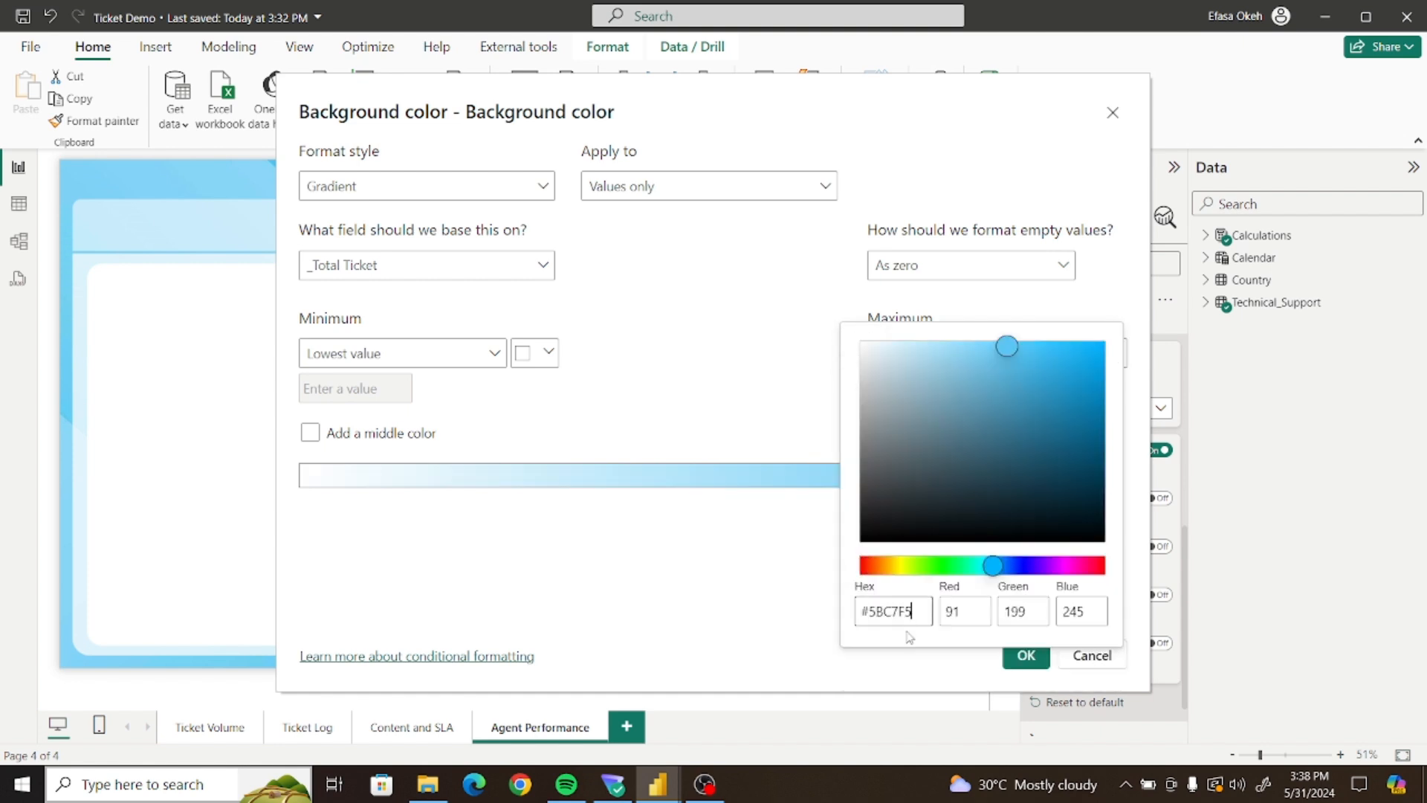
click(737, 545)
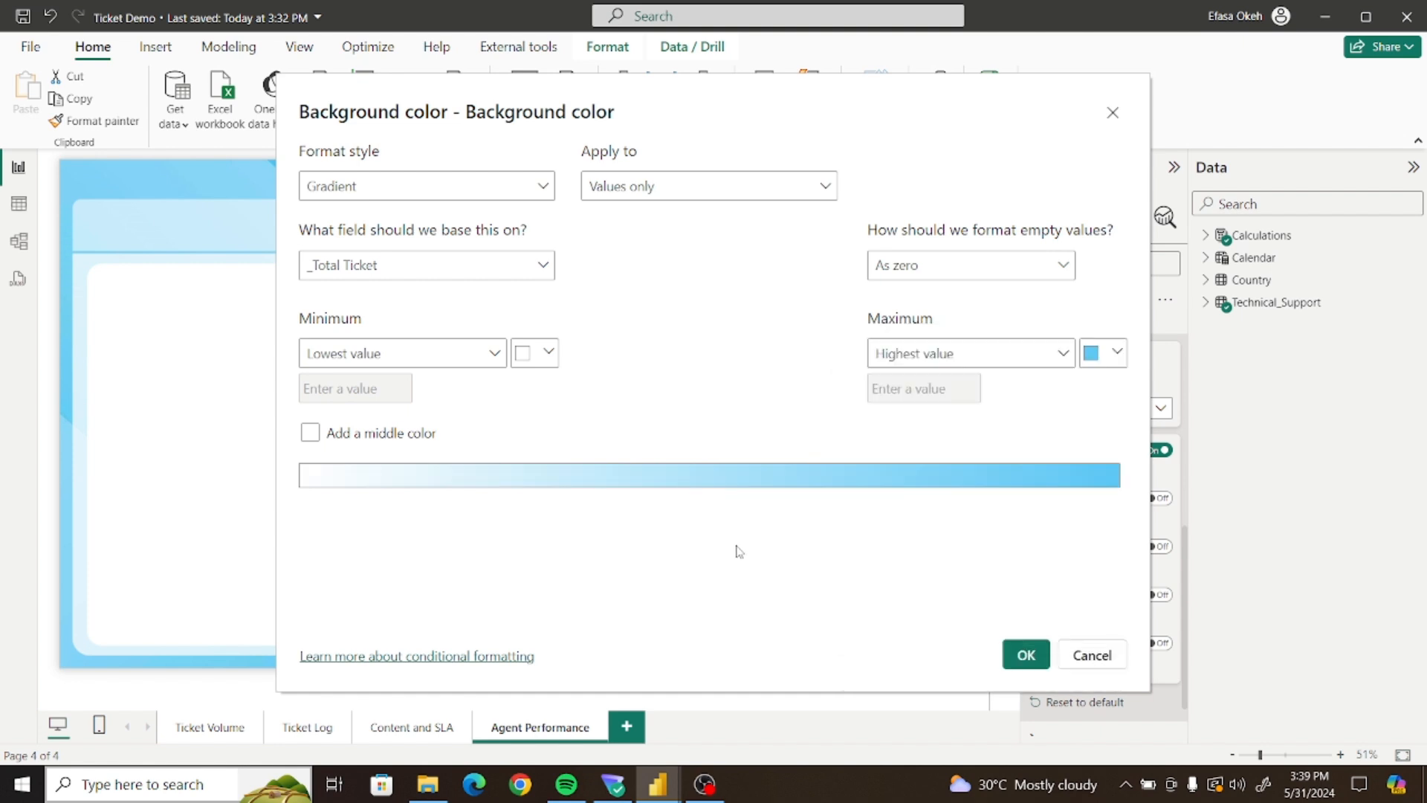
click(1027, 657)
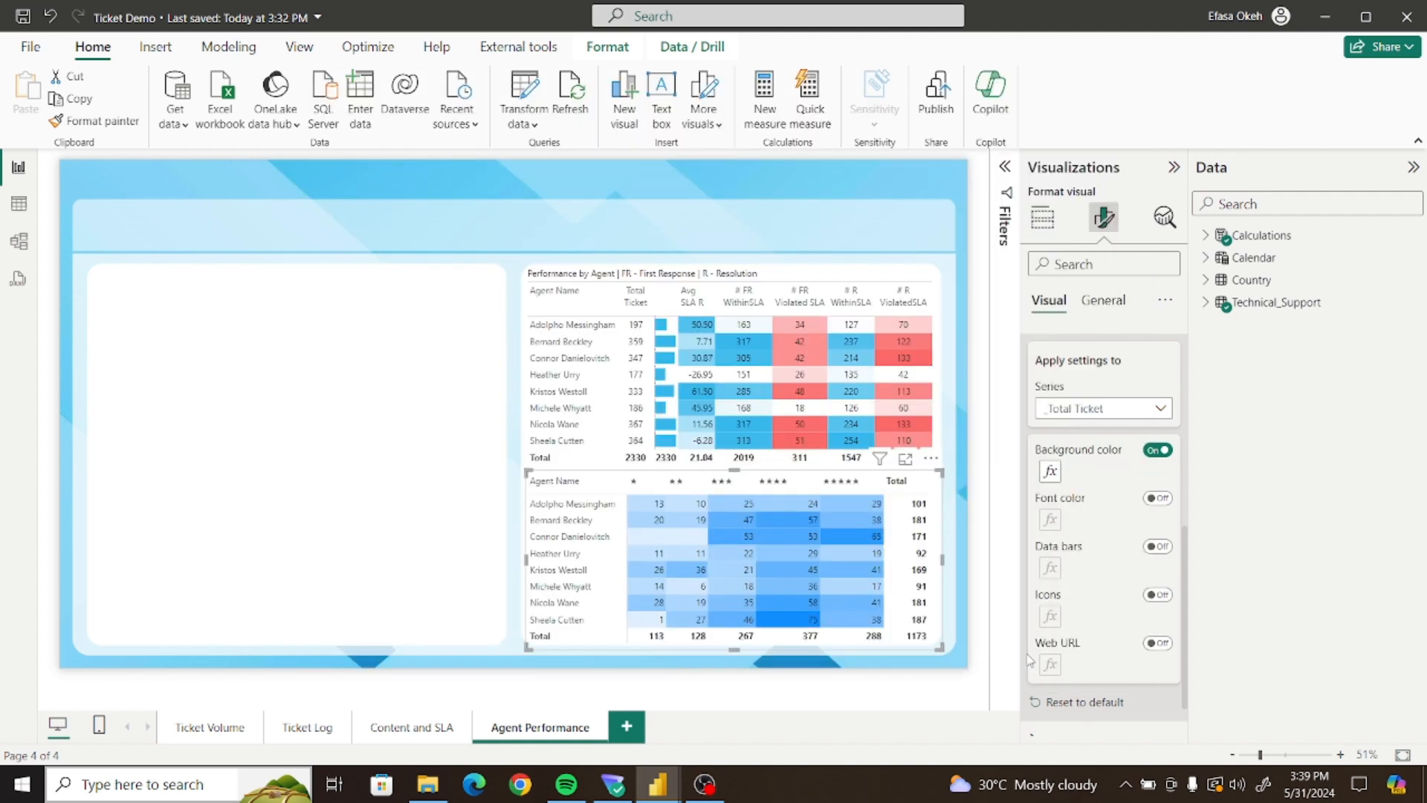
click(955, 609)
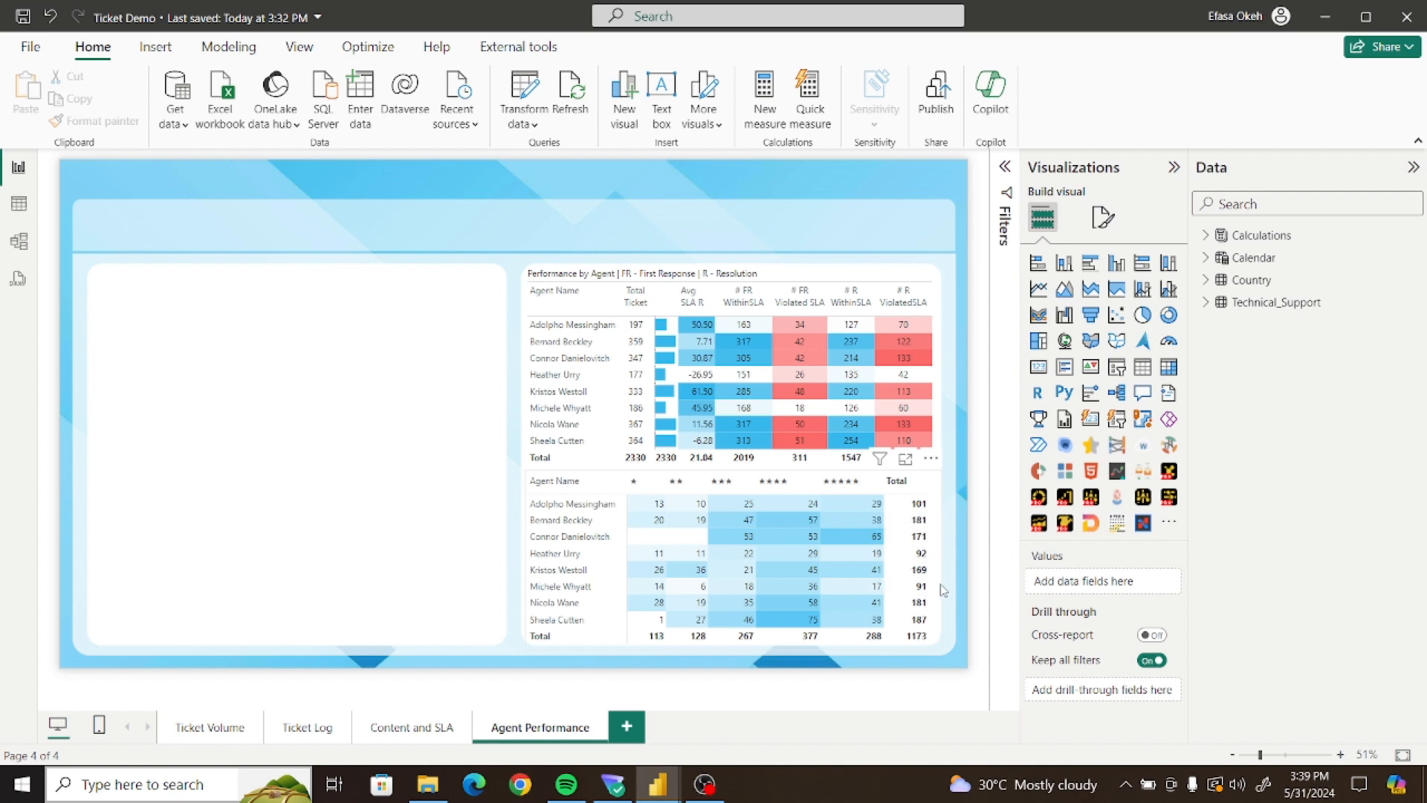
Examine the ratings matrix's cell element formatting options and its field assignments
click(941, 592)
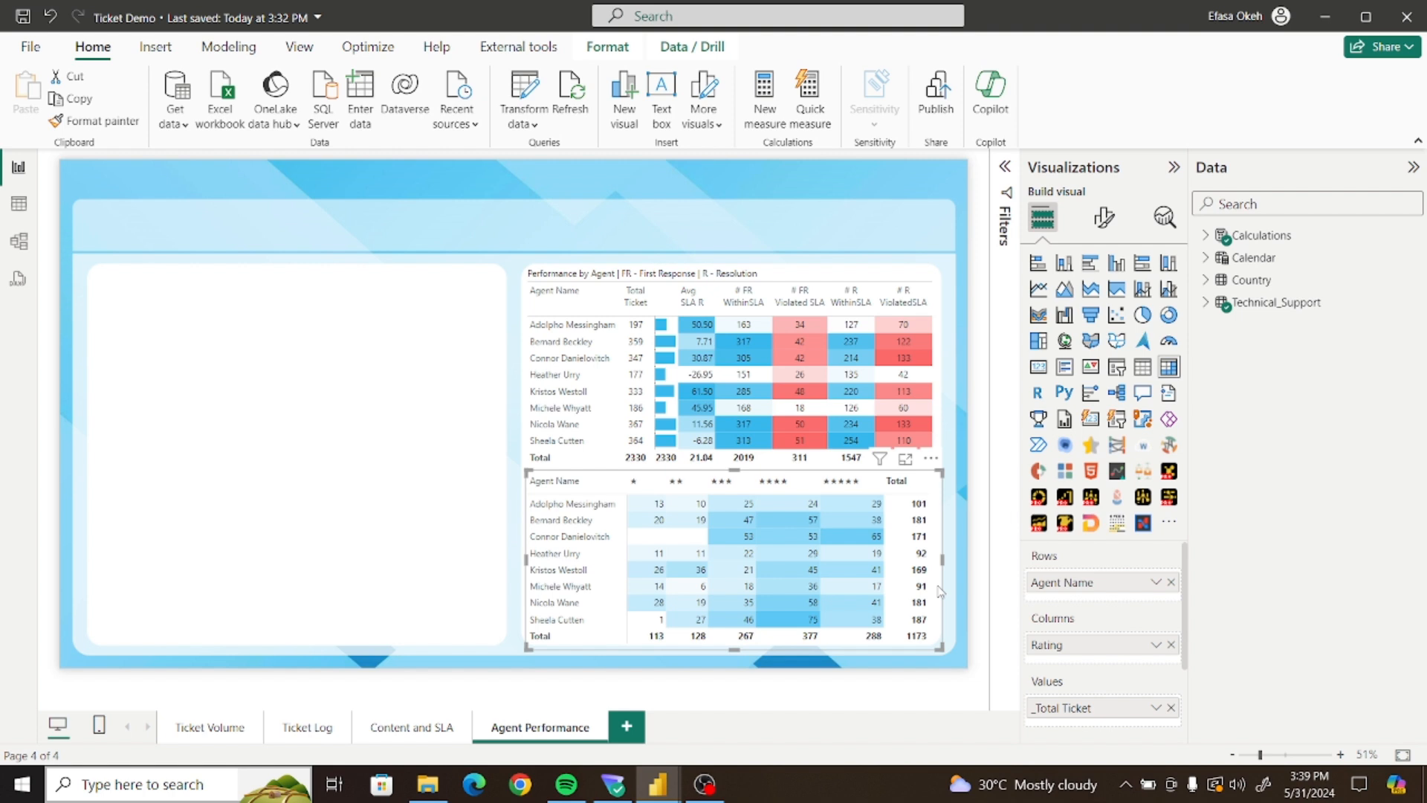
click(1105, 218)
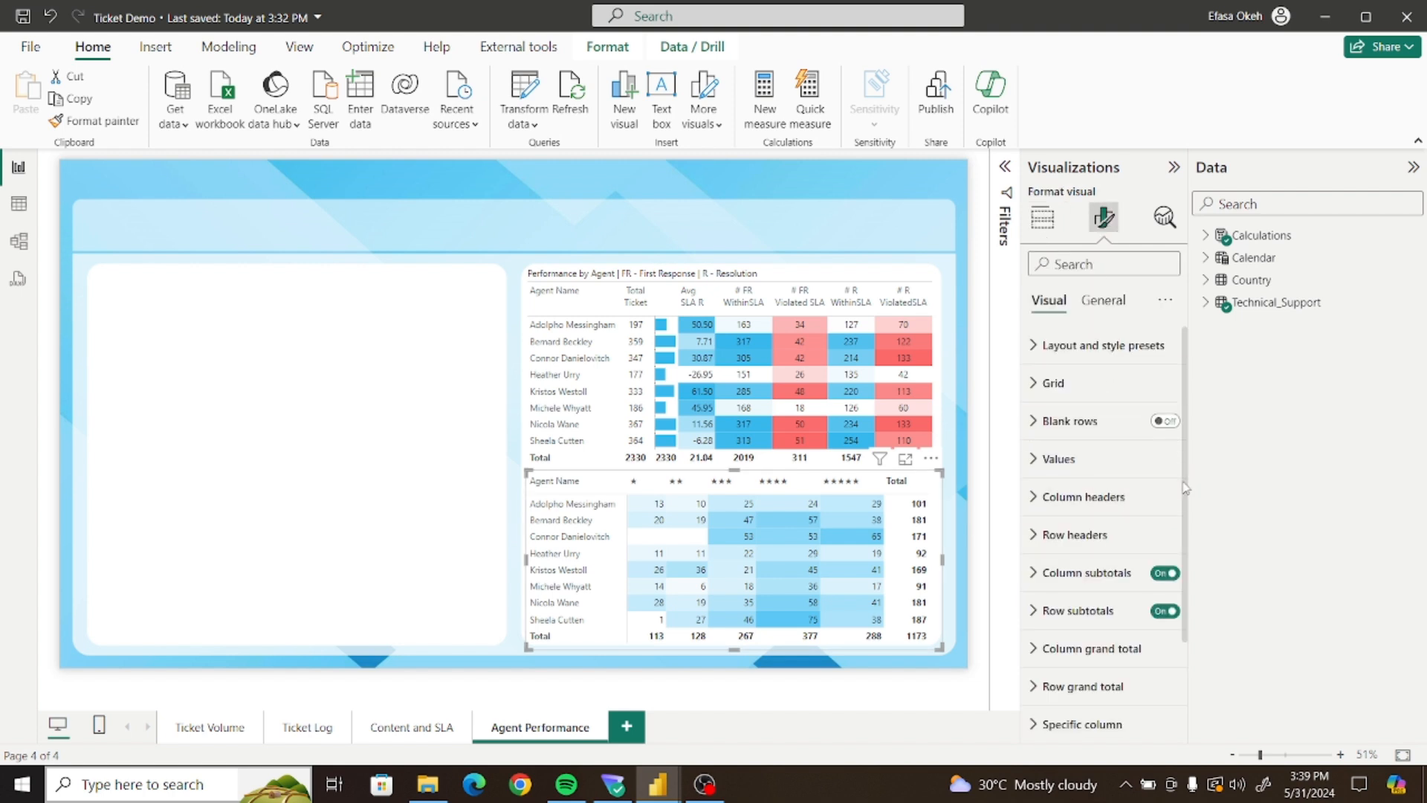
scroll(1187, 523, down, 1)
scroll(1187, 522, down, 2)
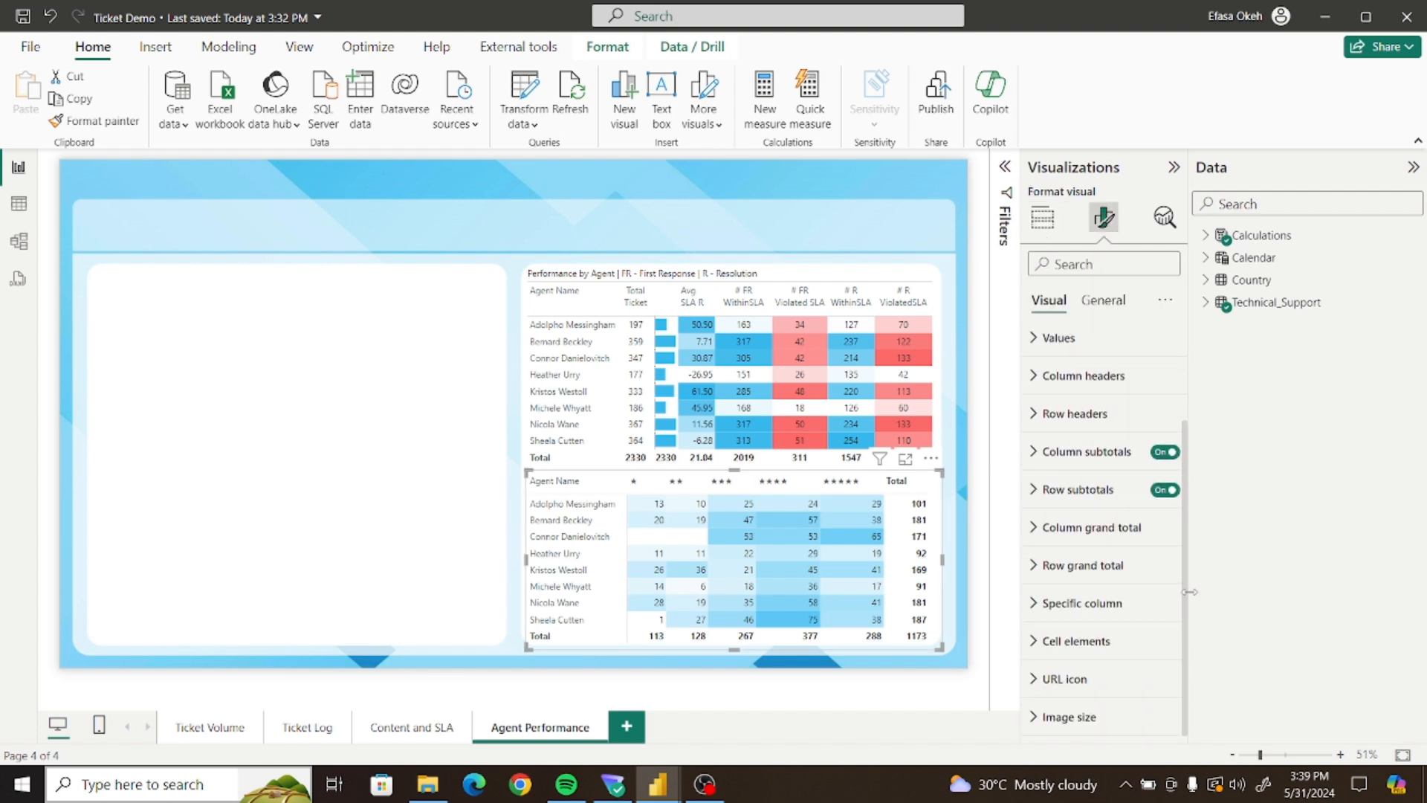
click(1037, 644)
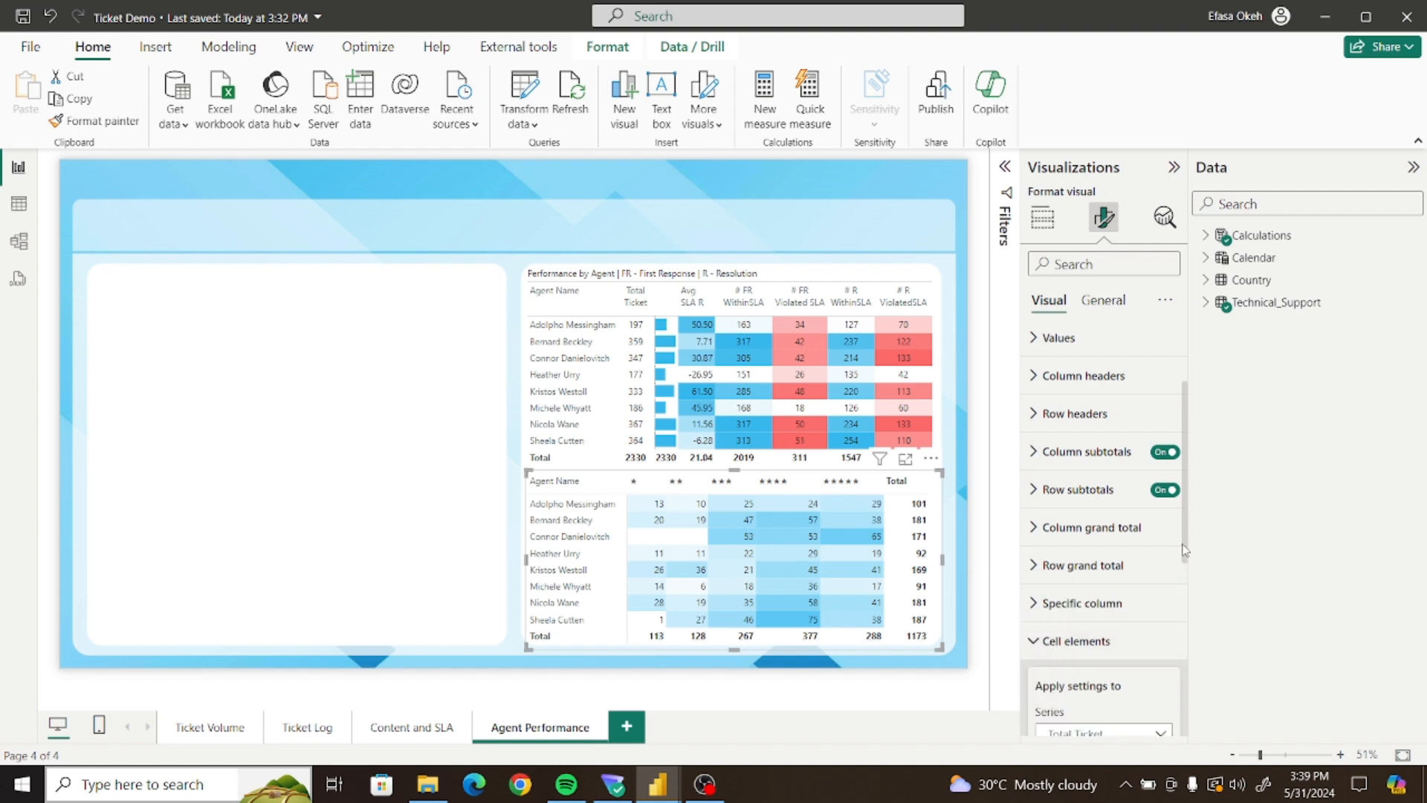
scroll(1190, 597, down, 3)
scroll(1100, 536, down, 4)
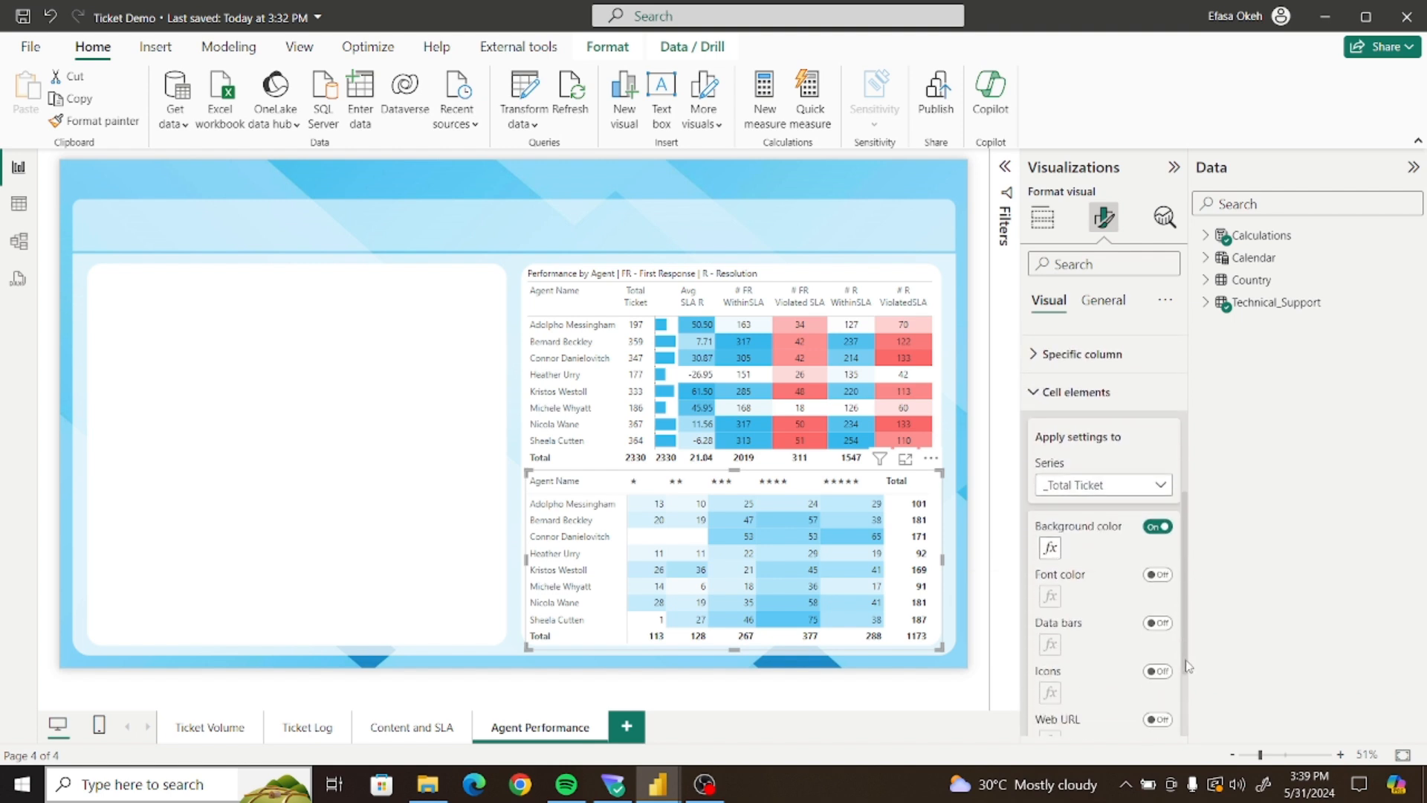
click(1090, 470)
click(1089, 490)
click(1048, 376)
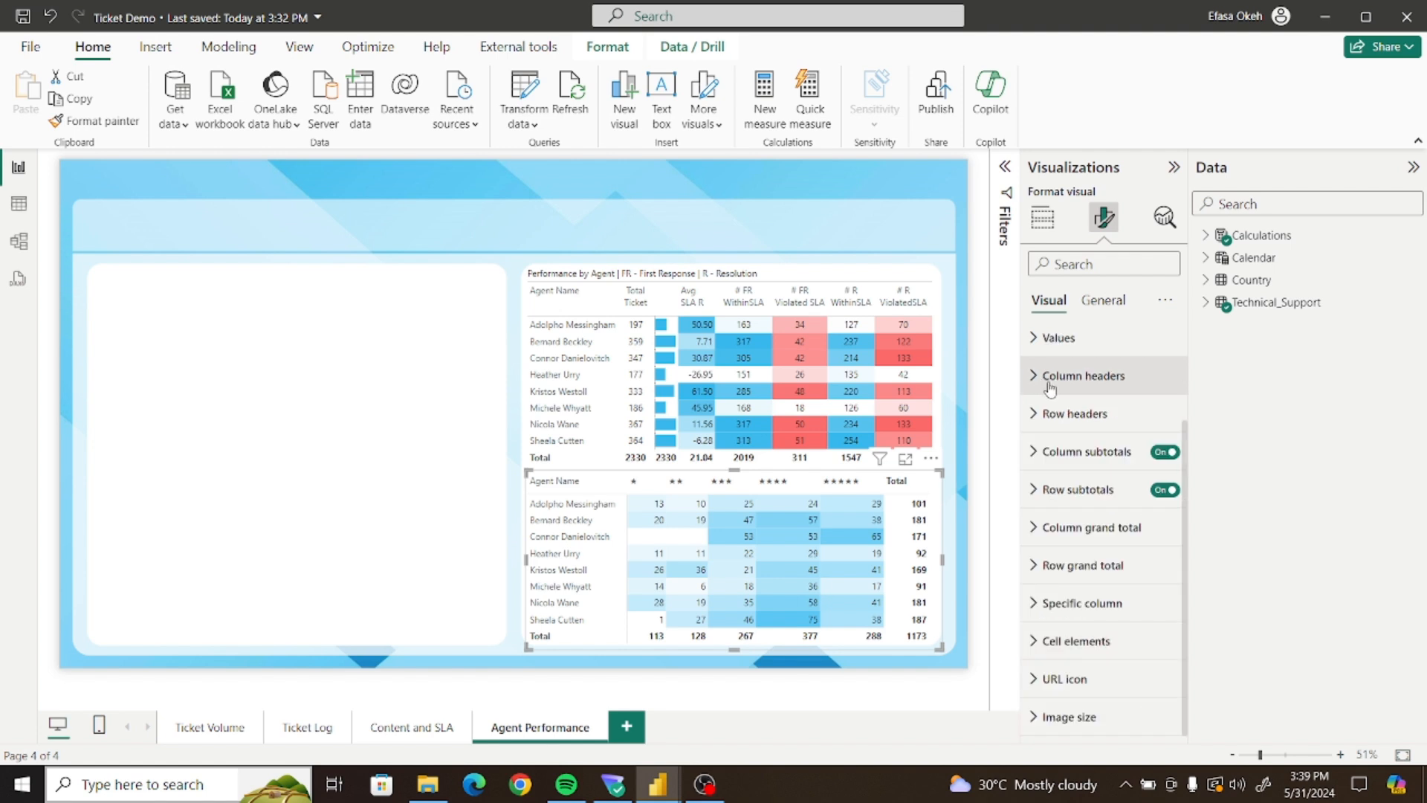
click(1043, 217)
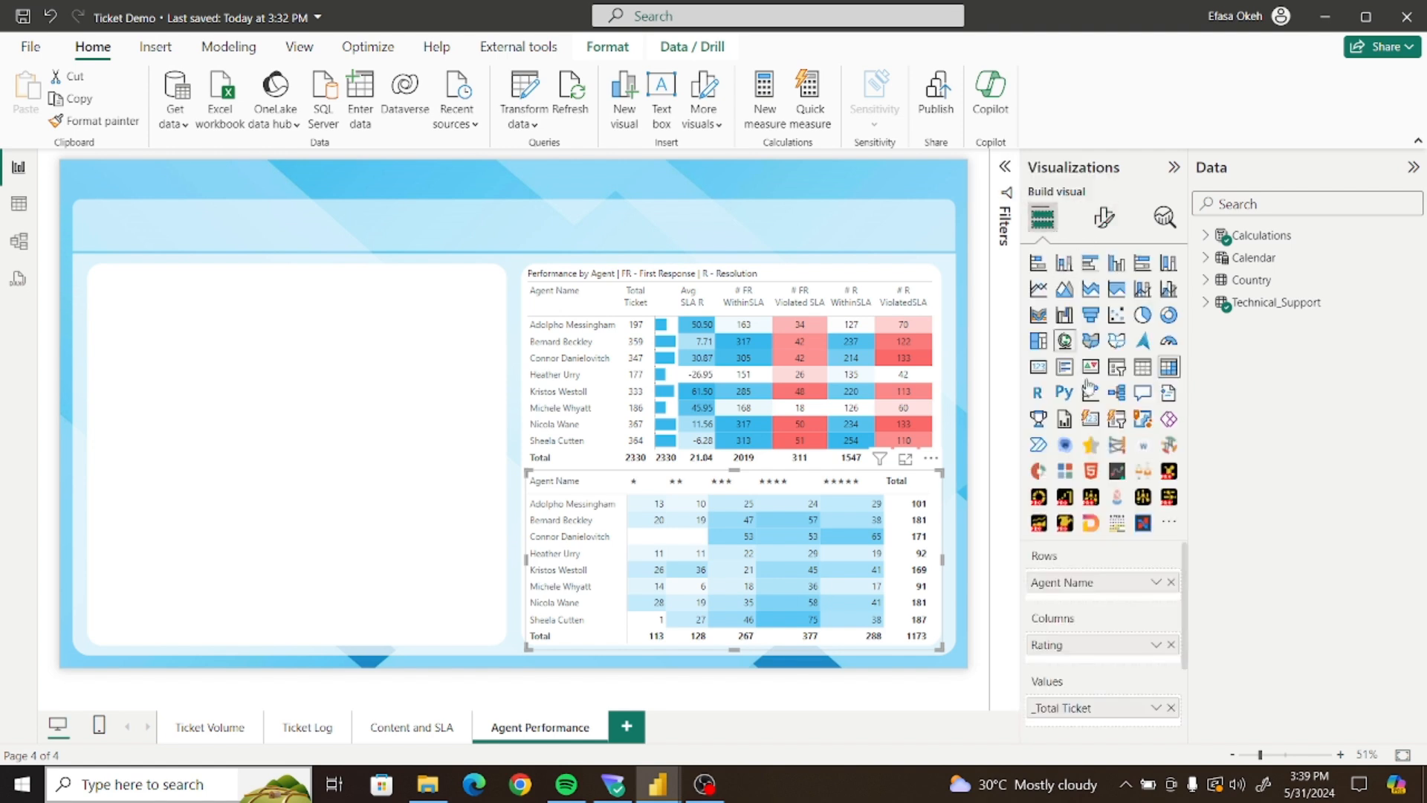
Turn off column subtotals in the ratings matrix and widen its star rating columns to fill the visual's width
click(1104, 217)
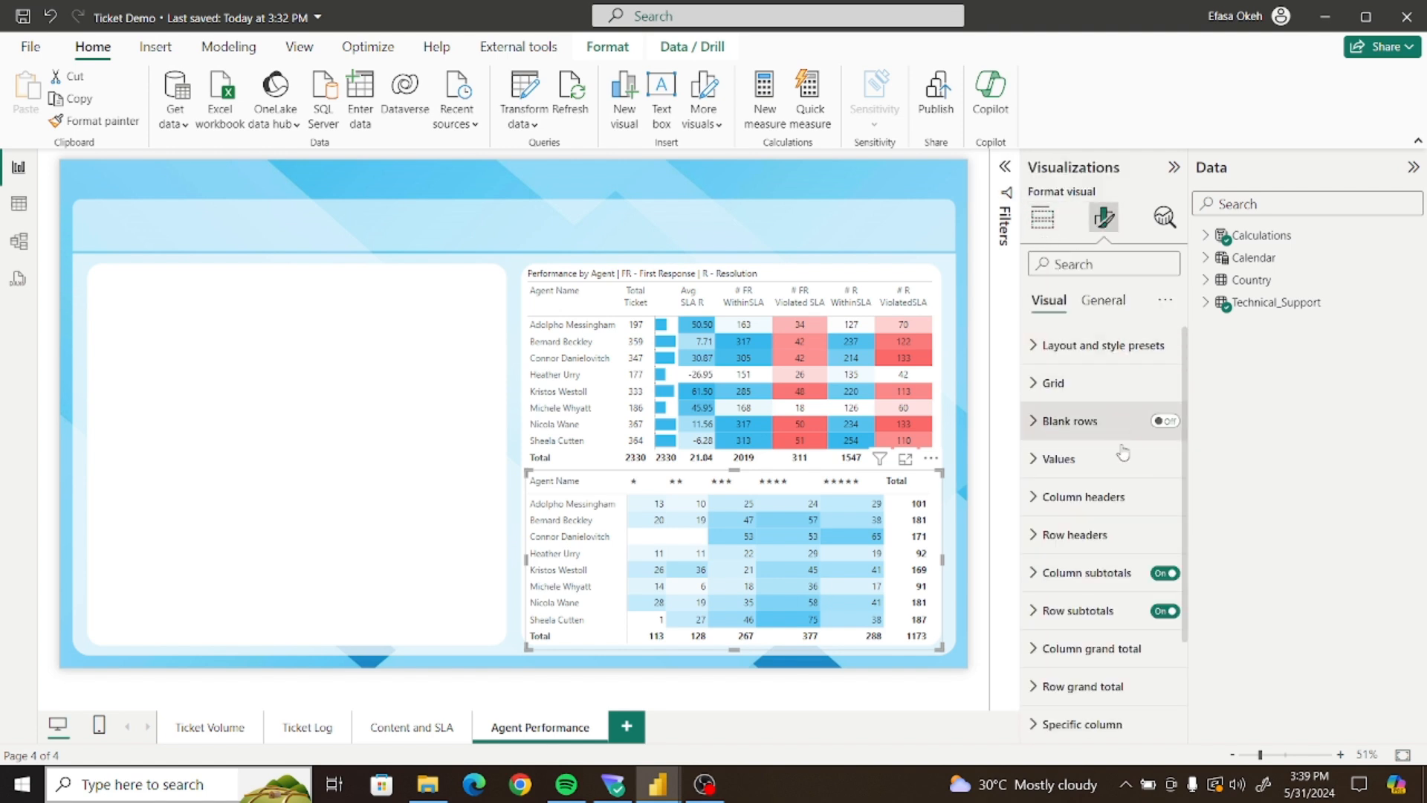
click(1161, 573)
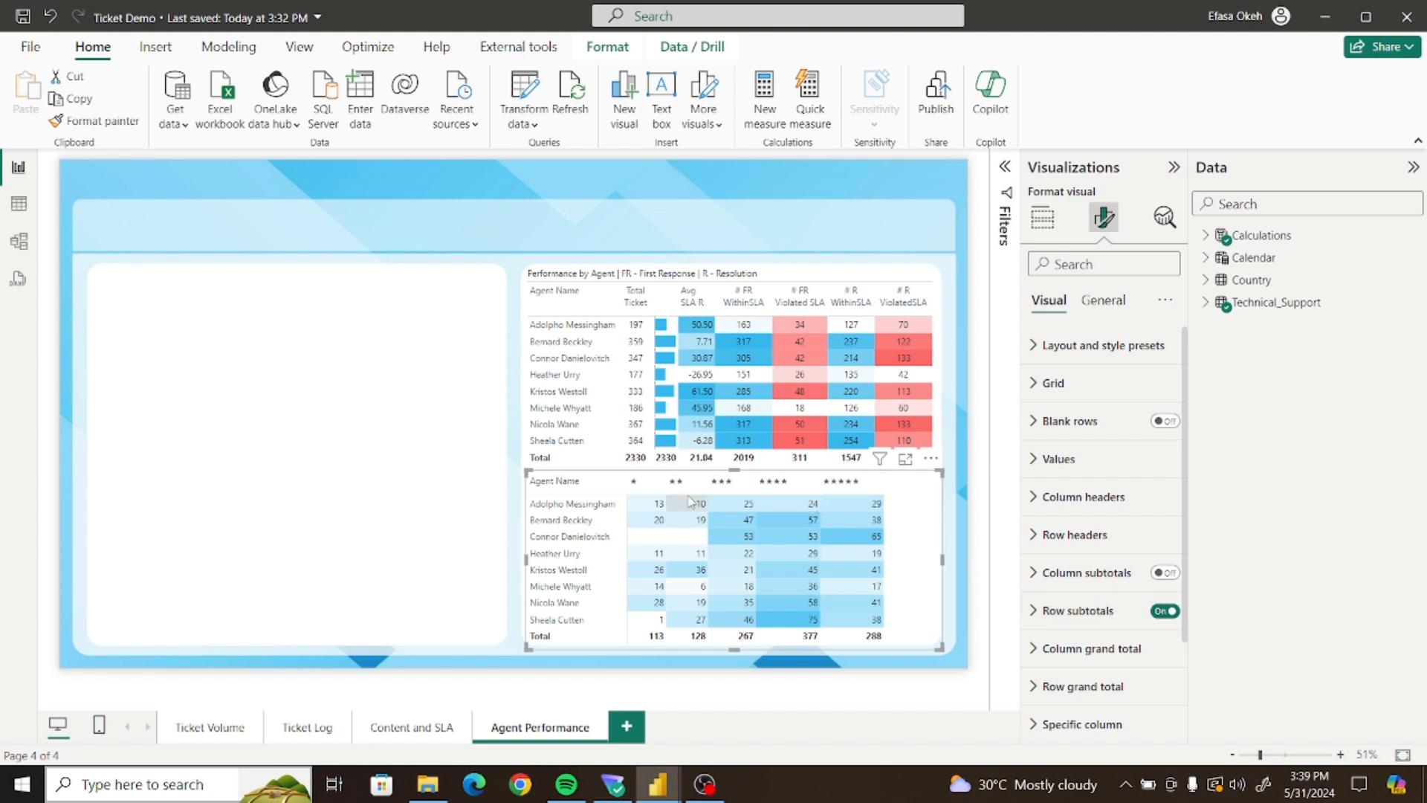
drag(667, 481, 803, 485)
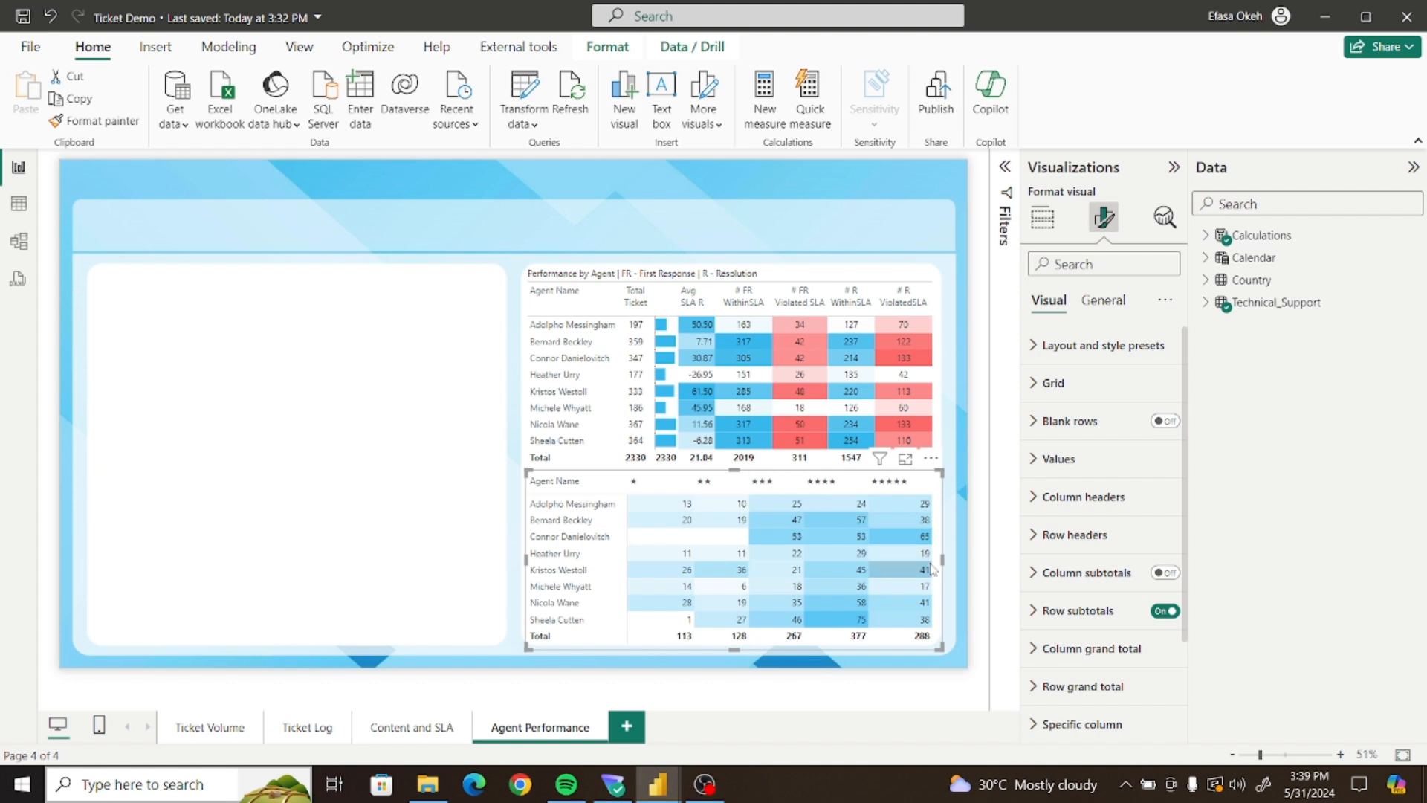
click(952, 584)
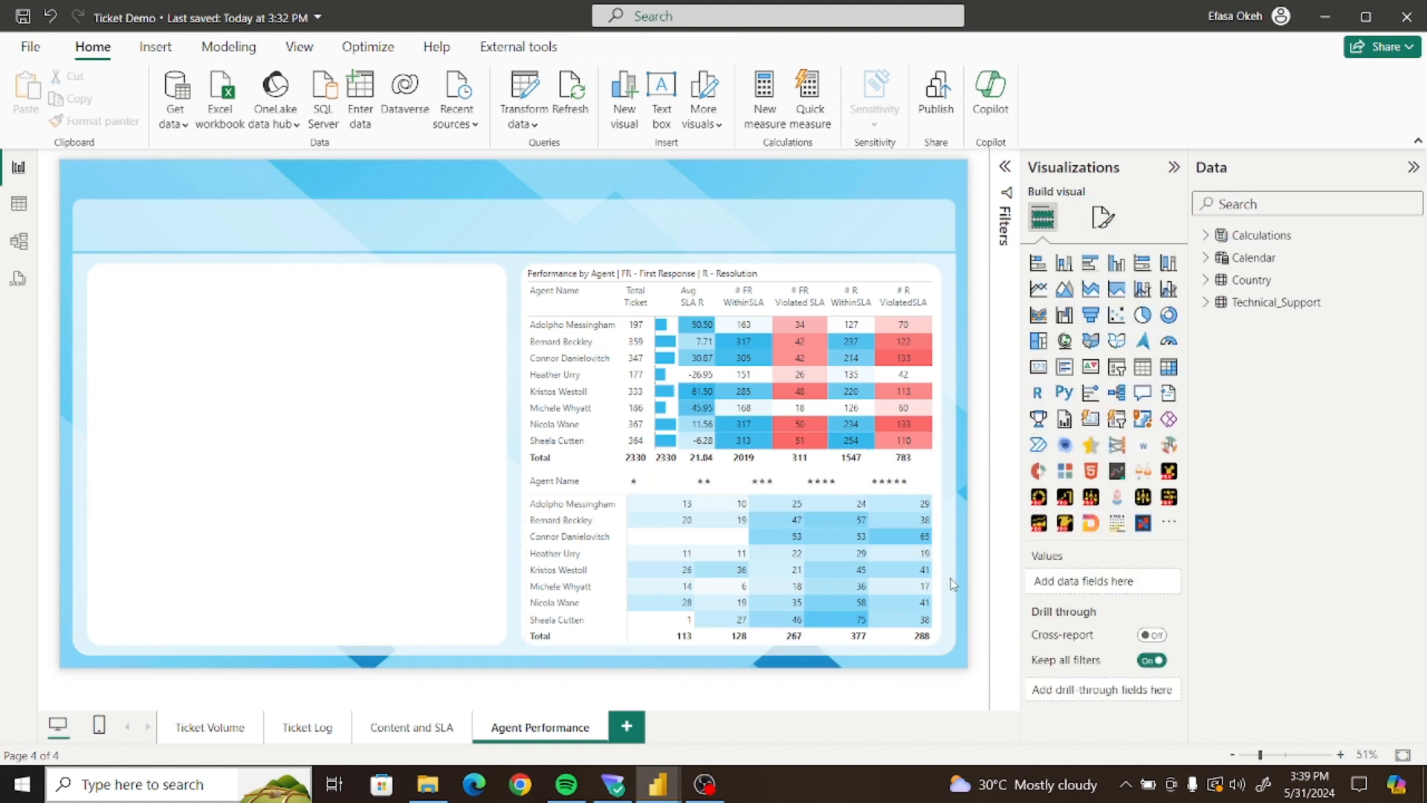
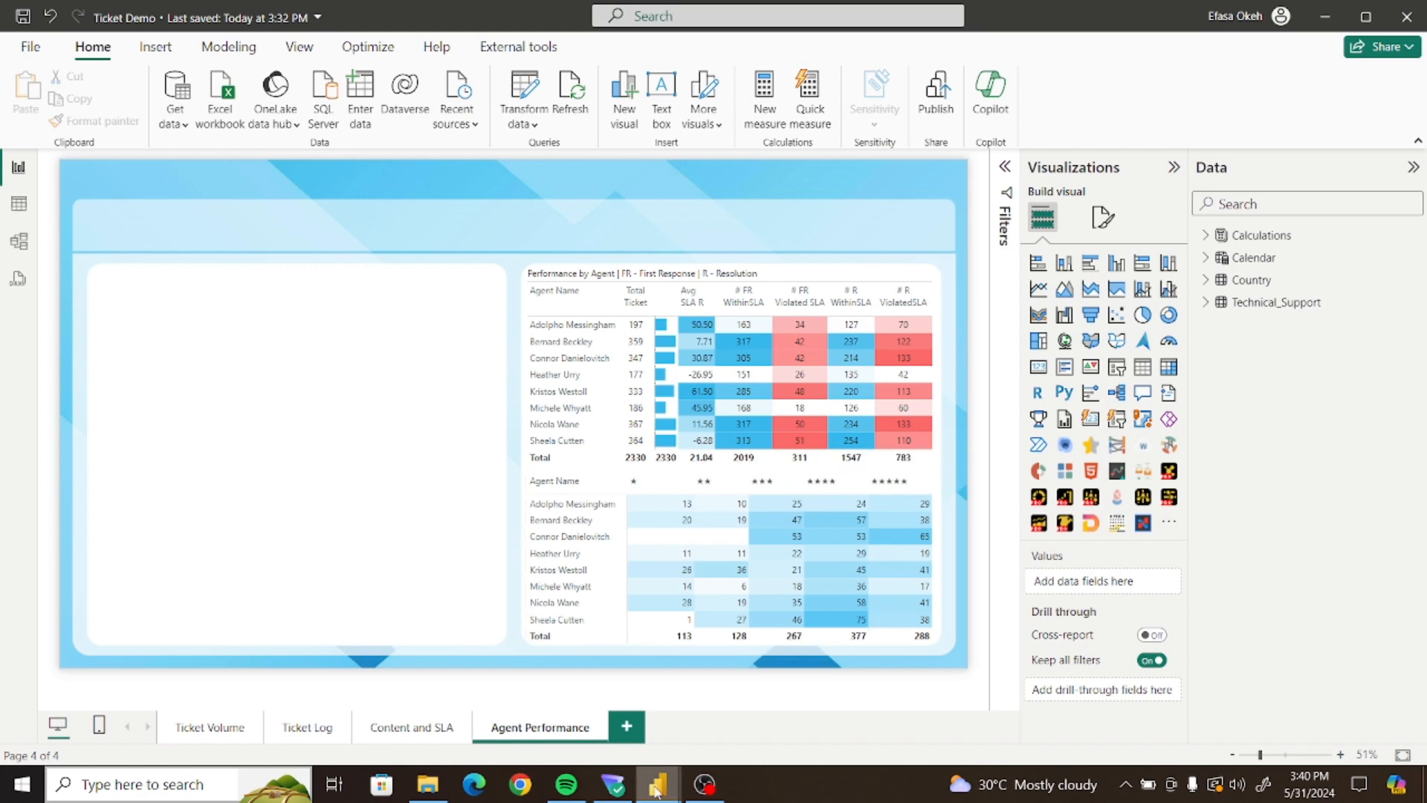
Switch to the Ticket Analysis report and copy the ratings matrix's title text, "Performance by Agent | Rating Received by Agents"
mouse_move(658, 785)
click(642, 739)
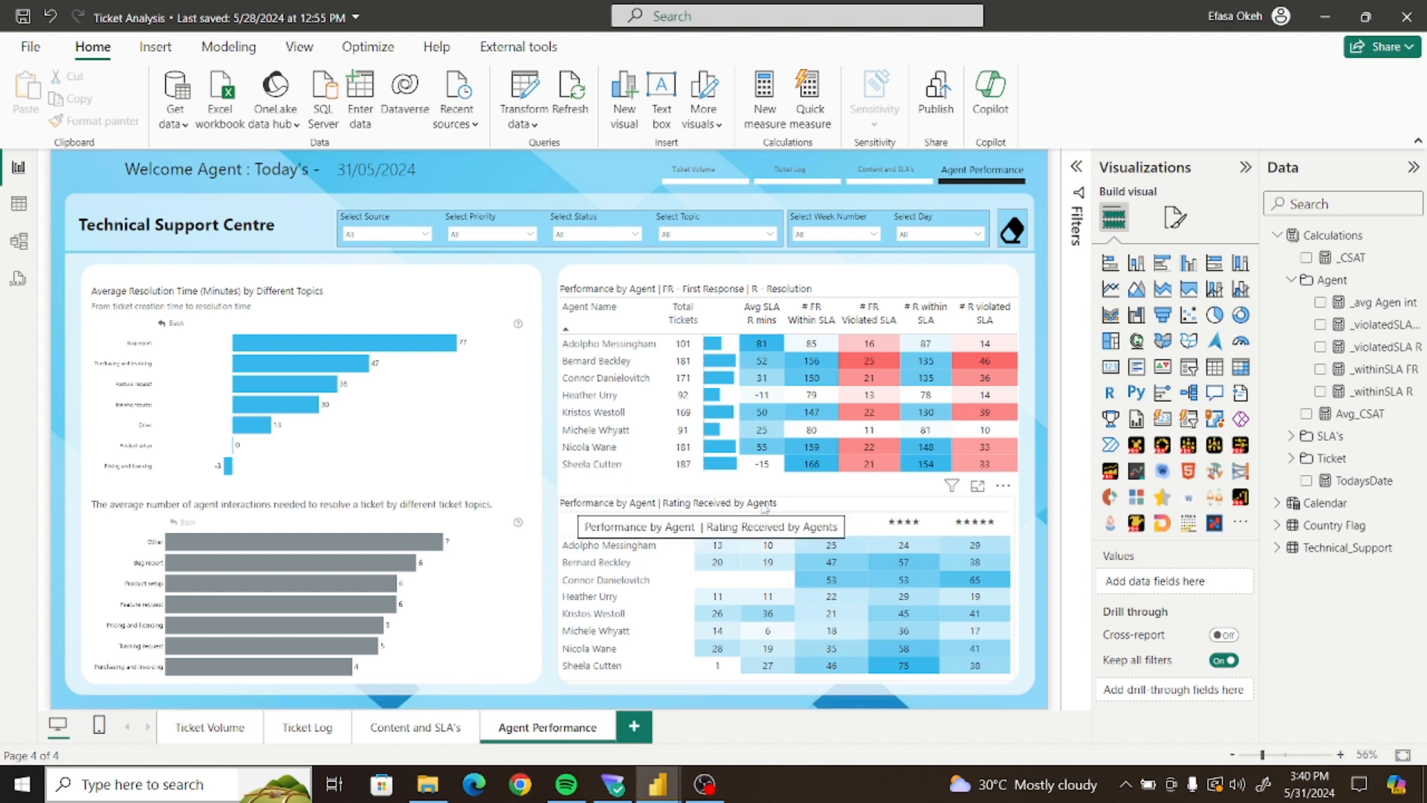
click(1175, 216)
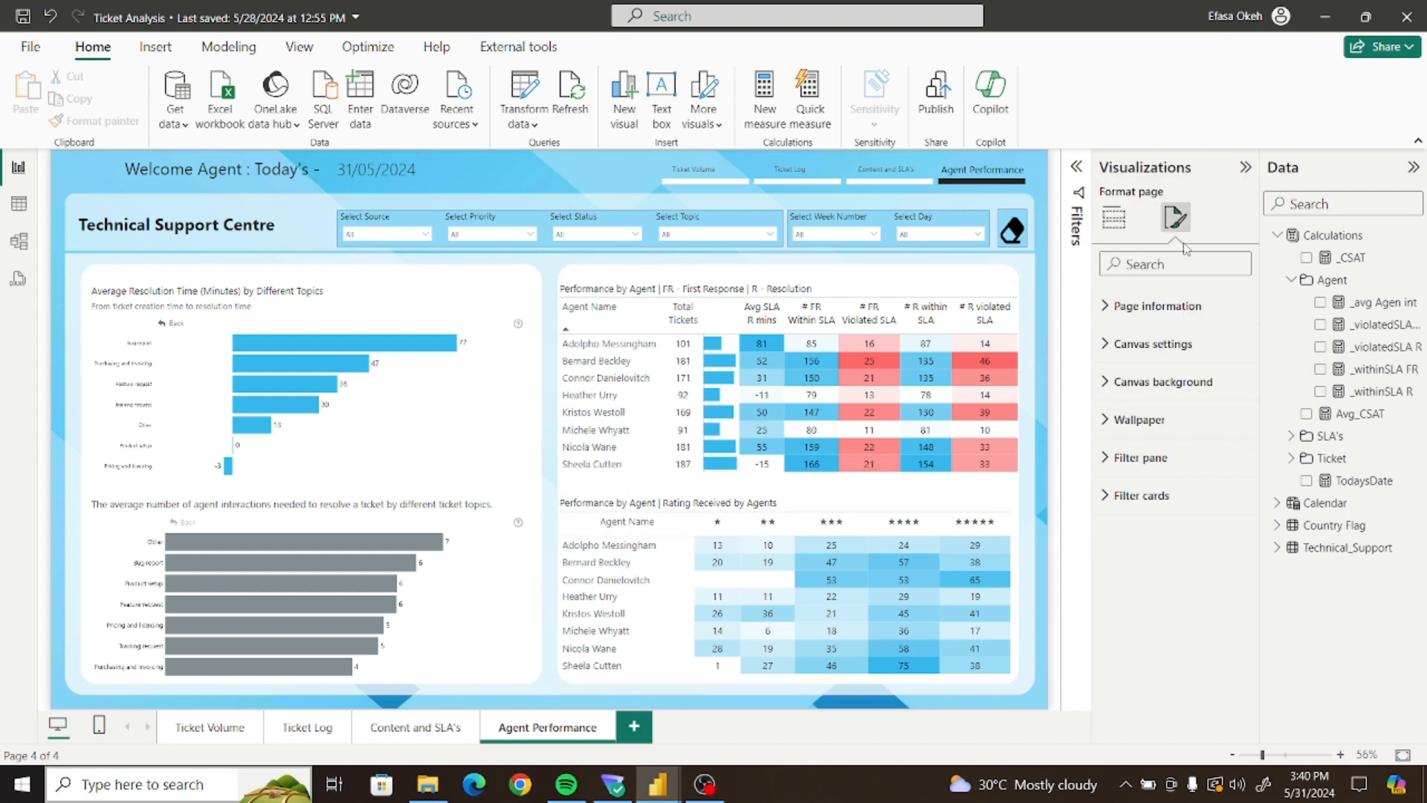
click(931, 503)
click(1175, 299)
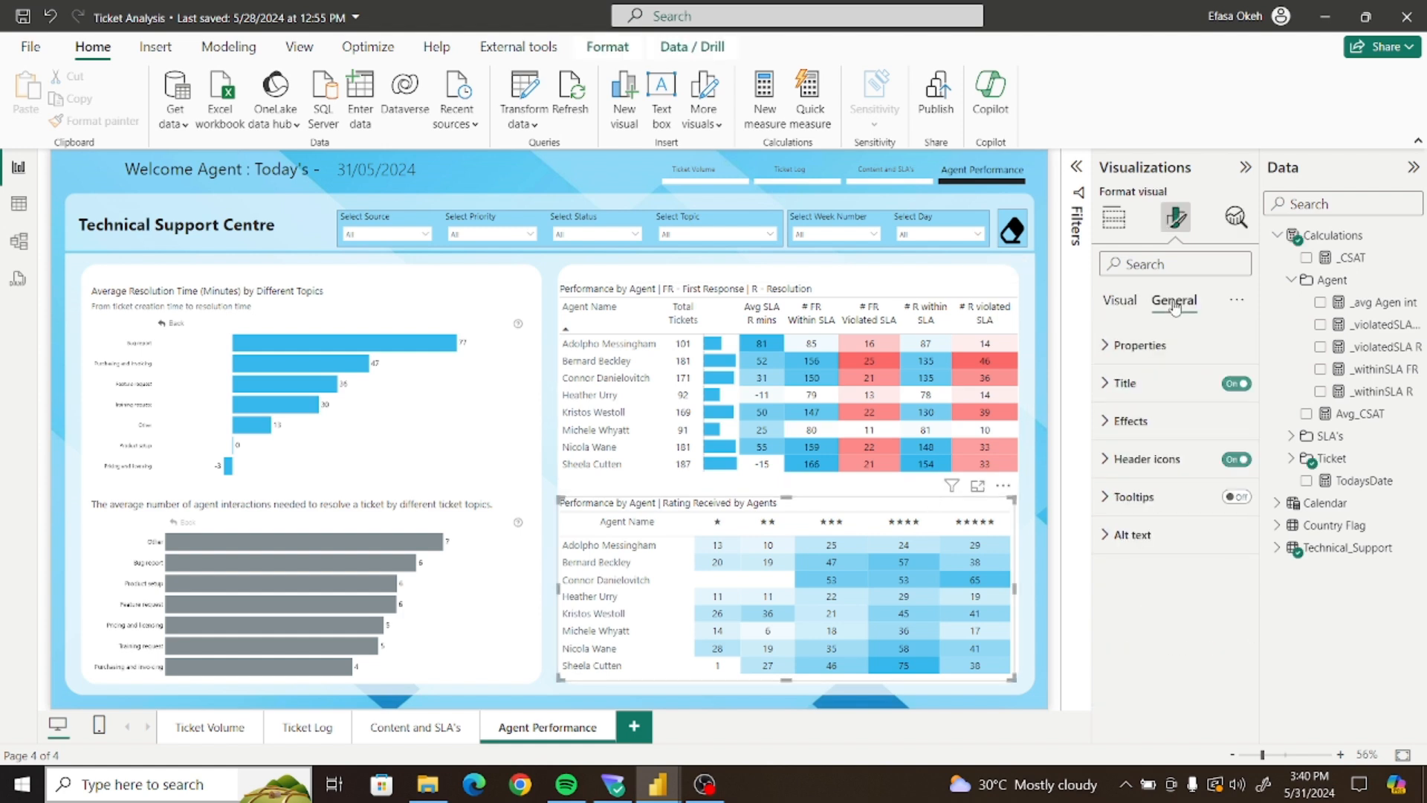
click(1127, 384)
click(1115, 475)
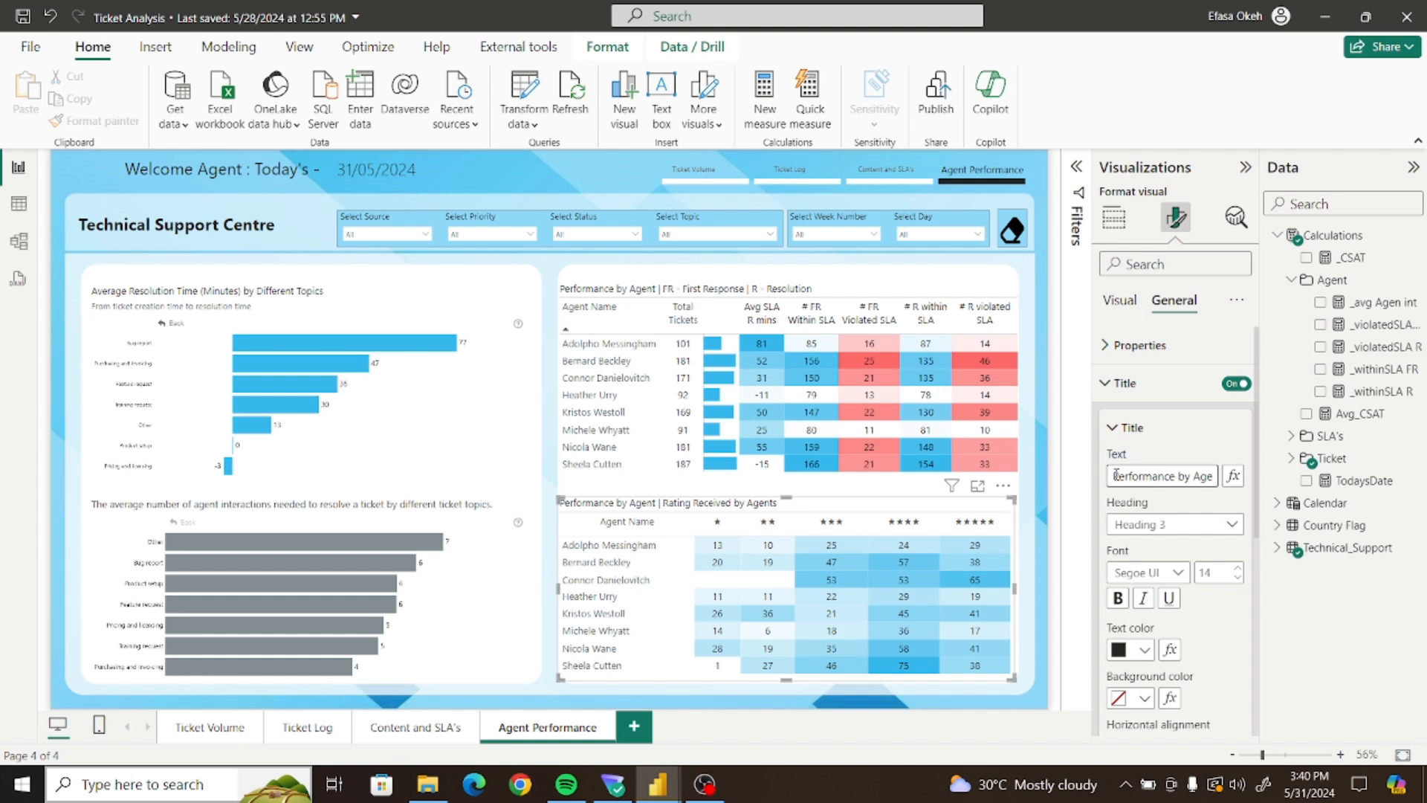
key(ctrl+a)
key(ctrl+c)
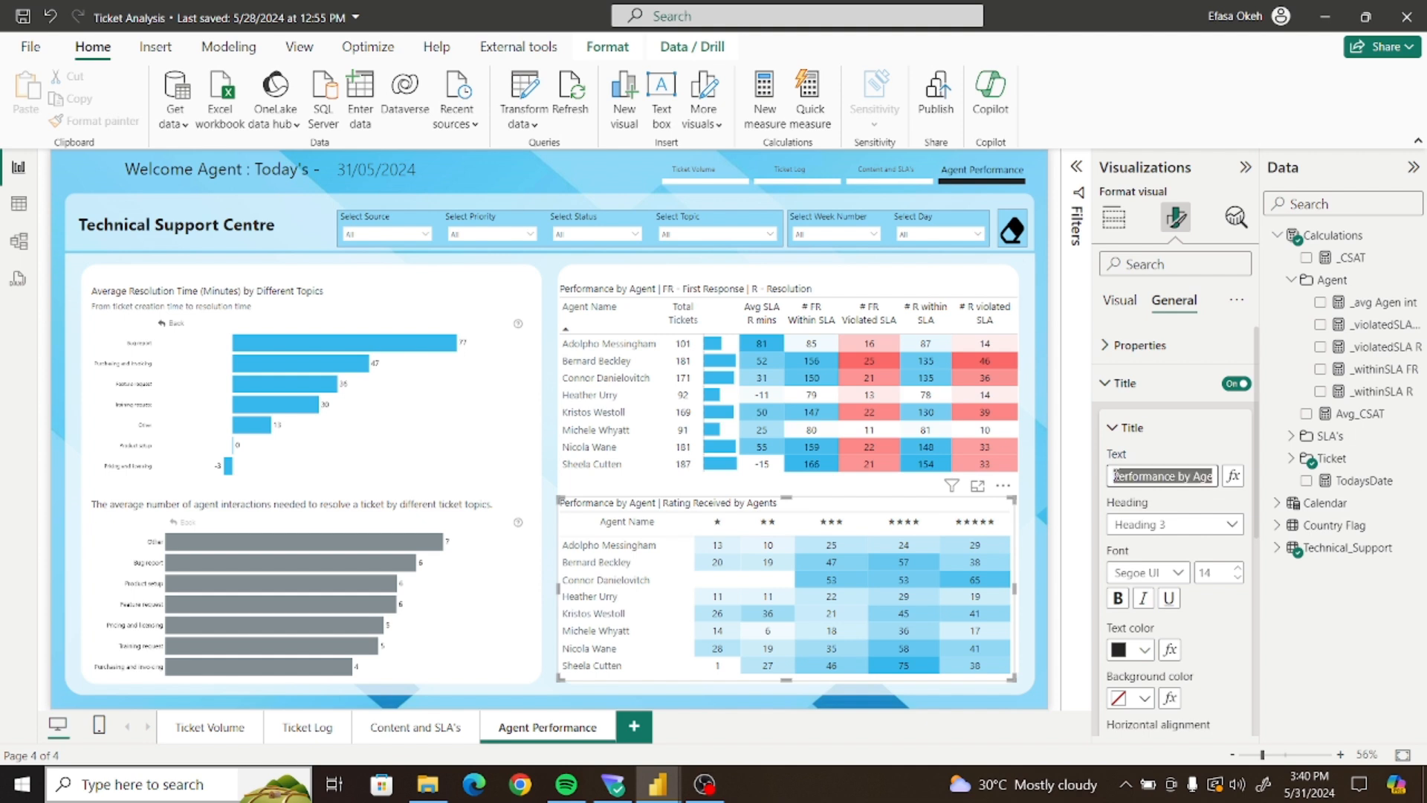
click(1124, 383)
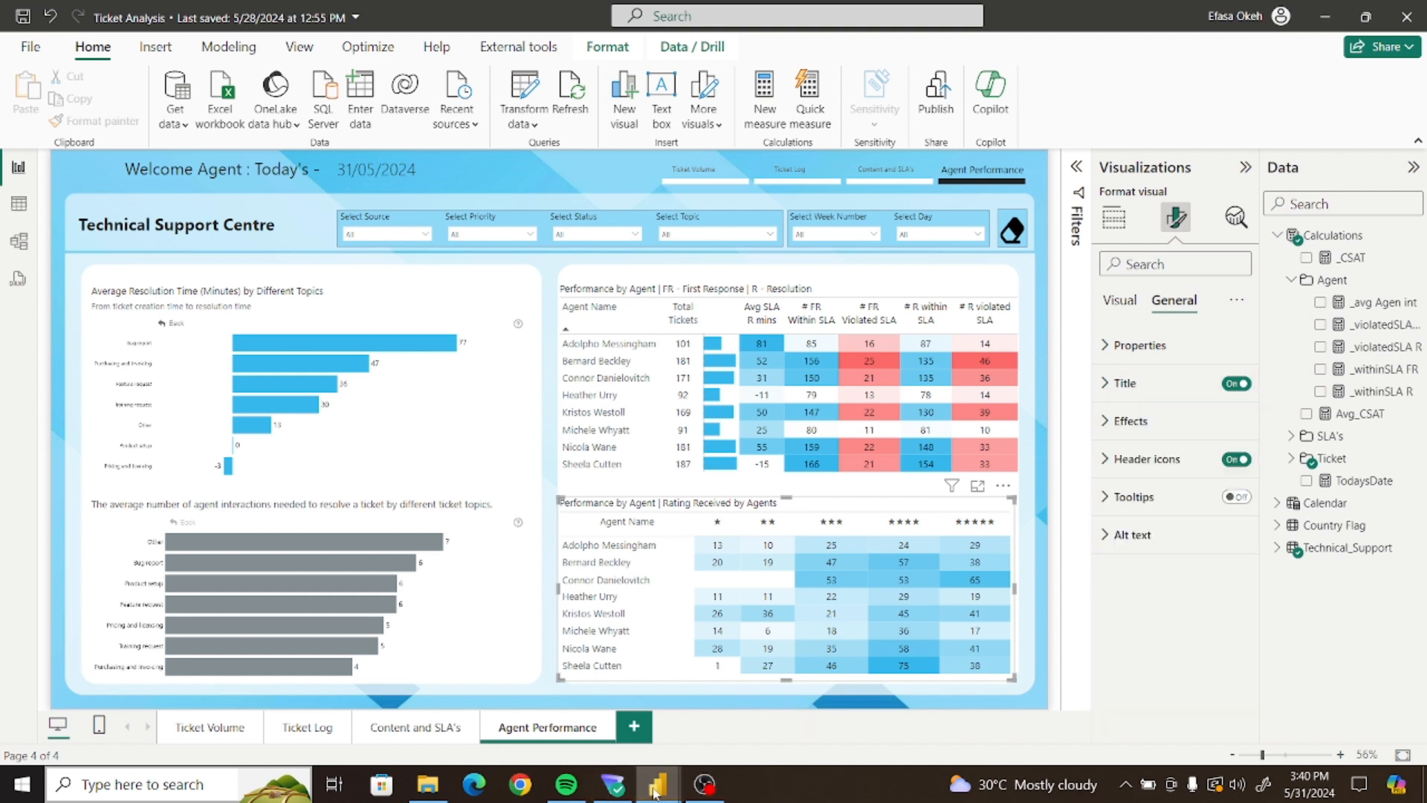
Switch to the Ticket Demo report and title the ratings matrix "Performance by Agent | Rating Received by Agents" with the copied text
mouse_move(658, 785)
click(706, 726)
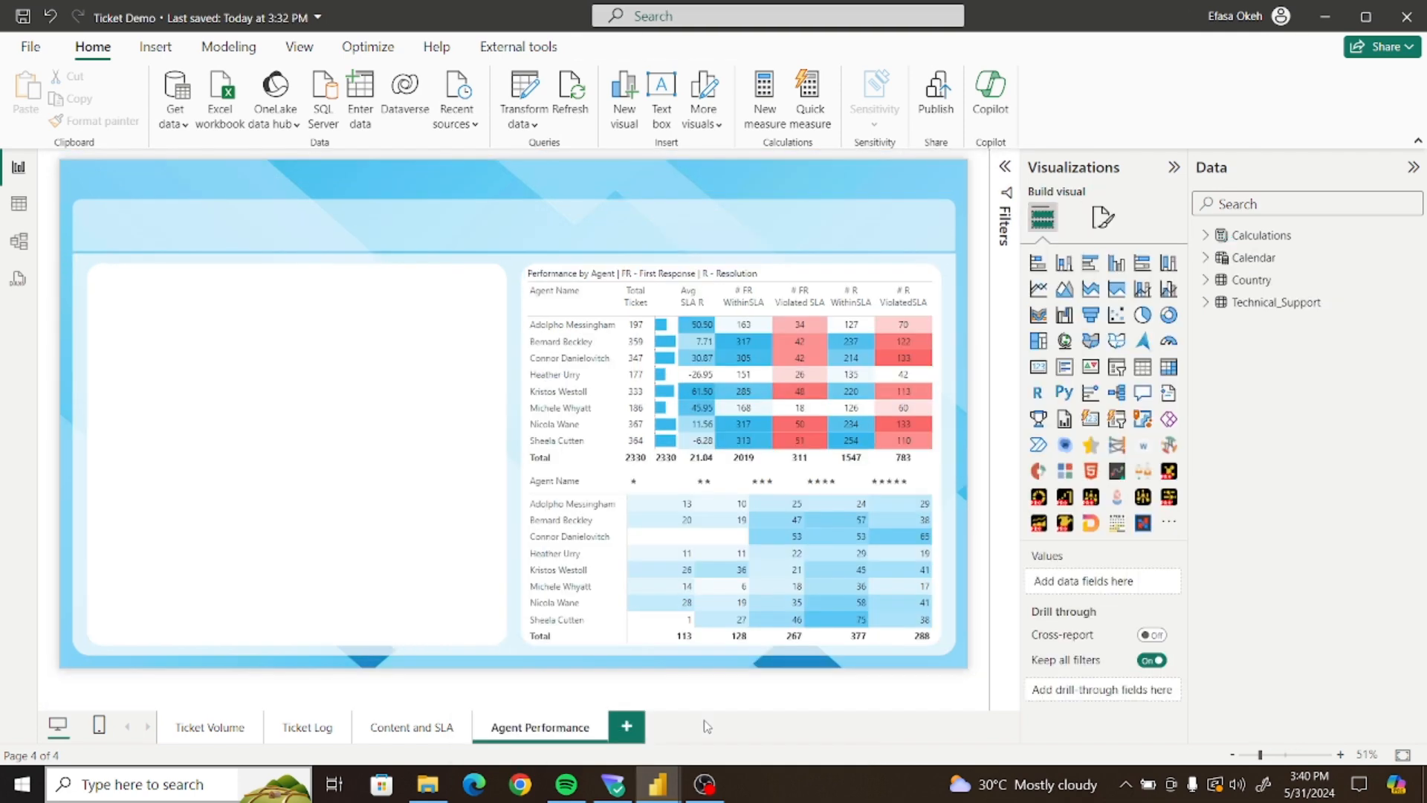
click(939, 595)
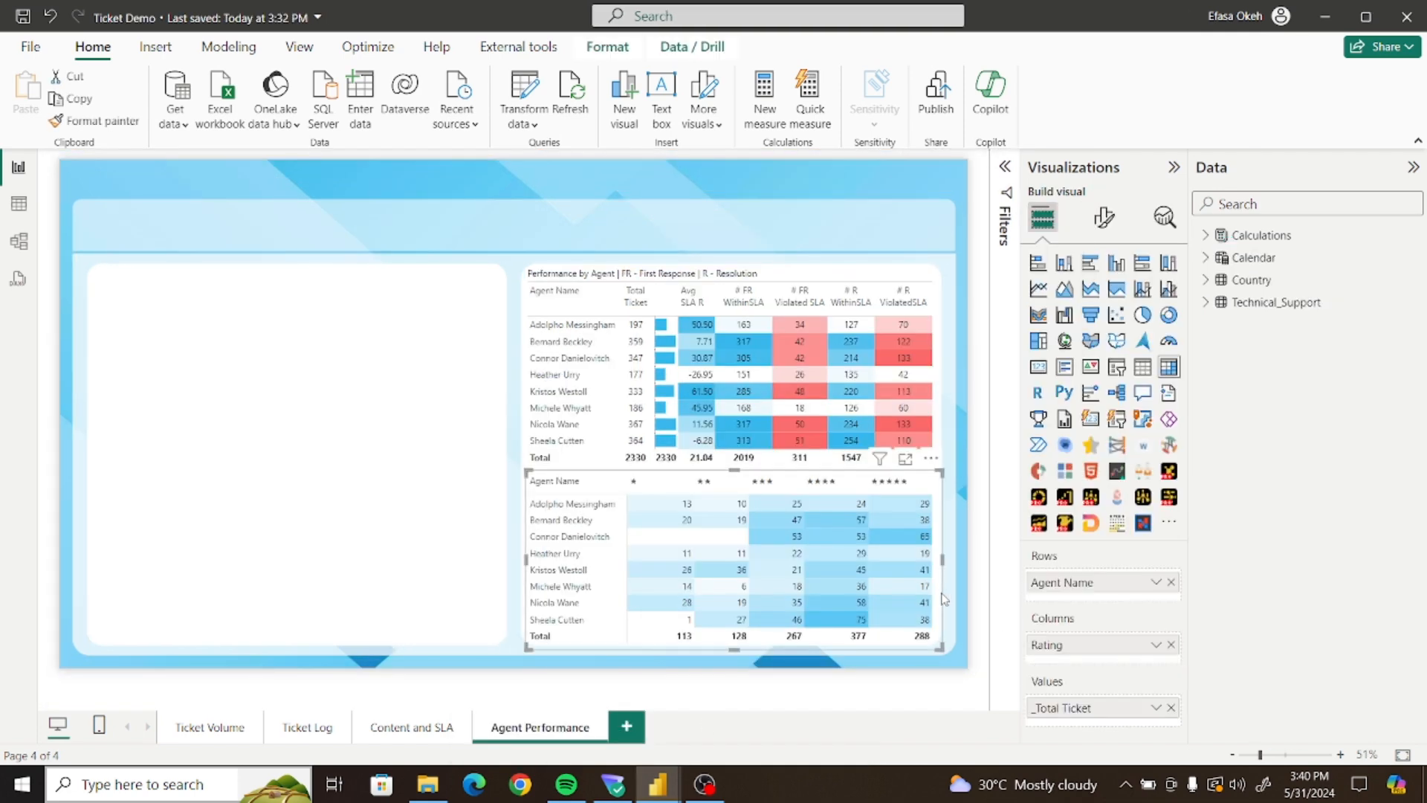
click(1103, 217)
click(1106, 299)
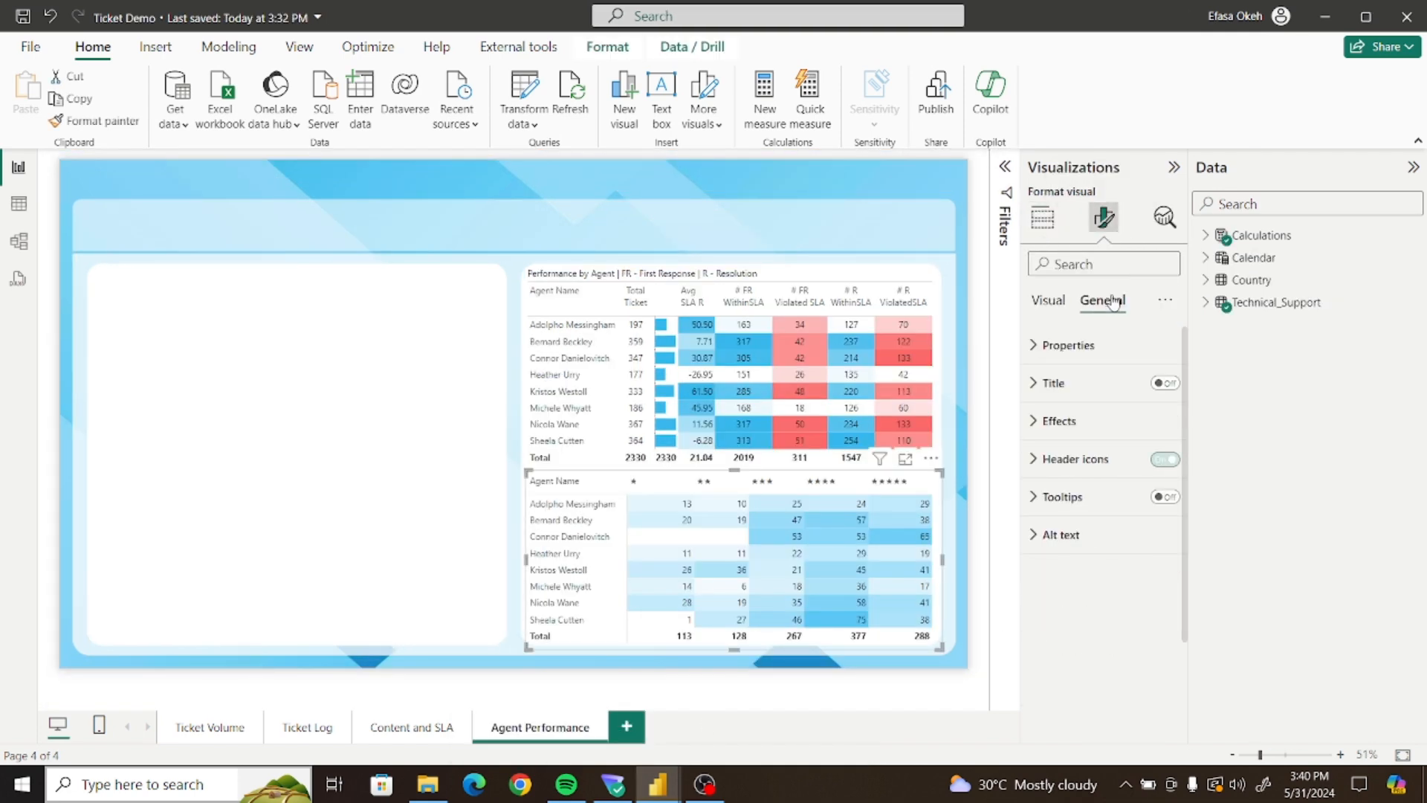
click(1161, 383)
click(1055, 383)
click(1052, 473)
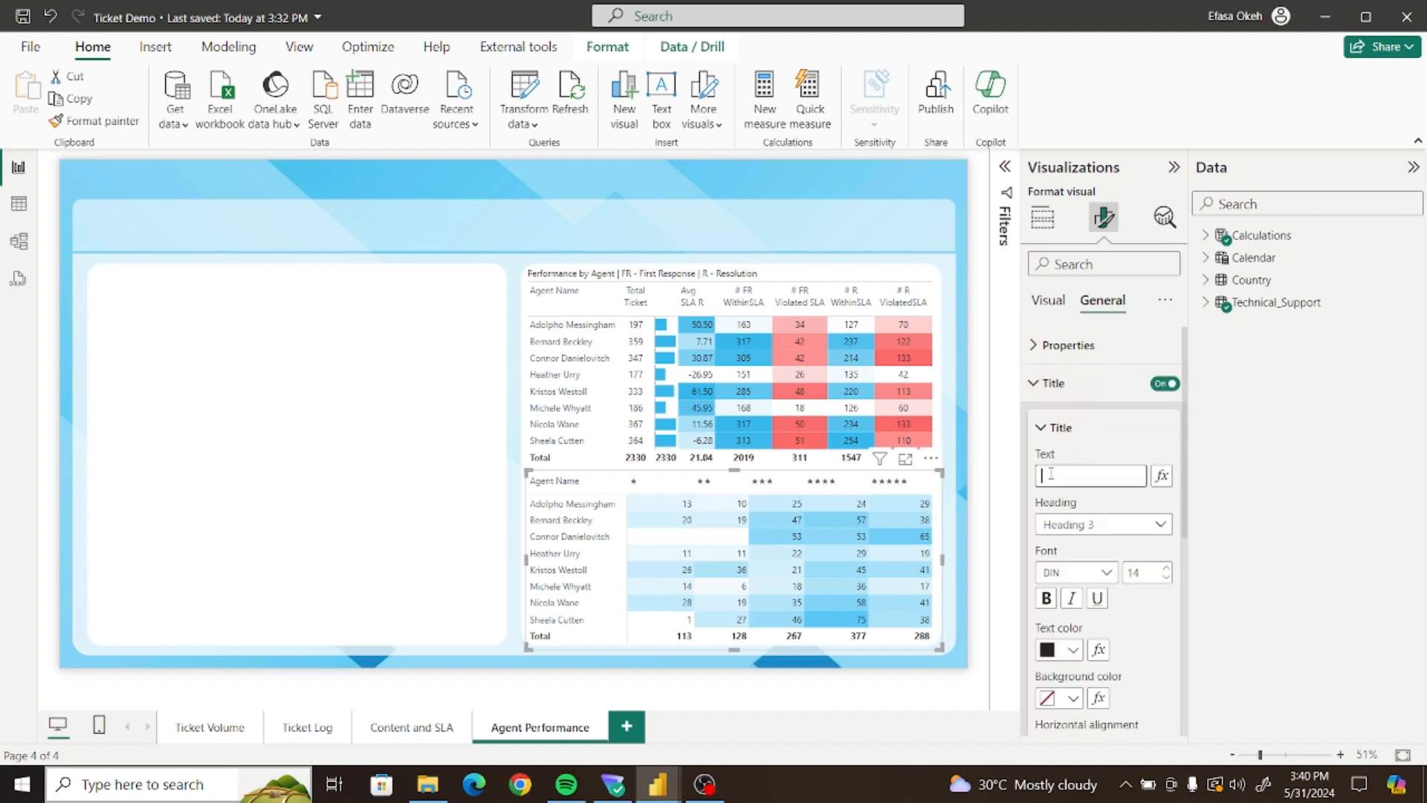
key(ctrl+v)
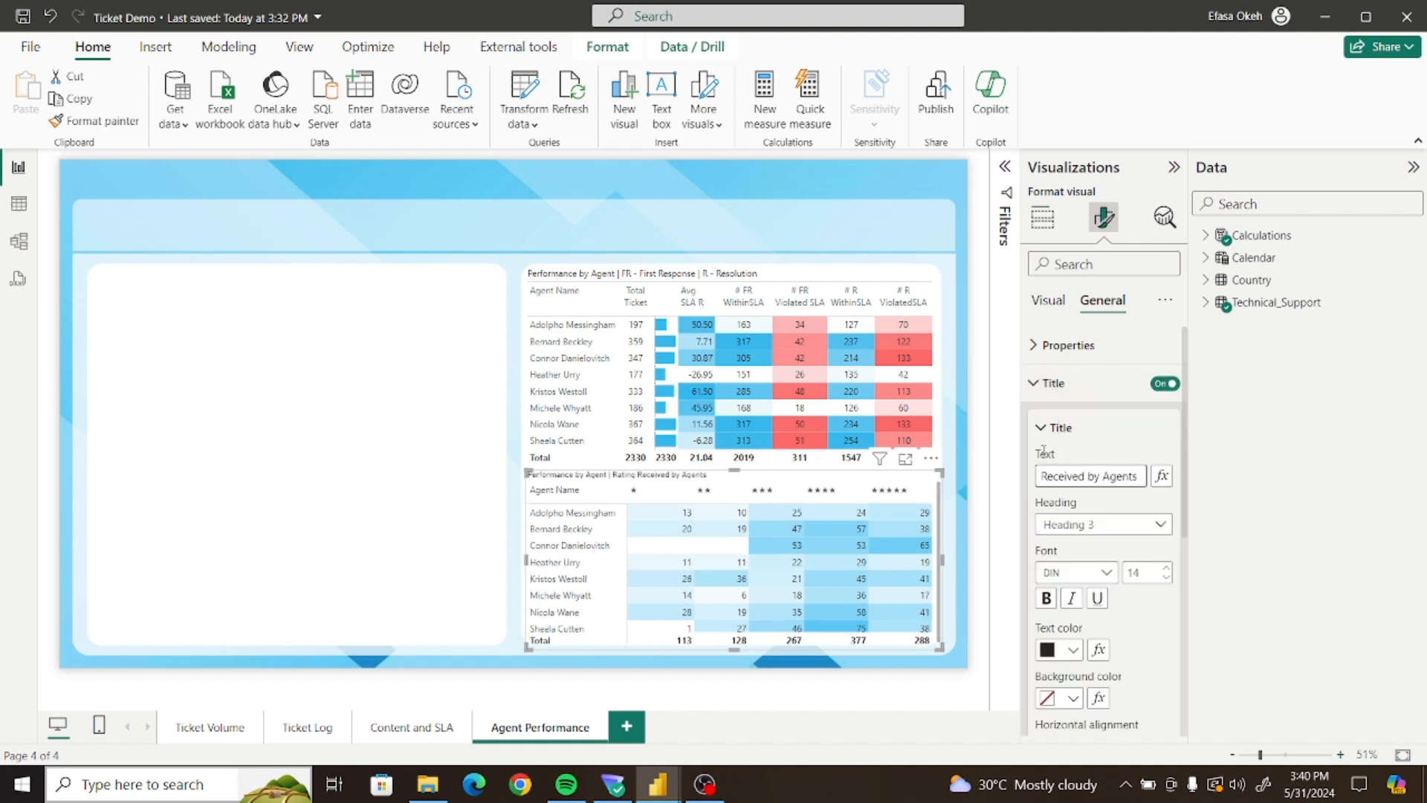
click(1037, 384)
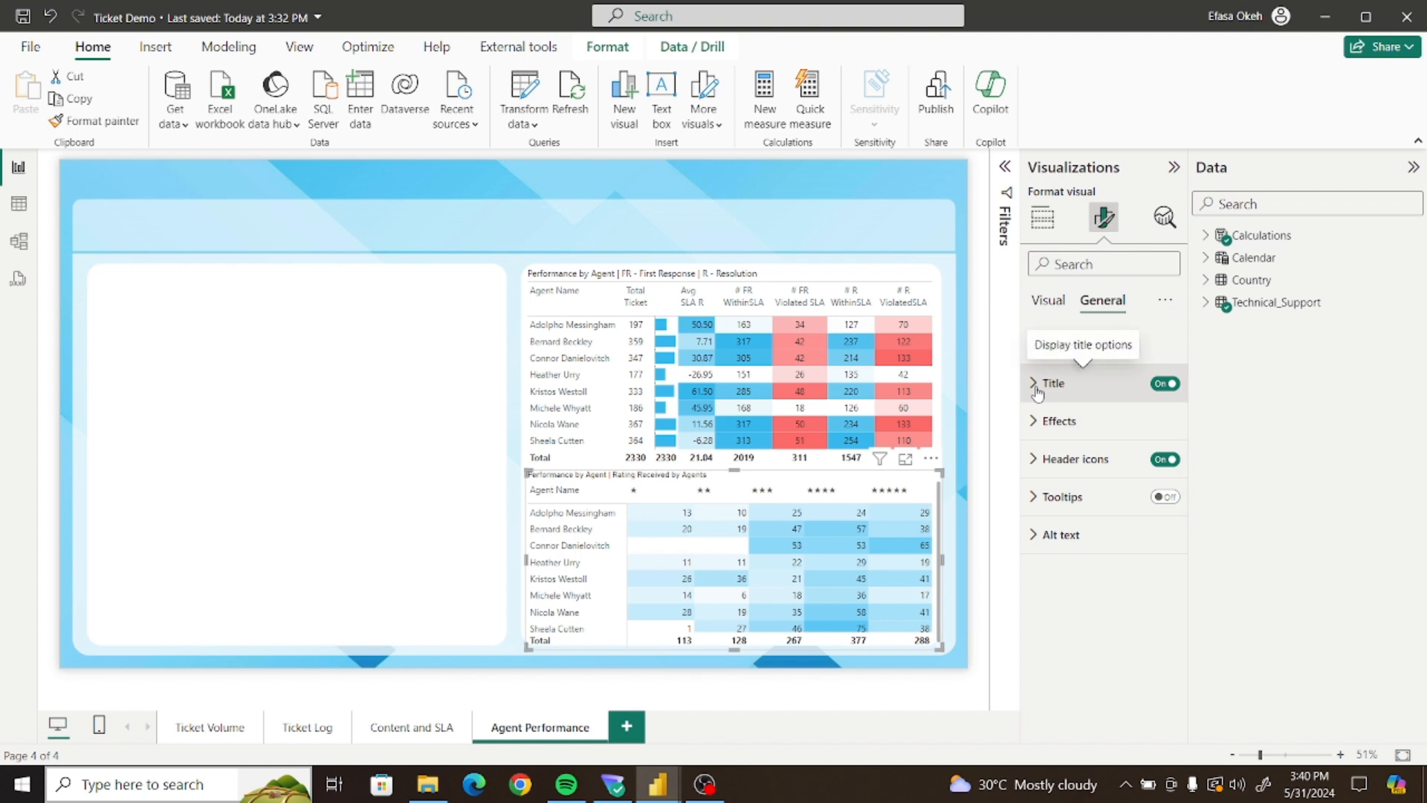
Turn off row subtotals in the ratings matrix and set its title font to Segoe UI
click(1048, 300)
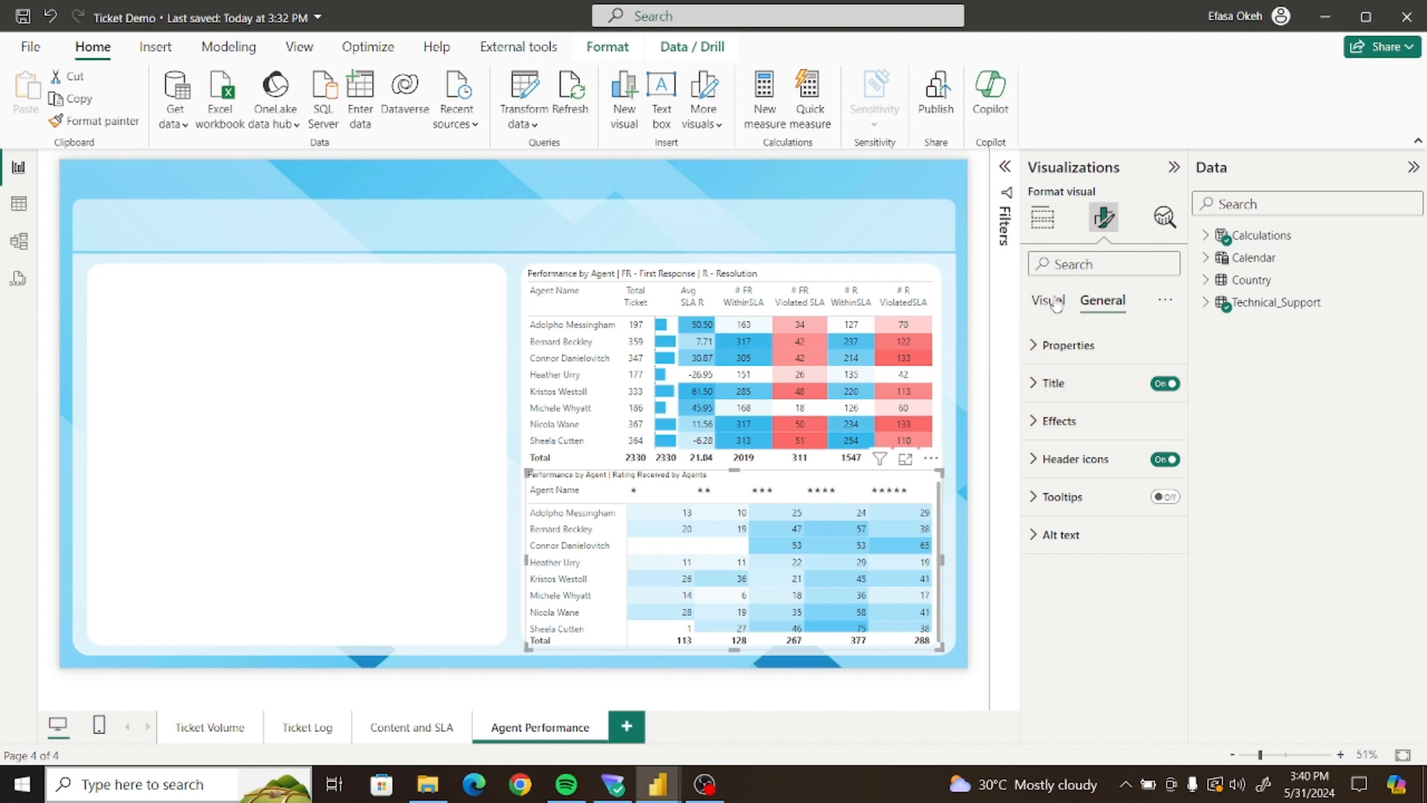
click(1164, 611)
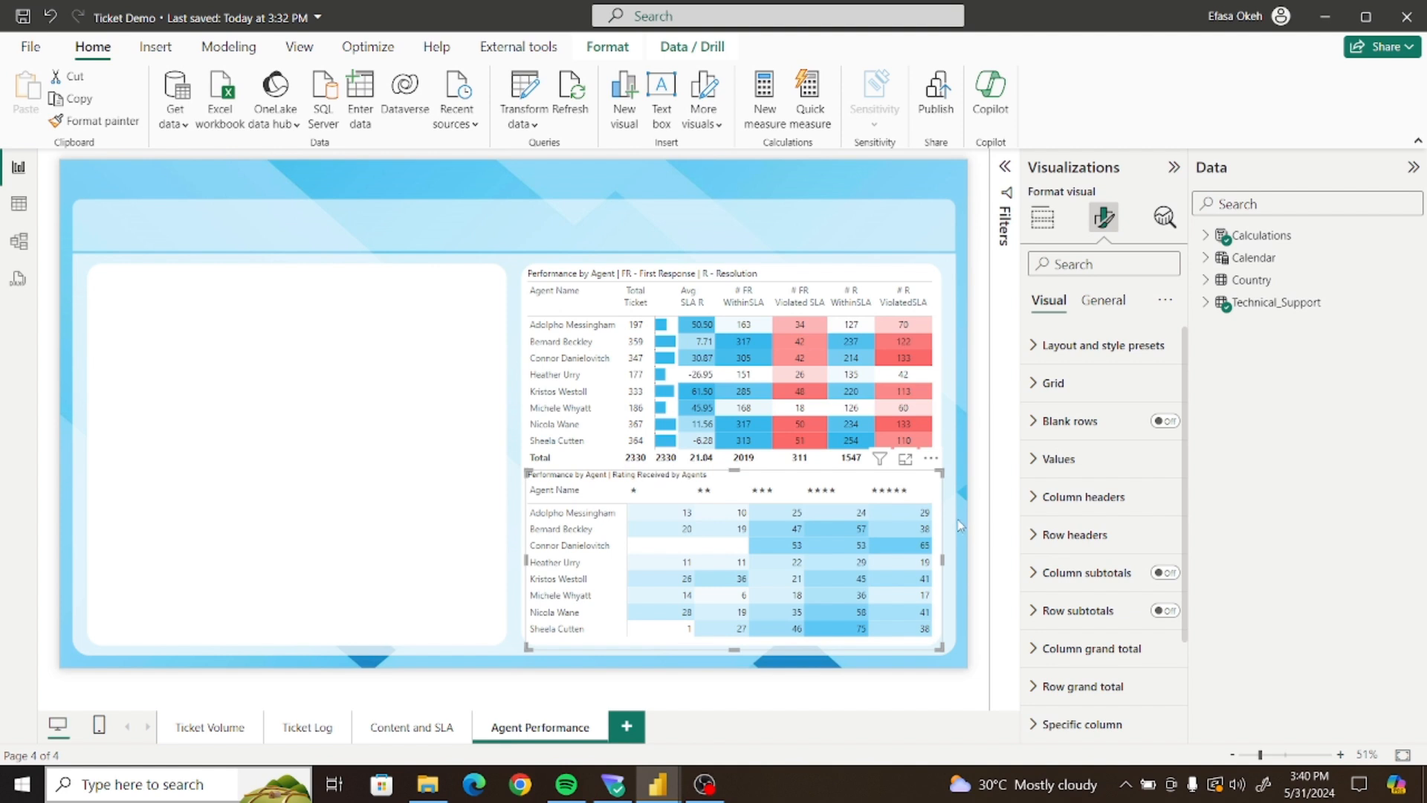
click(1097, 305)
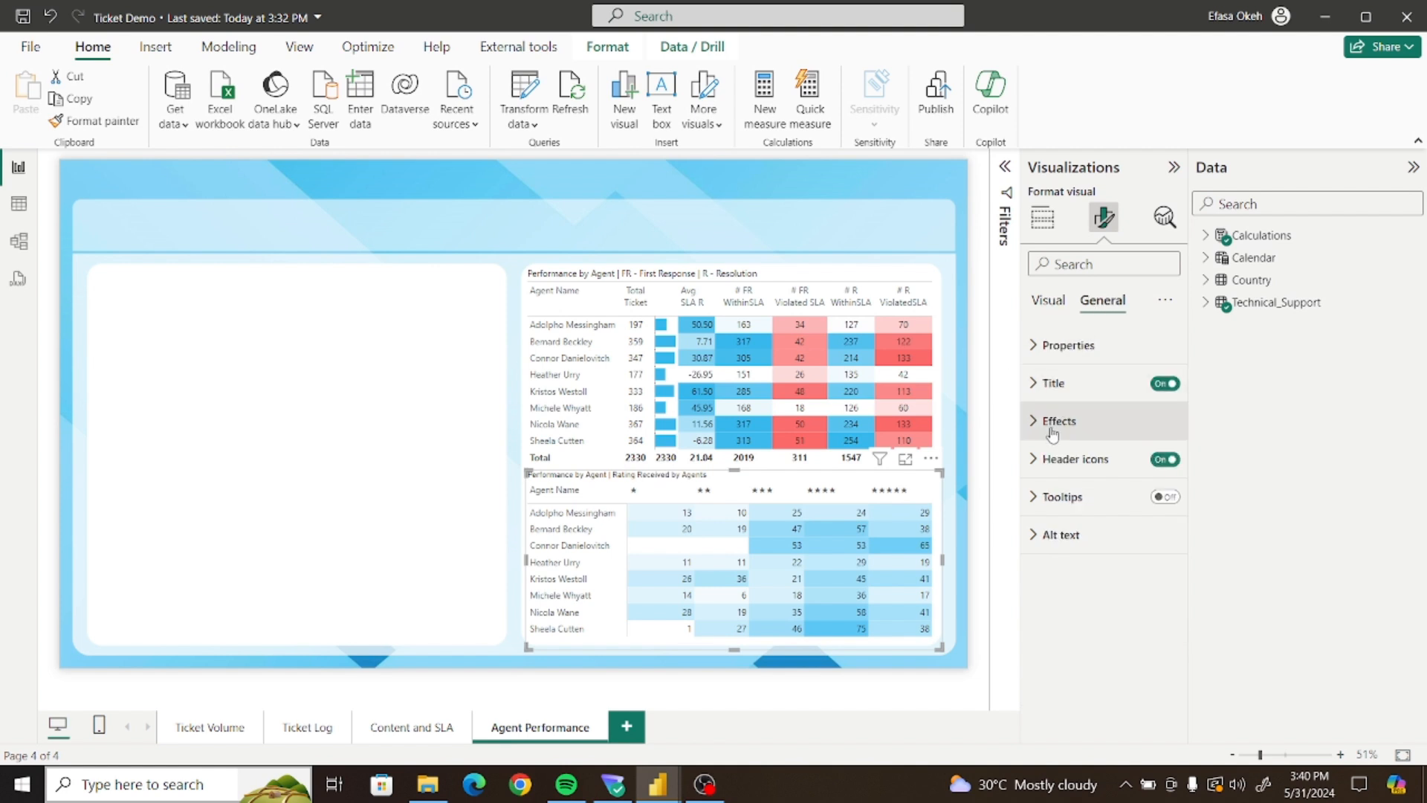
click(1040, 417)
click(1035, 383)
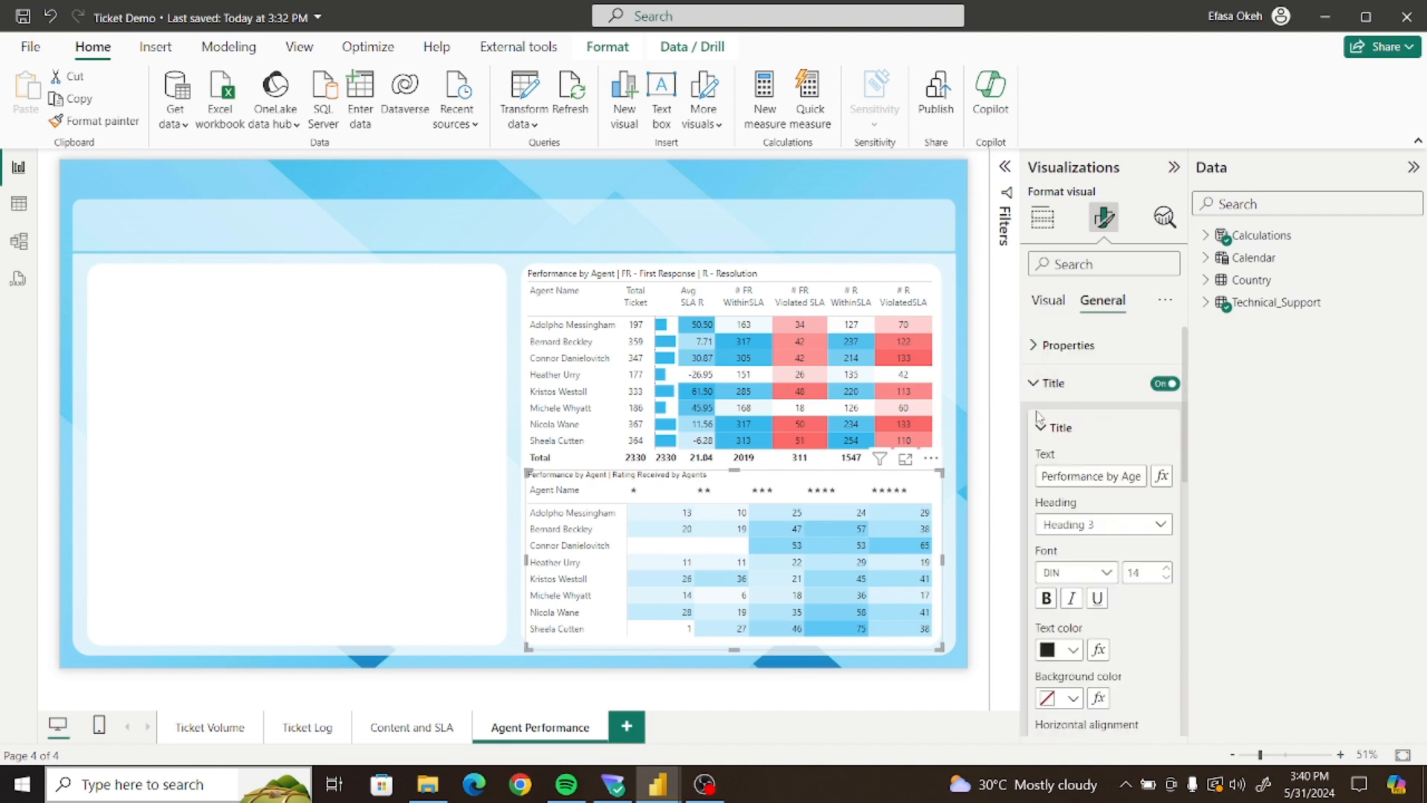
click(1099, 573)
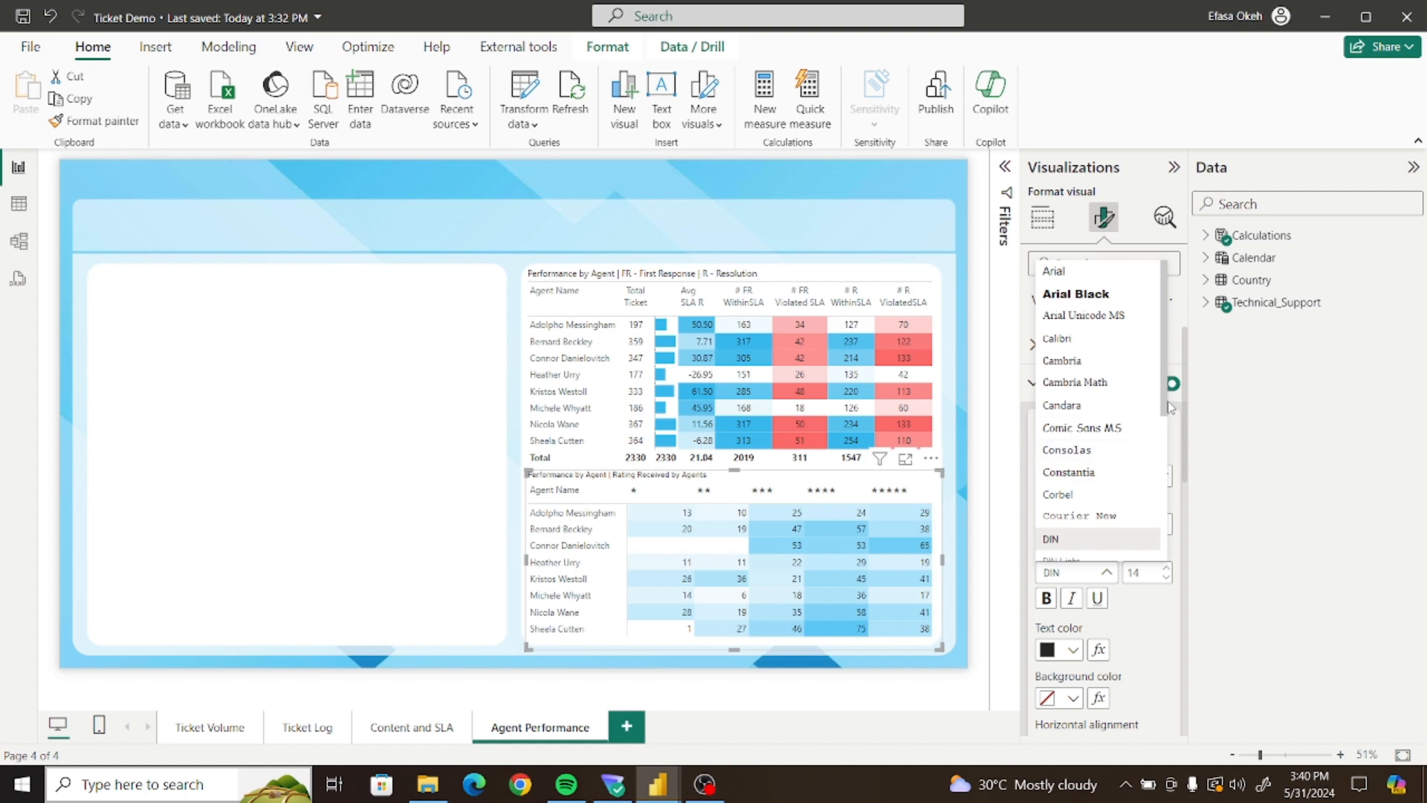
scroll(1165, 411, down, 4)
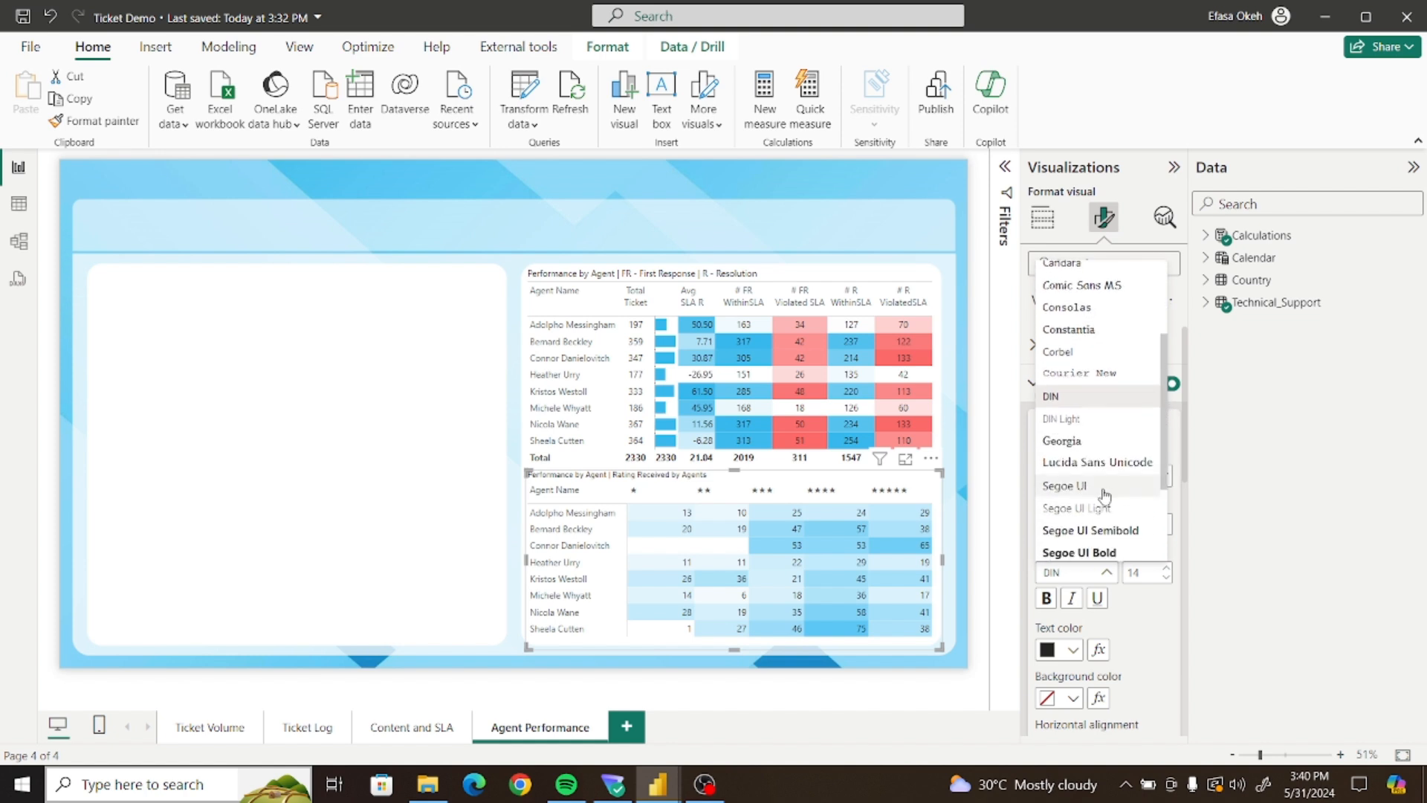
click(1106, 491)
click(1037, 382)
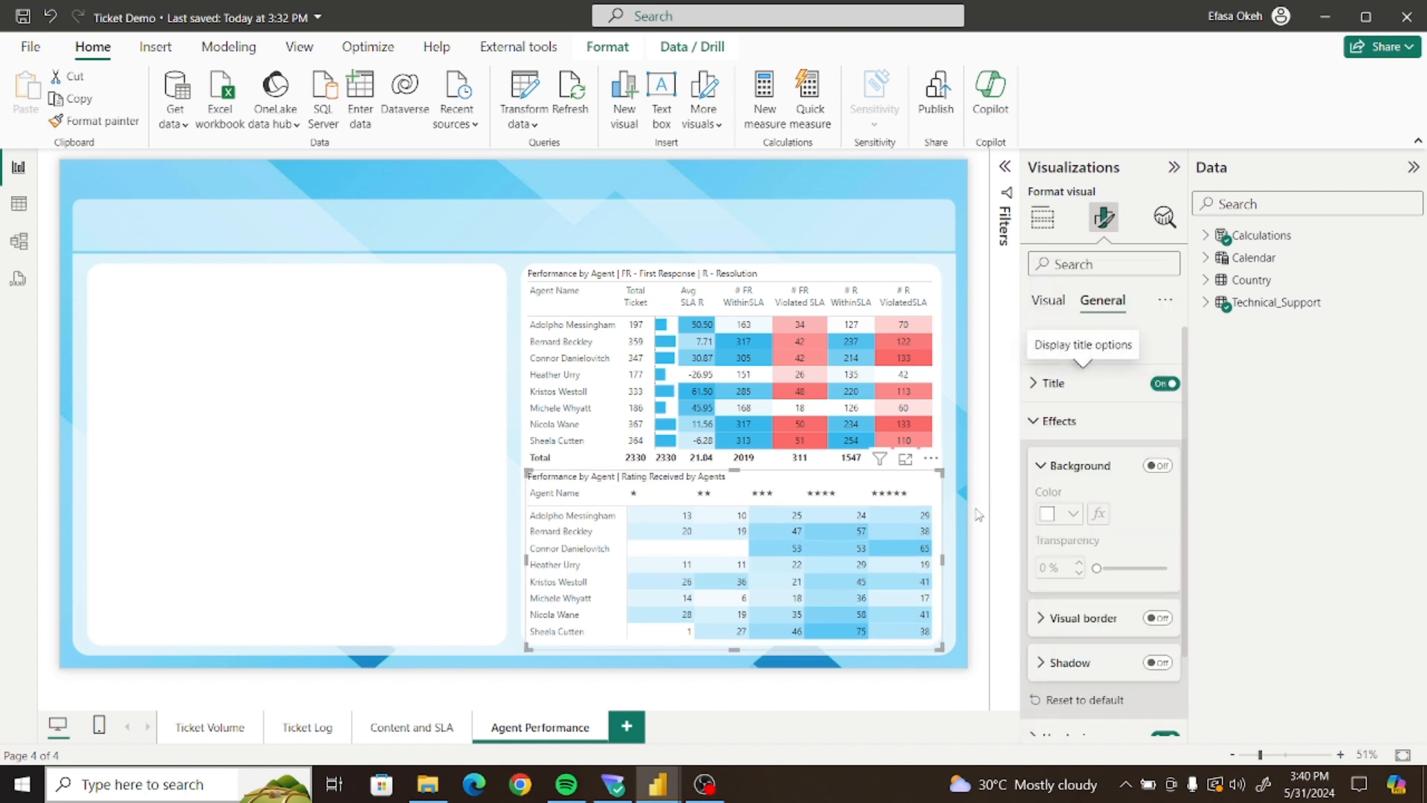
click(951, 528)
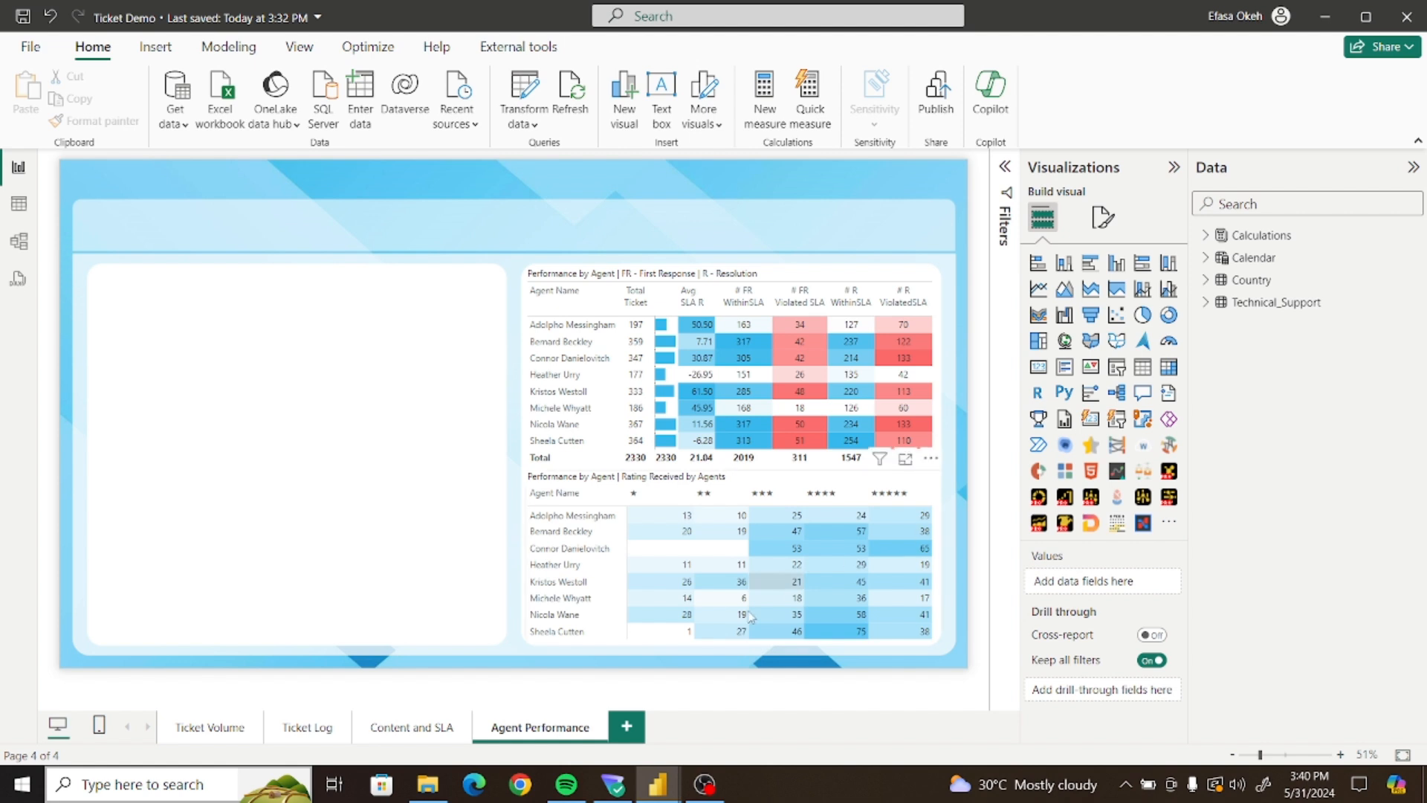
Switch to the Ticket Analysis report and examine which fields and SLA measure feed the Average Resolution Time by Different Topics bar chart
mouse_move(657, 780)
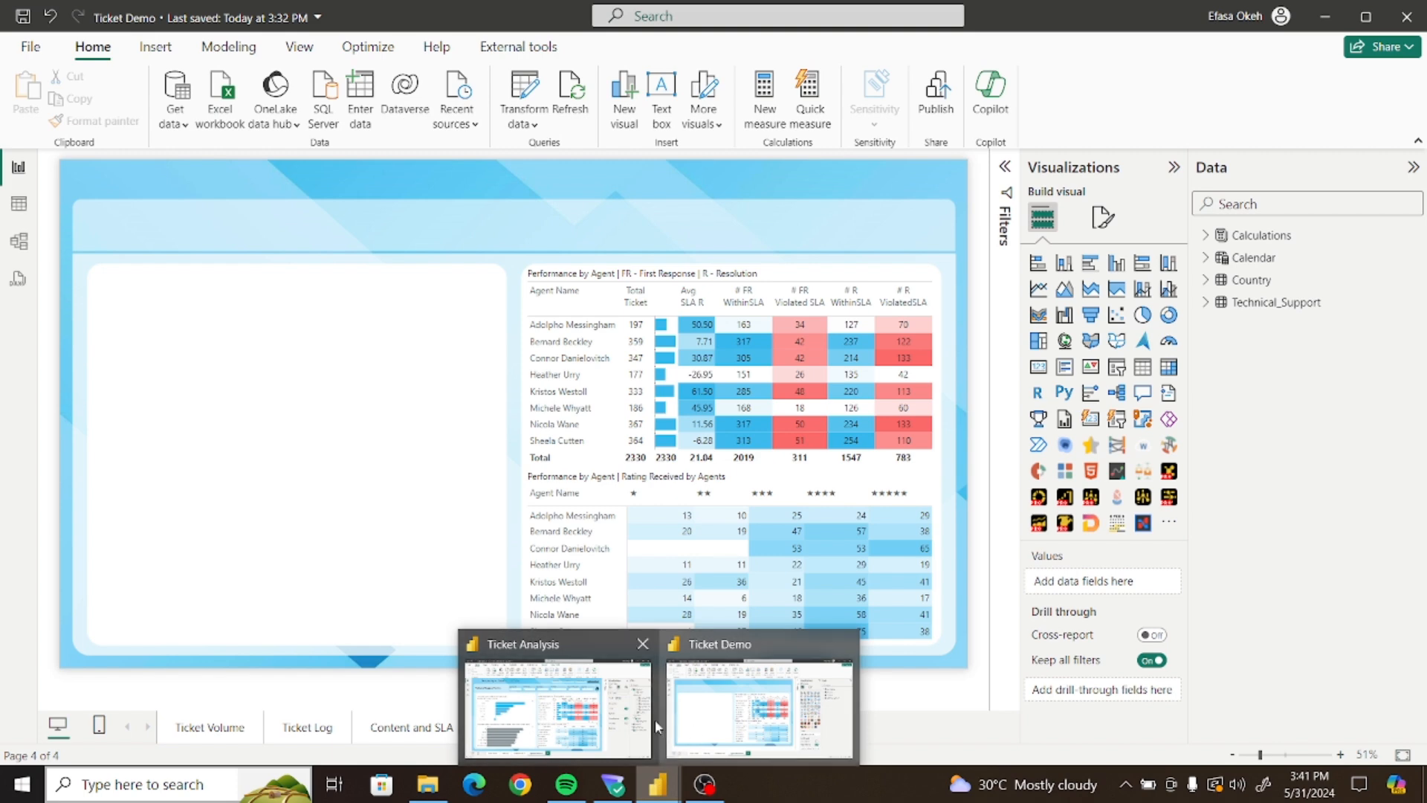
click(583, 717)
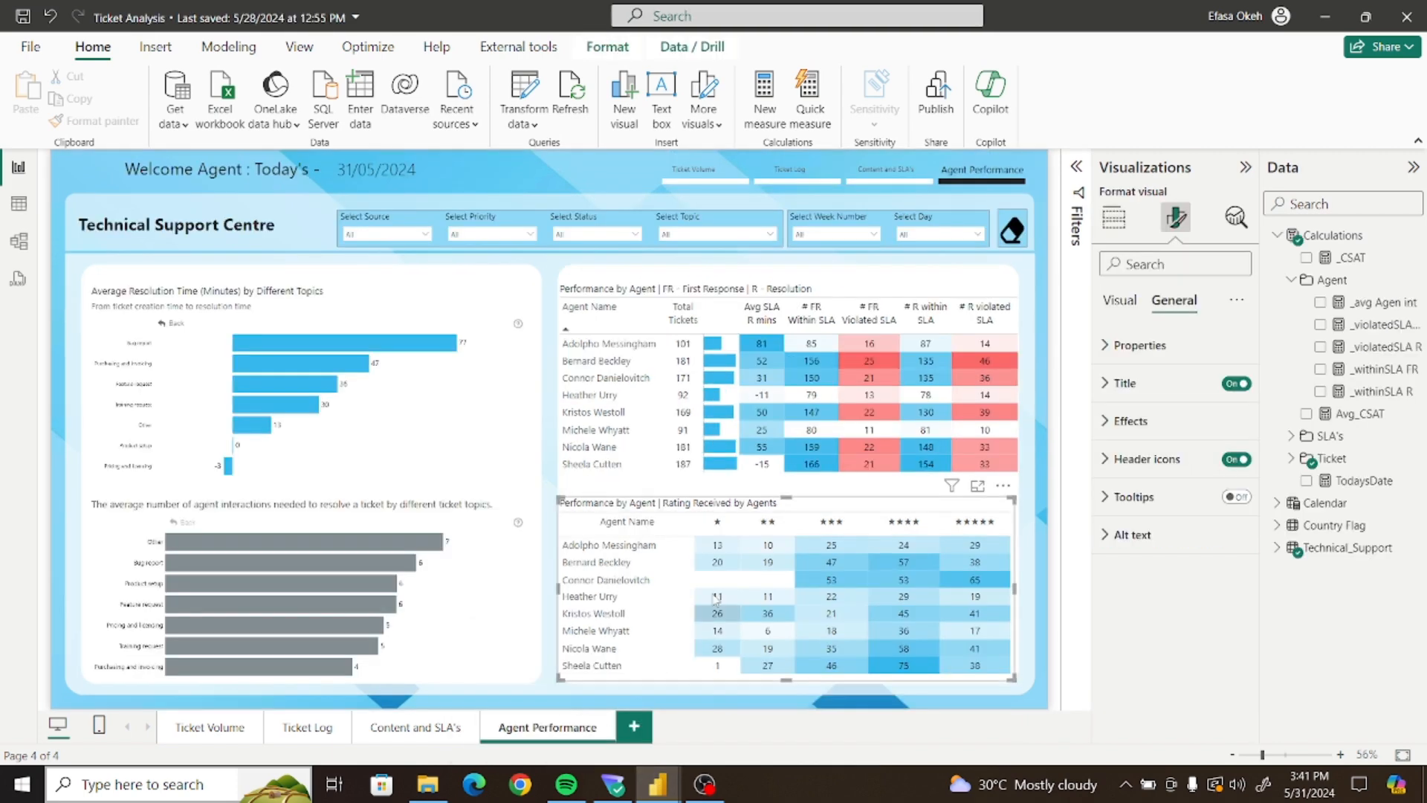
click(551, 579)
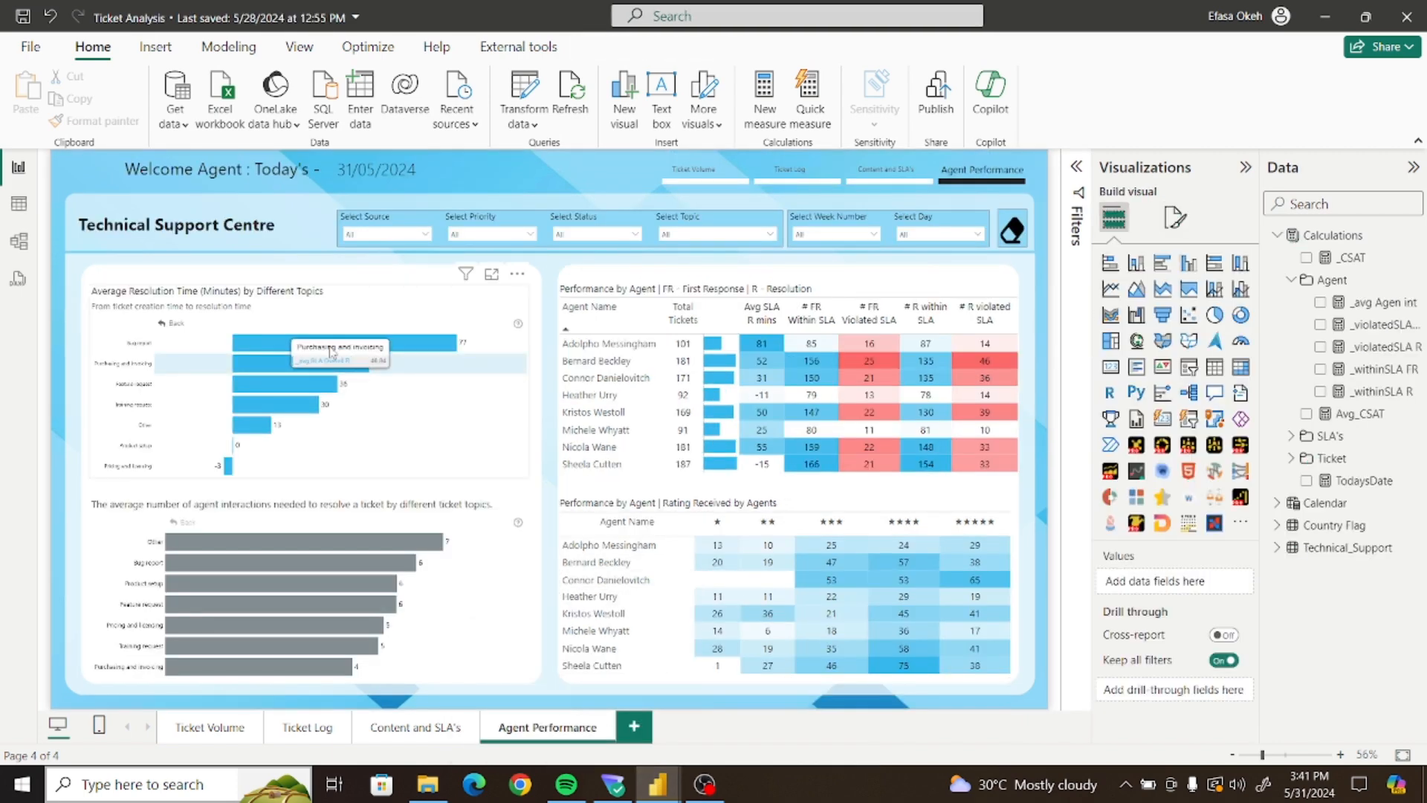
click(124, 301)
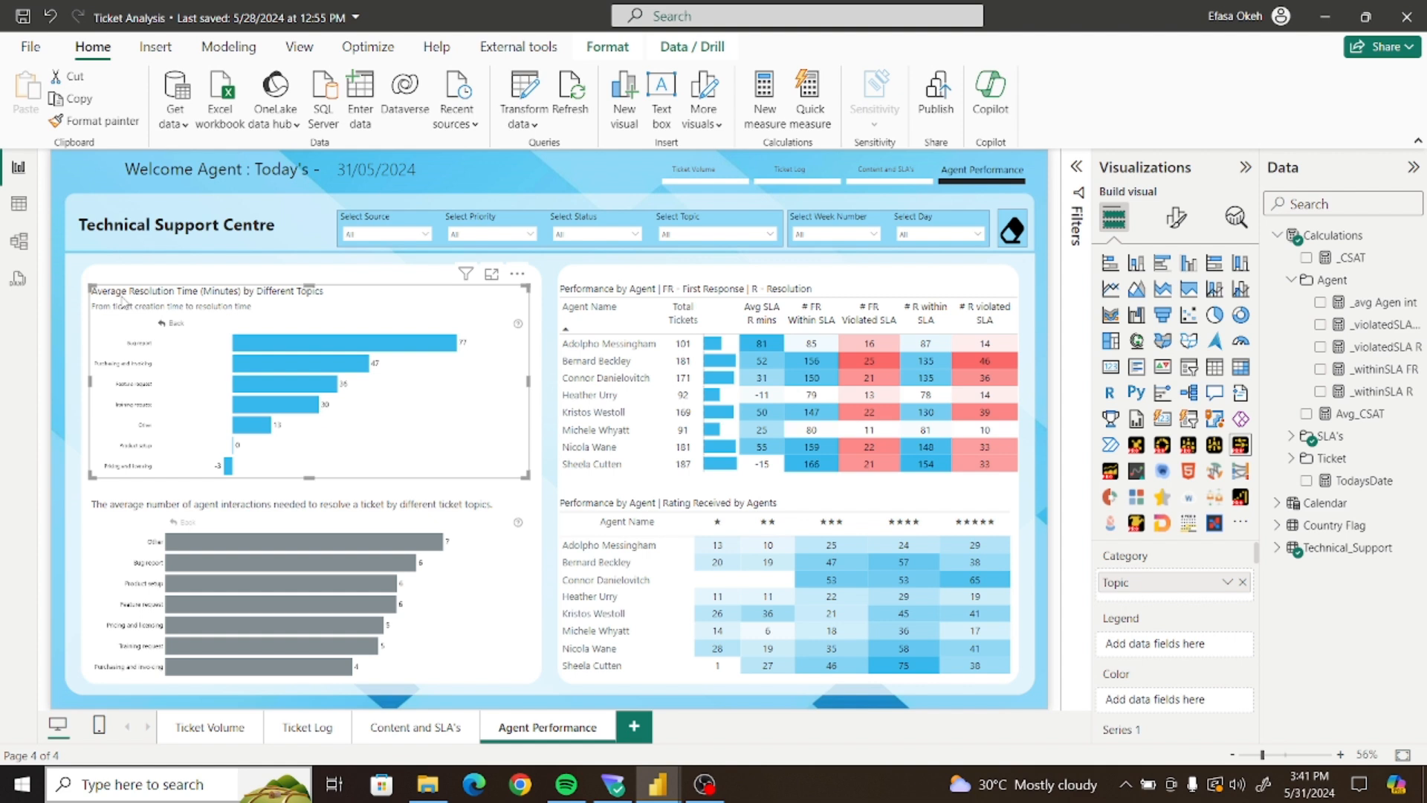
click(1292, 437)
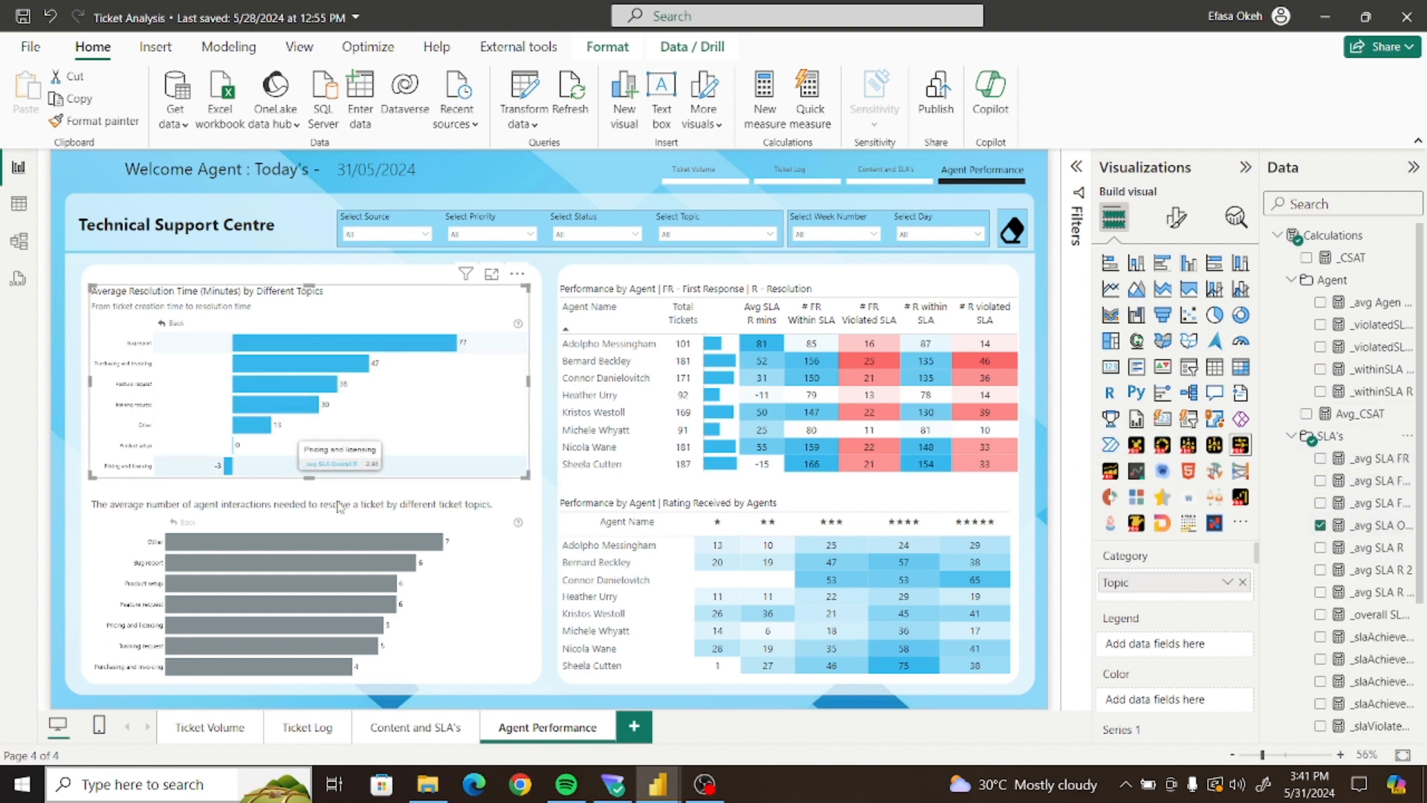
Copy the full formula of the _avg Agen int measure used in the agent interactions bar chart
click(480, 531)
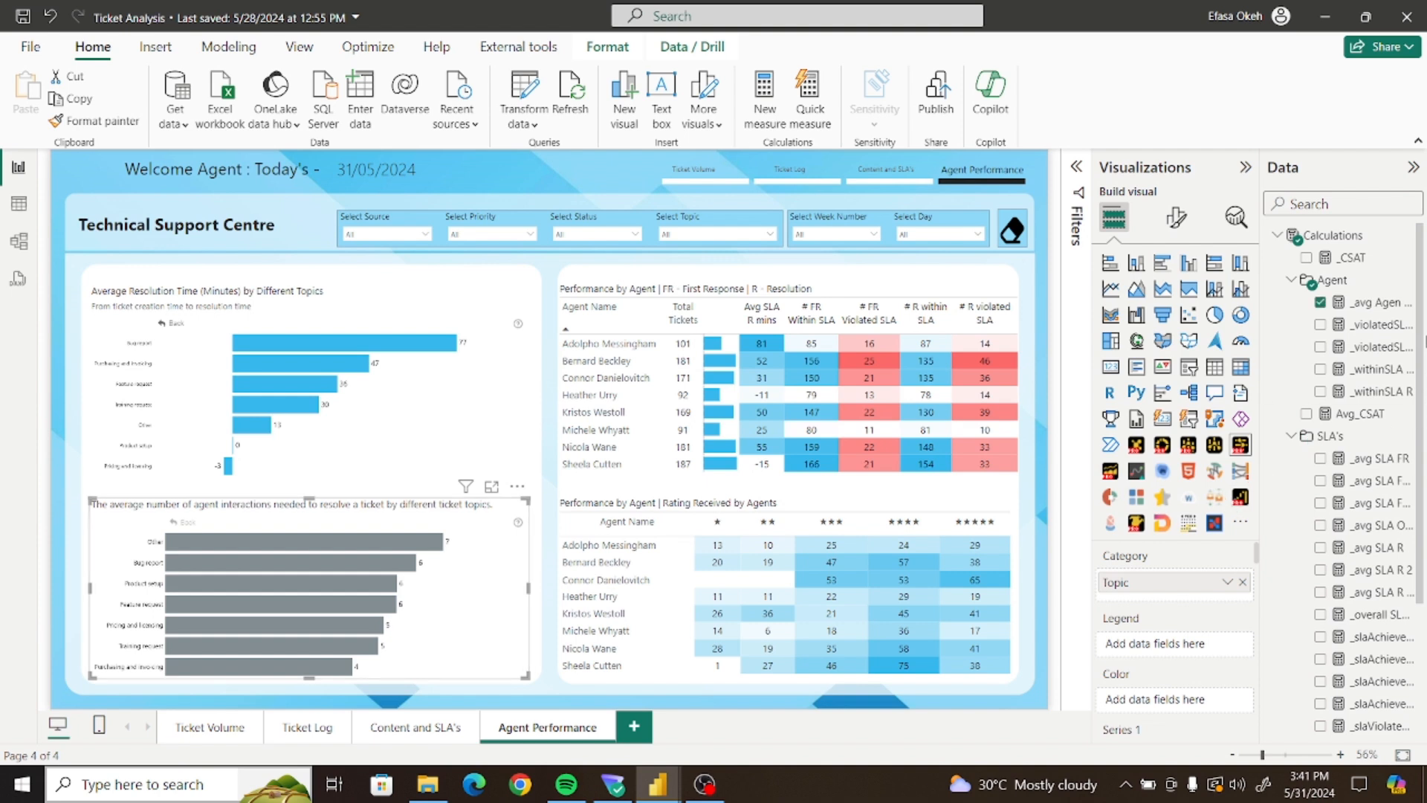
click(1378, 302)
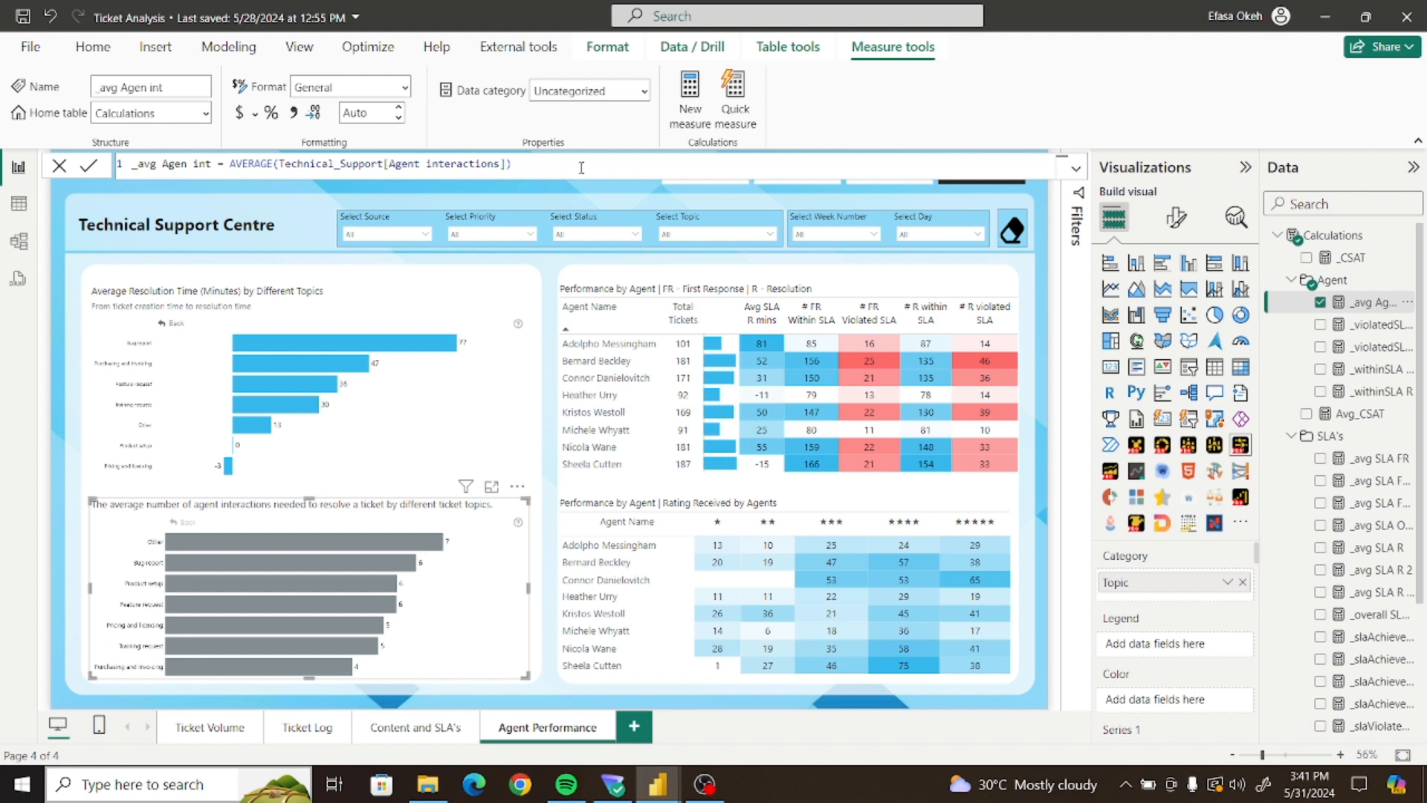
drag(535, 163, 133, 163)
key(ctrl+c)
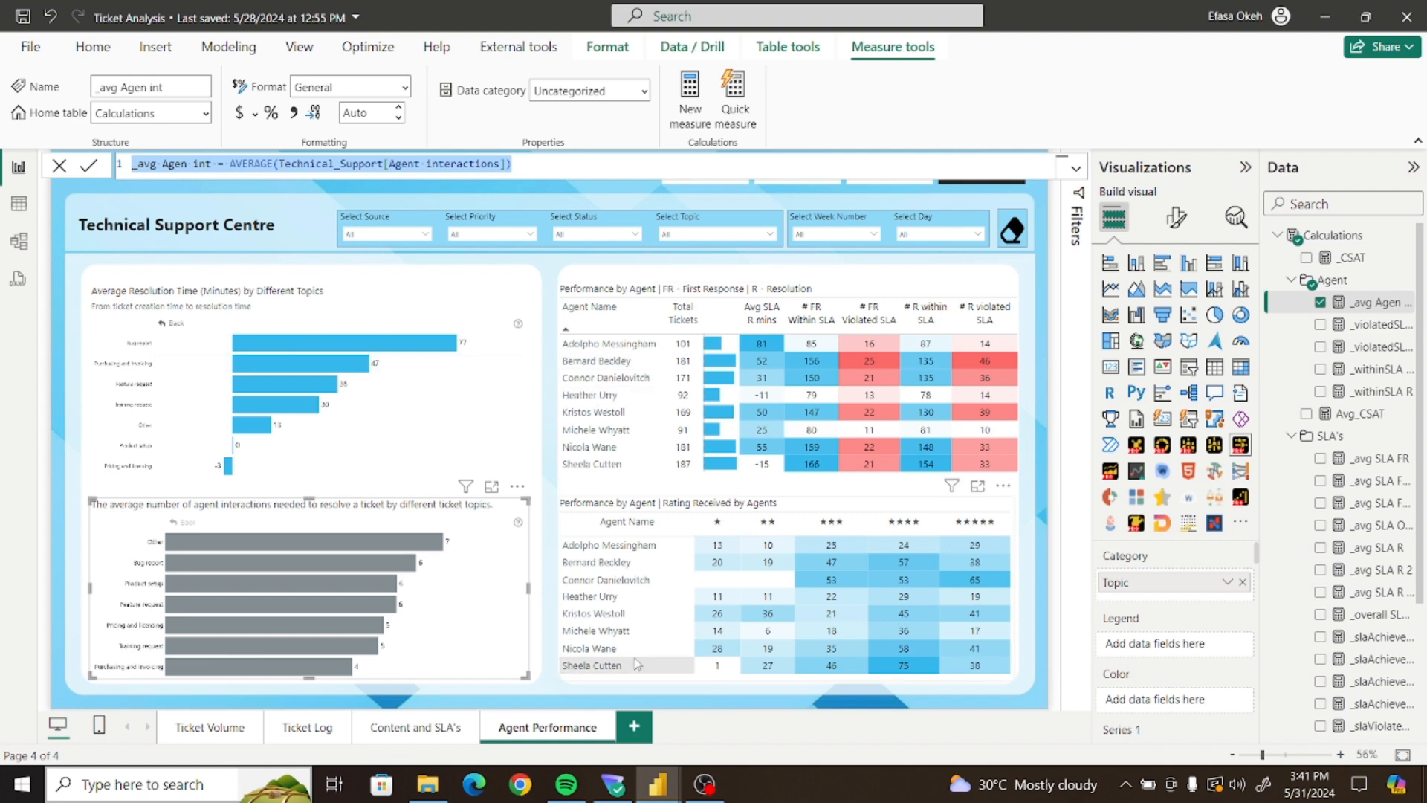
In the Ticket Demo report, create the Calculations measure _Avg Agent int = AVERAGE(Technical_Support[Agent interactions]) from the copied formula
mouse_move(658, 791)
click(751, 702)
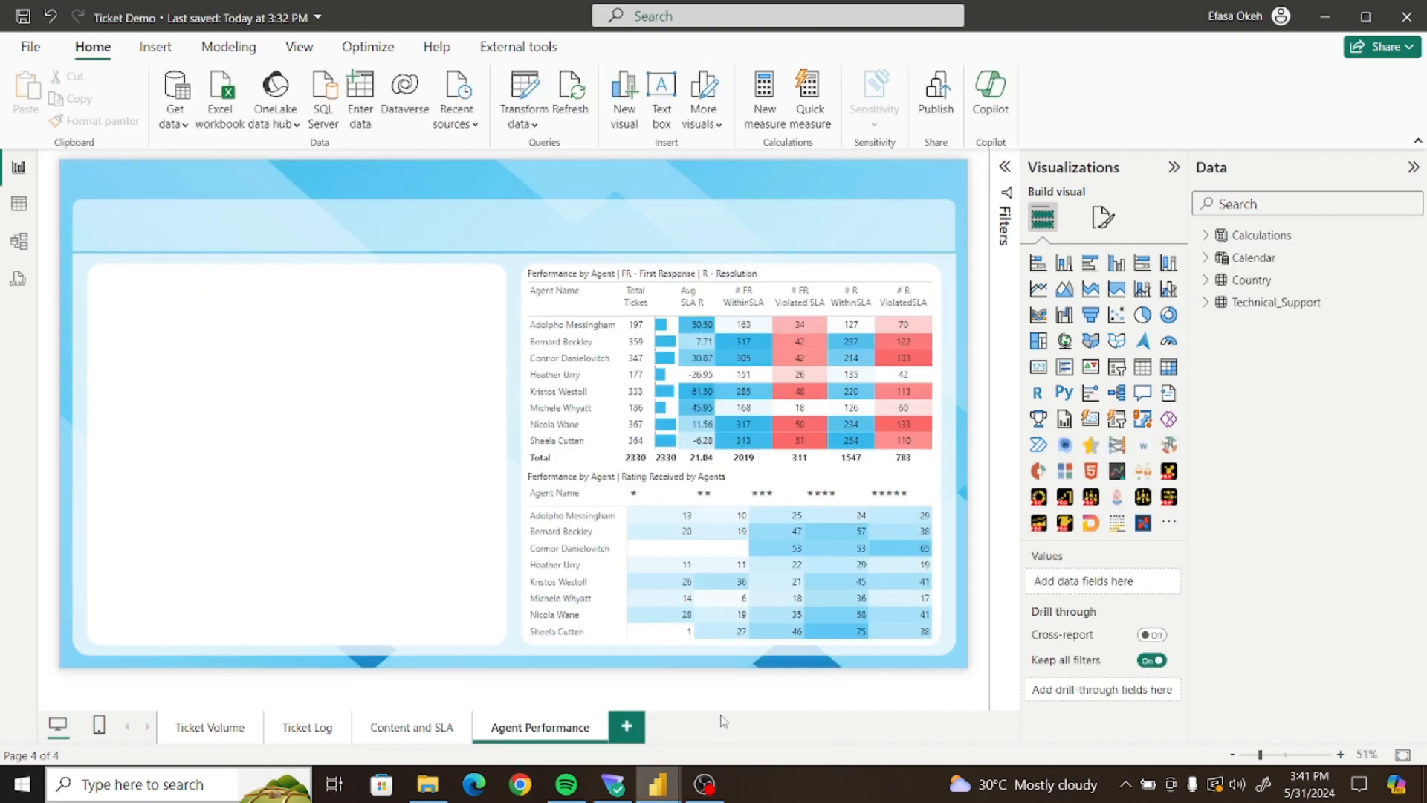
click(1270, 236)
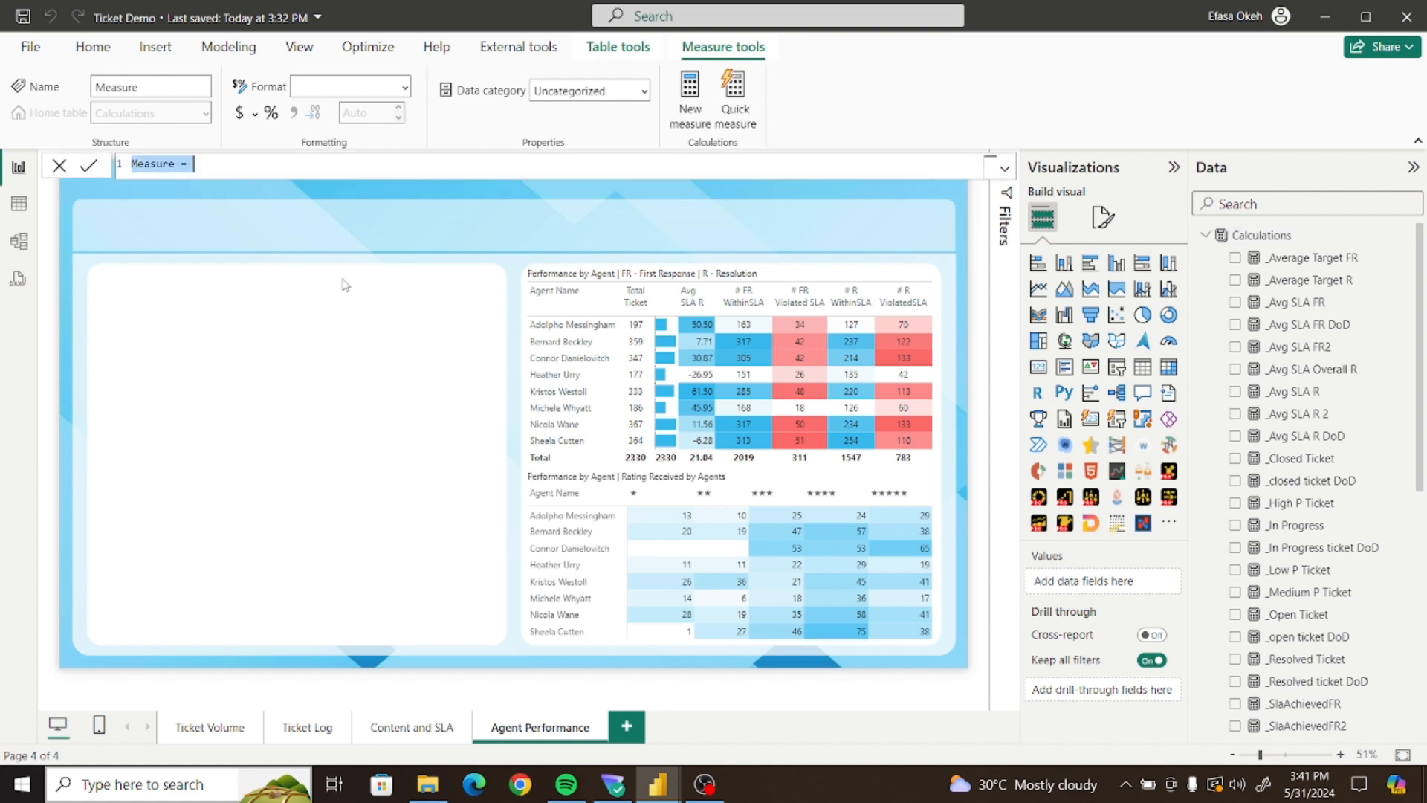
key(ctrl+v)
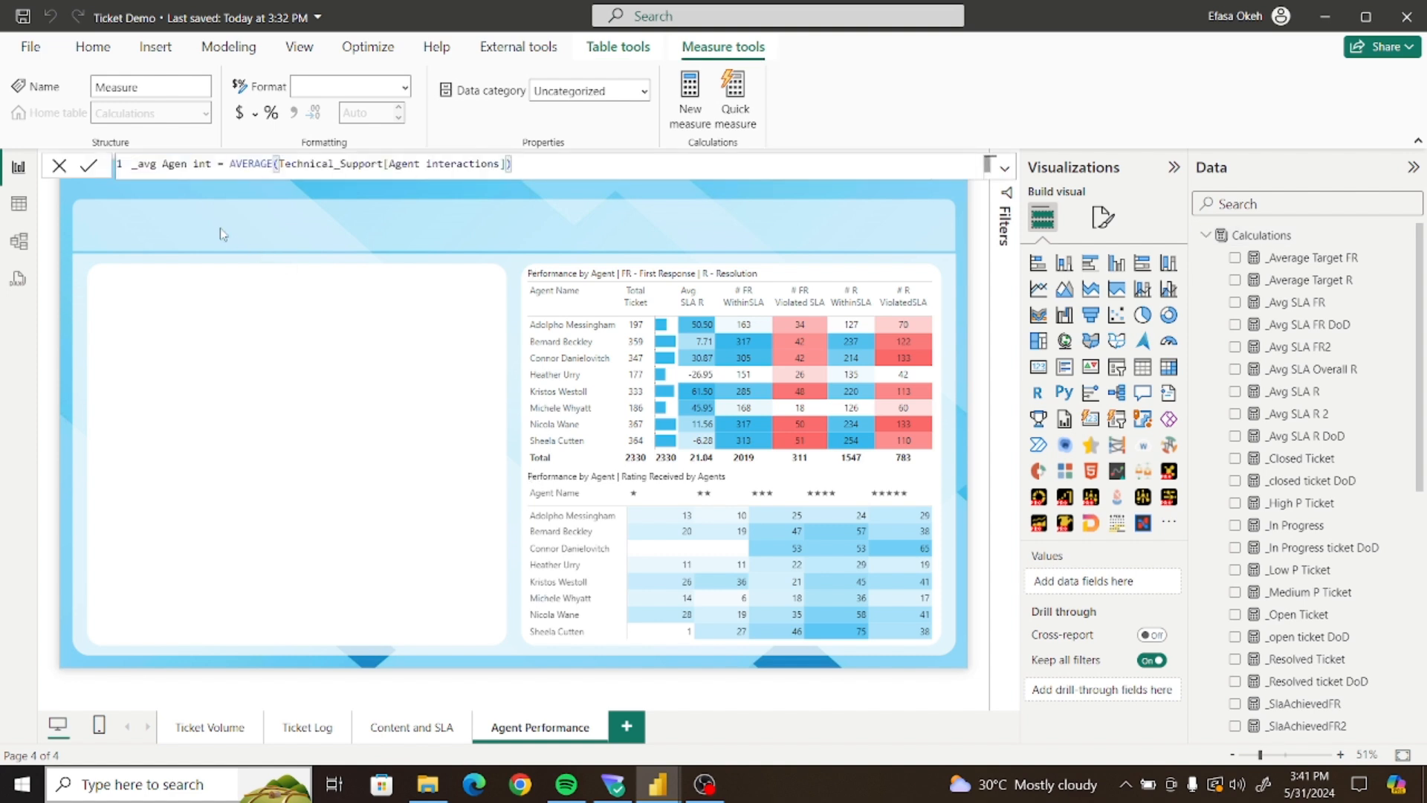
click(143, 165)
key(BackSpace)
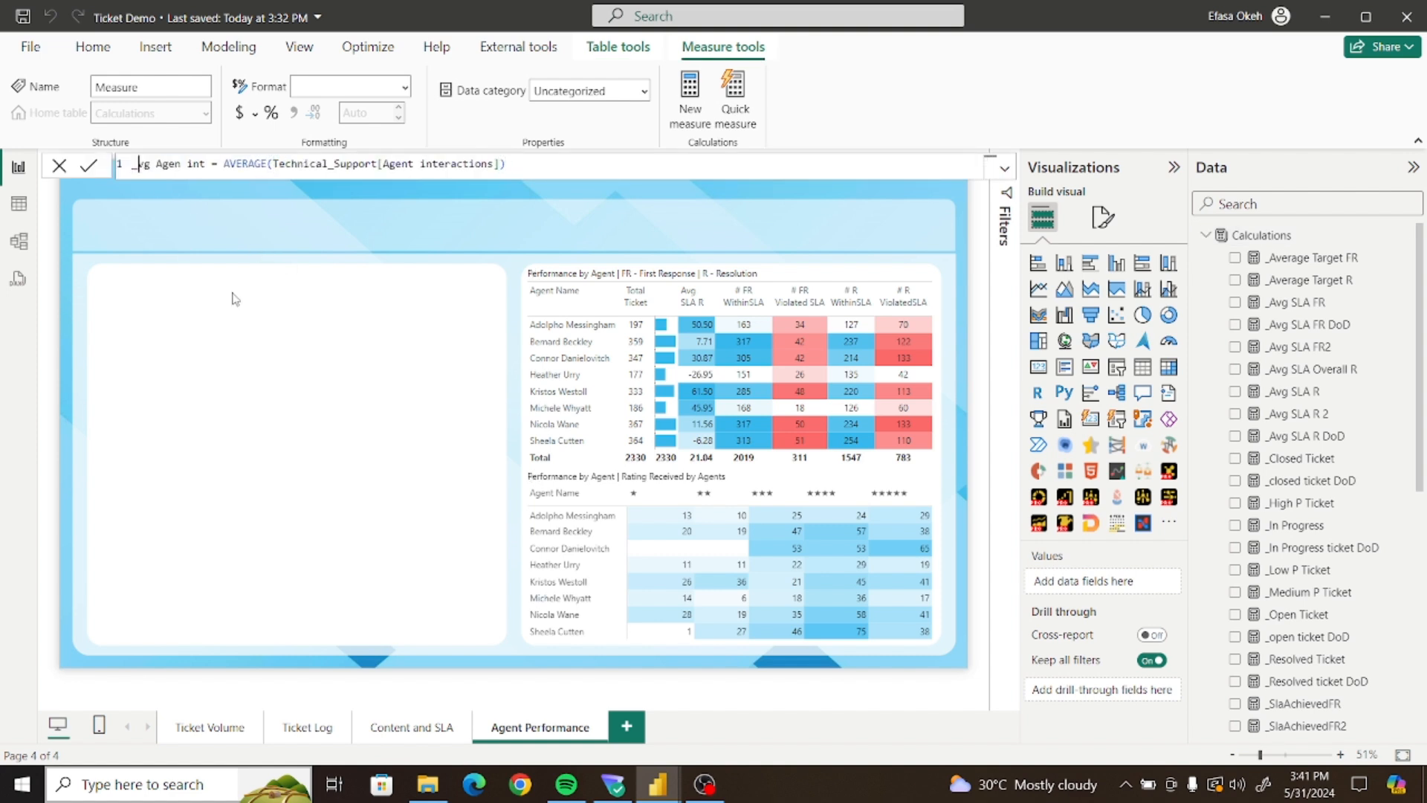
text(Agen)
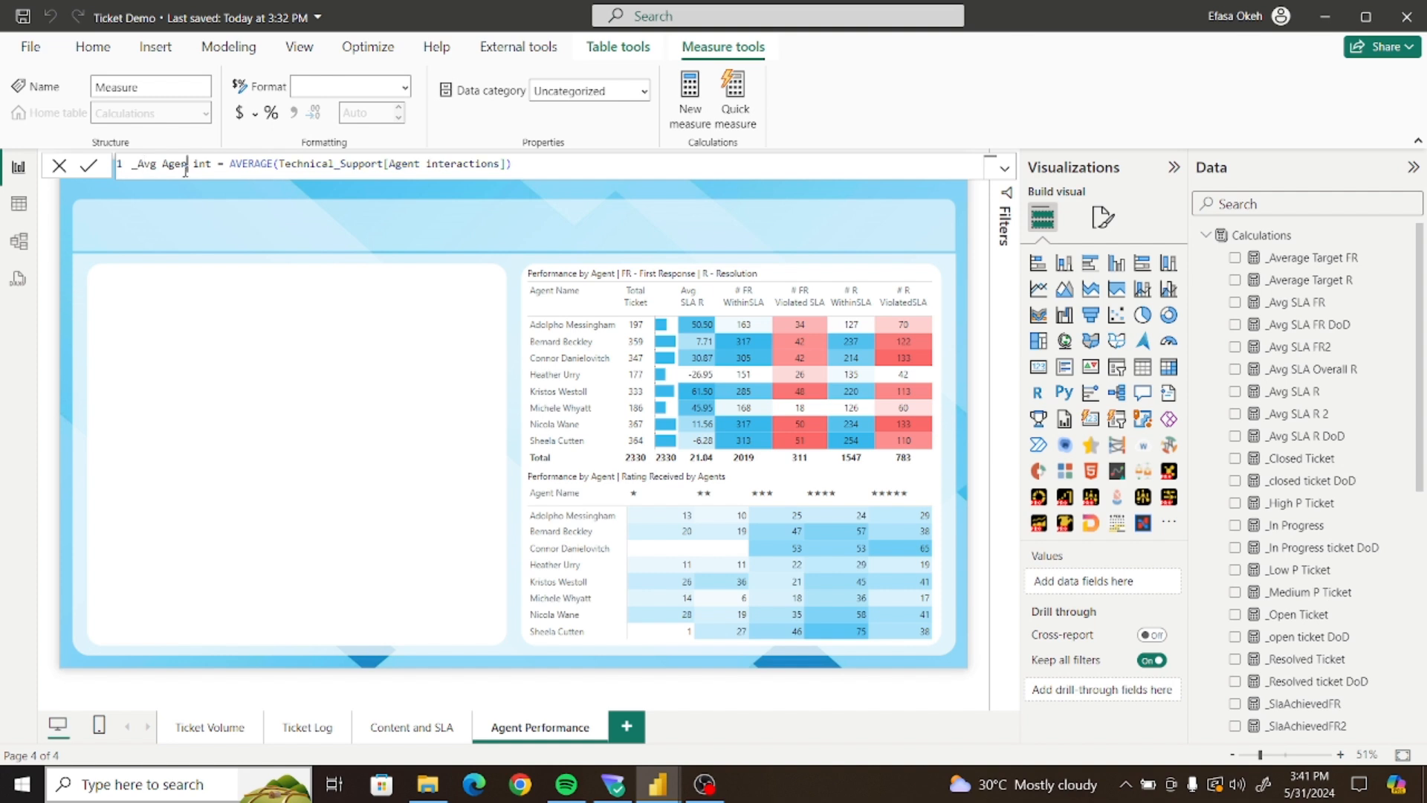
text(t)
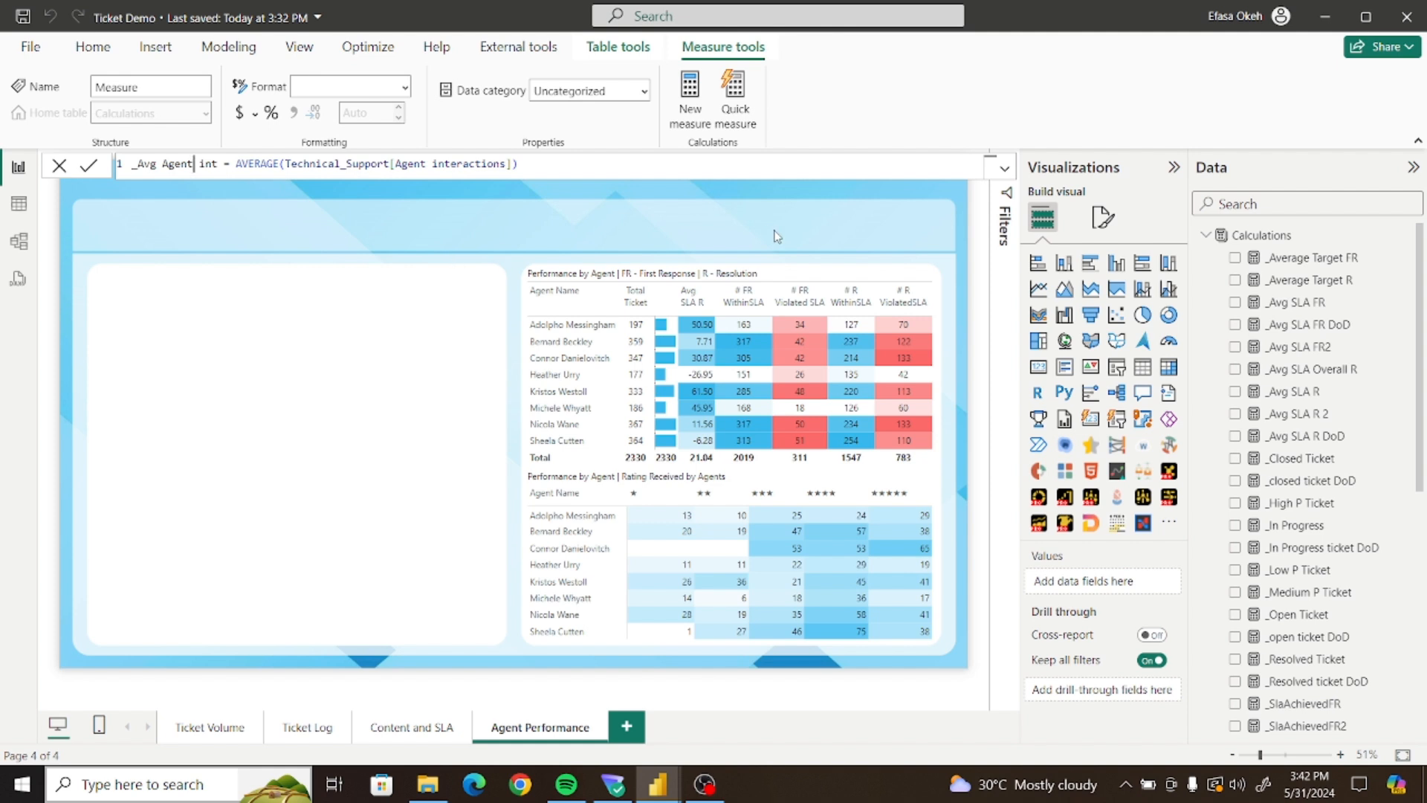
click(88, 167)
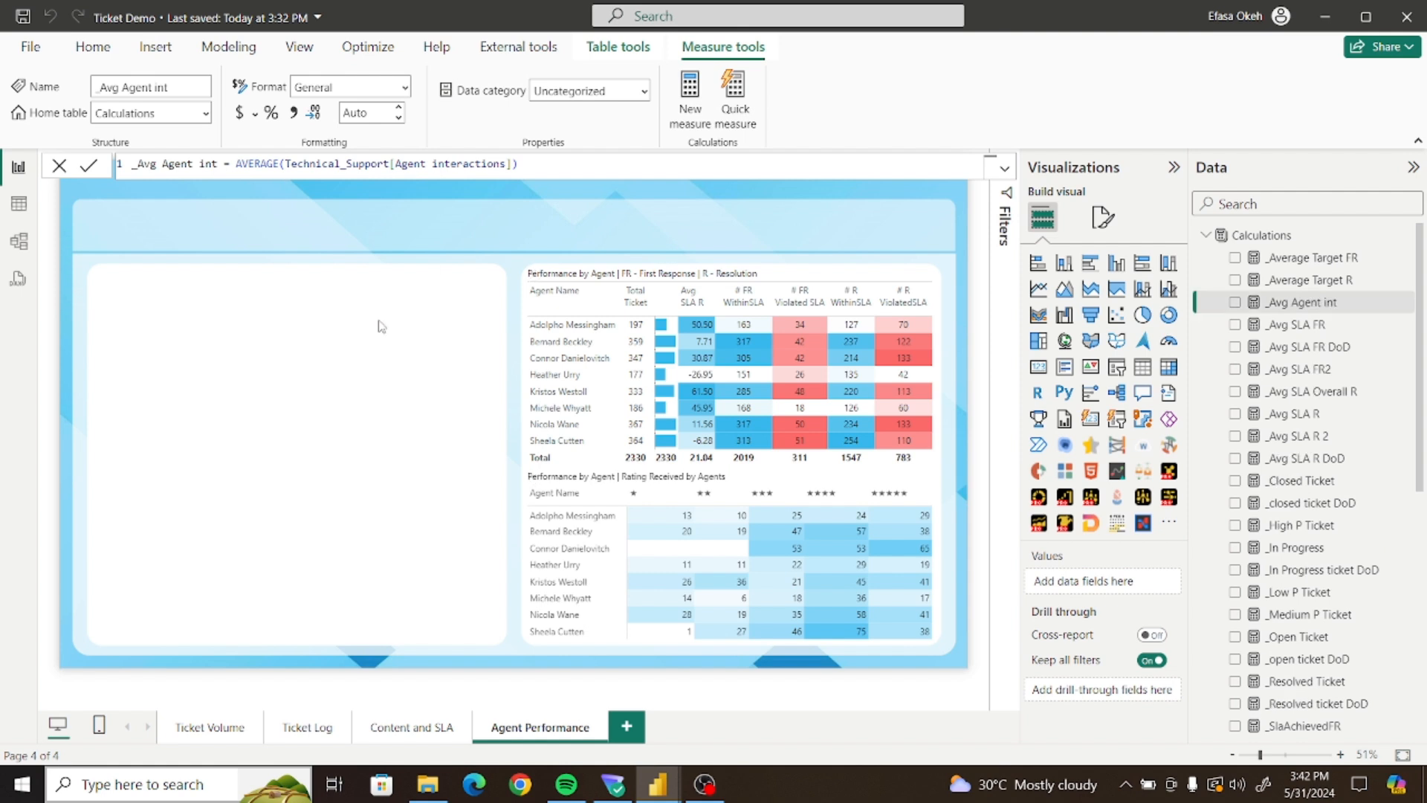
Insert a stacked bar chart and size it to fill the upper half of the page's empty white panel
click(510, 244)
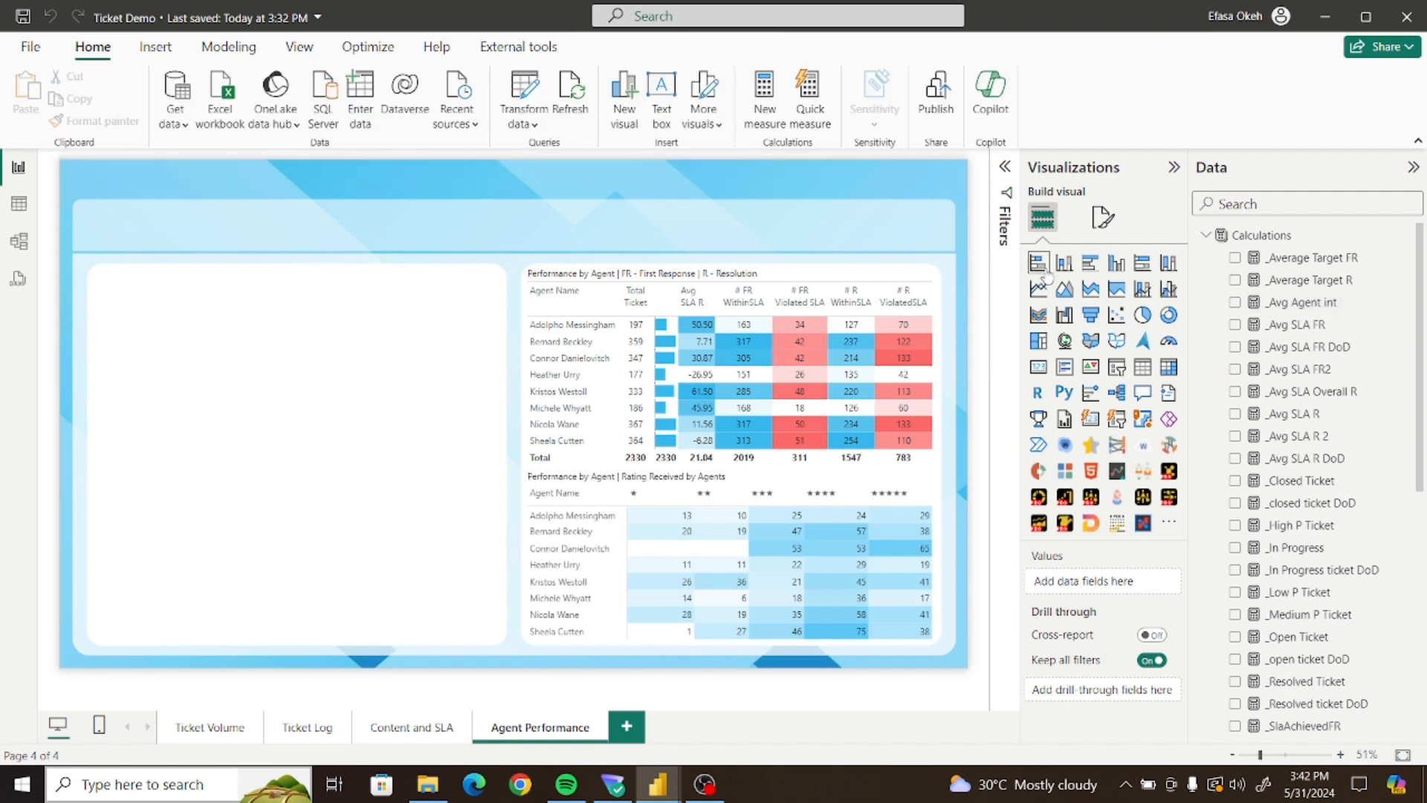
click(1039, 273)
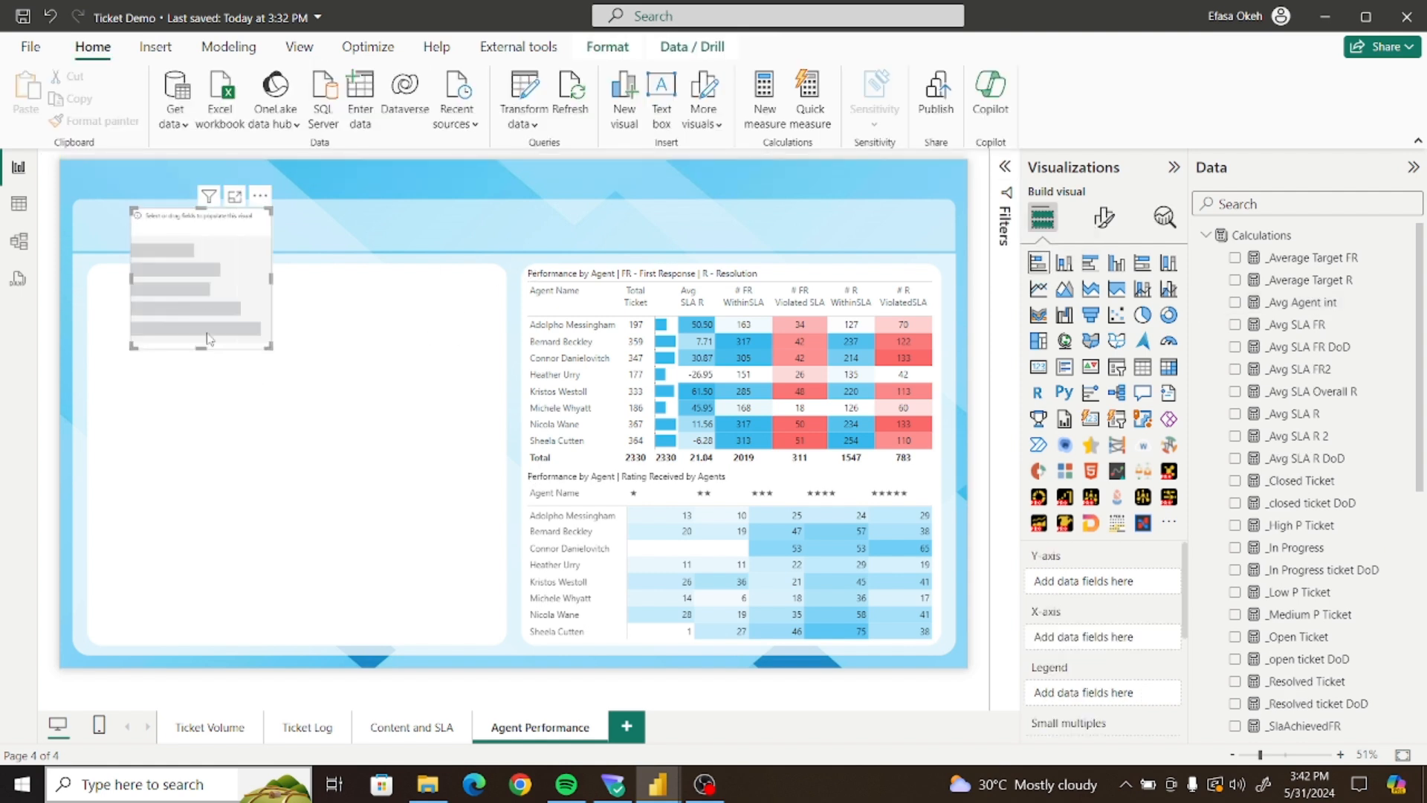
drag(208, 294, 488, 440)
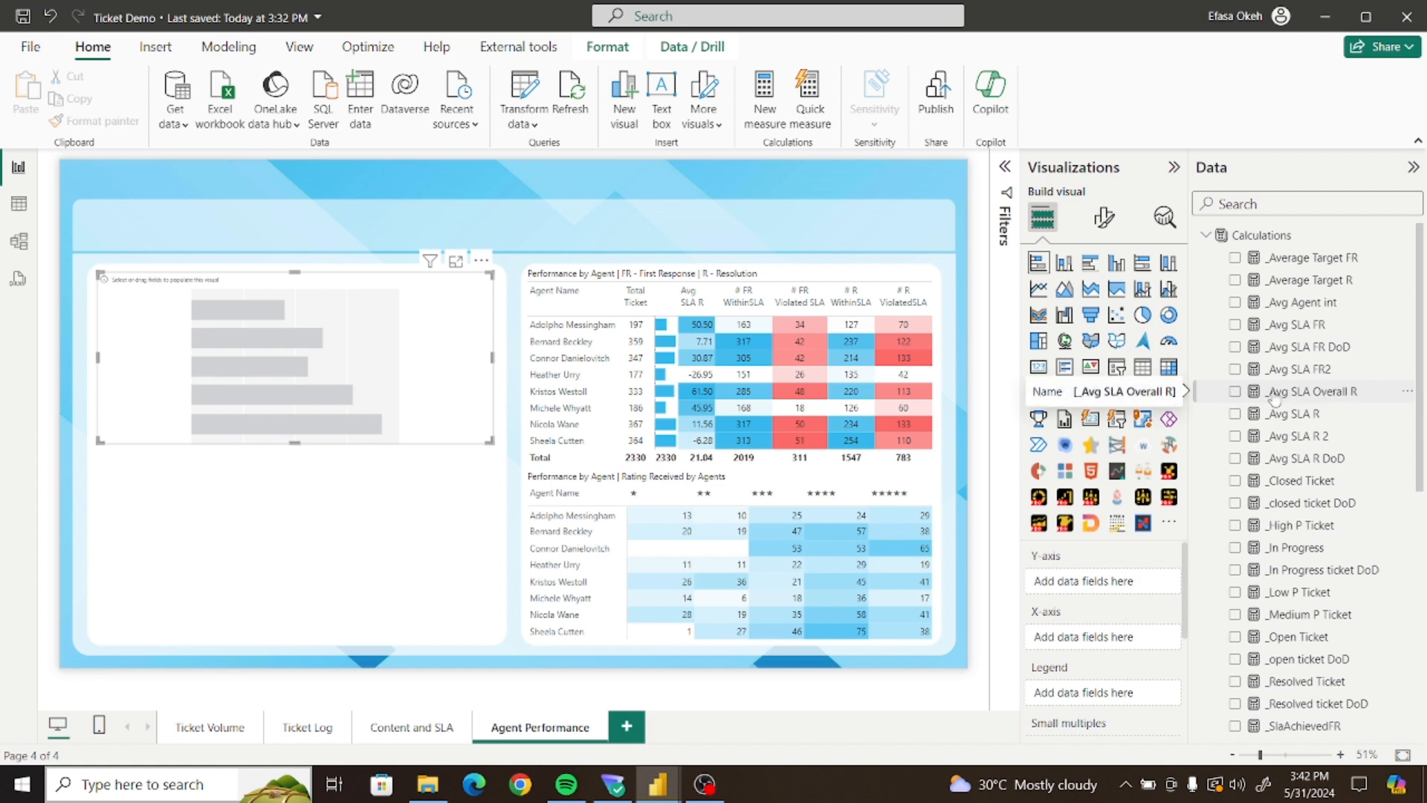
Plot _Avg SLA Overall R by Topic from Technical_Support in the new bar chart and enlarge the chart slightly
click(1236, 392)
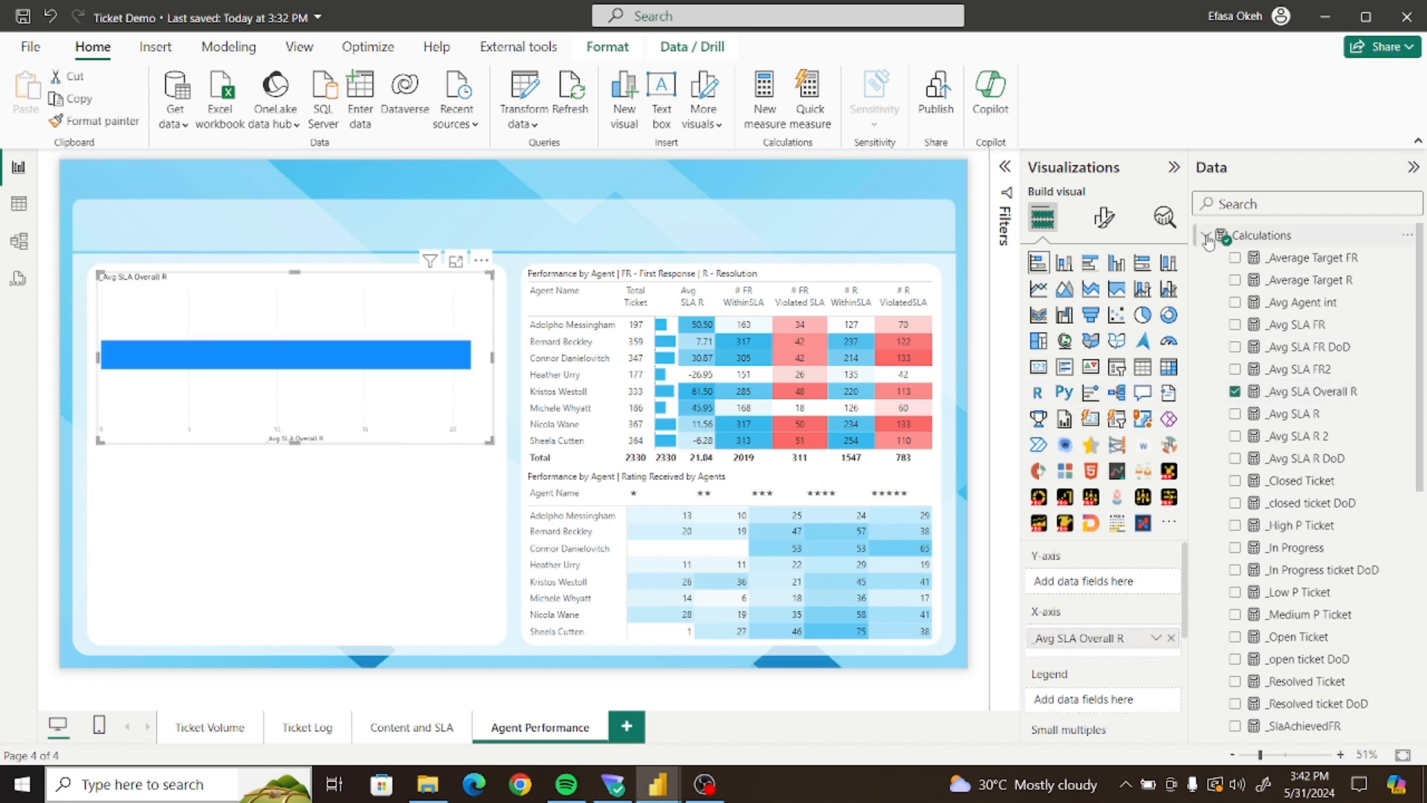
click(1205, 235)
click(1207, 303)
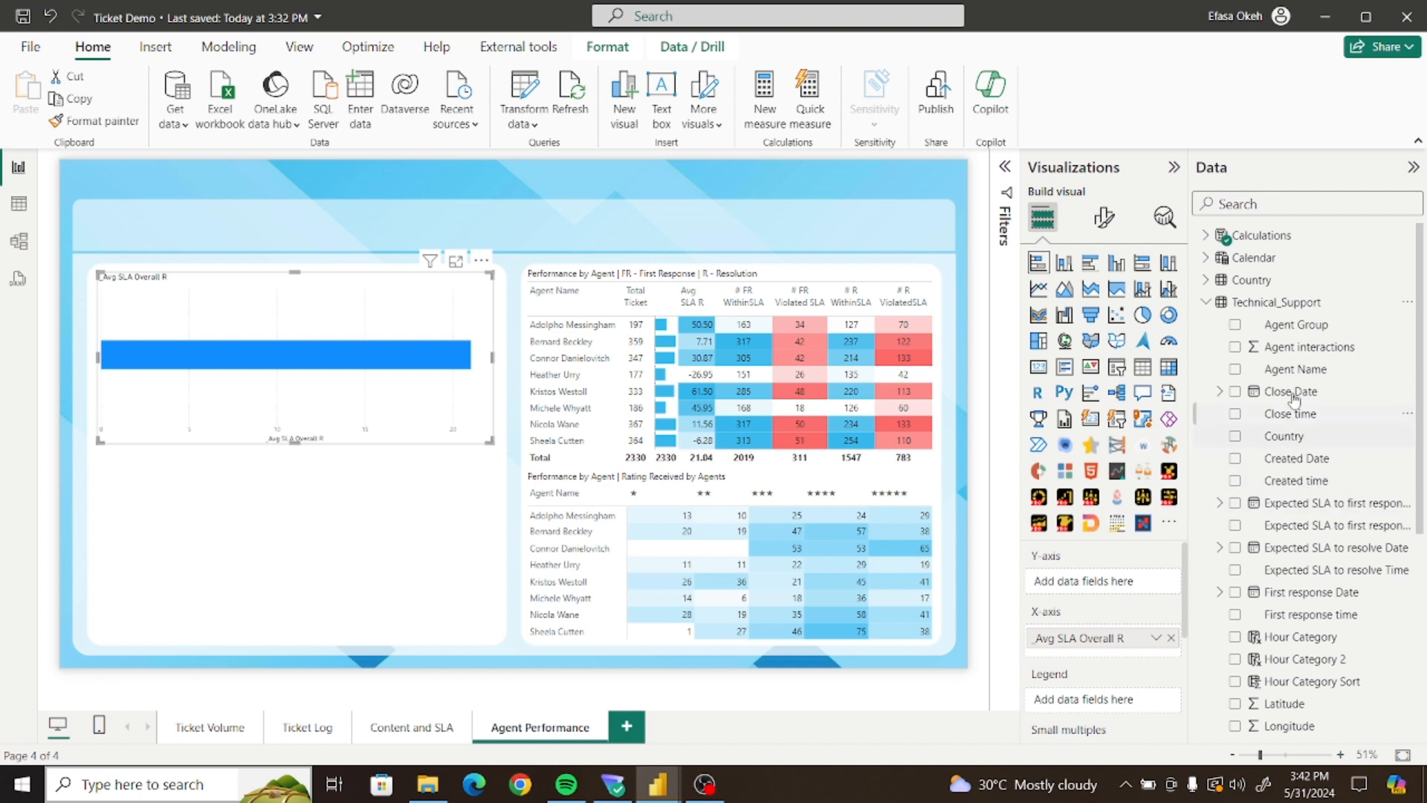
scroll(1422, 397, down, 5)
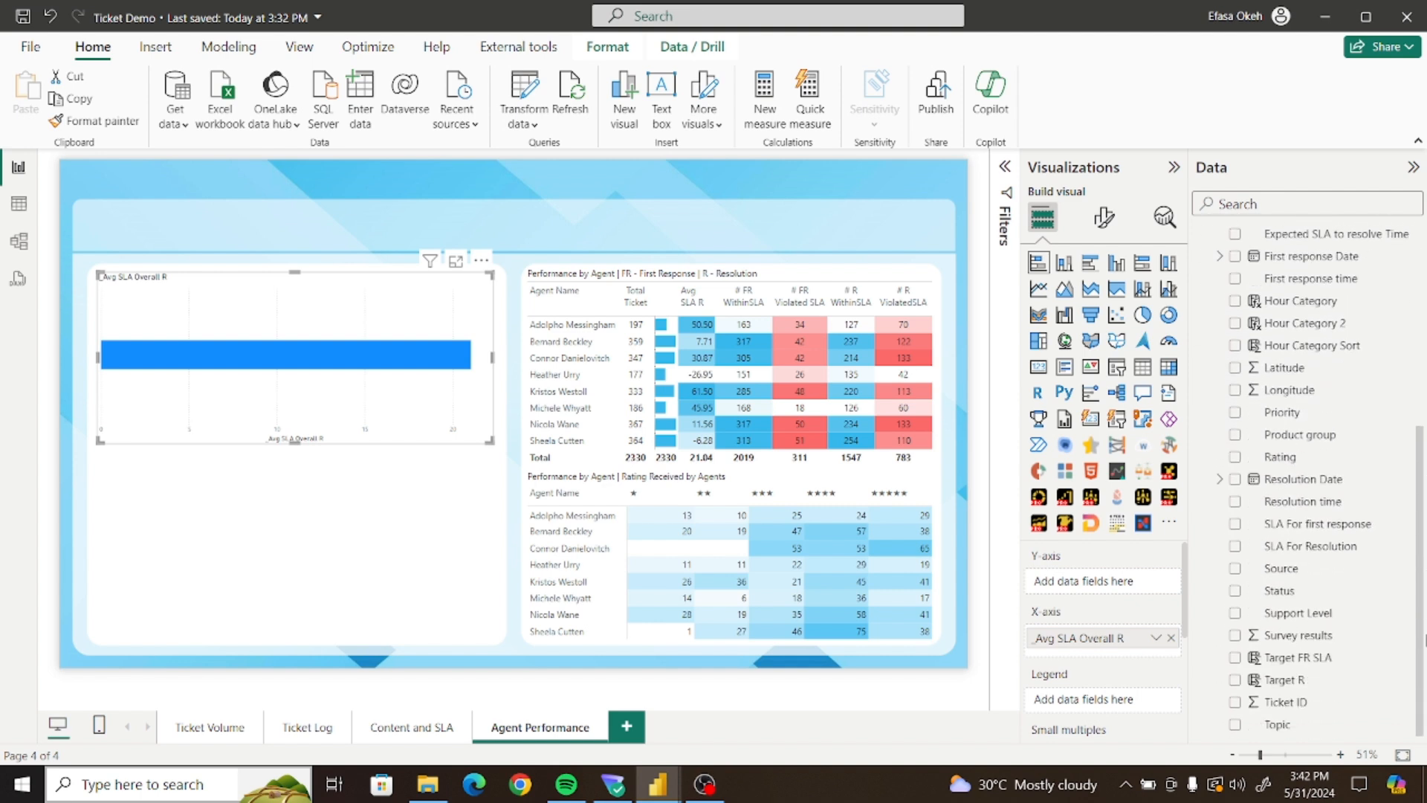
click(1235, 725)
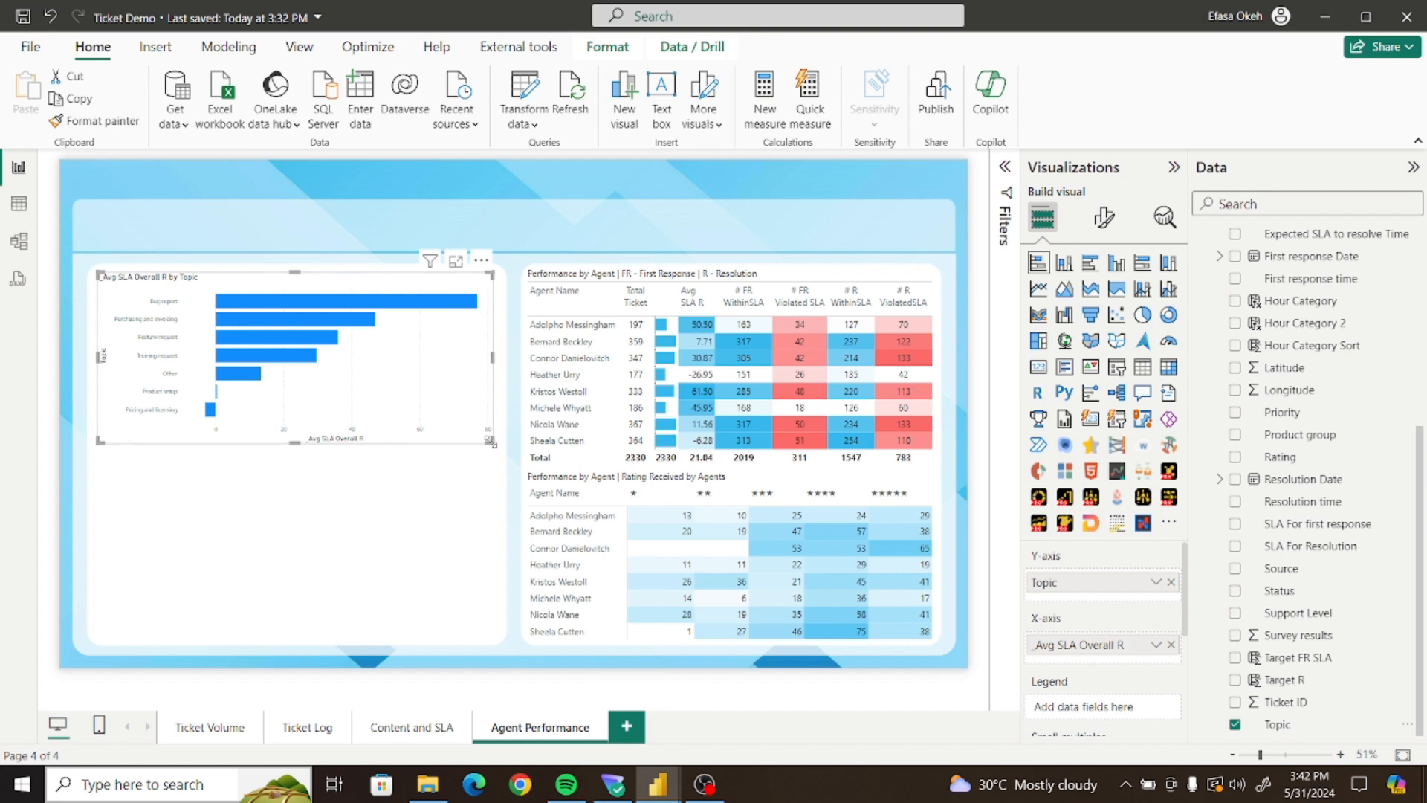
drag(495, 456, 478, 436)
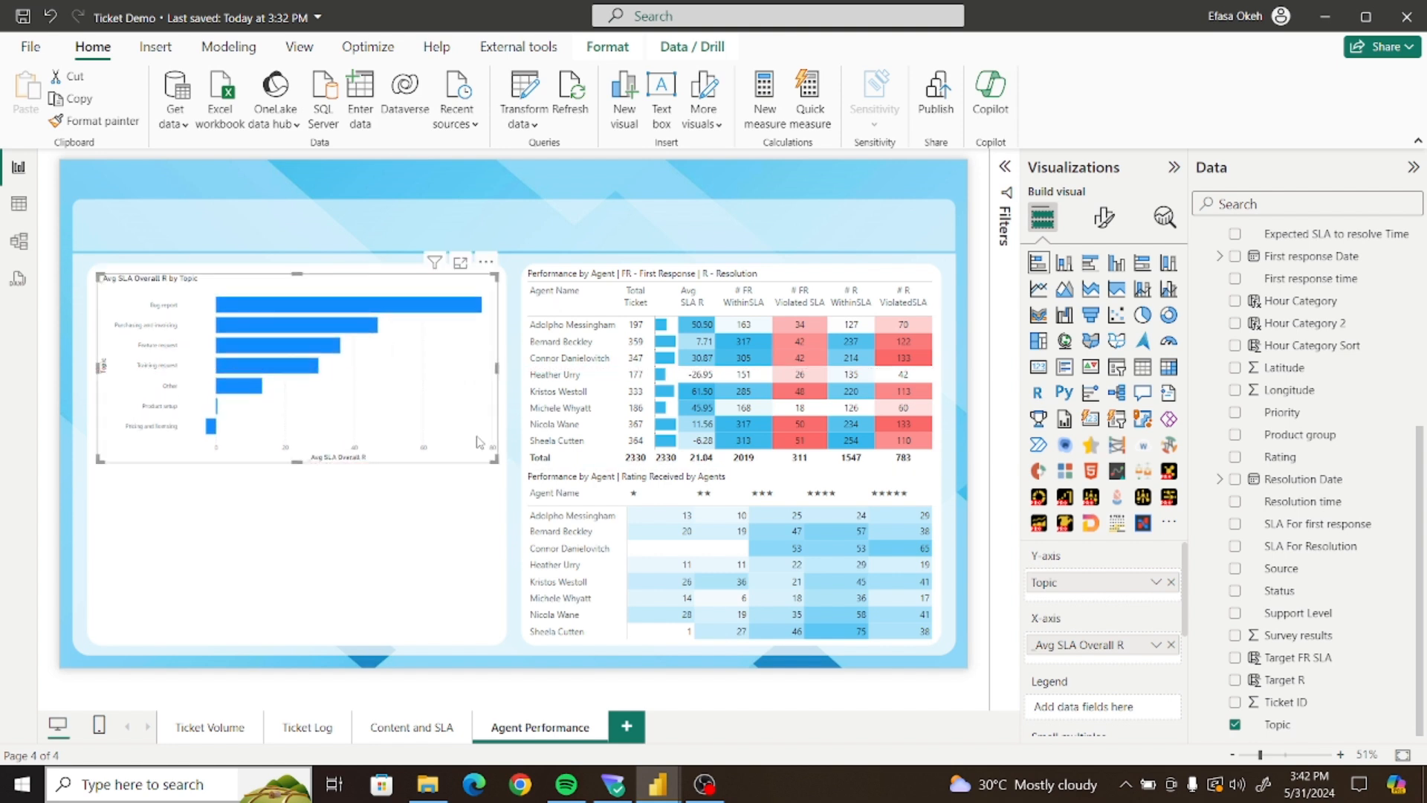
Turn off the Y-axis title and the X-axis values and title on the topic bar chart
click(1099, 232)
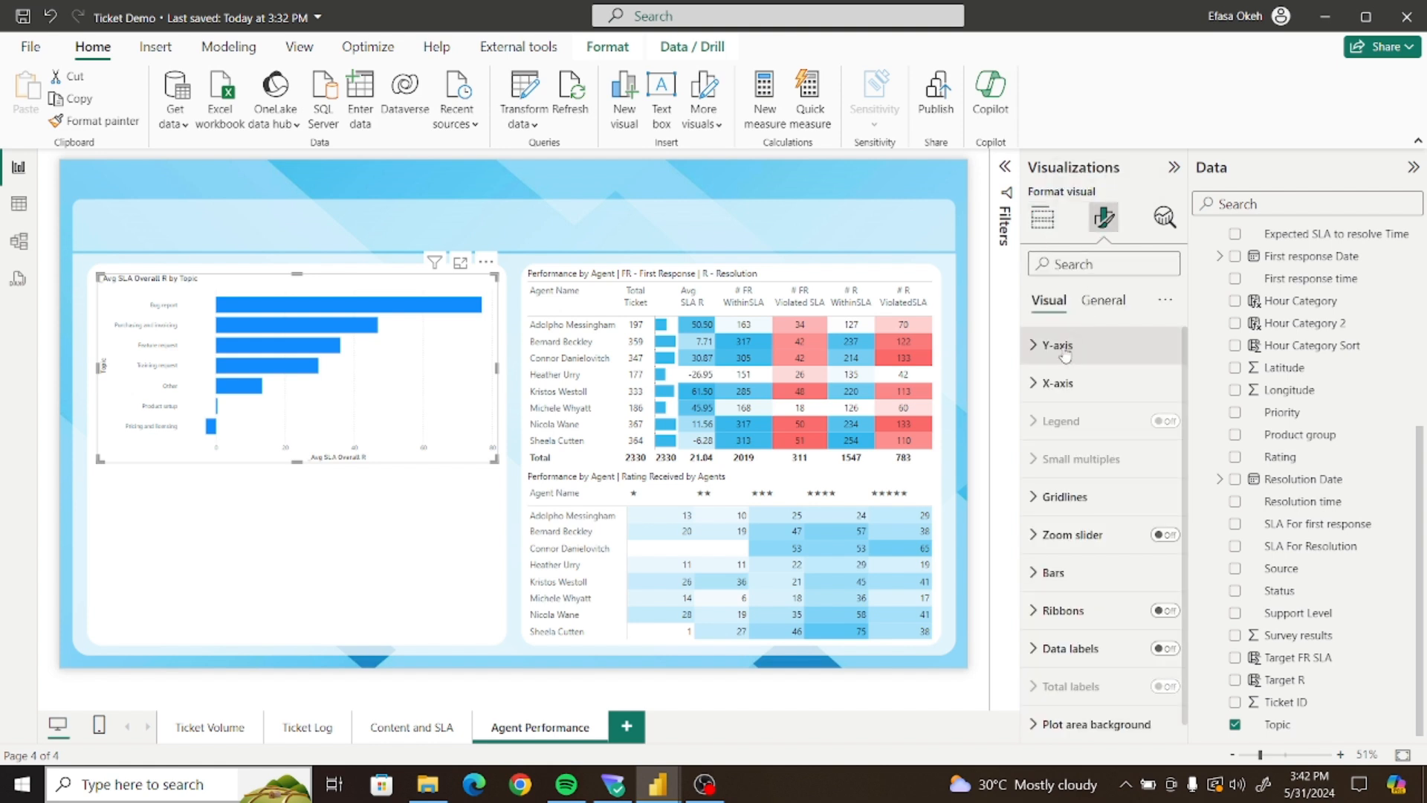
click(1063, 354)
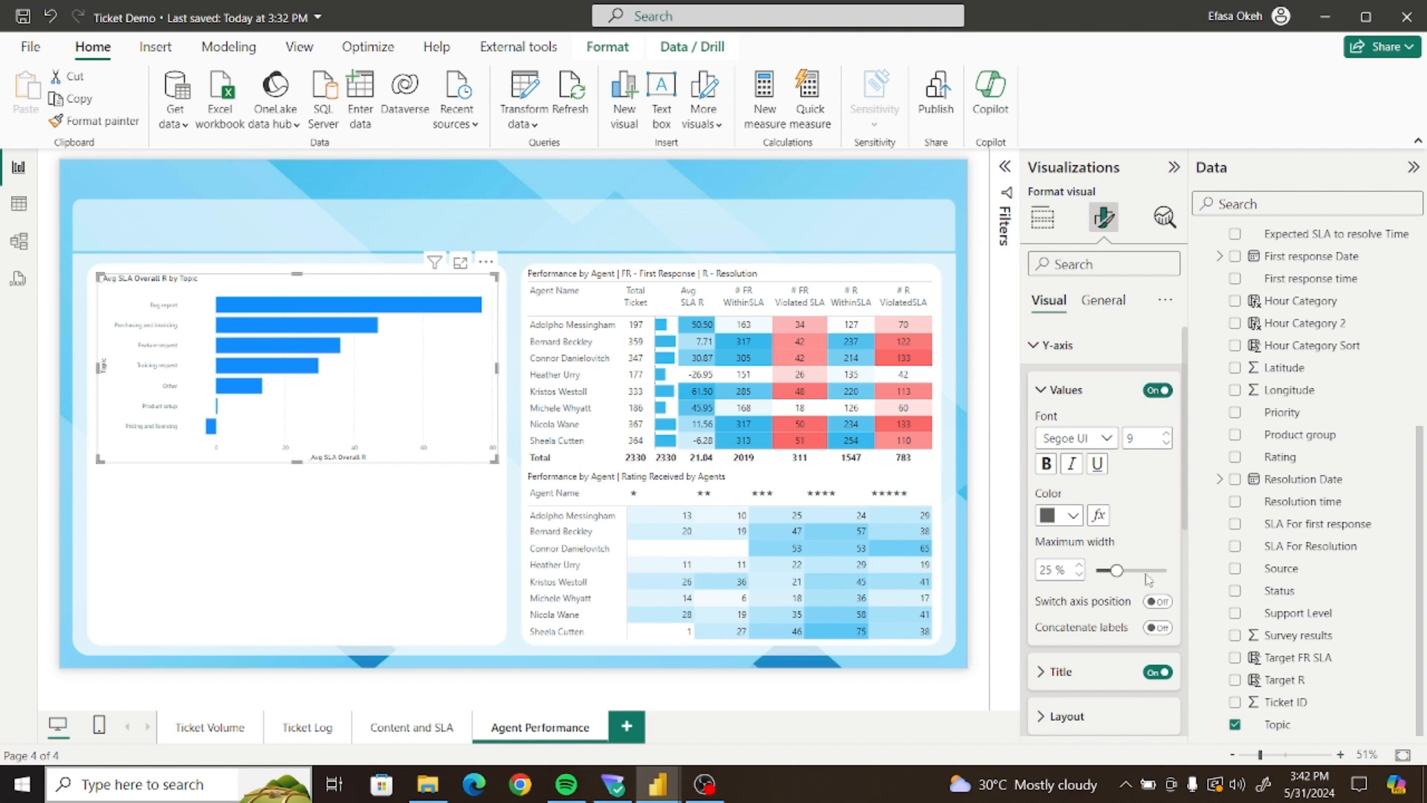
click(1154, 672)
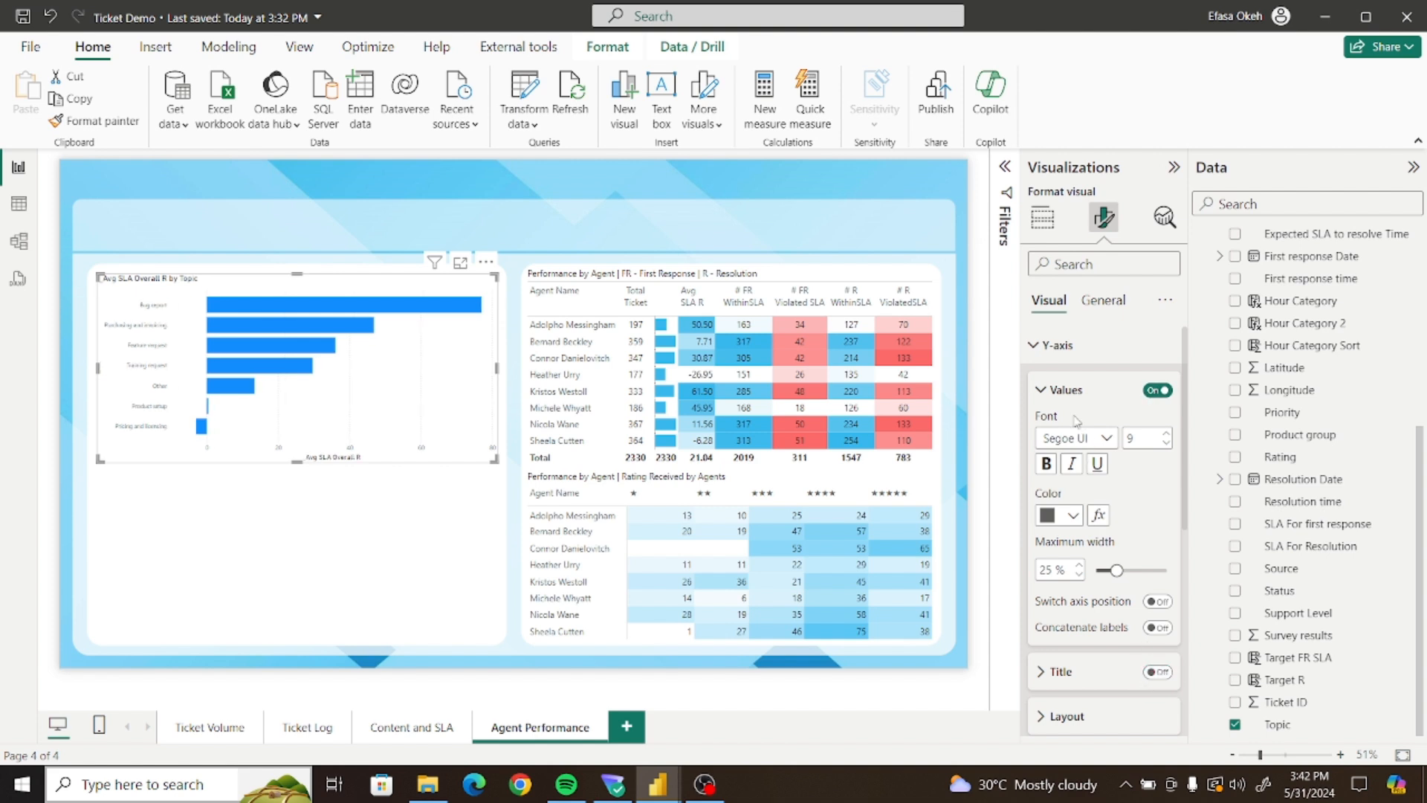
click(1038, 350)
click(1040, 385)
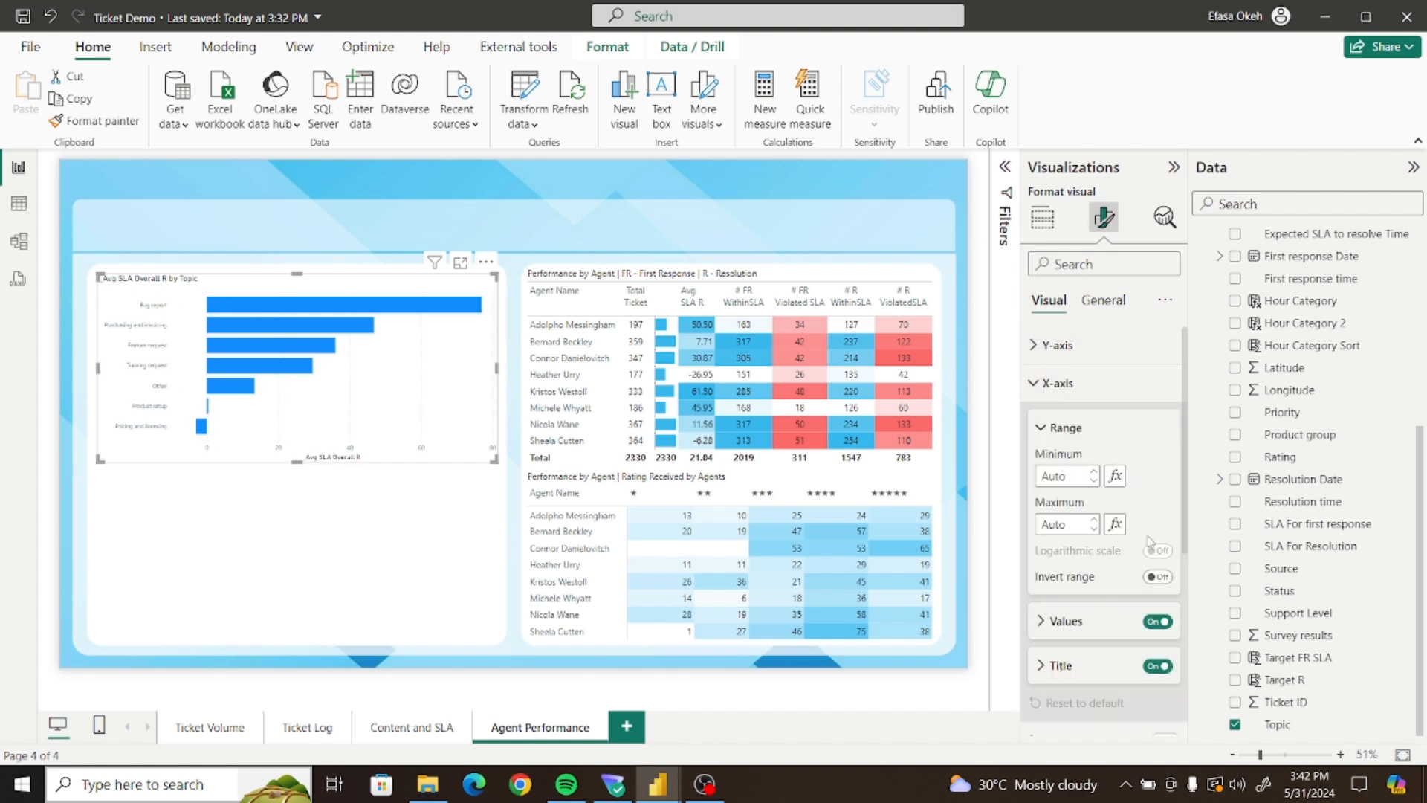
click(1156, 620)
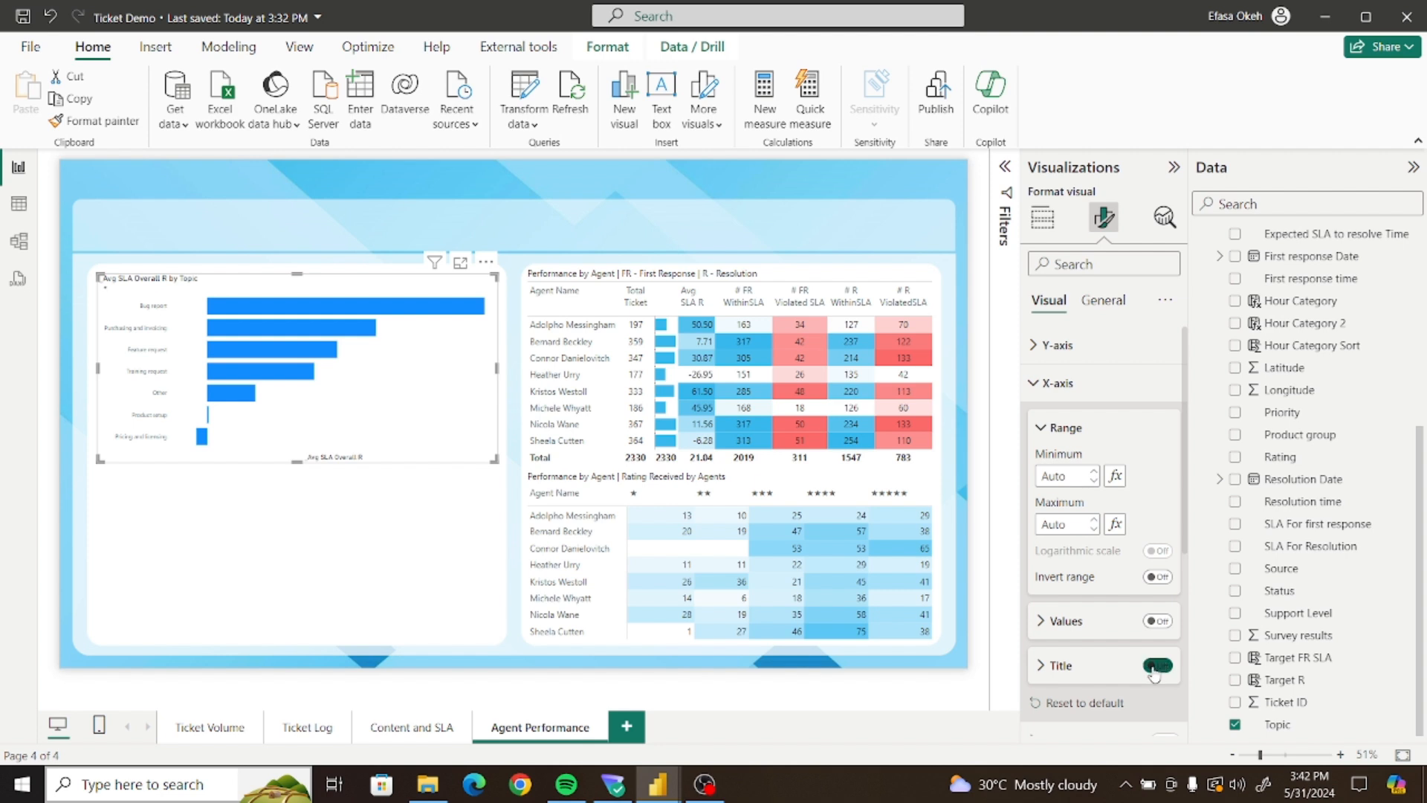
click(1156, 666)
click(1040, 384)
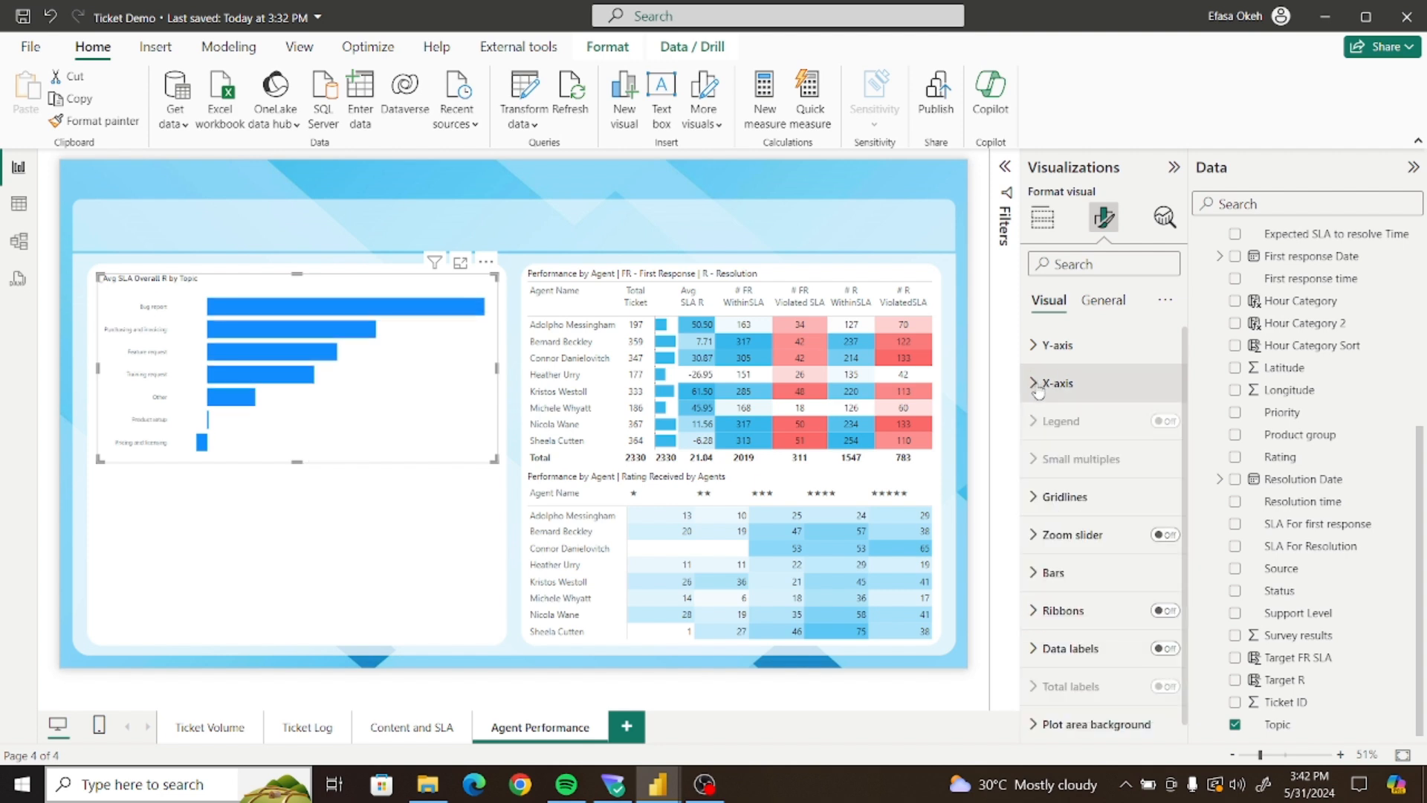
click(1038, 575)
drag(1187, 478, 1192, 586)
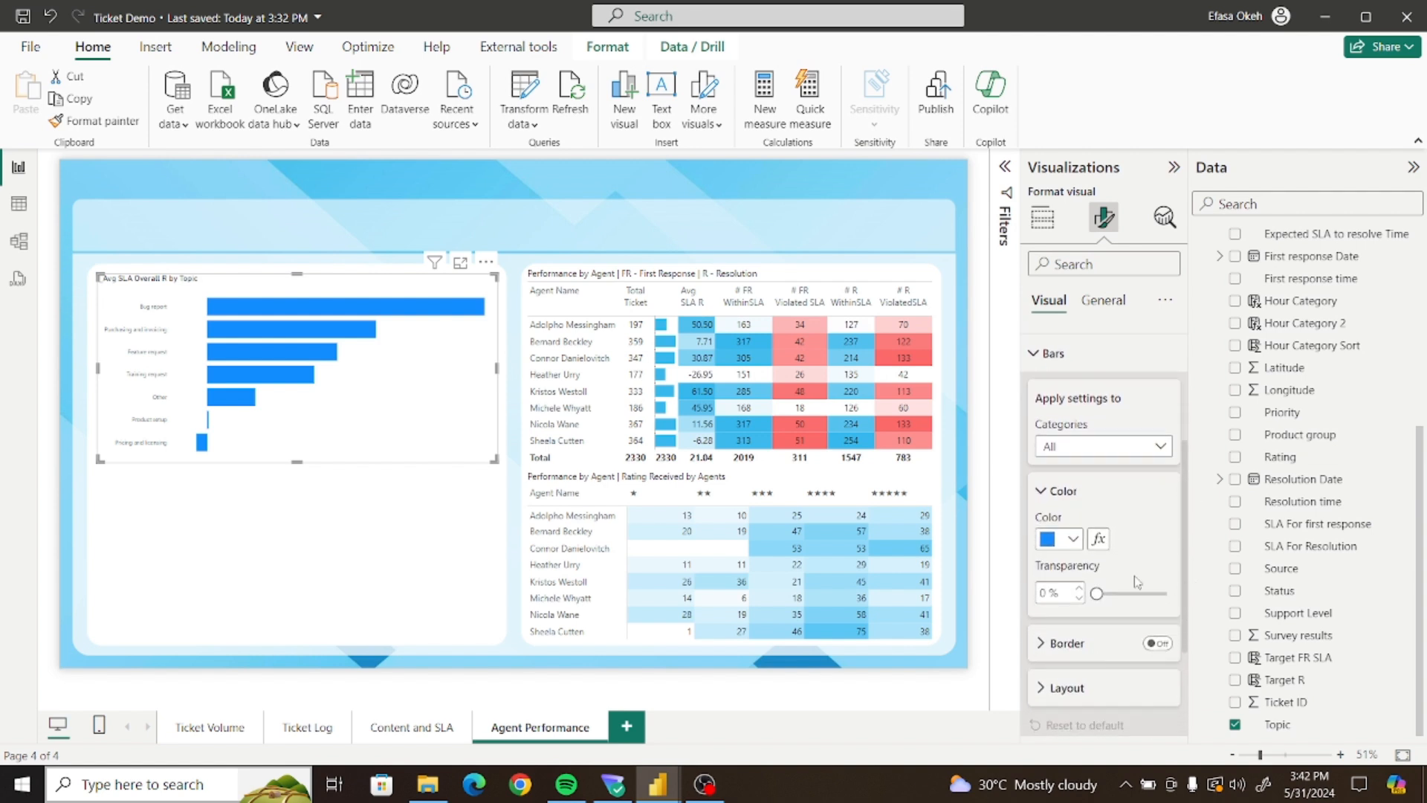
click(1099, 540)
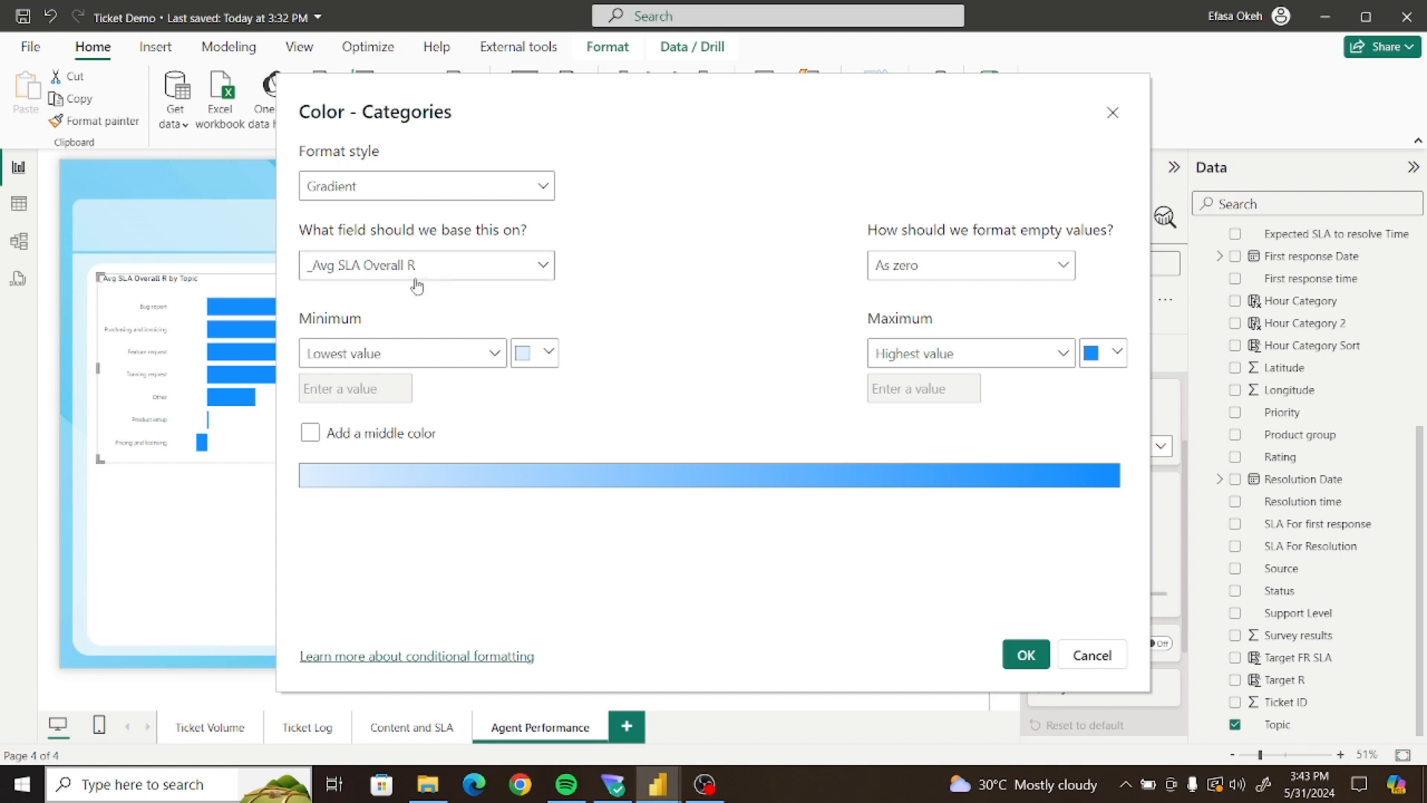
click(396, 192)
click(392, 253)
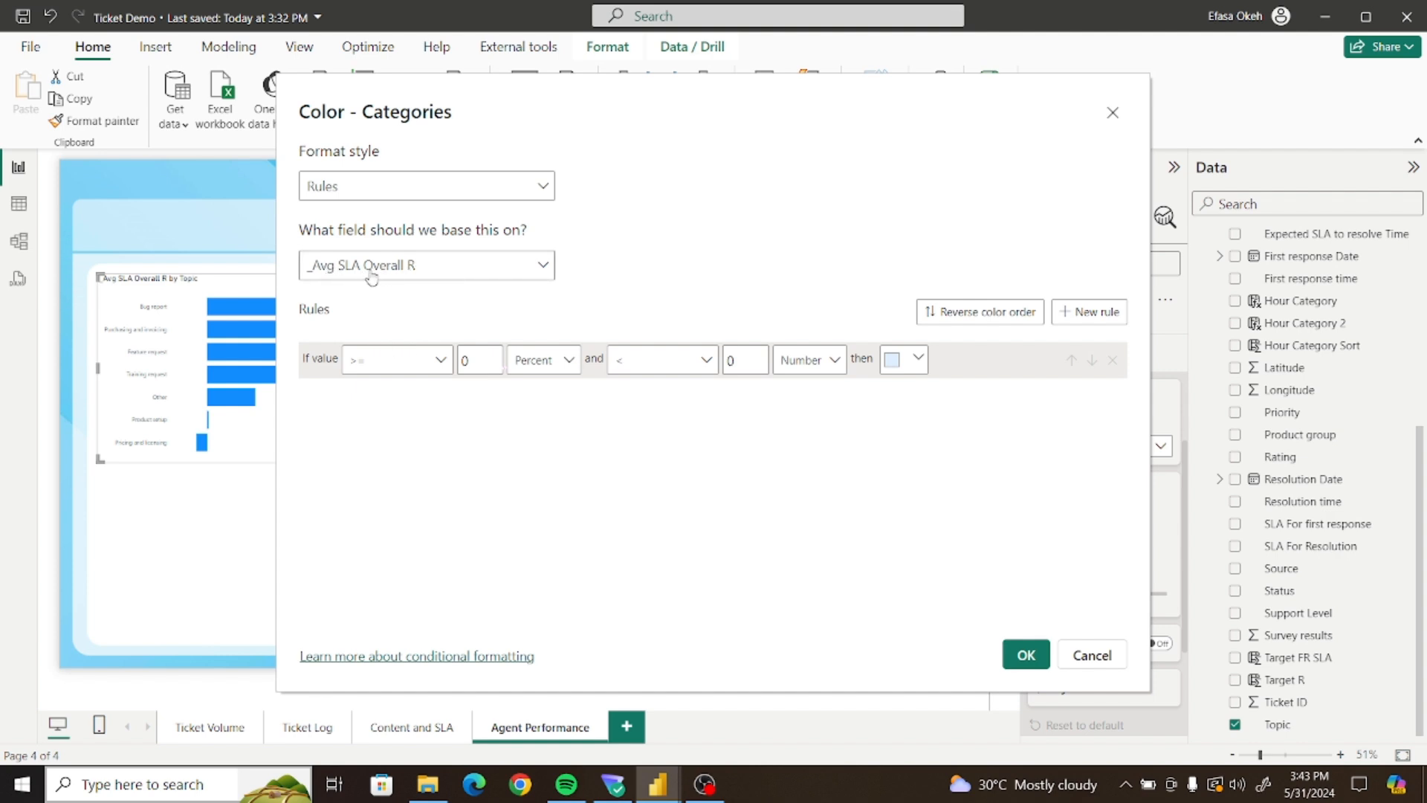
click(437, 360)
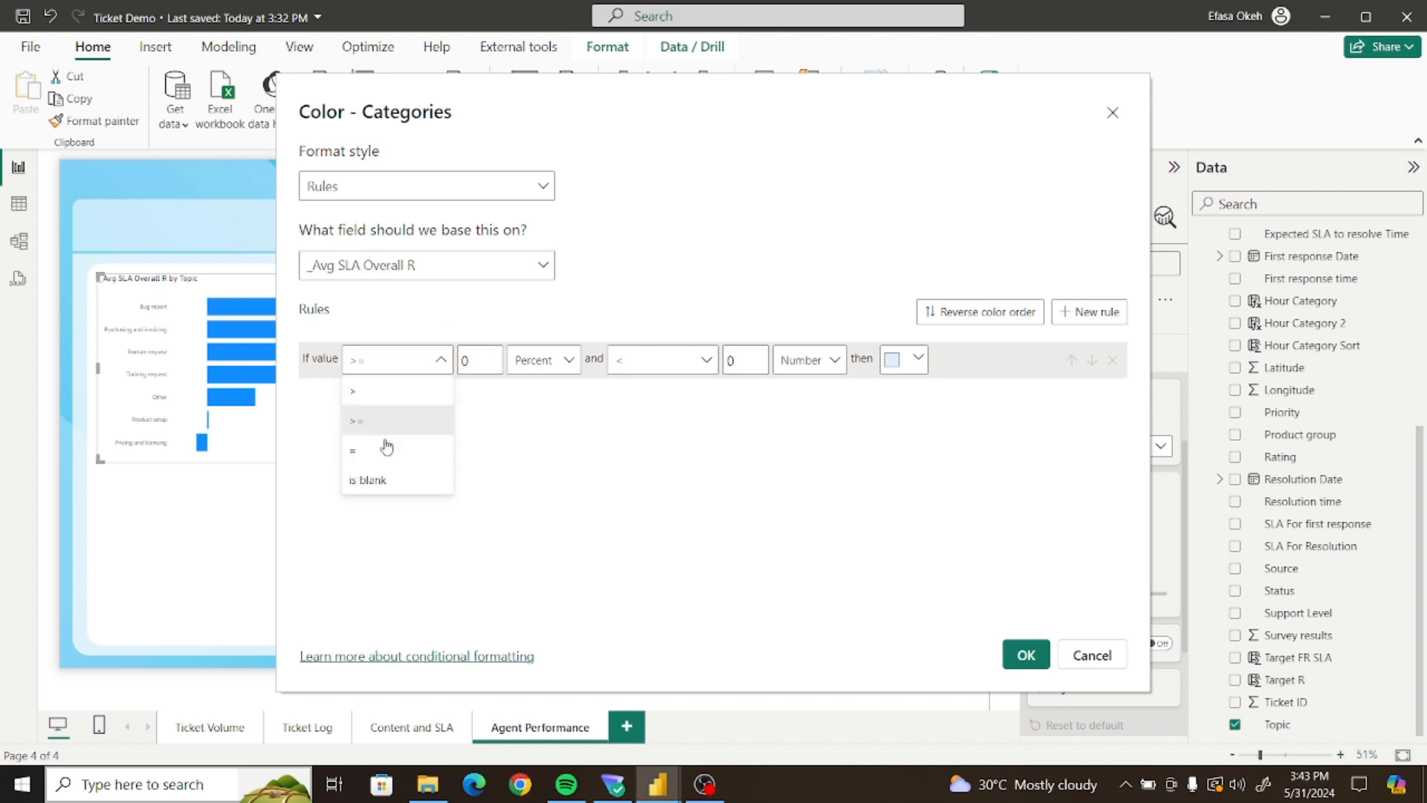
click(386, 449)
click(470, 361)
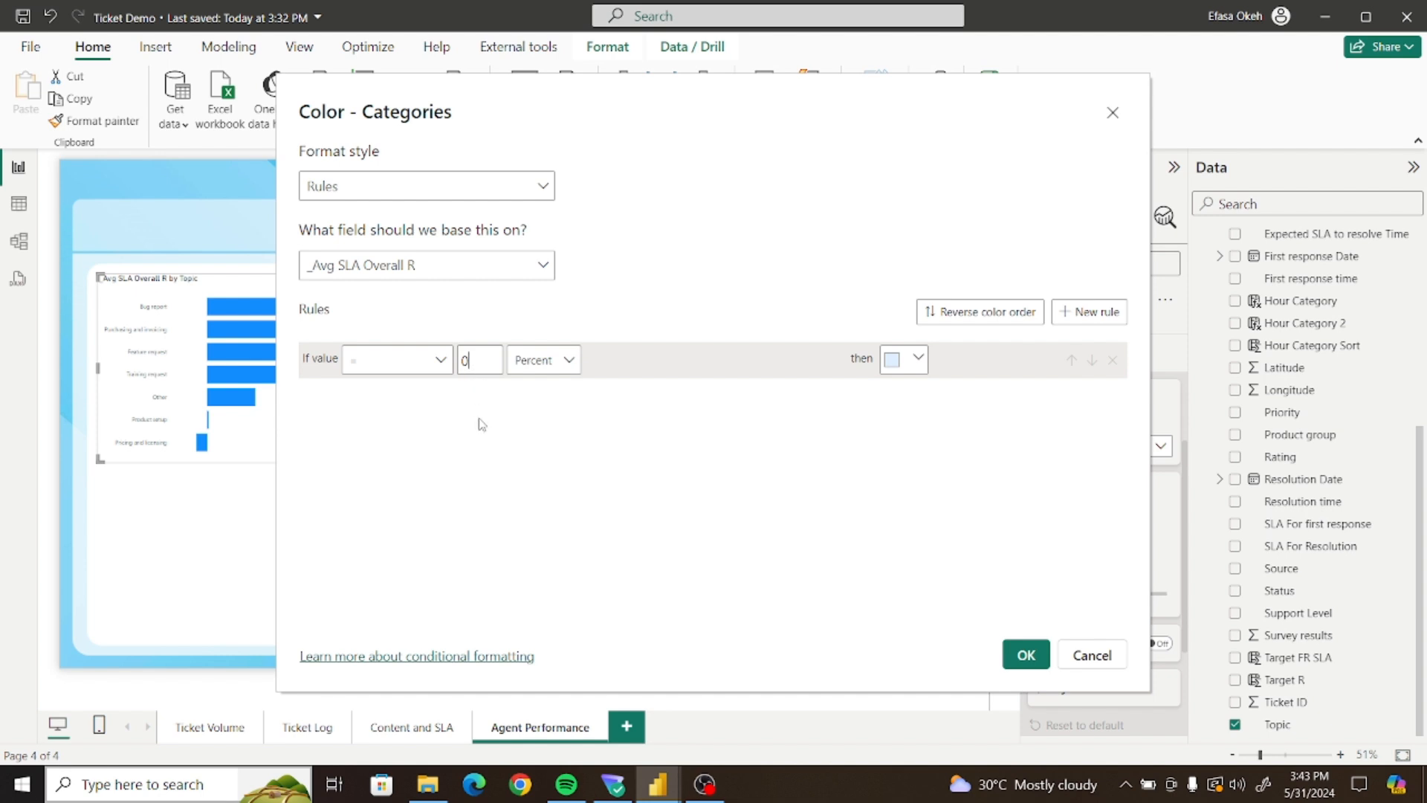
key(BackSpace)
text(100)
click(908, 361)
click(838, 627)
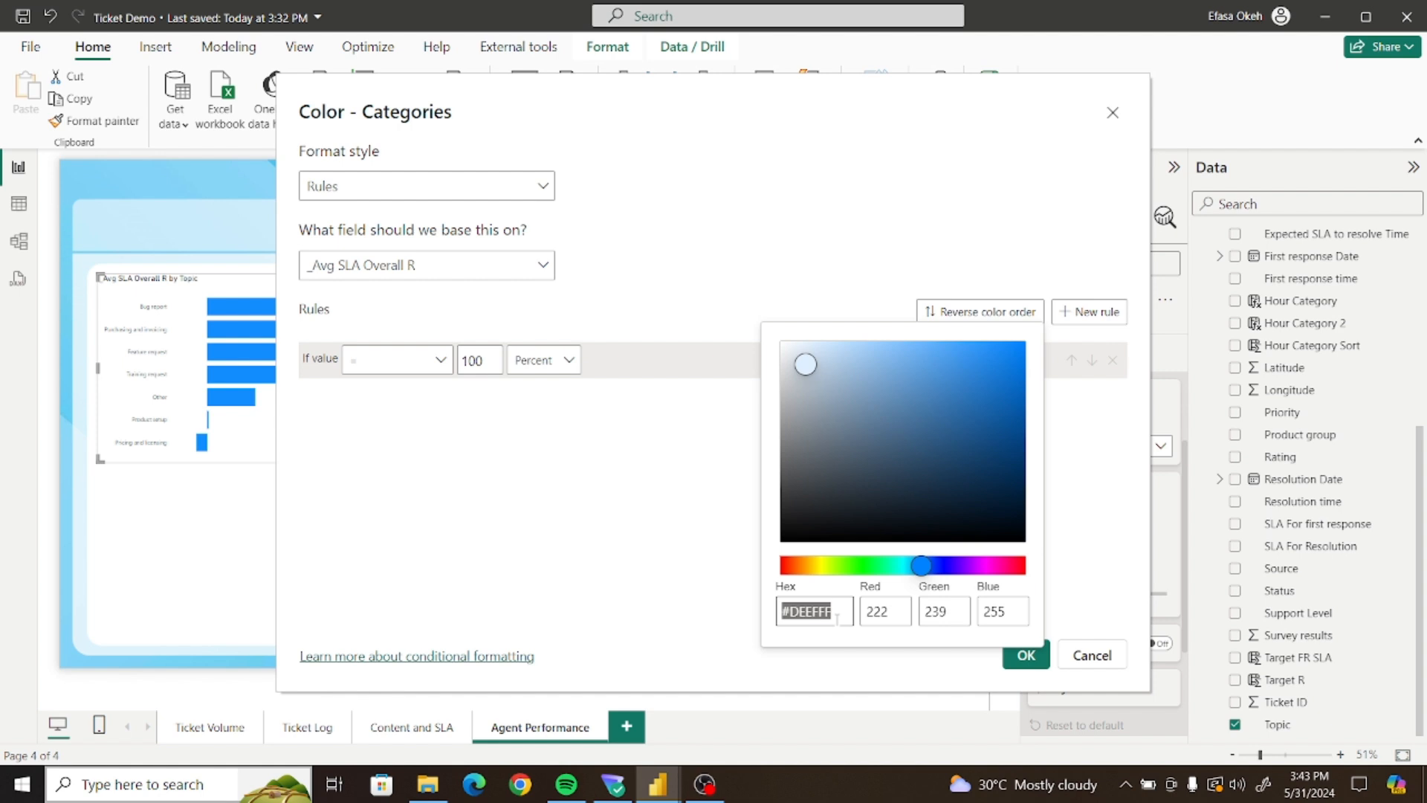
click(692, 563)
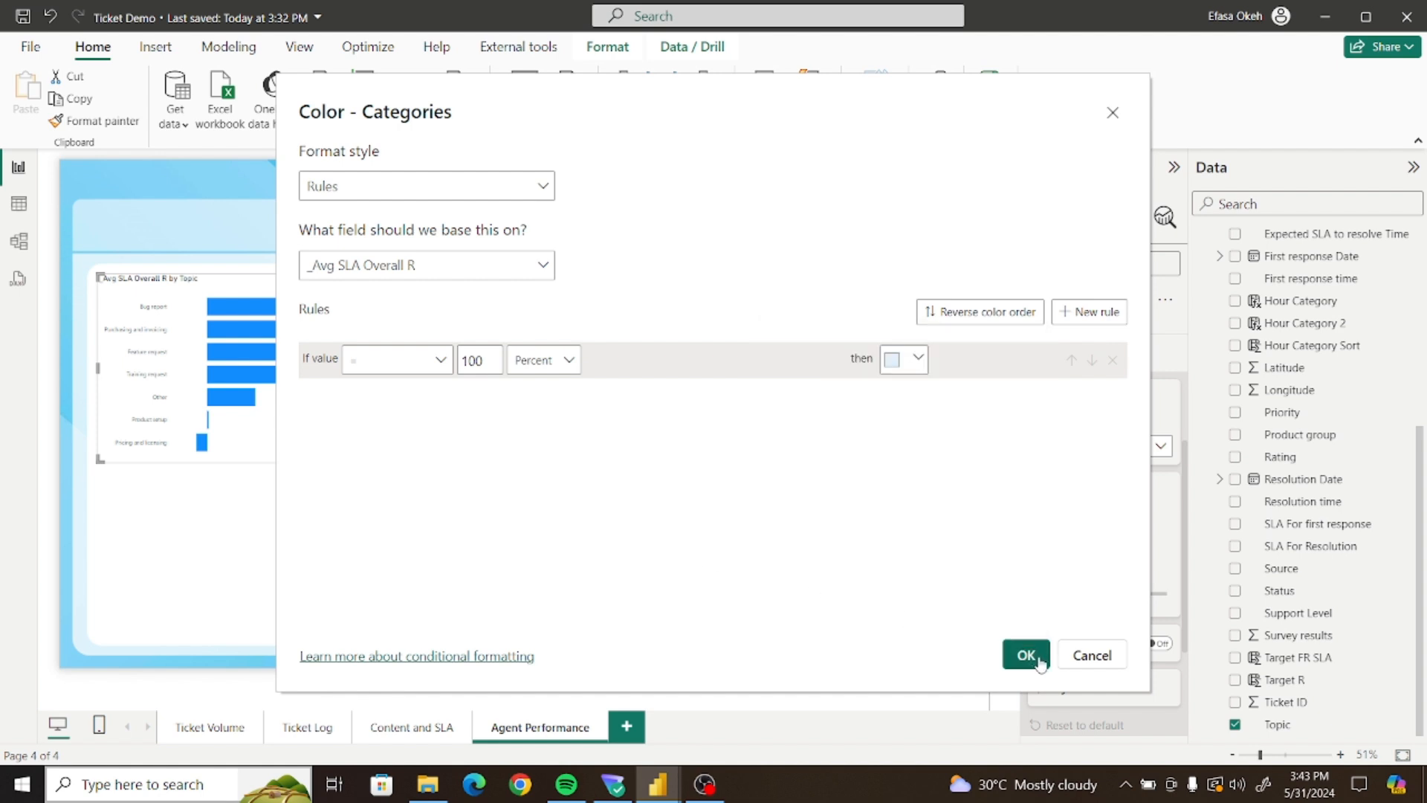
click(1070, 660)
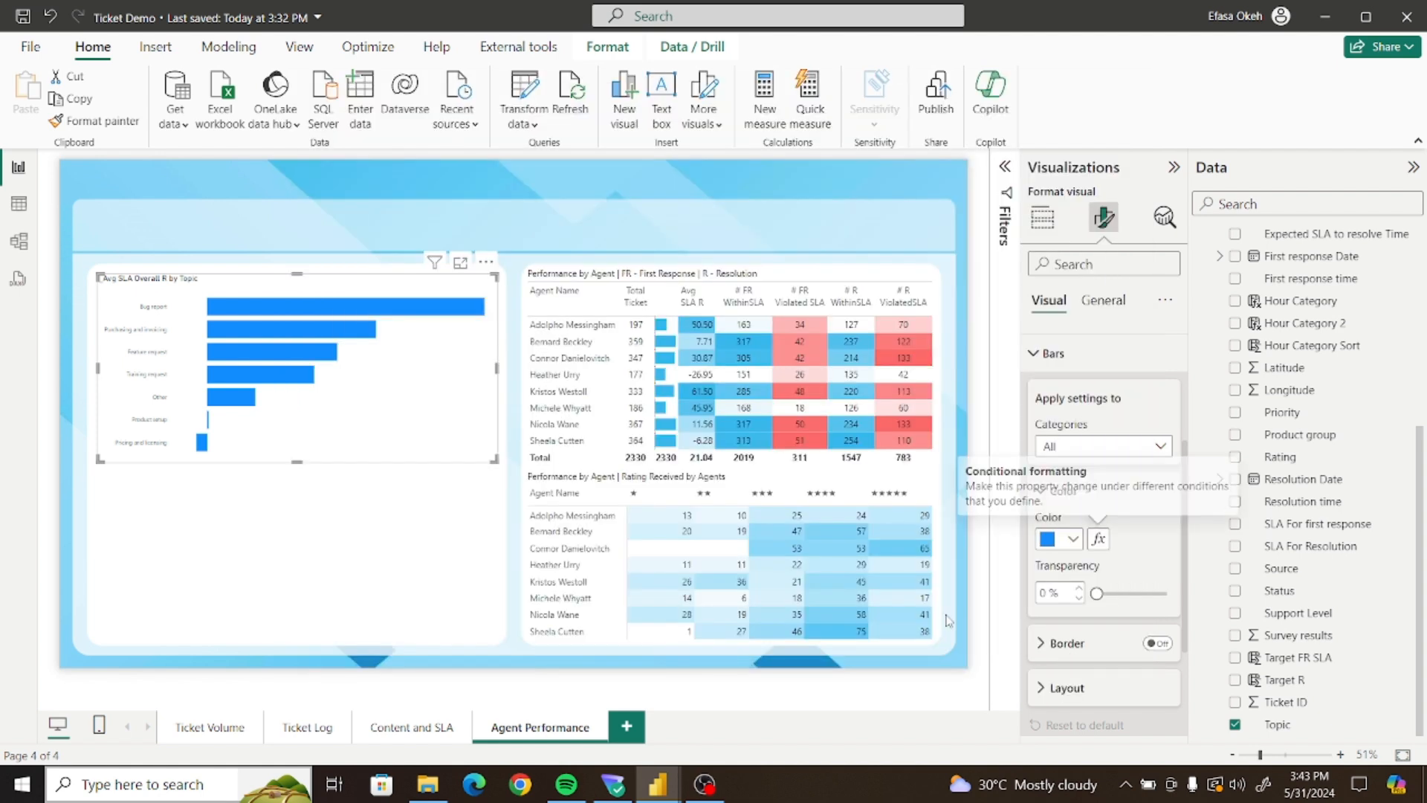
Copy the hex colour code of the Weekday slice from the donut chart on the Ticket Volume page
click(198, 729)
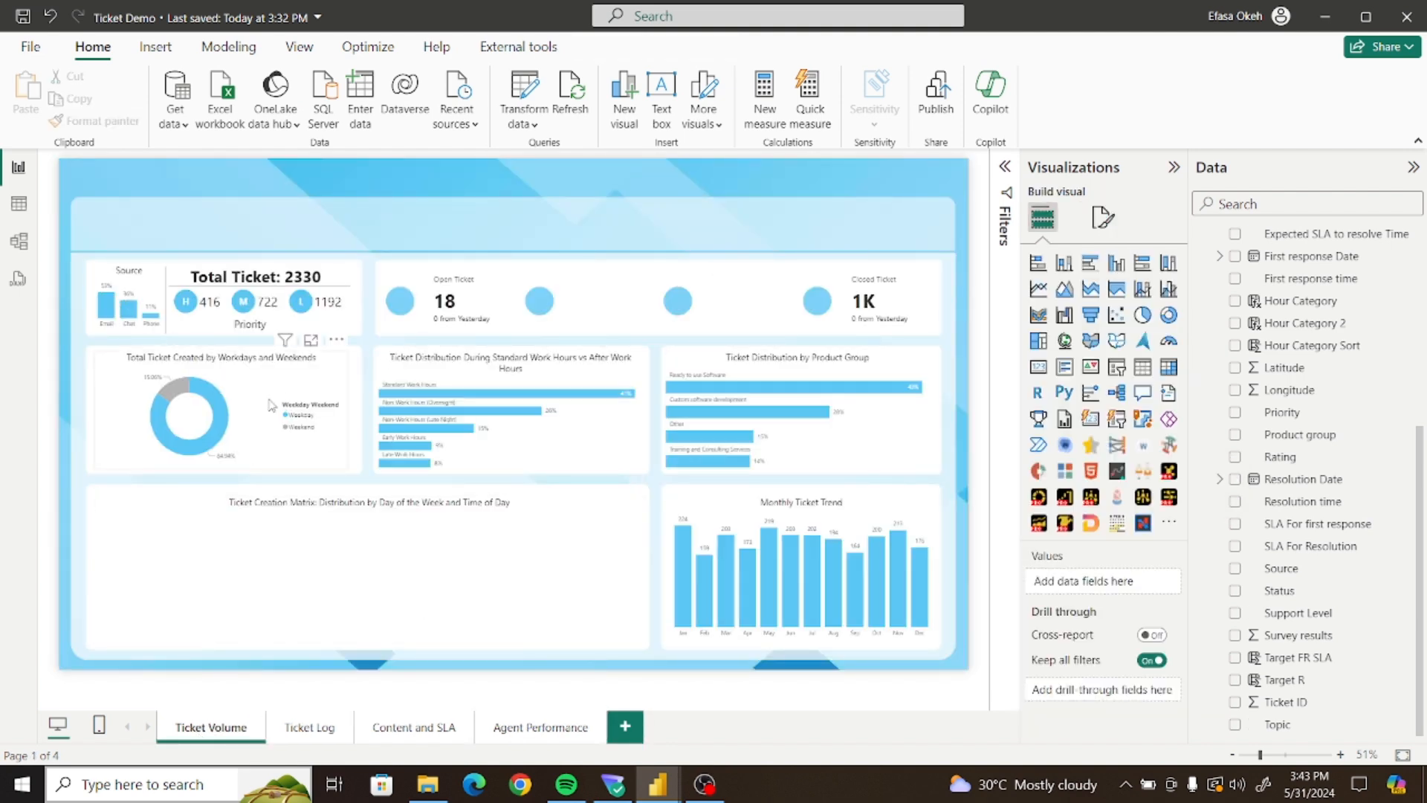
click(272, 405)
click(1104, 217)
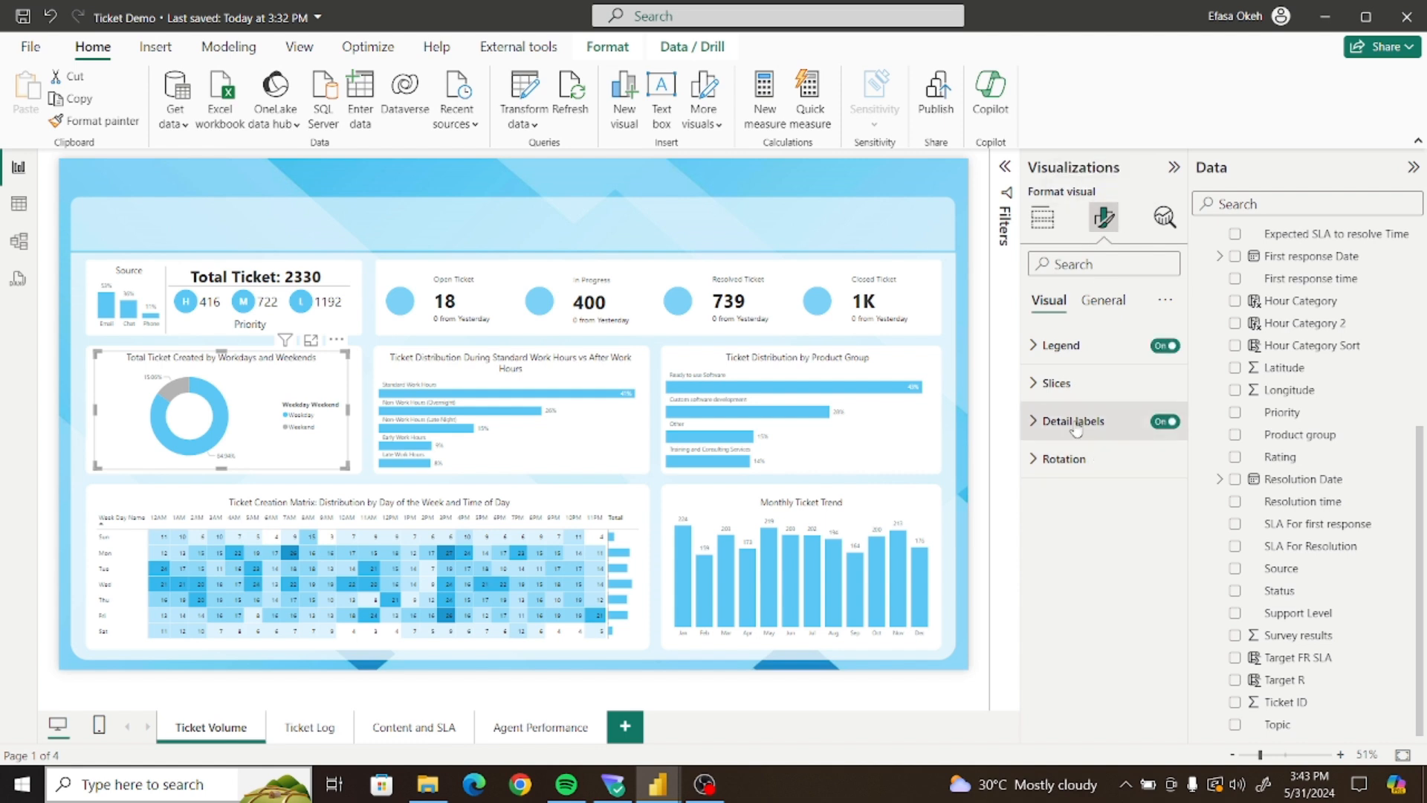
click(1057, 382)
click(1073, 476)
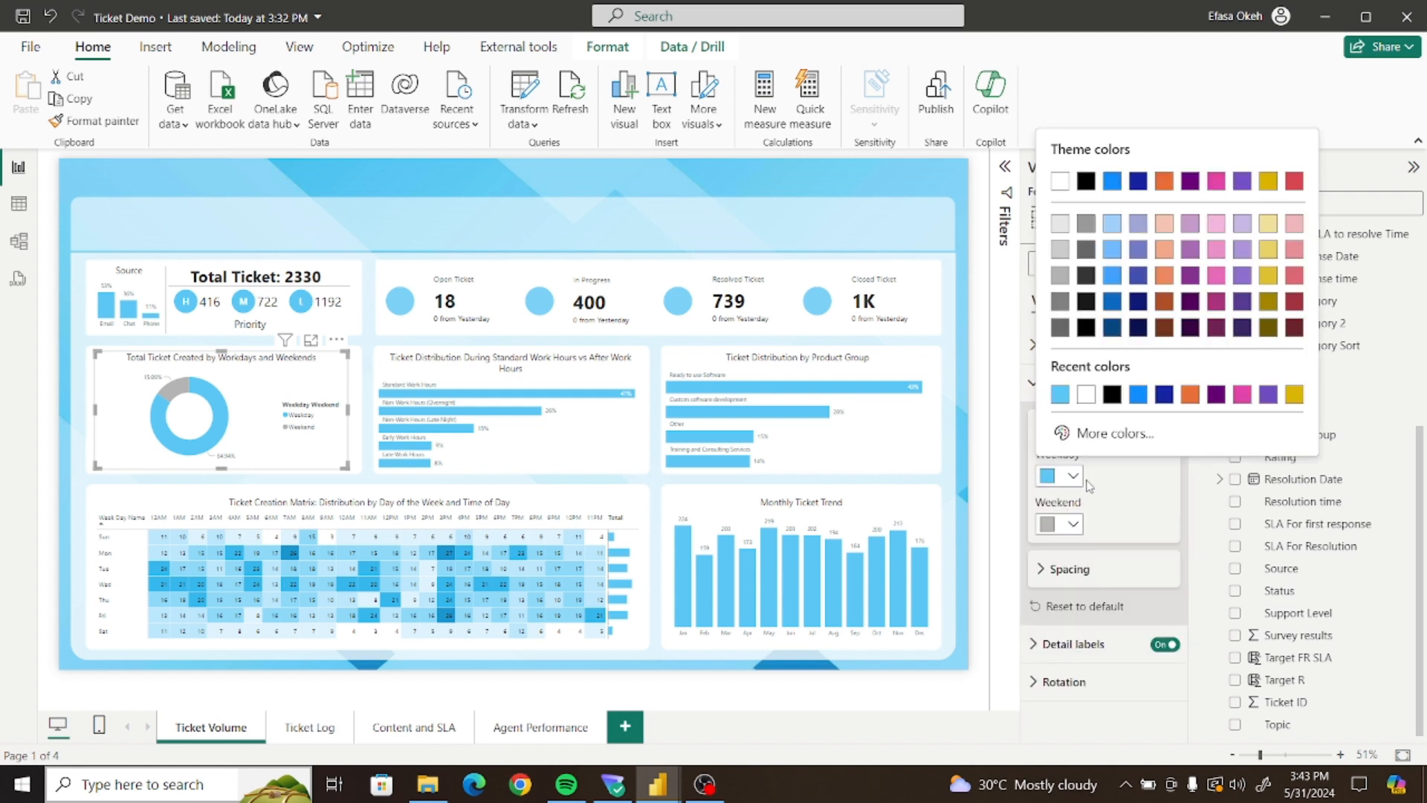
click(1109, 439)
key(ctrl+c)
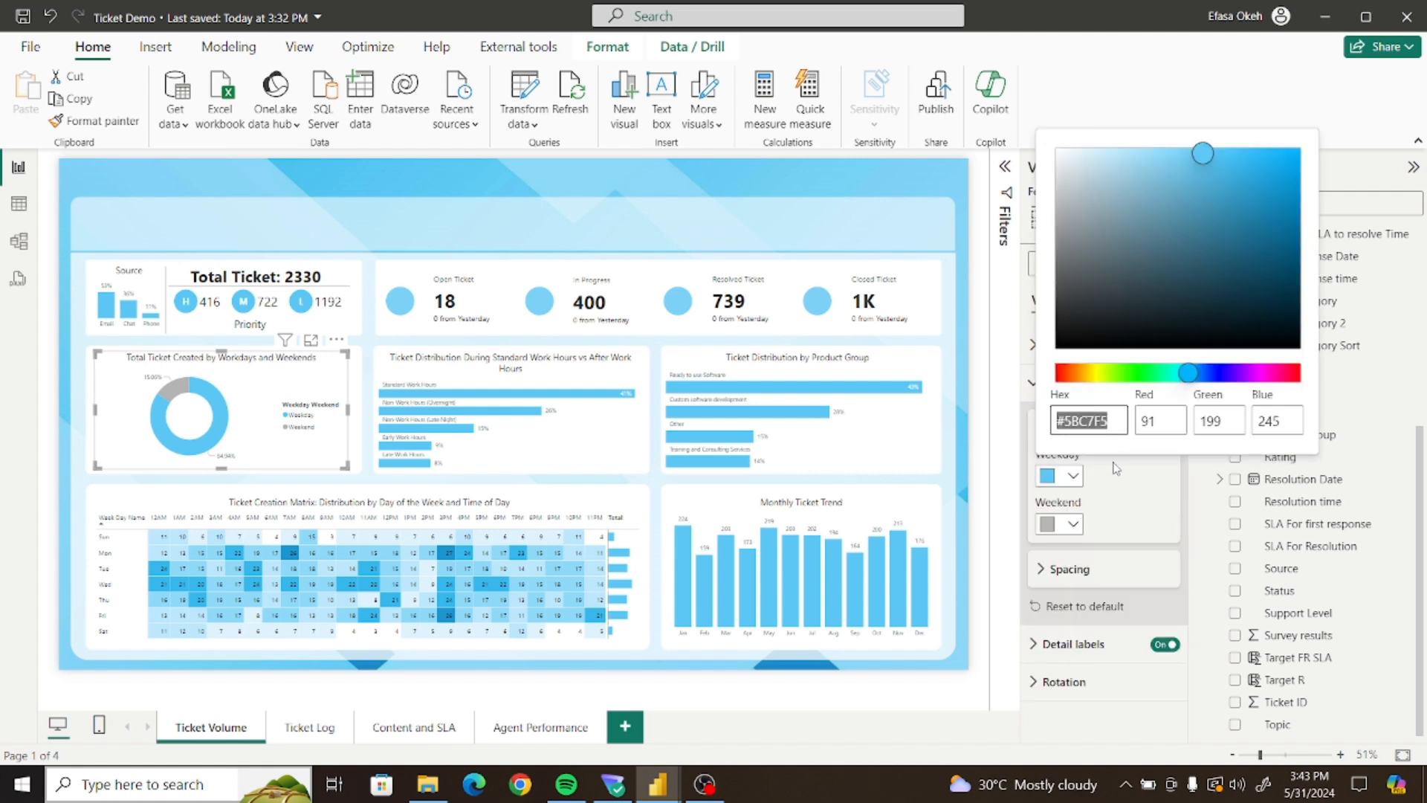
key(Escape)
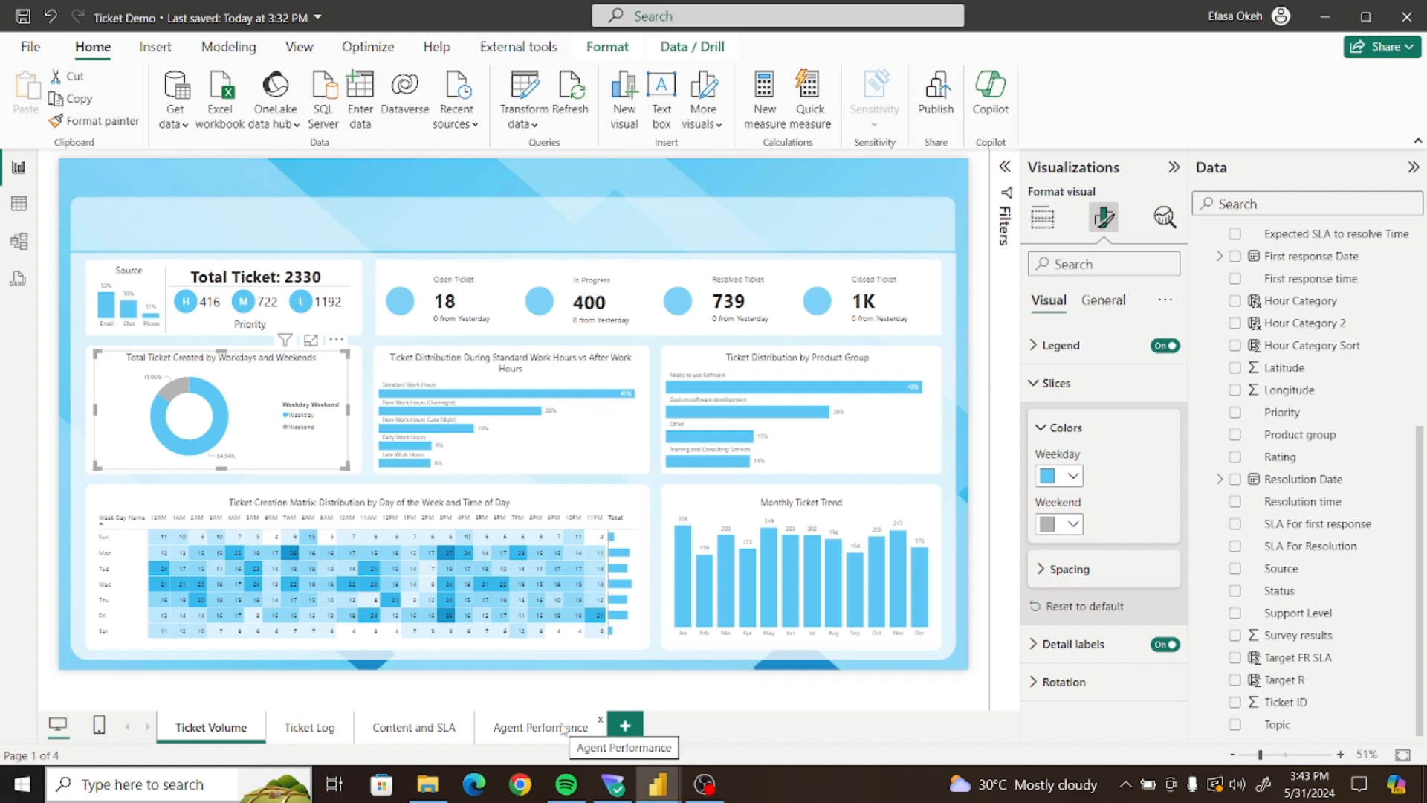
Switch the bar colour of the topic bar chart on the Agent Performance page to rules-based conditional formatting
click(563, 728)
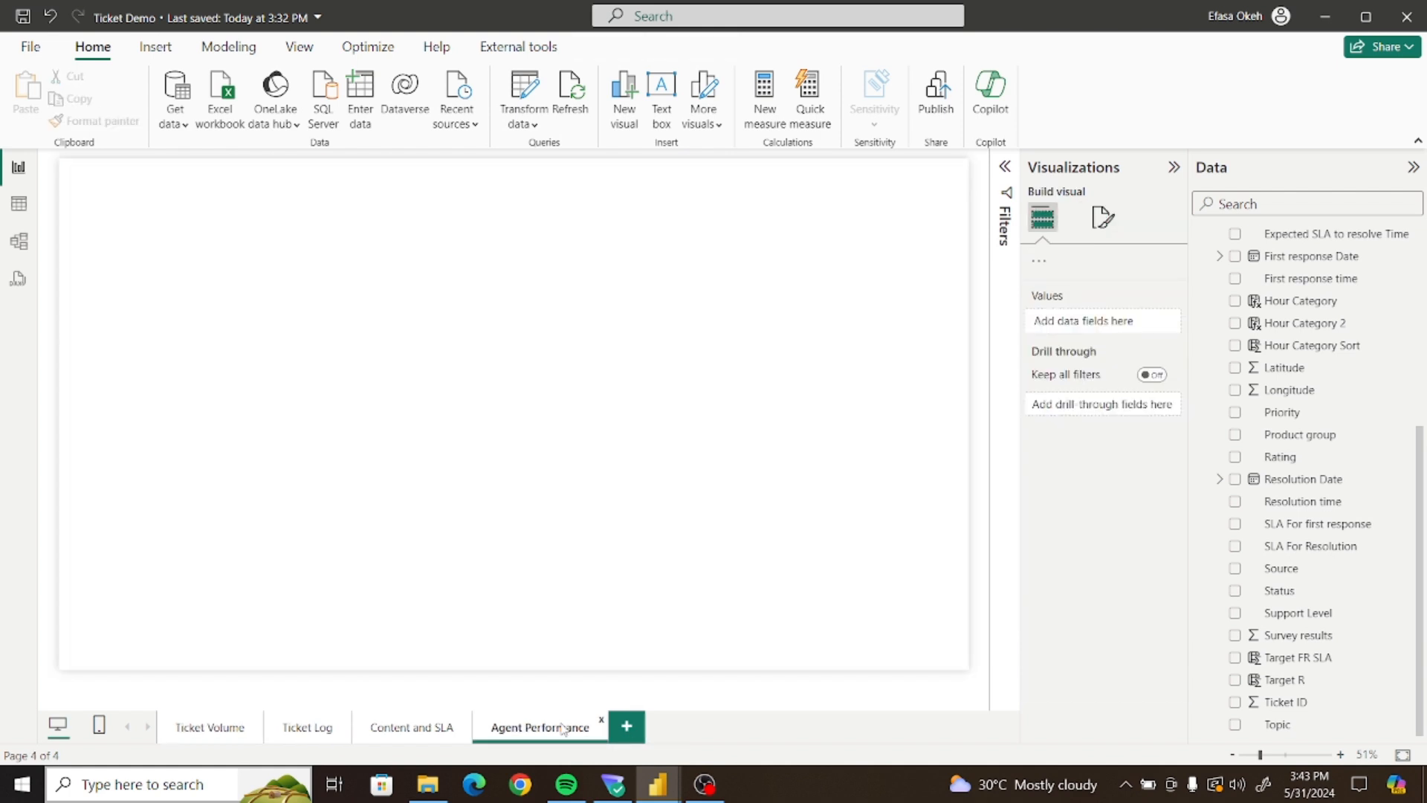
click(389, 440)
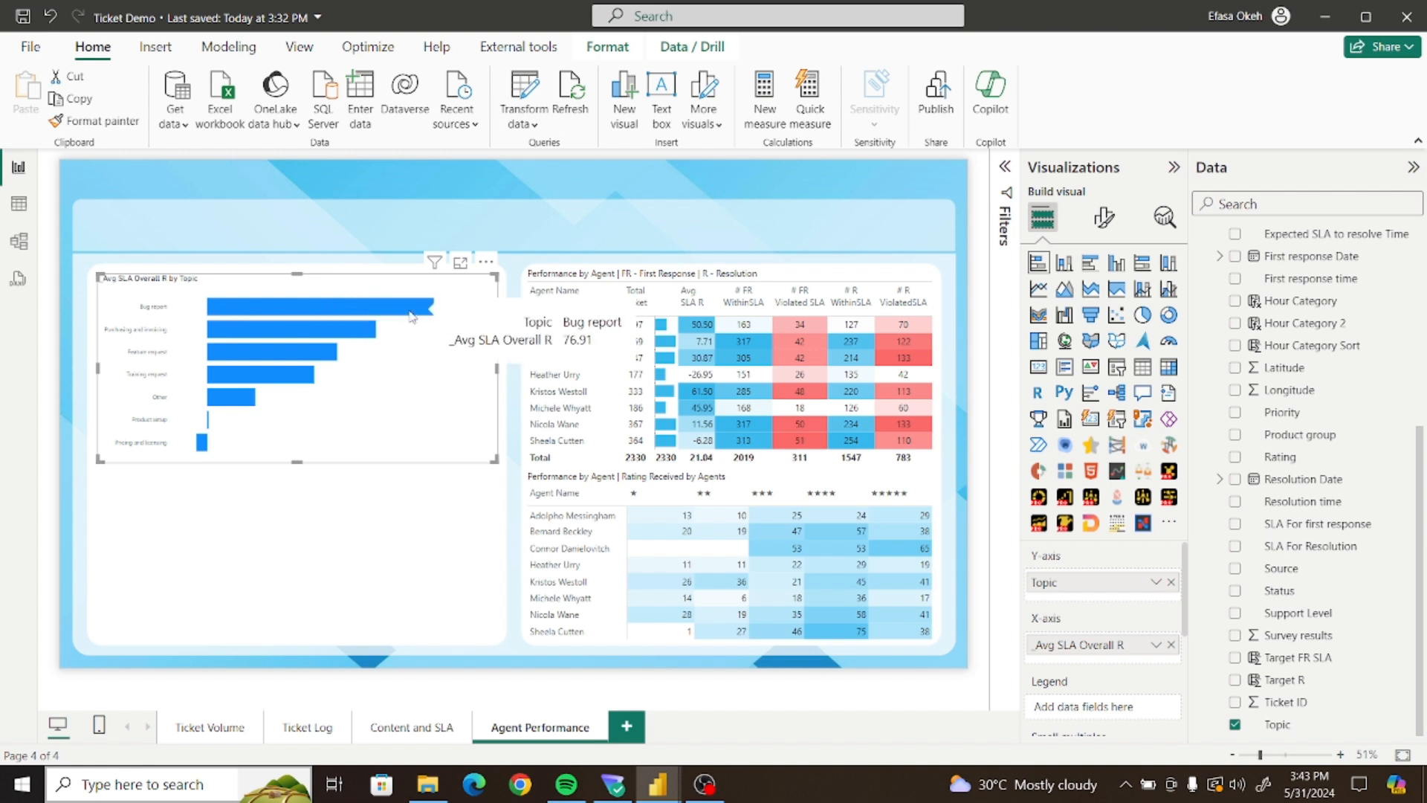
mouse_move(327, 337)
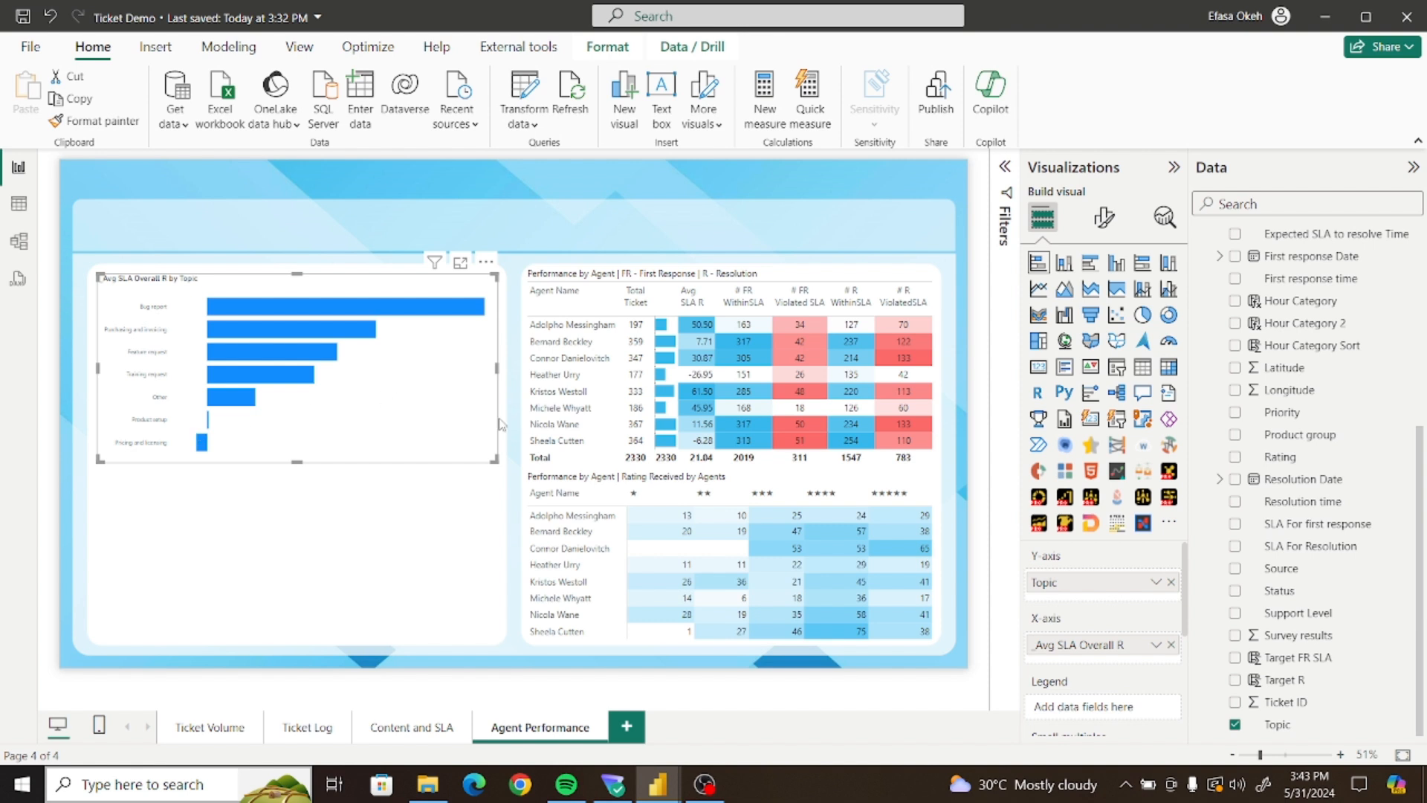
click(1104, 217)
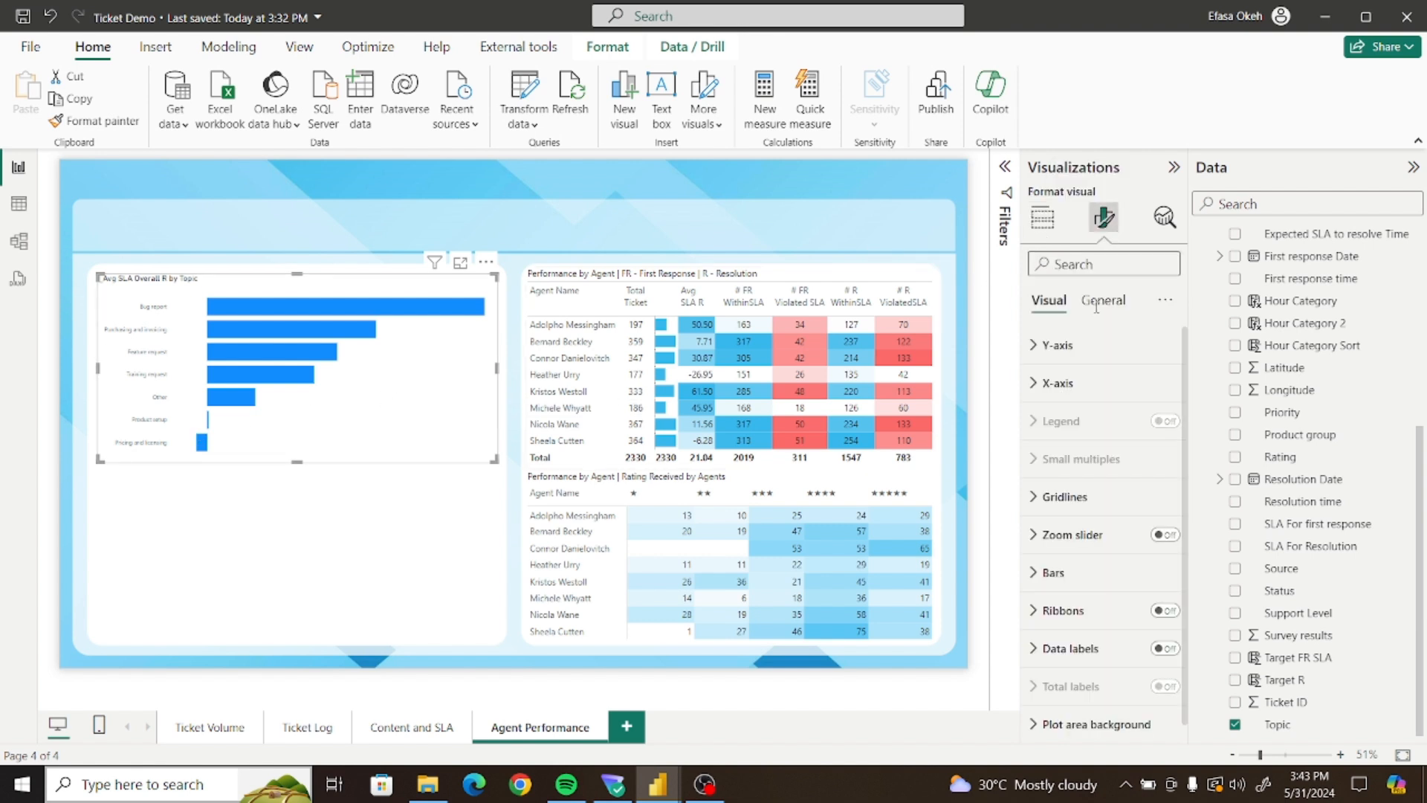
click(1047, 587)
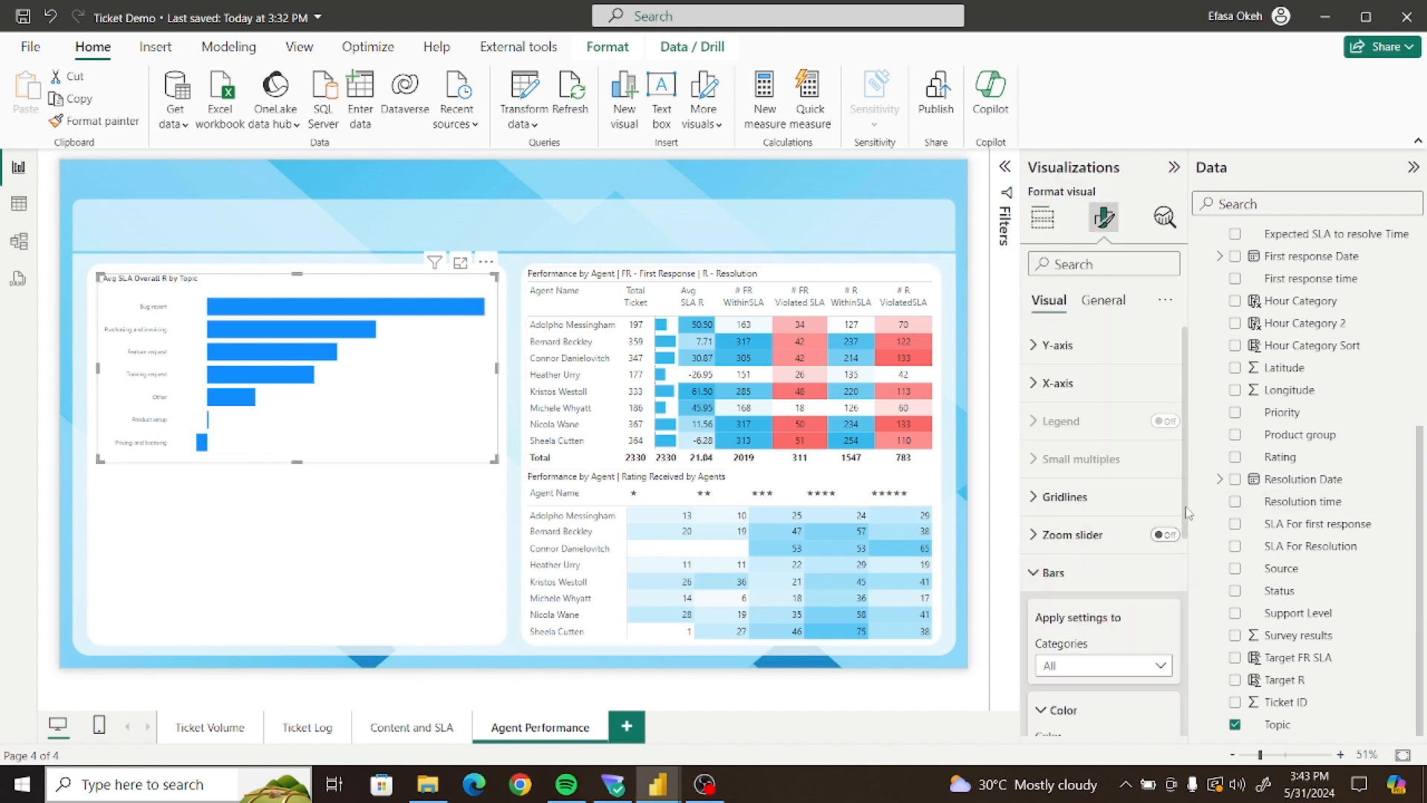
scroll(1182, 626, down, 3)
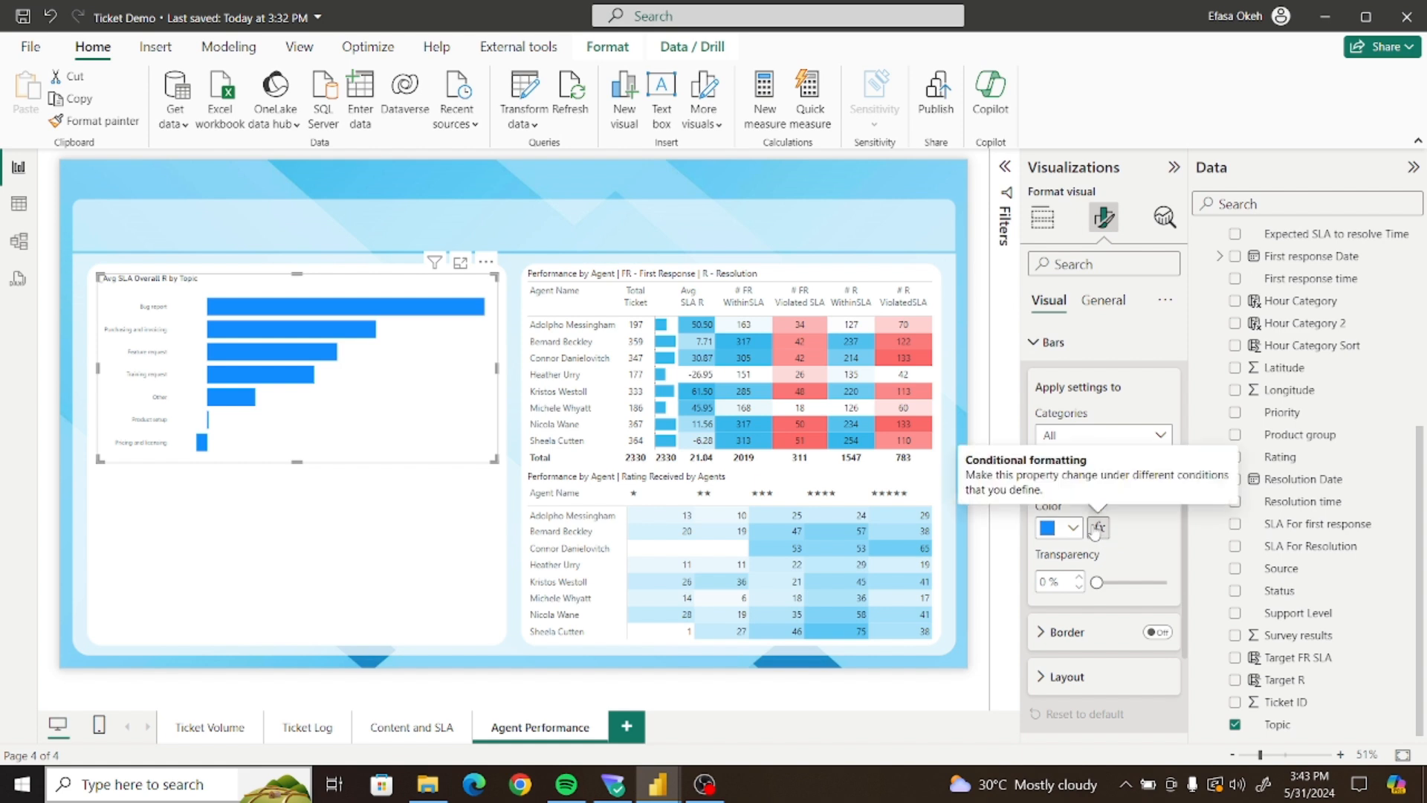
click(1099, 530)
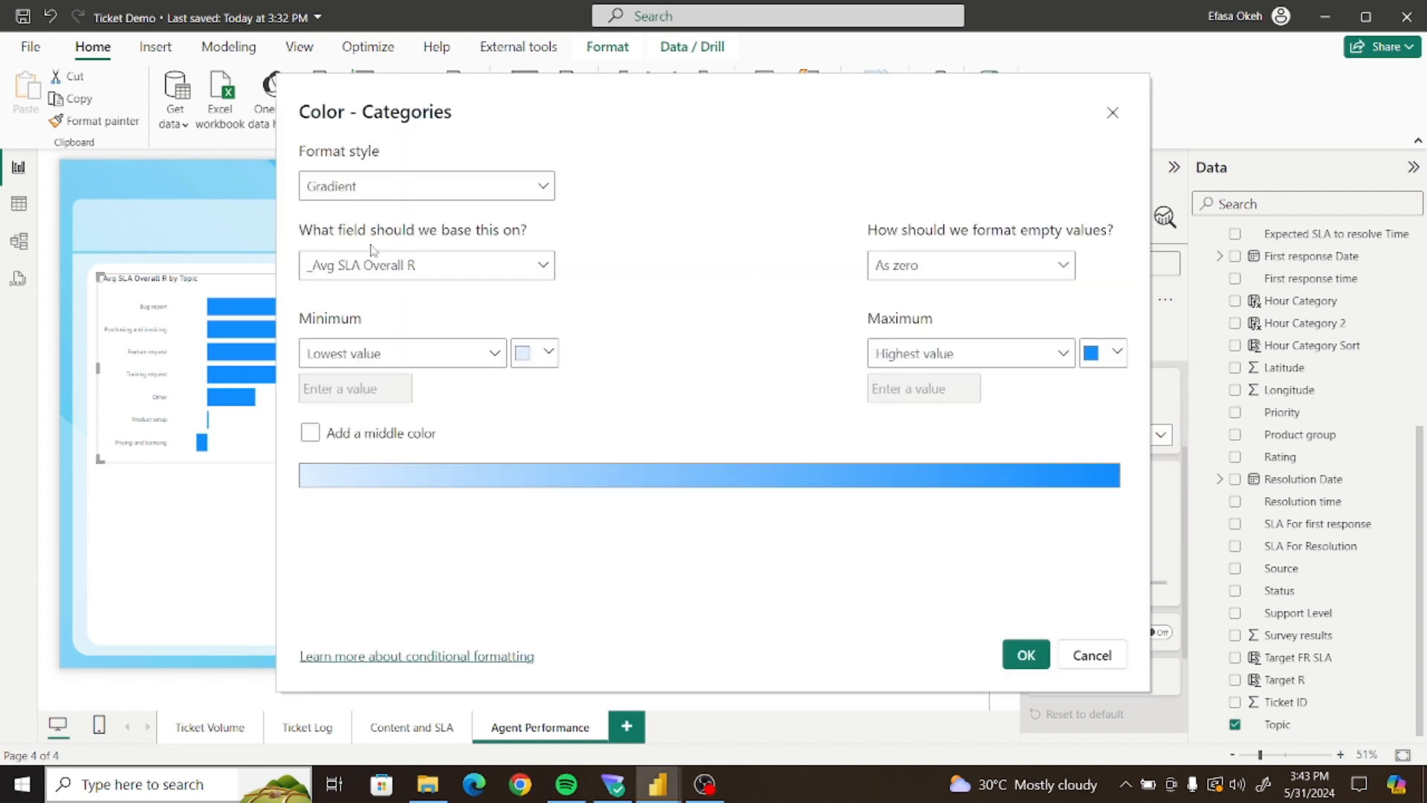
click(379, 192)
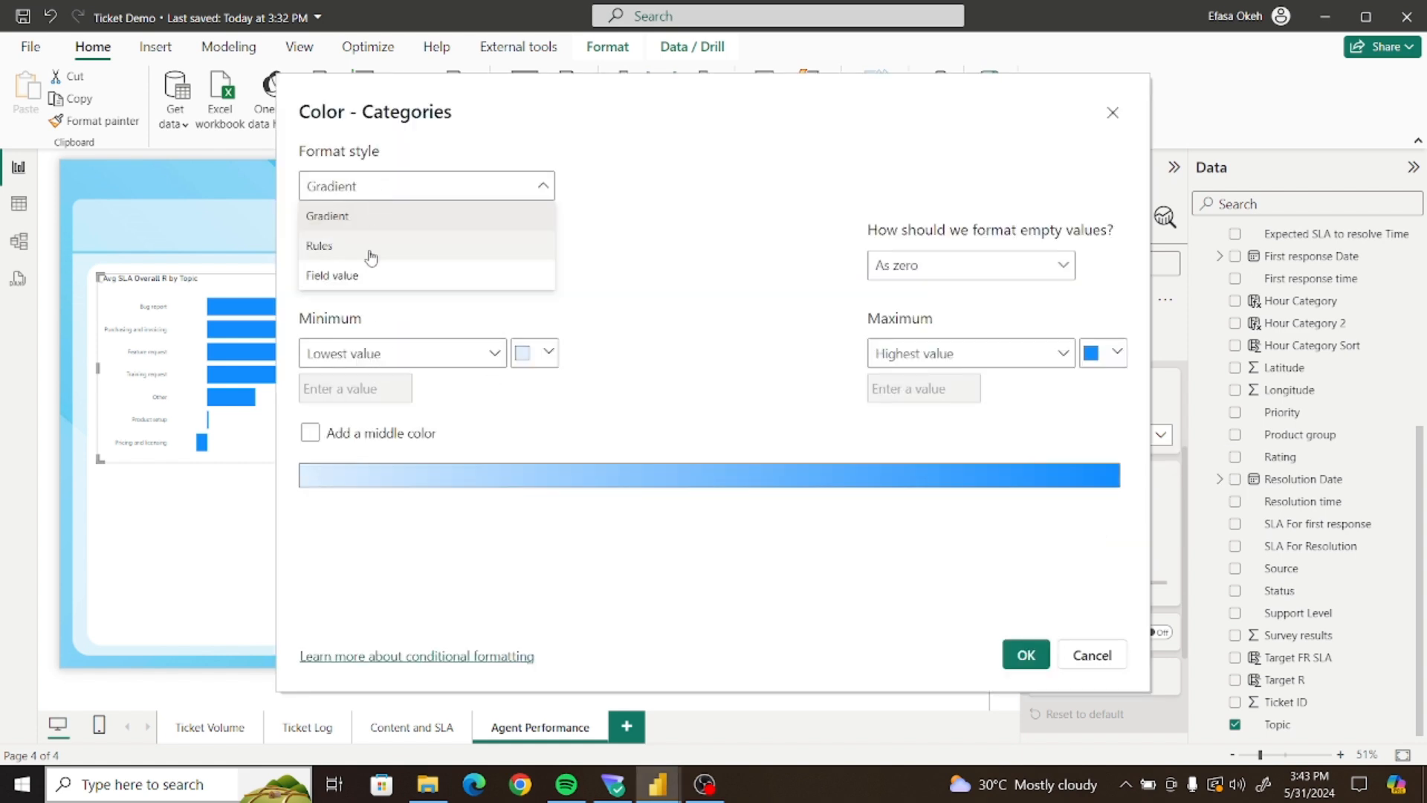
click(369, 255)
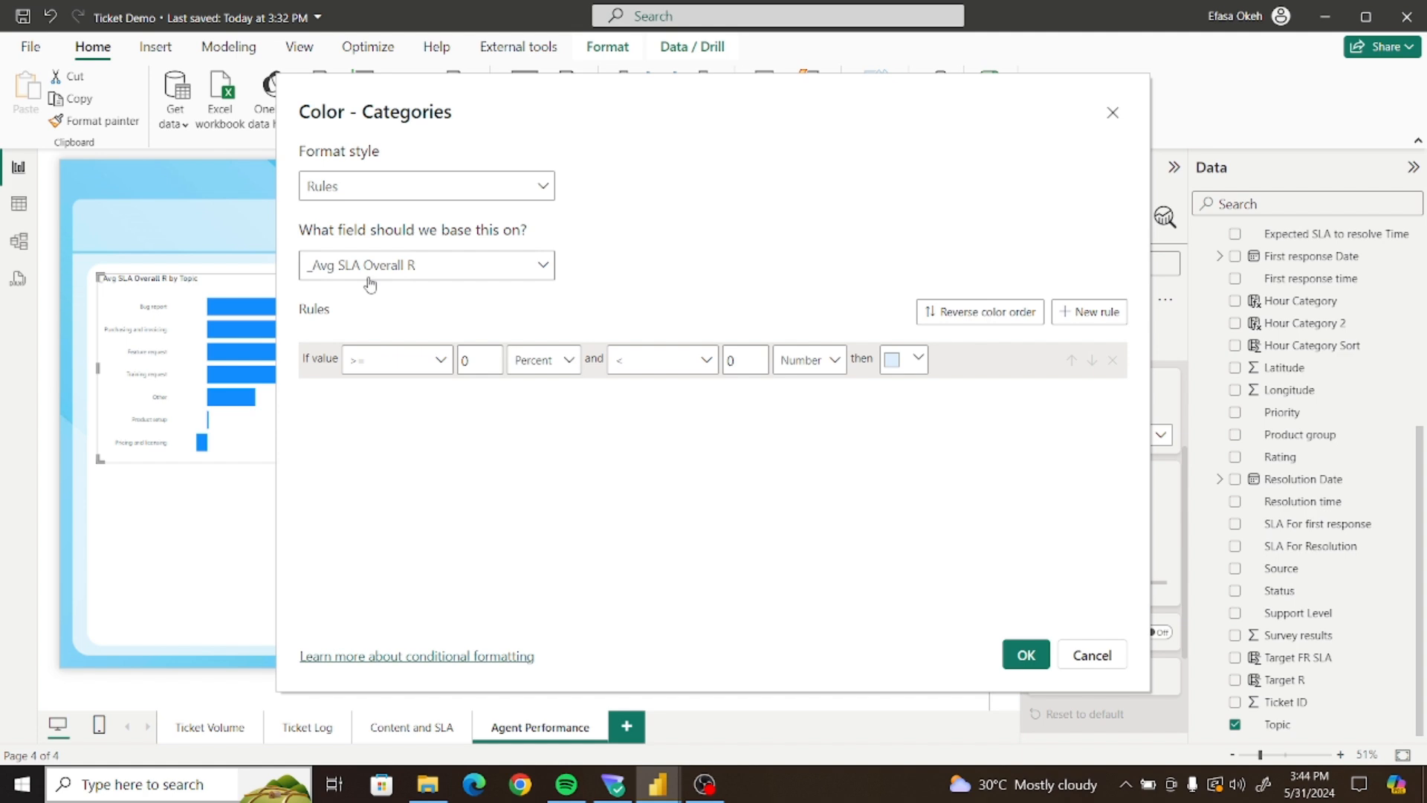
Define the first colour rule so that bars equal to 100 percent are coloured light blue #5BC7F5
click(385, 363)
click(378, 455)
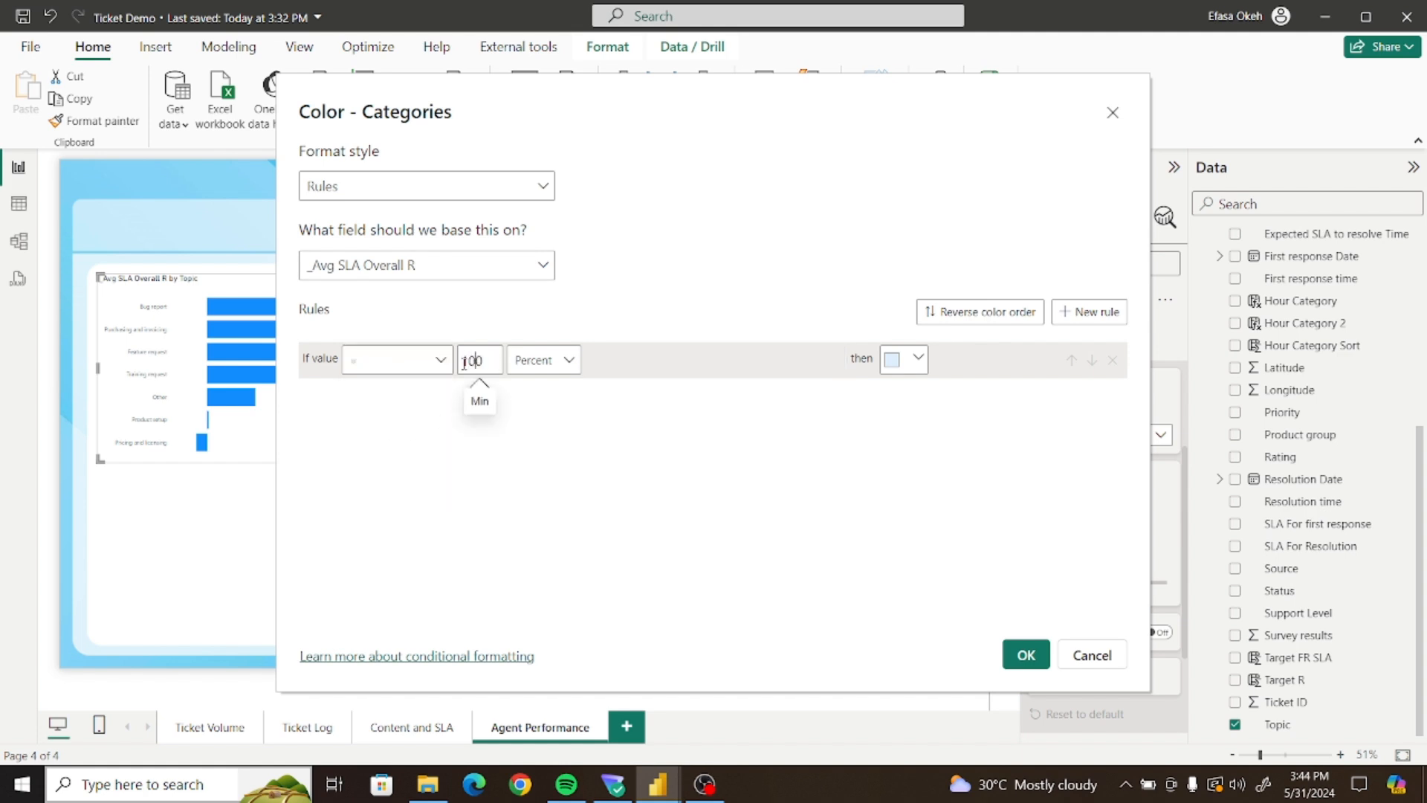
click(919, 363)
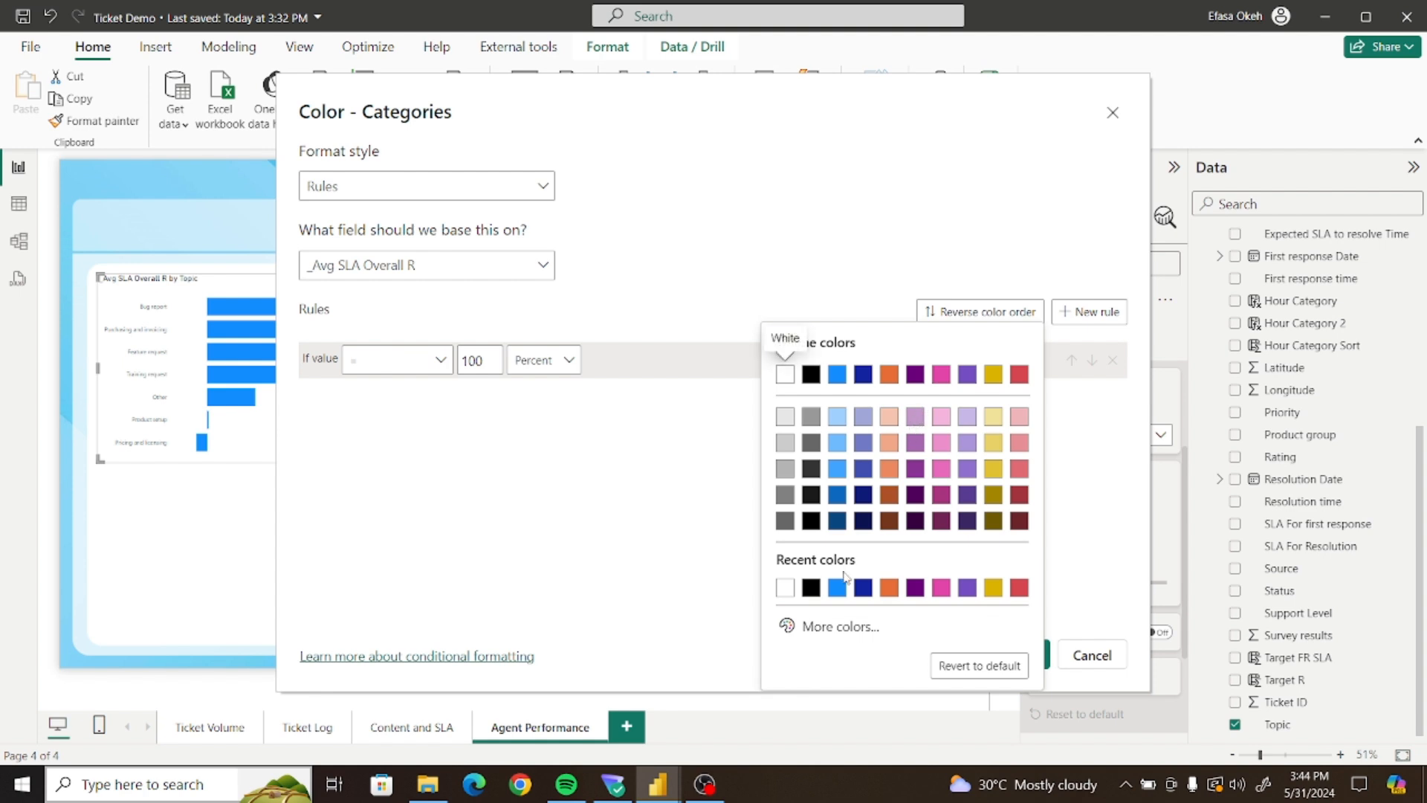
click(830, 626)
key(ctrl+v)
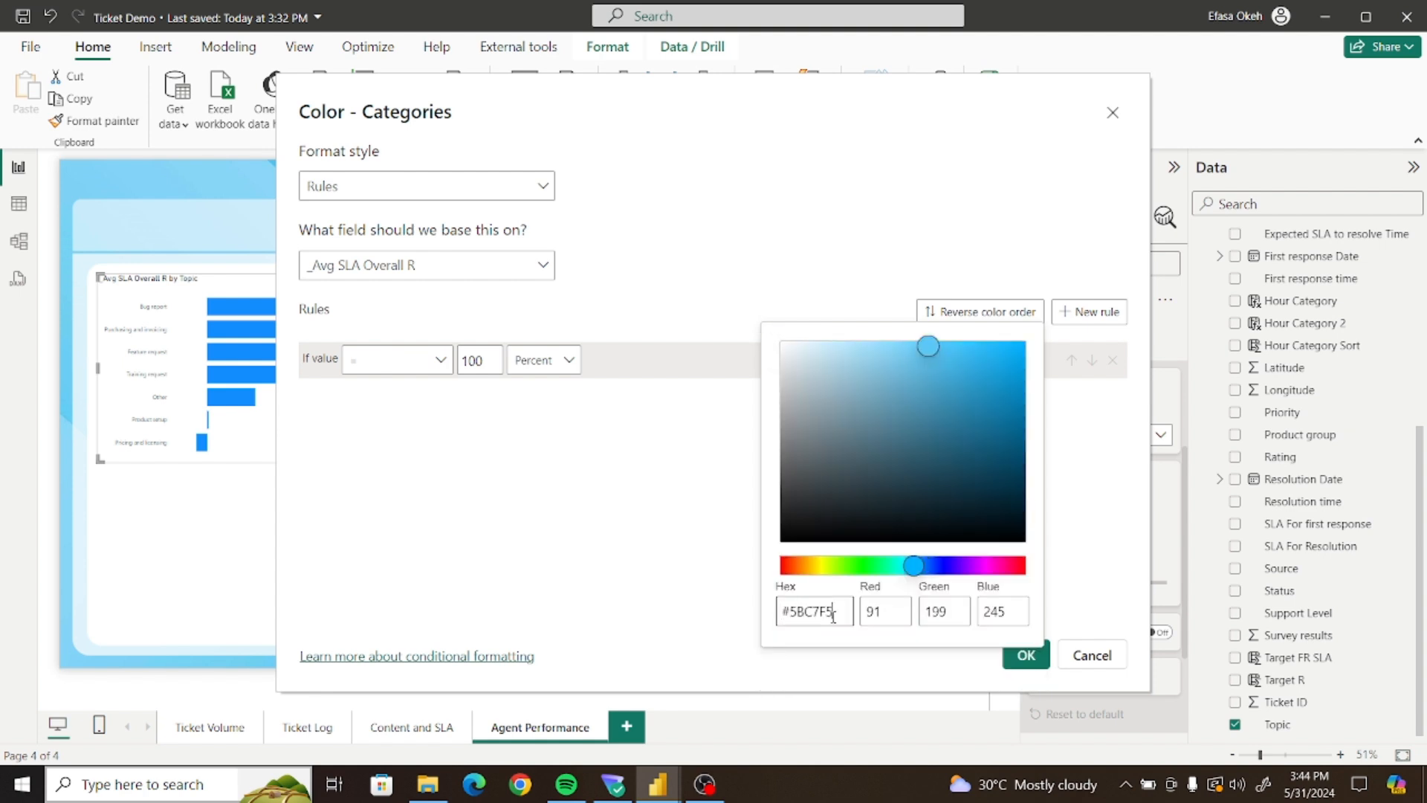
click(649, 537)
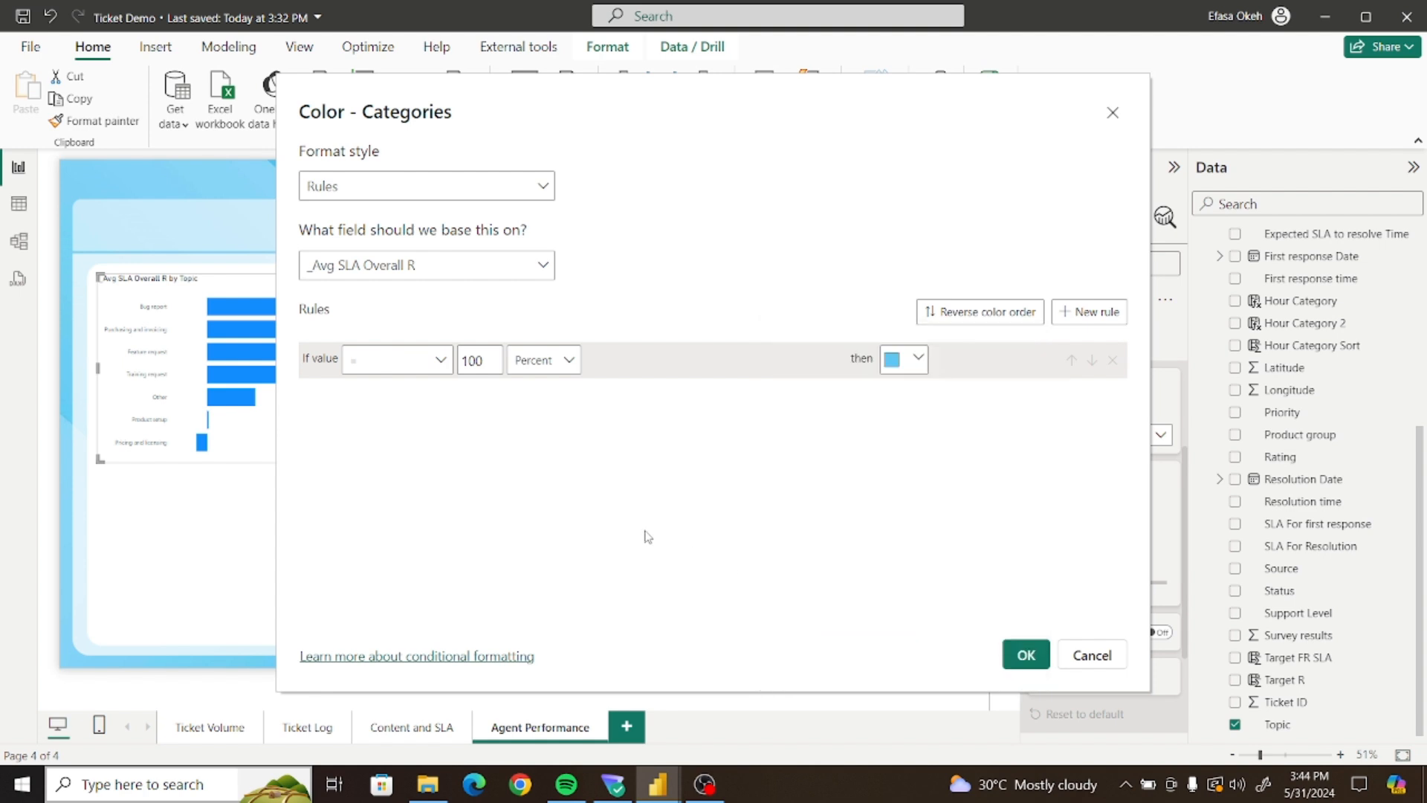
Add a second colour rule giving bars equal to 0 percent the red #F7556E, and apply the rules
click(1087, 312)
click(397, 397)
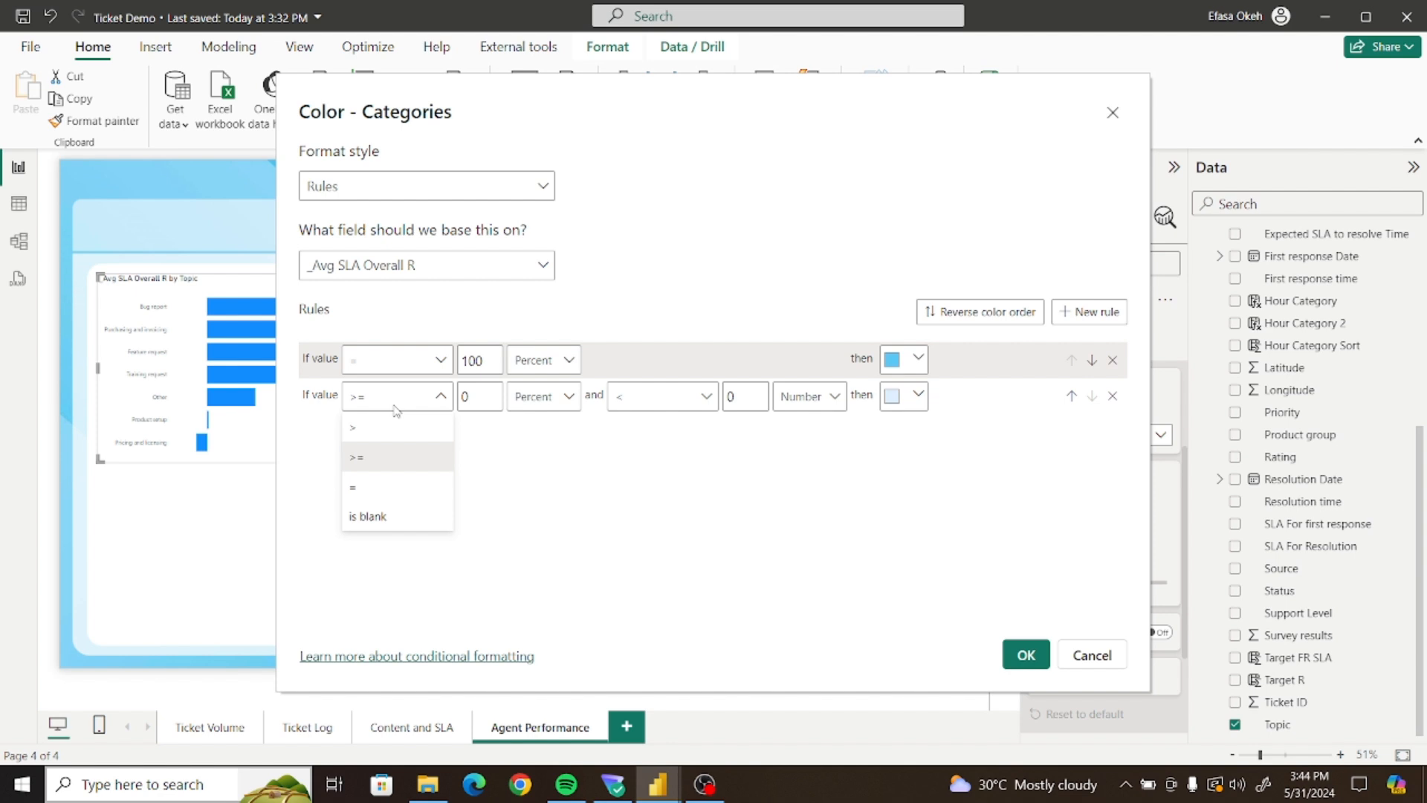
click(364, 486)
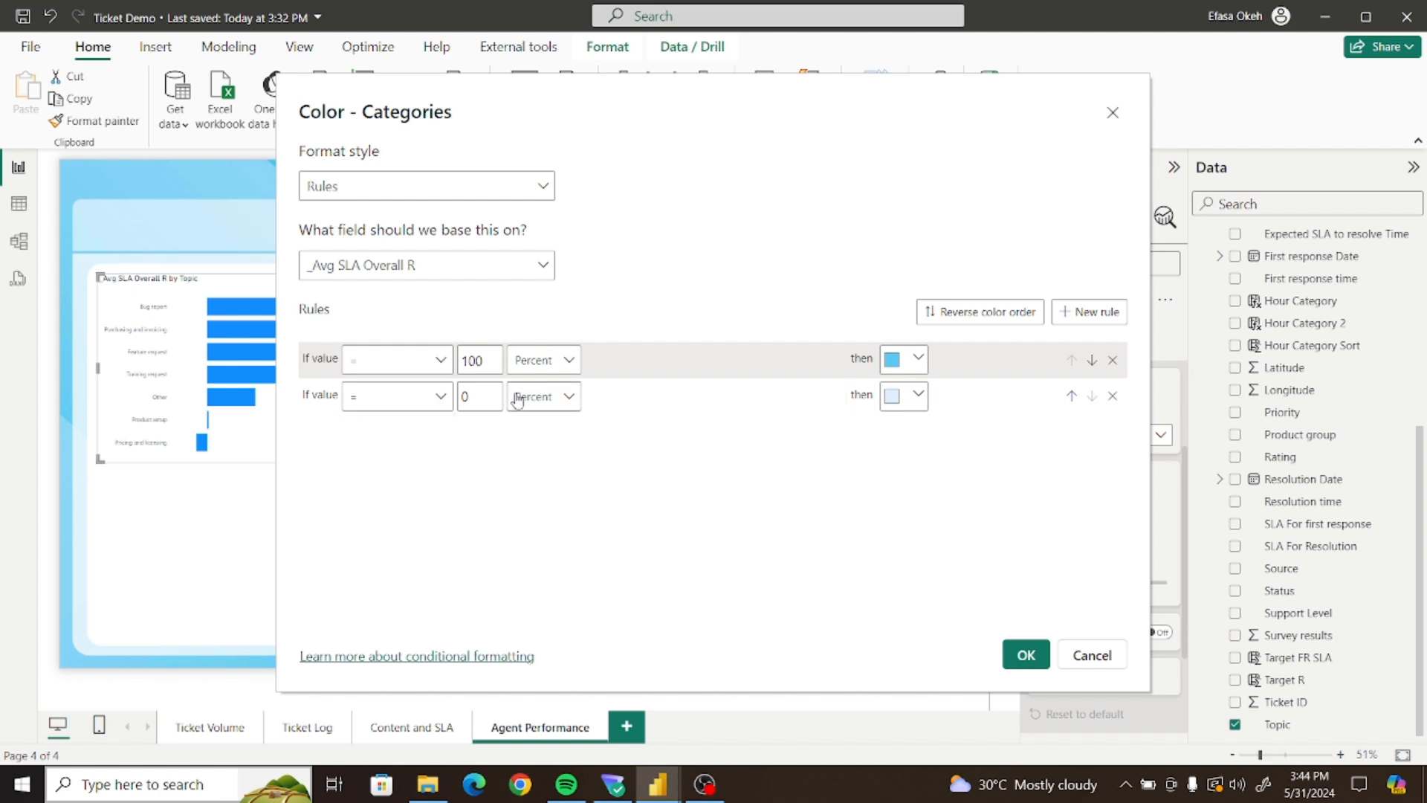
click(919, 398)
click(848, 381)
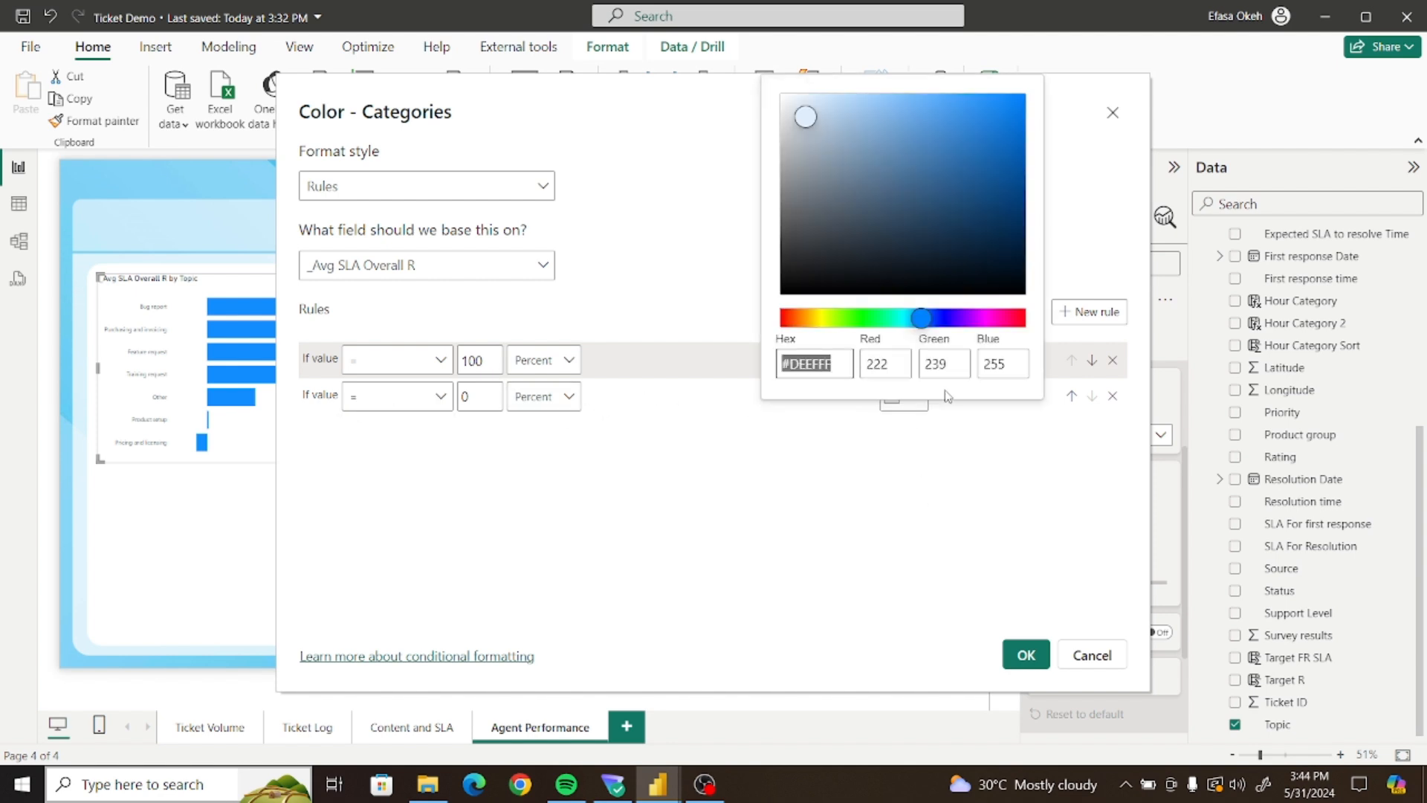
click(800, 318)
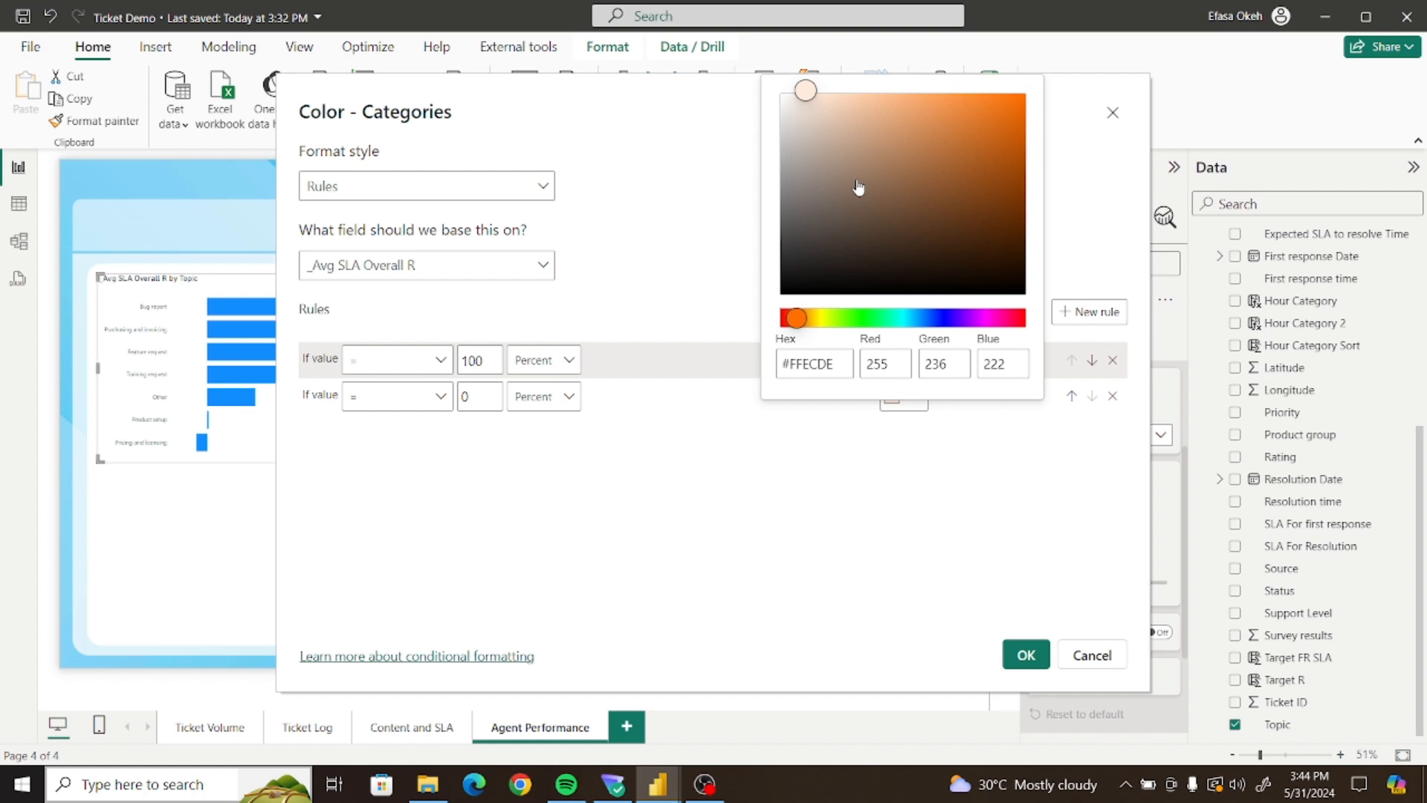
click(1023, 318)
drag(885, 101, 940, 104)
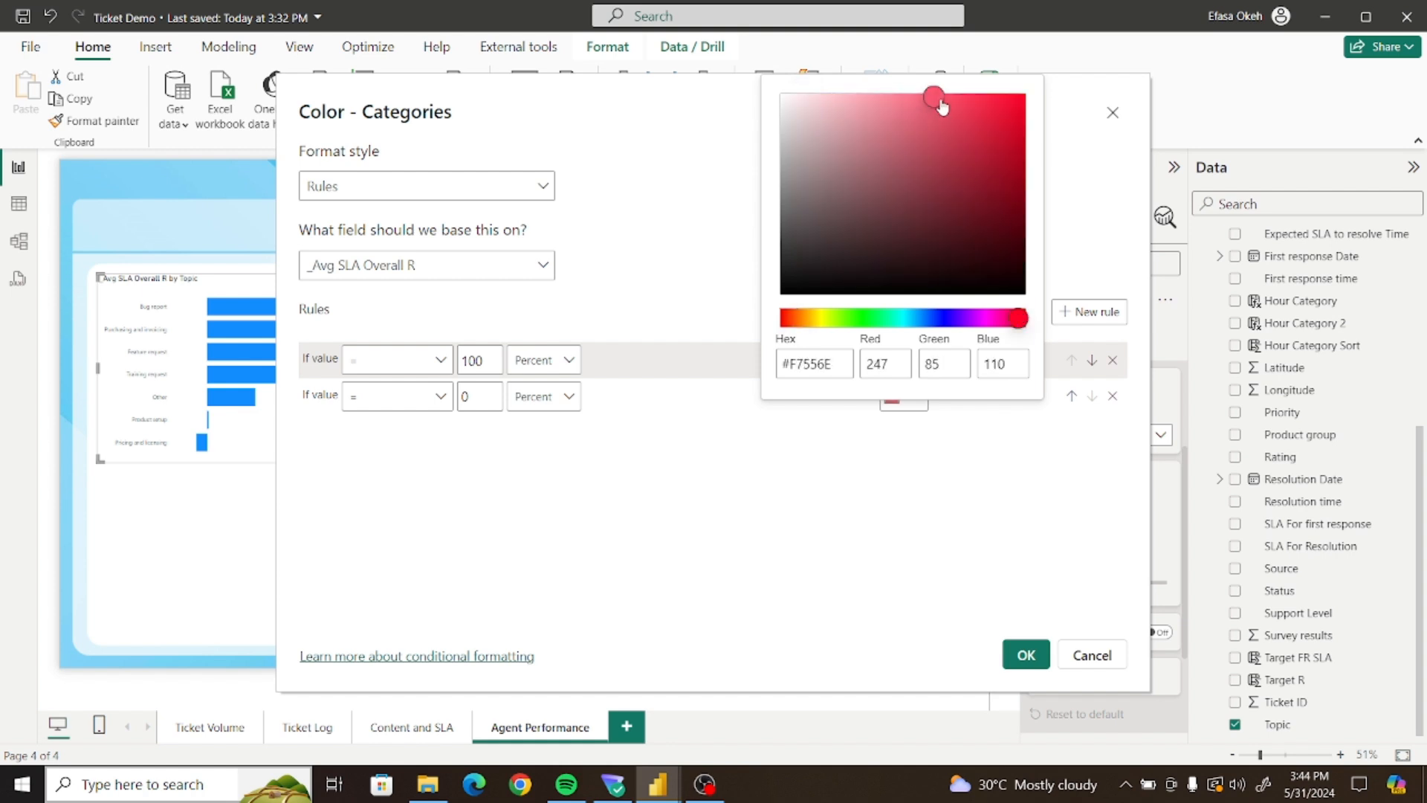
click(826, 457)
click(1027, 655)
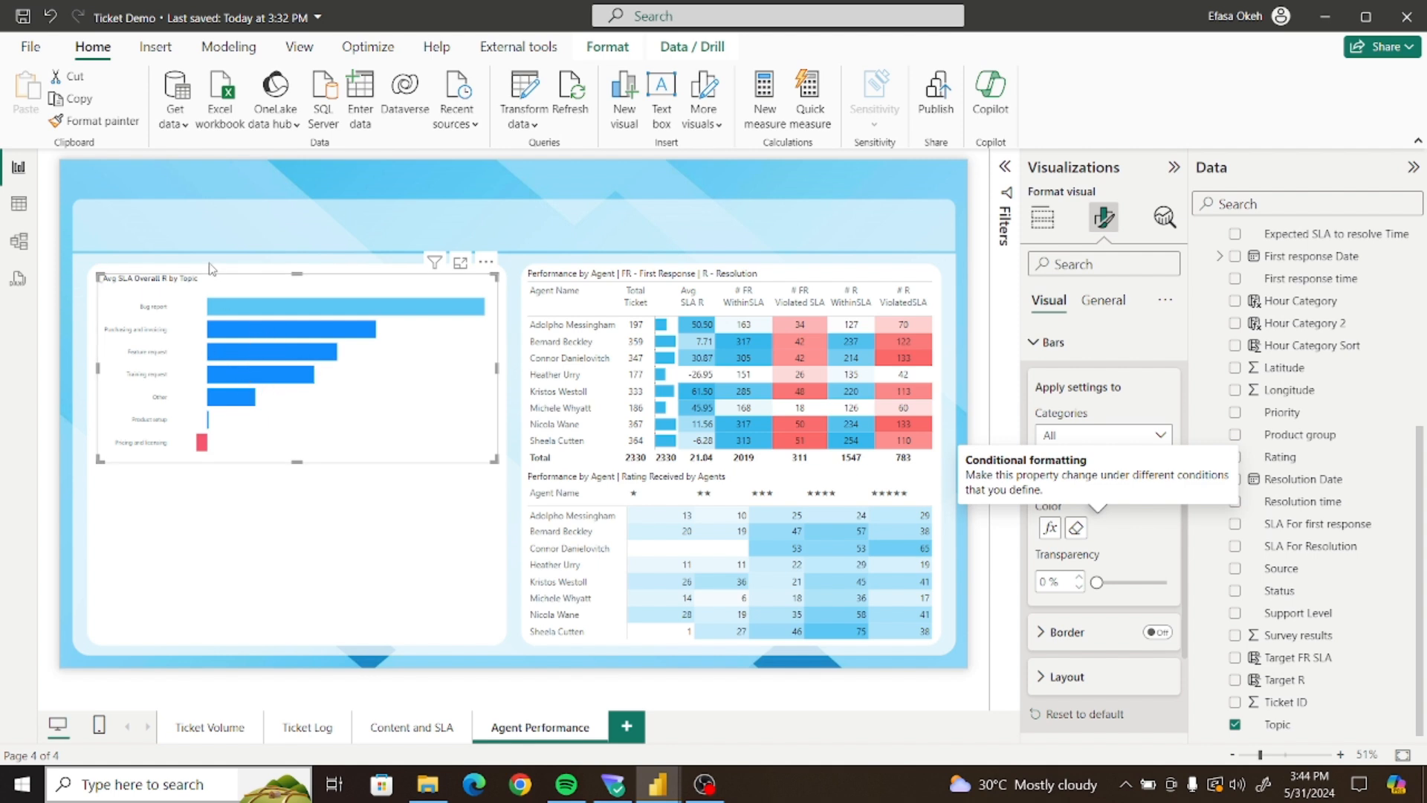
Customize the current report theme by setting Color 1 to #5BC7F5, and apply it
click(311, 48)
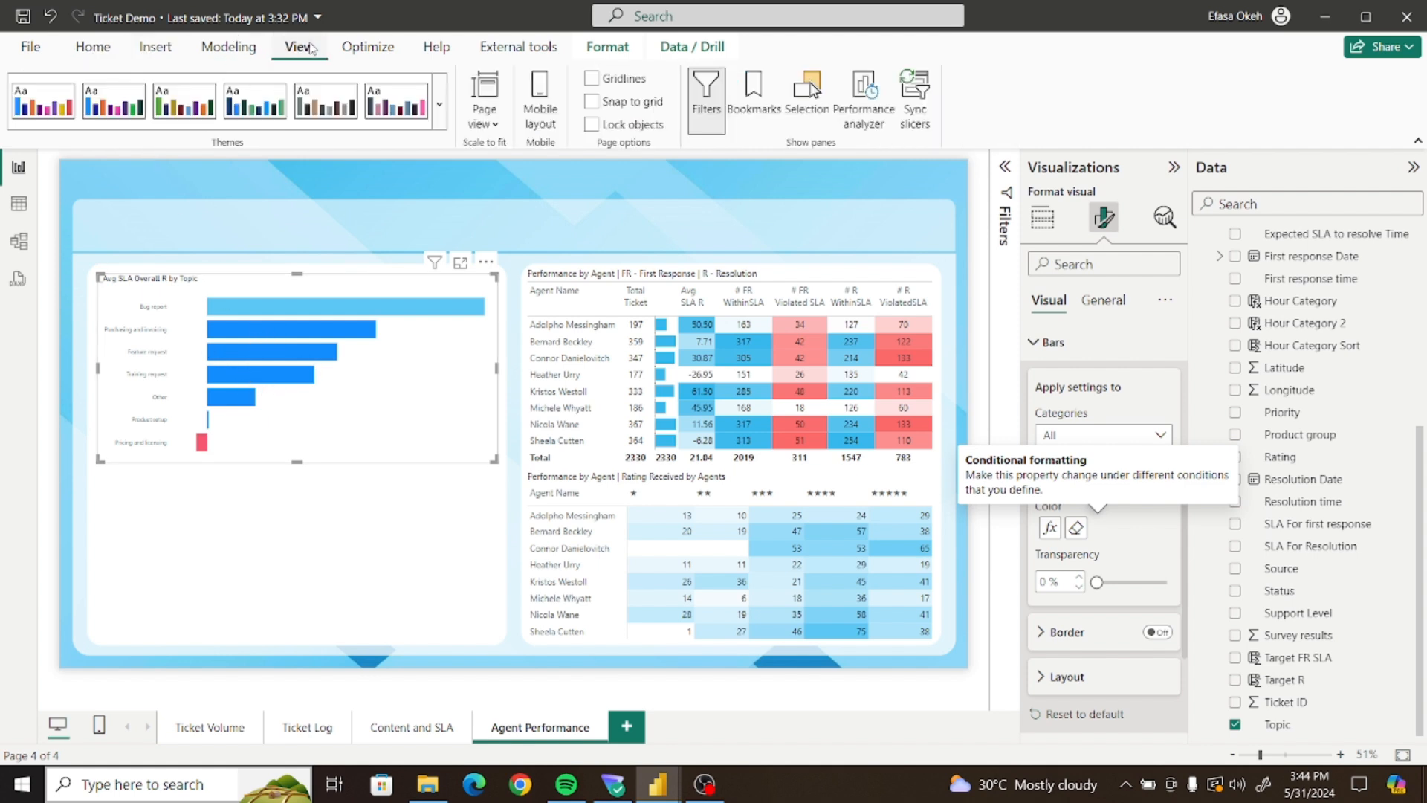
click(437, 100)
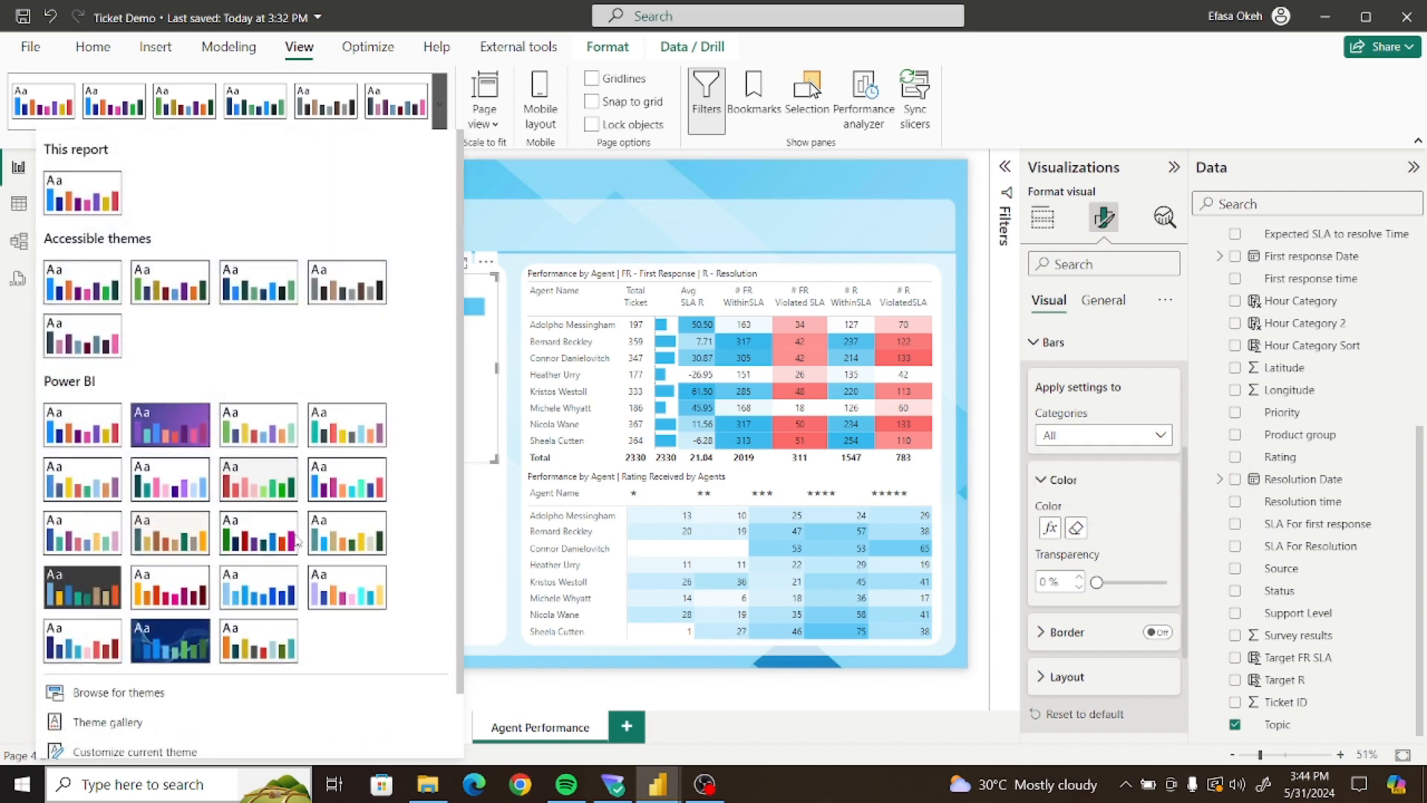
scroll(380, 733, down, 2)
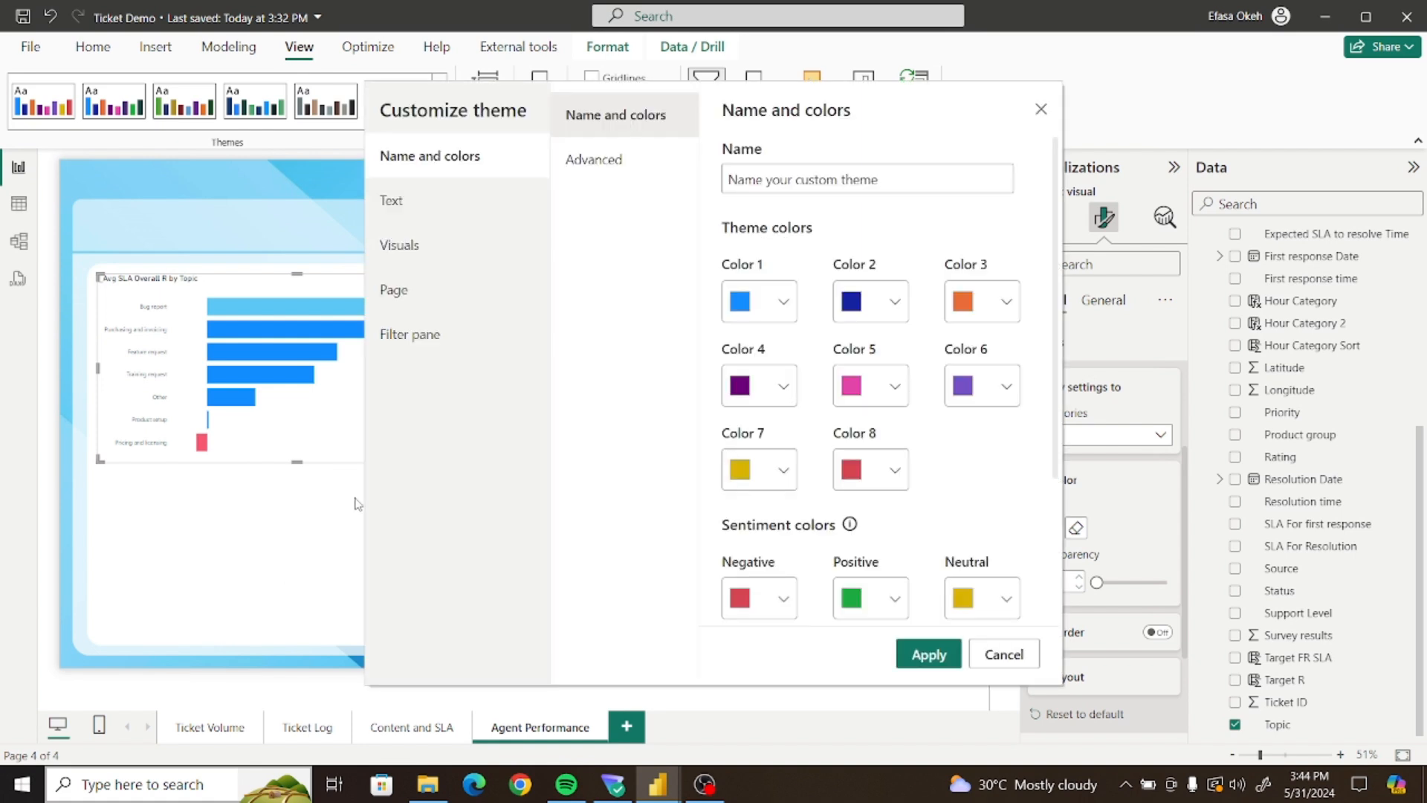
click(785, 303)
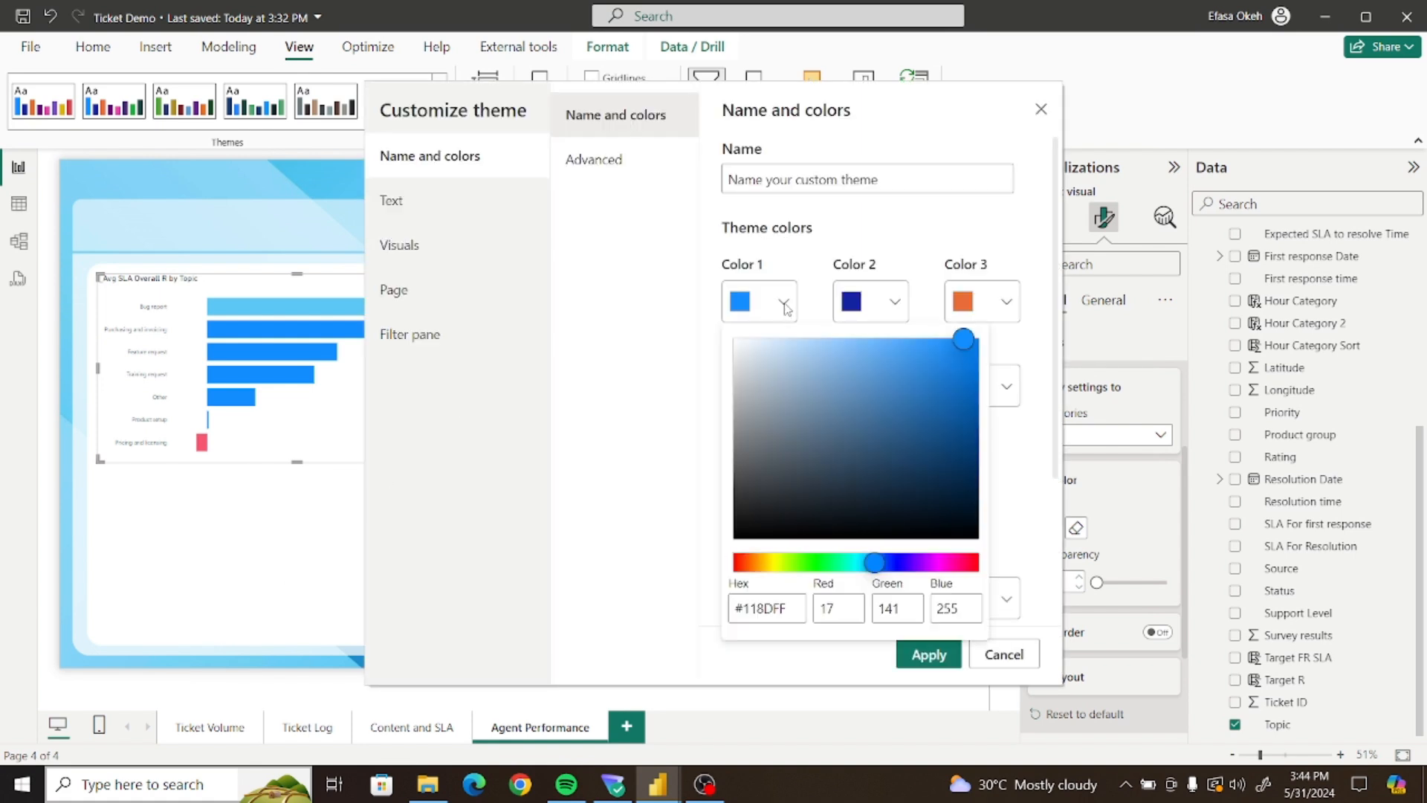
drag(799, 608, 667, 616)
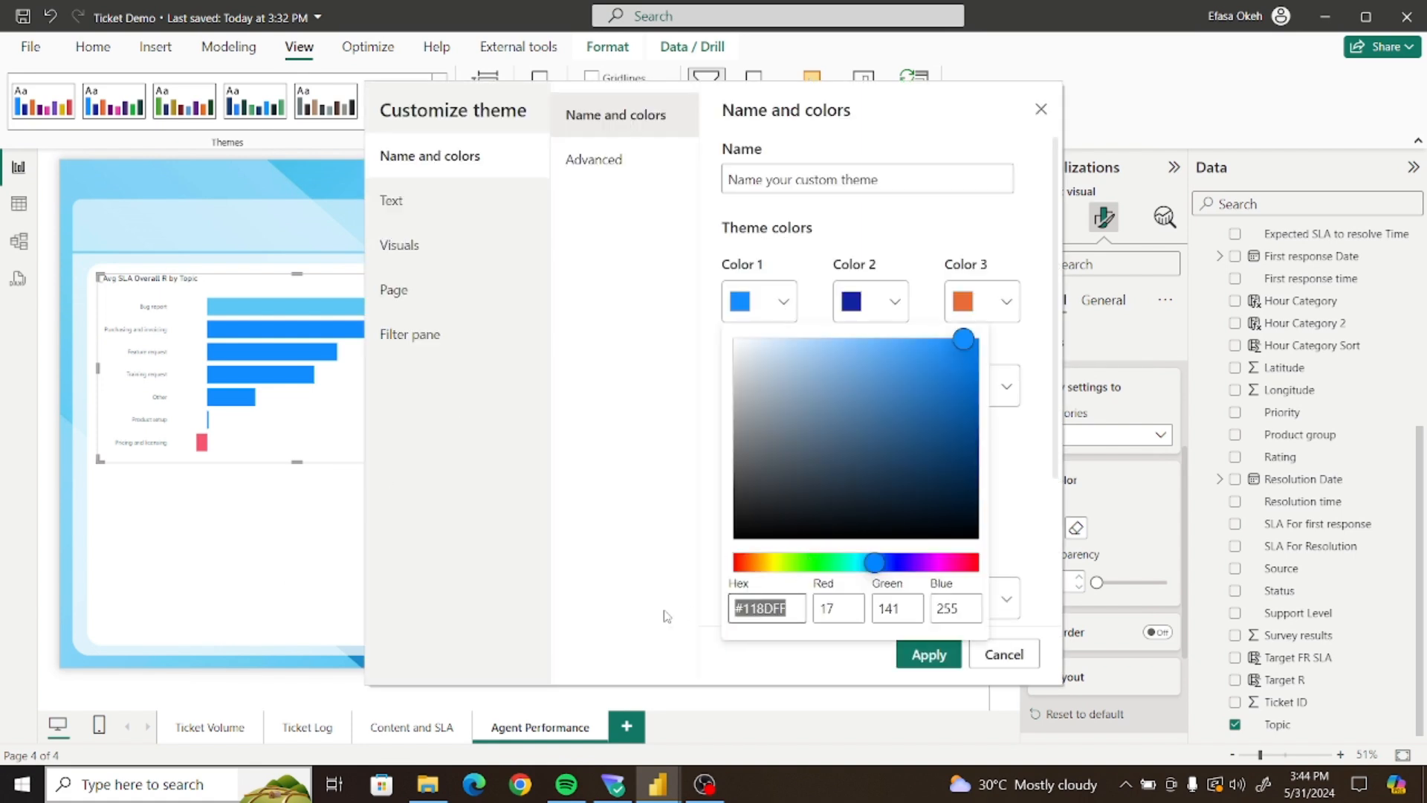
text(#5BC7F5)
click(667, 616)
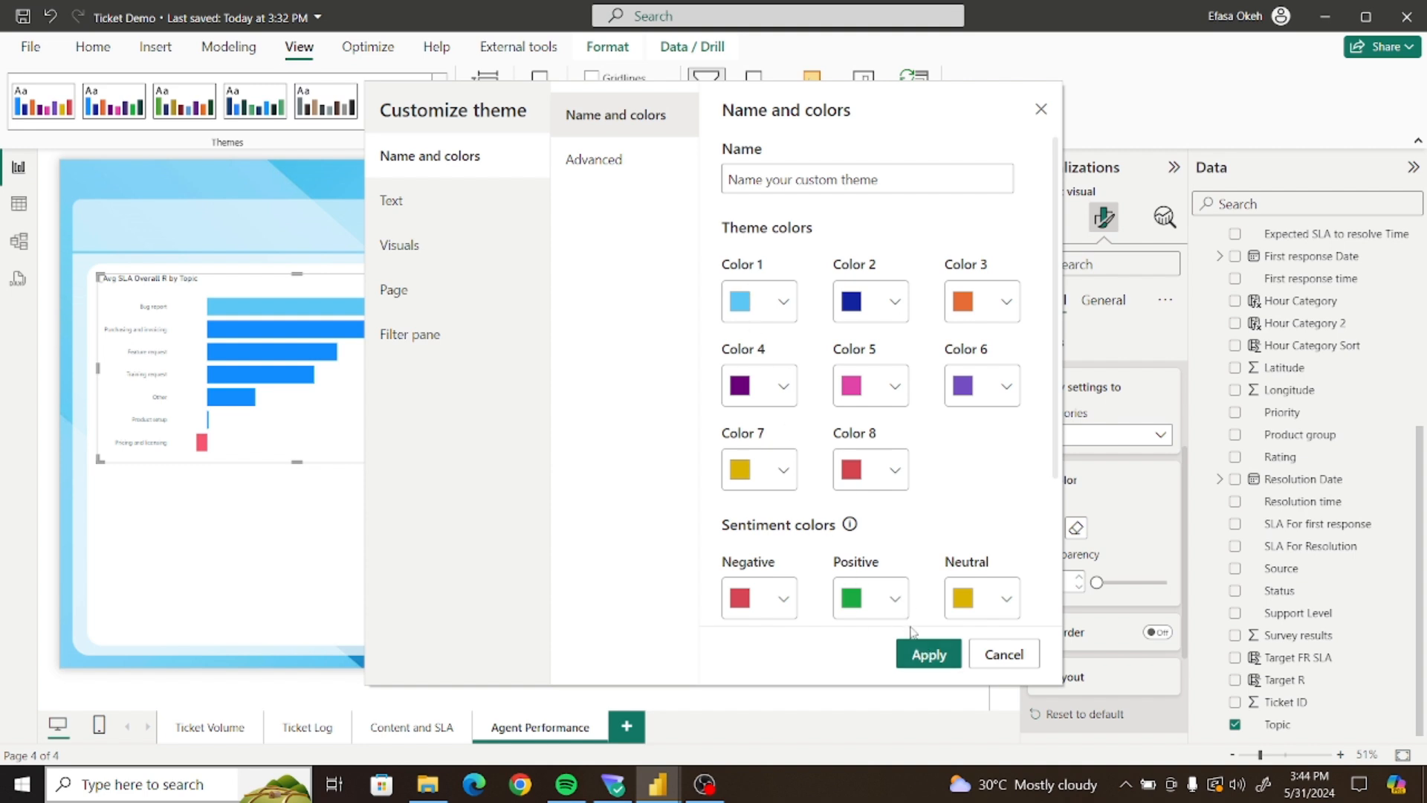
click(929, 654)
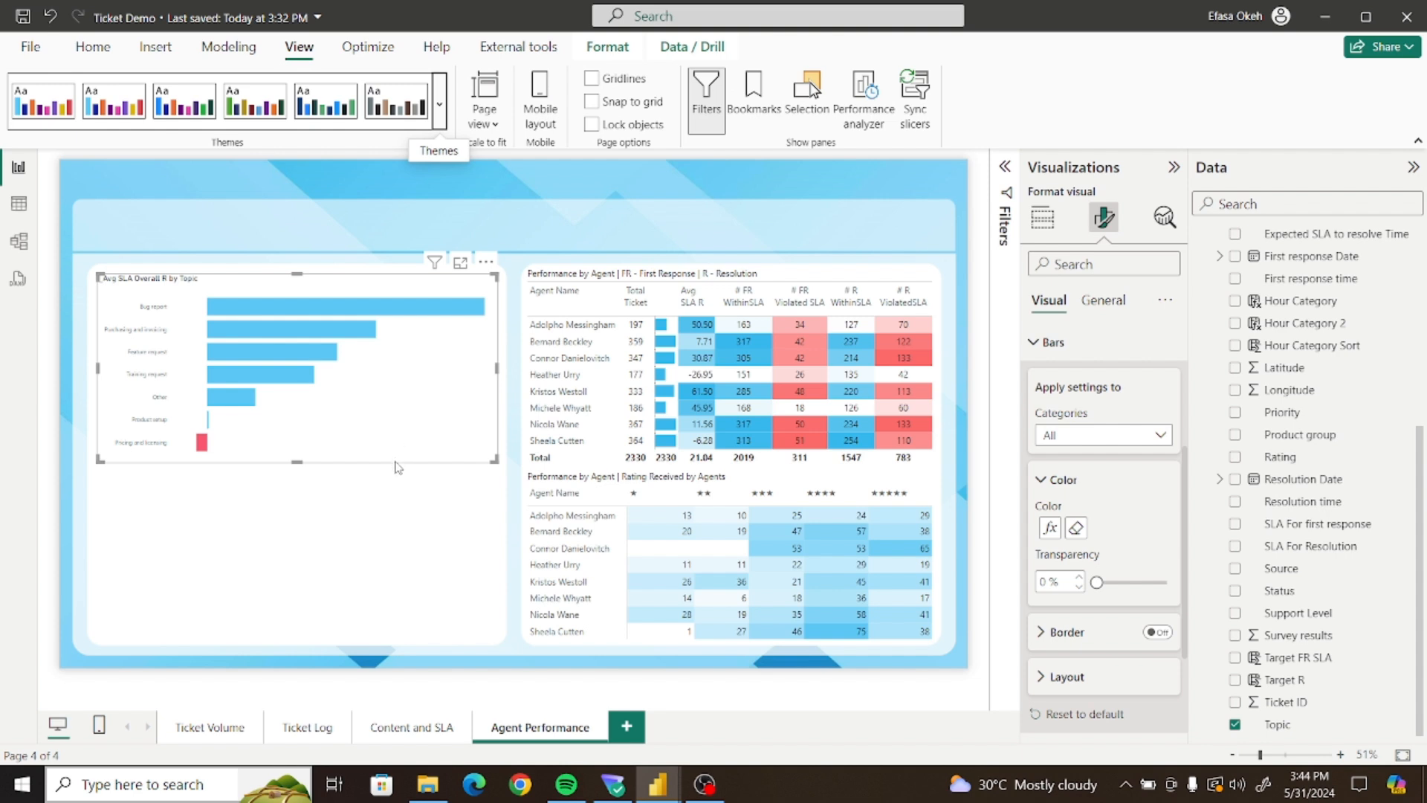
Turn on data labels for the topic bar chart
click(1053, 342)
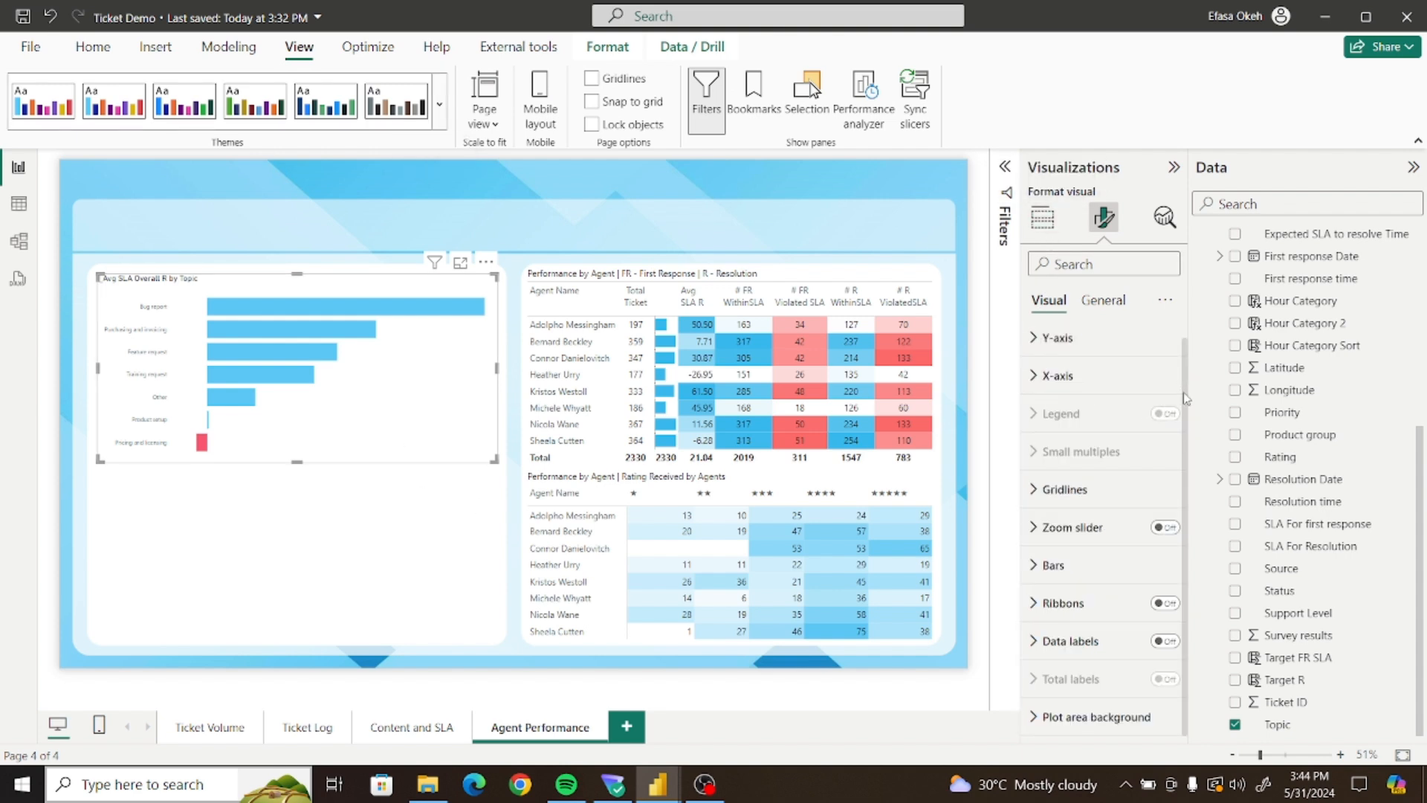
click(1173, 643)
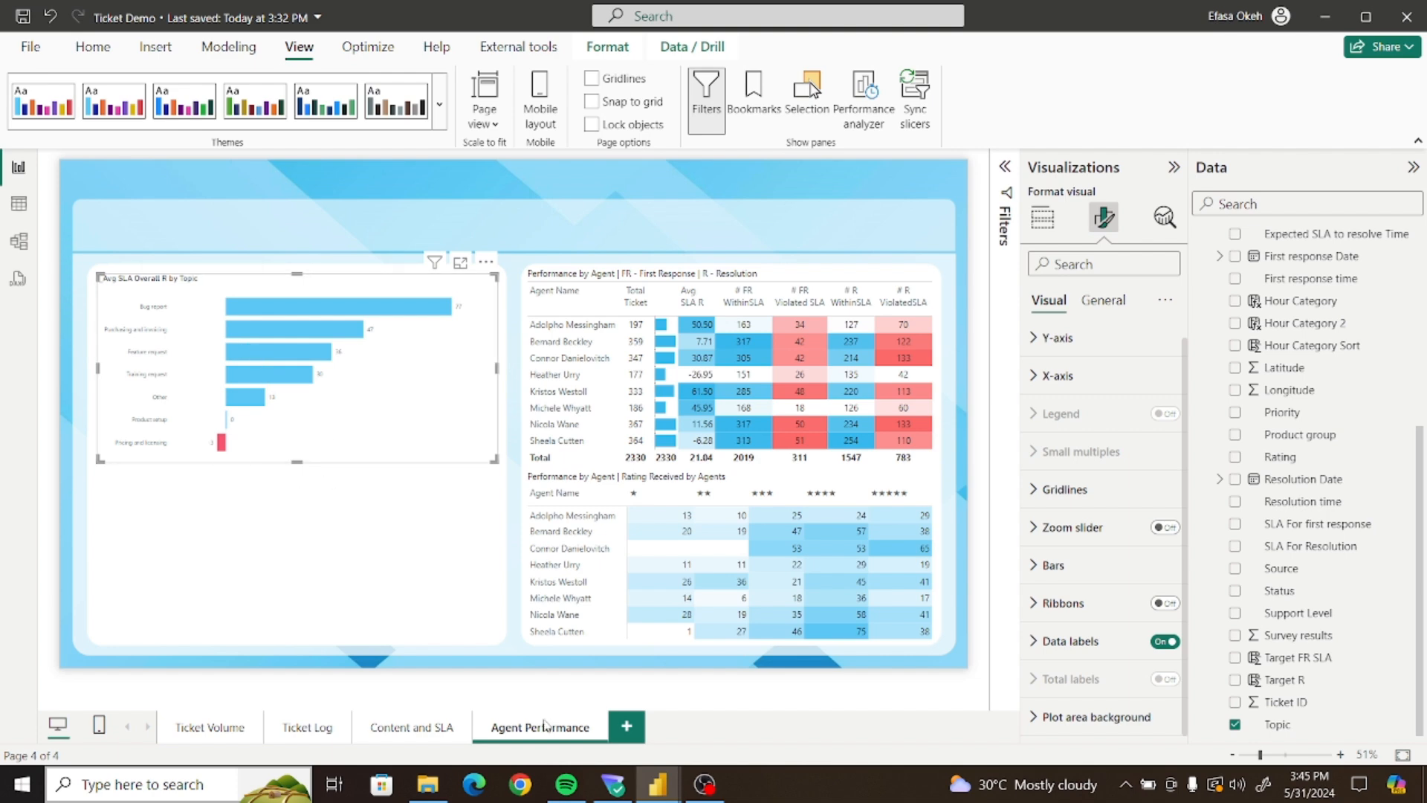
Copy the title text of the average resolution time chart on the Agent Performance page of the Ticket Analysis report
mouse_move(658, 785)
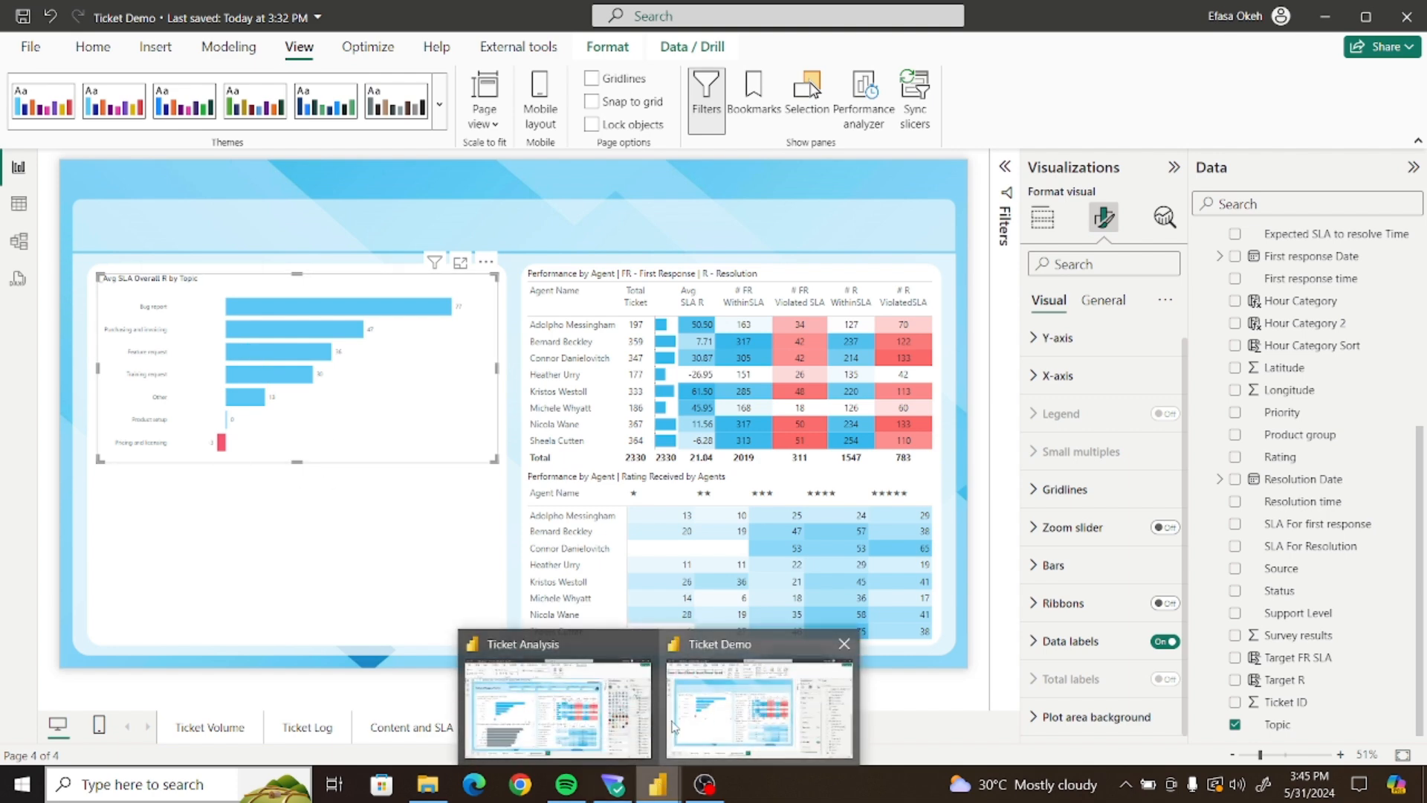
click(562, 706)
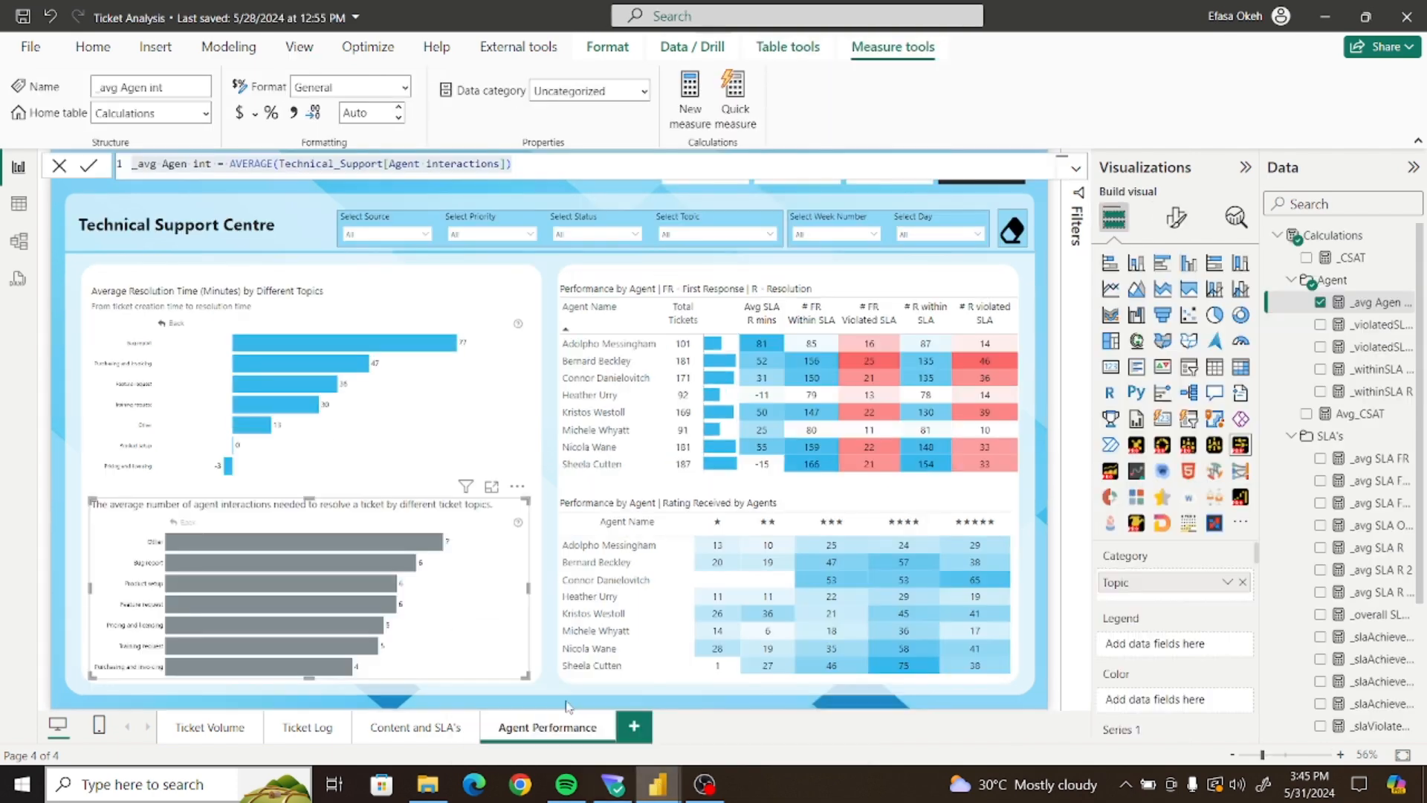
click(521, 368)
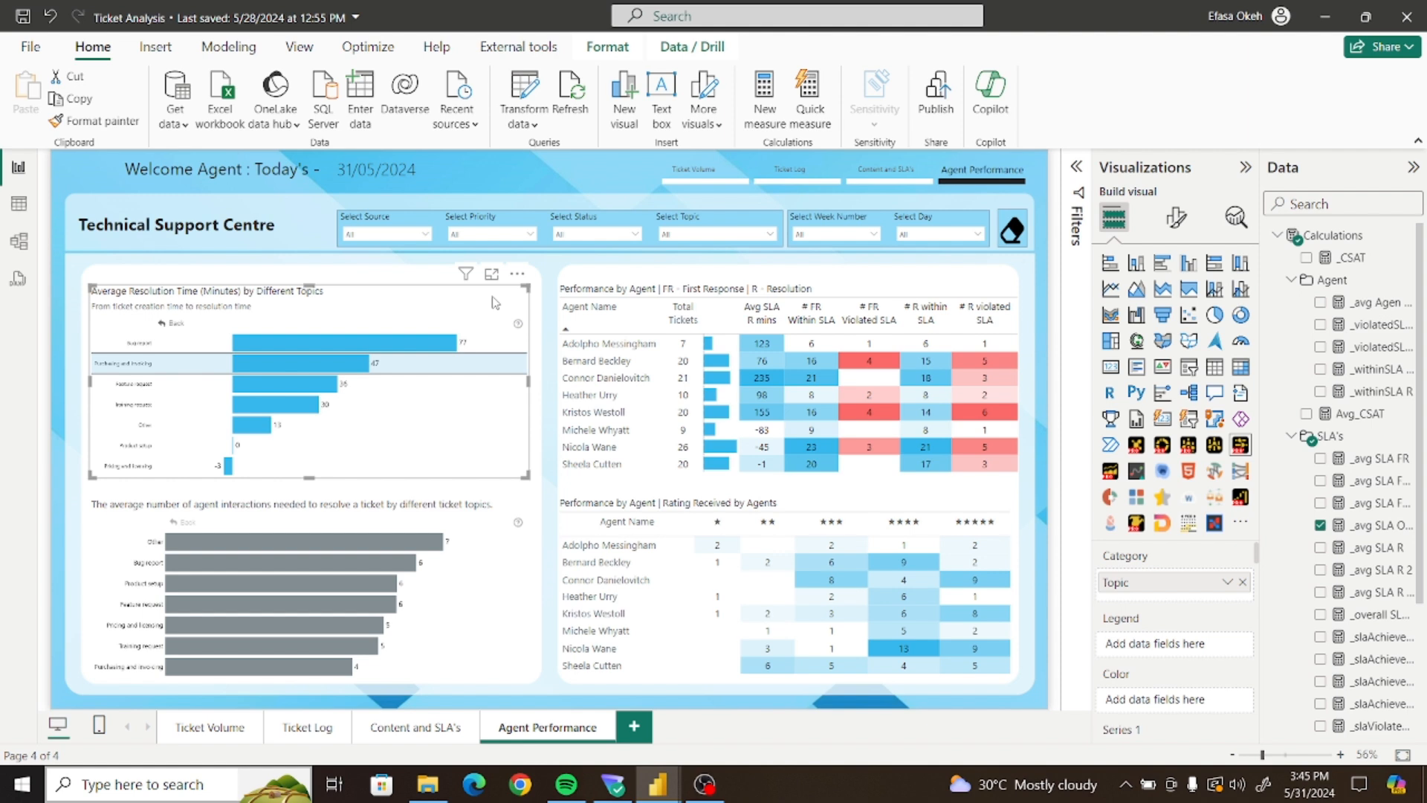
click(1176, 217)
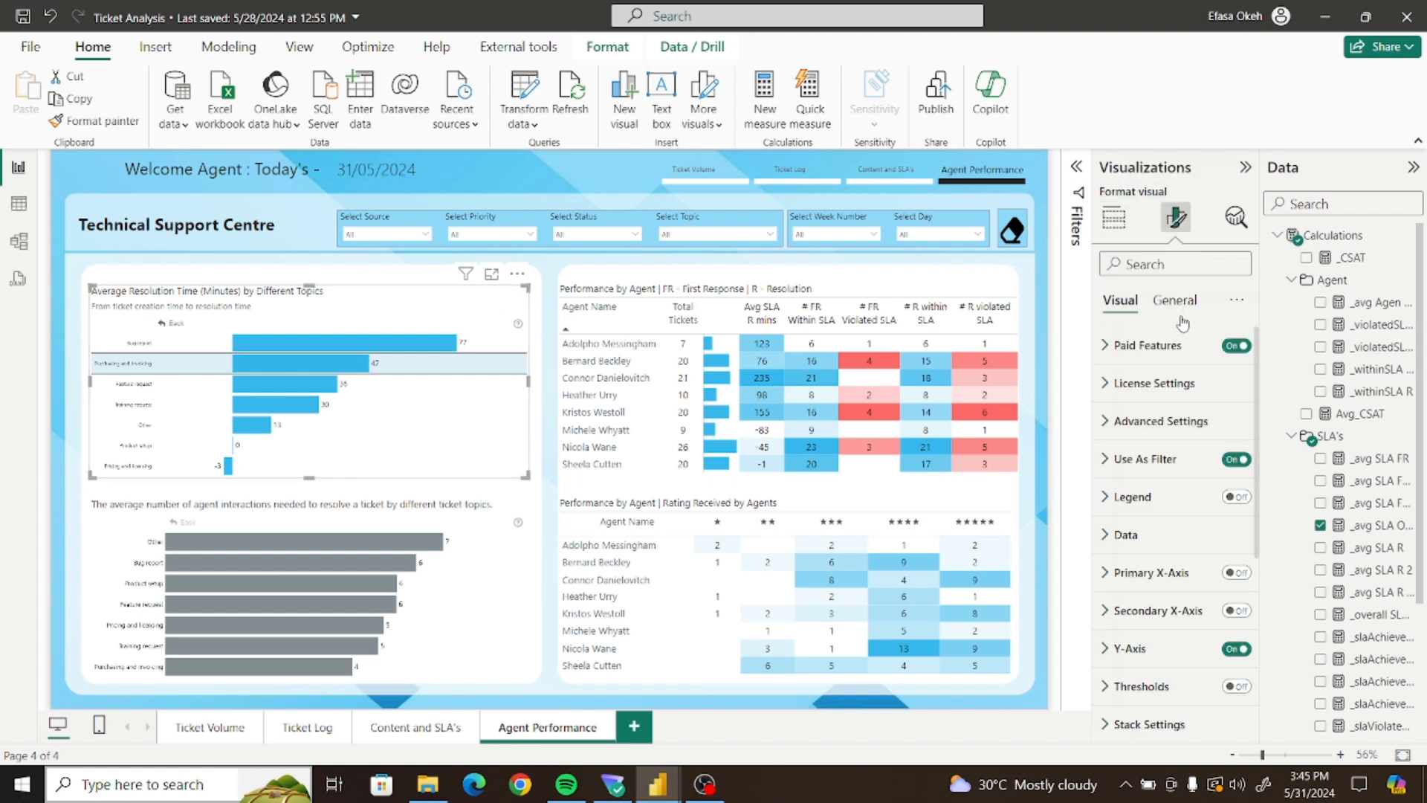
click(1177, 304)
click(1123, 383)
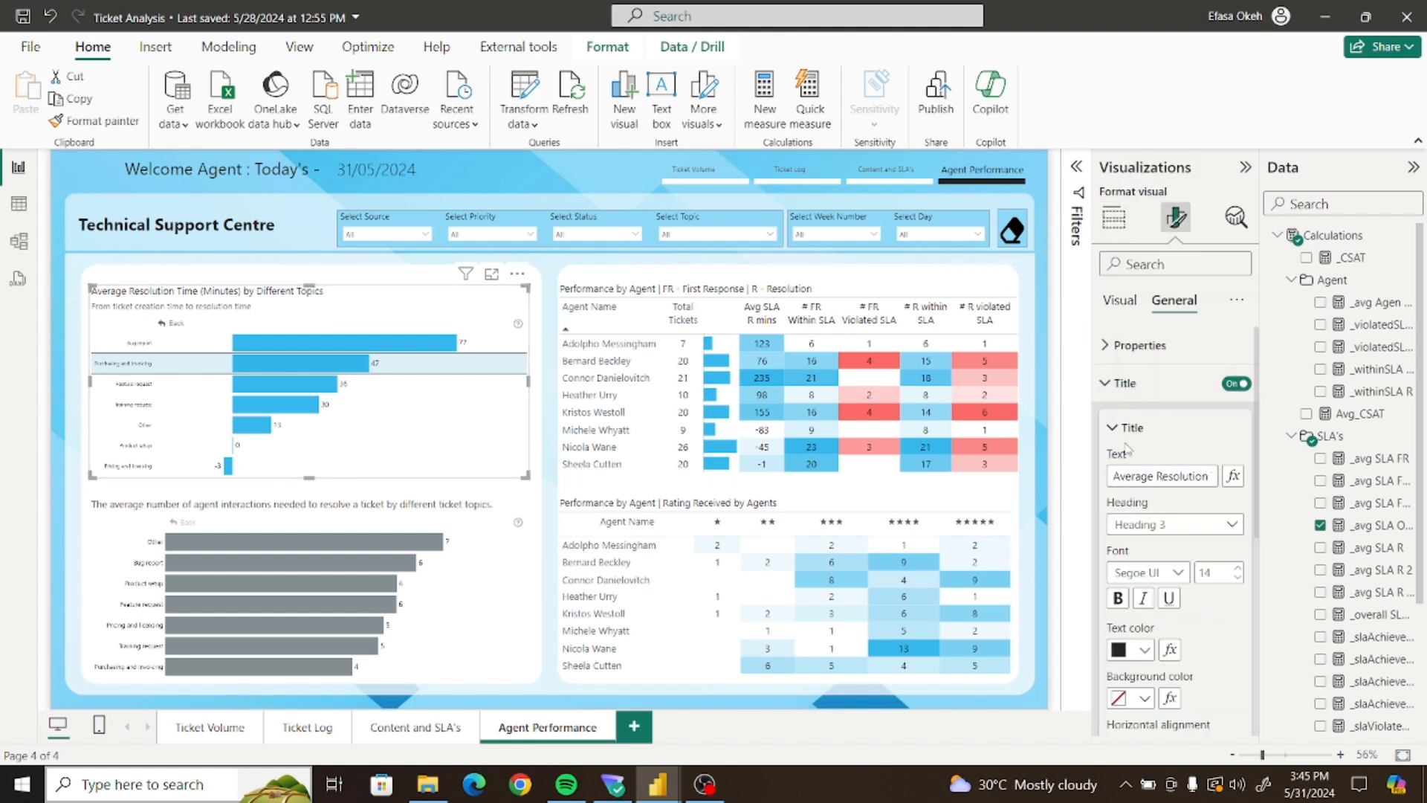
drag(1116, 476, 1261, 478)
key(ctrl+c)
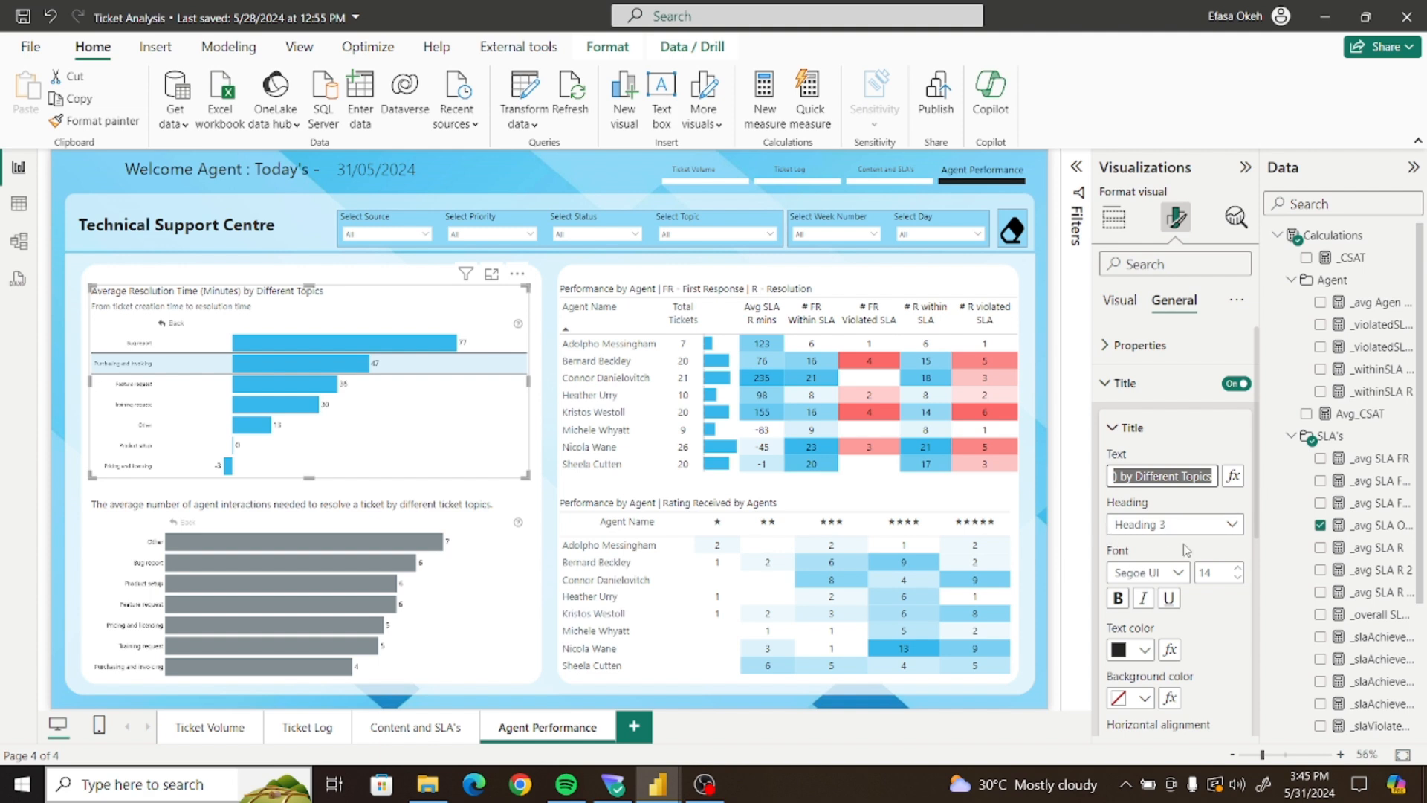
click(1252, 511)
scroll(1260, 565, down, 3)
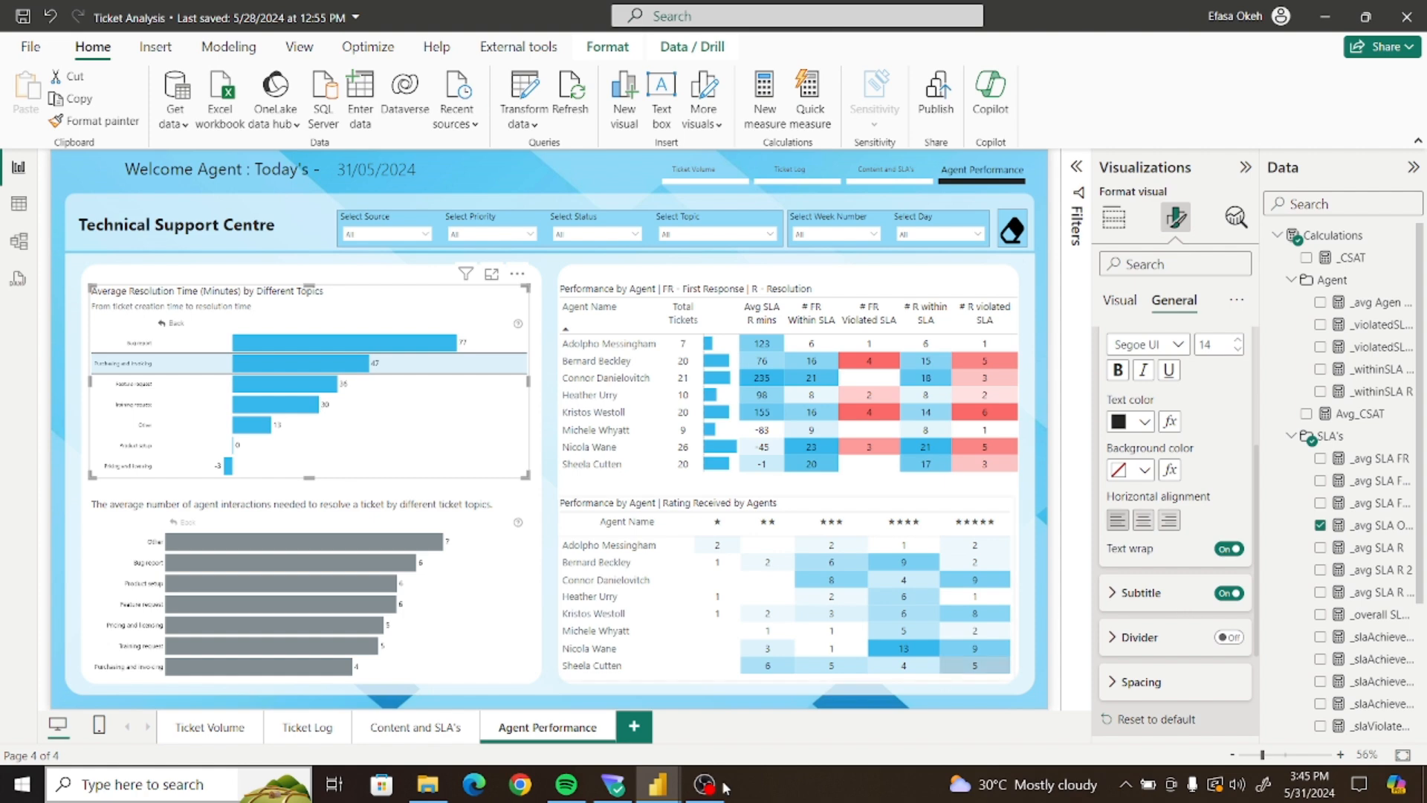
In the Ticket Demo report, paste "Average Resolution Time (Minutes) by Different Topics" as the topic bar chart's title
mouse_move(647, 784)
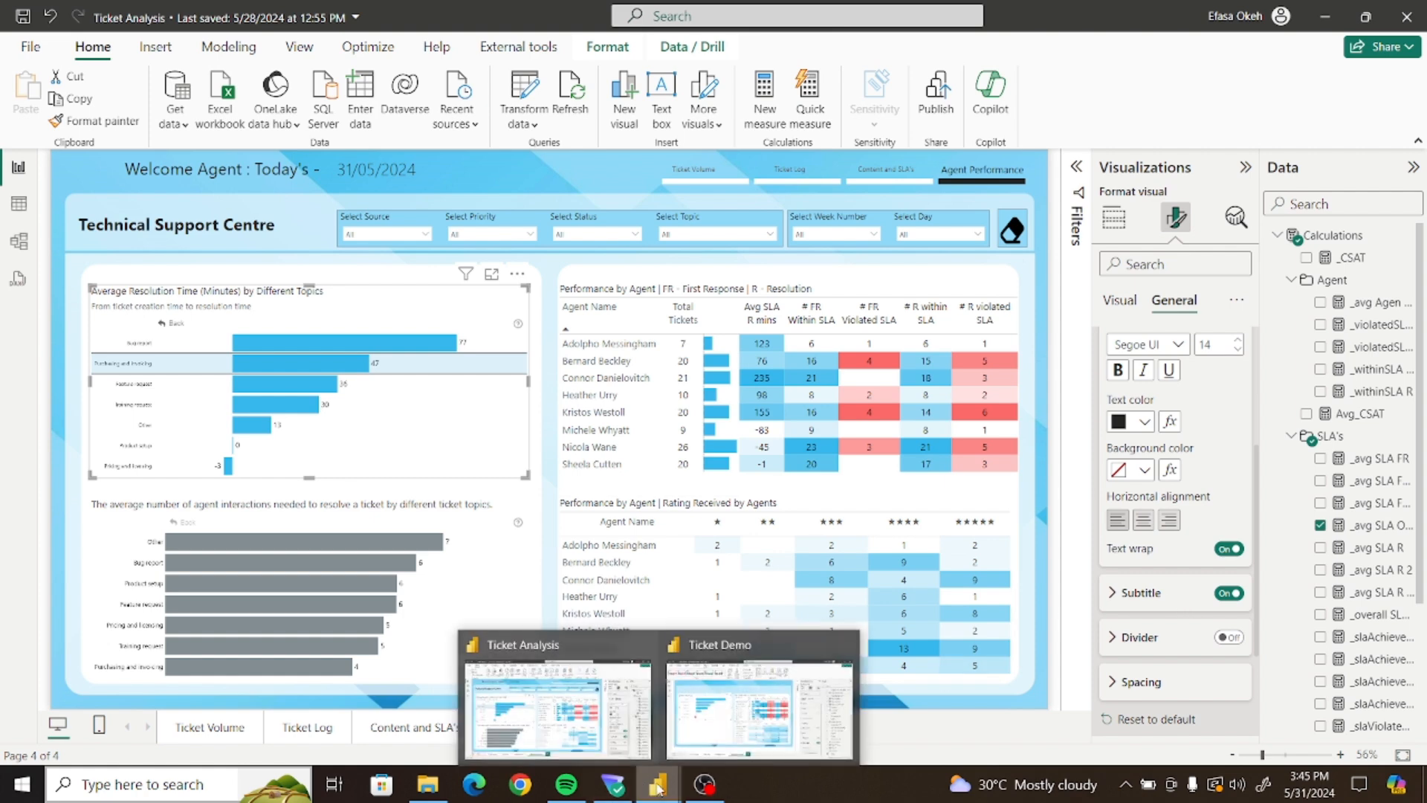
click(682, 722)
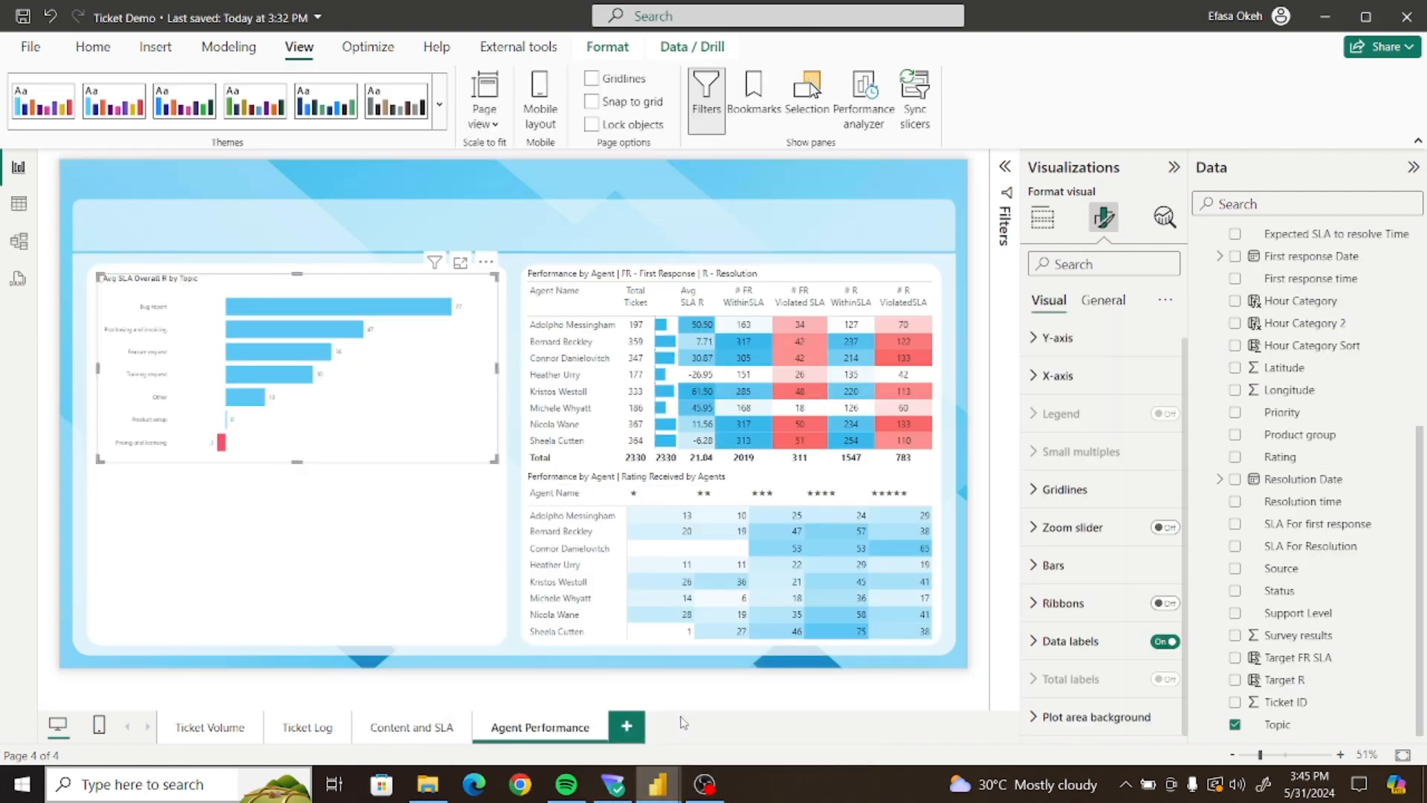
click(1104, 301)
click(1090, 383)
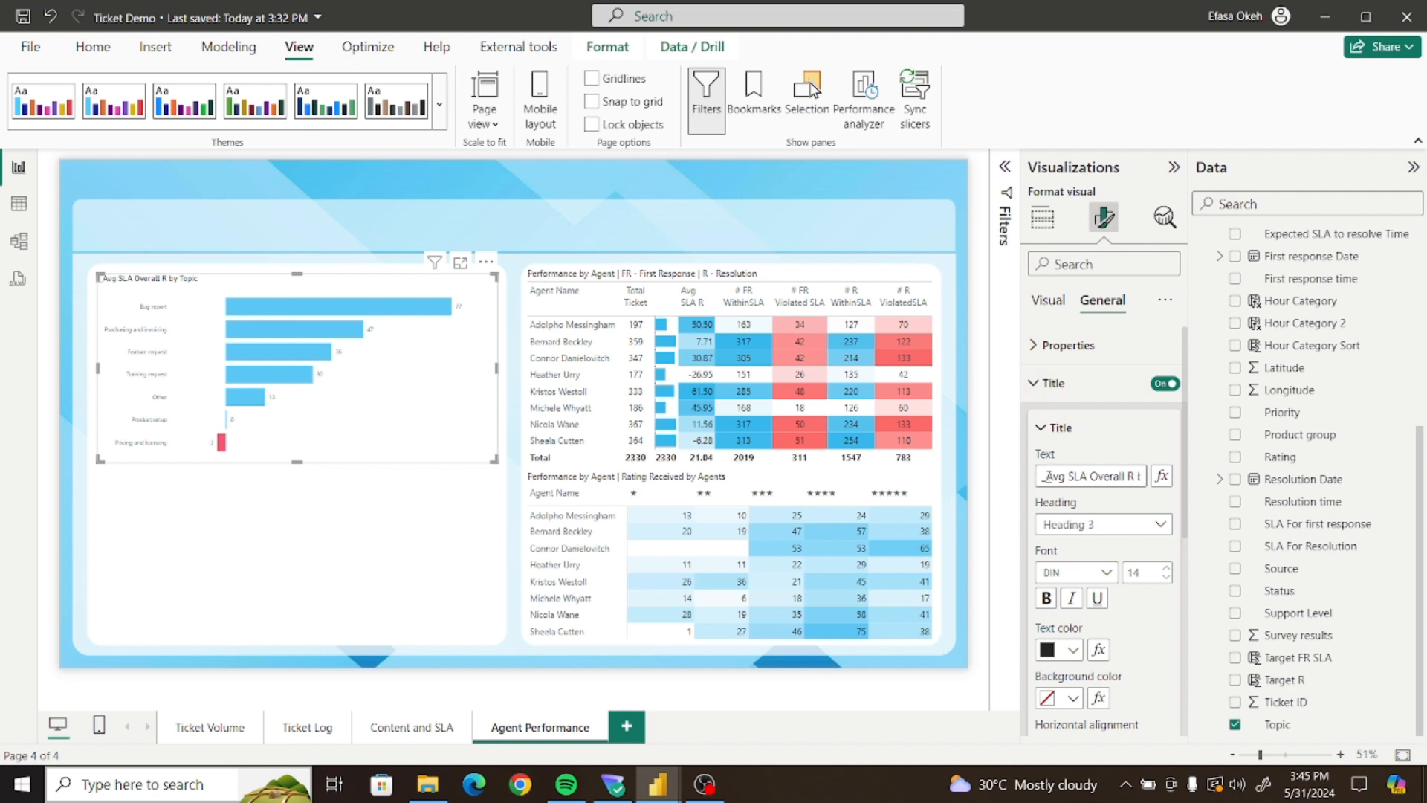
drag(1092, 468, 1225, 481)
key(ctrl+v)
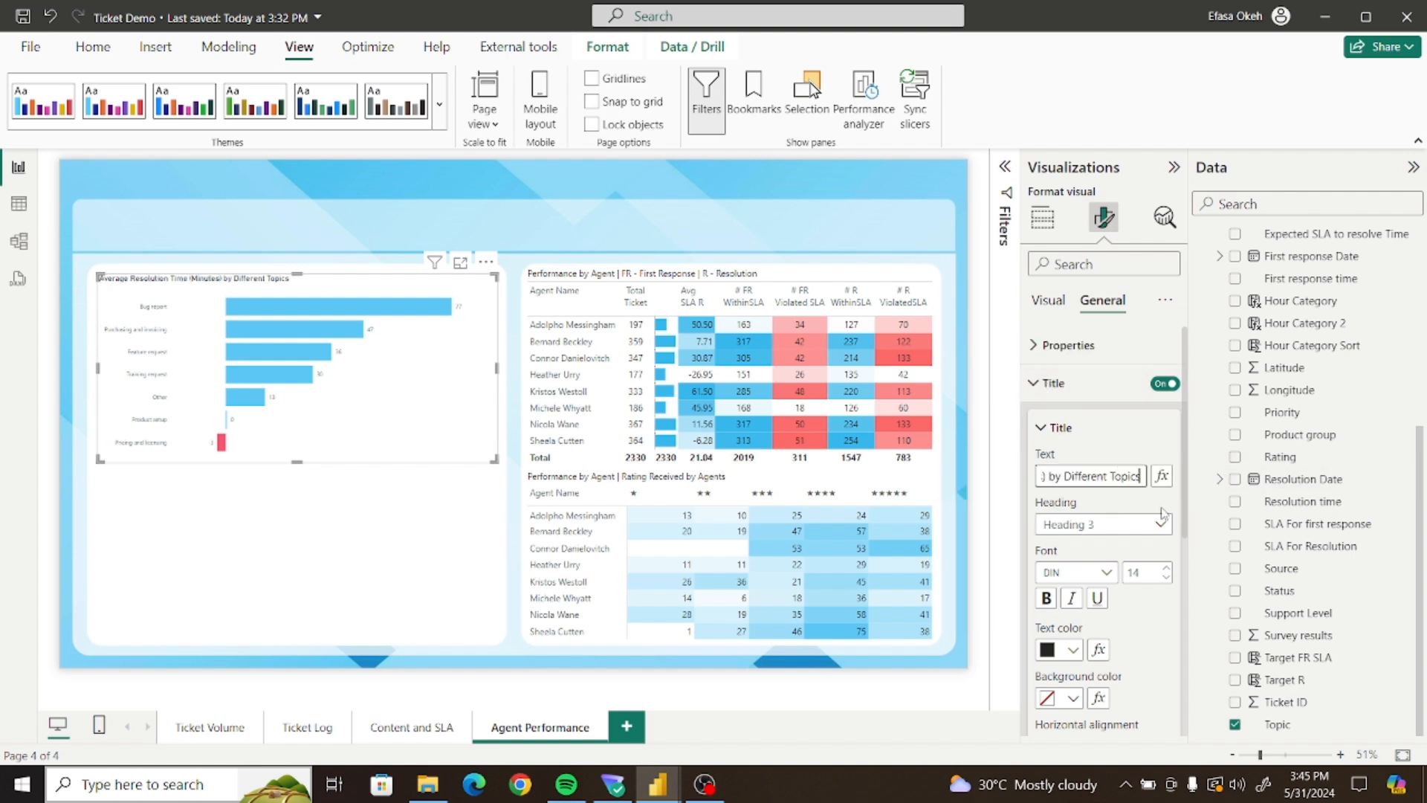
Set the topic bar chart's title font to Segoe UI
scroll(1182, 521, down, 1)
scroll(1182, 548, down, 1)
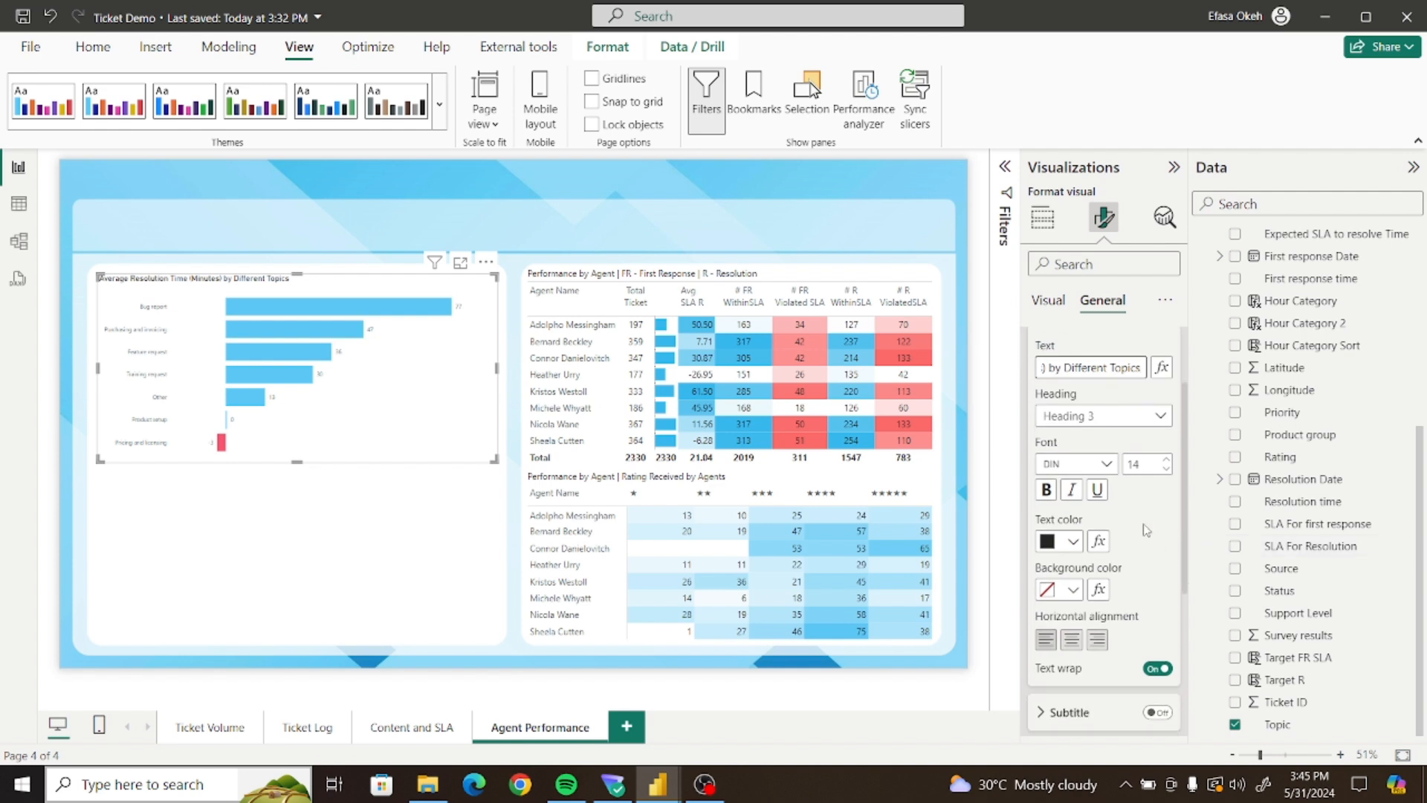
click(1089, 465)
scroll(1100, 322, down, 5)
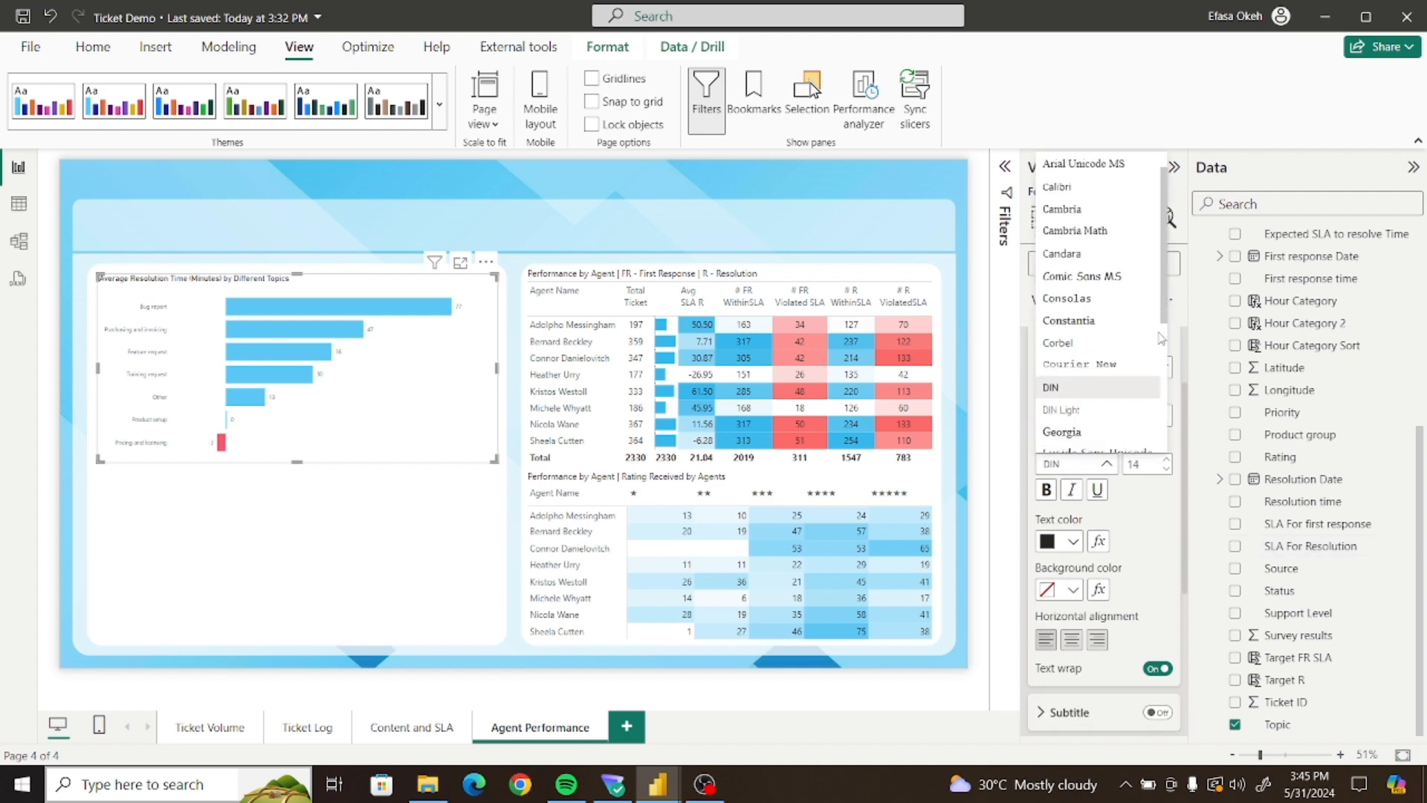
click(1107, 427)
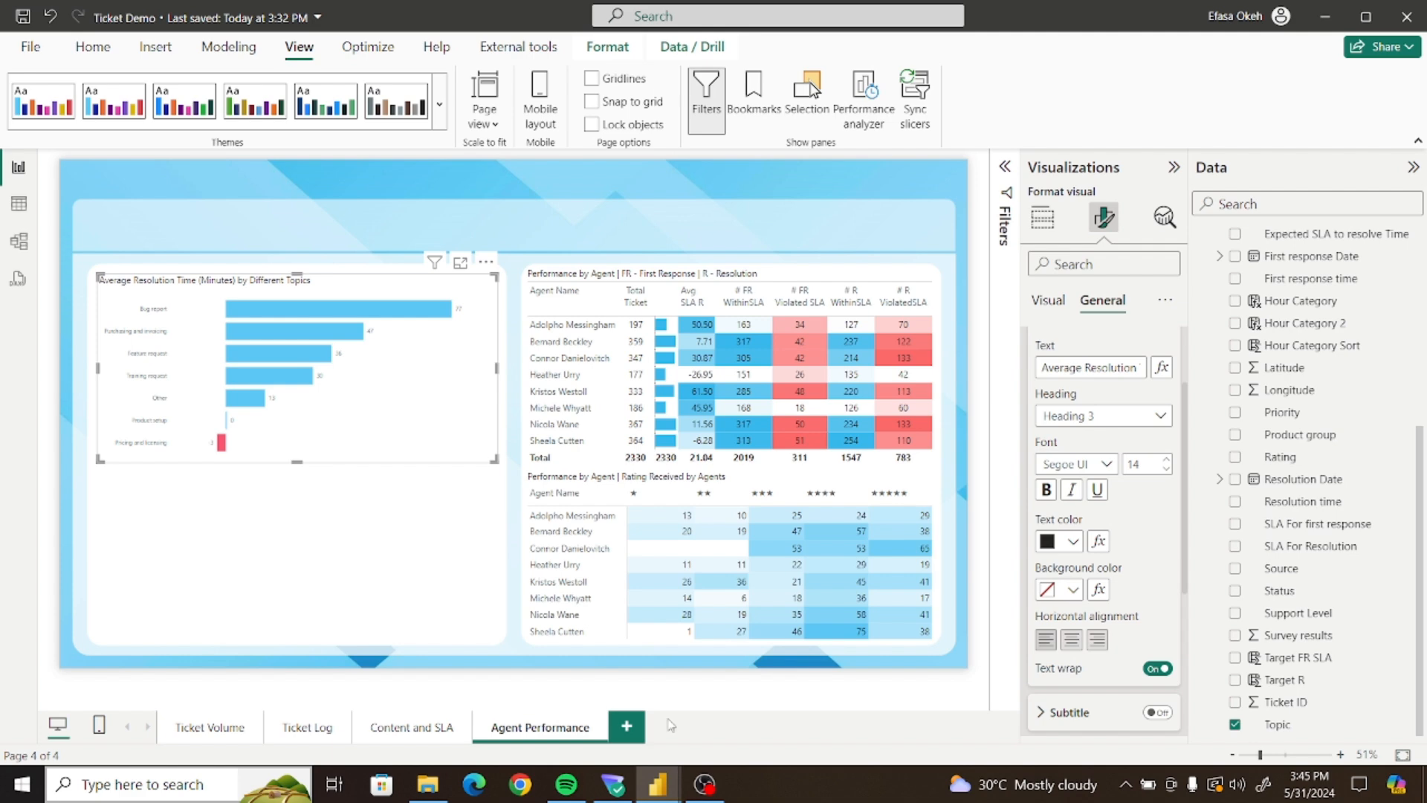
Switch to the Ticket Analysis report and copy the subtitle text of its average resolution time chart
mouse_move(658, 782)
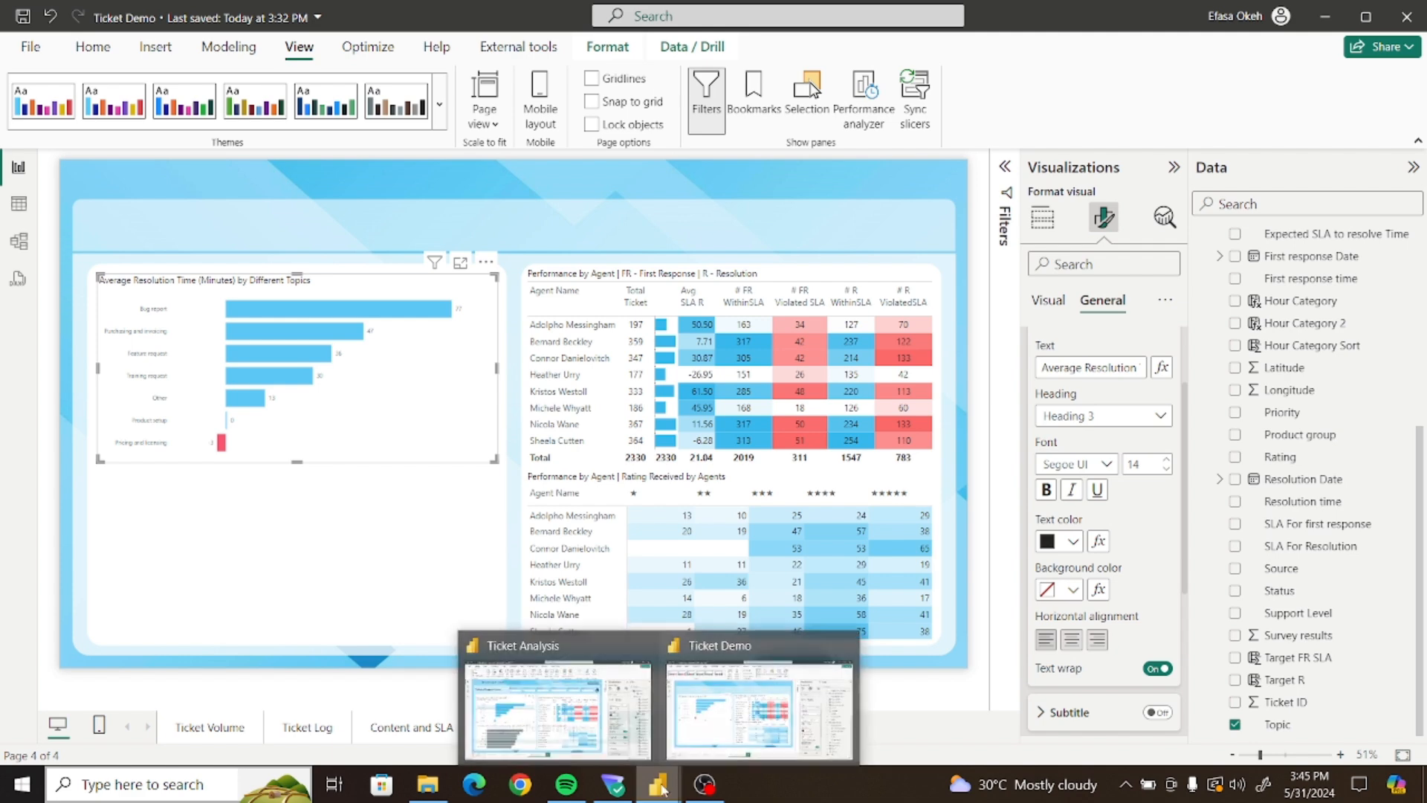
click(655, 738)
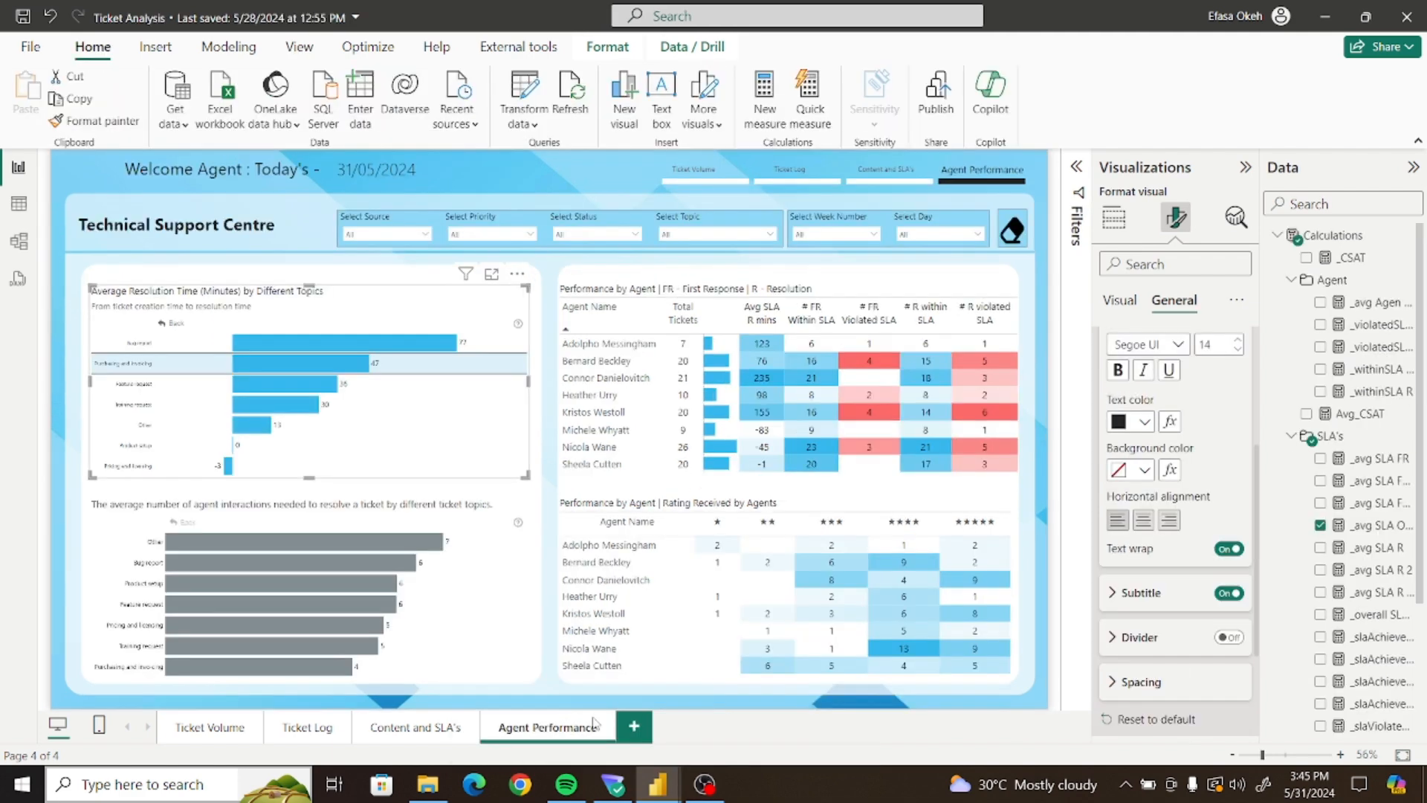
click(1115, 593)
click(1162, 640)
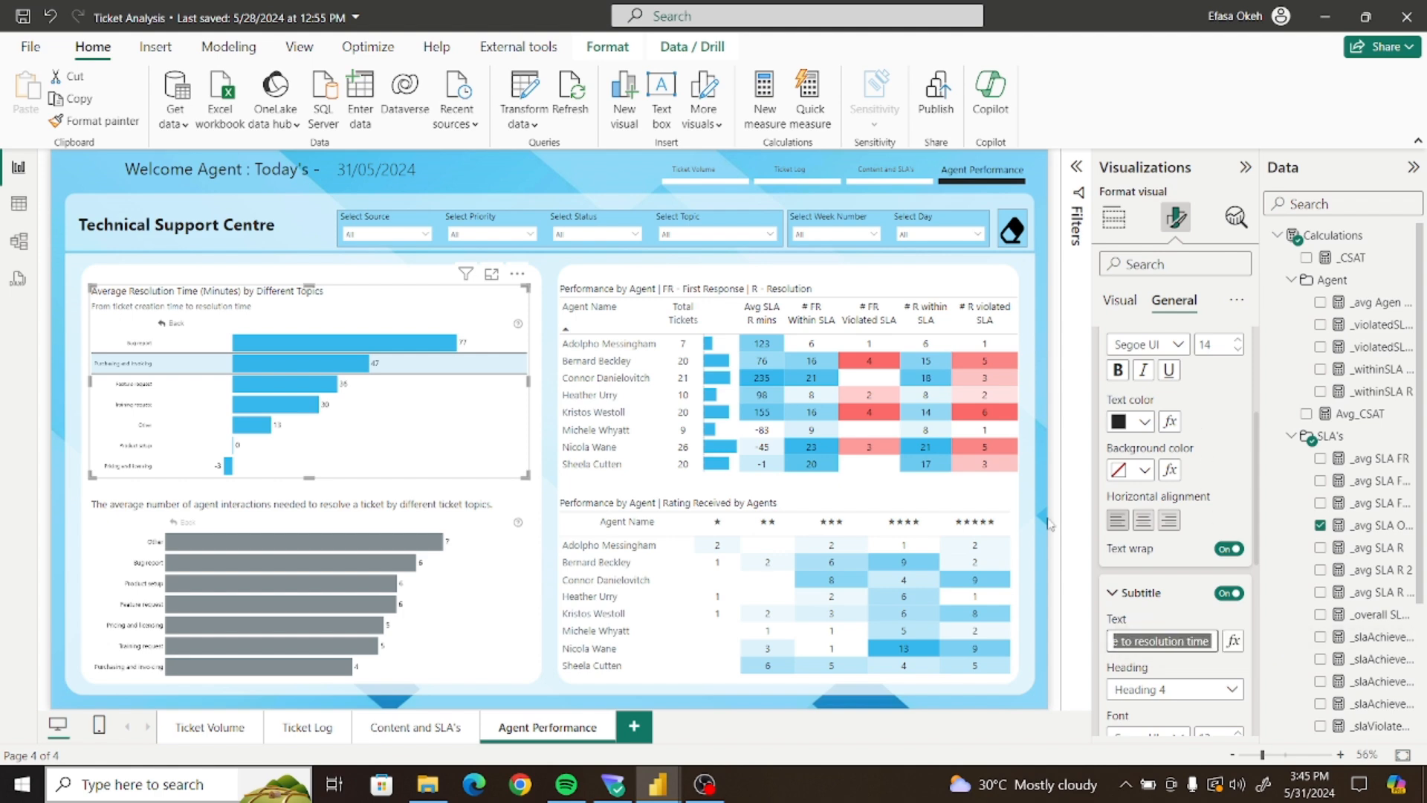
In Ticket Demo, turn on the resolution time chart's subtitle and paste "From ticket creation time to resolution time" as its text
mouse_move(658, 785)
click(731, 719)
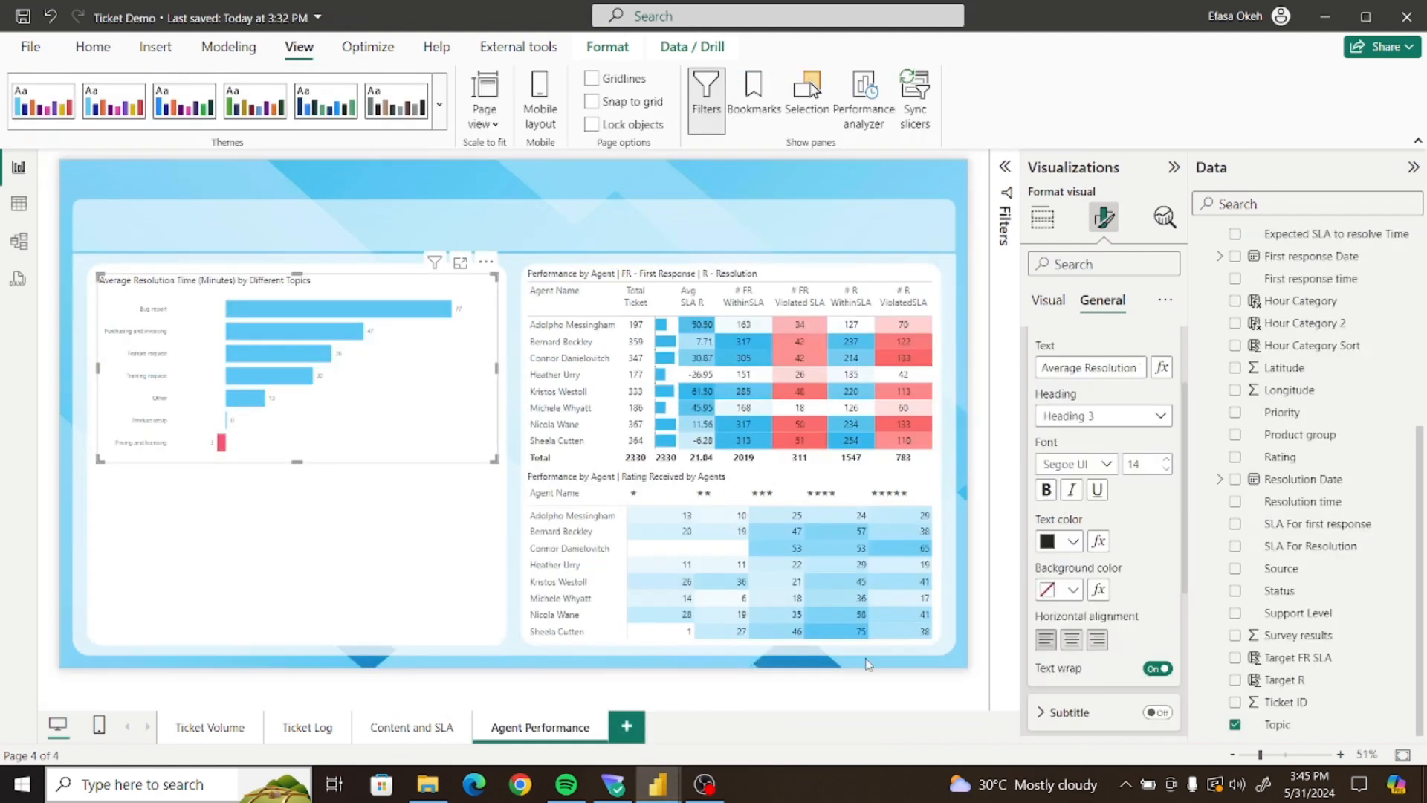
scroll(1184, 557, down, 4)
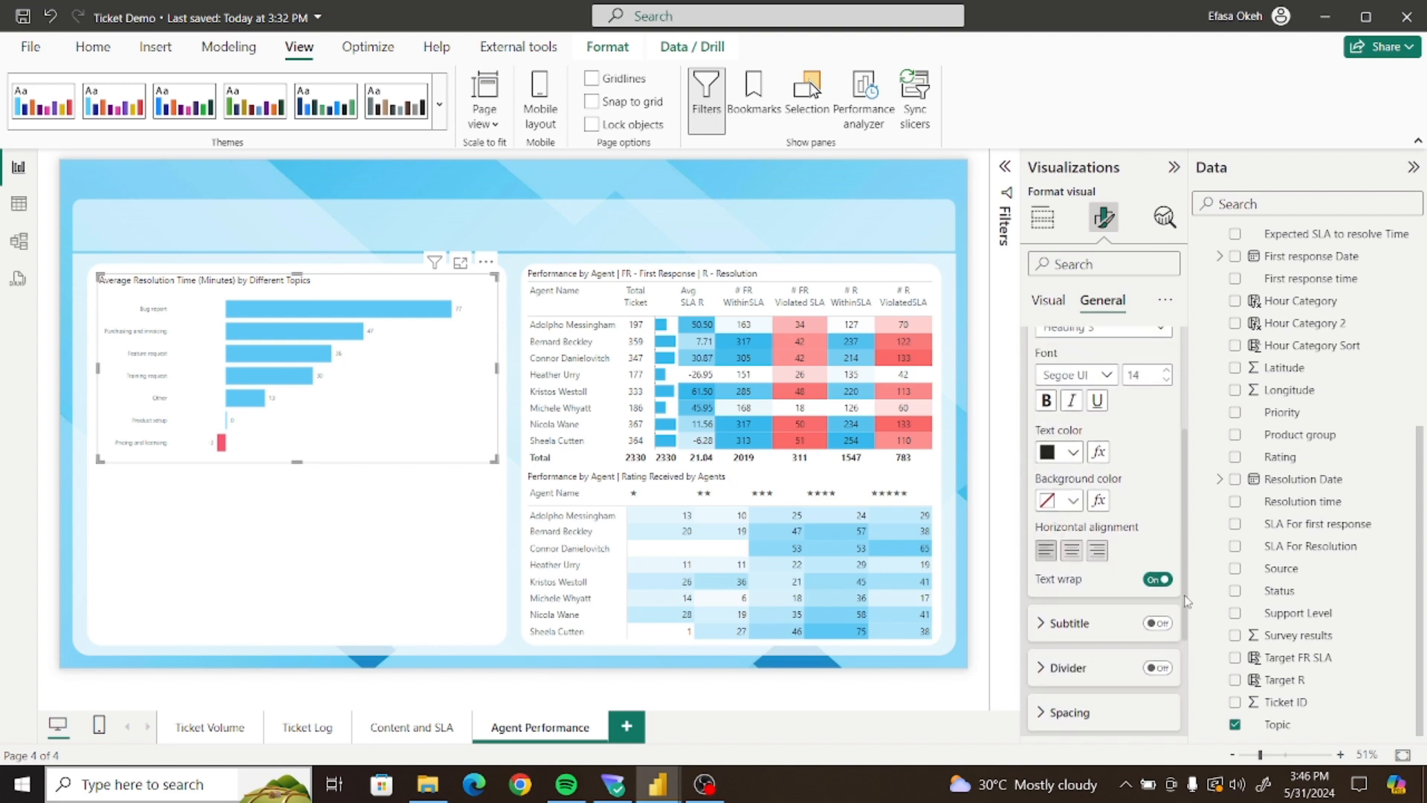
click(1160, 526)
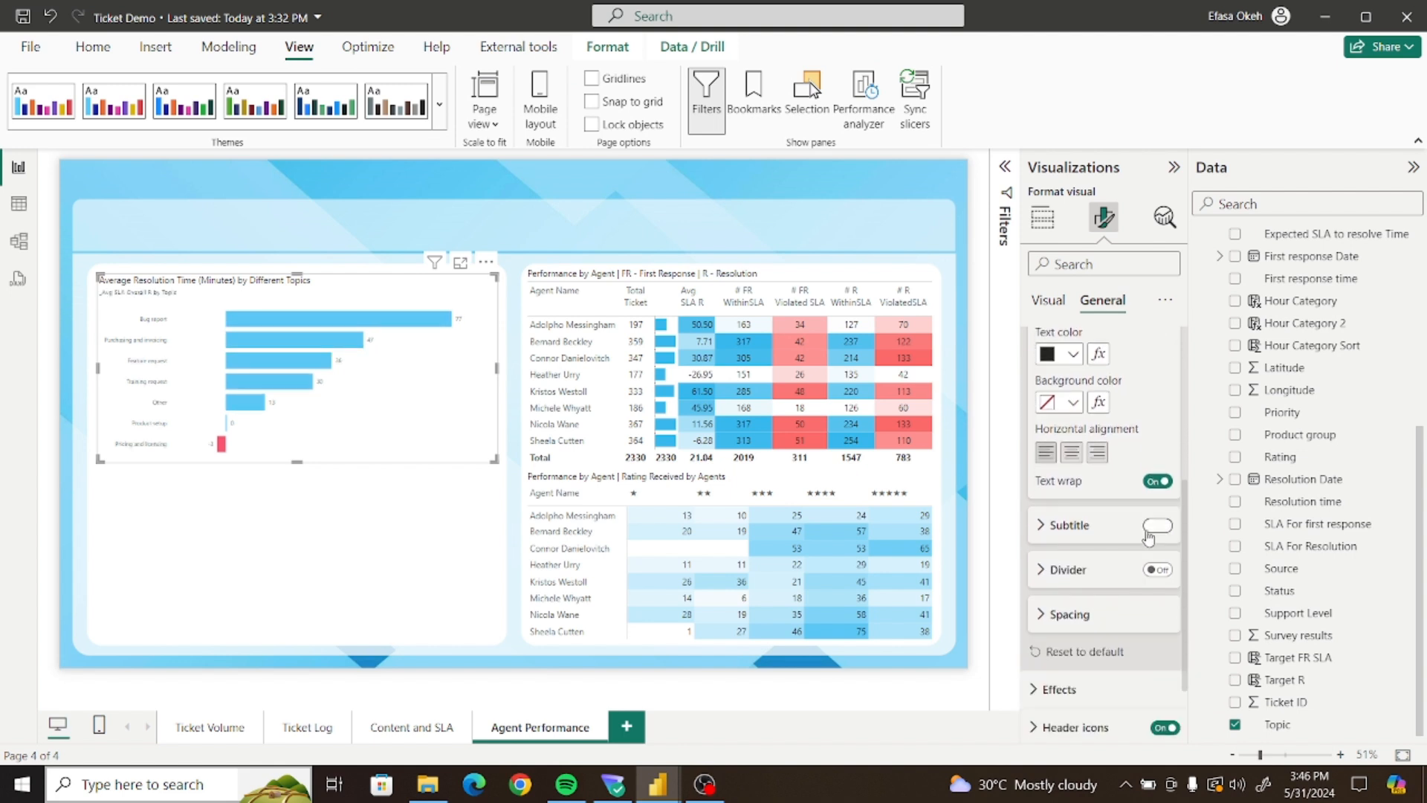
click(1045, 529)
drag(1039, 574, 1220, 601)
key(ctrl+v)
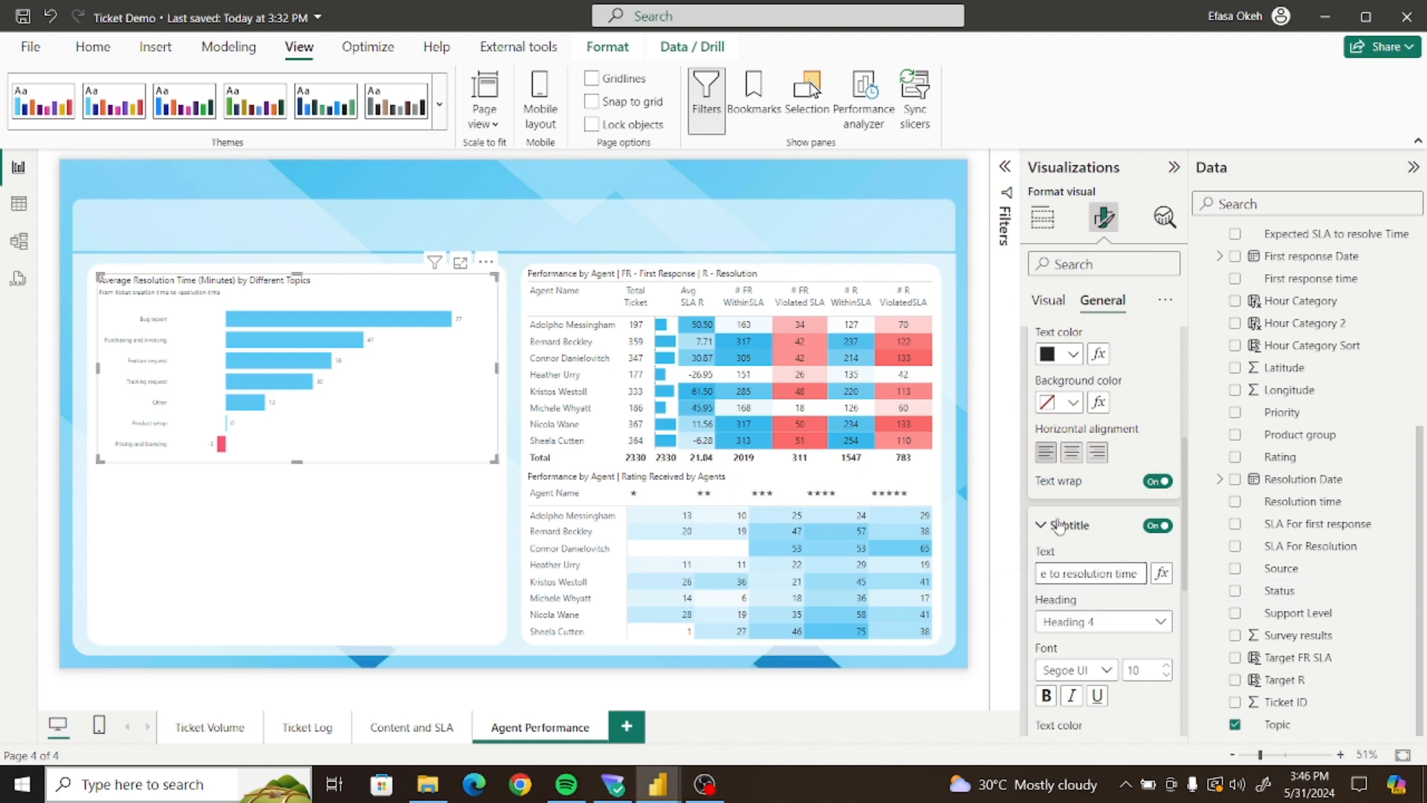
click(1063, 525)
click(1048, 321)
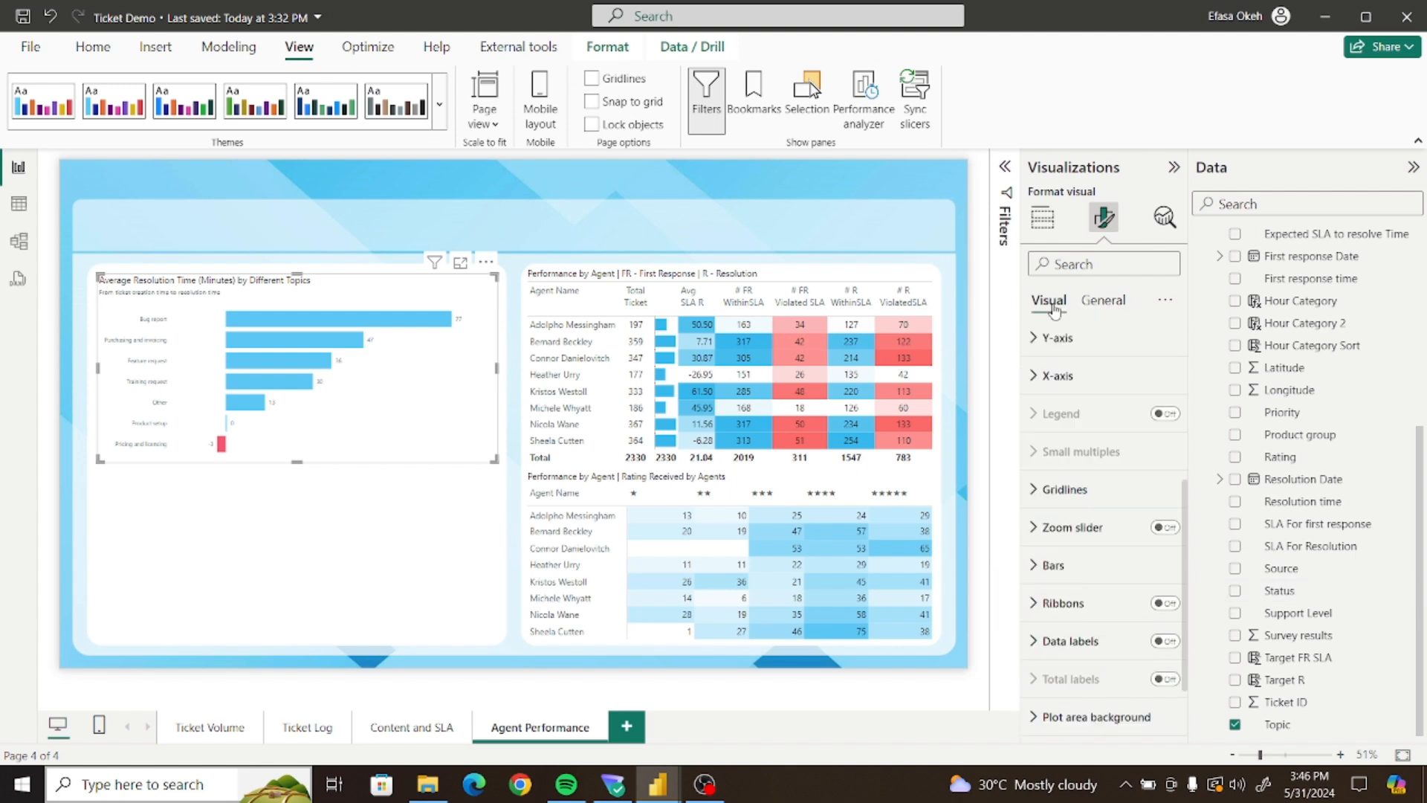
click(1045, 231)
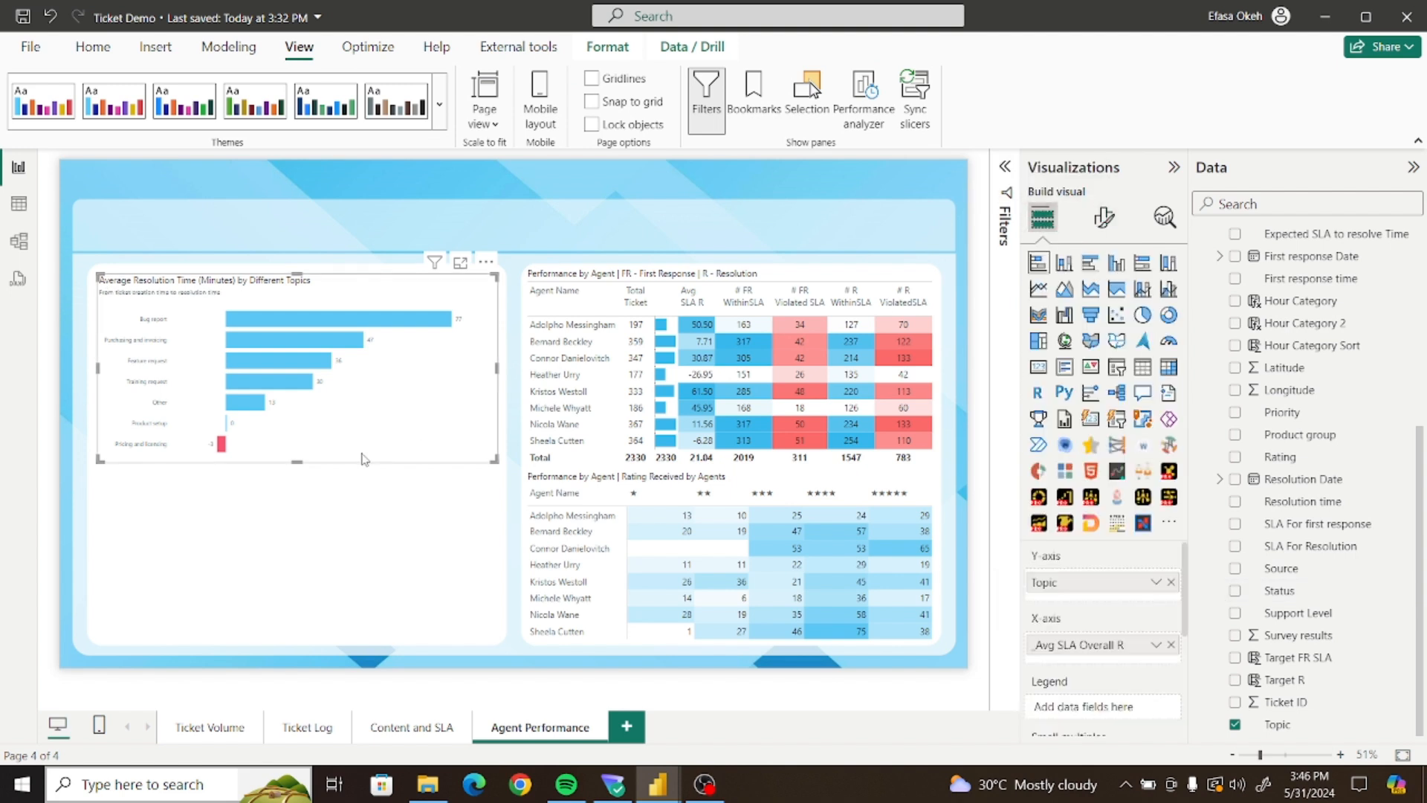
click(316, 502)
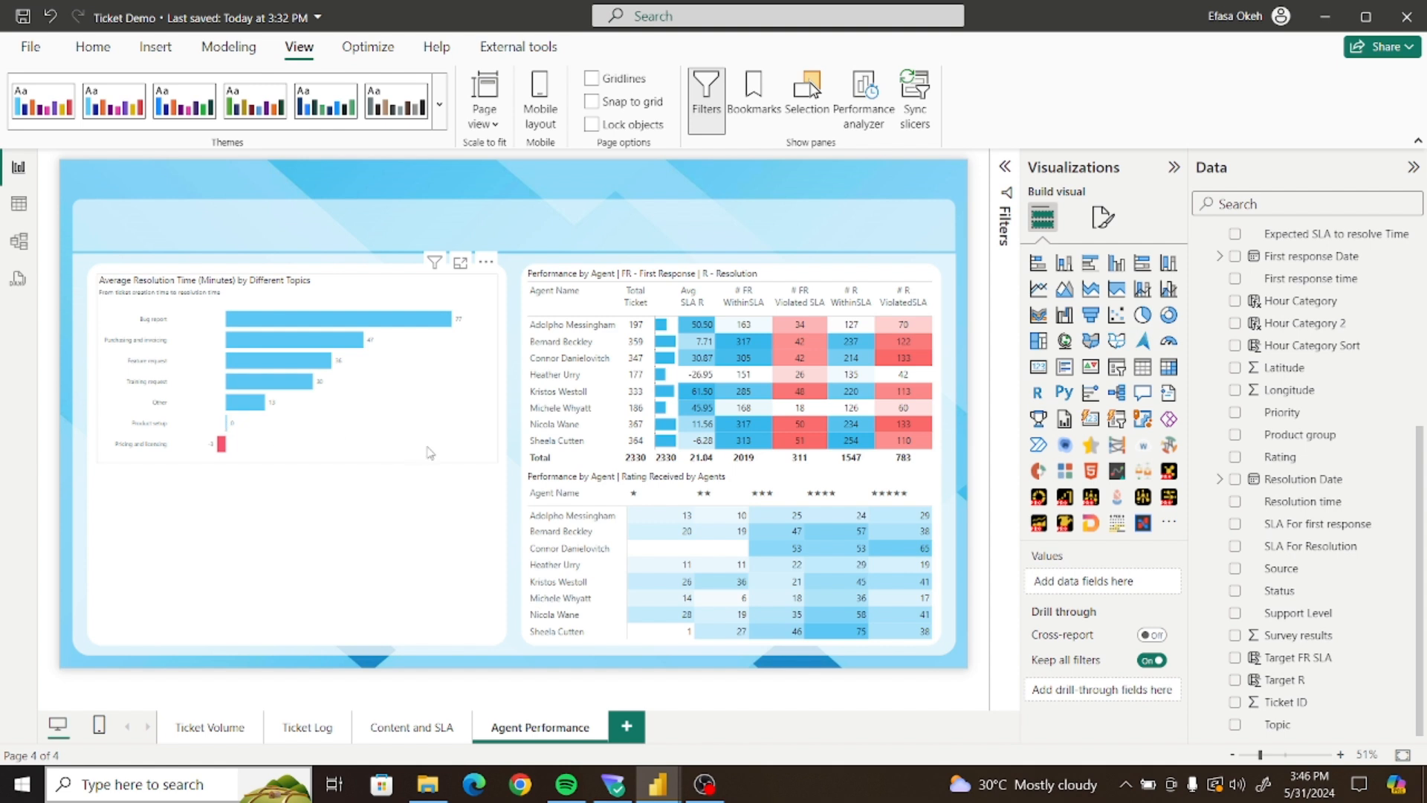
click(430, 453)
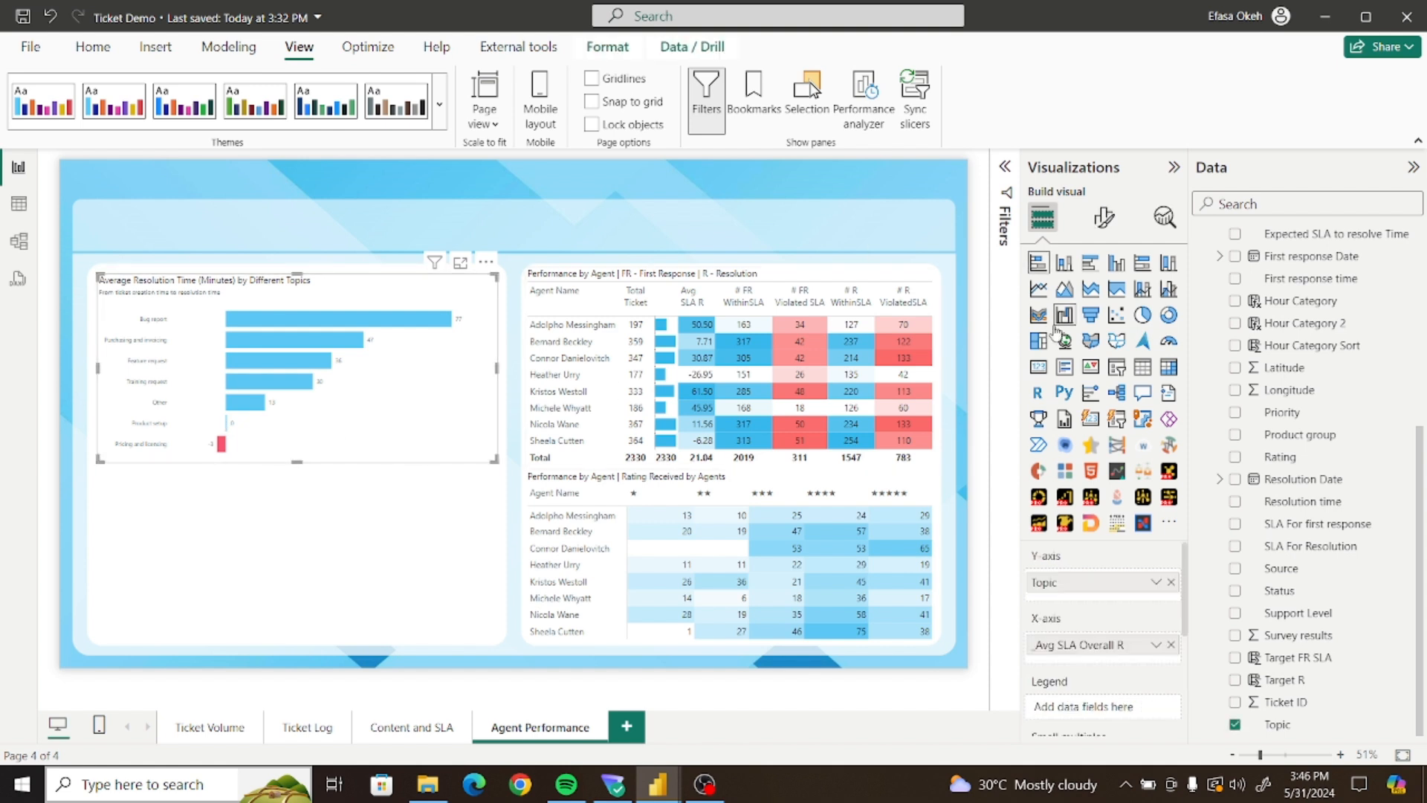
click(1104, 217)
click(1104, 301)
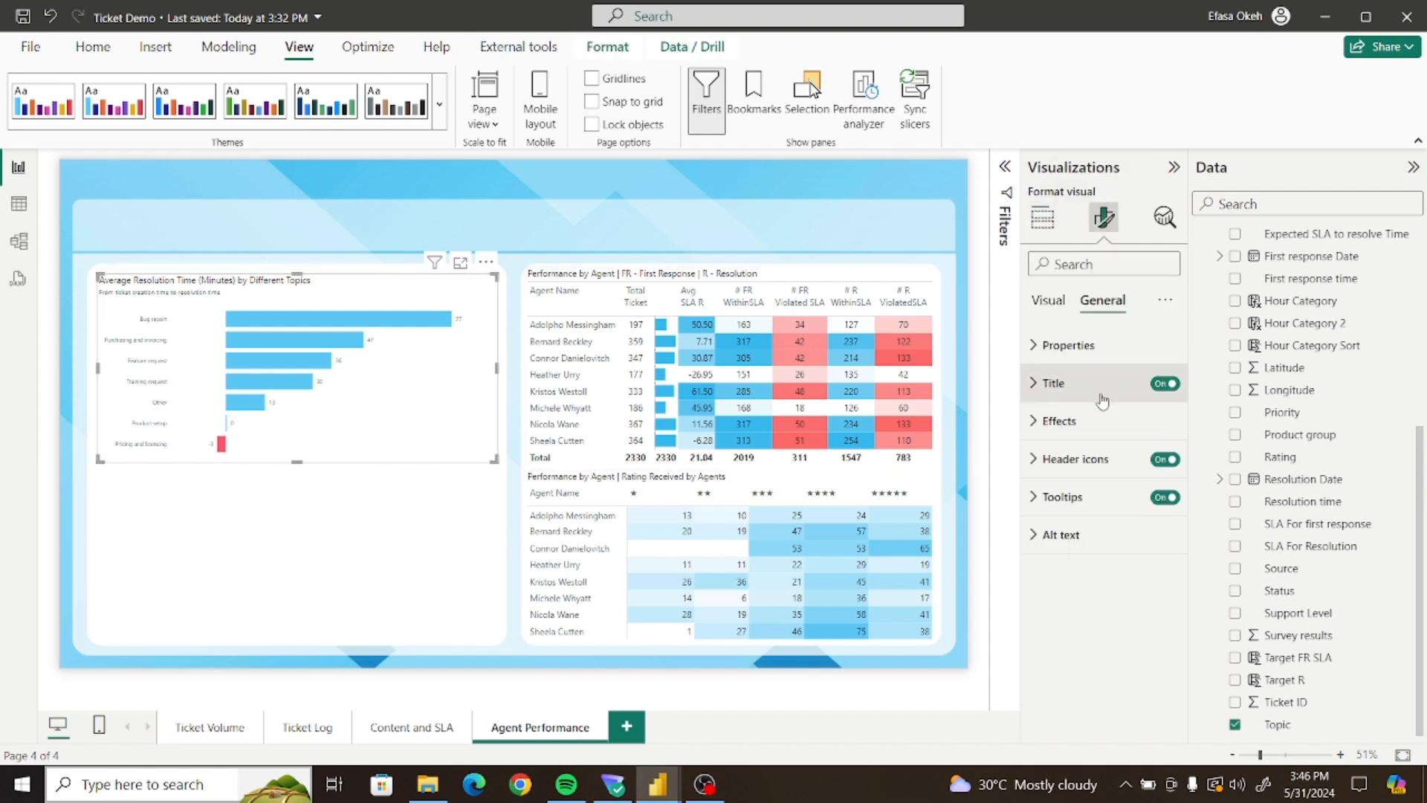
click(1060, 421)
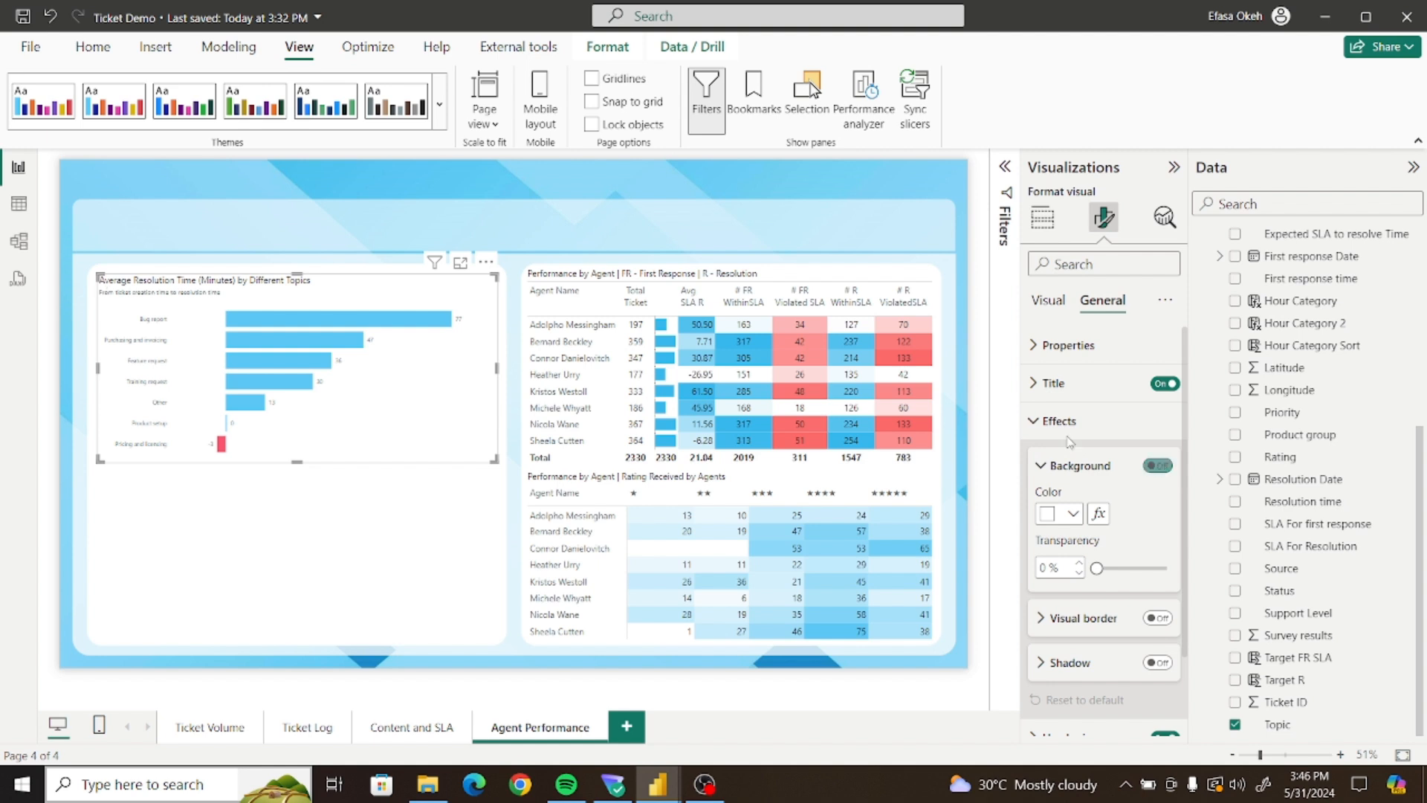
click(1035, 421)
Insert a stacked bar chart, place it directly below the average resolution time chart, and shorten it to fit the white card
click(303, 519)
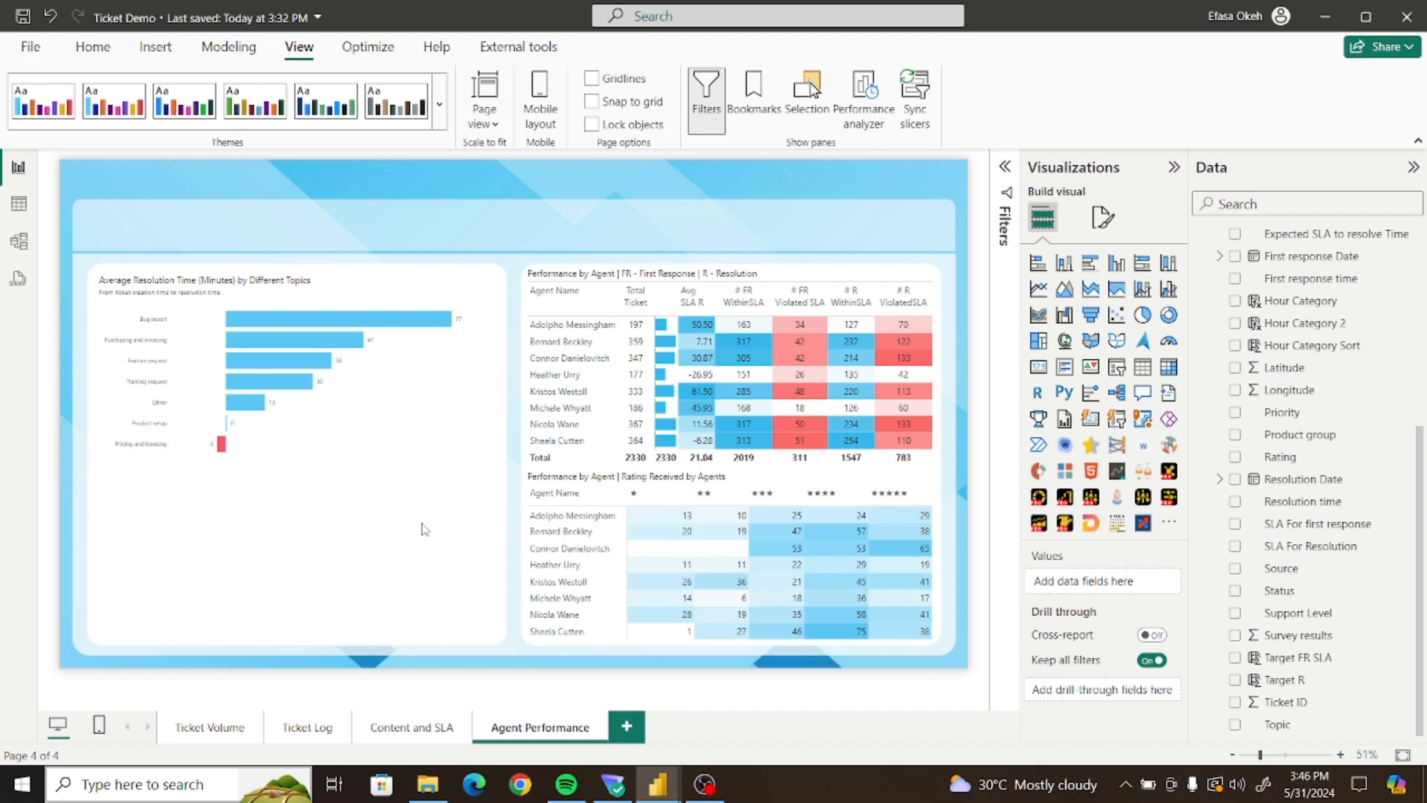
click(1038, 261)
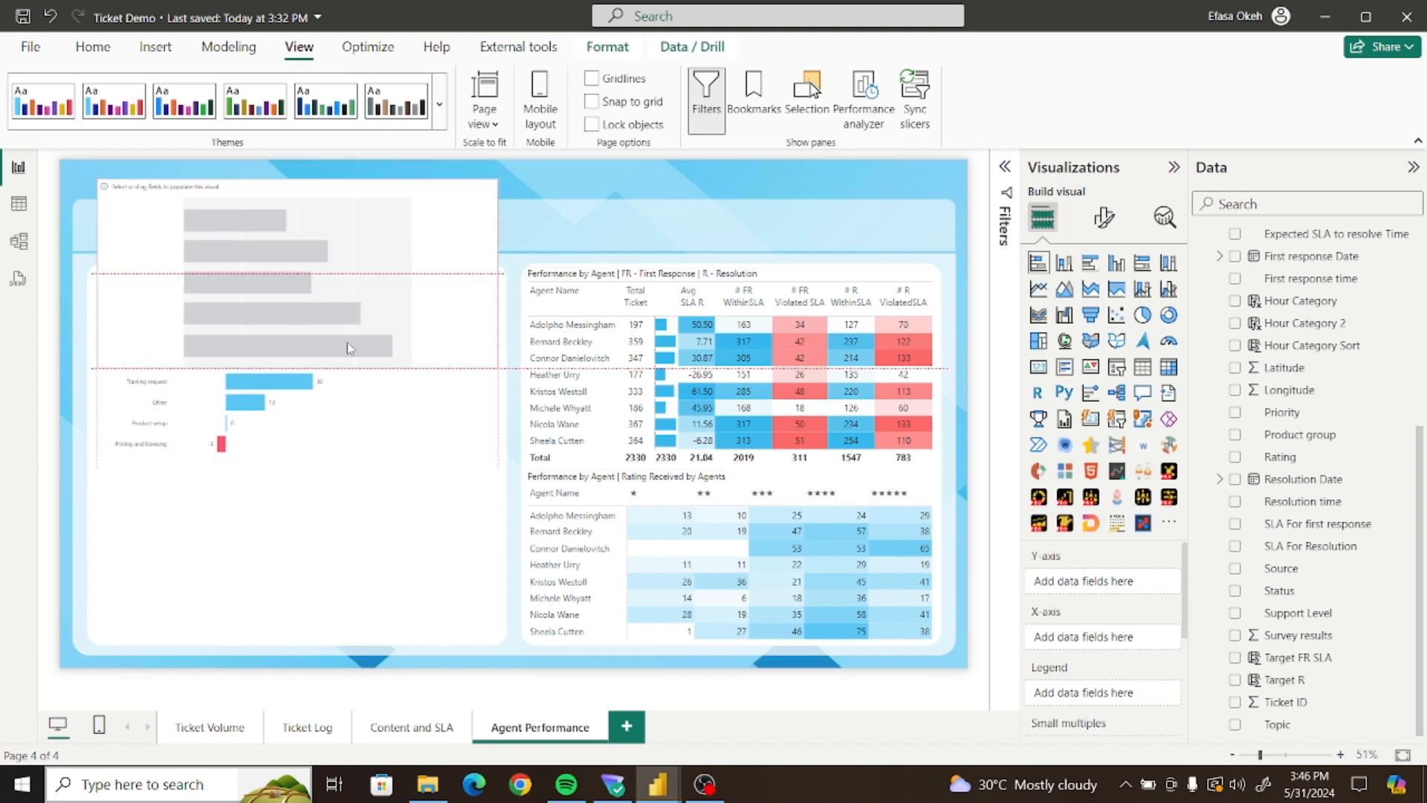
drag(346, 342, 353, 581)
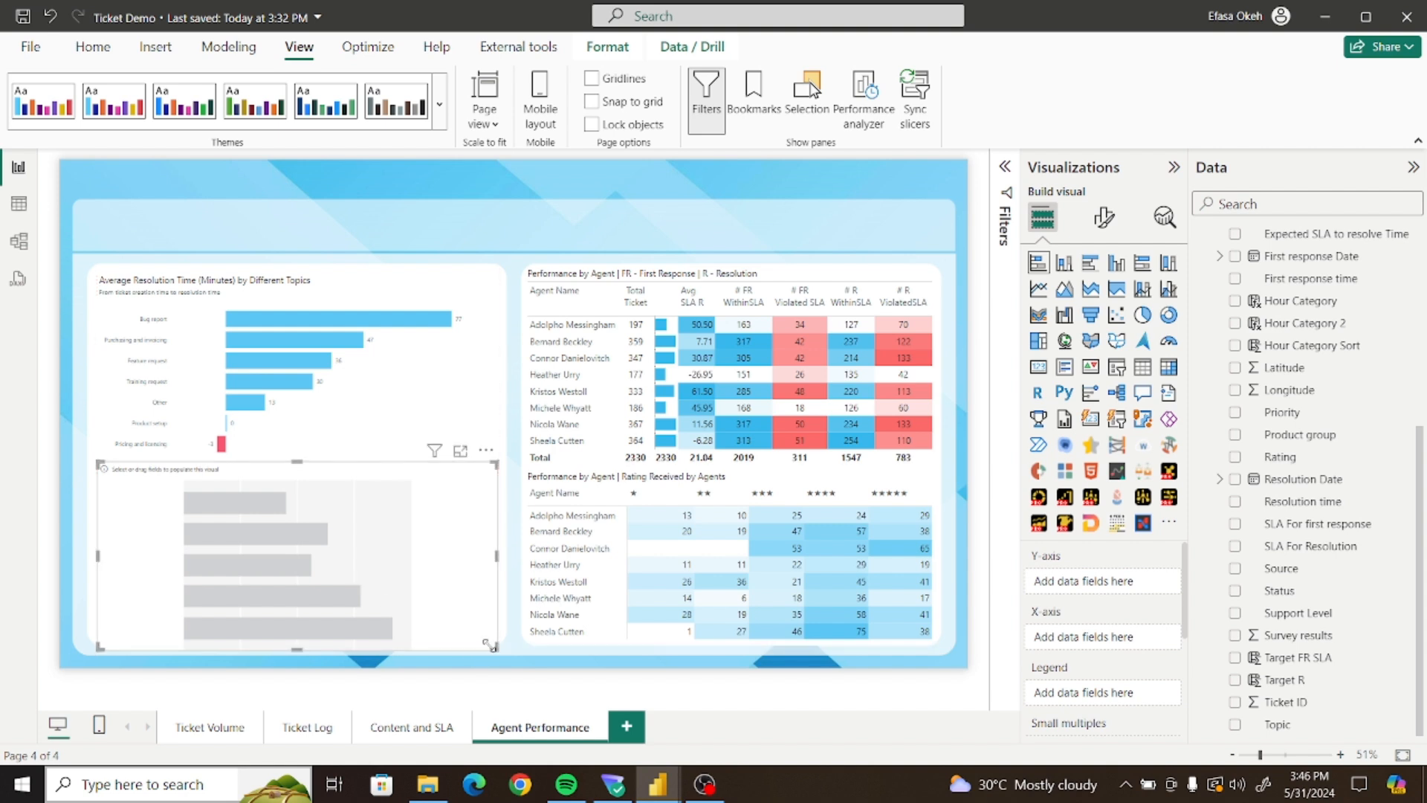
drag(490, 646, 488, 640)
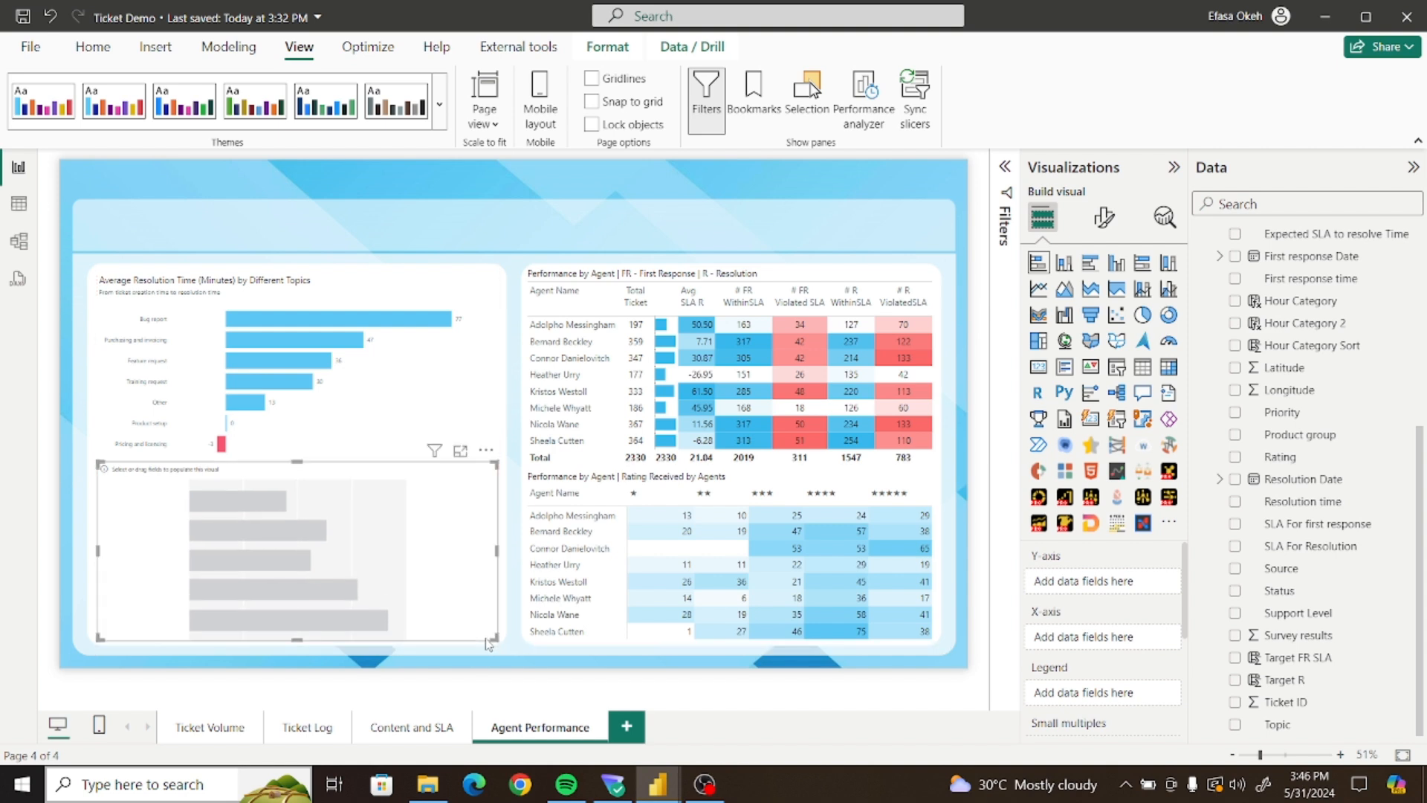
Add the Topic field to the Y-axis of the new bar chart
click(1235, 725)
scroll(1419, 632, up, 5)
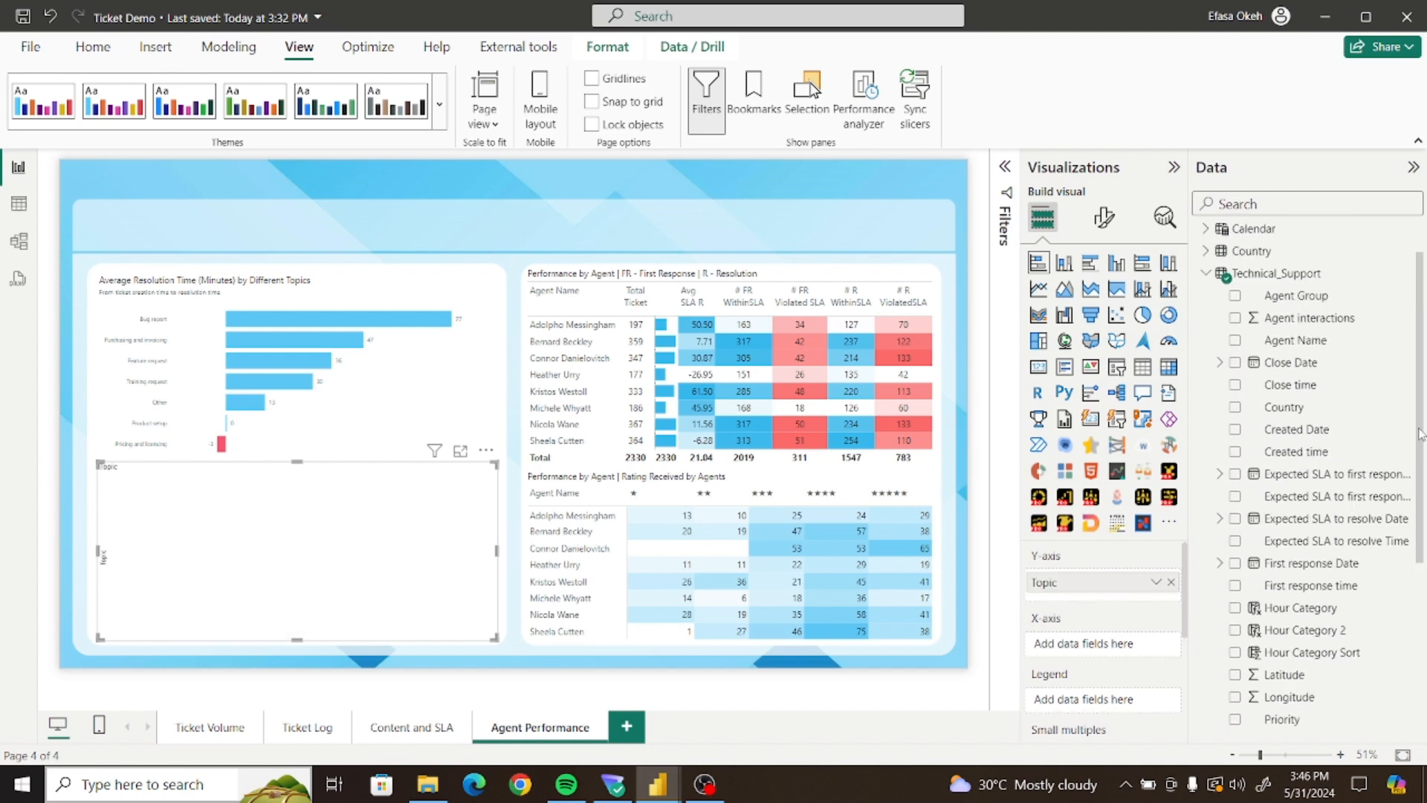
Add the _Avg Agent int measure from the Calculations table to the X-axis of the empty Topic bar chart
click(1205, 303)
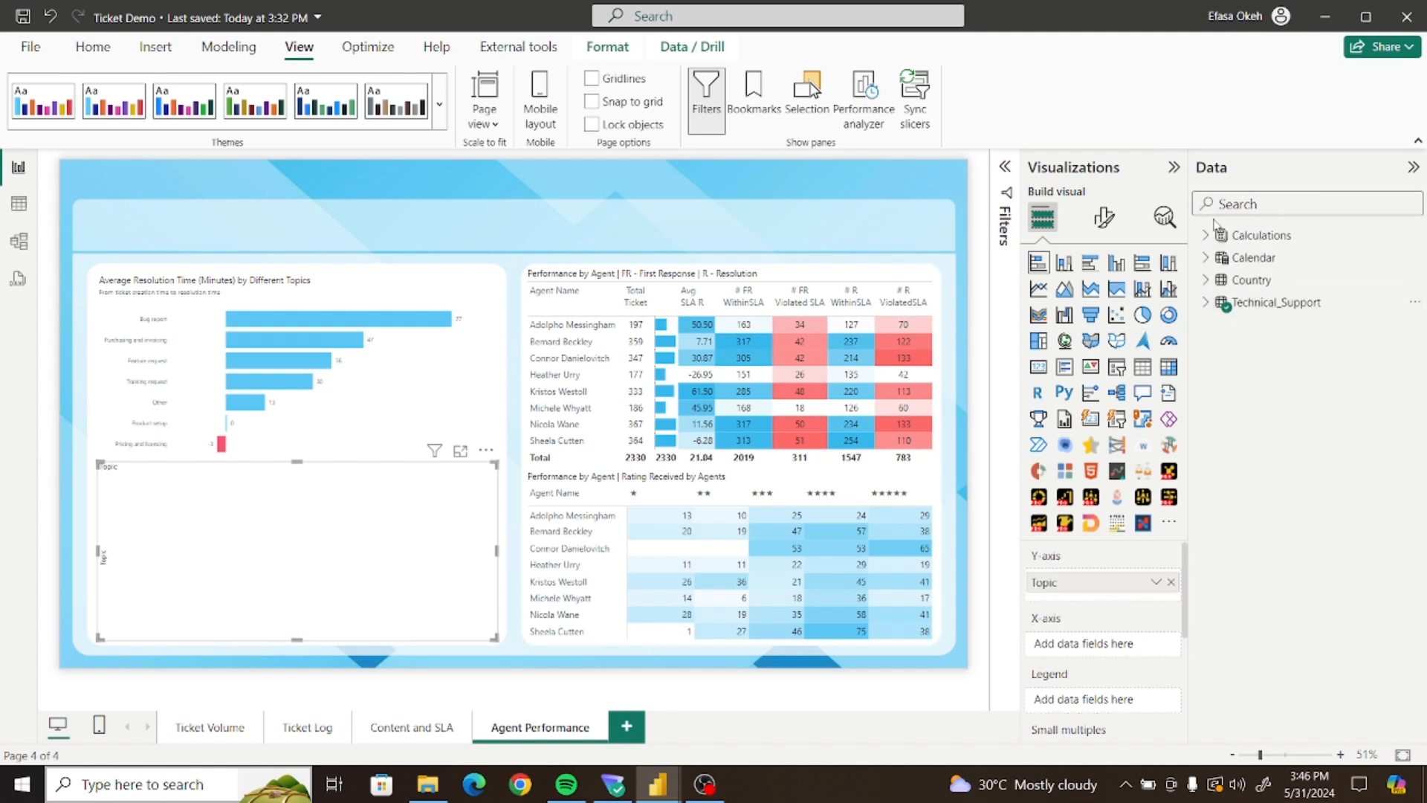
click(1205, 235)
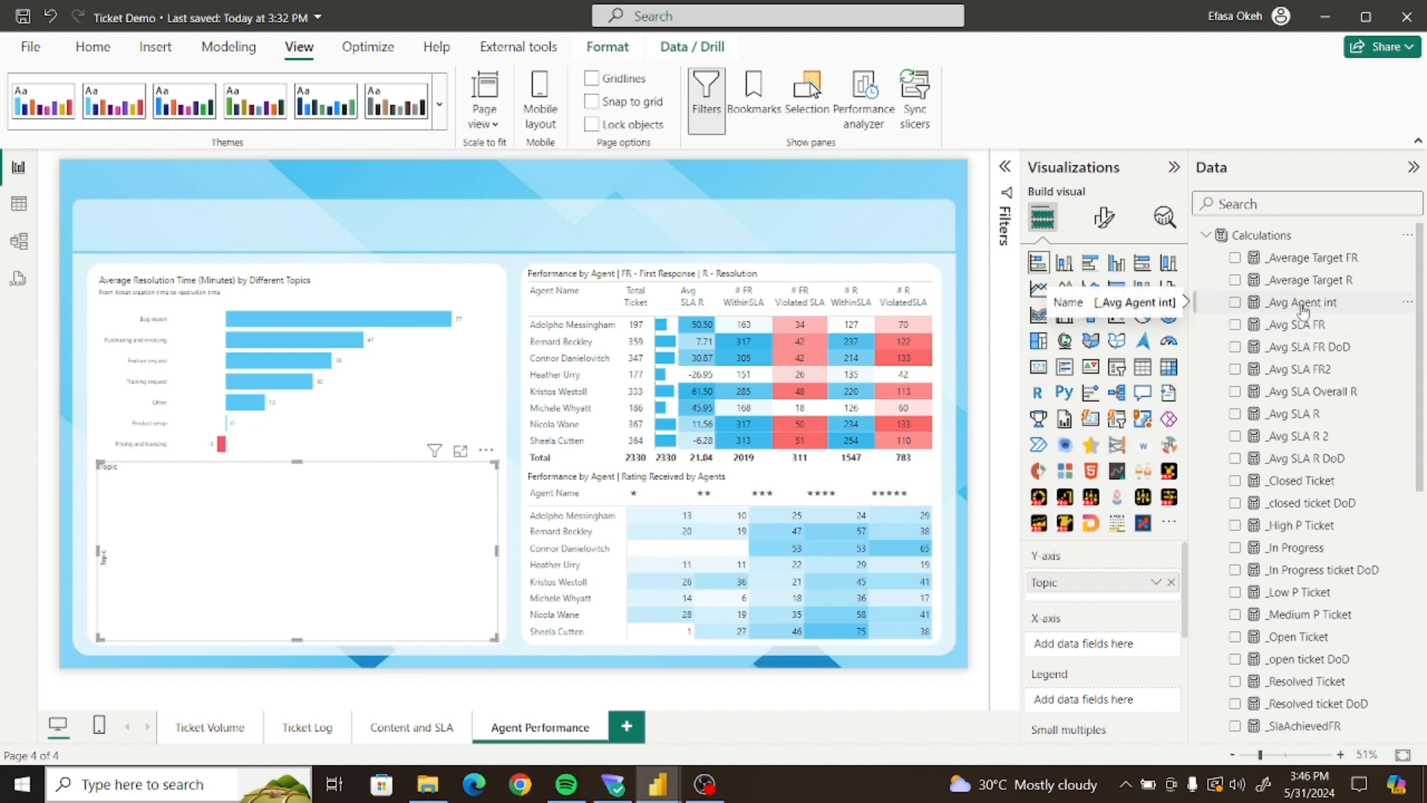
click(1234, 303)
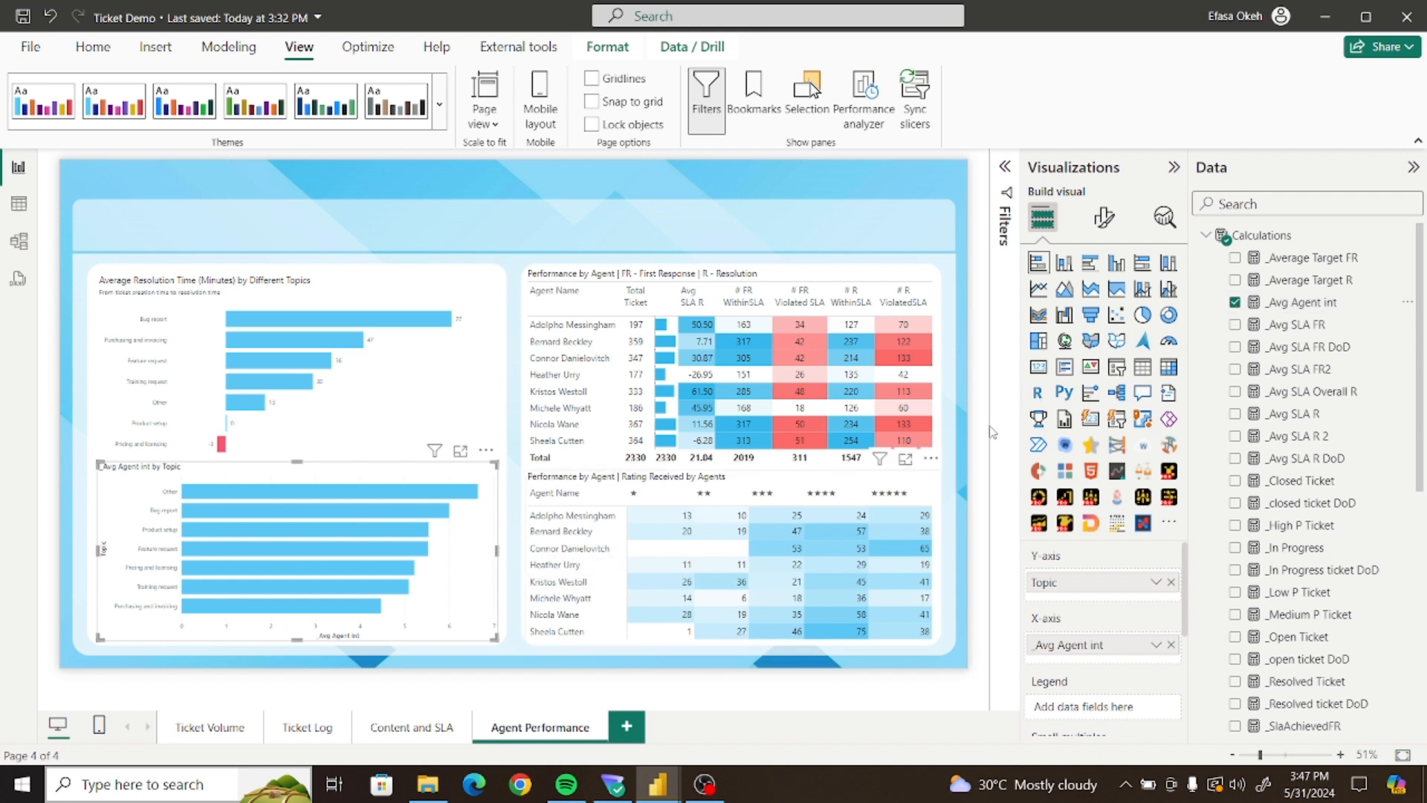
Hide the Y-axis title of the average agent interactions by topic bar chart
click(1104, 218)
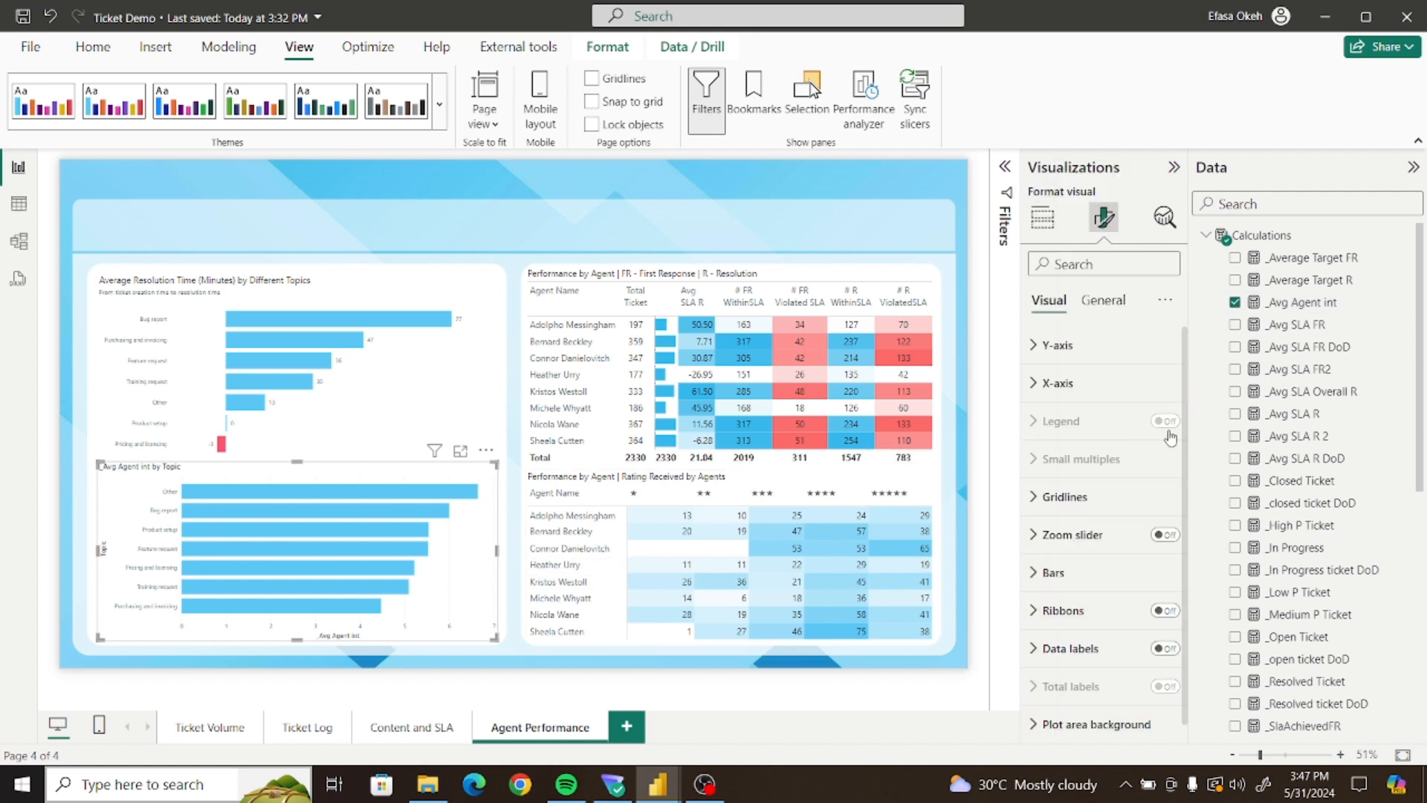
click(1059, 347)
click(1157, 673)
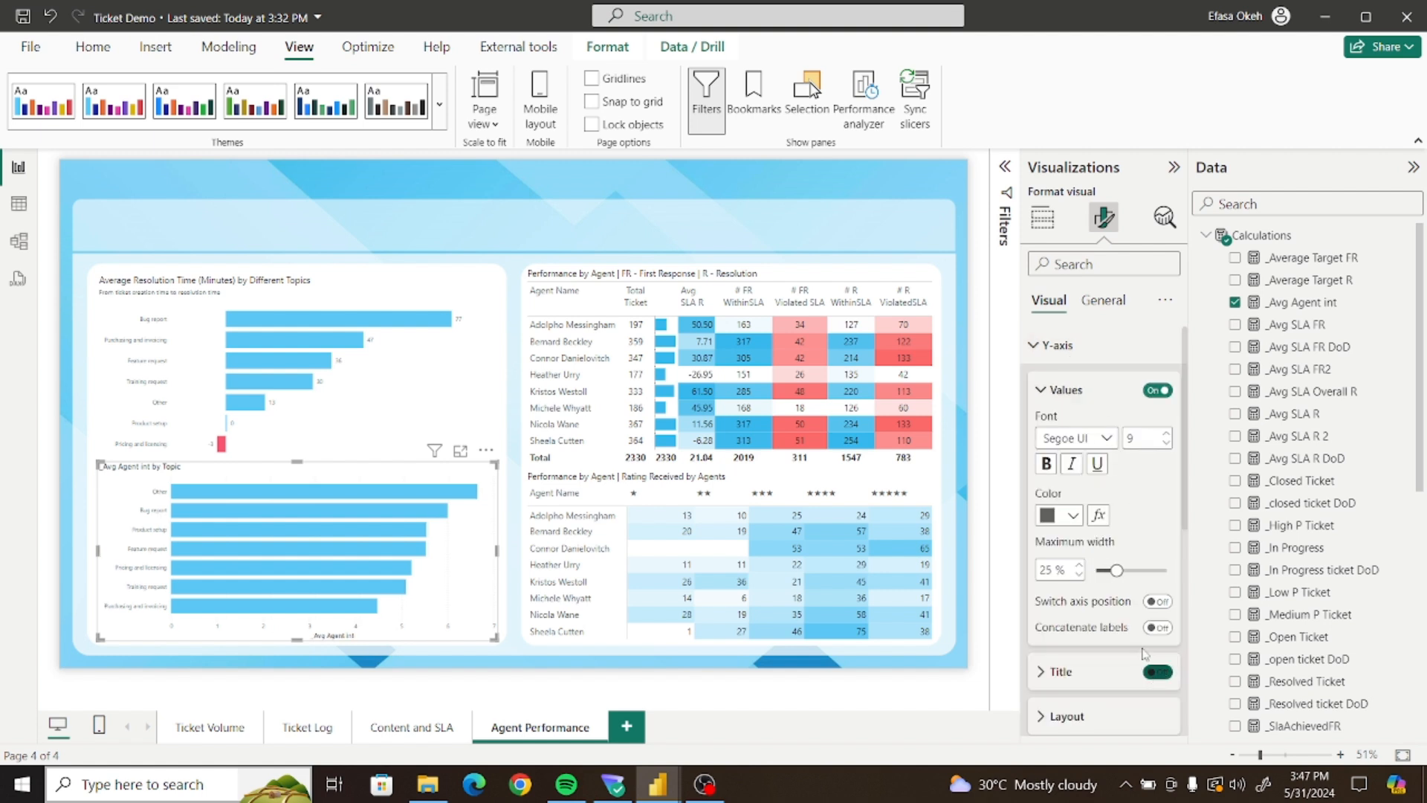
click(1038, 349)
Hide the X-axis values and title of the agent interactions chart and turn on its data labels
click(1038, 383)
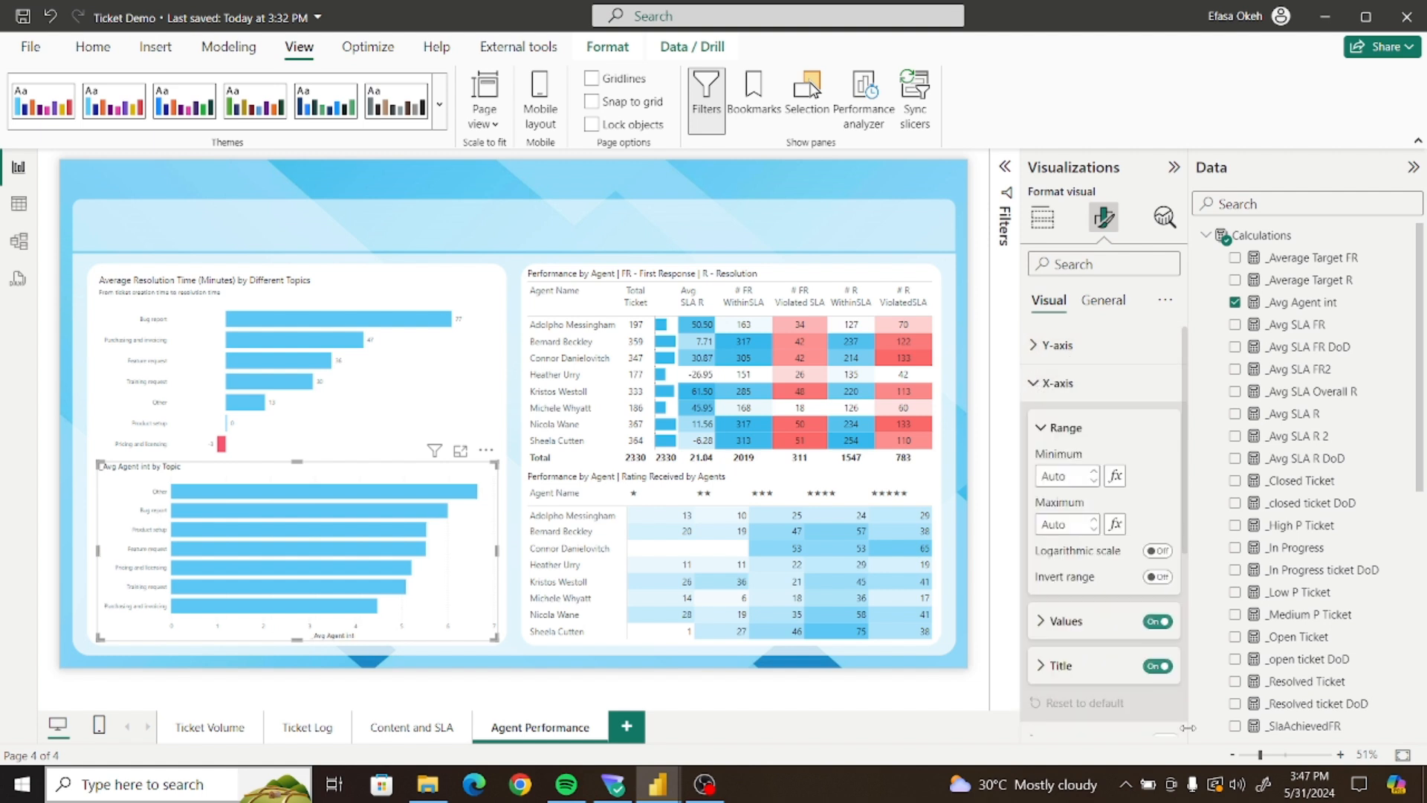
click(1157, 622)
click(1158, 666)
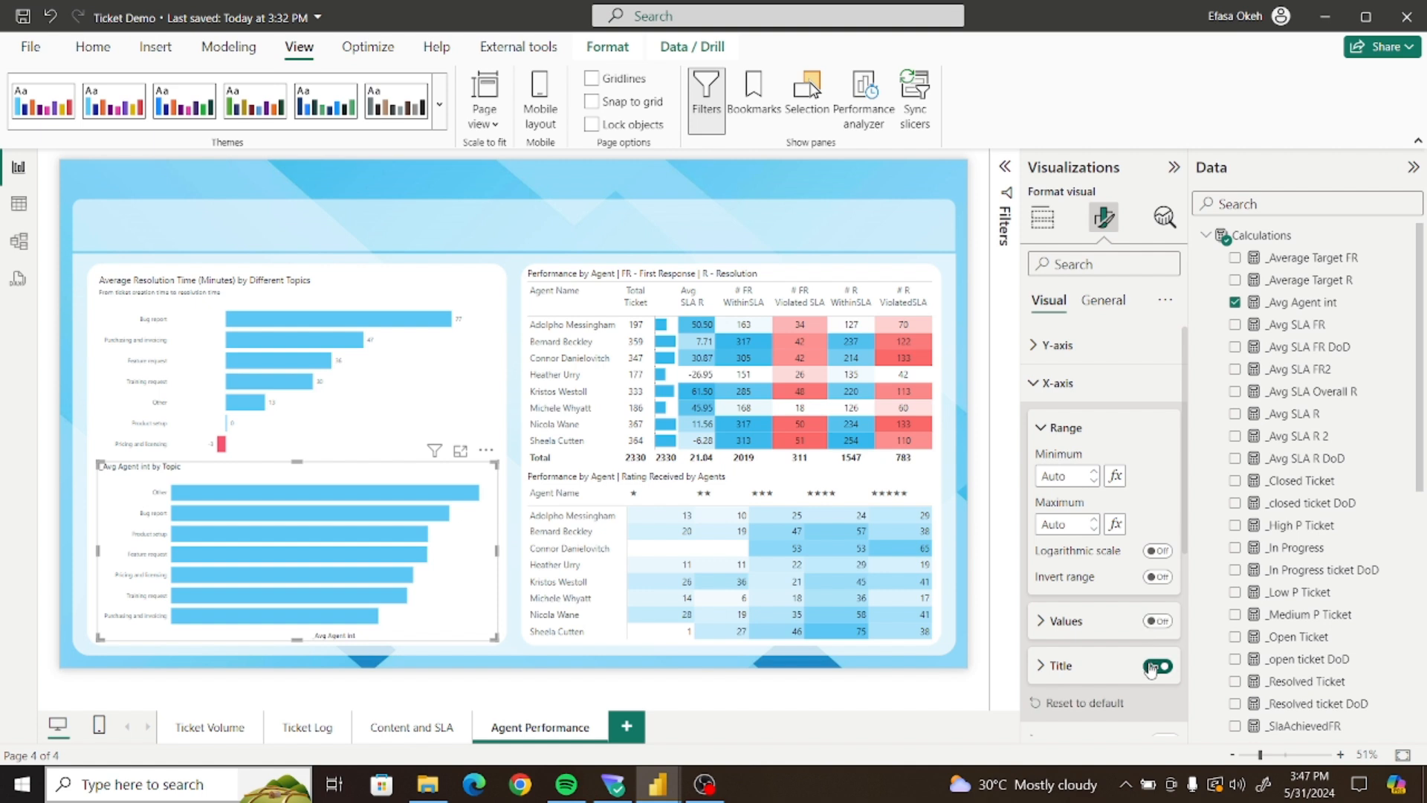
click(1039, 383)
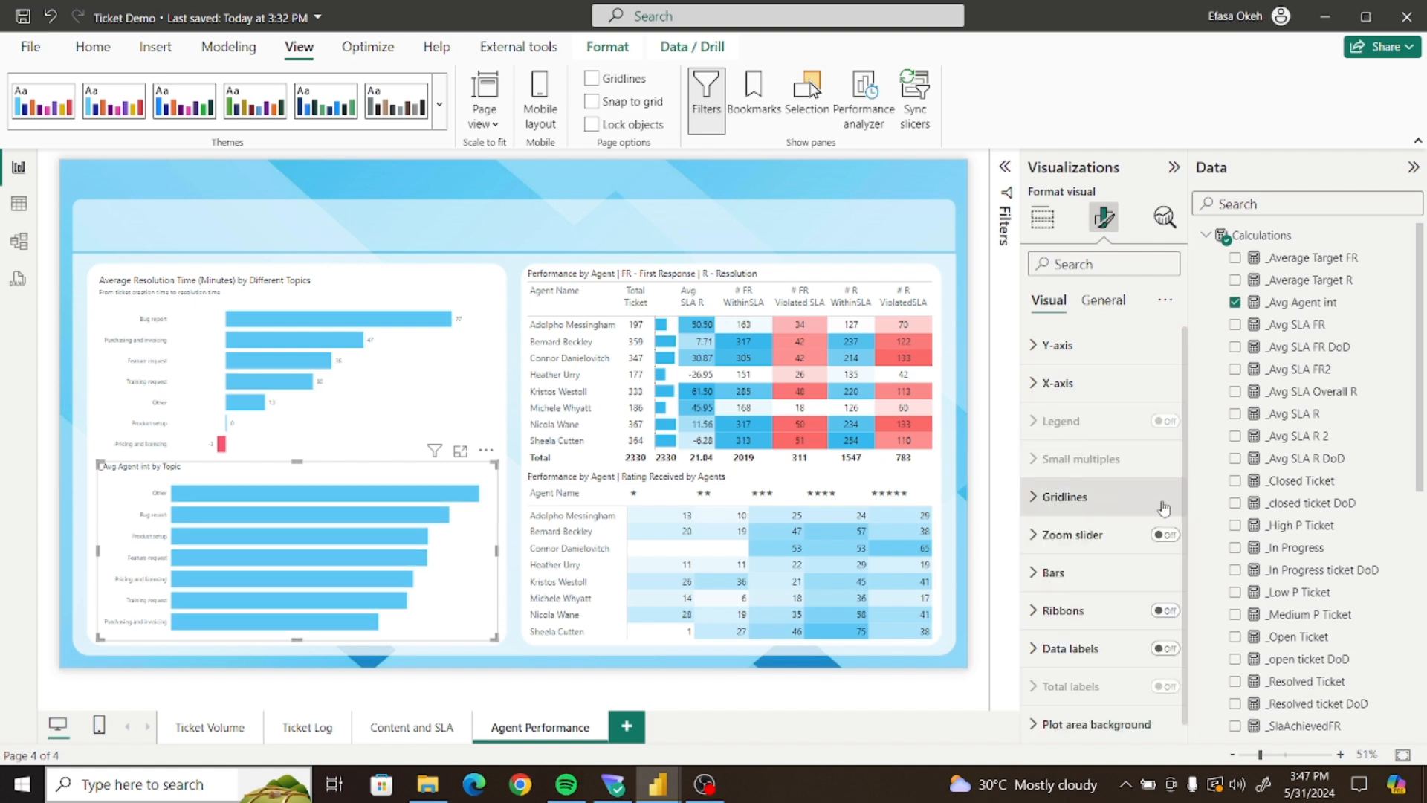
click(1169, 649)
right_click(1169, 649)
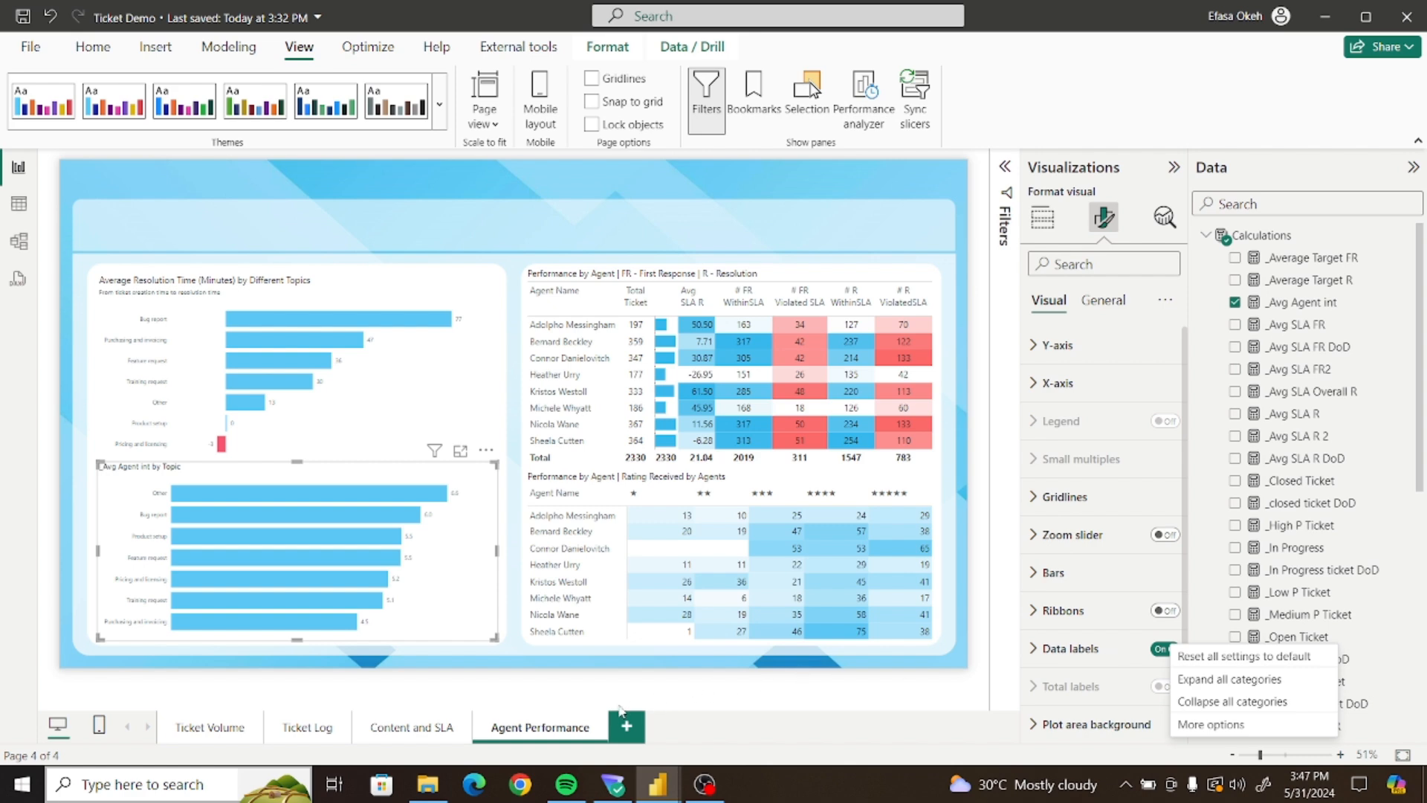
Switch to the Ticket Analysis report and copy the title text of its agent interactions bar chart
mouse_move(660, 789)
click(595, 759)
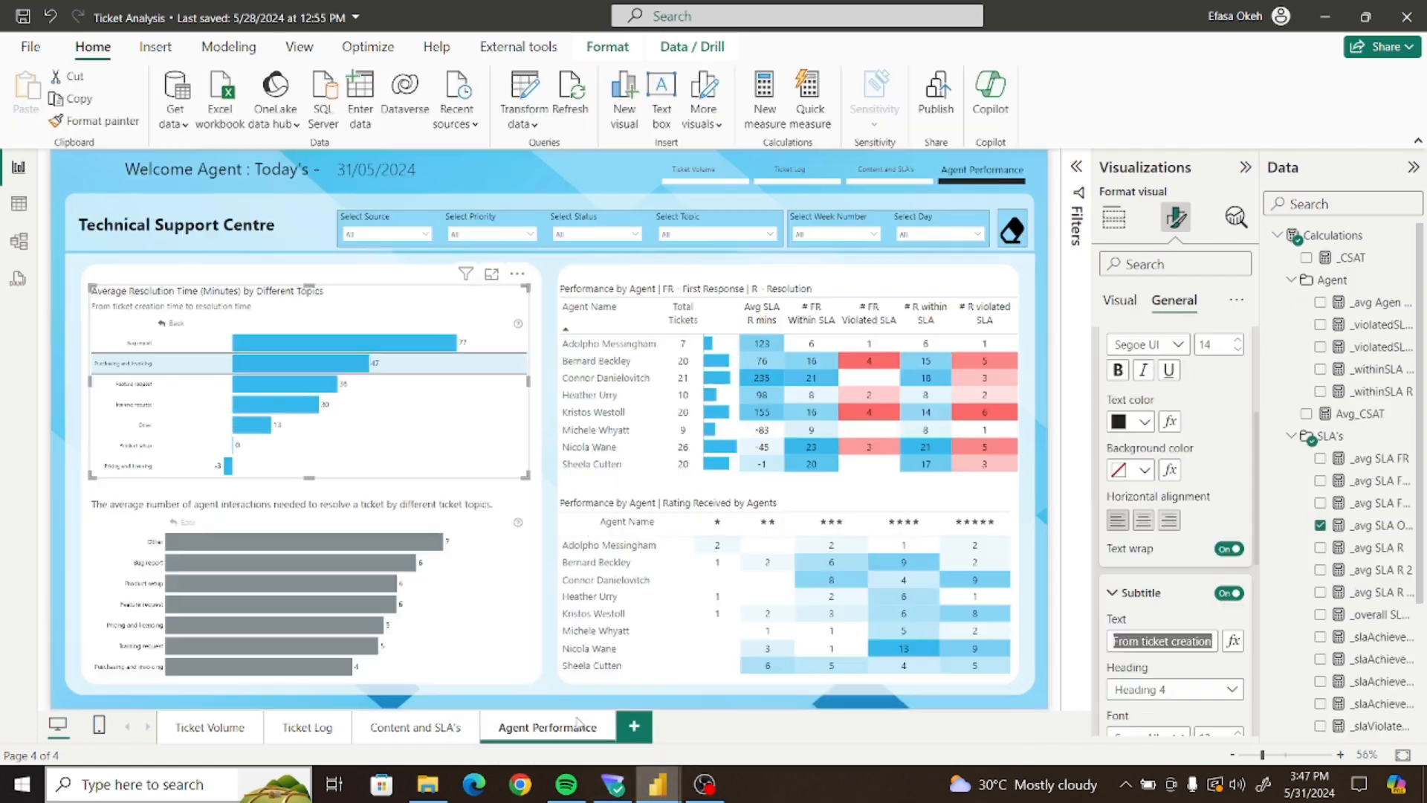
click(490, 633)
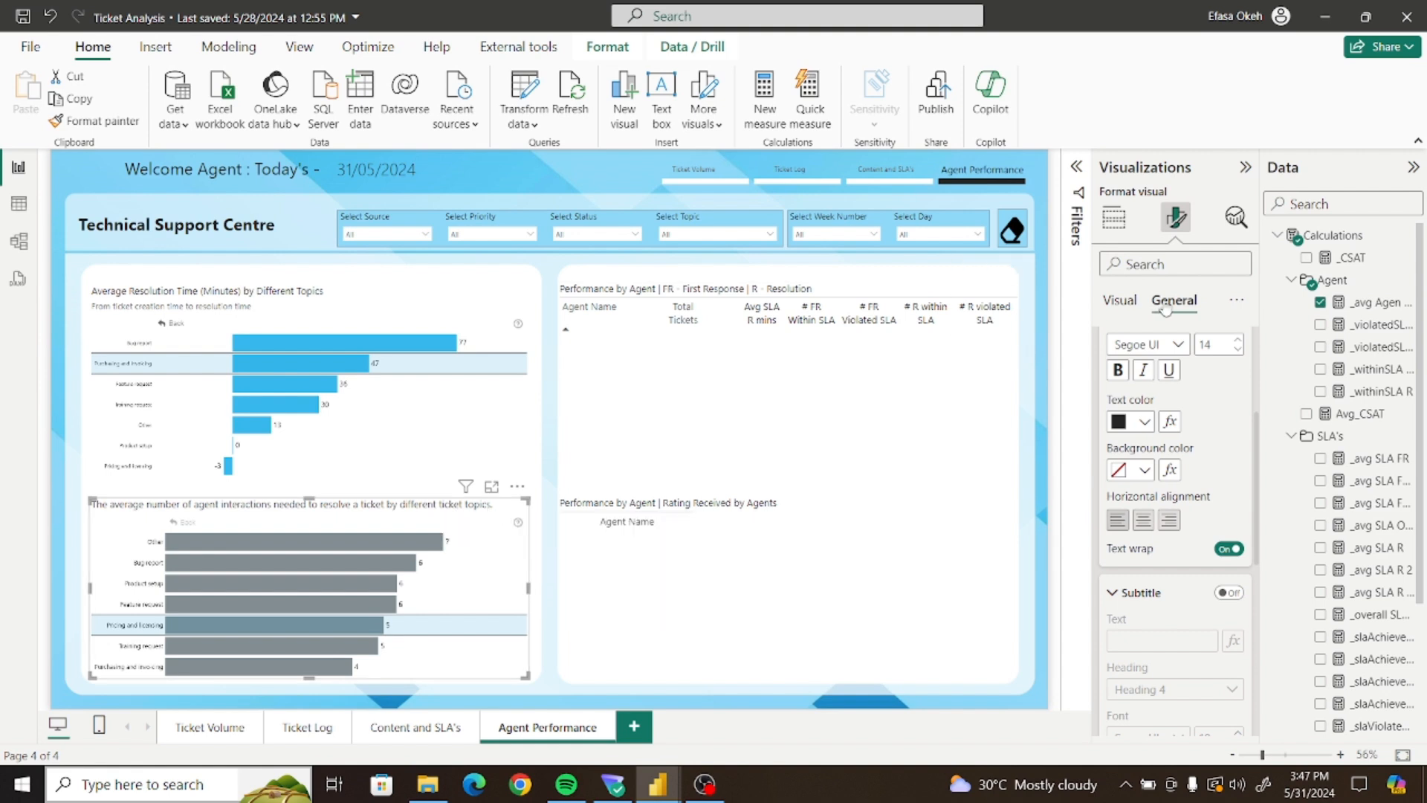
scroll(1258, 435, up, 3)
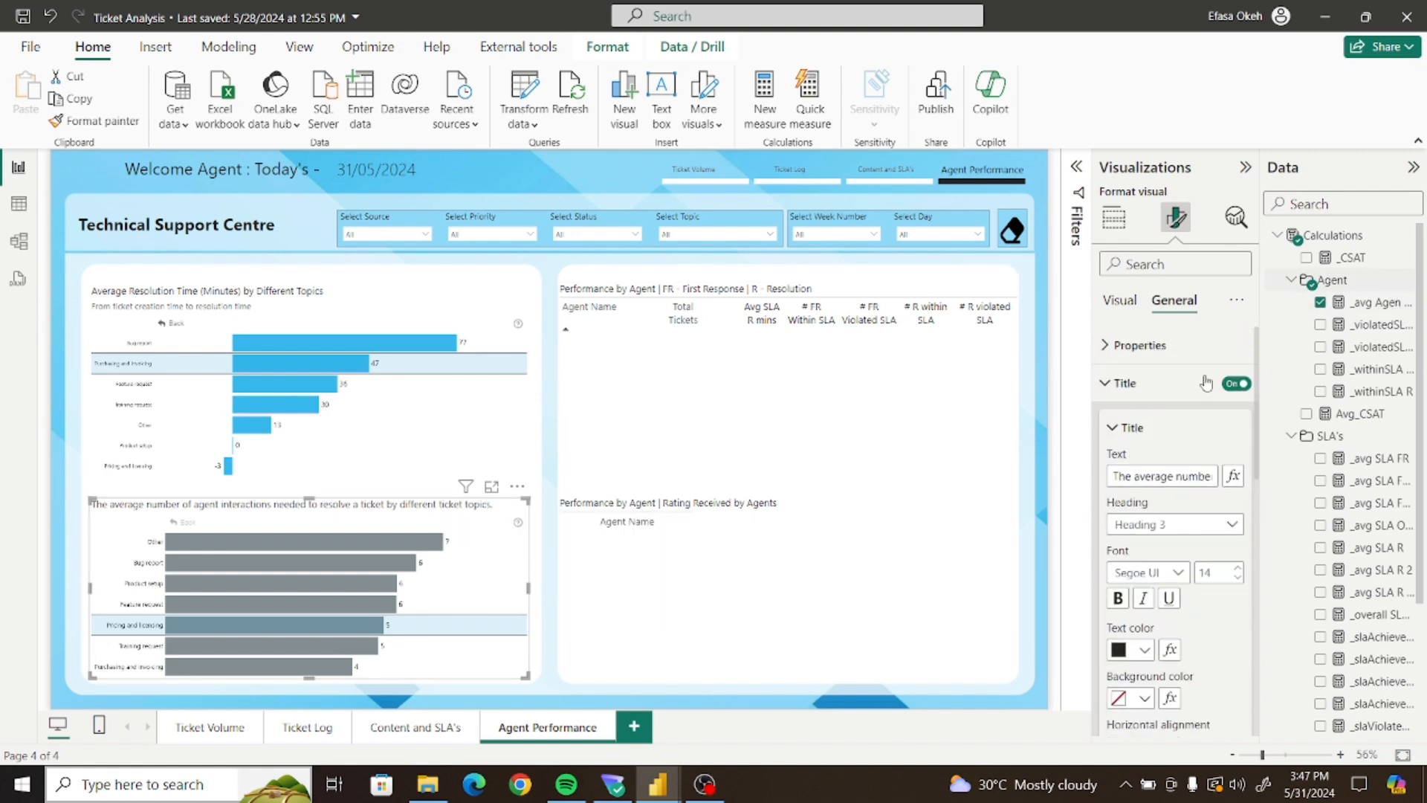
drag(1119, 470, 1298, 489)
key(ctrl+c)
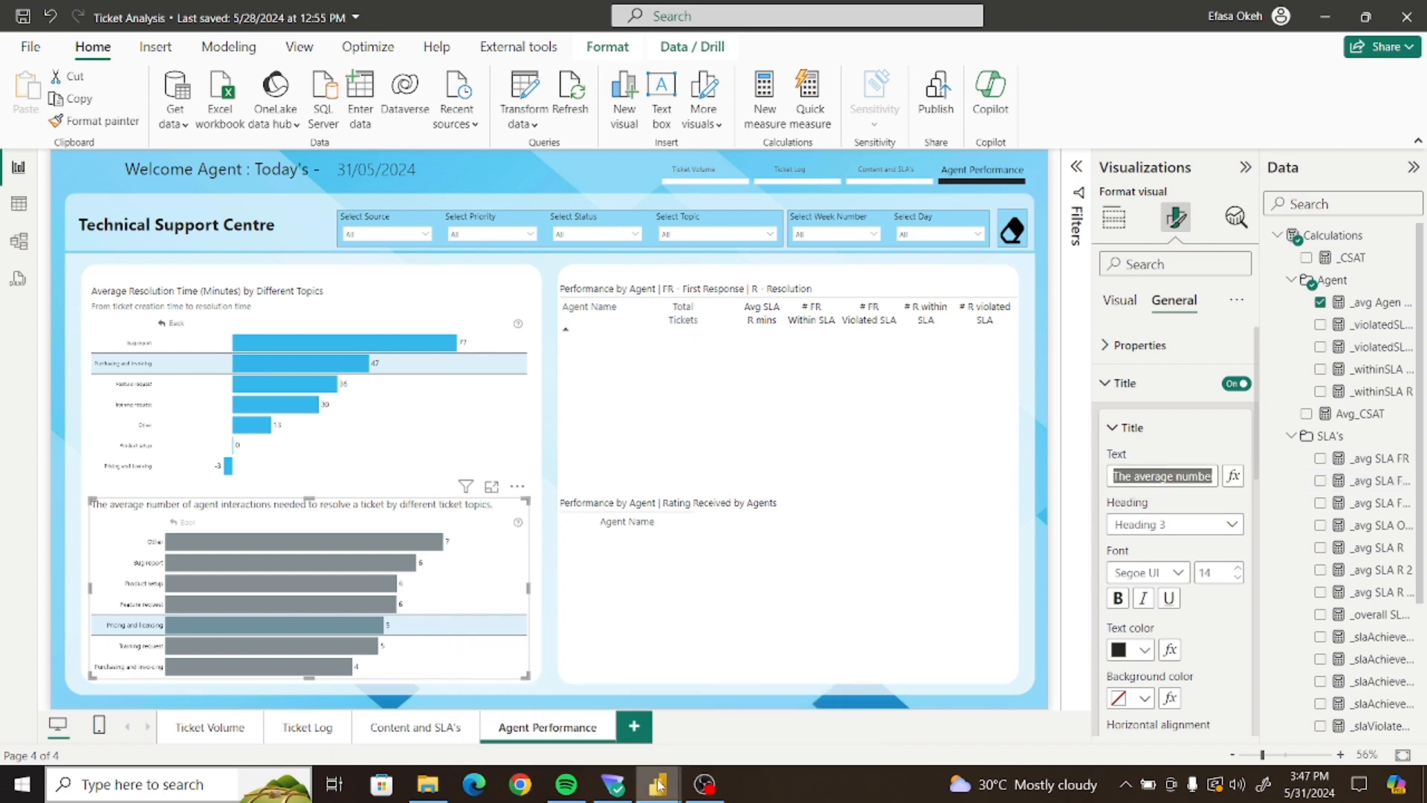
Back in Ticket Demo, paste "The average number of agent interactions needed to resolve a ticket by different ticket topics." as the lower bar chart's title
mouse_move(658, 784)
click(662, 663)
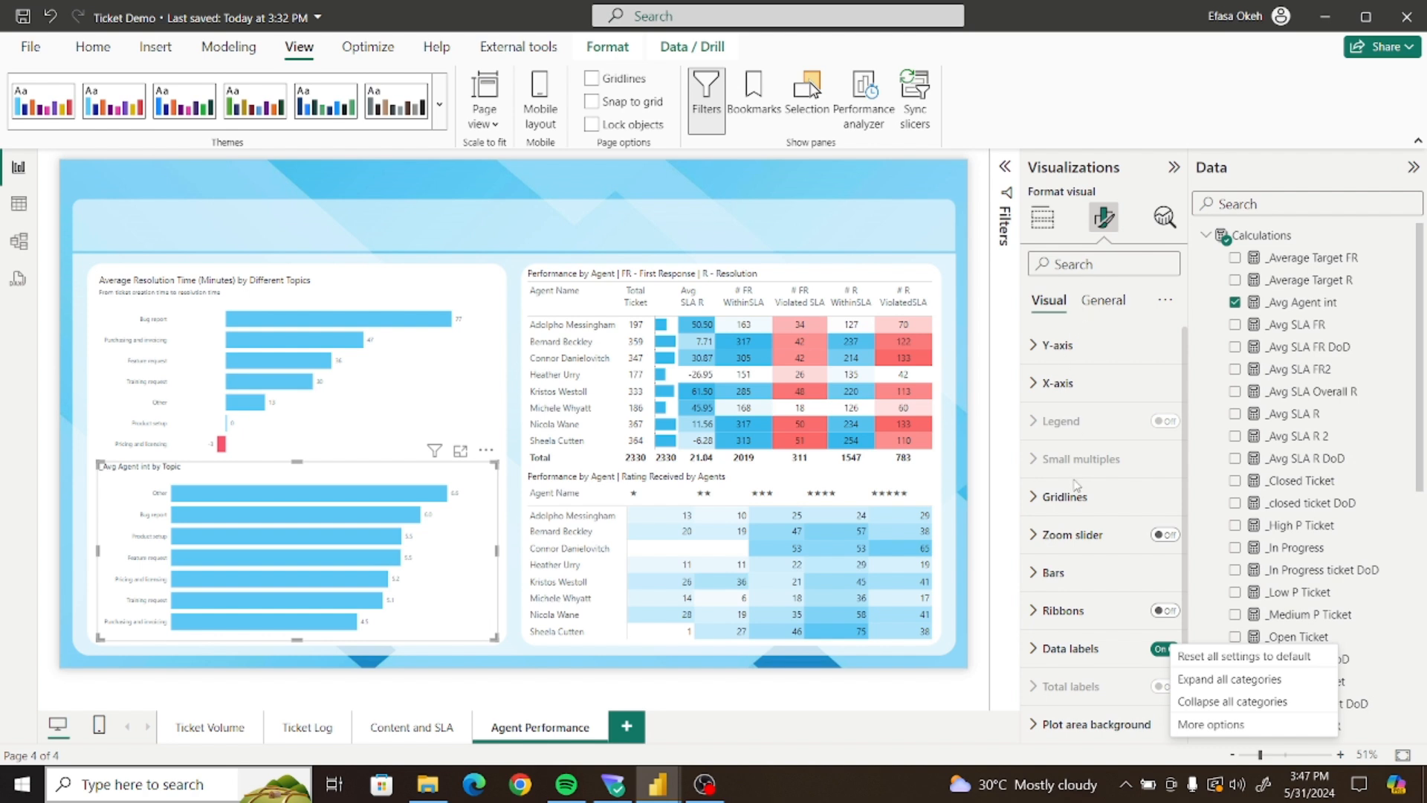
click(1103, 300)
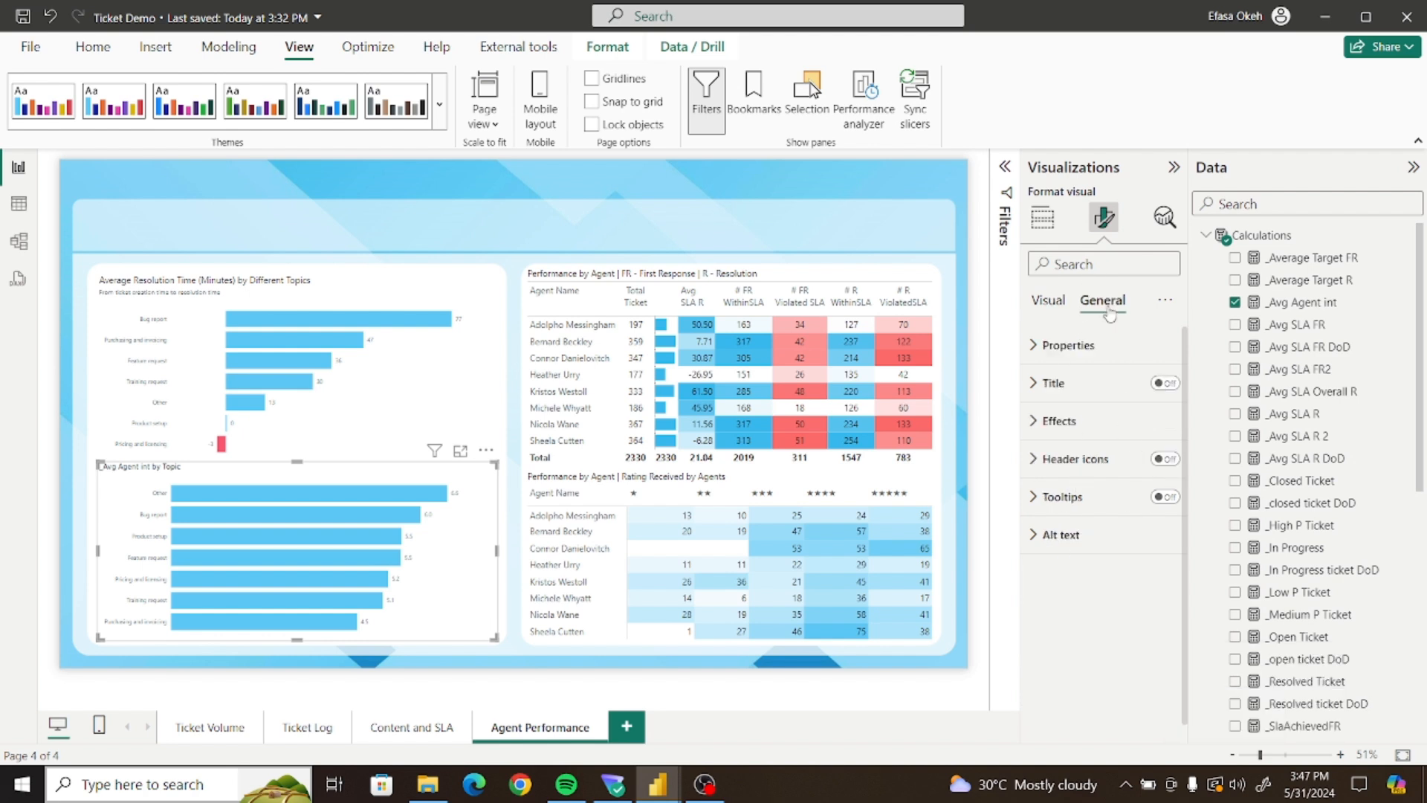
click(1054, 382)
drag(1055, 475, 1179, 475)
key(ctrl+v)
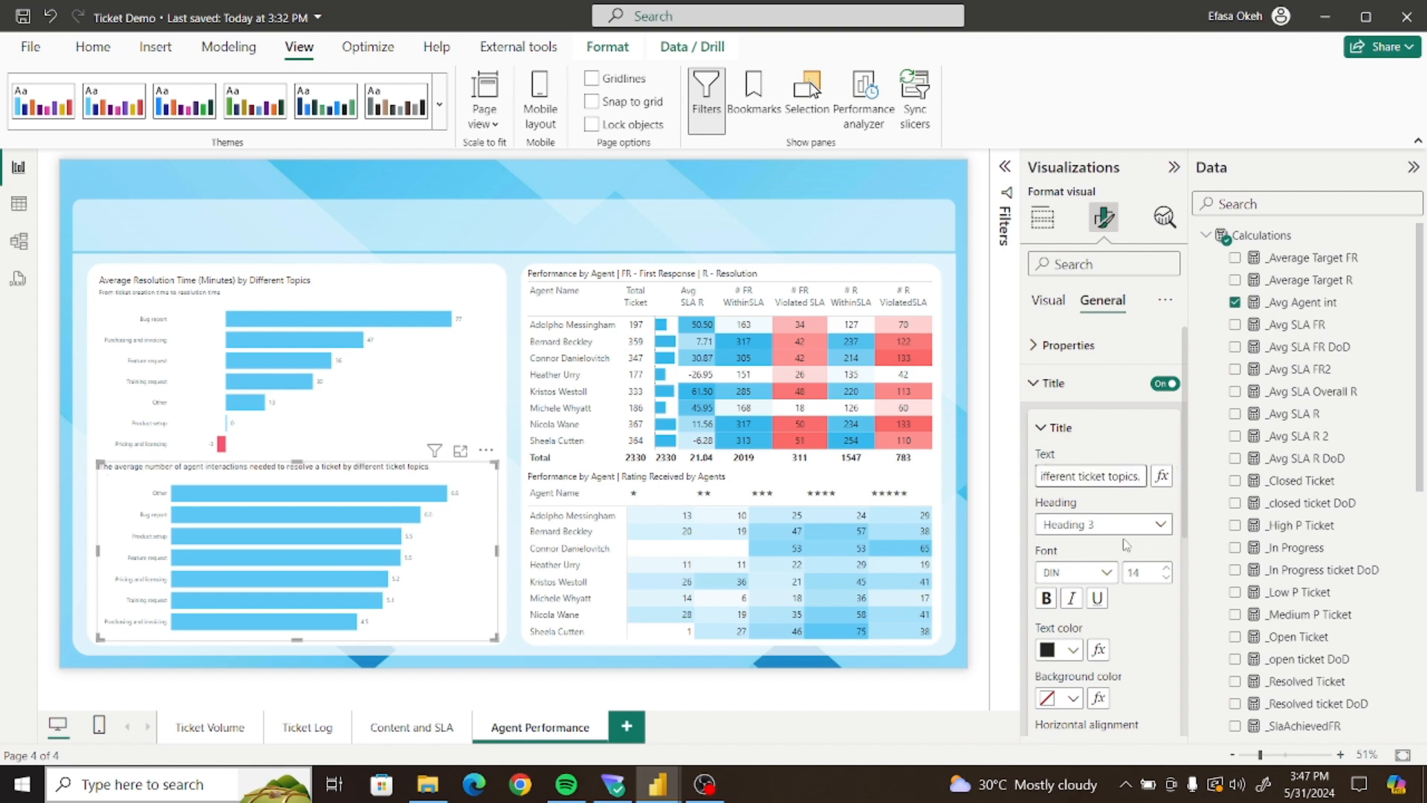
Set the font of the agent interactions chart's title to Segoe UI
click(1108, 578)
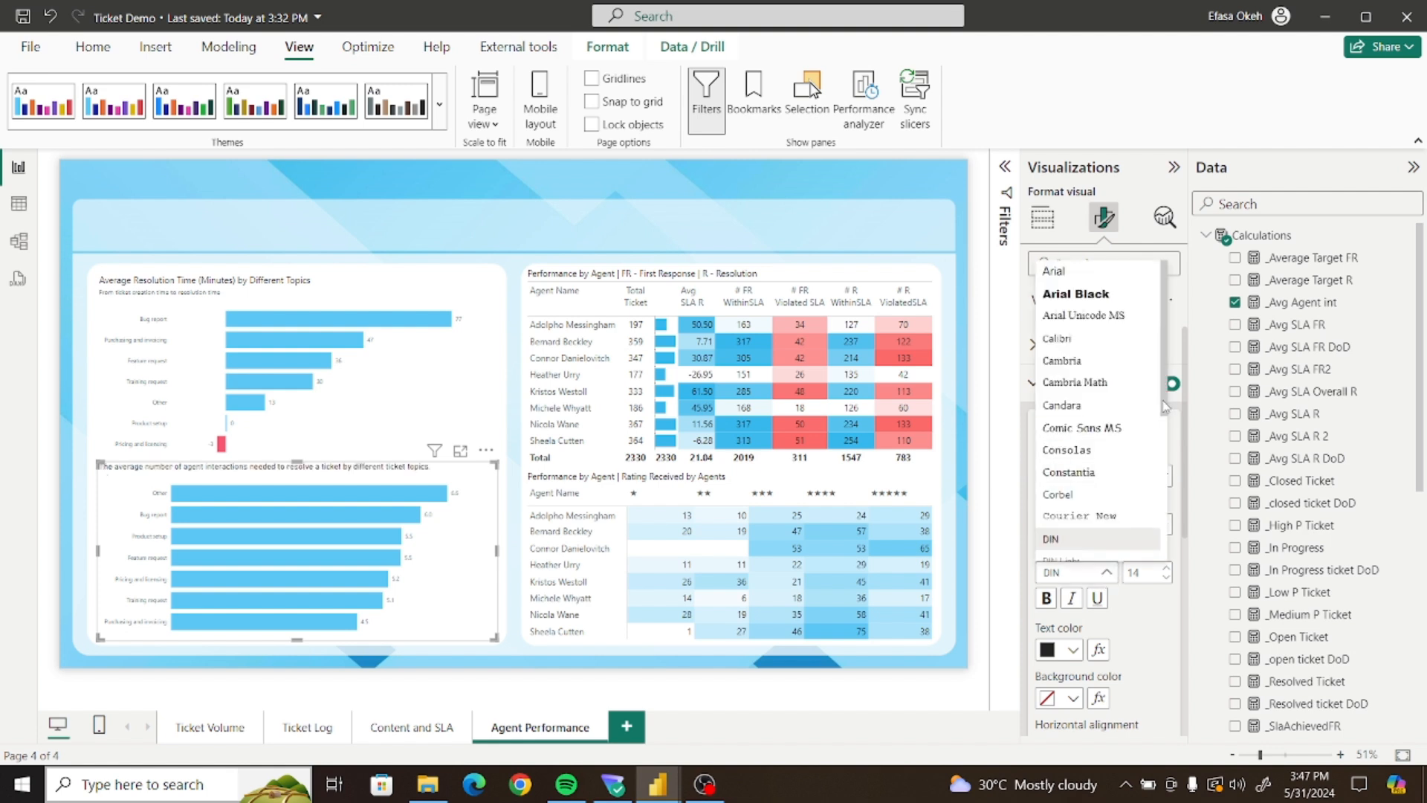
drag(1167, 405, 1167, 488)
click(1100, 469)
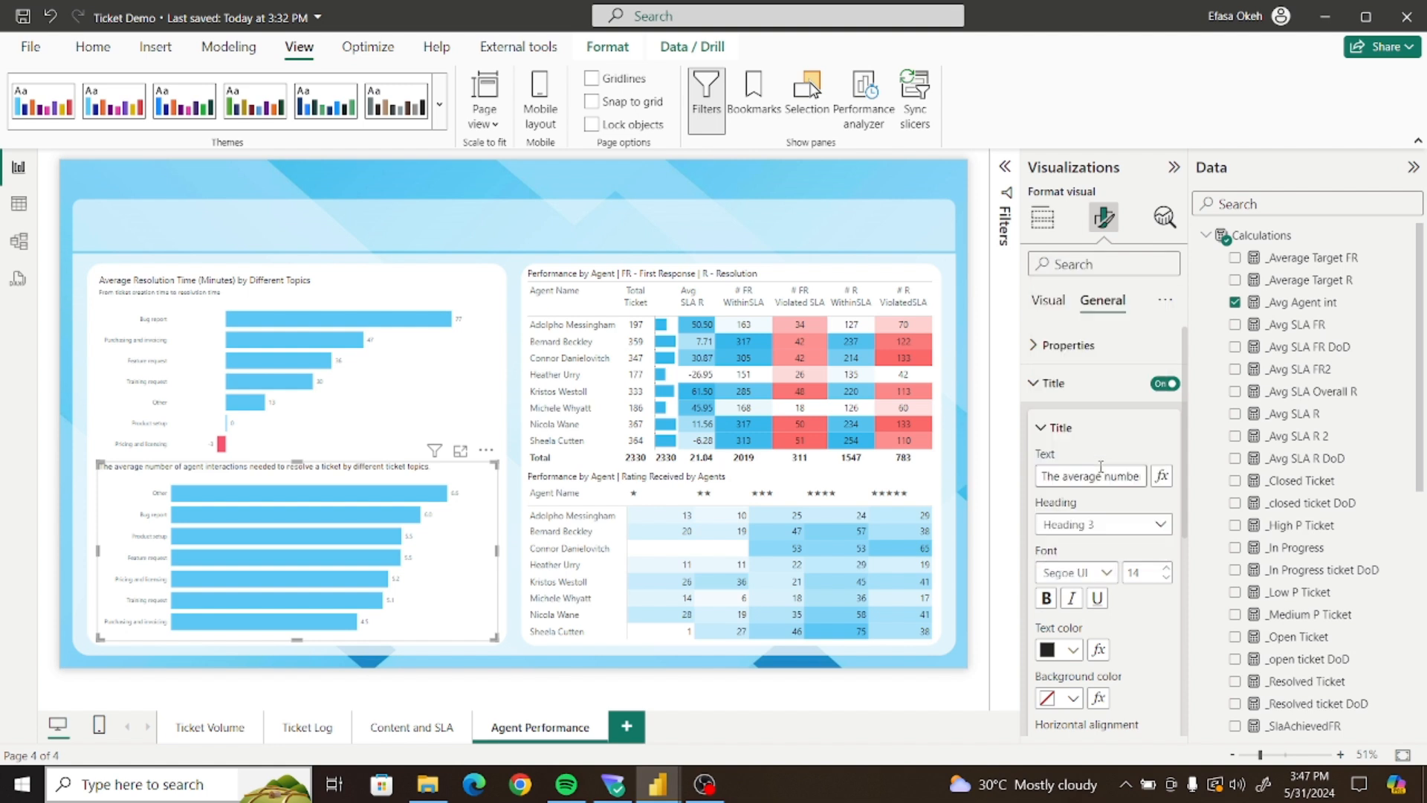
click(1032, 385)
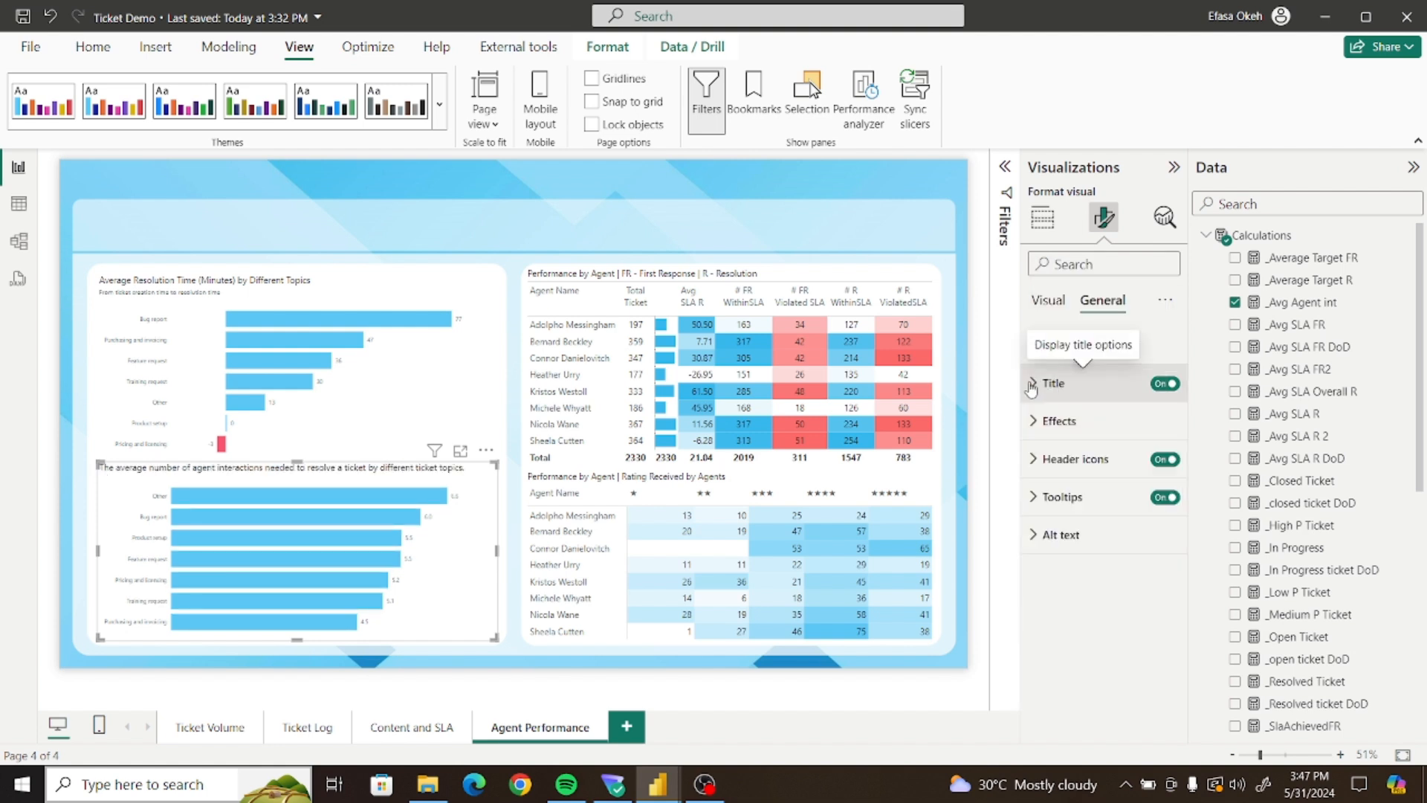
Recolor the agent interactions chart's bars with a darker shade of the theme's light blue and save the report
click(1048, 303)
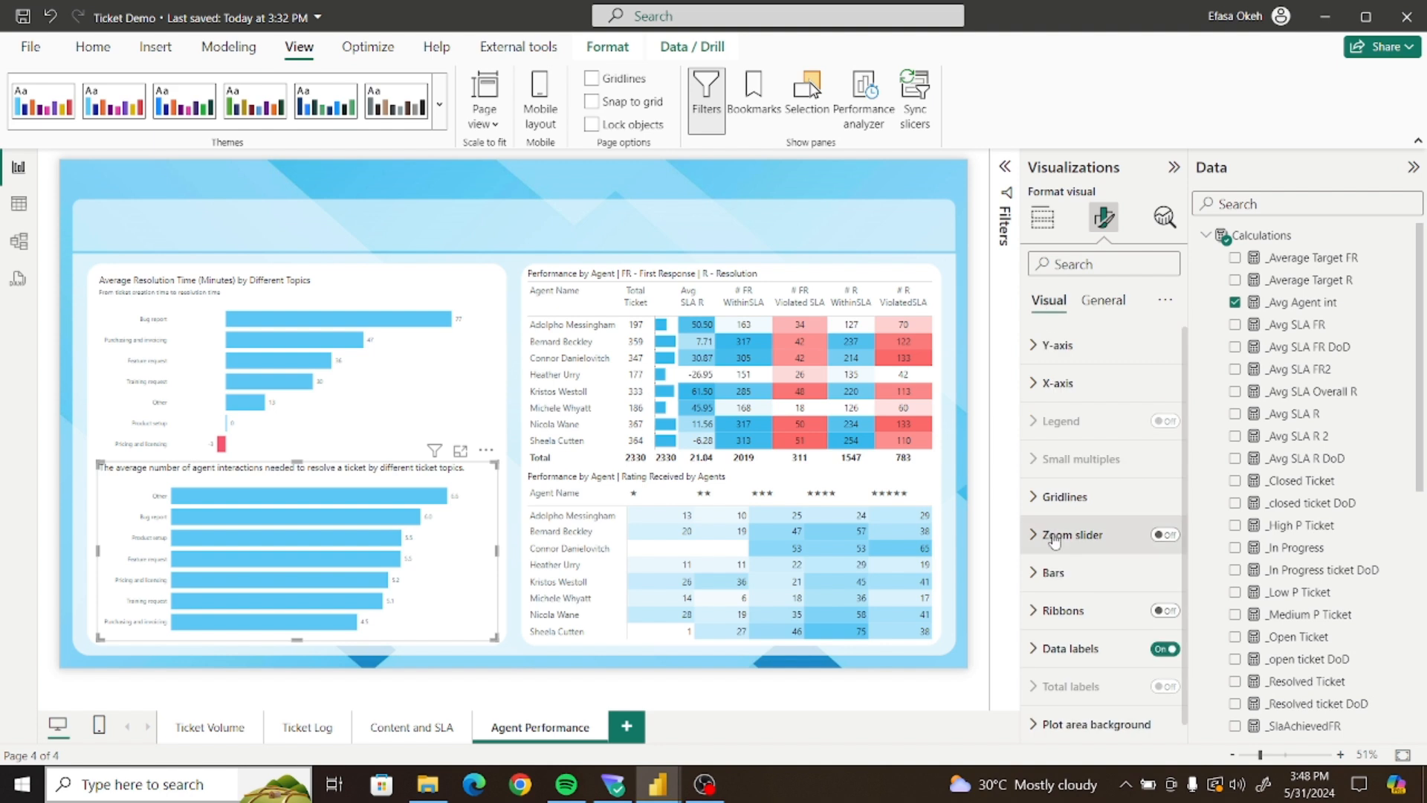
click(1121, 574)
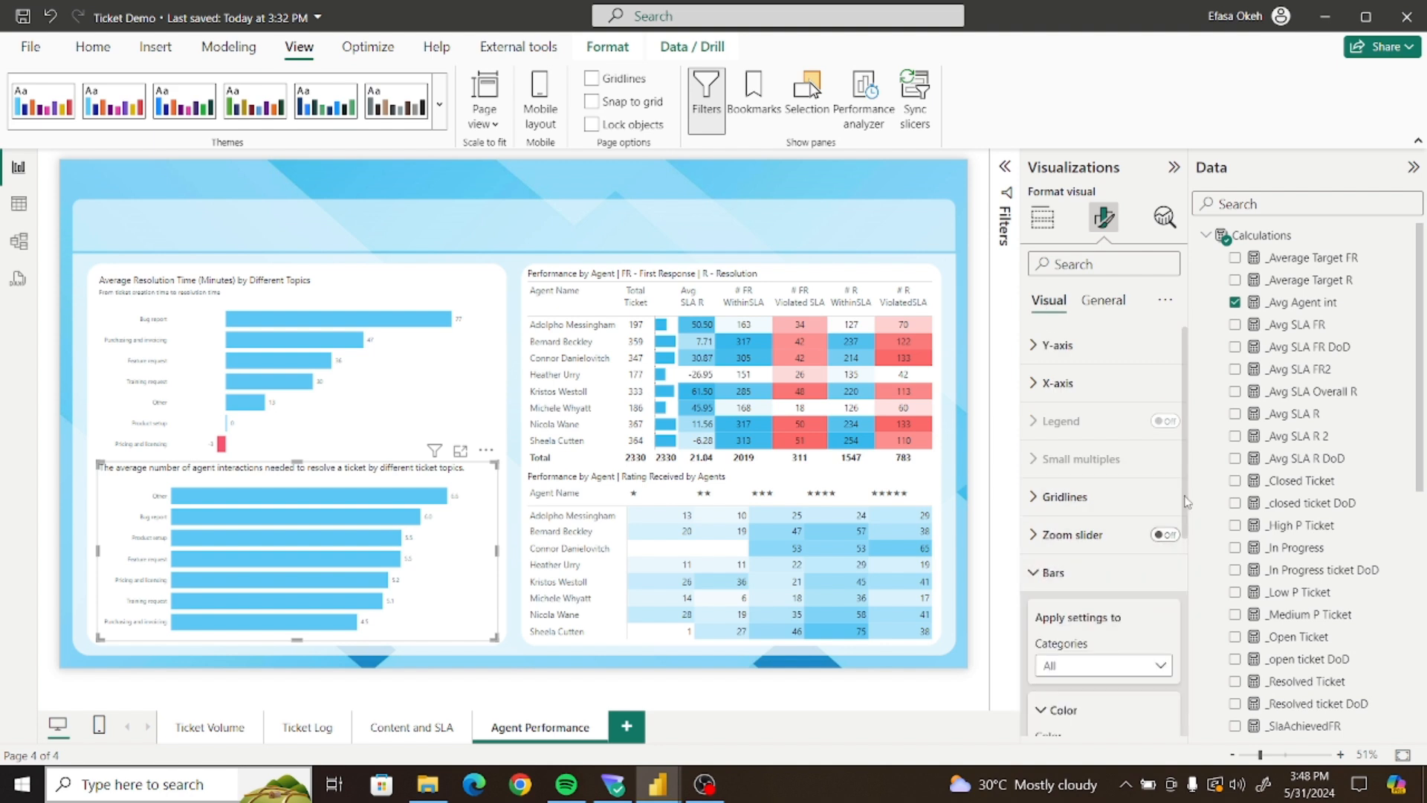
scroll(1145, 498, down, 4)
click(1071, 459)
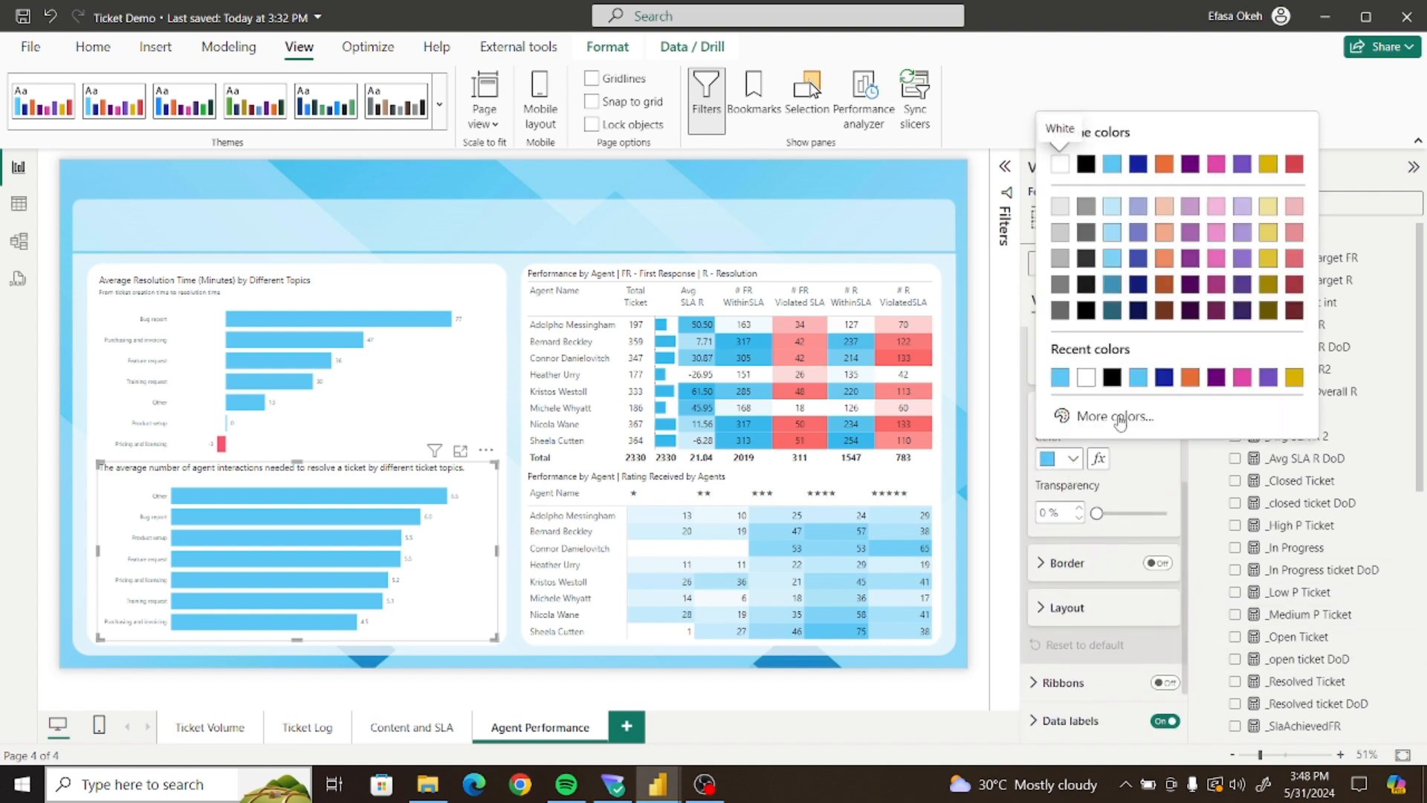
click(1116, 288)
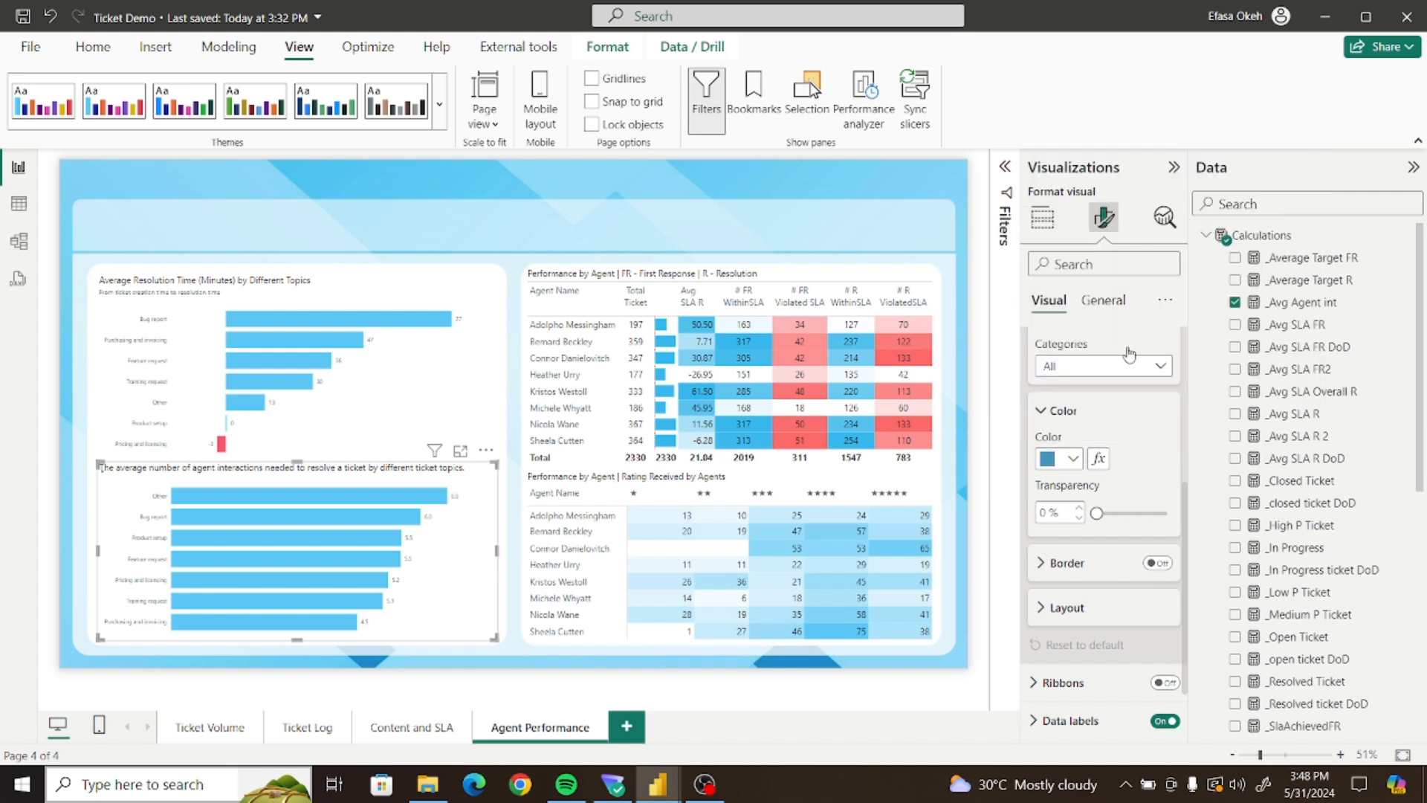
click(510, 530)
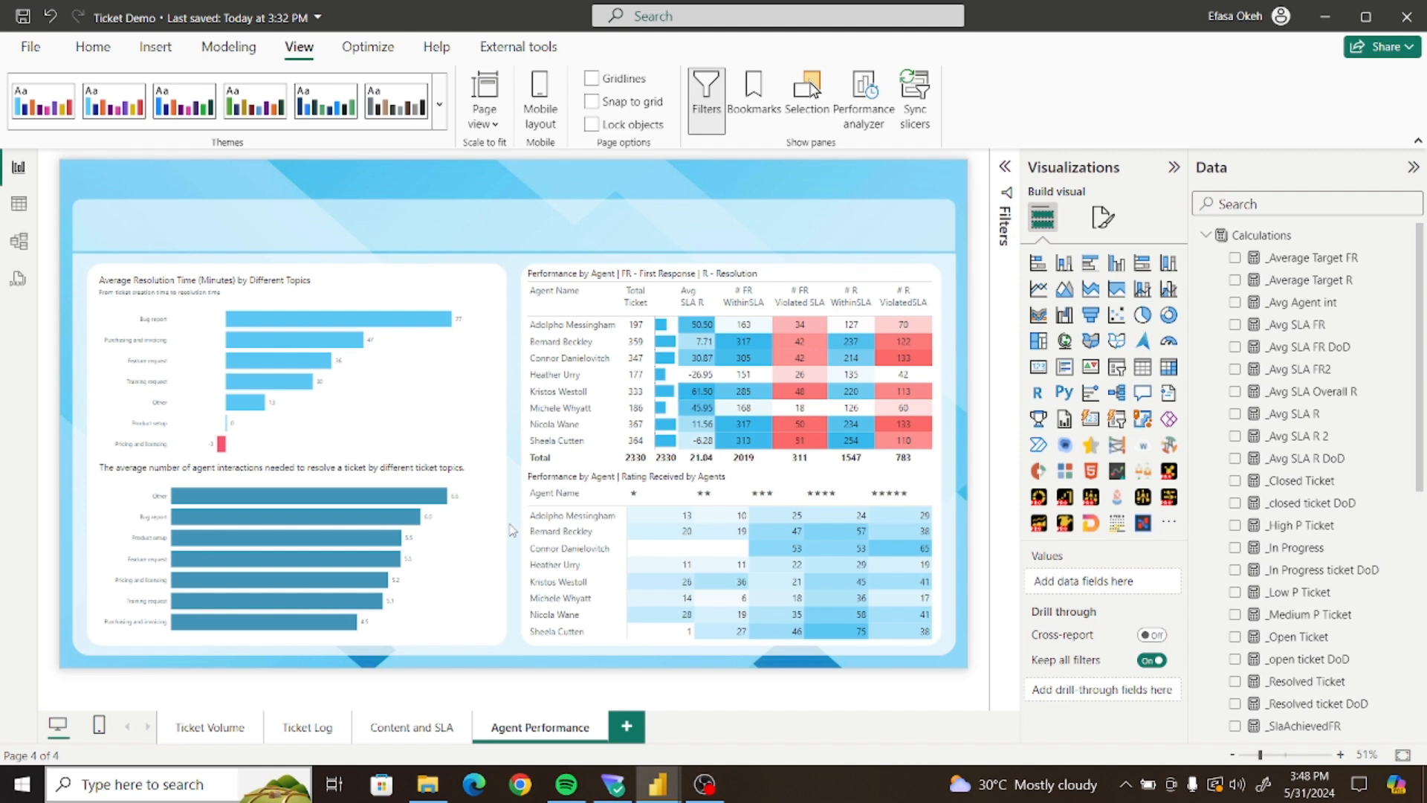
click(20, 15)
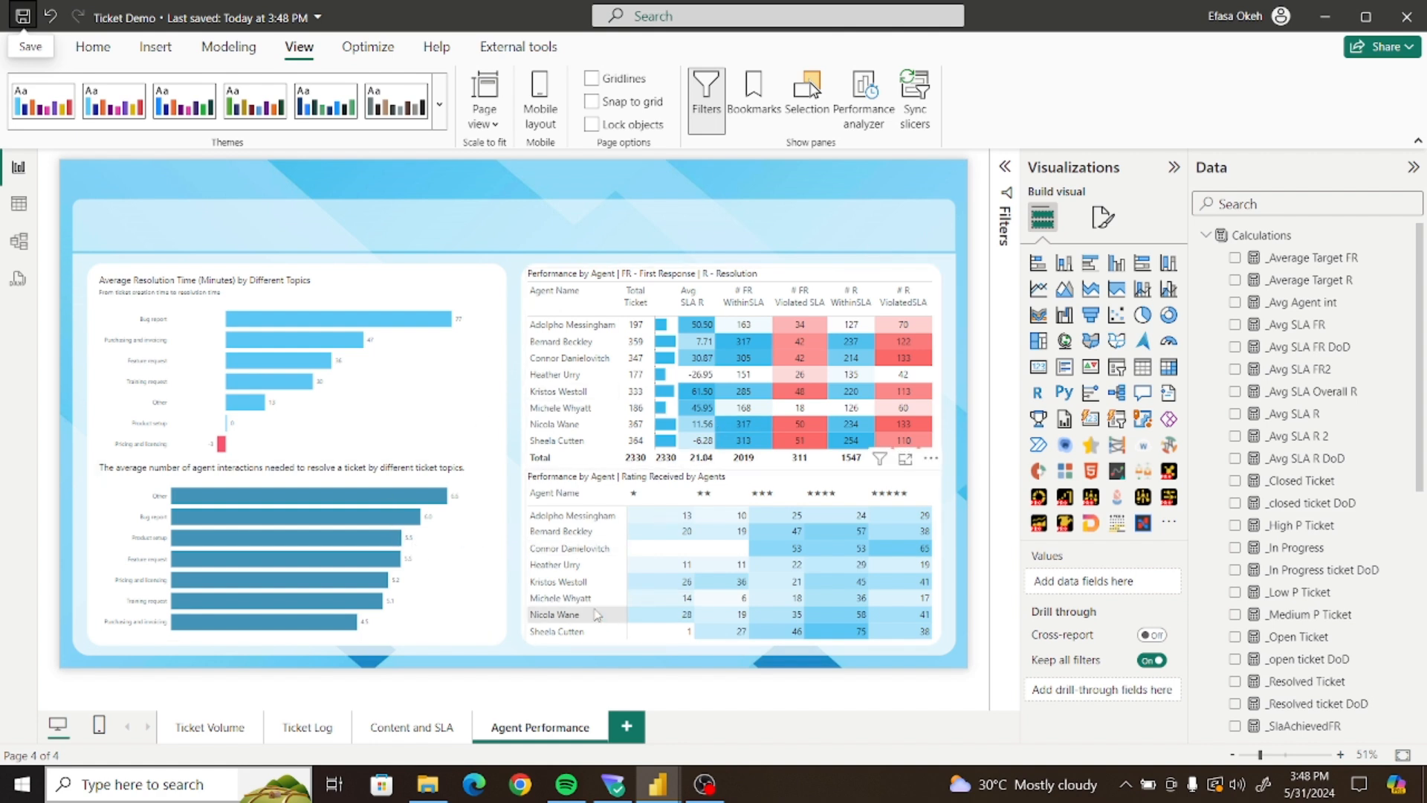
Review the Ticket Volume, Ticket Log, Content and SLA, and Agent Performance pages, returning to Ticket Volume
mouse_move(658, 782)
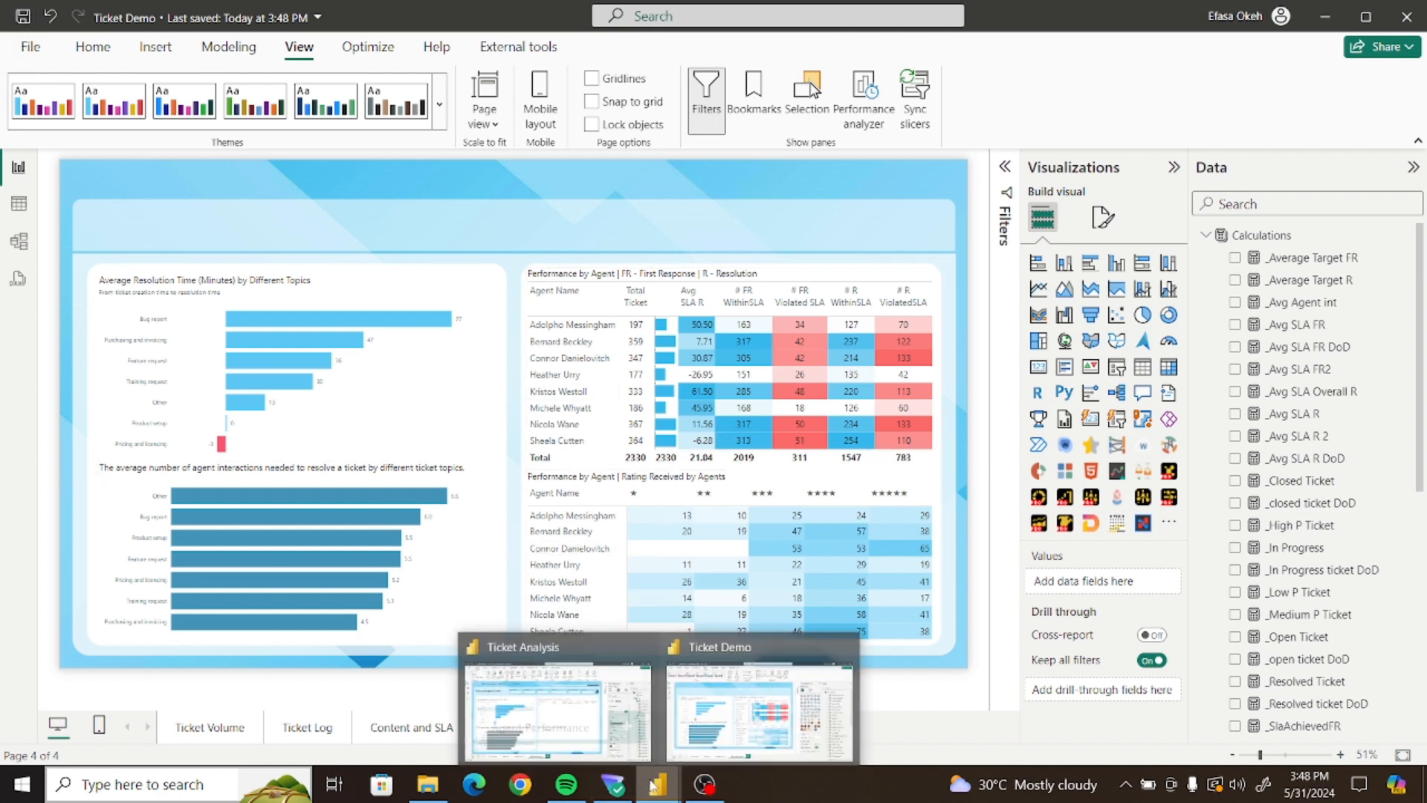
click(710, 706)
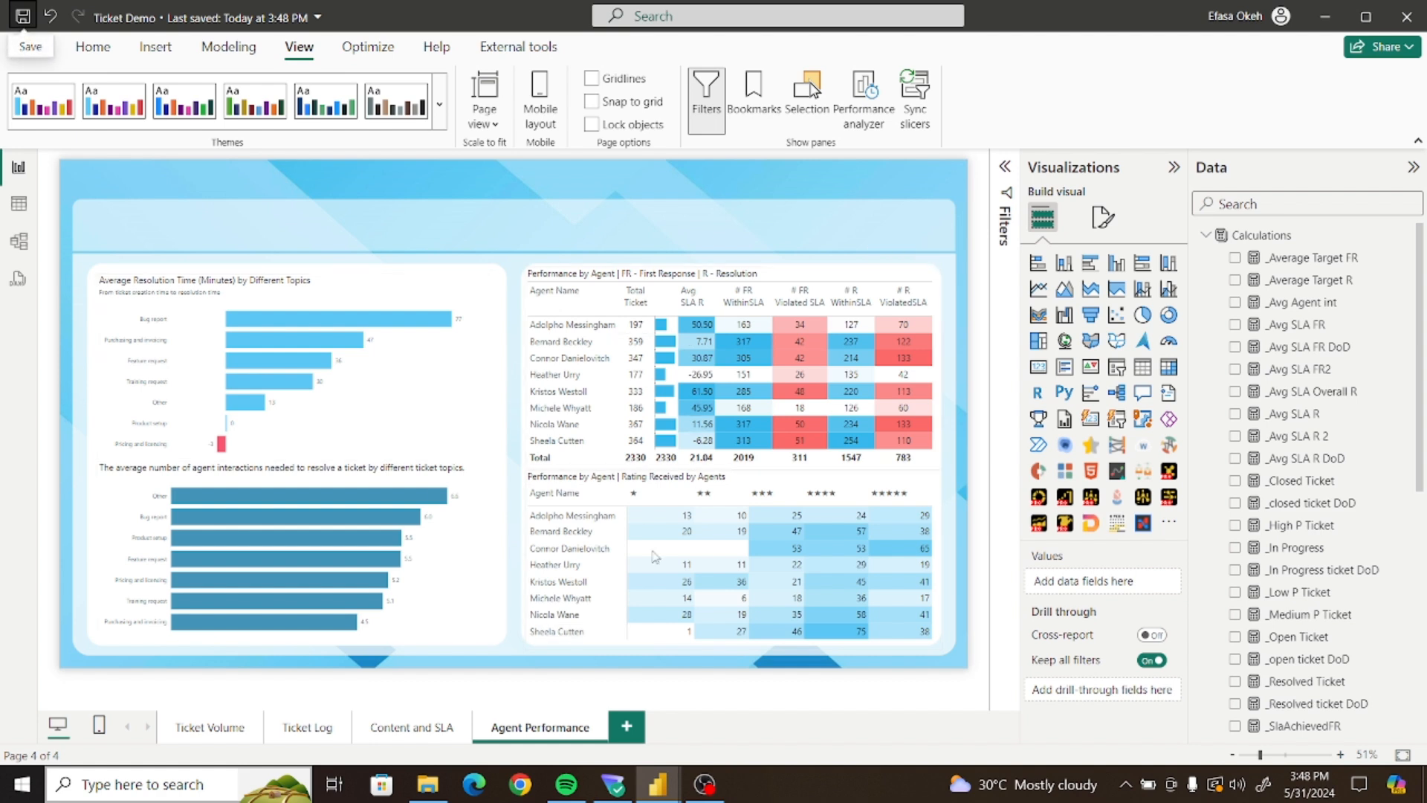
click(211, 728)
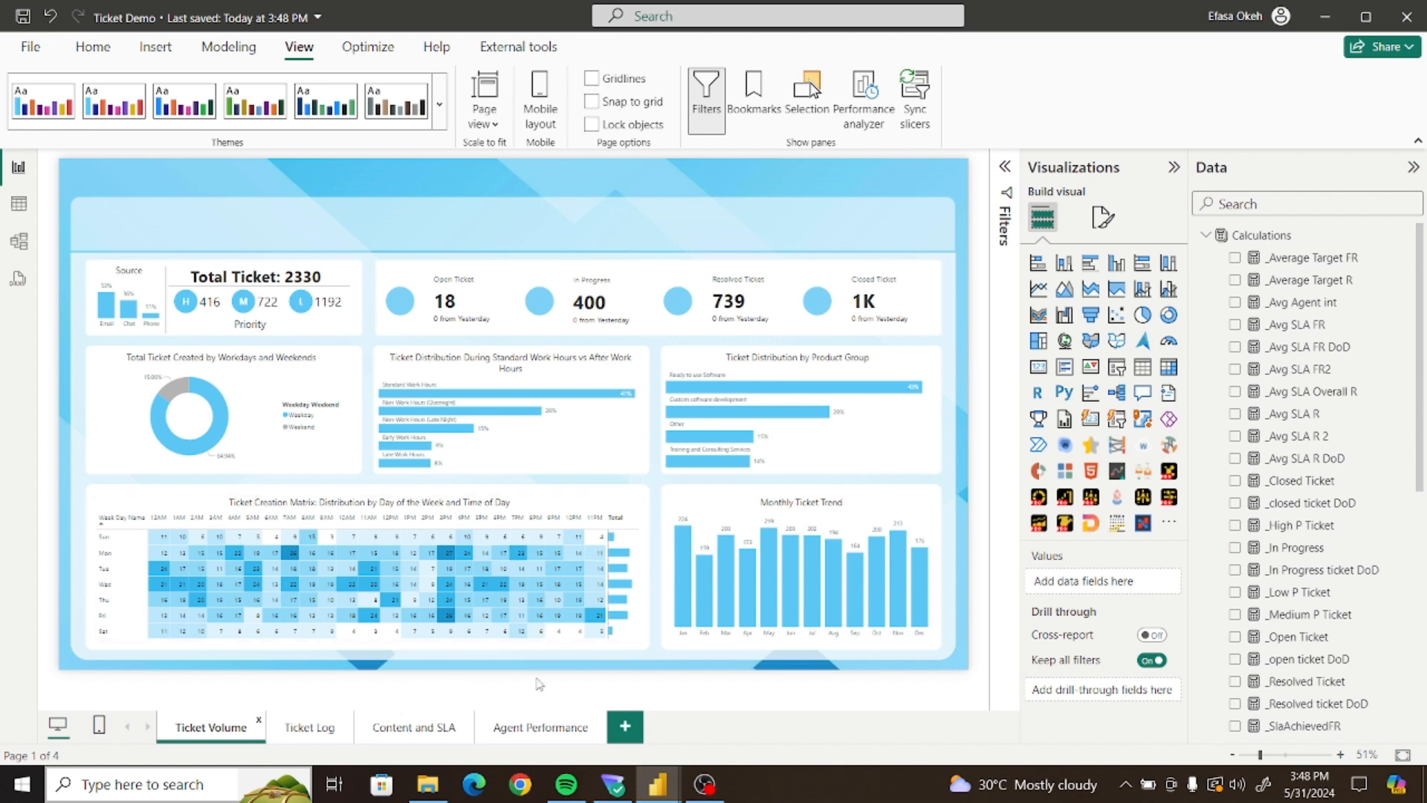
click(312, 735)
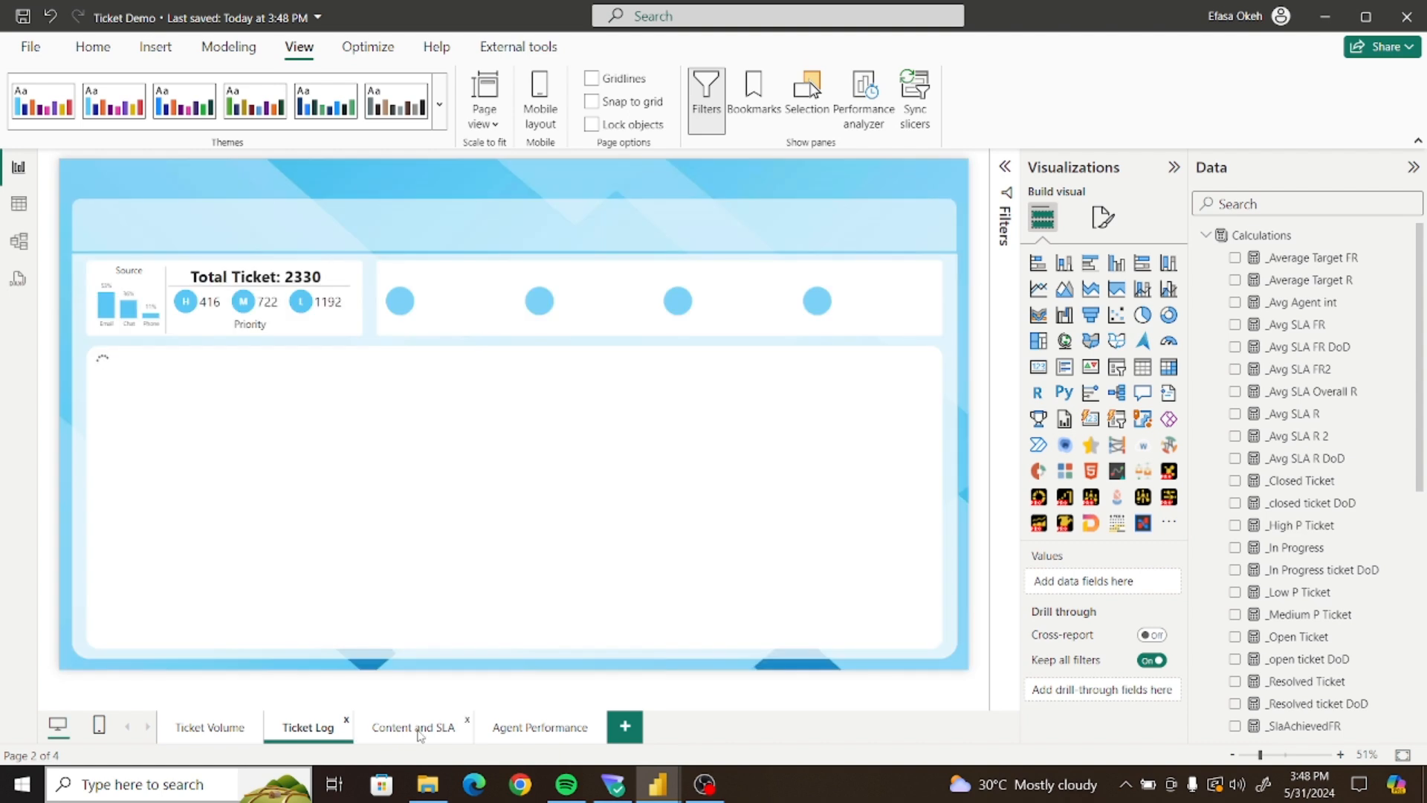
click(421, 734)
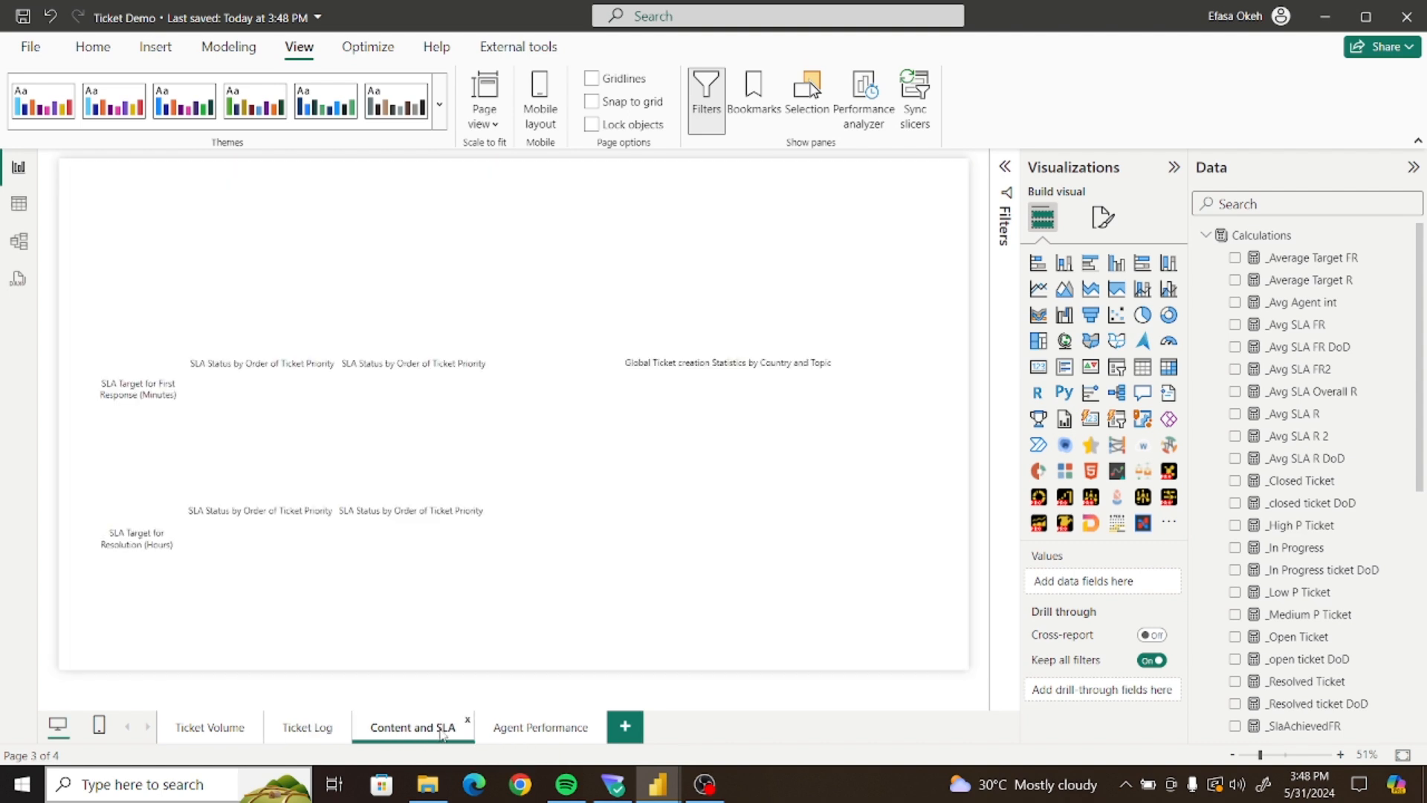
click(537, 735)
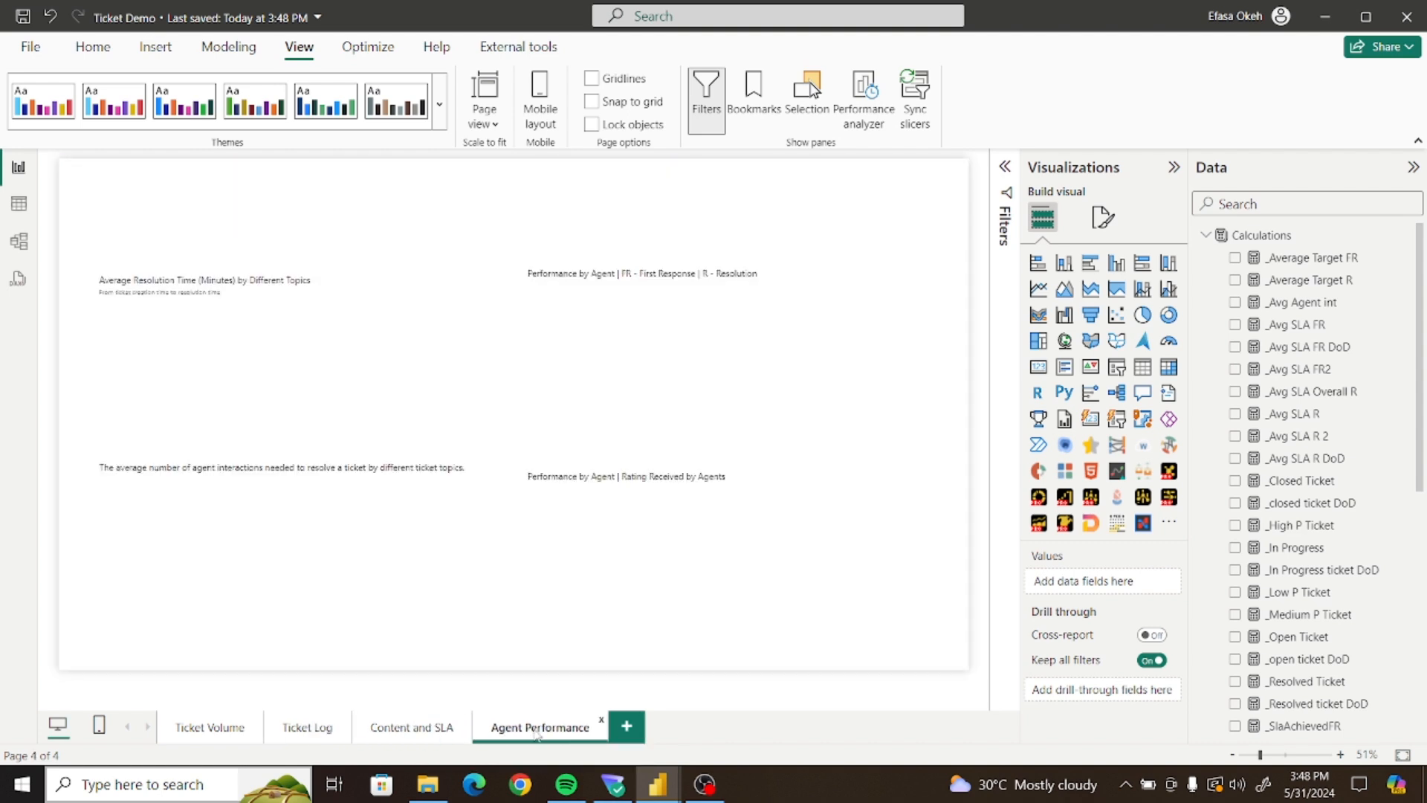
click(211, 734)
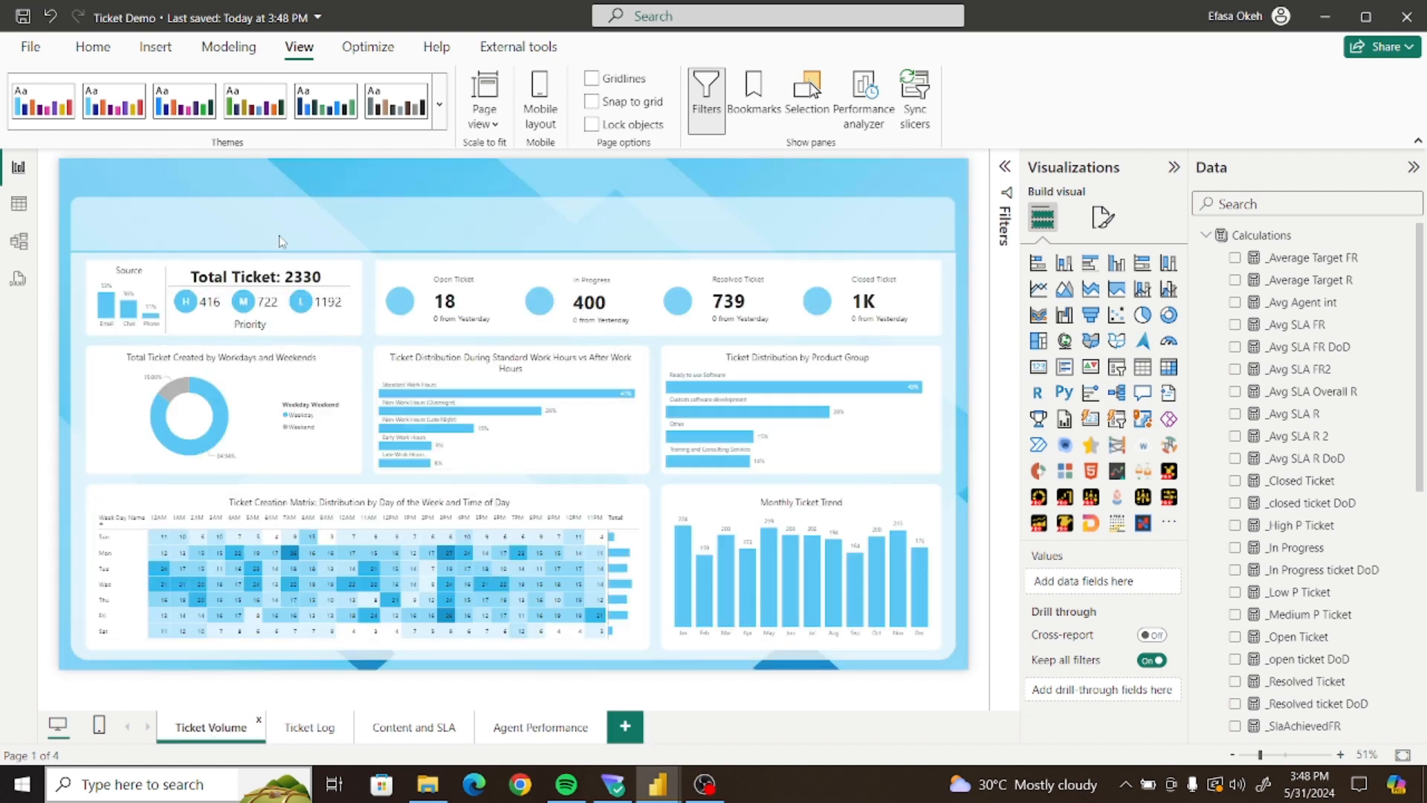
Switch to the Ticket Analysis report and clear all slicer selections and chart filters on its Agent Performance page
mouse_move(671, 796)
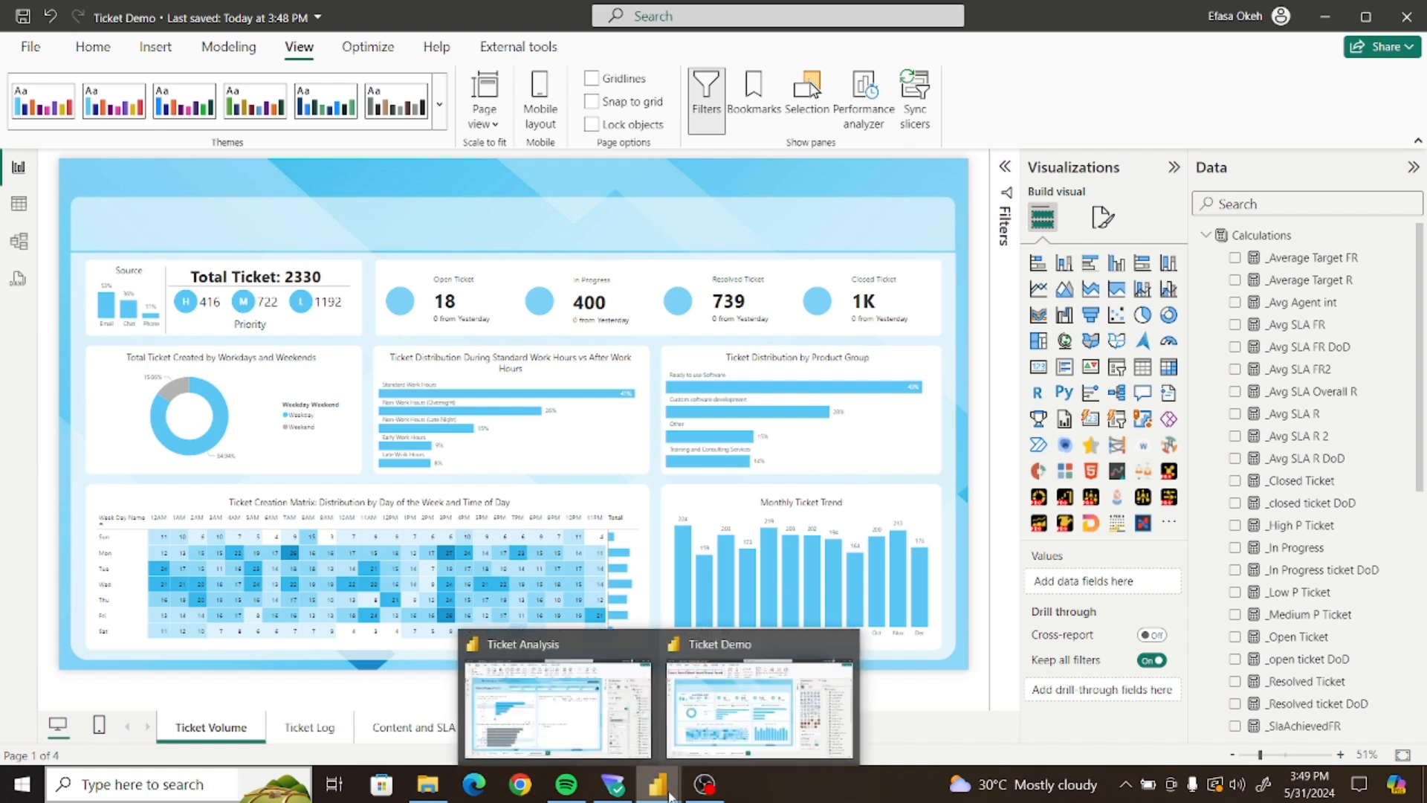
click(587, 722)
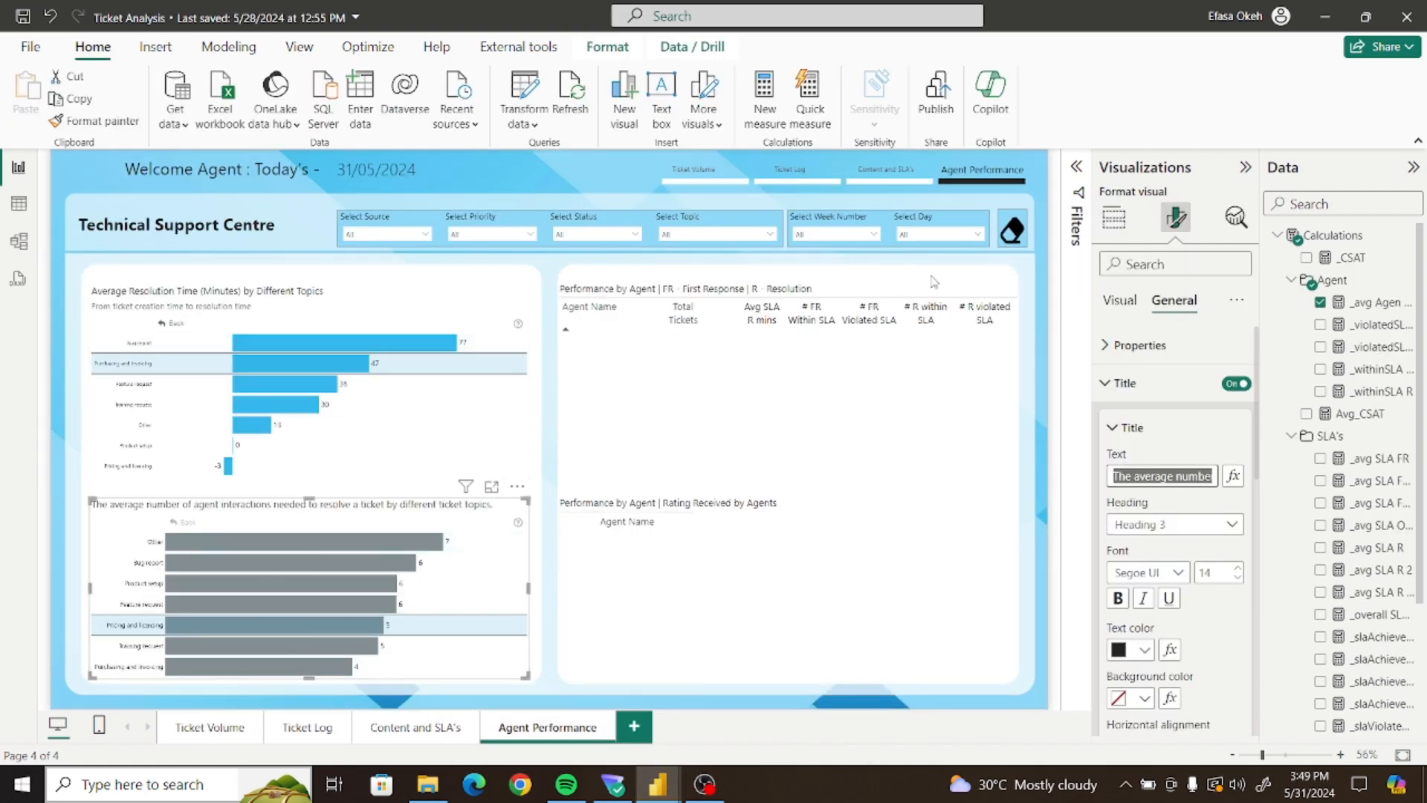
ctrl+click(1013, 231)
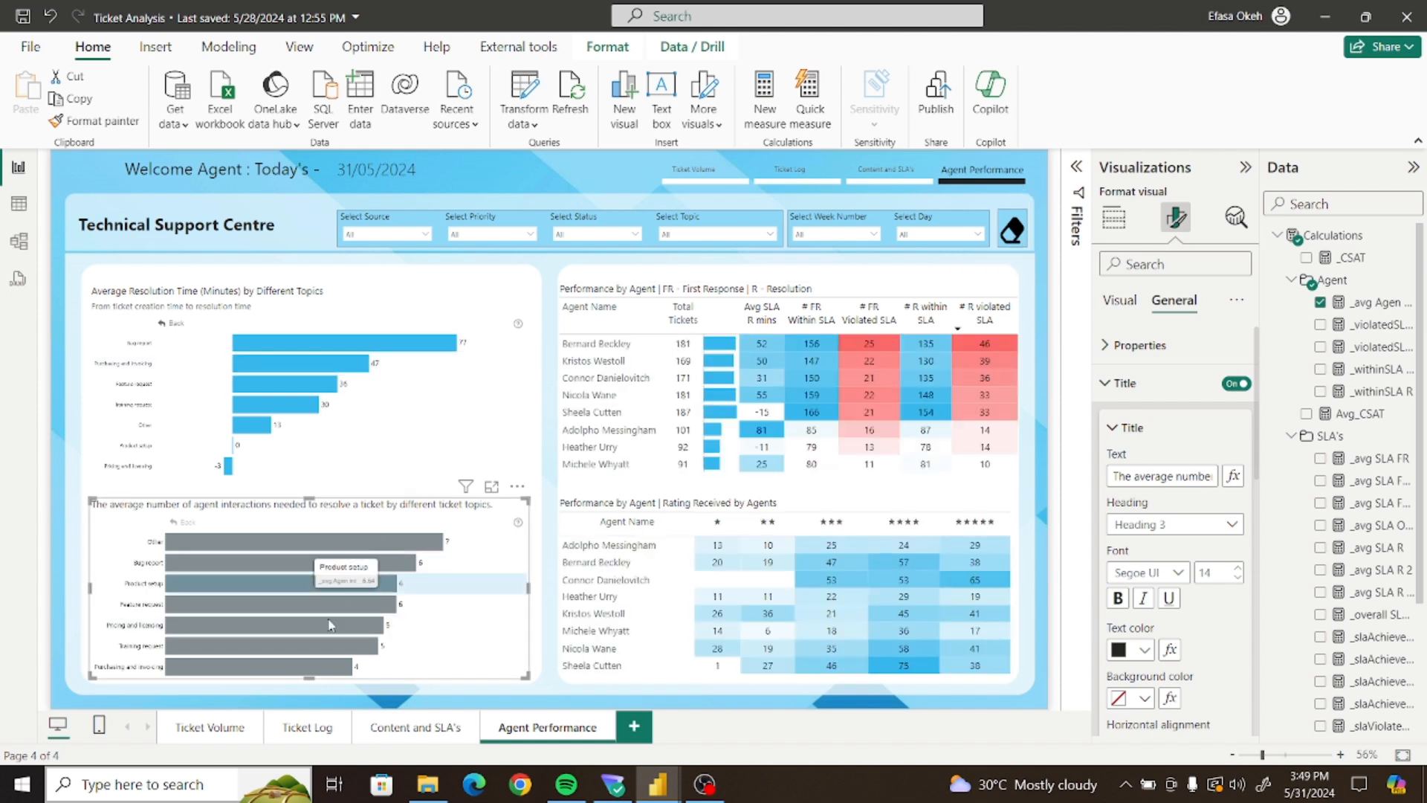
Open the Ticket Volume page and, in the Ticket Demo report, add a slicer on Technical_Support's Source field over the header band
click(203, 731)
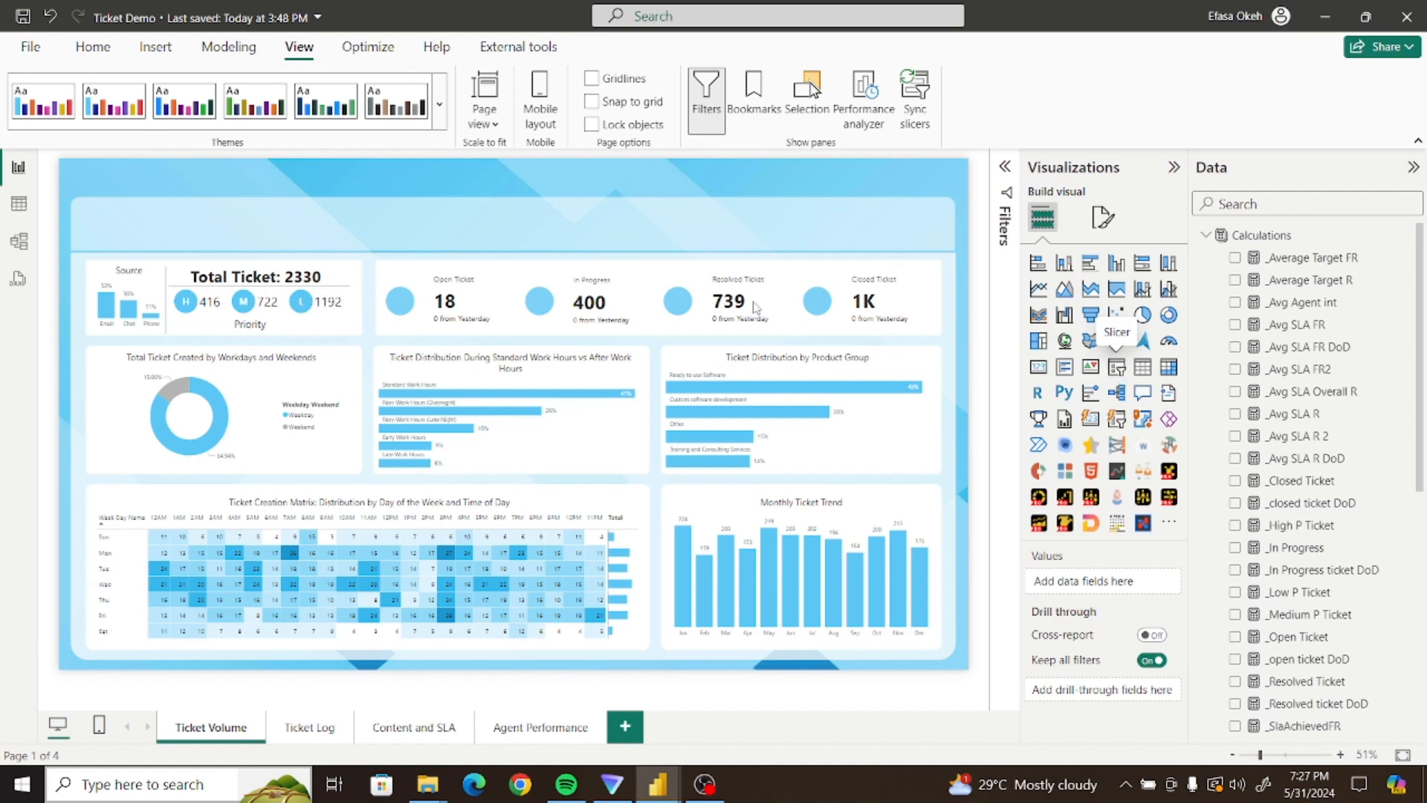
click(1118, 374)
drag(108, 212, 499, 226)
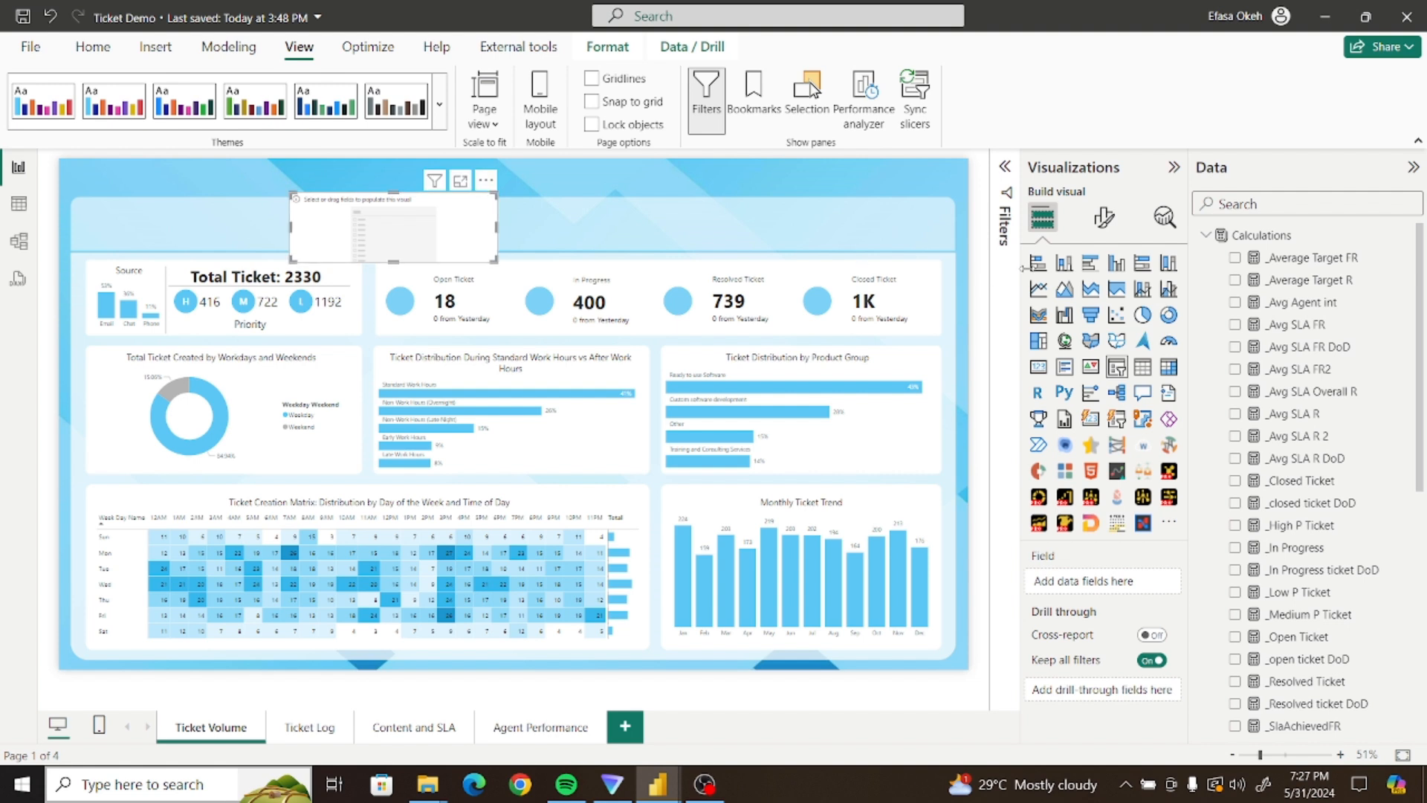
click(1206, 234)
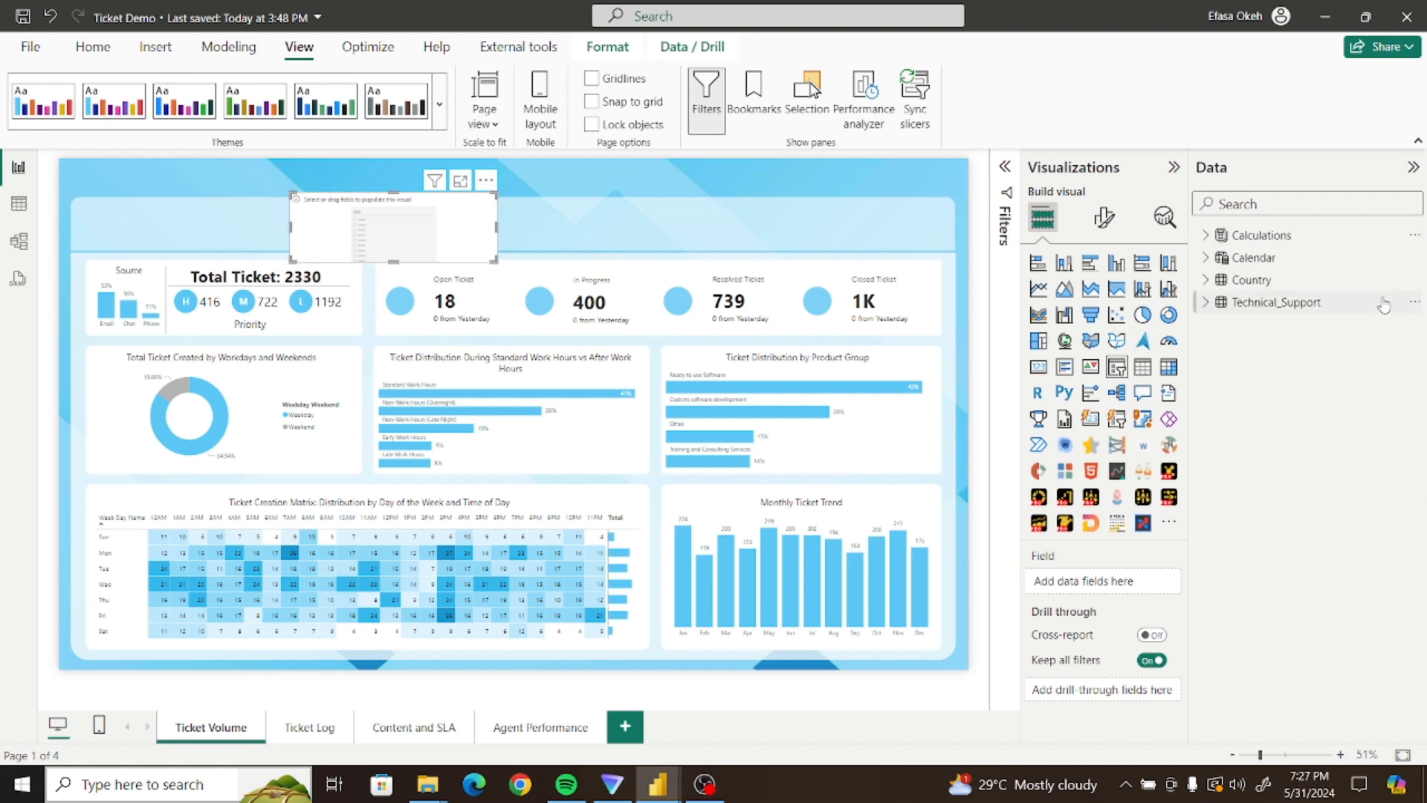
click(1206, 301)
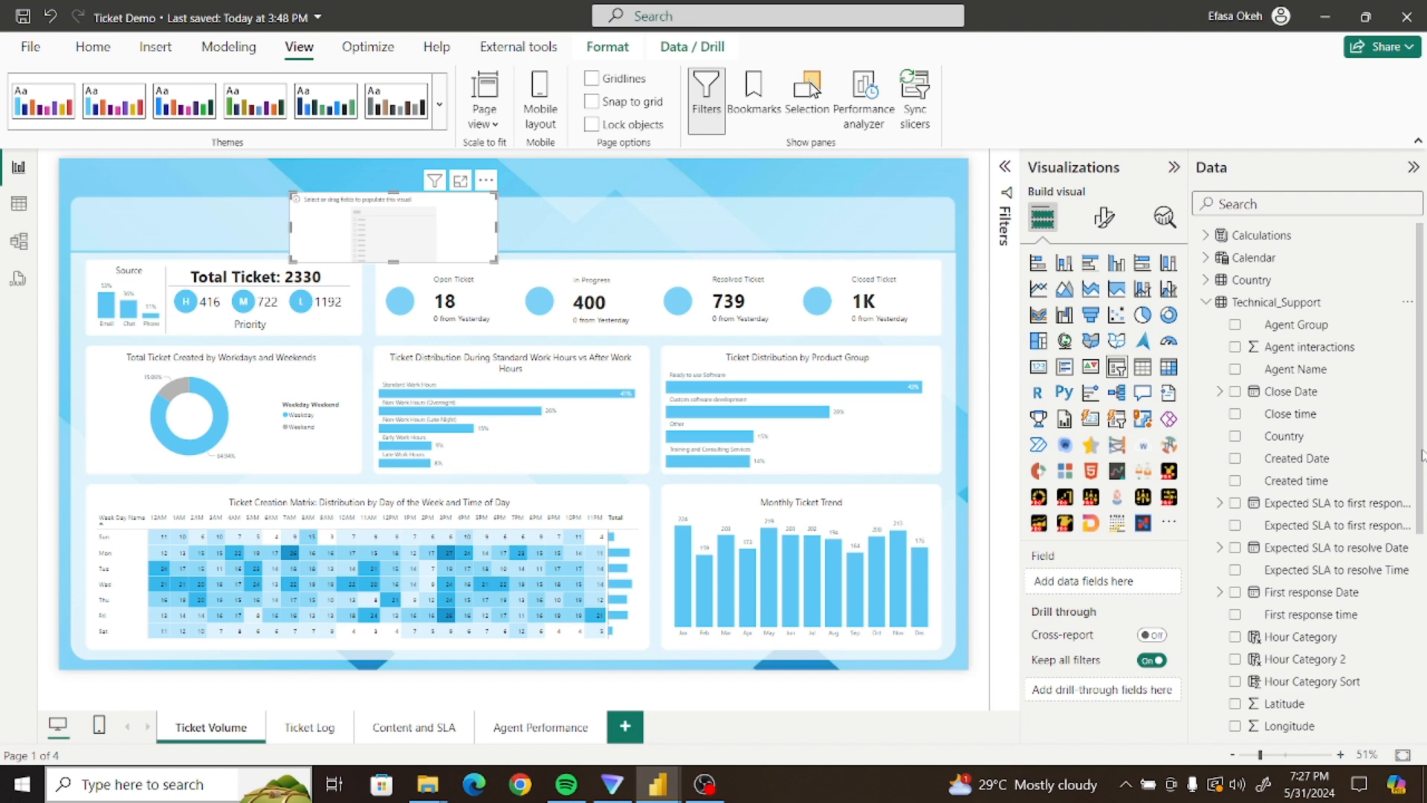
scroll(1309, 521, down, 5)
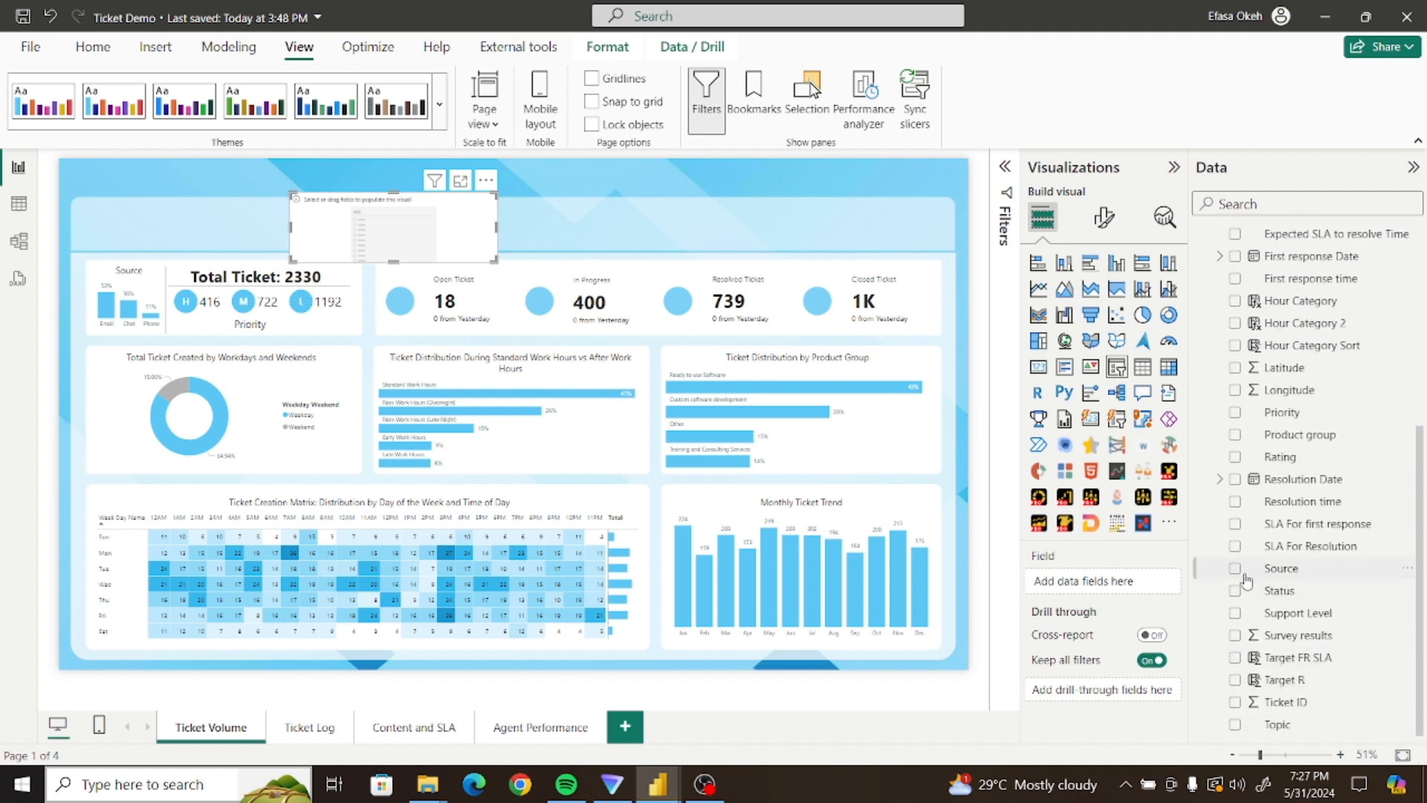
click(1236, 571)
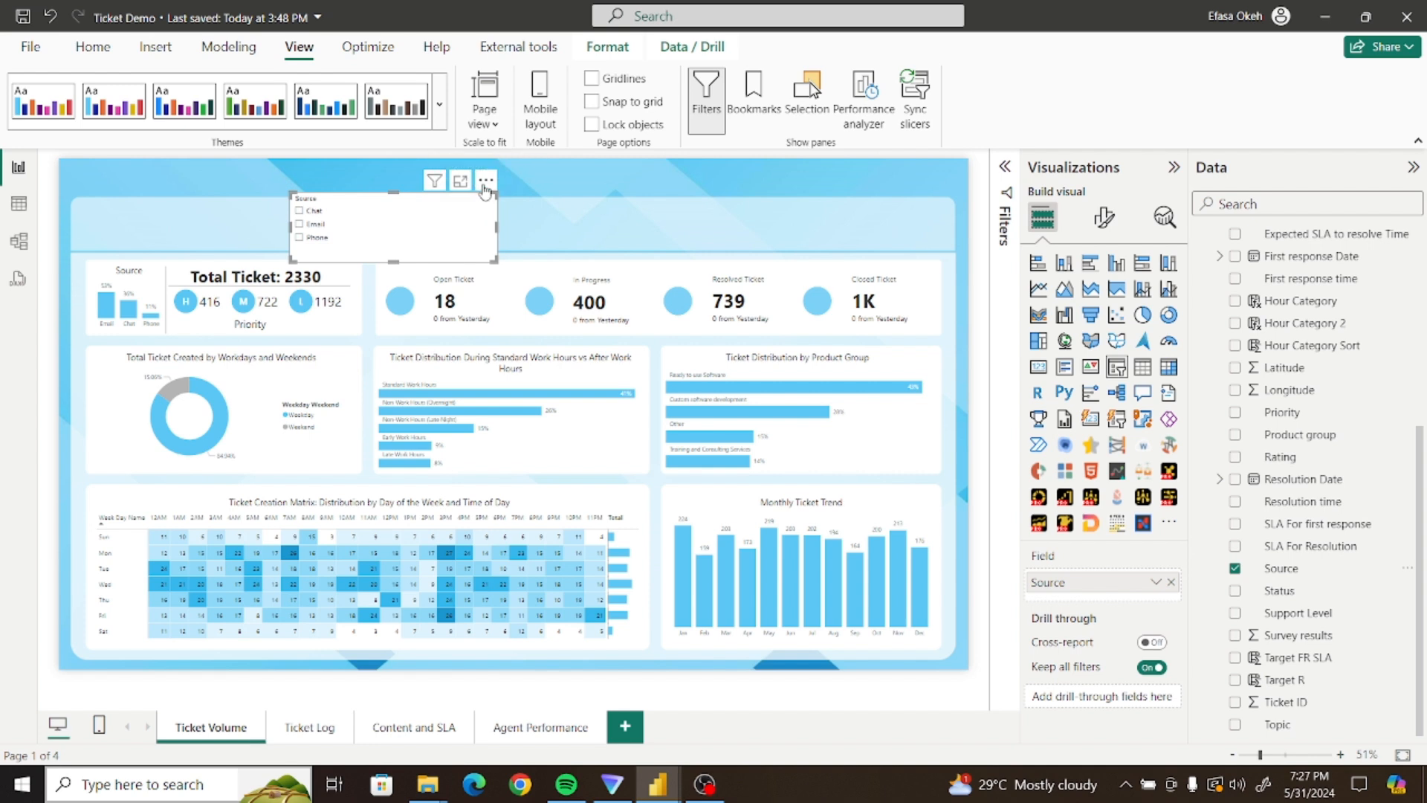
drag(484, 195, 517, 210)
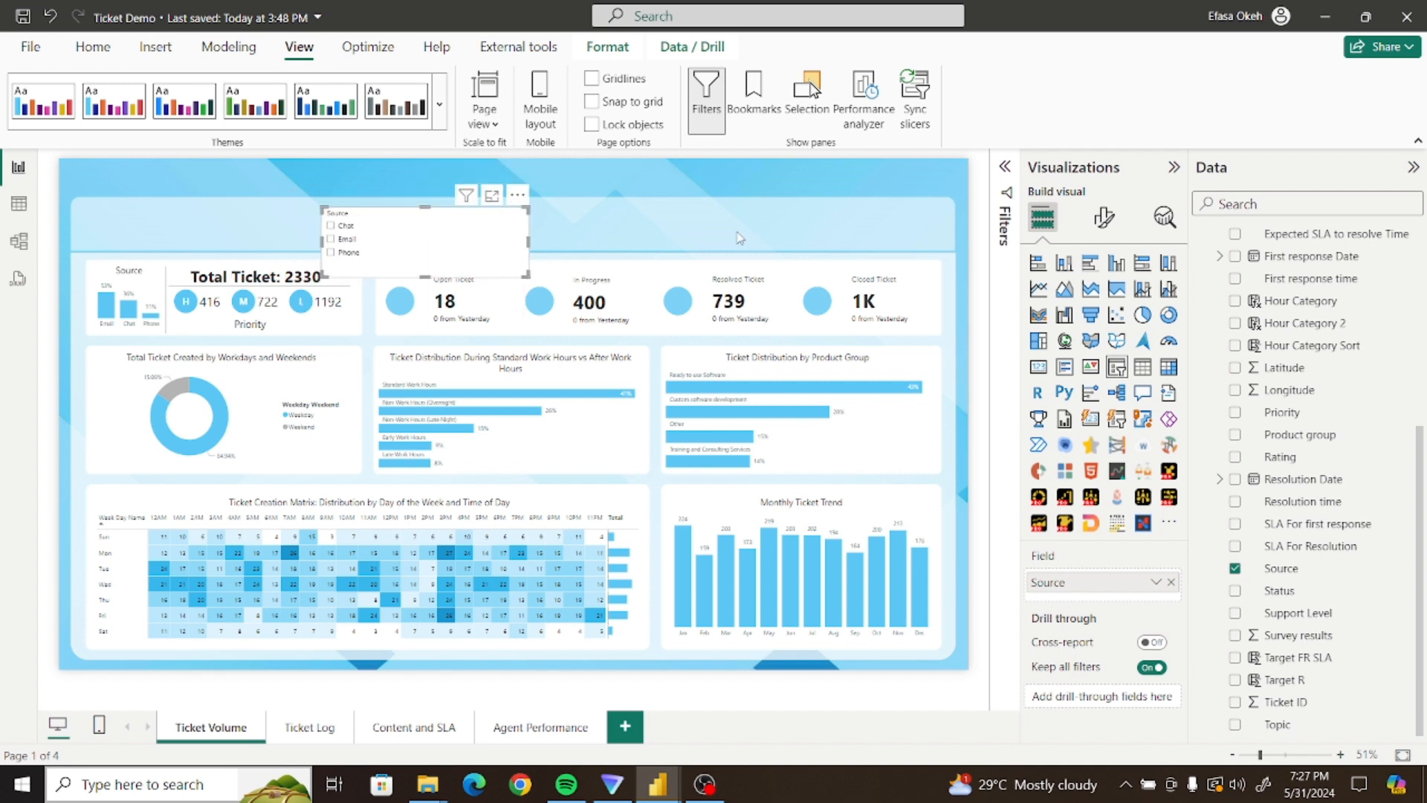
Set the Source slicer's style to Dropdown and shrink it to a compact box inside the header band
click(1105, 217)
click(1058, 359)
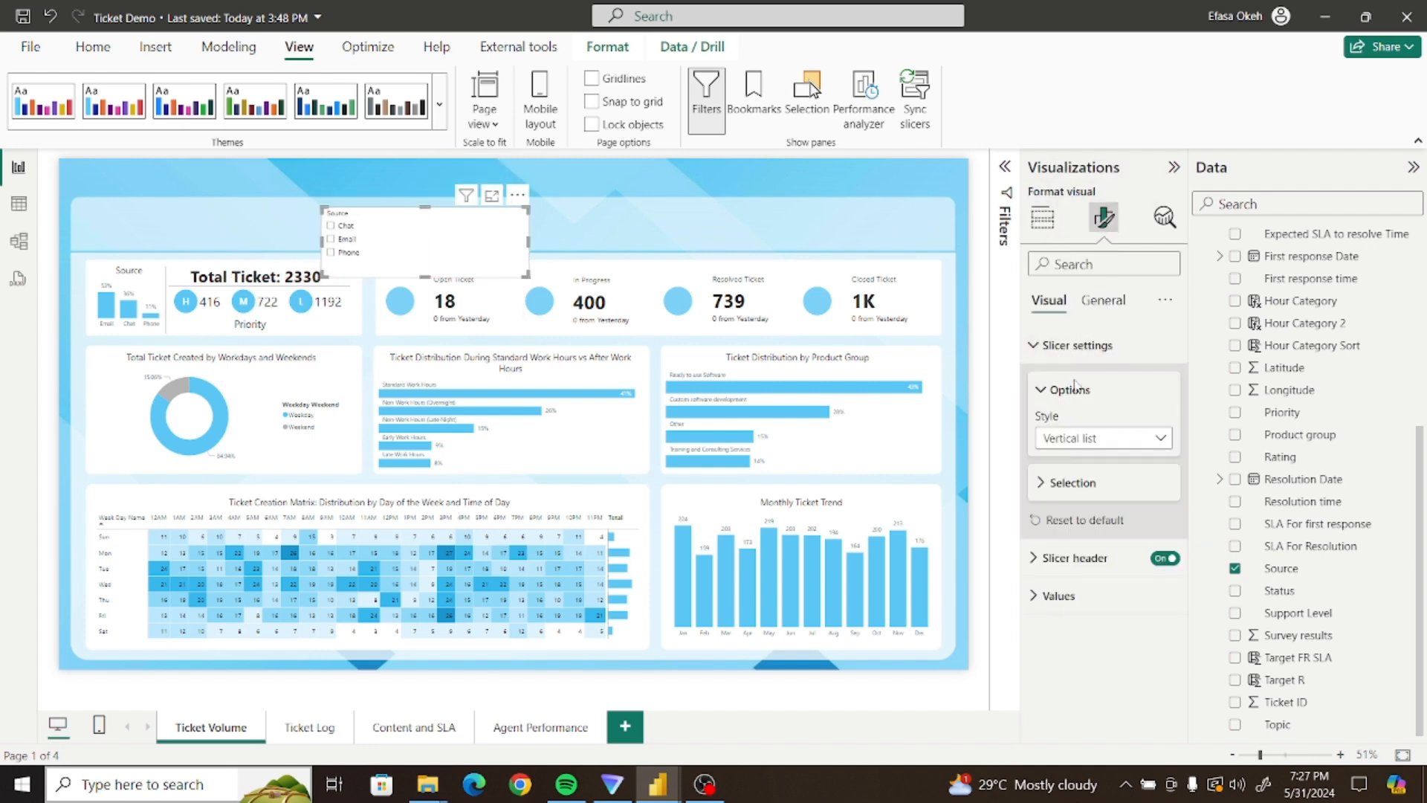
click(1090, 439)
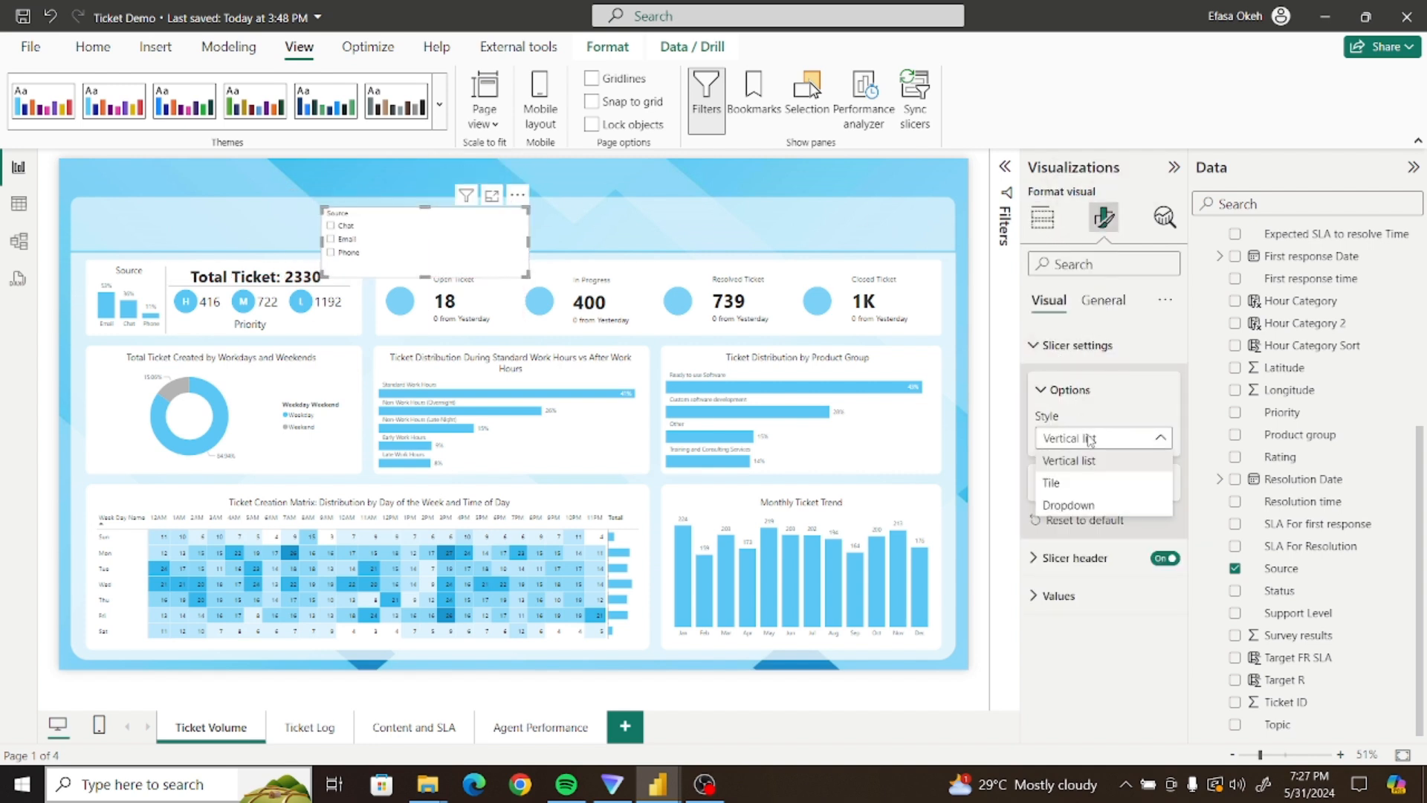
click(1068, 506)
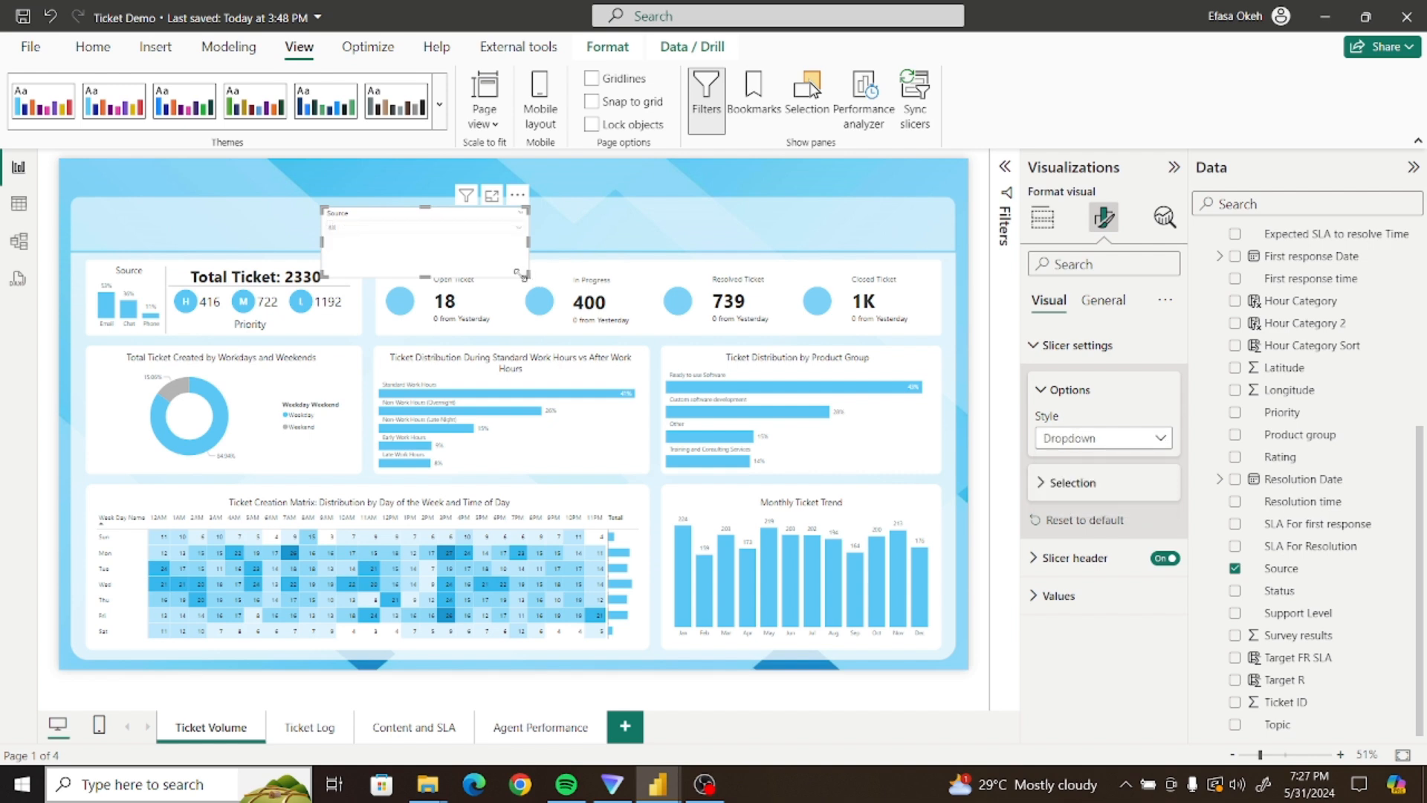
drag(523, 275, 395, 203)
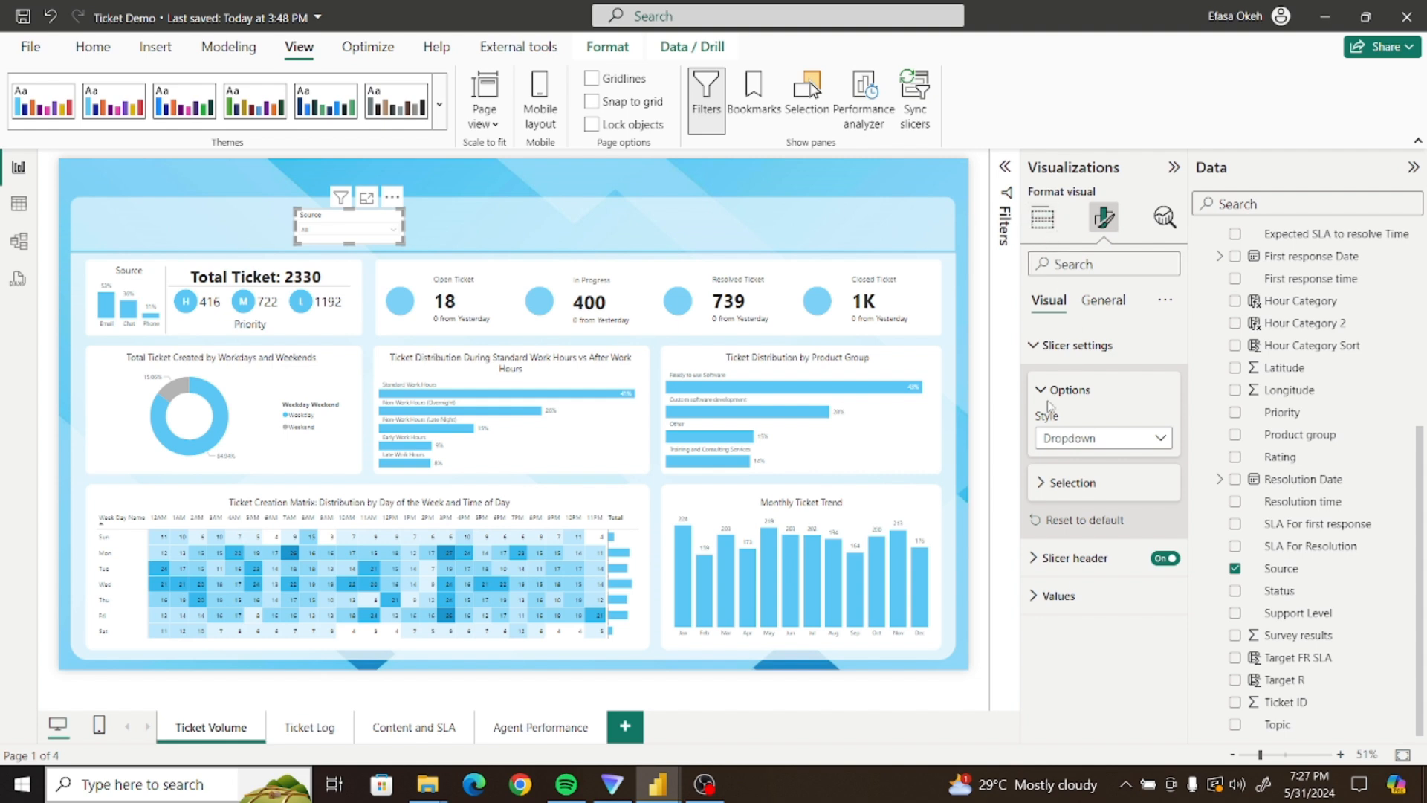
Check the Source slicer's value formatting options and turn off the visual's background effect
click(1035, 345)
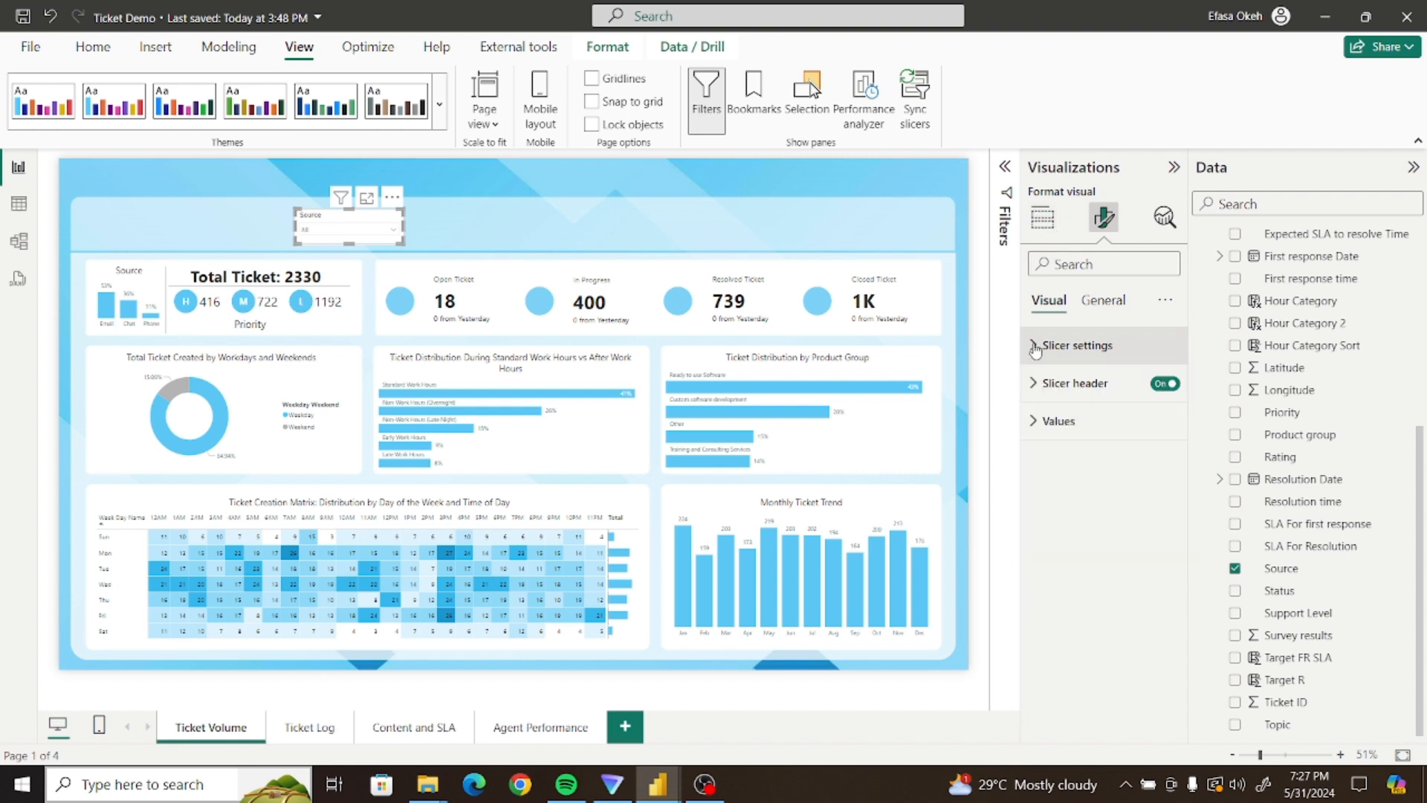
click(1035, 421)
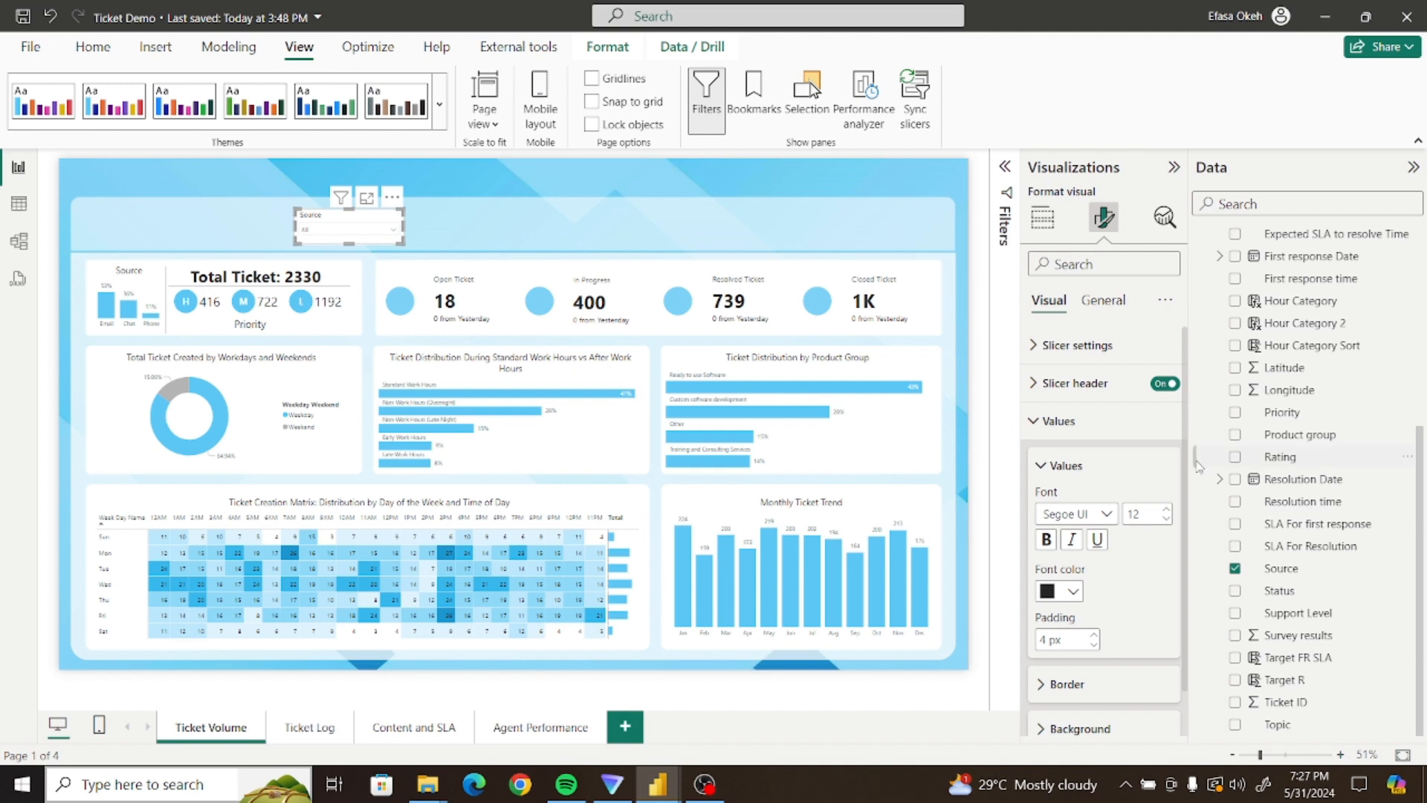
scroll(1185, 459, down, 1)
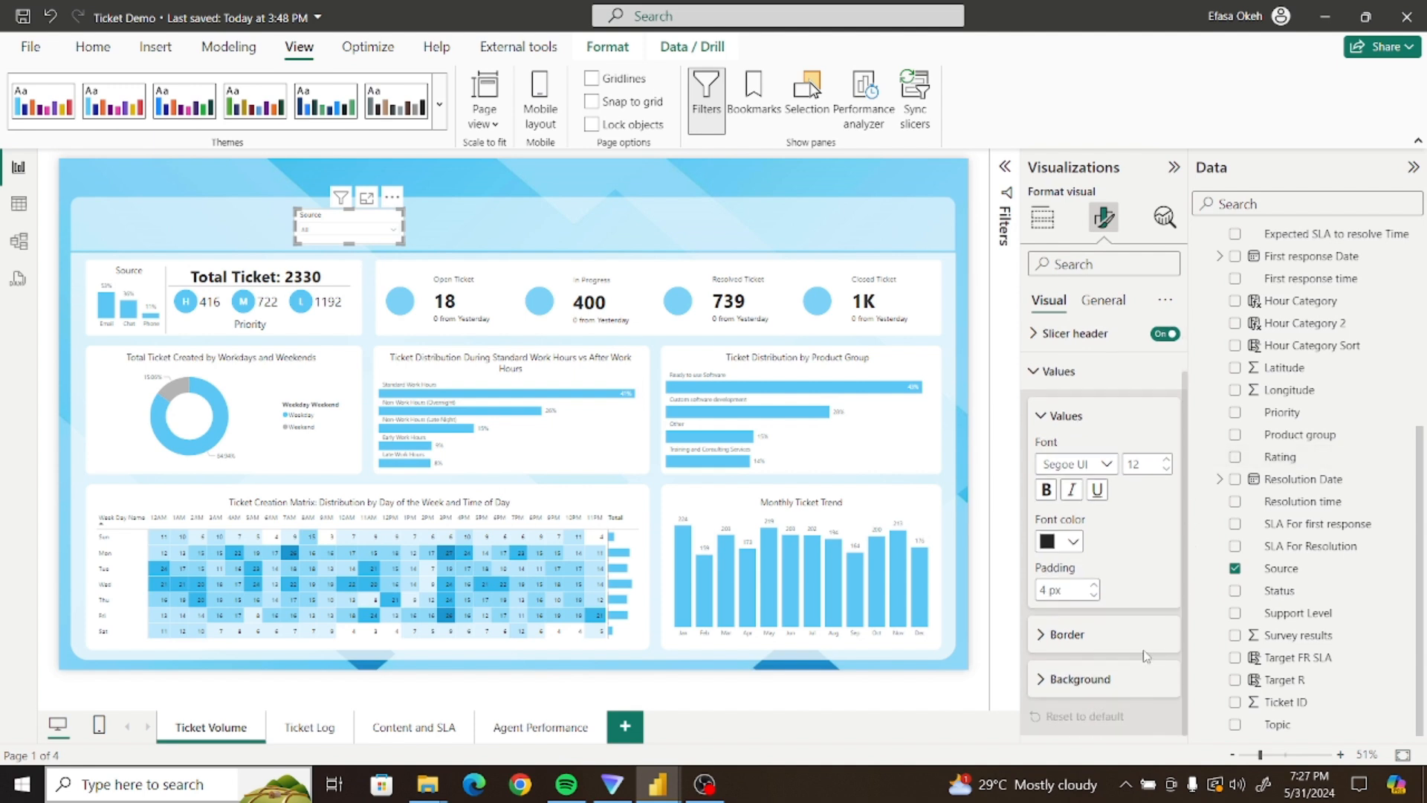
click(1042, 681)
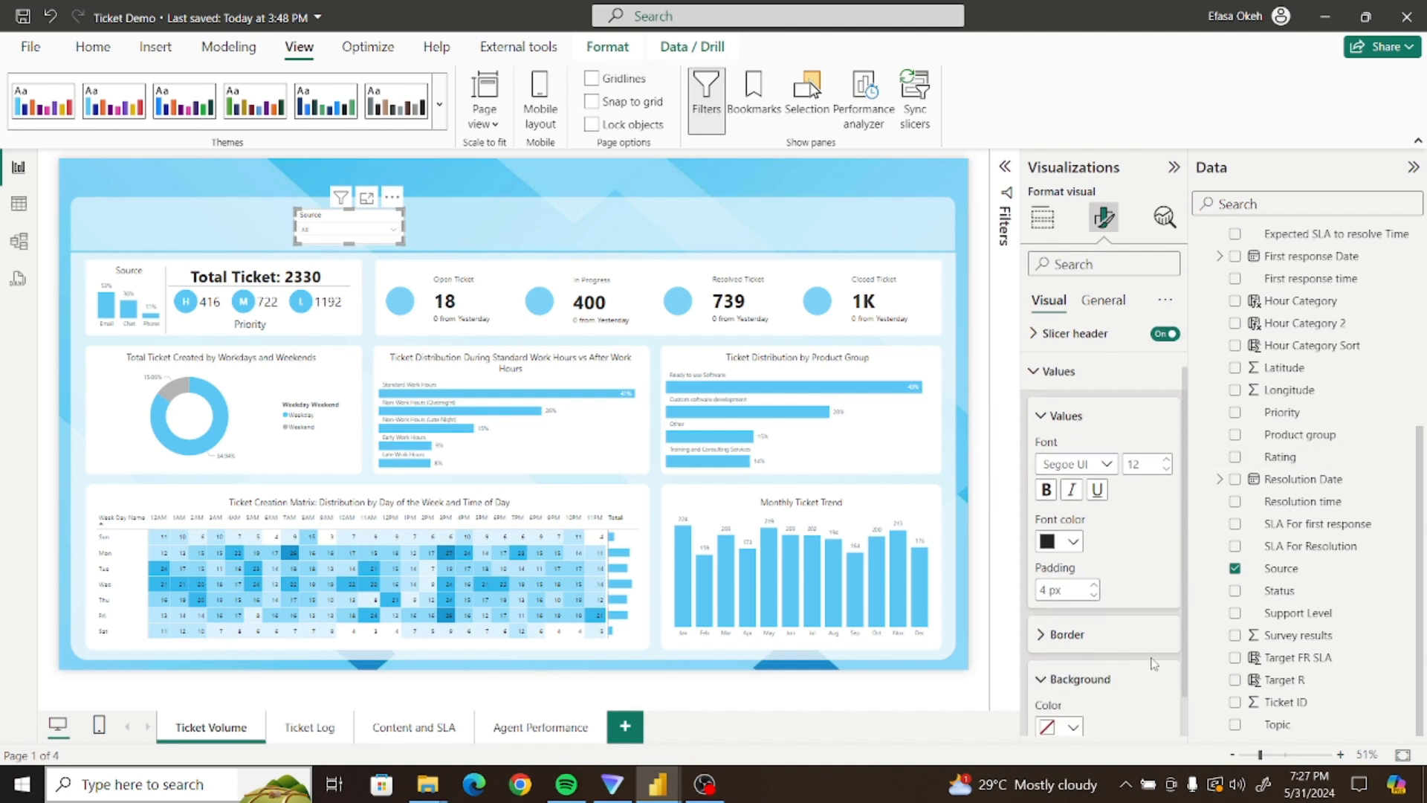
scroll(1187, 660, down, 1)
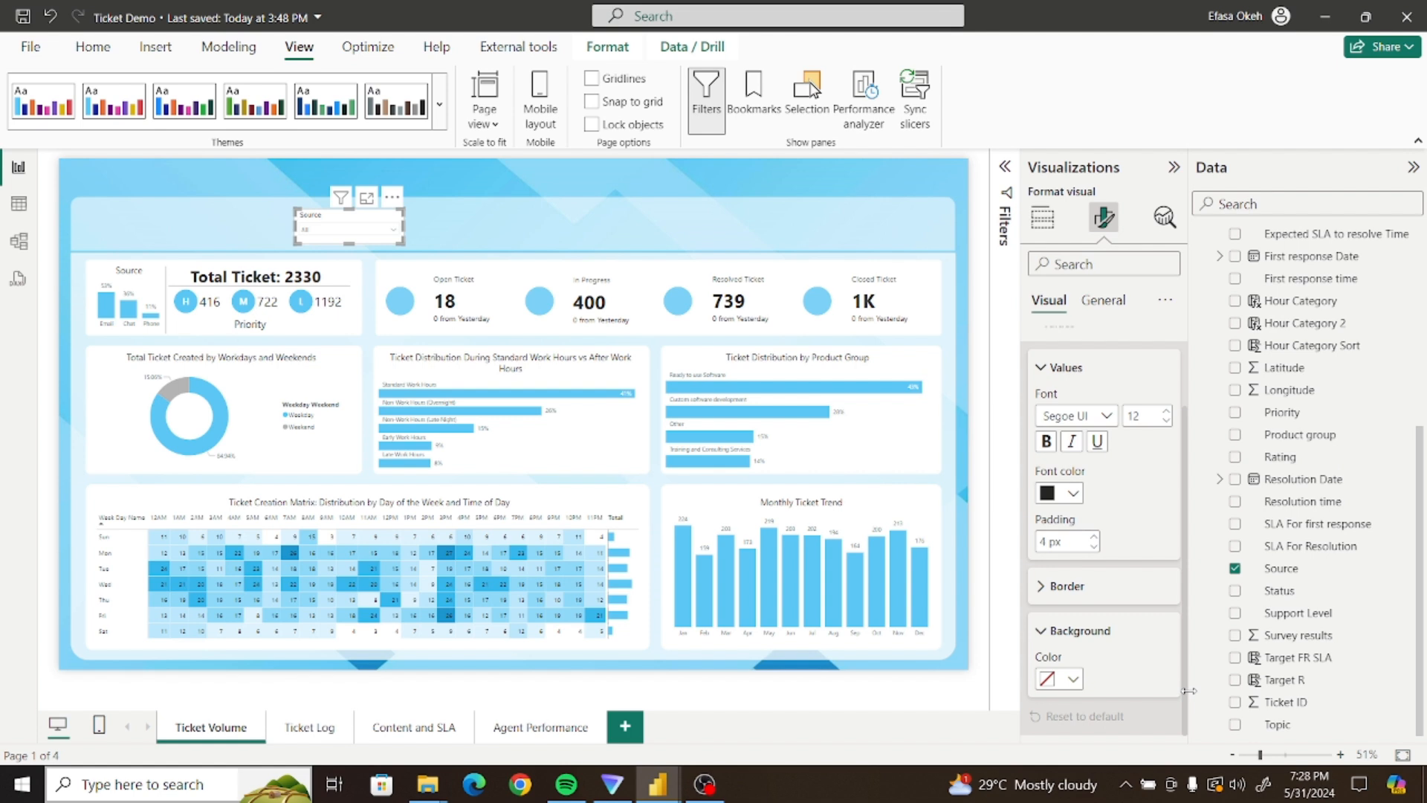
scroll(1187, 686, up, 2)
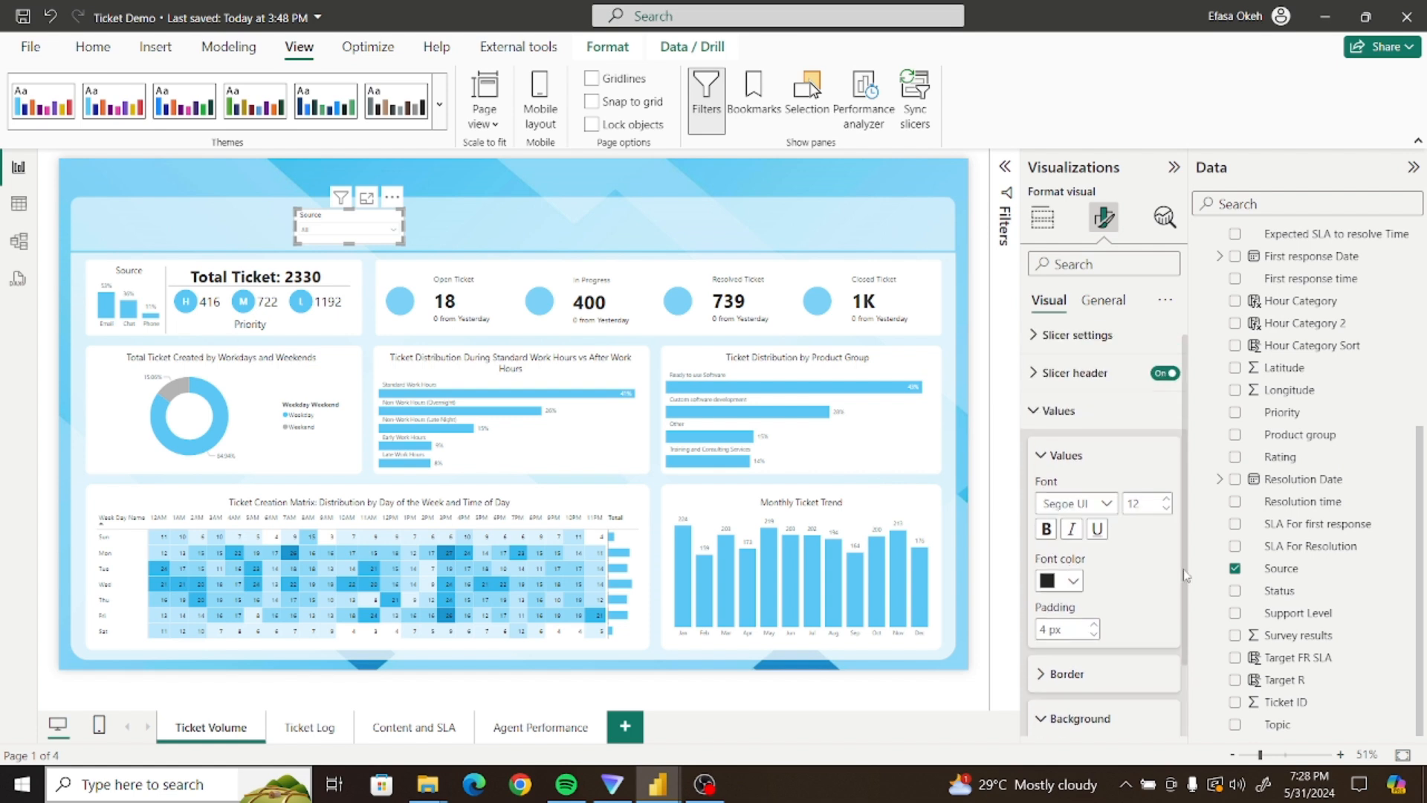
click(1054, 410)
click(1103, 300)
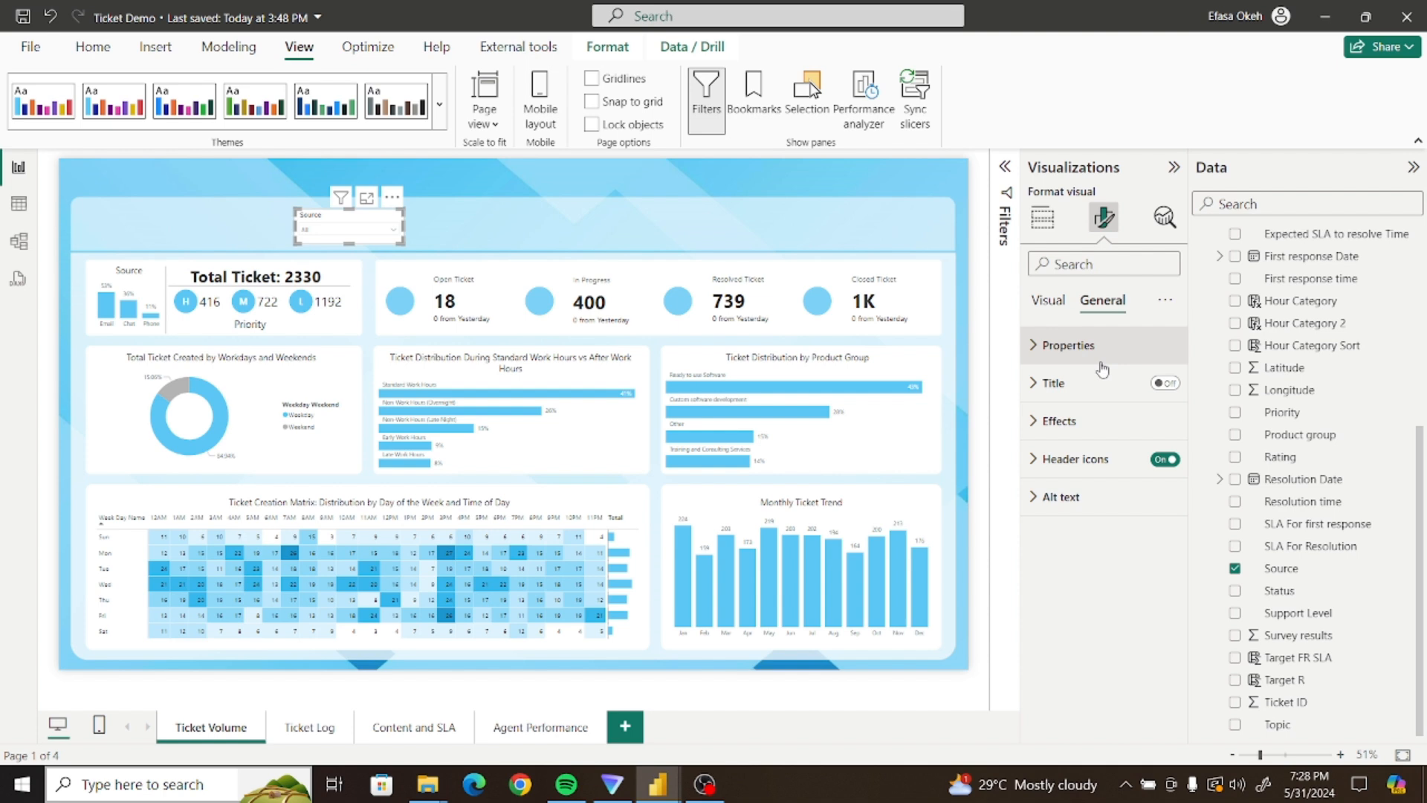
click(1063, 421)
click(1155, 469)
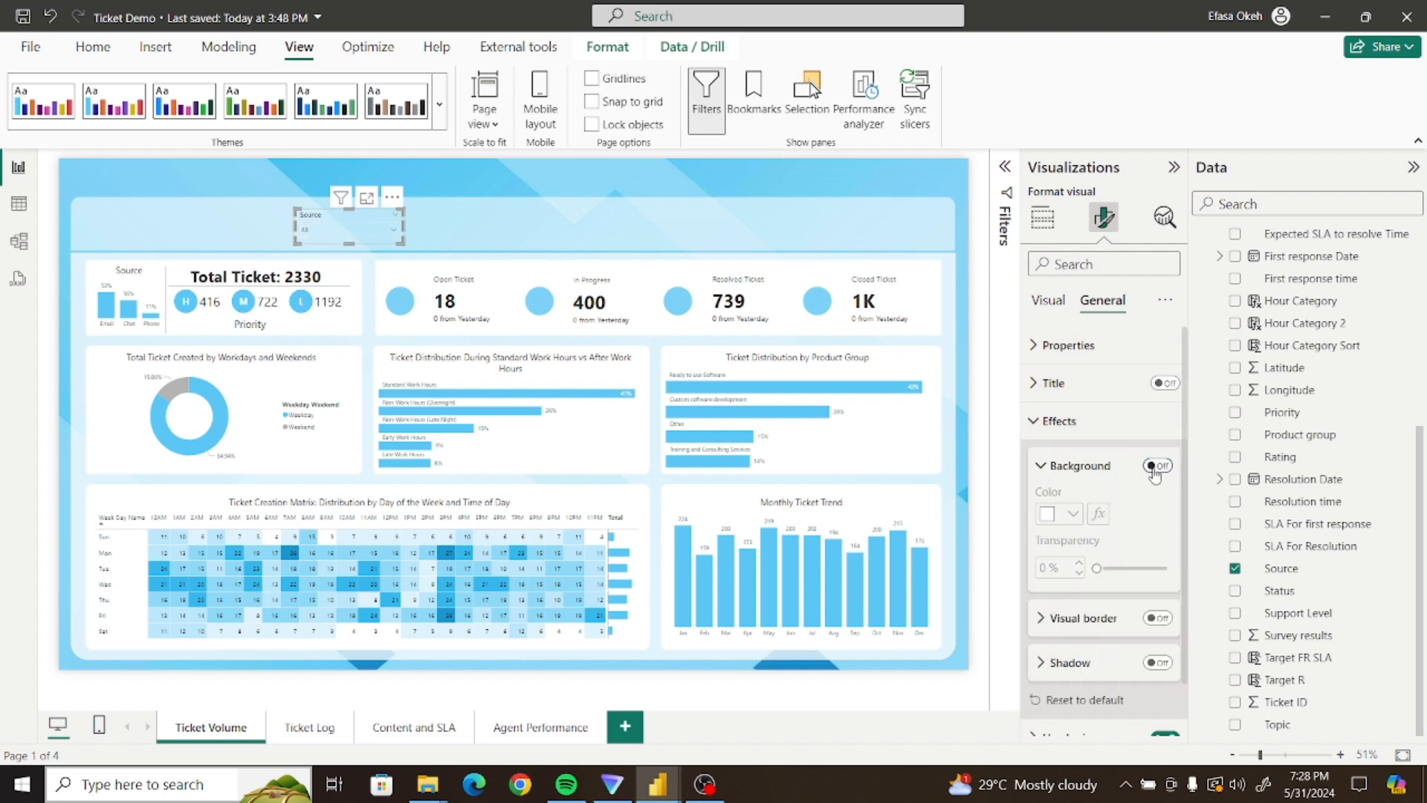
click(1037, 420)
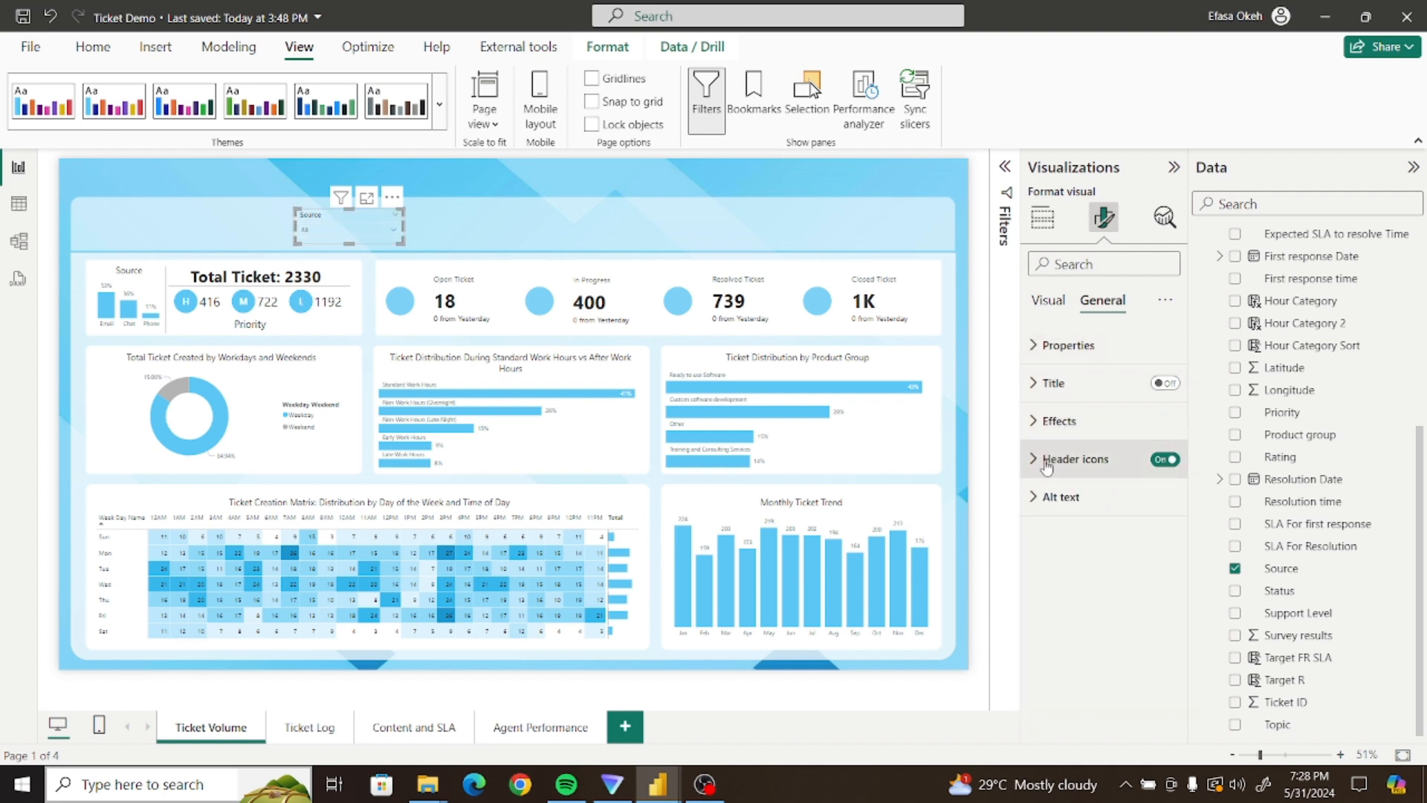
Check the Source slicer's dropdown list and set its values background color to white
click(1048, 300)
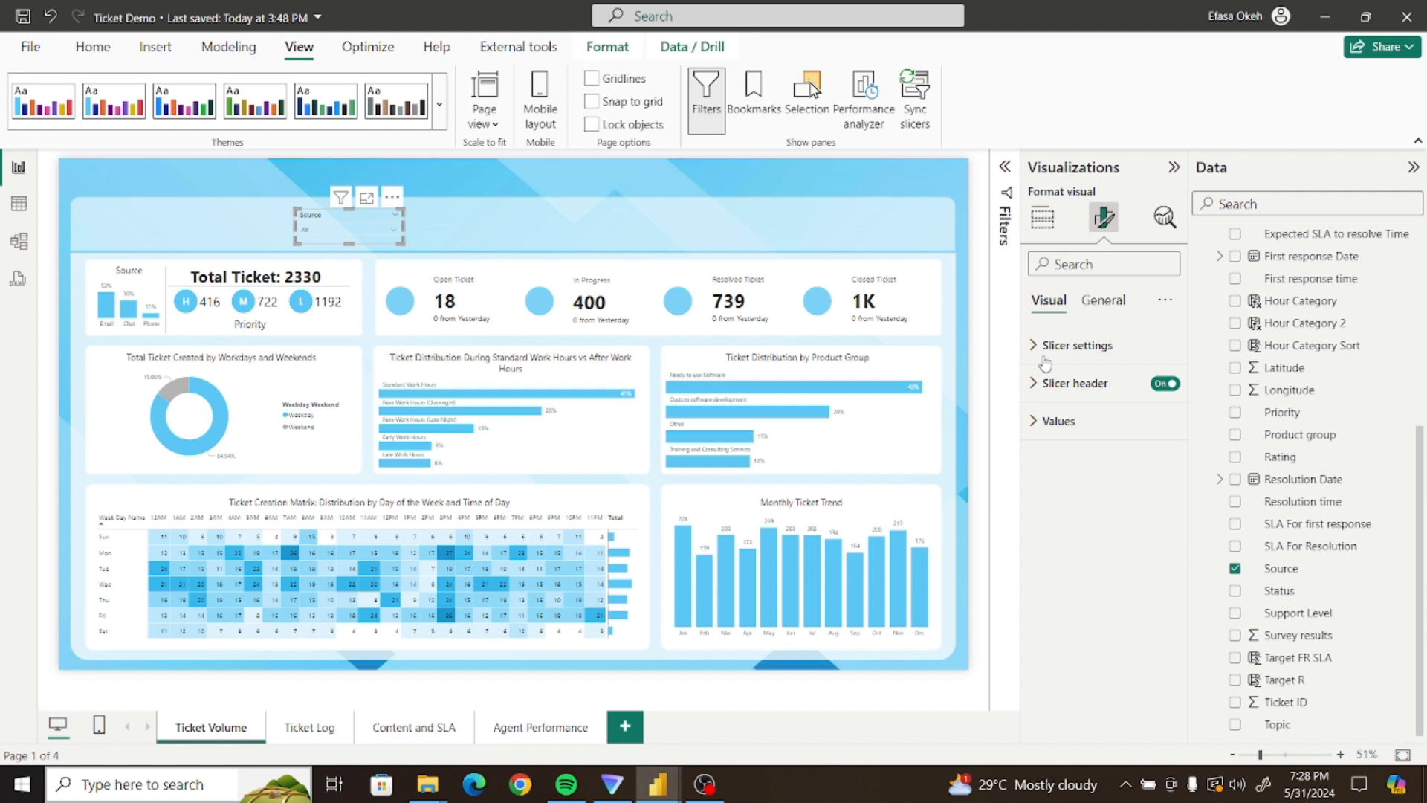
click(1041, 421)
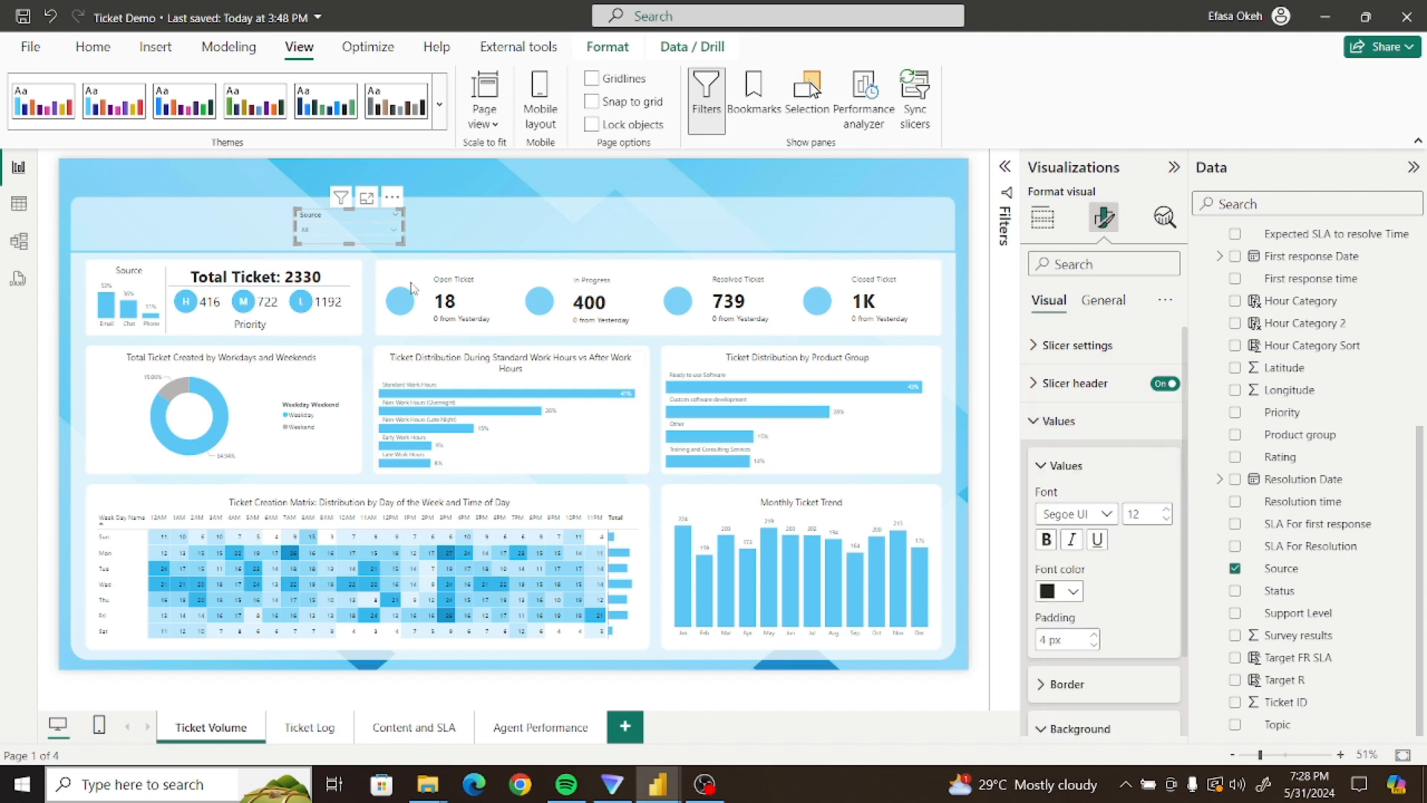
click(394, 236)
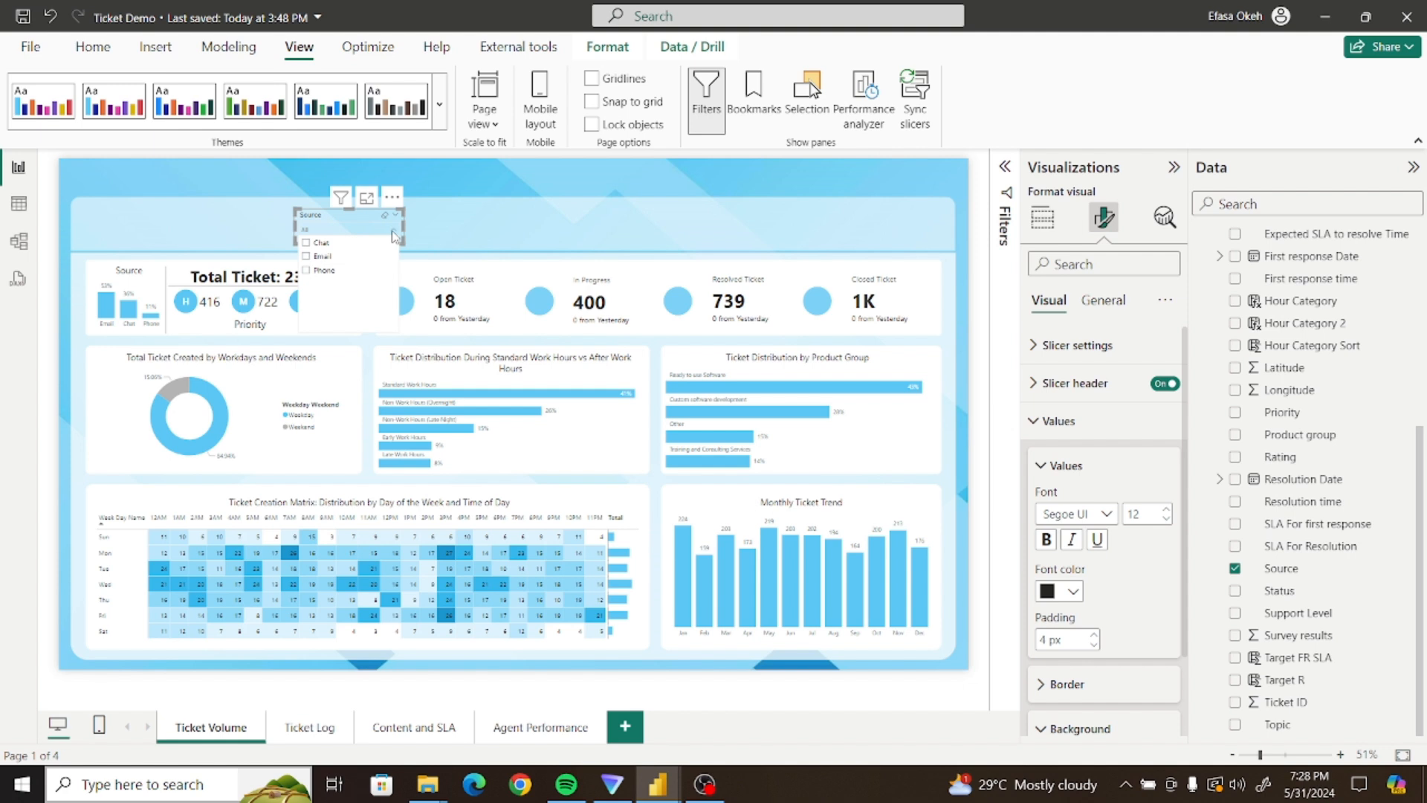
click(394, 236)
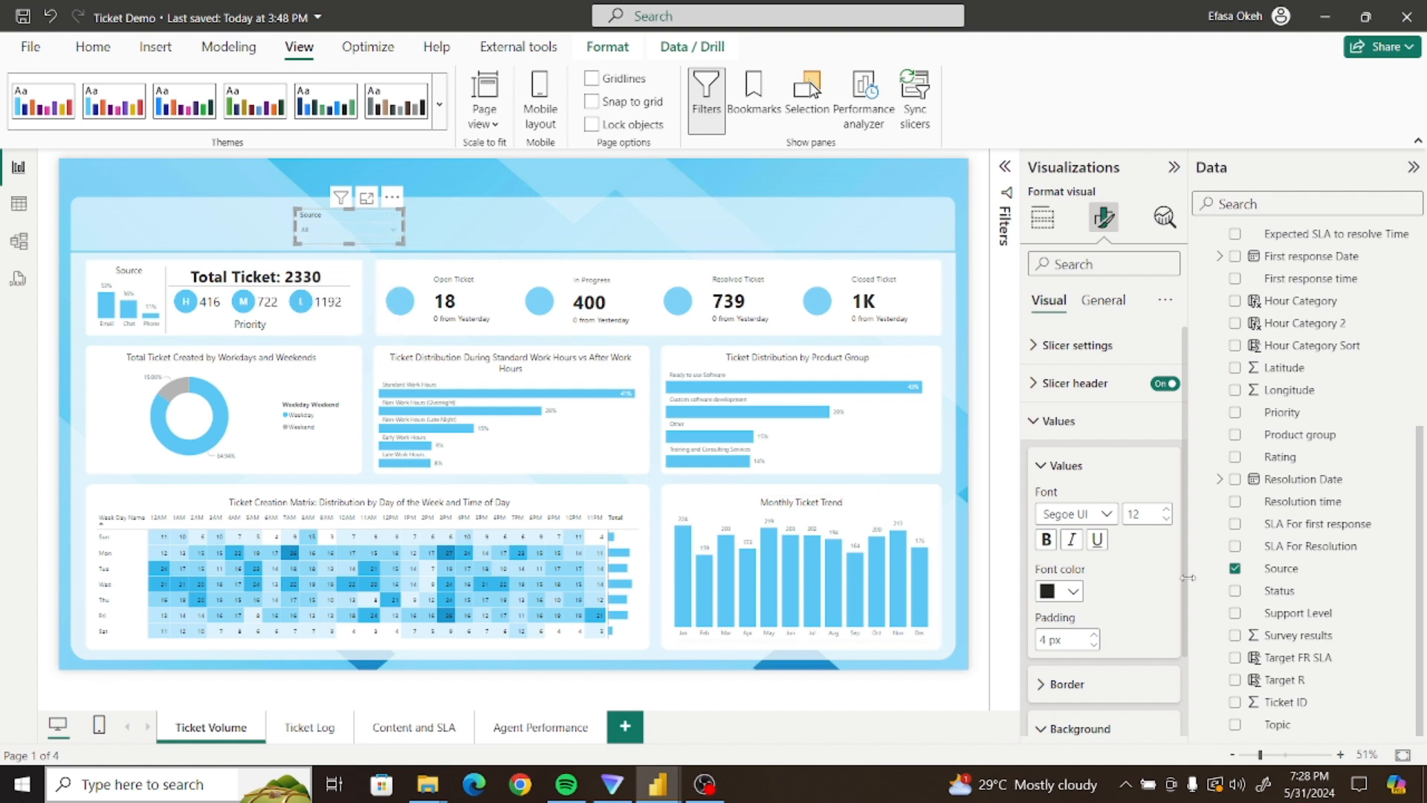
scroll(1115, 632, down, 3)
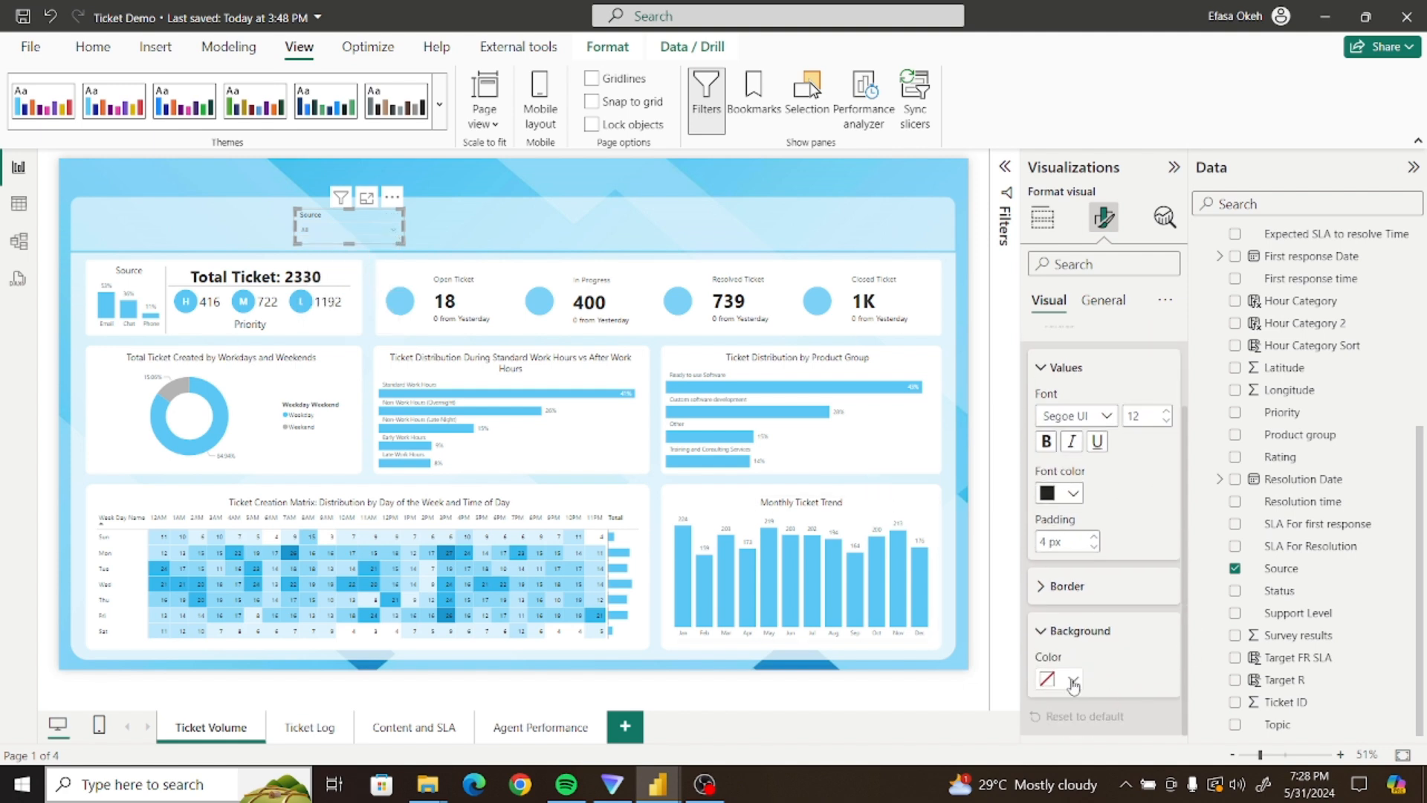
click(1073, 679)
click(1112, 598)
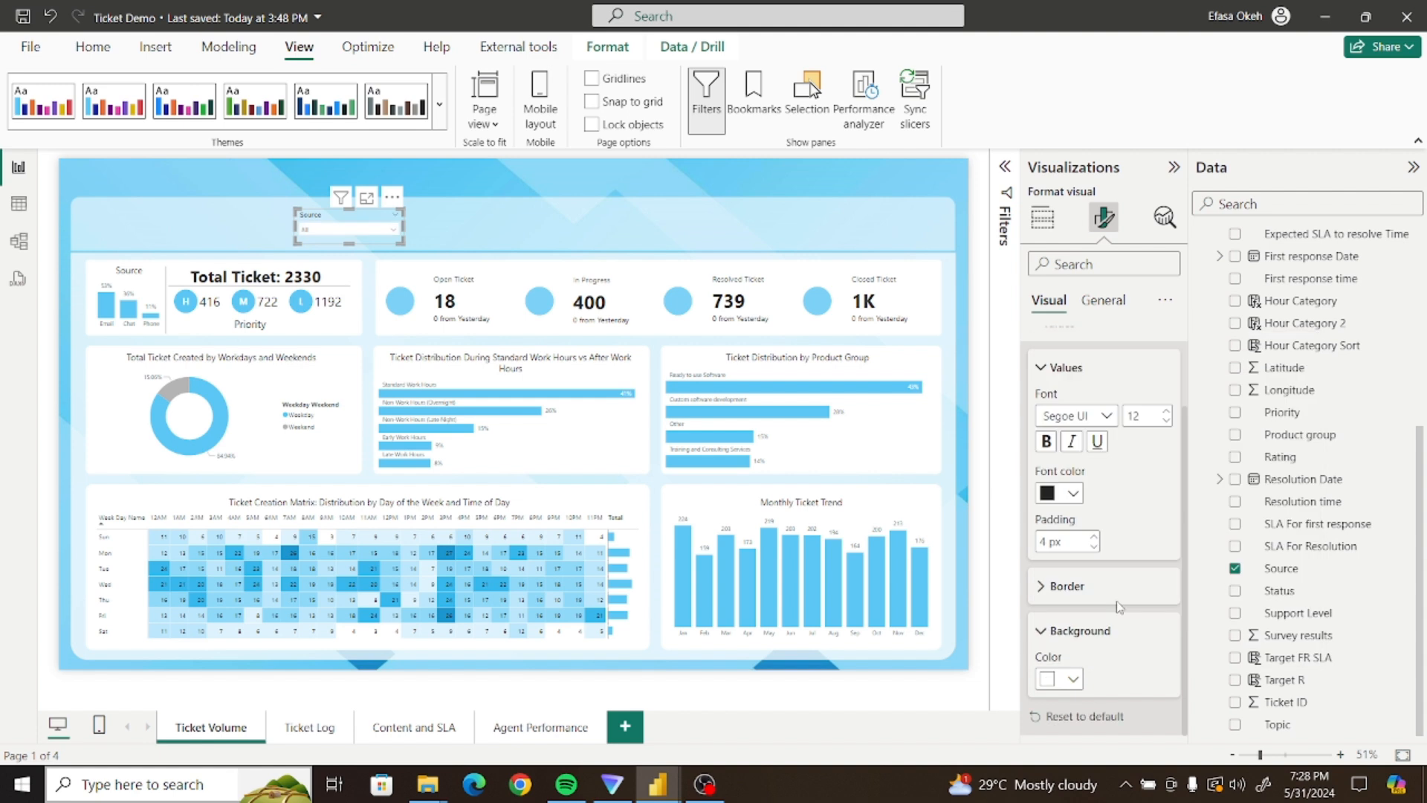
Shift the Source slicer slightly to the right within the header band and deselect it
click(443, 238)
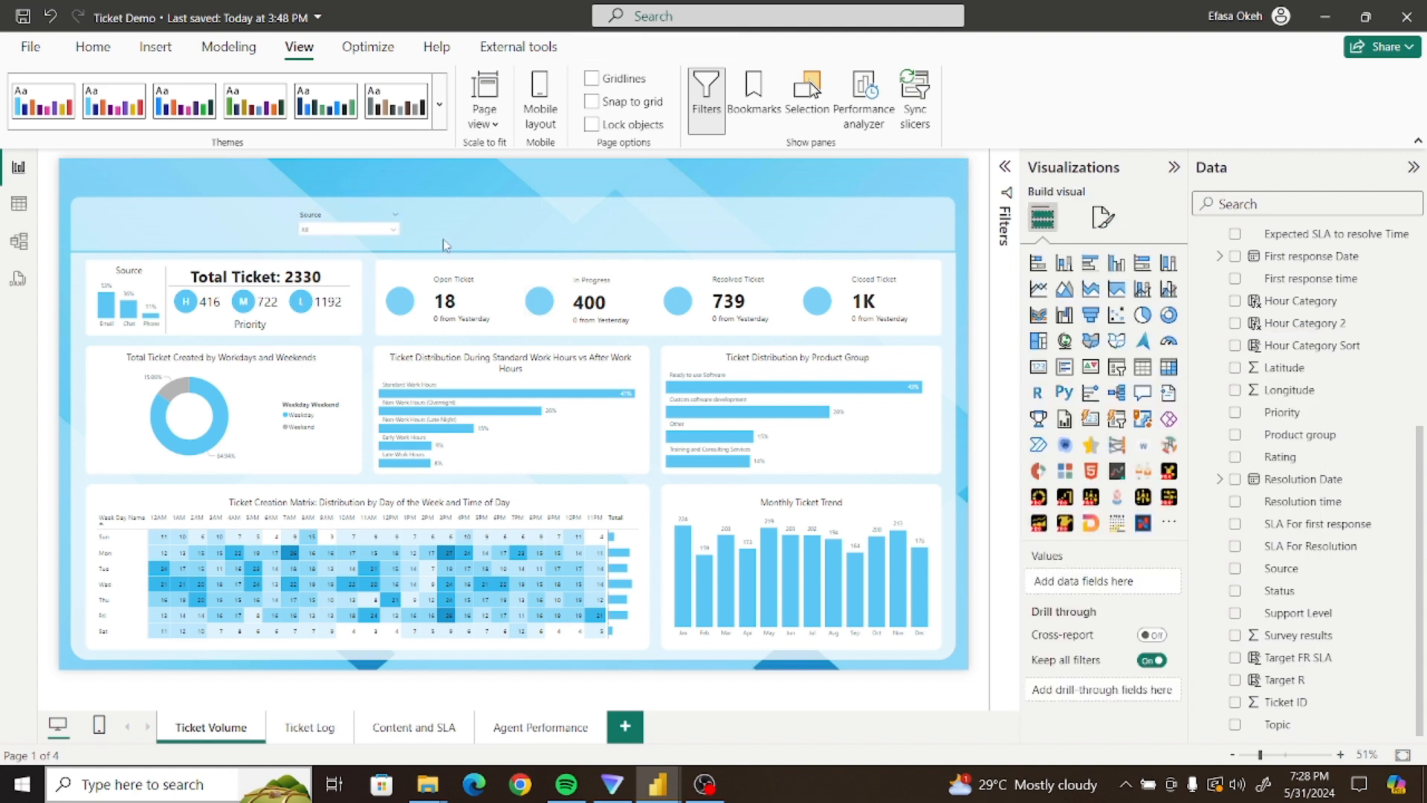
click(363, 217)
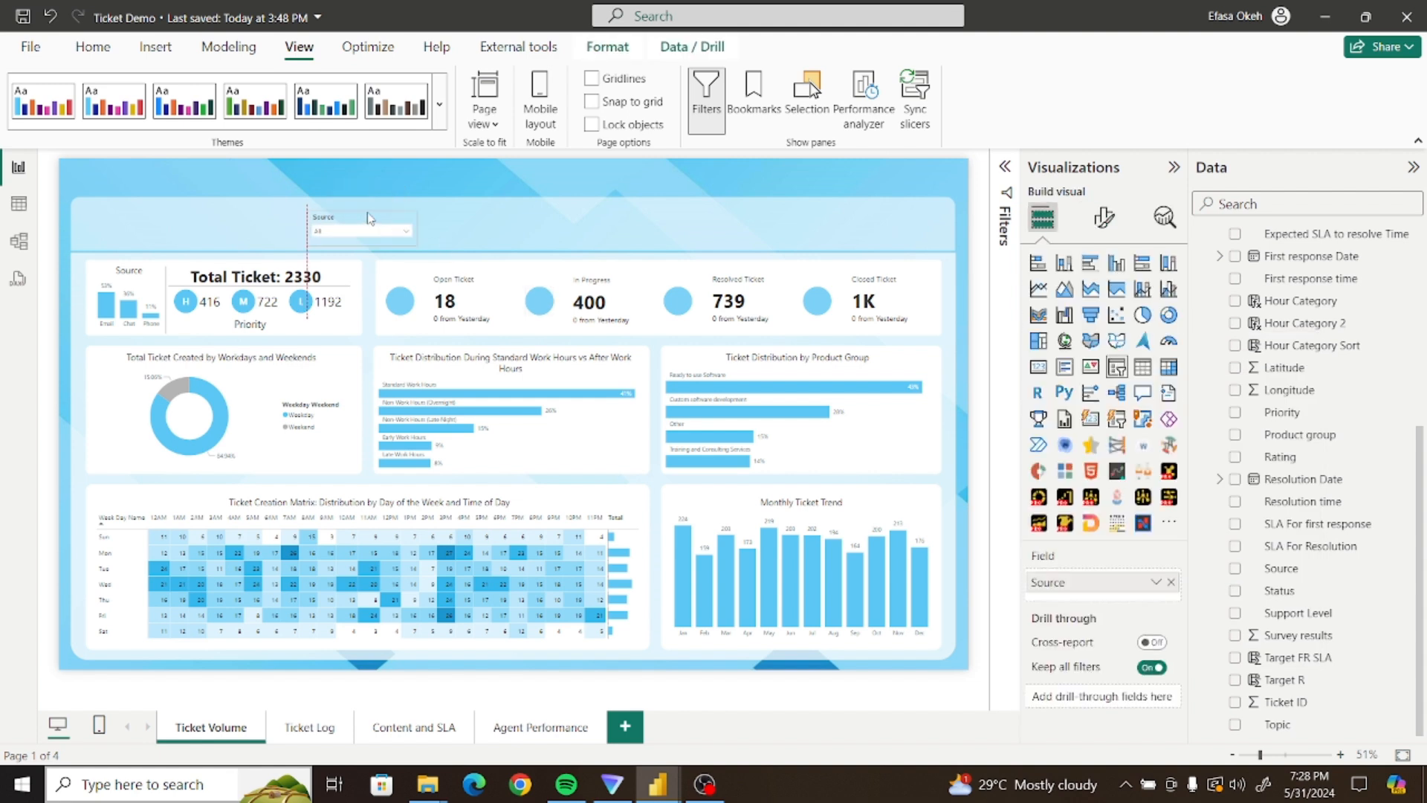
click(466, 240)
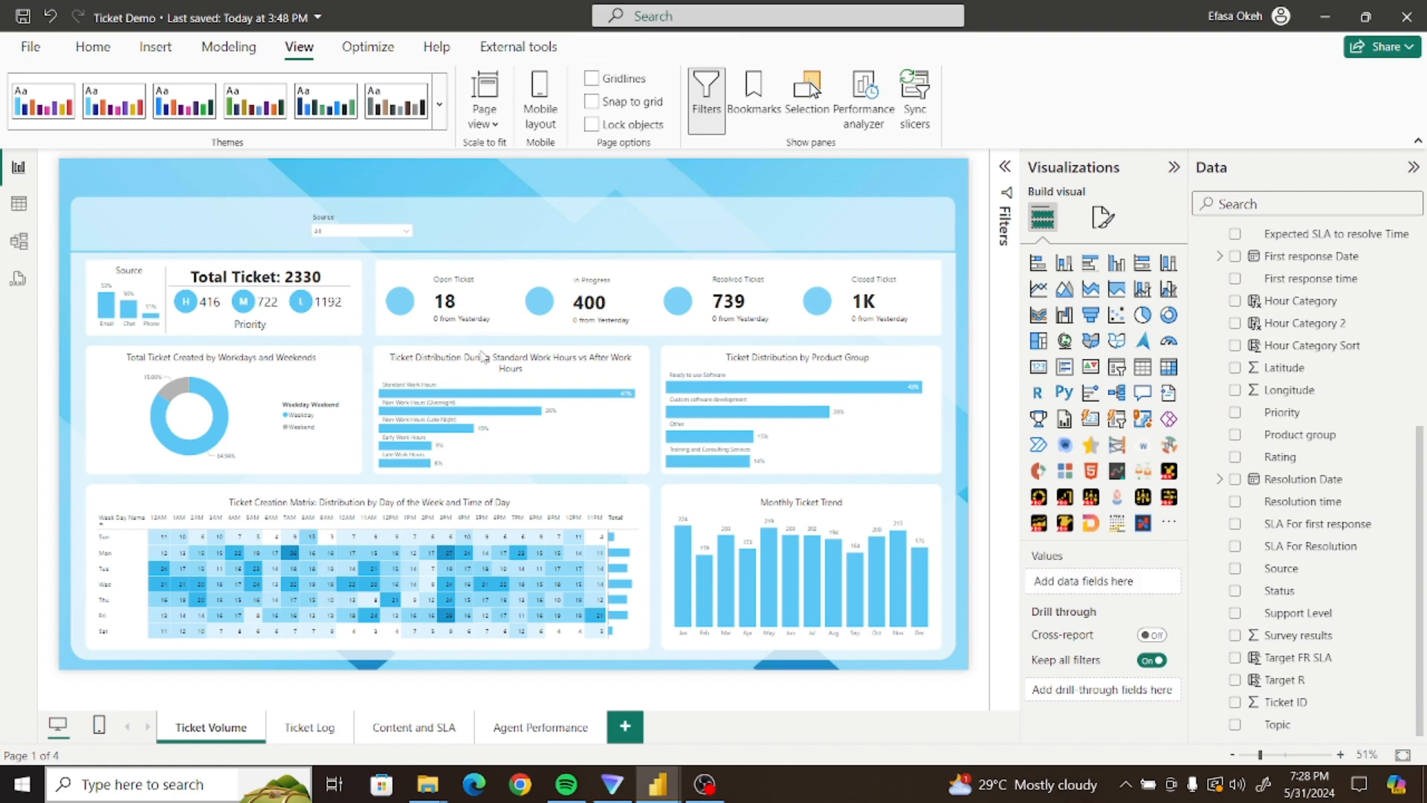
Switch to the Ticket Analysis report and examine the title settings and field of its Select Source slicer
click(659, 786)
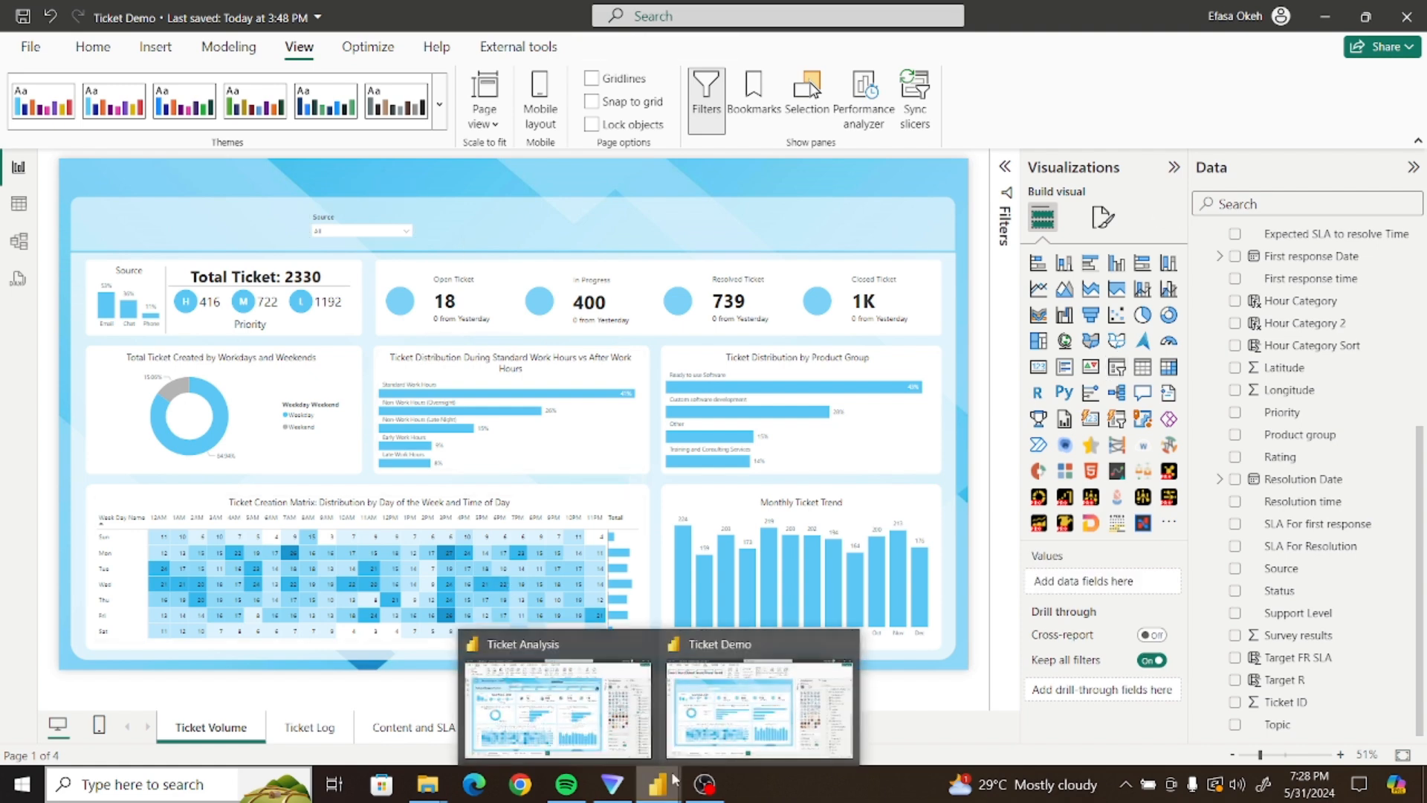
click(637, 719)
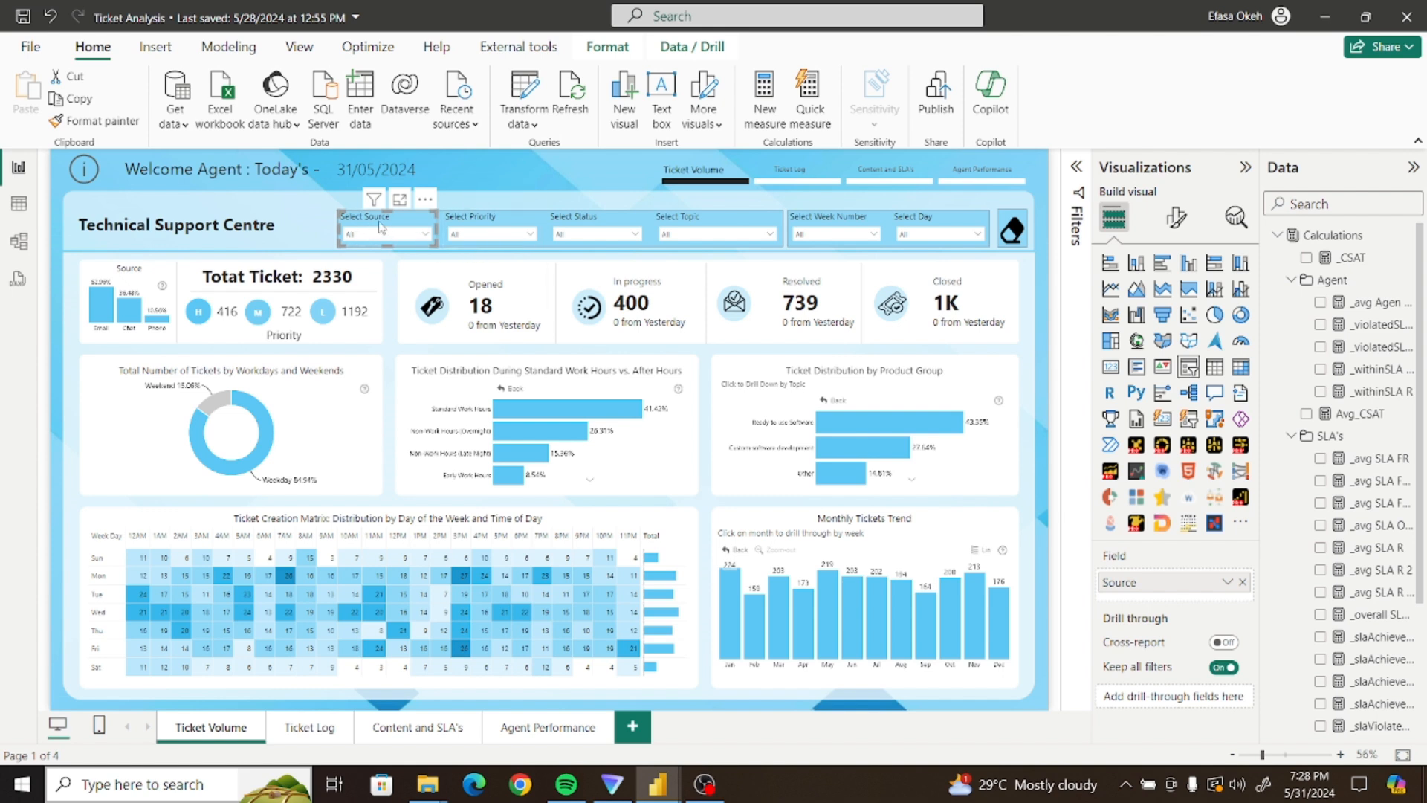
click(1176, 301)
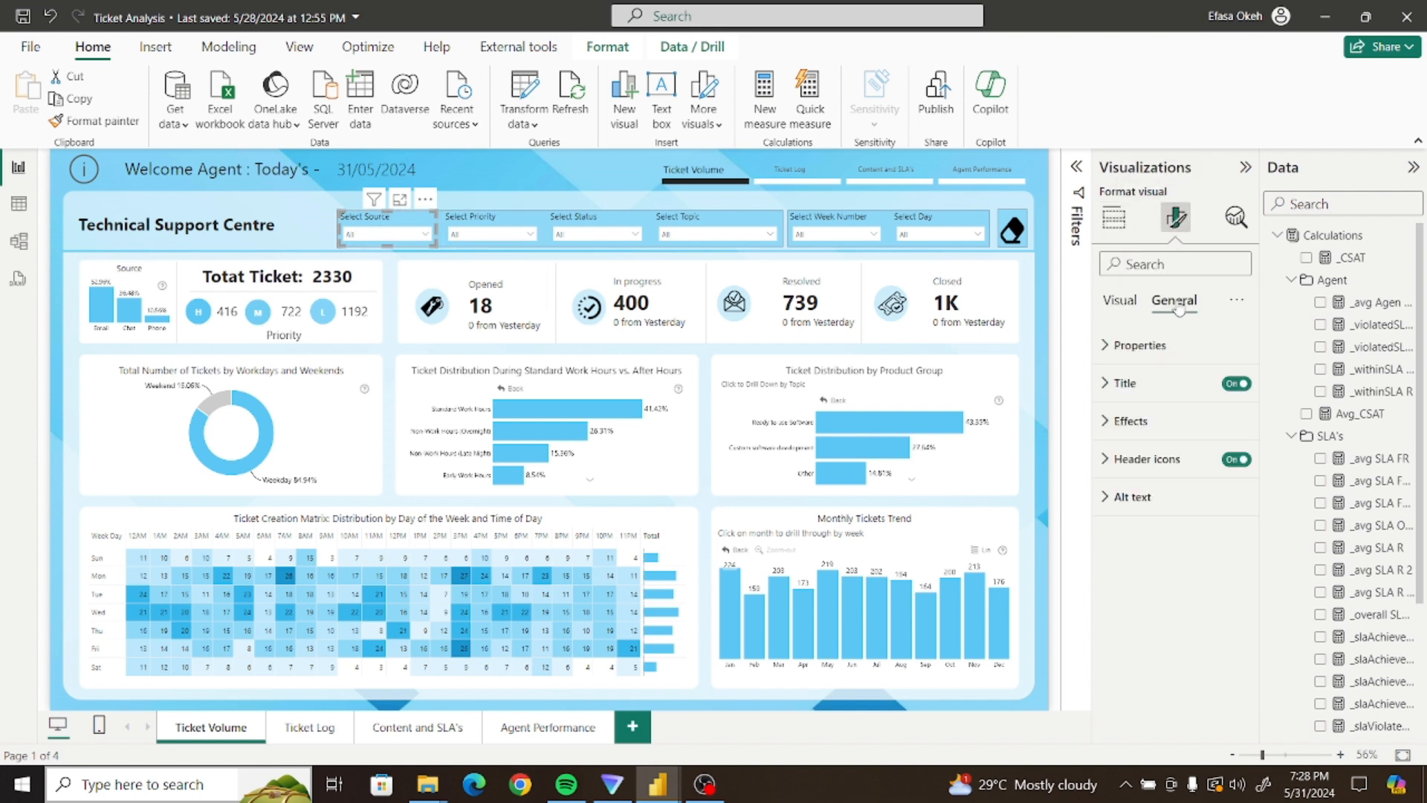
click(1126, 382)
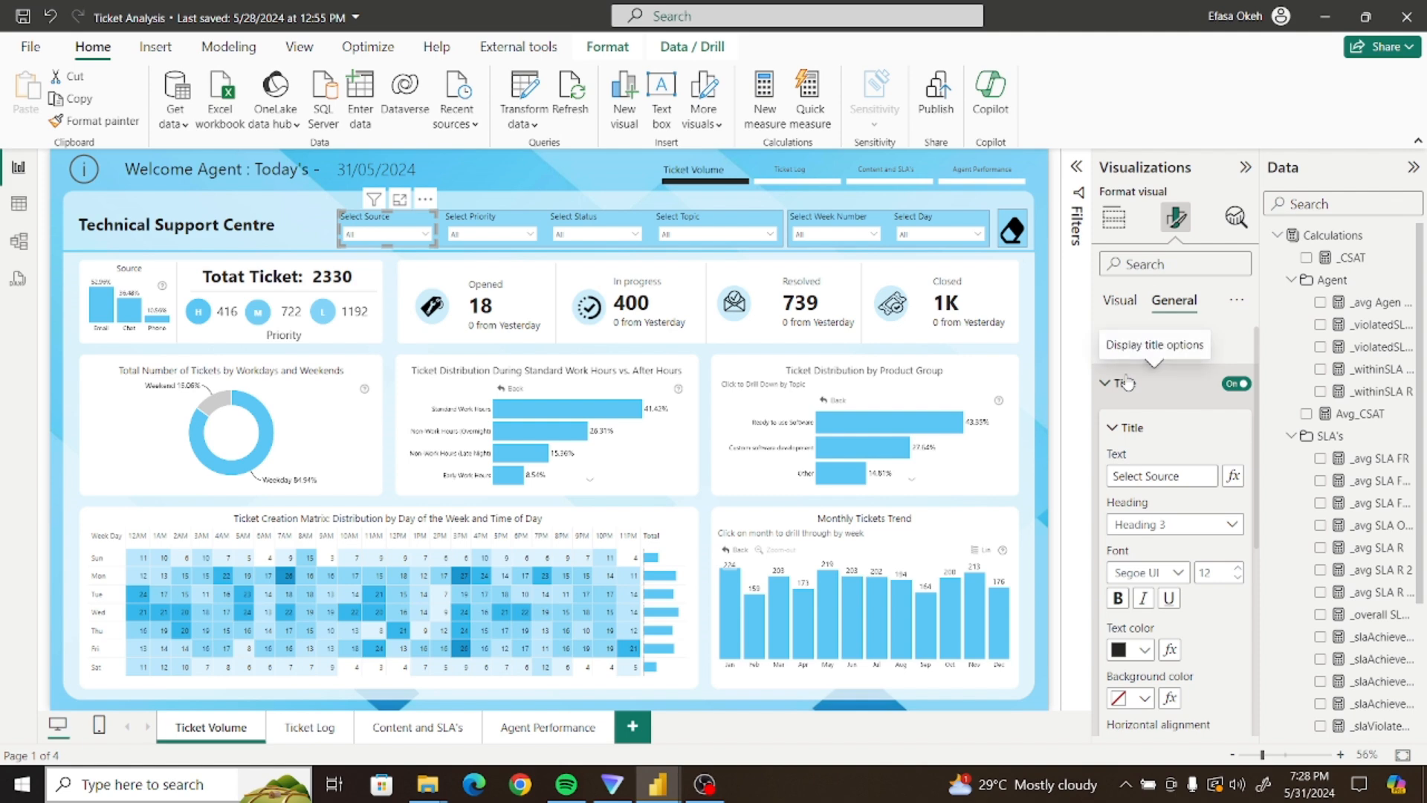
click(1126, 382)
click(1113, 218)
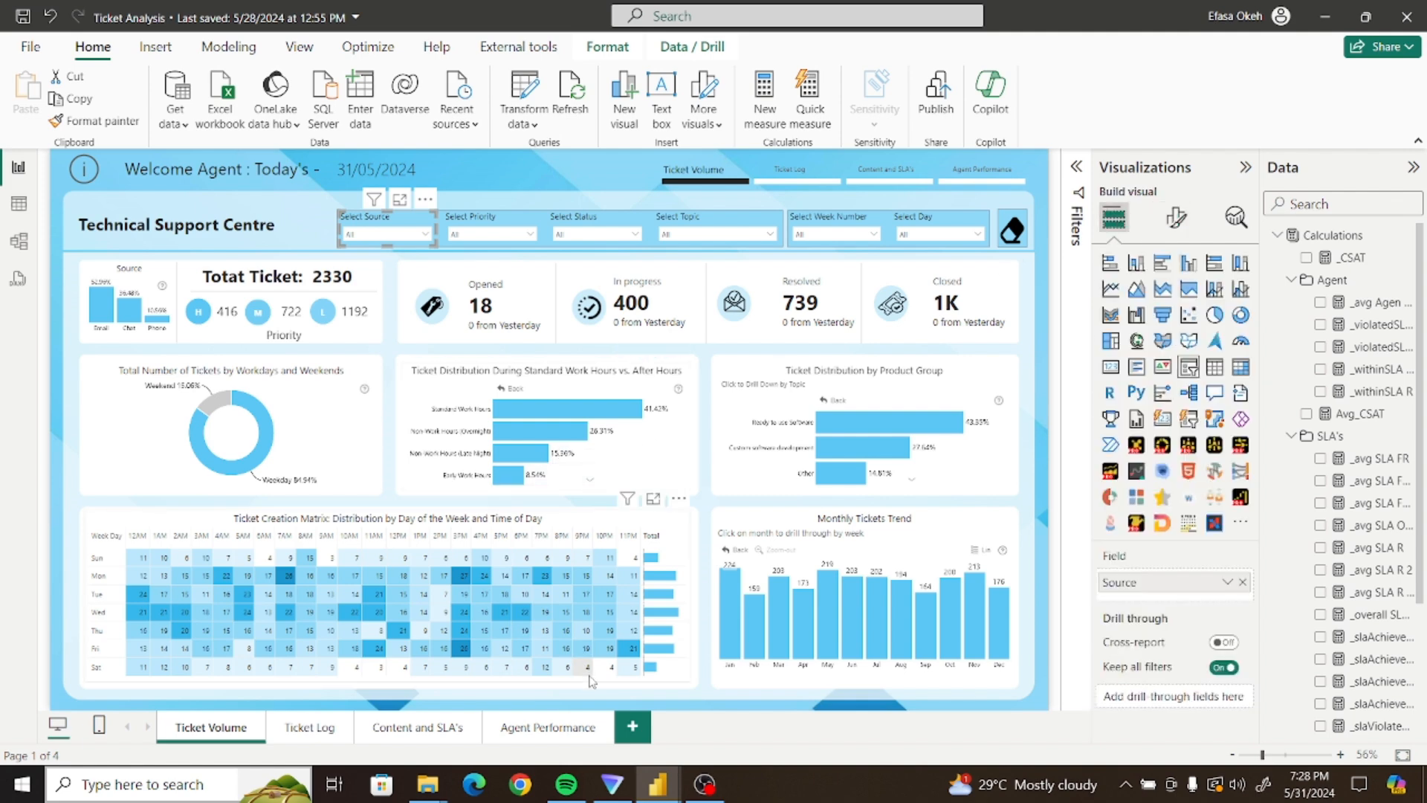
mouse_move(661, 784)
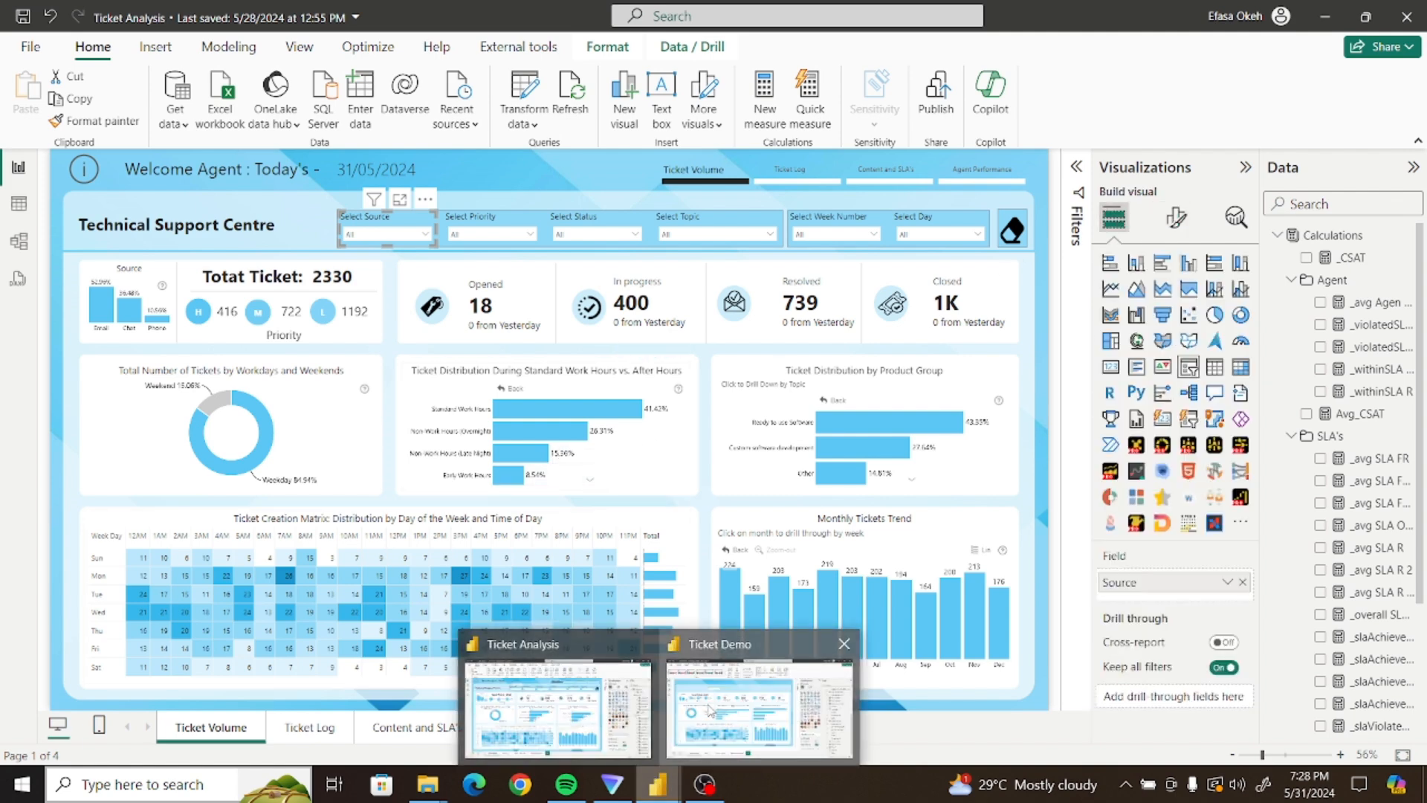
Switch to the Ticket Demo report and turn off the slicer header of the Source slicer
click(673, 710)
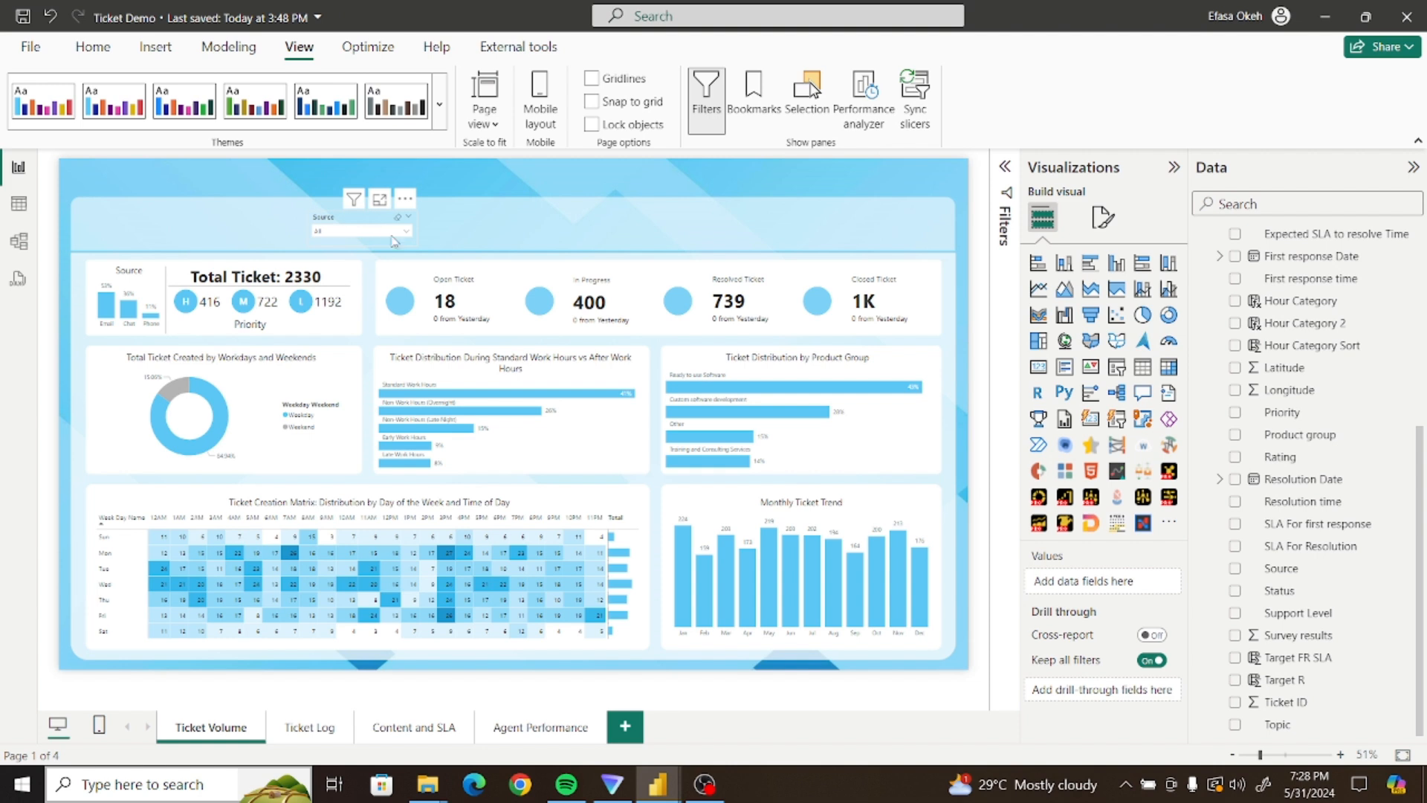
click(394, 241)
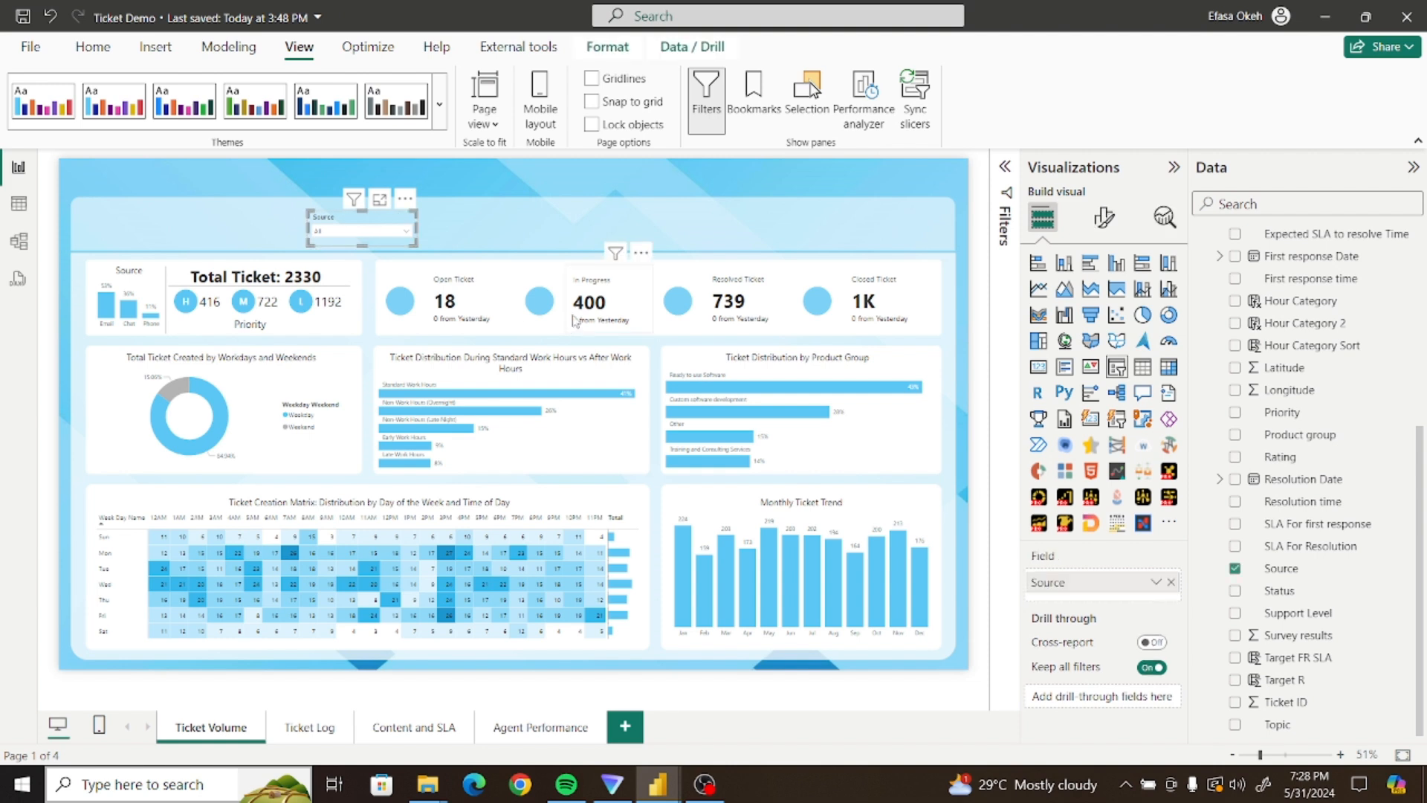
click(1103, 220)
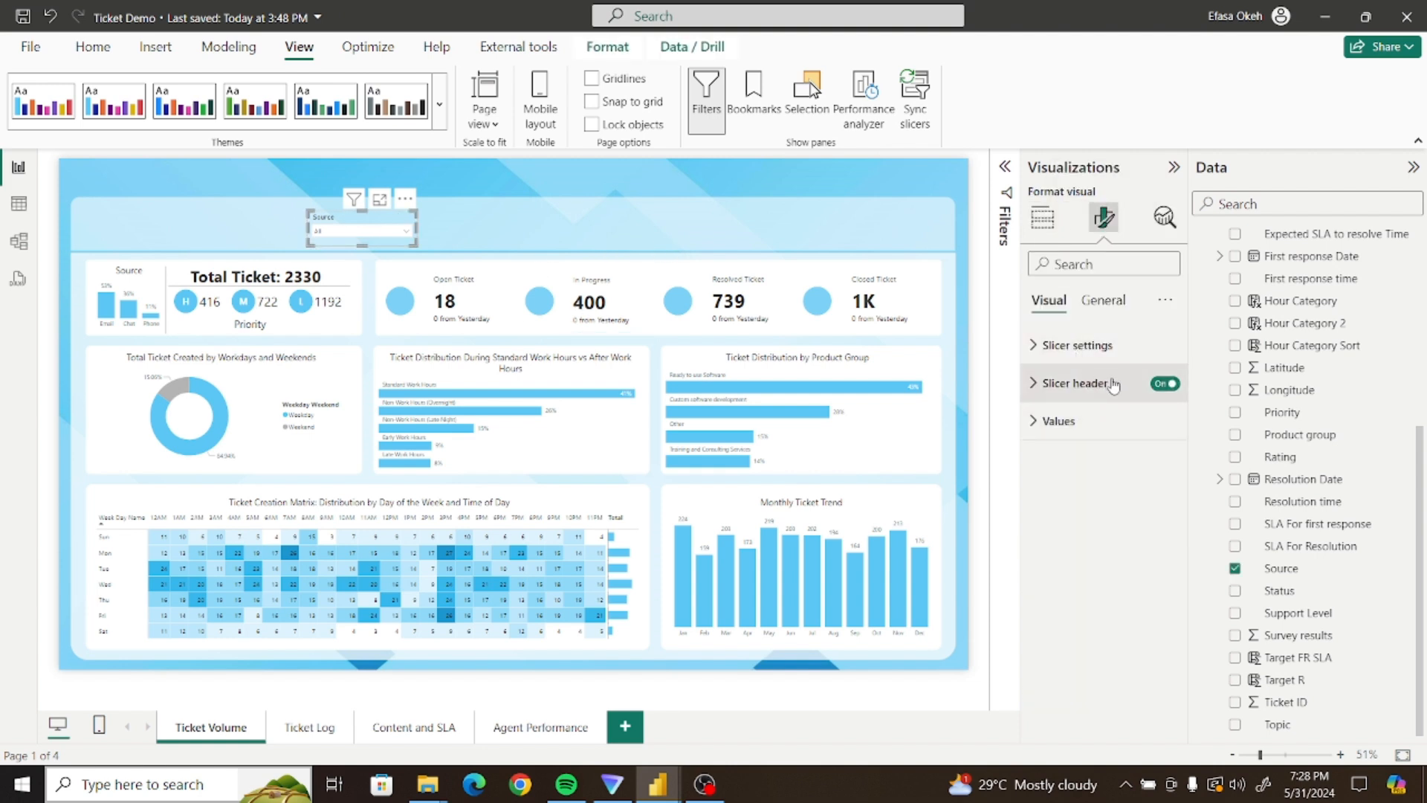
click(1162, 384)
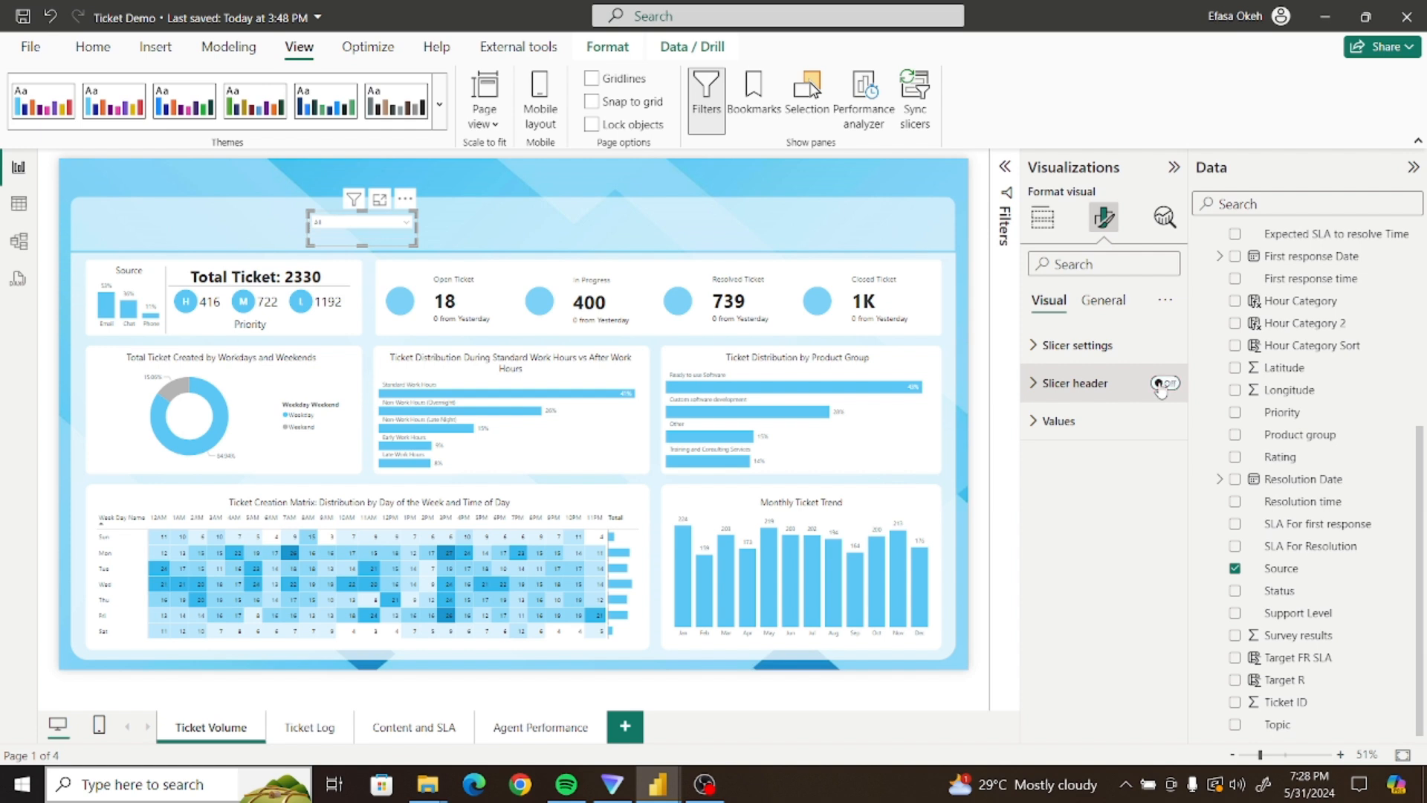
Turn on the Source slicer's title and set its text to "Select Source"
click(1118, 300)
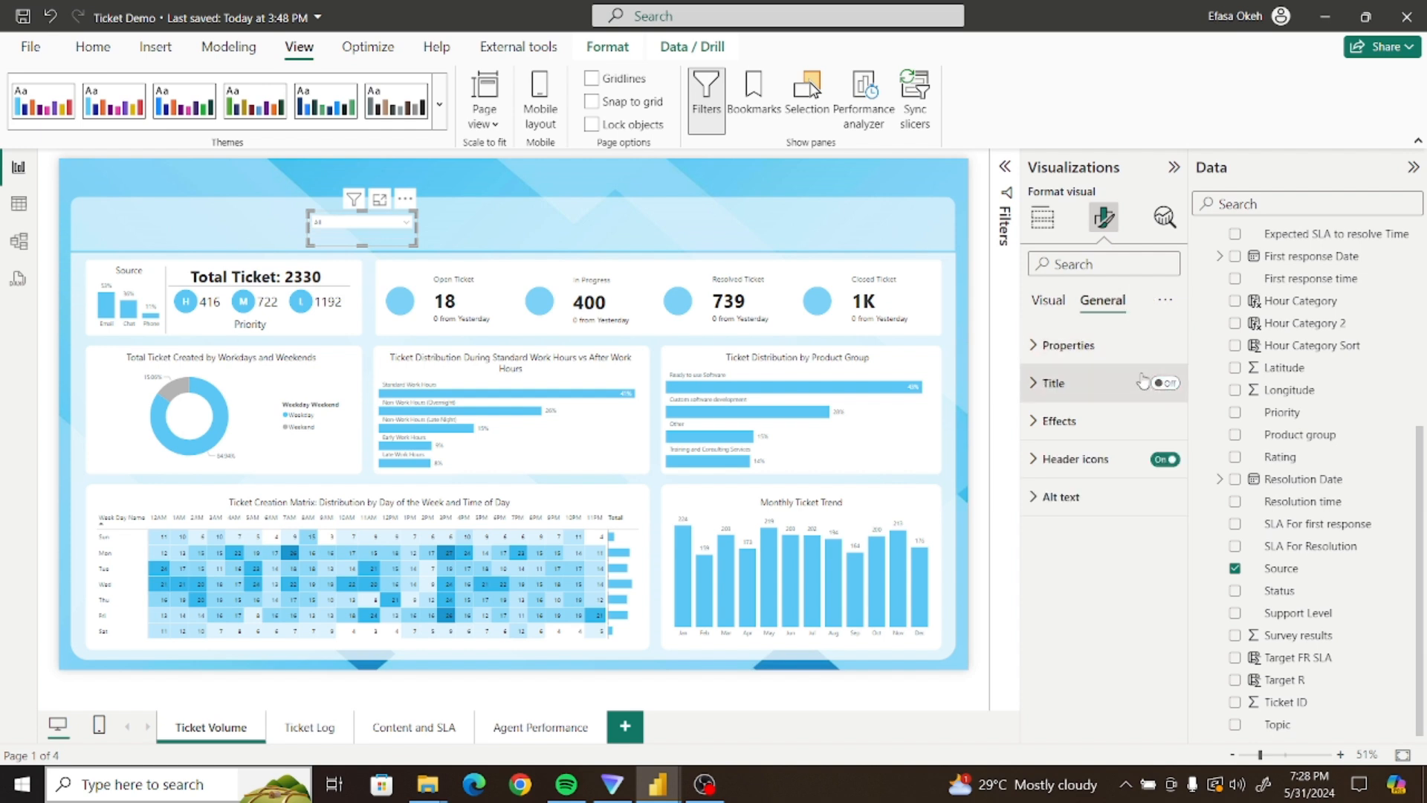
click(1165, 384)
click(1063, 385)
click(1048, 478)
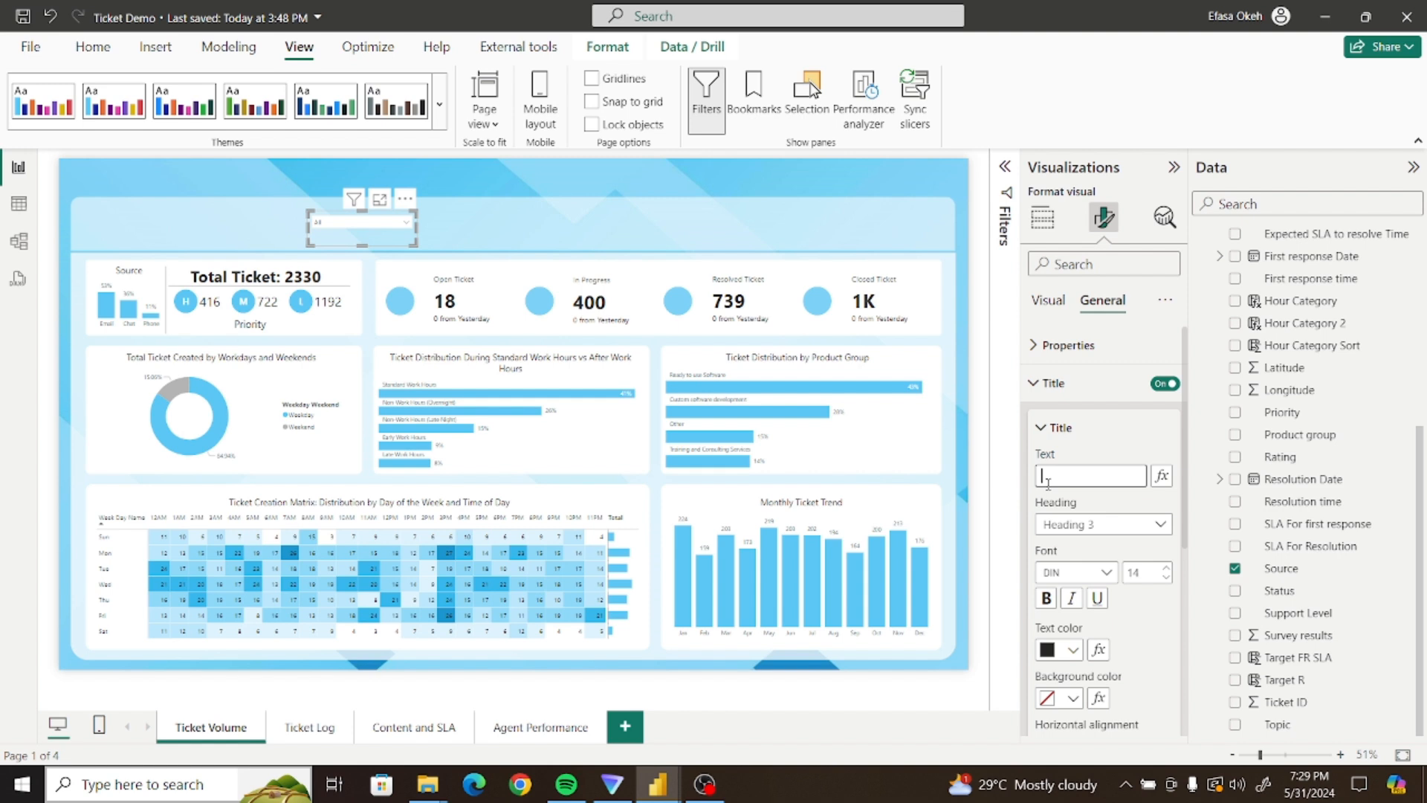
text(lect Source)
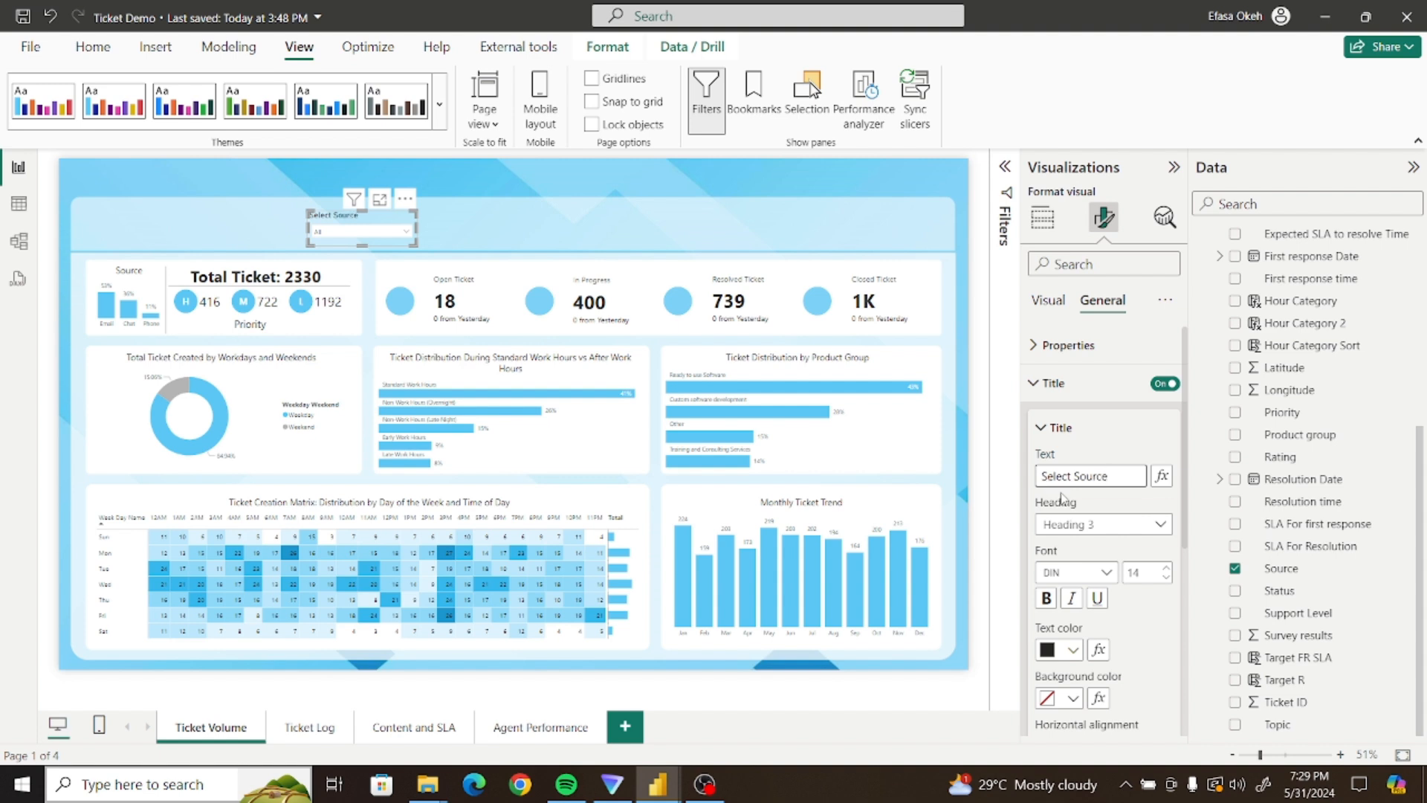
Set the Select Source title's font to Segoe UI at size 12 and deselect the slicer
click(1106, 575)
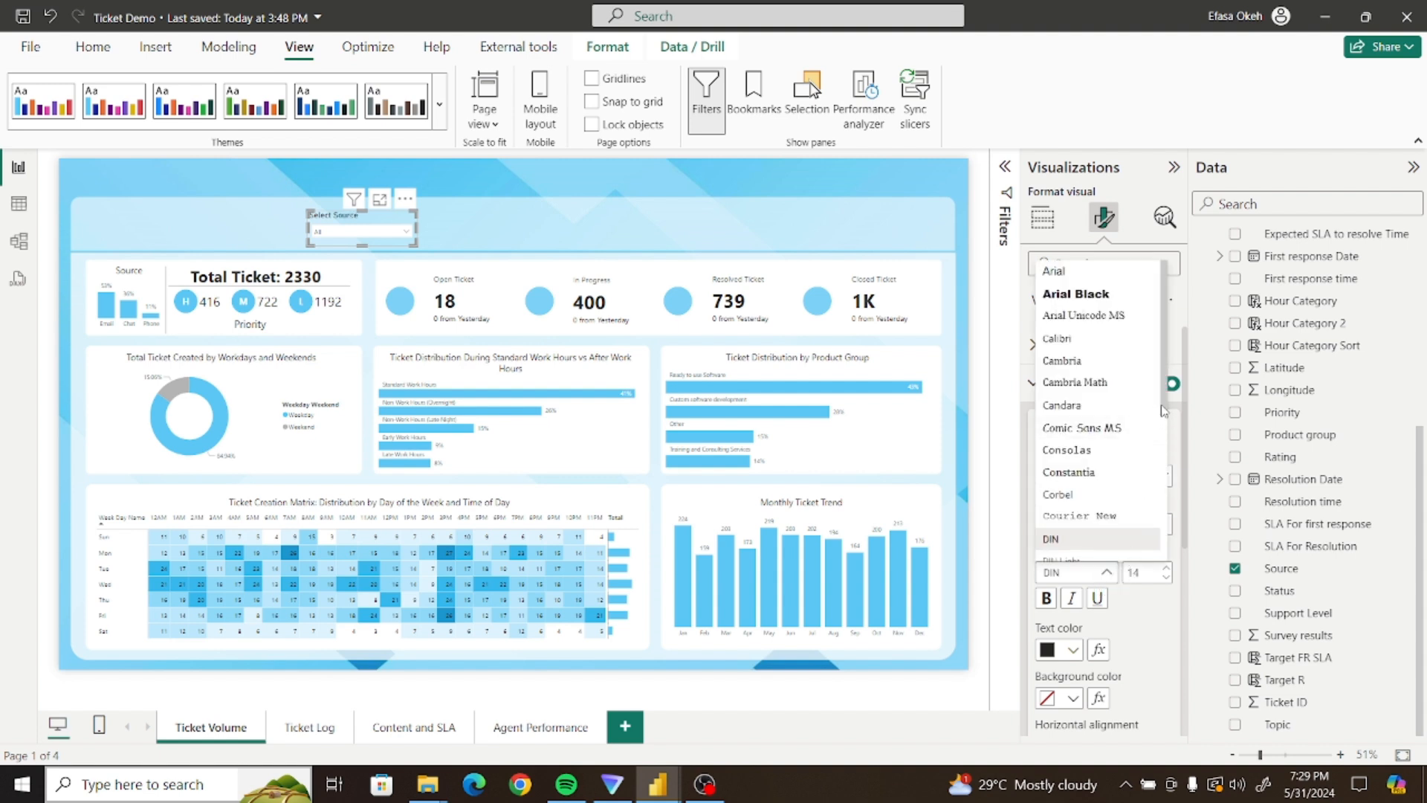
scroll(1163, 411, down, 3)
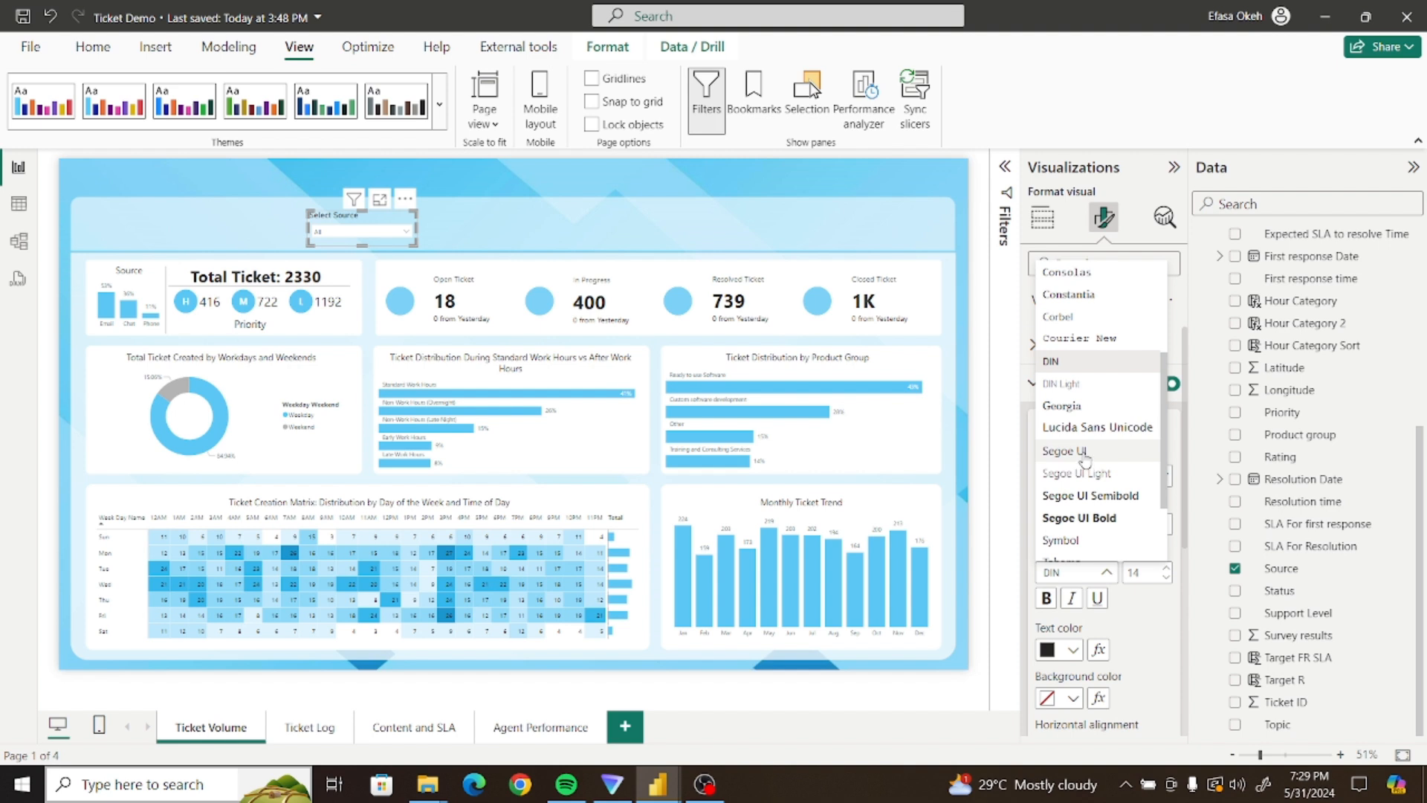
click(1087, 452)
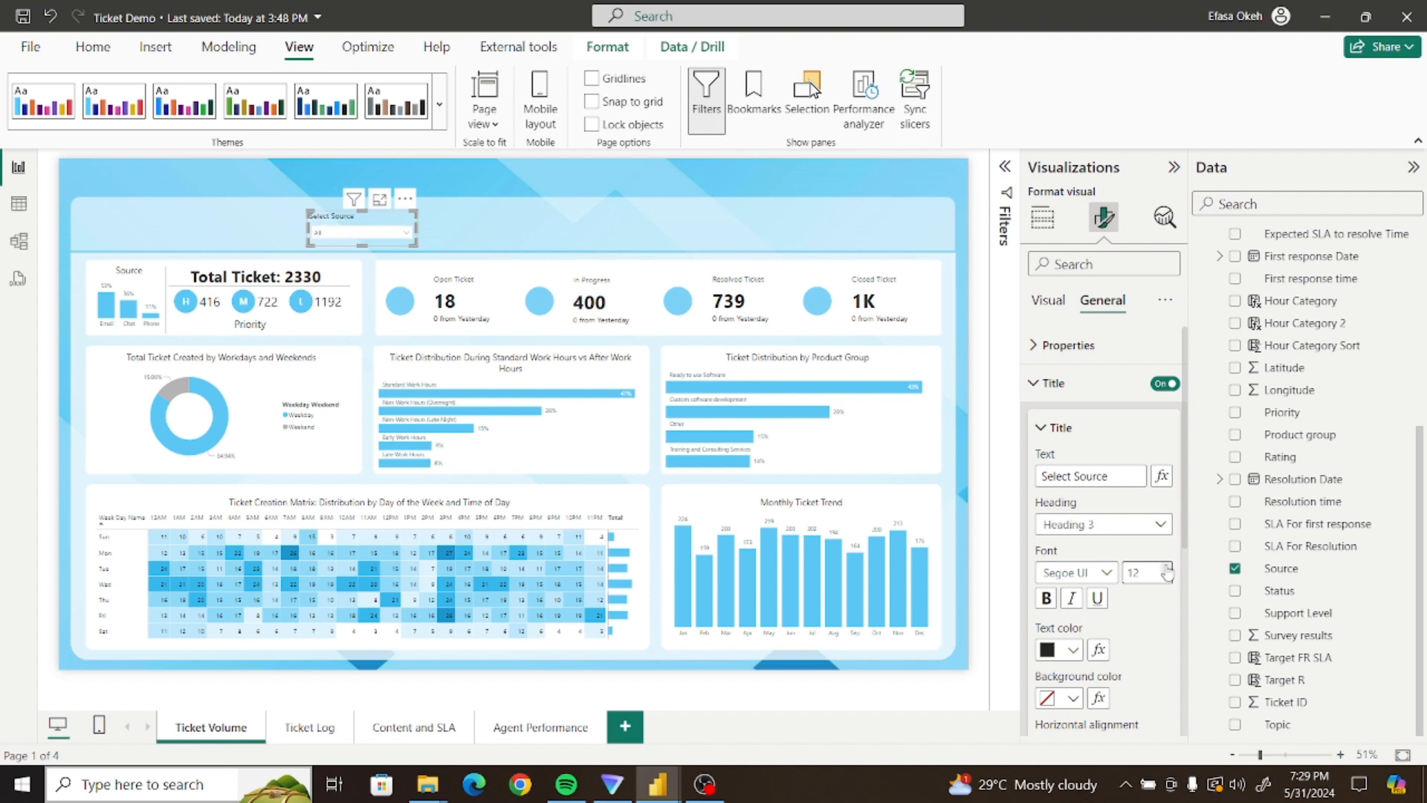
click(468, 234)
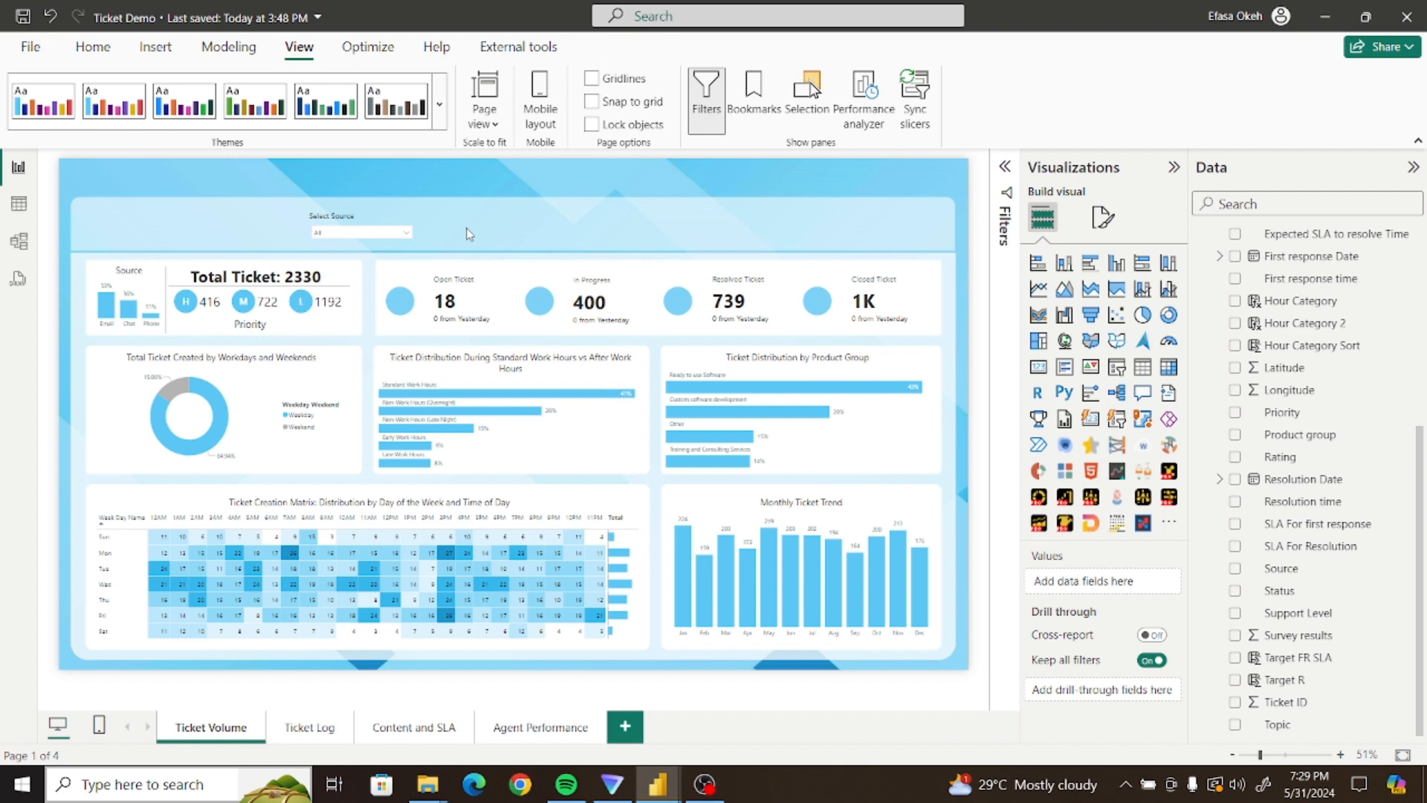
Duplicate the Select Source slicer and place the copy directly to its right in the header band
click(381, 227)
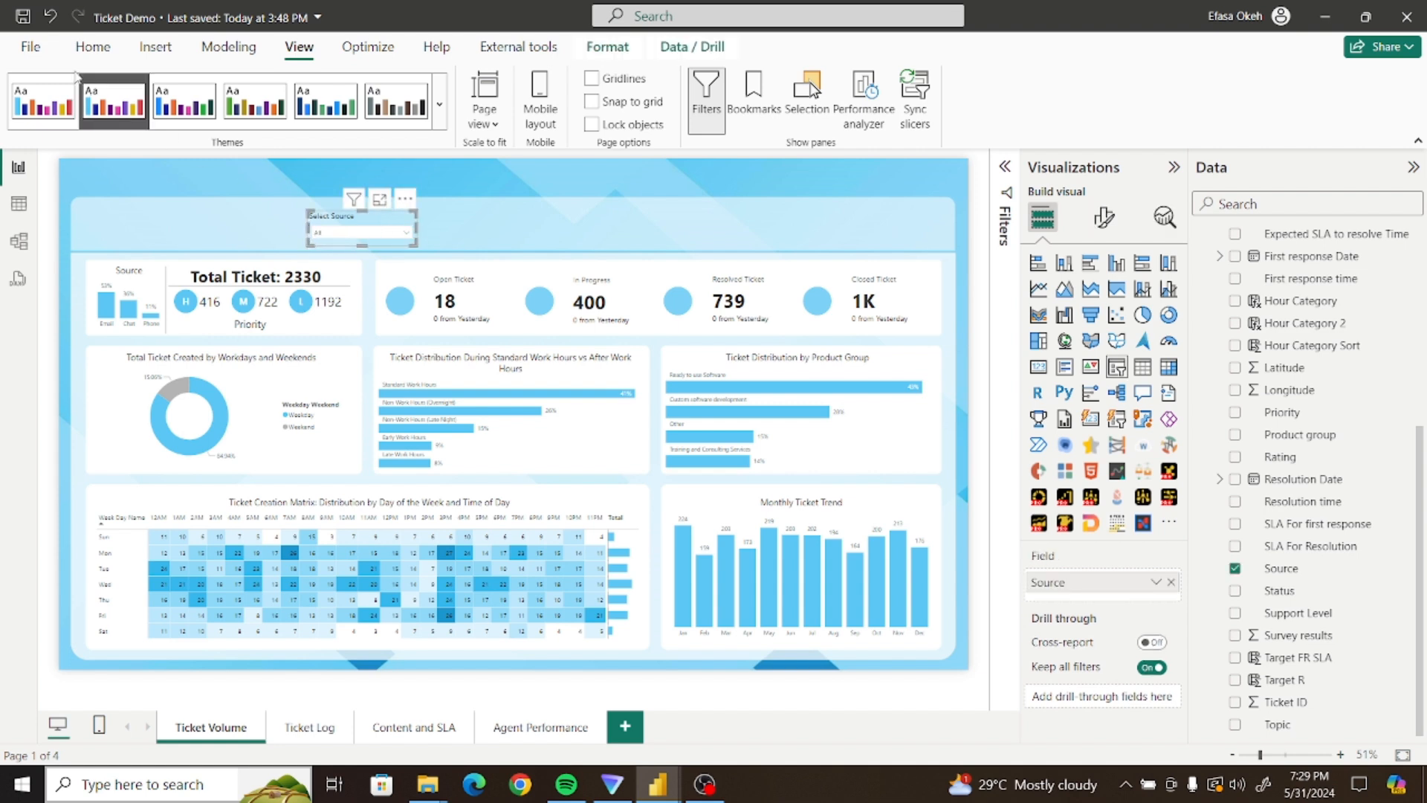
click(92, 52)
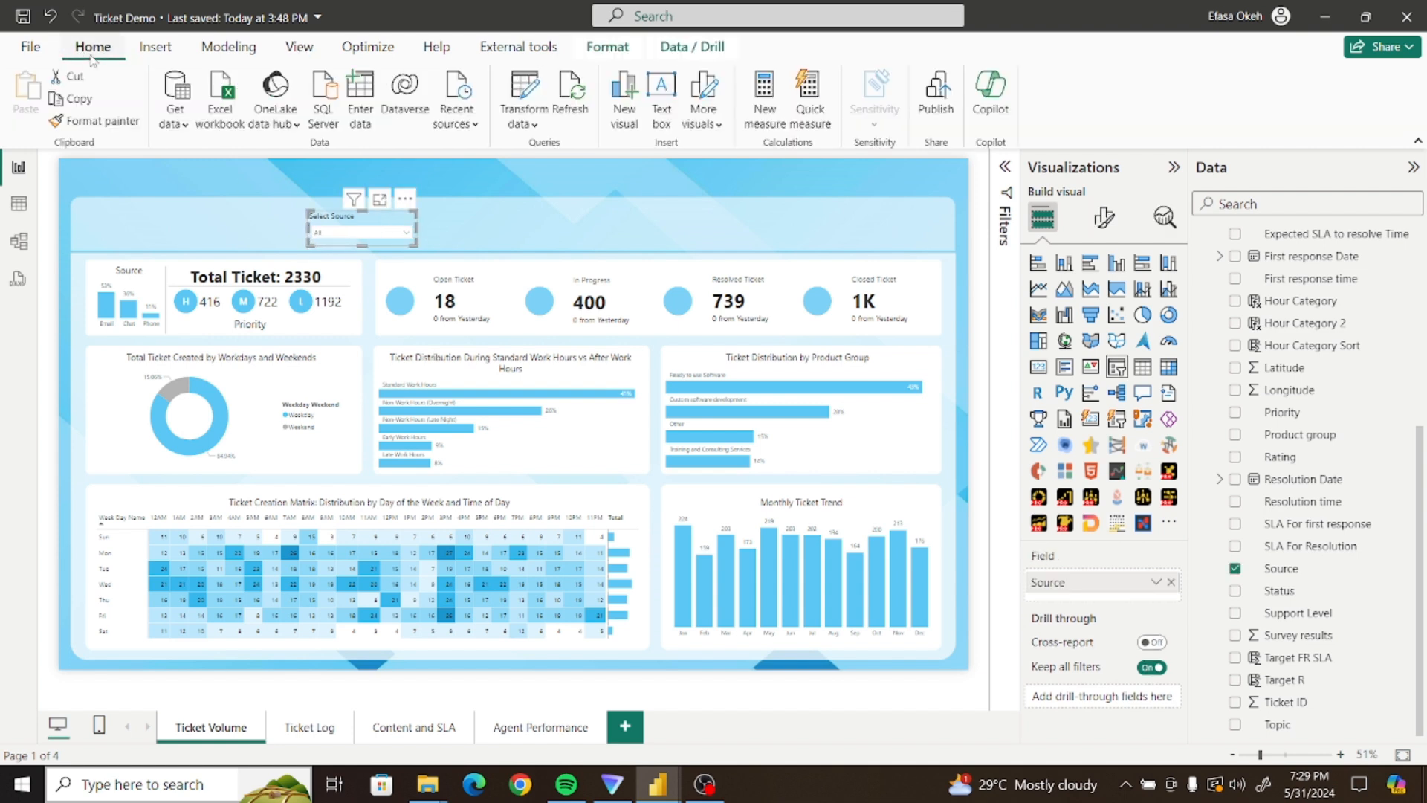
click(60, 100)
key(ctrl+v)
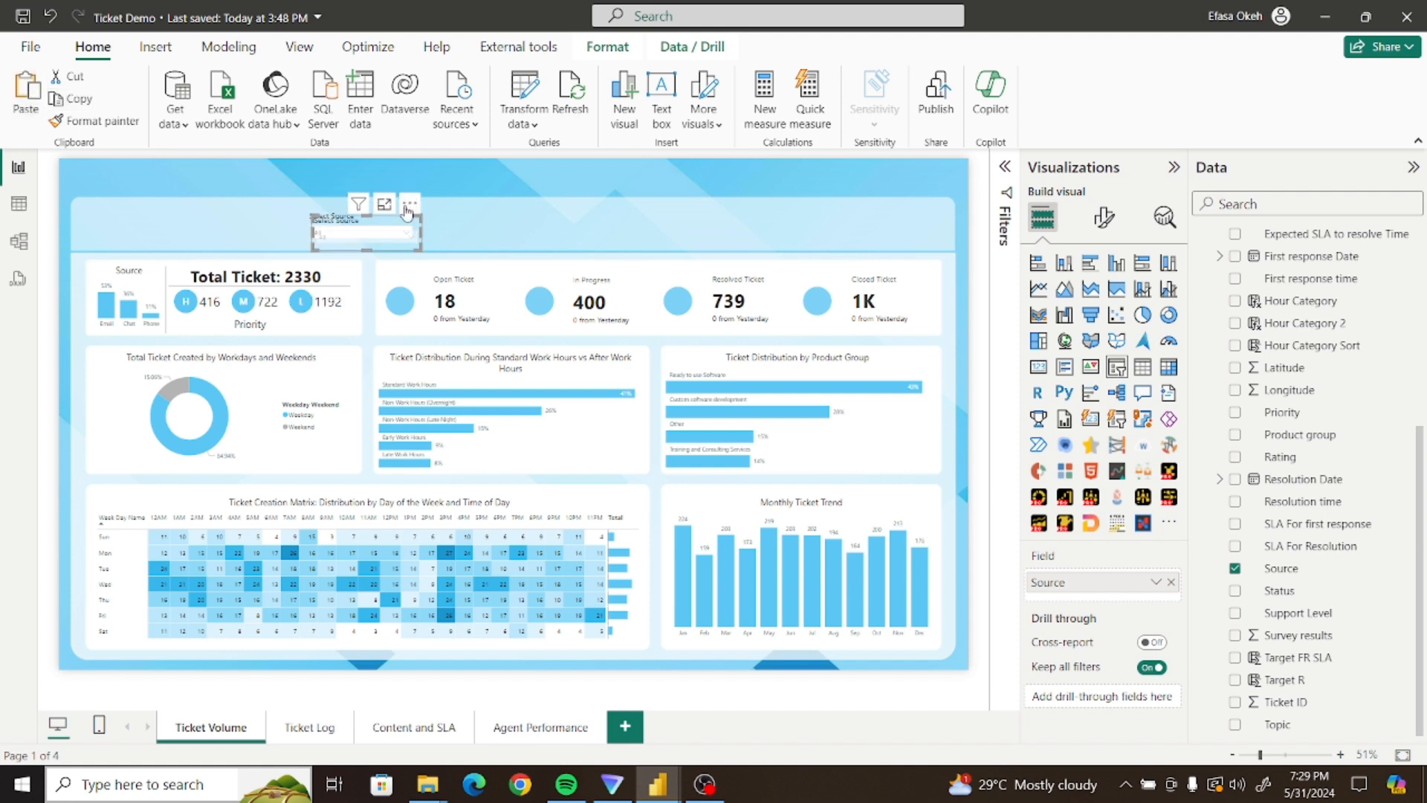
drag(407, 213, 519, 207)
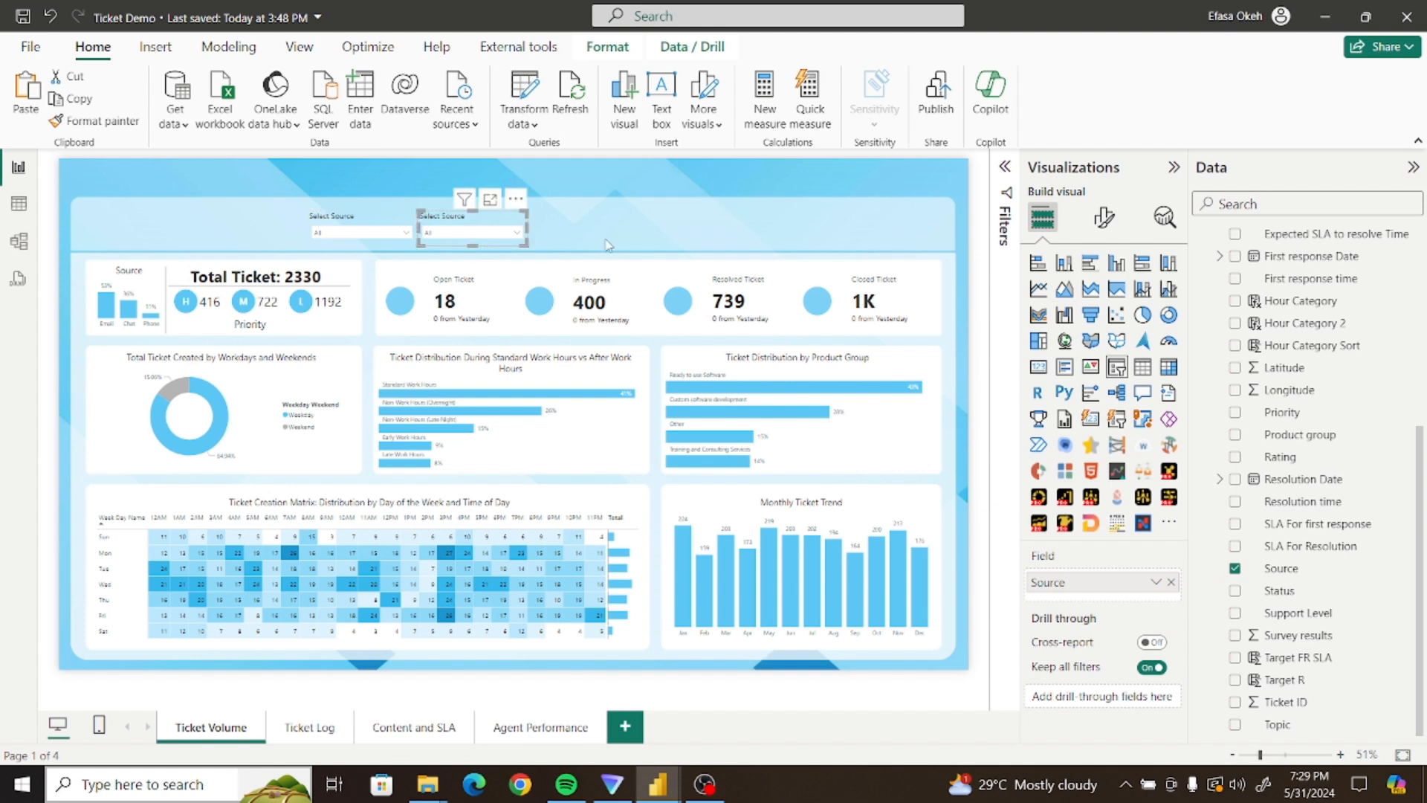
Replace the Source field of the copied slicer with Priority
click(1171, 583)
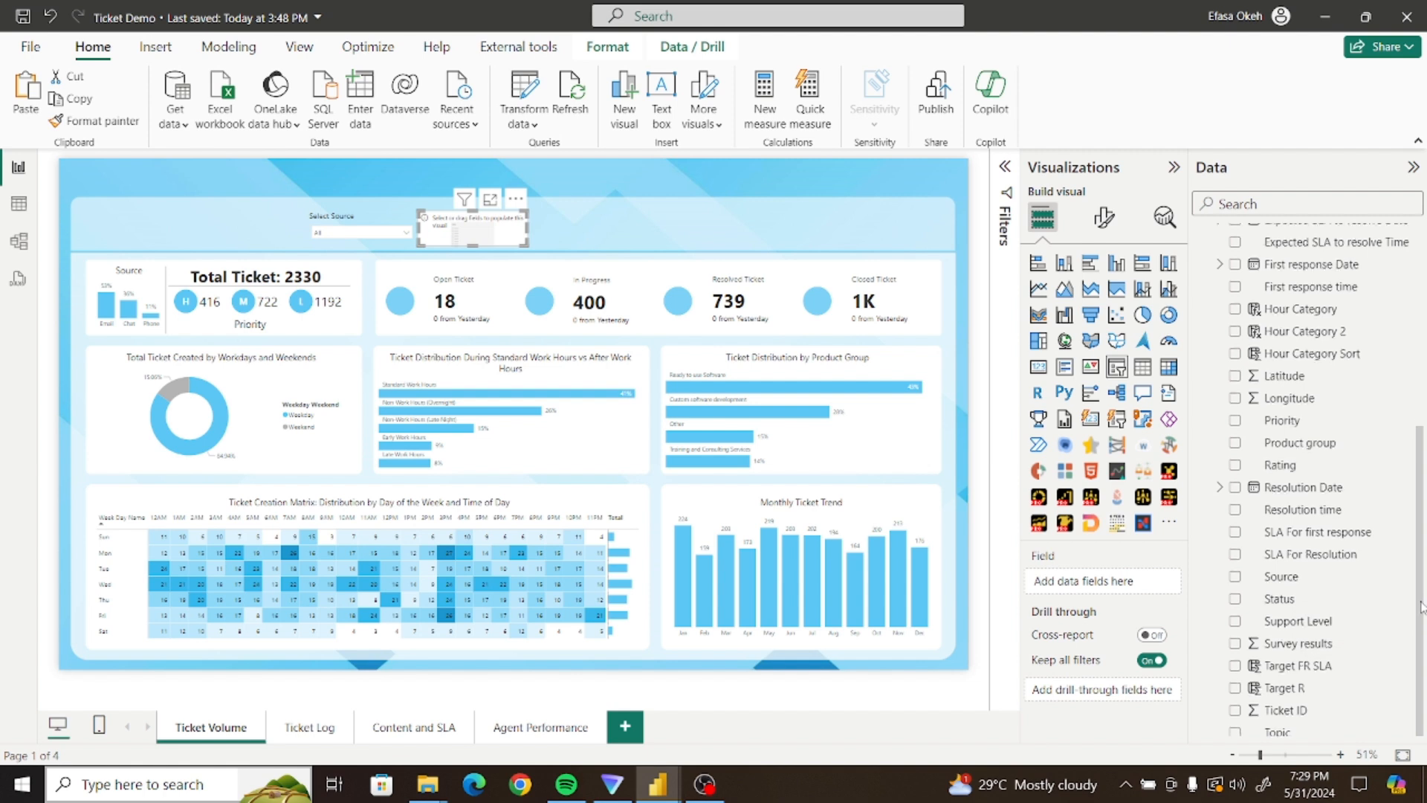
scroll(1422, 608, up, 1)
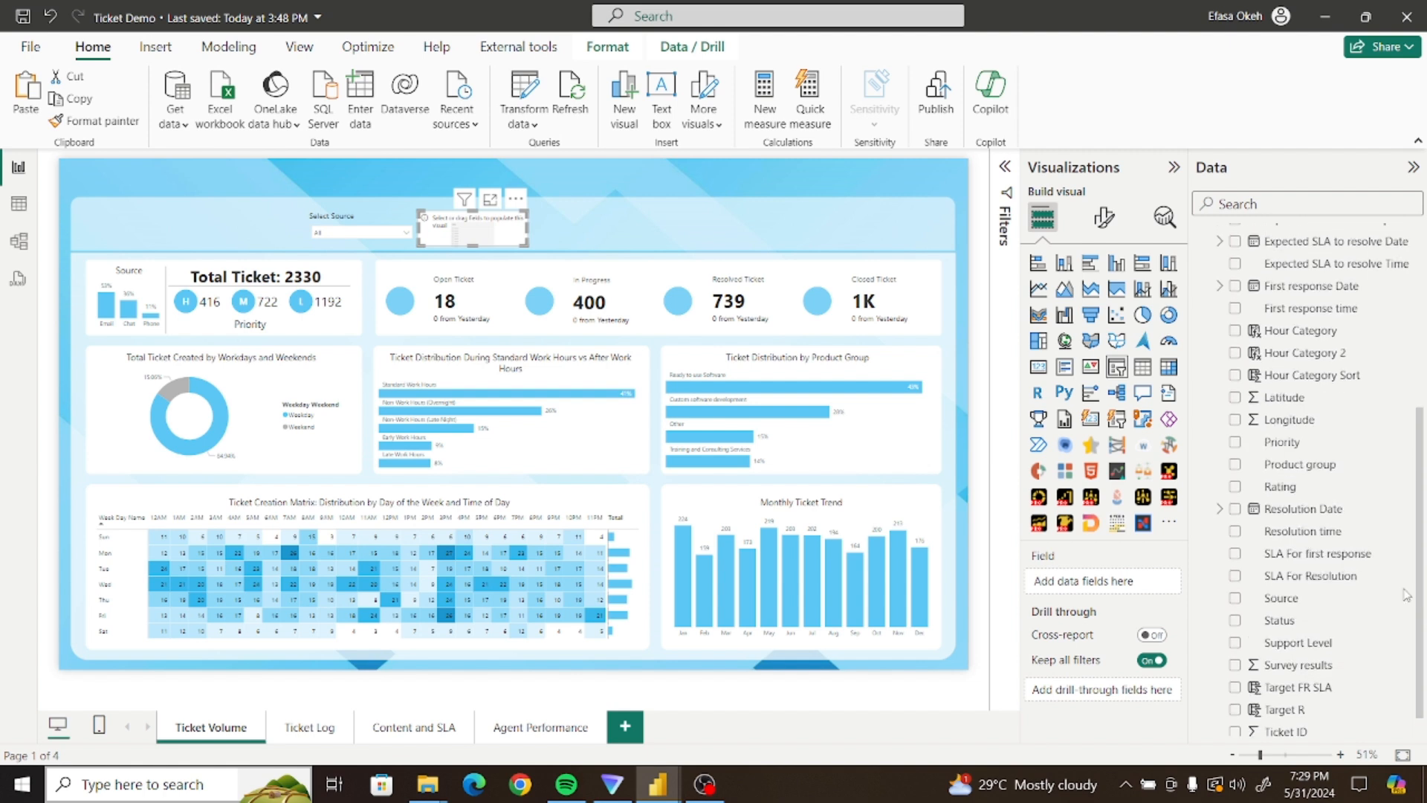
click(1236, 443)
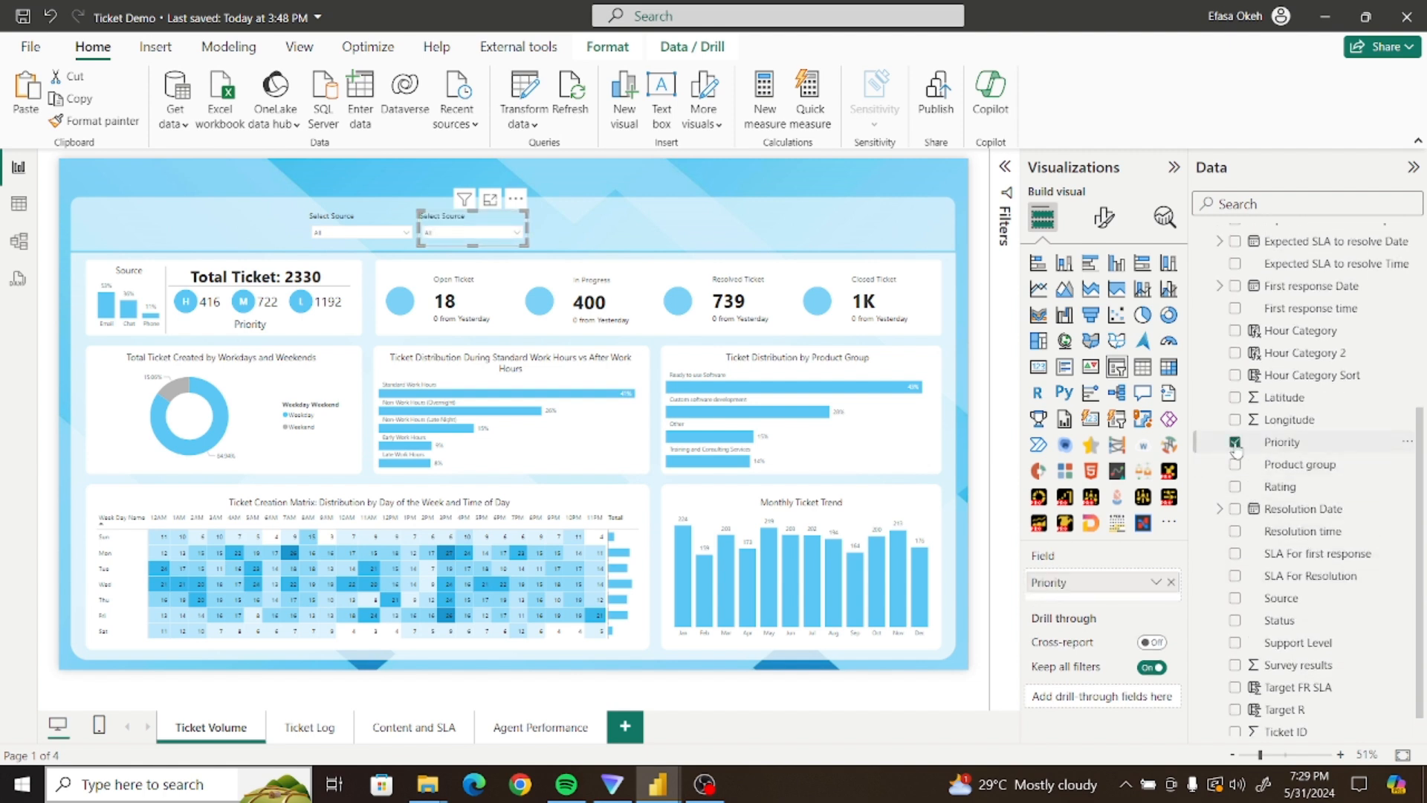
Change the Priority slicer's title text to "Select Priority" and deselect the slicer
click(1105, 221)
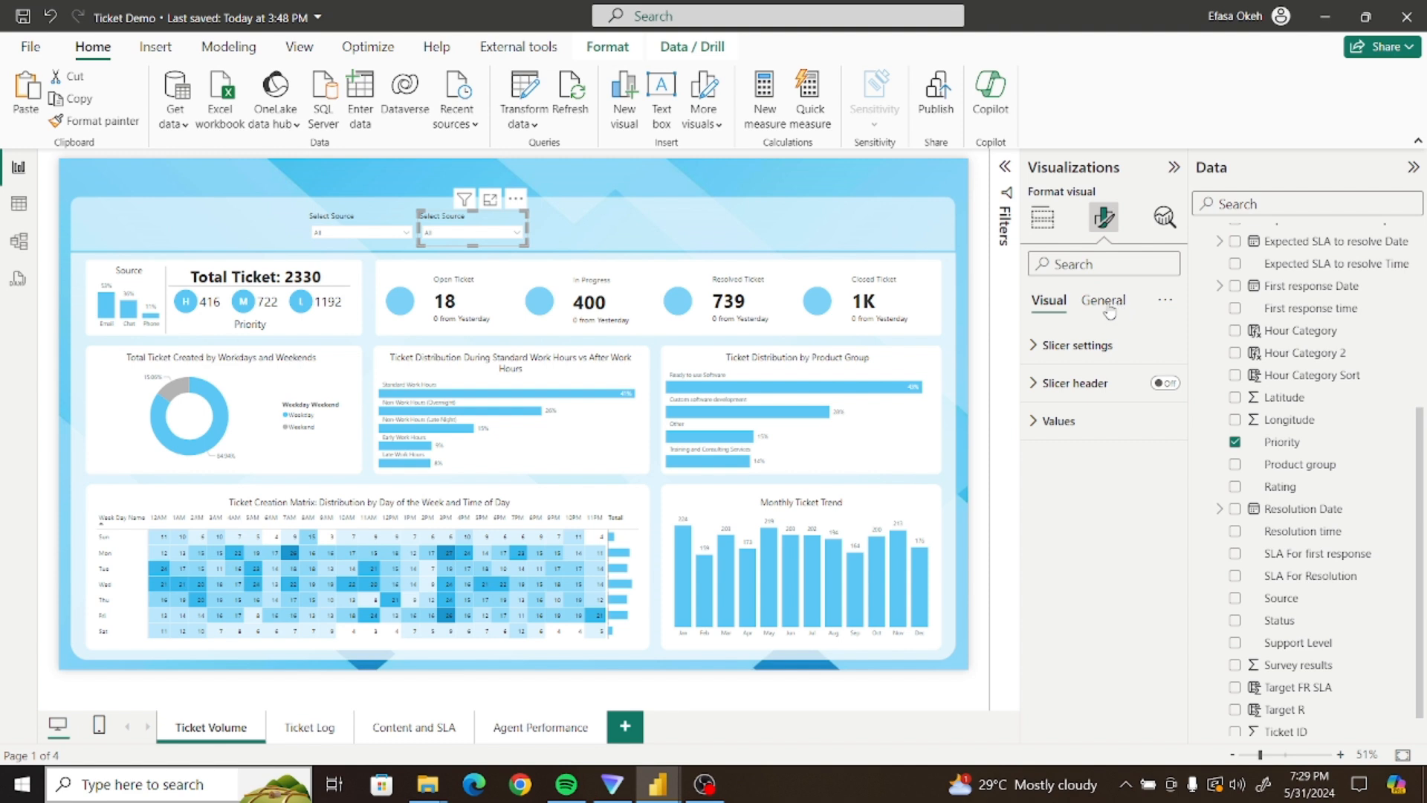
click(1103, 300)
click(1072, 384)
click(1114, 476)
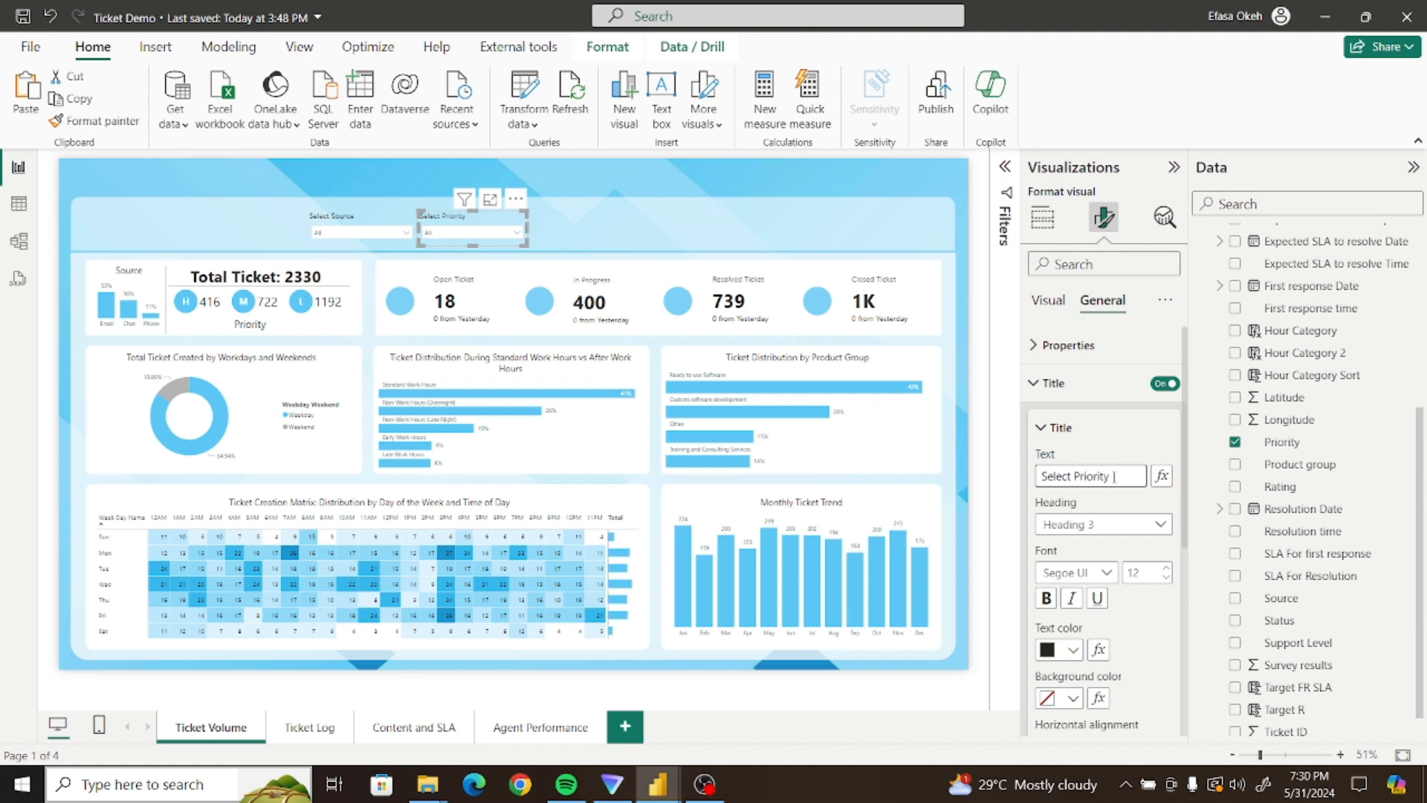
click(637, 243)
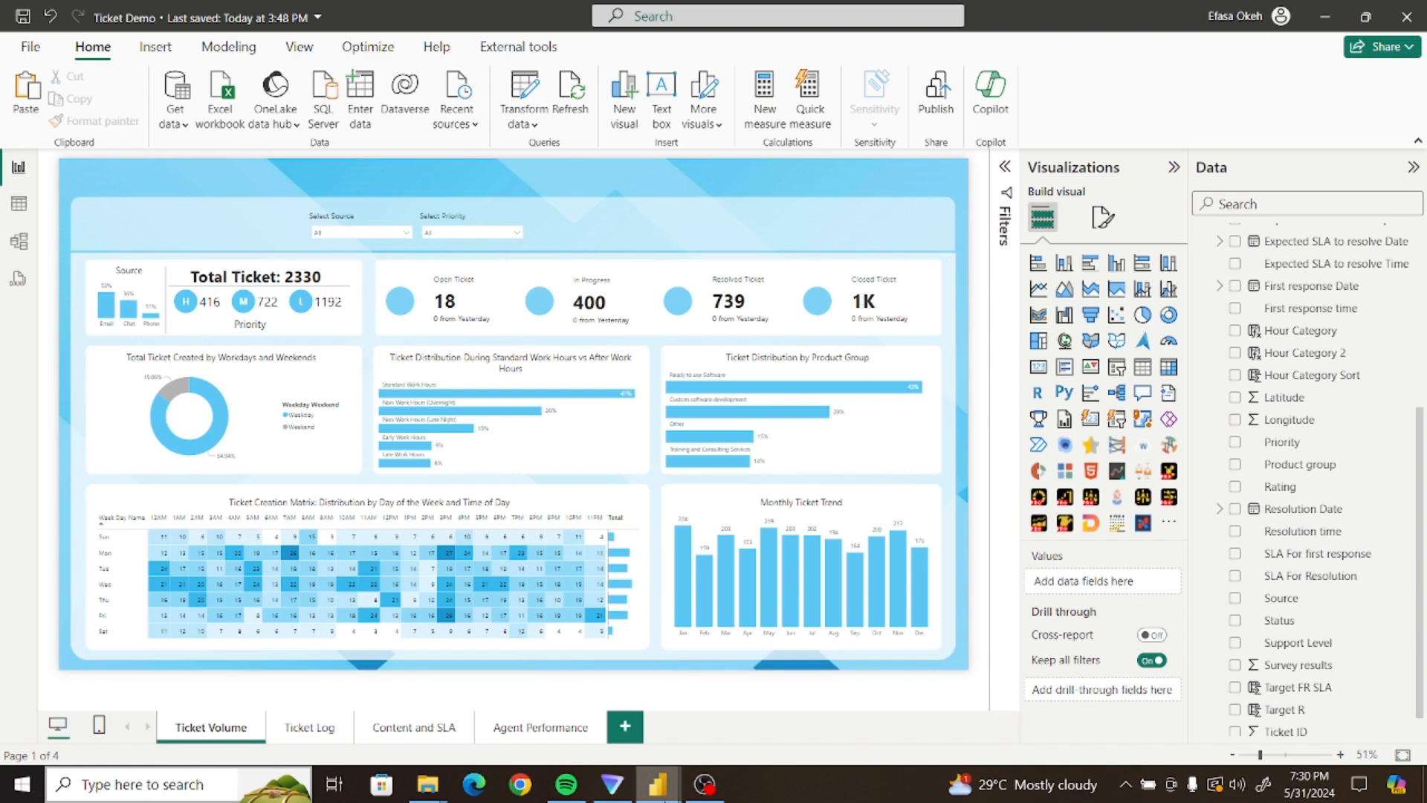
Check the order of the header slicers in the Ticket Analysis report and return to the Ticket Demo report
mouse_move(658, 784)
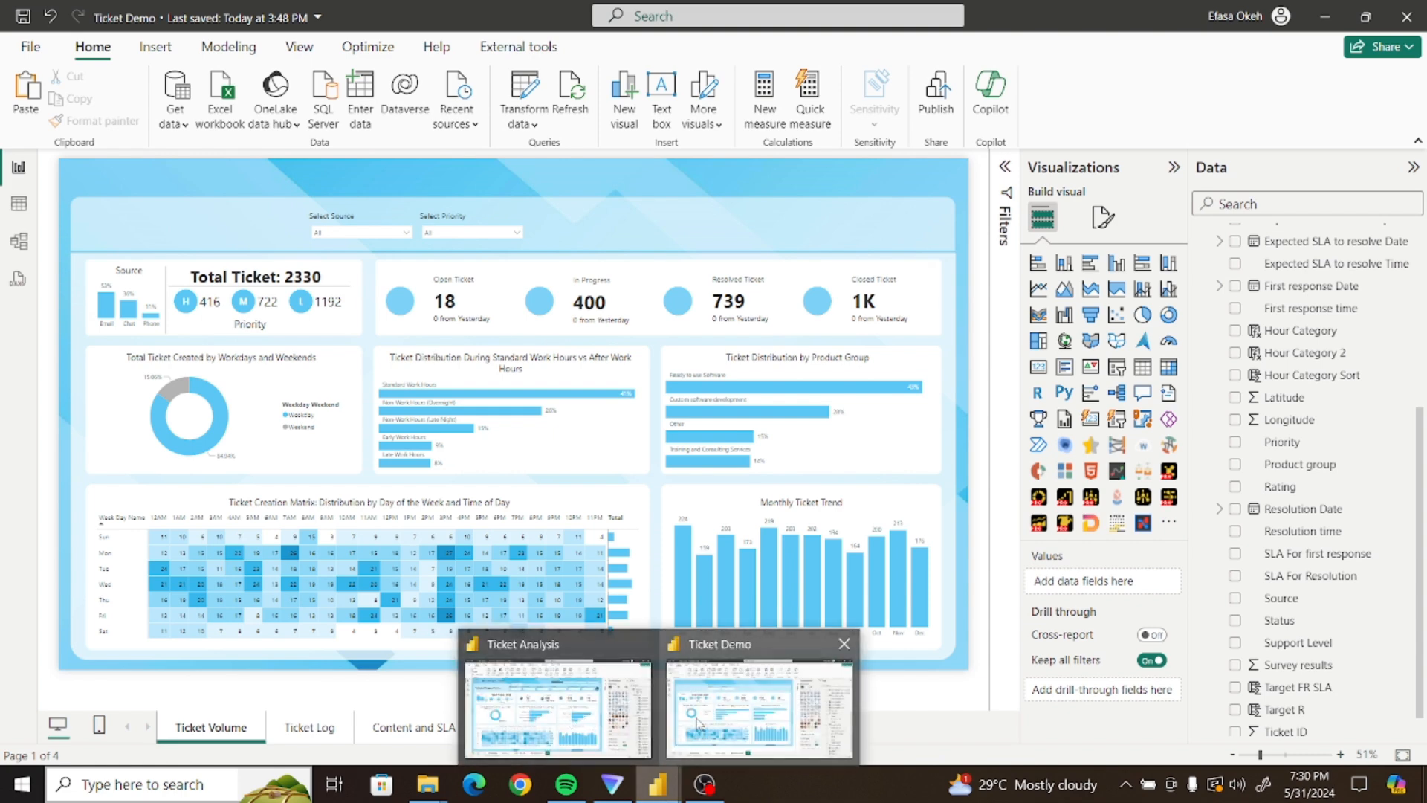
click(577, 720)
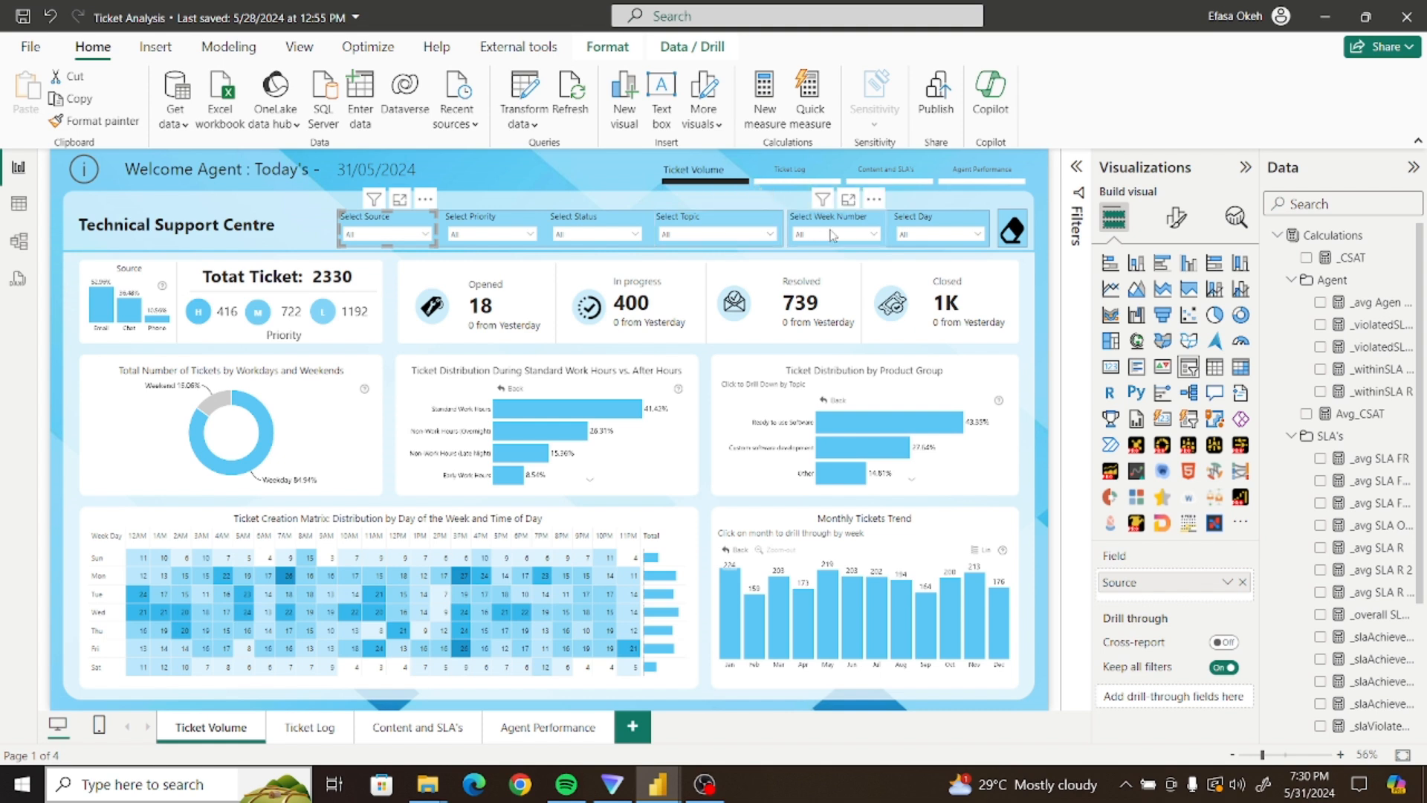
mouse_move(661, 788)
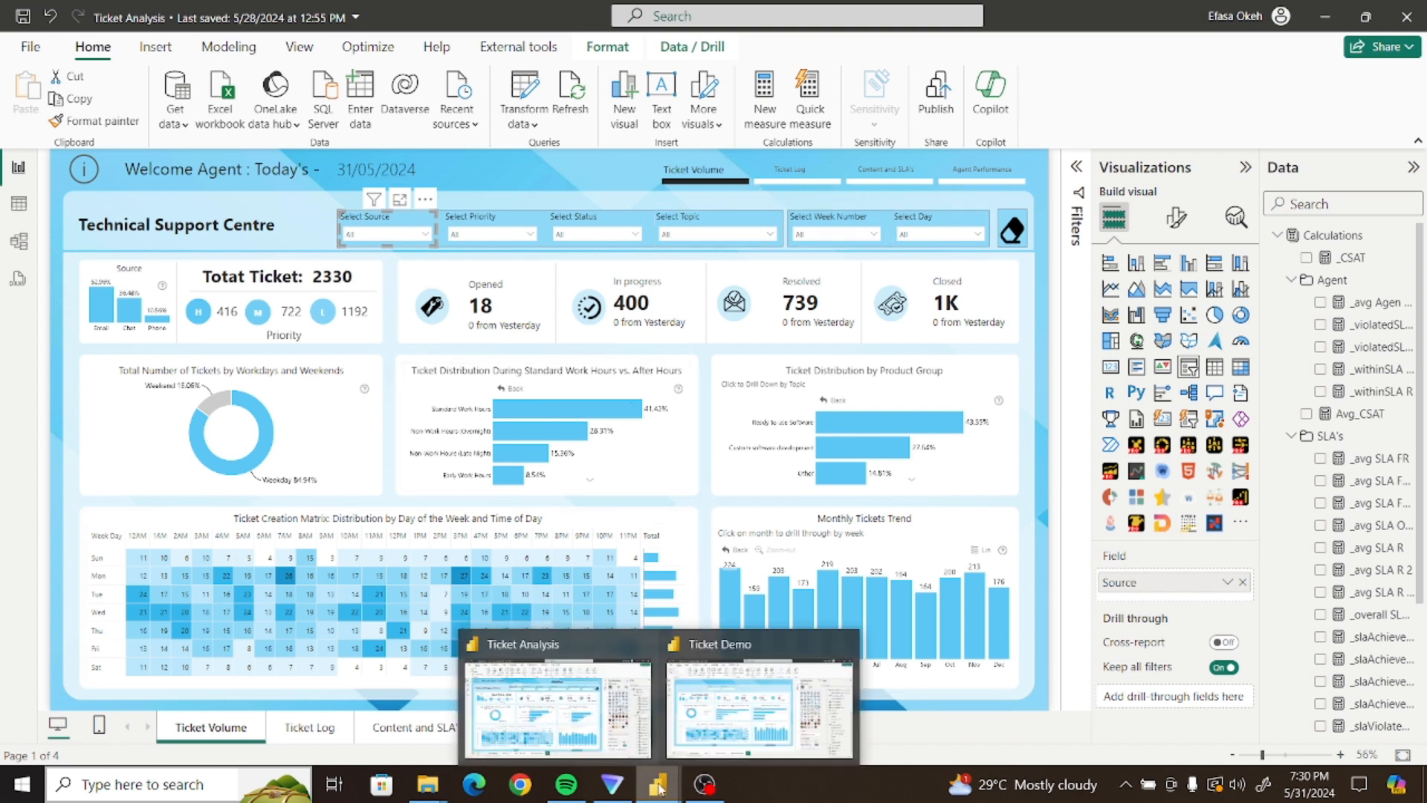
click(710, 735)
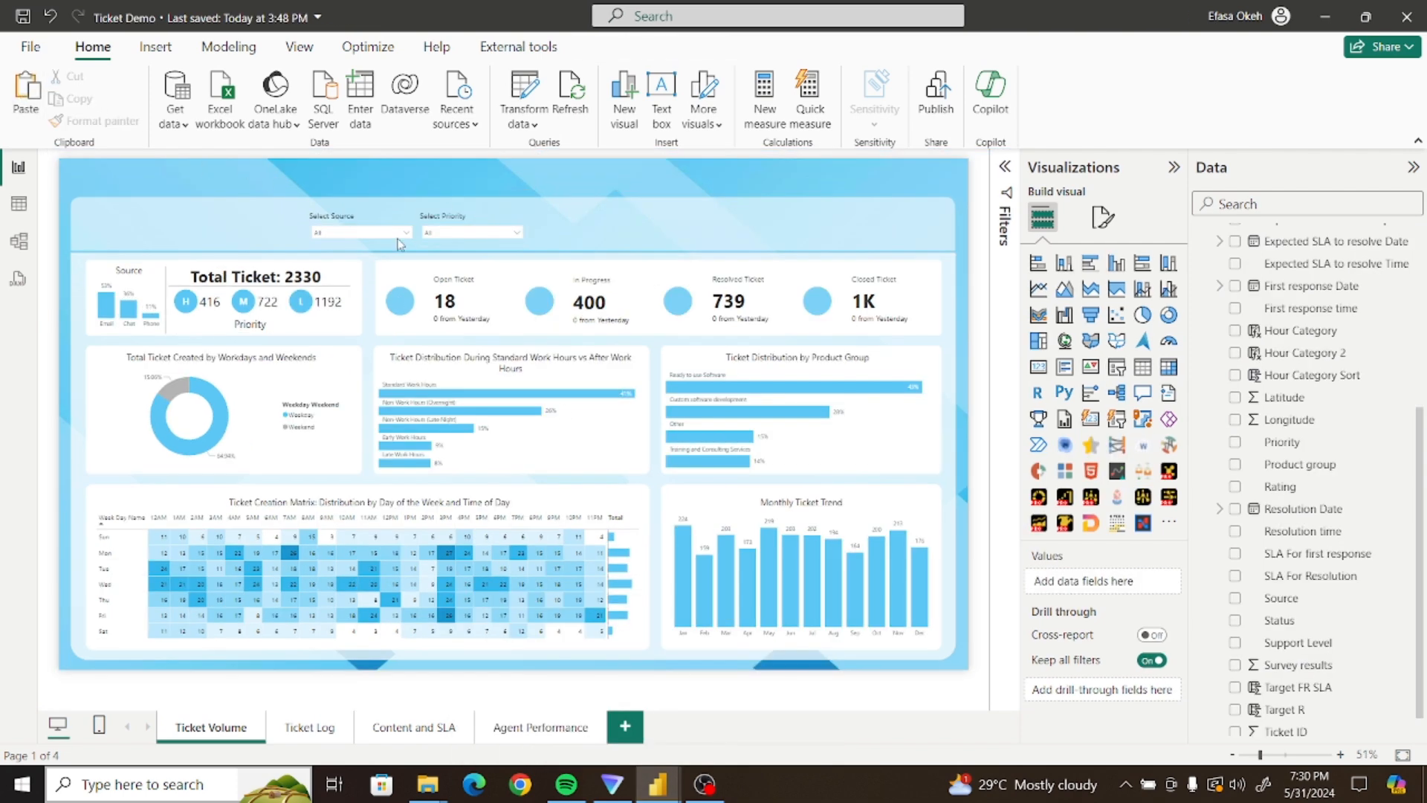
Place another pasted copy of the Source slicer right of Select Priority and replace its field with Status
drag(365, 219, 638, 195)
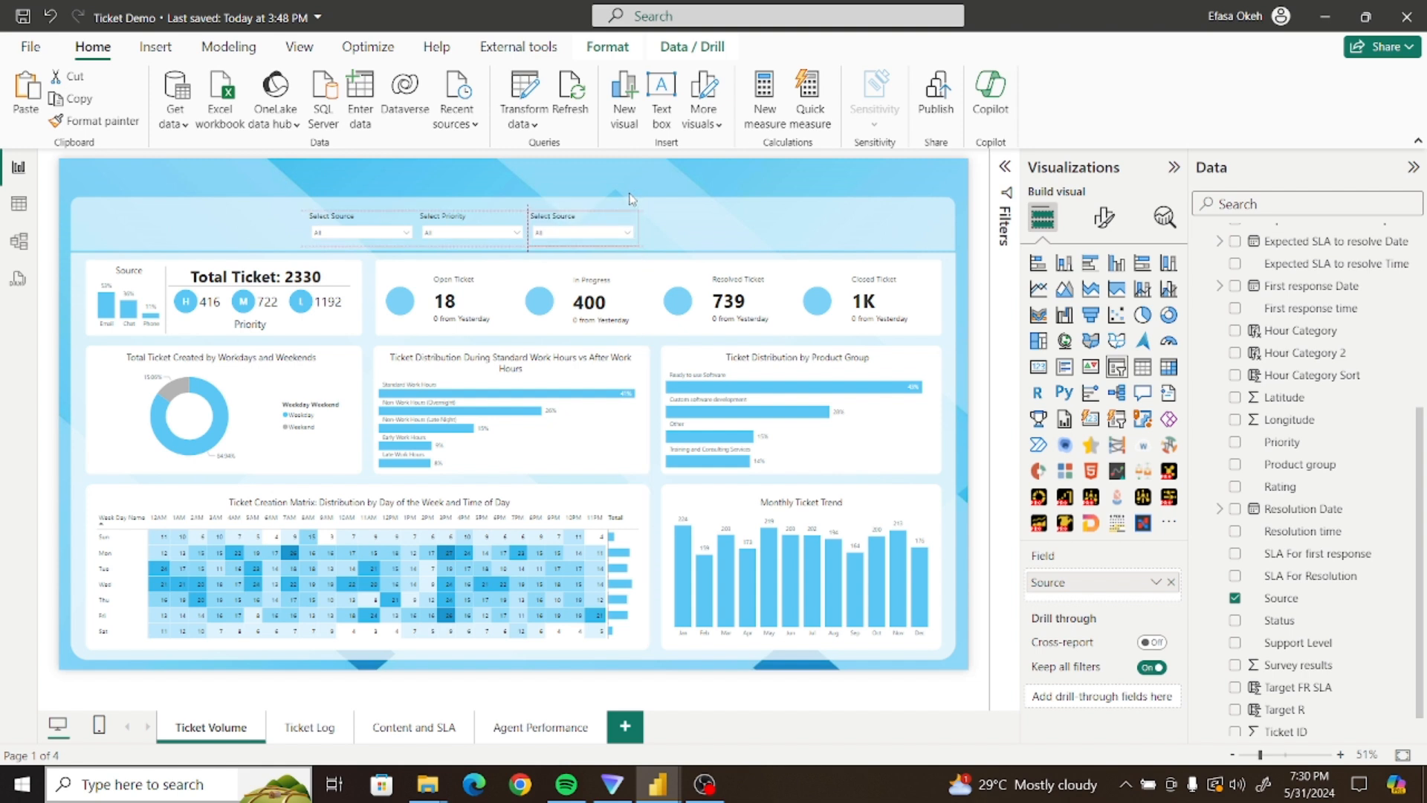
click(1171, 582)
click(1236, 621)
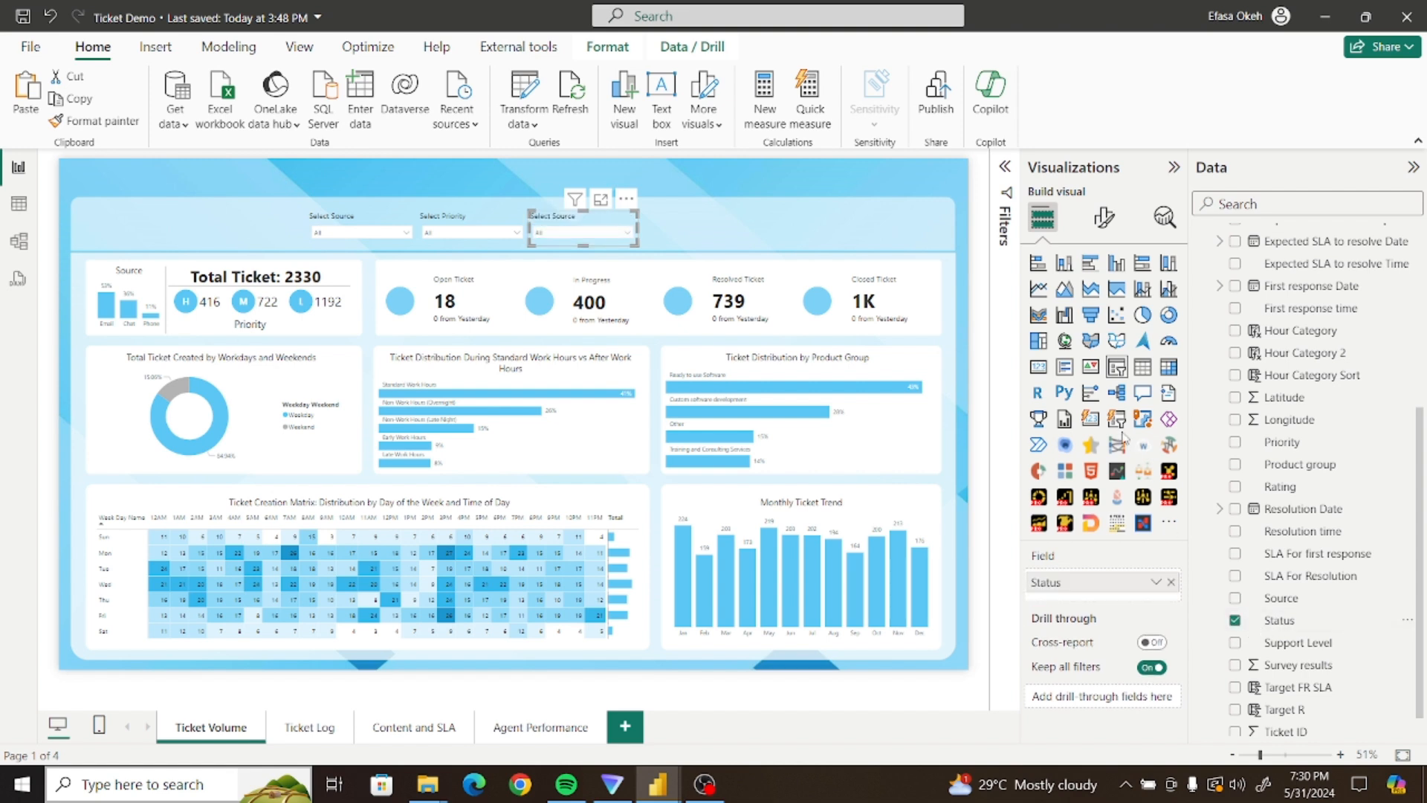
Change the Status slicer's title text to "Select Status" and deselect the slicer
click(1104, 219)
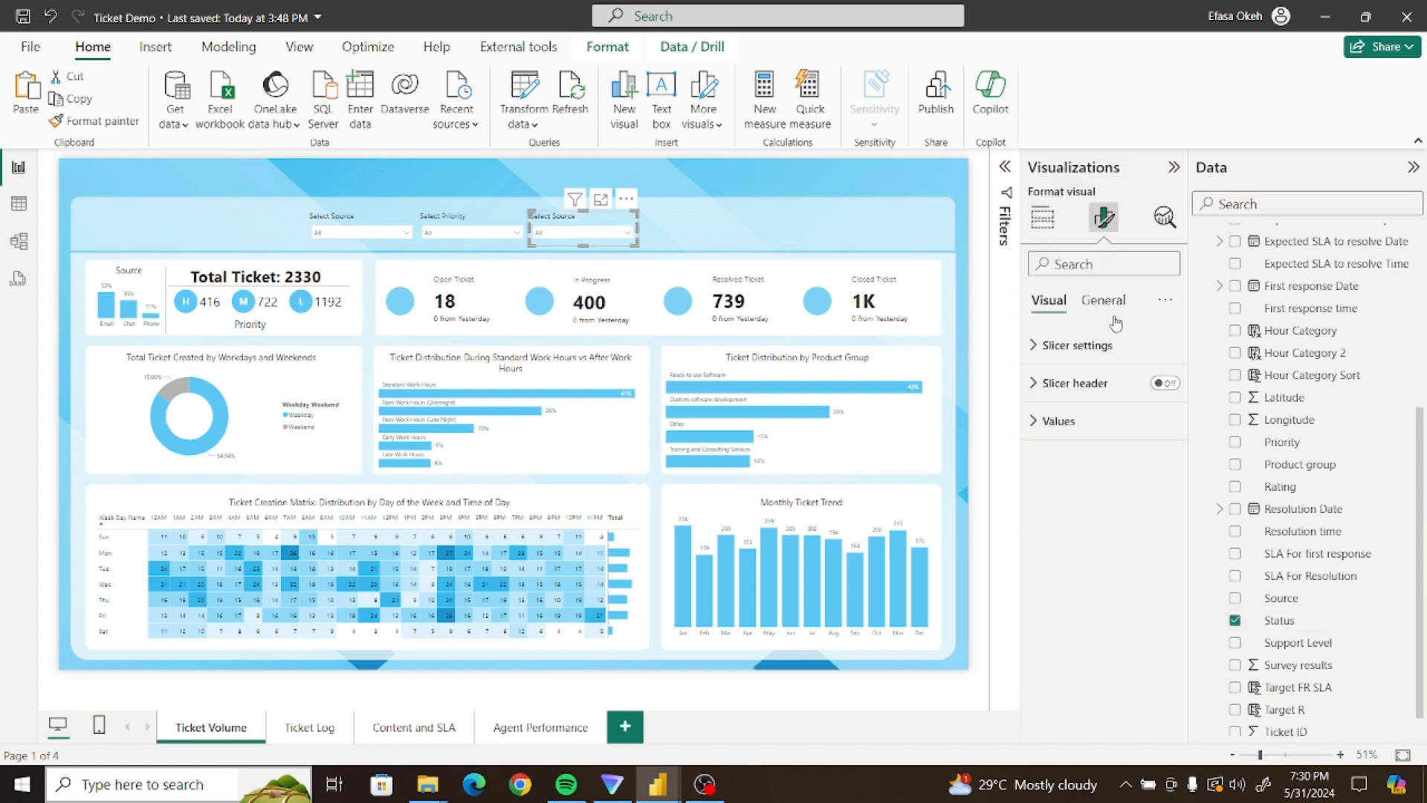
click(1106, 301)
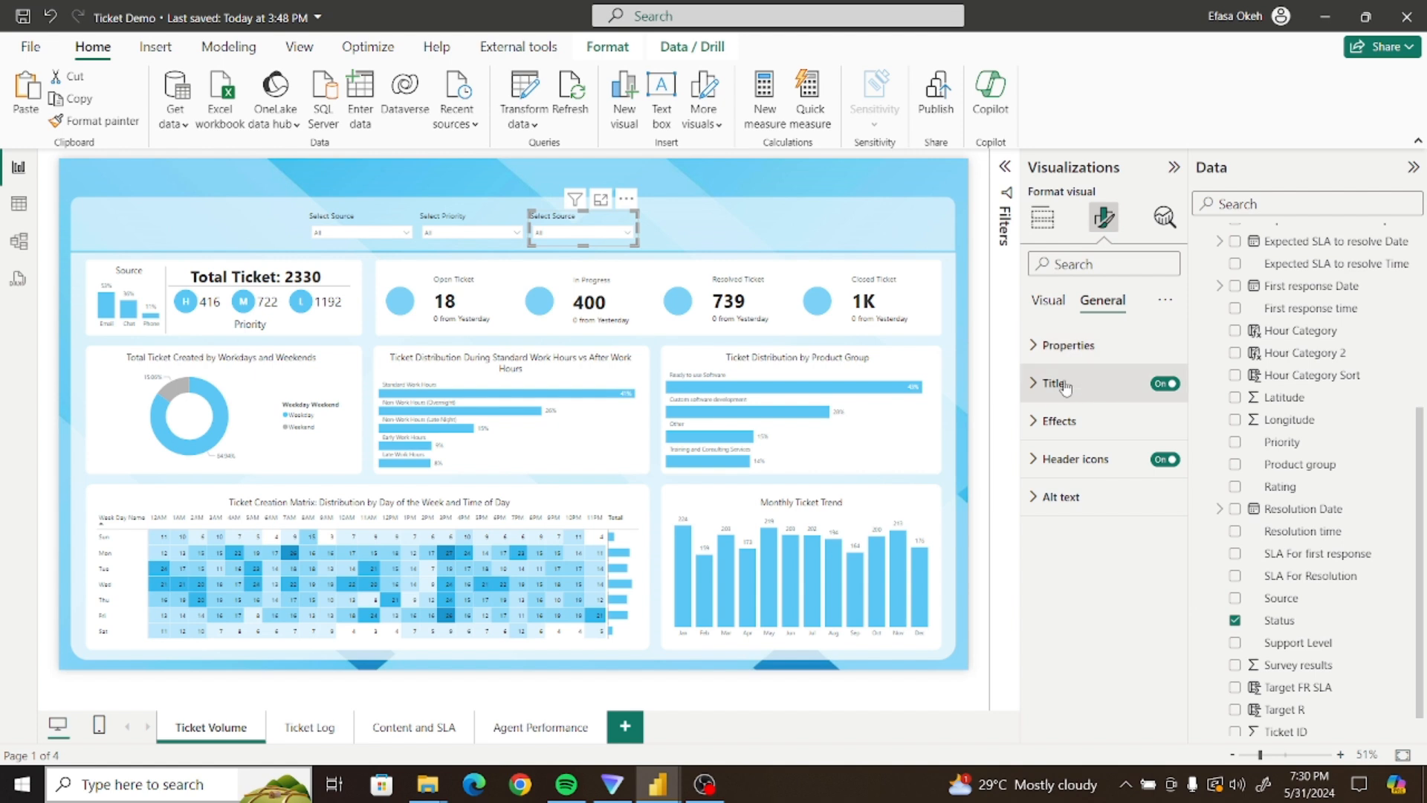
click(1064, 384)
click(1112, 478)
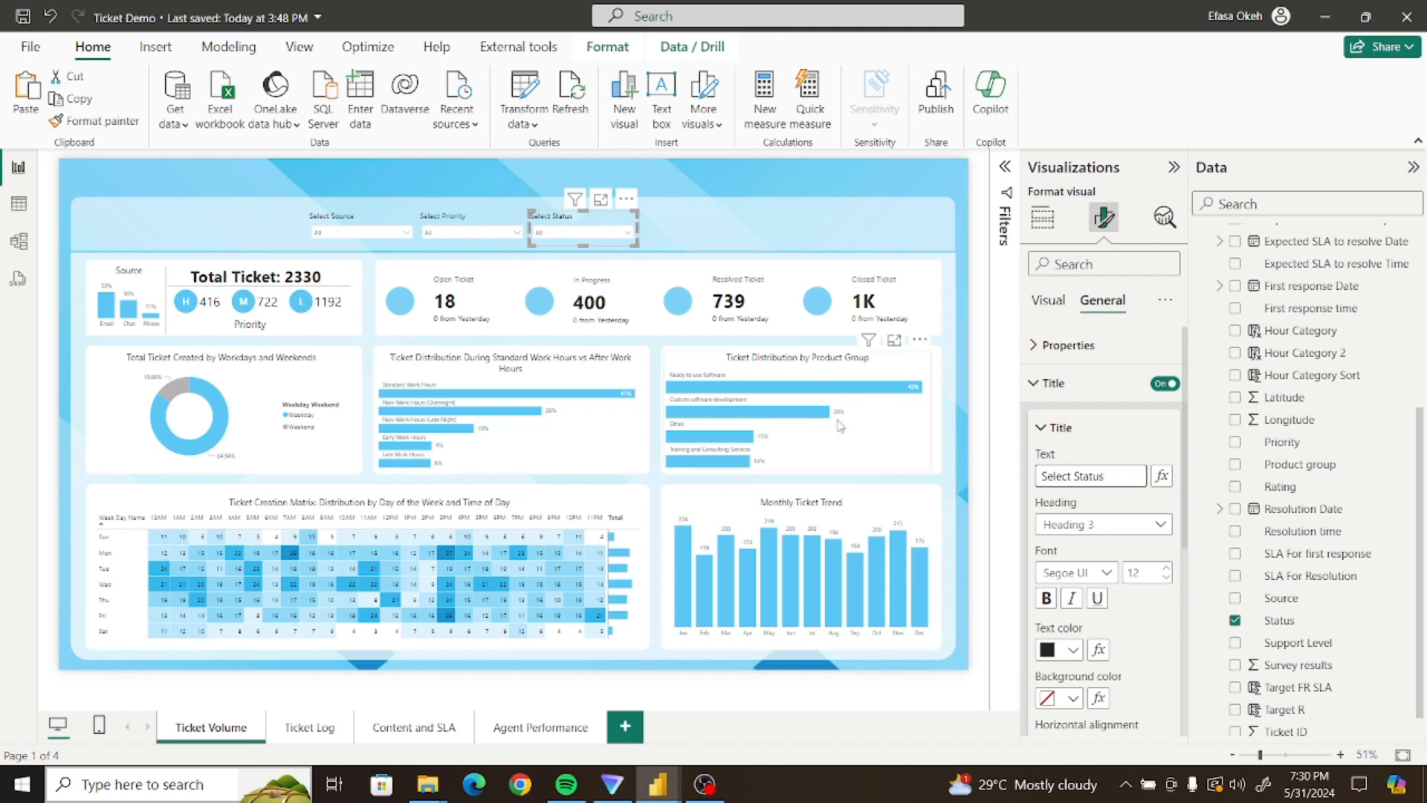
click(674, 236)
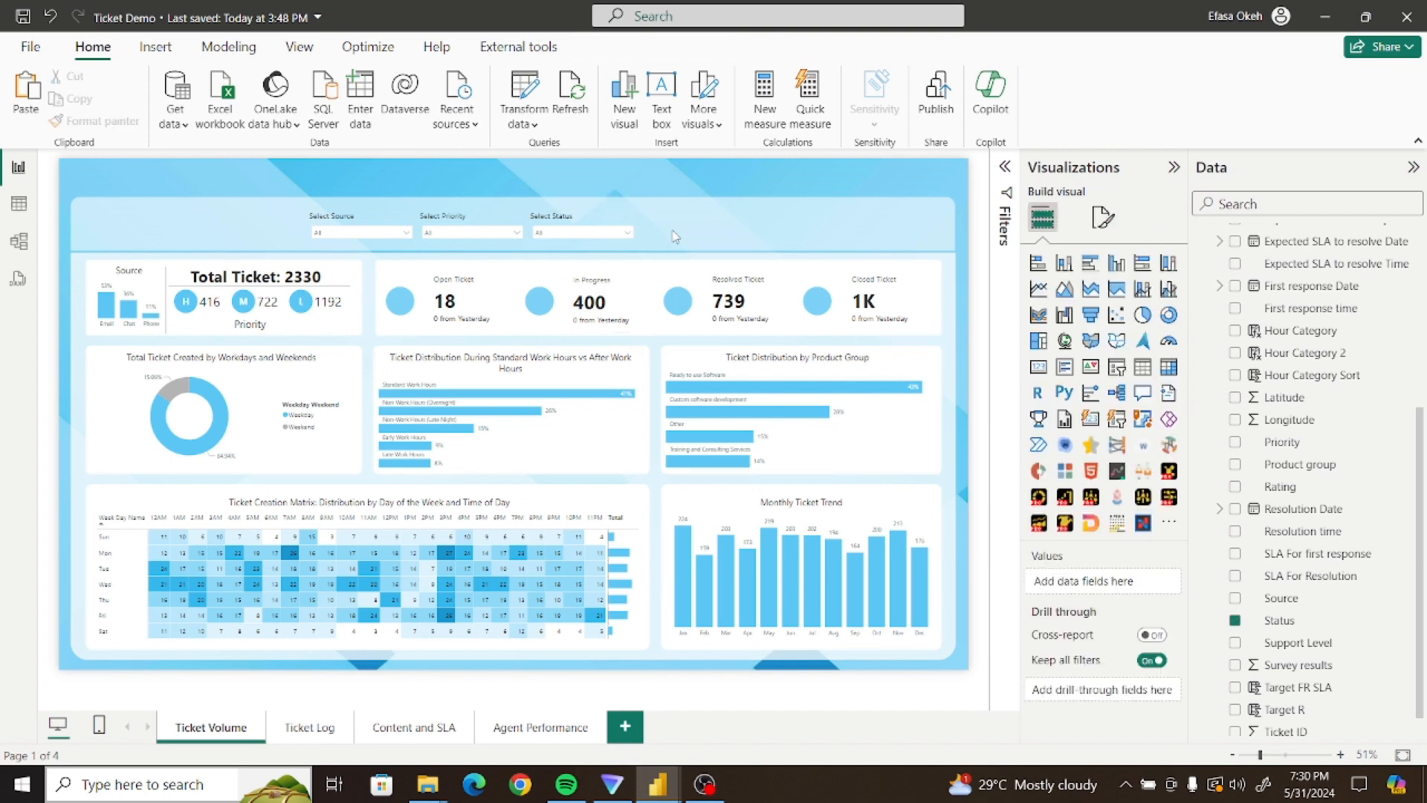
Paste a fourth copy of the Source slicer and place it directly right of the Select Status slicer
click(604, 225)
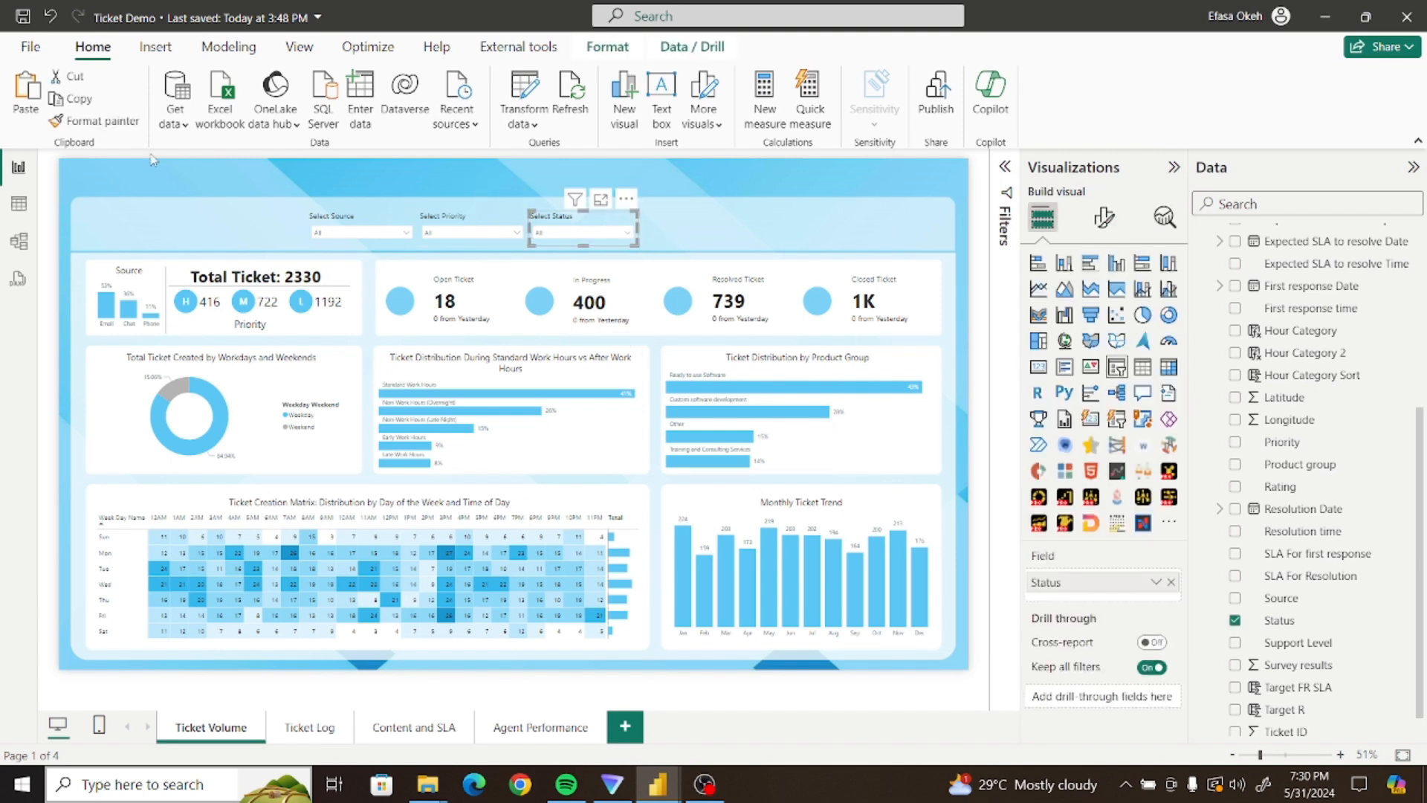
click(409, 227)
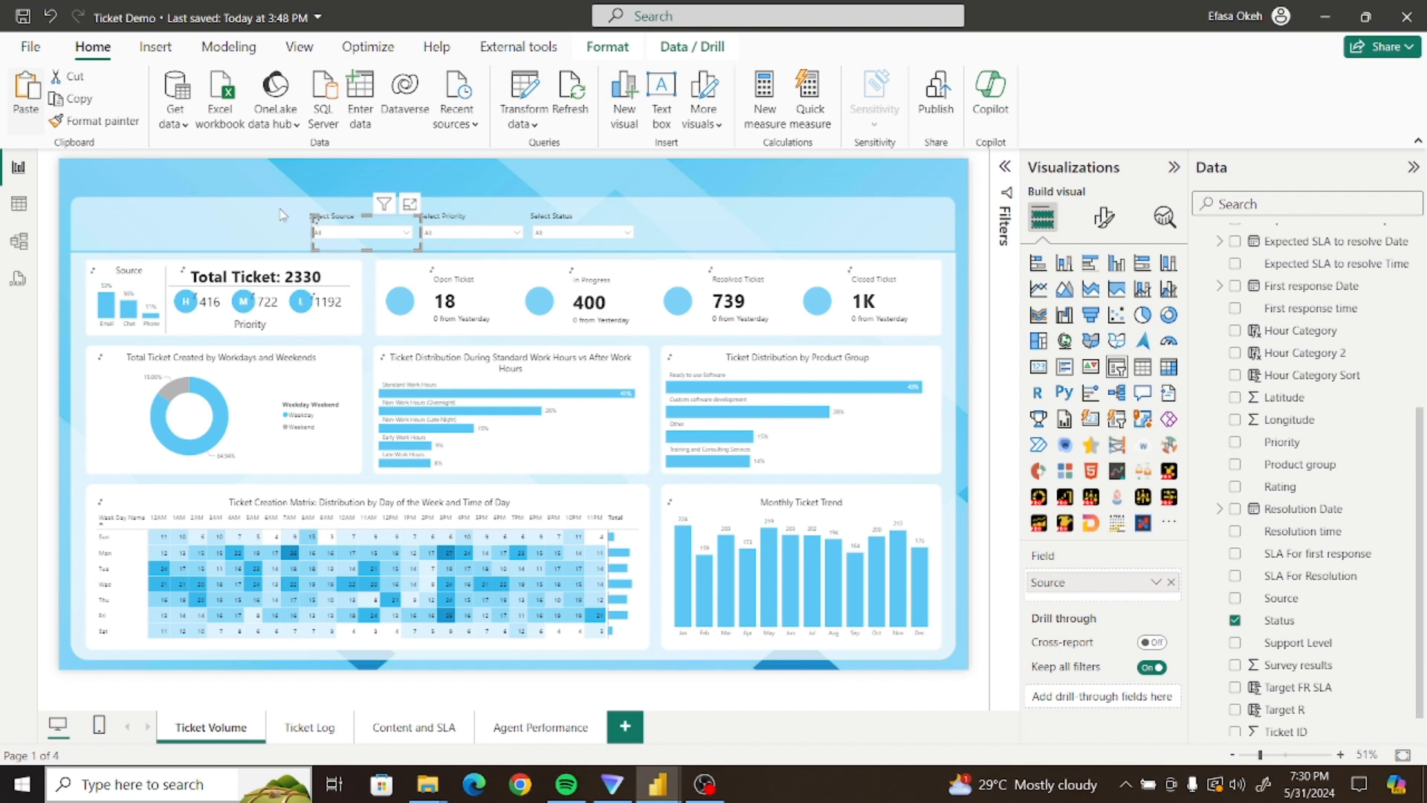
drag(394, 215, 736, 199)
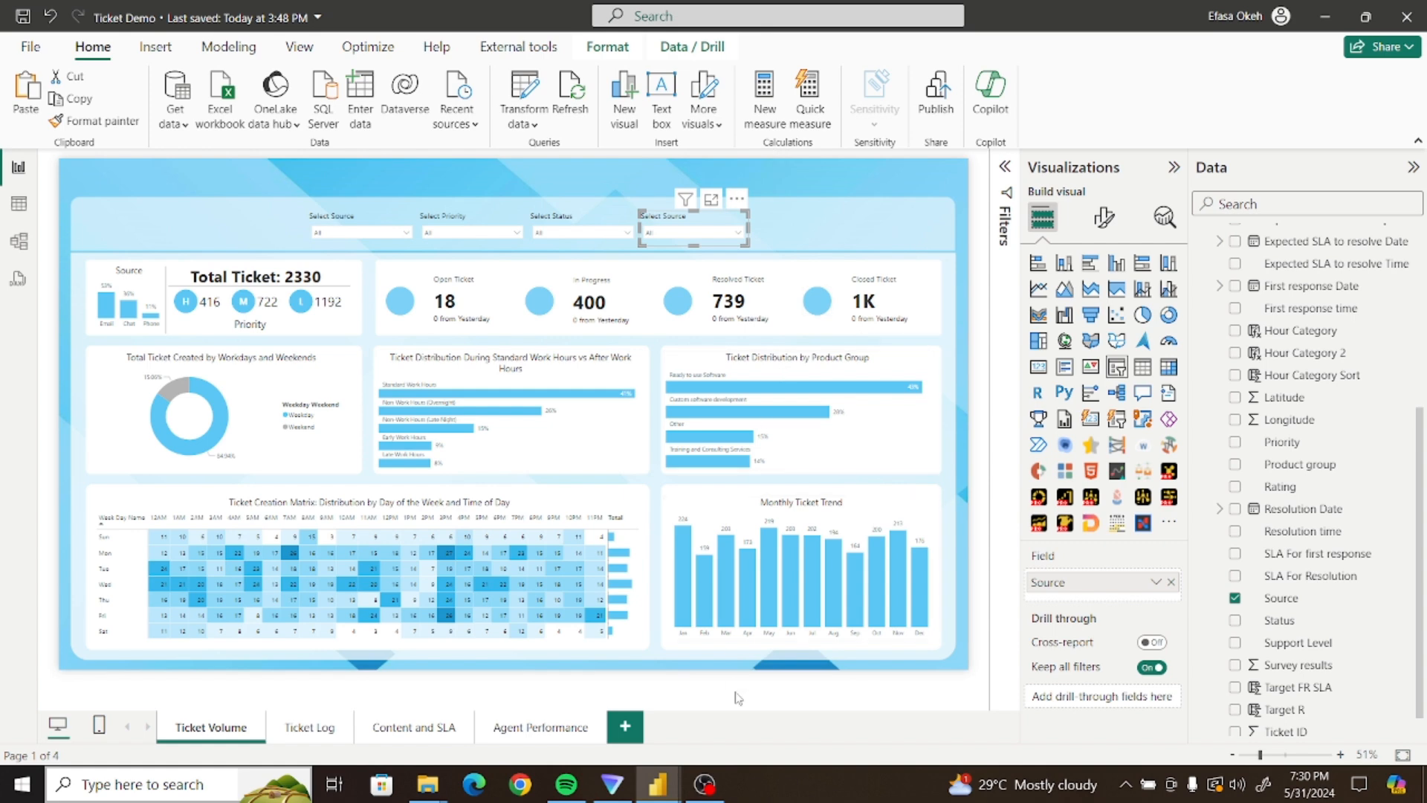
mouse_move(660, 791)
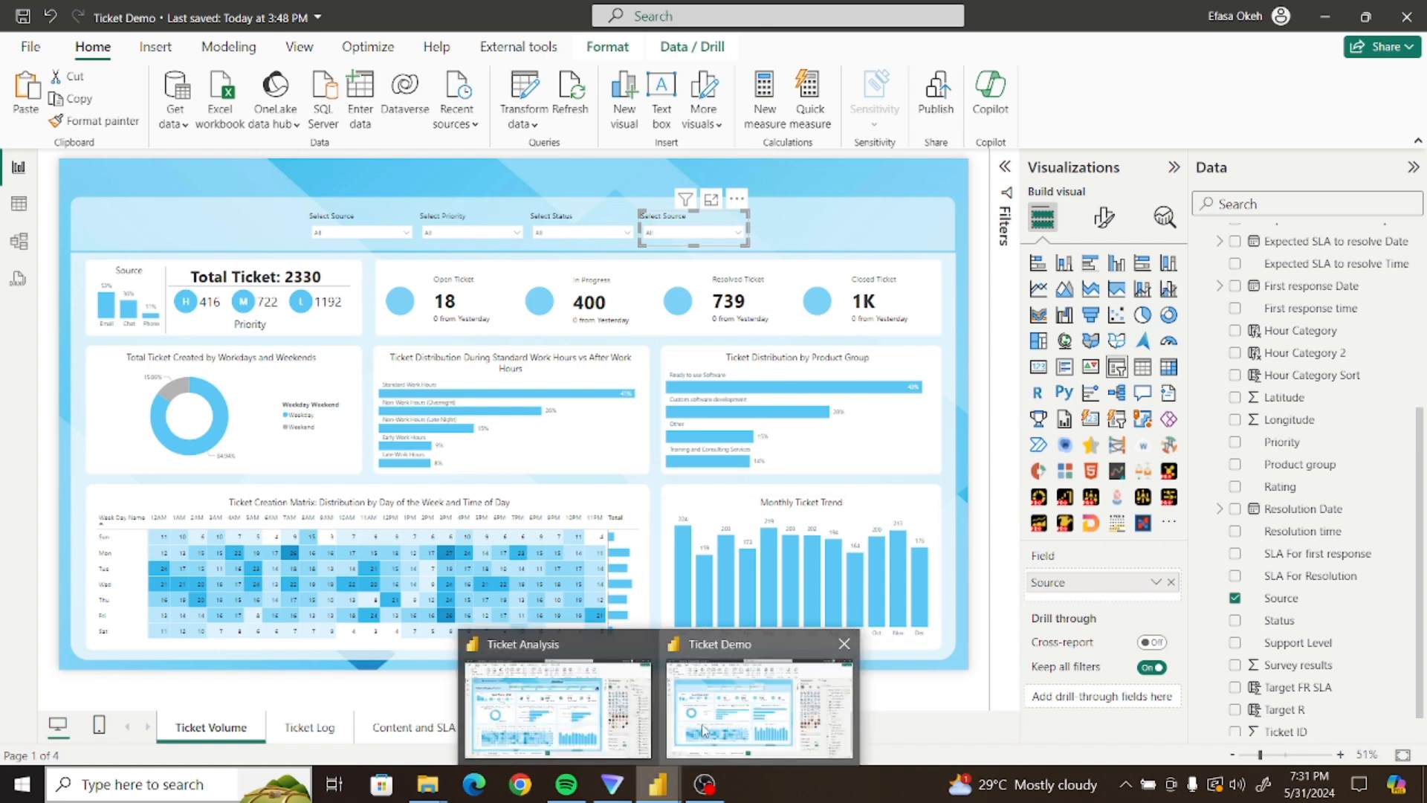
Check which slicers follow Select Status in the Ticket Analysis report and return to the Ticket Demo report
click(595, 722)
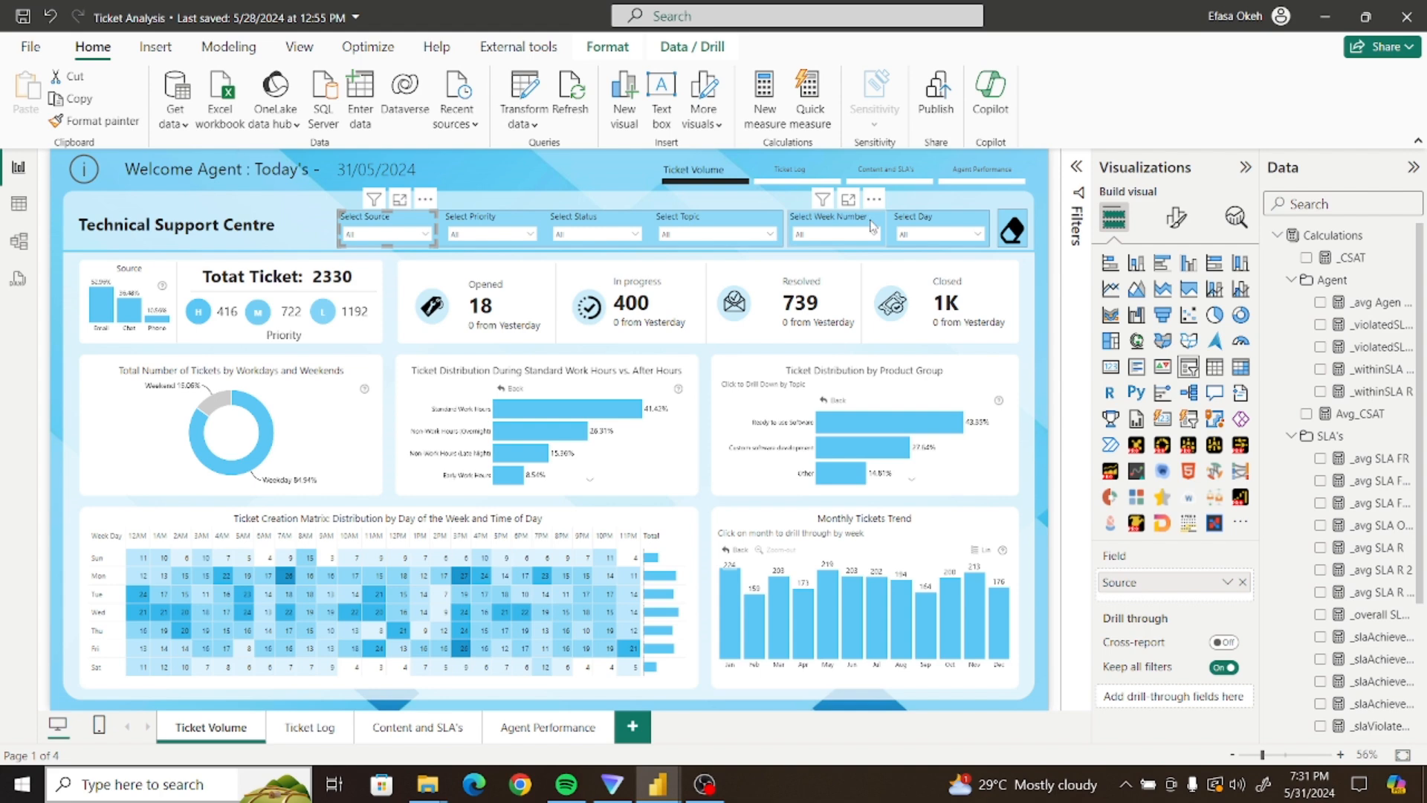
mouse_move(652, 787)
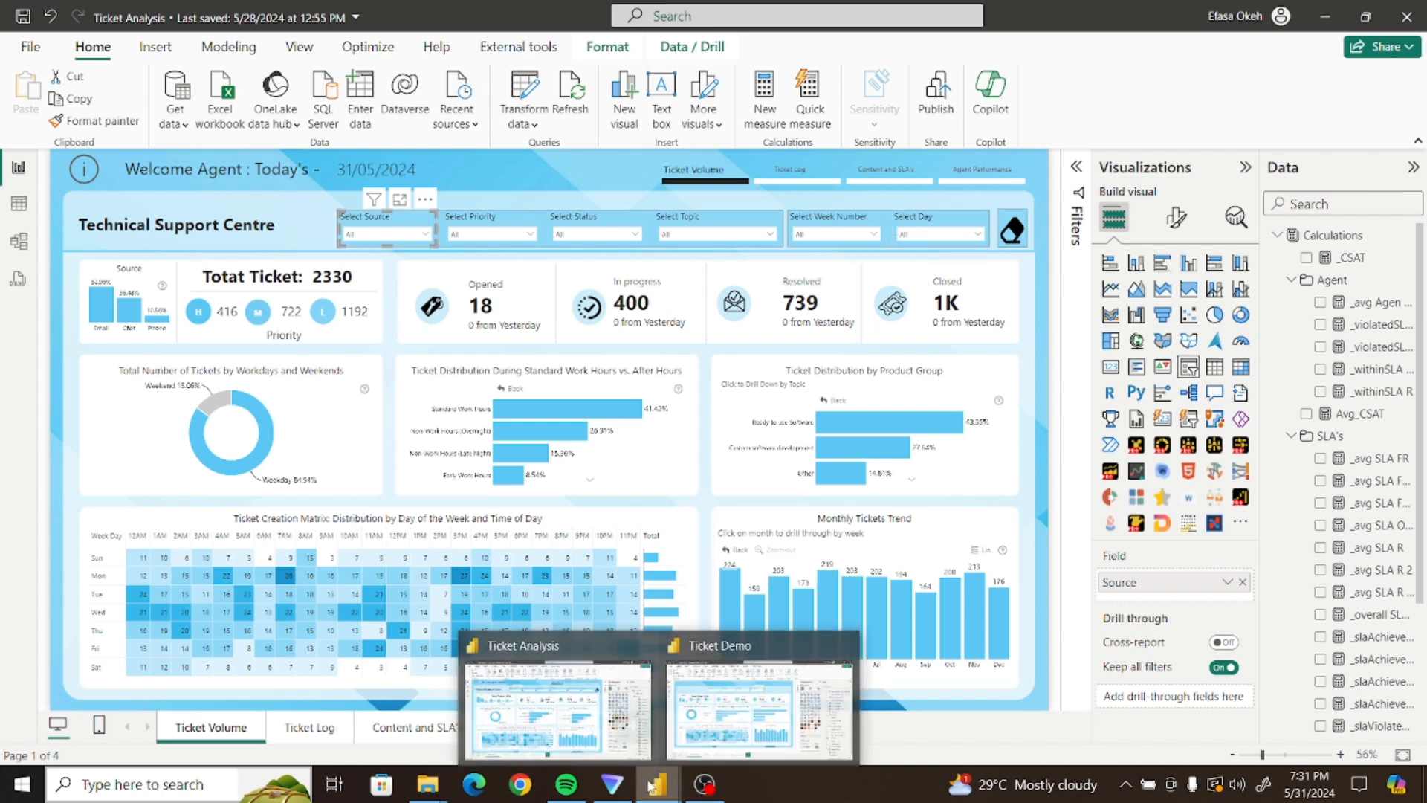
click(553, 716)
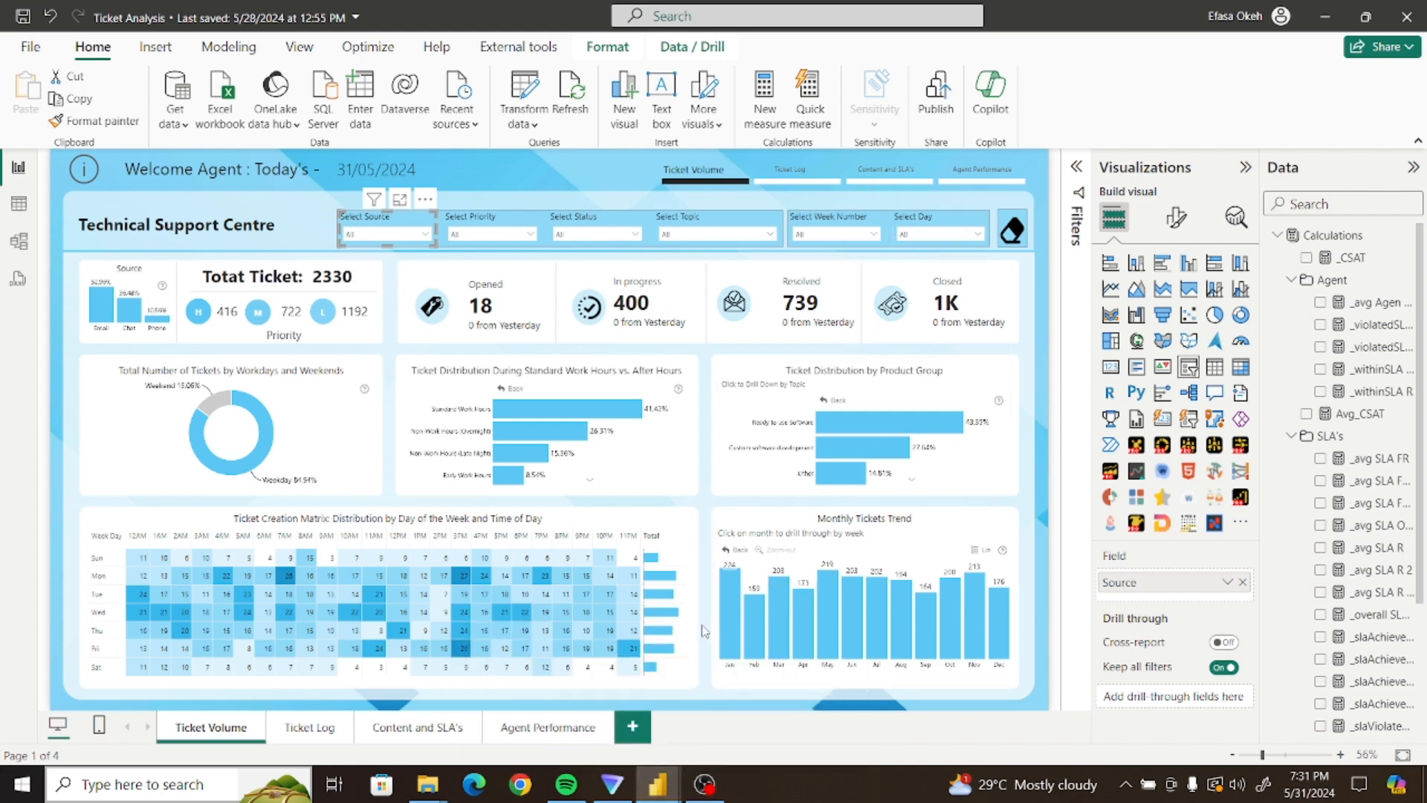
mouse_move(652, 787)
click(721, 706)
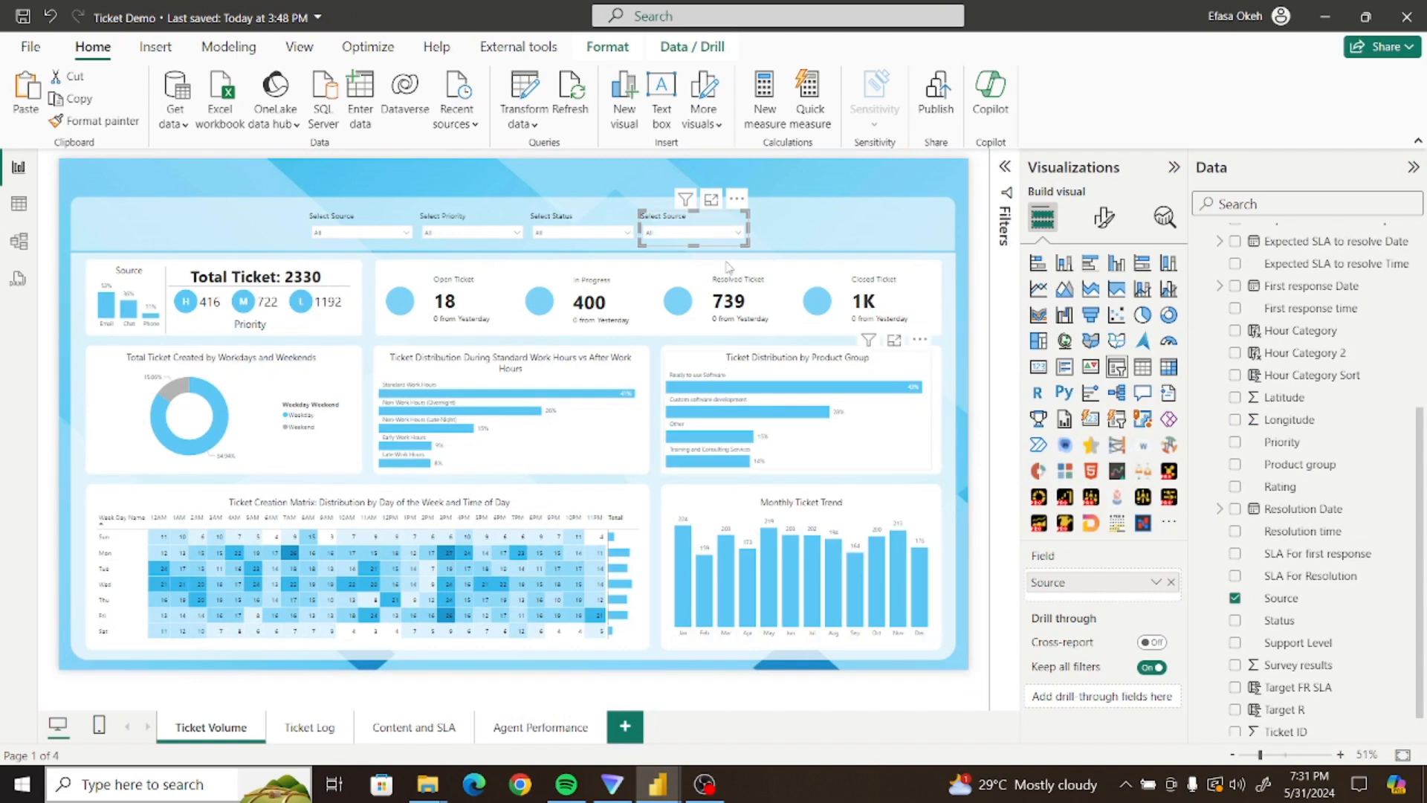
Replace the fourth header slicer's Source field with Topic and change its title text to "Select Topic"
click(1172, 582)
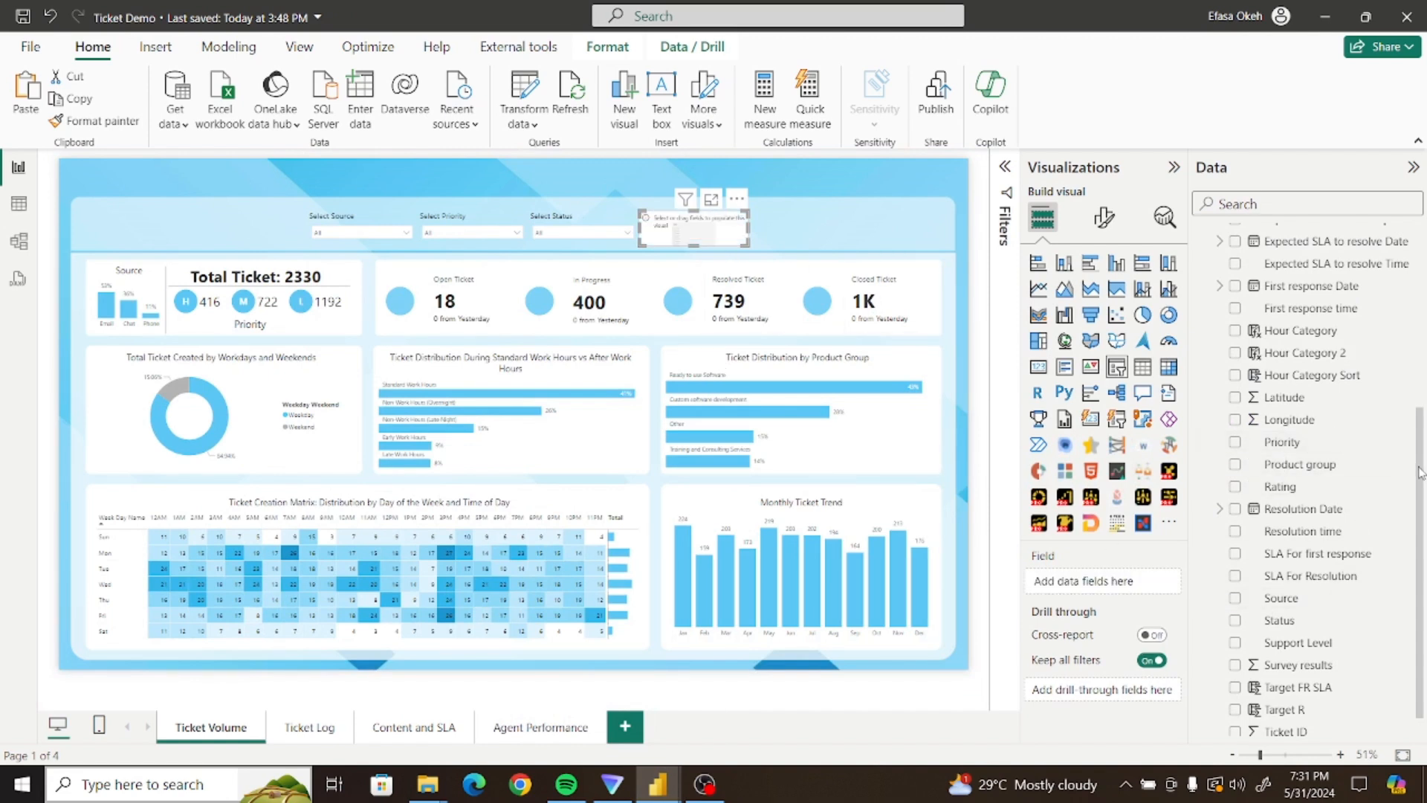
scroll(1421, 480, down, 1)
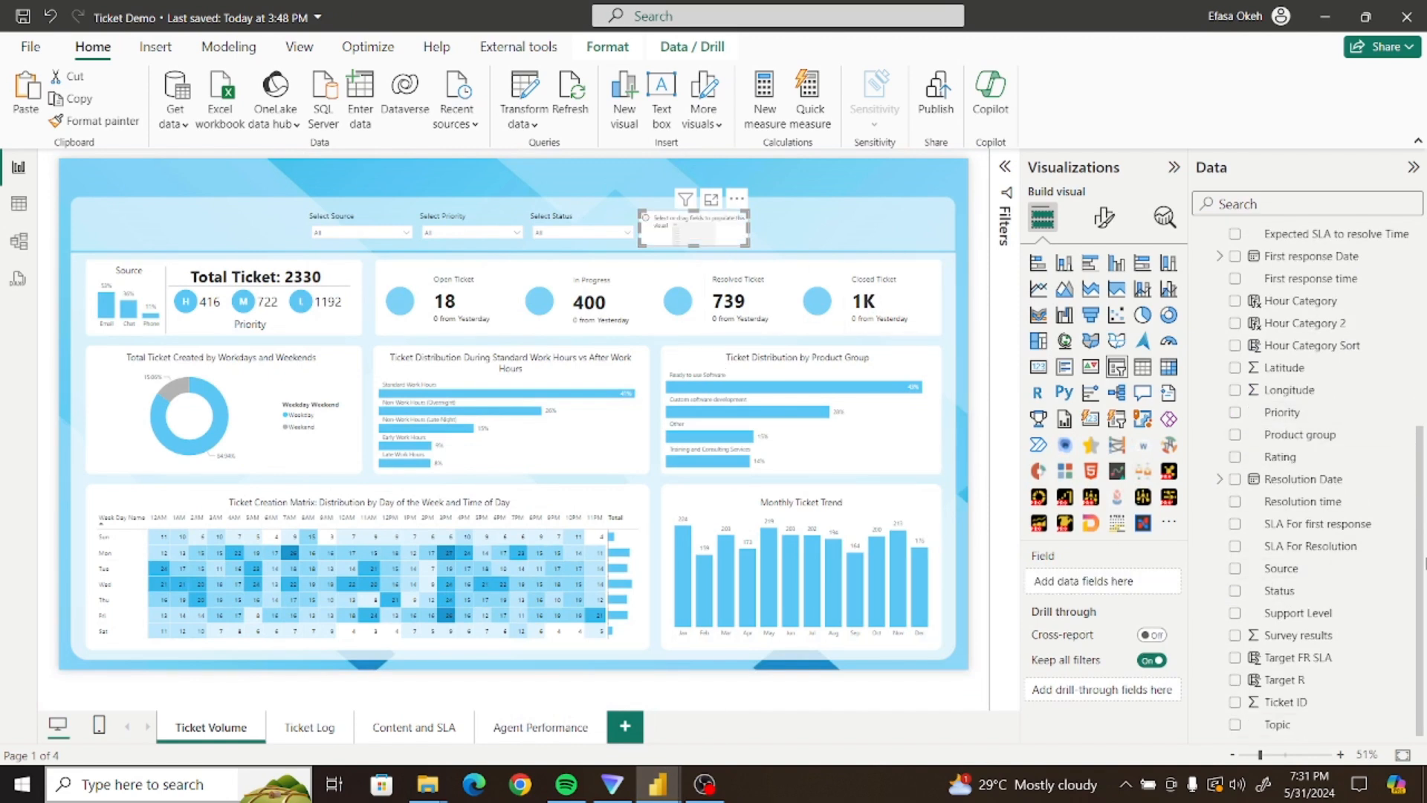
click(1235, 727)
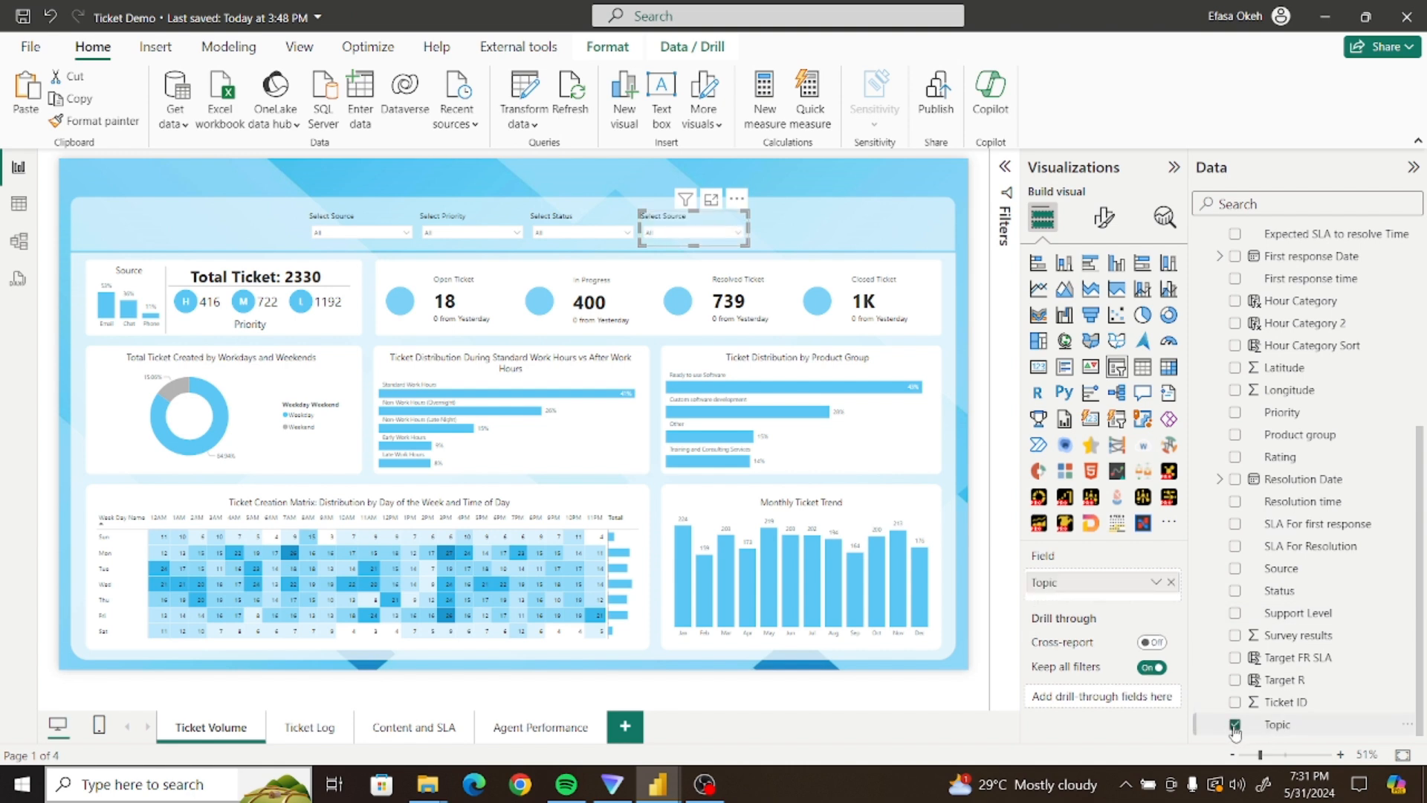
click(1104, 217)
click(1127, 309)
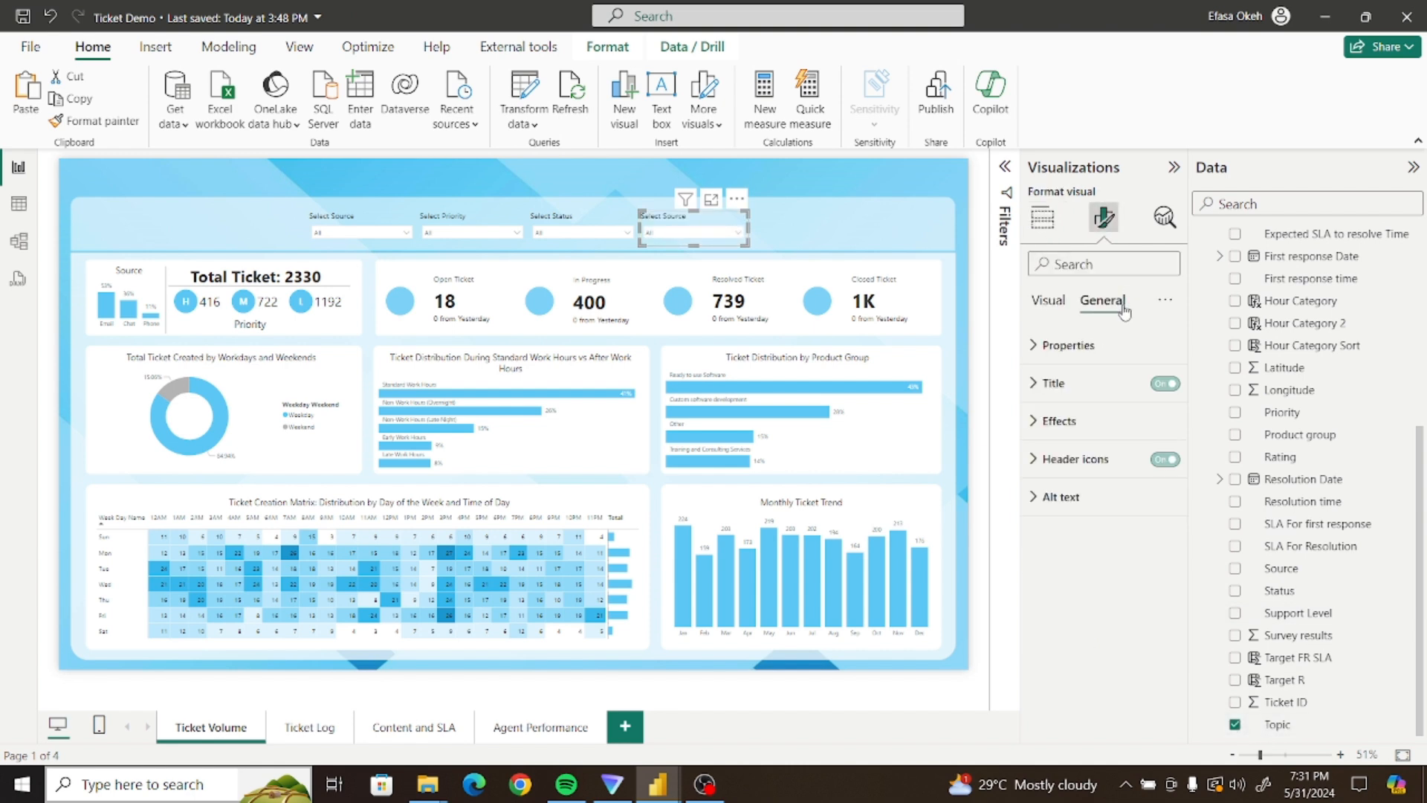
click(1055, 383)
click(1114, 475)
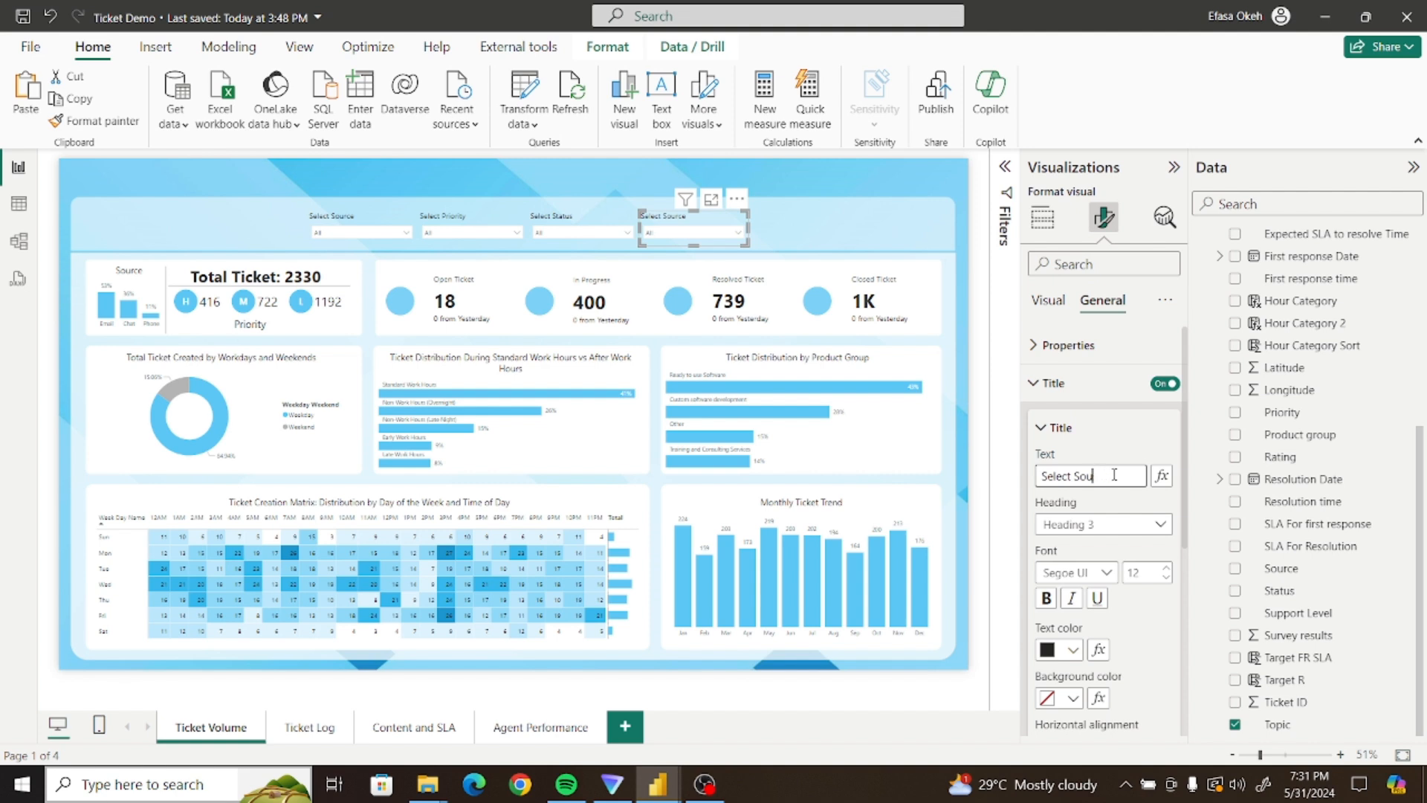
text(Topic)
Paste another copy of the Select Source slicer and place it directly right of the Select Topic slicer
click(313, 235)
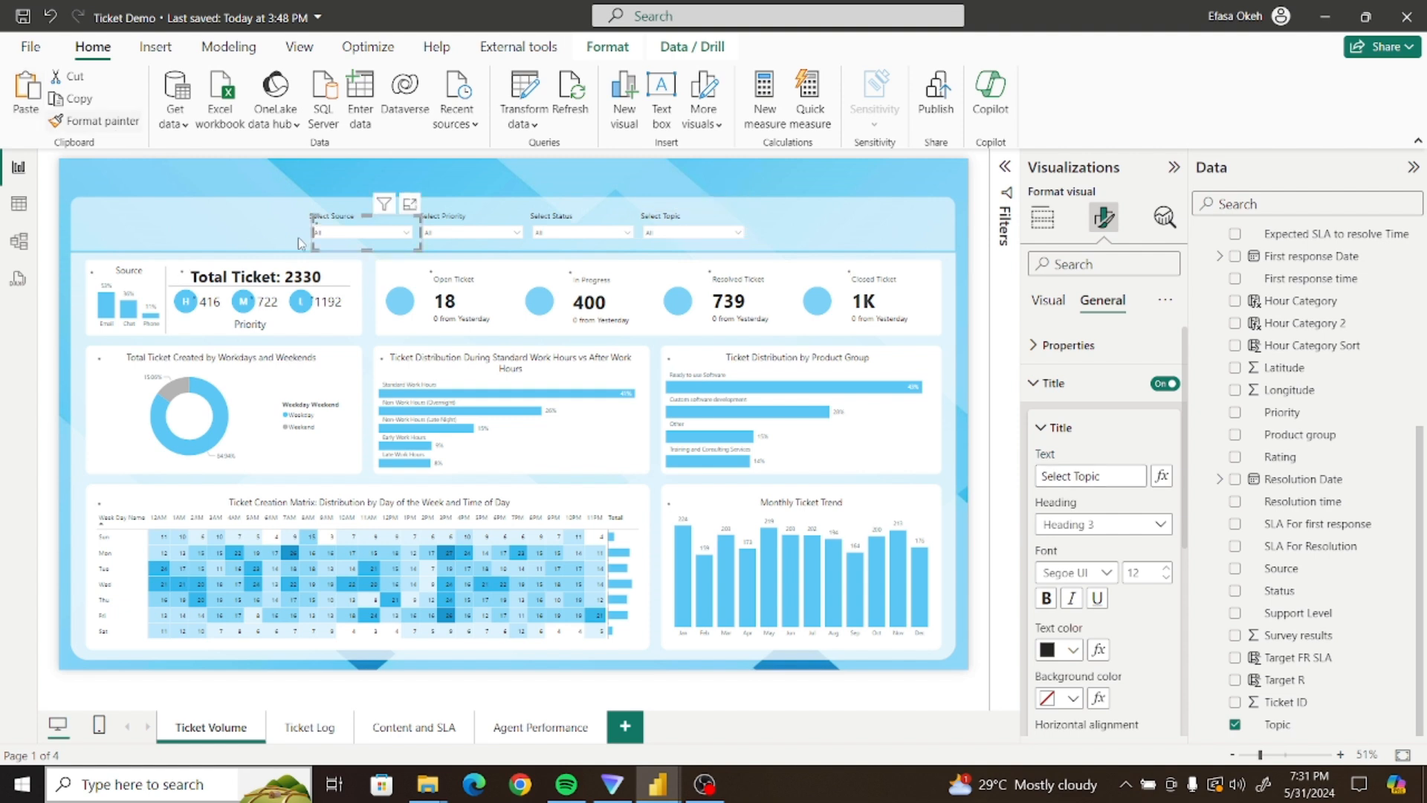
key(ctrl+c)
key(ctrl+v)
drag(402, 223, 773, 231)
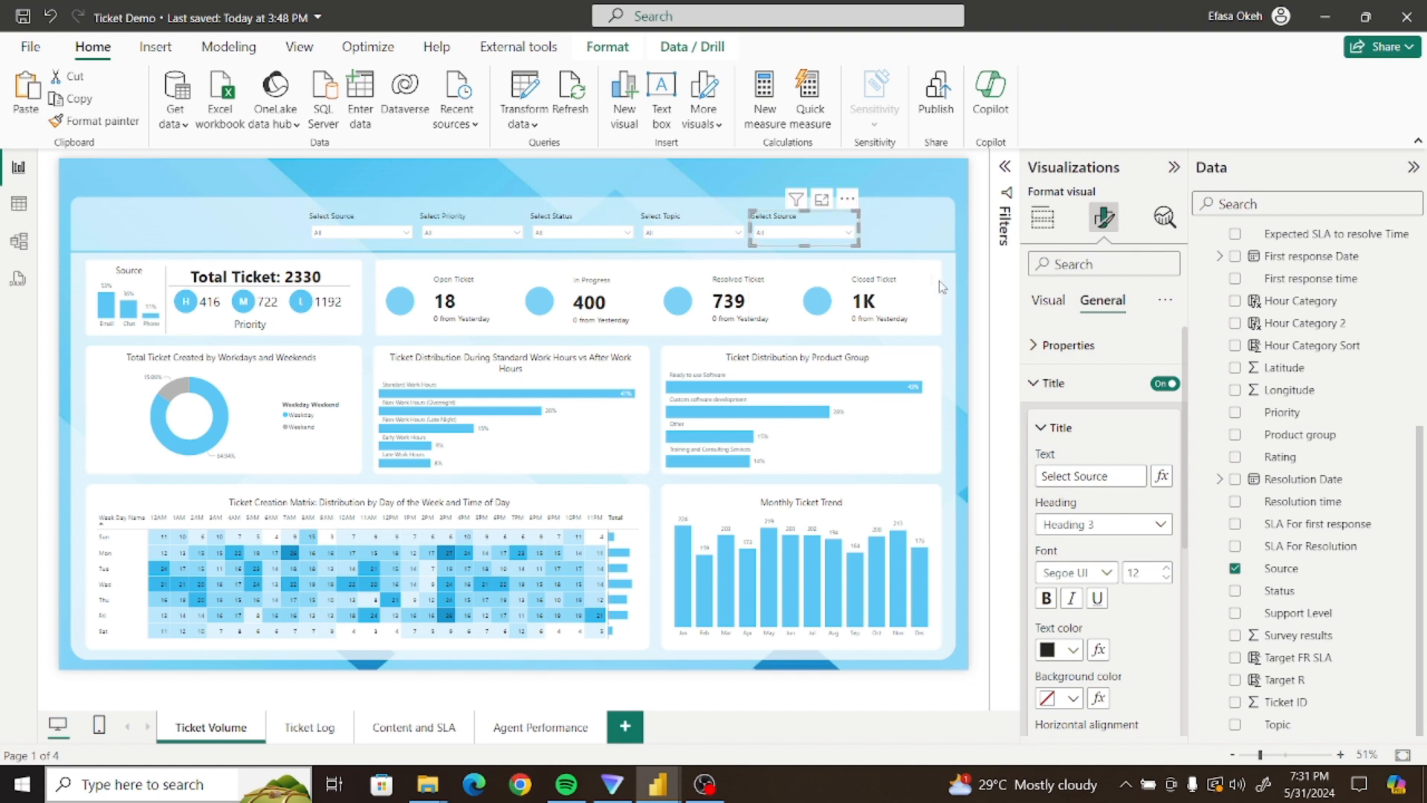
Replace the new slicer's Source field with Week Num from the Calendar table and check its list of values
click(1043, 217)
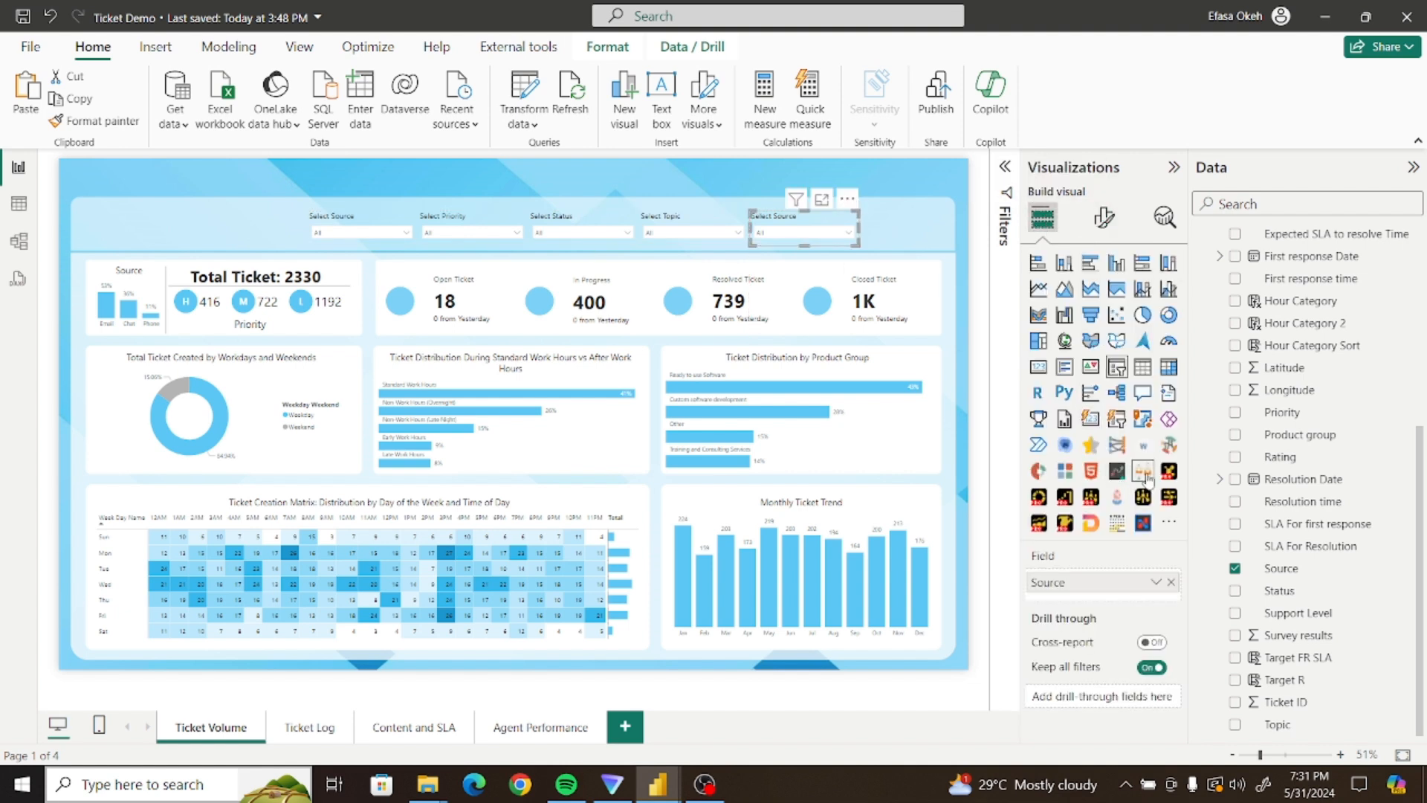
click(1170, 582)
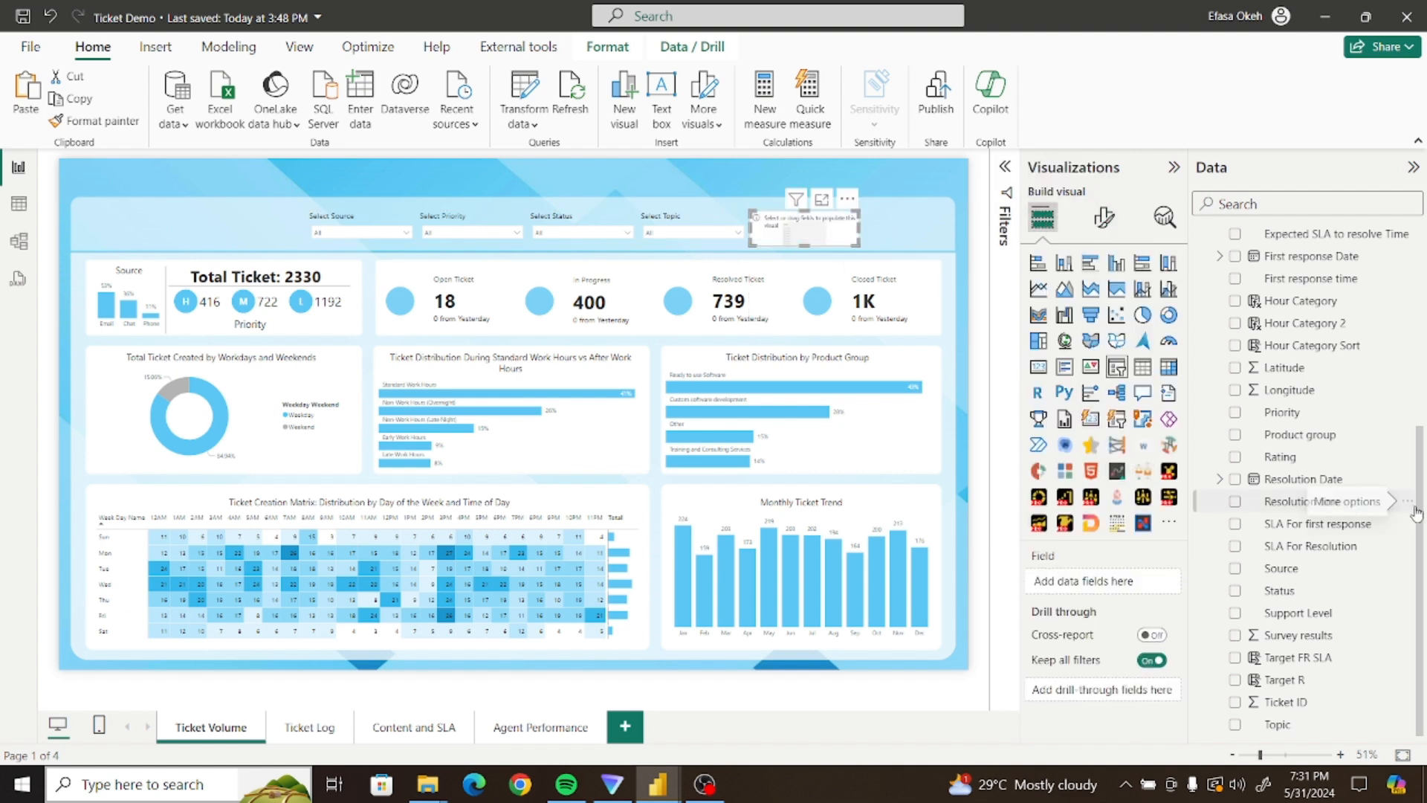
drag(1420, 510, 1420, 357)
click(1206, 302)
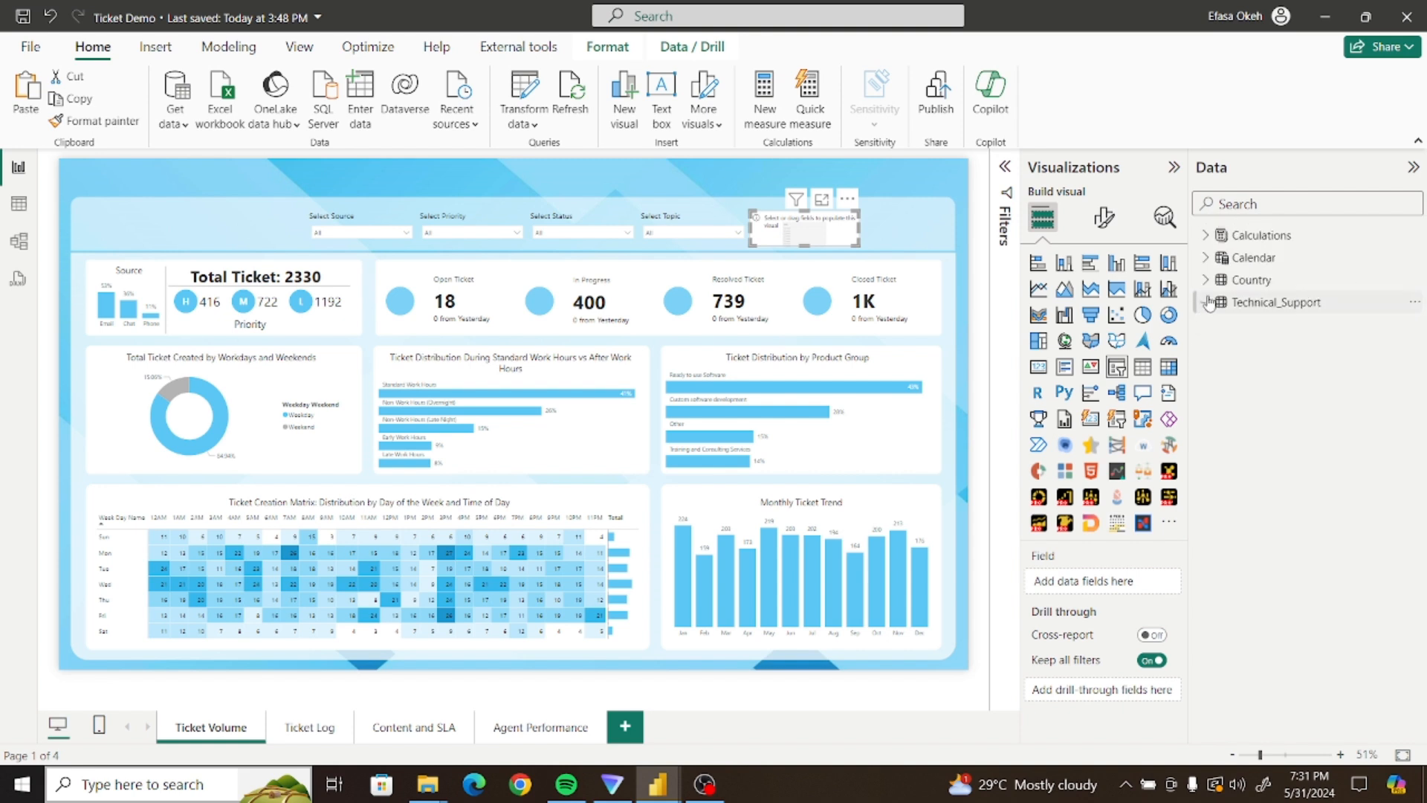
click(1208, 260)
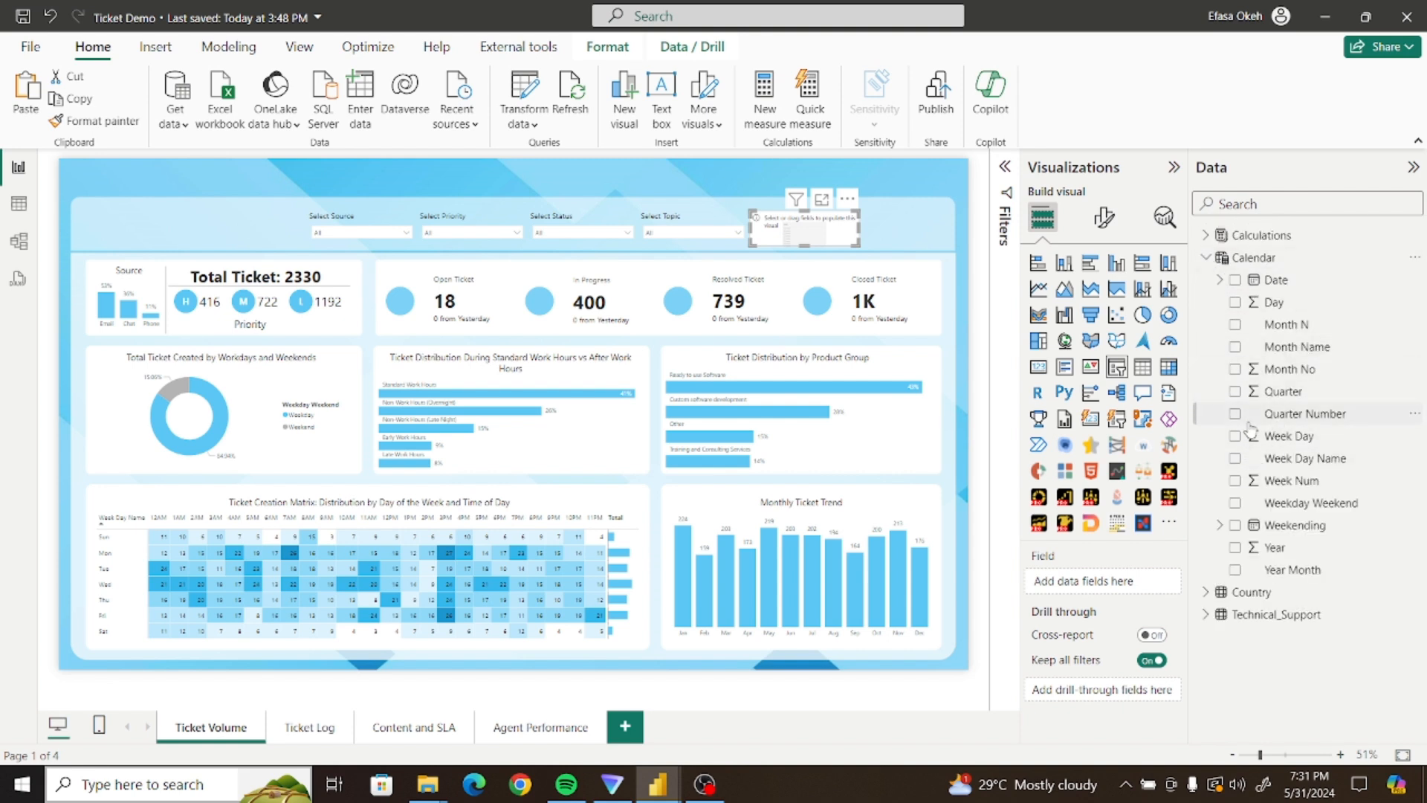
click(1234, 482)
click(837, 235)
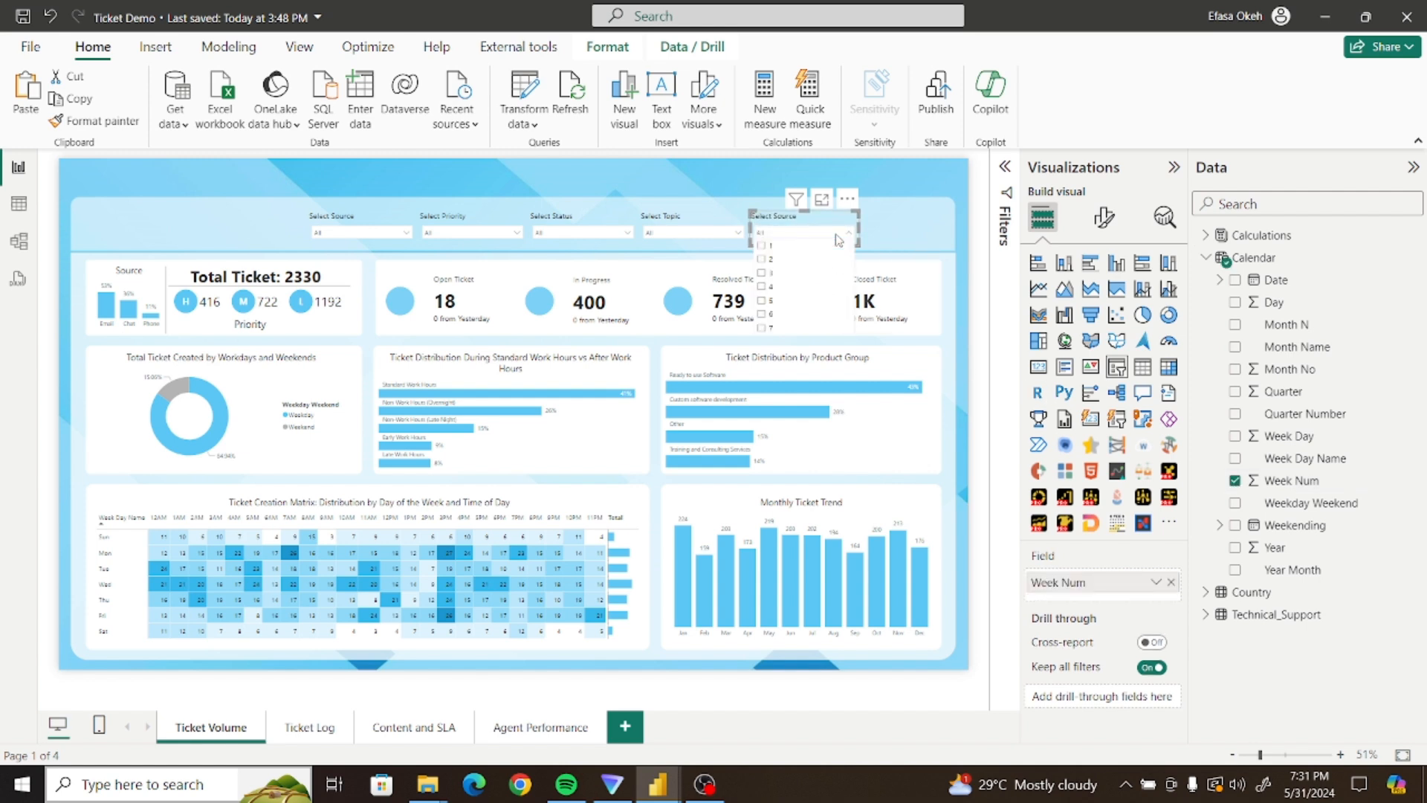
click(839, 235)
Change the Week Num slicer's title text to "Select Week Number"
click(1104, 217)
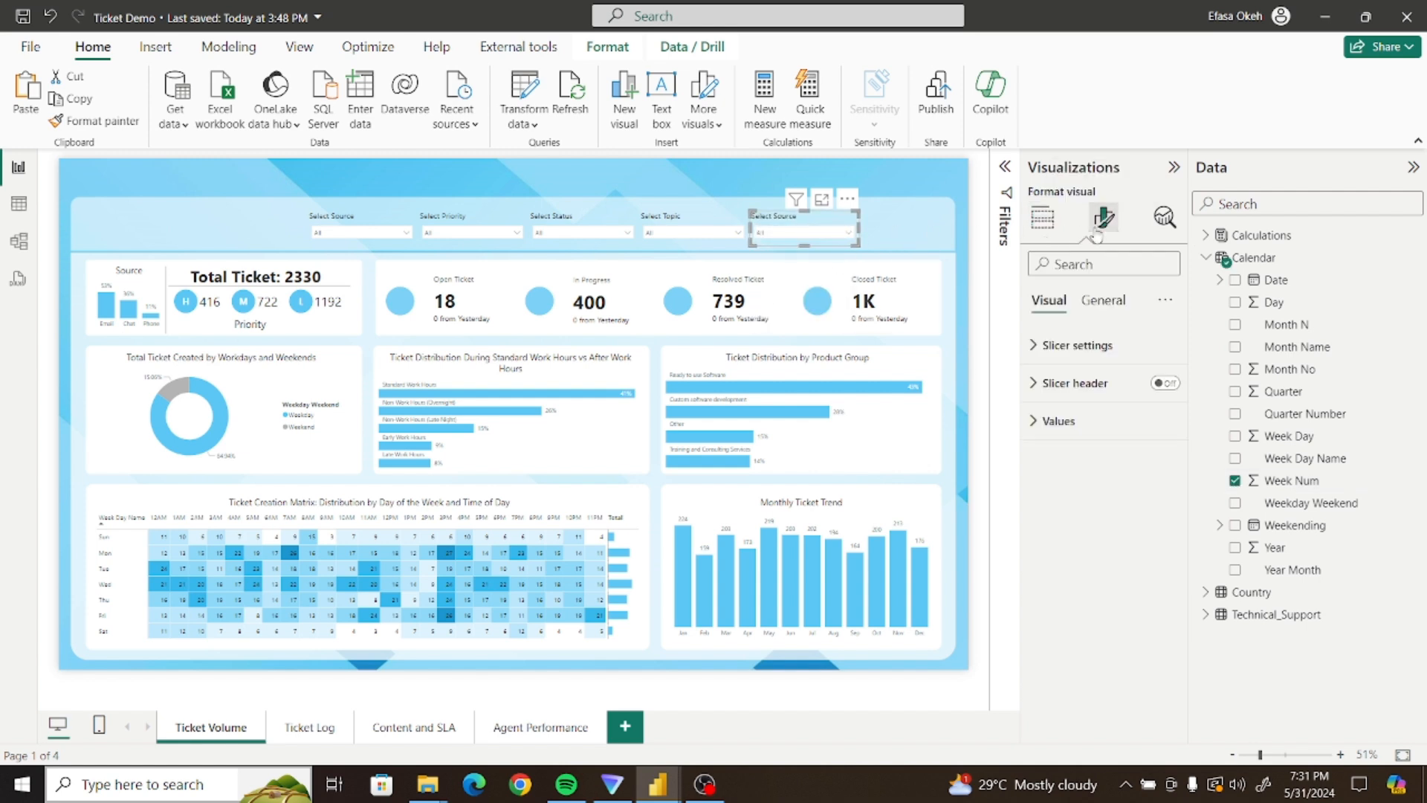
click(1104, 301)
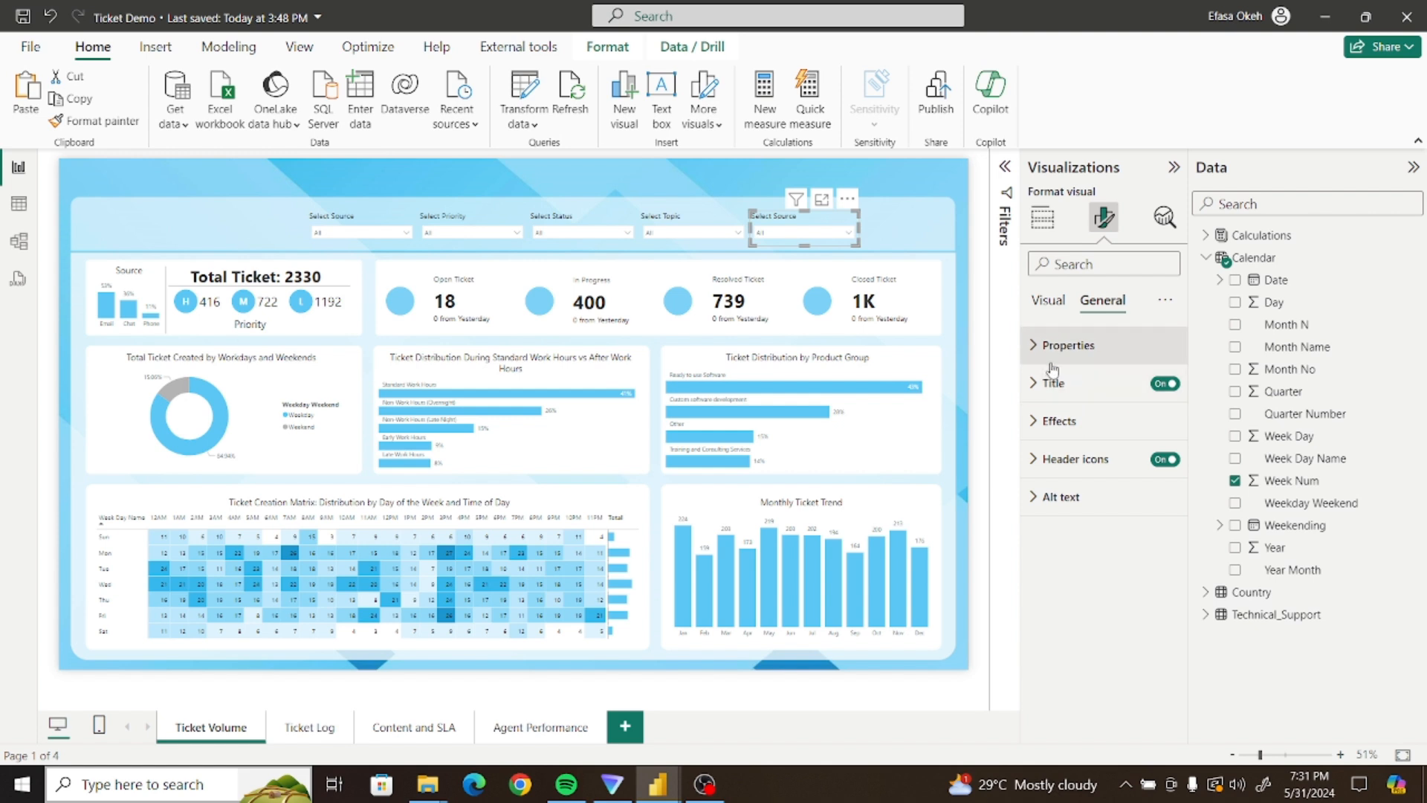
click(1049, 396)
click(1116, 475)
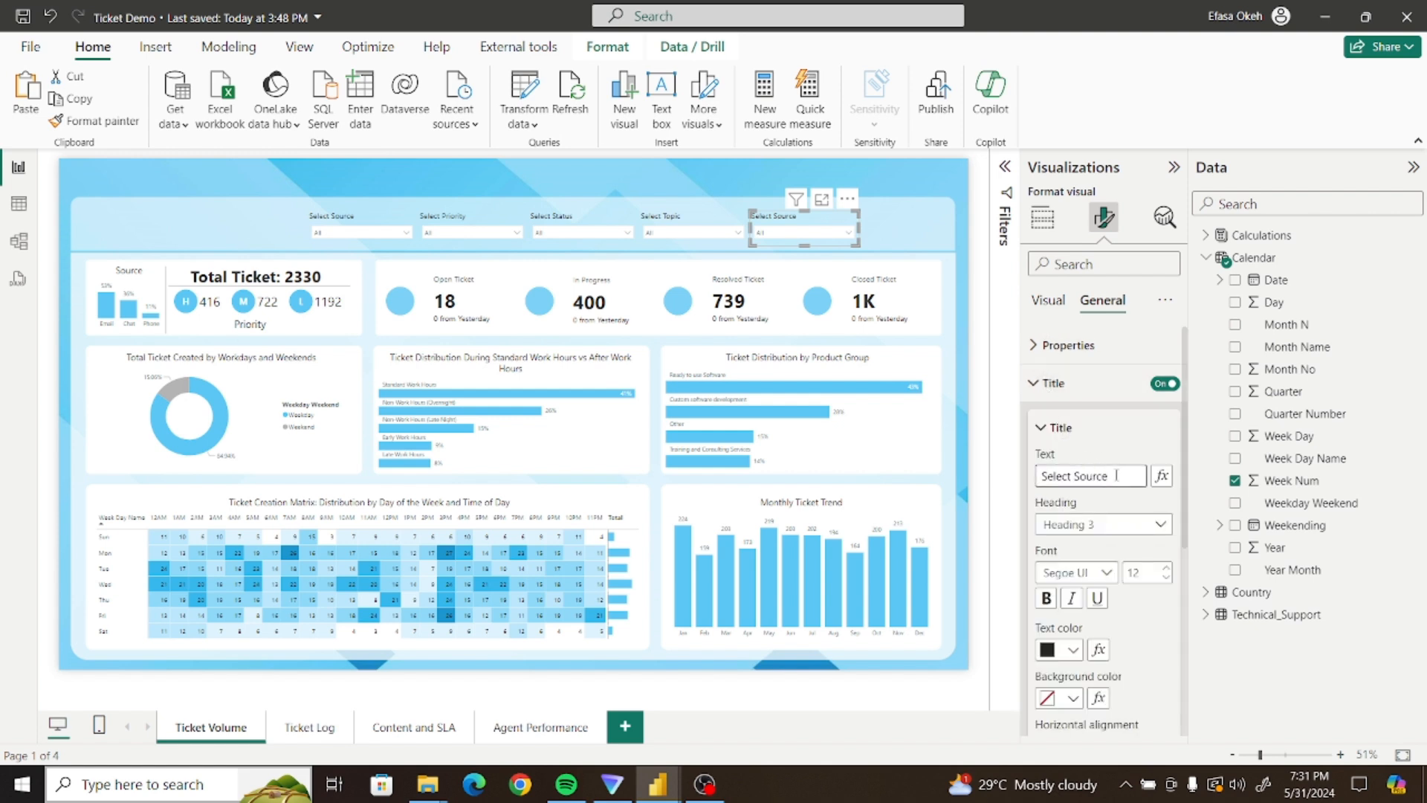
text(Week)
text(Number)
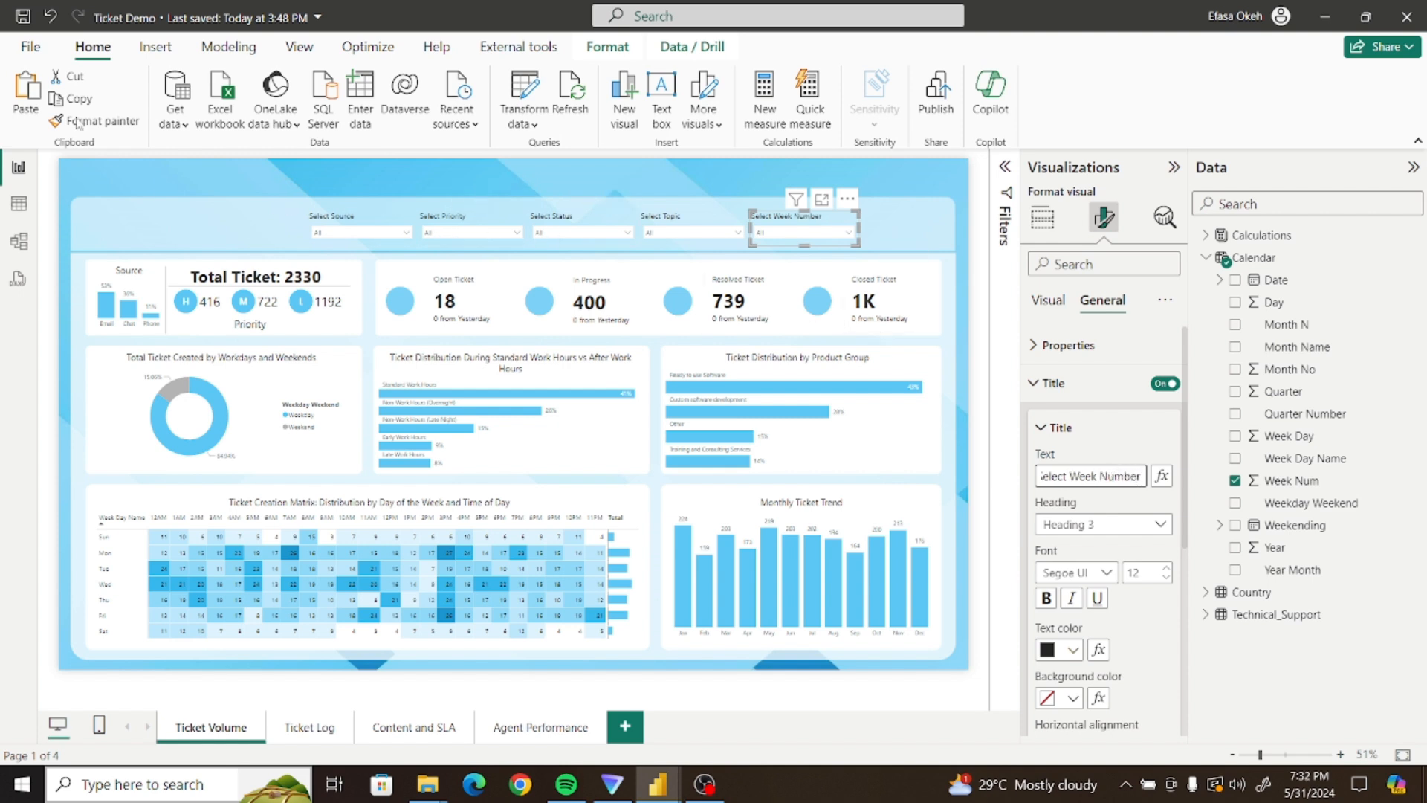
Paste a sixth copy of the Select Source slicer and place it at the right end of the header row
click(345, 228)
key(ctrl+c)
key(ctrl+v)
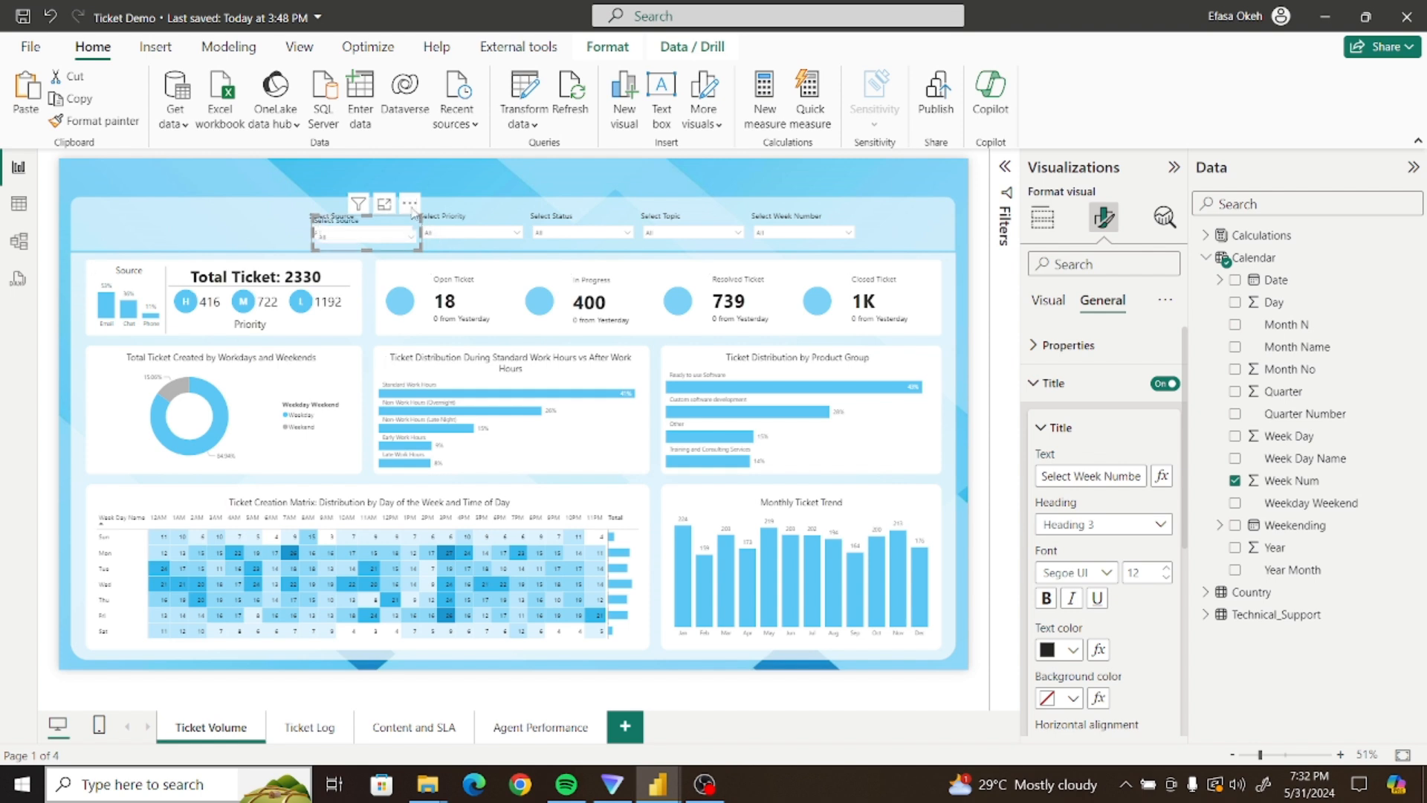
drag(409, 207, 947, 210)
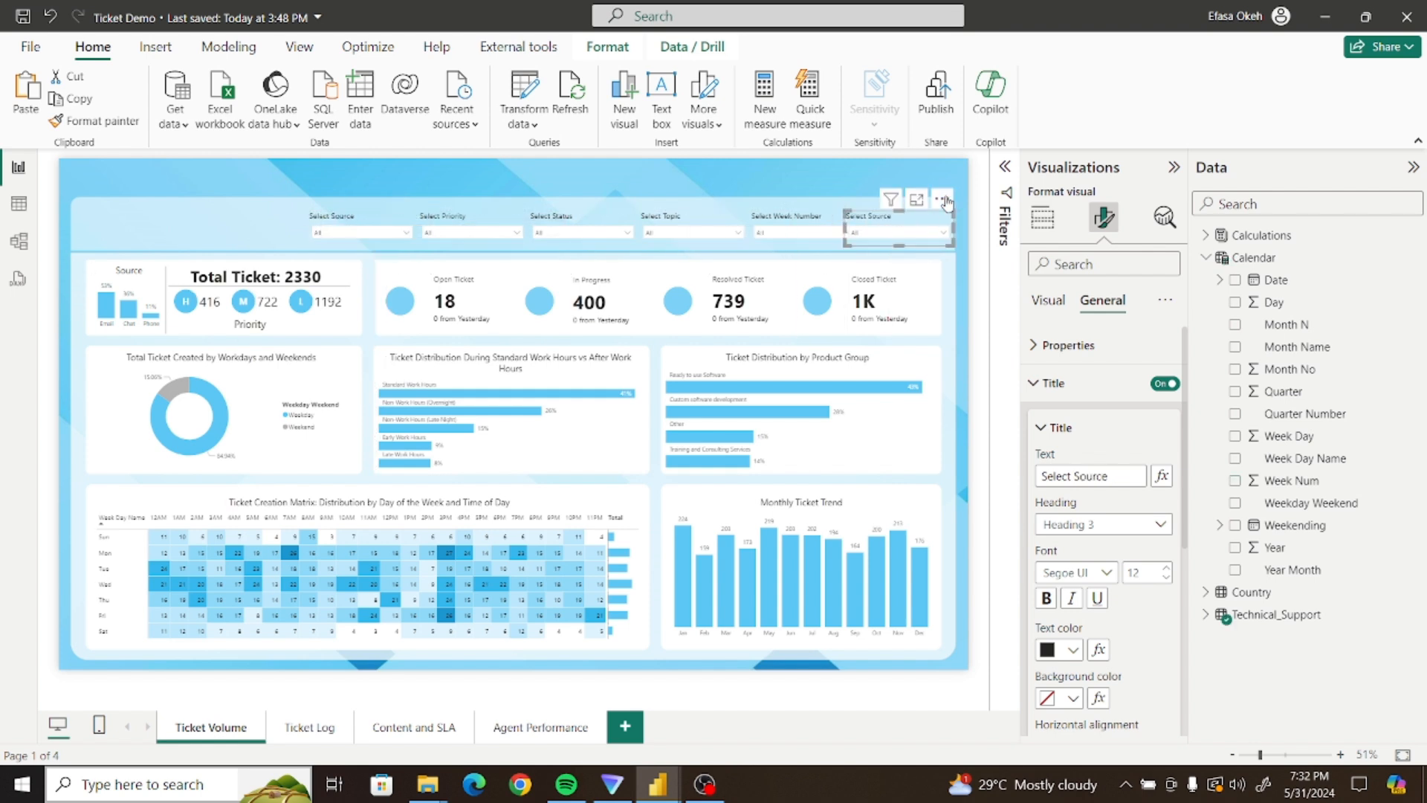
Title the sixth slicer "Select Day", replace its Source field with Day from the Calendar table, and check its list
click(1120, 474)
text(Day)
click(1042, 217)
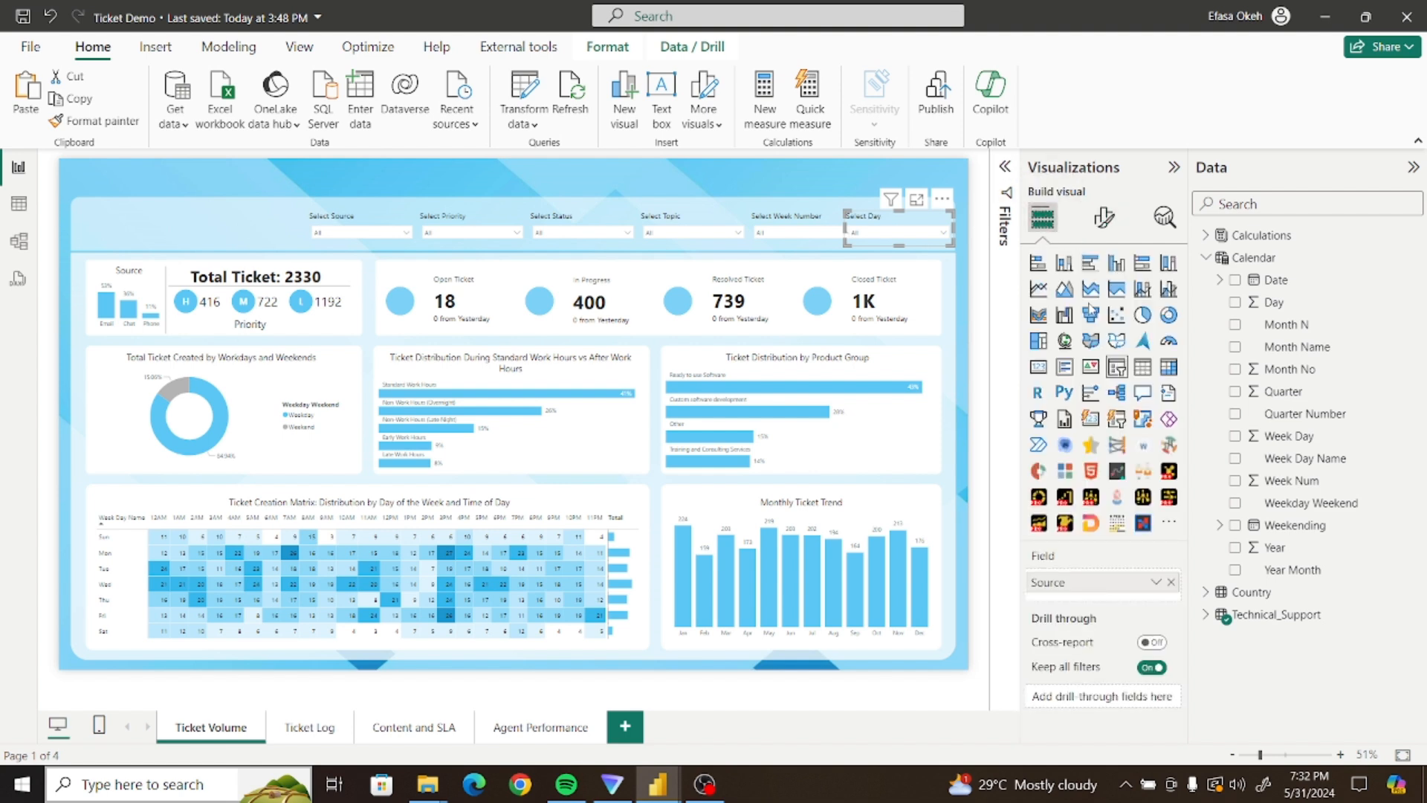
click(1172, 582)
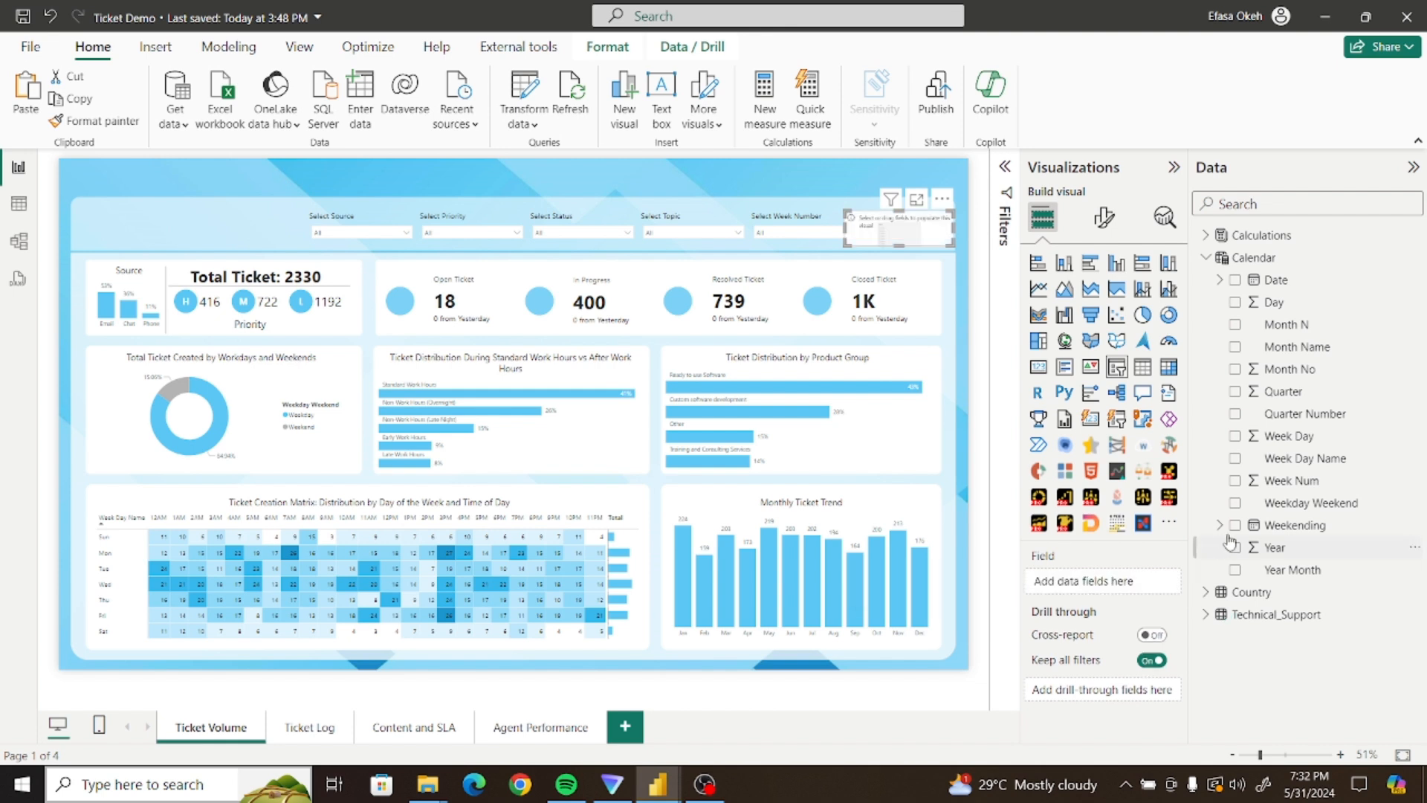
click(1236, 303)
click(925, 234)
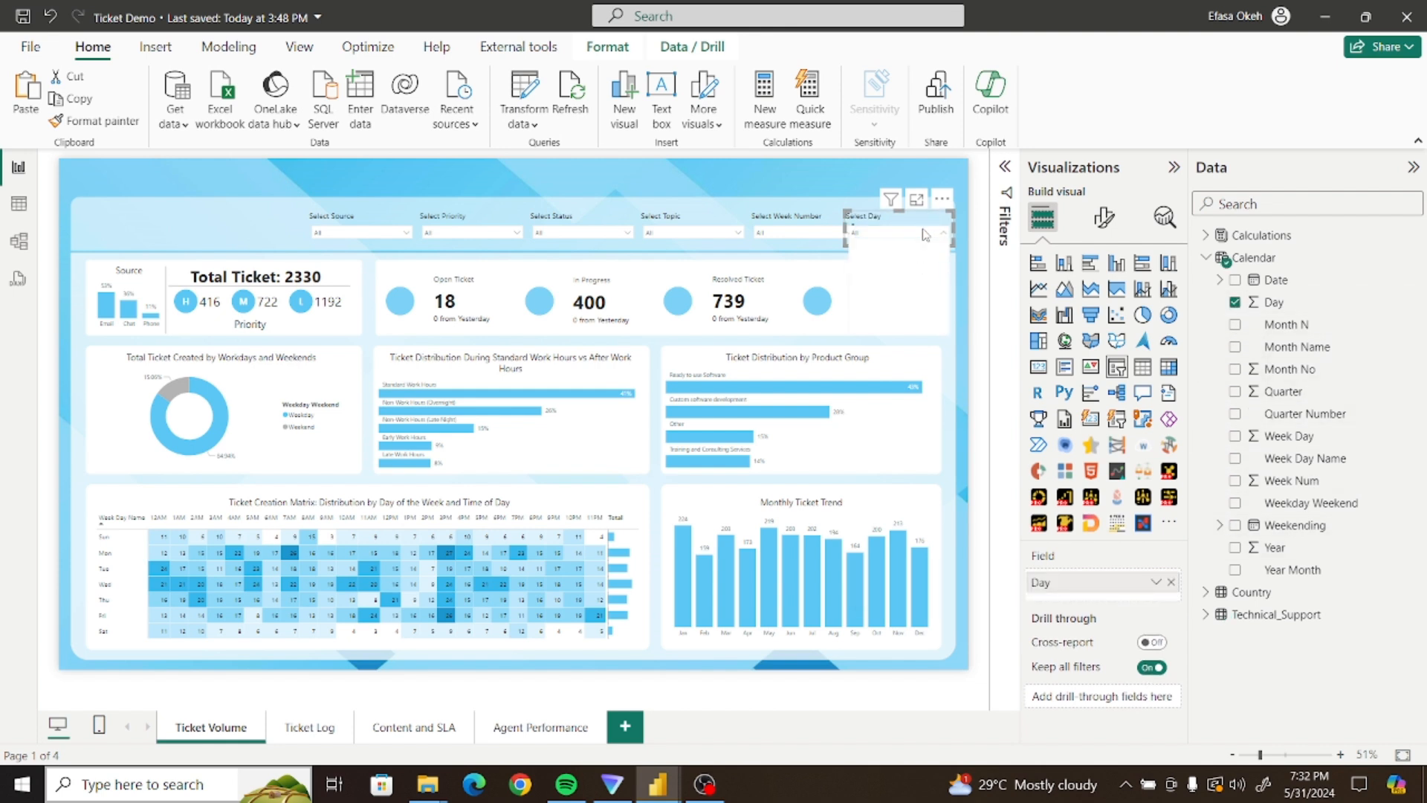
click(924, 234)
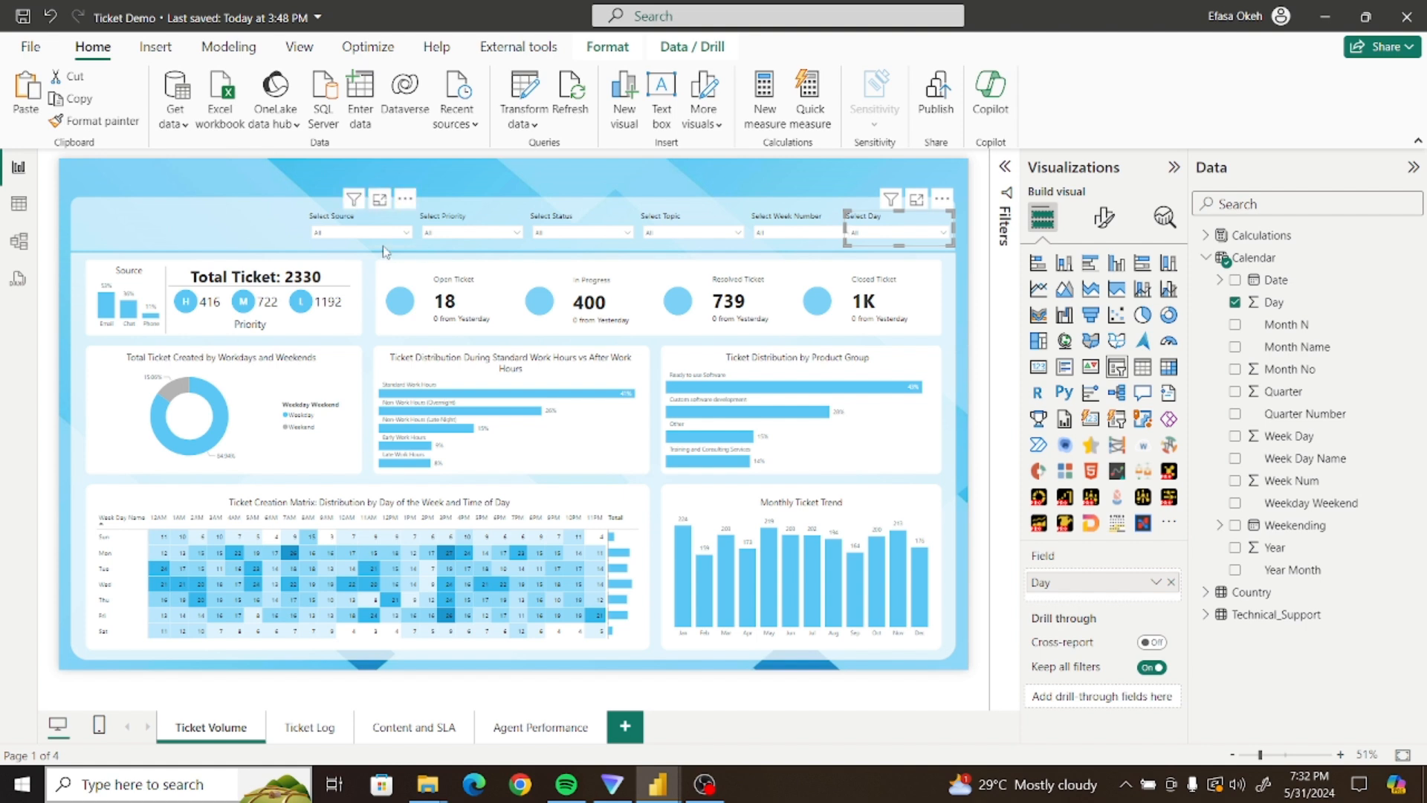
Move the Select Source slicer further left in the header and set its height to 75 and width to 190
mouse_move(342, 228)
mouse_down()
mouse_move(286, 225)
mouse_move(350, 239)
mouse_up()
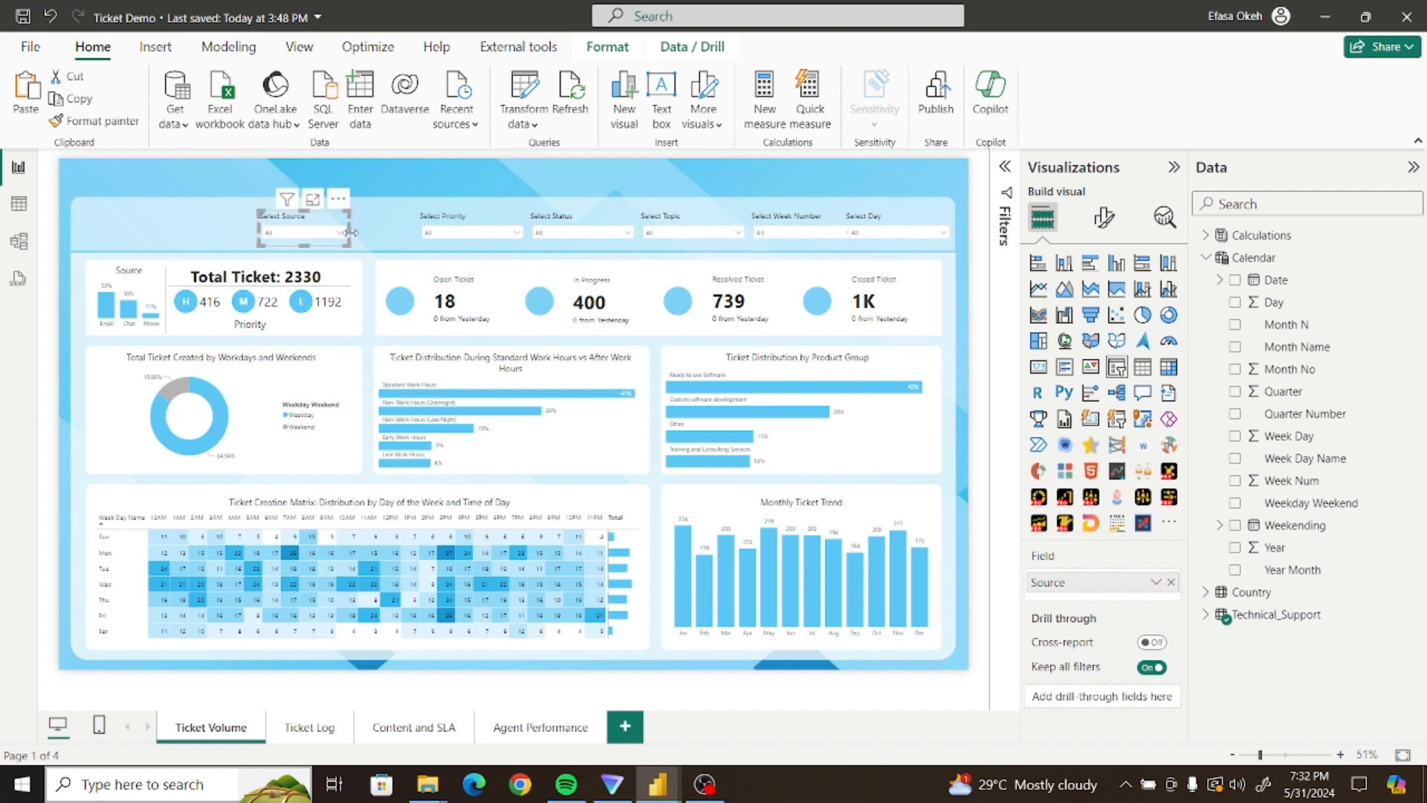
click(1104, 218)
click(1099, 301)
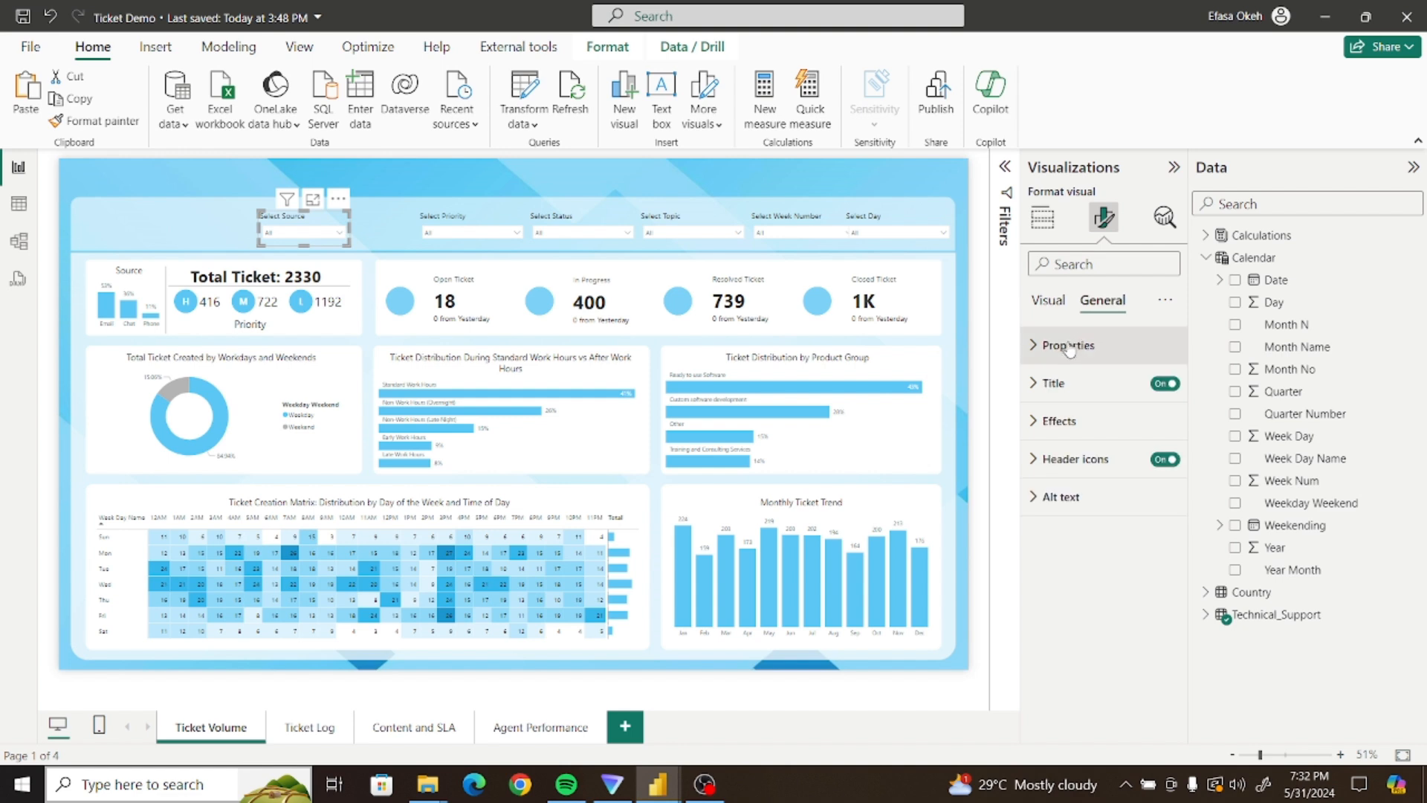
click(1069, 346)
double_click(1061, 437)
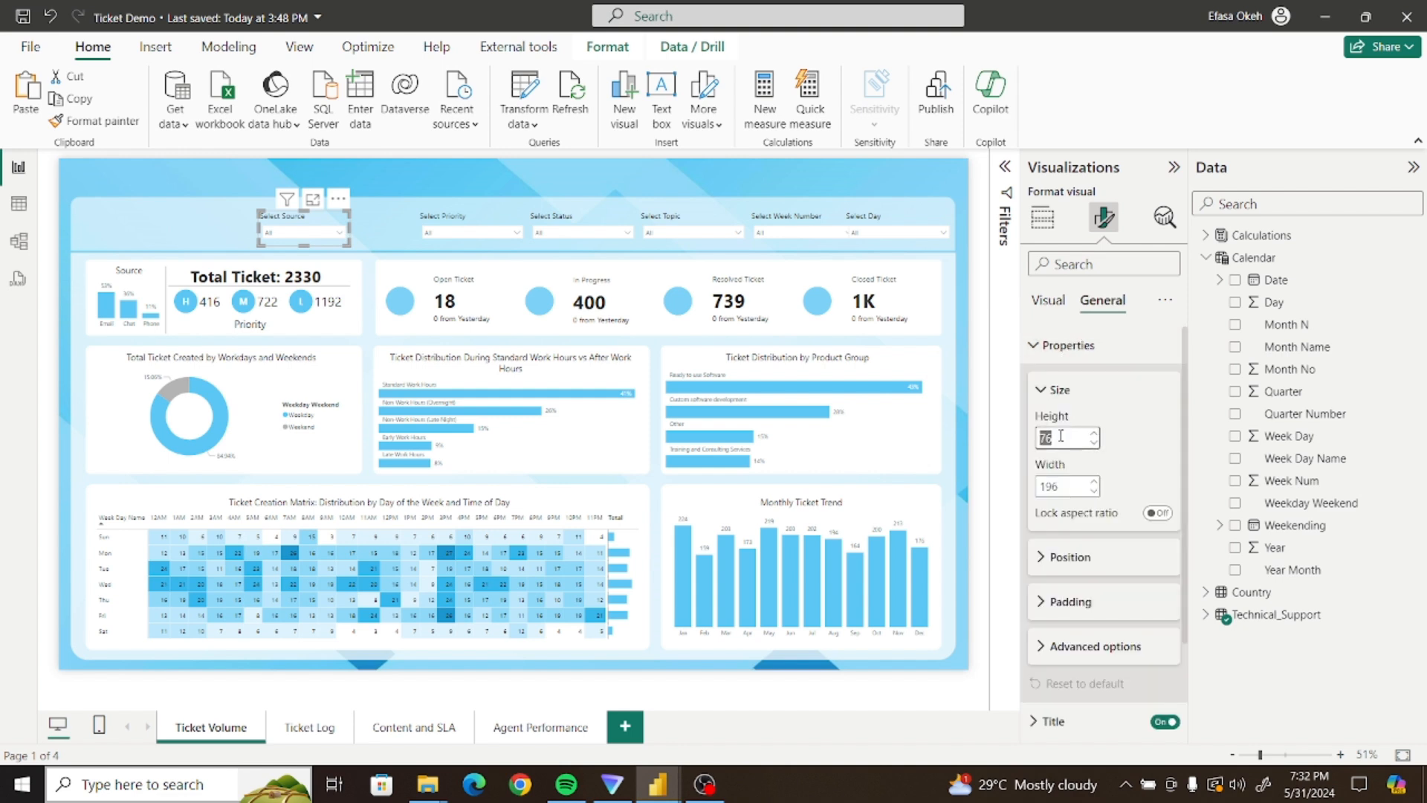
text(75)
double_click(1072, 485)
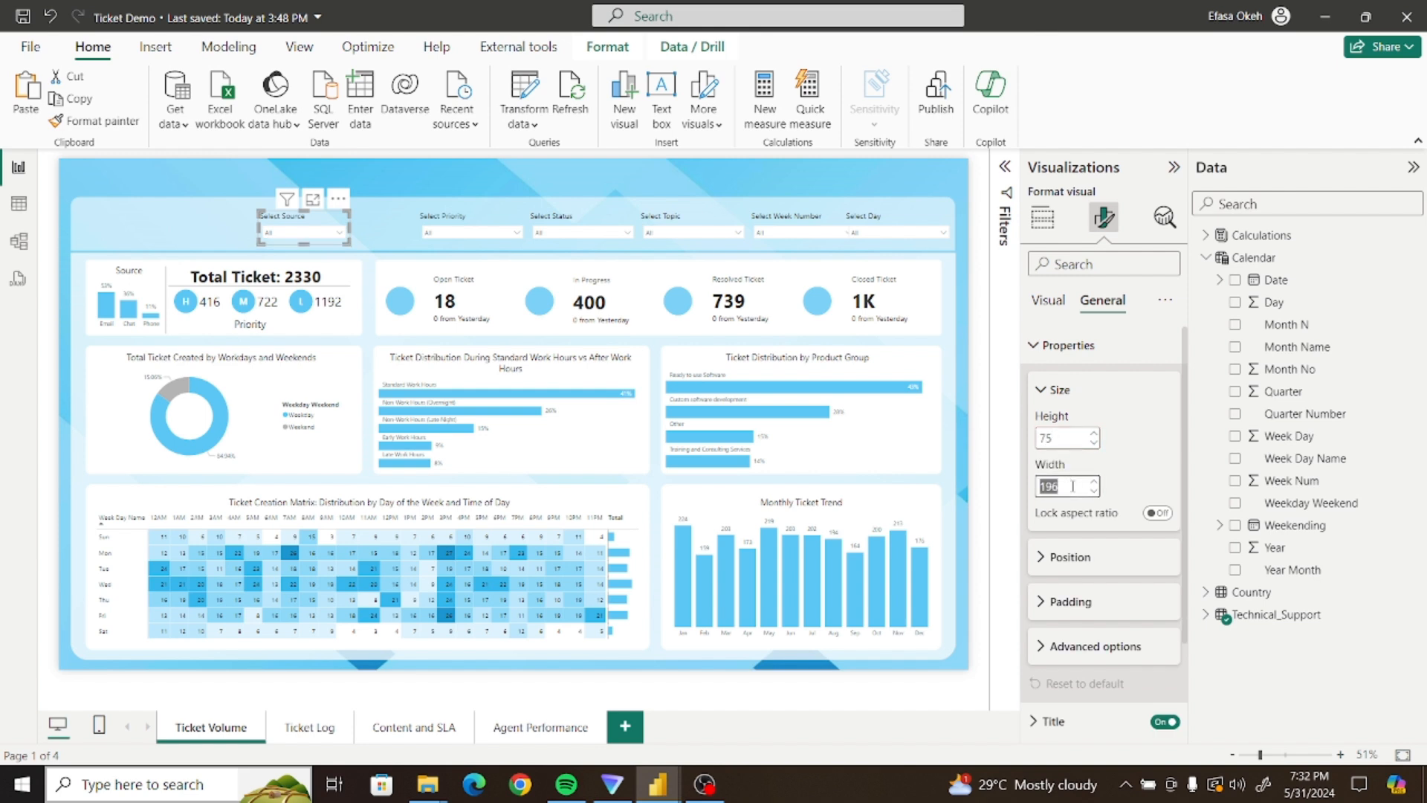
text(190)
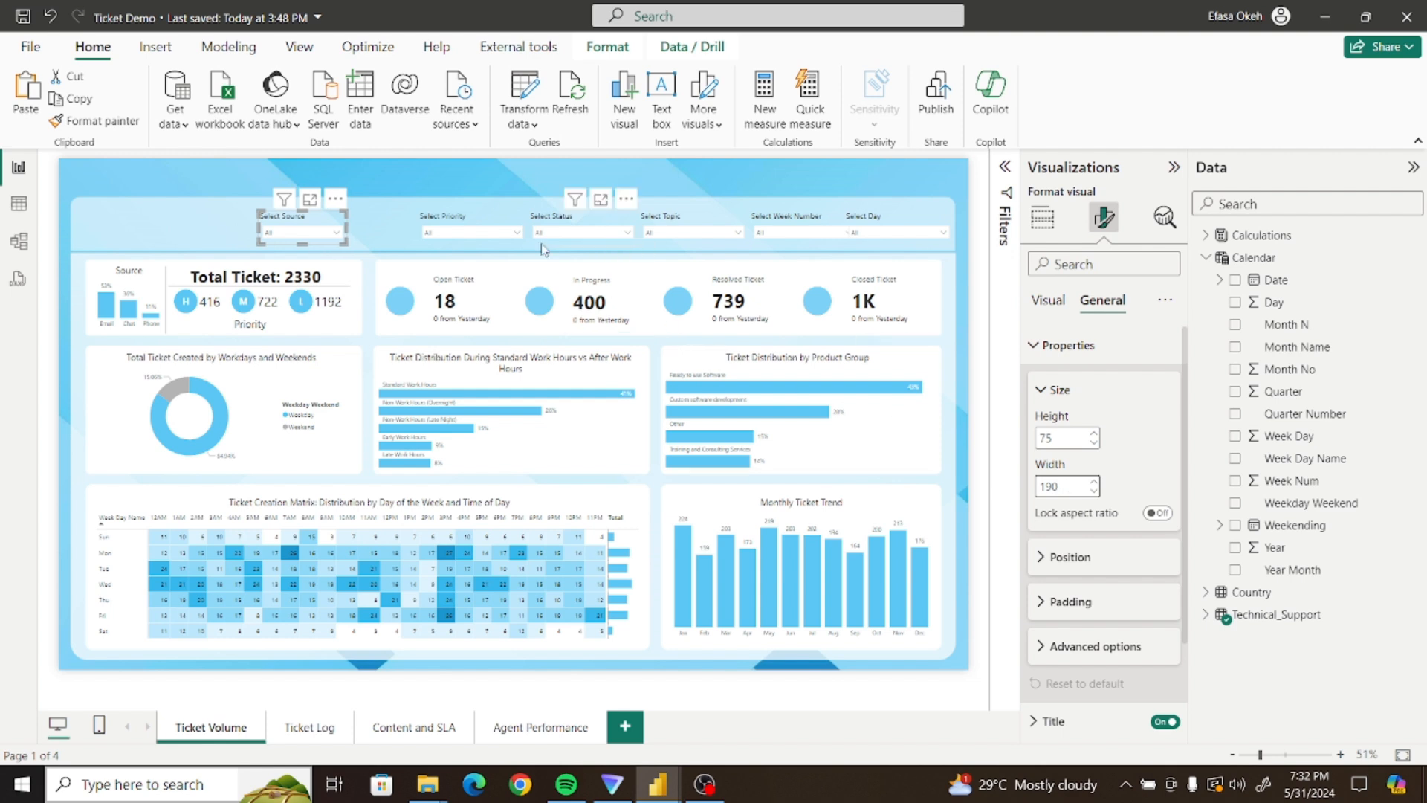
Set the Priority, Status, Topic, Week Number and Day slicers together to a height of 75 and width of 190
click(479, 231)
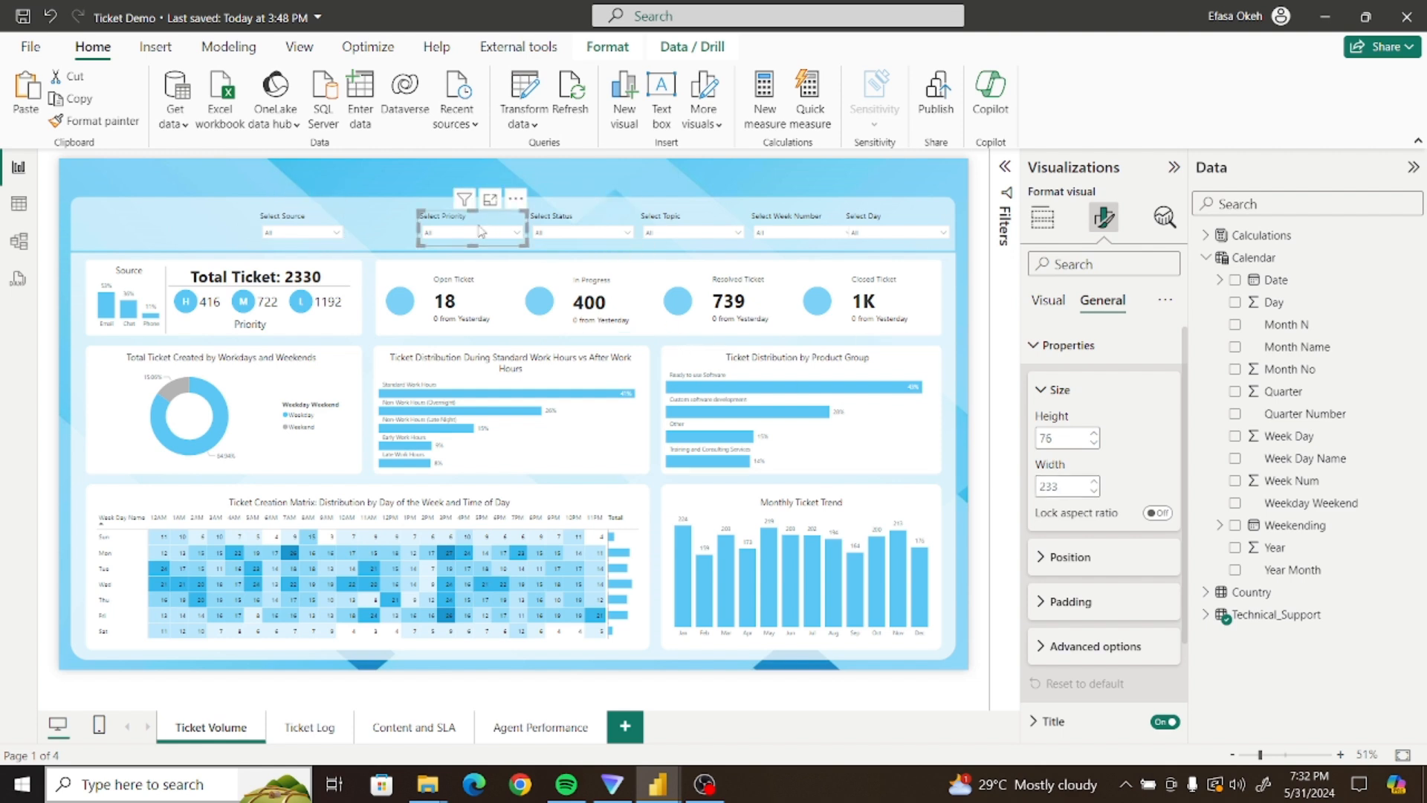
ctrl+click(560, 225)
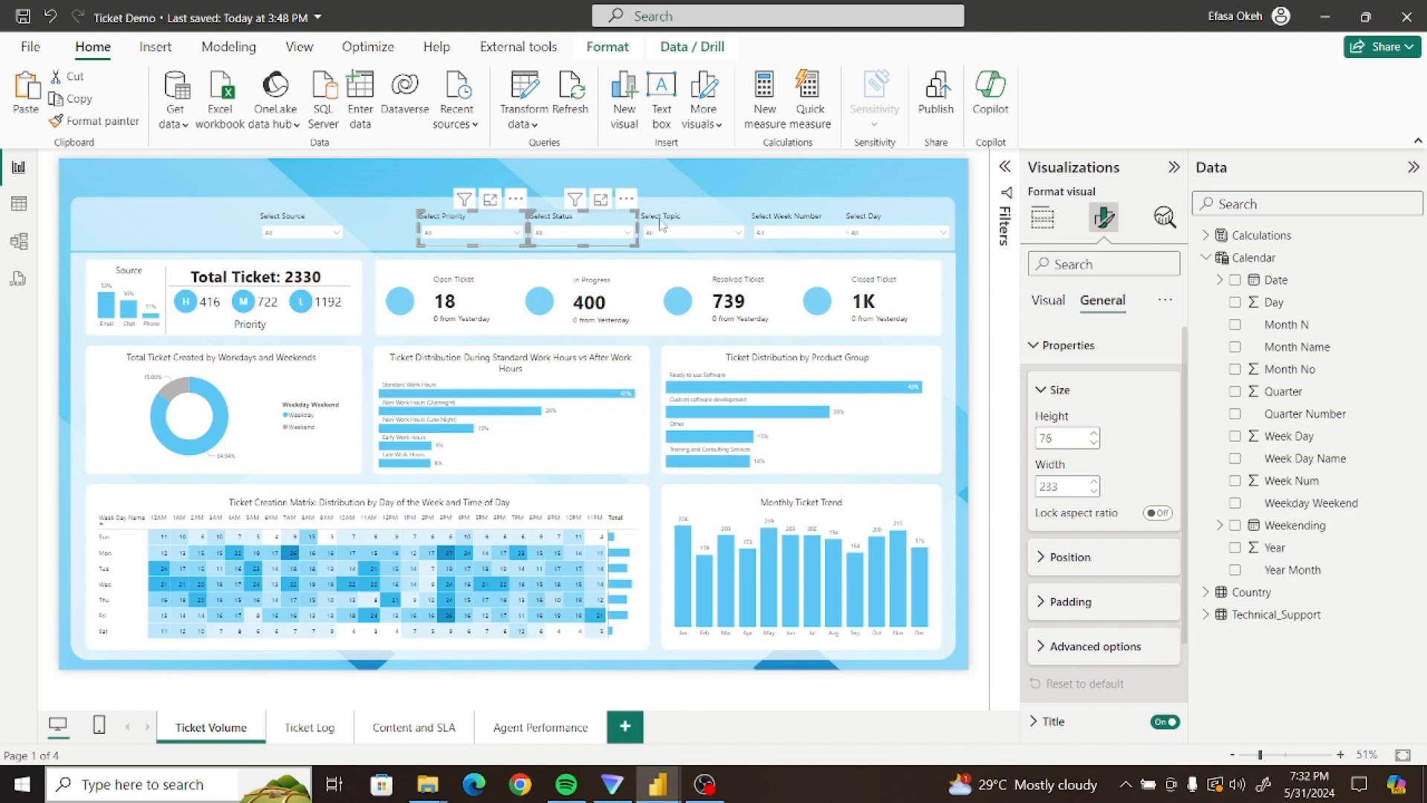
ctrl+click(692, 228)
ctrl+click(833, 229)
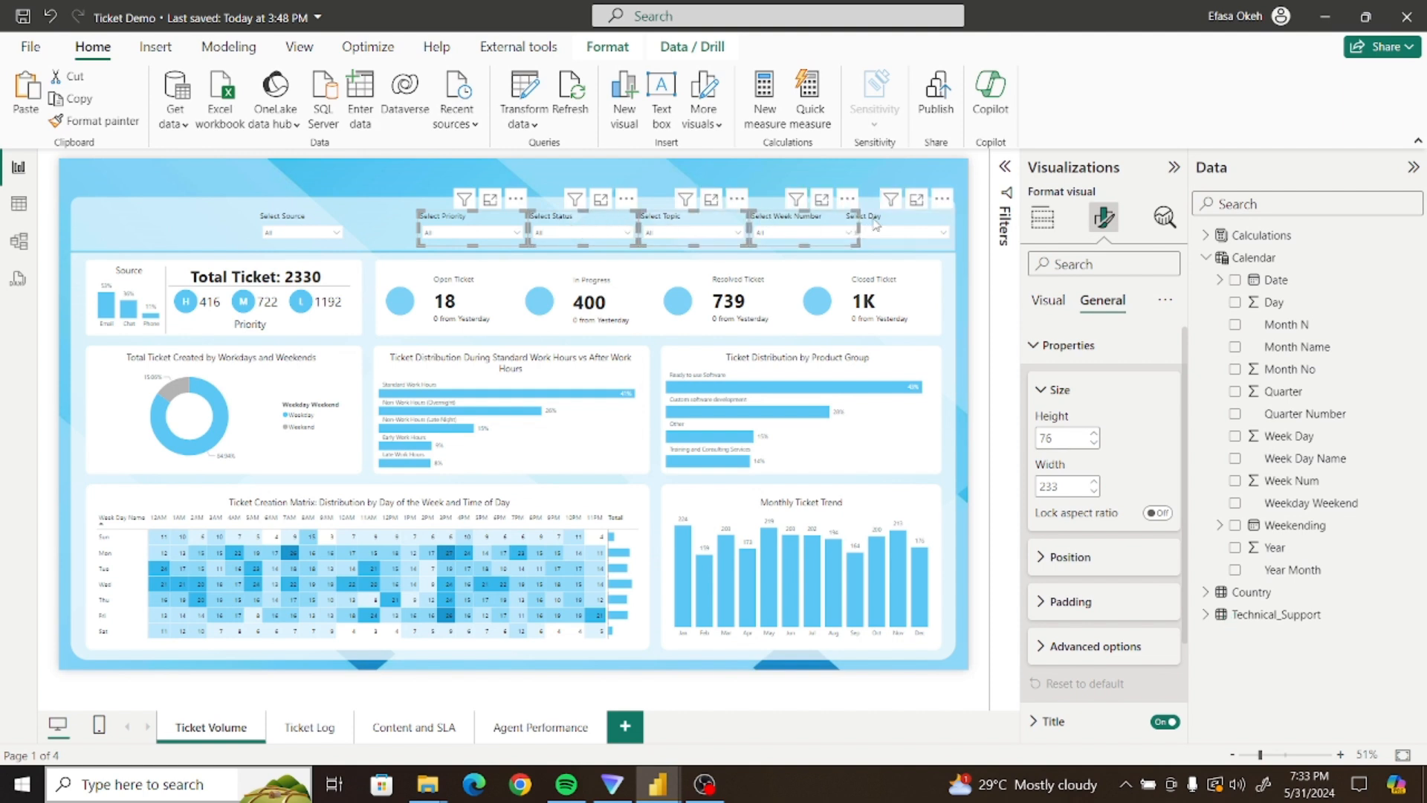
ctrl+click(871, 231)
click(1063, 440)
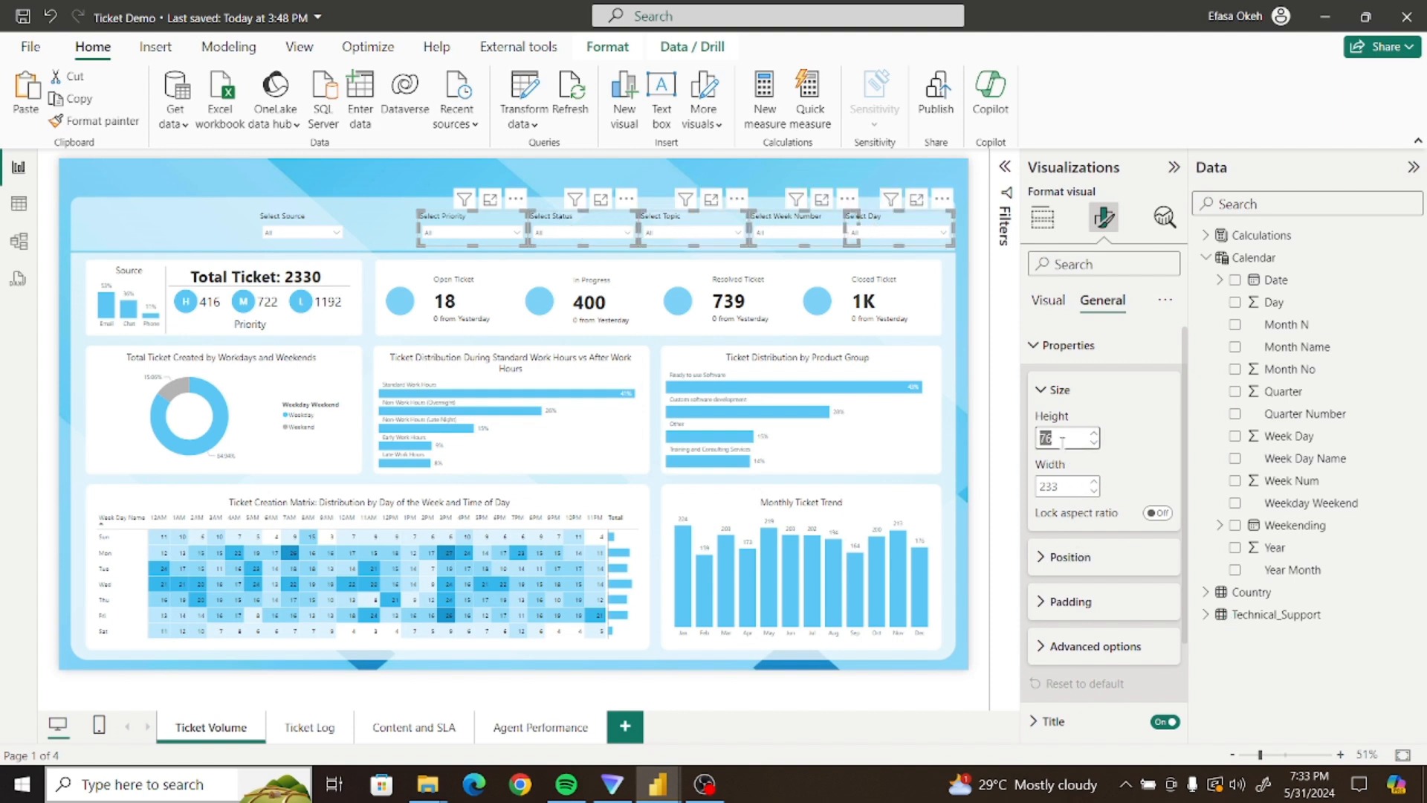
text(75)
click(1065, 486)
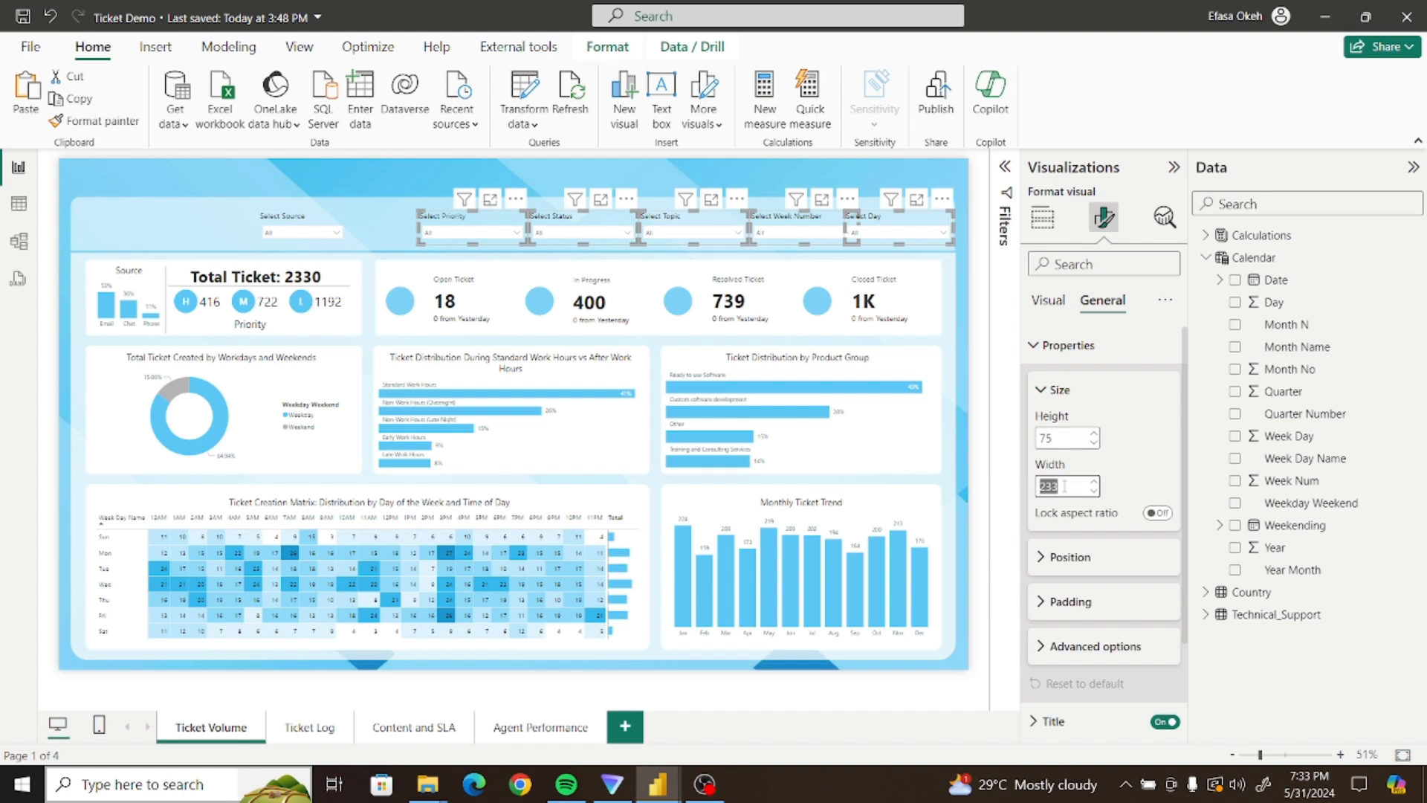
text(190)
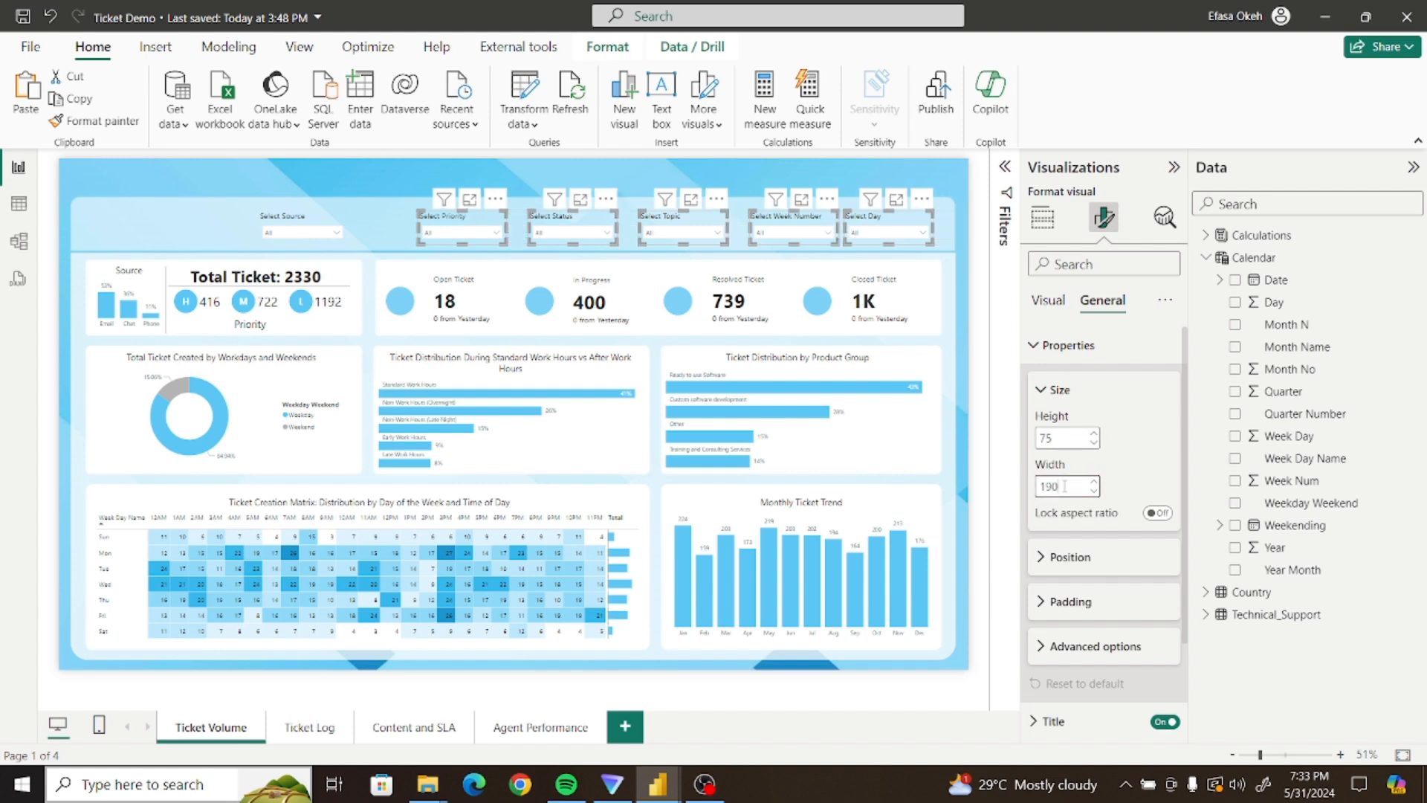
Move the five resized slicers left together so Select Priority sits close to the Select Source slicer
ctrl+click(463, 228)
drag(462, 228, 411, 221)
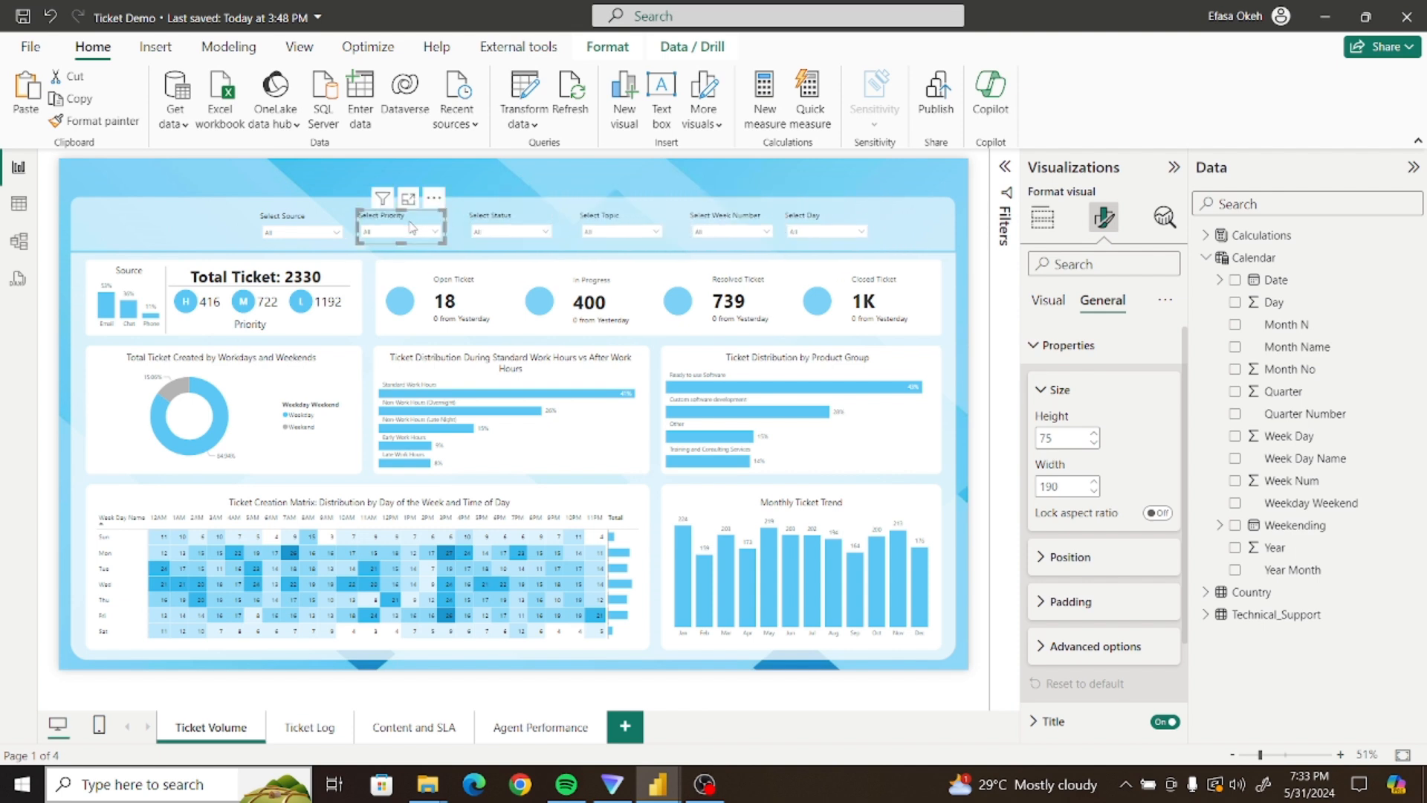
click(215, 233)
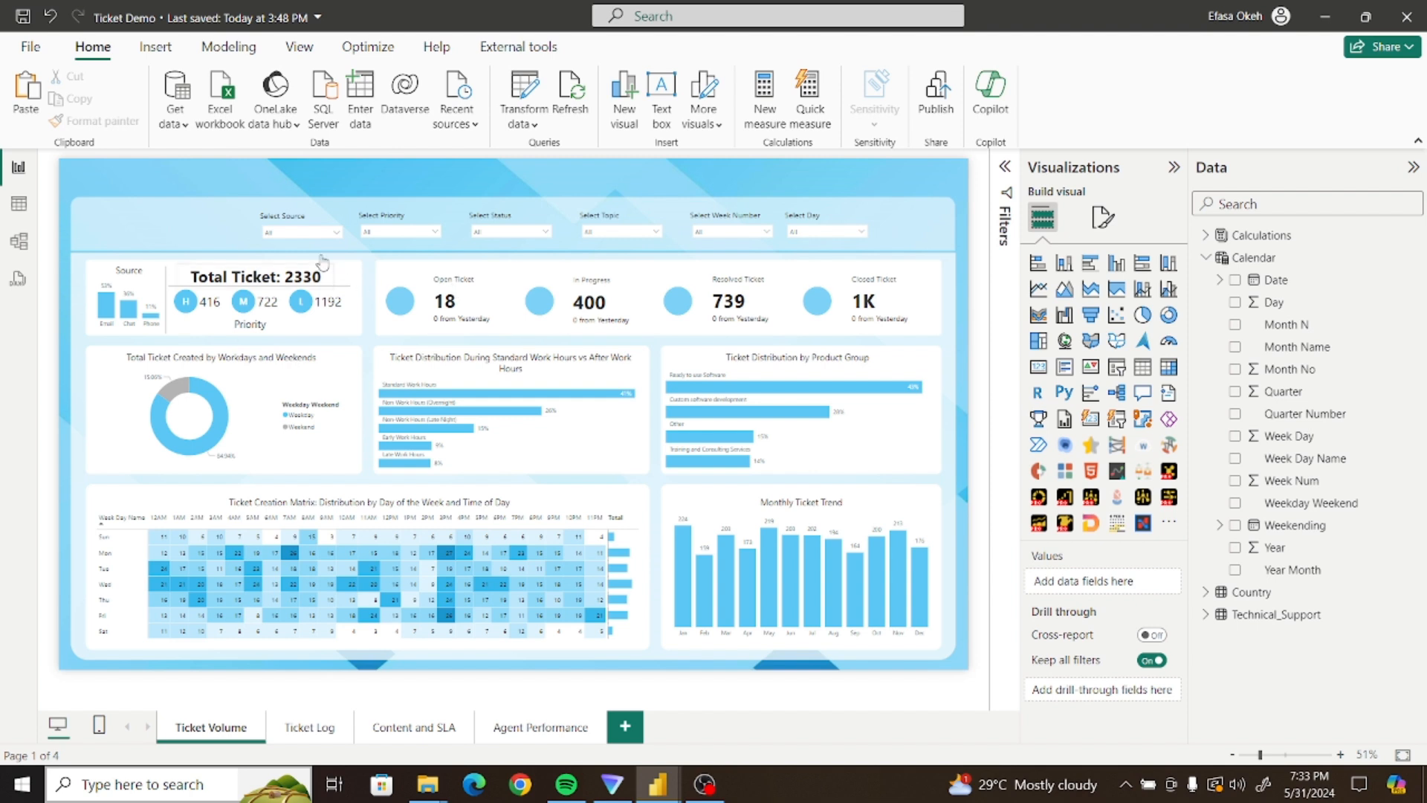
Nudge the Select Source slicer right, distribute all six header slicers horizontally, and shift the whole row slightly right
click(307, 226)
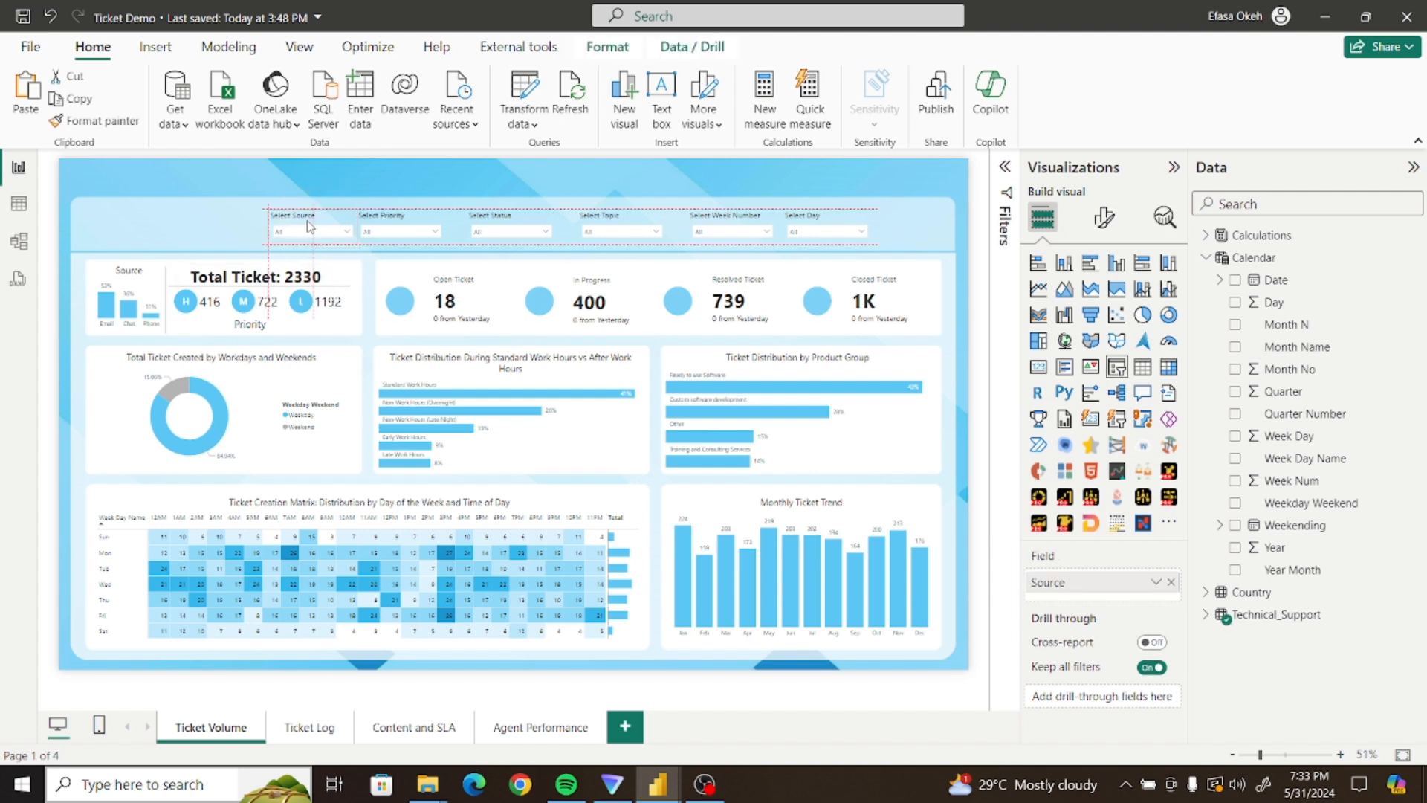
ctrl+click(400, 223)
ctrl+click(511, 225)
ctrl+click(616, 221)
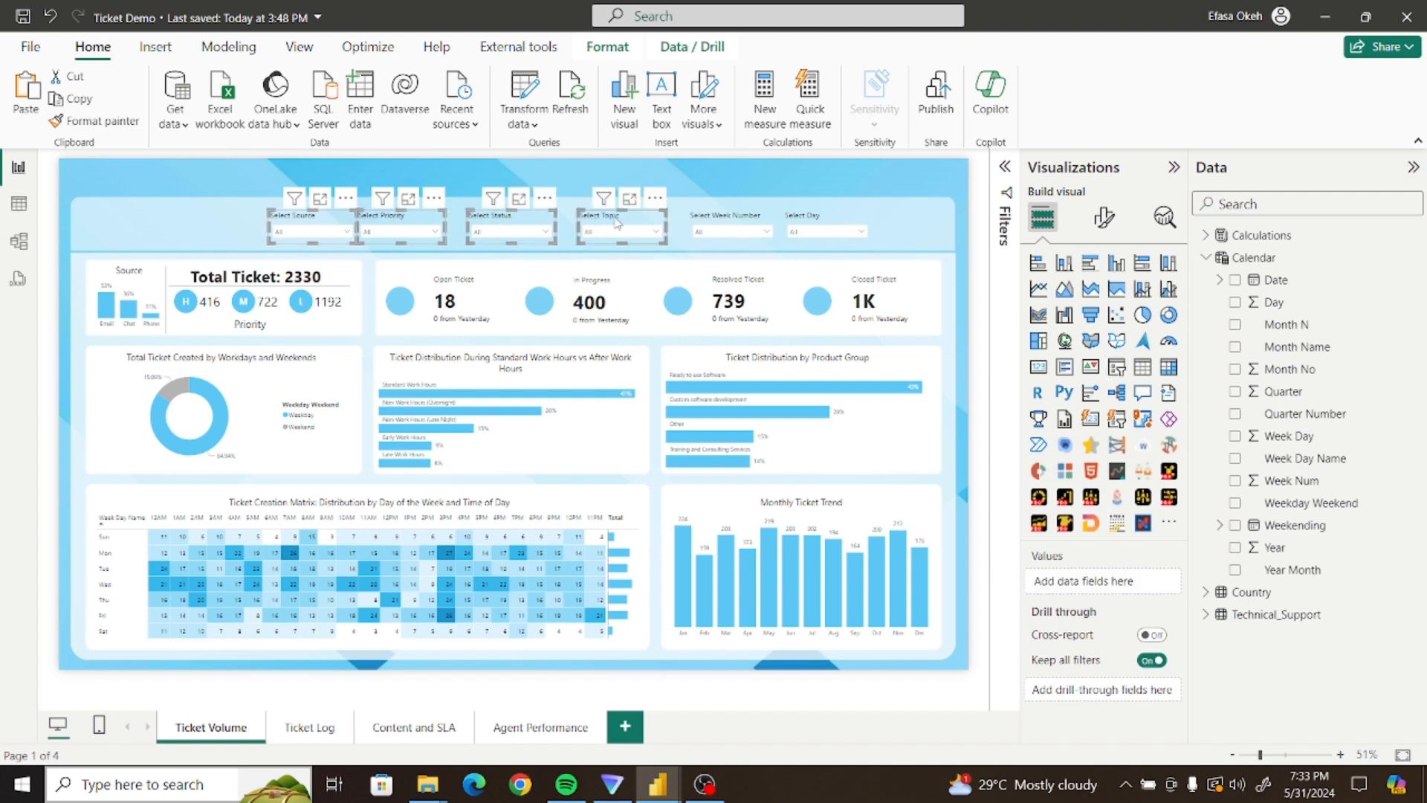
ctrl+click(706, 223)
ctrl+click(807, 225)
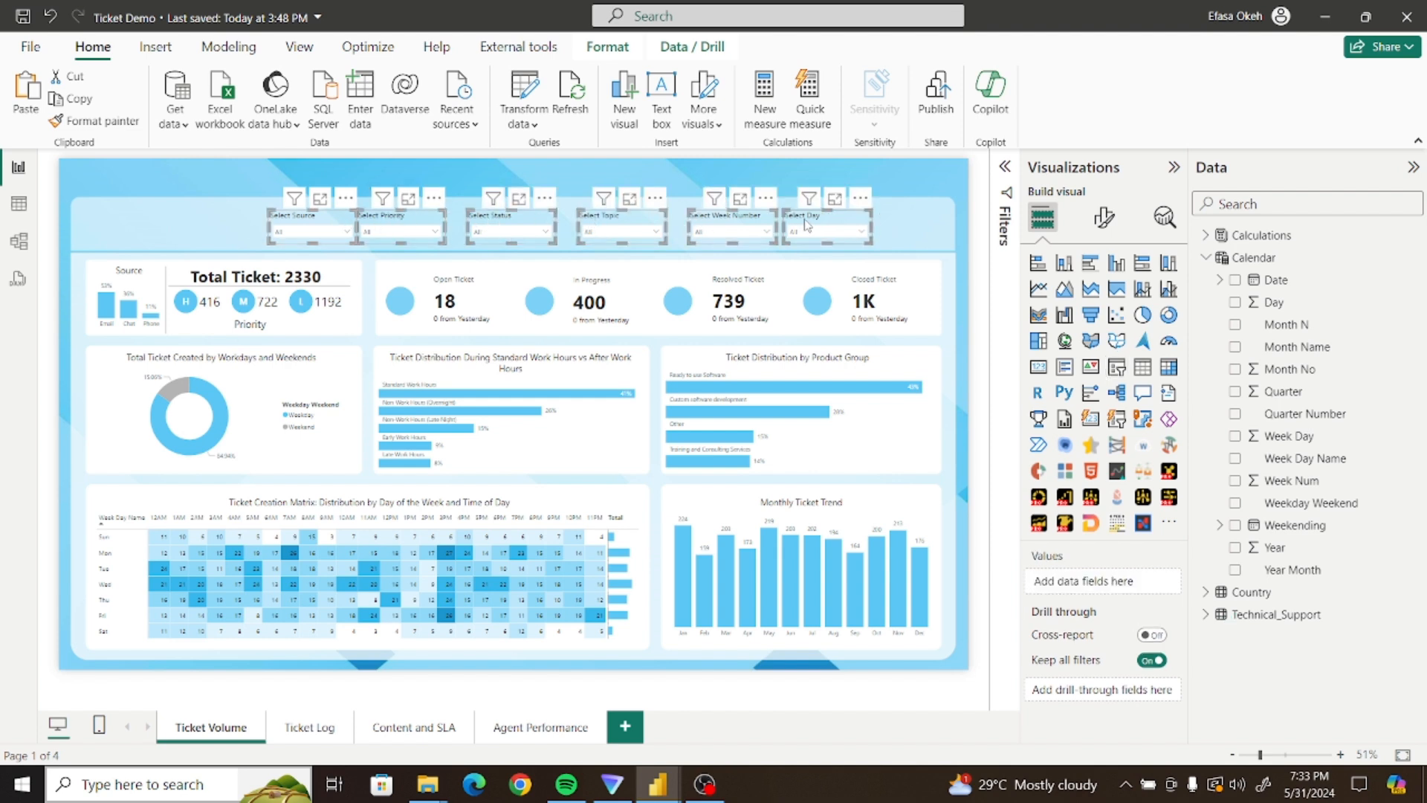
click(608, 47)
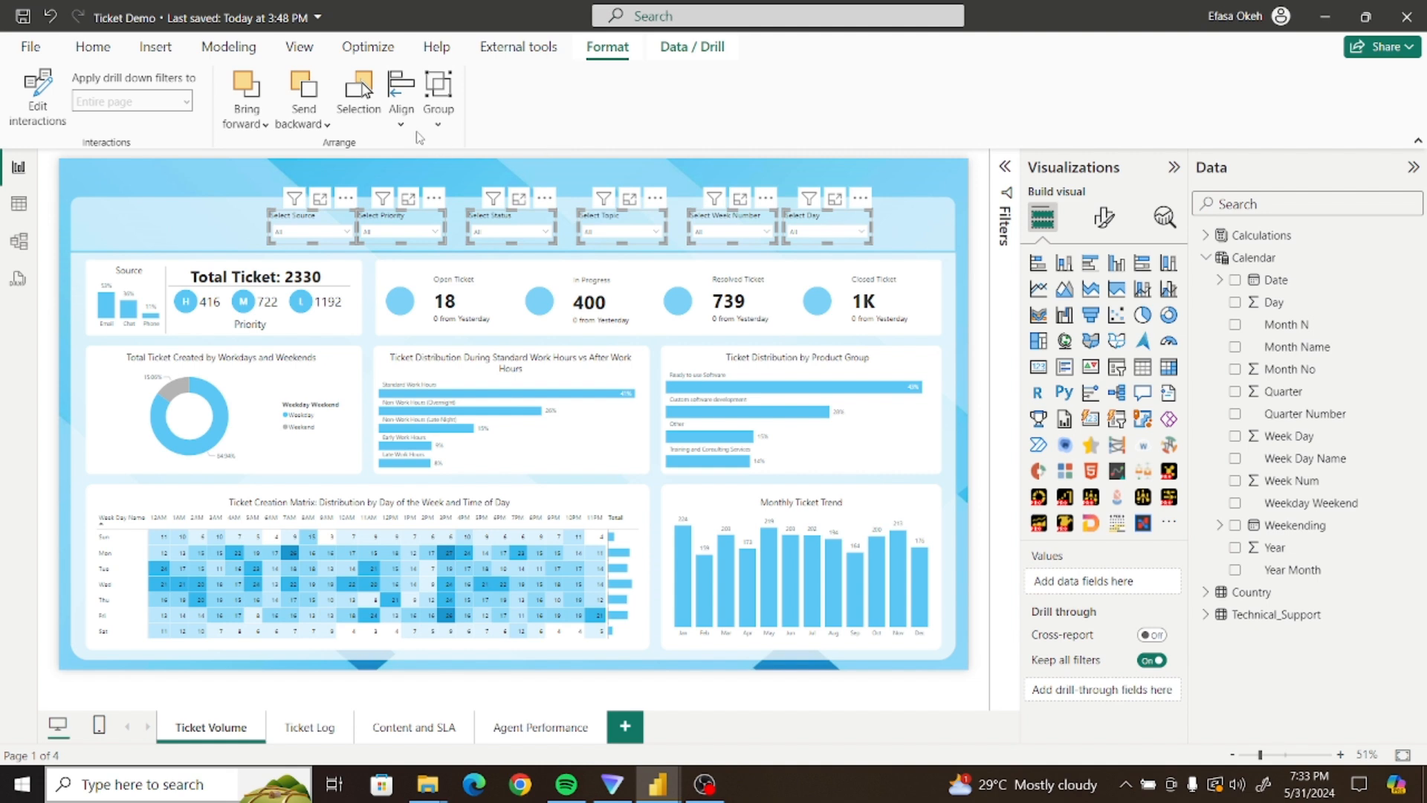
click(401, 119)
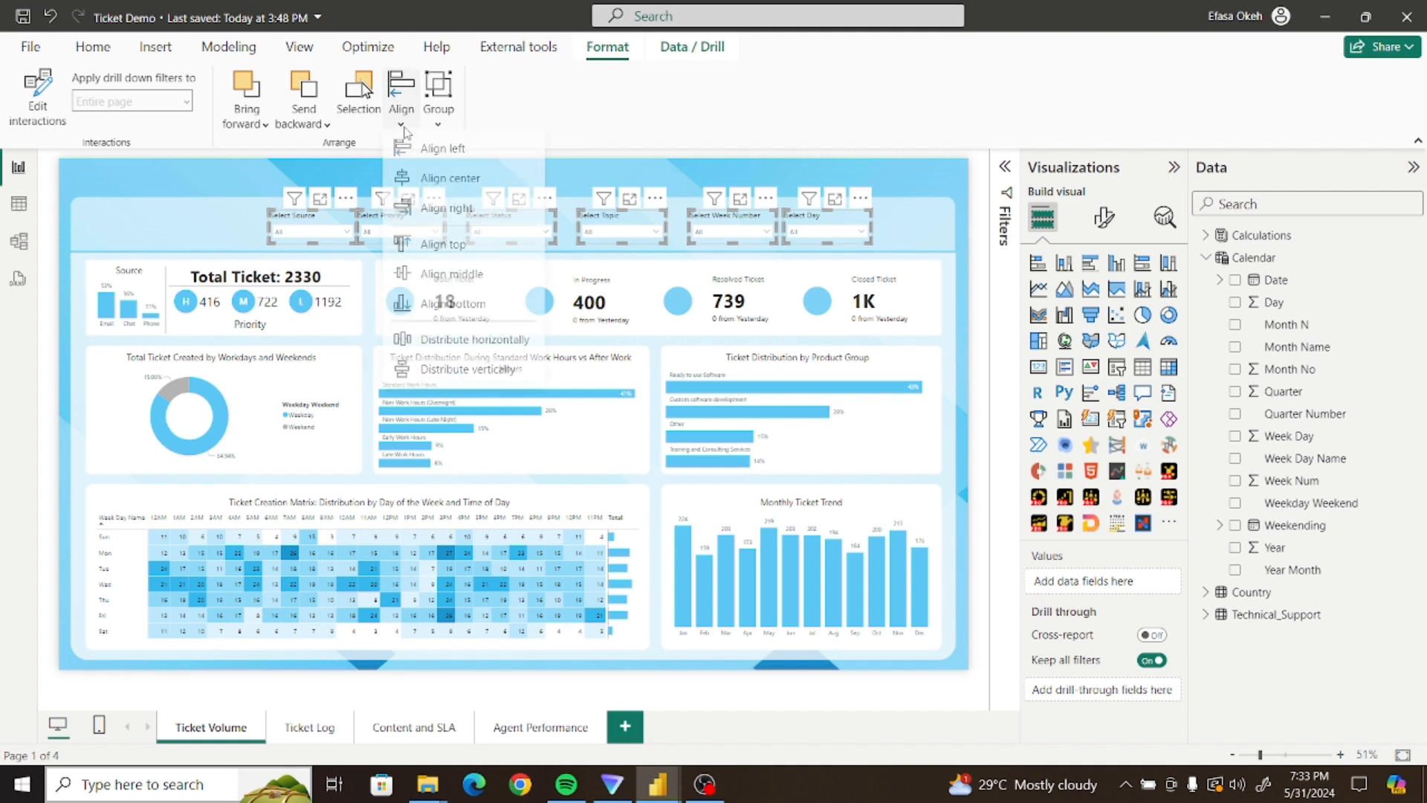
click(444, 348)
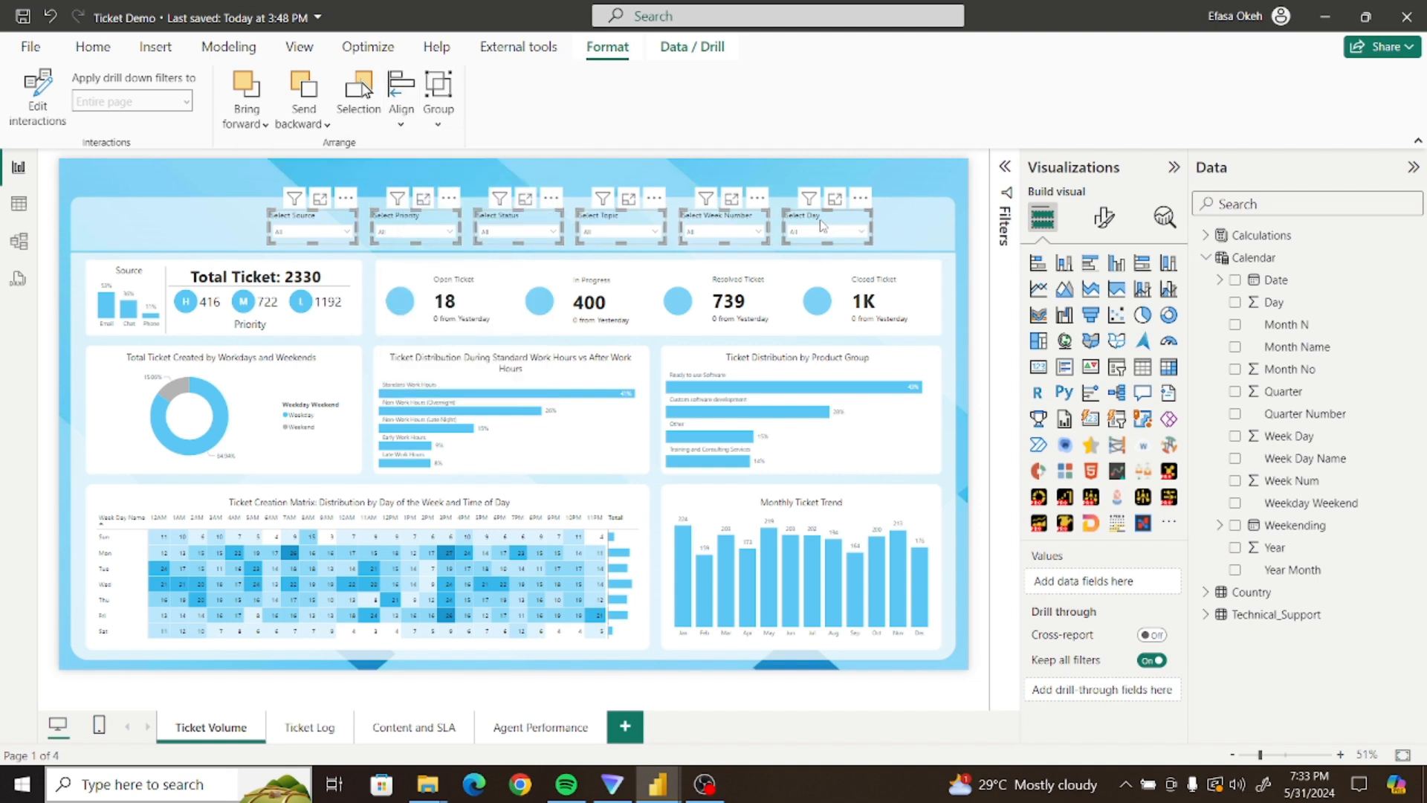
drag(826, 221, 853, 226)
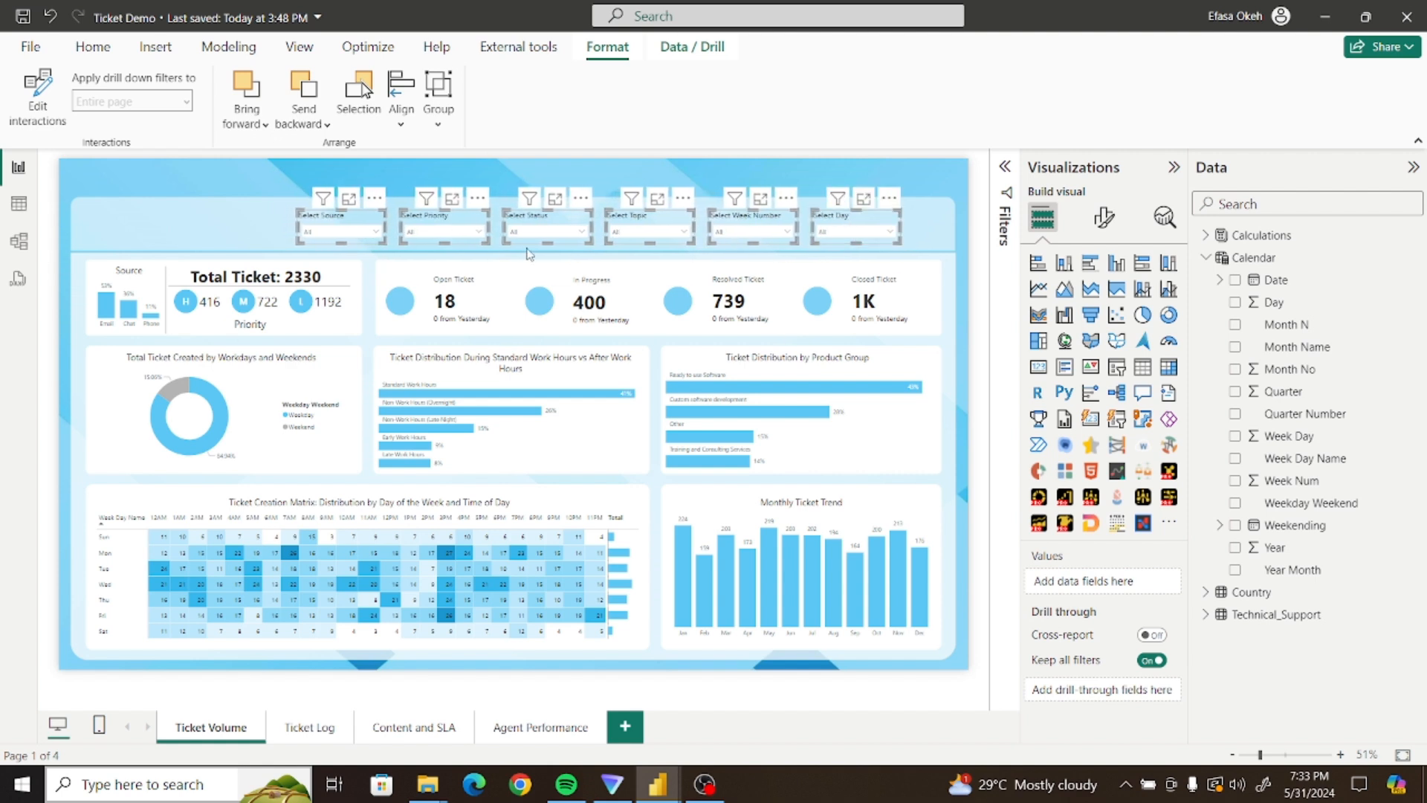
click(237, 217)
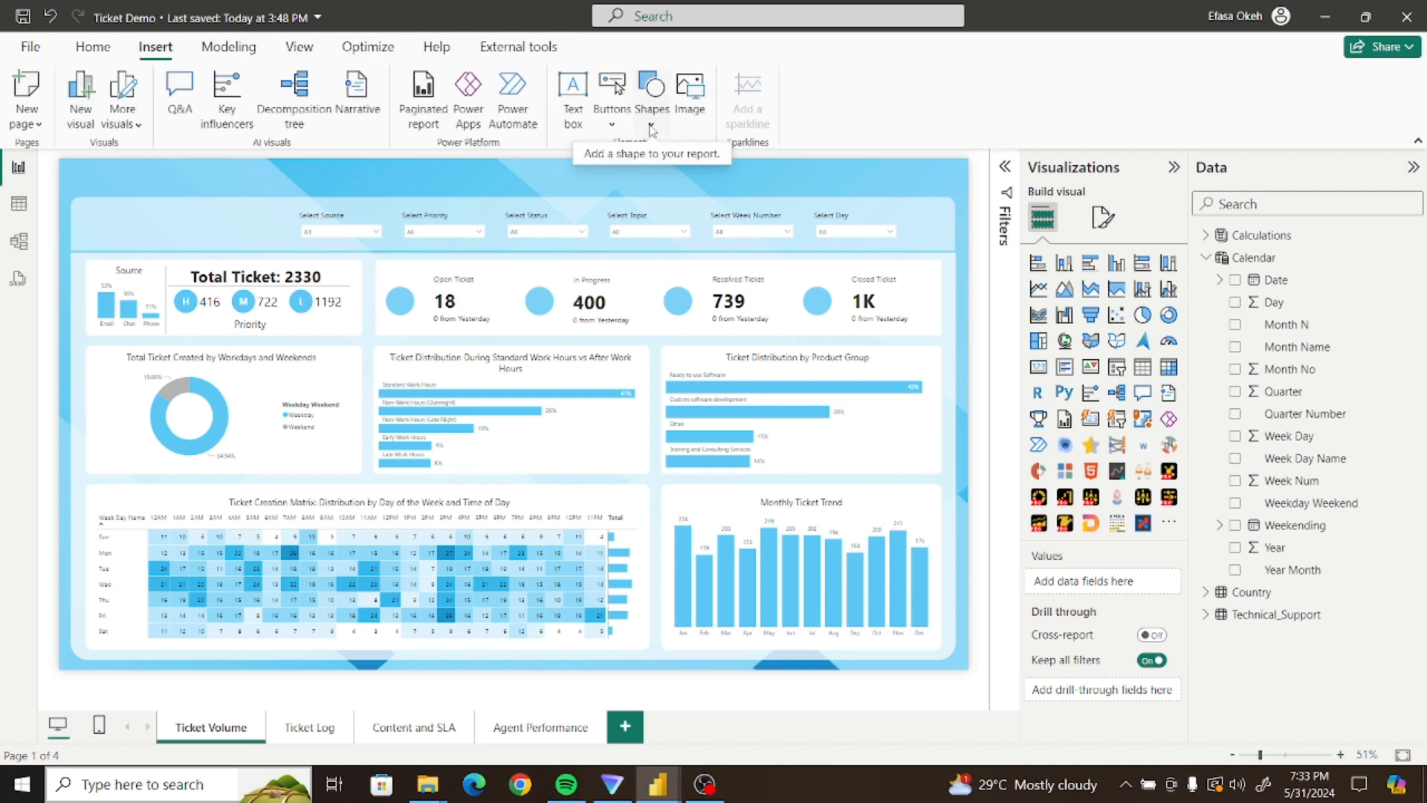
Insert a rectangle shape, shrink it to the slicers' height, and place it just left of Select Source in the header
click(653, 128)
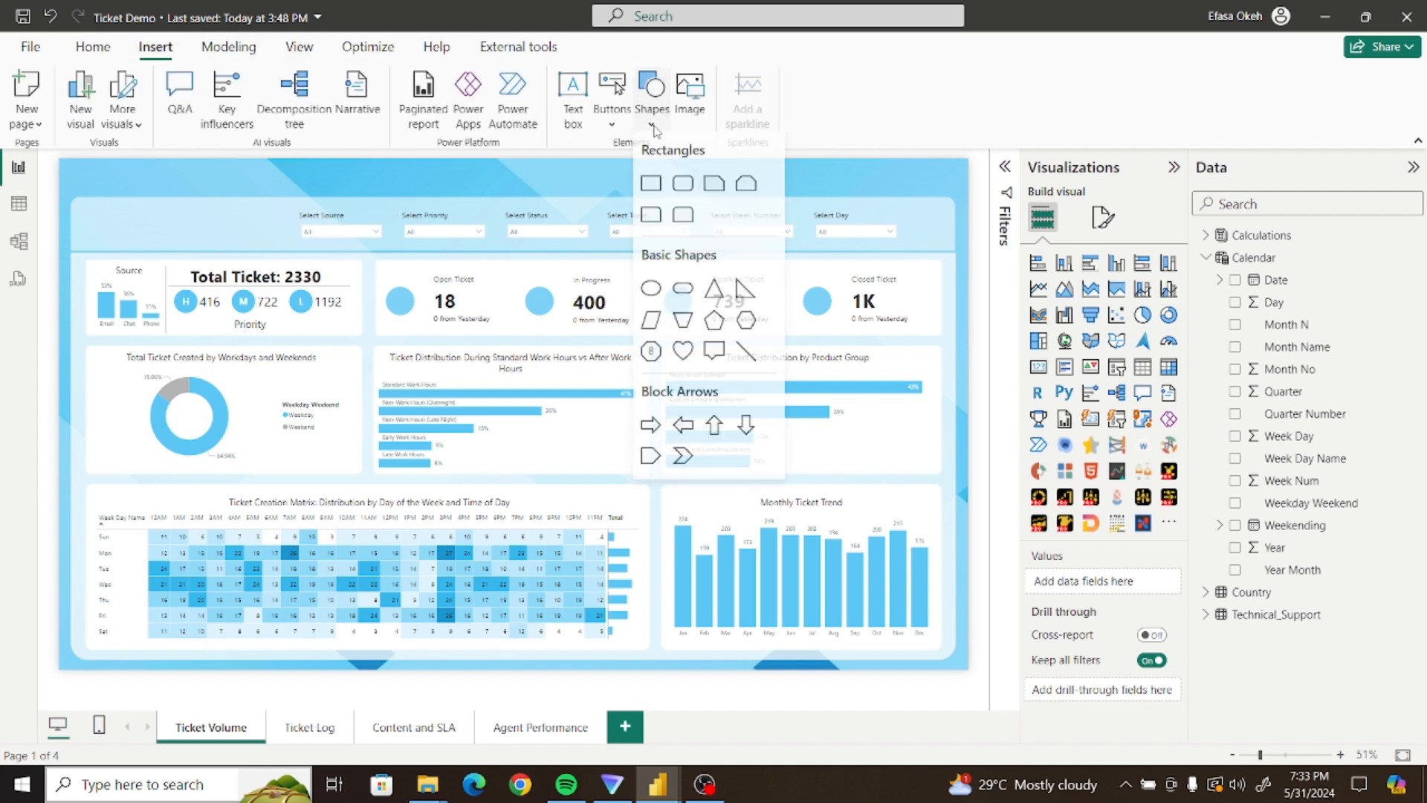
click(644, 197)
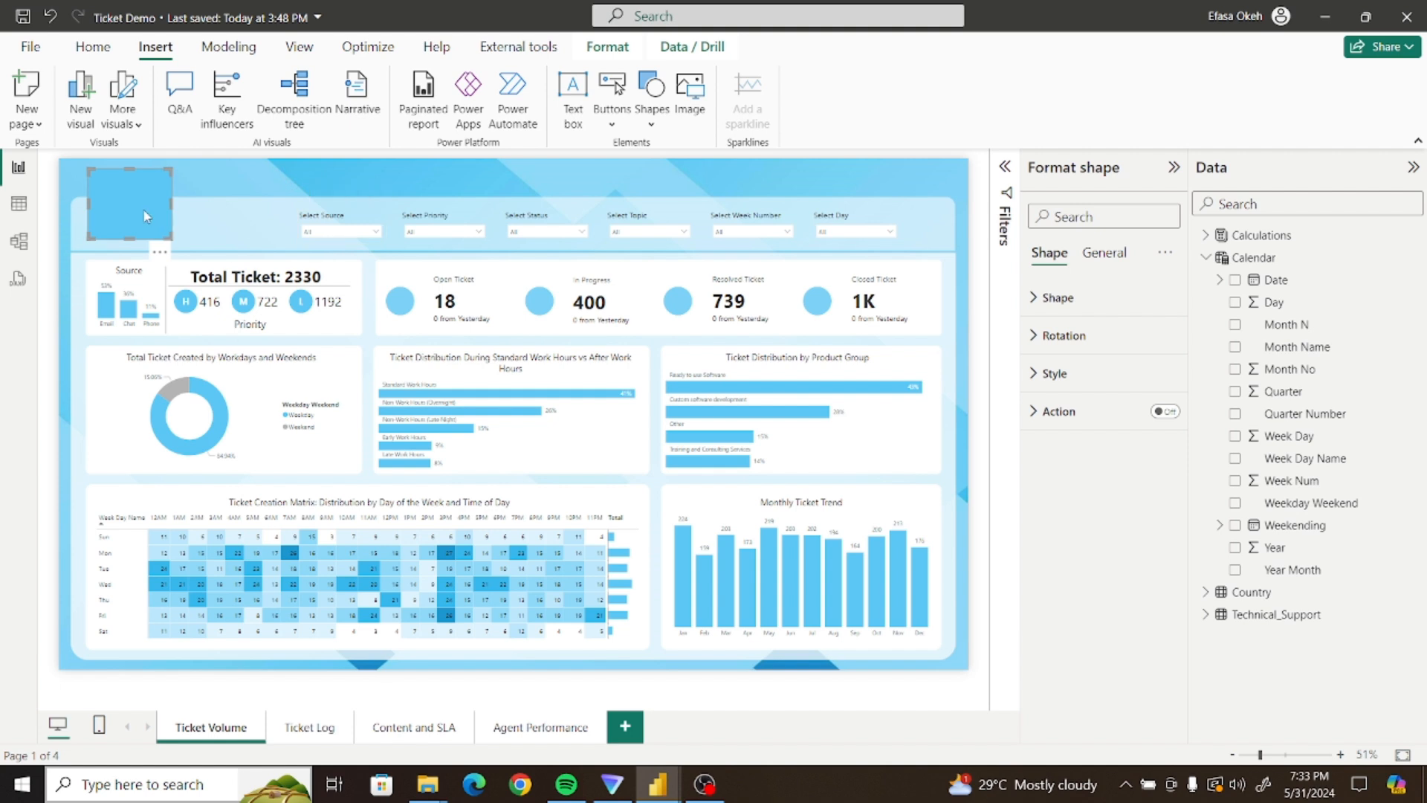
drag(142, 208, 225, 228)
Bring all six header slicers to the front of the page's layer order
click(332, 220)
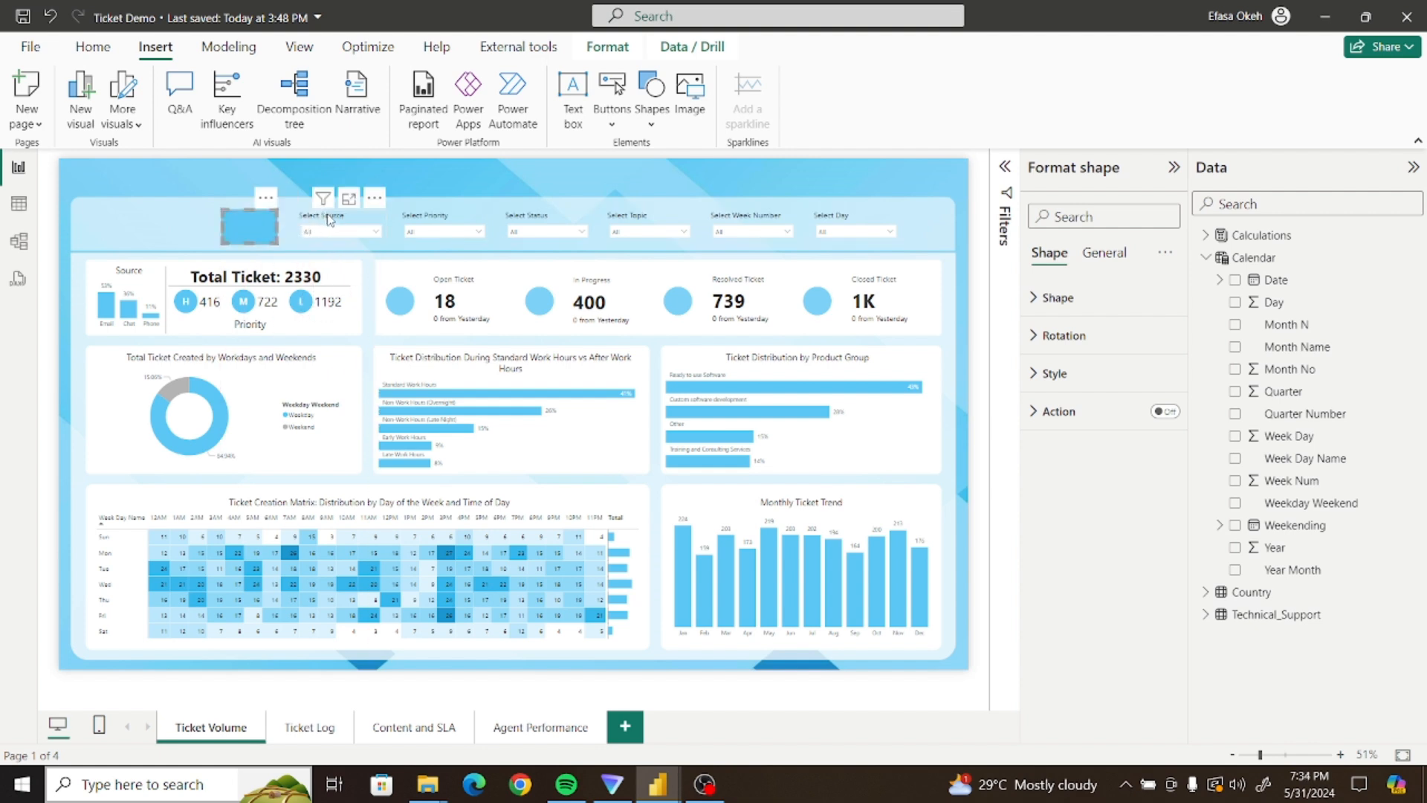
ctrl+click(425, 220)
ctrl+click(540, 223)
ctrl+click(632, 220)
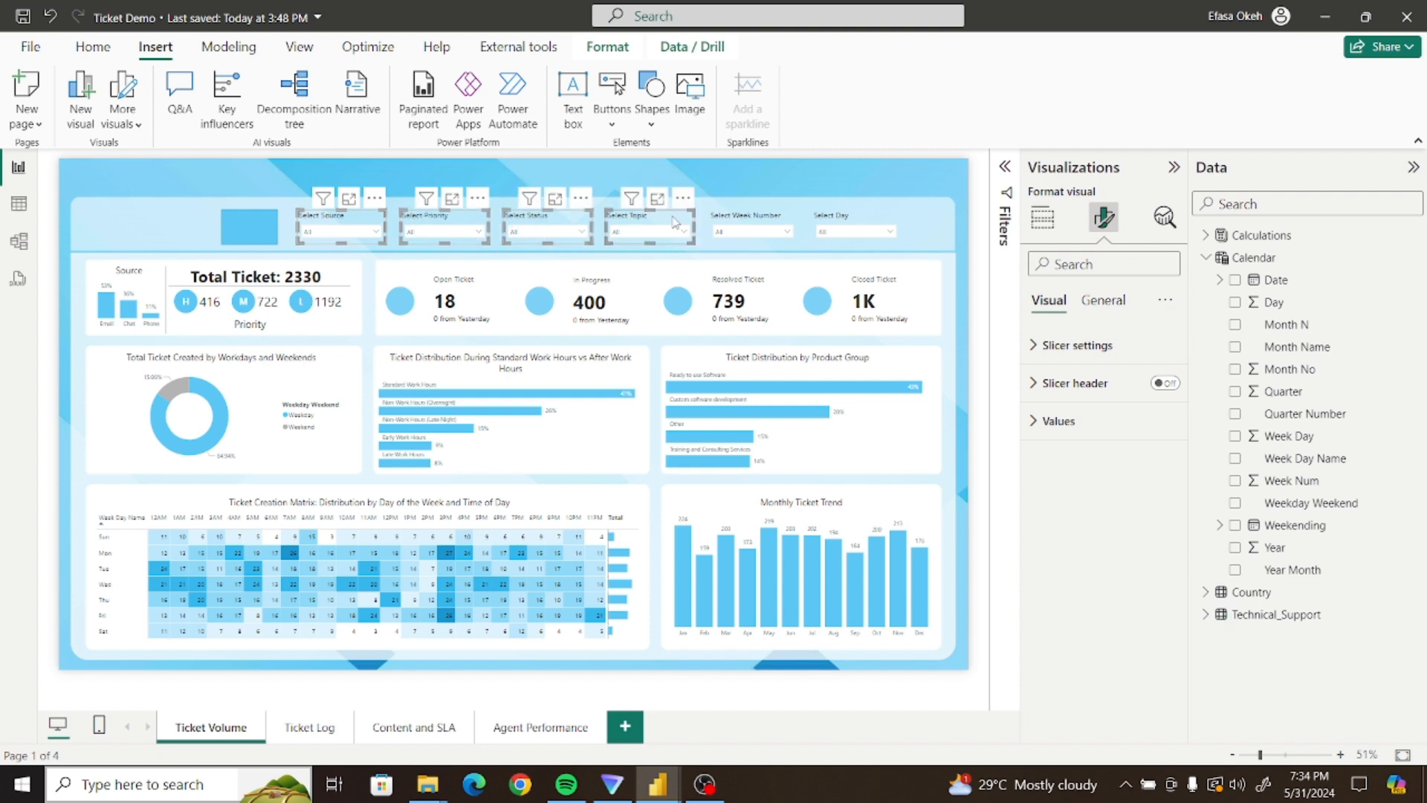
ctrl+click(736, 222)
ctrl+click(834, 220)
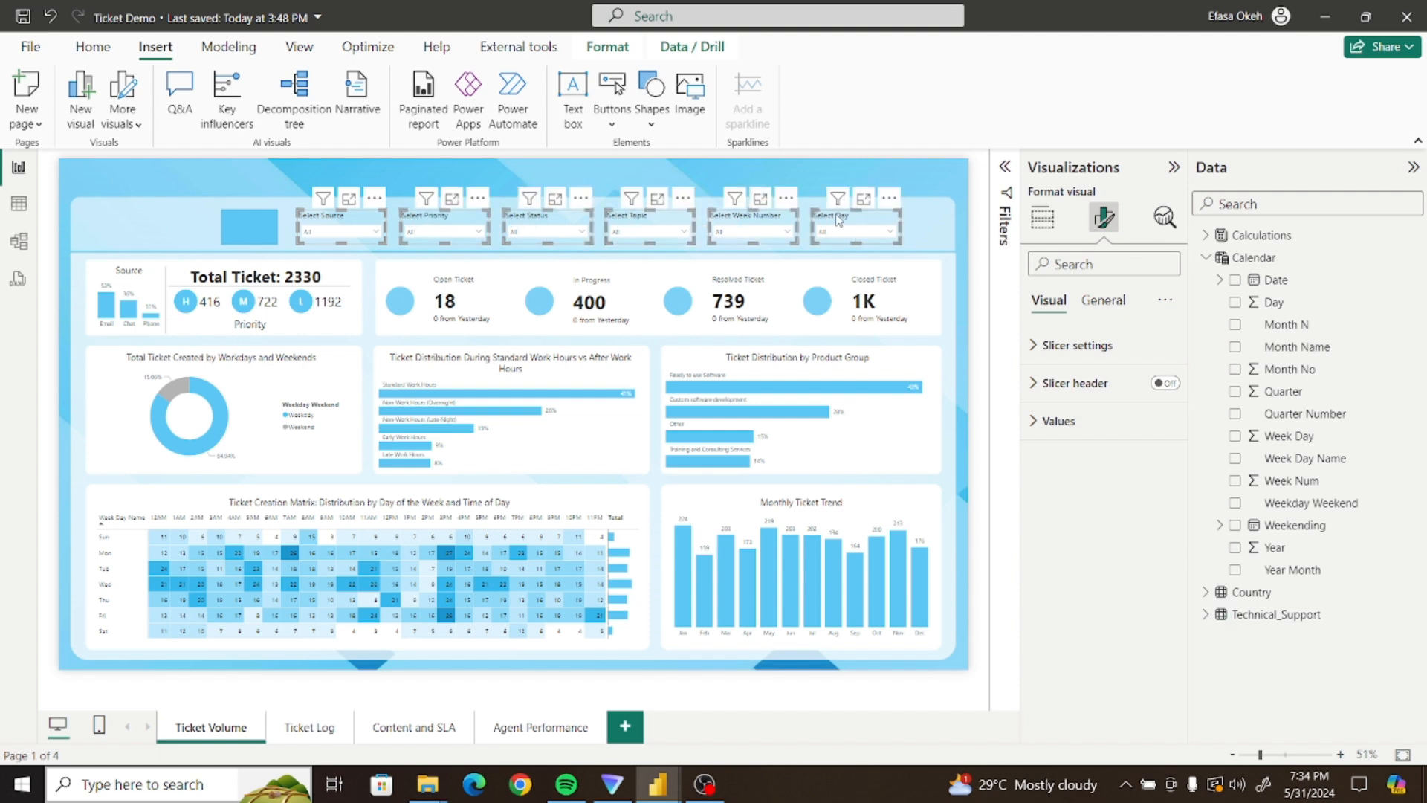
click(604, 49)
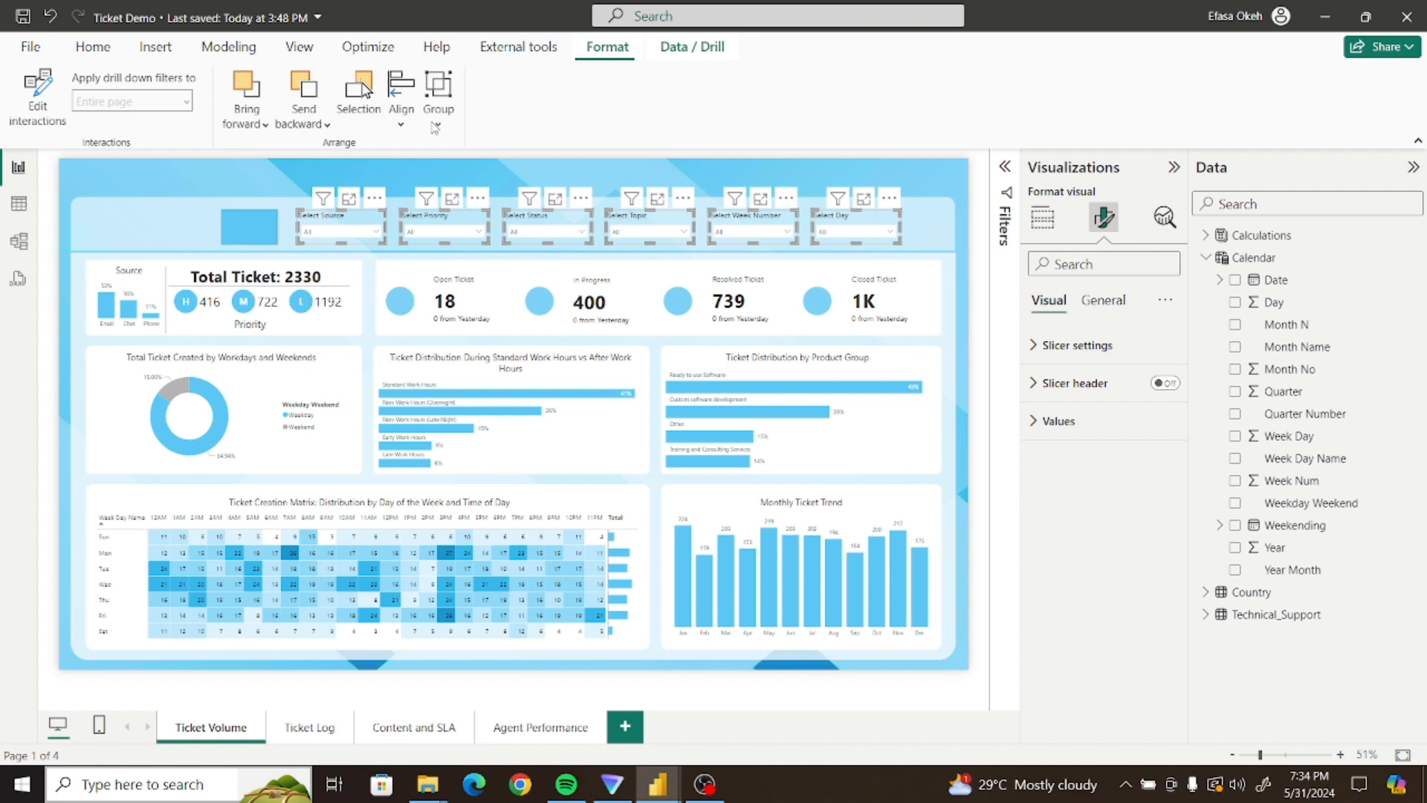
click(266, 125)
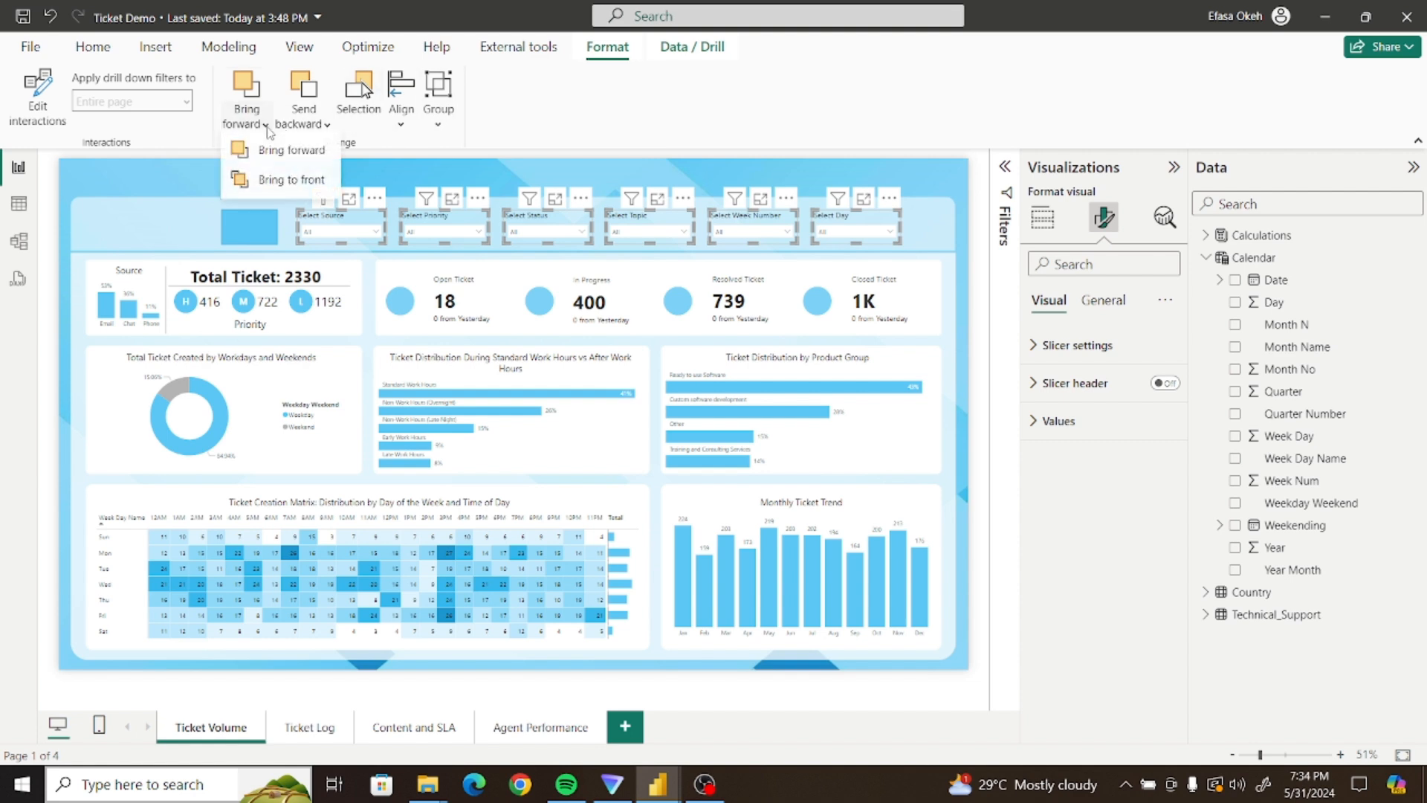
click(286, 180)
click(238, 231)
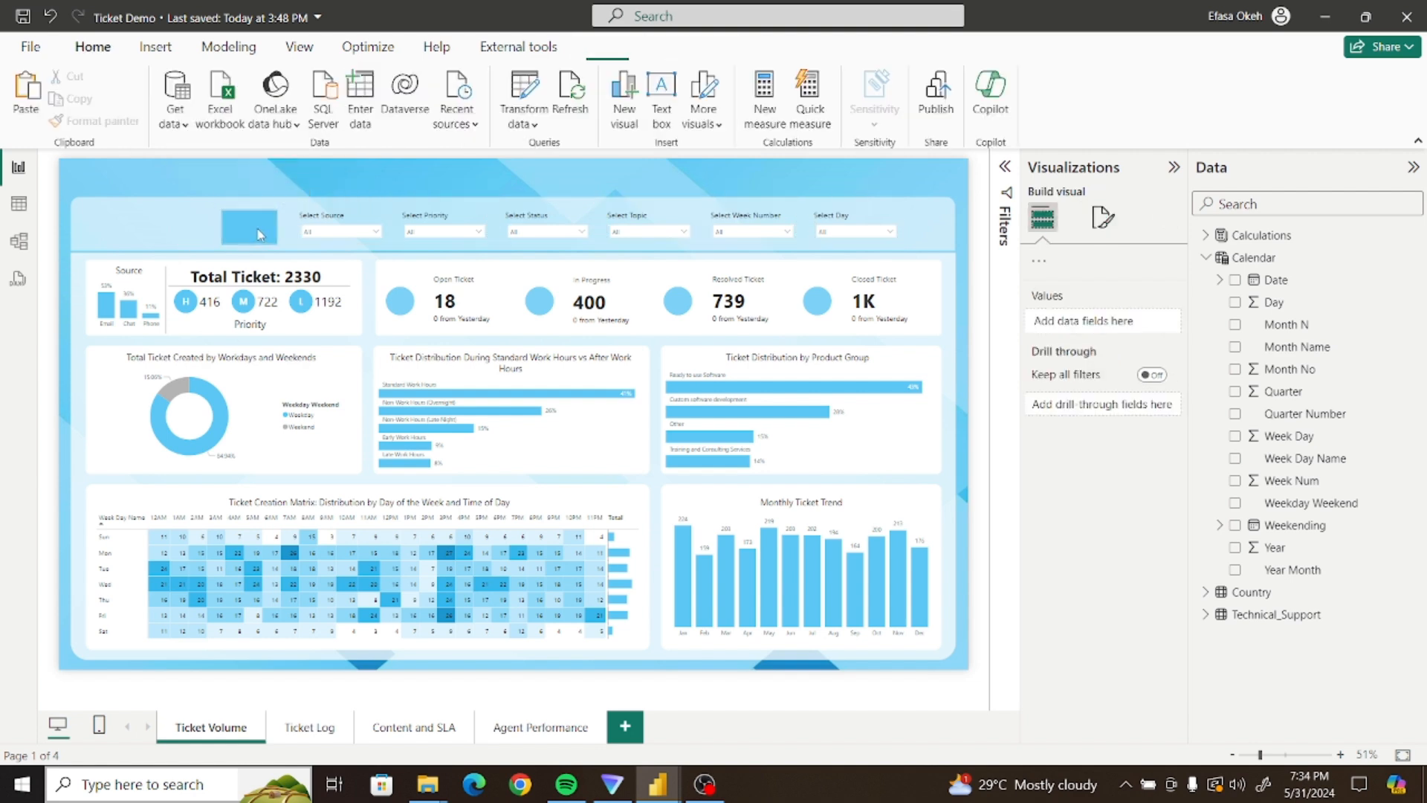
Move and stretch the header rectangle behind the slicers so it spans from Select Source to Select Day
drag(264, 233, 900, 251)
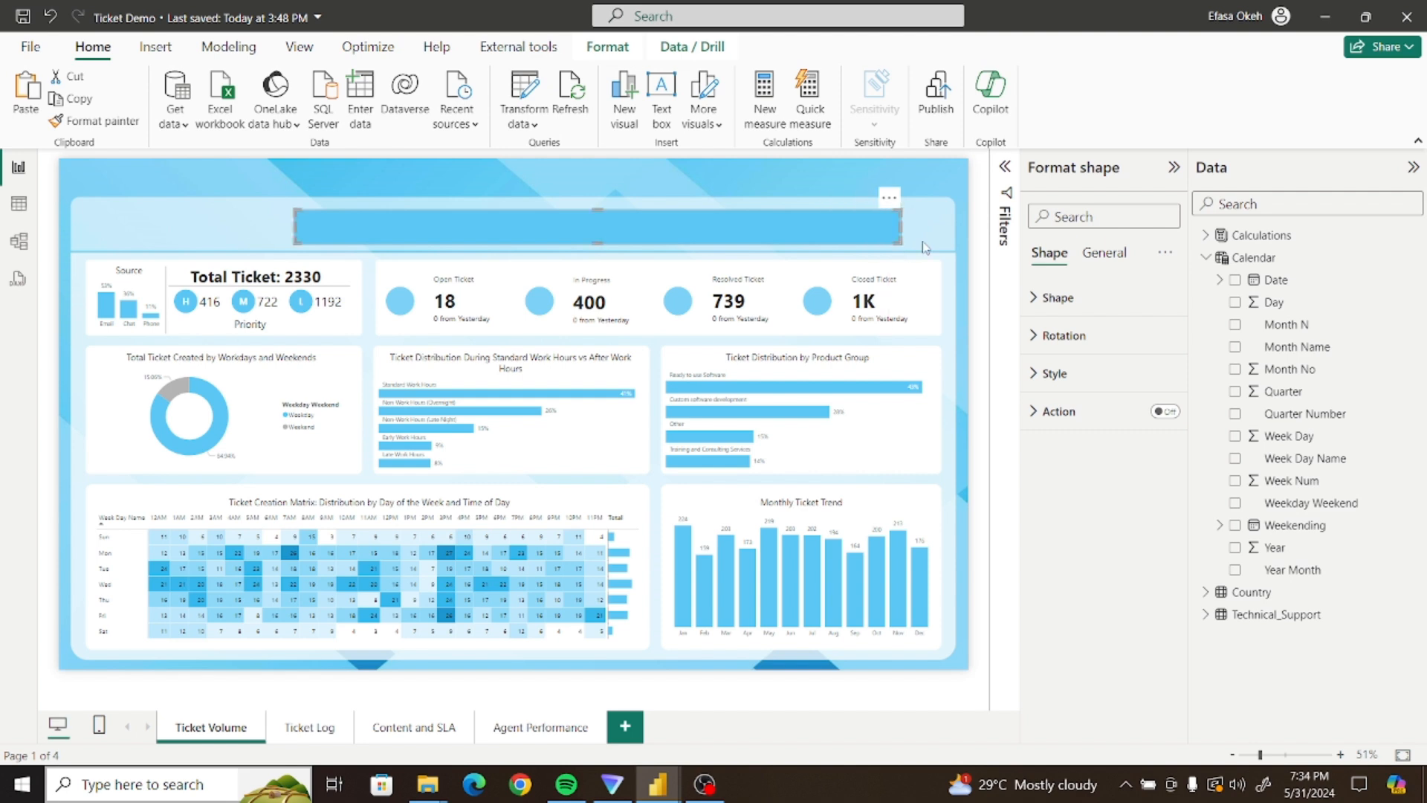
click(924, 248)
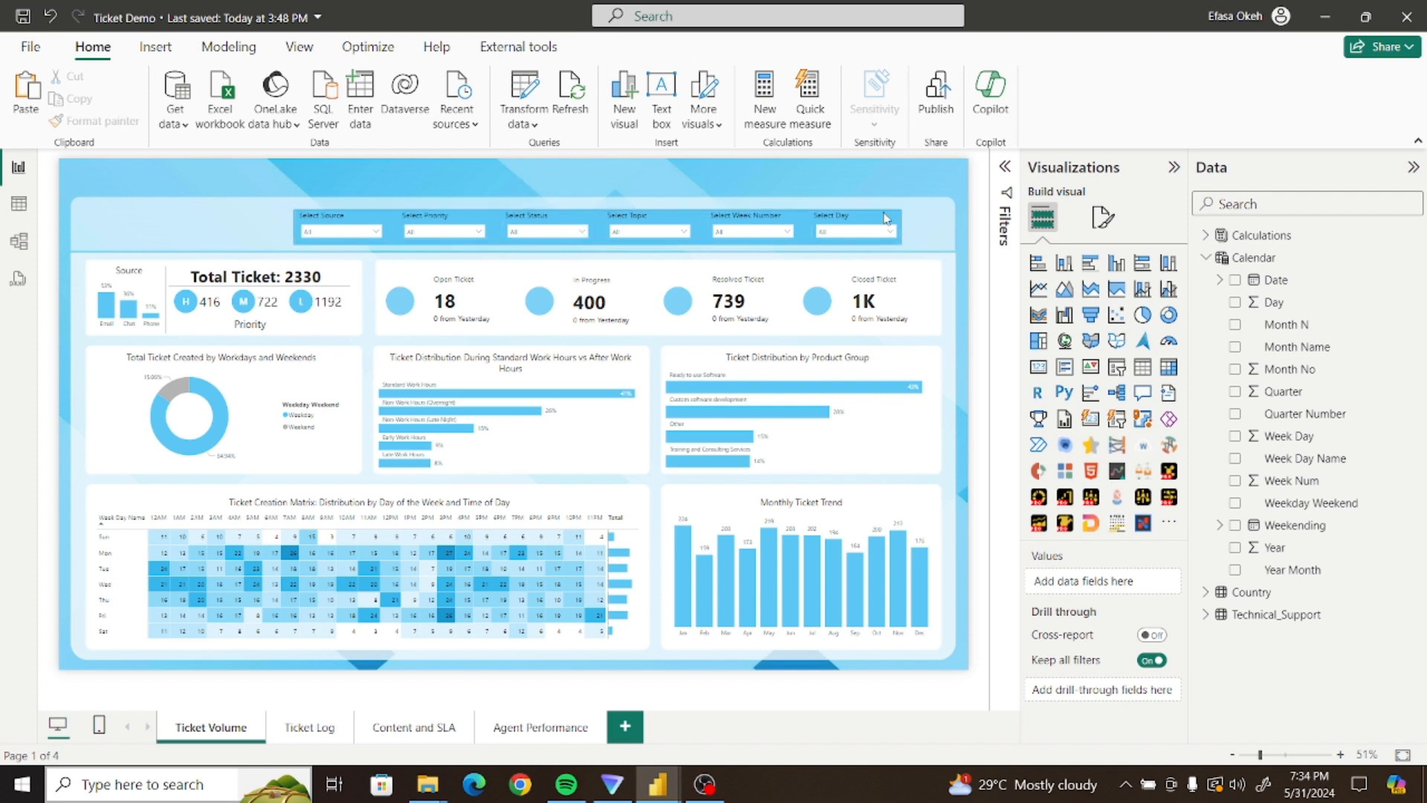
mouse_move(903, 228)
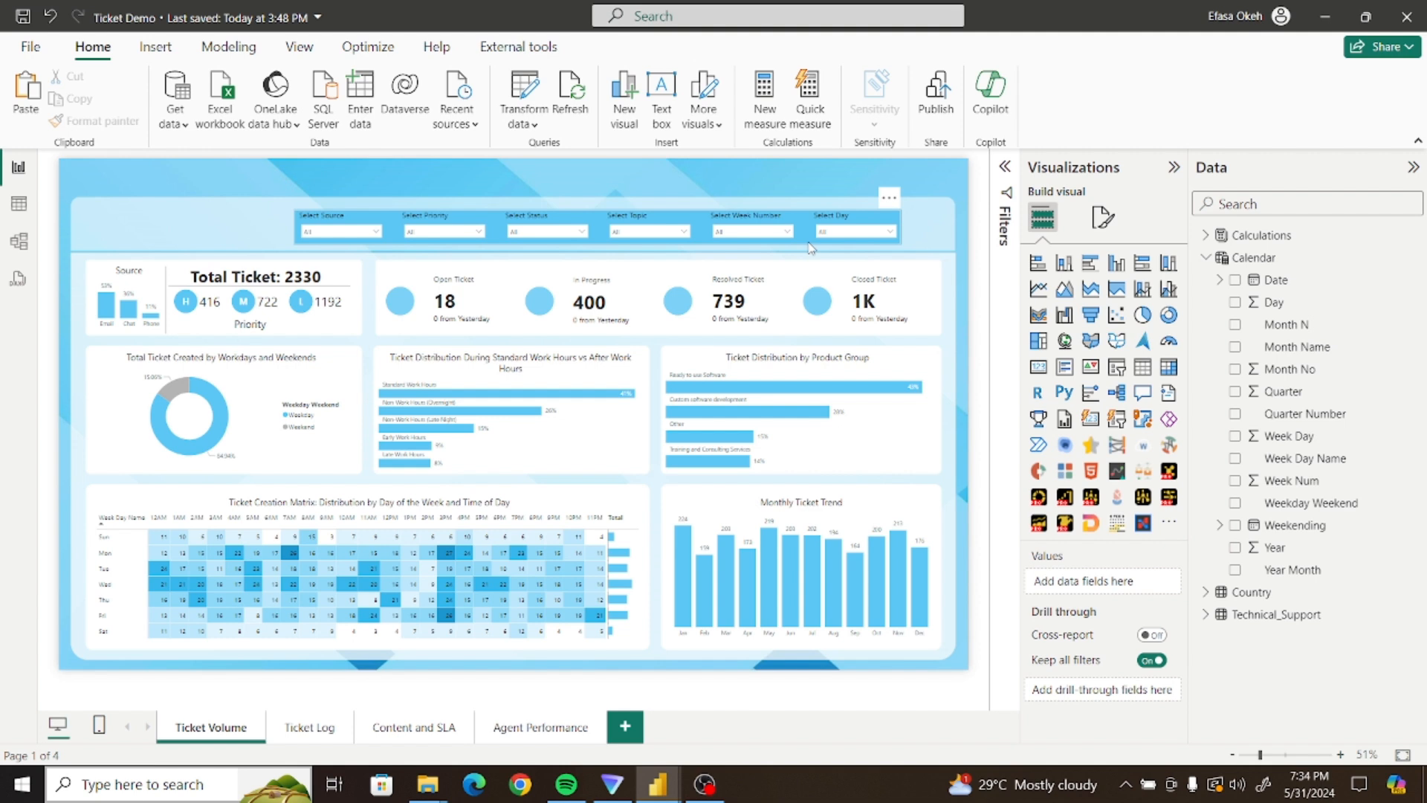
Insert a second shape, shrink it to a small square, and place it right of the slicer band in the header
click(161, 51)
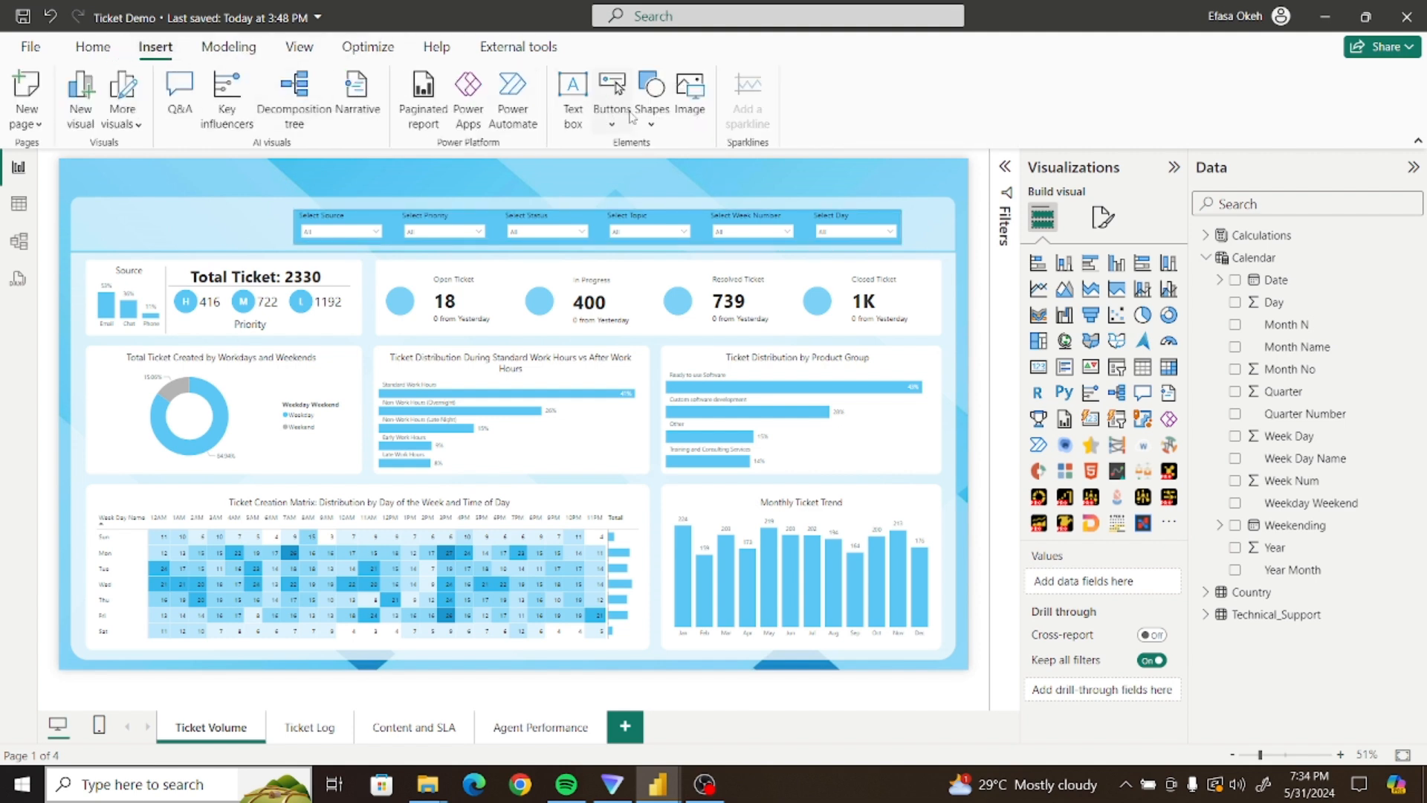
click(646, 120)
click(735, 197)
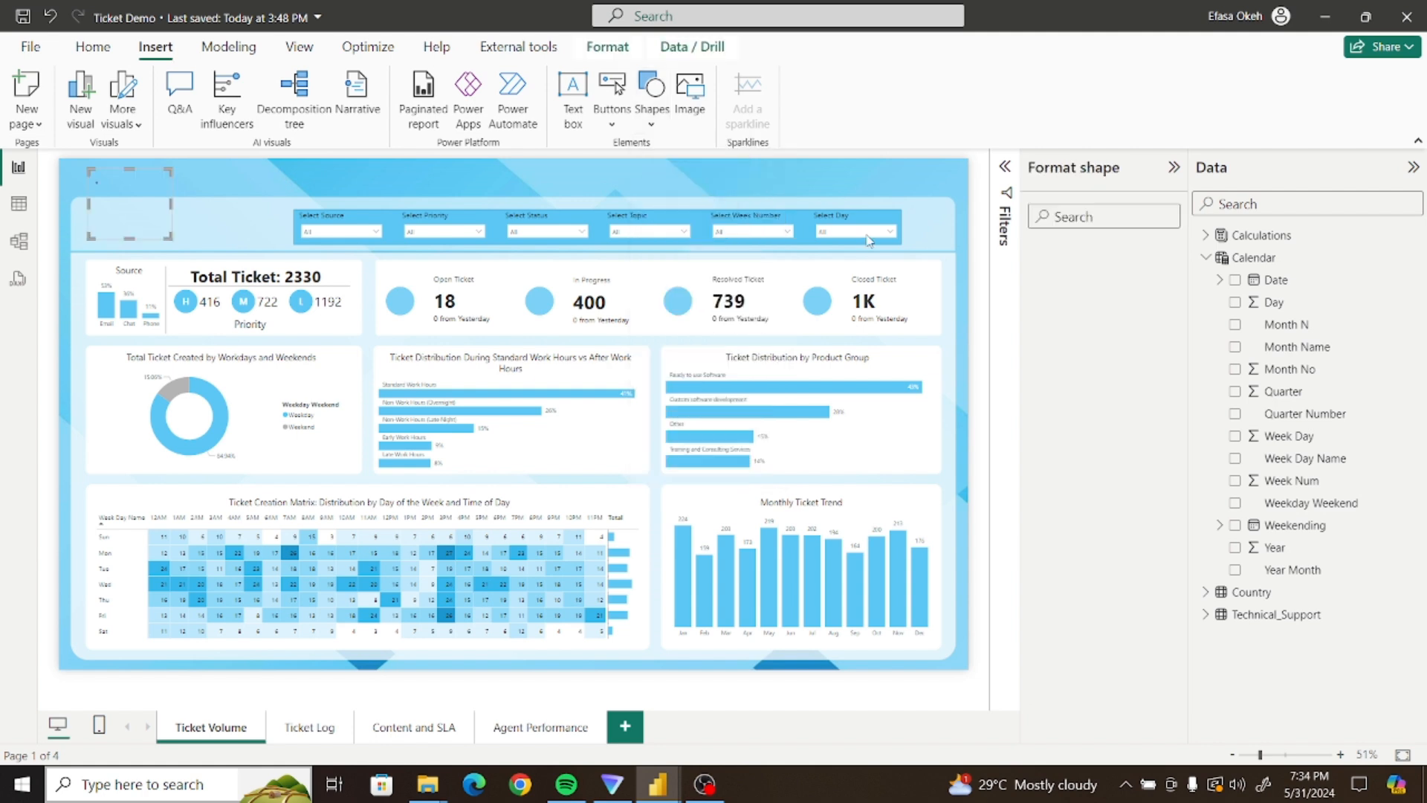
drag(171, 241, 123, 206)
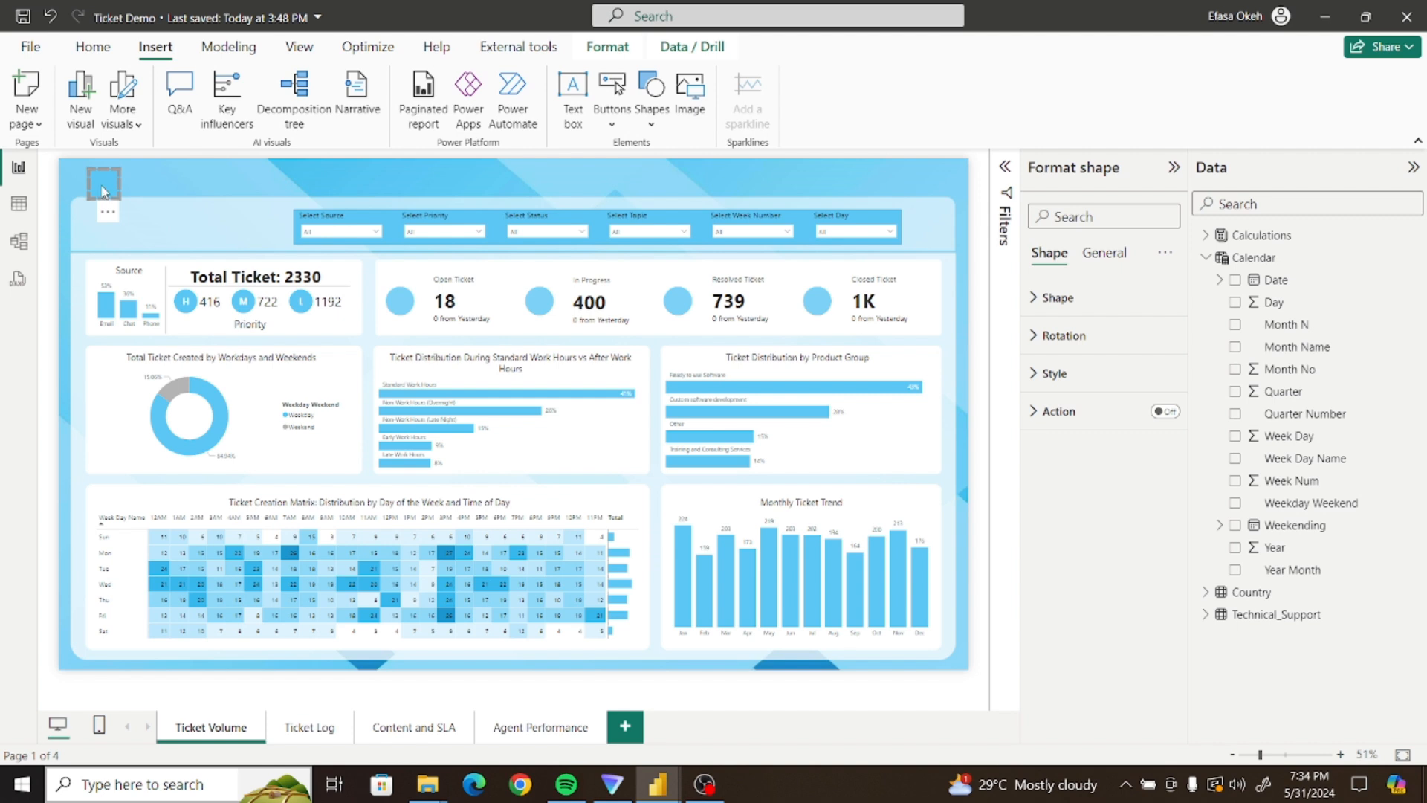
drag(102, 191, 928, 236)
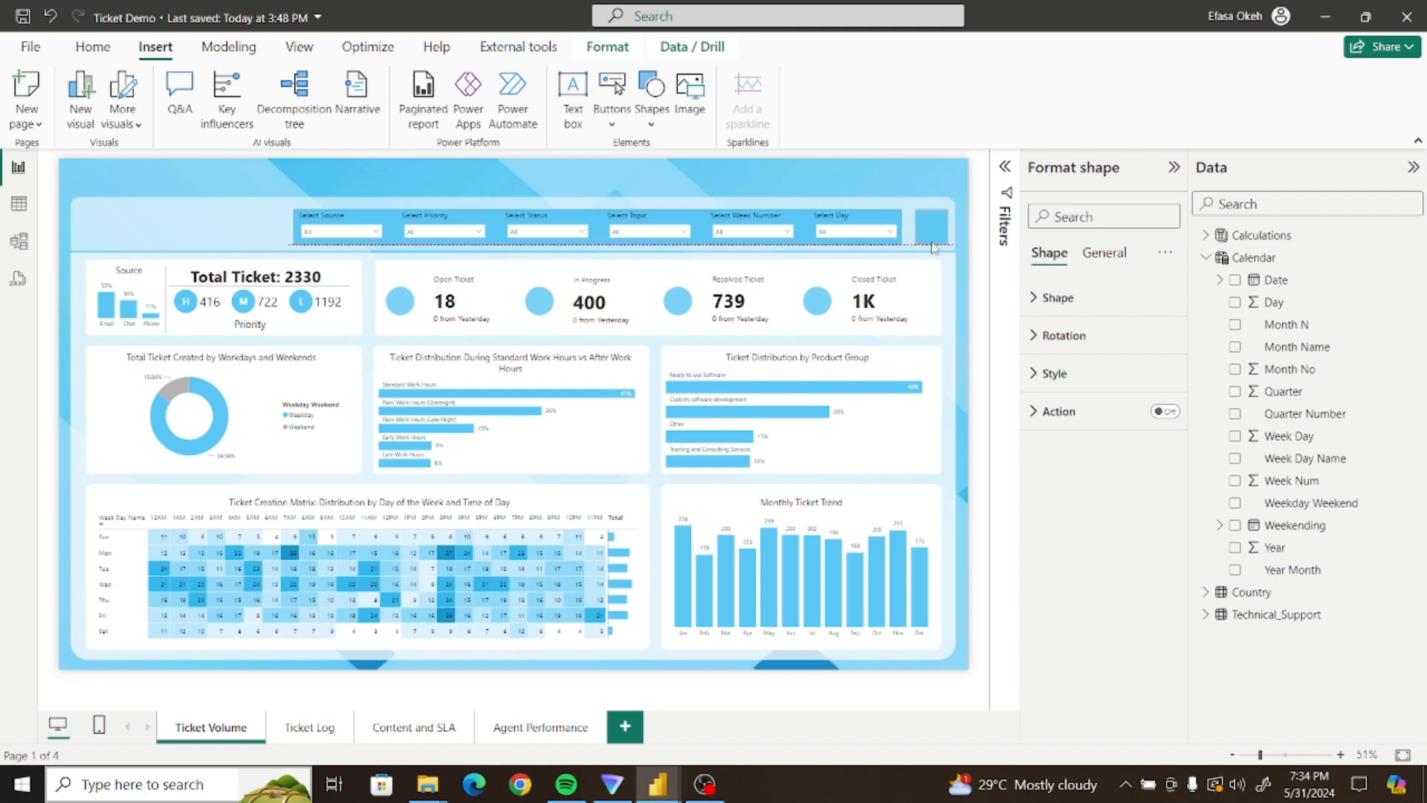
click(199, 218)
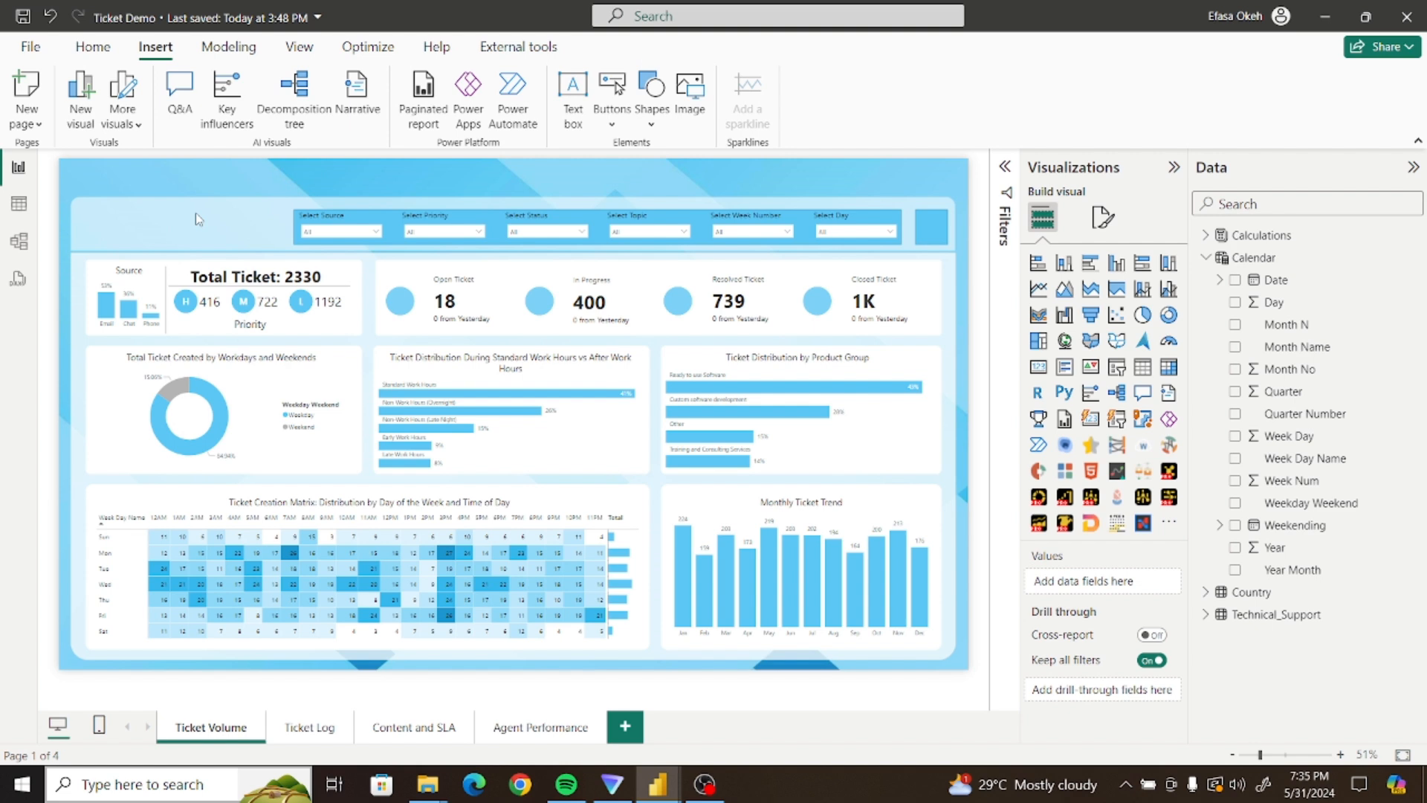
Add a text box reading "Technical Support" and format its text as bold at size 28
click(584, 86)
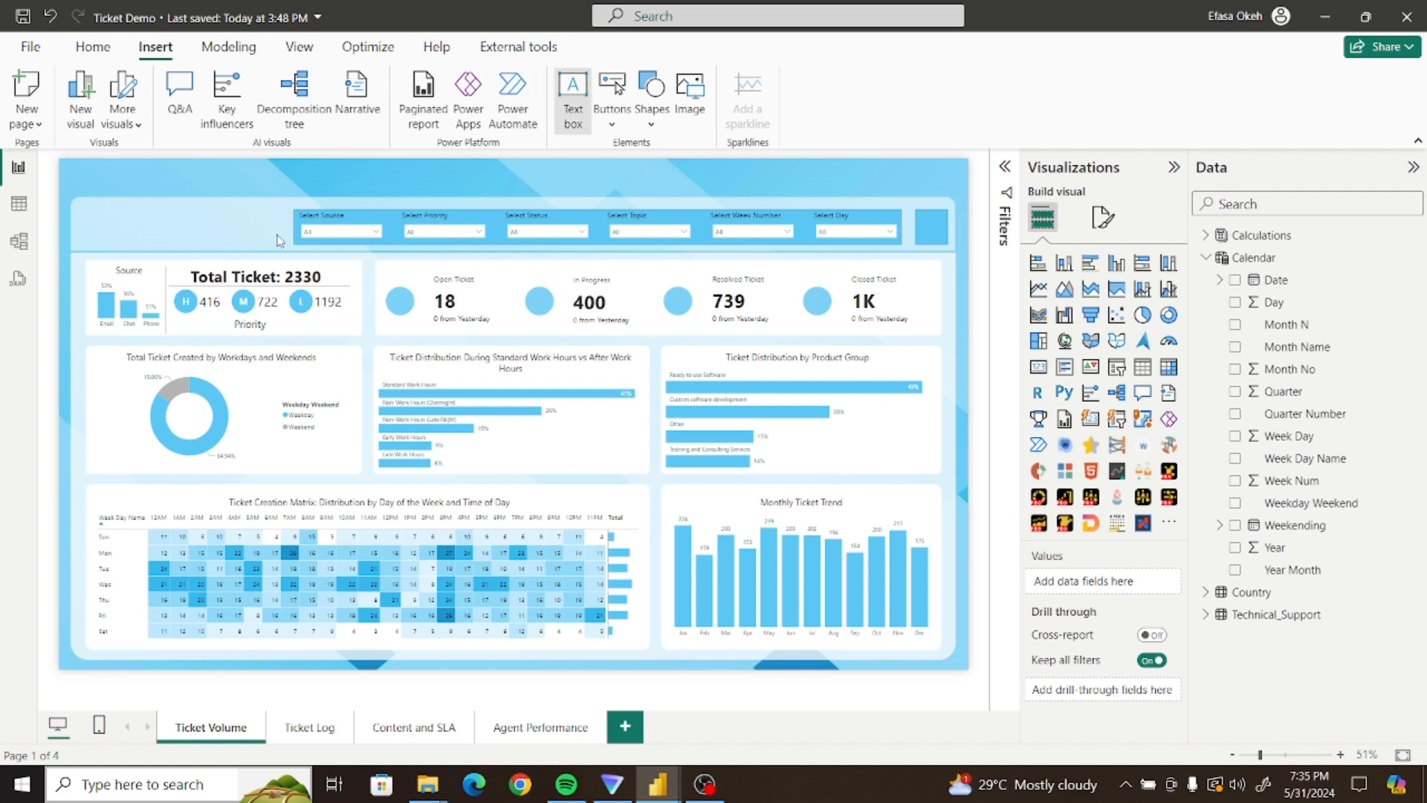
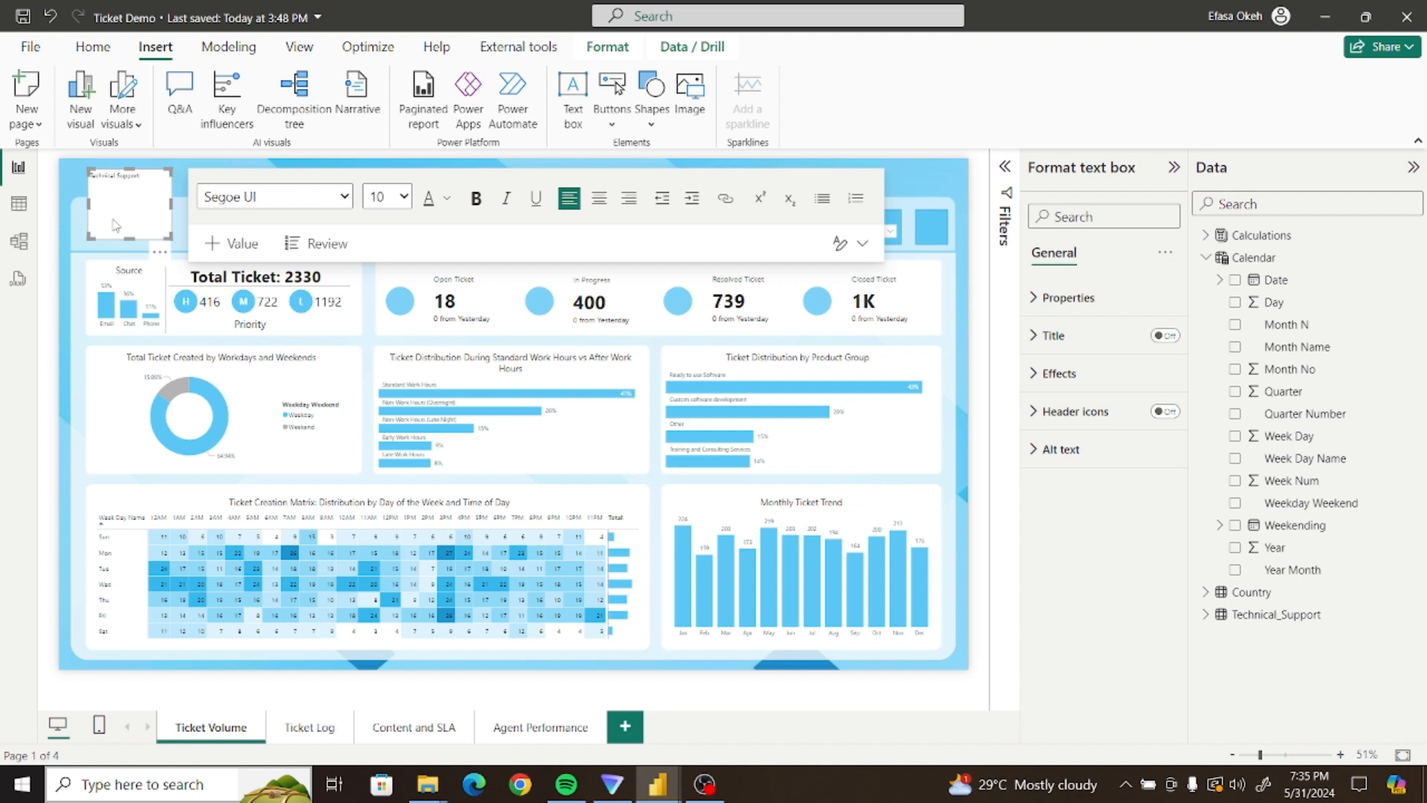
key(ctrl+a)
click(403, 196)
click(392, 429)
click(475, 198)
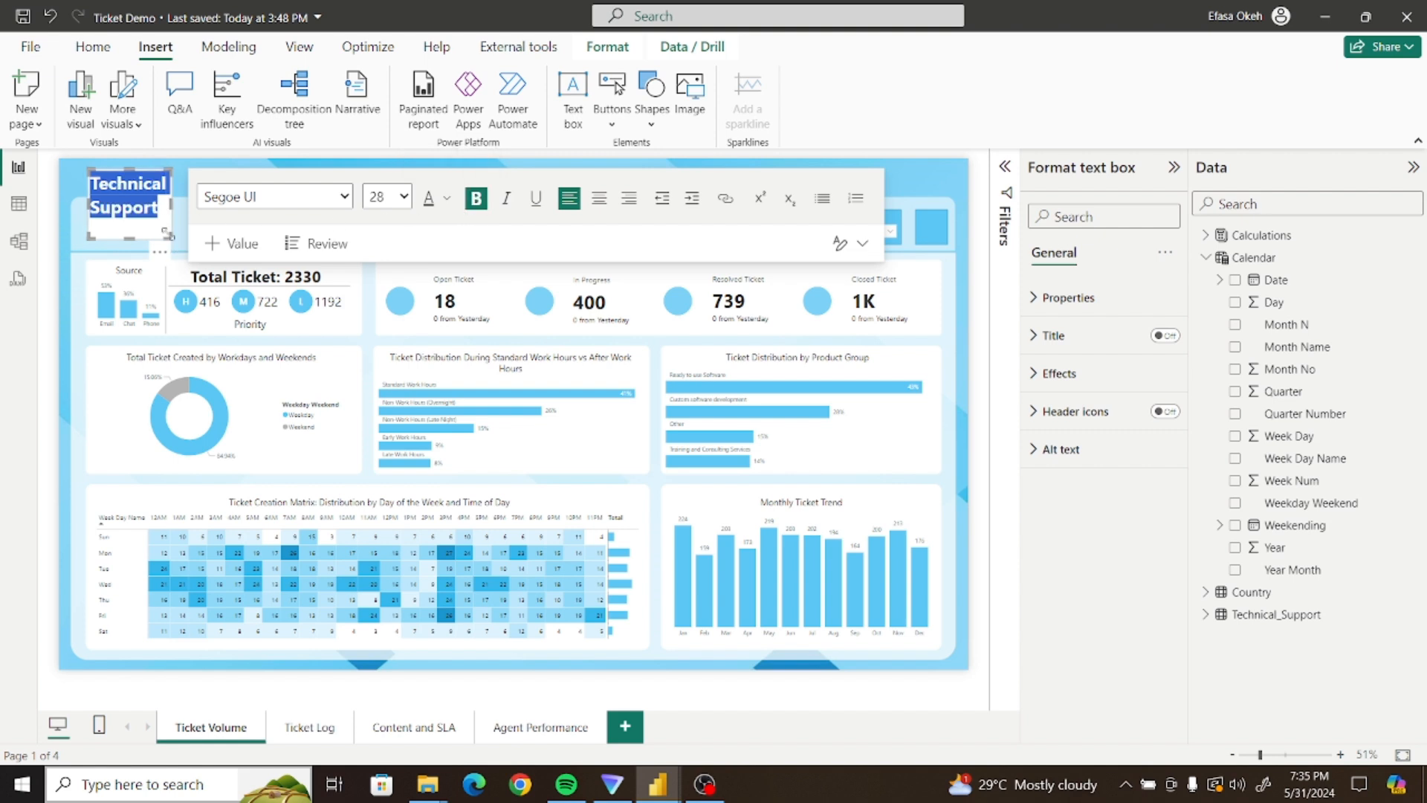
Widen the Technical Support text box so the title fits on one line, and turn off its background
drag(171, 237, 287, 281)
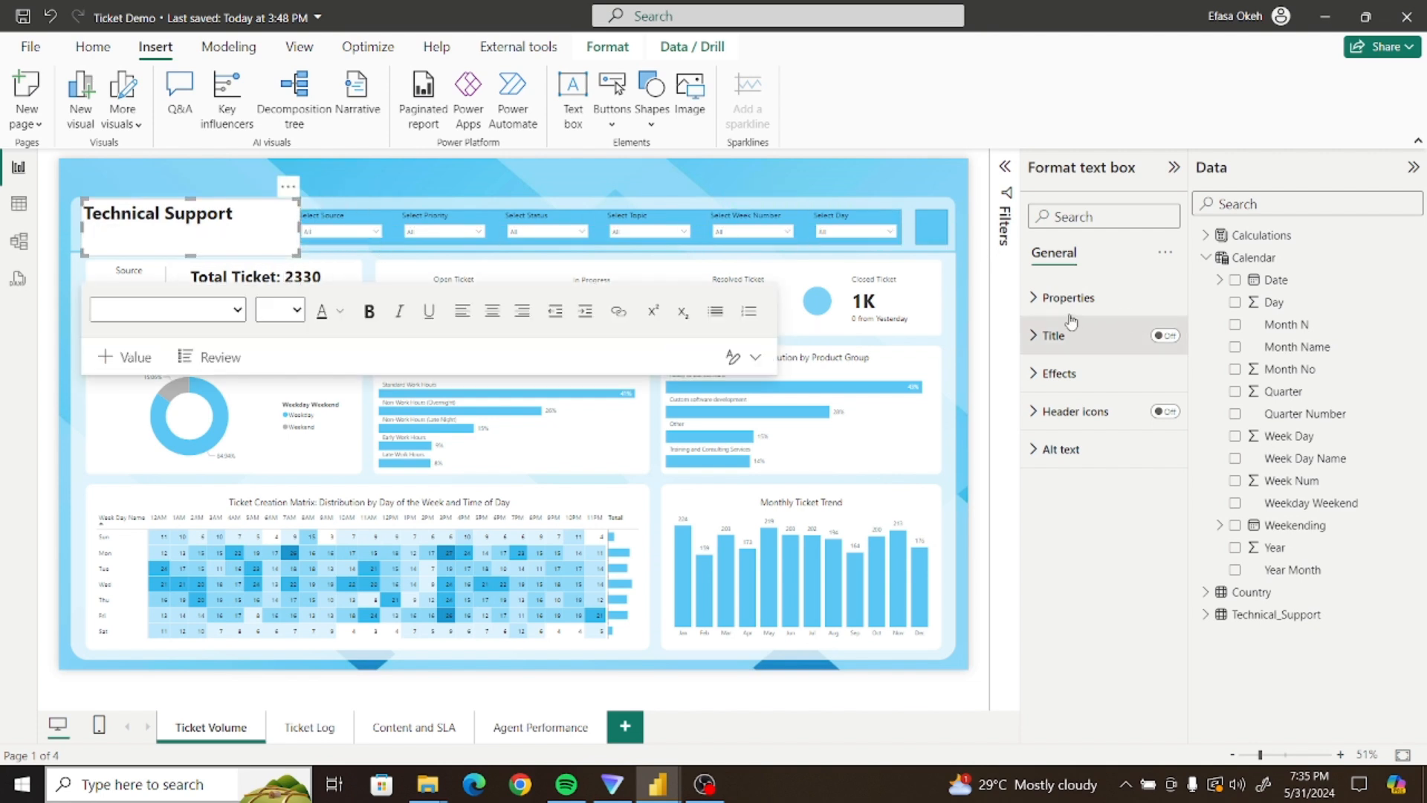
click(1052, 373)
click(1156, 418)
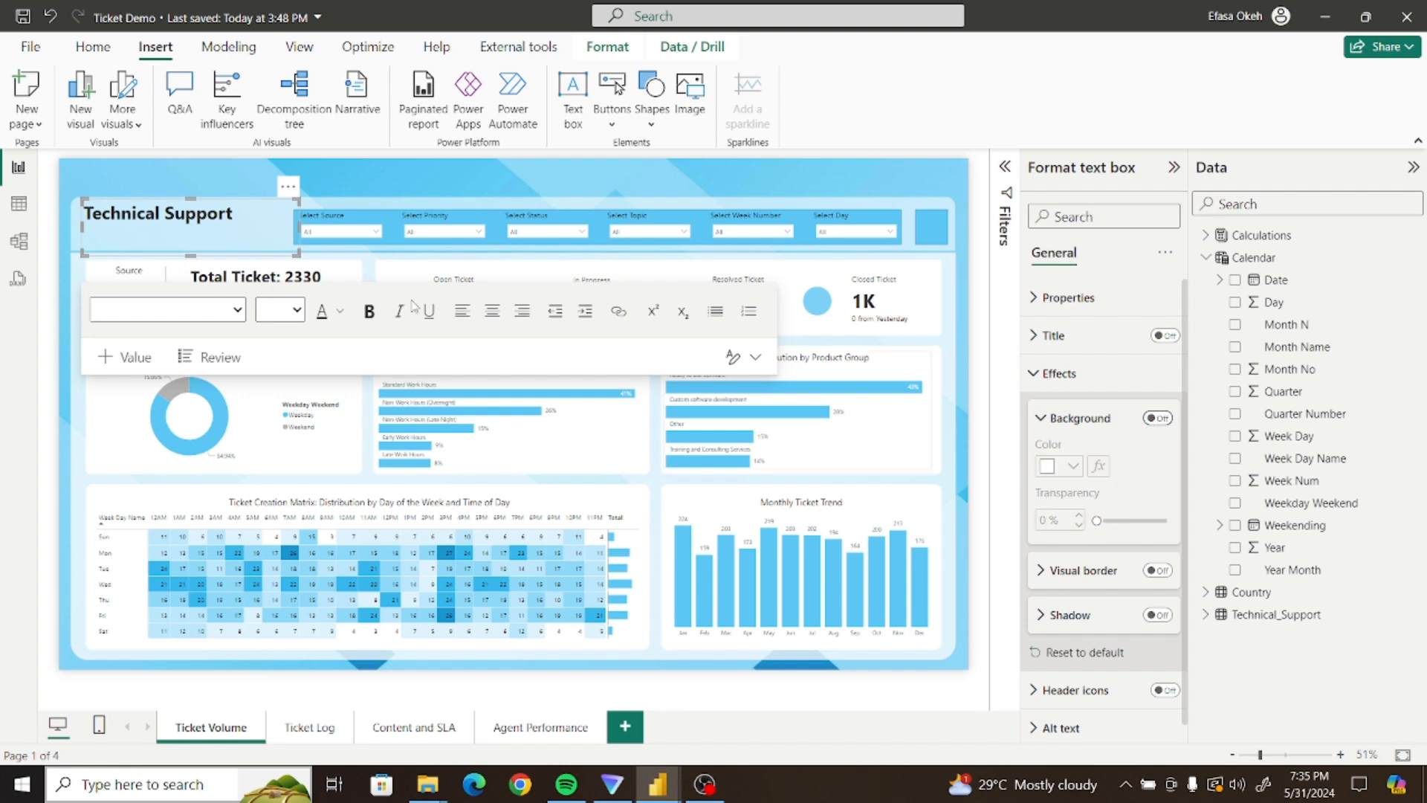
Move the Technical Support title down level with the header slicers and shrink its box to fit before the Select Source slicer
drag(286, 193, 293, 205)
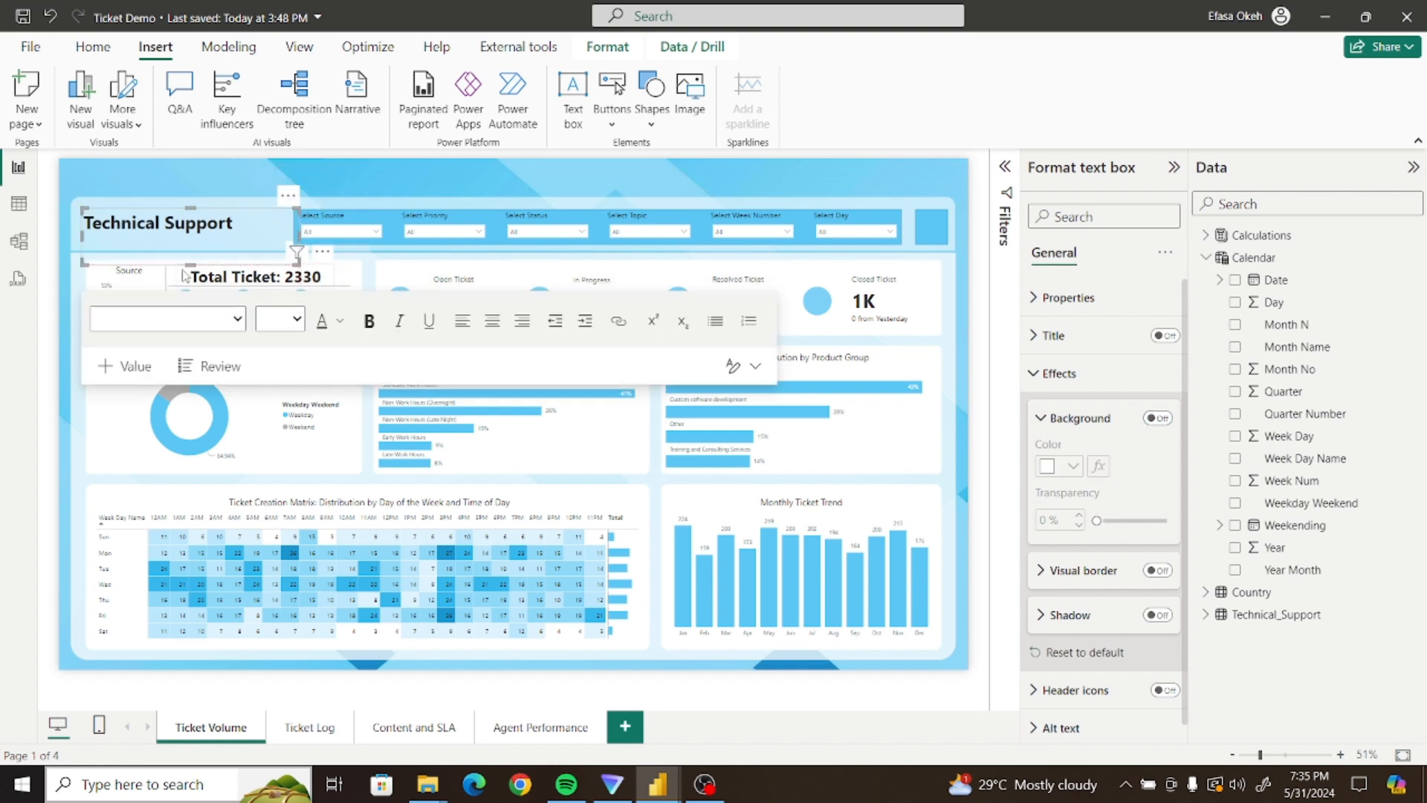
drag(190, 263, 190, 244)
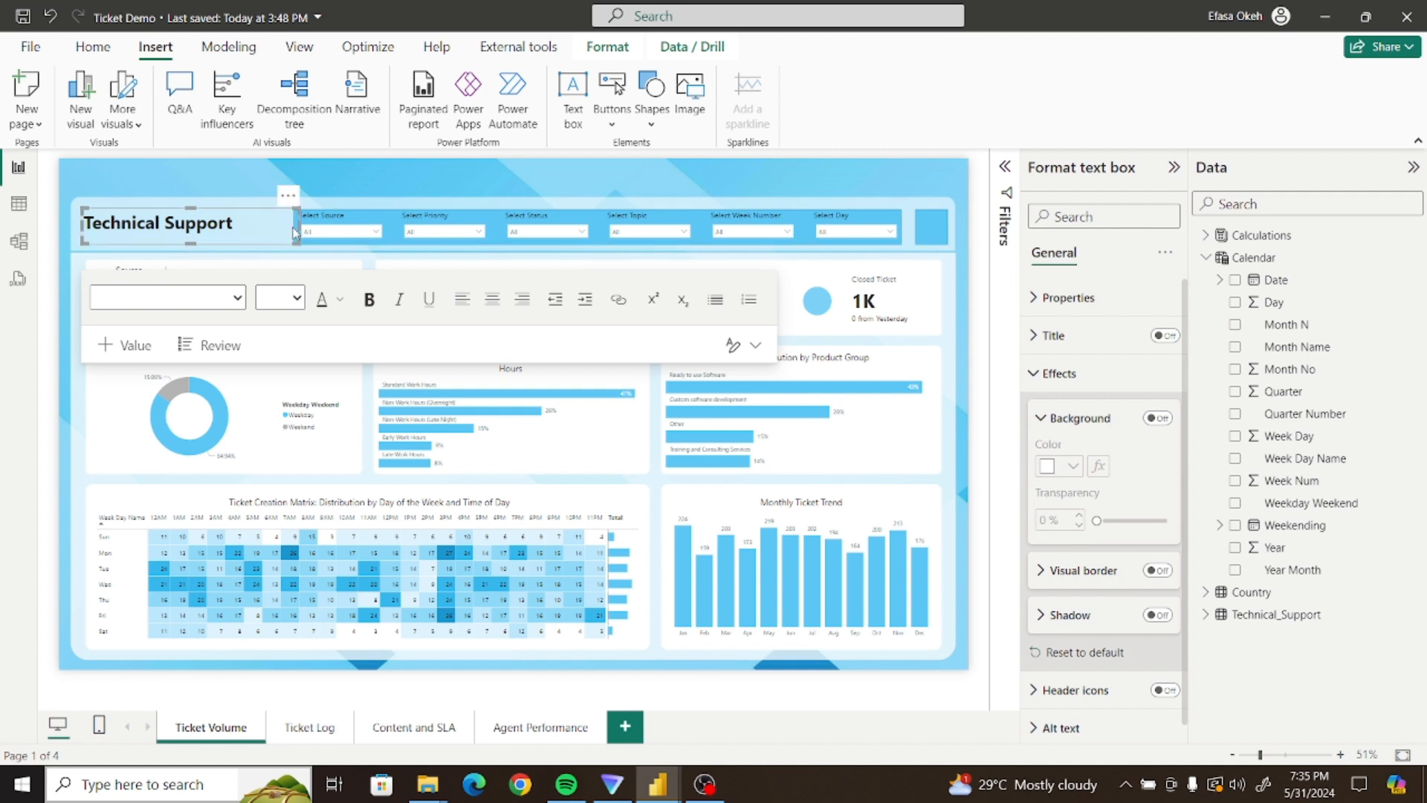
drag(296, 233, 268, 232)
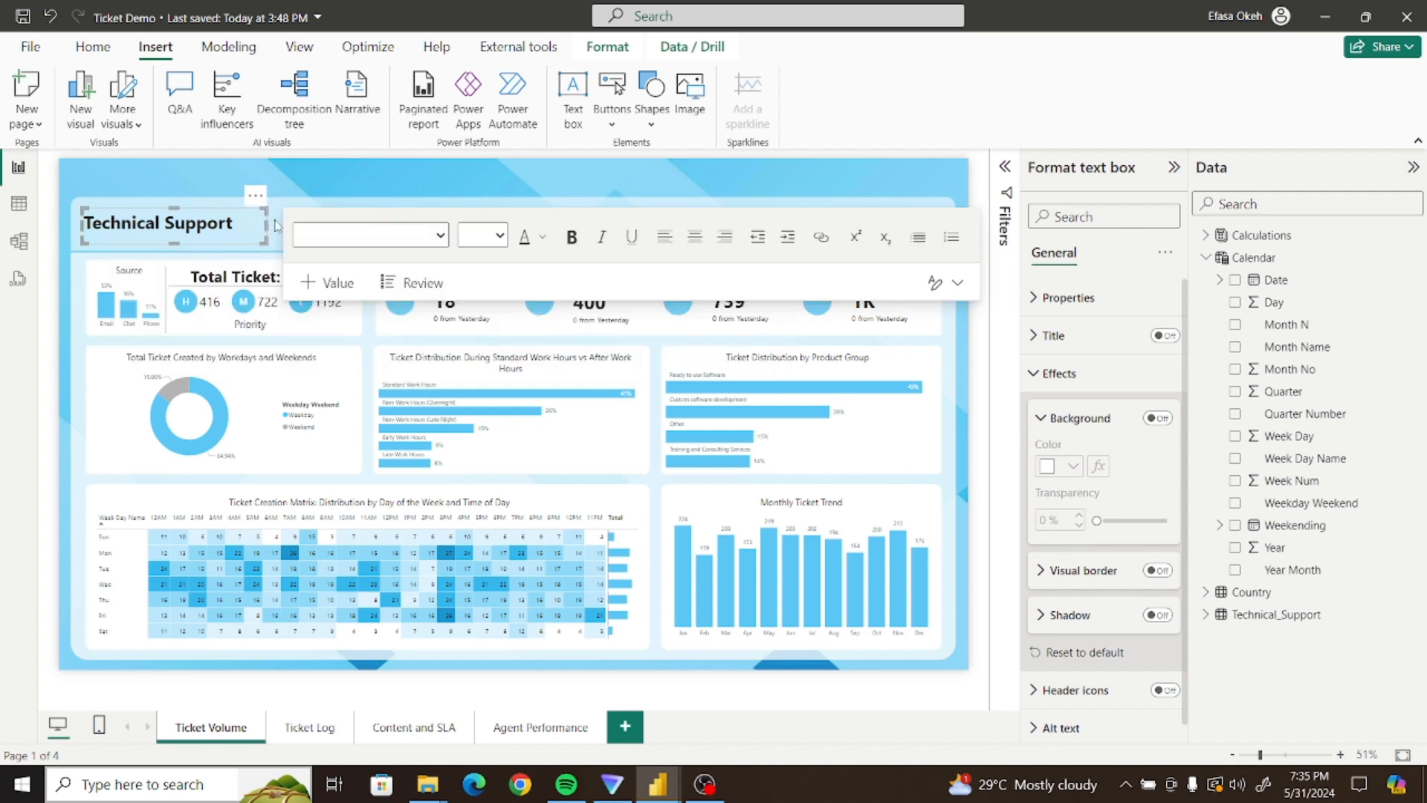
click(287, 182)
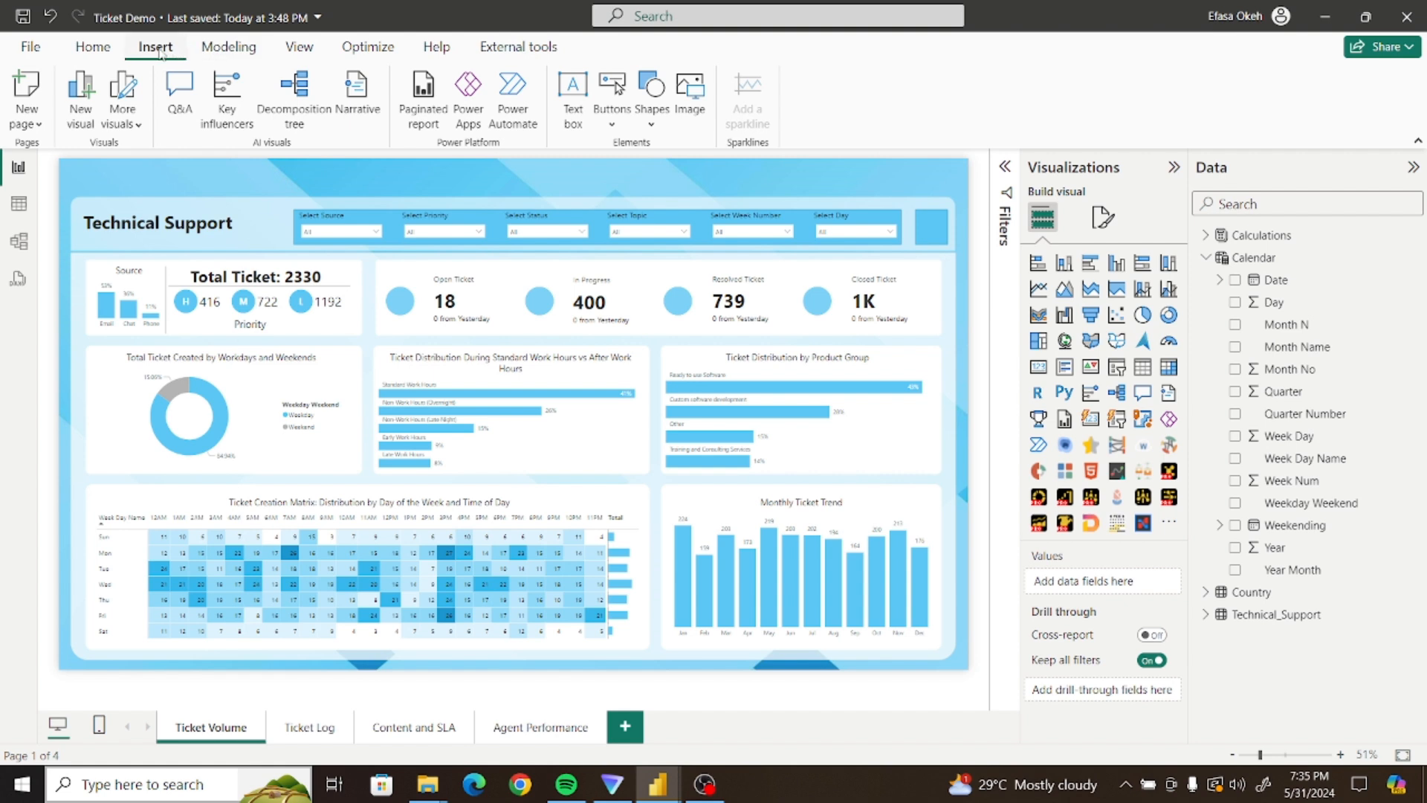
Insert a page navigator and place it above the slicer band at the report page's upper-right corner
click(613, 123)
mouse_move(677, 487)
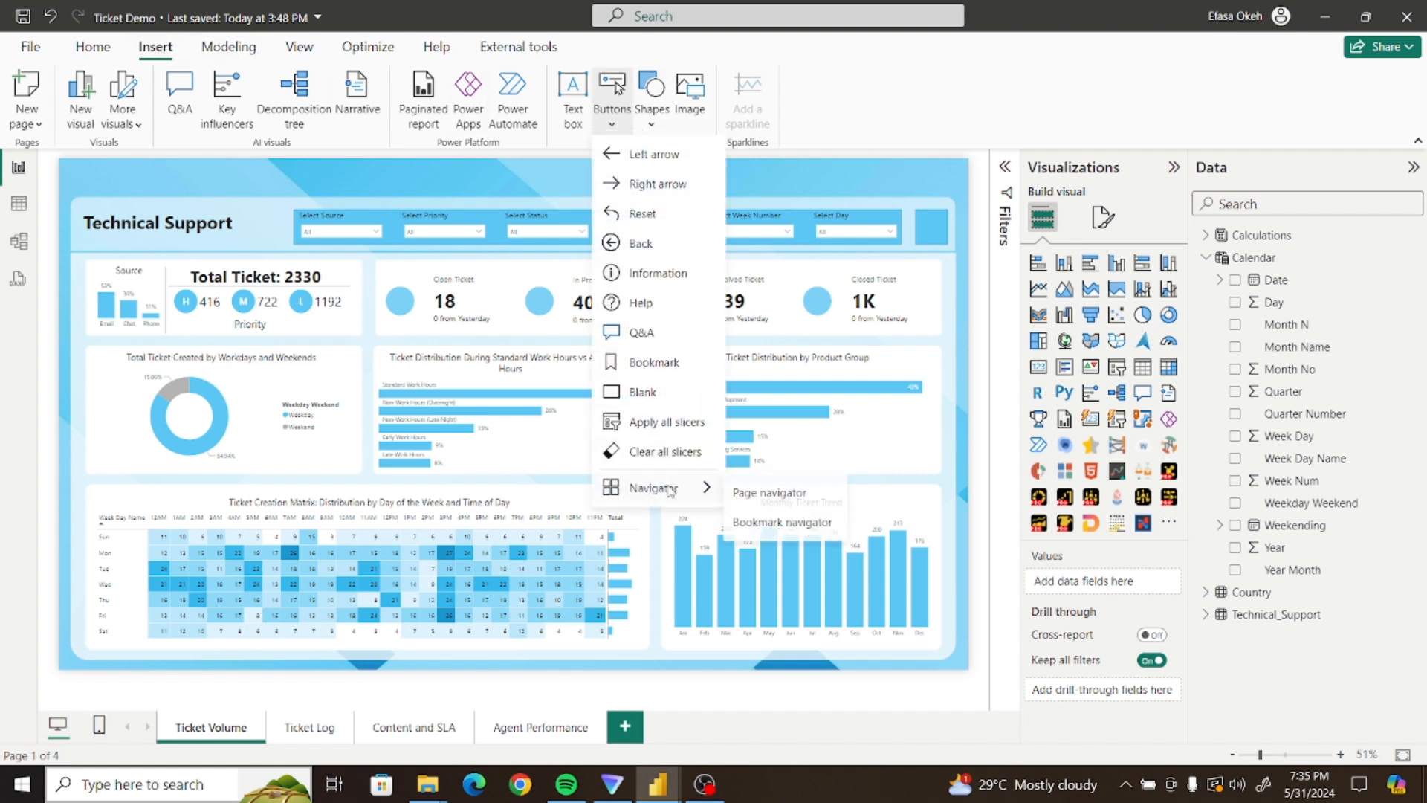
click(771, 492)
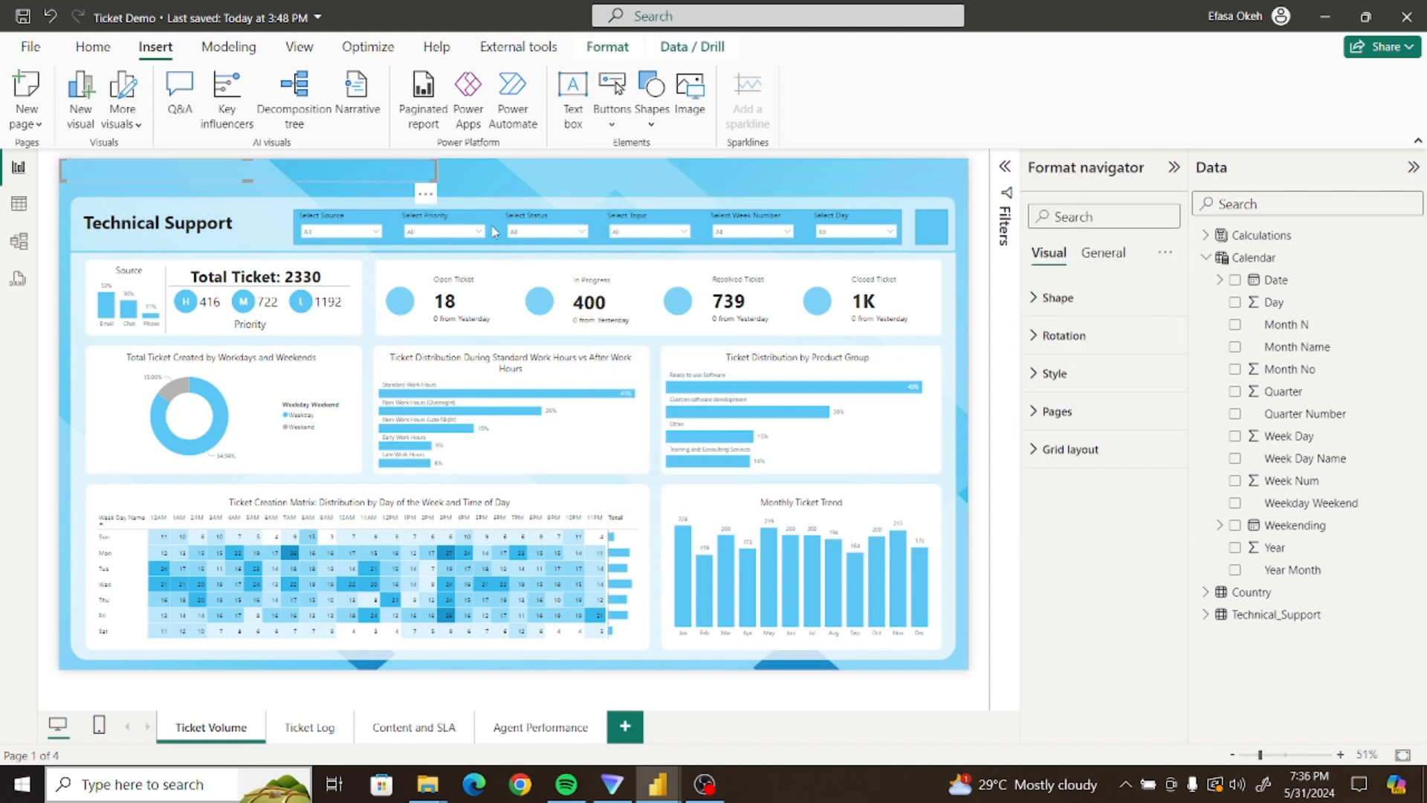
drag(475, 198, 948, 210)
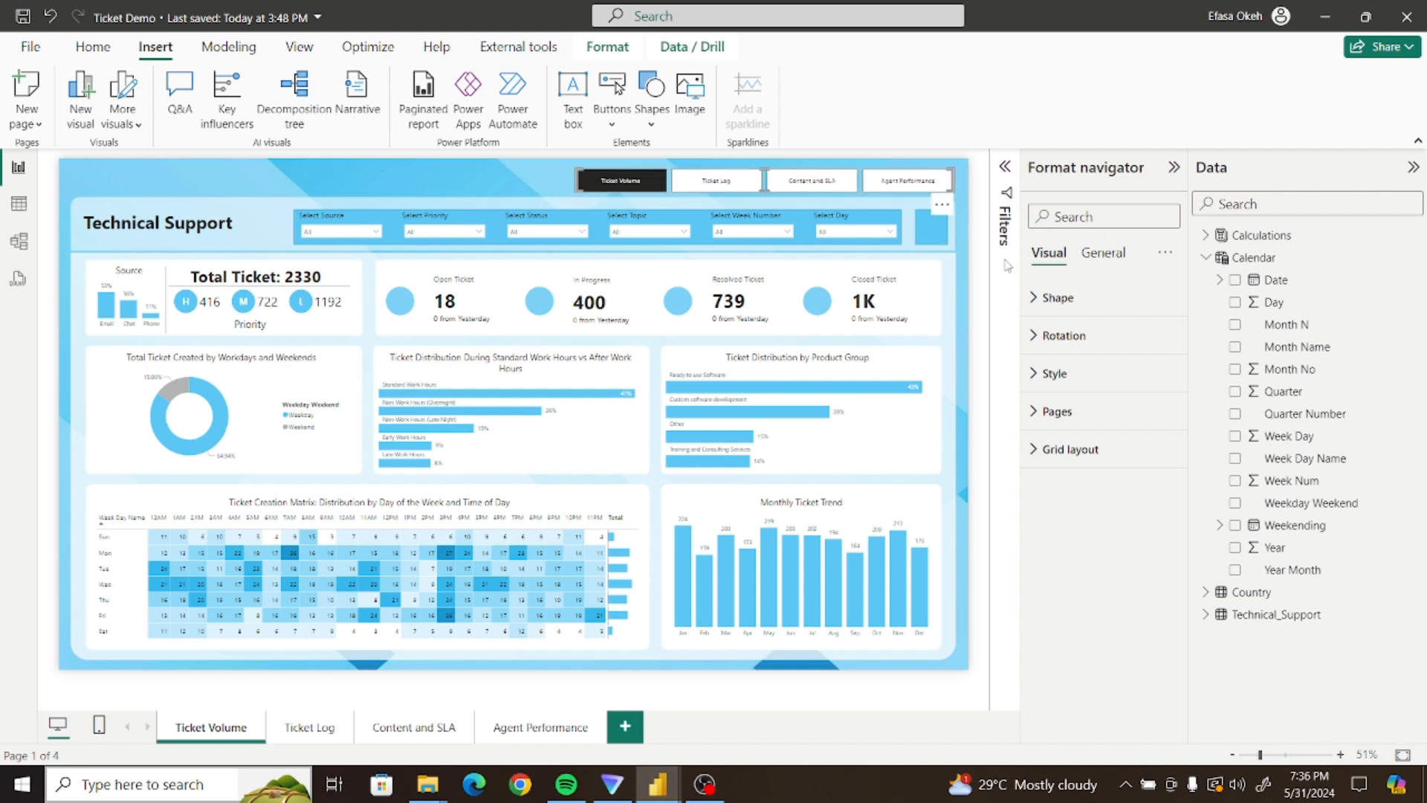
Turn off the page navigator's text in the default state and flatten its buttons into thin bars just above the header
click(1036, 375)
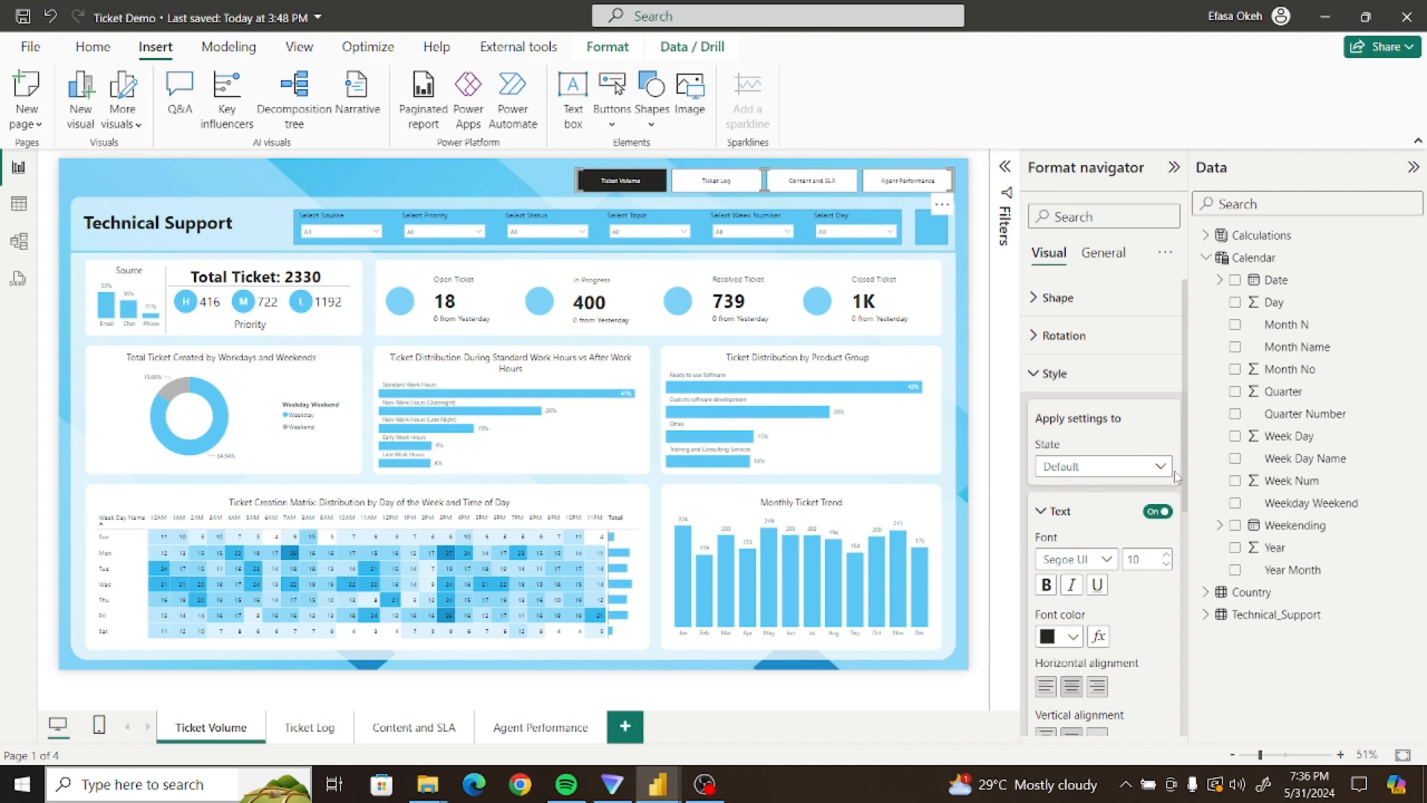
click(1150, 519)
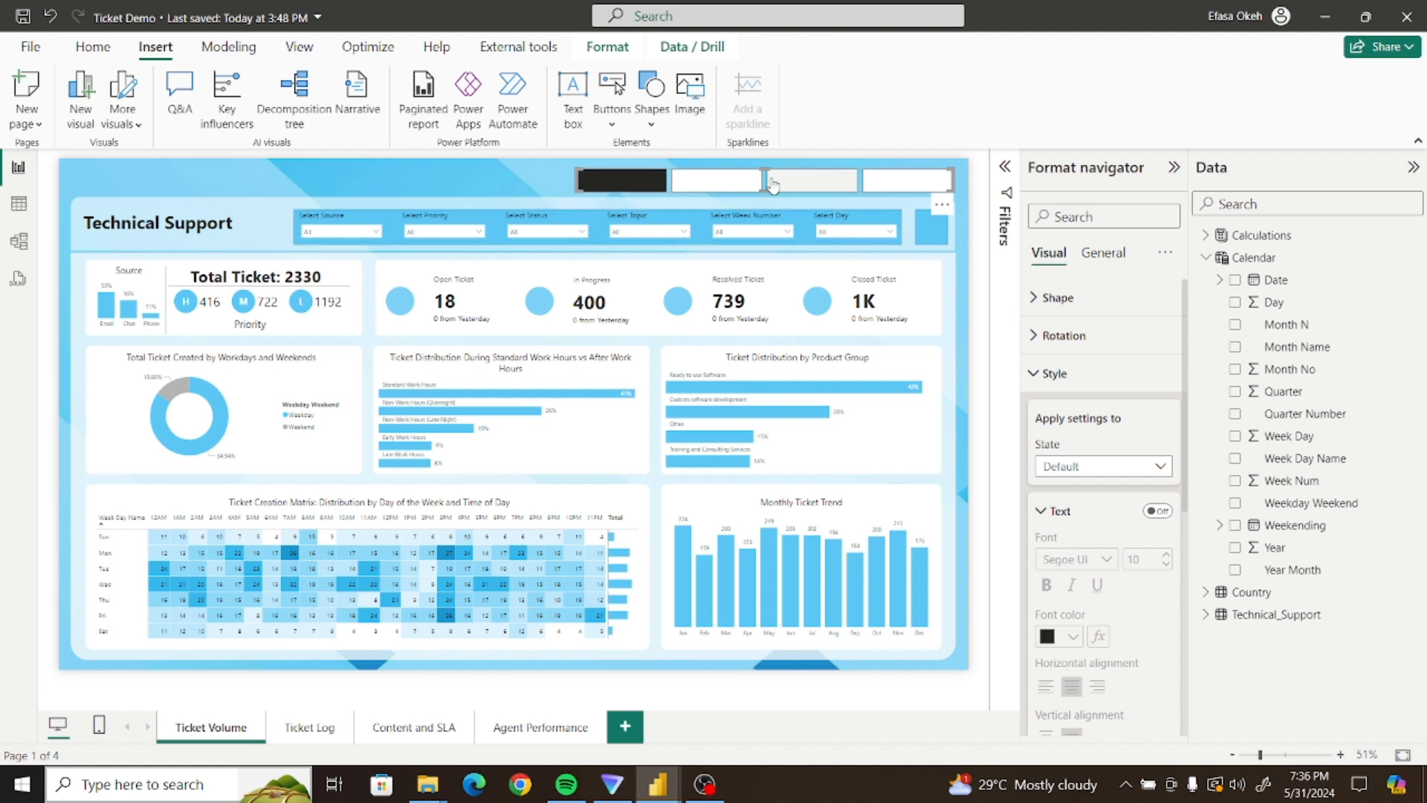
drag(765, 177, 766, 186)
click(537, 180)
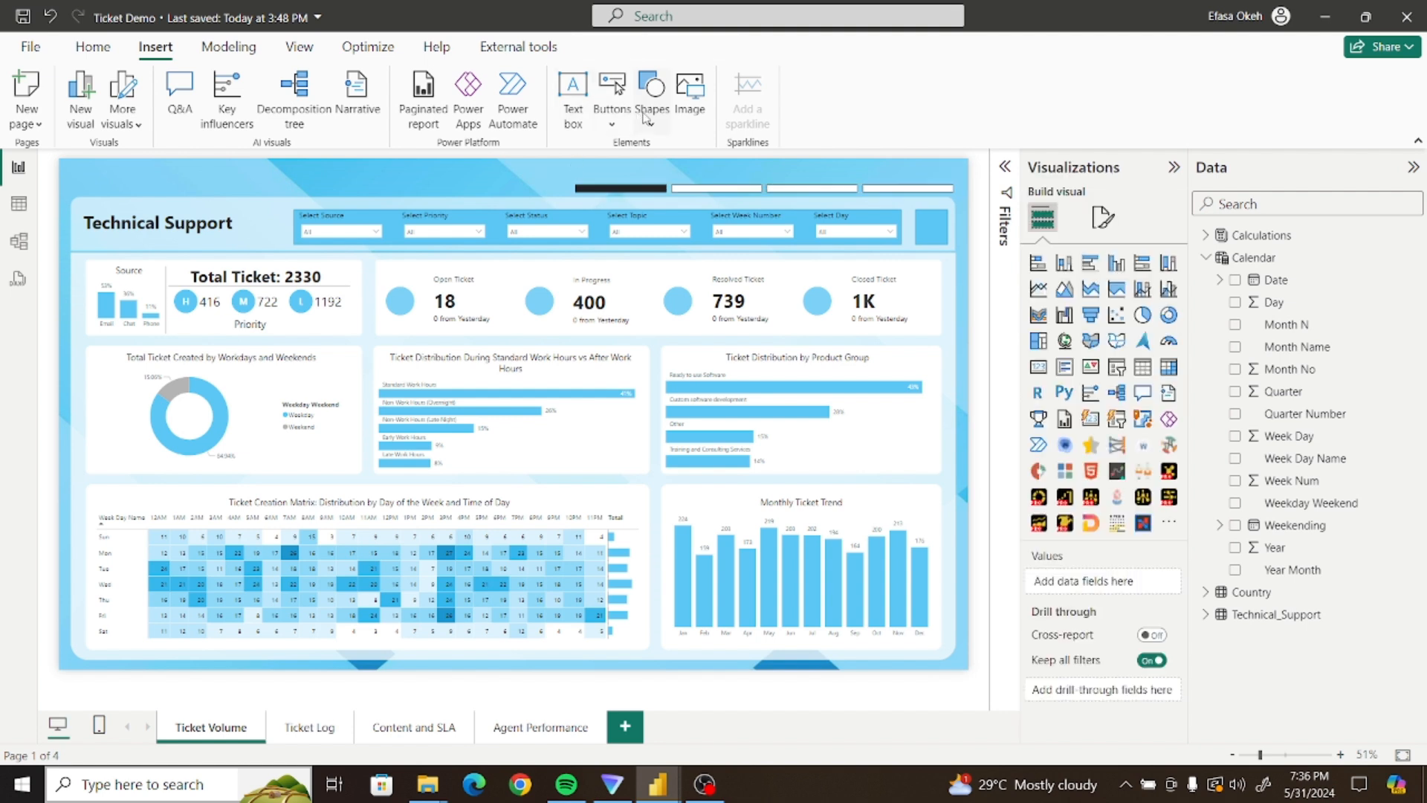
Insert a second page navigator with page names and align it directly above the thin navigator bars
click(616, 127)
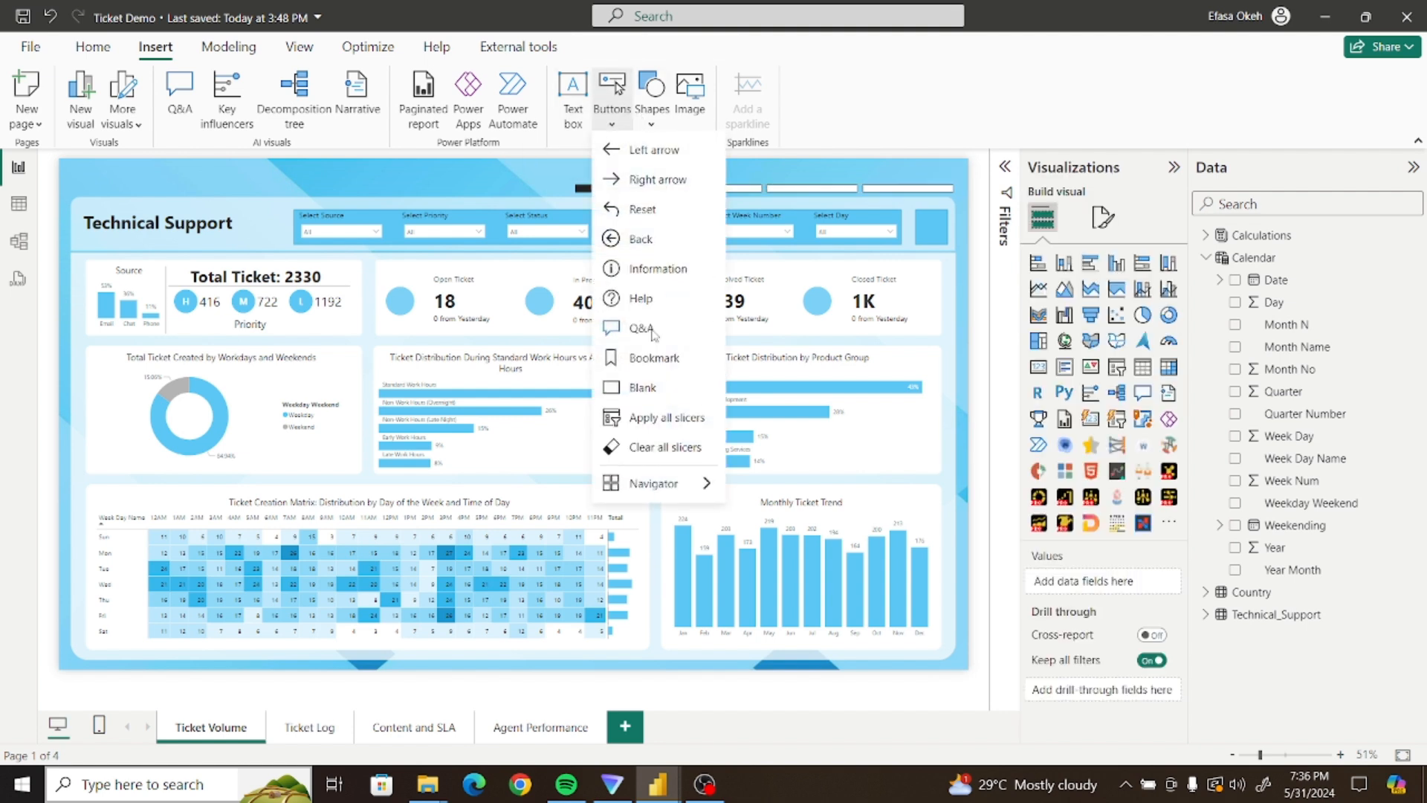
mouse_move(669, 492)
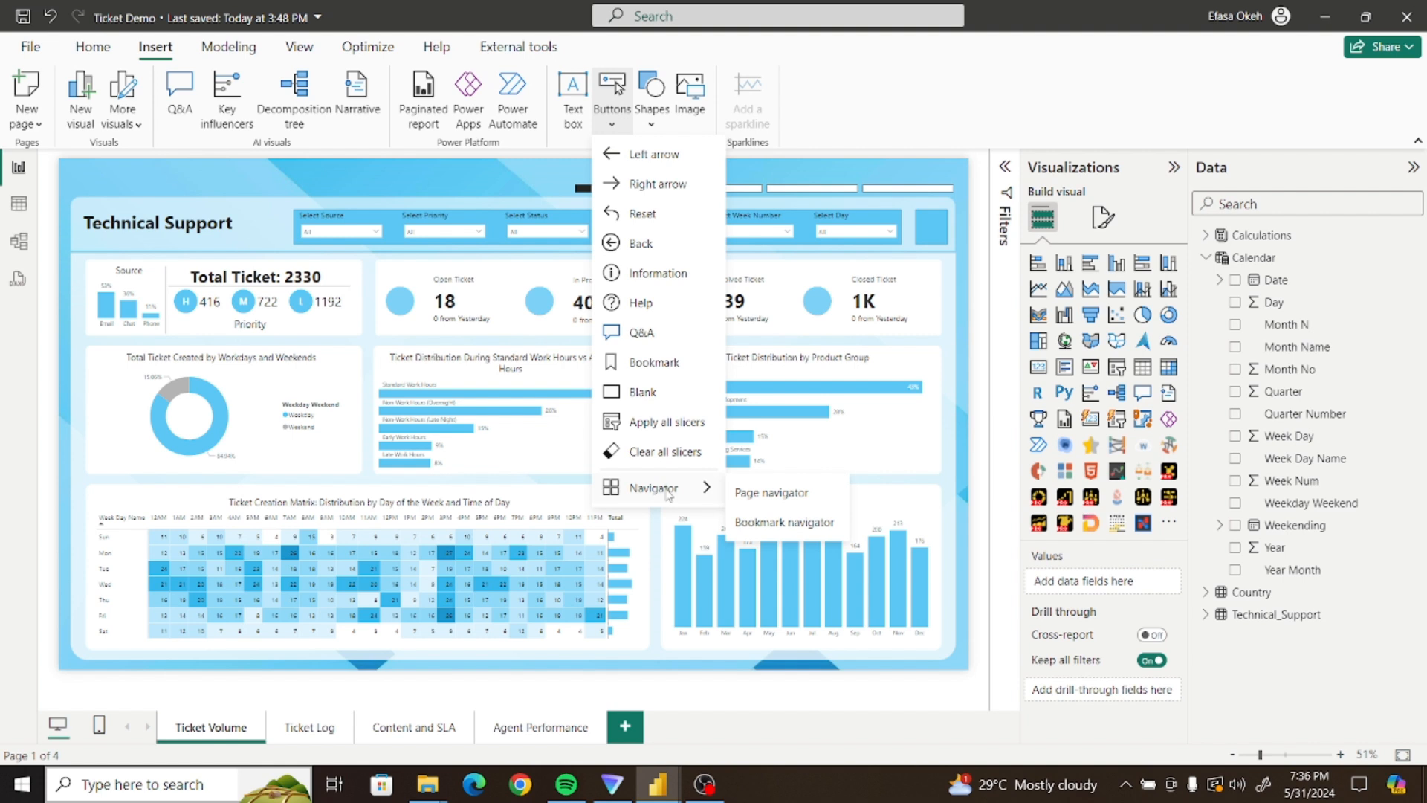
click(766, 494)
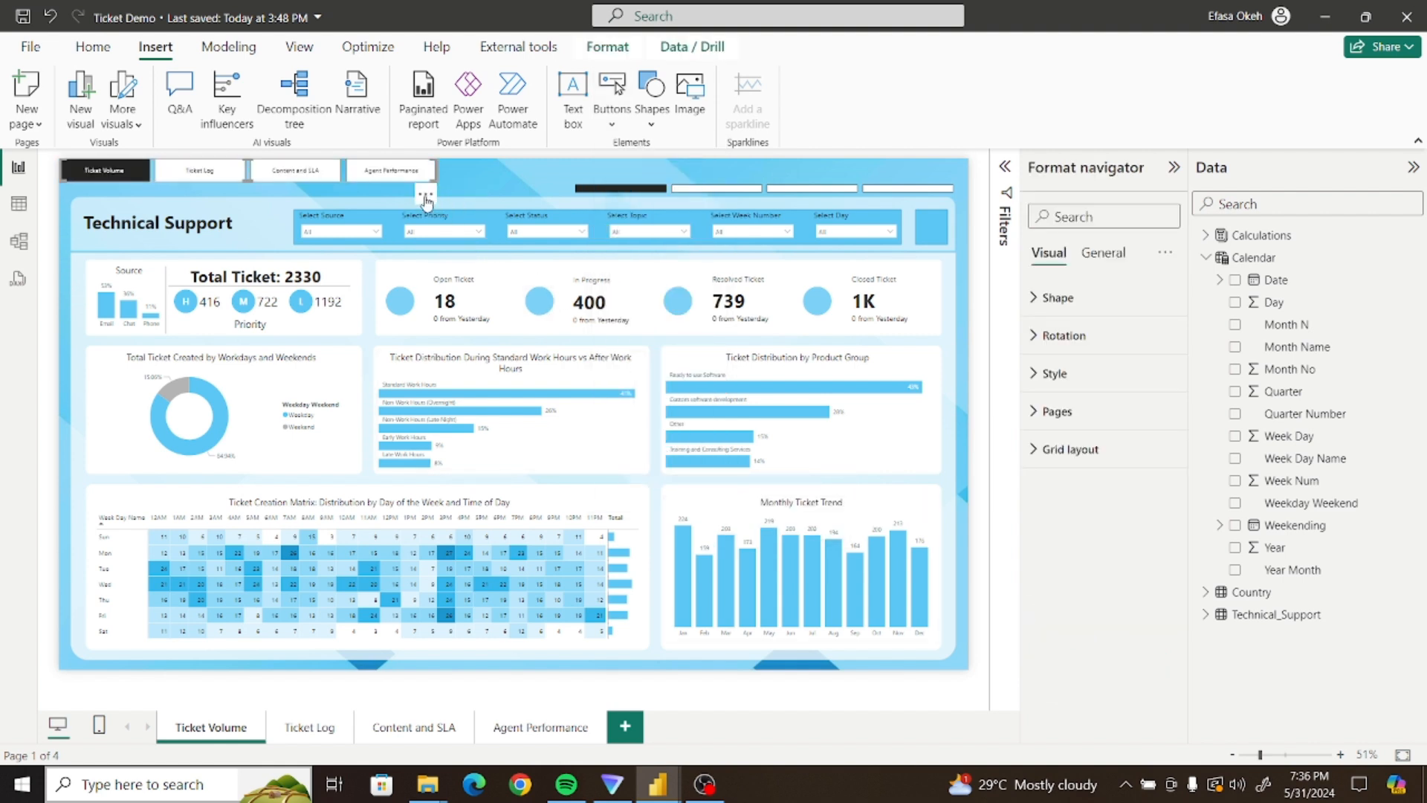
drag(426, 199, 946, 188)
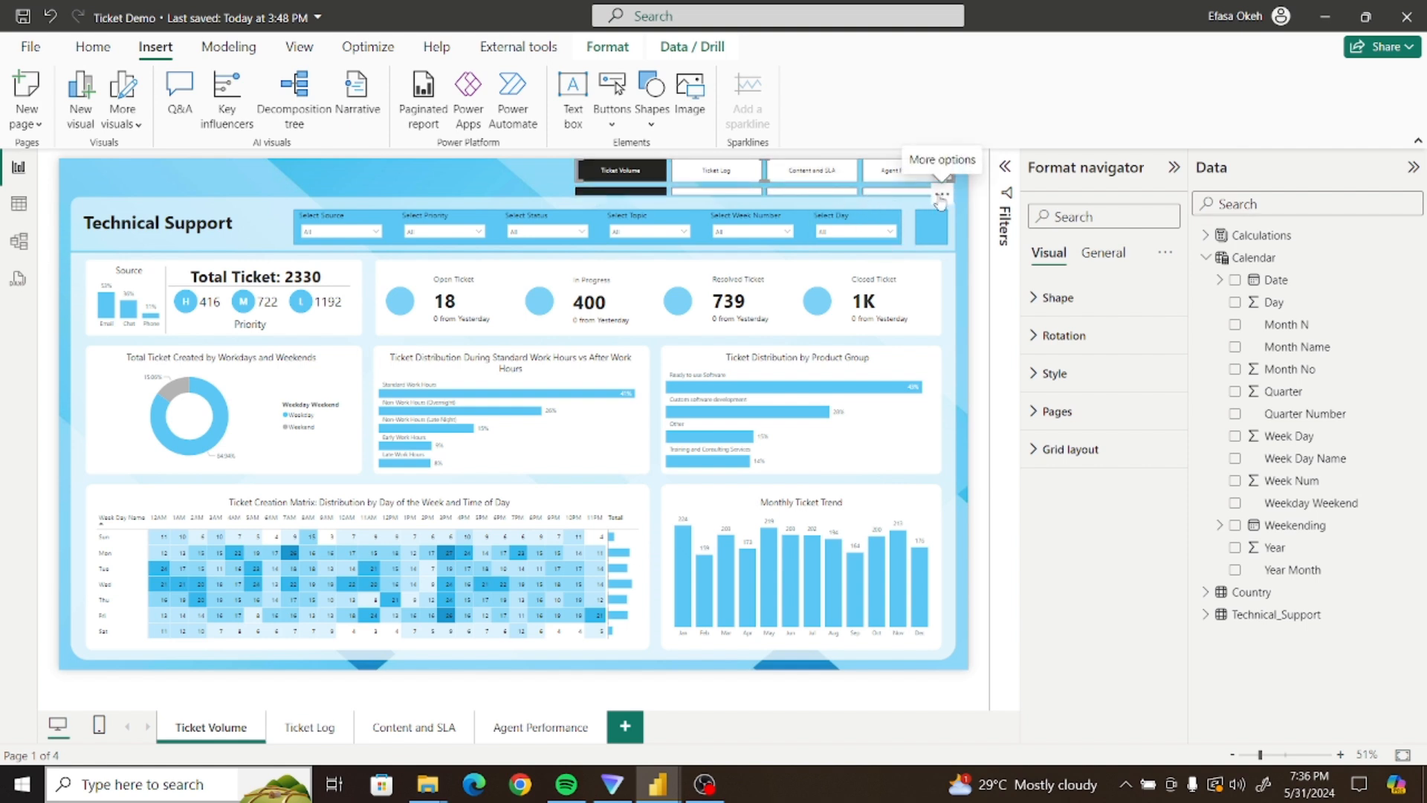
drag(940, 200, 938, 204)
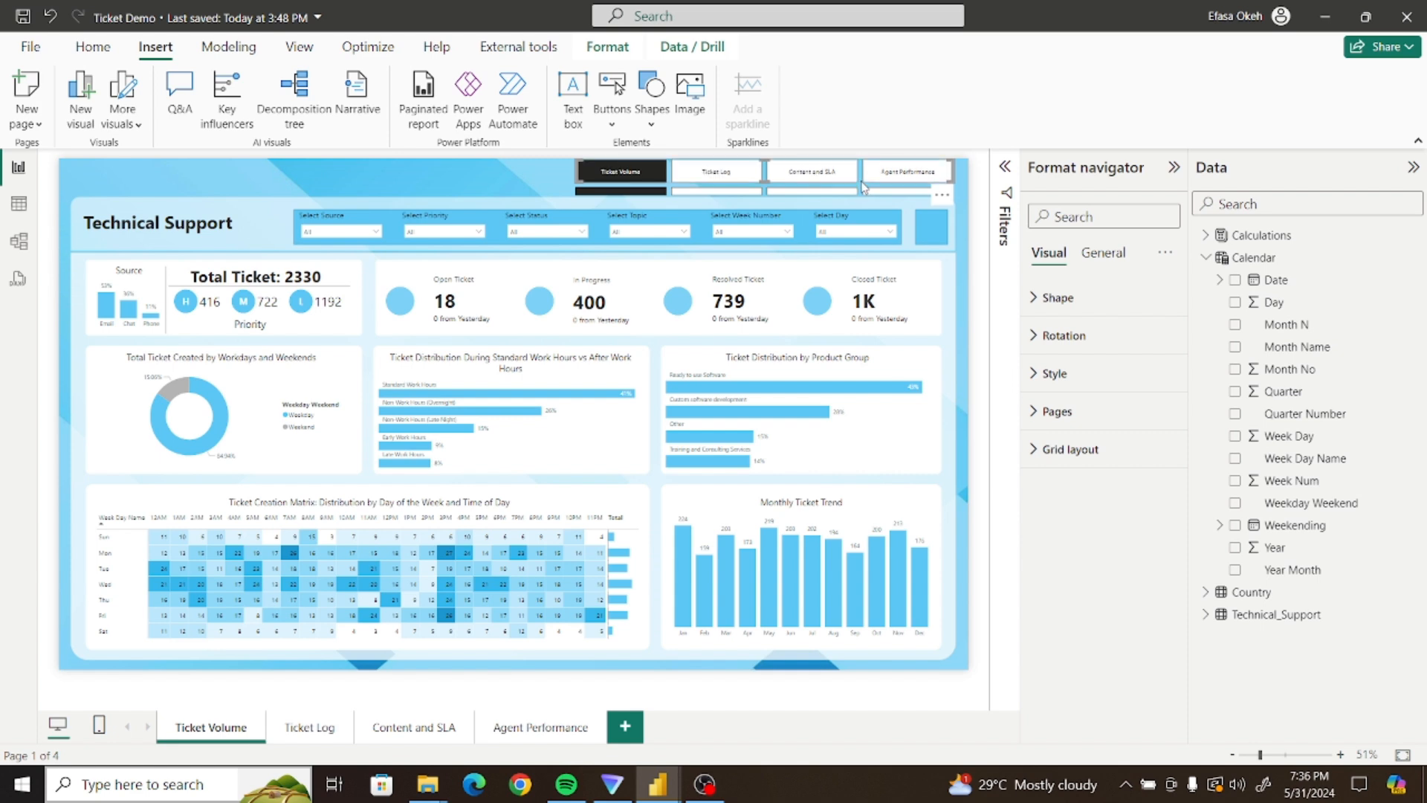
key(Down)
key(Down)
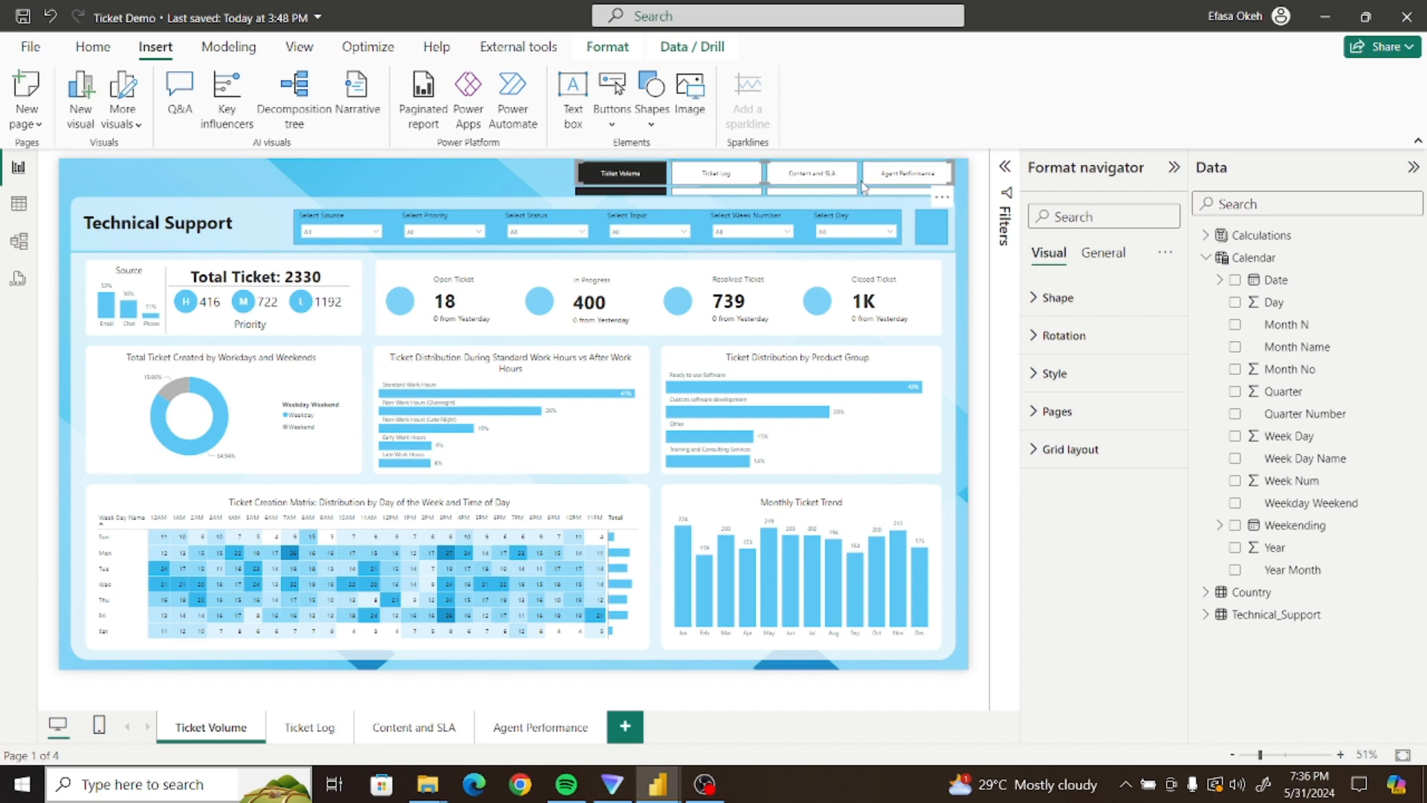
click(518, 199)
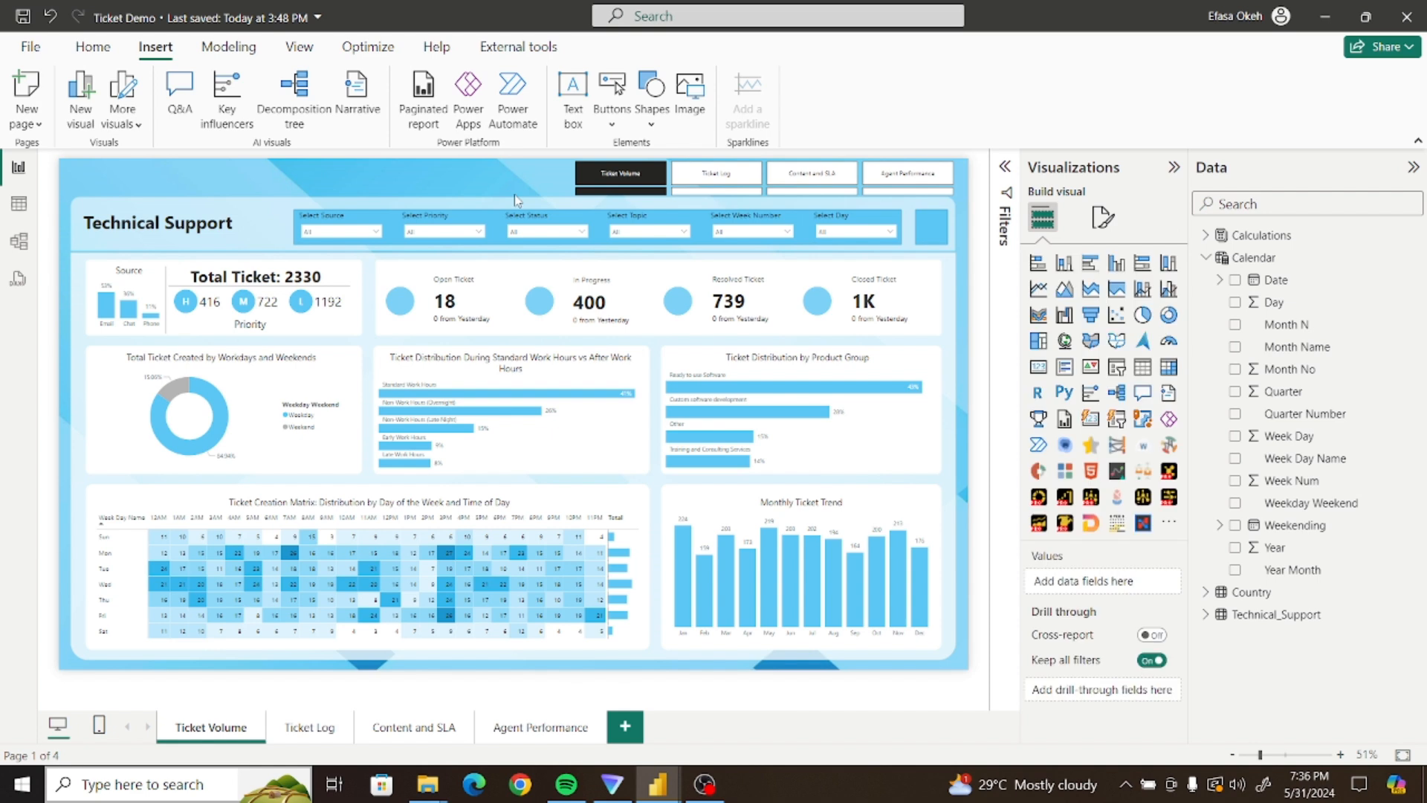
Turn off the button fill of the upper page navigator in its default state
click(955, 176)
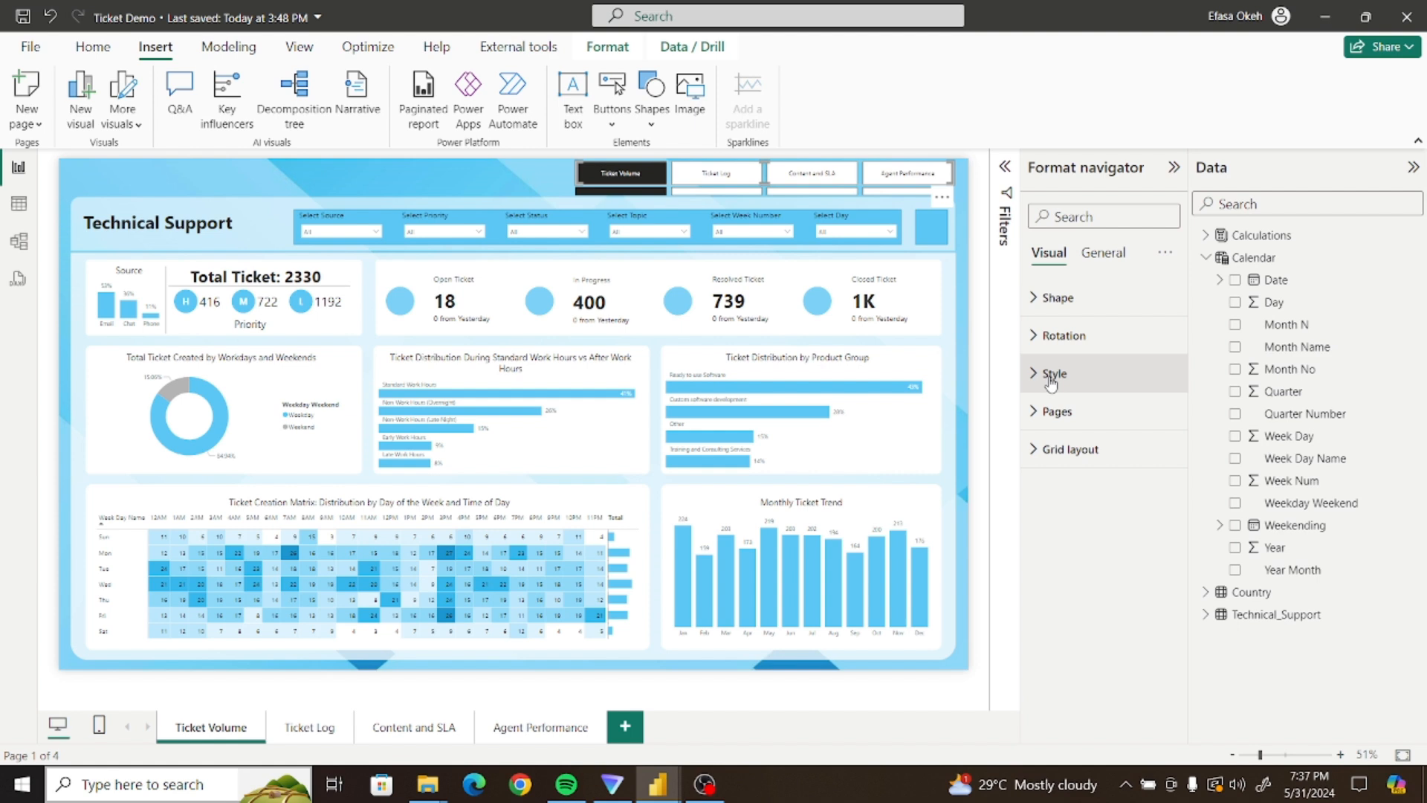
click(1052, 376)
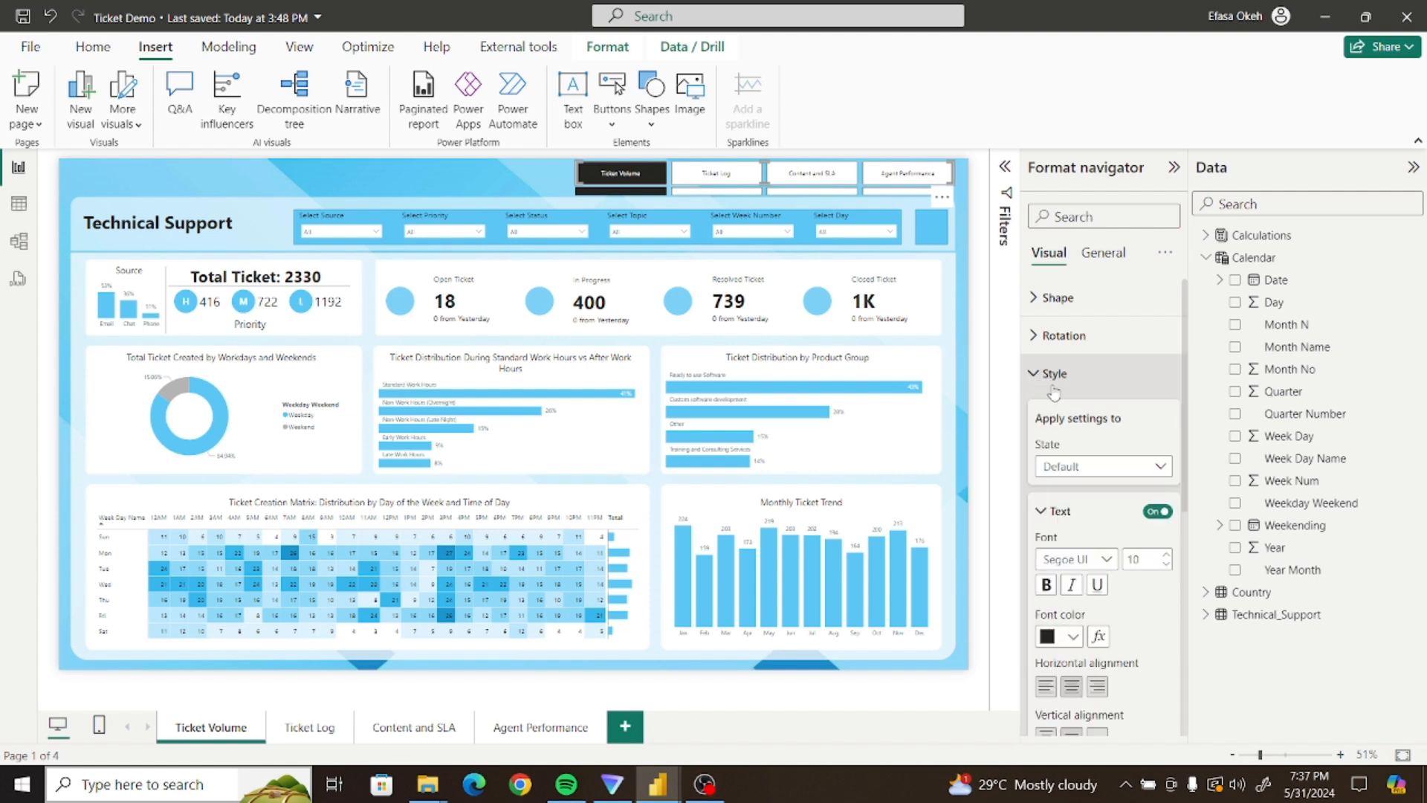
scroll(1185, 459, down, 2)
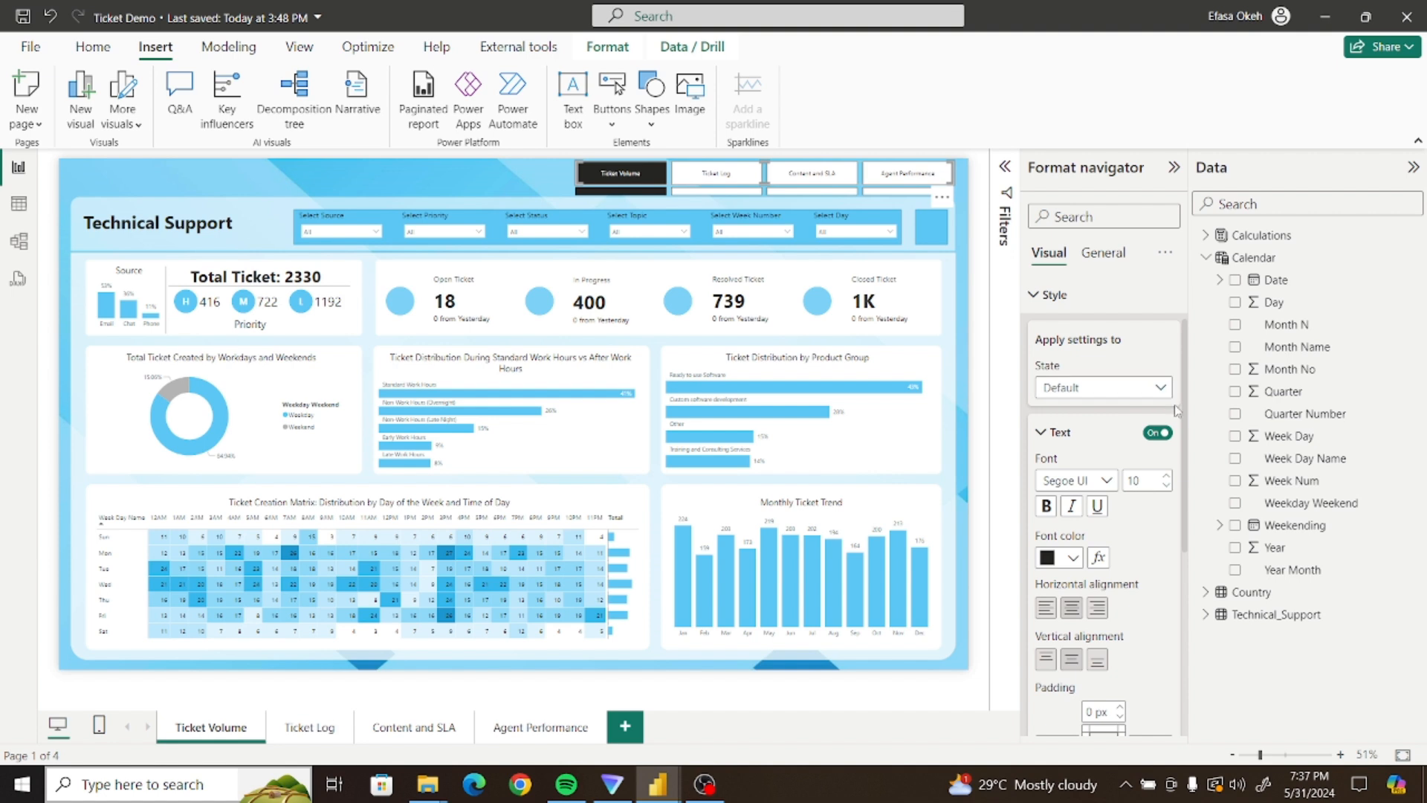
scroll(1182, 414, down, 8)
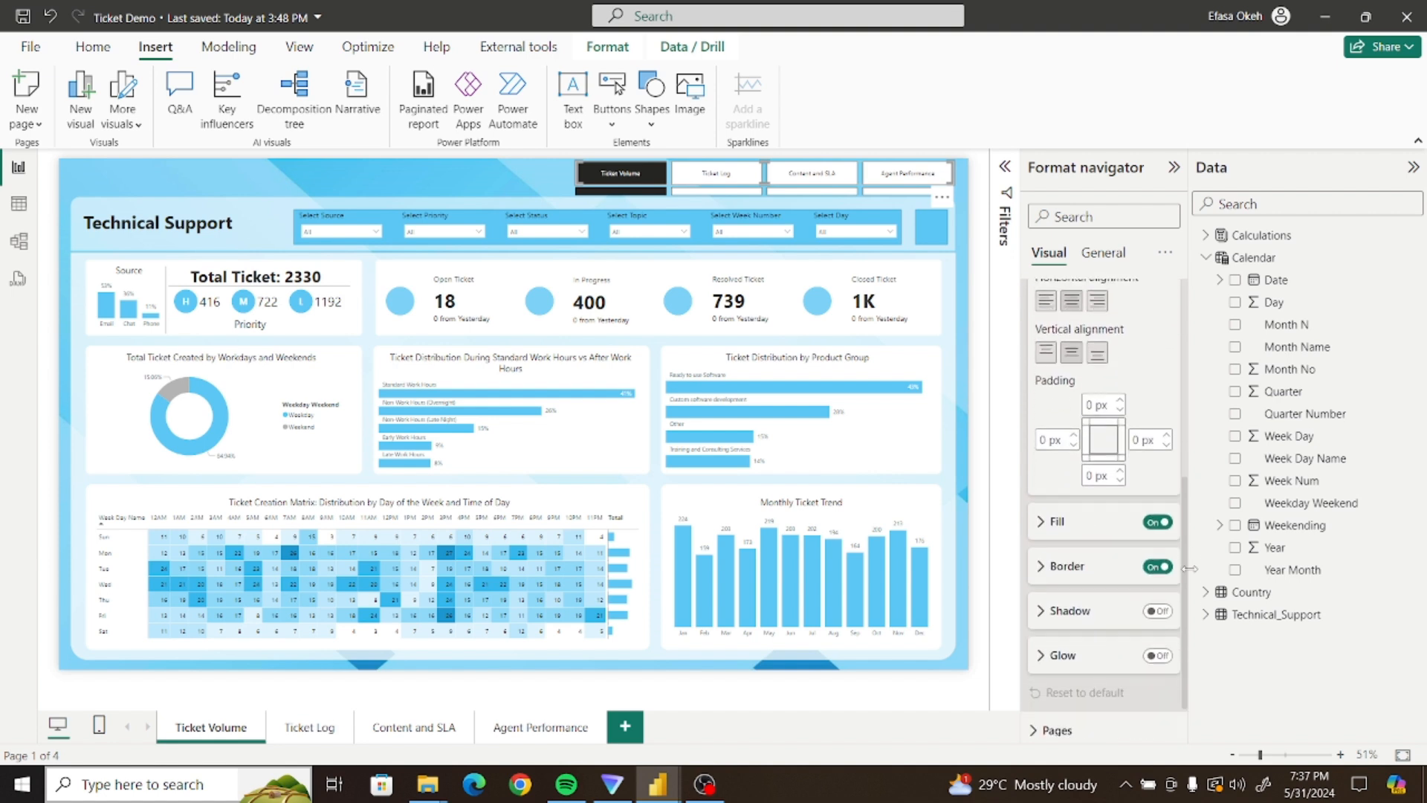
click(1156, 523)
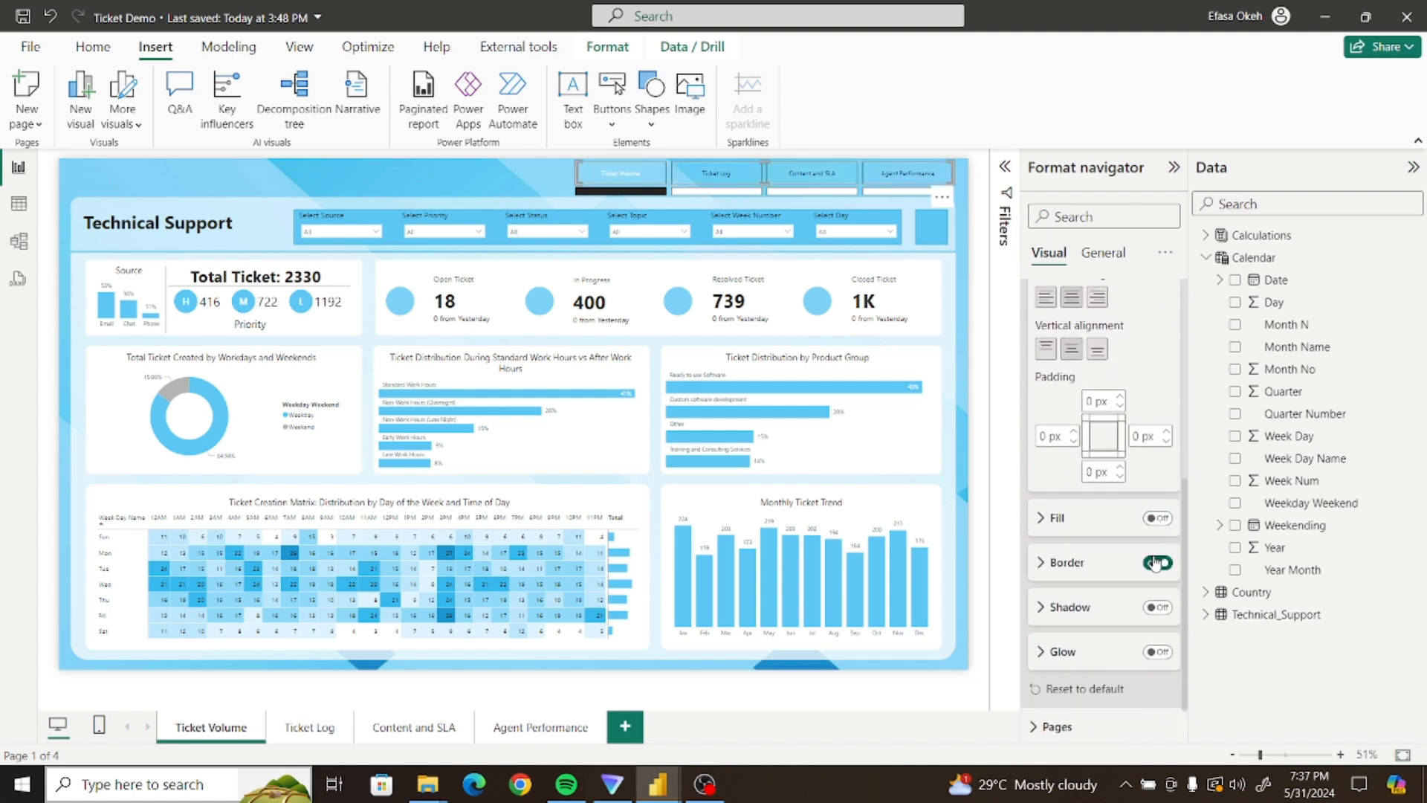
scroll(1187, 543, up, 2)
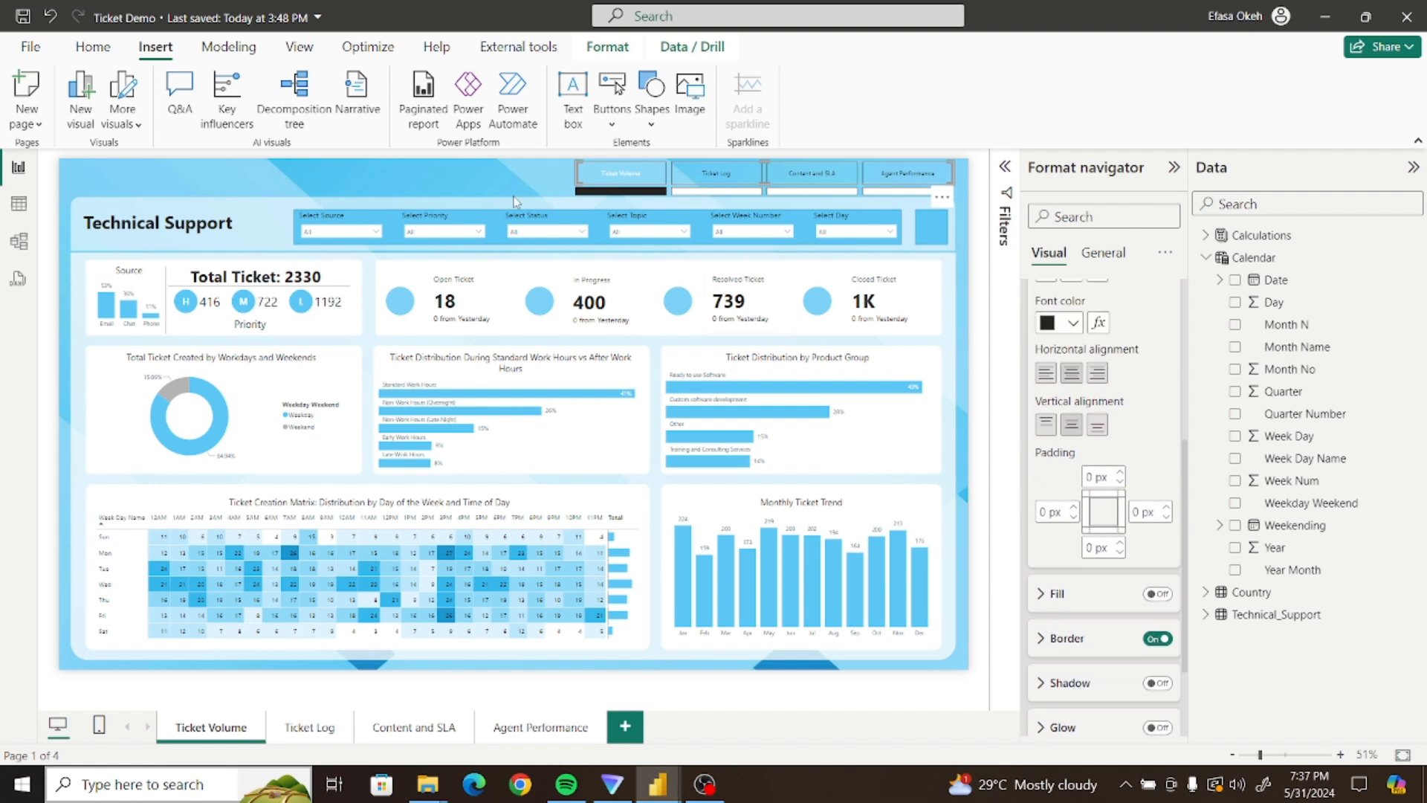
click(483, 172)
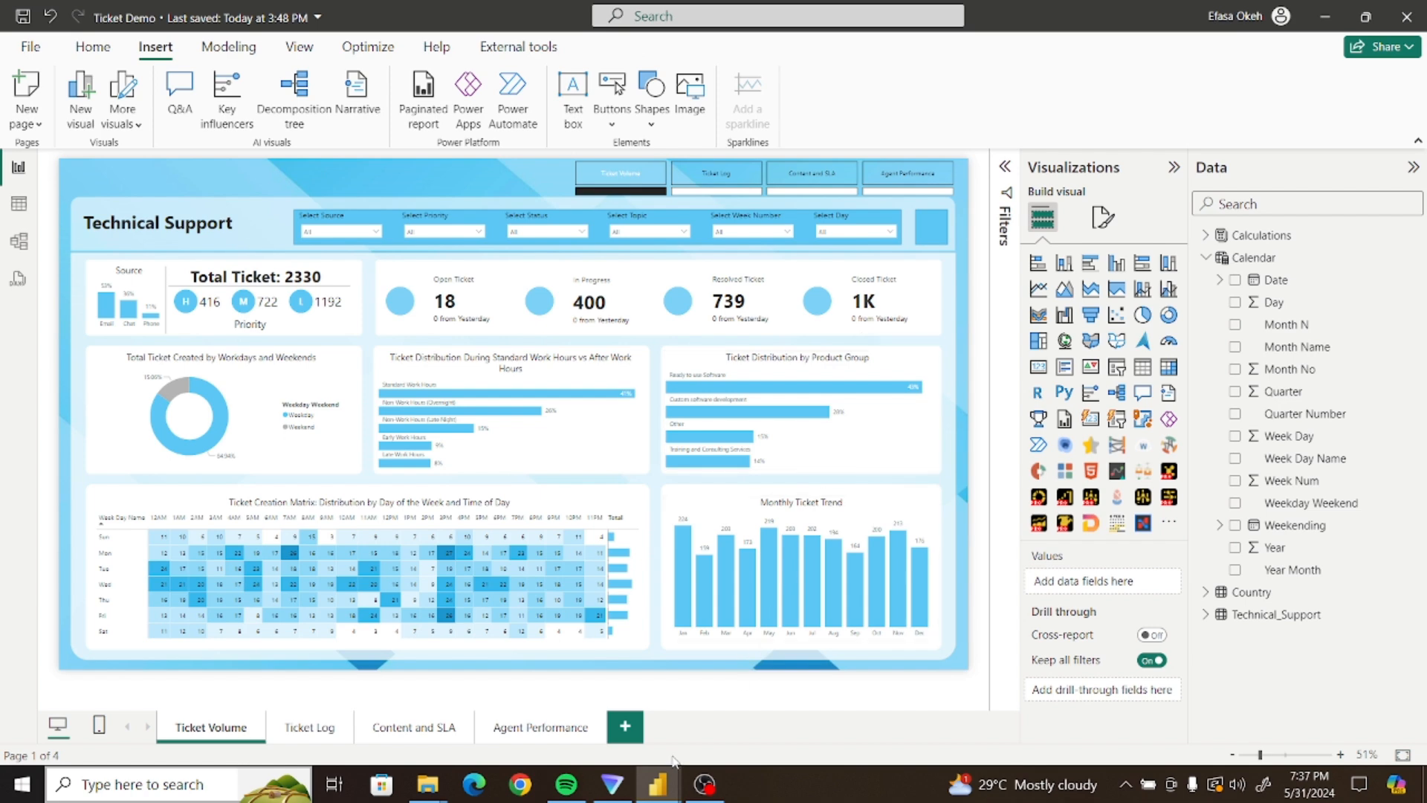
Examine the page navigator styling in the Ticket Analysis report, and return to the Ticket Demo report
mouse_move(669, 783)
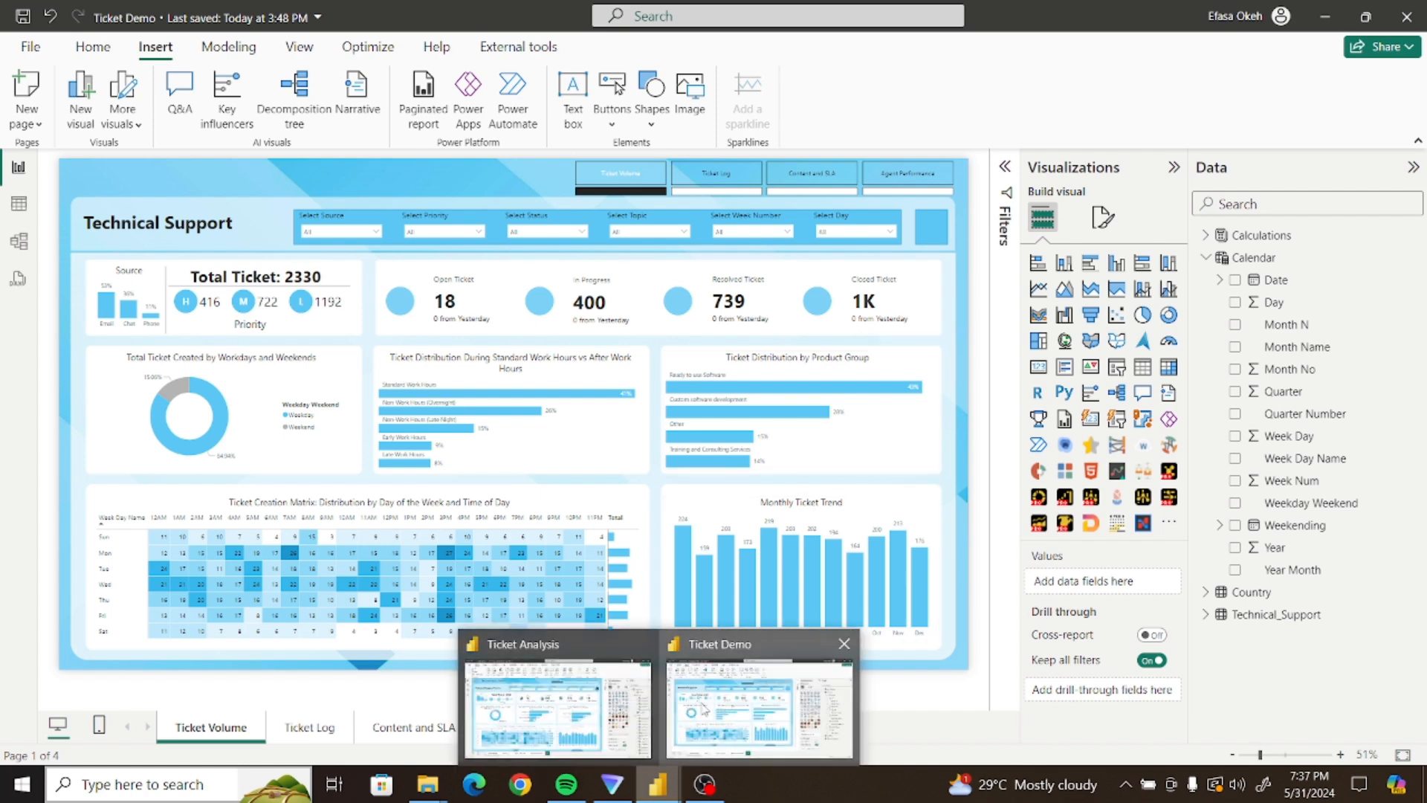
click(601, 712)
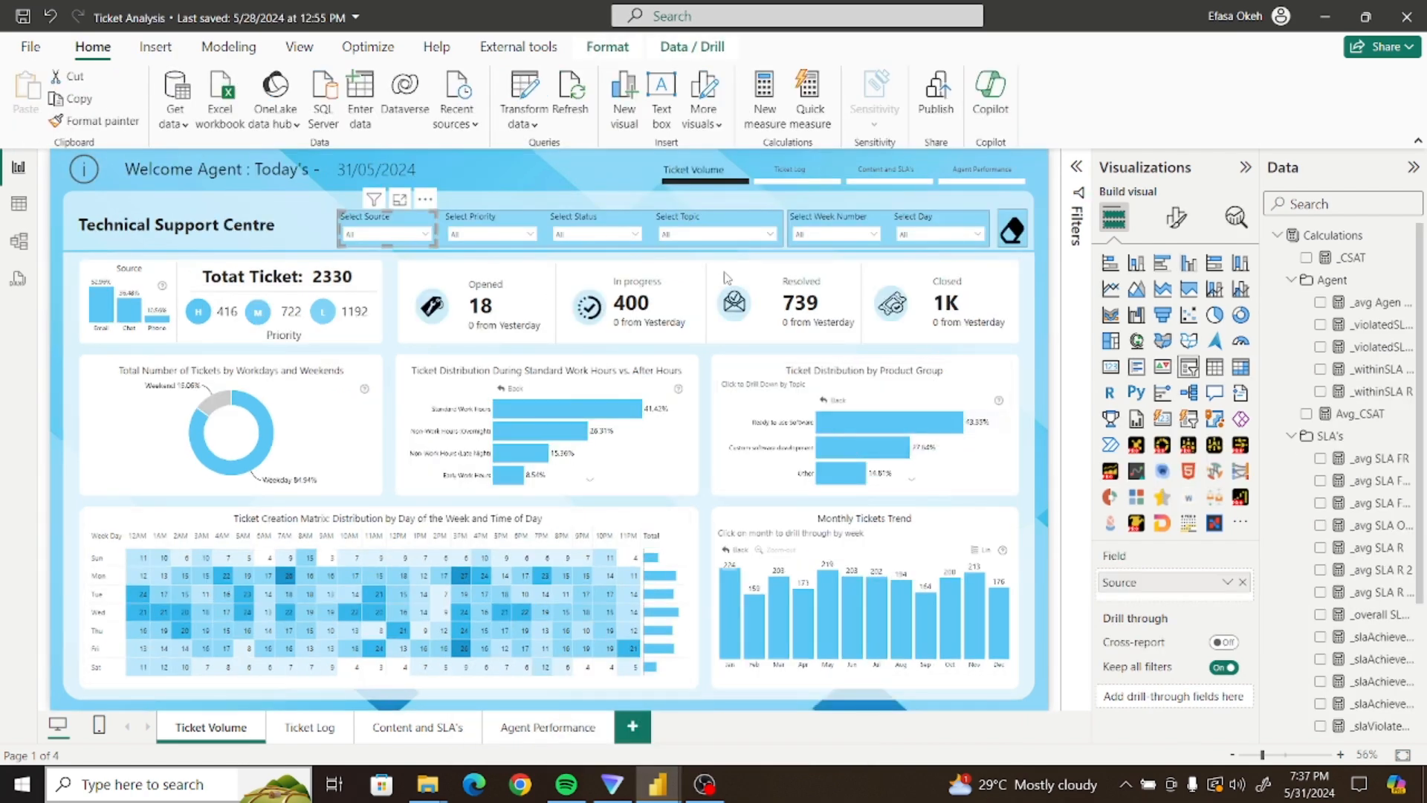
mouse_move(658, 784)
click(706, 693)
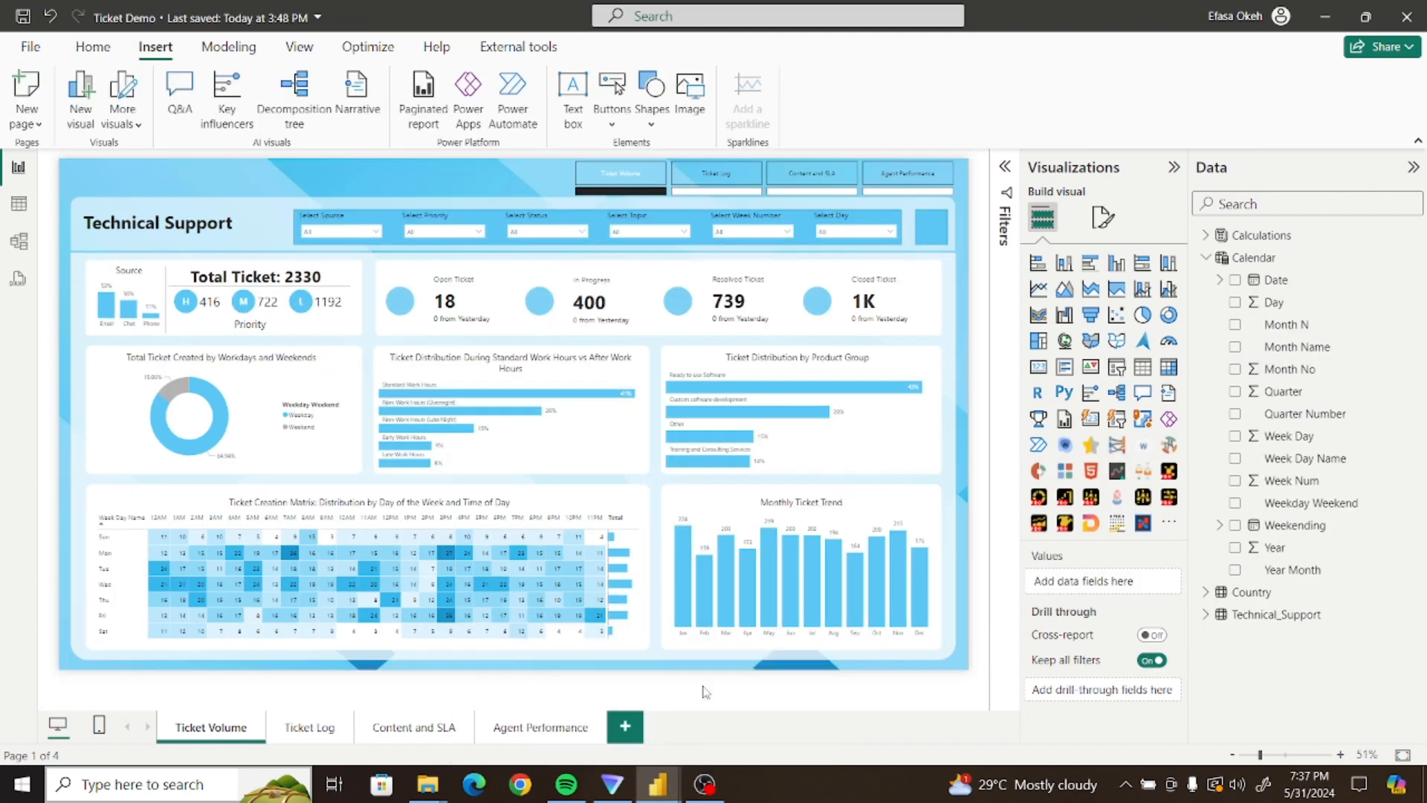
Turn off the button border of the upper page navigator in its default state
click(954, 176)
click(1056, 373)
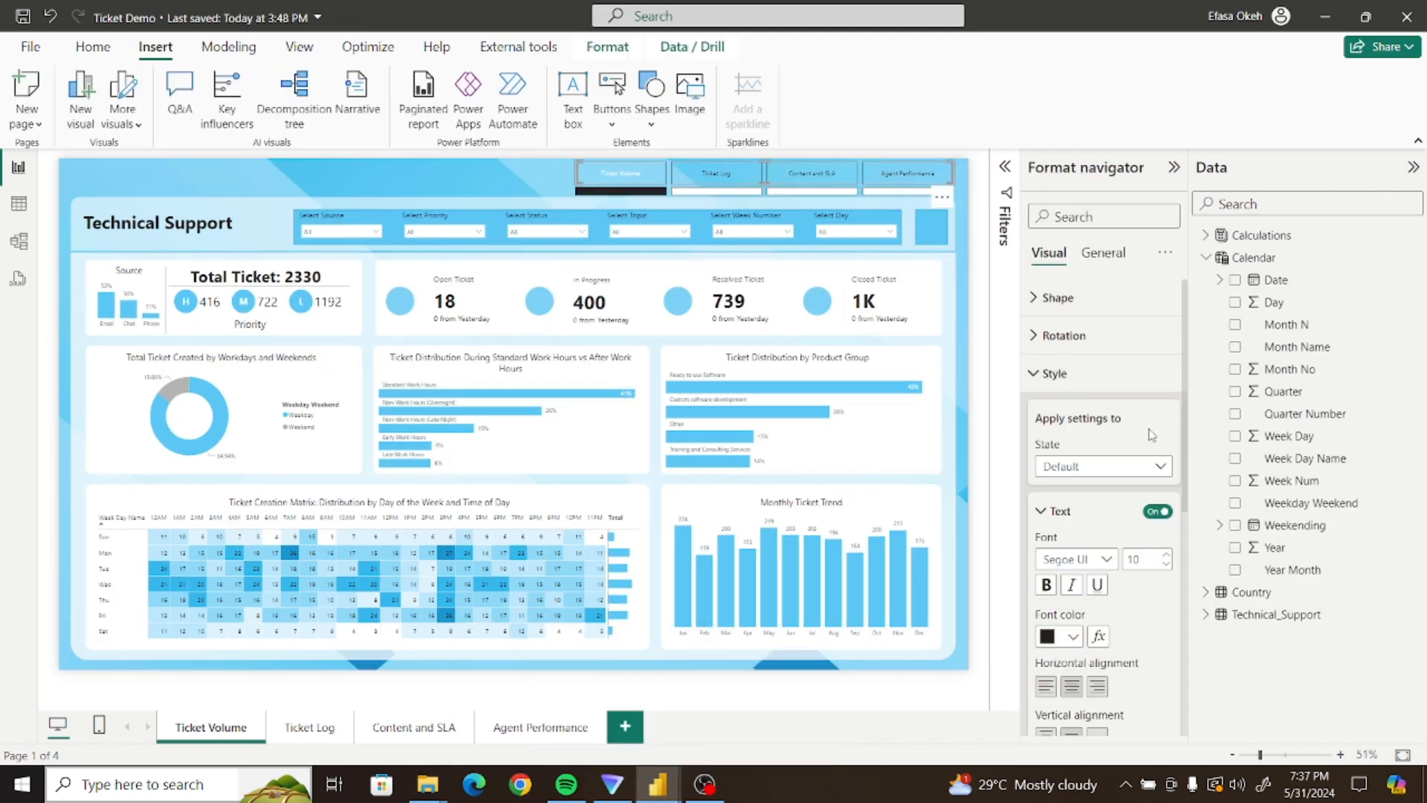
scroll(1152, 520, down, 5)
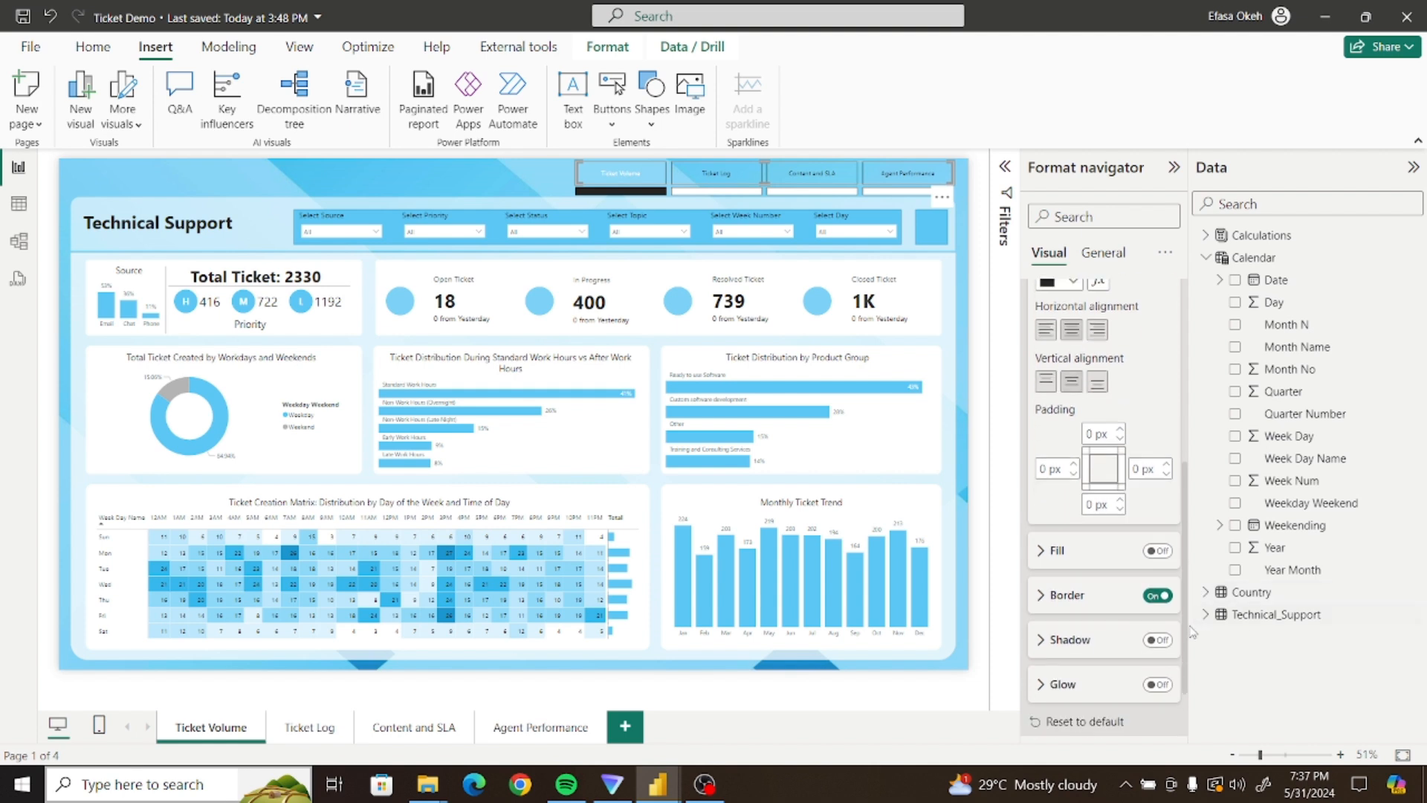
click(1156, 596)
click(1154, 595)
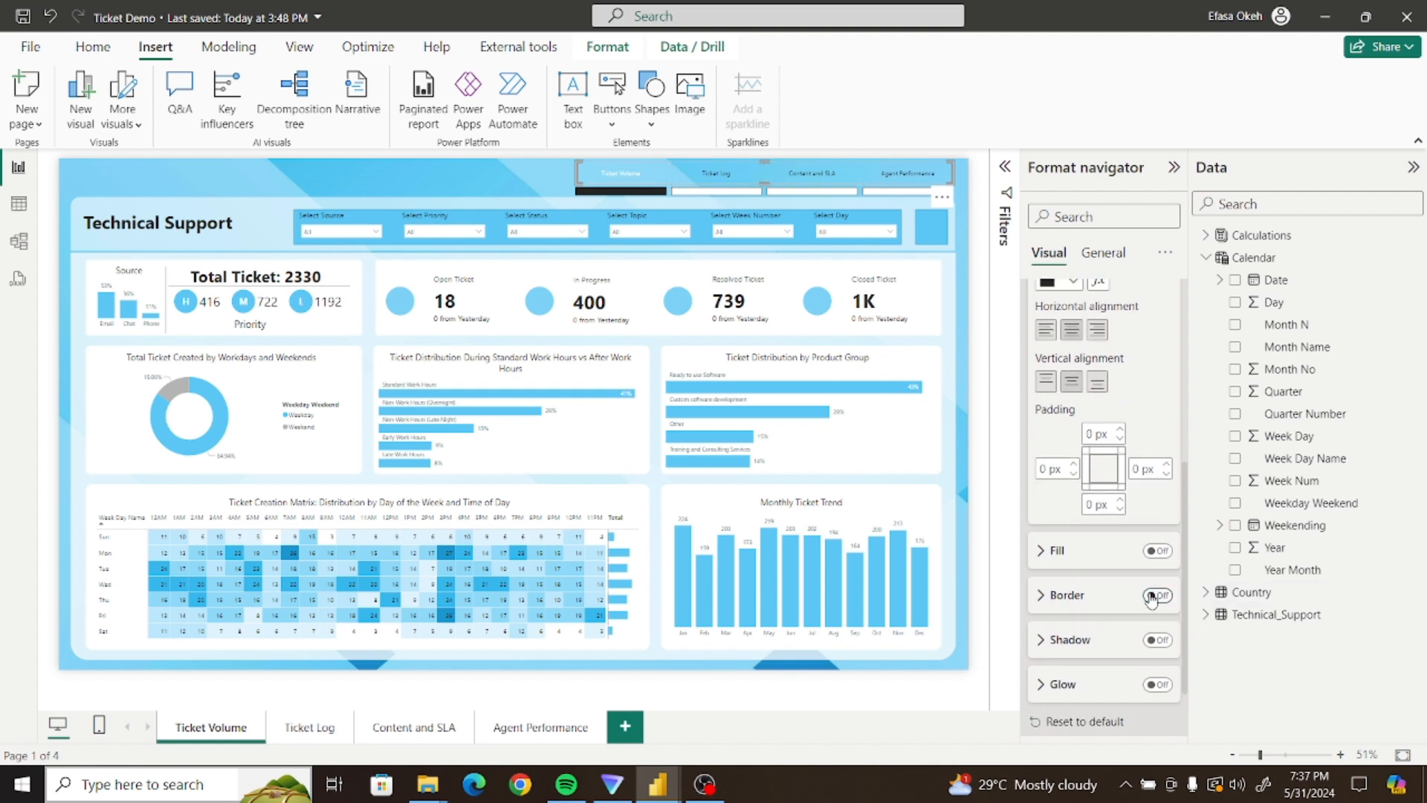
scroll(1187, 545, up, 1)
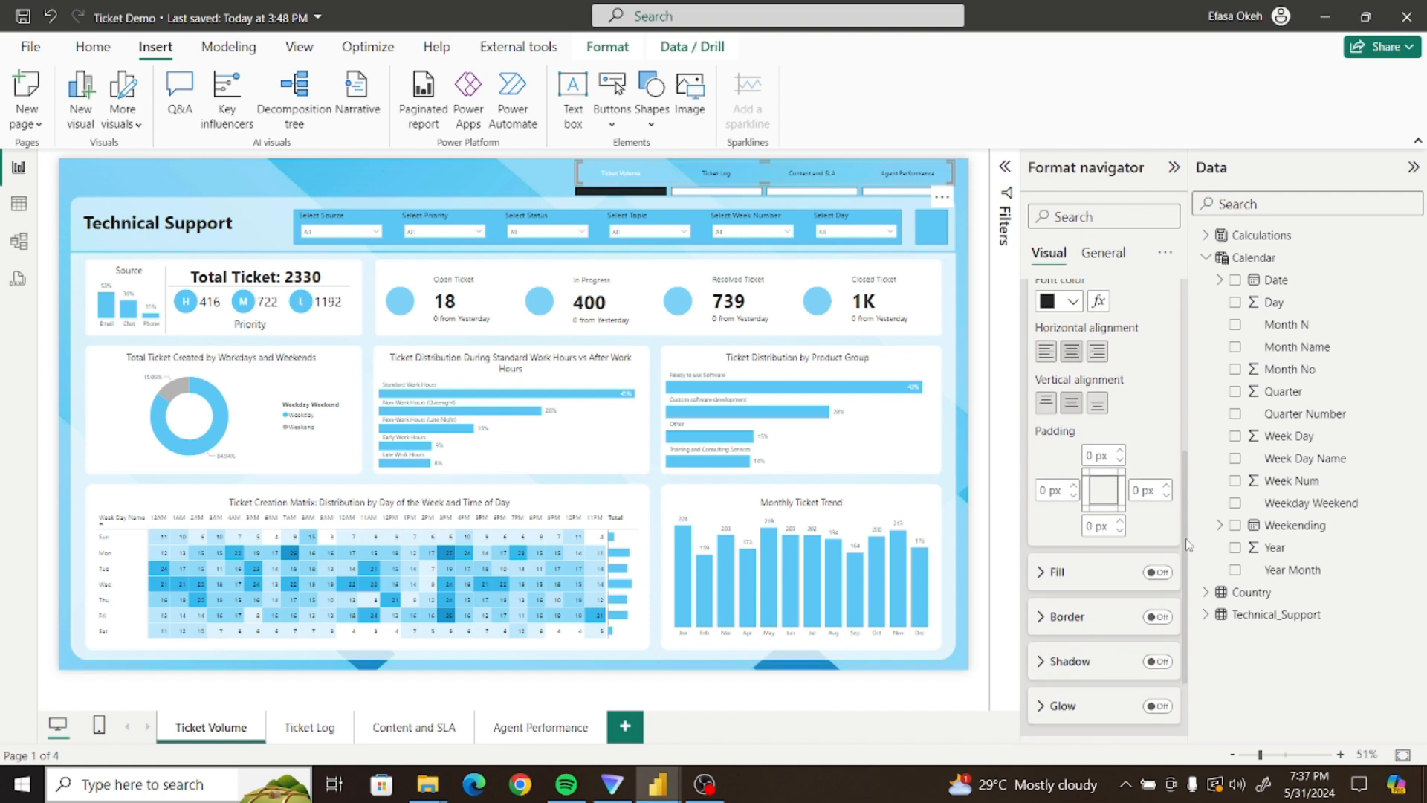
Set the font size of the upper page navigator's selected state to 14
drag(1188, 545, 1189, 436)
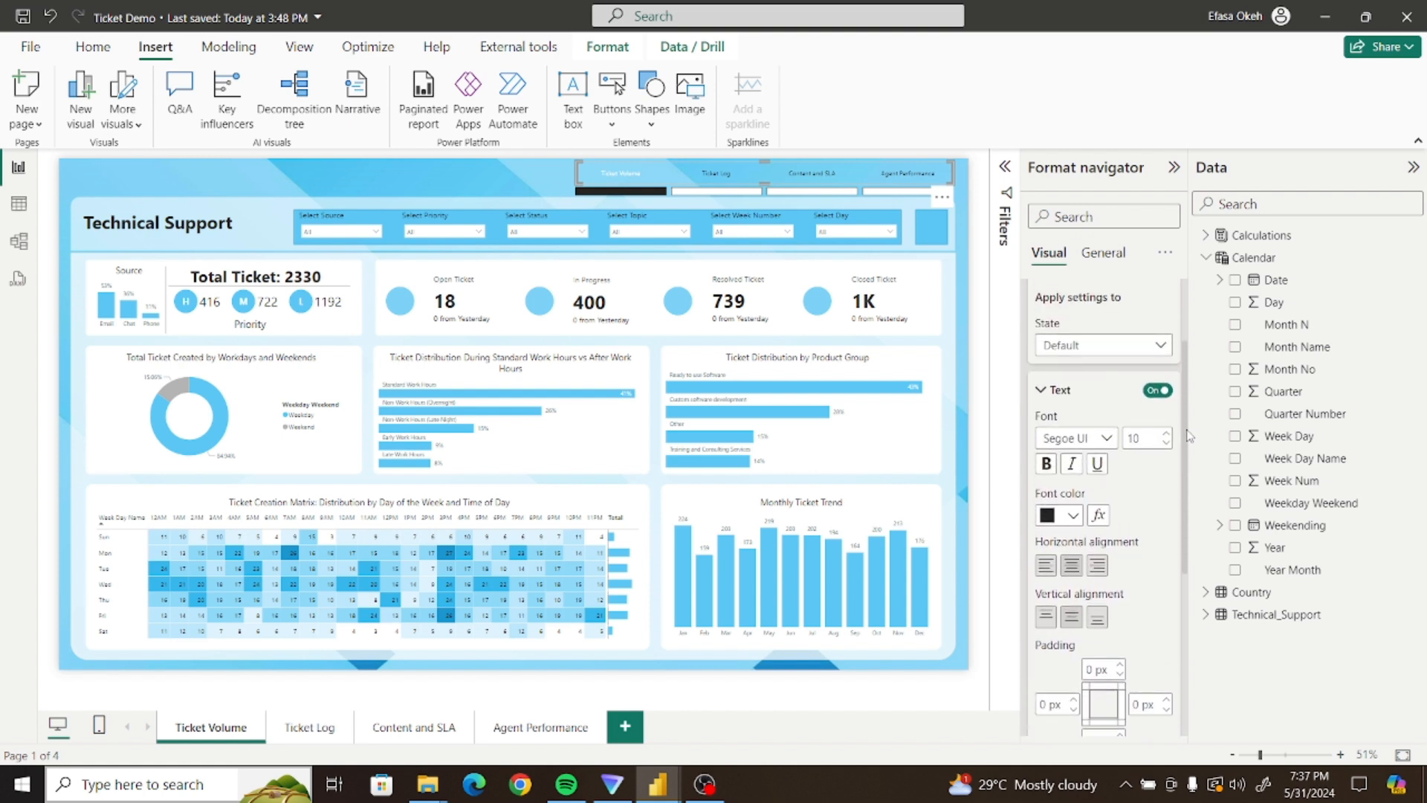
click(1098, 347)
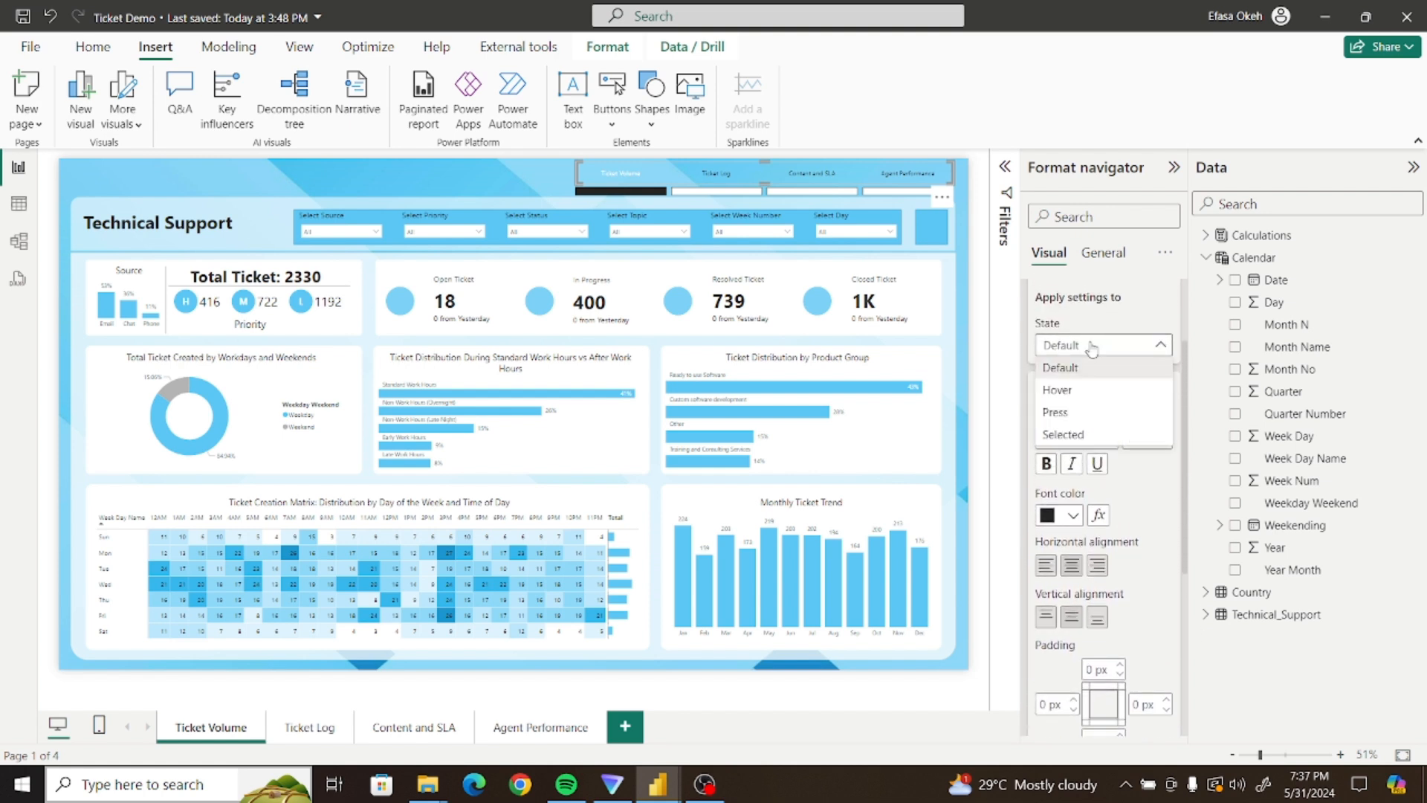
click(1074, 435)
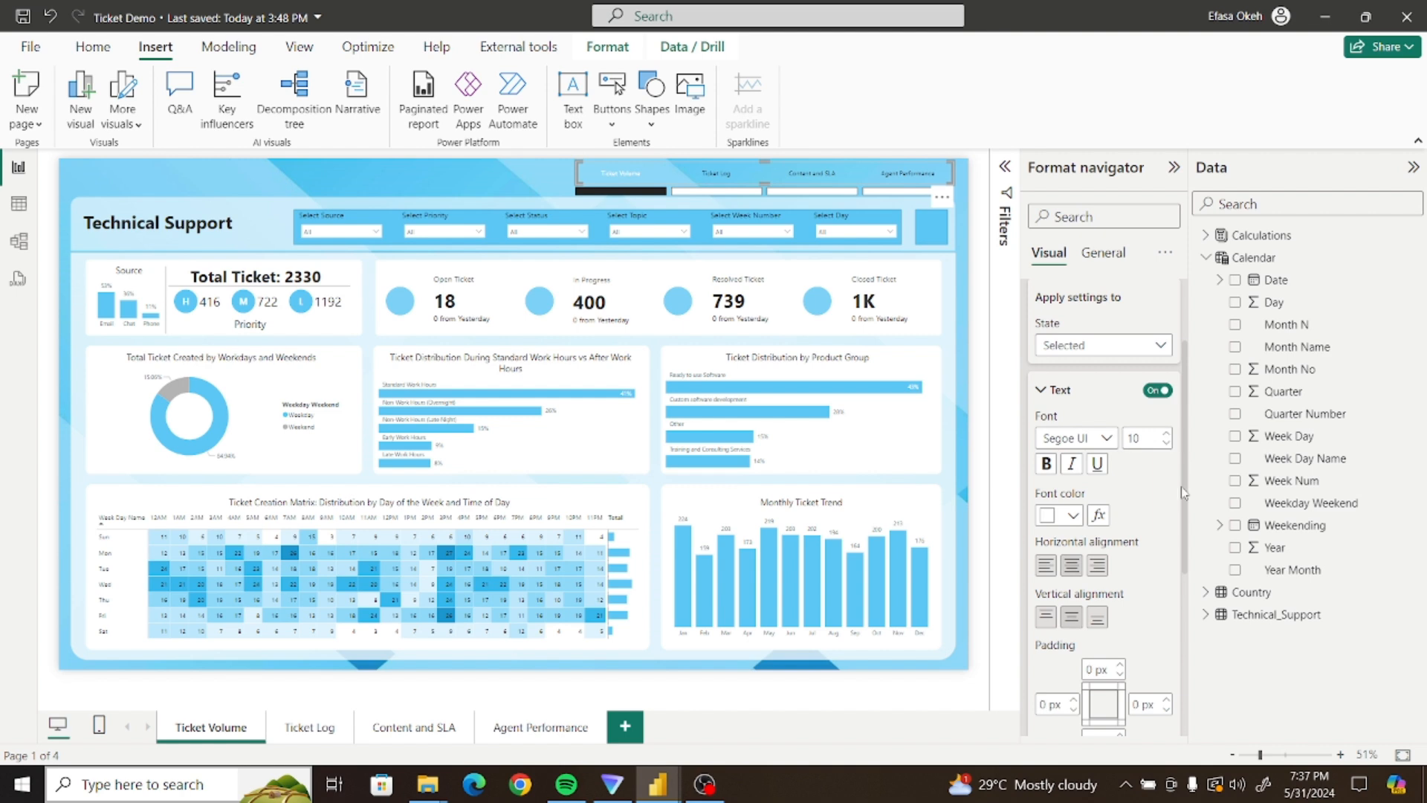
mouse_move(1187, 554)
mouse_down()
mouse_move(1187, 665)
mouse_move(1184, 535)
mouse_up()
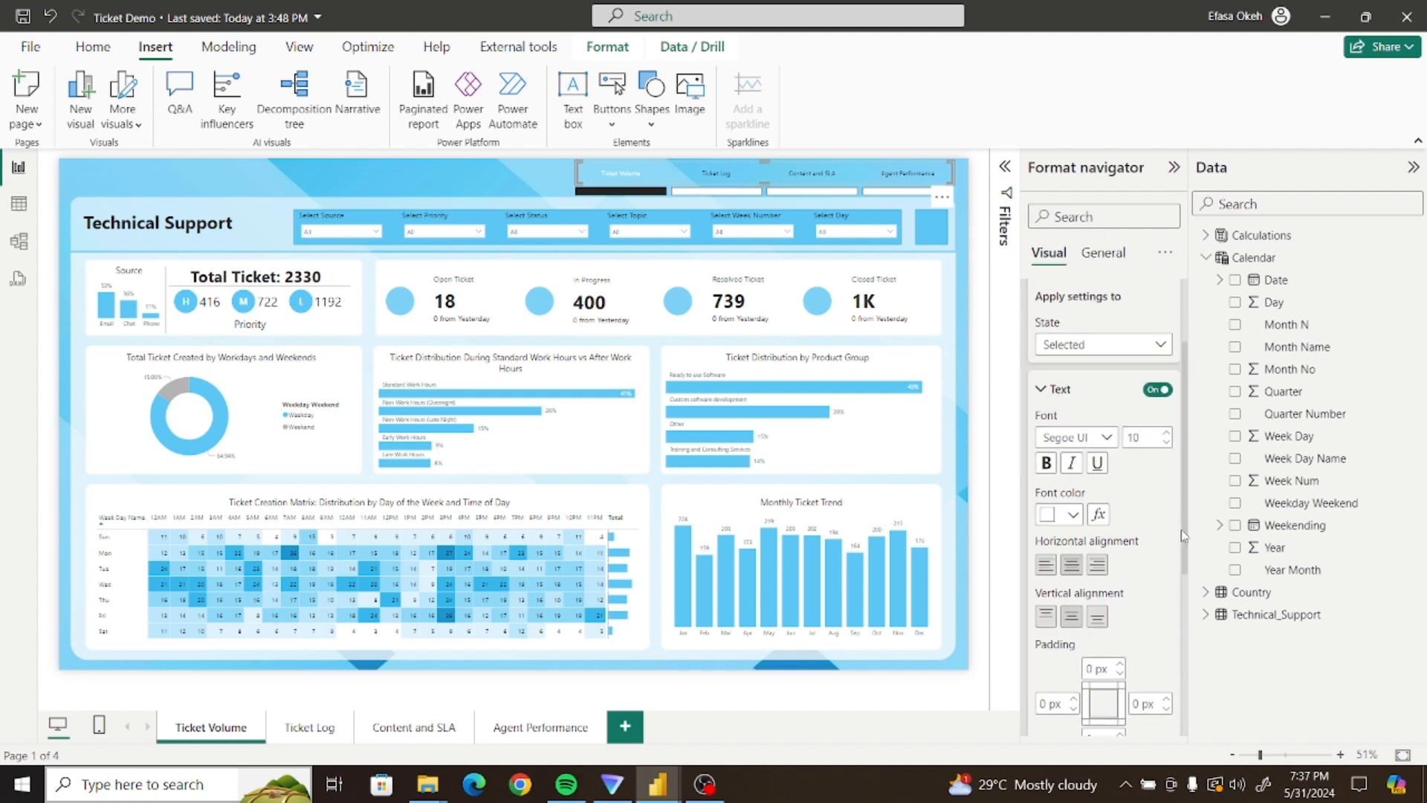
click(1166, 434)
scroll(1187, 455, up, 3)
scroll(1188, 460, down, 4)
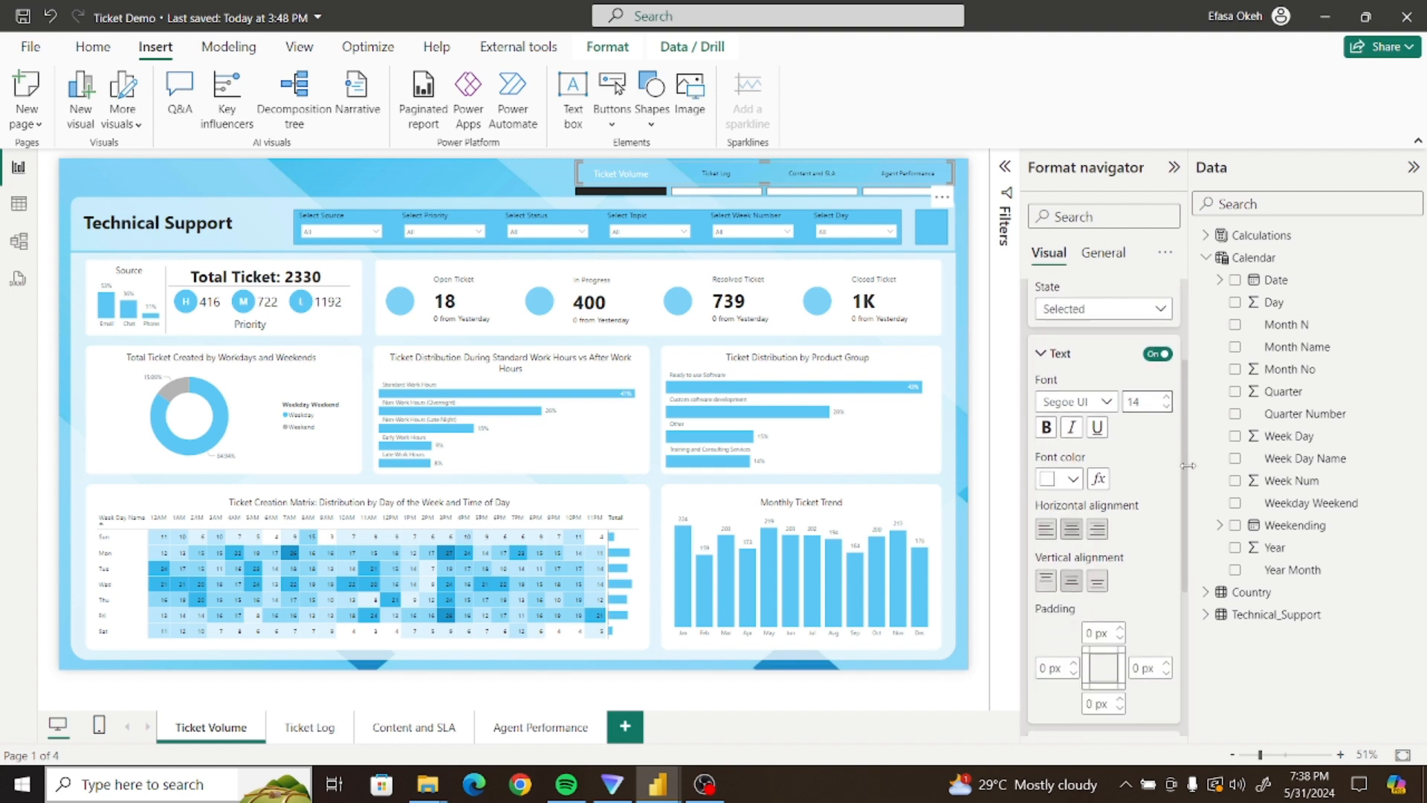
click(430, 194)
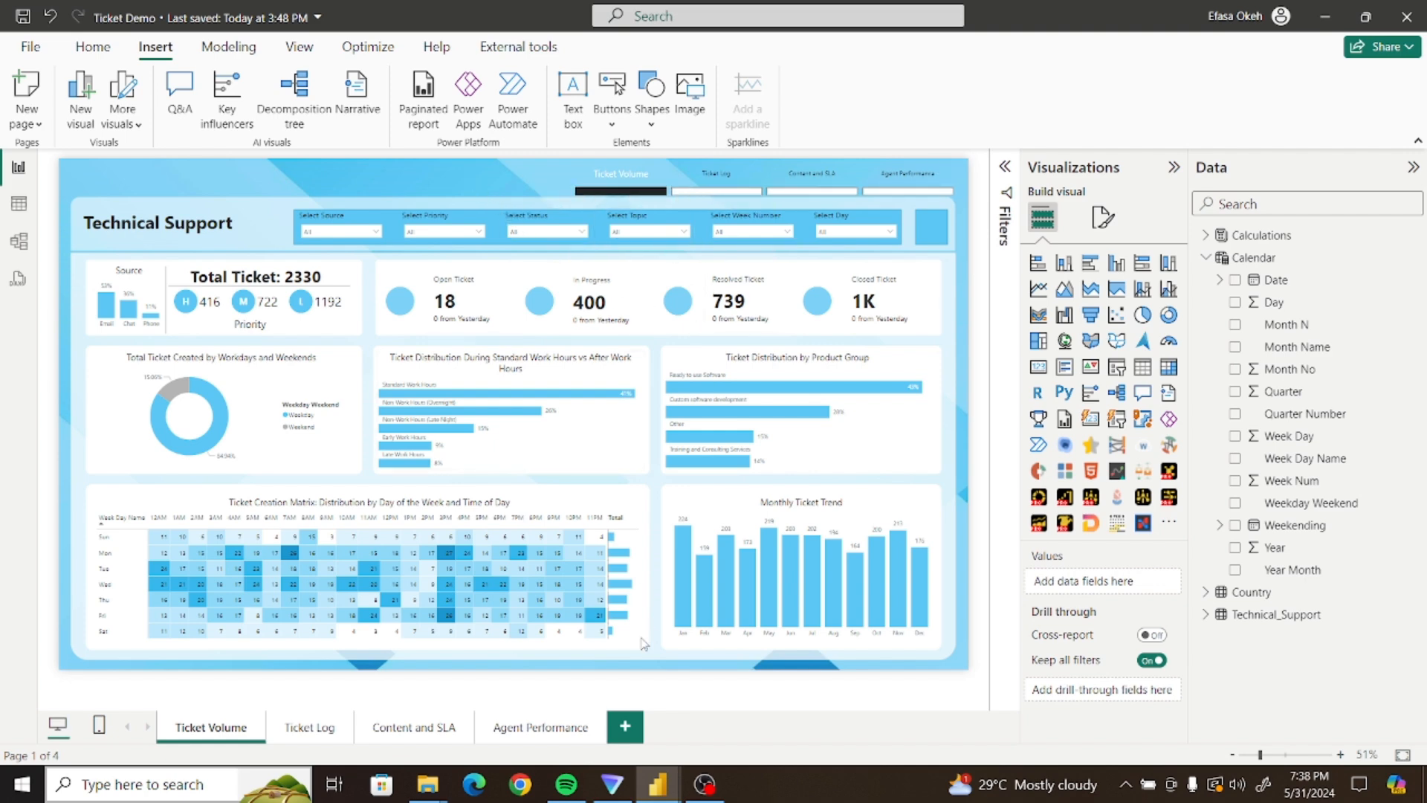
Check the page navigator label styling in the Ticket Analysis report, and return to the Ticket Demo report
mouse_move(658, 782)
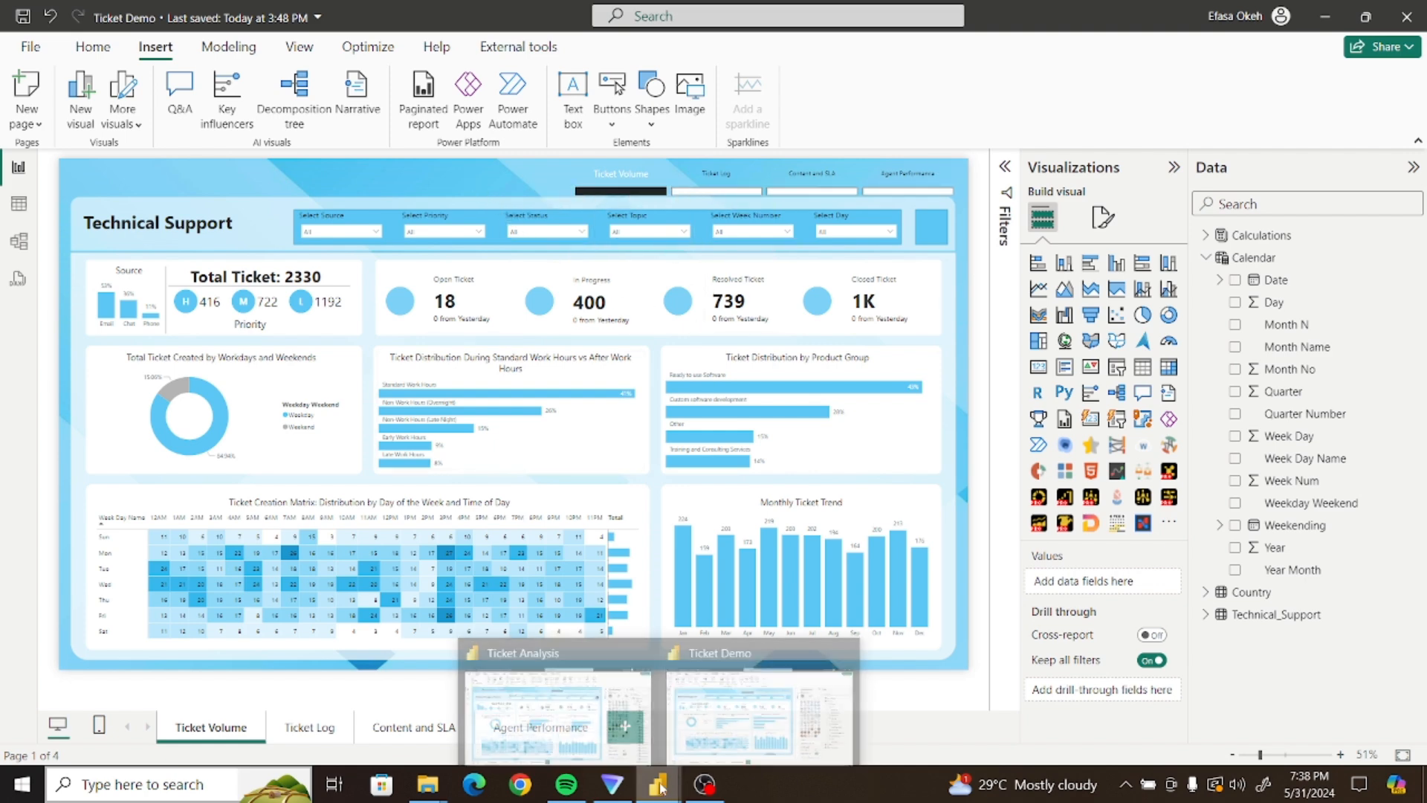
click(592, 700)
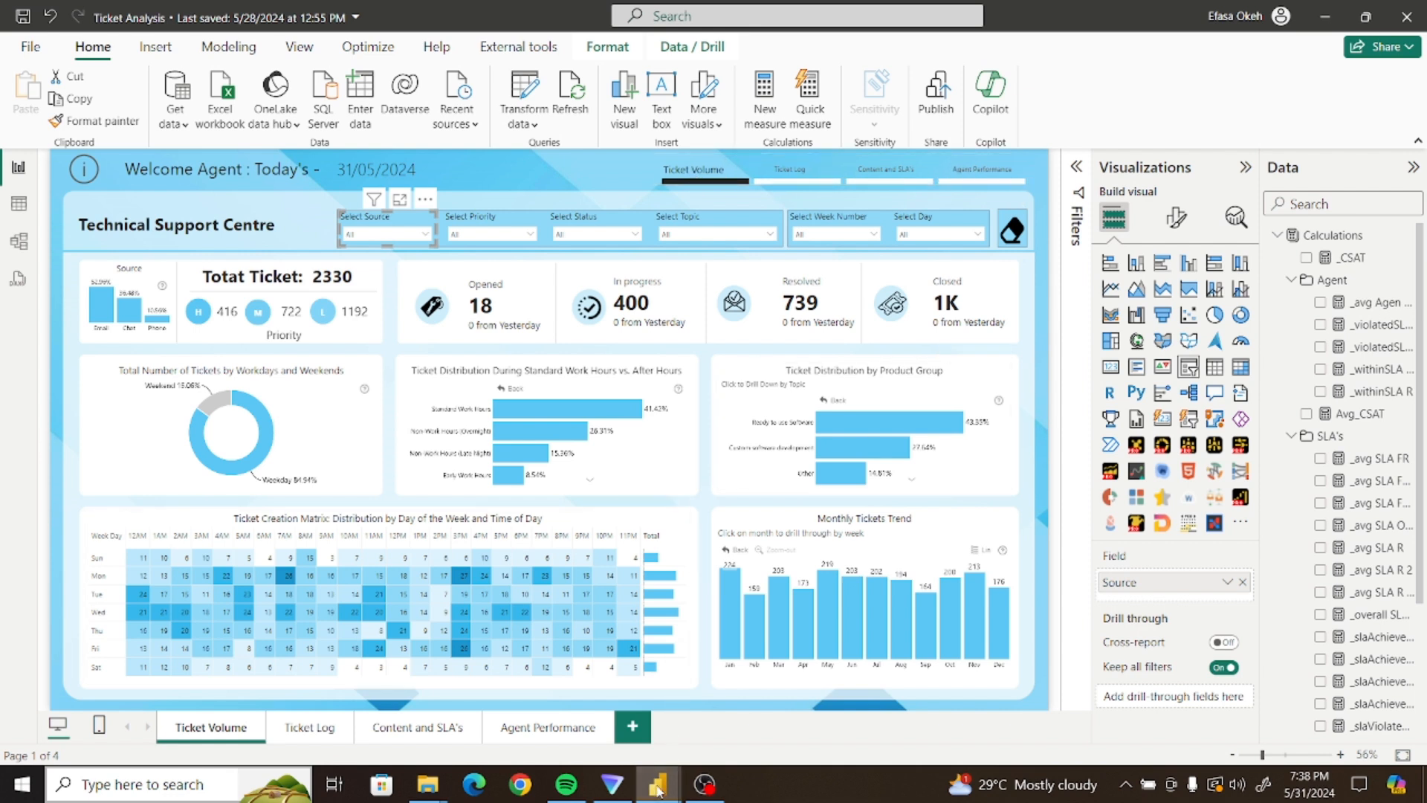
mouse_move(657, 788)
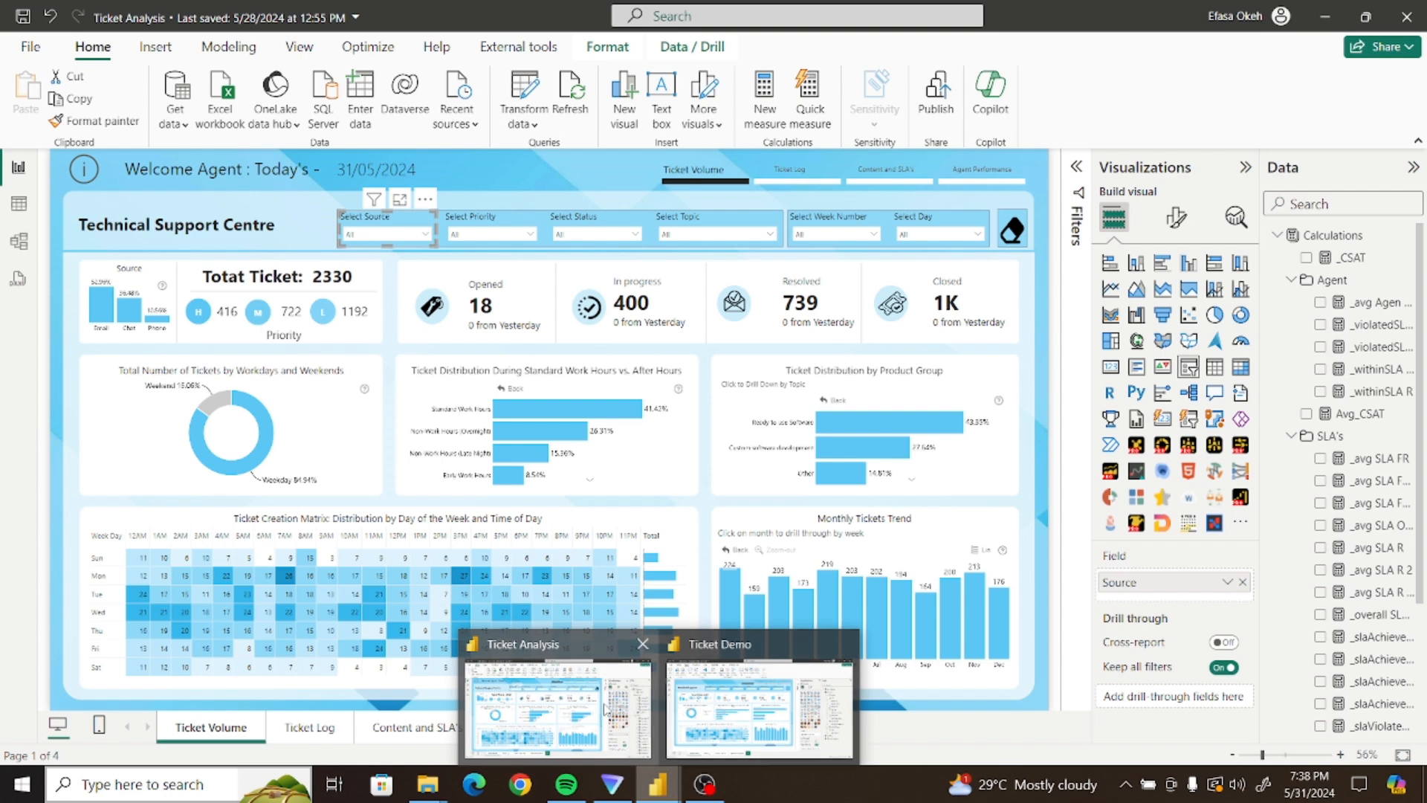
click(759, 707)
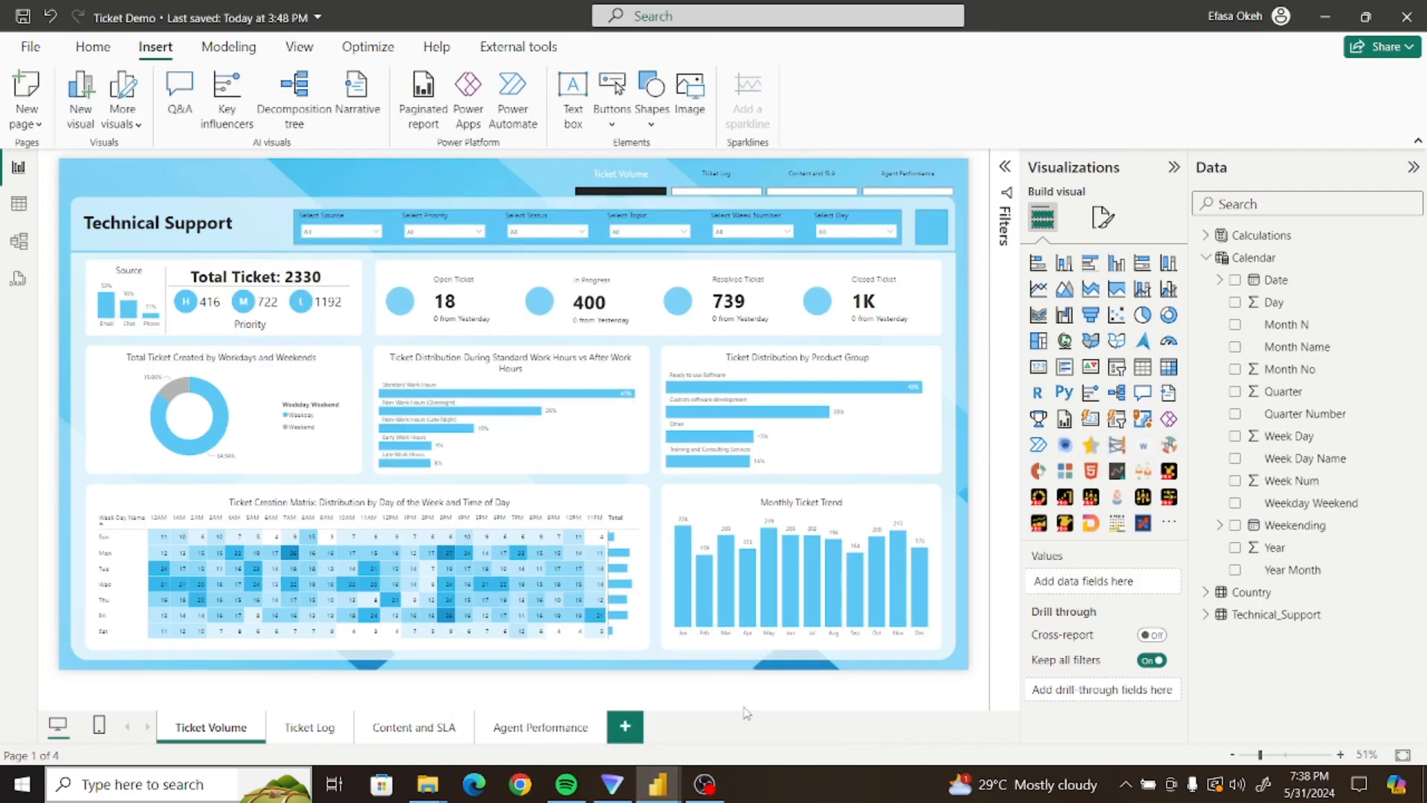
Set the default-state labels of the upper page navigator to the lightest grey and increase their font size
click(868, 184)
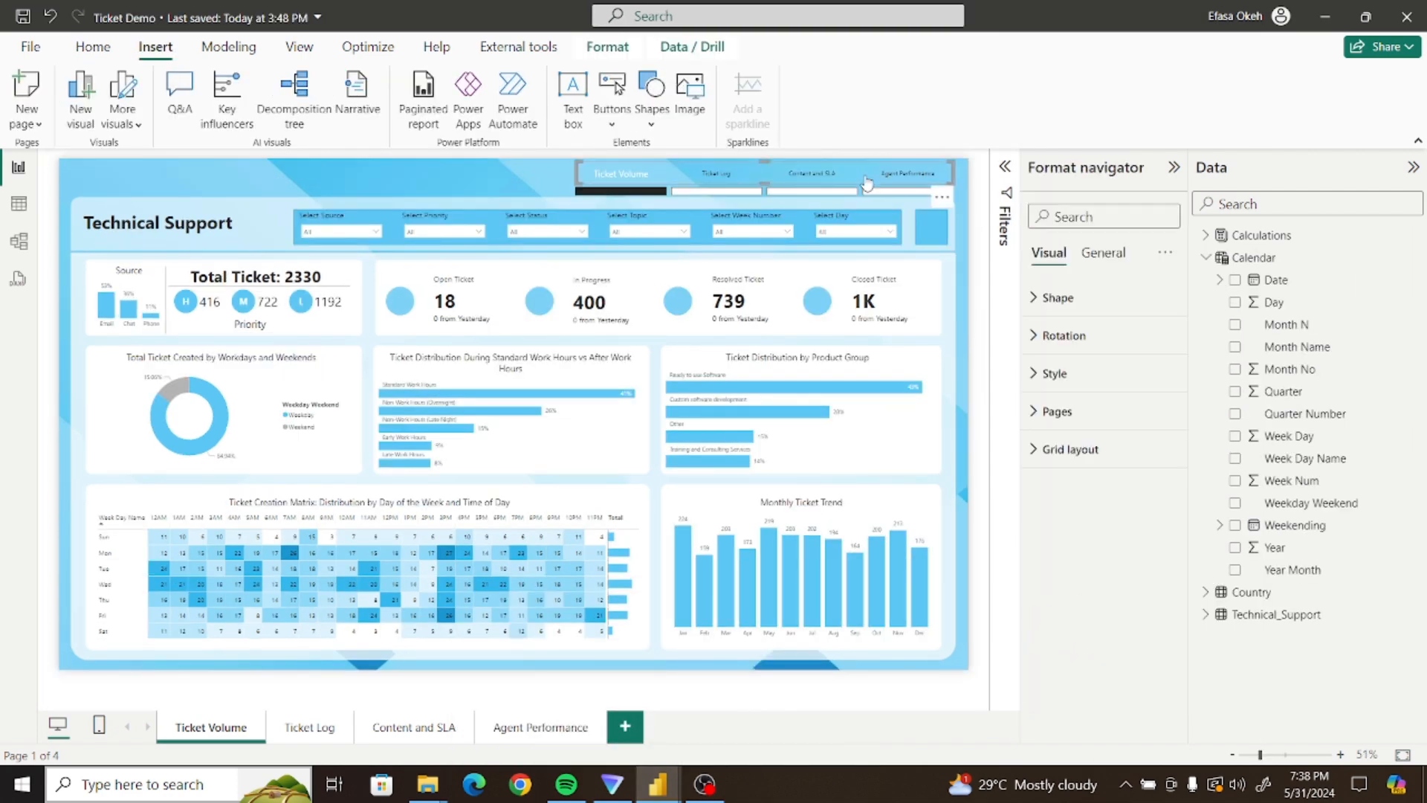
click(1049, 371)
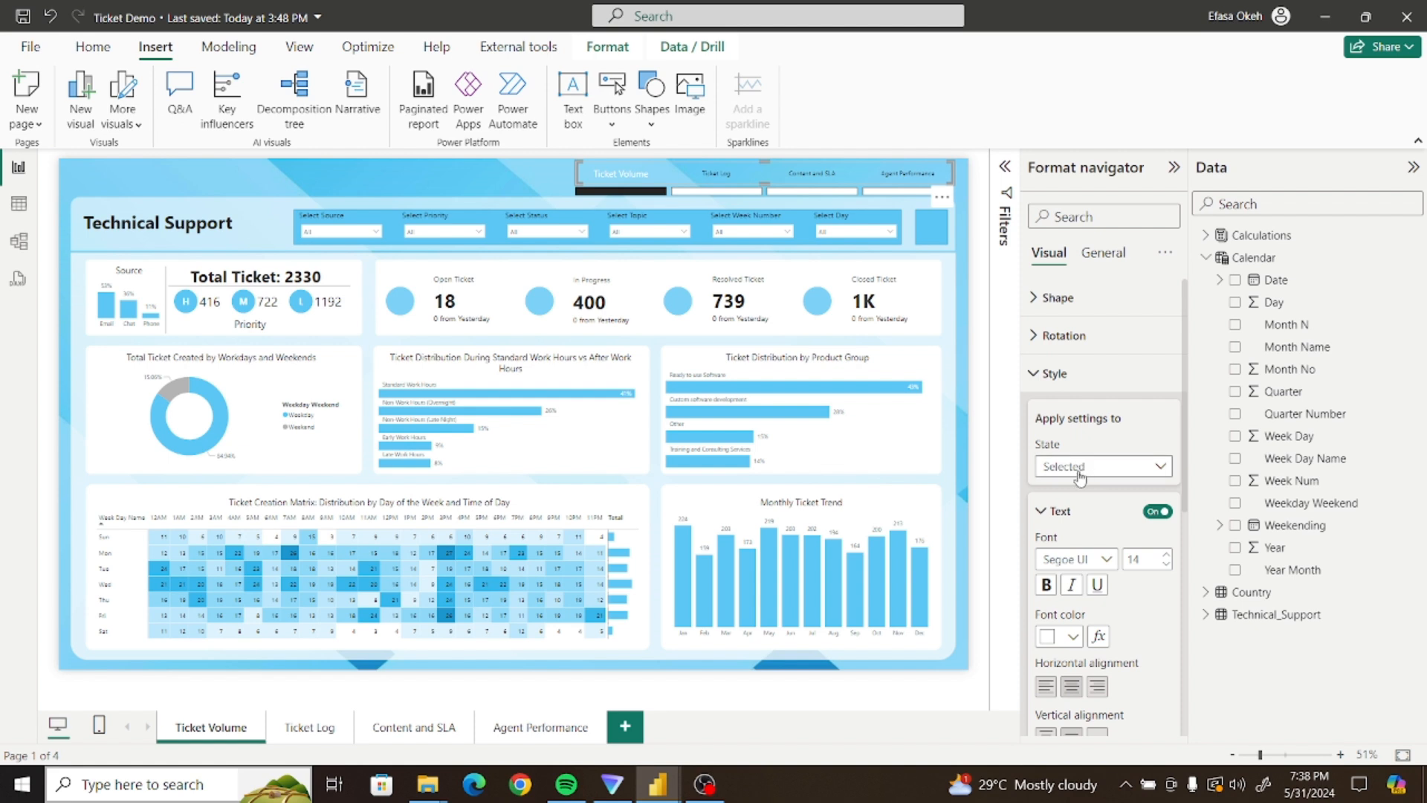
click(1078, 468)
click(1070, 492)
drag(1187, 473, 1191, 548)
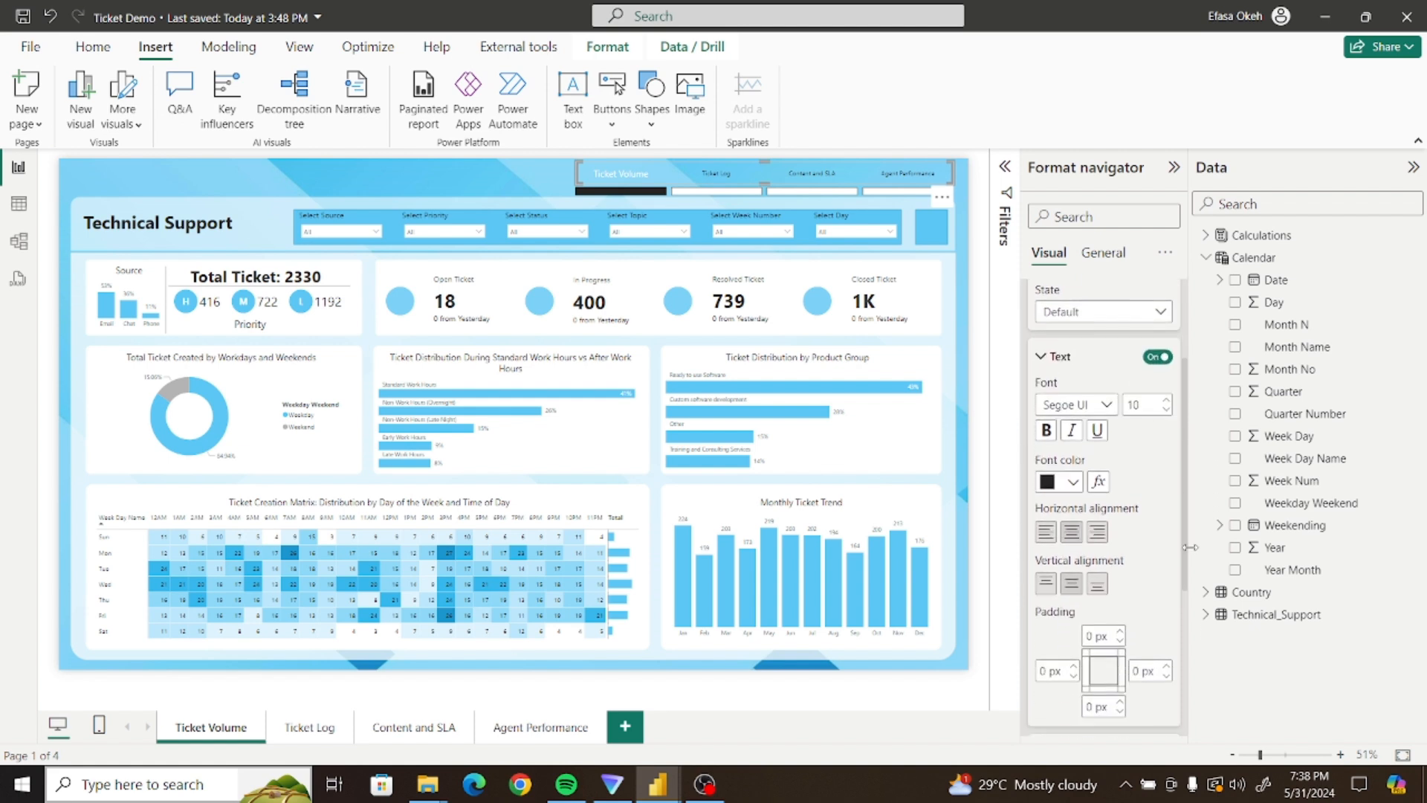
click(1072, 476)
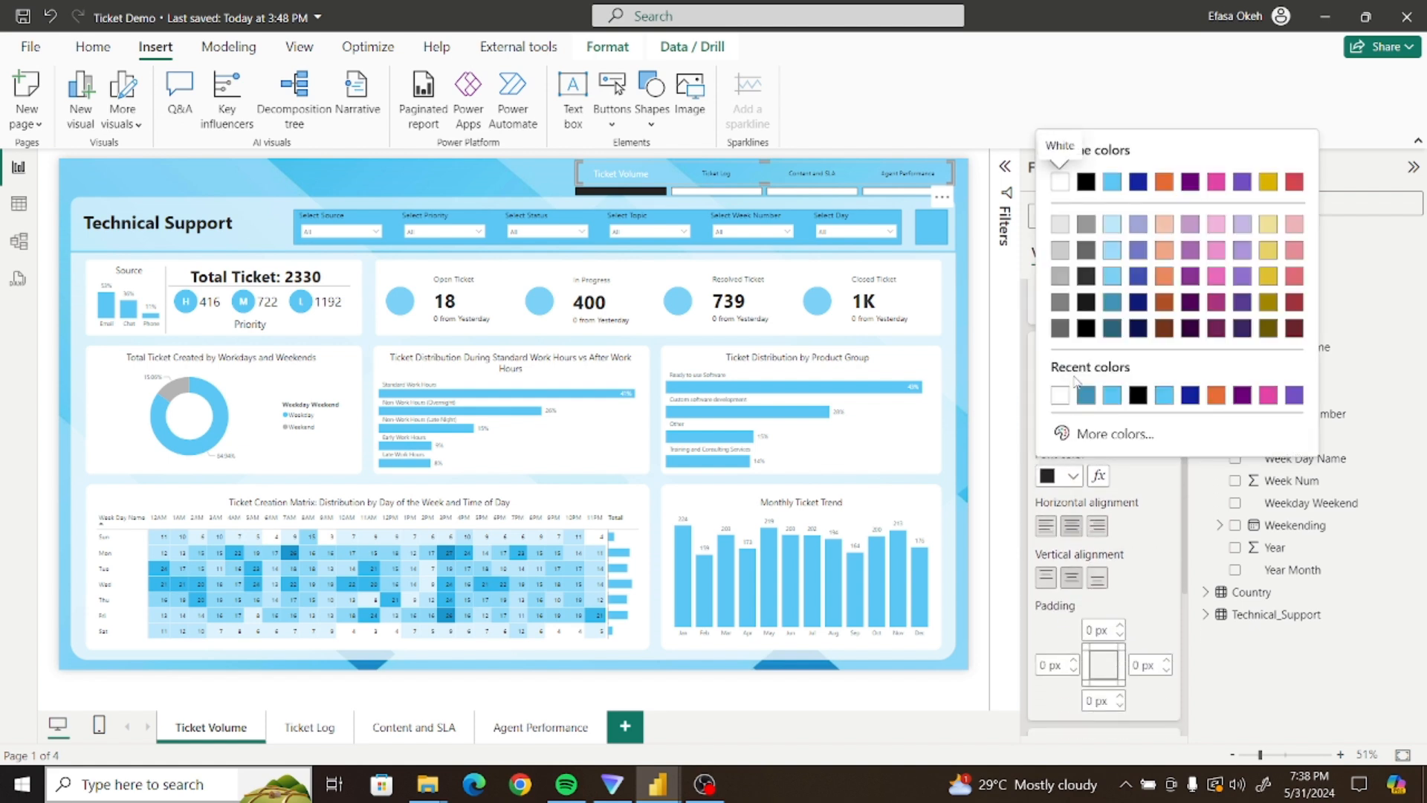
click(1058, 280)
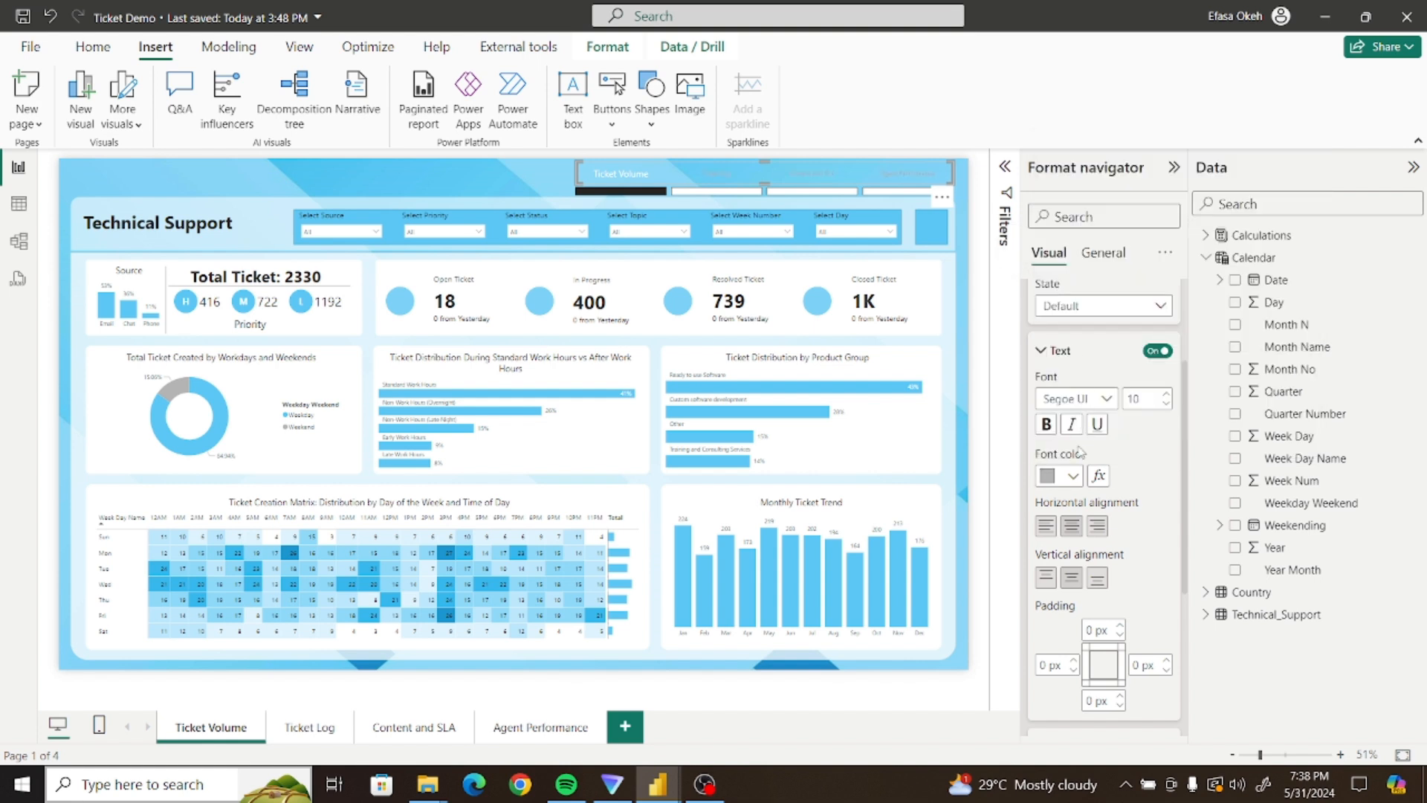
click(1072, 476)
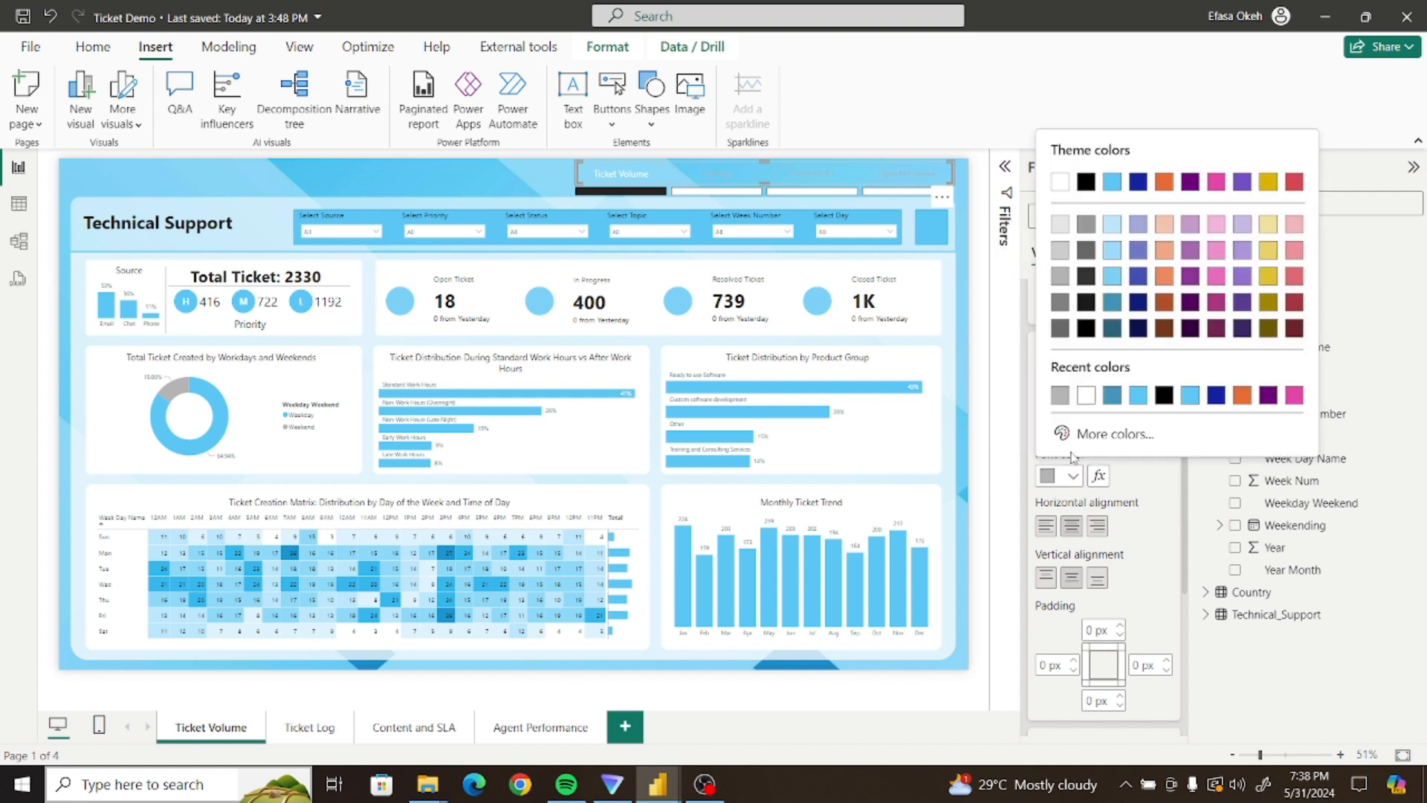
click(1062, 225)
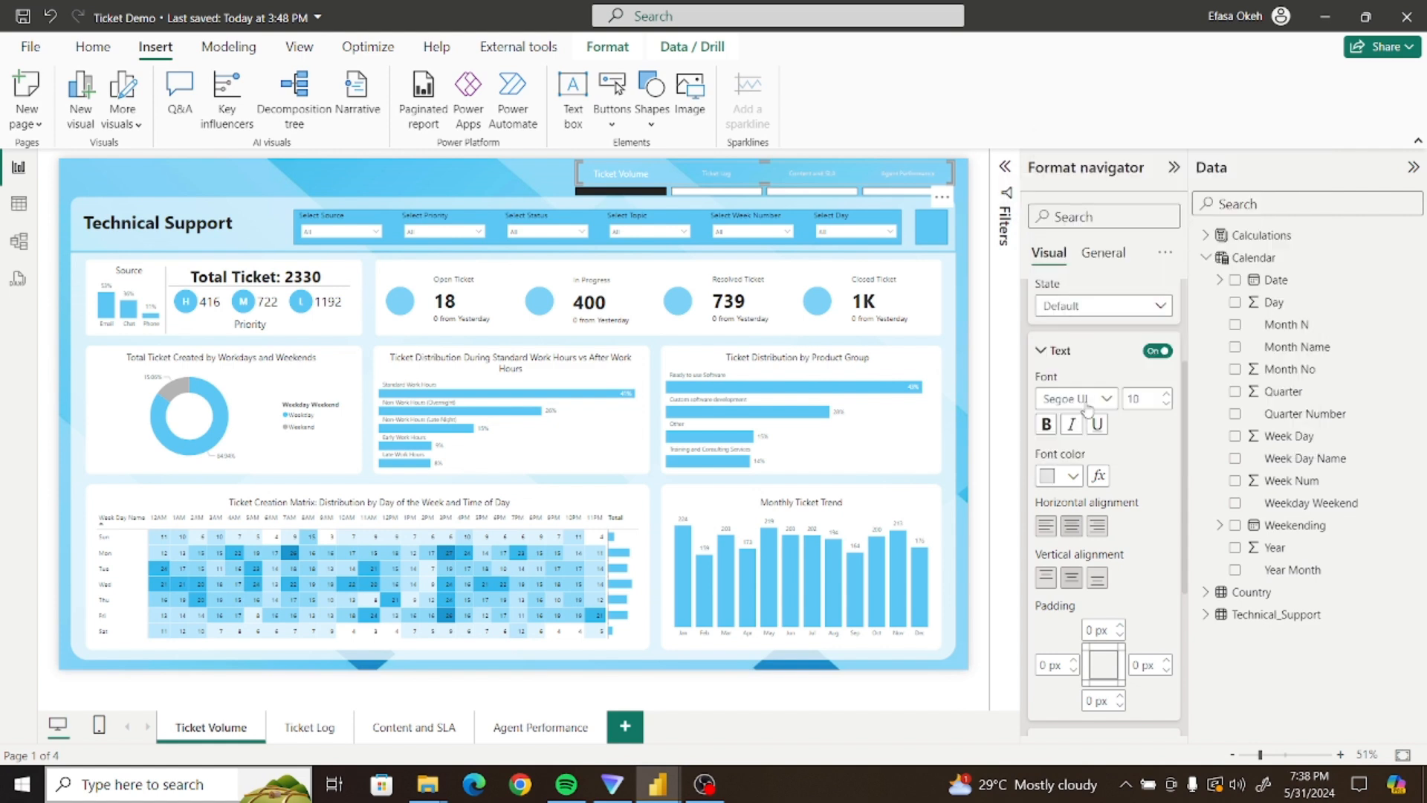
click(1073, 477)
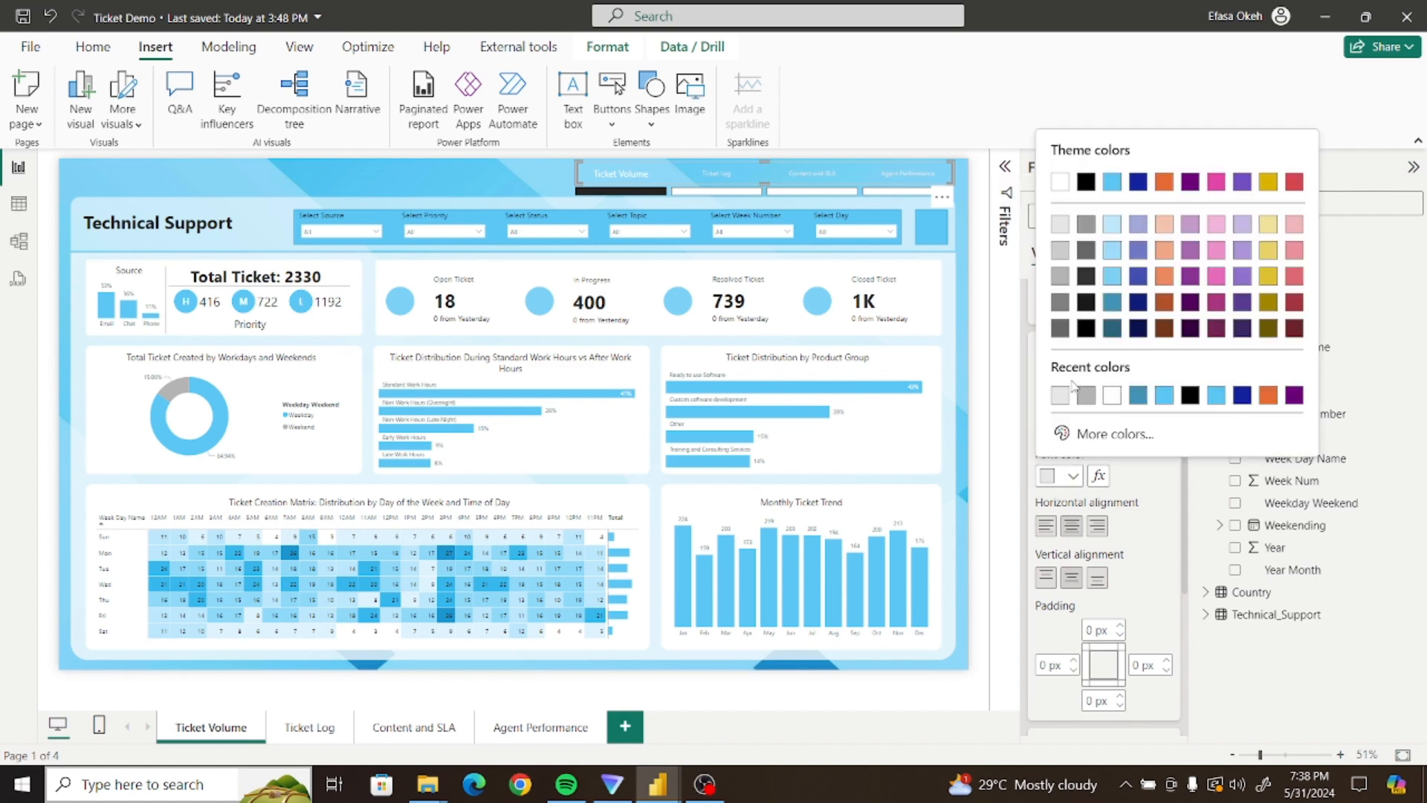
click(1061, 251)
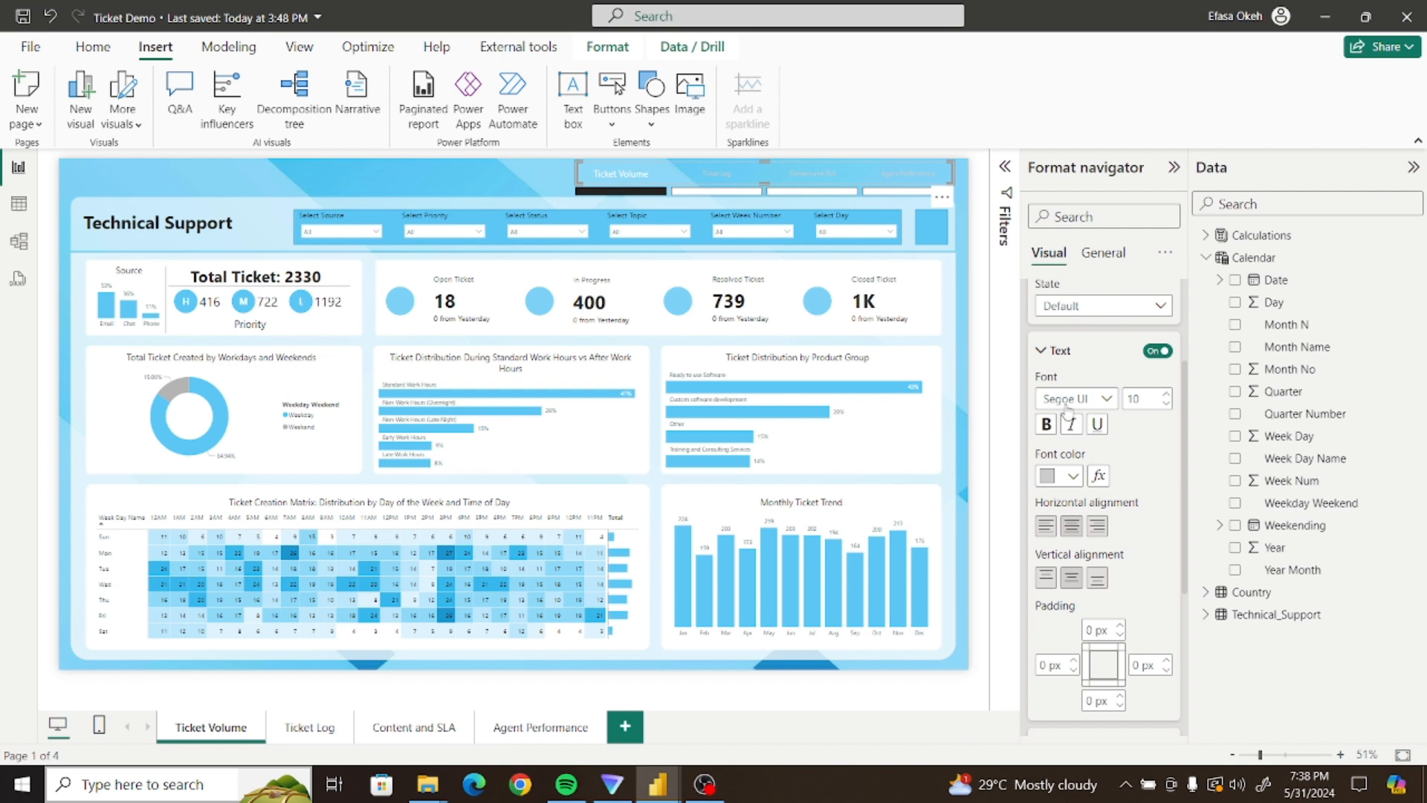
click(1072, 476)
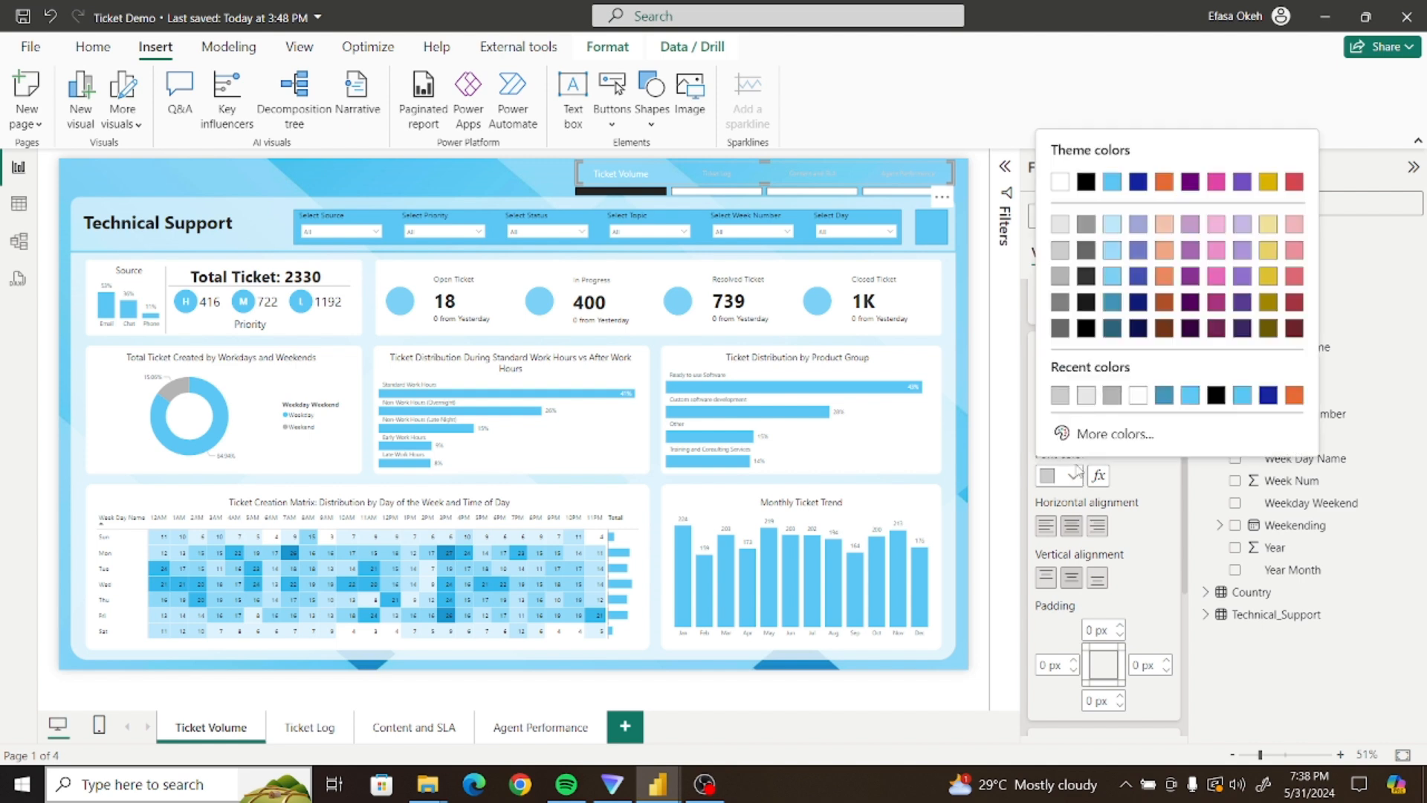
click(1060, 224)
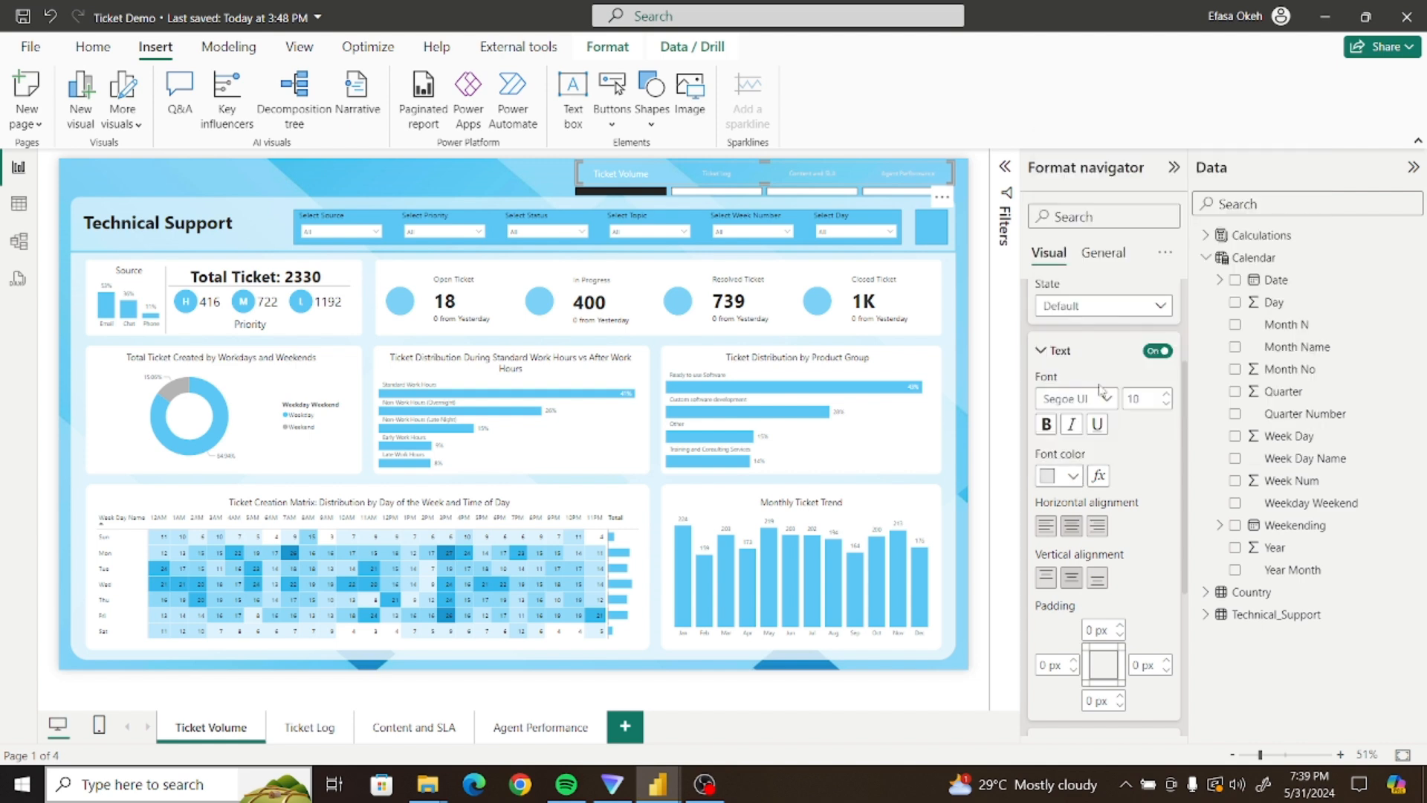
click(1166, 394)
Set the selected-state font color of the upper page navigator to black
click(1086, 306)
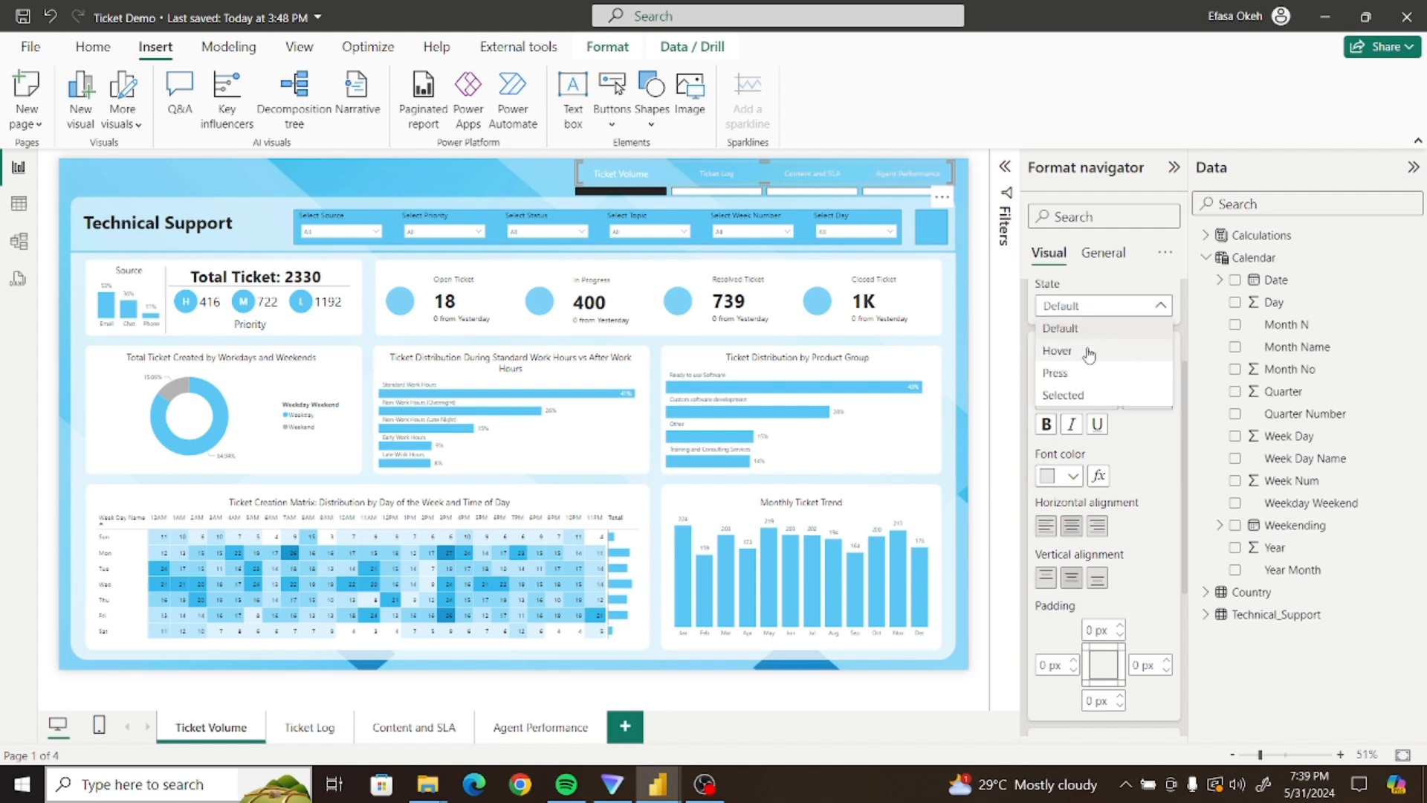
click(1075, 396)
click(1073, 477)
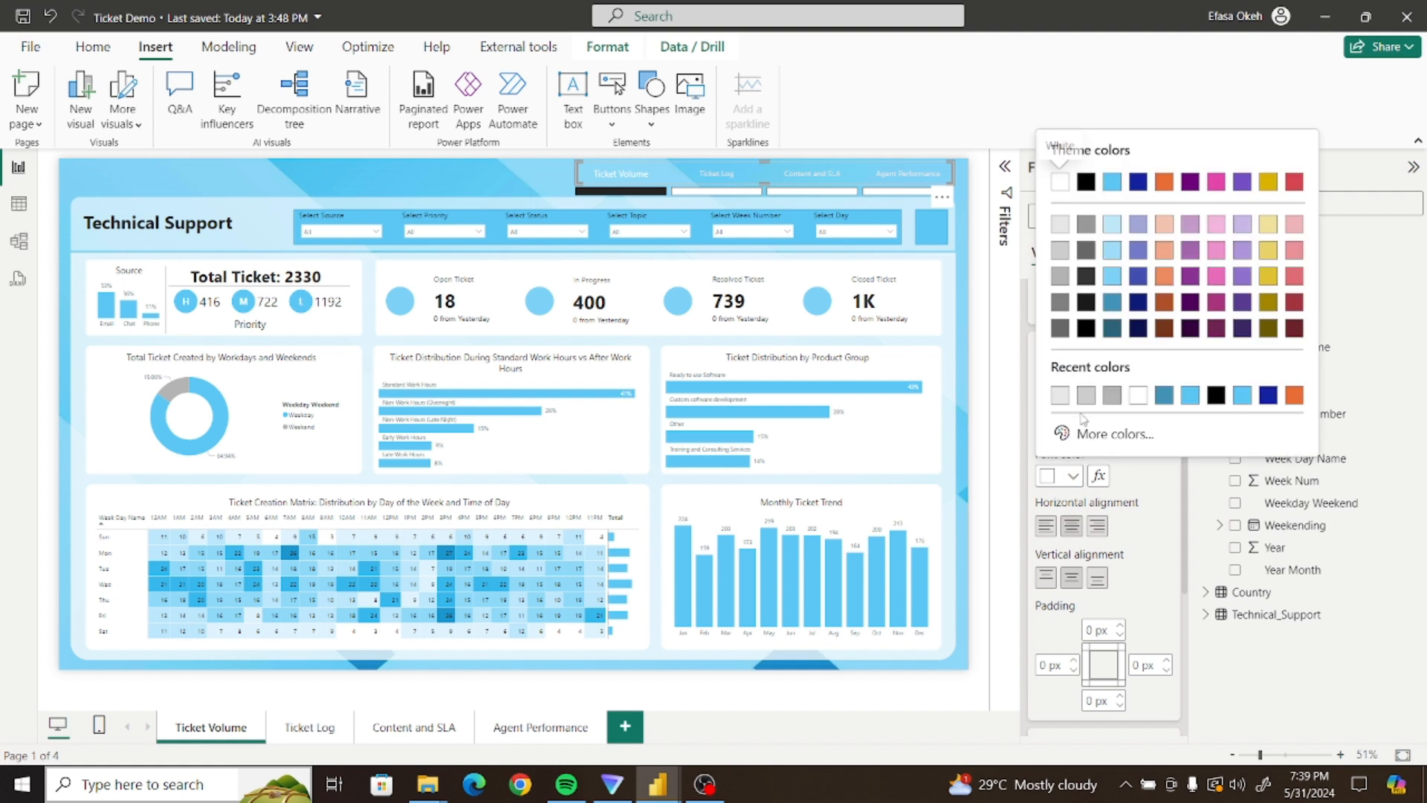
click(1217, 397)
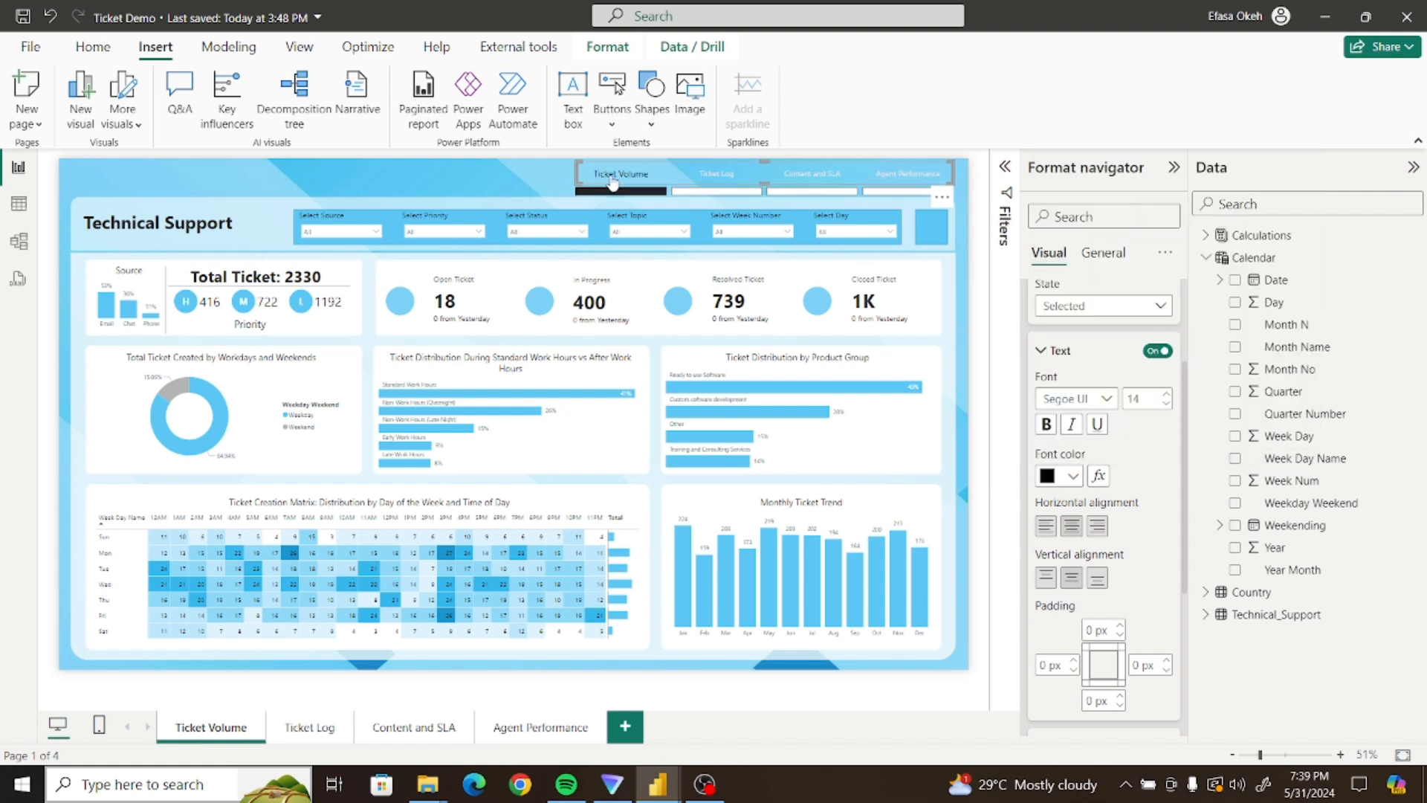
click(431, 174)
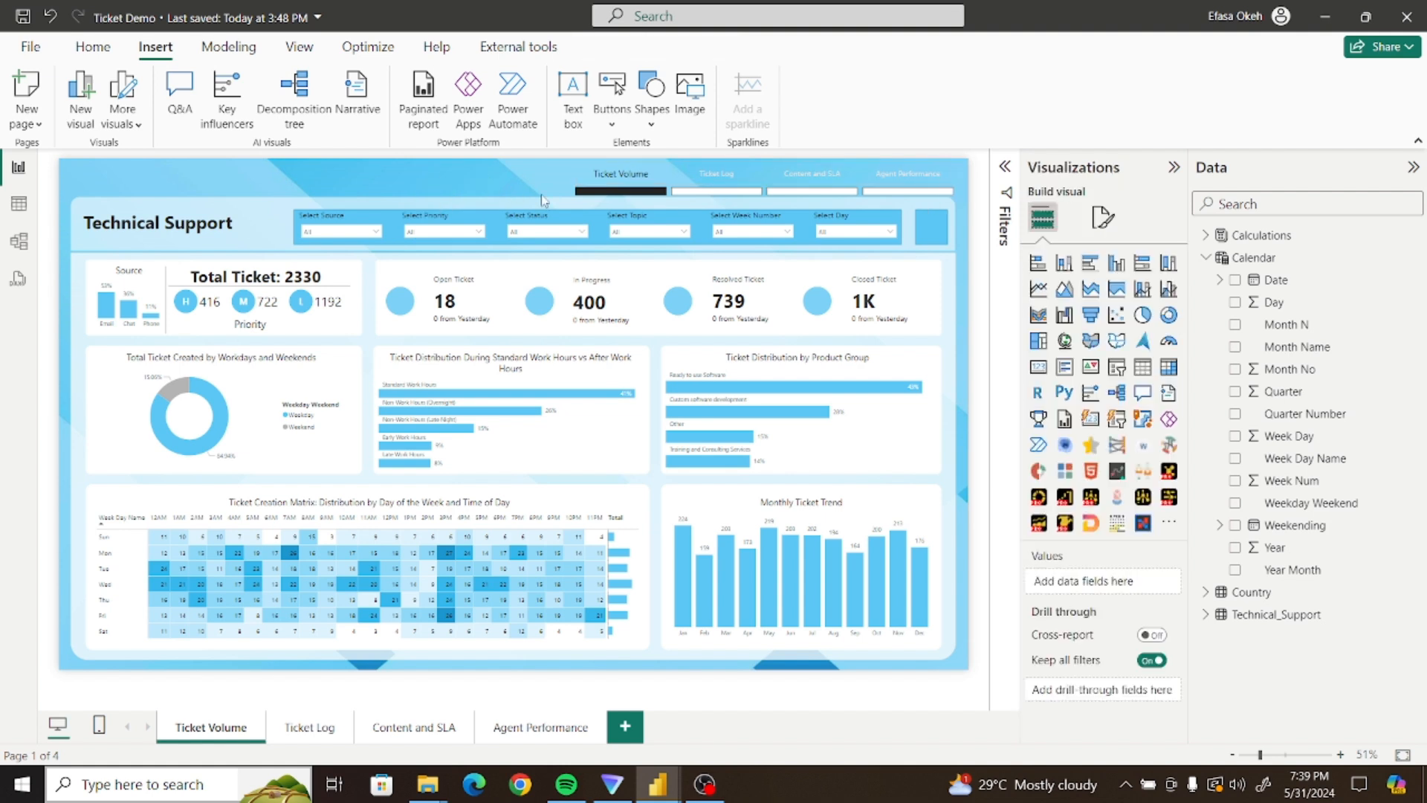
Turn off the button border of the thin lower page navigator in its default state
click(904, 199)
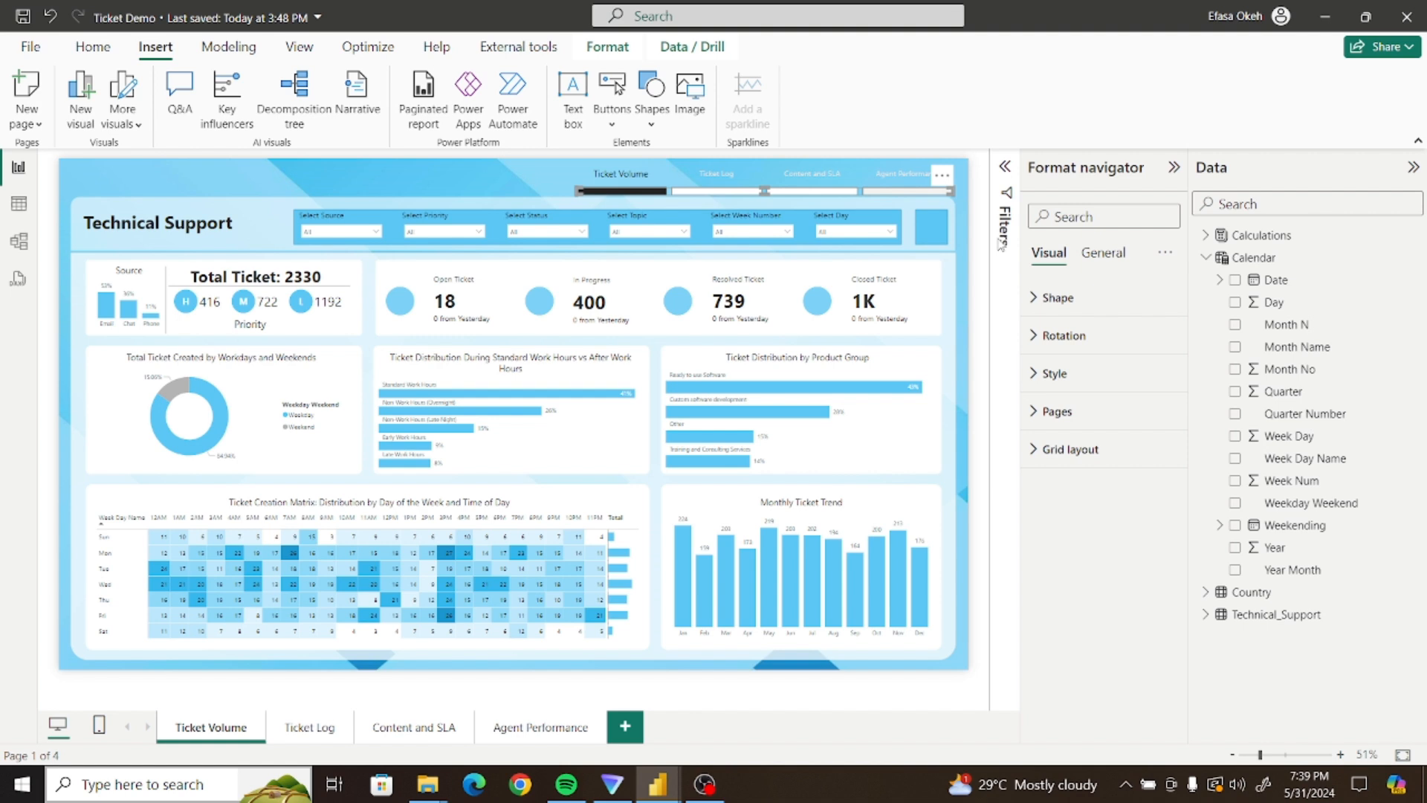
click(1057, 377)
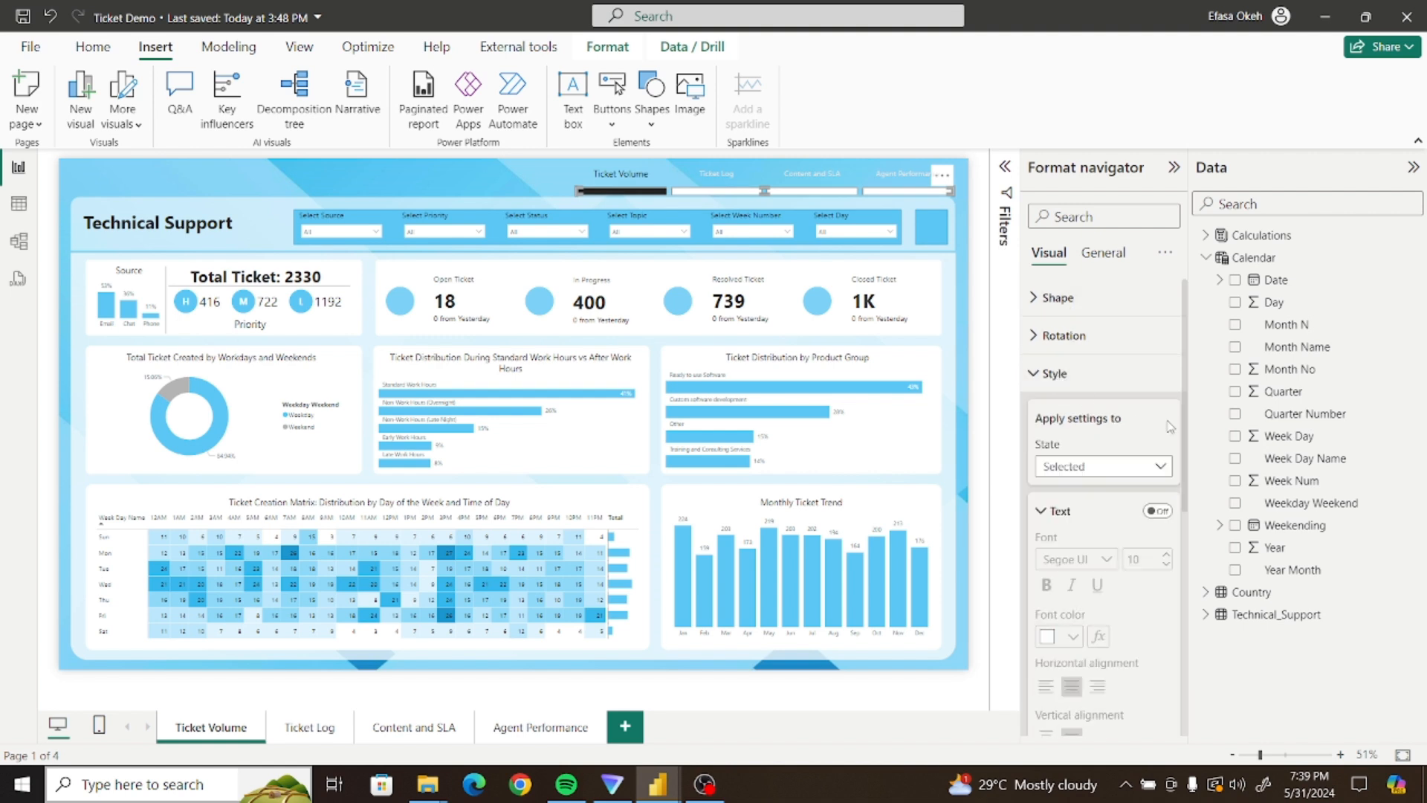
click(1159, 466)
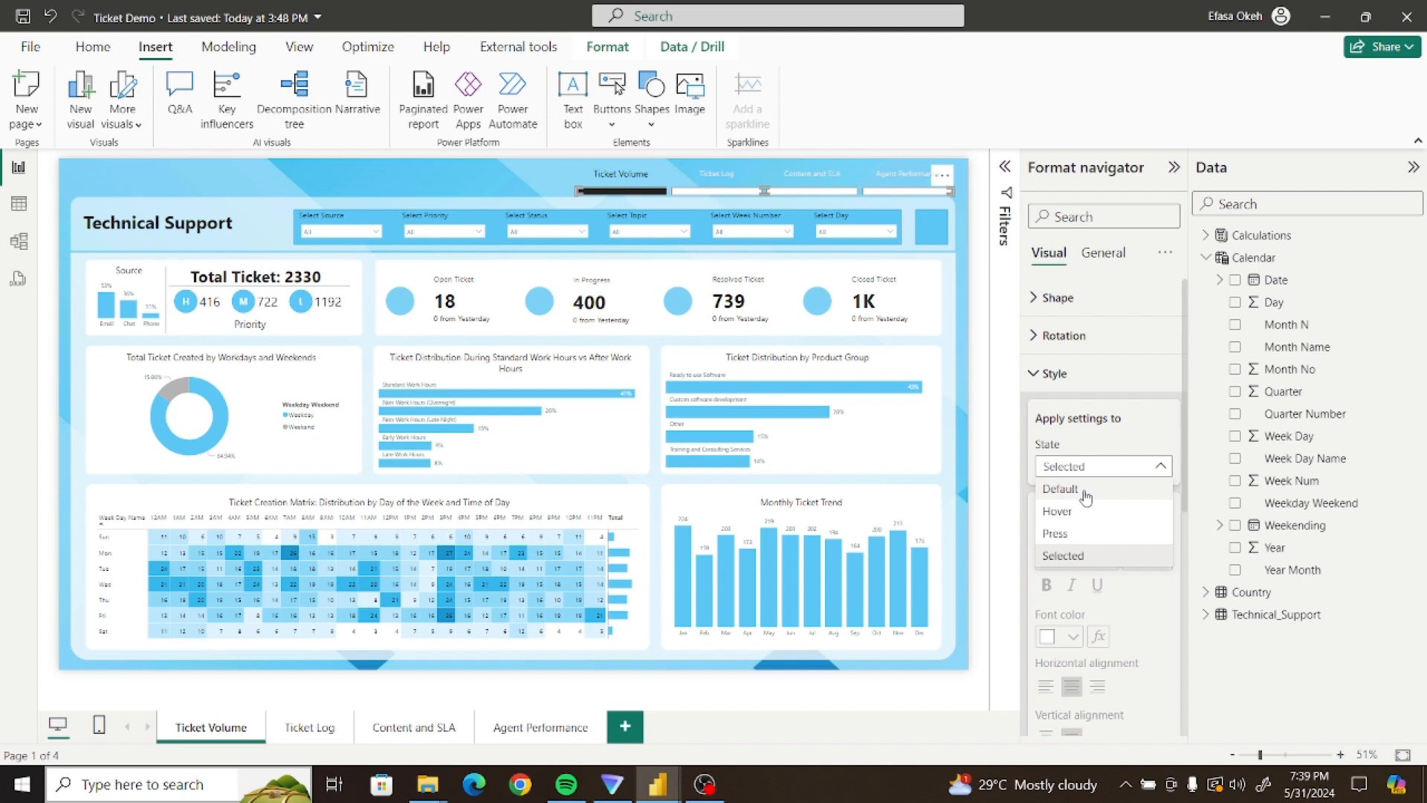
click(1160, 466)
scroll(1145, 550, down, 6)
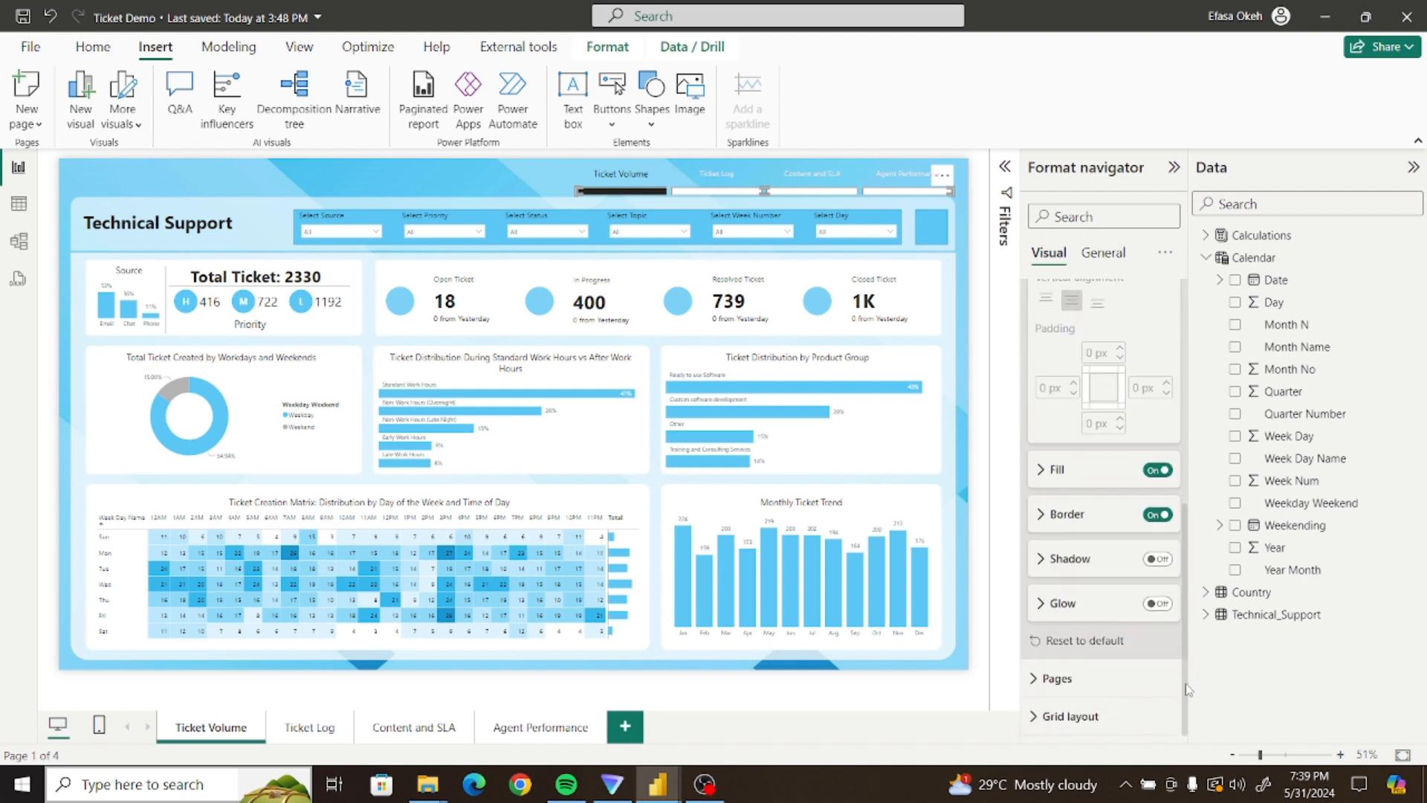
click(1154, 515)
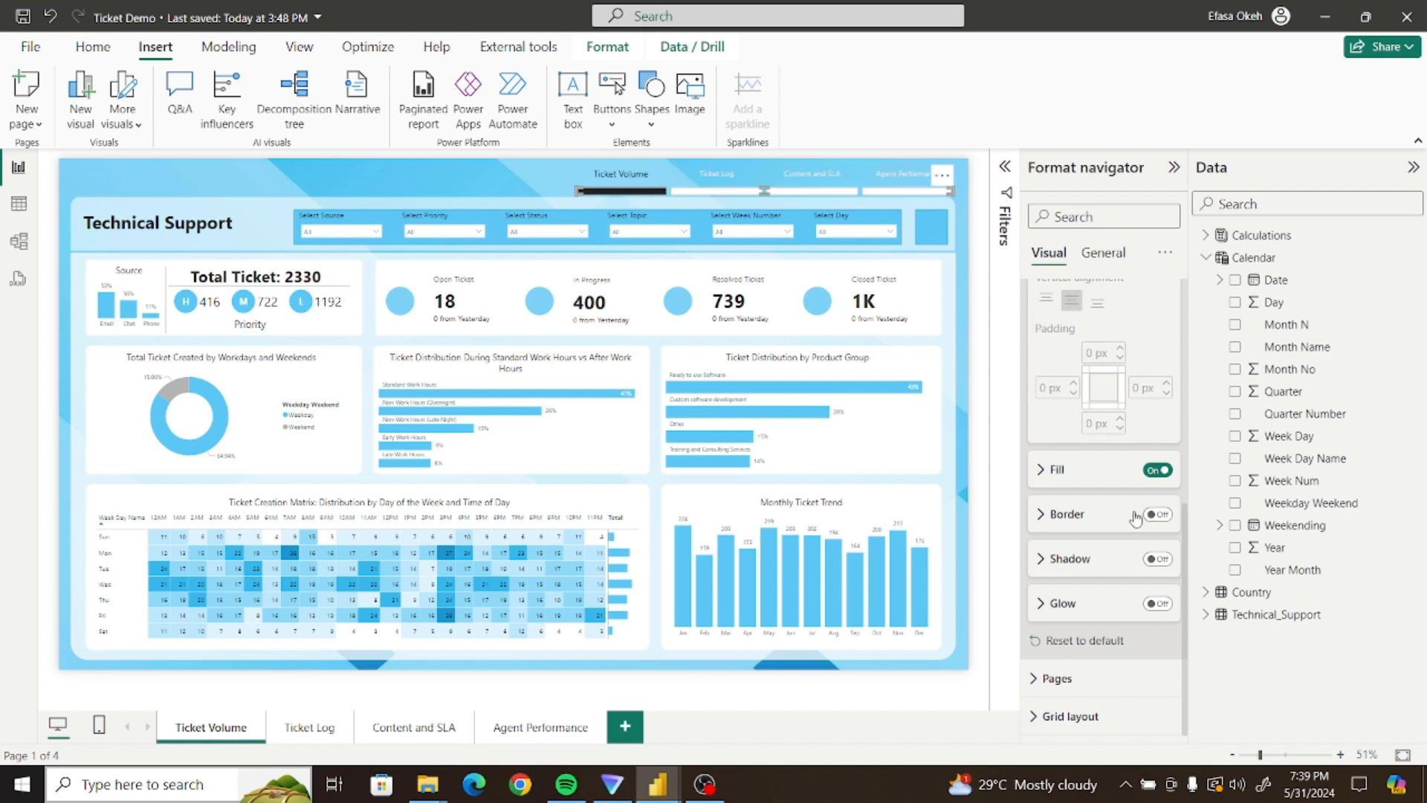
Check the thin lower page navigator's style settings for the selected state, and close them
scroll(1188, 404, up, 3)
scroll(1188, 405, up, 2)
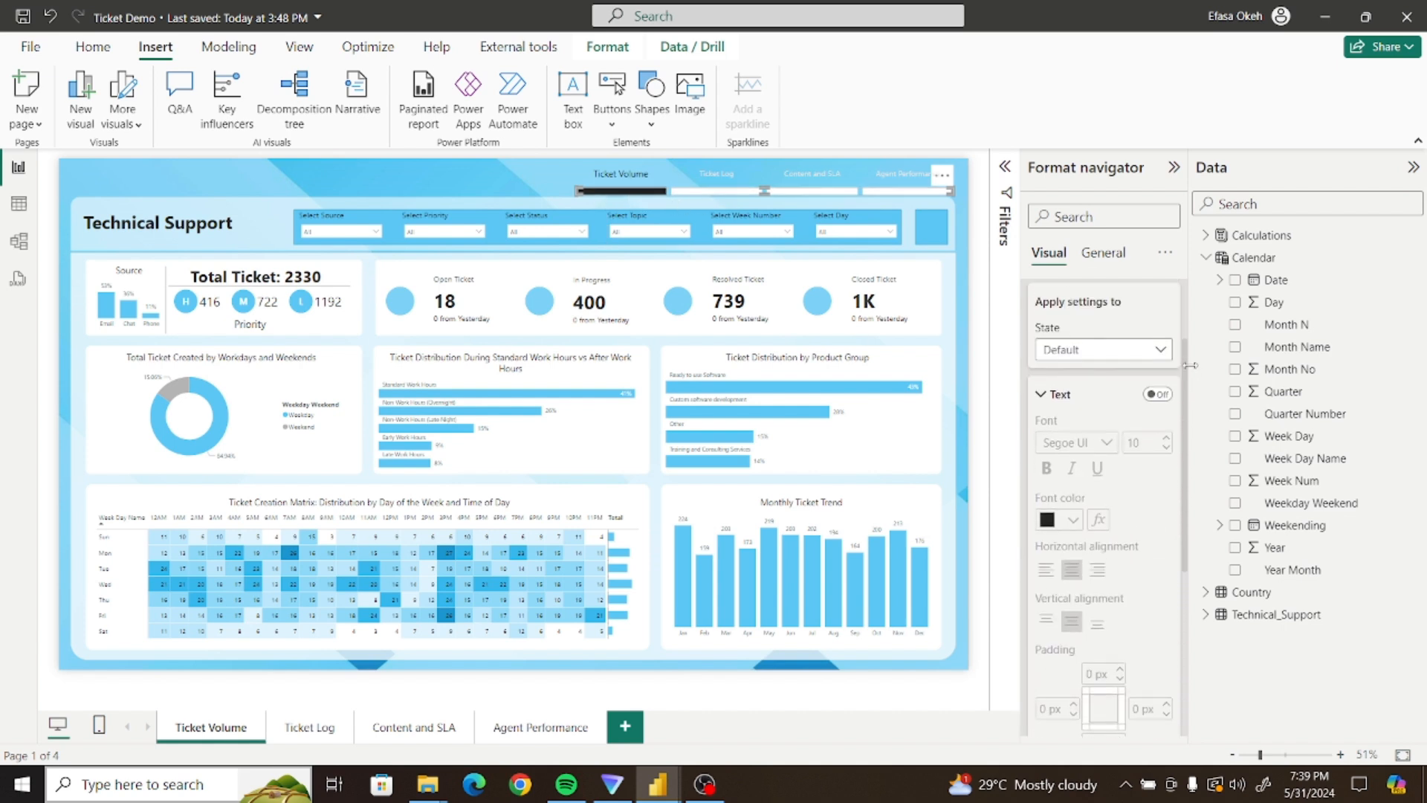
click(1122, 351)
click(1099, 440)
scroll(1193, 380, up, 3)
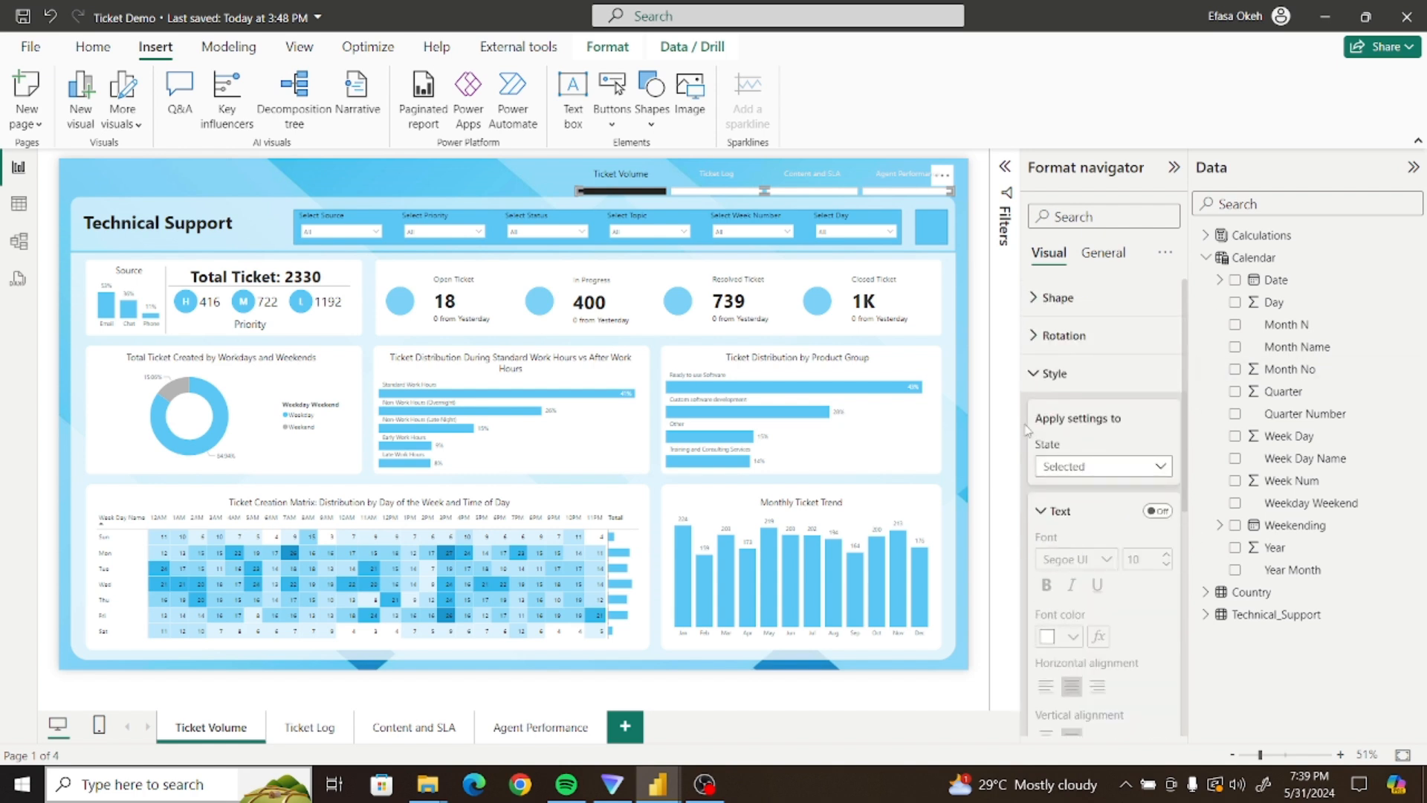
click(1037, 376)
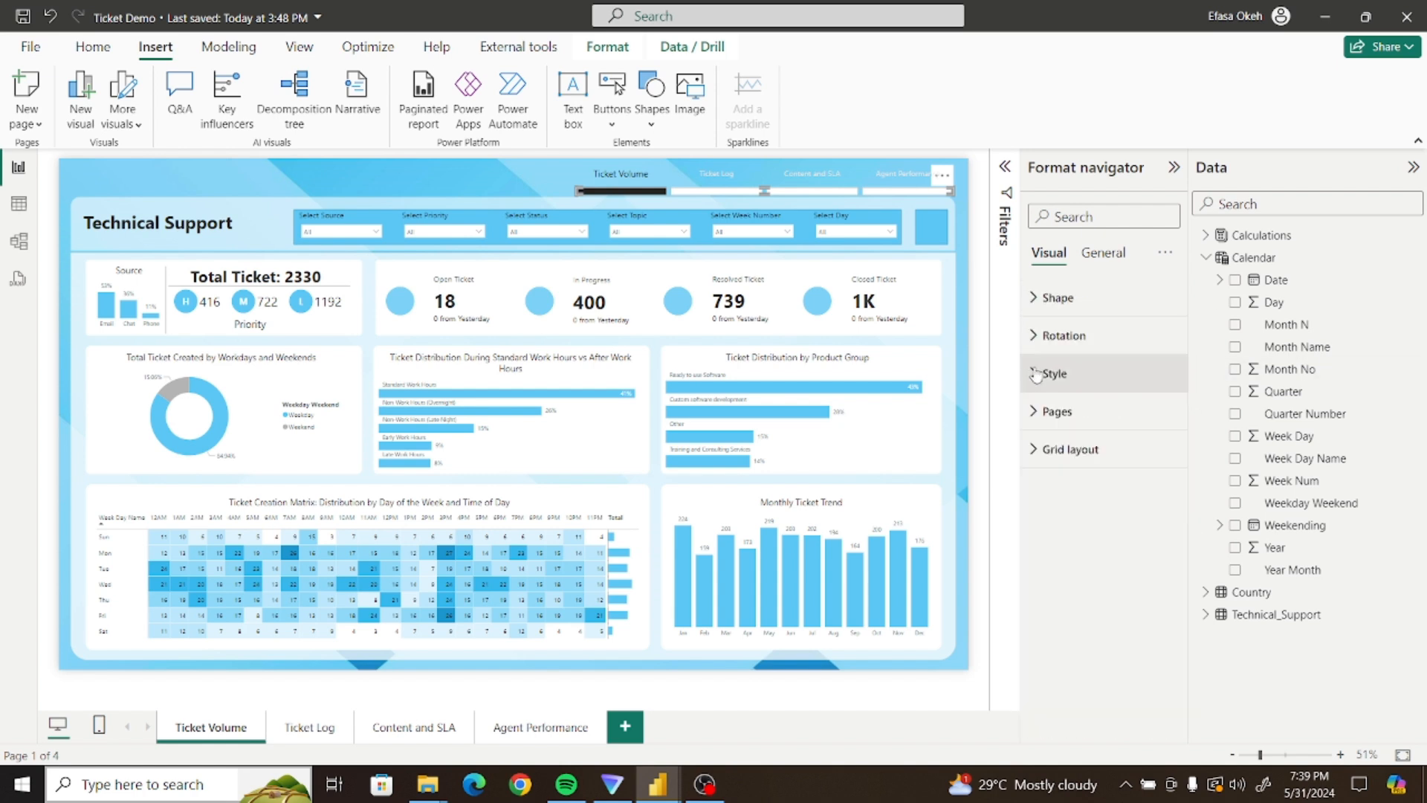
click(503, 174)
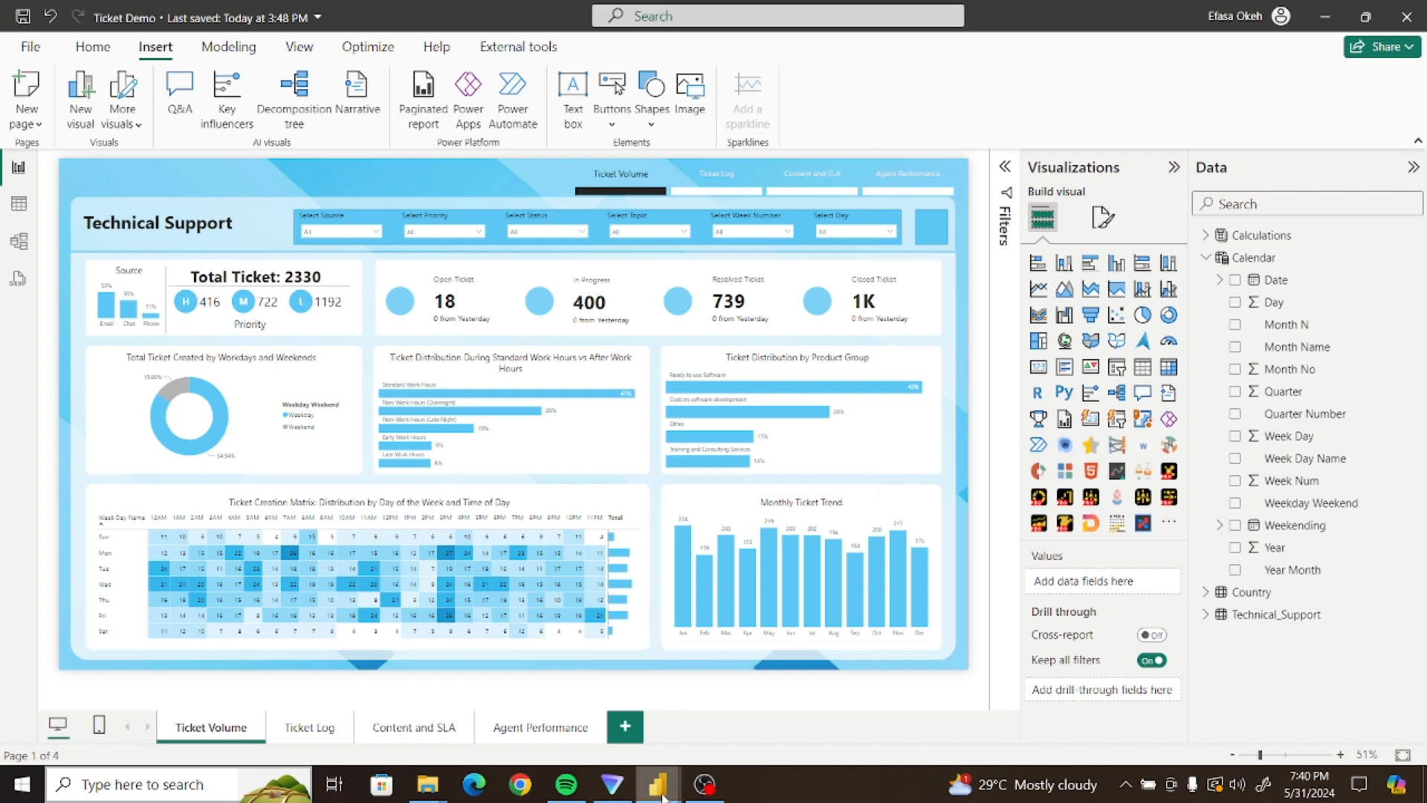
Inspect the eraser image beside the slicers in the Ticket Analysis report, and return to Ticket Demo
mouse_move(639, 770)
click(572, 720)
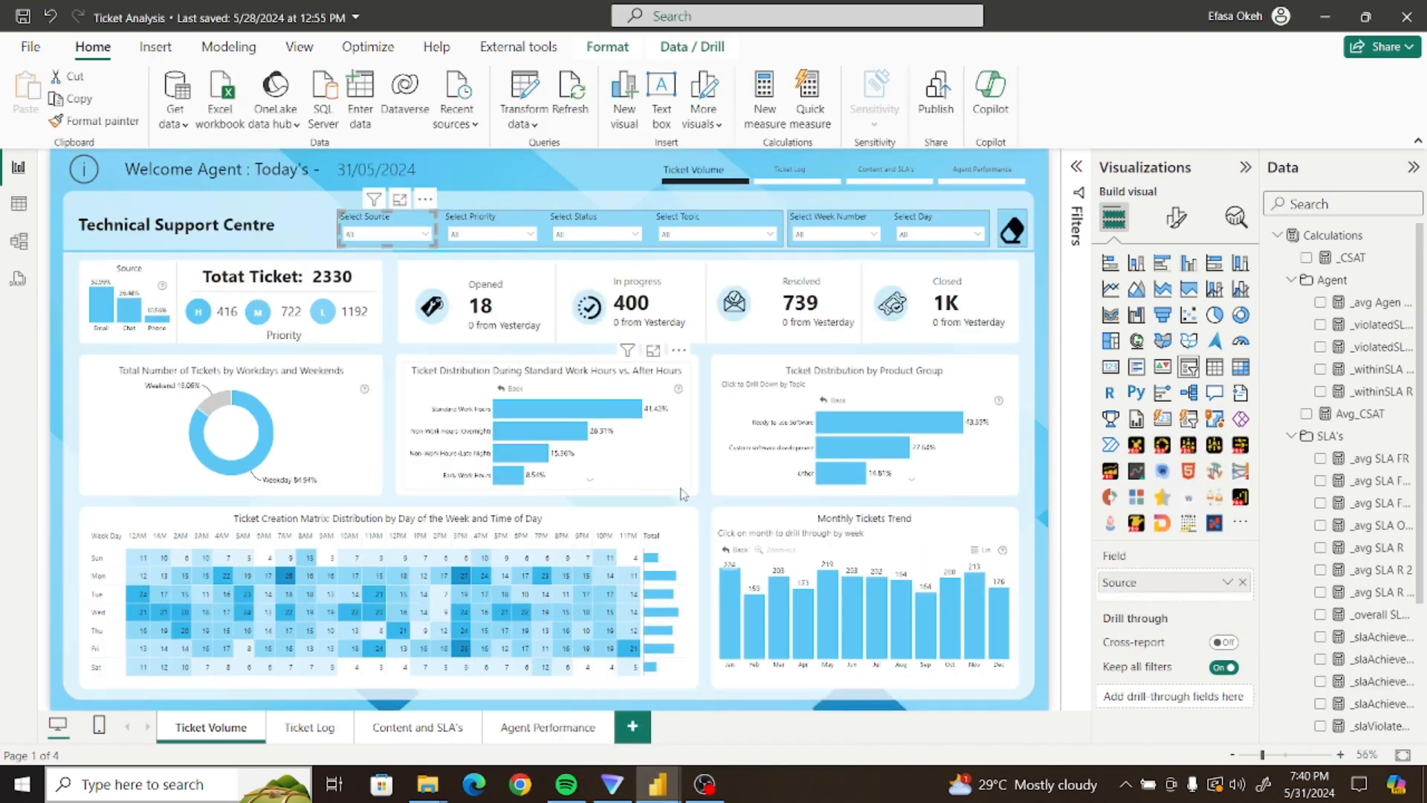
click(1013, 237)
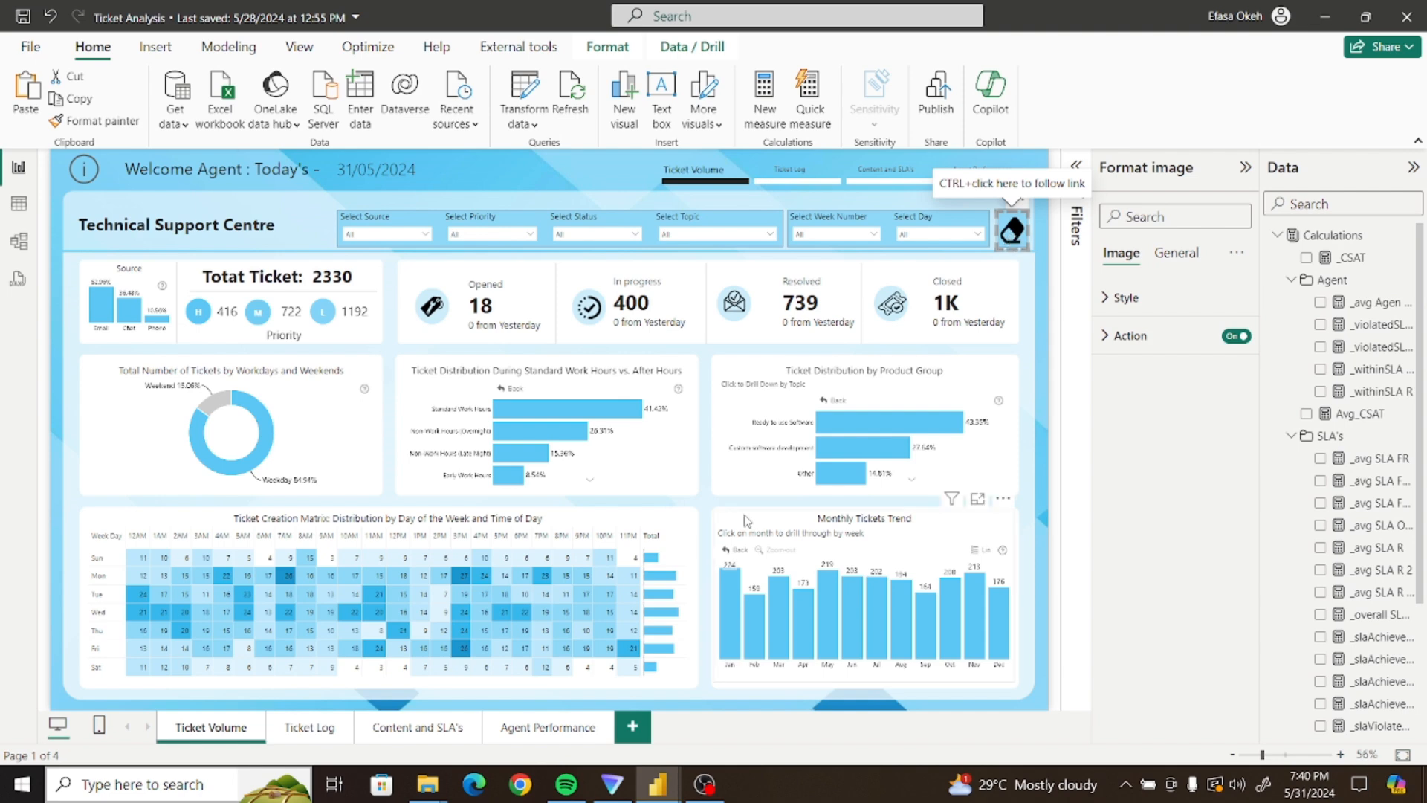
mouse_move(658, 787)
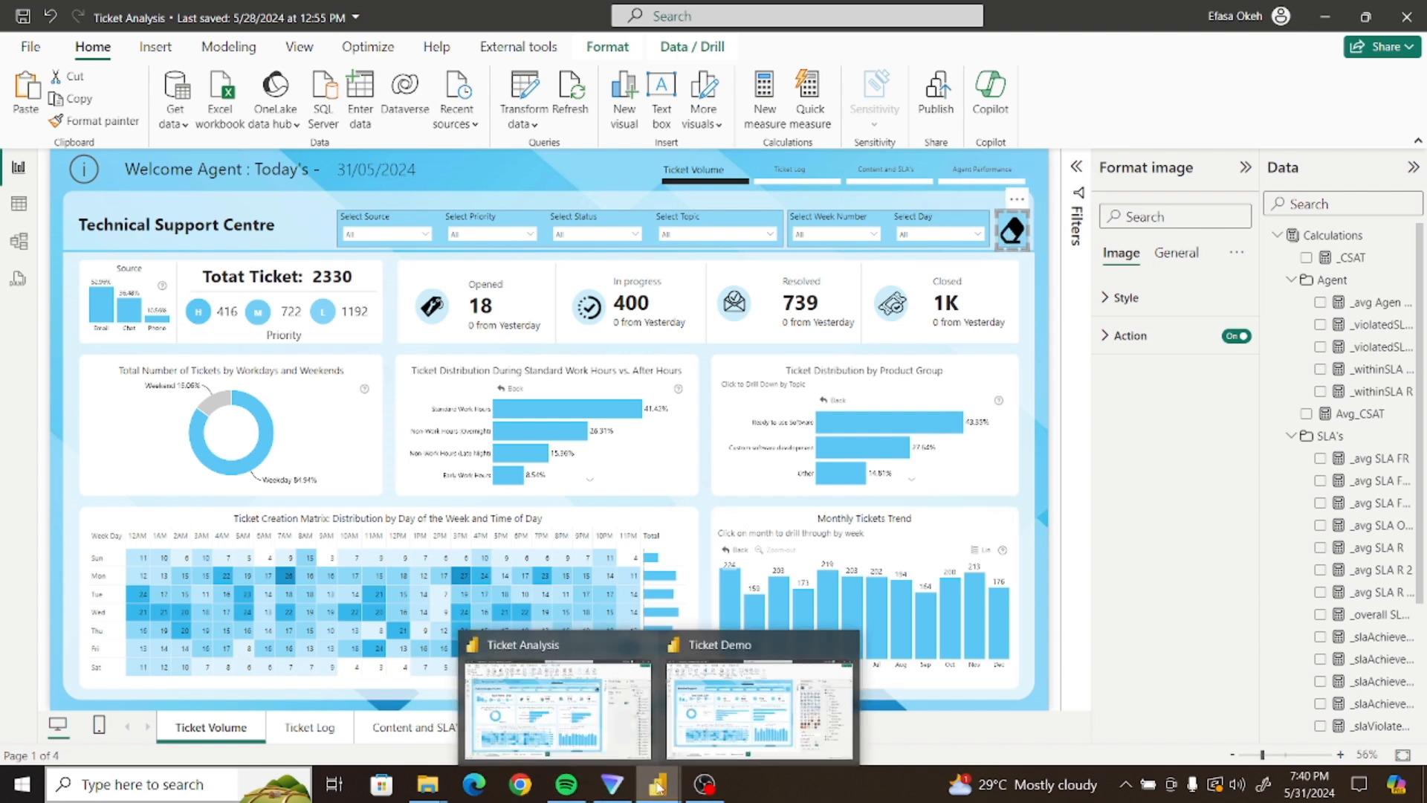
click(711, 711)
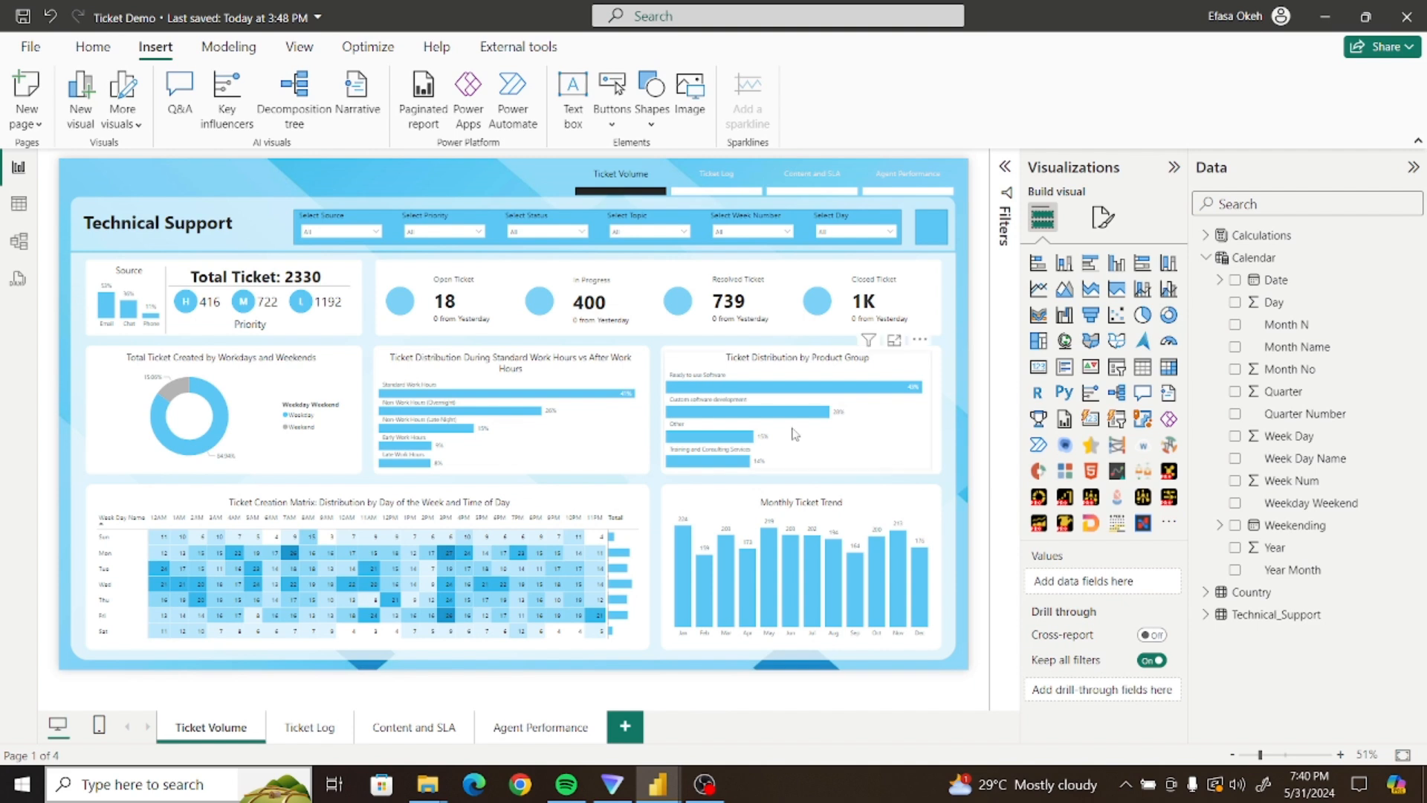
Turn on text for the blue square shape beside the slicers and label it "Clear All Selection"
click(930, 235)
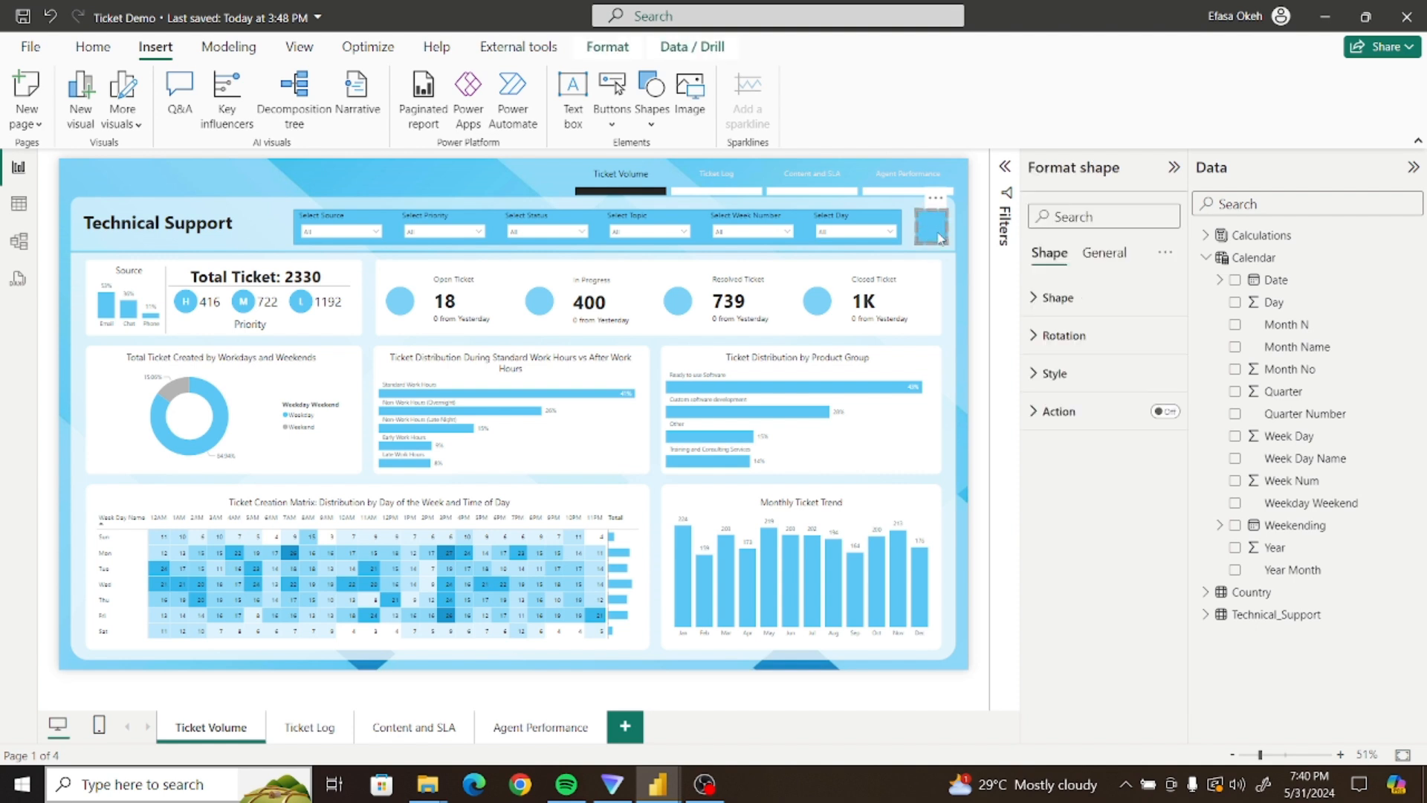
click(1037, 374)
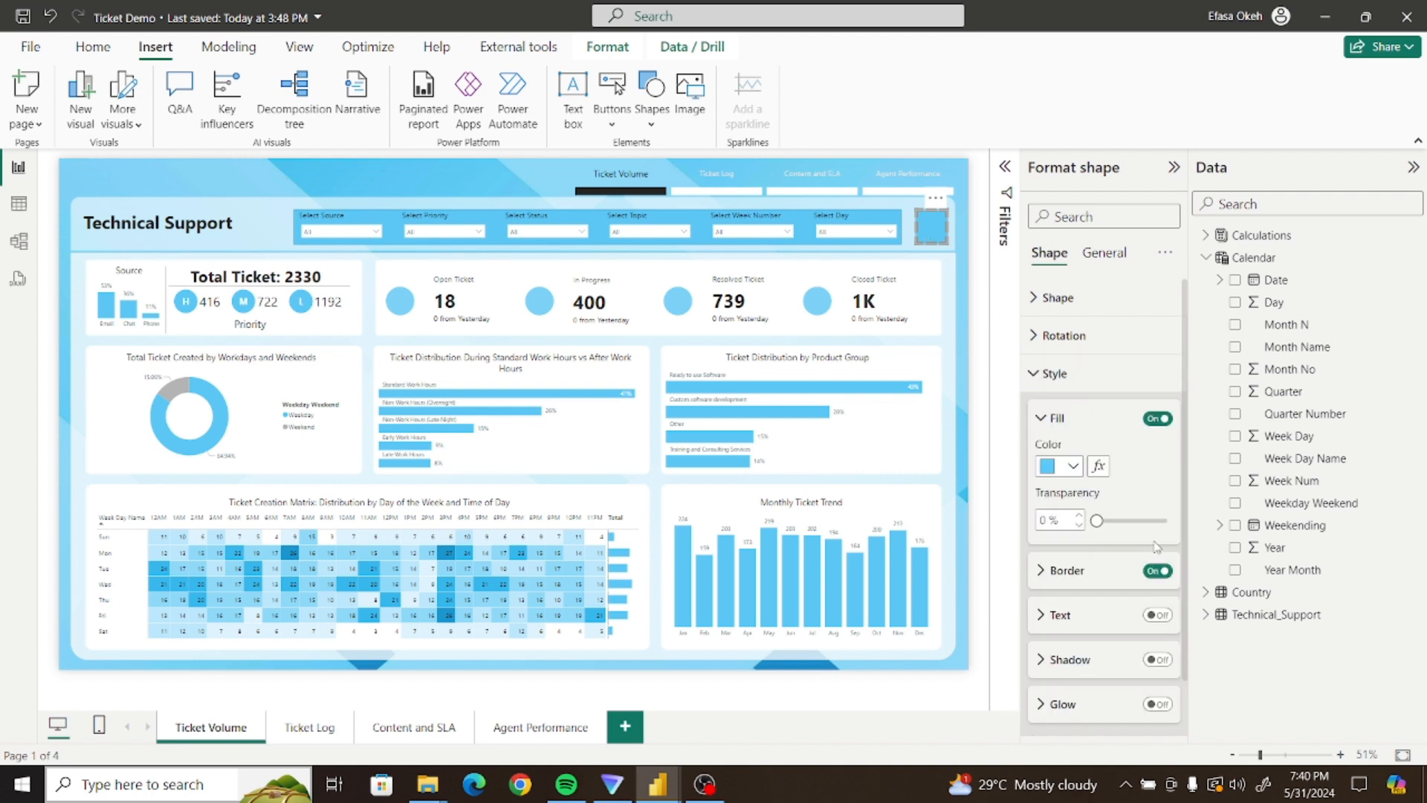
click(1158, 621)
click(1057, 621)
click(1082, 664)
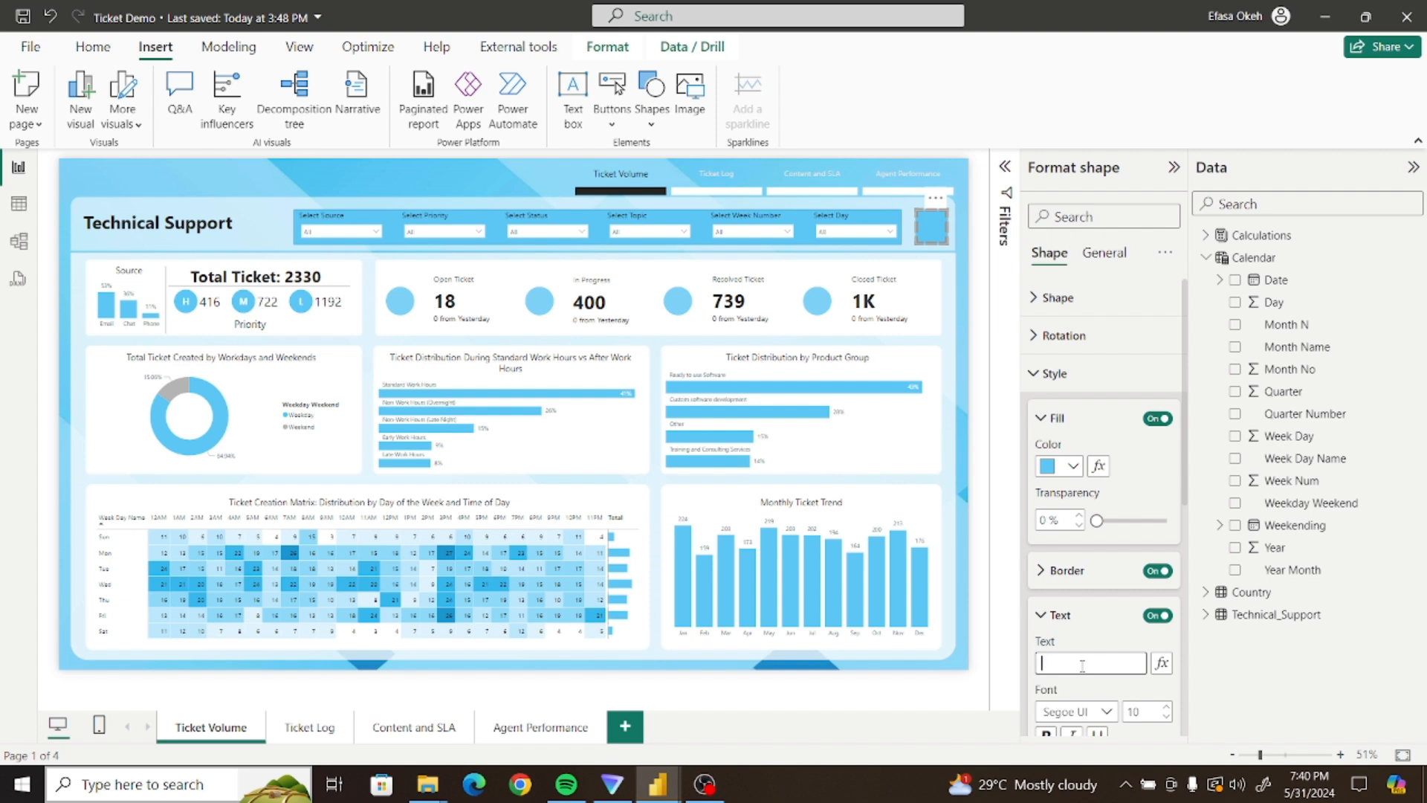
text(Clear All)
Set the font color of the "Clear All Selection" label to black
drag(1185, 490, 1190, 565)
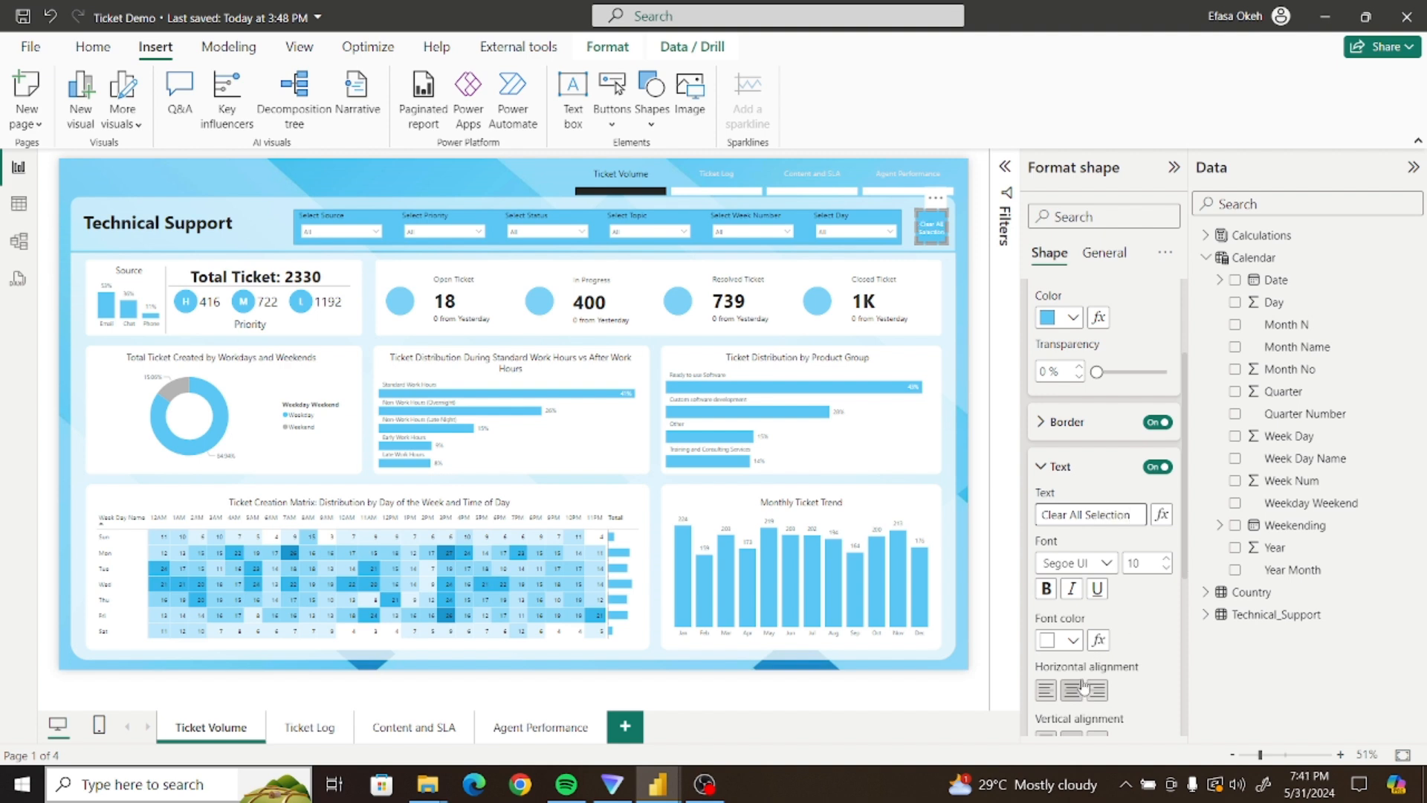
click(1072, 640)
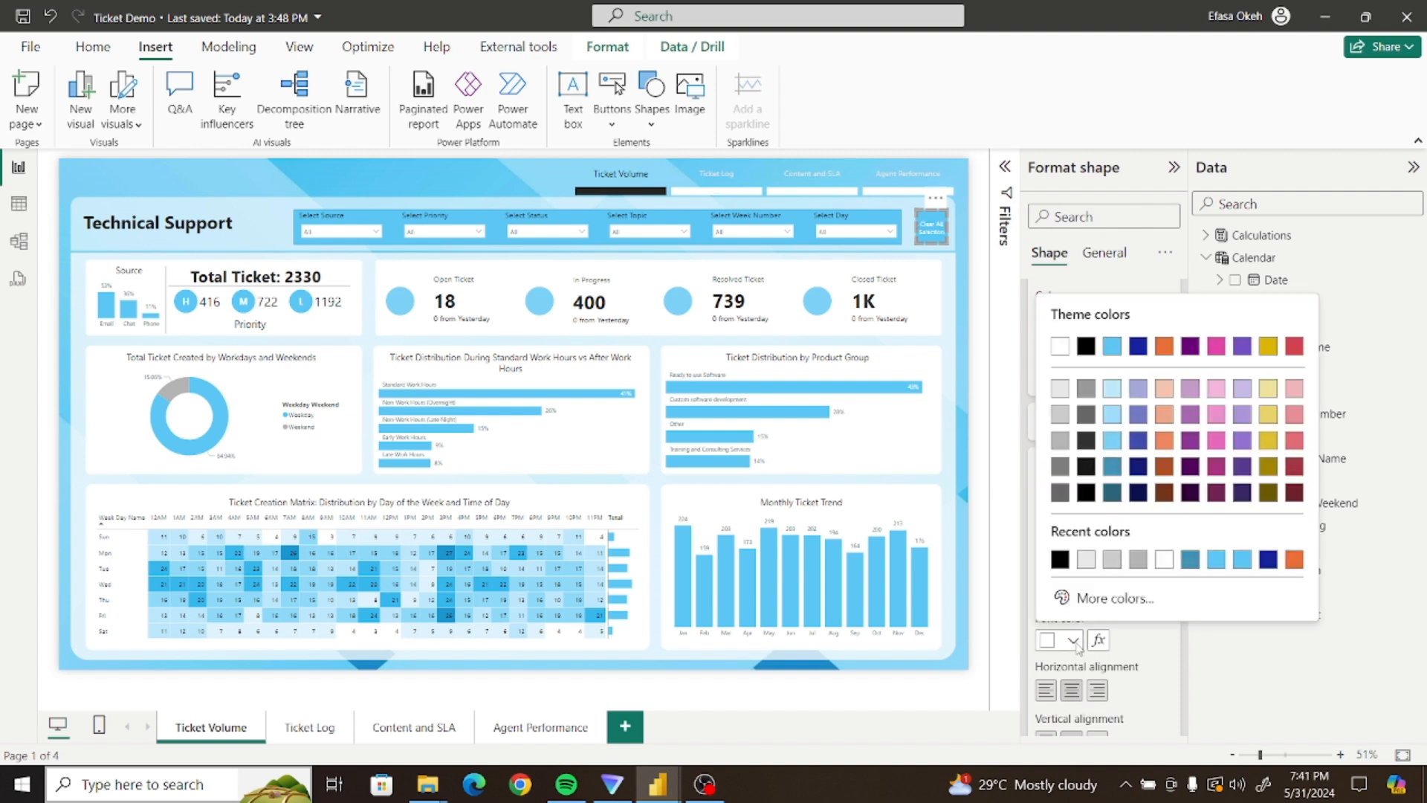
click(1068, 559)
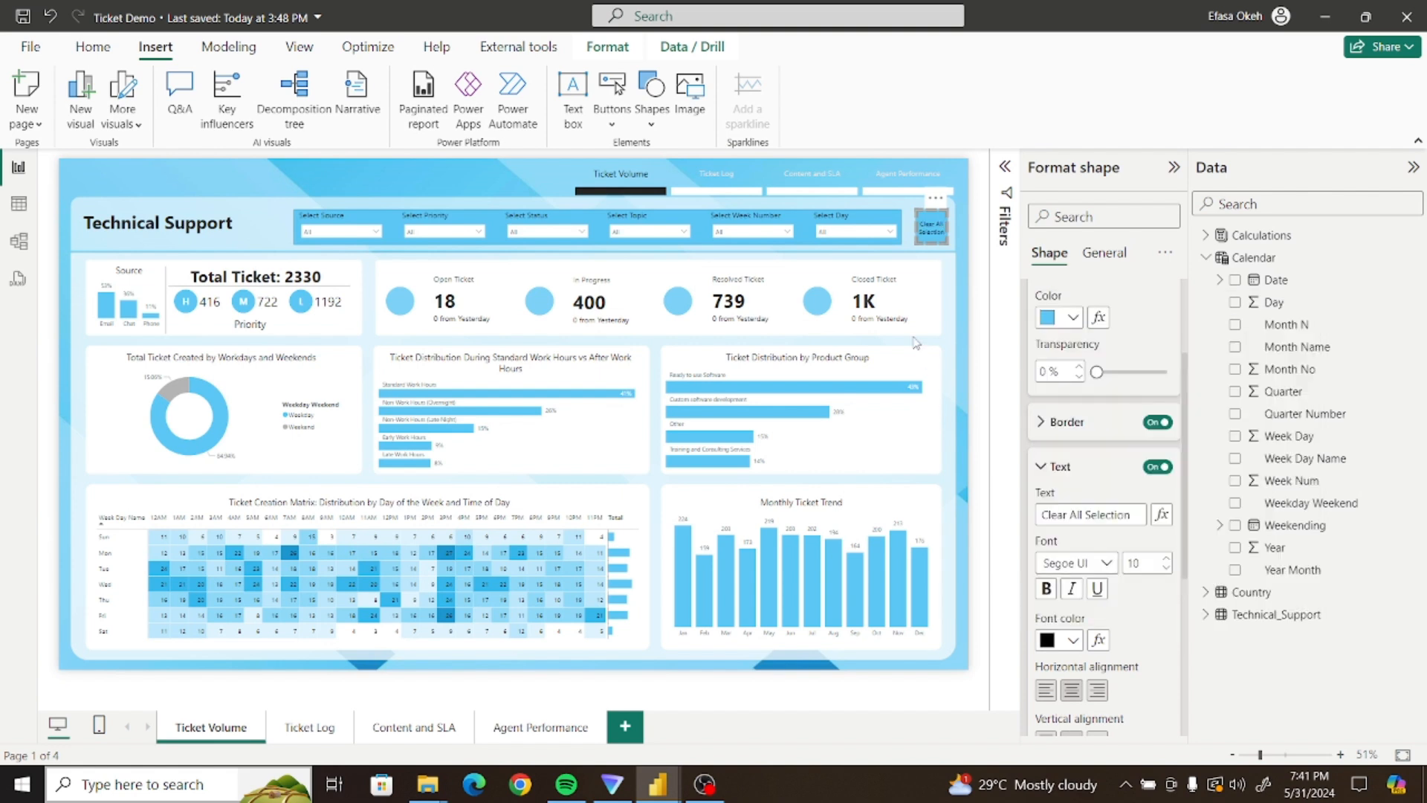
click(334, 180)
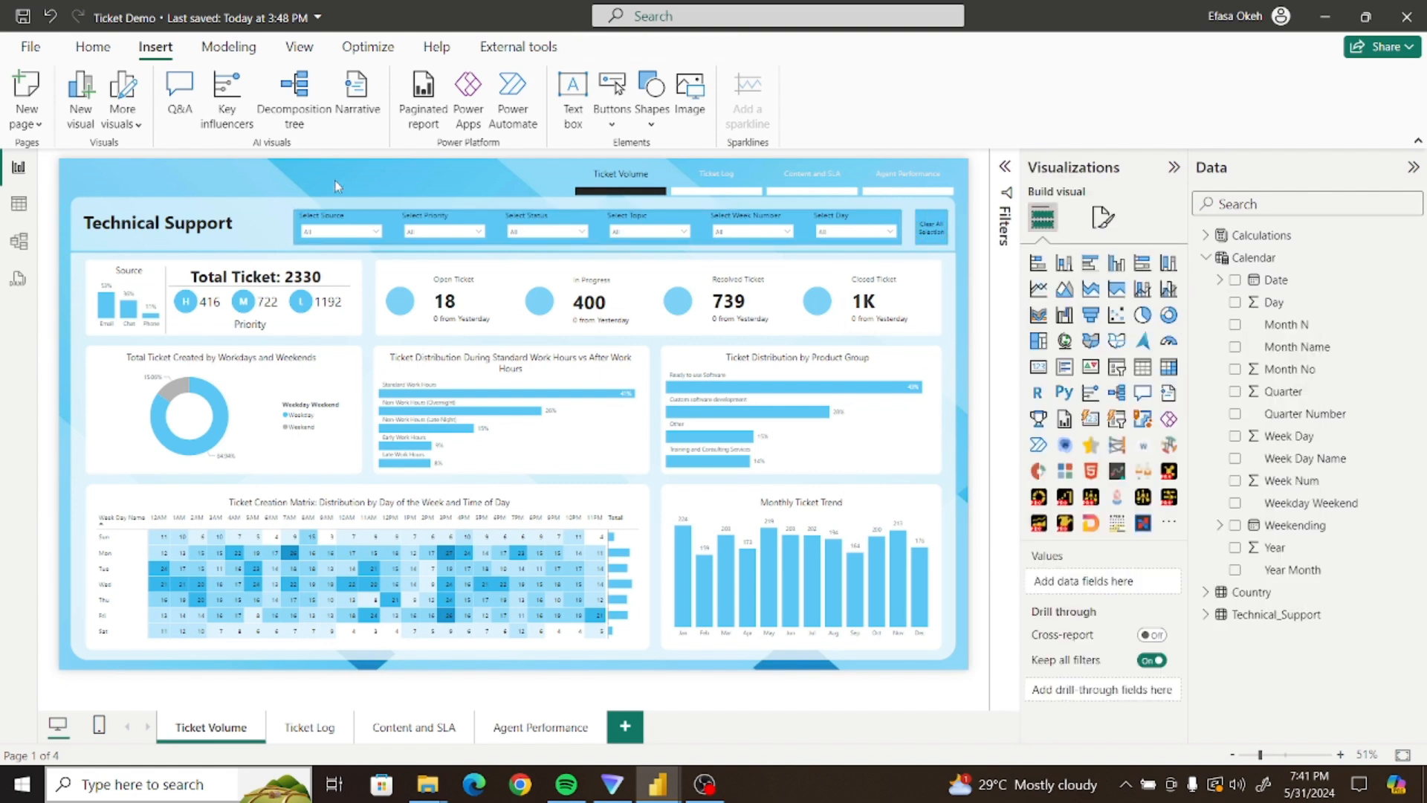
Set the border color of the "Clear All Selection" shape to dark grey
click(932, 229)
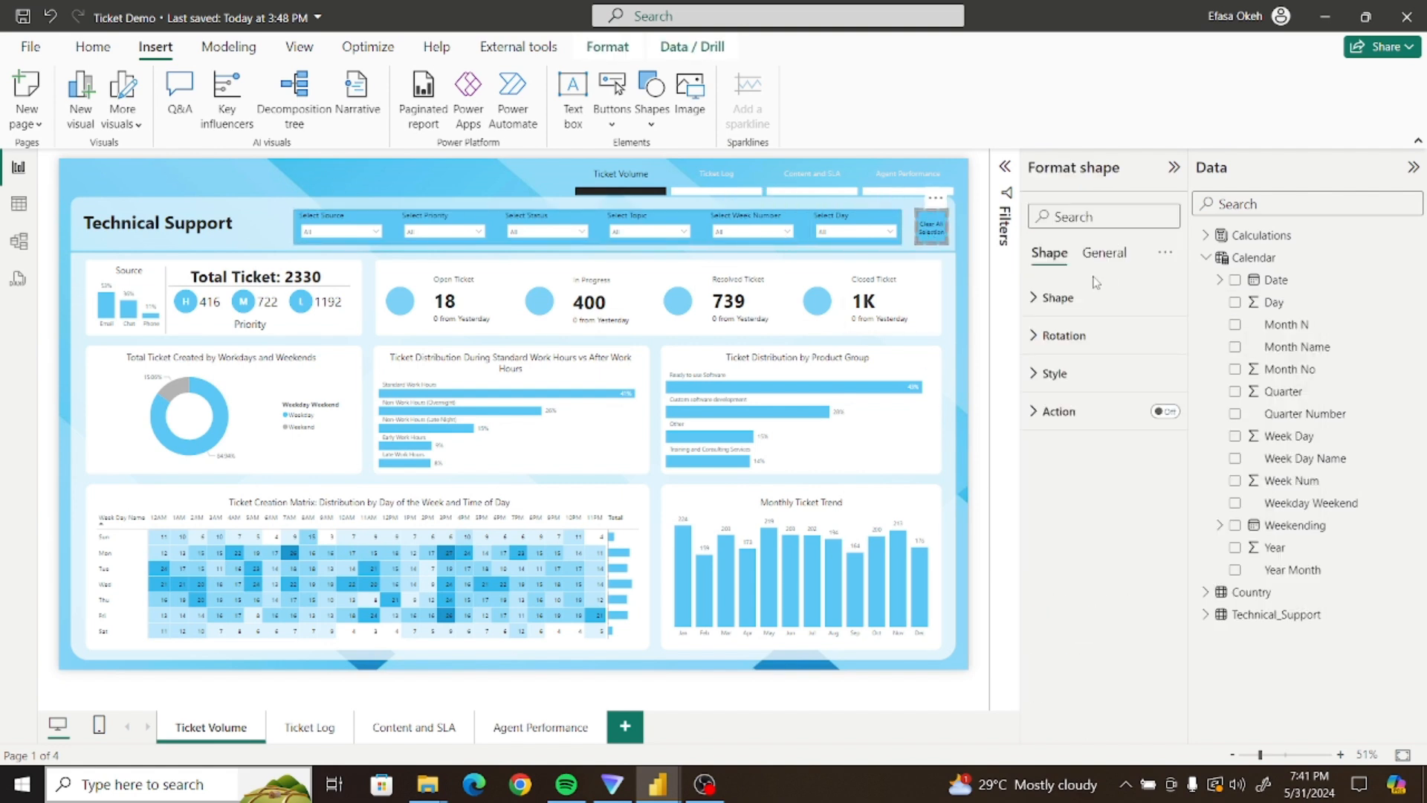
click(1051, 373)
click(1053, 574)
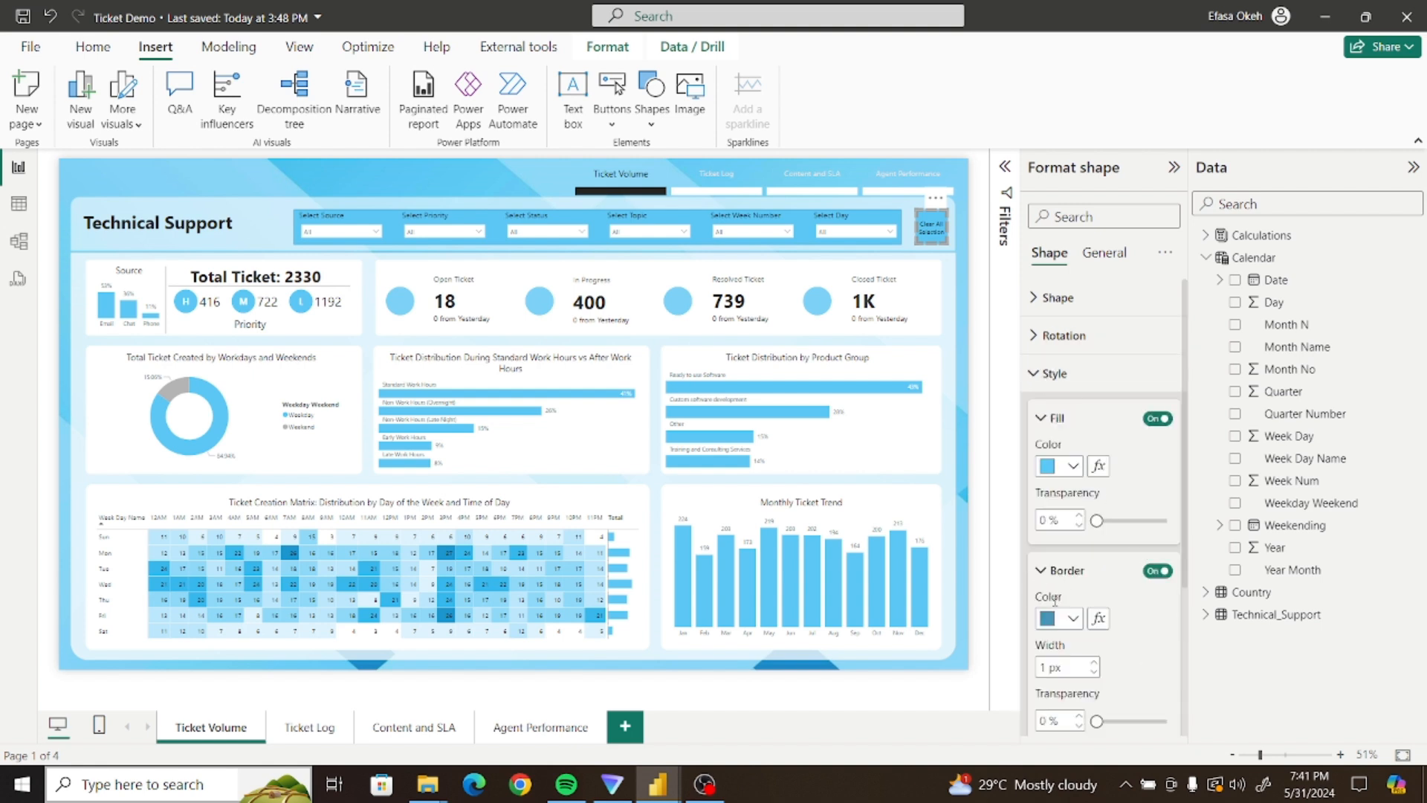
click(1072, 618)
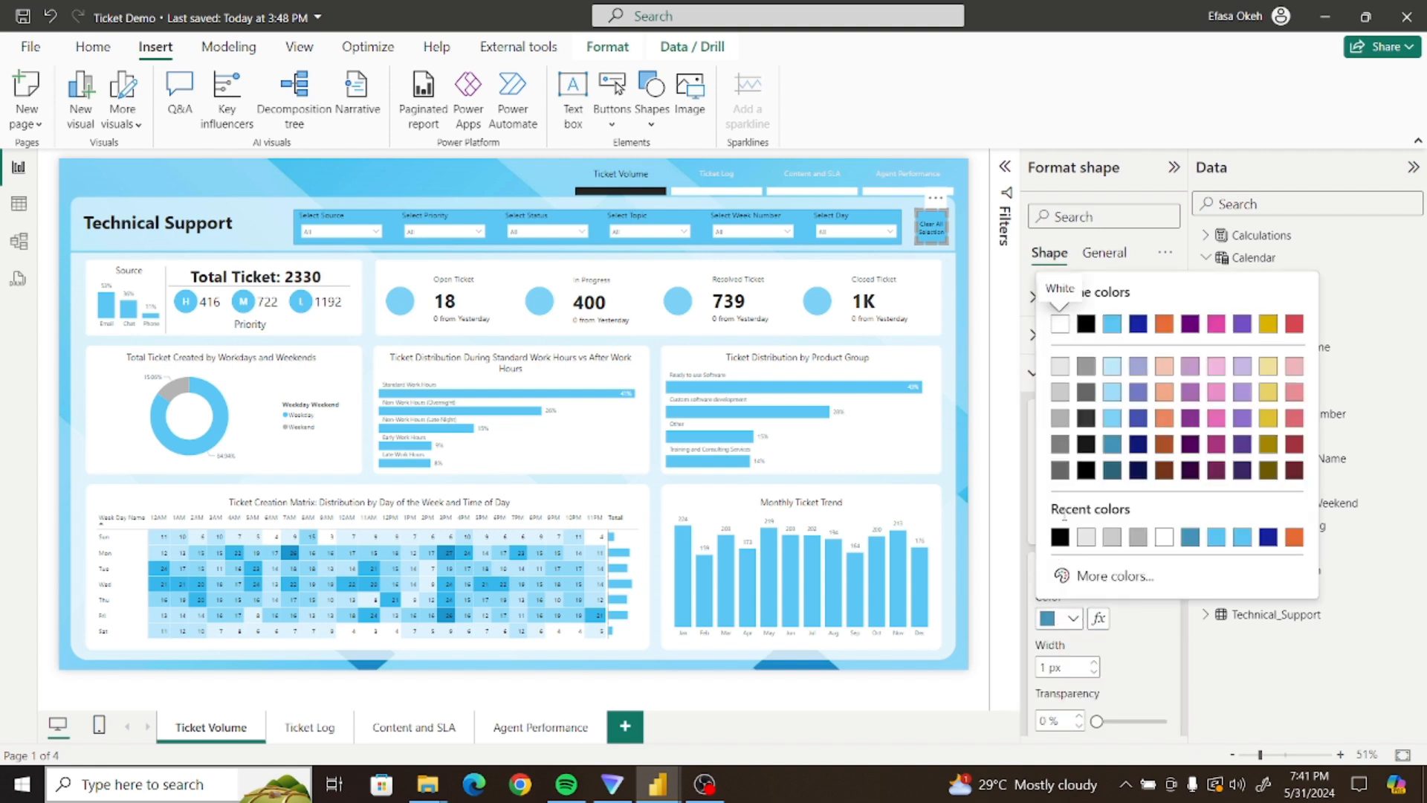
click(1085, 396)
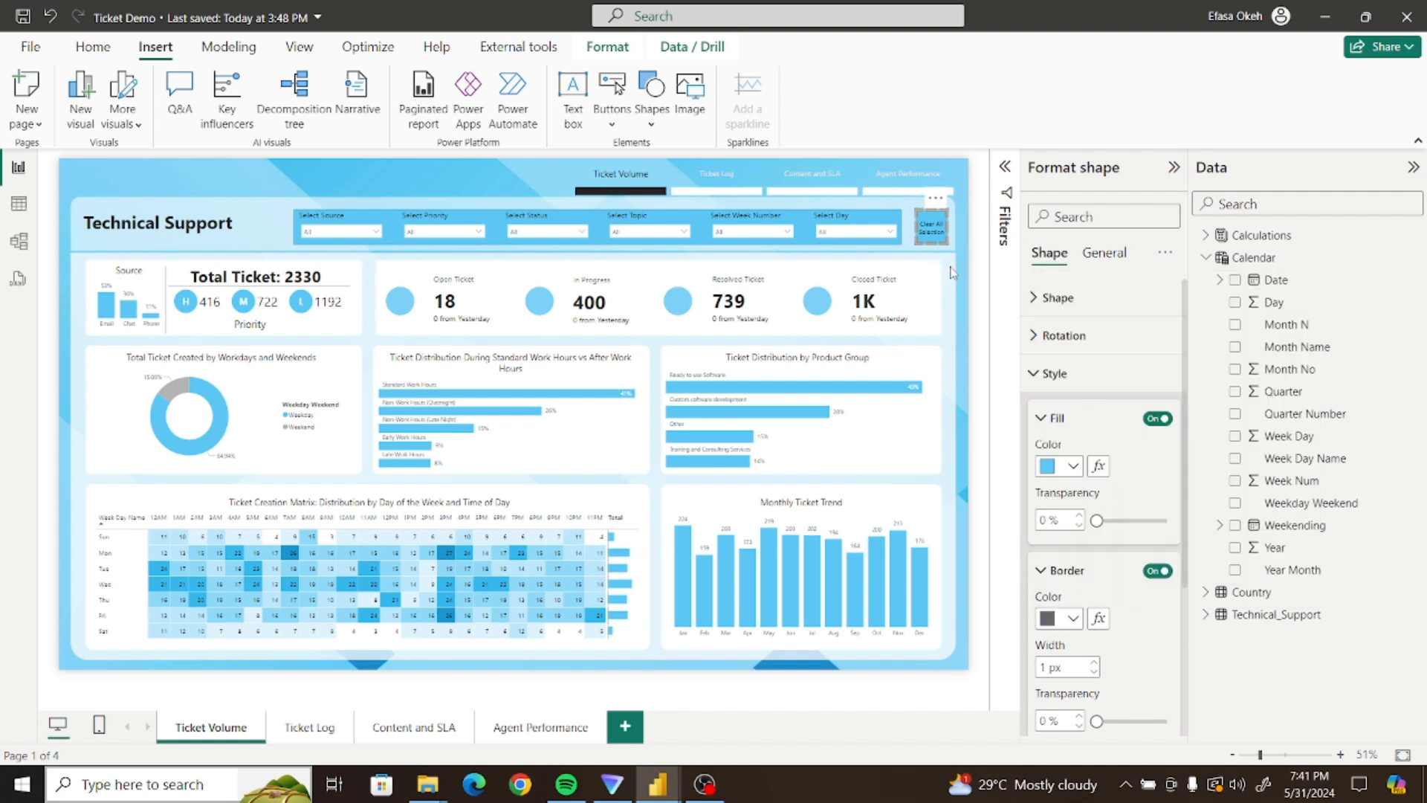
click(952, 272)
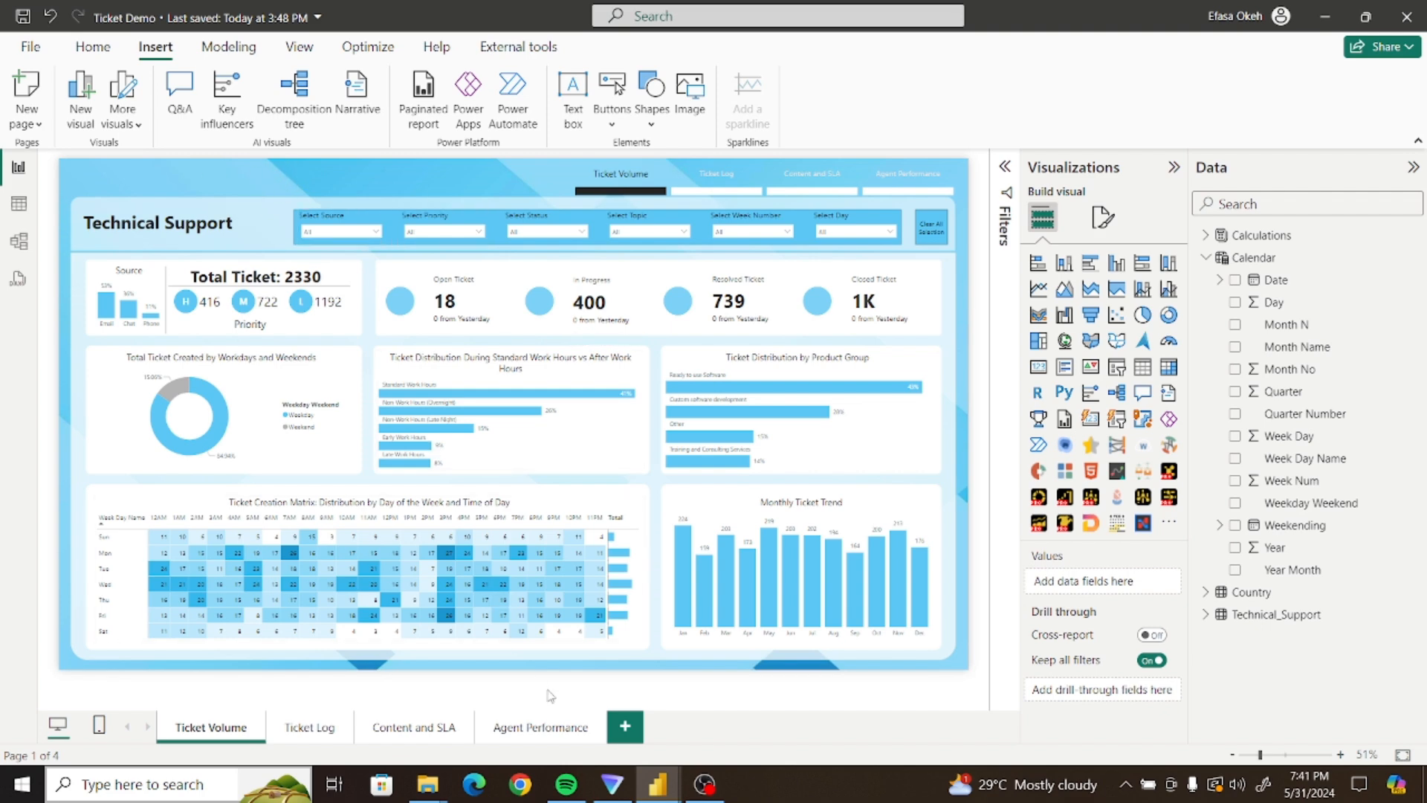
In the Ticket Analysis report, copy the full formula of the TodaysDate measure behind the header's date card
mouse_move(654, 792)
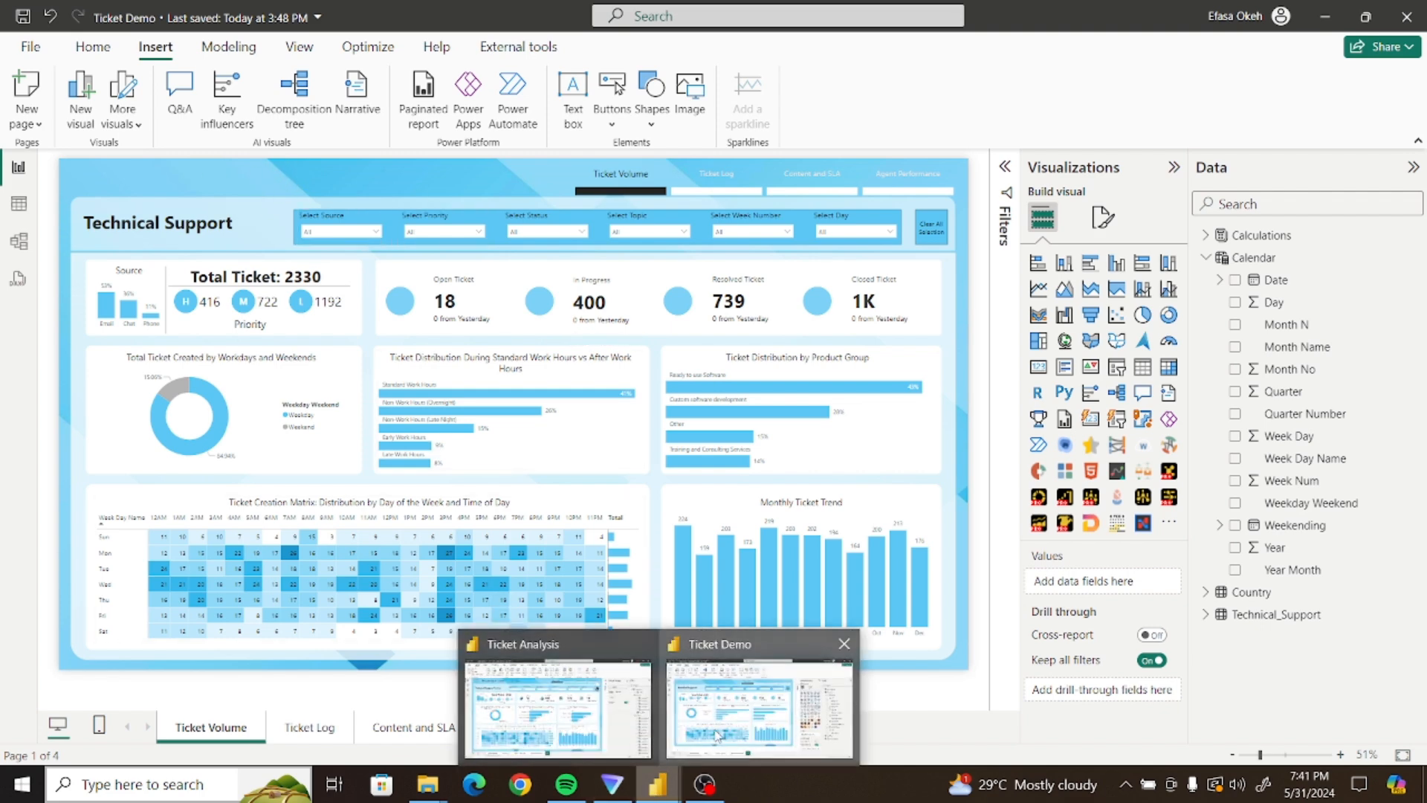
click(558, 706)
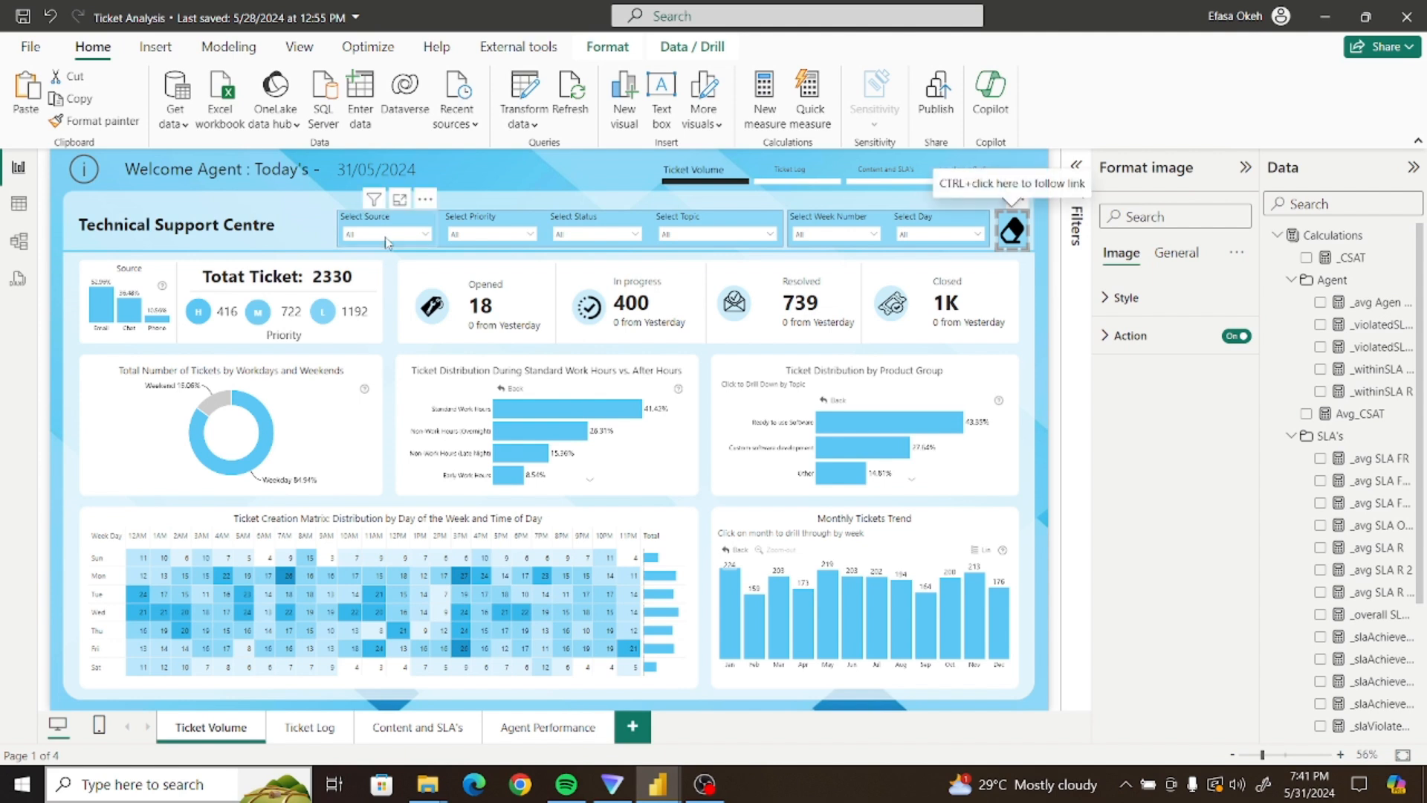
click(363, 179)
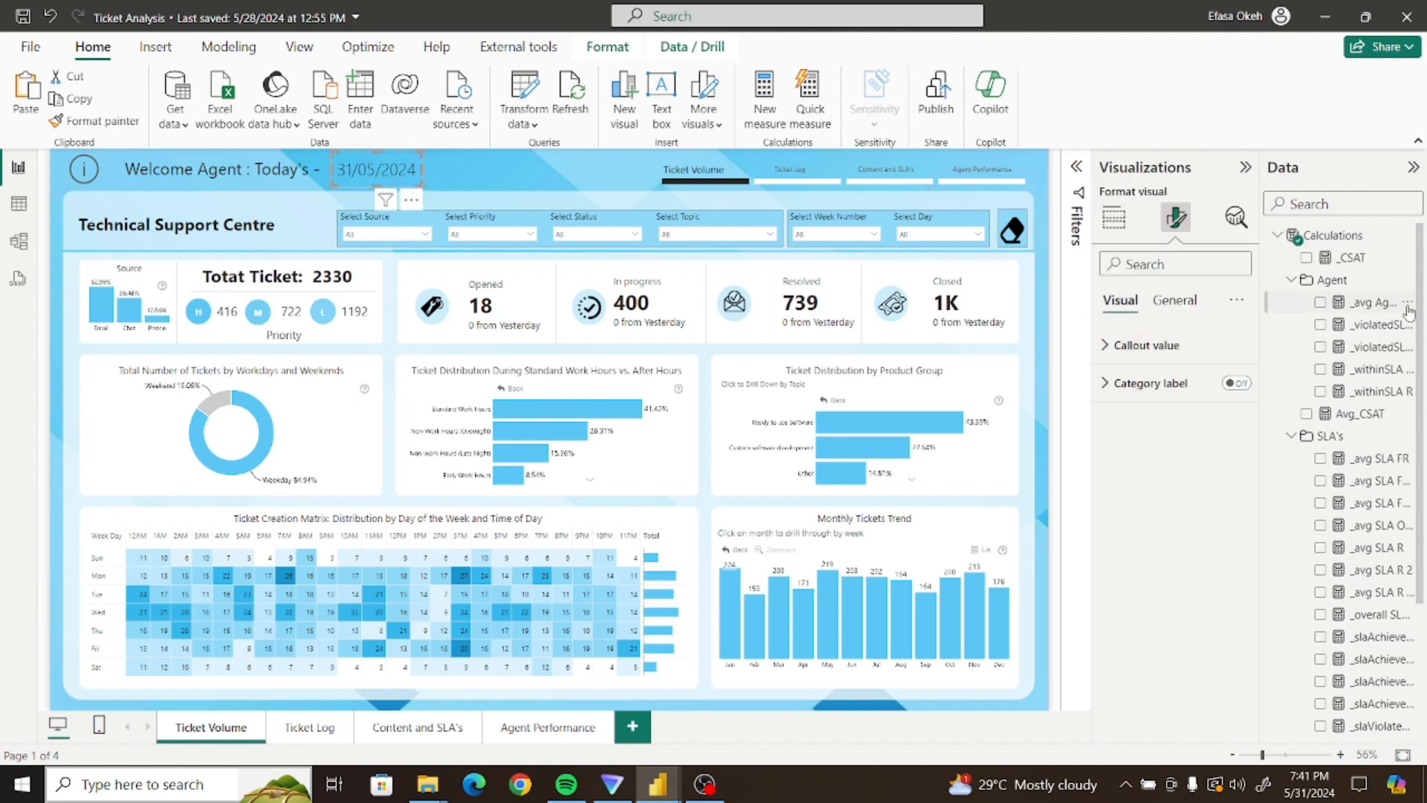
drag(1422, 303, 1425, 462)
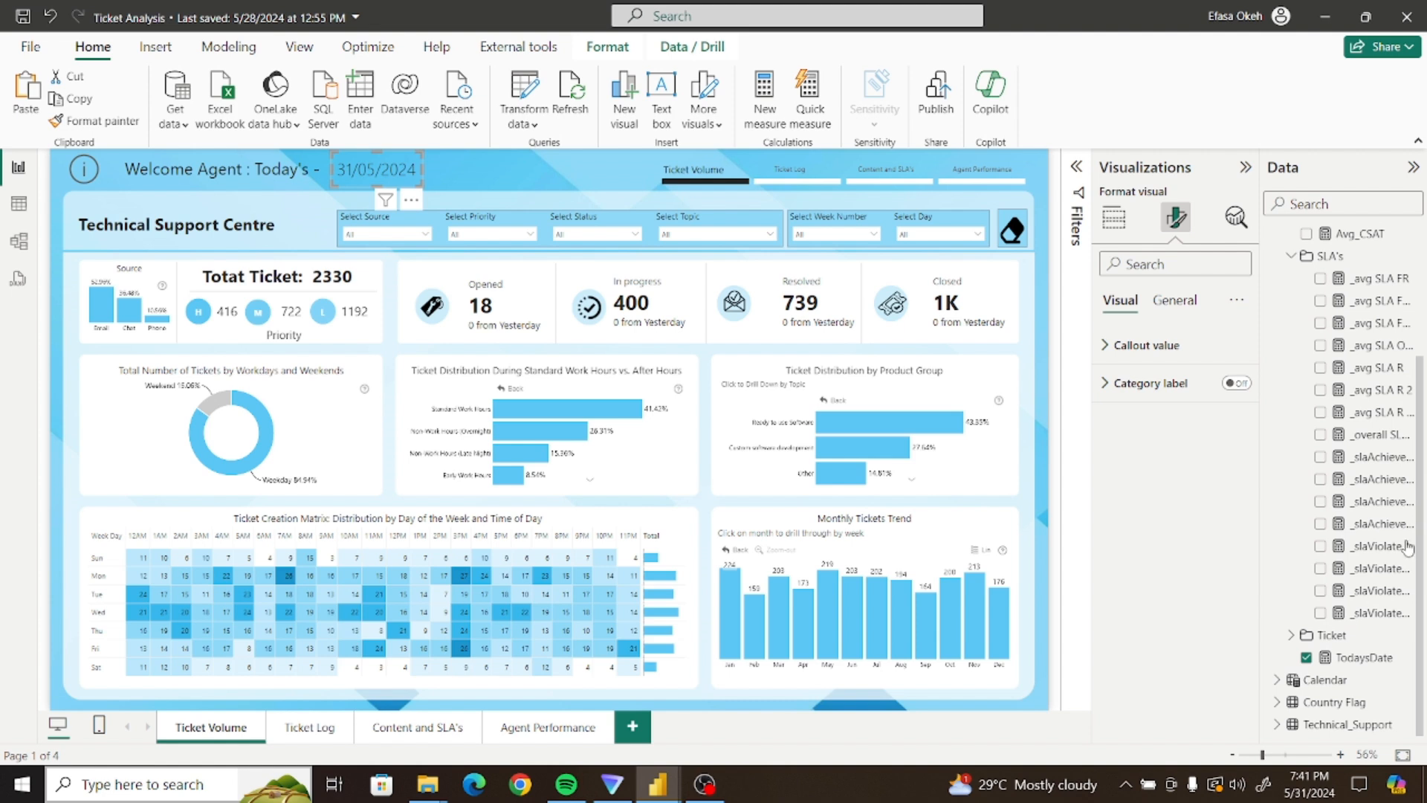
click(1368, 657)
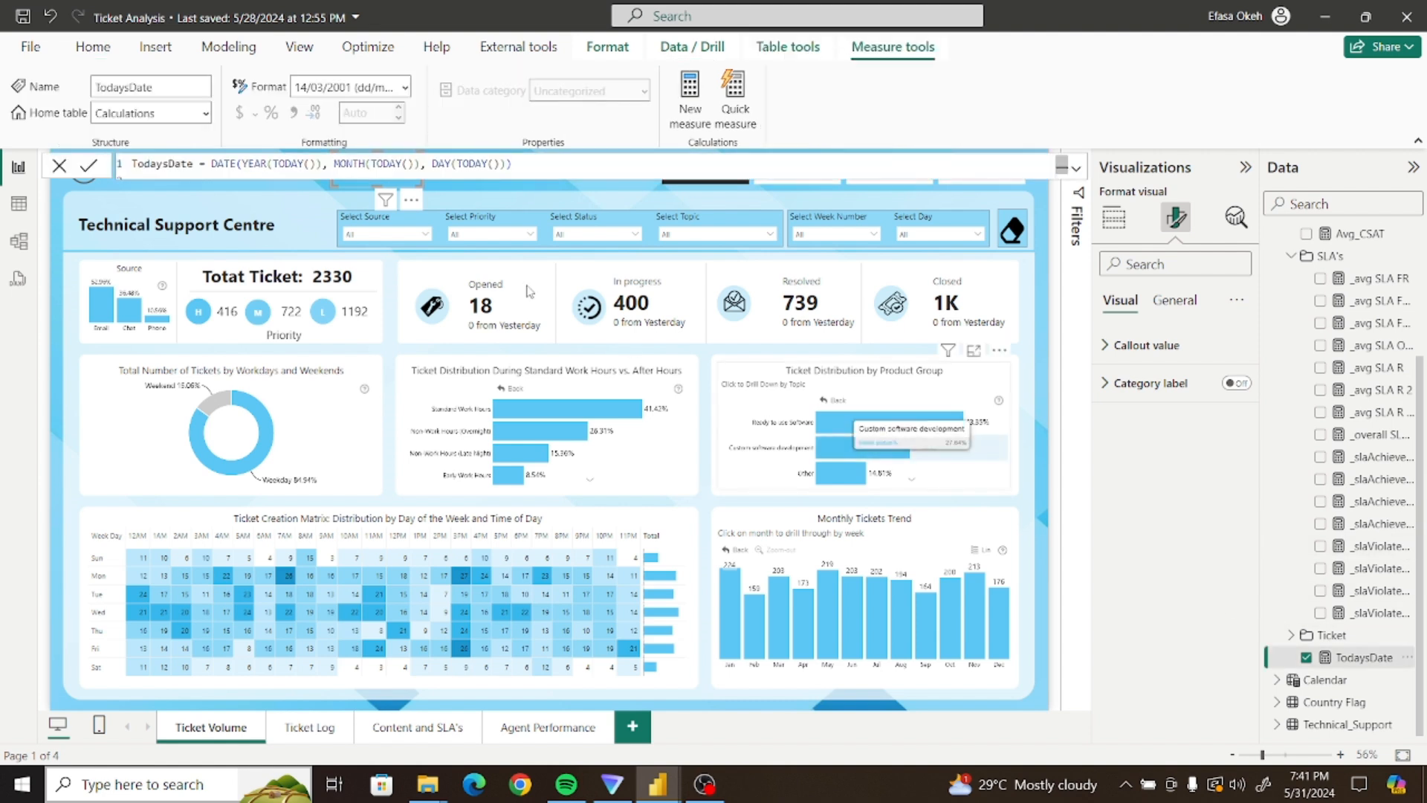
drag(512, 164, 117, 157)
key(ctrl+c)
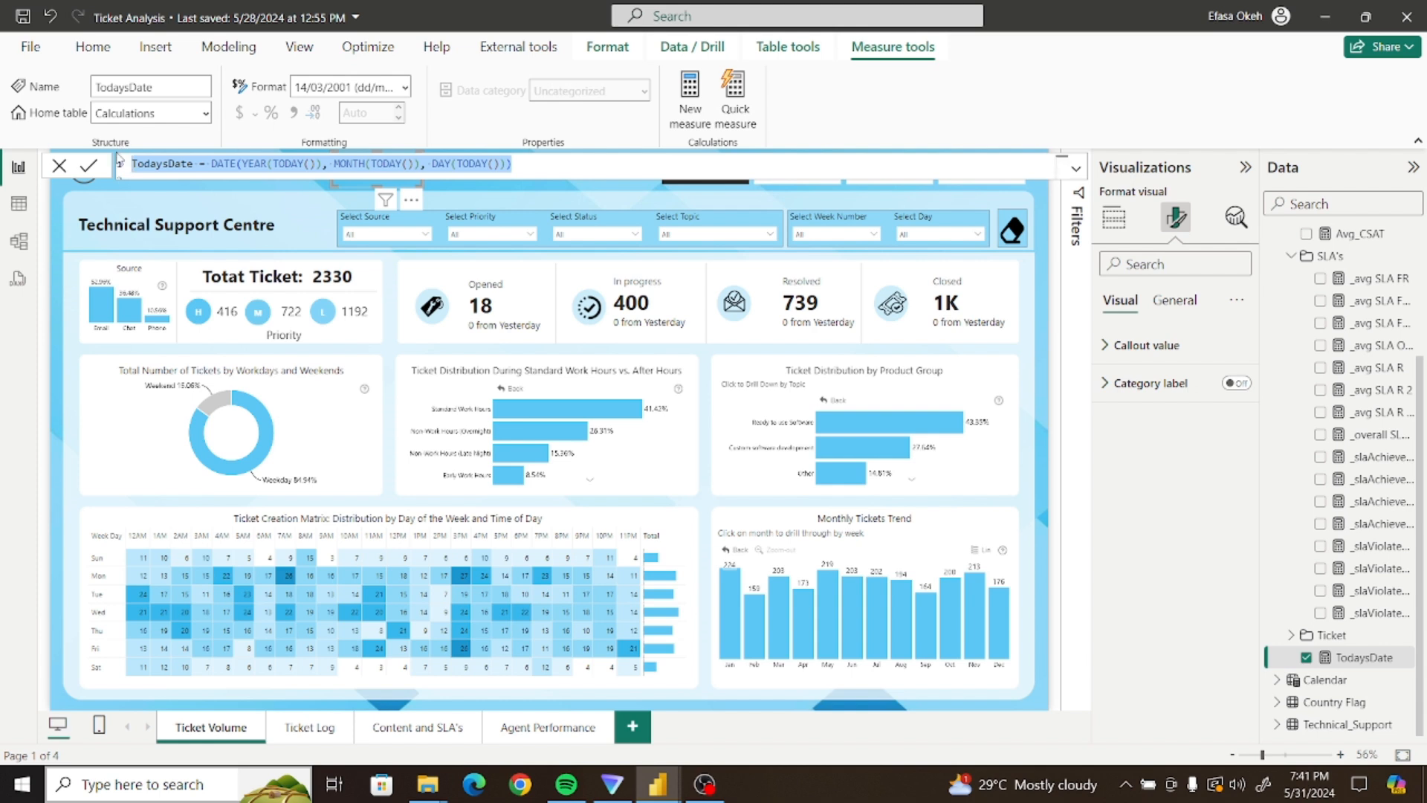
click(251, 198)
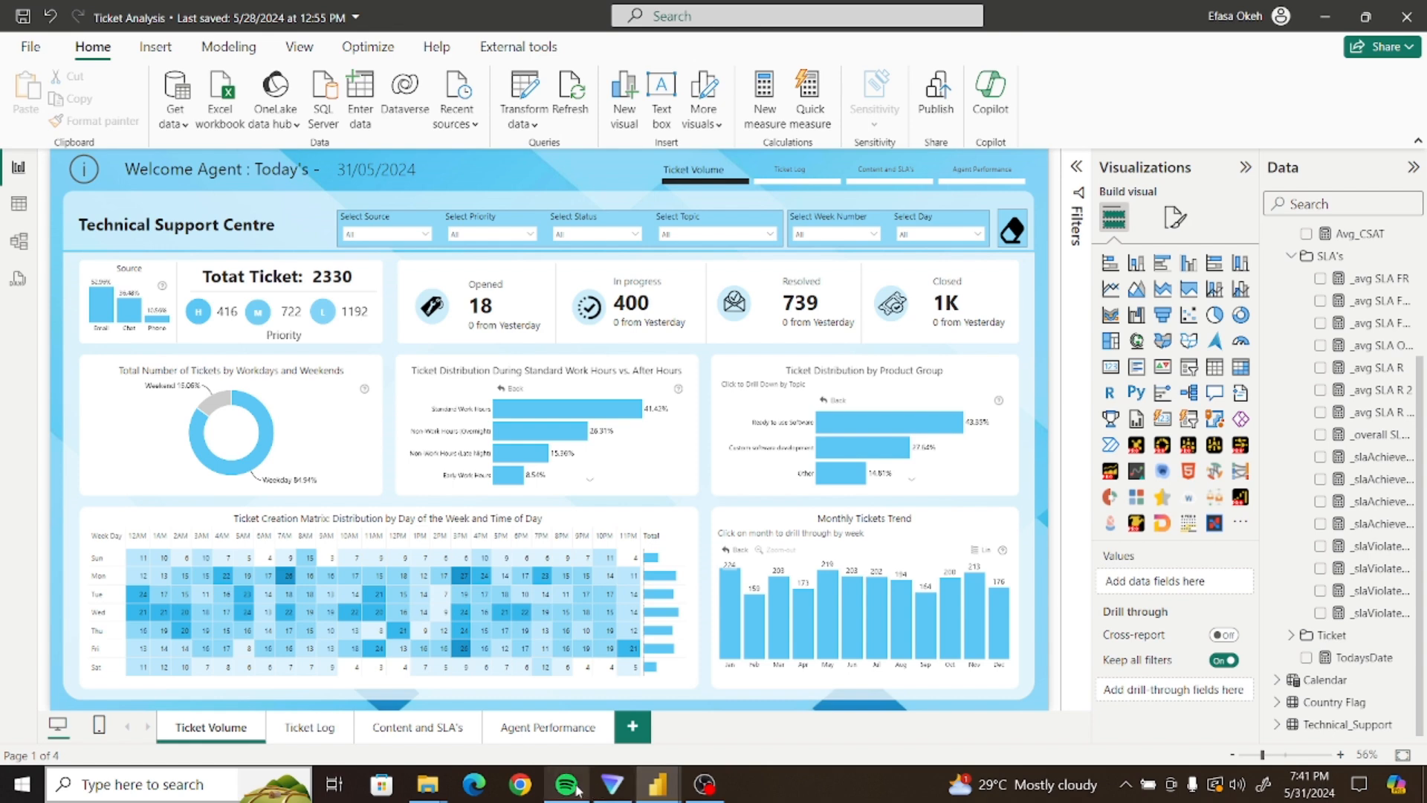
In Ticket Demo's Calculations table, create the measure TodaysDate = DATE(YEAR(TODAY()), MONTH(TODAY()), DAY(TODAY())) from the copied formula
mouse_move(658, 785)
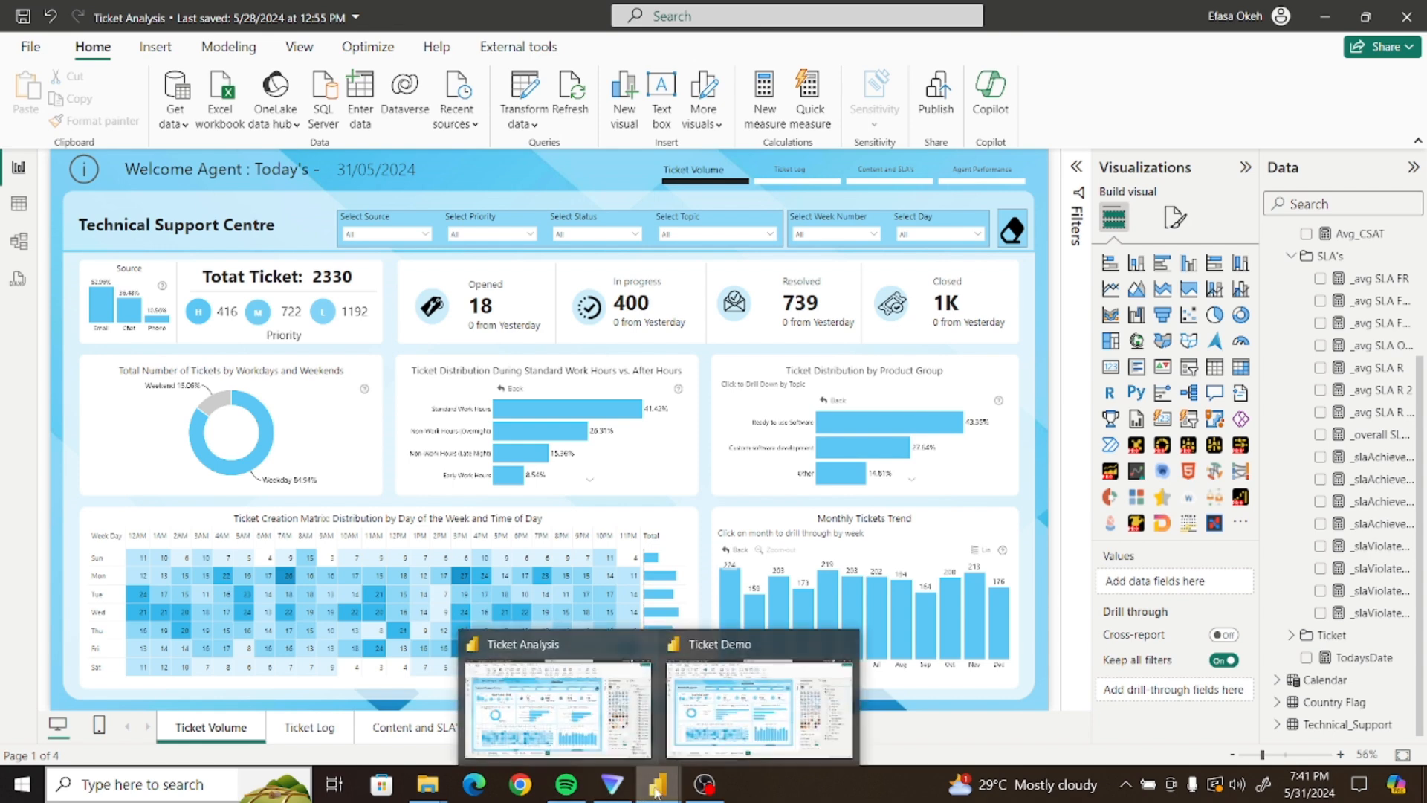
click(707, 713)
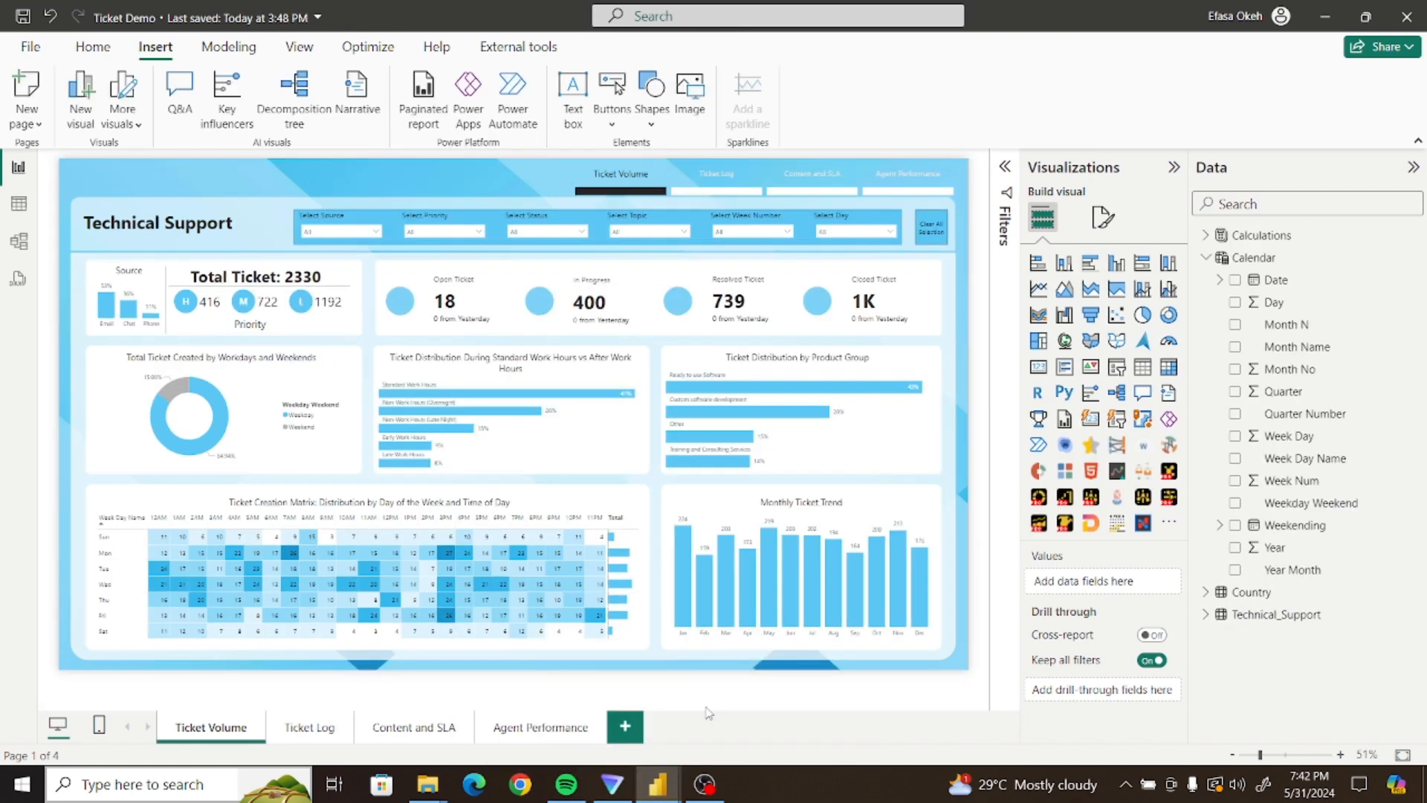
click(1261, 237)
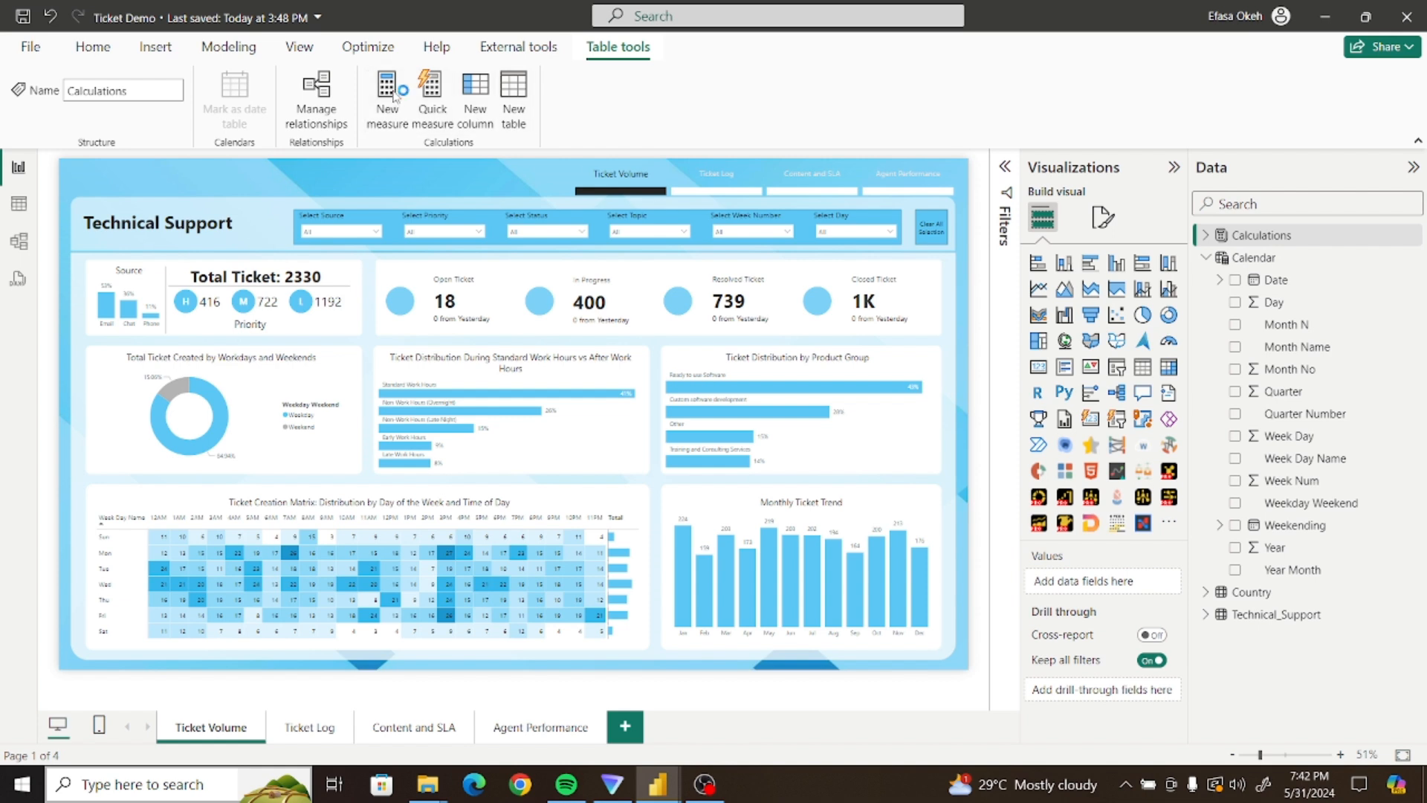
click(395, 96)
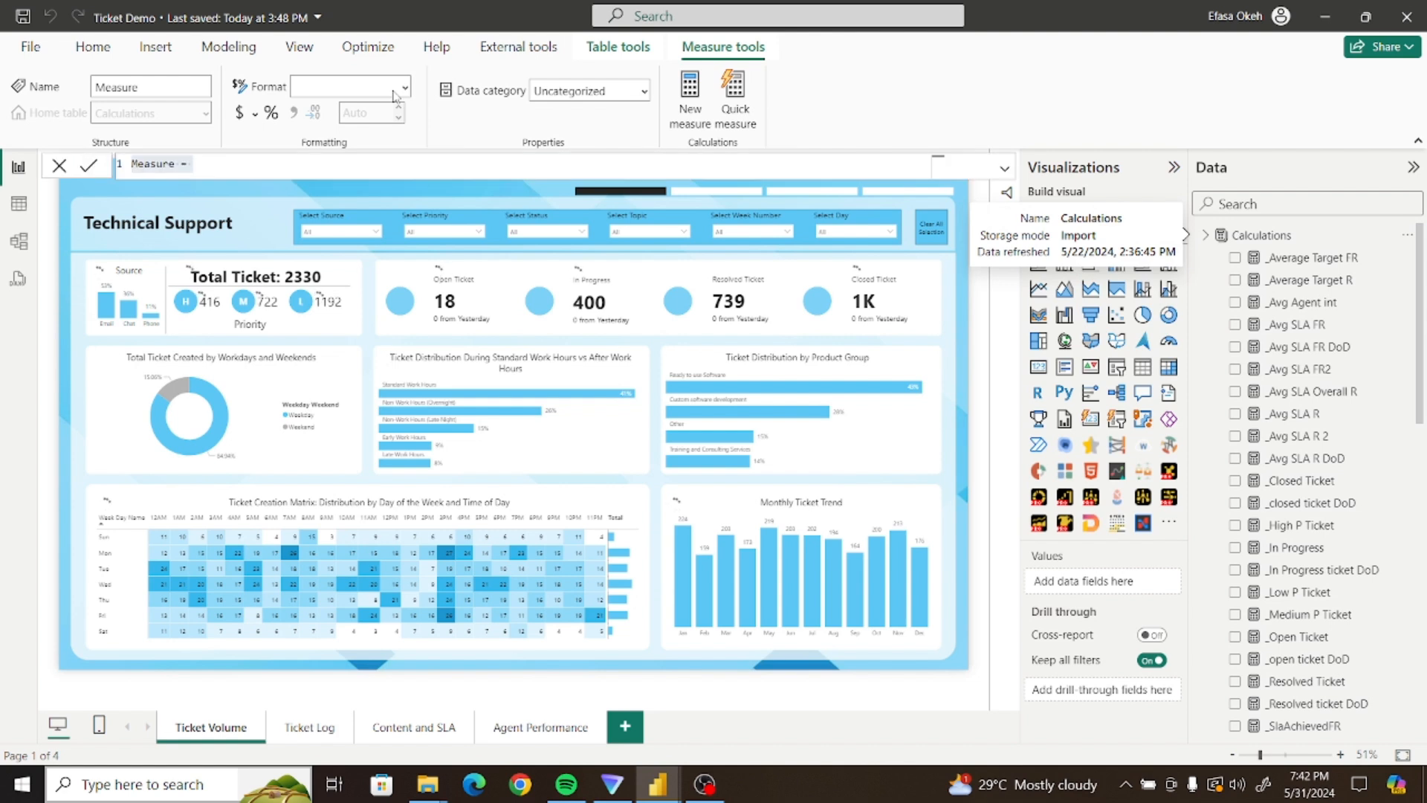
key(ctrl+v)
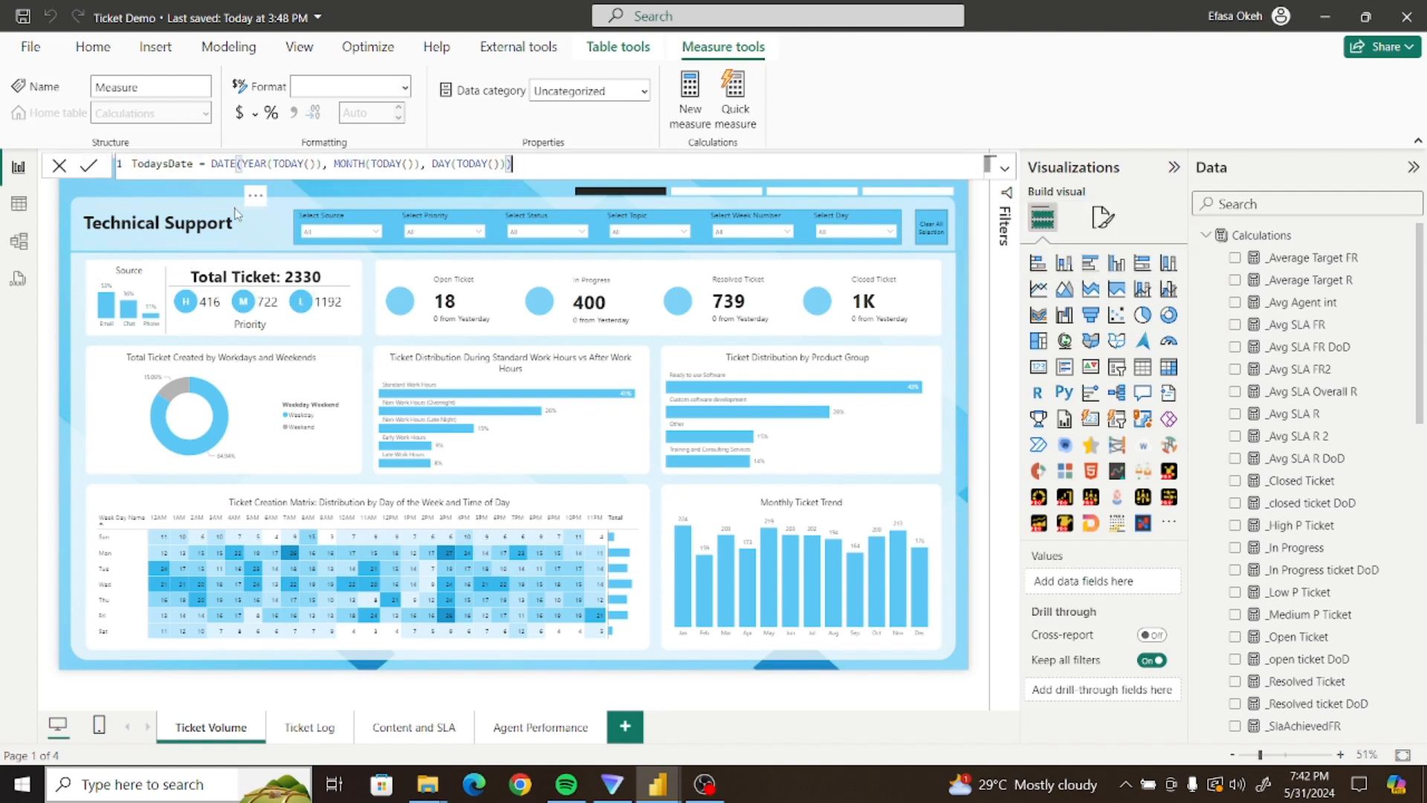
click(89, 169)
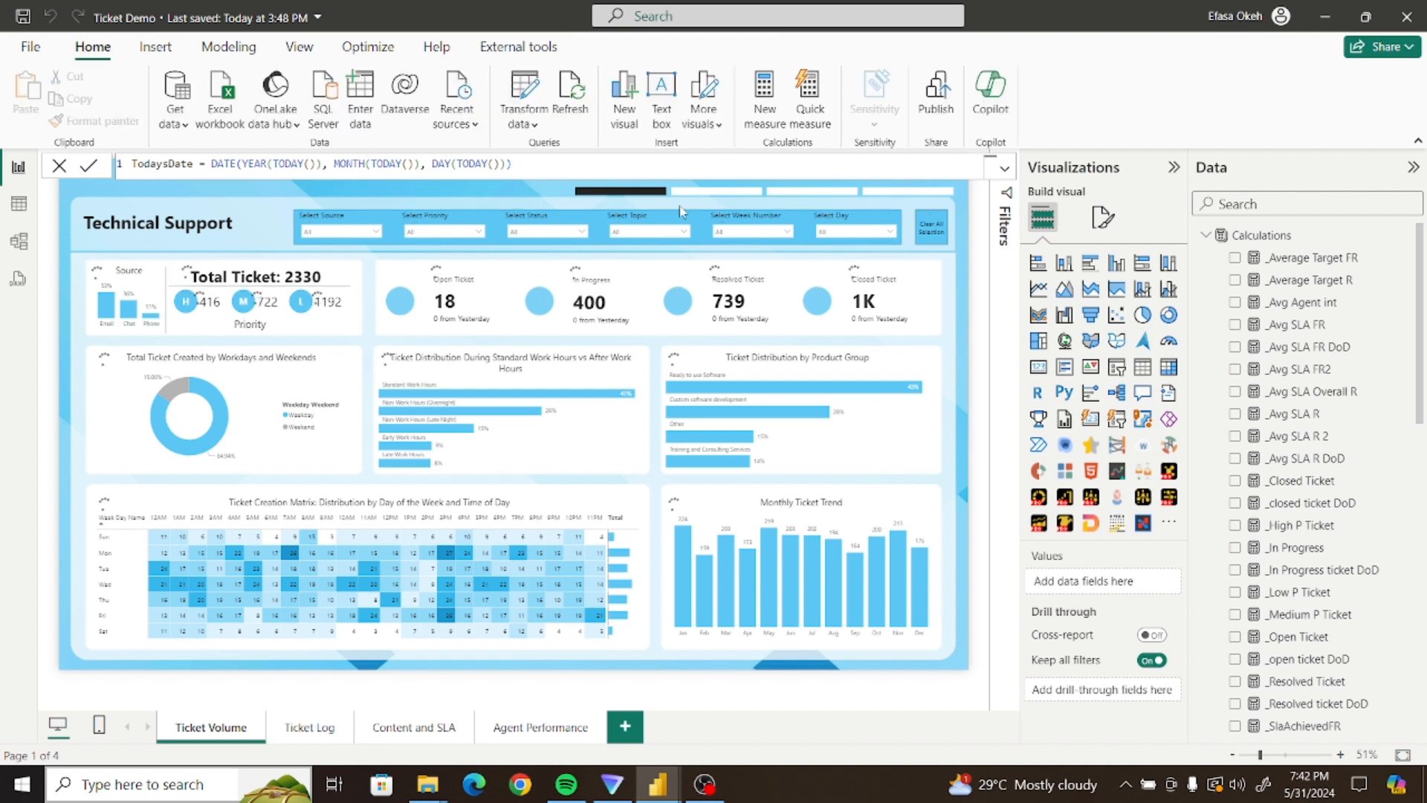
Add a text box reading "Welcome Agent Today's -" at the page's upper left and set its font size to 24
click(655, 93)
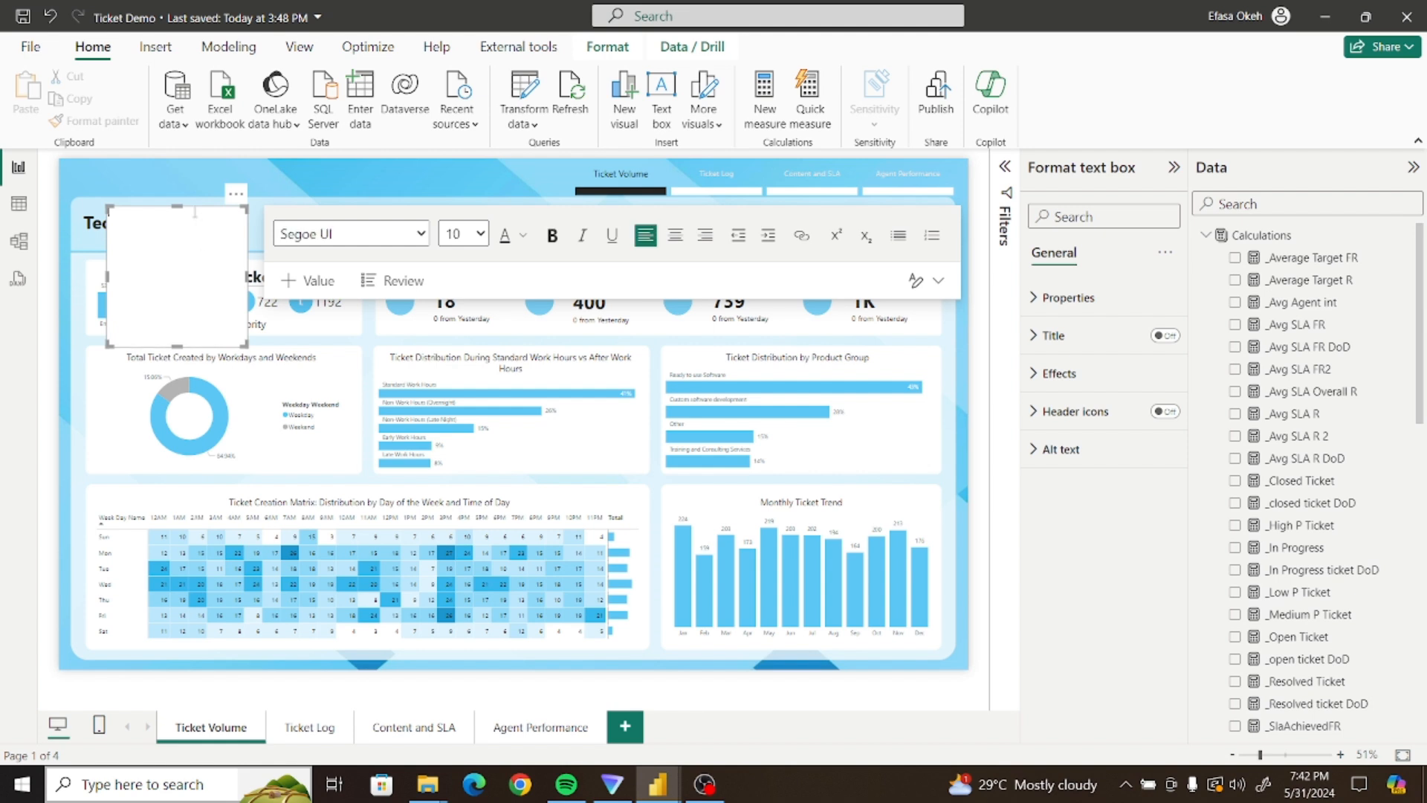
drag(233, 206, 234, 172)
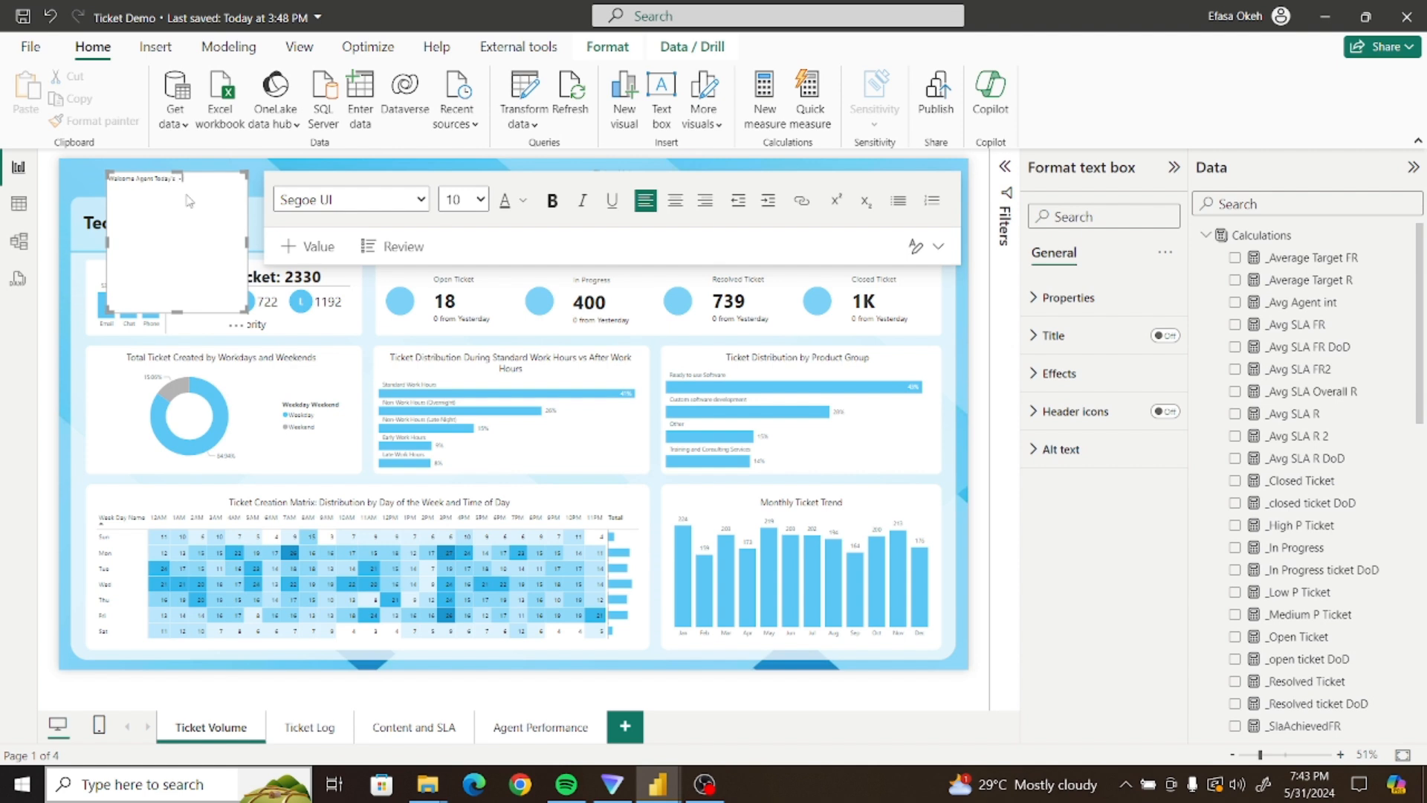
key(ctrl+a)
click(480, 200)
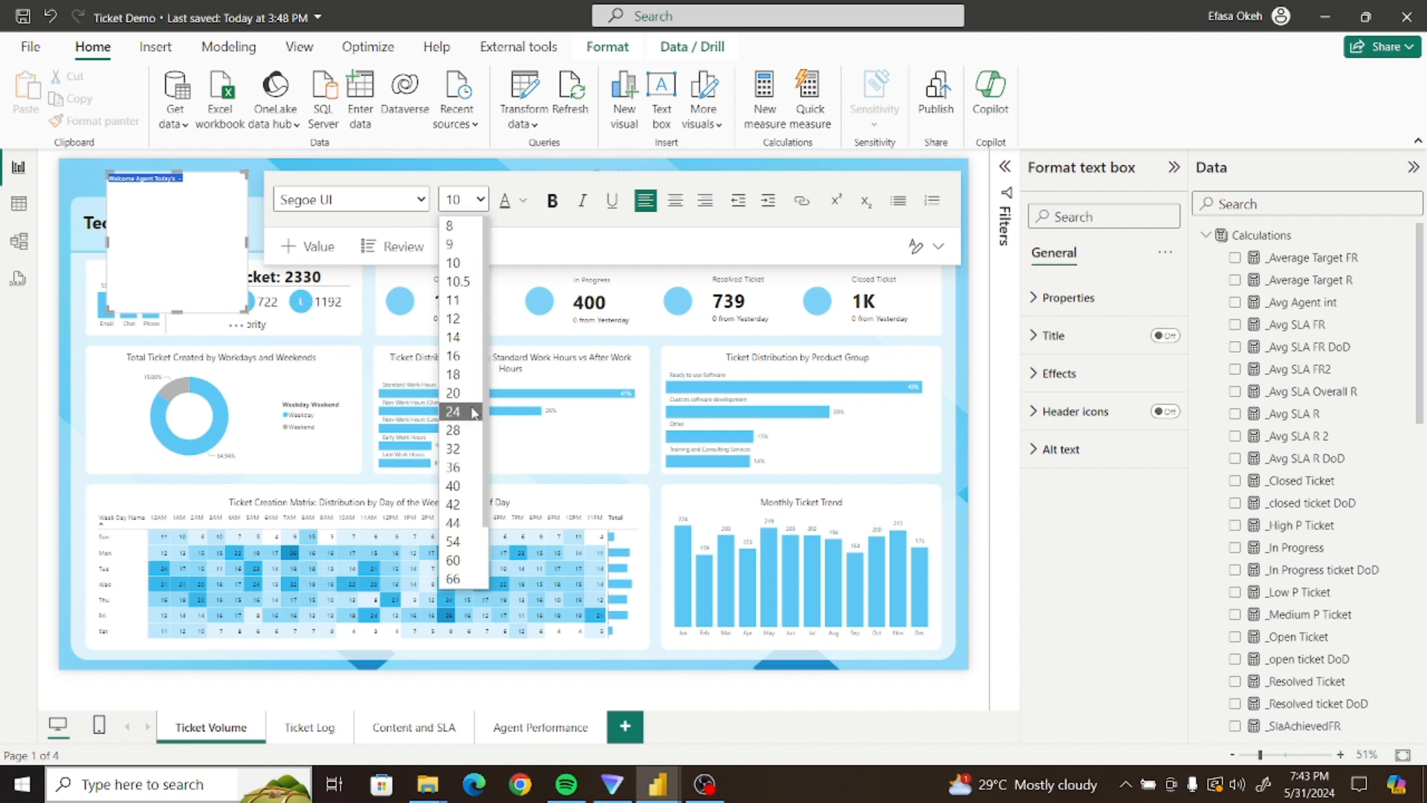
click(462, 378)
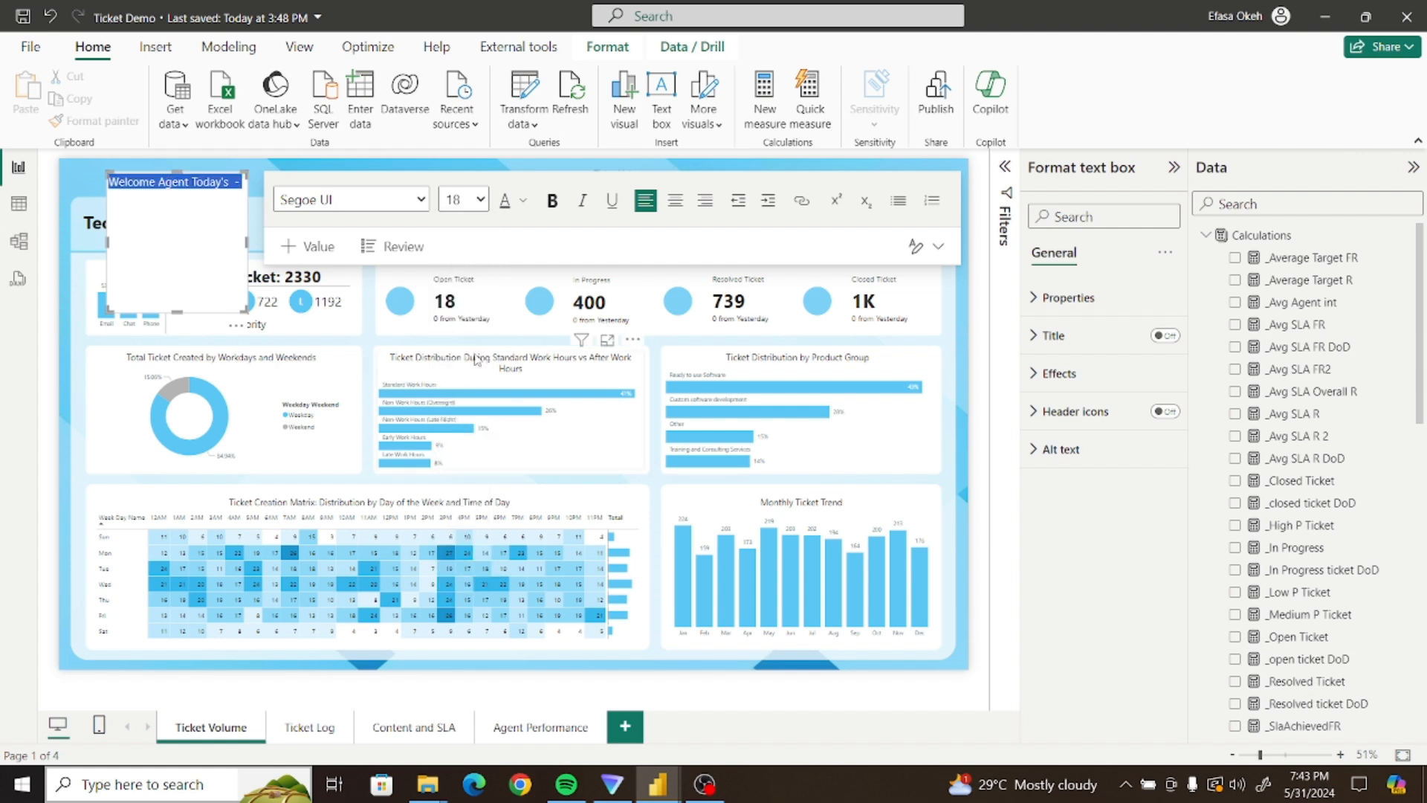
click(480, 200)
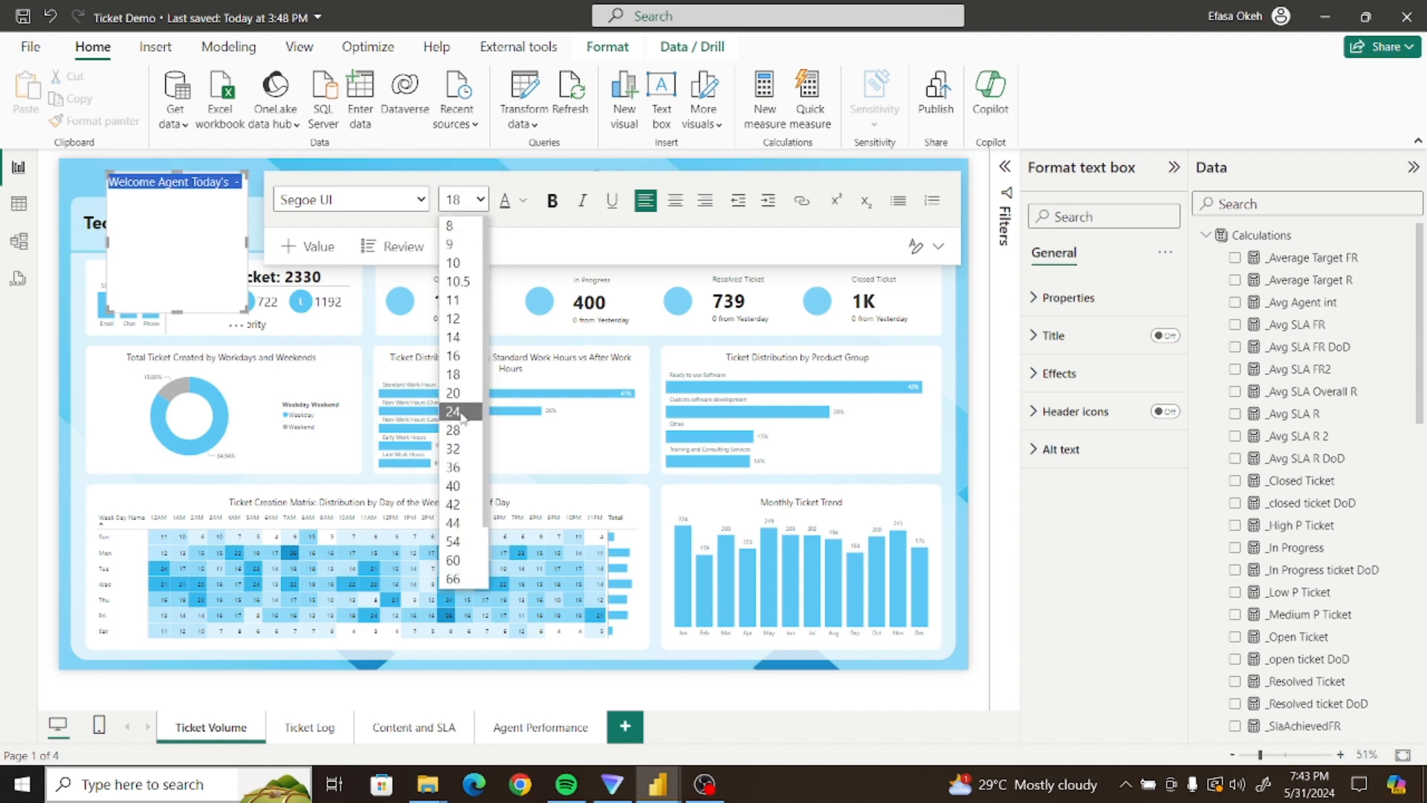
click(459, 411)
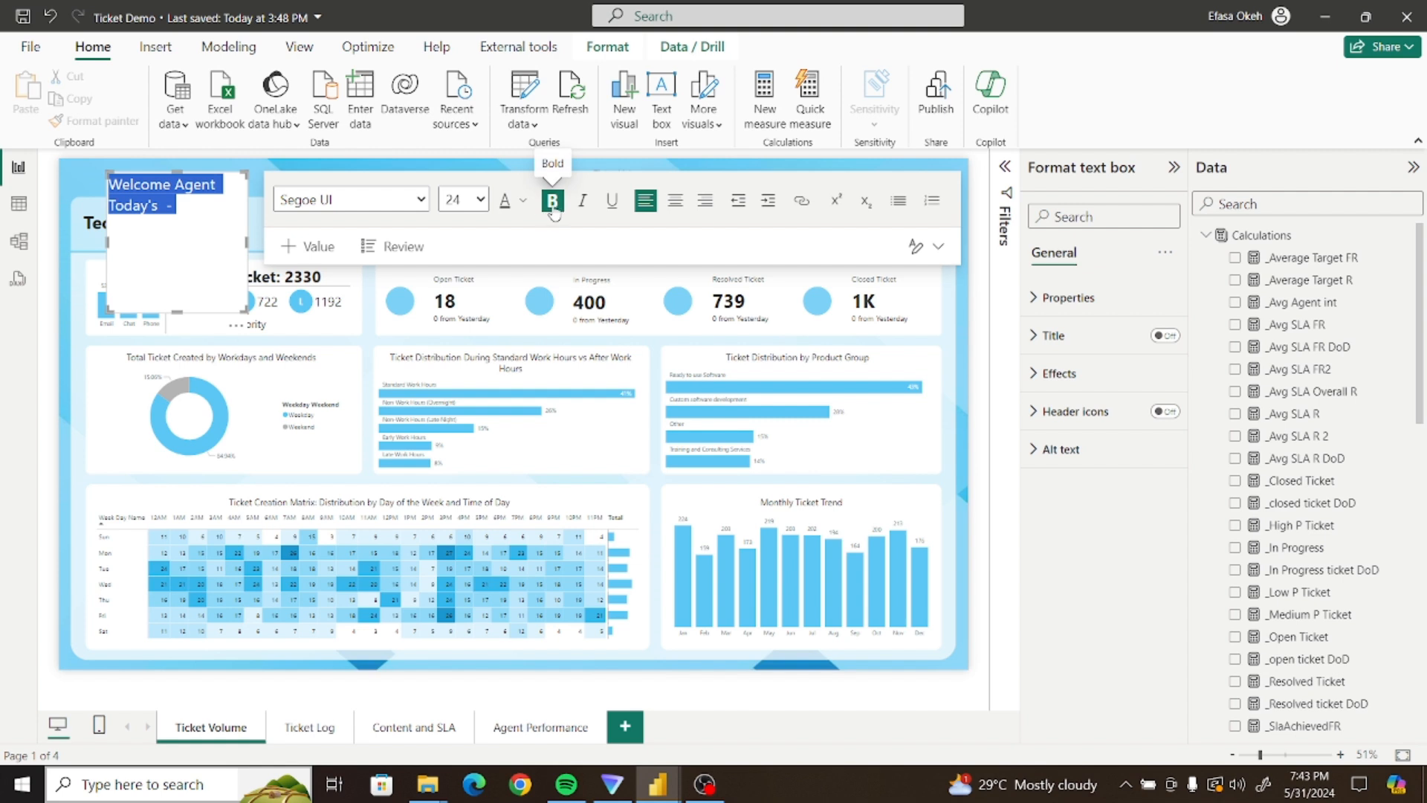
Turn off the welcome text box's background, resize it to a single line, and place it in the header band above "Technical Support"
click(1061, 374)
click(1154, 418)
click(1154, 418)
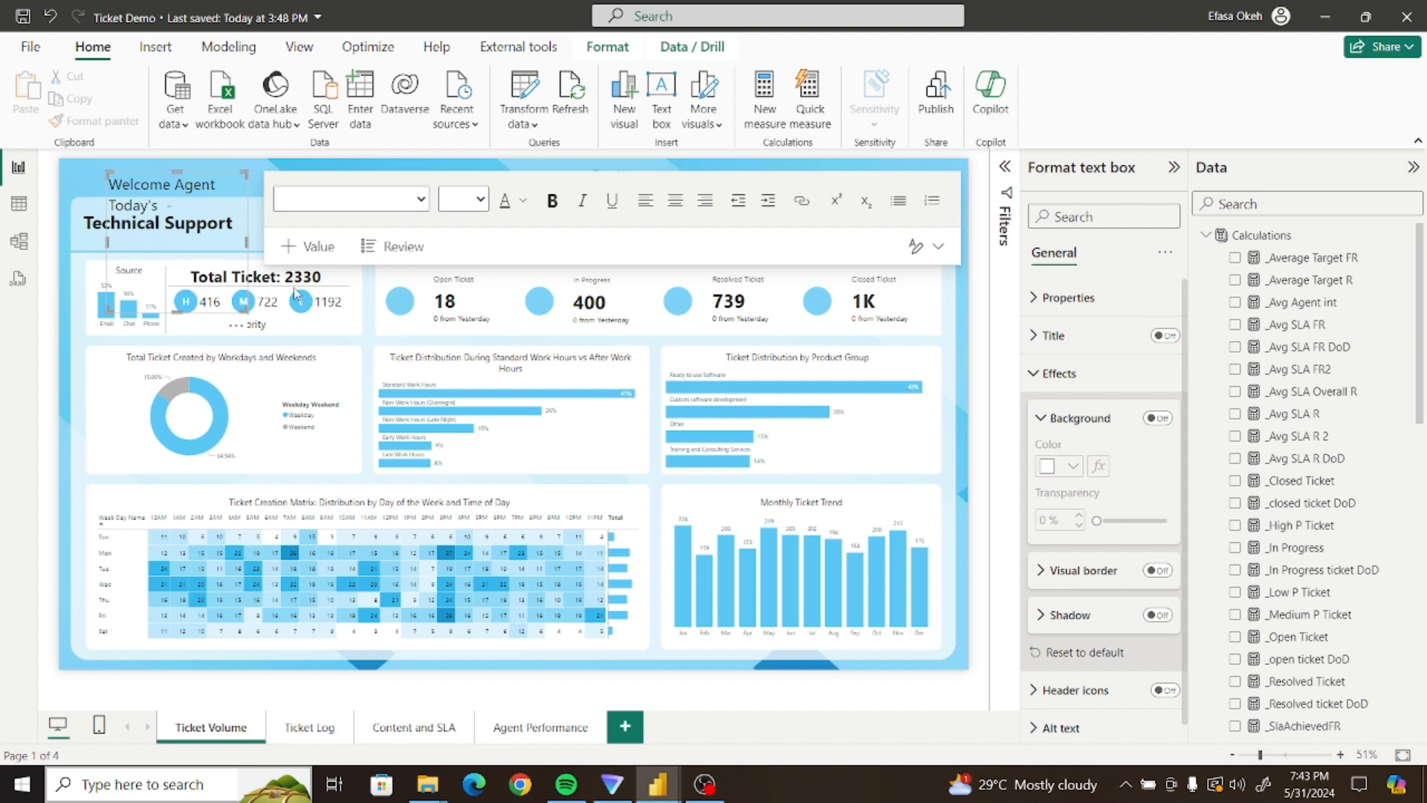
drag(295, 293, 315, 202)
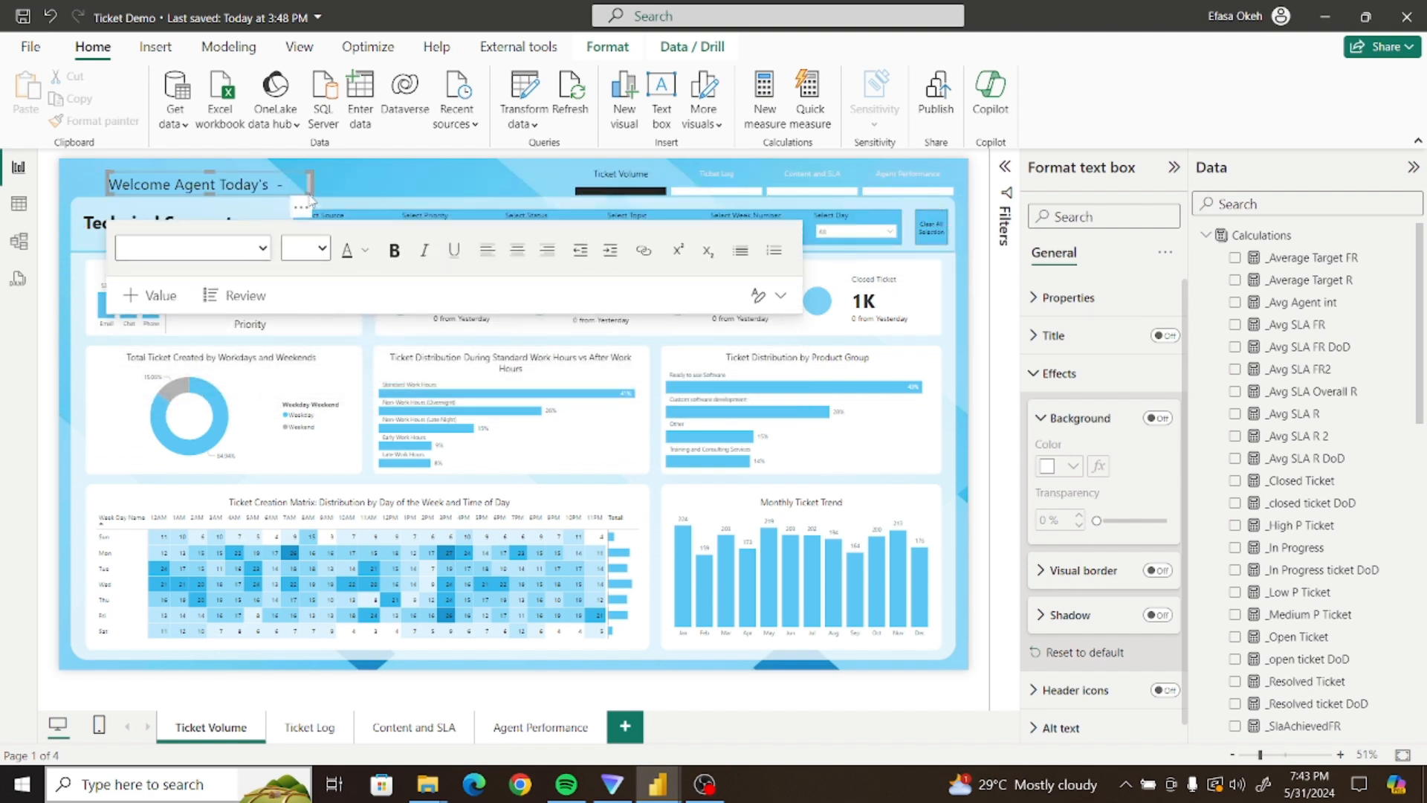
drag(298, 208, 318, 199)
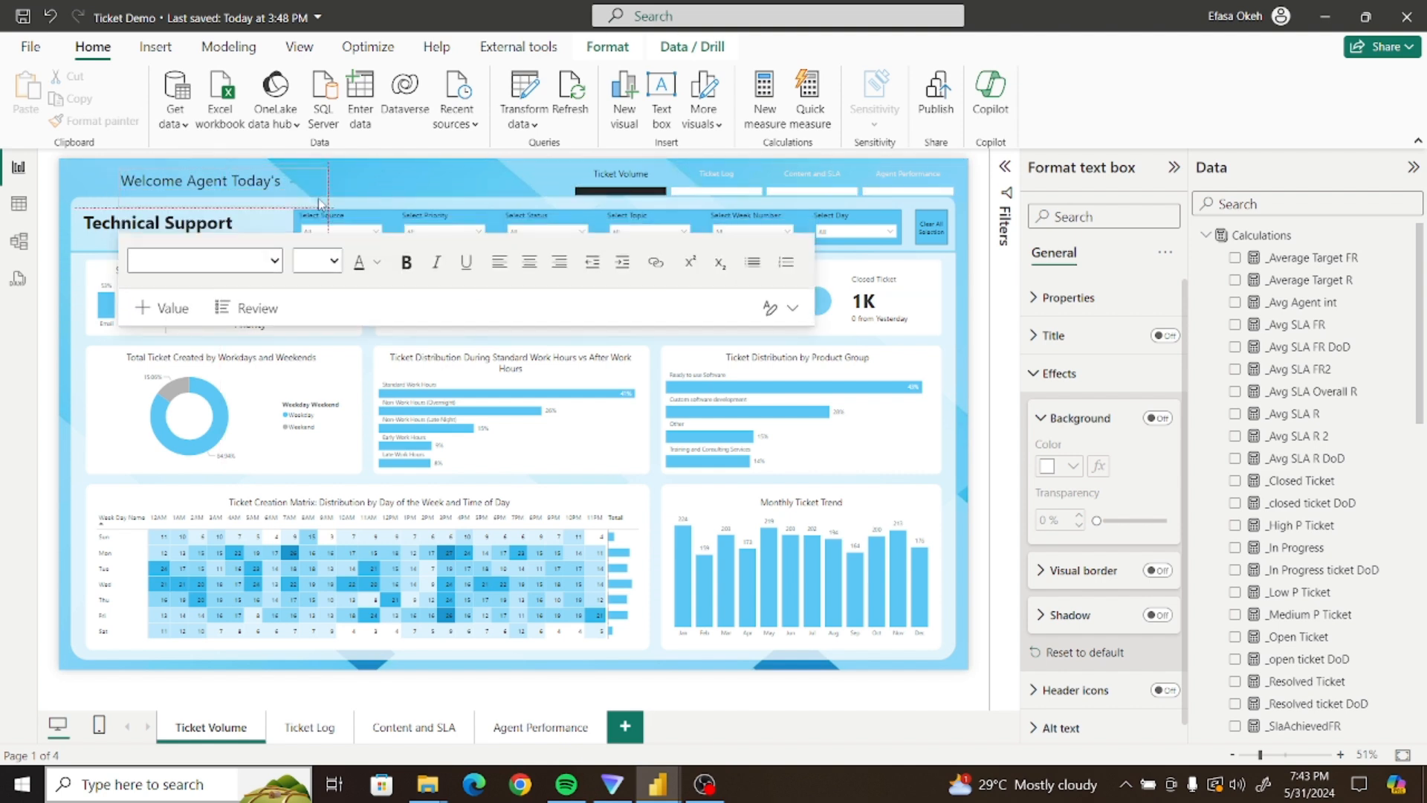
click(381, 168)
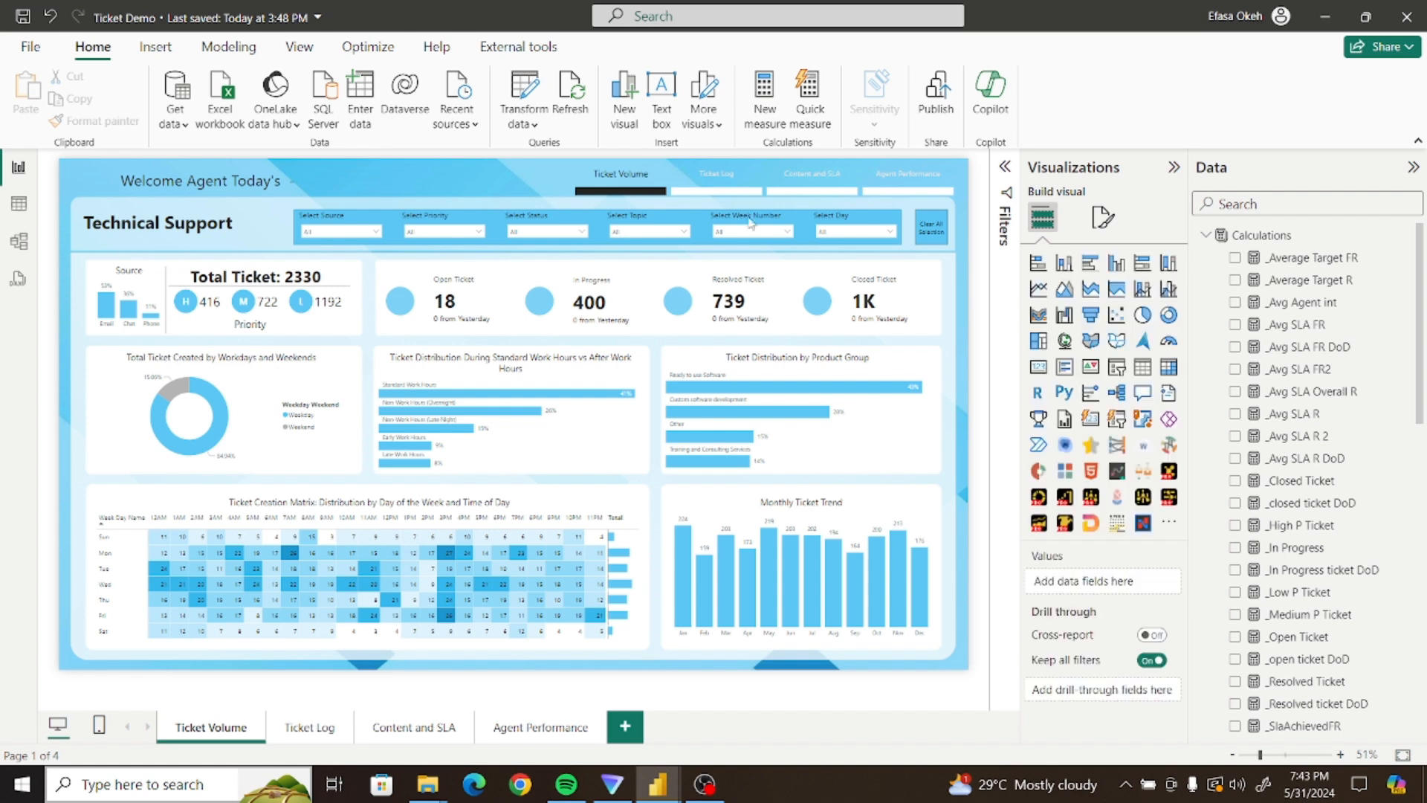
Add a card visual showing the TodaysDate measure, widened to fit one line and placed beside the welcome text
click(1040, 368)
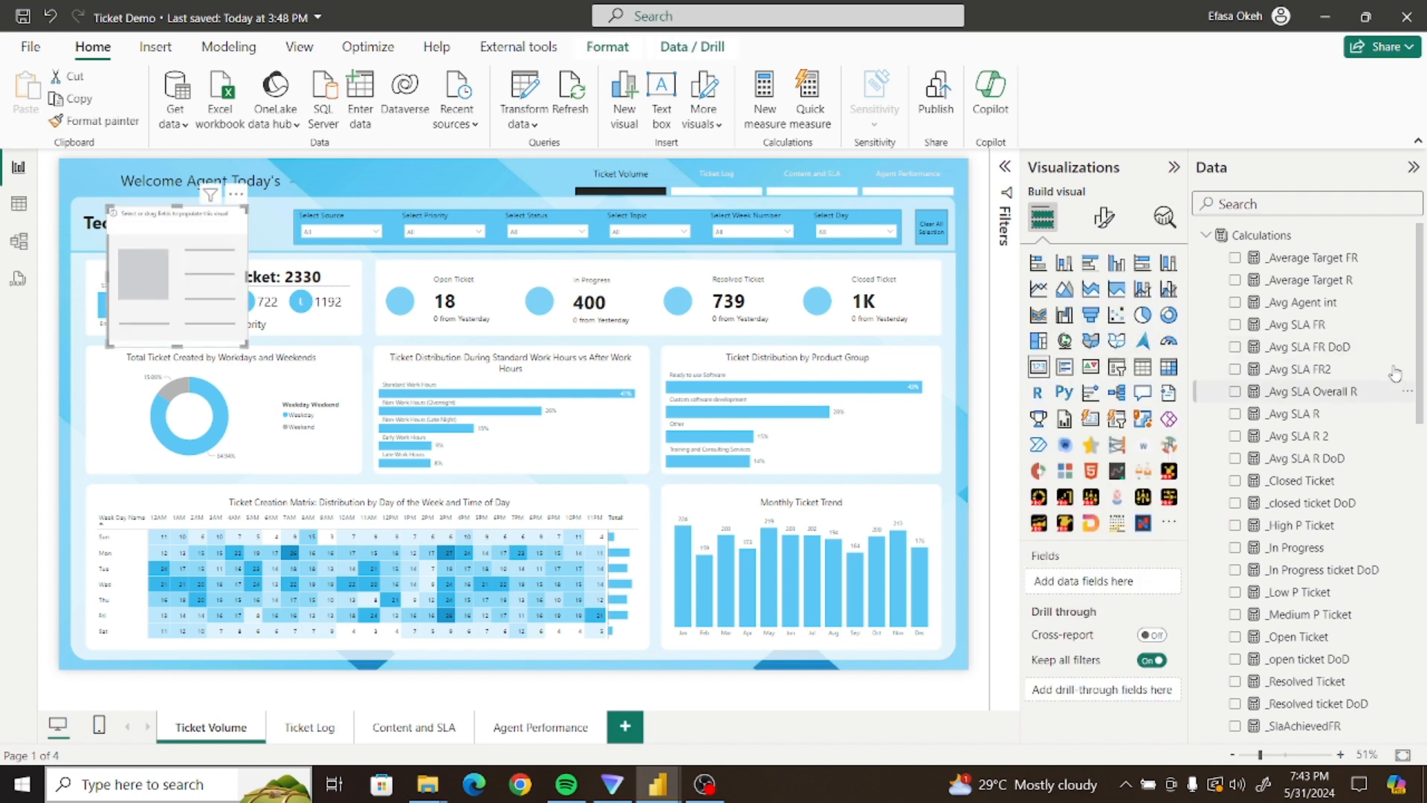
drag(1423, 293, 1401, 538)
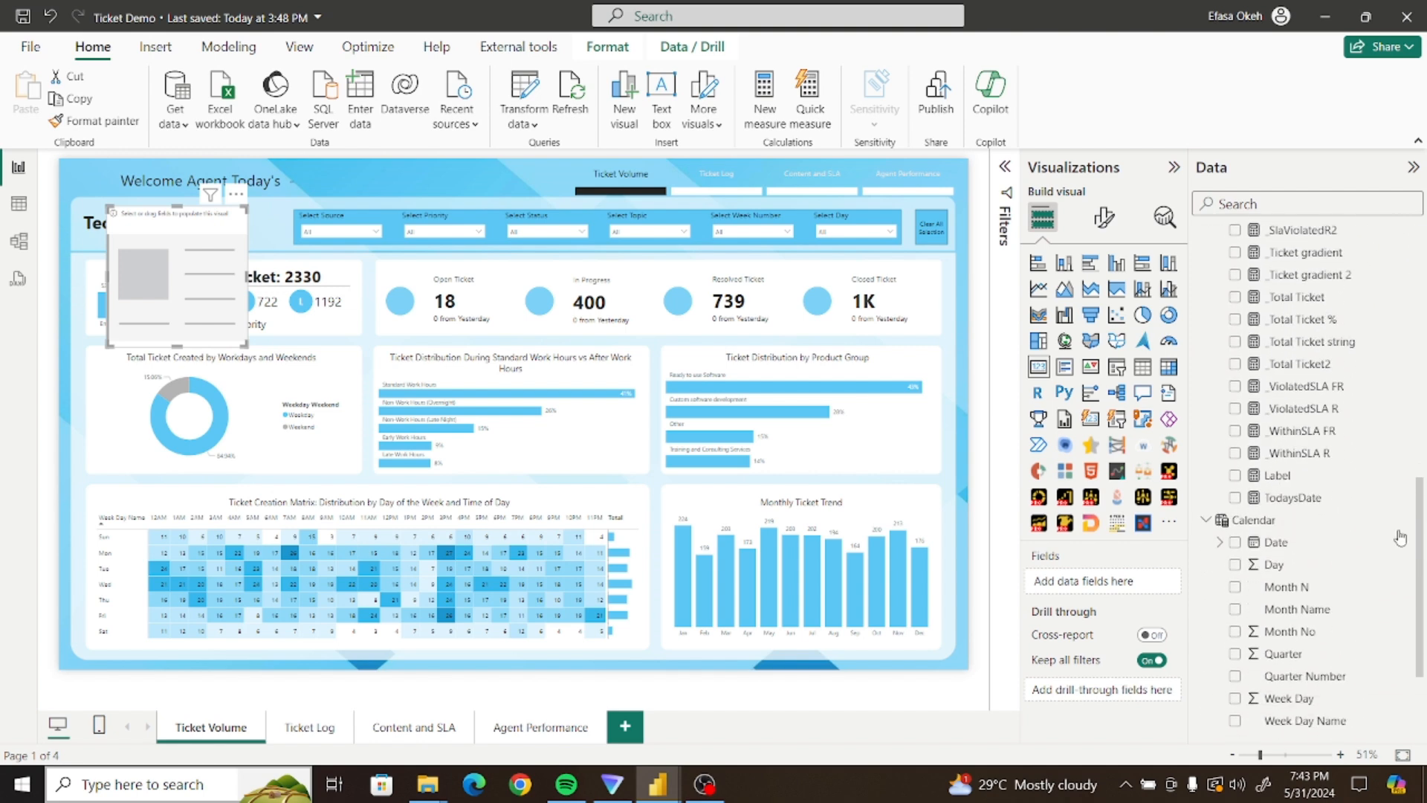
click(1235, 497)
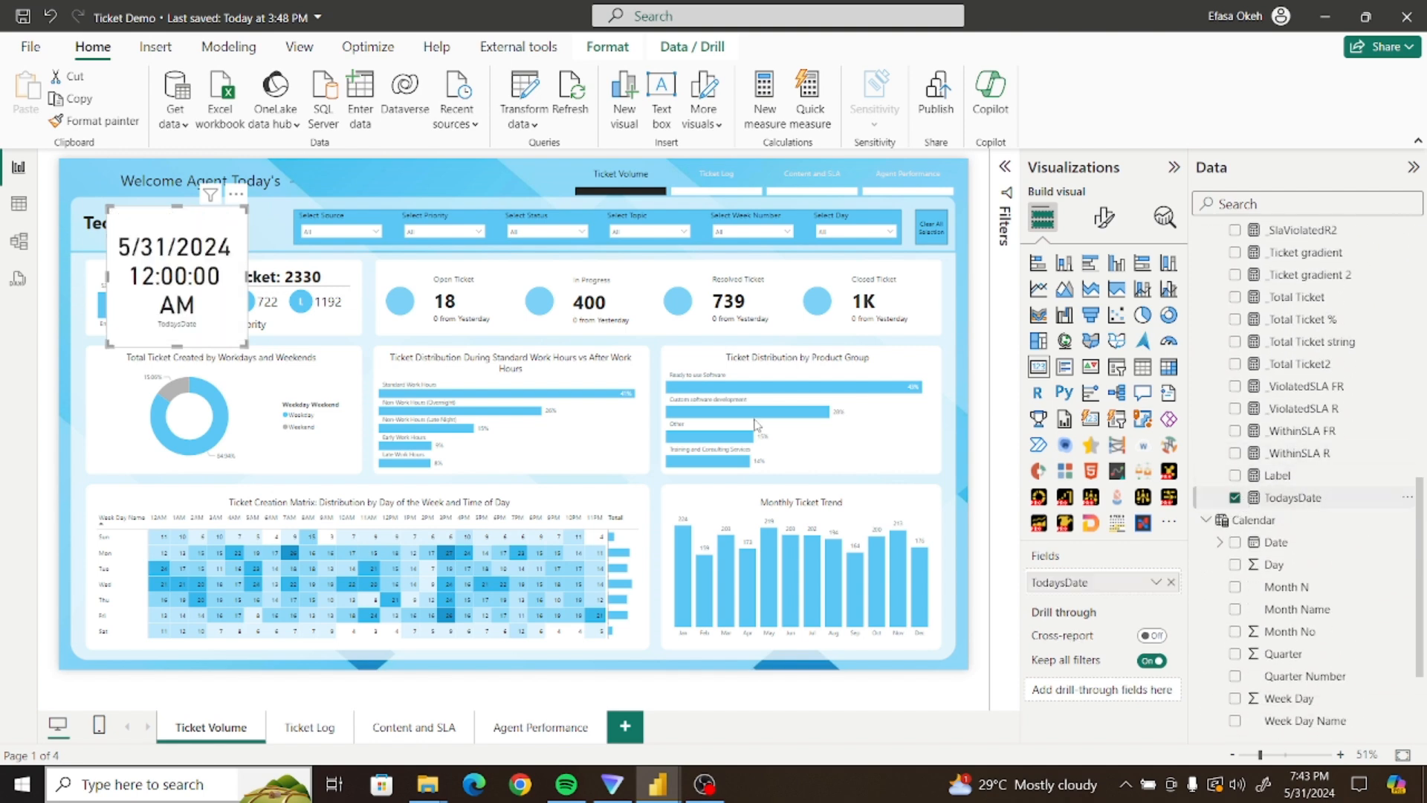
drag(246, 344, 425, 270)
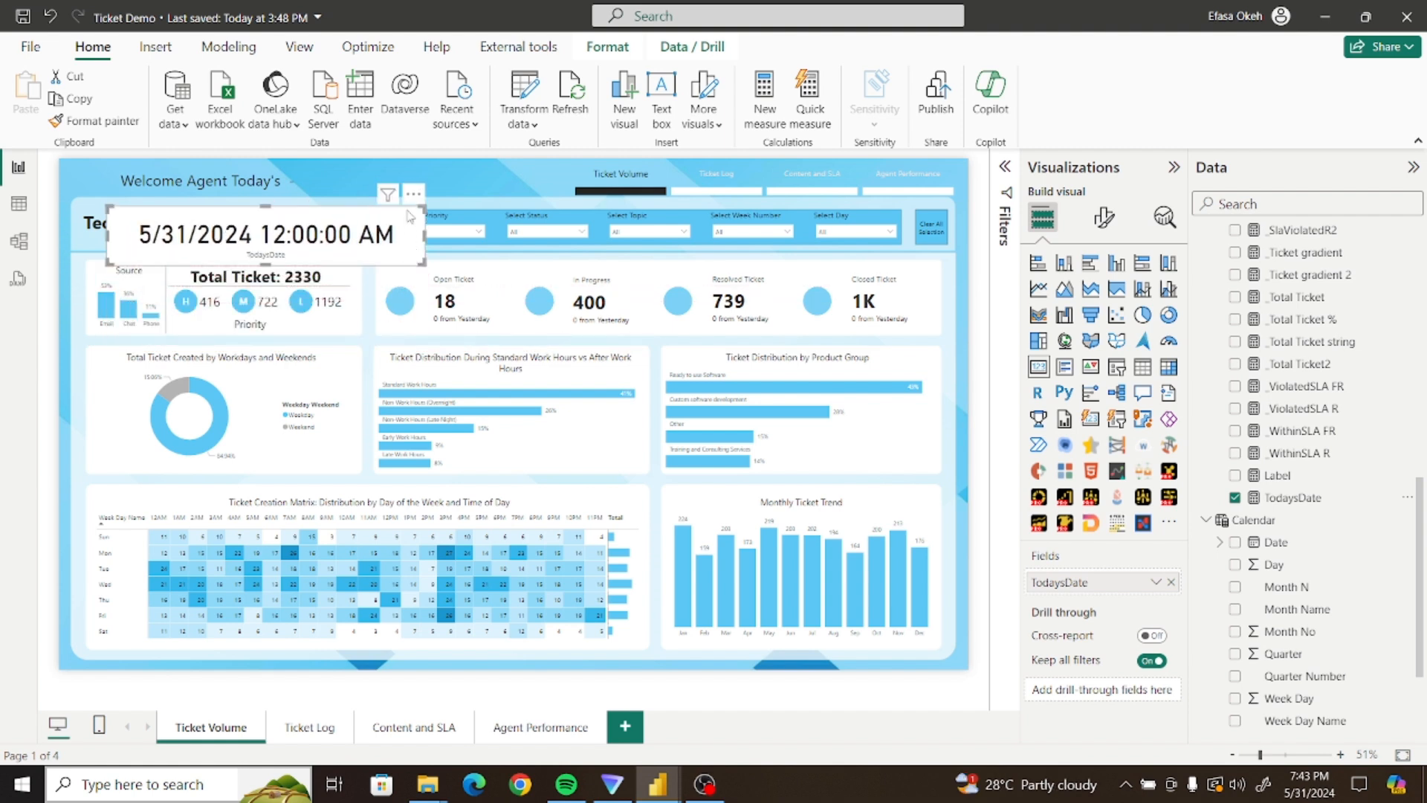
drag(414, 209, 591, 161)
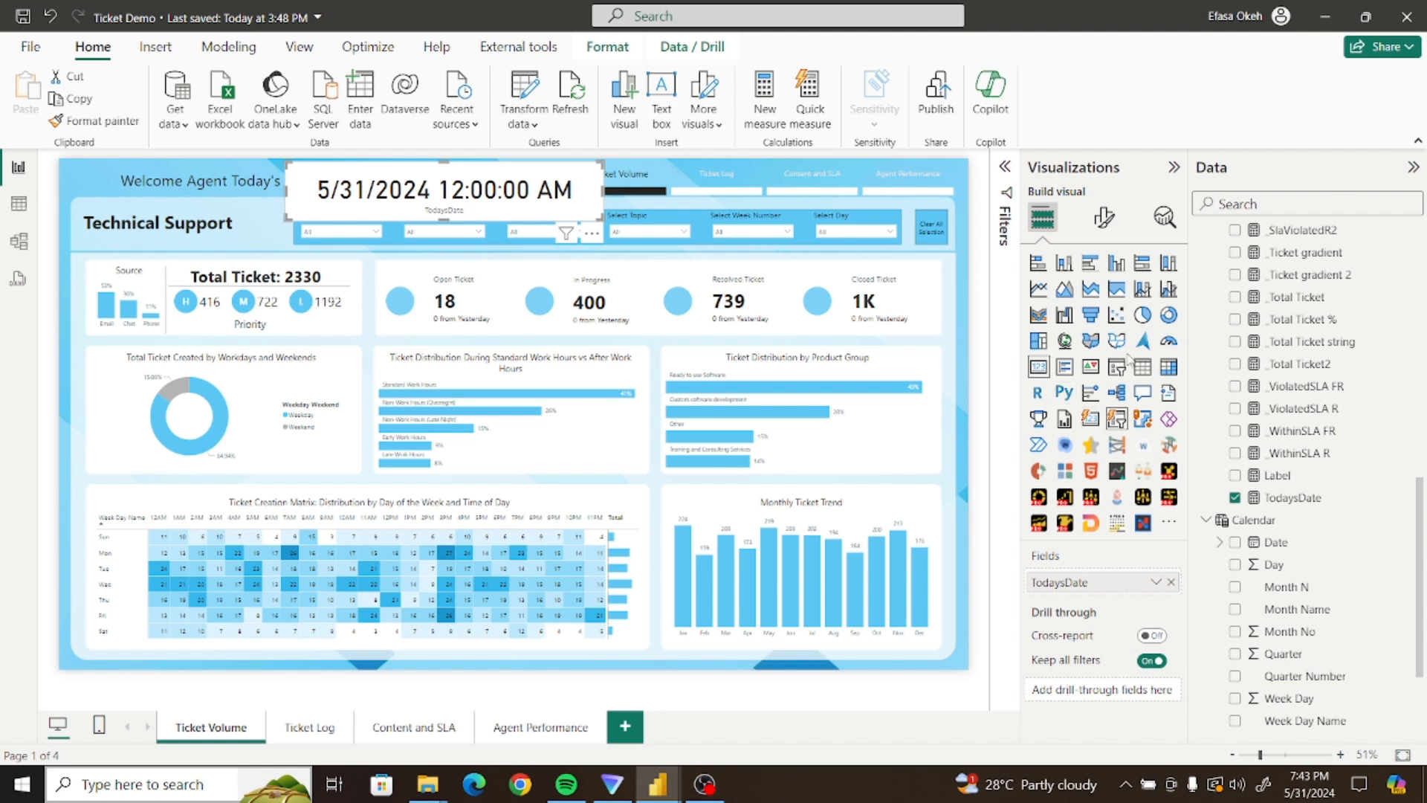
Turn off the background of the TodaysDate card
click(1156, 583)
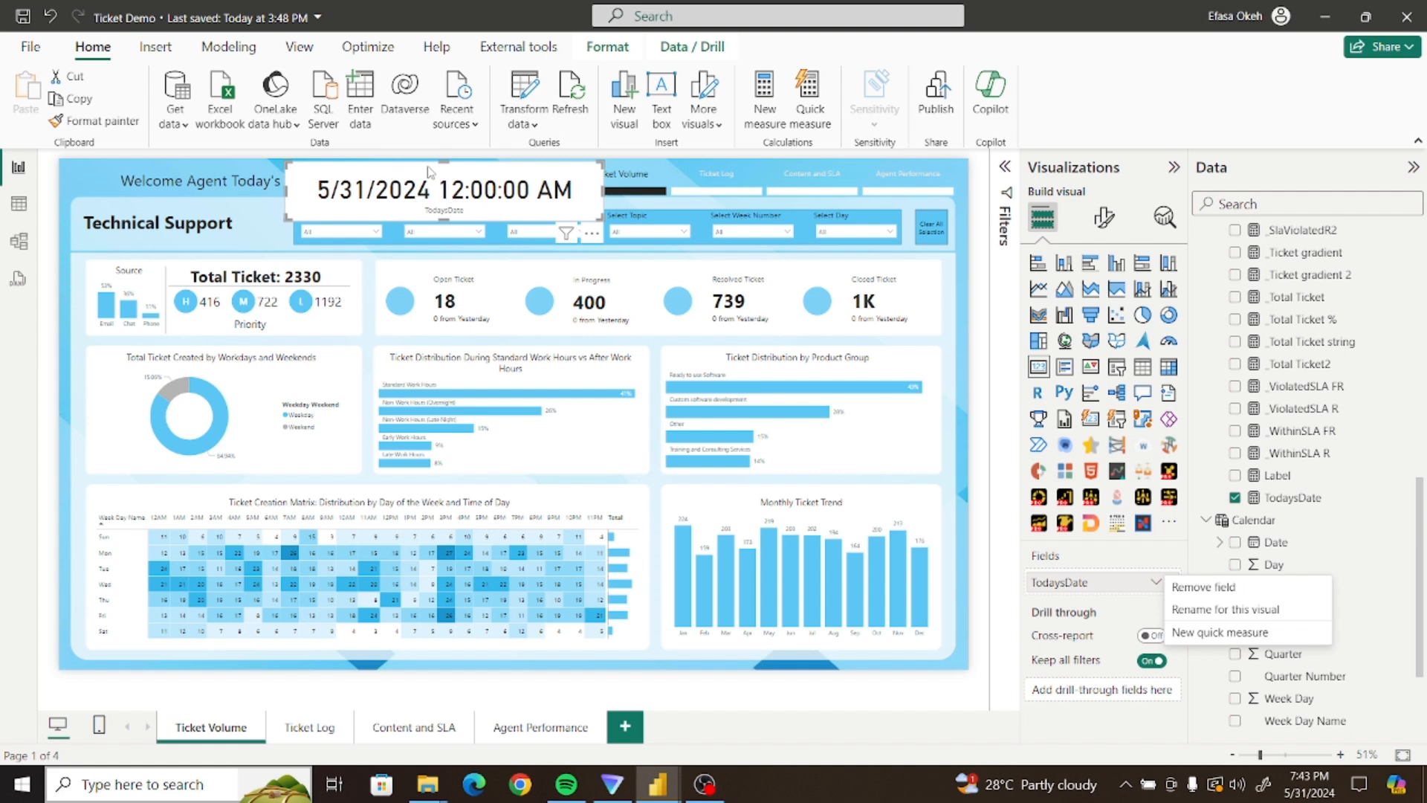
click(606, 48)
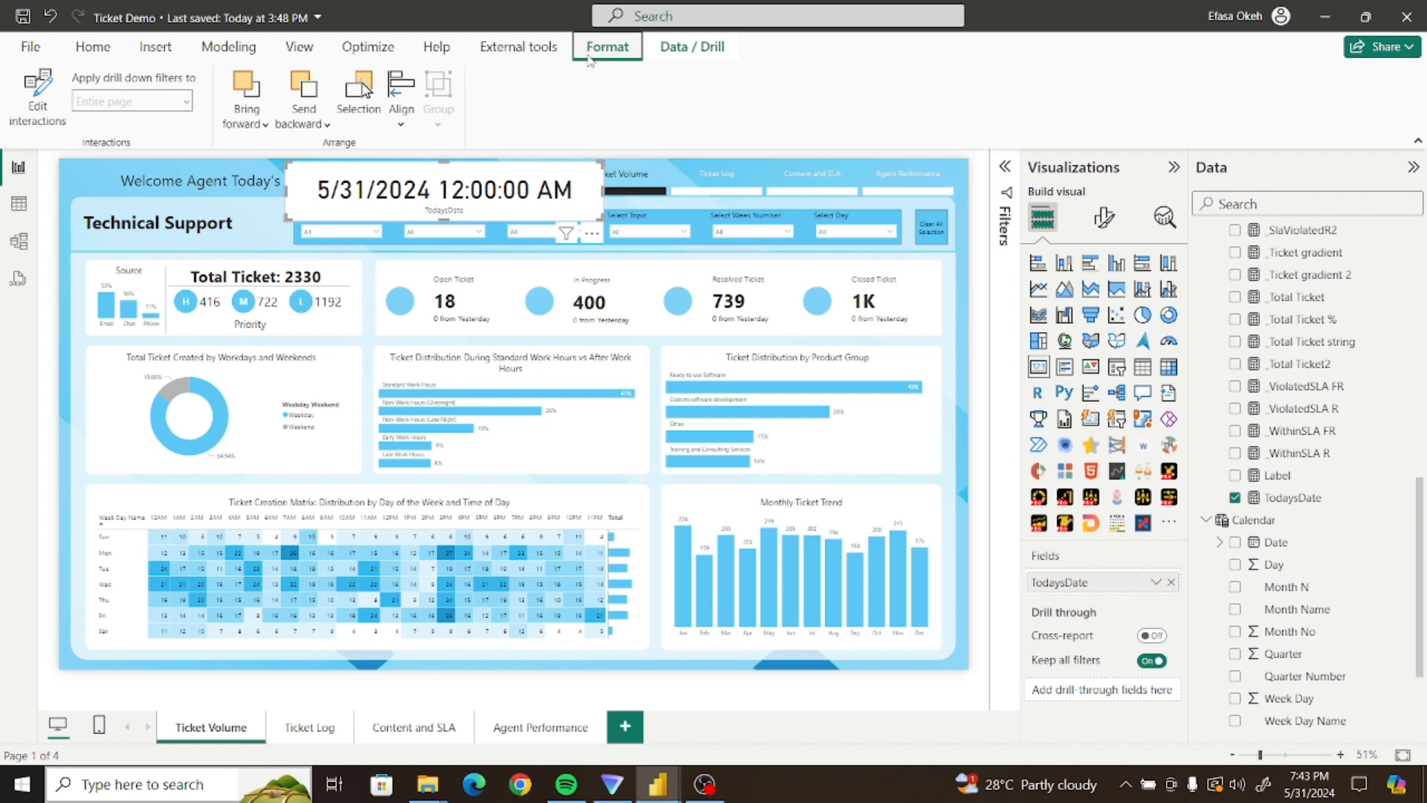
click(1104, 217)
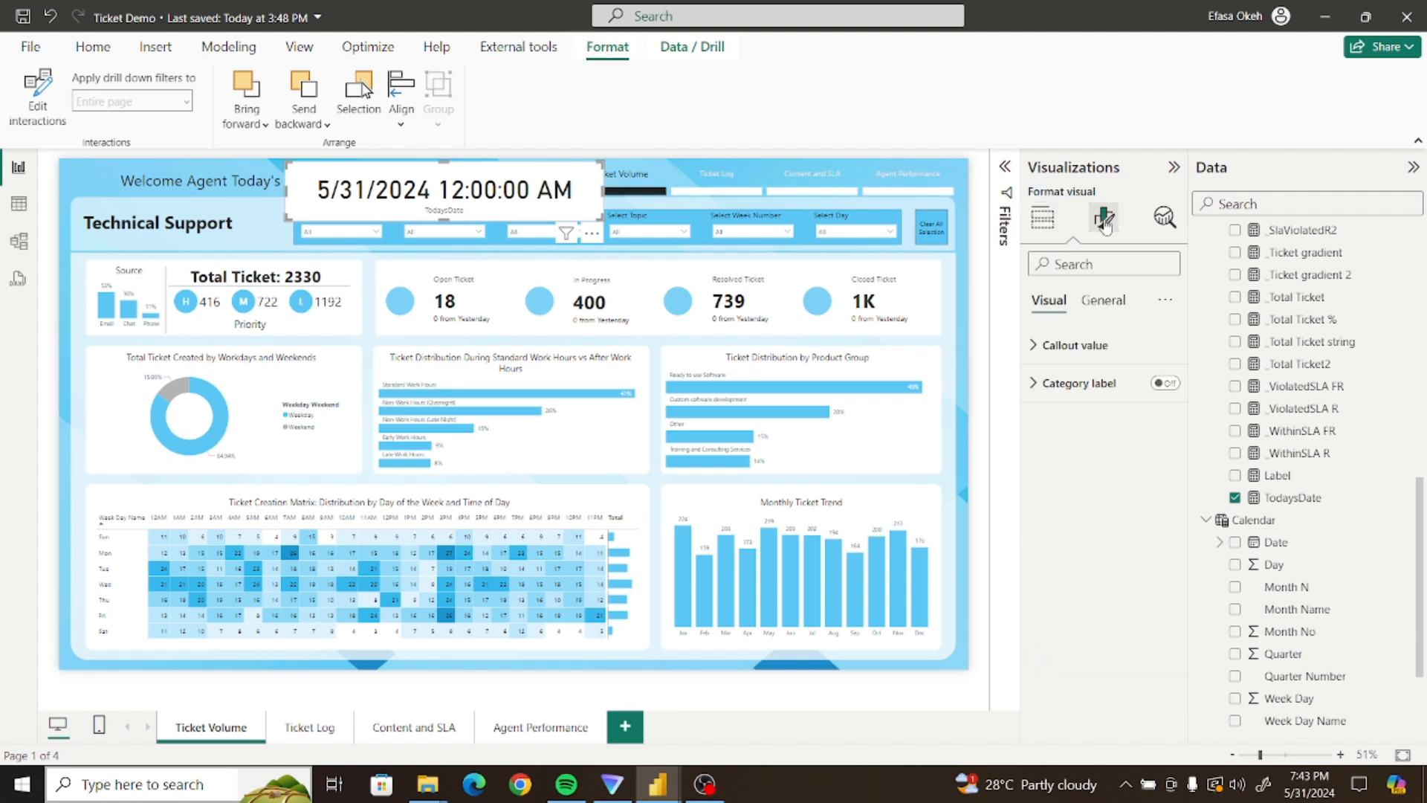
click(1106, 298)
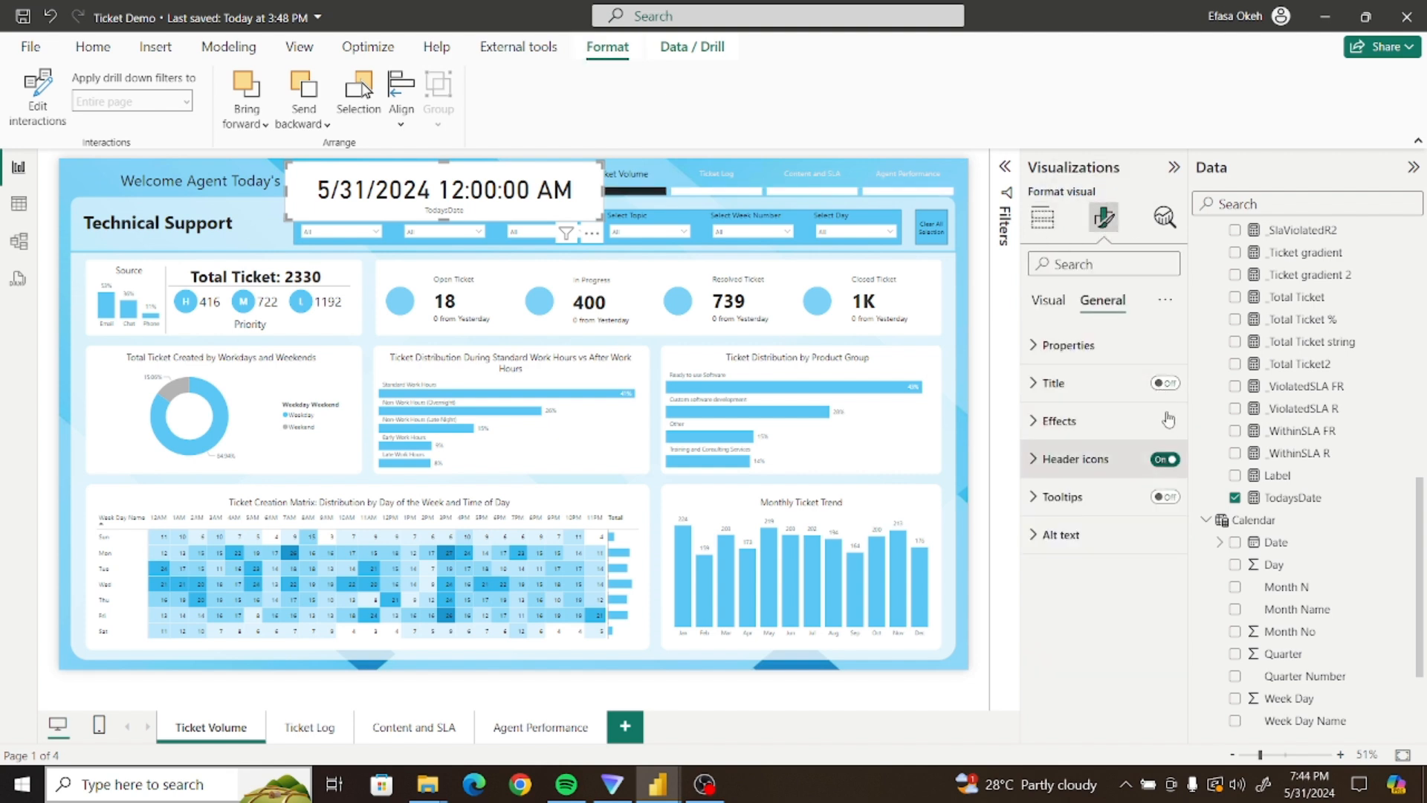
click(1069, 420)
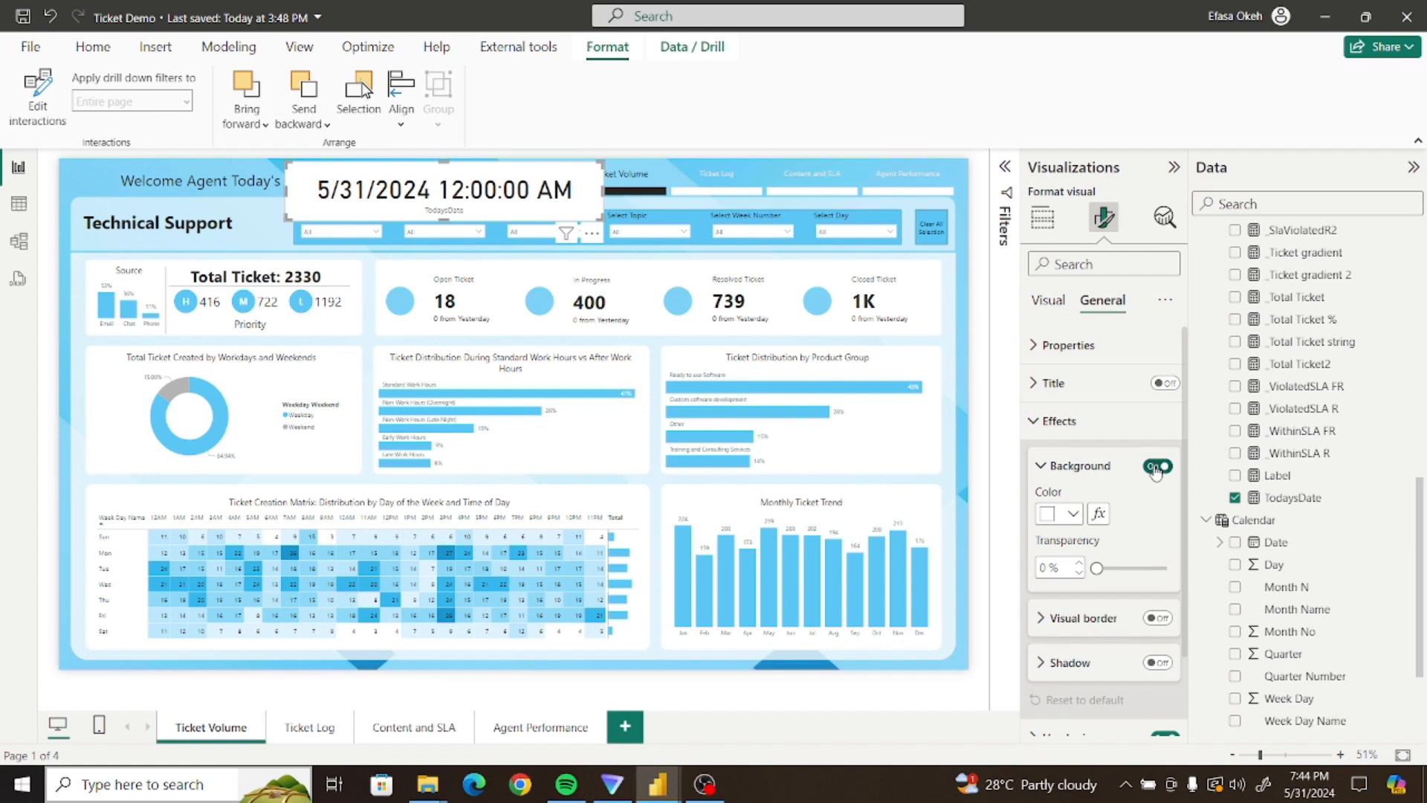
click(1157, 467)
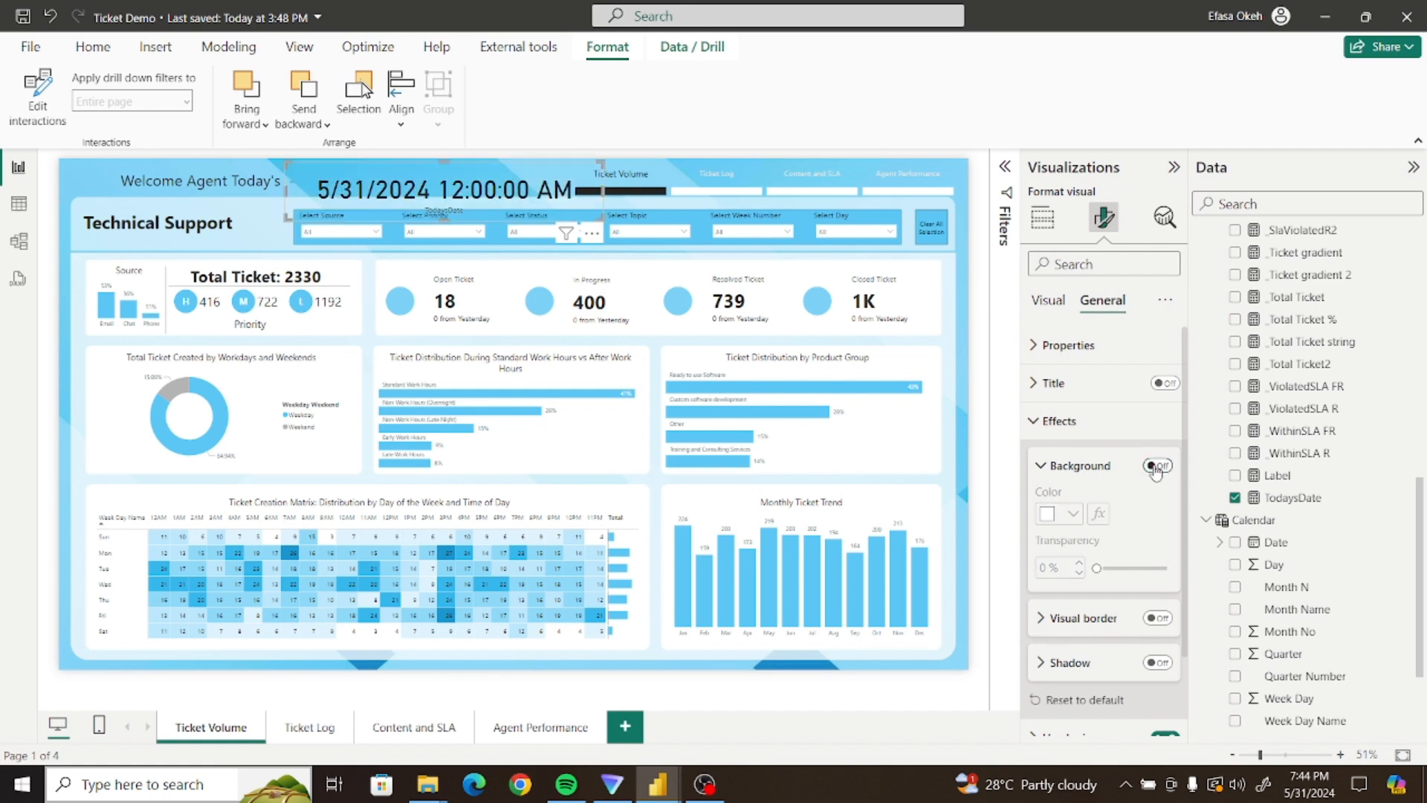
click(1042, 422)
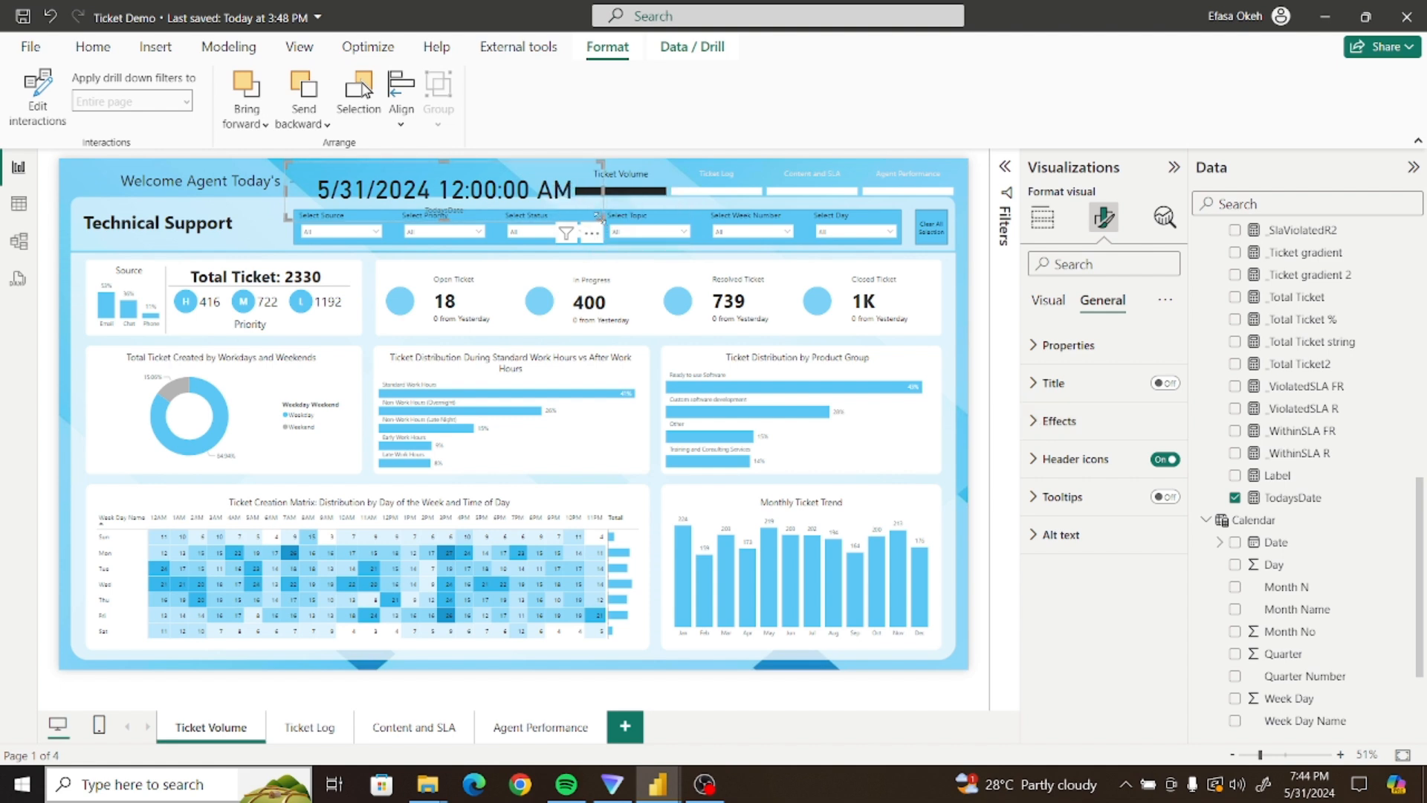
Shrink the date card to fit its single line of text and align it with the welcome text in the header
drag(601, 215, 497, 193)
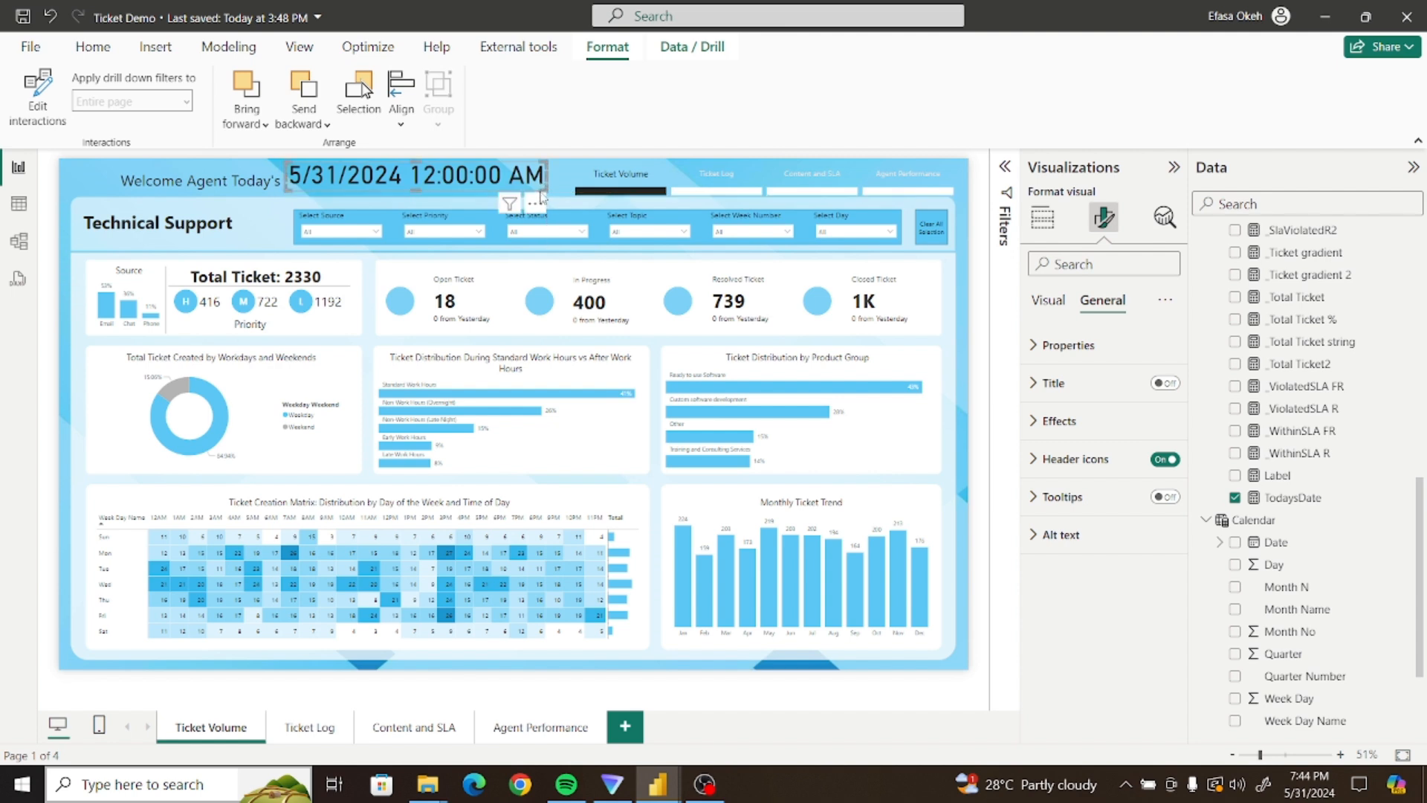
key(ctrl+z)
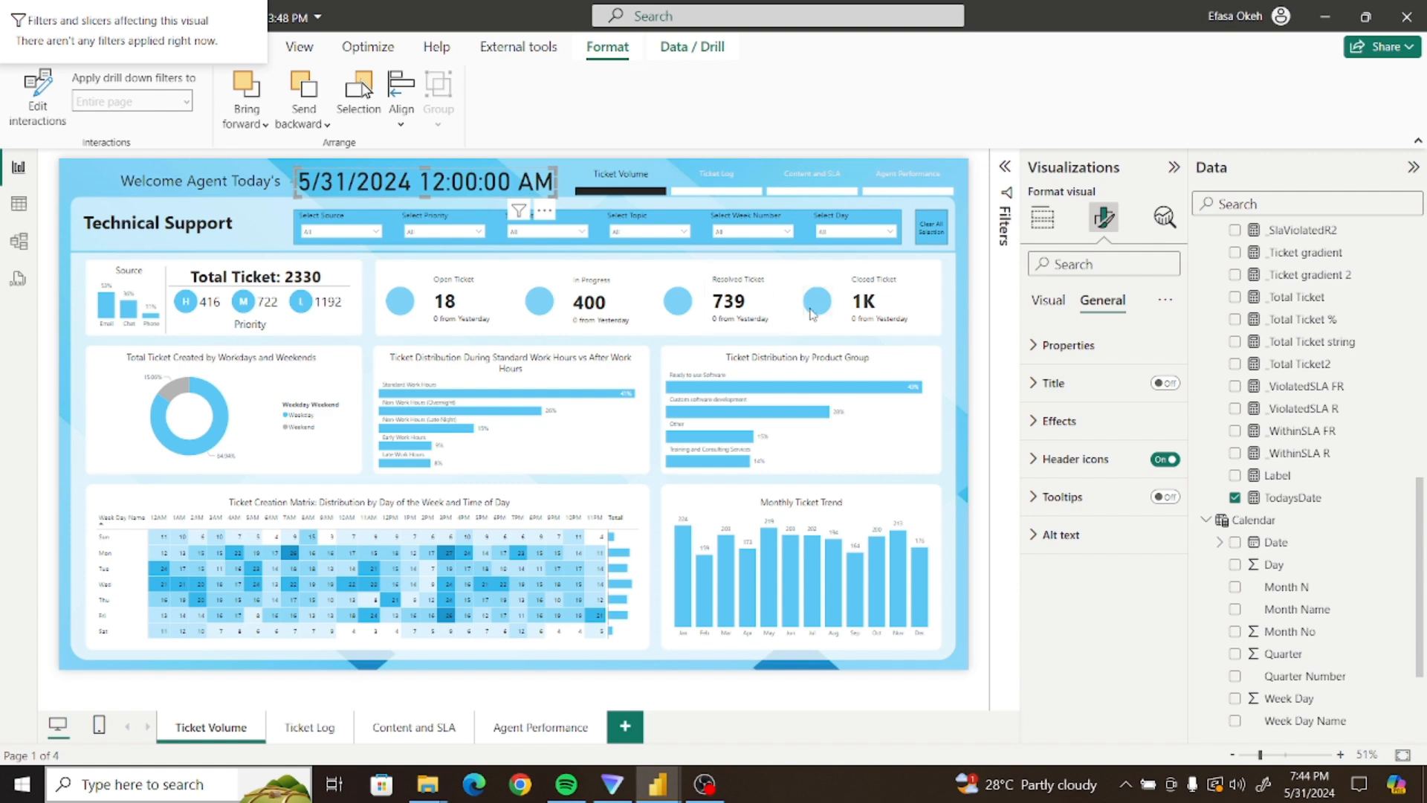
click(97, 188)
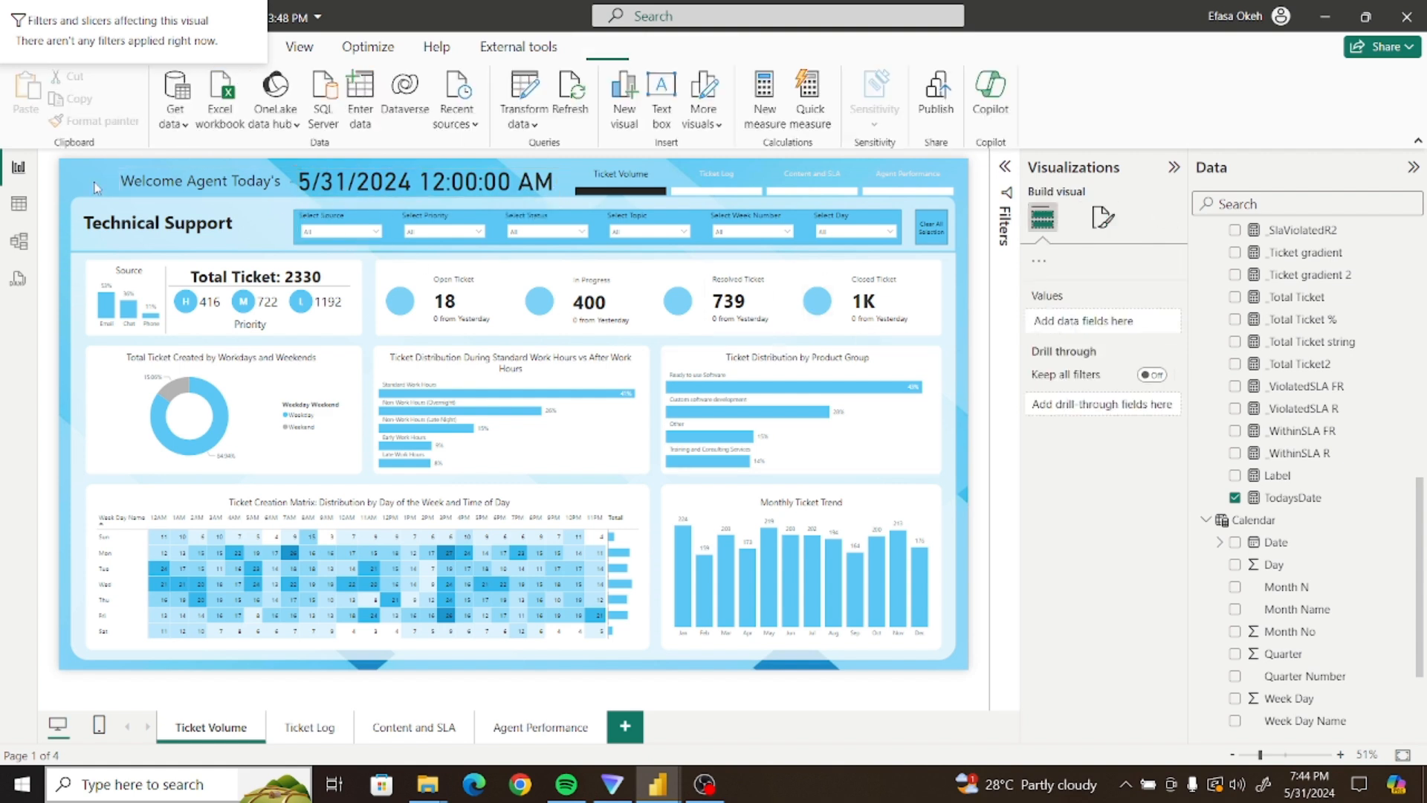
click(388, 187)
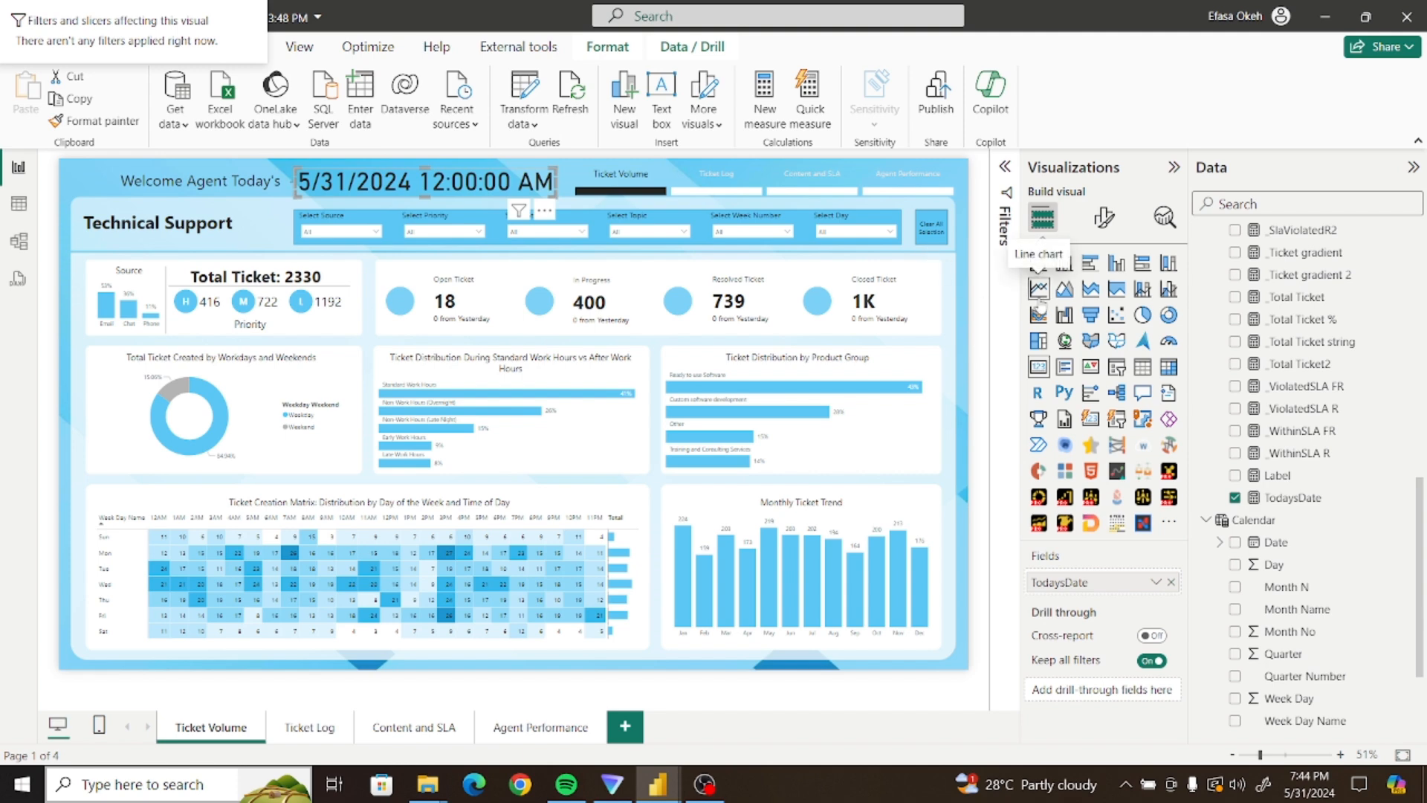
click(625, 49)
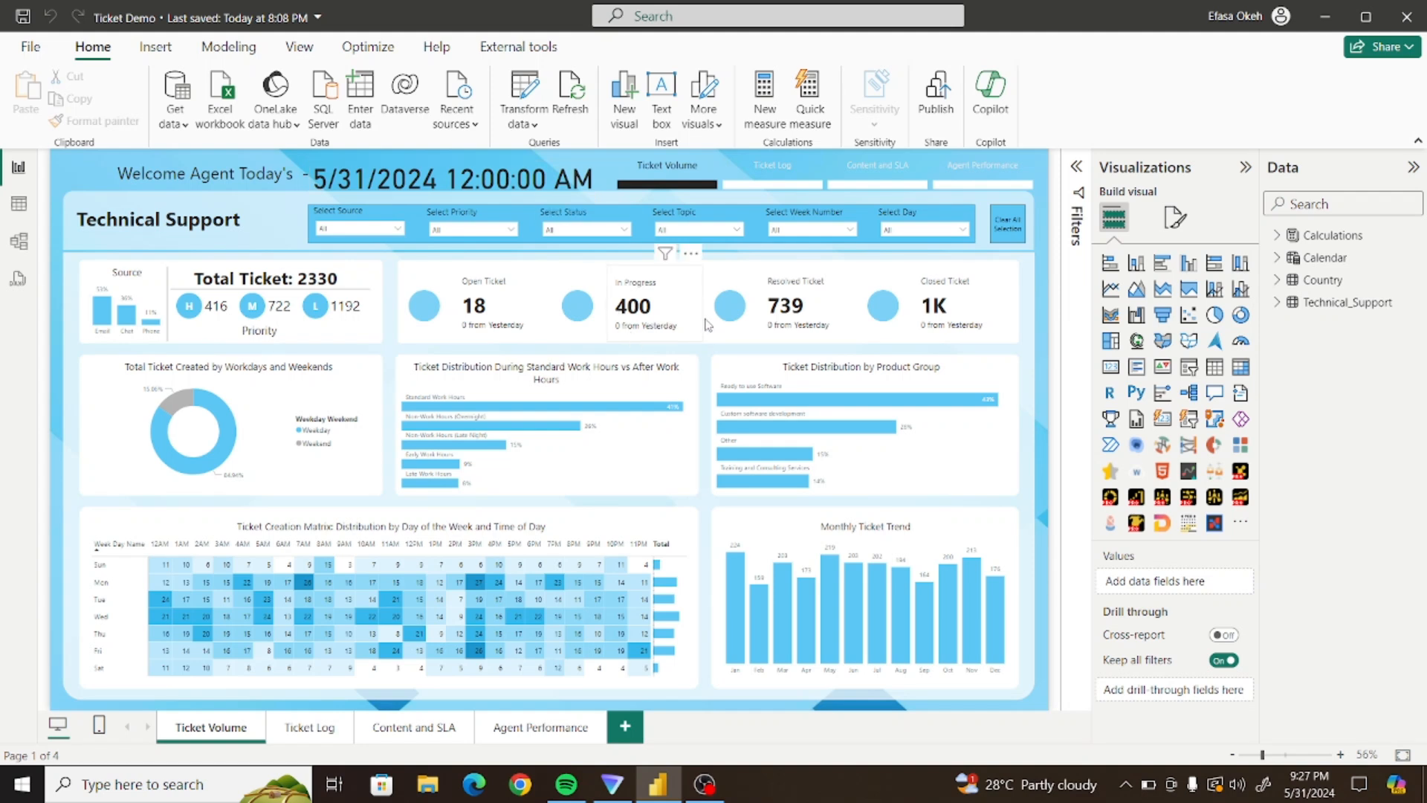
Set the TodaysDate measure's date format to 14/03/2001 (dd/mm/yyyy)
click(469, 185)
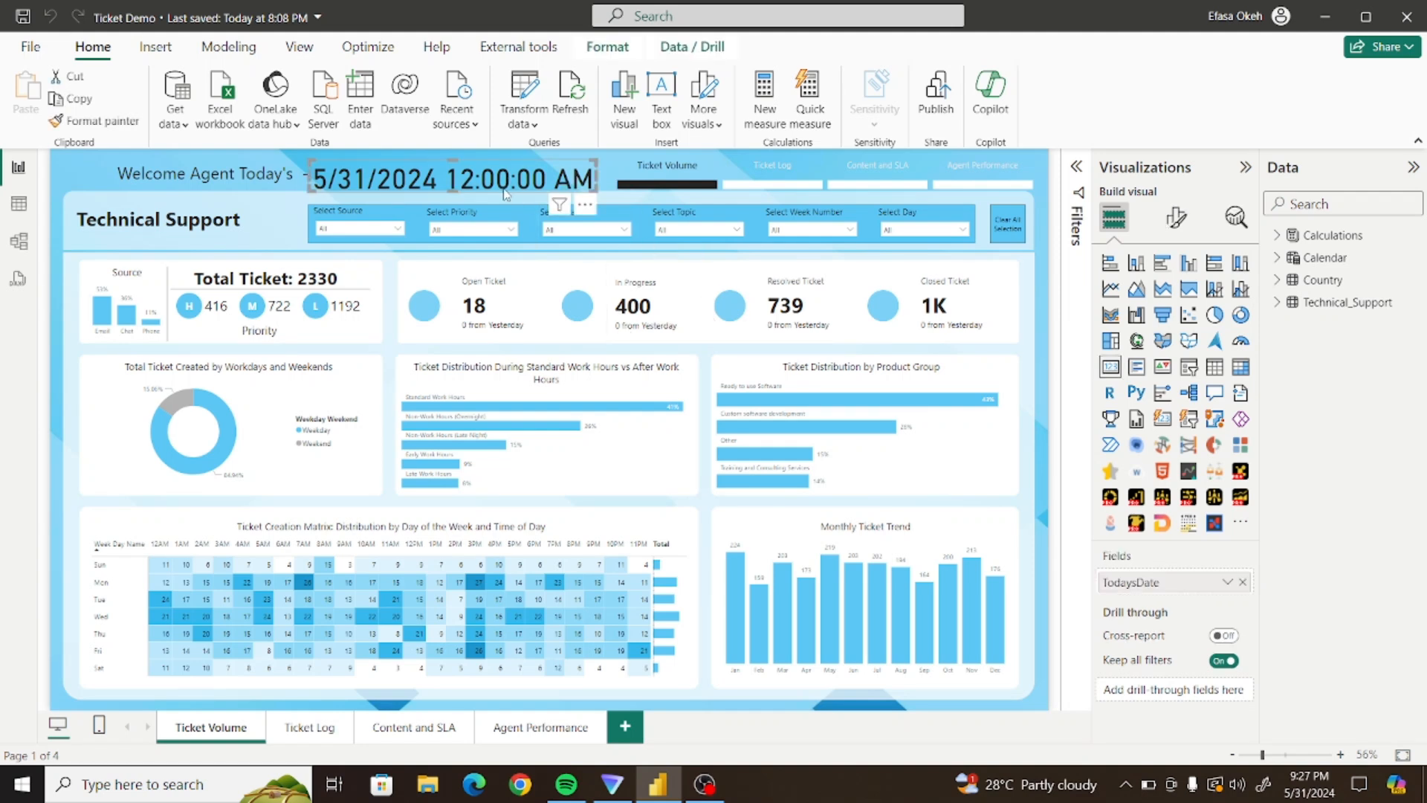
click(1291, 235)
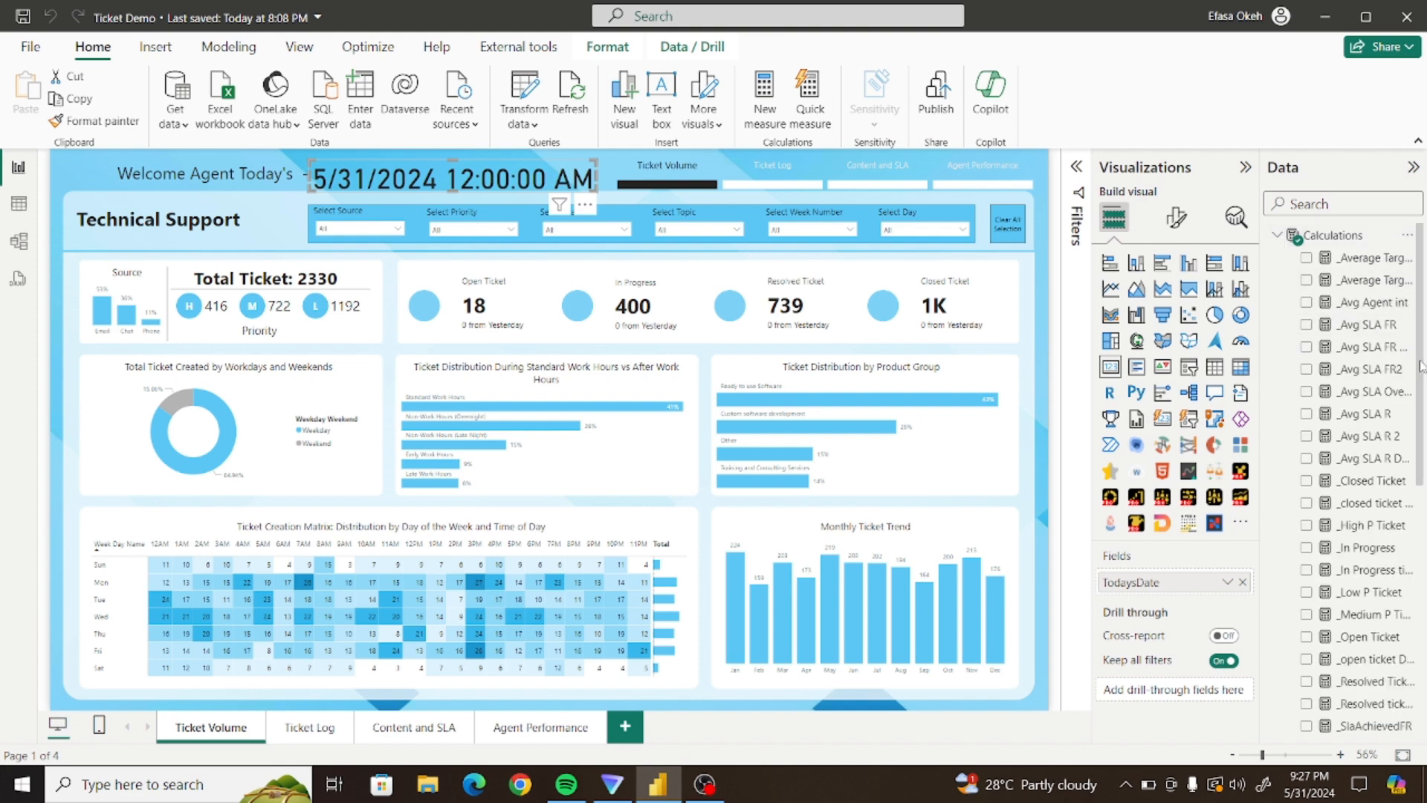
drag(1421, 364, 1425, 630)
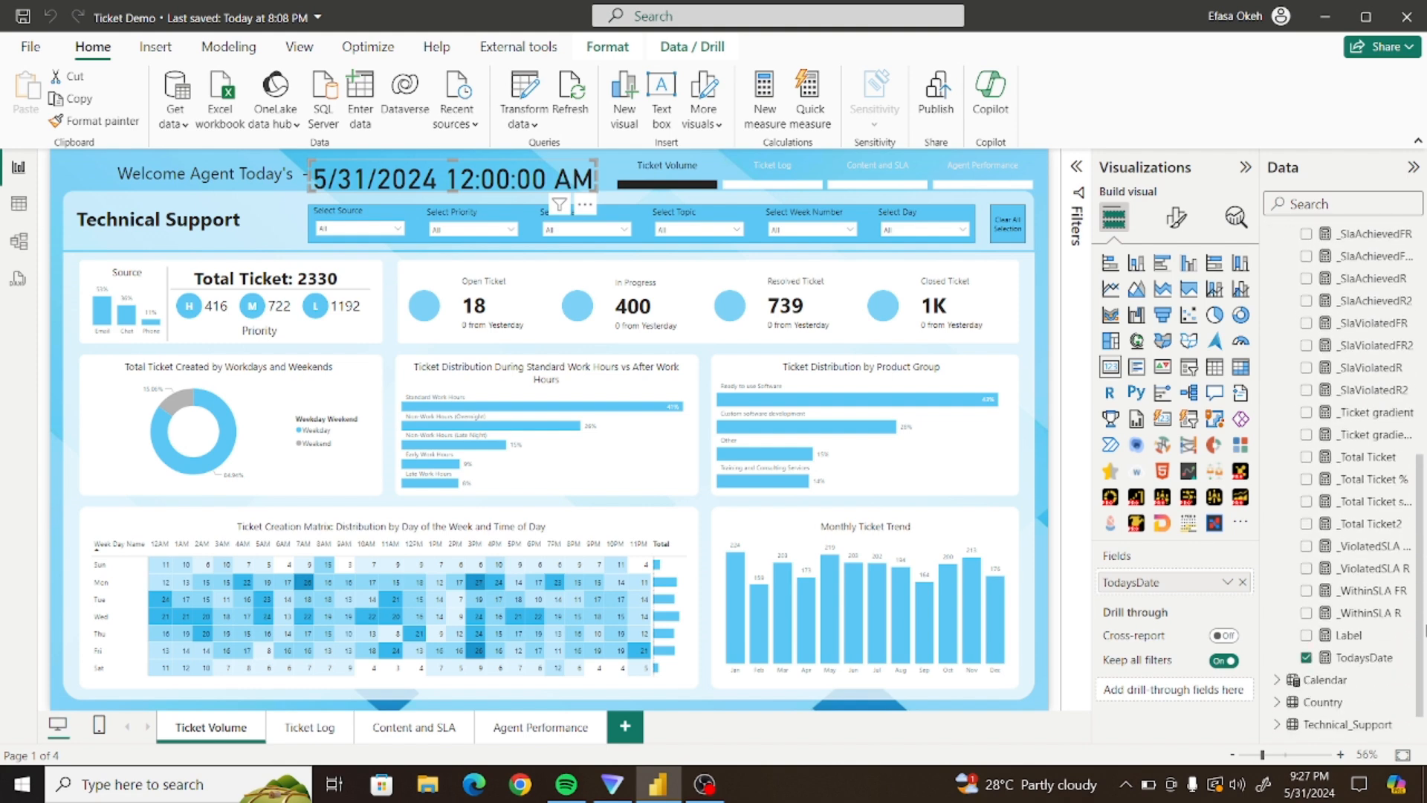
click(1360, 656)
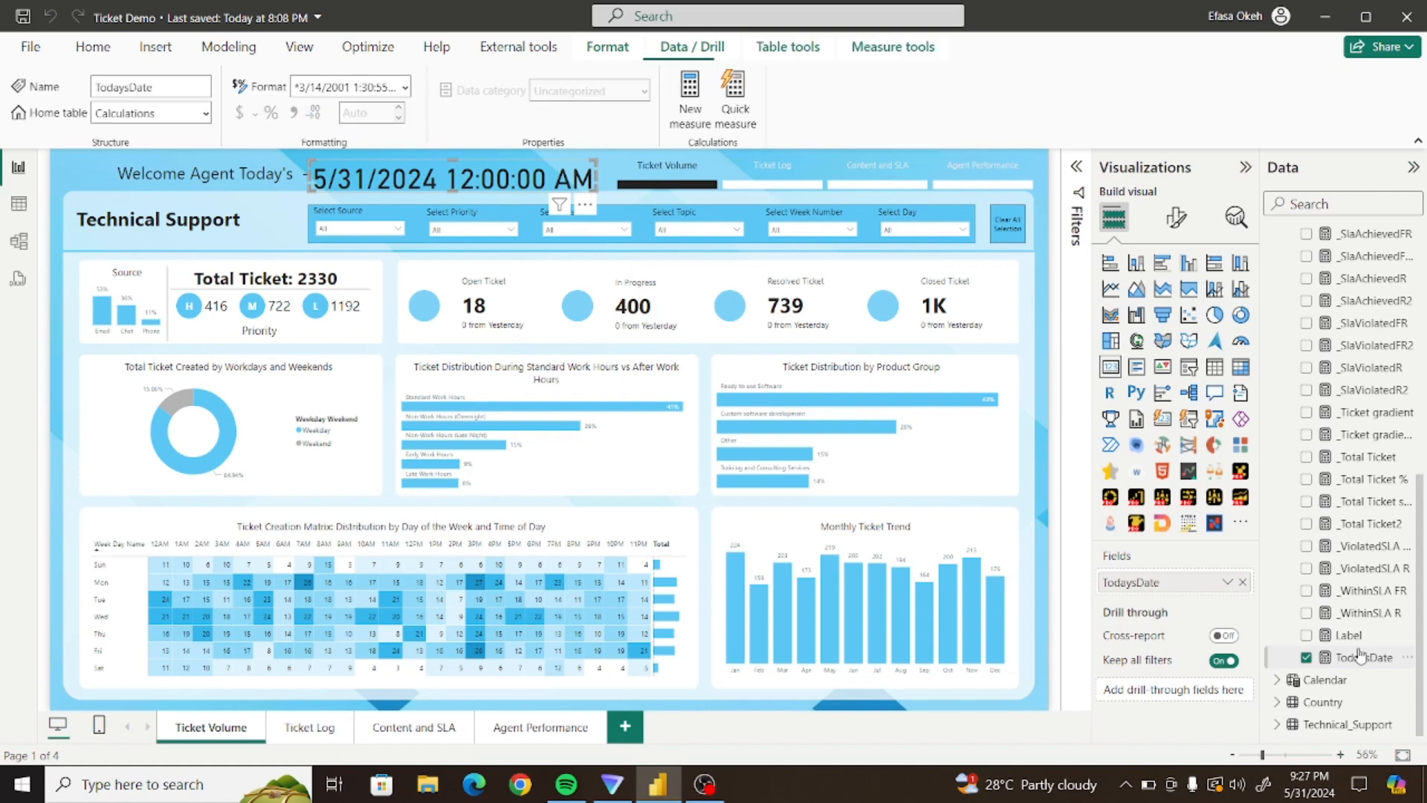
click(406, 90)
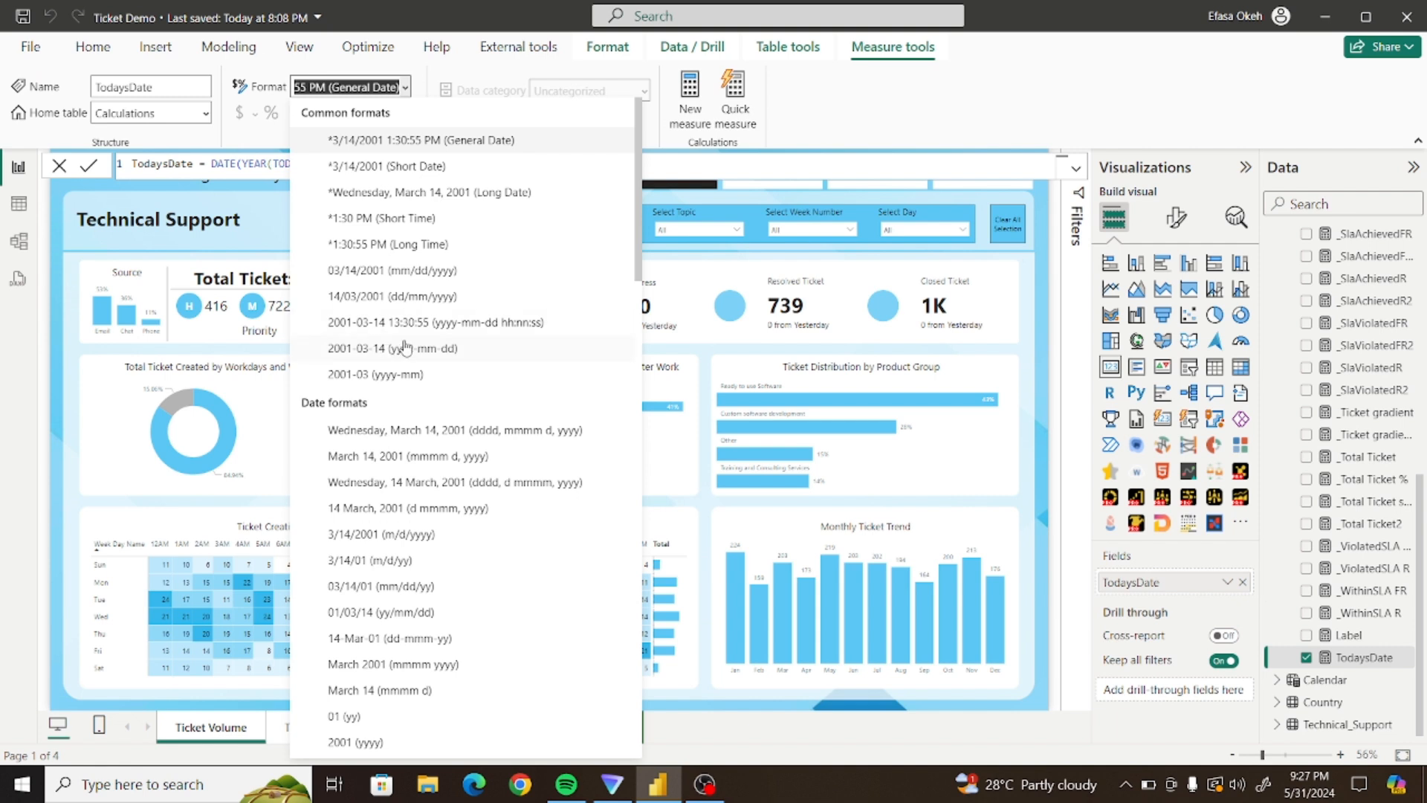
click(395, 298)
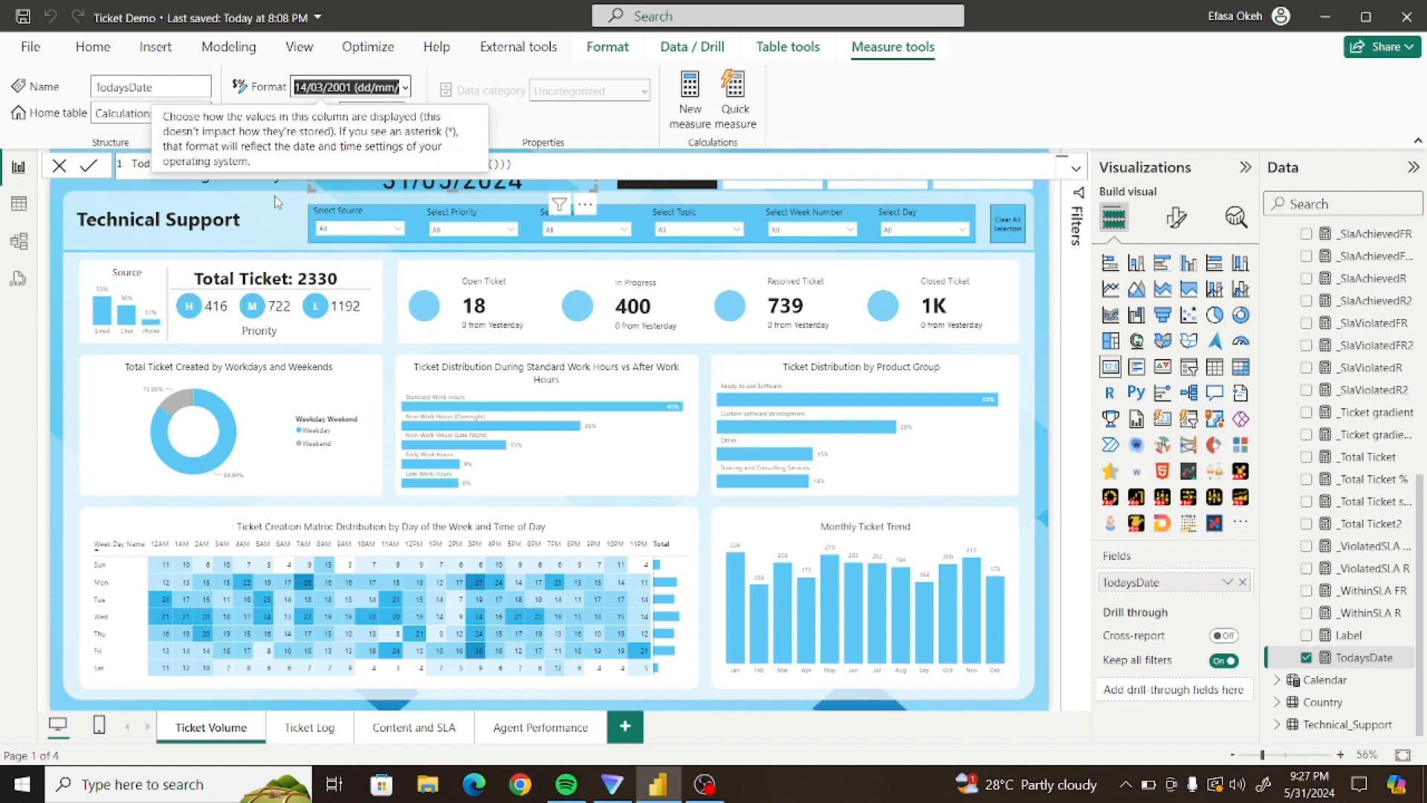
click(275, 202)
Set the date card's callout value font to Segoe UI, size 25, and move the card directly after the "Welcome Agent Today's -" text
click(541, 179)
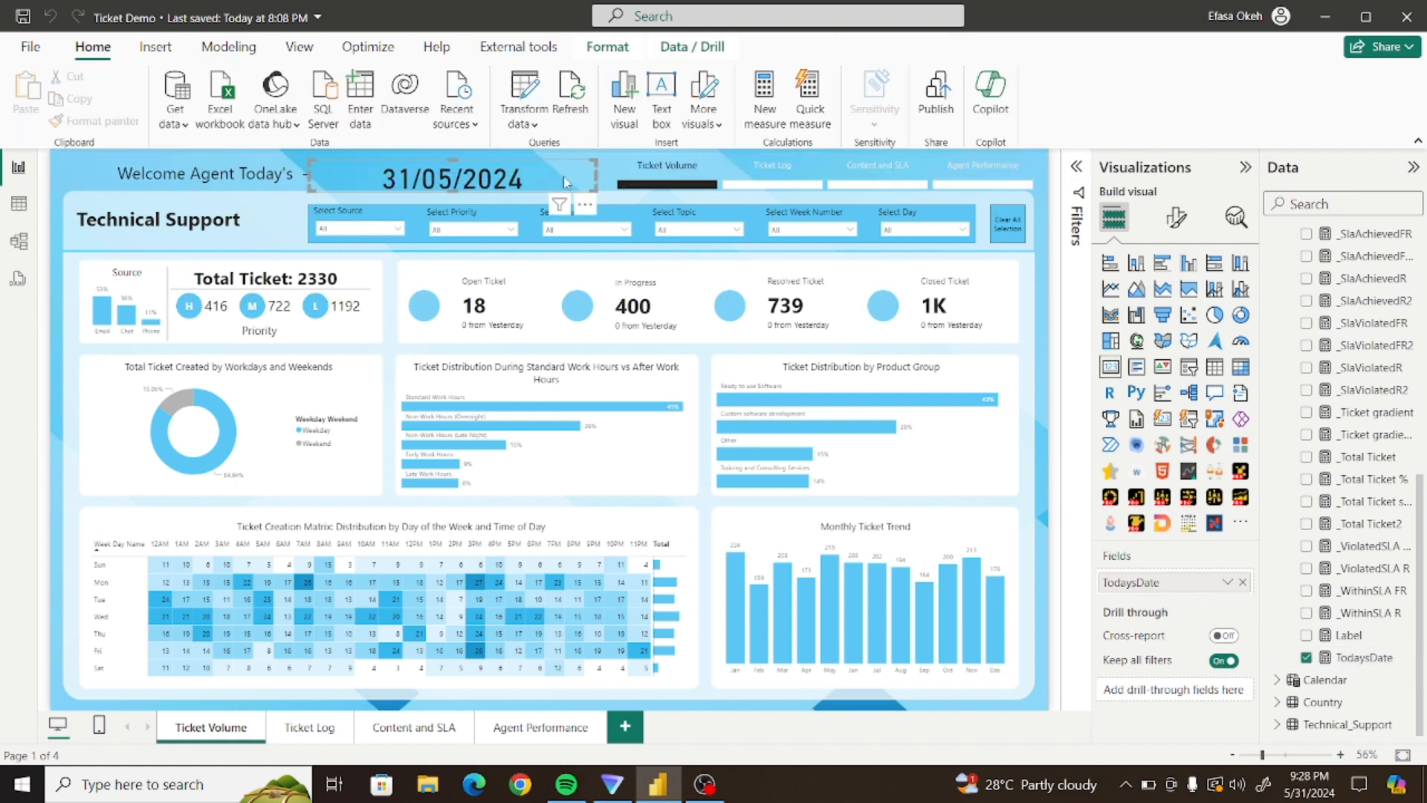
drag(565, 182, 497, 173)
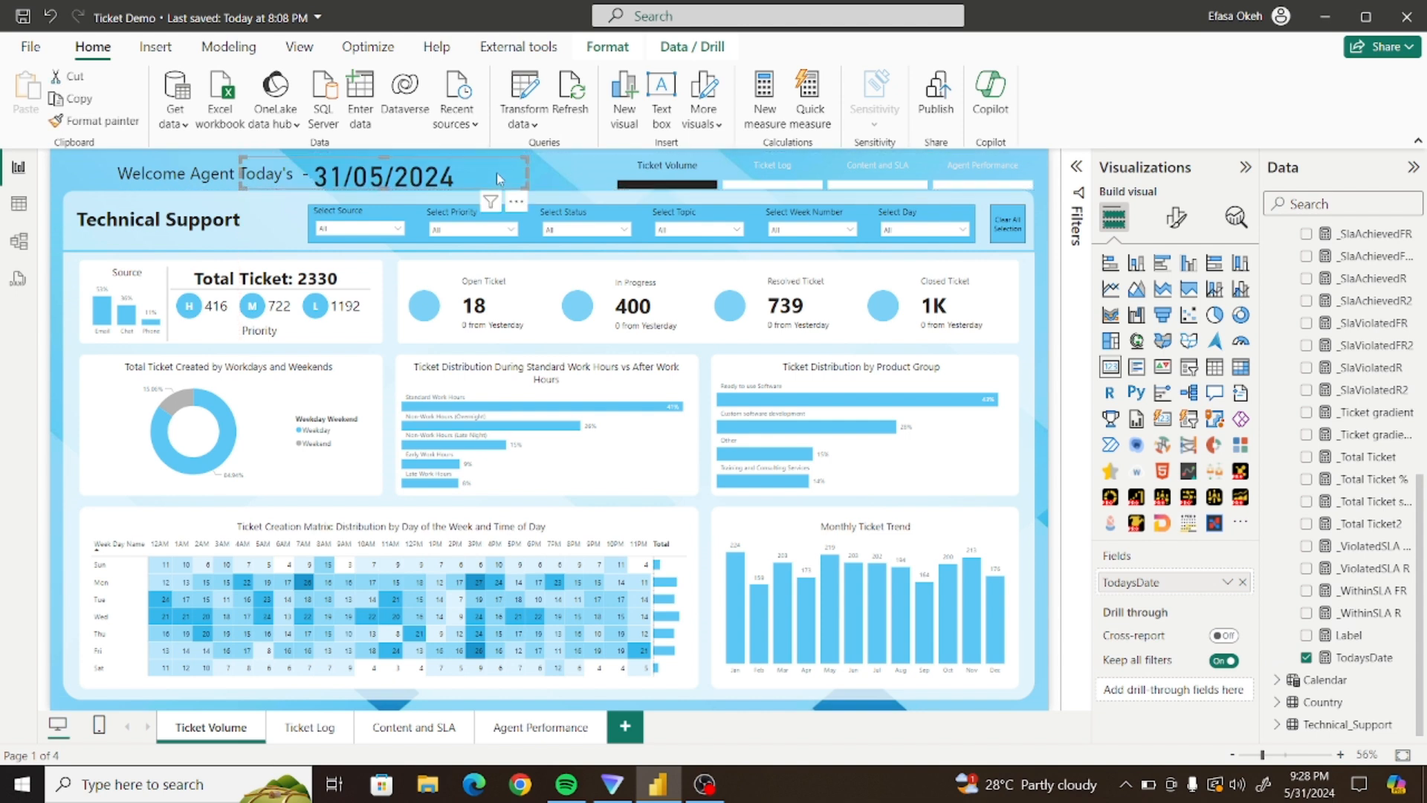
click(1176, 218)
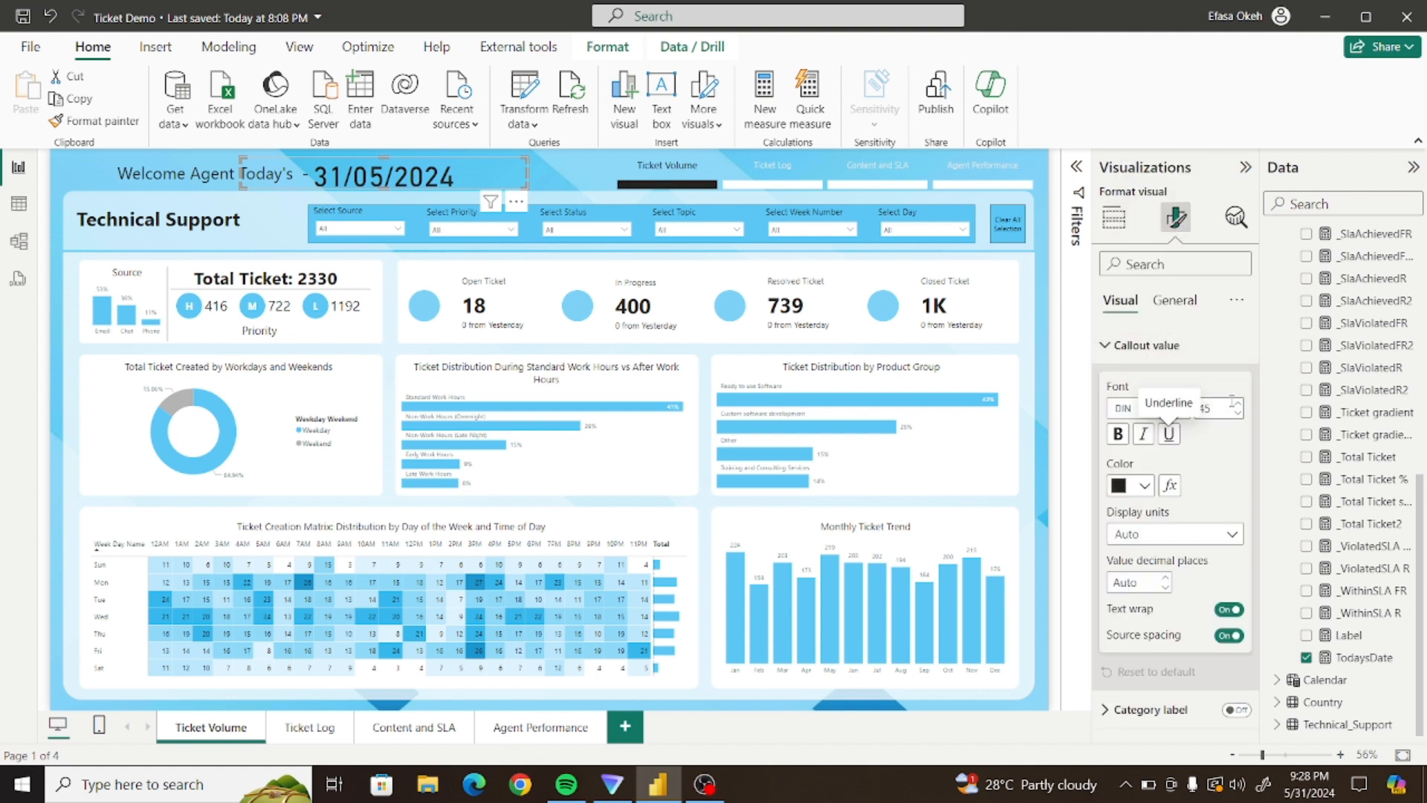
click(1178, 408)
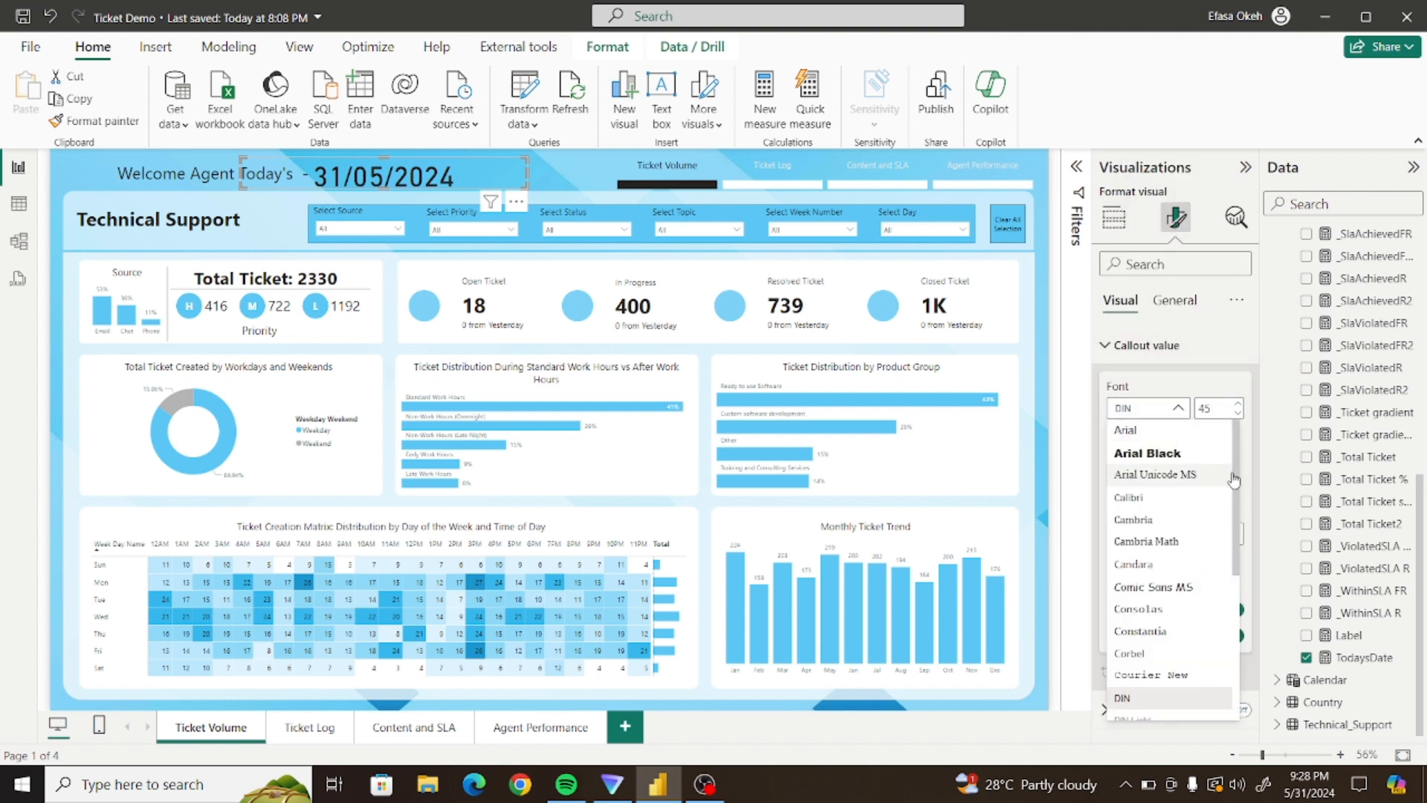
scroll(1212, 595, down, 3)
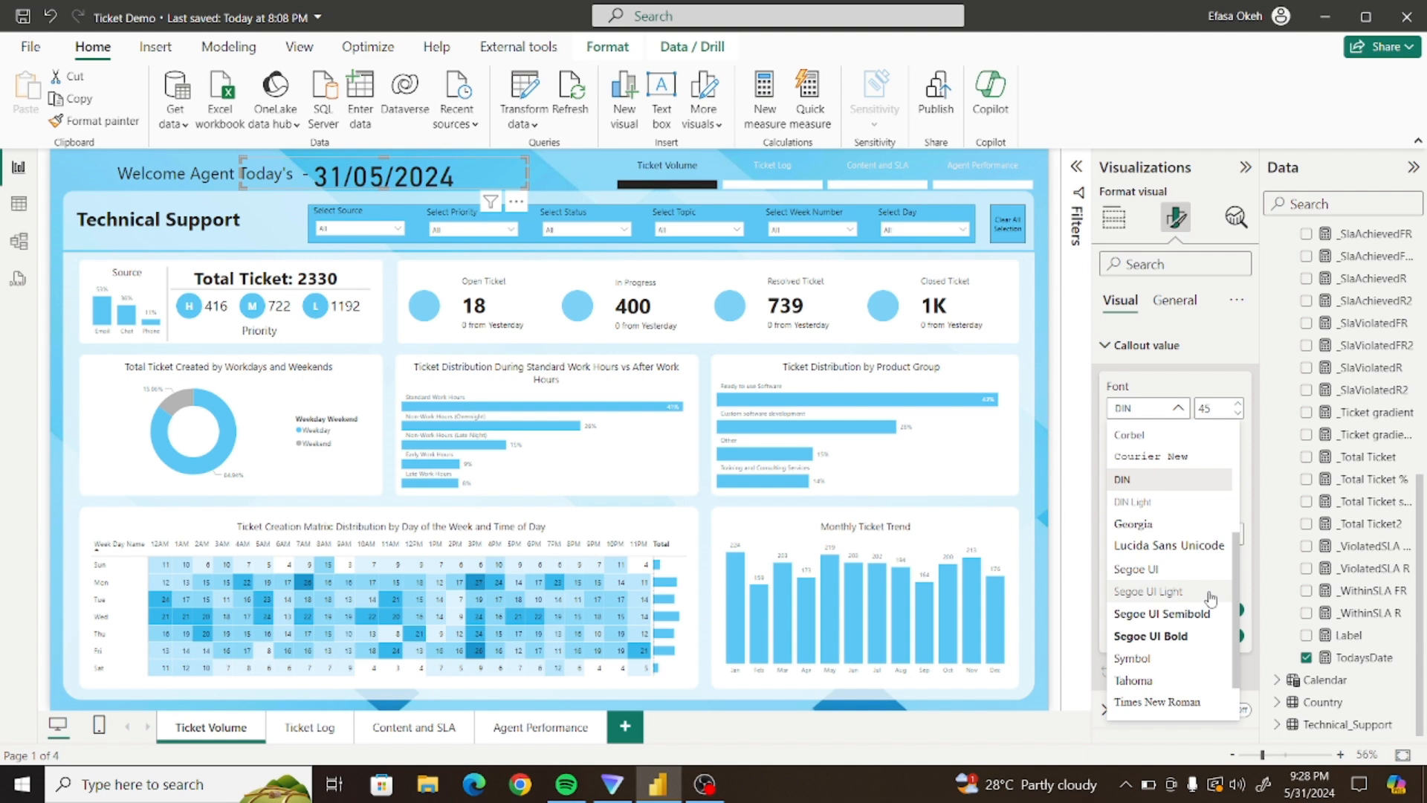
click(1138, 568)
click(1221, 409)
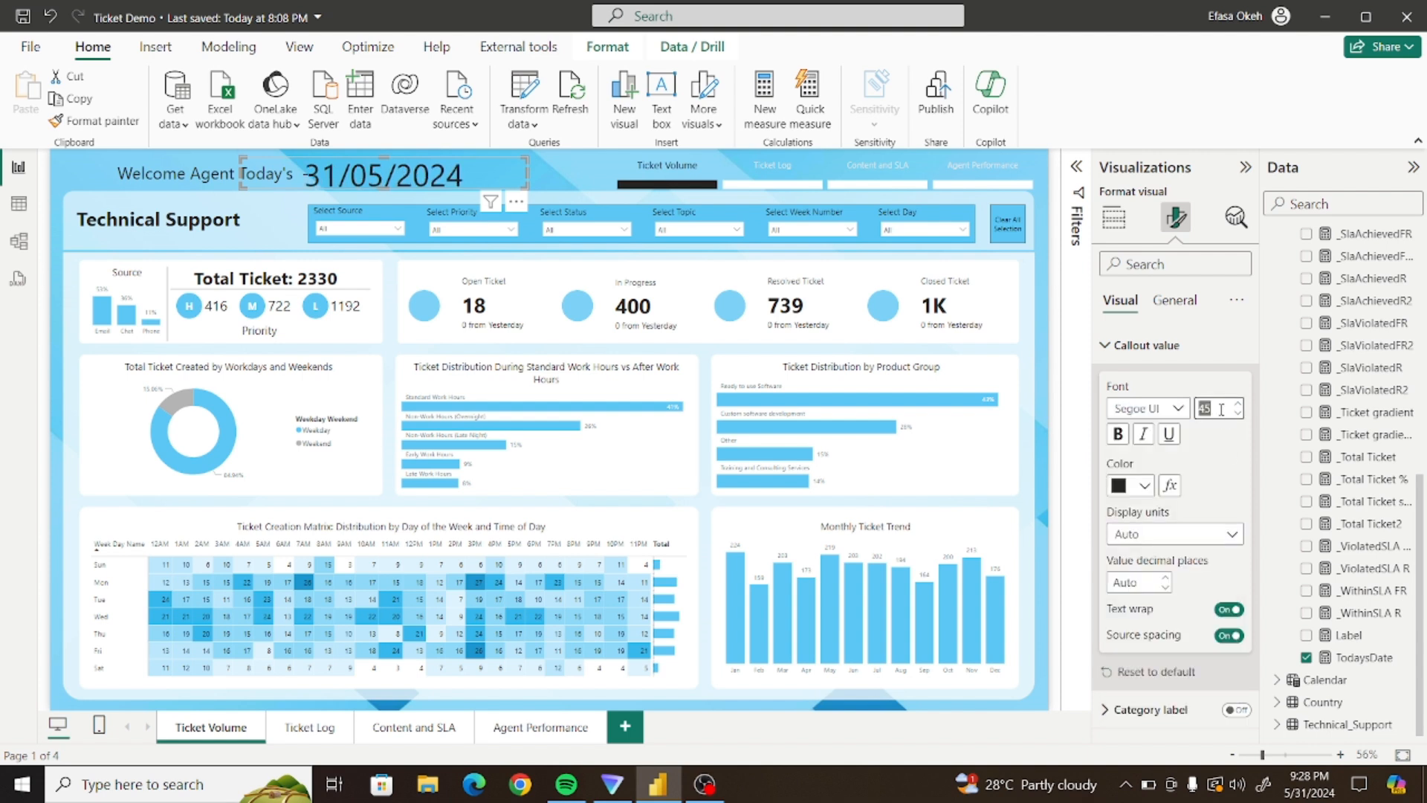
text(2)
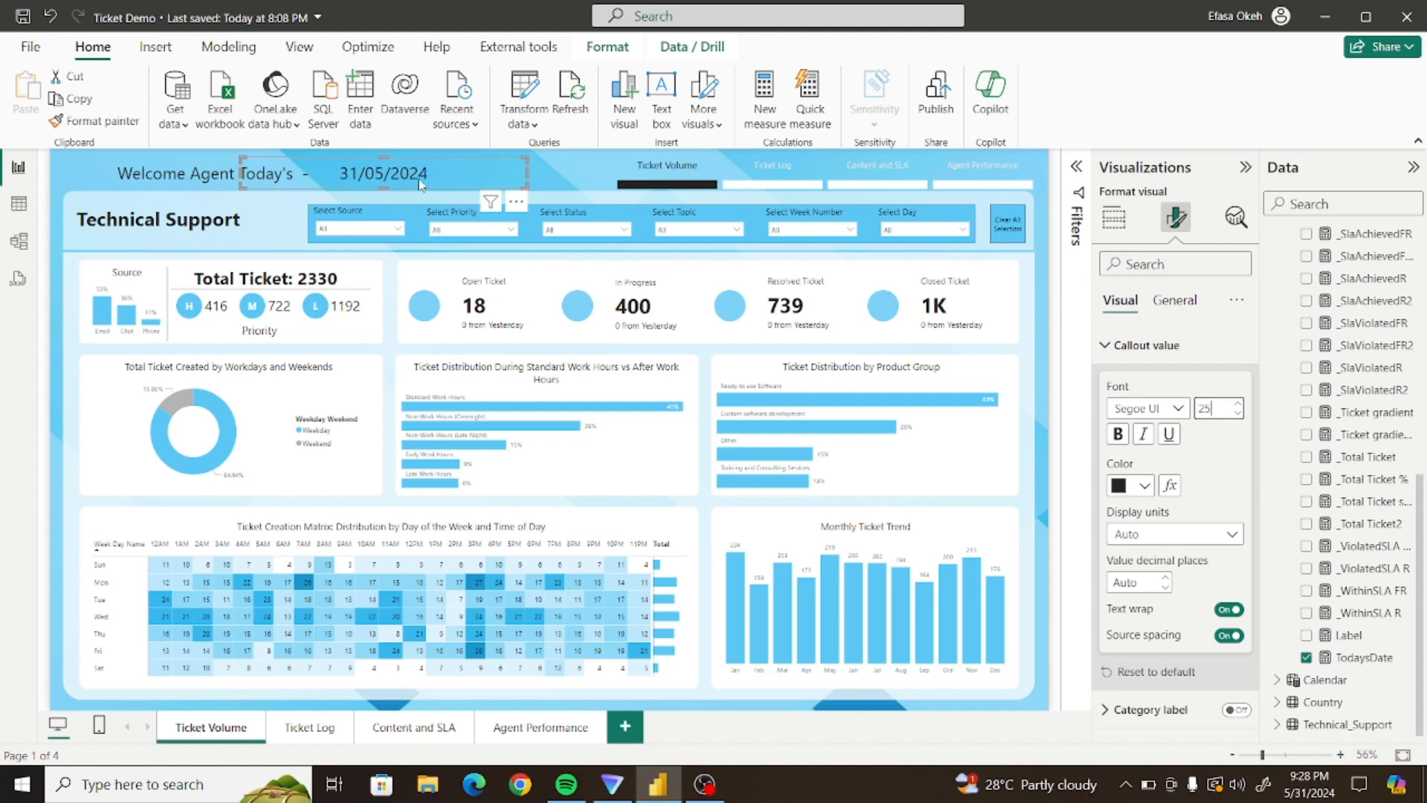
drag(421, 186, 398, 185)
click(558, 184)
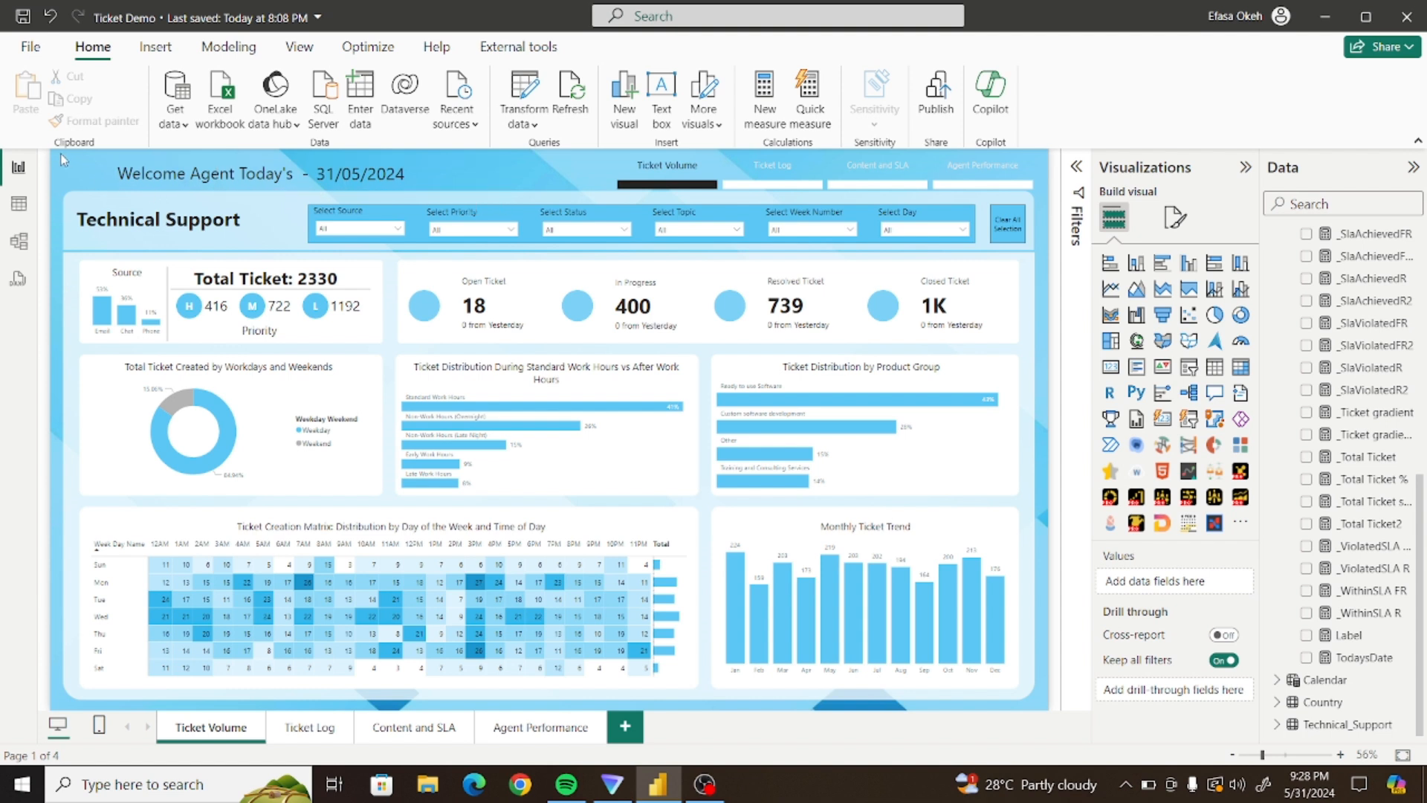
Copy all header elements from the Ticket Volume page and paste them onto the Ticket Log page, keeping the slicers in sync
drag(60, 153, 1055, 255)
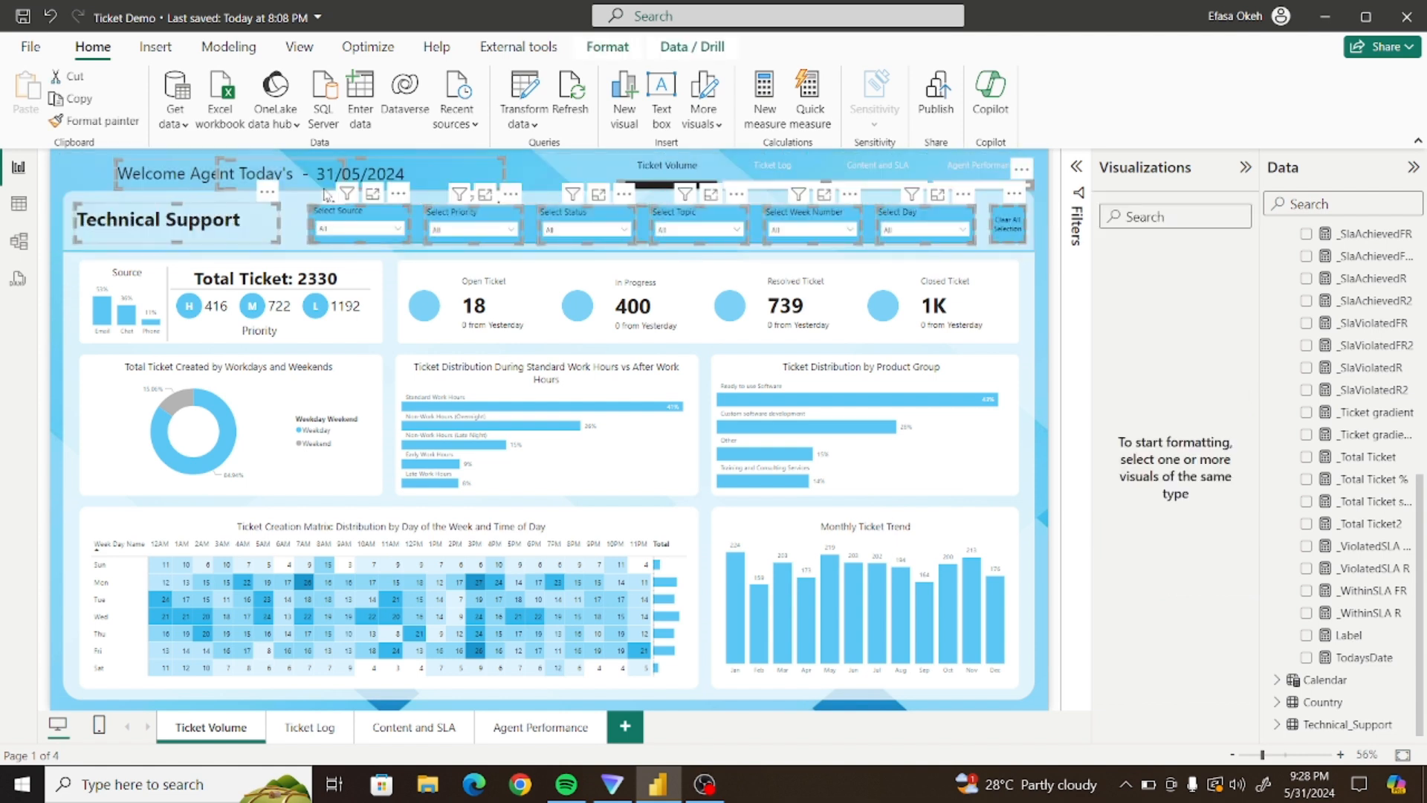
click(74, 169)
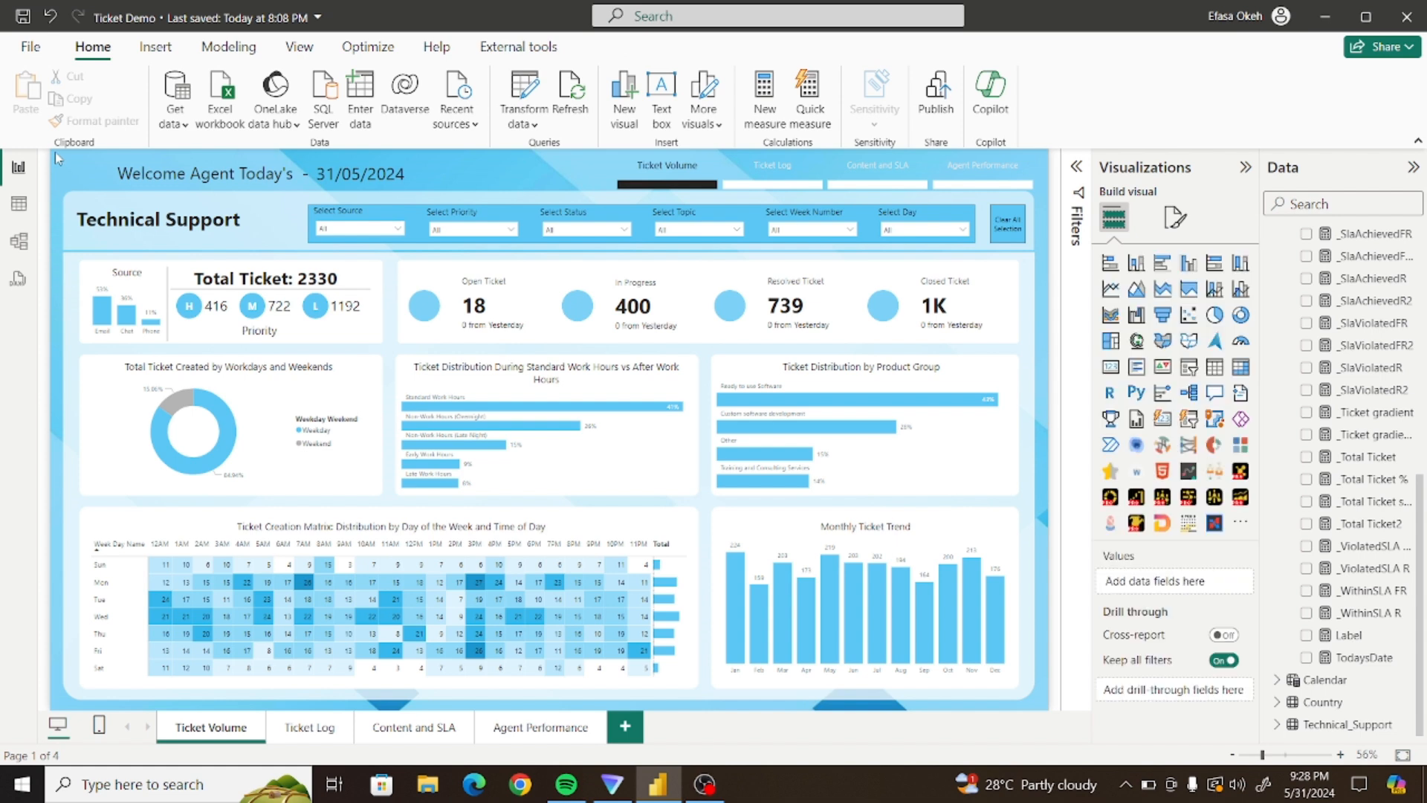
drag(55, 150, 1061, 269)
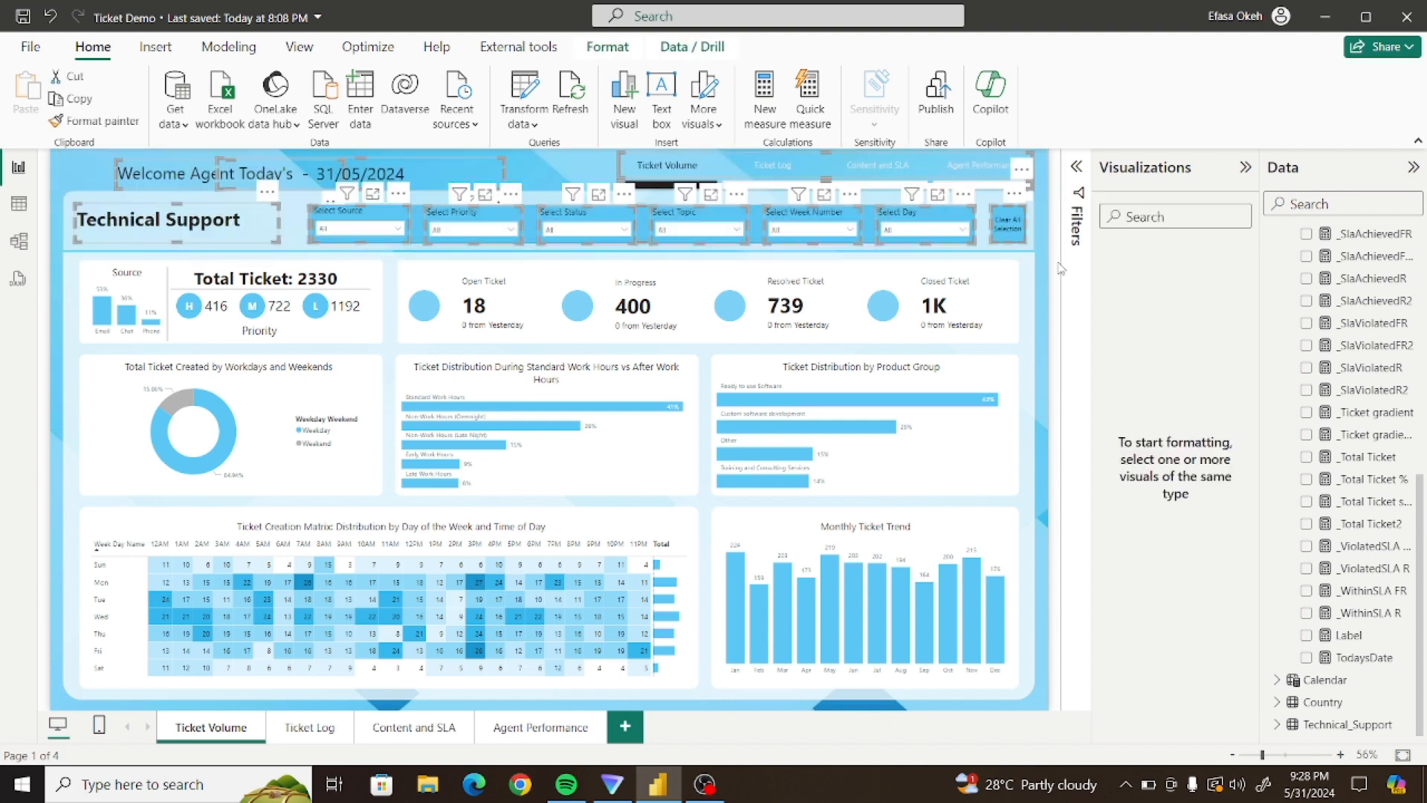
click(78, 101)
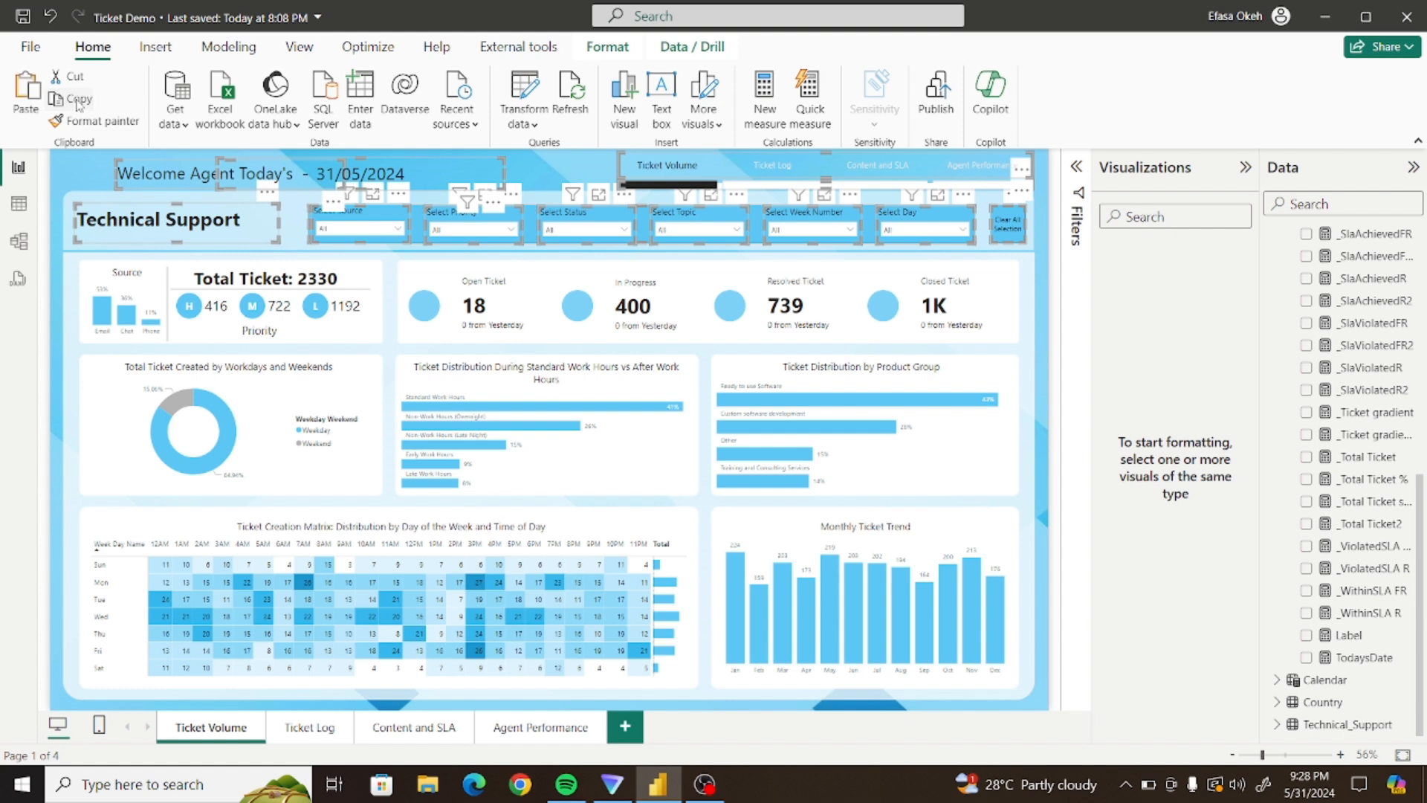
click(305, 729)
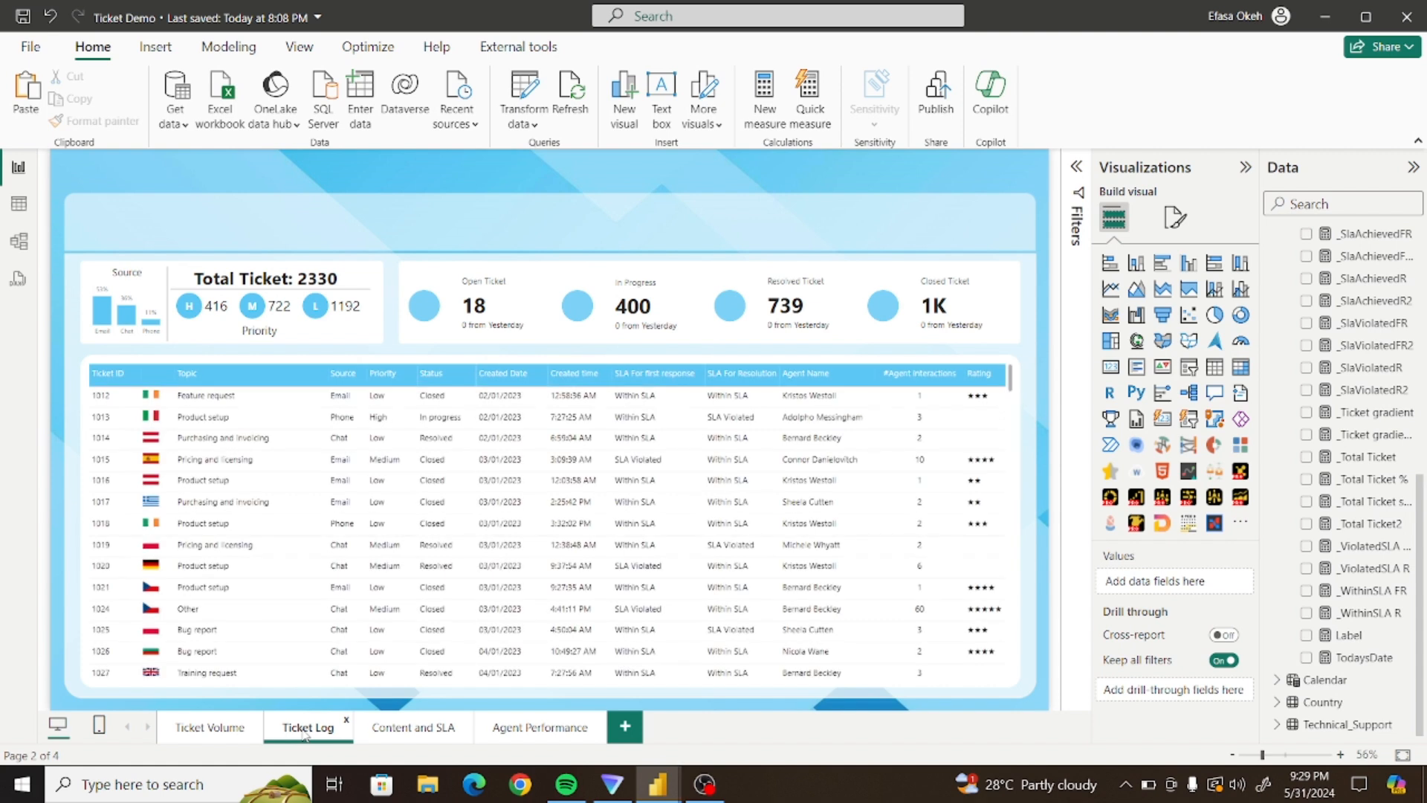
key(ctrl+v)
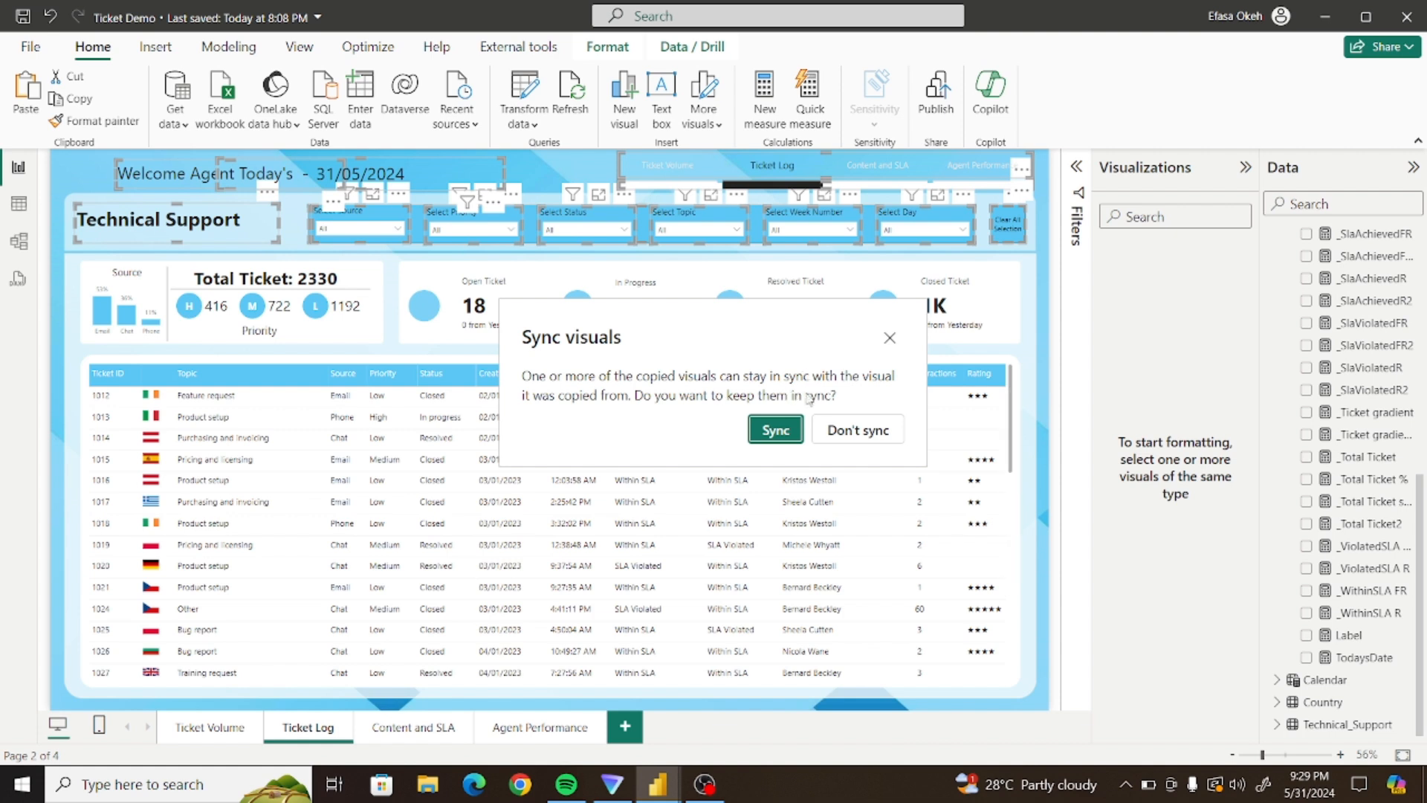
click(775, 430)
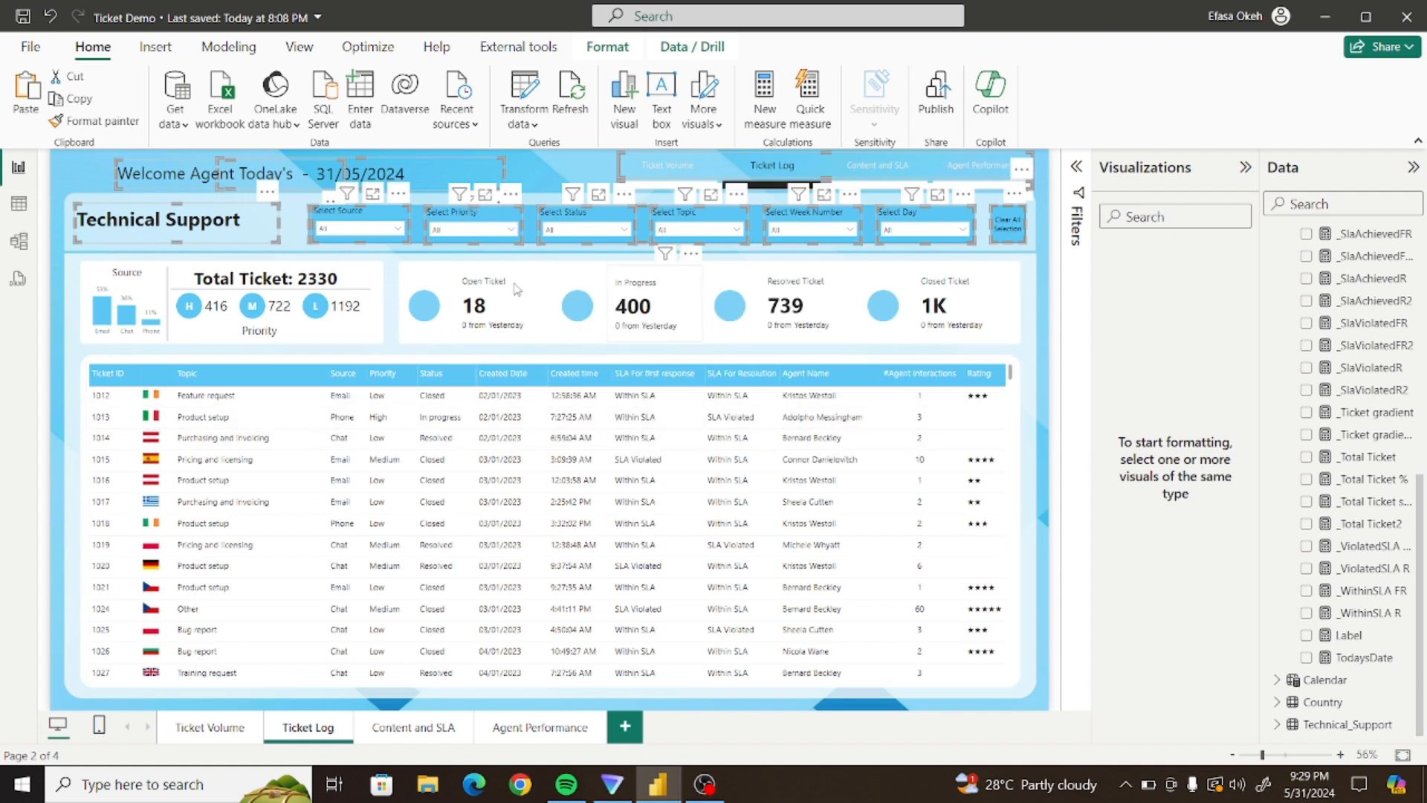
Paste the copied header elements onto the Content and SLA page with the slicers kept in sync
click(425, 733)
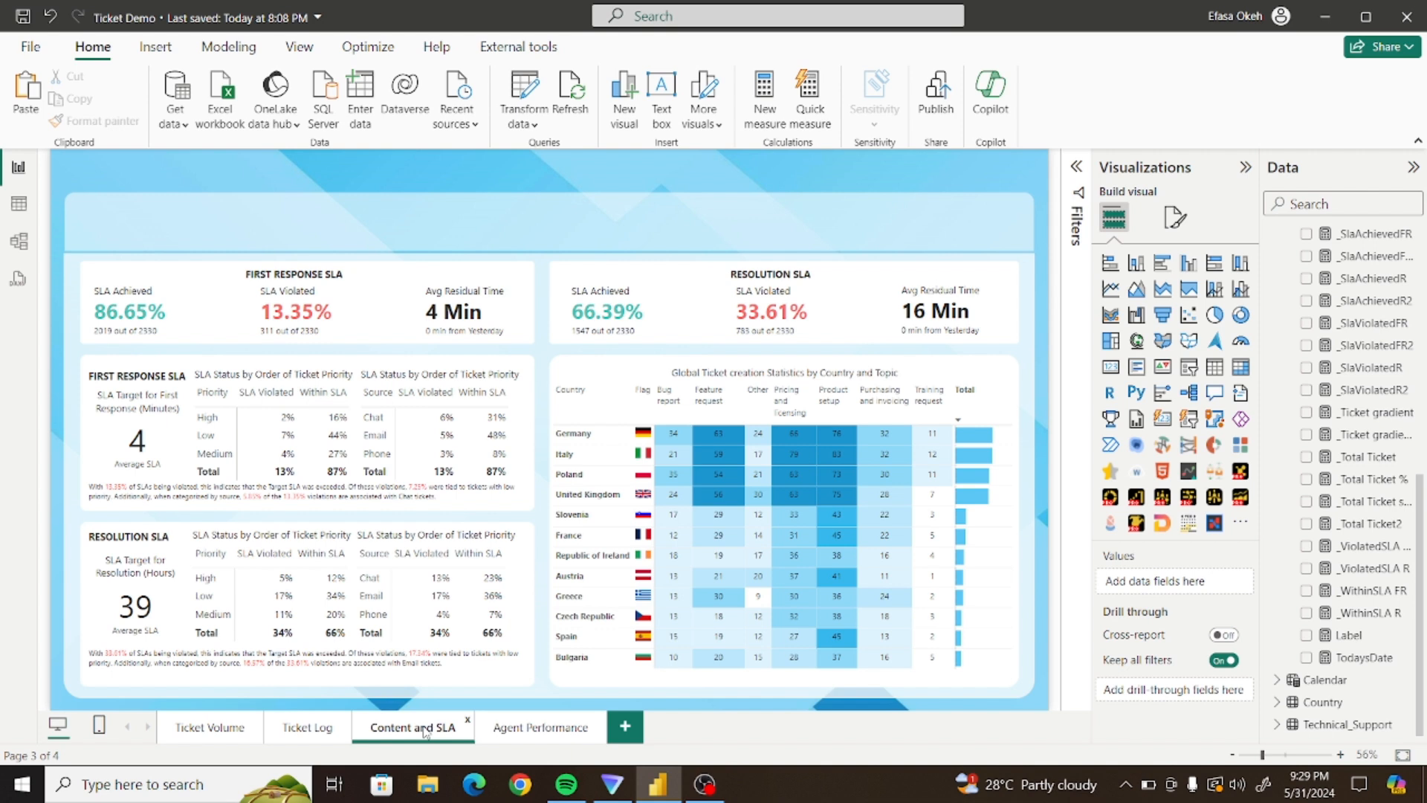
key(ctrl+v)
click(793, 427)
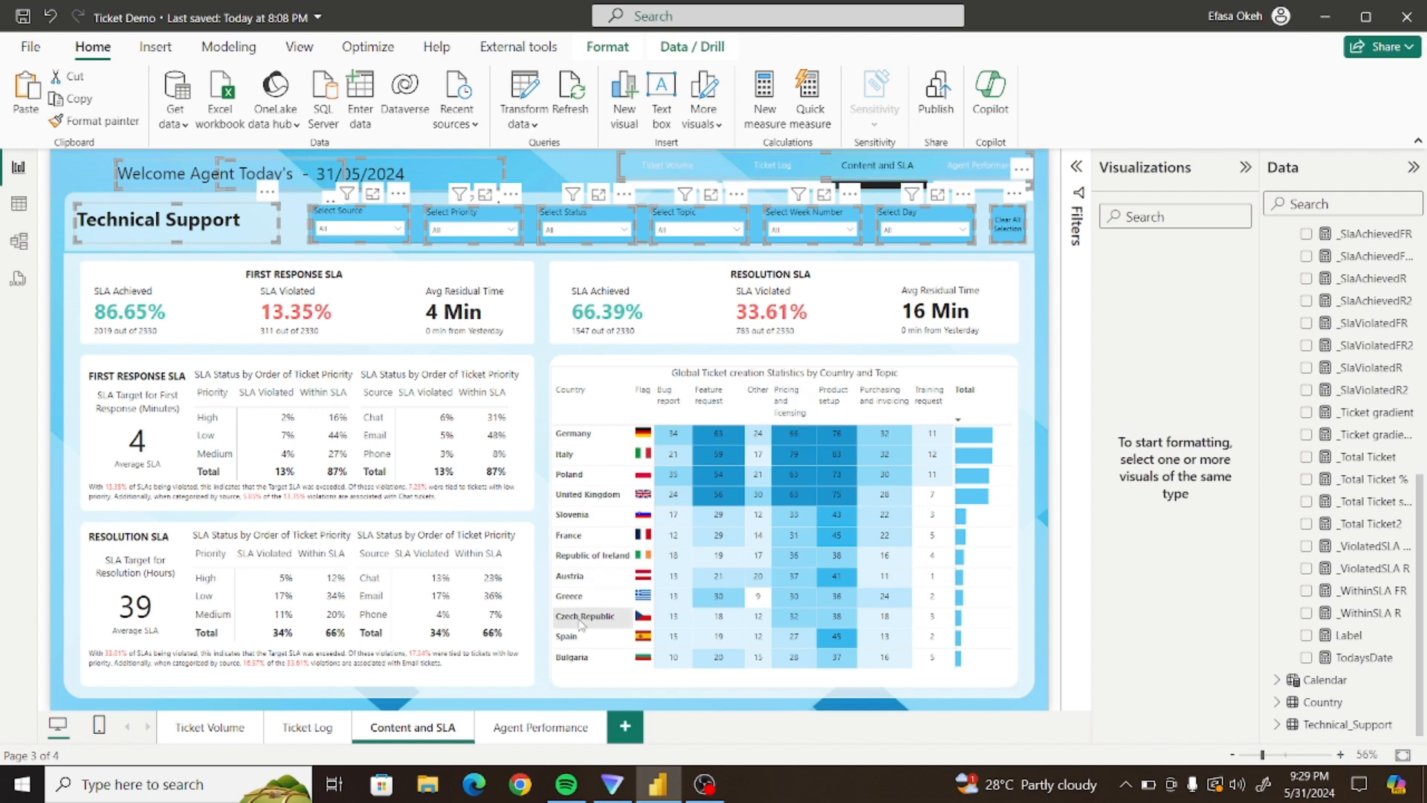
Paste the copied header elements onto the Agent Performance page and keep their slicers in sync
click(537, 728)
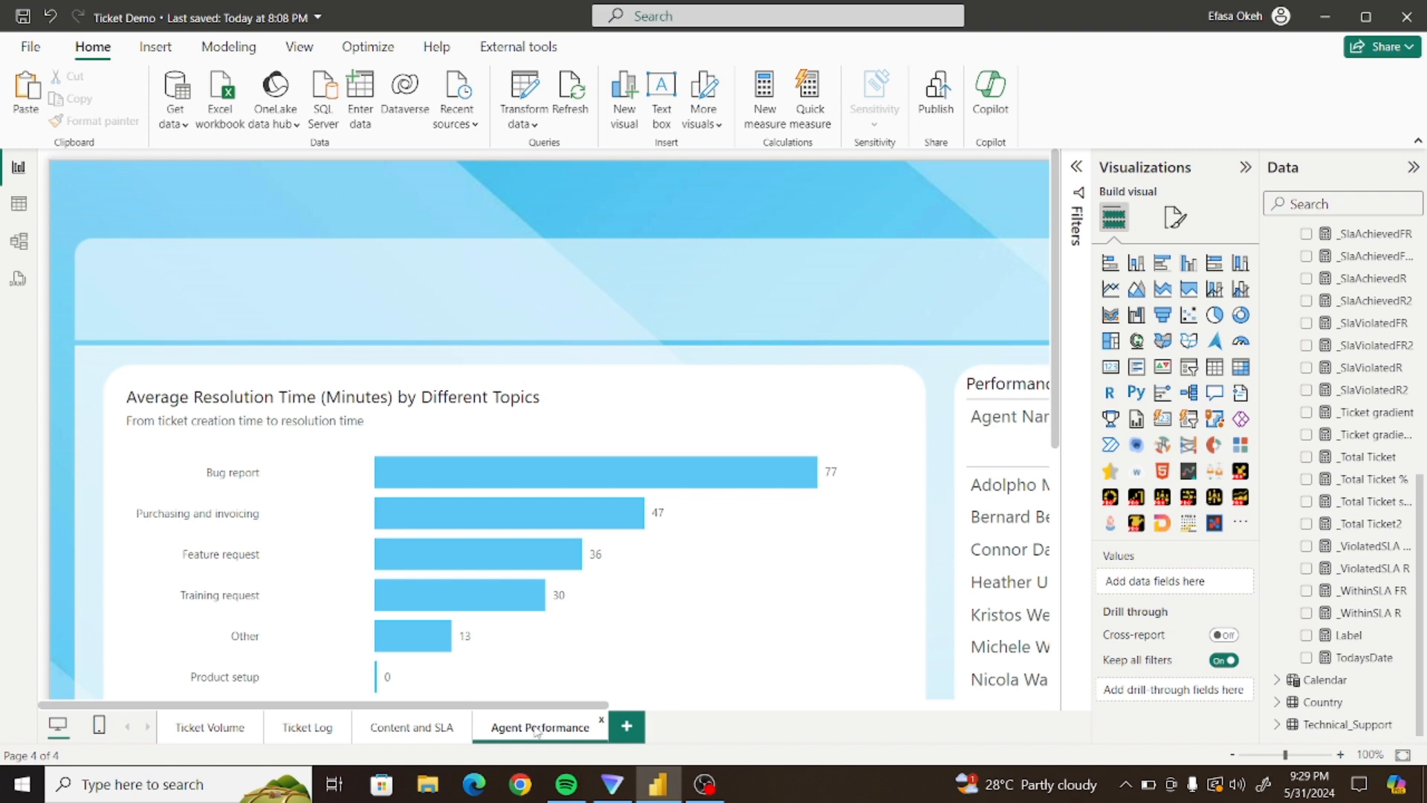
key(ctrl+v)
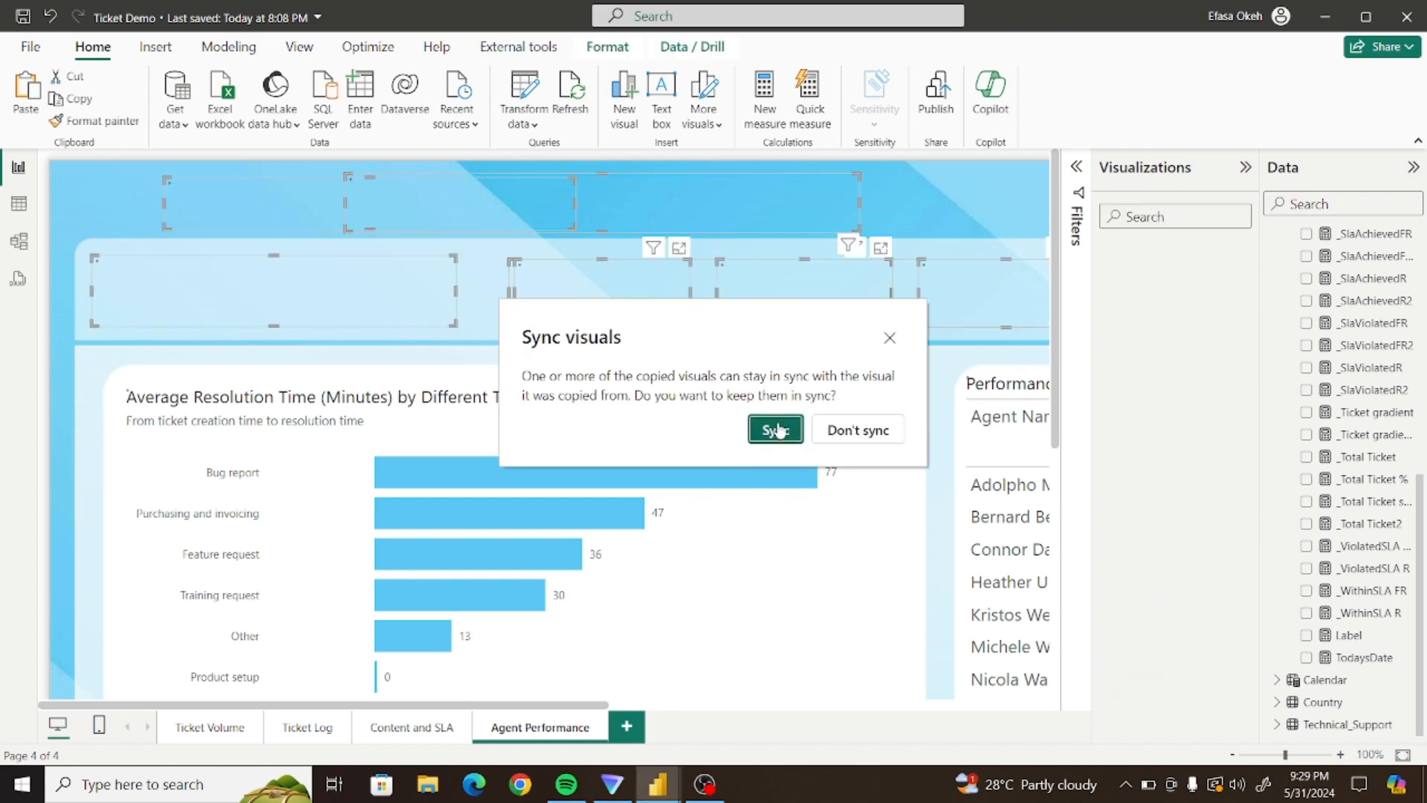
click(775, 430)
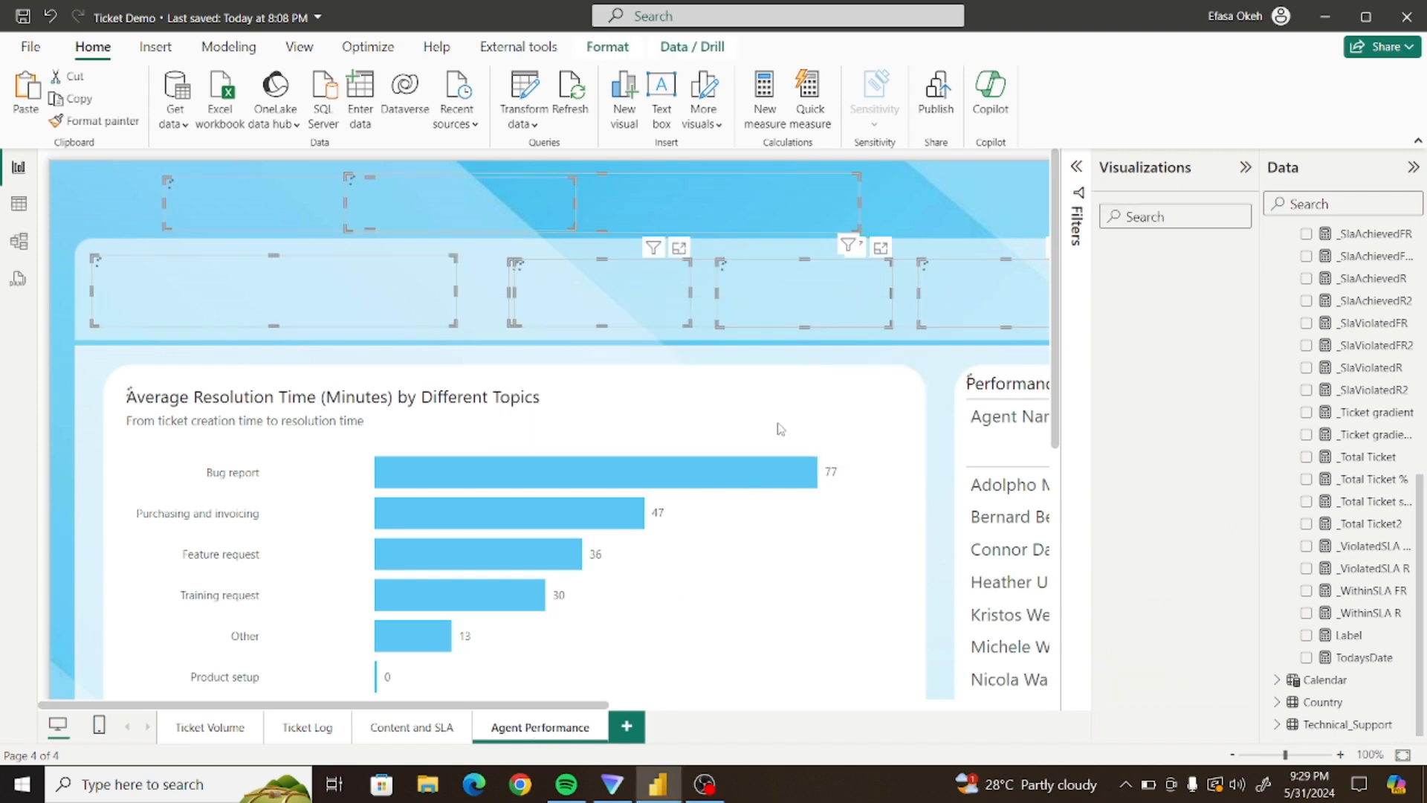
click(1270, 754)
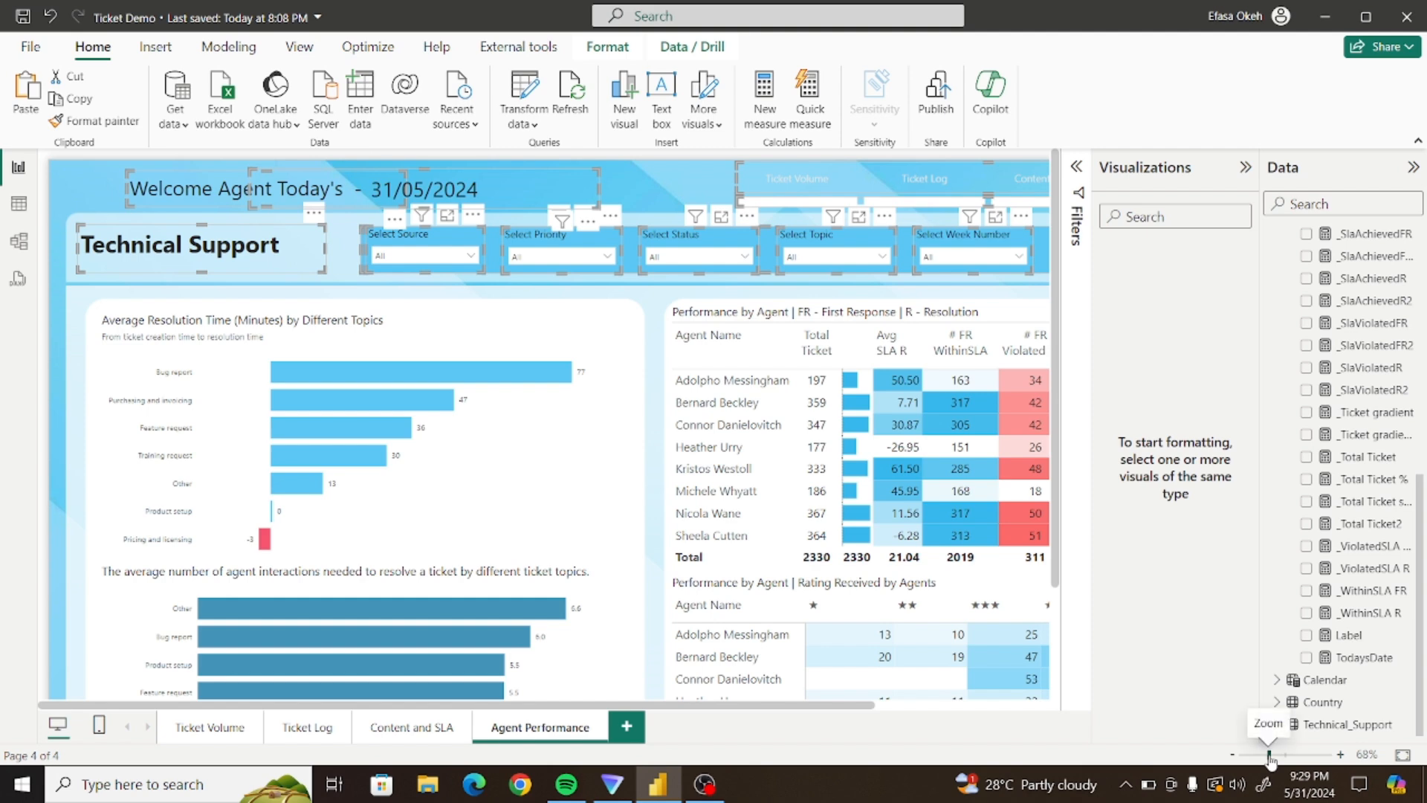
drag(1270, 755, 1255, 754)
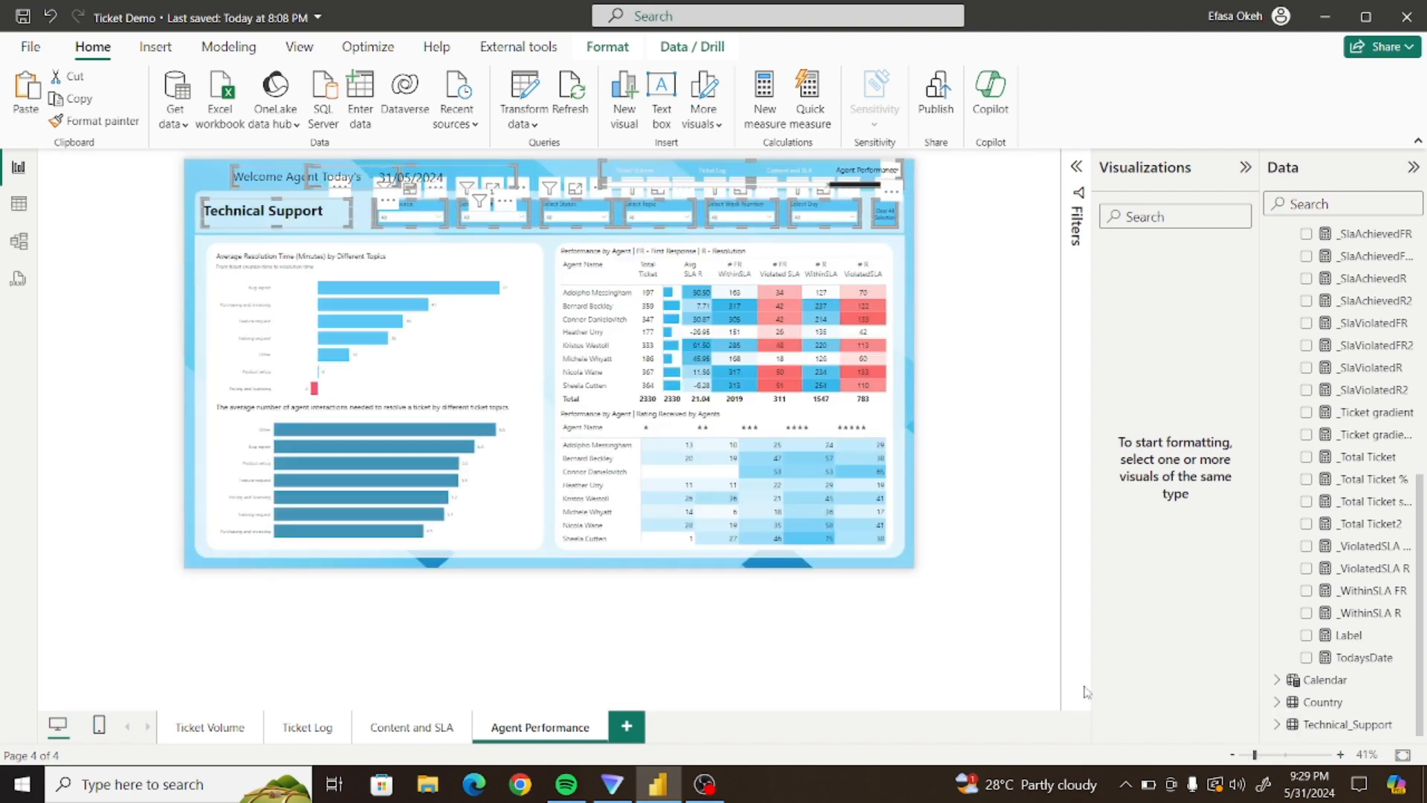
click(886, 573)
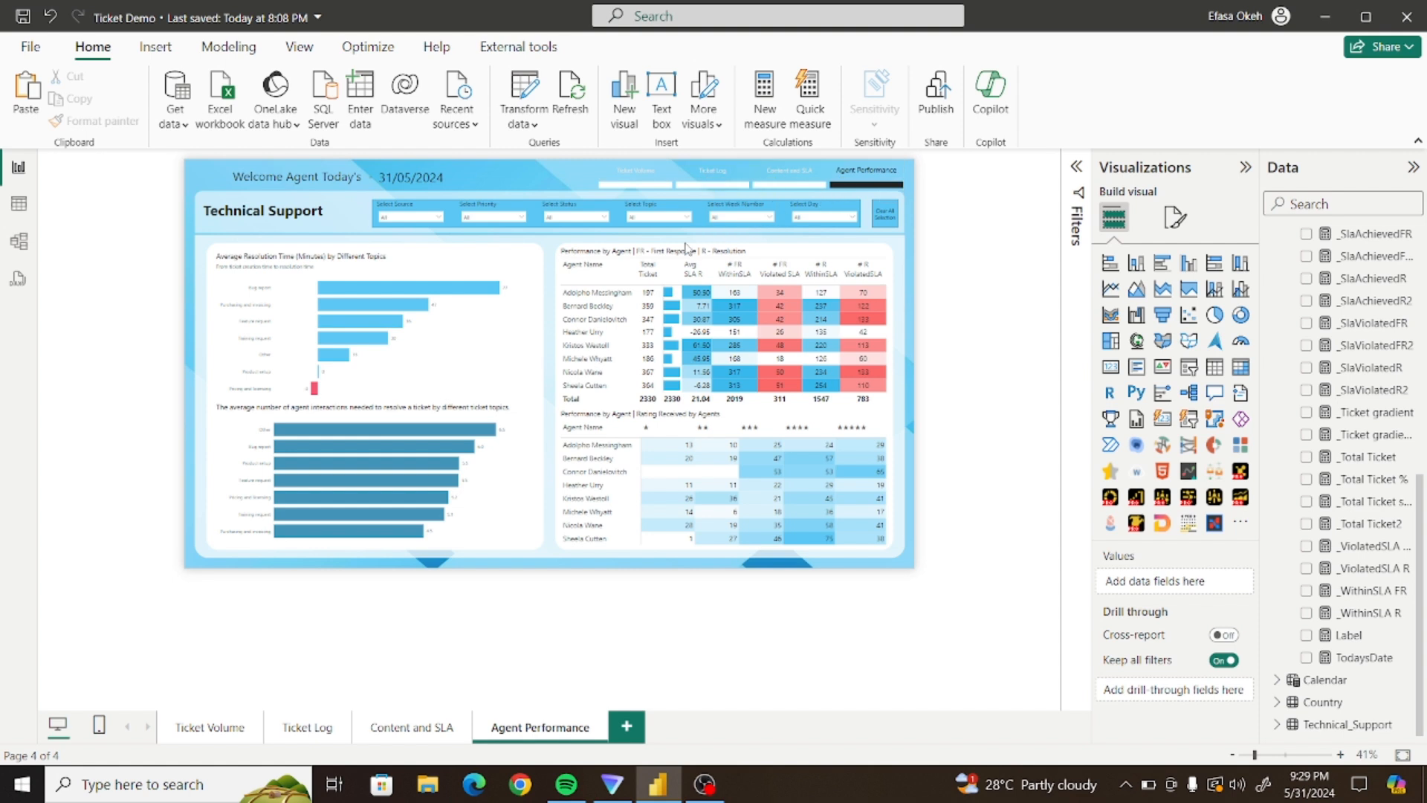
Add a bookmark of the unfiltered Ticket Volume page and rename it "clear 1"
click(195, 728)
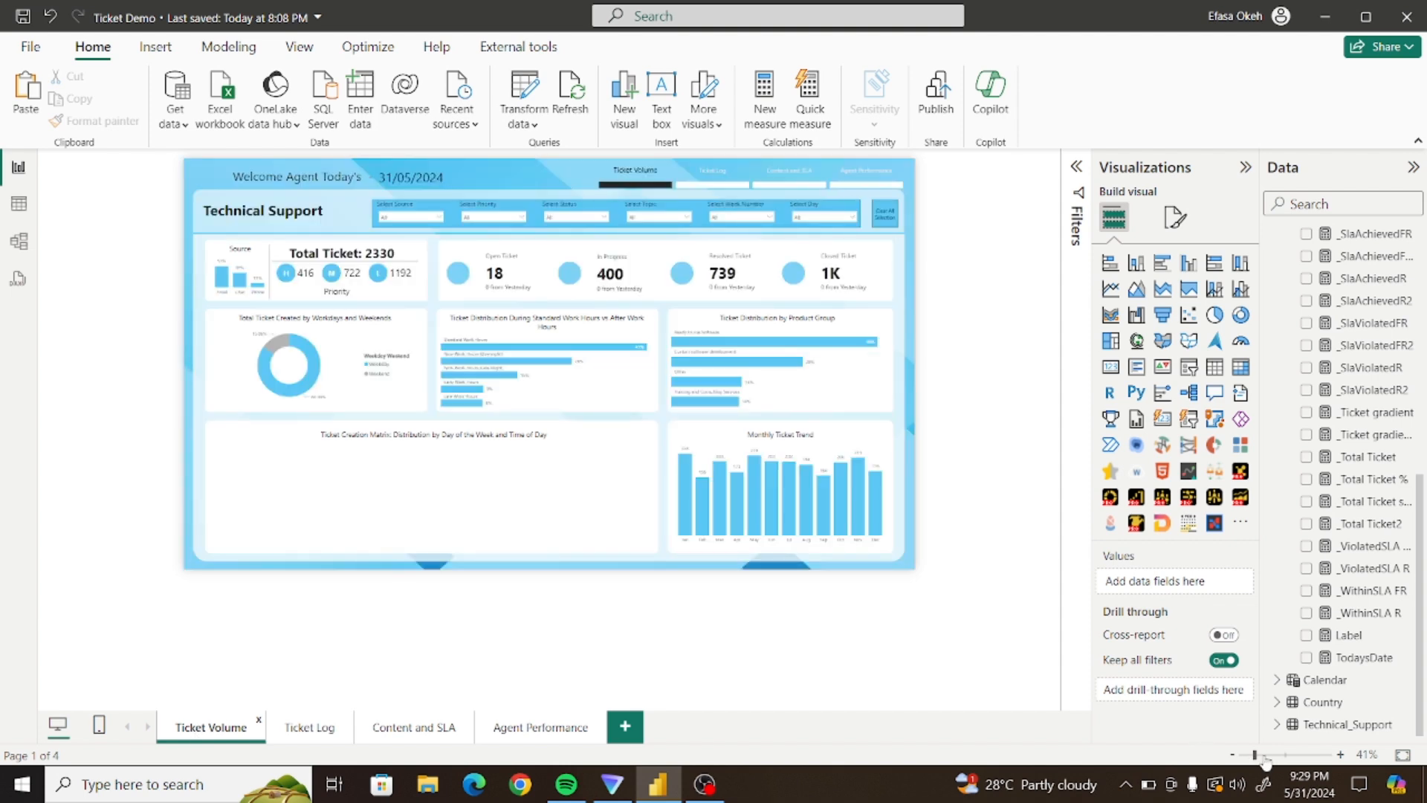
click(1264, 756)
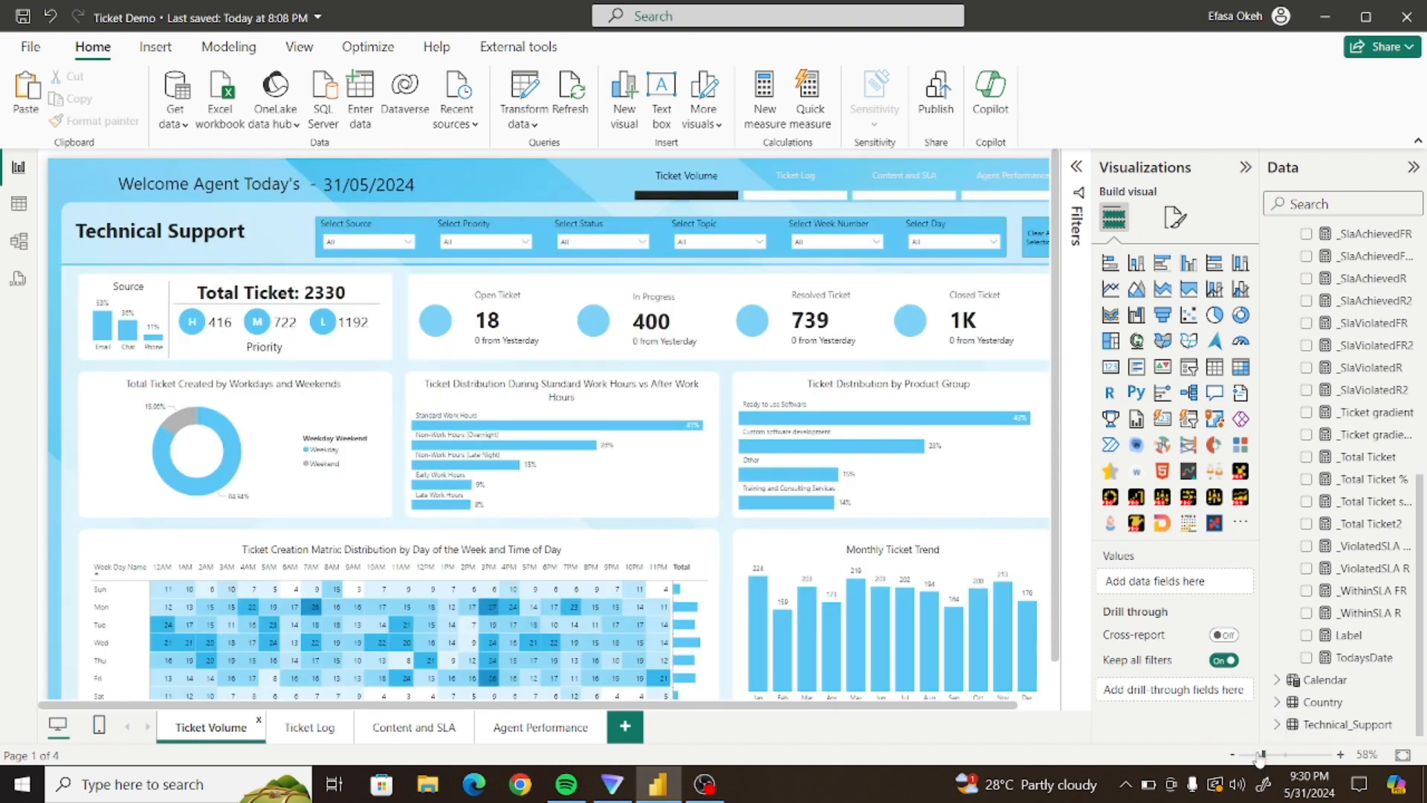
click(1258, 755)
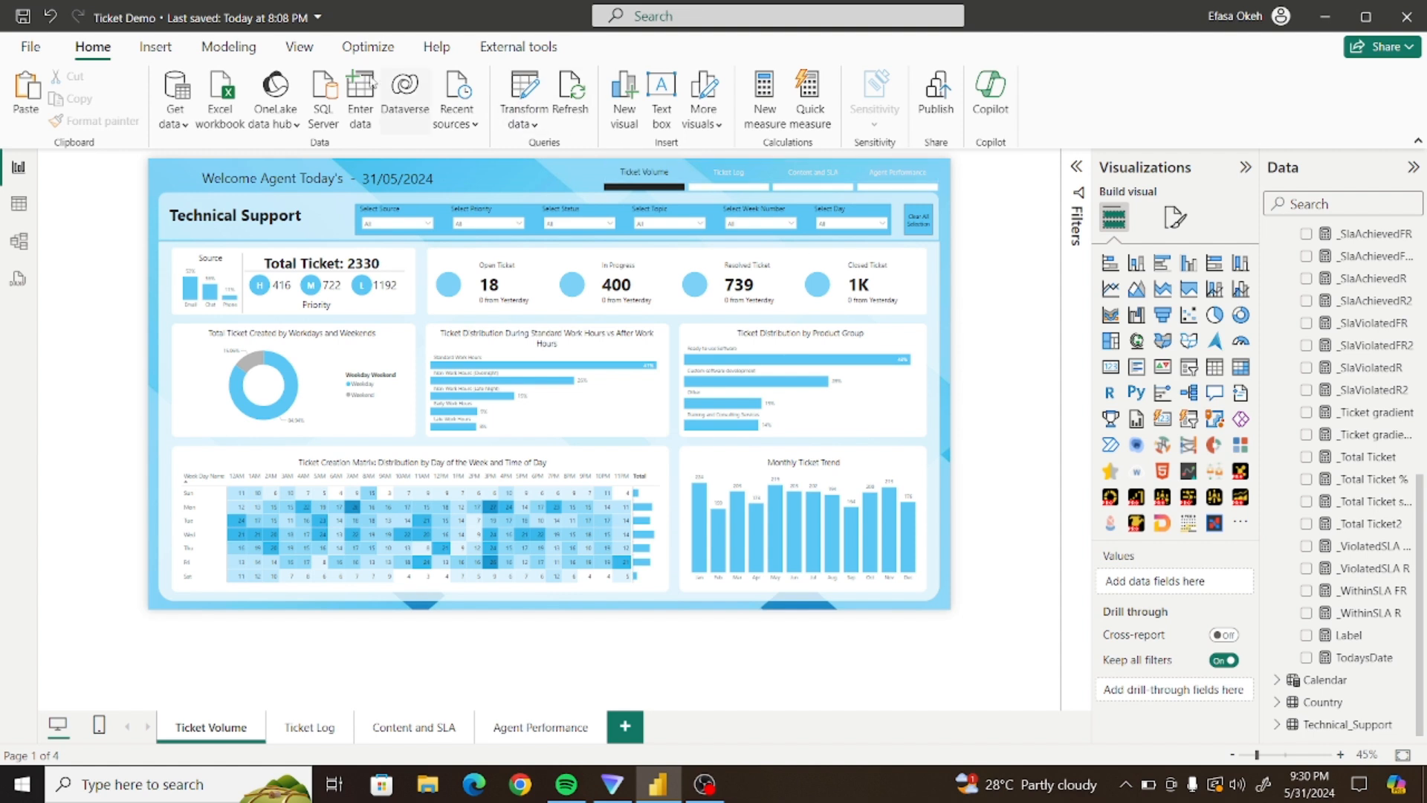
click(311, 62)
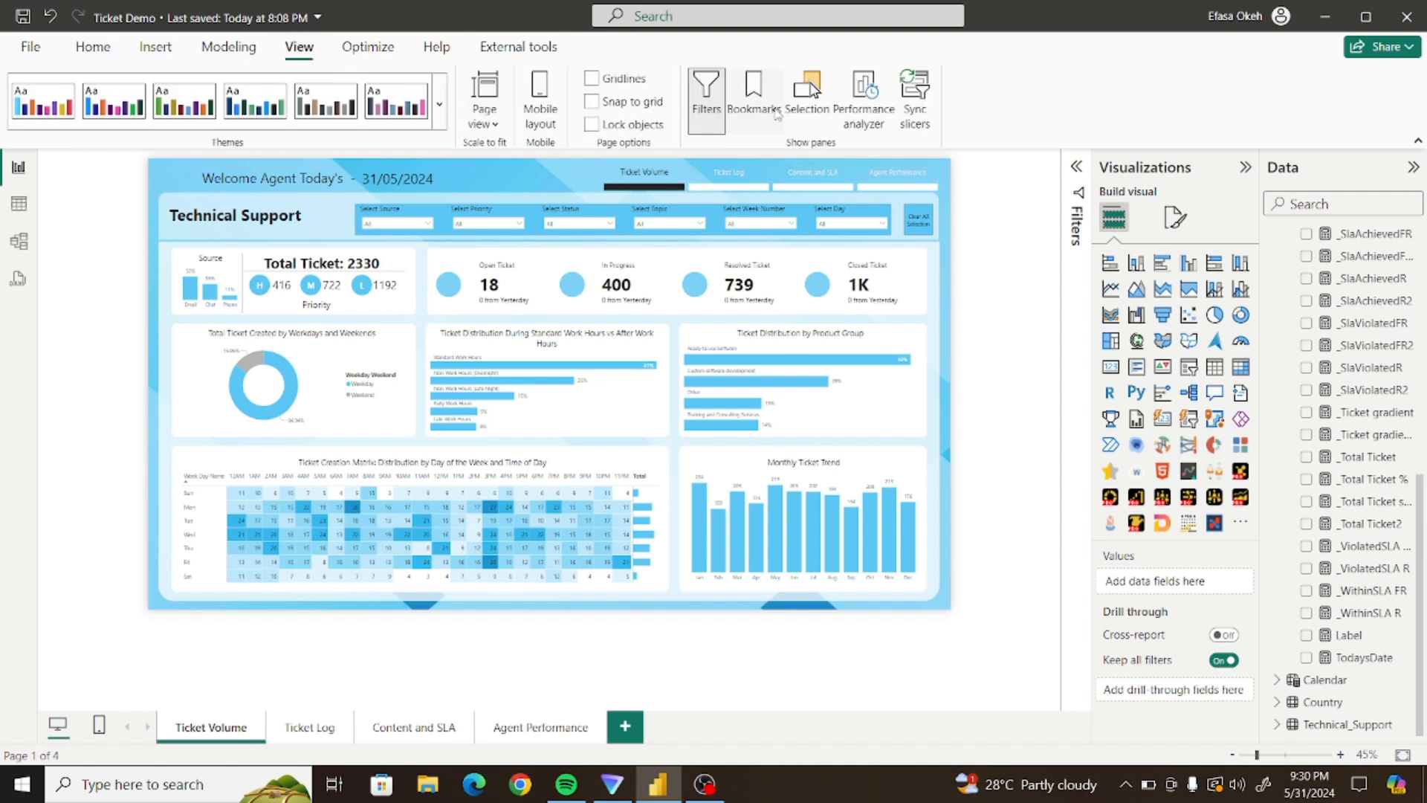
click(756, 93)
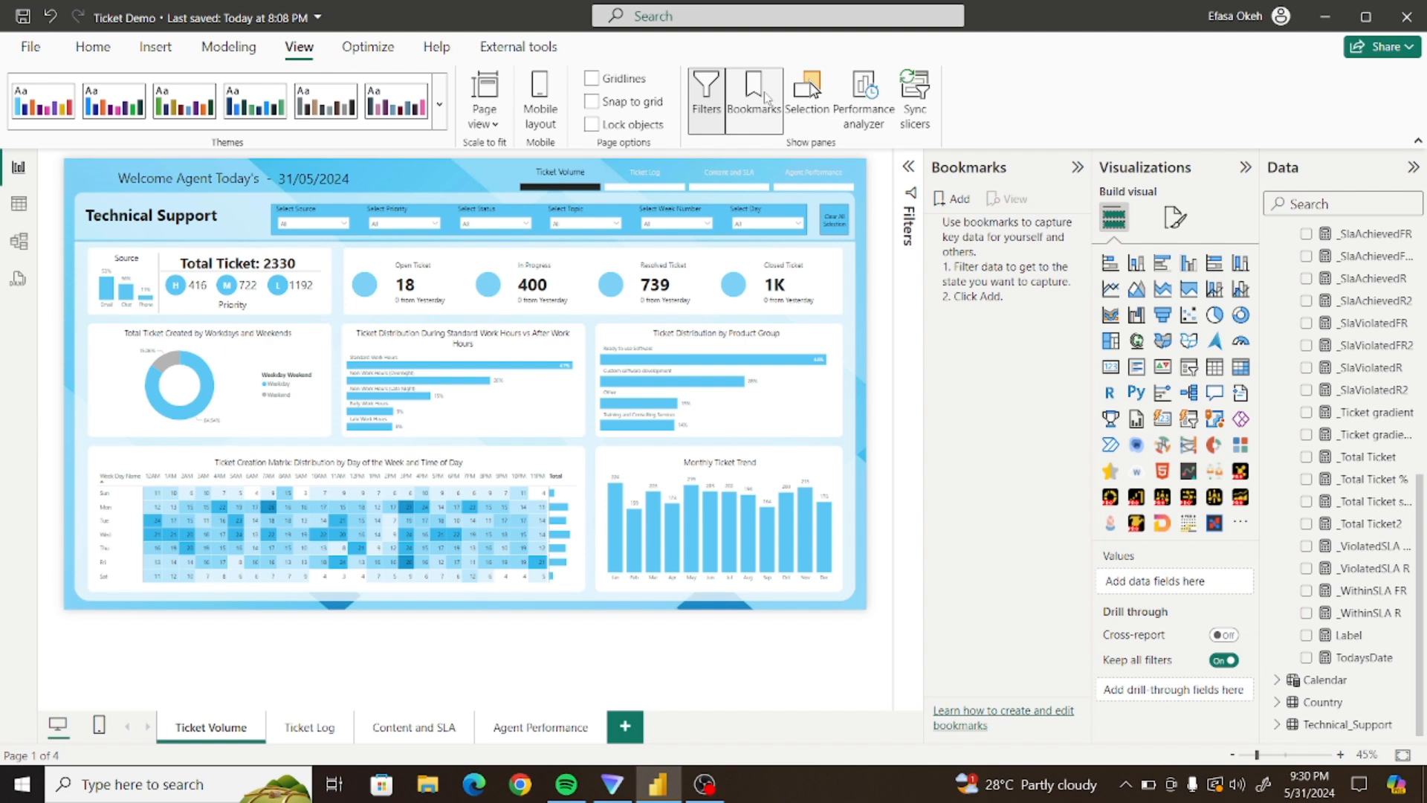
click(955, 201)
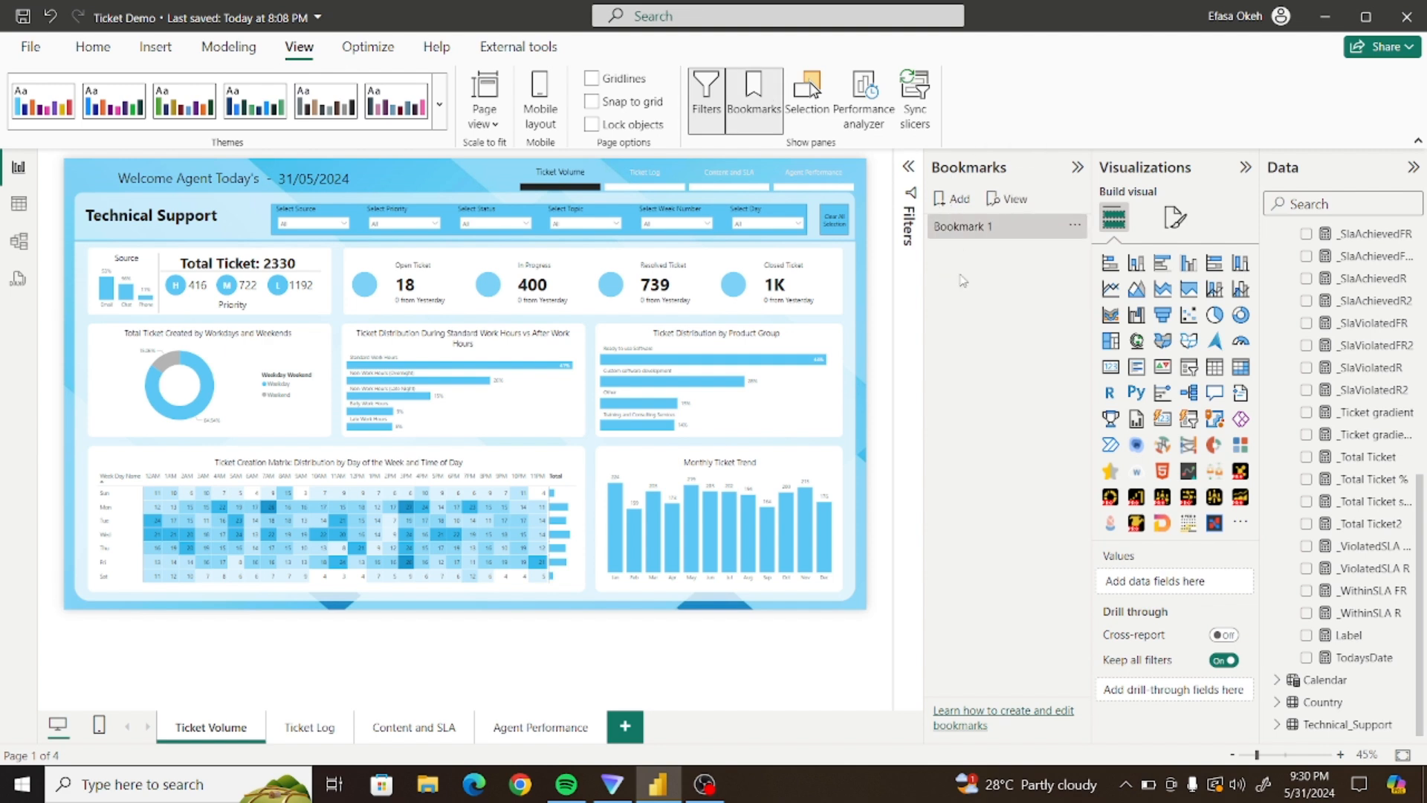
double_click(963, 227)
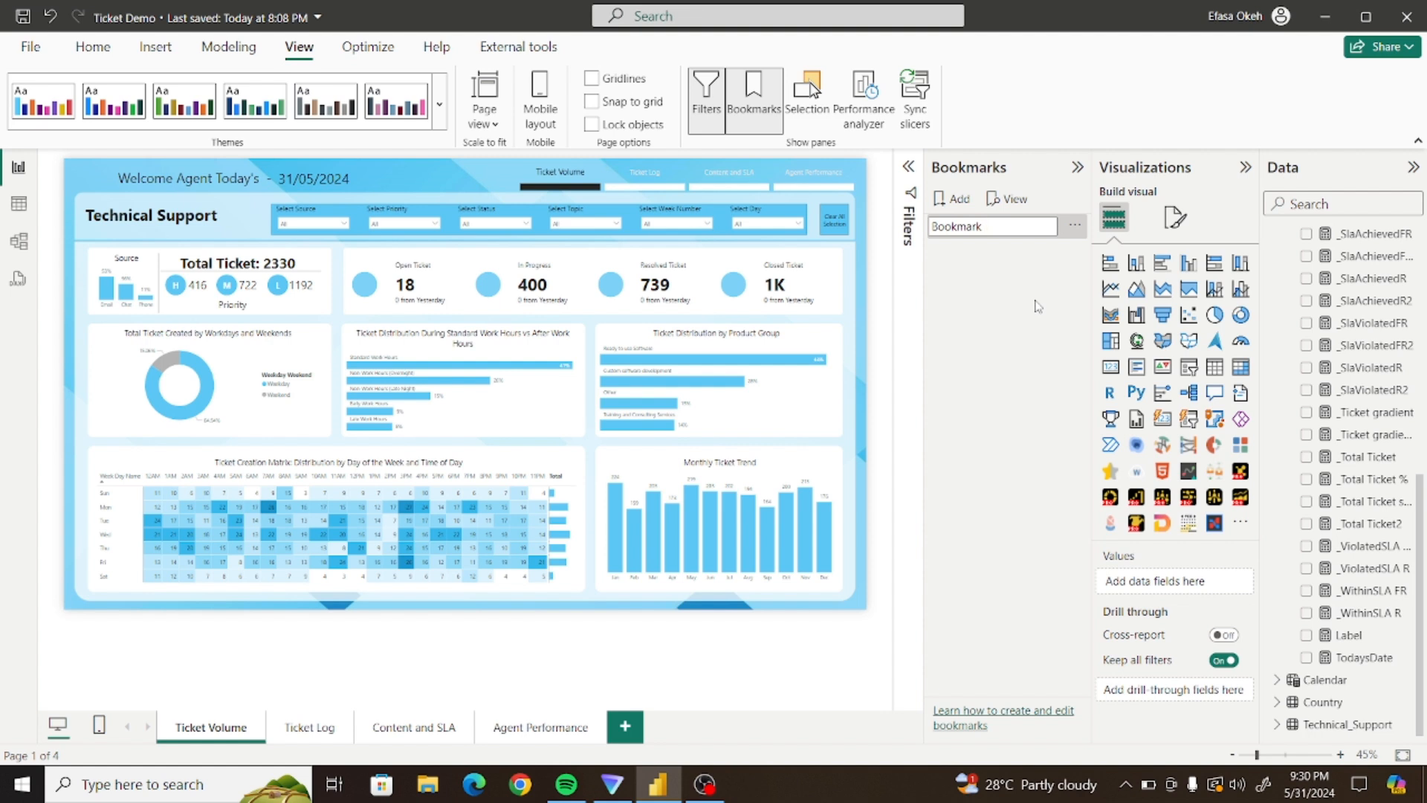
key(BackSpace)
key(BackSpace)
key(BackSpace)
key(BackSpace)
key(BackSpace)
key(BackSpace)
key(BackSpace)
key(BackSpace)
key(Return)
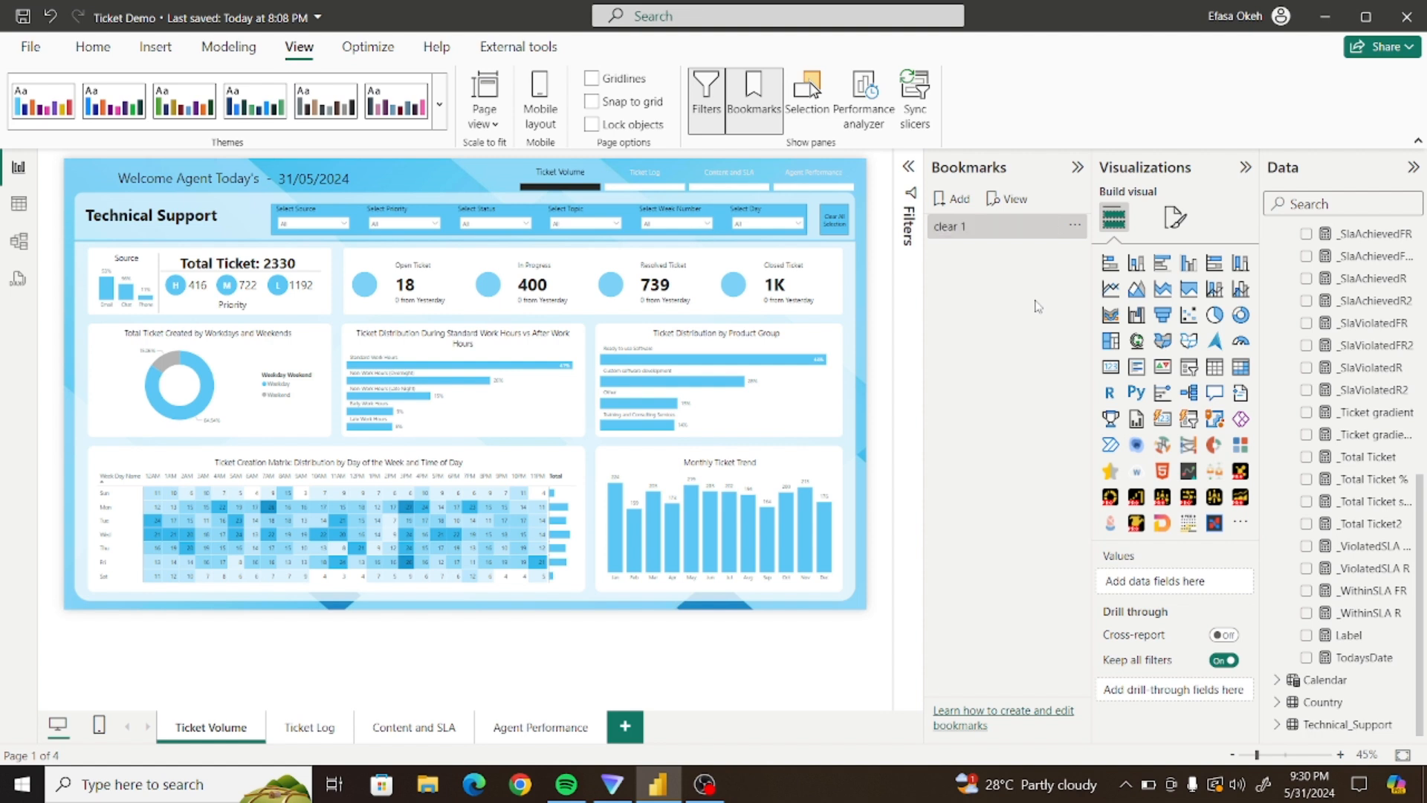
Turn on the Clear All Selection shape's action, with type Bookmark and the "clear 1" bookmark as its target
click(835, 224)
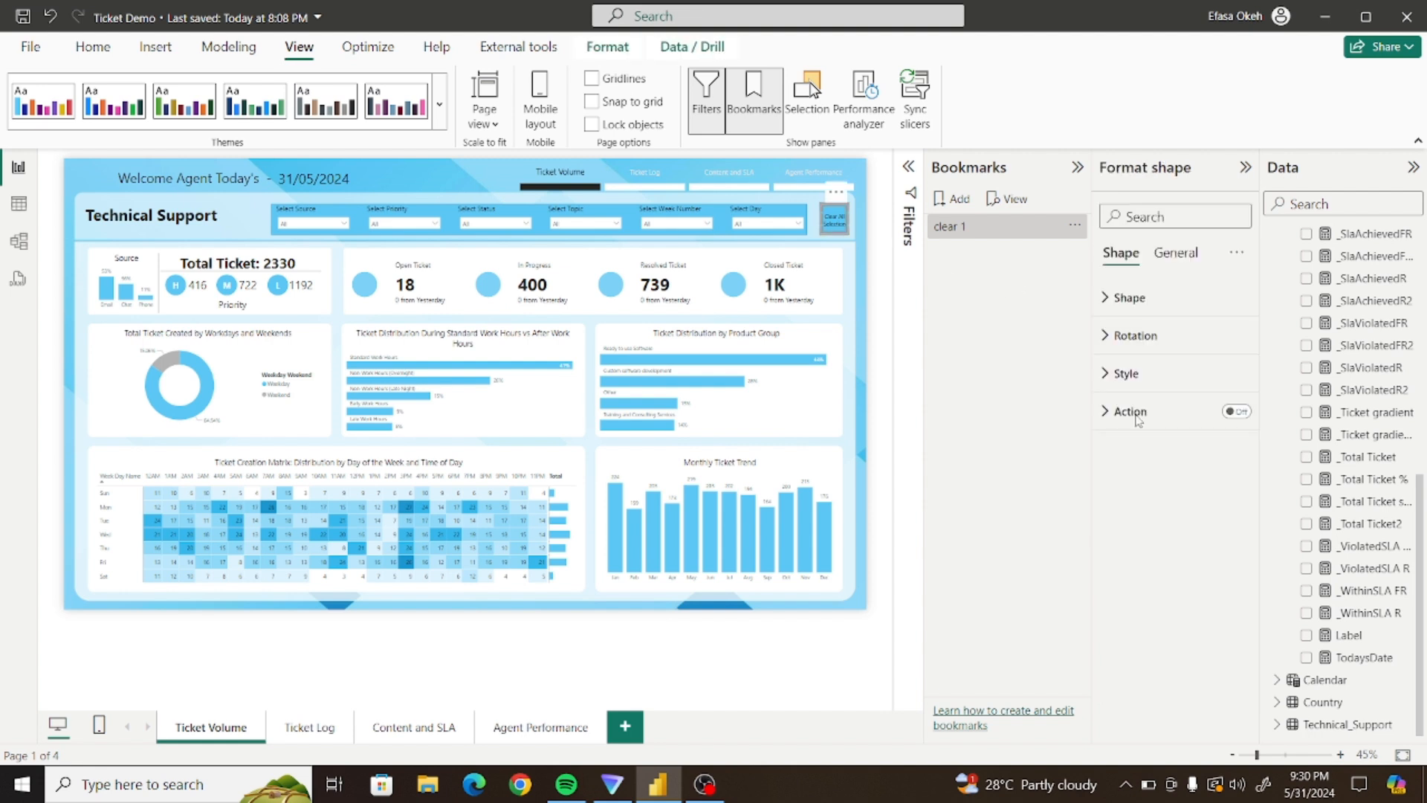
click(1237, 415)
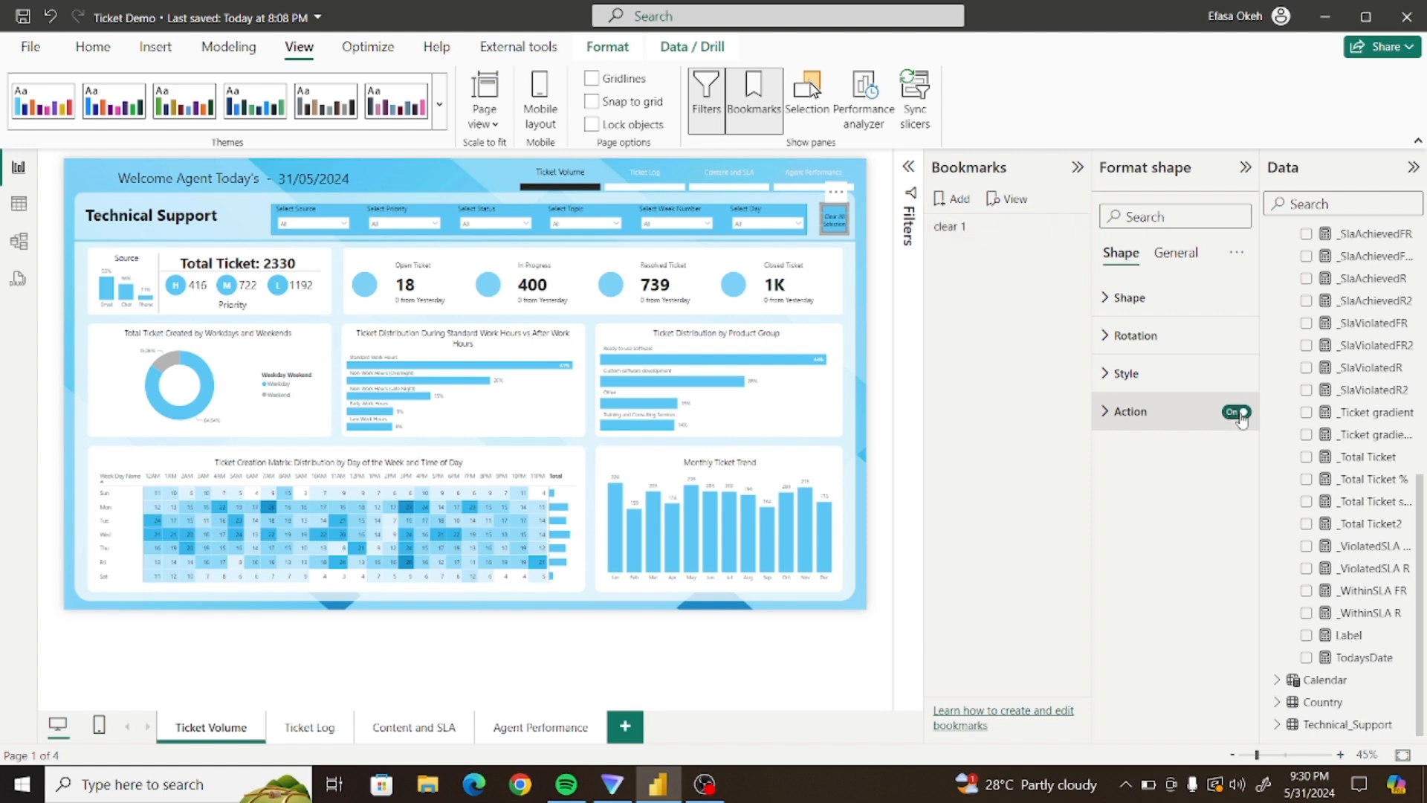
click(1107, 413)
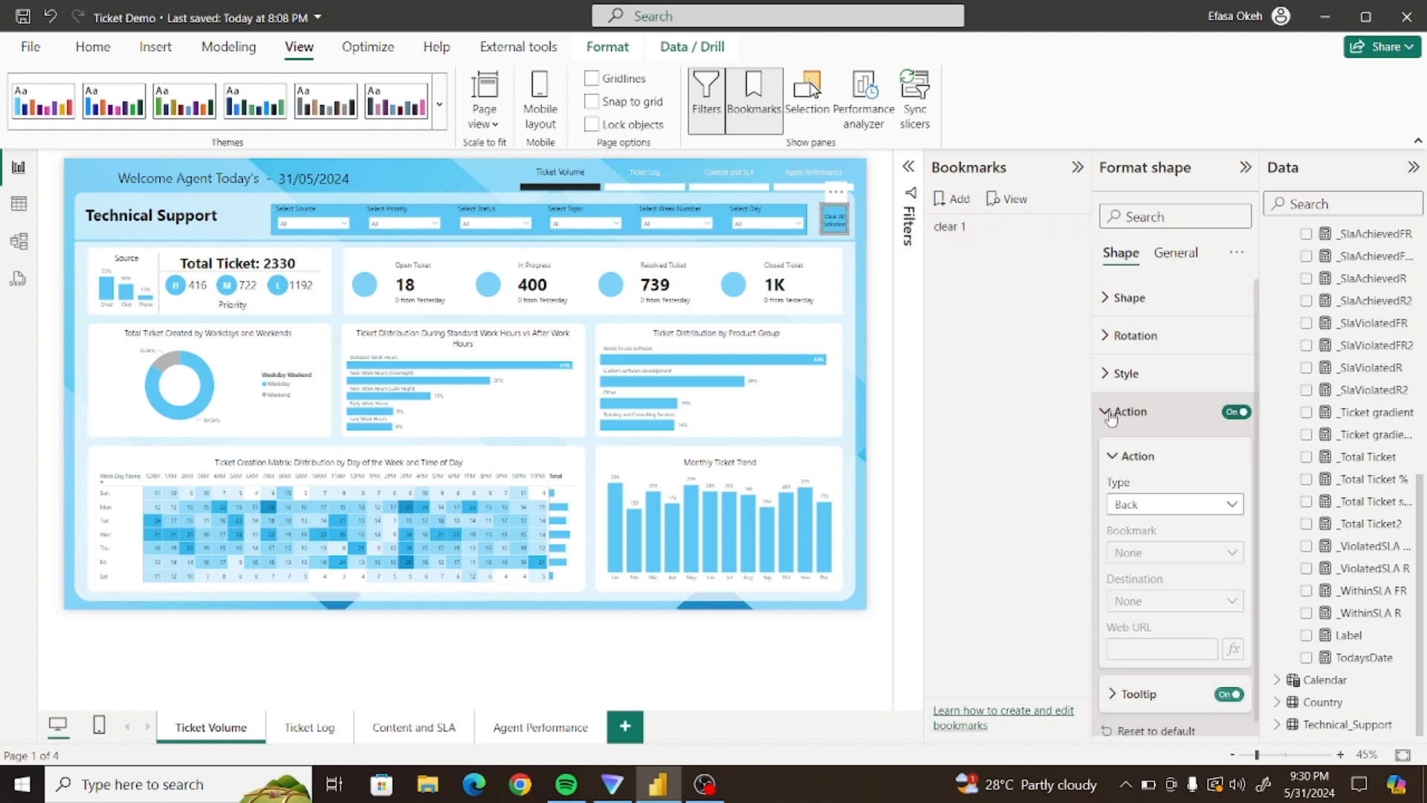
click(1157, 508)
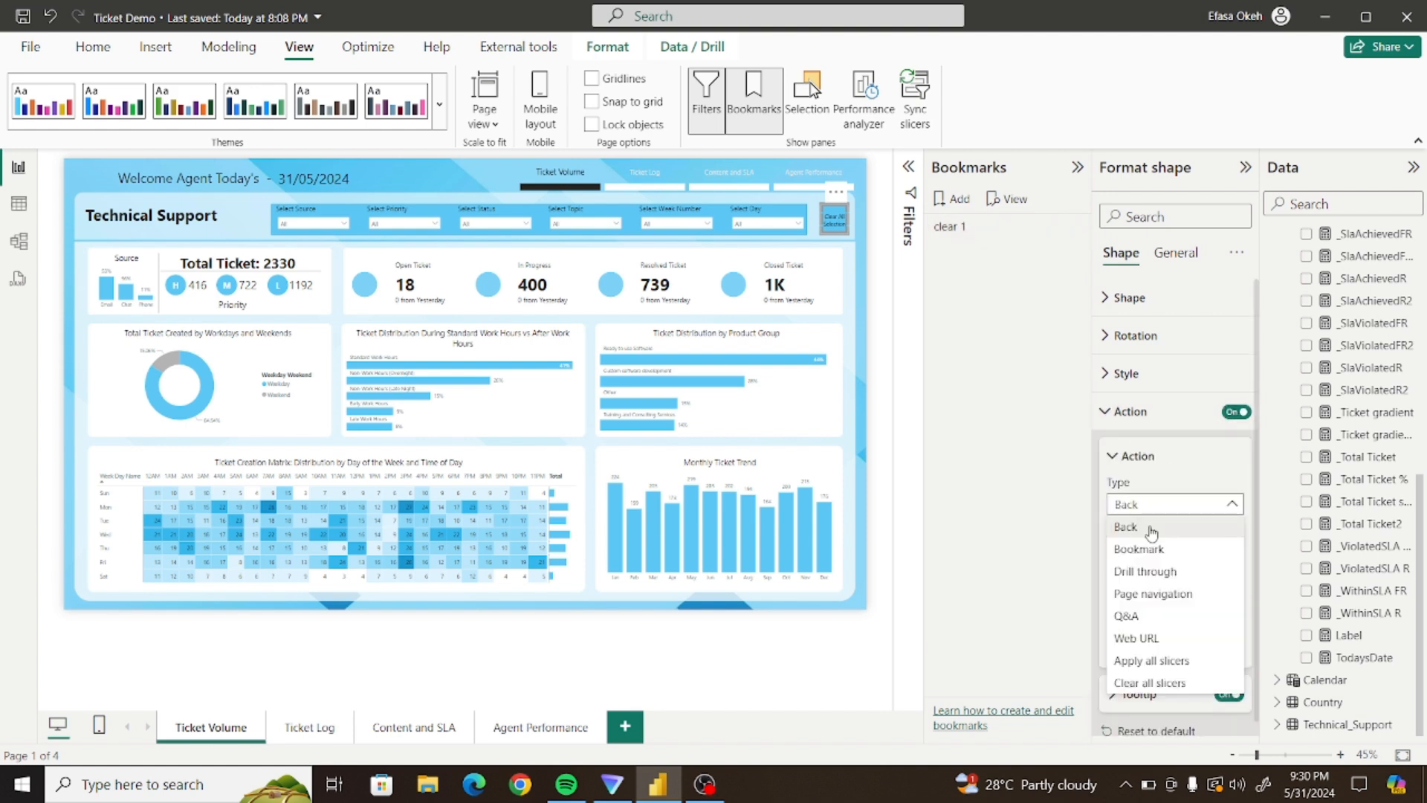
click(1148, 550)
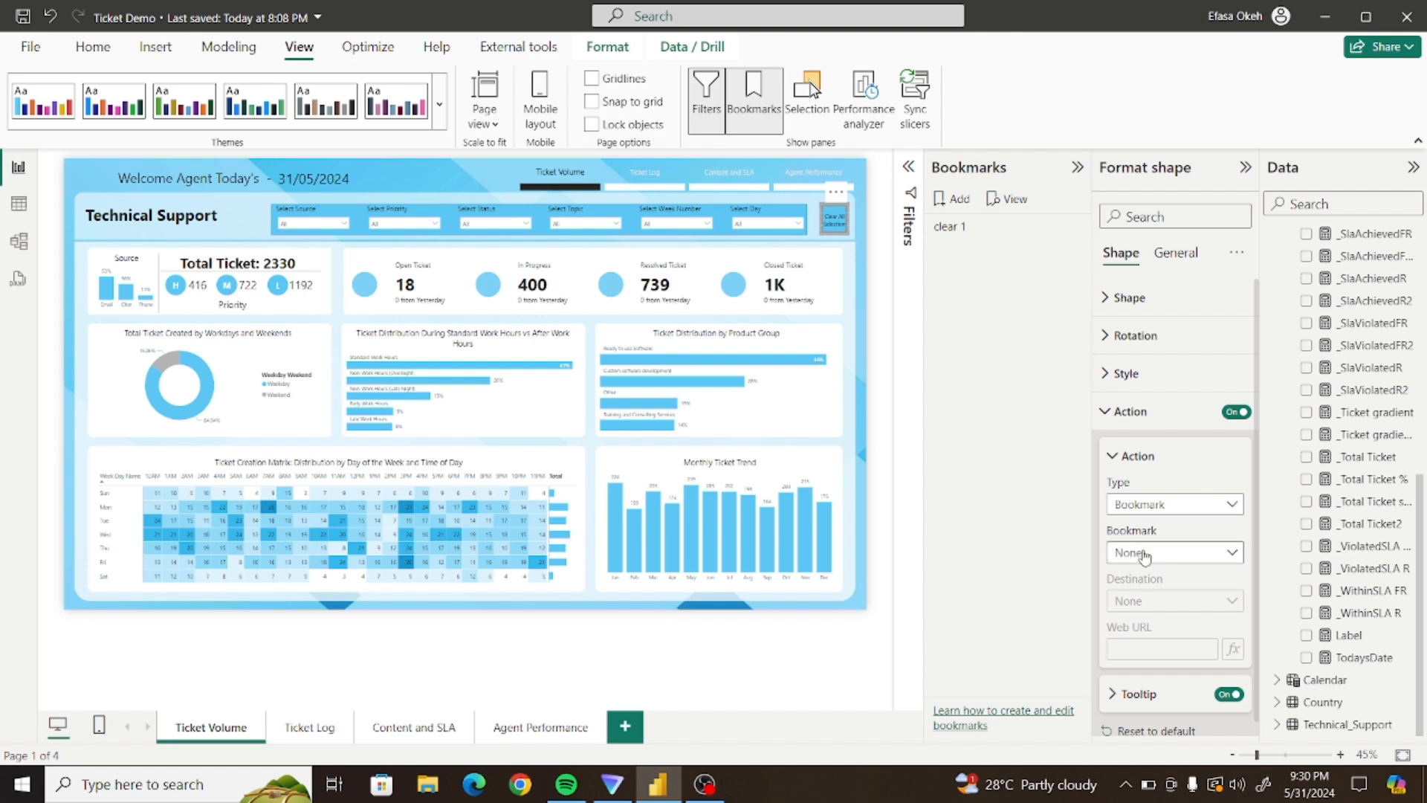
click(1149, 553)
click(1149, 598)
click(1107, 413)
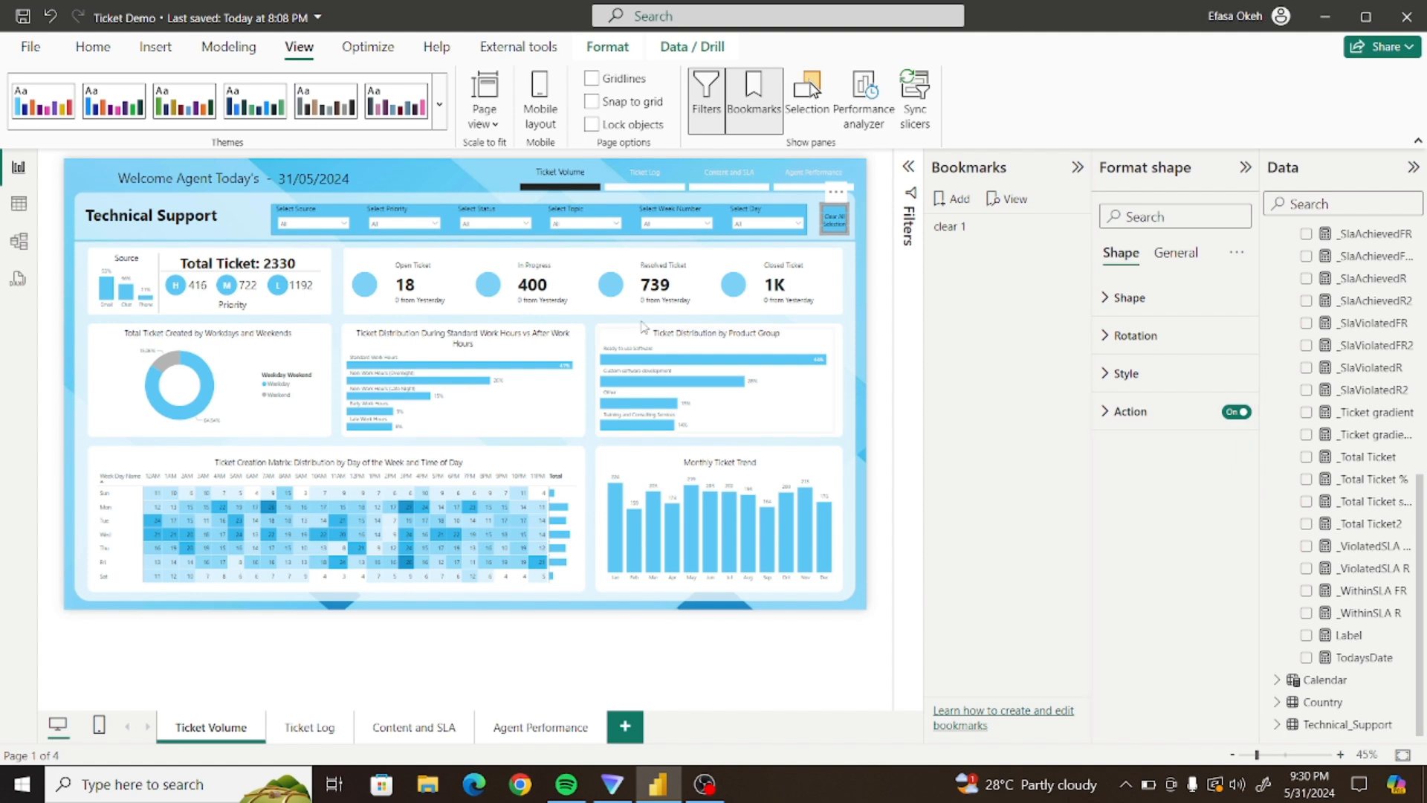
Test the Clear All Selection shape by filtering on the donut chart's Weekday slice, then on source Phone, clearing each filter with it
click(209, 382)
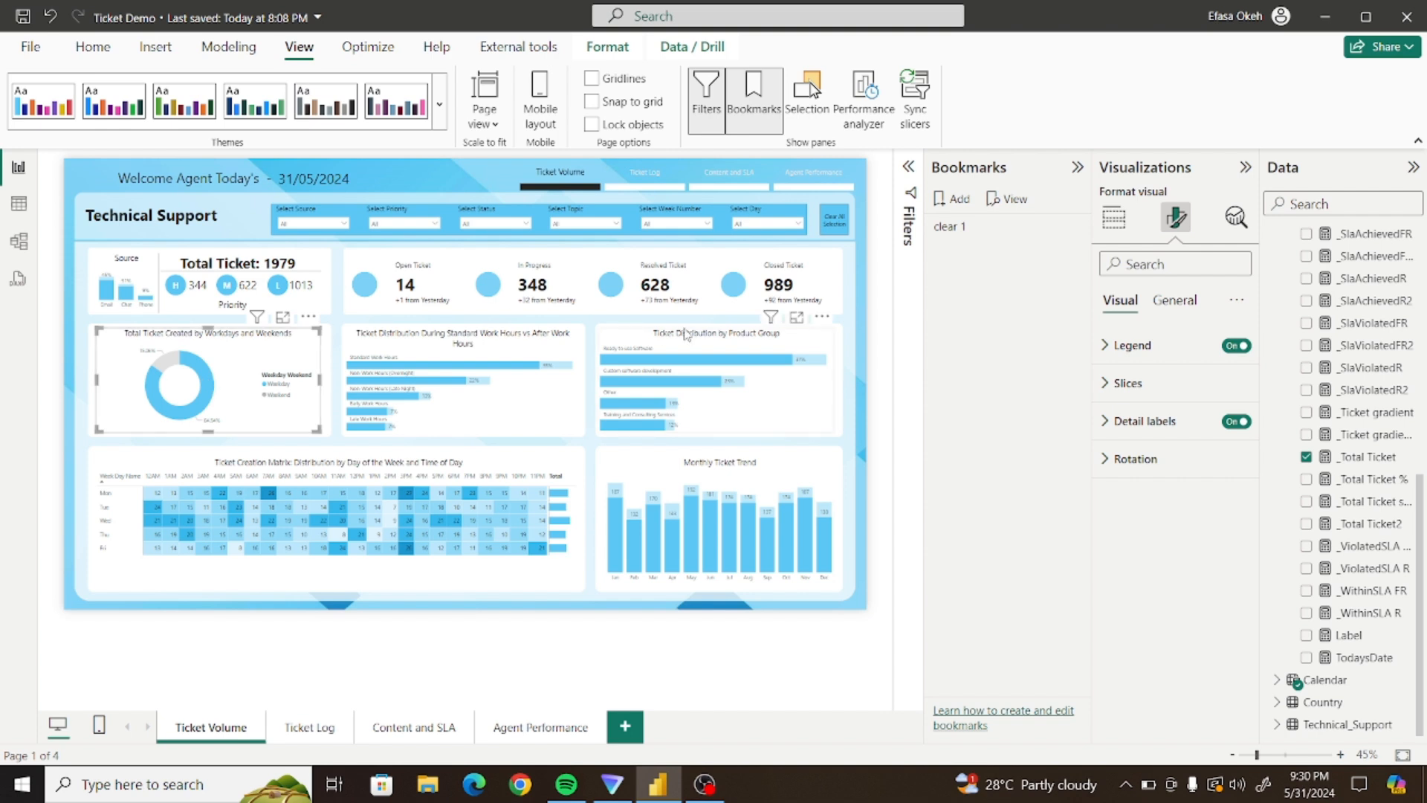
ctrl+click(838, 232)
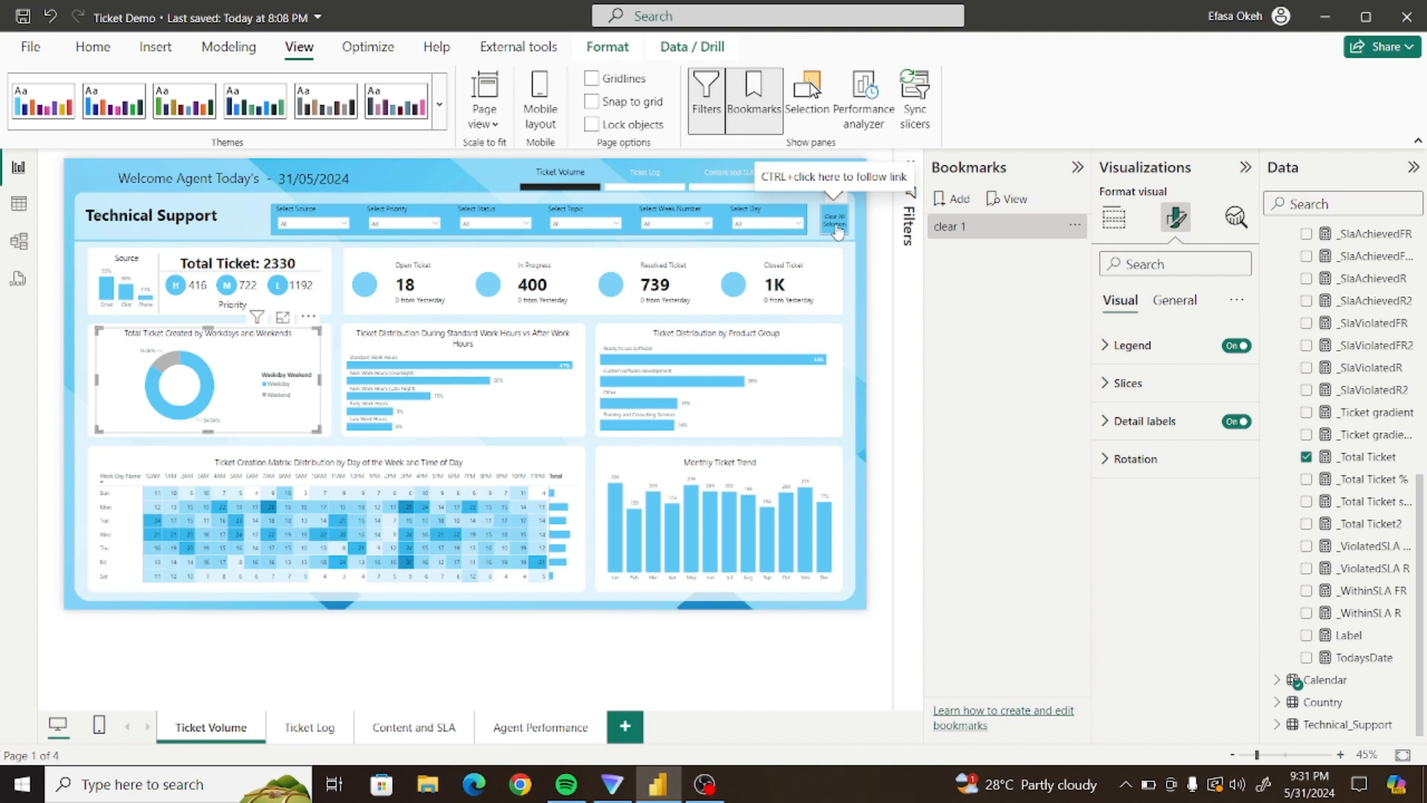
click(323, 228)
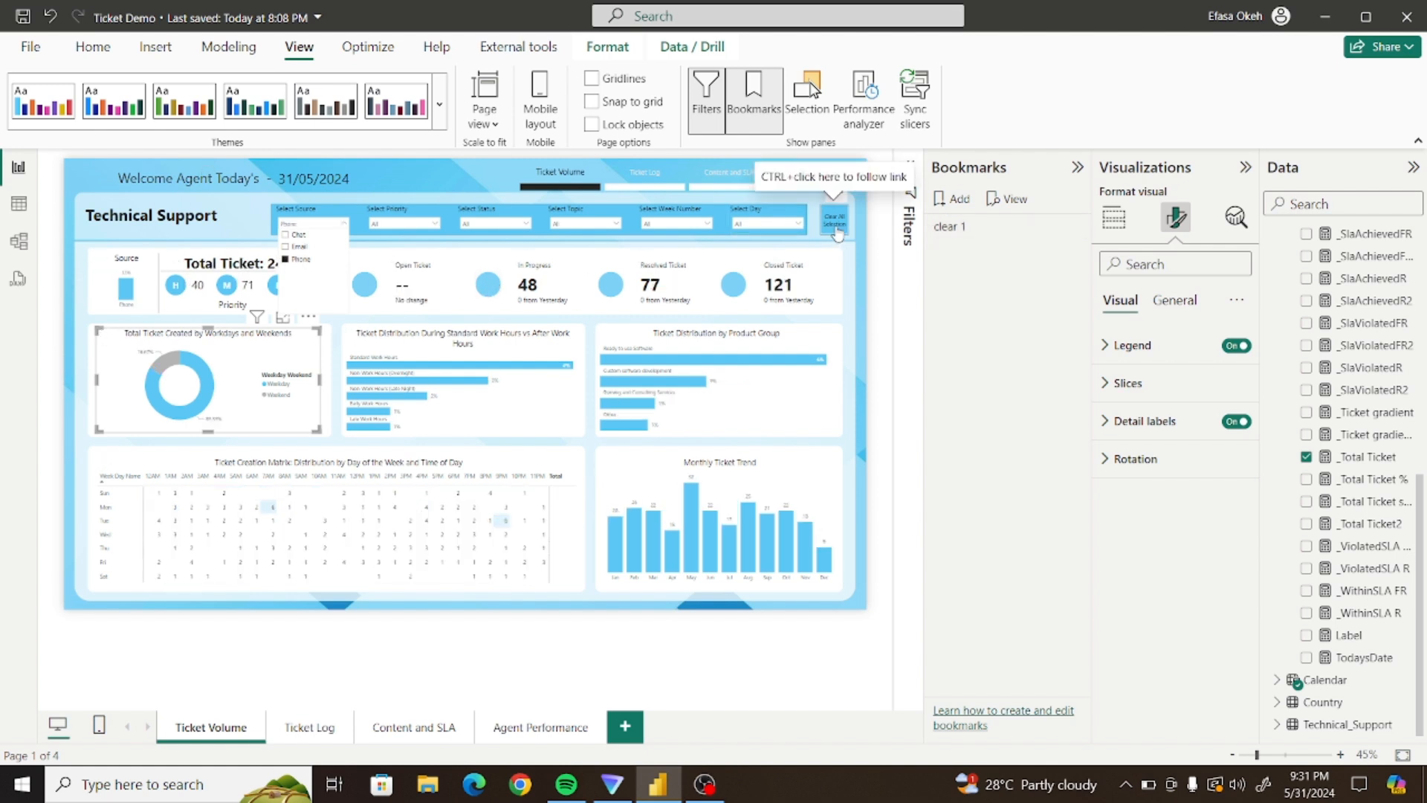
click(838, 232)
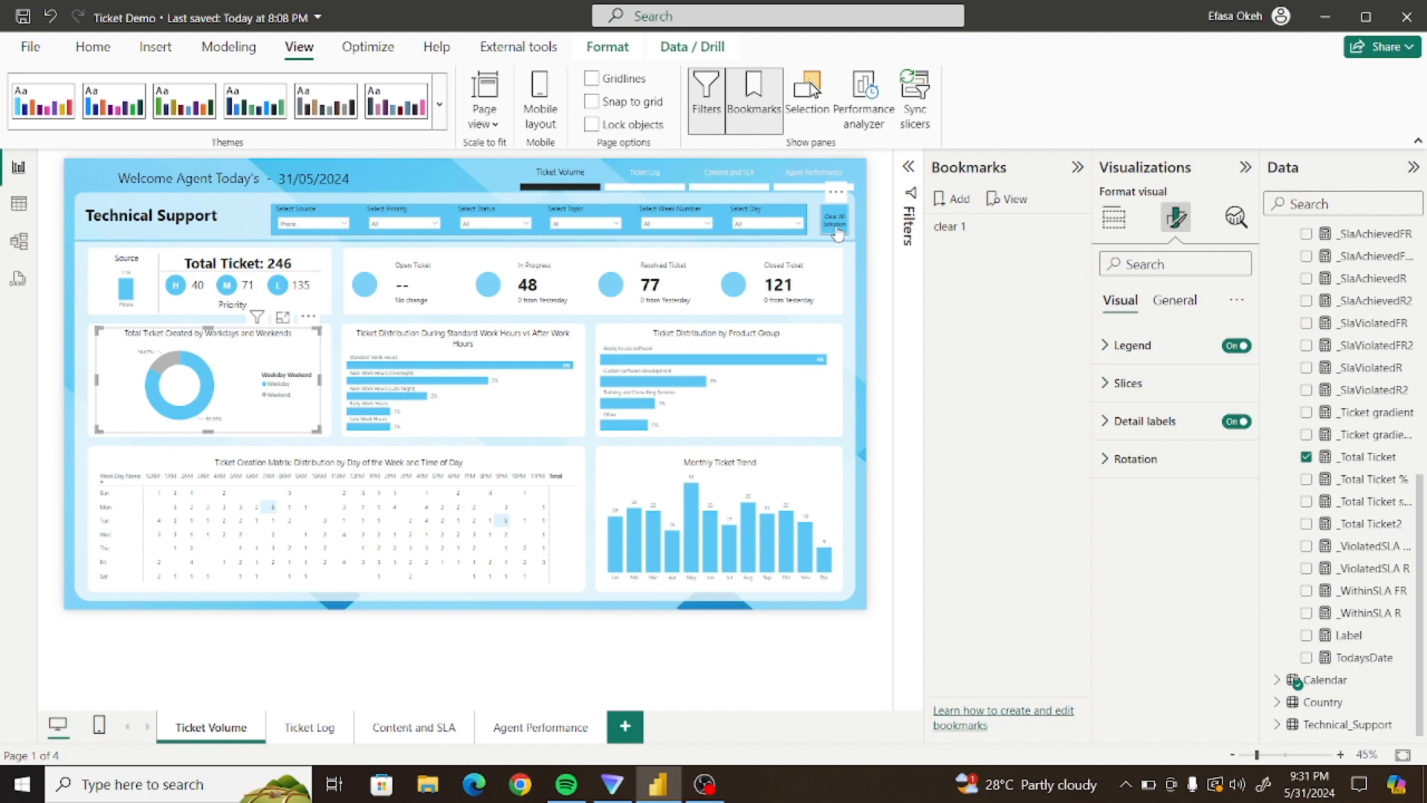
ctrl+click(837, 233)
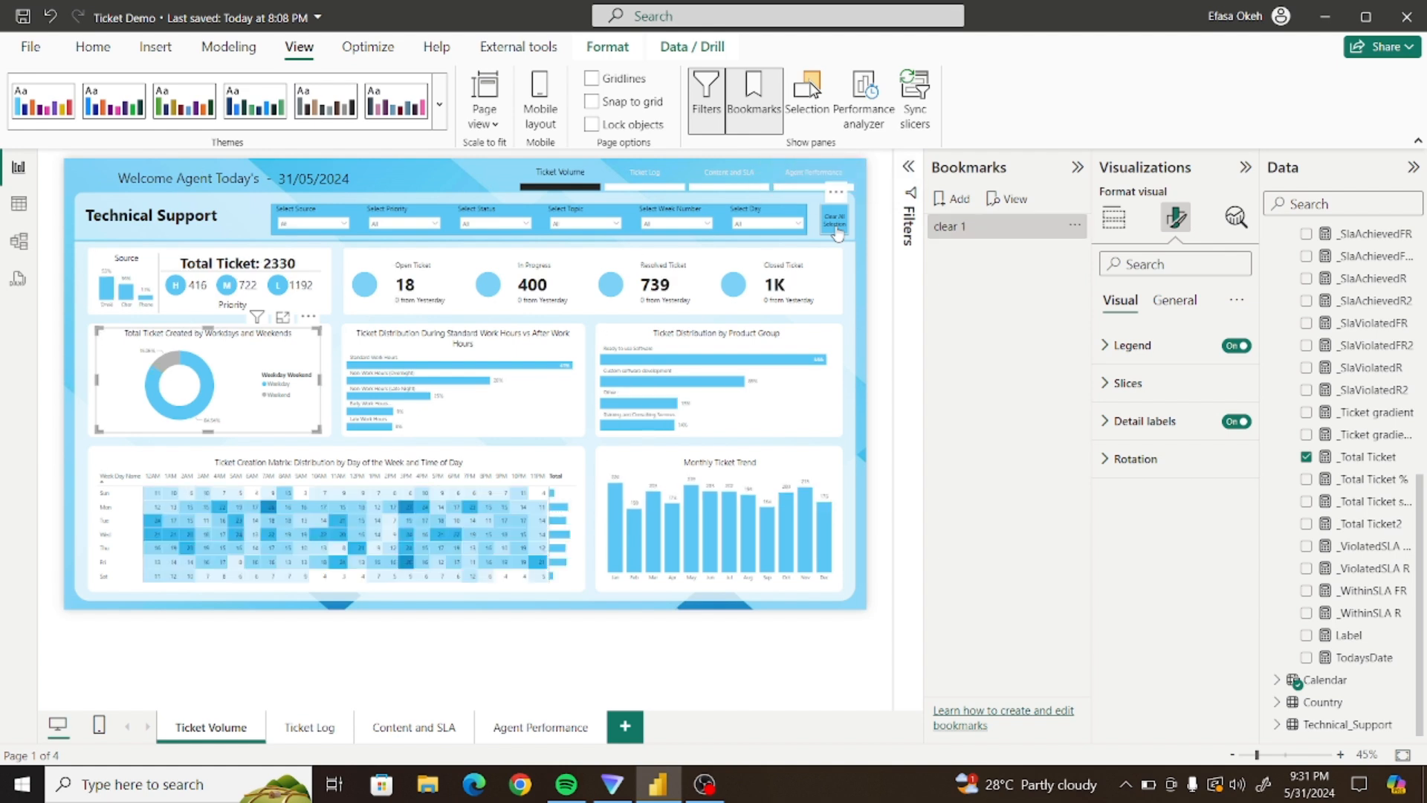
click(860, 252)
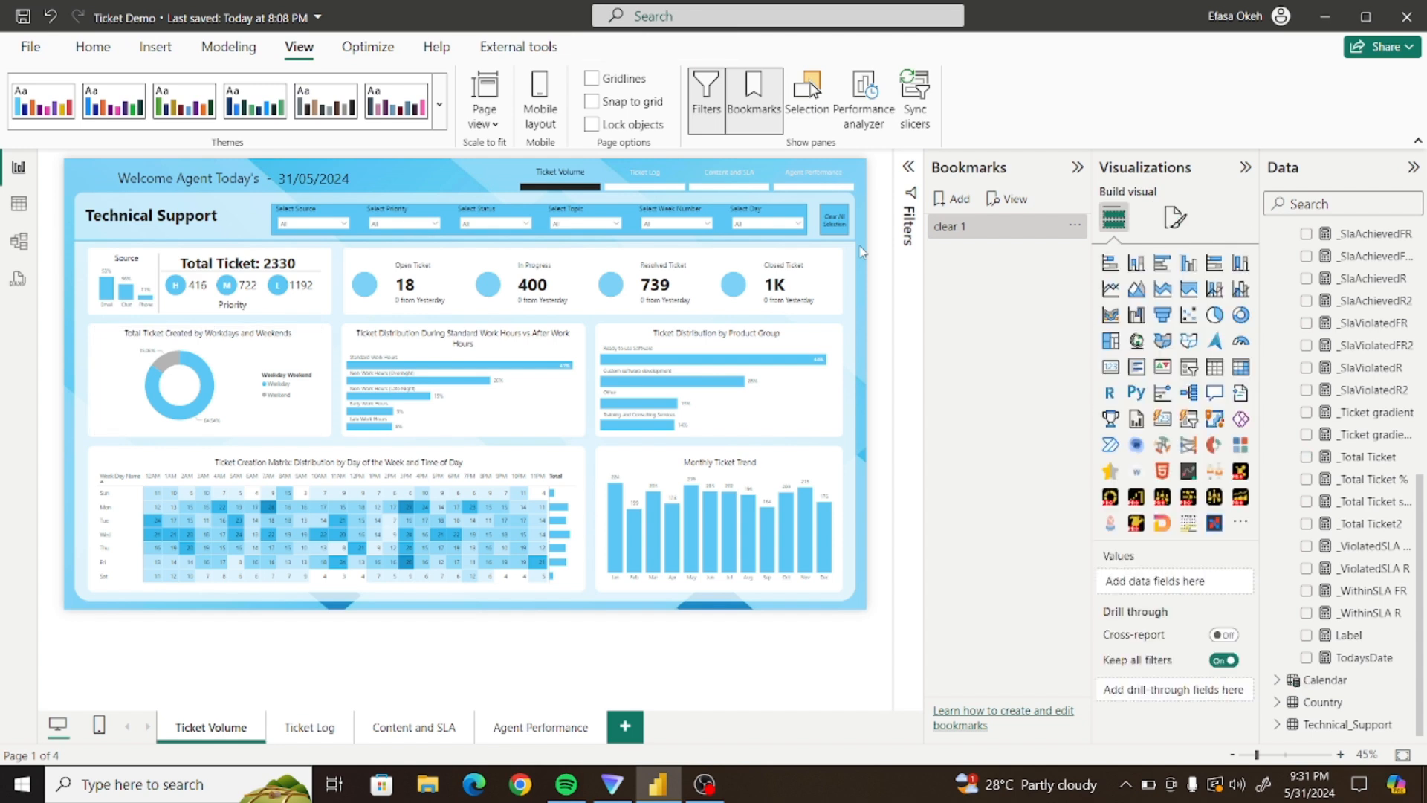
Add a bookmark of the unfiltered Ticket Log page and rename it "clear 2"
click(311, 728)
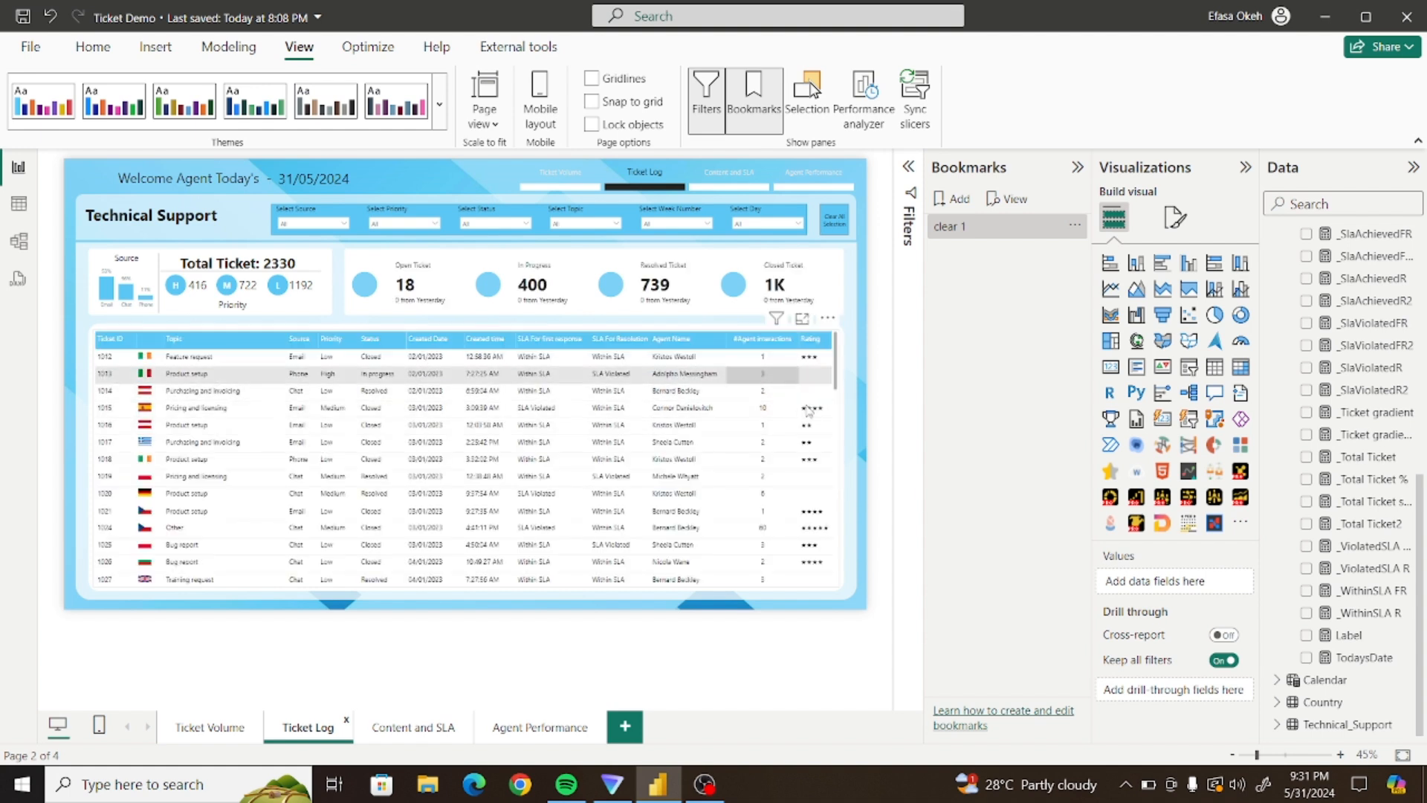
click(956, 199)
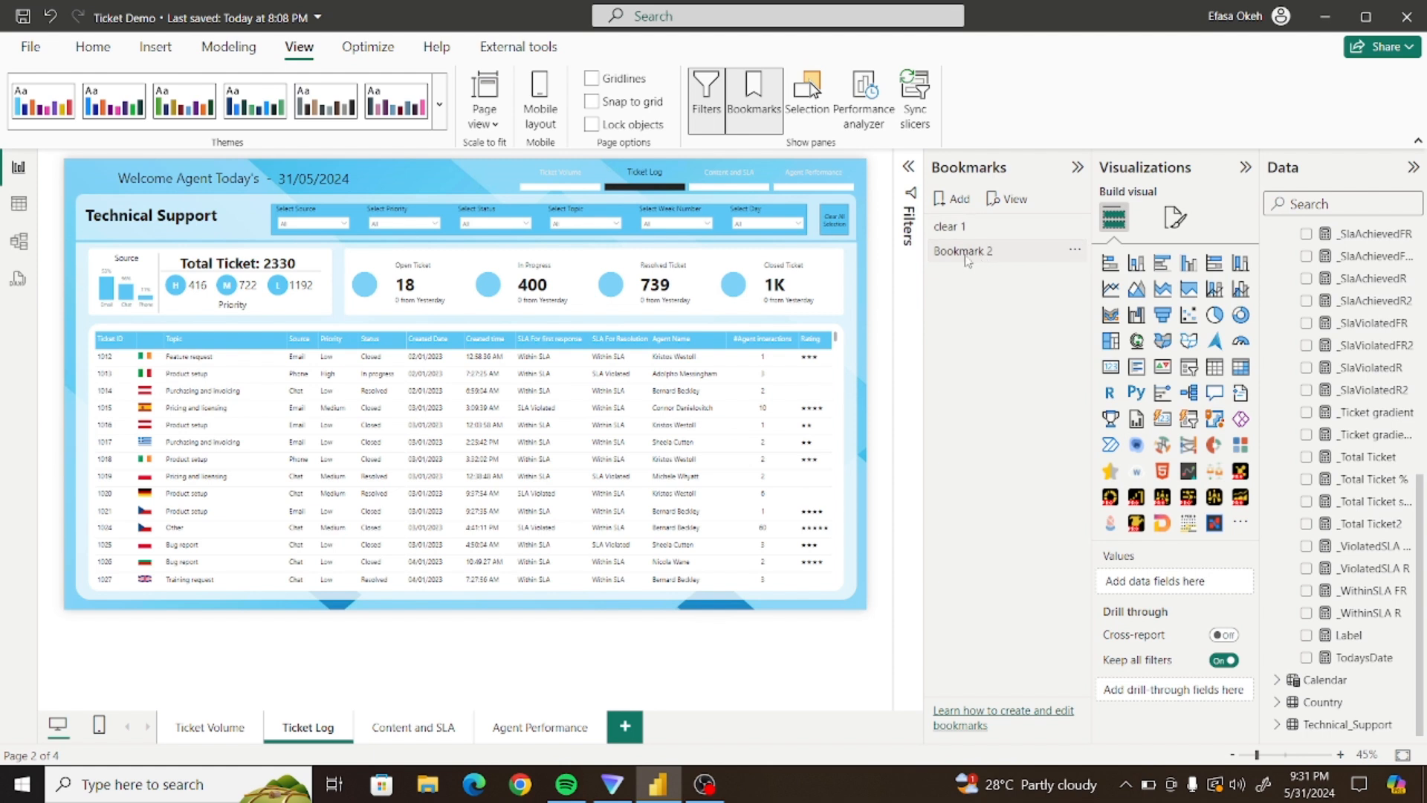
double_click(965, 254)
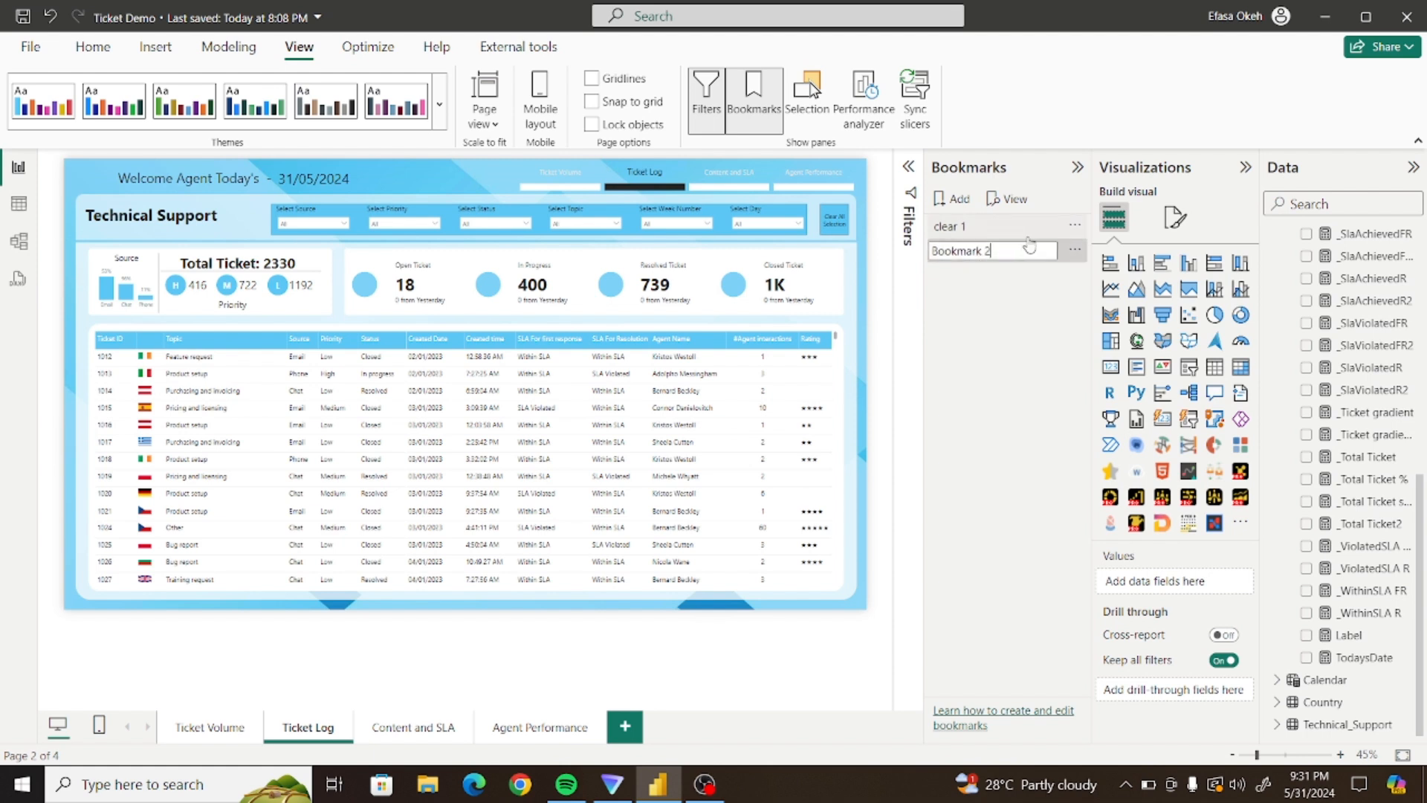
drag(1017, 249, 907, 277)
text(clear 2)
key(Return)
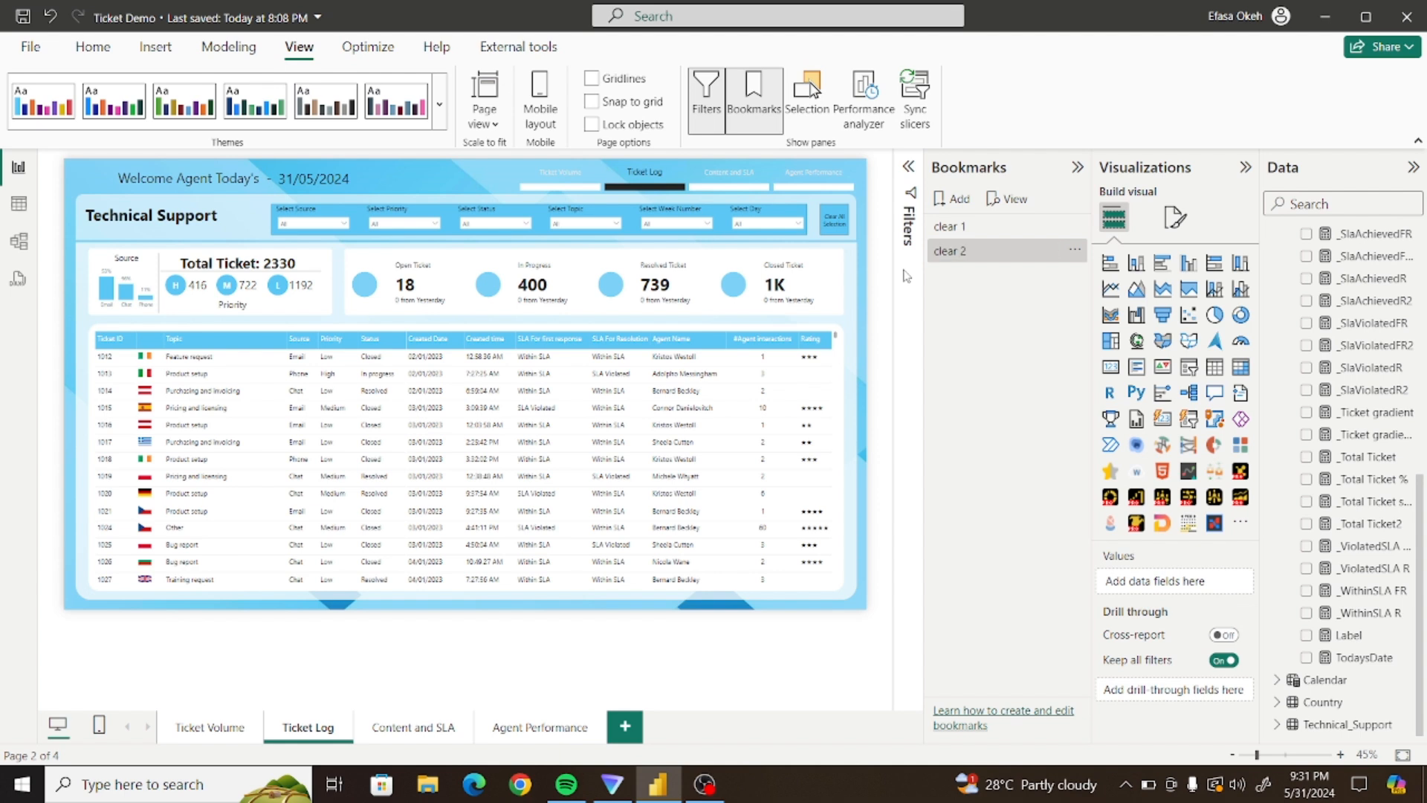
click(982, 253)
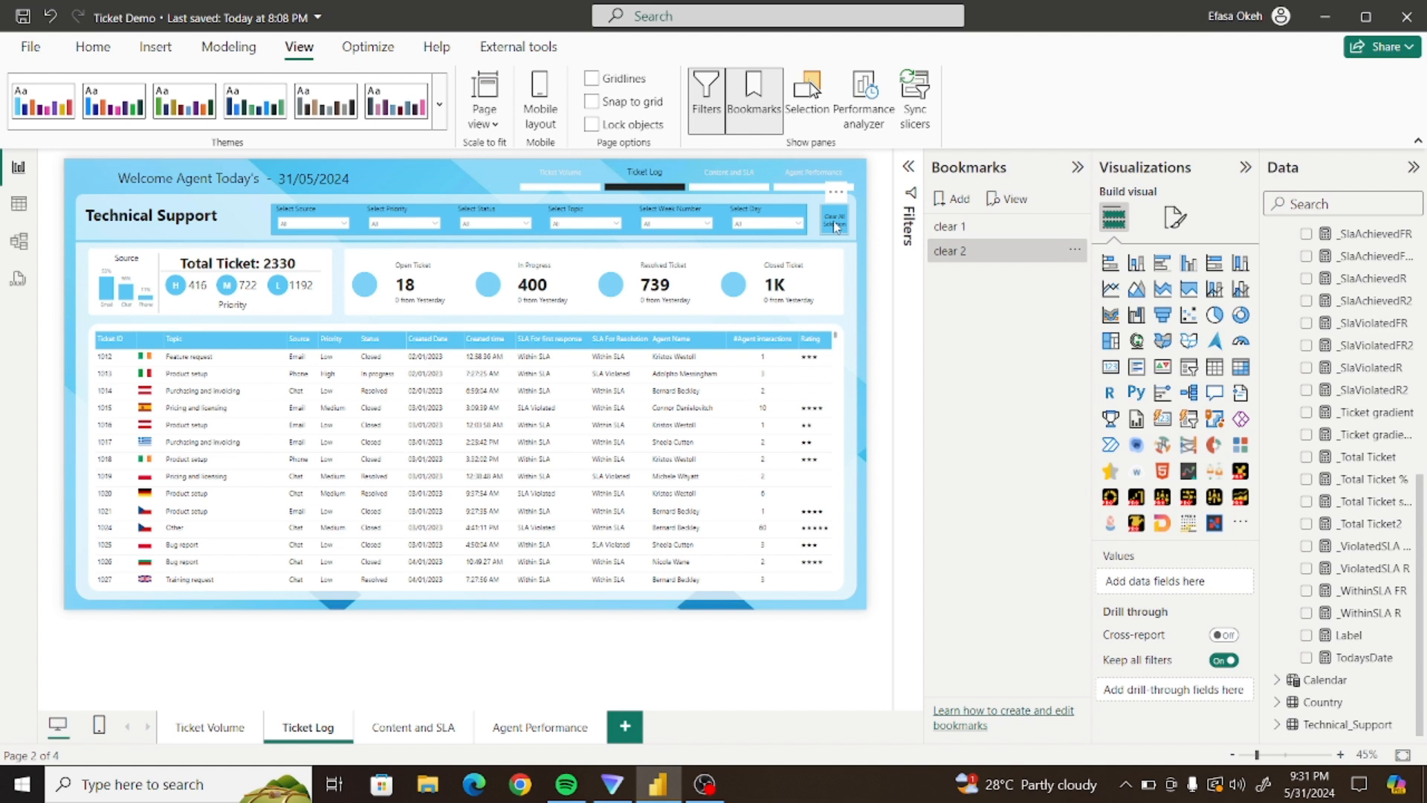
Turn on the action of the Ticket Log page's Clear All Selection shape, with type Bookmark and "clear 2" as its target
click(834, 225)
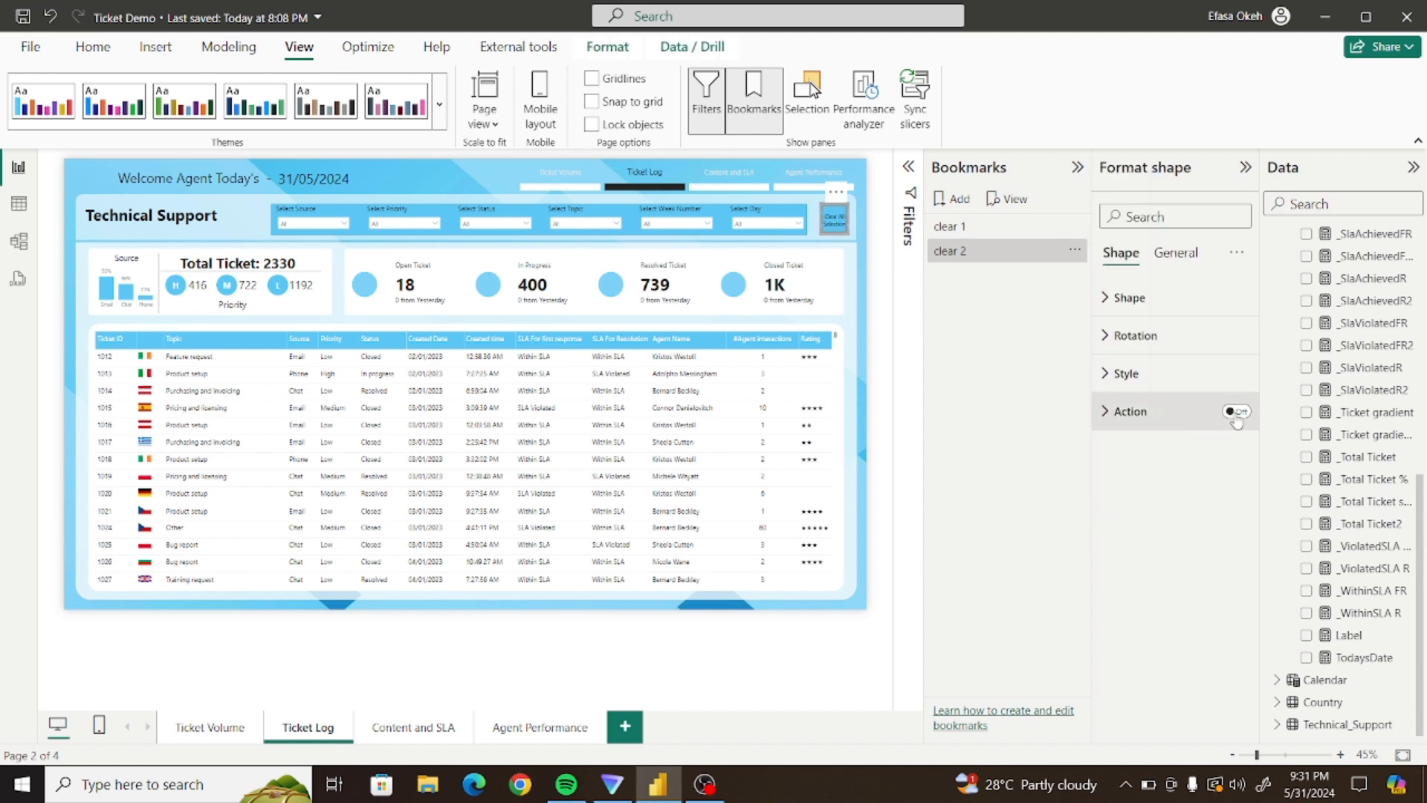
click(1238, 412)
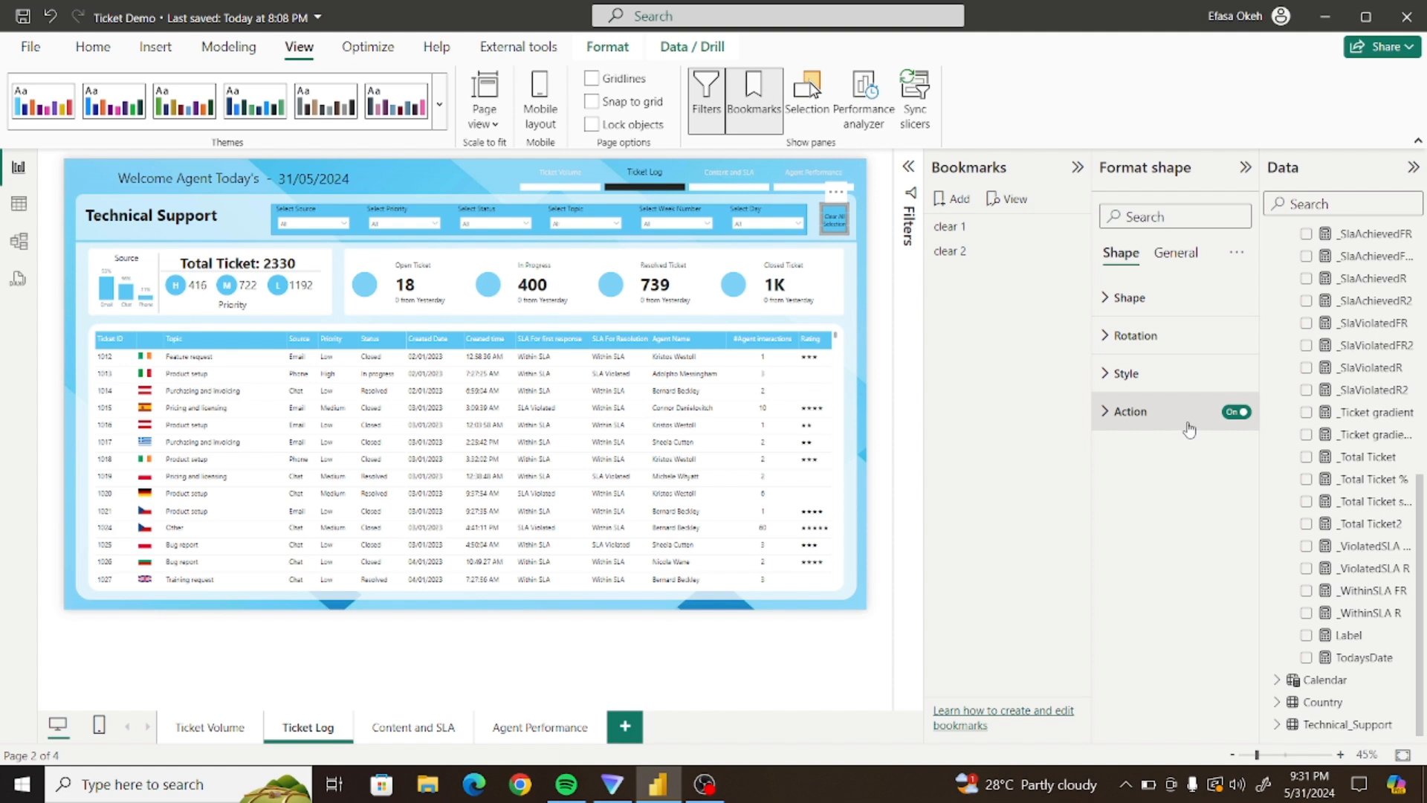
click(1124, 413)
click(1166, 503)
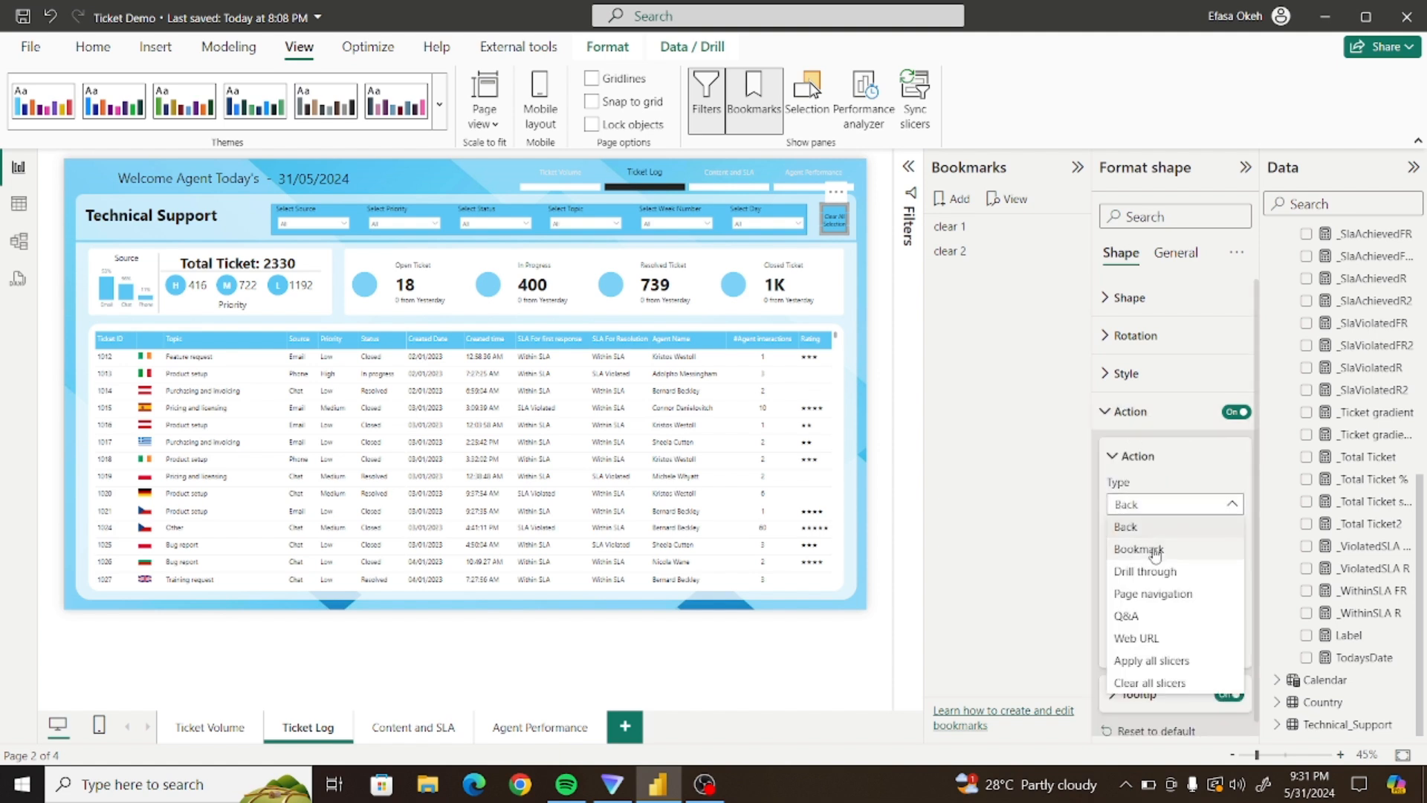
click(1156, 548)
click(1138, 555)
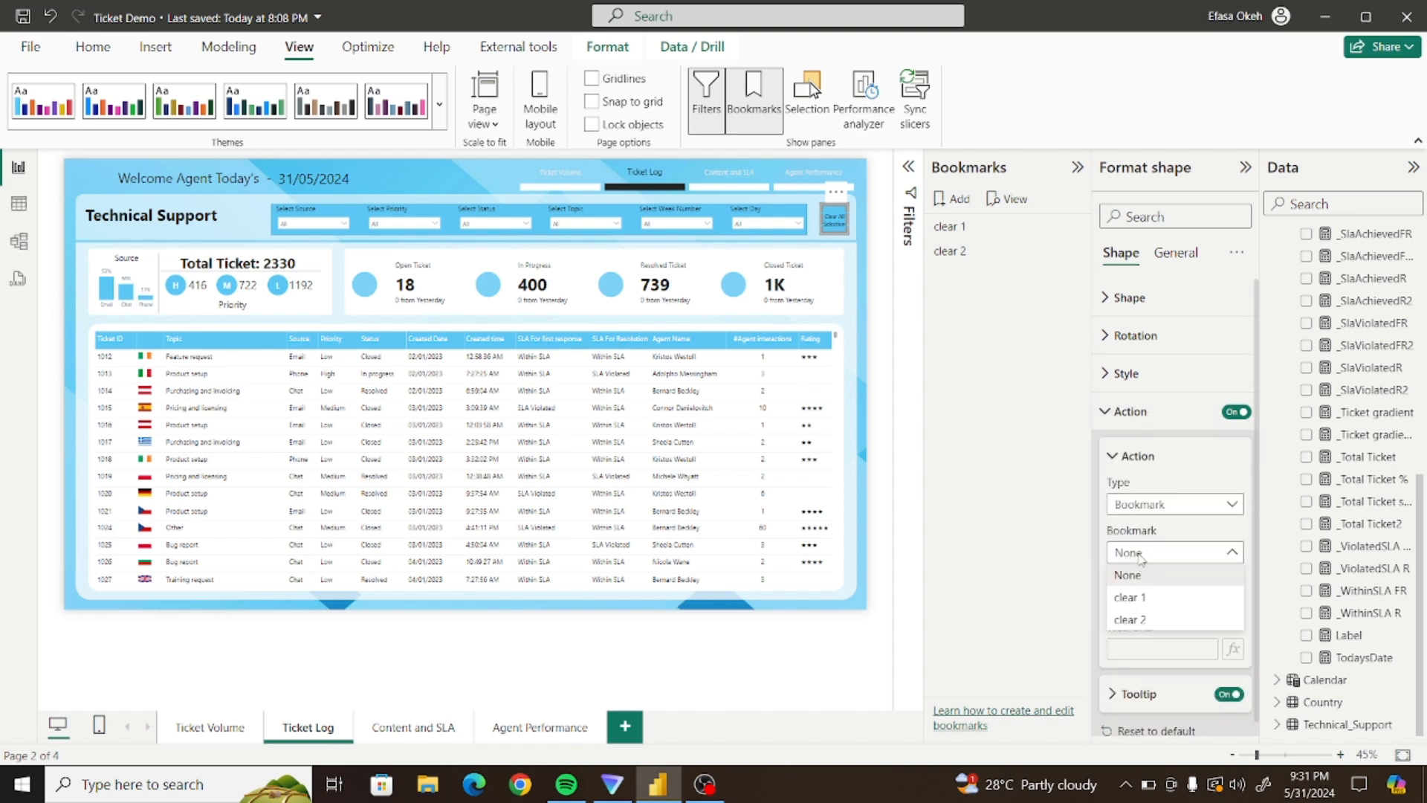
click(1133, 616)
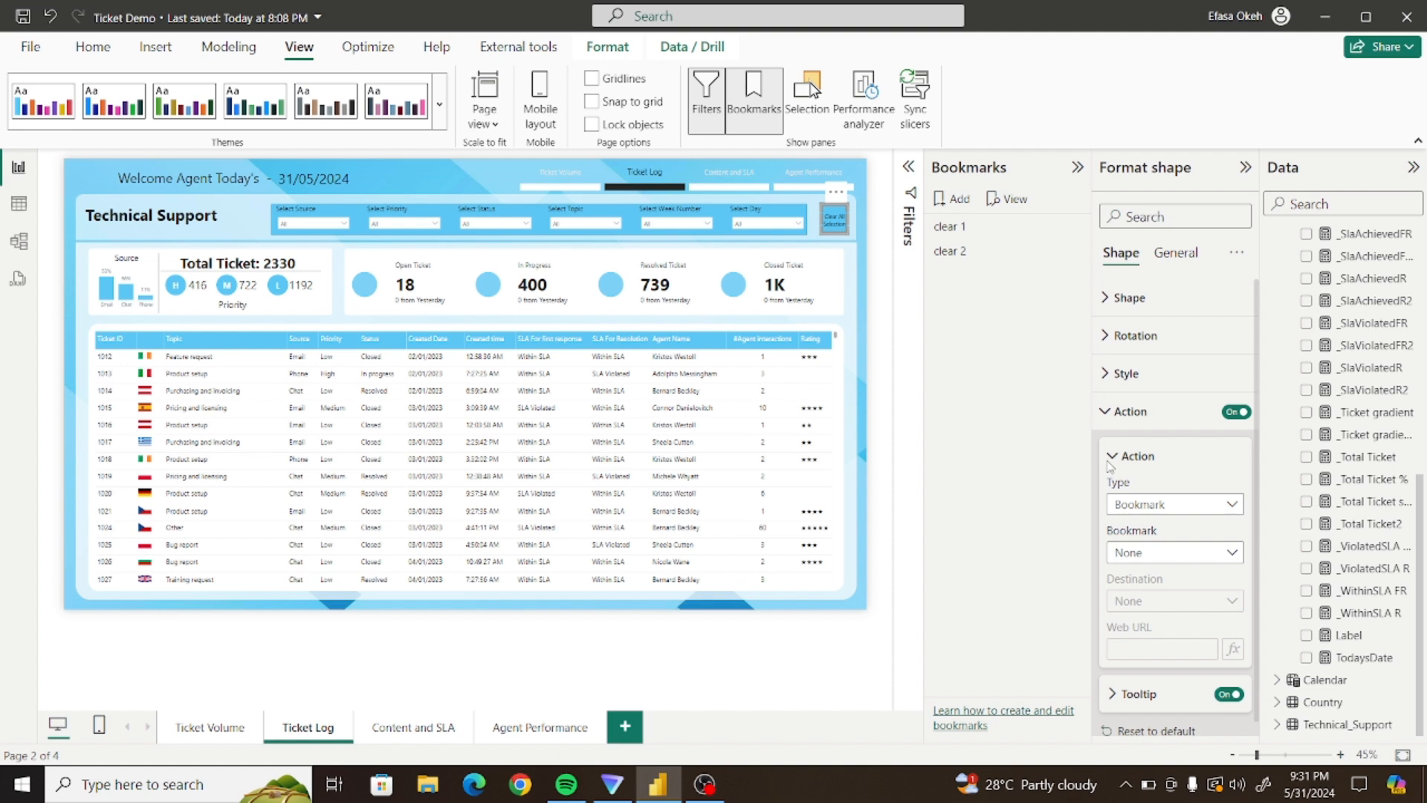
click(1115, 412)
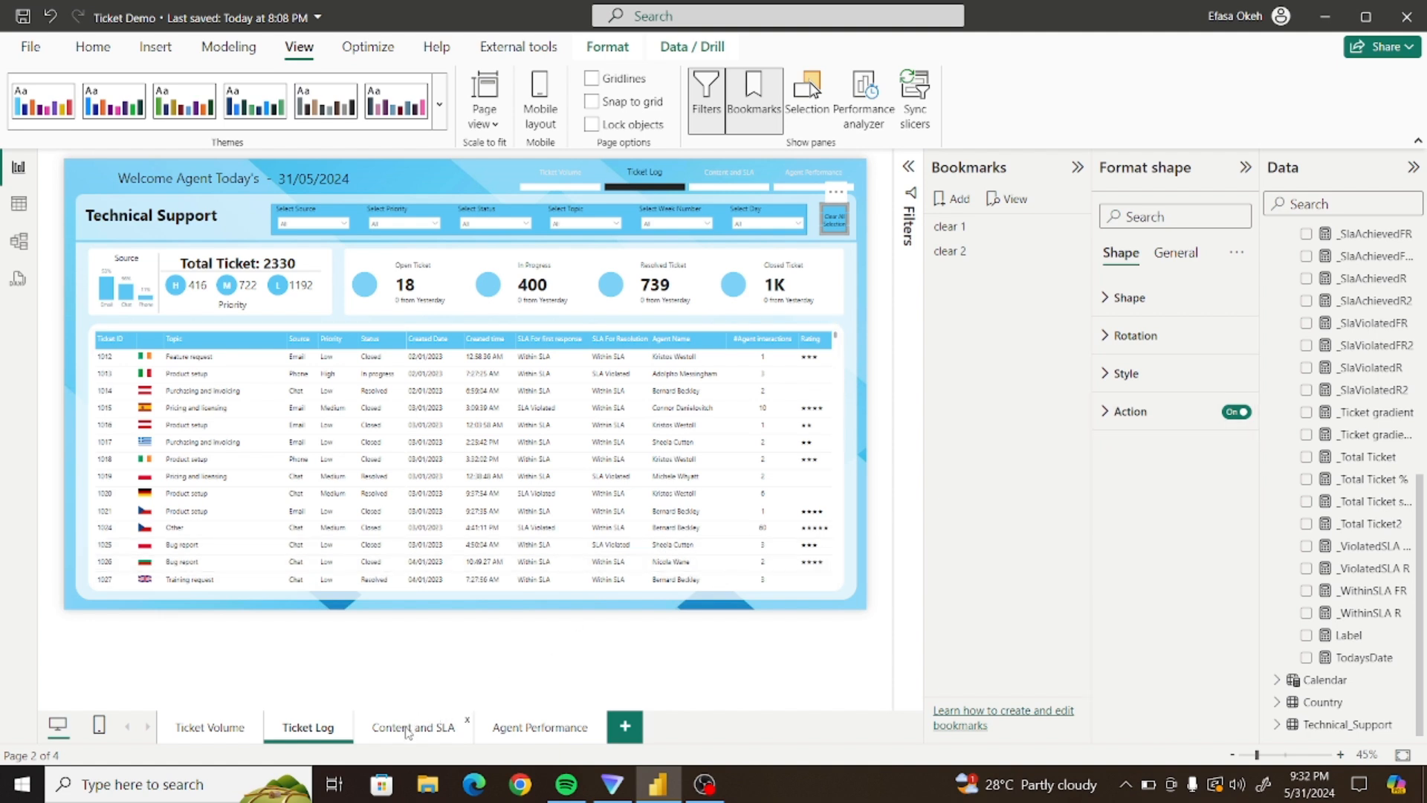
Add a bookmark of the unfiltered Content and SLA page and rename it "clear 3"
click(407, 730)
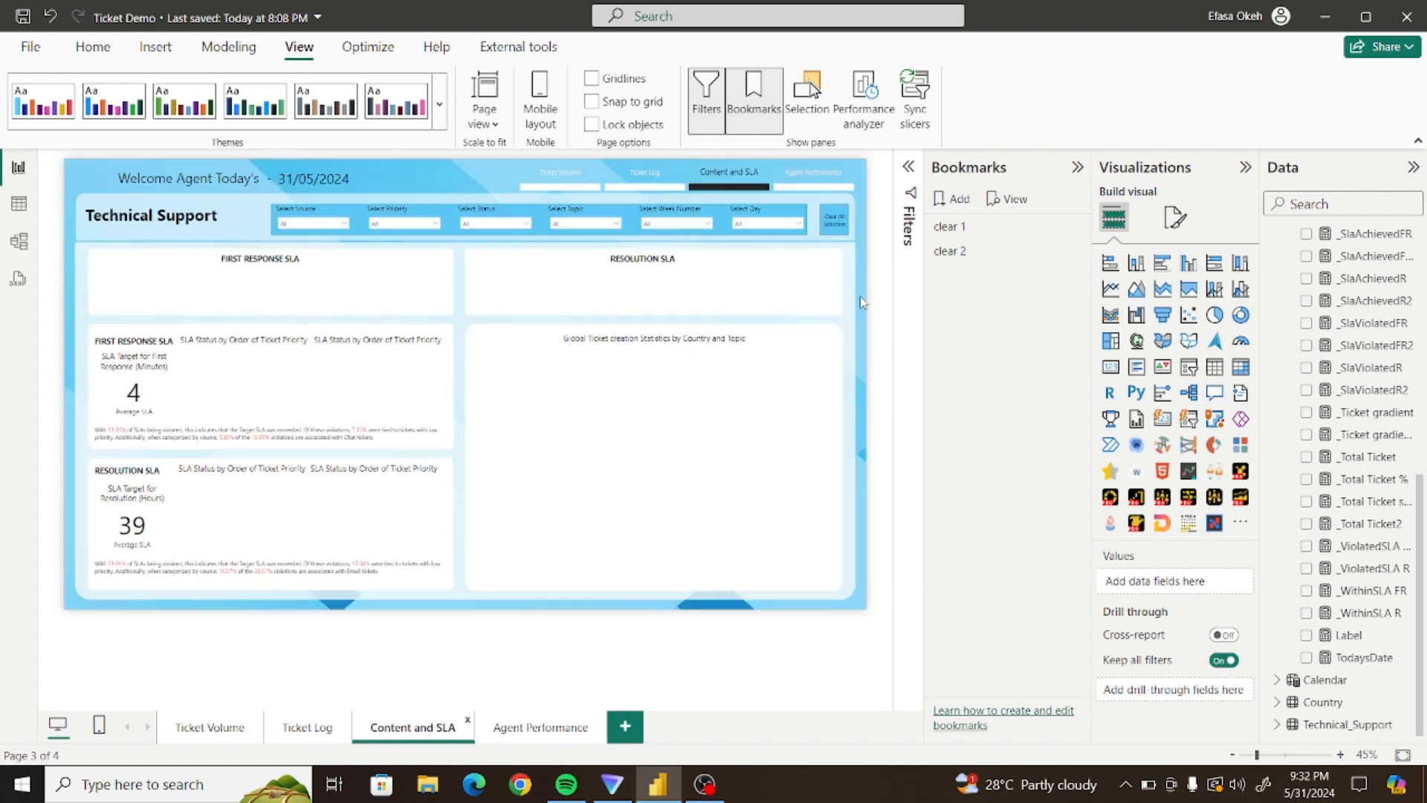
click(959, 201)
double_click(954, 277)
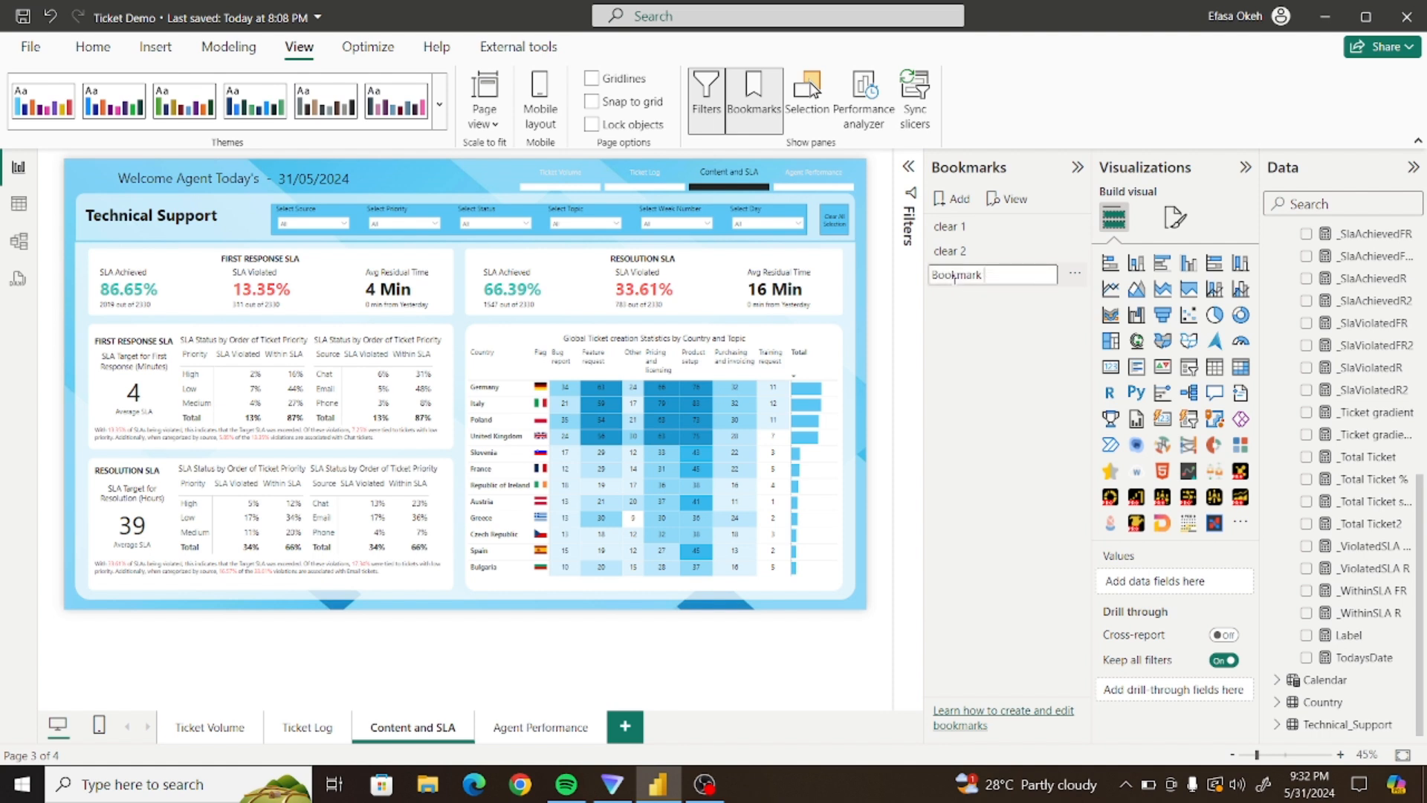
key(BackSpace)
key(BackSpace)
key(BackSpace)
key(BackSpace)
key(BackSpace)
key(BackSpace)
key(BackSpace)
key(BackSpace)
key(Return)
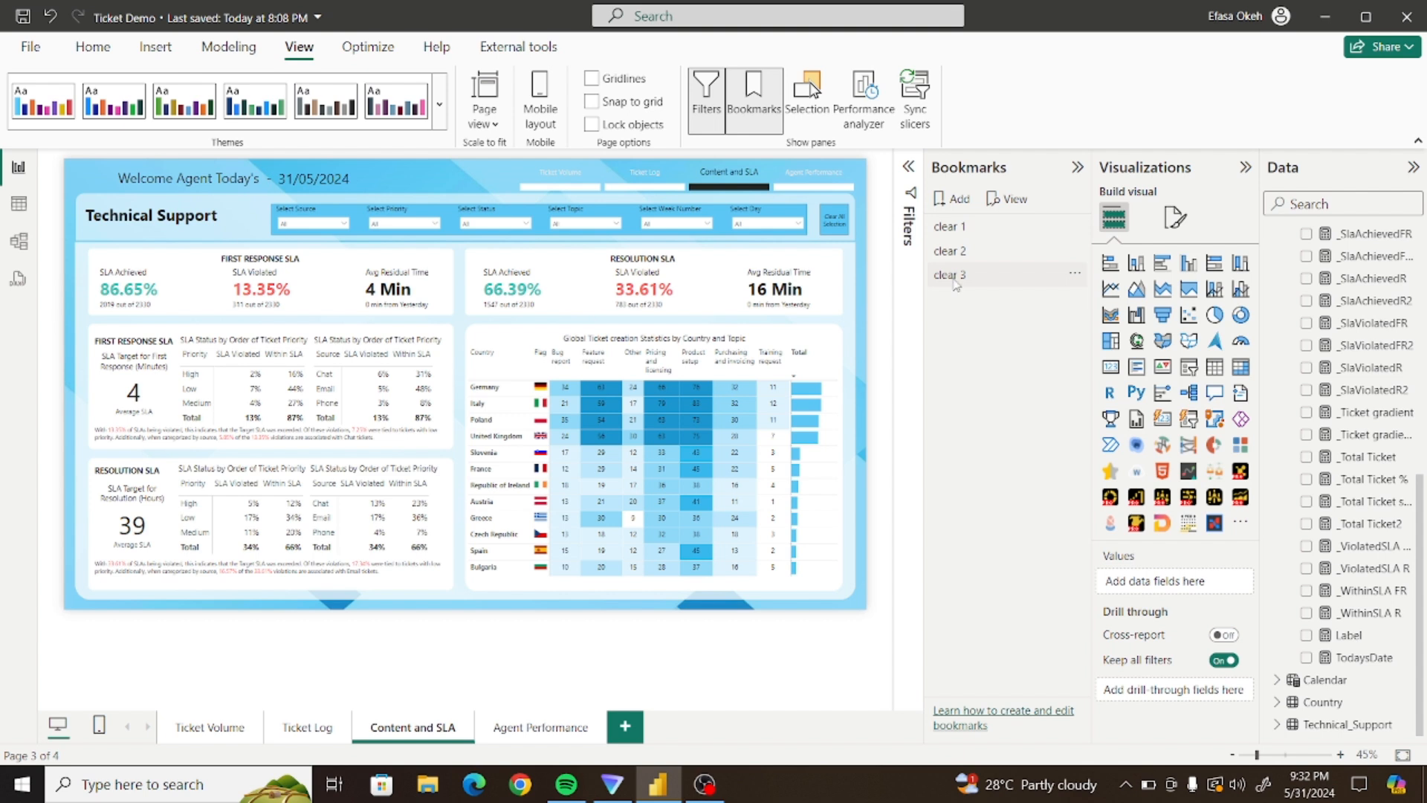
click(957, 282)
Turn on the action of the Content and SLA page's Clear All Selection shape, with type Bookmark and "clear 3" as its target
click(835, 227)
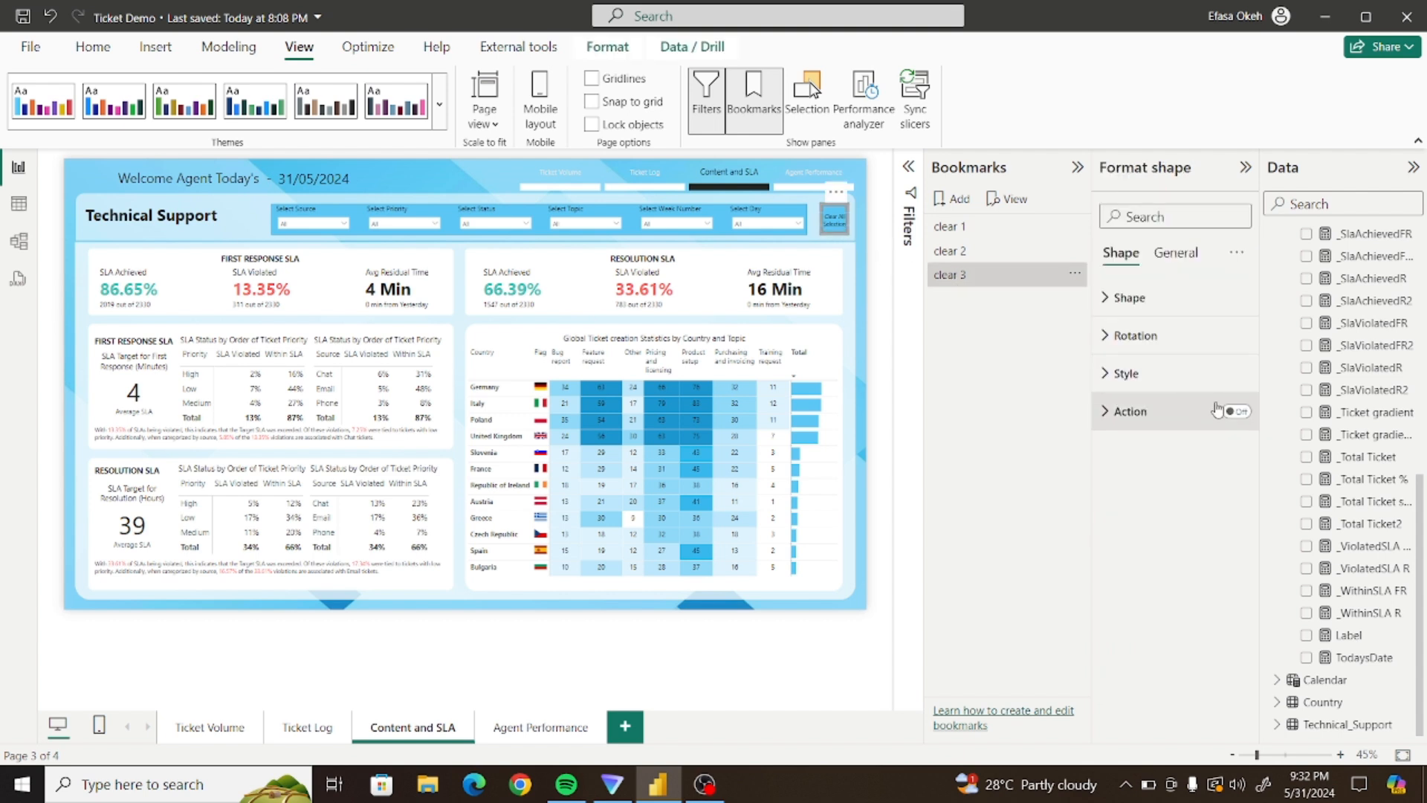
click(1237, 412)
click(1127, 415)
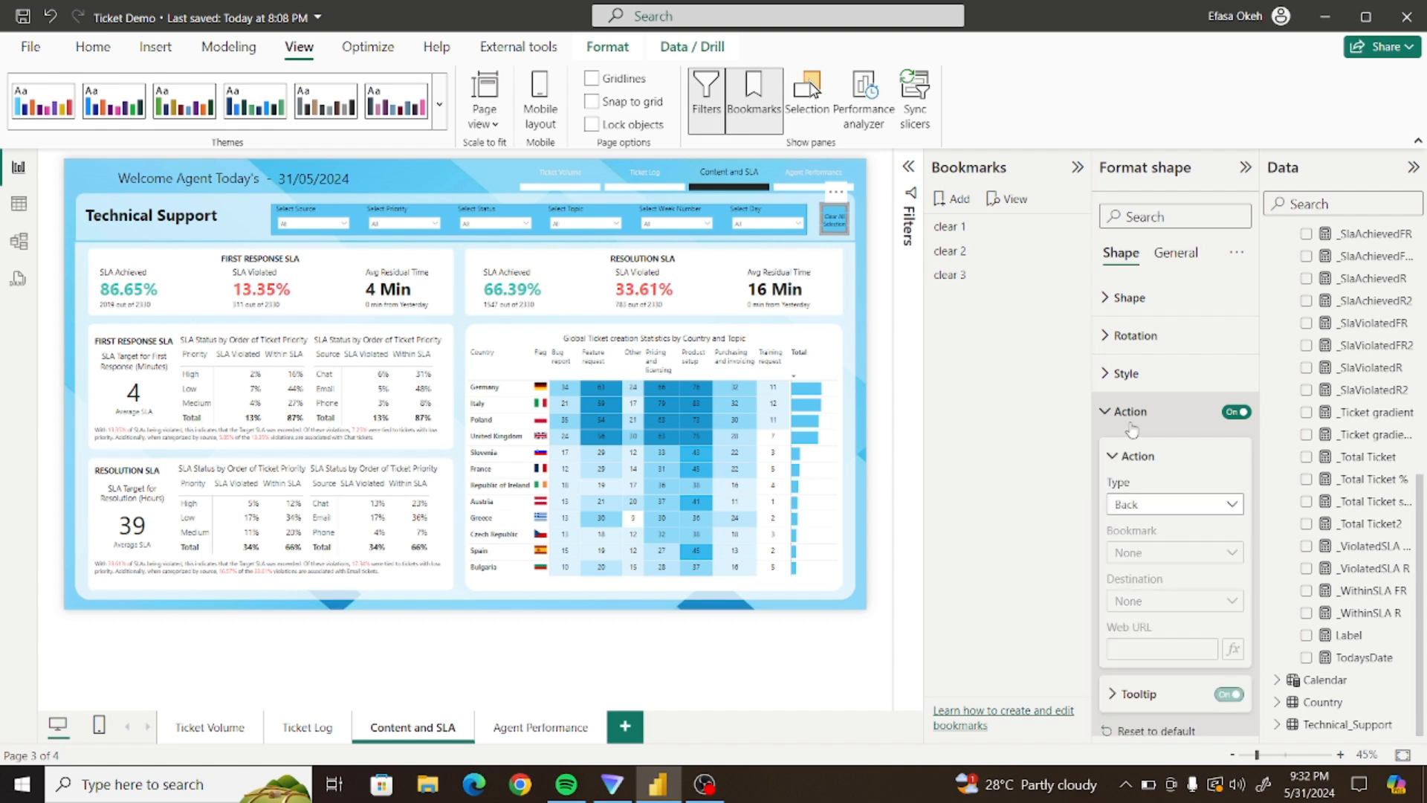
click(1155, 505)
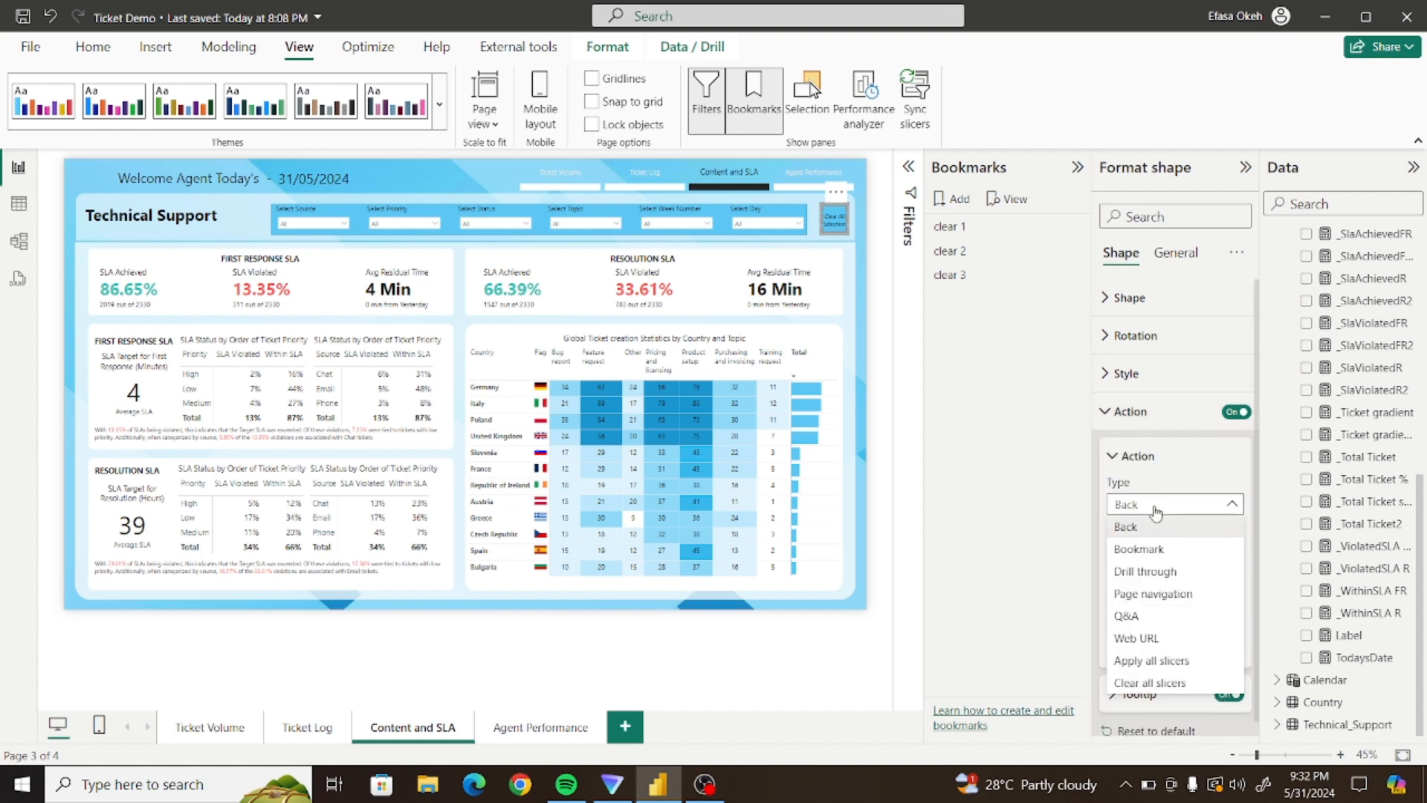
click(1145, 556)
click(1137, 553)
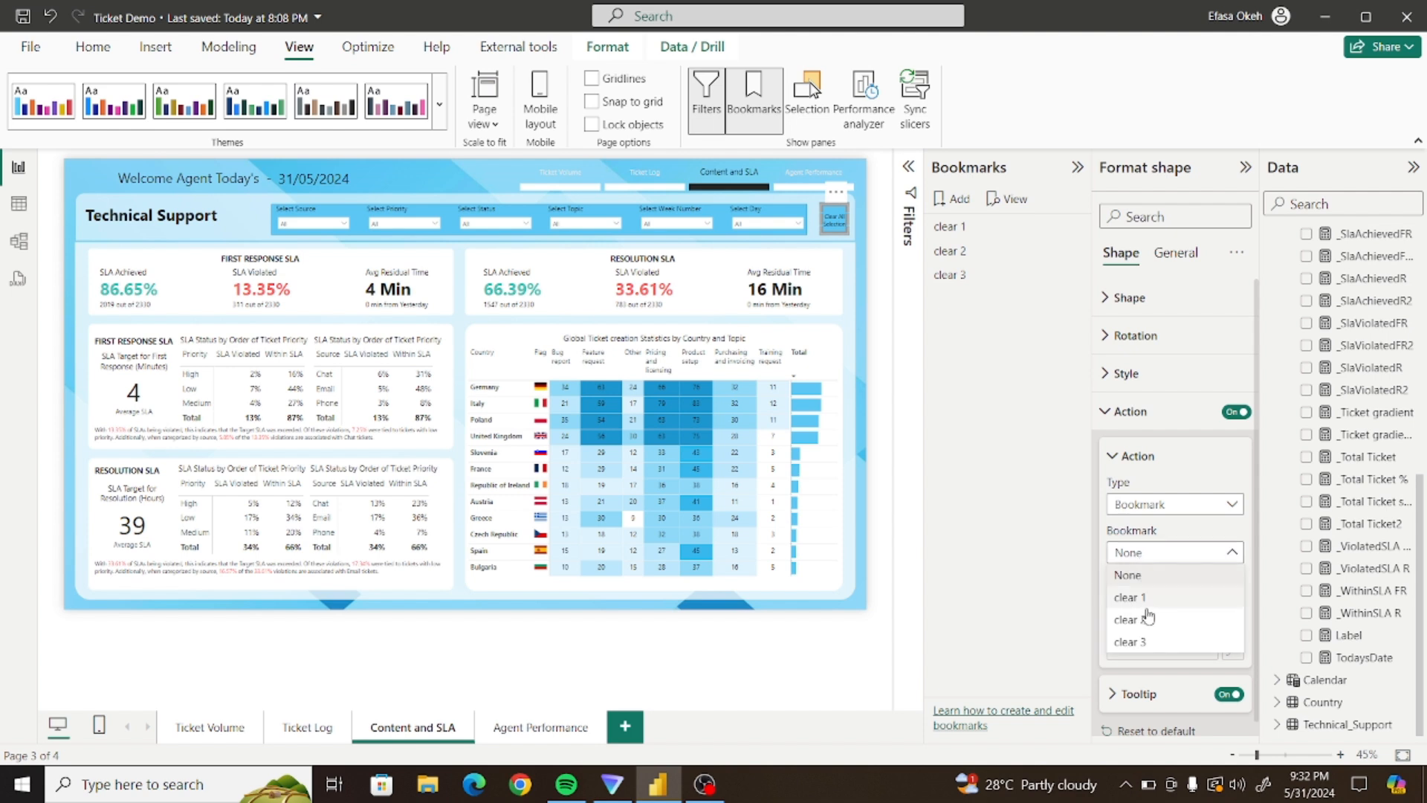
click(1139, 644)
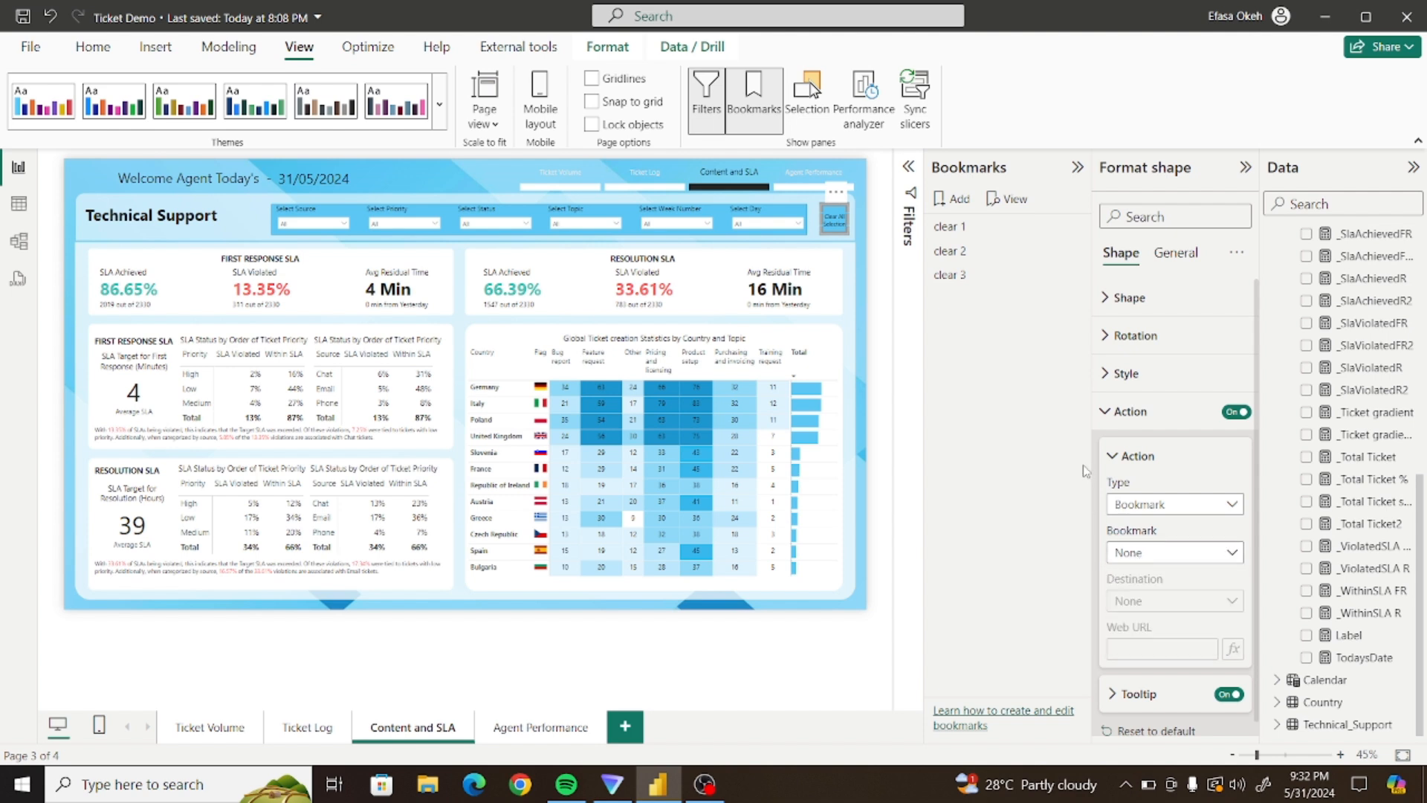
click(1104, 422)
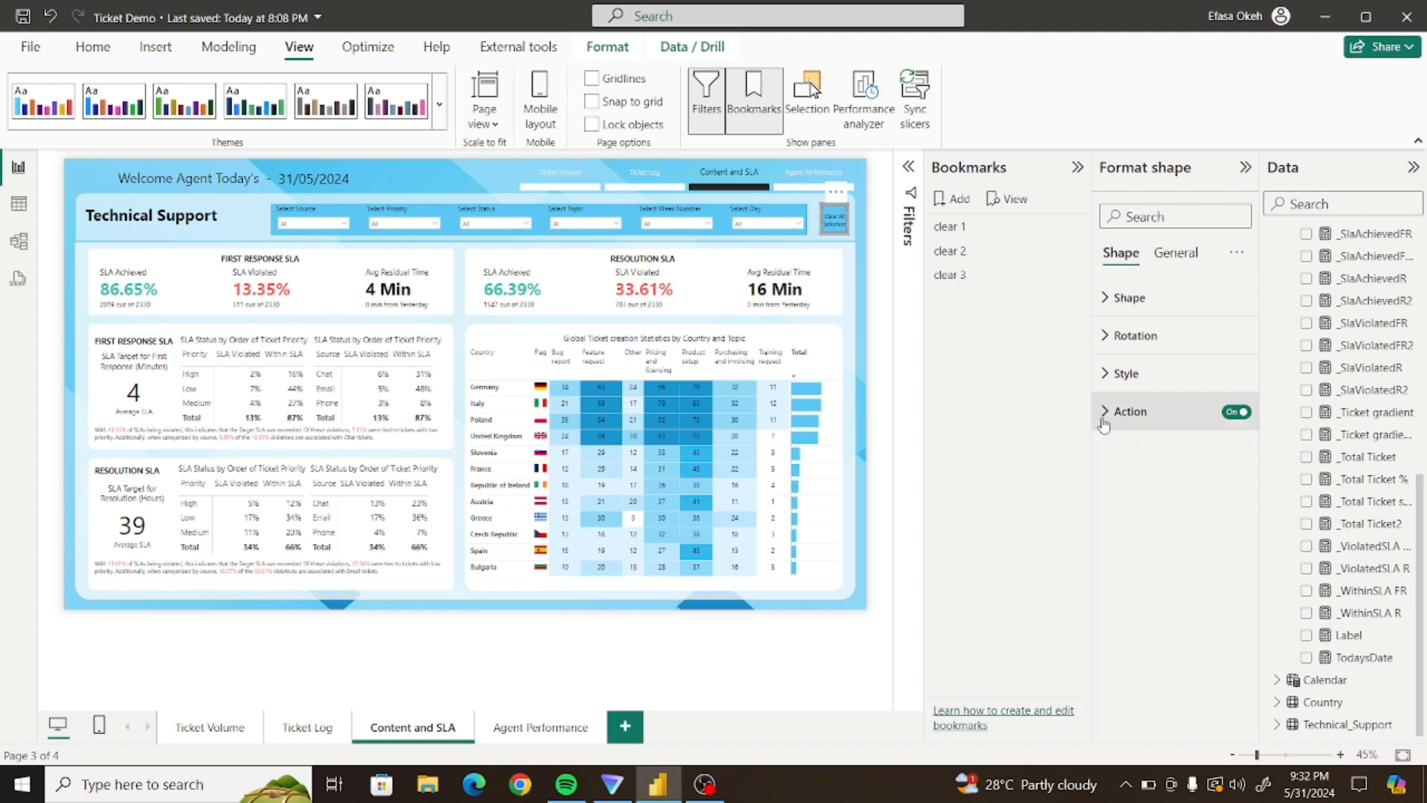
Add a bookmark of the unfiltered Agent Performance page and rename it "clear 4"
click(521, 728)
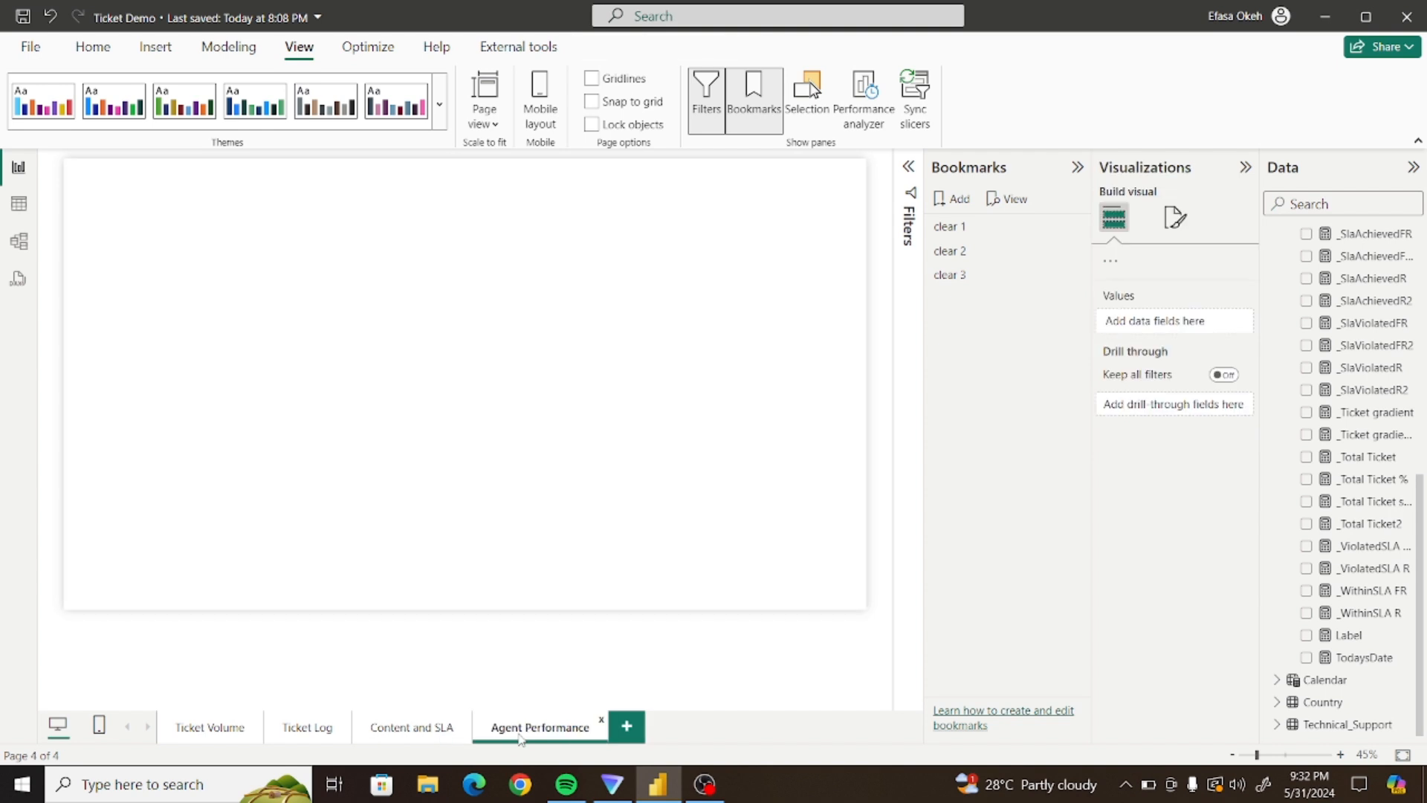
click(954, 210)
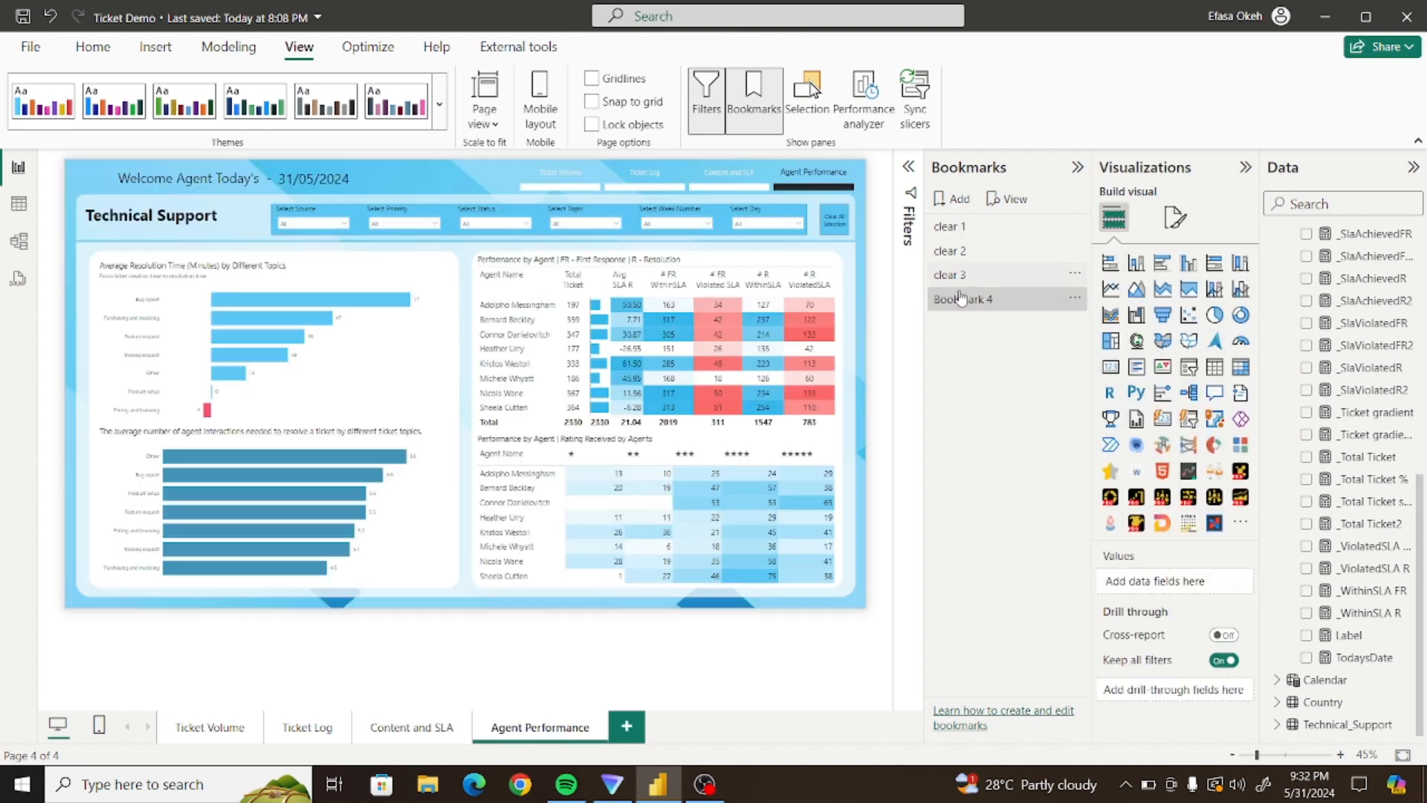
double_click(959, 298)
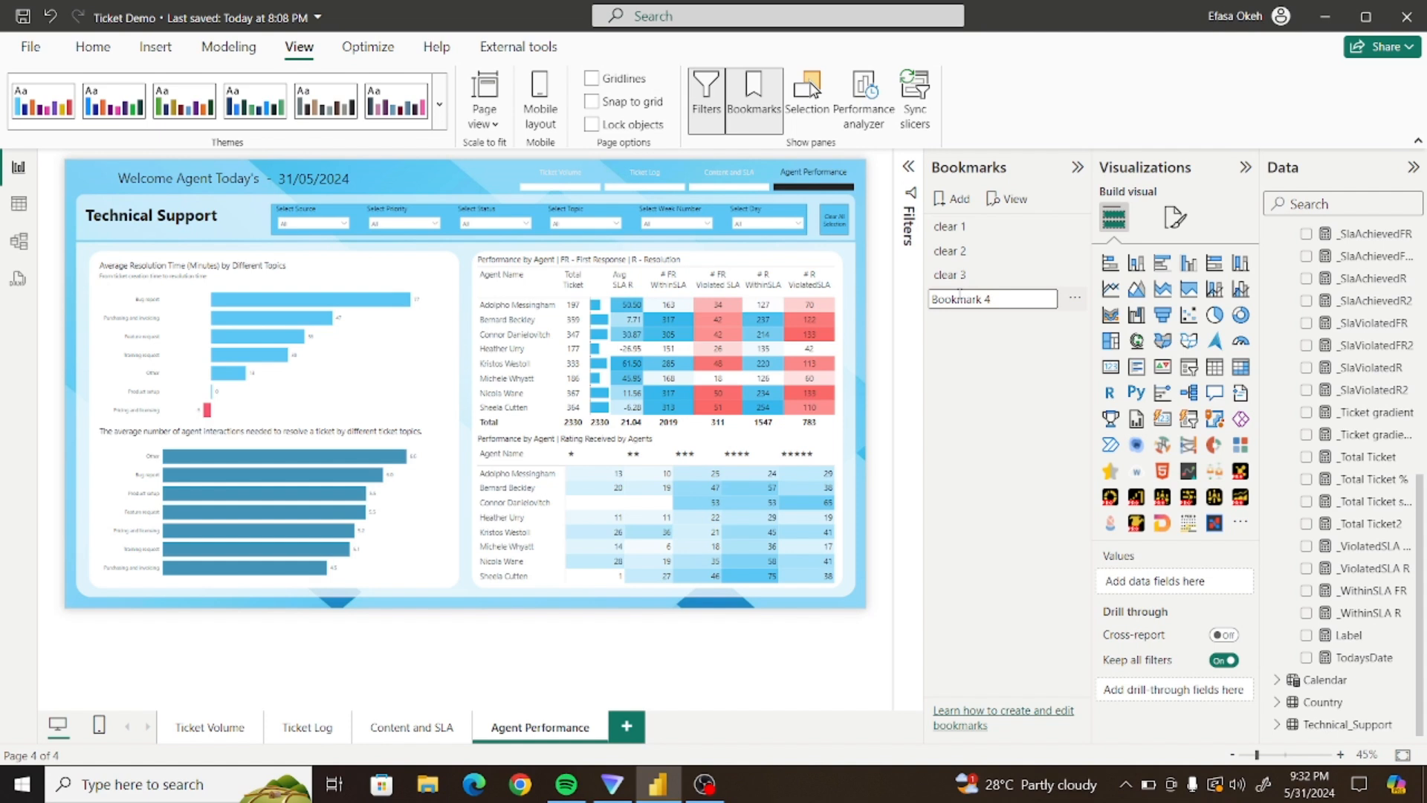
key(BackSpace)
key(BackSpace)
key(BackSpace)
key(BackSpace)
key(BackSpace)
key(BackSpace)
key(BackSpace)
key(BackSpace)
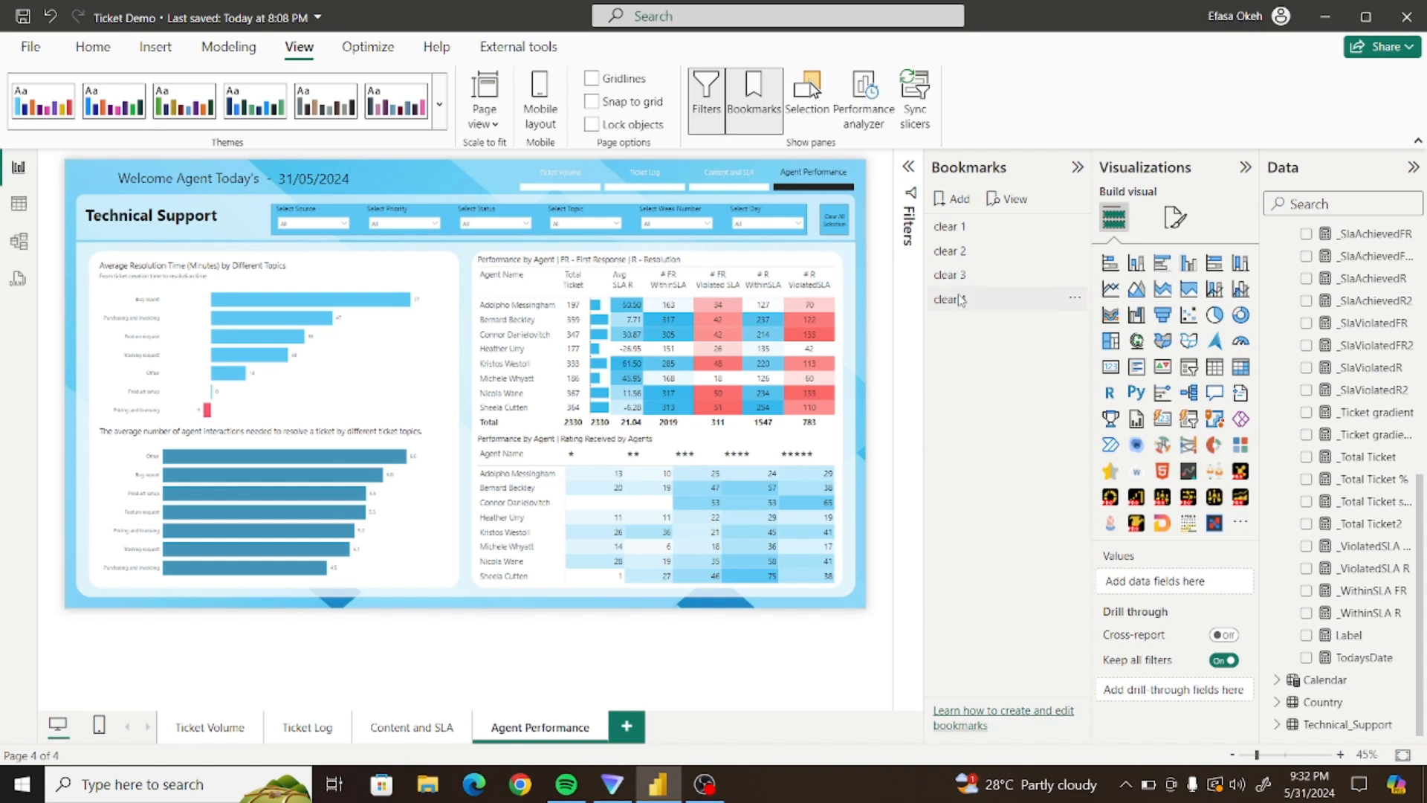
key(Return)
Turn on the action of the Agent Performance page's Clear All Selection shape, with type Bookmark and "clear 4" as its target
click(833, 218)
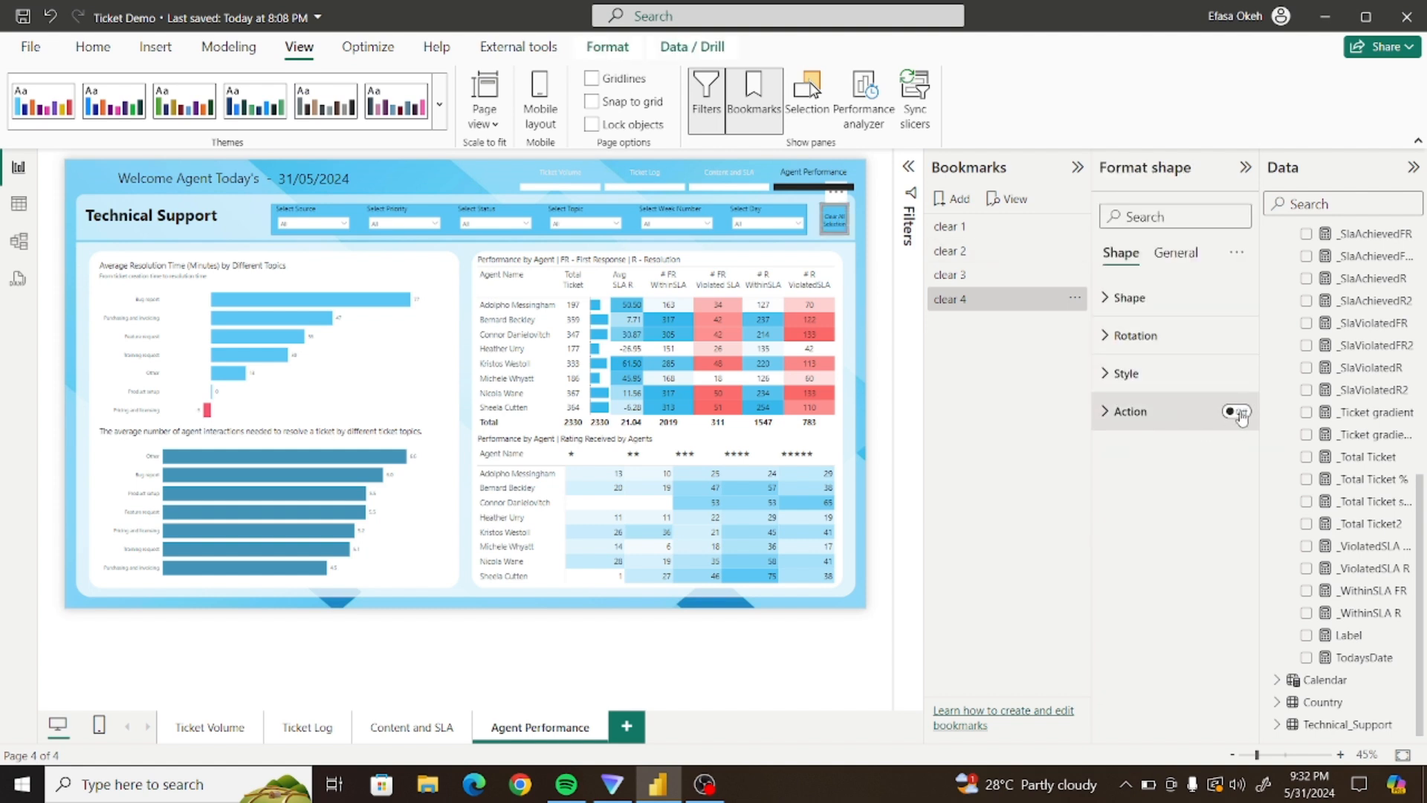
click(1236, 413)
click(1108, 415)
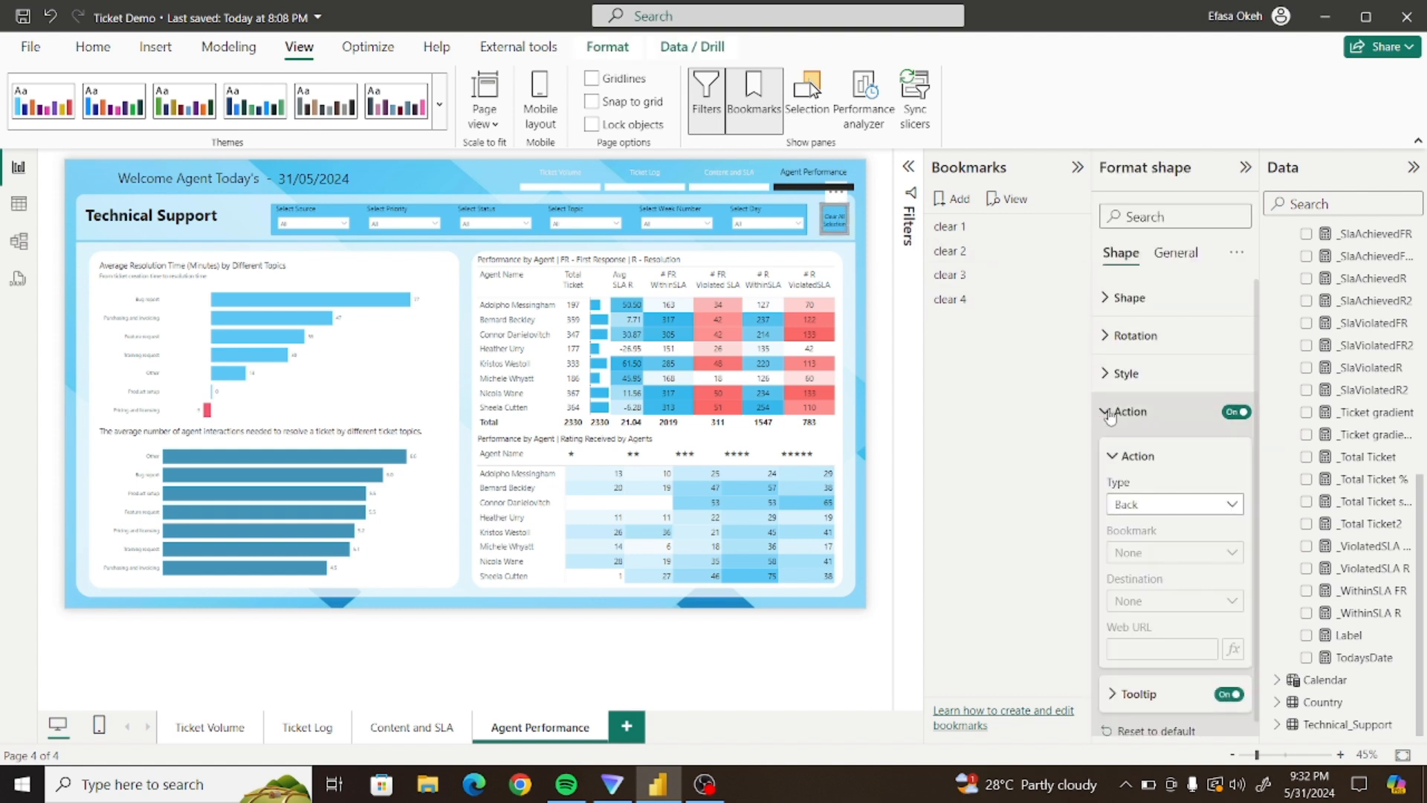
click(1145, 504)
click(1141, 550)
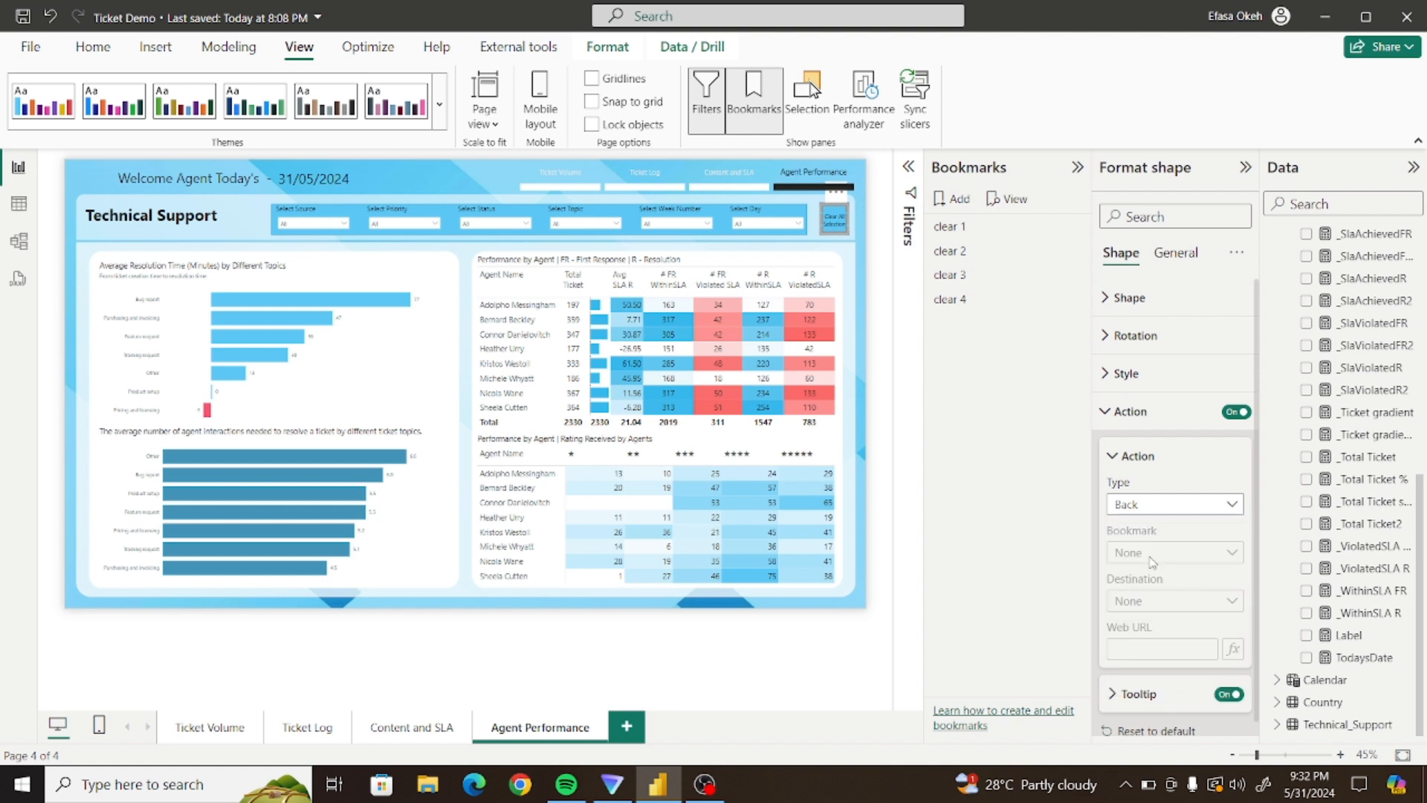
click(1149, 552)
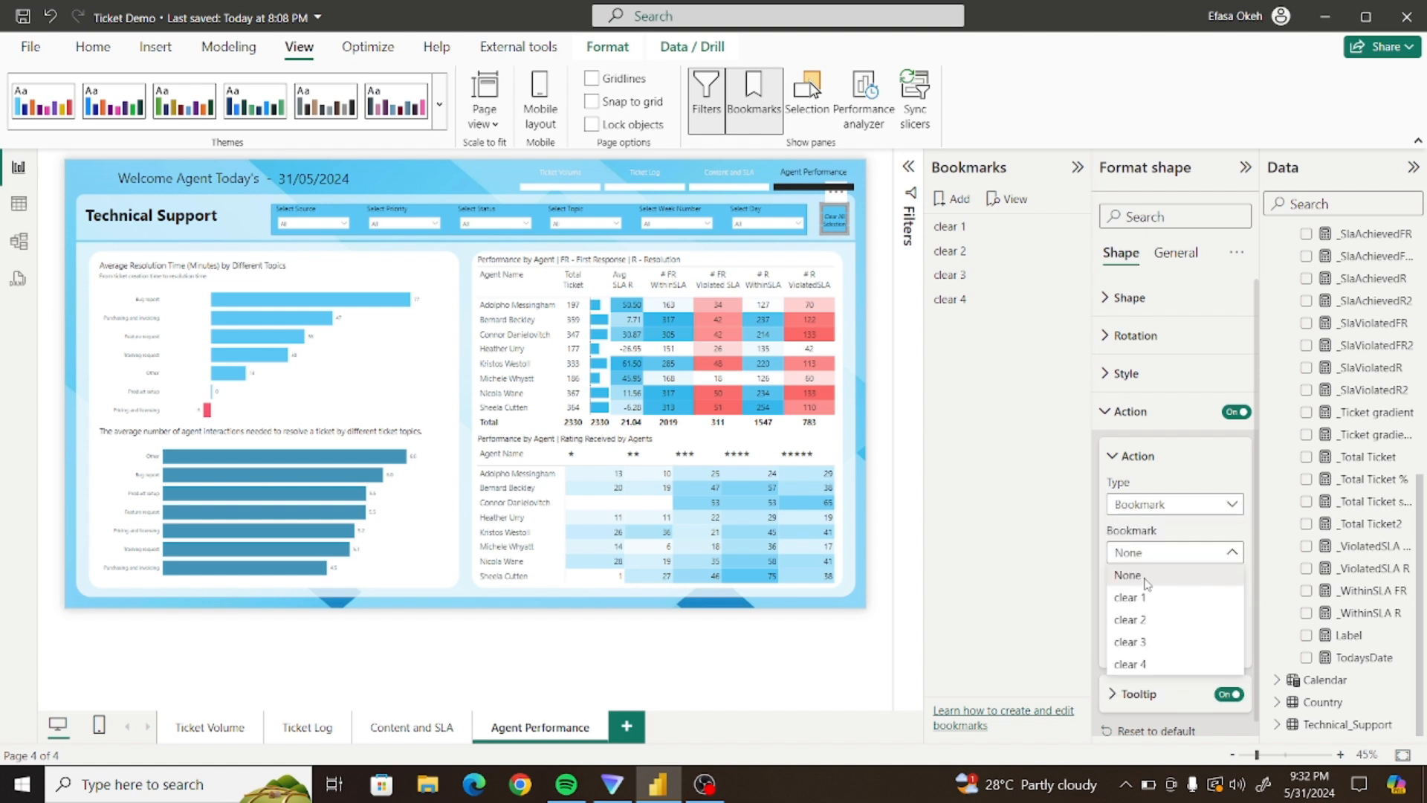
click(1146, 644)
click(1108, 420)
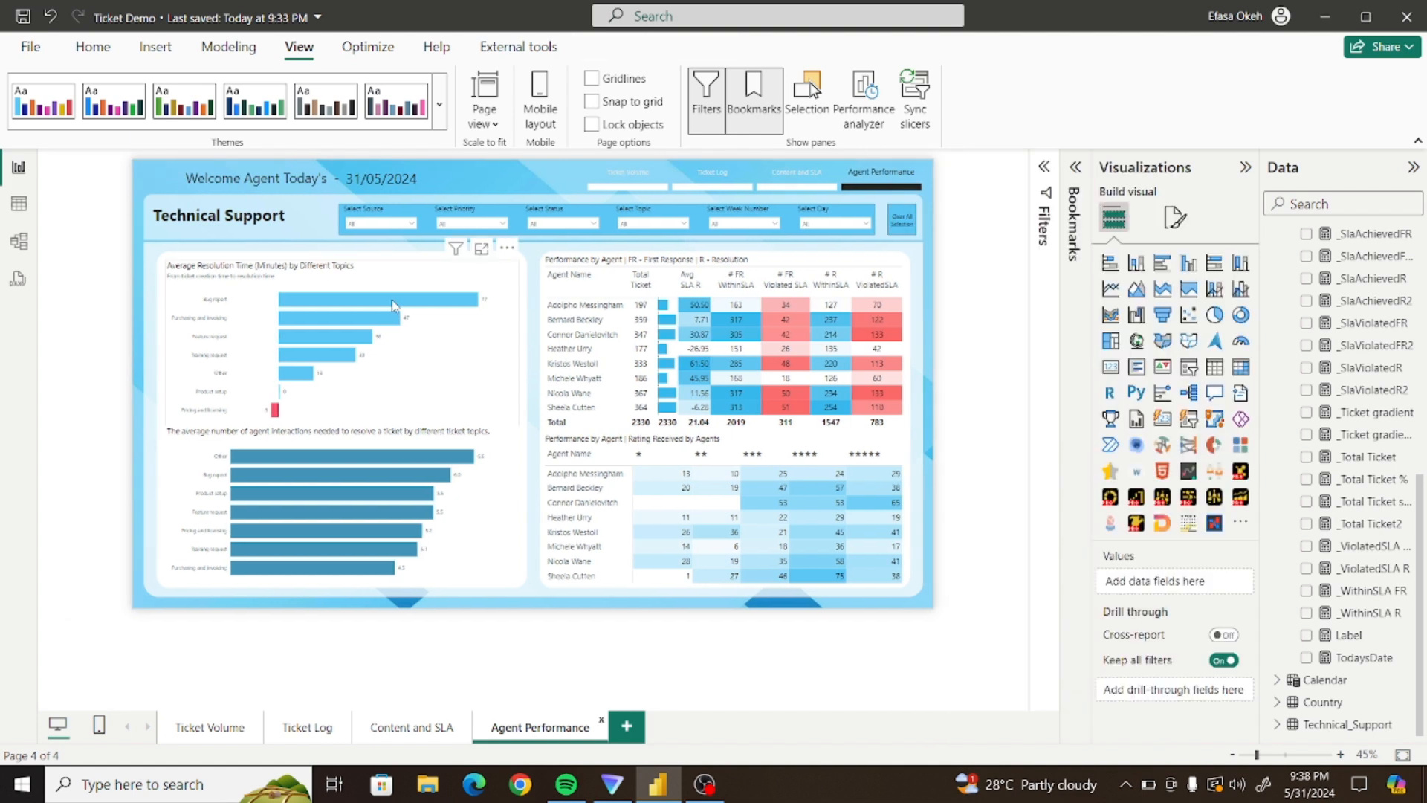
Test the Agent Performance page's Clear All Selection shape by filtering on the Bug report bar and clearing that filter with it
click(394, 304)
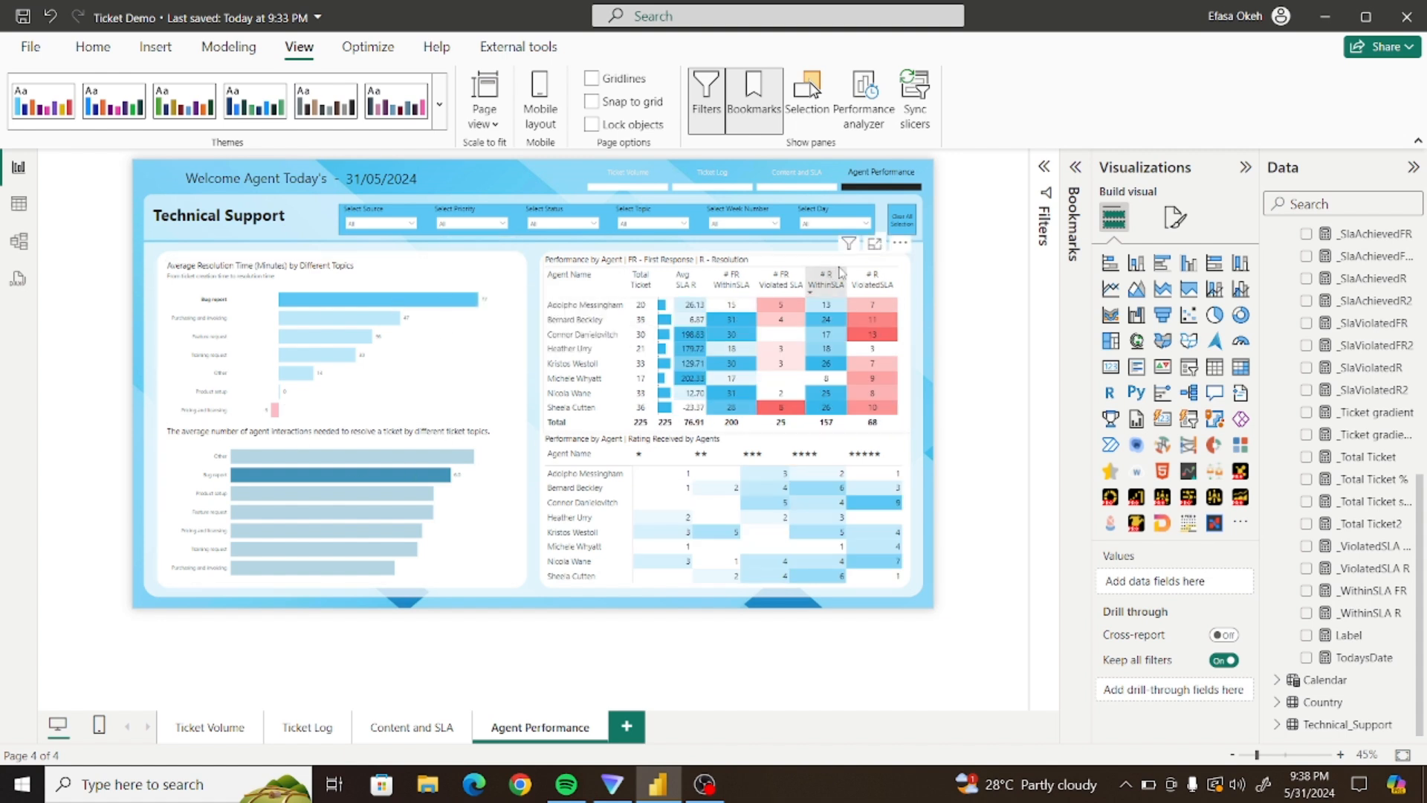
ctrl+click(894, 231)
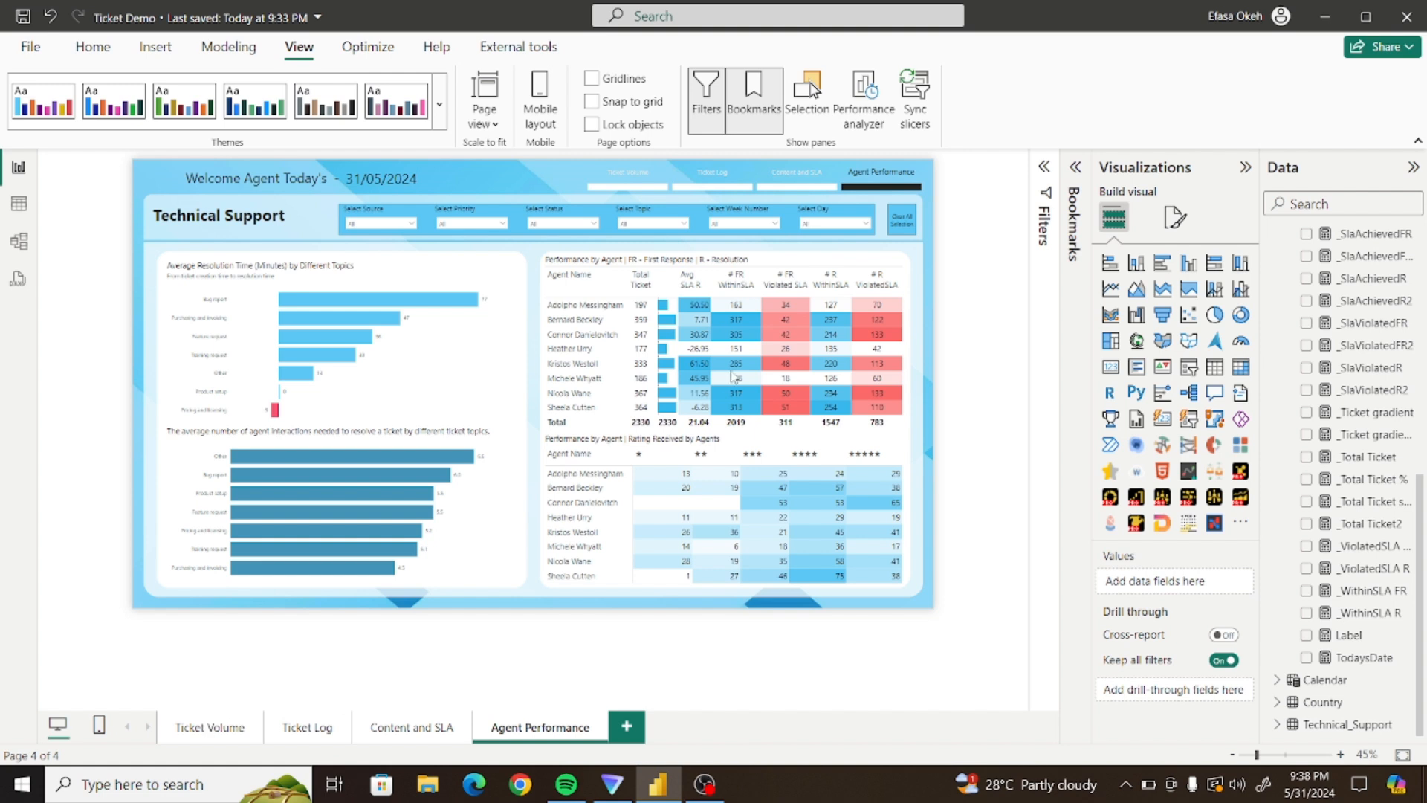
On the Ticket Volume page, edit interactions so the Week Number slicer does not filter the Monthly Ticket Trend chart, and save the report
ctrl+click(631, 184)
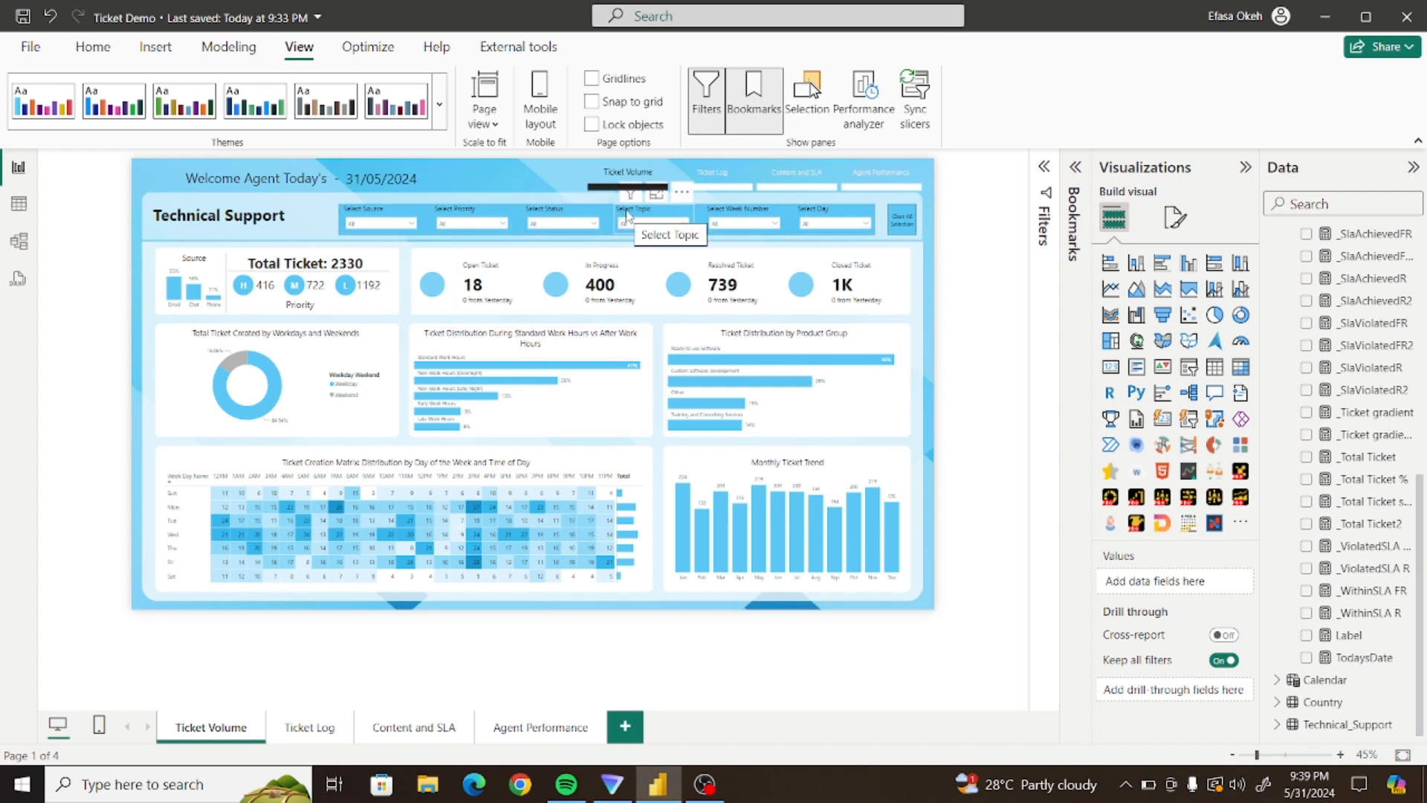
click(732, 216)
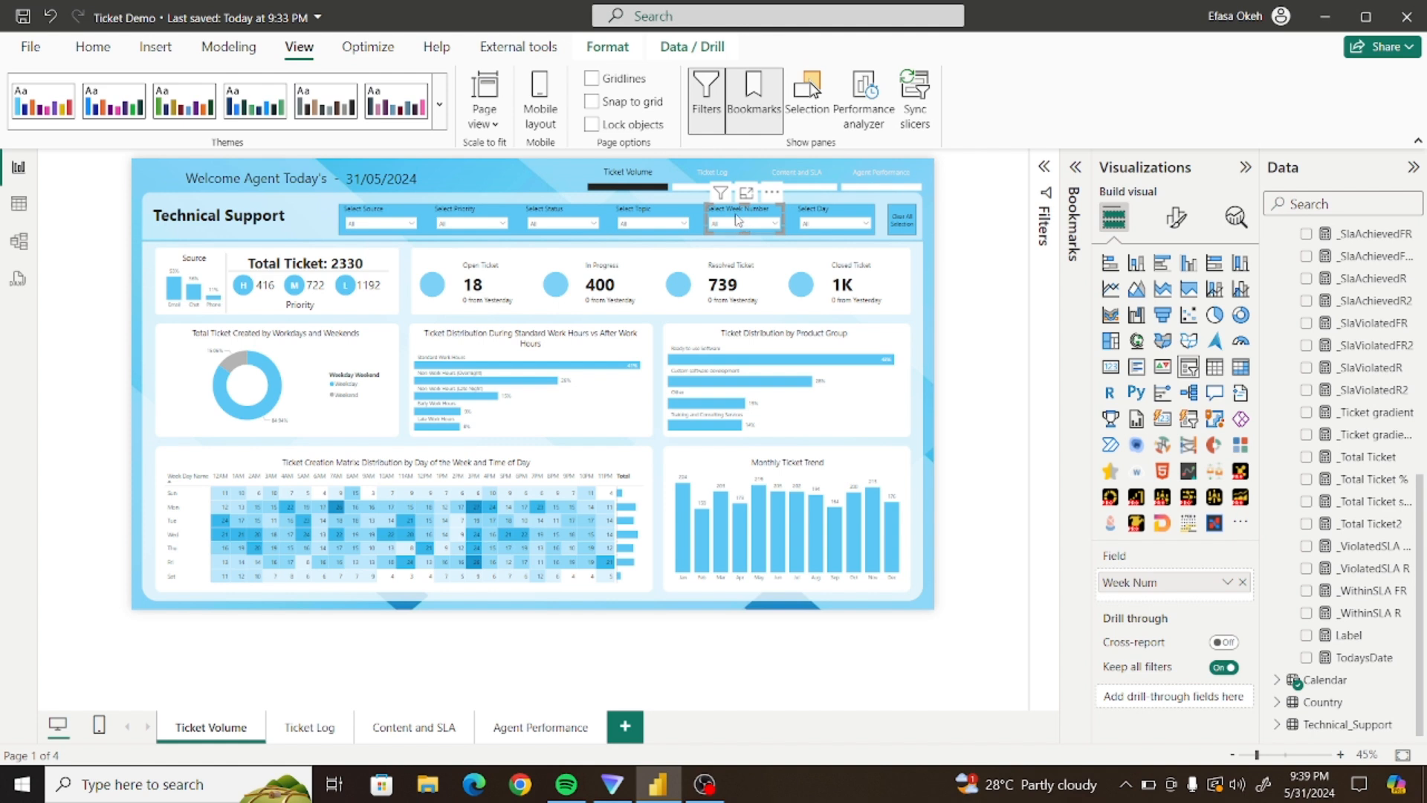
click(608, 47)
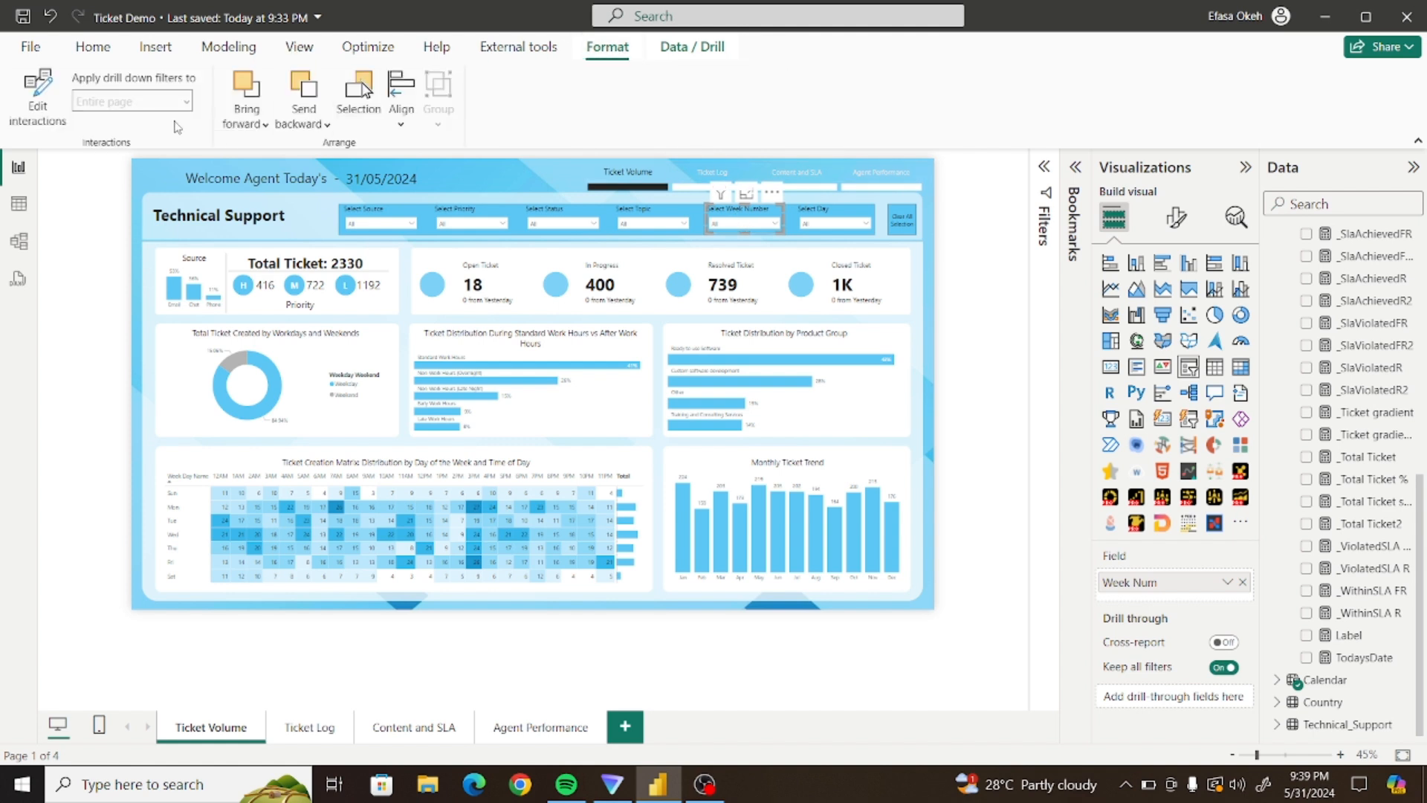
click(37, 94)
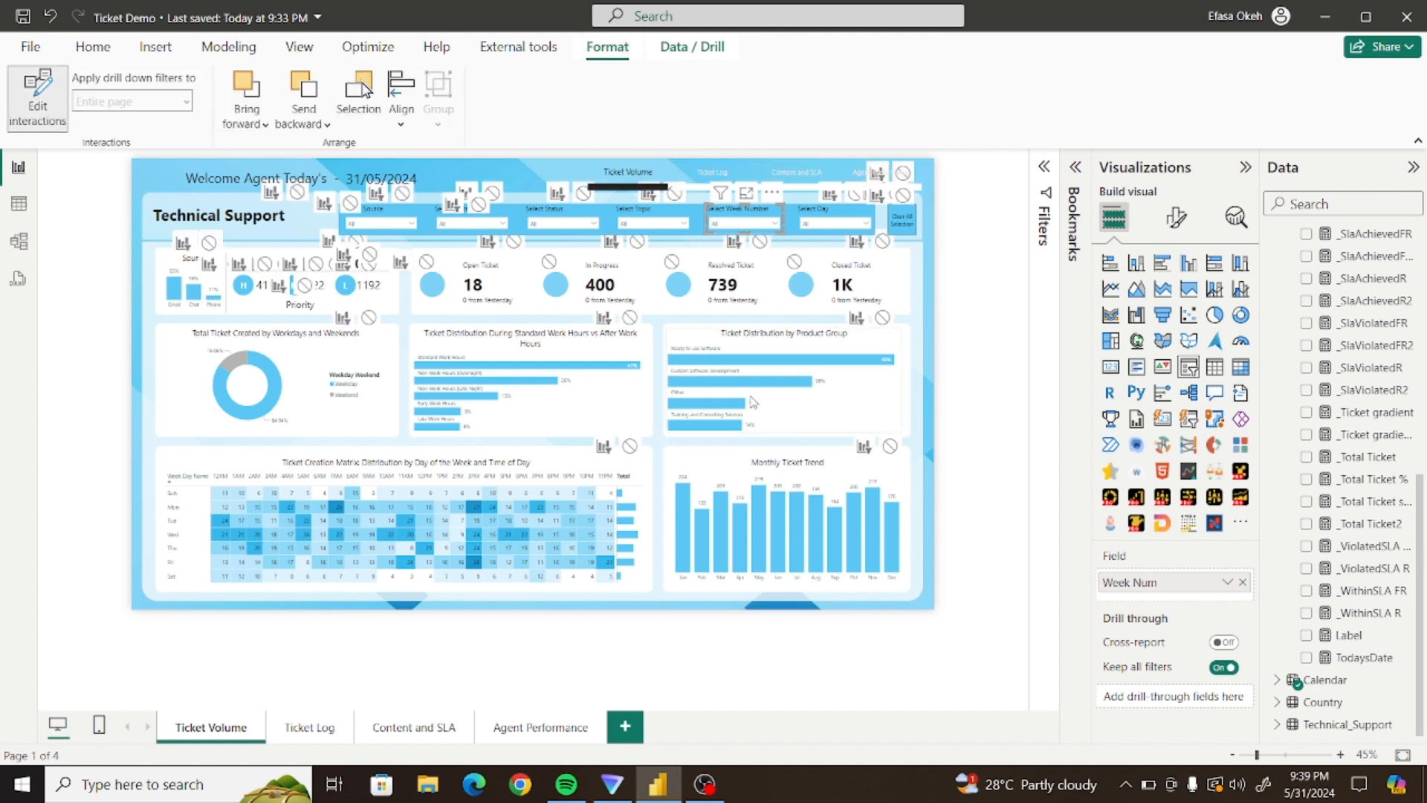
click(890, 446)
click(46, 104)
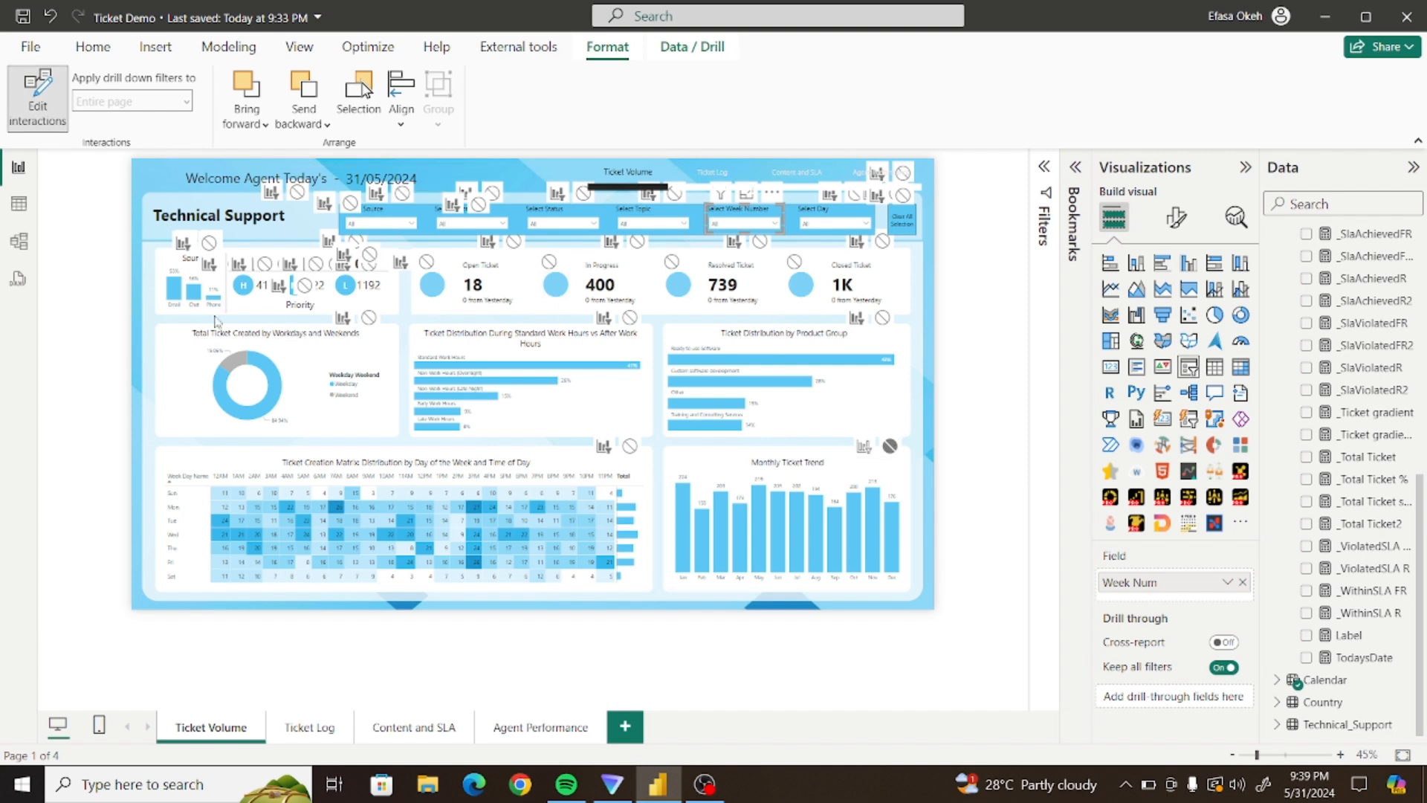
click(405, 333)
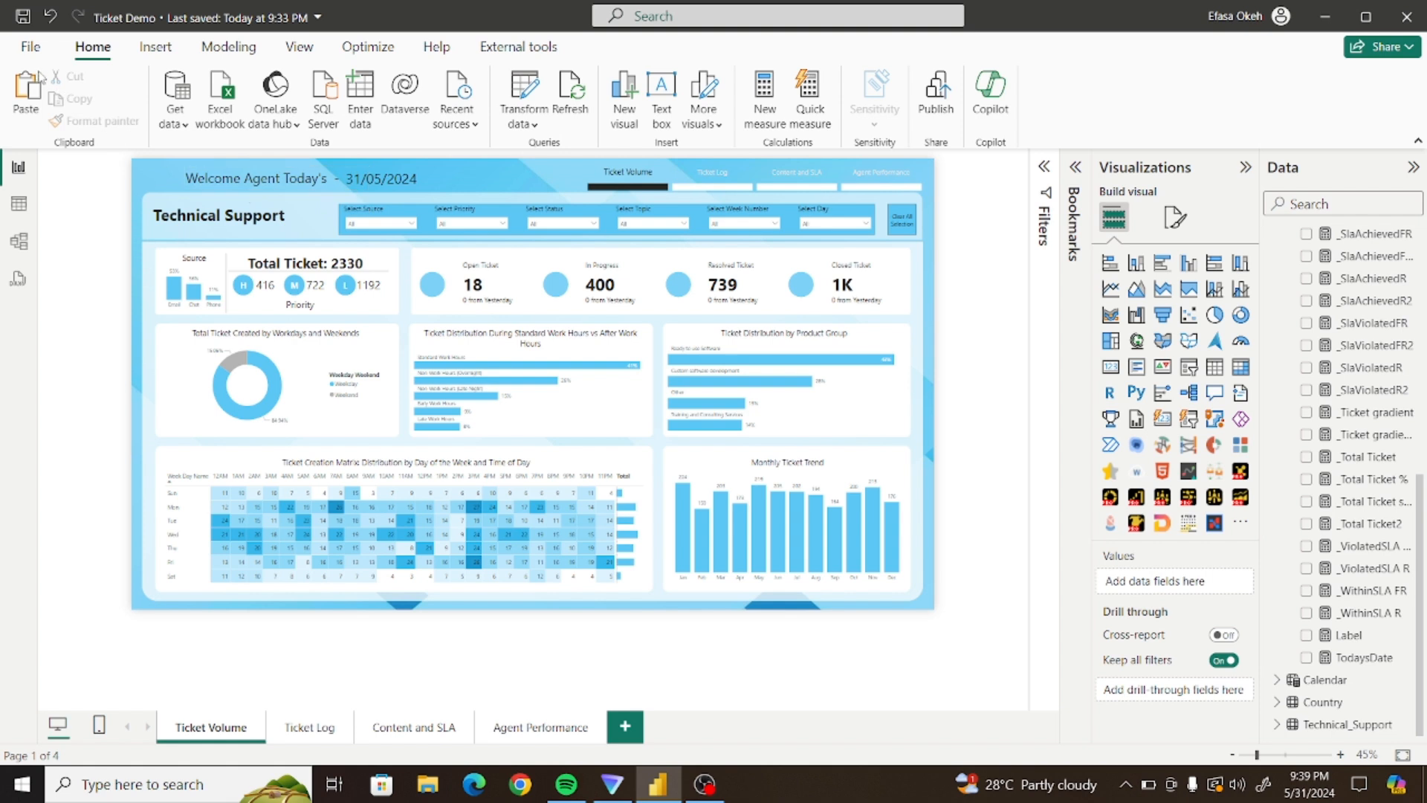
click(22, 17)
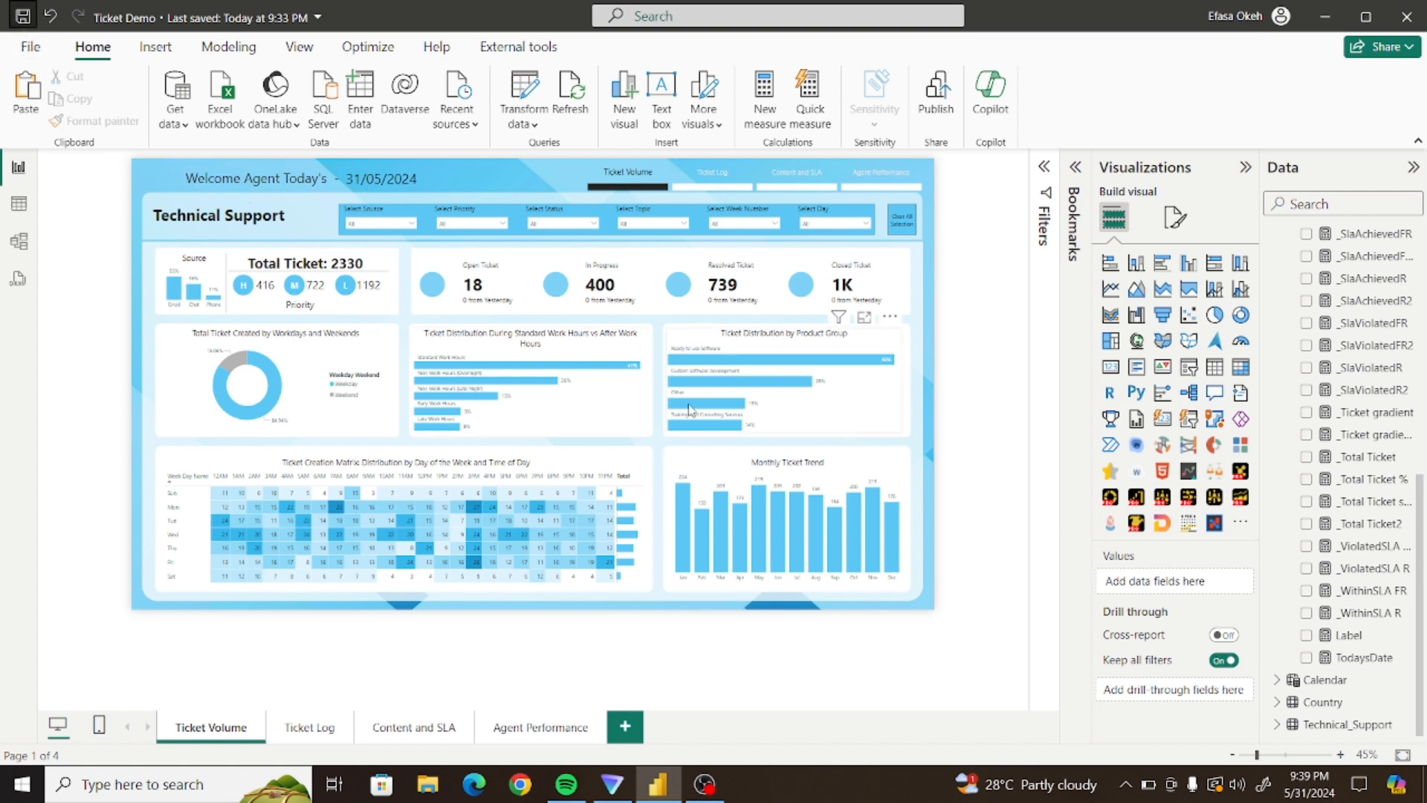